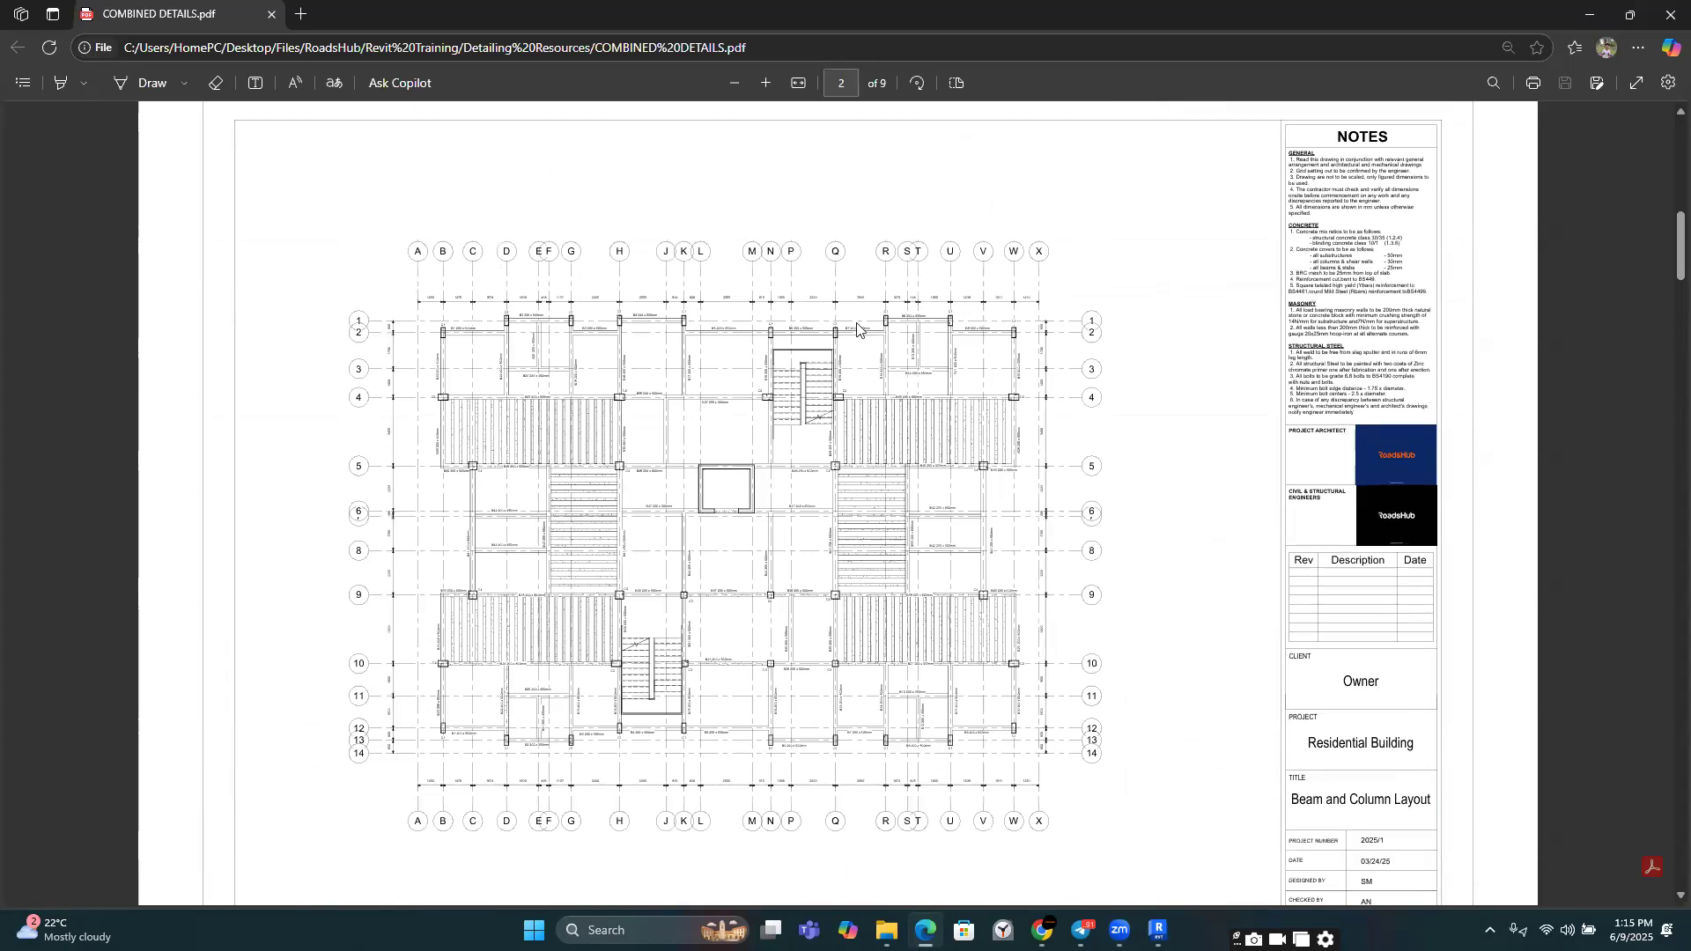
# Step: Examine the grids, columns, beams and stairs of the Beam and Column Layout on page 2 of COMBINED DETAILS.pdf
pyautogui.click(765, 84)
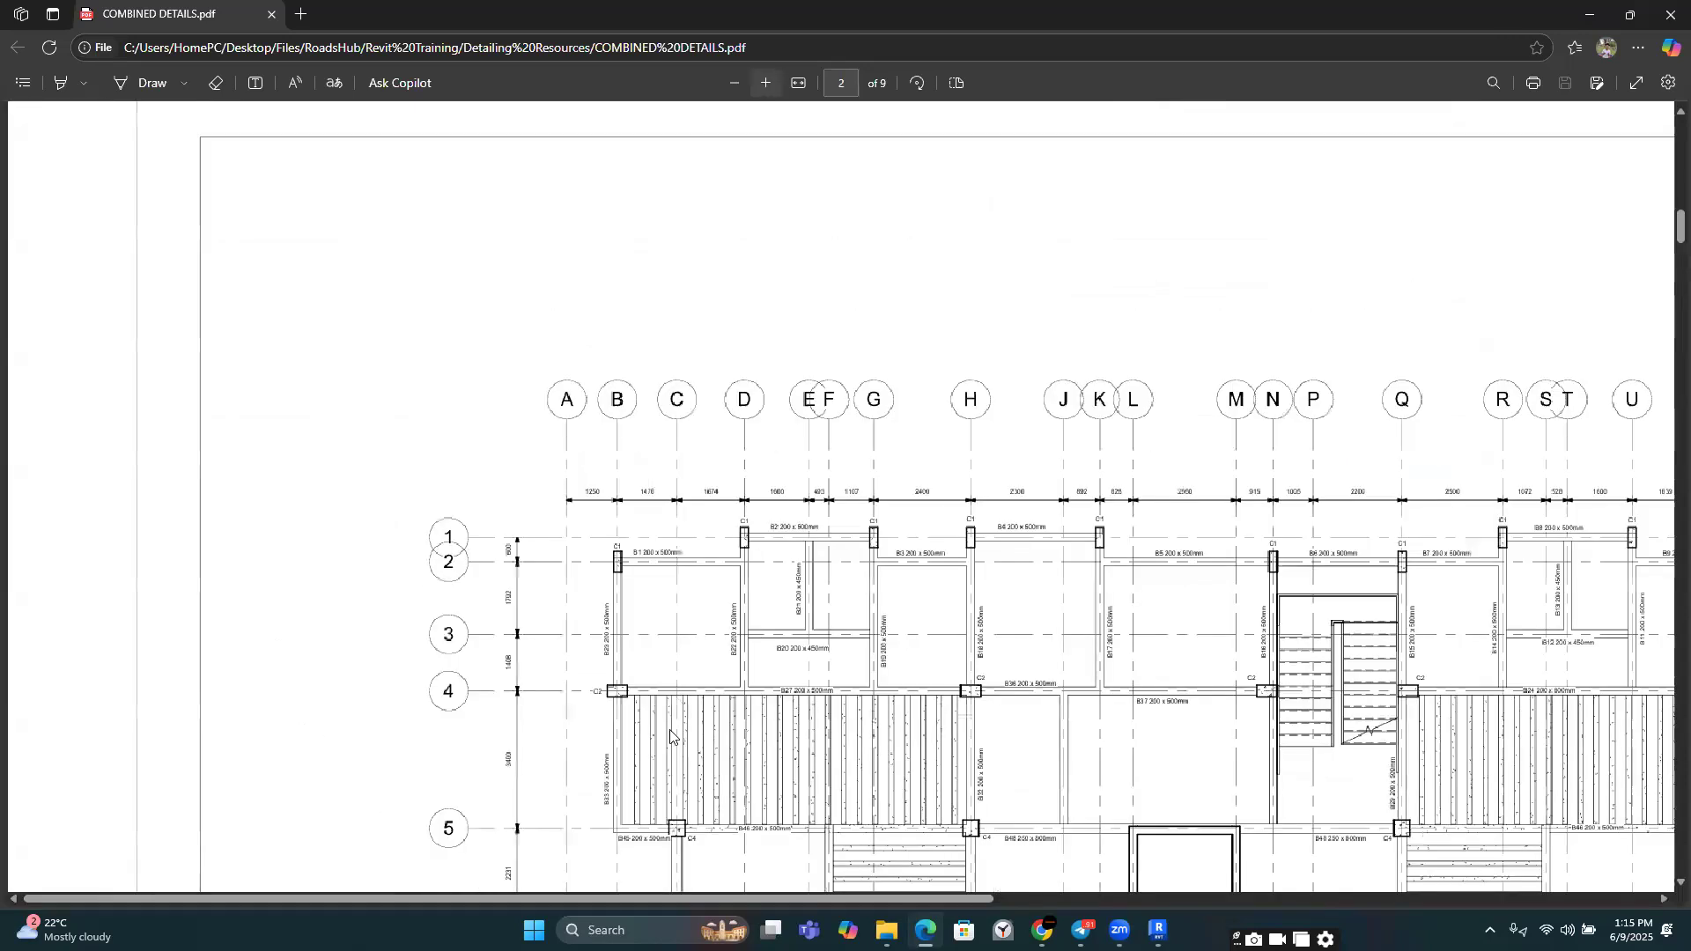
pyautogui.scroll(-10, 639, 501)
pyautogui.scroll(3, 639, 498)
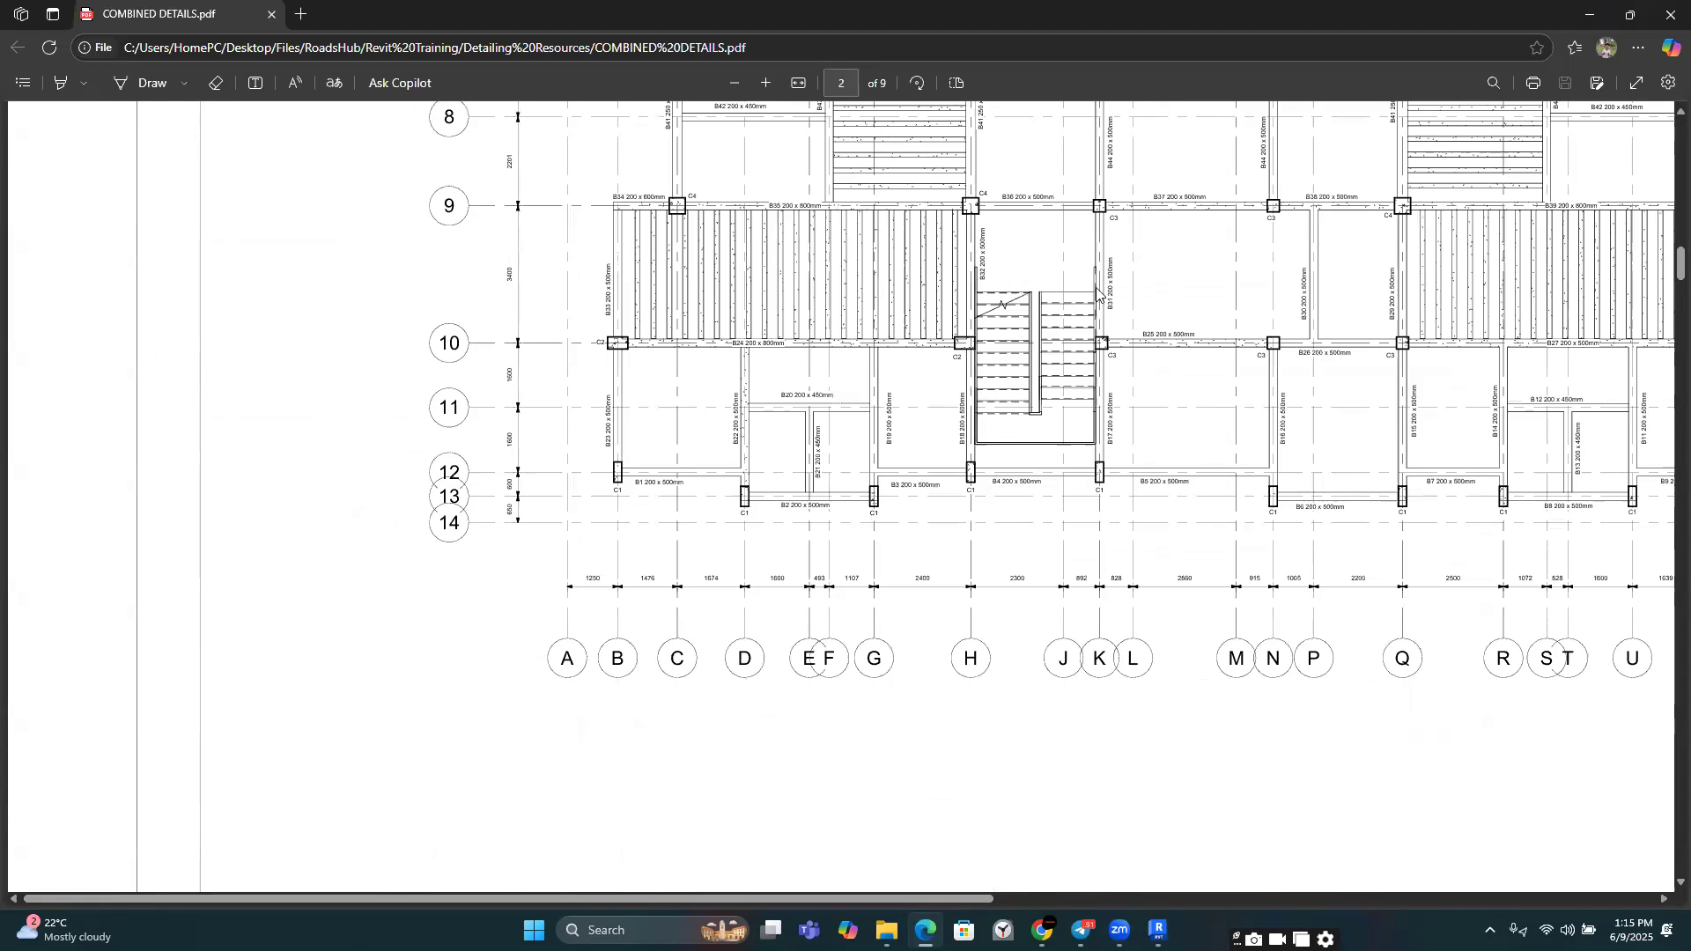
pyautogui.scroll(1, 618, 558)
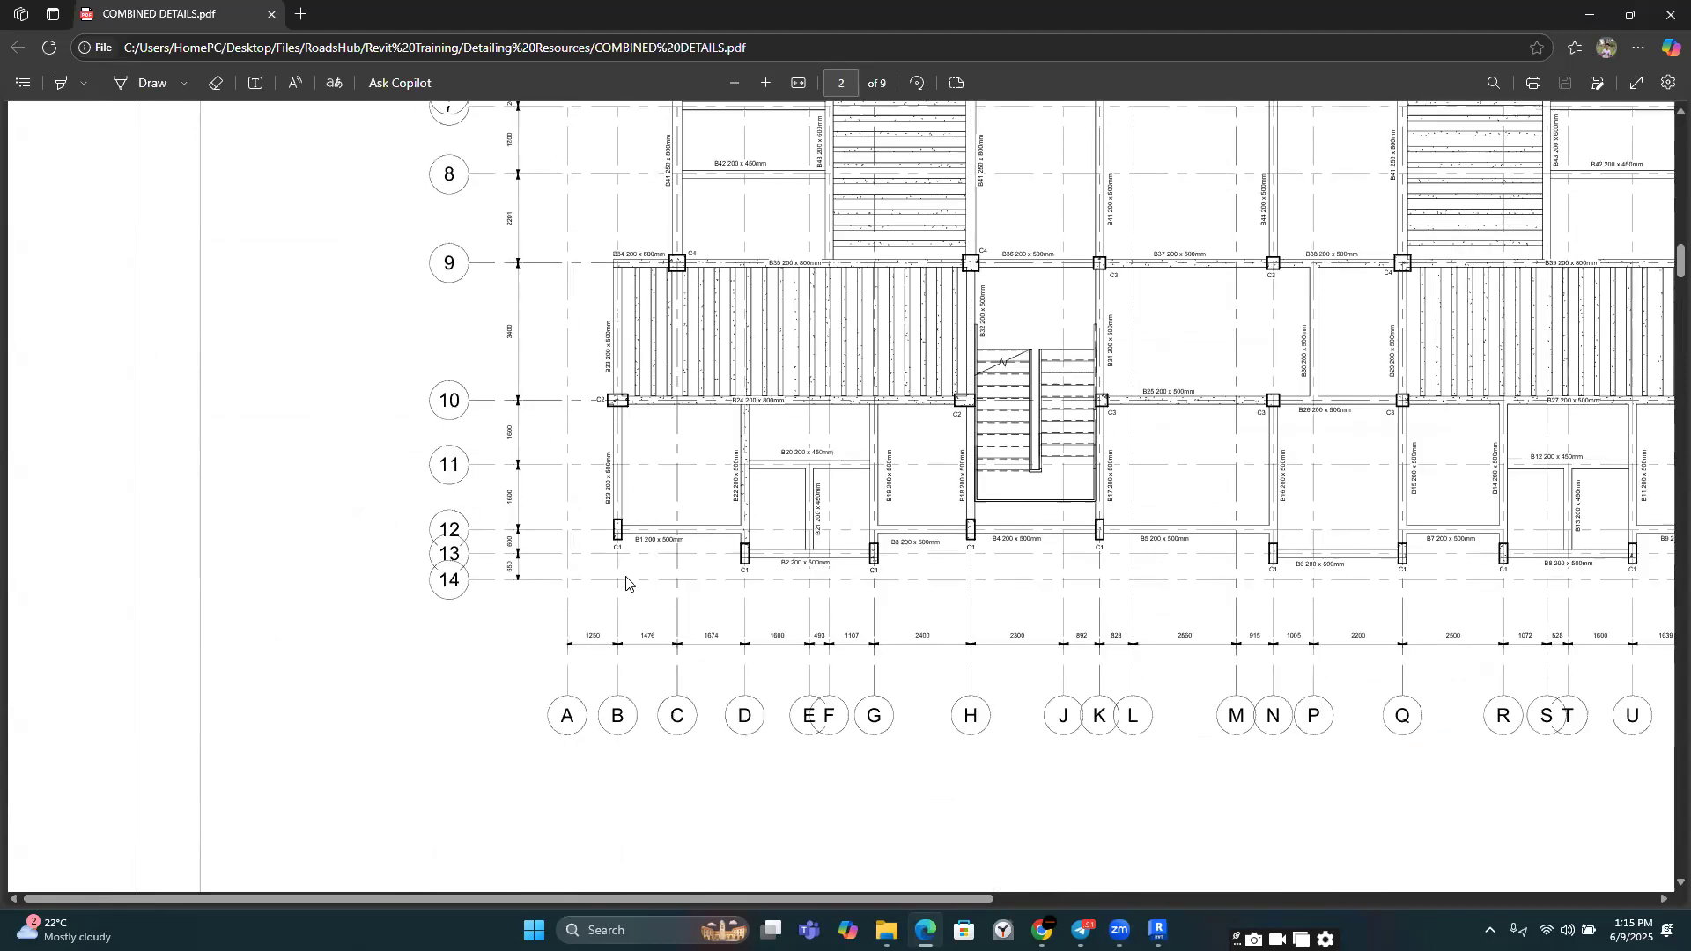
pyautogui.scroll(1, 627, 584)
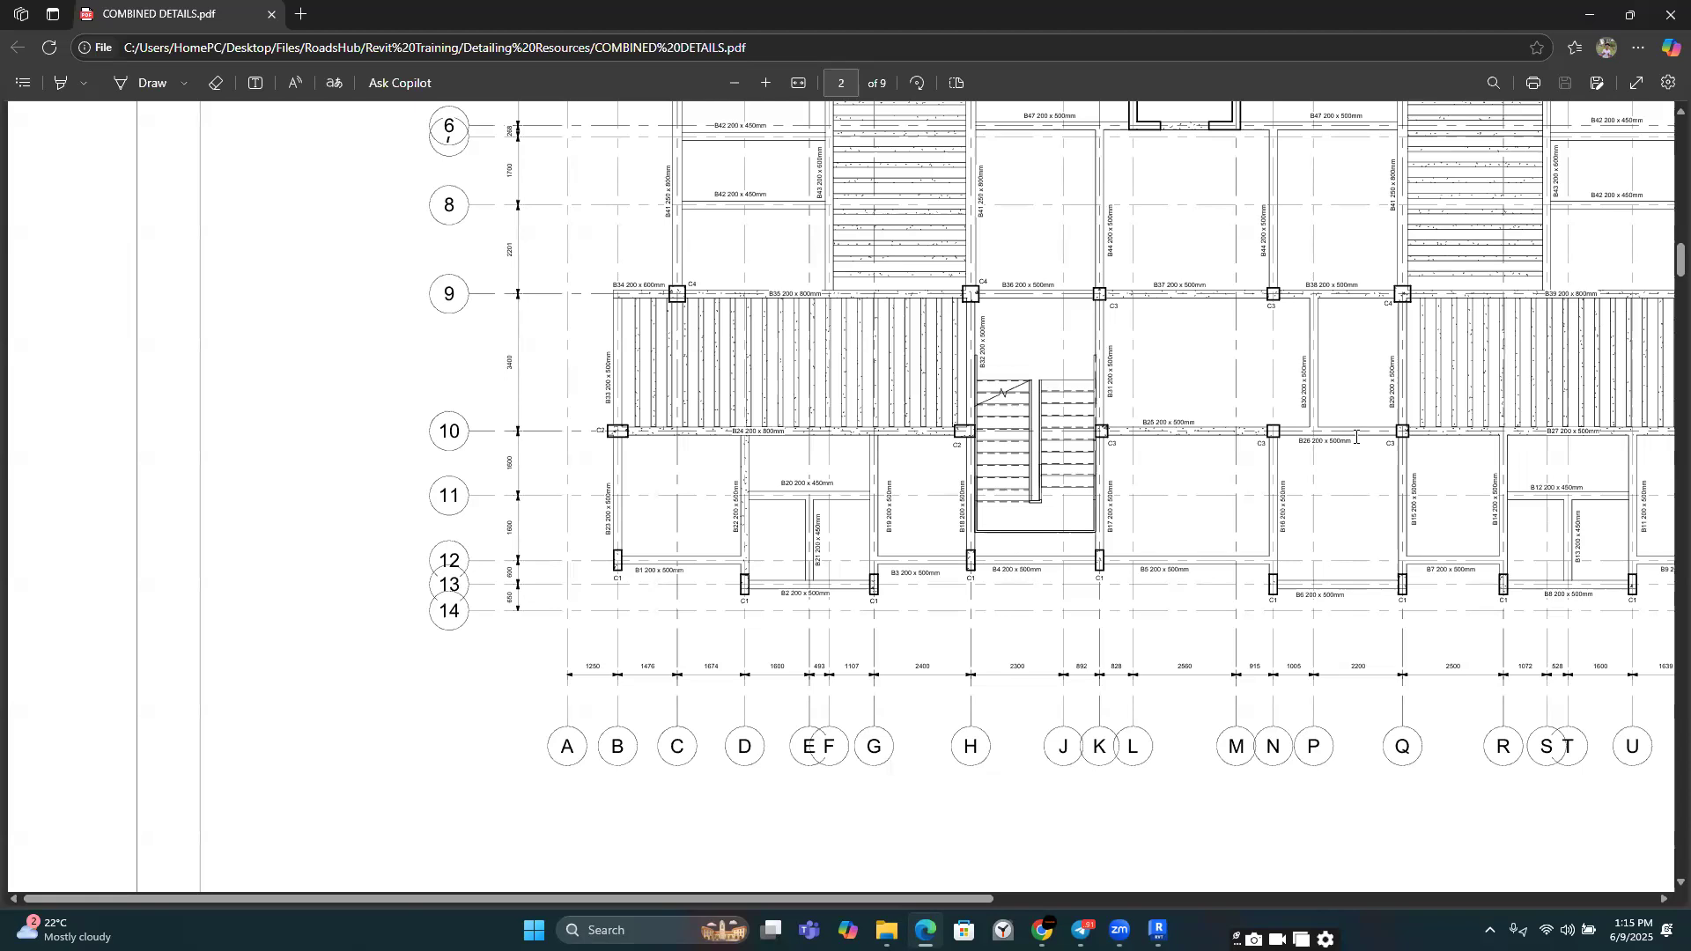
pyautogui.scroll(5, 1348, 458)
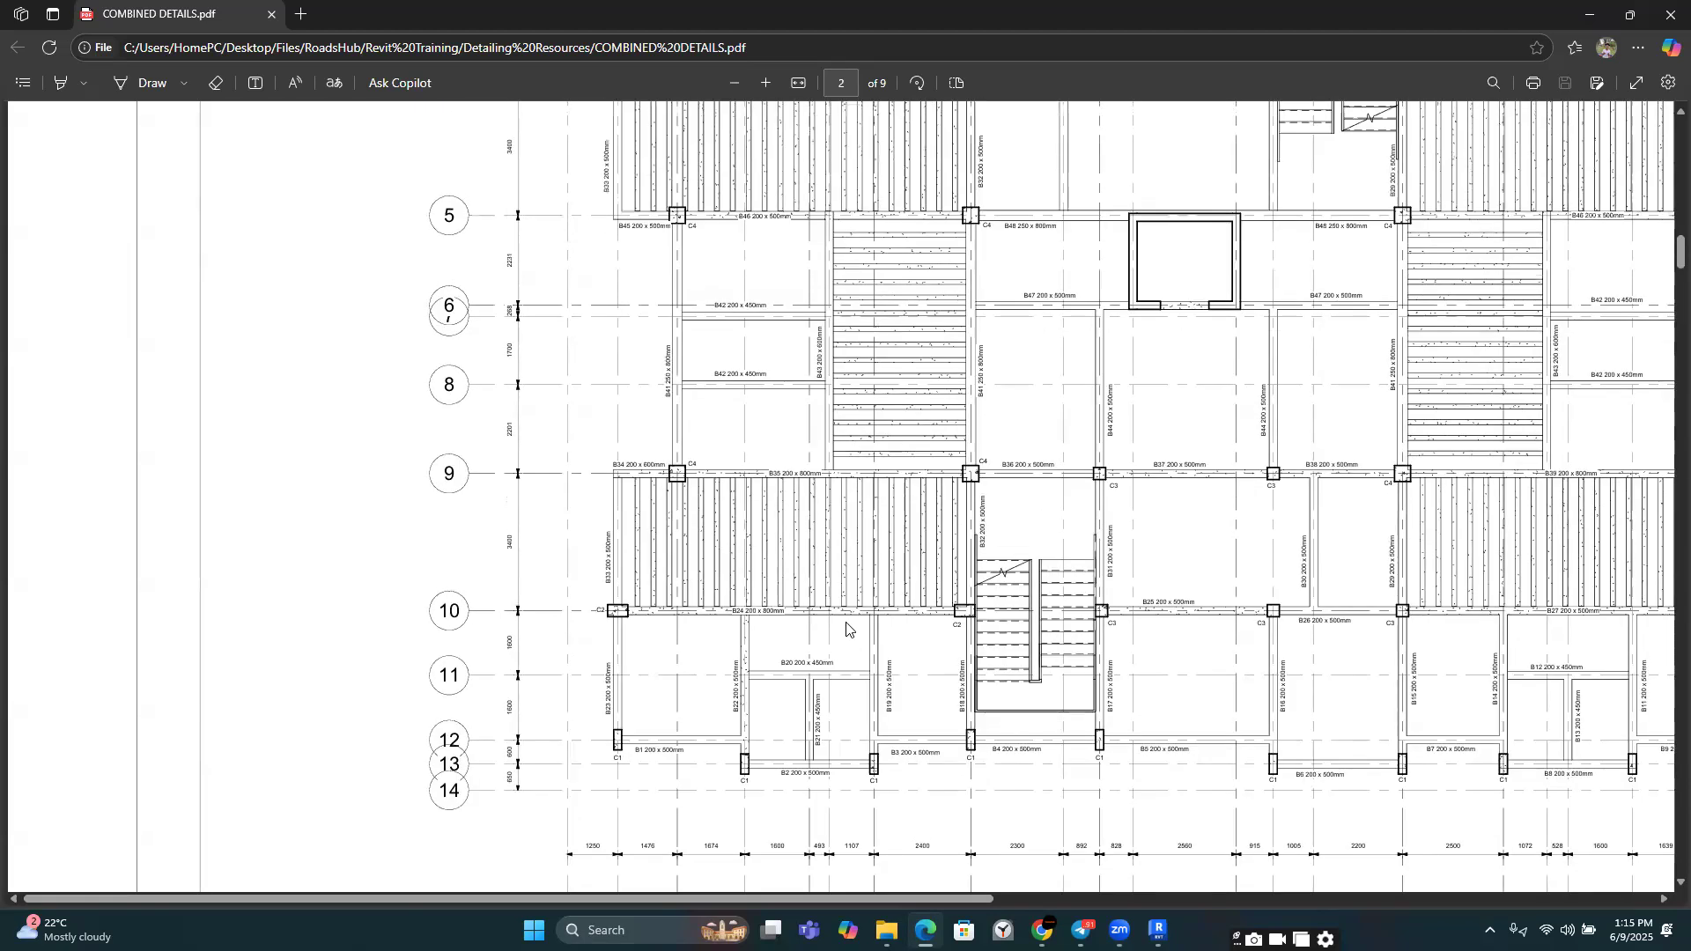
pyautogui.scroll(5, 847, 629)
pyautogui.scroll(5, 966, 407)
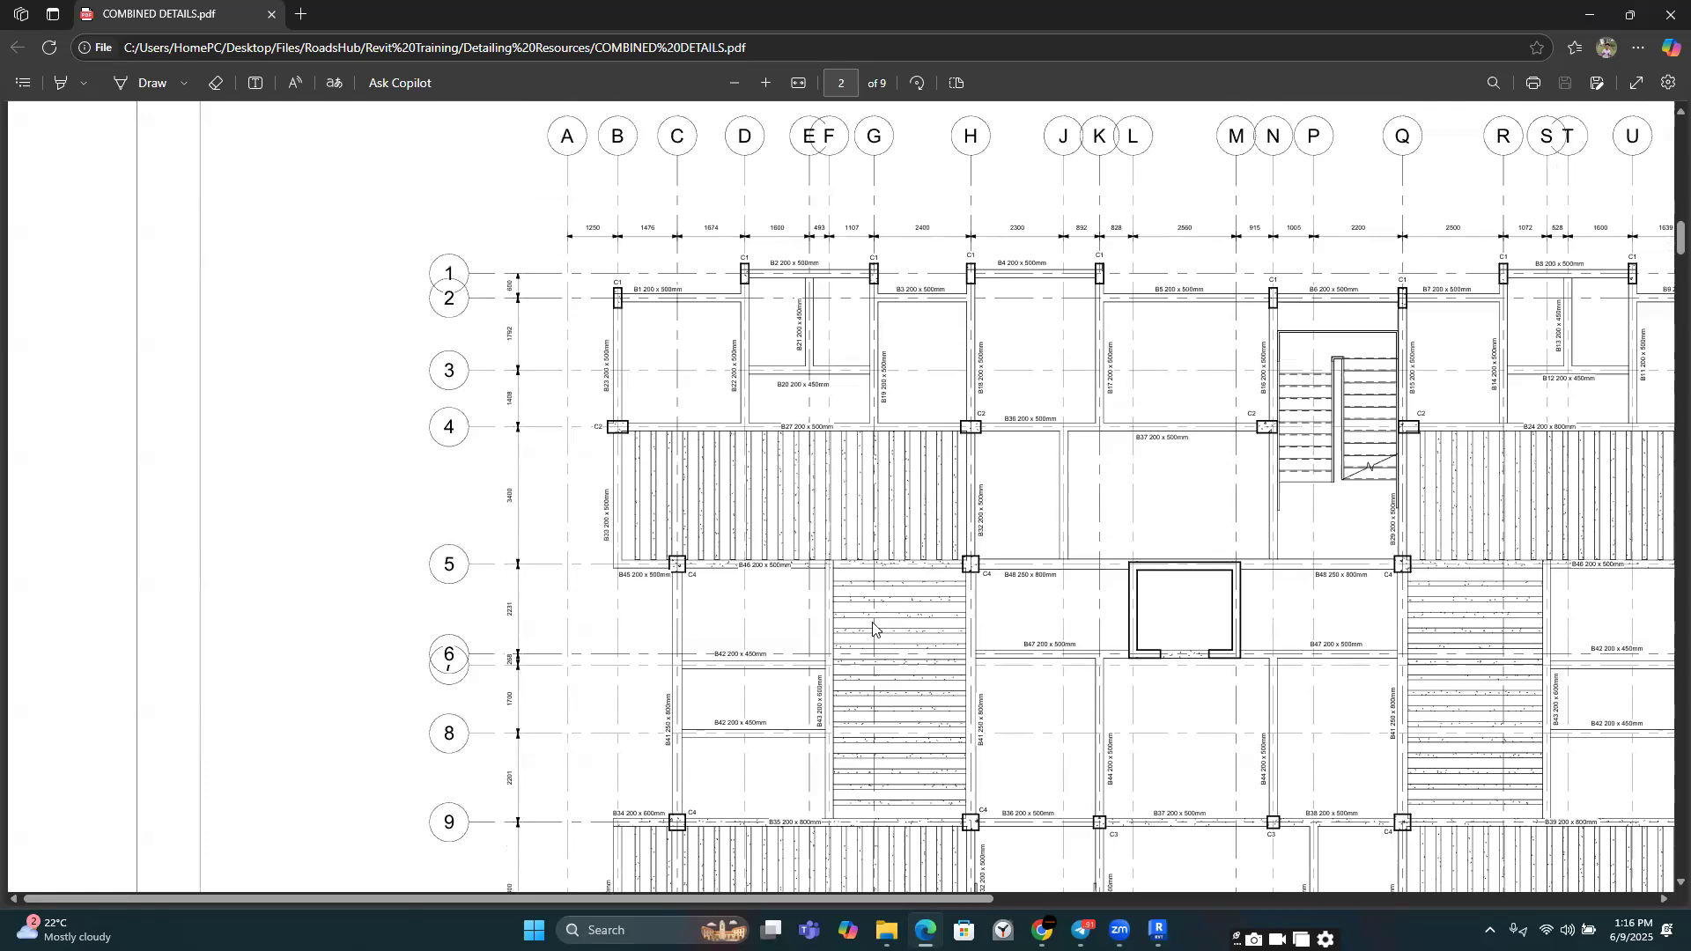
pyautogui.scroll(-3, 880, 599)
pyautogui.scroll(-10, 705, 669)
pyautogui.hscroll(1, 605, 787)
pyautogui.hscroll(3, 602, 786)
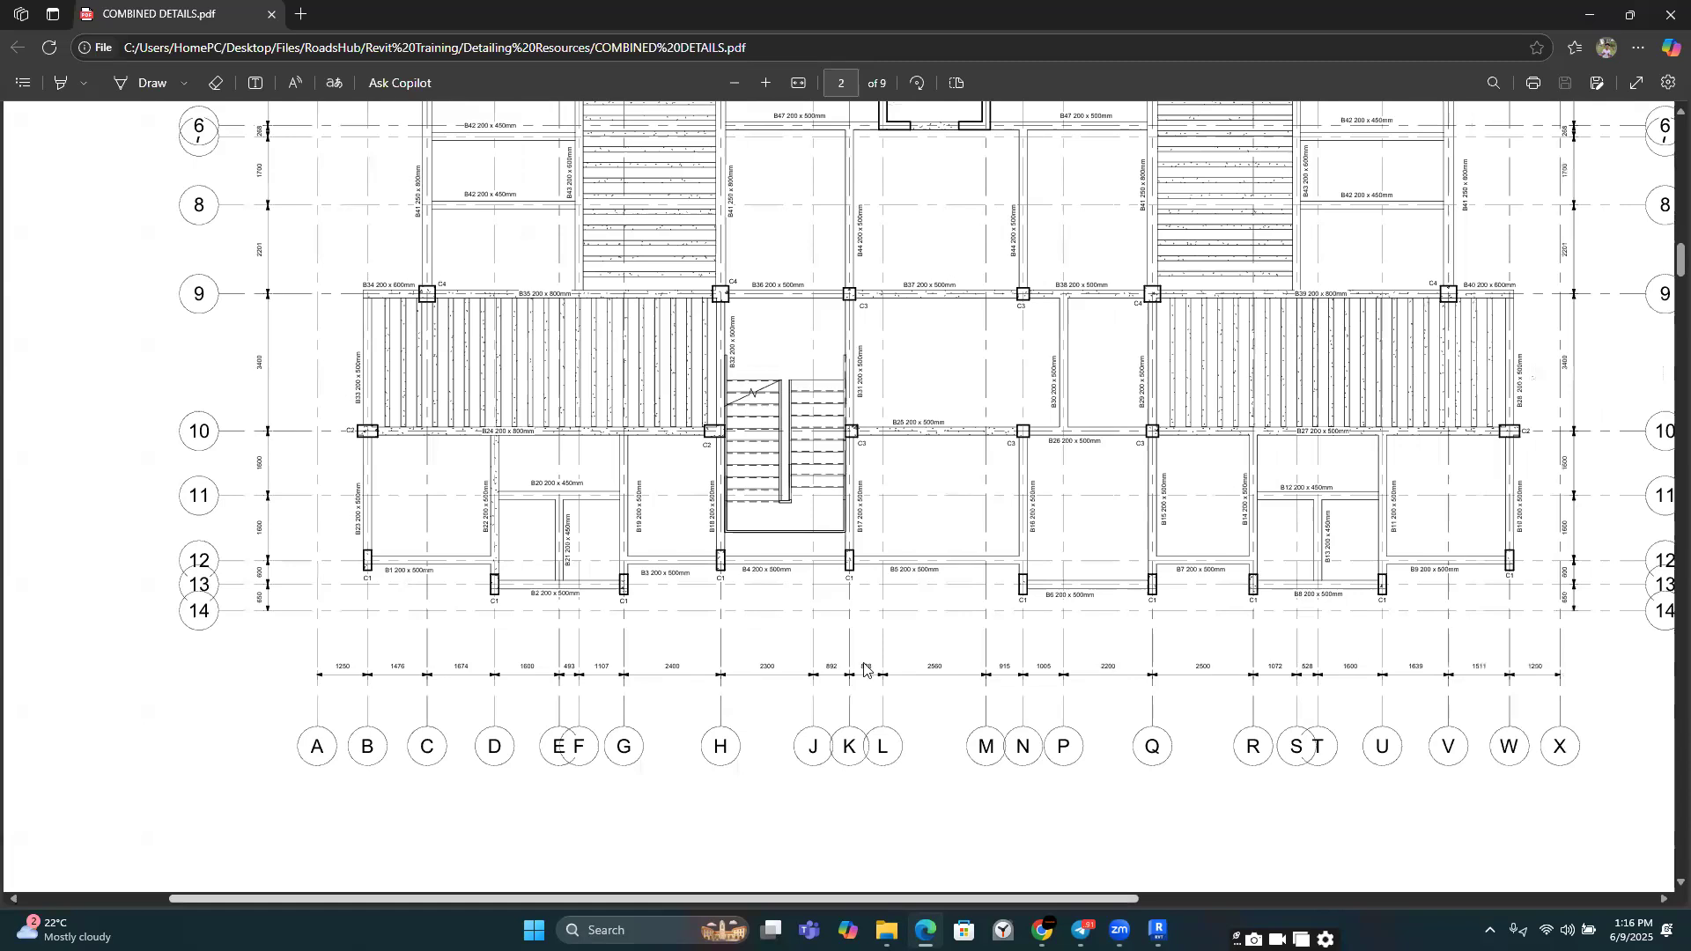
pyautogui.scroll(2, 947, 827)
pyautogui.hscroll(1, 946, 826)
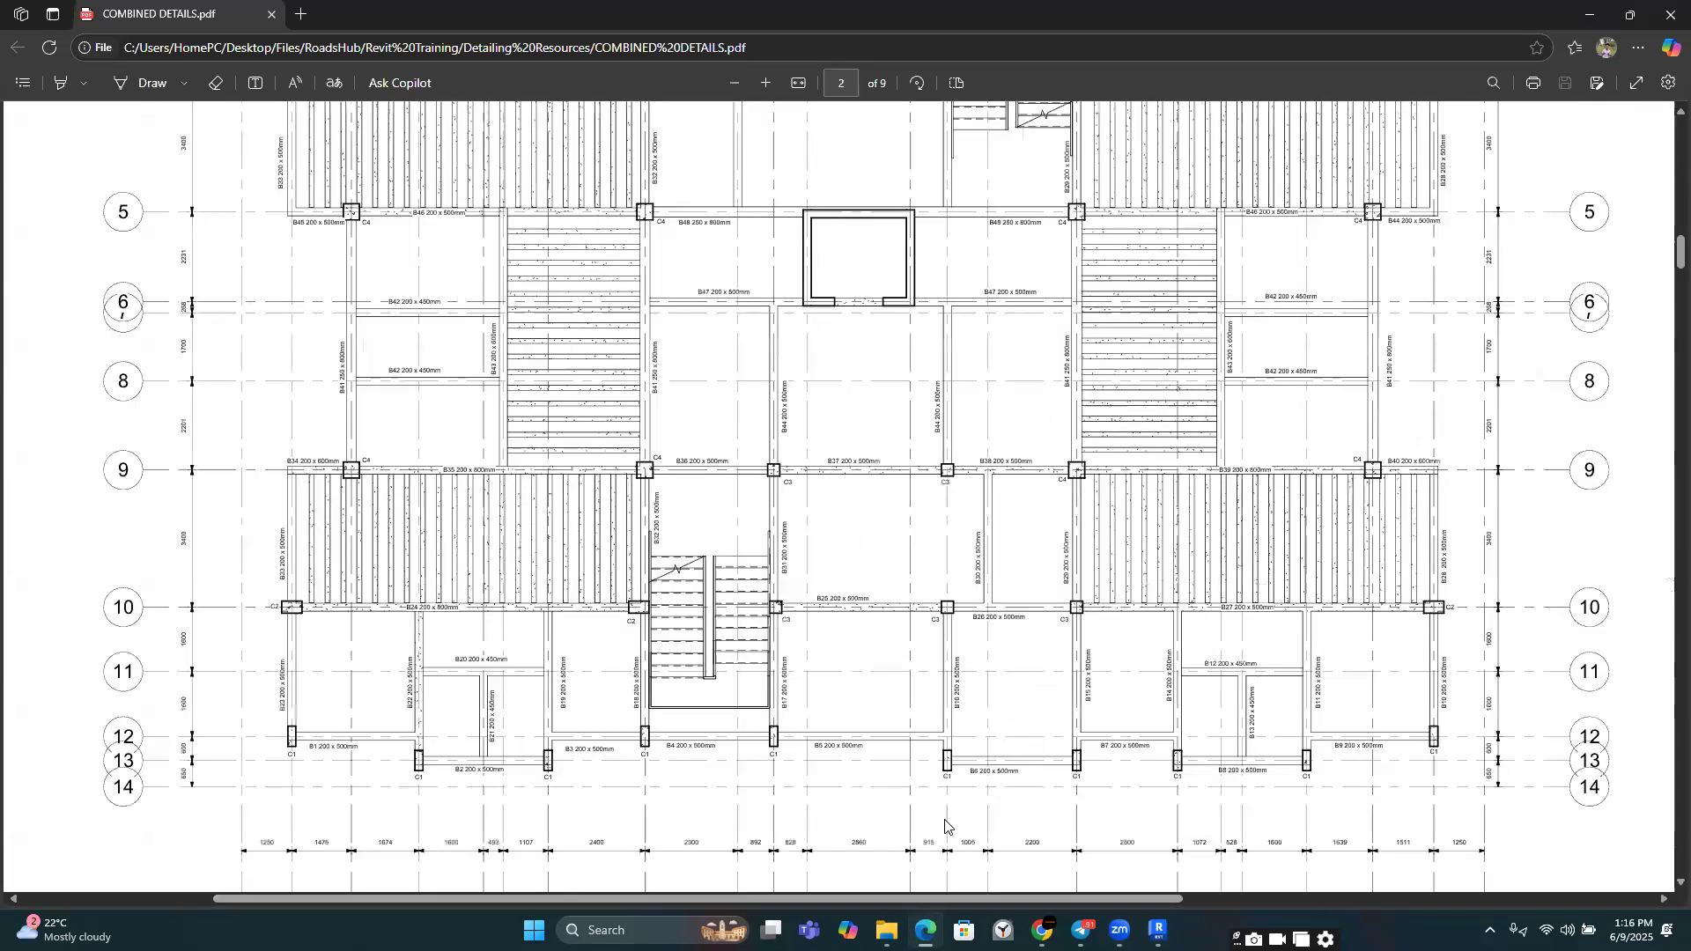
pyautogui.scroll(3, 946, 827)
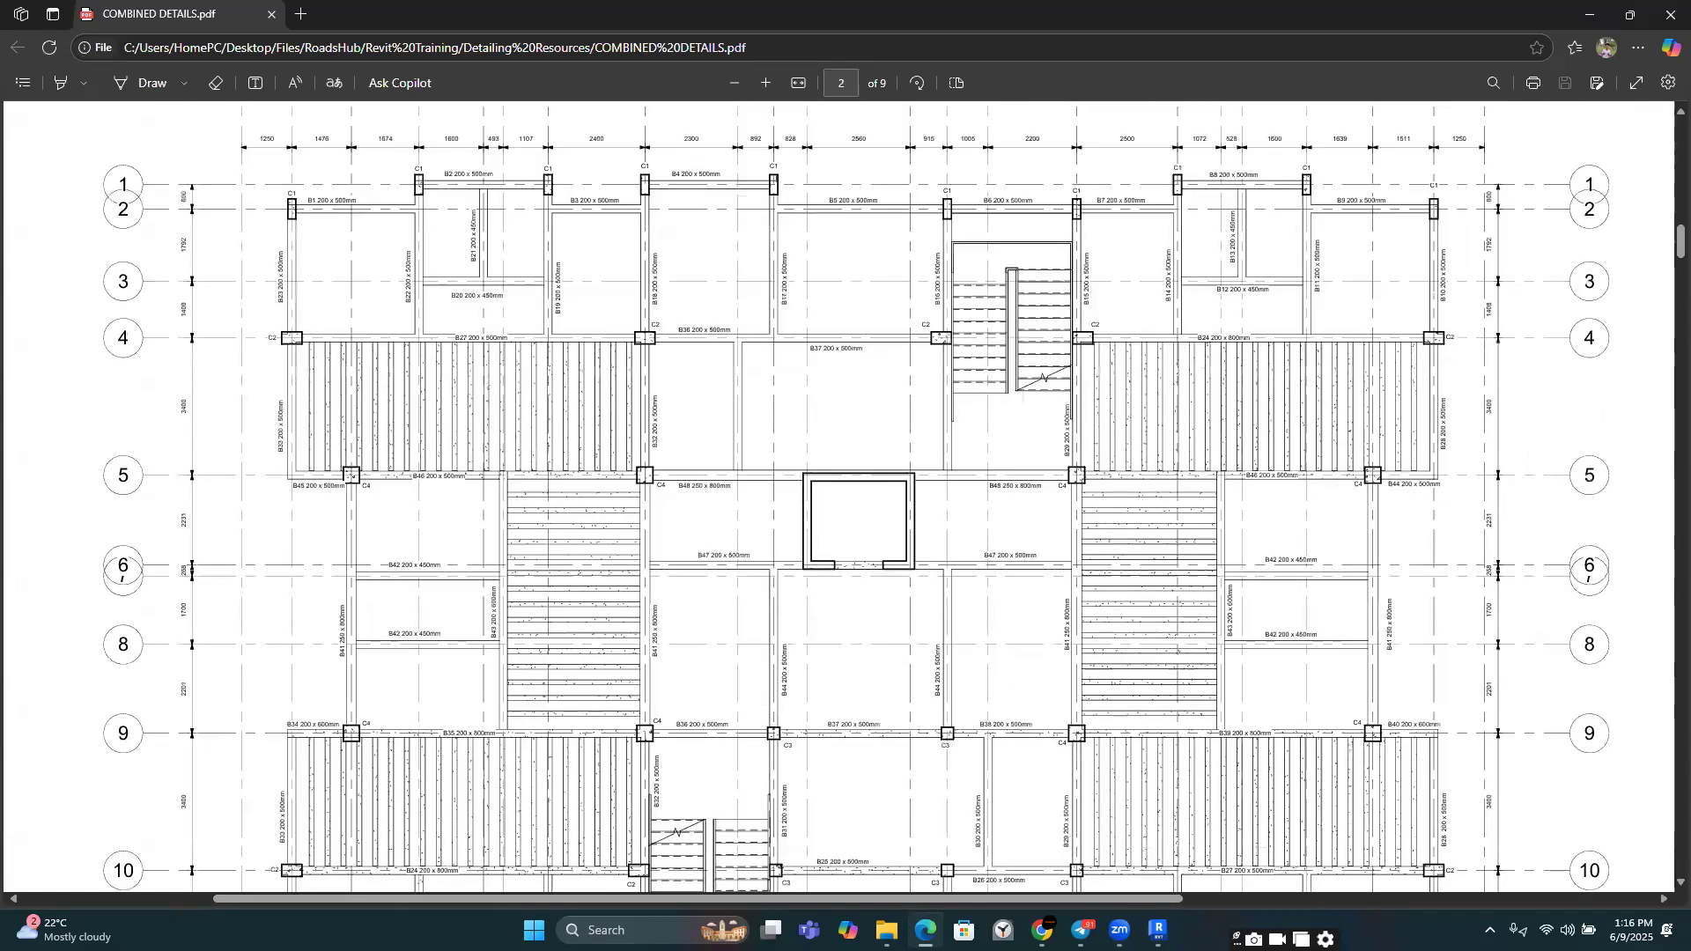
pyautogui.scroll(2, 863, 508)
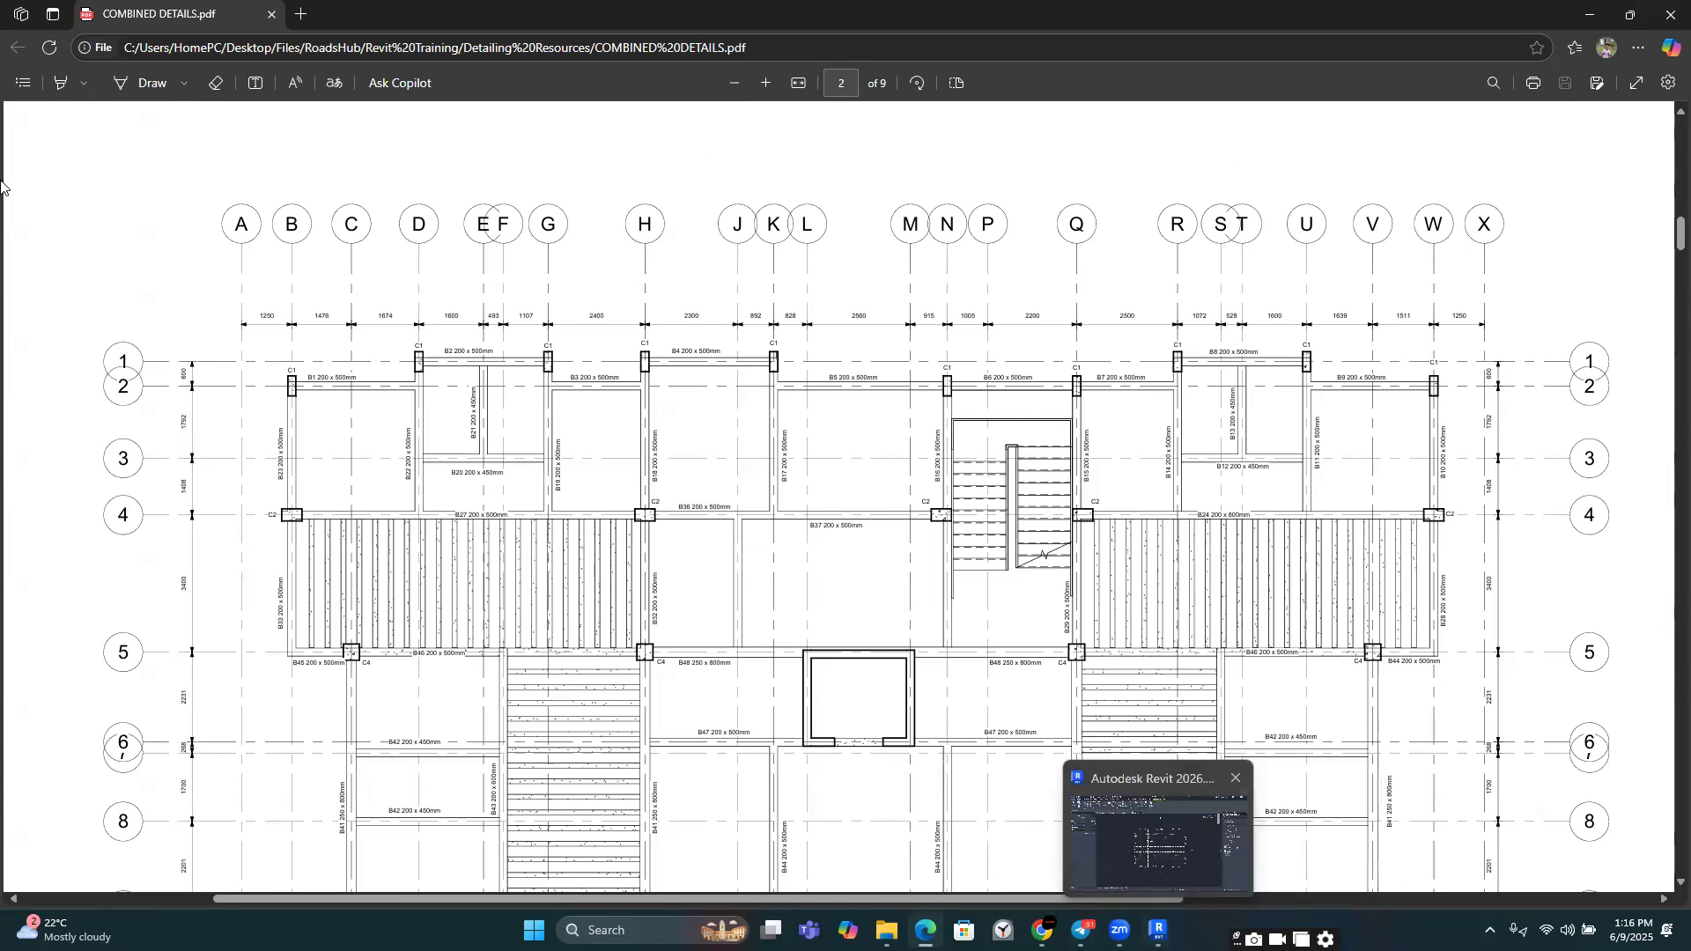
# Step: Switch to Revit and review the grids in the First floor plan and the levels in the East elevation
pyautogui.hotkey('alt', 'Tab')
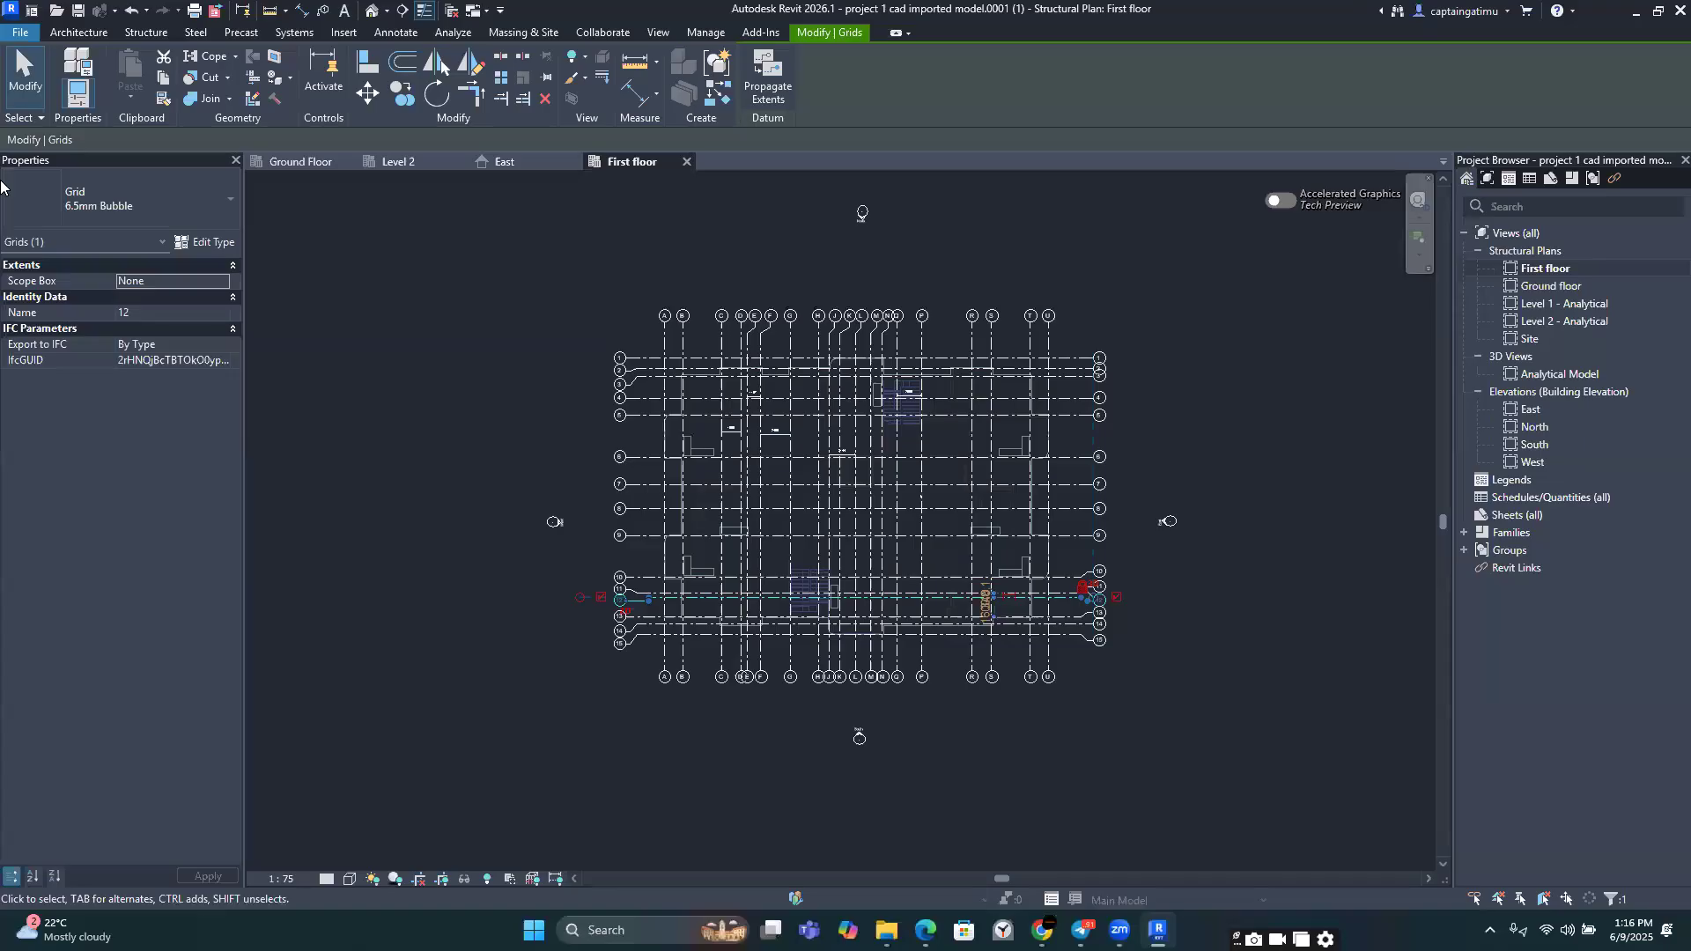
pyautogui.scroll(1, 1561, 329)
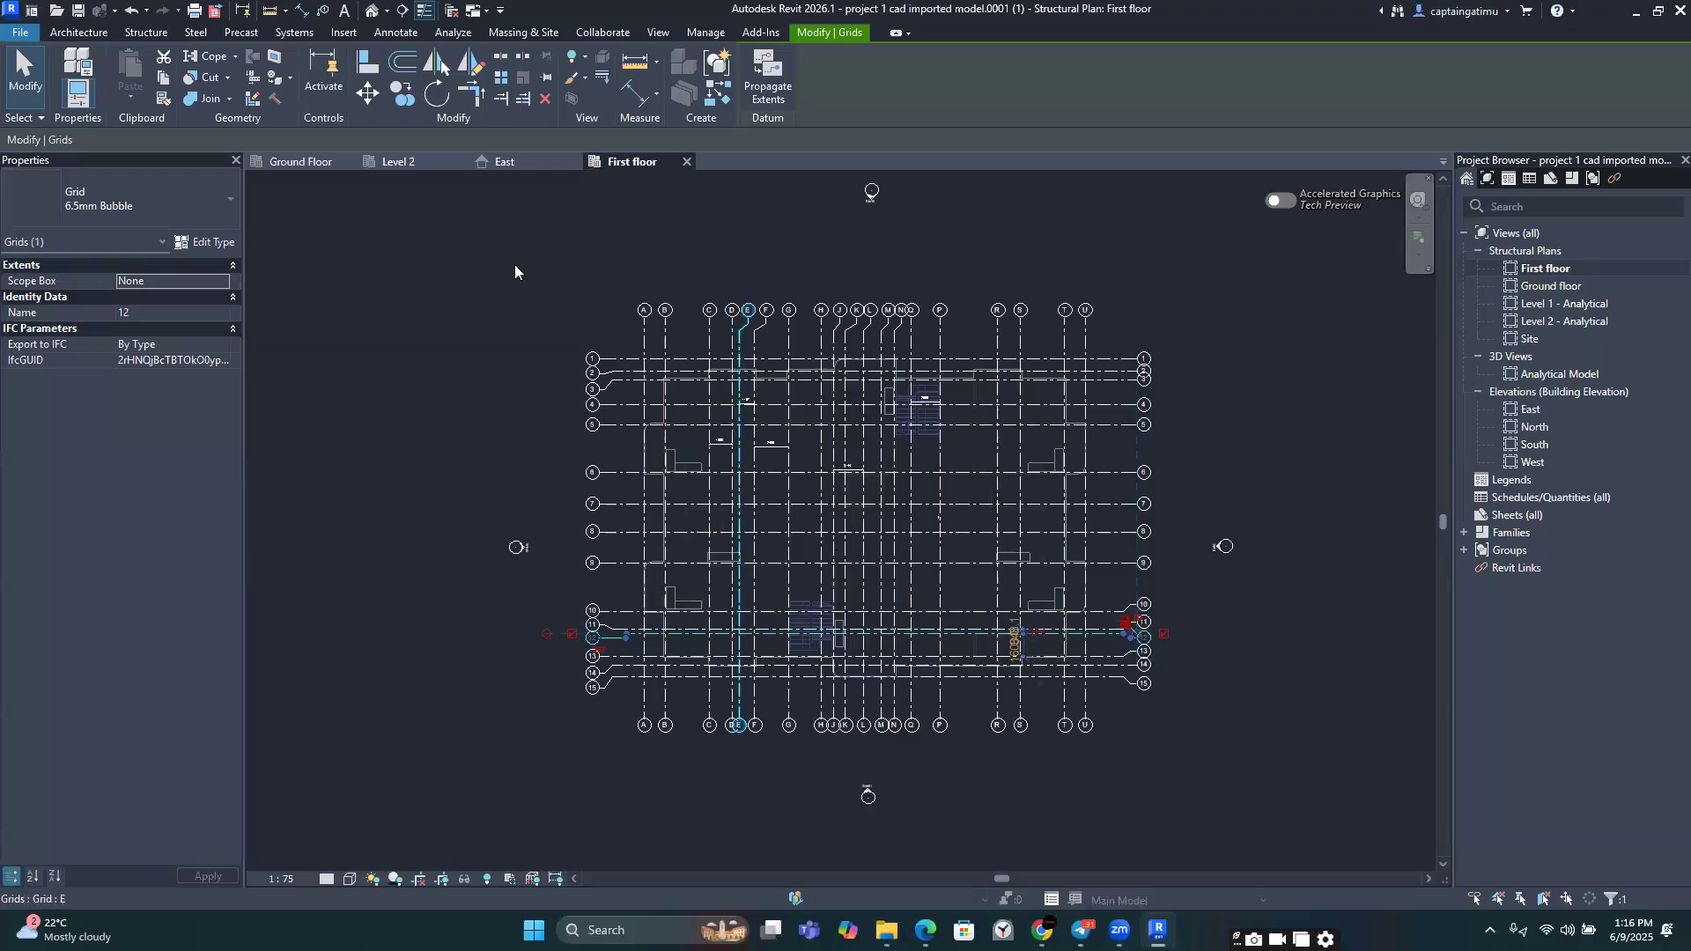
pyautogui.scroll(3, 1082, 509)
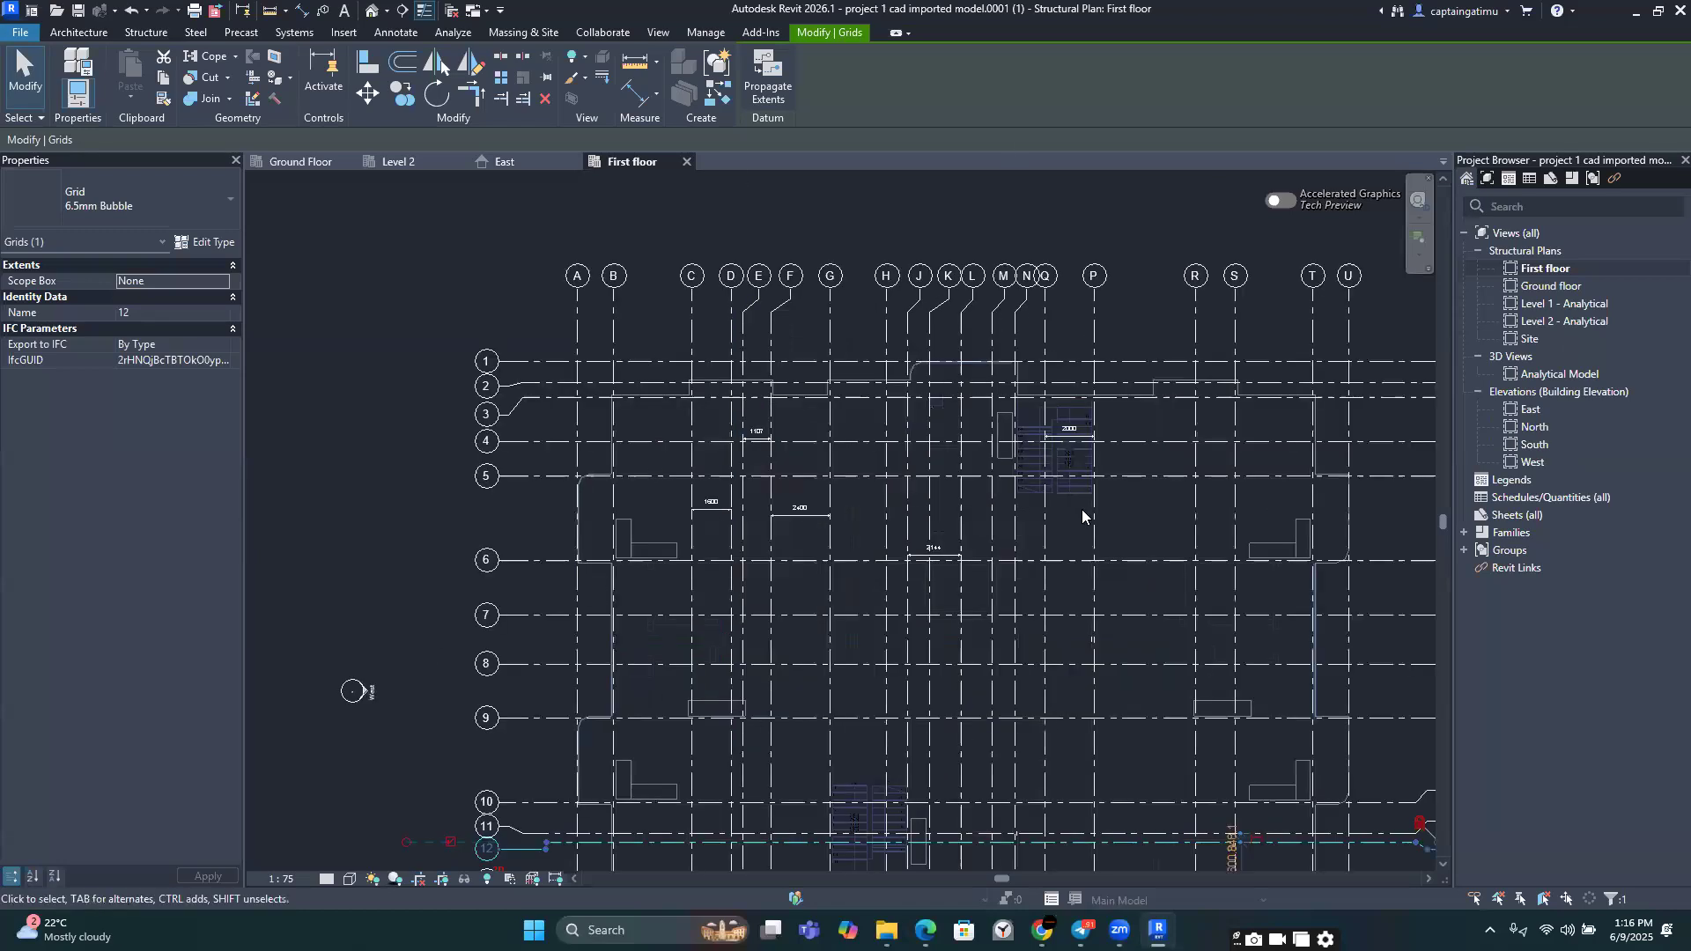
pyautogui.scroll(-4, 1045, 708)
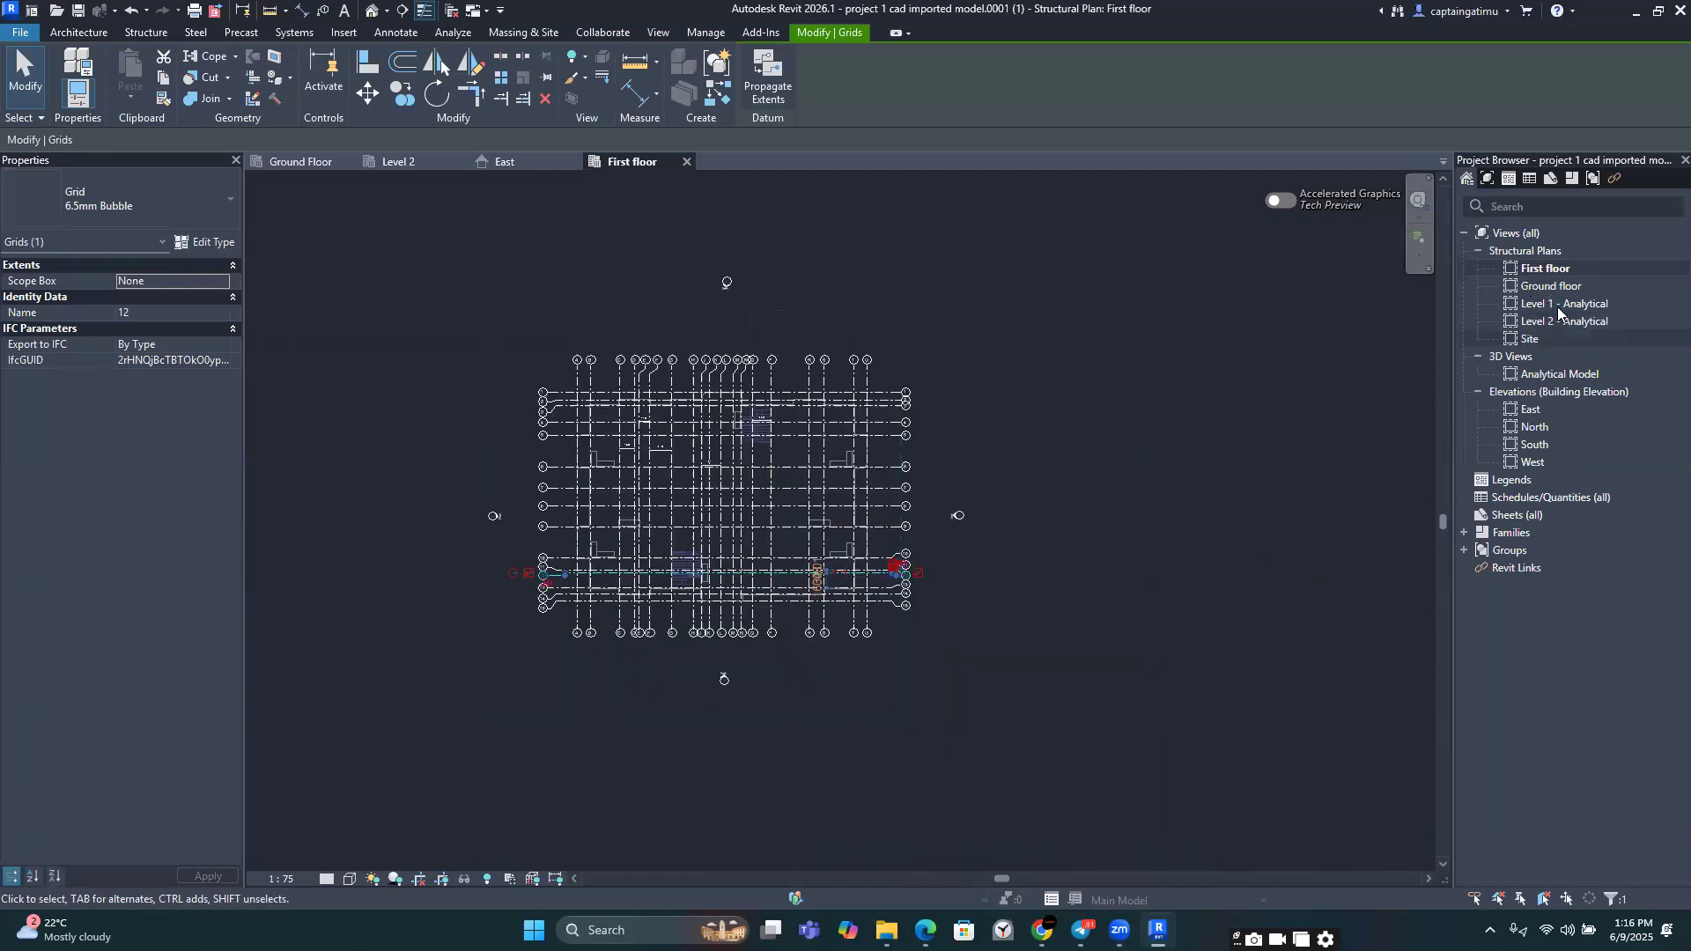
pyautogui.click(1552, 408)
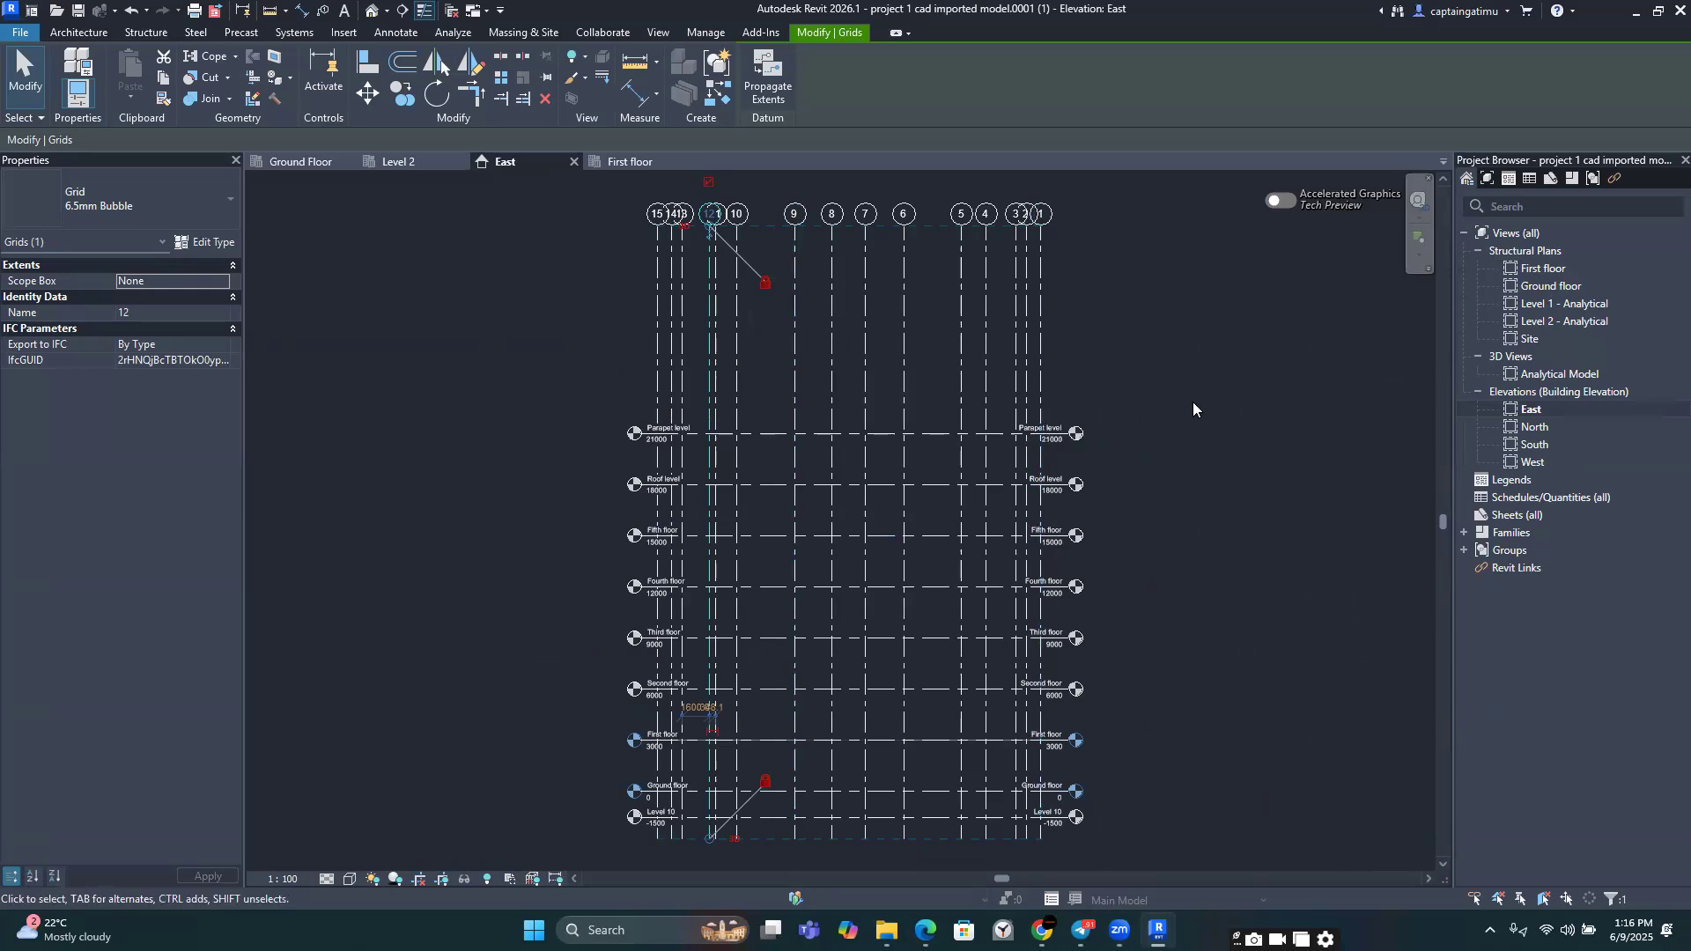
pyautogui.scroll(-2, 1203, 414)
pyautogui.moveTo(1203, 413); pyautogui.dragTo(1043, 445, button='middle')
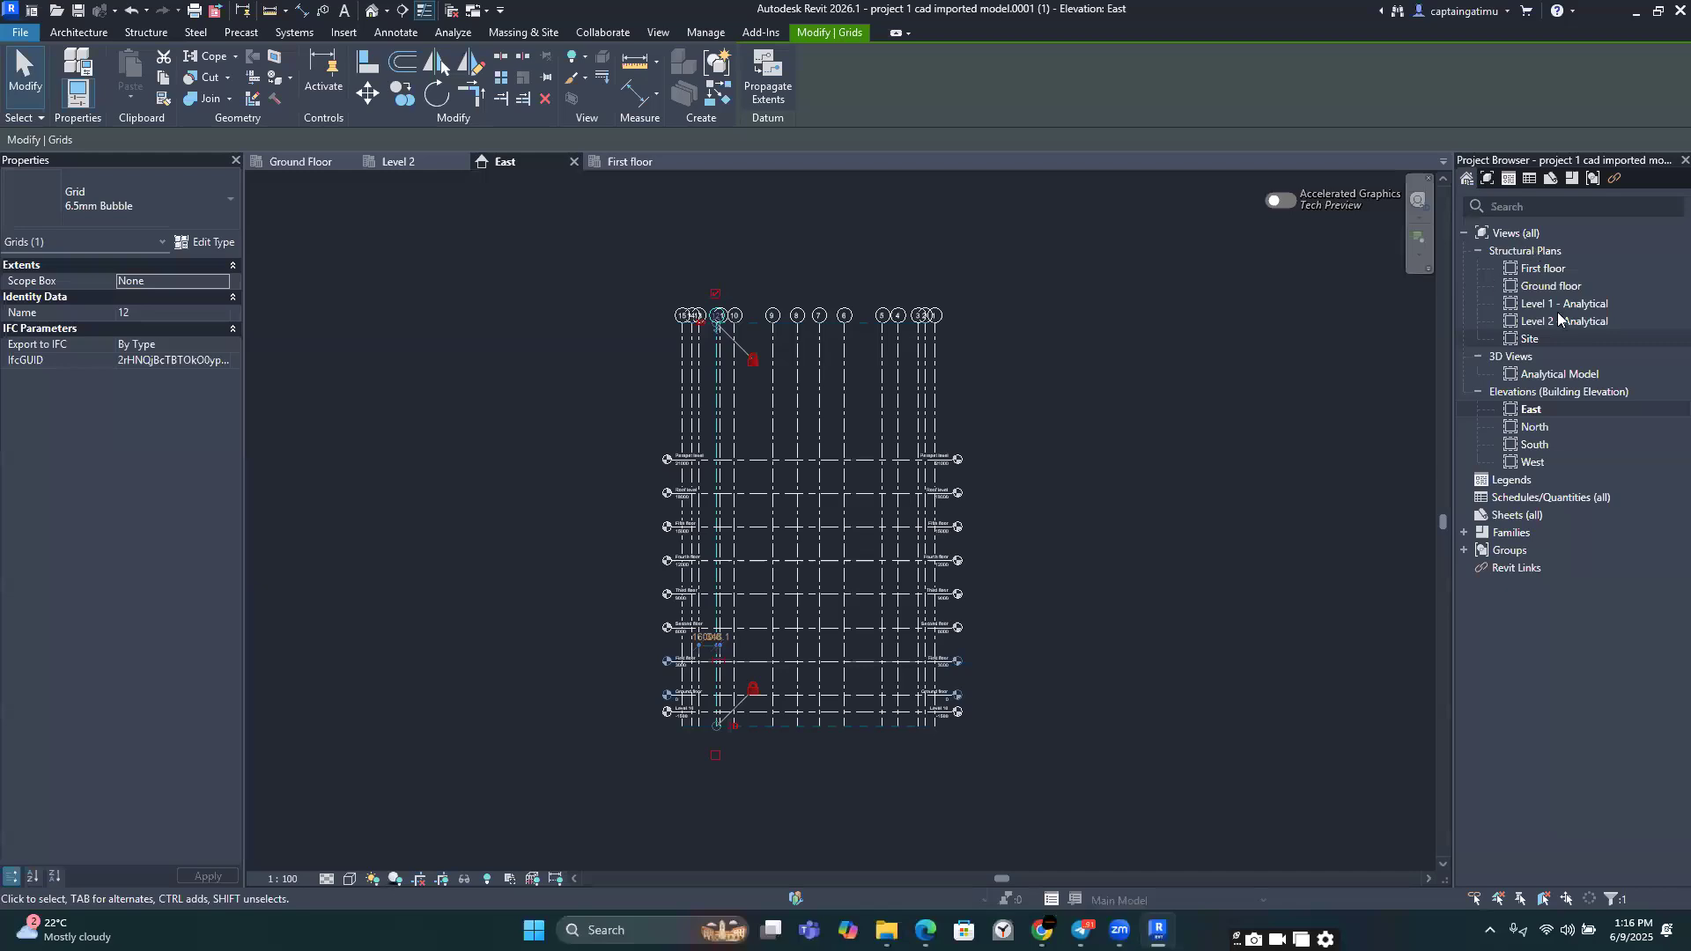
# Step: Deselect the grid, bring up the First floor structural plan and close that view
pyautogui.press('Escape')
pyautogui.doubleClick(1544, 270)
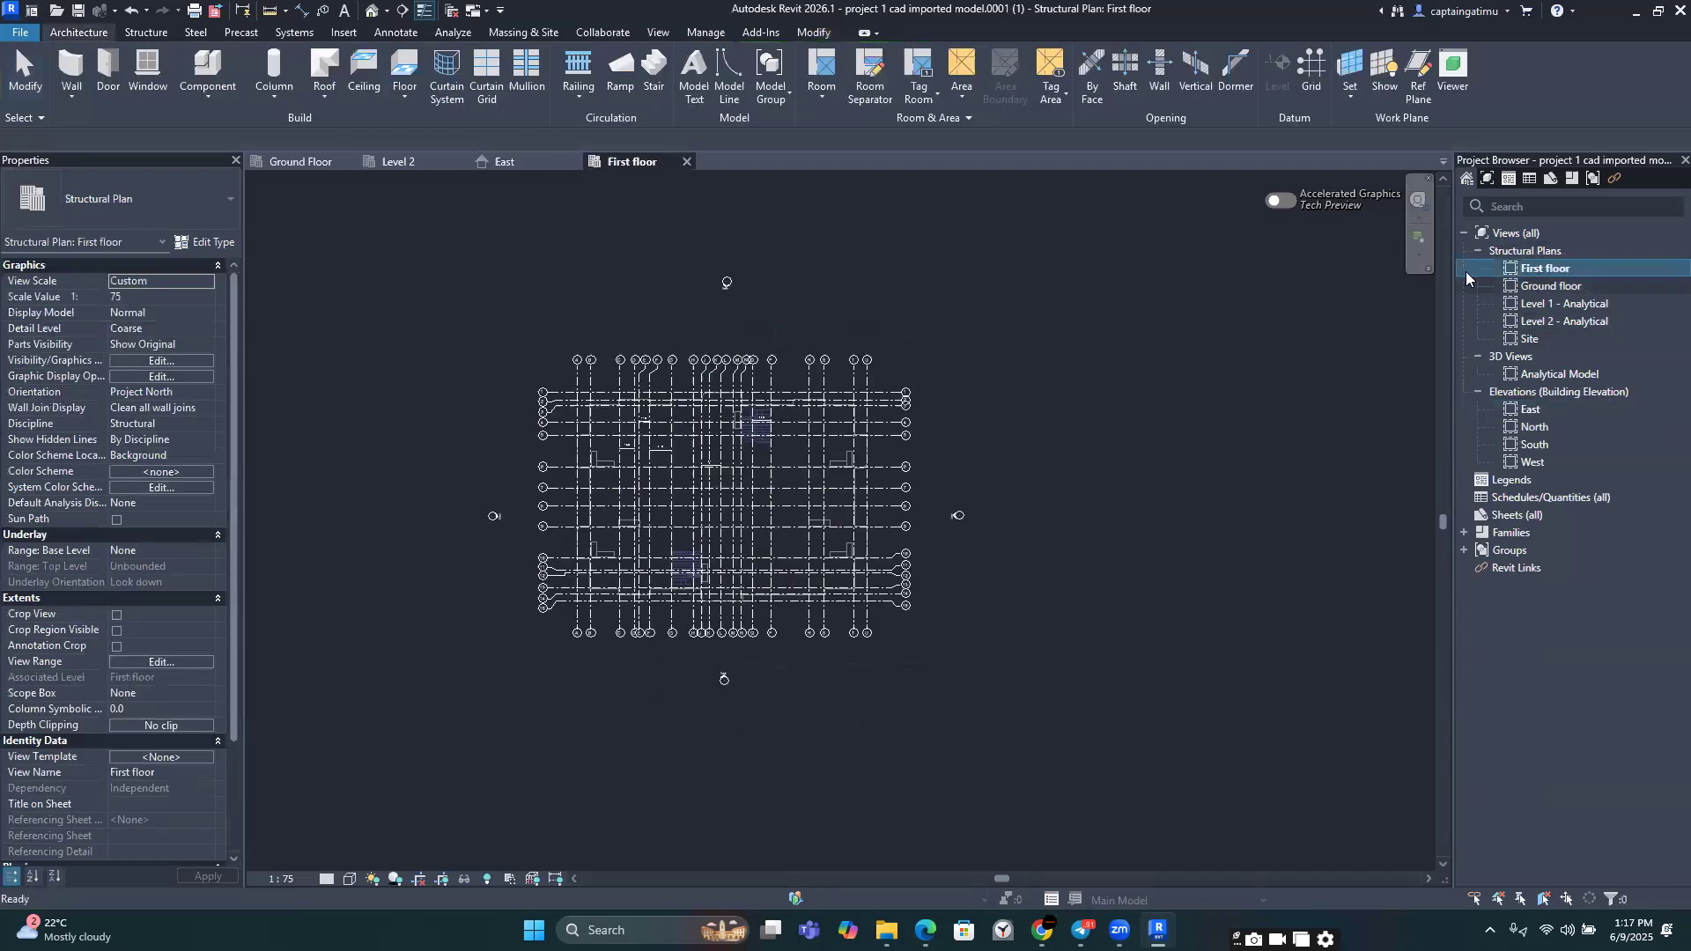
pyautogui.rightClick(1543, 270)
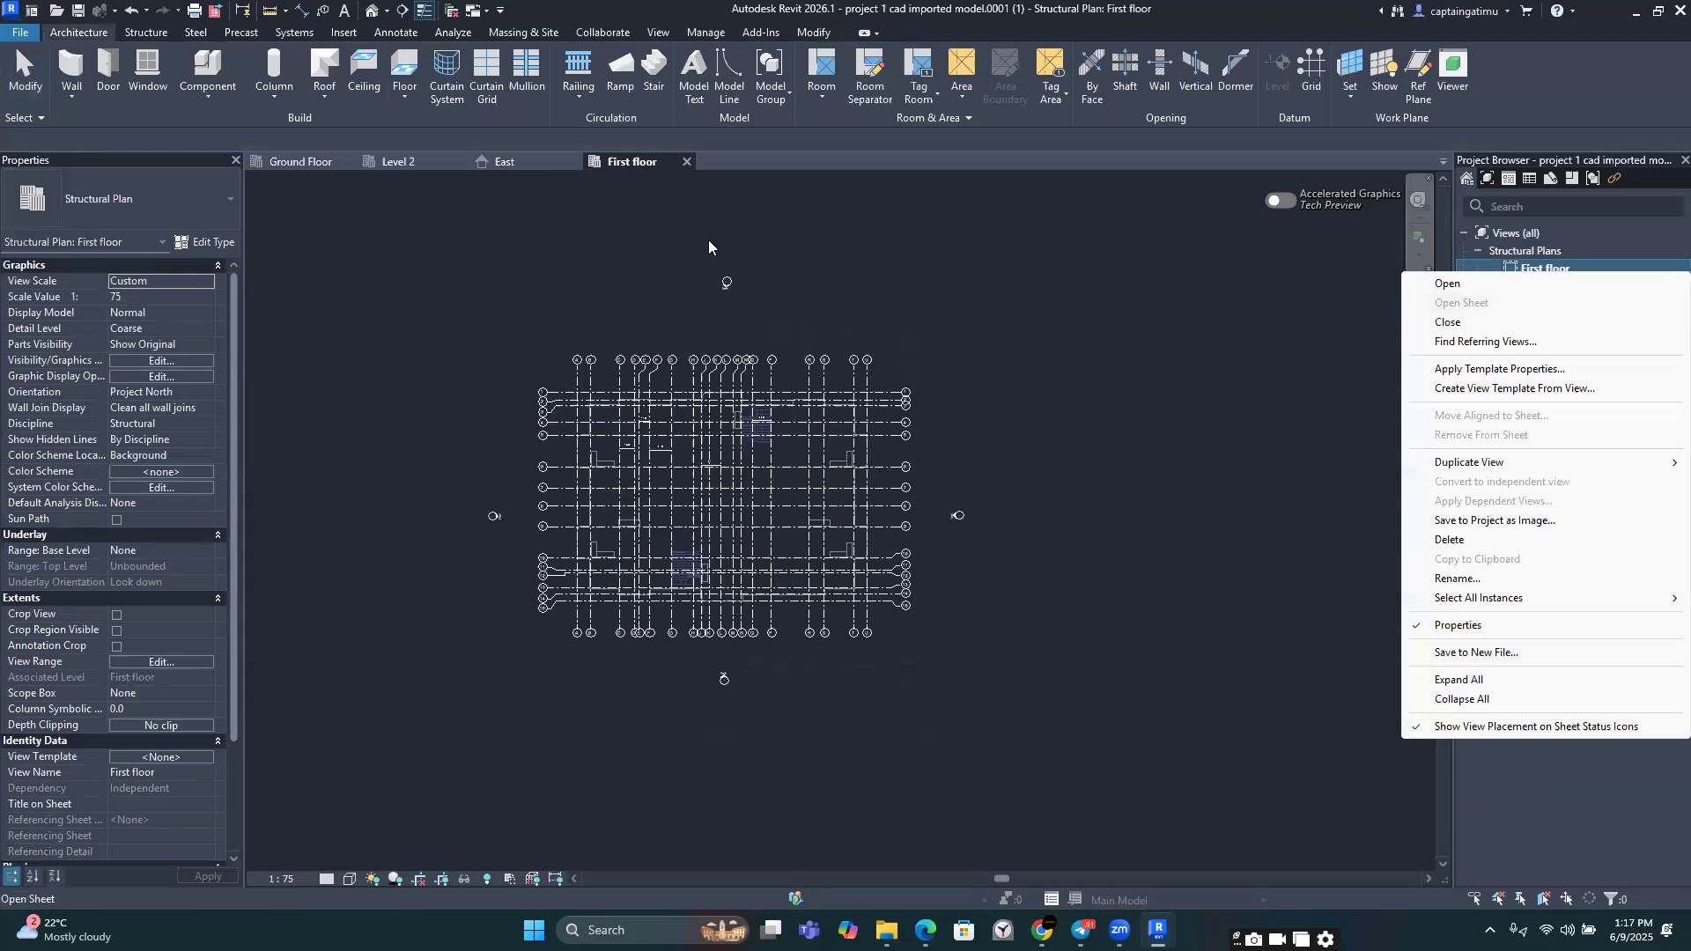
pyautogui.click(688, 162)
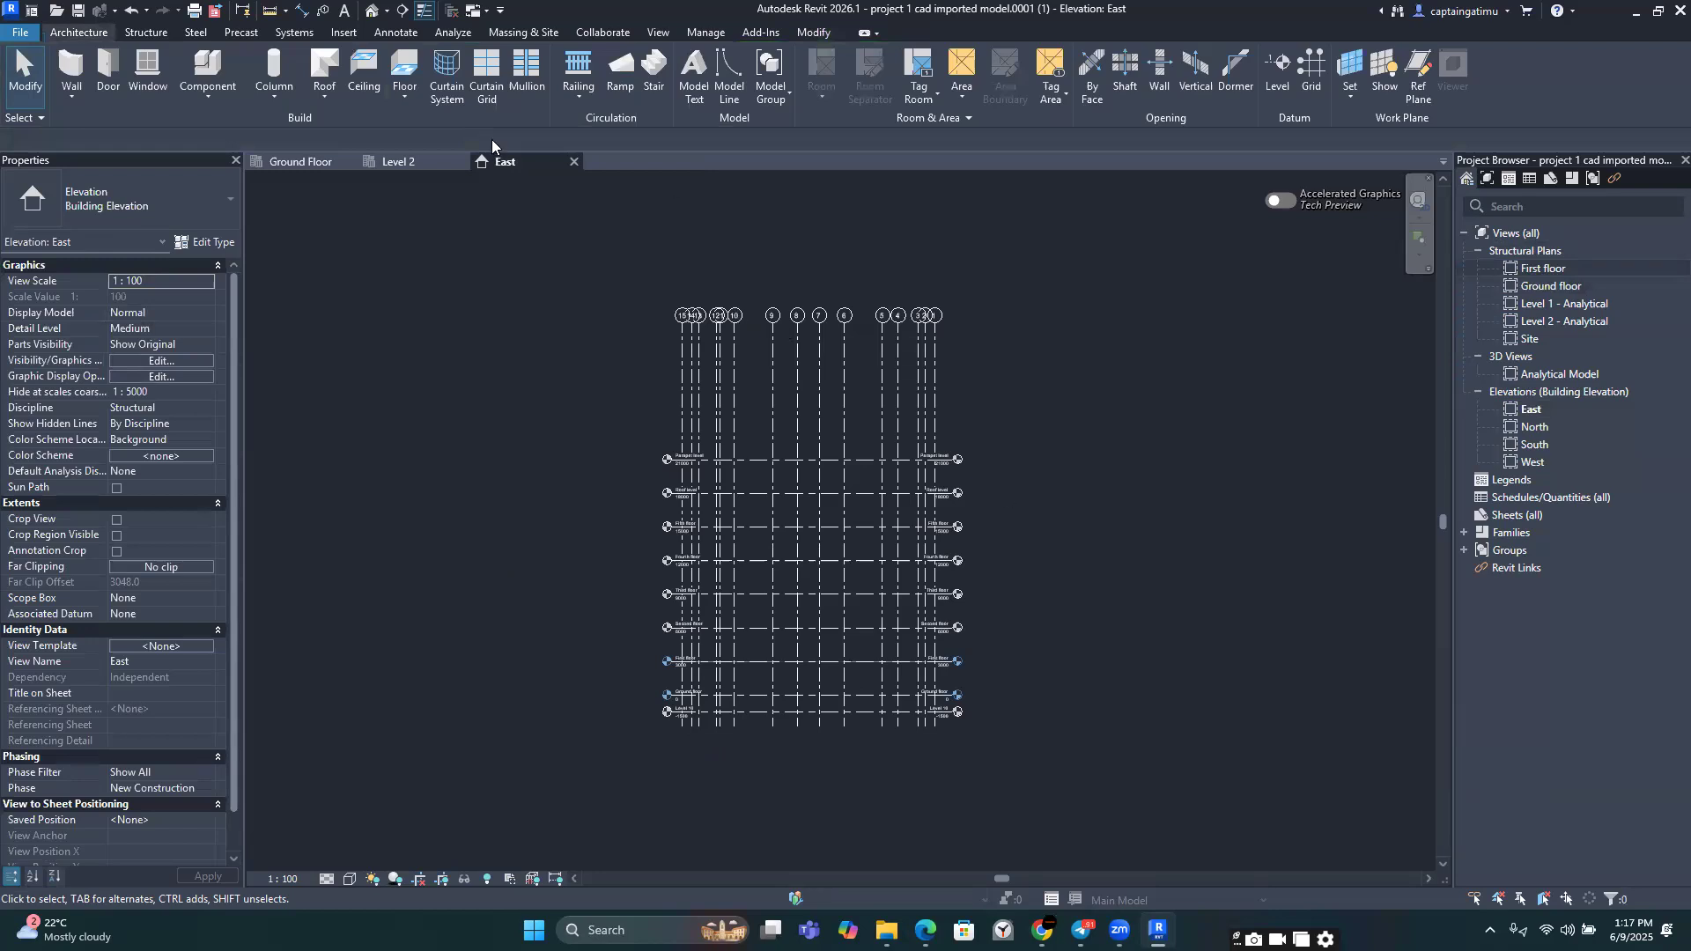
# Step: Create structural plan views for the Second, Third, Fourth and Fifth floors, Roof level and Parapet level, without duplicating existing views
pyautogui.click(655, 32)
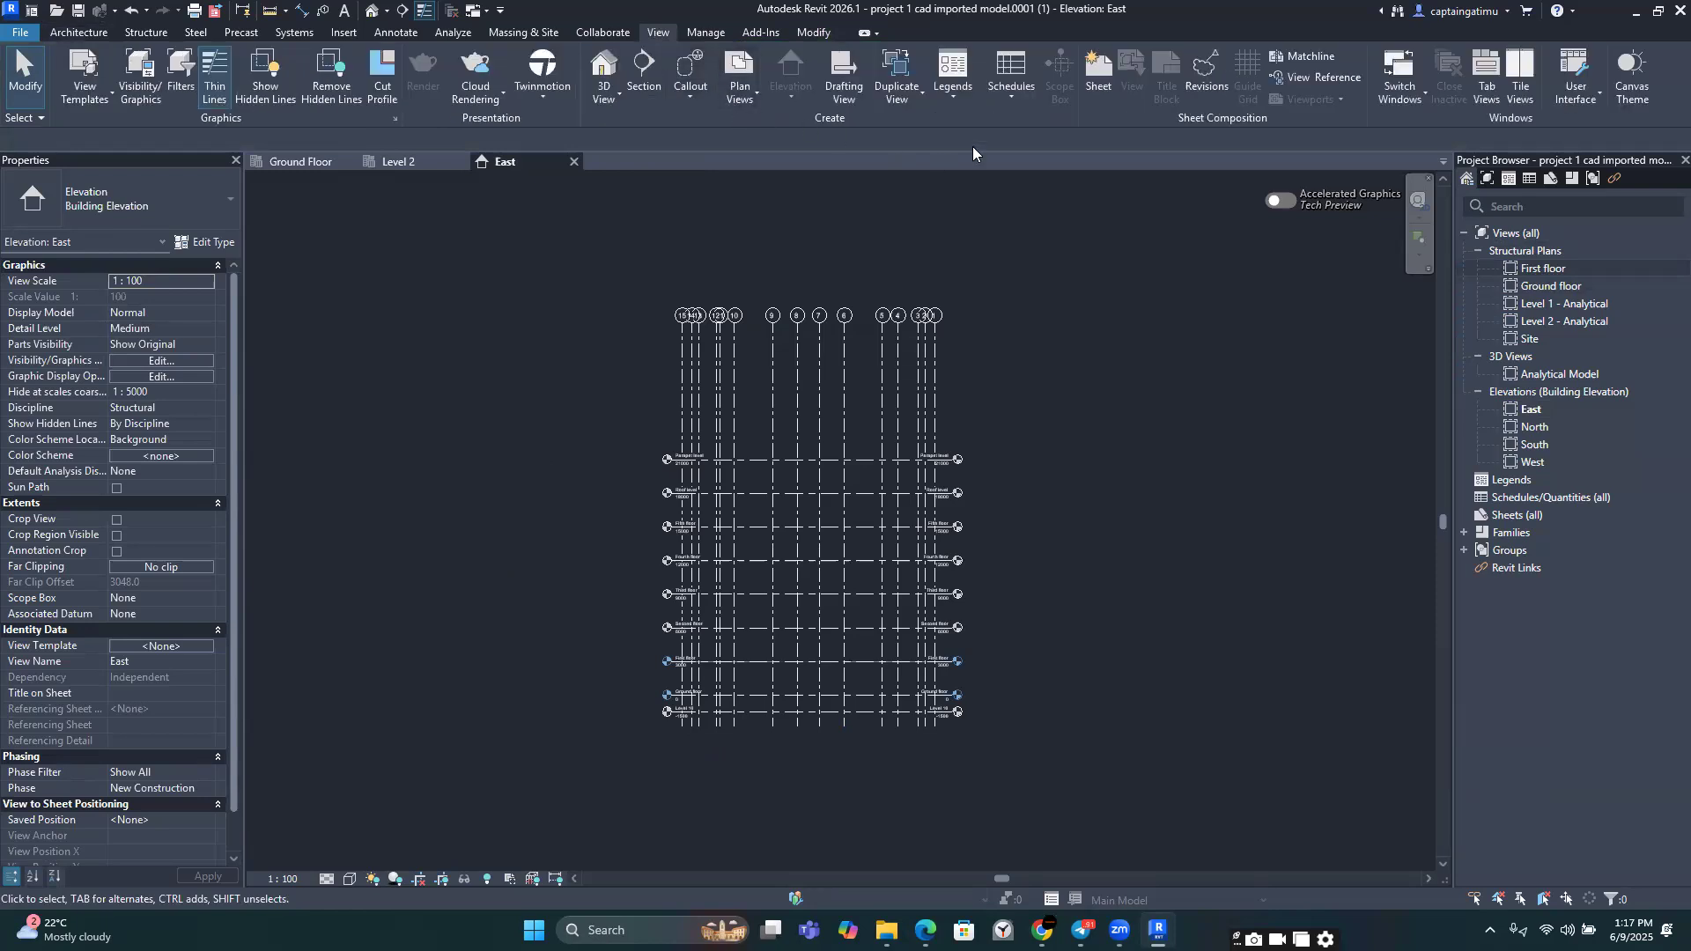
pyautogui.click(739, 100)
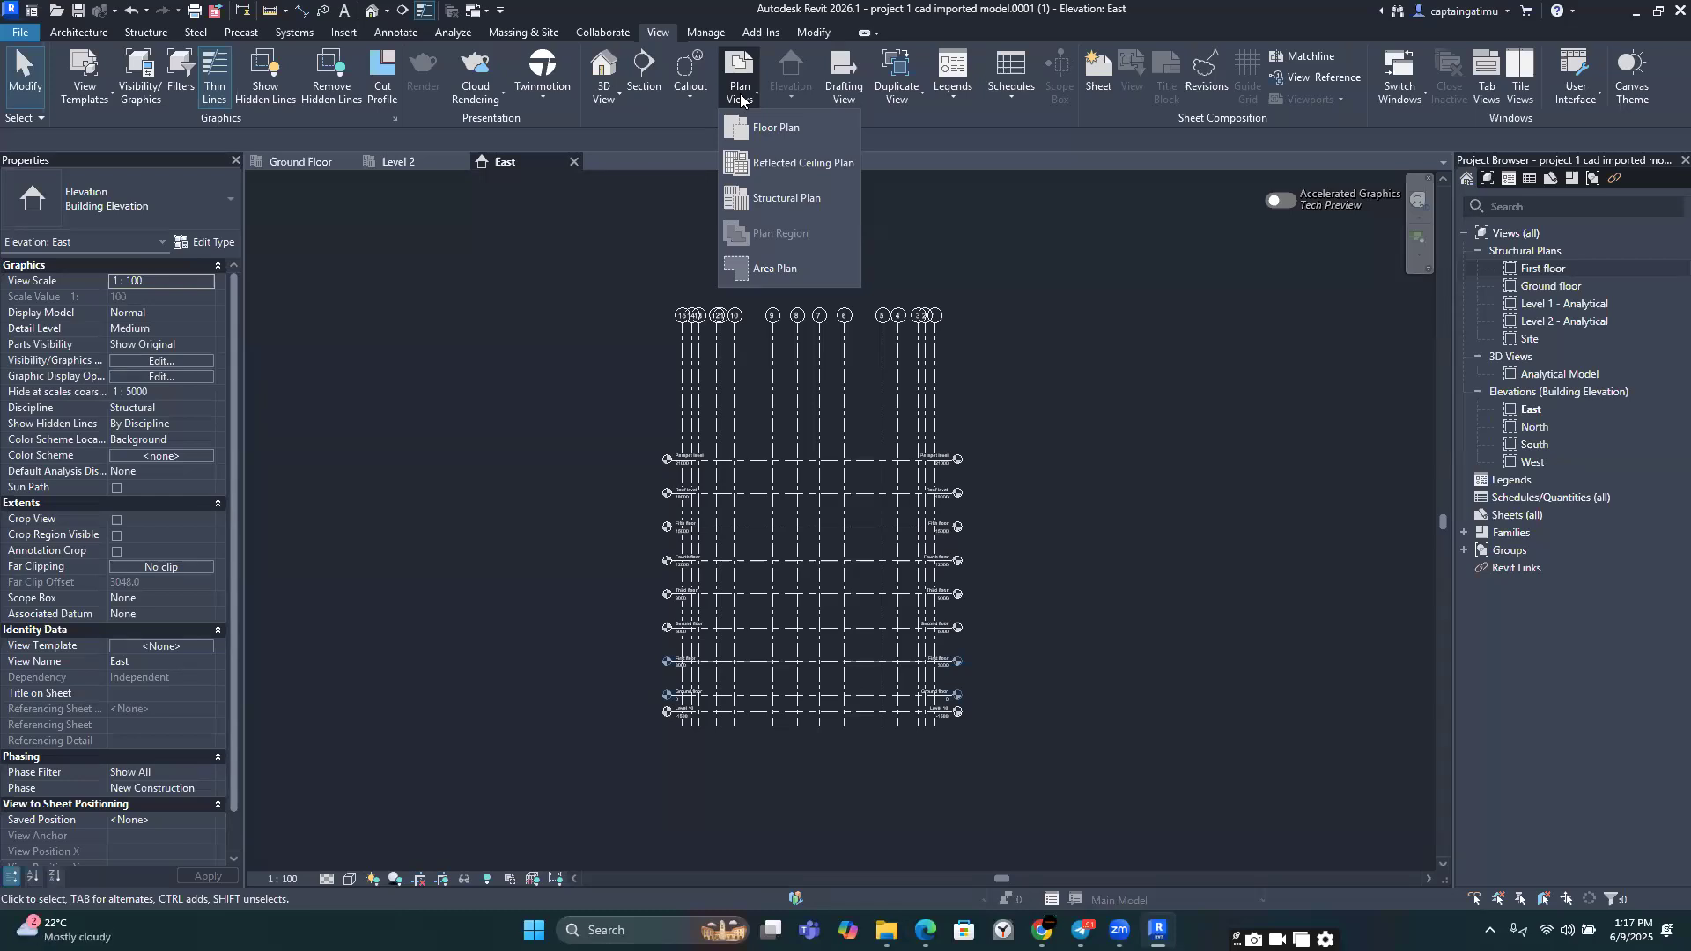
pyautogui.click(773, 195)
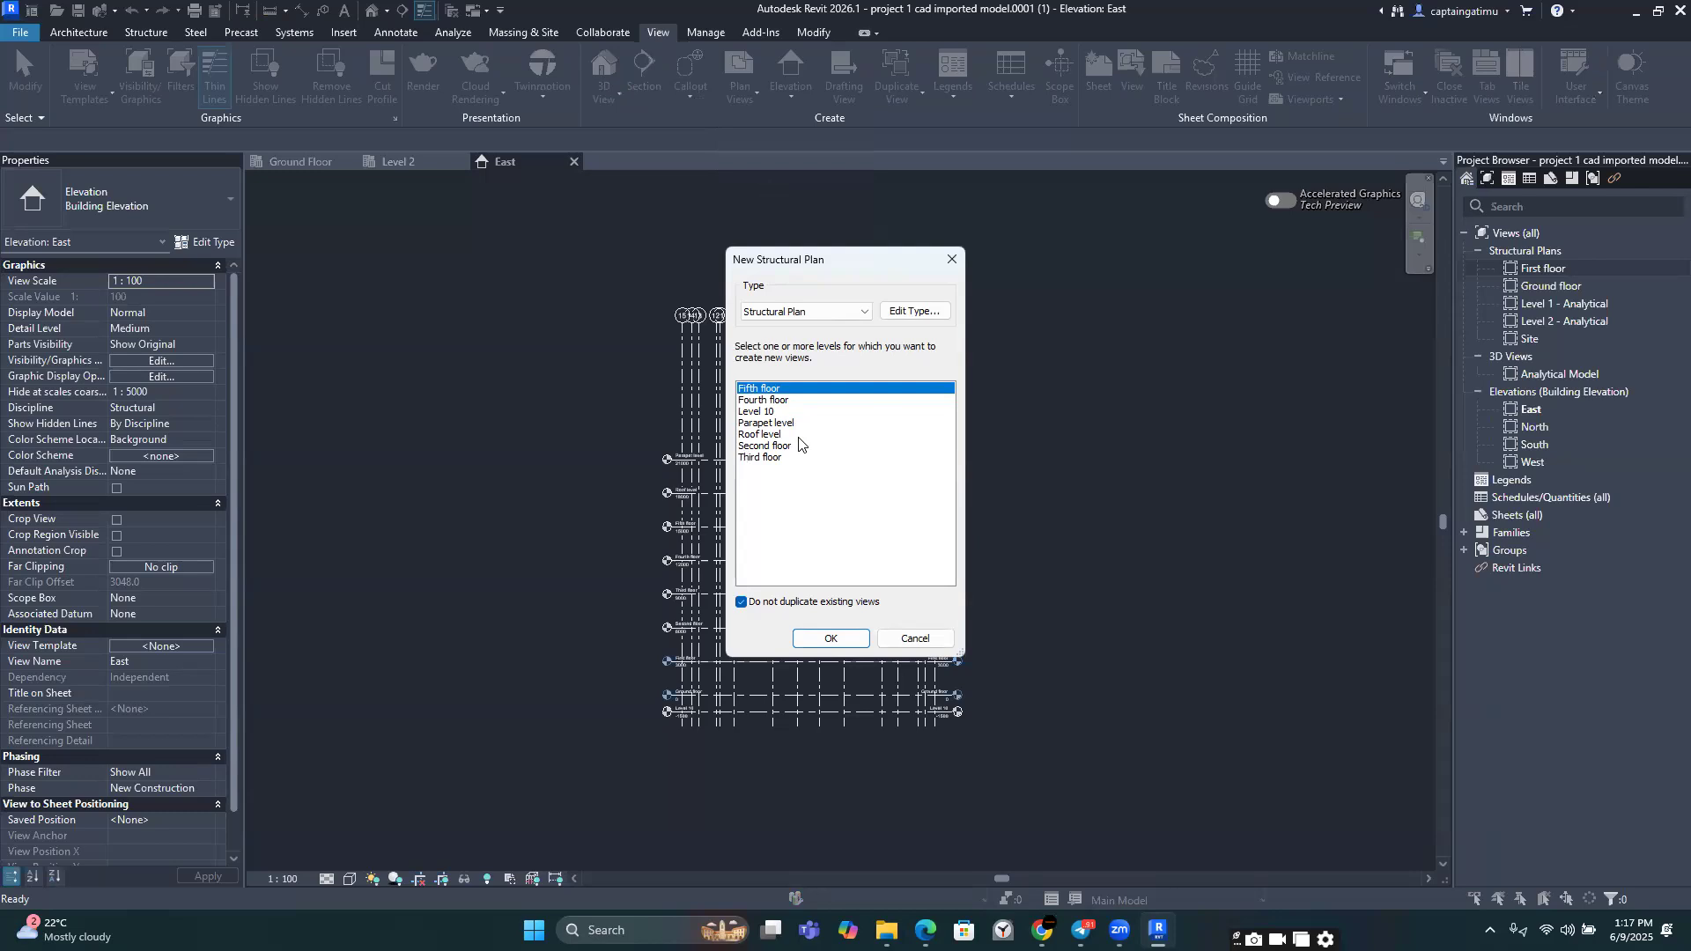
pyautogui.click(779, 401)
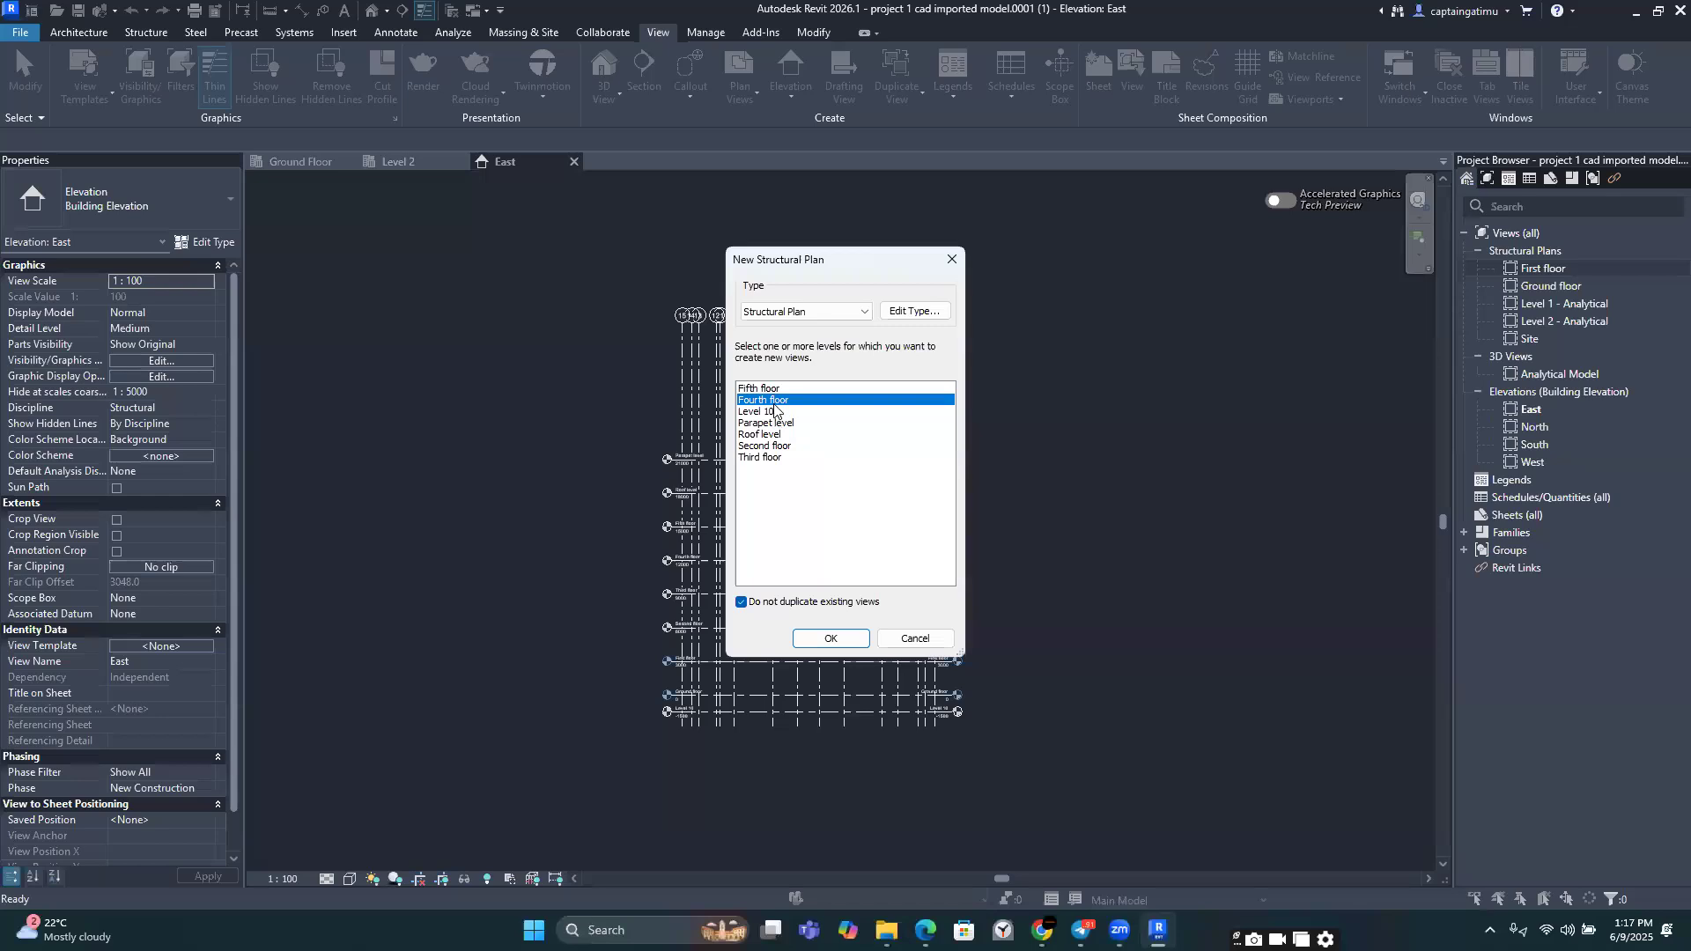
pyautogui.hotkey('shift', 'Up')
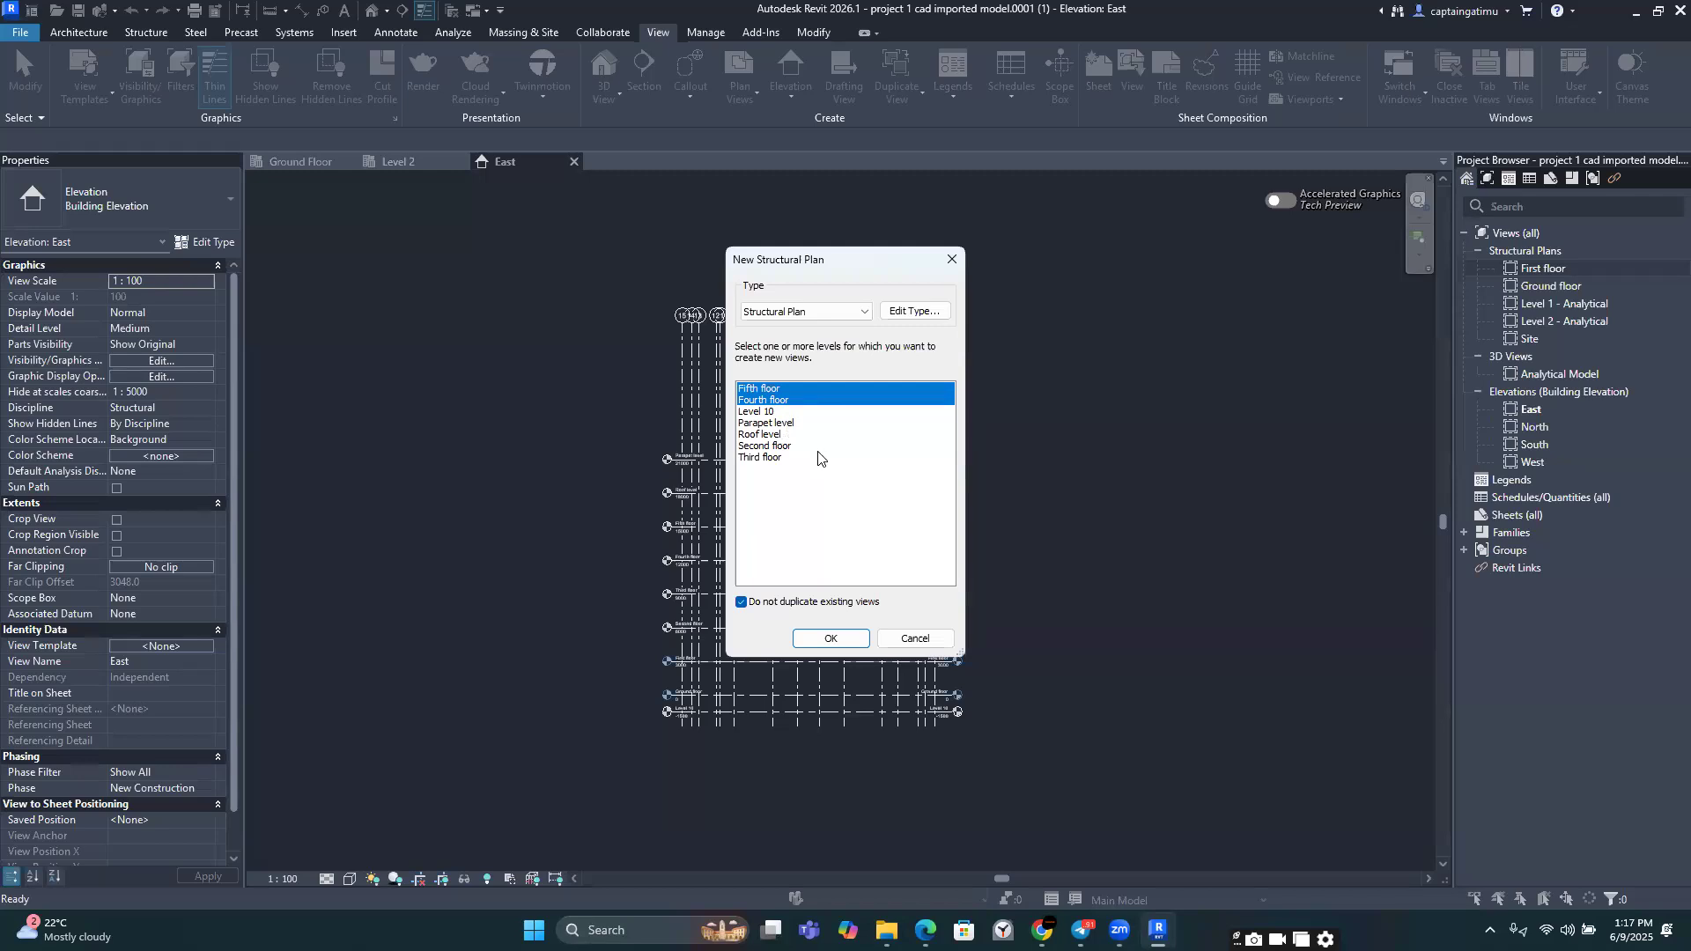
pyautogui.keyDown('ctrl'); pyautogui.click(767, 423); pyautogui.keyUp('ctrl')
pyautogui.keyDown('ctrl'); pyautogui.click(765, 446); pyautogui.keyUp('ctrl')
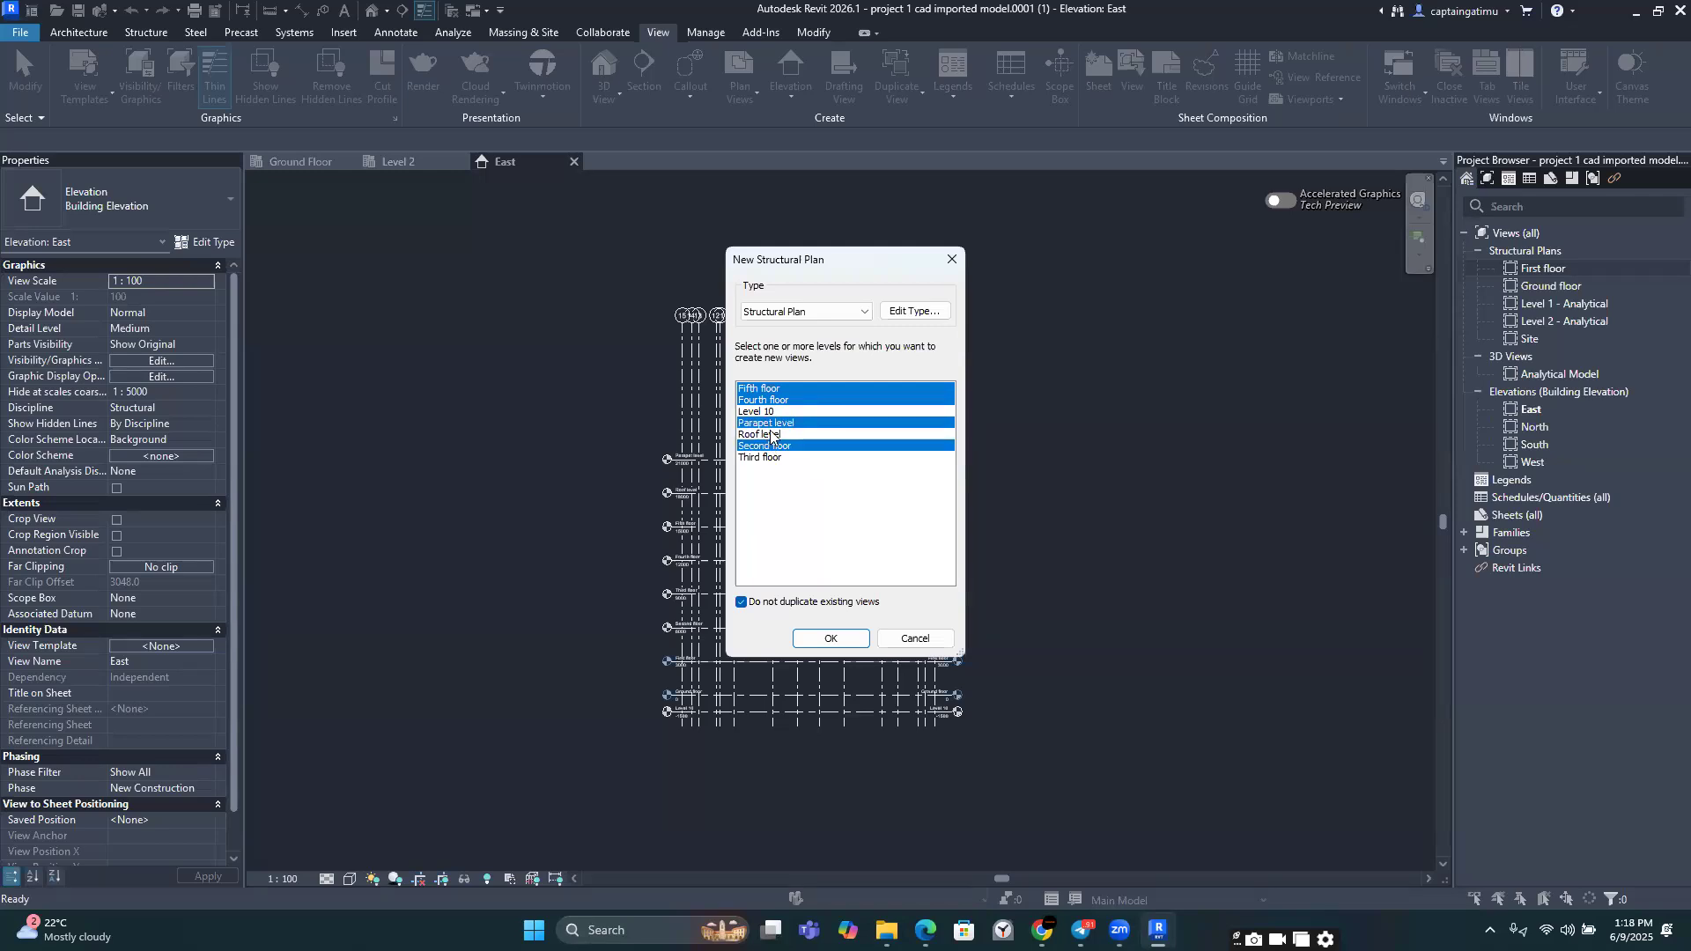
pyautogui.keyDown('ctrl'); pyautogui.click(767, 443); pyautogui.keyUp('ctrl')
pyautogui.keyDown('ctrl'); pyautogui.click(768, 434); pyautogui.keyUp('ctrl')
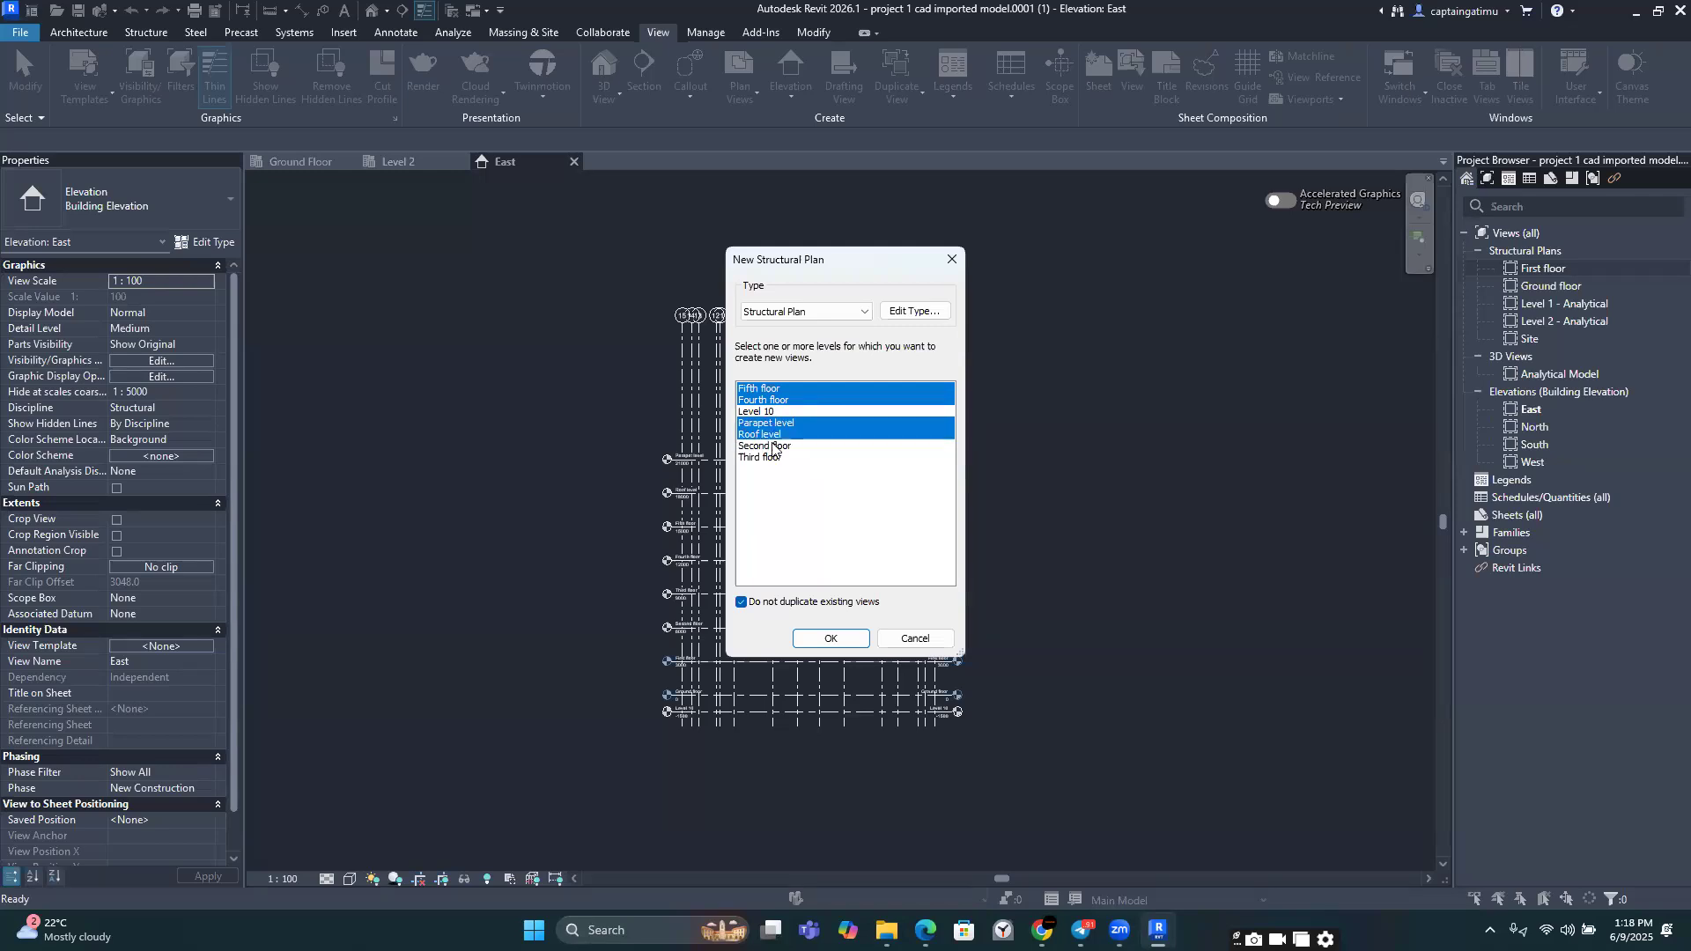
pyautogui.keyDown('ctrl'); pyautogui.click(775, 447); pyautogui.keyUp('ctrl')
pyautogui.keyDown('ctrl'); pyautogui.click(775, 458); pyautogui.keyUp('ctrl')
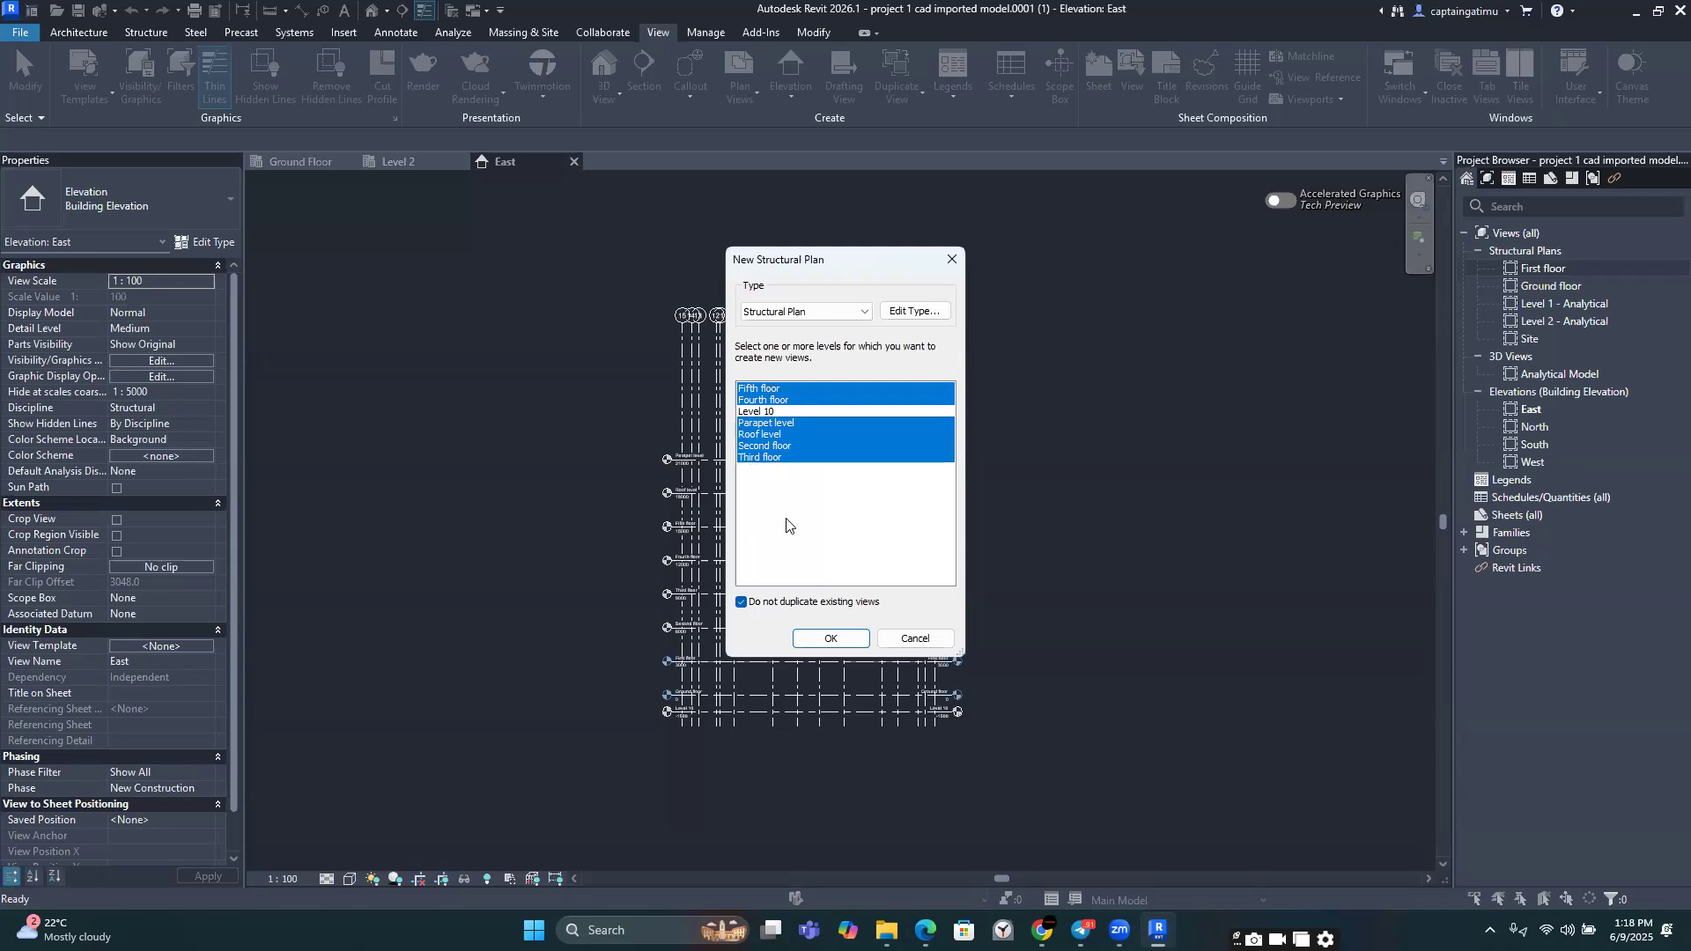
pyautogui.click(741, 602)
pyautogui.click(741, 601)
pyautogui.click(844, 638)
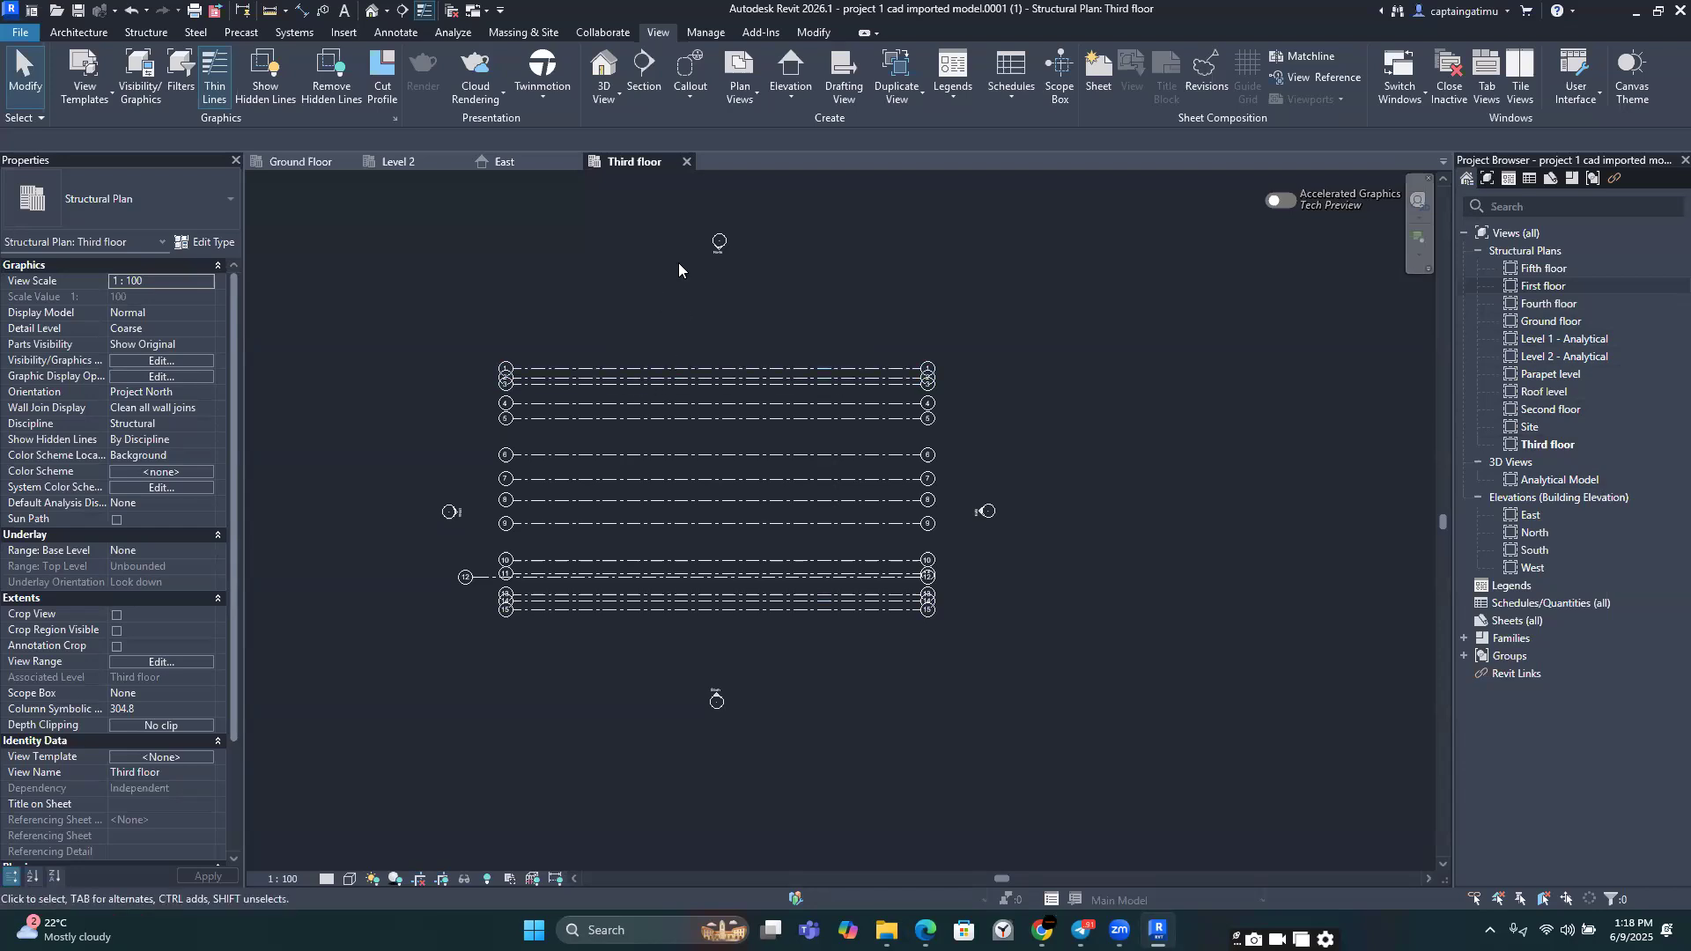
# Step: Compare the grids in the Fifth floor structural plan with the lettered grids' vertical extents in the North elevation
pyautogui.doubleClick(1552, 269)
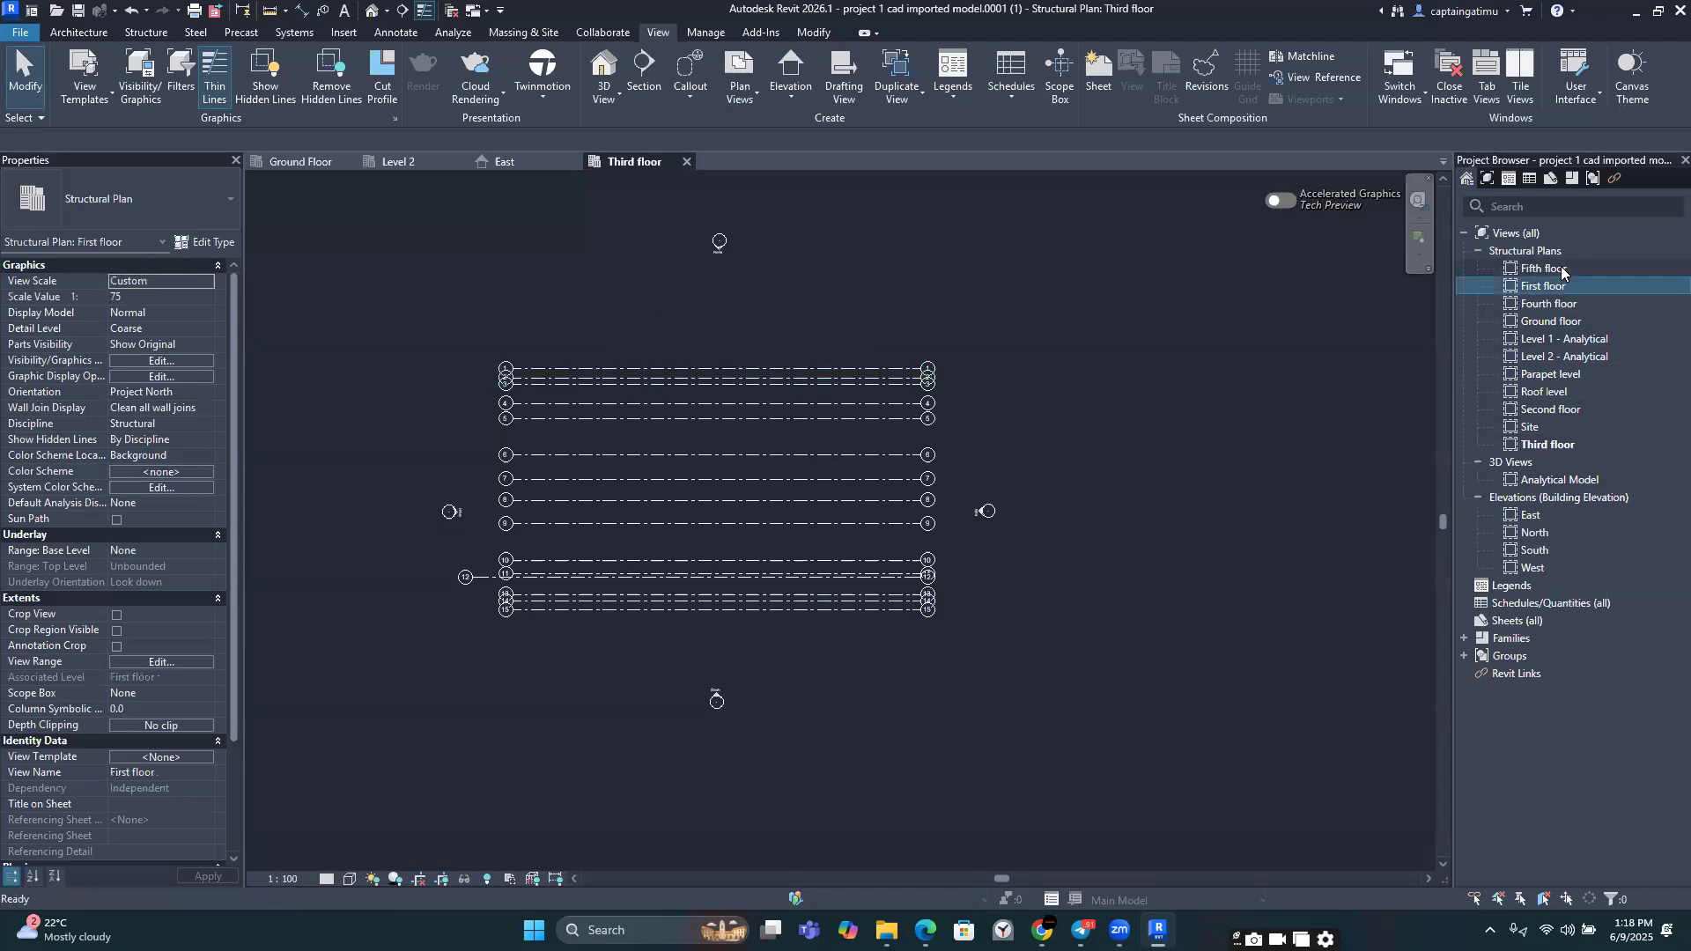
pyautogui.scroll(1, 622, 568)
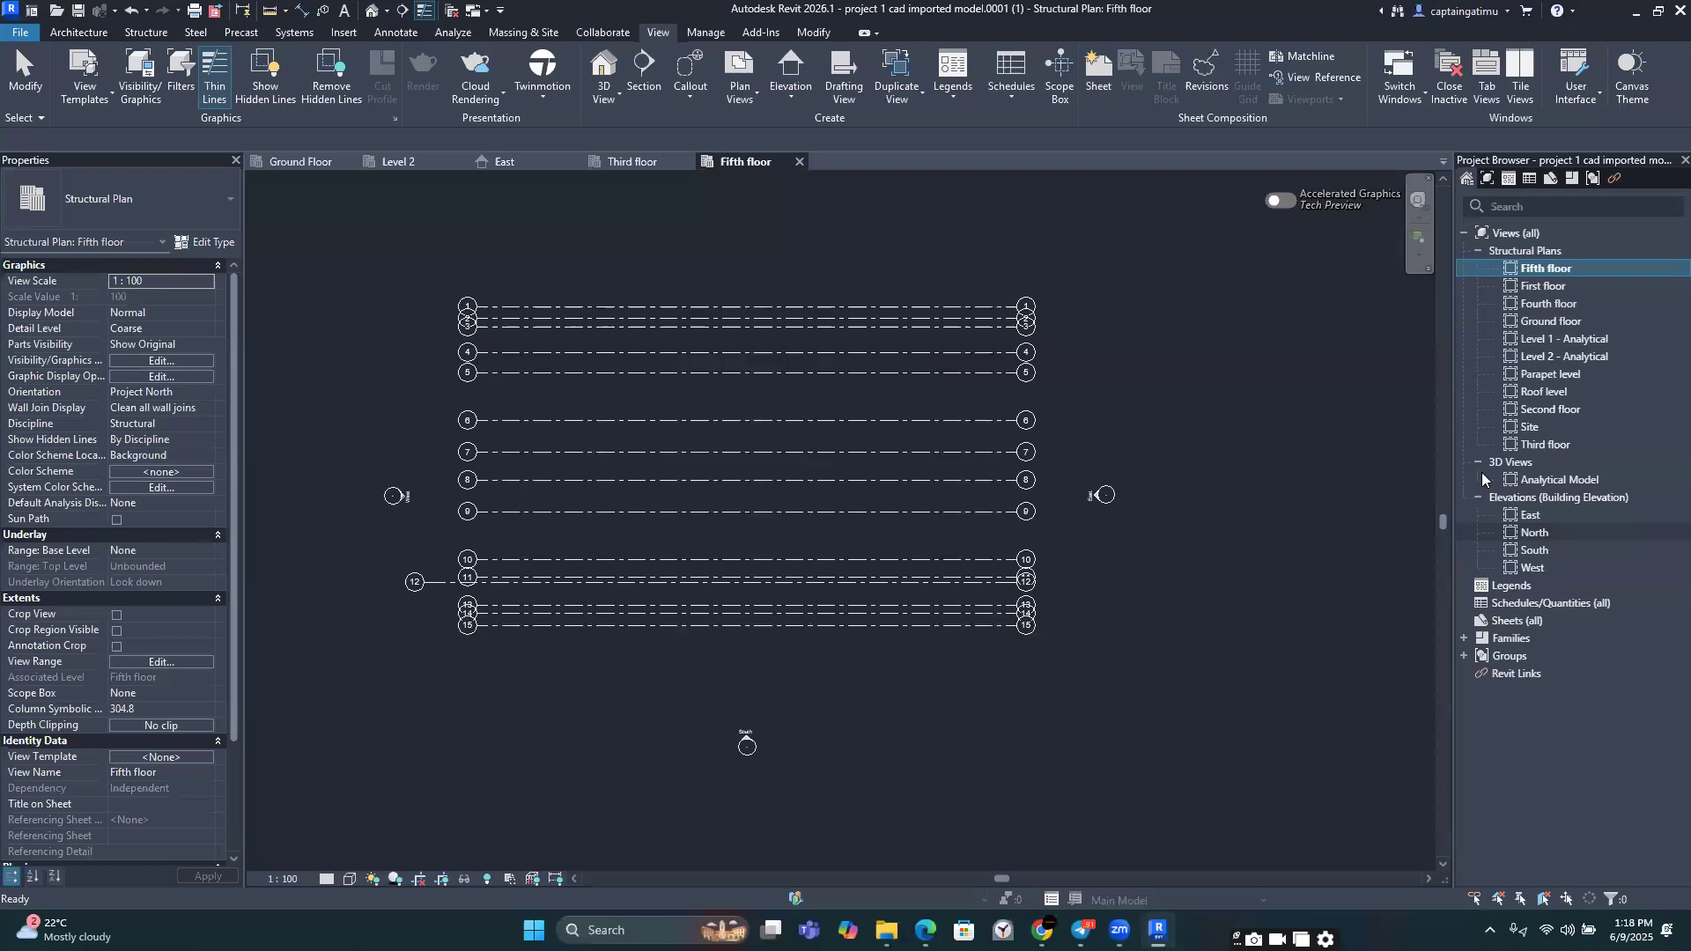
pyautogui.doubleClick(1534, 532)
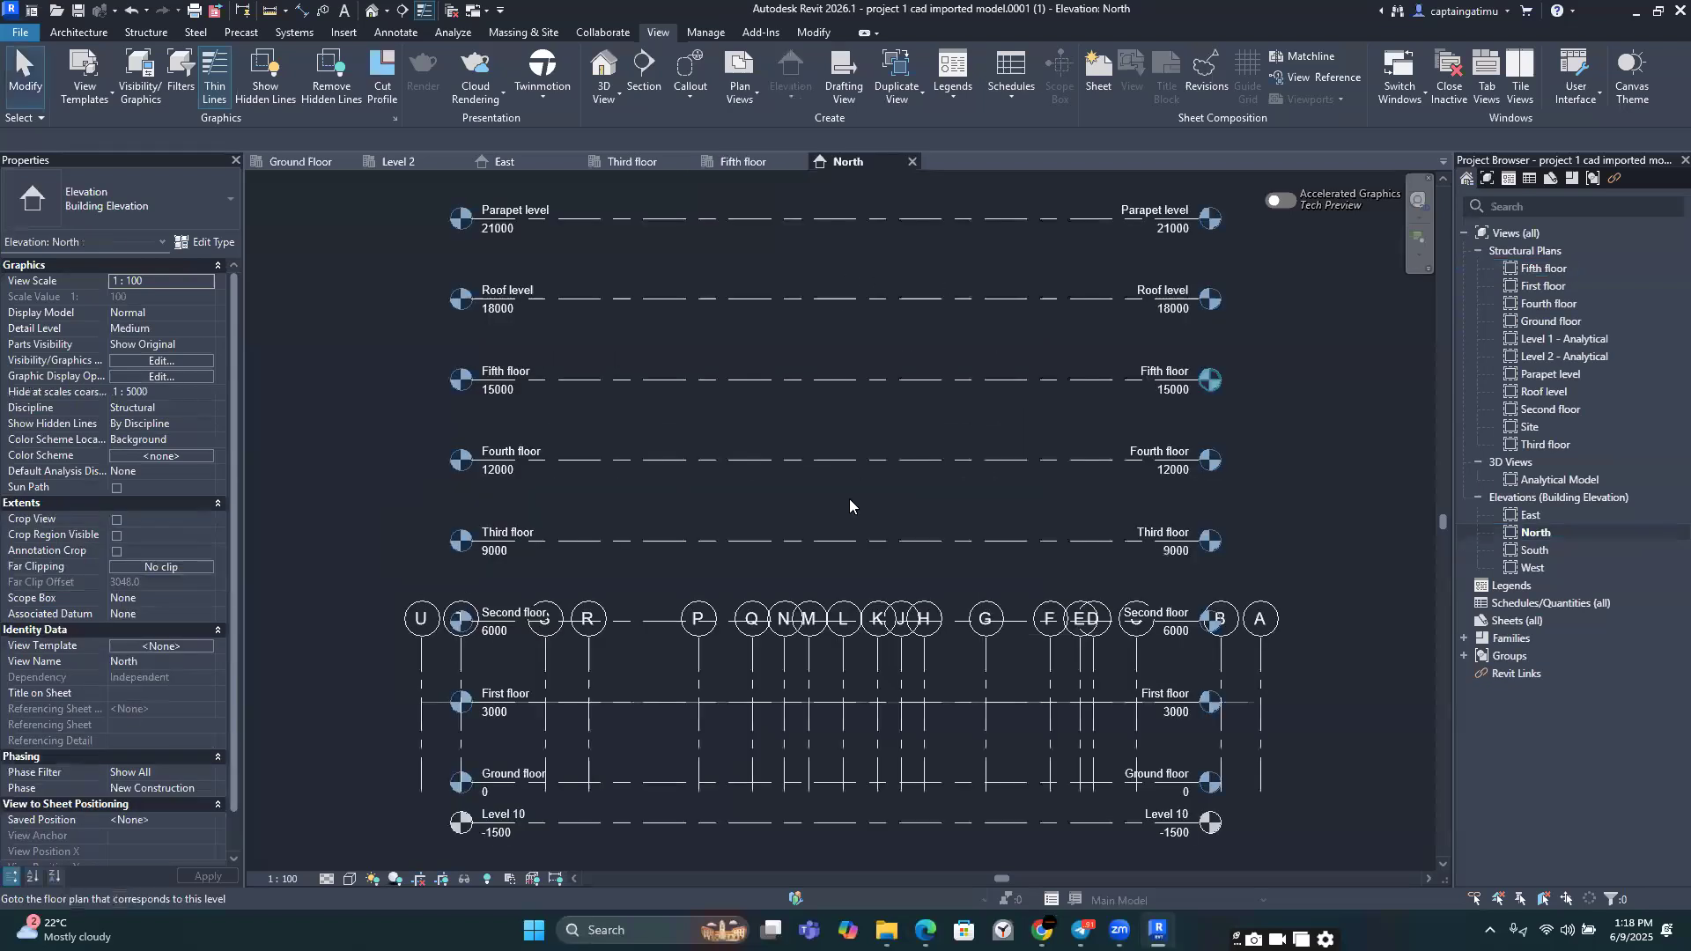
pyautogui.scroll(-1, 833, 606)
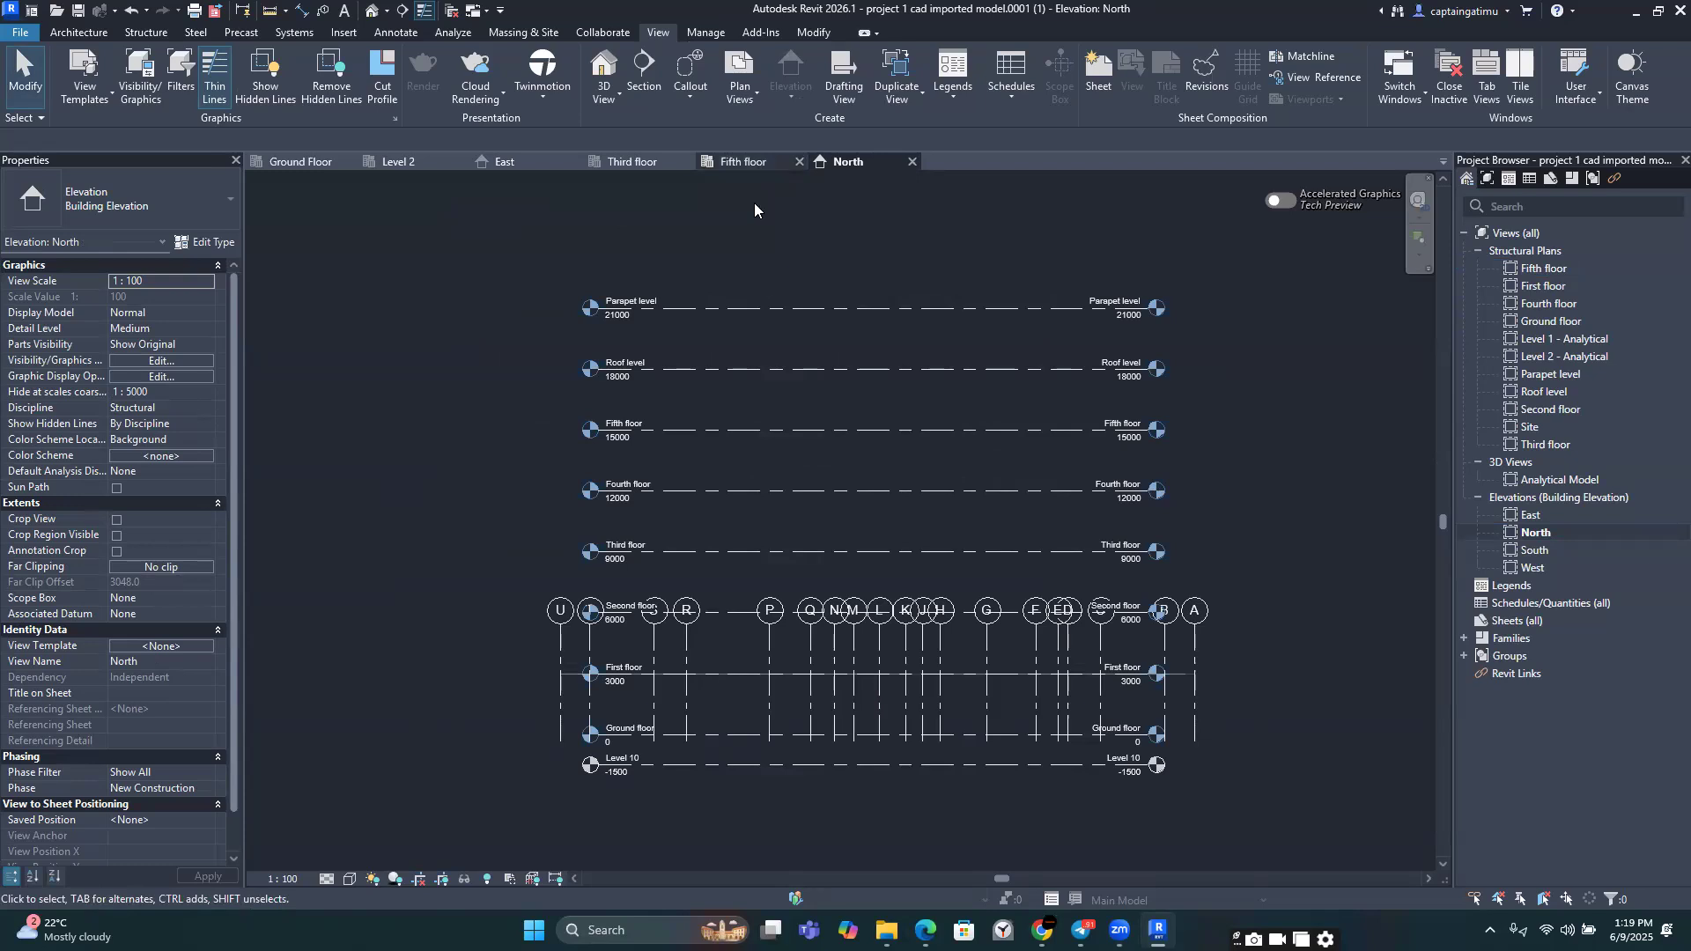
pyautogui.scroll(-2, 779, 304)
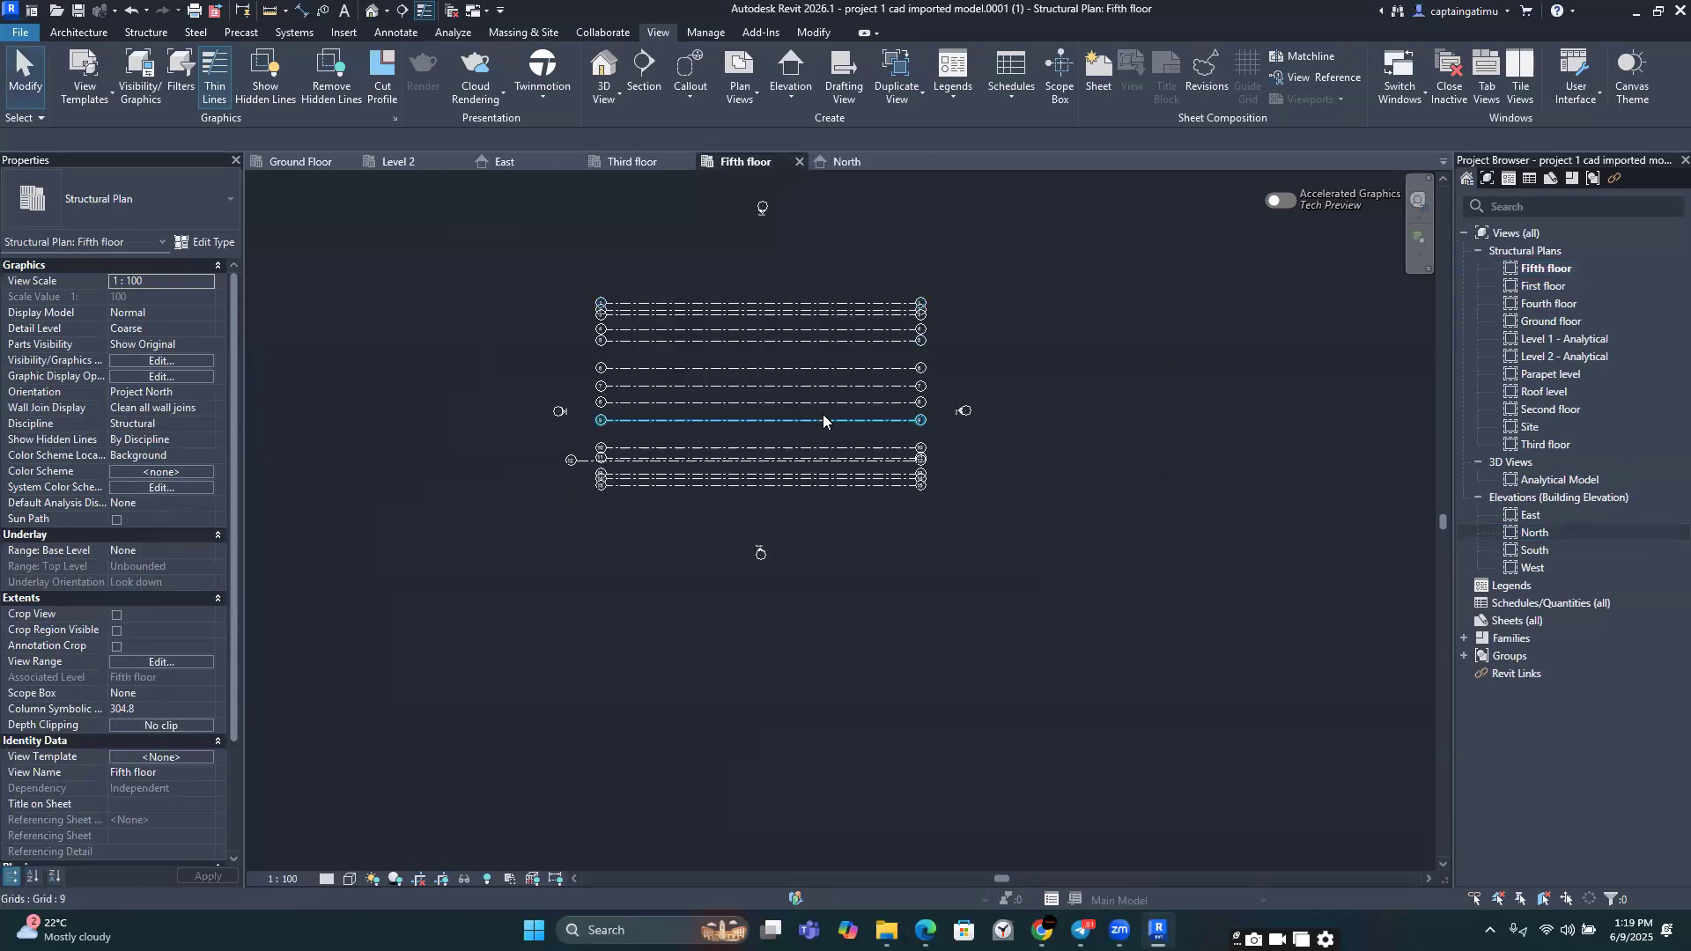
pyautogui.scroll(2, 823, 420)
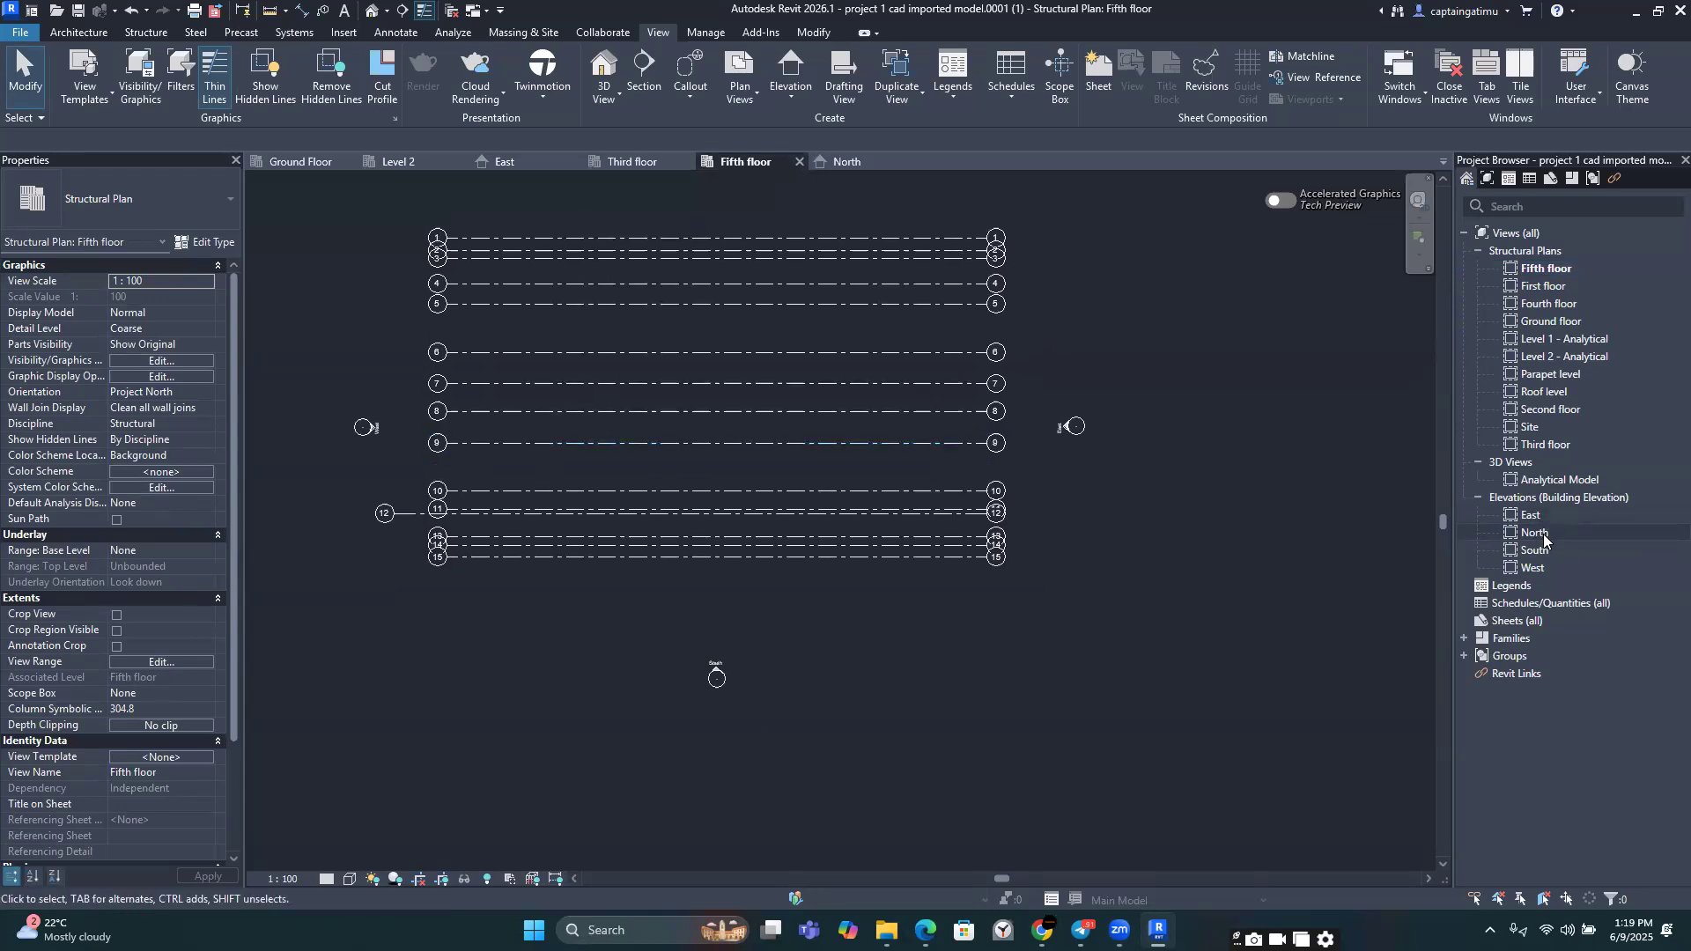
pyautogui.doubleClick(1537, 533)
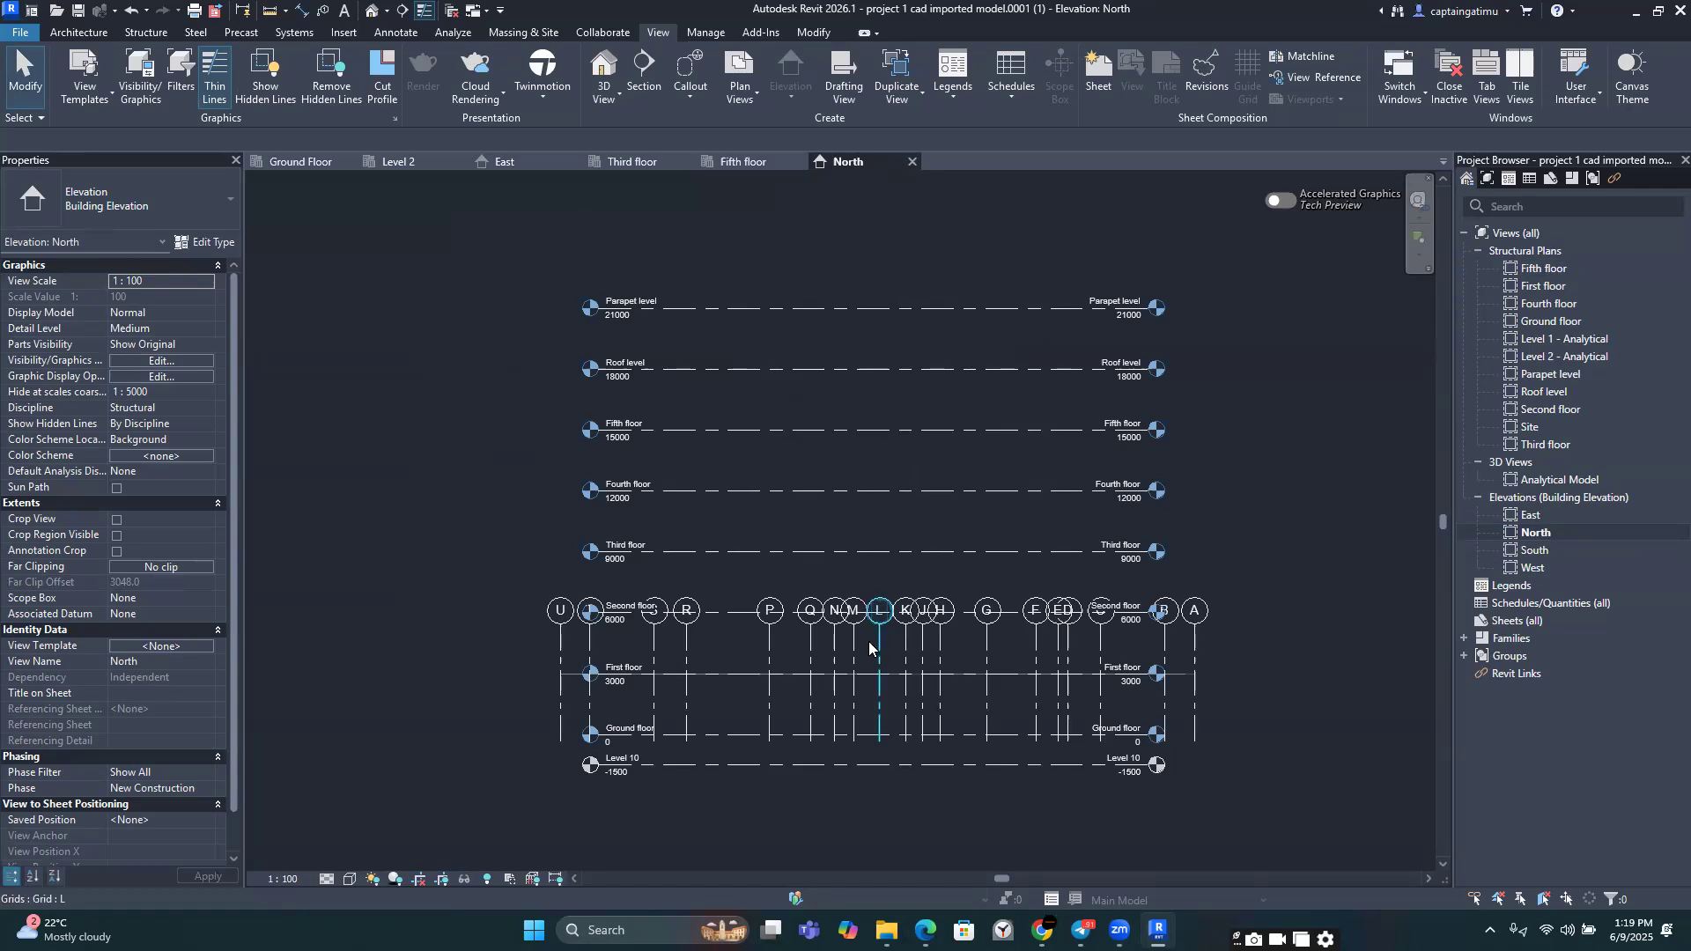
# Step: Extend the upper ends of the lettered grids in the North elevation to above the Parapet level
pyautogui.scroll(2, 871, 630)
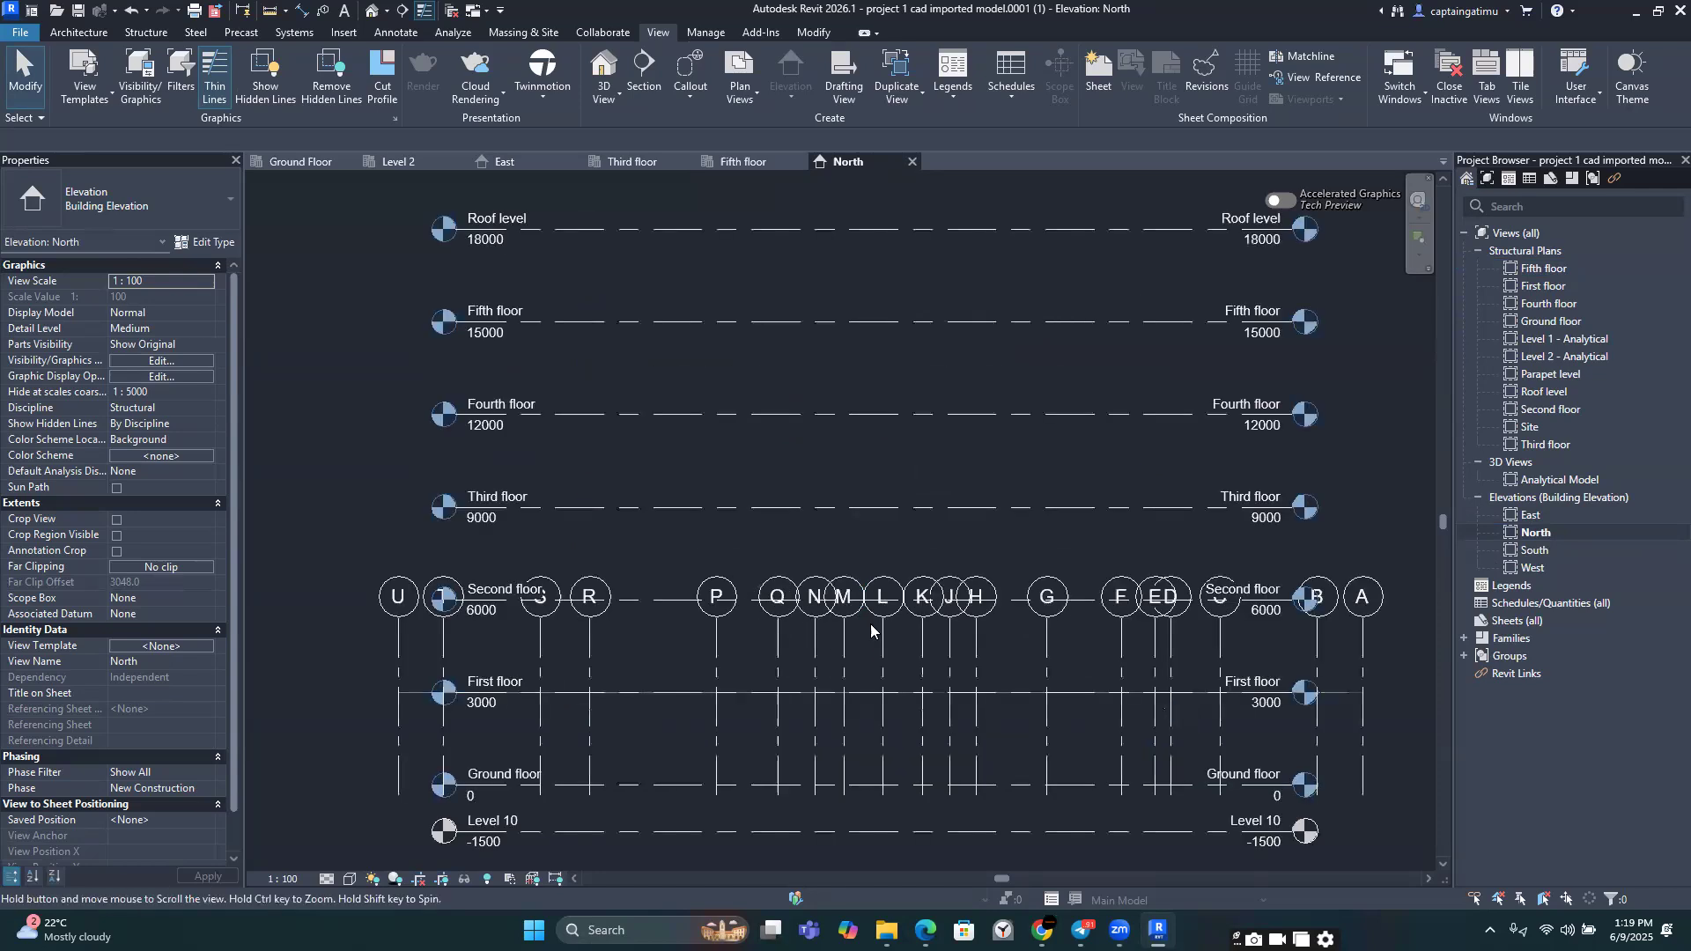
pyautogui.scroll(-3, 913, 602)
pyautogui.scroll(2, 912, 603)
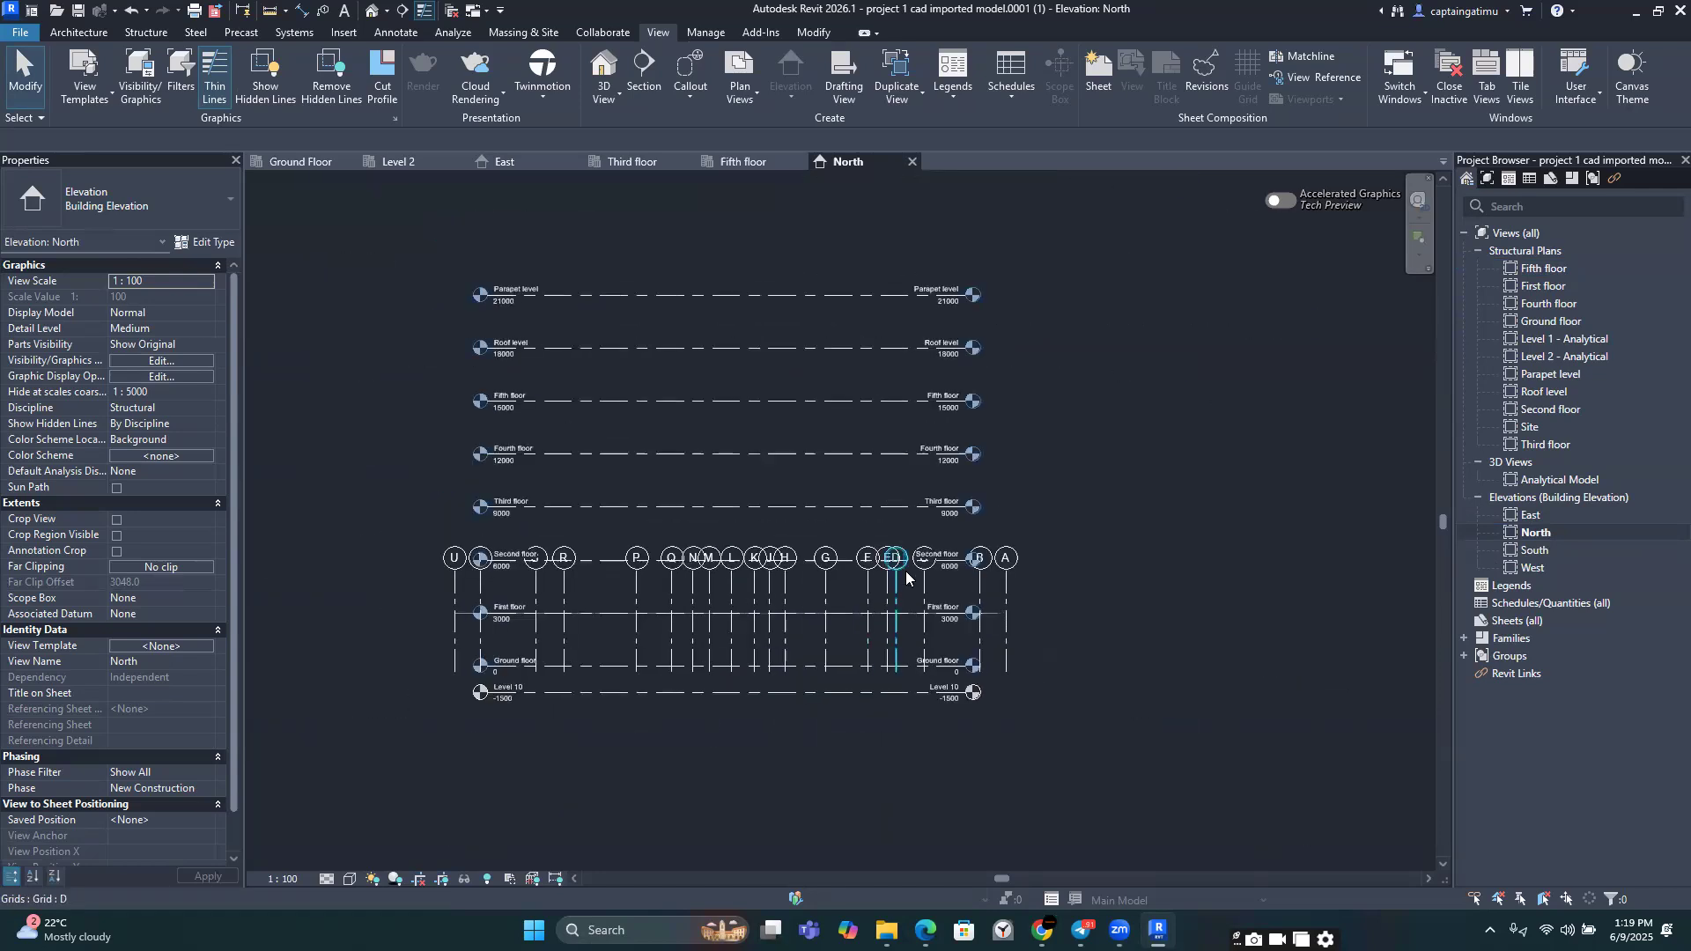
pyautogui.click(899, 555)
pyautogui.moveTo(898, 555); pyautogui.dragTo(869, 311)
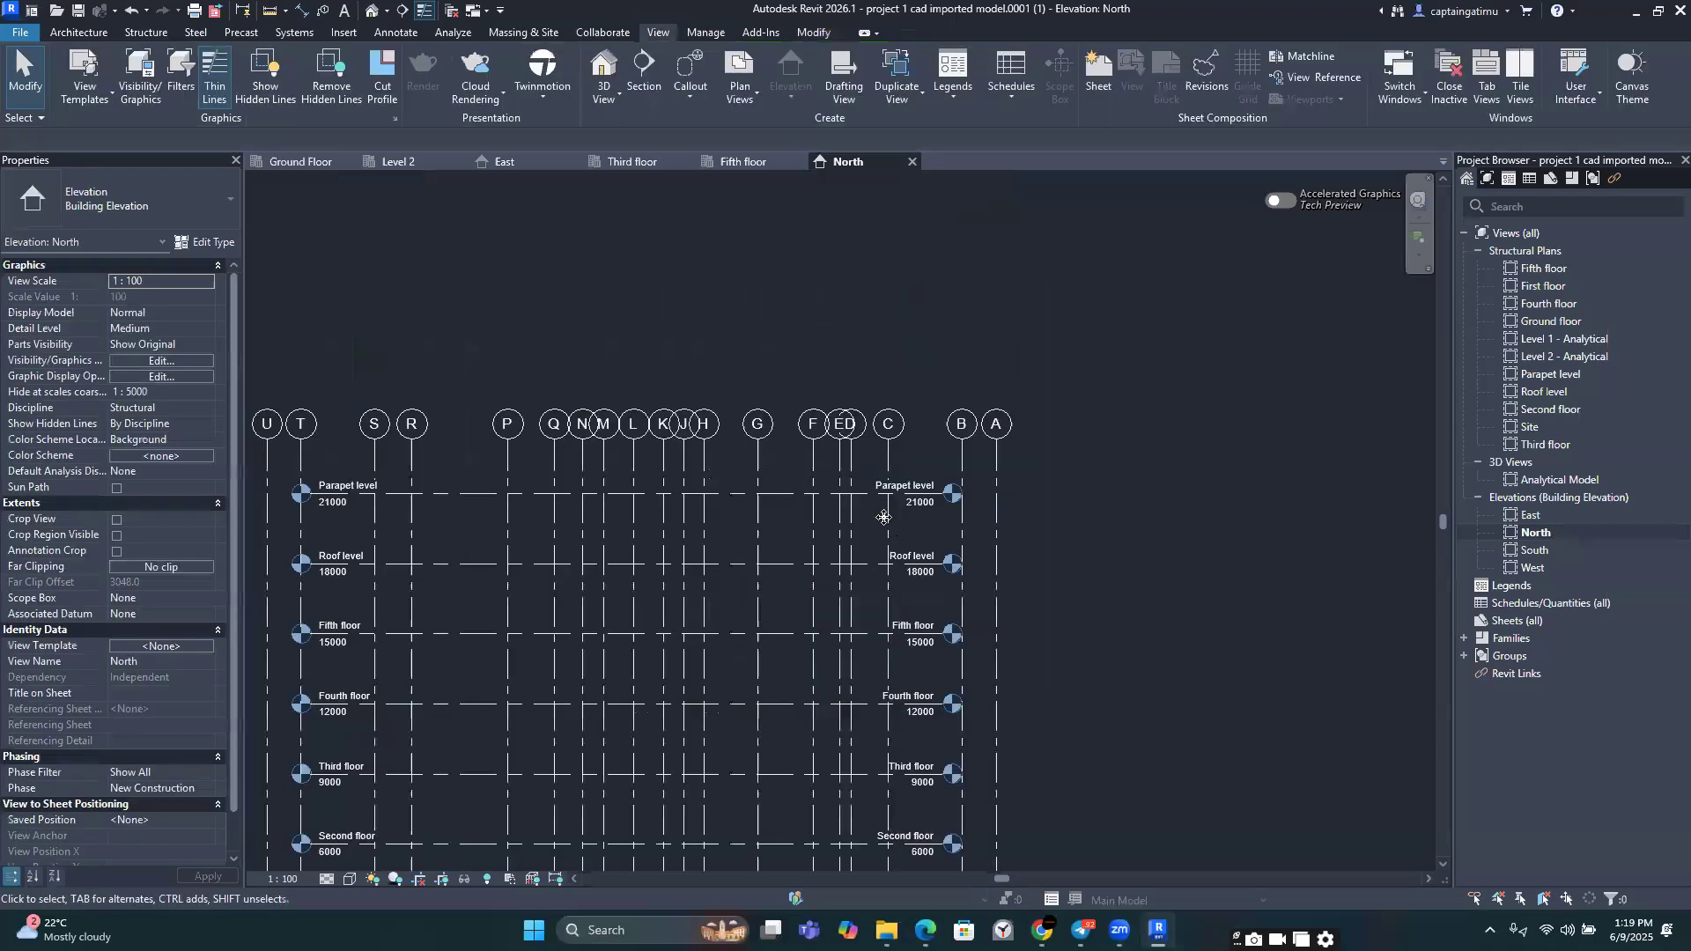
# Step: Extend the lower ends of the lettered grids to below Level 10, using grid C
pyautogui.click(884, 564)
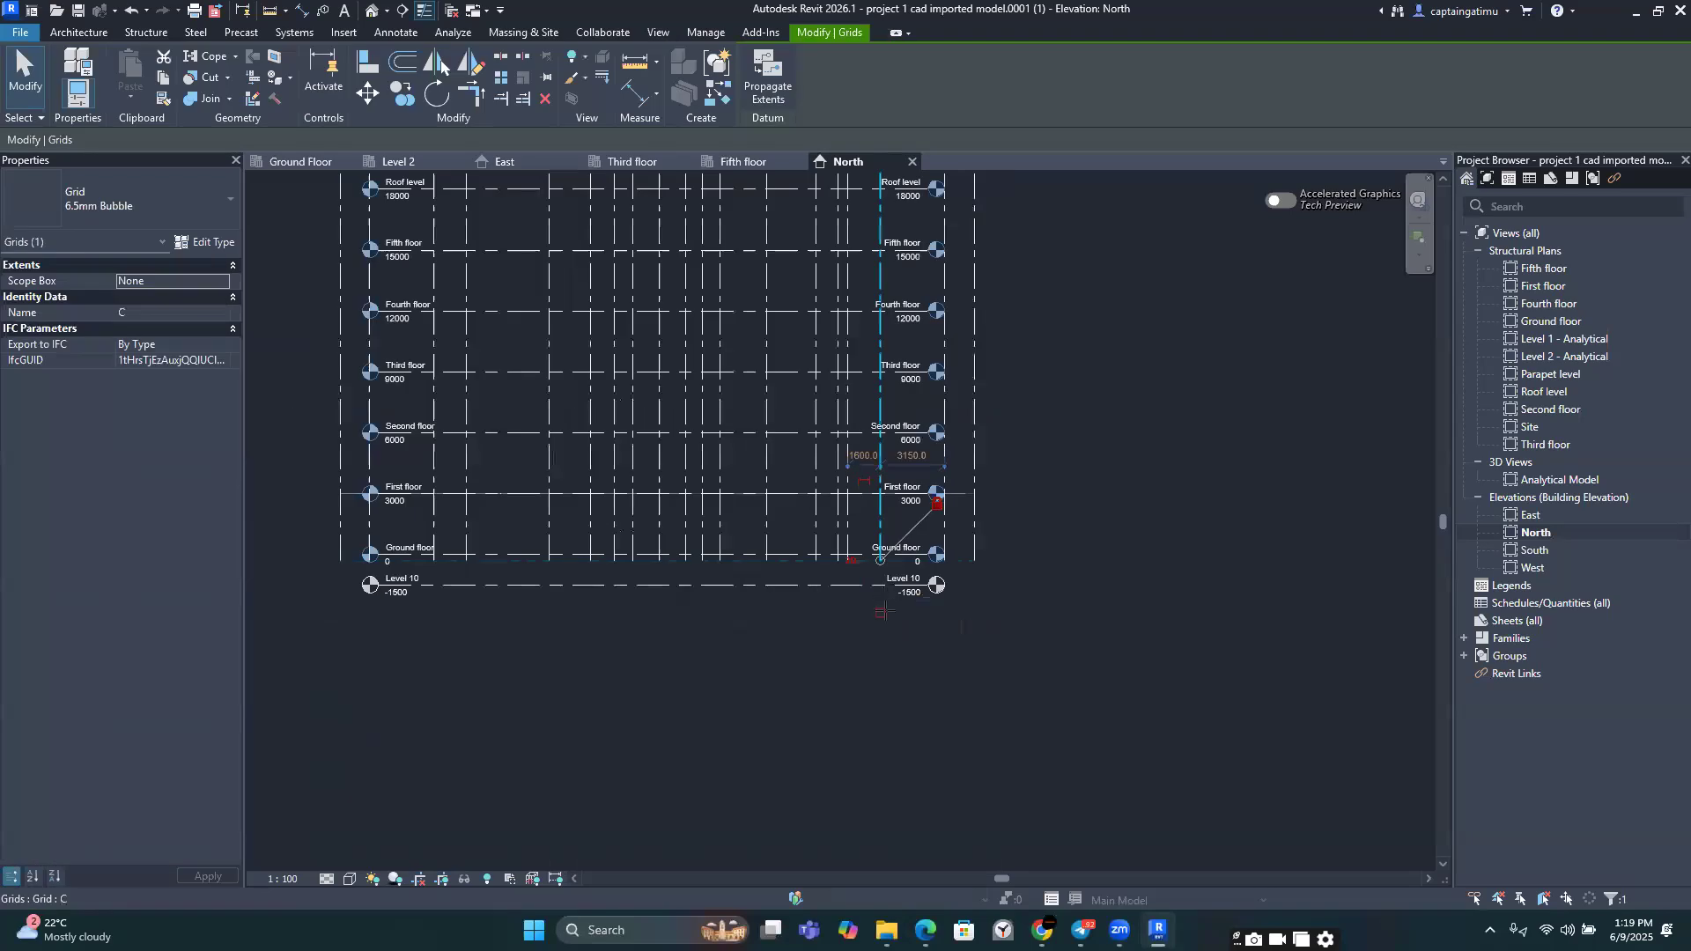
pyautogui.scroll(3, 1084, 548)
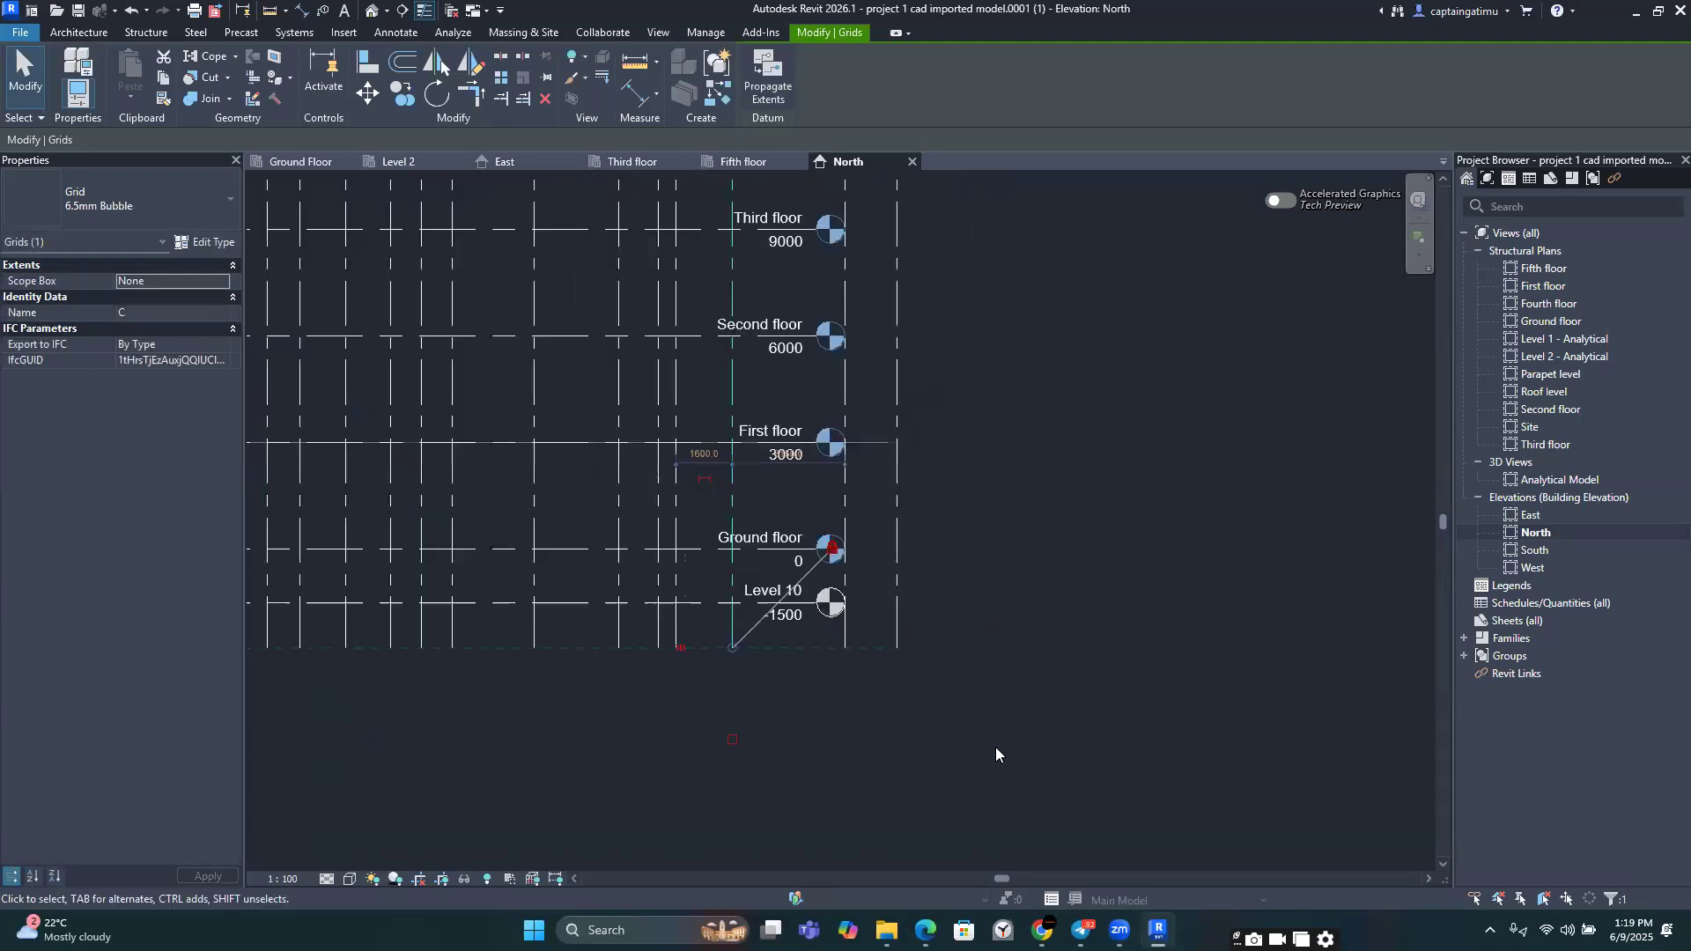
pyautogui.scroll(-5, 1002, 442)
pyautogui.press('Escape')
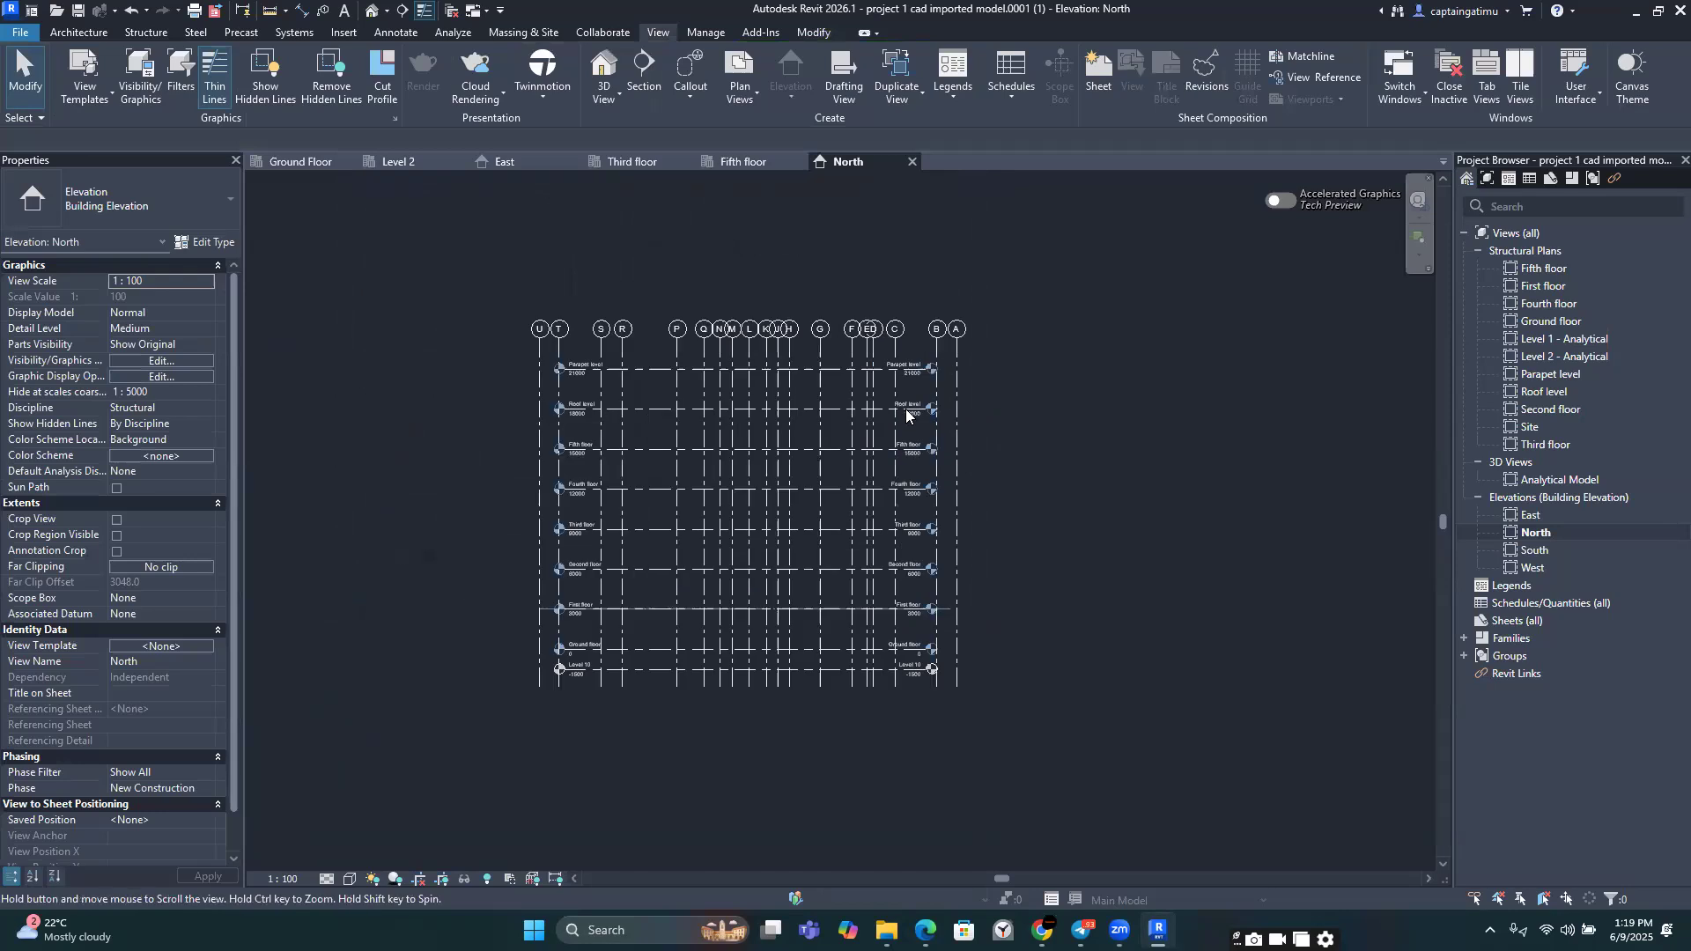
# Step: Extend the level lines in the North elevation outward past grid A, using the Parapet level
pyautogui.scroll(2, 942, 414)
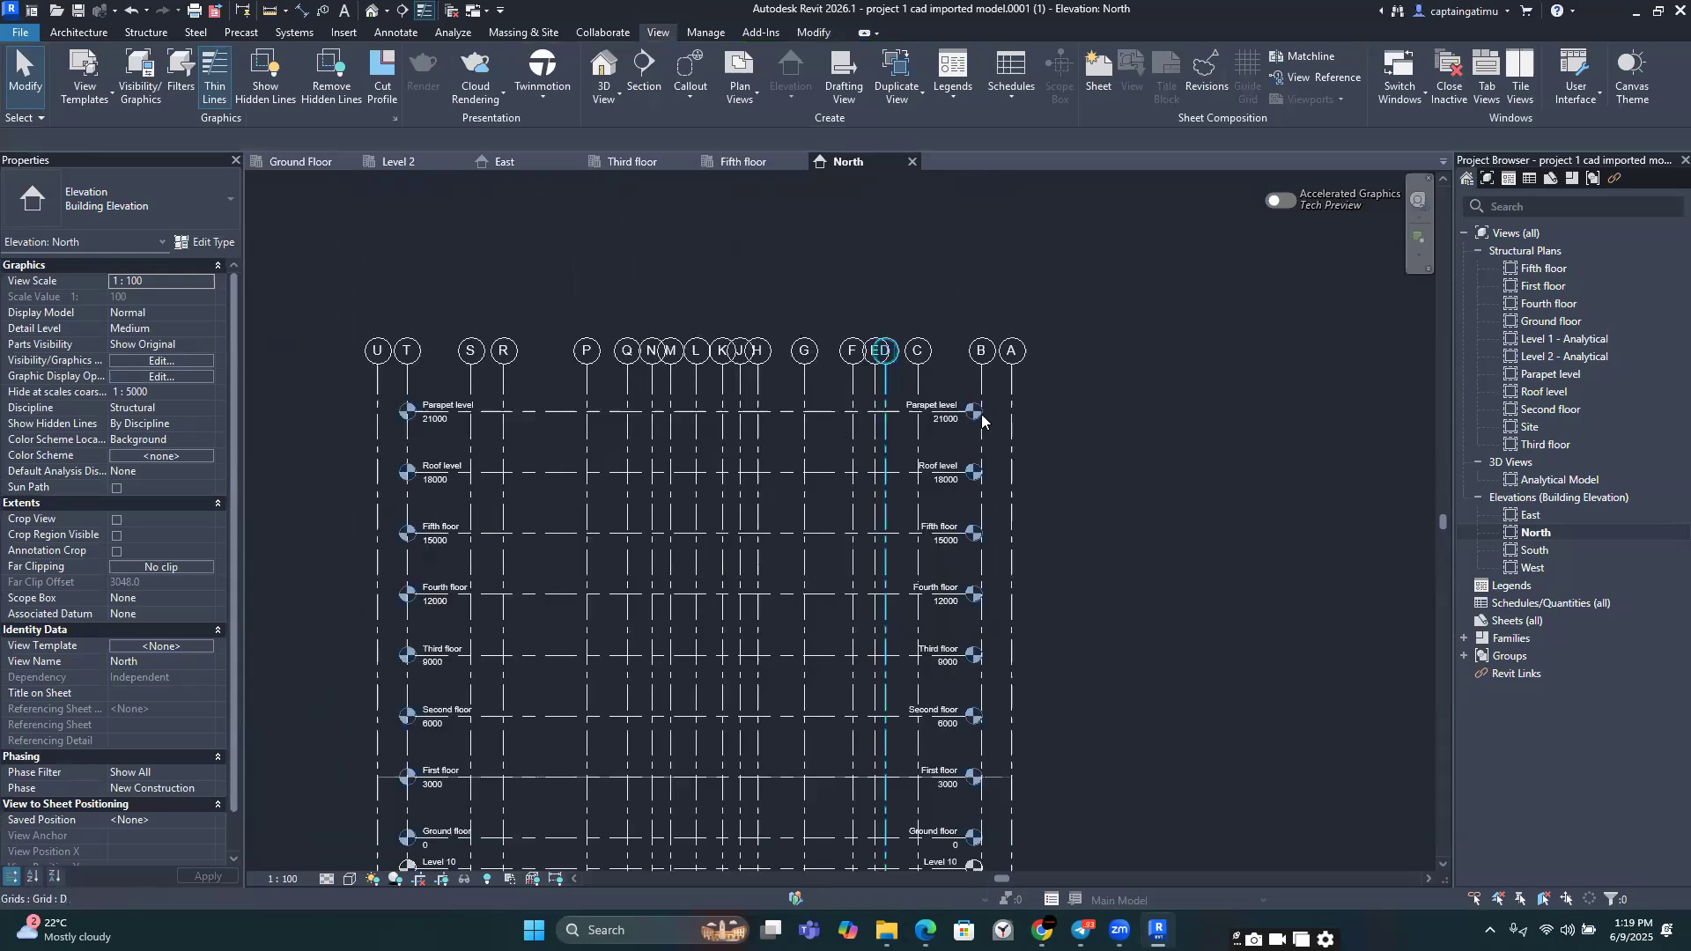
pyautogui.click(976, 413)
pyautogui.scroll(1, 903, 410)
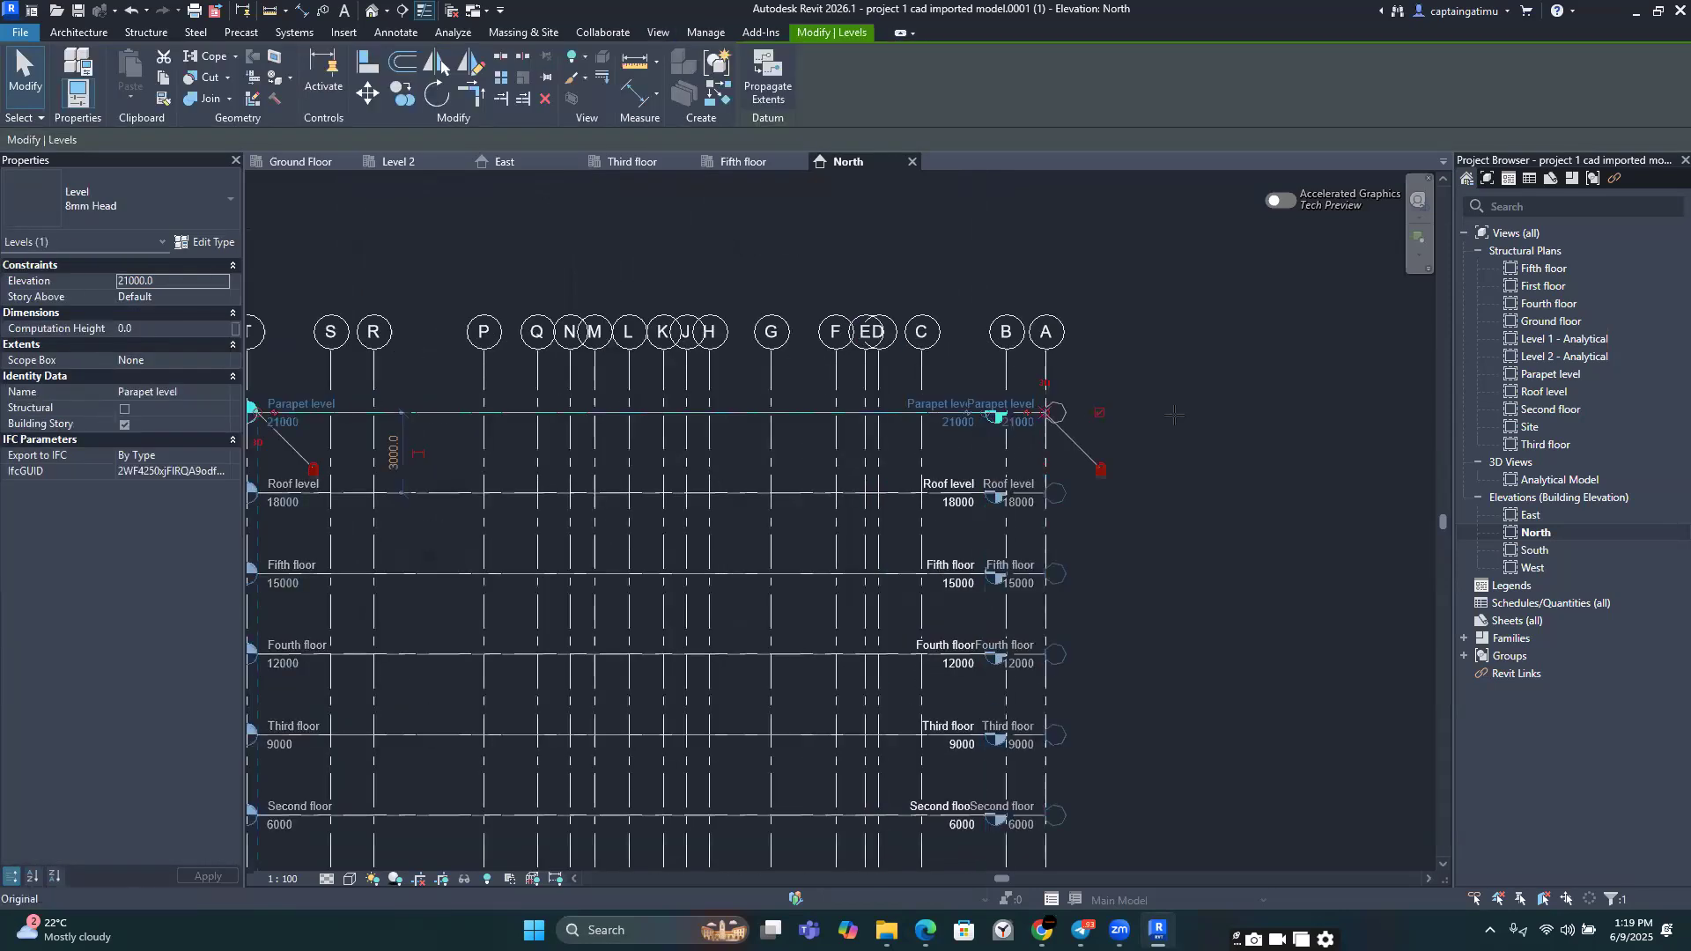
pyautogui.moveTo(1174, 415); pyautogui.dragTo(1232, 497)
pyautogui.click(808, 428)
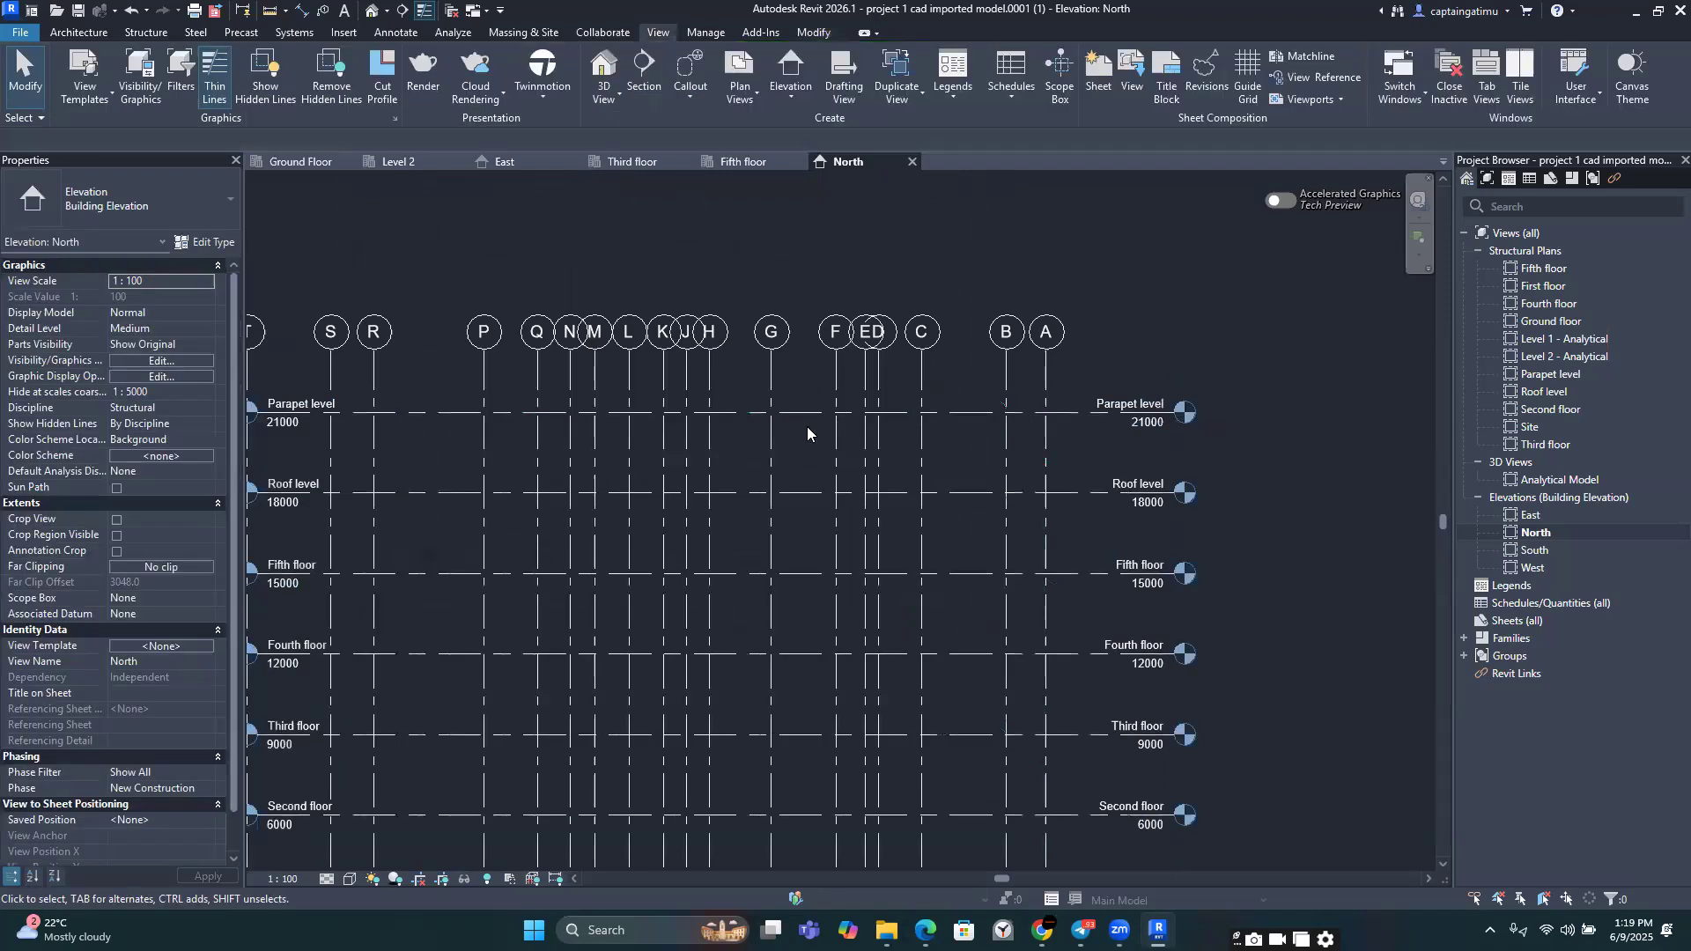
# Step: Extend the opposite ends of the level lines in the North elevation outward past grid U
pyautogui.scroll(-1, 807, 427)
pyautogui.click(691, 435)
pyautogui.click(692, 436)
pyautogui.click(674, 432)
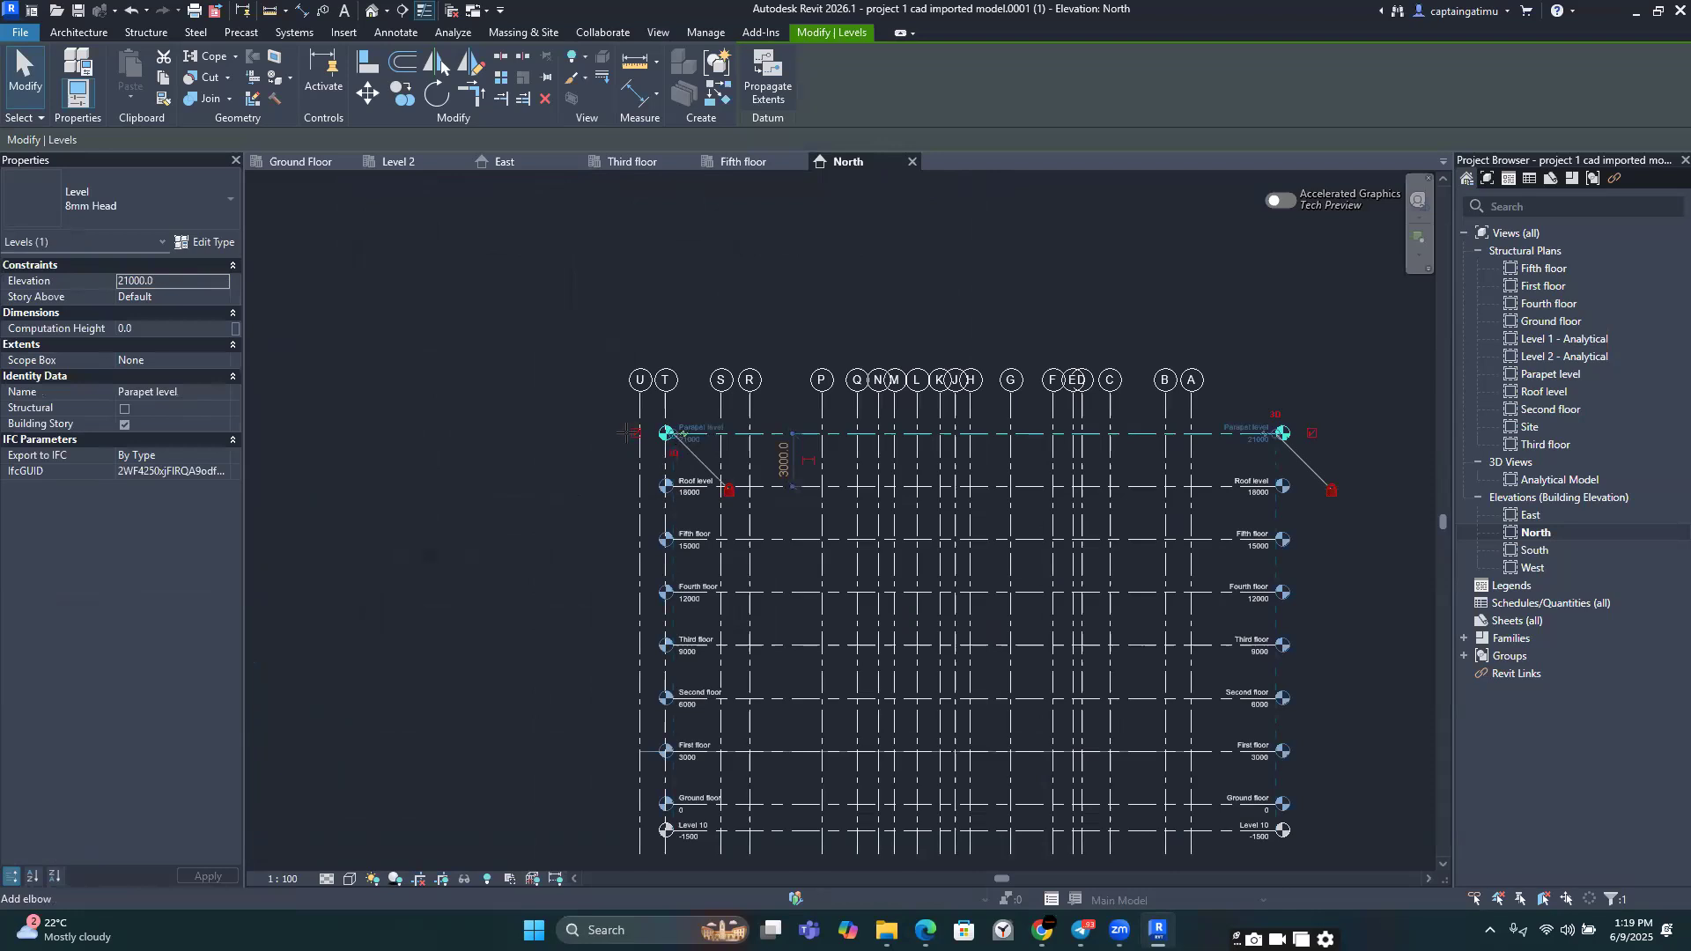
pyautogui.moveTo(575, 419); pyautogui.dragTo(574, 418)
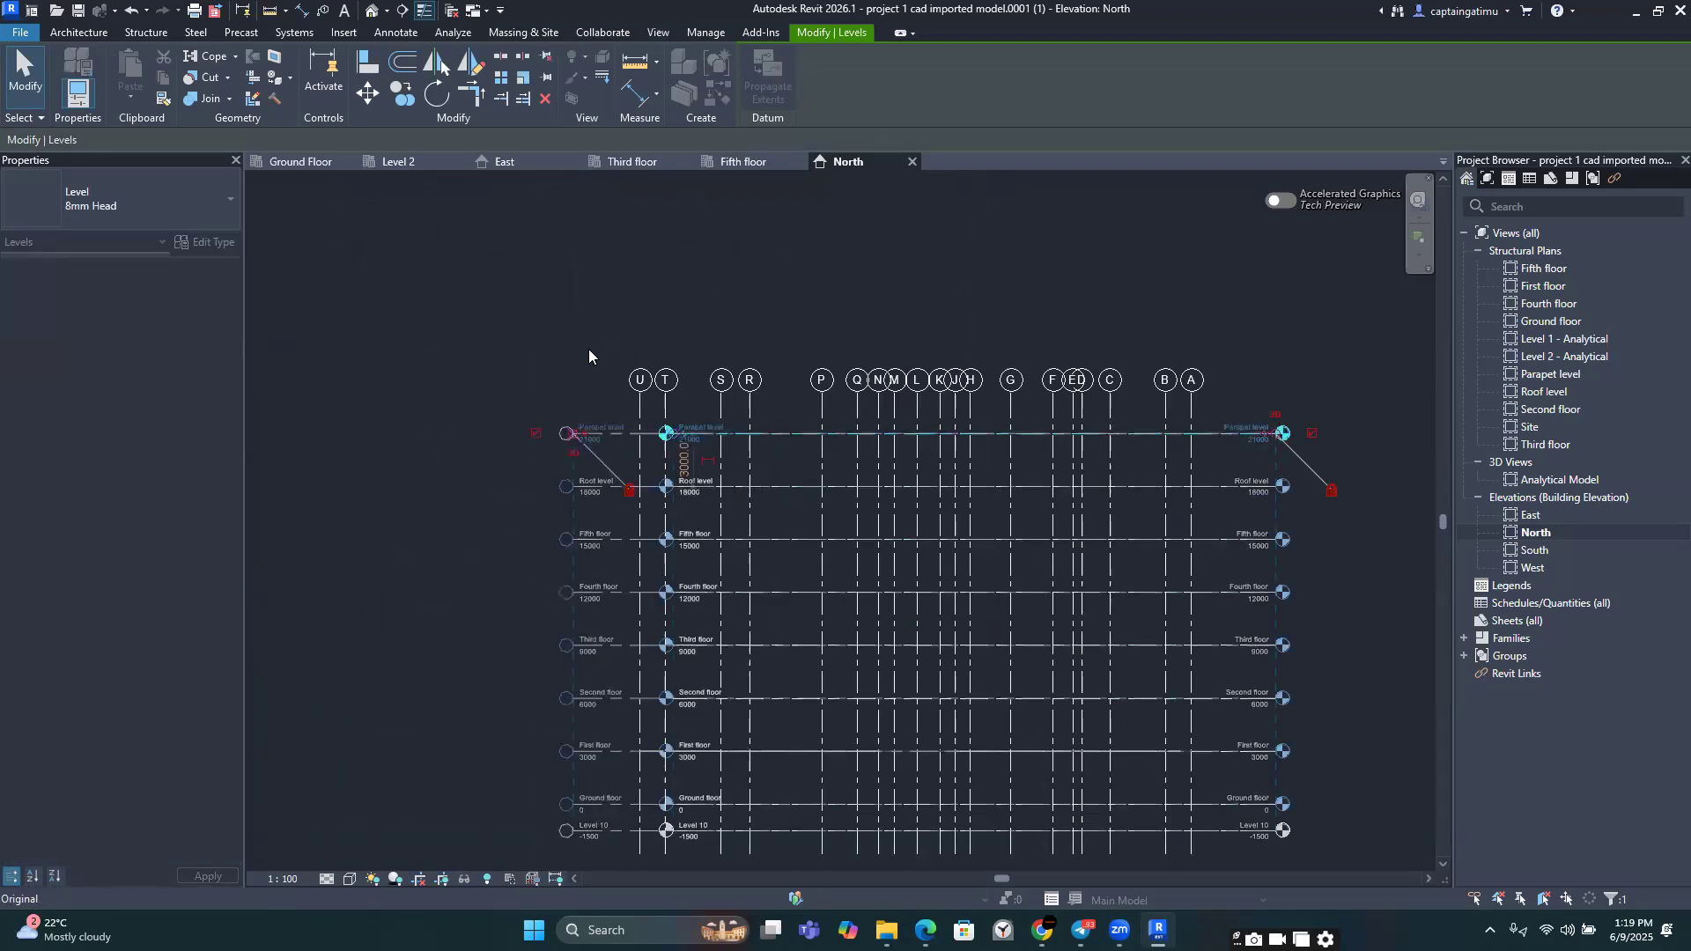
pyautogui.click(589, 351)
pyautogui.scroll(-2, 596, 364)
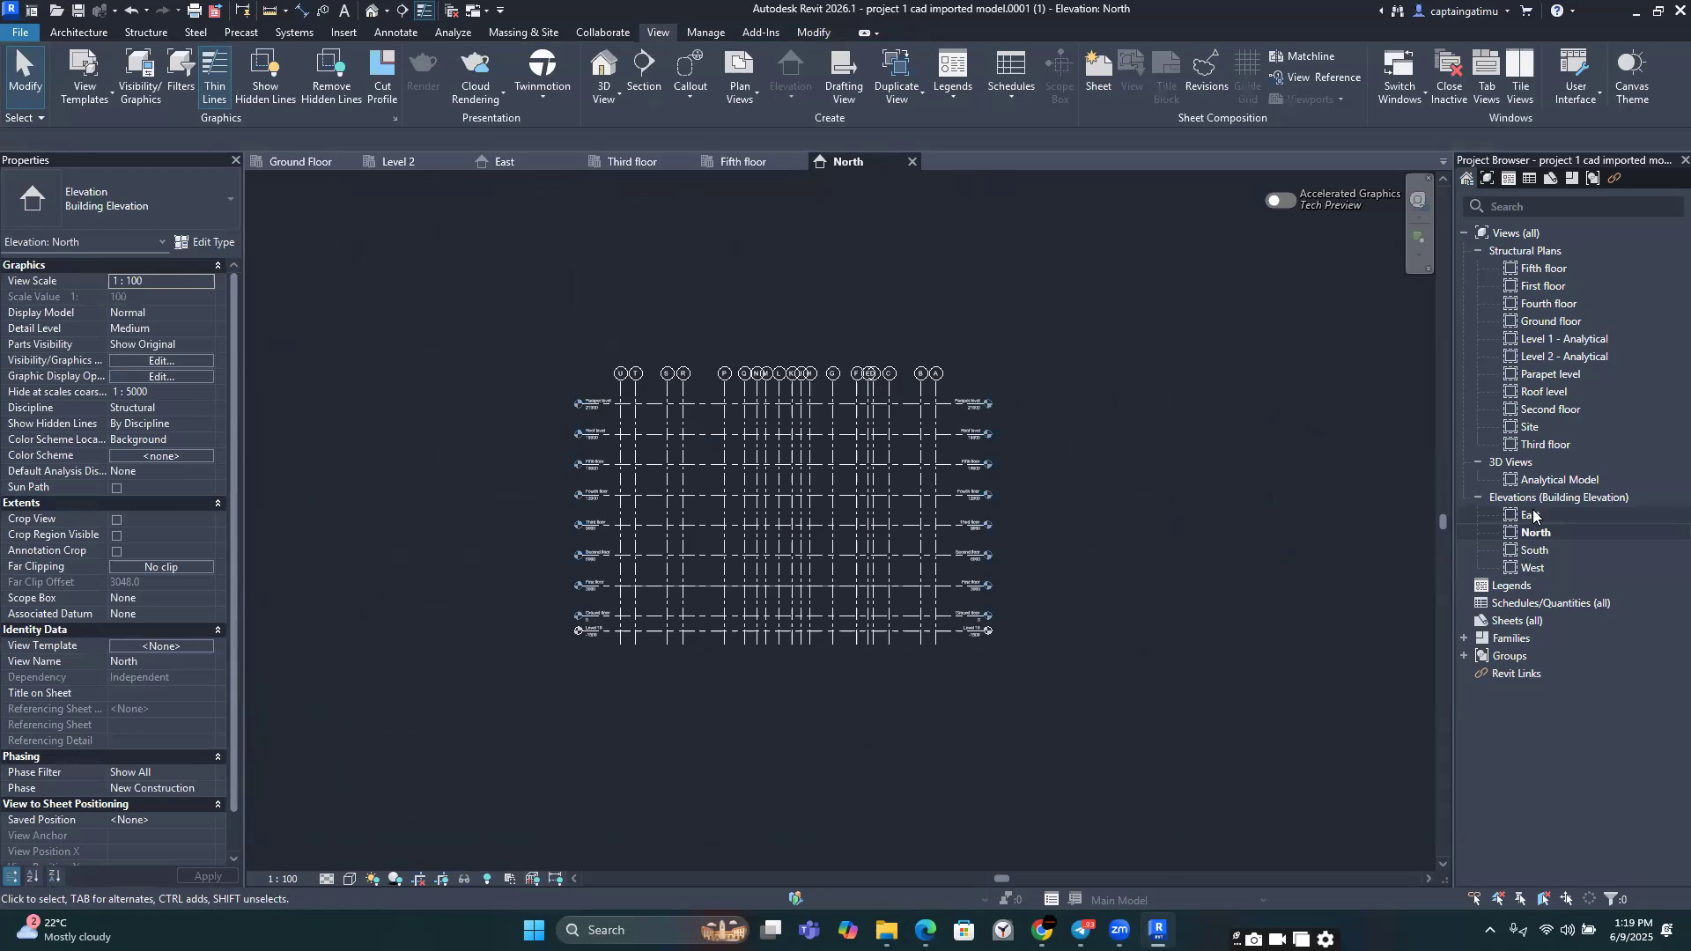
# Step: In the East elevation, extend both ends of the level lines farther beyond grids 15 and 1, using the Parapet level
pyautogui.click(1533, 515)
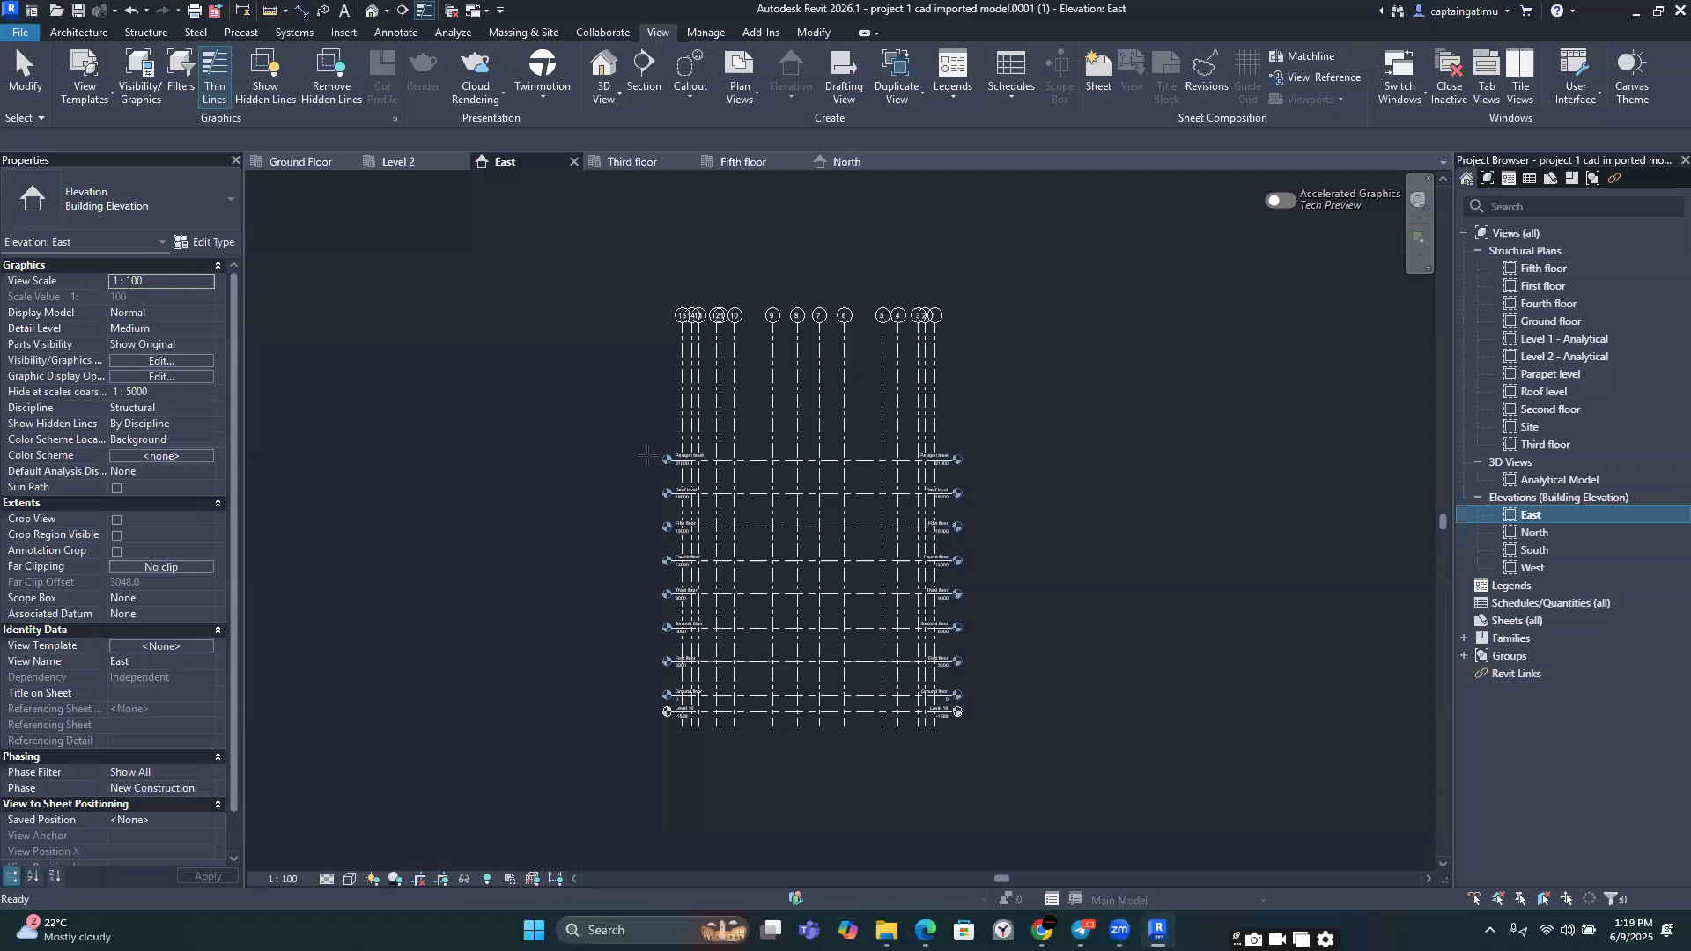
pyautogui.scroll(4, 662, 463)
pyautogui.click(662, 458)
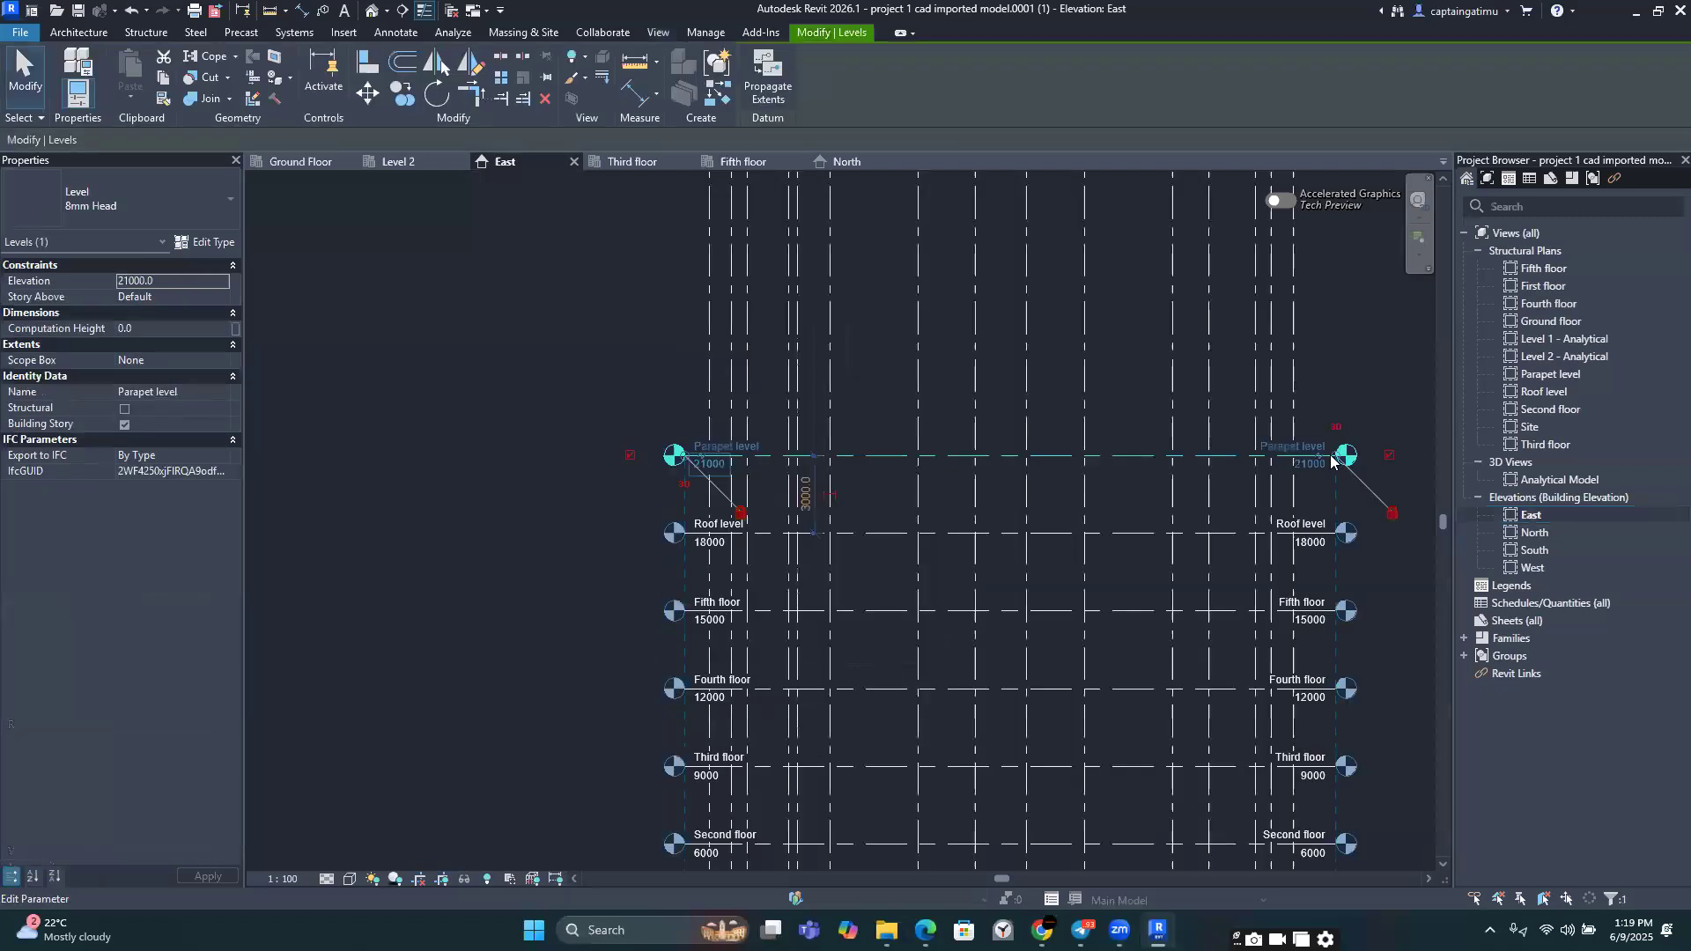
pyautogui.click(1142, 468)
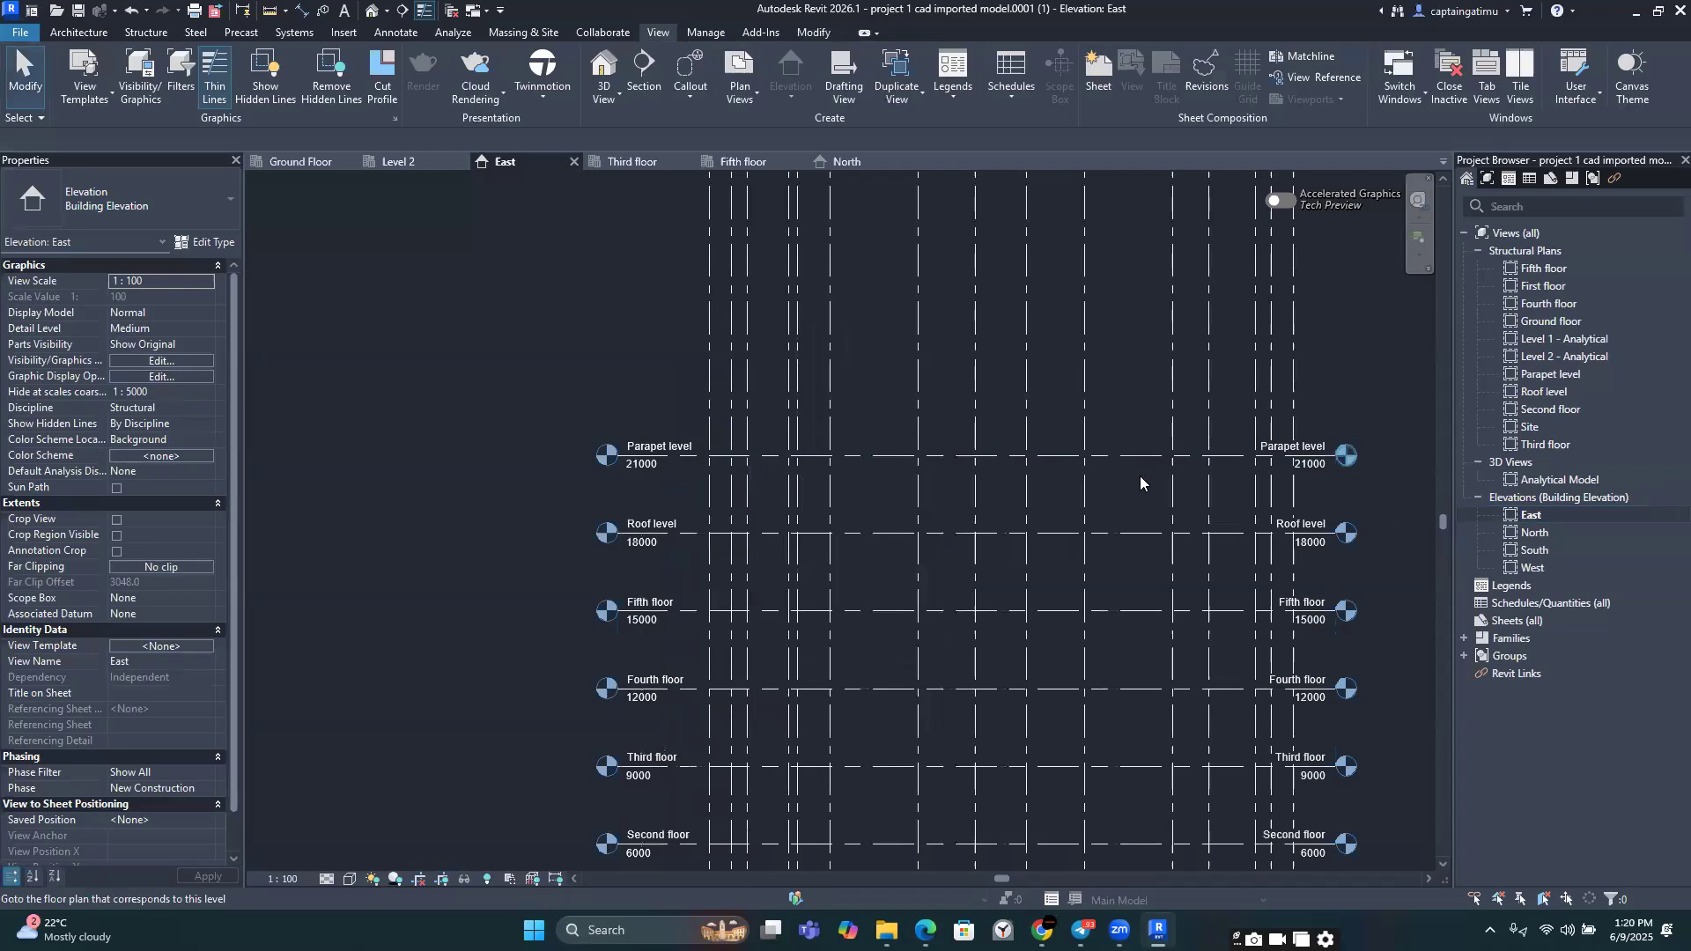
pyautogui.click(885, 451)
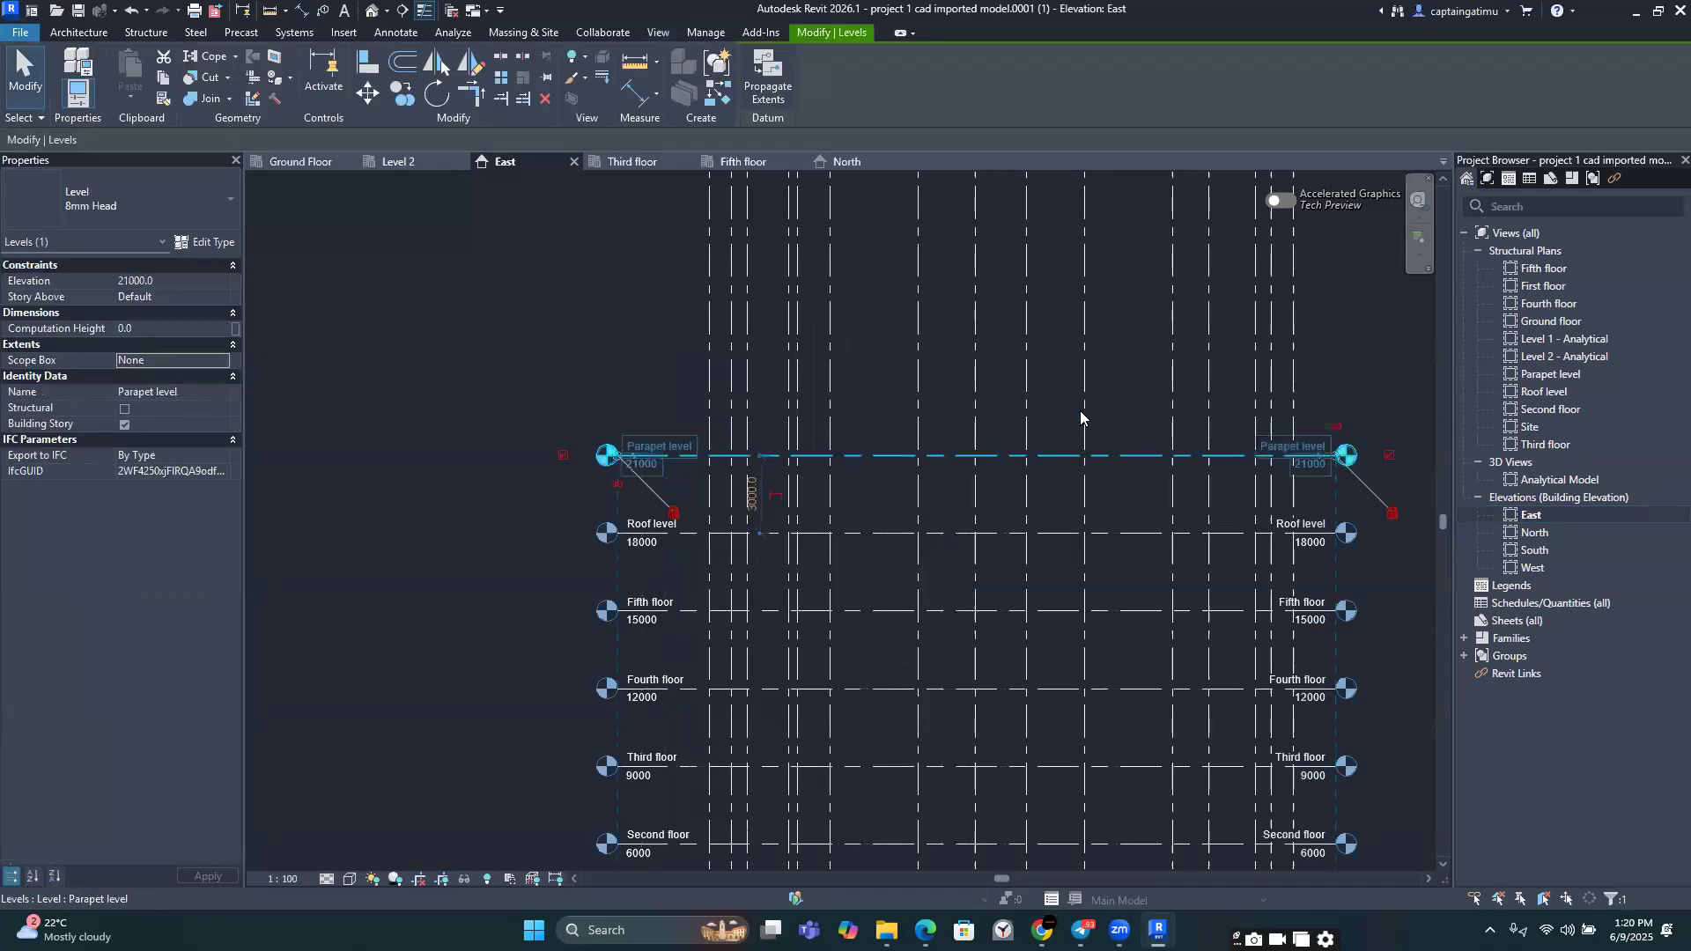
pyautogui.moveTo(1387, 454); pyautogui.dragTo(1130, 411, button='middle')
pyautogui.moveTo(1145, 380); pyautogui.dragTo(1189, 342)
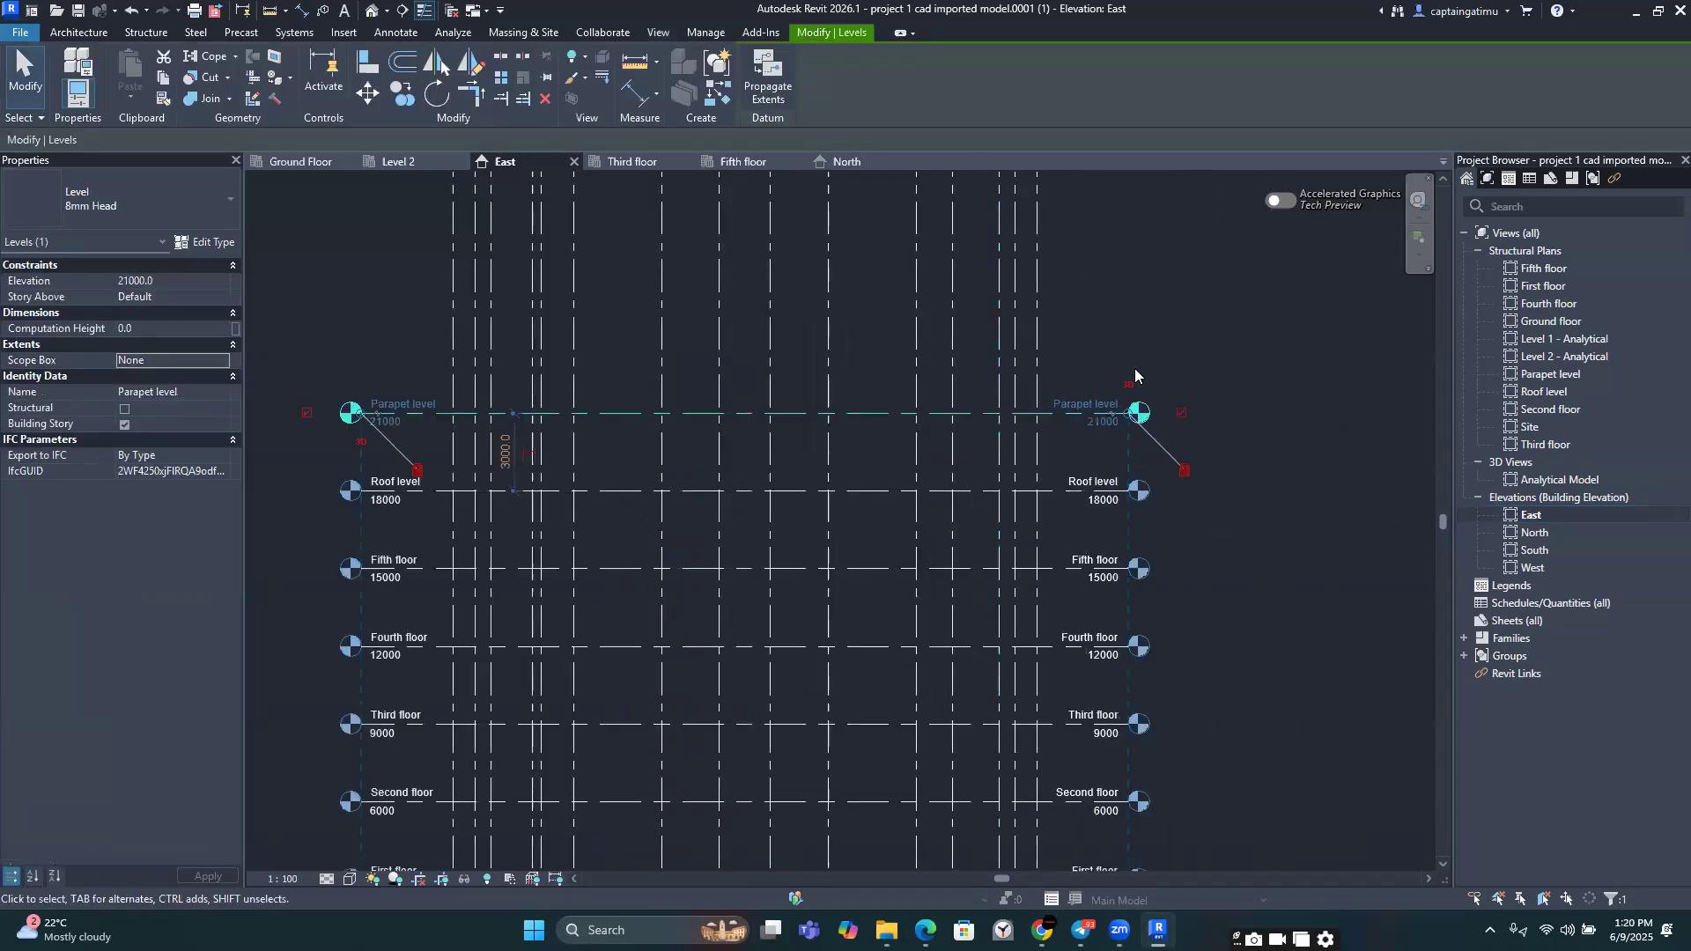
pyautogui.click(1107, 322)
# Step: Lower the upper ends of the numbered grids to just above the Parapet level, using grid 1
pyautogui.scroll(-4, 1107, 322)
pyautogui.click(1103, 272)
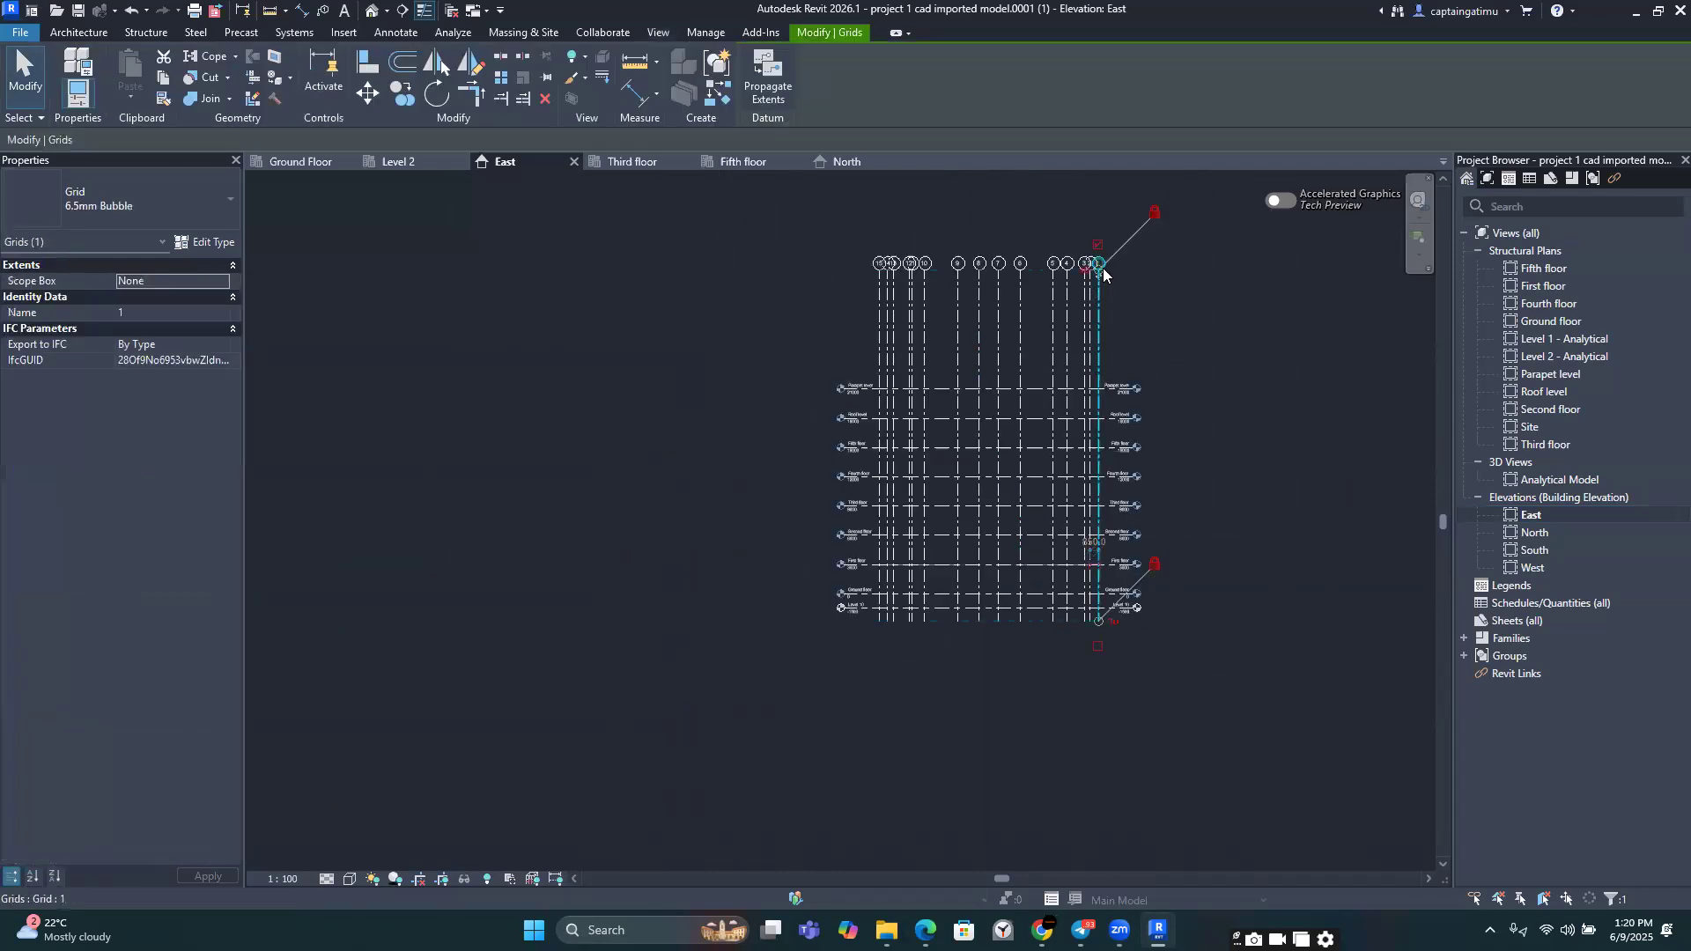
pyautogui.scroll(4, 1103, 275)
pyautogui.moveTo(1108, 405); pyautogui.dragTo(1254, 391)
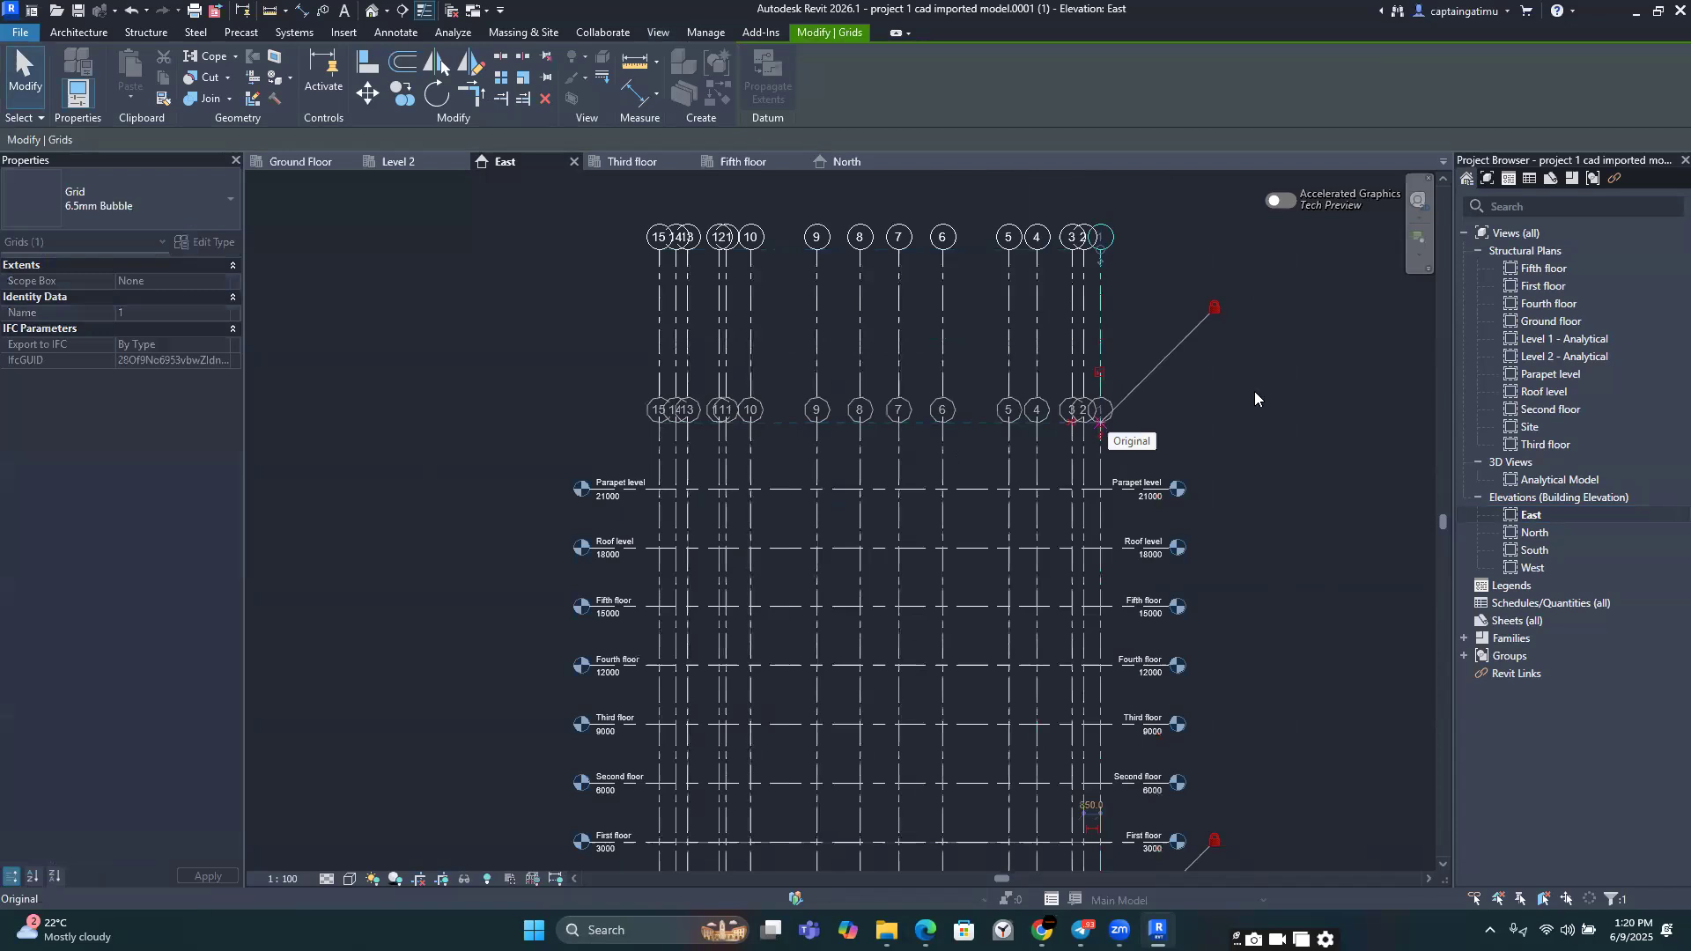
pyautogui.click(1254, 391)
pyautogui.scroll(-4, 1138, 333)
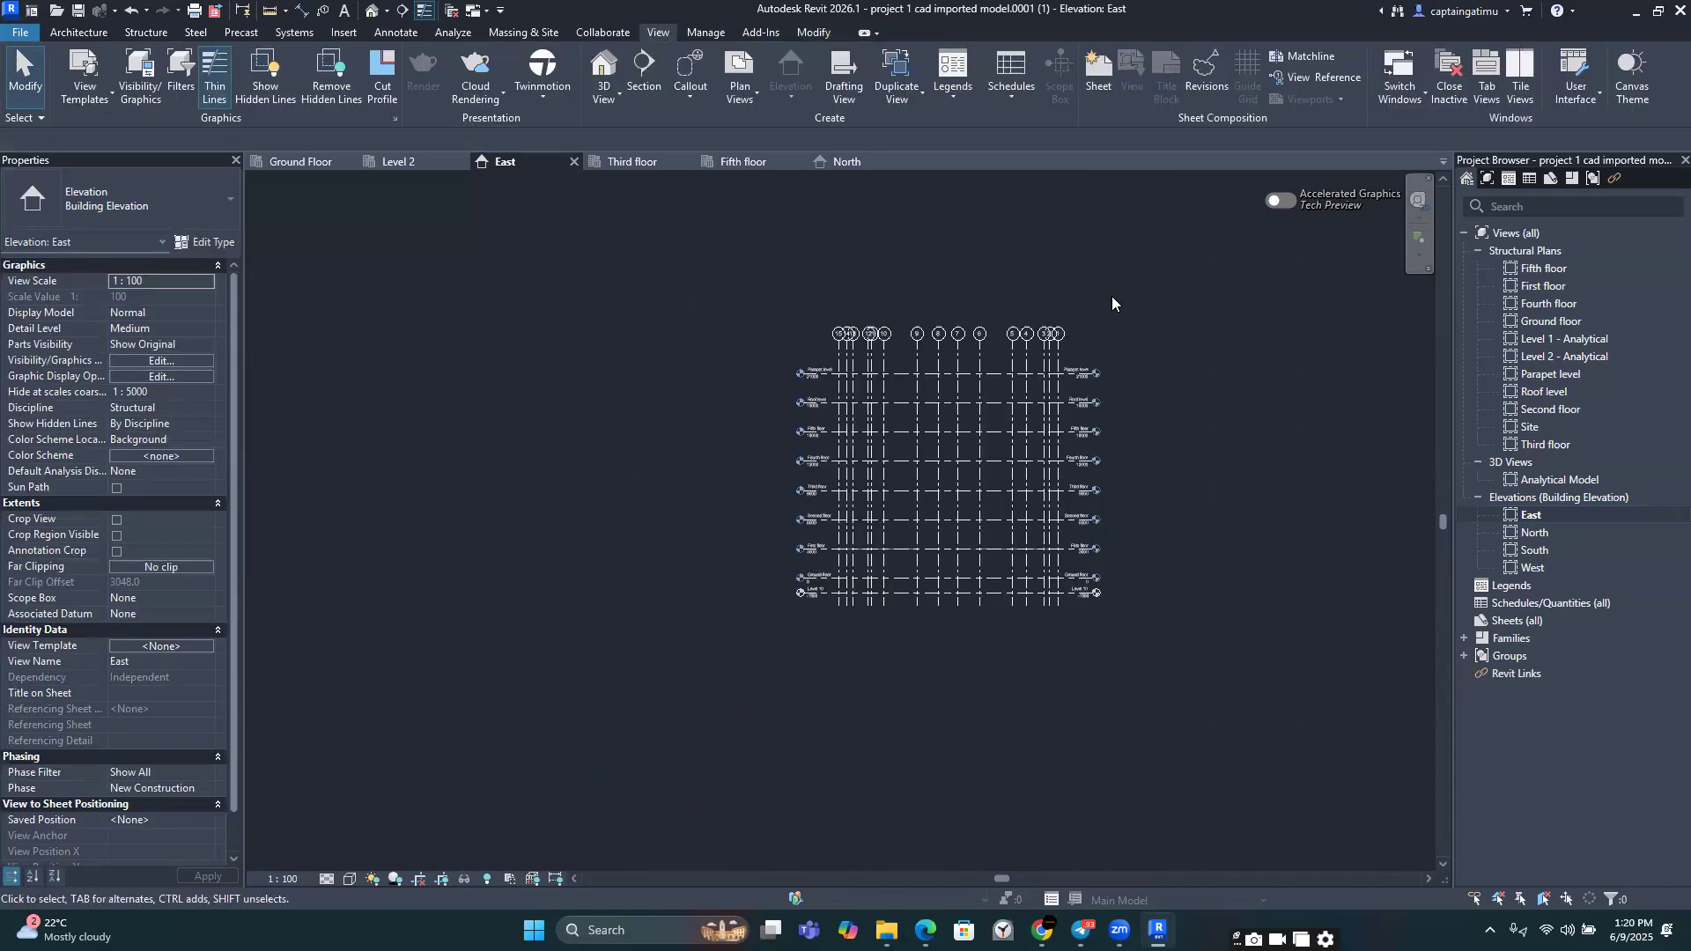
# Step: Check the lettered and numbered grids in the Third floor structural plan
pyautogui.hotkey('ctrl', 'Tab')
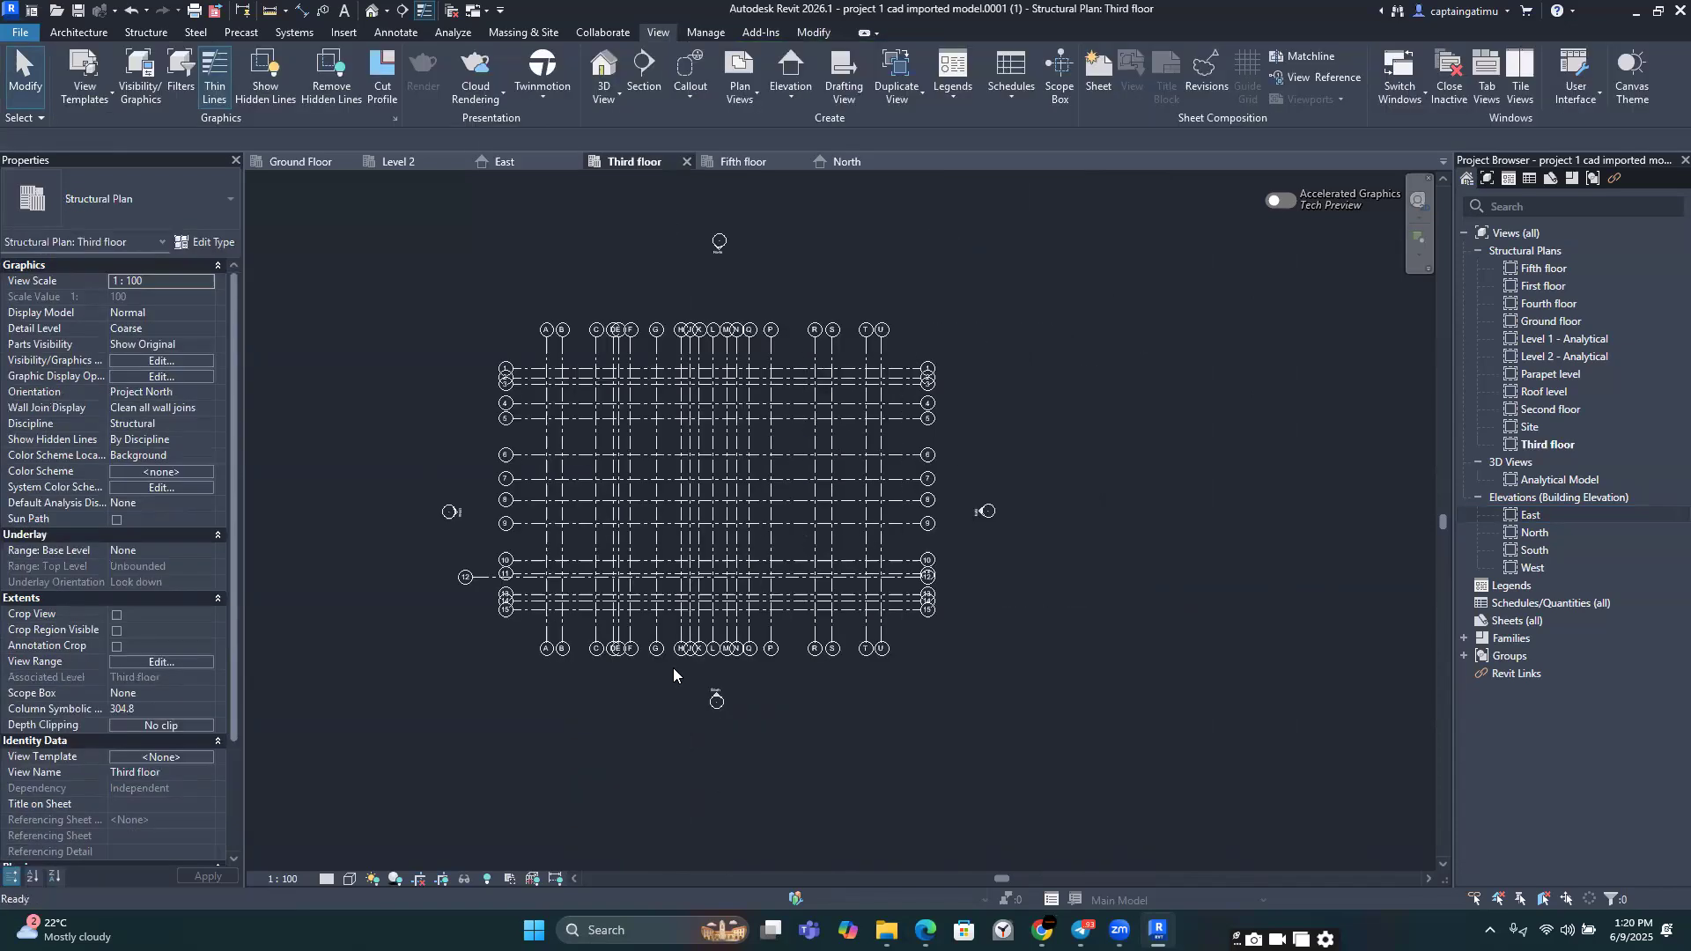
pyautogui.scroll(2, 673, 668)
pyautogui.scroll(-3, 673, 668)
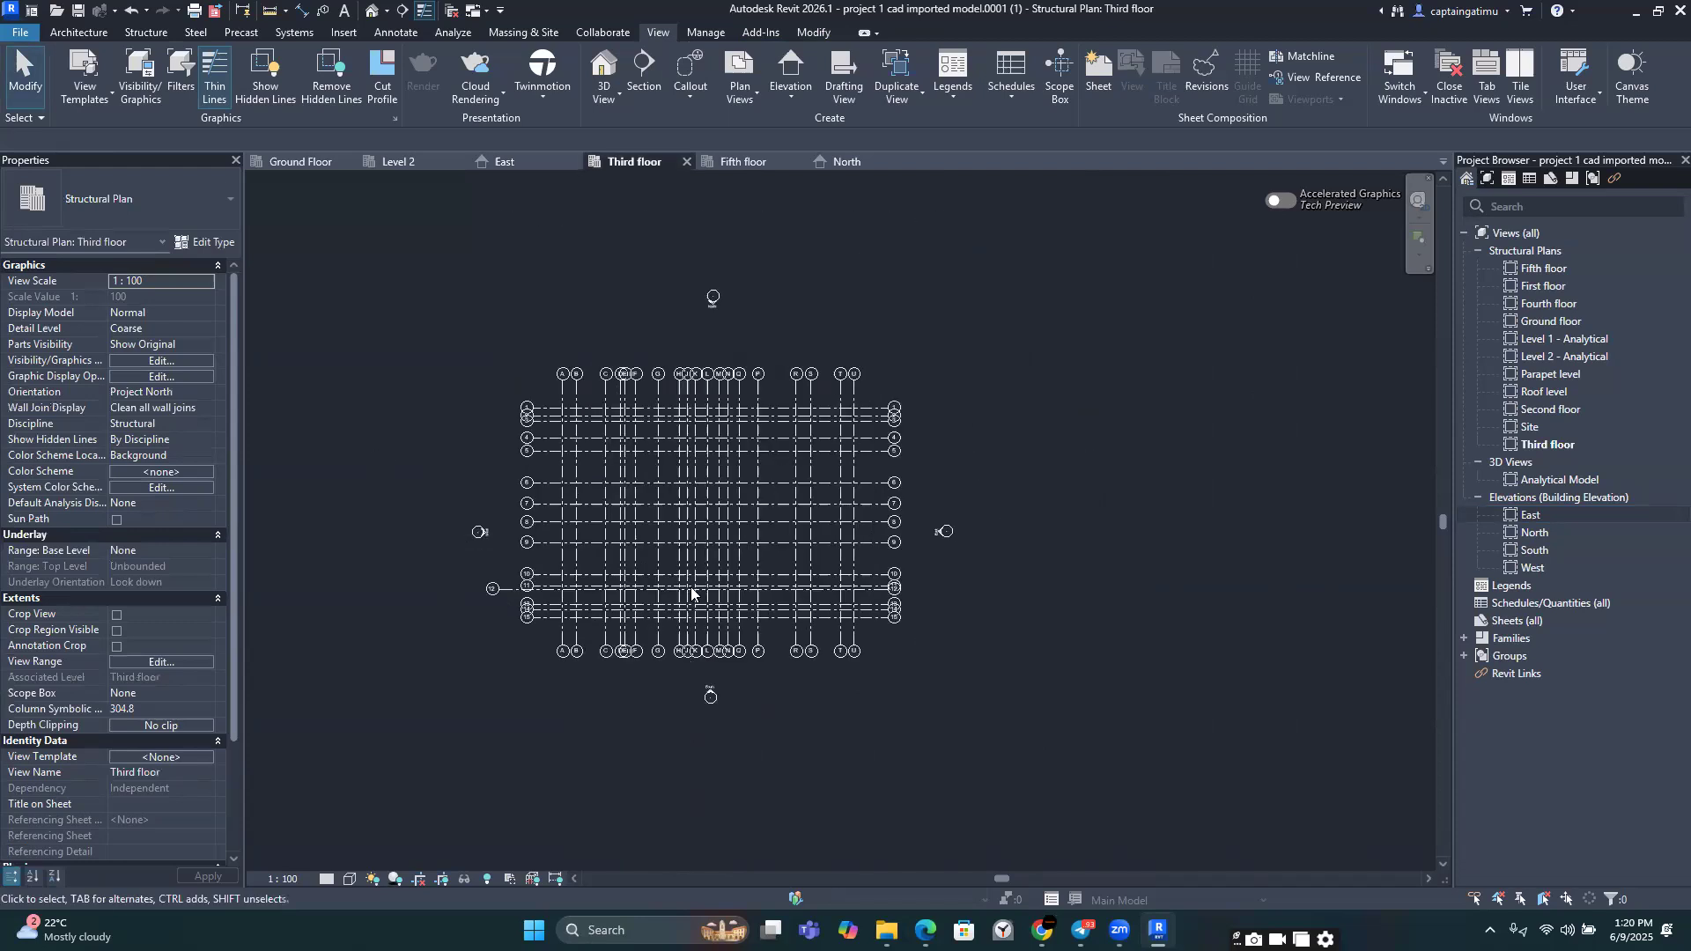
pyautogui.scroll(2, 762, 381)
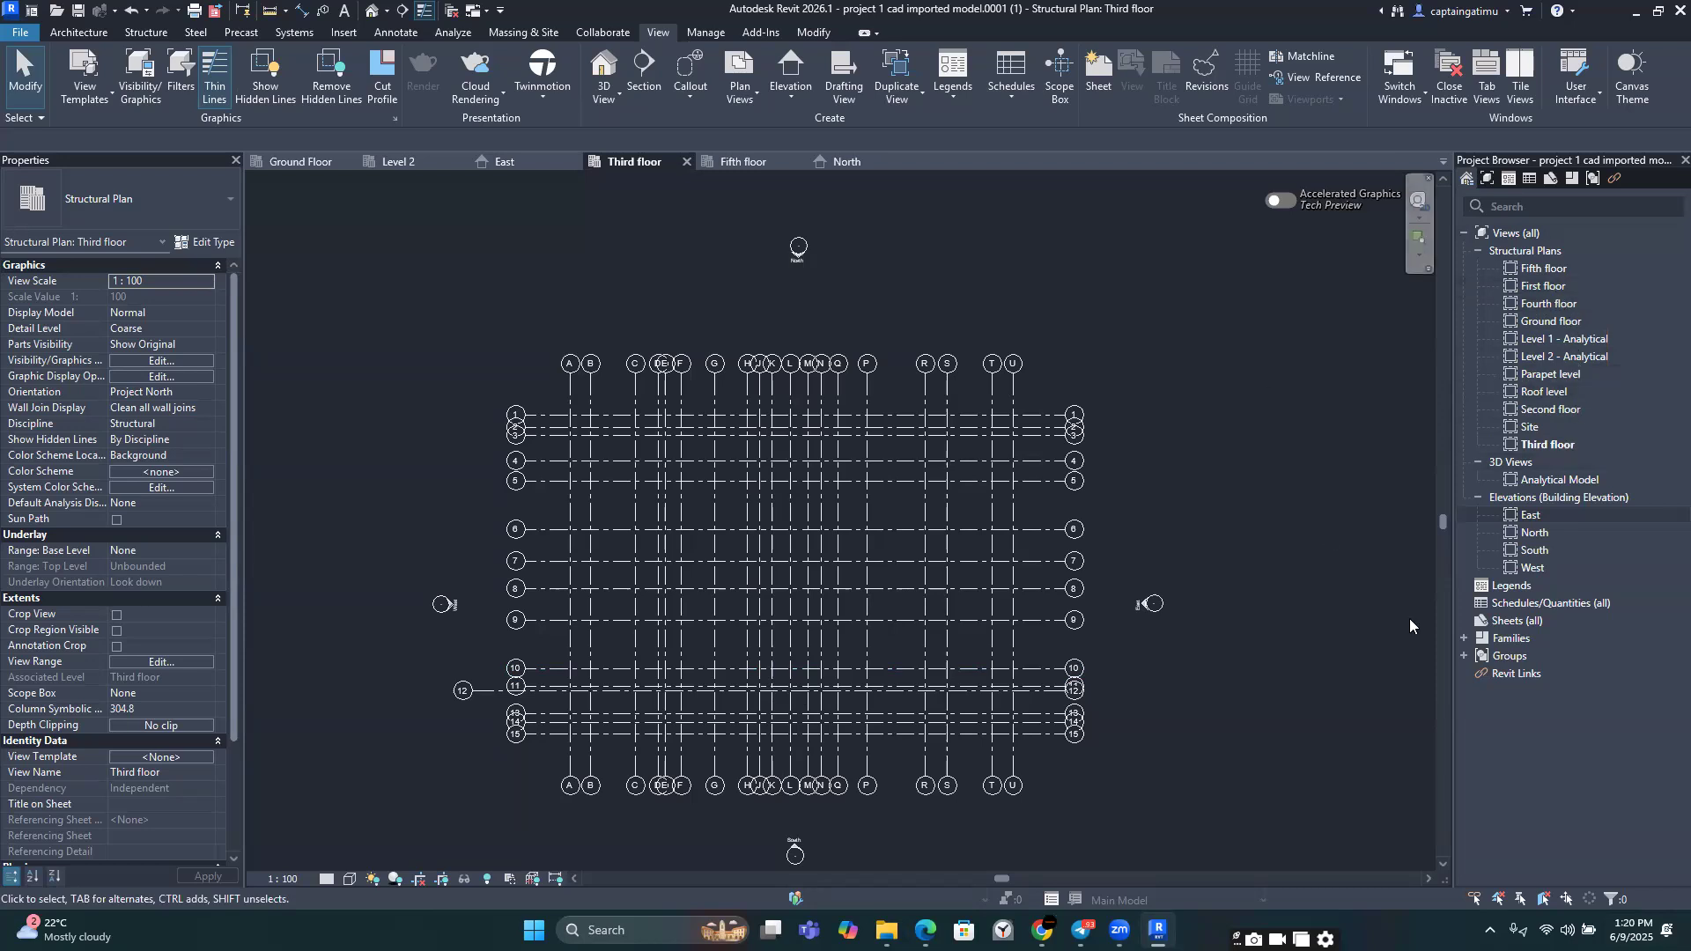
# Step: Return to the East elevation and rename Level 10 as T.O.F
pyautogui.doubleClick(1533, 515)
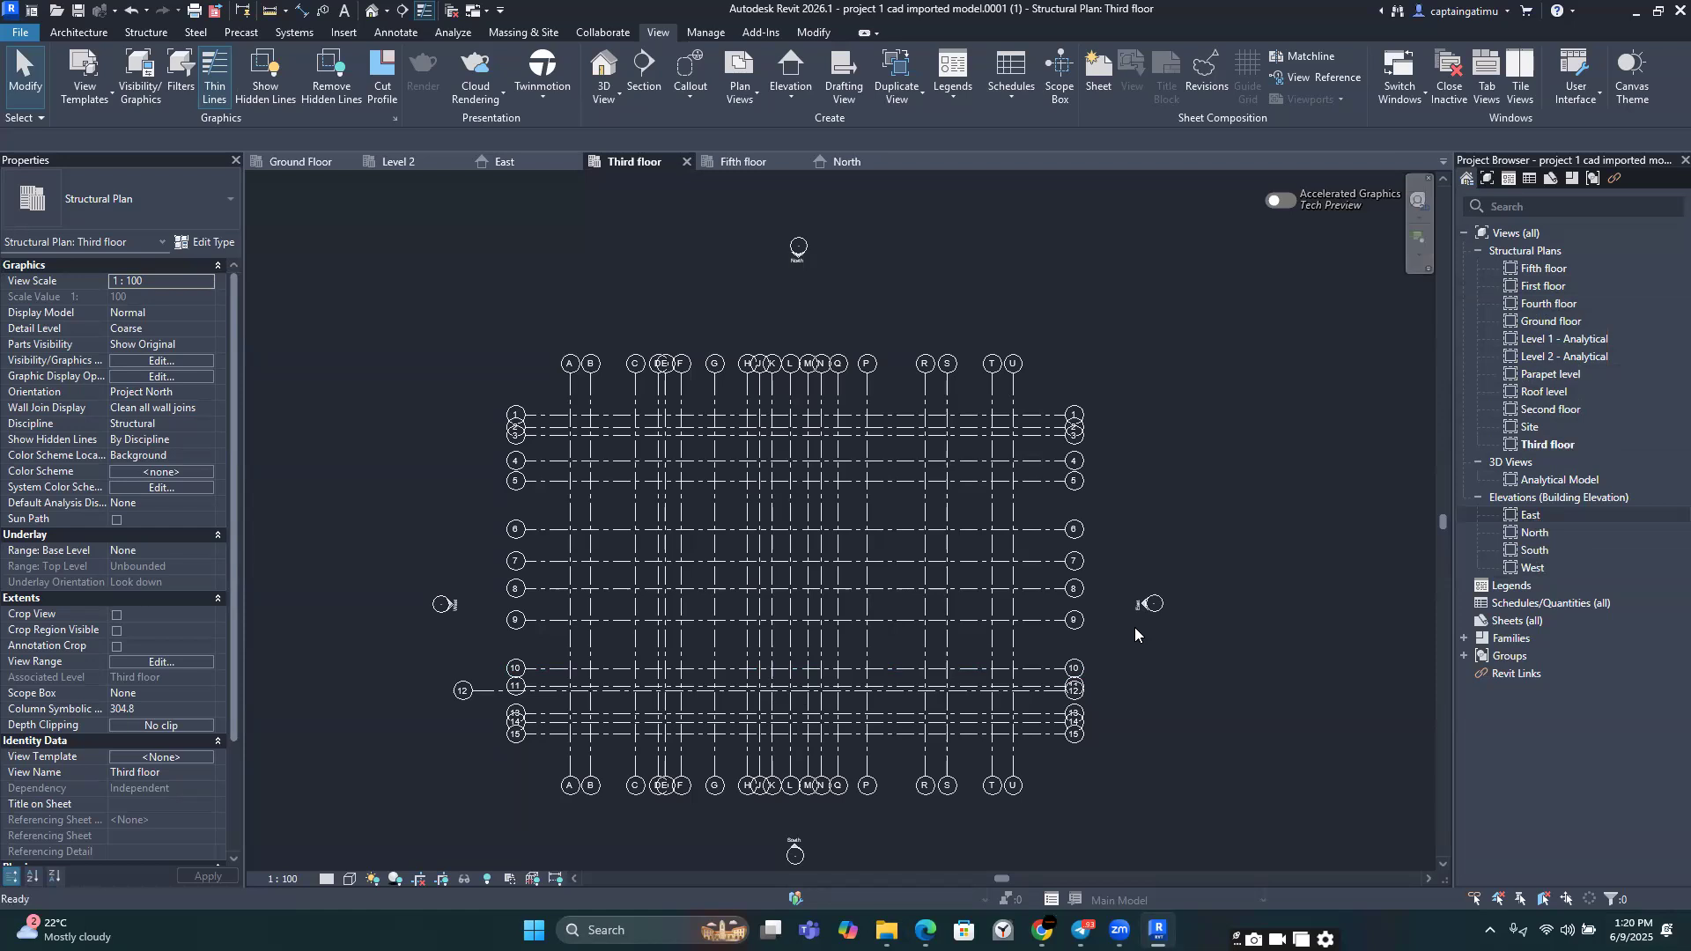
pyautogui.scroll(5, 954, 504)
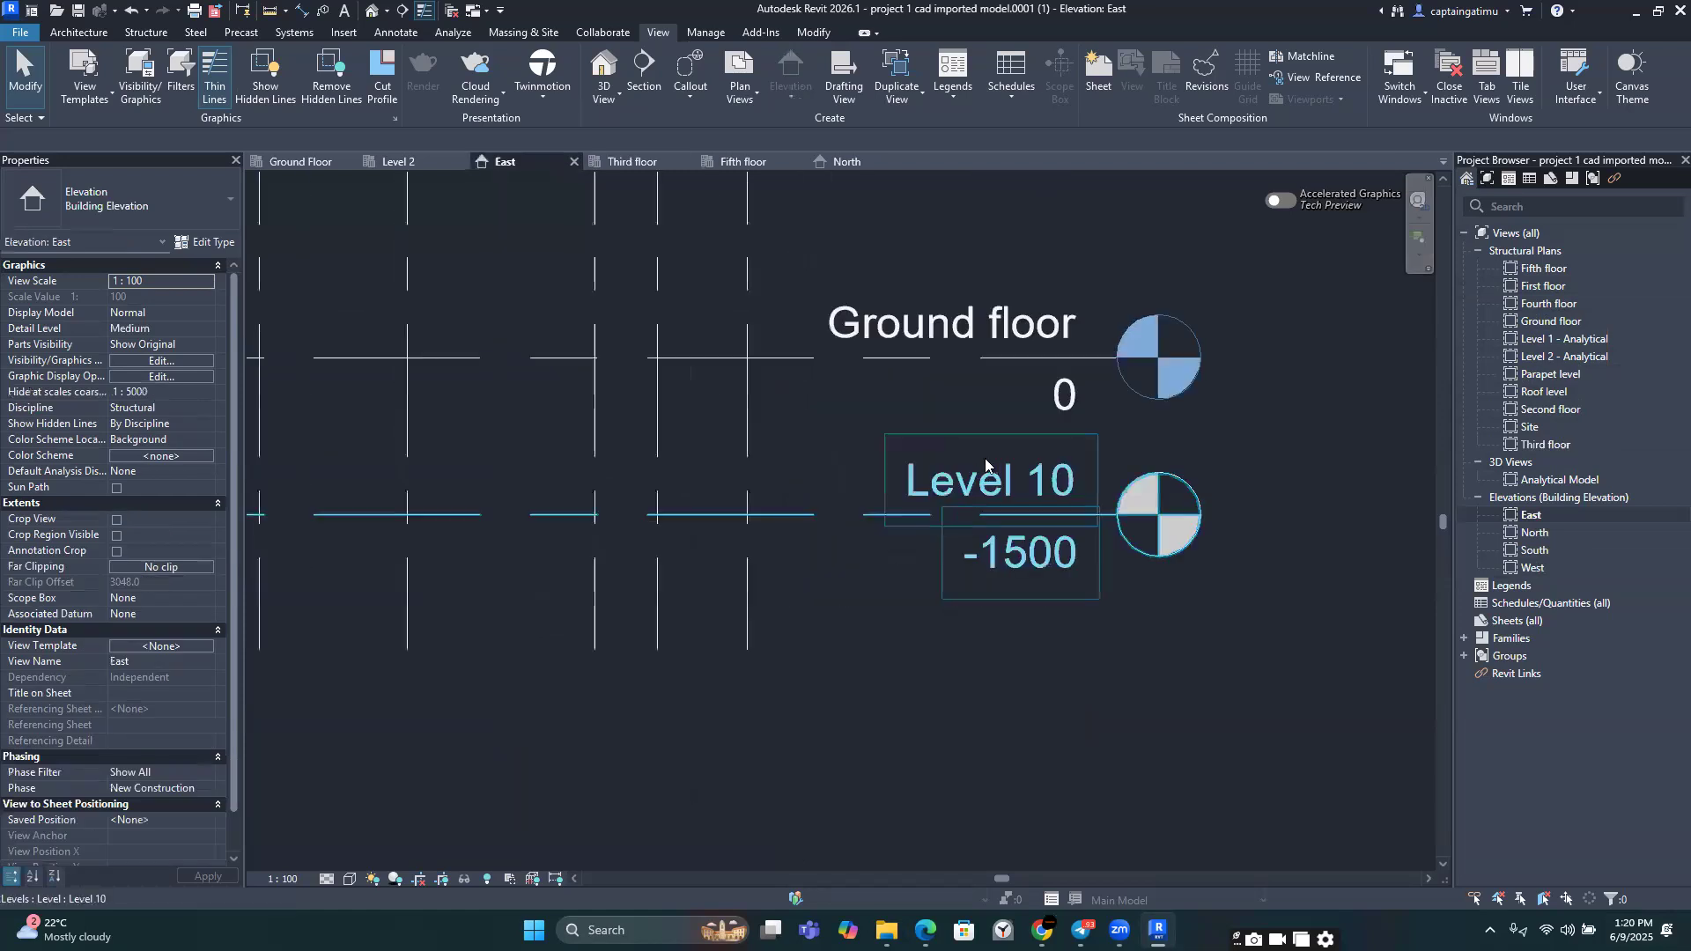
pyautogui.scroll(-2, 985, 458)
pyautogui.scroll(2, 985, 458)
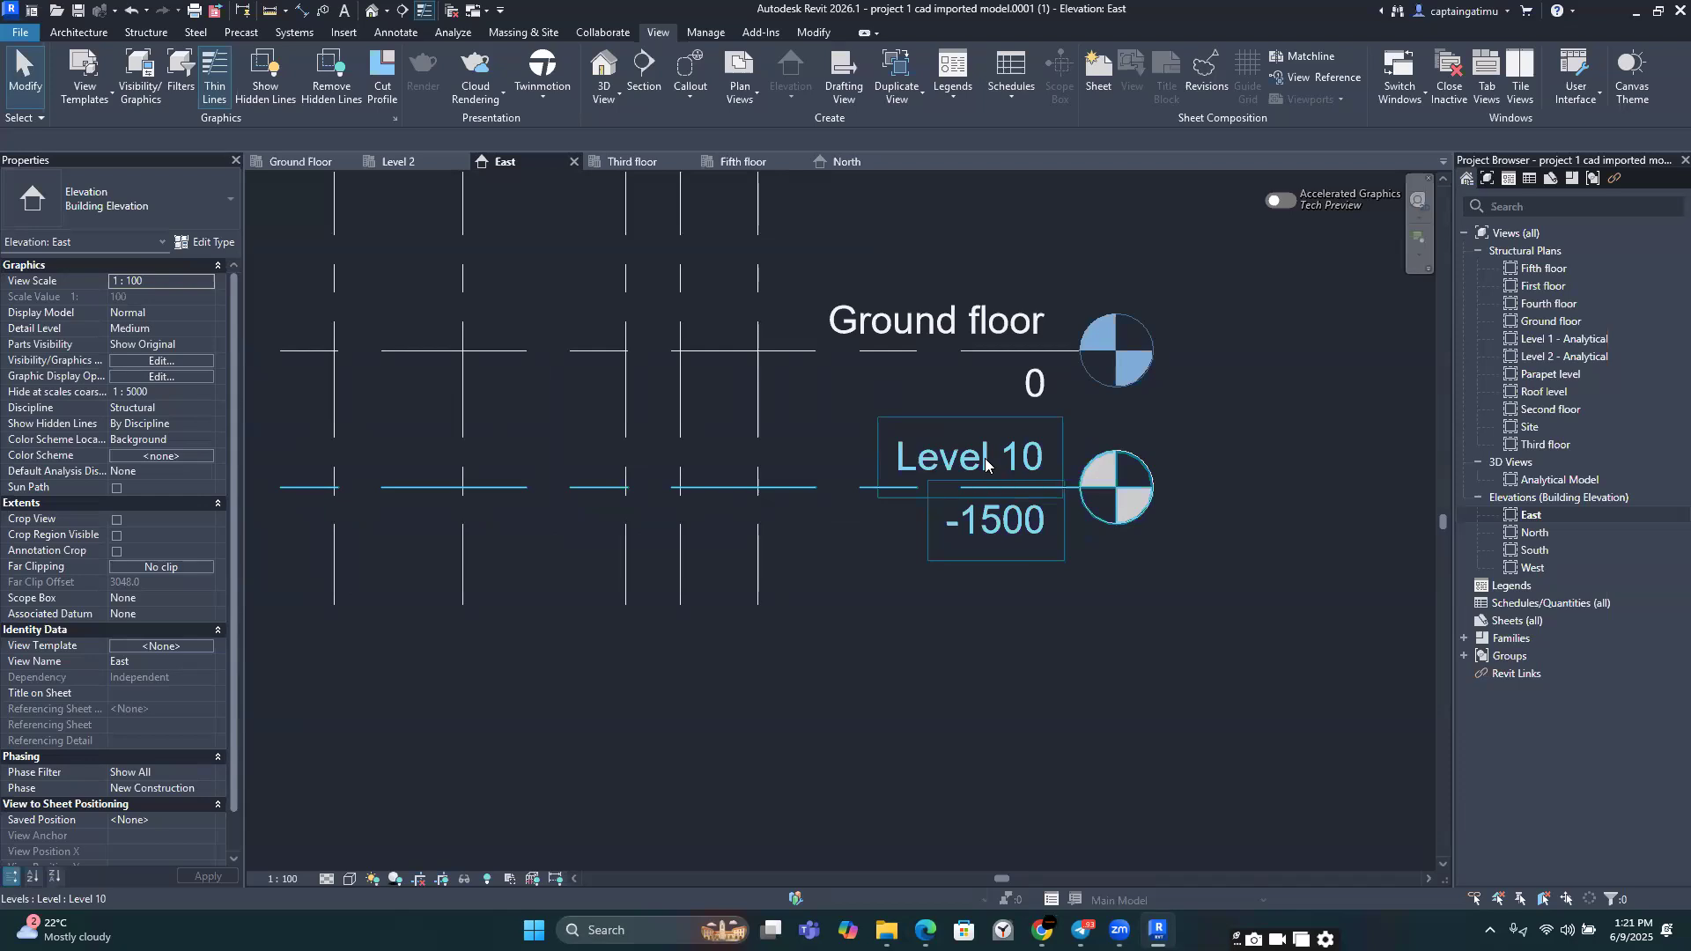
pyautogui.click(867, 495)
pyautogui.rightClick(935, 452)
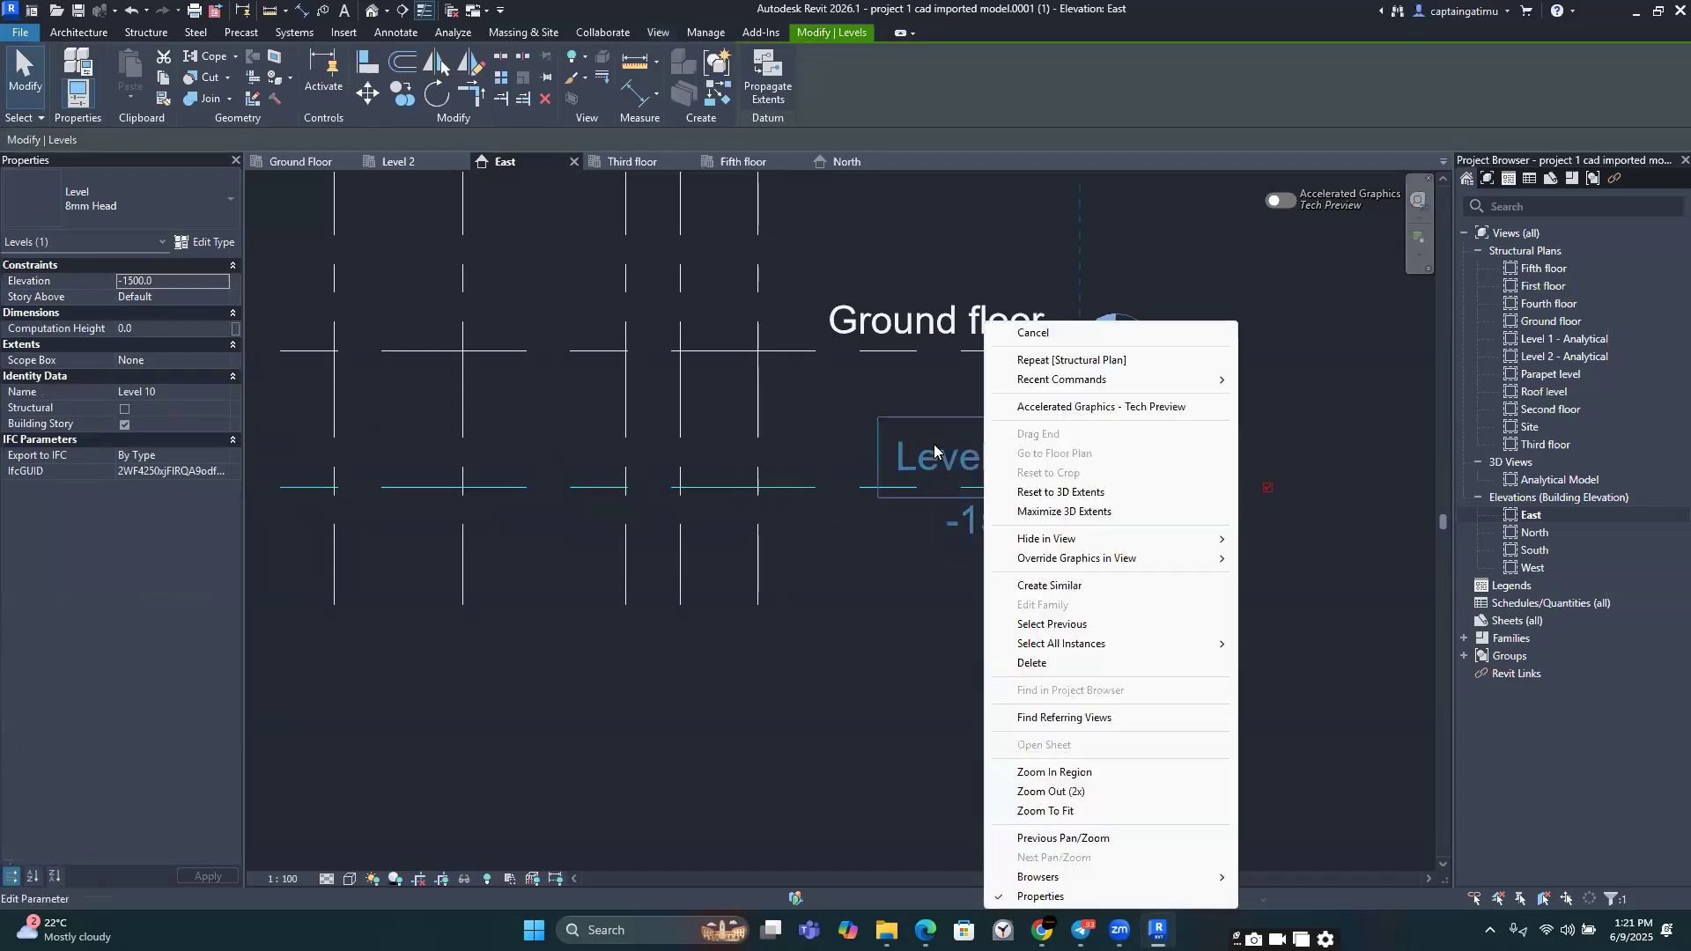
pyautogui.click(959, 459)
pyautogui.write('T')
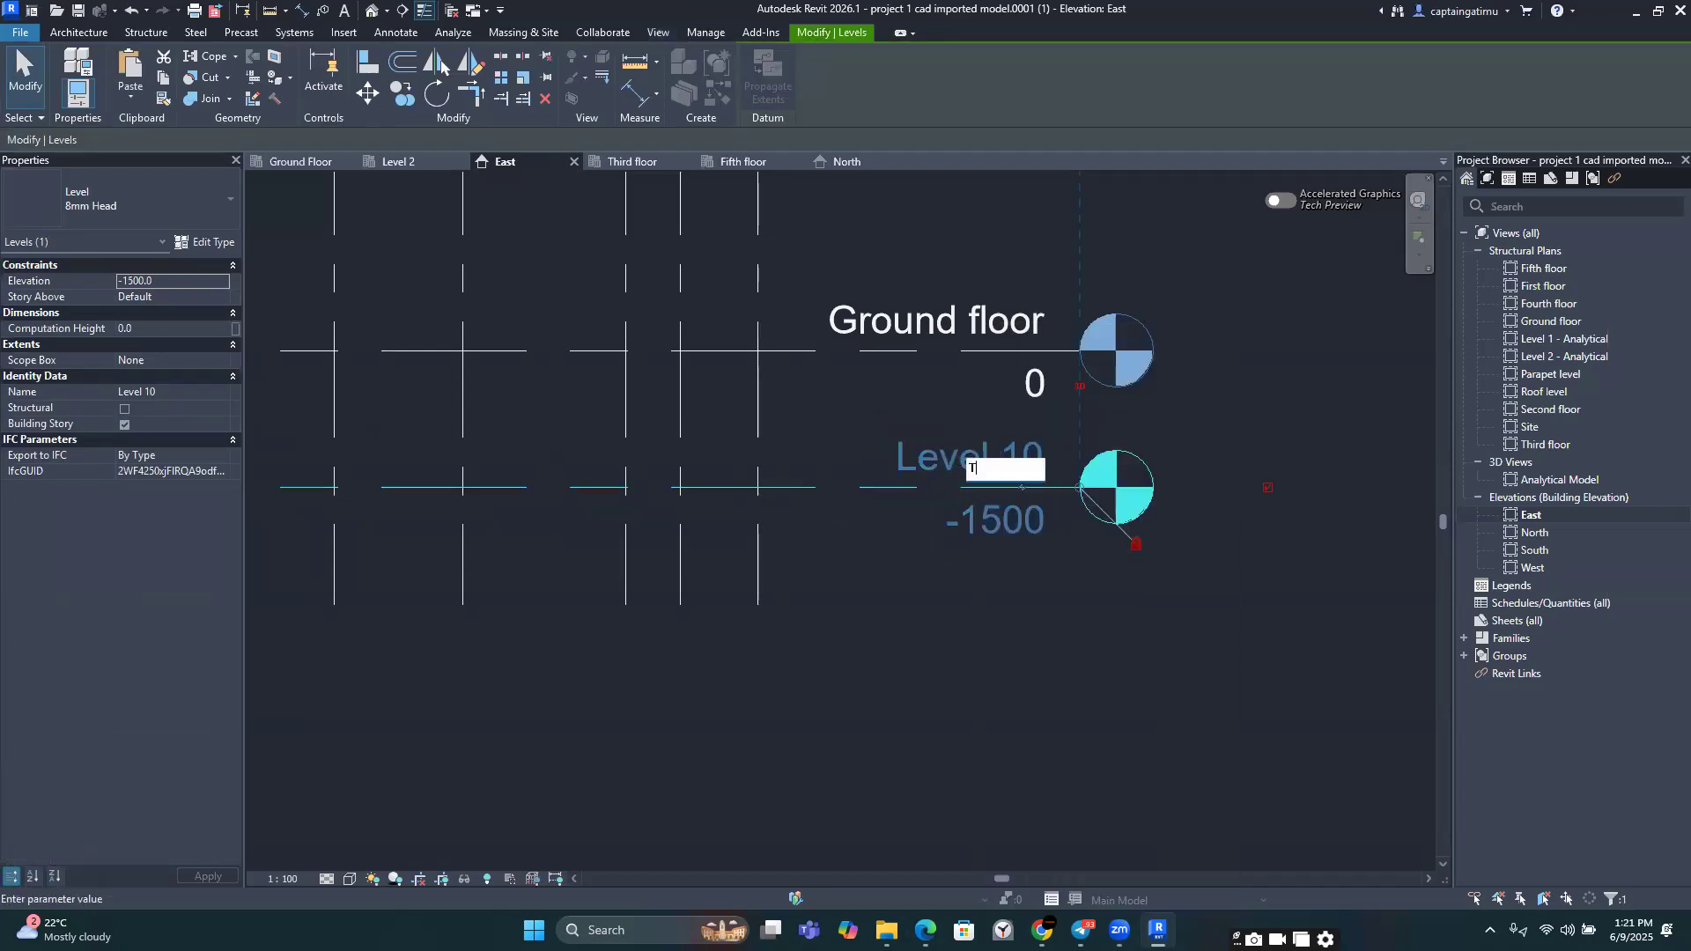
pyautogui.write('.O.F')
pyautogui.click(994, 664)
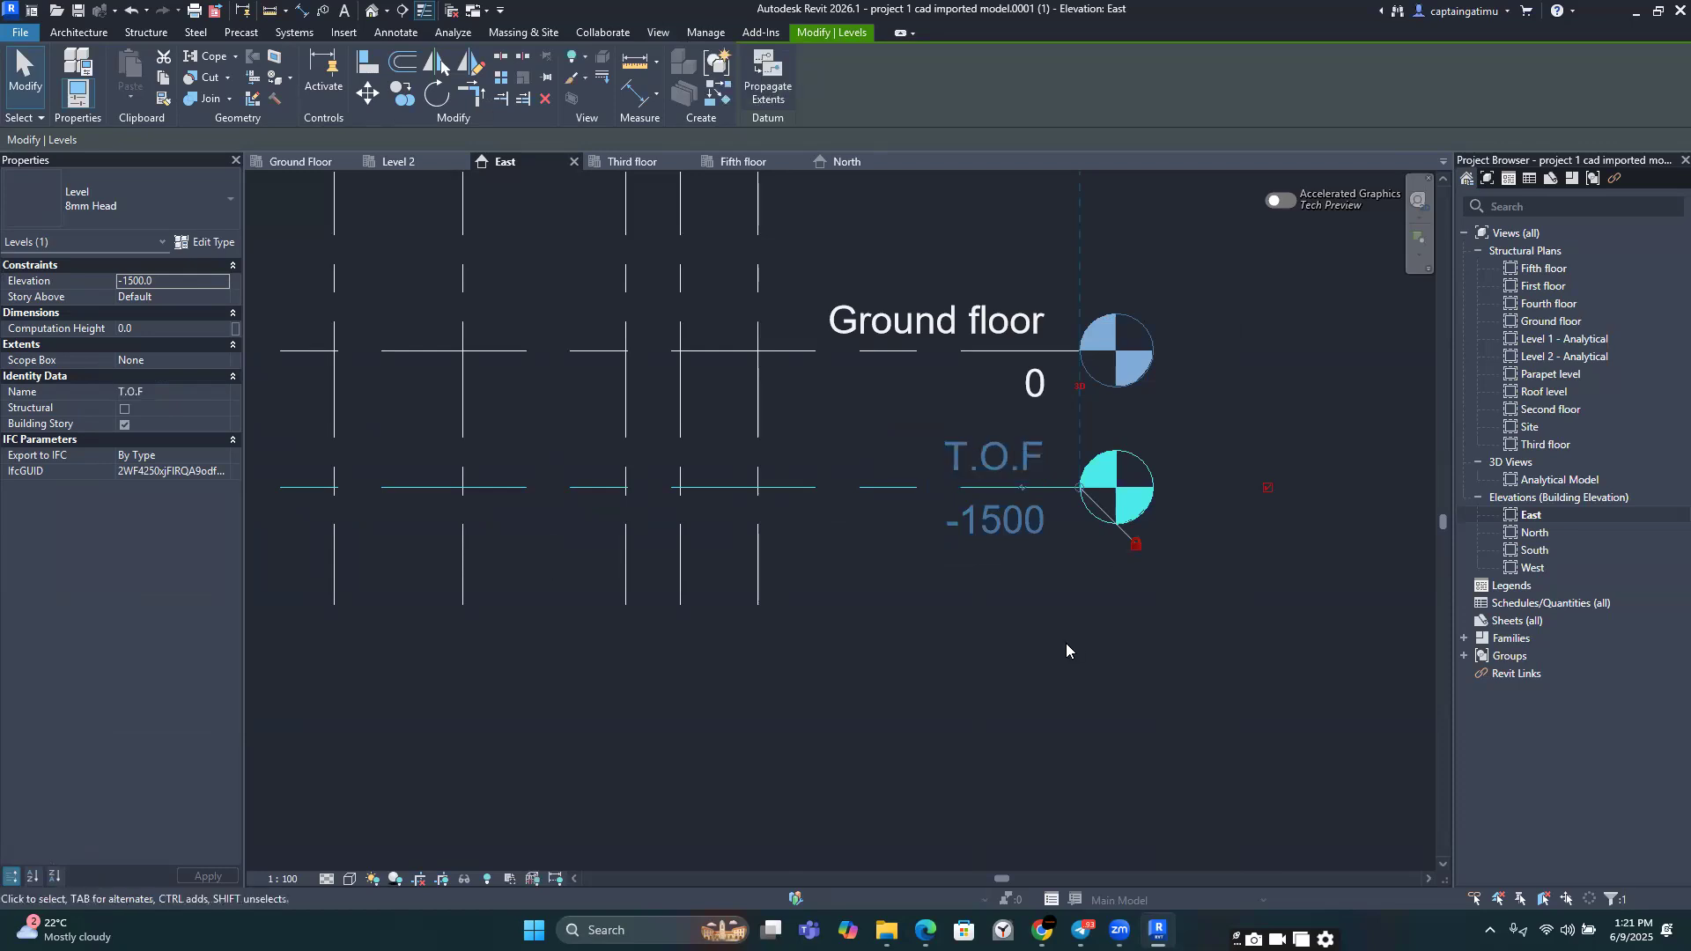
pyautogui.click(1067, 649)
# Step: Review all levels in the East elevation and examine the Ground floor and T.O.F level heads up close
pyautogui.scroll(-3, 990, 632)
pyautogui.scroll(-3, 988, 641)
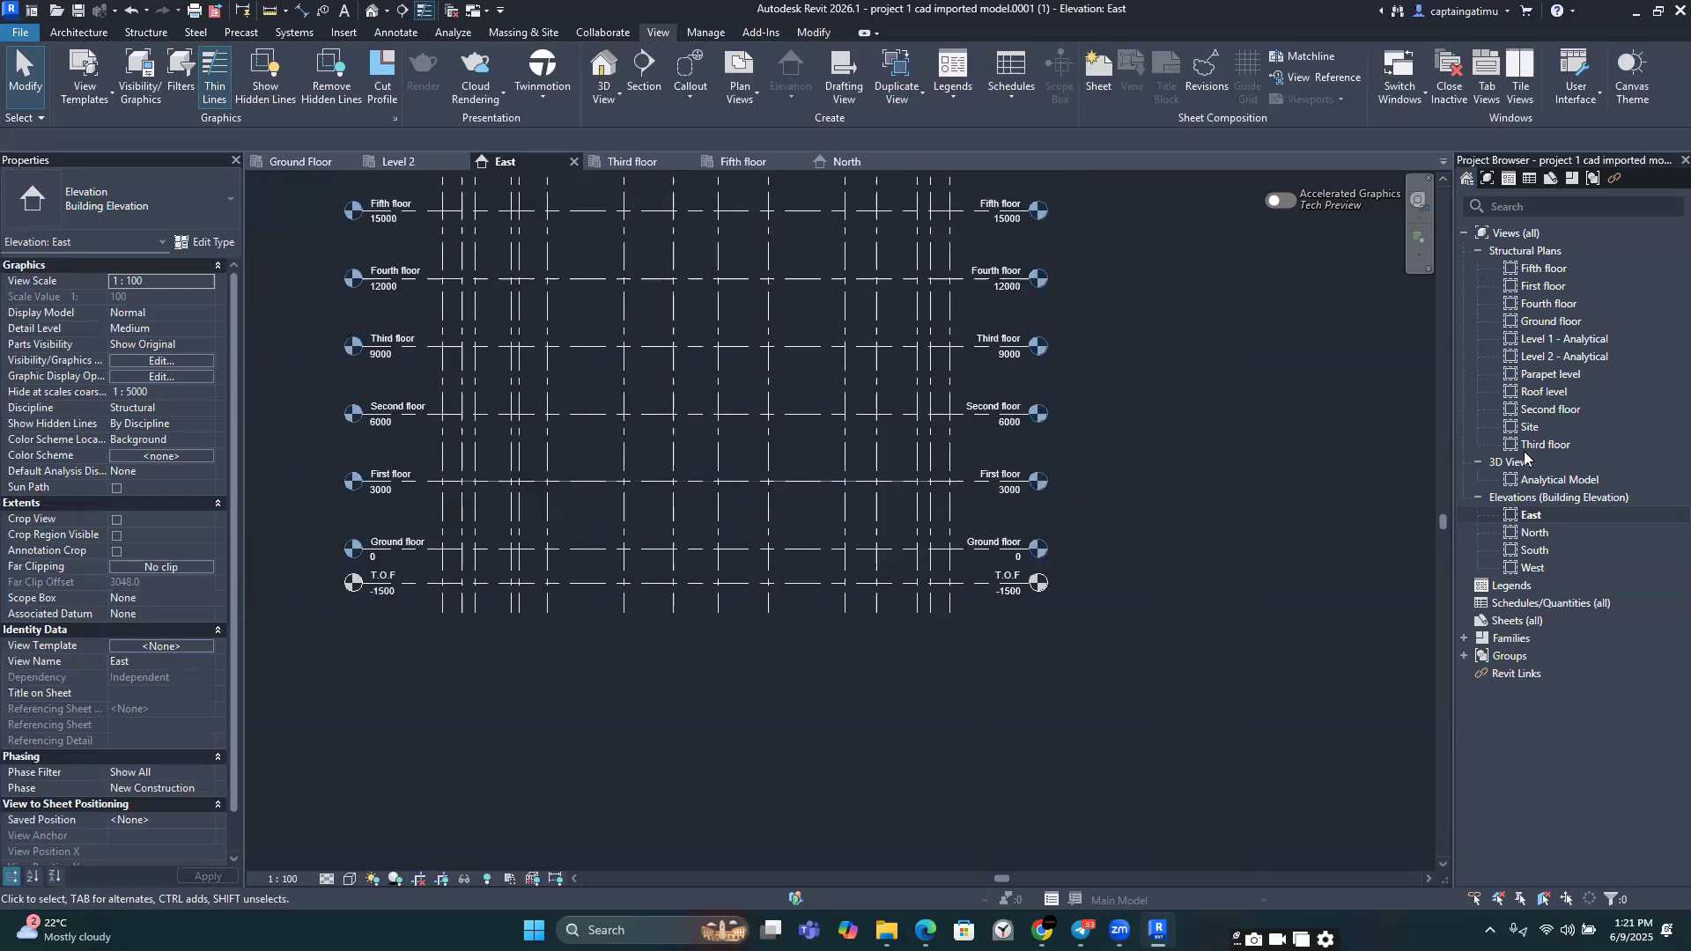
pyautogui.scroll(-2, 1062, 657)
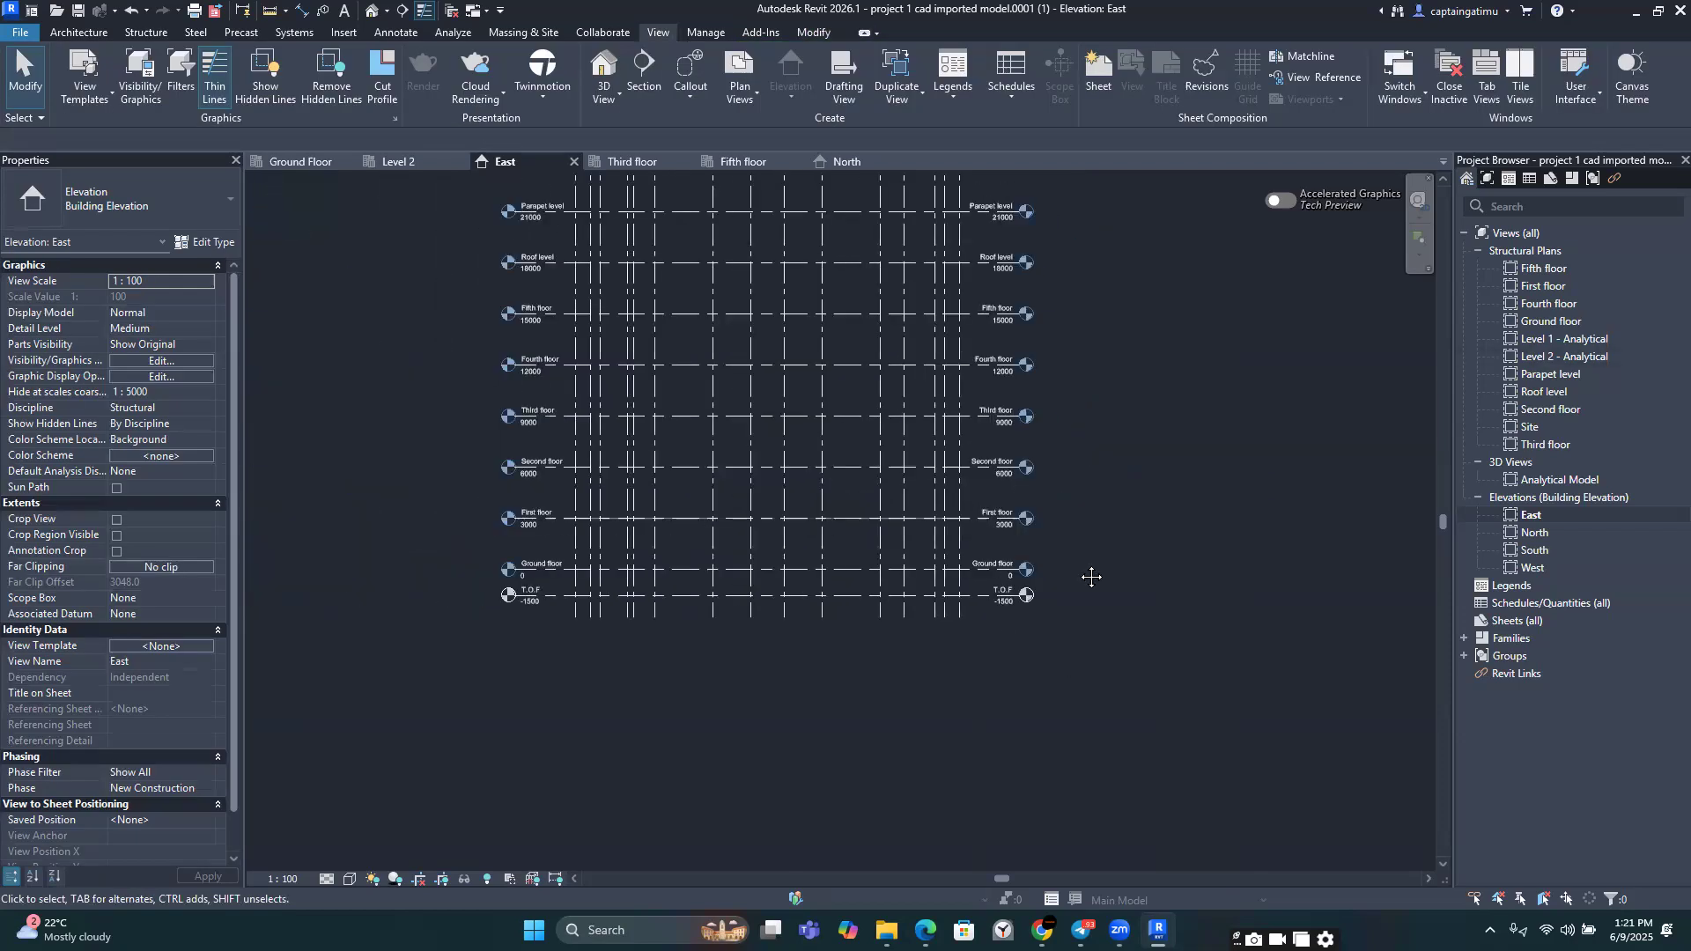
pyautogui.scroll(2, 873, 599)
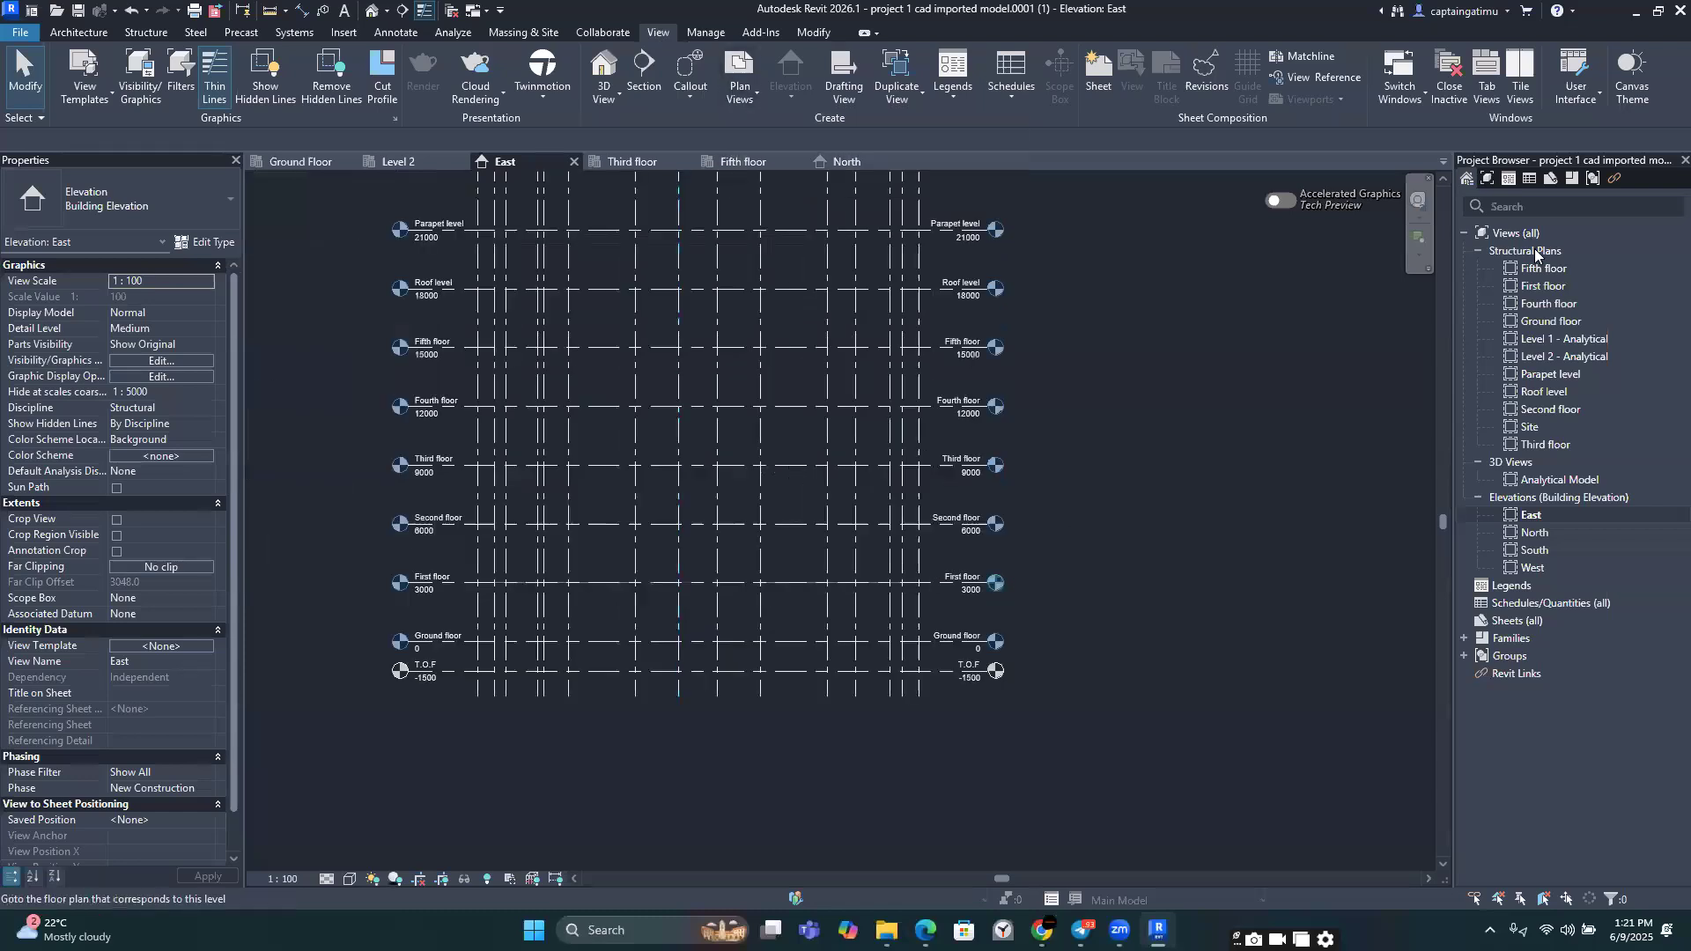
pyautogui.scroll(1, 1013, 559)
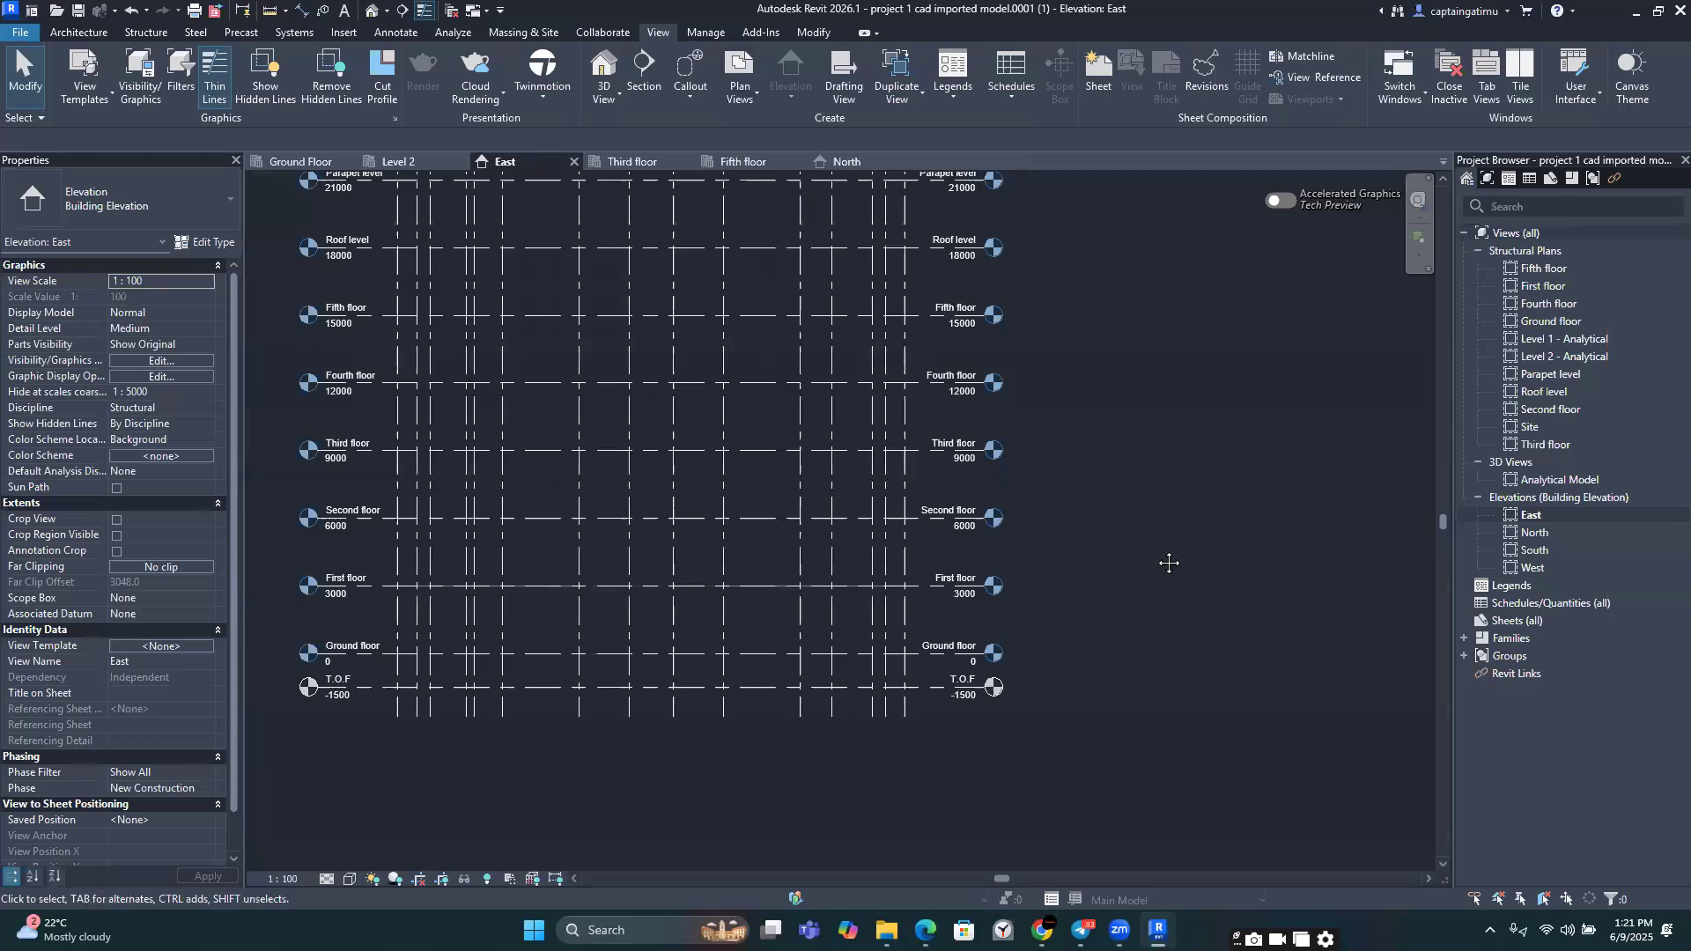
pyautogui.scroll(2, 1070, 564)
pyautogui.scroll(4, 1004, 500)
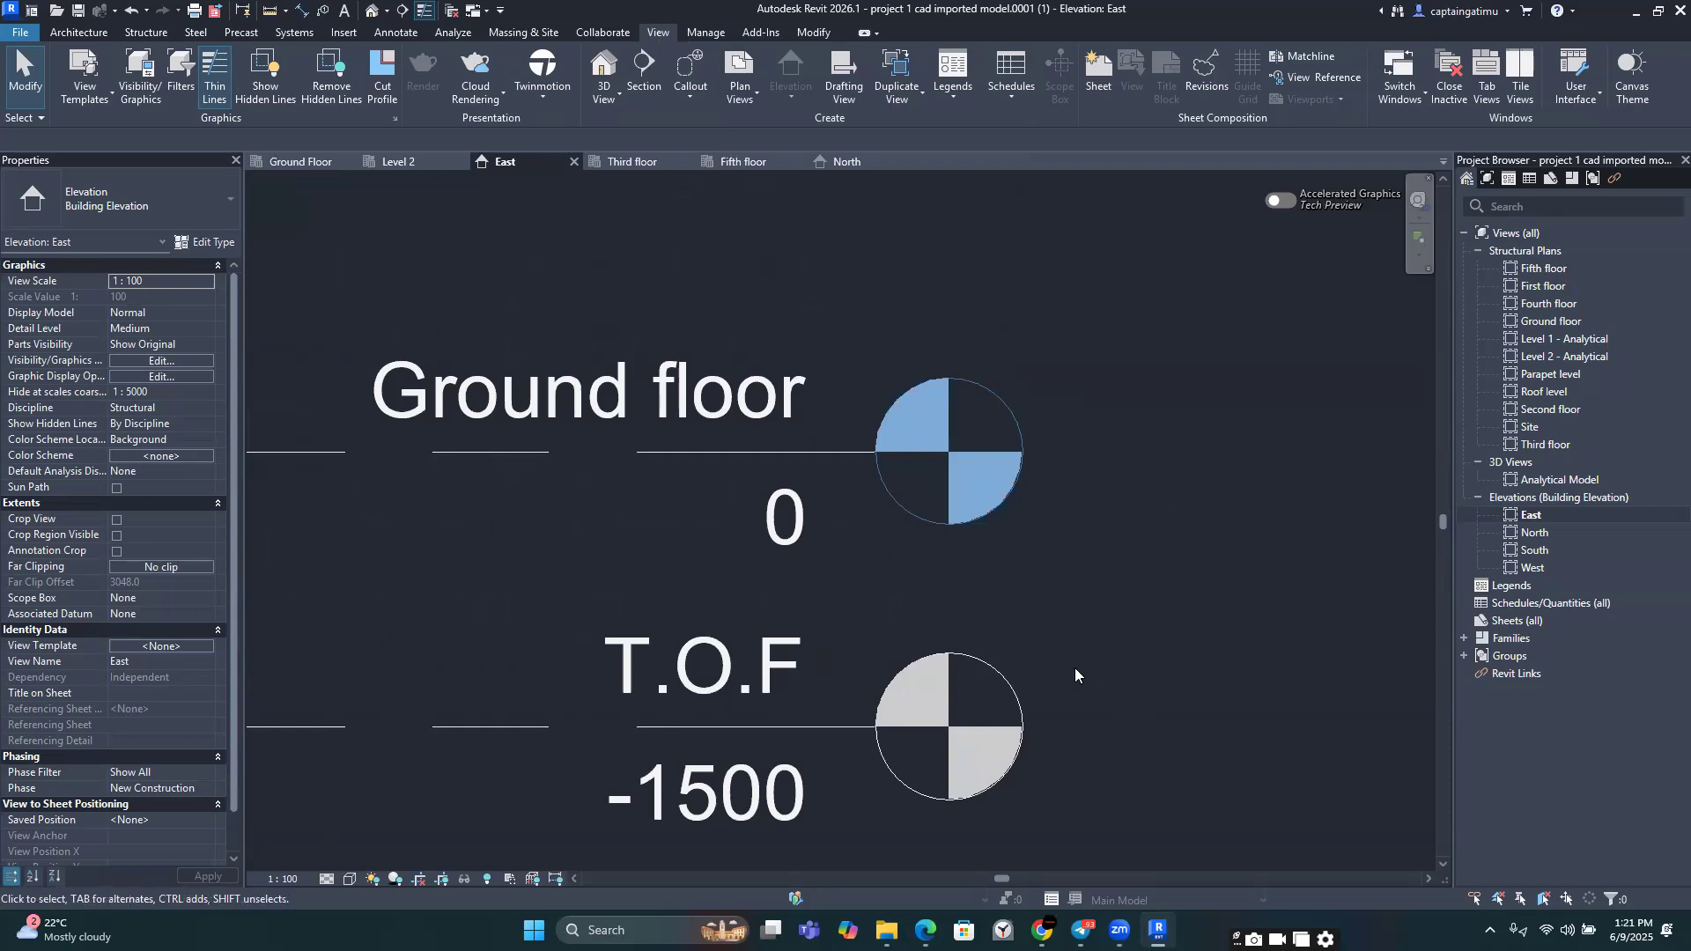
pyautogui.scroll(-2, 1016, 543)
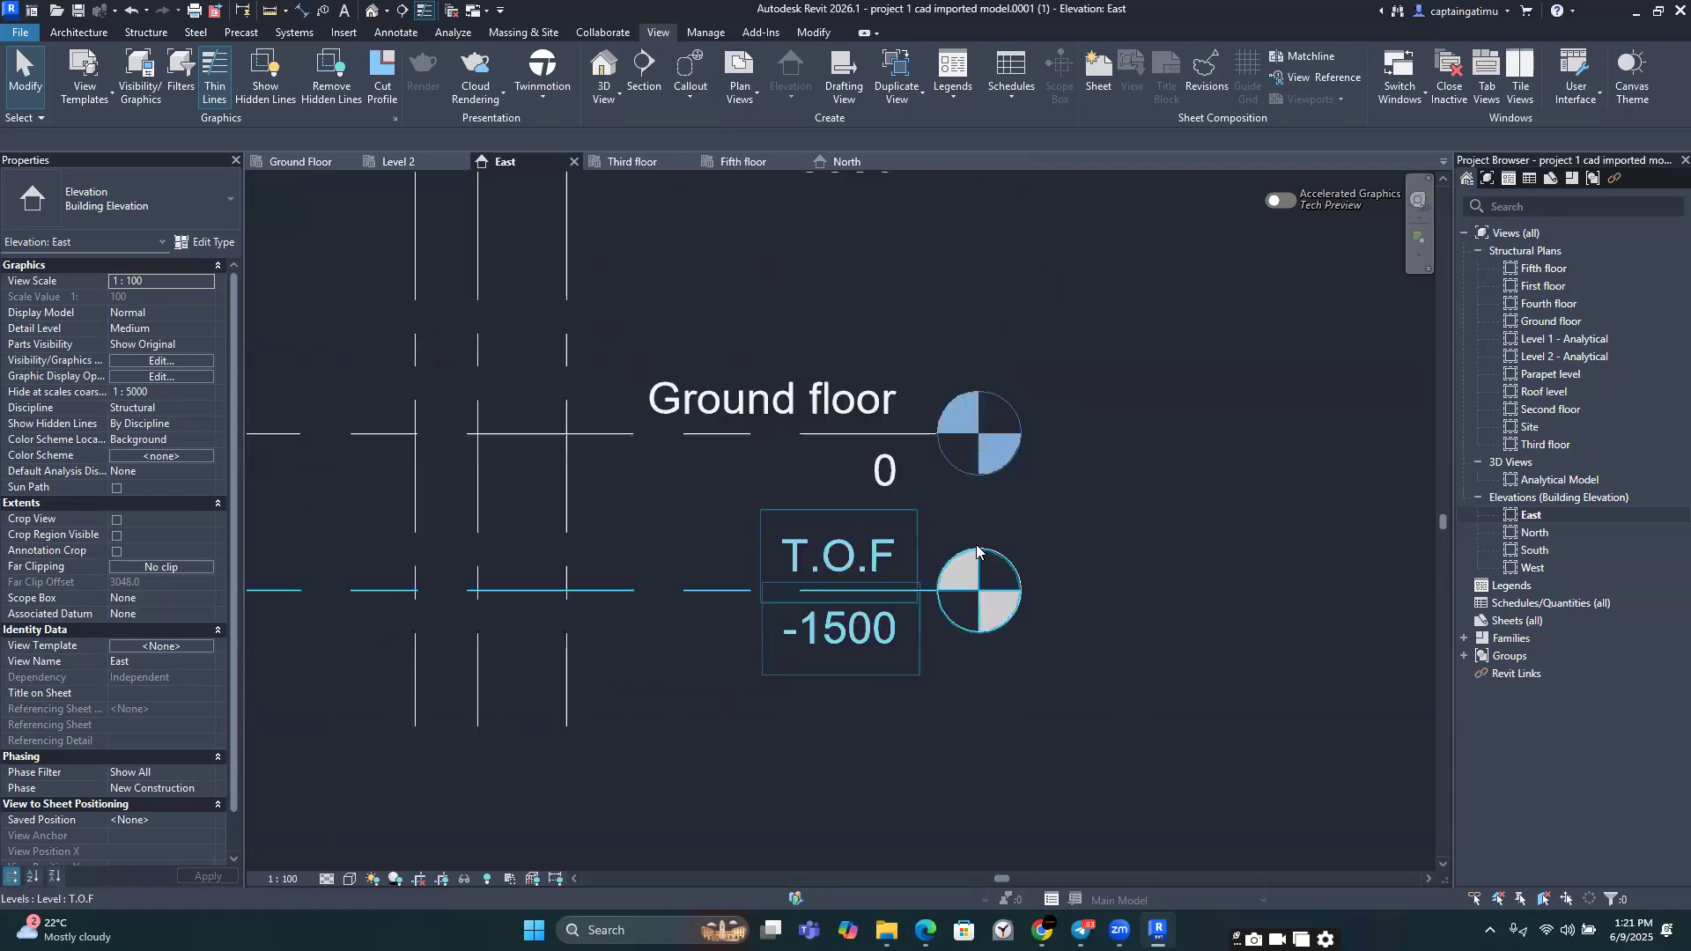
# Step: Compare the T.O.F level head's symbol with those of the Ground, First and Second floor levels in the East elevation
pyautogui.scroll(2, 994, 624)
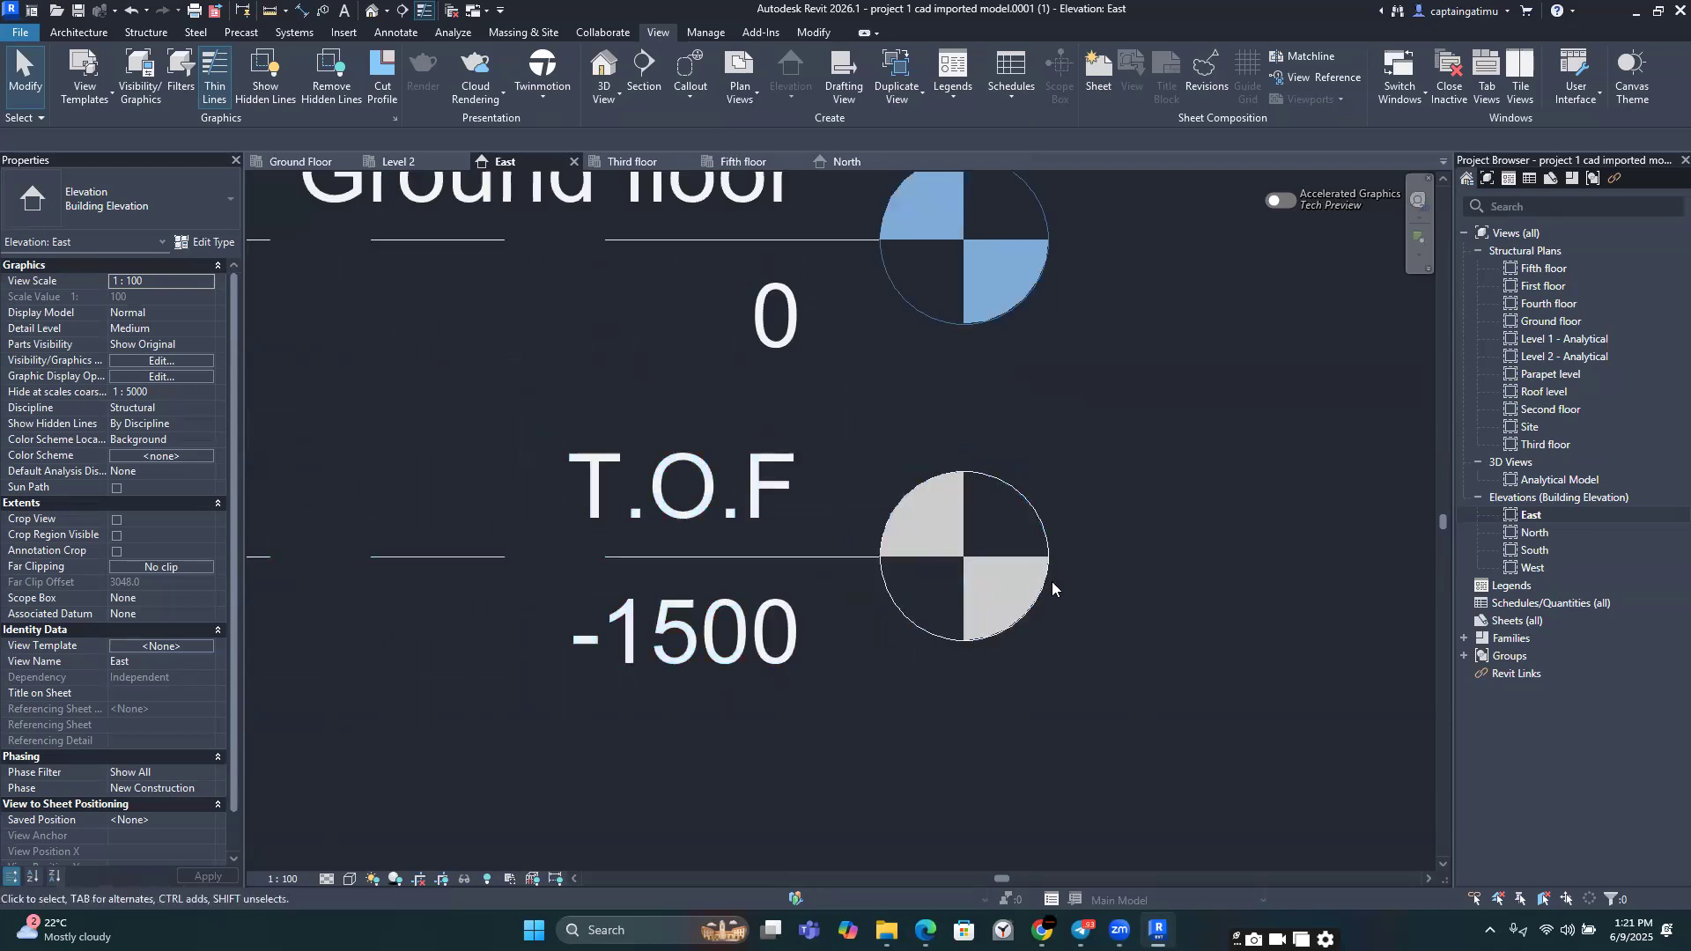
pyautogui.scroll(-4, 1056, 564)
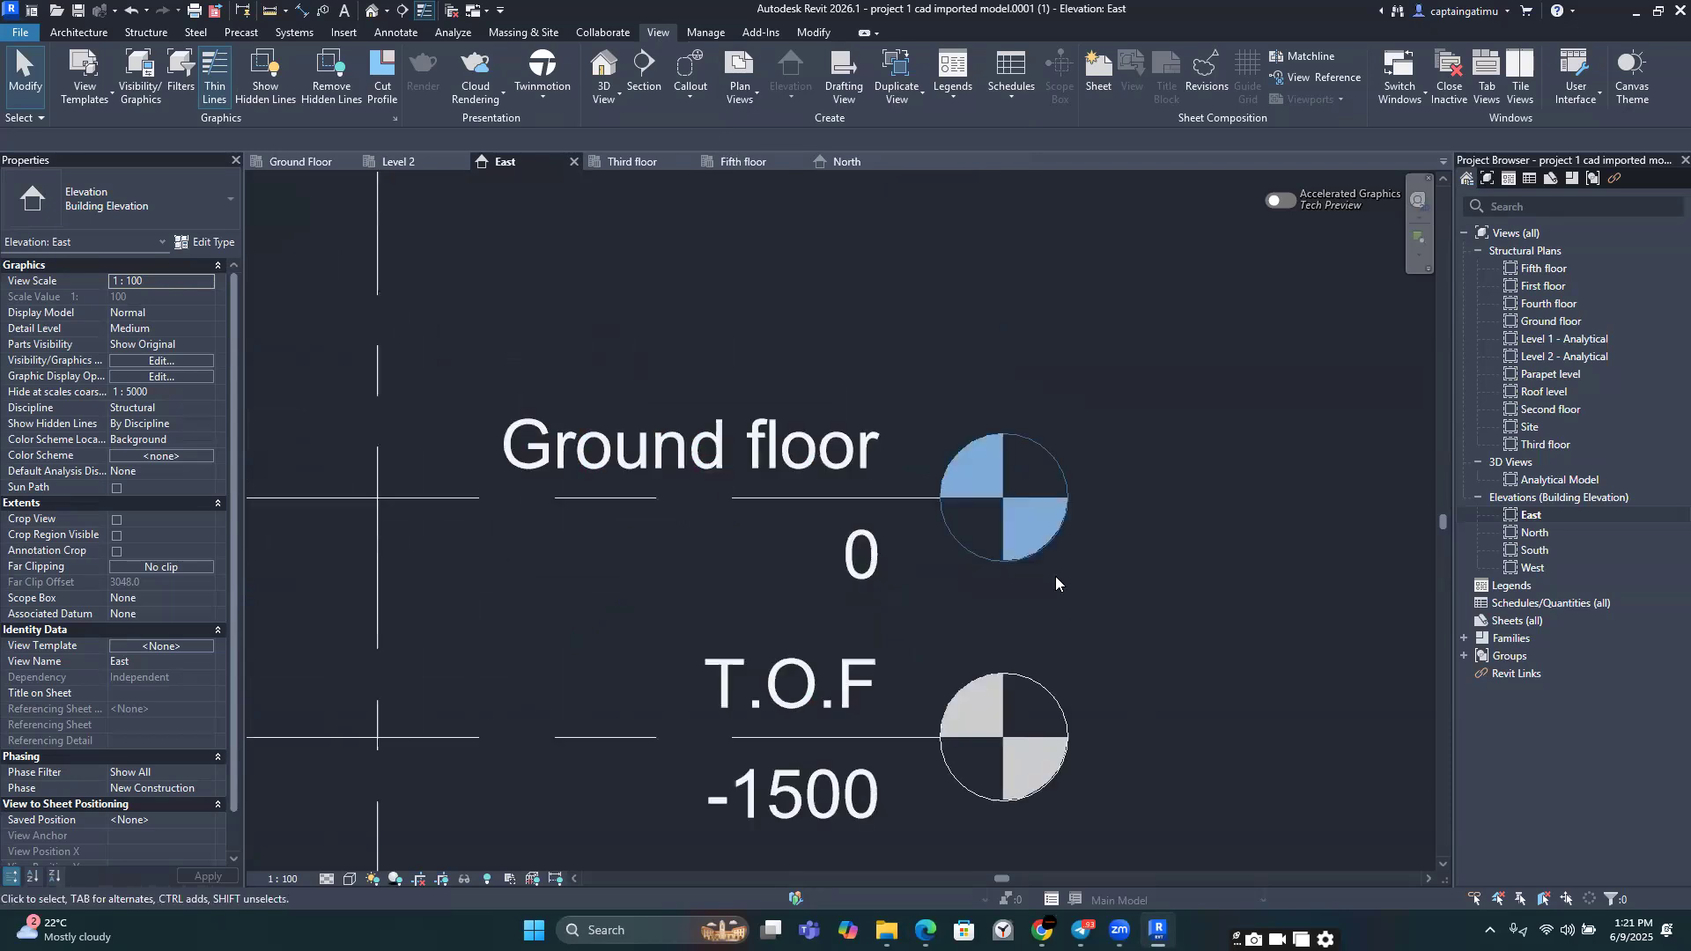
pyautogui.scroll(-2, 1062, 440)
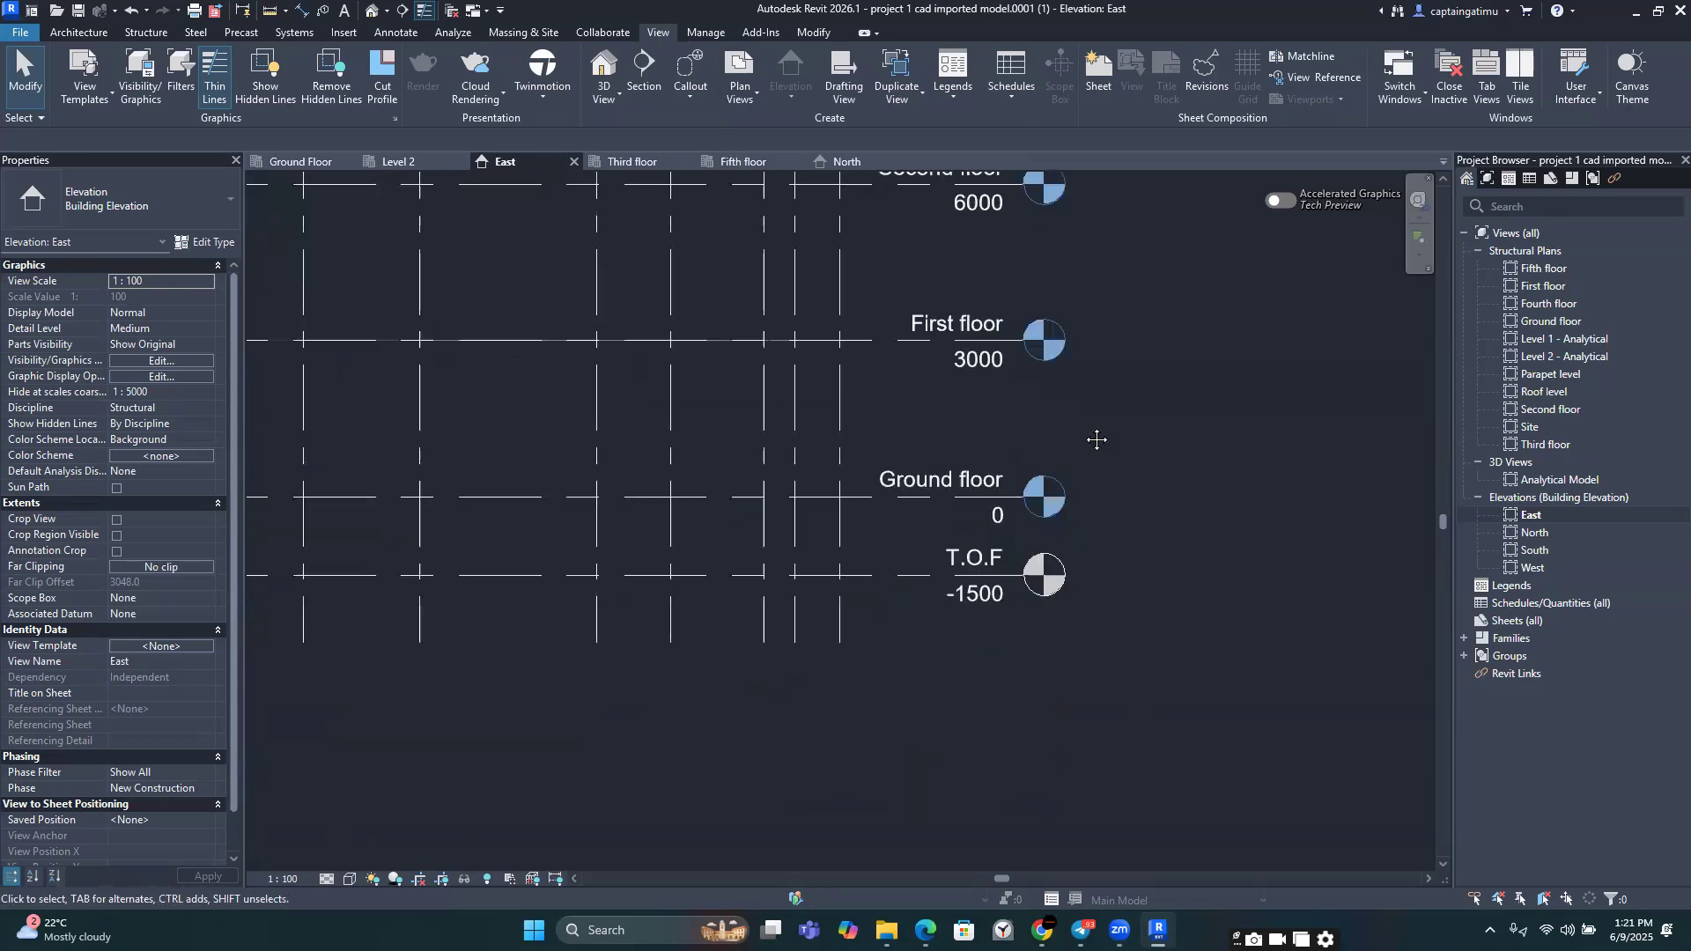
pyautogui.moveTo(1097, 440); pyautogui.dragTo(976, 573, button='middle')
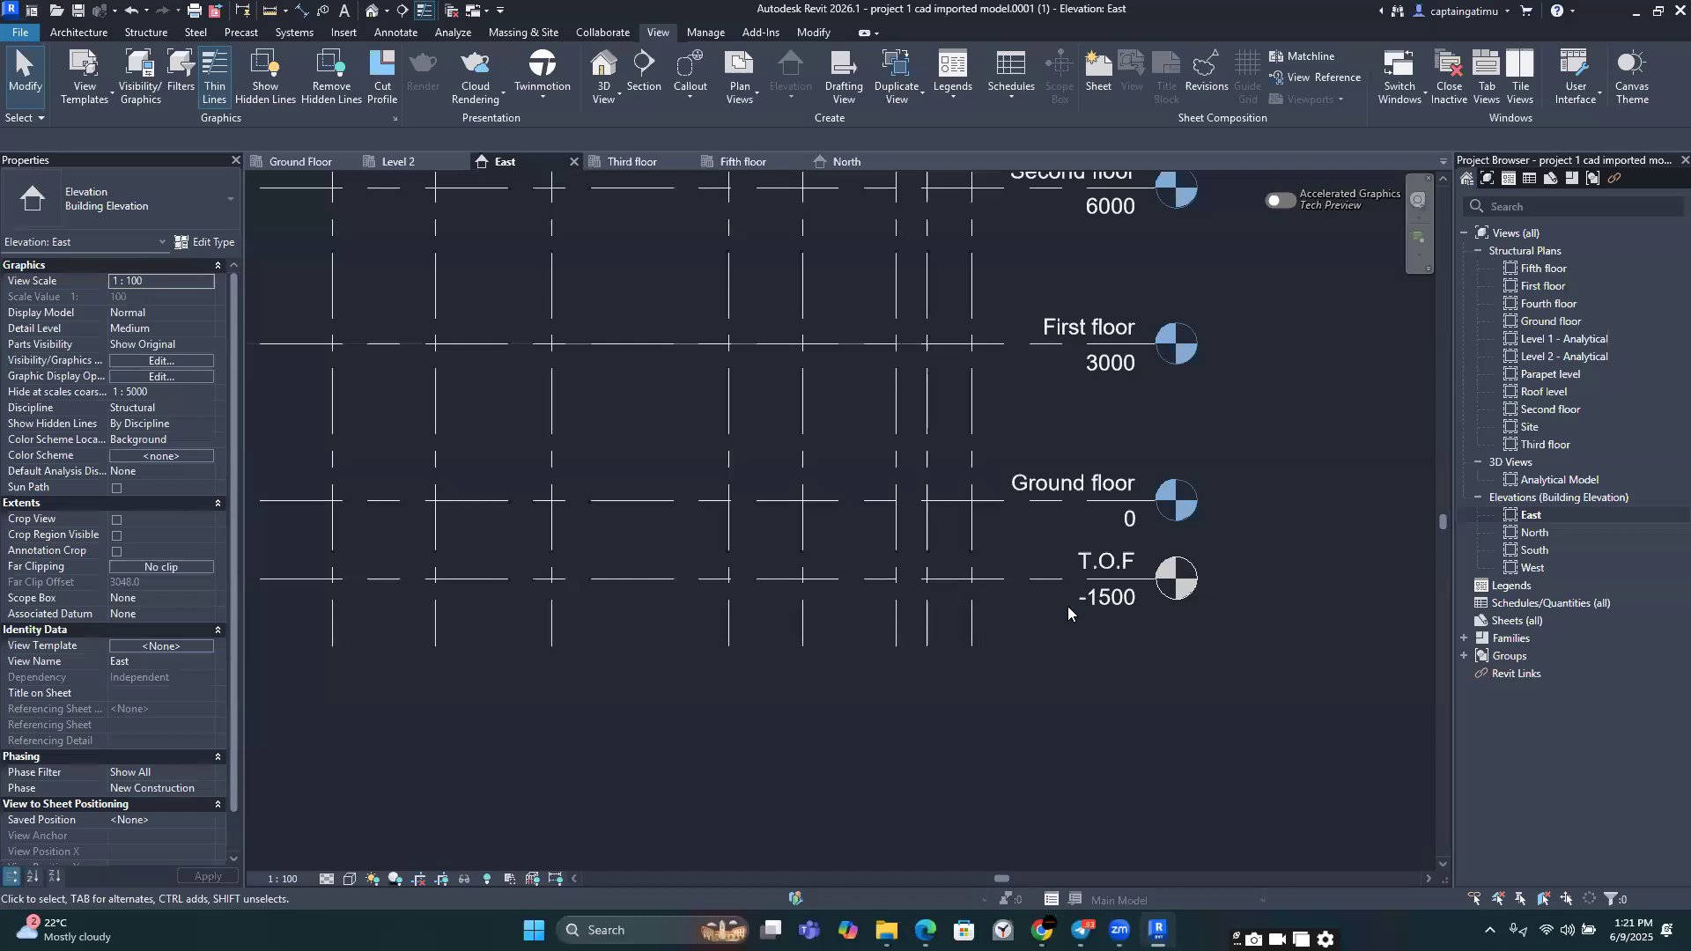
pyautogui.scroll(-2, 1087, 608)
pyautogui.scroll(3, 1082, 585)
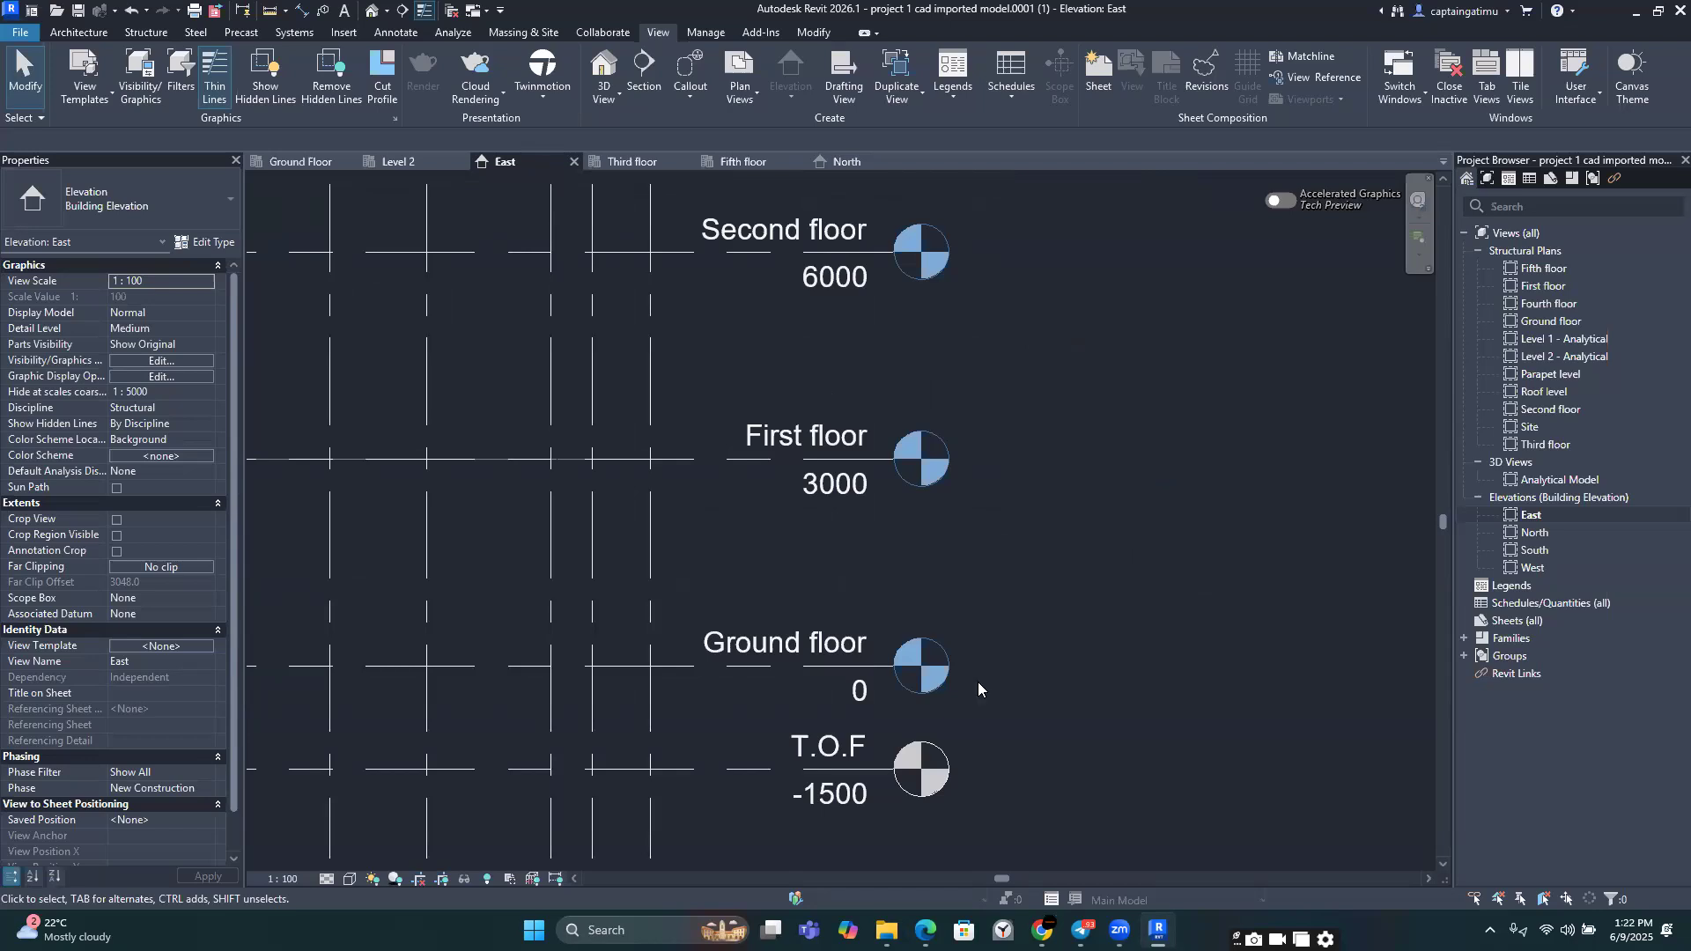
pyautogui.scroll(3, 938, 722)
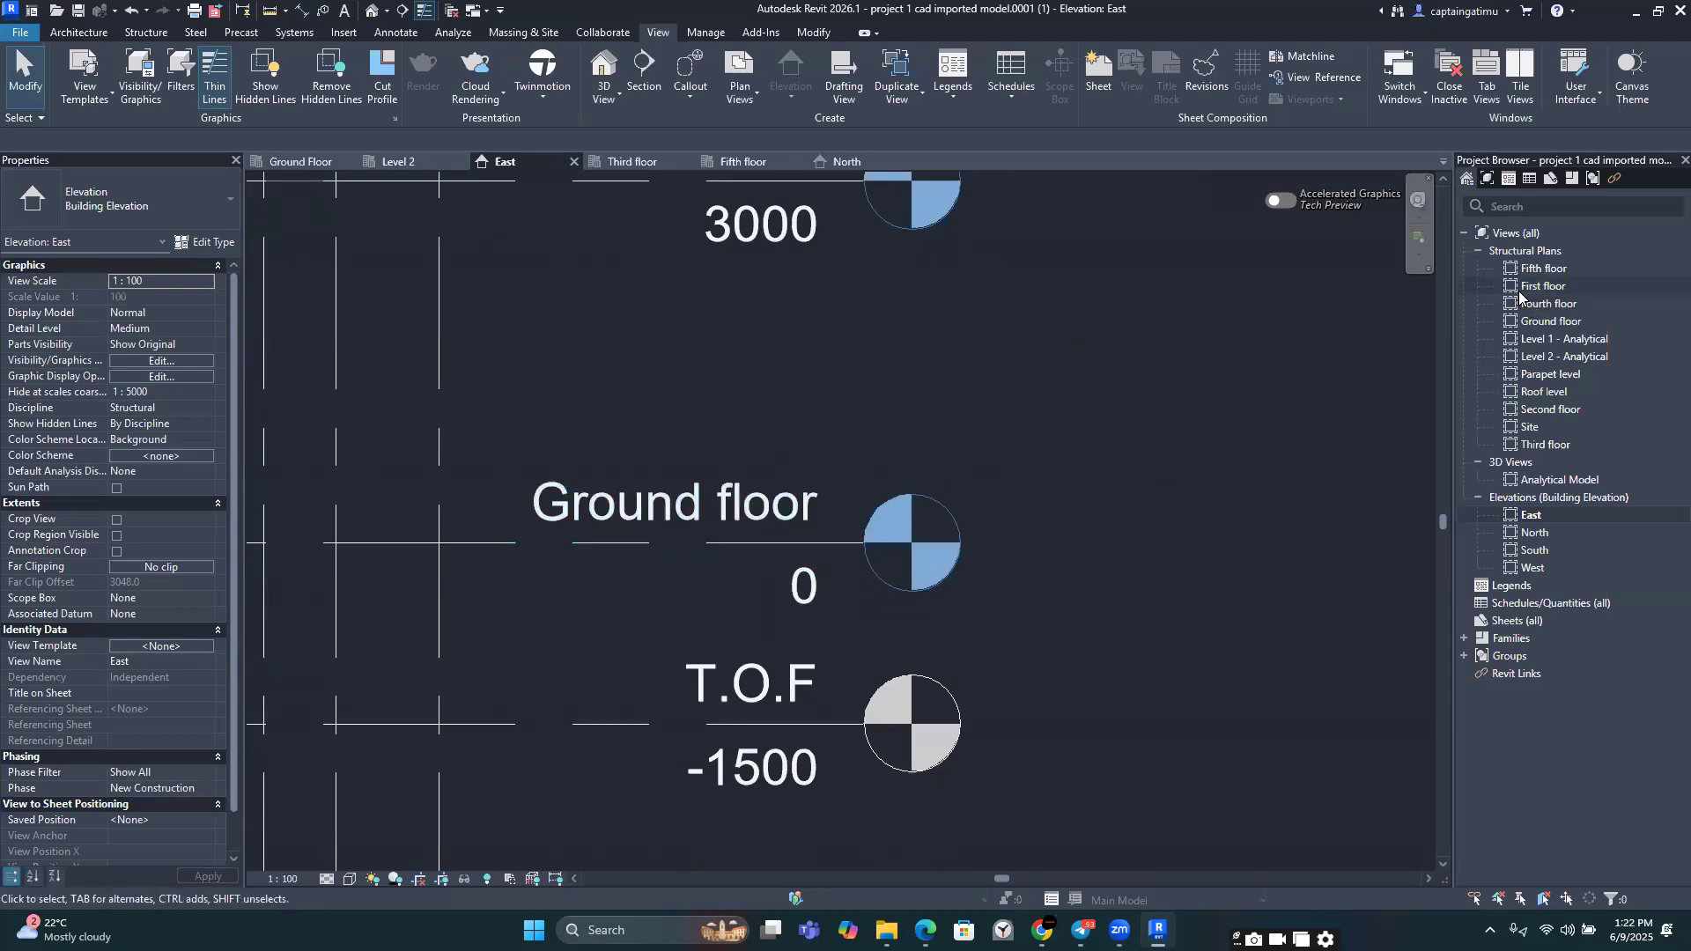
pyautogui.moveTo(870, 793); pyautogui.dragTo(874, 715, button='middle')
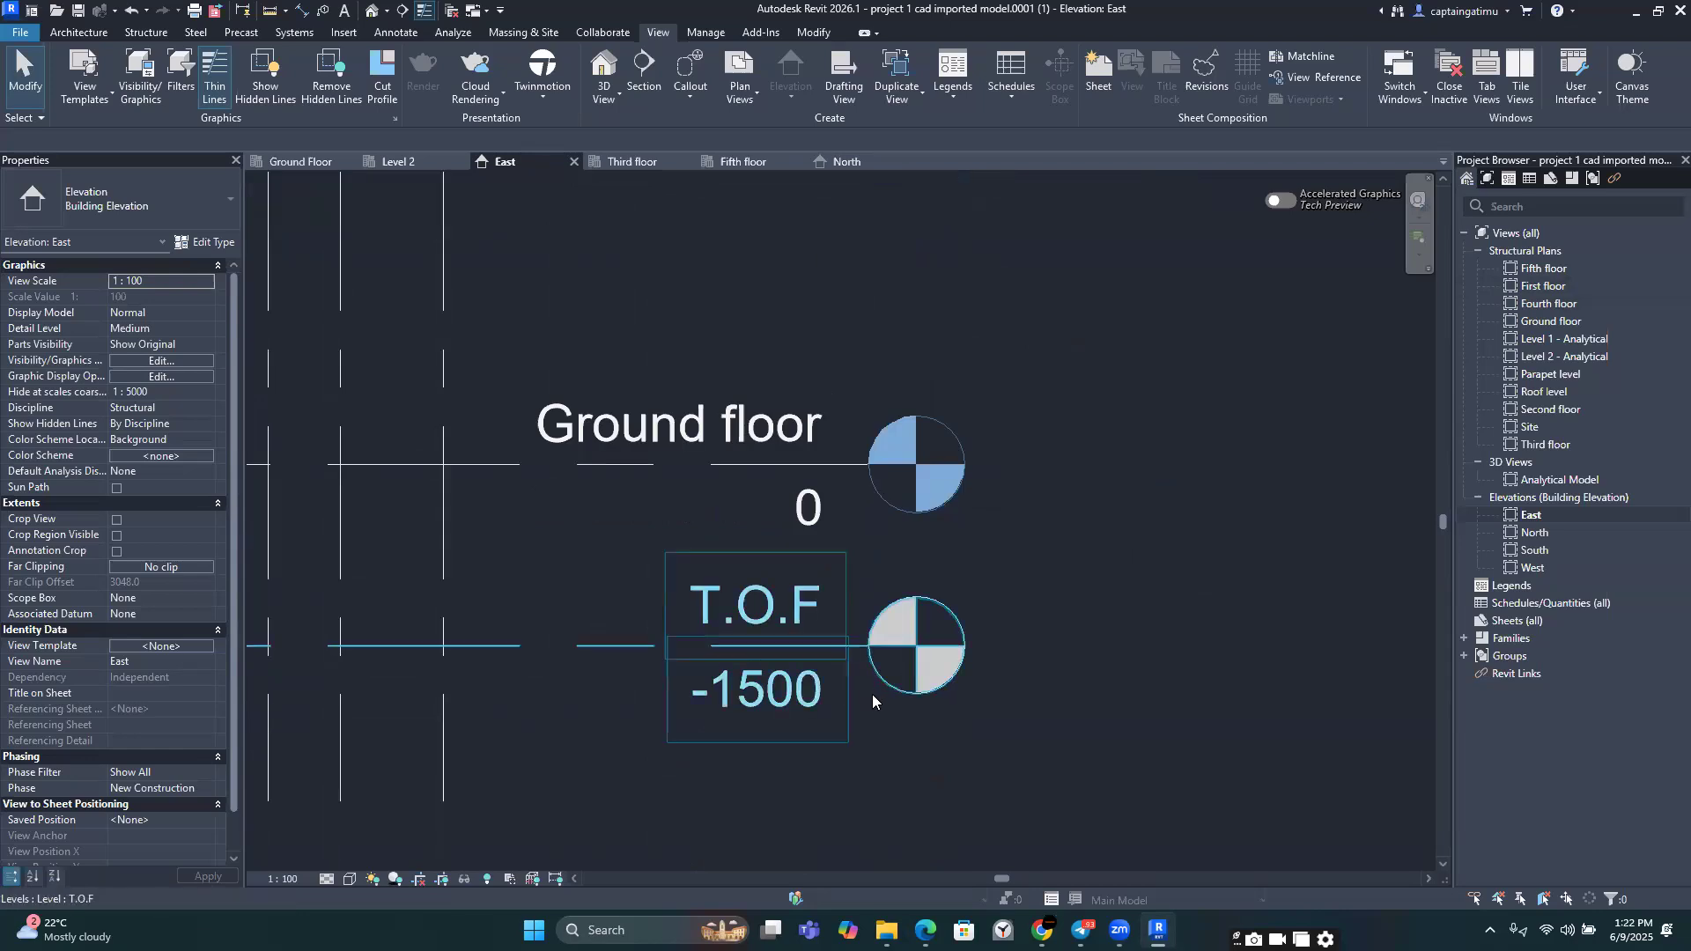
pyautogui.scroll(2, 872, 694)
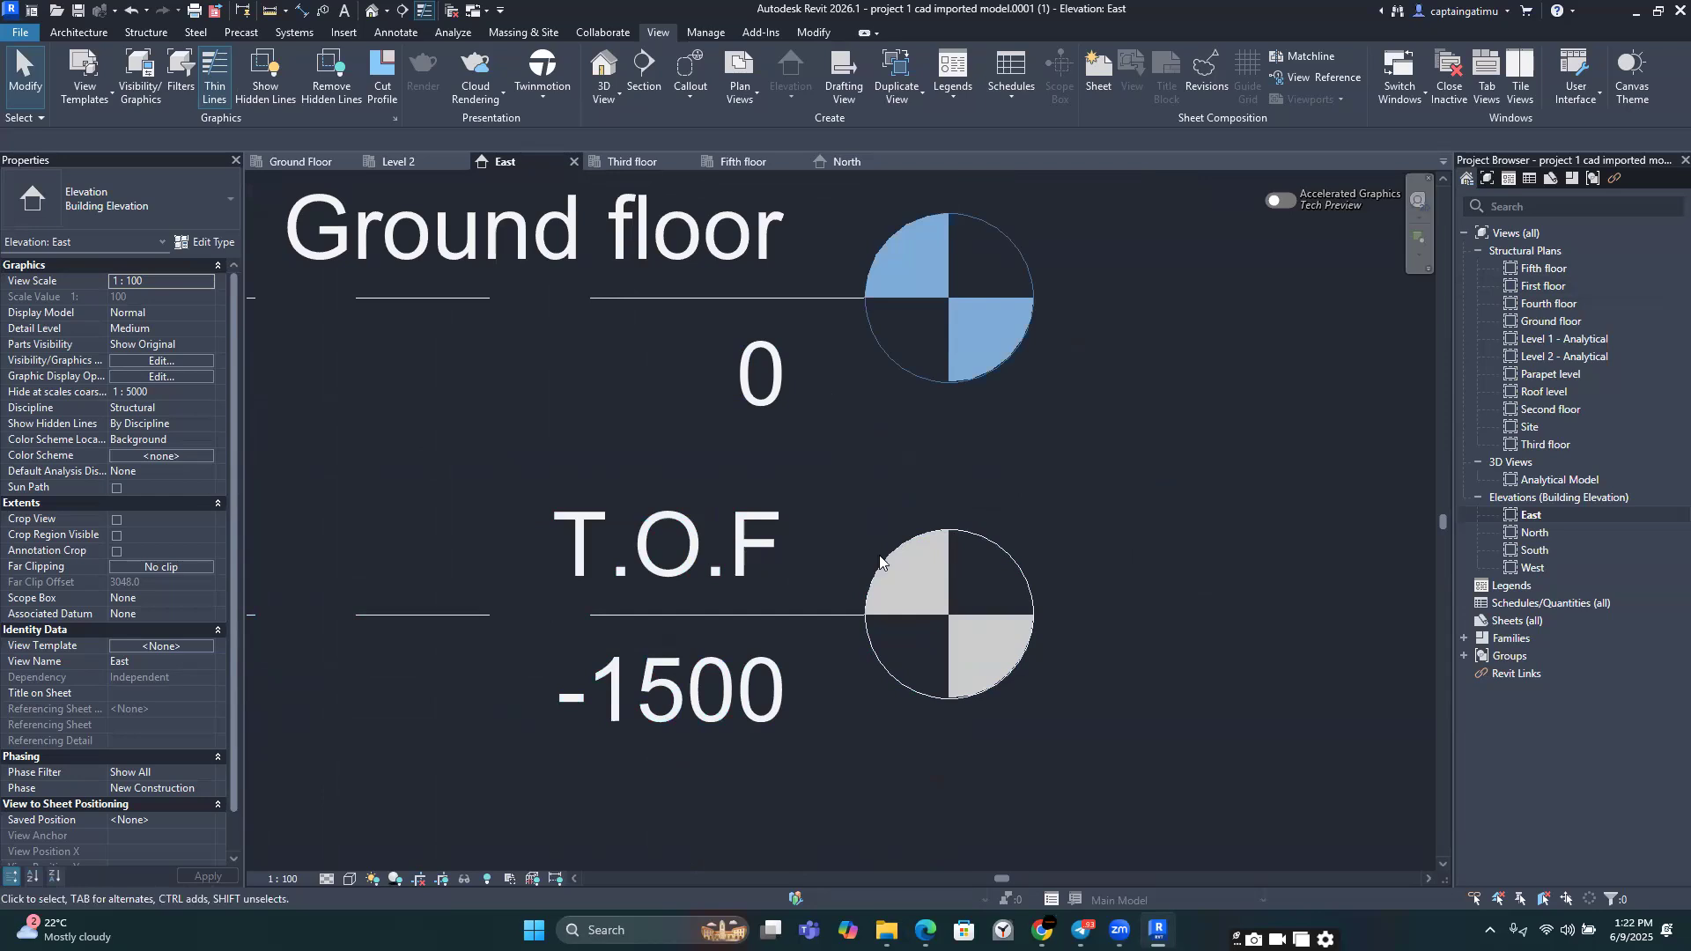
pyautogui.scroll(-2, 1064, 388)
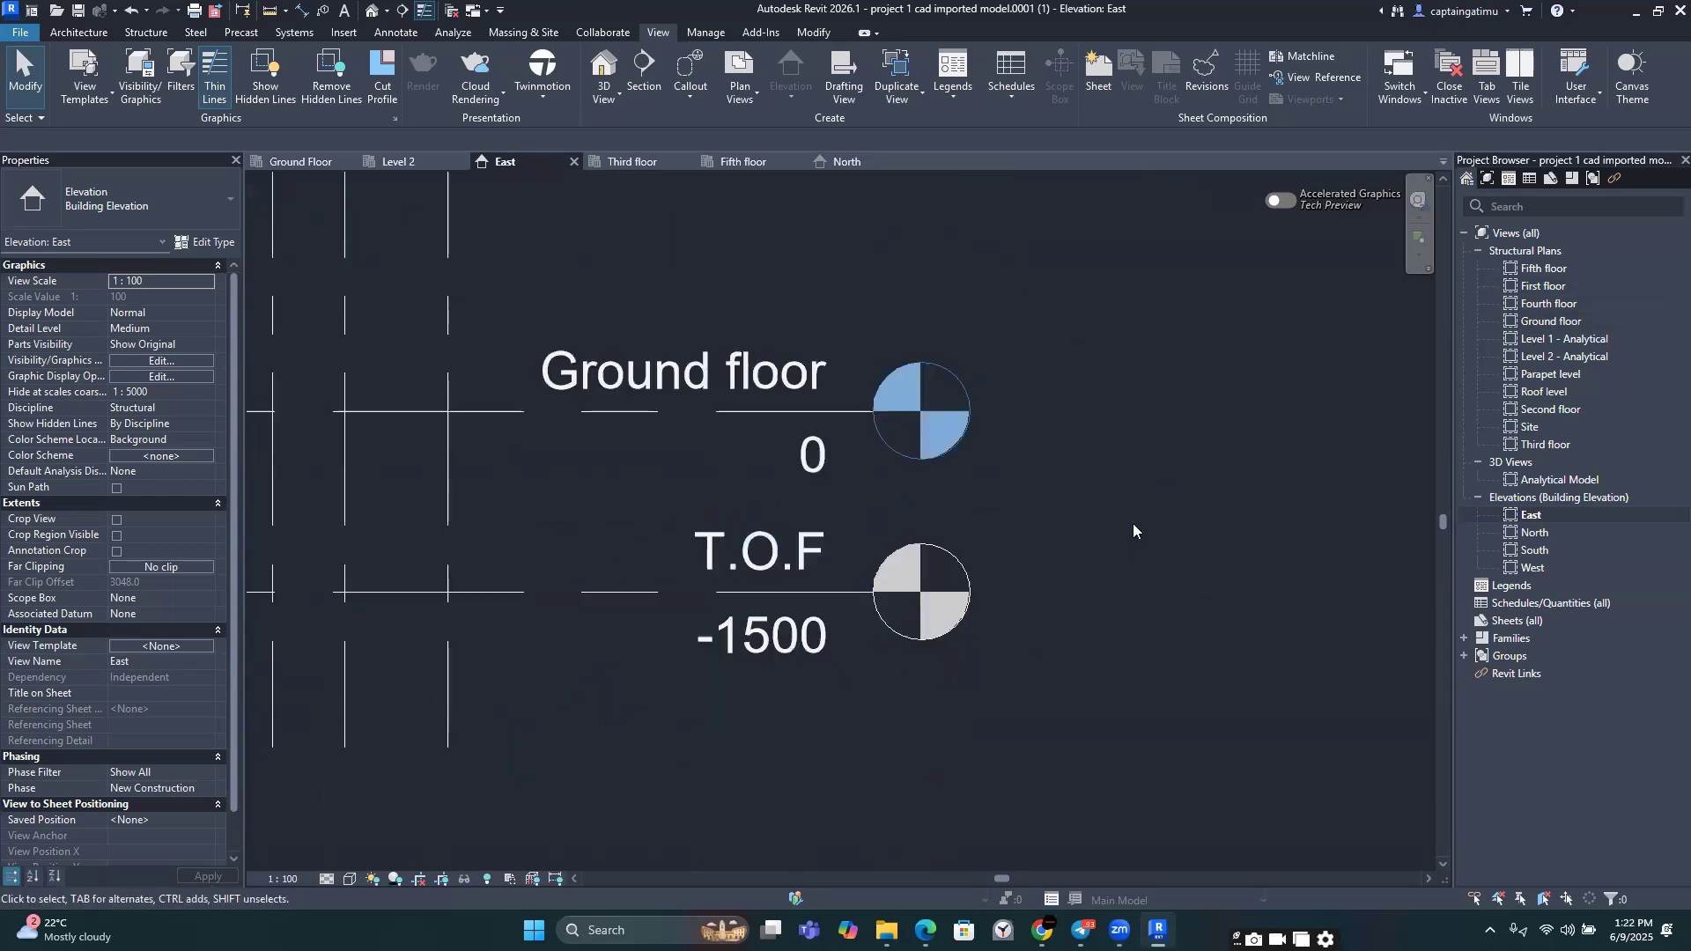
# Step: Delete the Ground floor structural plan from the project's views
pyautogui.moveTo(996, 439); pyautogui.dragTo(1075, 546, button='middle')
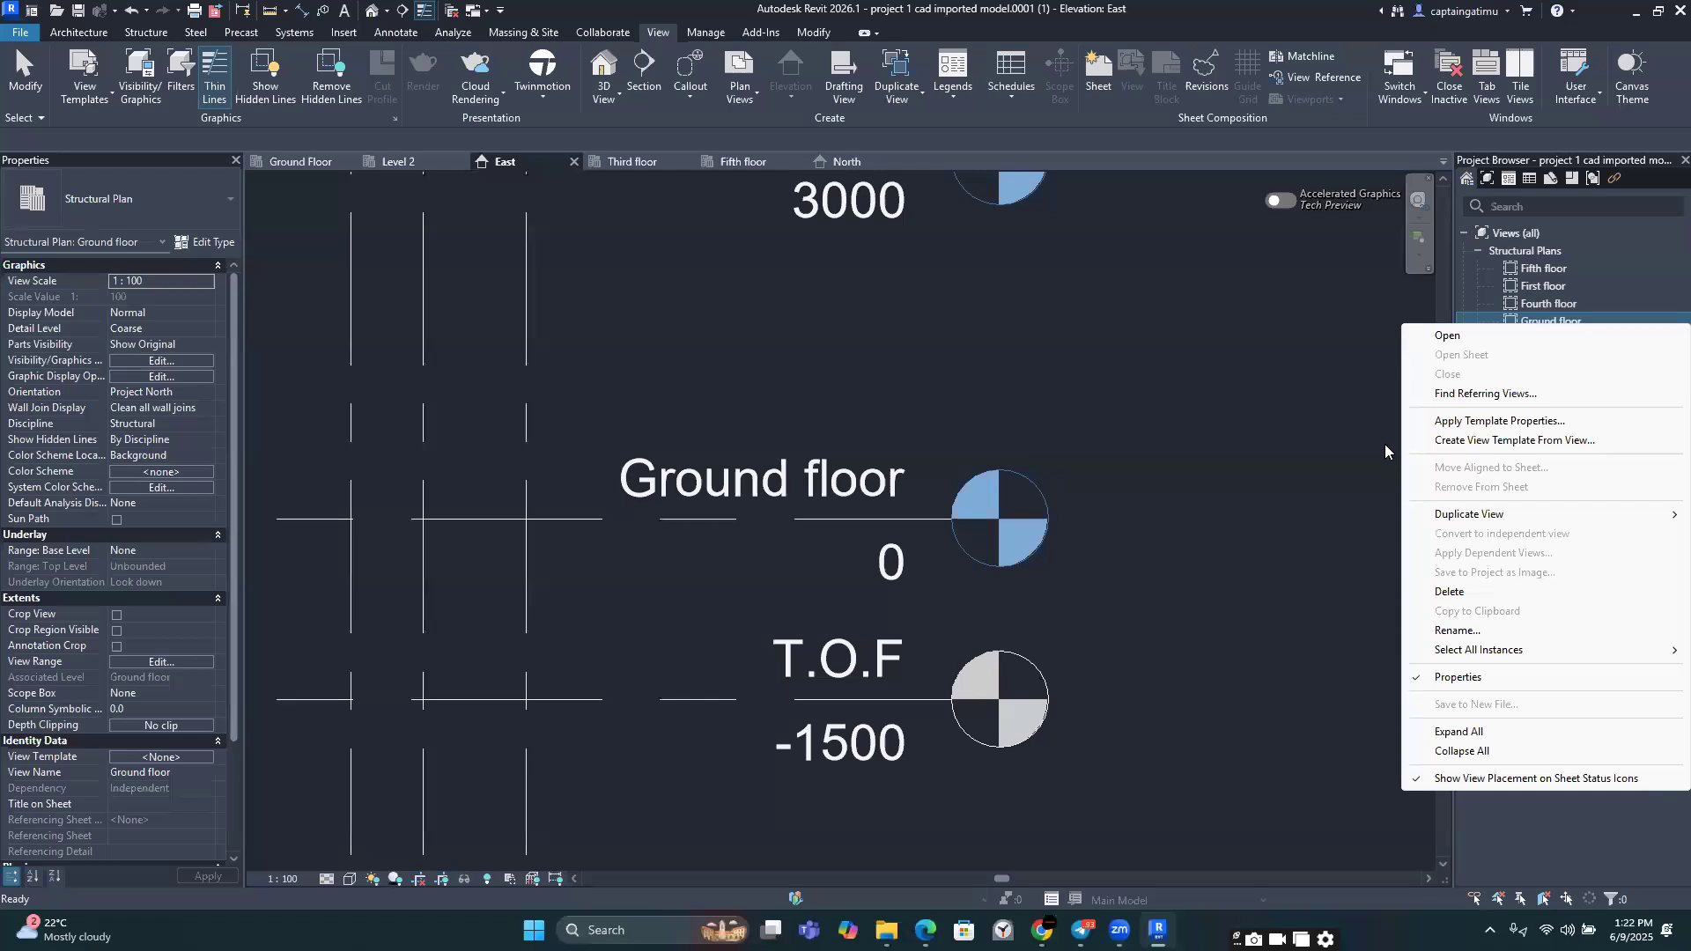
pyautogui.click(1404, 429)
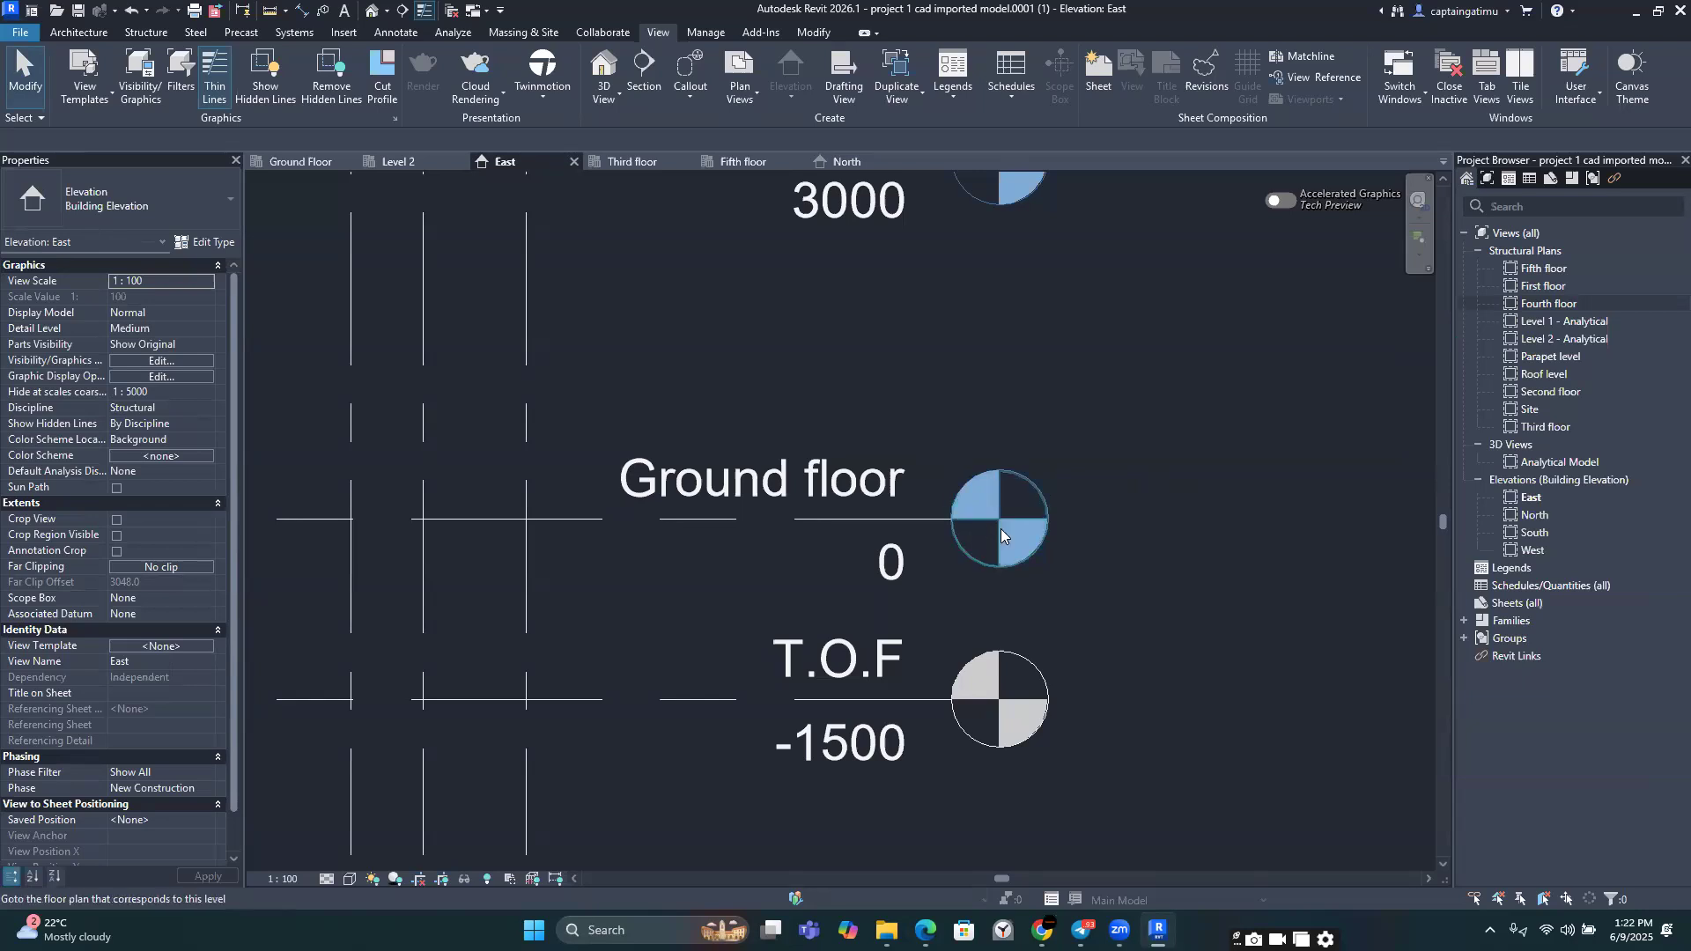
pyautogui.scroll(-1, 1000, 529)
pyautogui.moveTo(868, 629); pyautogui.dragTo(851, 516, button='middle')
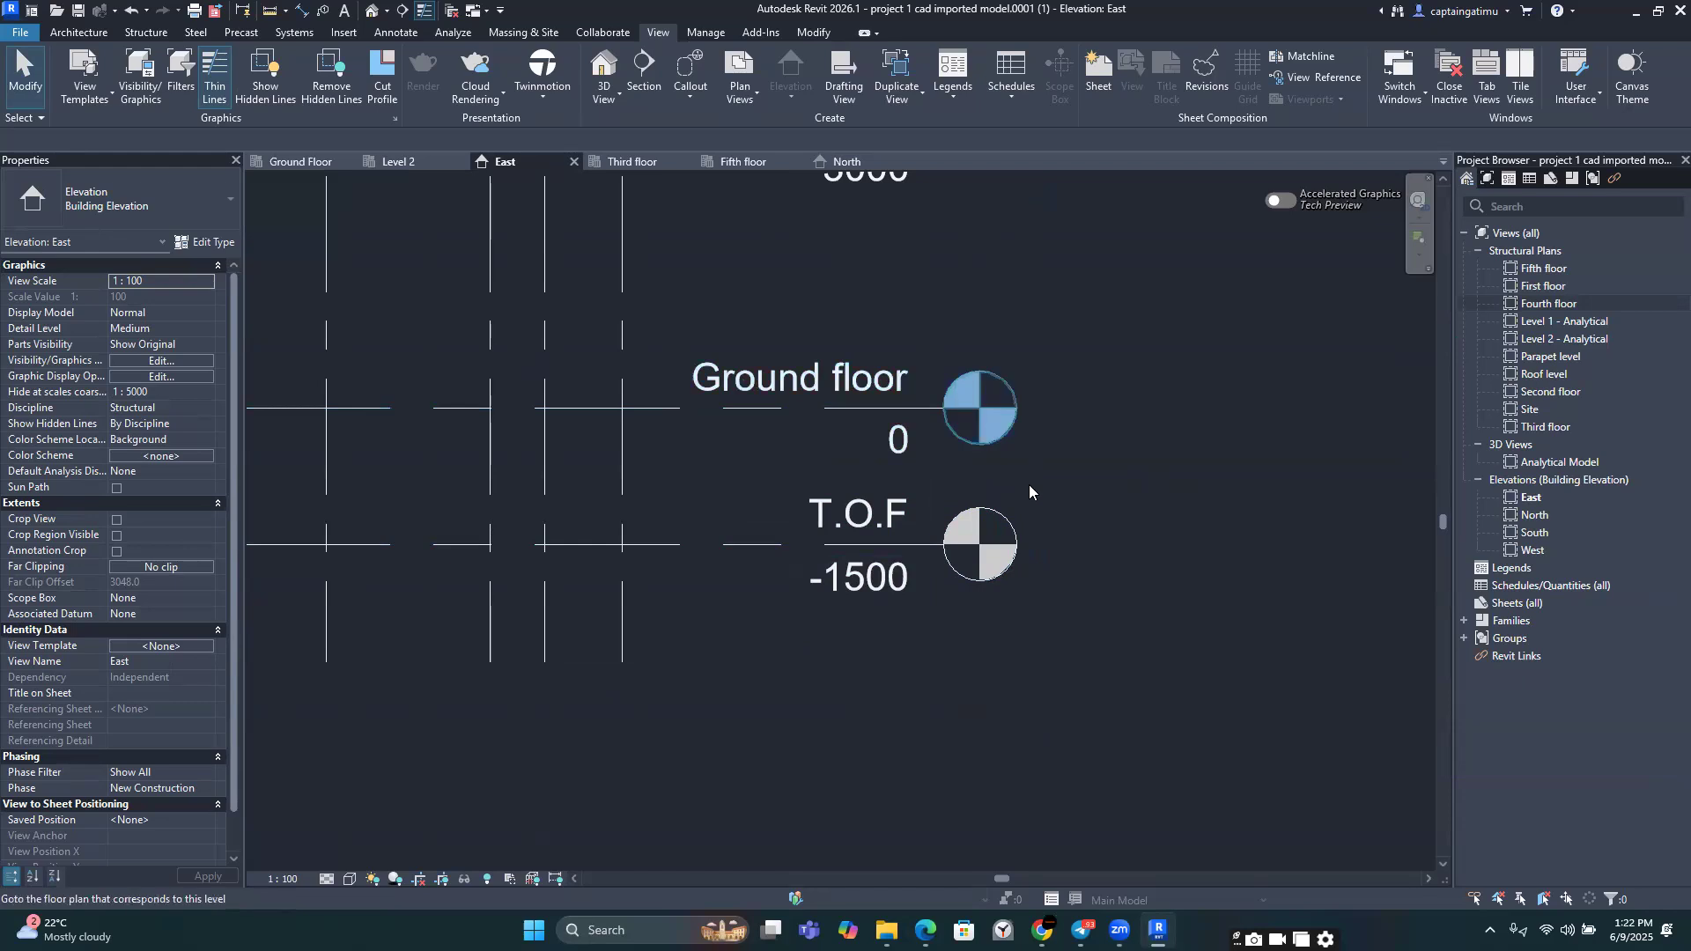
# Step: Create a structural plan for the T.O.F level, with duplication of existing views turned off
pyautogui.scroll(2, 1040, 539)
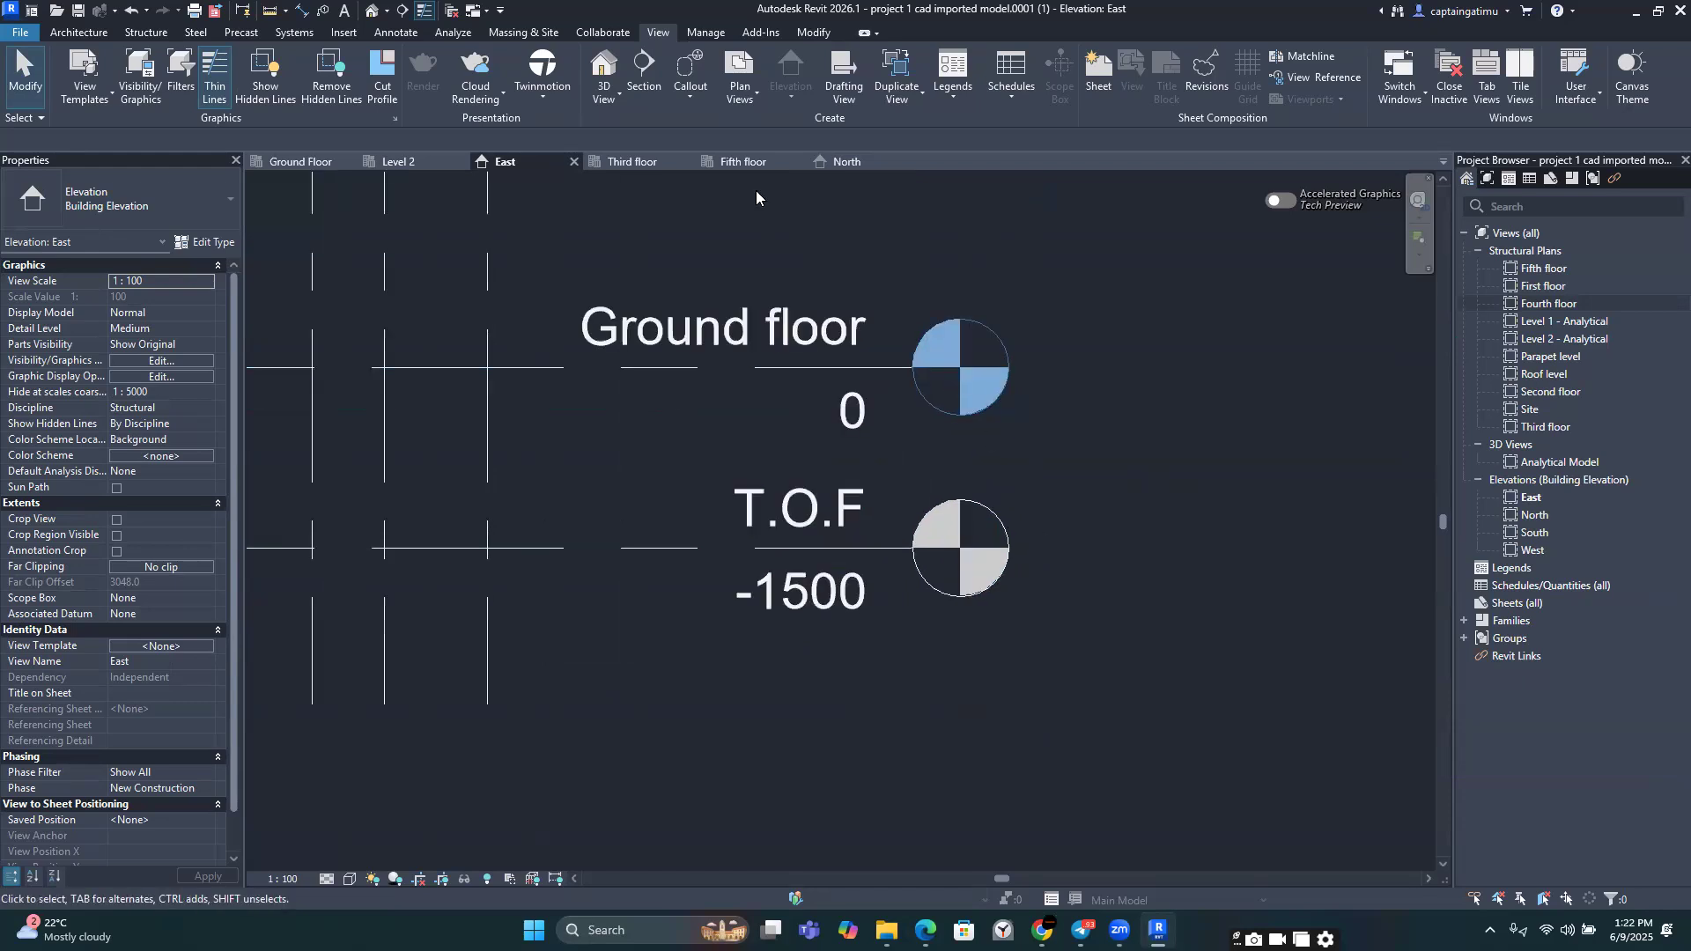
pyautogui.click(740, 93)
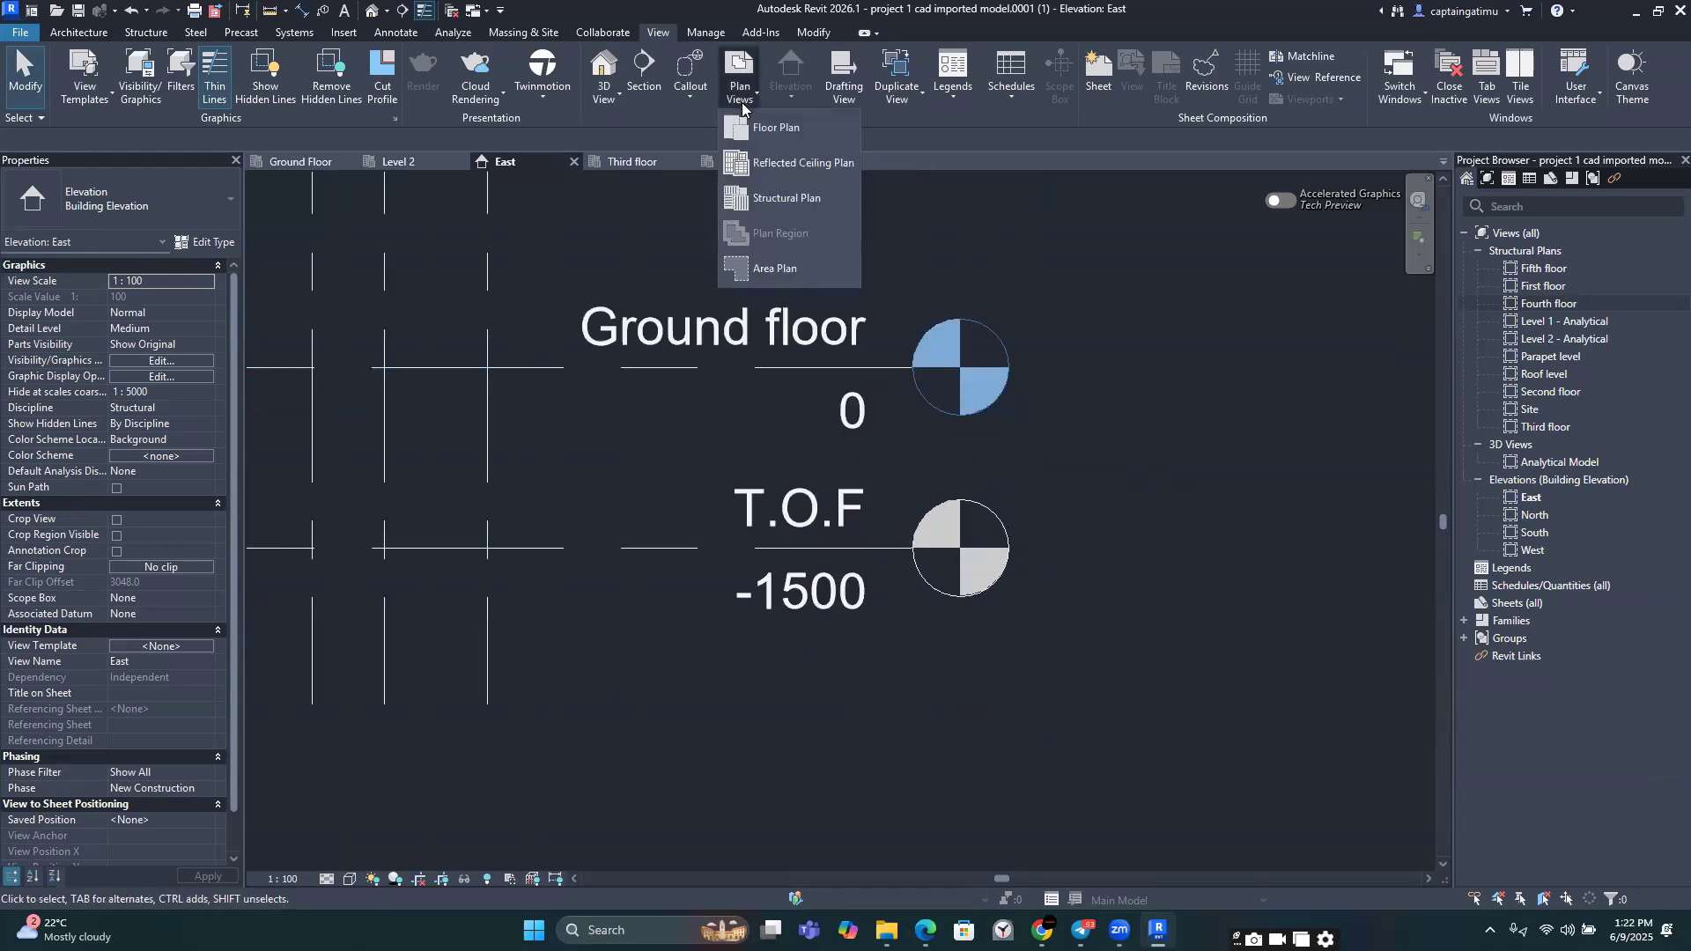
pyautogui.click(759, 196)
pyautogui.click(796, 470)
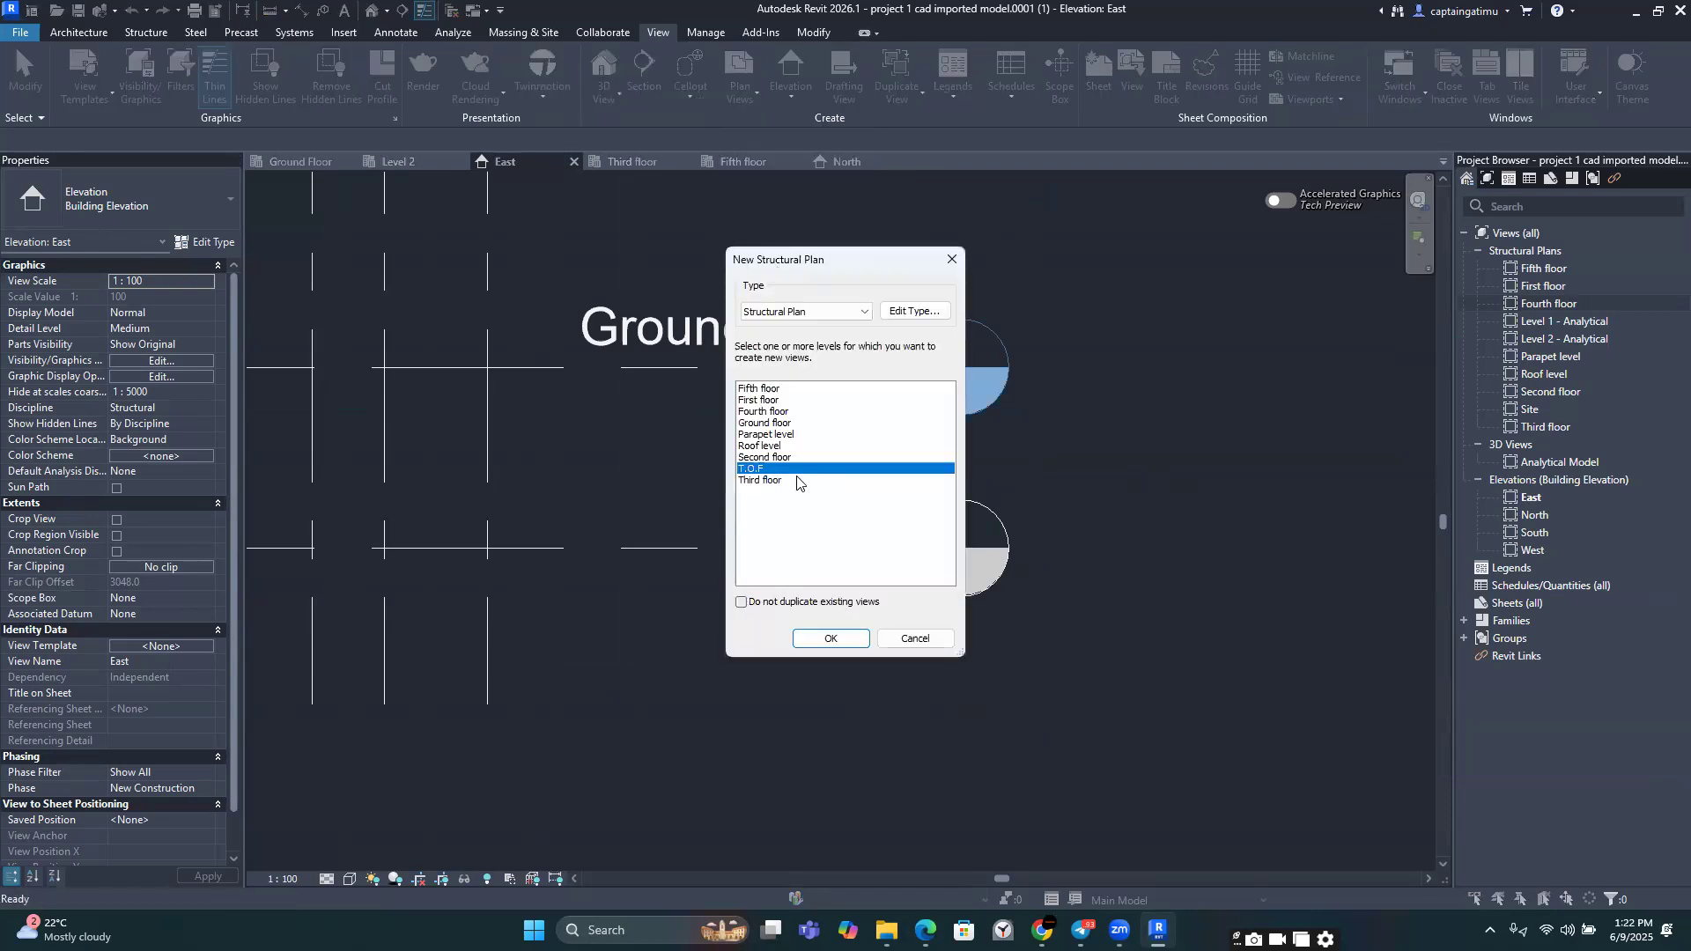
pyautogui.click(774, 425)
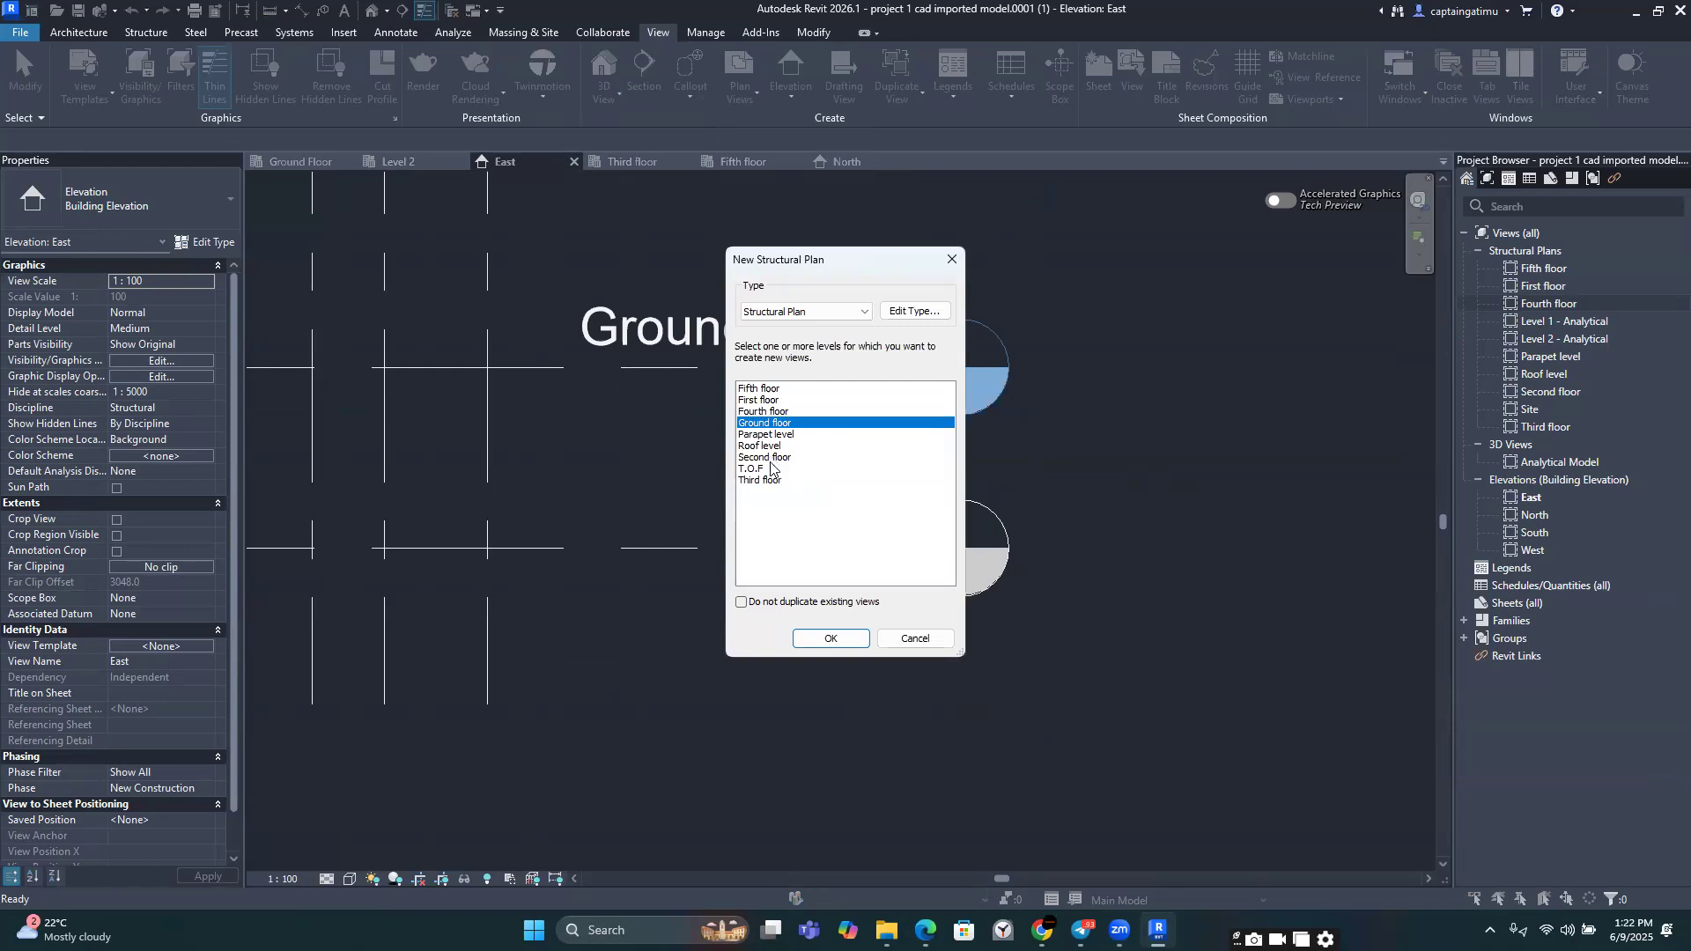
pyautogui.keyDown('ctrl'); pyautogui.click(771, 469); pyautogui.keyUp('ctrl')
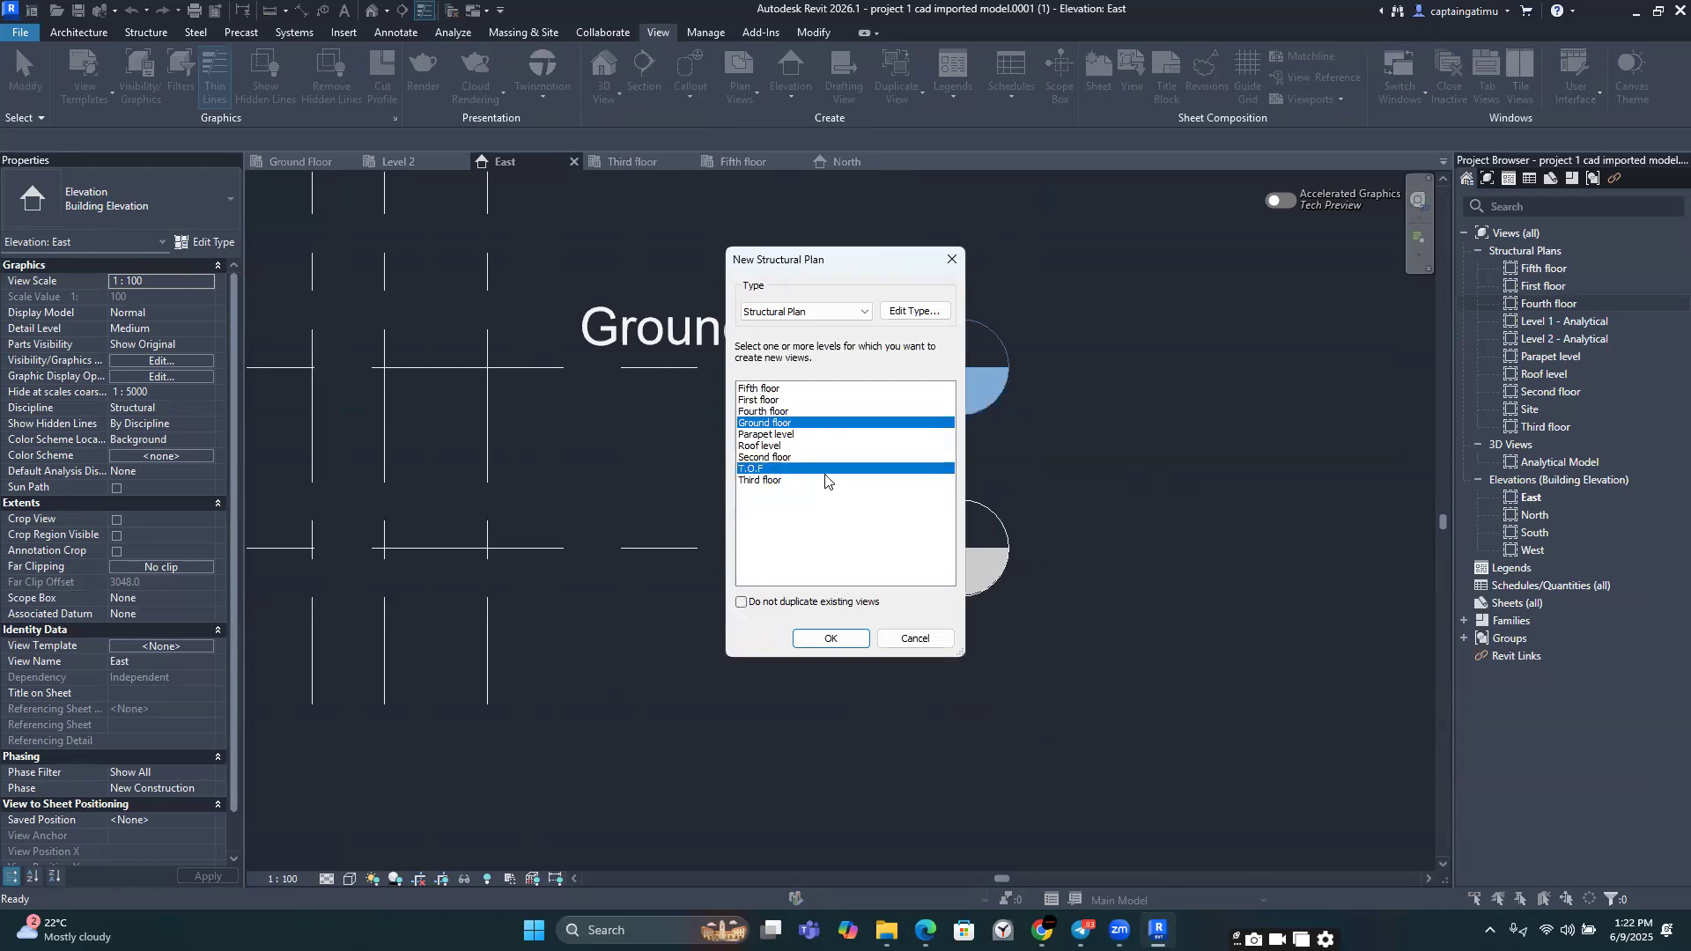
pyautogui.click(812, 603)
pyautogui.click(824, 638)
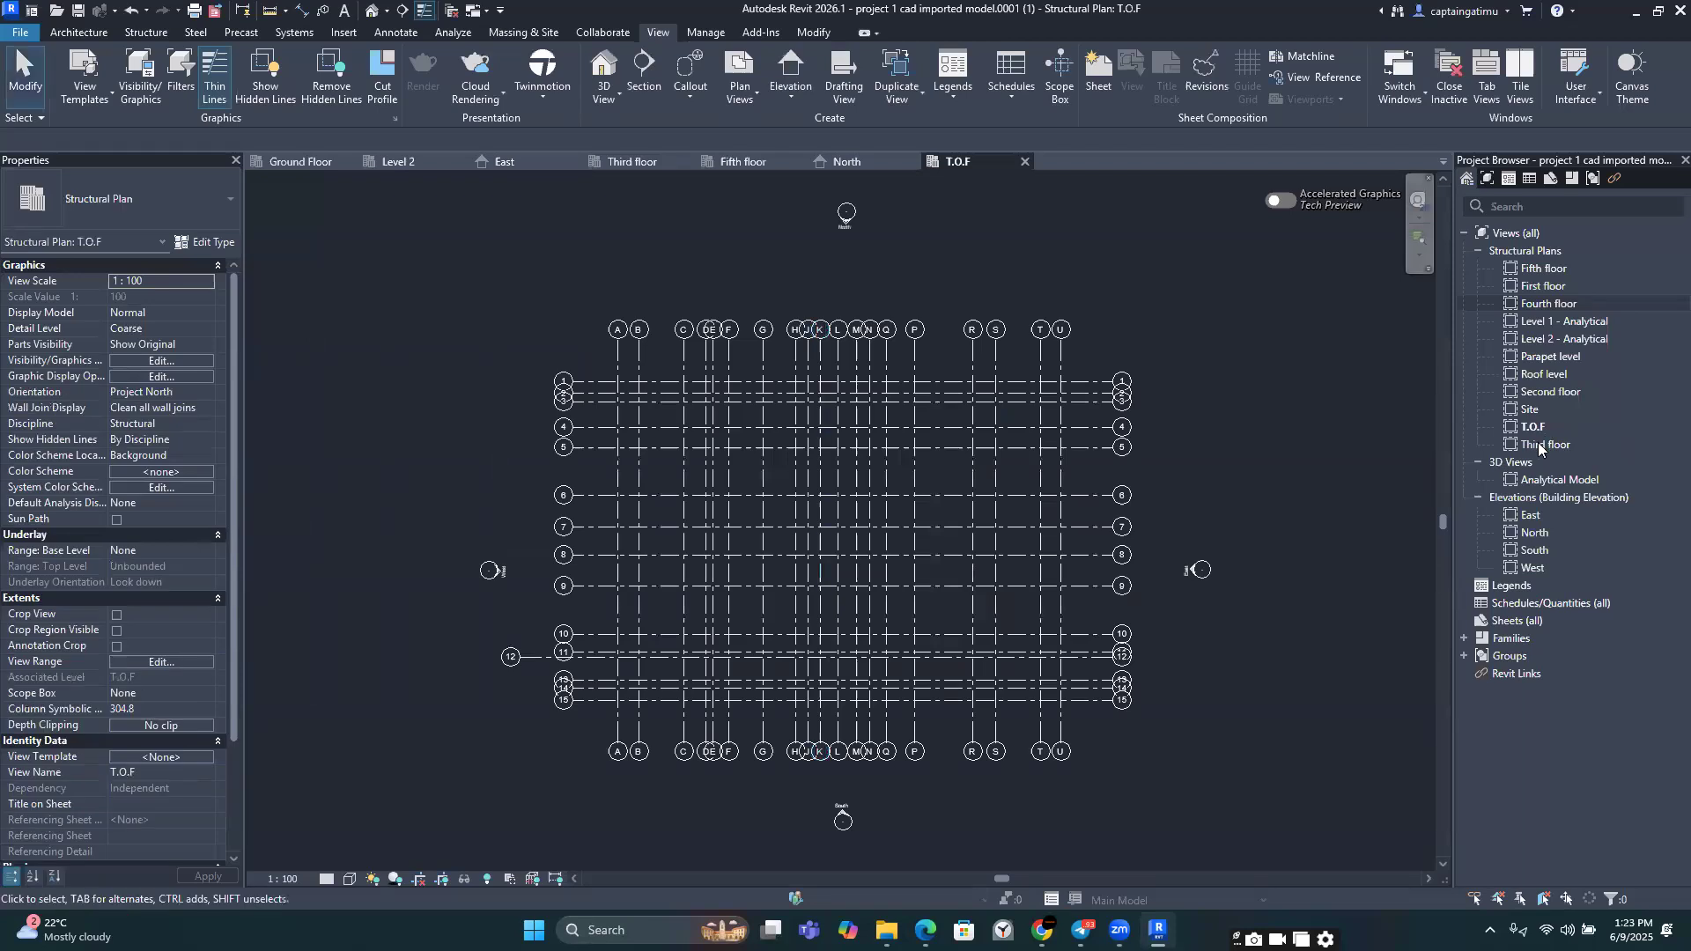
# Step: Return to the East elevation and create a structural plan for the Ground floor level, allowing duplicates of existing views
pyautogui.click(517, 164)
pyautogui.scroll(1, 999, 526)
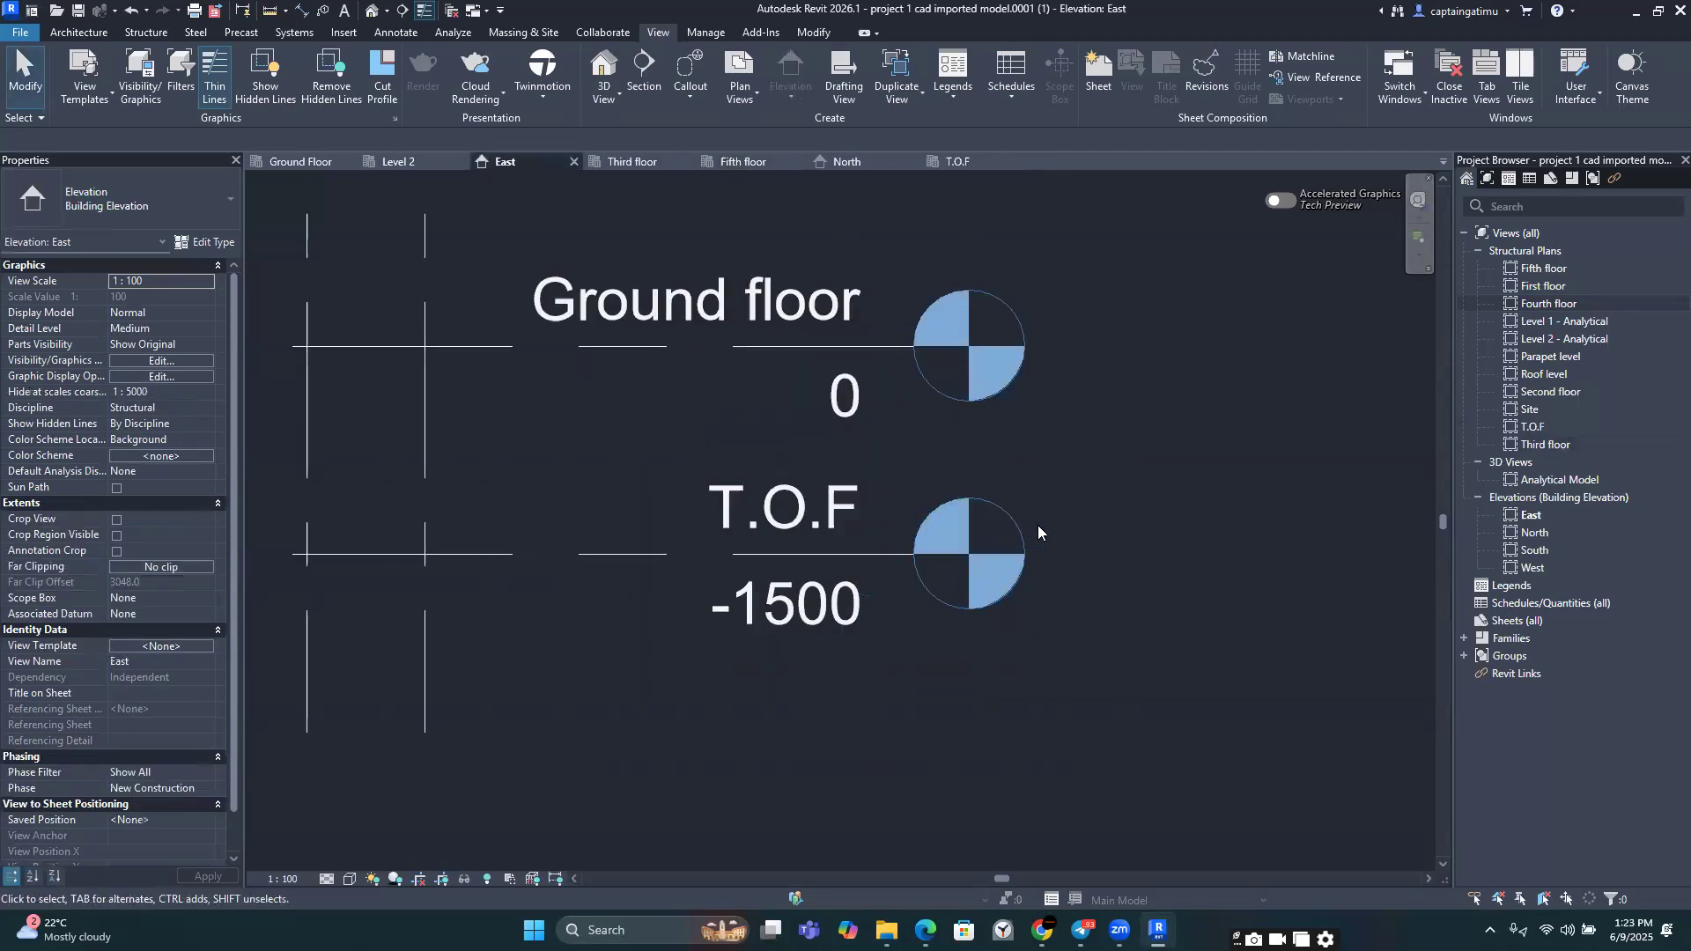
pyautogui.scroll(4, 1107, 514)
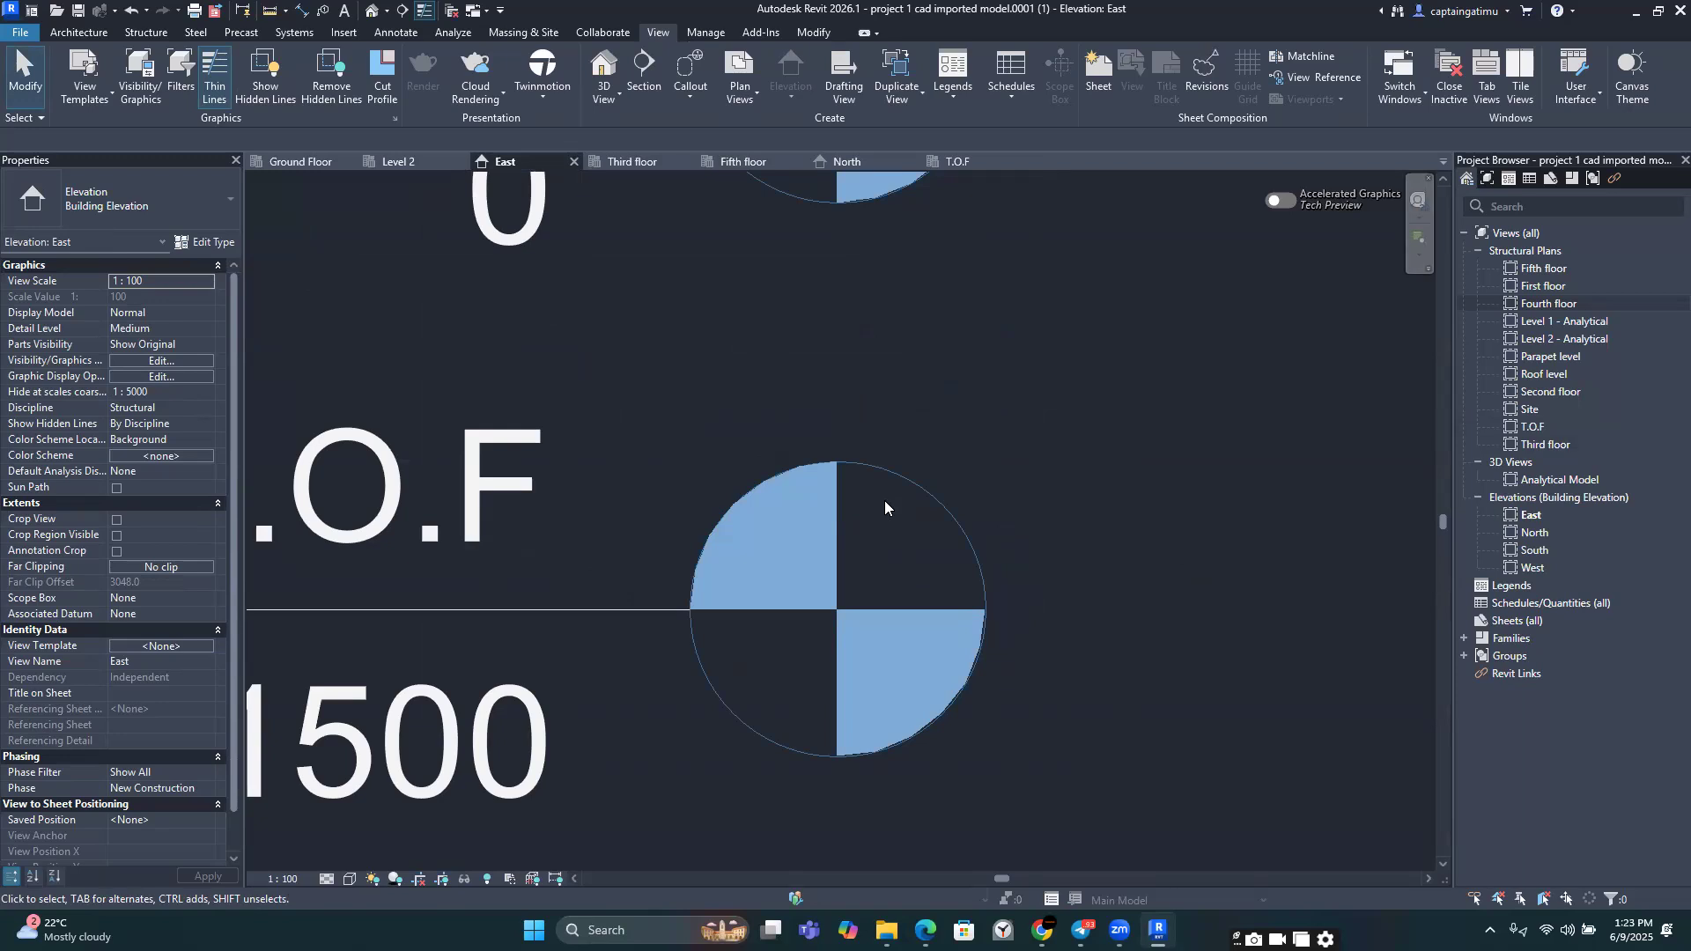
pyautogui.scroll(-5, 886, 497)
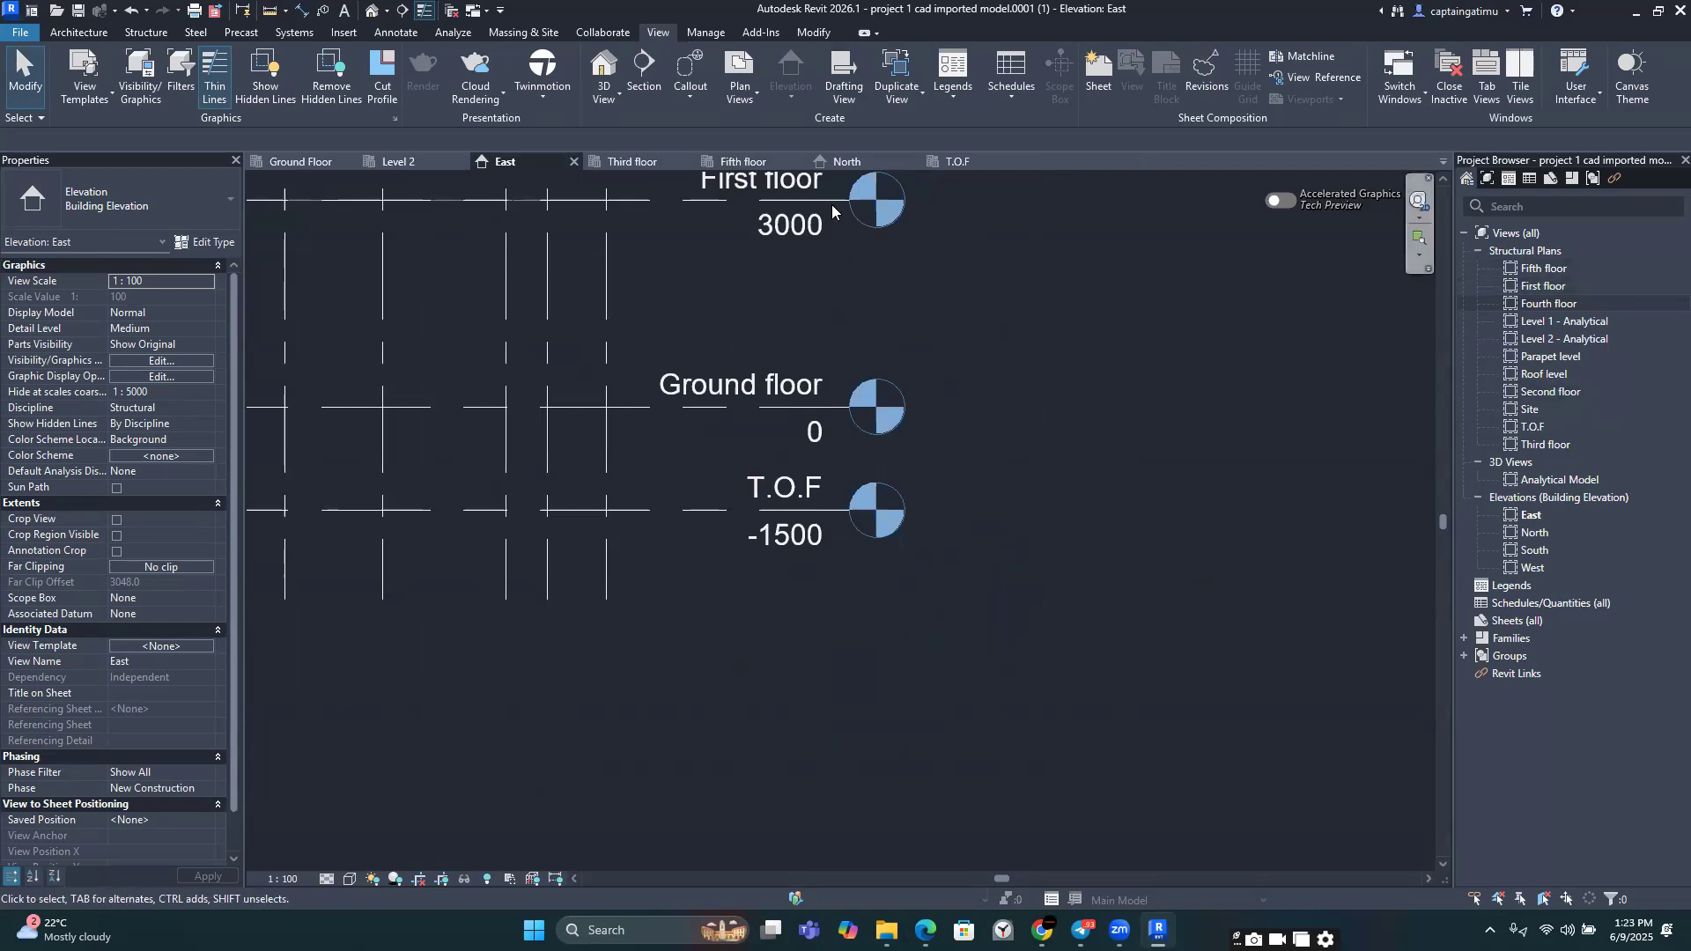
pyautogui.click(736, 97)
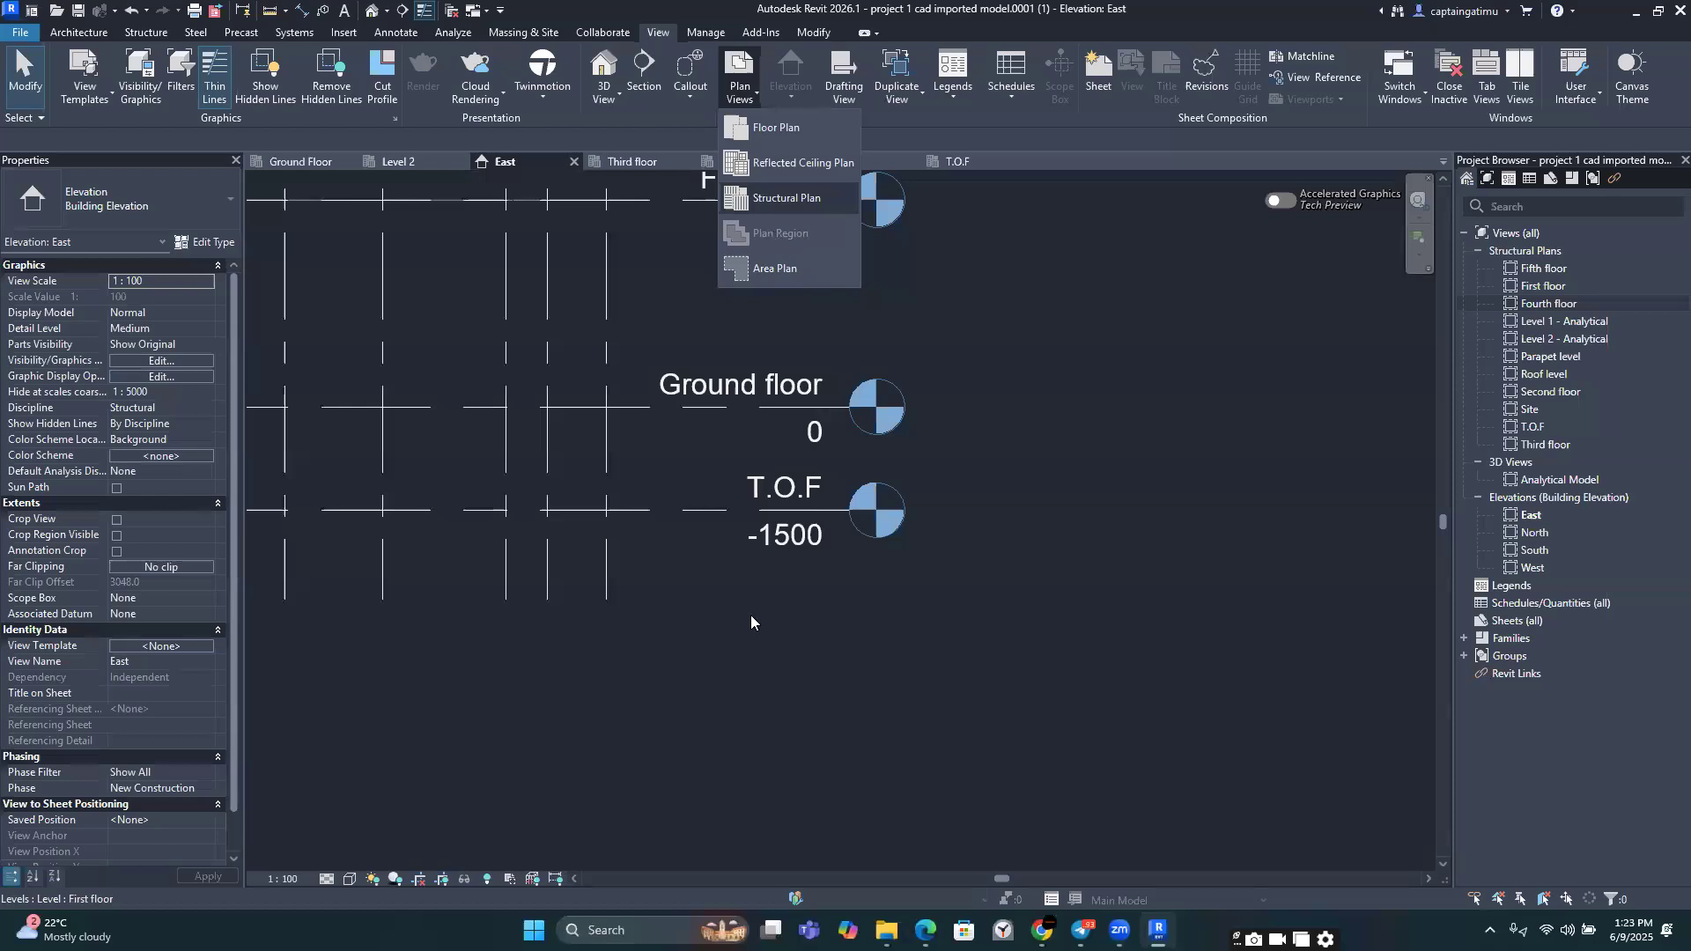
pyautogui.press('Return')
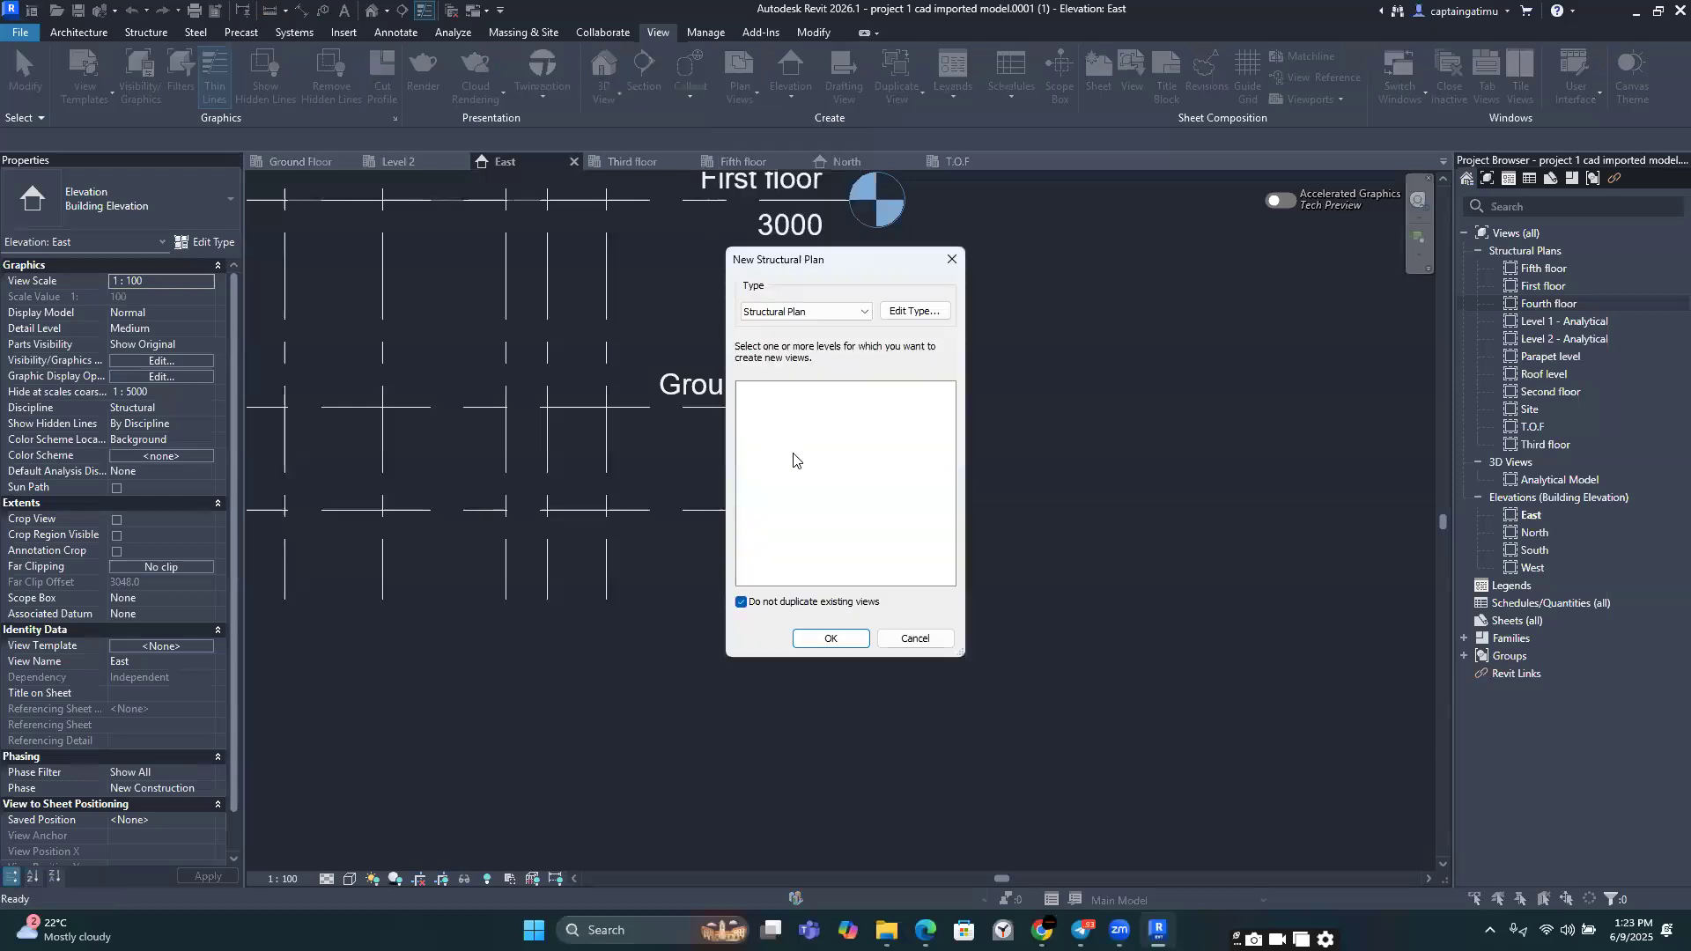
pyautogui.click(756, 424)
pyautogui.click(844, 639)
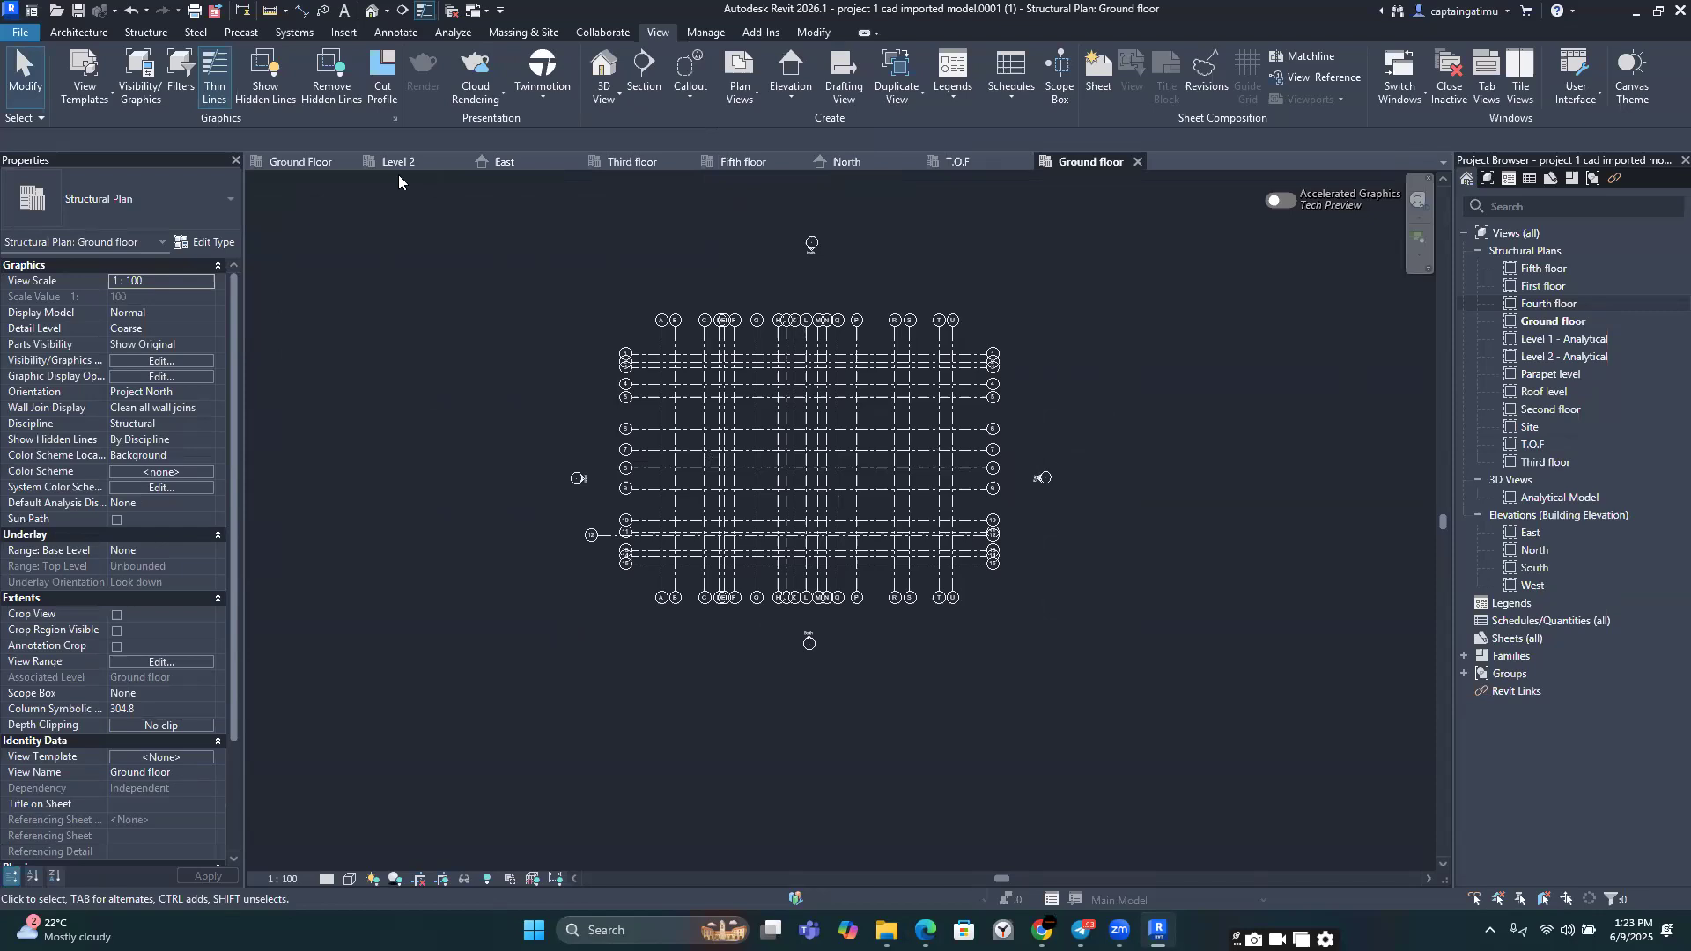
# Step: Close all open views except the new T.O.F and Ground floor structural plans
pyautogui.click(350, 160)
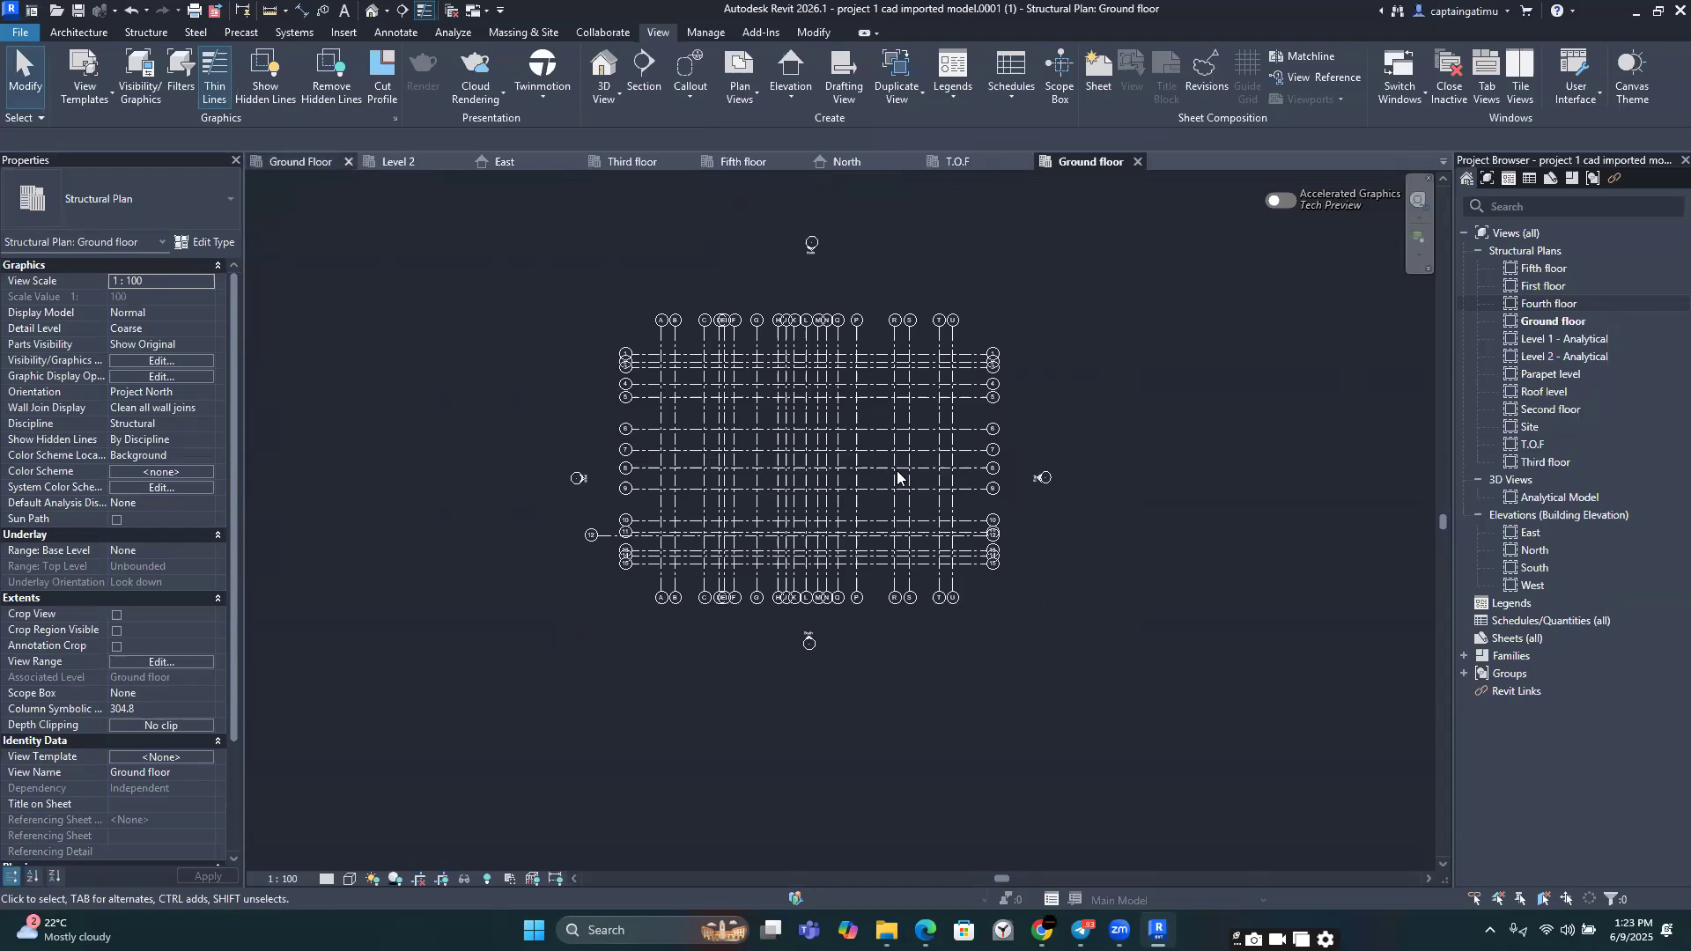
pyautogui.click(871, 474)
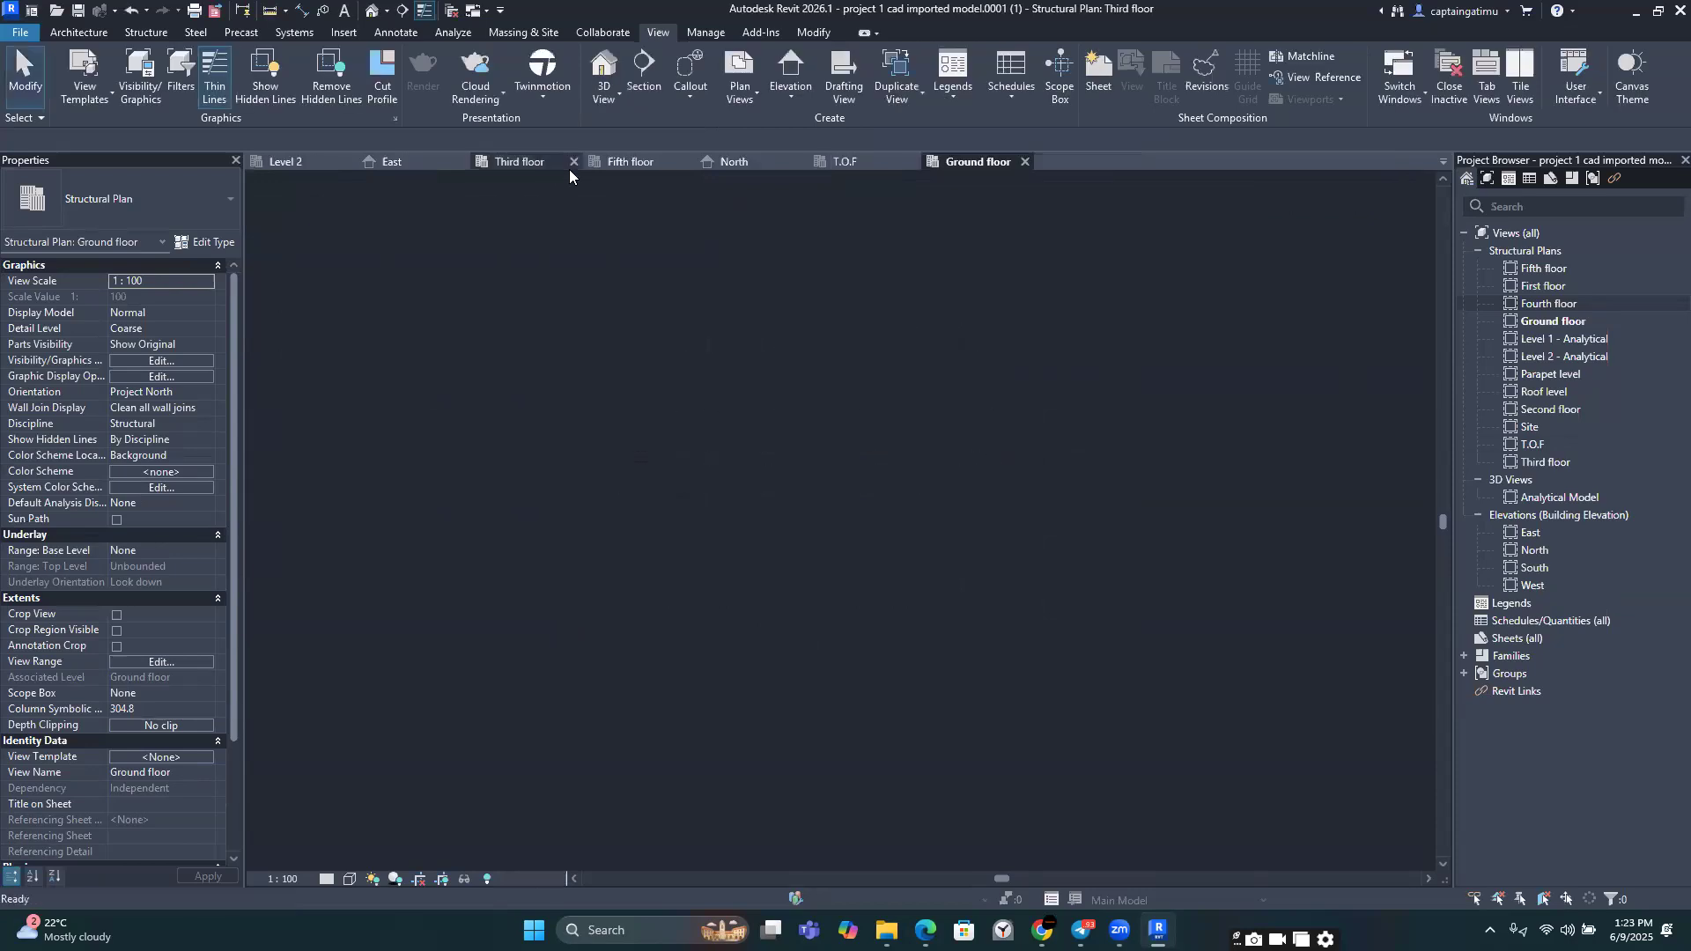
pyautogui.click(573, 162)
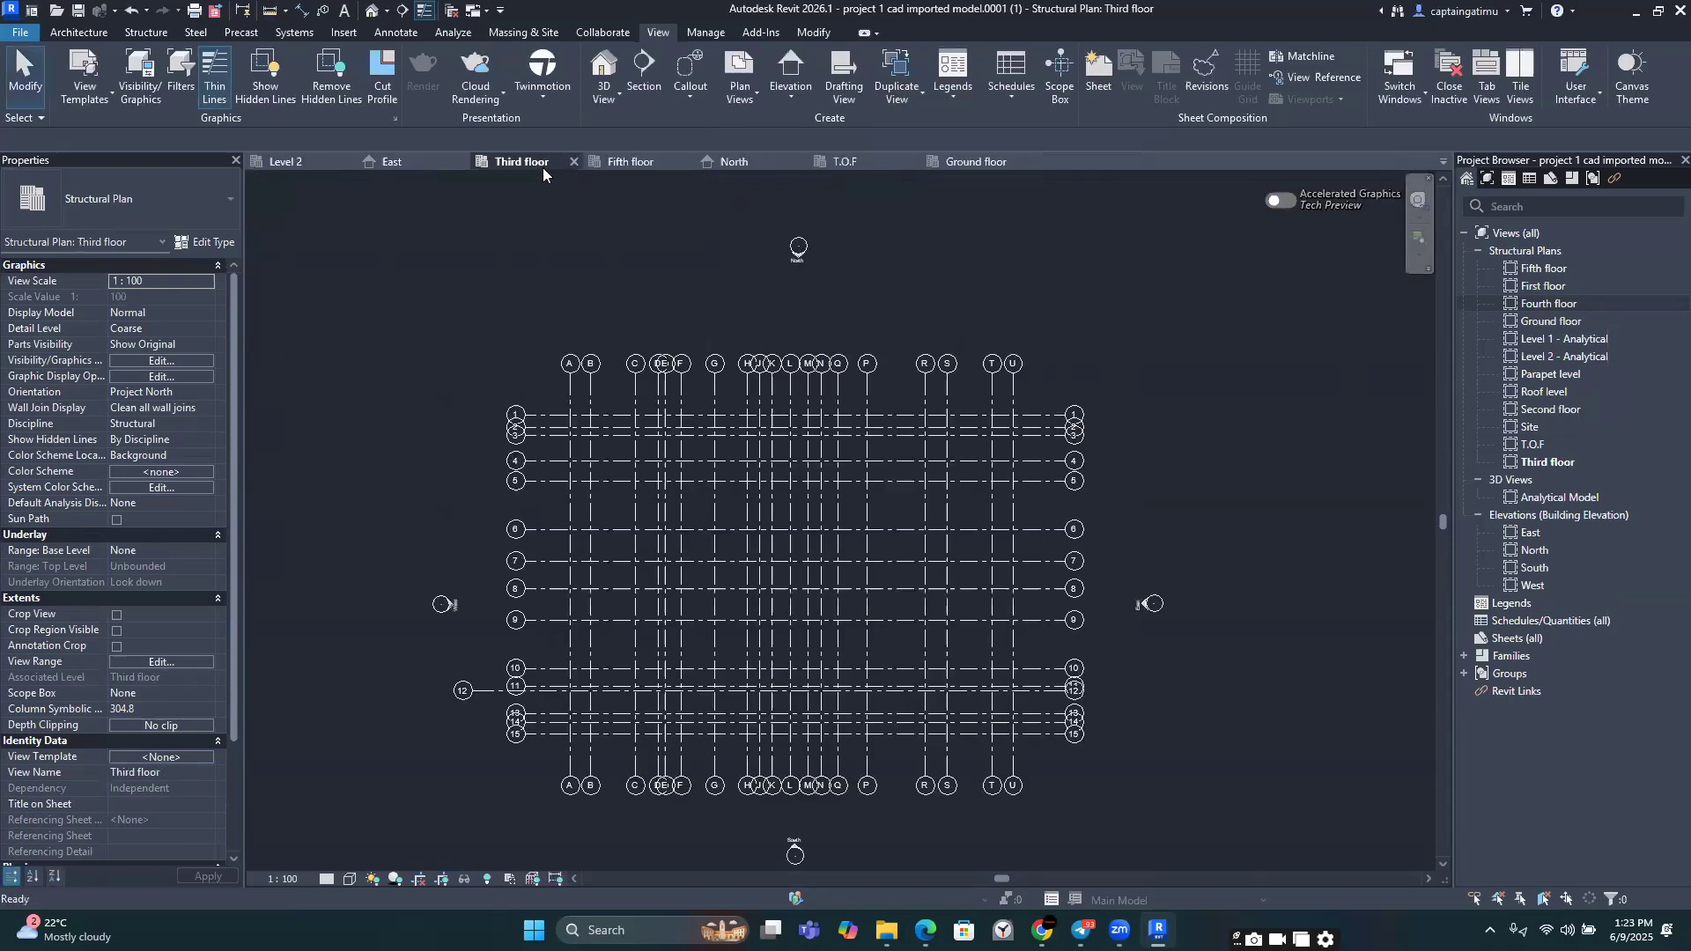
pyautogui.click(574, 162)
pyautogui.click(574, 161)
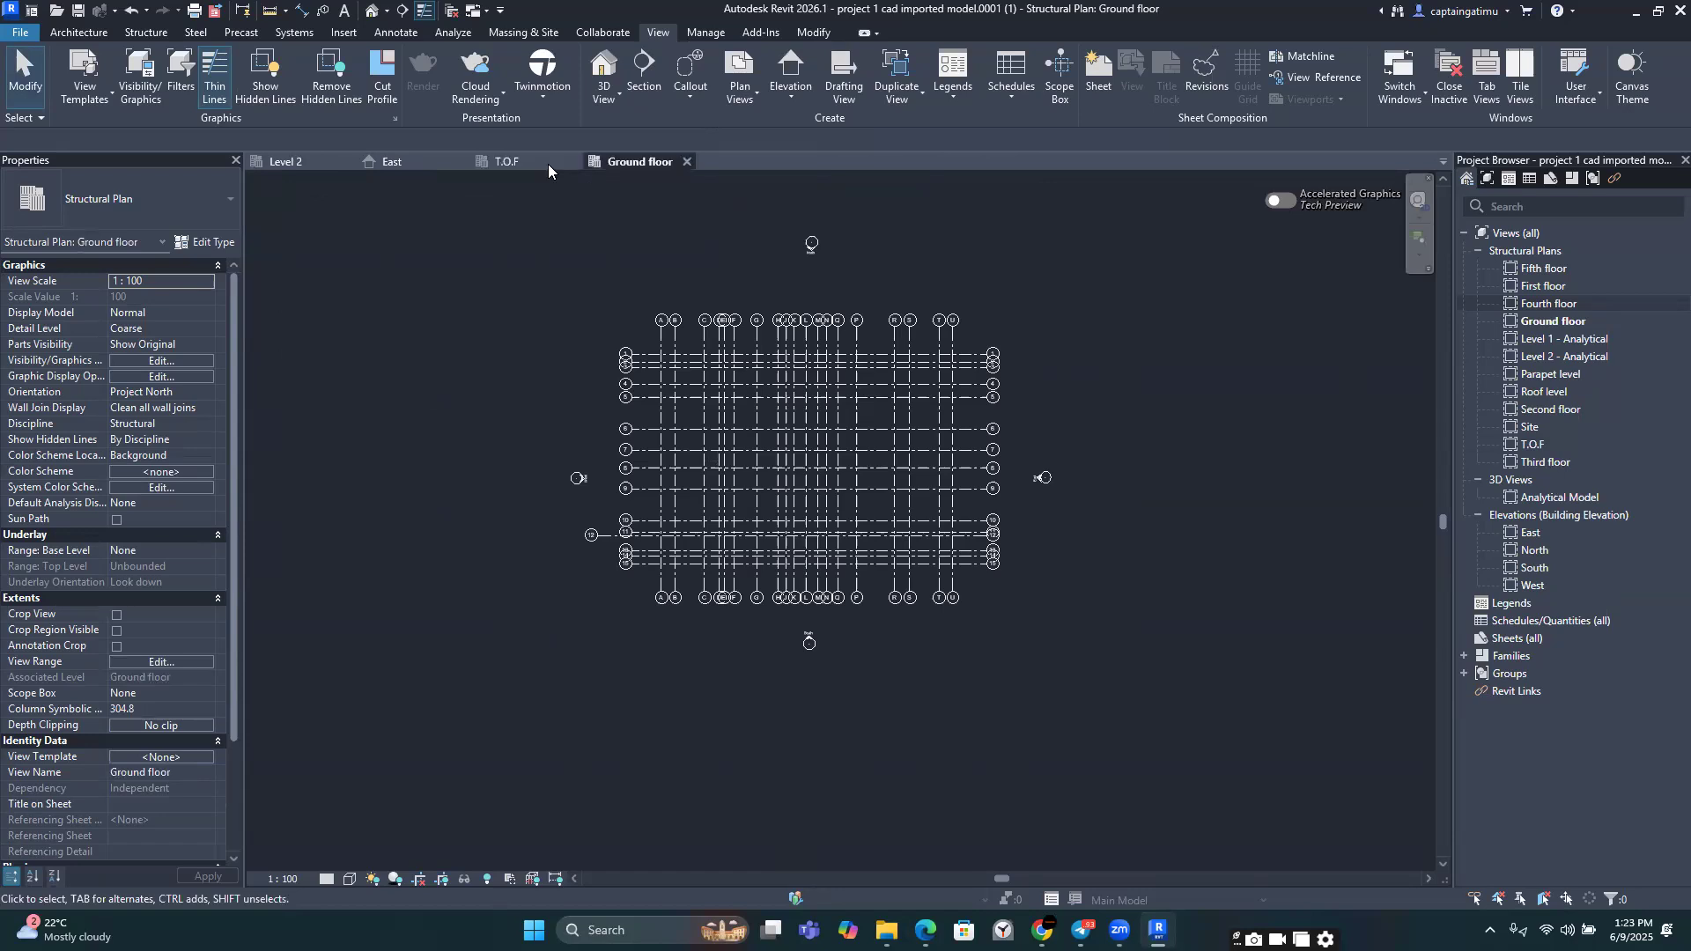
pyautogui.click(379, 165)
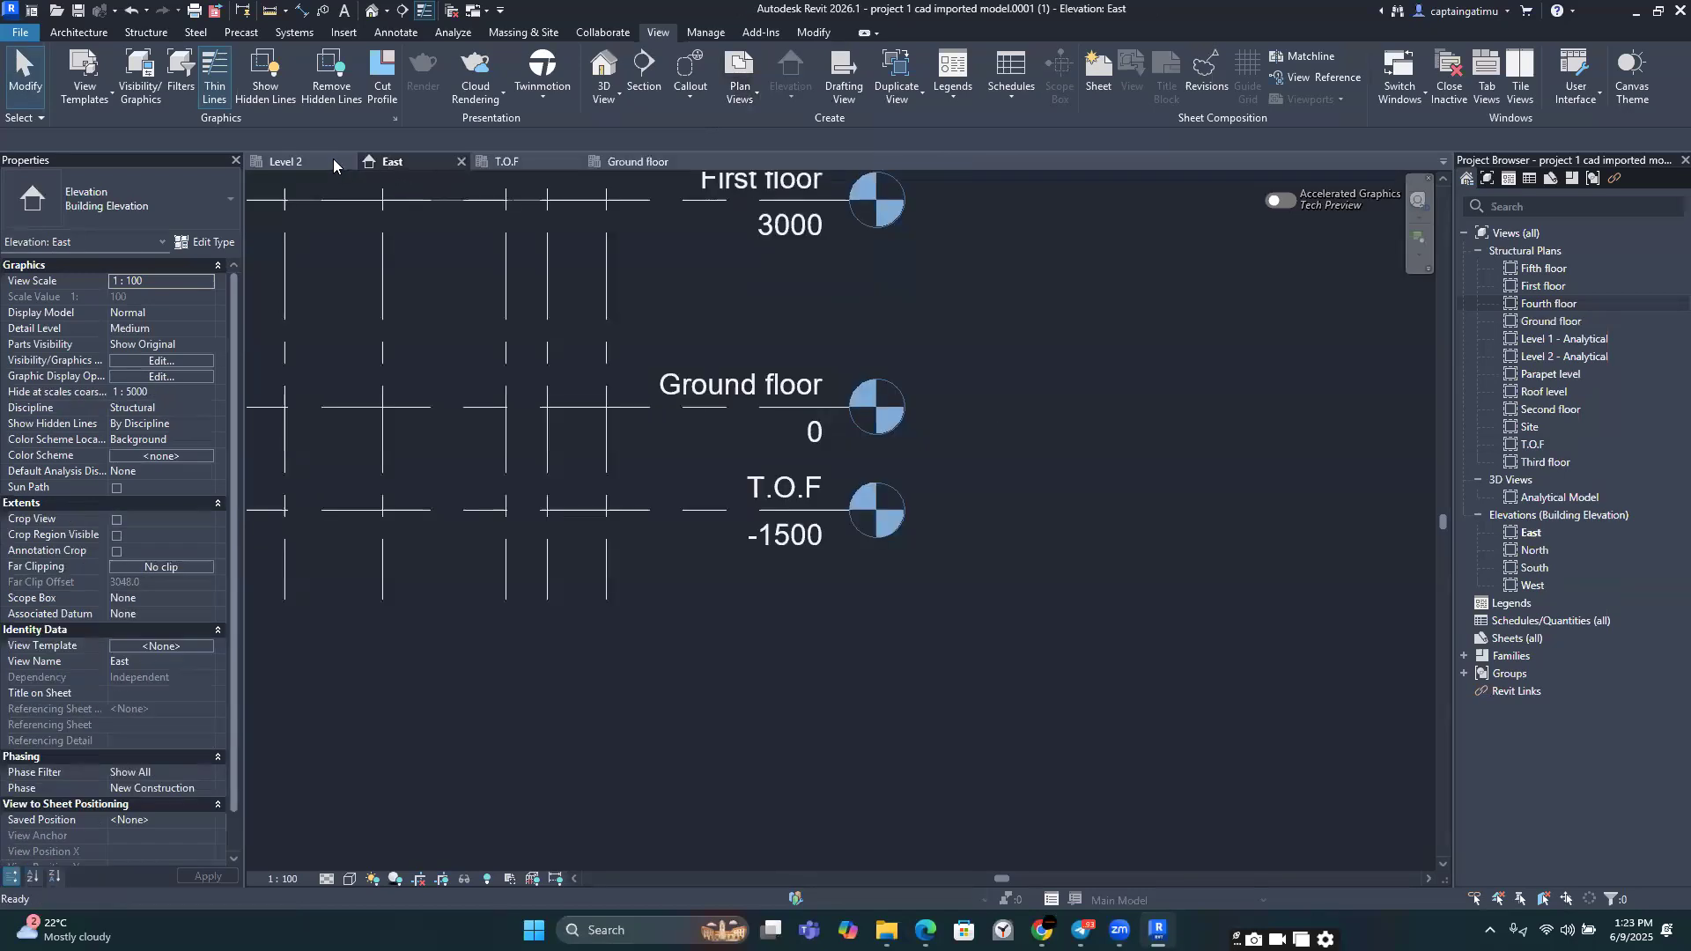
pyautogui.click(347, 166)
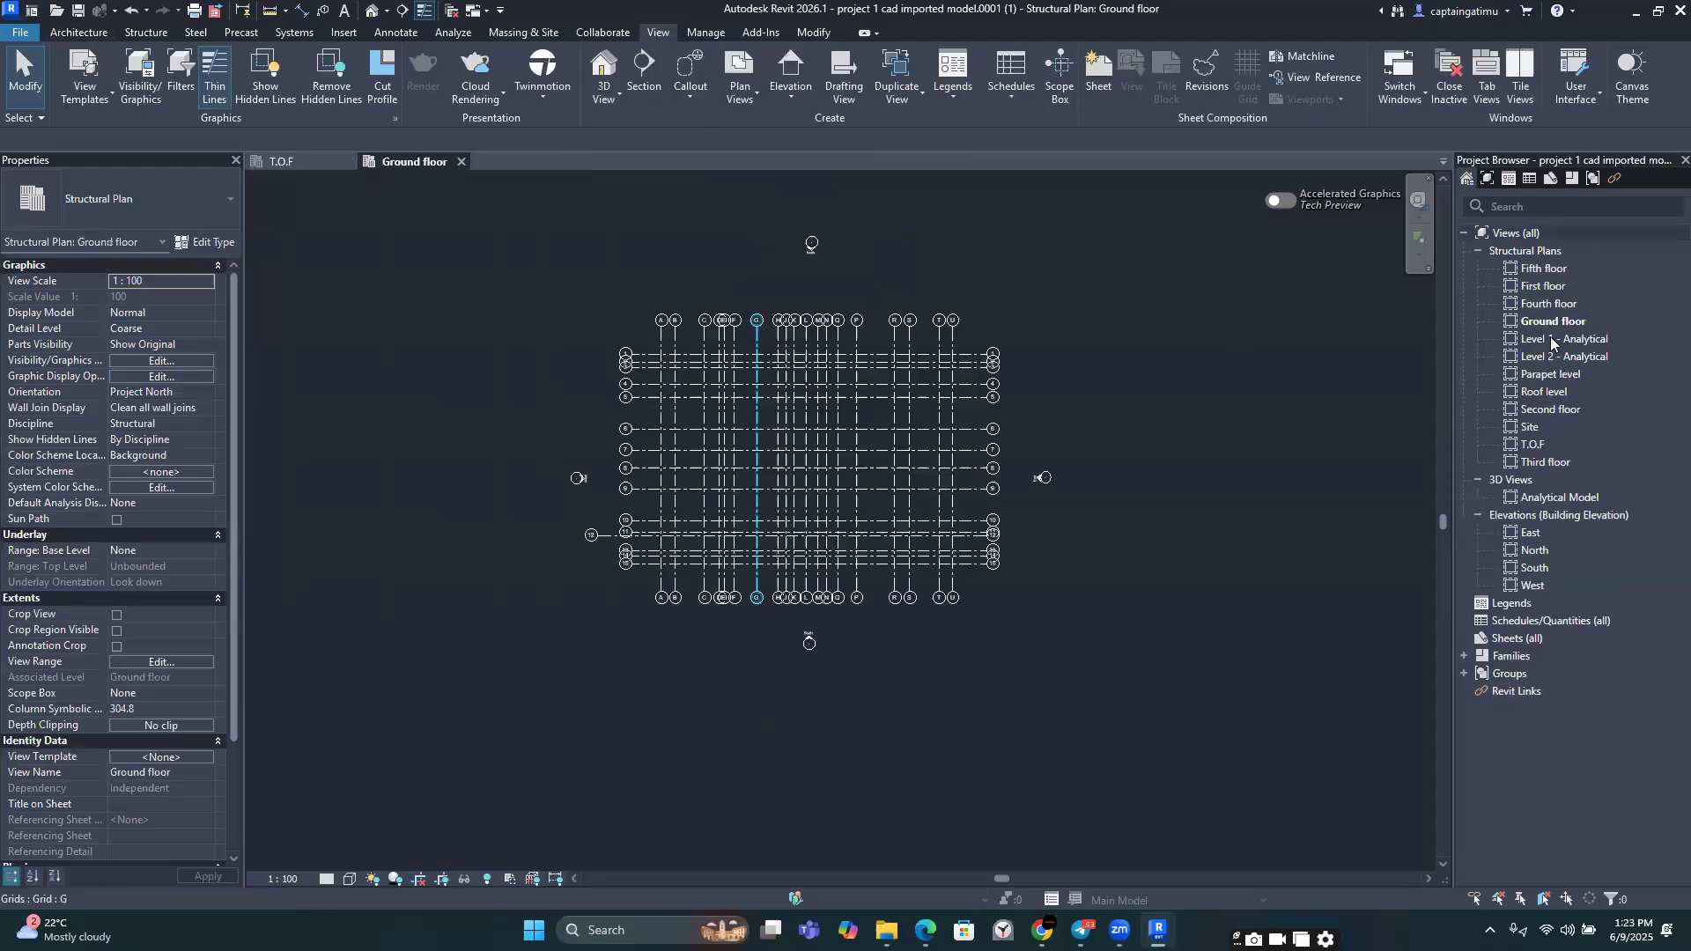
# Step: Open the First floor structural plan and examine its grids against the imported floor layout
pyautogui.click(1529, 289)
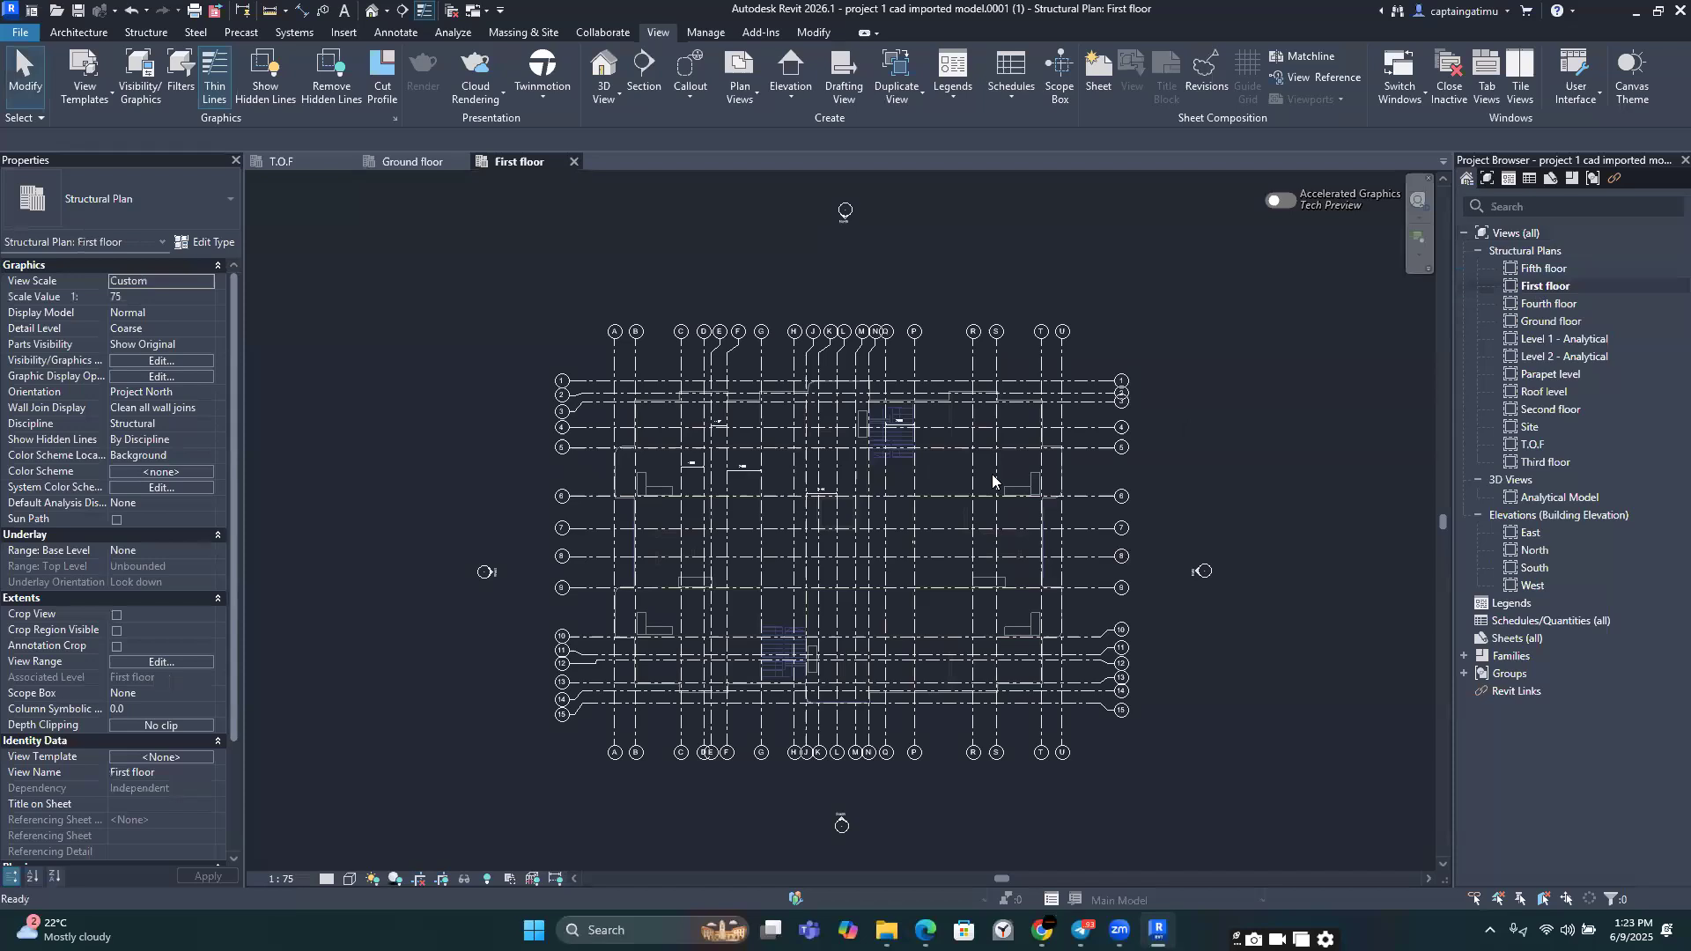
pyautogui.scroll(3, 992, 474)
pyautogui.scroll(2, 928, 552)
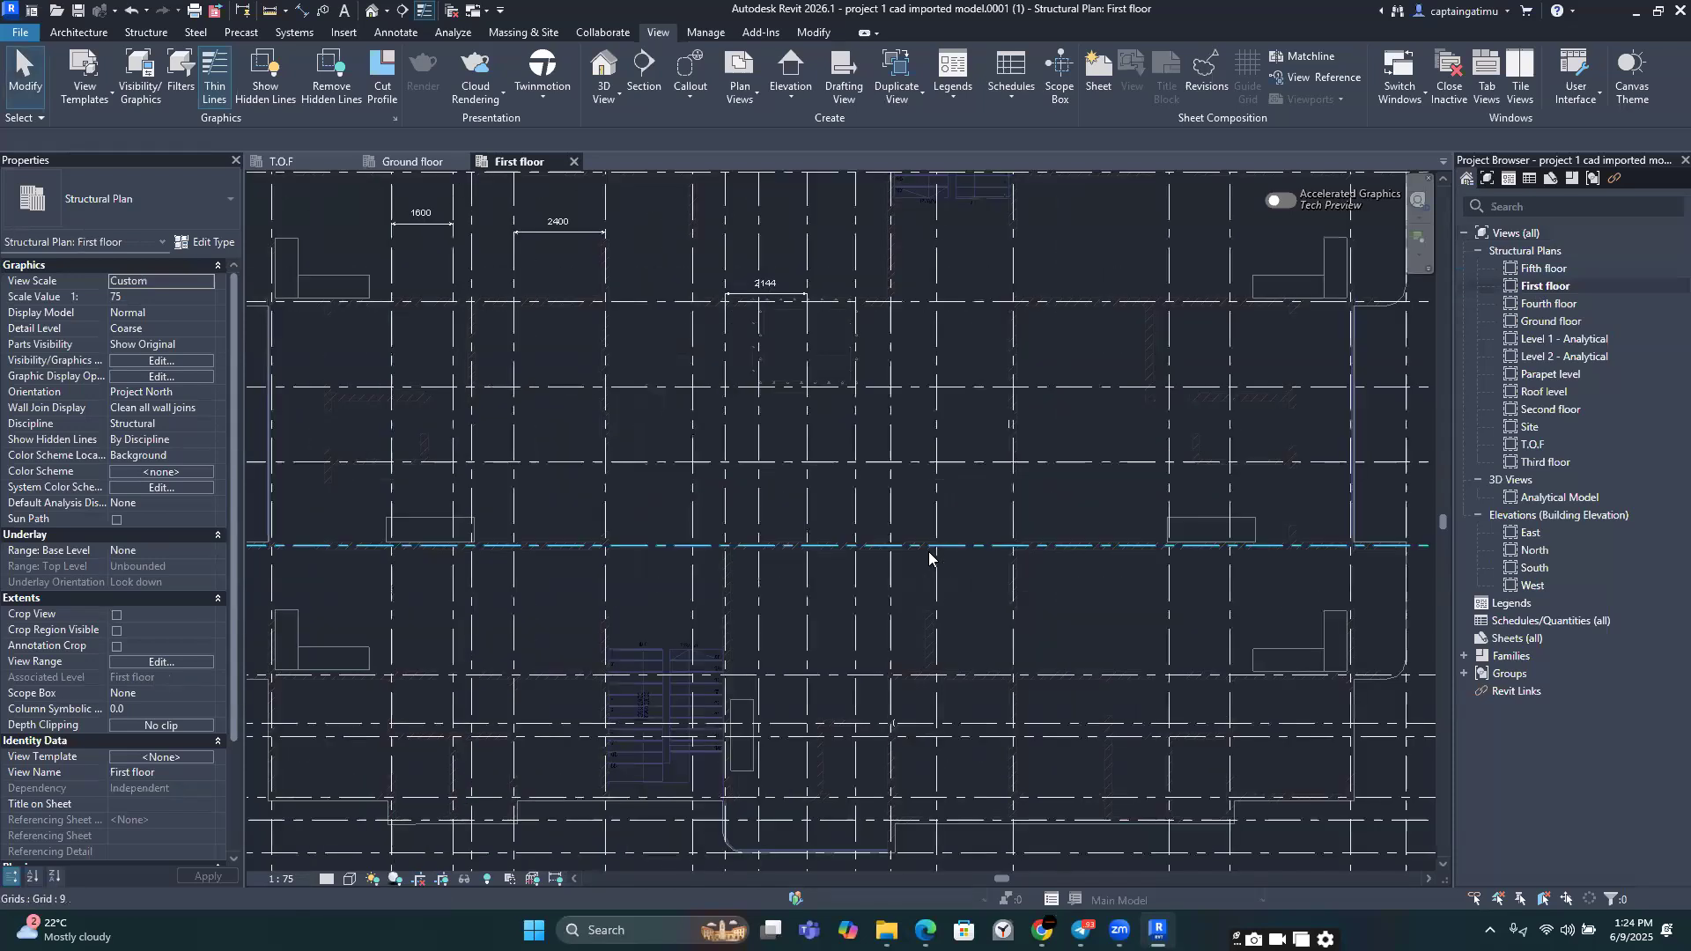
pyautogui.scroll(-3, 928, 552)
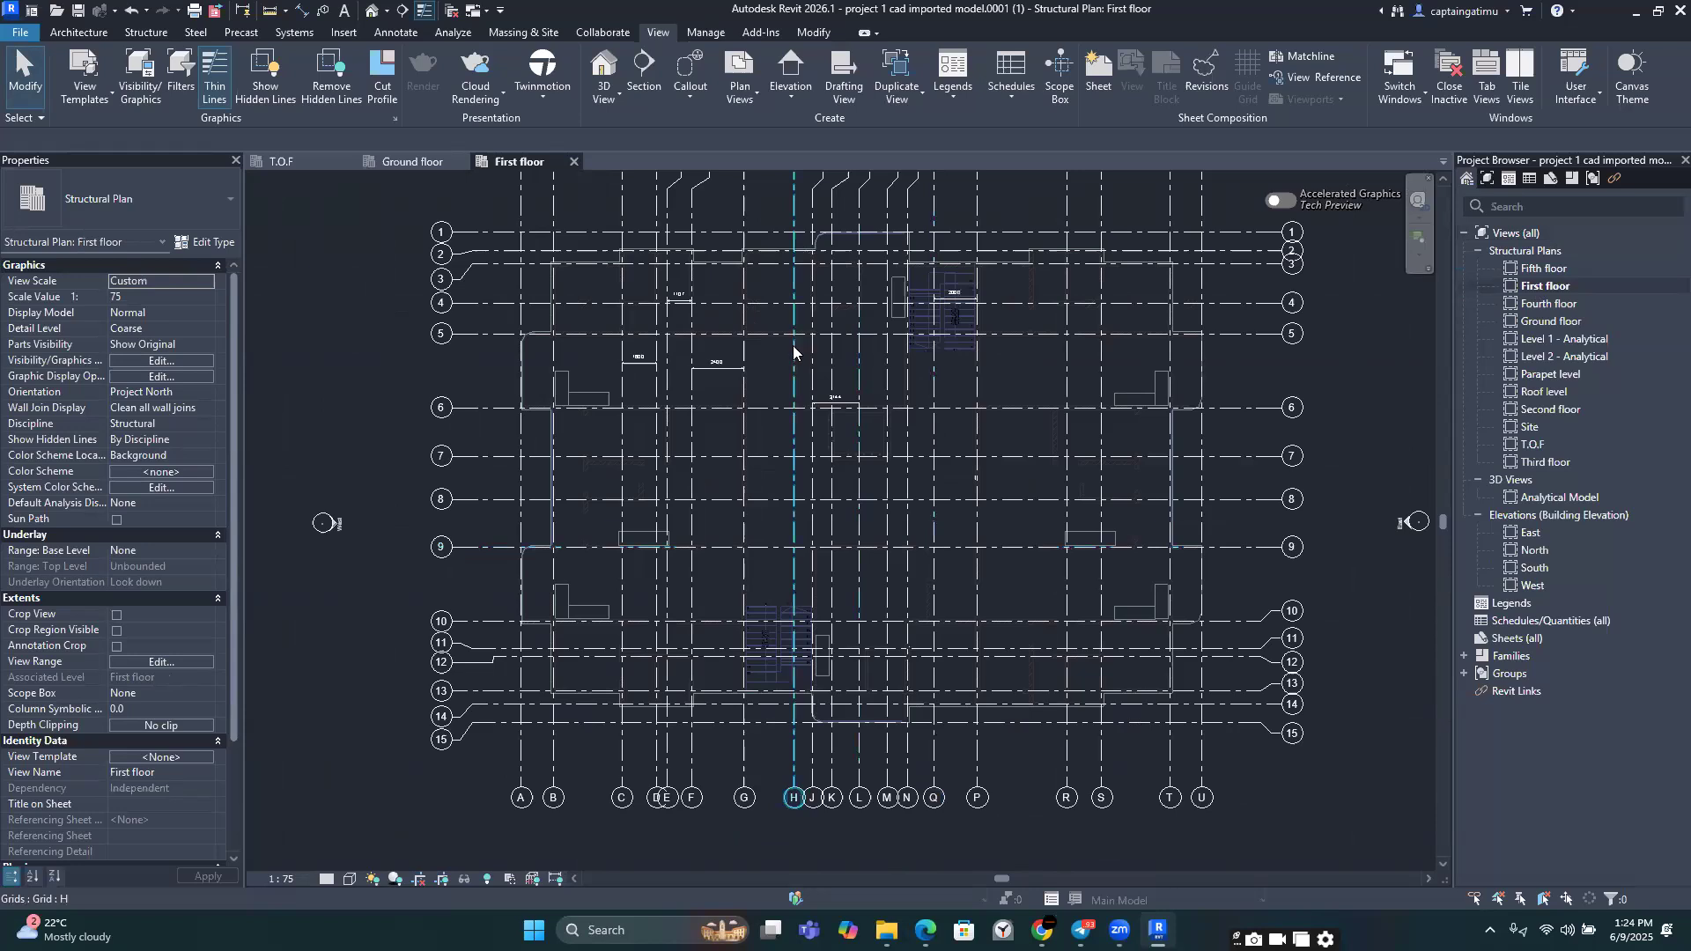
pyautogui.scroll(-2, 792, 353)
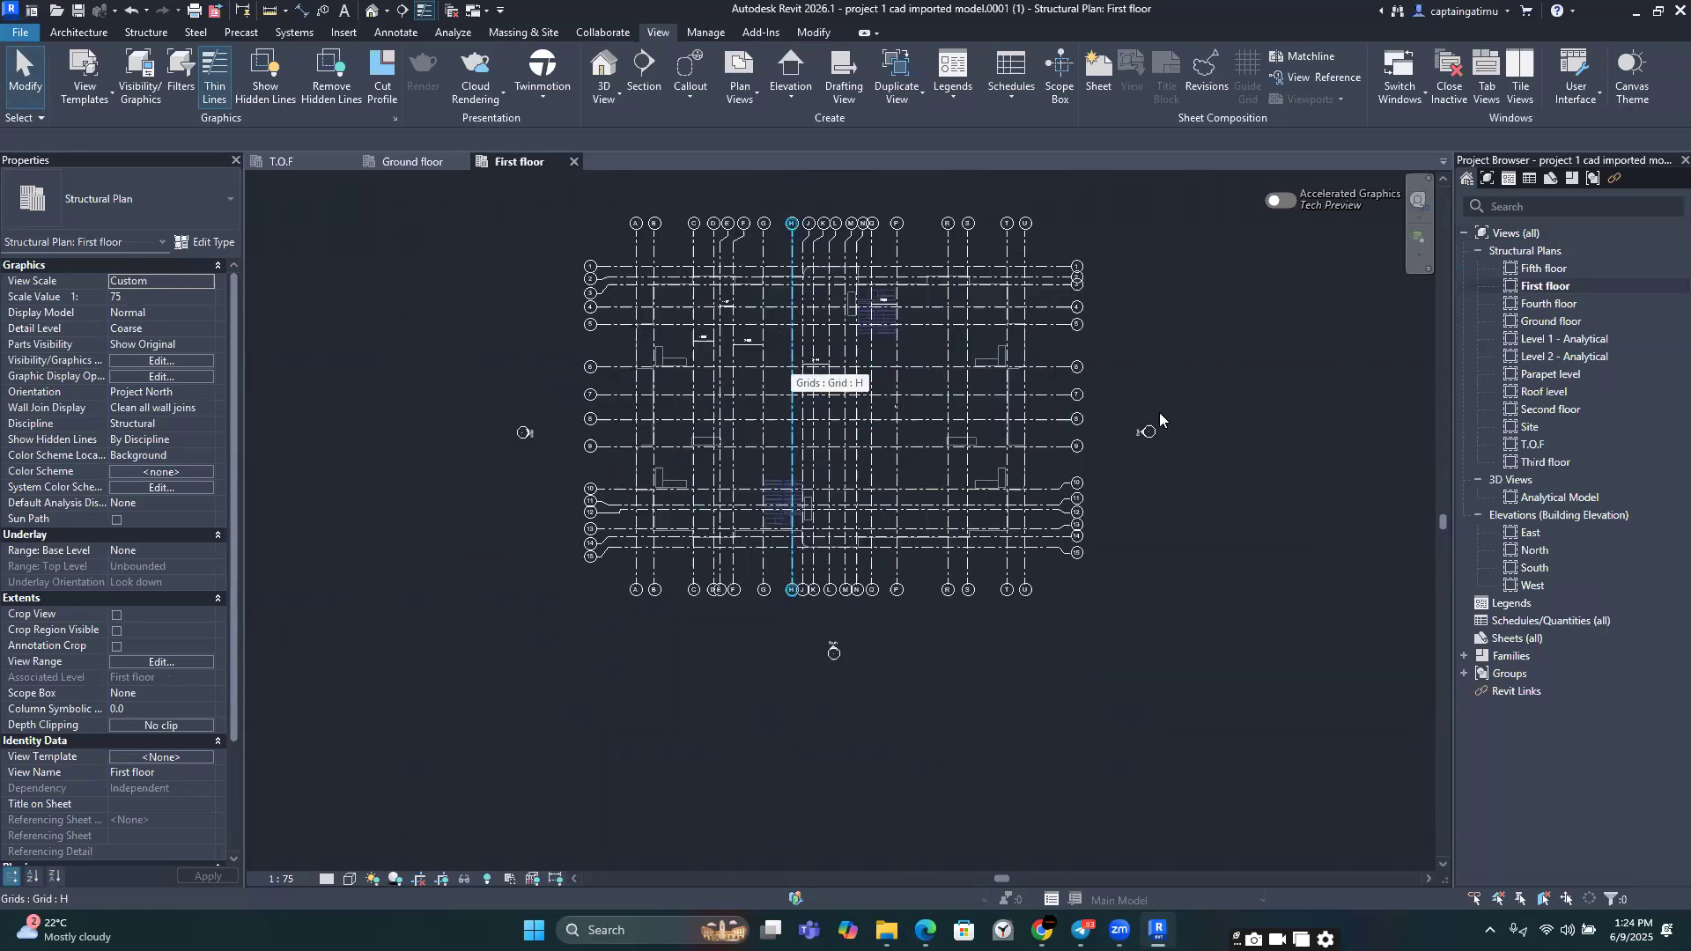
pyautogui.scroll(1, 1159, 412)
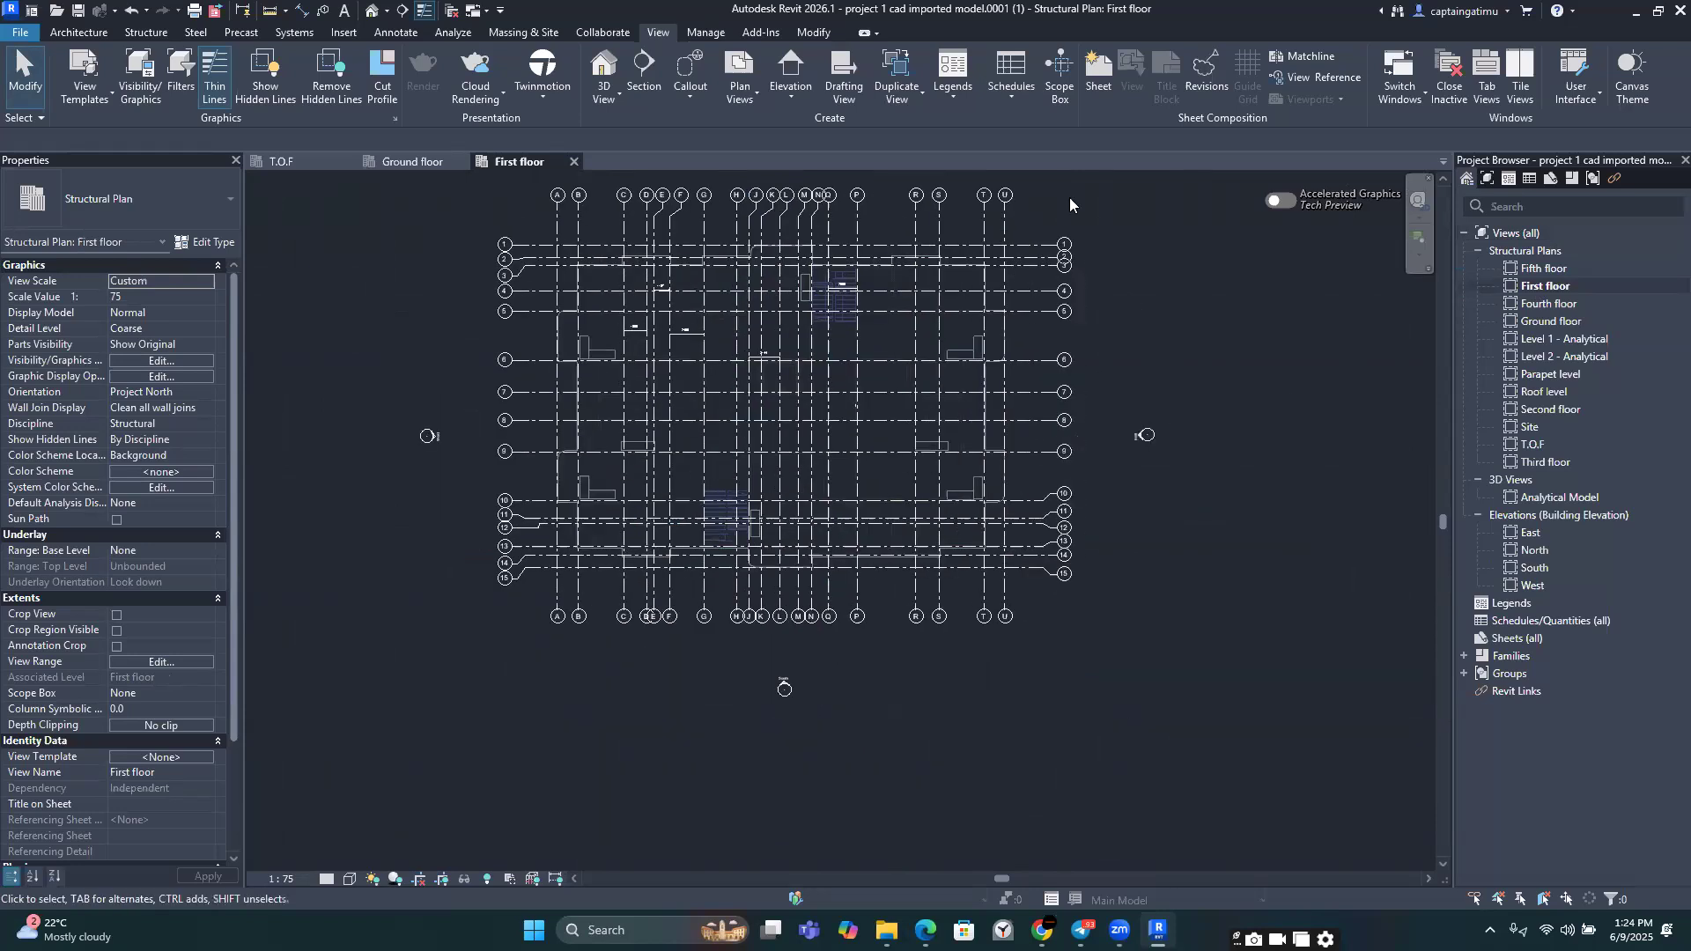
pyautogui.scroll(1, 1070, 197)
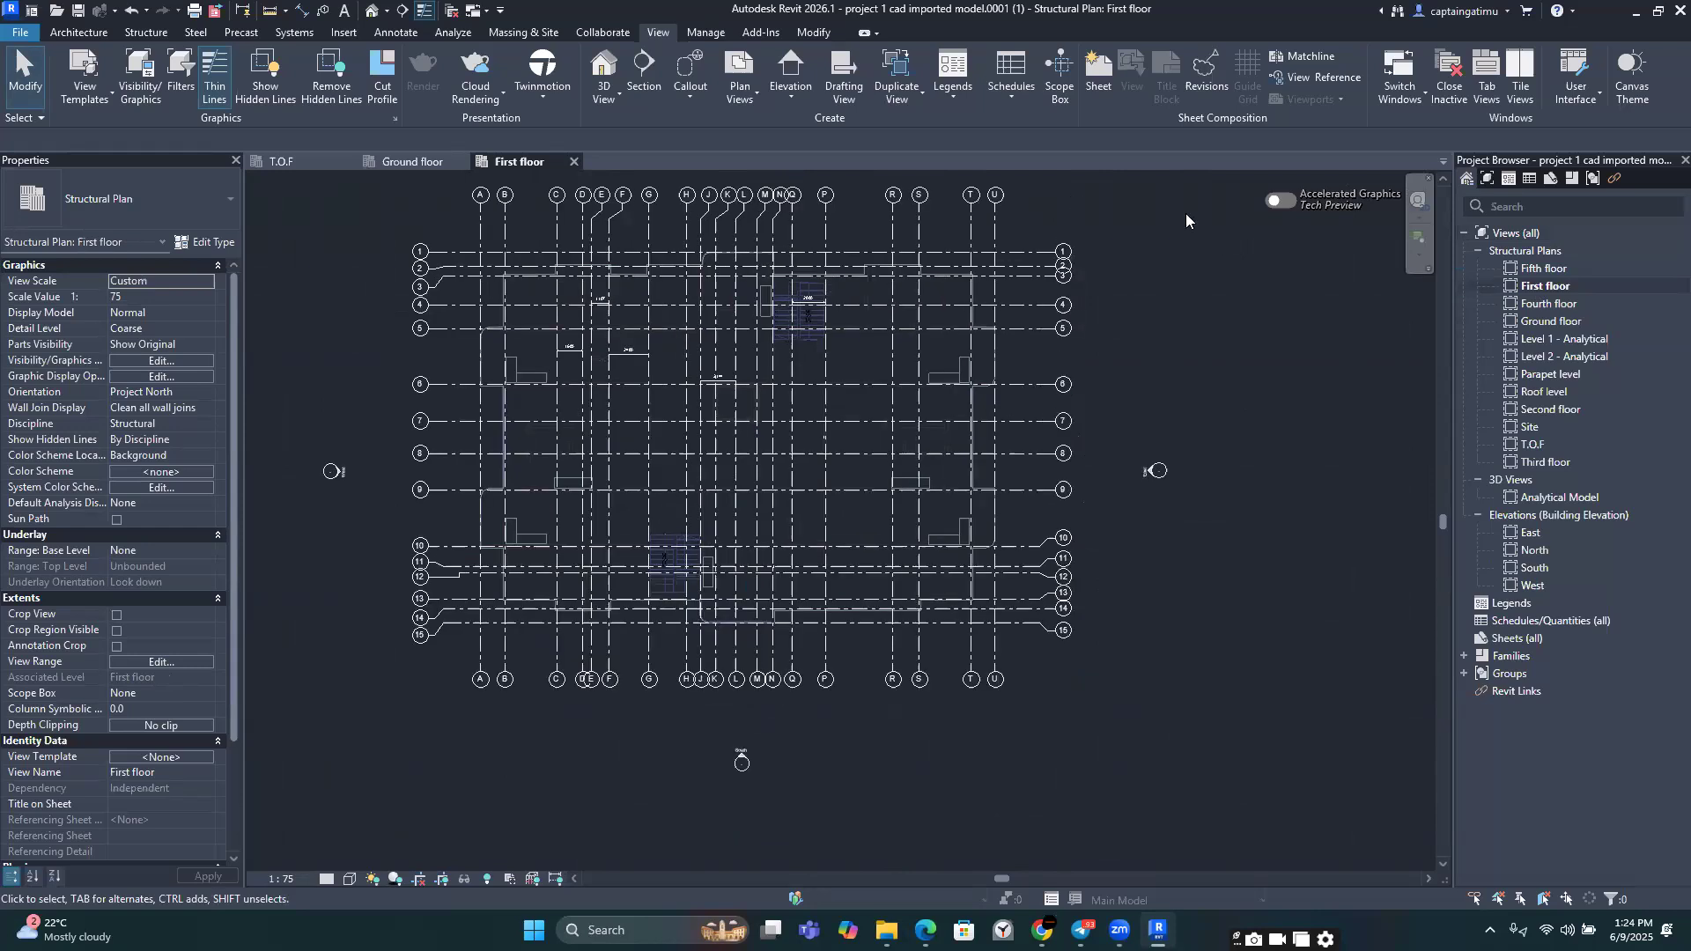
pyautogui.scroll(1, 1150, 208)
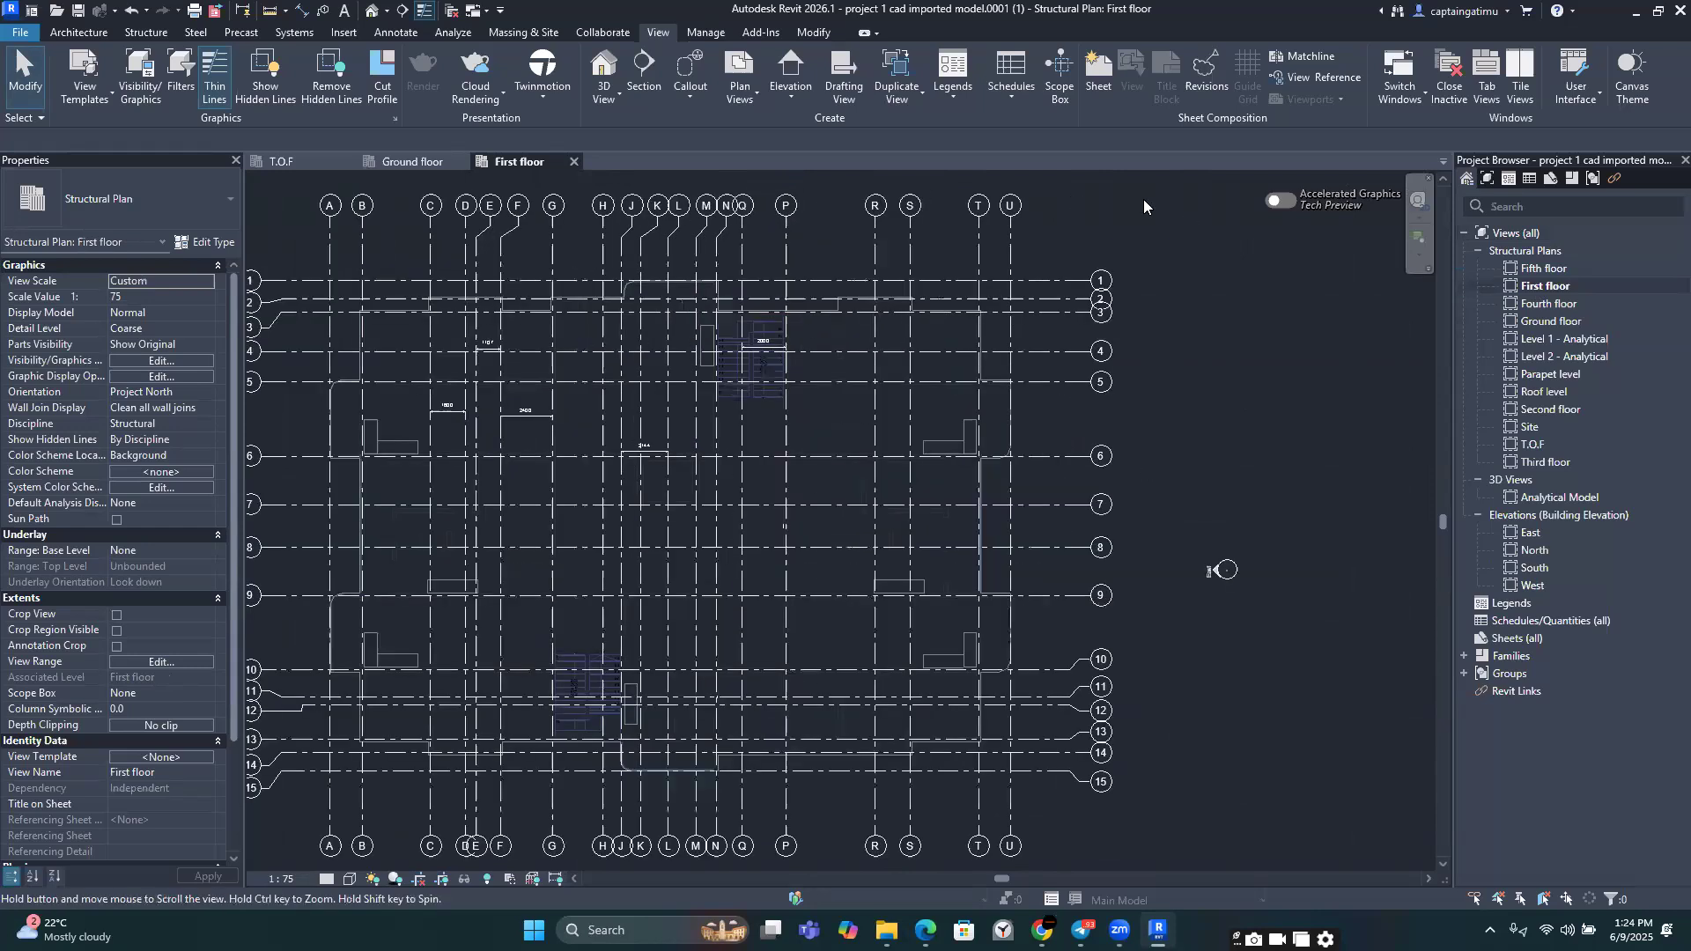
pyautogui.scroll(-2, 1144, 200)
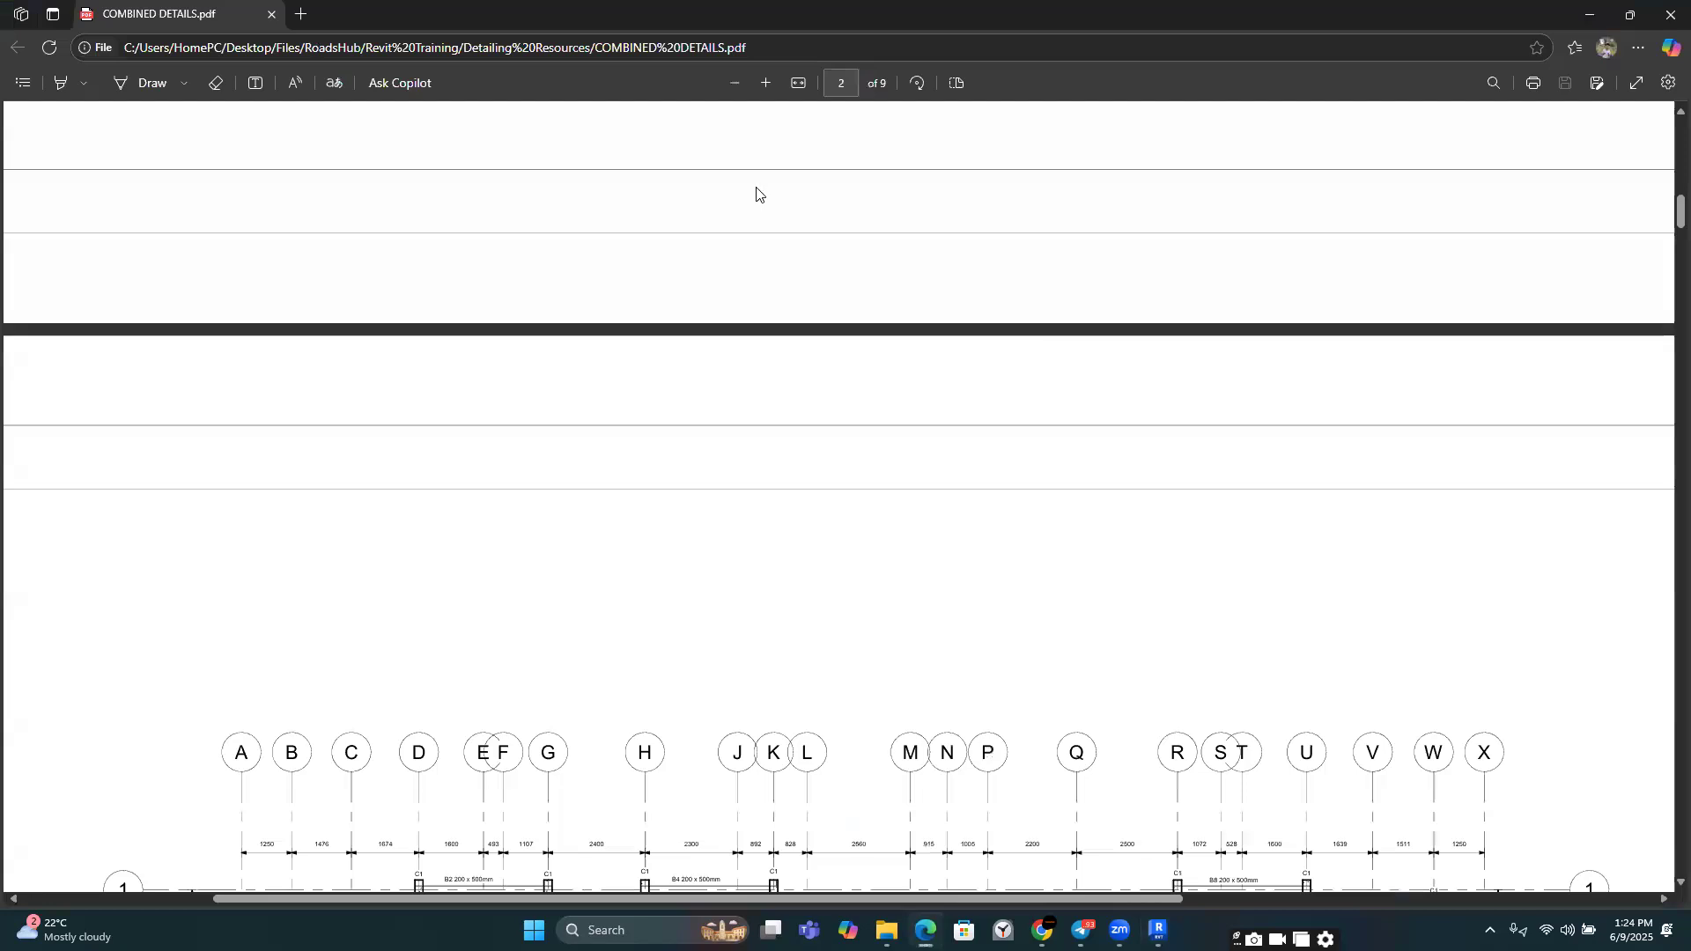
# Step: Switch to COMBINED DETAILS.pdf and examine the 3D structural model and the RC column details on page 3
pyautogui.scroll(5, 756, 193)
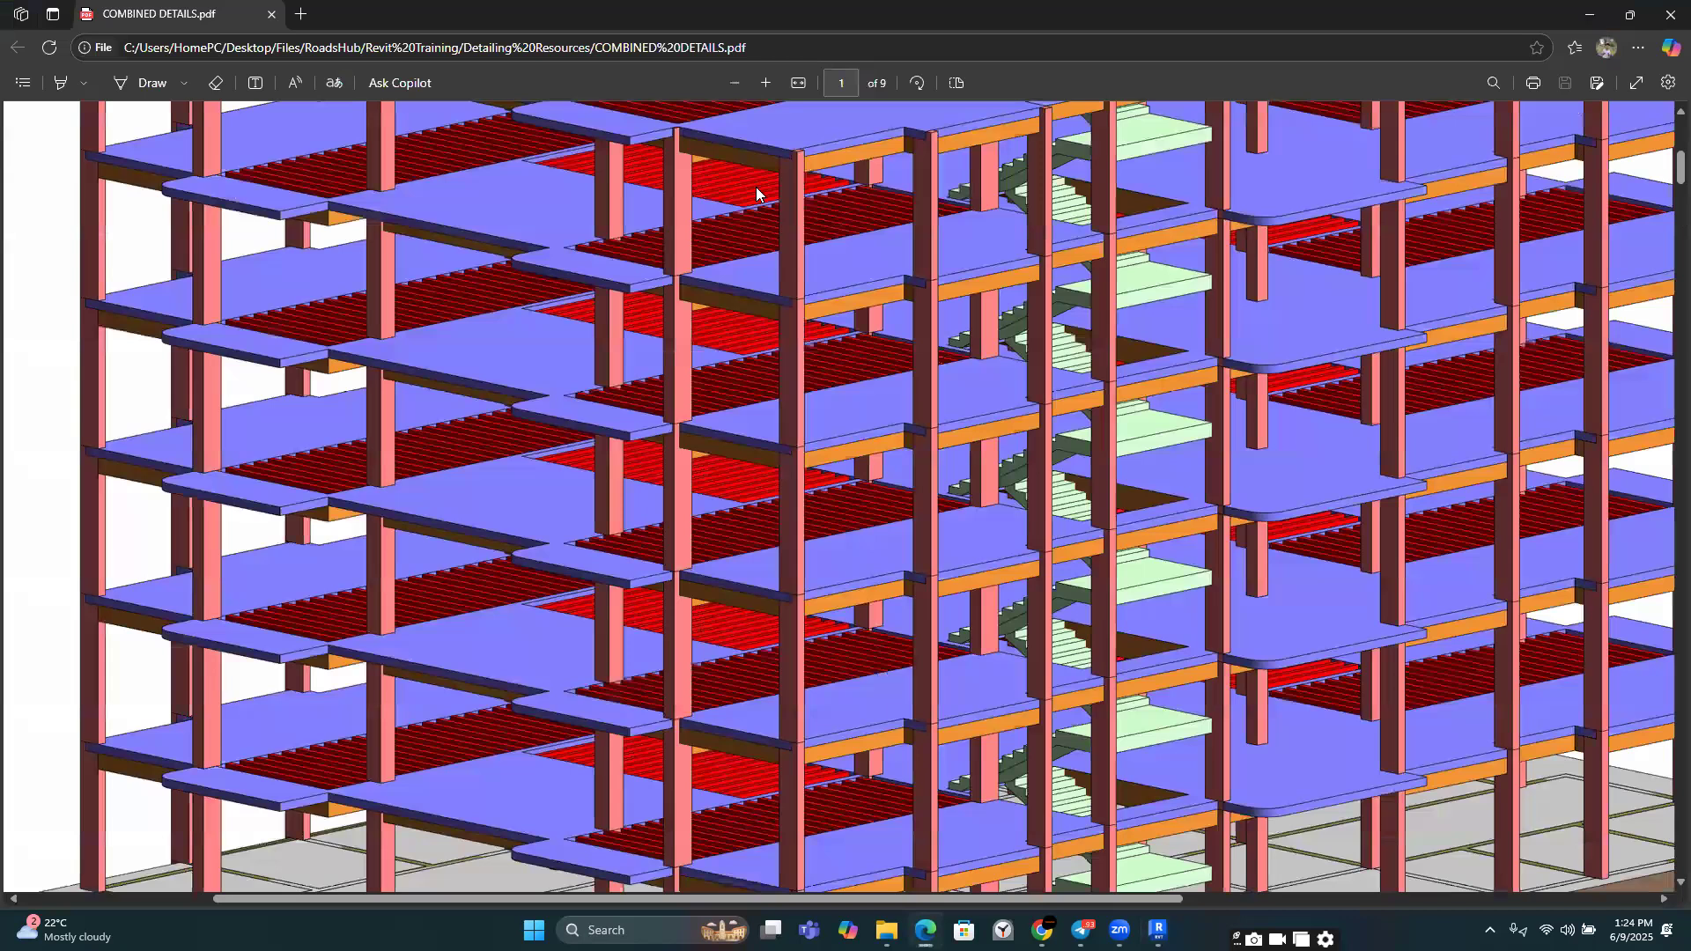
pyautogui.keyDown('ctrl'); pyautogui.scroll(-2, 755, 189); pyautogui.keyUp('ctrl')
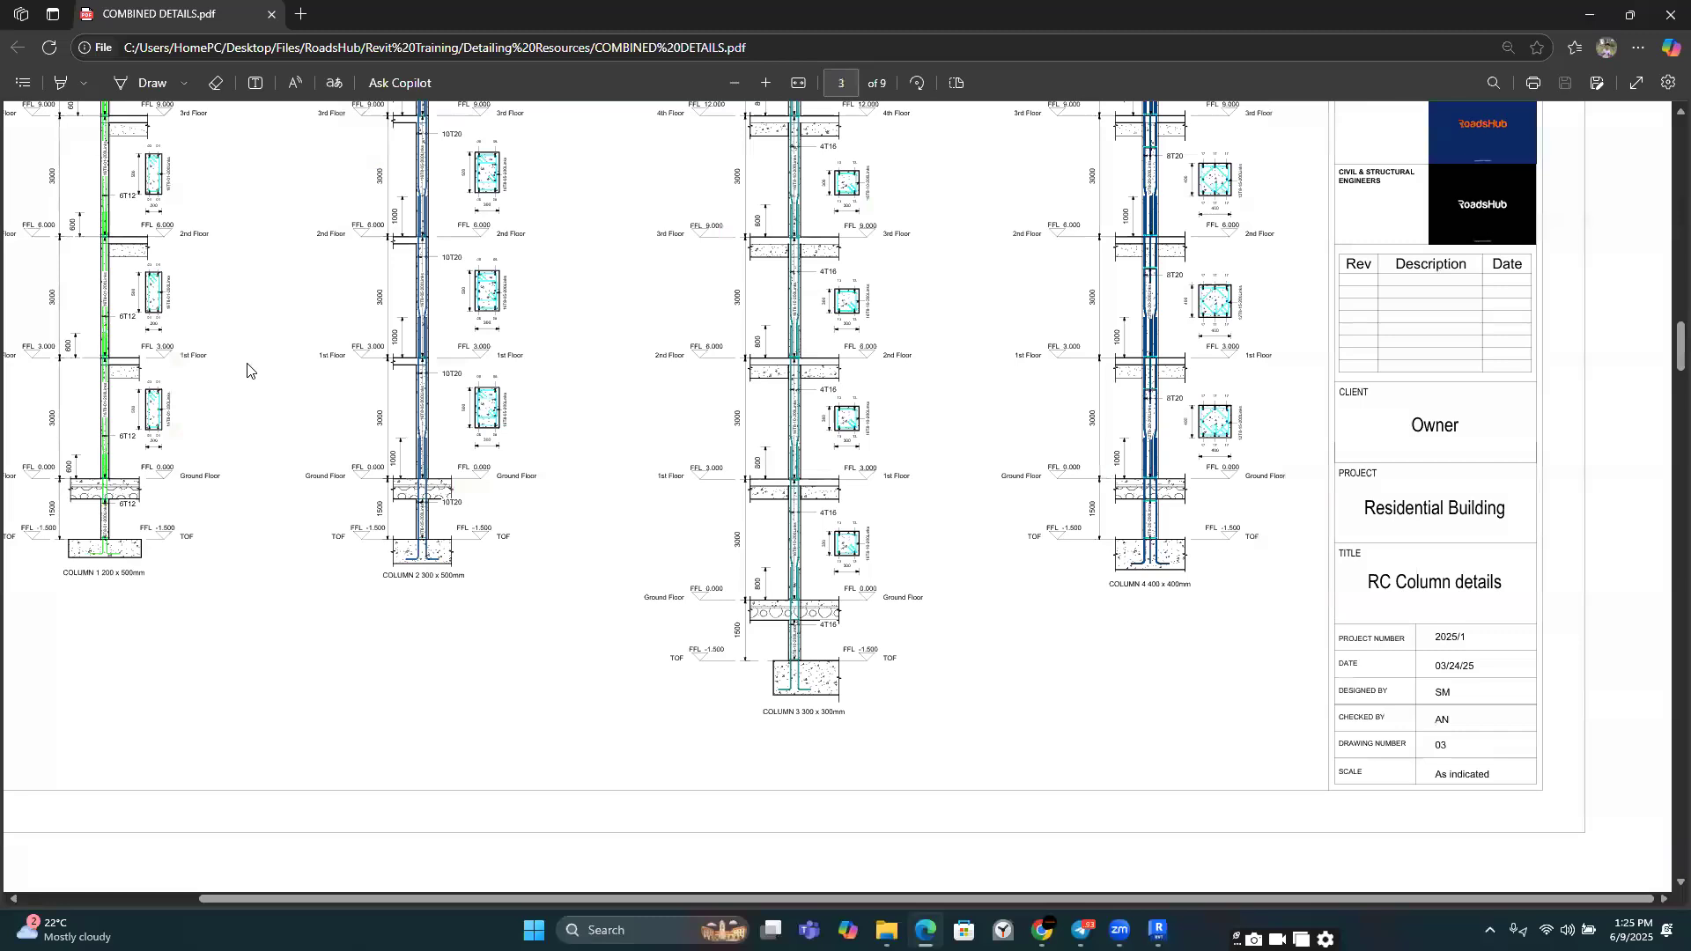
pyautogui.scroll(2, 244, 643)
pyautogui.scroll(3, 245, 648)
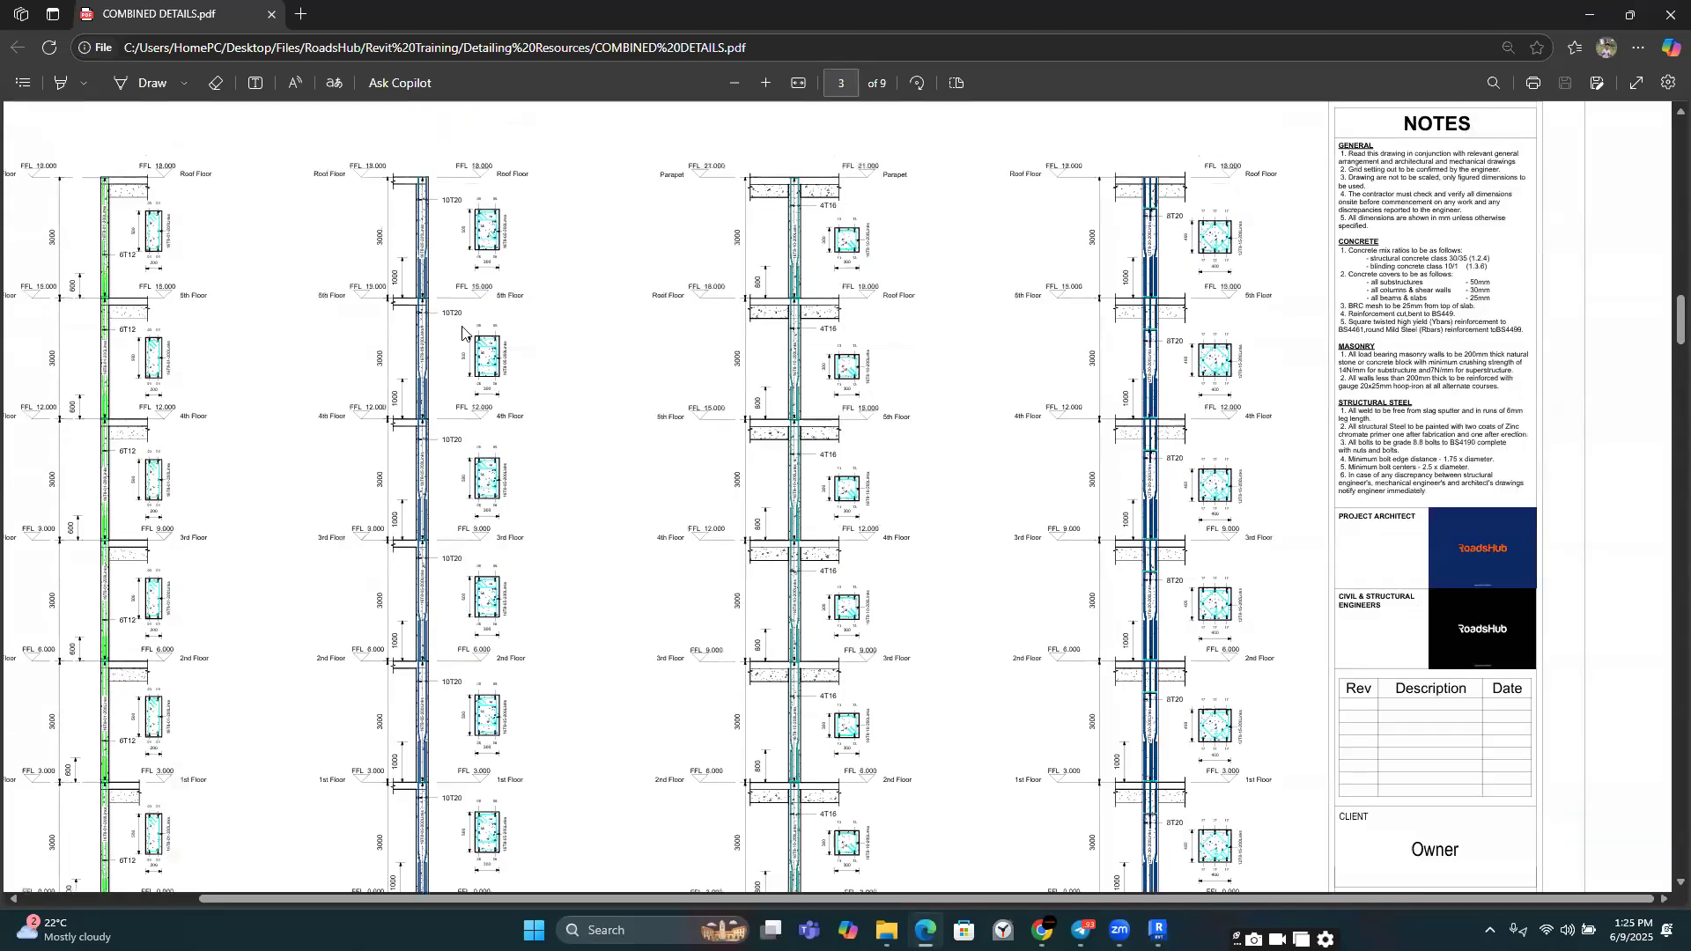
pyautogui.scroll(-1, 221, 502)
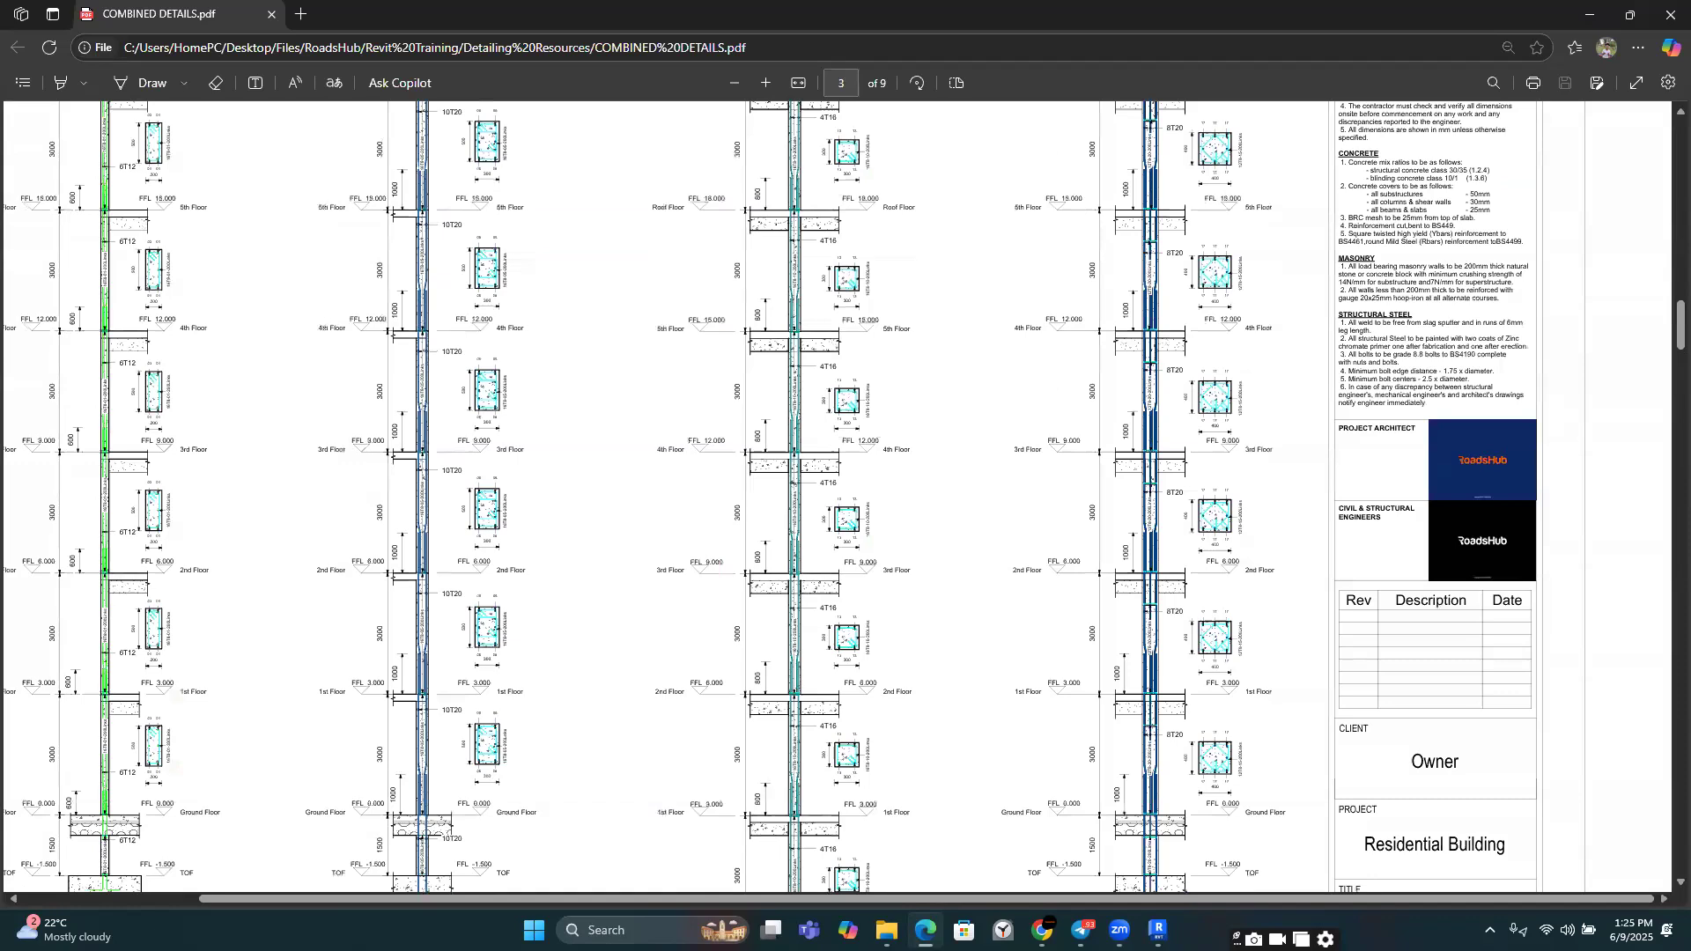
# Step: Return to Revit, start placing a structural column in the First floor plan, and review the column types already loaded
pyautogui.click(1157, 931)
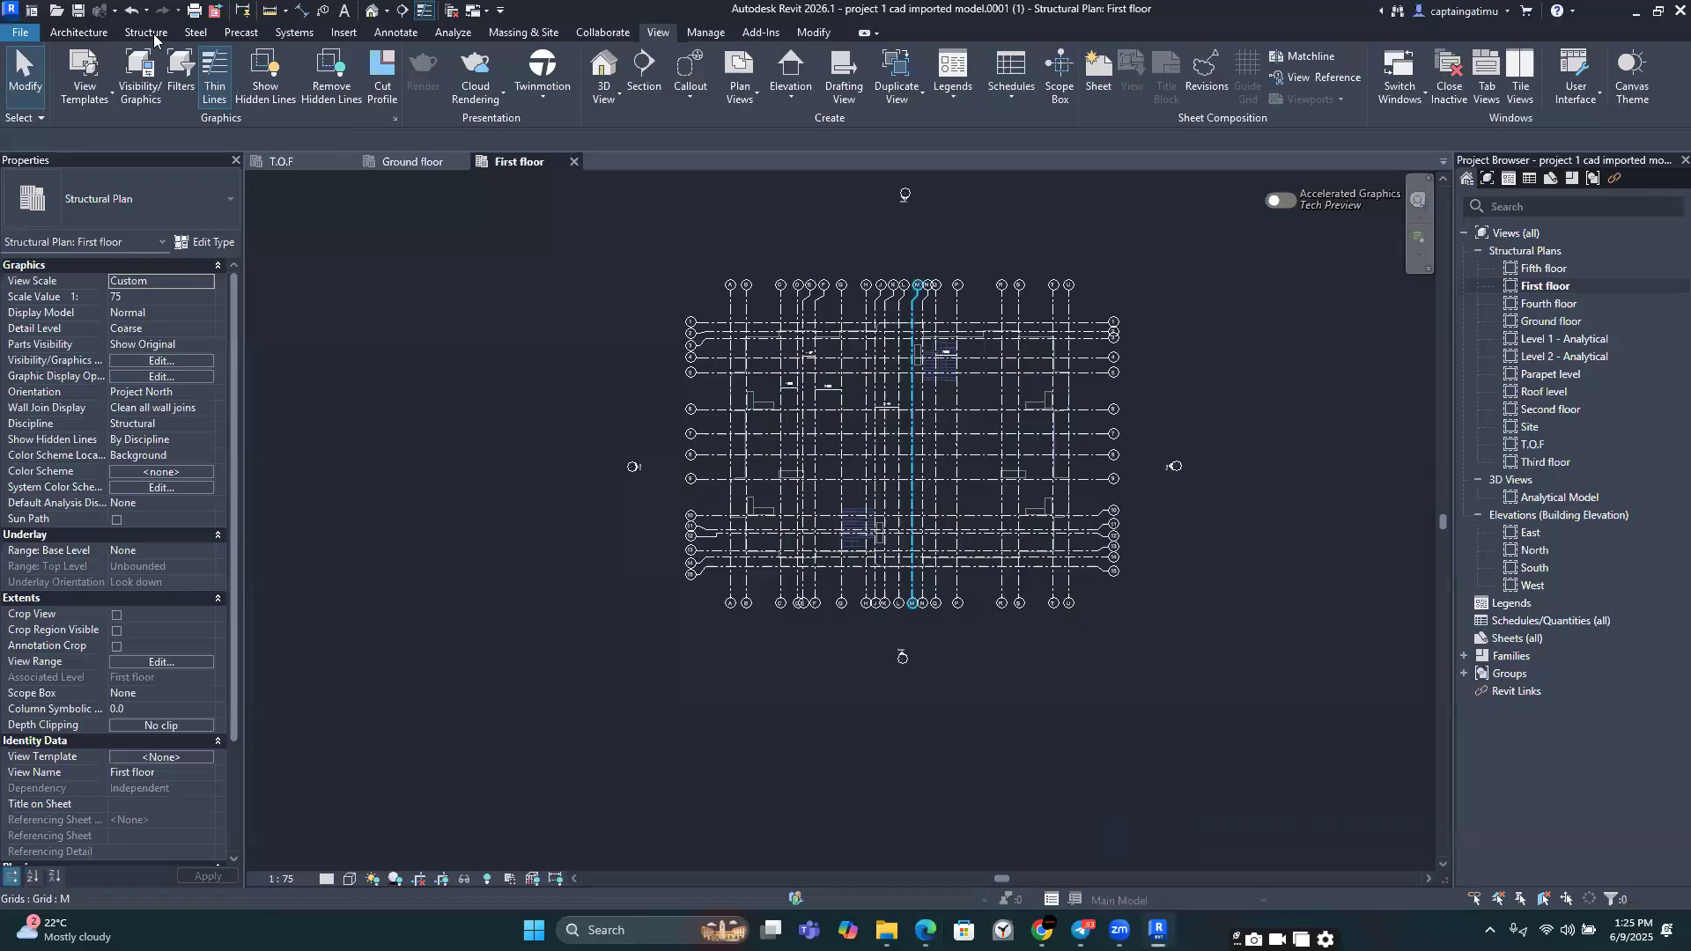
pyautogui.click(146, 33)
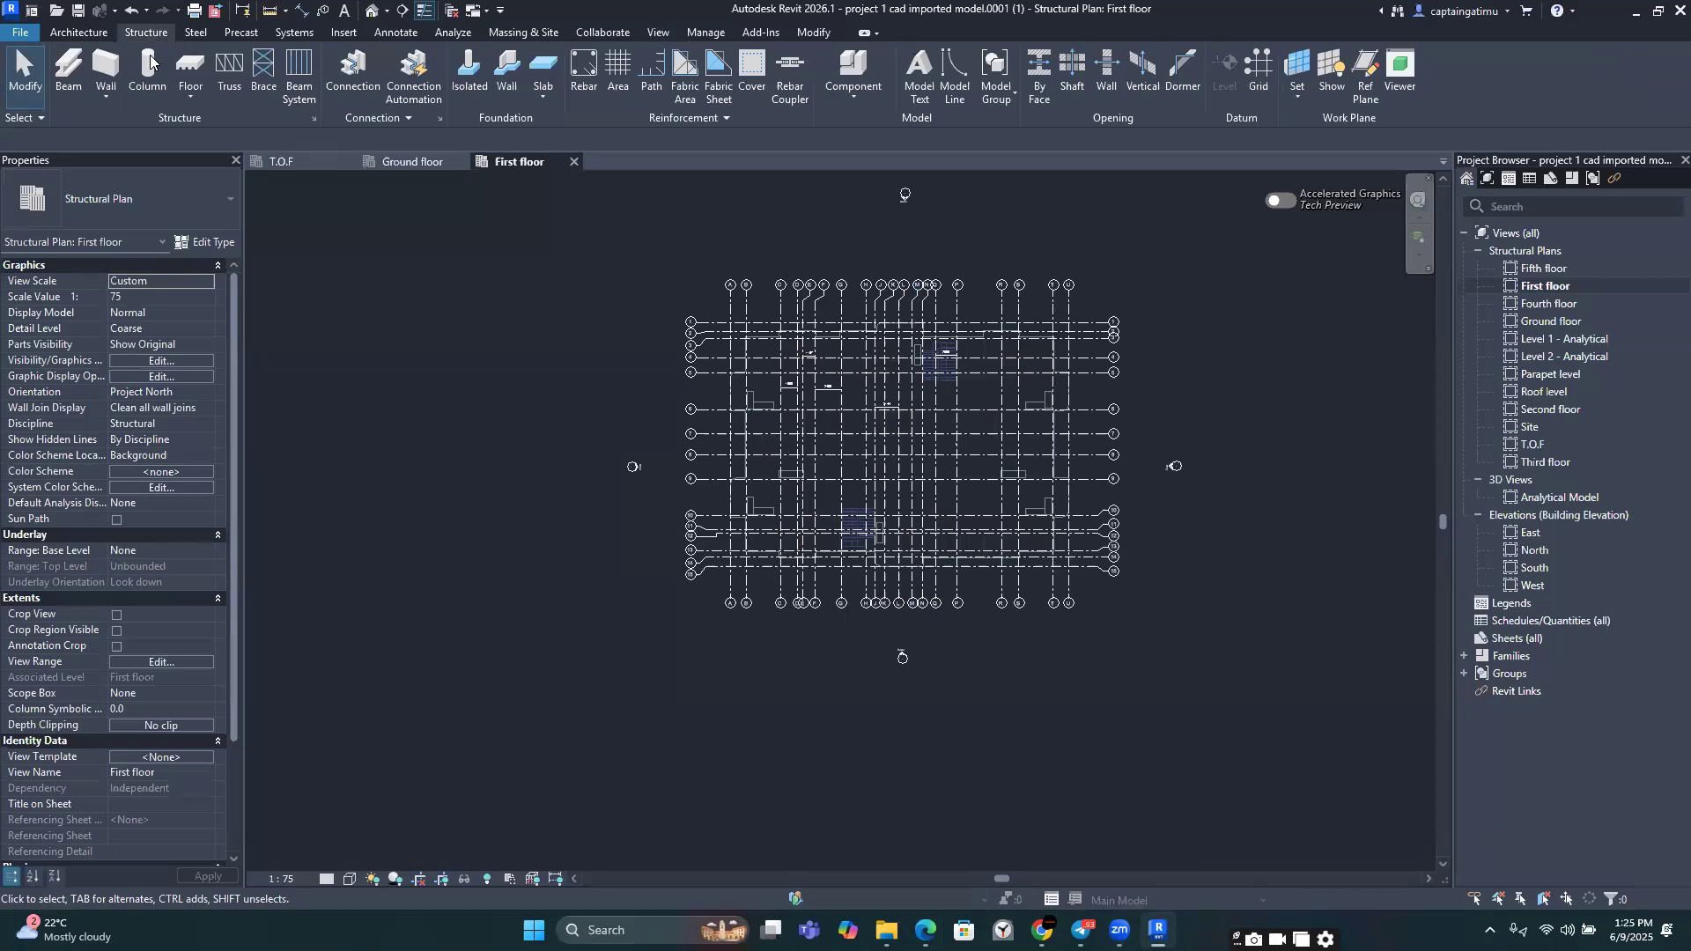
pyautogui.click(148, 66)
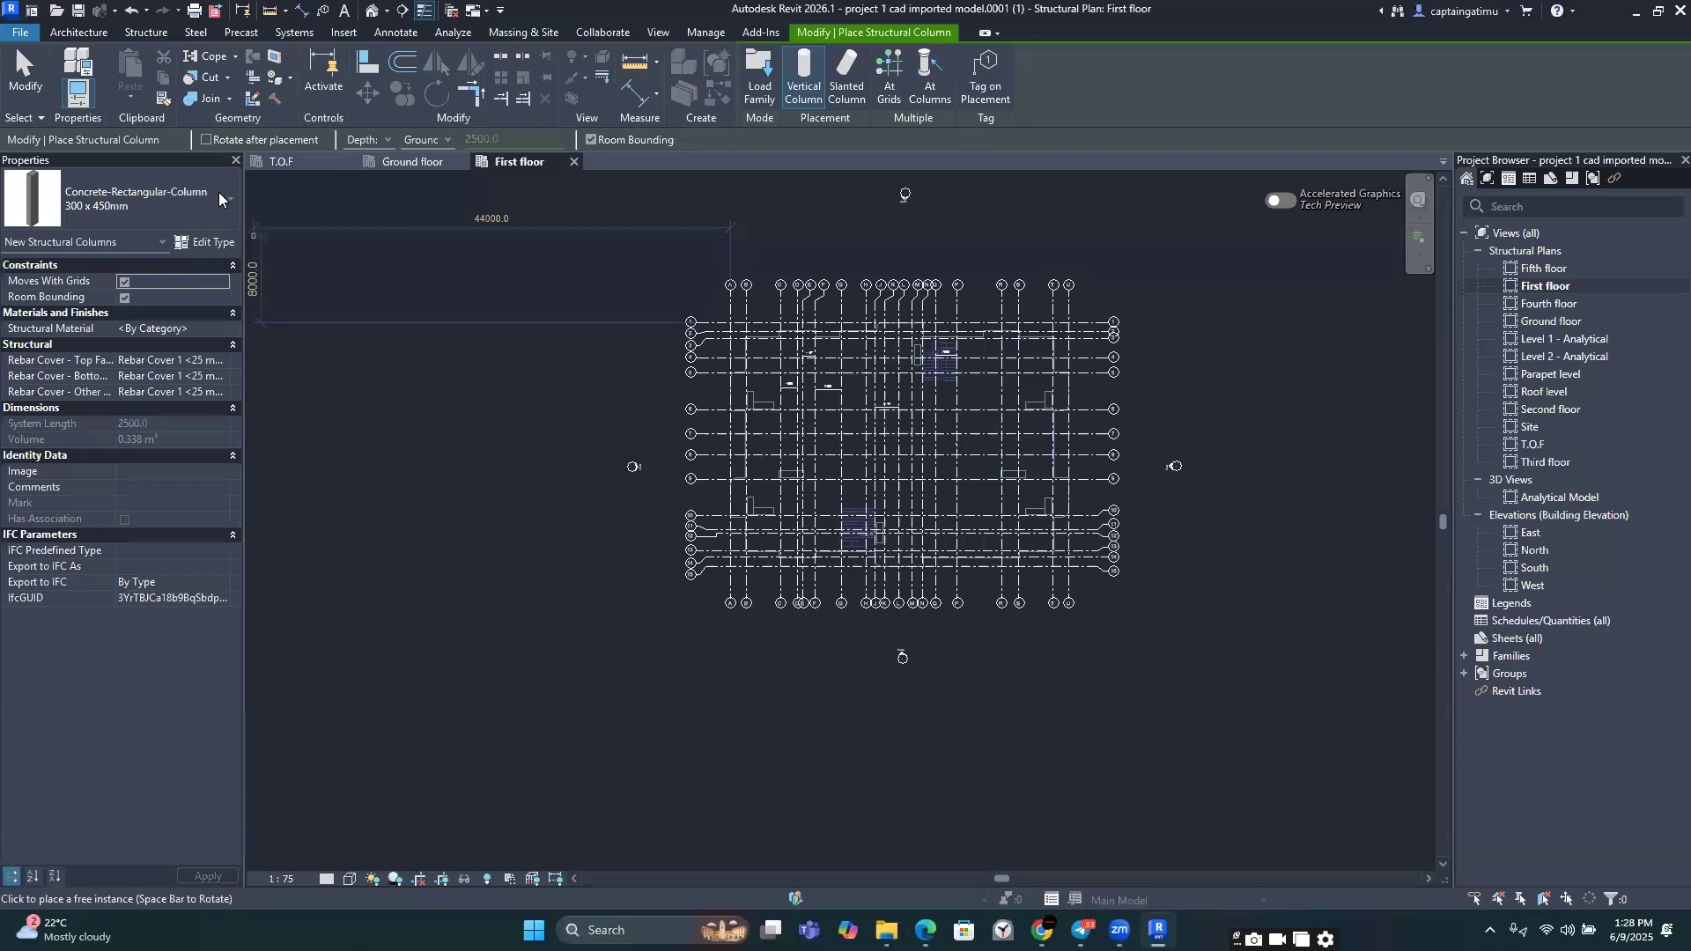
pyautogui.click(191, 192)
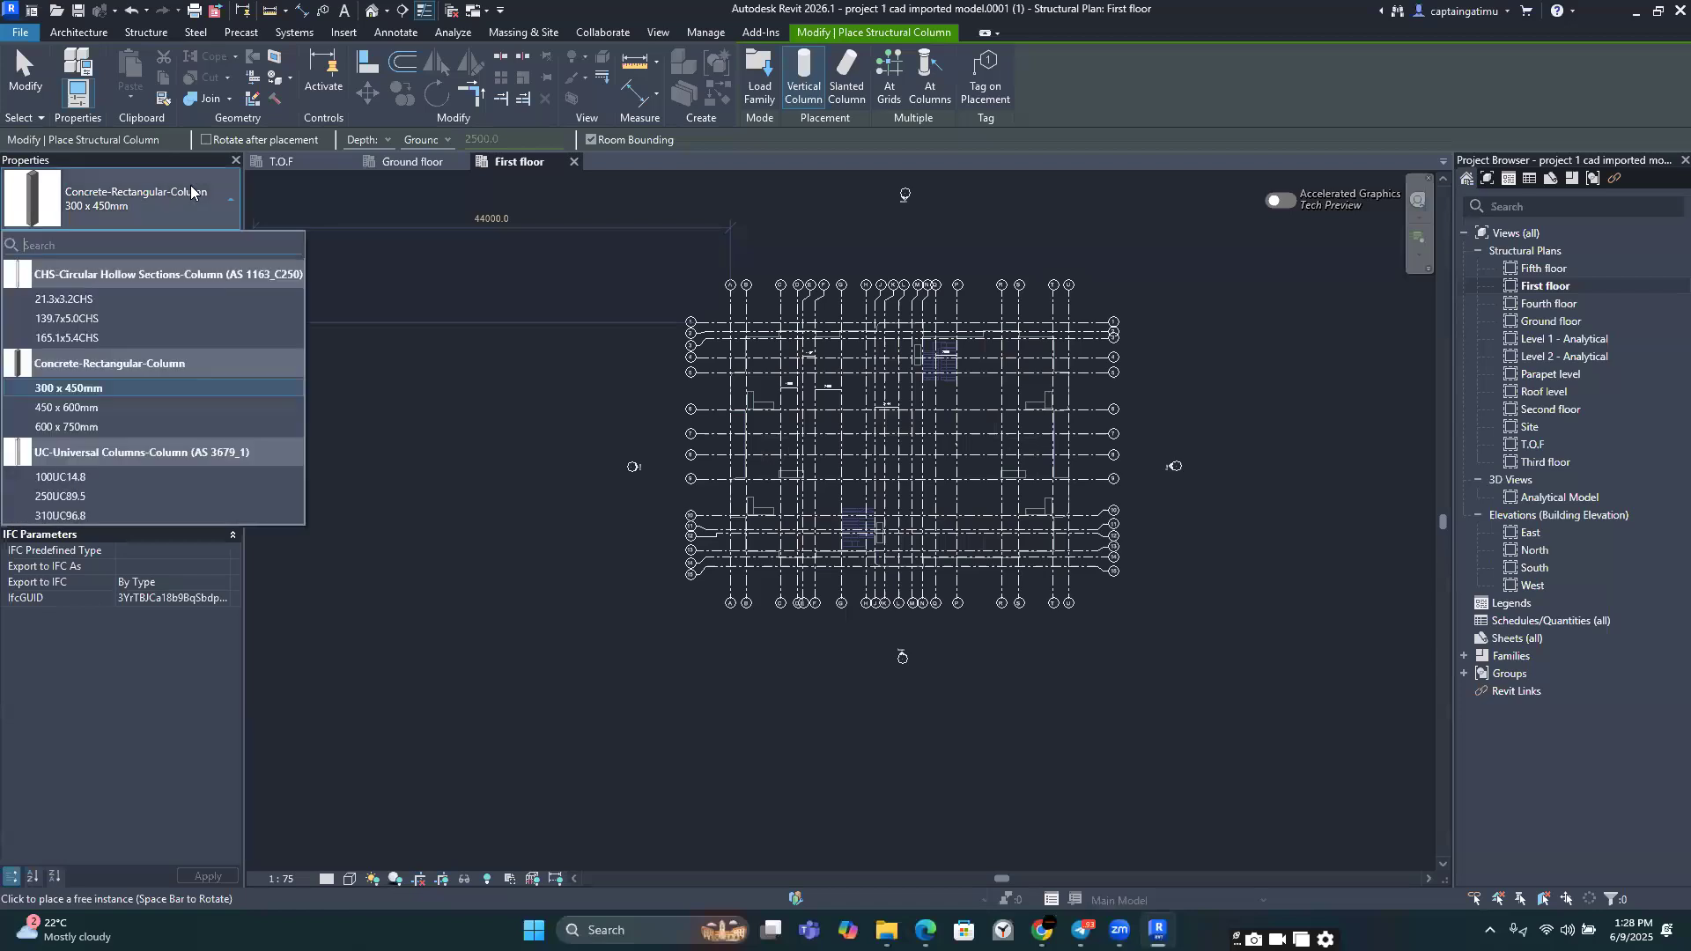
pyautogui.click(192, 192)
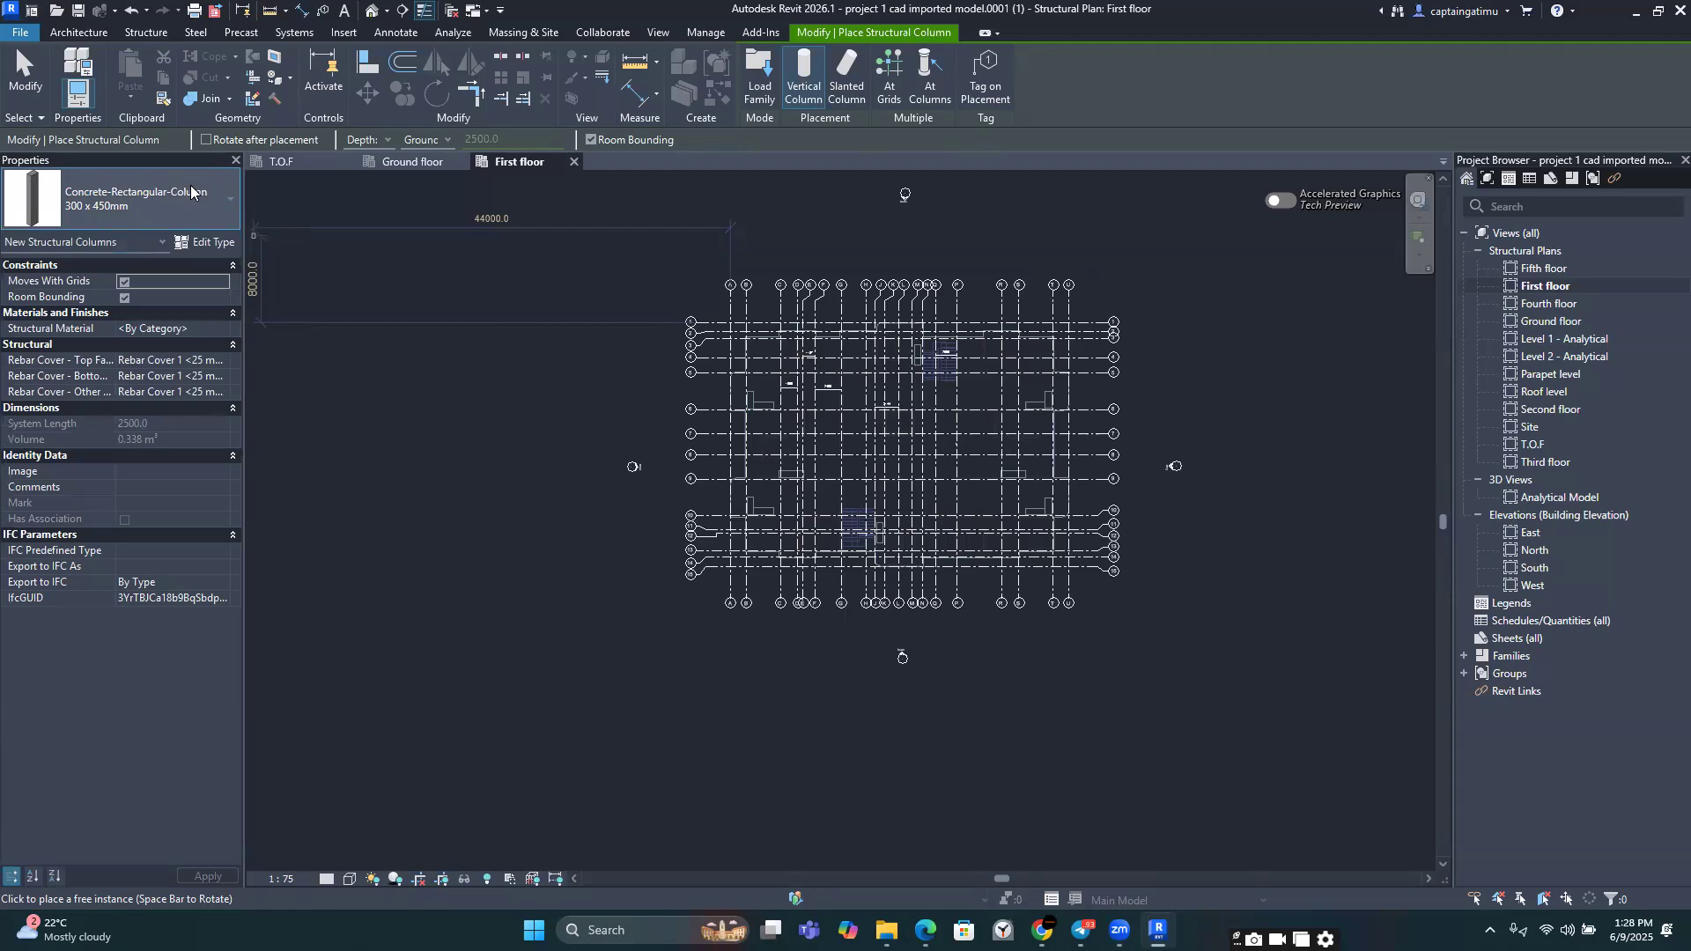
pyautogui.click(191, 192)
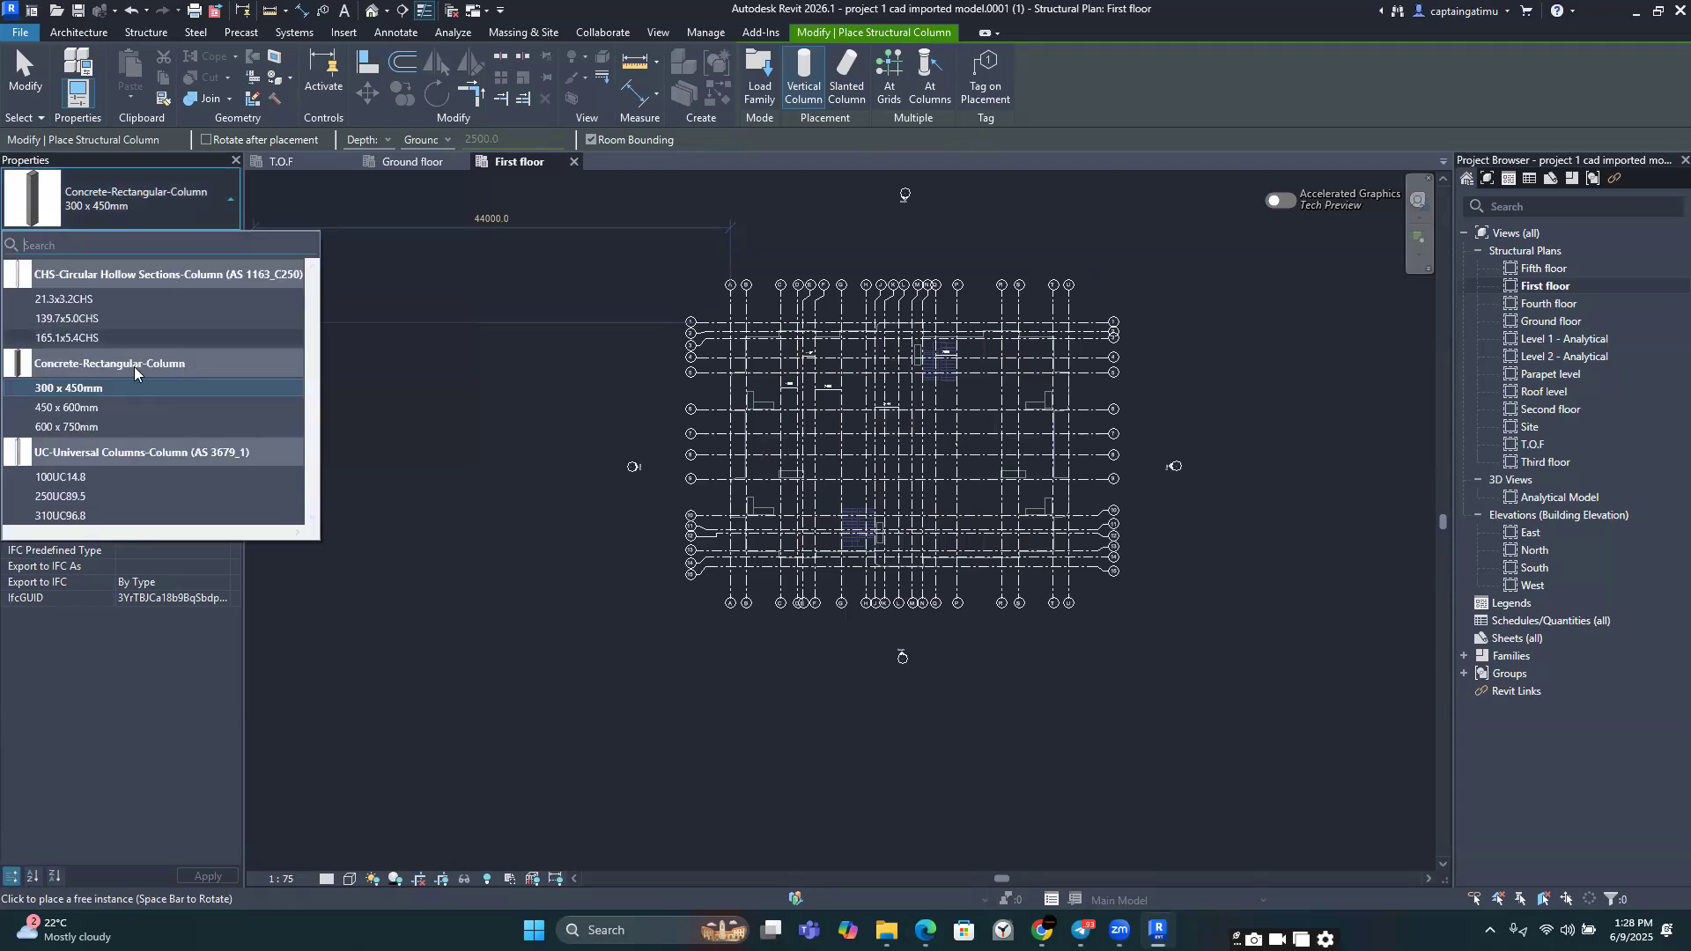
pyautogui.moveTo(108, 331)
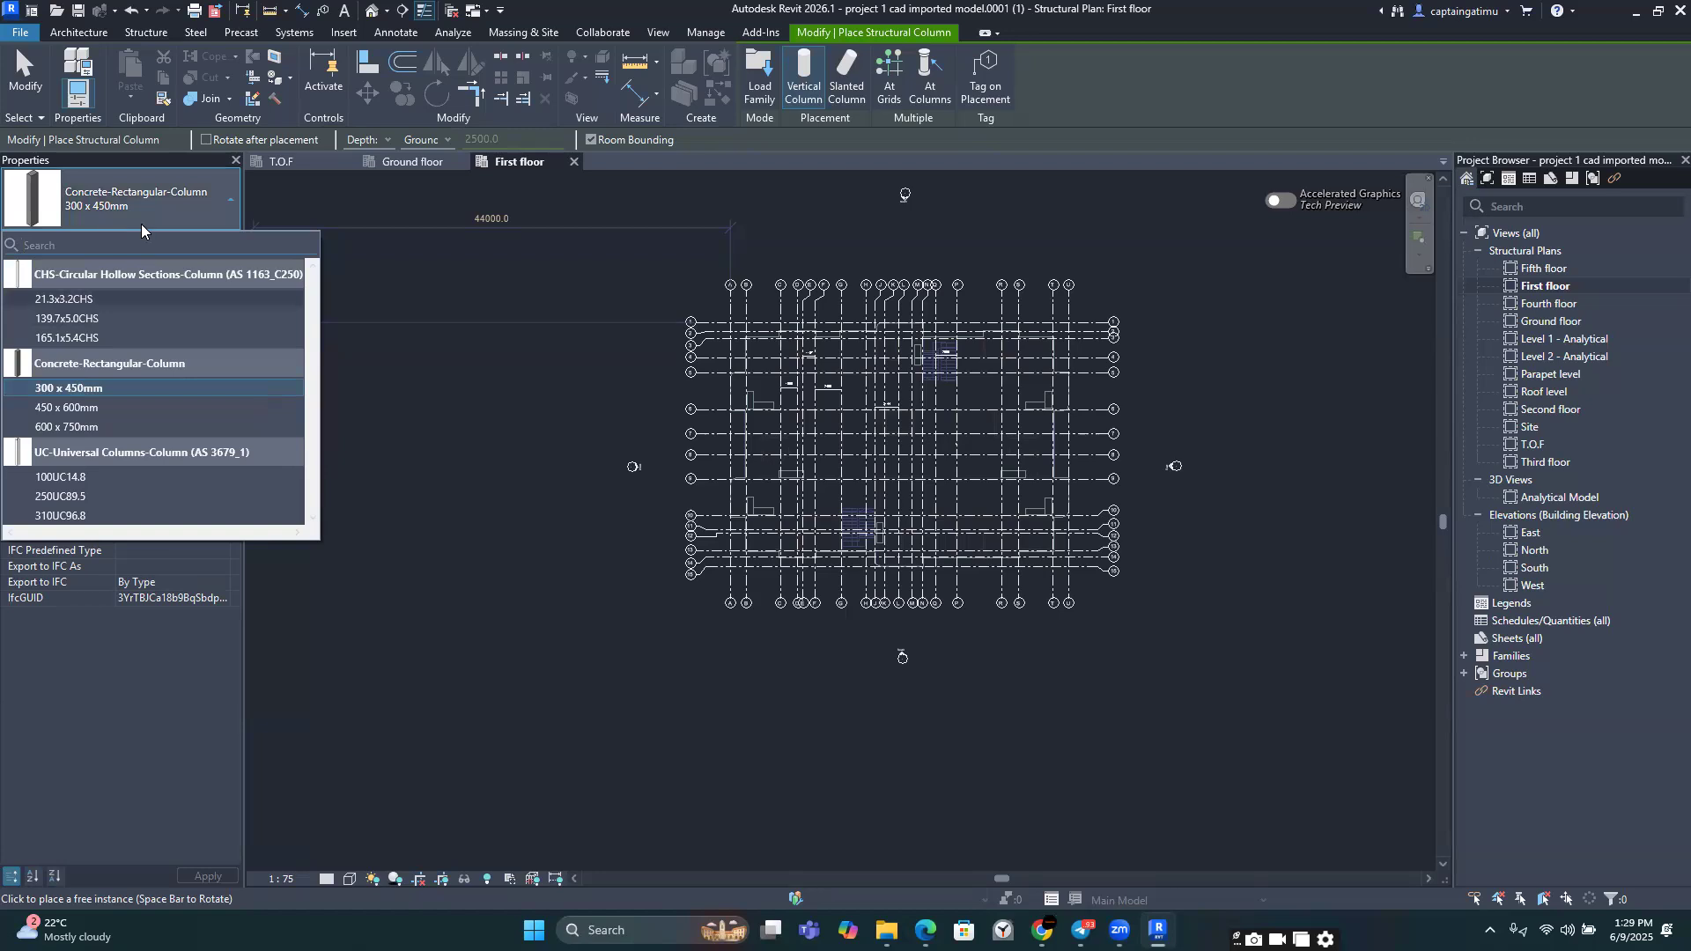
# Step: Browse the Load Family library to English > Australia > Structural Columns > Concrete and inspect the concrete column families on offer
pyautogui.click(771, 84)
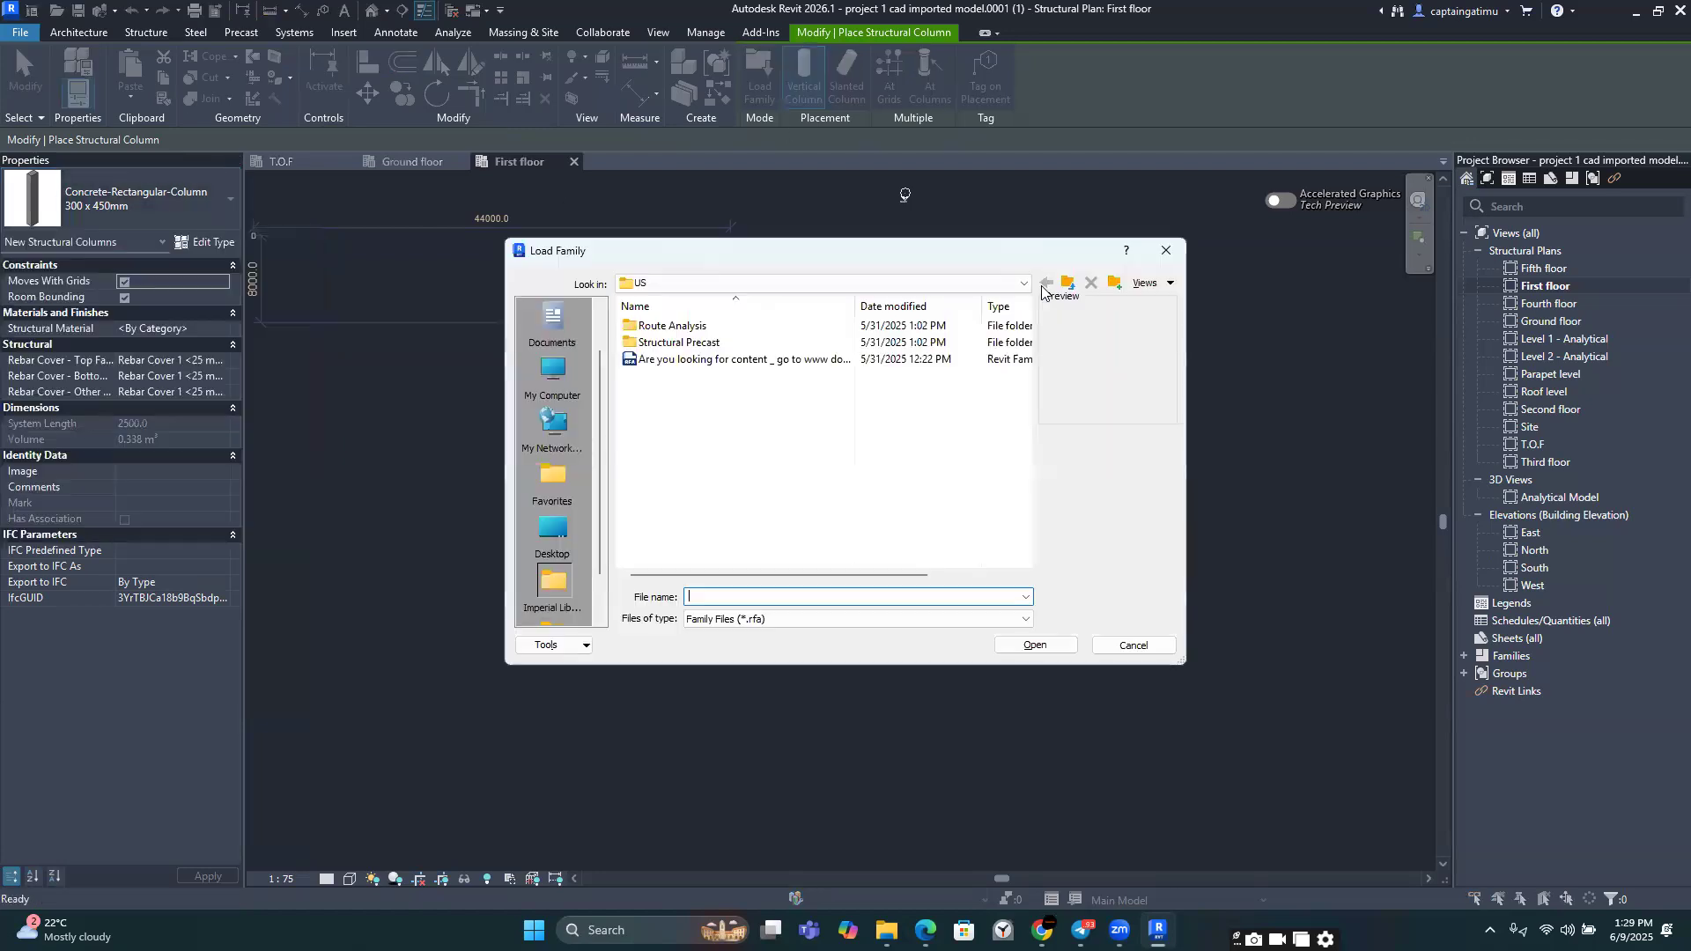
pyautogui.click(1024, 284)
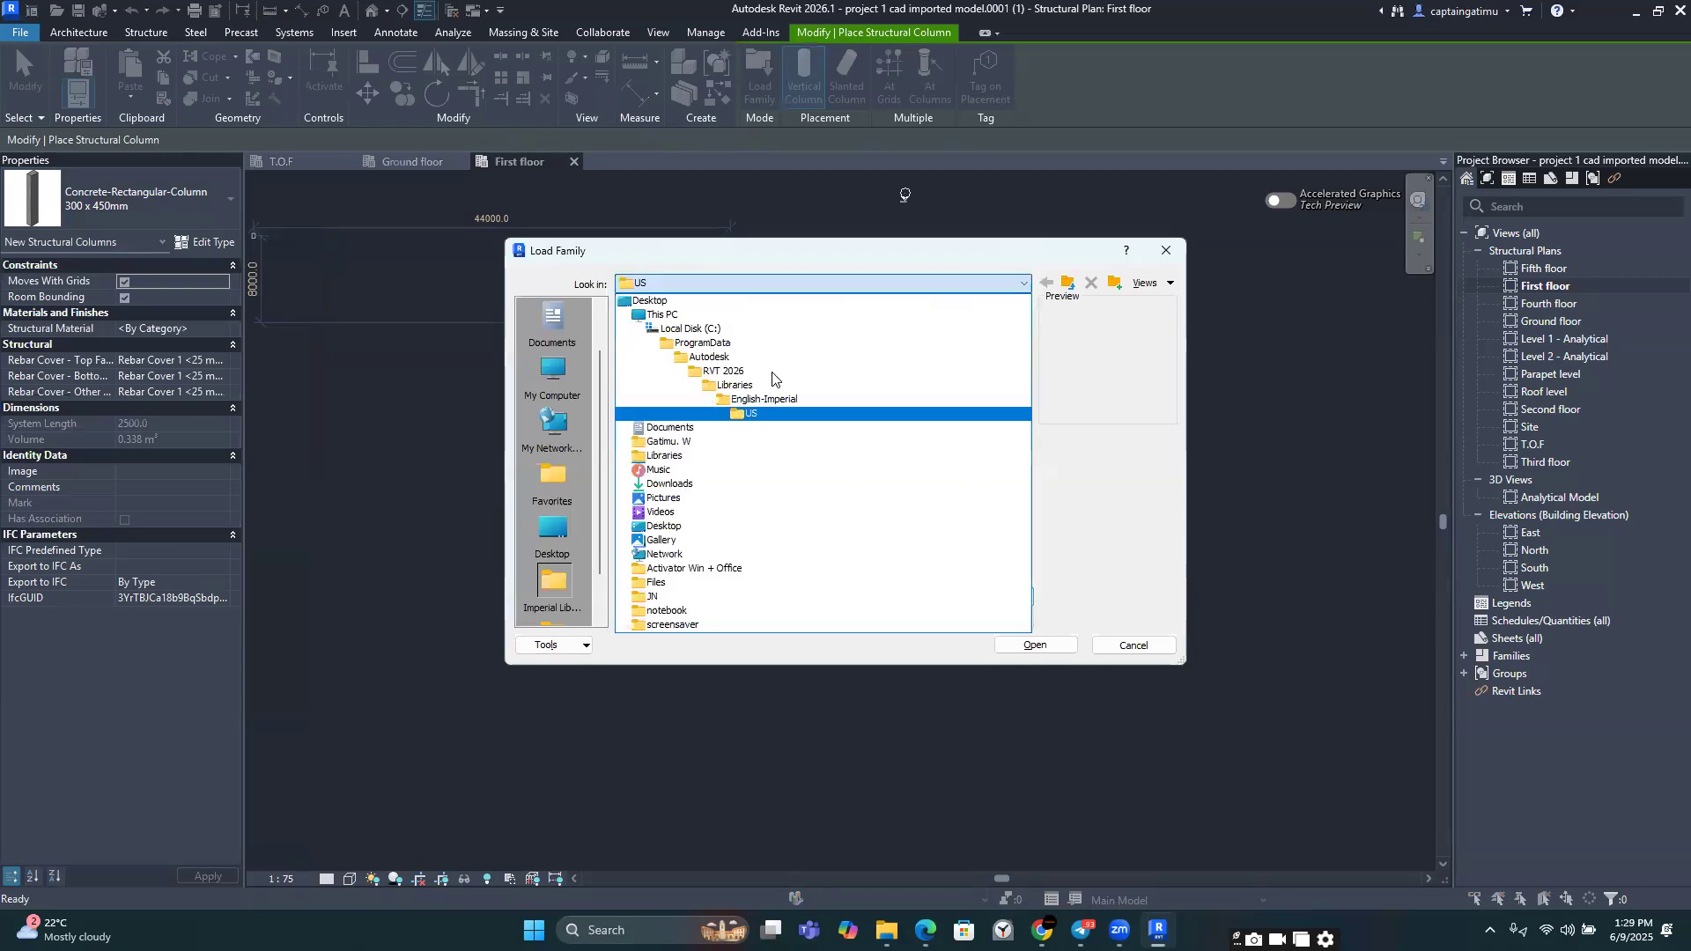
pyautogui.click(738, 393)
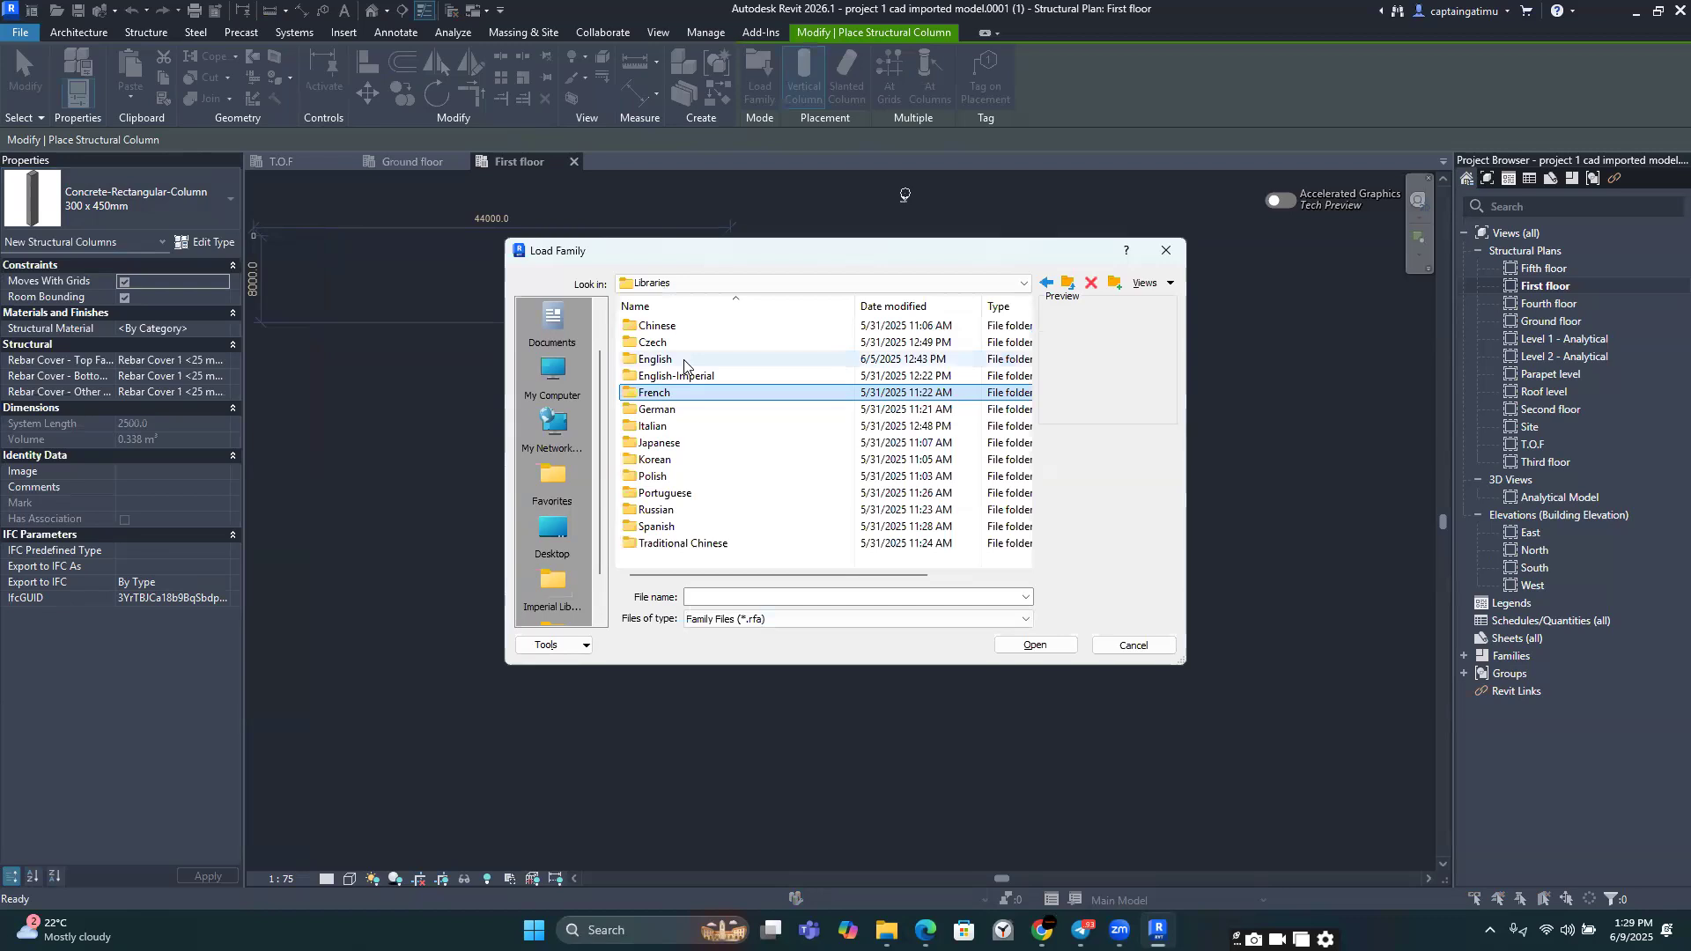
pyautogui.doubleClick(684, 360)
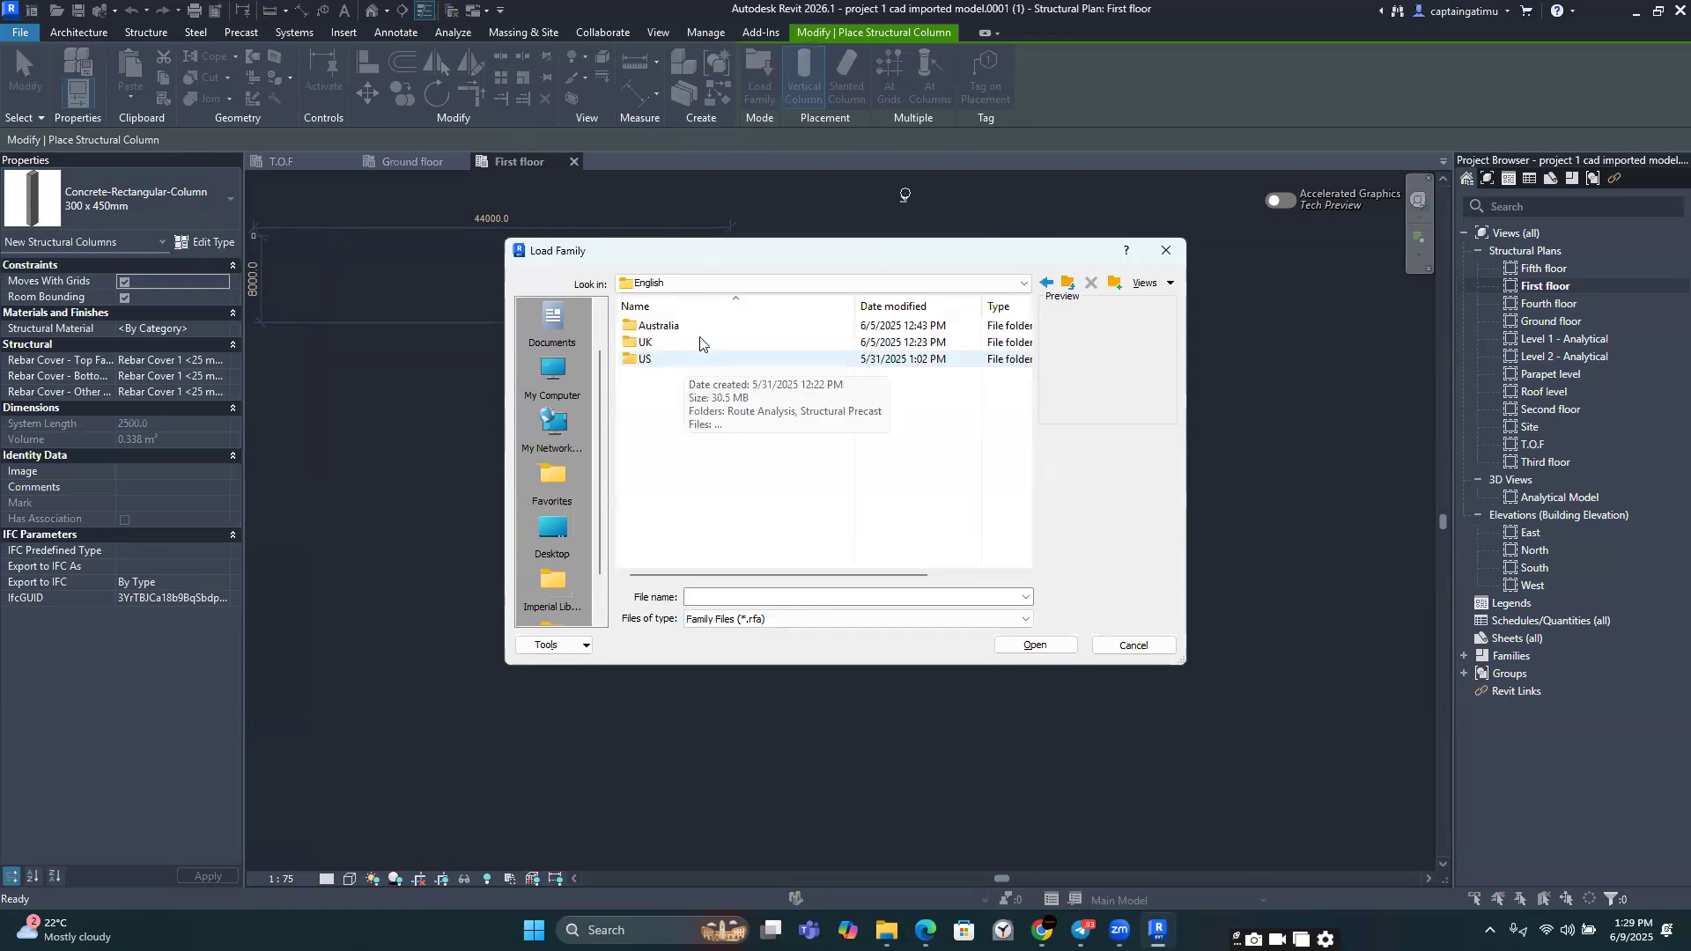
pyautogui.click(653, 328)
pyautogui.doubleClick(653, 328)
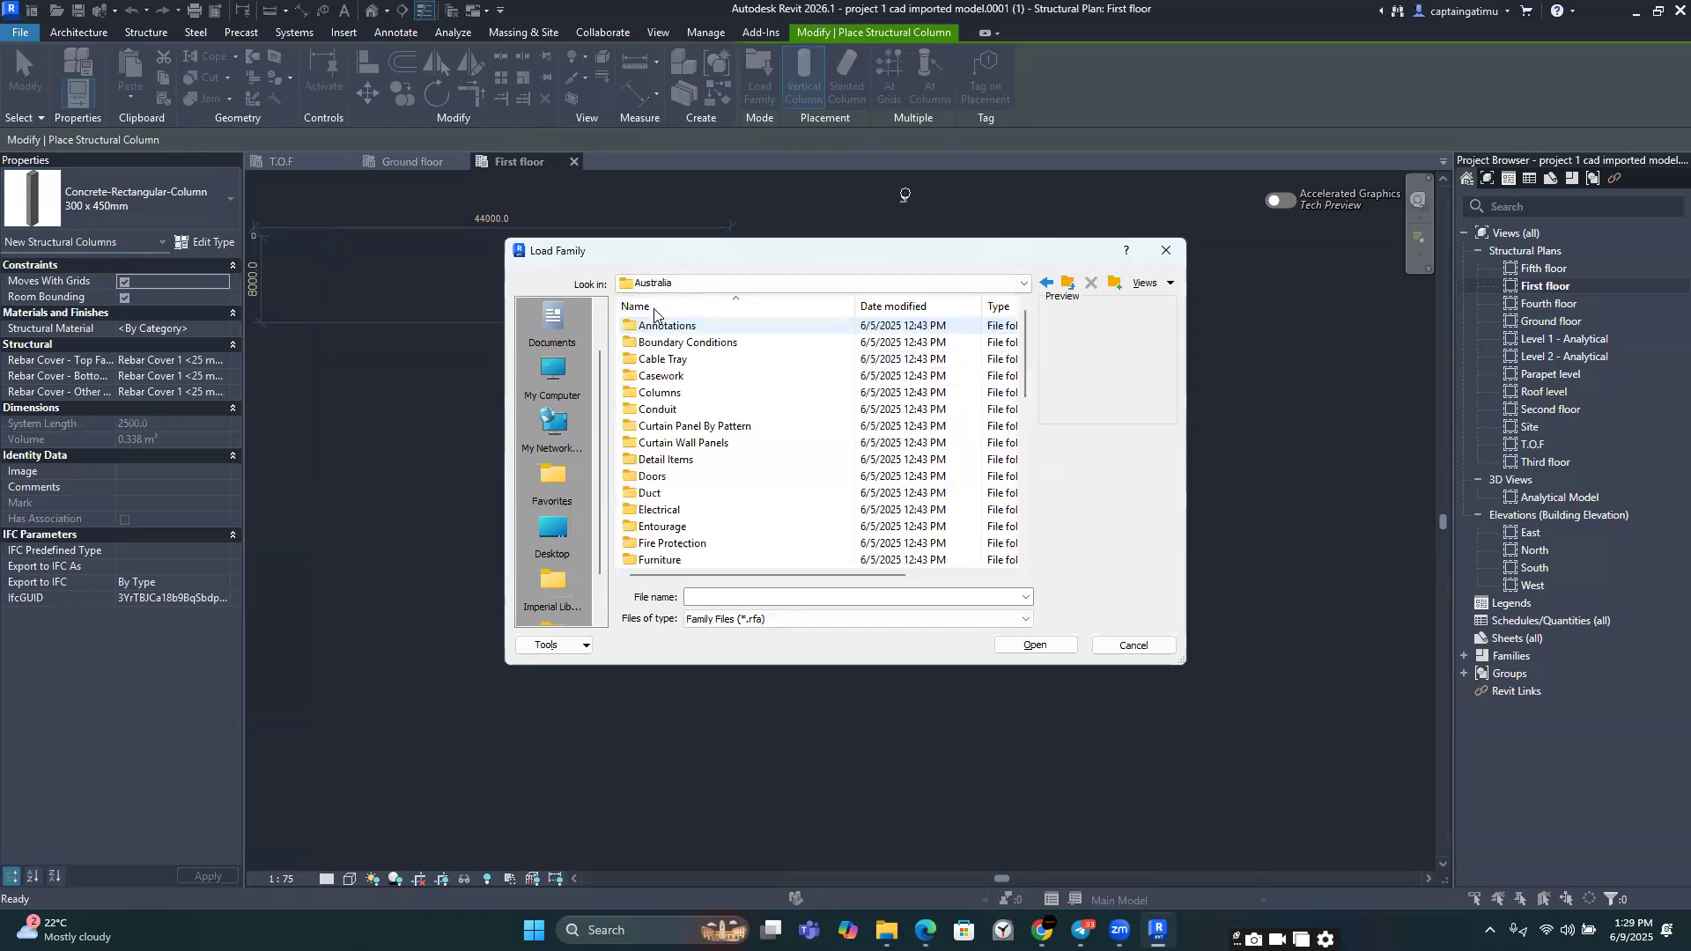
pyautogui.scroll(-4, 669, 365)
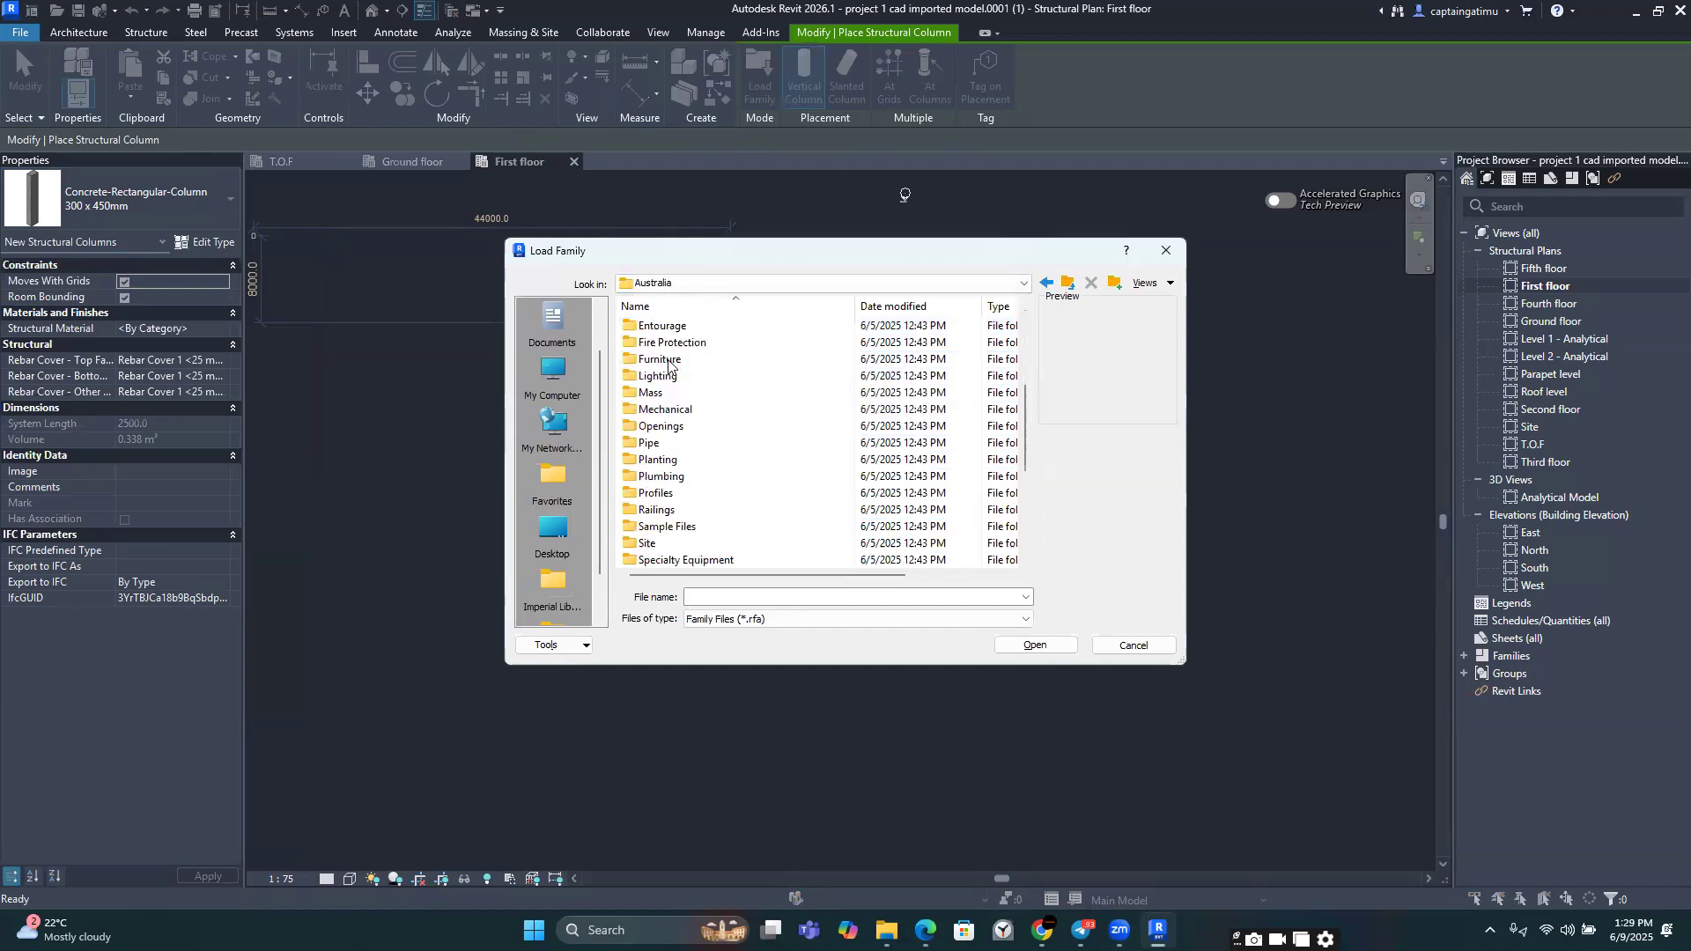
pyautogui.scroll(-2, 668, 365)
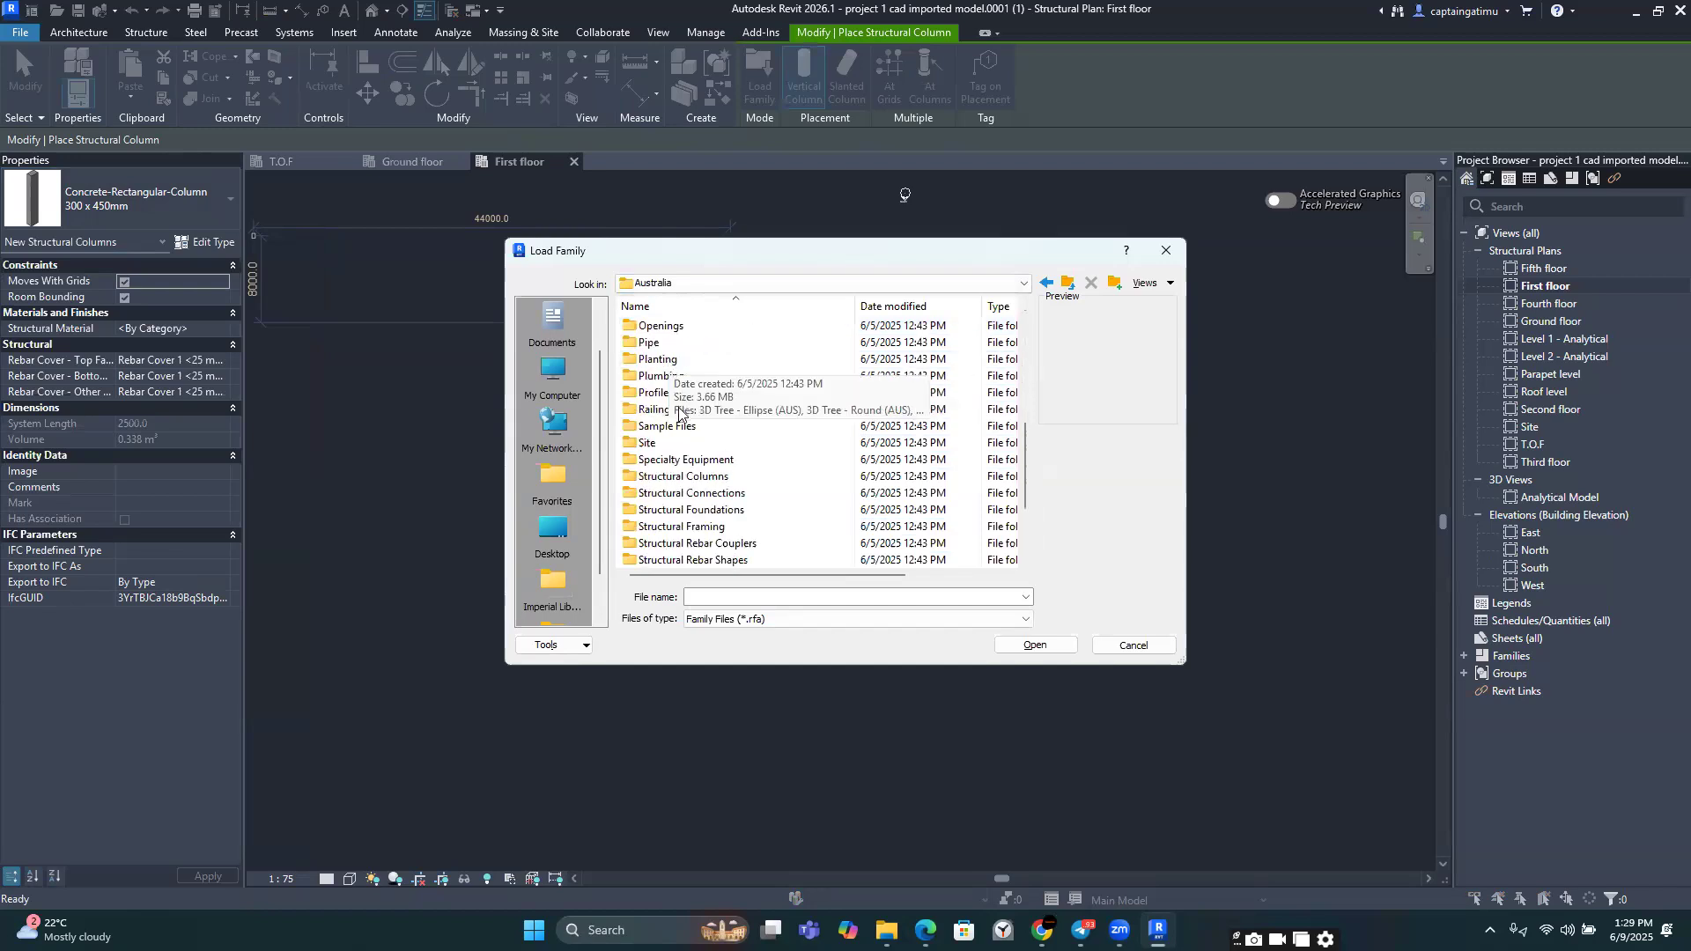
pyautogui.scroll(-2, 678, 409)
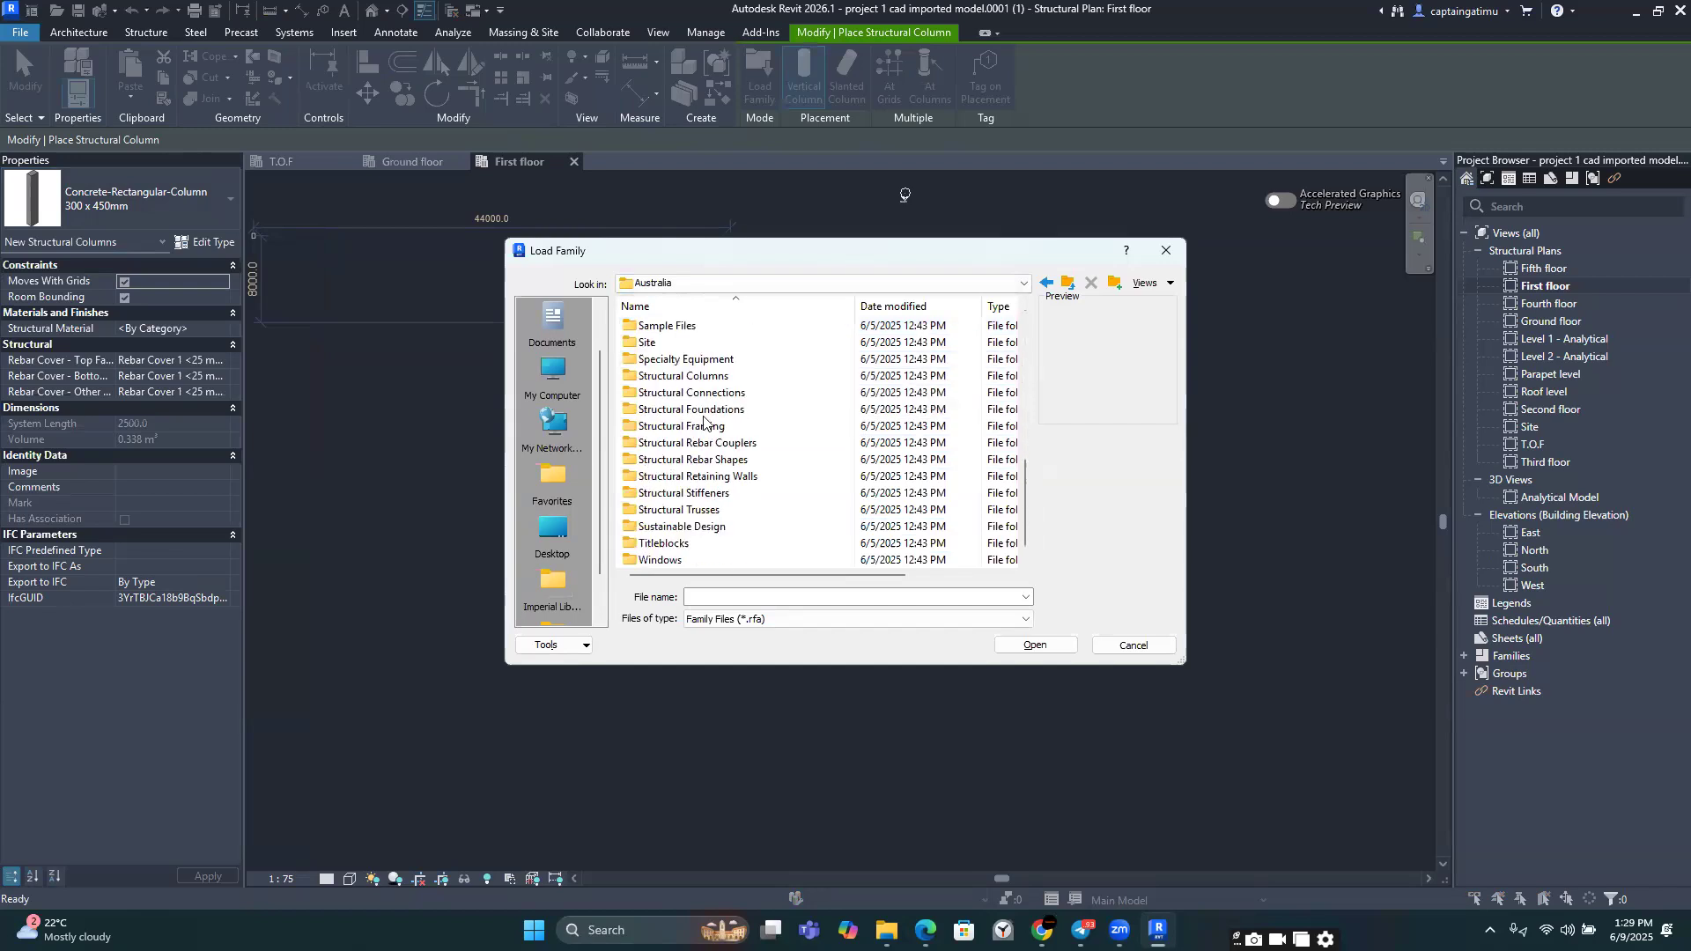
pyautogui.doubleClick(744, 379)
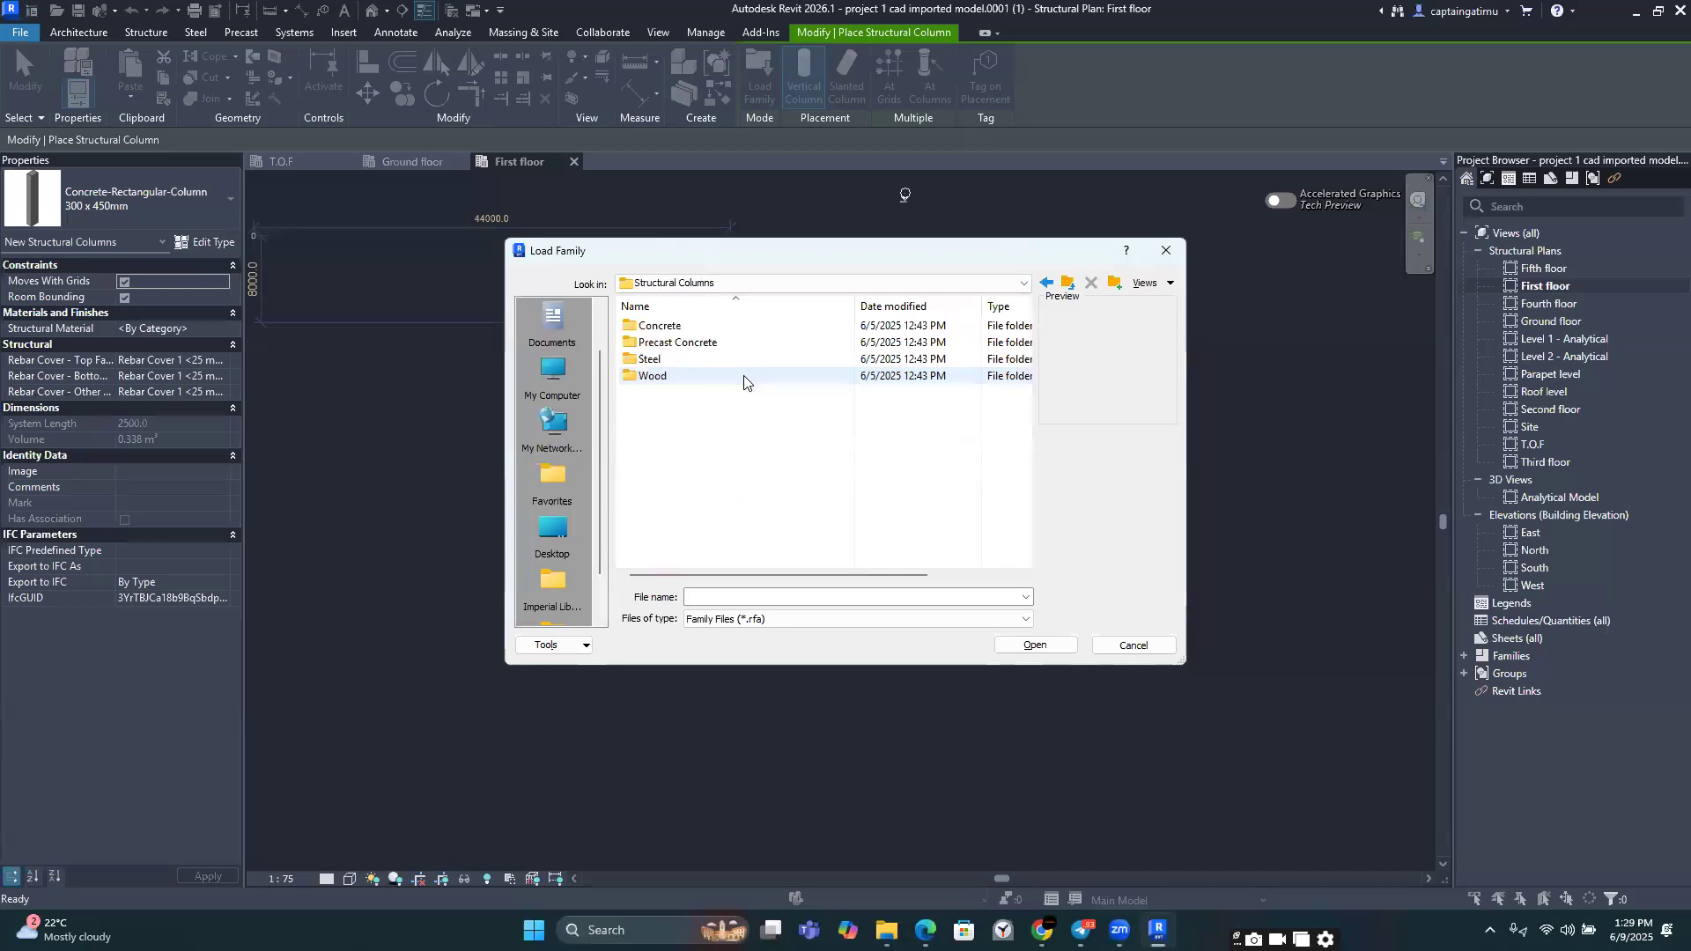
pyautogui.doubleClick(719, 331)
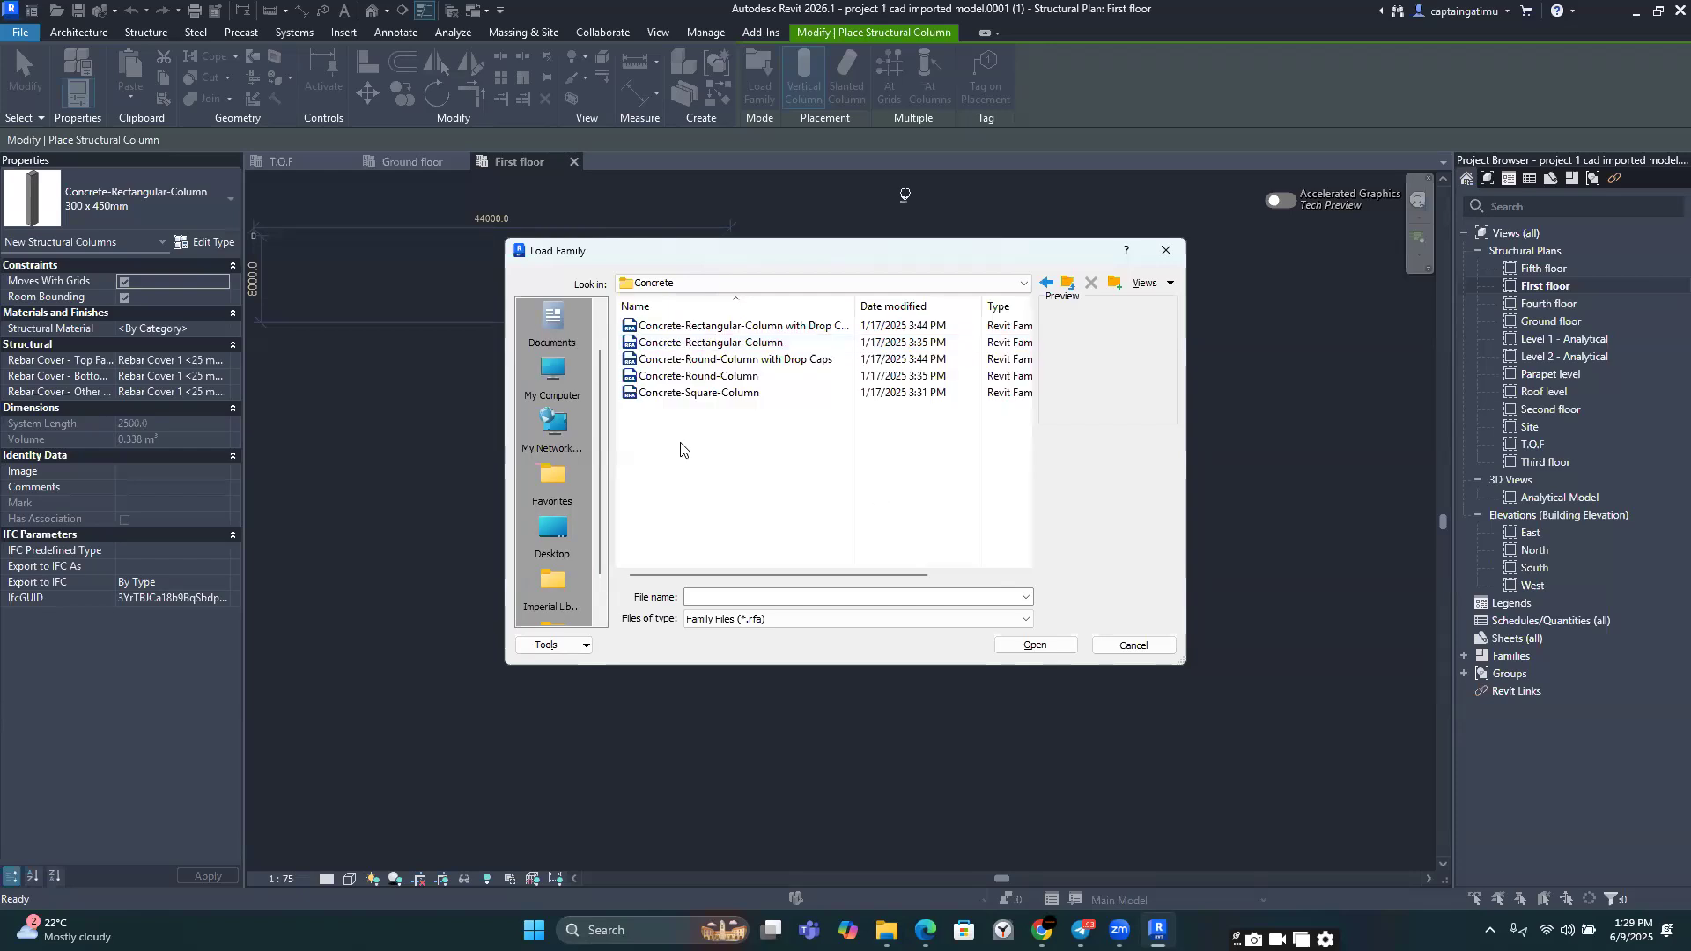
# Step: Inspect the Precast Concrete, Steel and Wood structural column folders, and leave the family library without loading anything
pyautogui.click(1047, 283)
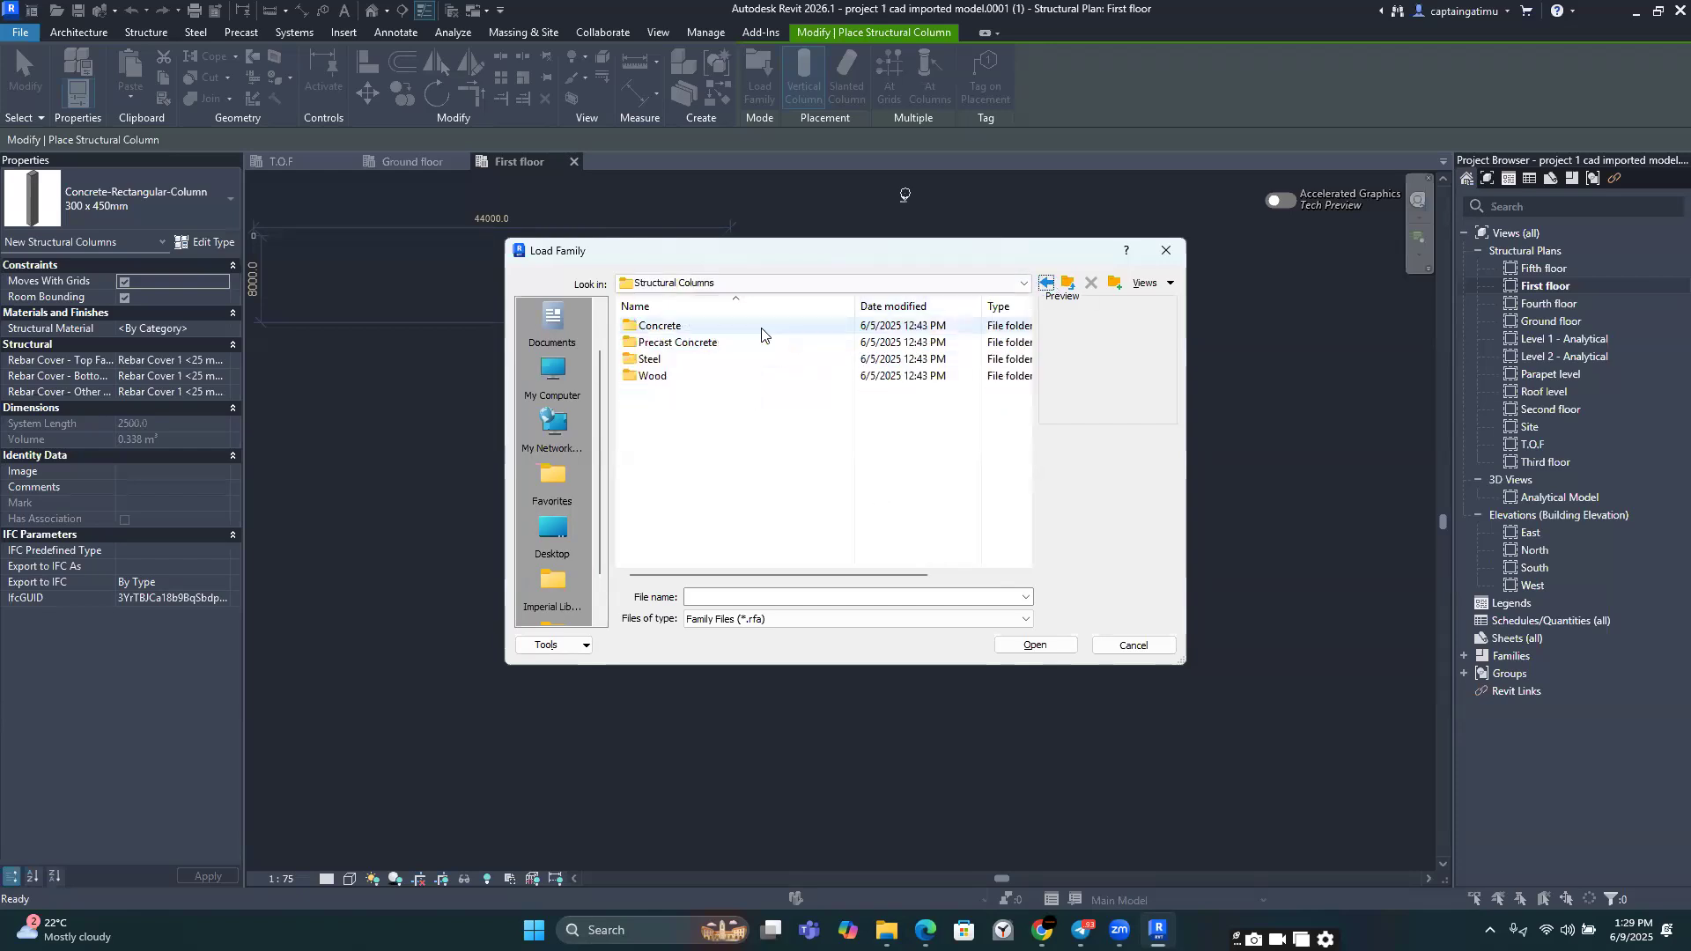
pyautogui.doubleClick(680, 350)
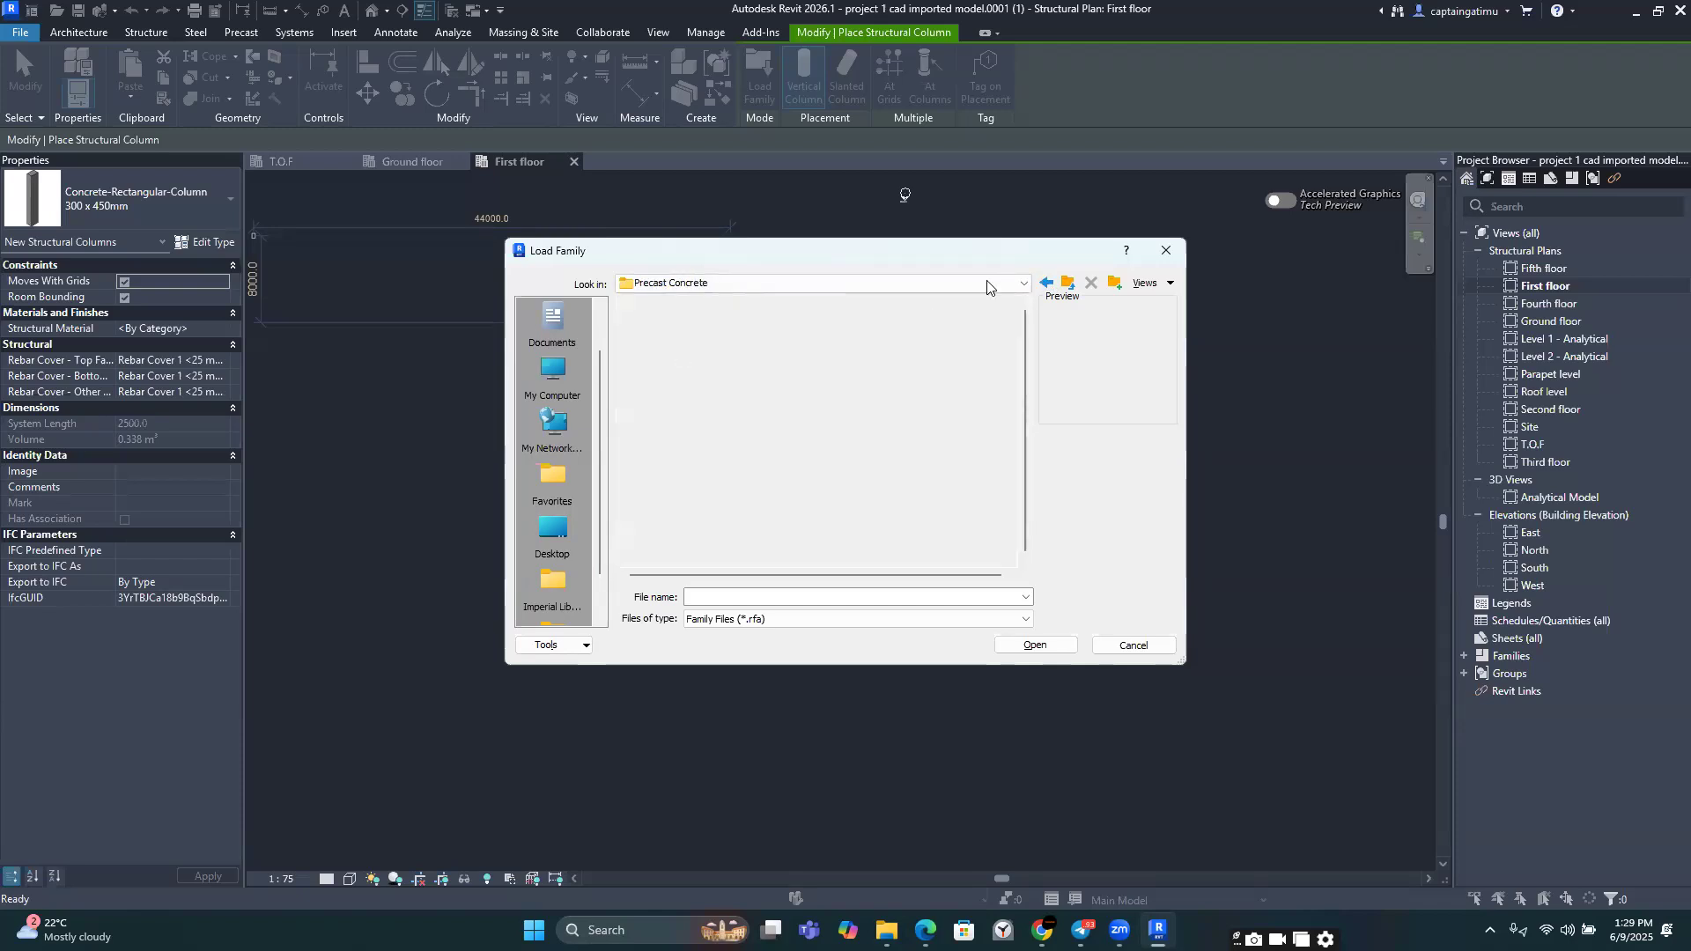
pyautogui.click(1048, 282)
pyautogui.click(674, 360)
pyautogui.press('Return')
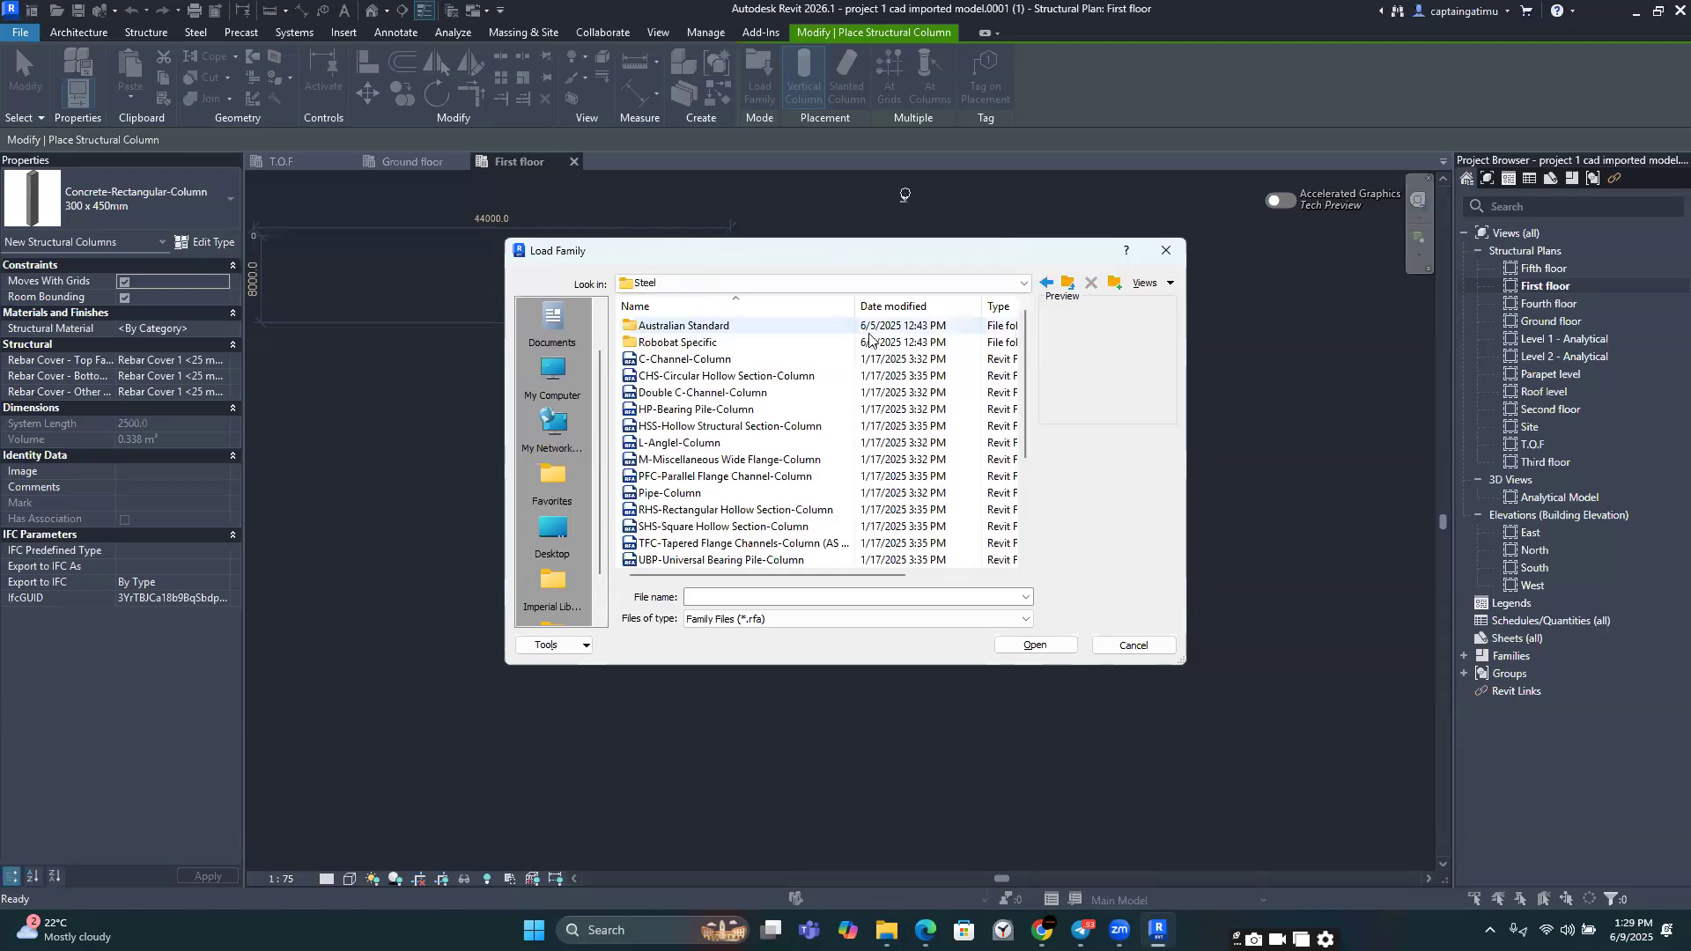
pyautogui.click(1047, 283)
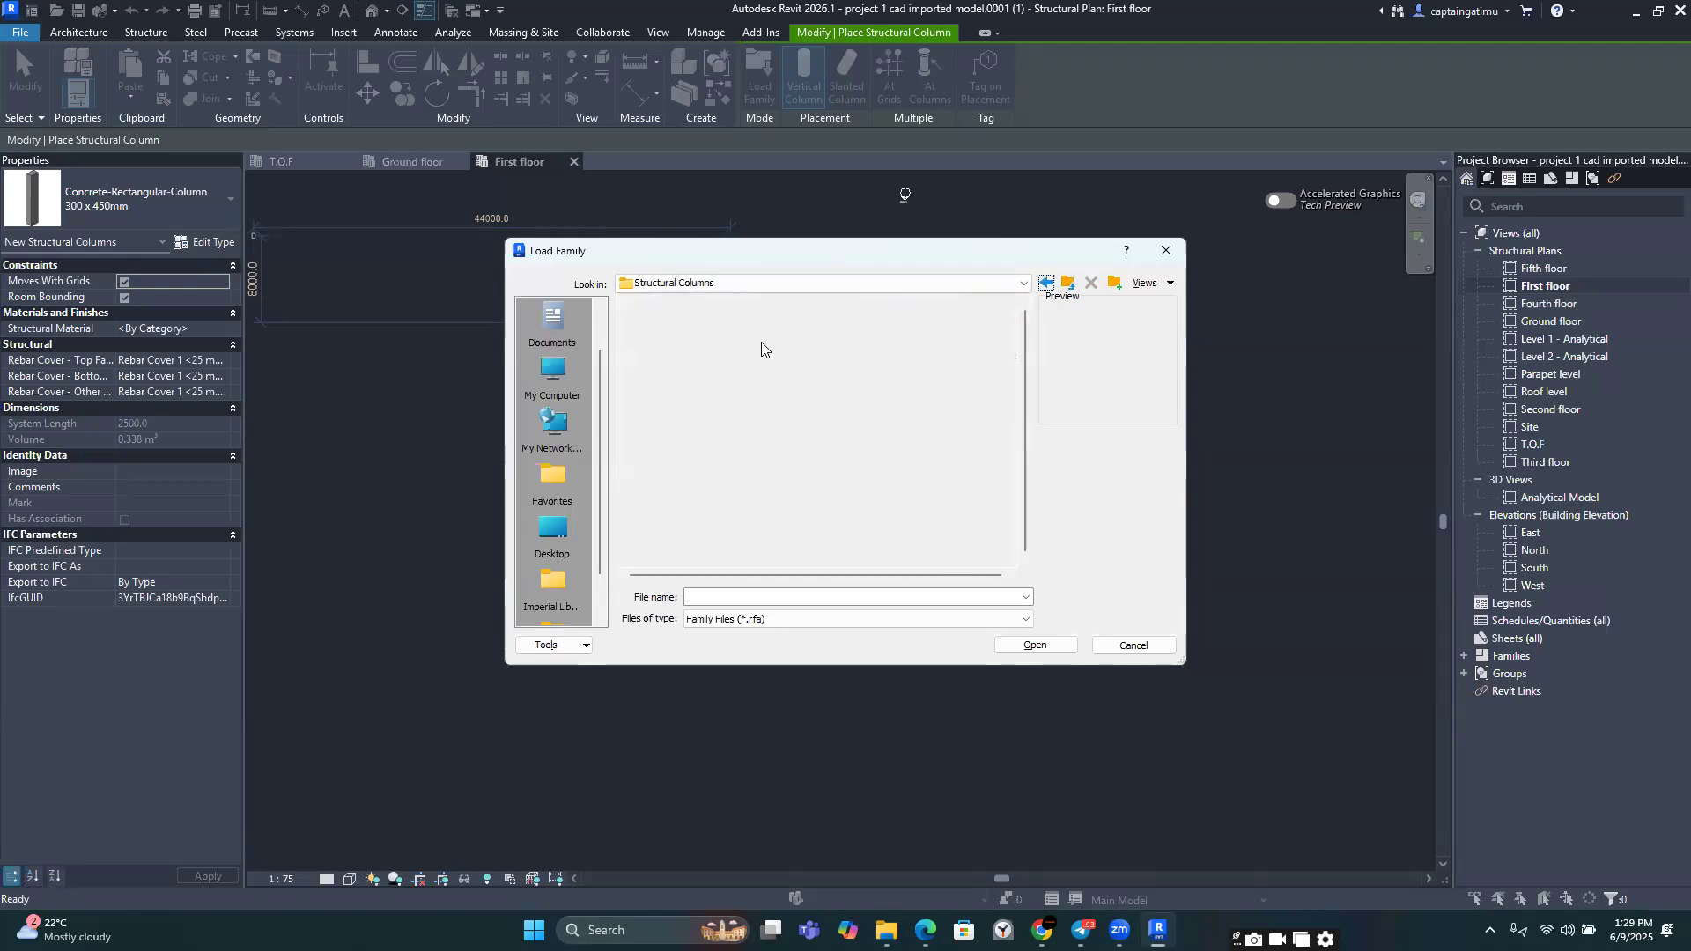
pyautogui.click(651, 377)
pyautogui.press('Return')
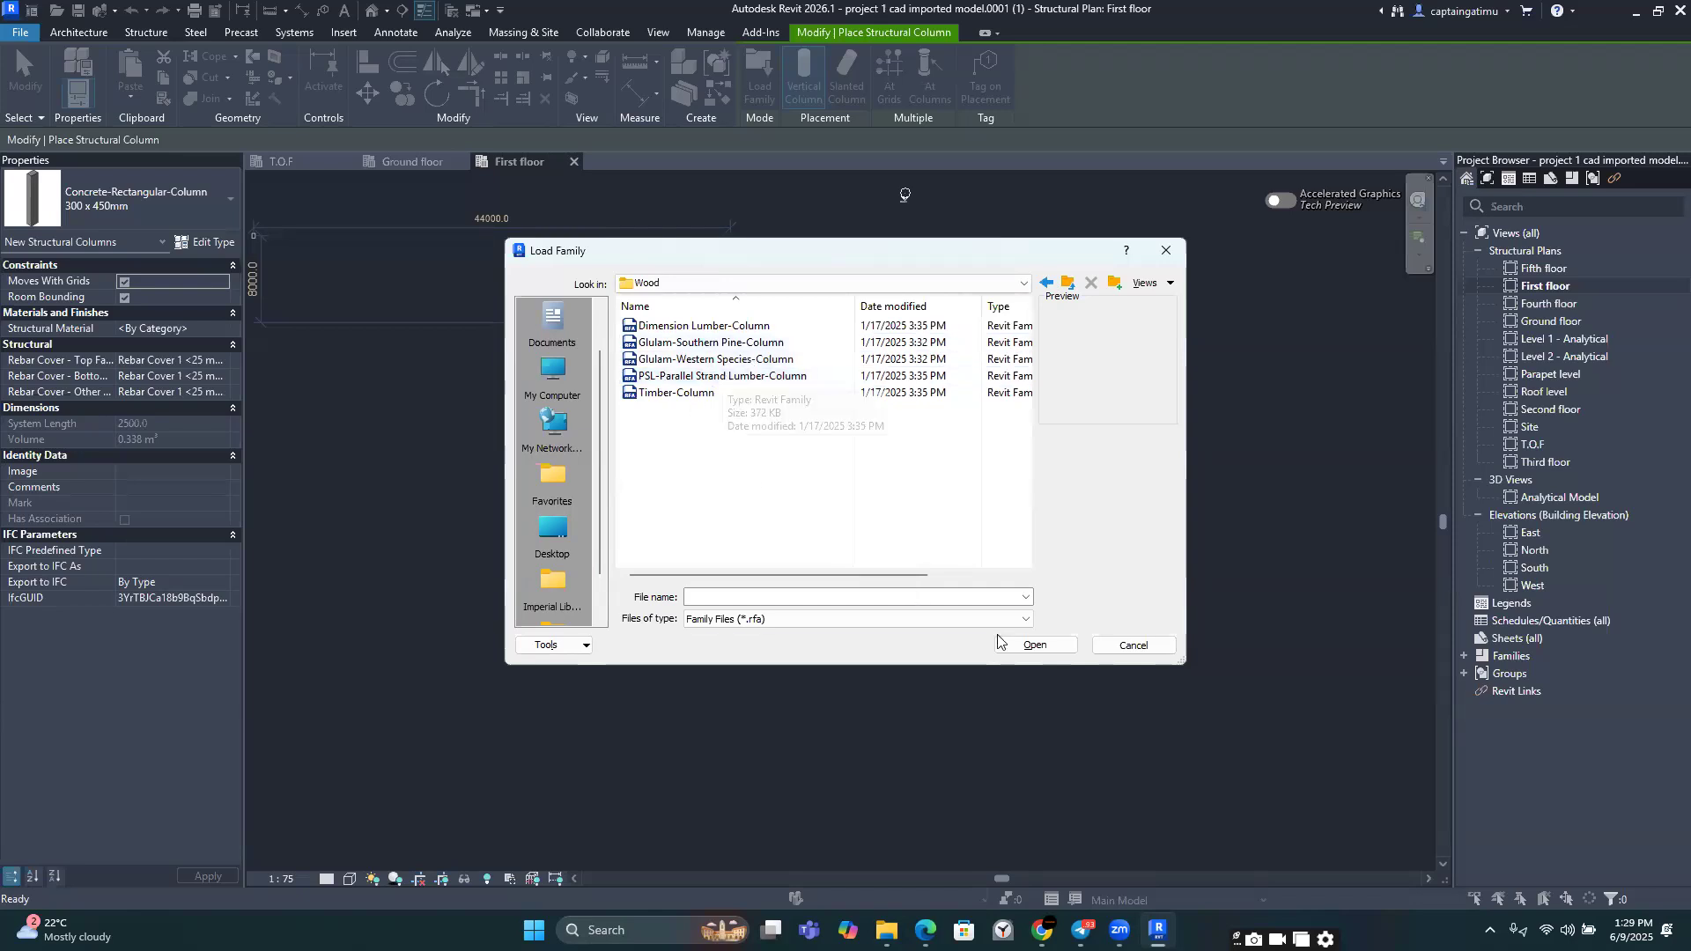
pyautogui.click(1134, 645)
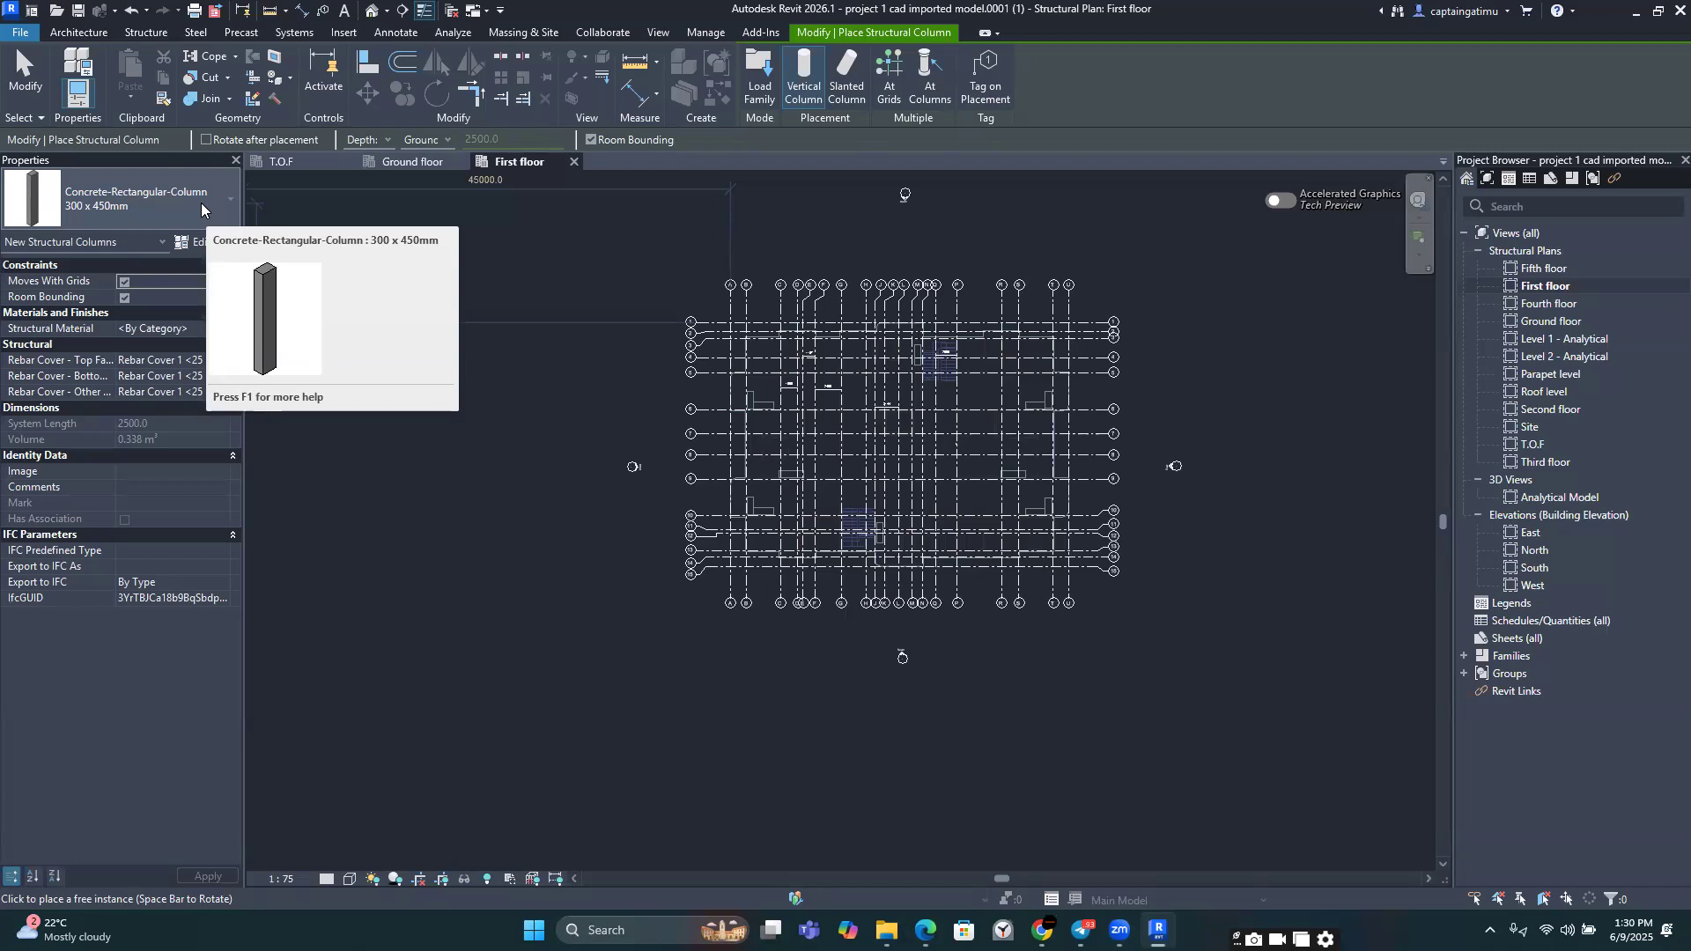
# Step: Compare the loaded Concrete-Rectangular-Column sizes with the column sizes detailed in COMBINED DETAILS.pdf
pyautogui.click(201, 209)
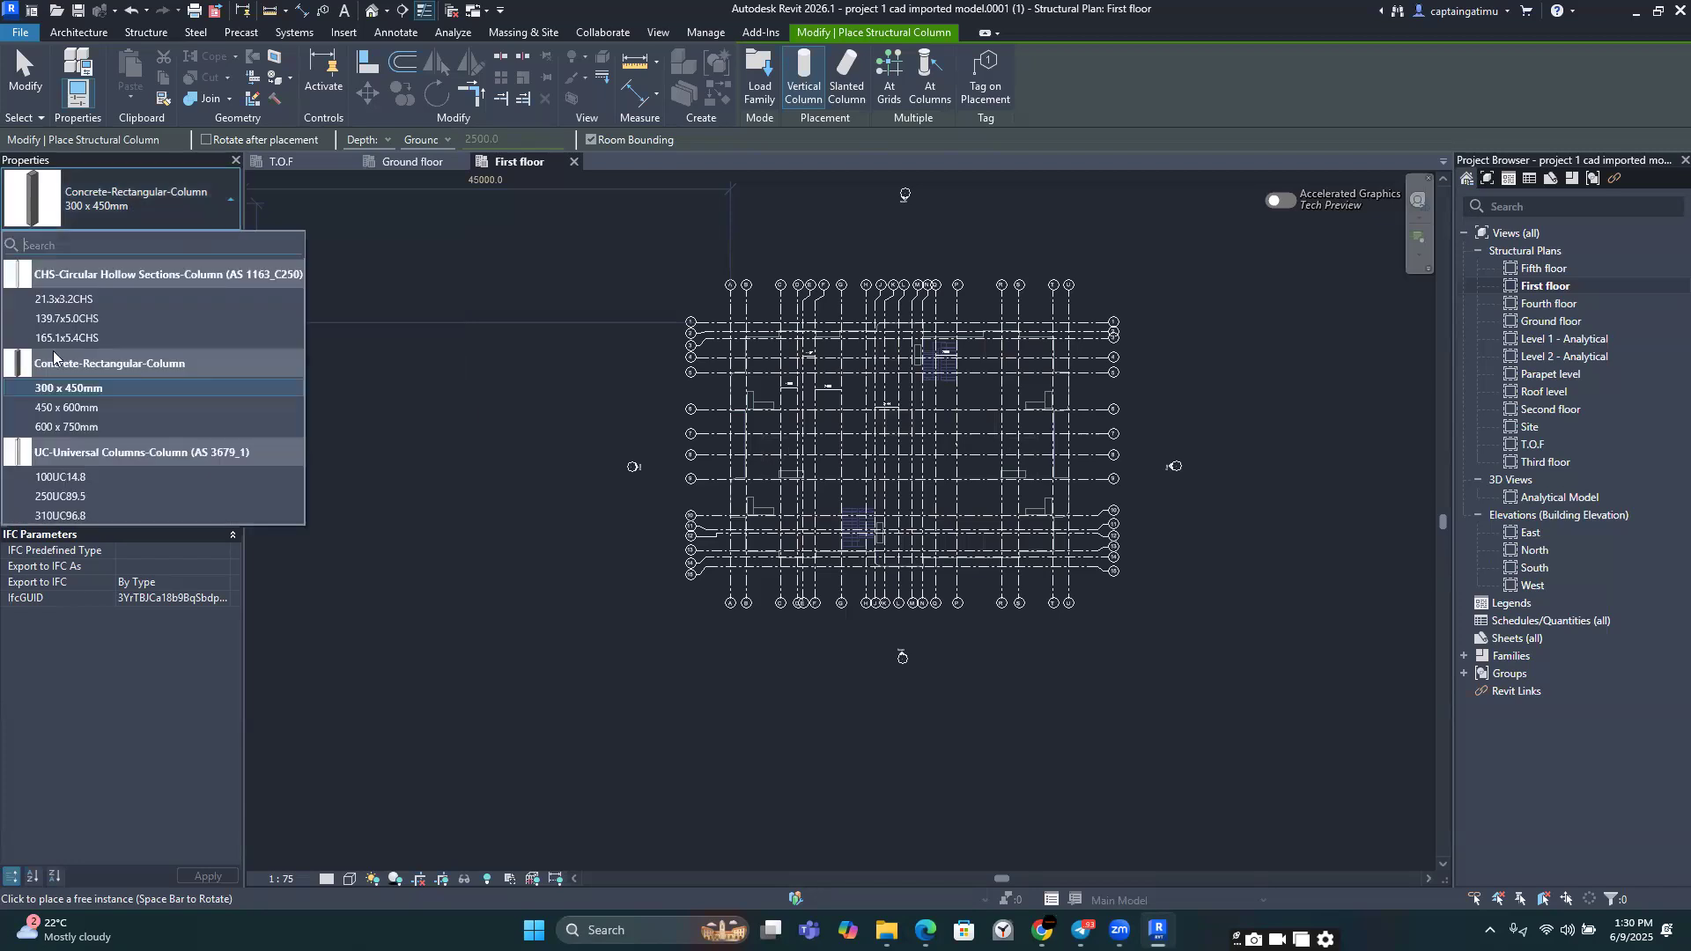
pyautogui.moveTo(160, 370)
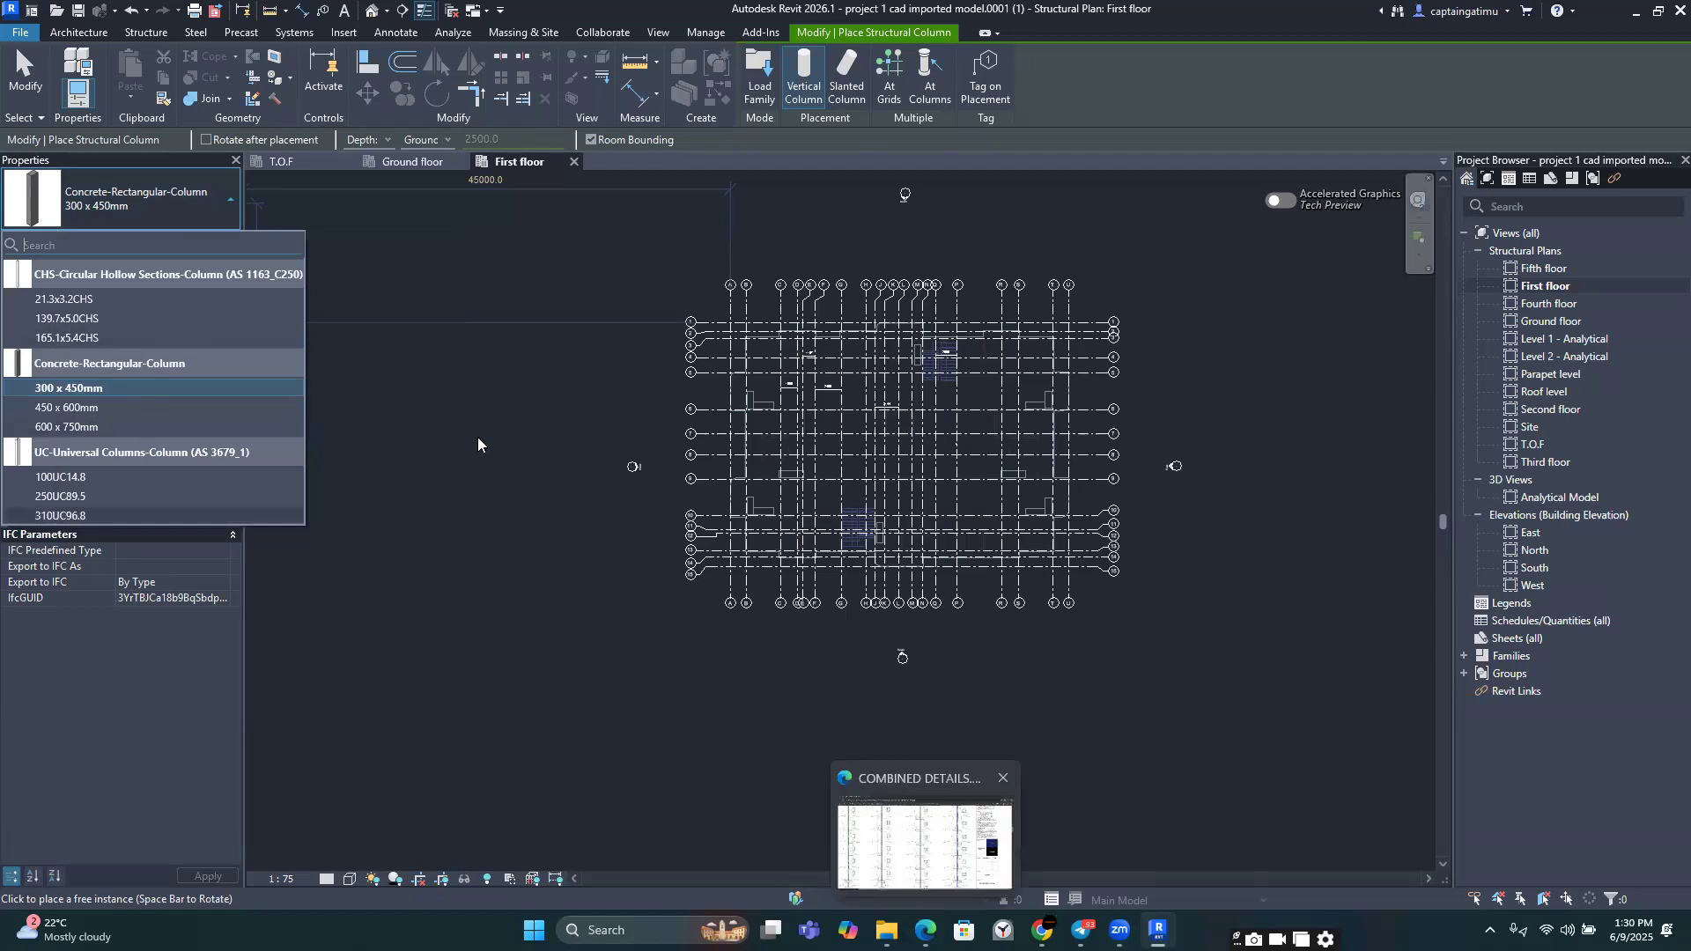
pyautogui.hotkey('alt', 'Tab')
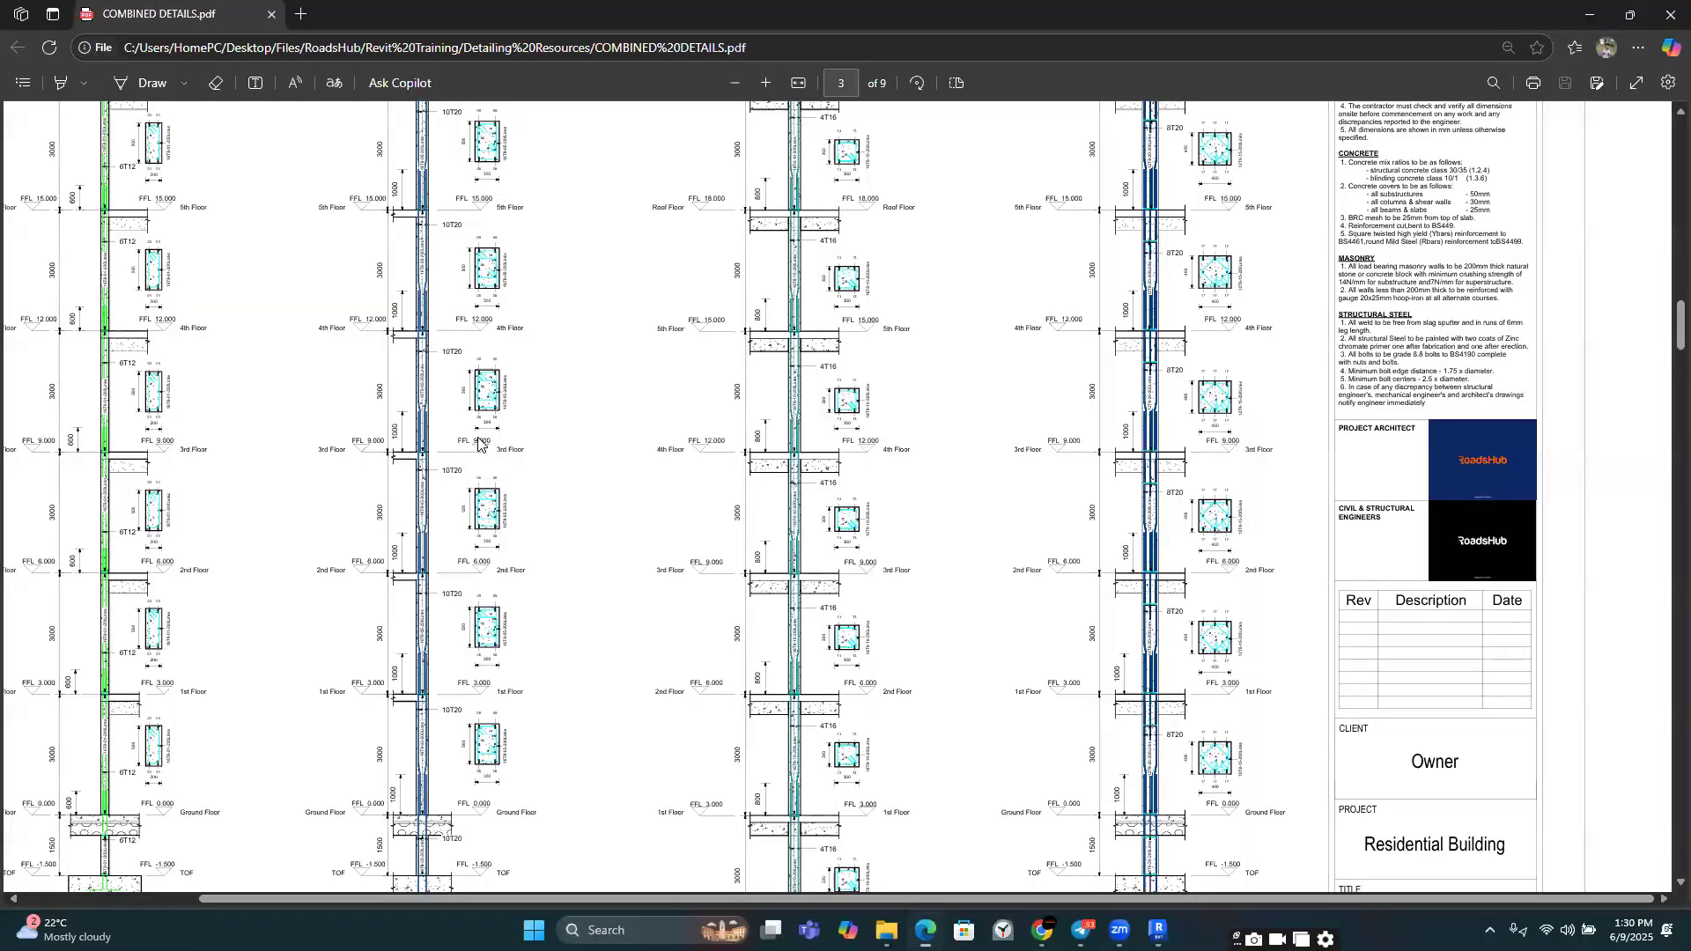
pyautogui.scroll(-5, 479, 443)
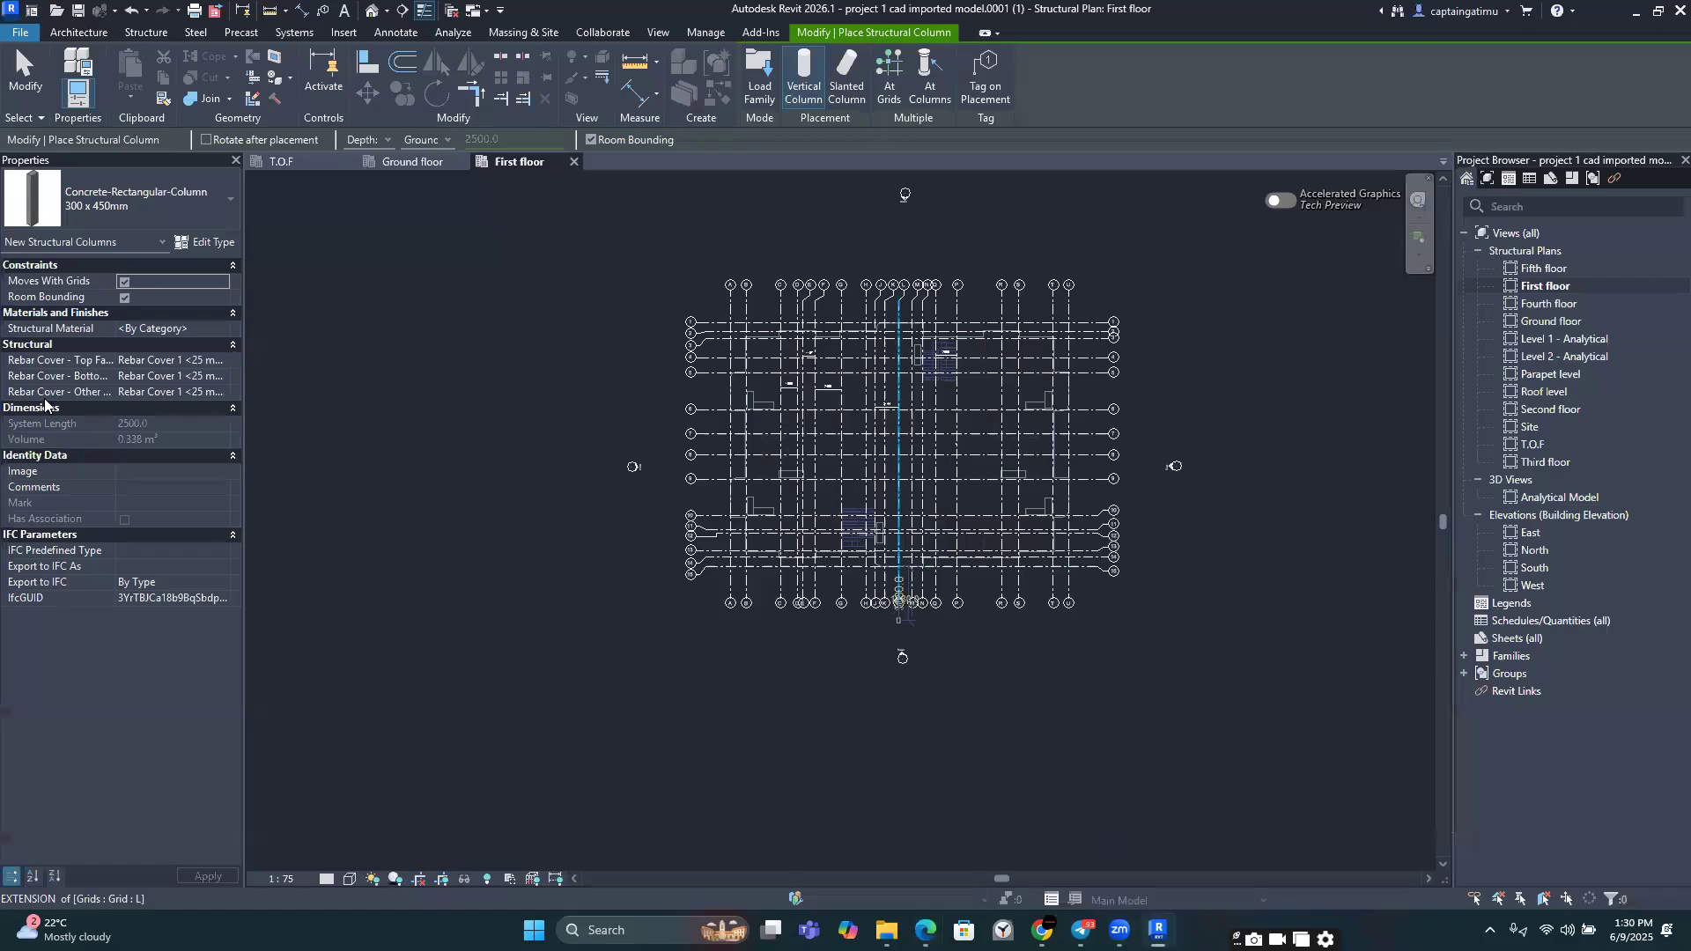
pyautogui.click(141, 199)
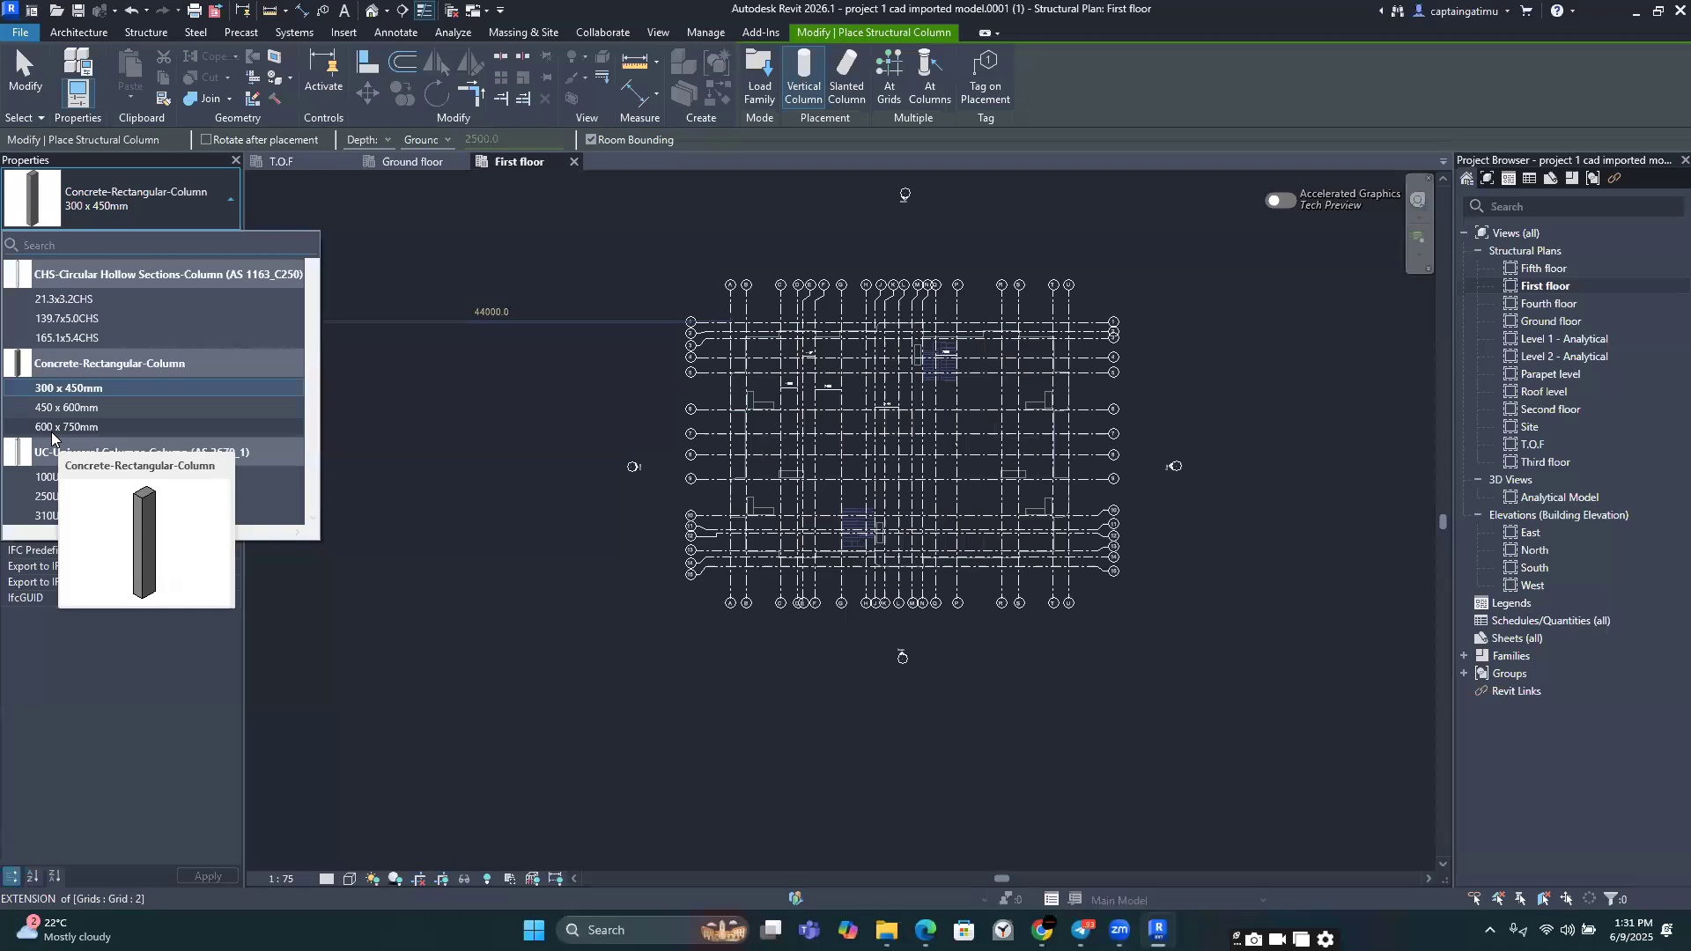
# Step: Duplicate the 300 x 450mm Concrete-Rectangular-Column type as "Column 1 200 x 500 mm"
pyautogui.click(104, 389)
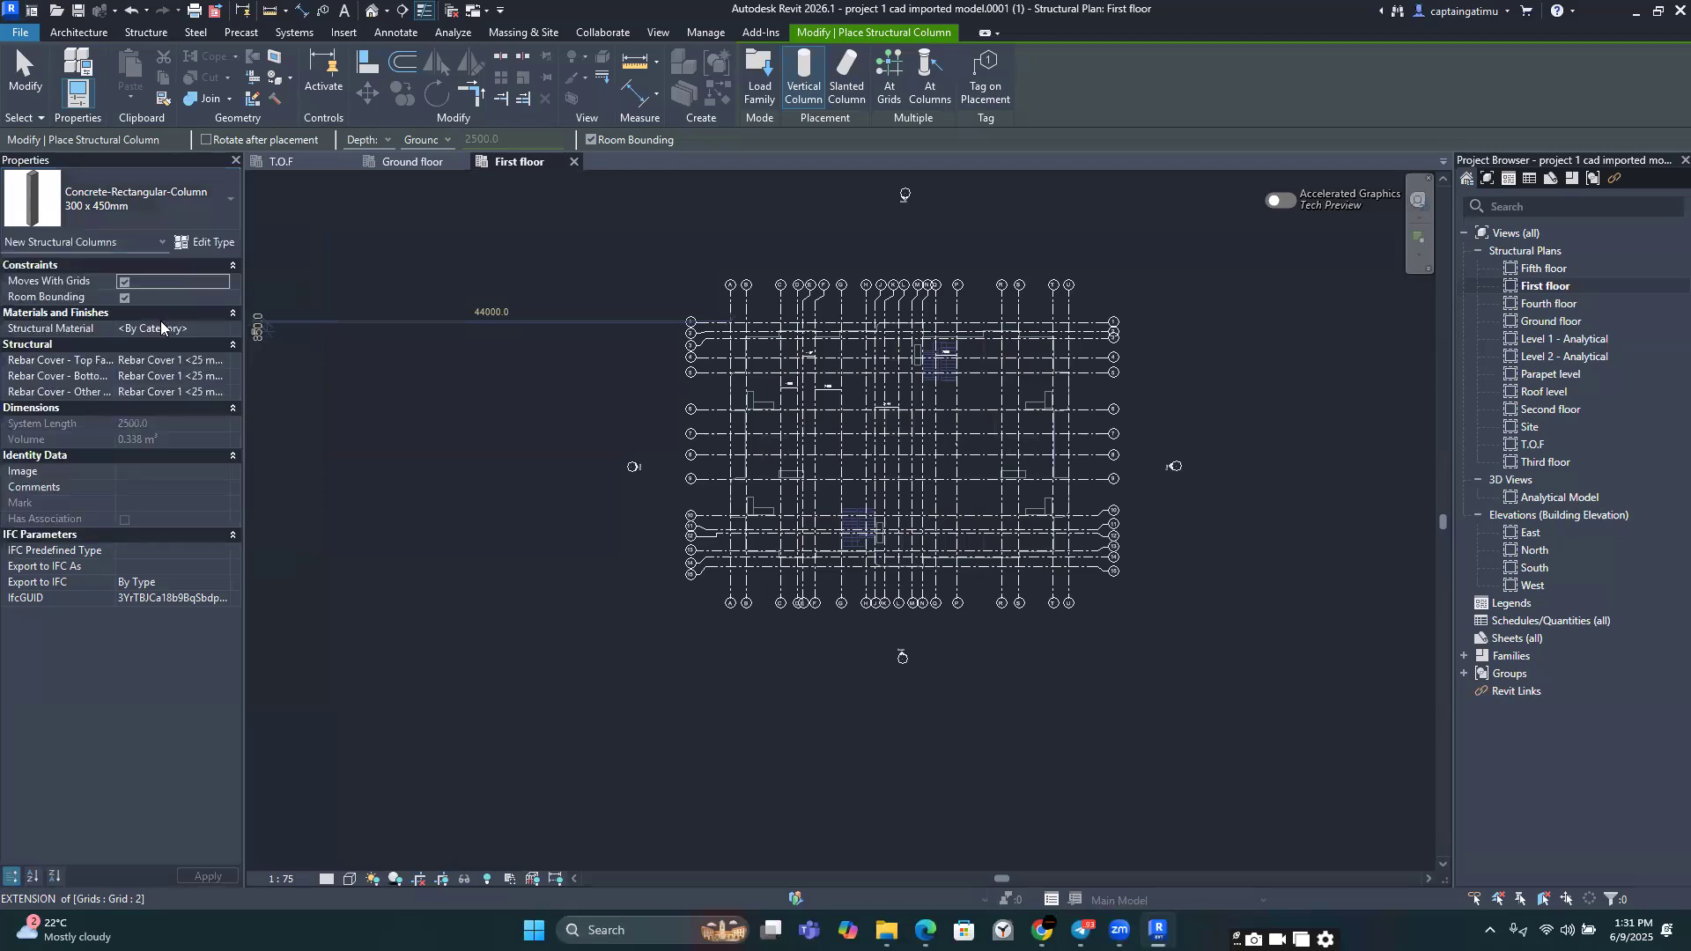
pyautogui.click(197, 251)
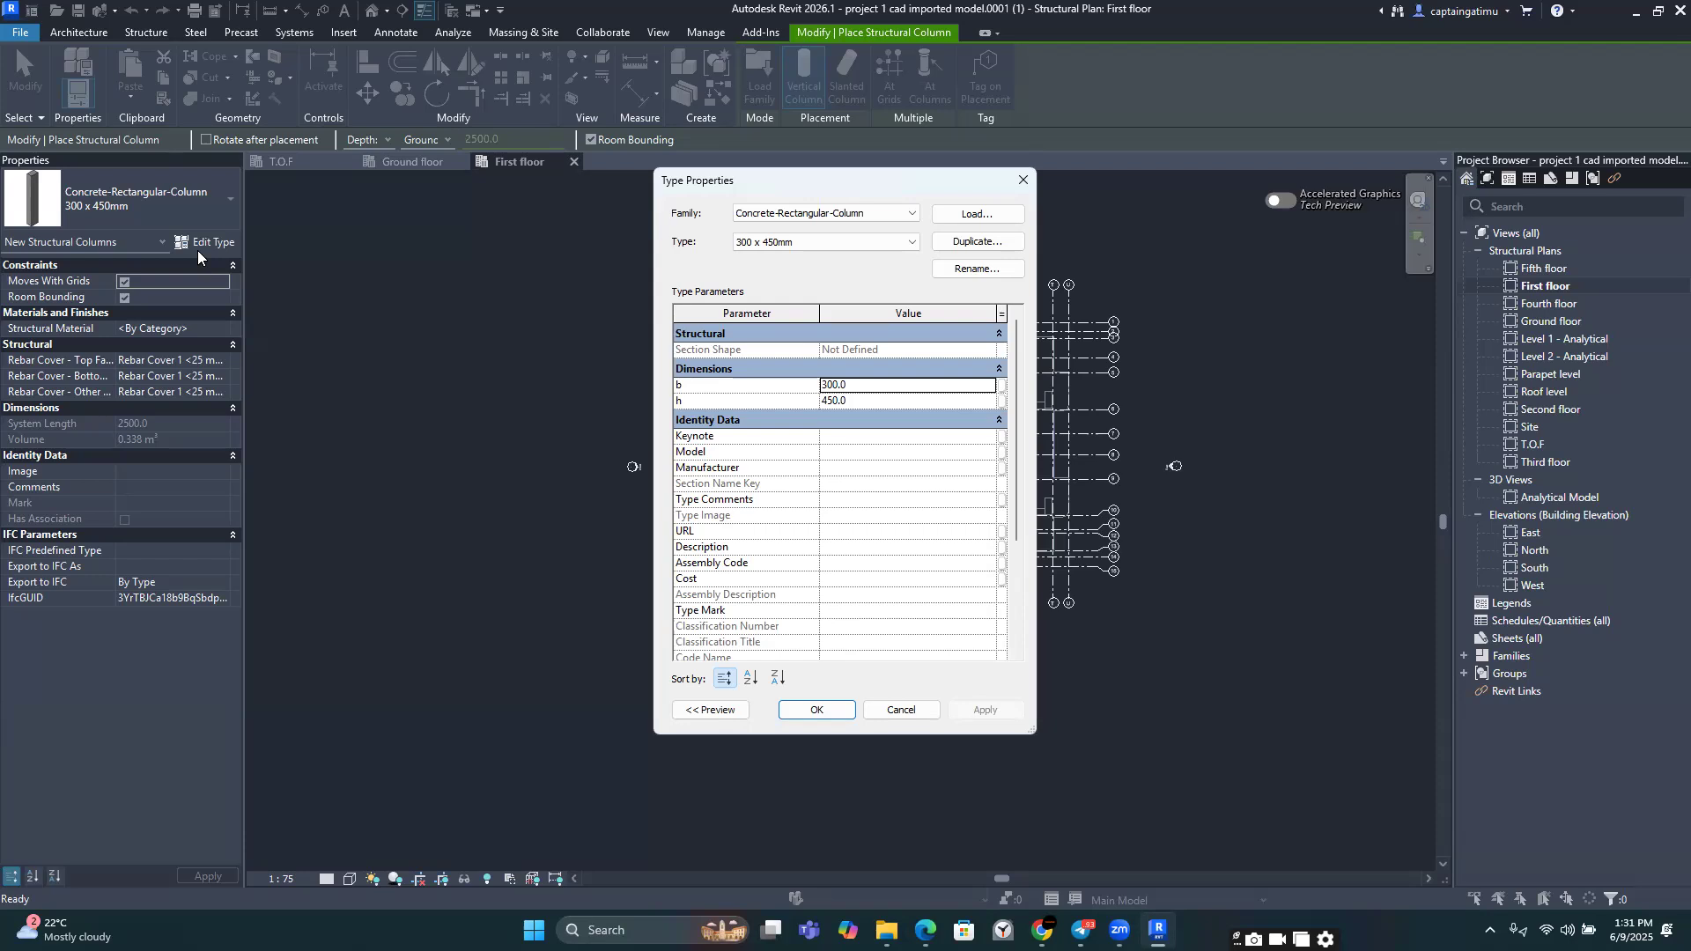
pyautogui.click(943, 244)
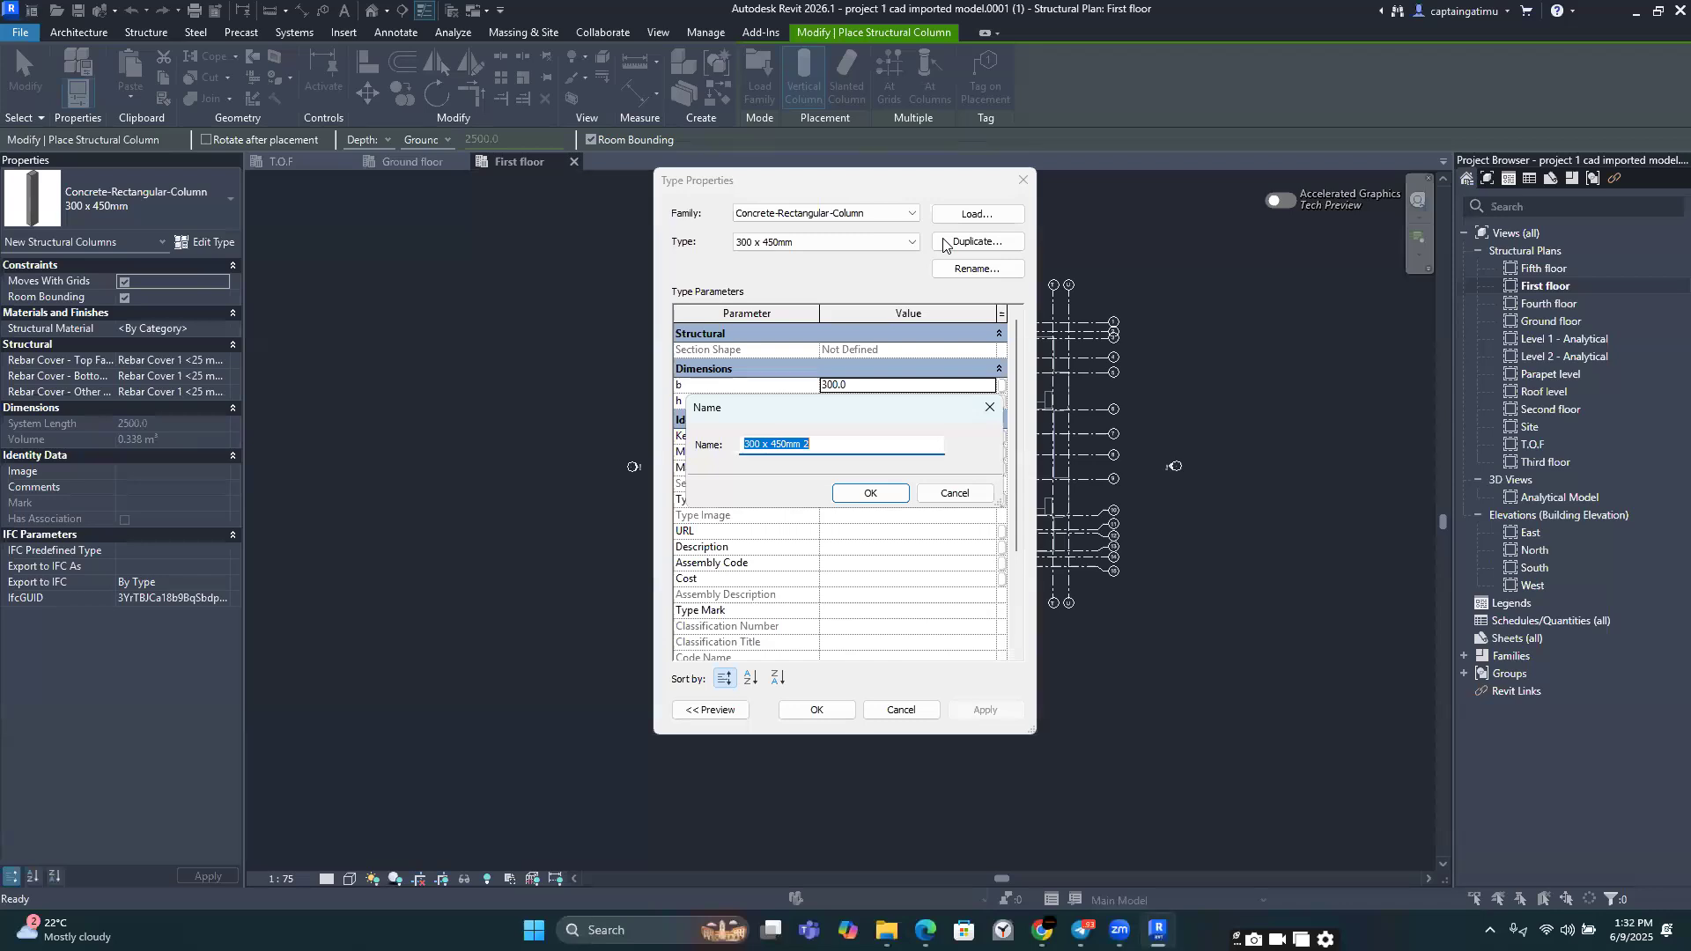
pyautogui.write('Column')
pyautogui.write('1 200 x 500 m')
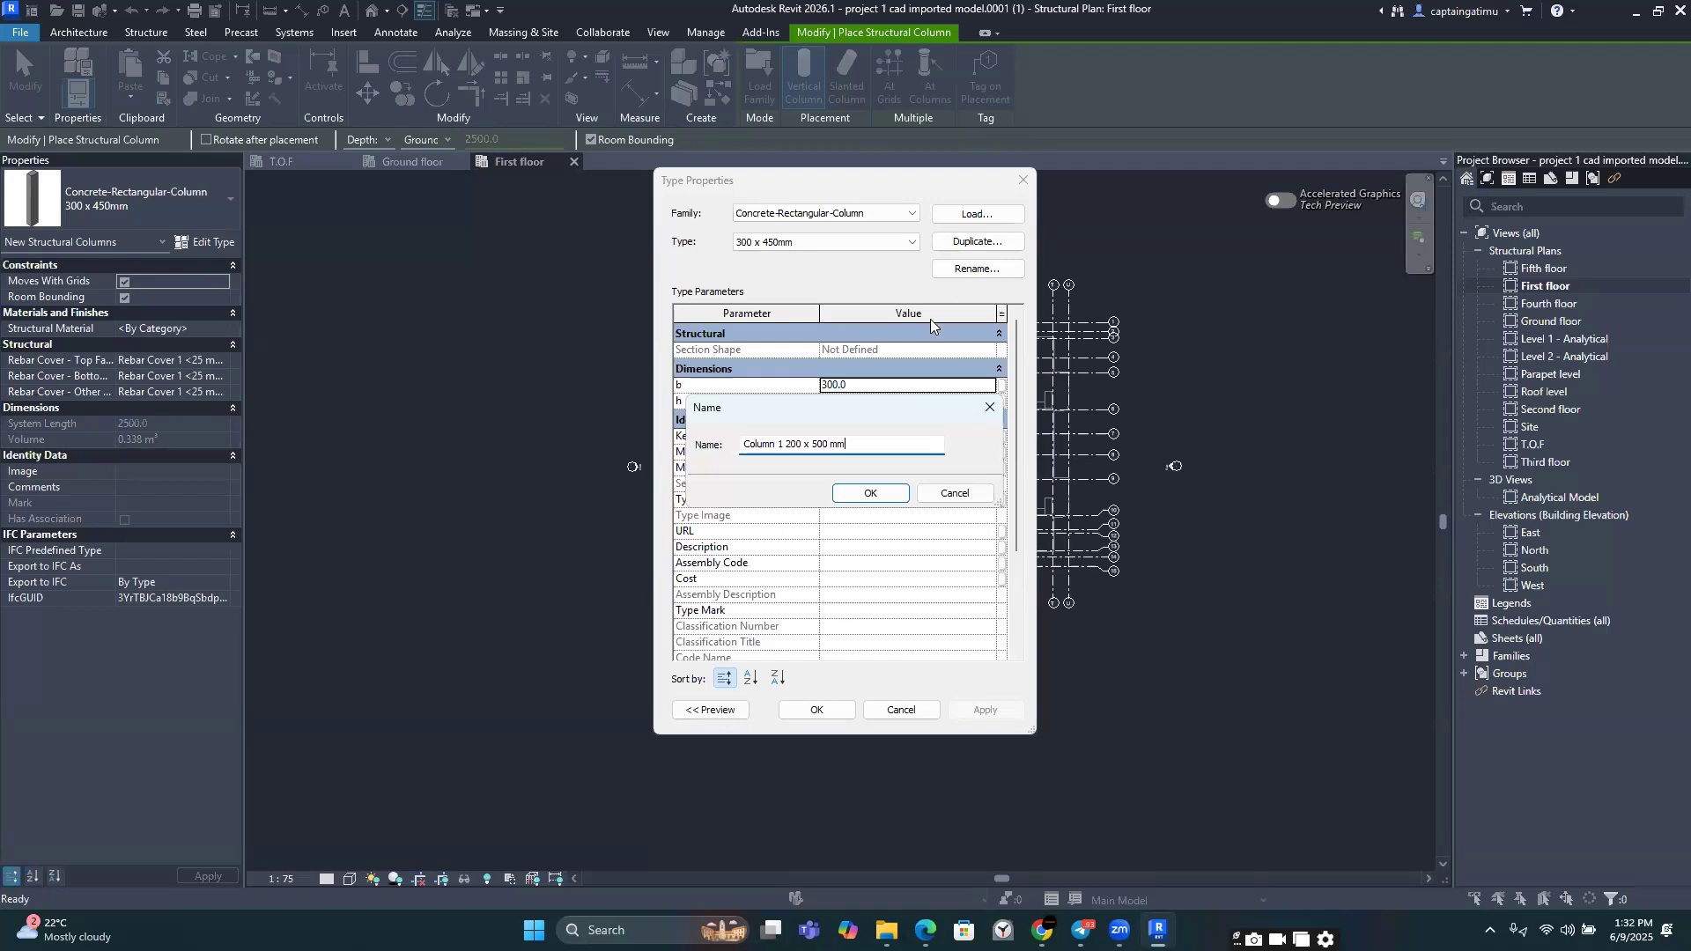
pyautogui.click(869, 498)
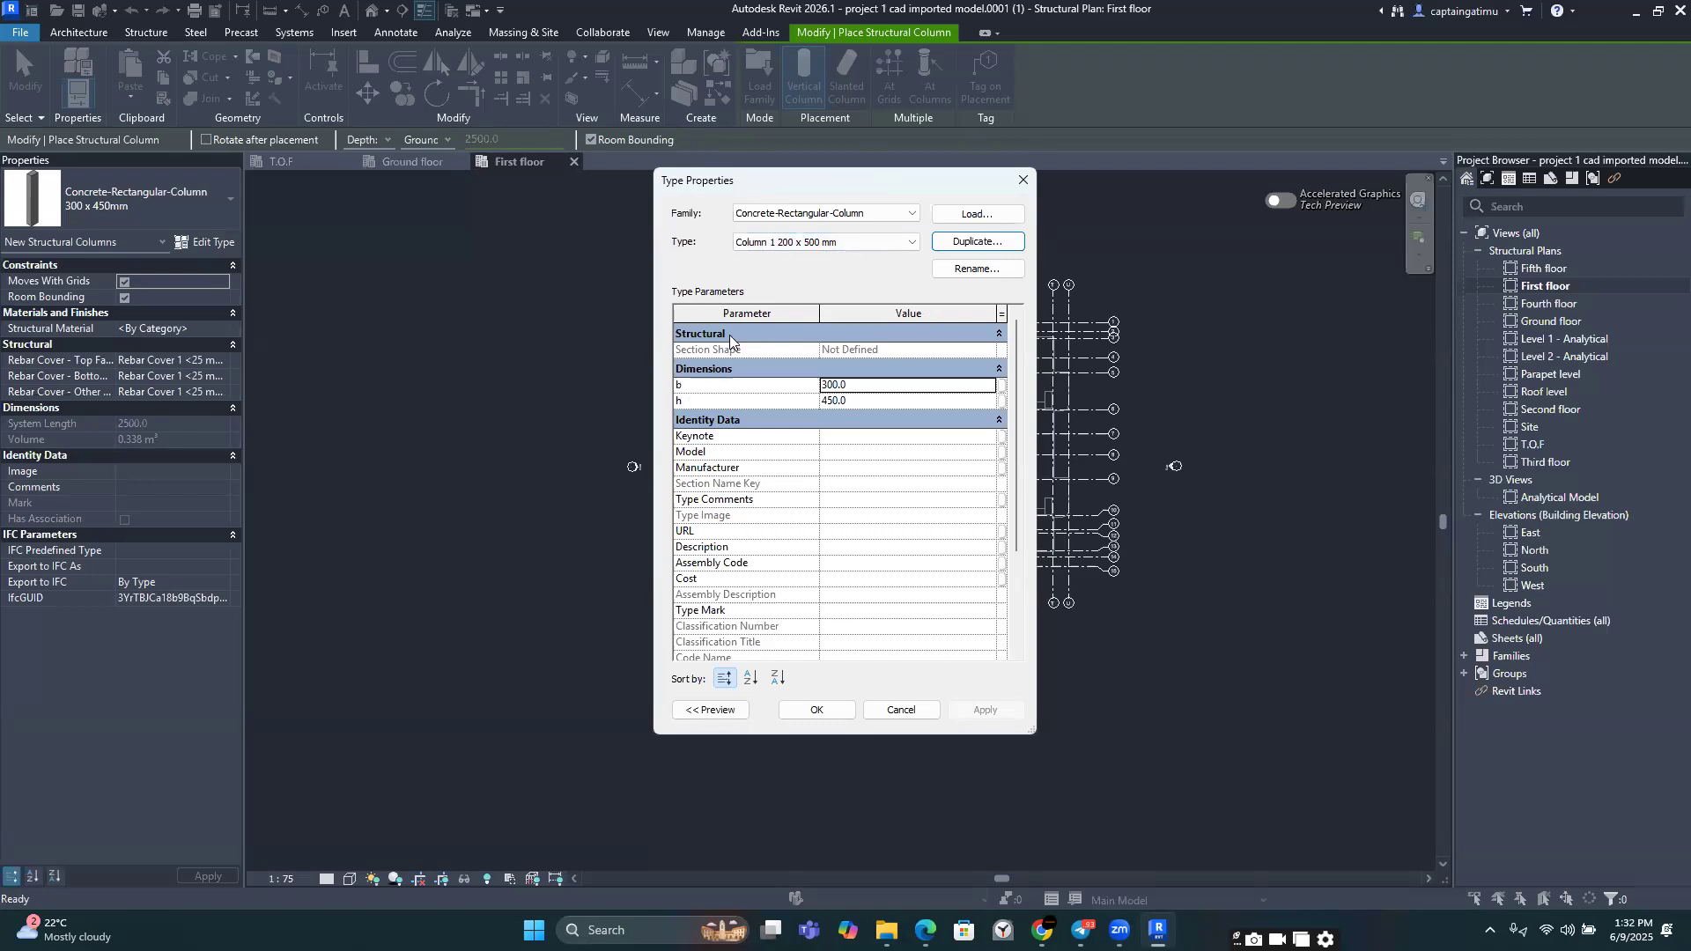
# Step: Set the Column 1 type's dimensions to b = 200 and h = 500 and apply them
pyautogui.click(853, 388)
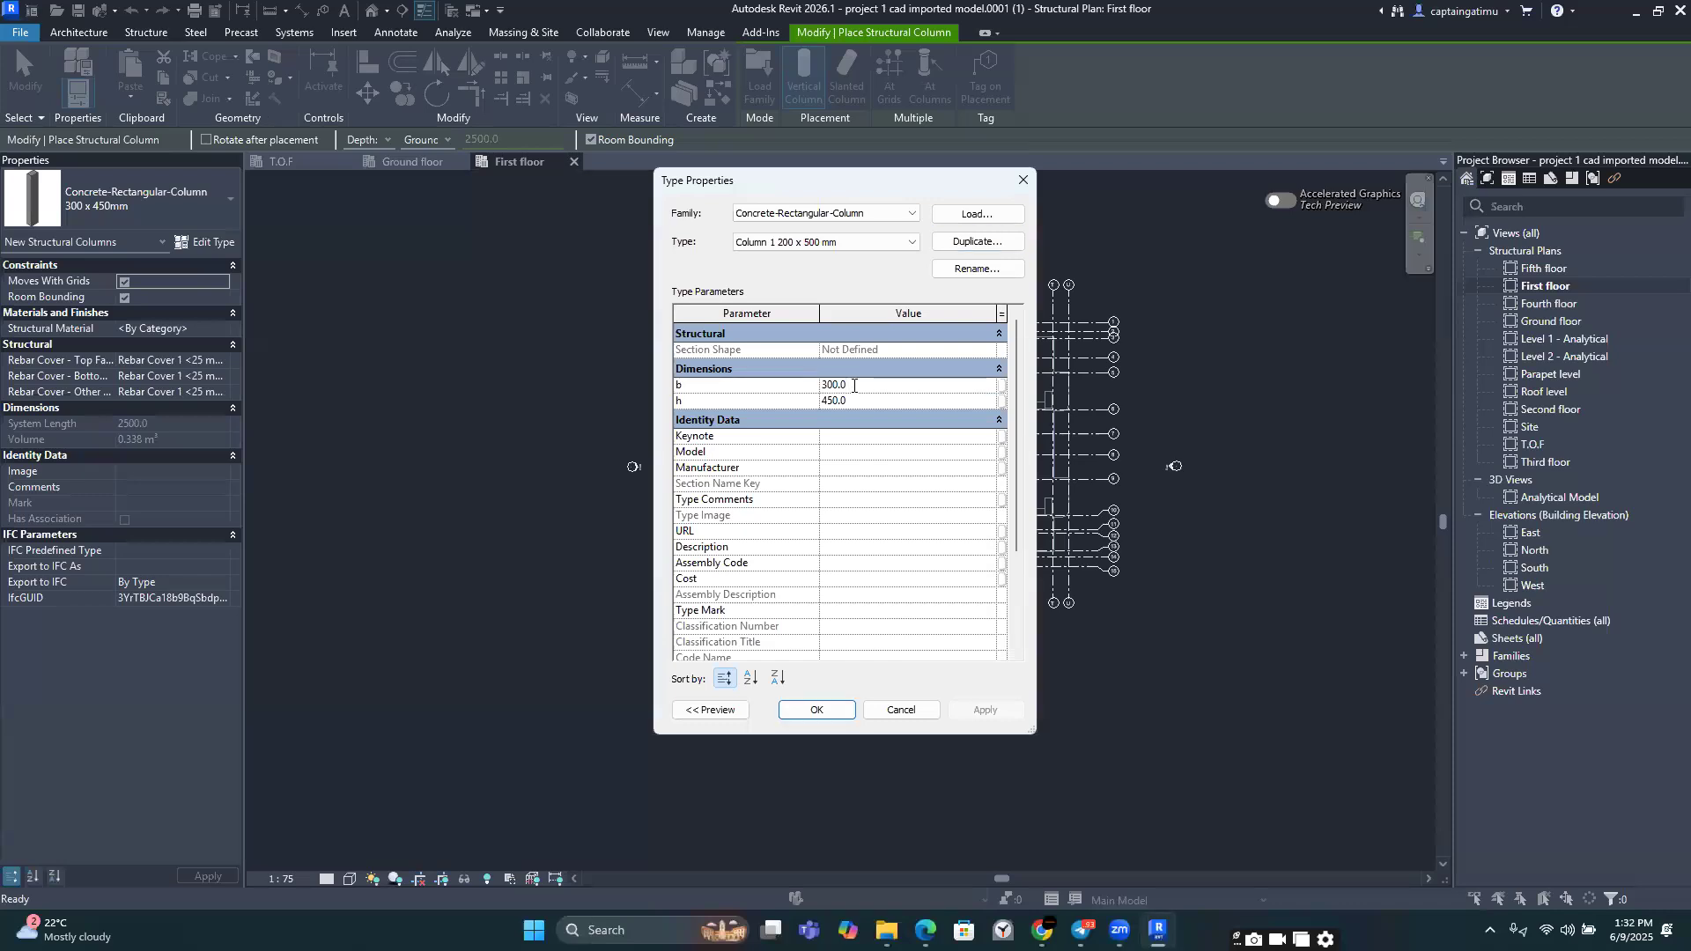
pyautogui.doubleClick(853, 385)
pyautogui.press('BackSpace')
pyautogui.write('200')
pyautogui.click(863, 403)
pyautogui.write('500')
pyautogui.click(991, 710)
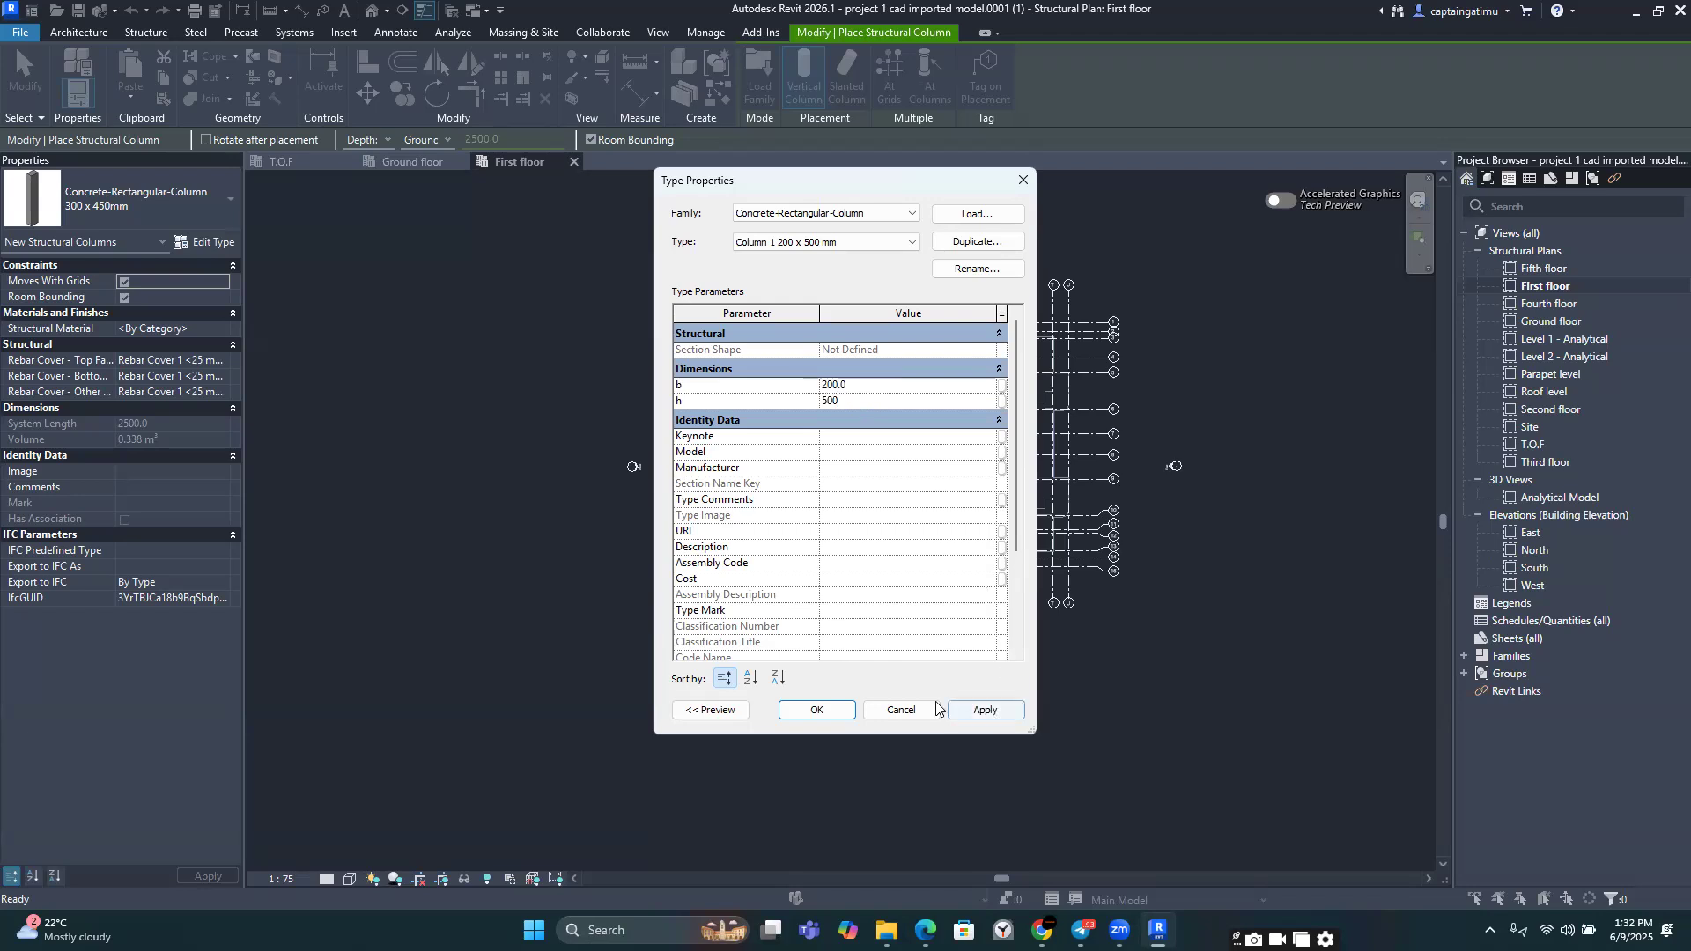
pyautogui.click(830, 710)
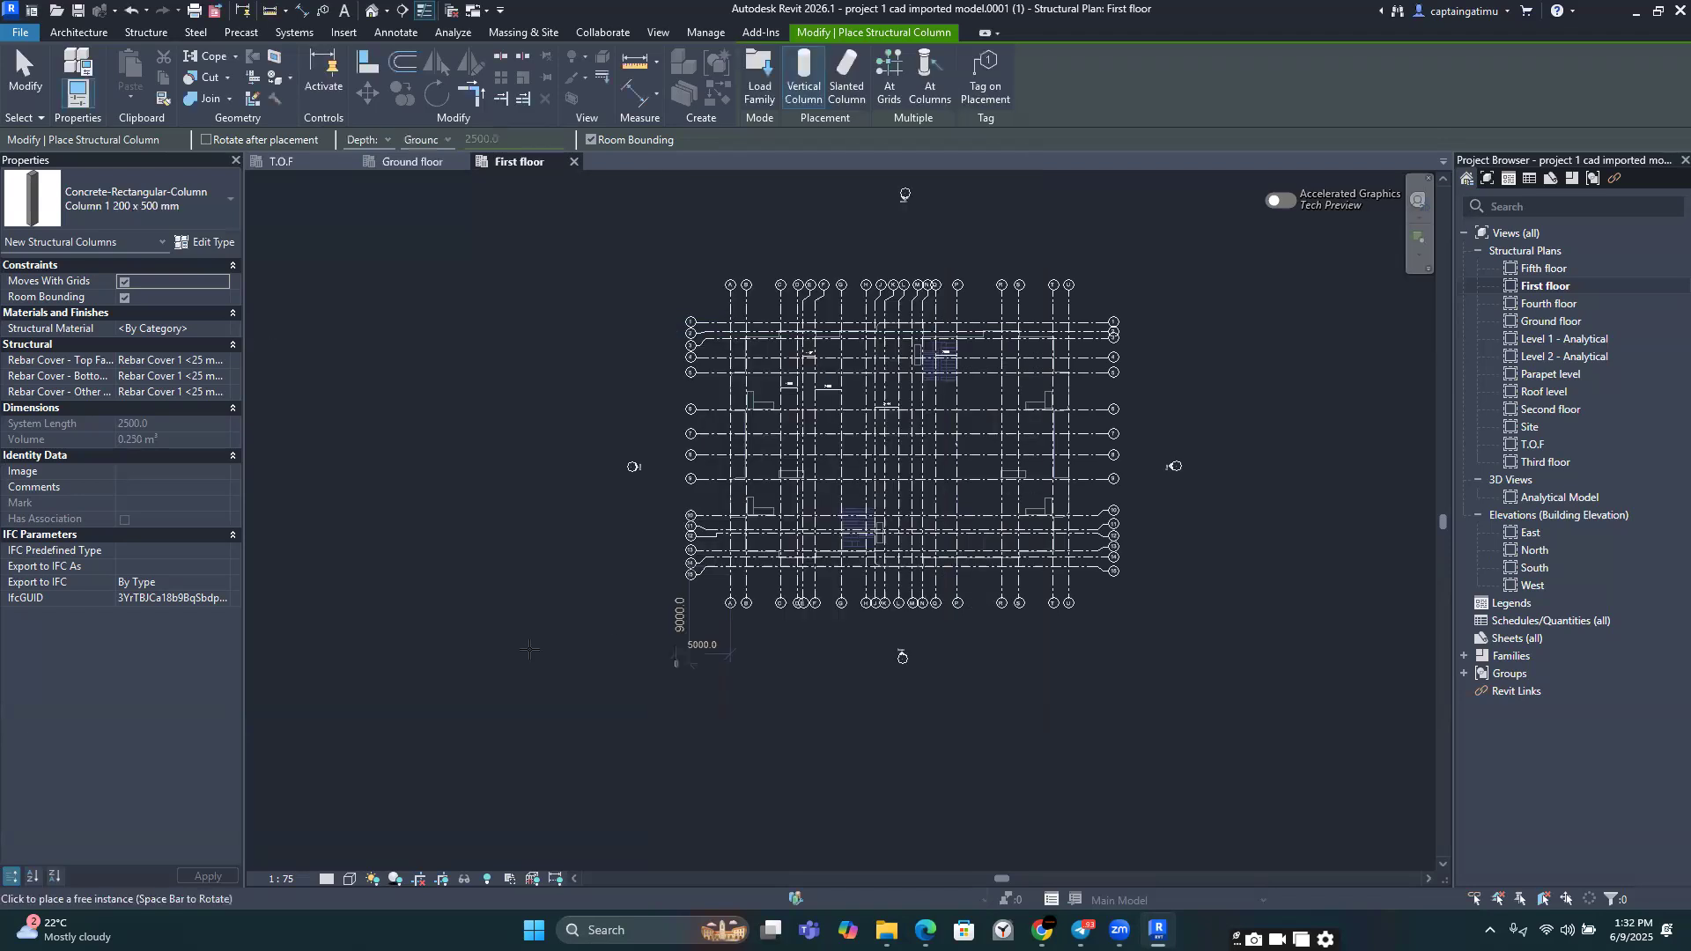
# Step: Try to place a Column 1 200 x 500 mm column where grid 9 meets the first vertical grid line
pyautogui.scroll(5, 735, 326)
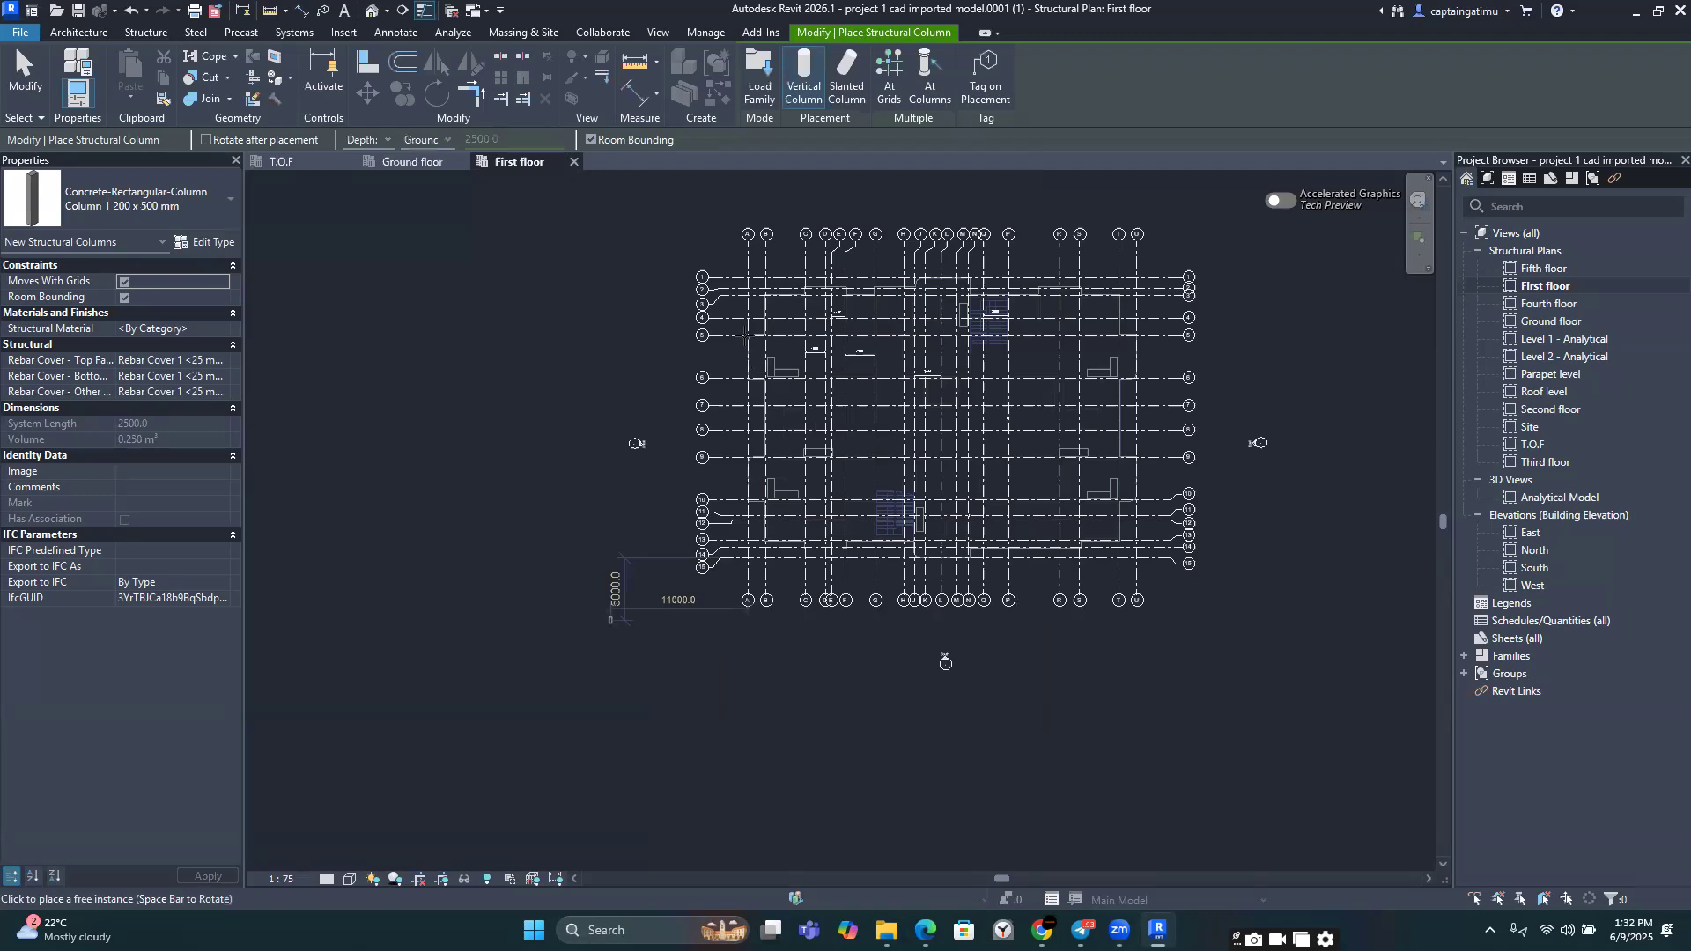
pyautogui.scroll(3, 735, 326)
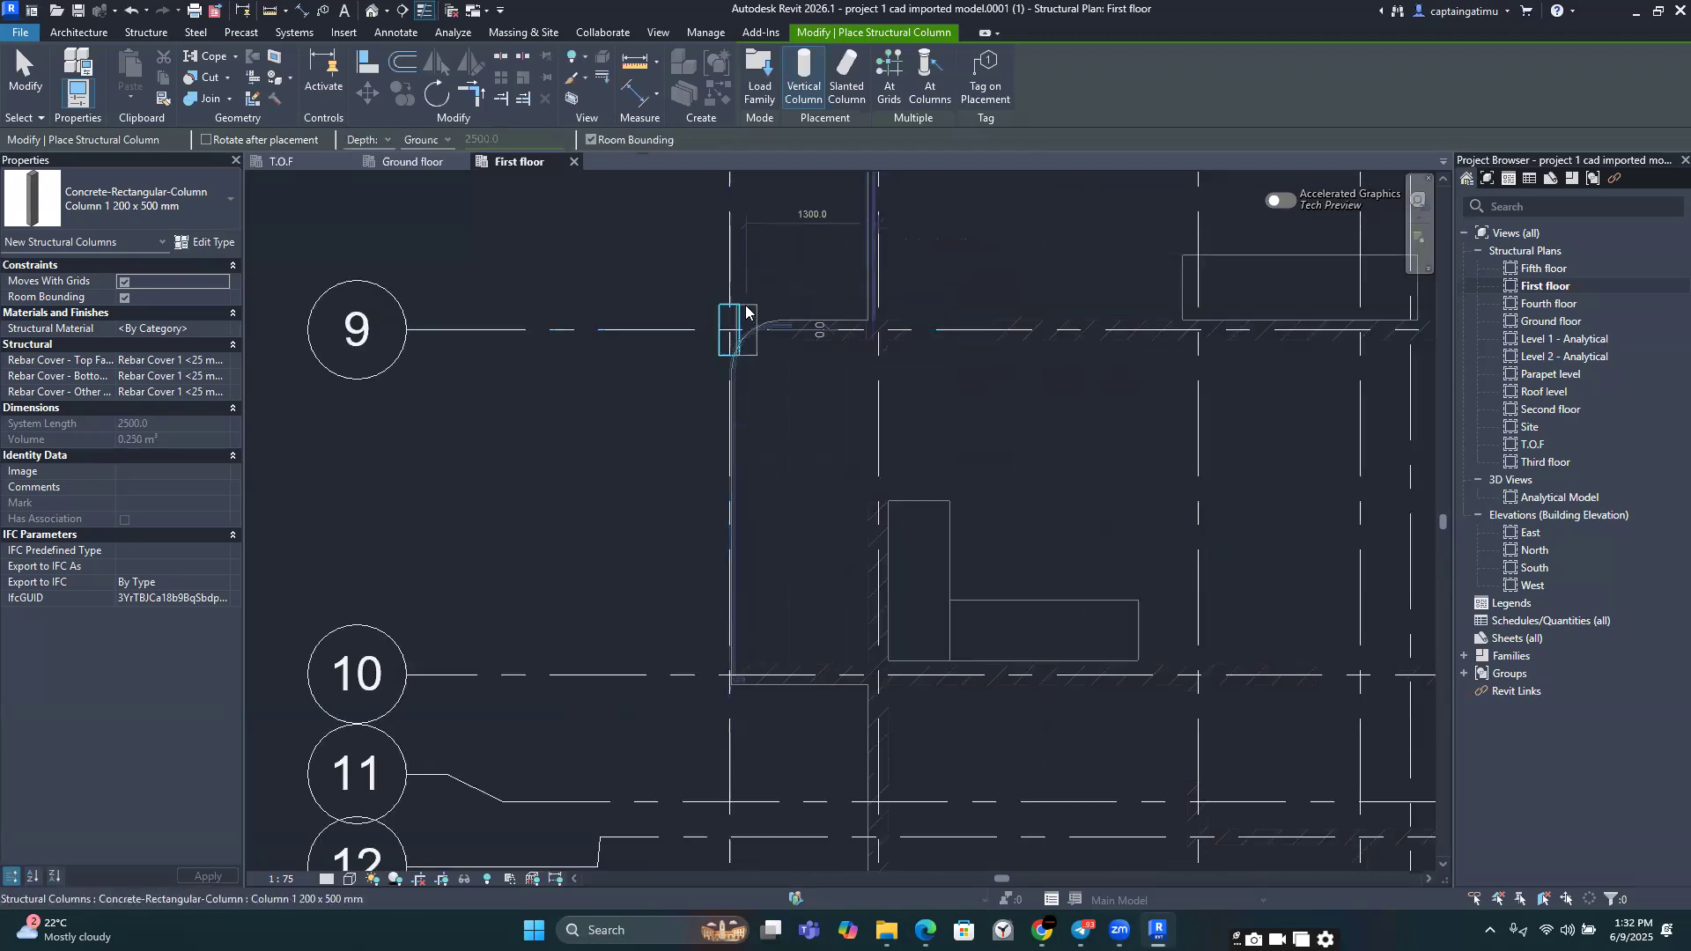
pyautogui.press('Escape')
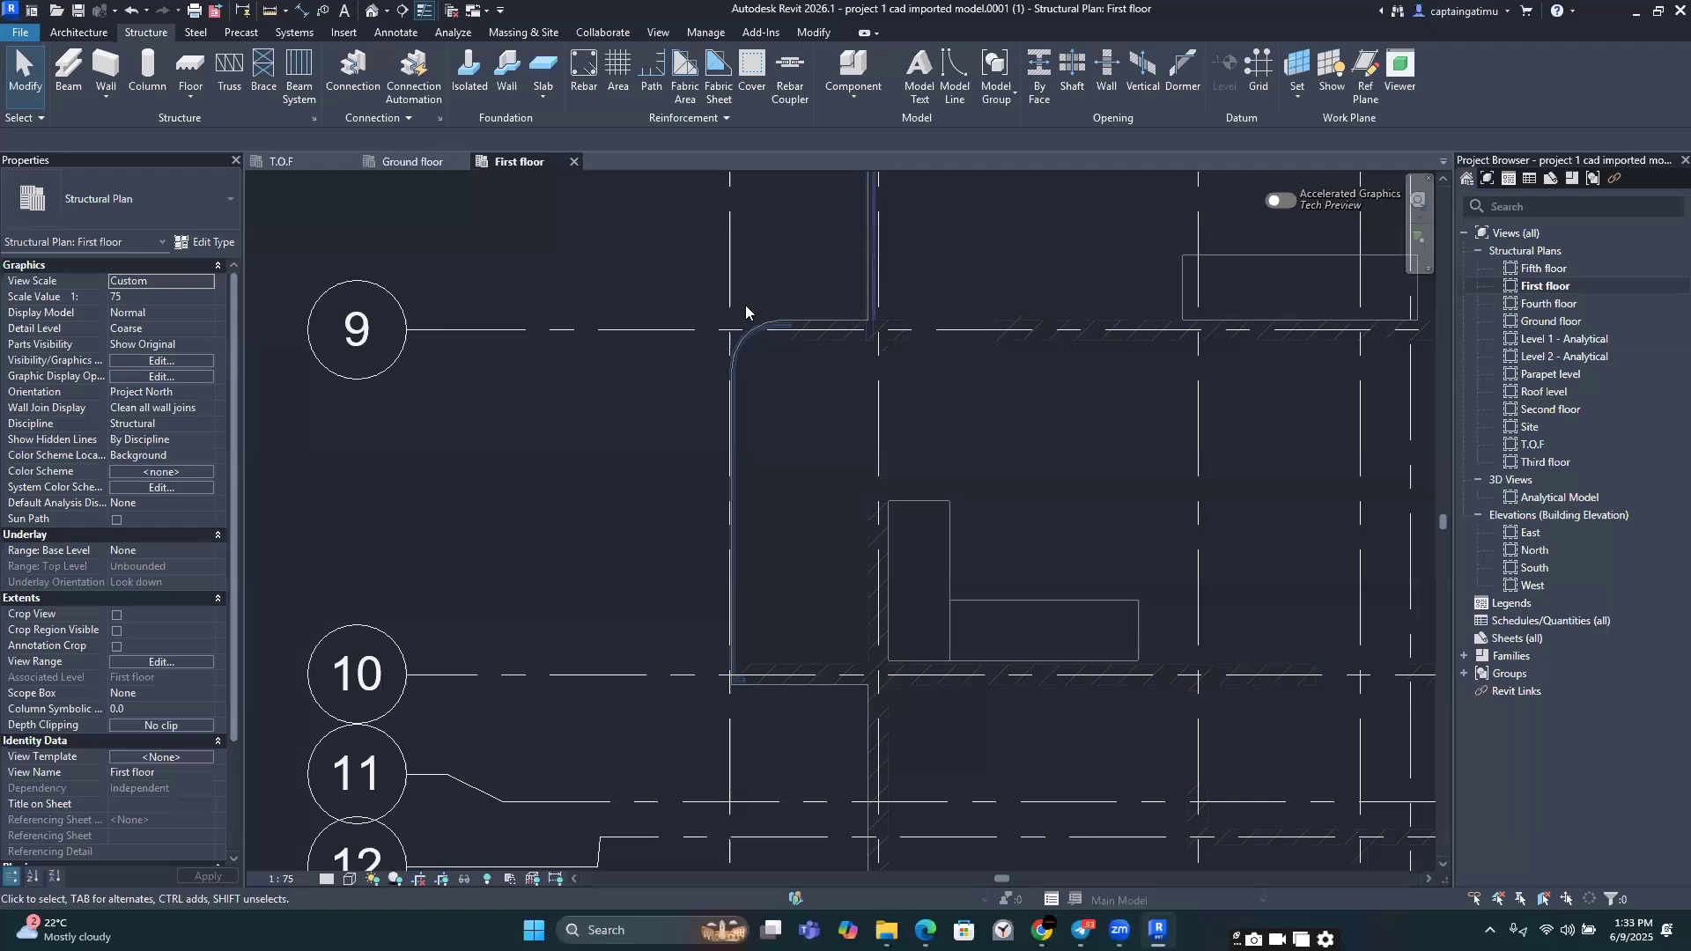
pyautogui.scroll(-3, 823, 347)
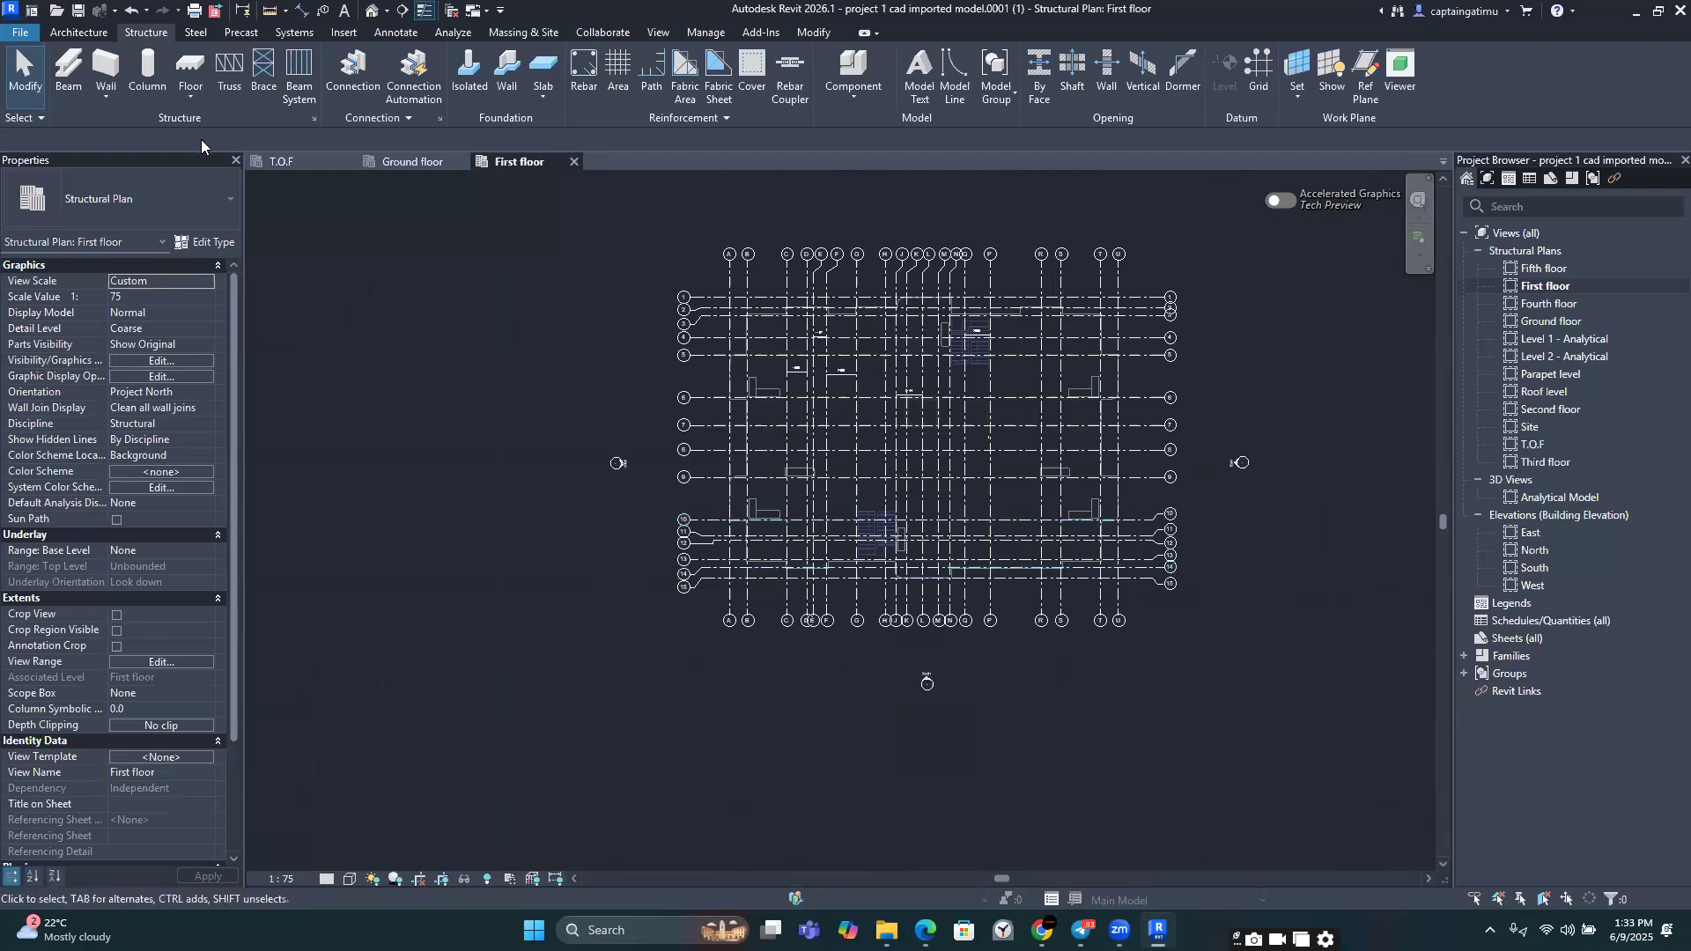
# Step: Check the RC column details in COMBINED DETAILS.pdf, and in Revit duplicate the 450 x 600mm concrete column type as "Column 2 300 x 500 mm"
pyautogui.click(146, 70)
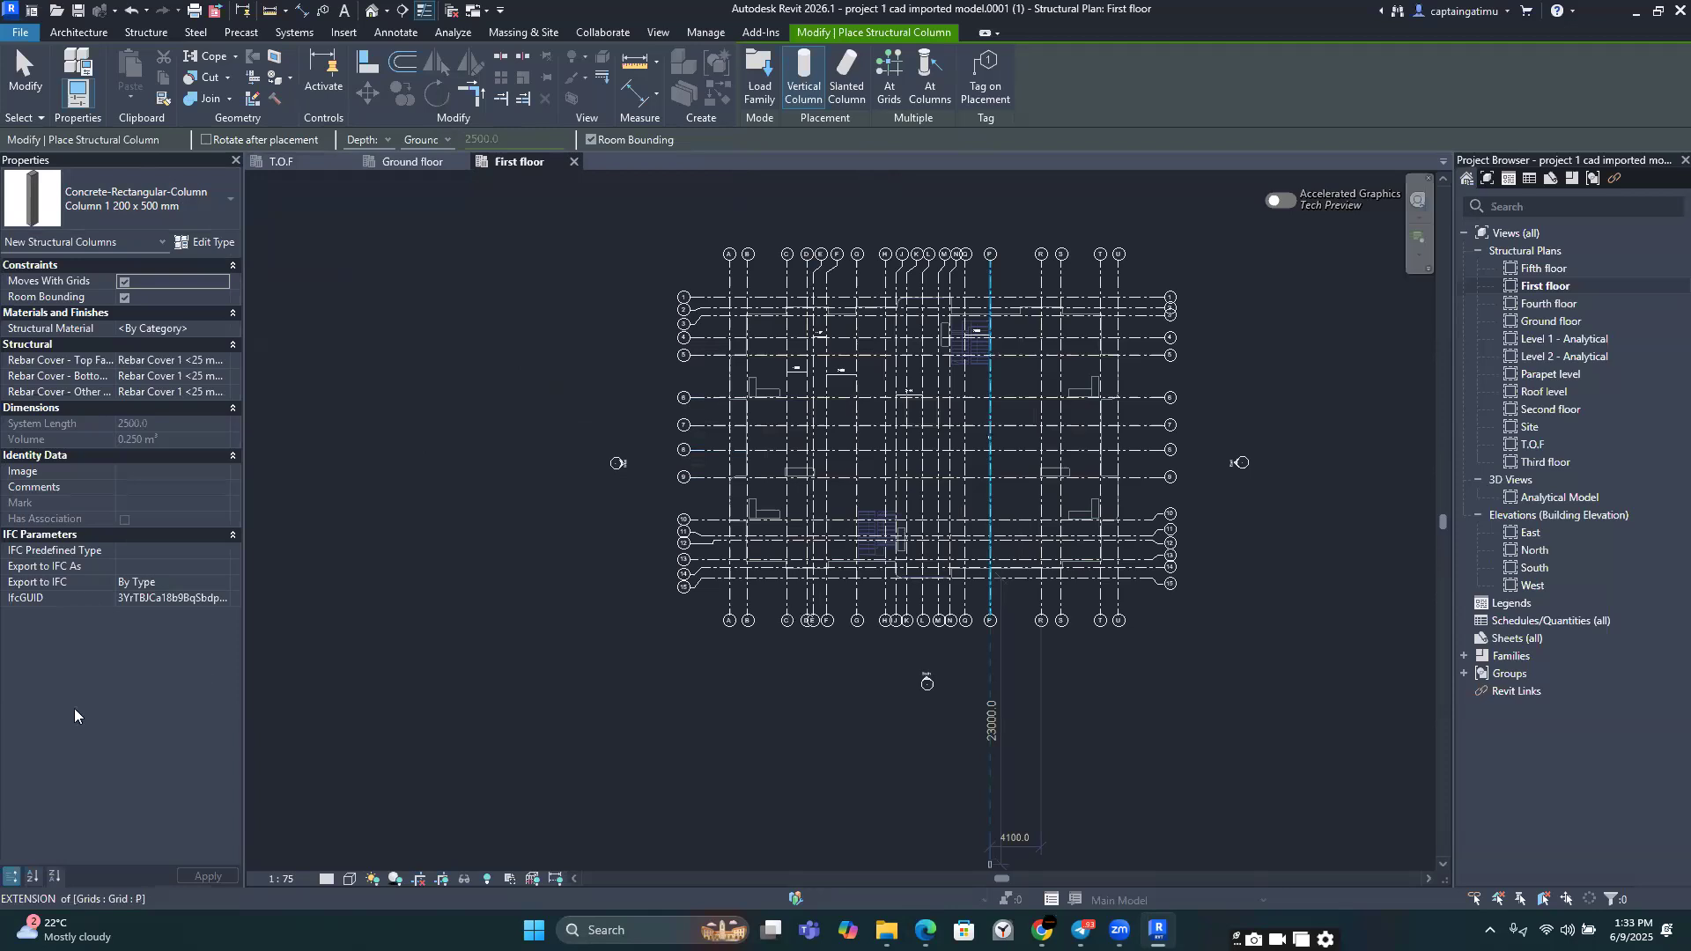
pyautogui.hotkey('alt', 'Tab')
pyautogui.scroll(3, 508, 419)
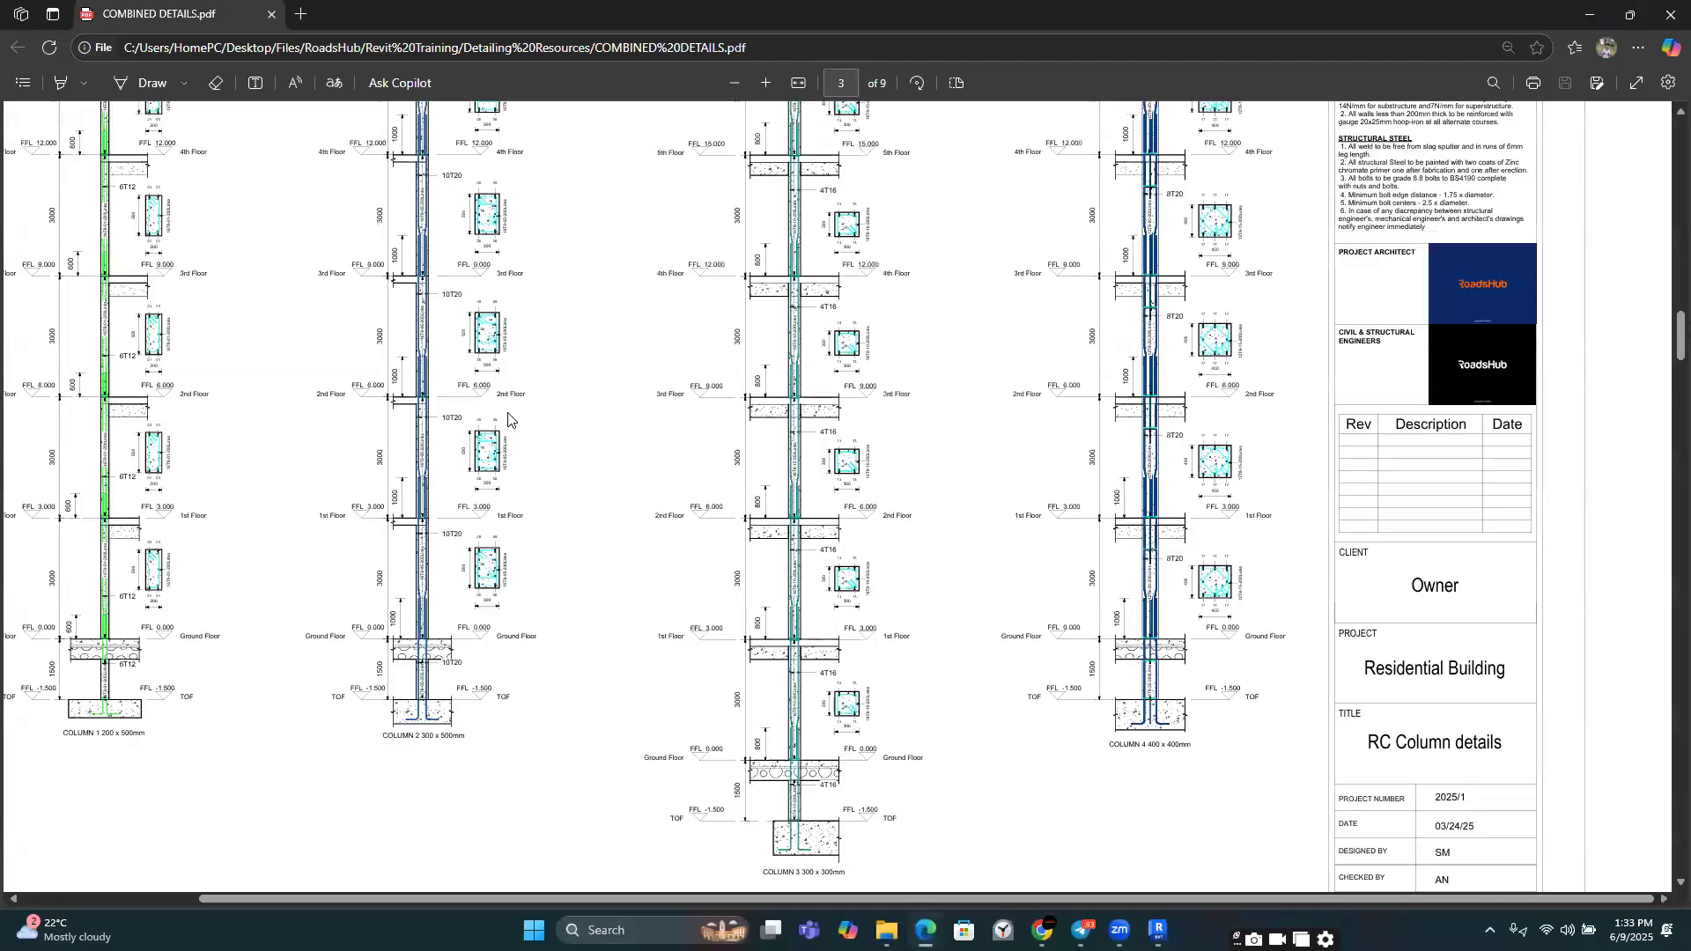
pyautogui.scroll(-4, 449, 370)
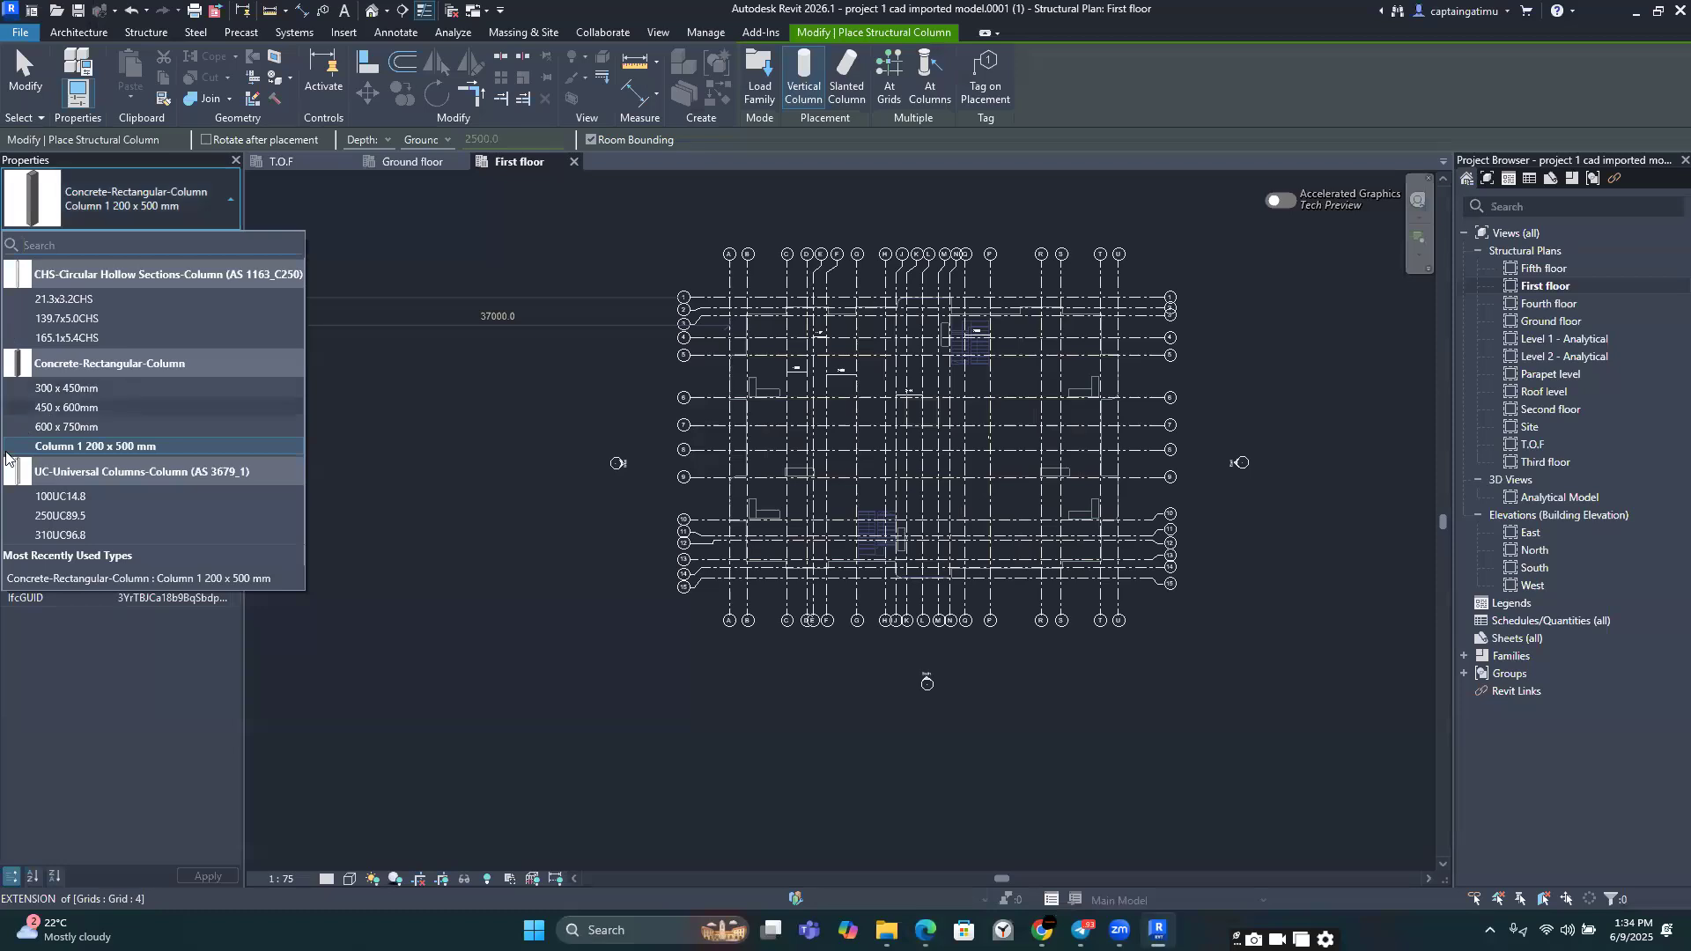
pyautogui.moveTo(98, 427)
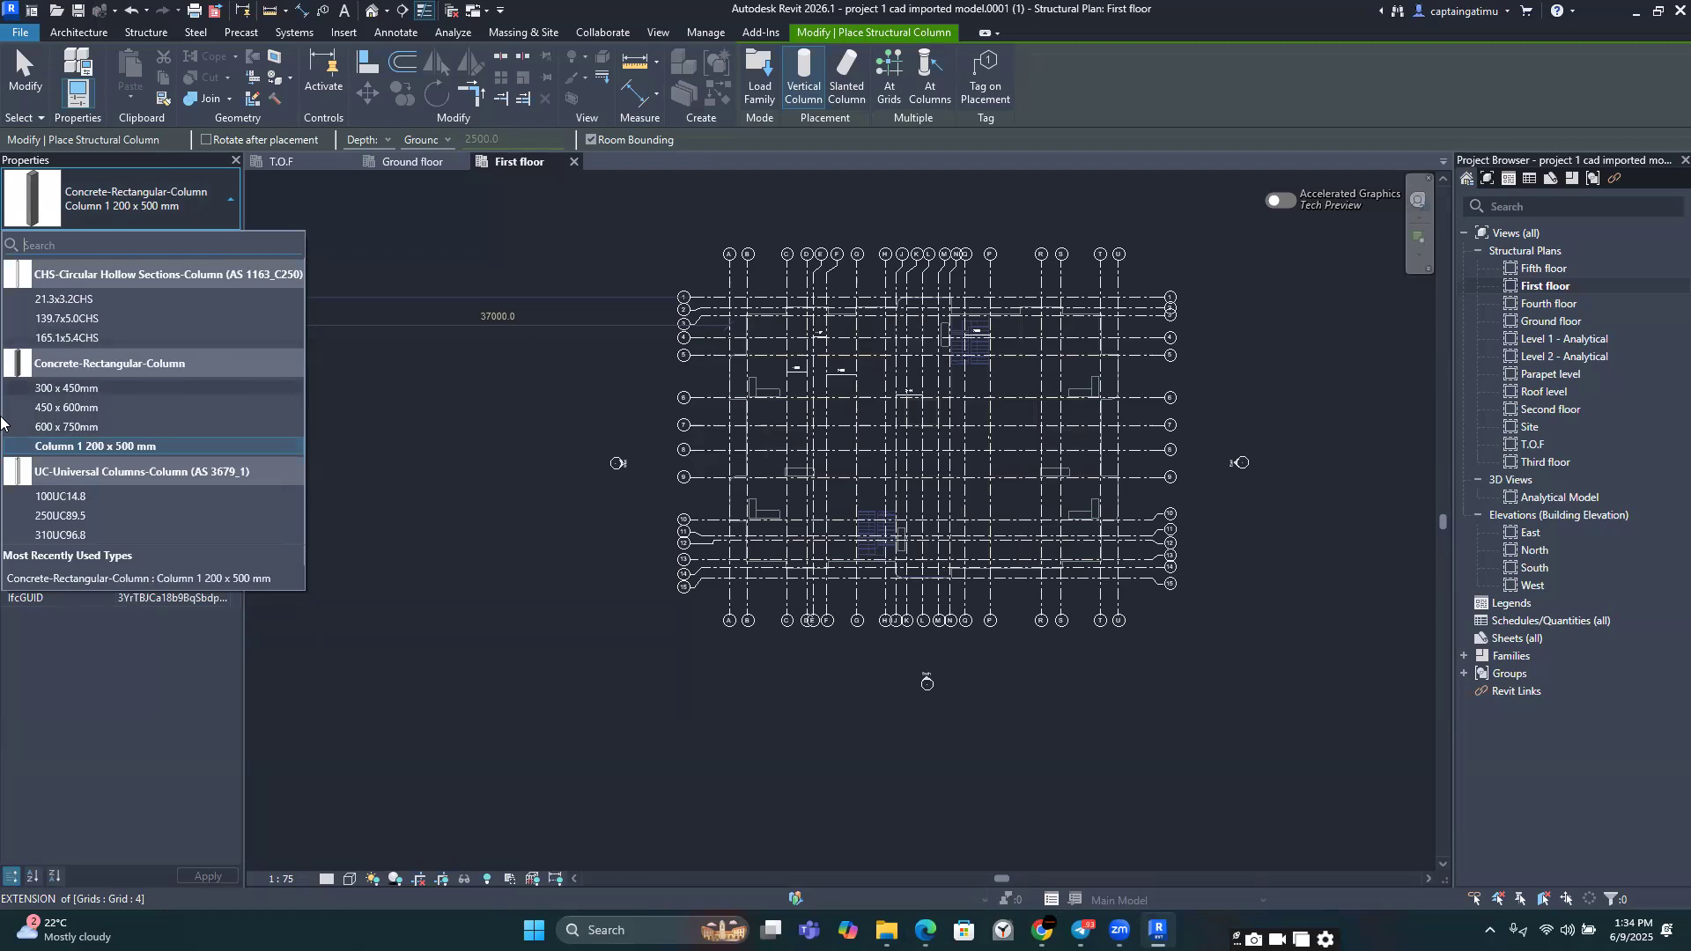
pyautogui.click(79, 412)
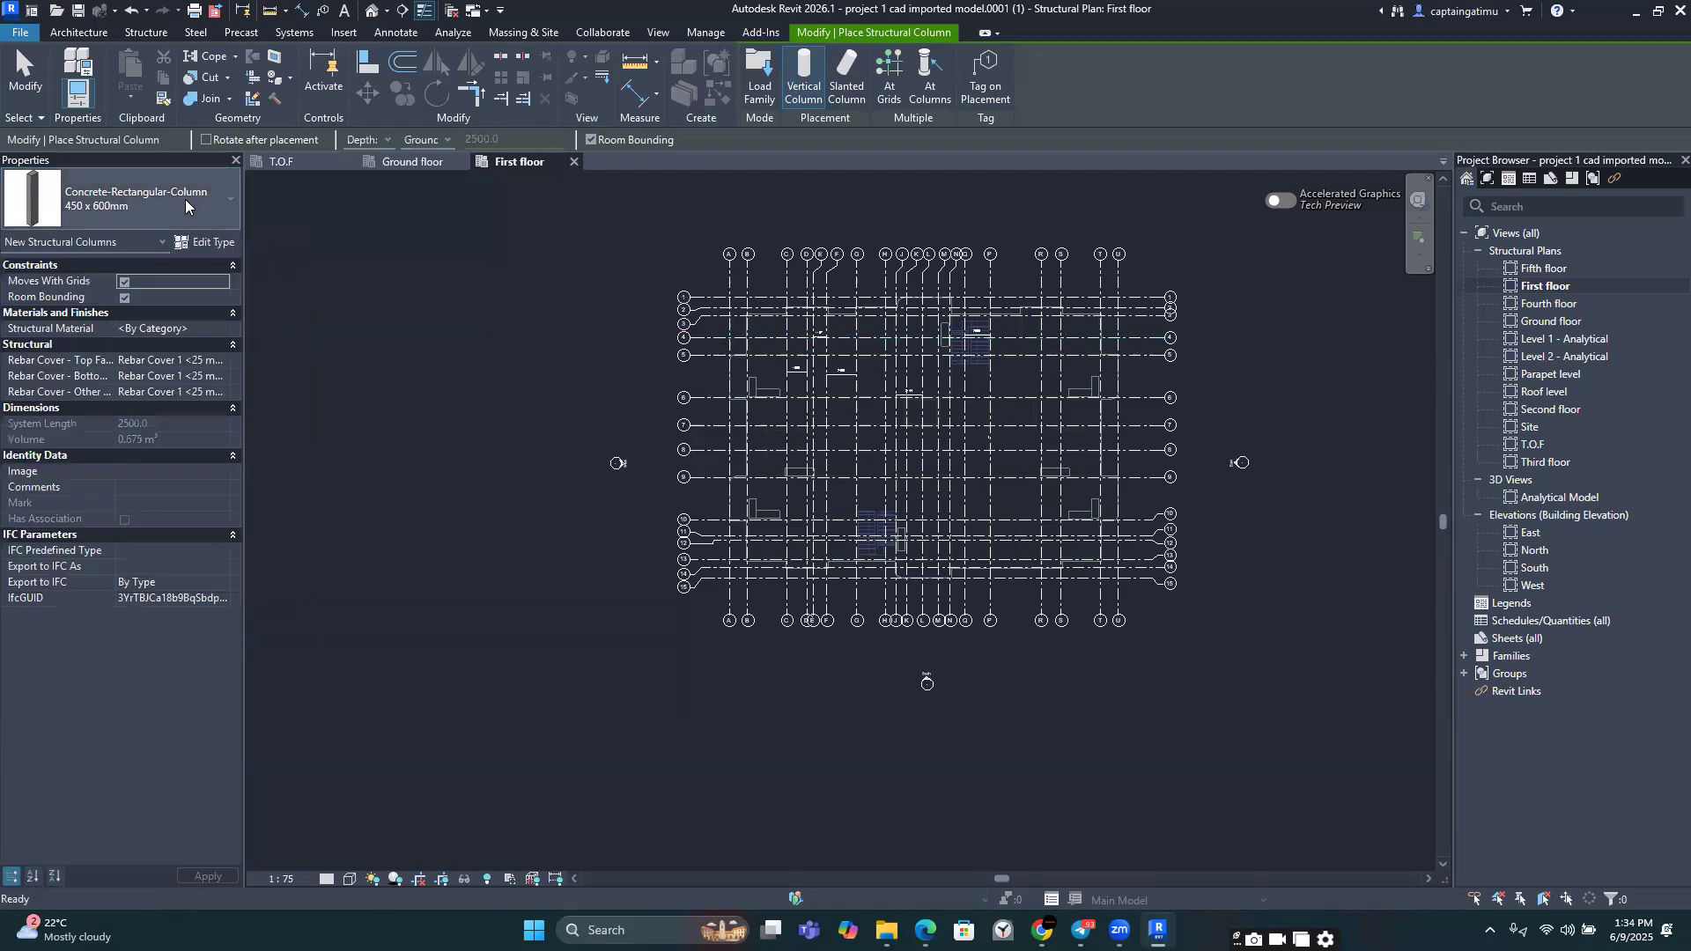
pyautogui.click(211, 243)
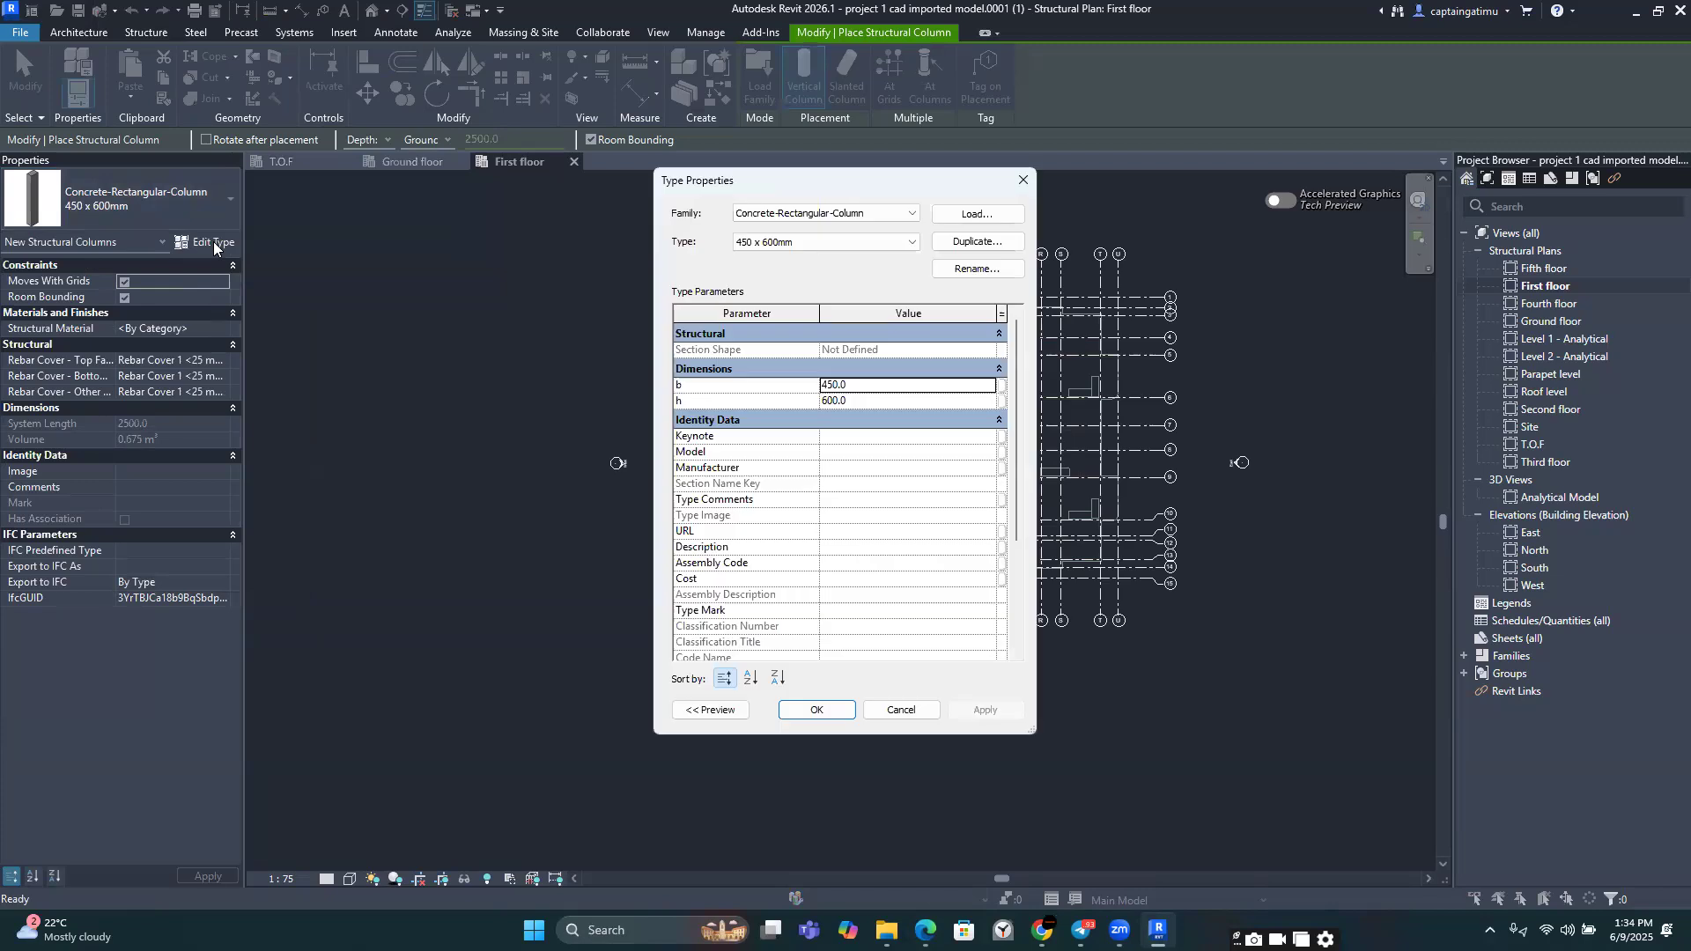
pyautogui.click(952, 254)
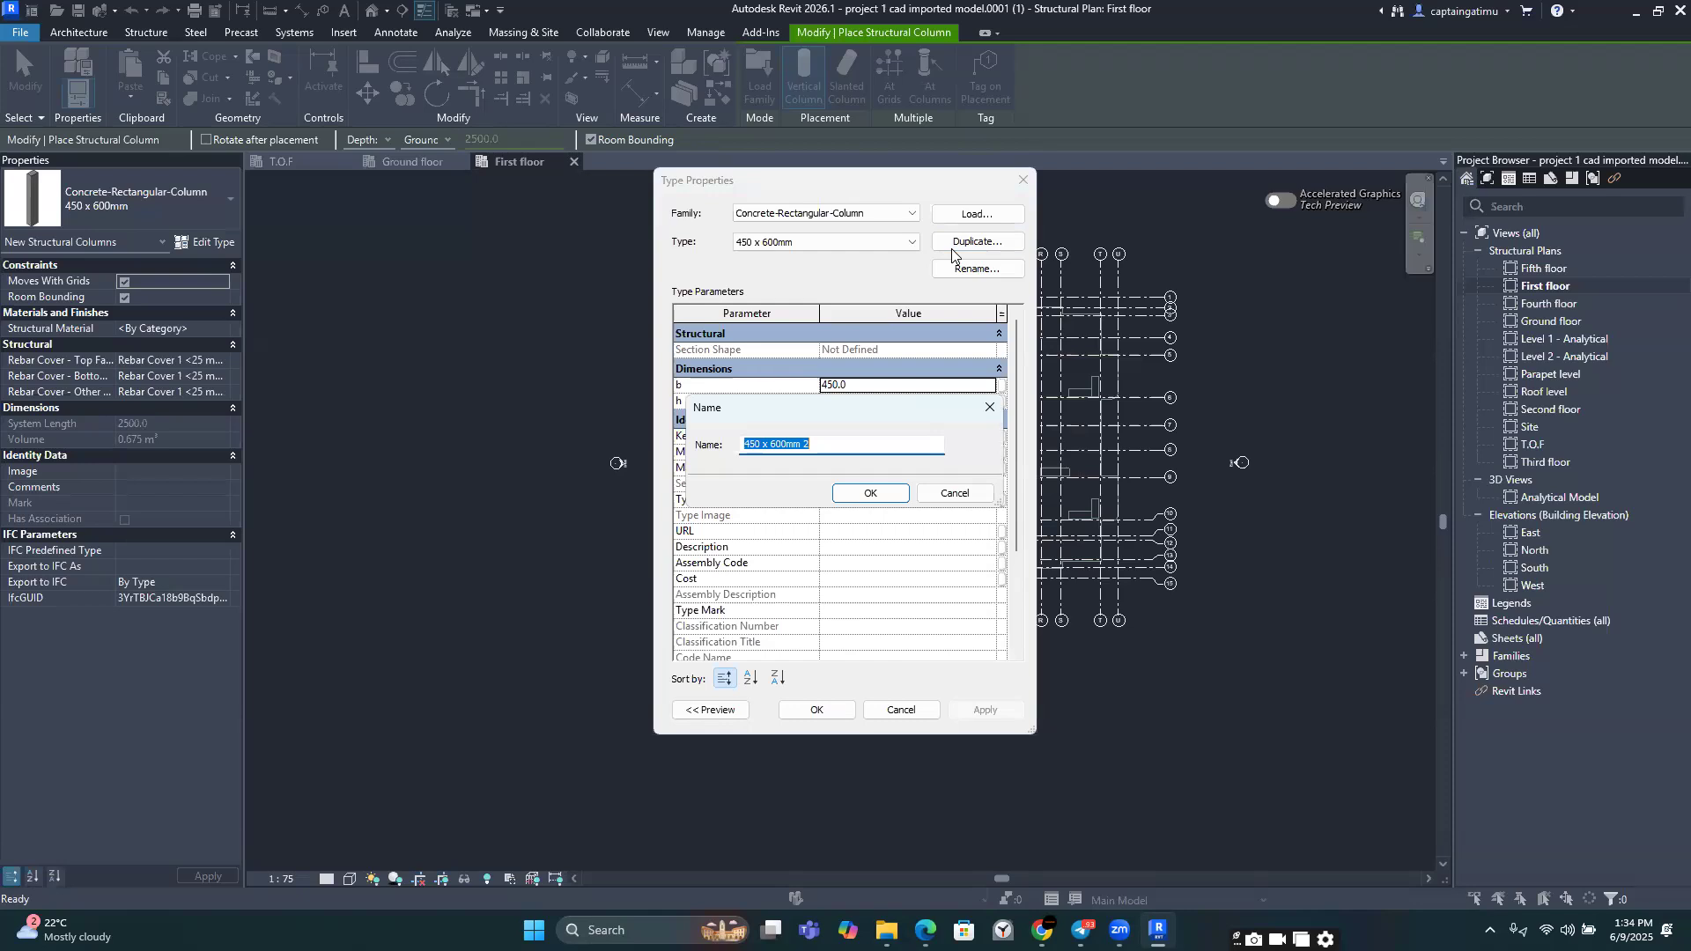
pyautogui.write('Column 2 300 x 500 mm')
pyautogui.click(894, 494)
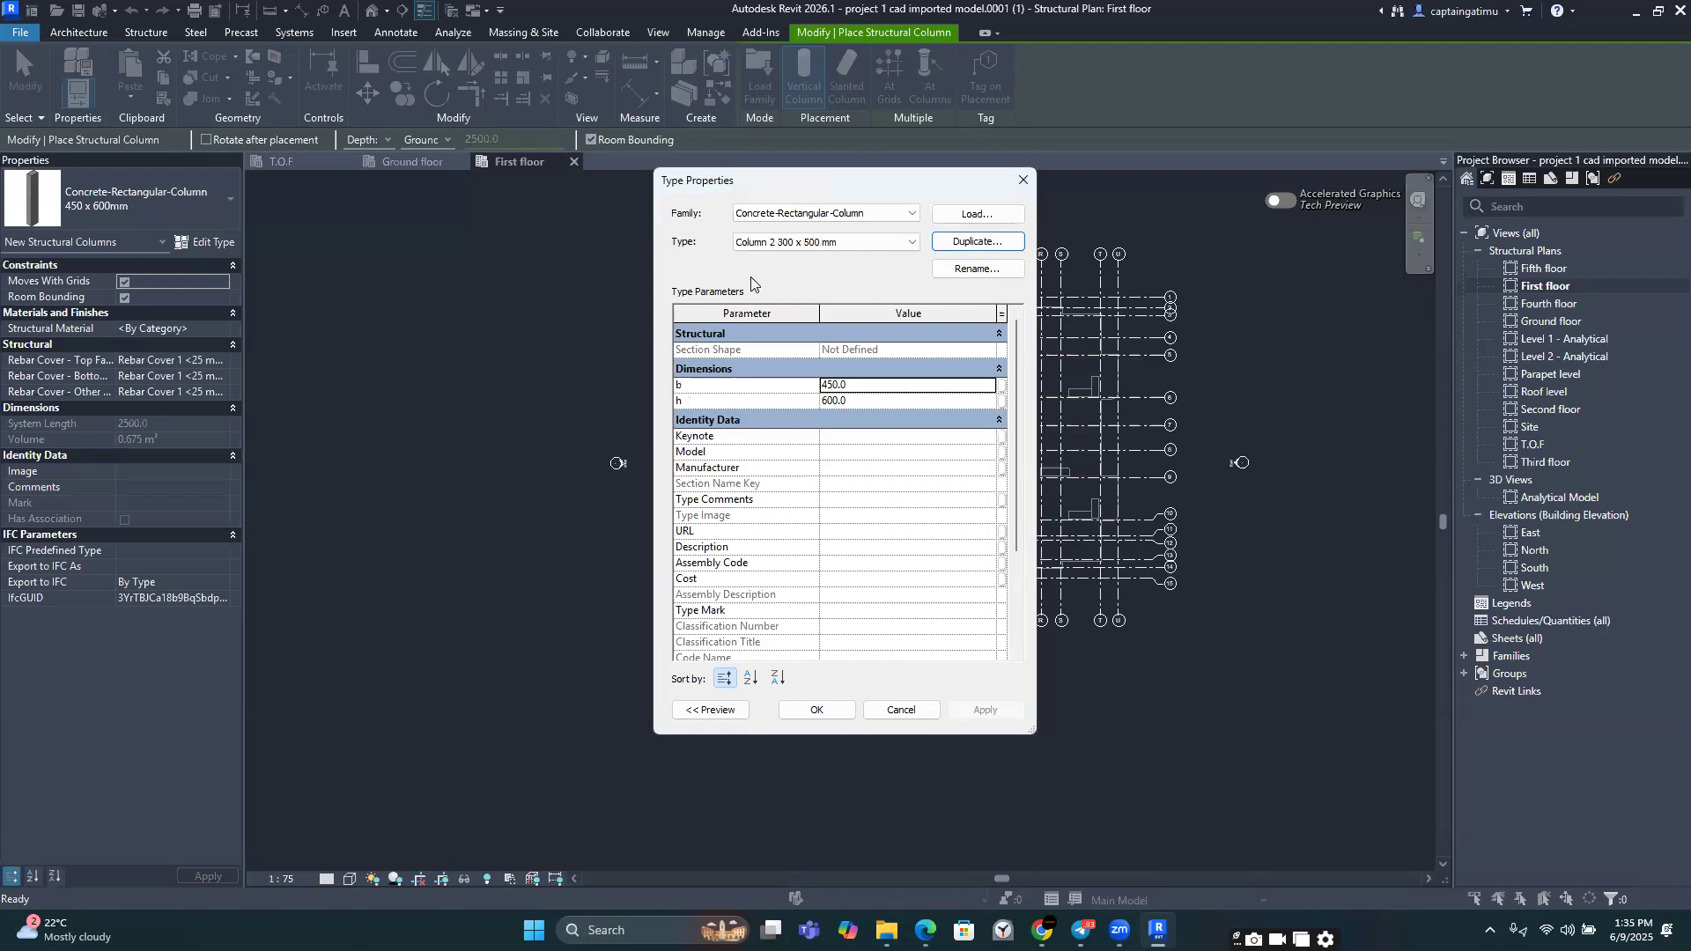
# Step: Set the Column 2 type's dimensions to b = 300 and h = 500 and apply them
pyautogui.click(806, 392)
pyautogui.write('300')
pyautogui.click(887, 400)
pyautogui.doubleClick(887, 400)
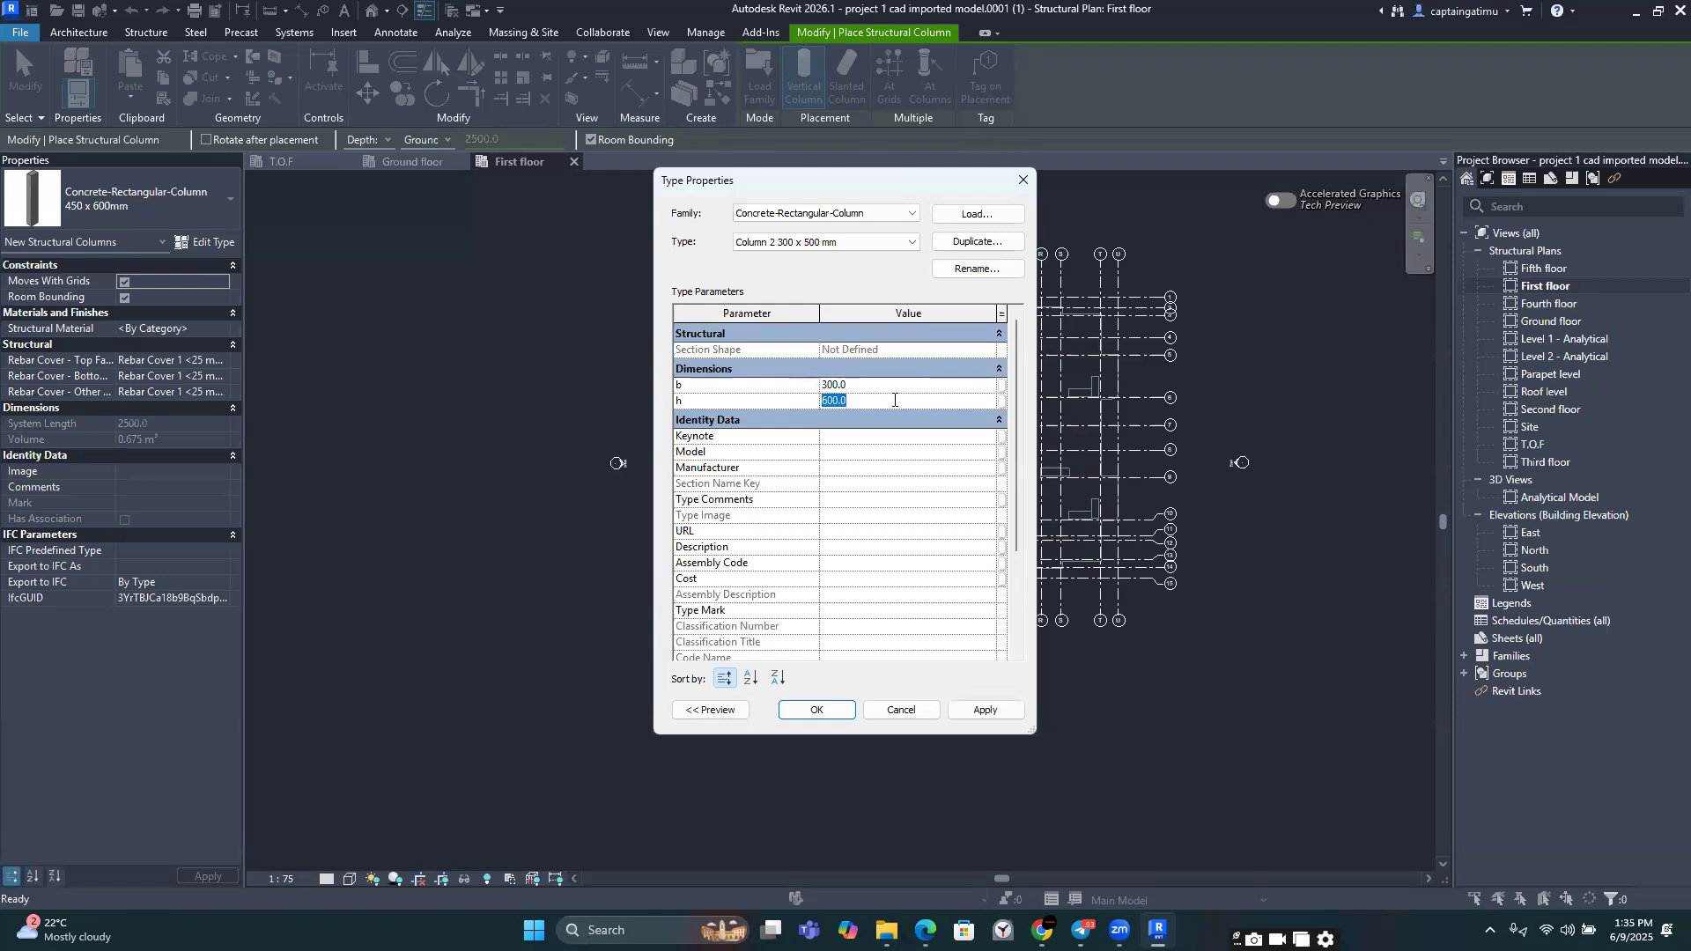
pyautogui.write('500')
pyautogui.click(980, 711)
pyautogui.click(852, 711)
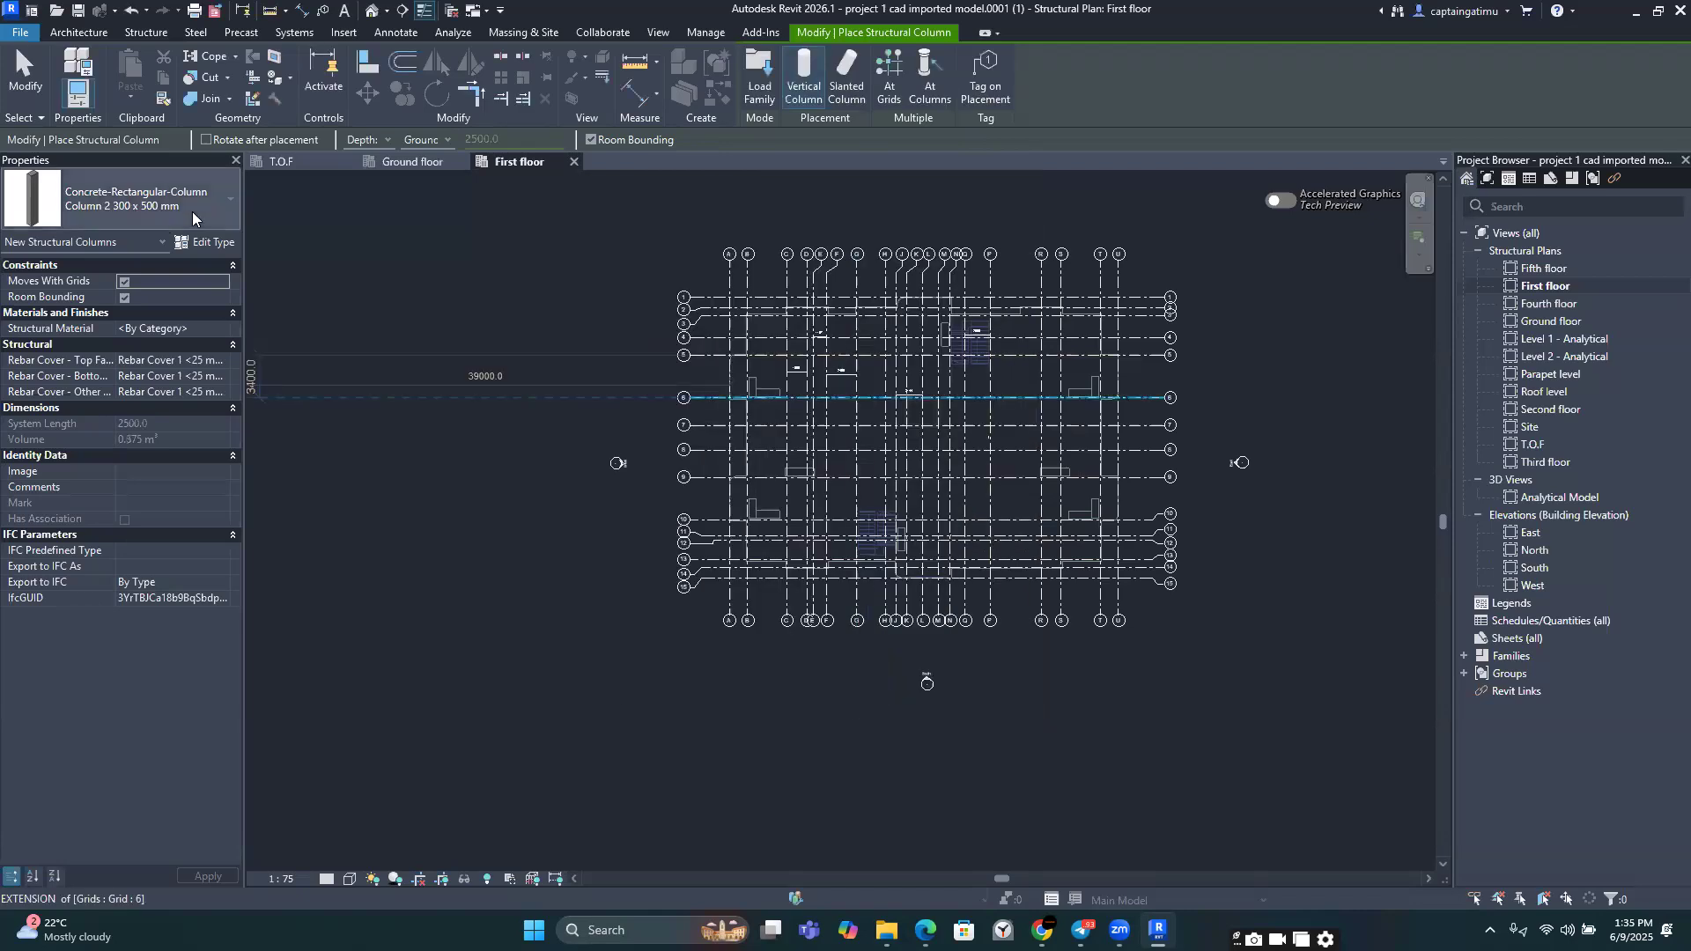
# Step: Review the Concrete-Rectangular-Column types available in the project, and leave column placement
pyautogui.click(192, 211)
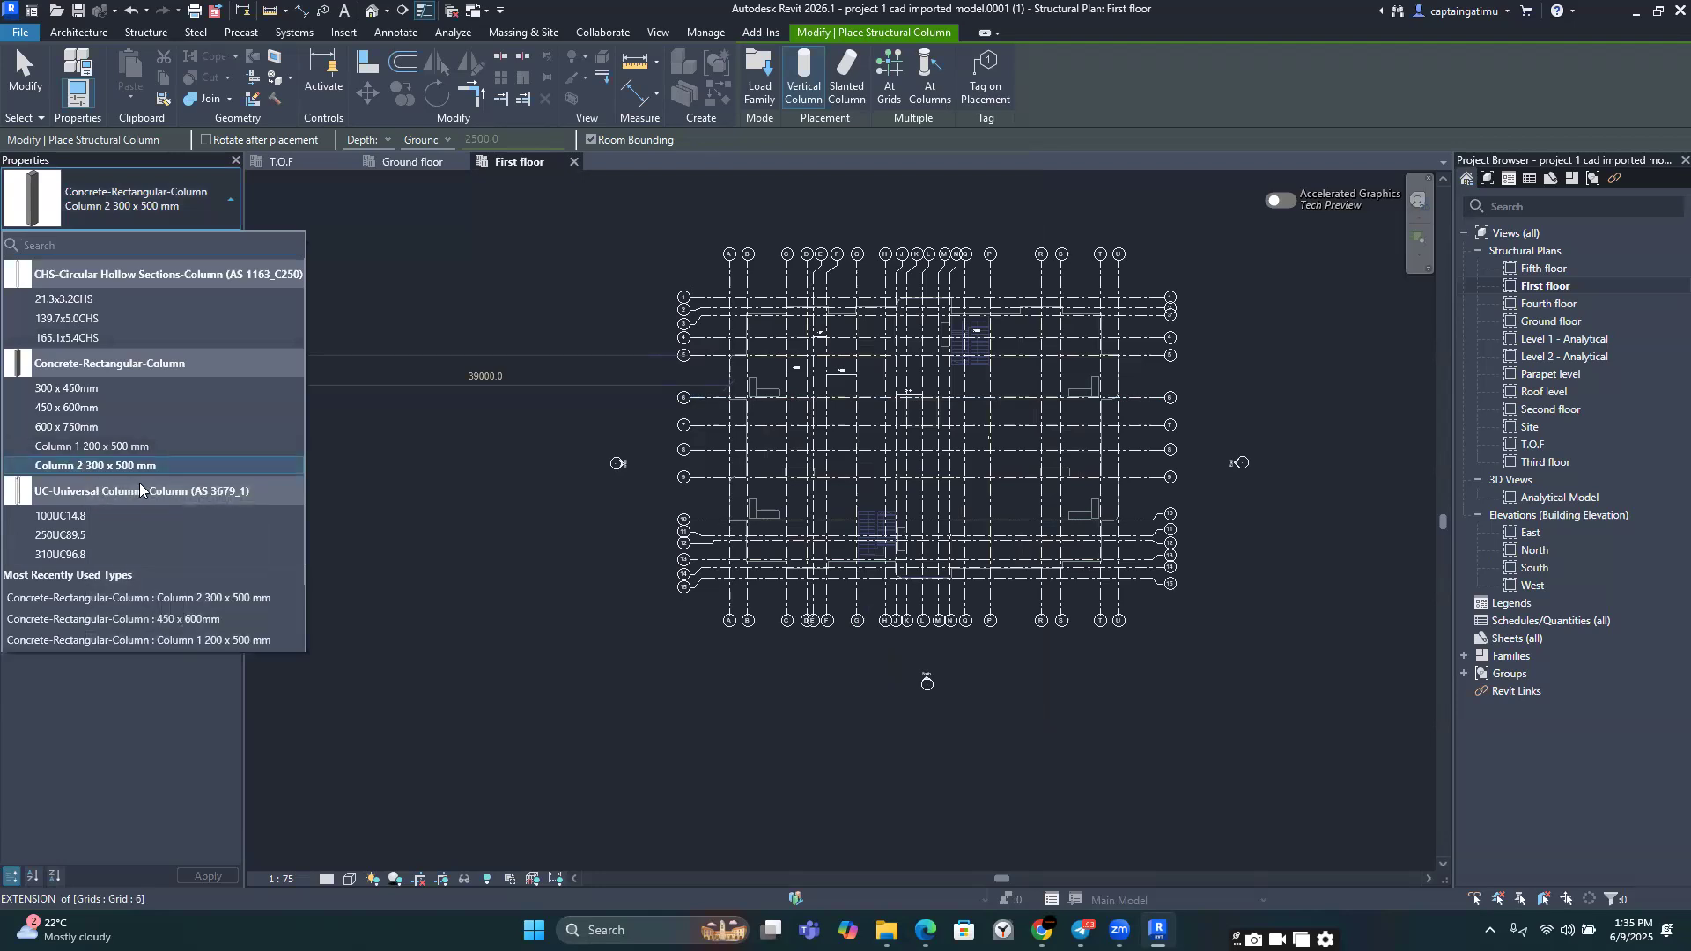
pyautogui.click(614, 474)
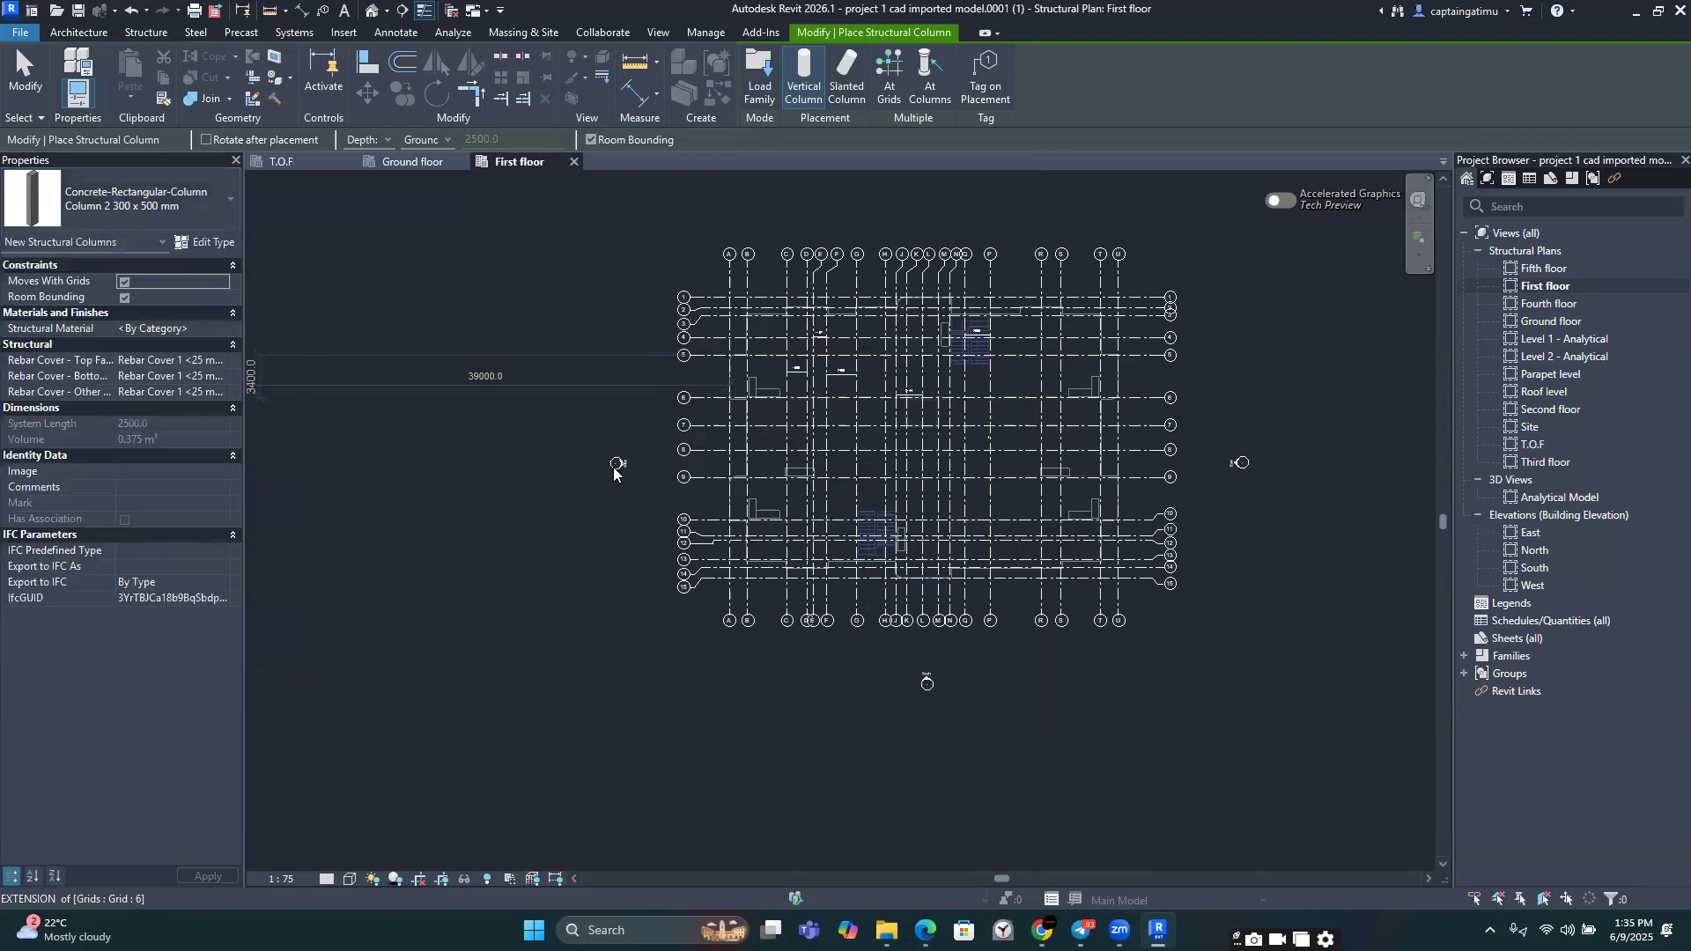
pyautogui.press('Escape')
pyautogui.press('Escape')
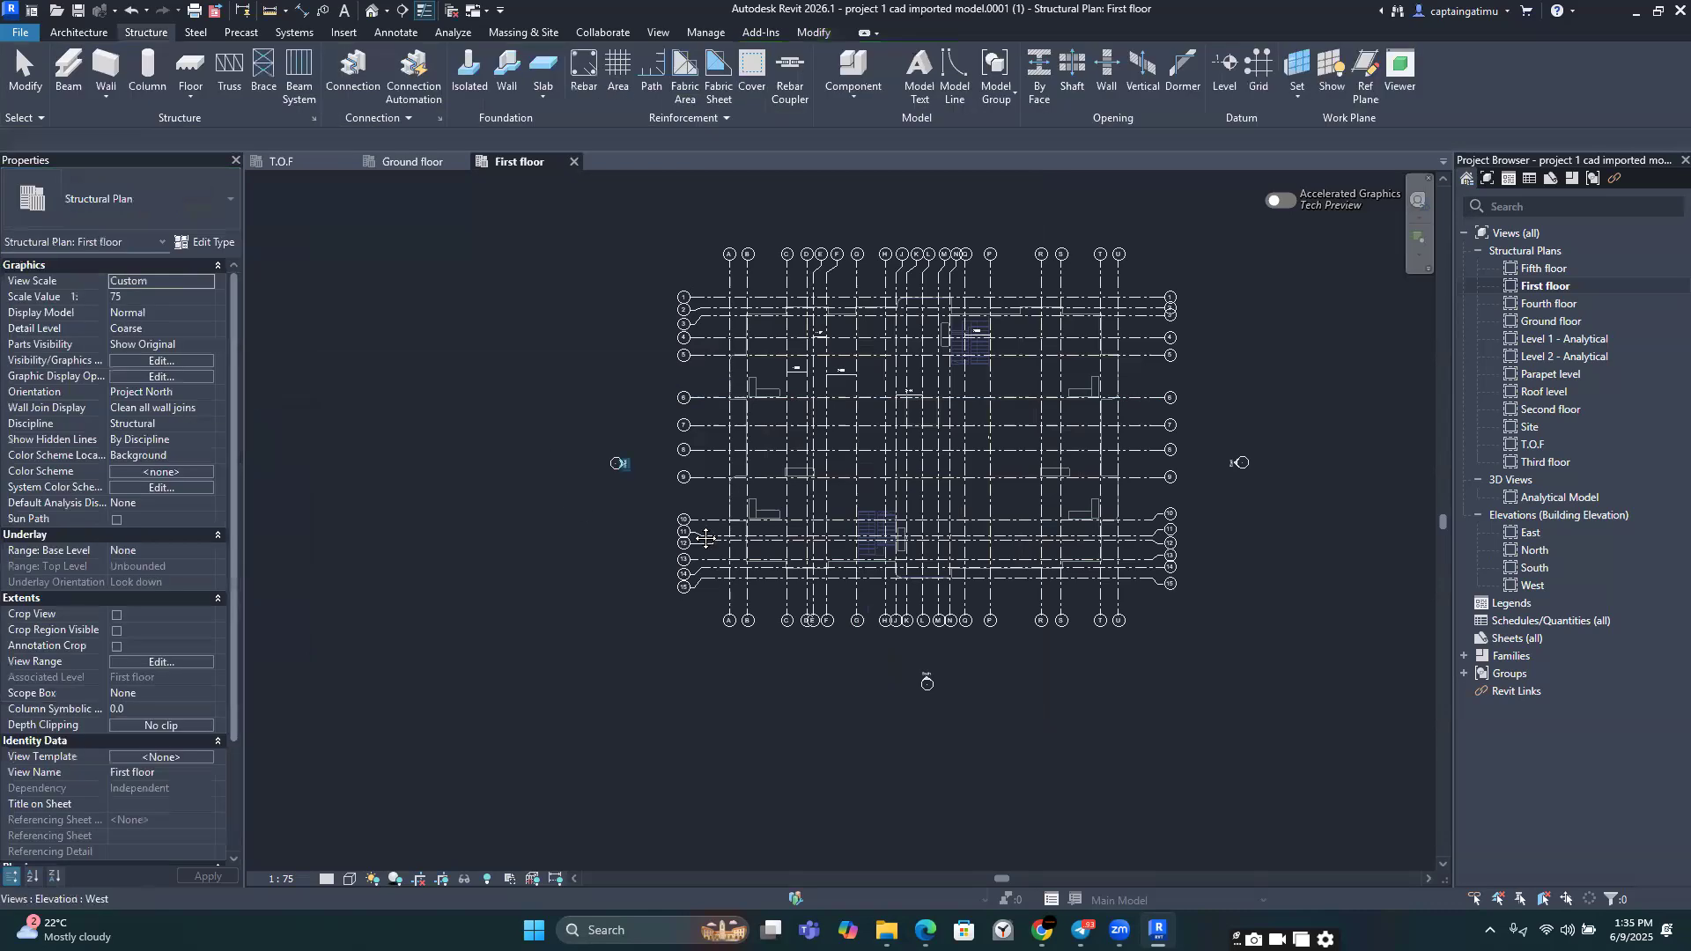
pyautogui.scroll(-3, 695, 531)
pyautogui.moveTo(695, 531); pyautogui.dragTo(696, 532, button='middle')
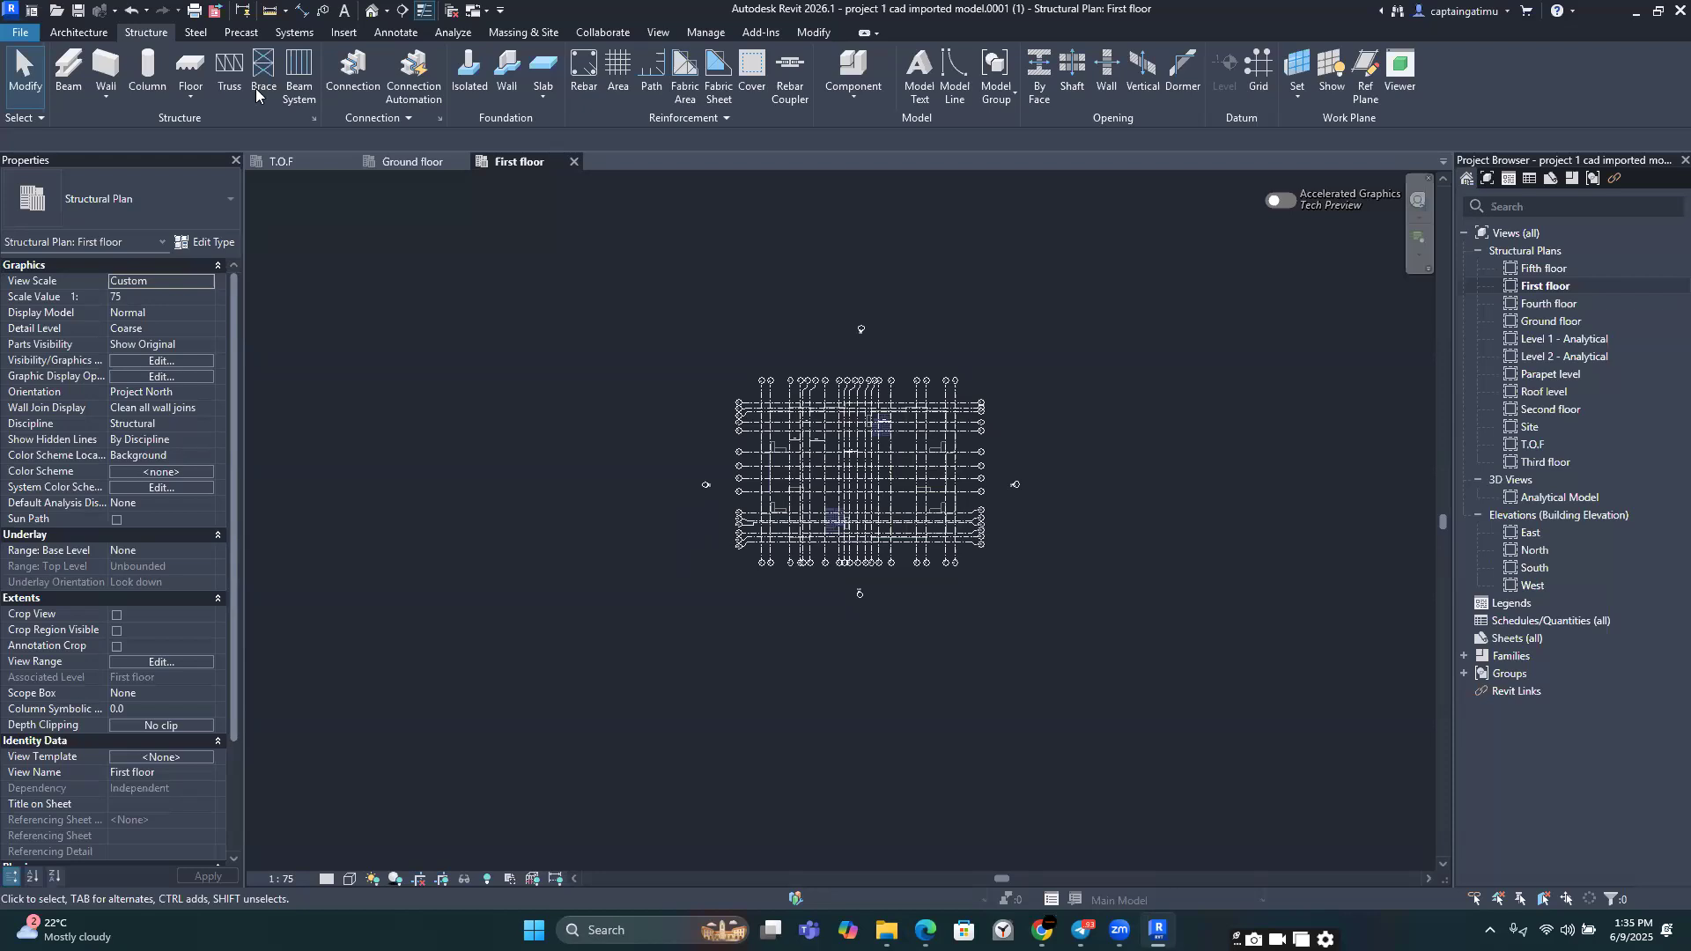
# Step: Restart structural column placement and duplicate the 450 x 600mm concrete column type as "Column 3 300 x 300 mm"
pyautogui.click(148, 69)
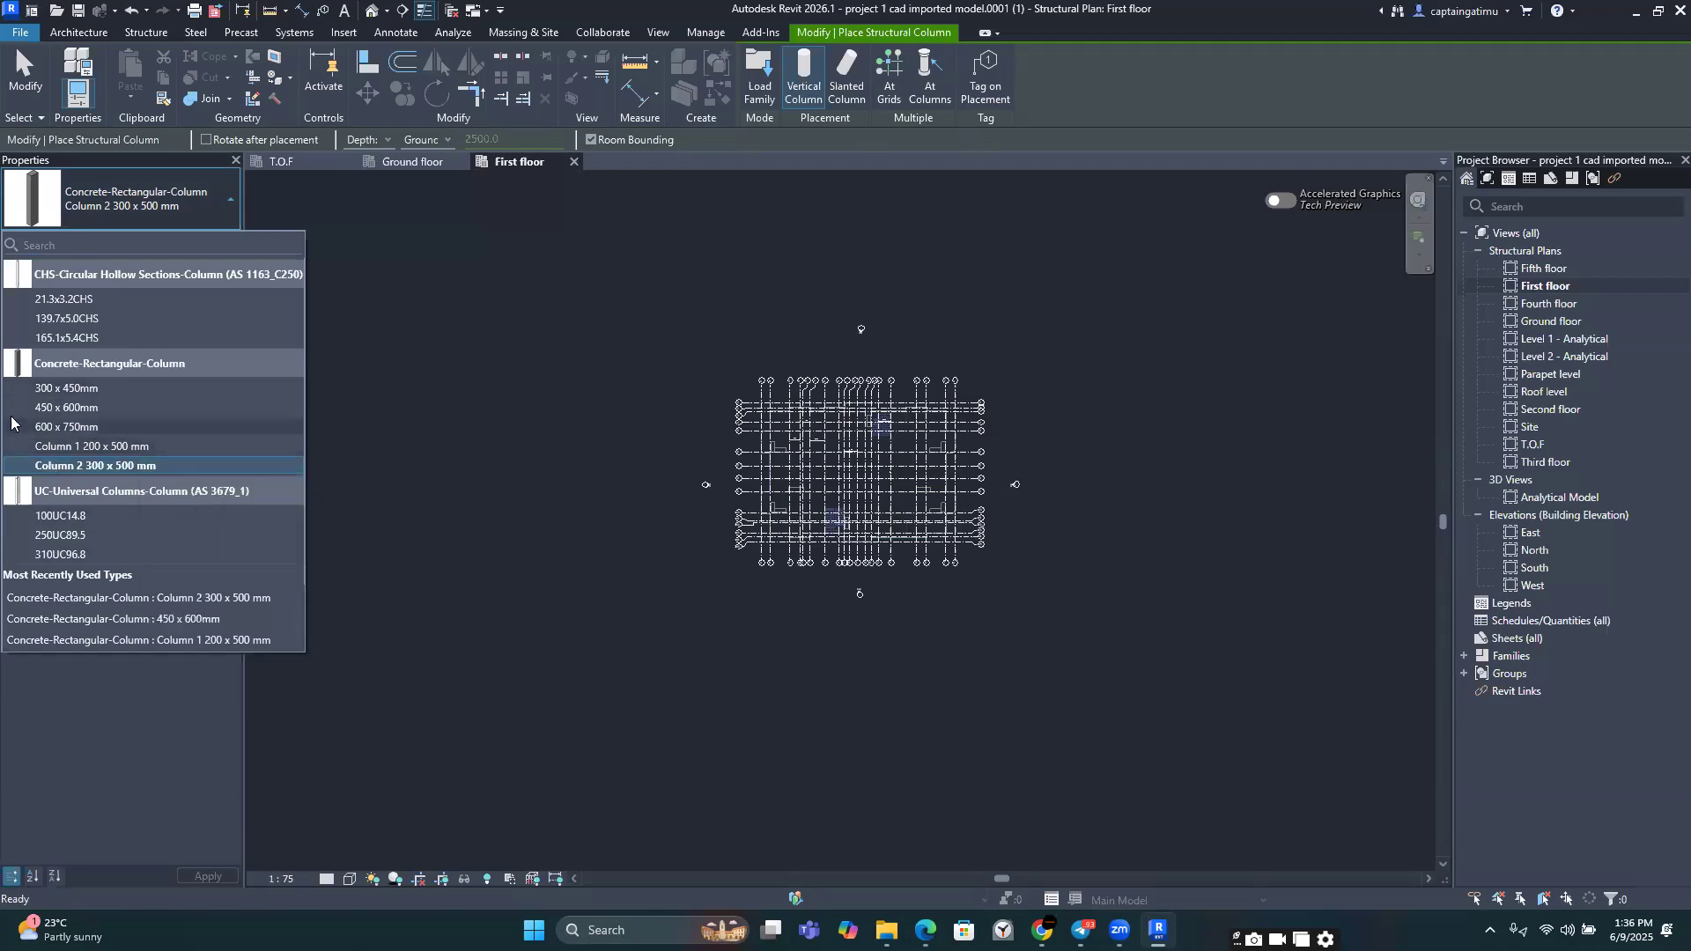
pyautogui.click(88, 408)
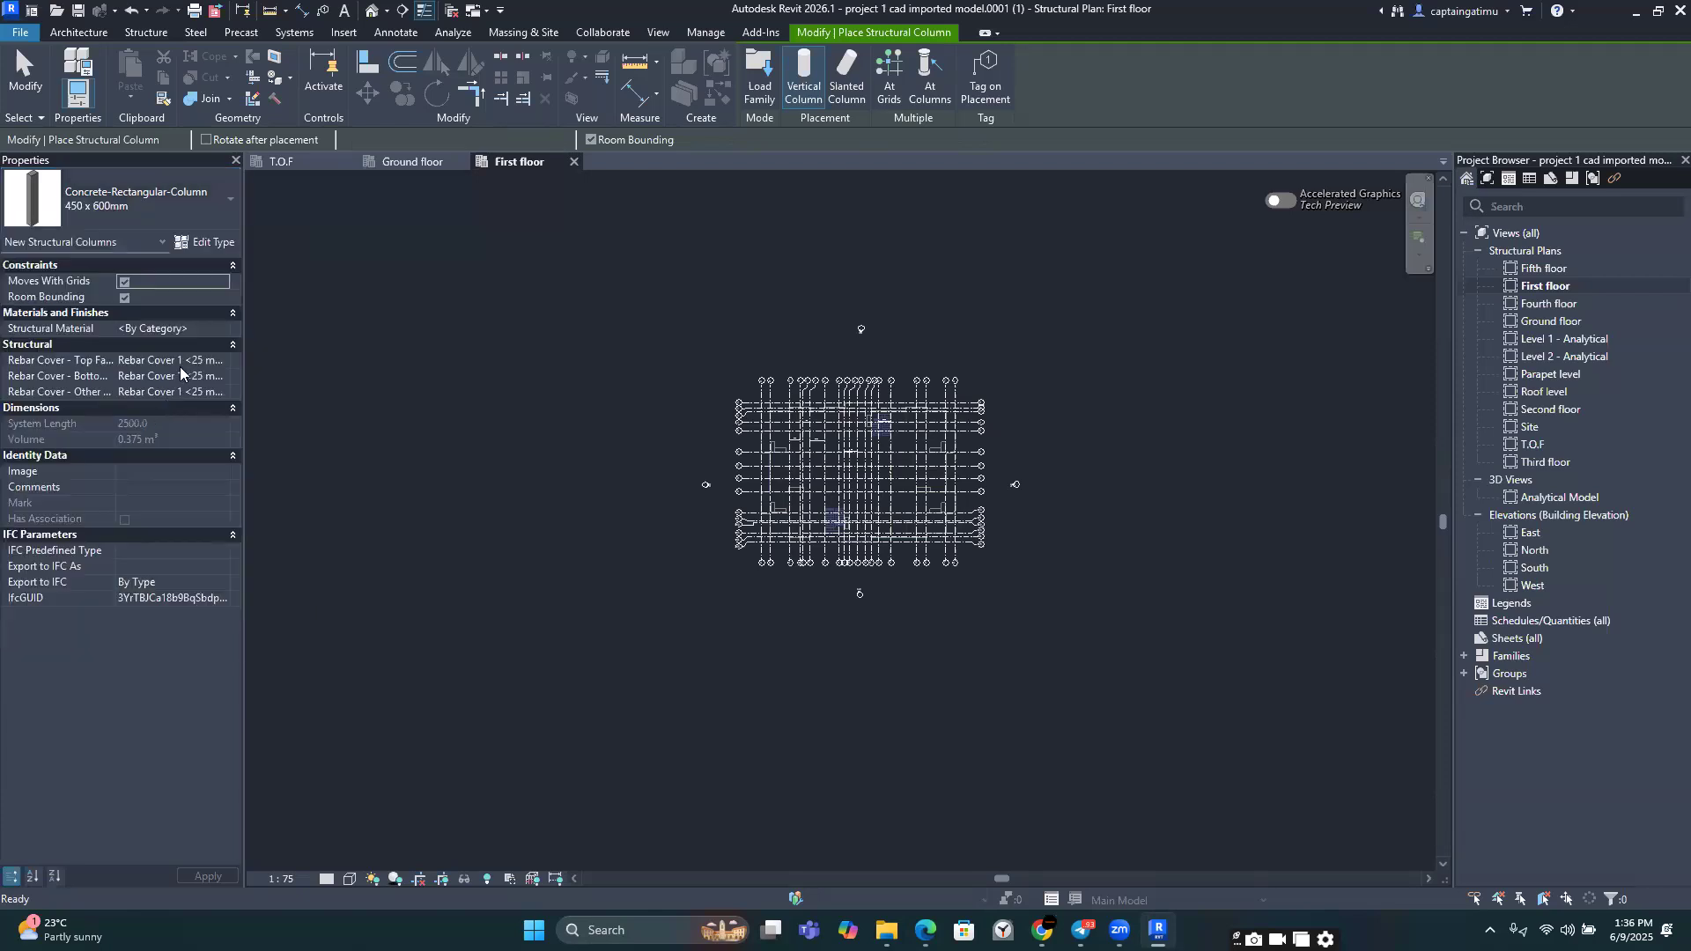
pyautogui.click(213, 242)
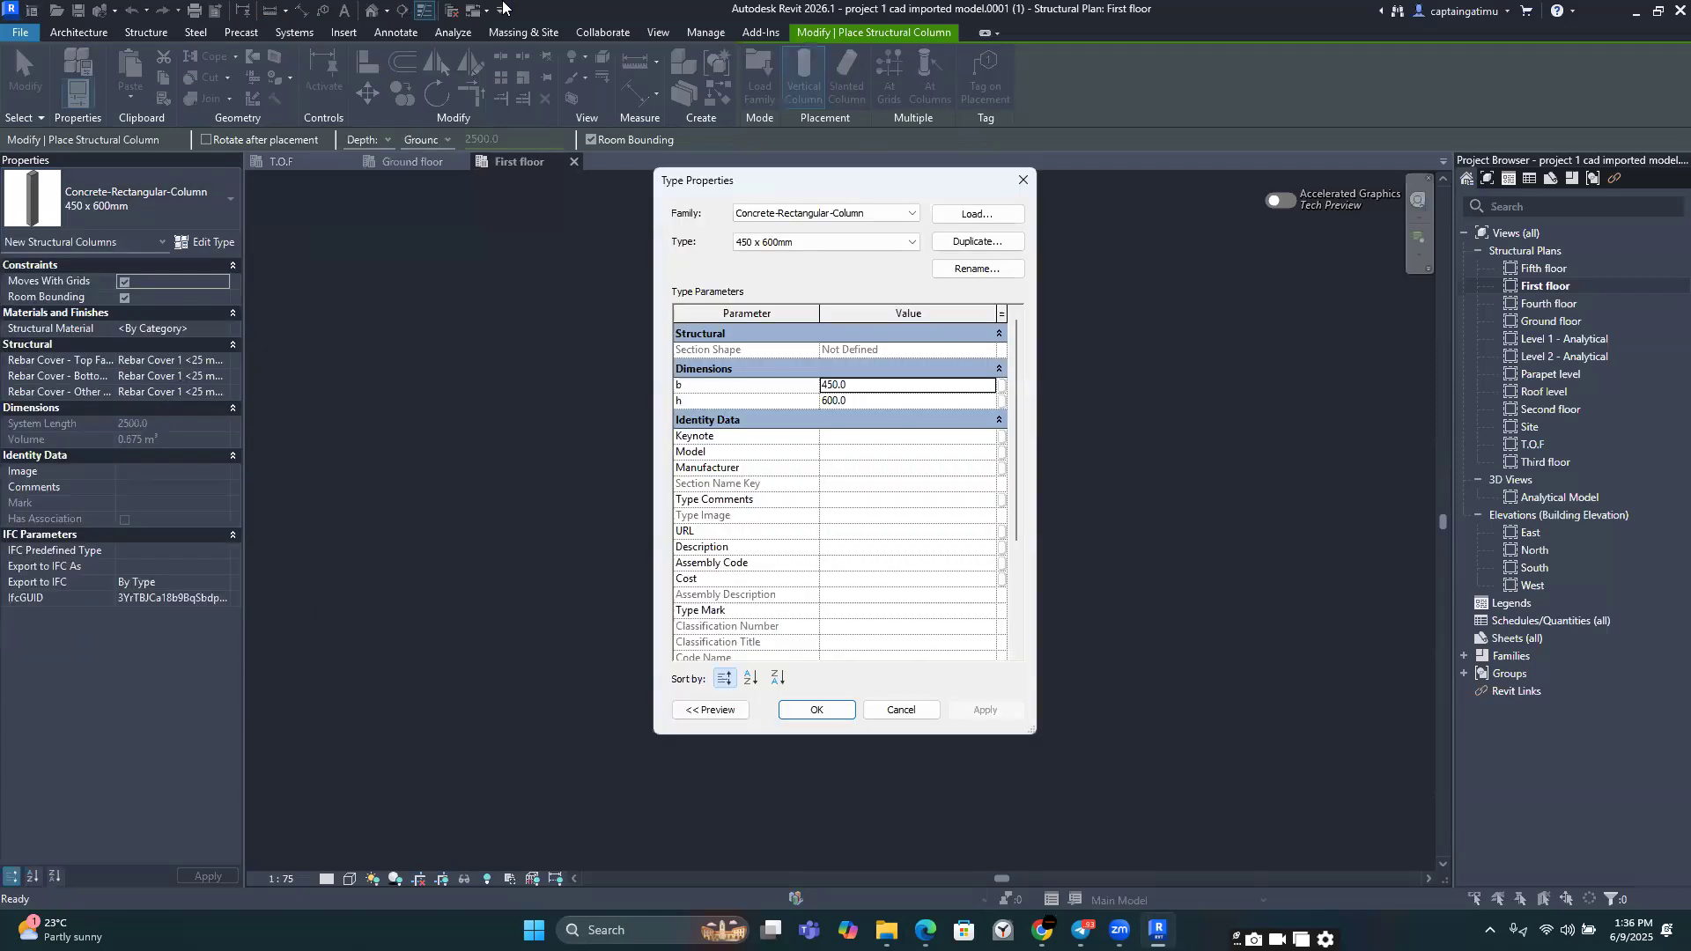
pyautogui.click(968, 248)
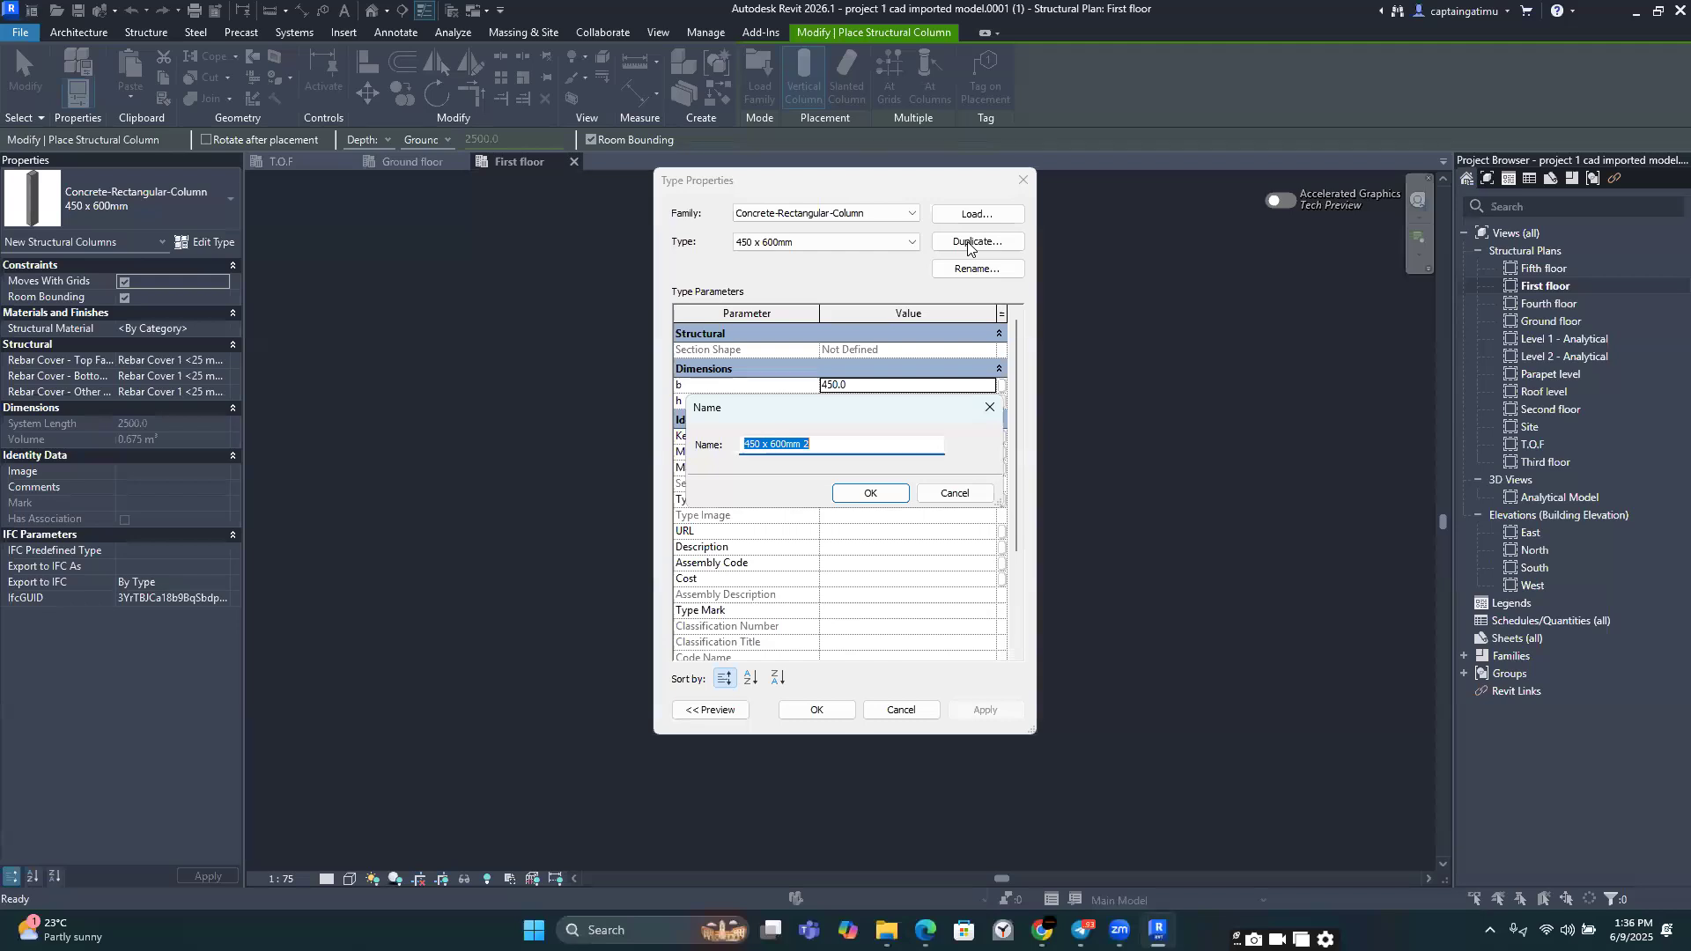
pyautogui.write('Column 3')
pyautogui.write('300 x 300 mm')
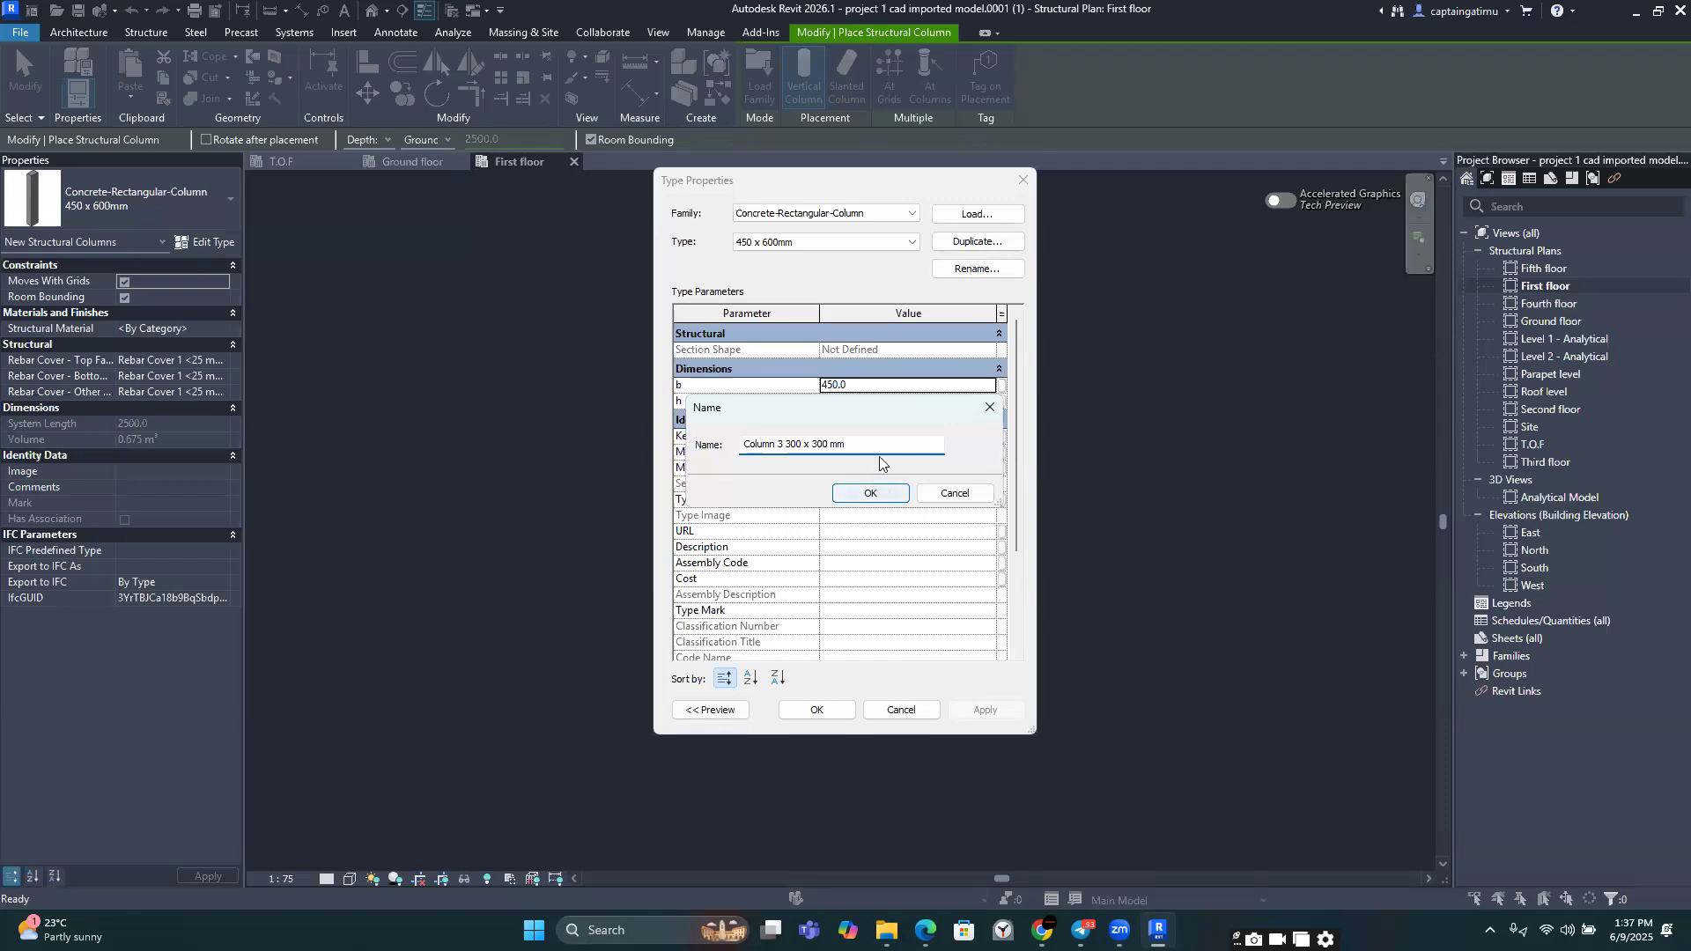
pyautogui.click(870, 492)
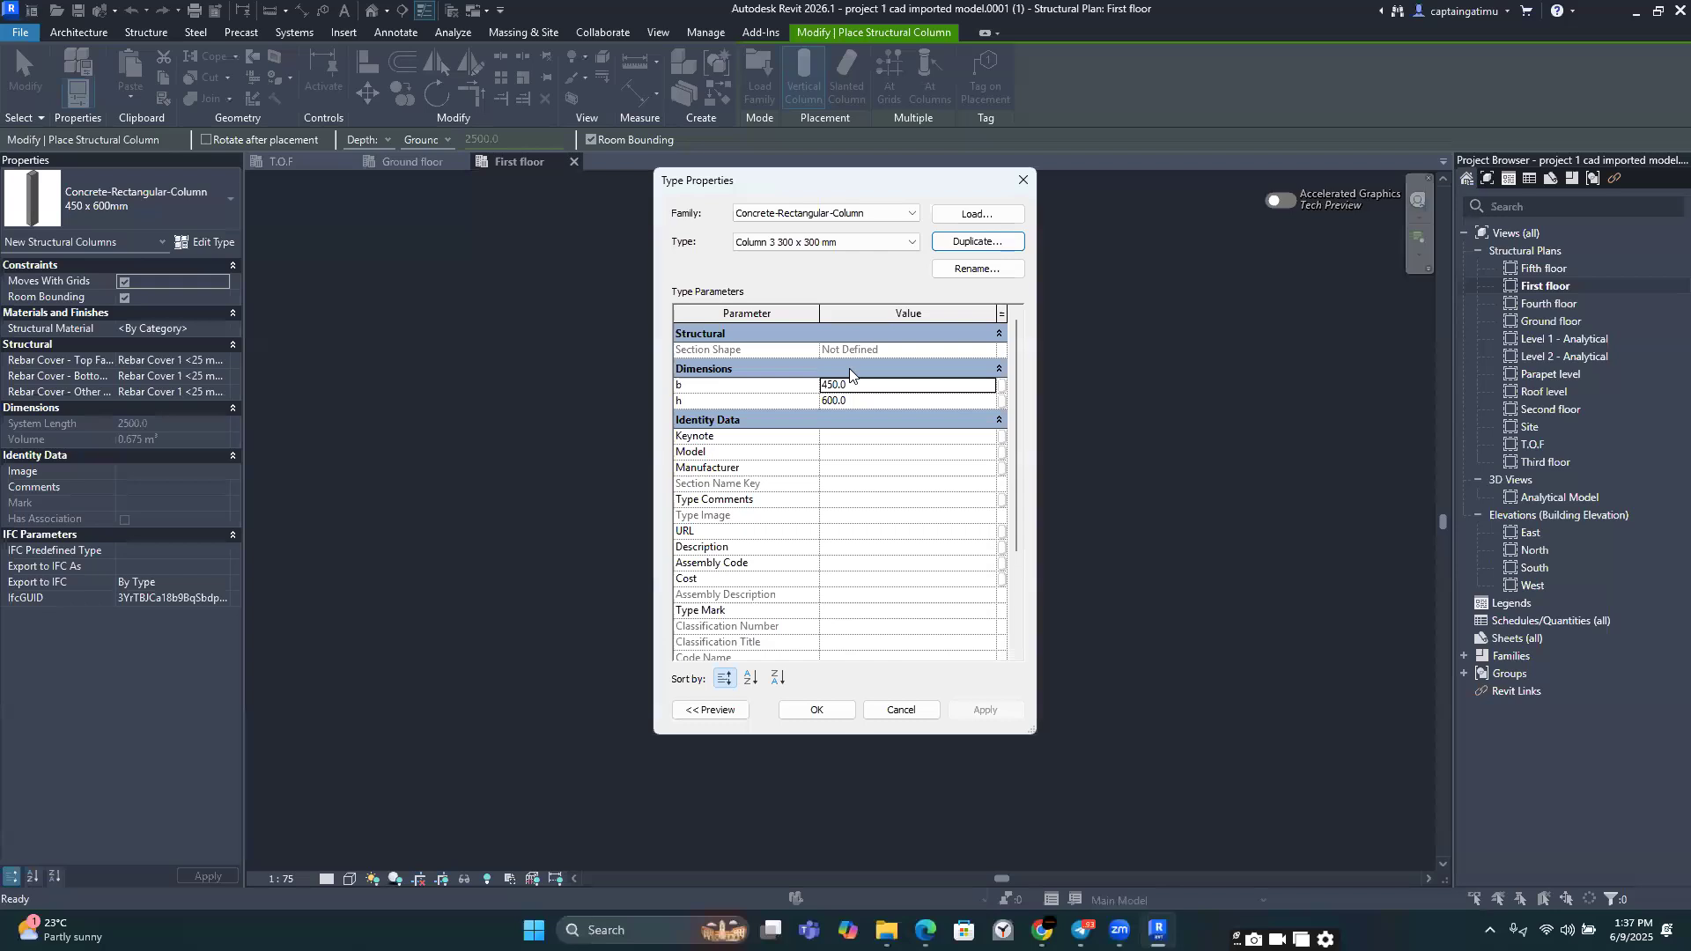
# Step: Set the Column 3 type's b and h dimensions to 300, apply them, and leave column placement
pyautogui.press('BackSpace')
pyautogui.write('3')
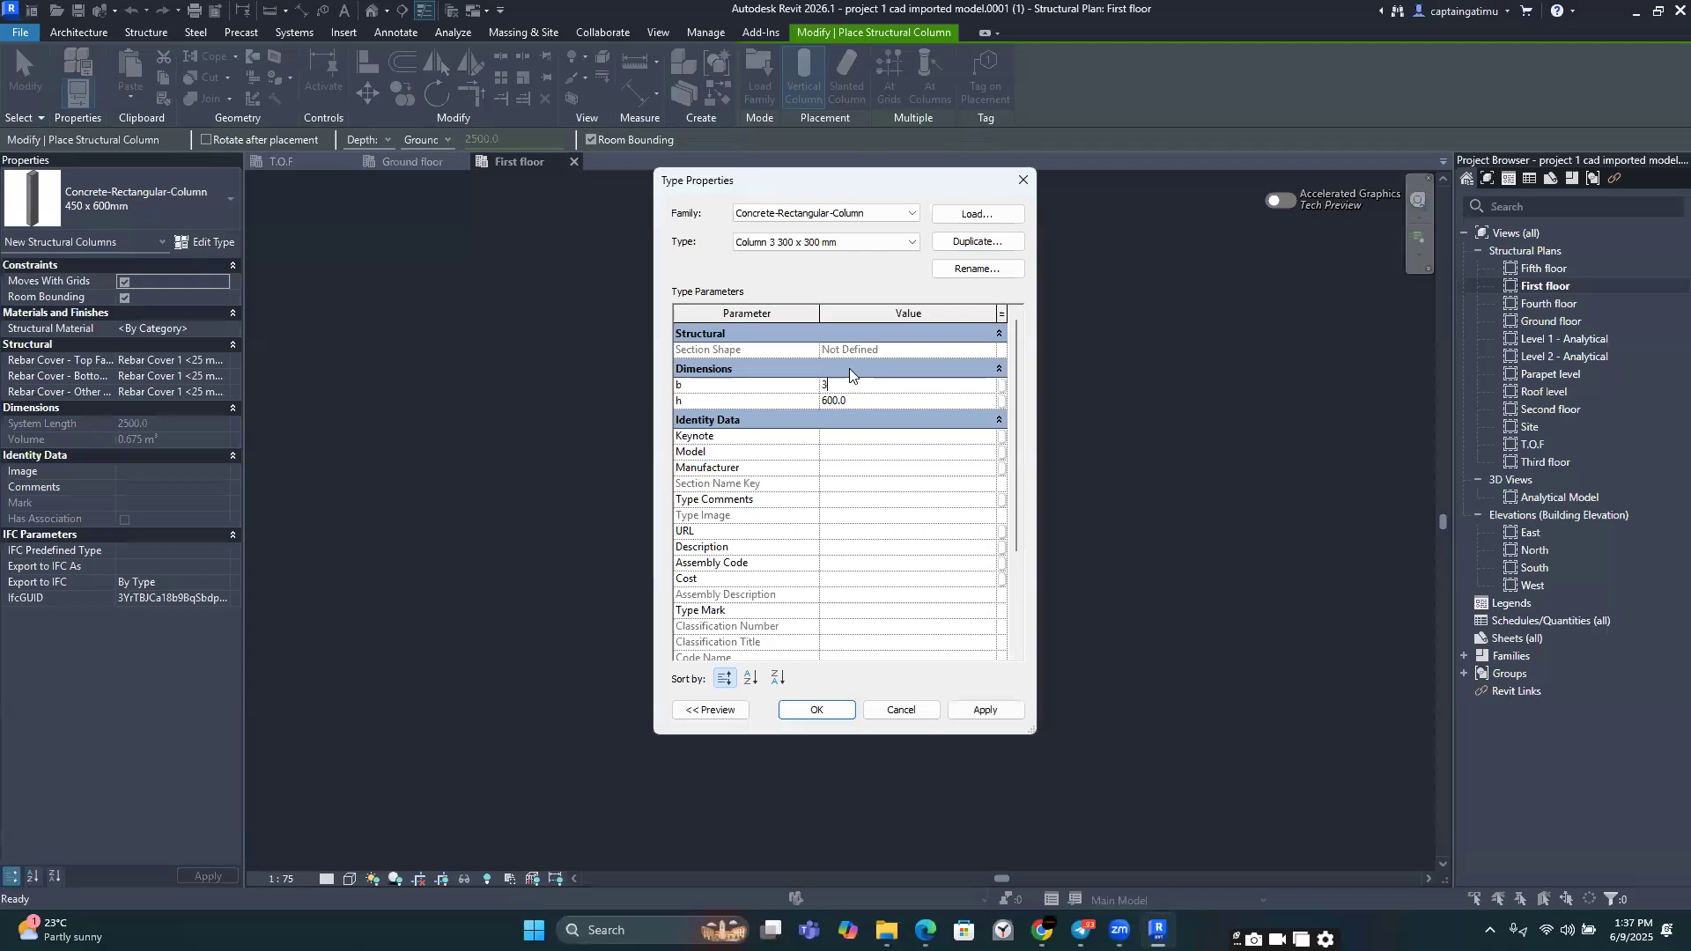
pyautogui.write('00')
pyautogui.click(861, 397)
pyautogui.write('300')
pyautogui.click(1002, 712)
pyautogui.click(804, 716)
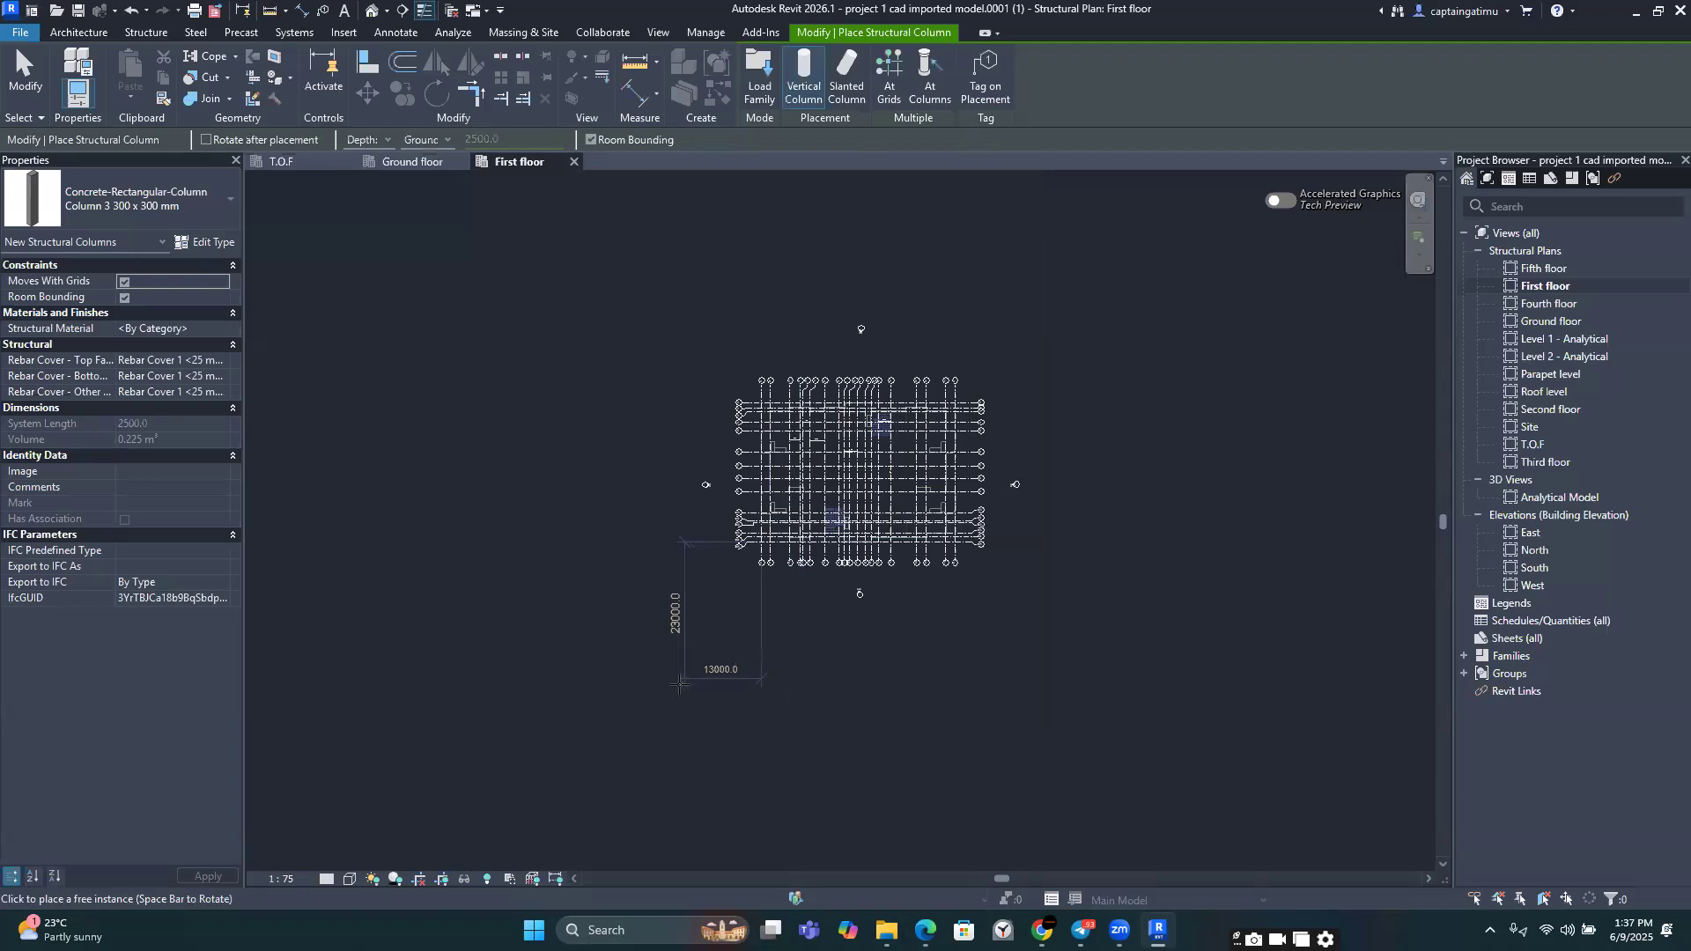
pyautogui.press('Escape')
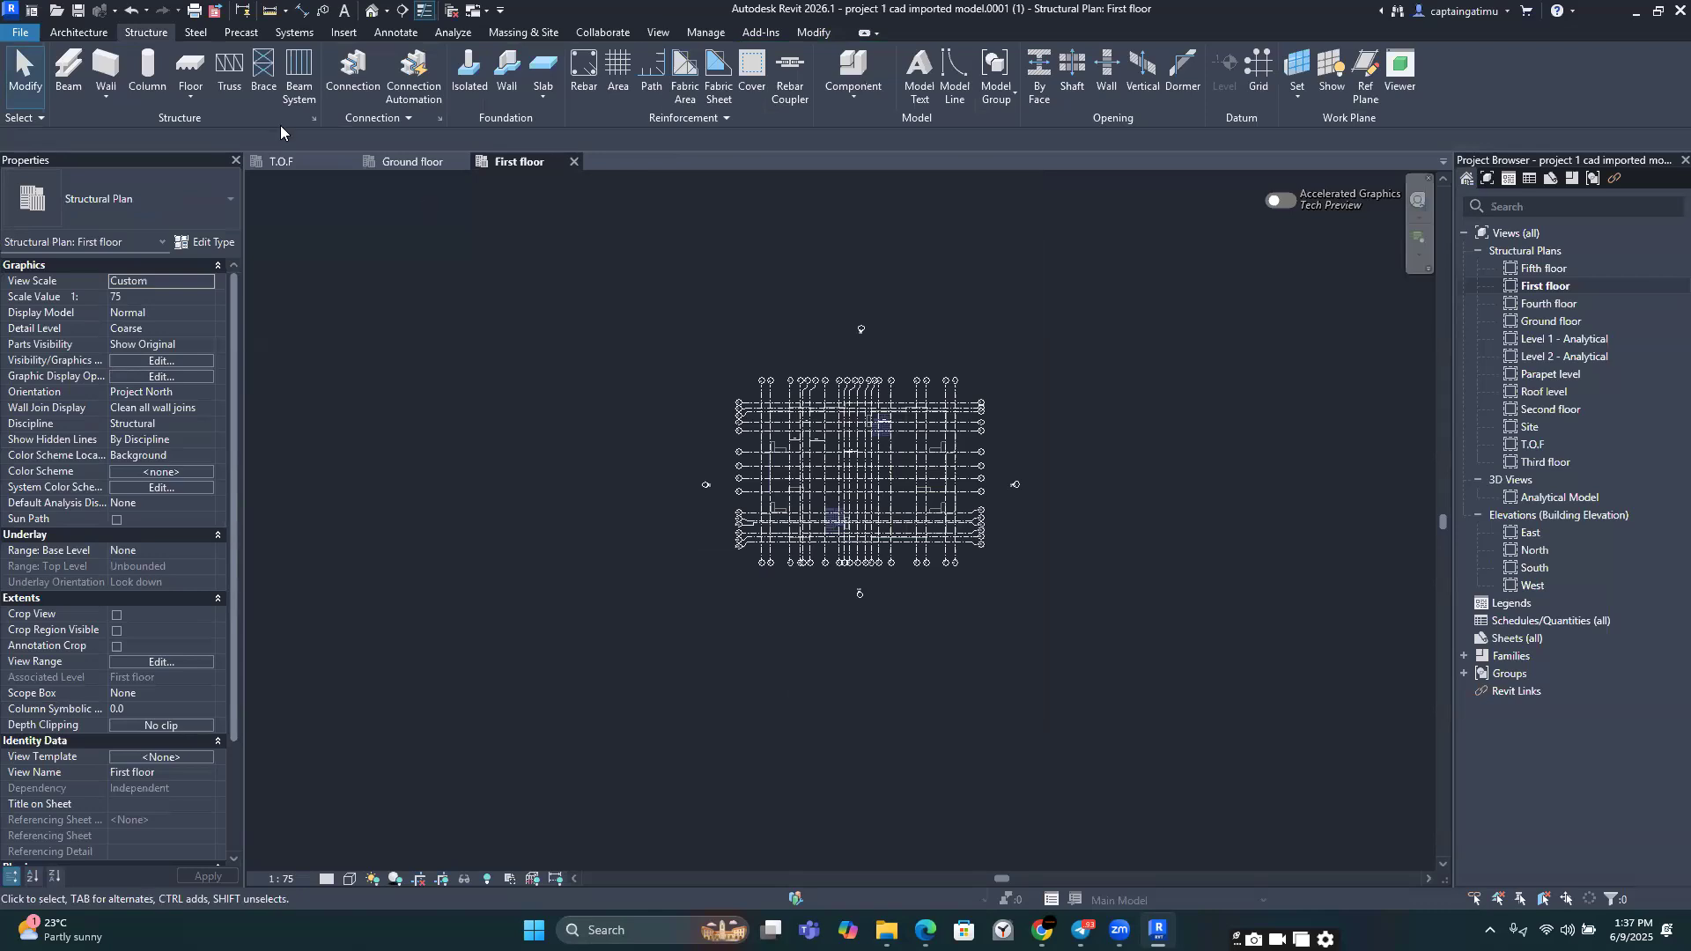
# Step: Restart structural column placement and duplicate the Column 3 type as "Column 4 400 x 400 mm"
pyautogui.click(163, 83)
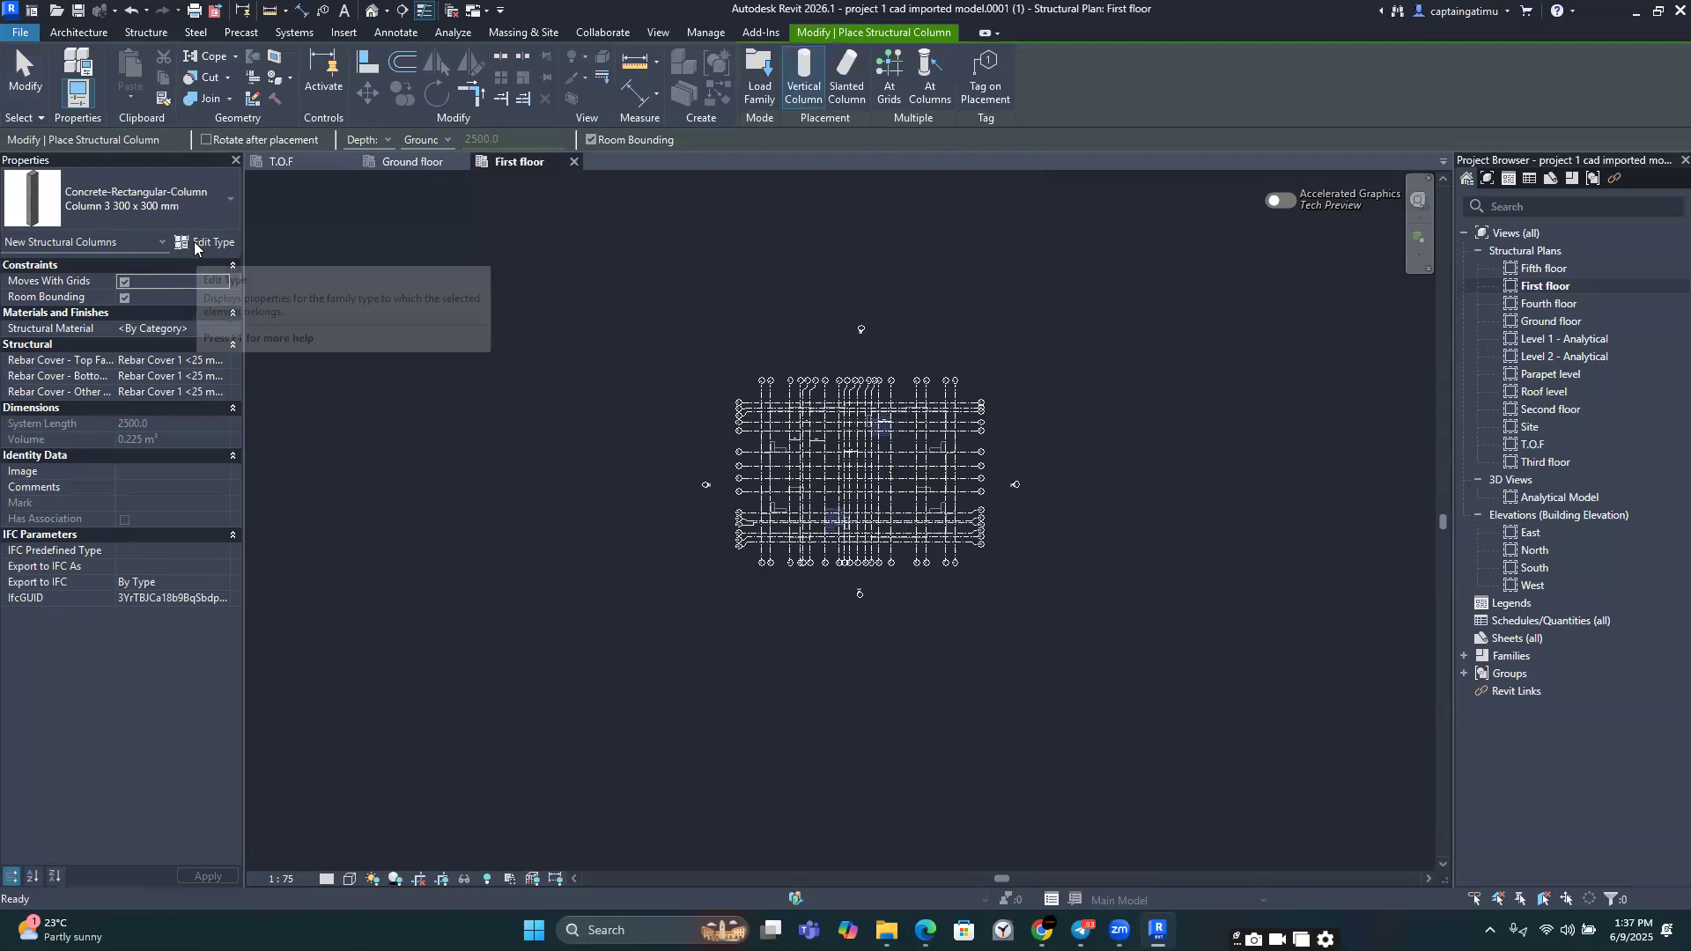
pyautogui.click(195, 243)
pyautogui.click(978, 241)
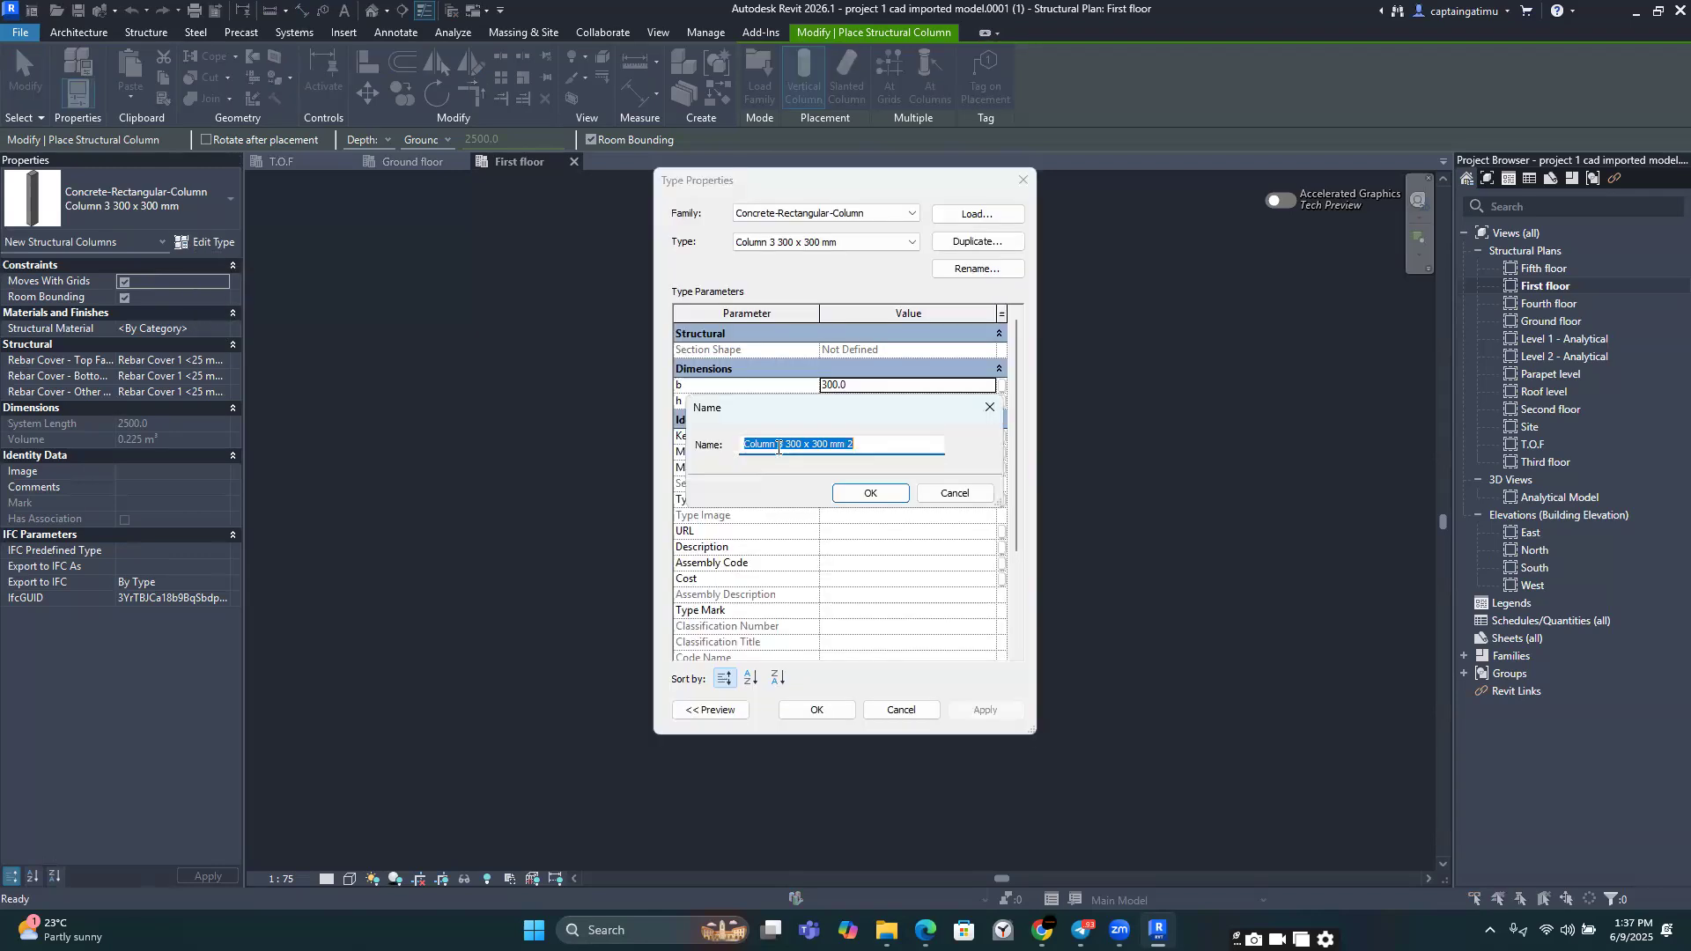
pyautogui.click(780, 447)
pyautogui.press('Delete')
pyautogui.press('Delete')
pyautogui.write('4')
pyautogui.press('Delete')
pyautogui.write('4')
pyautogui.click(815, 444)
pyautogui.press('Delete')
pyautogui.write('4')
pyautogui.click(868, 443)
pyautogui.press('BackSpace')
pyautogui.press('BackSpace')
pyautogui.click(872, 493)
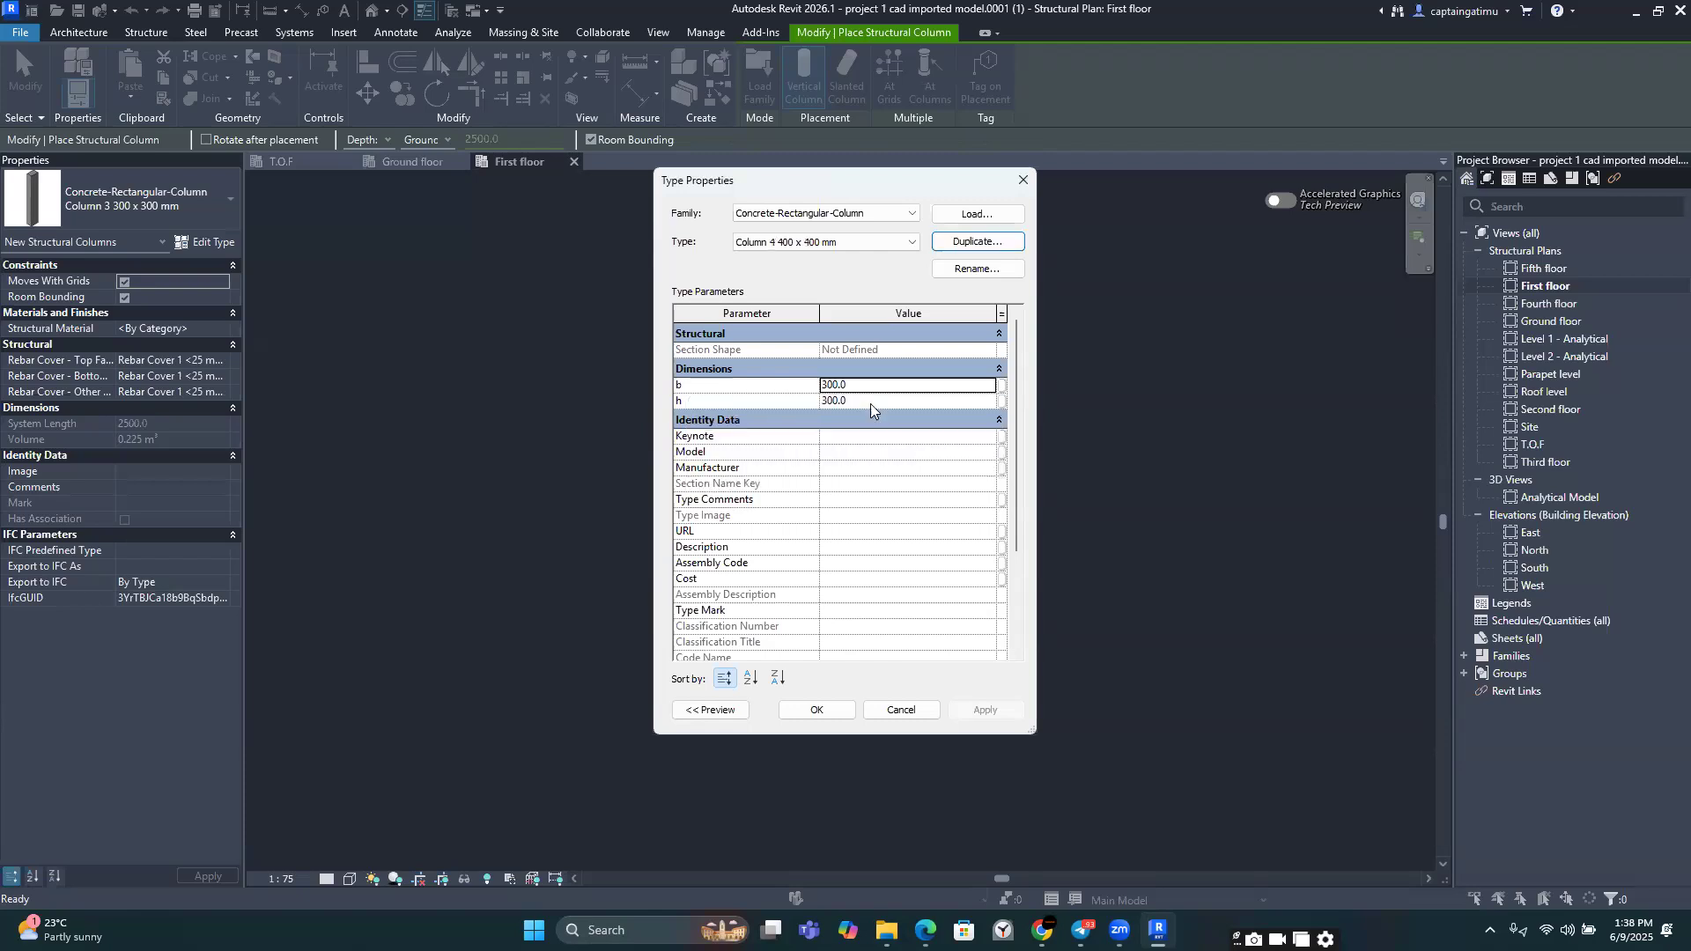
# Step: Set the Column 4 type's h and b dimensions to 400, apply them, and leave column placement
pyautogui.click(867, 400)
pyautogui.write('400')
pyautogui.click(859, 383)
pyautogui.write('400')
pyautogui.click(985, 712)
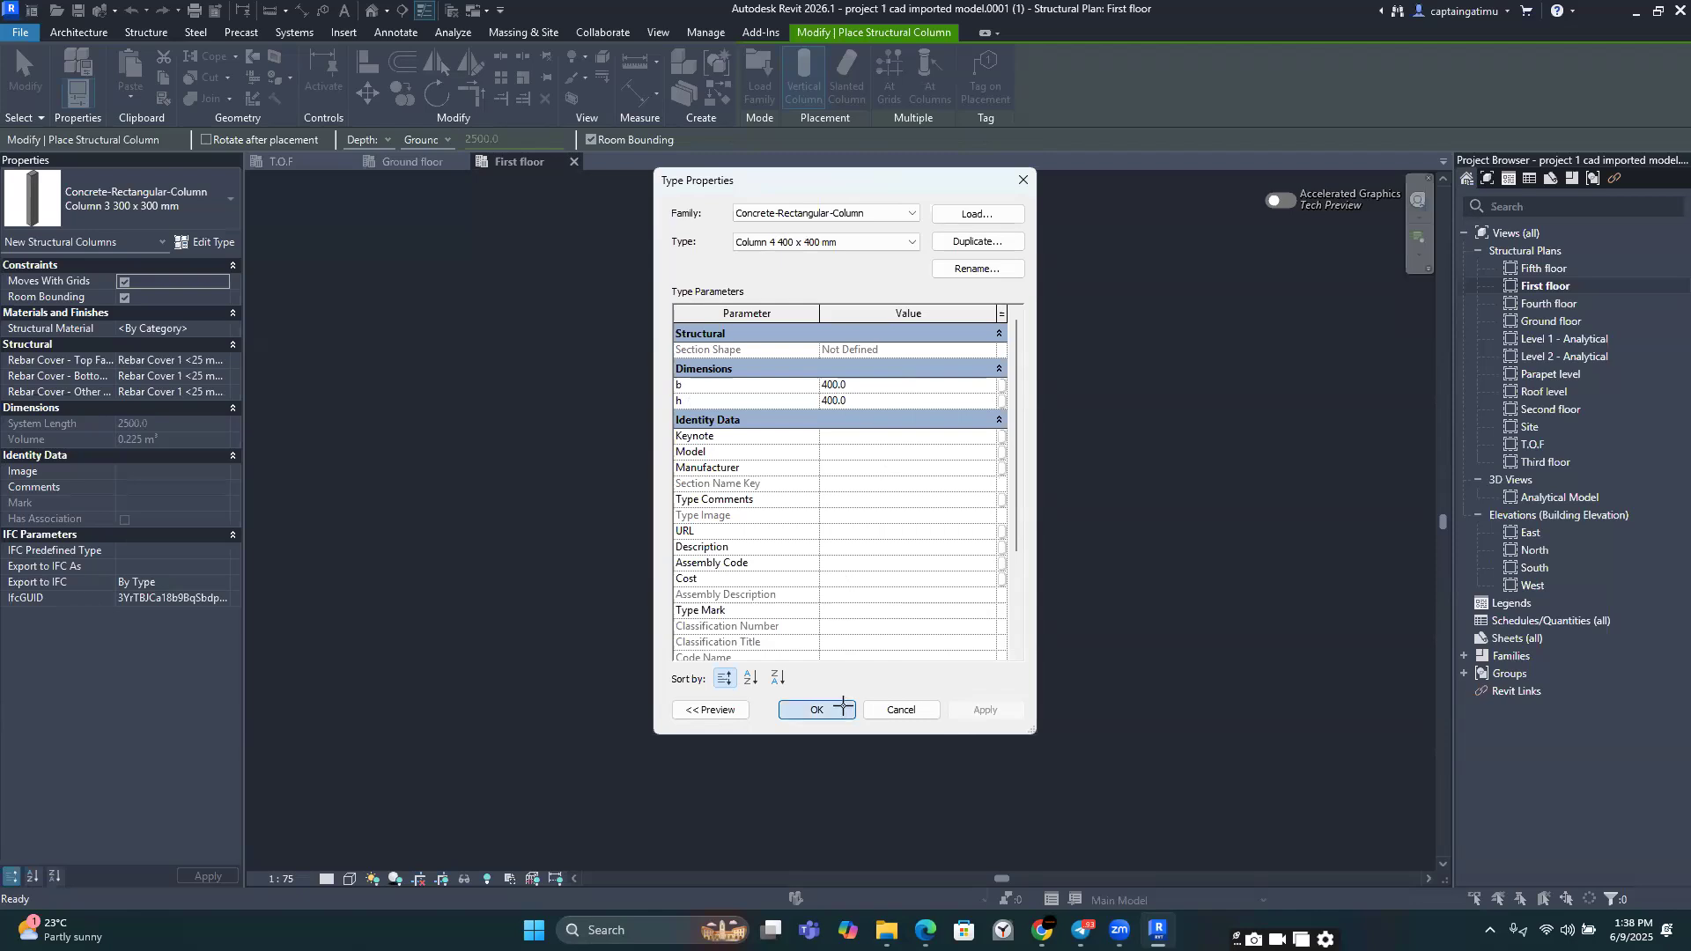
pyautogui.click(817, 709)
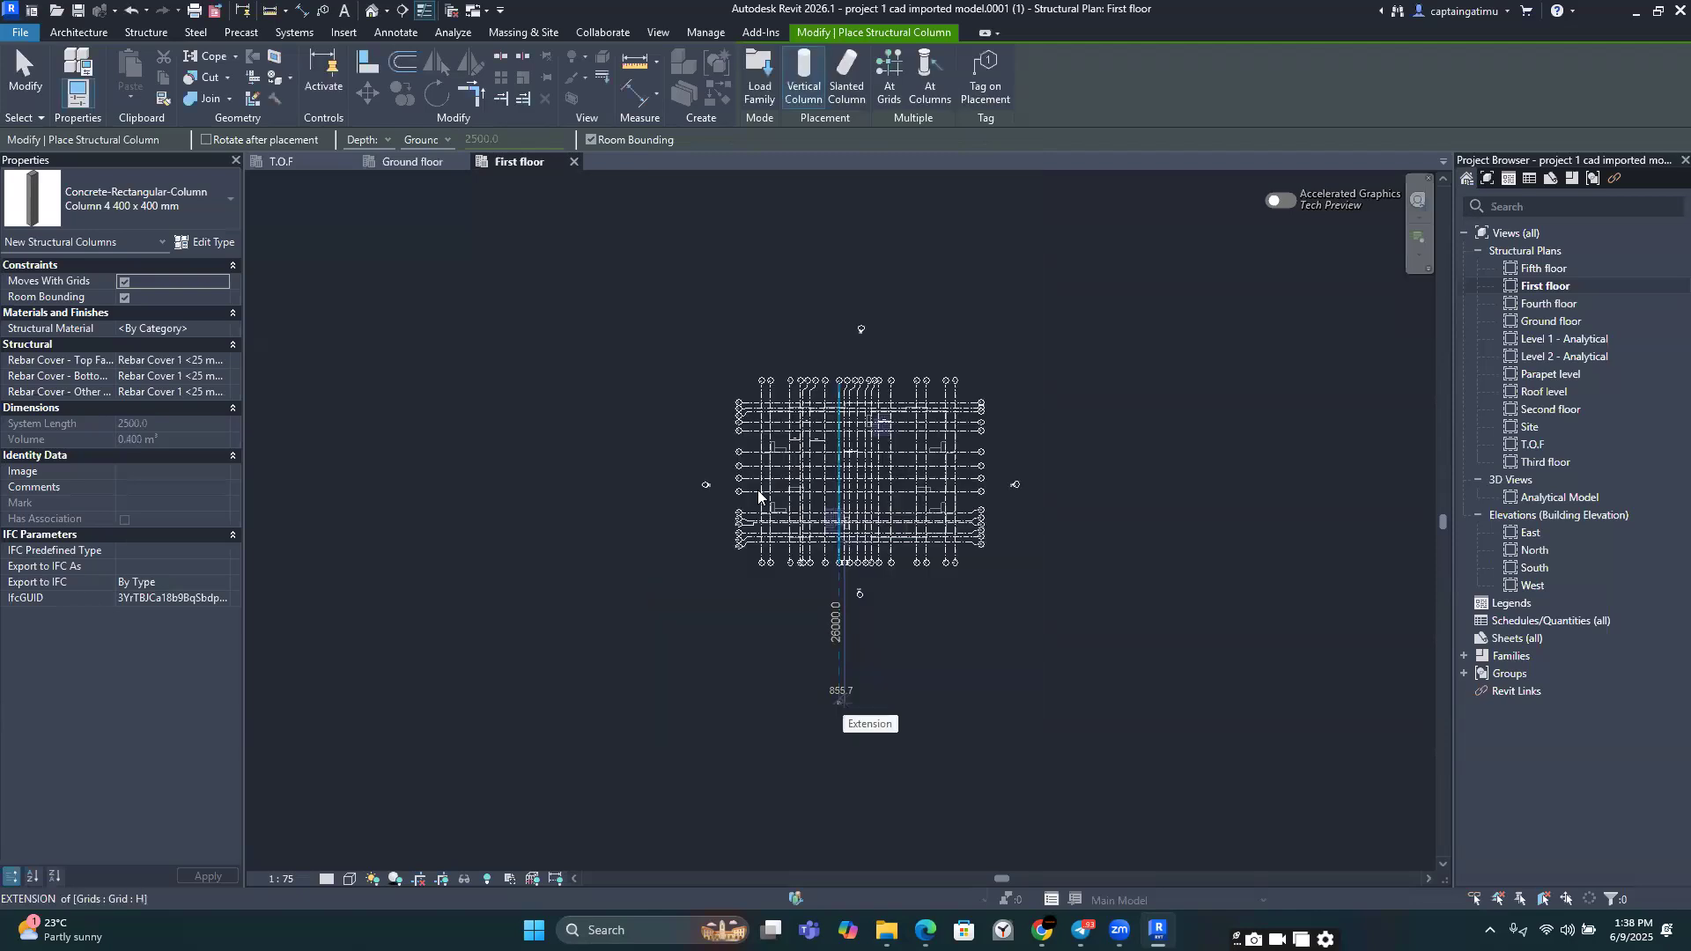
pyautogui.press('Escape')
pyautogui.press('Escape')
pyautogui.scroll(5, 881, 564)
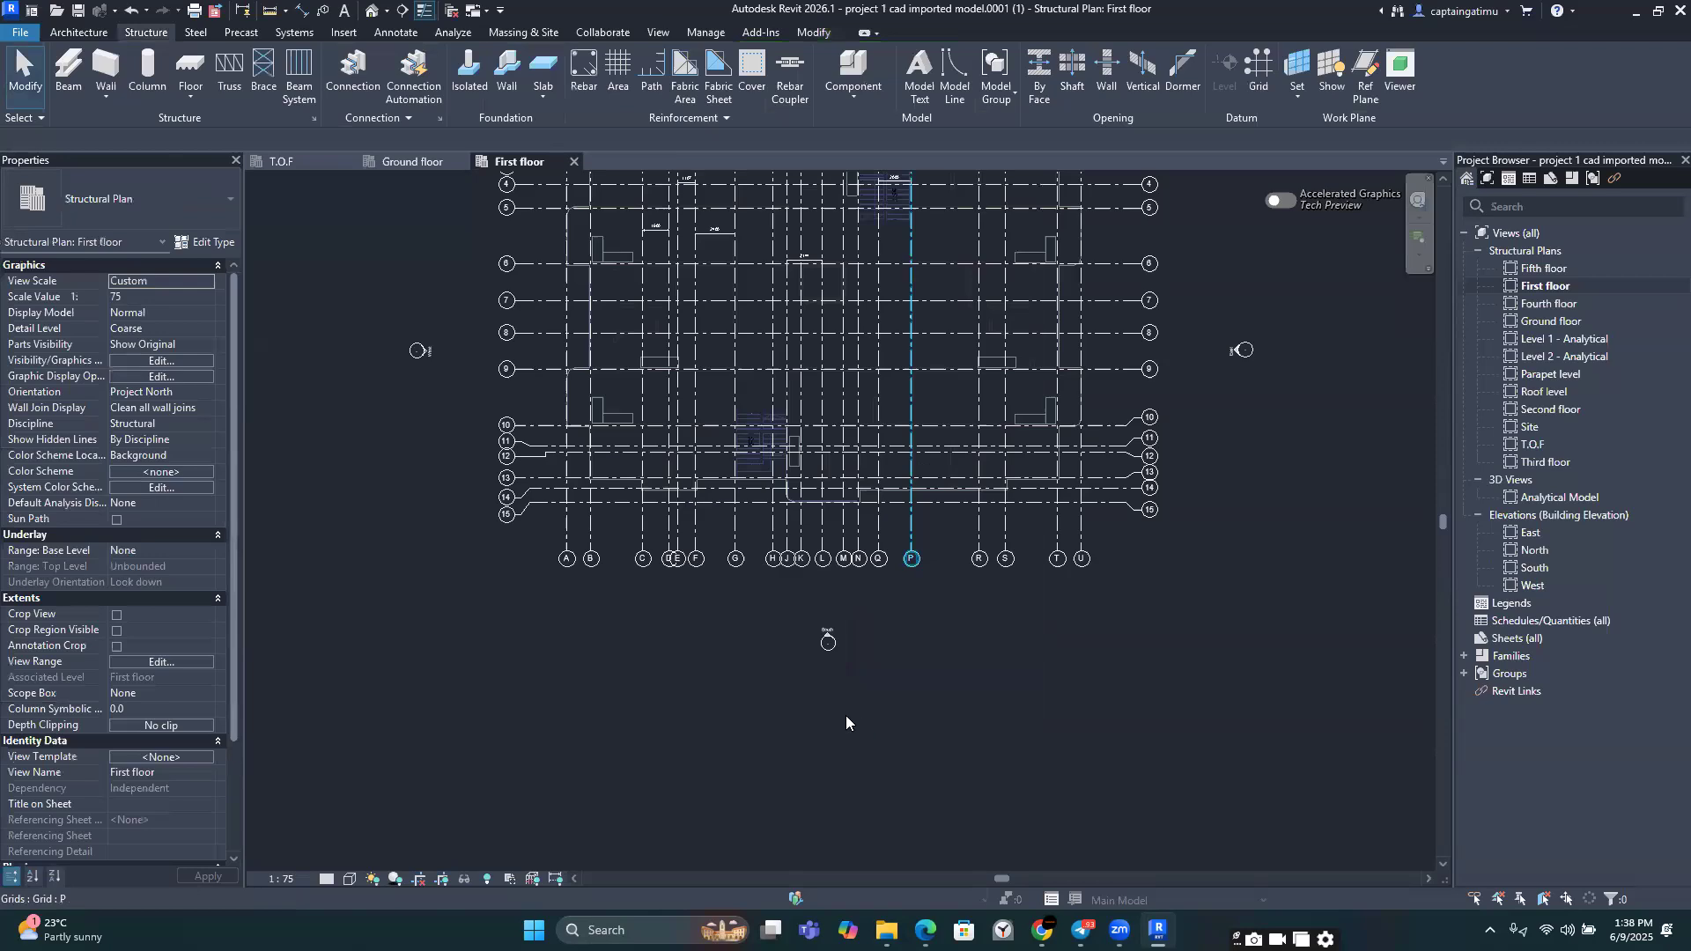
pyautogui.moveTo(905, 471); pyautogui.dragTo(829, 577, button='middle')
pyautogui.scroll(1, 885, 350)
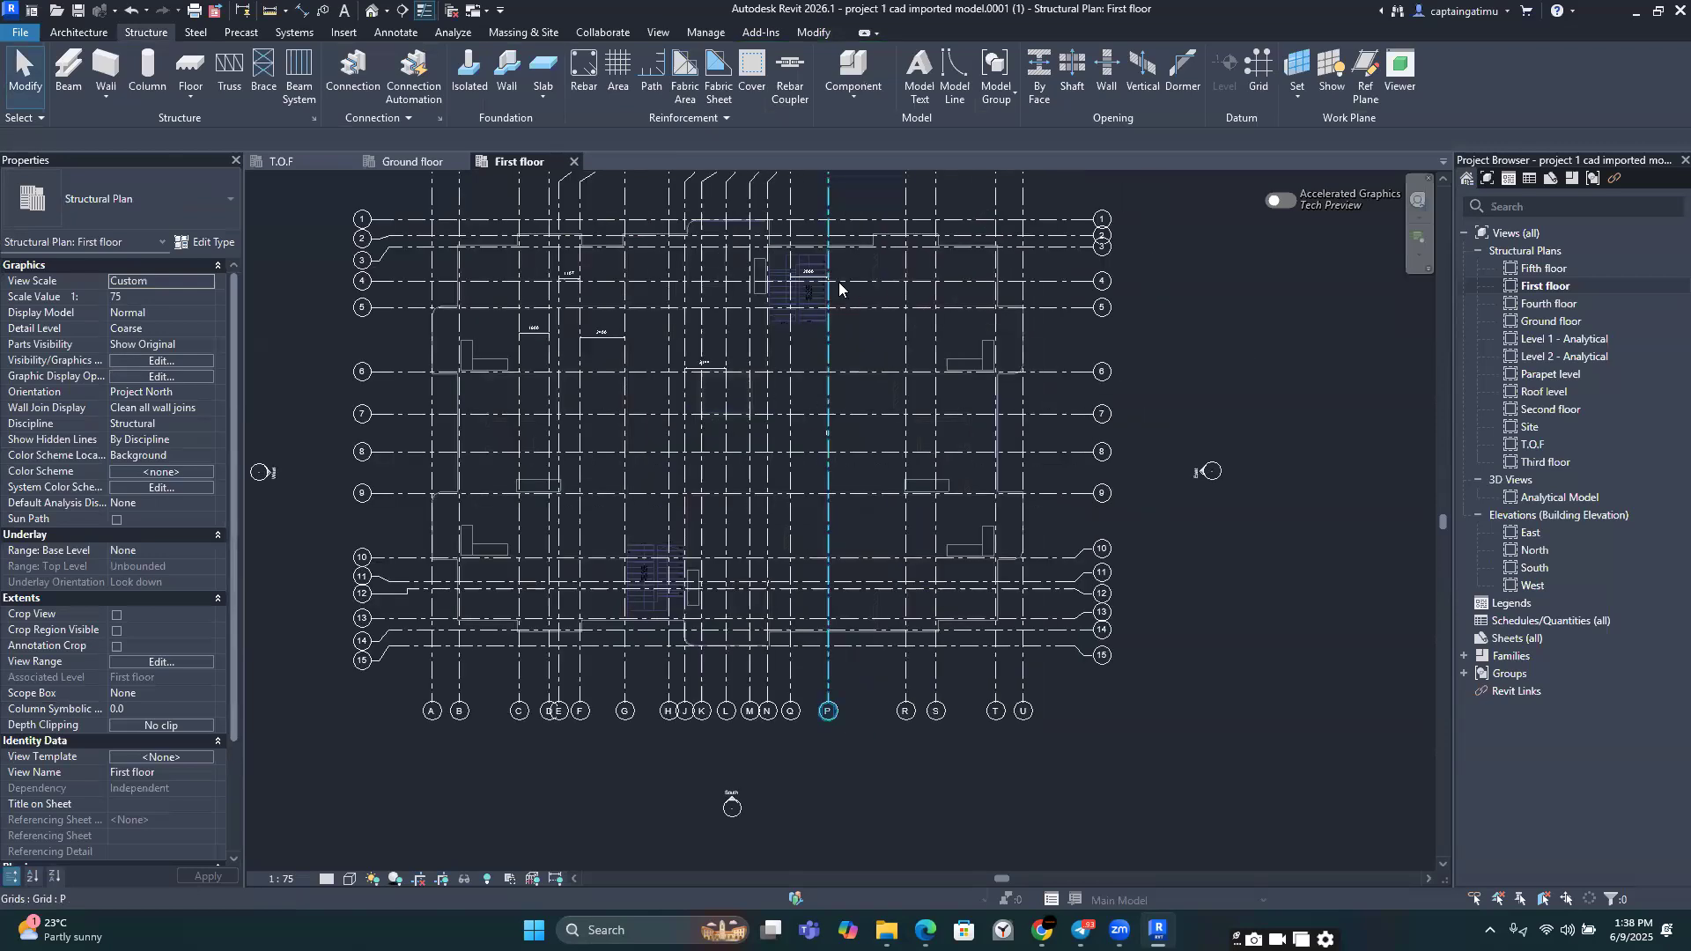
pyautogui.scroll(-2, 849, 341)
pyautogui.moveTo(798, 357); pyautogui.dragTo(886, 438, button='middle')
pyautogui.moveTo(1082, 931)
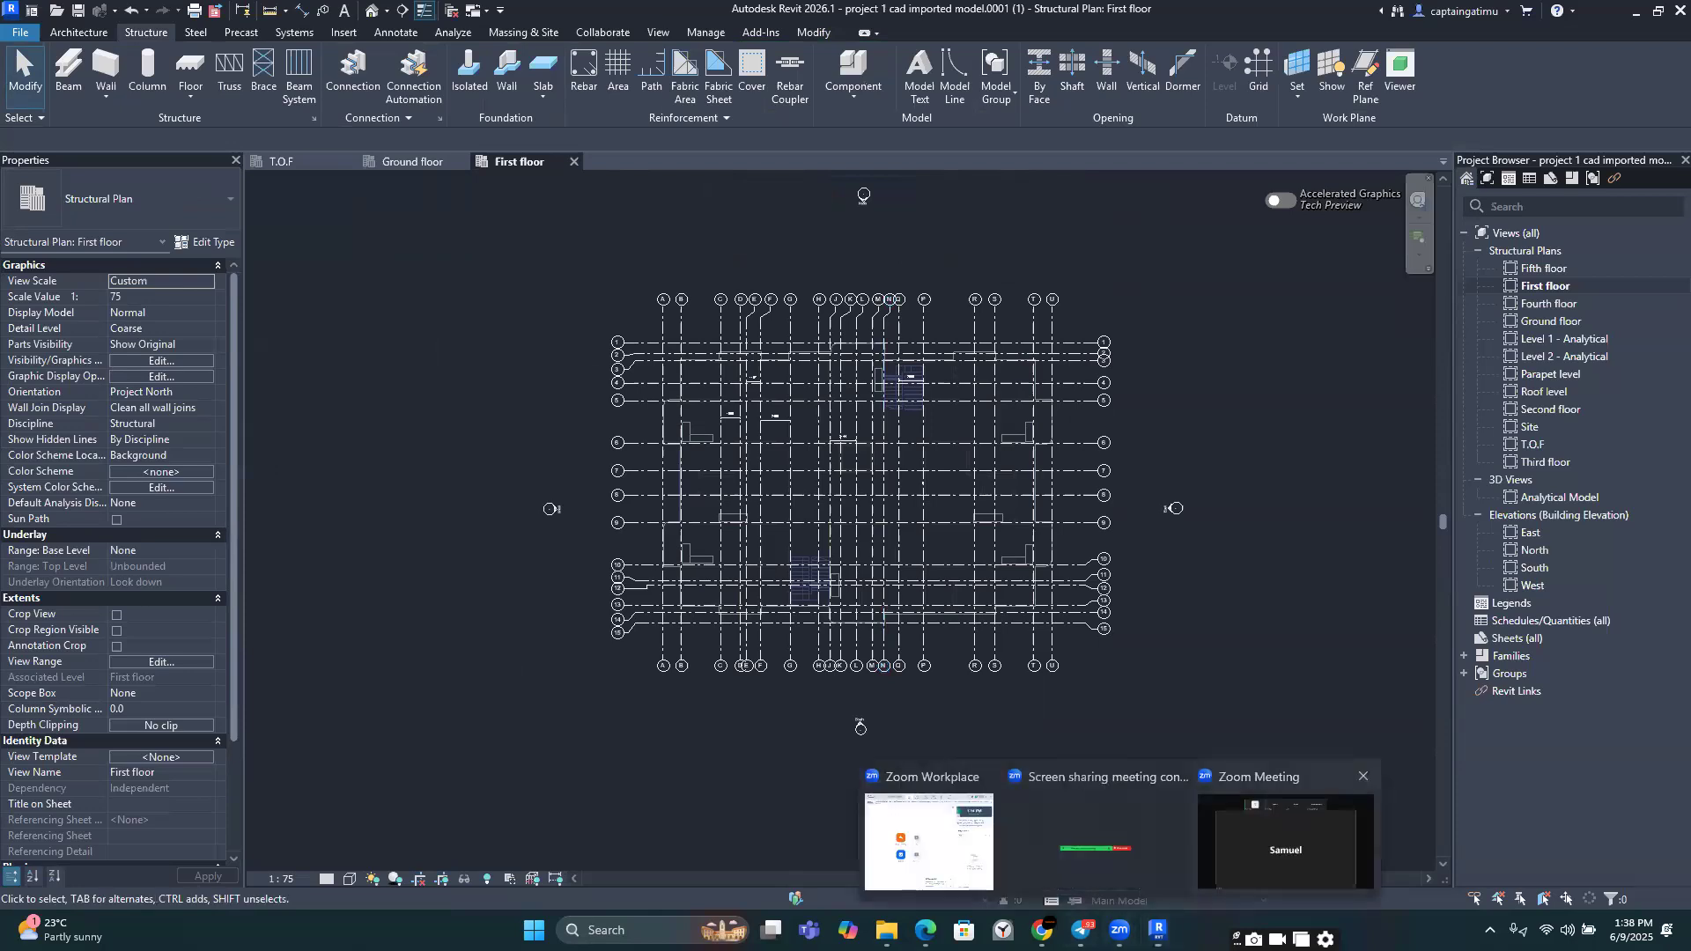
pyautogui.click(1285, 841)
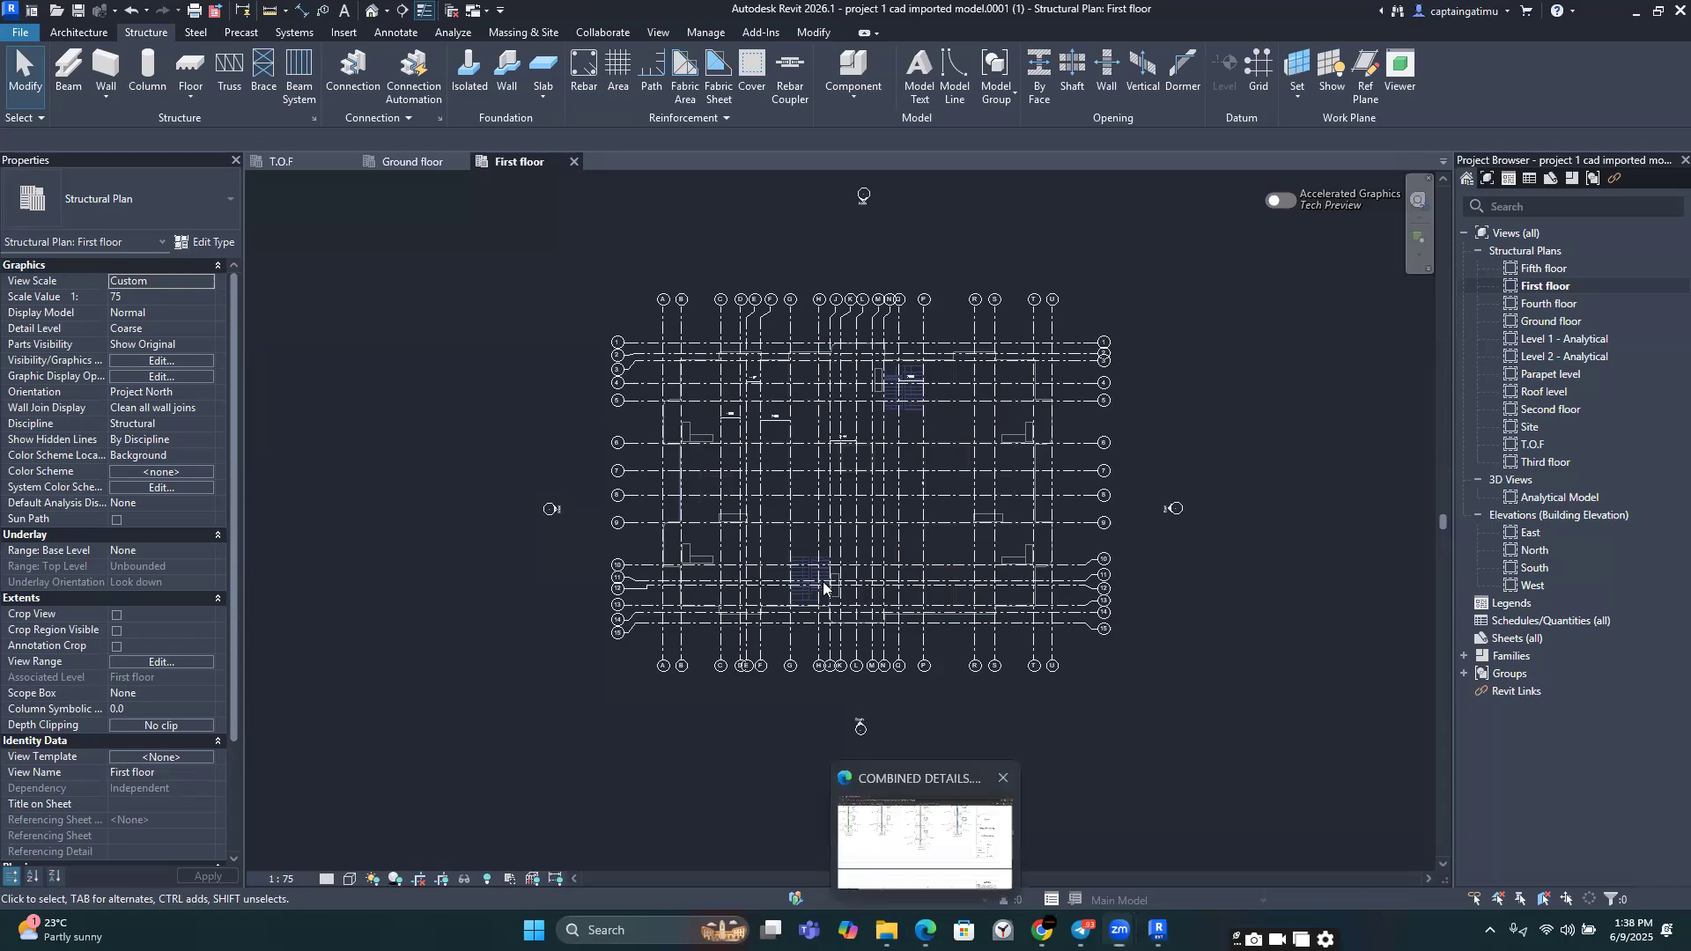
# Step: Switch to COMBINED DETAILS.pdf and examine the column marks and grid positions on the Beam and Column Layout sheet
pyautogui.click(925, 837)
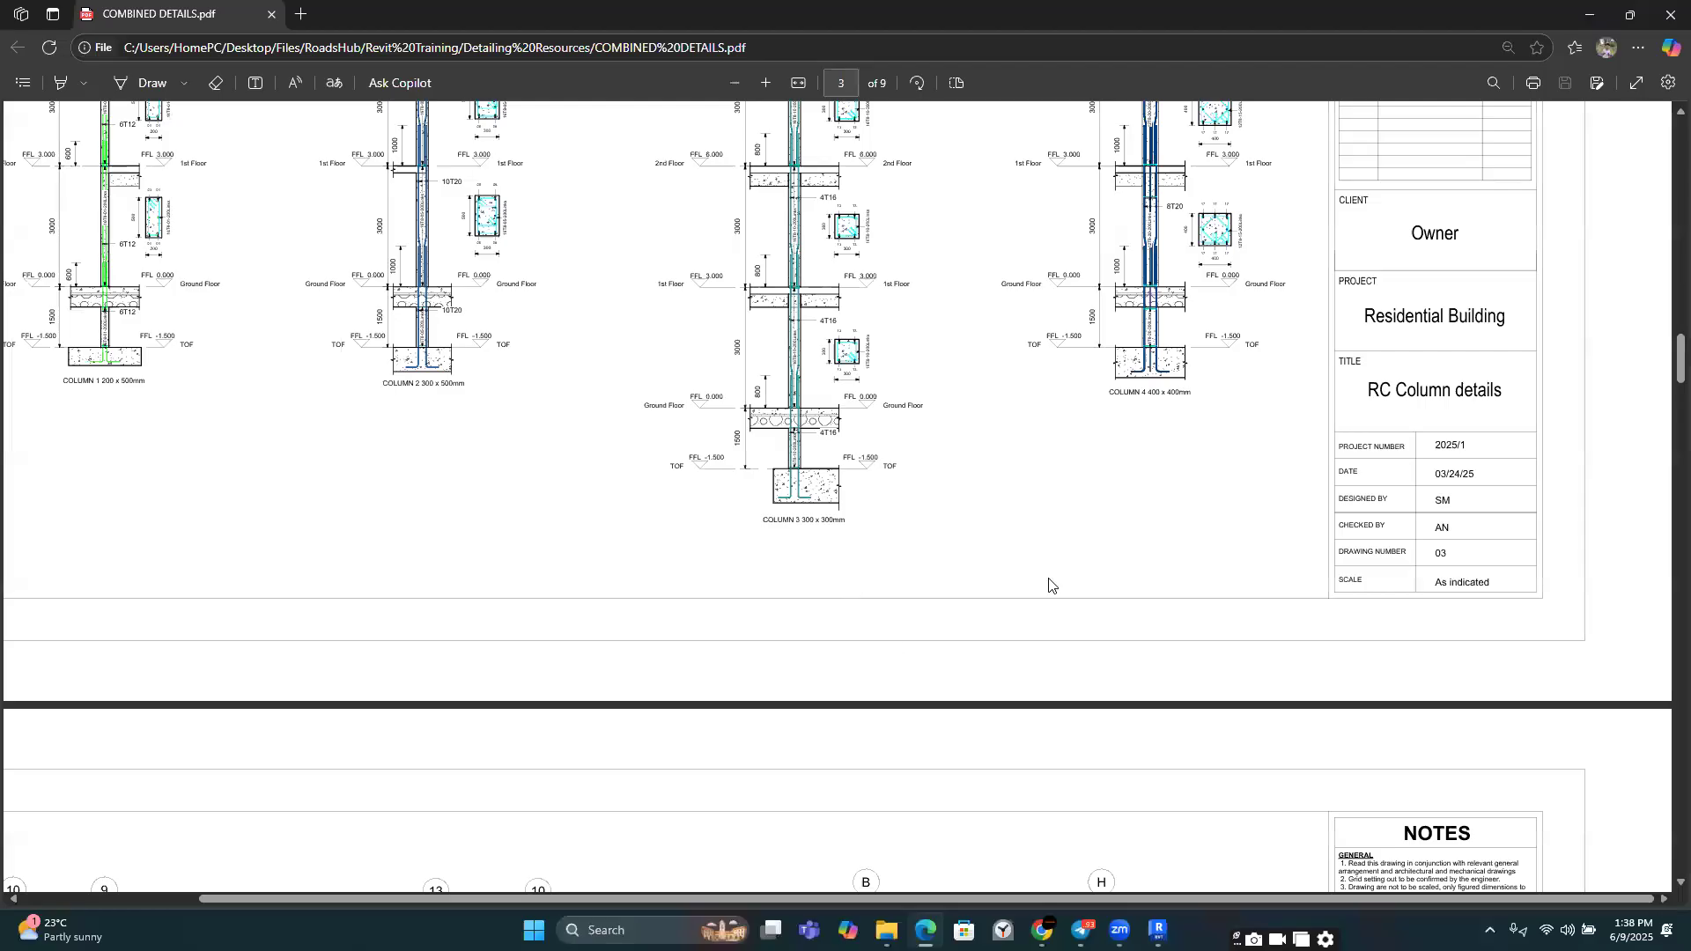
pyautogui.scroll(10, 573, 441)
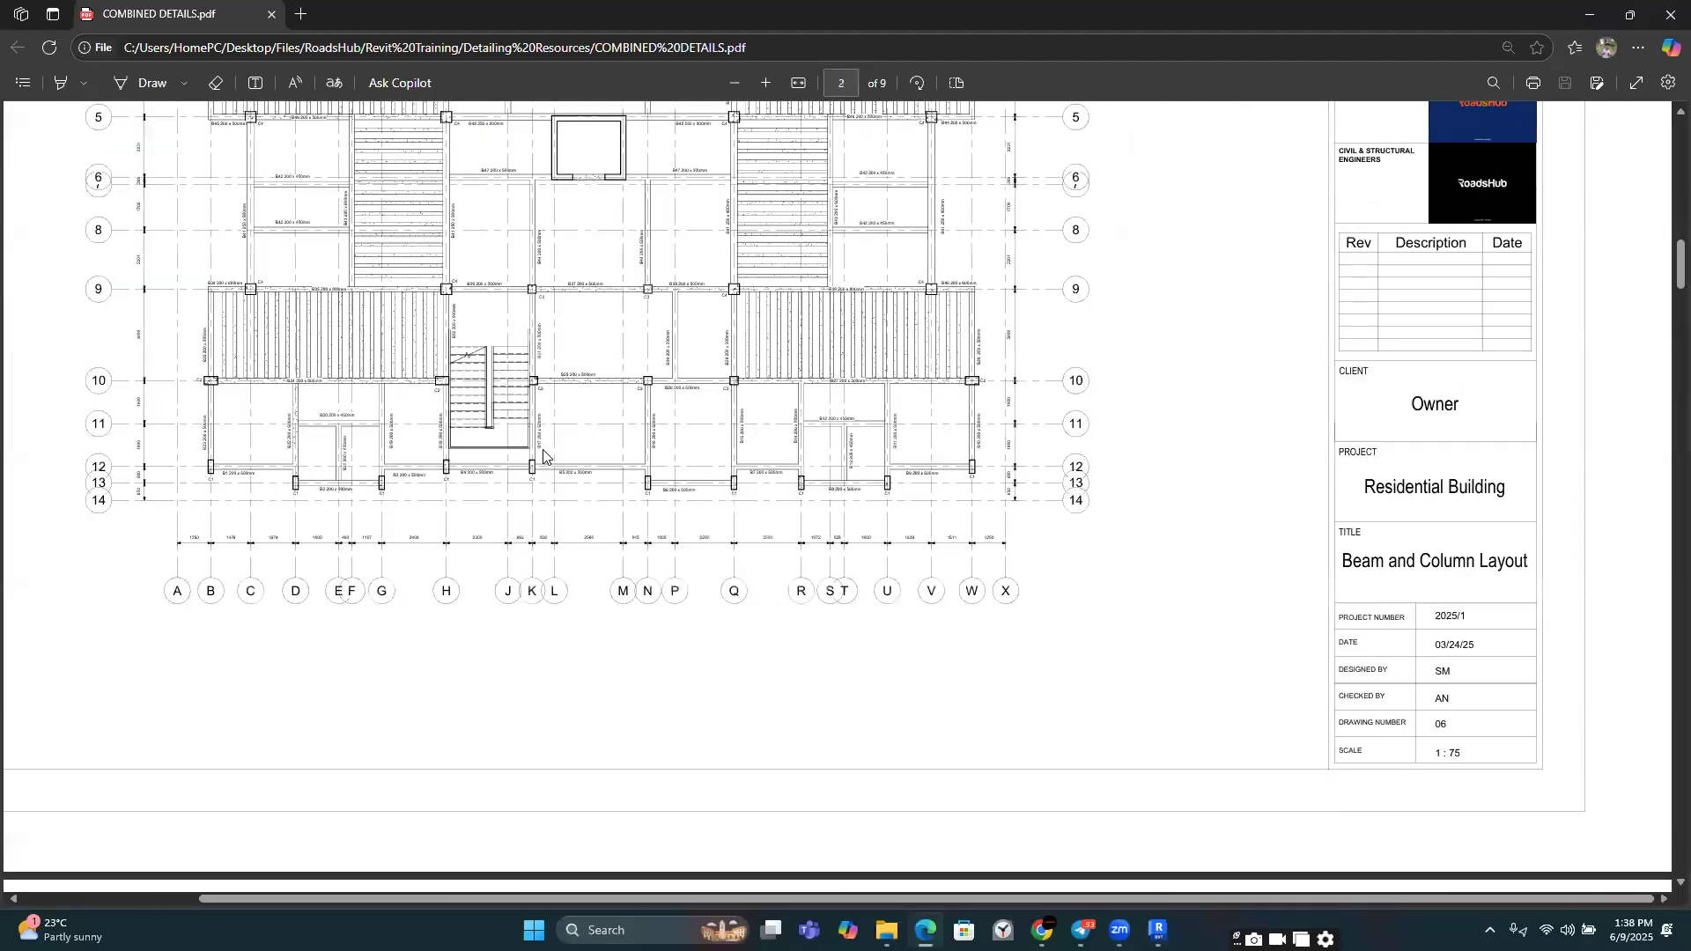
pyautogui.click(763, 83)
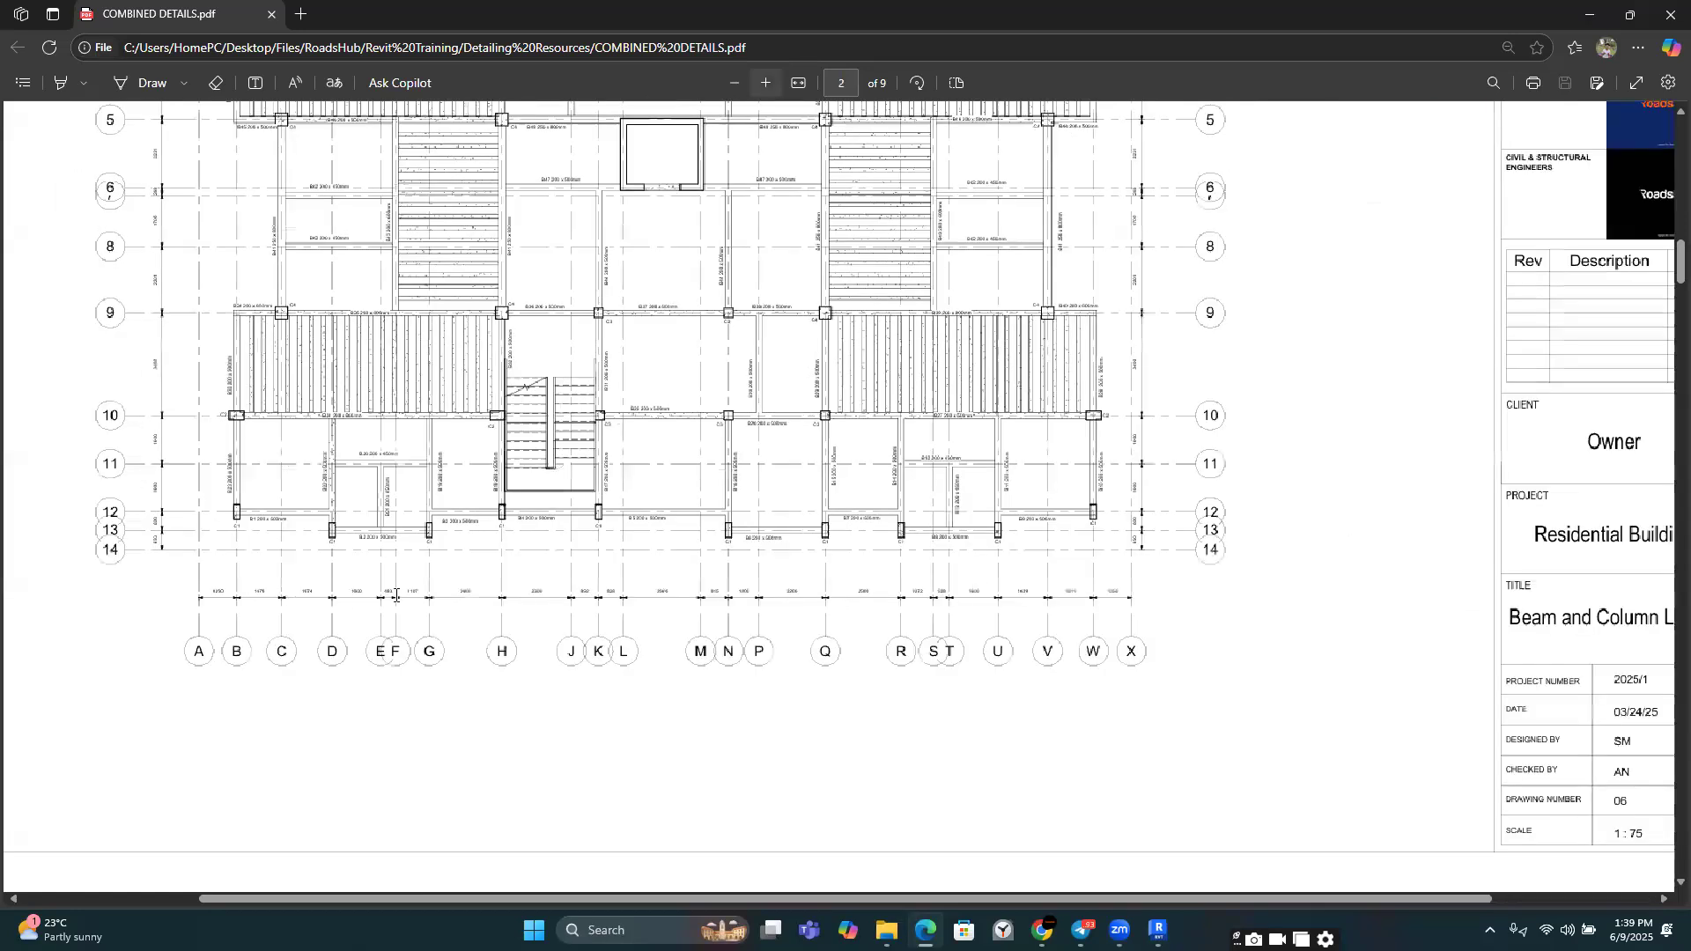
pyautogui.keyDown('ctrl'); pyautogui.scroll(1, 293, 703); pyautogui.keyUp('ctrl')
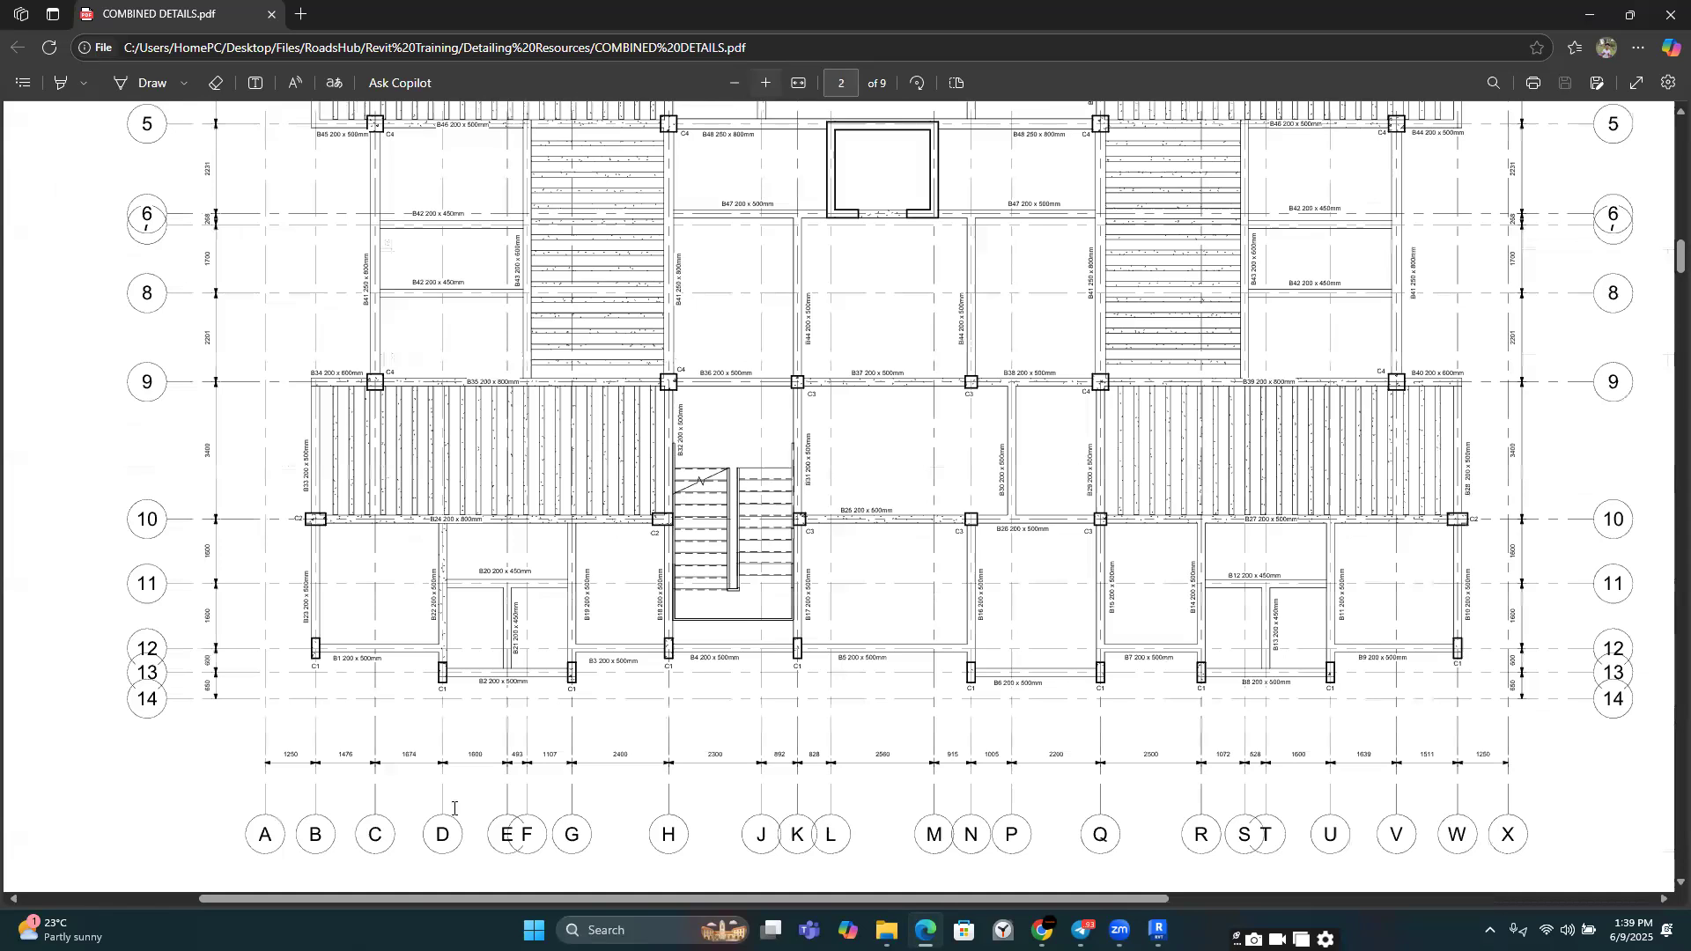
pyautogui.keyDown('ctrl'); pyautogui.scroll(1, 426, 900); pyautogui.keyUp('ctrl')
pyautogui.hscroll(5, 427, 900)
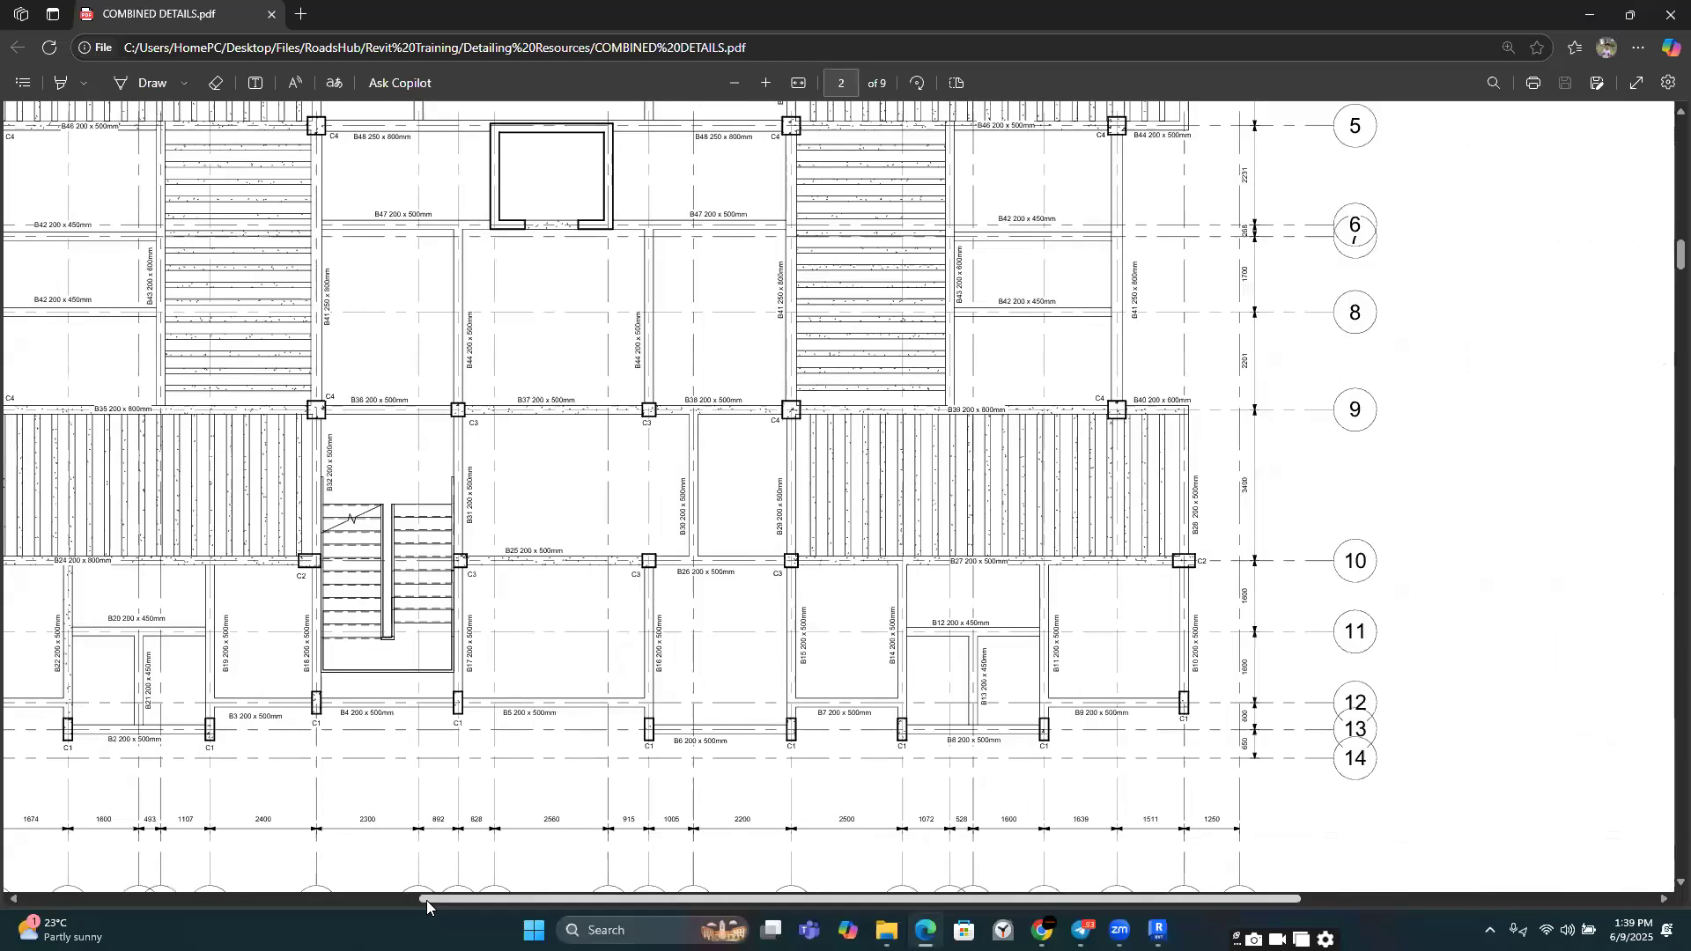
pyautogui.hscroll(-2, 396, 734)
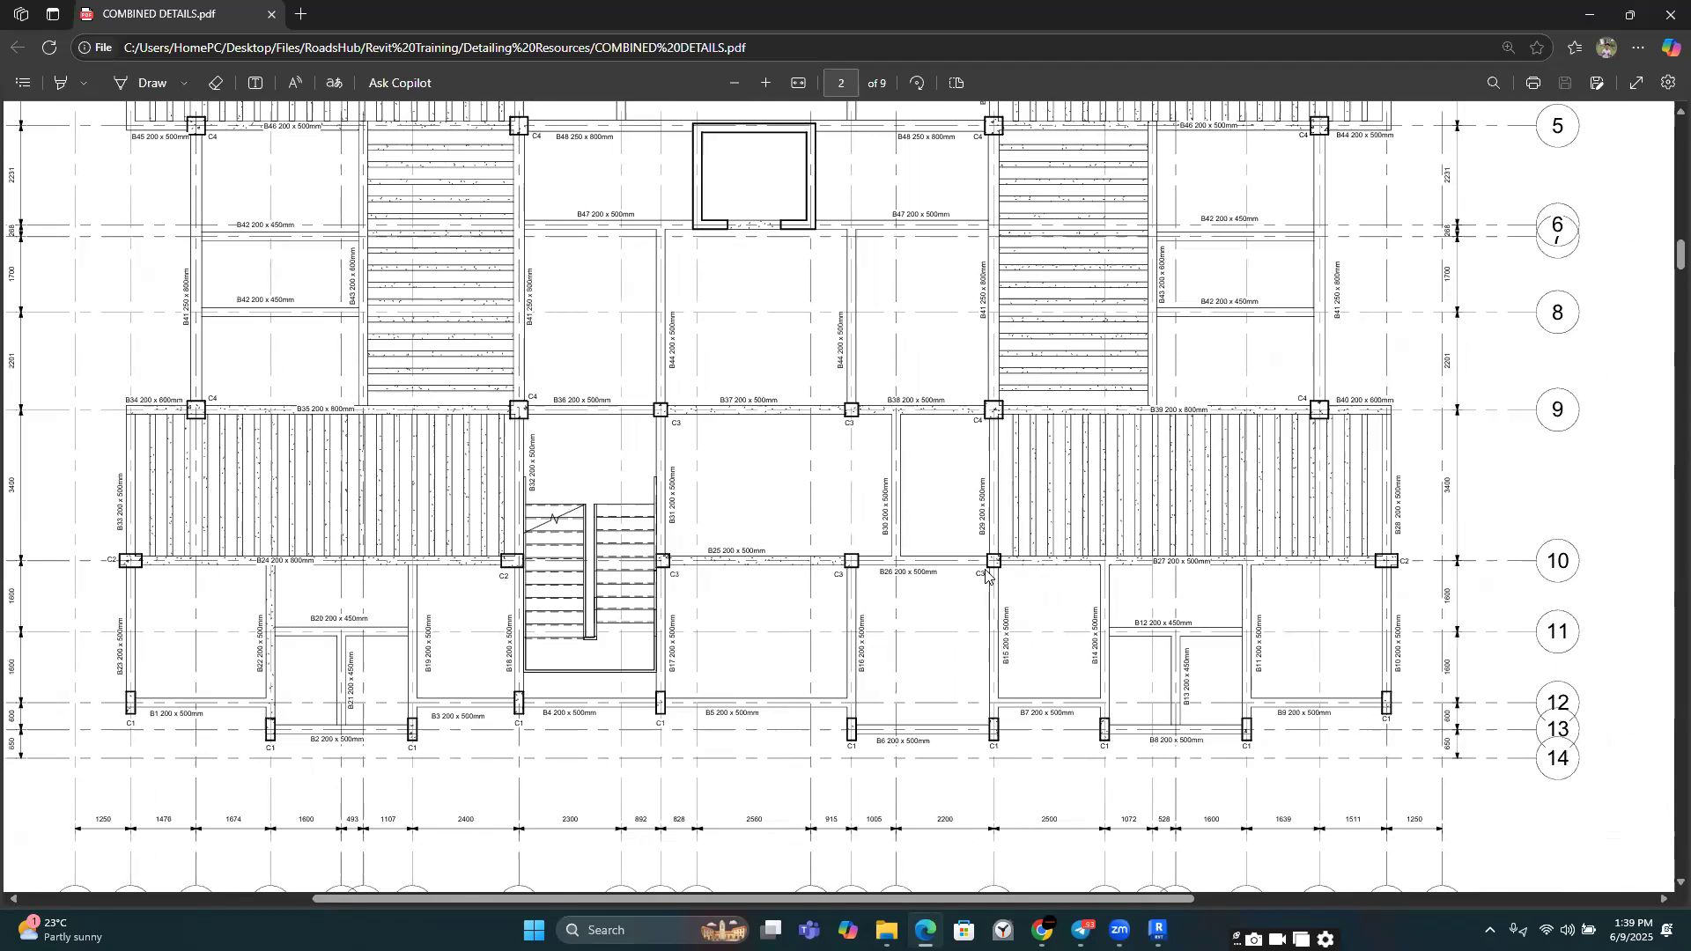
pyautogui.scroll(3, 987, 705)
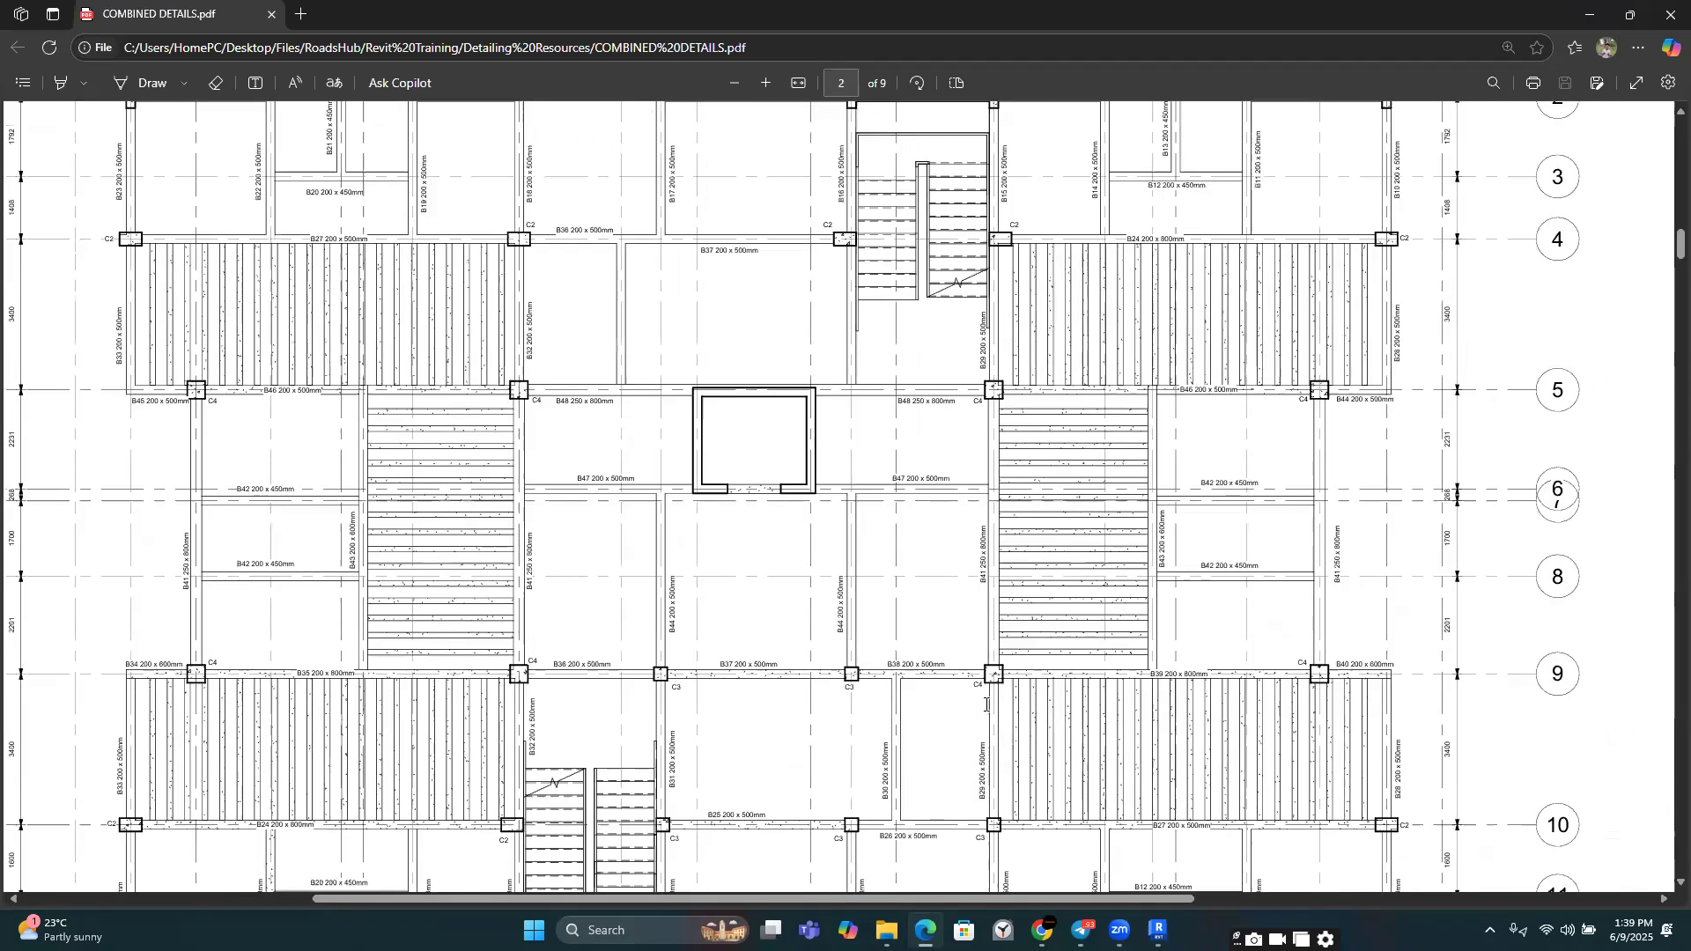
pyautogui.scroll(-1, 987, 704)
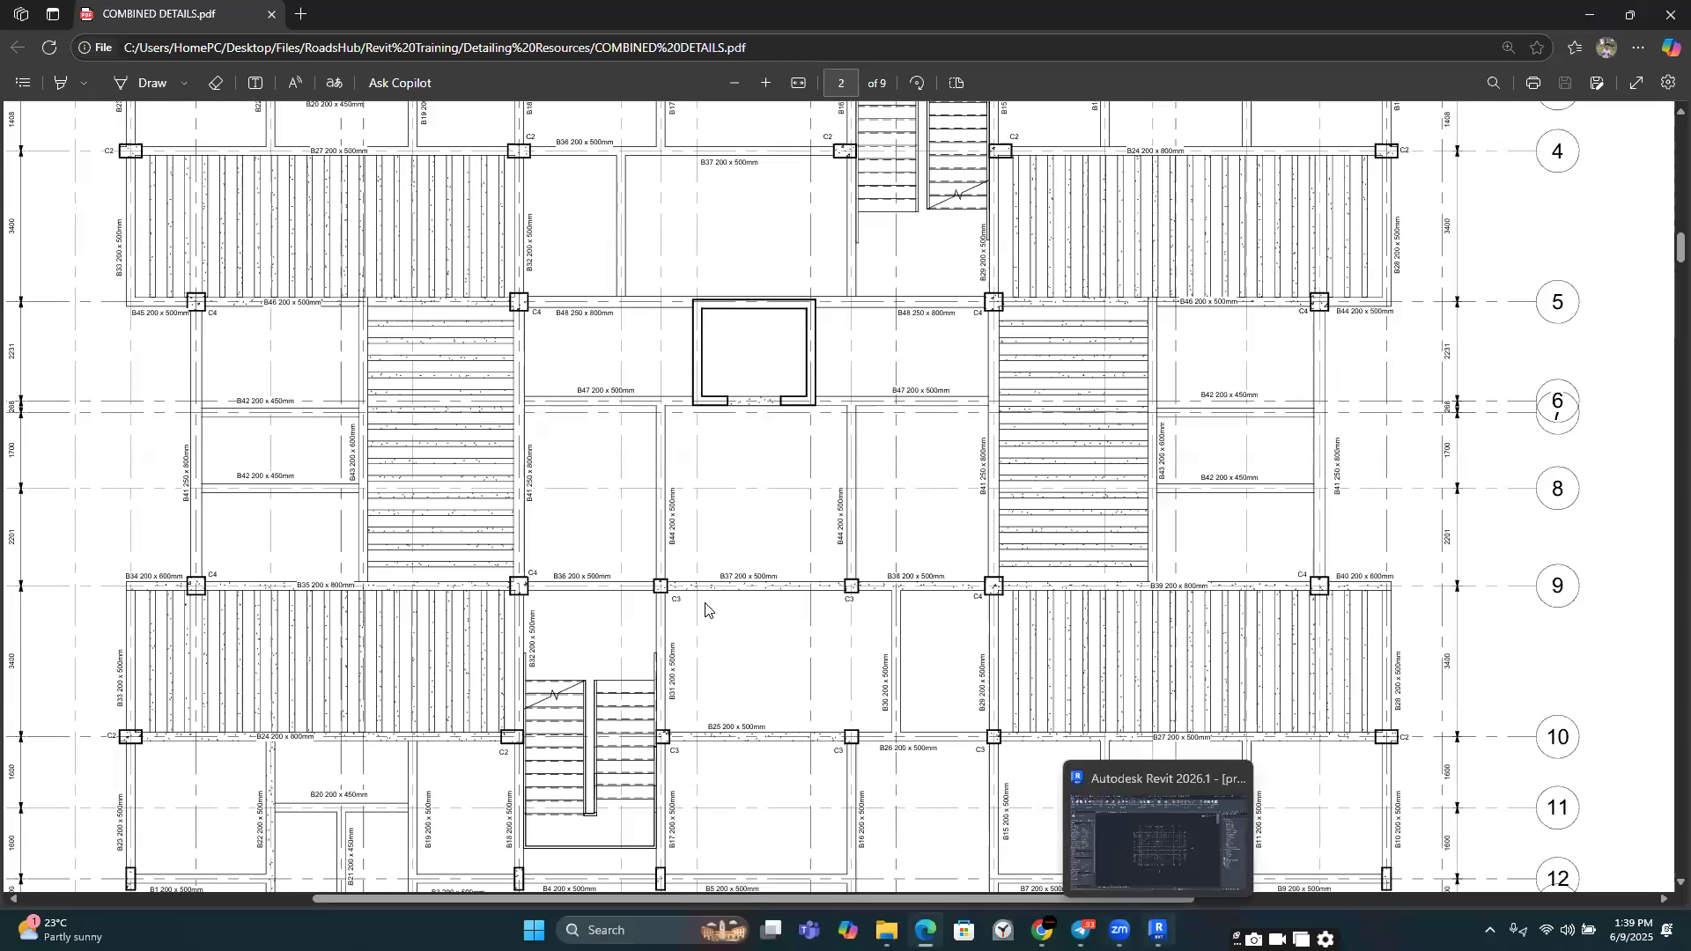
# Step: Compare the grids of Revit's first floor plan with the gridlines and column positions on the PDF's Beam and Column Layout
pyautogui.hotkey('alt', 'Tab')
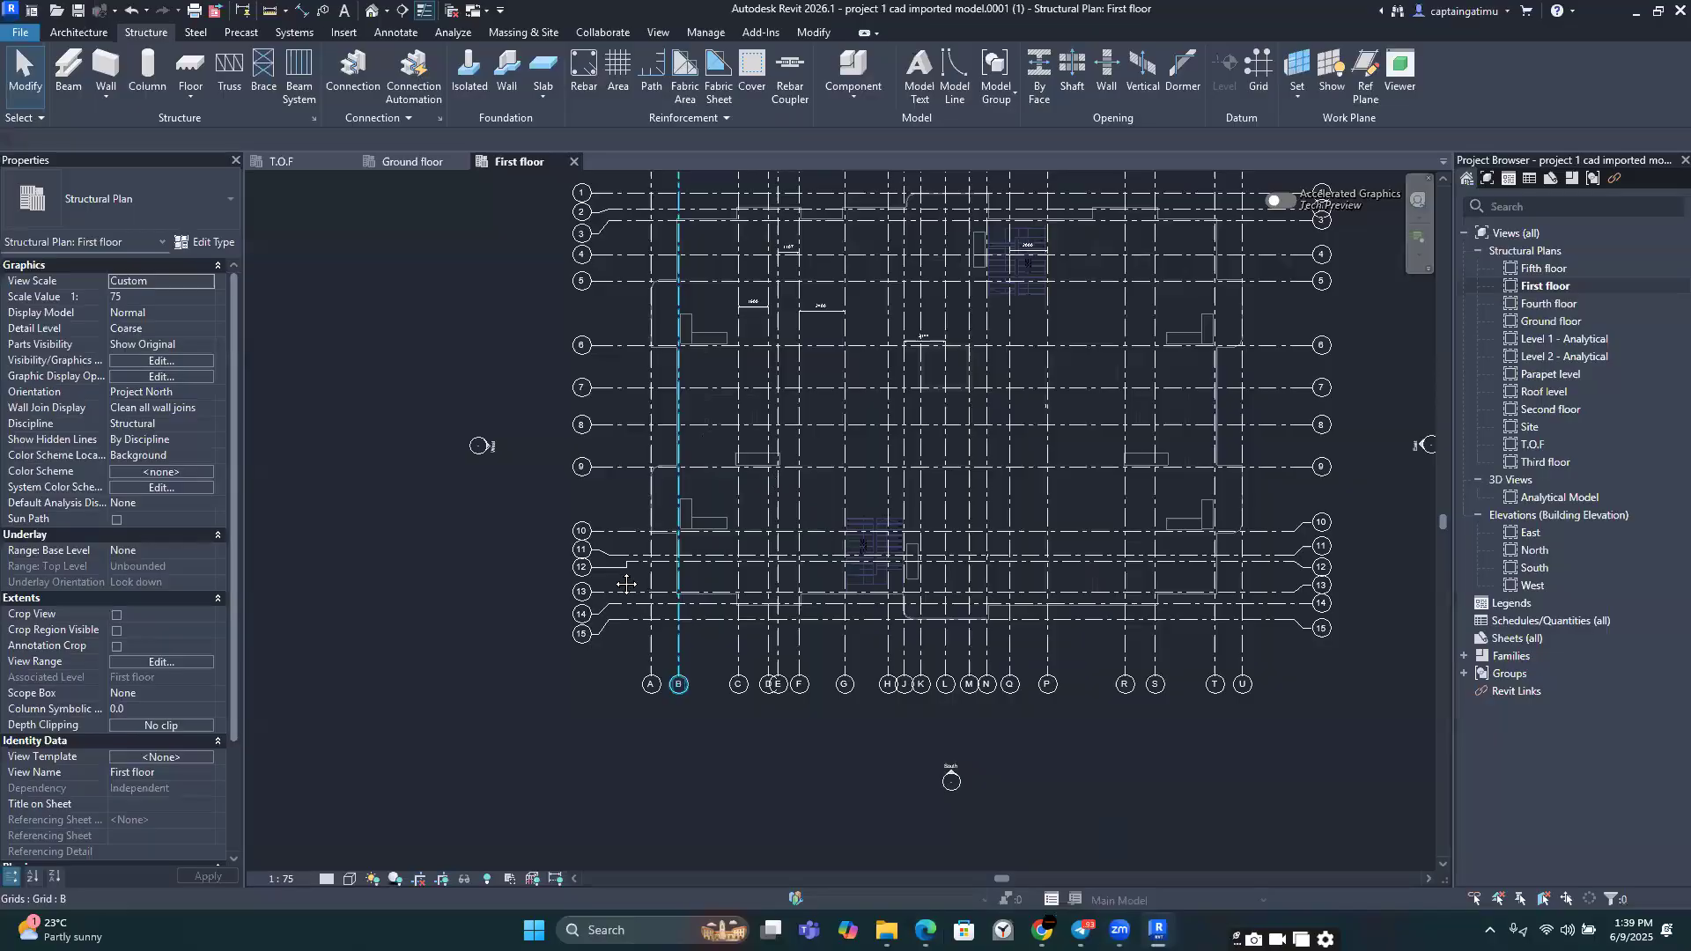
pyautogui.scroll(5, 626, 605)
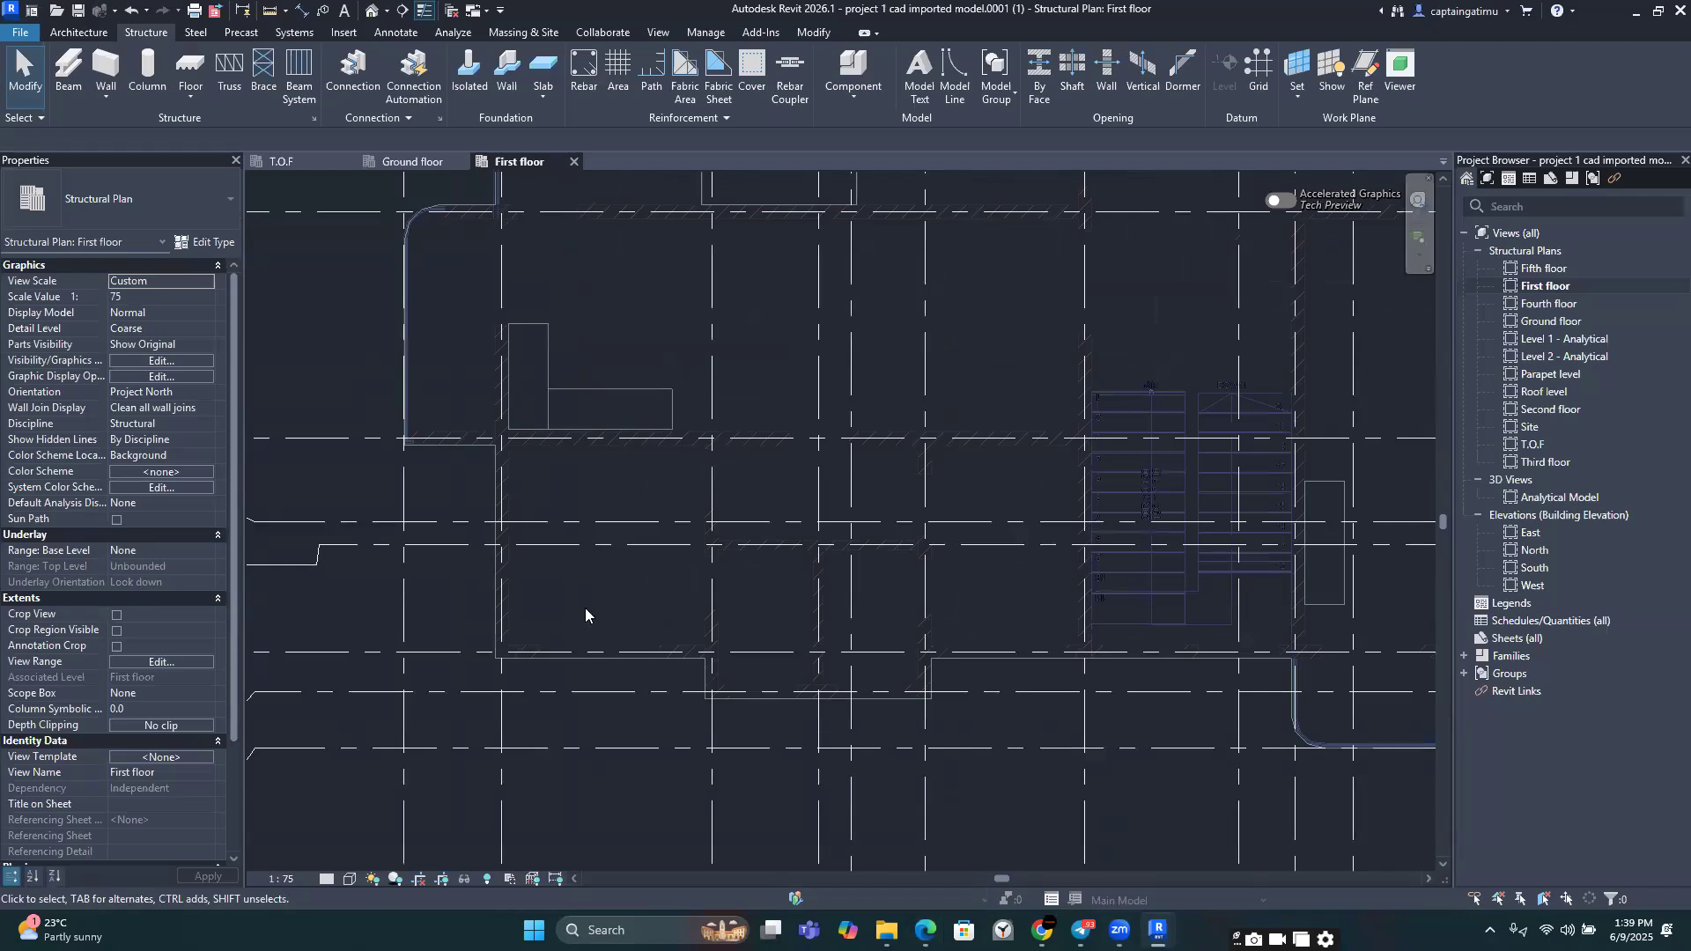
pyautogui.scroll(-4, 722, 641)
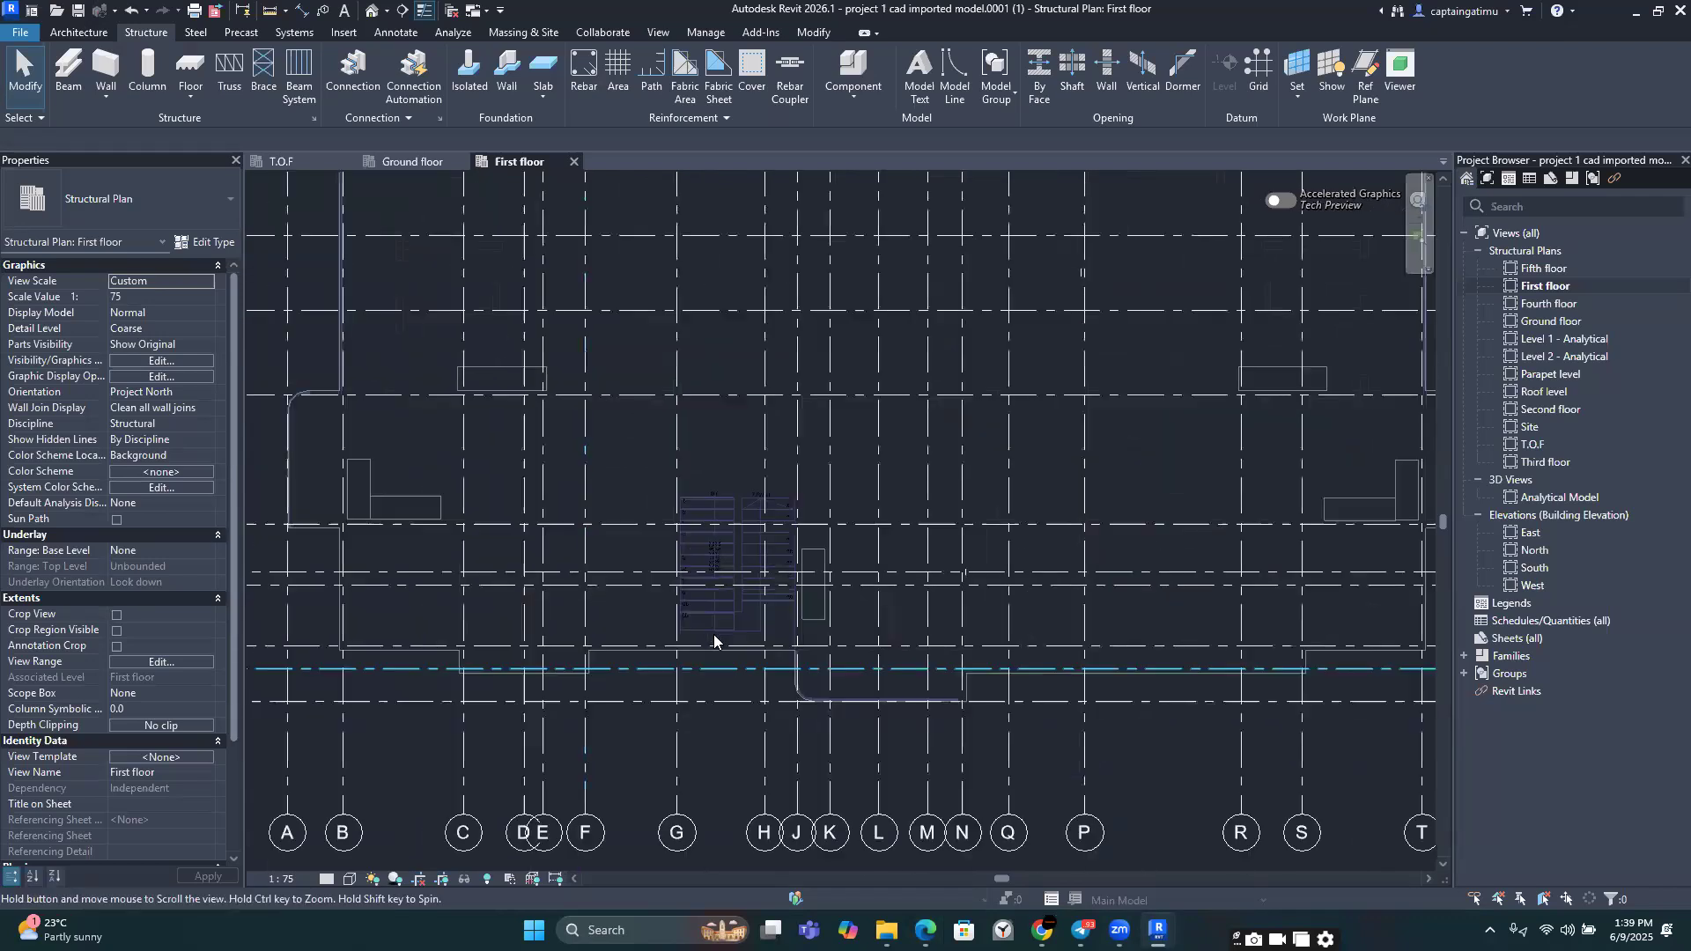
pyautogui.moveTo(707, 669); pyautogui.dragTo(707, 670, button='middle')
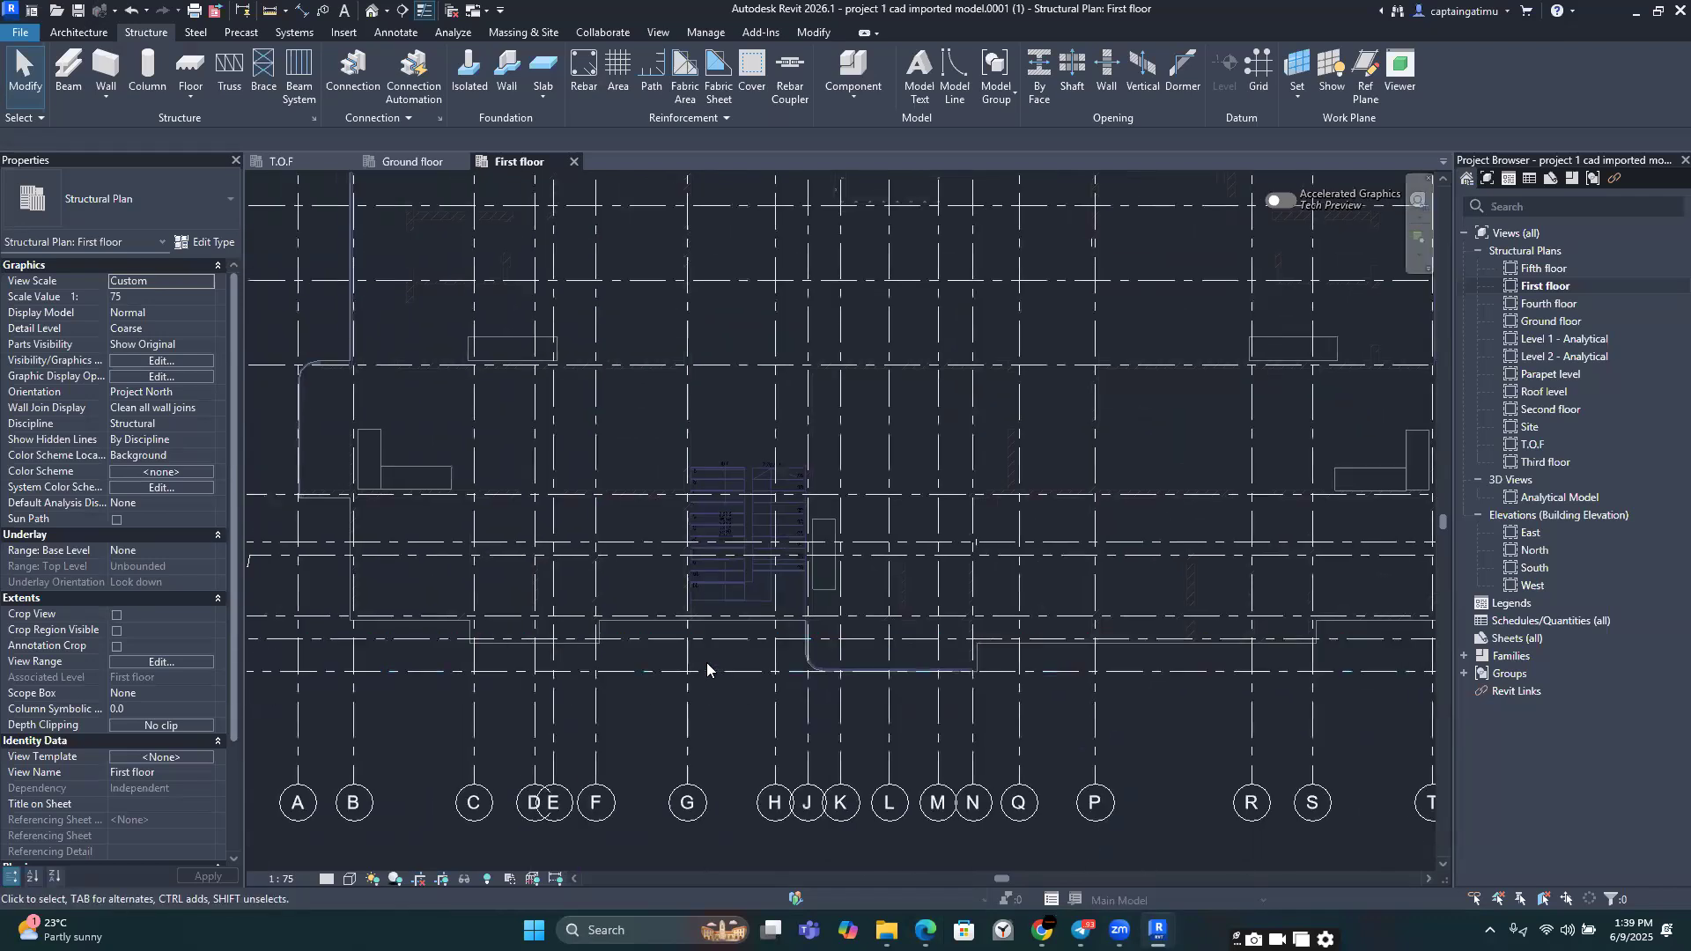
pyautogui.hotkey('alt', 'Tab')
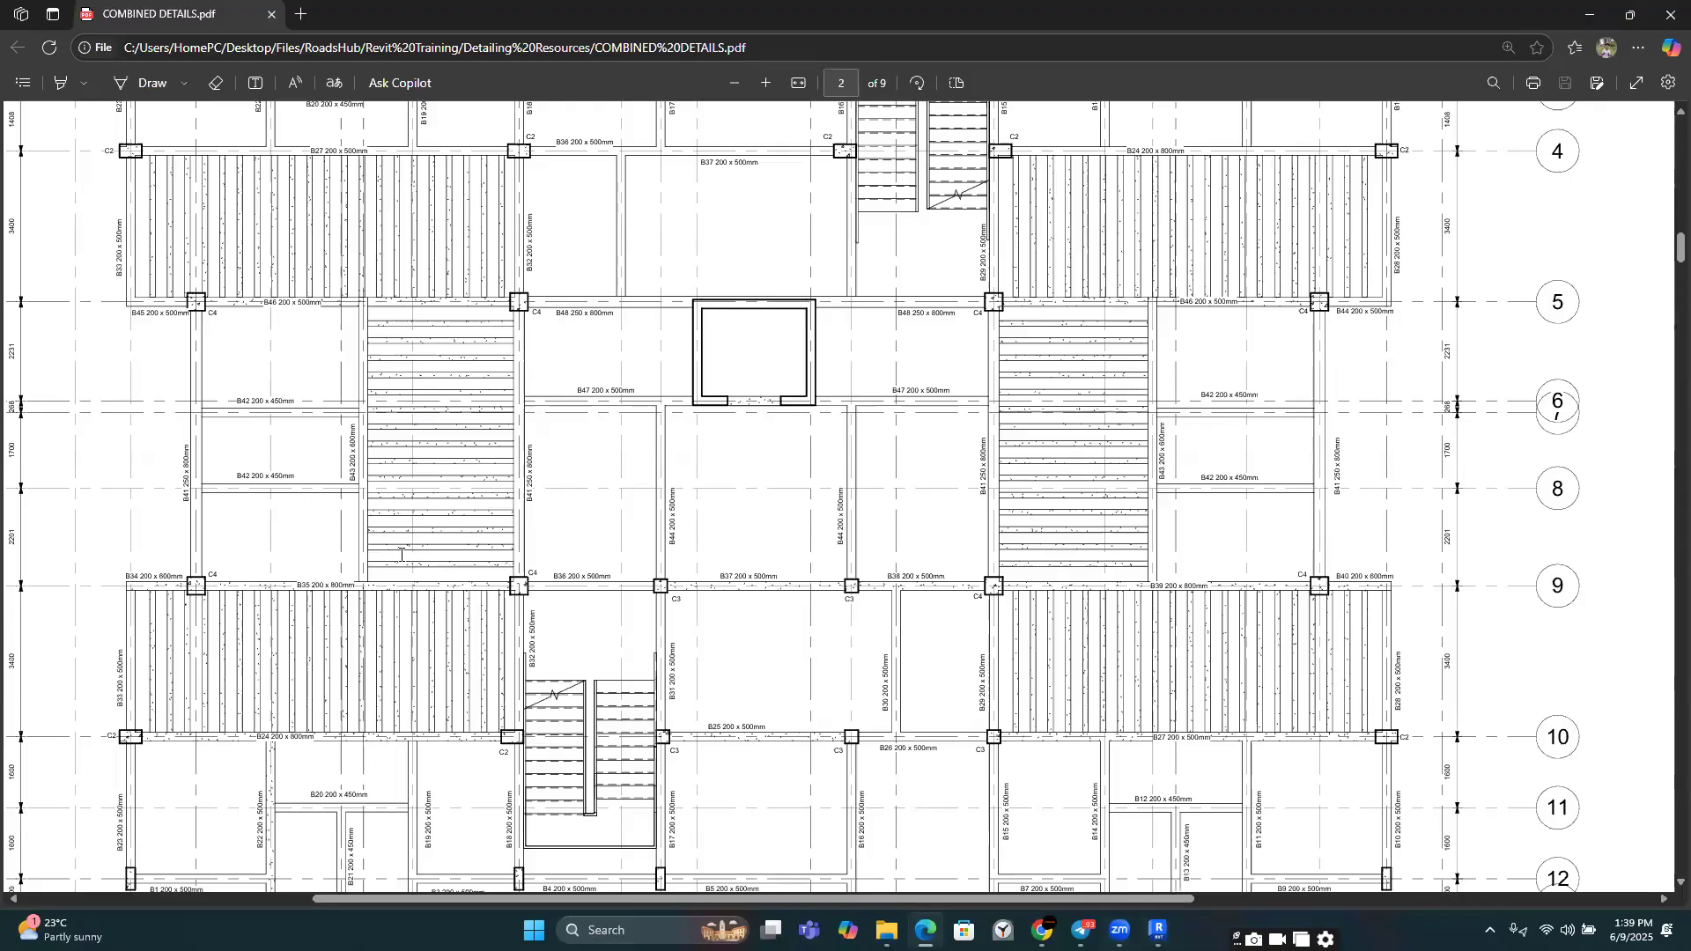
pyautogui.keyDown('ctrl'); pyautogui.scroll(3, 582, 667); pyautogui.keyUp('ctrl')
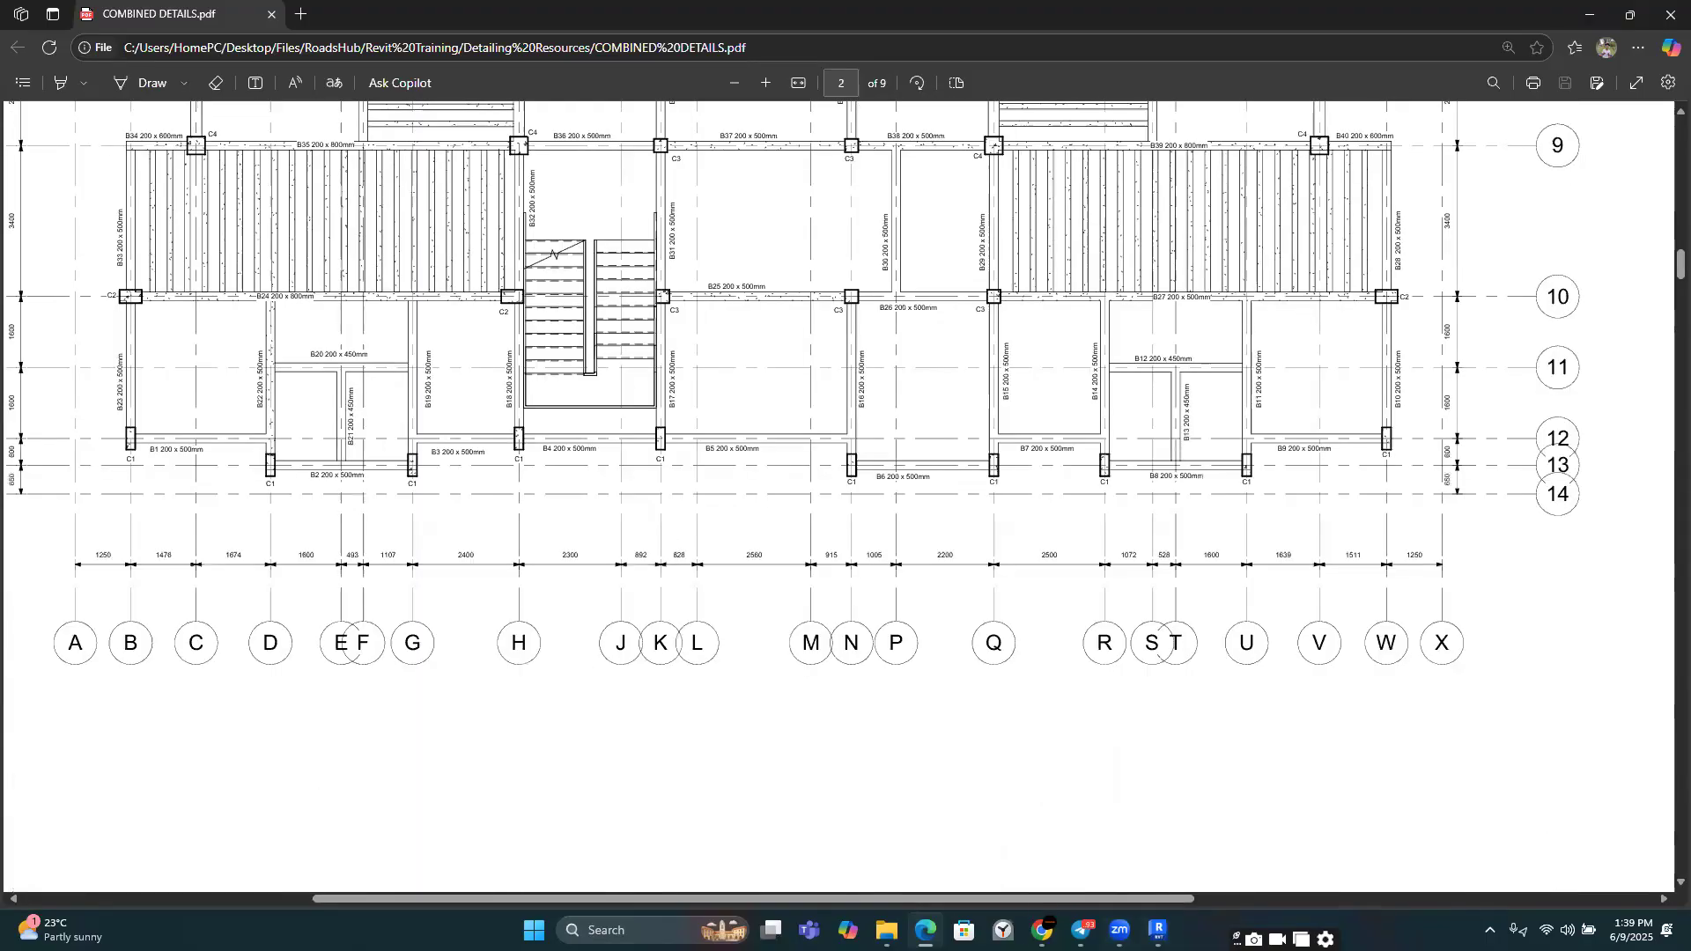
pyautogui.moveTo(1042, 930)
# Step: Return to Revit and examine the first floor plan's wall corners and grid intersections around grids A to G and 10 to 15
pyautogui.hotkey('alt', 'Tab')
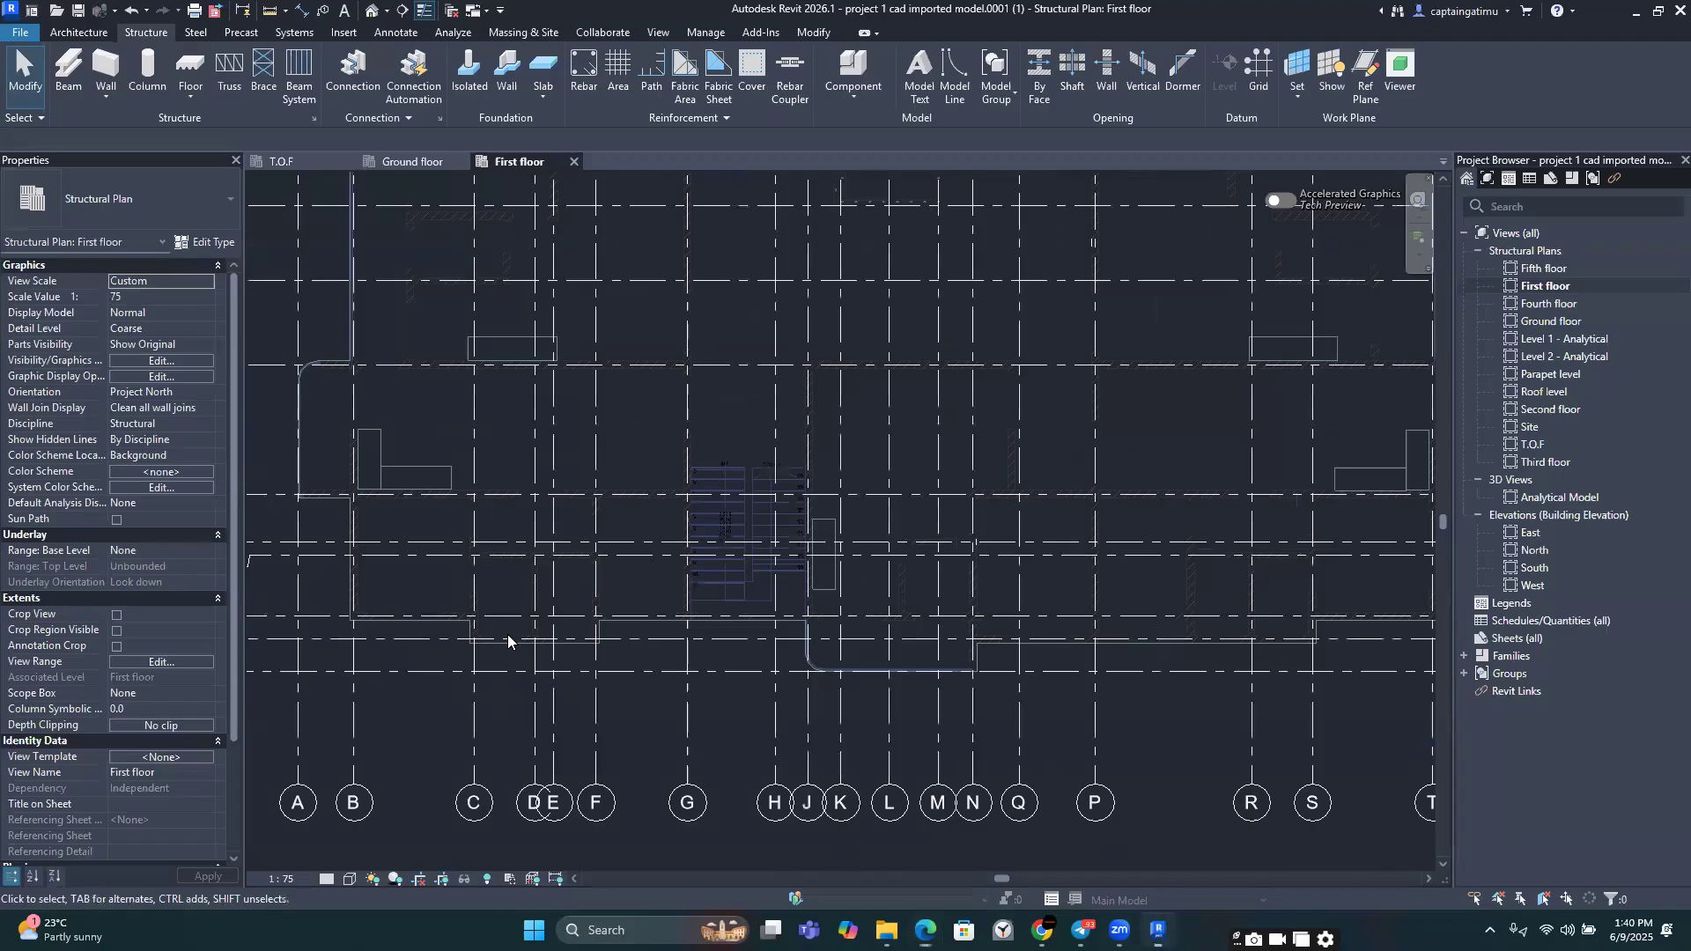
pyautogui.scroll(-3, 507, 634)
pyautogui.scroll(6, 579, 654)
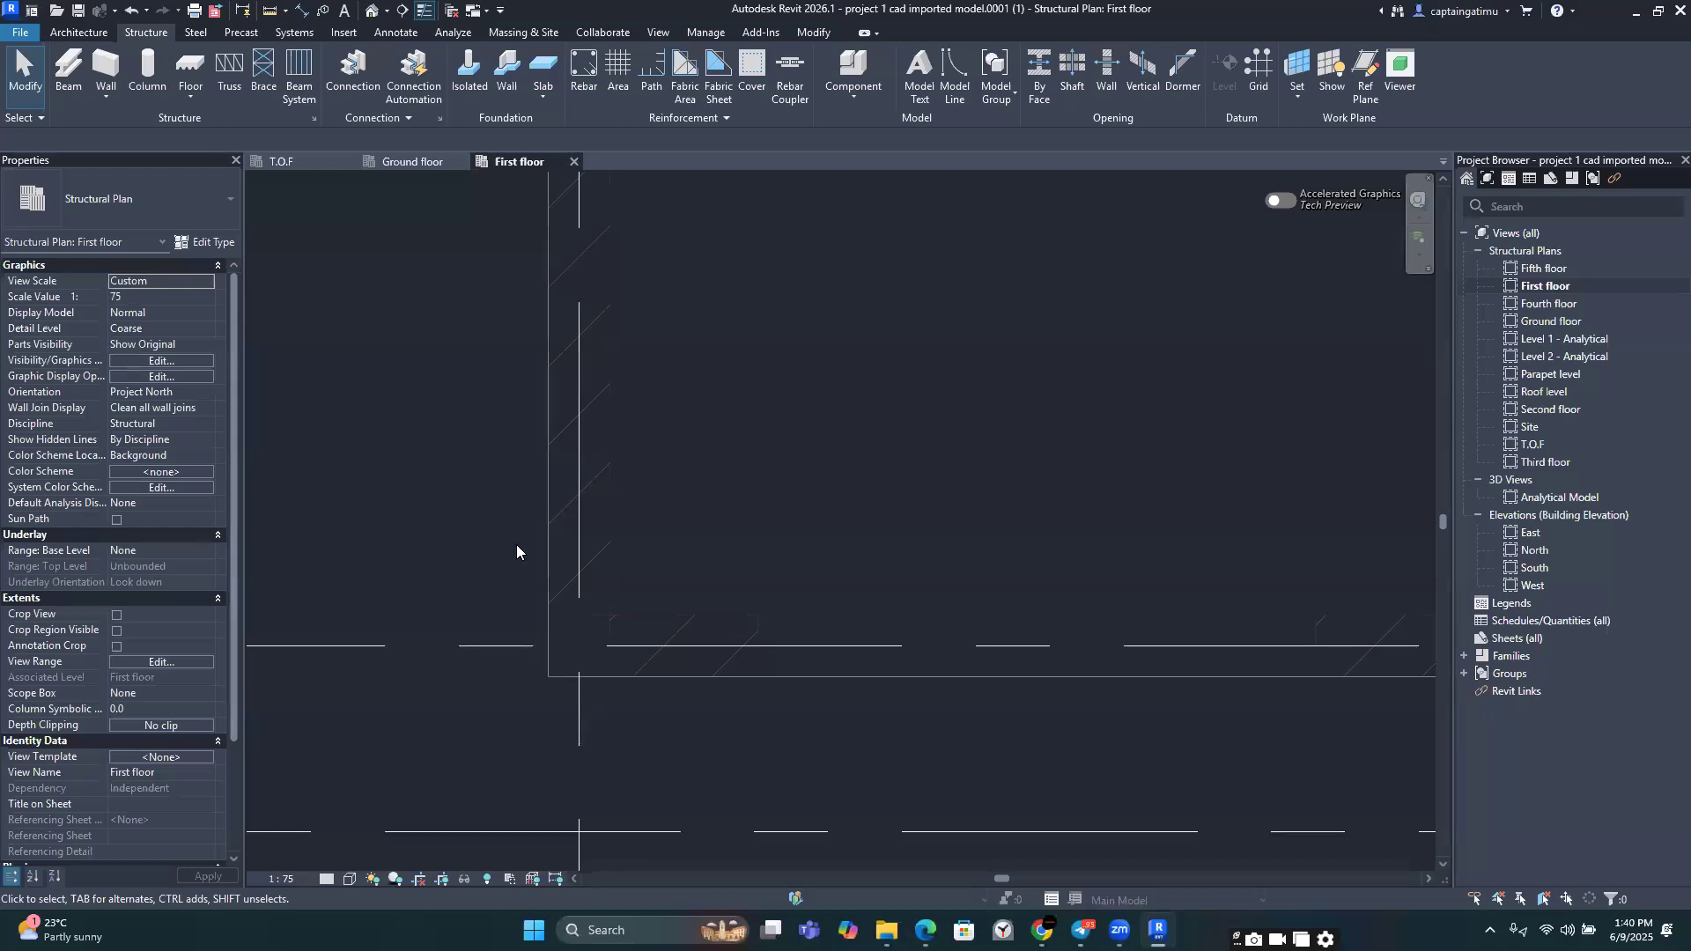
pyautogui.scroll(-2, 517, 551)
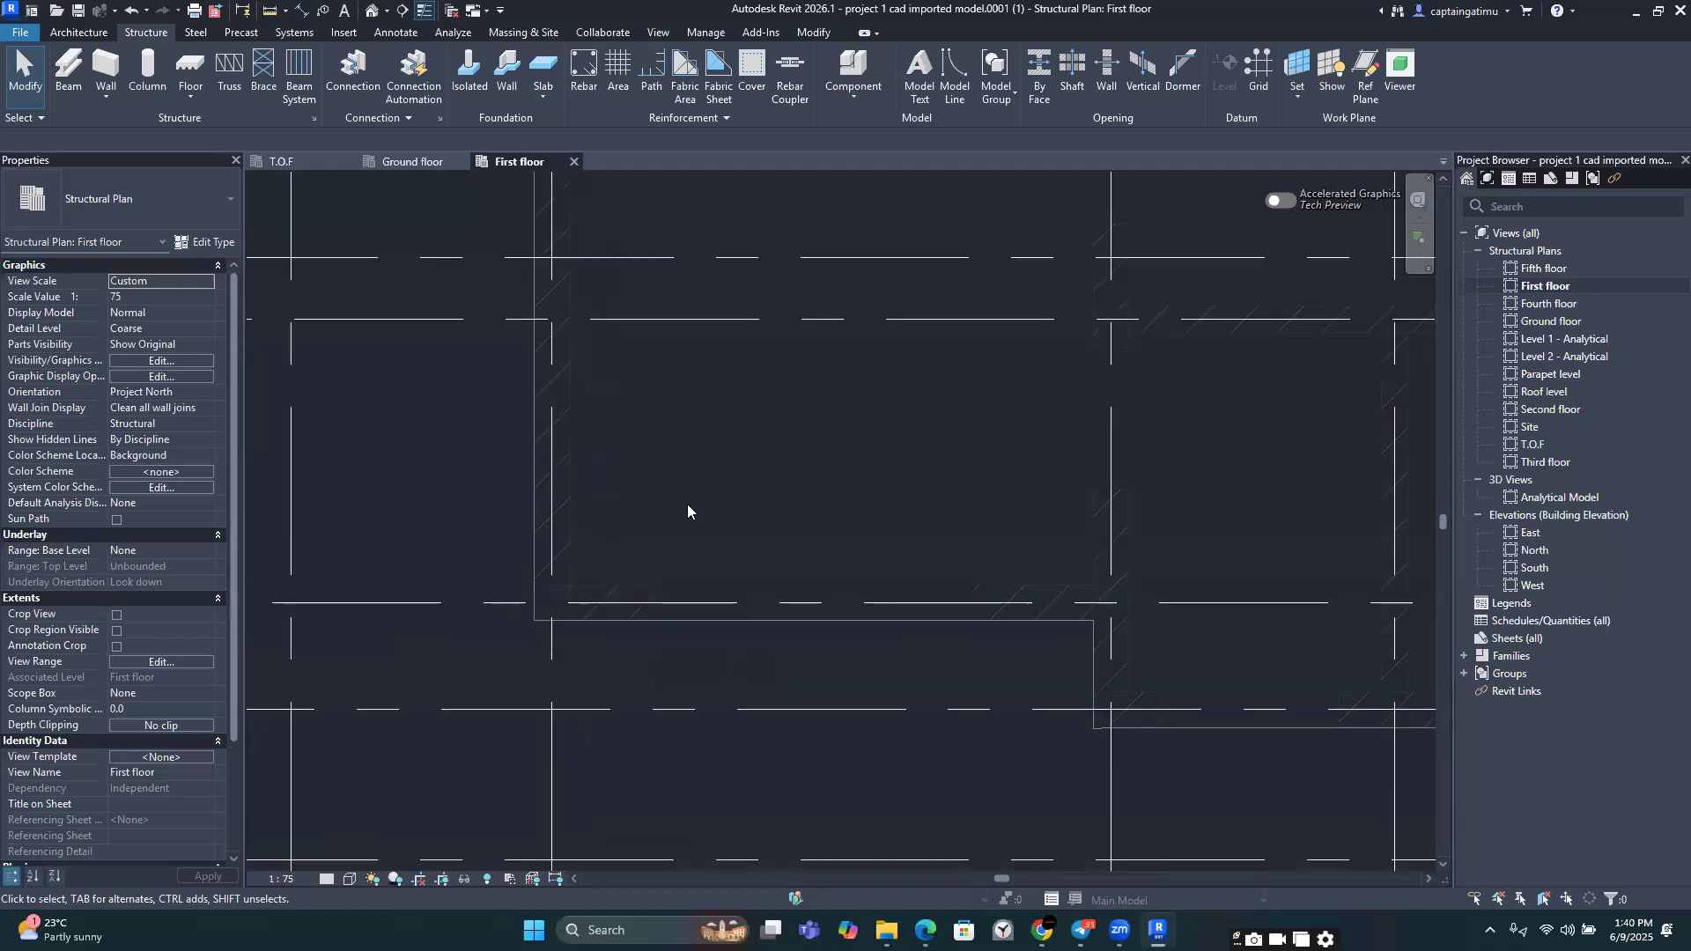
pyautogui.scroll(-3, 687, 495)
pyautogui.moveTo(731, 458); pyautogui.dragTo(778, 535, button='middle')
pyautogui.scroll(-1, 720, 518)
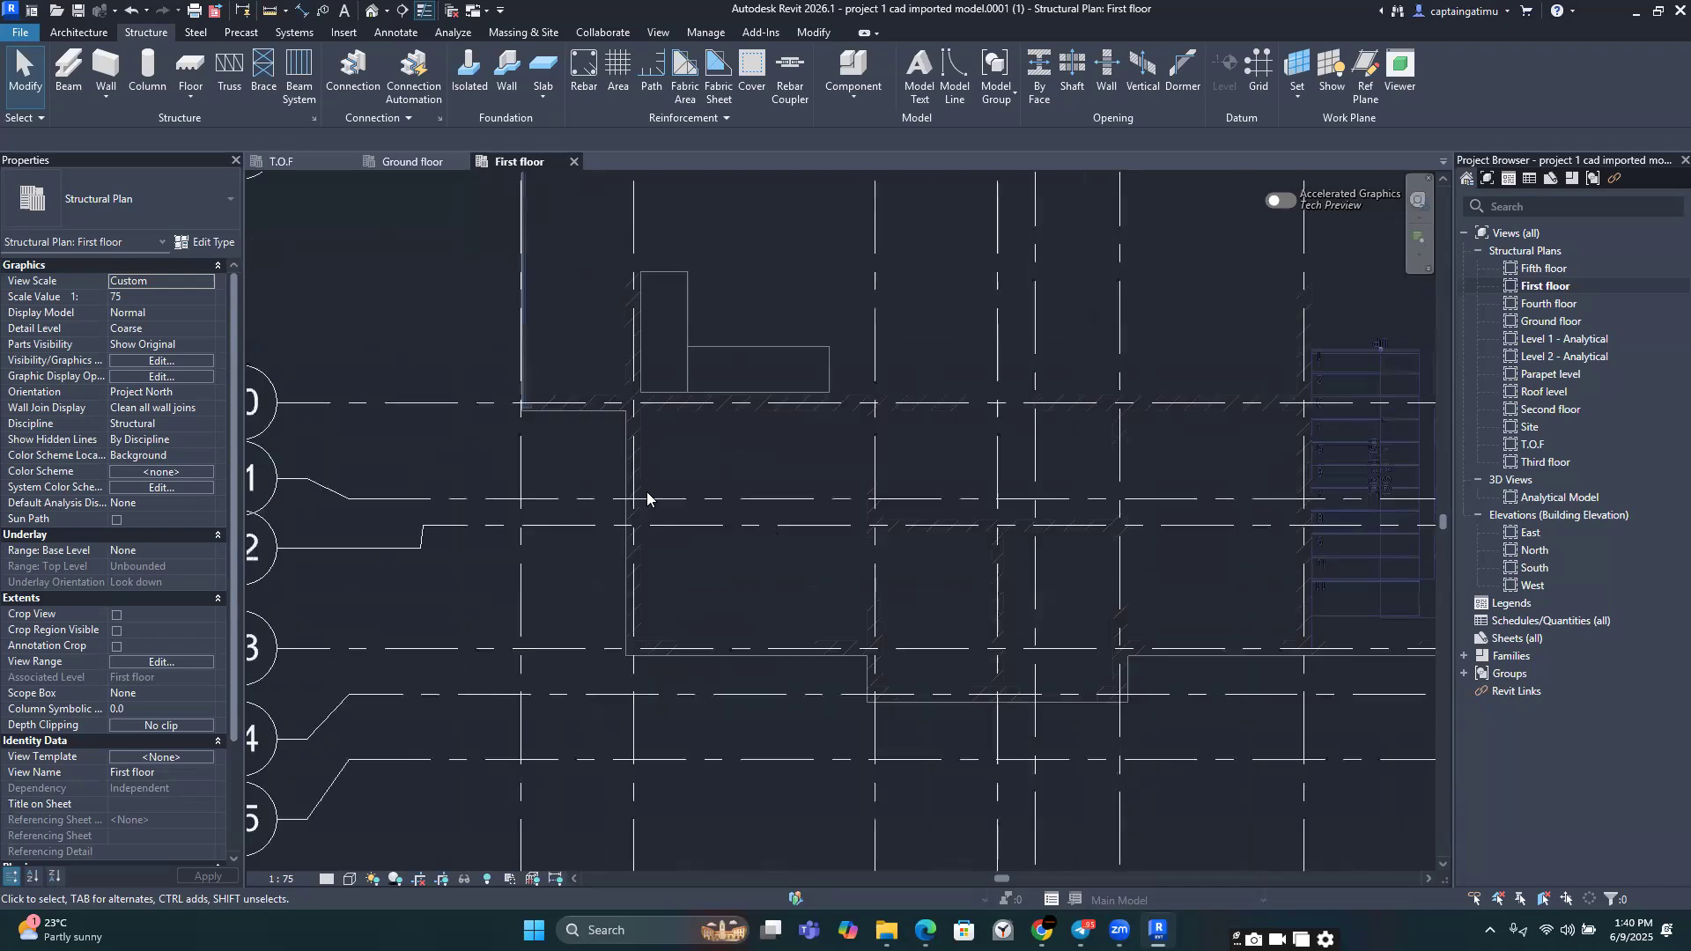
pyautogui.scroll(-3, 647, 500)
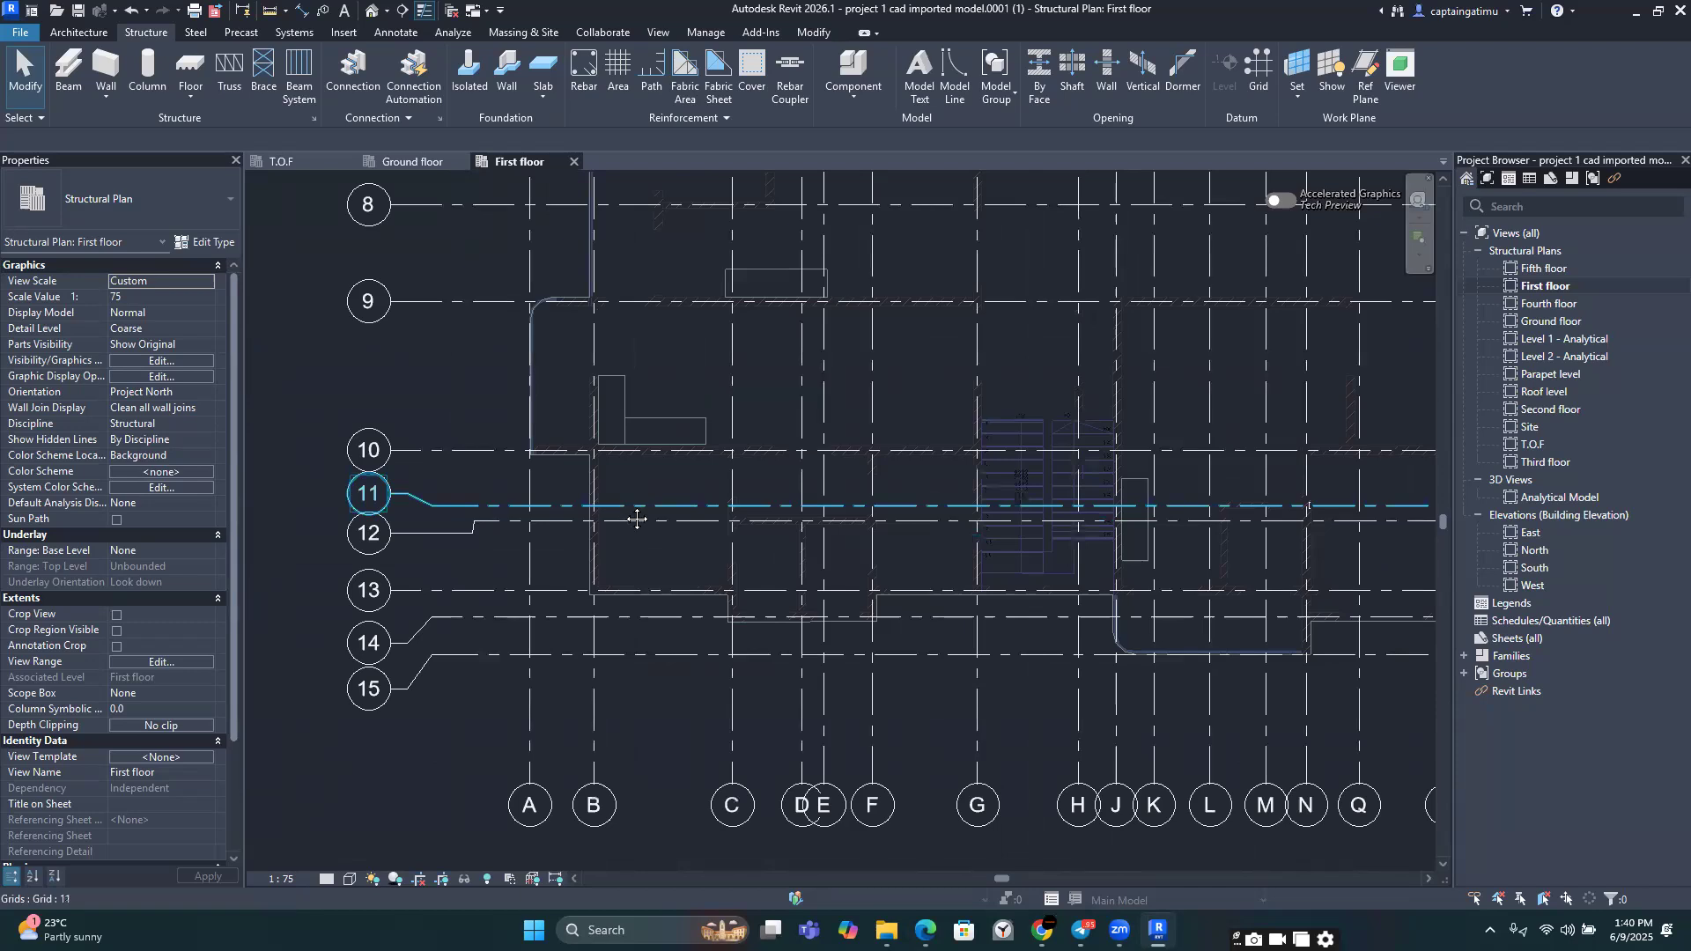
pyautogui.scroll(-1, 546, 584)
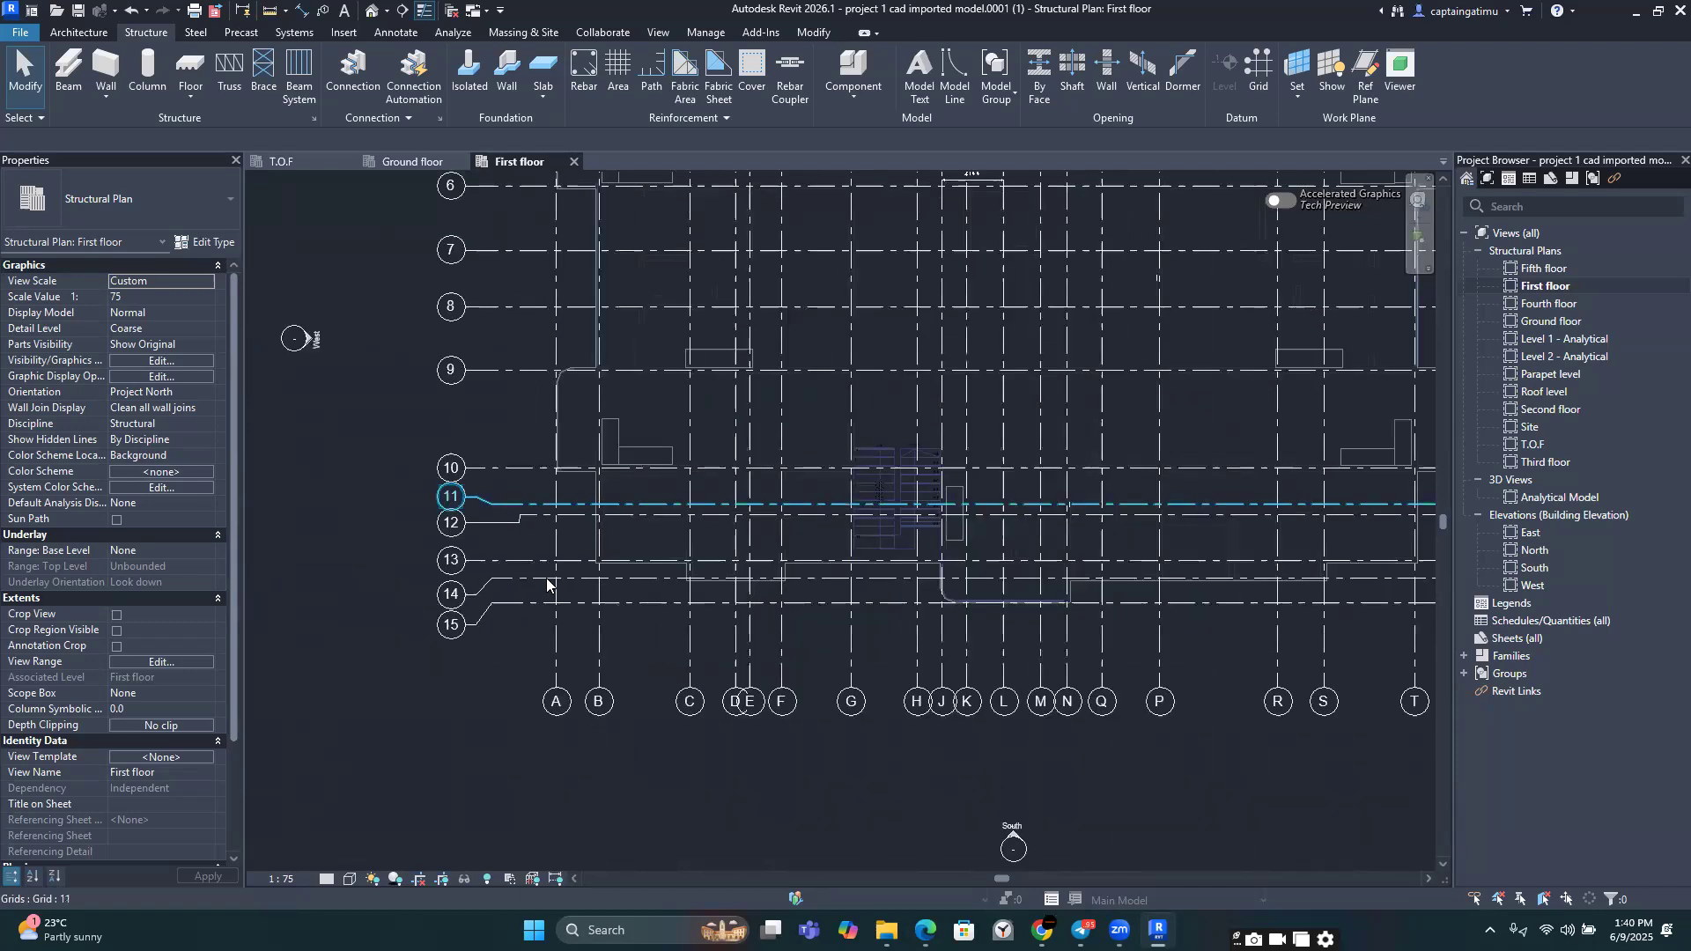
pyautogui.moveTo(626, 527); pyautogui.dragTo(547, 582, button='middle')
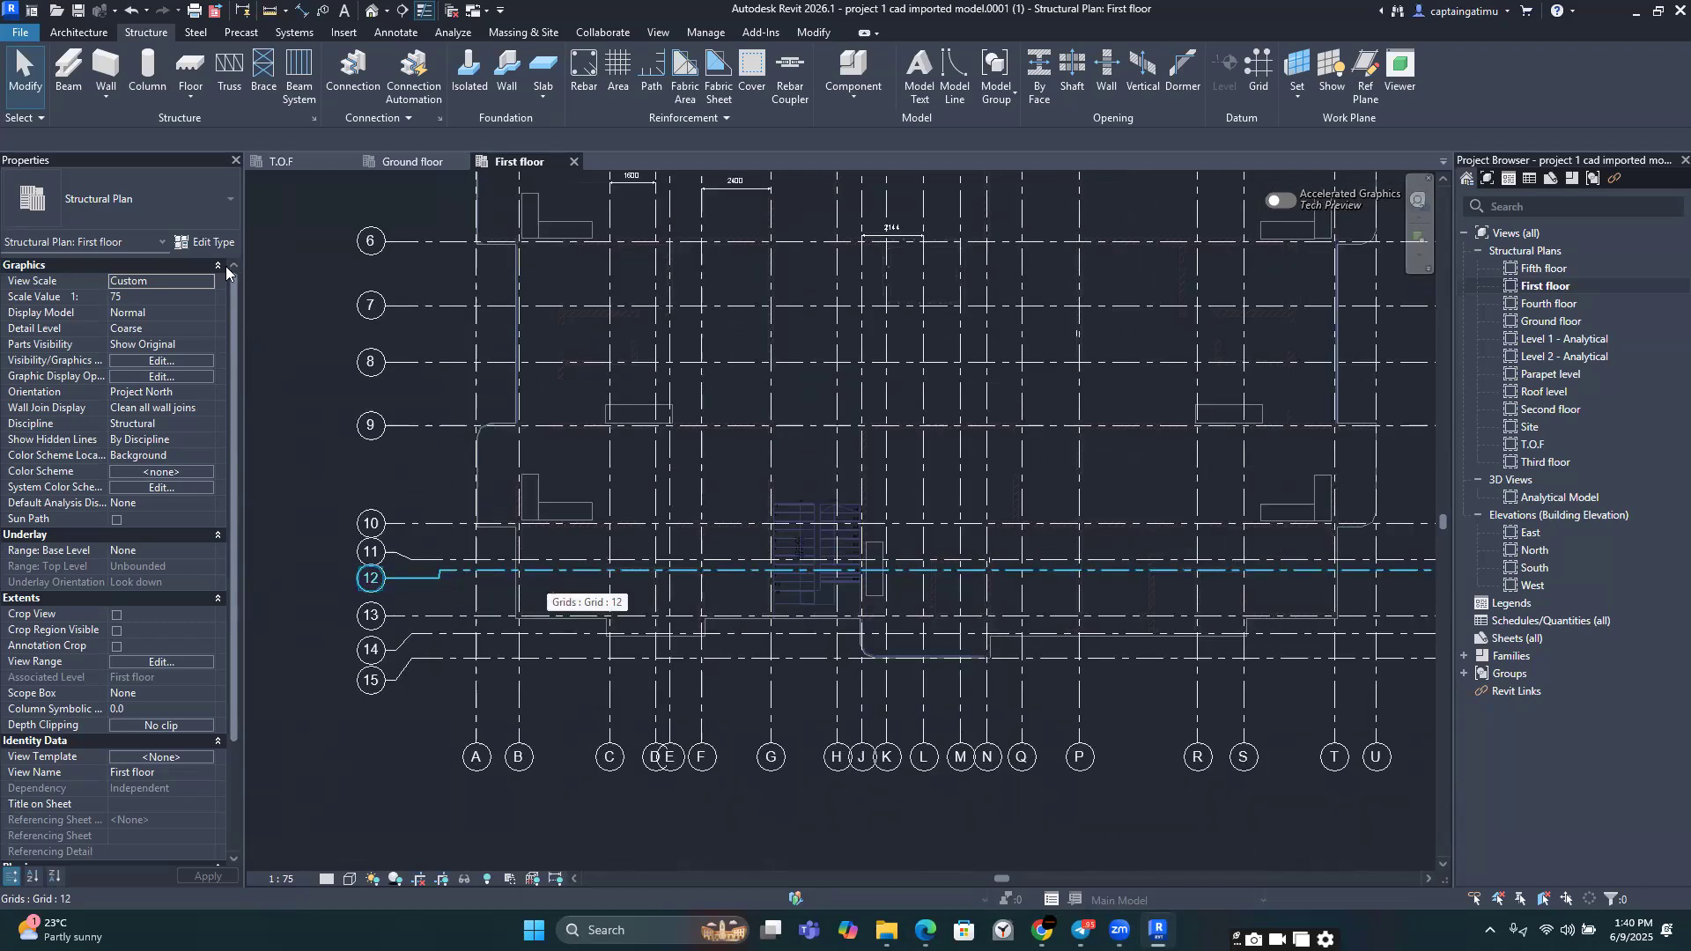
# Step: Start vertical structural column placement on the first floor plan using the Column 1 200 x 500 mm type
pyautogui.click(150, 62)
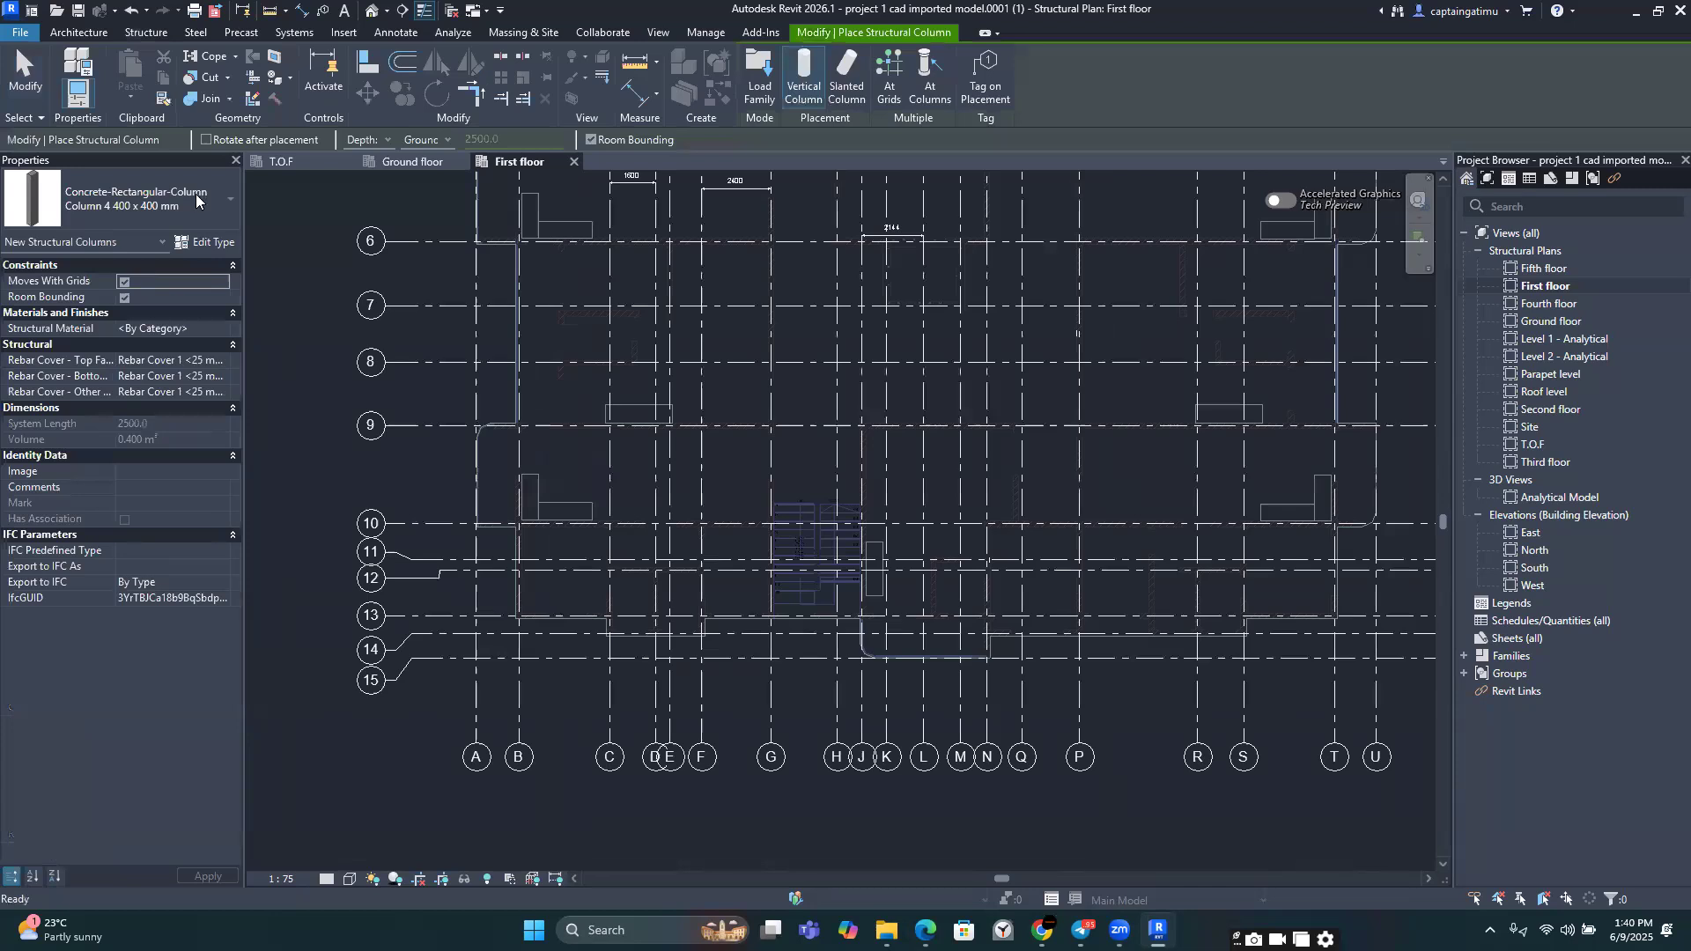
pyautogui.click(196, 201)
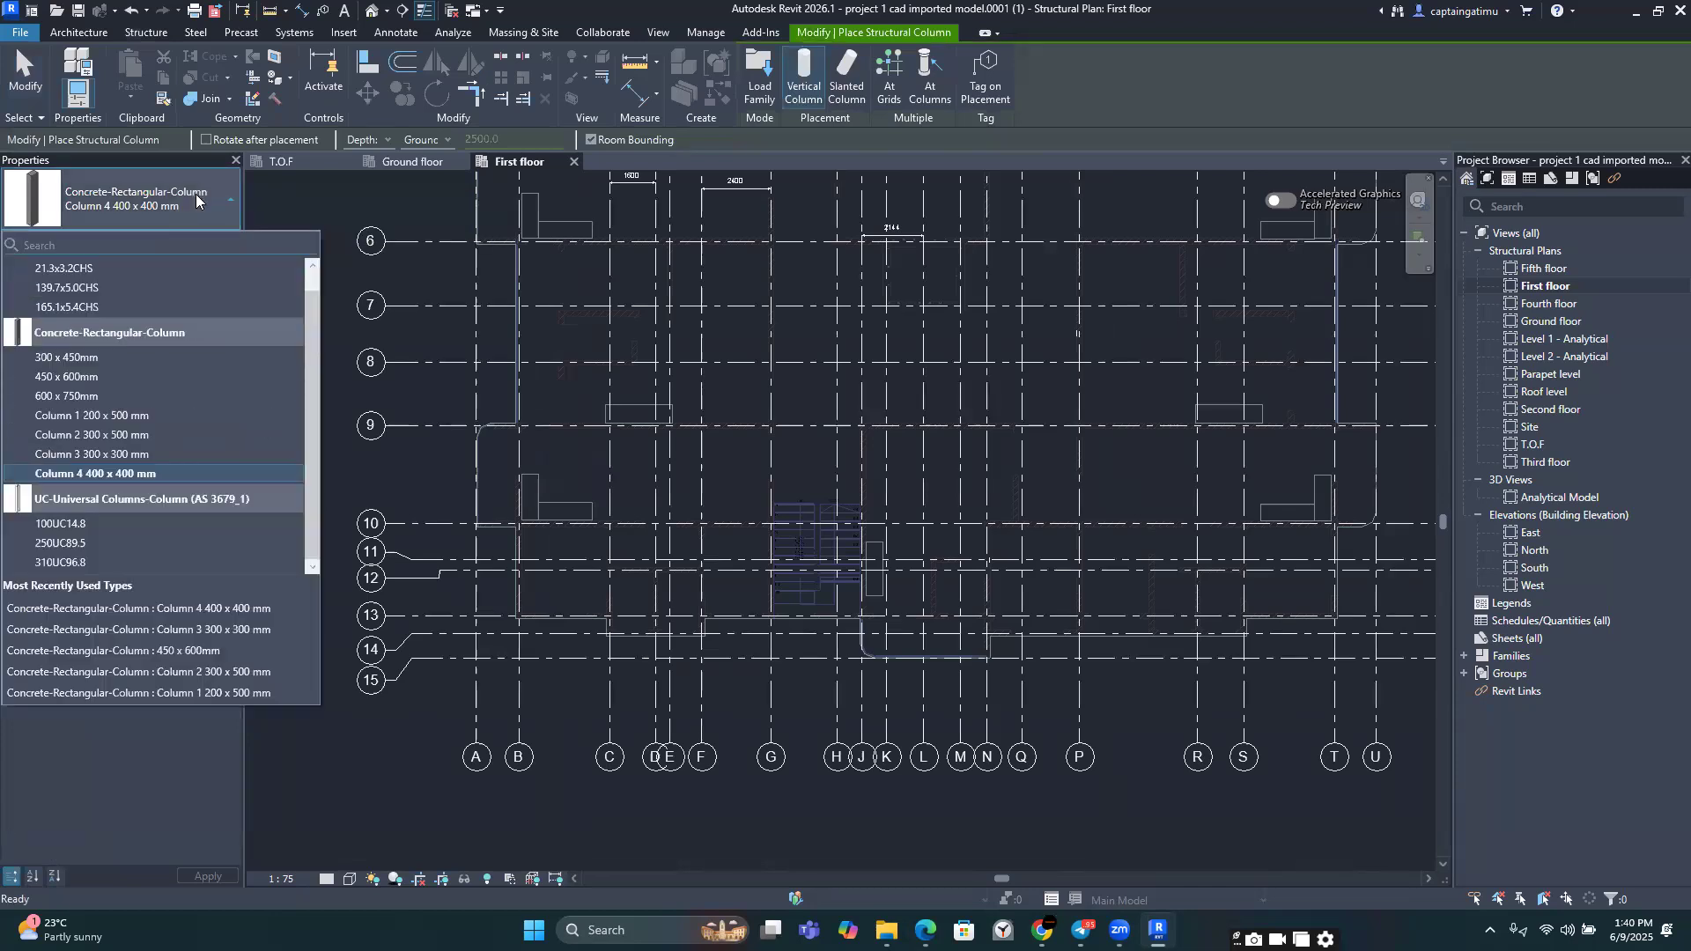
pyautogui.click(113, 416)
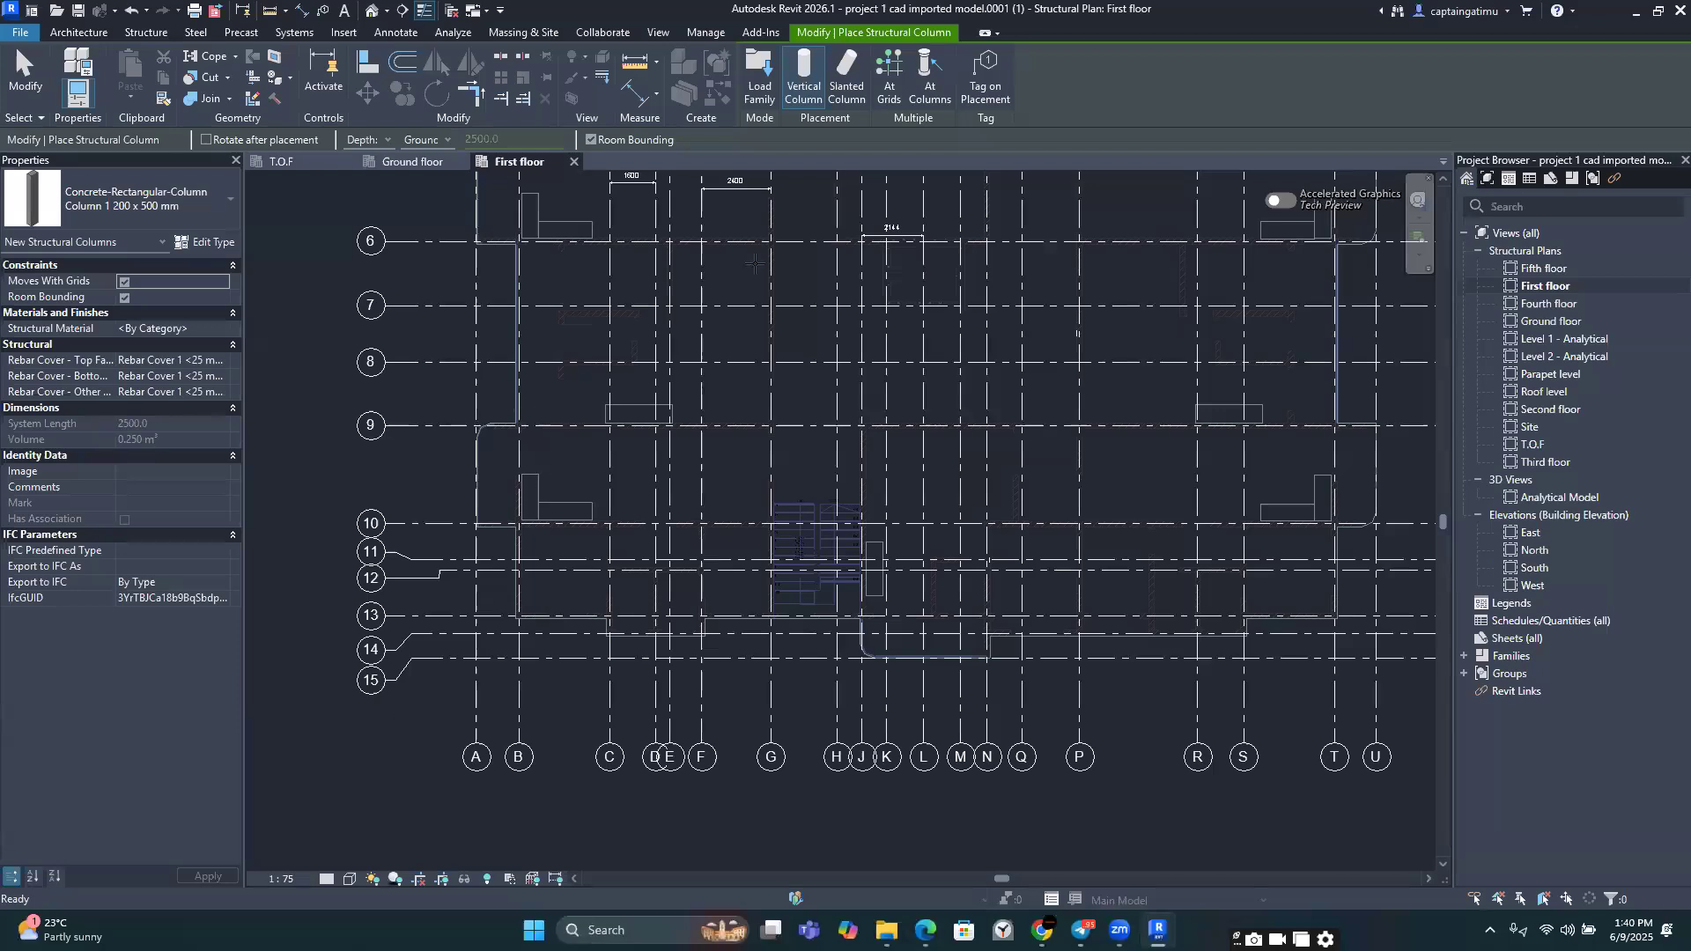
pyautogui.scroll(-3, 515, 404)
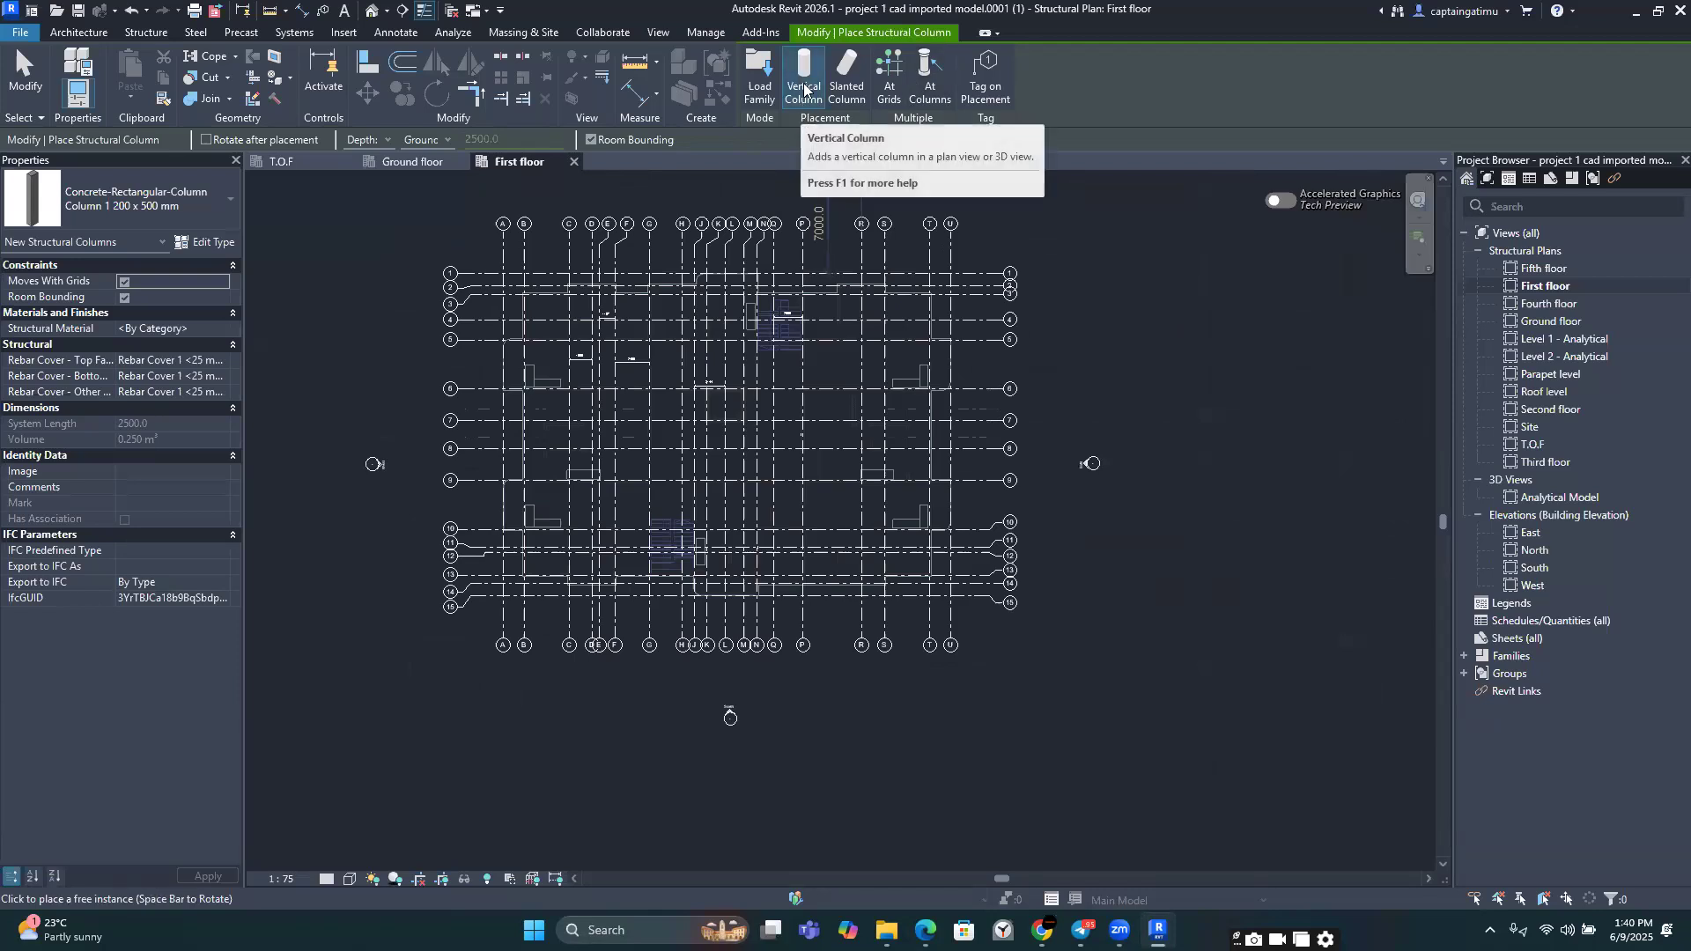
pyautogui.click(803, 91)
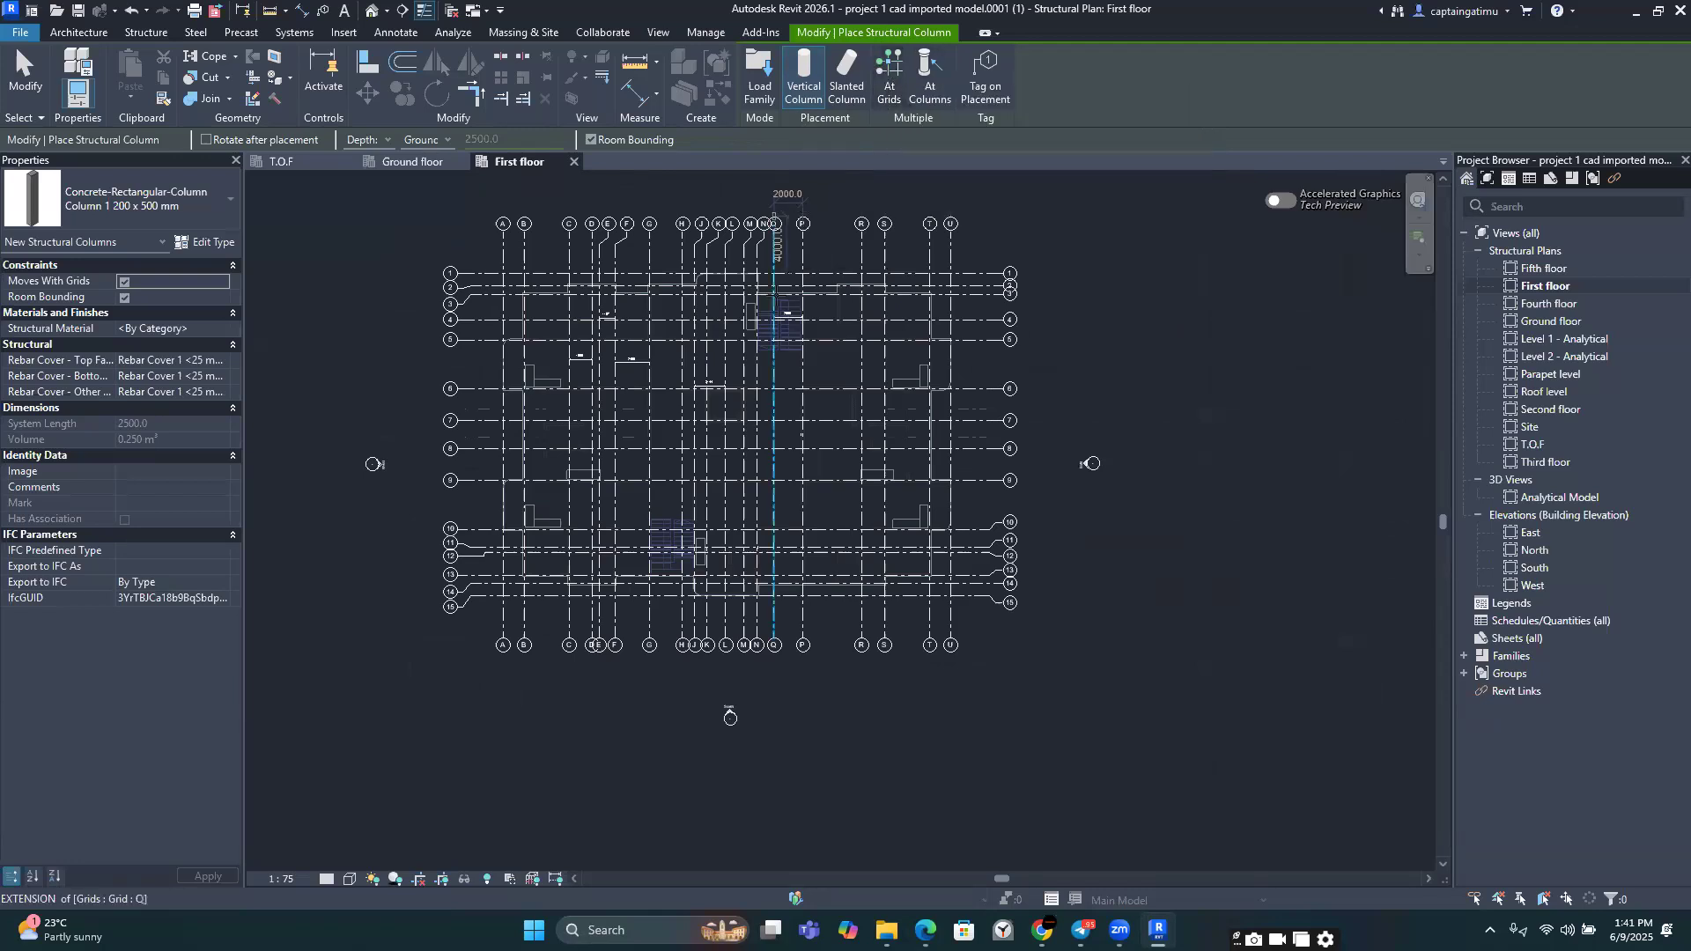
pyautogui.scroll(-3, 923, 401)
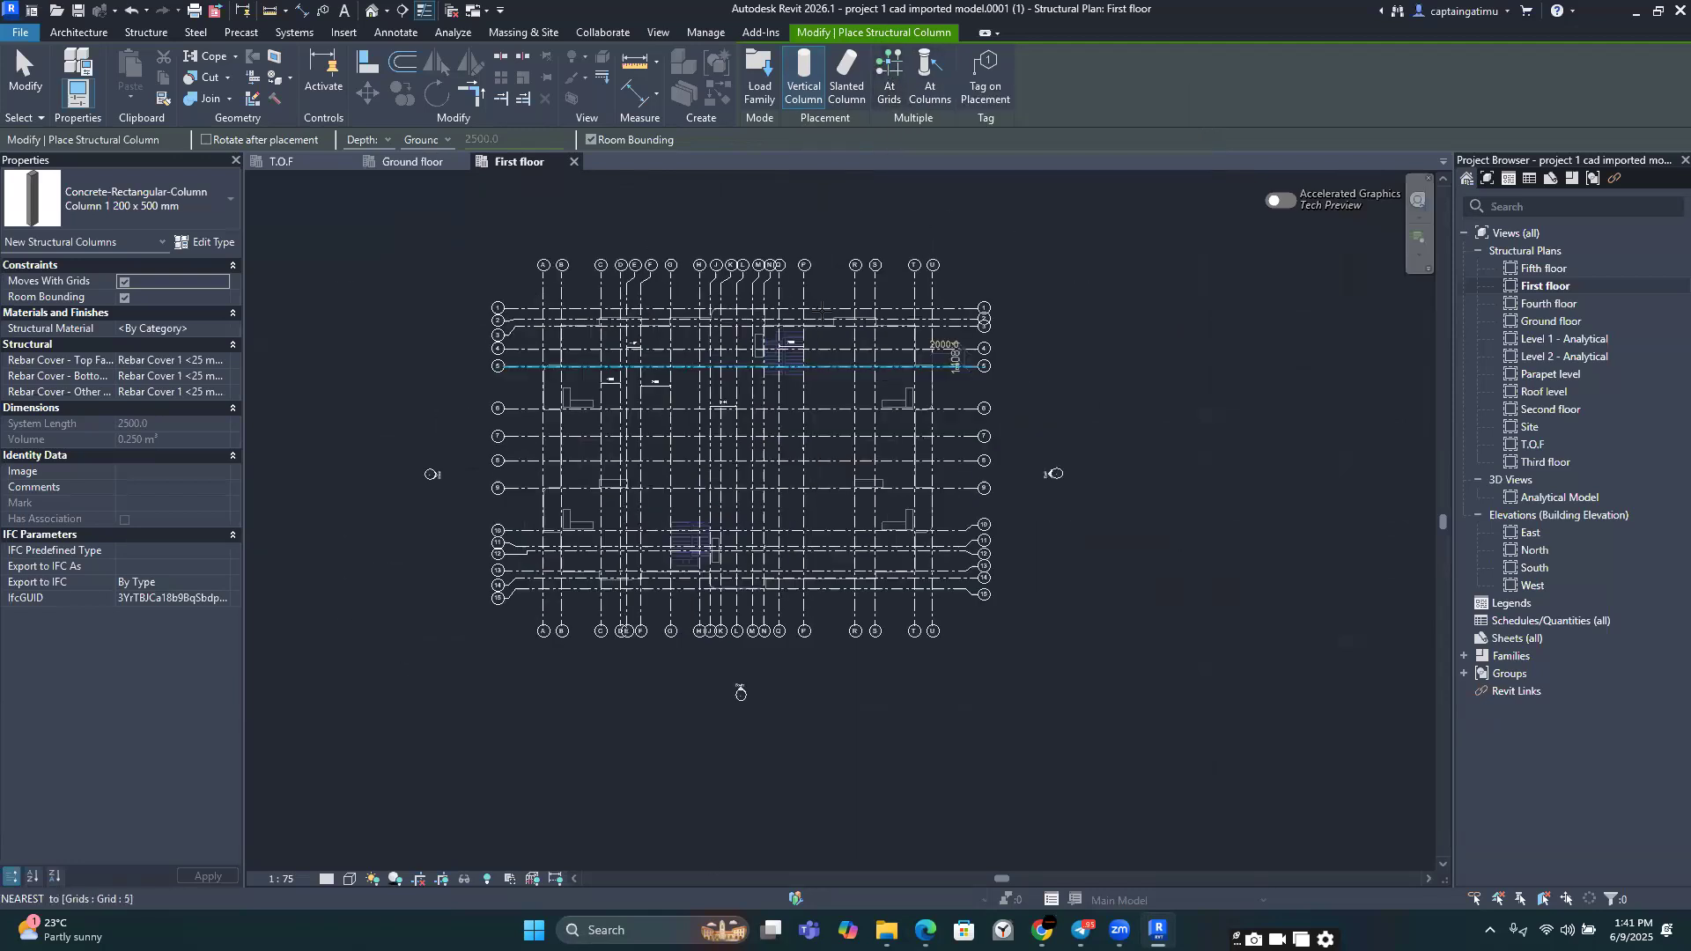
pyautogui.scroll(2, 819, 327)
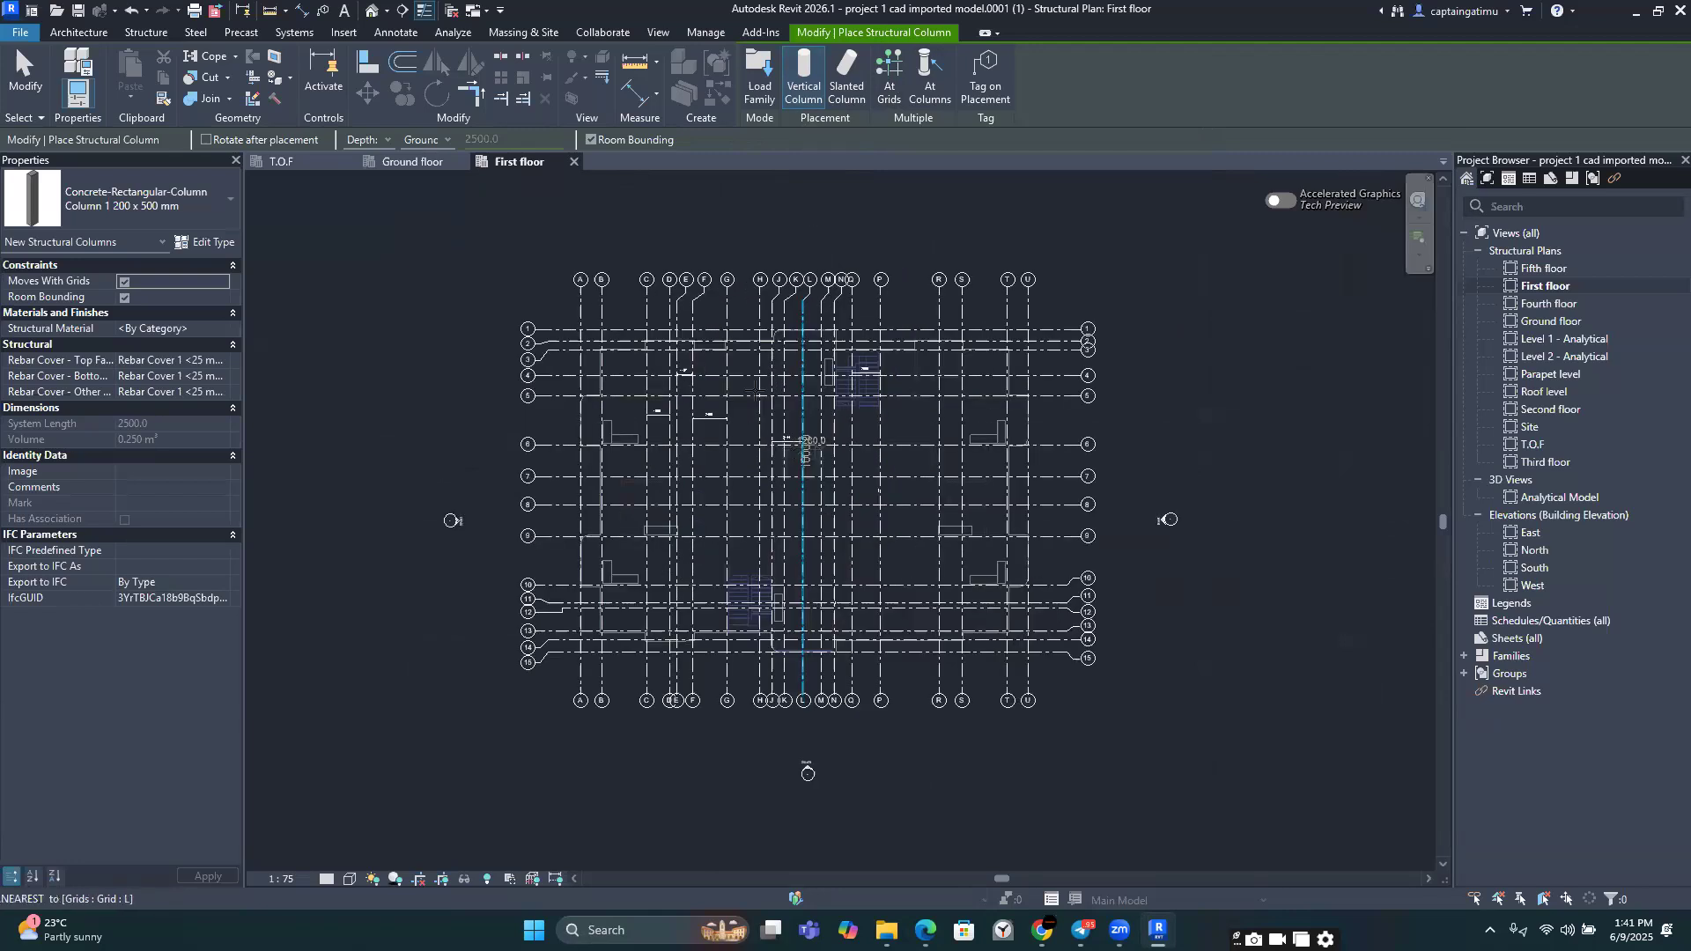
pyautogui.scroll(2, 802, 465)
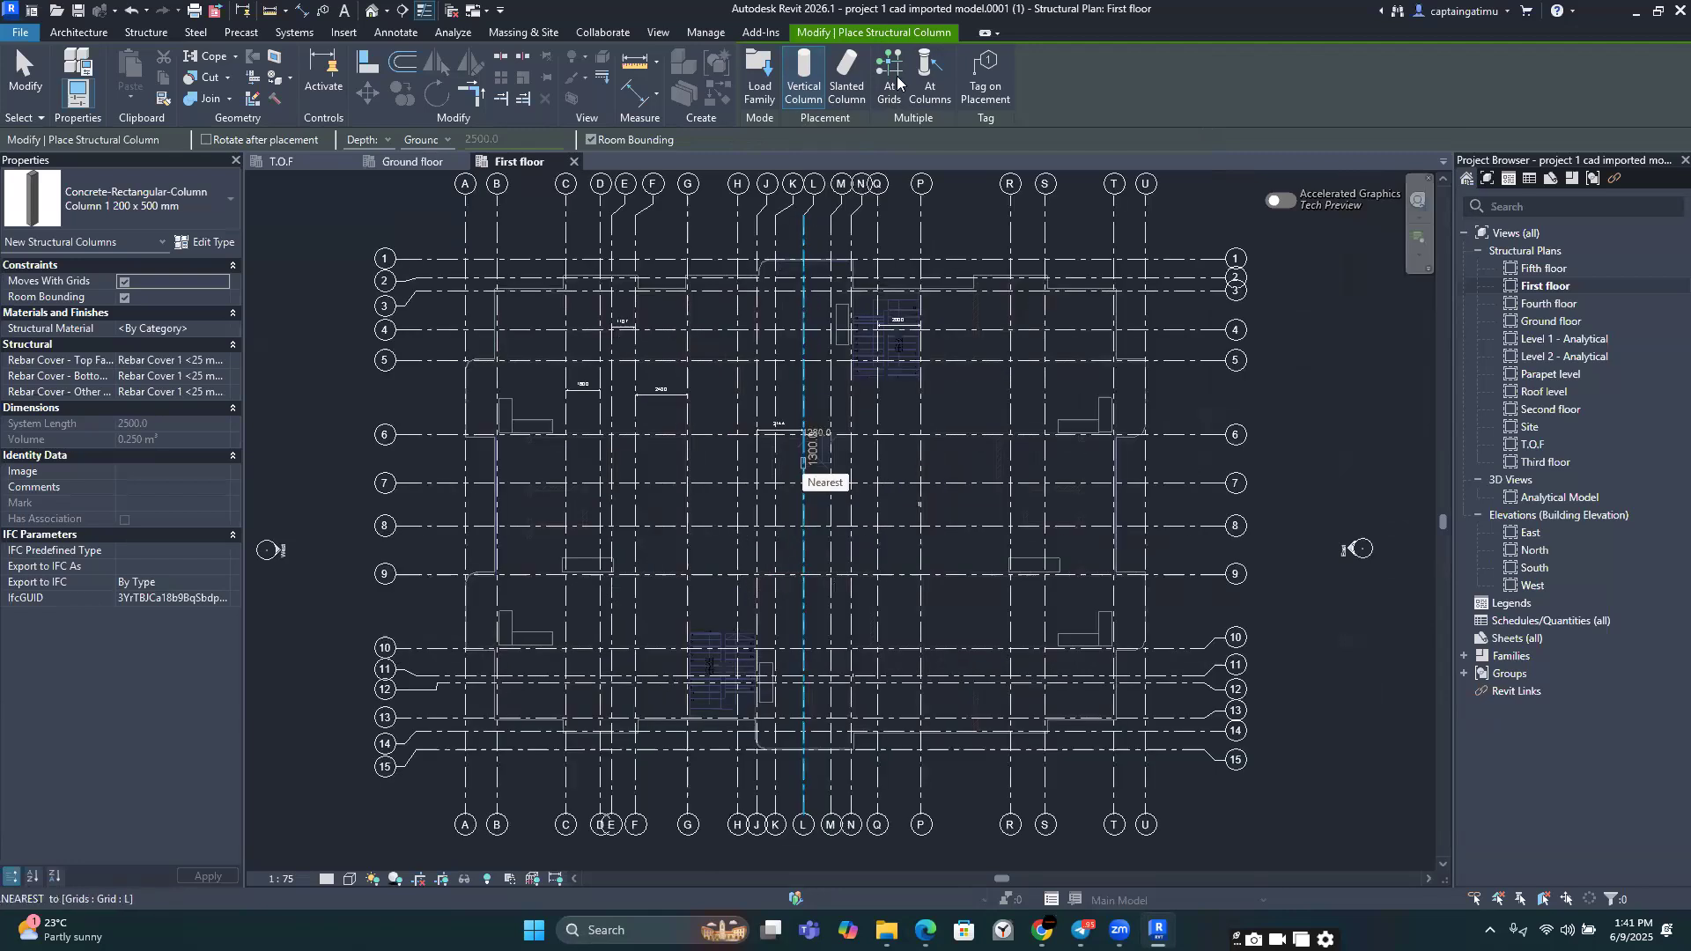
pyautogui.moveTo(538, 296); pyautogui.dragTo(1066, 732)
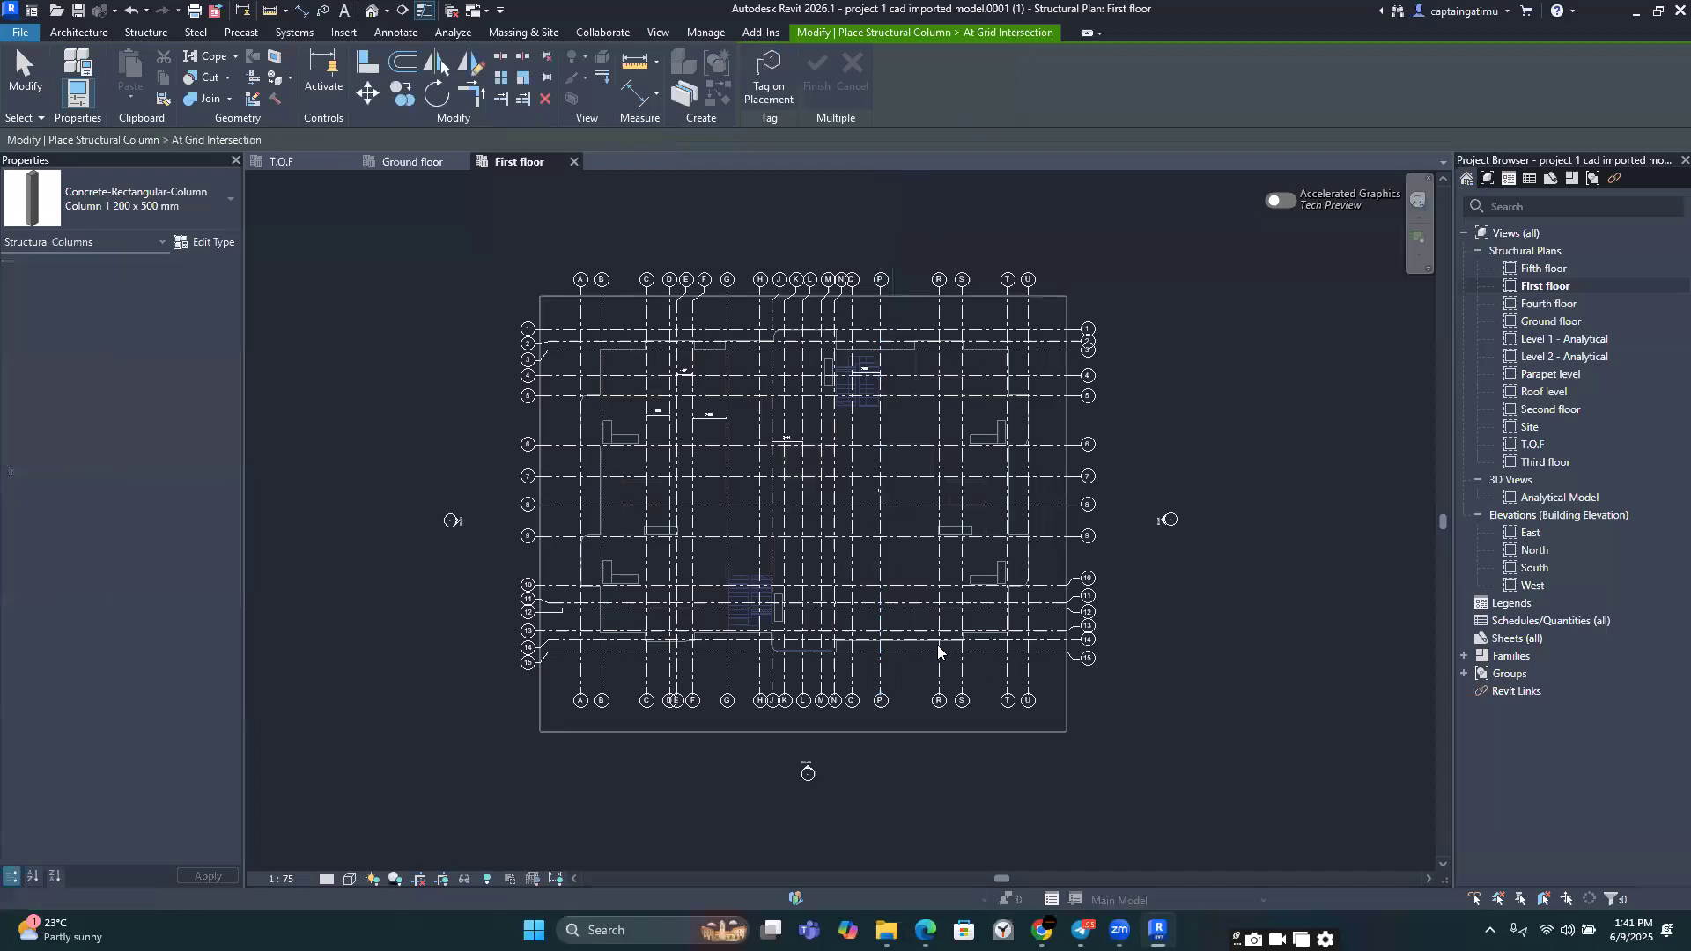
pyautogui.scroll(1, 939, 651)
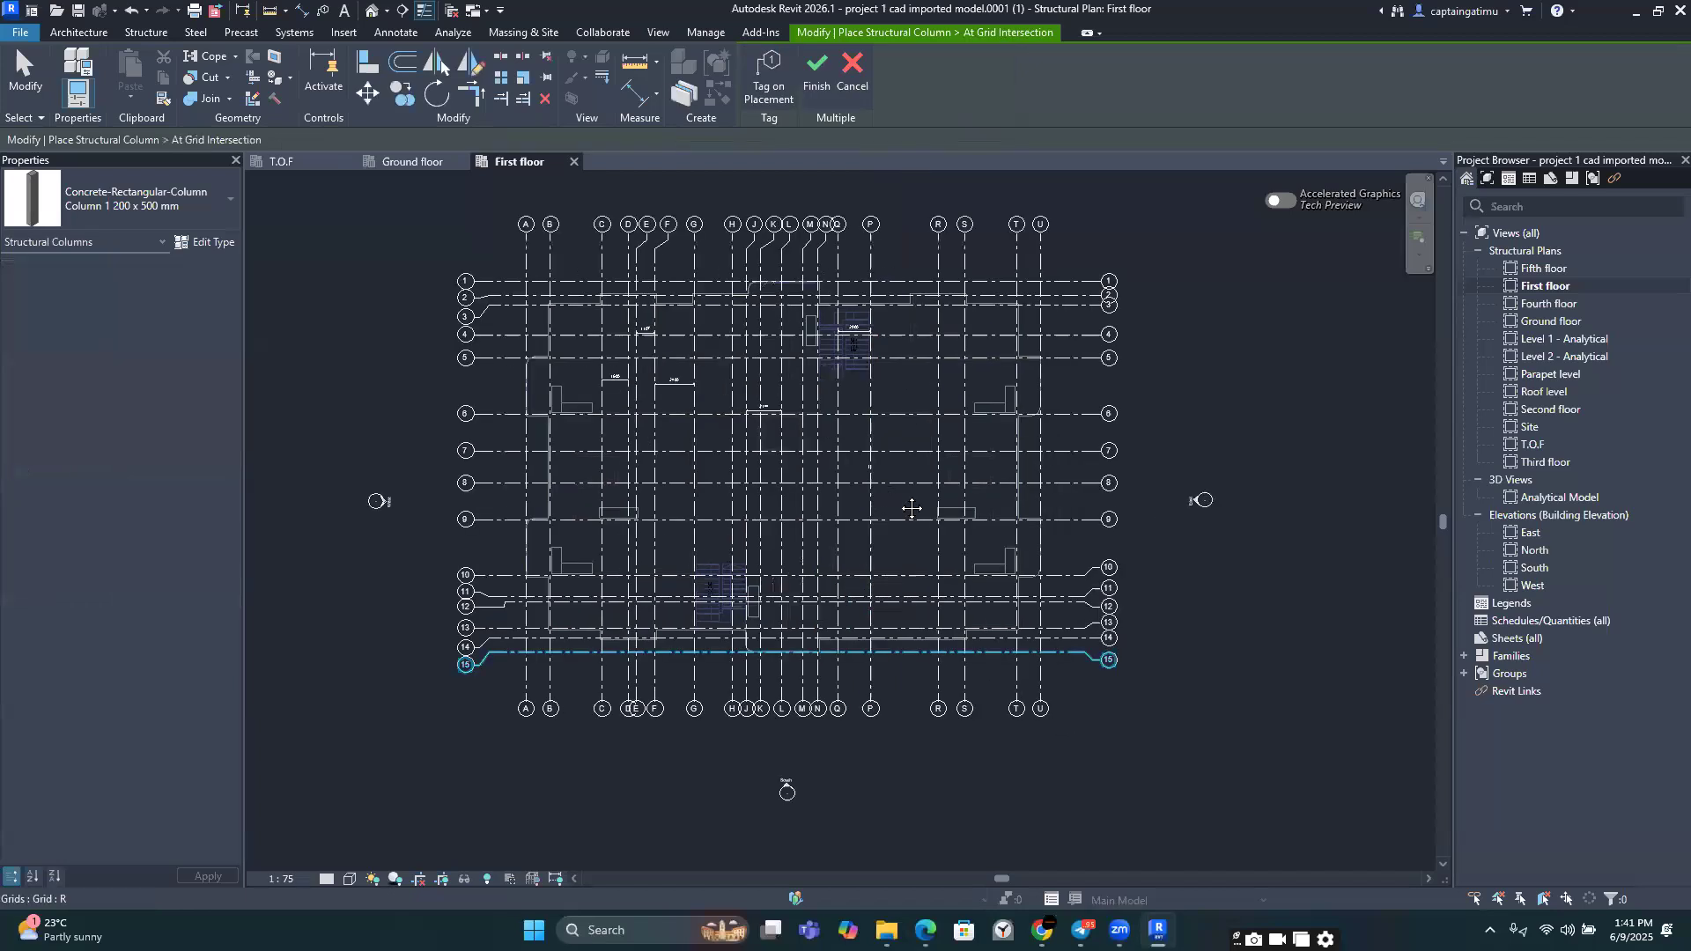
pyautogui.click(860, 75)
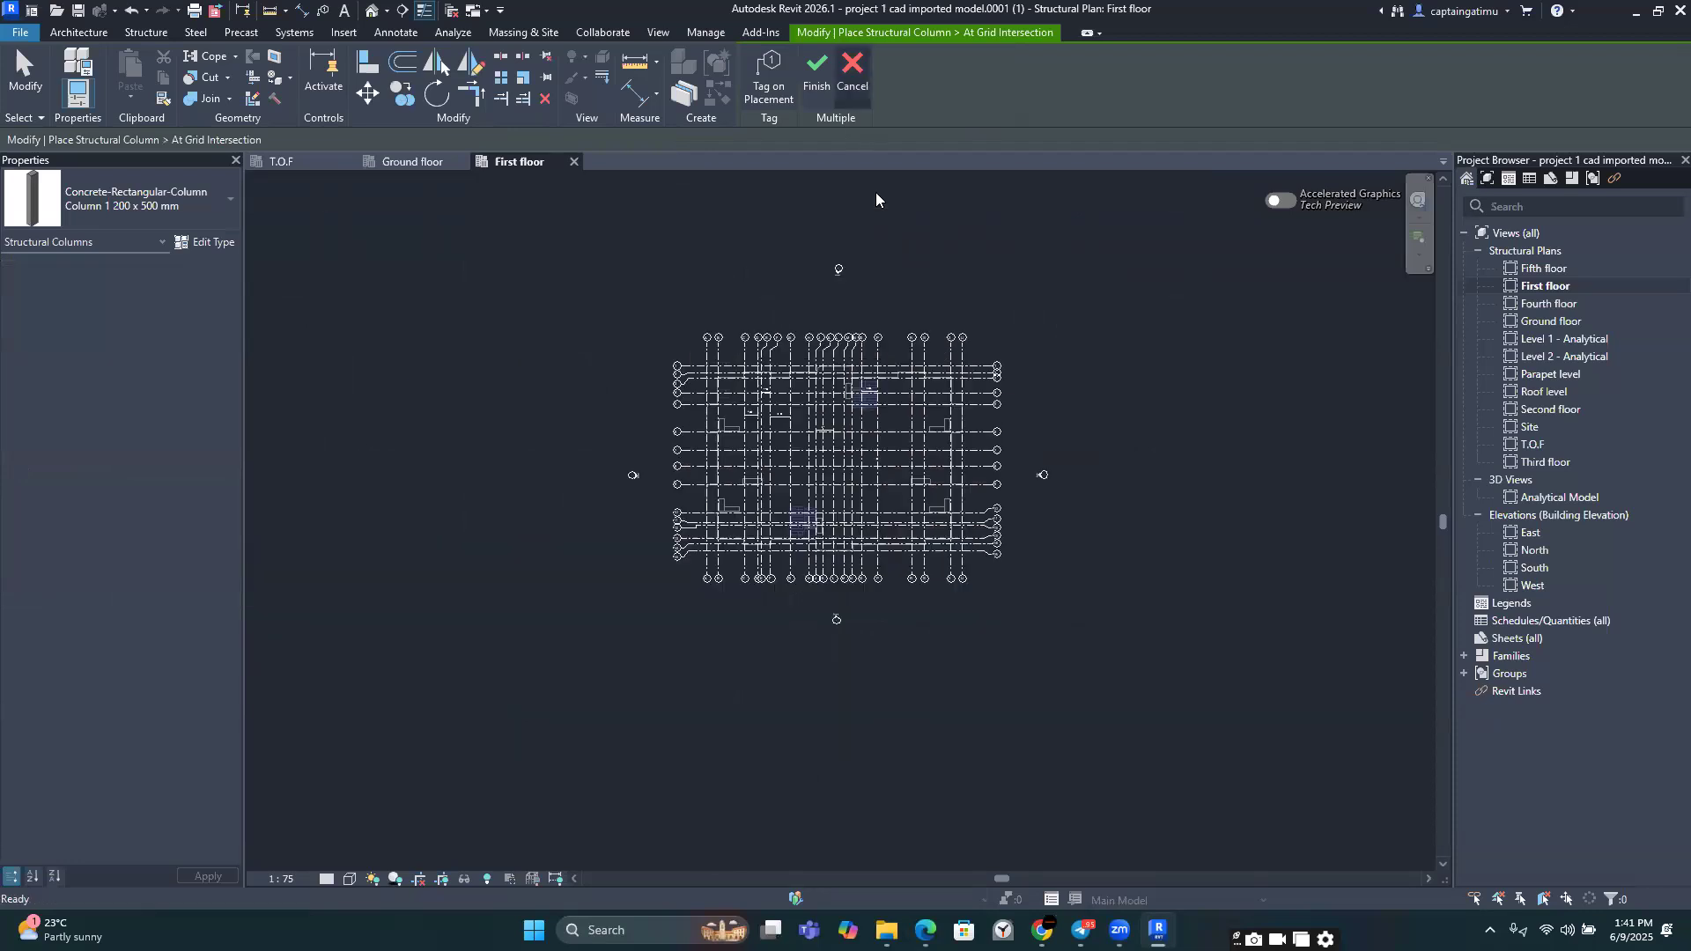
# Step: Try to place Column 1 200 x 500 mm columns at every intersection of grids A to U and 1 to 15
pyautogui.click(889, 70)
pyautogui.moveTo(644, 298); pyautogui.dragTo(1031, 623)
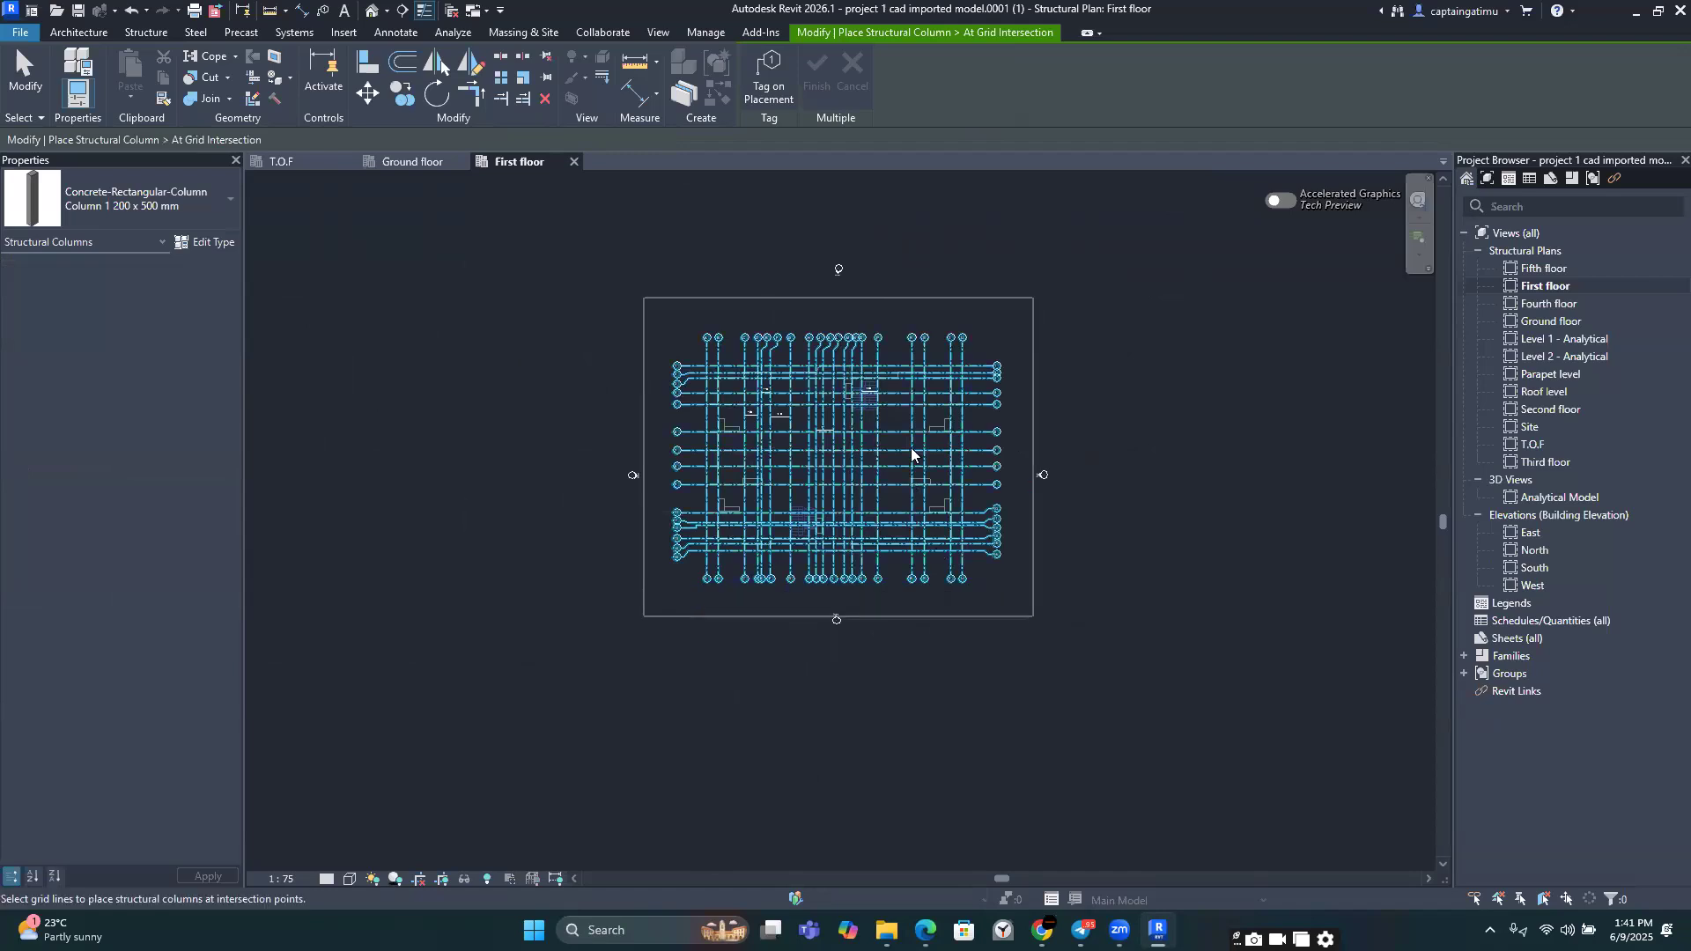
pyautogui.scroll(3, 1145, 458)
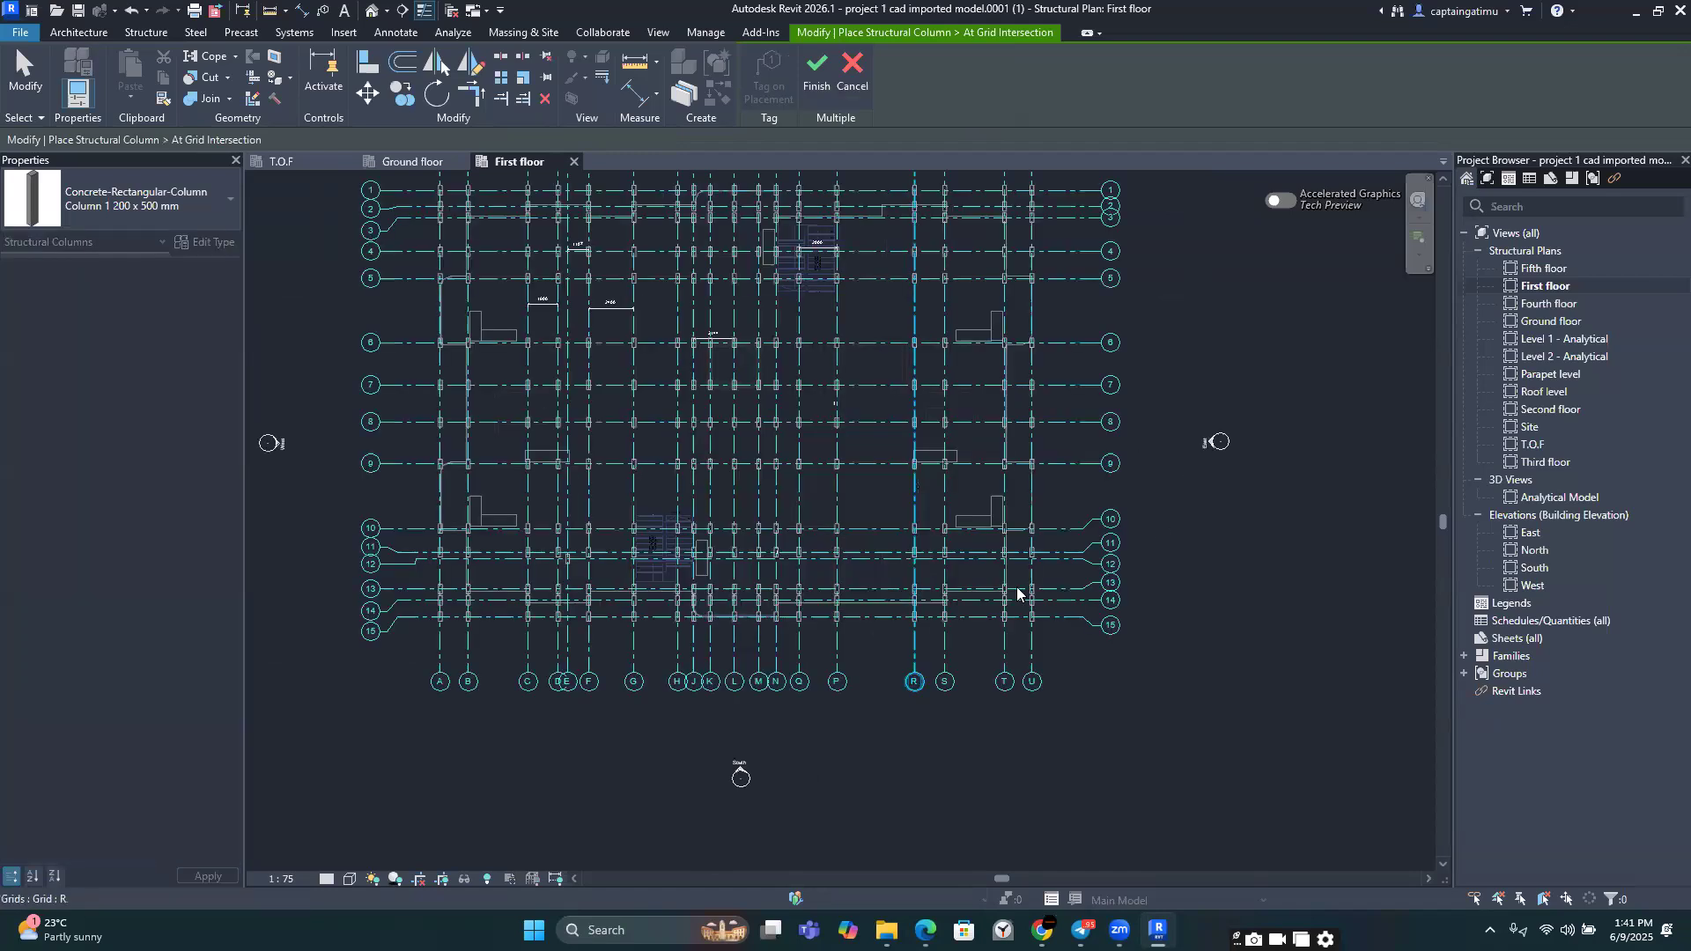
pyautogui.scroll(5, 1022, 594)
pyautogui.scroll(-2, 997, 404)
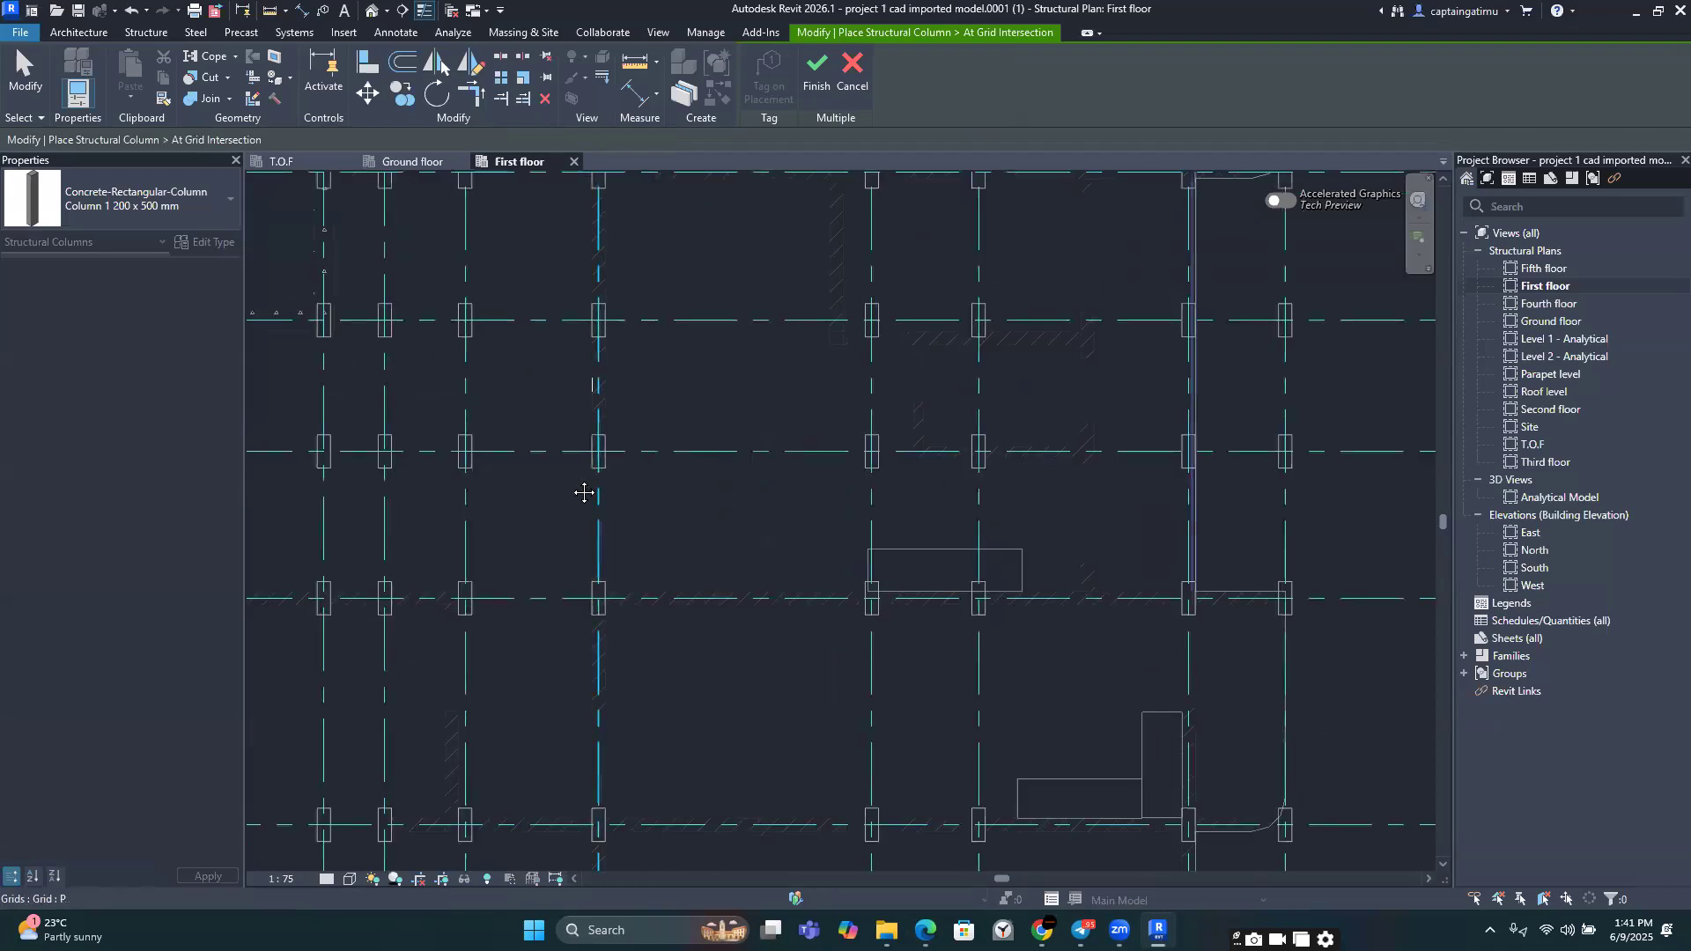
pyautogui.scroll(-3, 536, 707)
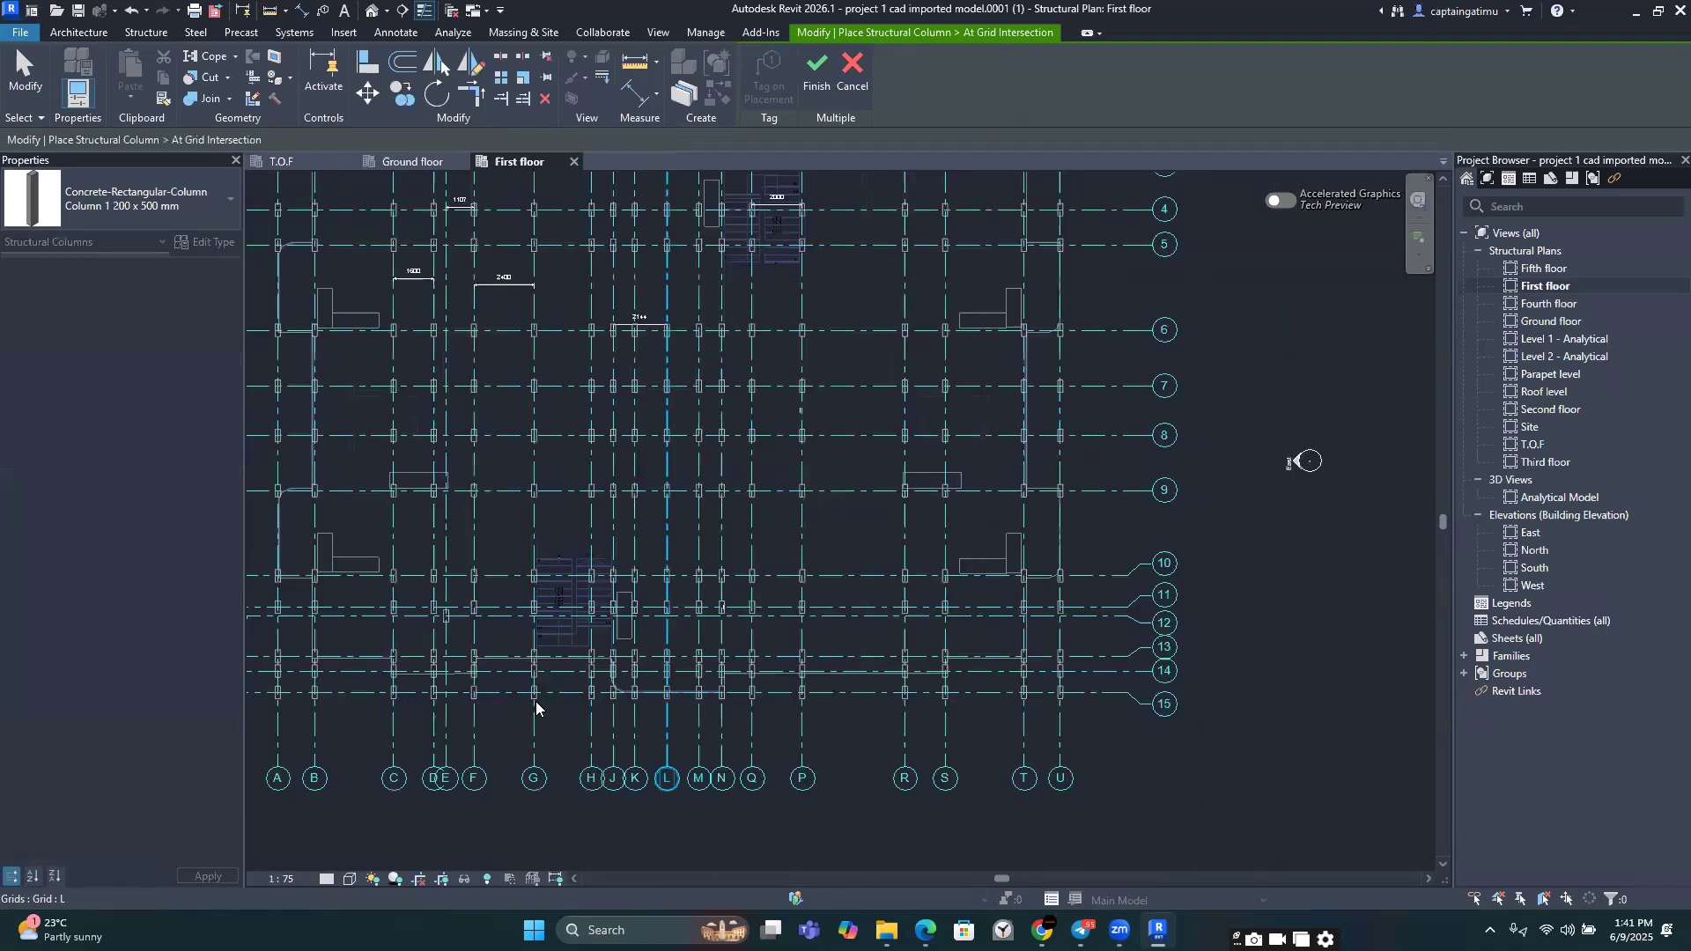
pyautogui.moveTo(439, 689); pyautogui.dragTo(536, 707, button='middle')
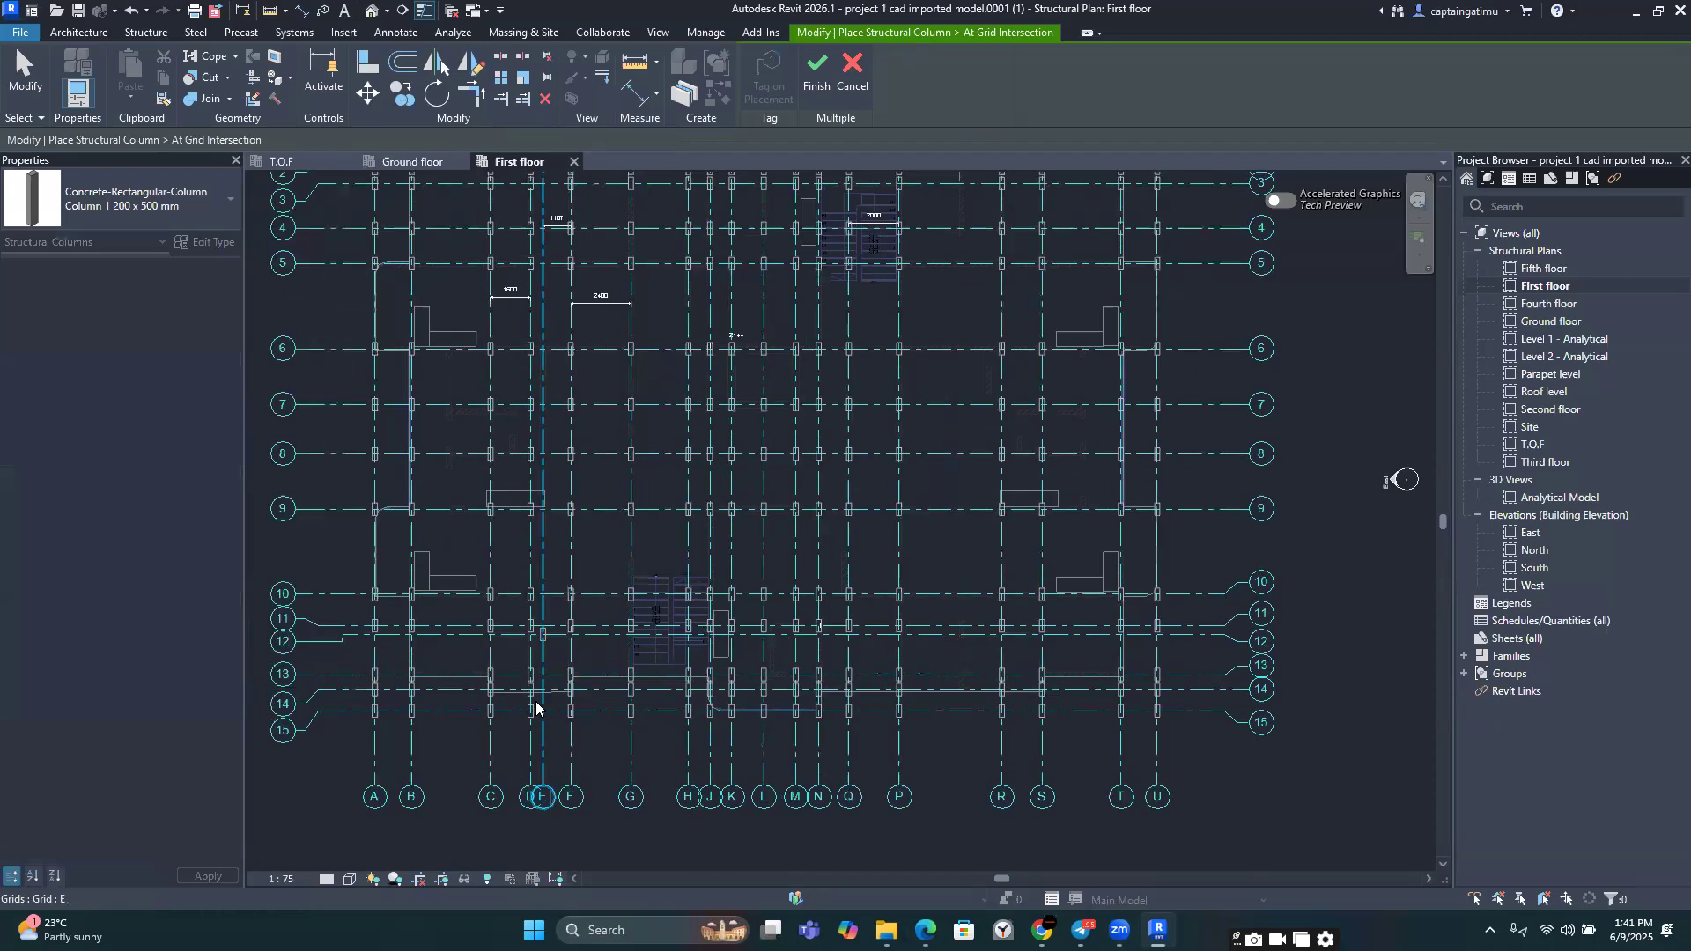
pyautogui.scroll(2, 537, 708)
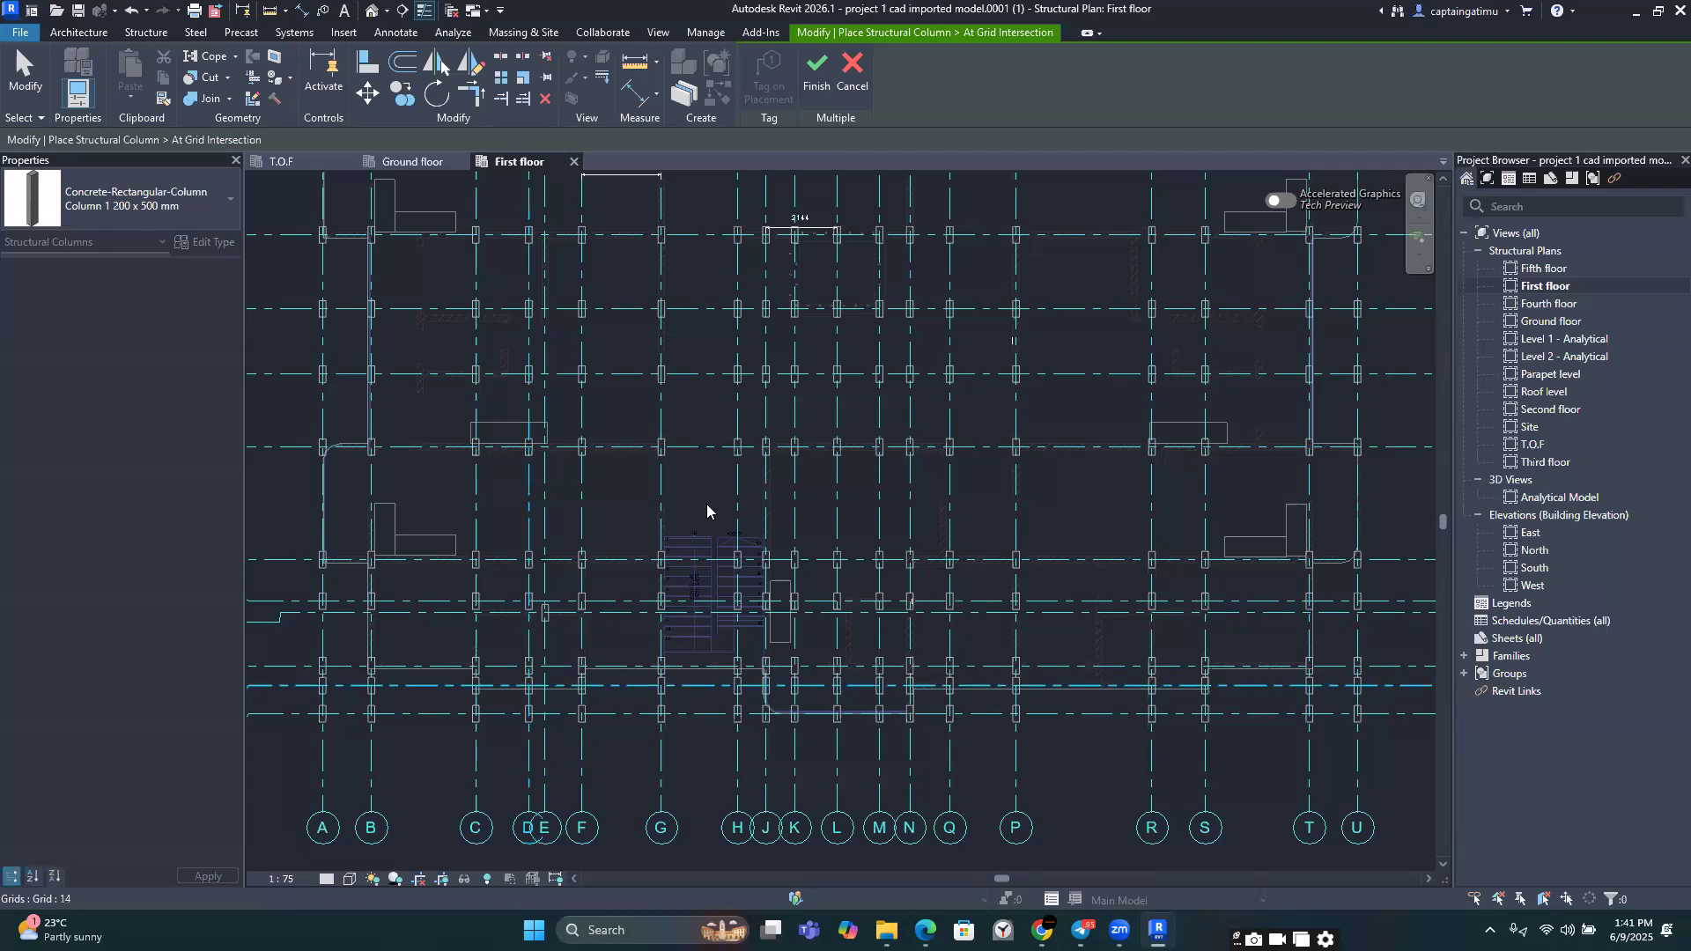
pyautogui.scroll(-6, 761, 543)
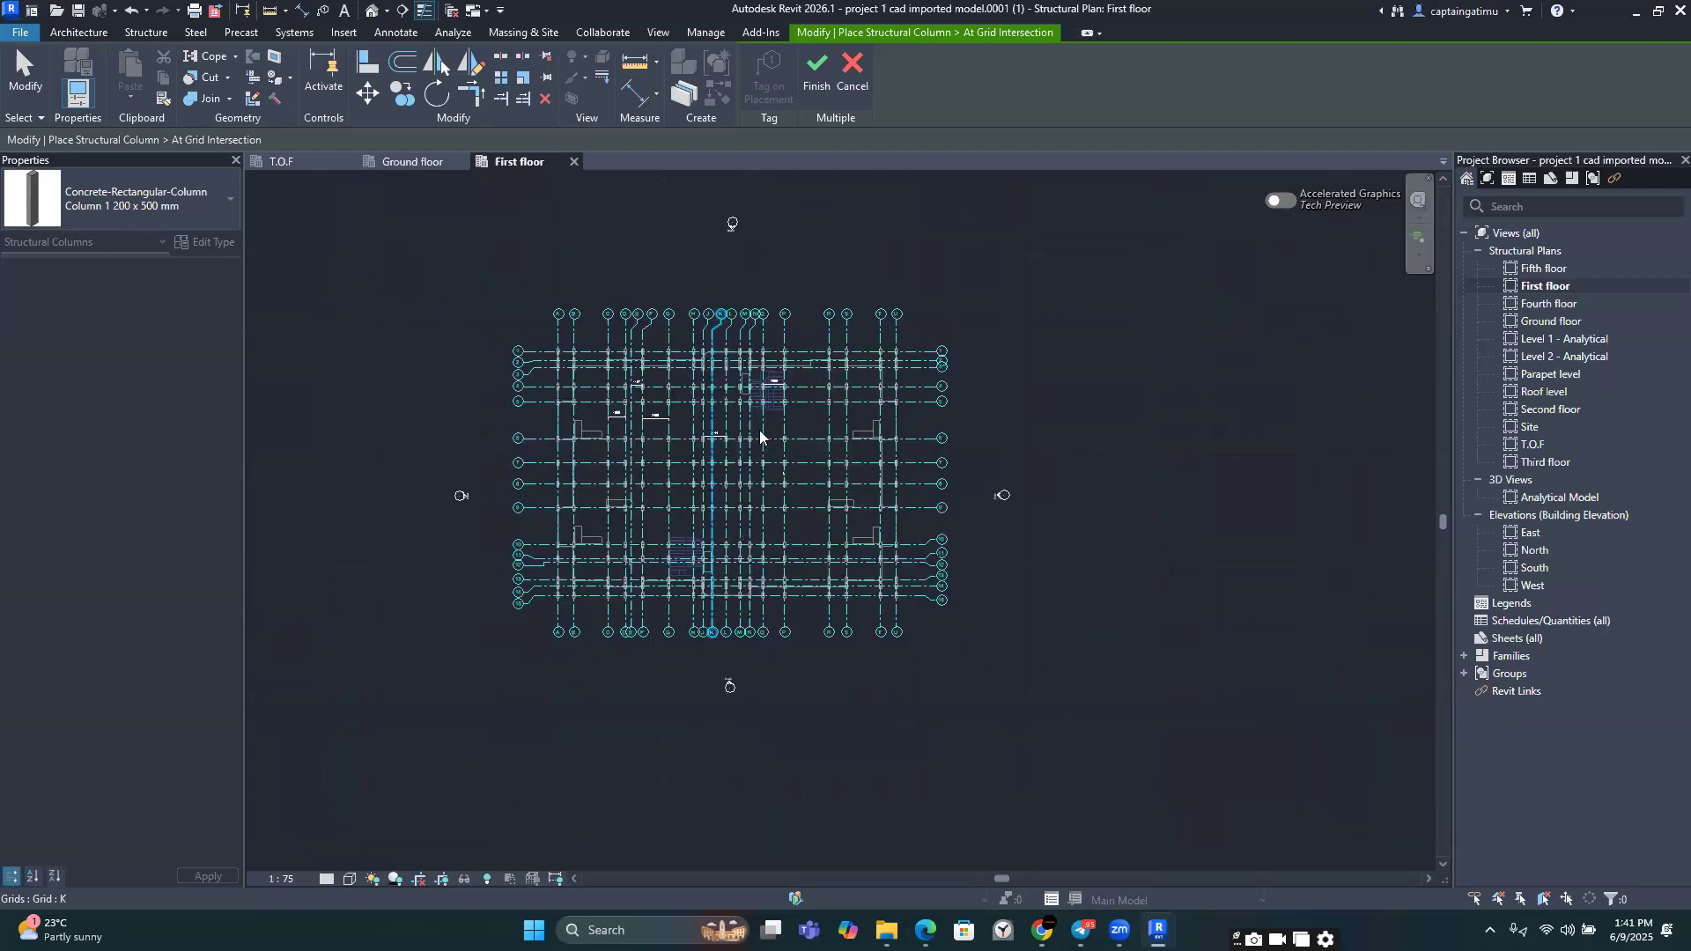
pyautogui.scroll(3, 943, 240)
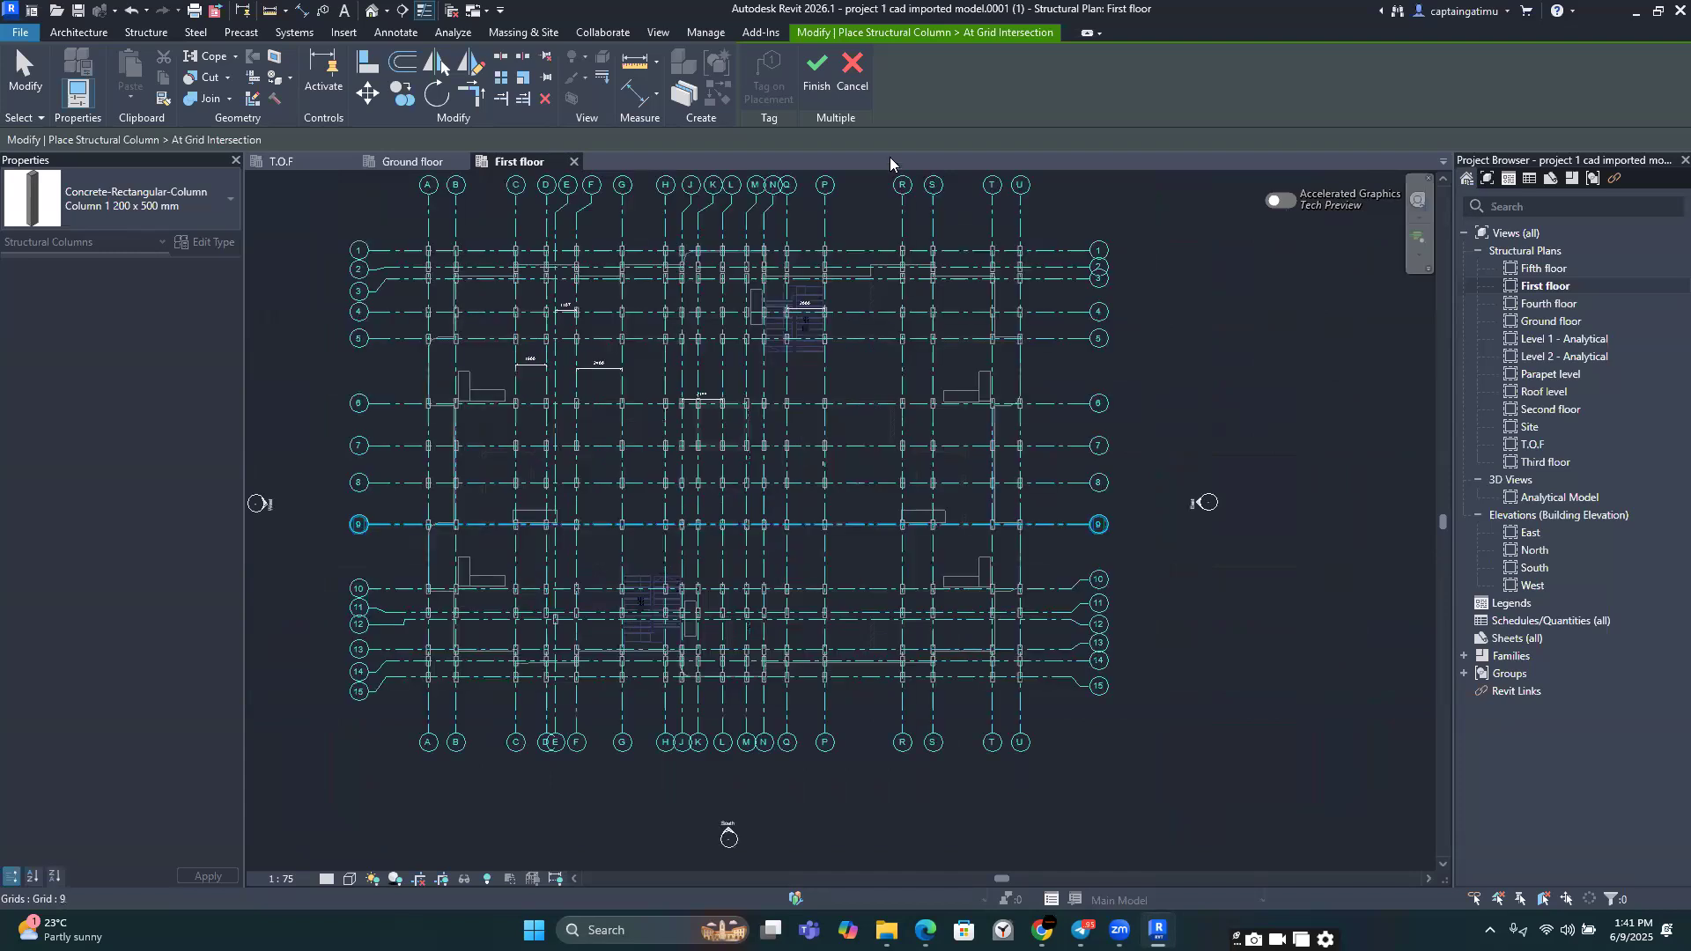
pyautogui.click(853, 64)
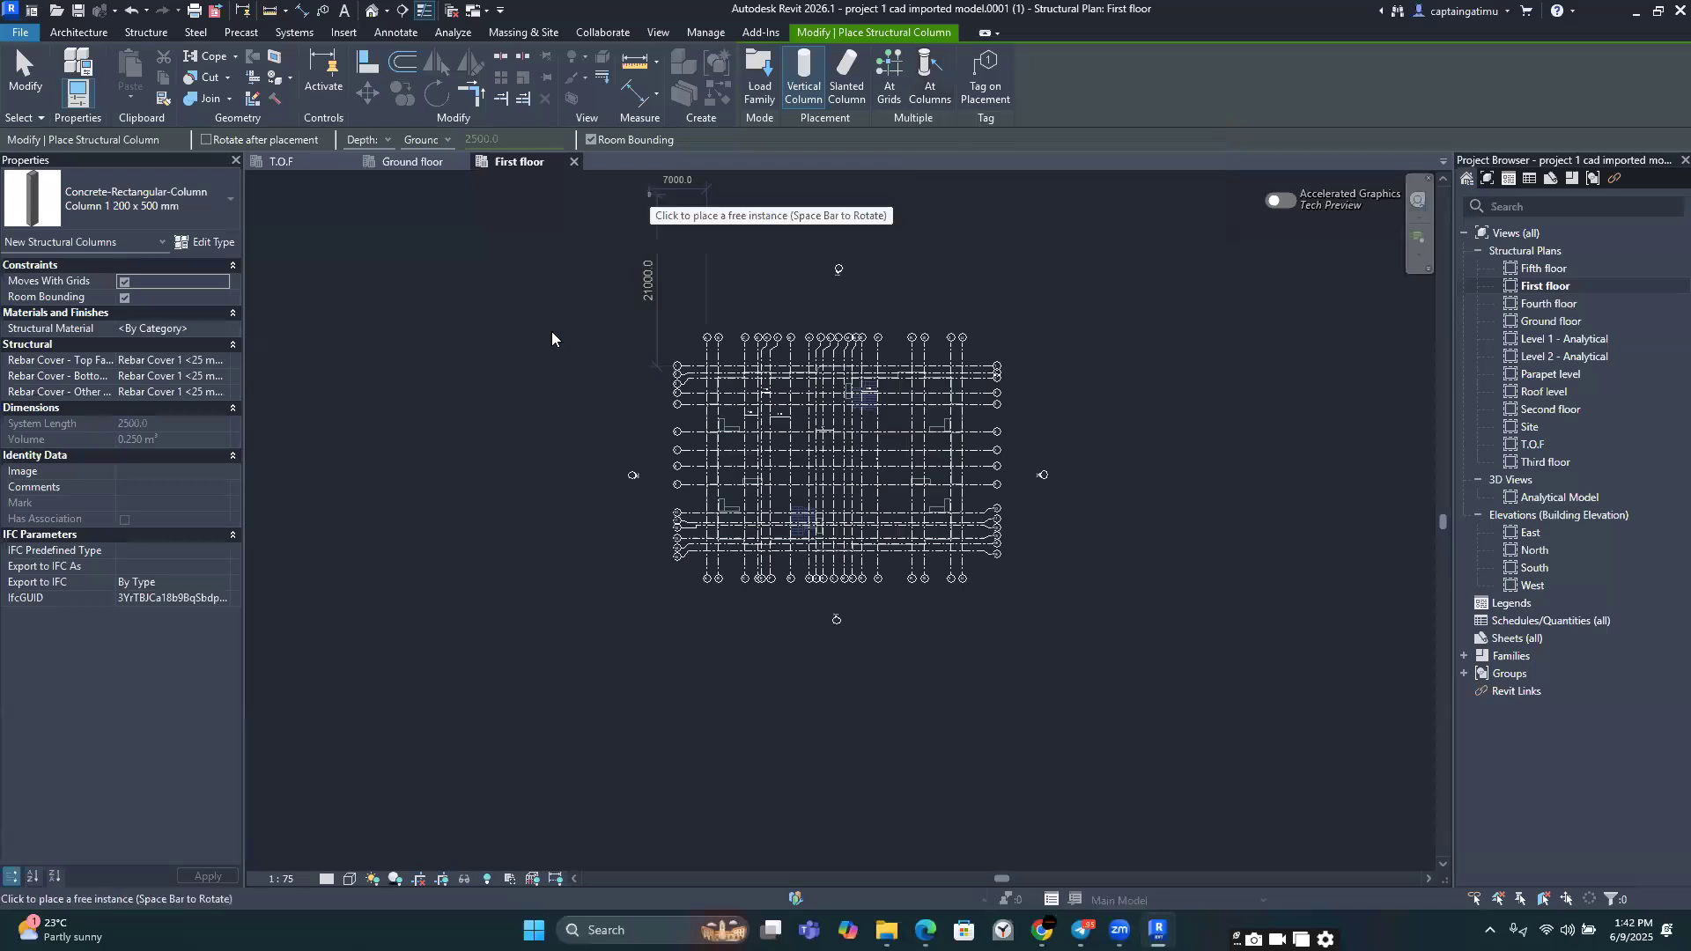
pyautogui.press('Escape')
pyautogui.press('Escape')
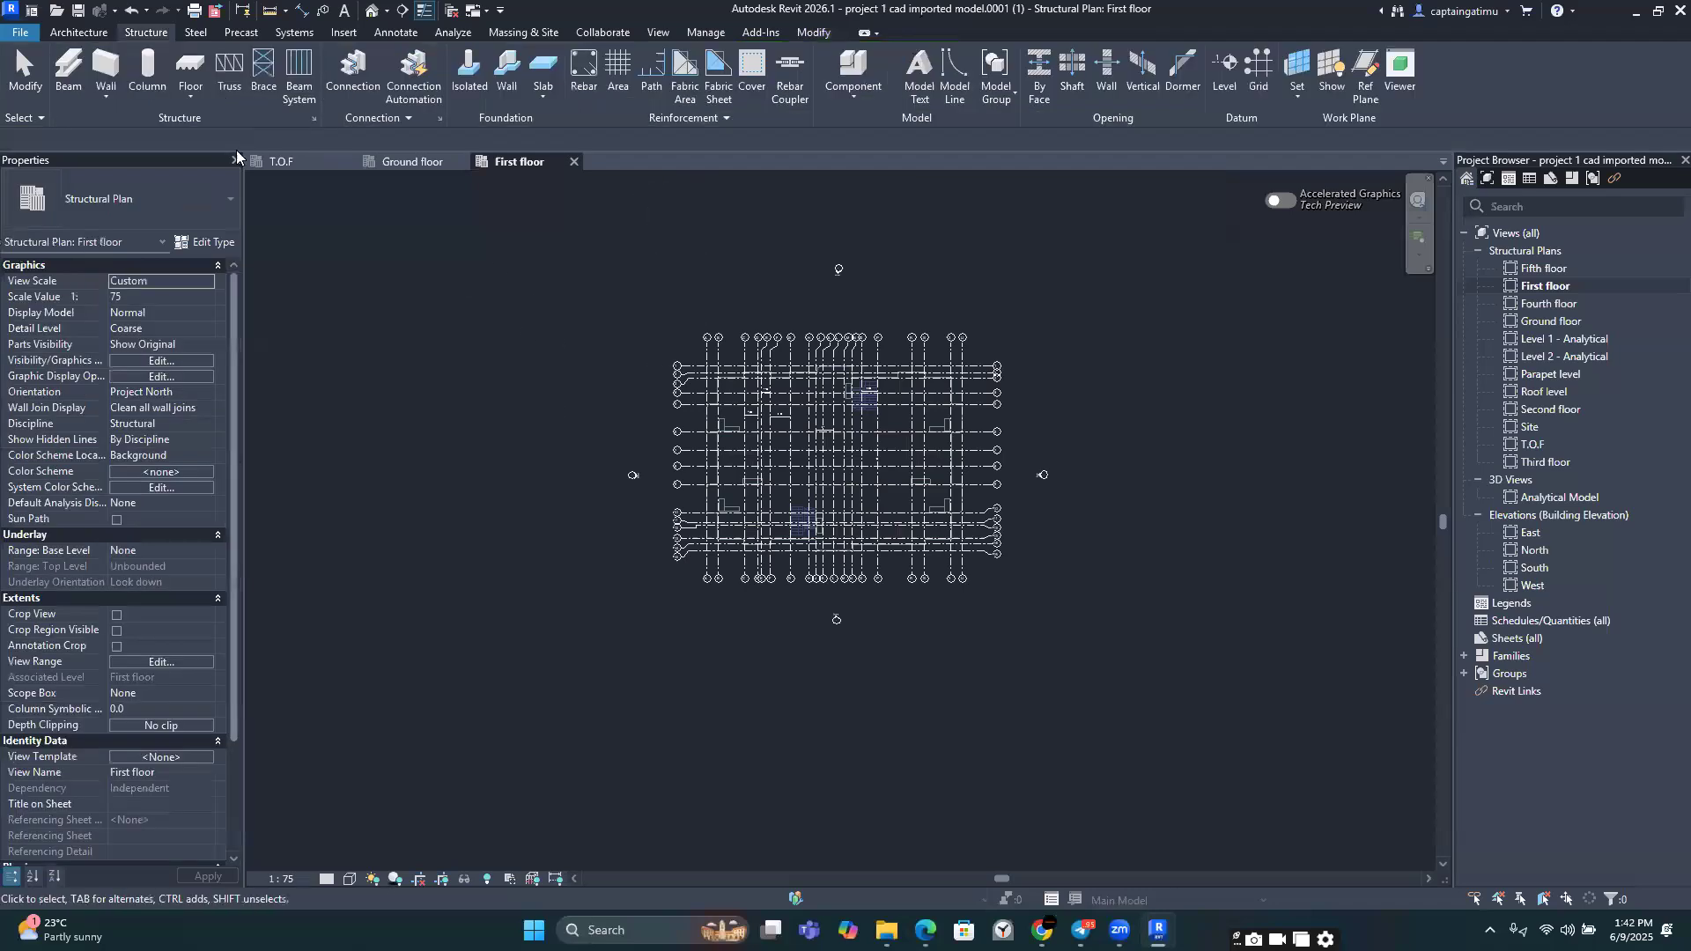
pyautogui.click(151, 81)
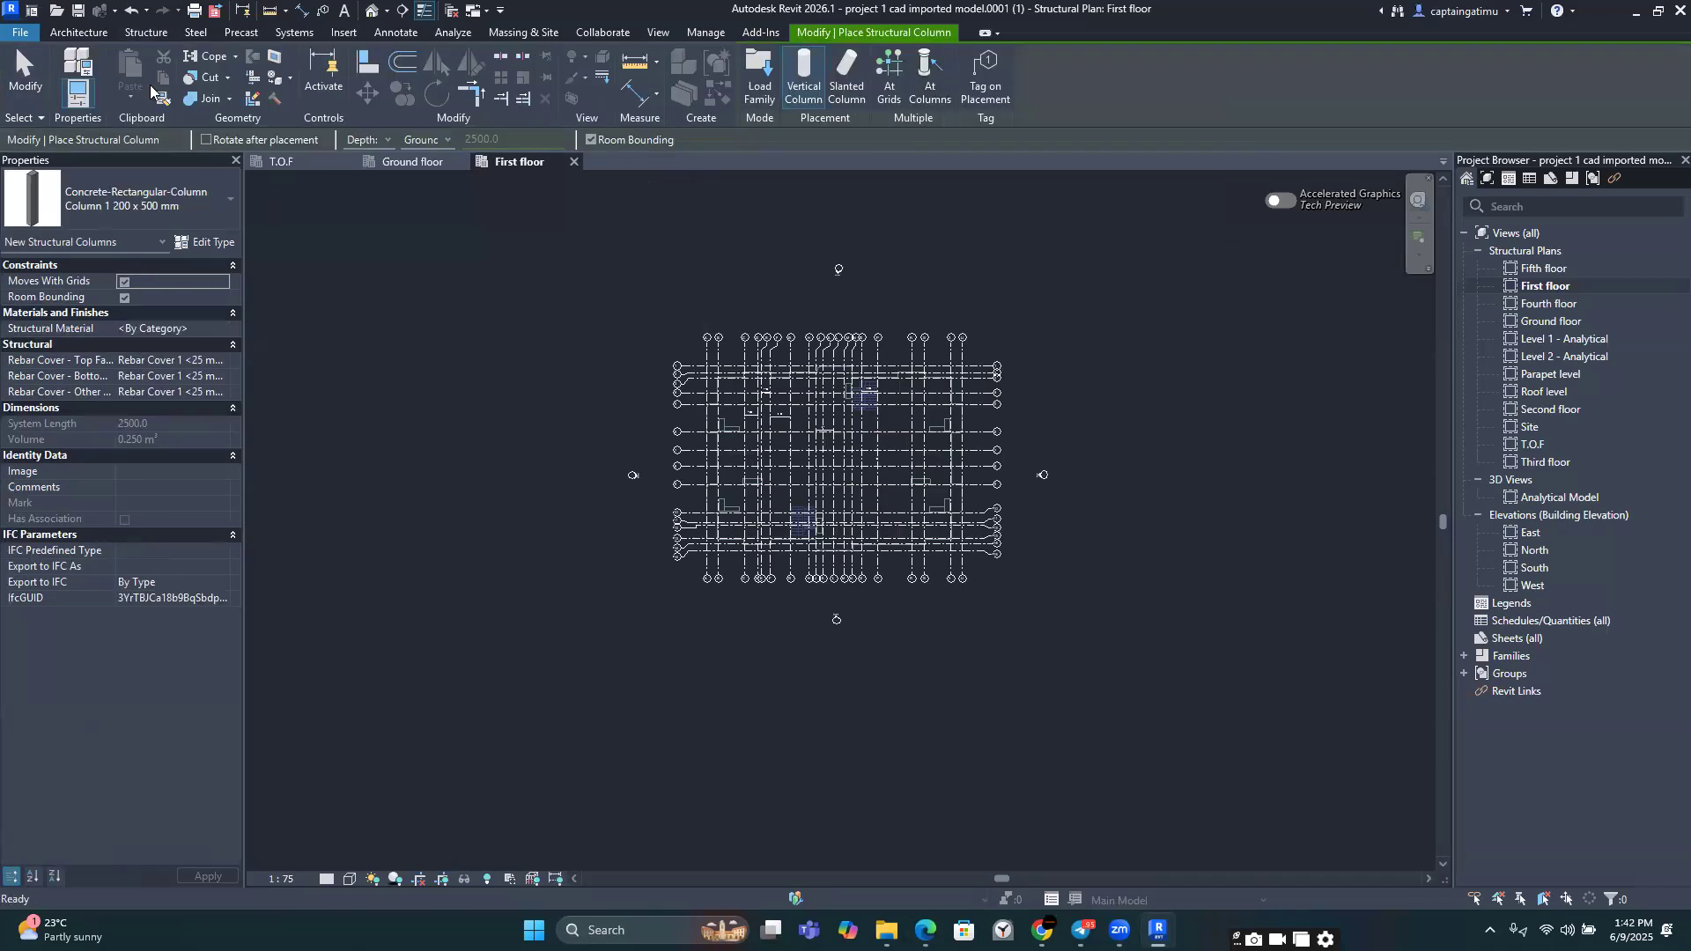
pyautogui.click(200, 206)
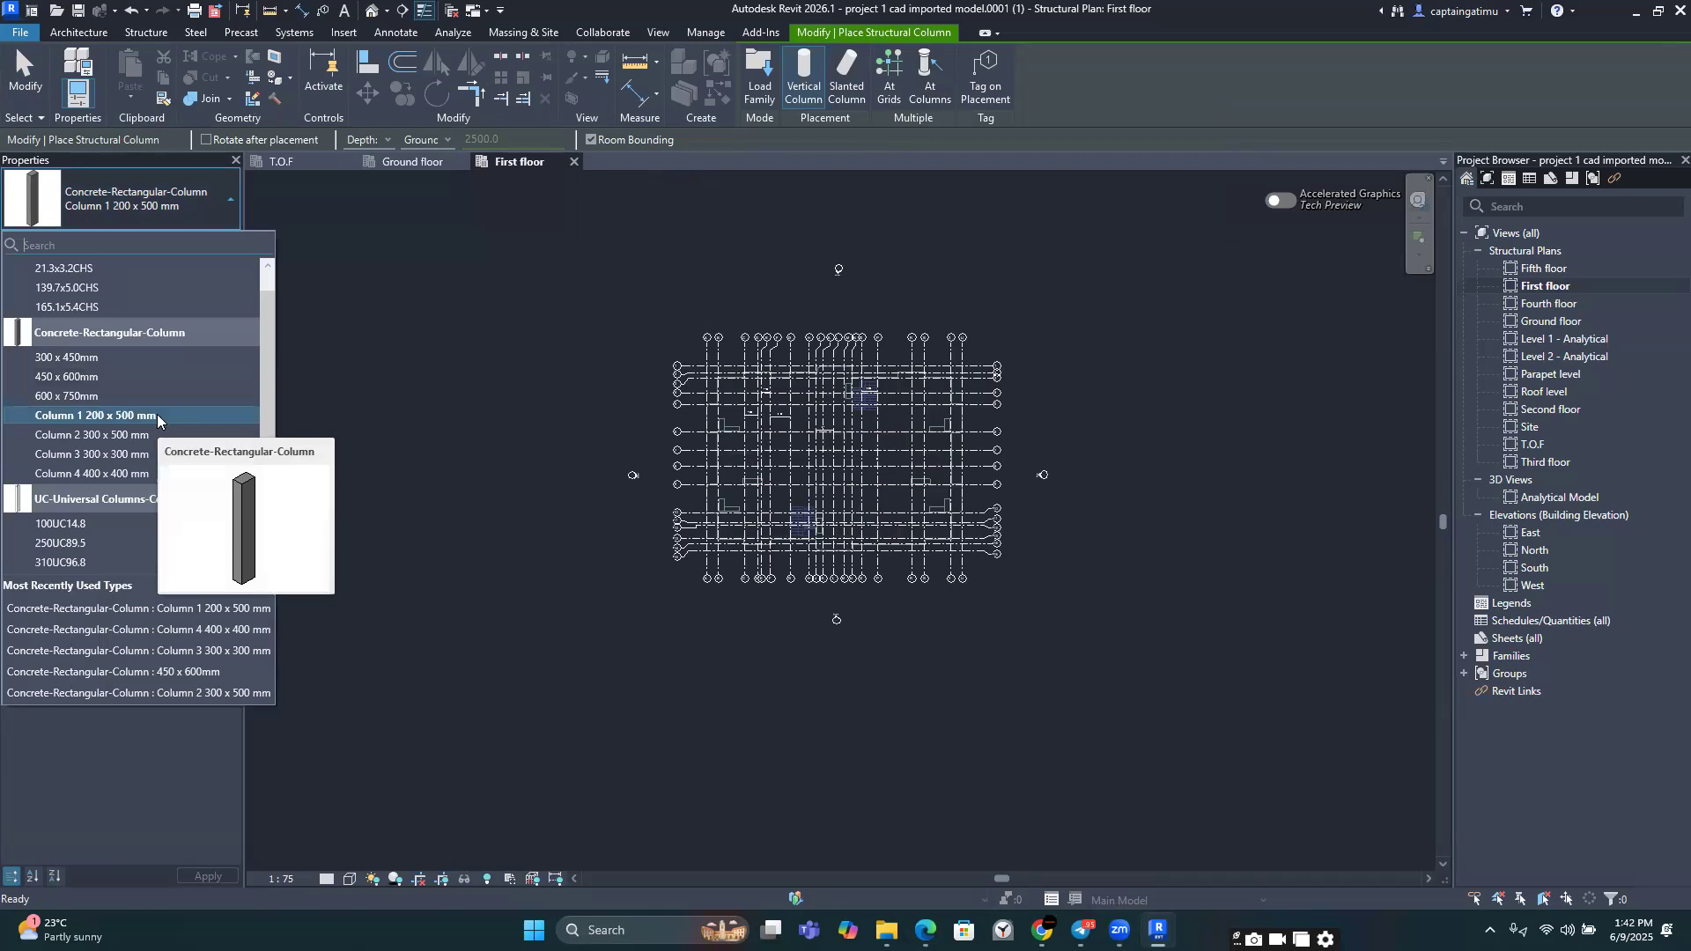
pyautogui.click(157, 414)
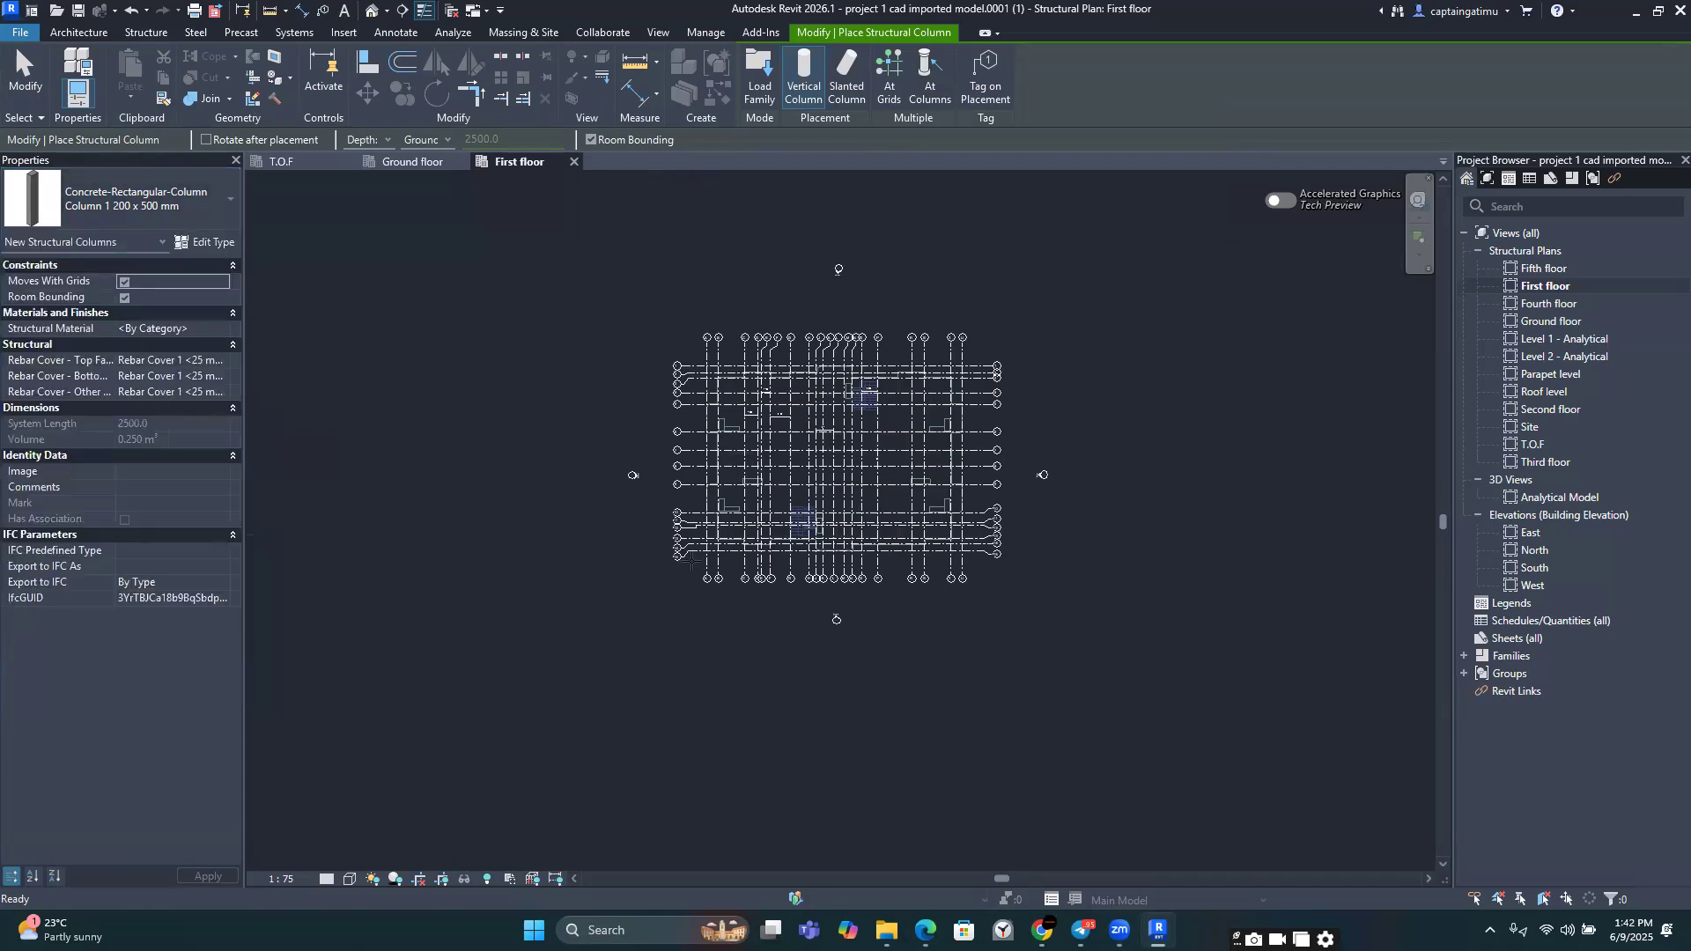
pyautogui.scroll(2, 692, 562)
pyautogui.scroll(5, 692, 544)
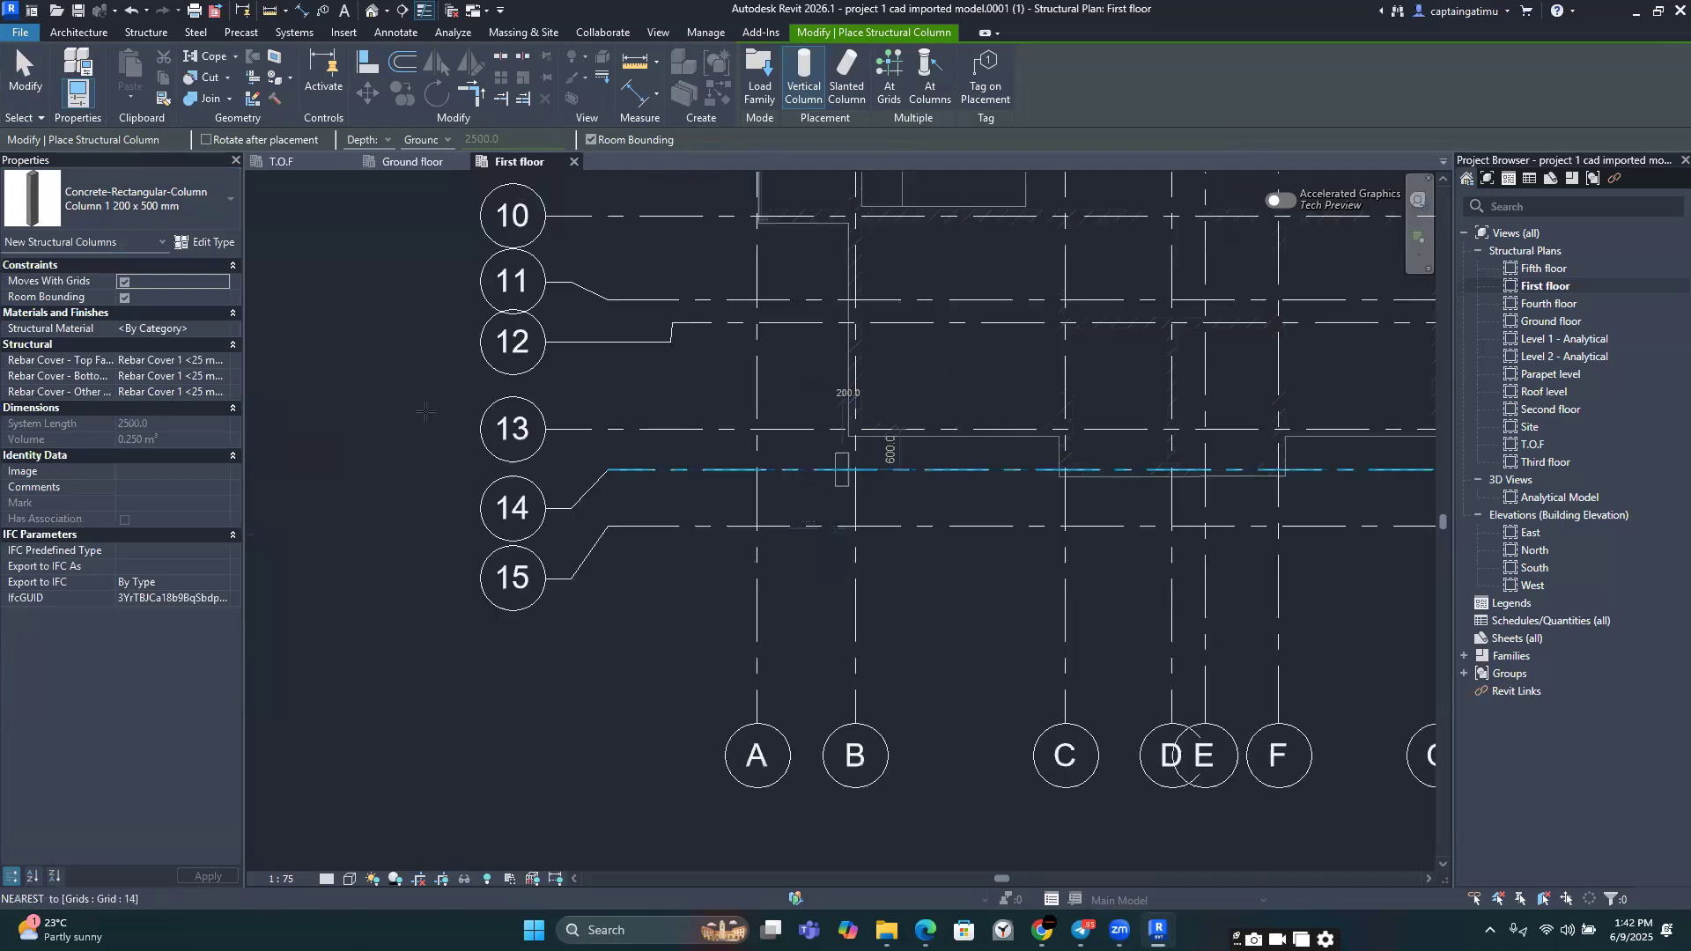
pyautogui.scroll(-3, 475, 484)
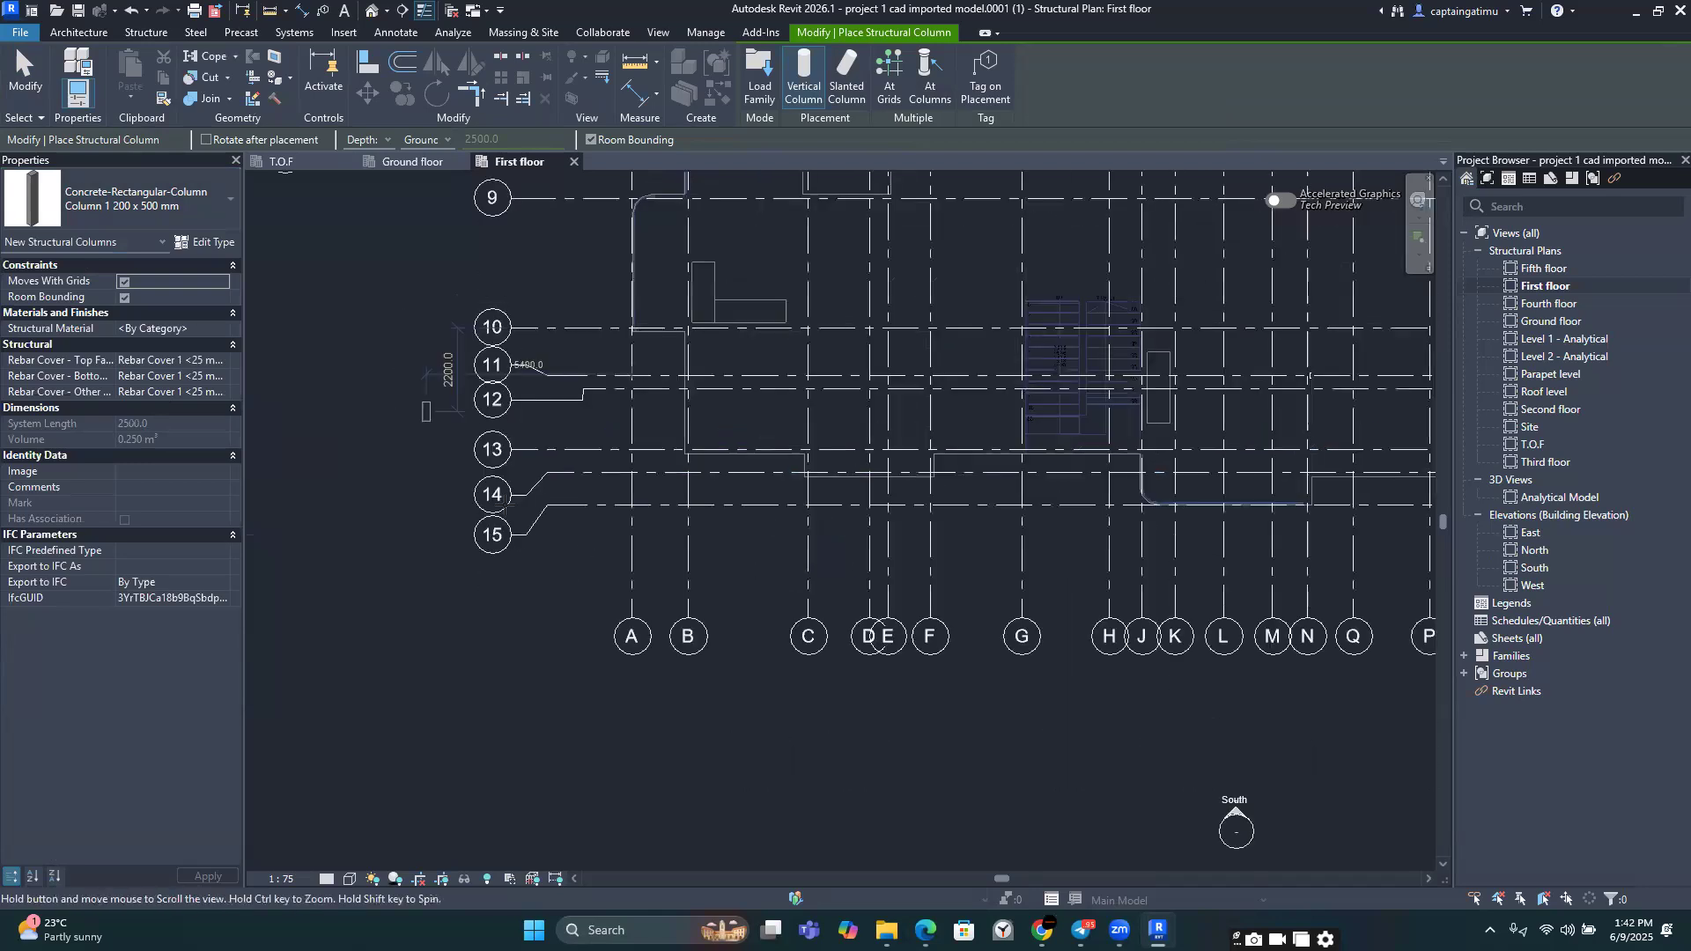
pyautogui.moveTo(505, 508); pyautogui.dragTo(508, 582, button='middle')
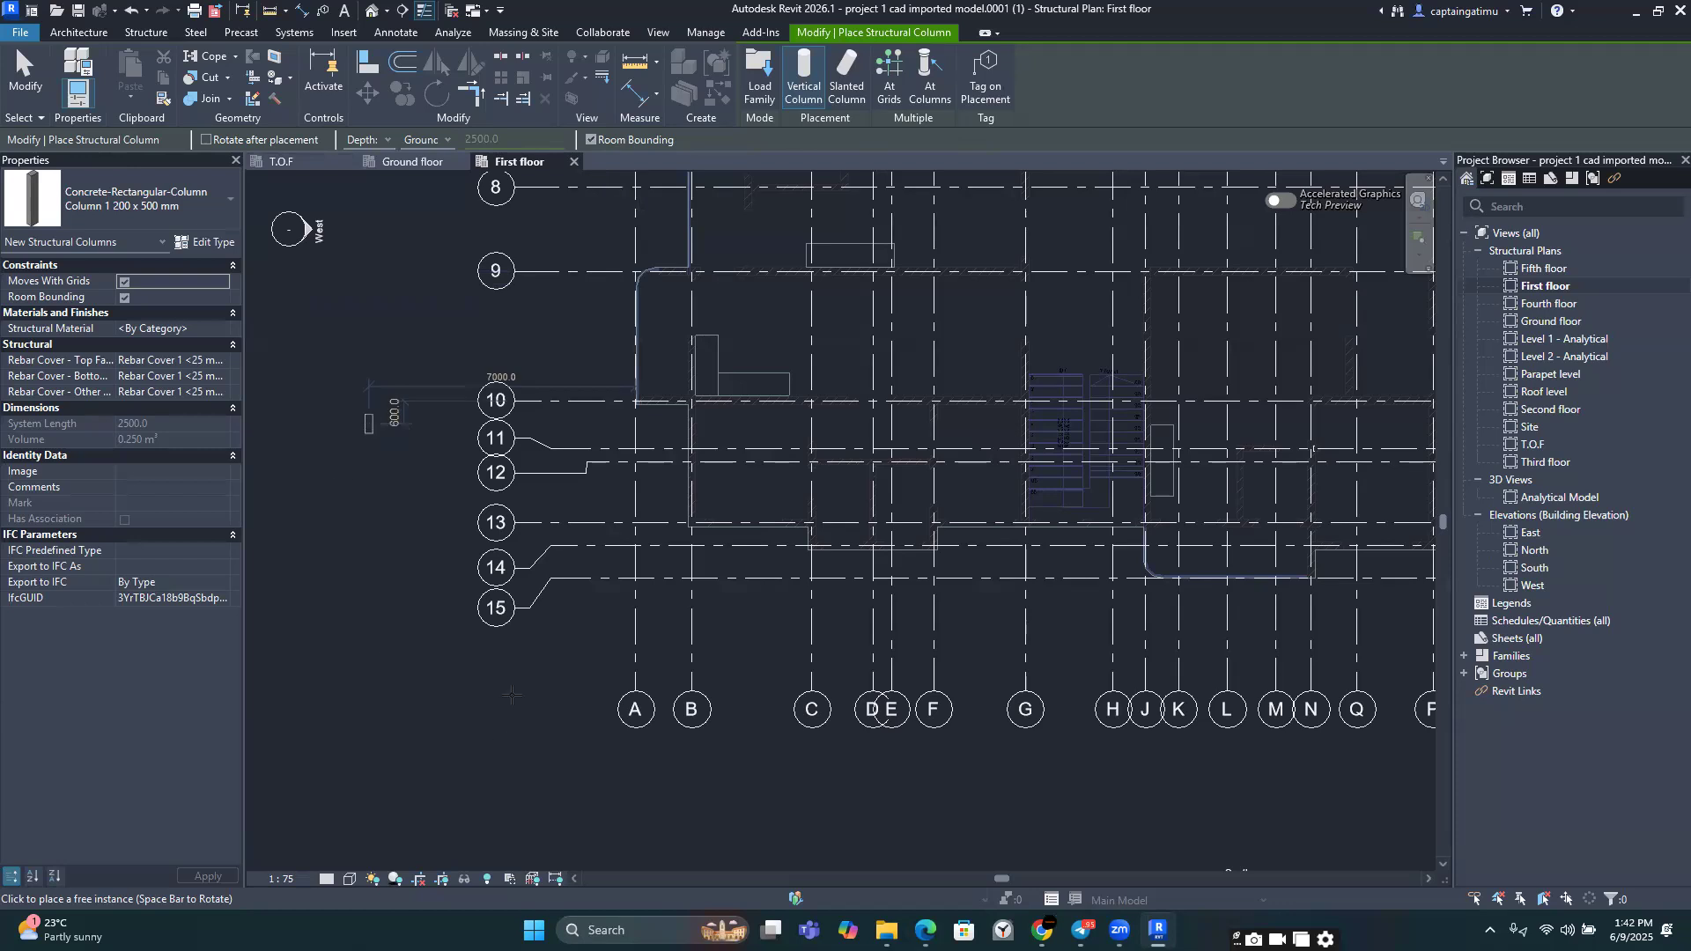
pyautogui.scroll(-2, 367, 422)
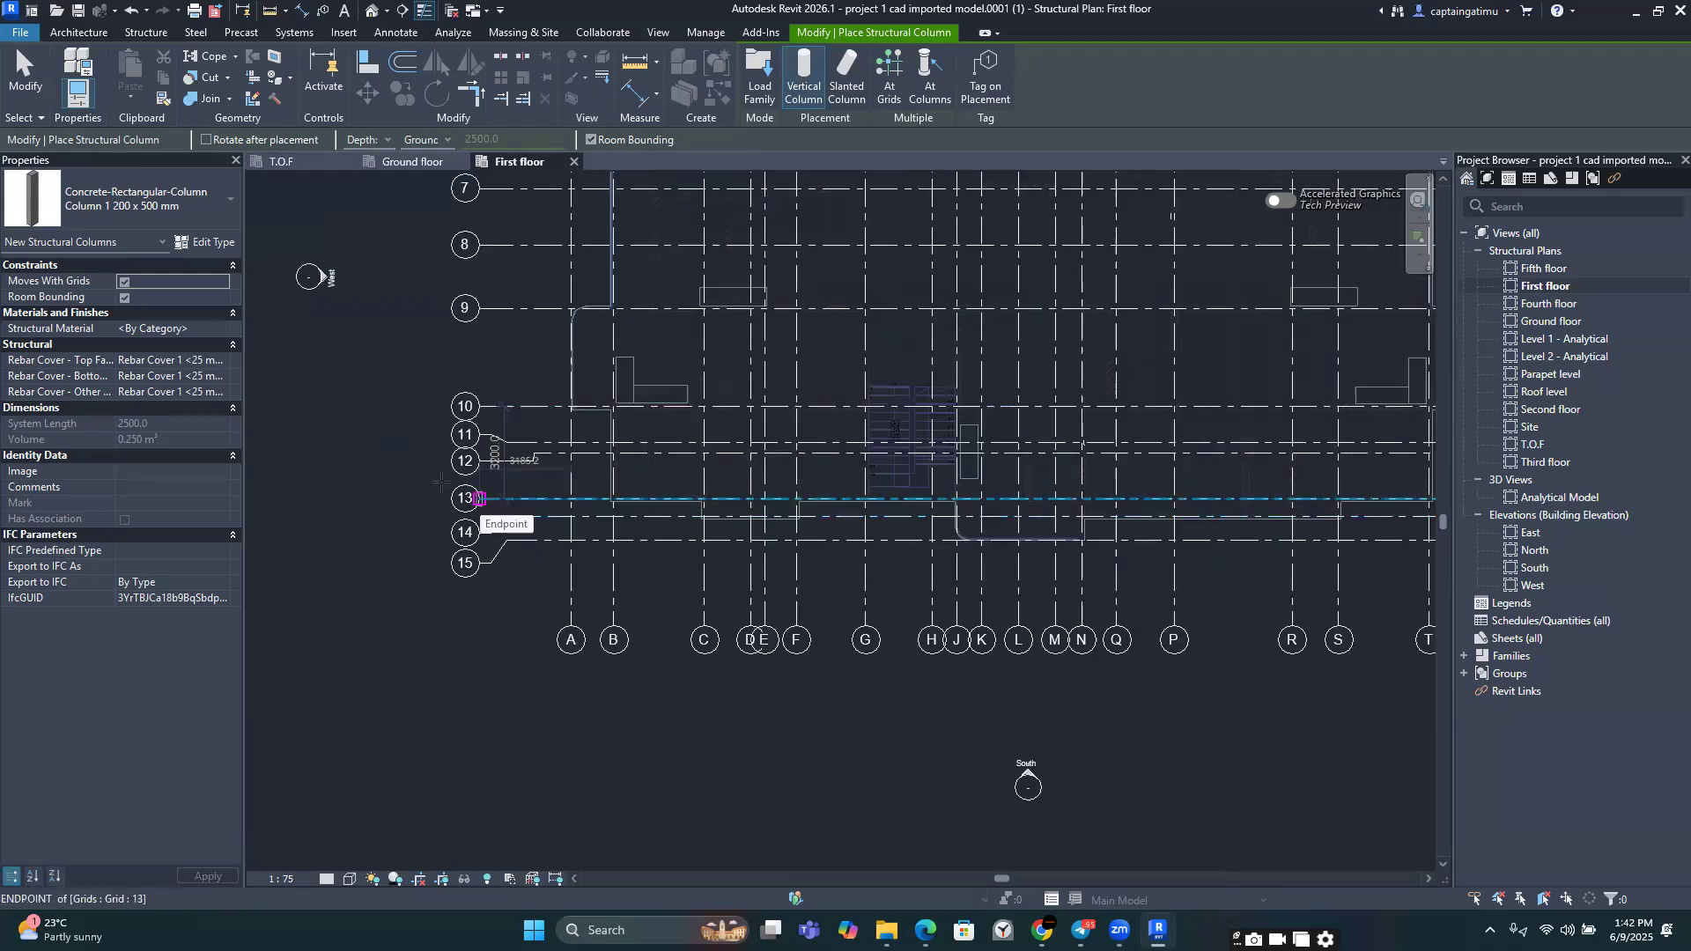
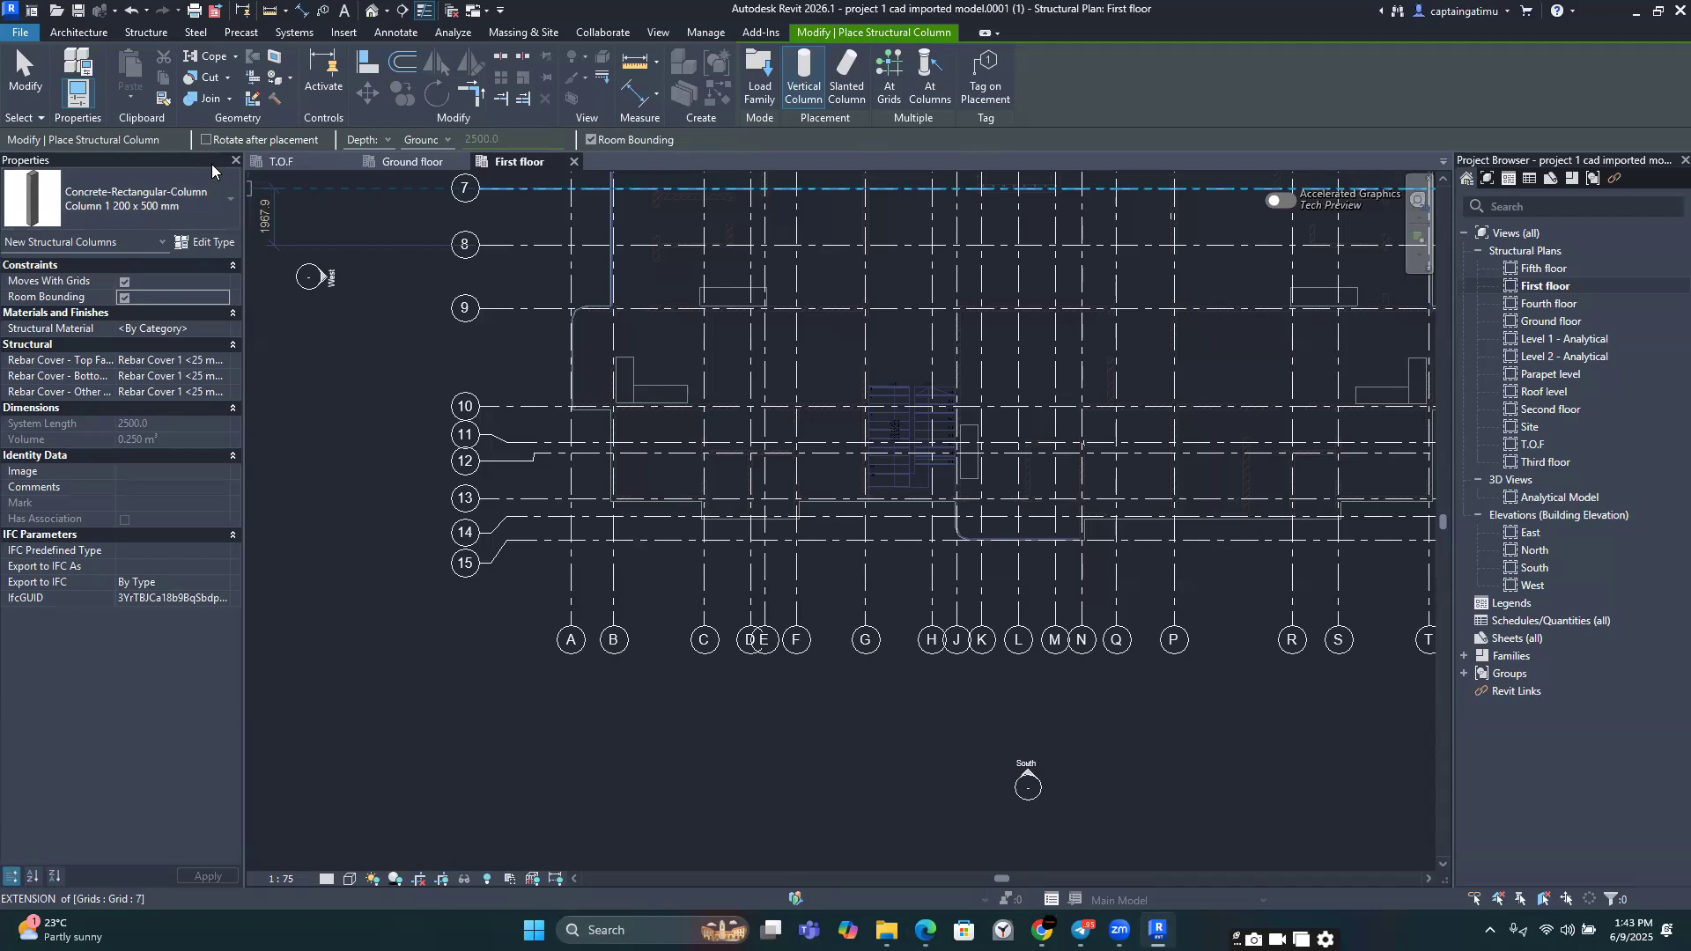
pyautogui.click(388, 138)
pyautogui.press('Escape')
pyautogui.press('Escape')
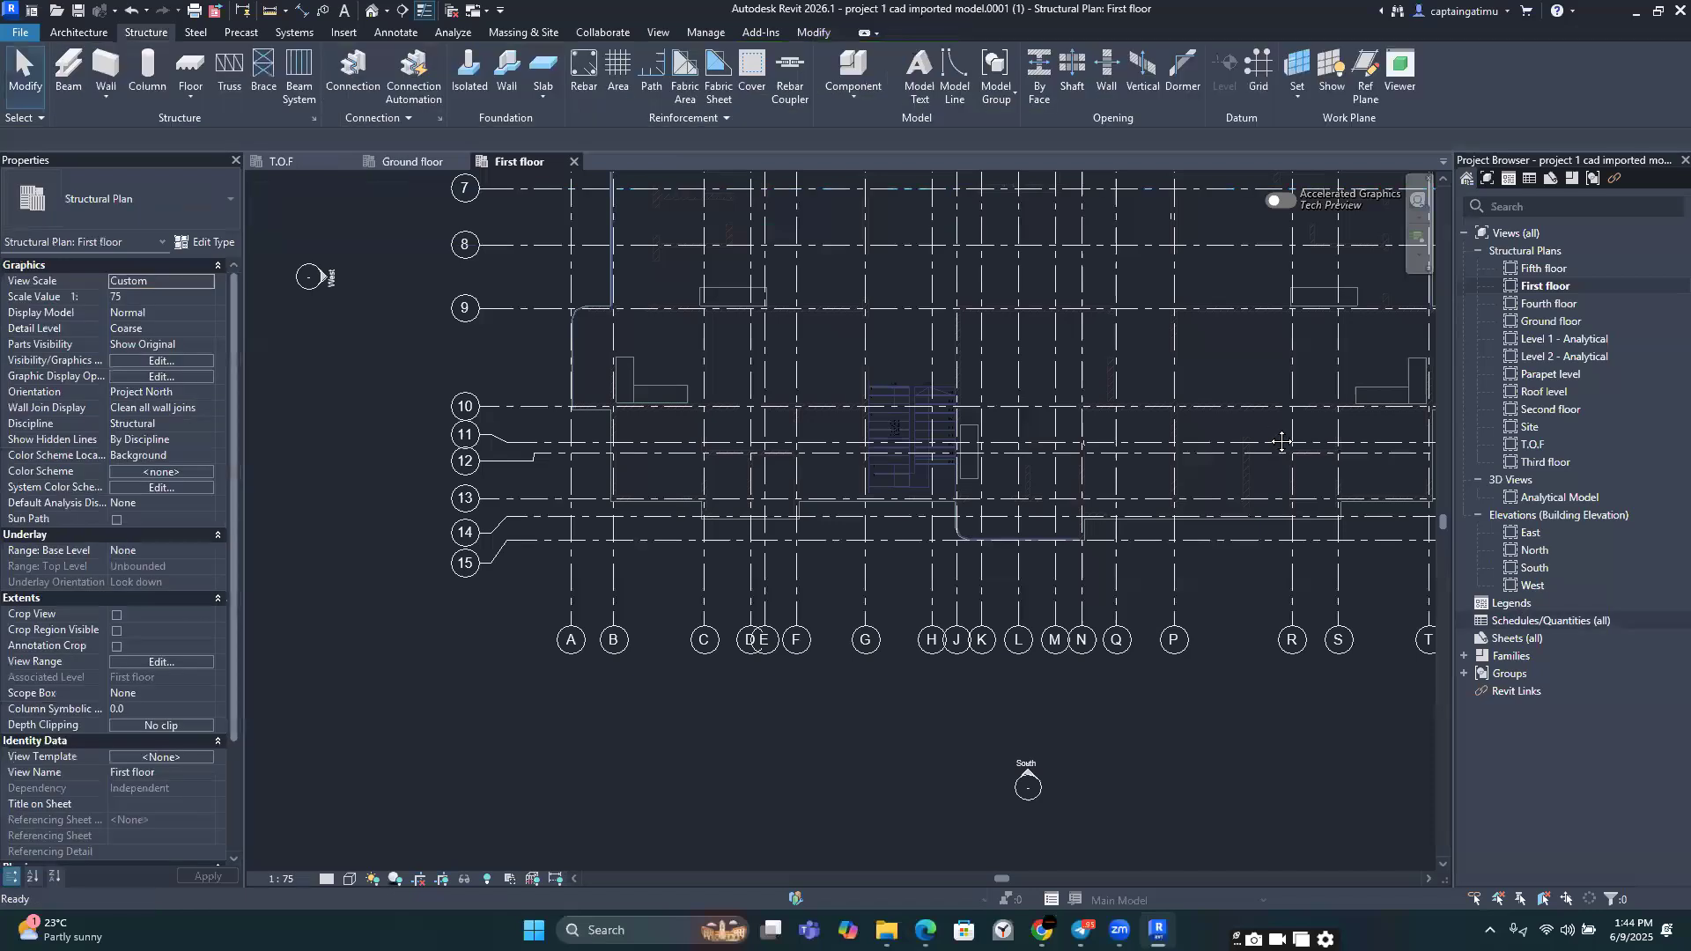
# Step: Open the North elevation, examine the building levels from T.O.F up to the parapet, and return to the first floor plan
pyautogui.doubleClick(1535, 550)
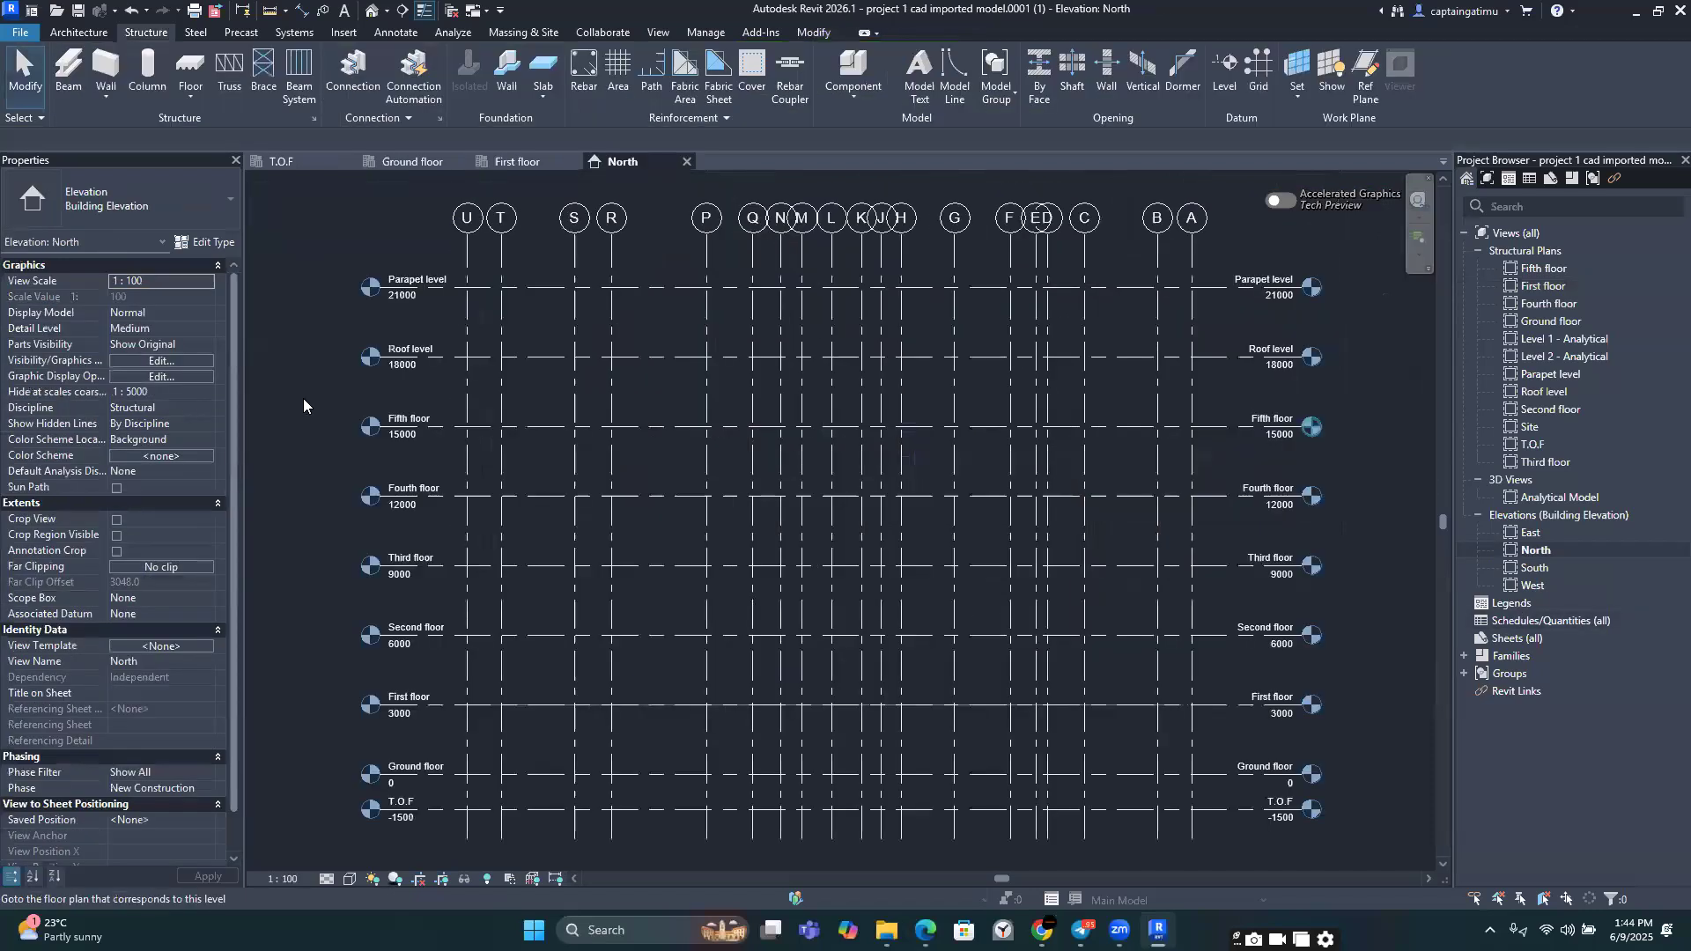
pyautogui.scroll(2, 926, 667)
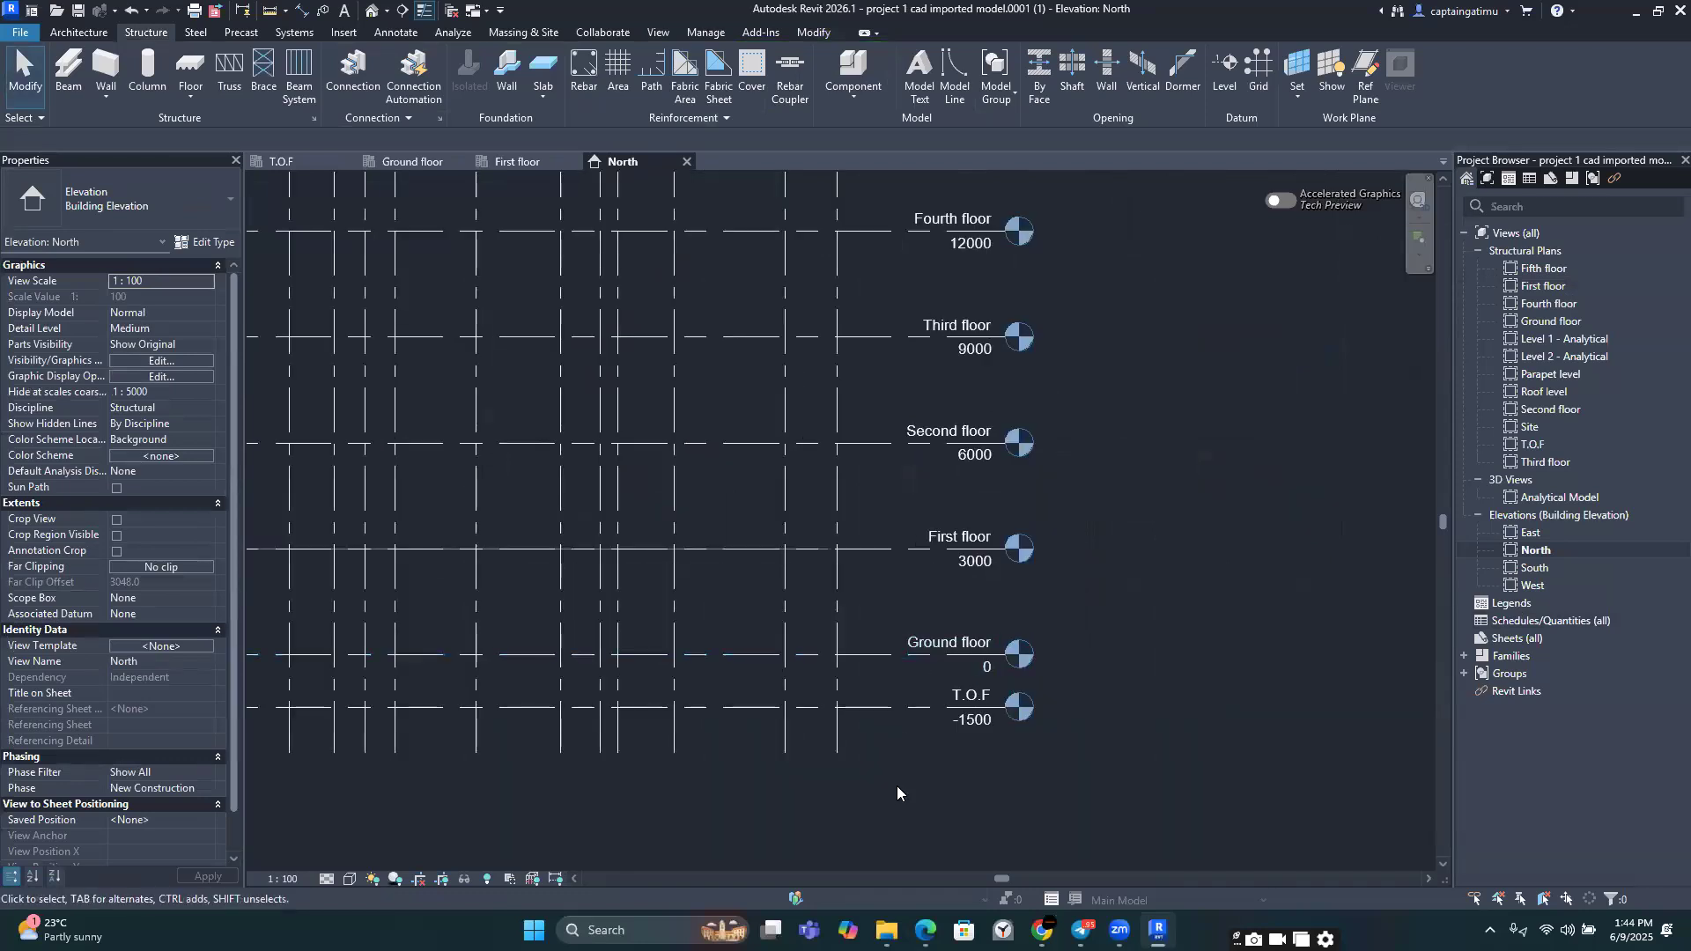
pyautogui.scroll(-3, 782, 681)
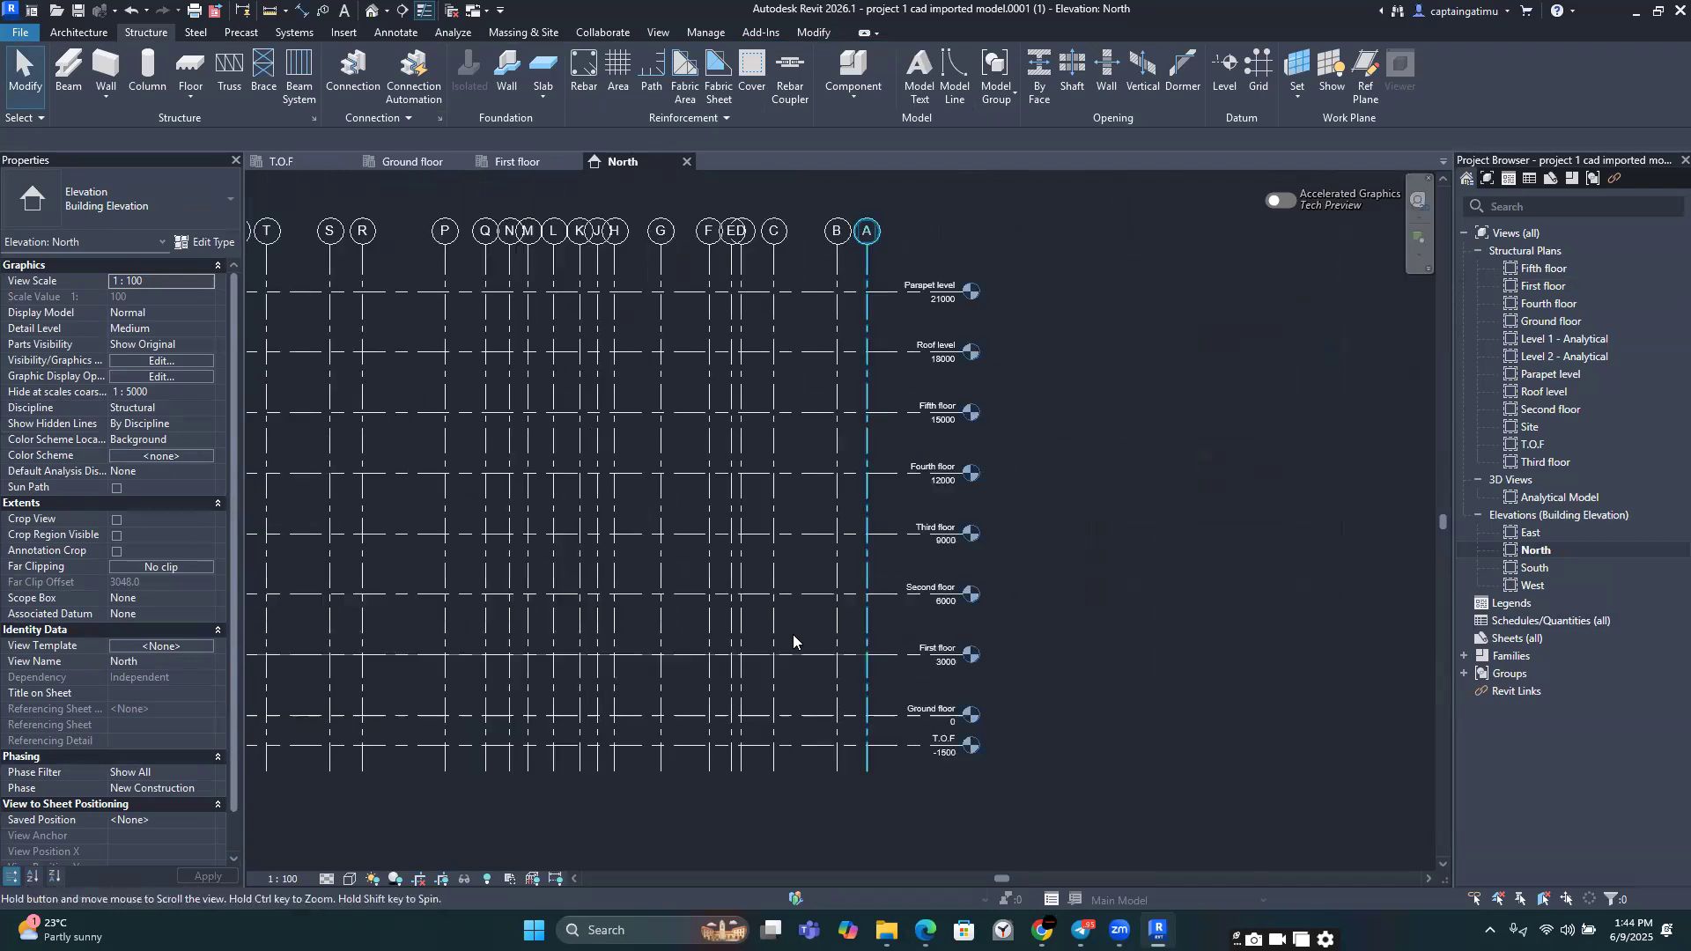
pyautogui.scroll(3, 793, 641)
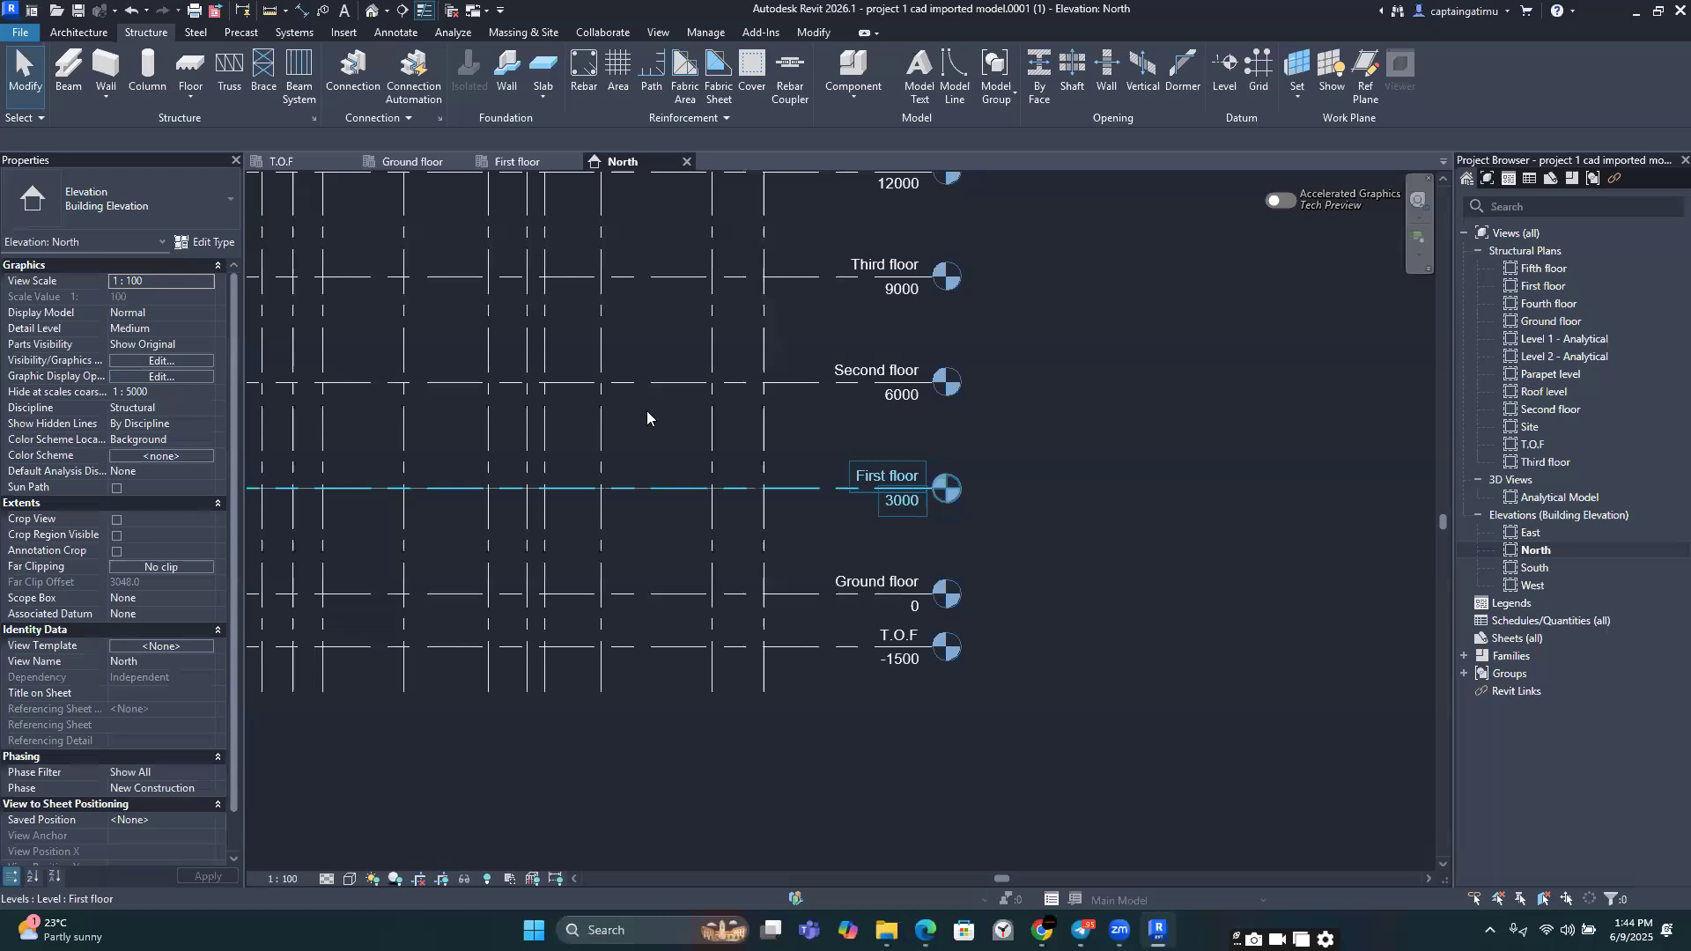
pyautogui.click(543, 189)
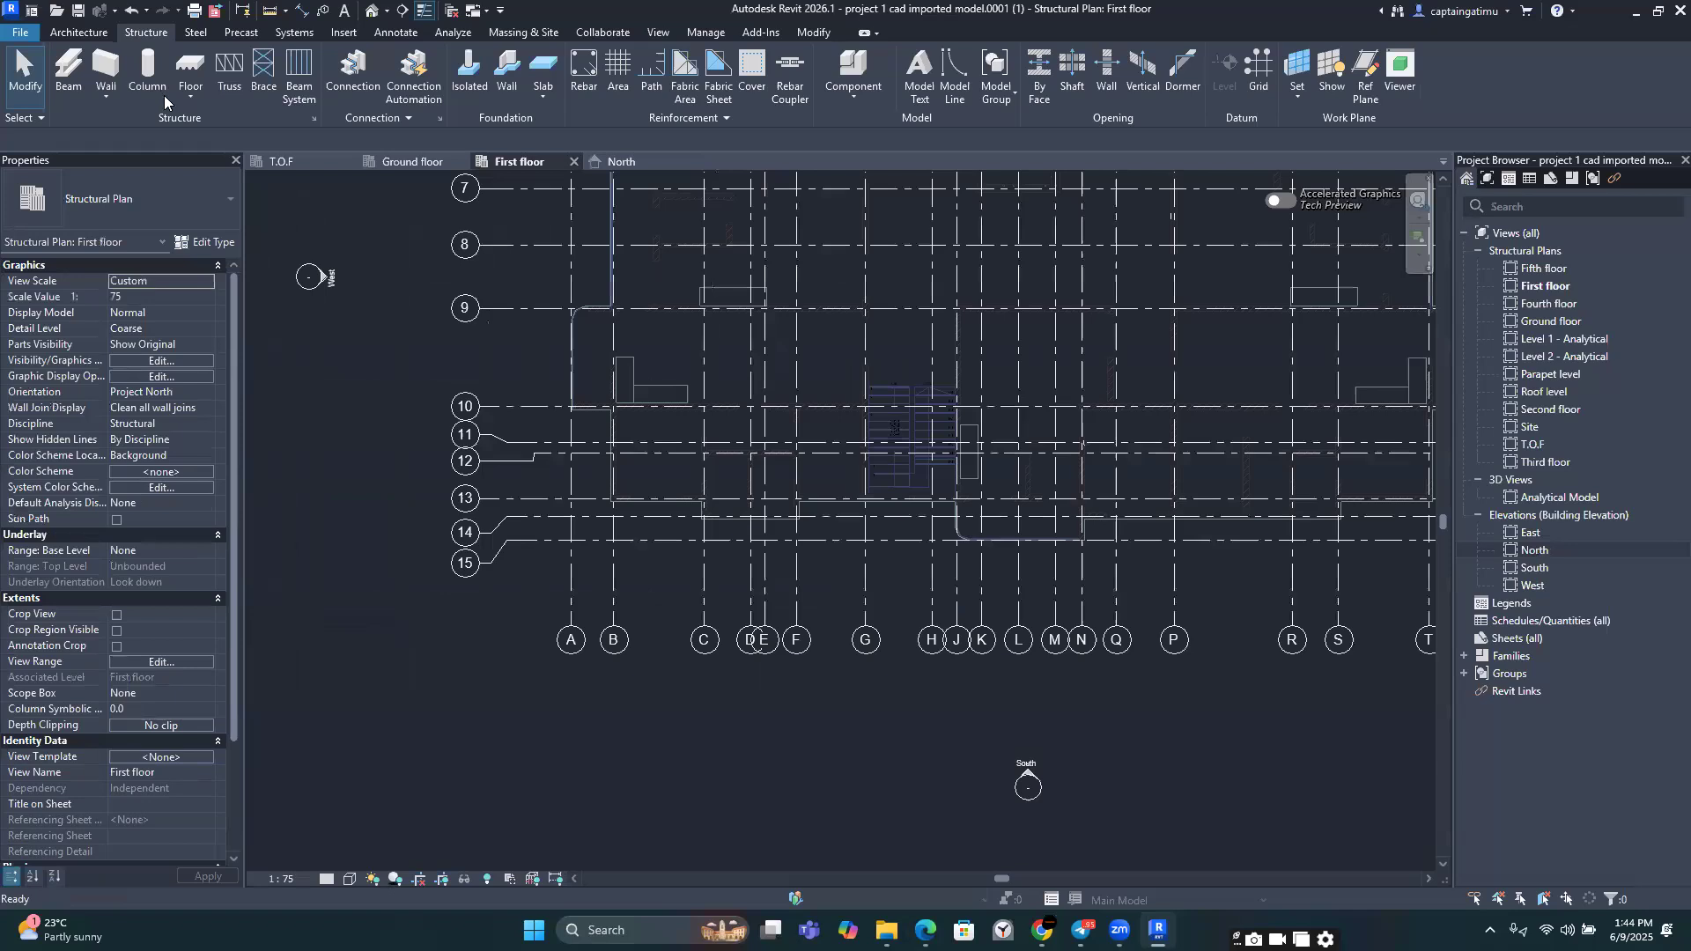
# Step: Place a Column 1 200 x 500 mm column at grid intersection D-14 on the first floor, with Depth down to the Ground floor
pyautogui.press('c')
pyautogui.press('l')
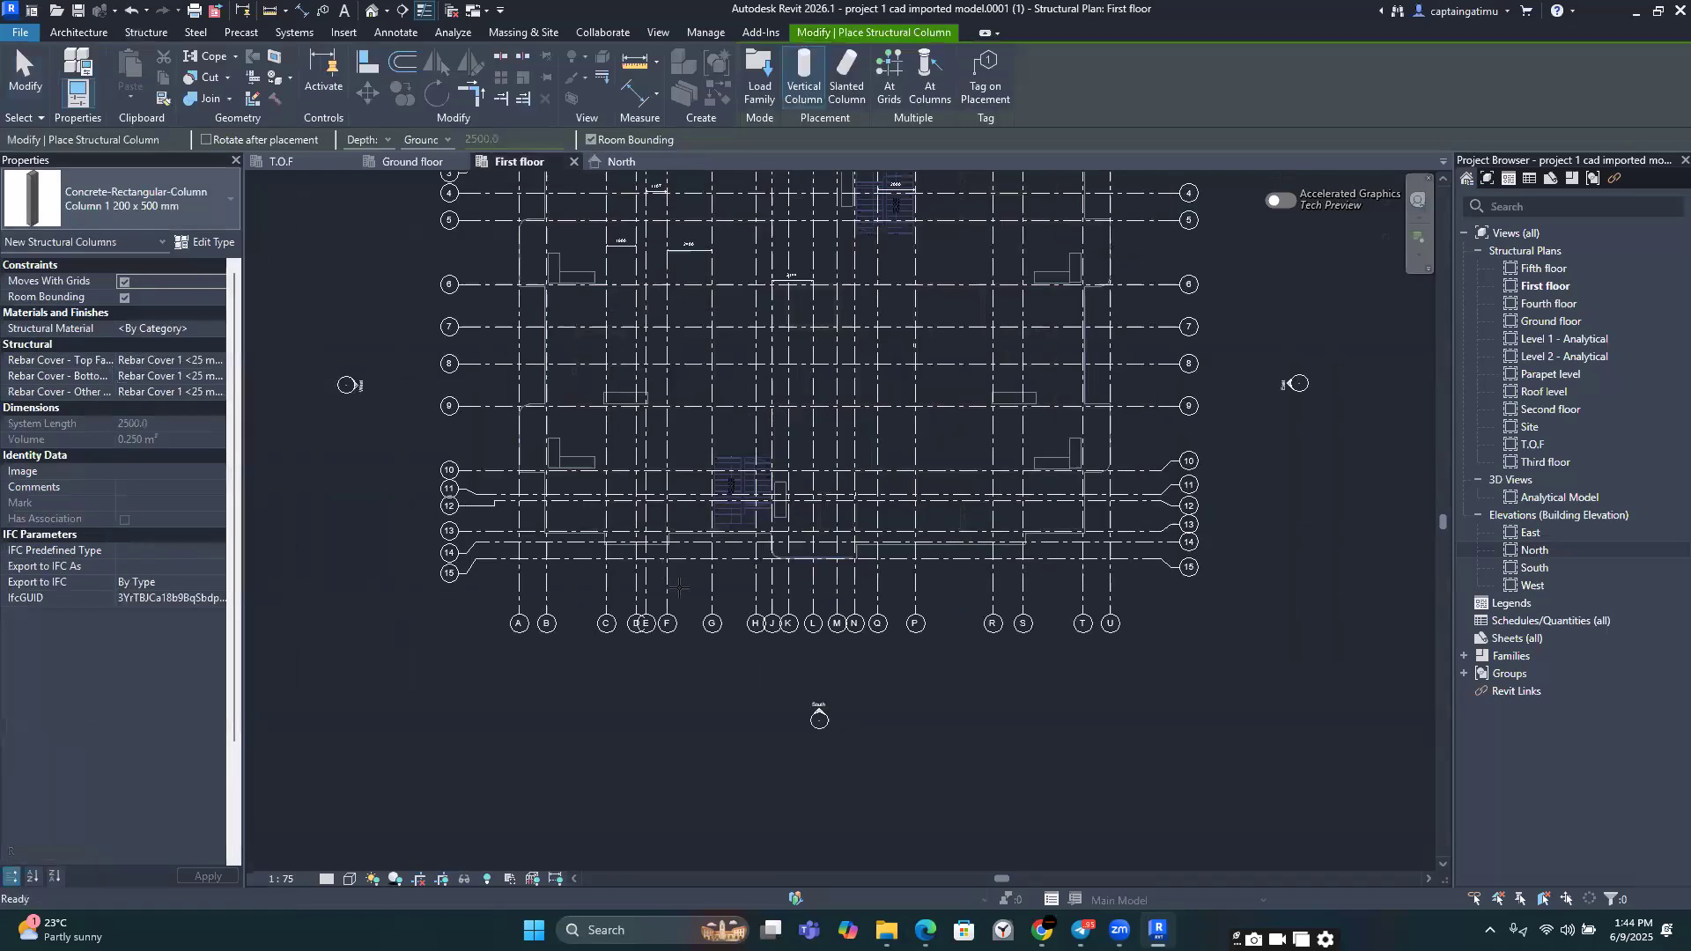
pyautogui.scroll(1, 679, 591)
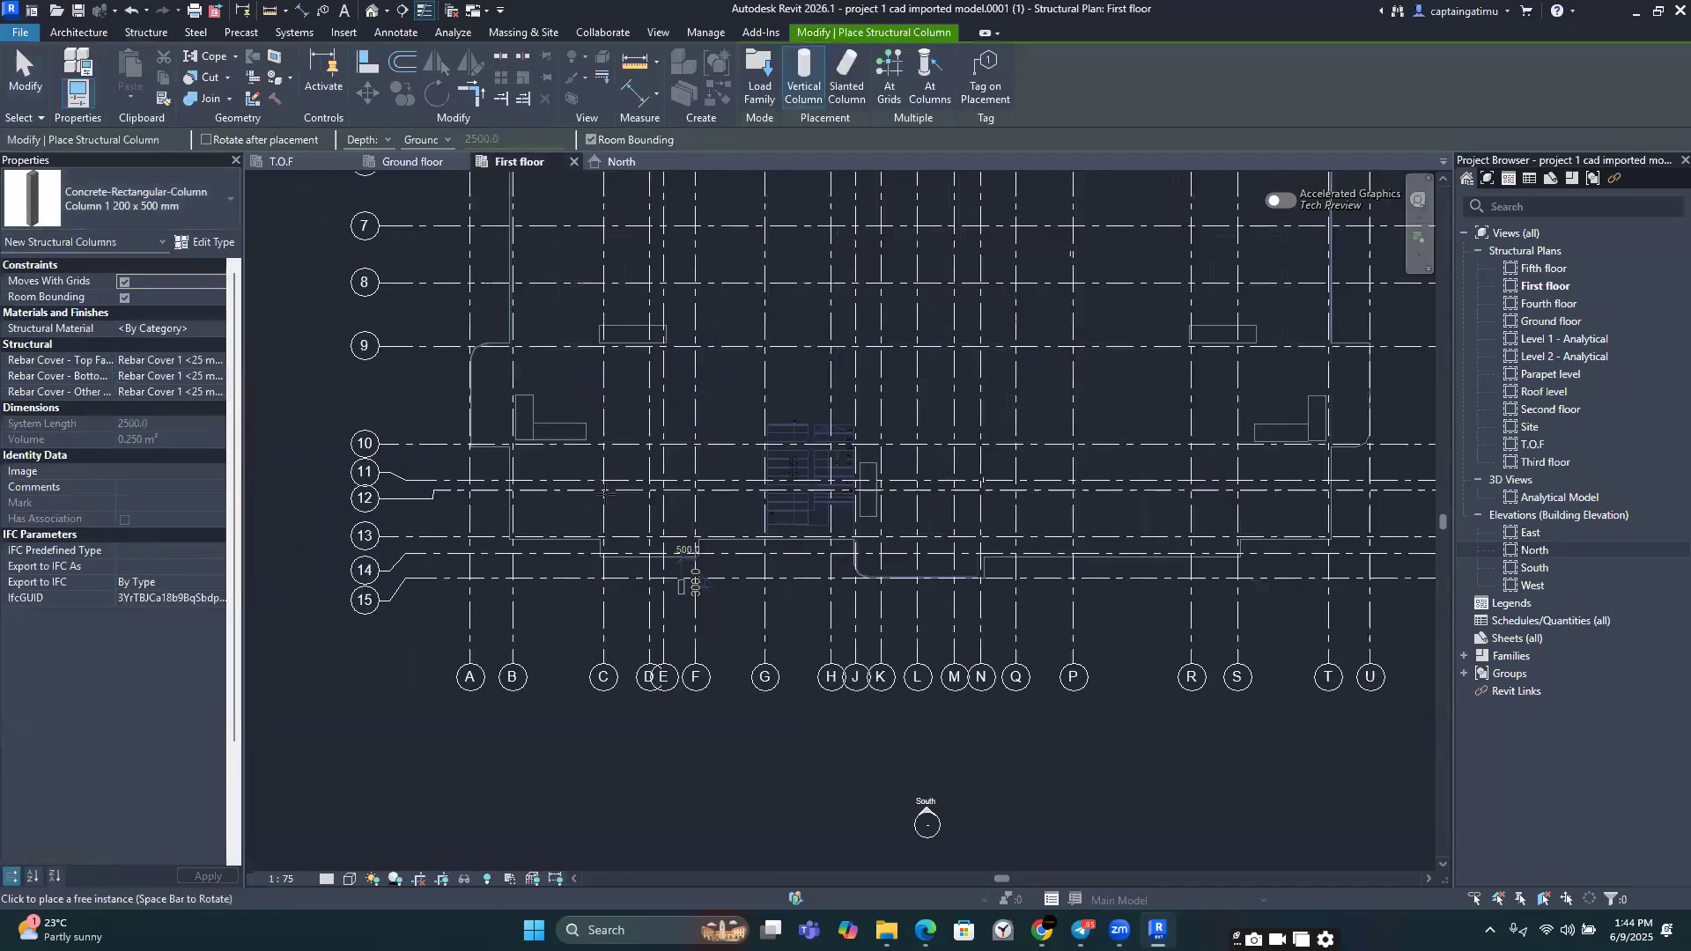
pyautogui.scroll(4, 598, 467)
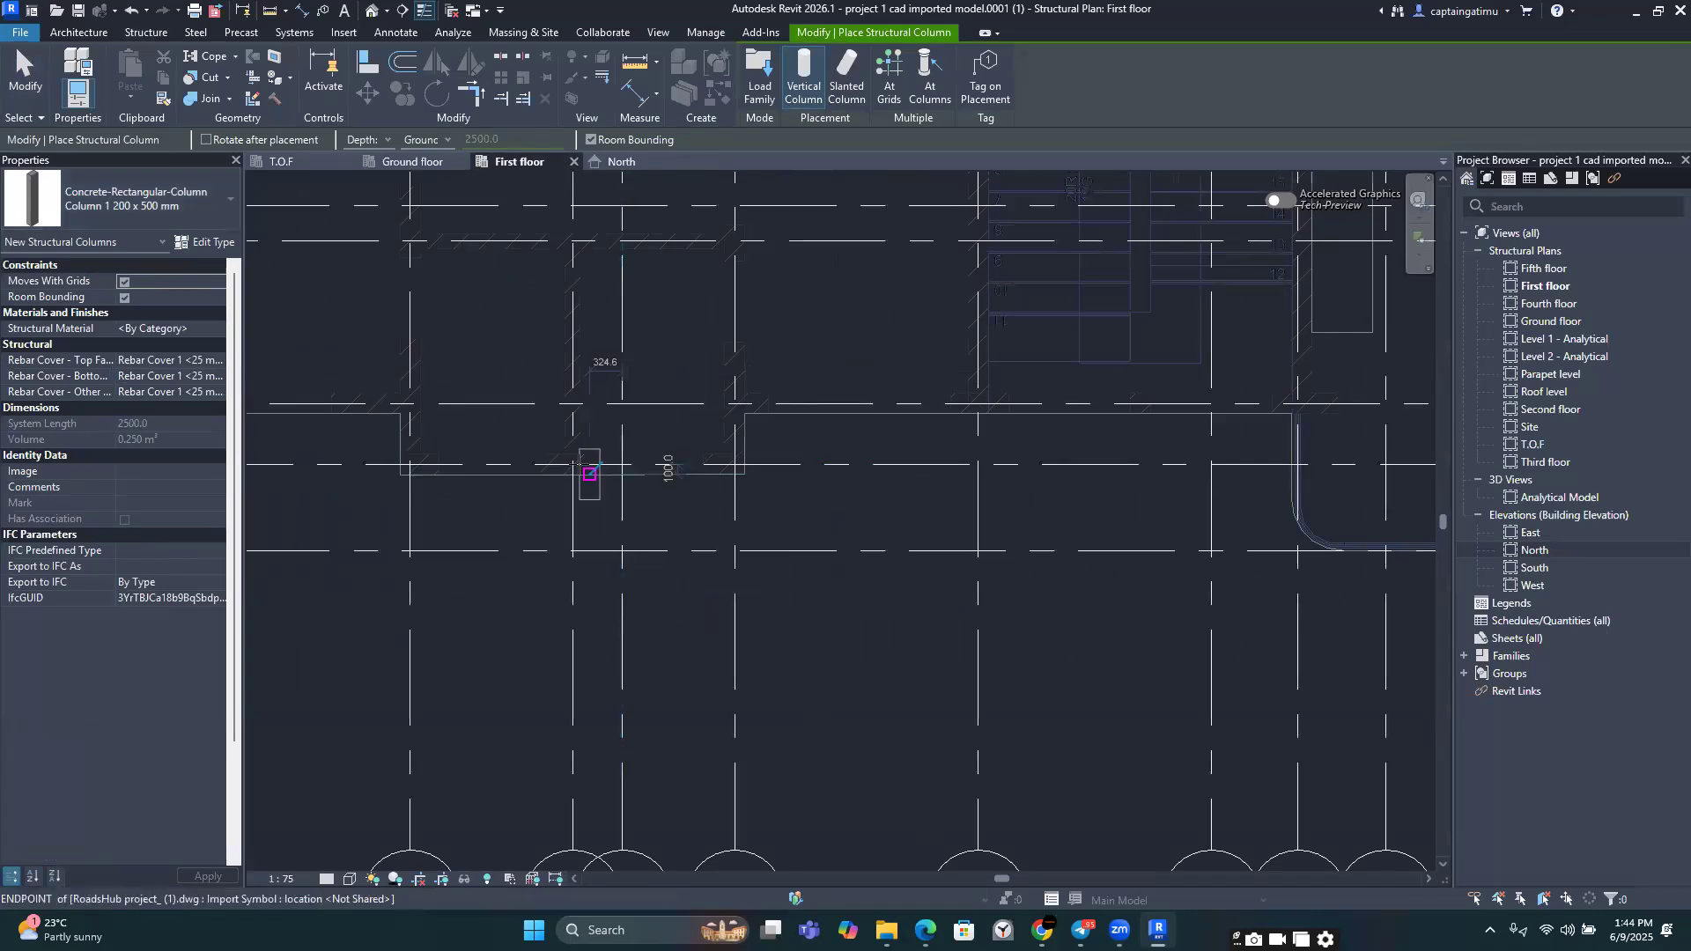
pyautogui.click(575, 464)
# Step: Check in the North elevation which levels the column at D-14 spans, including its base and top level properties, and return to the first floor plan
pyautogui.click(622, 162)
pyautogui.click(798, 566)
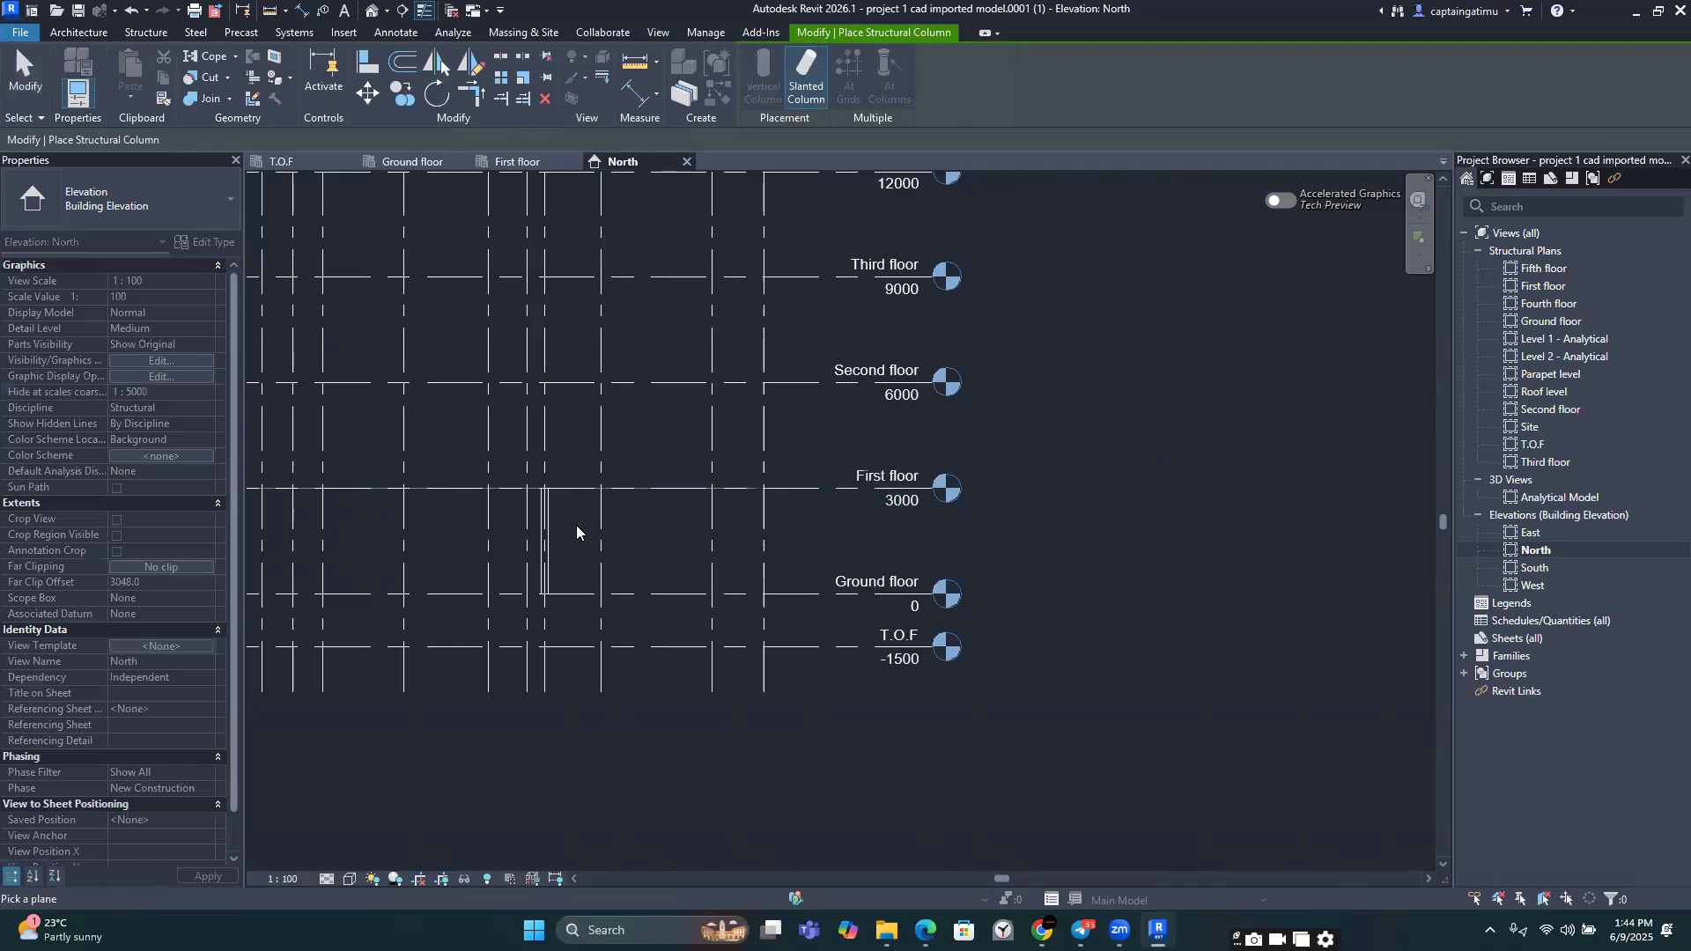
pyautogui.press('Escape')
pyautogui.scroll(-1, 577, 529)
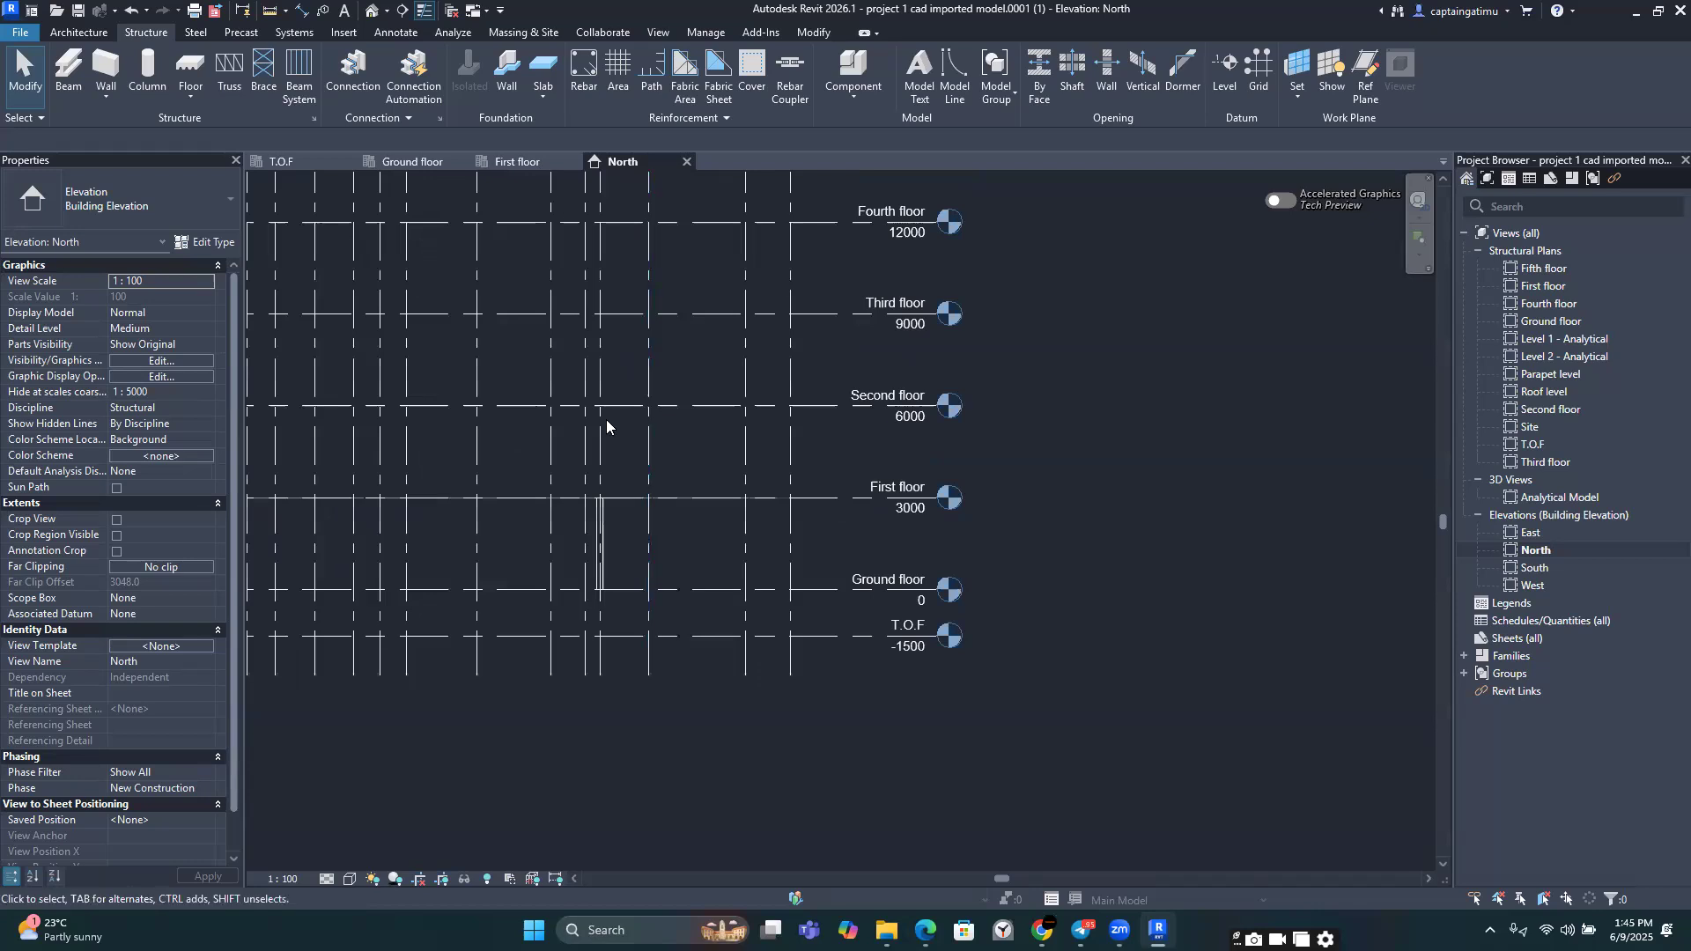
pyautogui.click(520, 162)
pyautogui.scroll(-1, 601, 459)
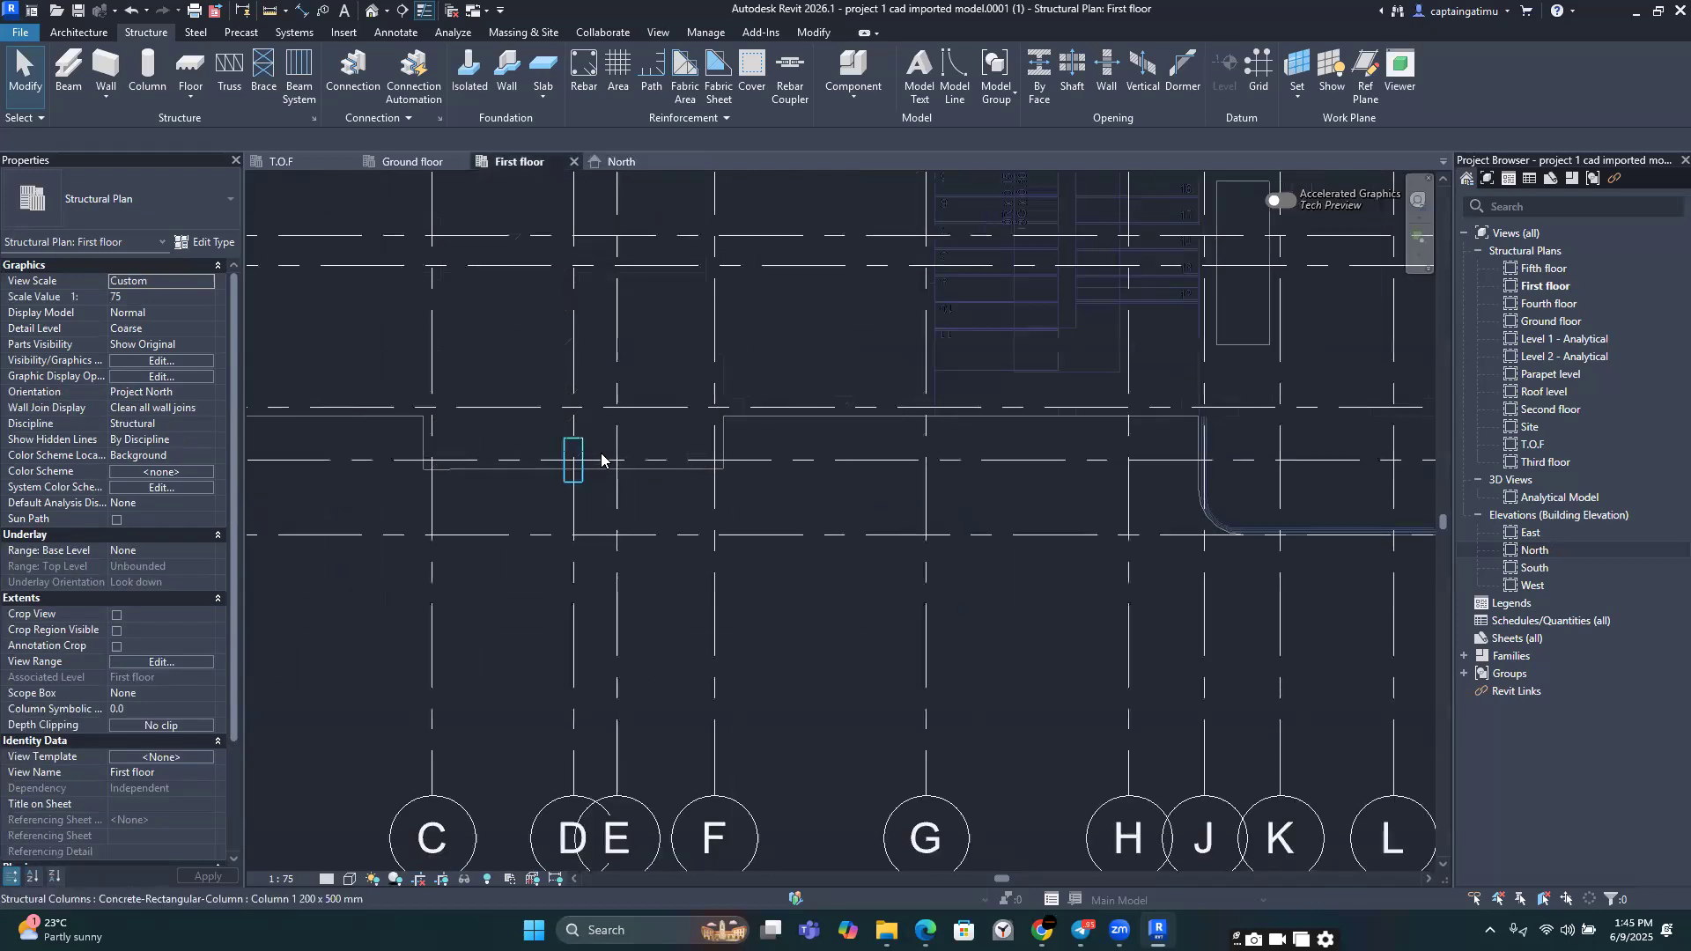
pyautogui.scroll(-1, 601, 459)
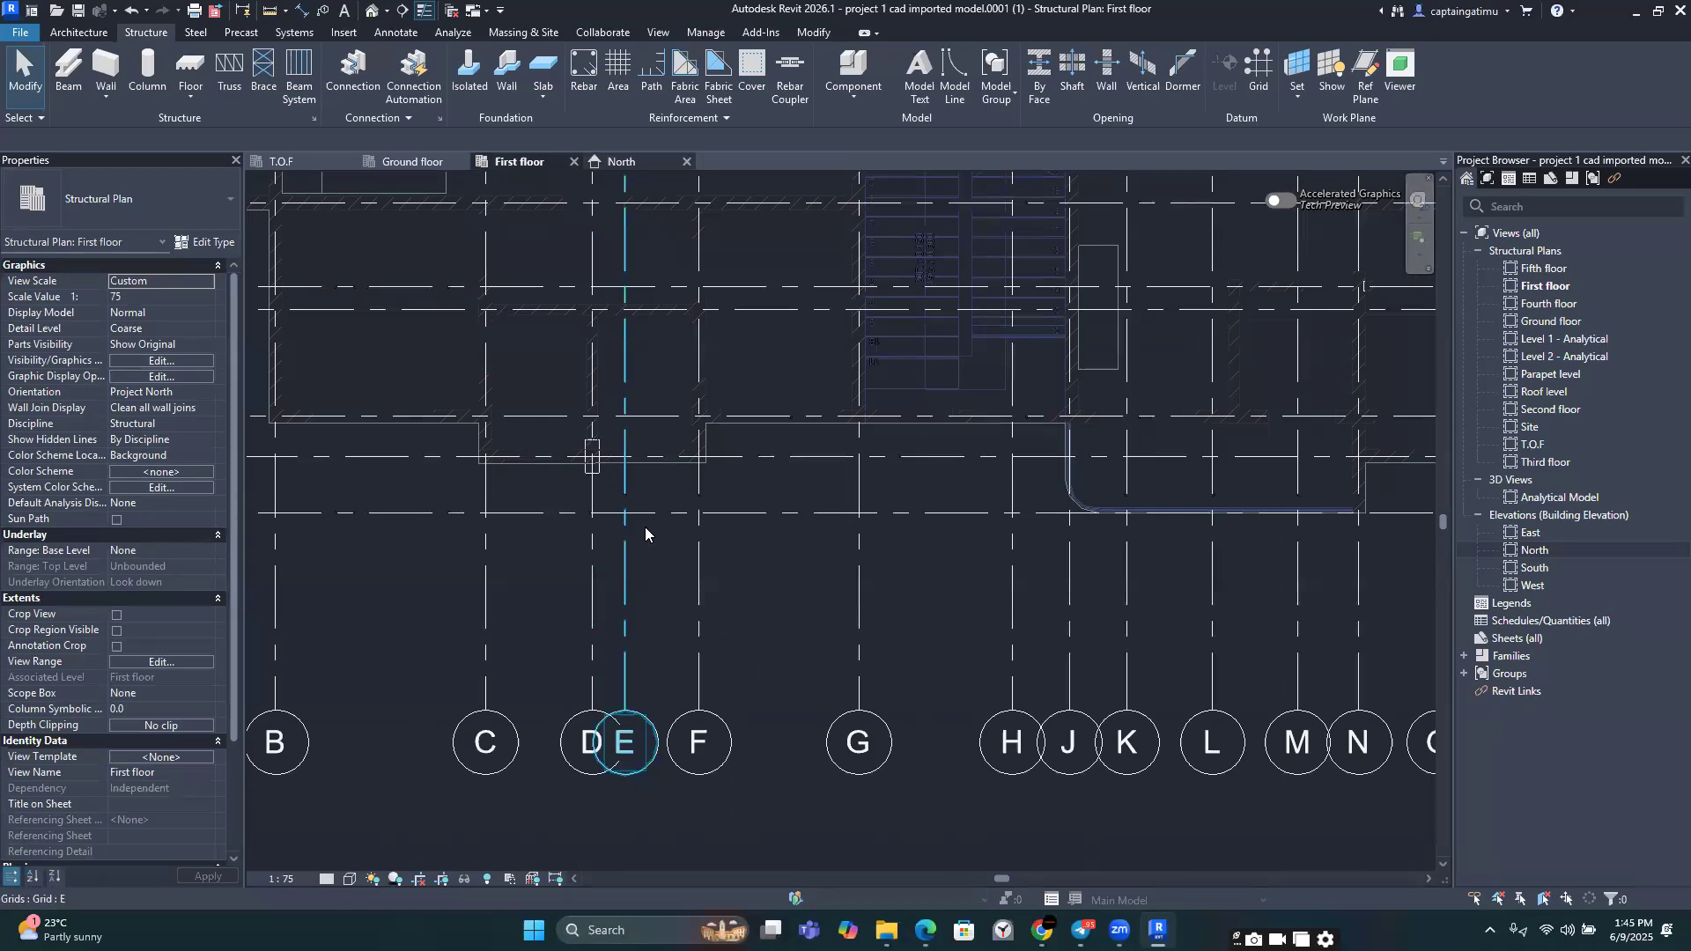
pyautogui.hotkey('ctrl', 'Tab')
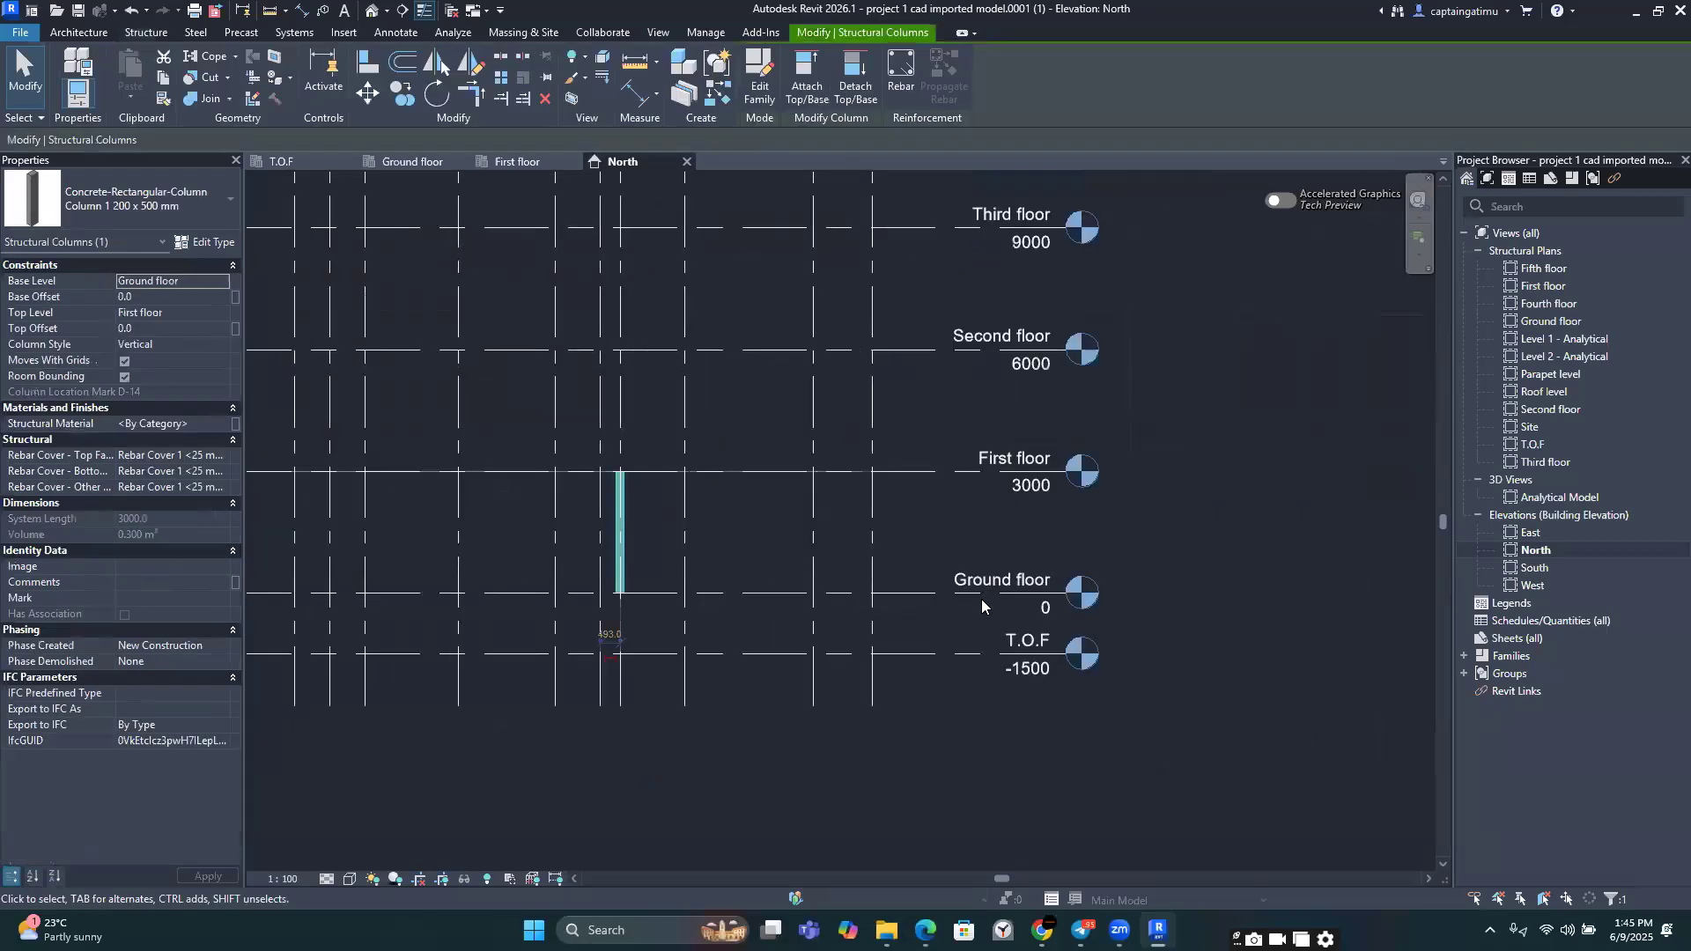
pyautogui.scroll(-2, 1045, 611)
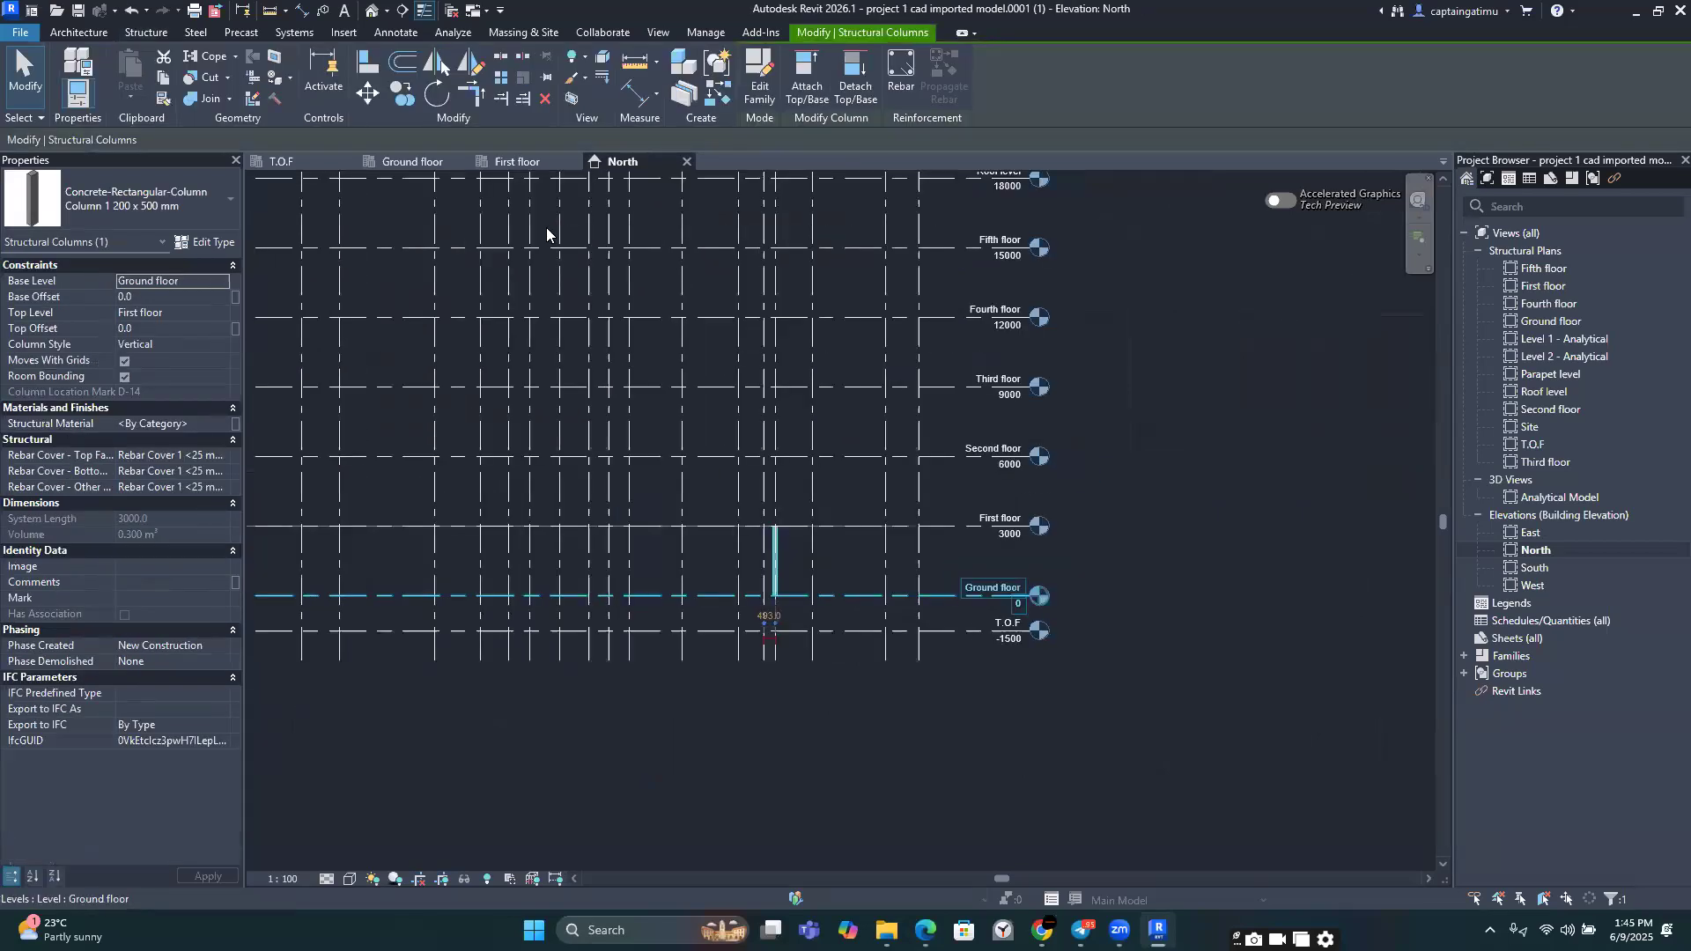
pyautogui.moveTo(447, 239); pyautogui.dragTo(546, 236, button='middle')
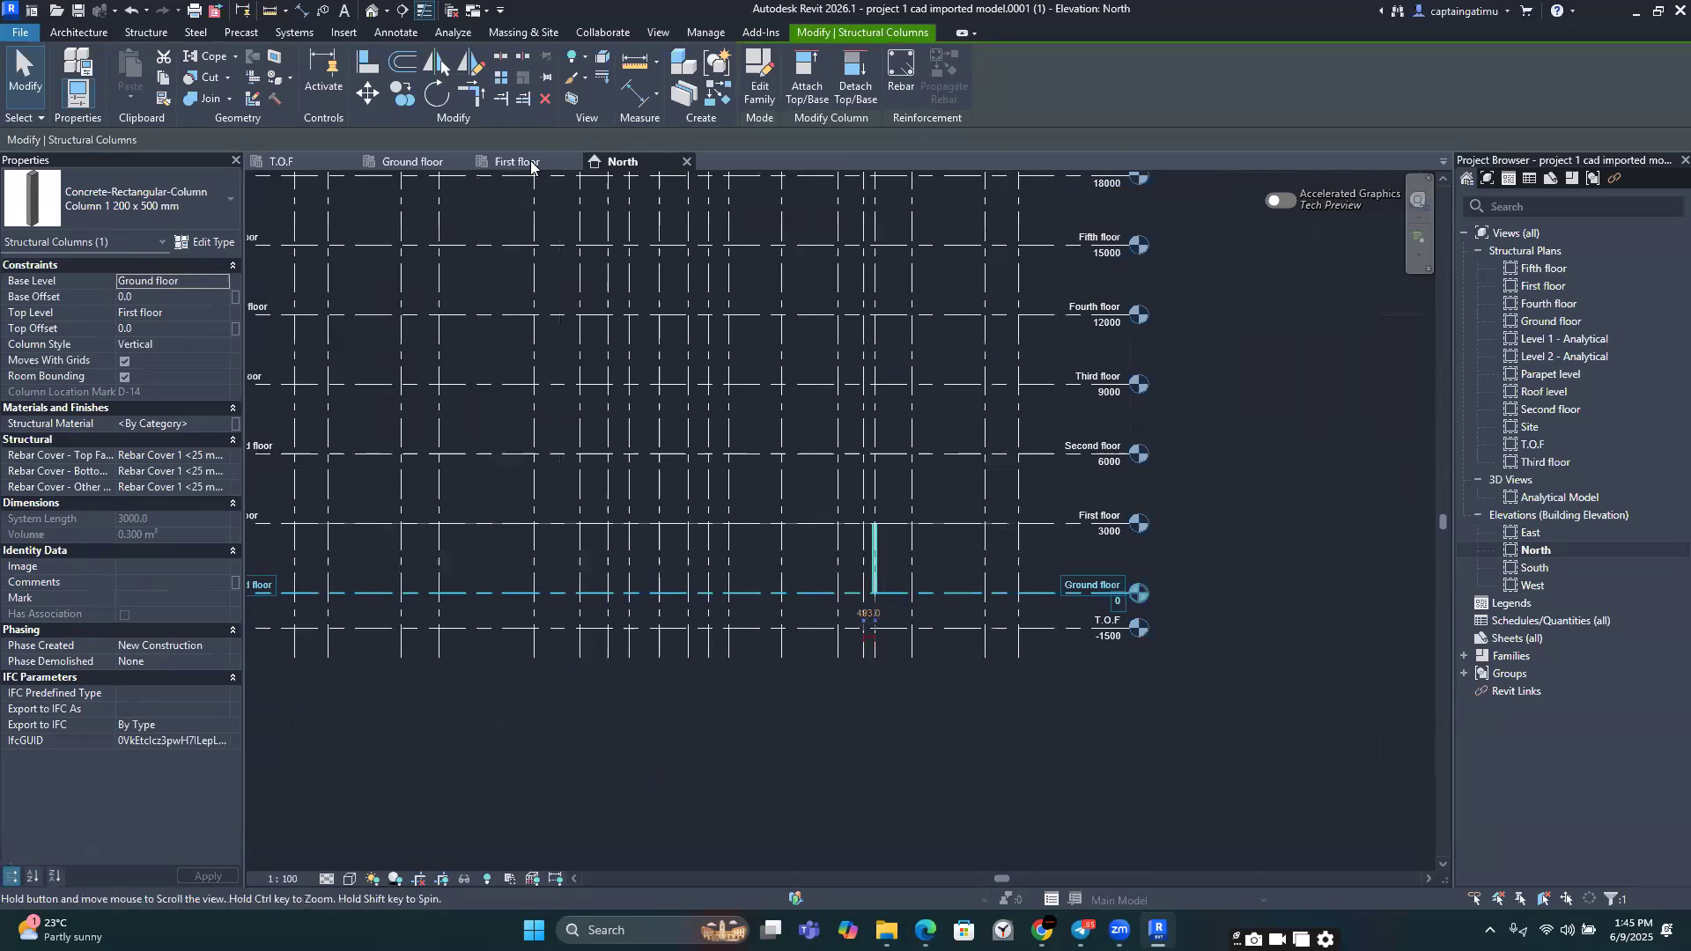
pyautogui.click(520, 162)
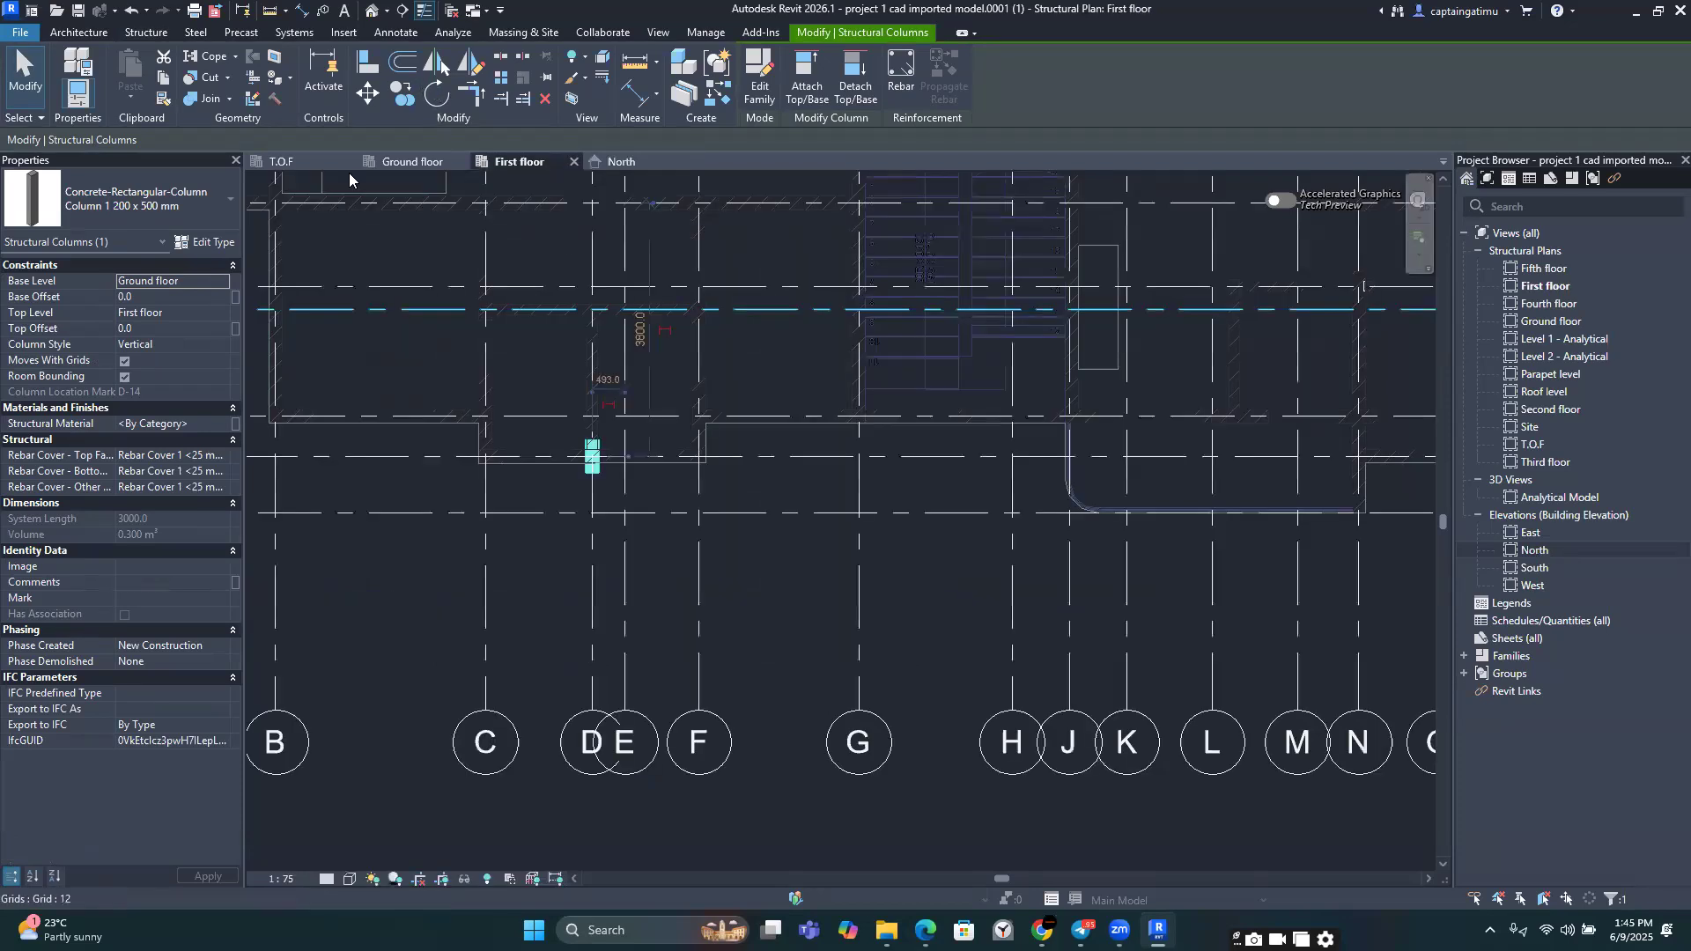
pyautogui.click(320, 178)
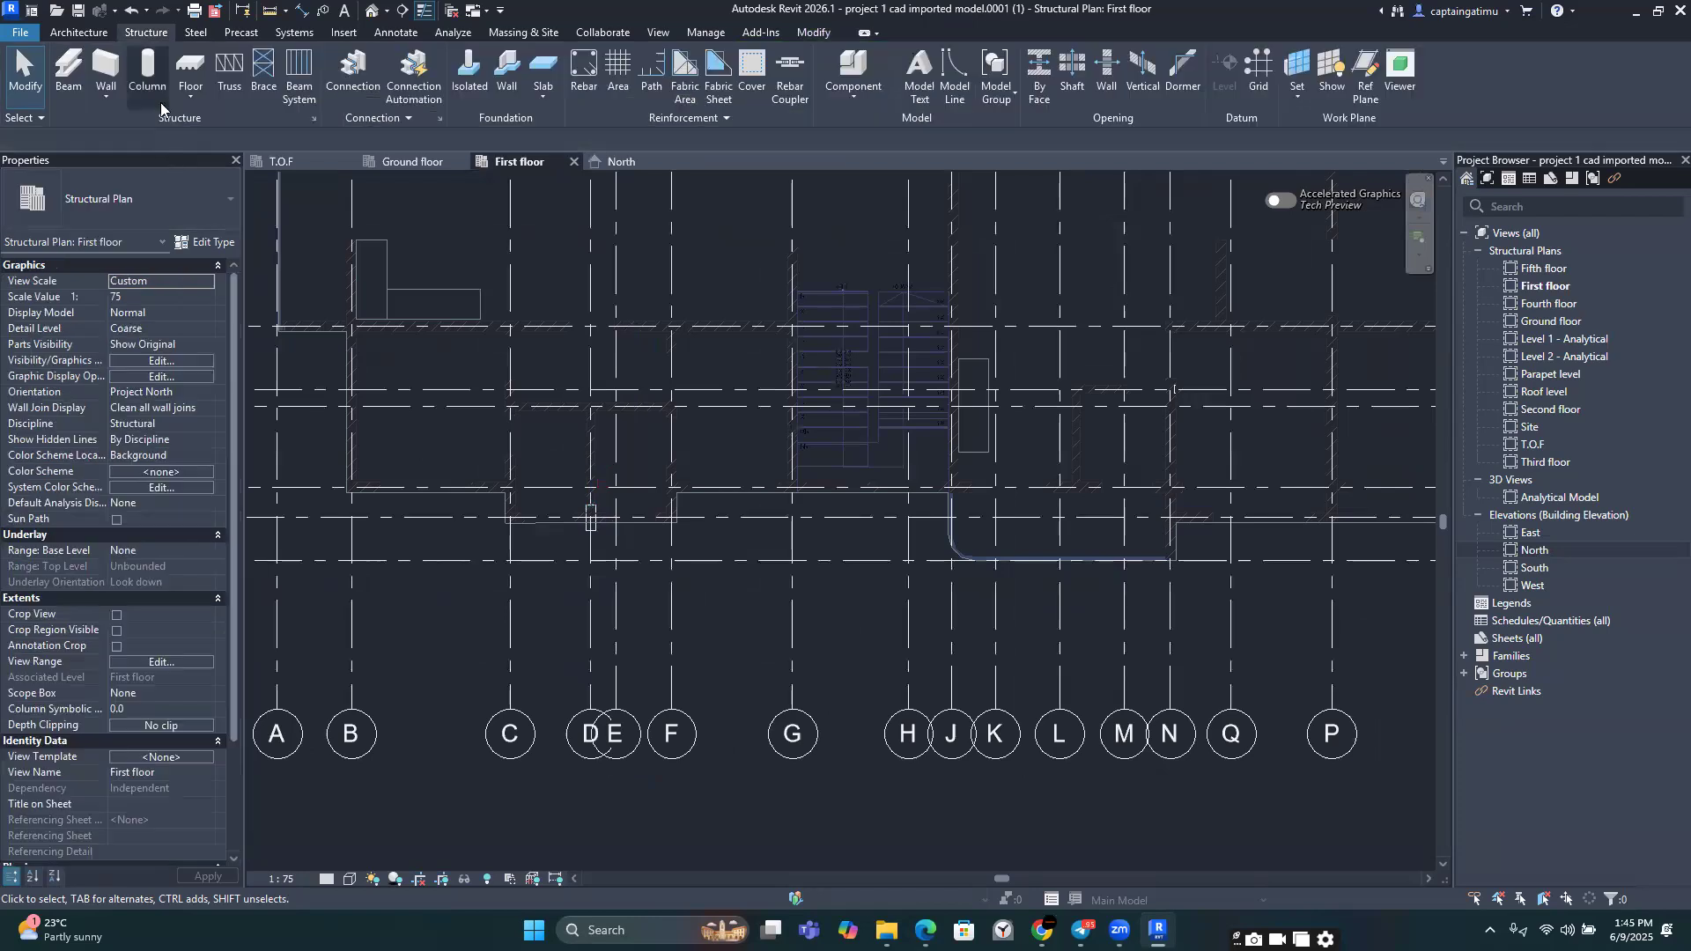
pyautogui.press('c')
pyautogui.press('l')
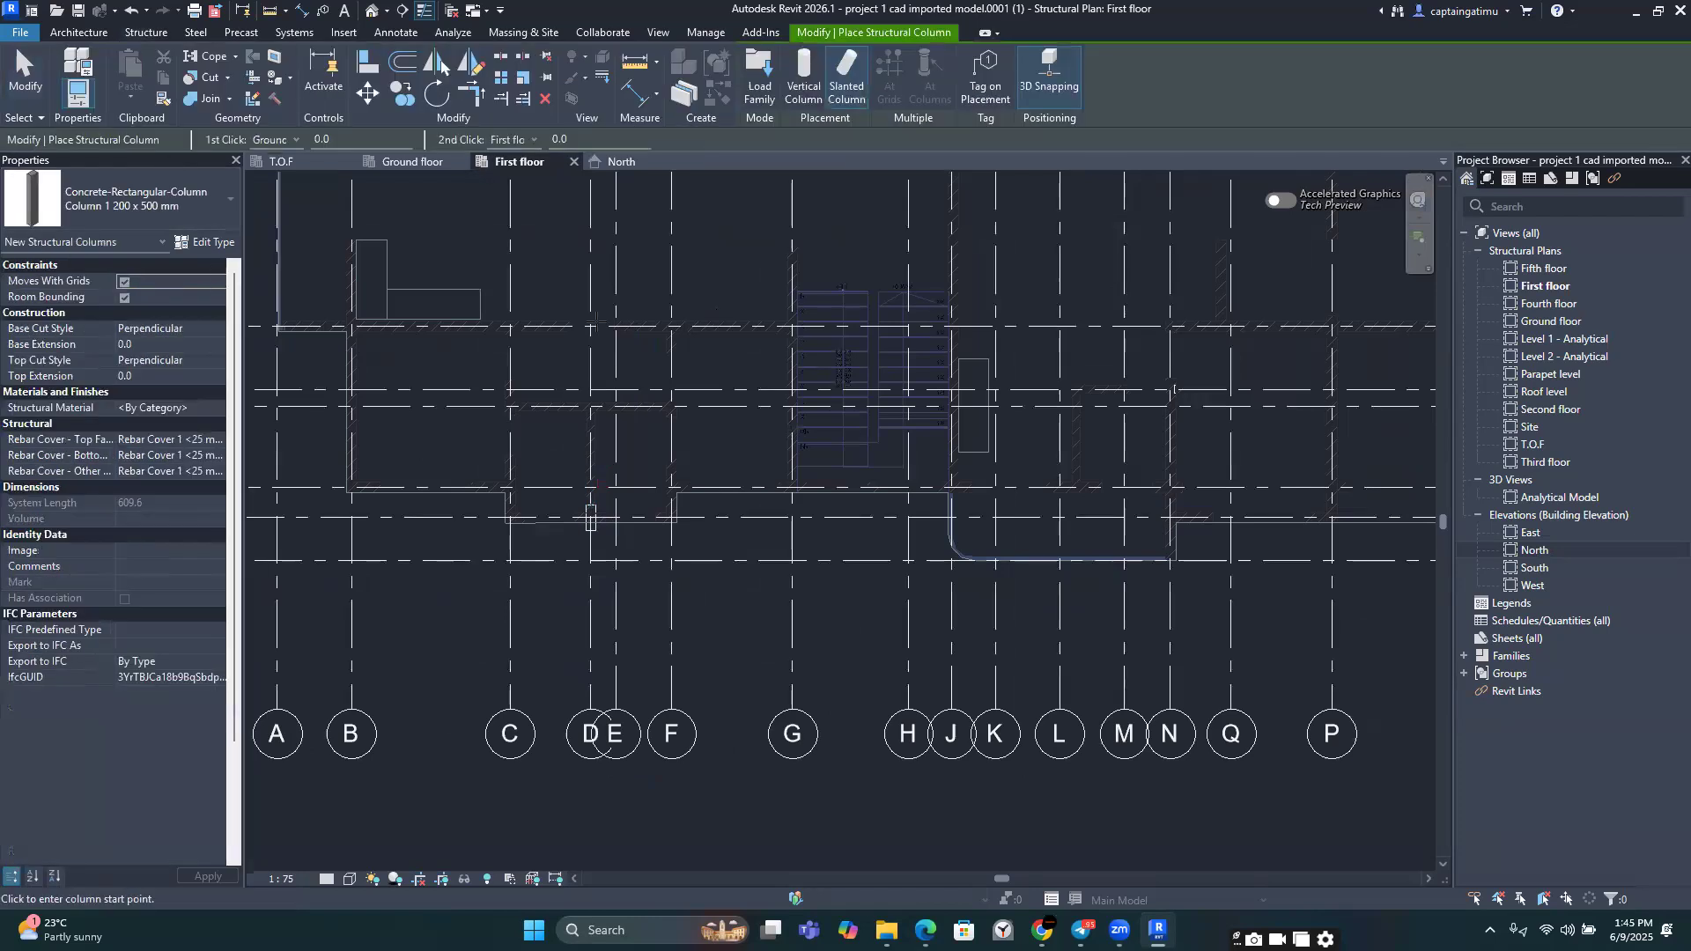
pyautogui.scroll(-2, 967, 451)
pyautogui.moveTo(965, 428); pyautogui.dragTo(810, 426, button='middle')
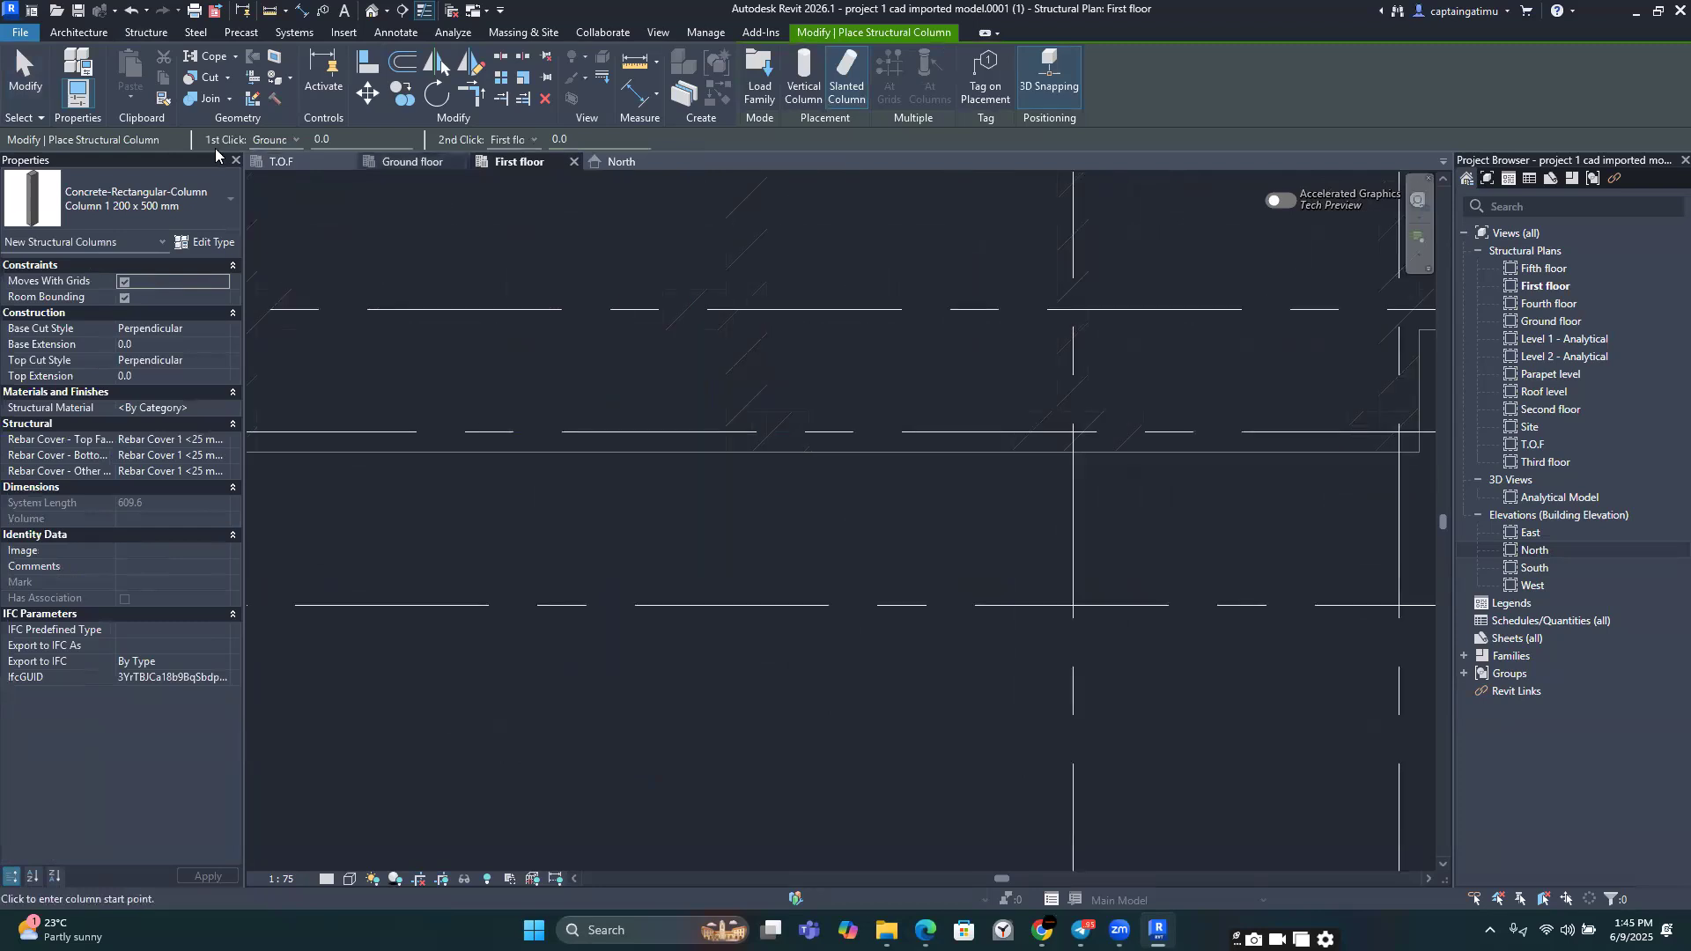
pyautogui.press('Escape')
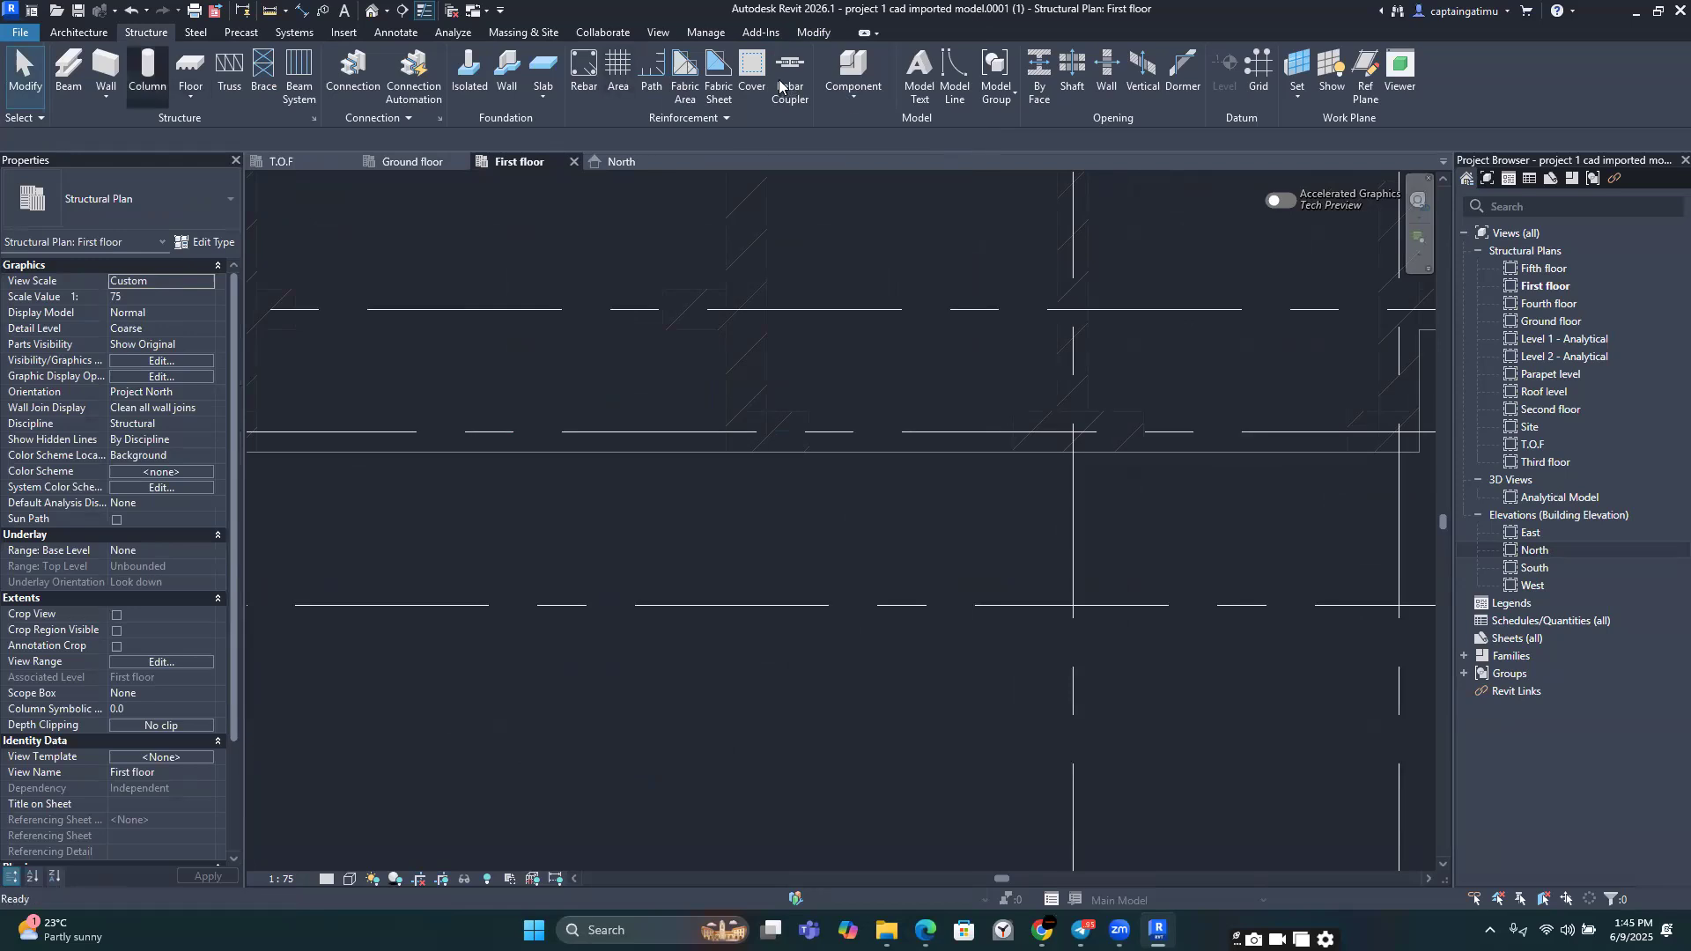
# Step: Place a vertical Column 1 200 x 500 mm column at grid intersection R-14, with Height up to the Second floor
pyautogui.press('c')
pyautogui.press('l')
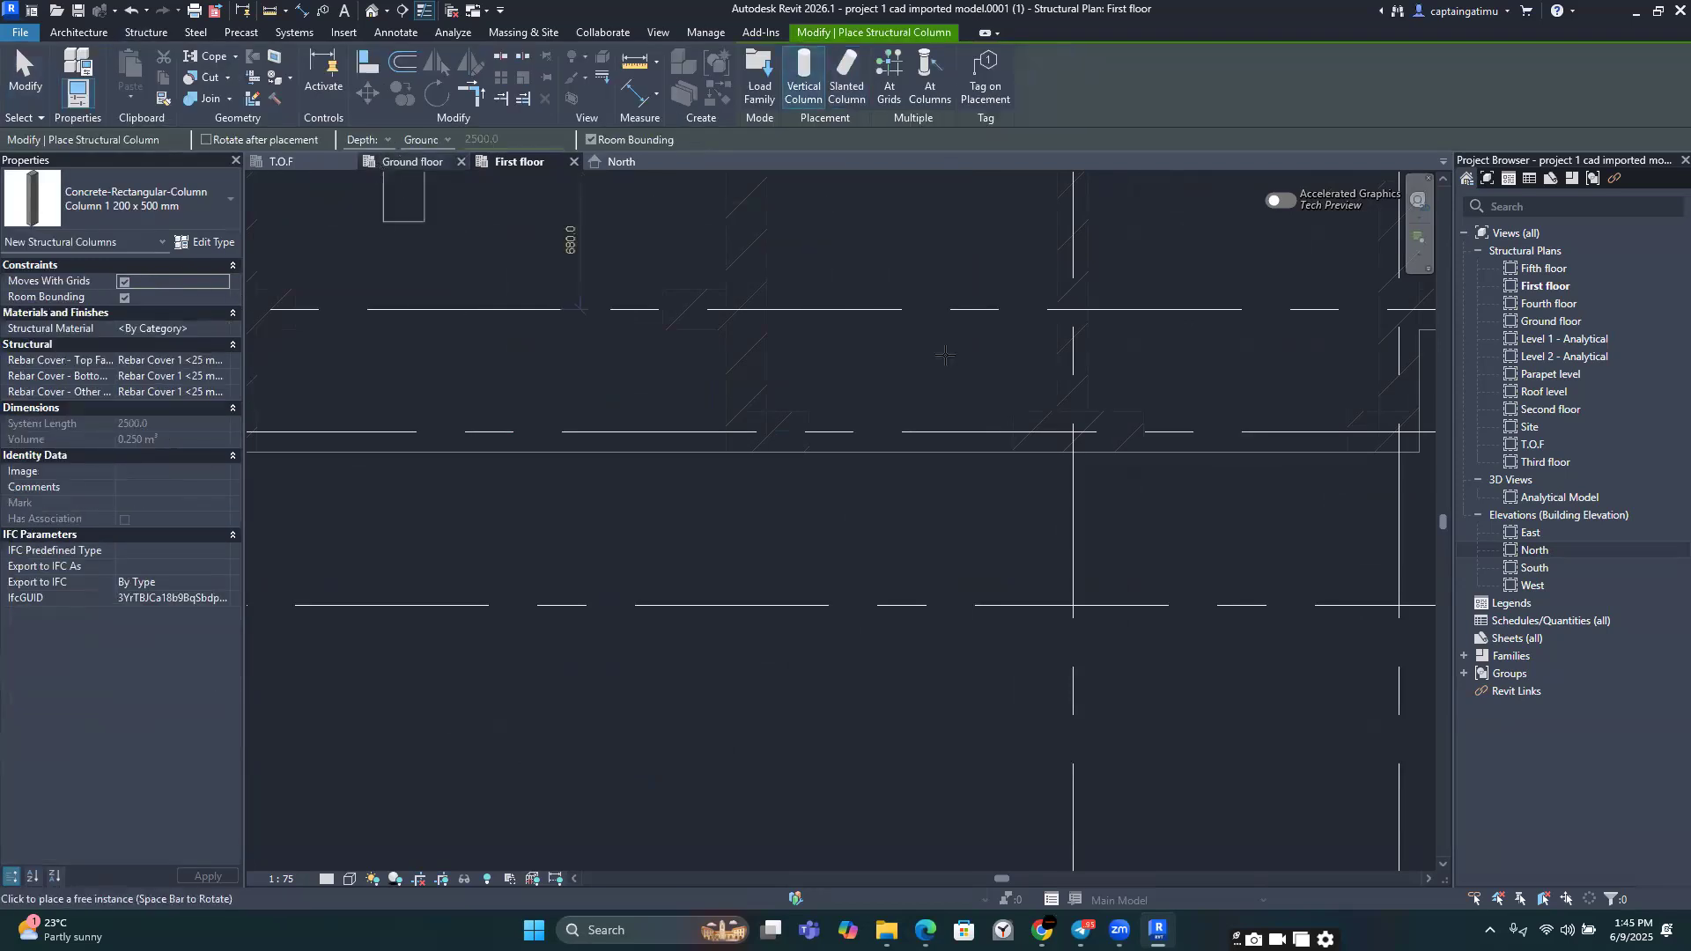
pyautogui.scroll(-5, 946, 356)
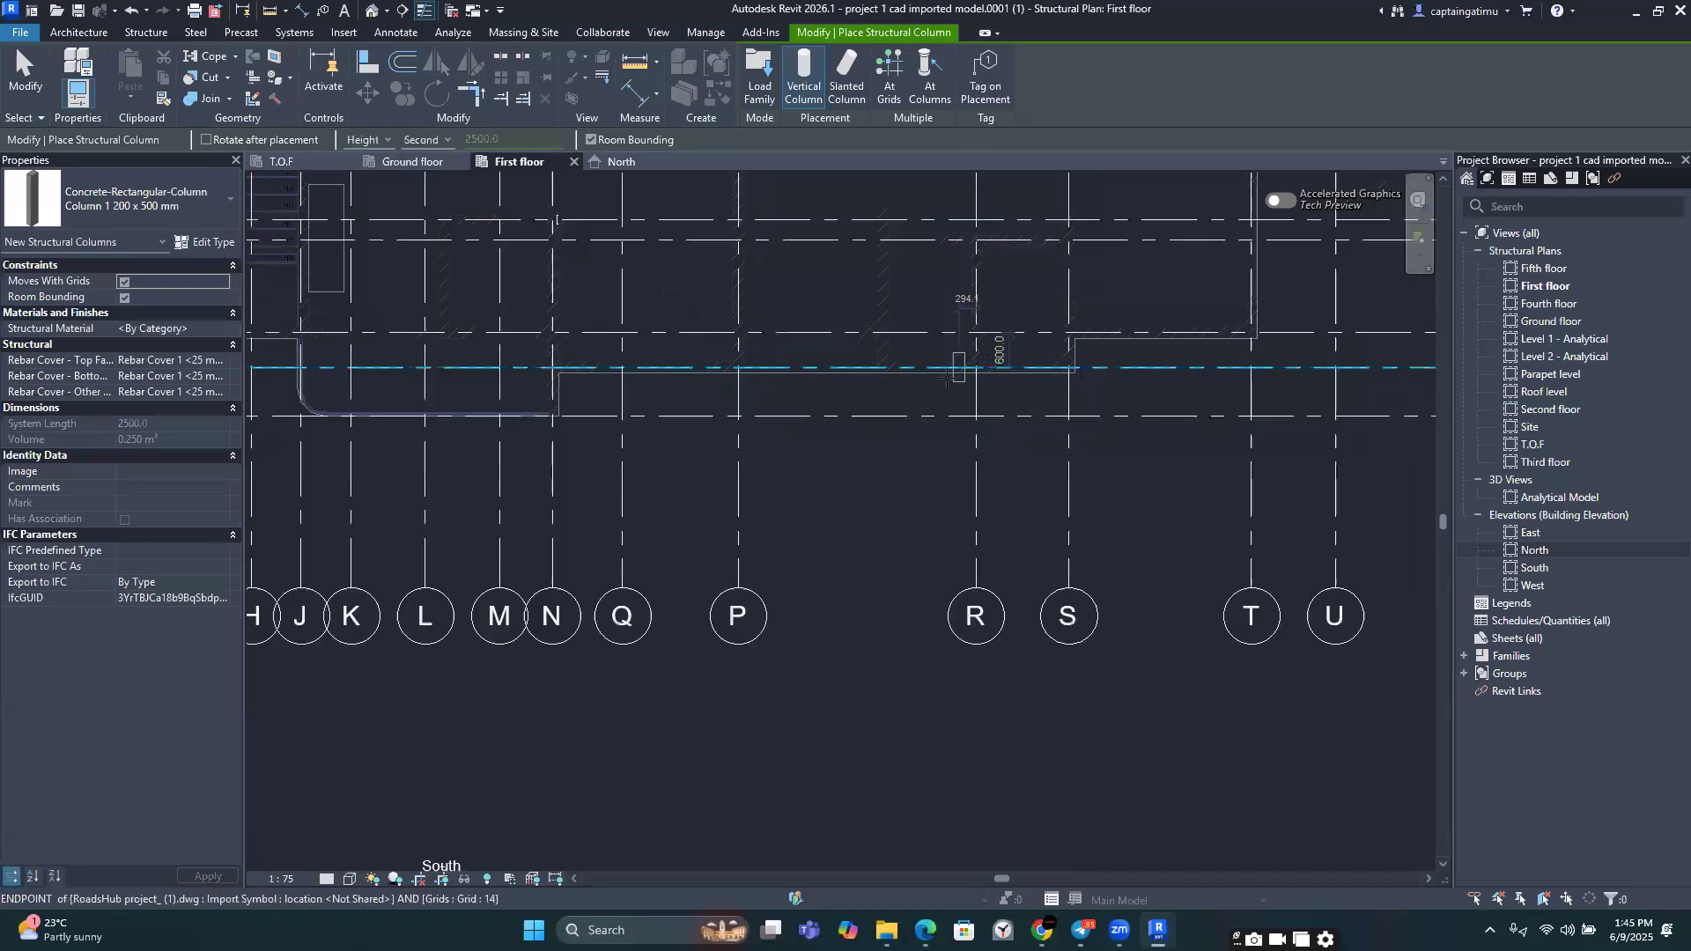
pyautogui.scroll(3, 929, 388)
pyautogui.moveTo(930, 388); pyautogui.dragTo(789, 443, button='middle')
pyautogui.scroll(3, 790, 443)
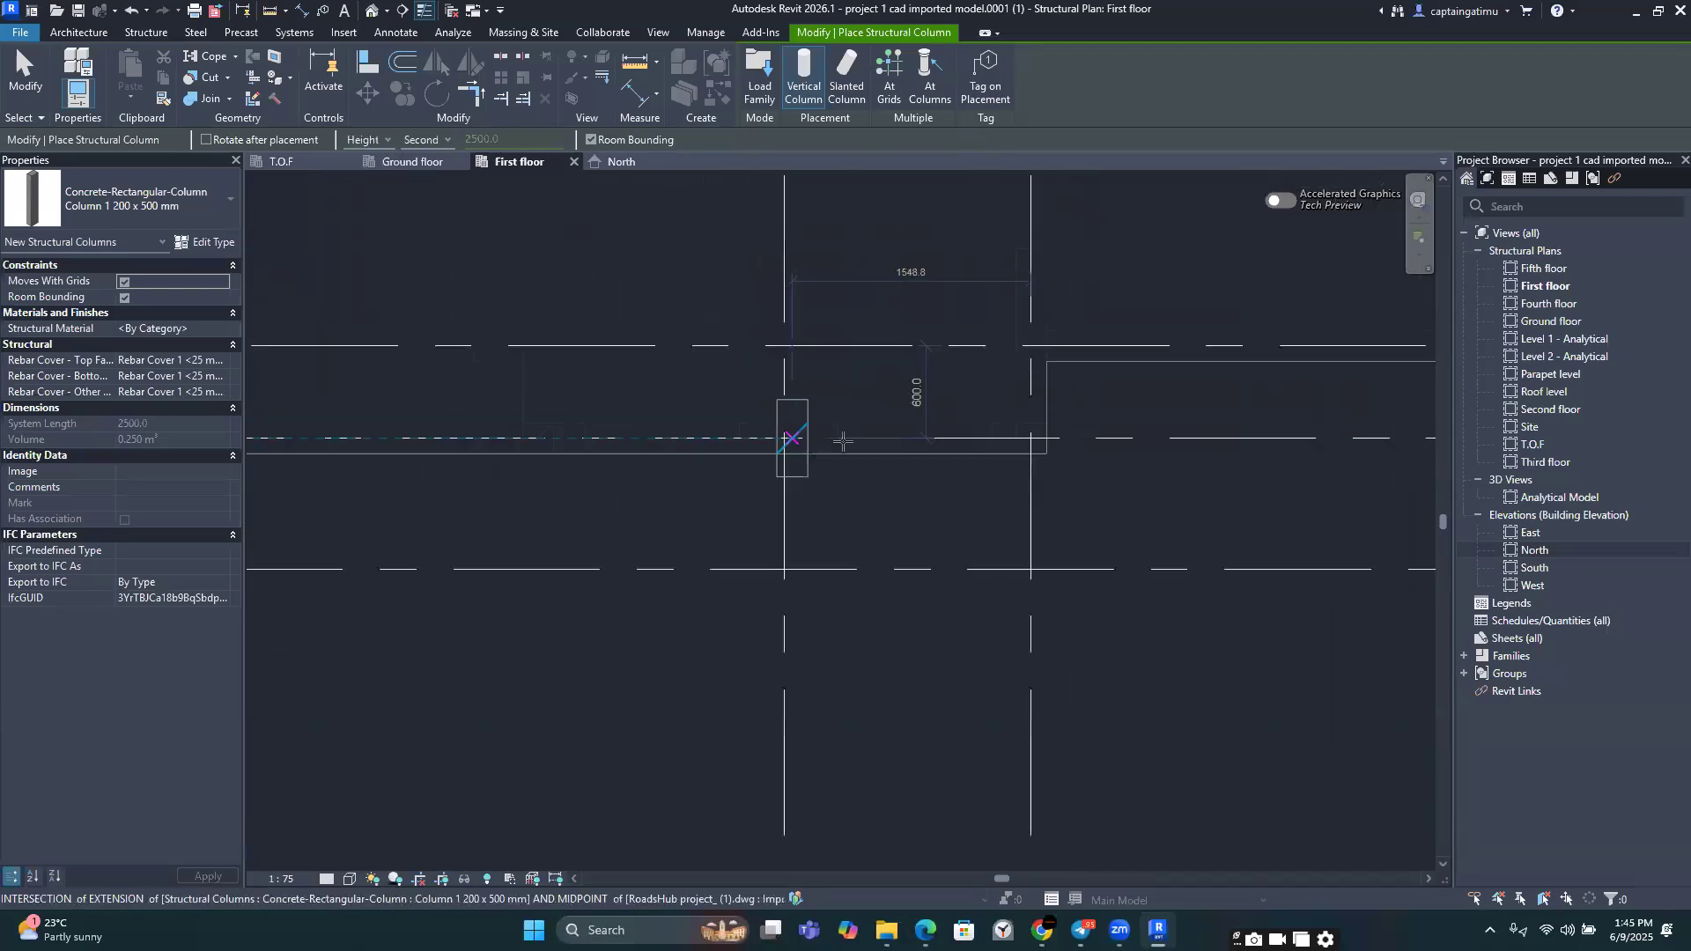
pyautogui.click(785, 439)
# Step: Compare the two trial columns in the North elevation, delete both of them, and return to the first floor plan
pyautogui.click(641, 165)
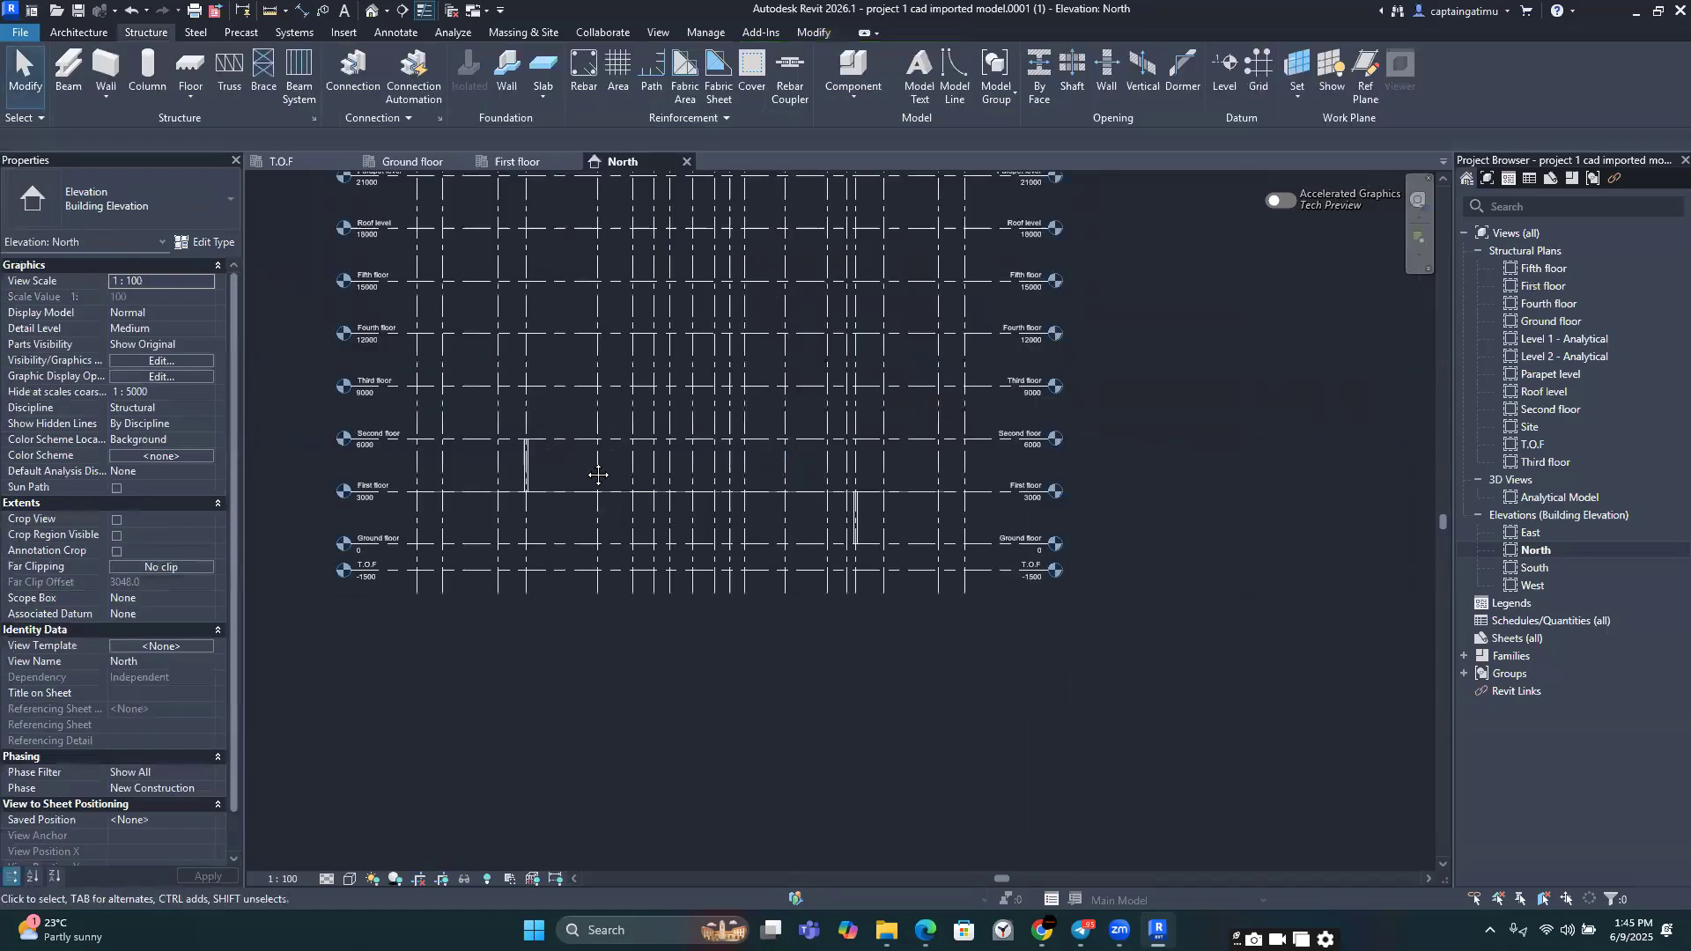
pyautogui.moveTo(598, 474); pyautogui.dragTo(609, 489, button='middle')
pyautogui.scroll(1, 485, 401)
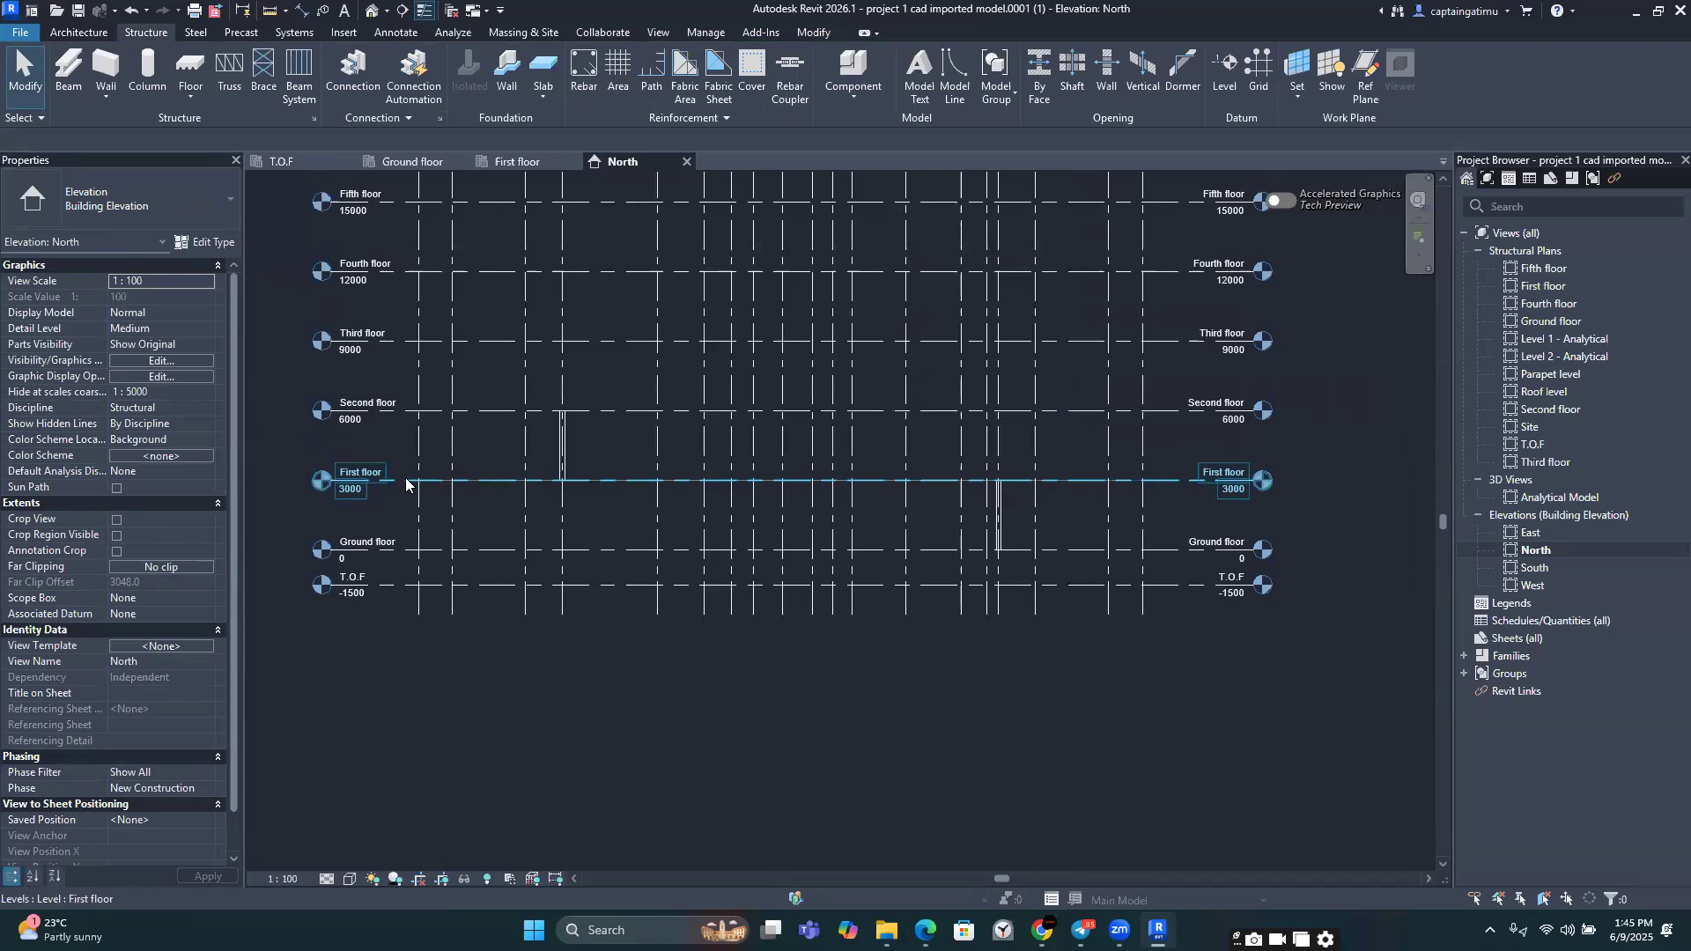
pyautogui.scroll(2, 655, 391)
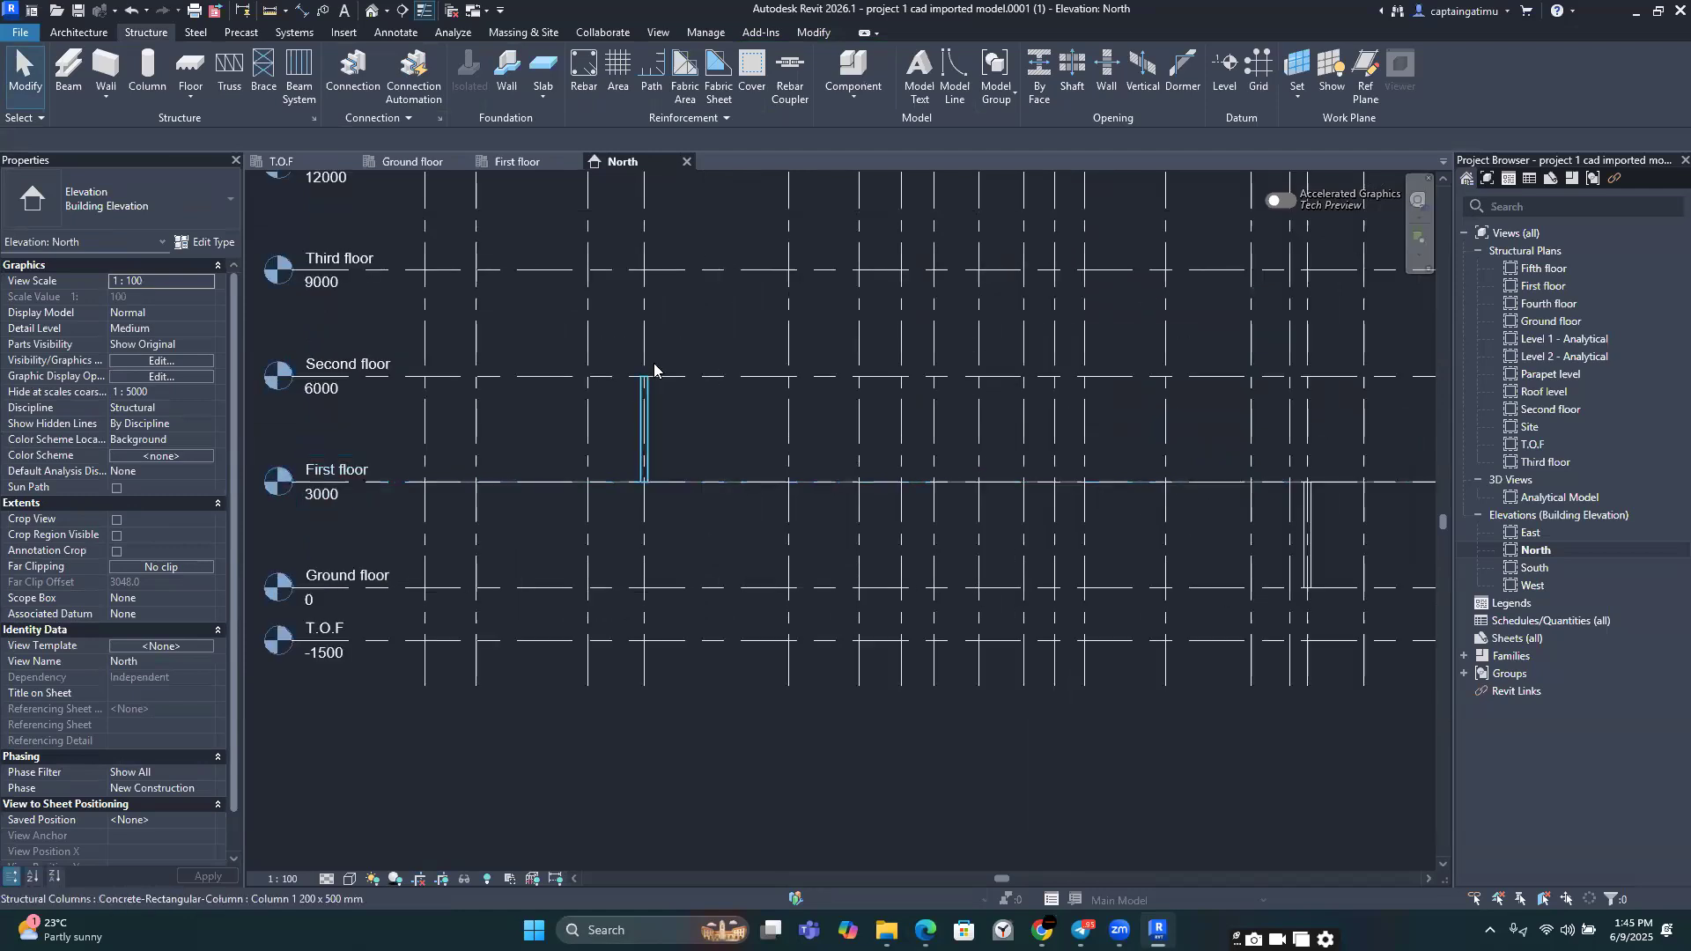
pyautogui.scroll(-2, 654, 370)
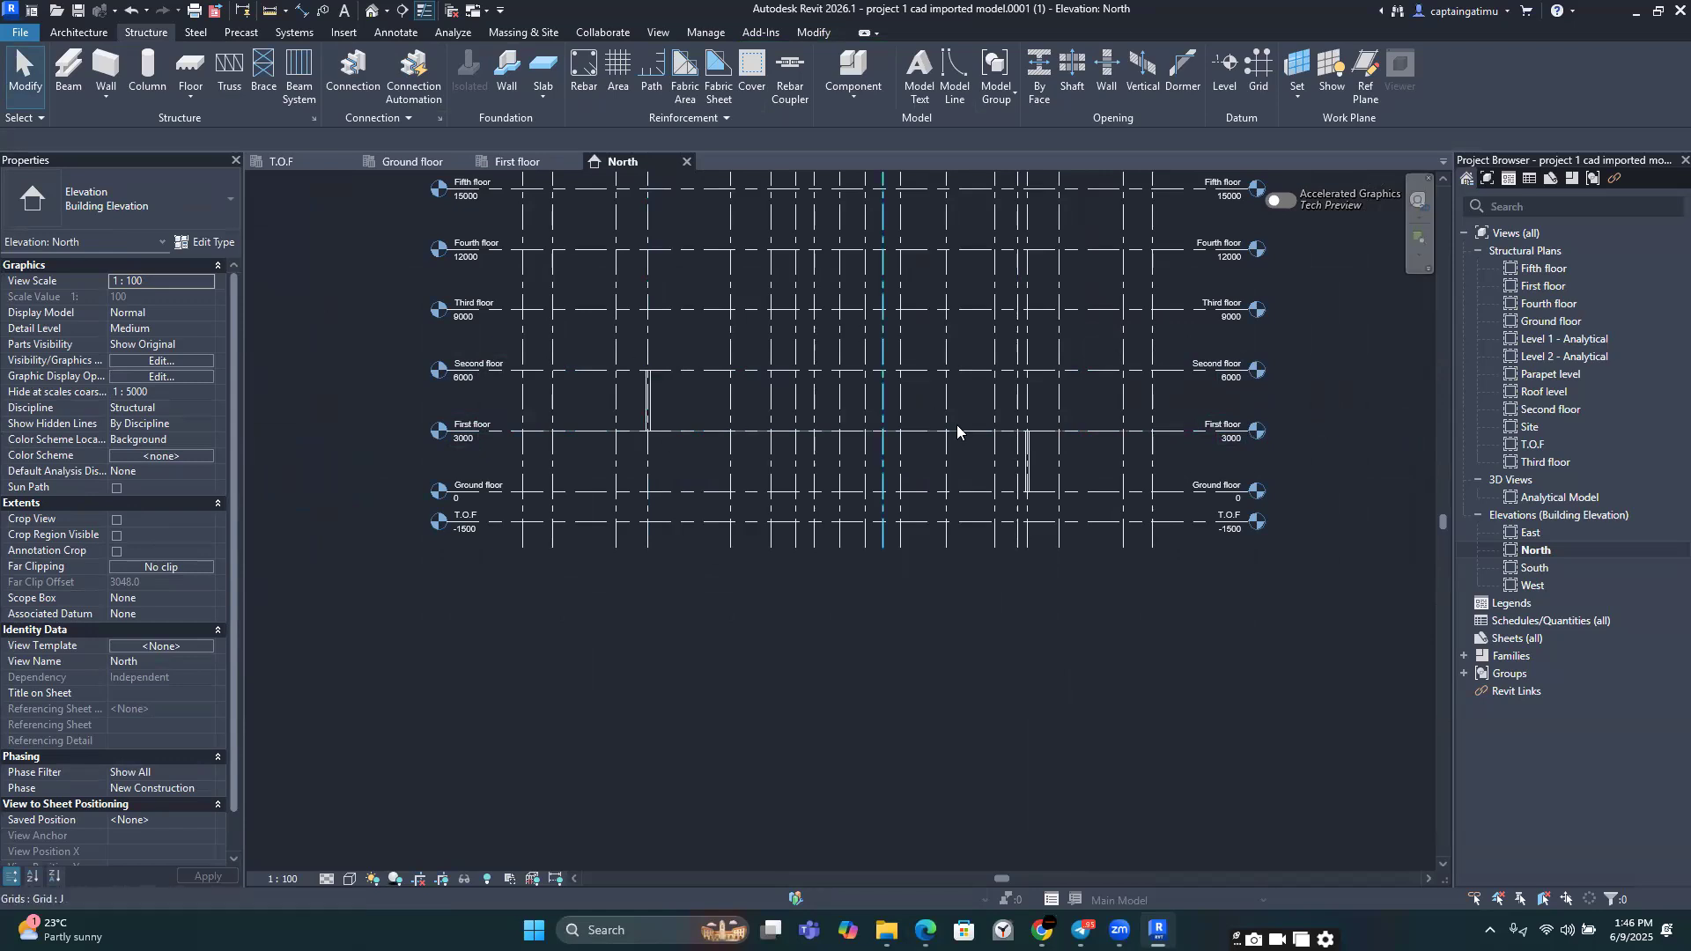
pyautogui.click(1022, 459)
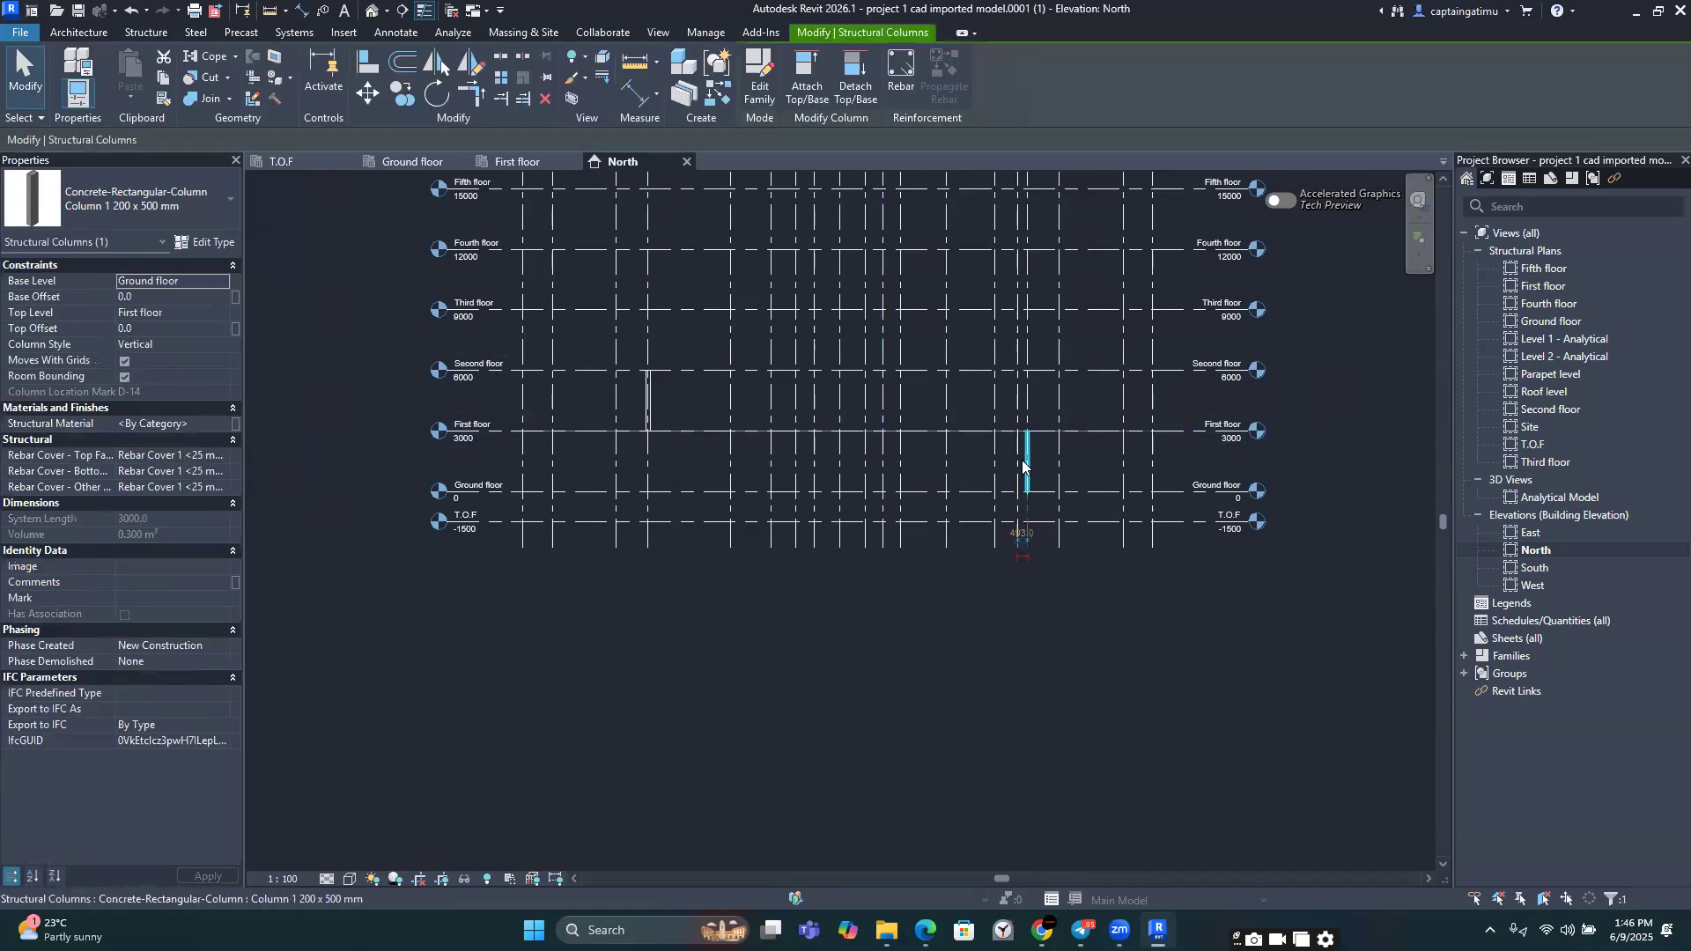
pyautogui.click(779, 391)
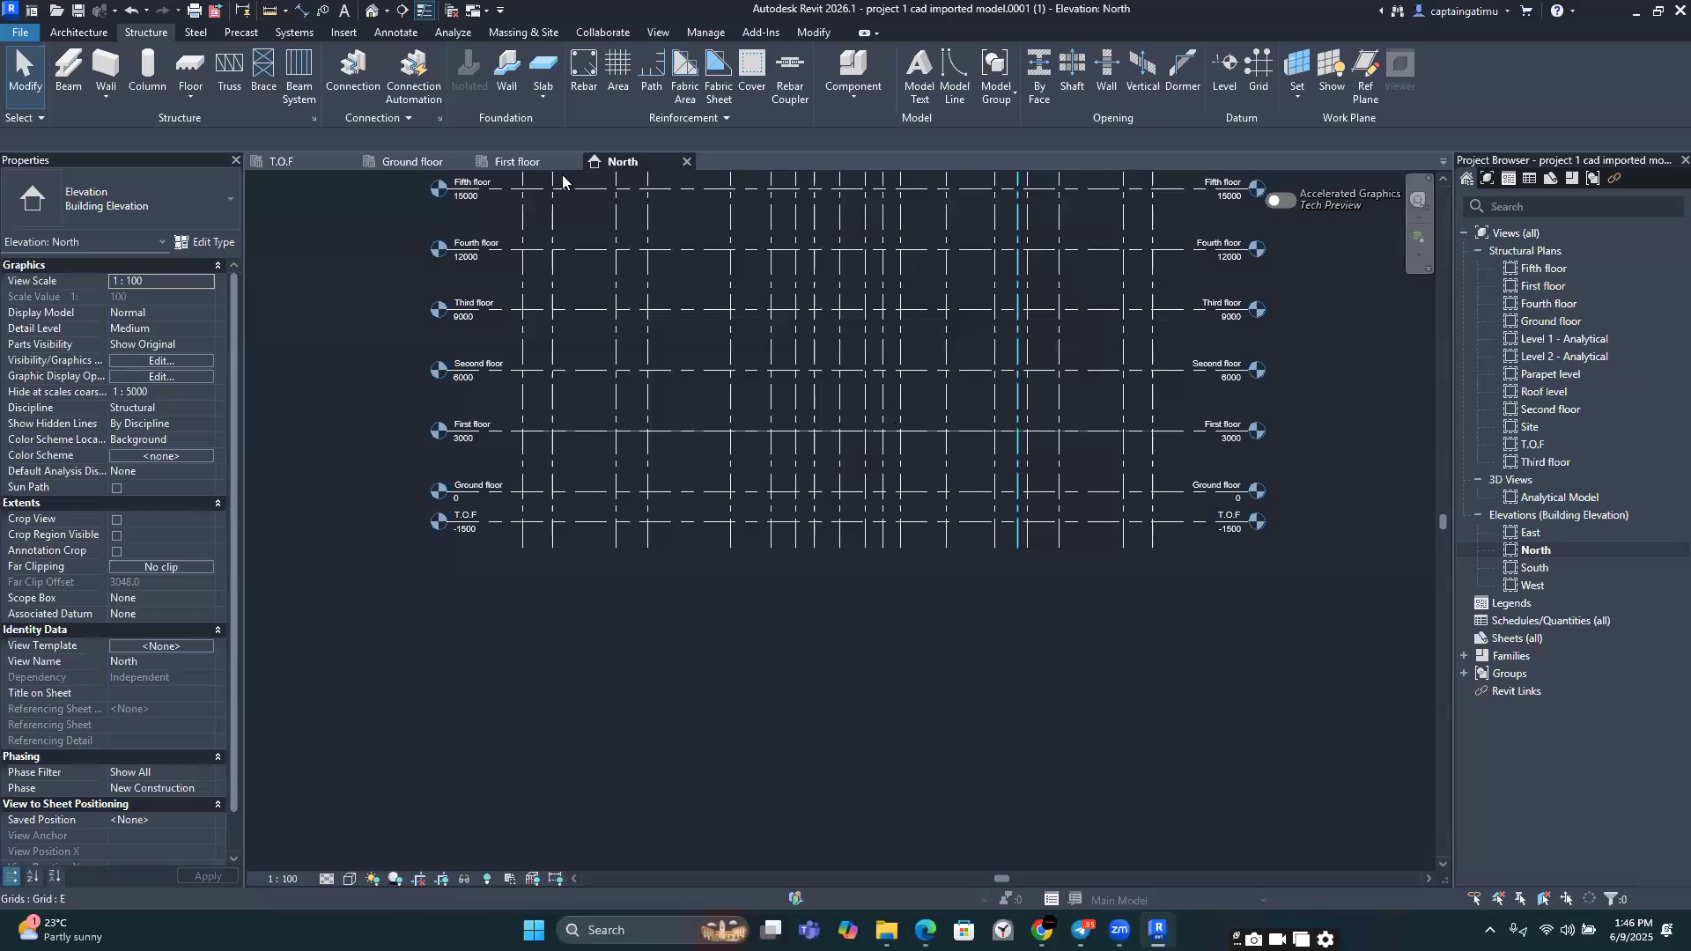
pyautogui.click(518, 161)
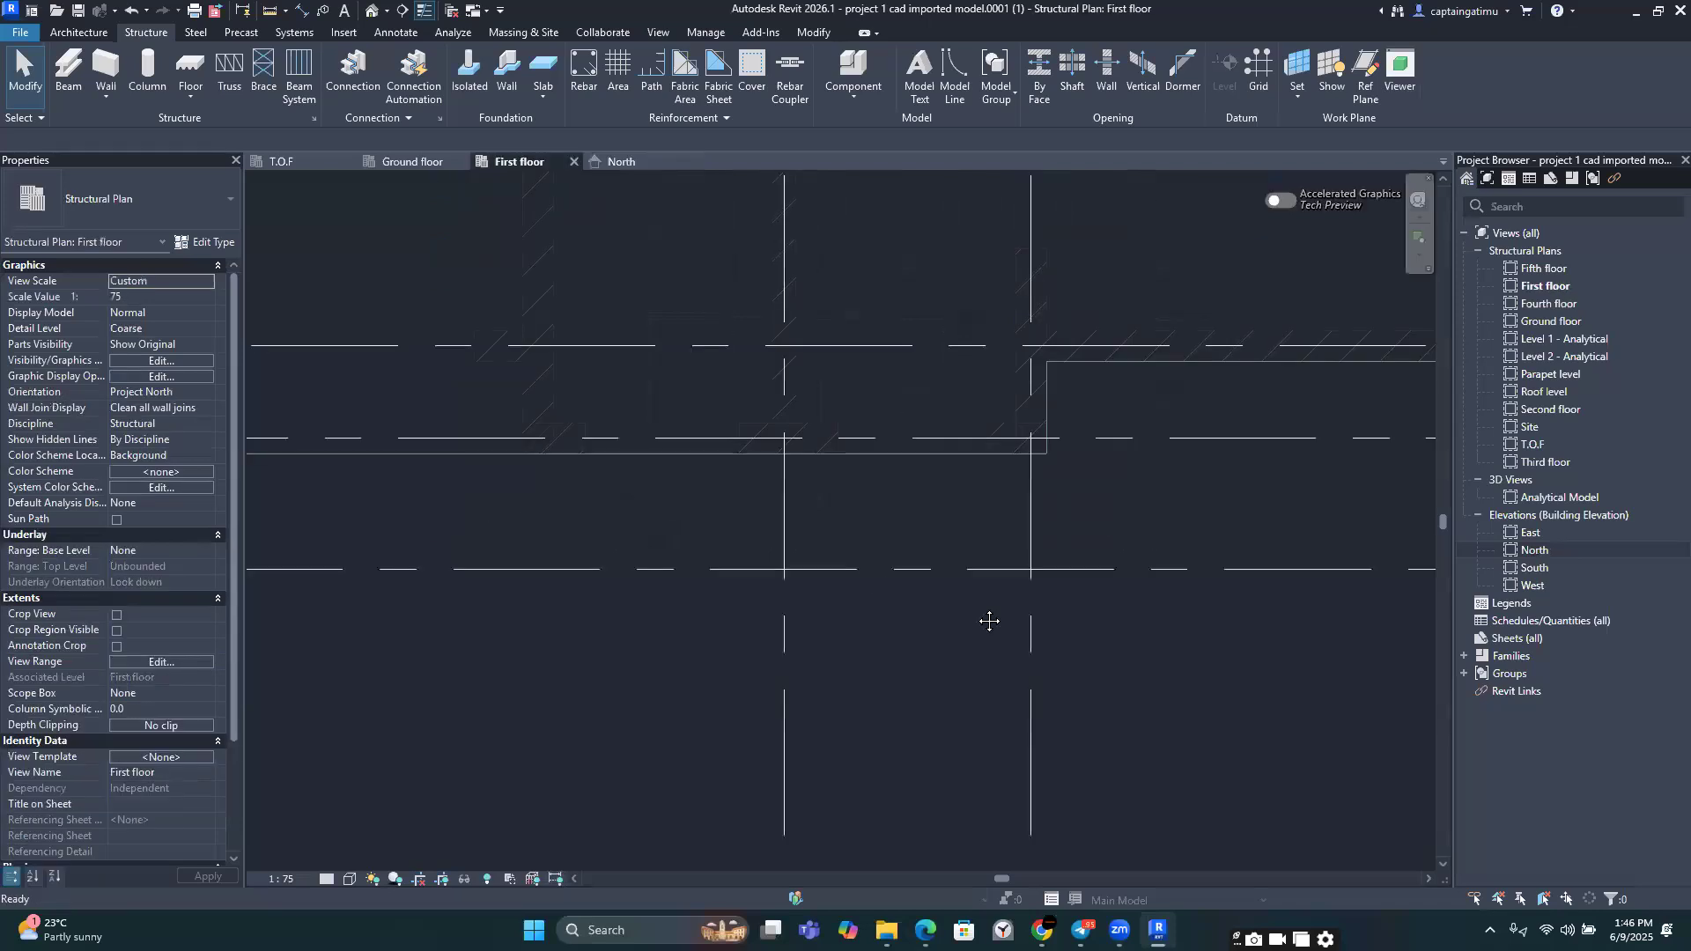
# Step: Start vertical structural column placement with the Column 1 200 x 500 mm type and Height up to the Second floor
pyautogui.scroll(-5, 1052, 577)
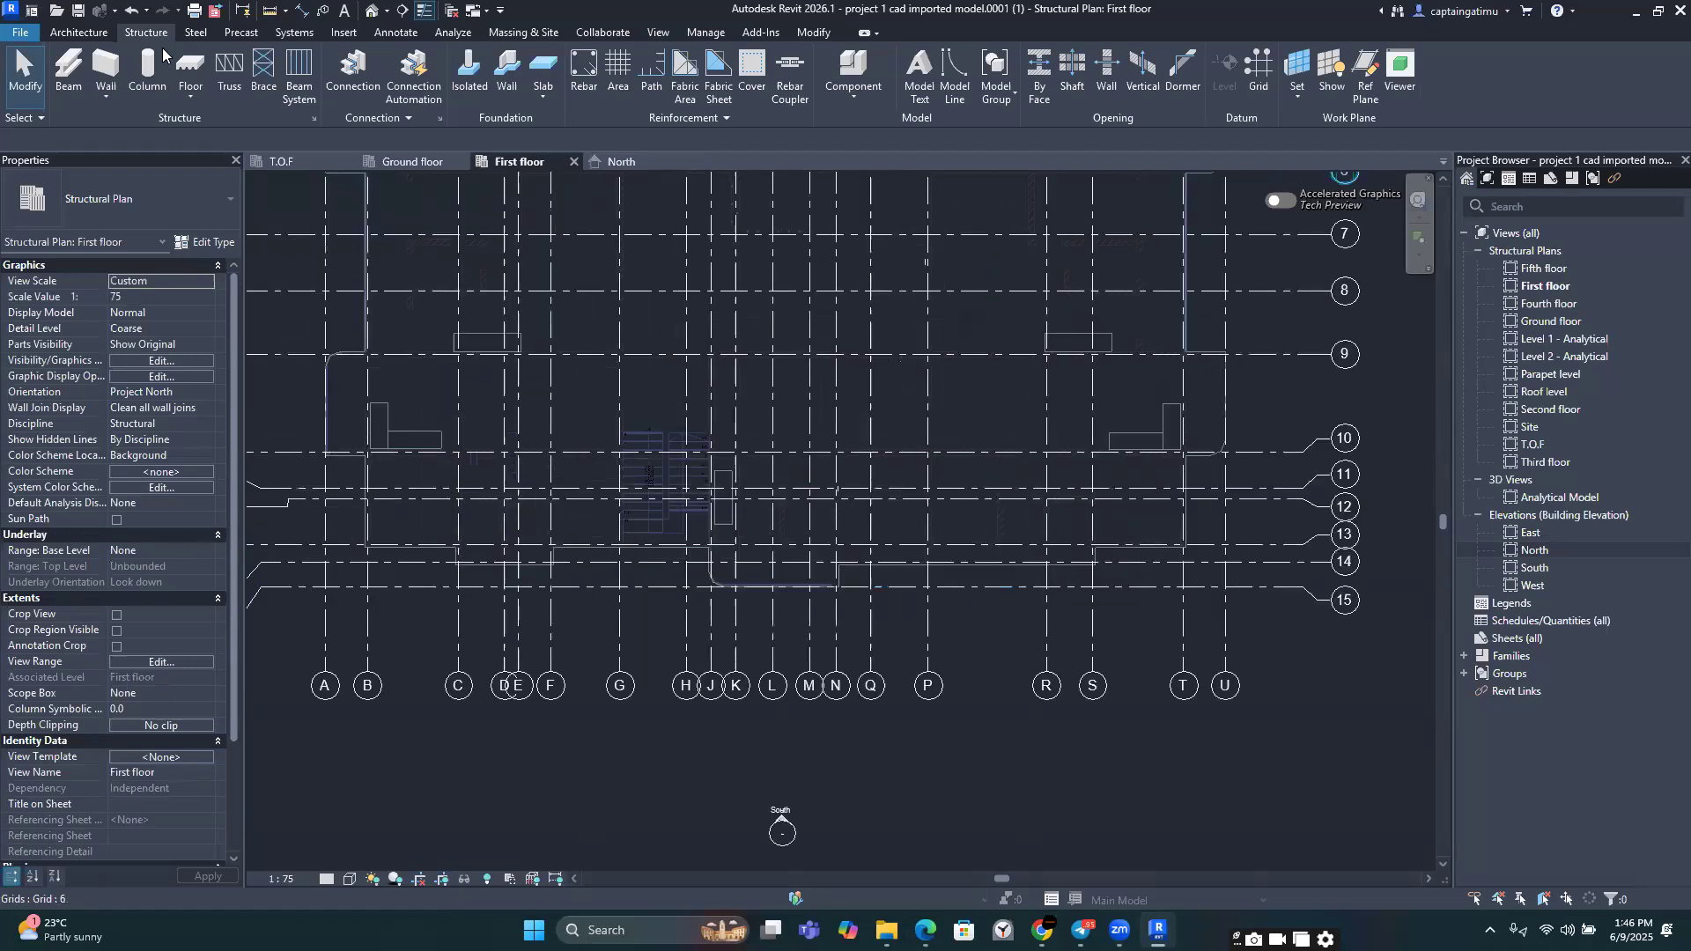
pyautogui.click(103, 216)
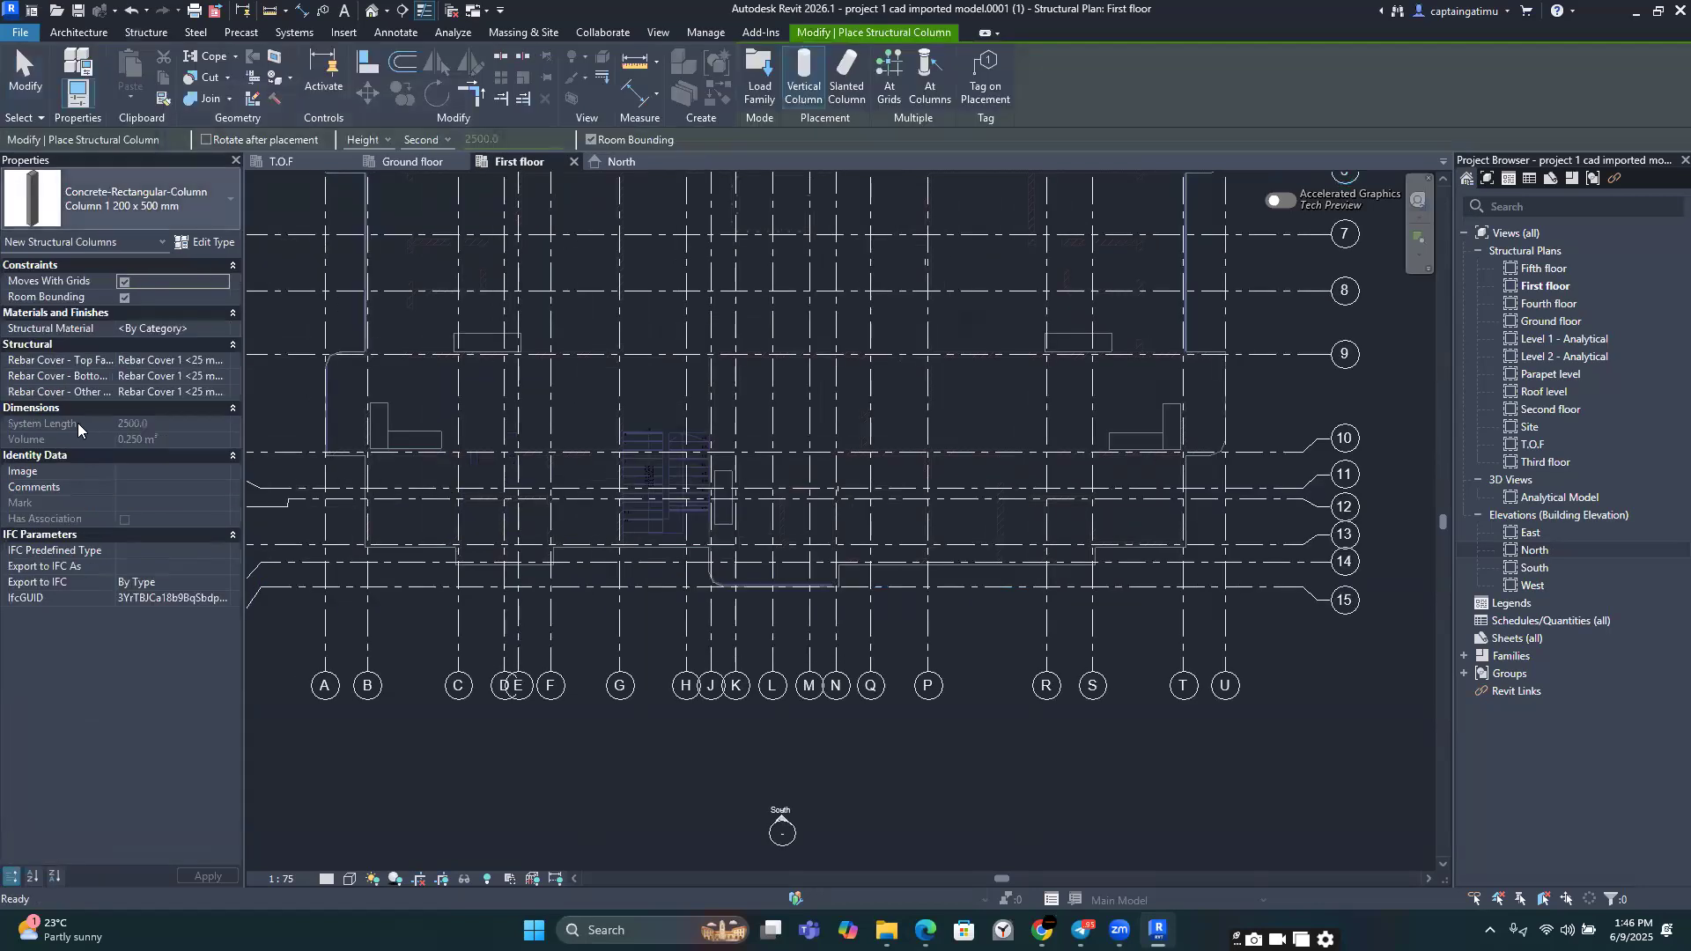
pyautogui.moveTo(80, 421)
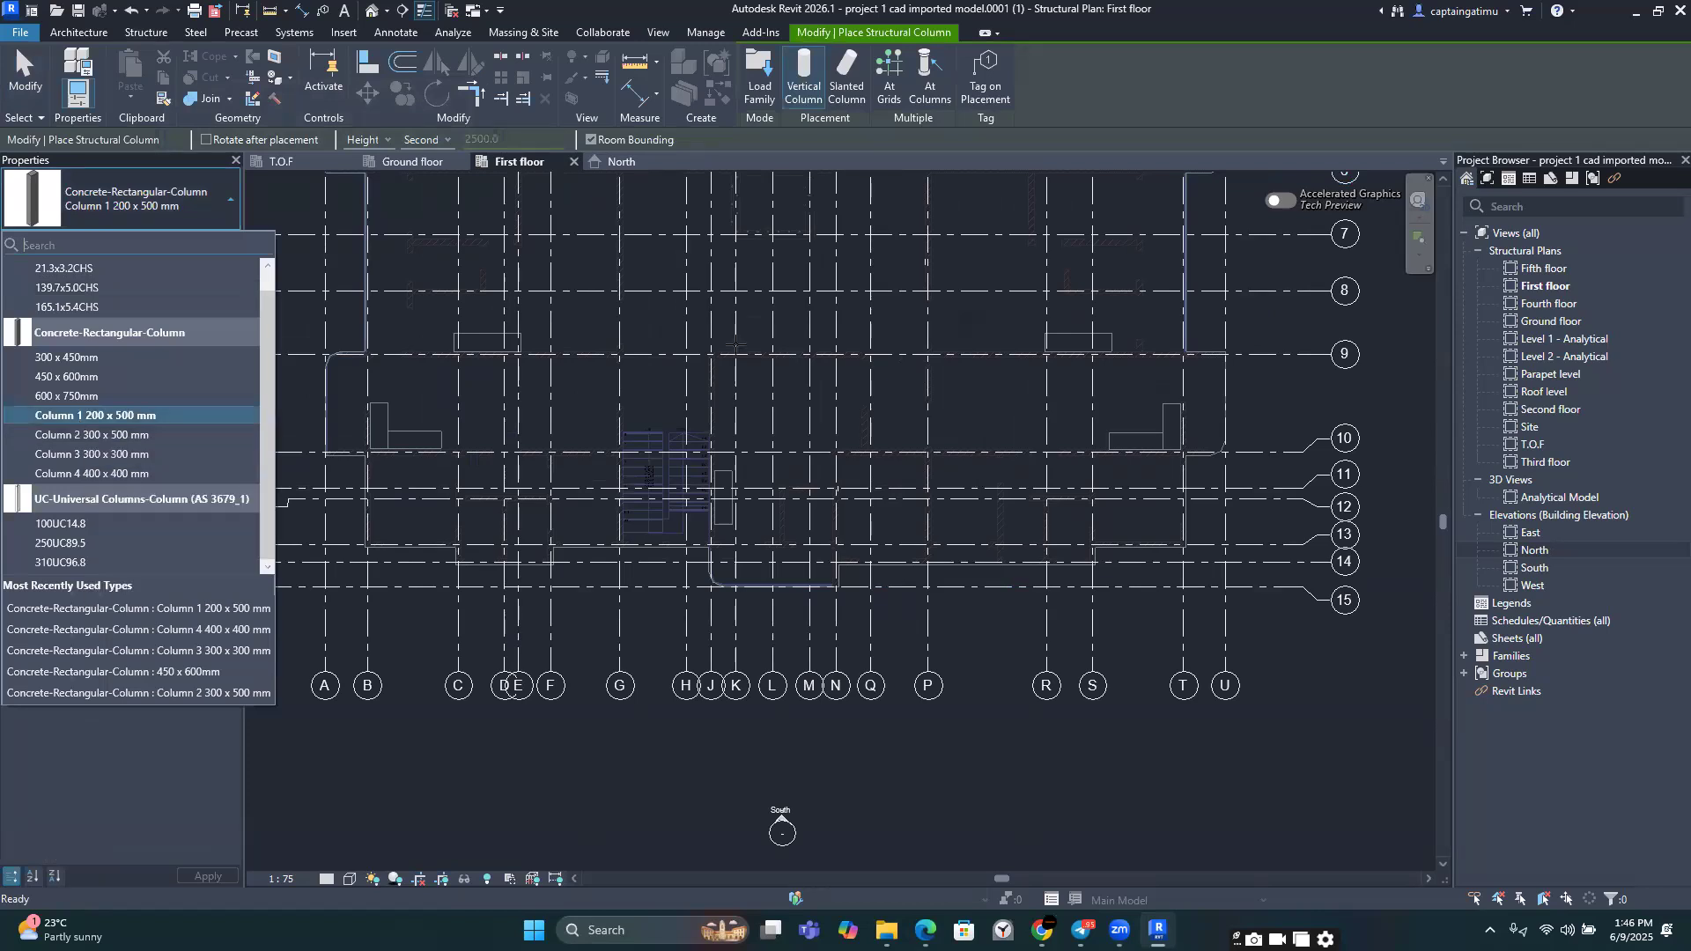
pyautogui.click(79, 420)
pyautogui.scroll(-2, 737, 332)
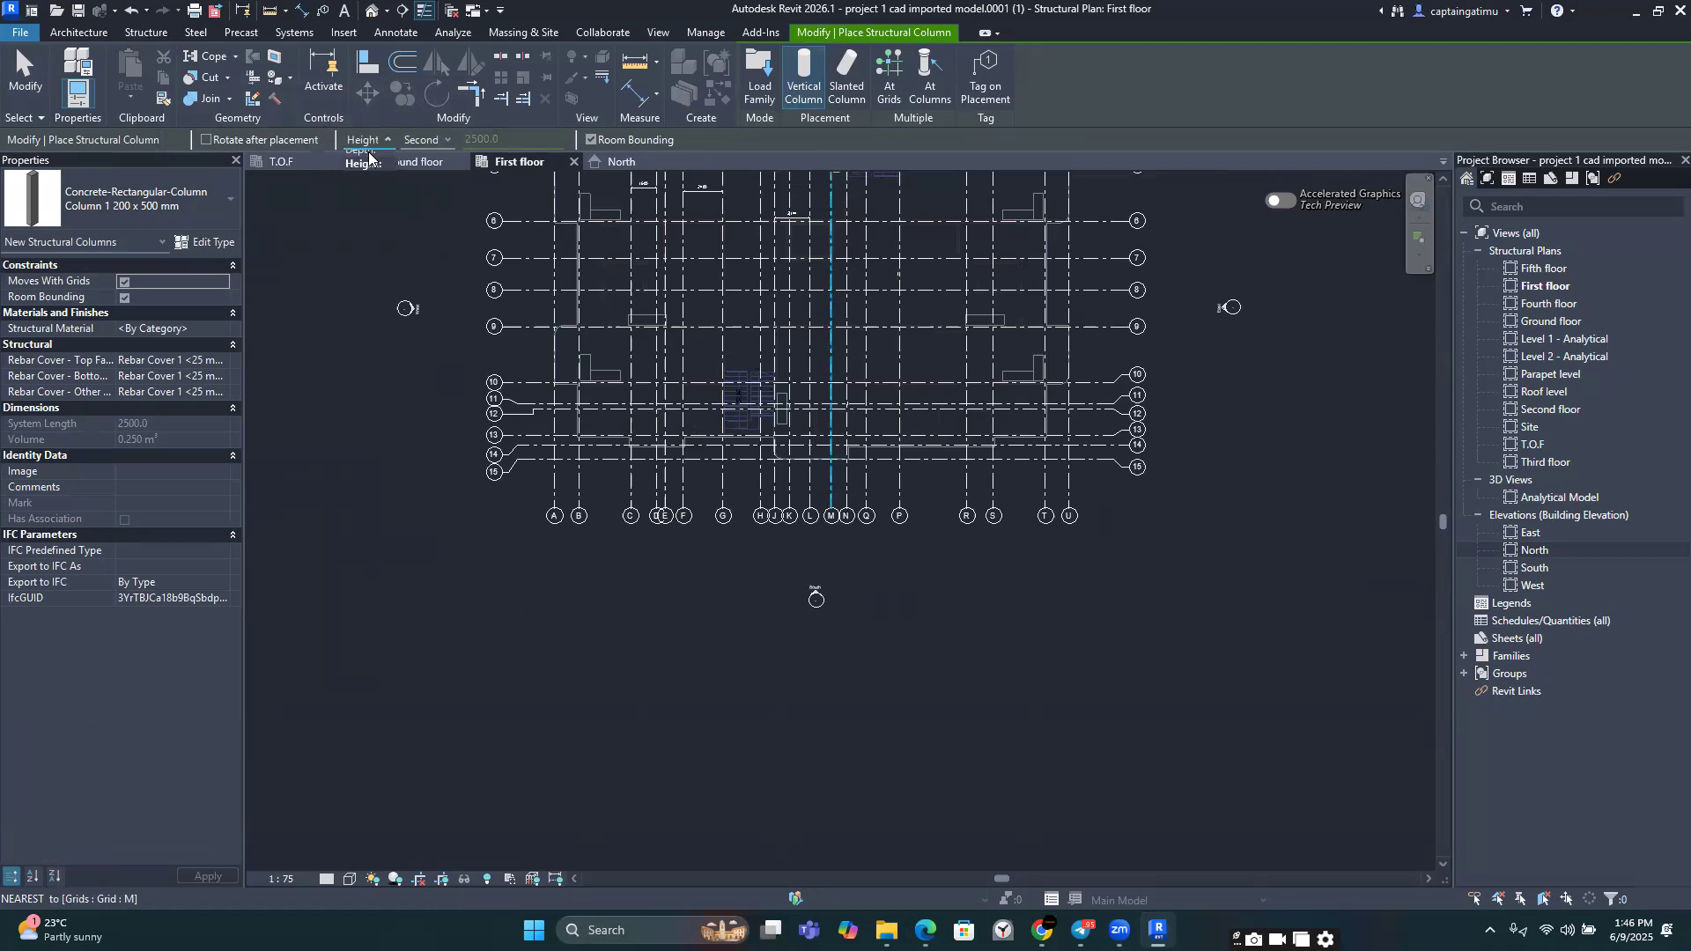
pyautogui.click(431, 140)
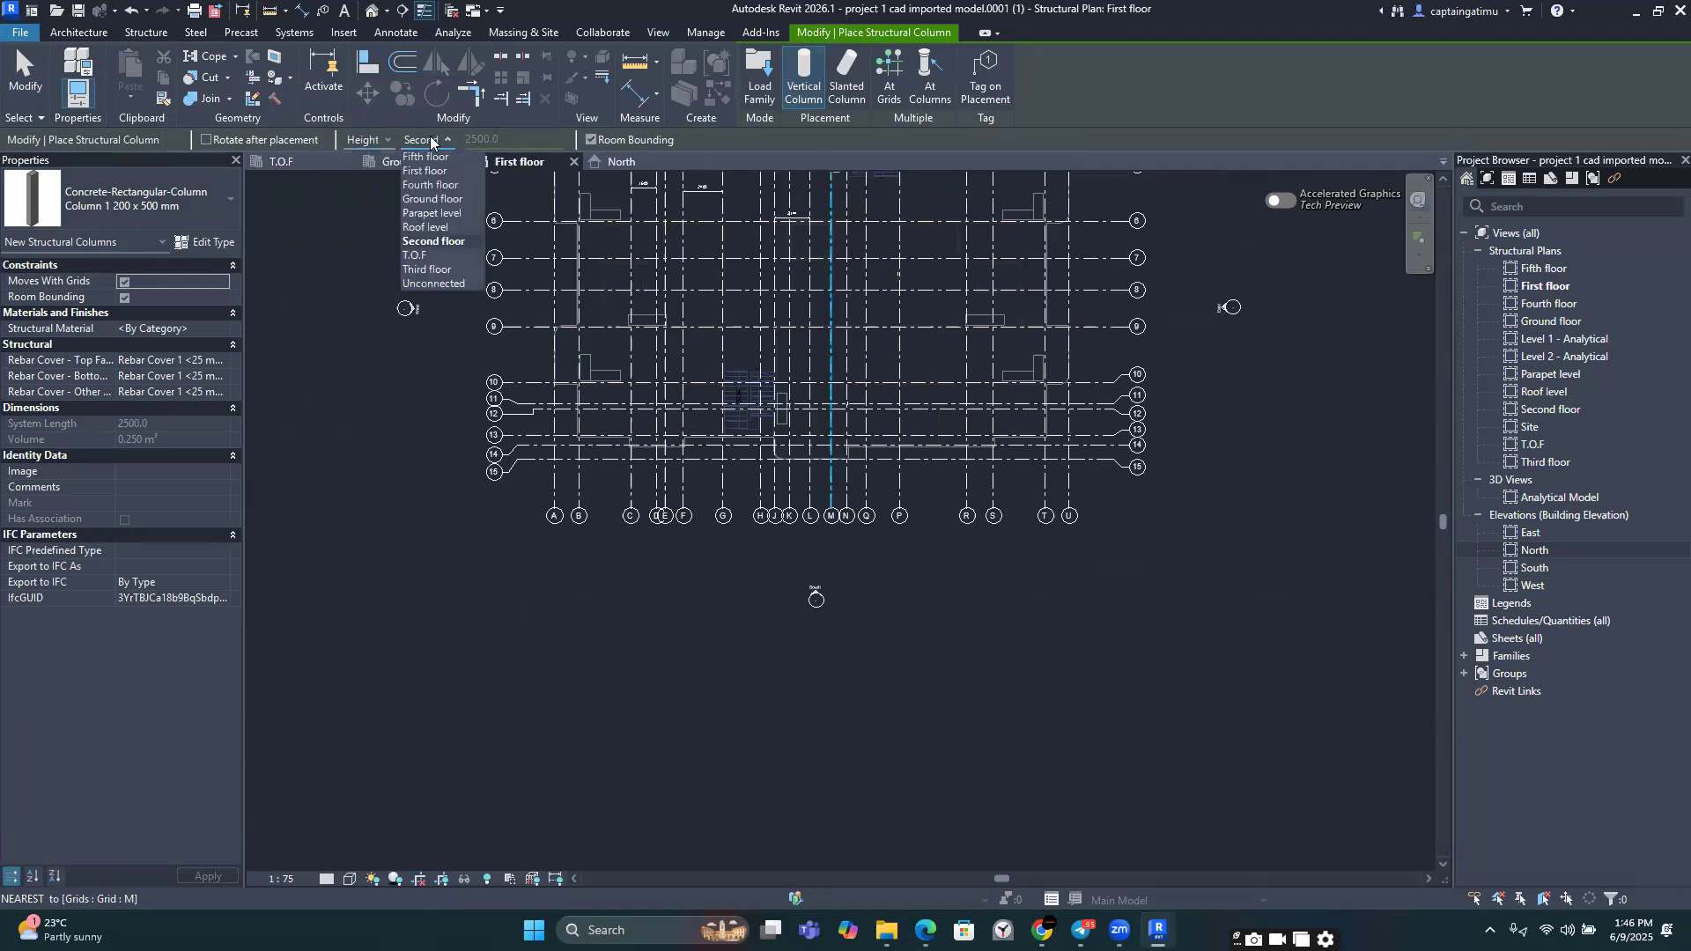
pyautogui.click(432, 243)
pyautogui.scroll(2, 631, 564)
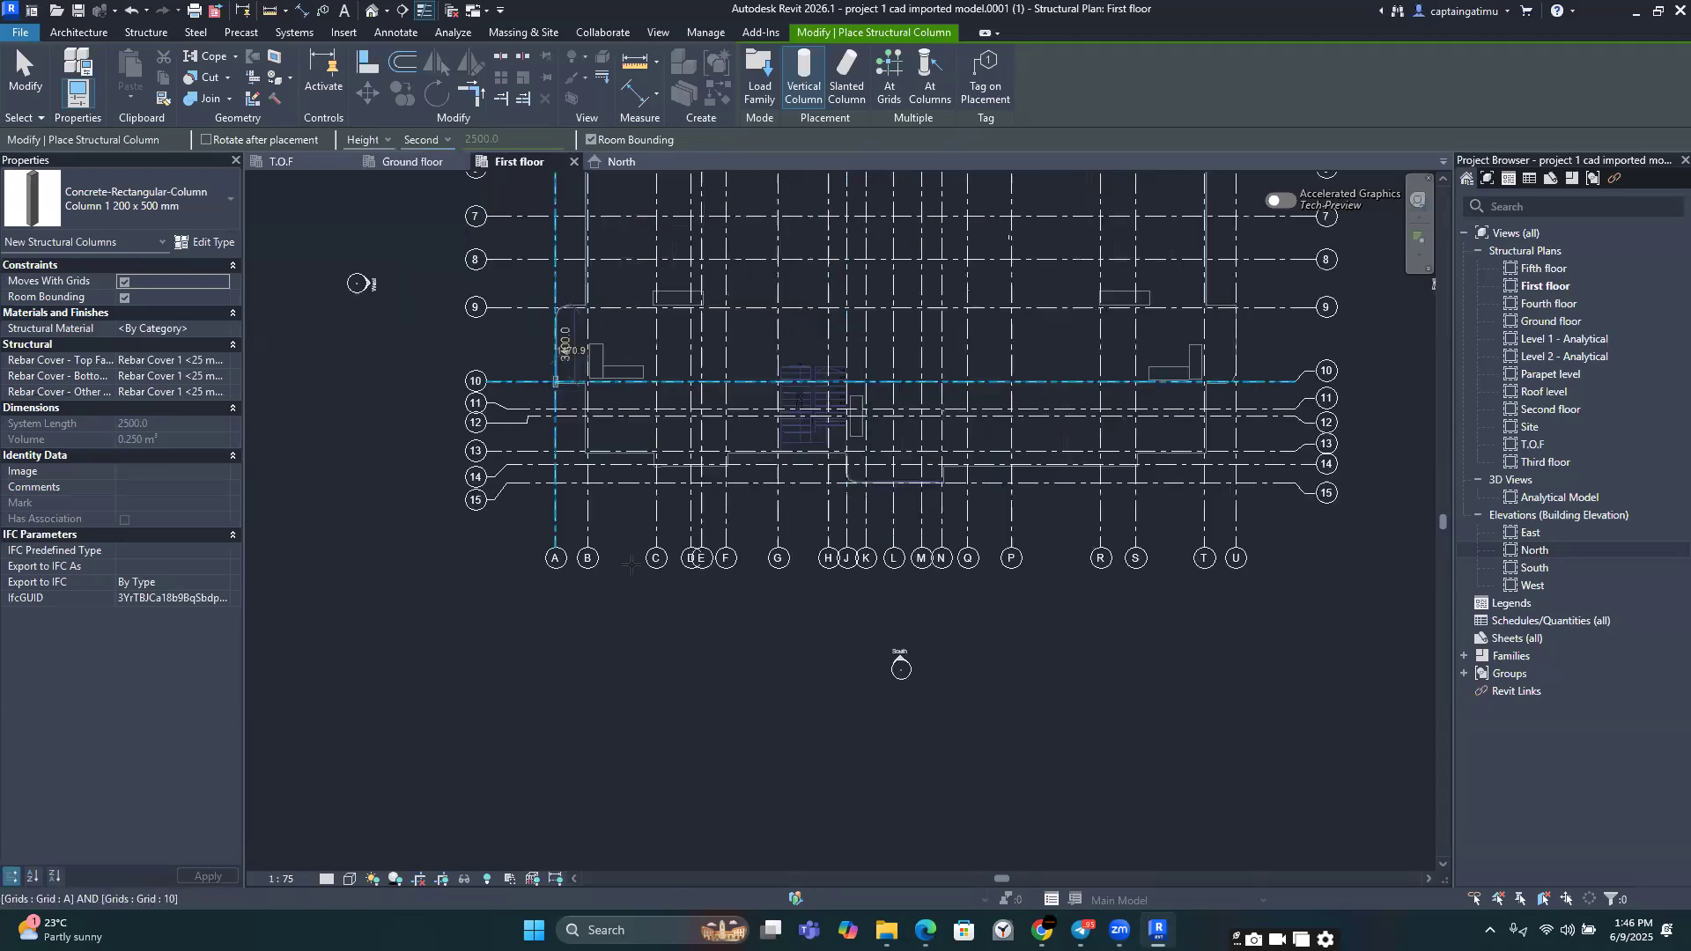
# Step: Place a Column 1 200 x 500 mm column at grid intersection B-13 on the first floor plan
pyautogui.scroll(5, 671, 393)
pyautogui.scroll(3, 621, 529)
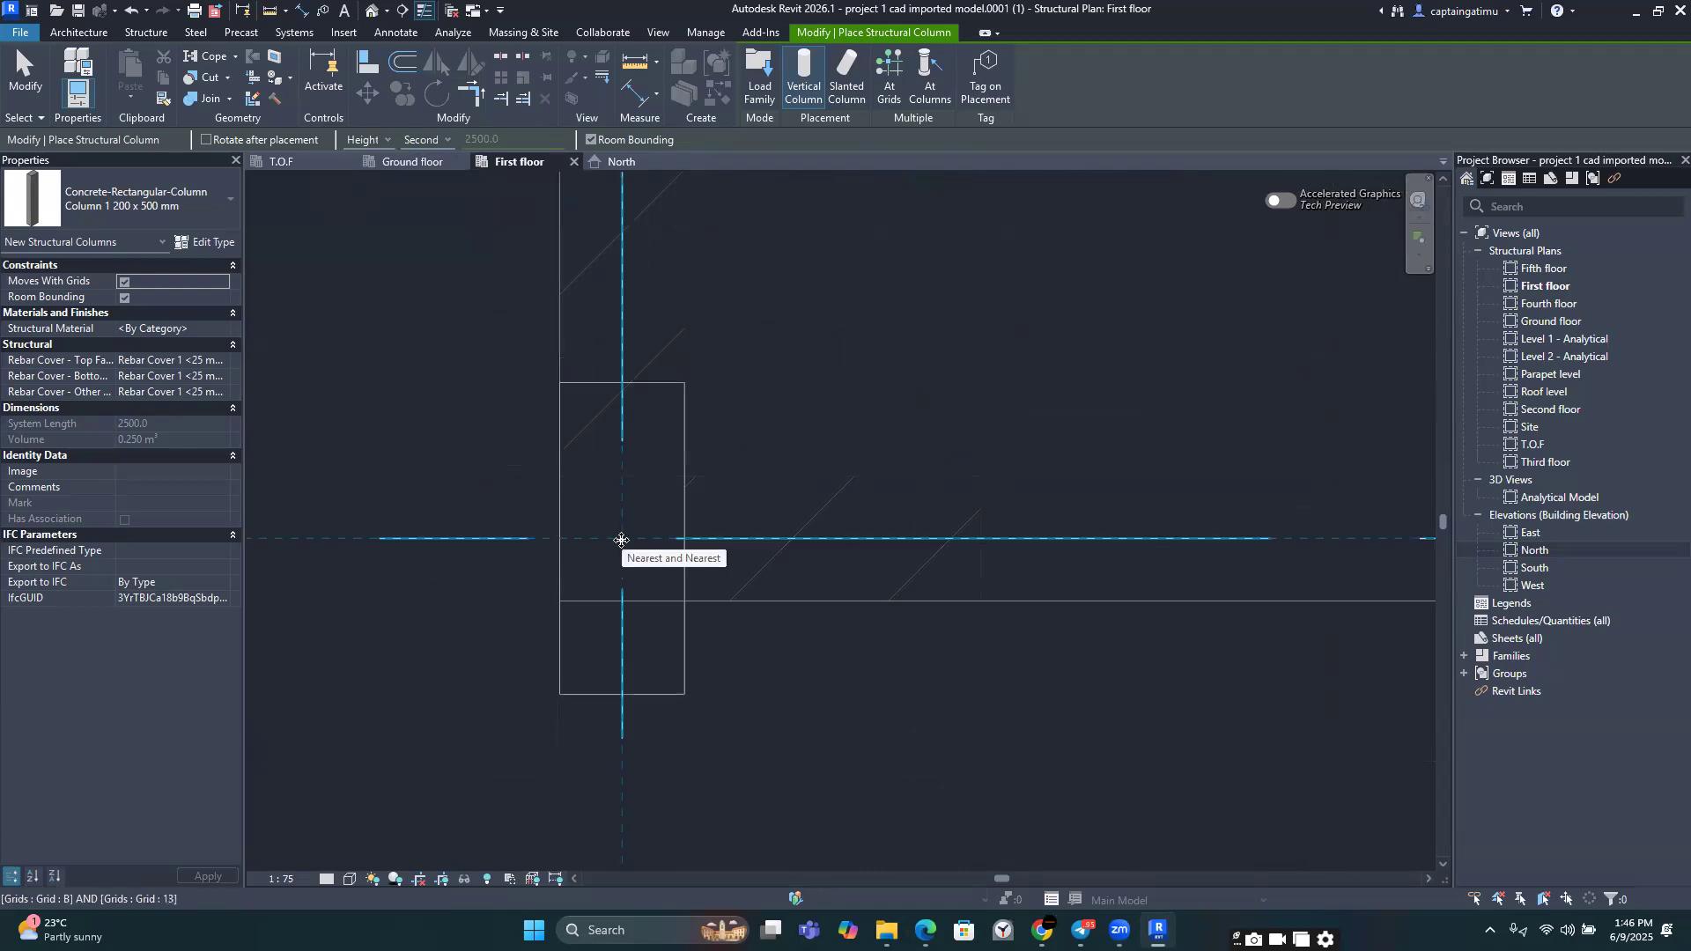
pyautogui.scroll(-2, 621, 540)
pyautogui.click(621, 540)
pyautogui.scroll(-3, 621, 540)
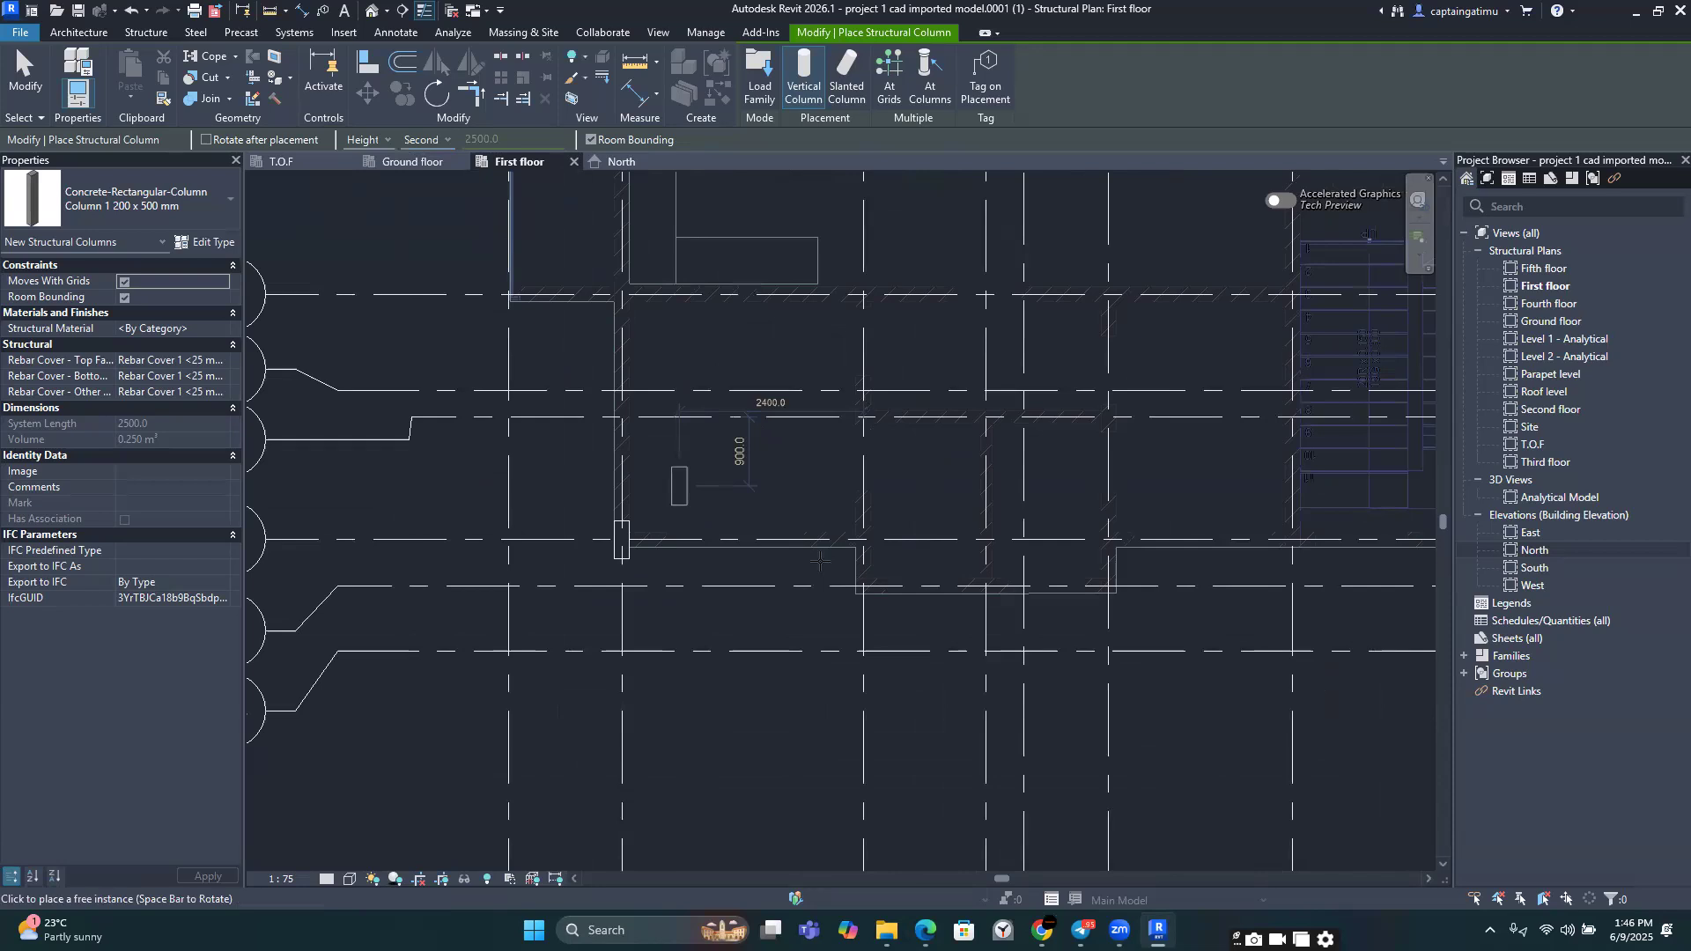
pyautogui.scroll(2, 821, 561)
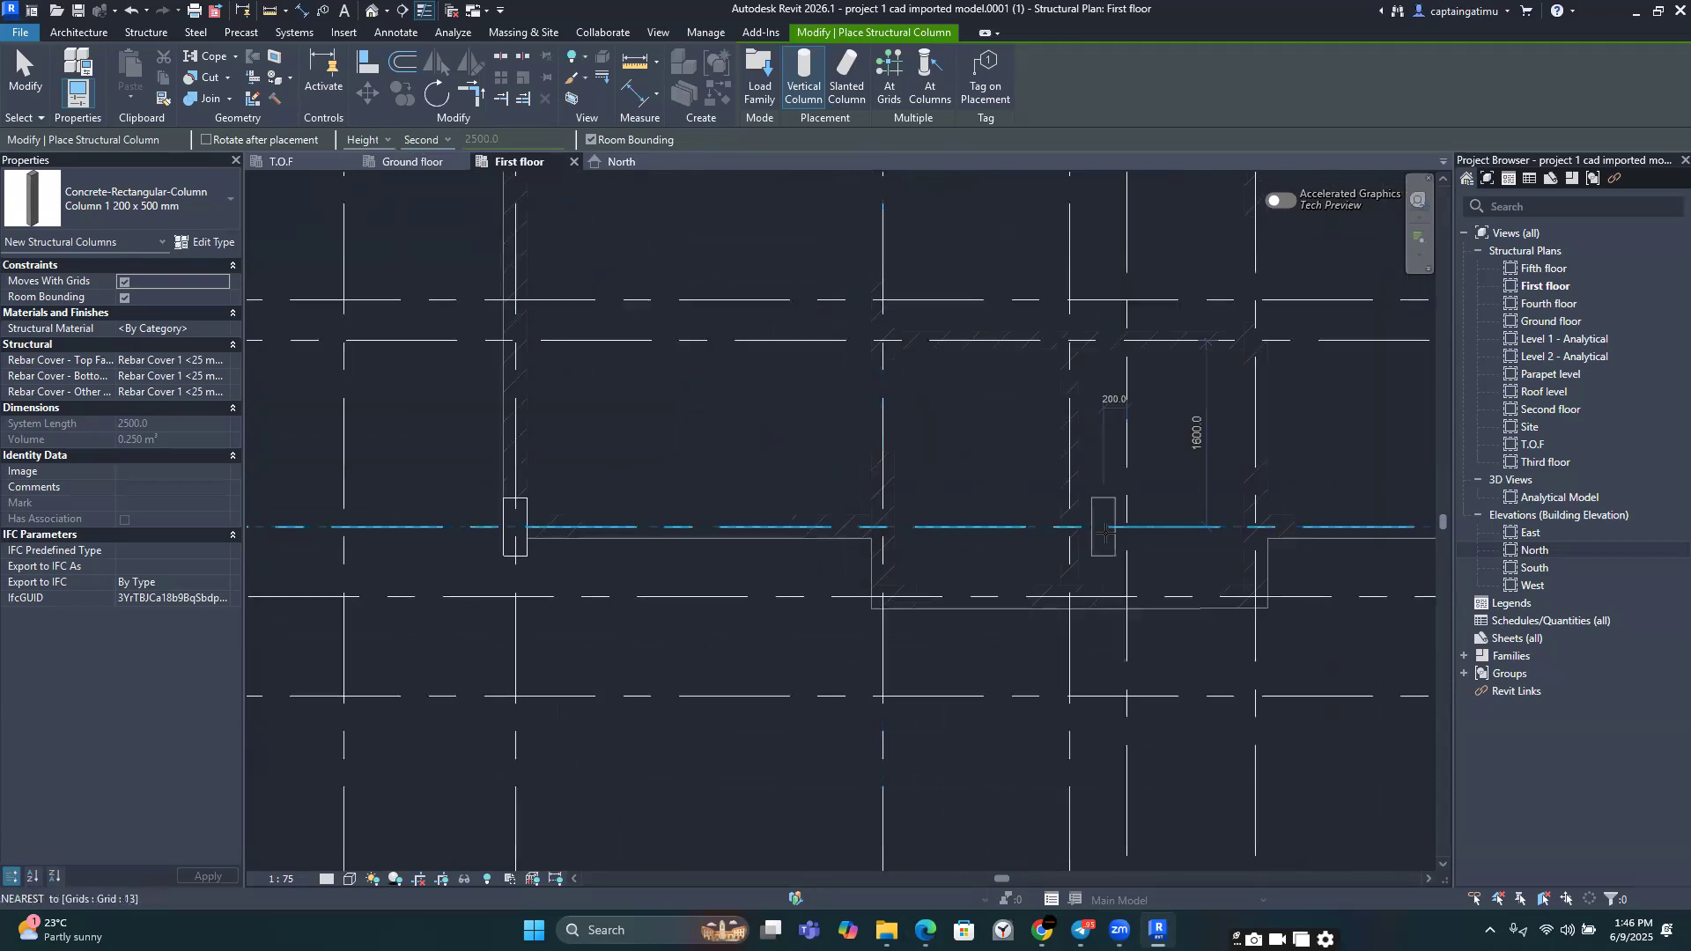
pyautogui.scroll(-1, 1108, 528)
pyautogui.scroll(-2, 1108, 529)
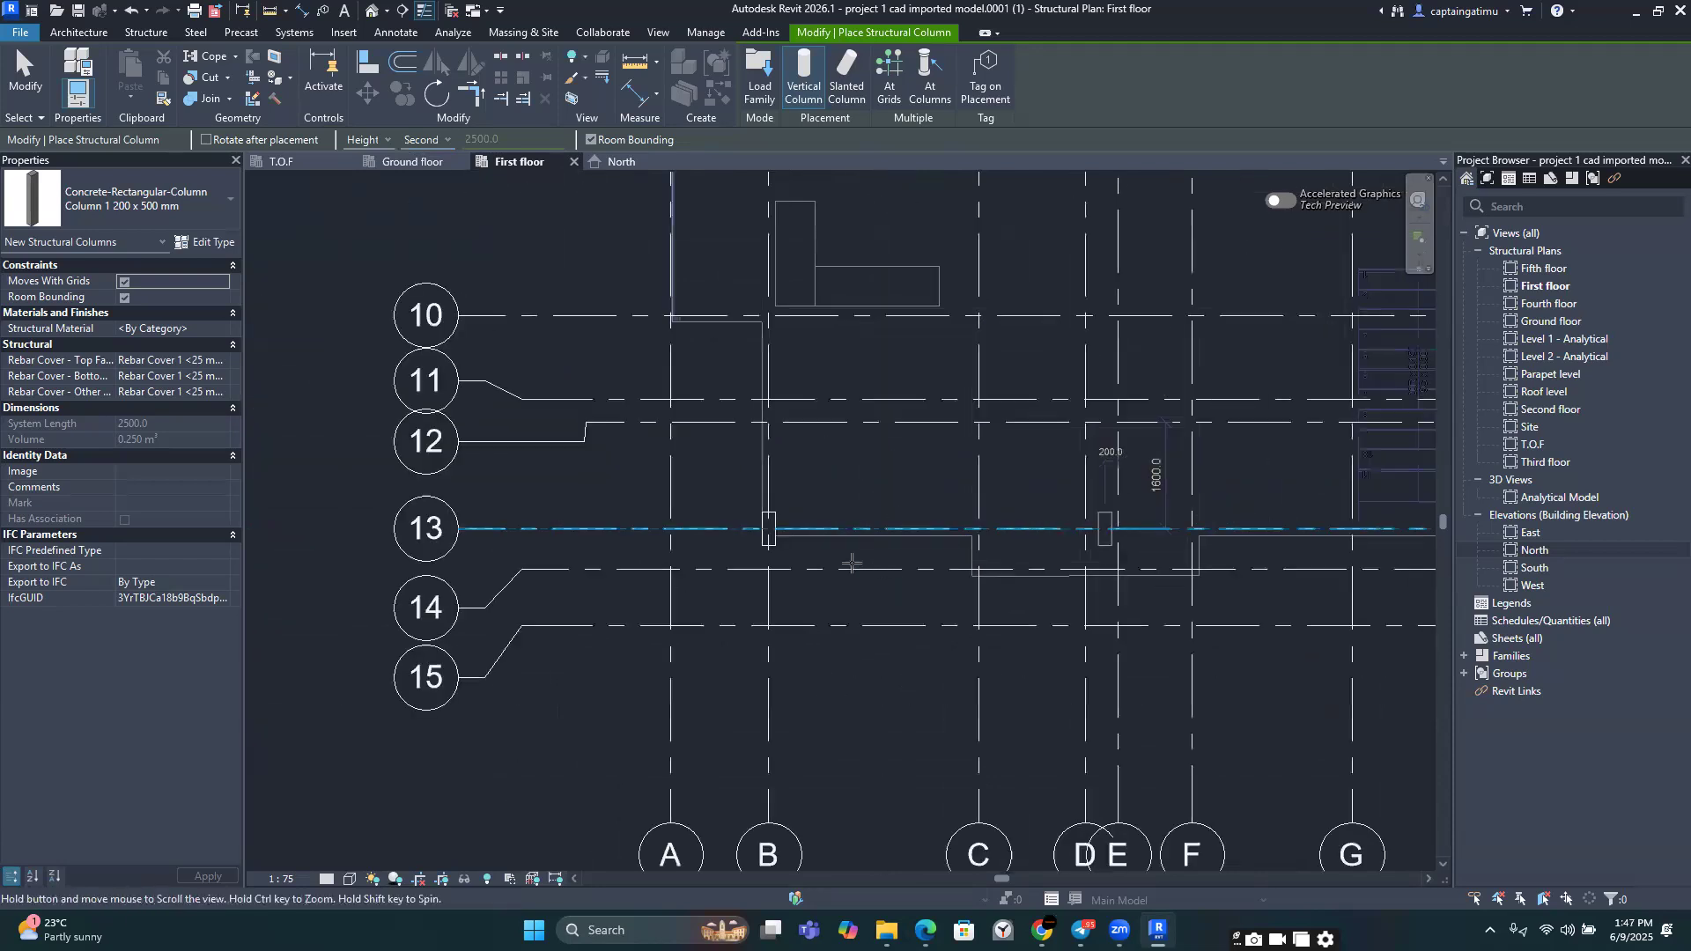
# Step: Check the column layout in COMBINED DETAILS.pdf, return to the Revit first floor plan, and end column placement
pyautogui.moveTo(1109, 529); pyautogui.dragTo(850, 533, button='middle')
pyautogui.scroll(-2, 850, 561)
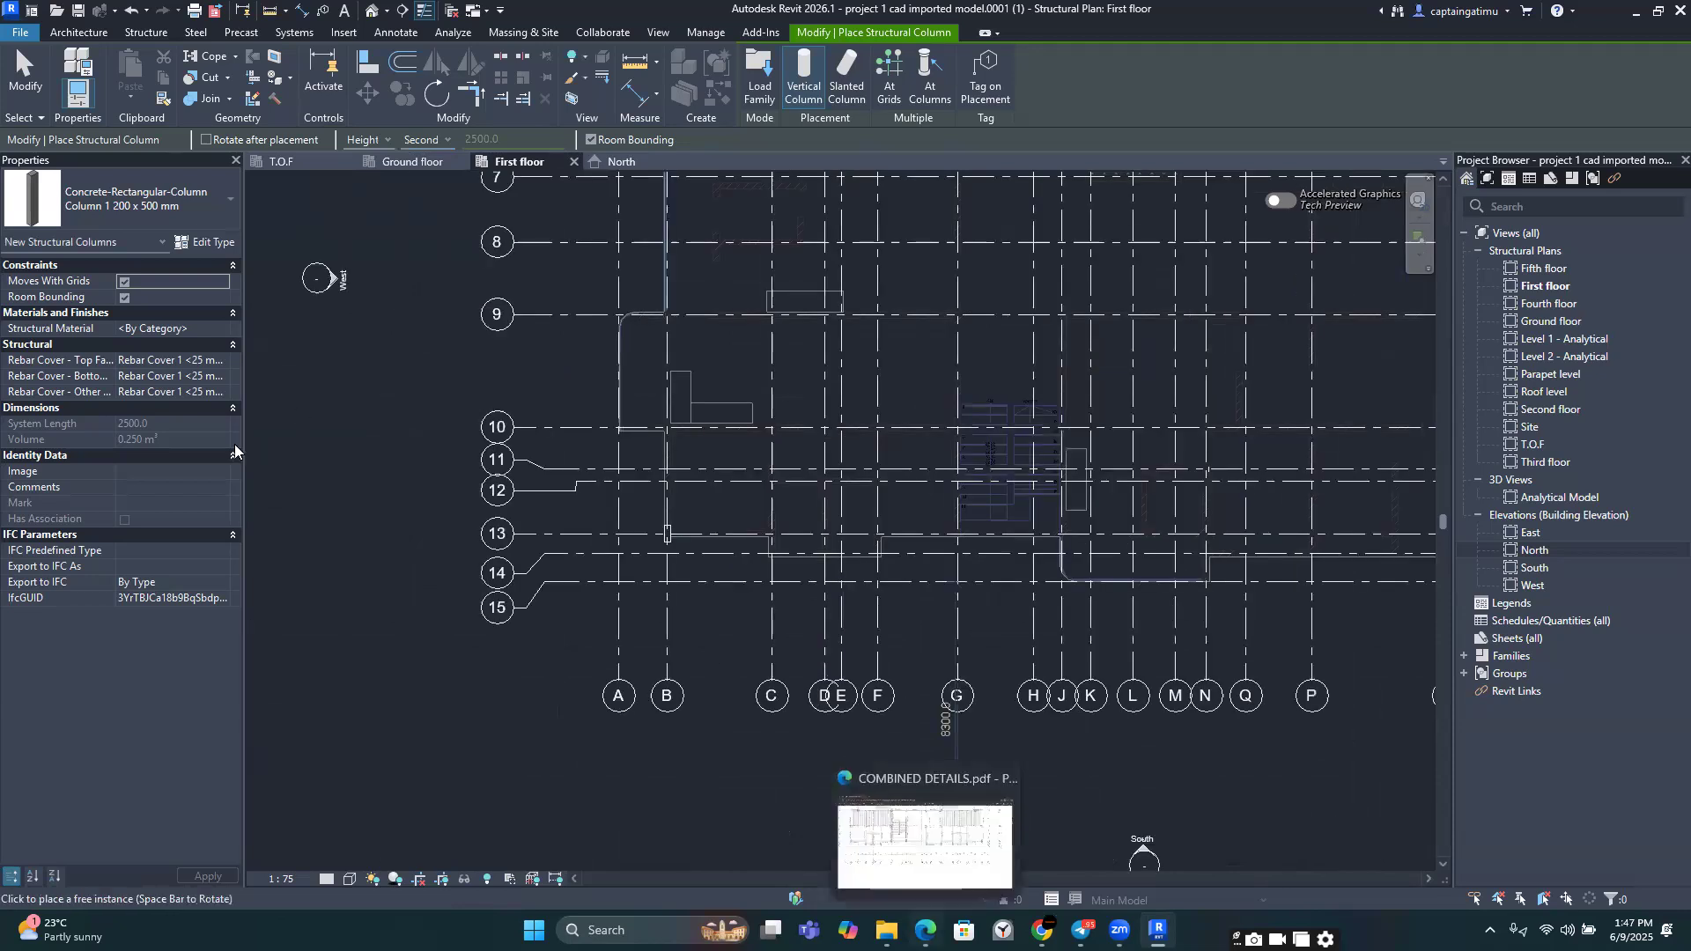
pyautogui.click(930, 846)
pyautogui.click(1152, 837)
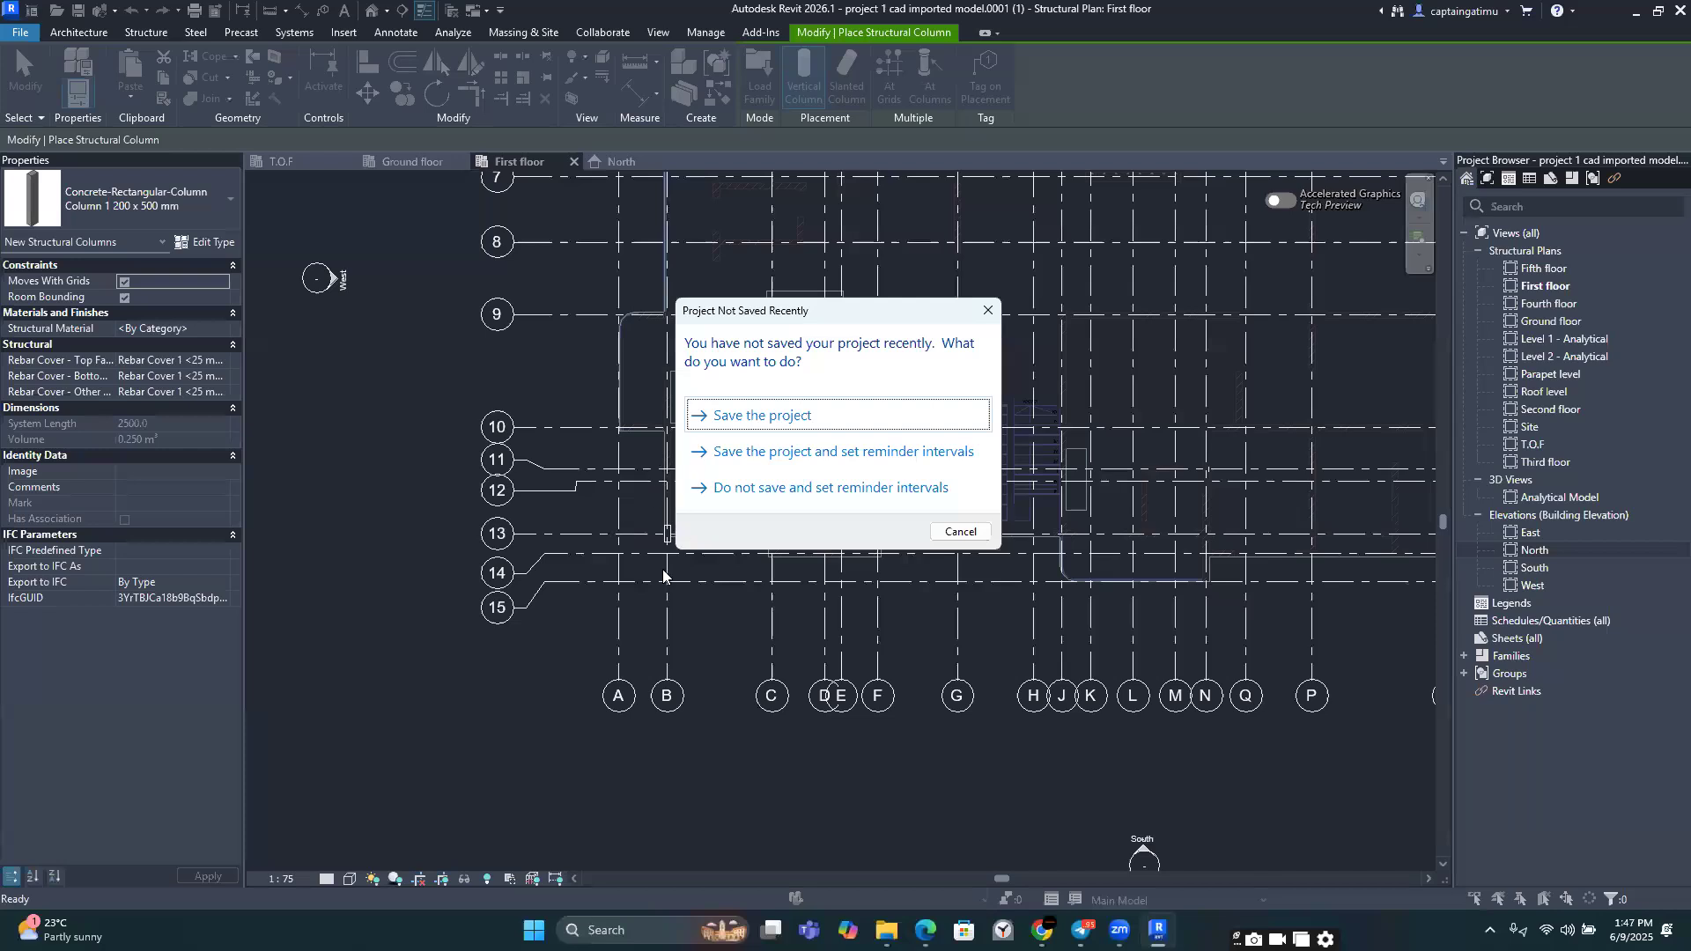
pyautogui.press('Escape')
pyautogui.press('Escape')
# Step: Examine how the column at grid intersection B-13 sits against the wall outline of the imported drawing
pyautogui.scroll(2, 668, 571)
pyautogui.scroll(4, 810, 473)
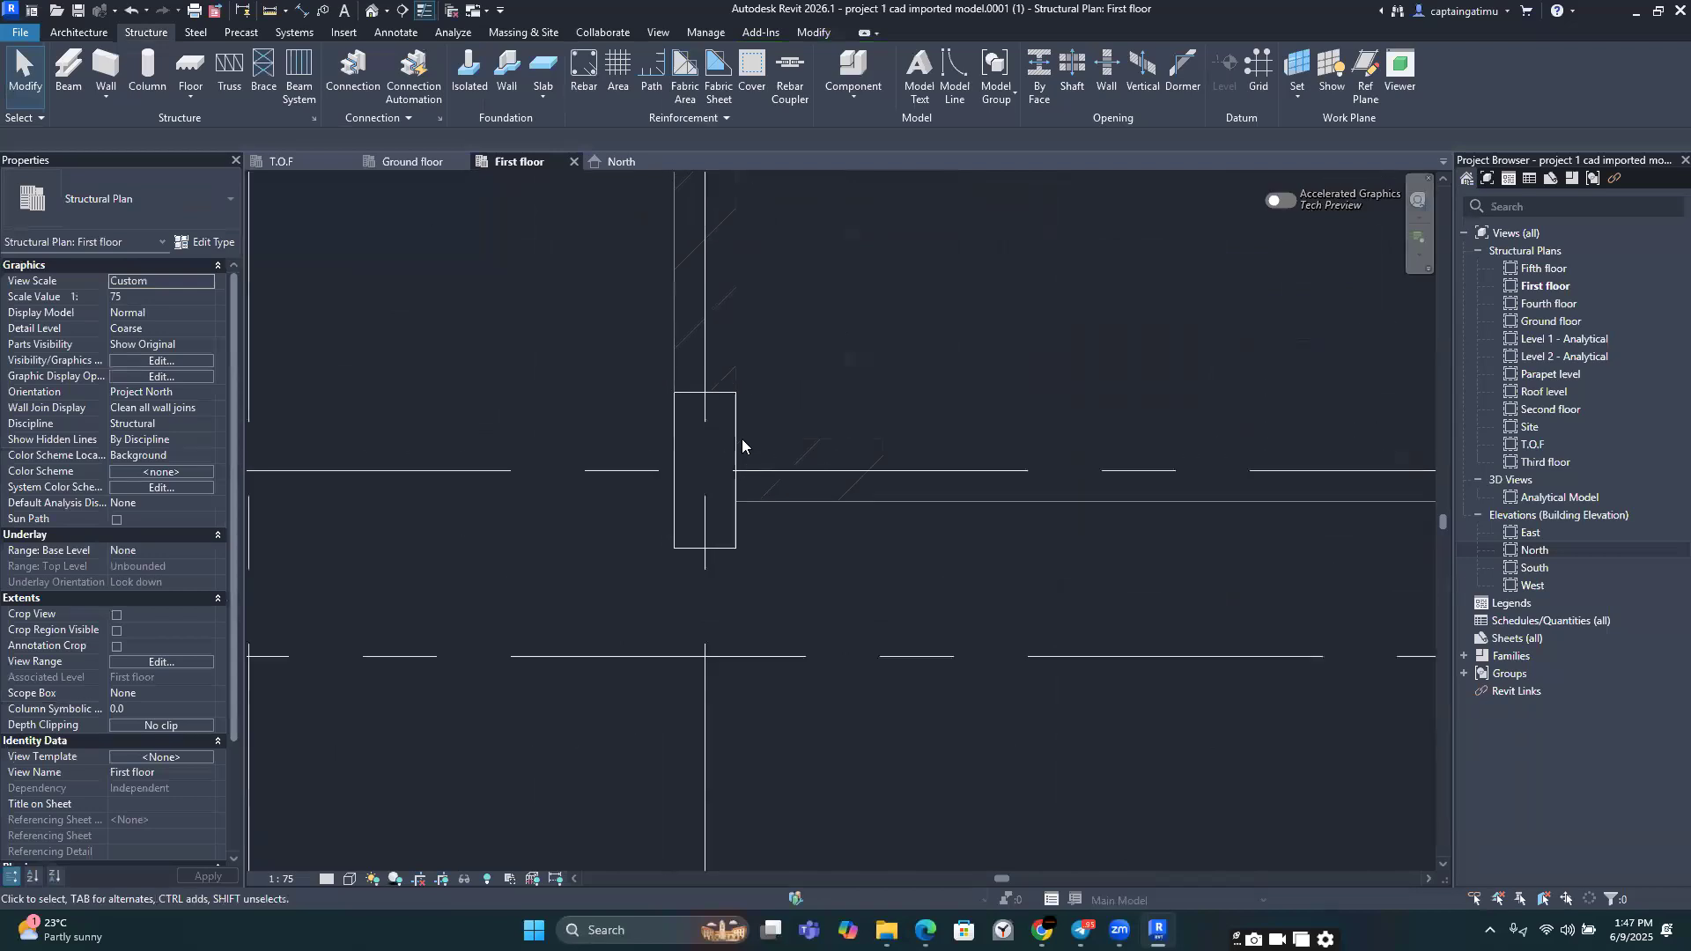
pyautogui.scroll(3, 742, 439)
pyautogui.scroll(-1, 767, 480)
pyautogui.scroll(-1, 759, 467)
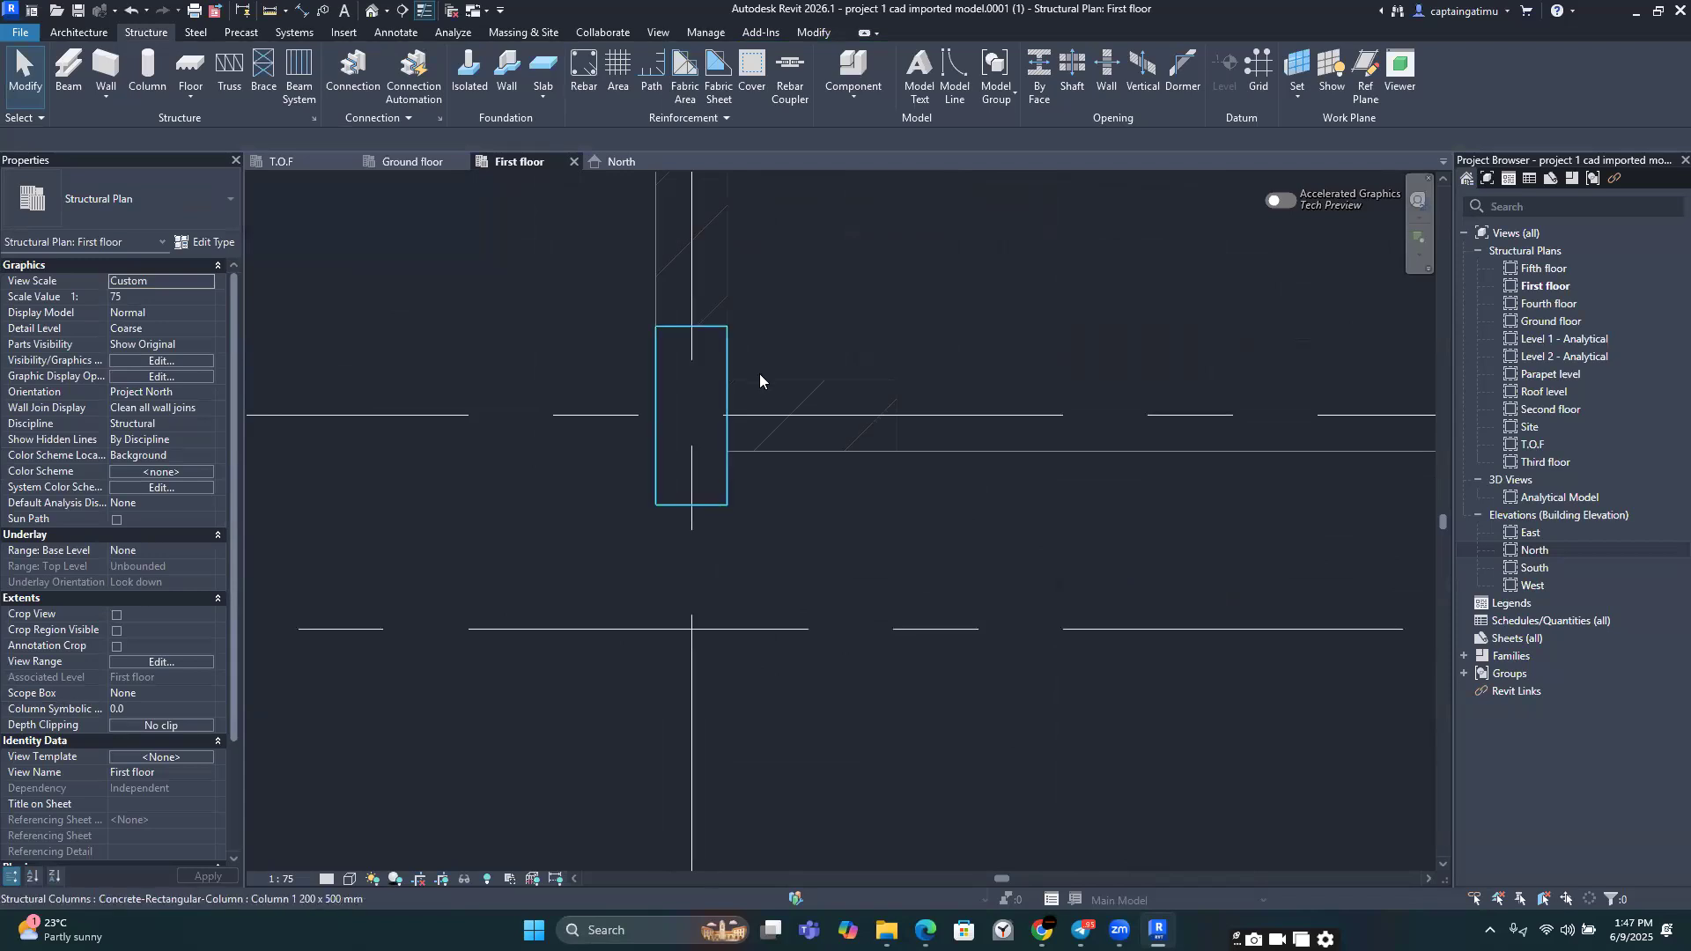
pyautogui.scroll(-1, 776, 379)
pyautogui.moveTo(722, 627); pyautogui.dragTo(706, 738, button='middle')
pyautogui.scroll(1, 729, 624)
pyautogui.scroll(-1, 723, 379)
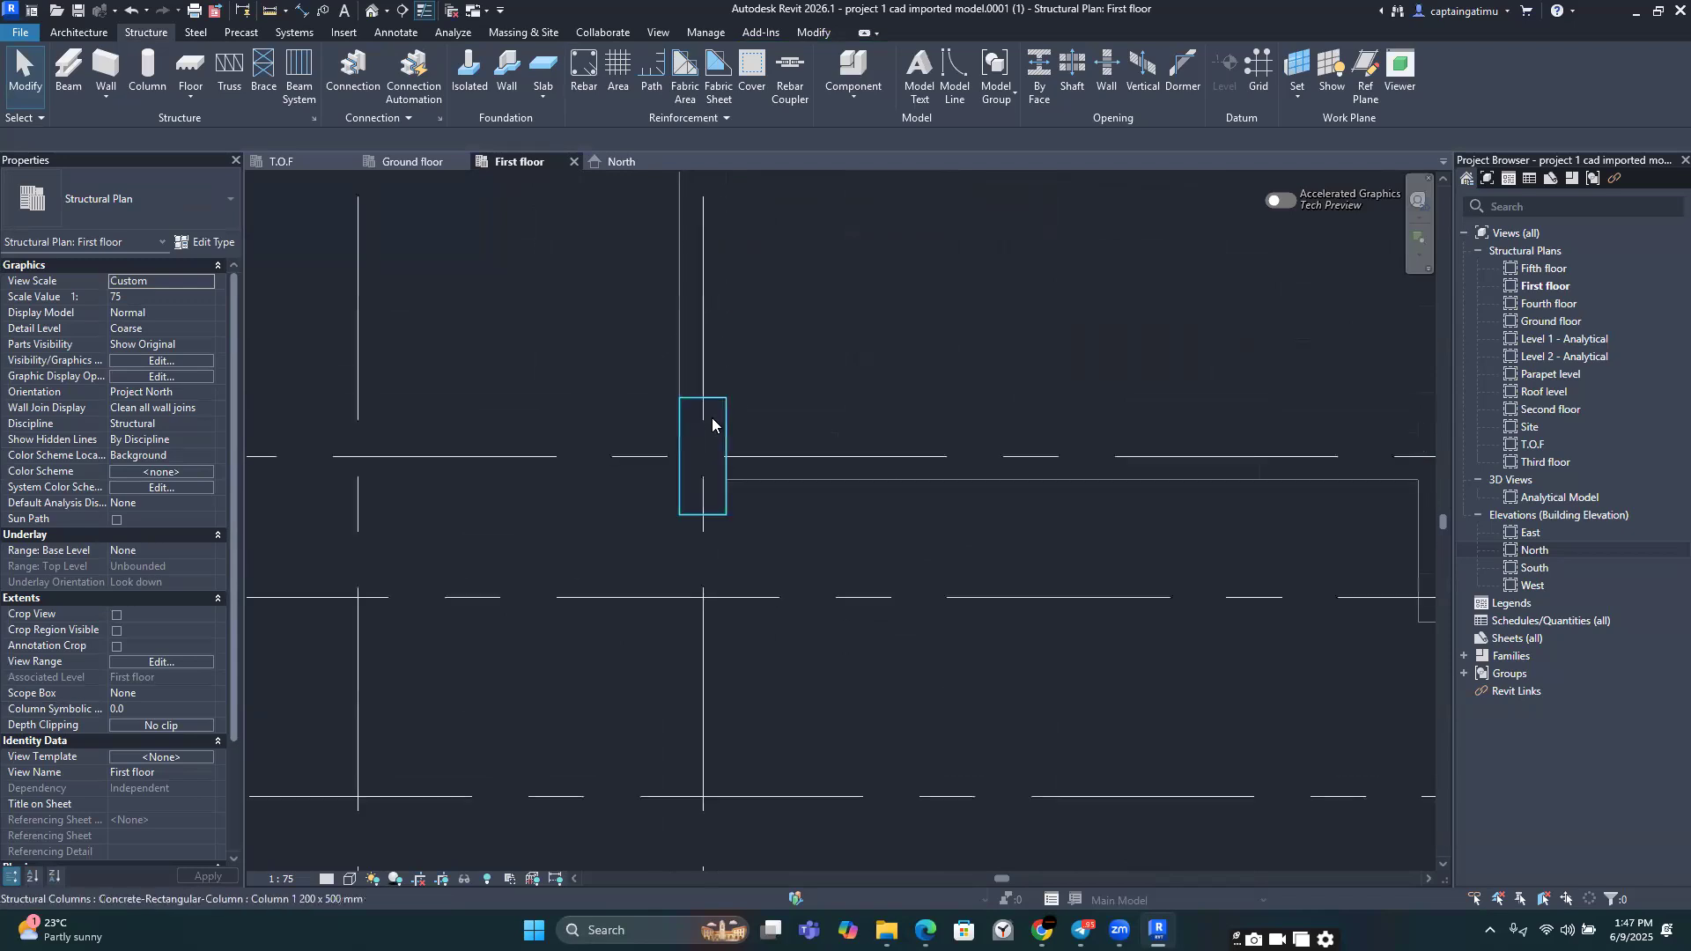
pyautogui.moveTo(712, 420); pyautogui.dragTo(713, 423, button='middle')
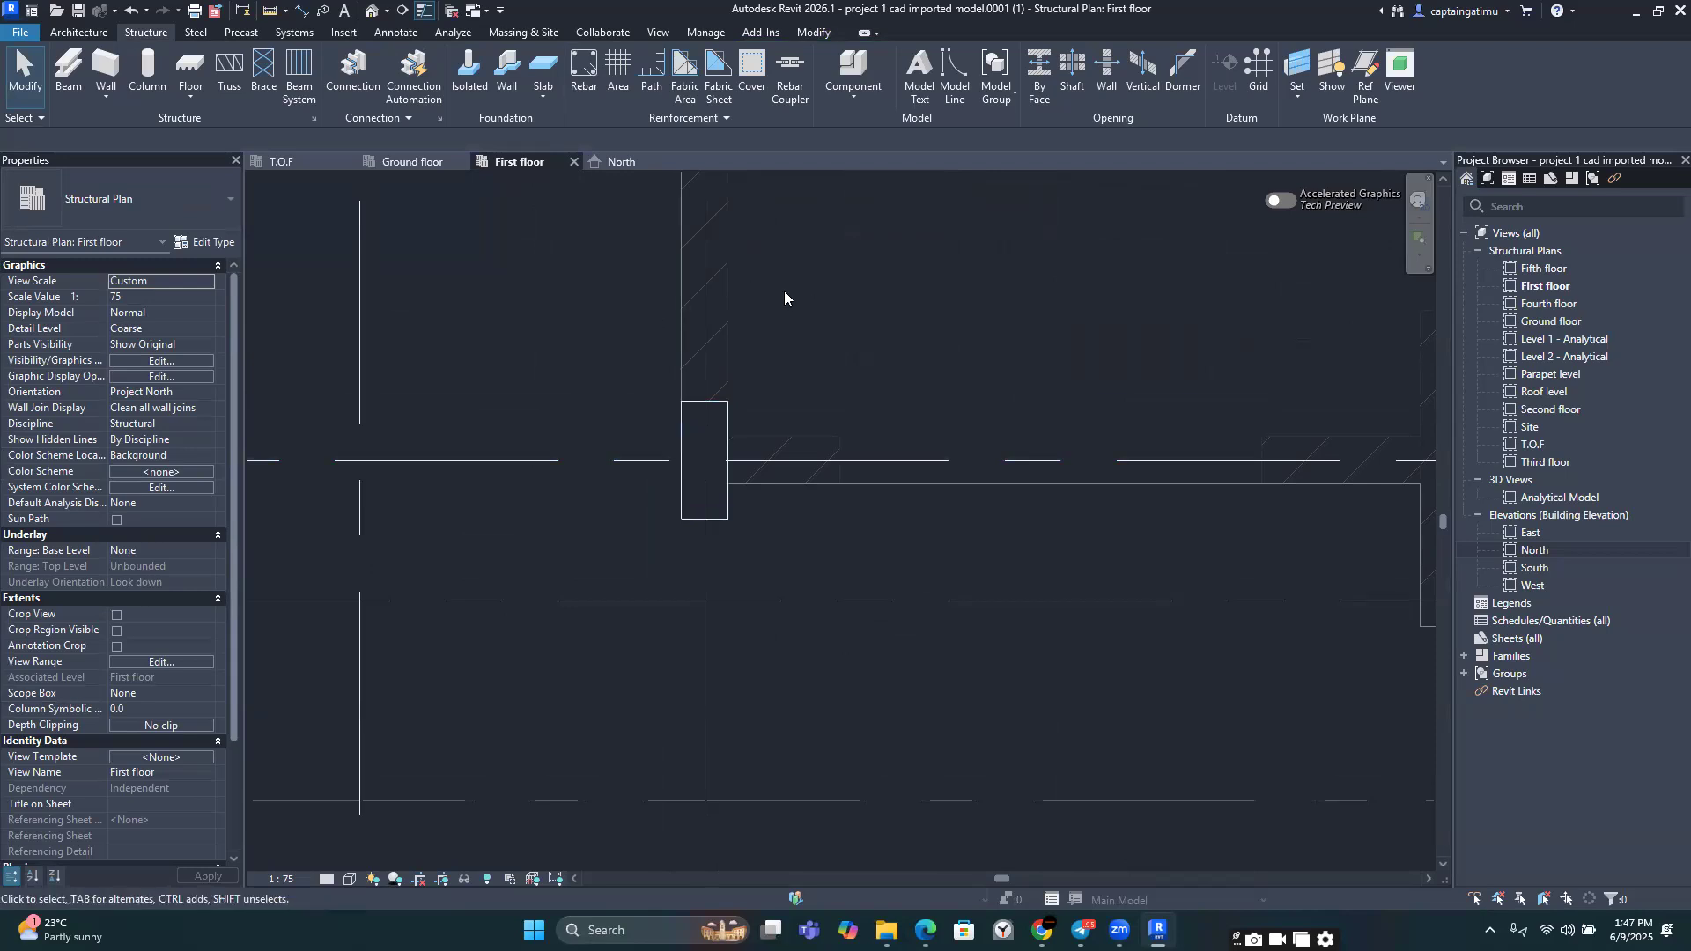
pyautogui.scroll(2, 750, 373)
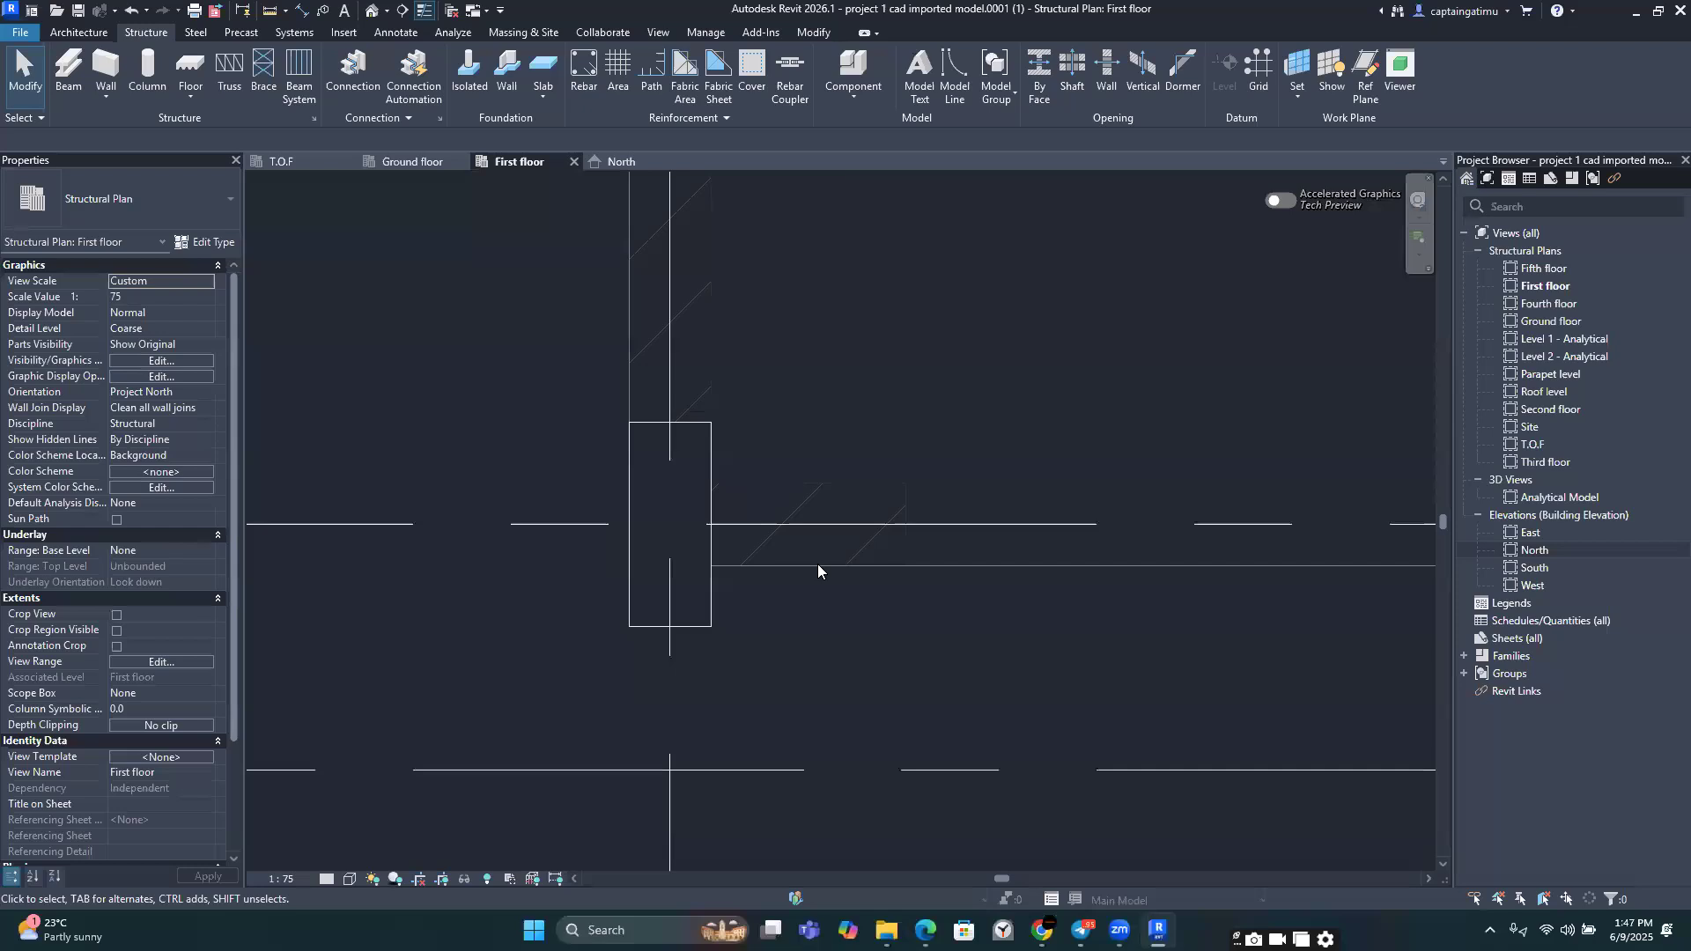
pyautogui.scroll(-5, 817, 564)
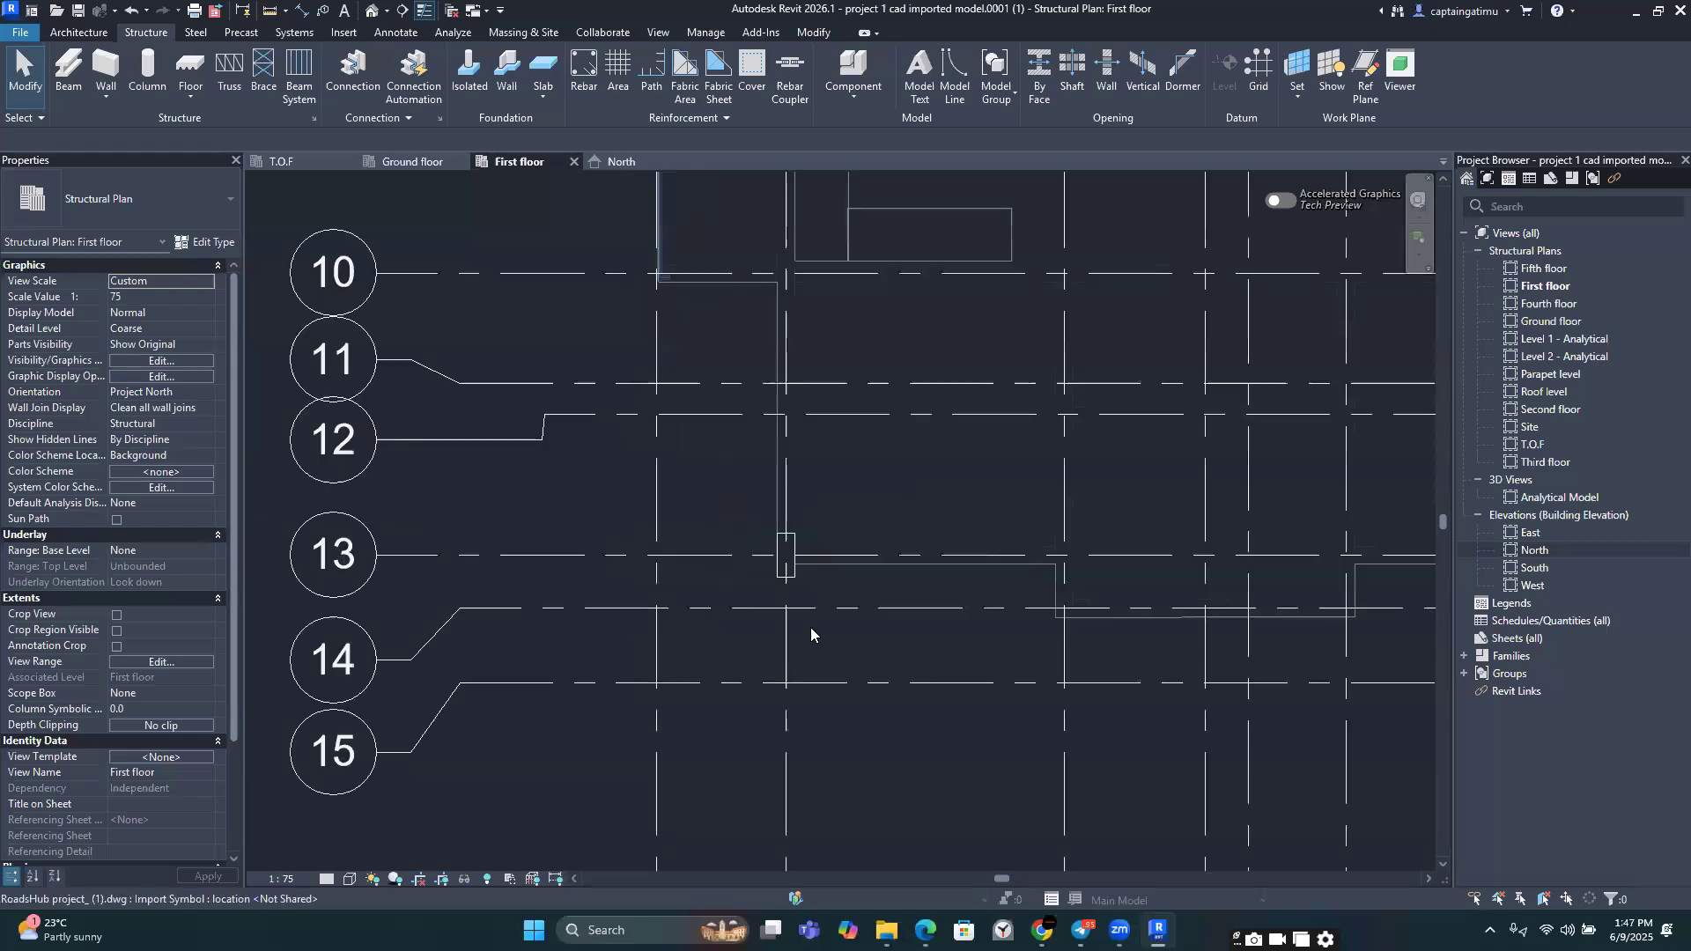
pyautogui.moveTo(811, 621); pyautogui.dragTo(744, 654, button='middle')
pyautogui.scroll(4, 731, 649)
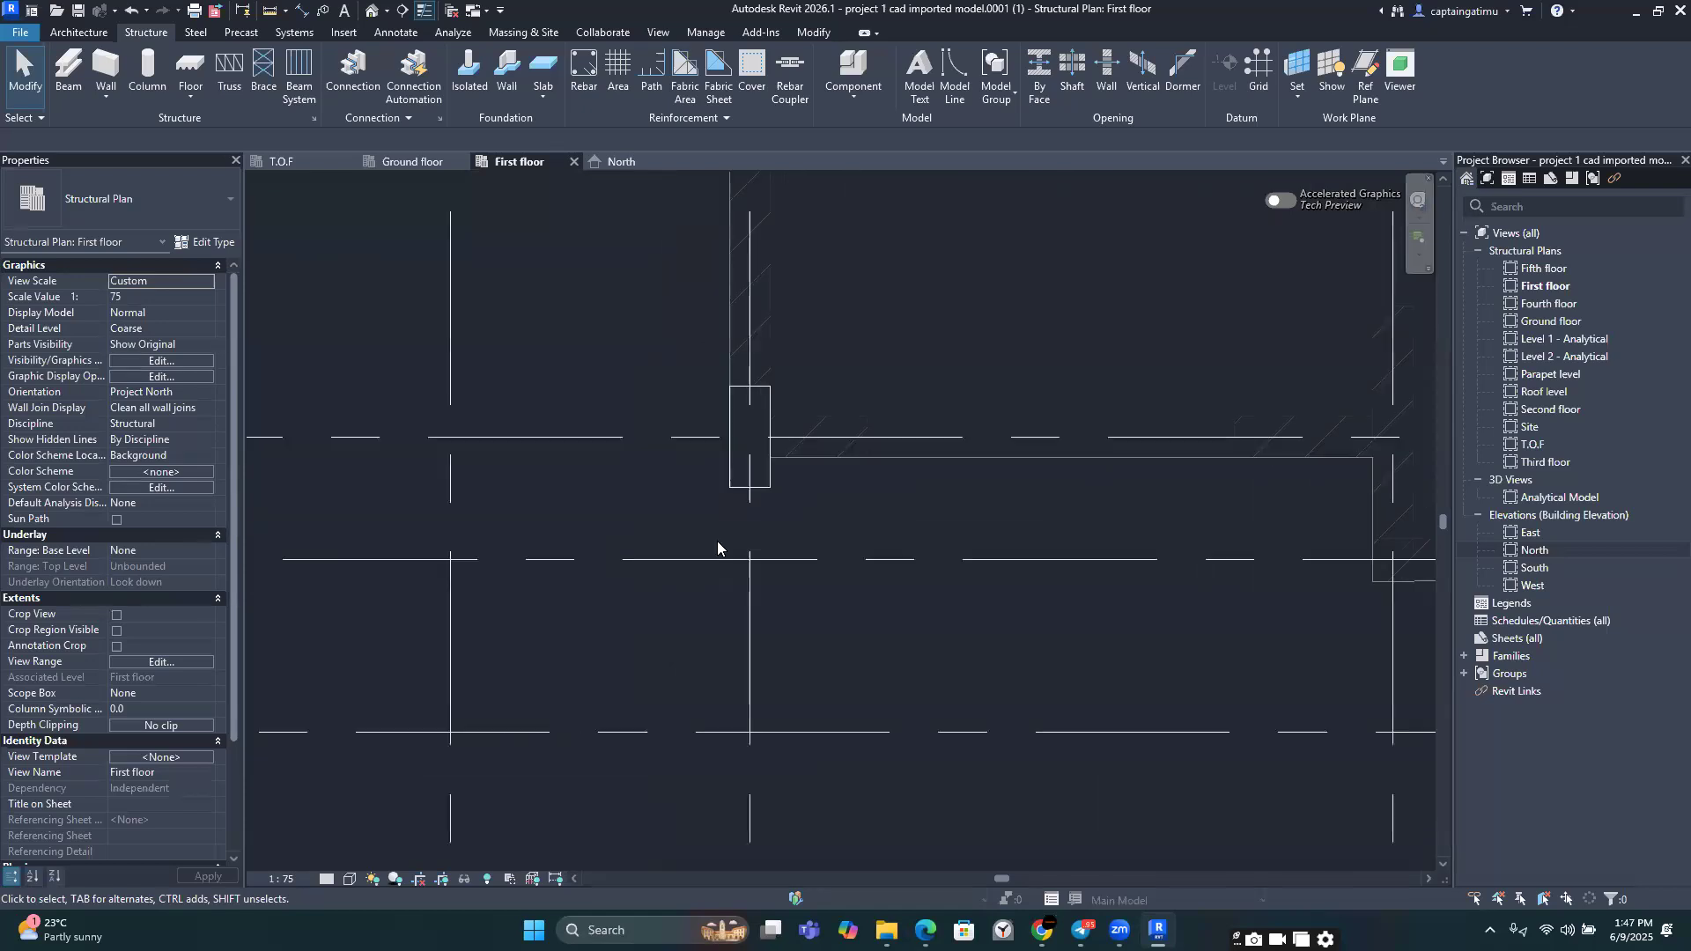
pyautogui.press('a')
pyautogui.press('l')
pyautogui.press('Escape')
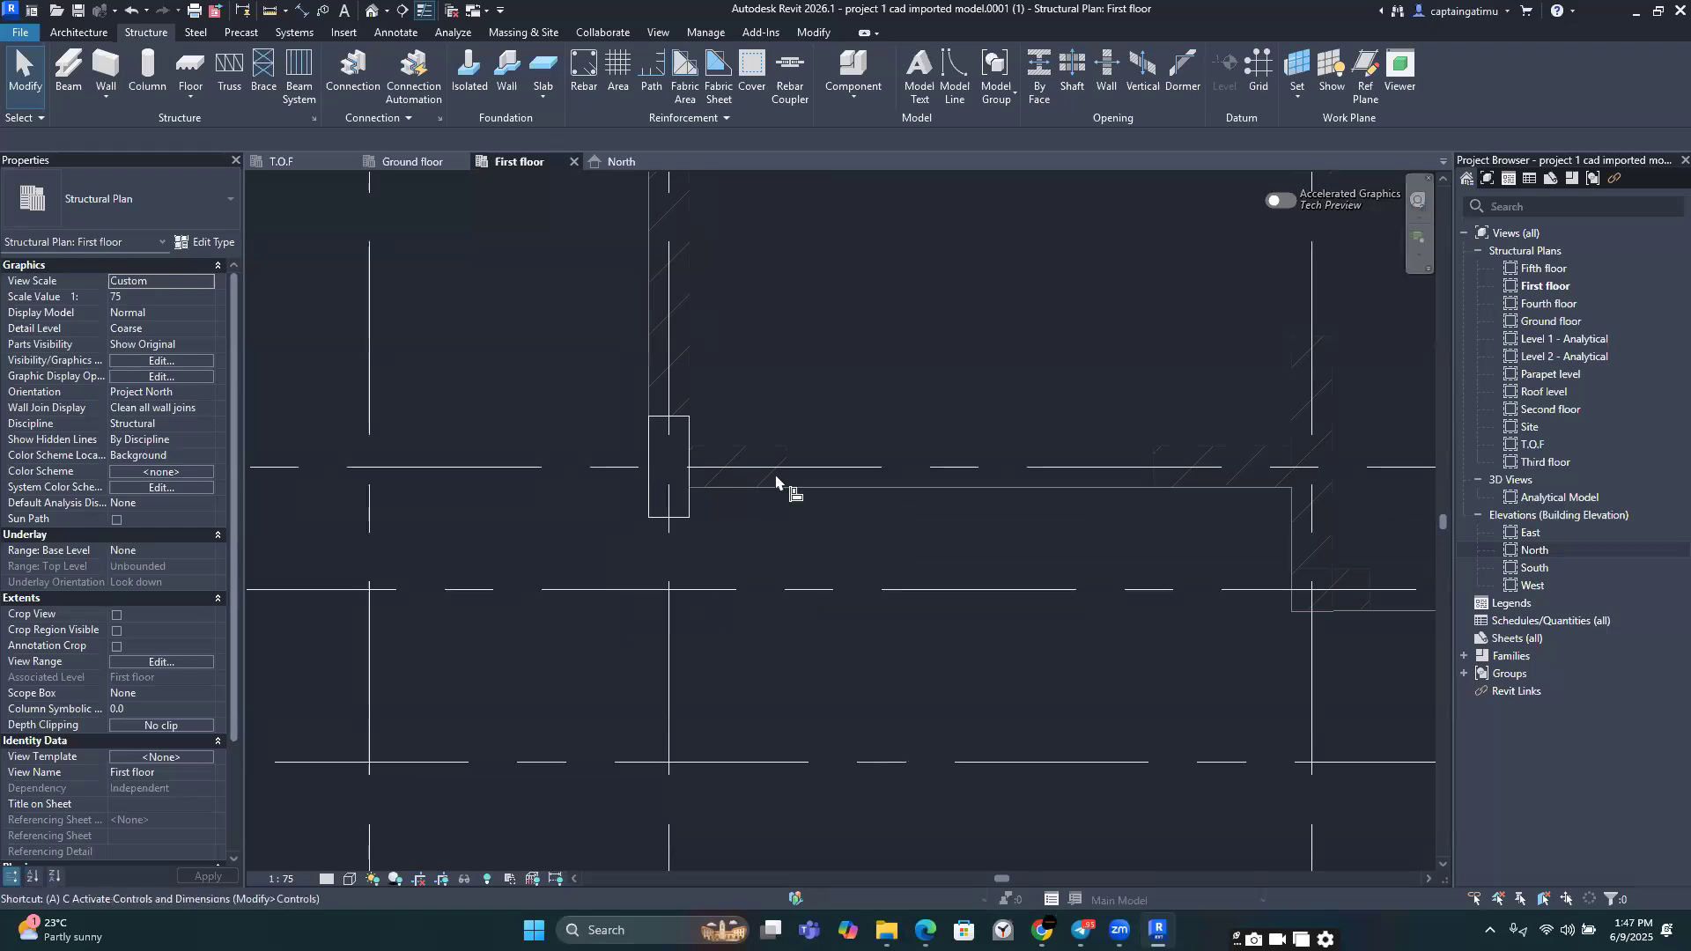
# Step: Align the lower face of the column at B-13 with the imported drawing's outer wall line
pyautogui.press('a')
pyautogui.press('l')
pyautogui.scroll(5, 792, 515)
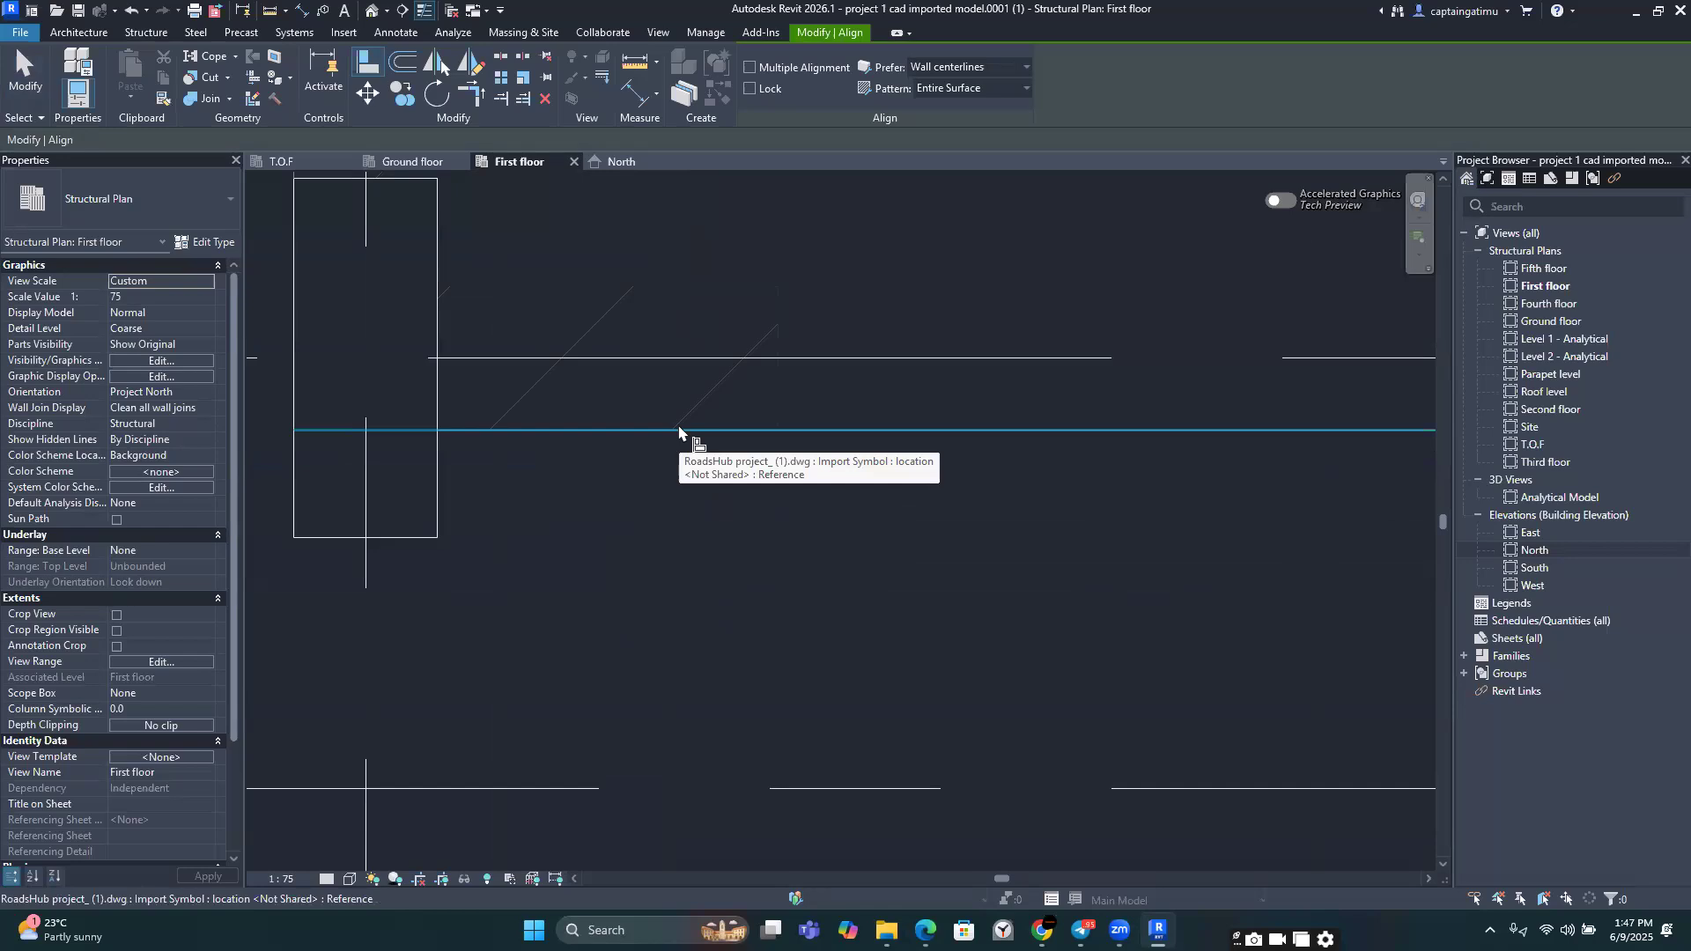
pyautogui.click(678, 431)
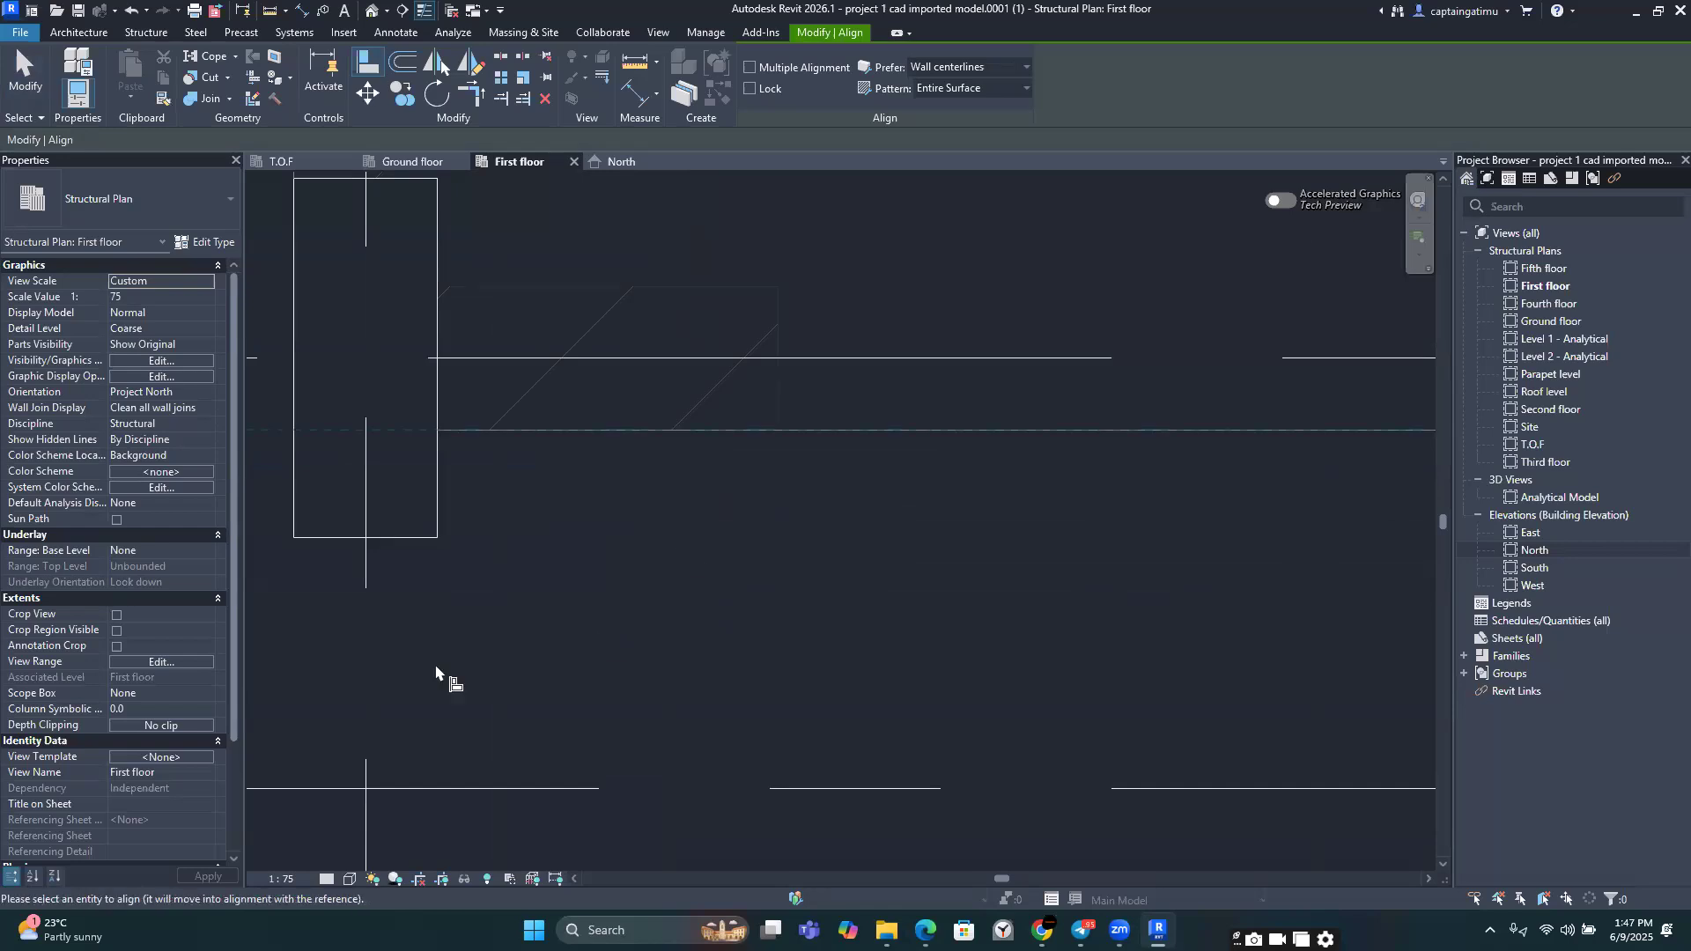
pyautogui.click(397, 538)
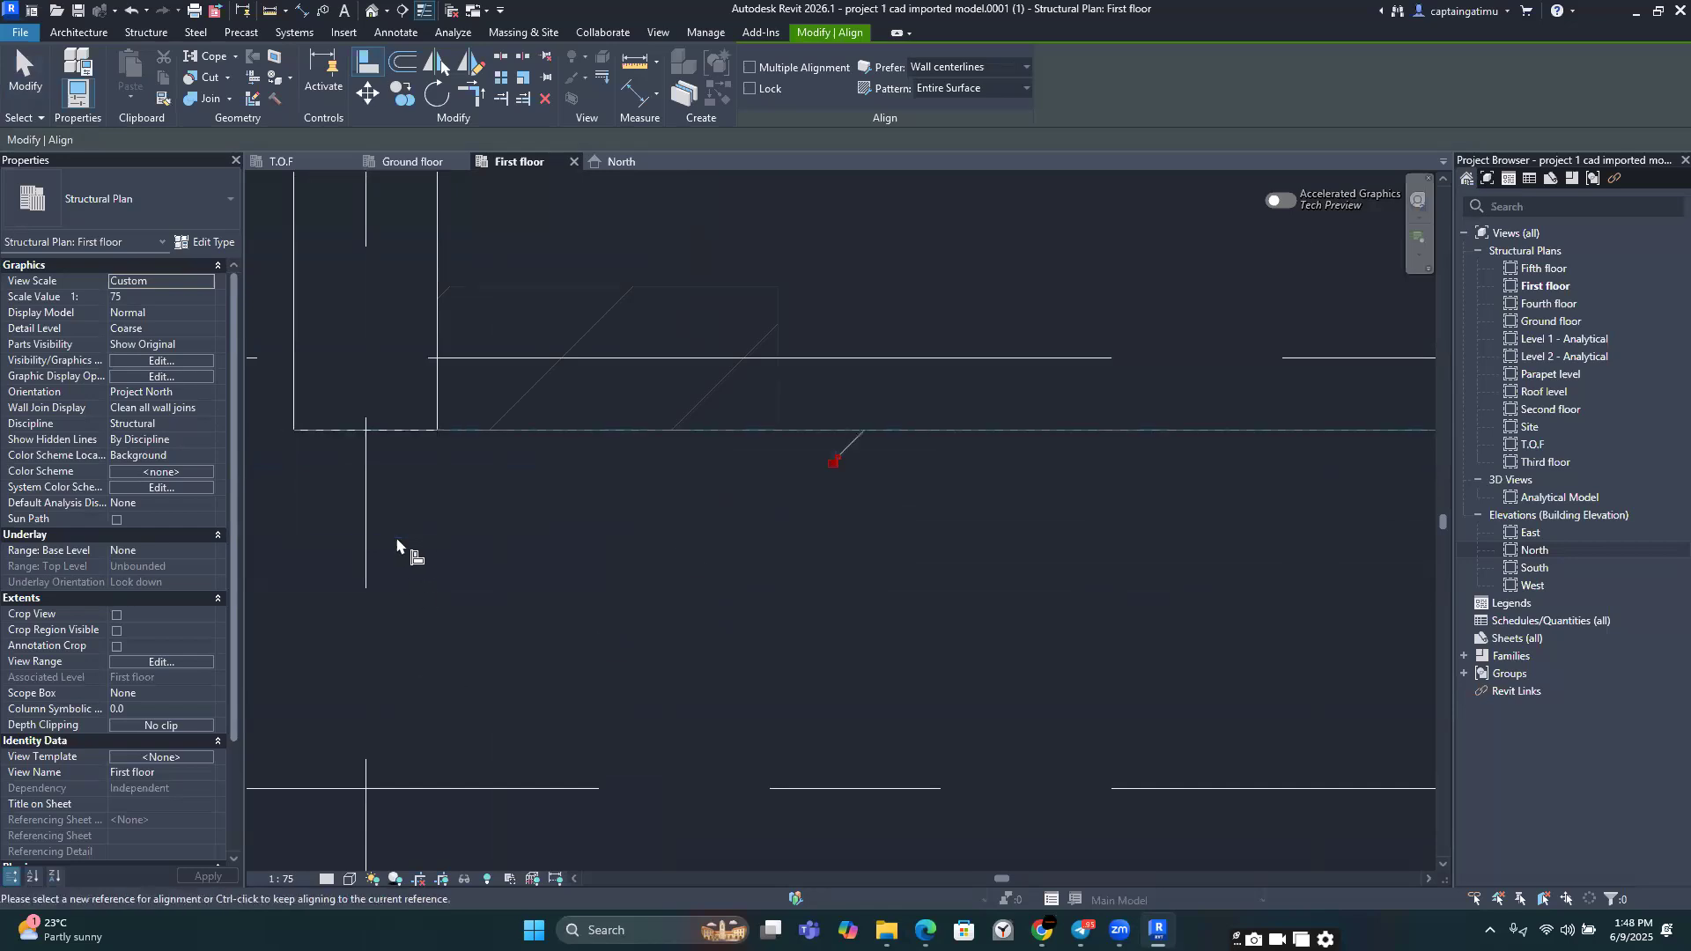
pyautogui.scroll(-4, 491, 539)
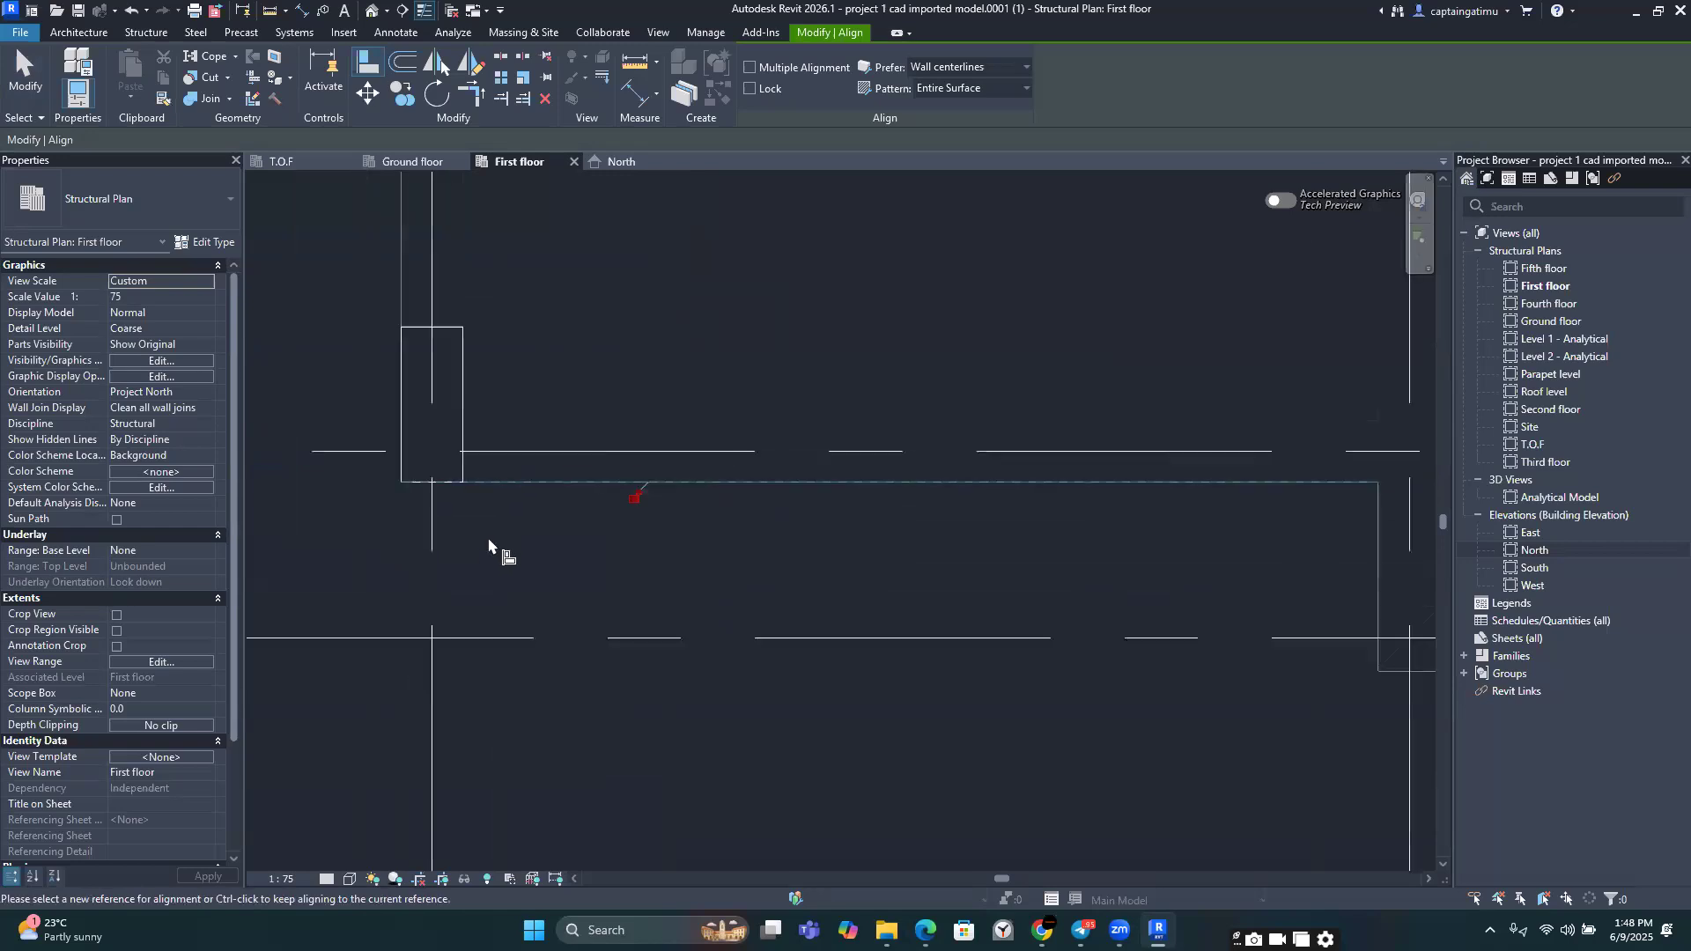
pyautogui.scroll(-2, 489, 546)
pyautogui.press('Escape')
pyautogui.press('Escape')
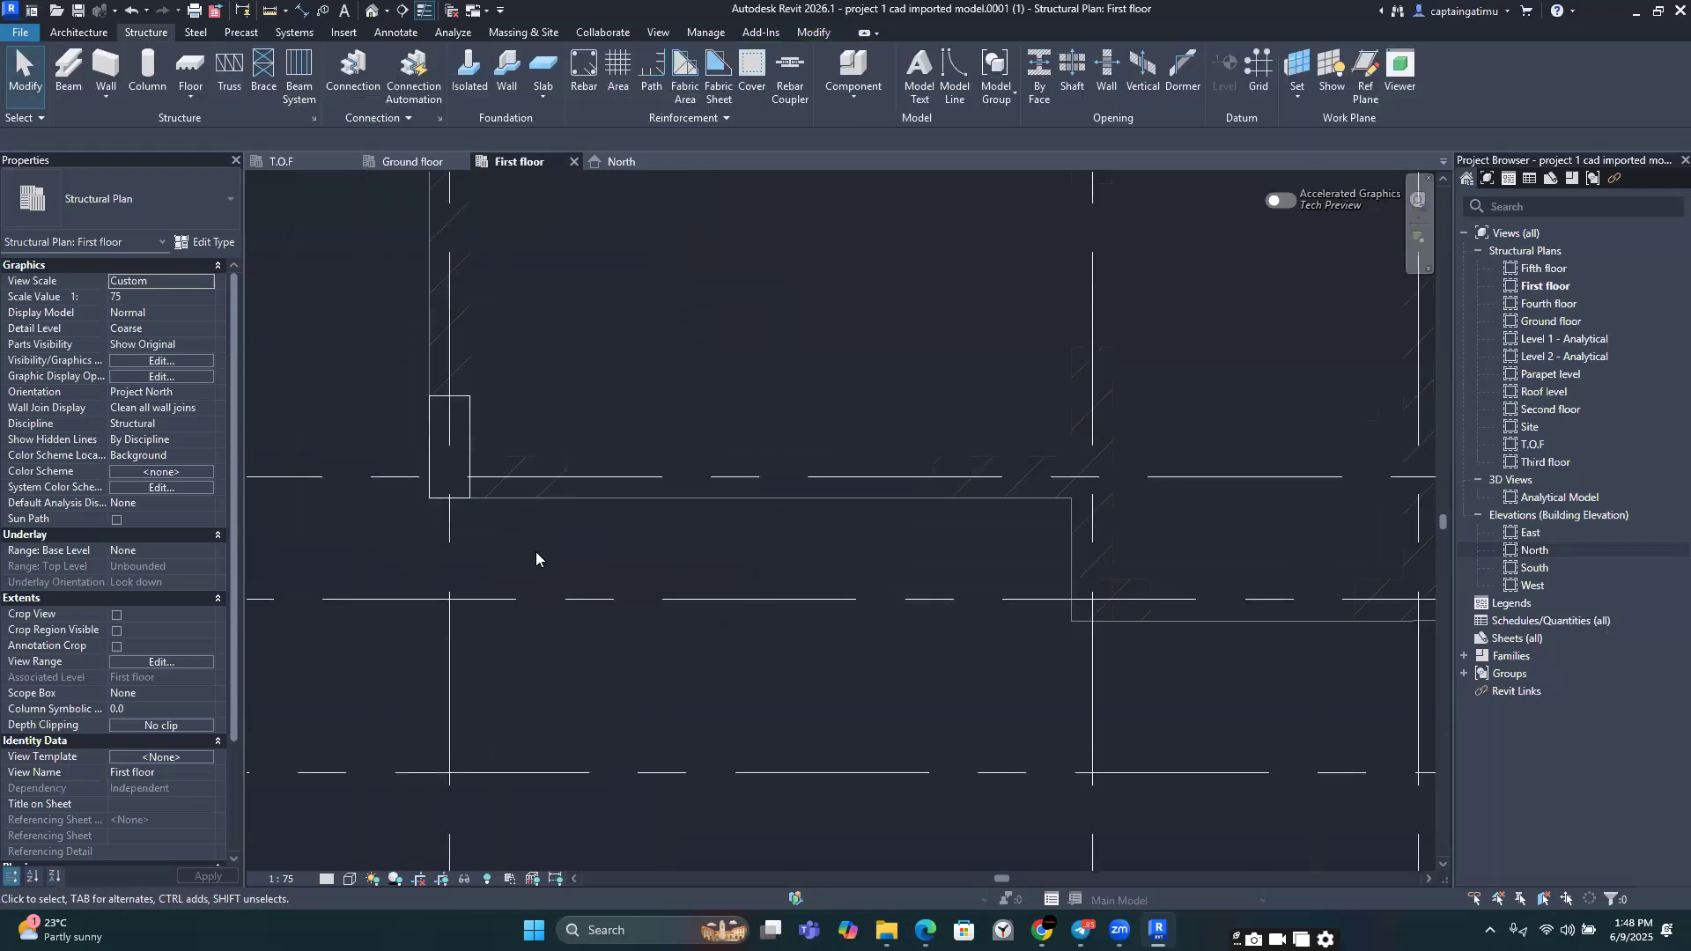
# Step: Place a vertical Column 1 200 x 500 mm structural column at grid intersection C-14, with Height up to the Second floor
pyautogui.scroll(-4, 472, 530)
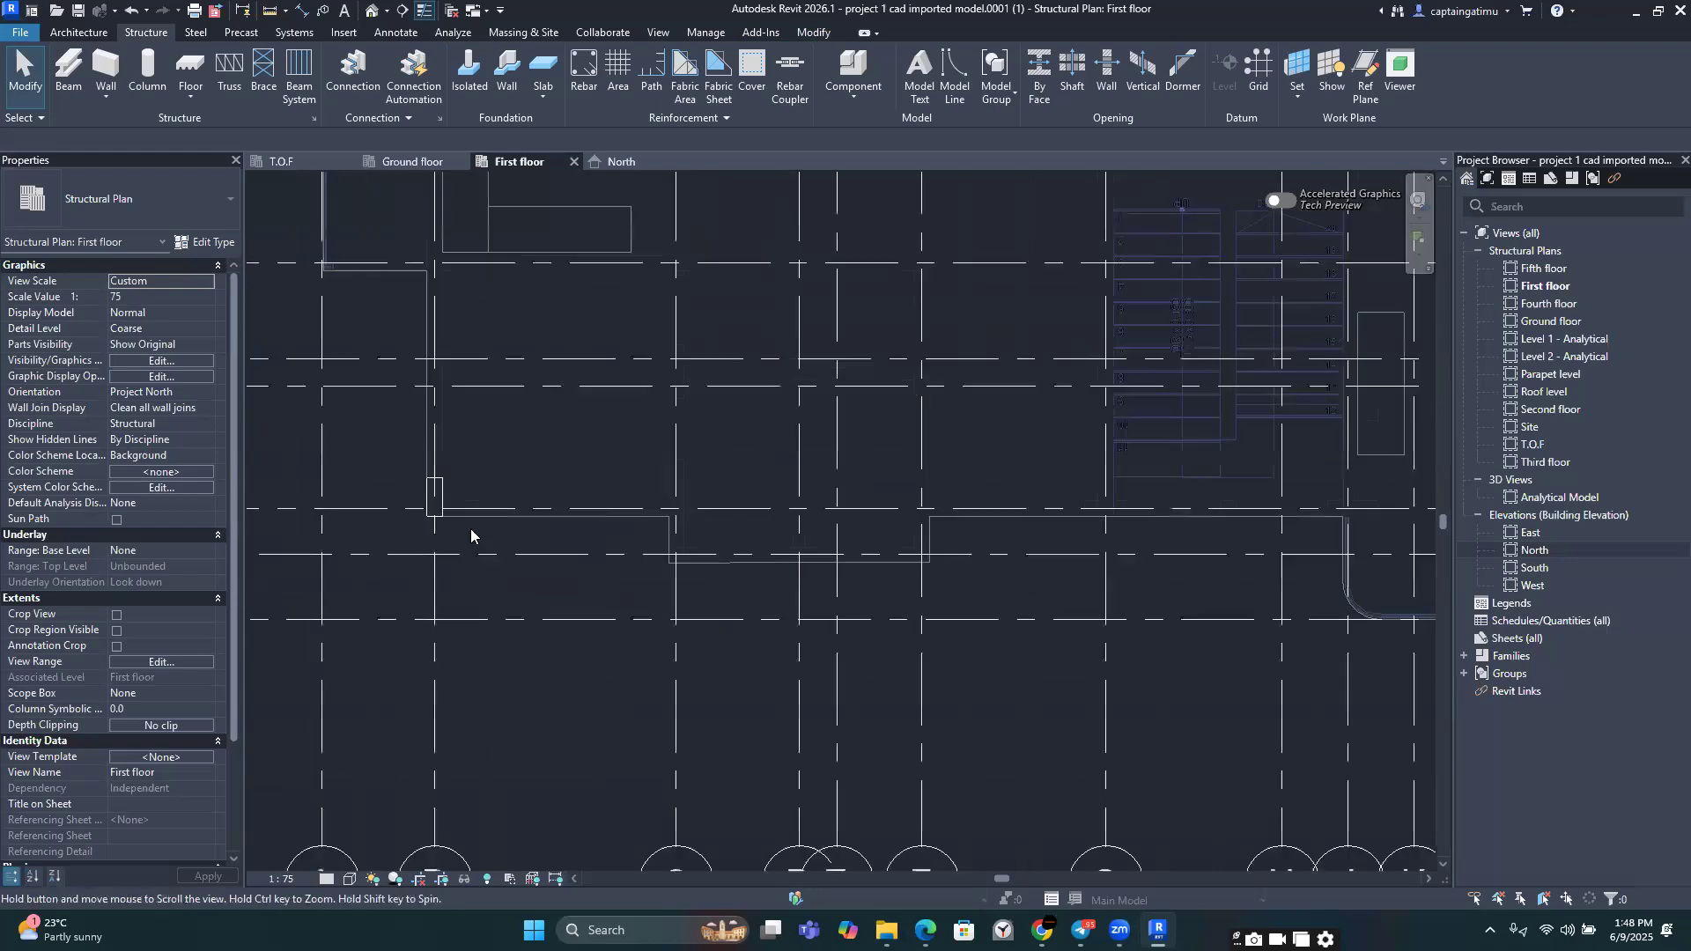
pyautogui.moveTo(558, 559); pyautogui.dragTo(525, 542, button='middle')
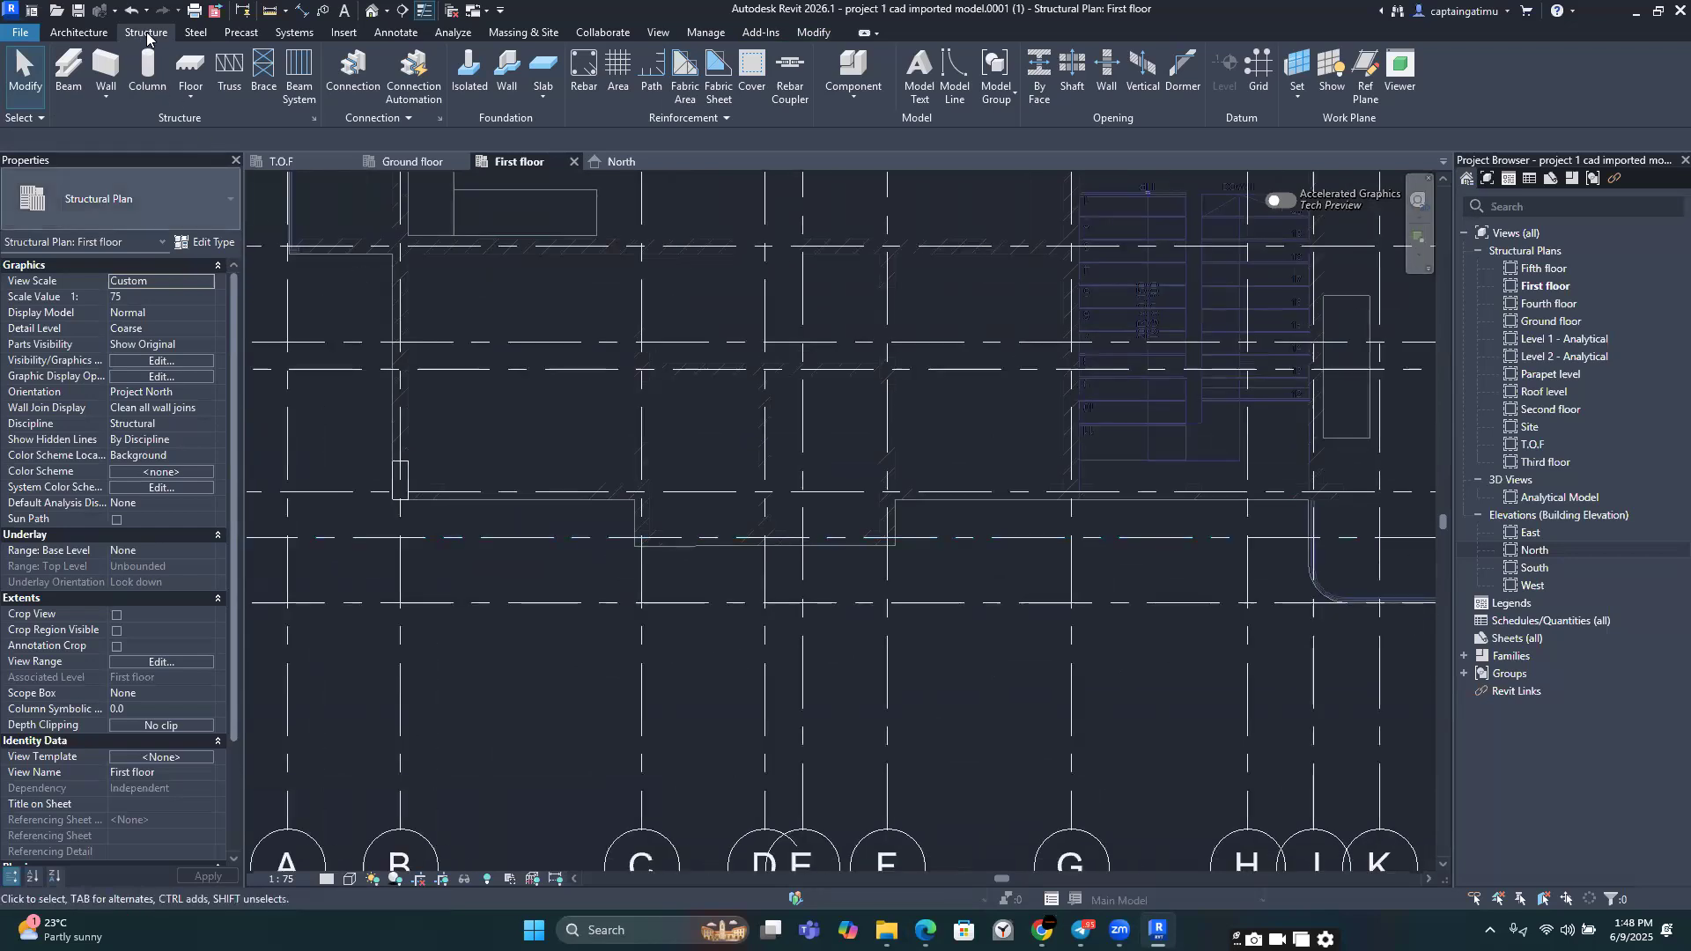
pyautogui.click(149, 71)
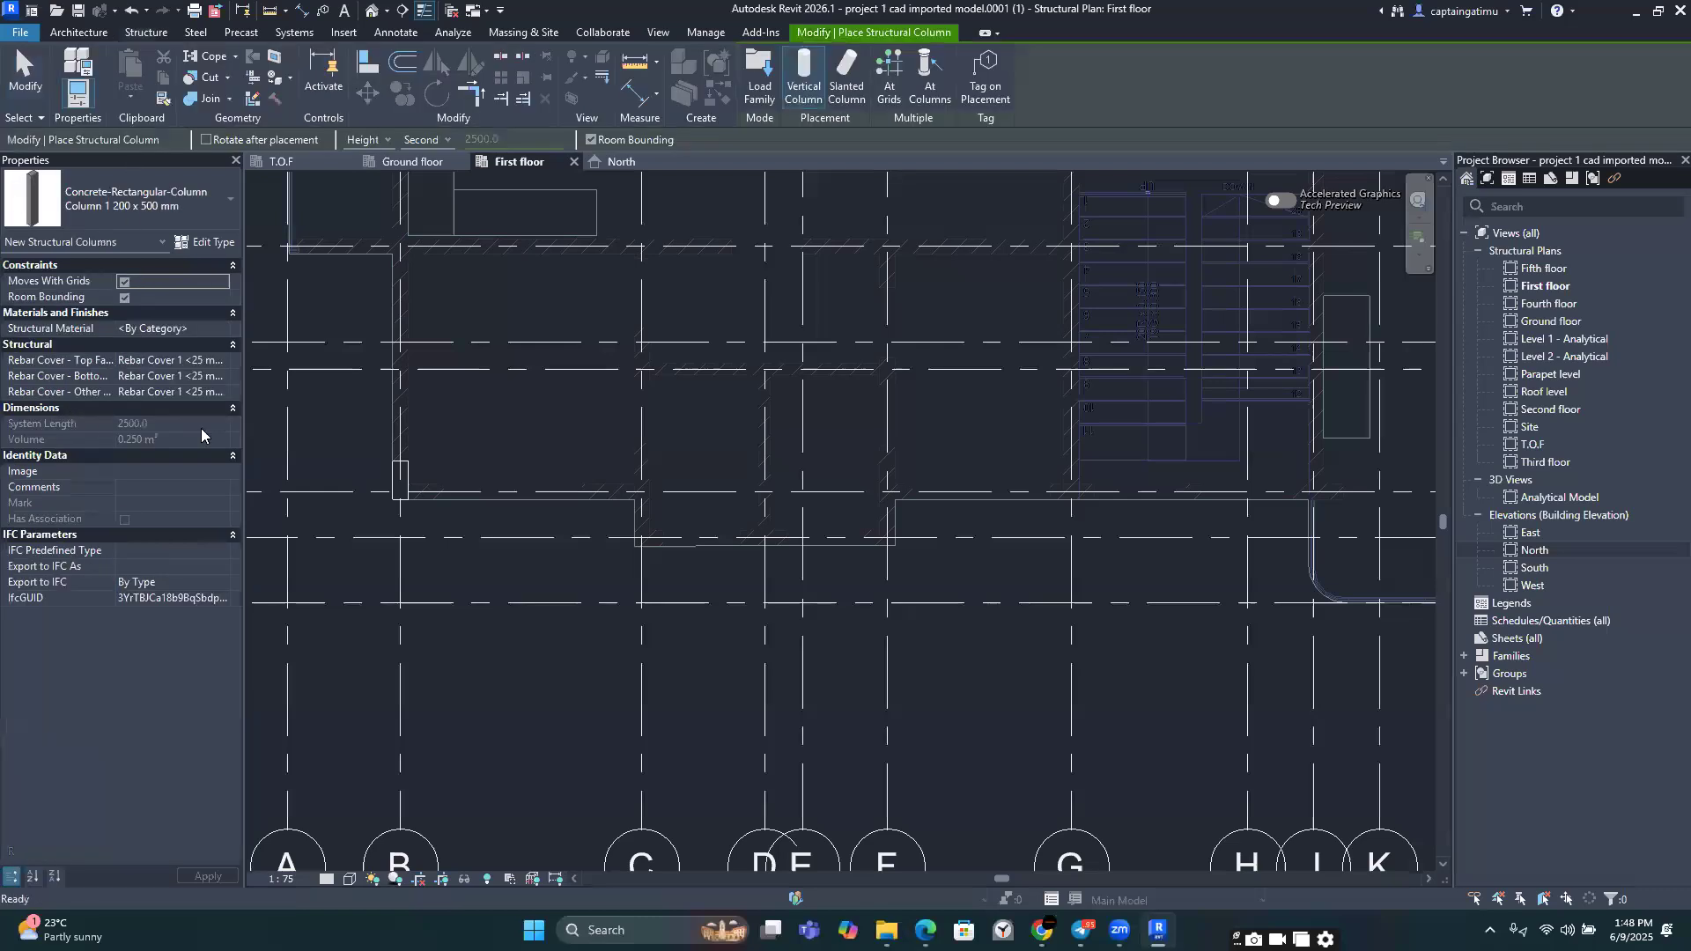
pyautogui.scroll(4, 583, 467)
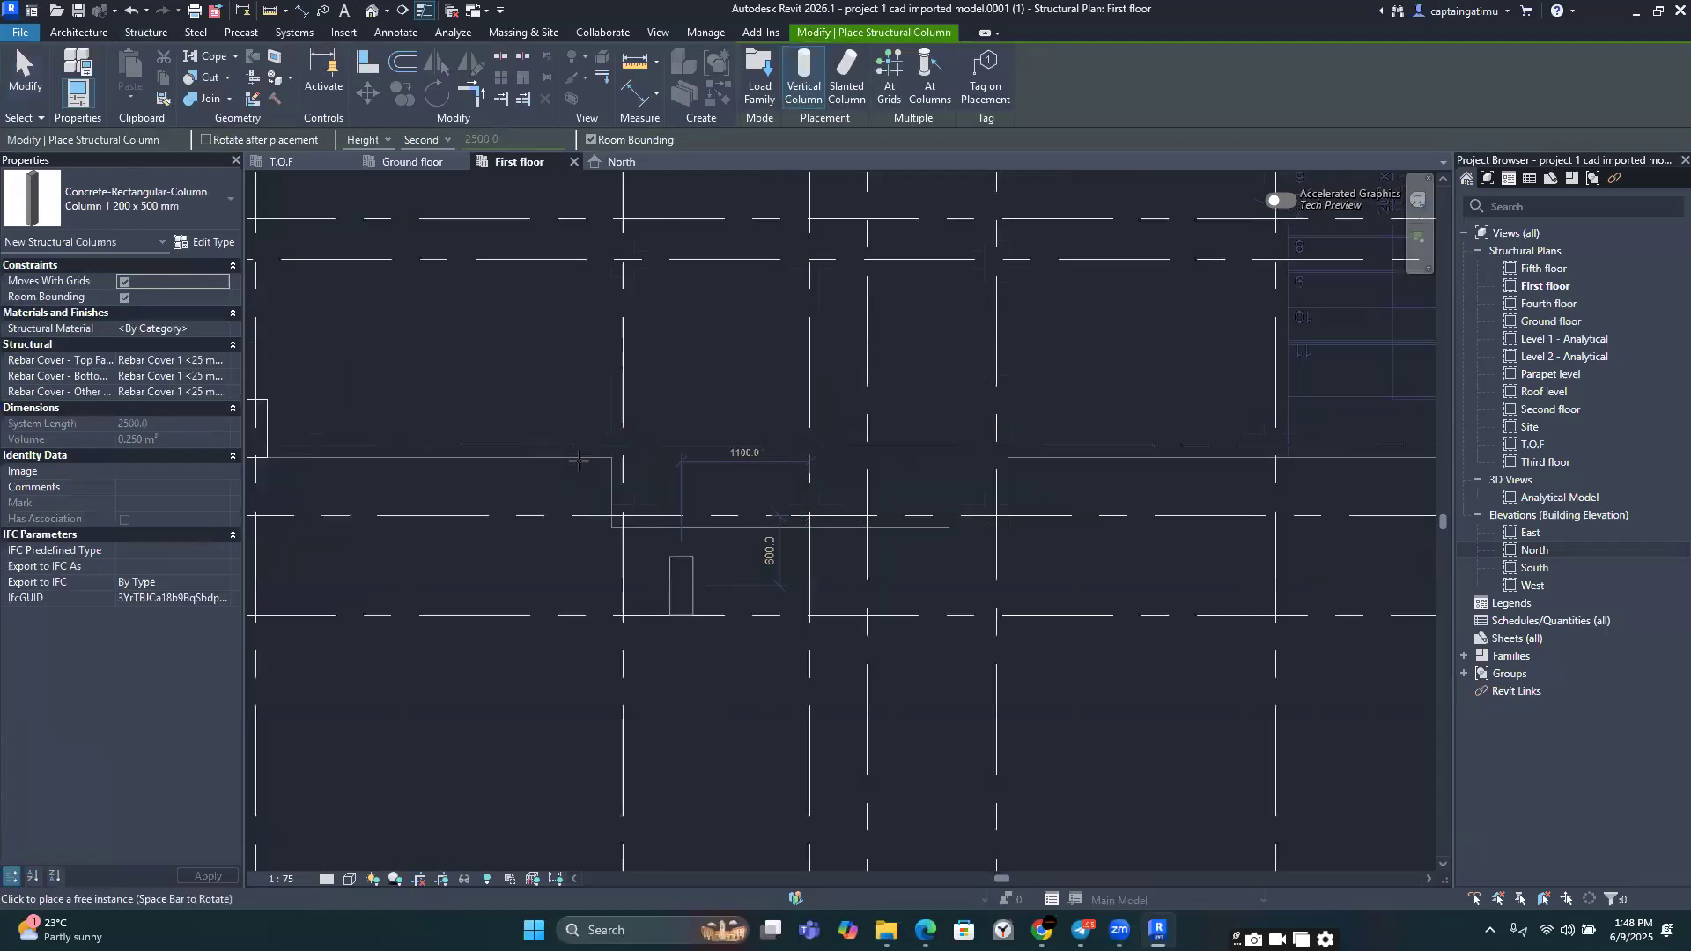
pyautogui.click(577, 467)
pyautogui.scroll(-2, 571, 471)
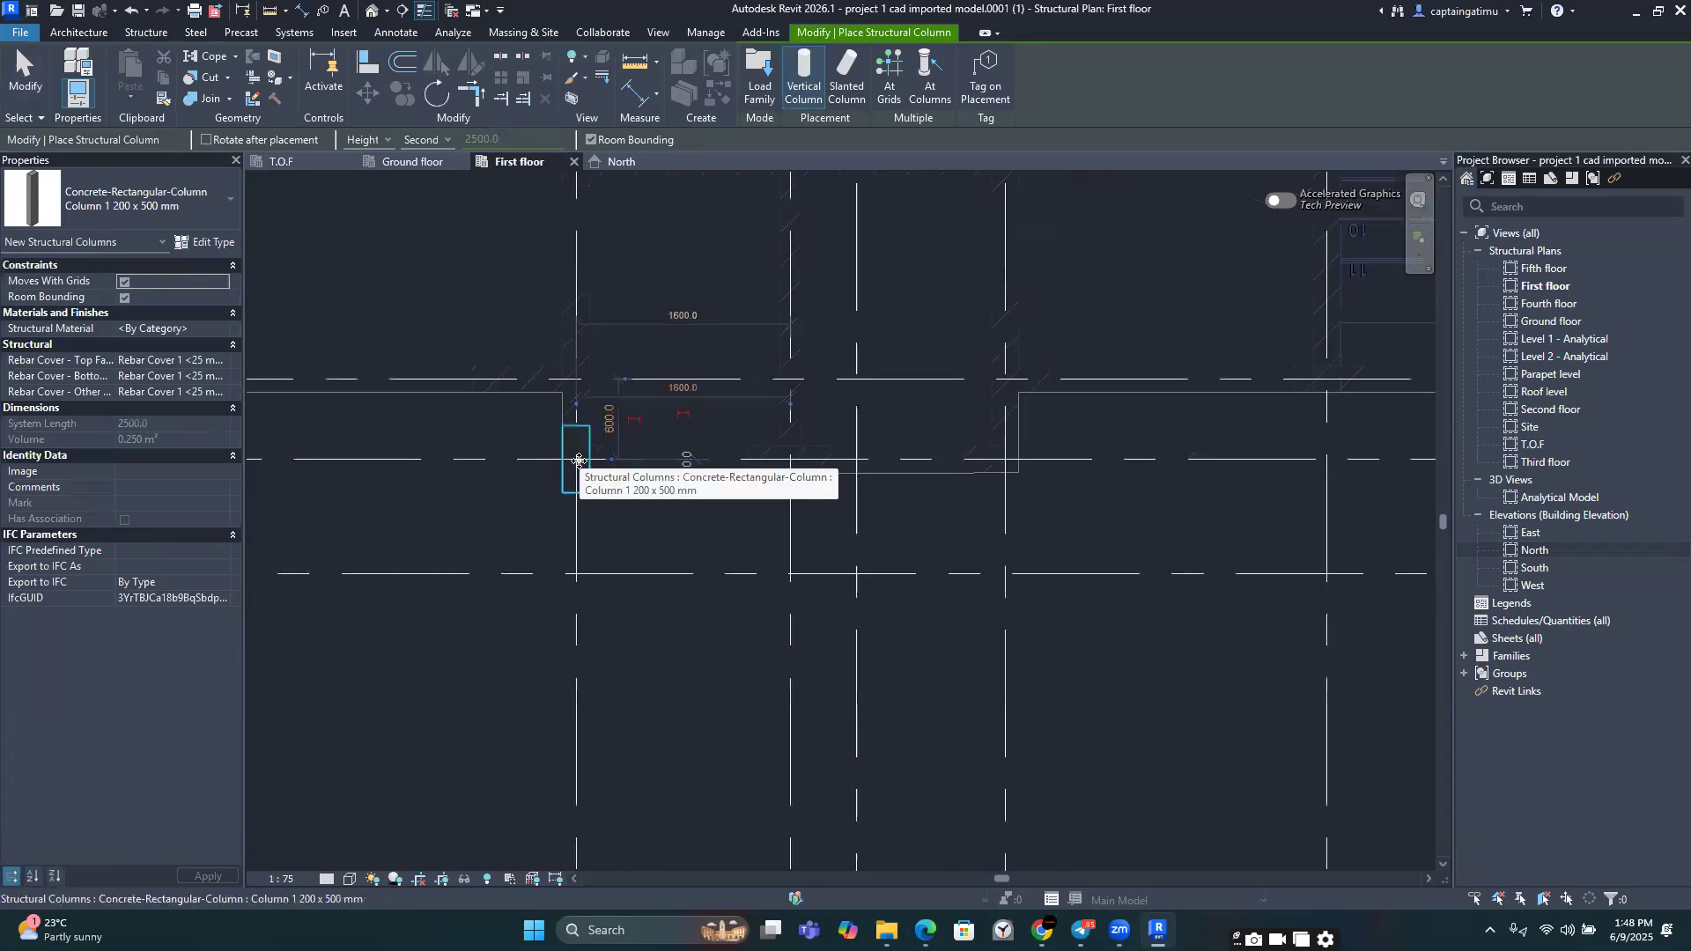
pyautogui.scroll(-2, 569, 473)
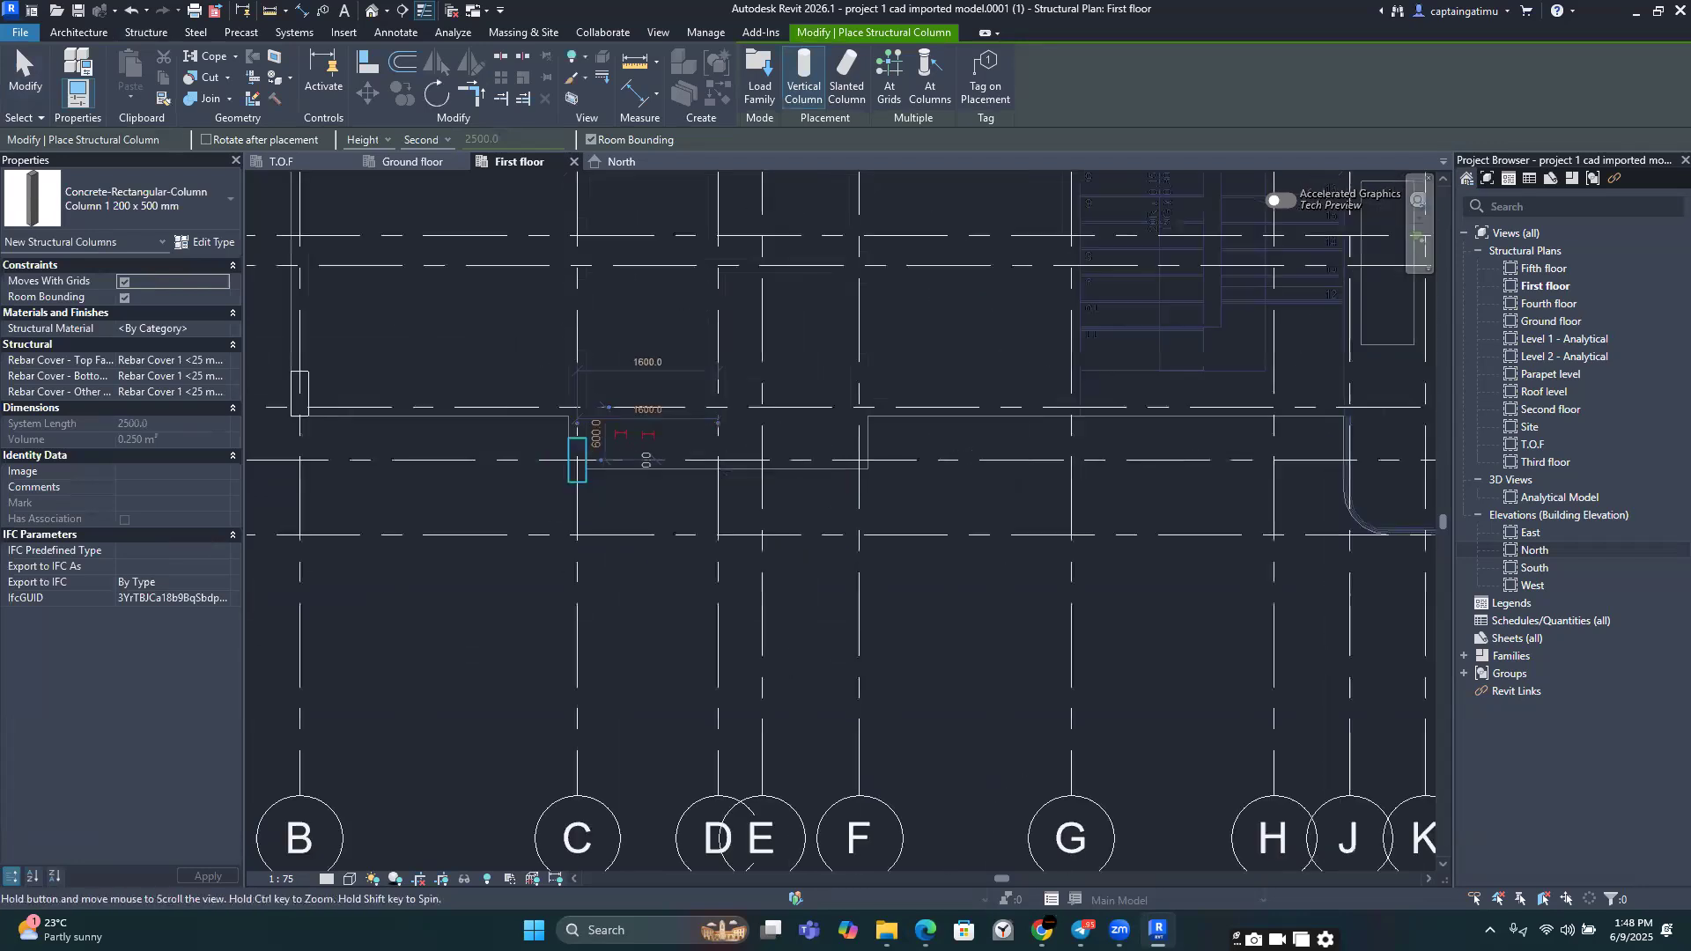
# Step: Check the column positions in COMBINED DETAILS.pdf and place a Column 1 200 x 500 mm column at grid intersection F-14 in Revit
pyautogui.scroll(1, 936, 407)
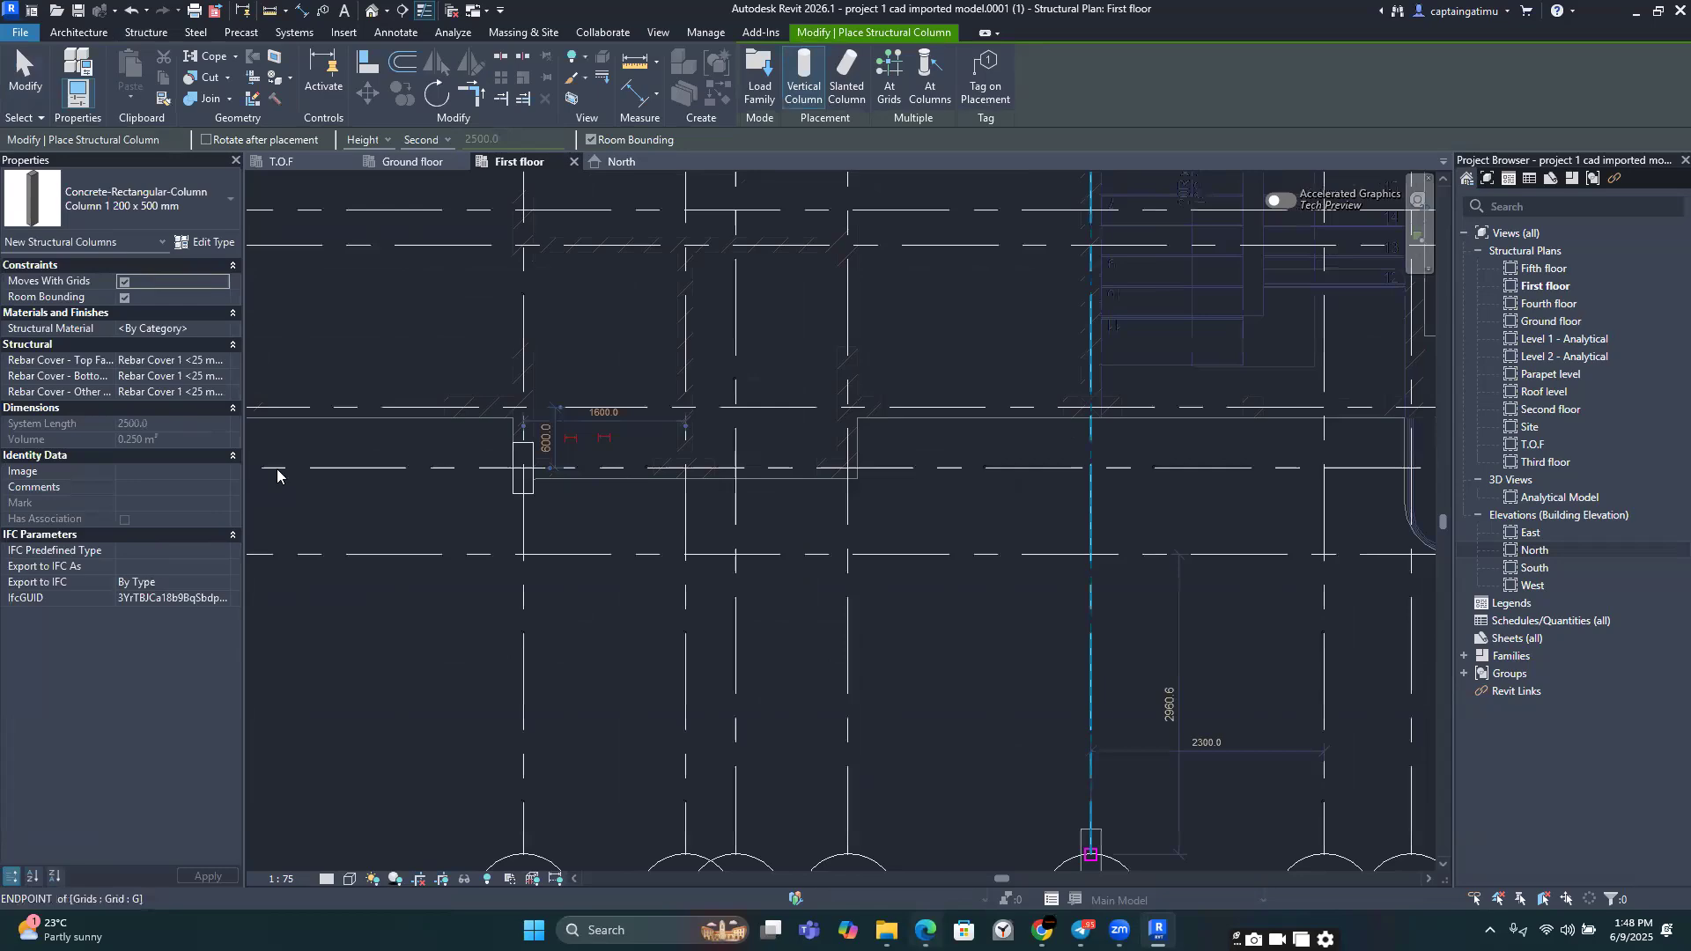
pyautogui.hotkey('alt', 'Tab')
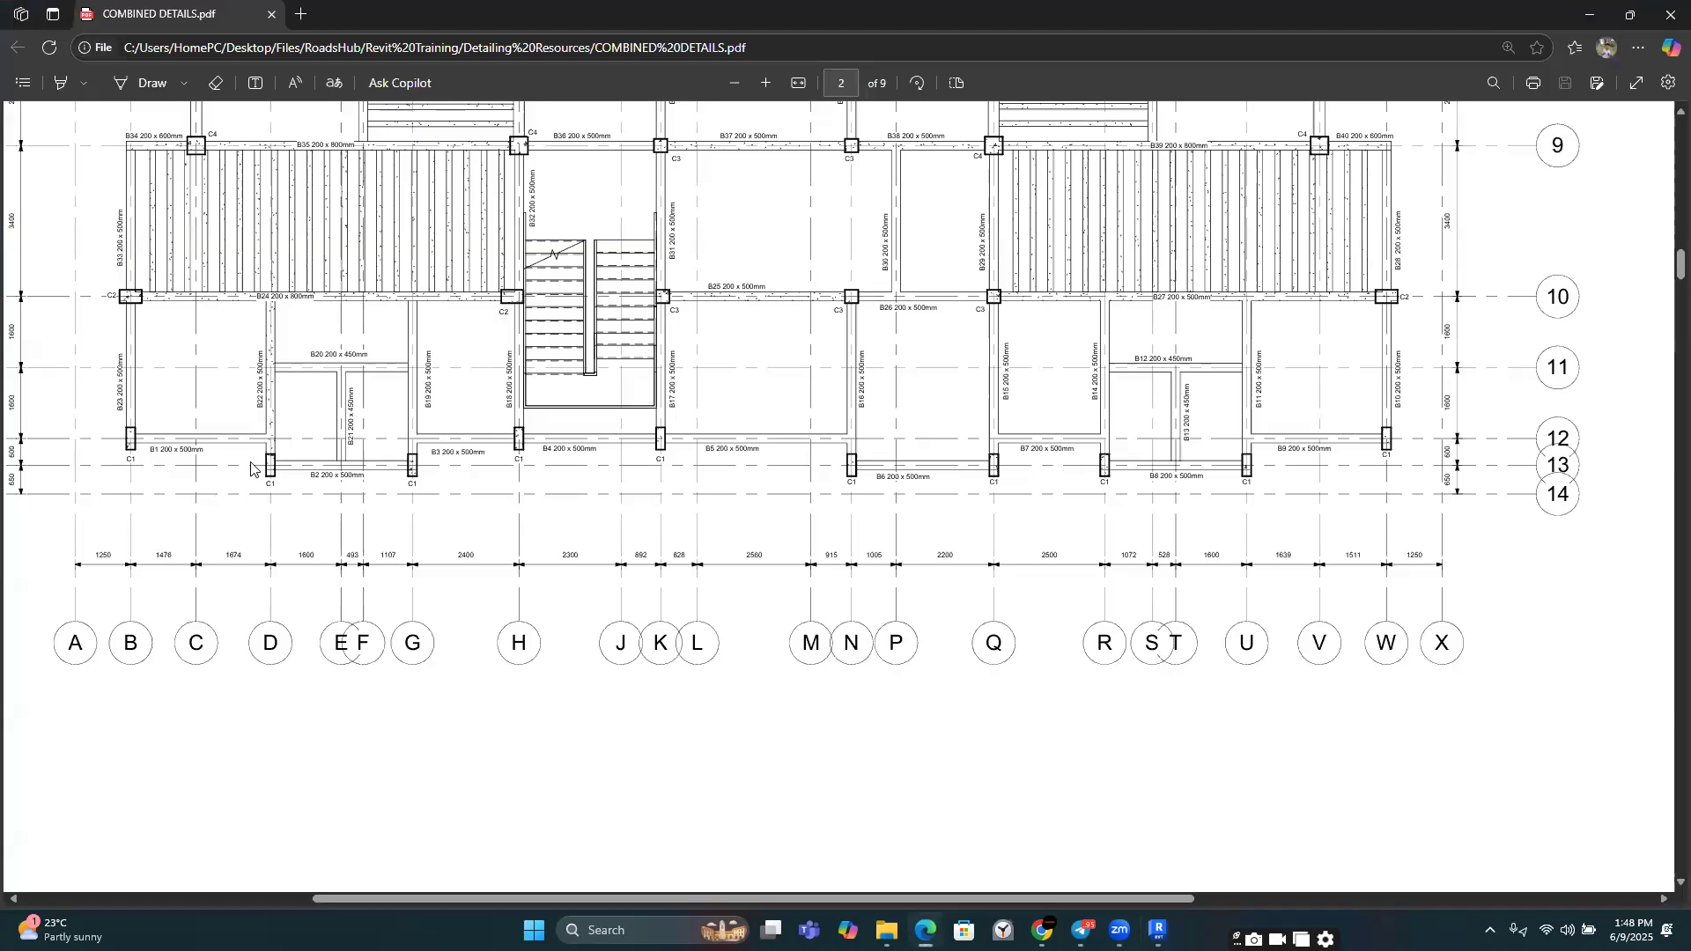
pyautogui.hotkey('alt', 'Tab')
pyautogui.scroll(2, 938, 428)
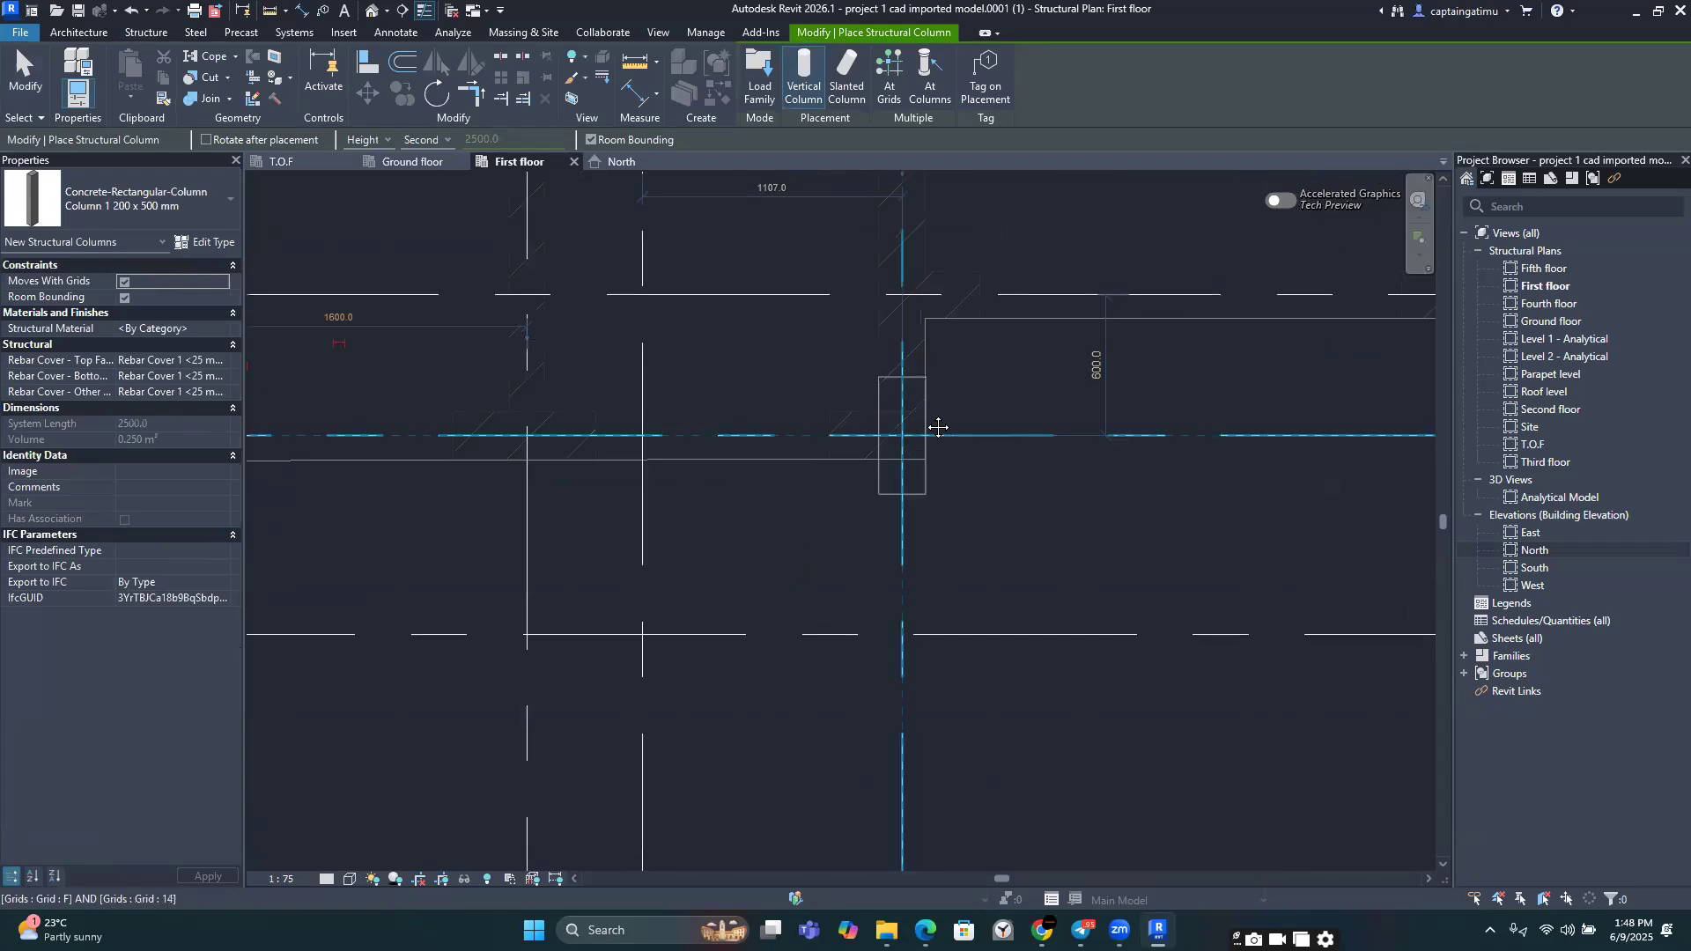
pyautogui.scroll(-3, 938, 427)
pyautogui.scroll(4, 867, 547)
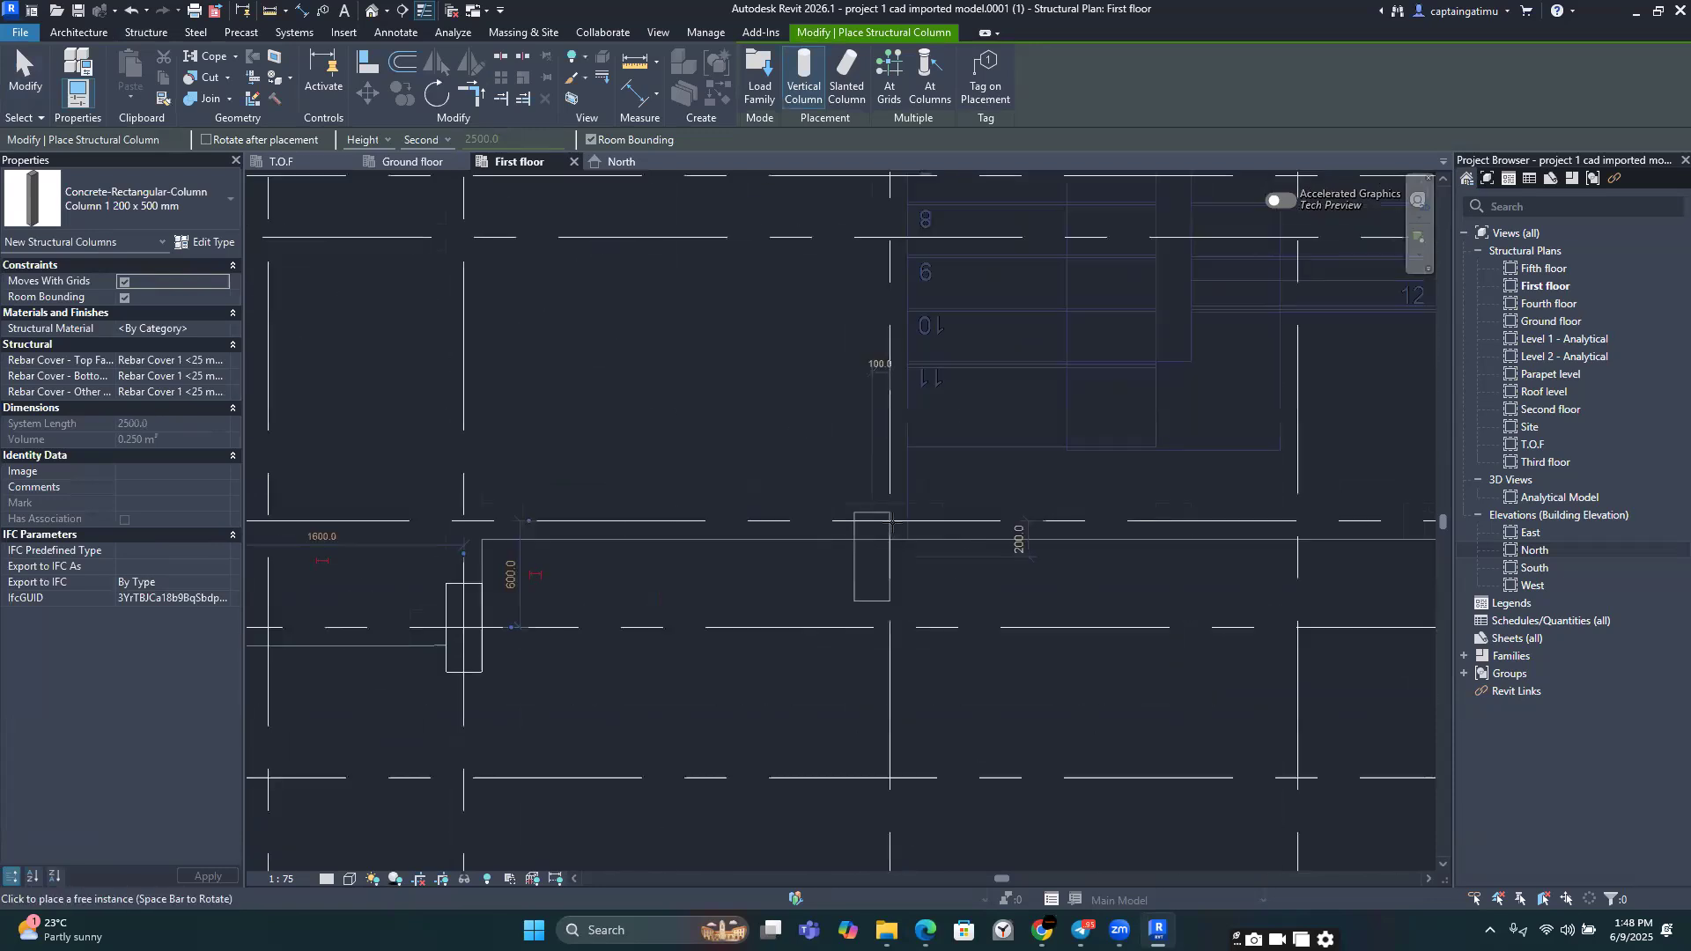
# Step: Place Column 1 200 x 500 mm columns at grid intersections G-13 and J-13, and end column placement
pyautogui.click(892, 522)
pyautogui.scroll(-3, 925, 531)
pyautogui.moveTo(925, 531); pyautogui.dragTo(657, 541, button='middle')
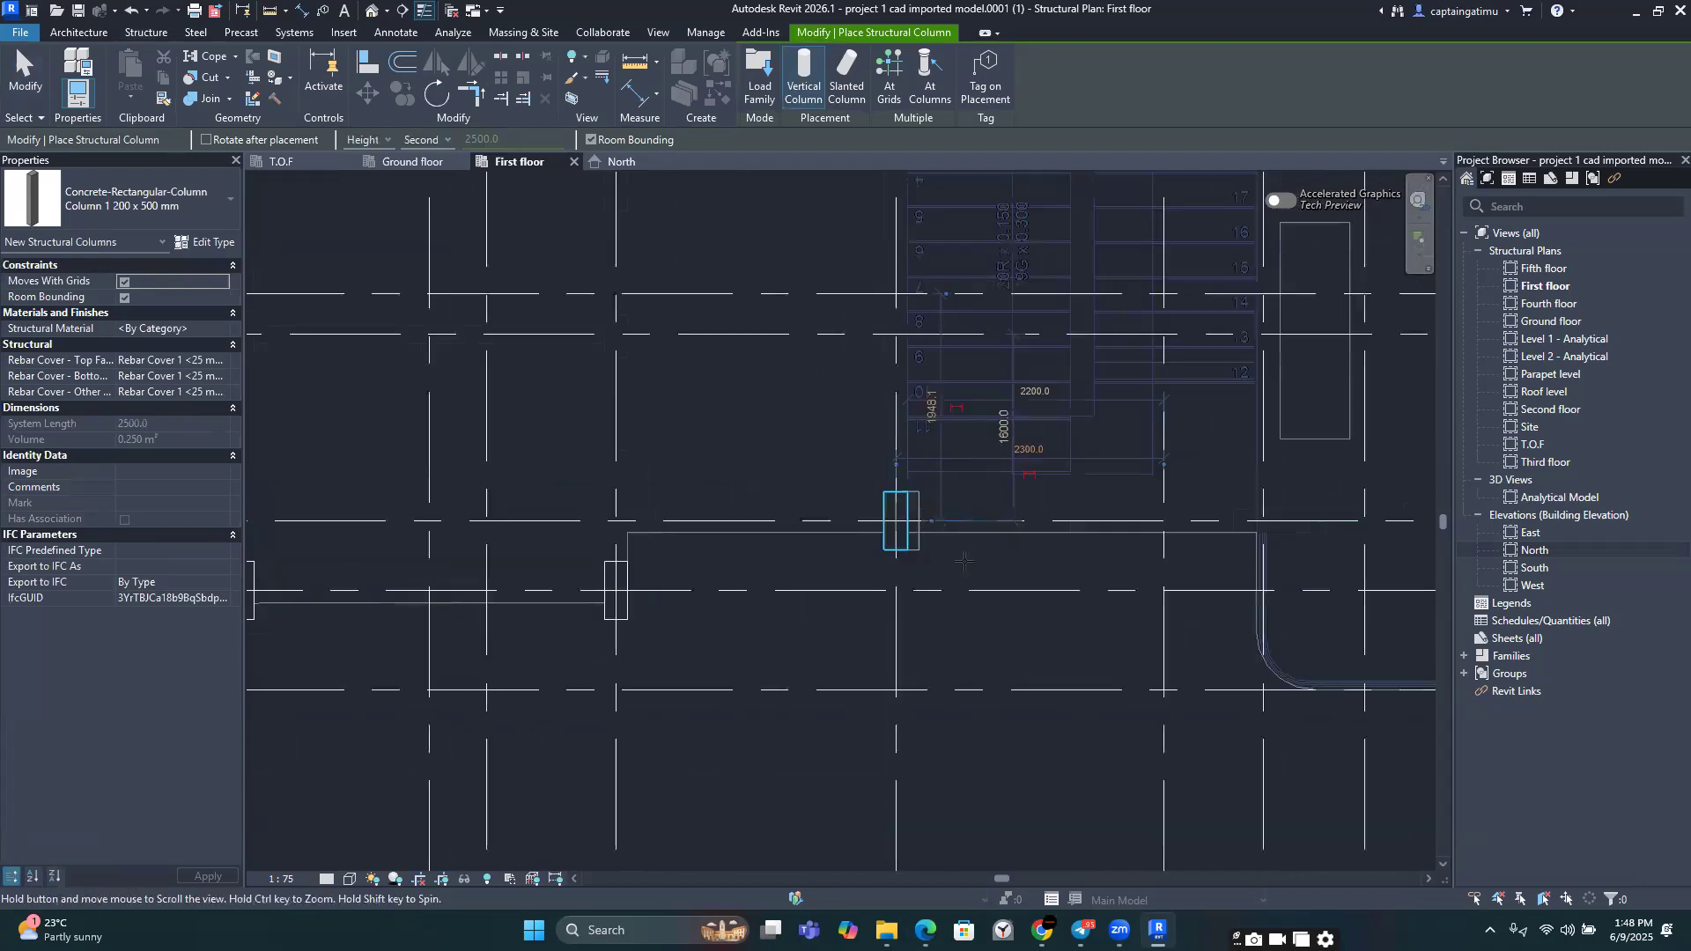
pyautogui.scroll(2, 1022, 521)
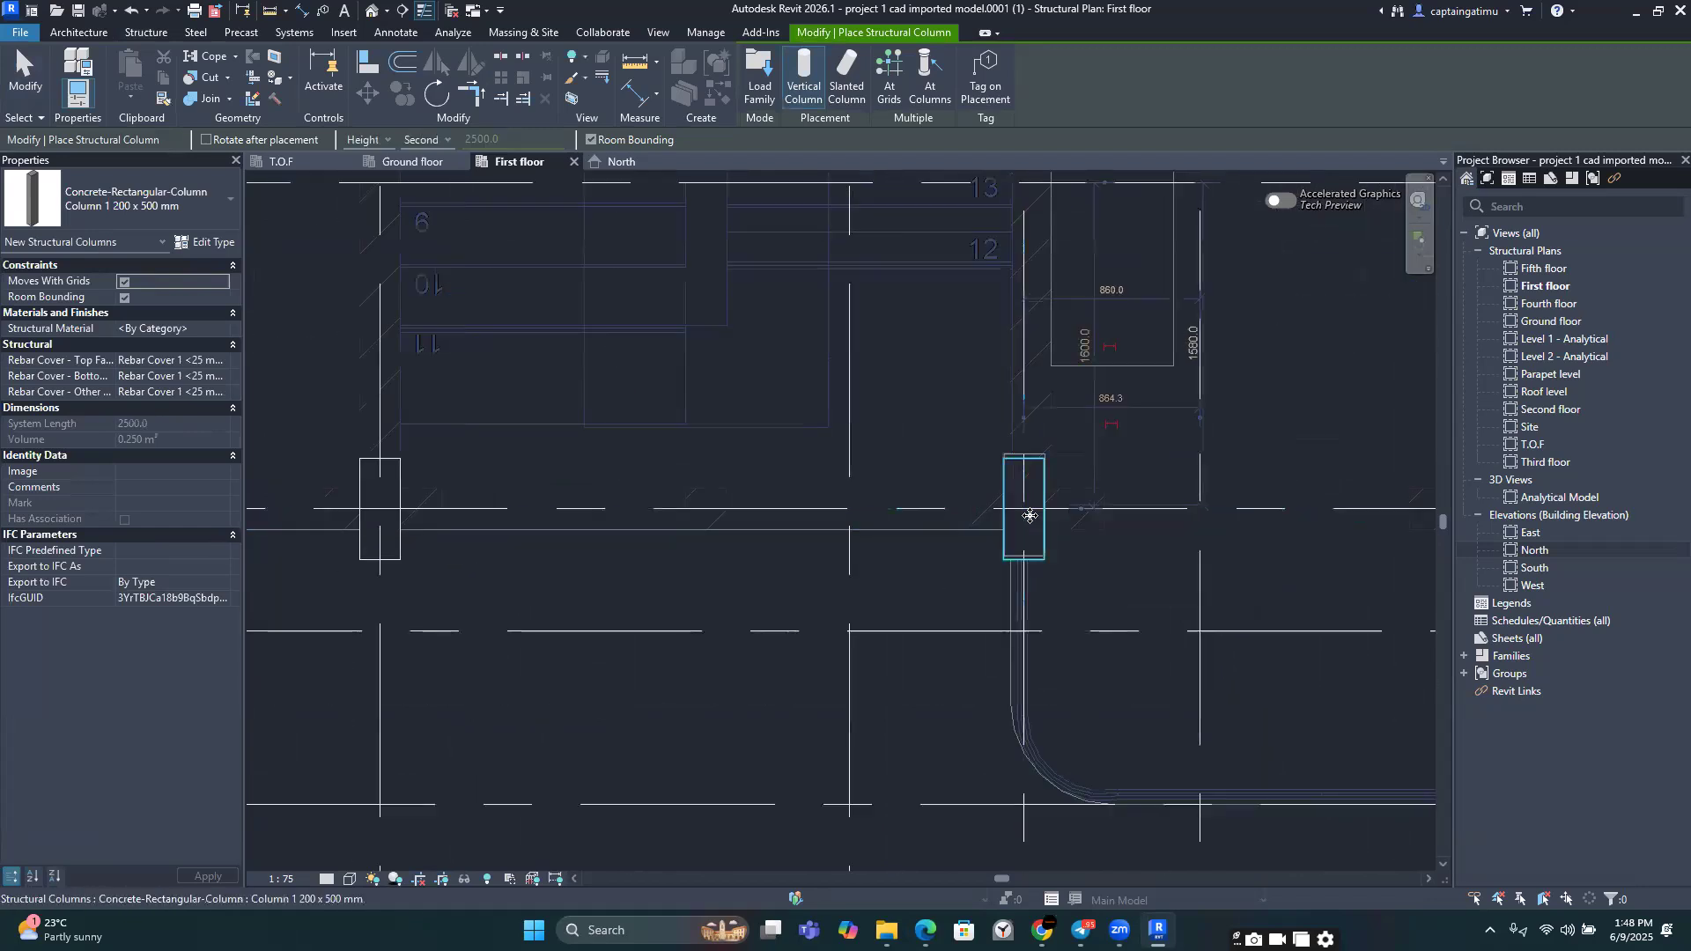
pyautogui.scroll(-3, 1015, 551)
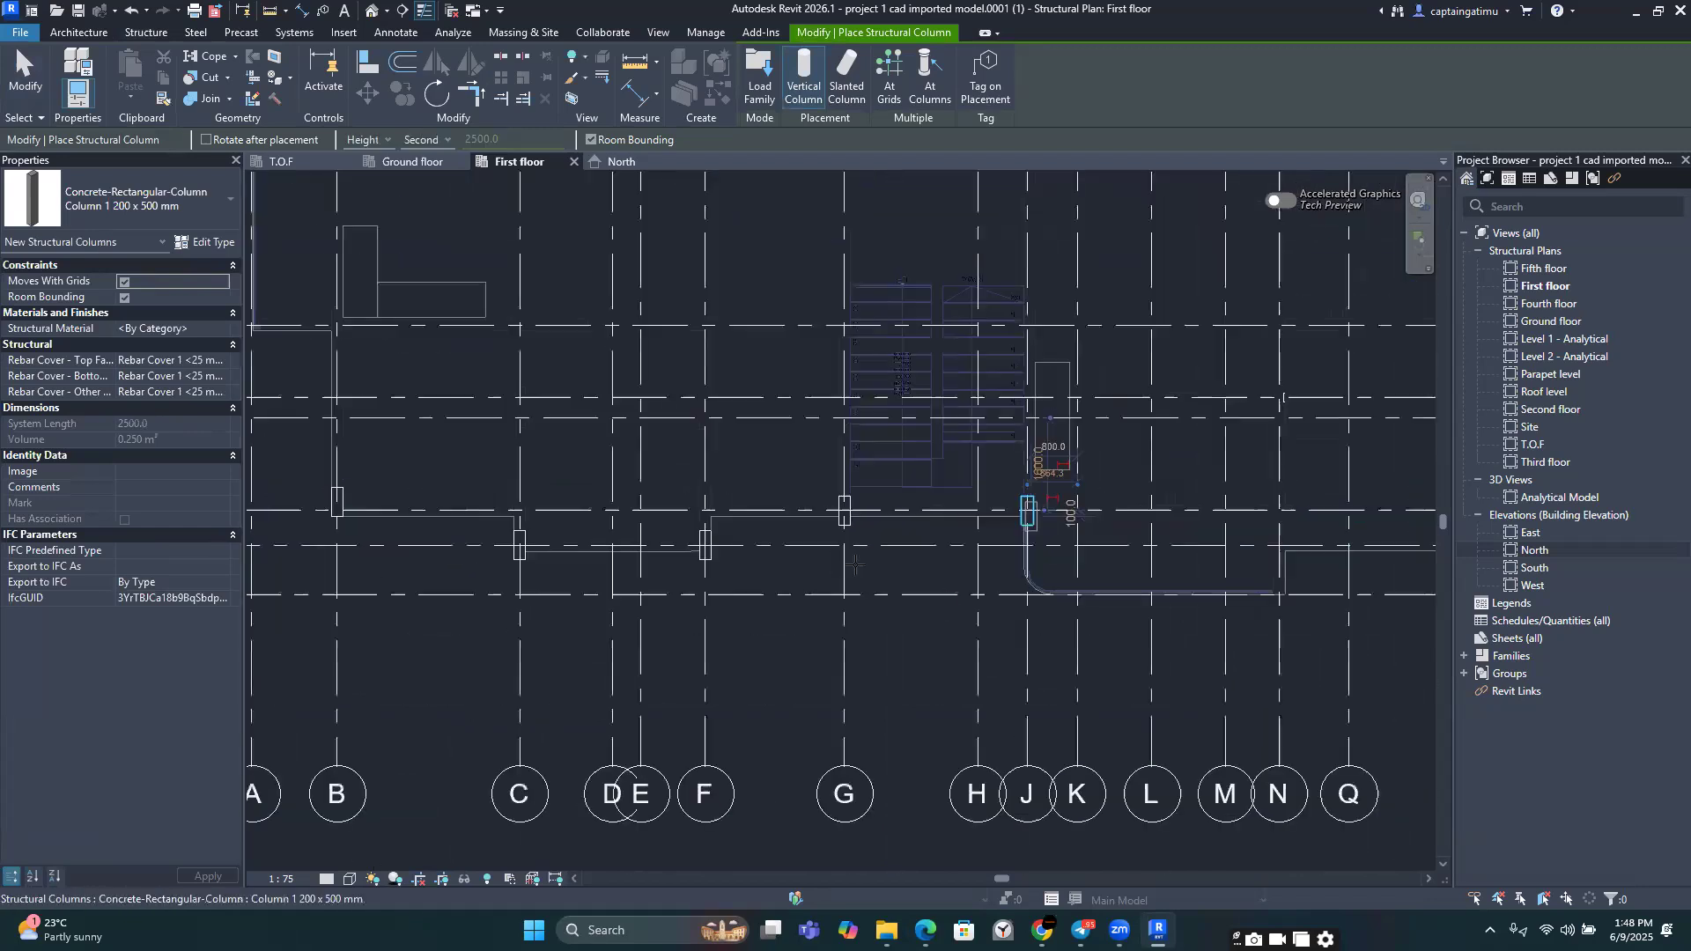
pyautogui.moveTo(976, 606); pyautogui.dragTo(832, 576, button='middle')
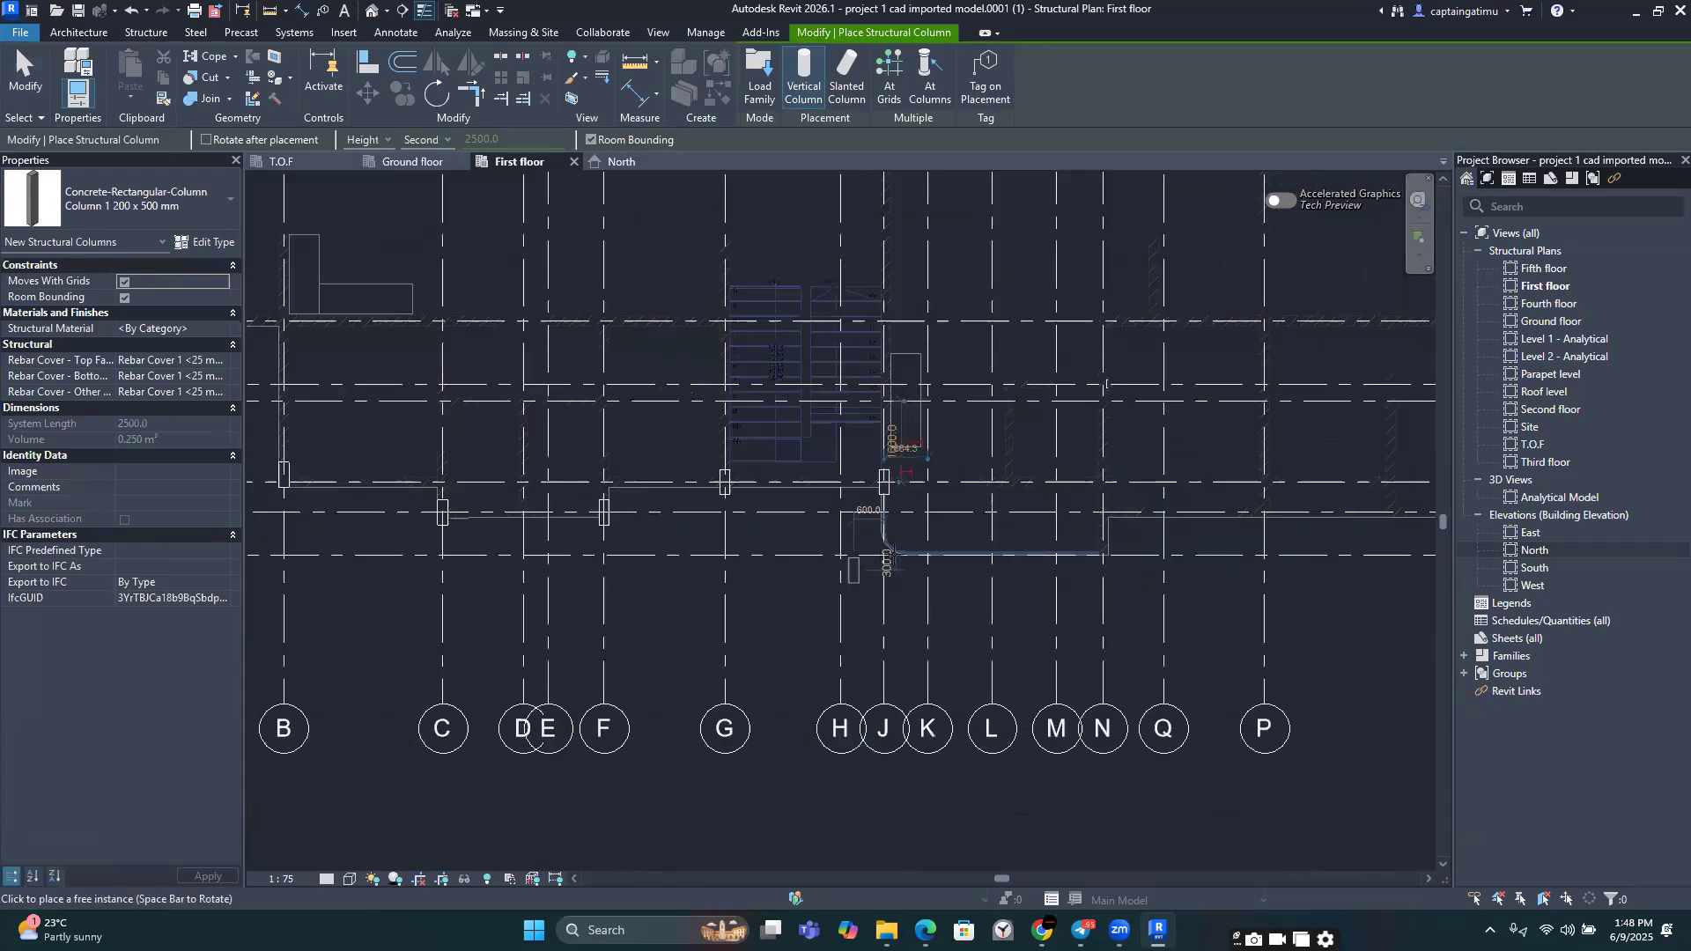
pyautogui.scroll(-1, 853, 568)
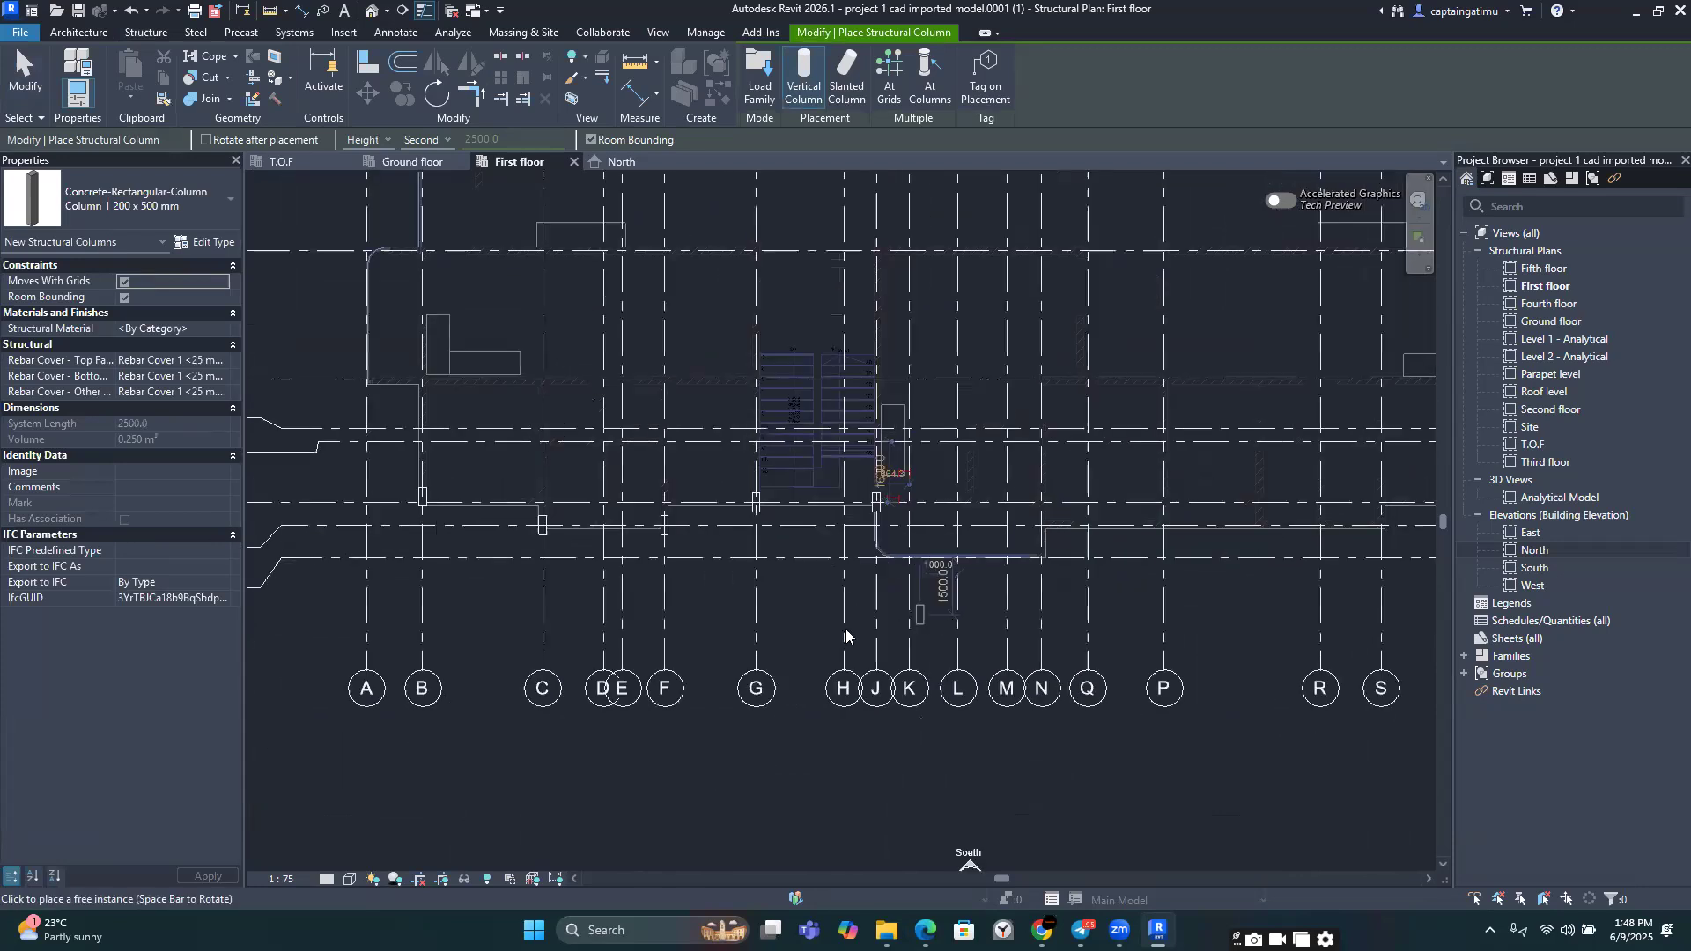
pyautogui.press('Escape')
pyautogui.press('Escape')
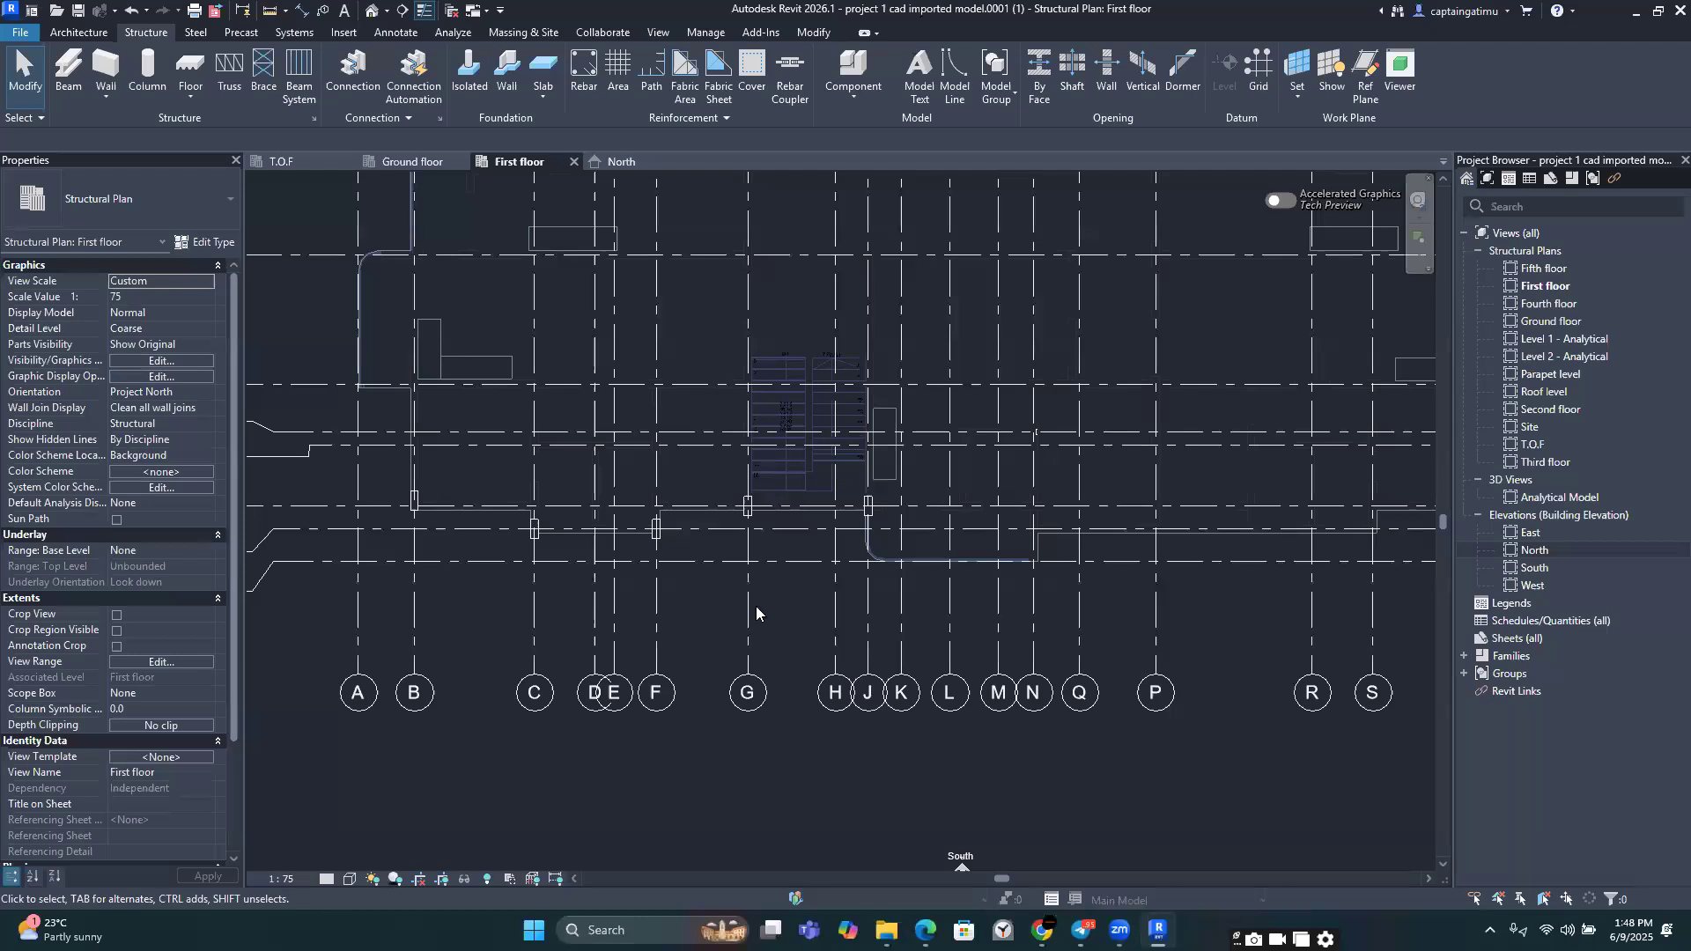
# Step: Align the lower face of the column at C-14 with the imported drawing's outer wall line
pyautogui.scroll(5, 770, 576)
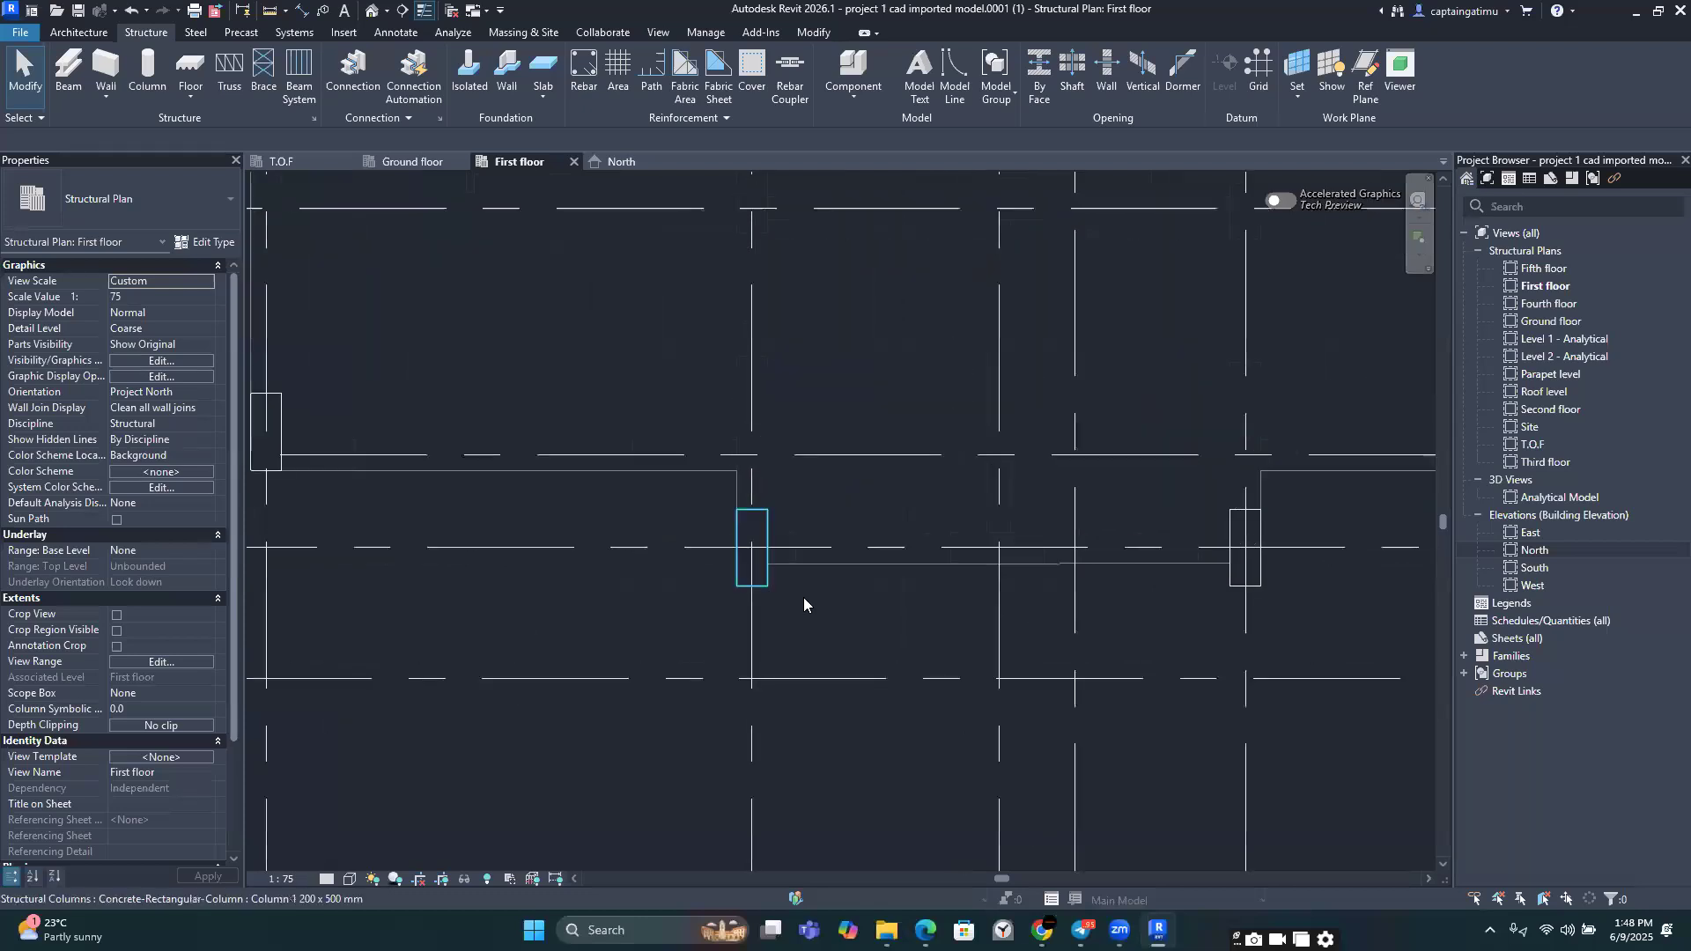
pyautogui.scroll(3, 807, 588)
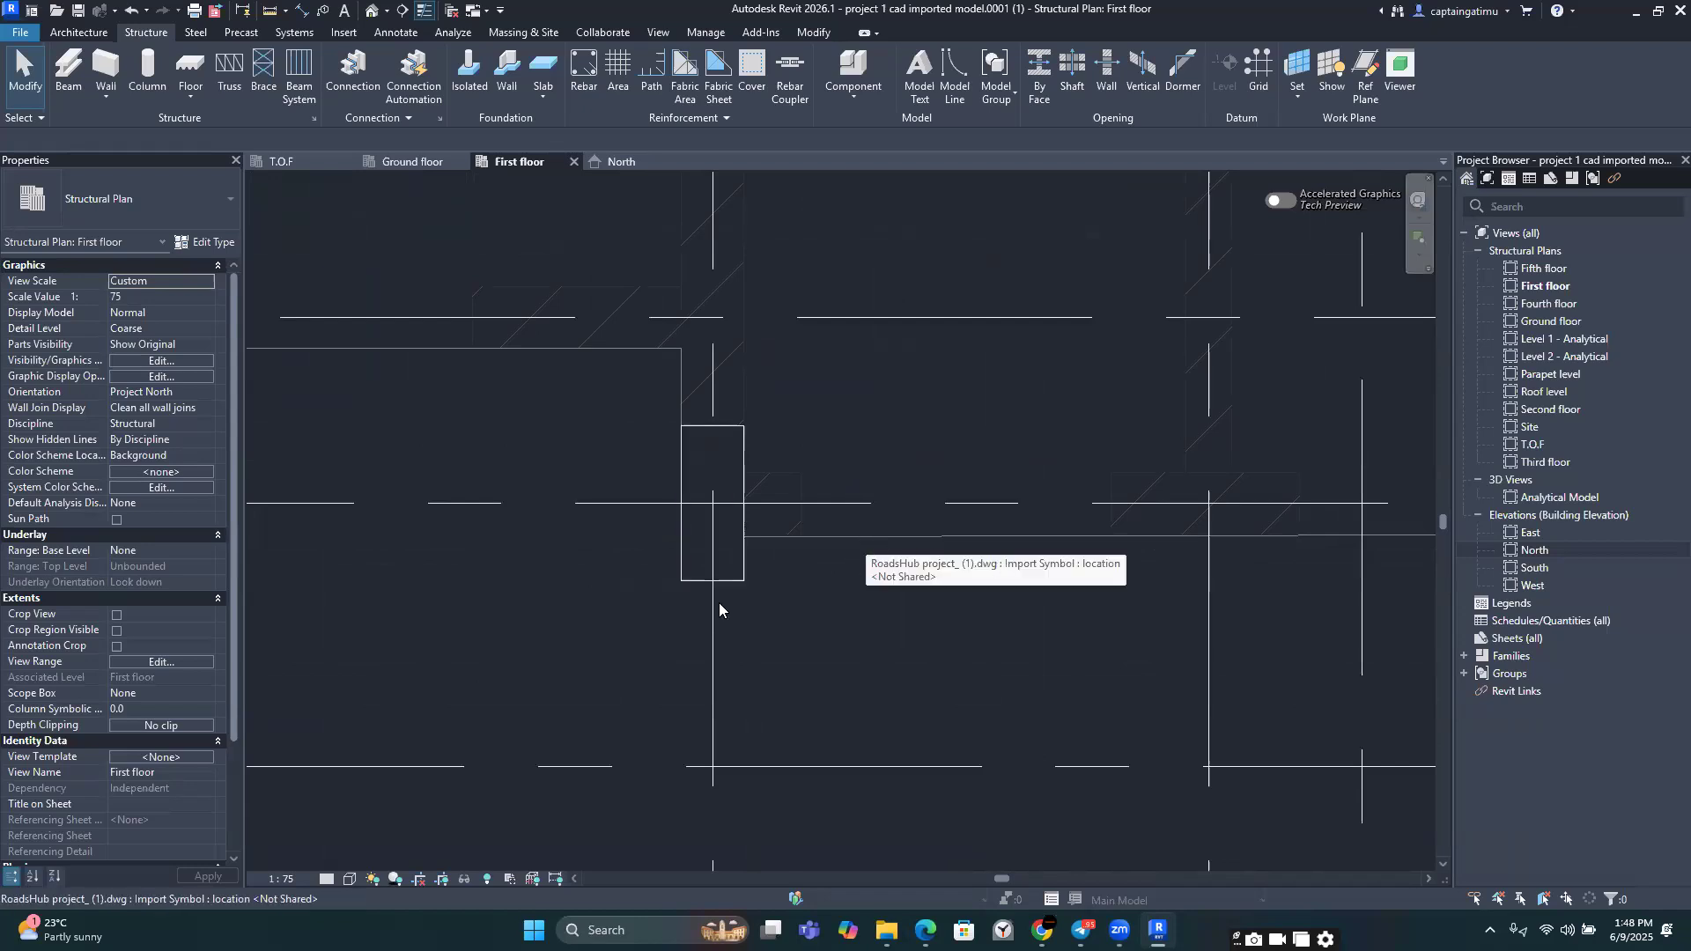
pyautogui.scroll(-2, 954, 569)
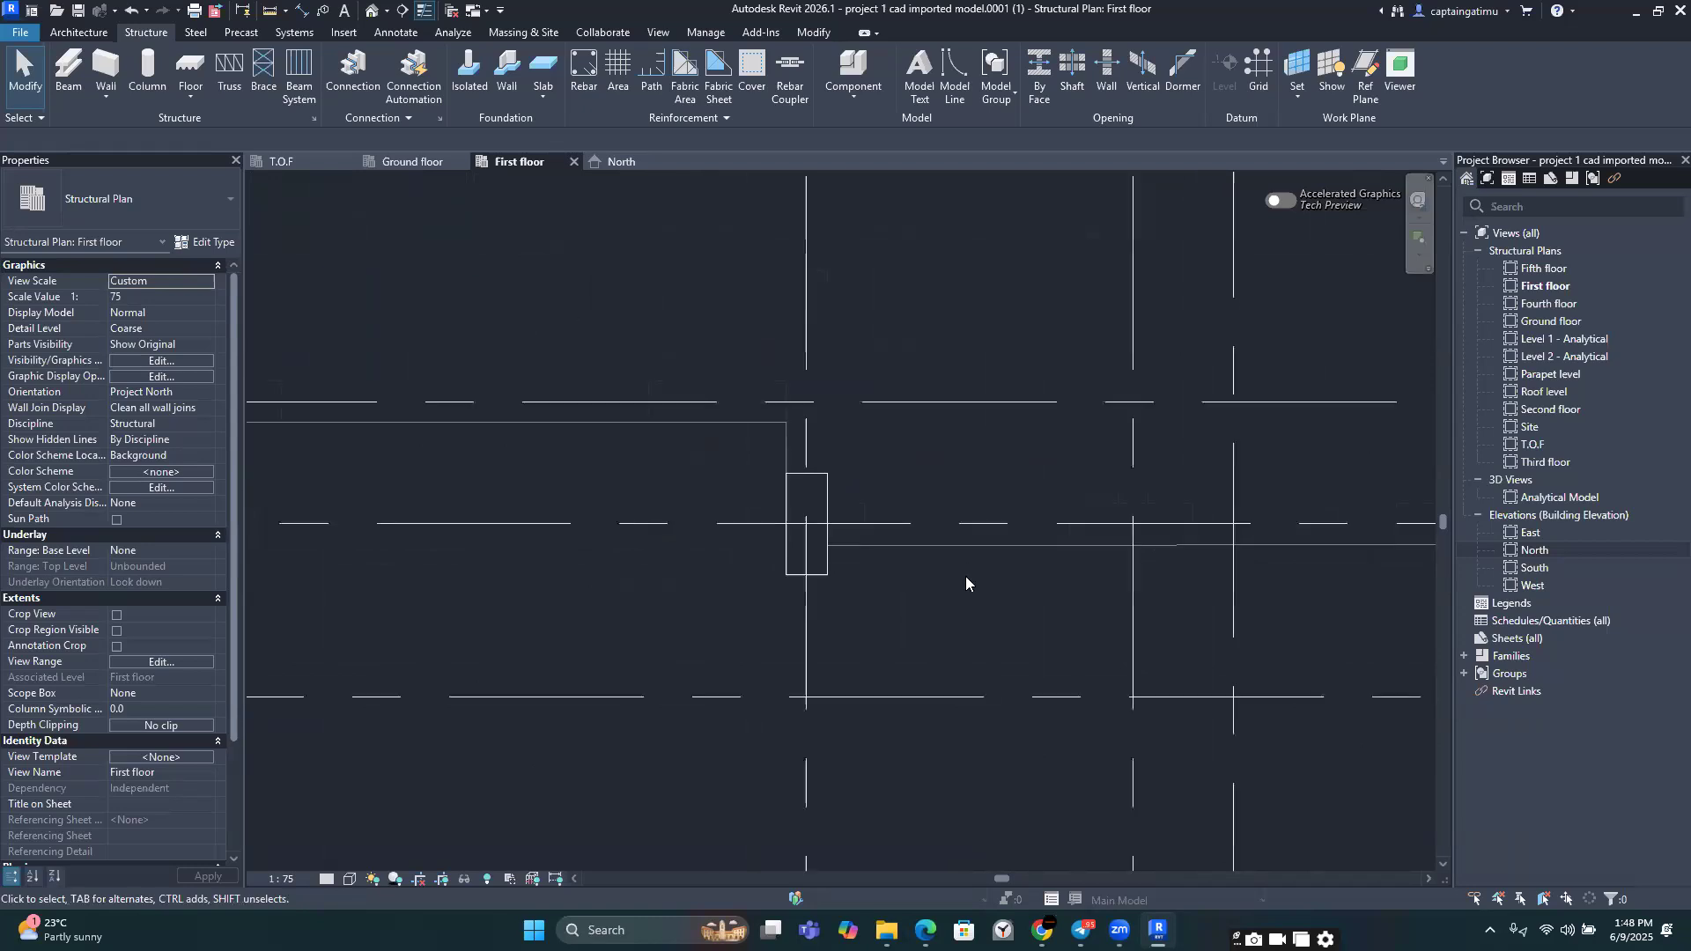
pyautogui.scroll(-2, 877, 578)
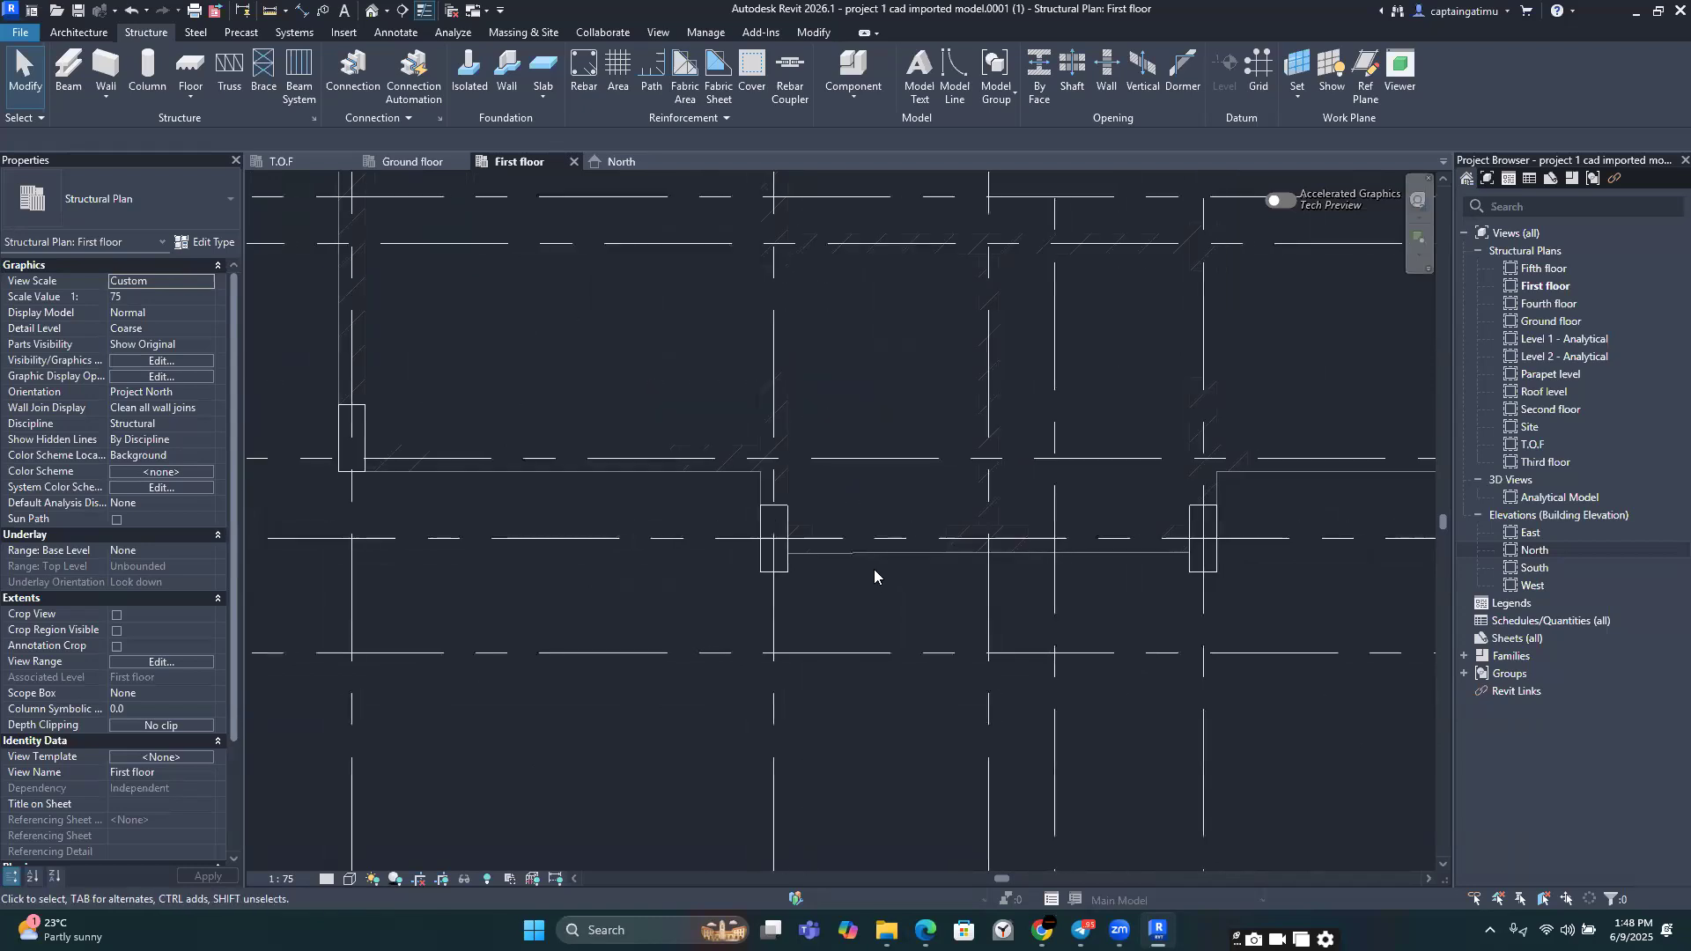
pyautogui.press('a')
pyautogui.press('l')
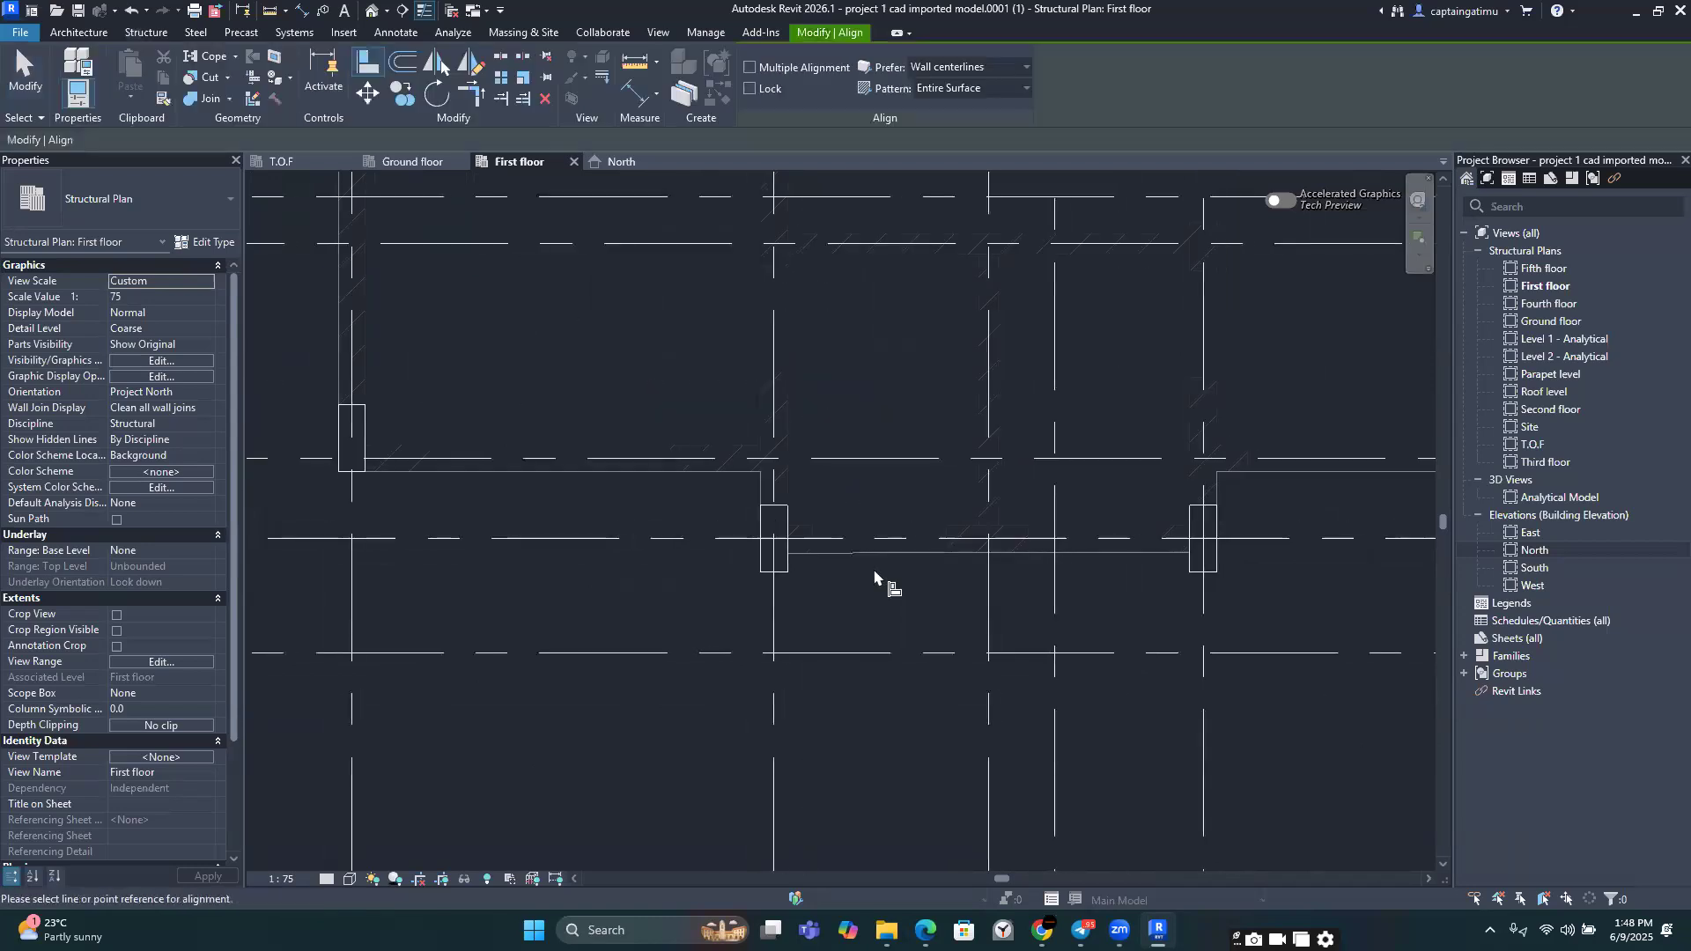
pyautogui.scroll(2, 875, 577)
pyautogui.scroll(1, 804, 502)
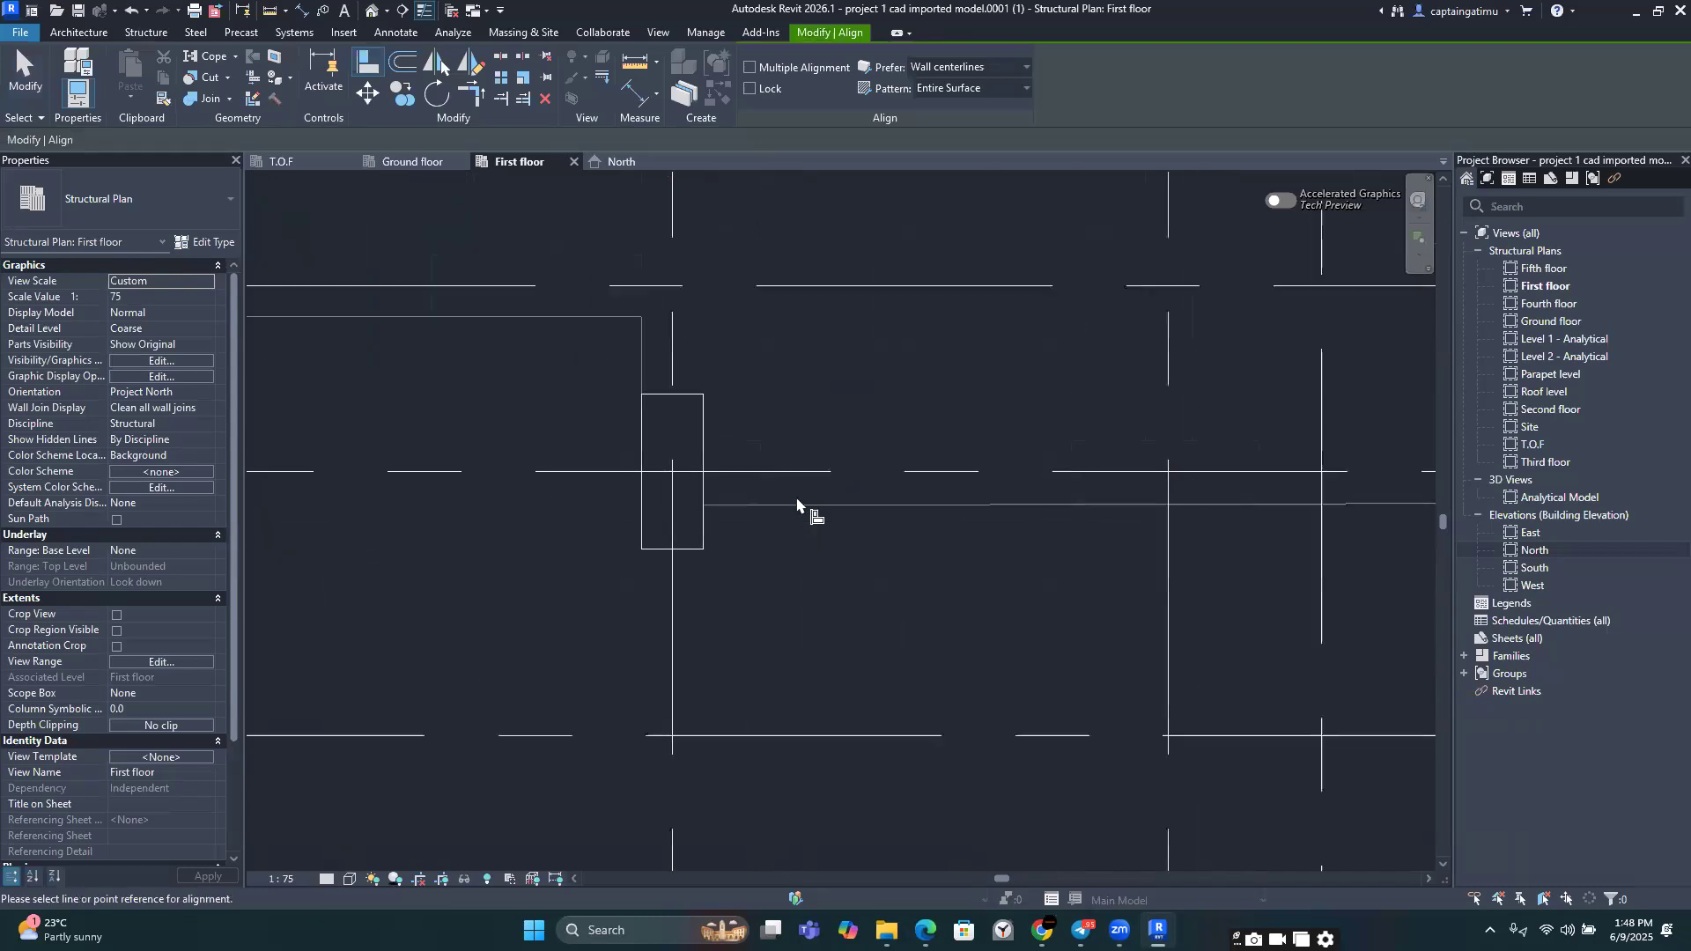
pyautogui.click(802, 506)
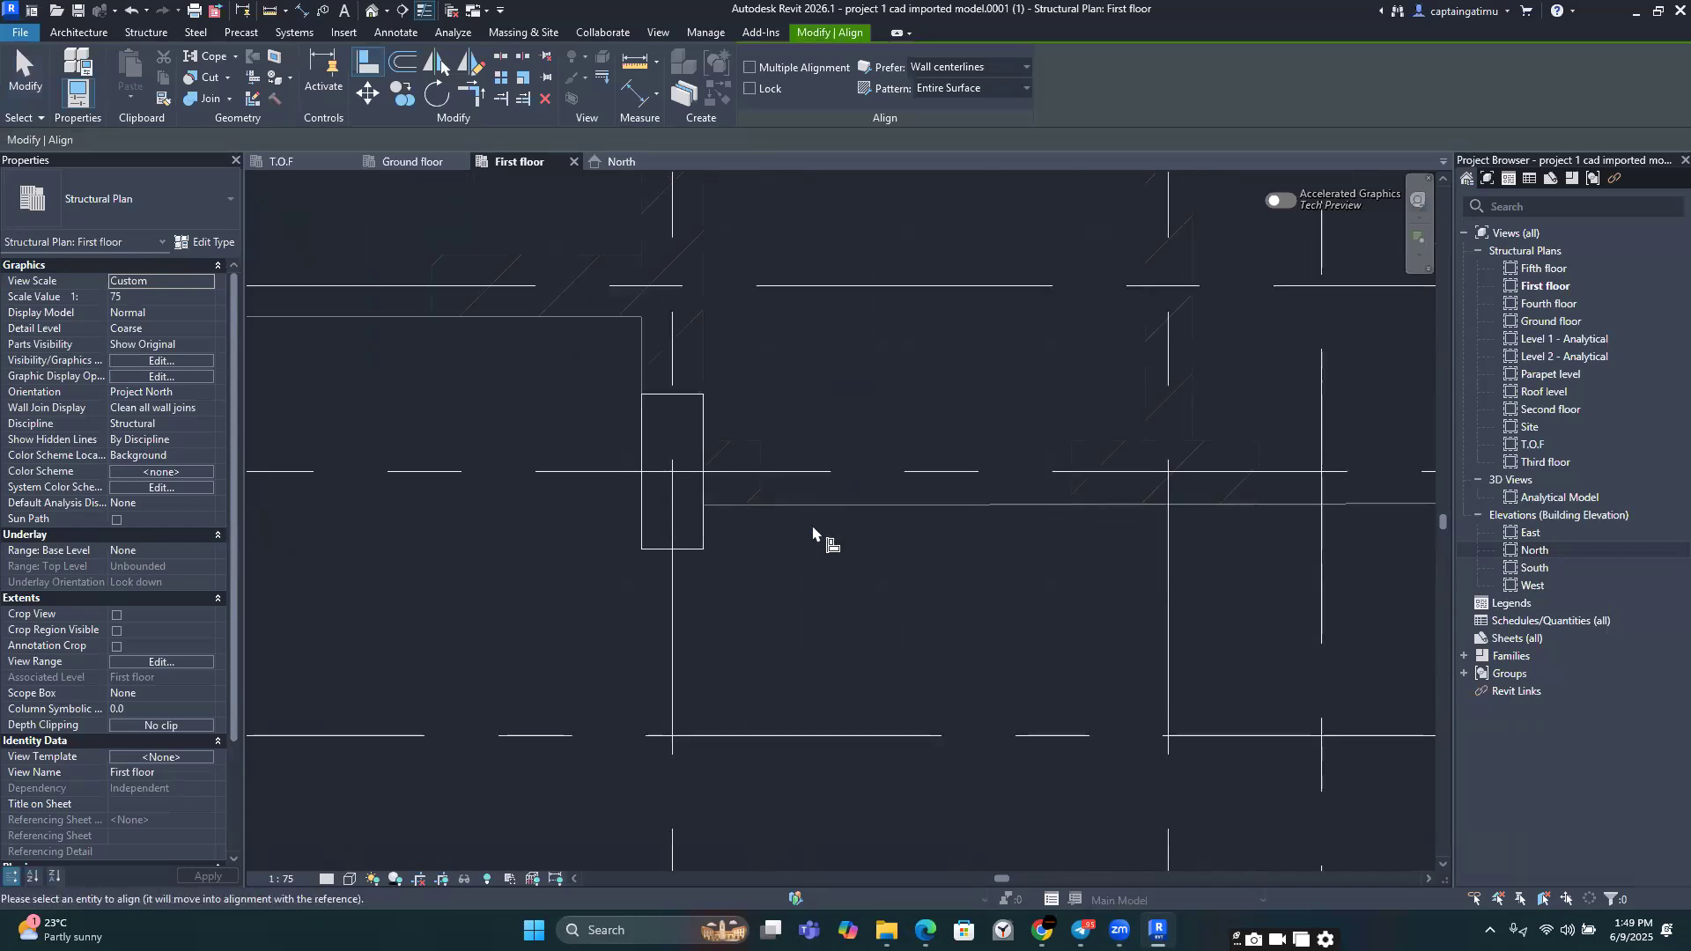
pyautogui.scroll(-3, 788, 581)
pyautogui.scroll(4, 700, 564)
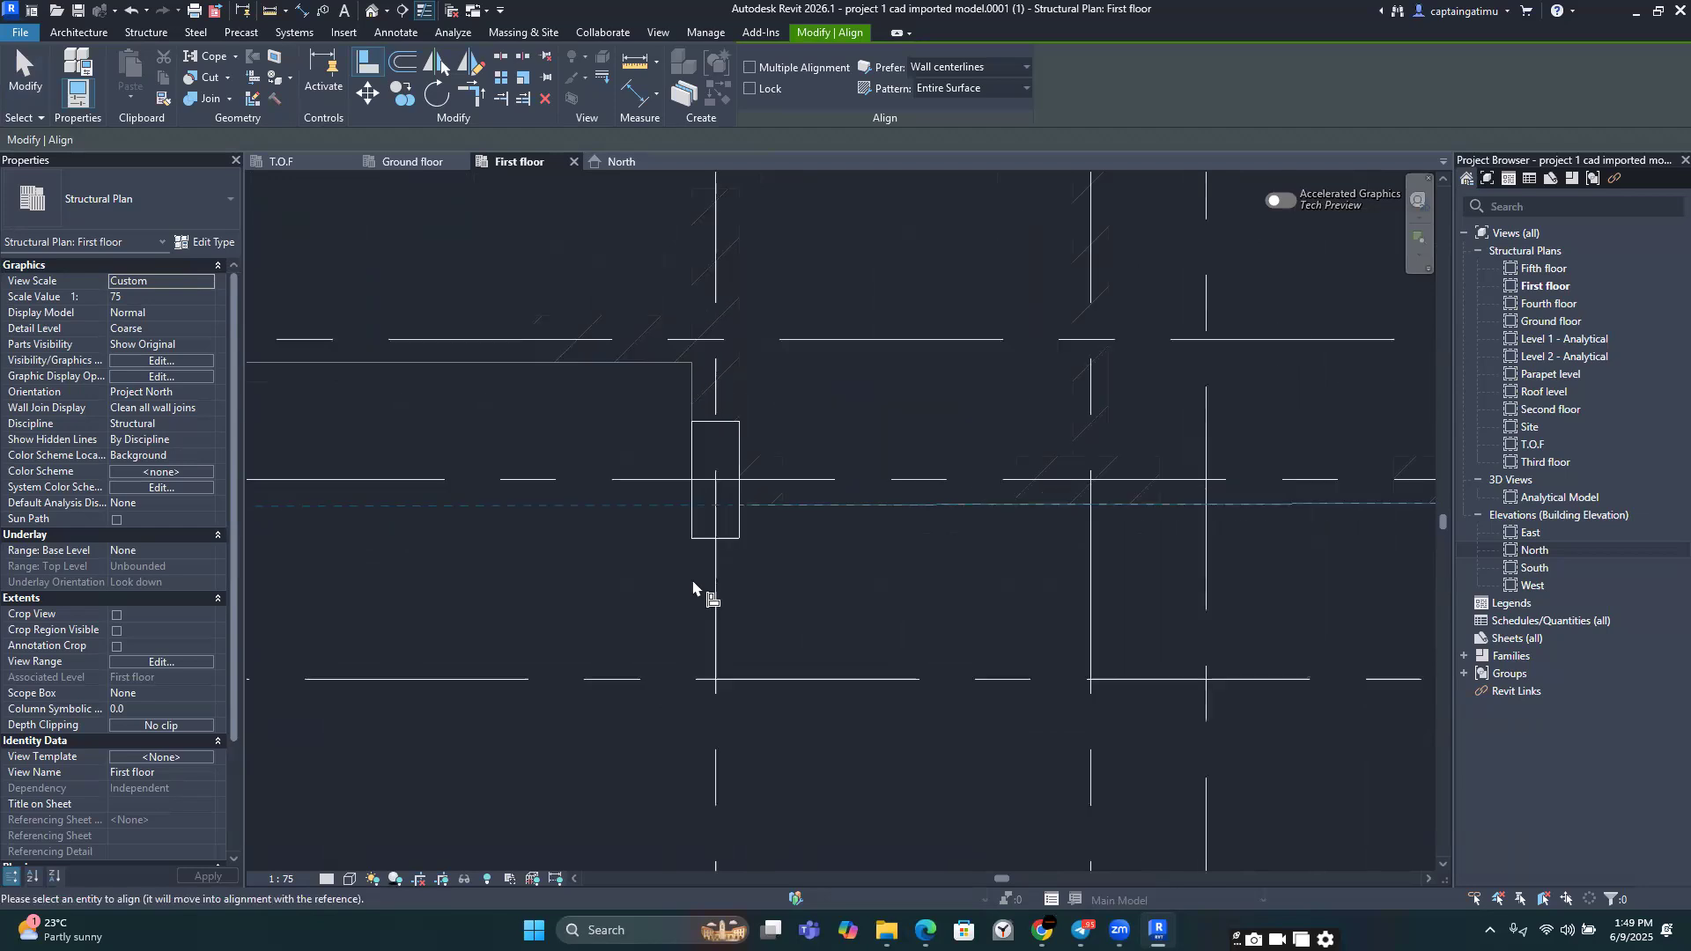
# Step: Align the lower edge of the column on grid C with the CAD wall line near grid 14
pyautogui.scroll(1, 704, 511)
pyautogui.click(755, 524)
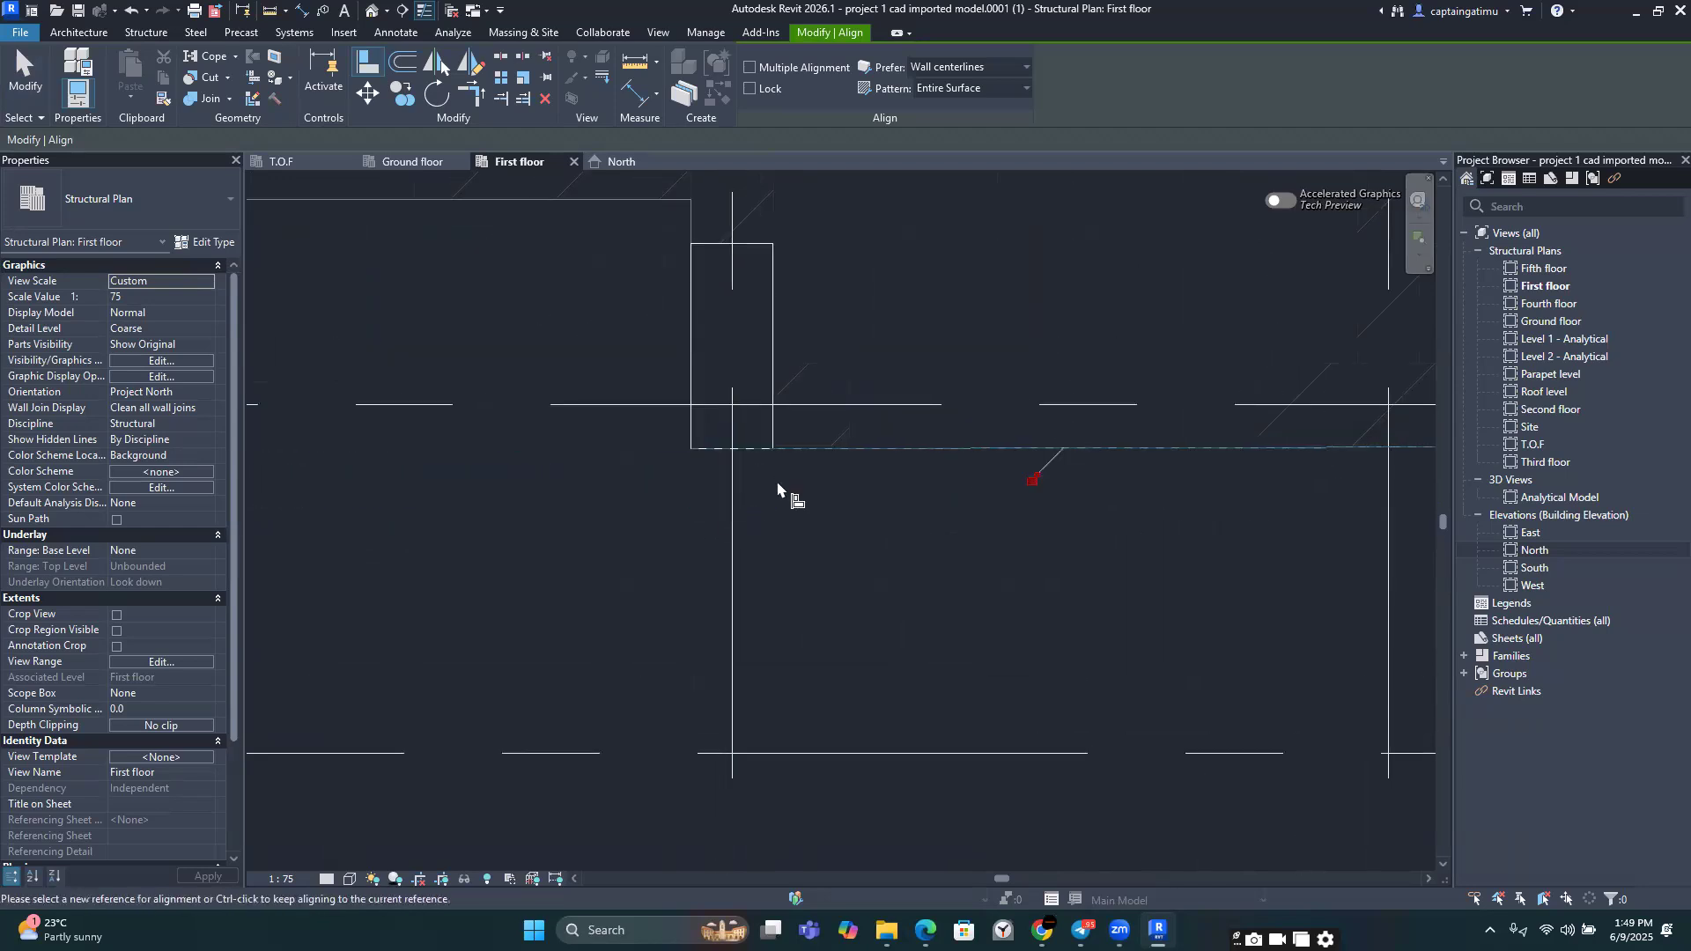
pyautogui.scroll(-3, 778, 490)
pyautogui.moveTo(713, 547); pyautogui.dragTo(1013, 520, button='middle')
pyautogui.scroll(4, 1113, 468)
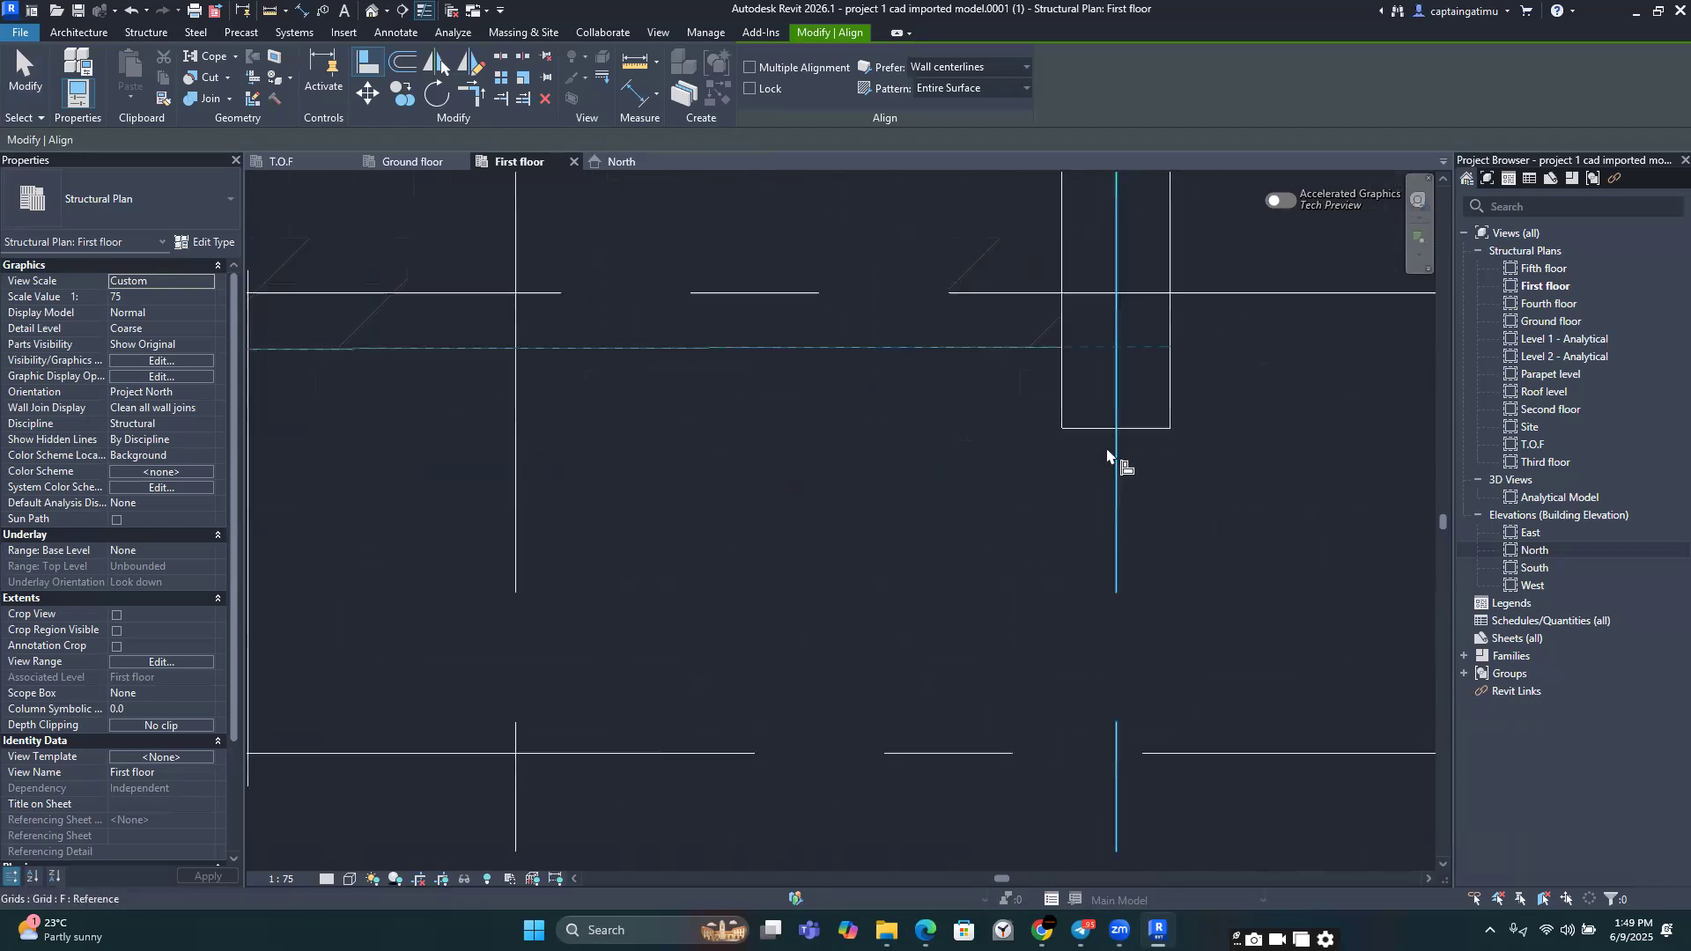
pyautogui.click(1097, 429)
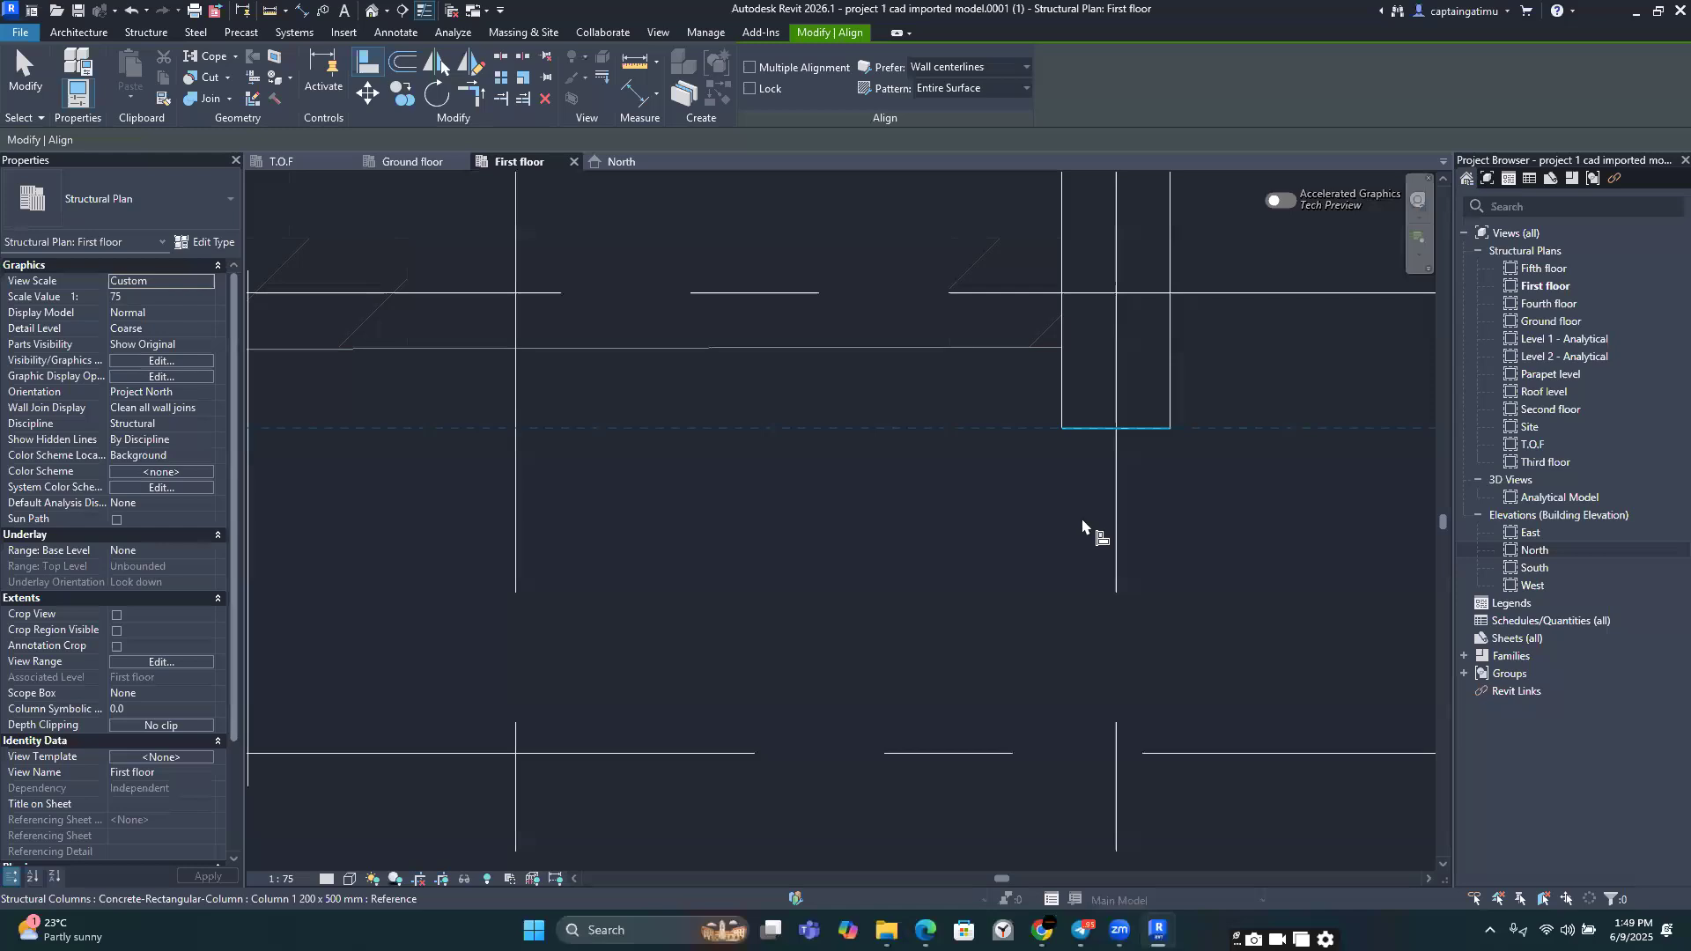
pyautogui.scroll(-3, 1081, 520)
pyautogui.press('Escape')
pyautogui.press('Escape')
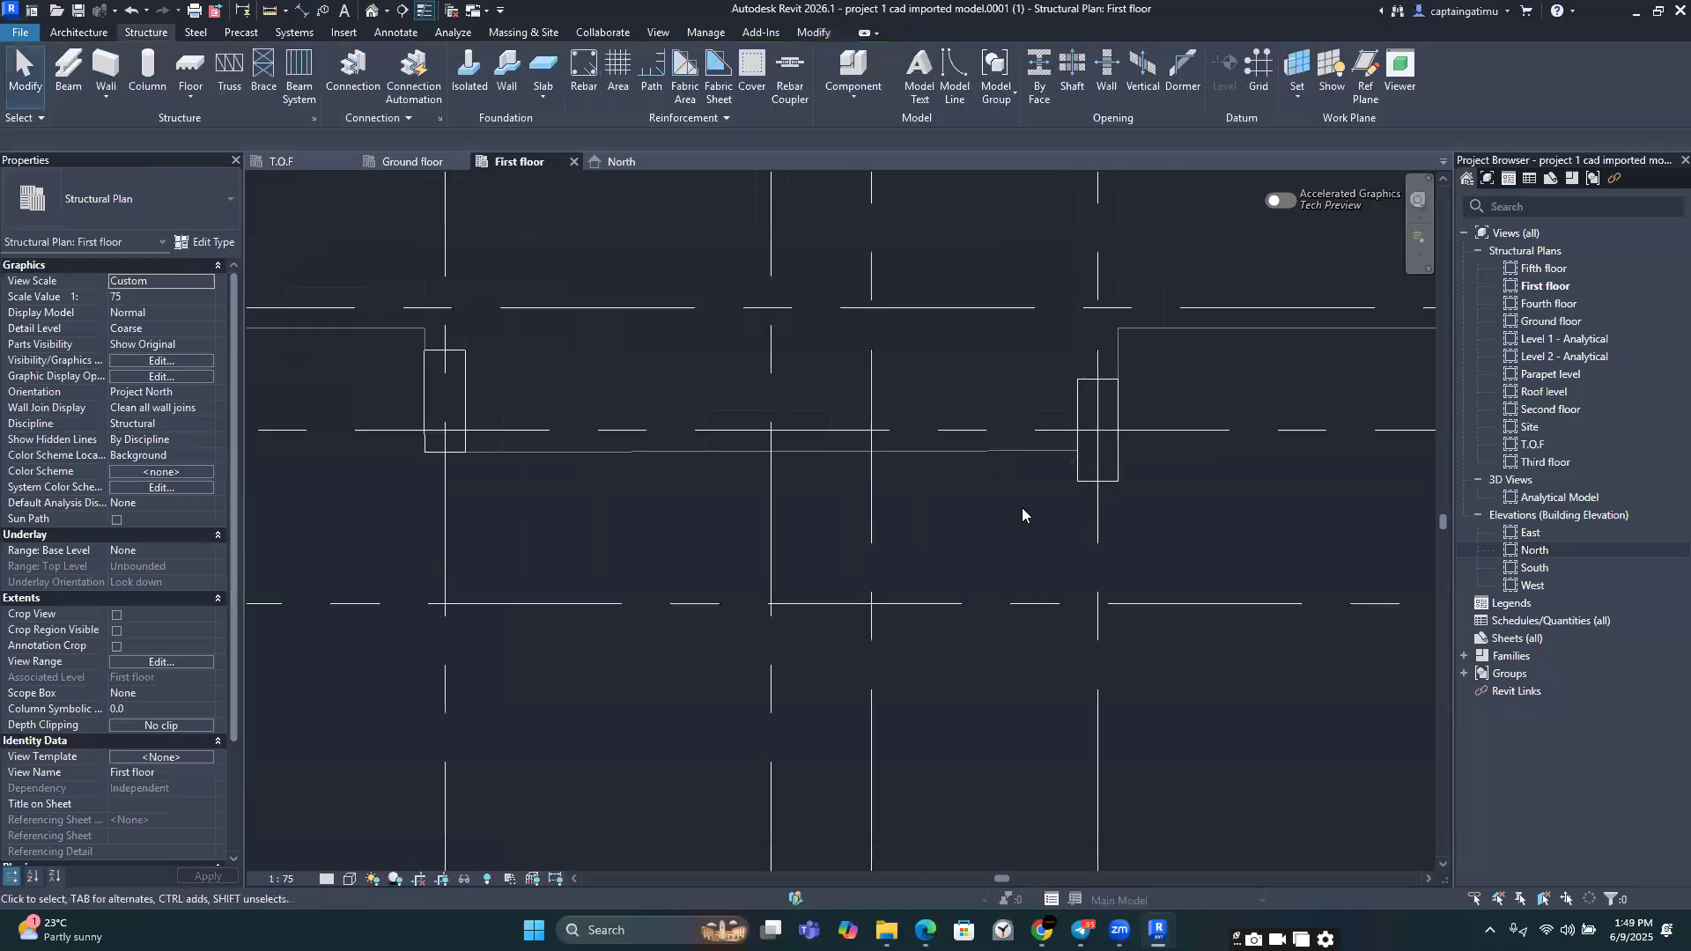
# Step: Align the lower edge of the column on grid F with the CAD wall line between grids C and F
pyautogui.scroll(1, 1022, 513)
pyautogui.press('a')
pyautogui.press('l')
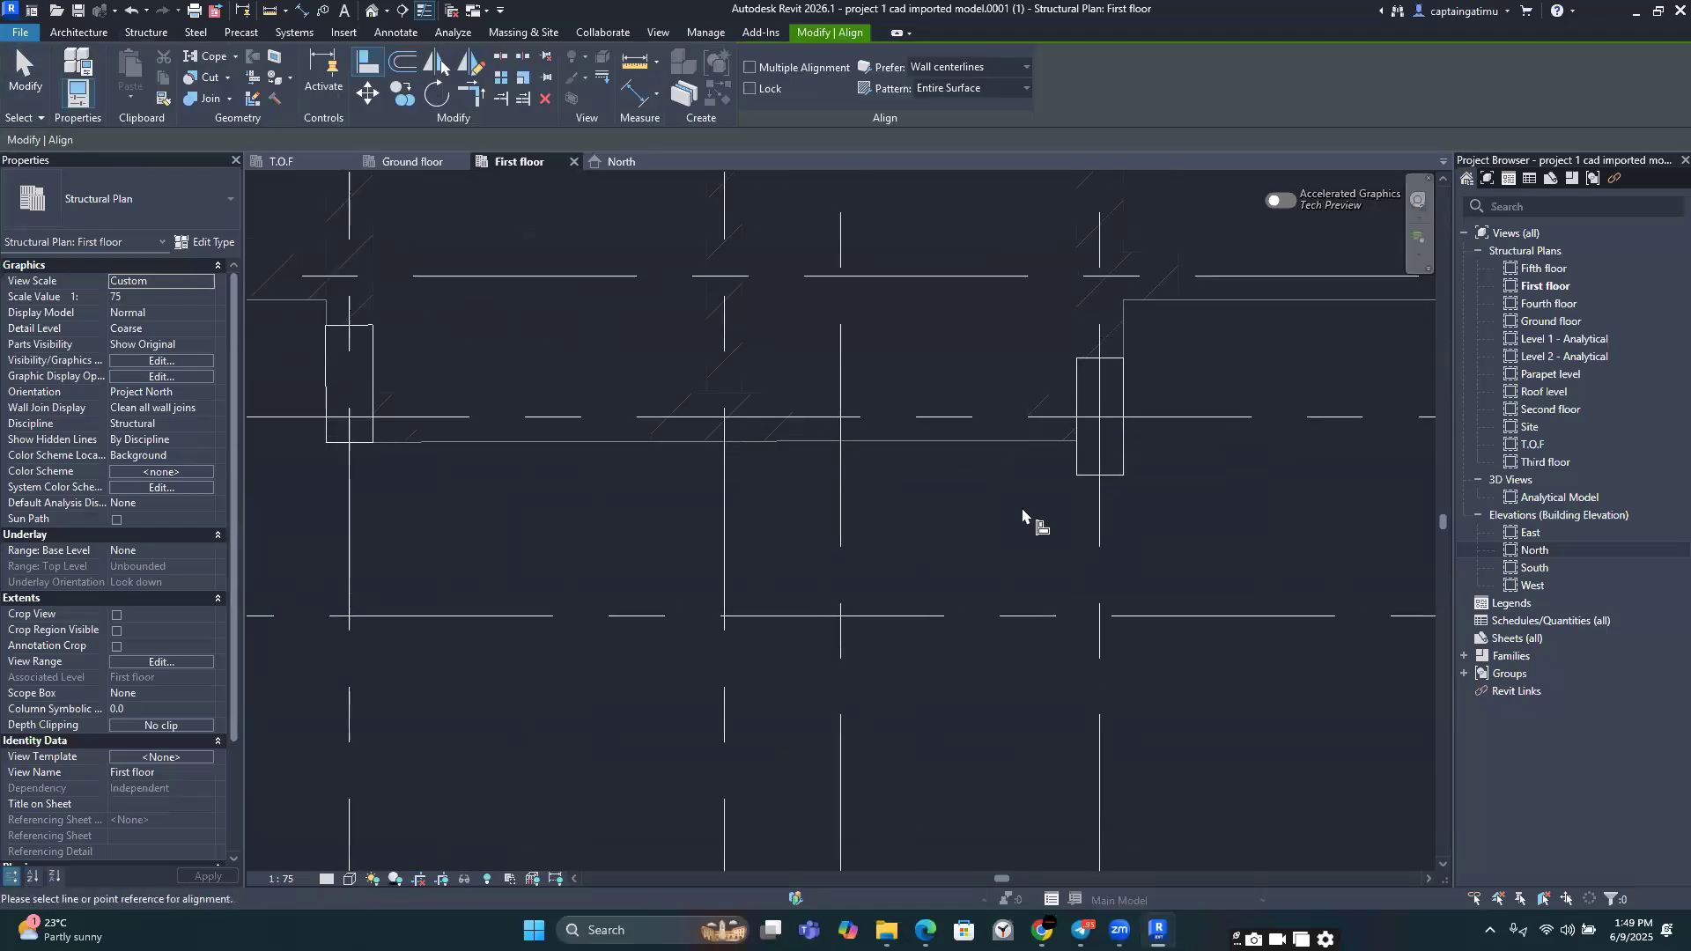
pyautogui.click(1025, 442)
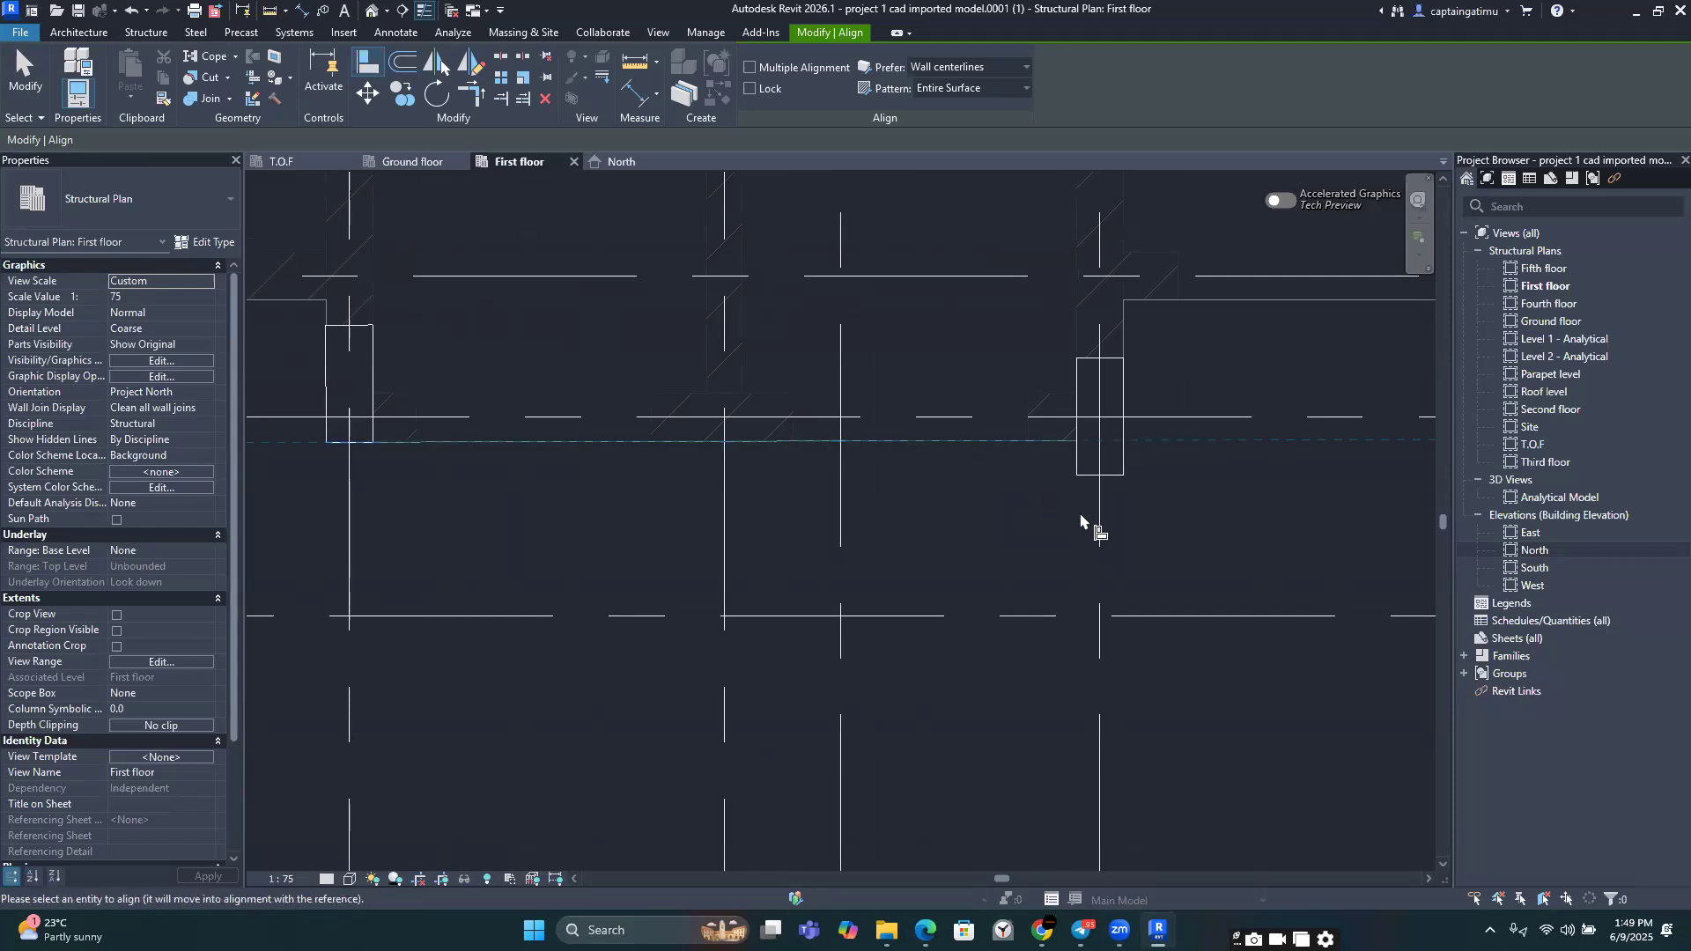
pyautogui.scroll(2, 1079, 520)
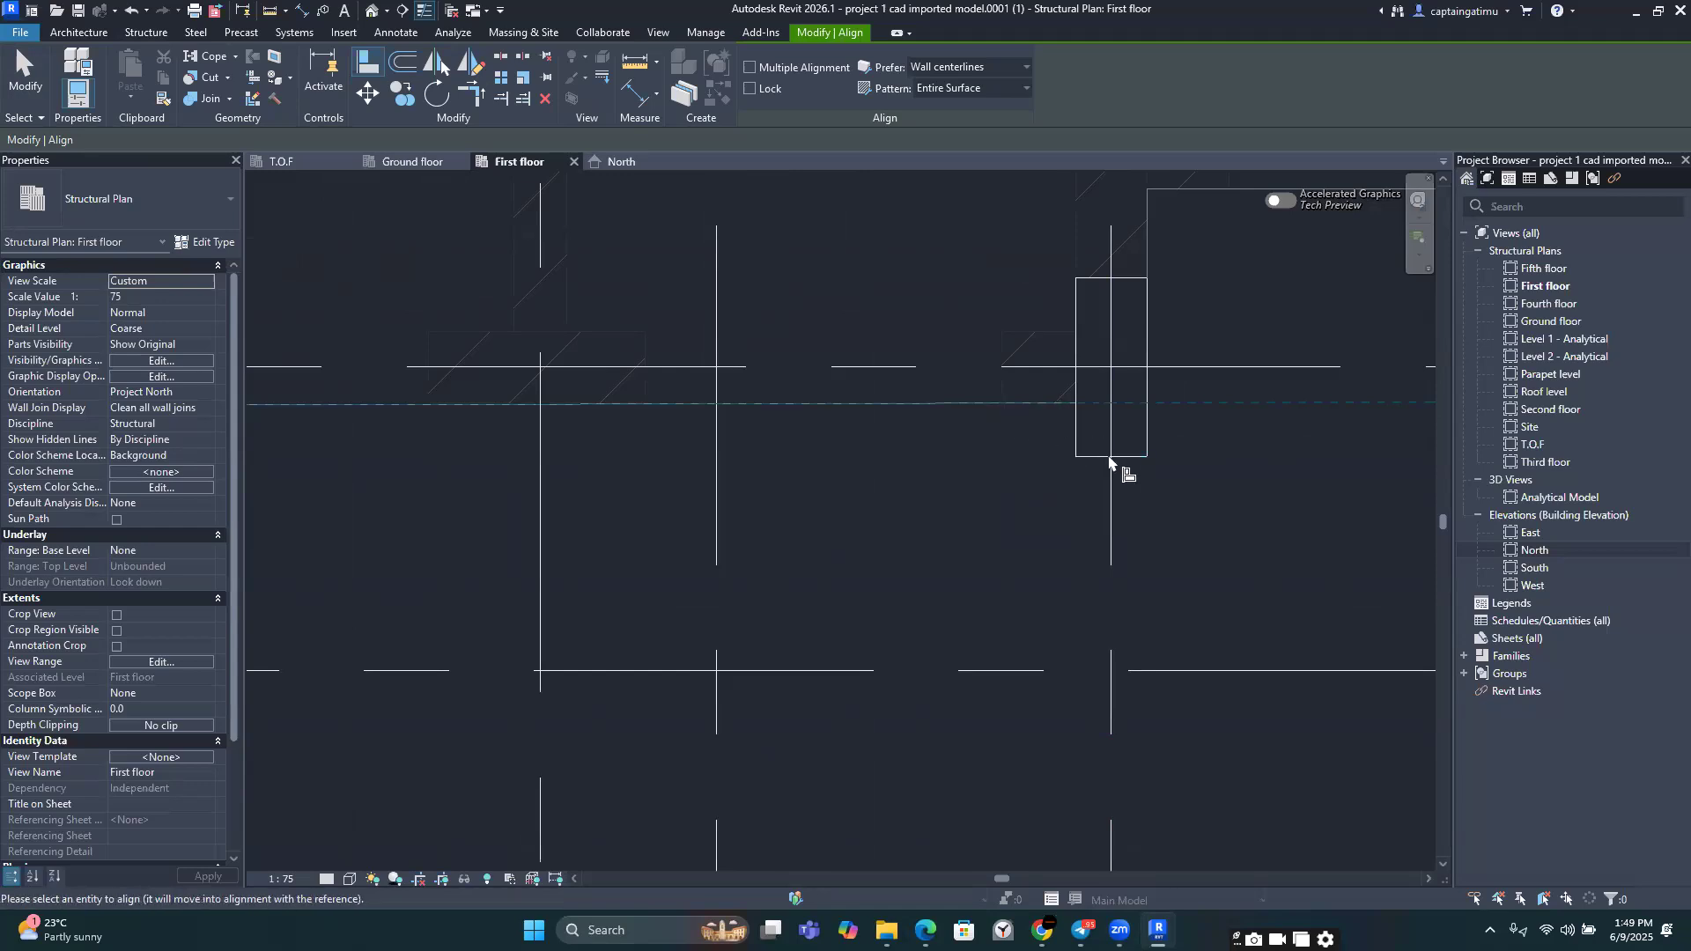
pyautogui.click(1140, 460)
pyautogui.scroll(-4, 1227, 506)
pyautogui.moveTo(1234, 506); pyautogui.dragTo(956, 621, button='middle')
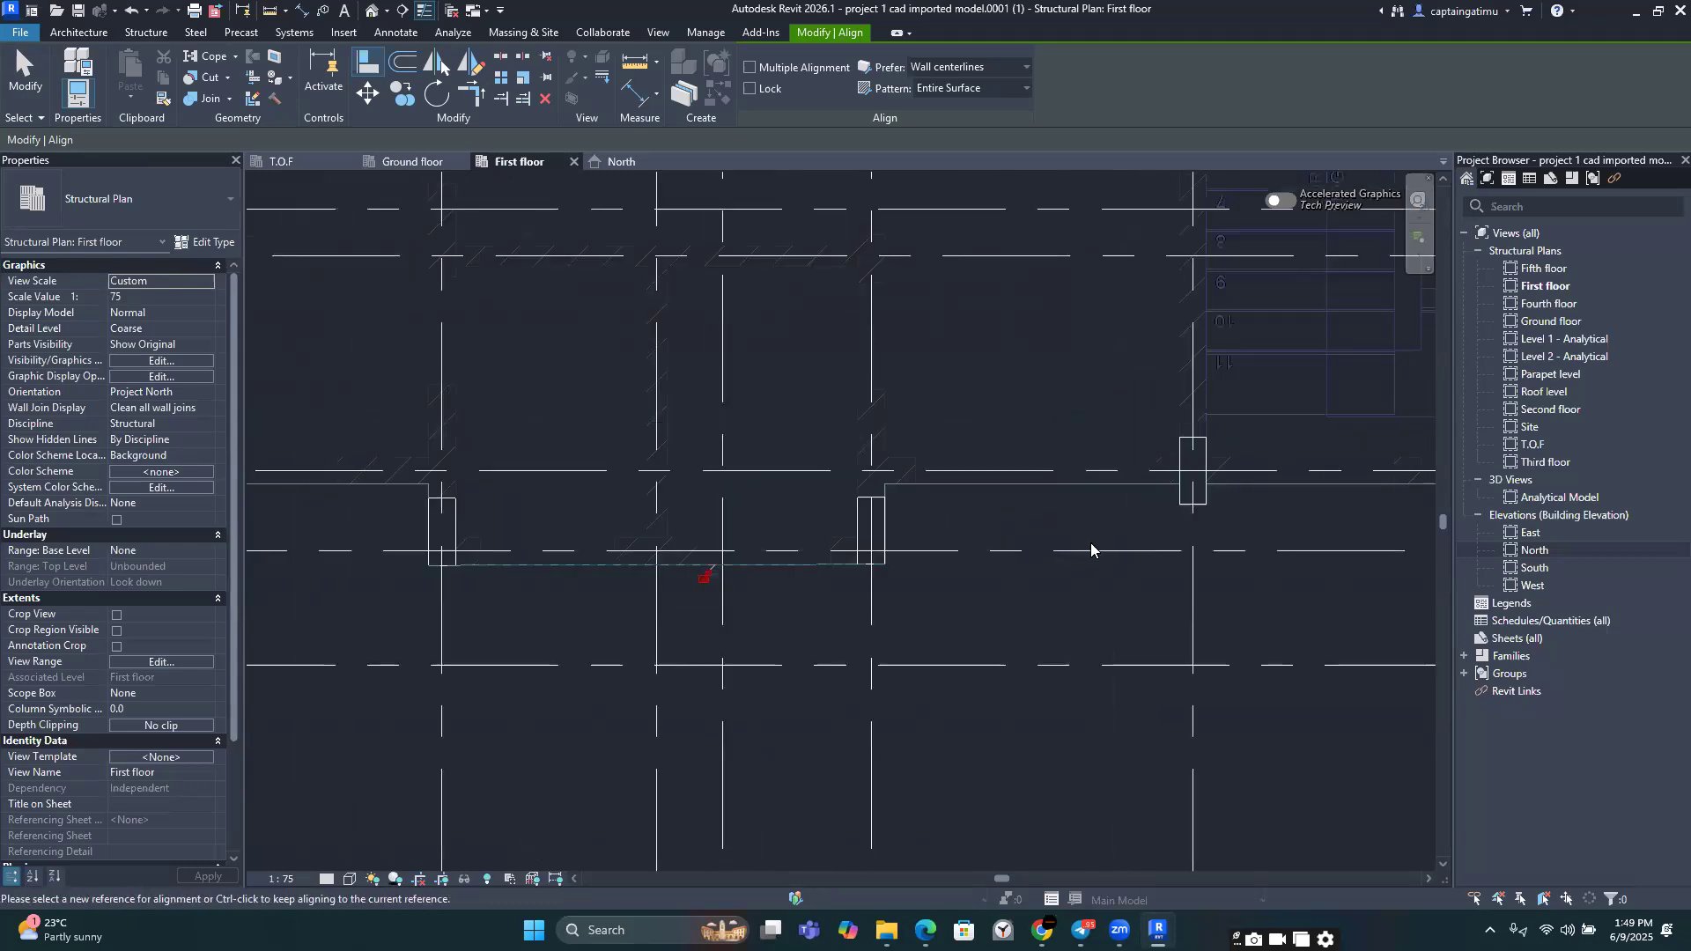
pyautogui.press('Escape')
pyautogui.press('Escape')
# Step: Align the lower edges of the columns on grids G and J with the CAD wall line near grid 13, using Multiple Alignment
pyautogui.scroll(-3, 960, 557)
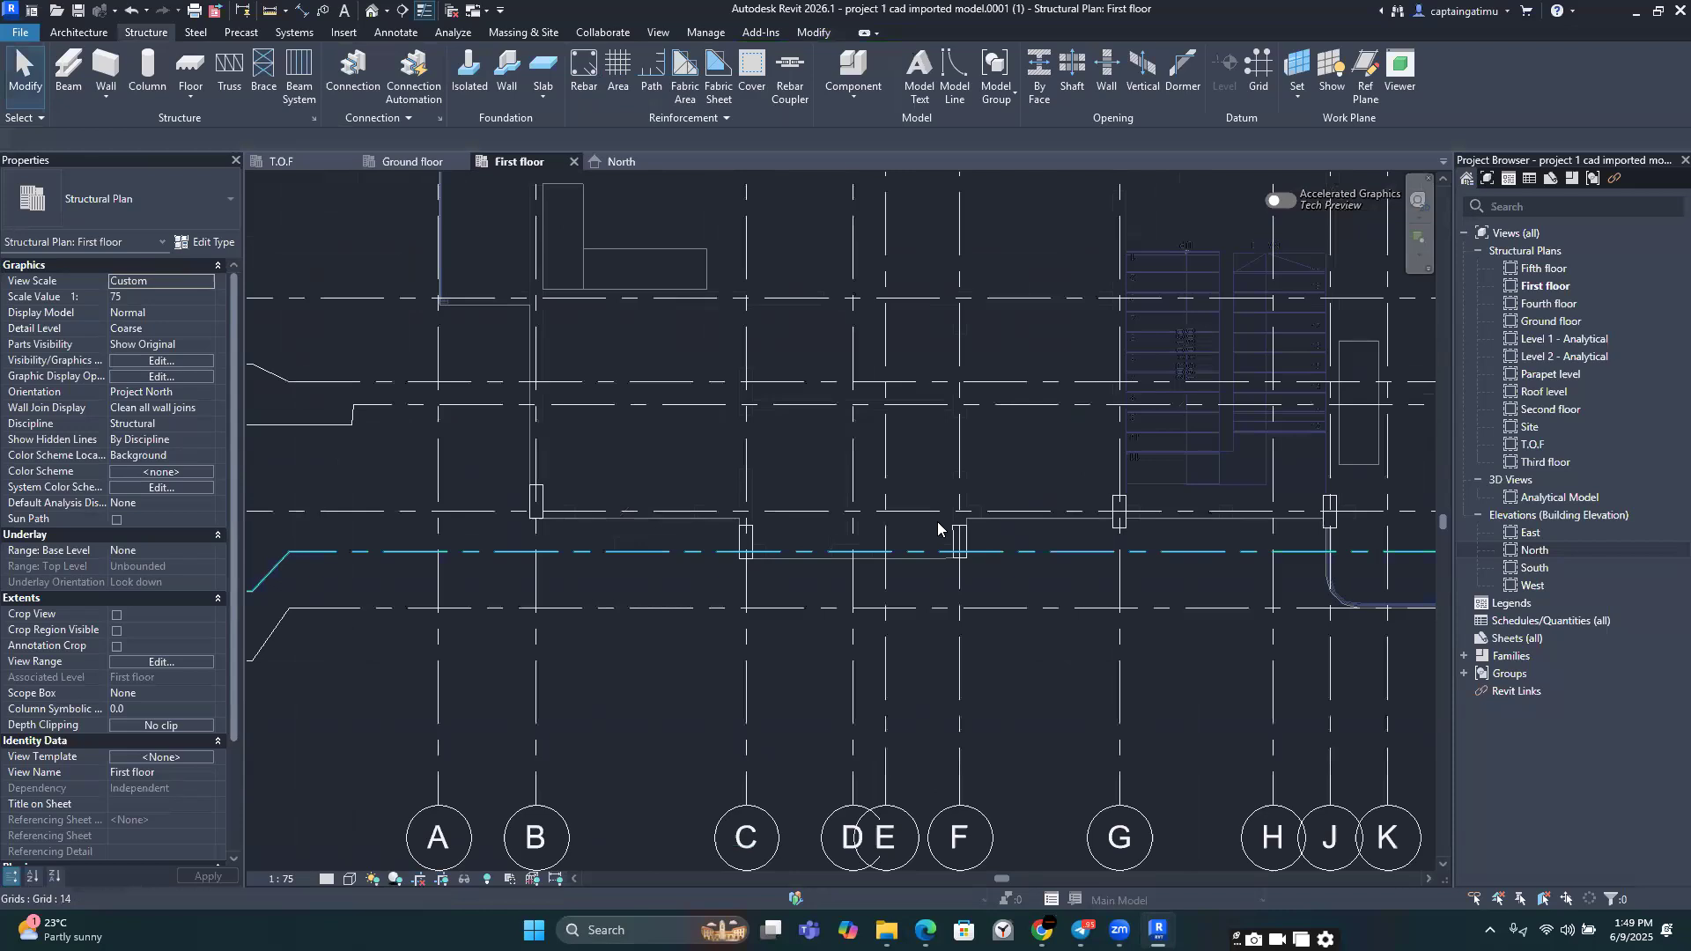
pyautogui.scroll(-2, 938, 528)
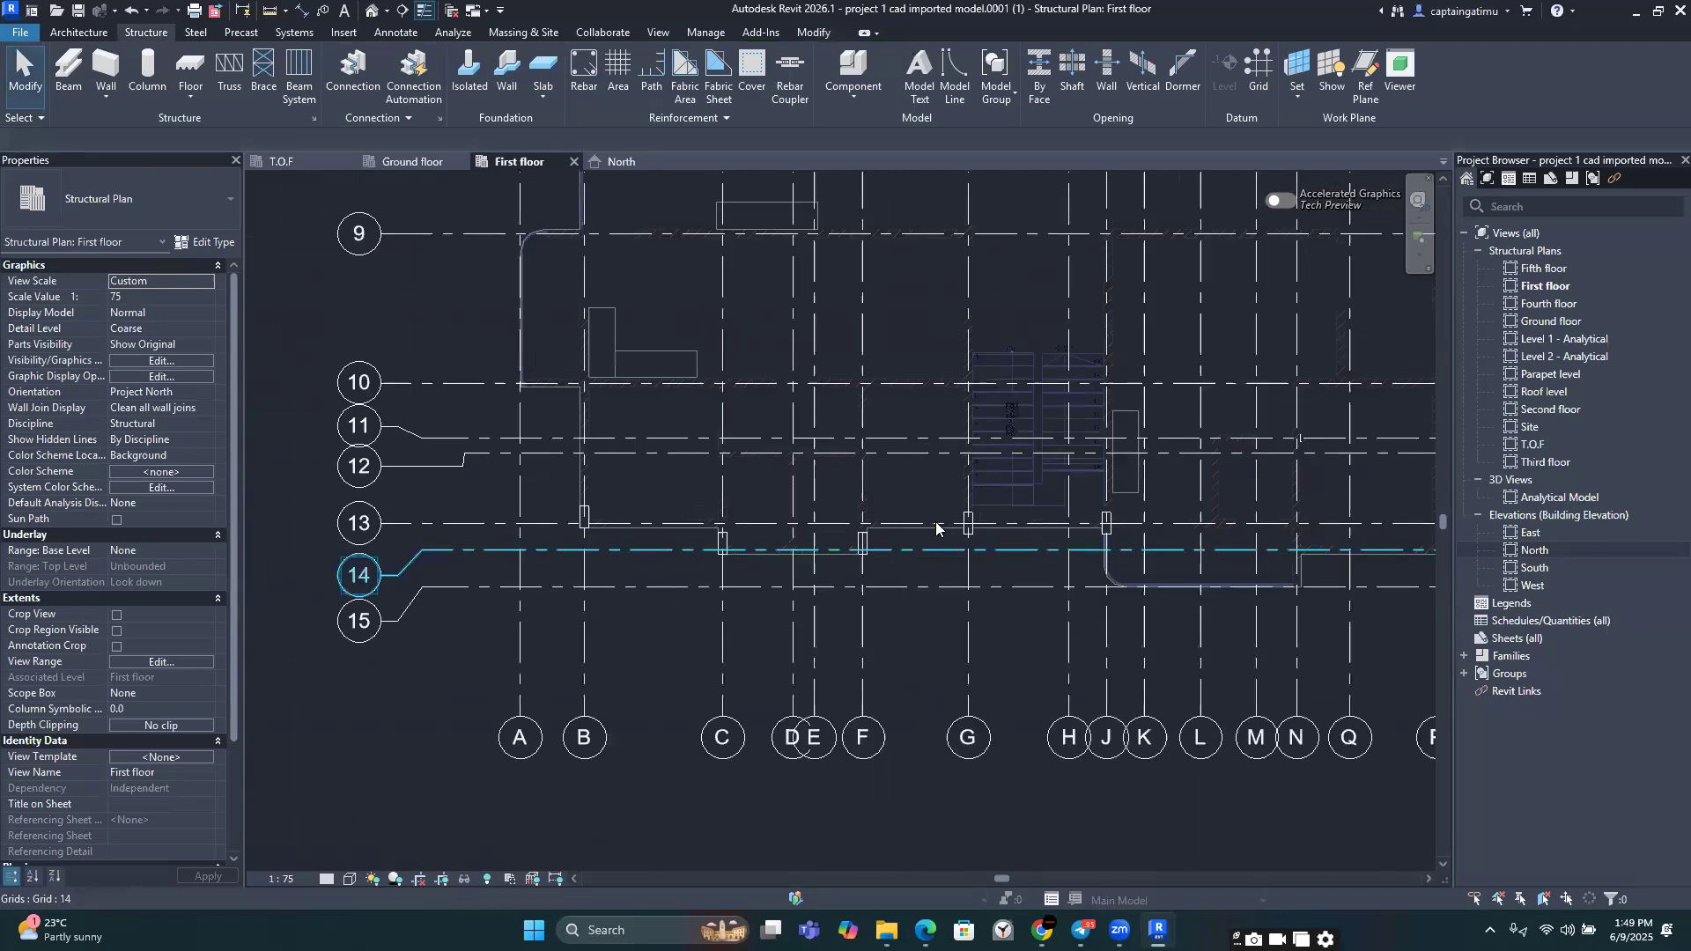
pyautogui.scroll(2, 937, 529)
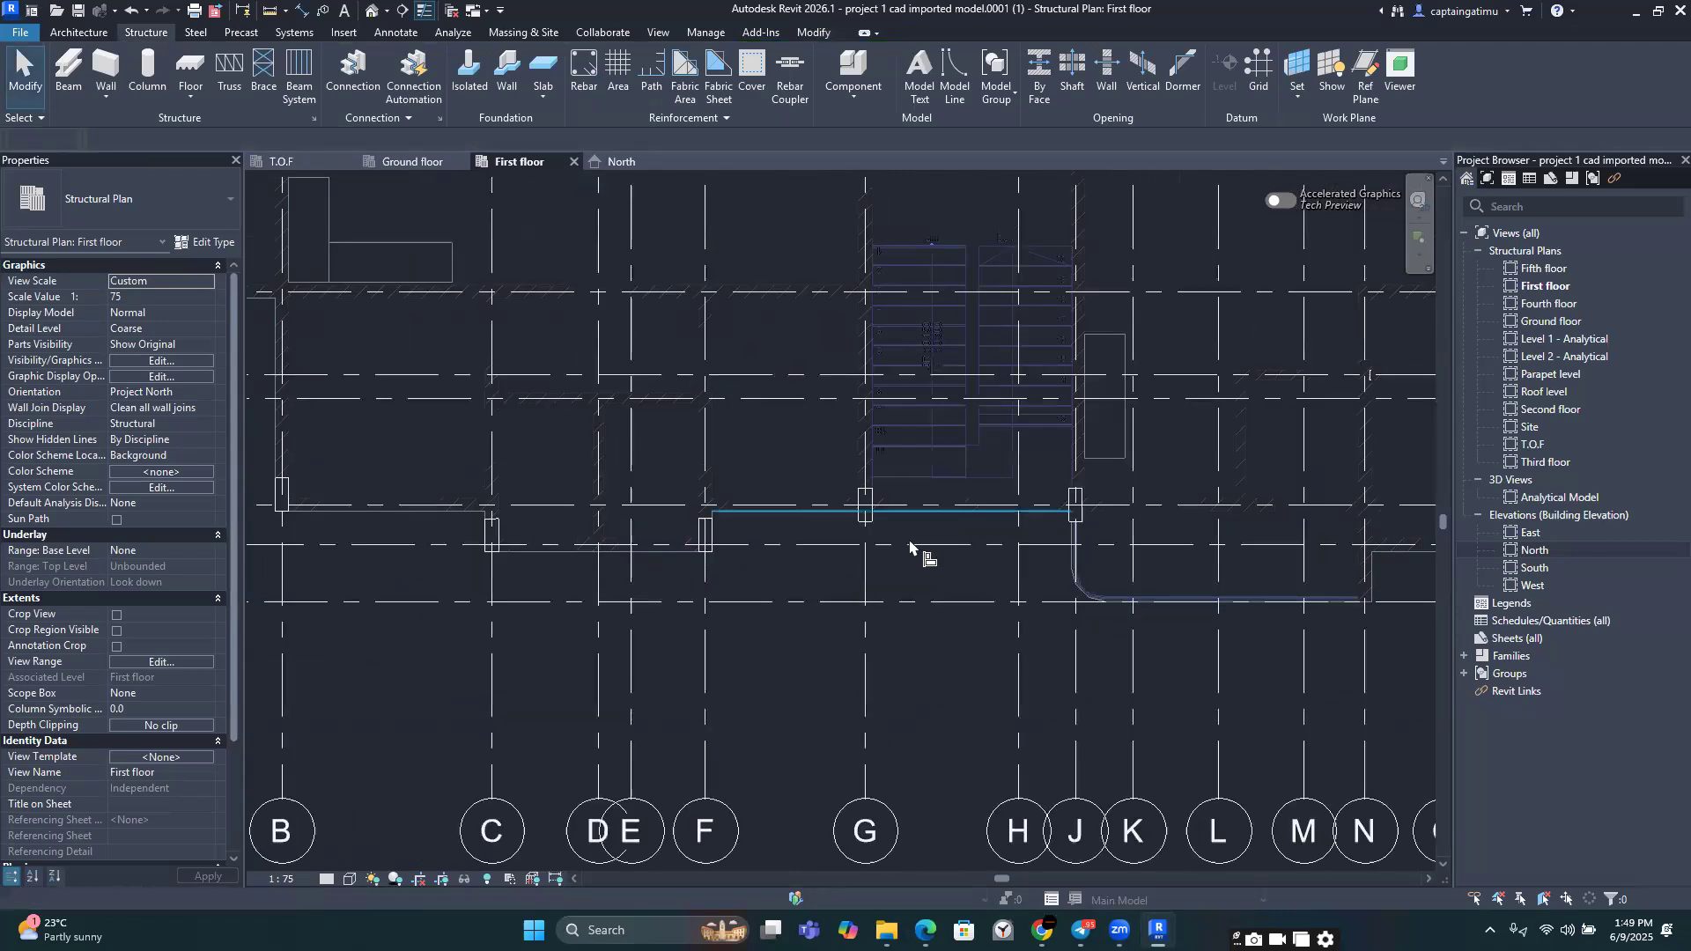
pyautogui.press('a')
pyautogui.press('l')
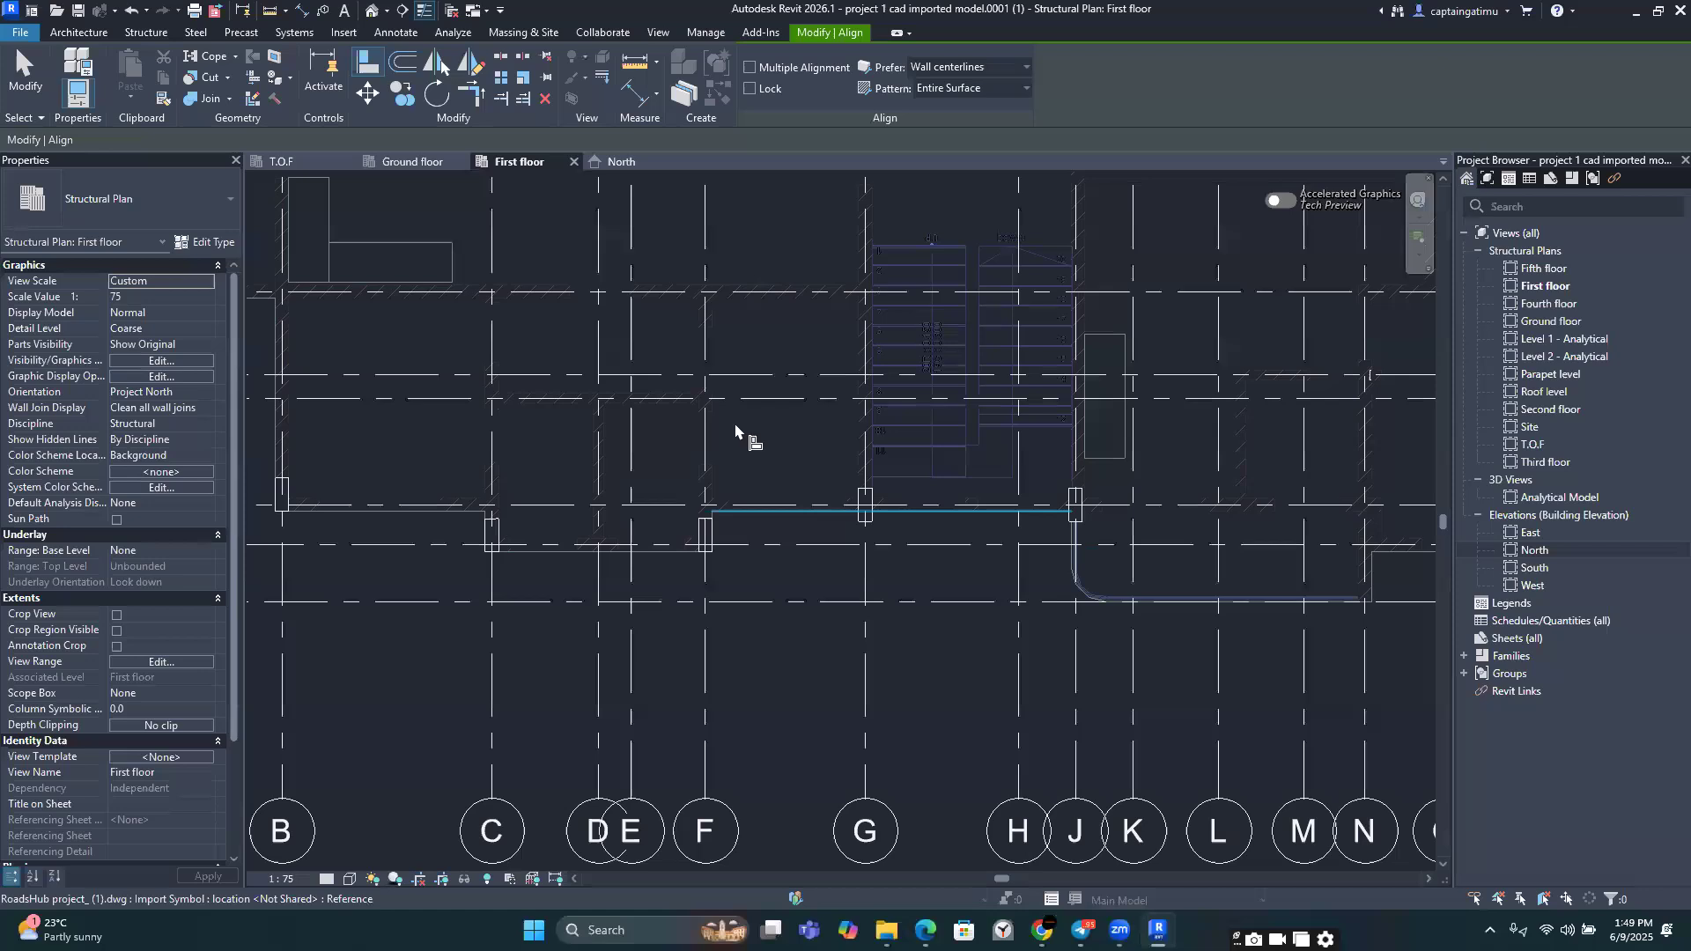
pyautogui.scroll(5, 723, 421)
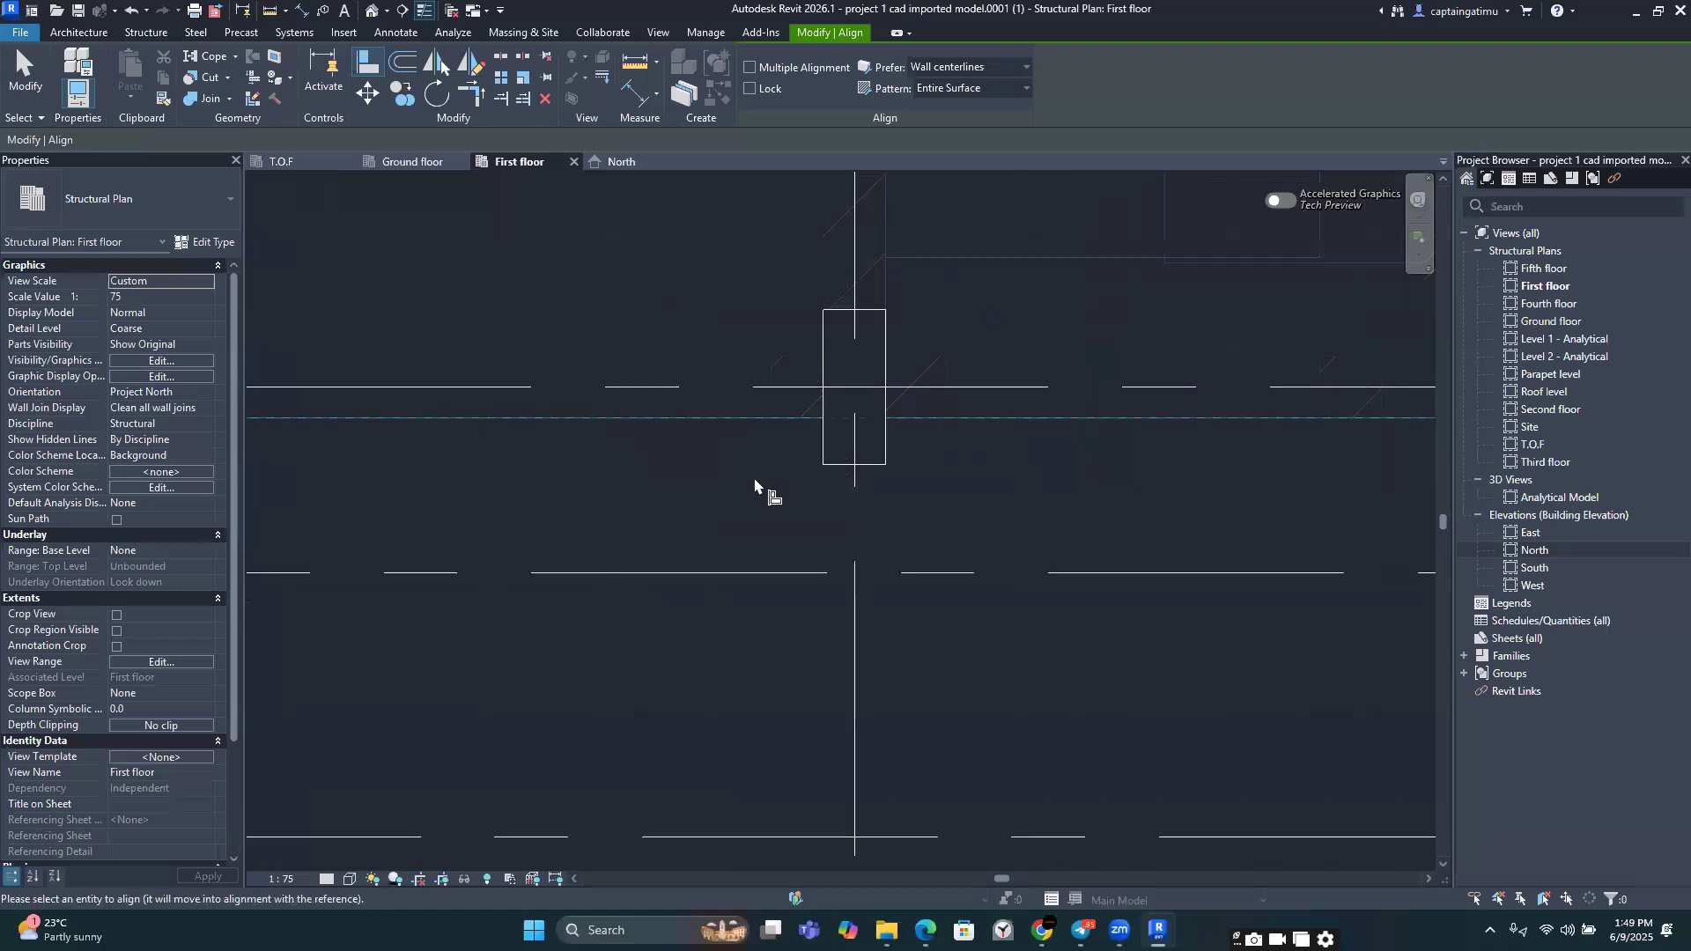
pyautogui.scroll(2, 801, 494)
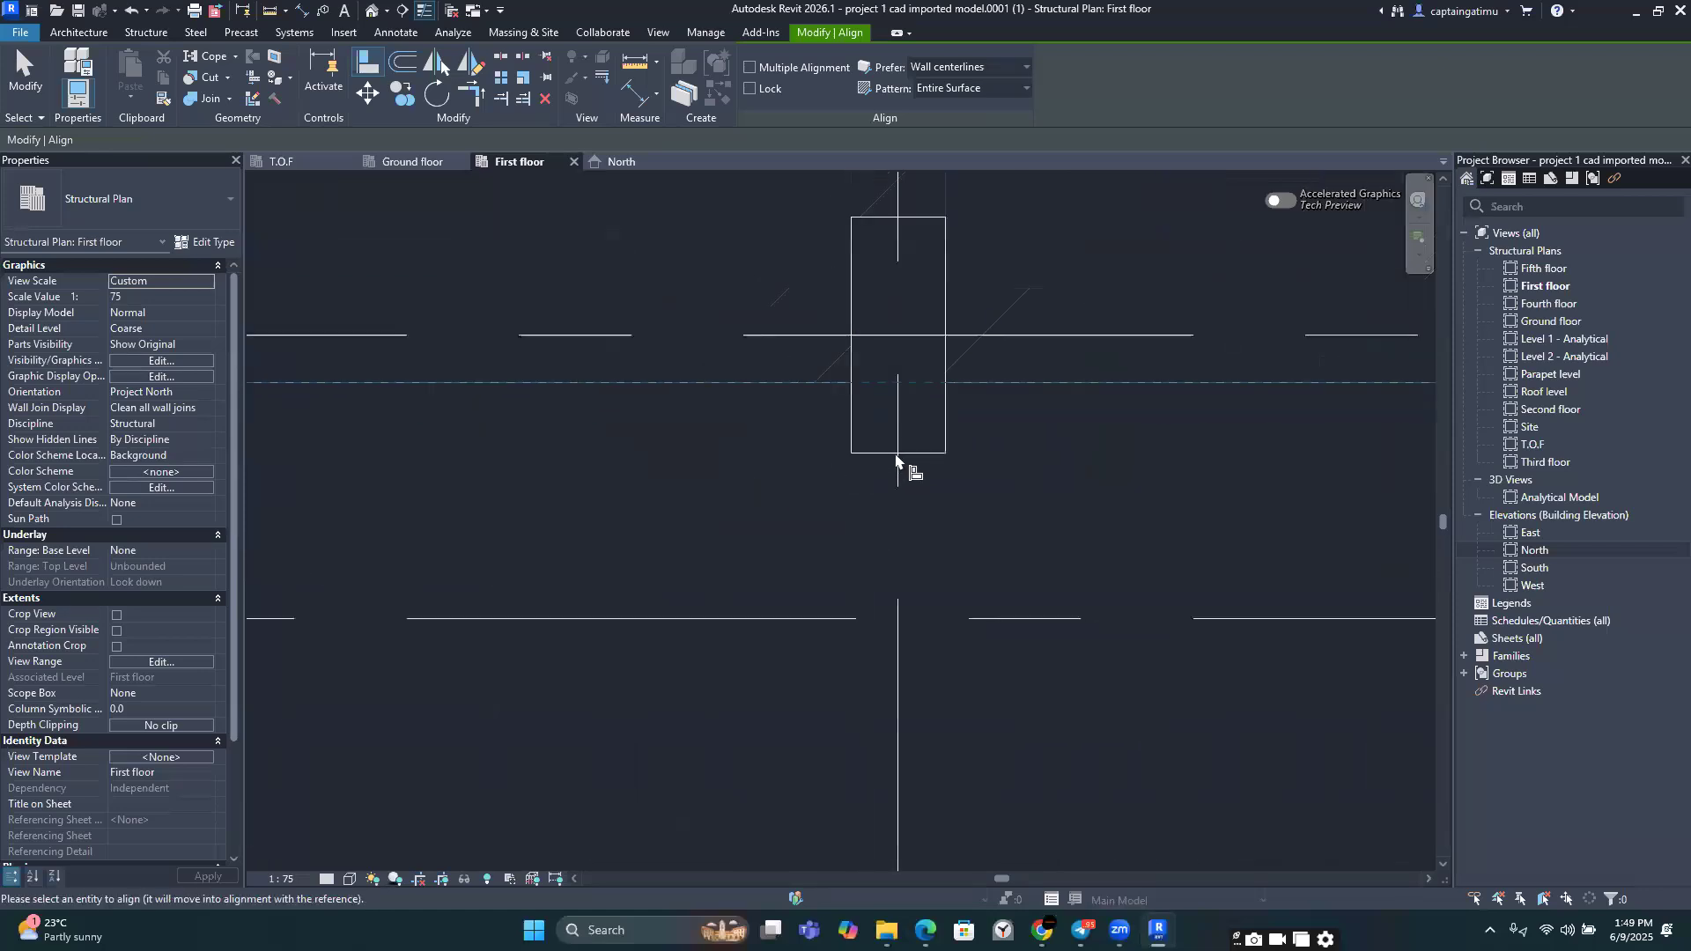
pyautogui.scroll(1, 897, 462)
pyautogui.click(752, 68)
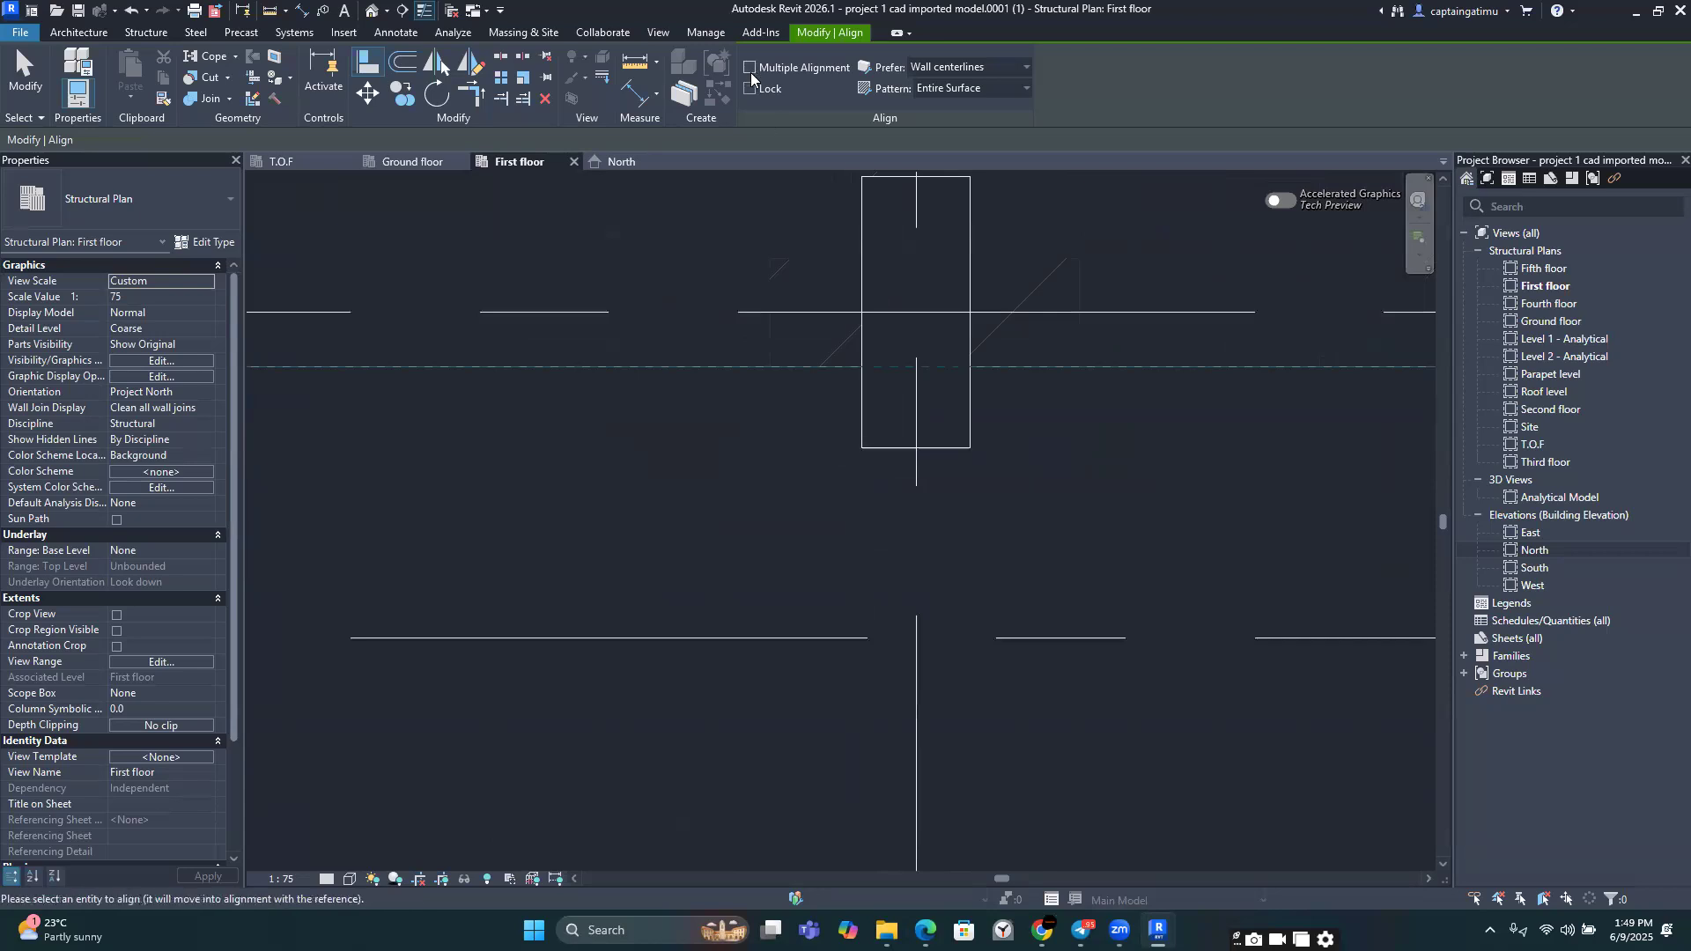
pyautogui.click(897, 454)
pyautogui.scroll(-2, 895, 441)
pyautogui.scroll(-2, 612, 441)
pyautogui.scroll(-1, 1080, 458)
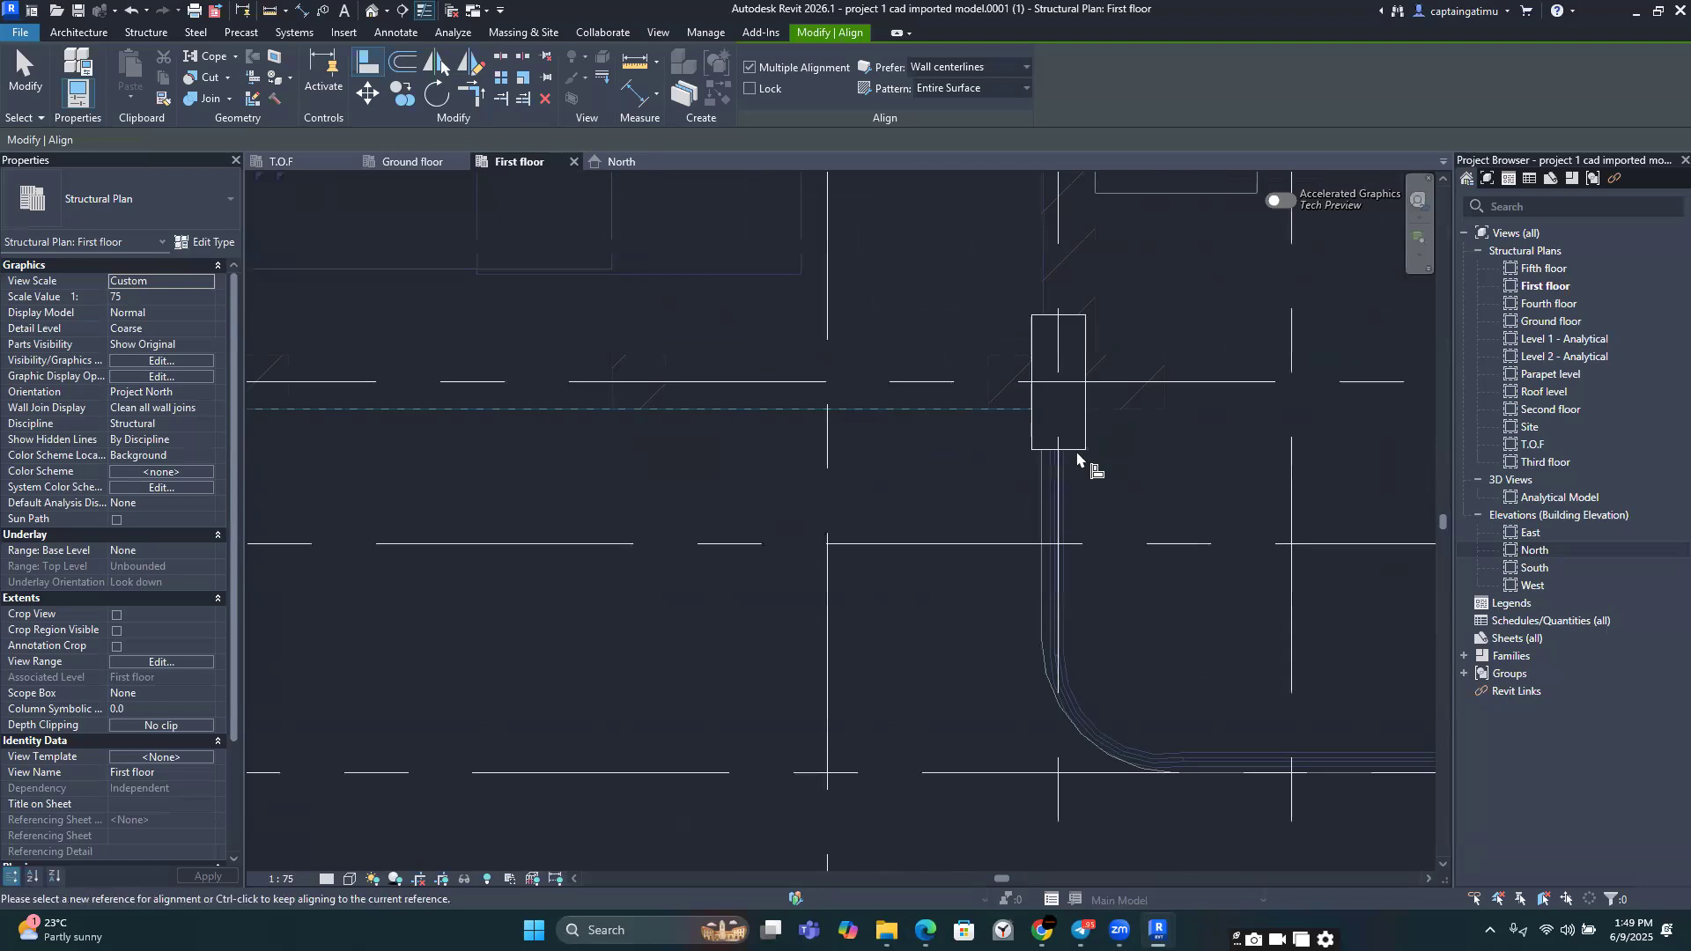
pyautogui.scroll(-1, 1086, 459)
pyautogui.scroll(-1, 881, 480)
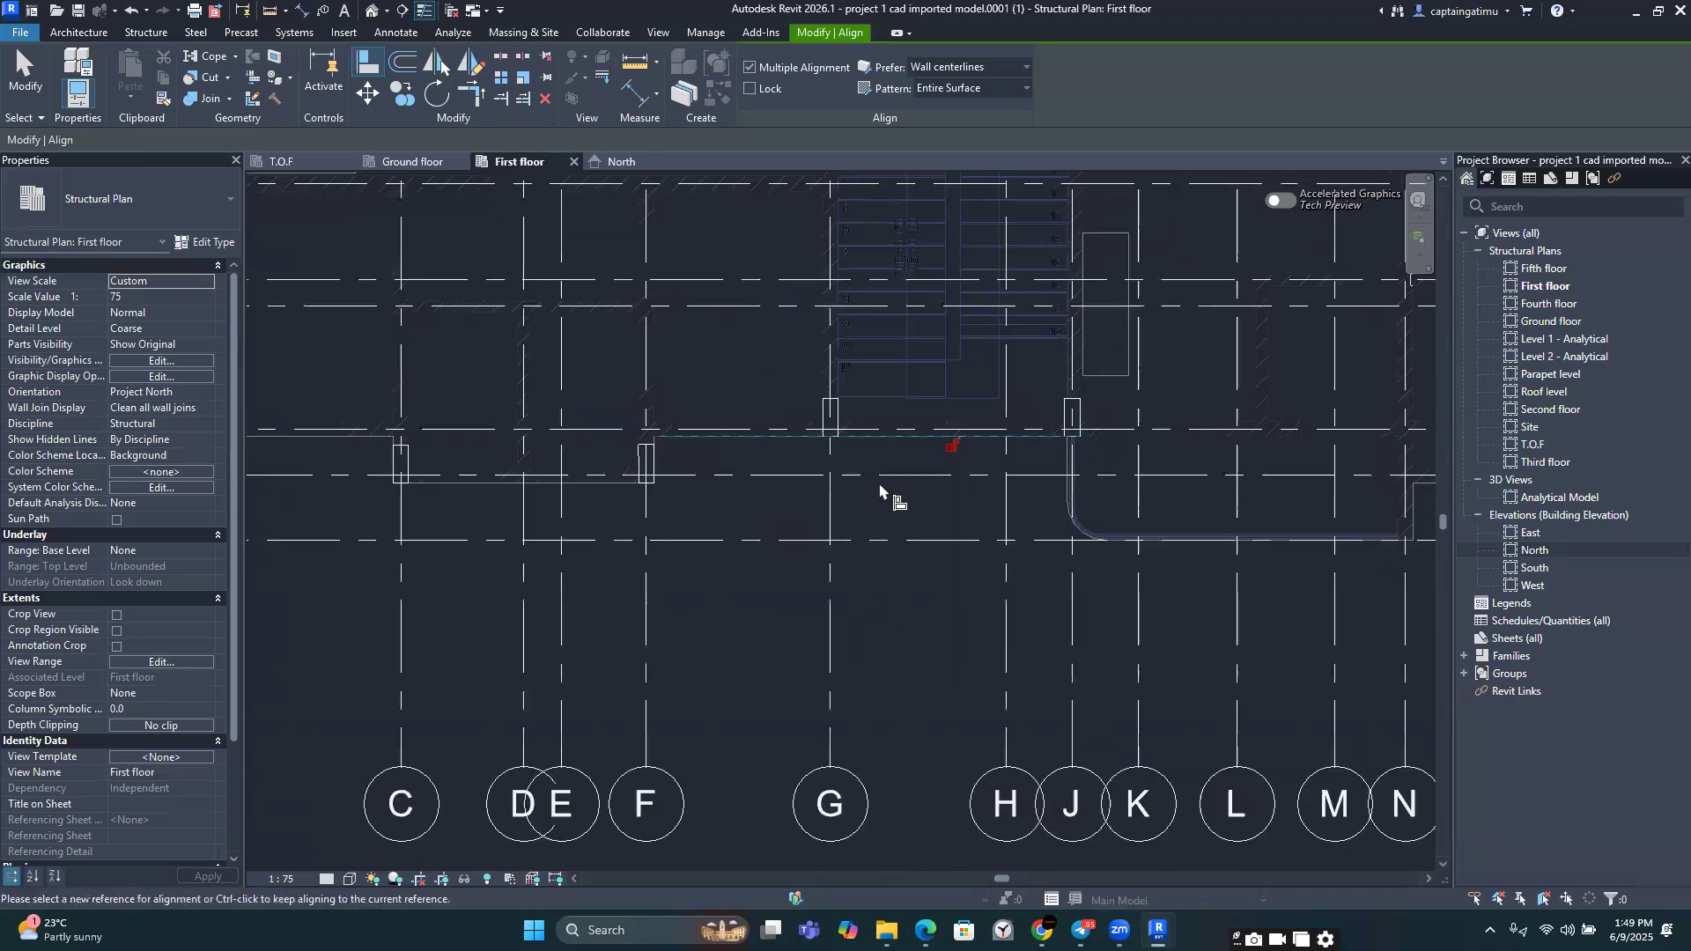
pyautogui.press('Escape')
pyautogui.press('Escape')
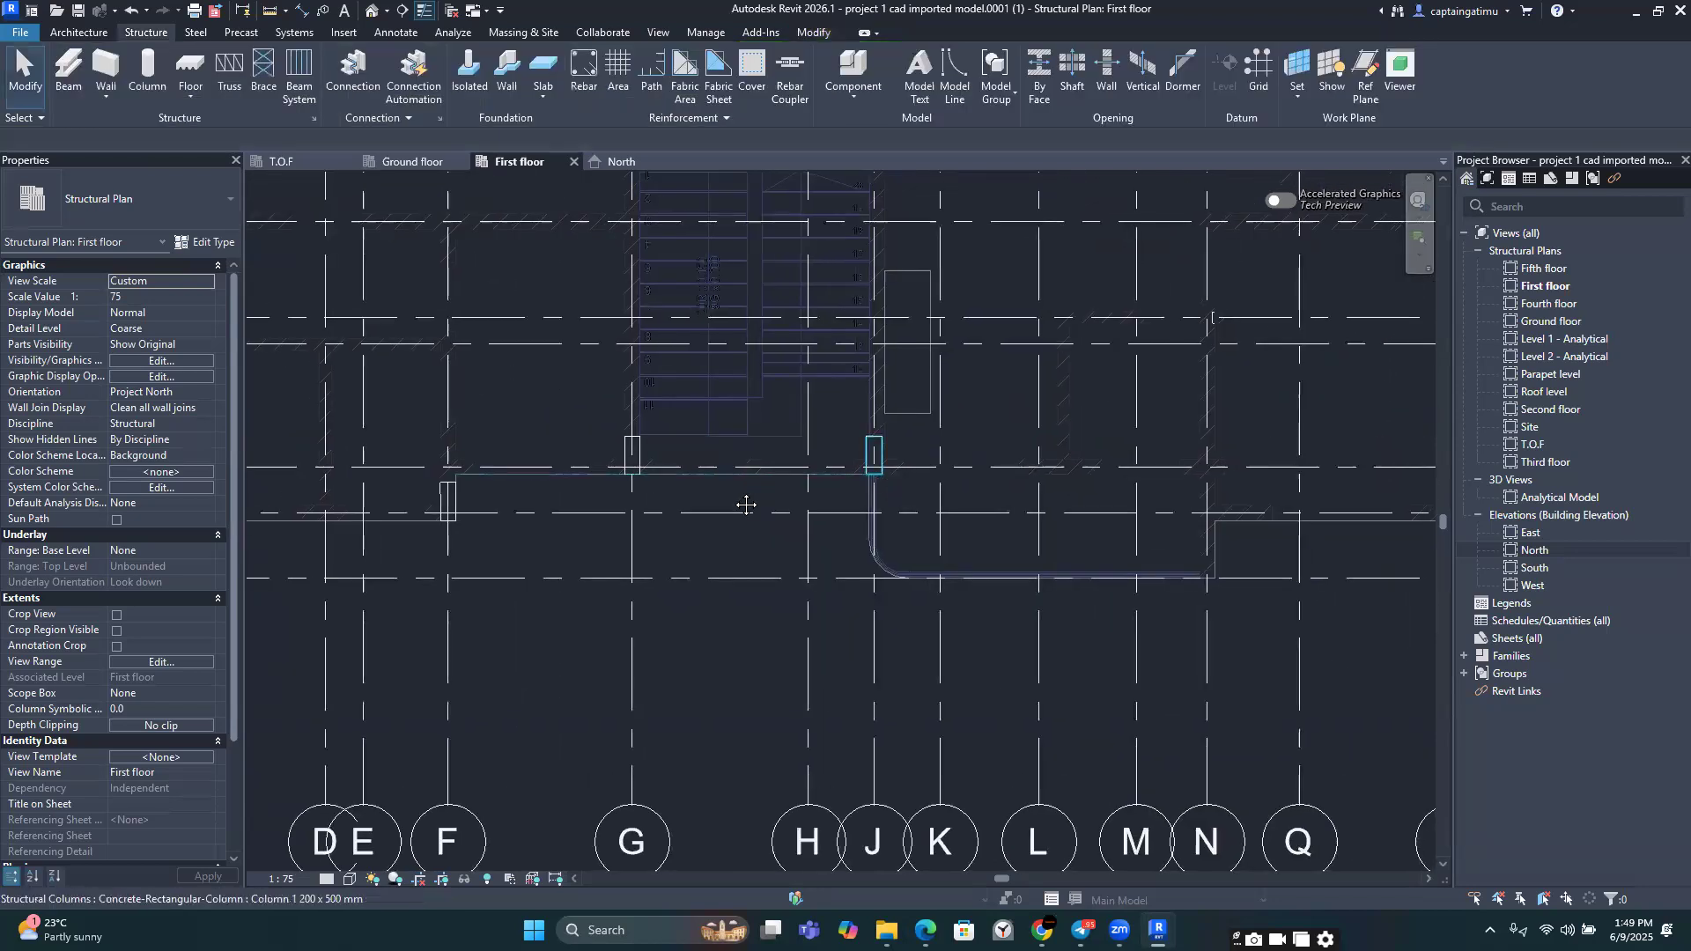
# Step: Examine the CAD wall outline from grid J to grid U for the remaining column positions
pyautogui.scroll(-2, 838, 520)
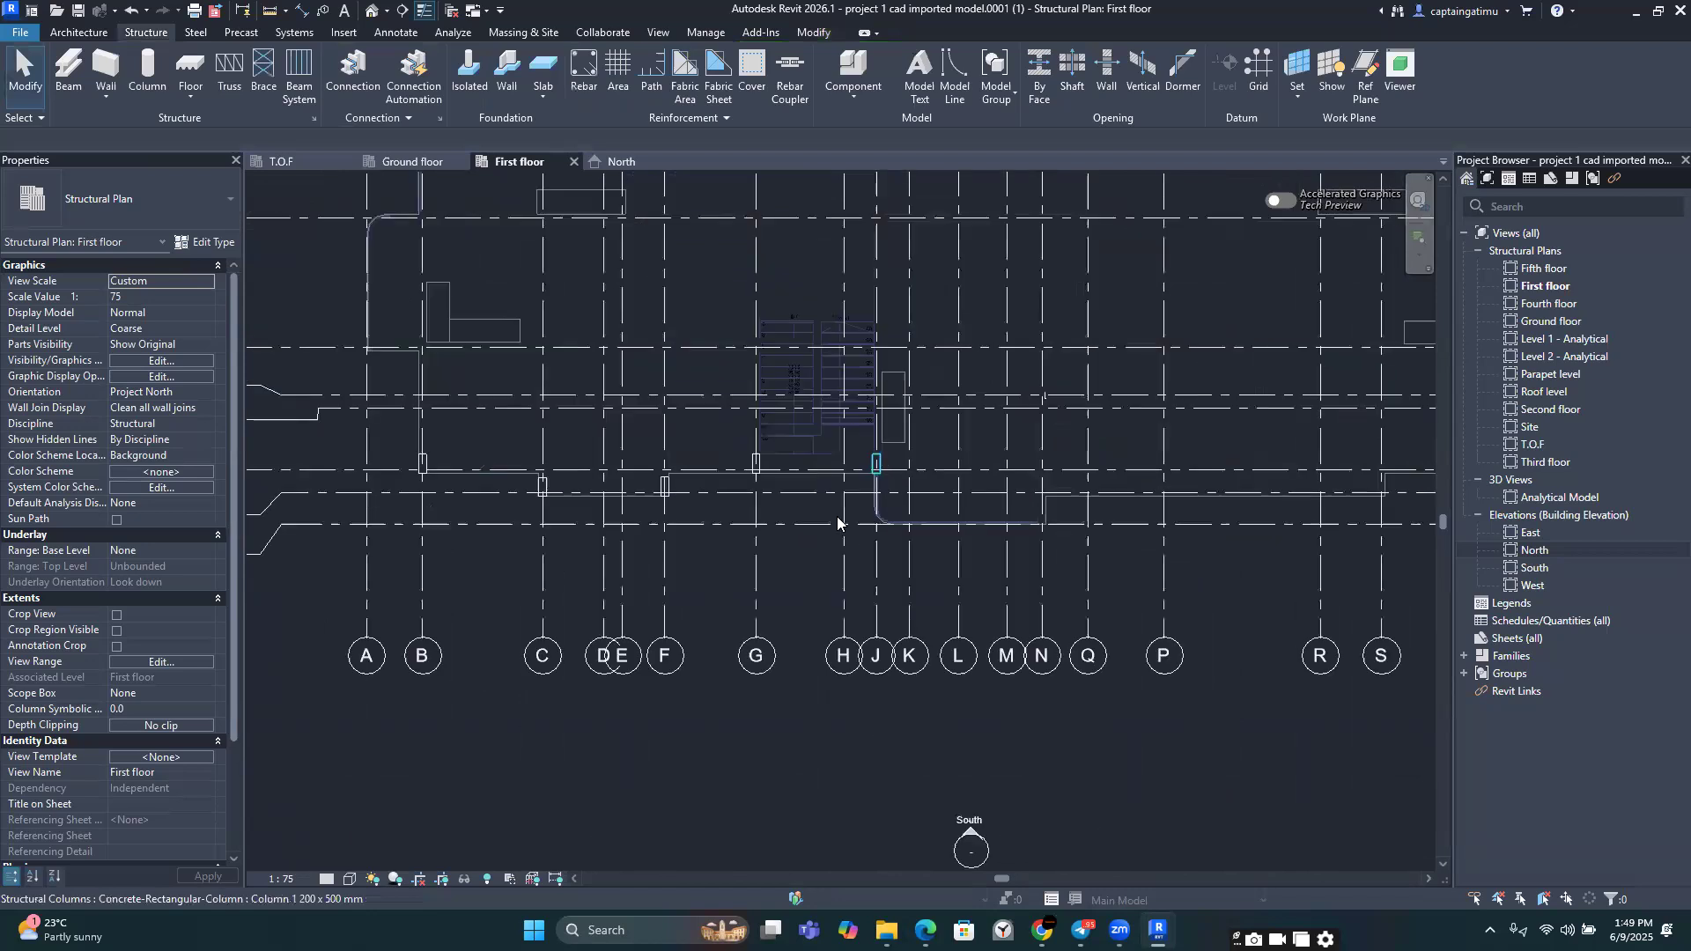
pyautogui.moveTo(838, 524); pyautogui.dragTo(681, 525, button='middle')
pyautogui.scroll(1, 1111, 502)
pyautogui.moveTo(1112, 502); pyautogui.dragTo(710, 528, button='middle')
pyautogui.scroll(2, 710, 528)
pyautogui.moveTo(820, 542); pyautogui.dragTo(554, 529, button='middle')
pyautogui.scroll(1, 554, 530)
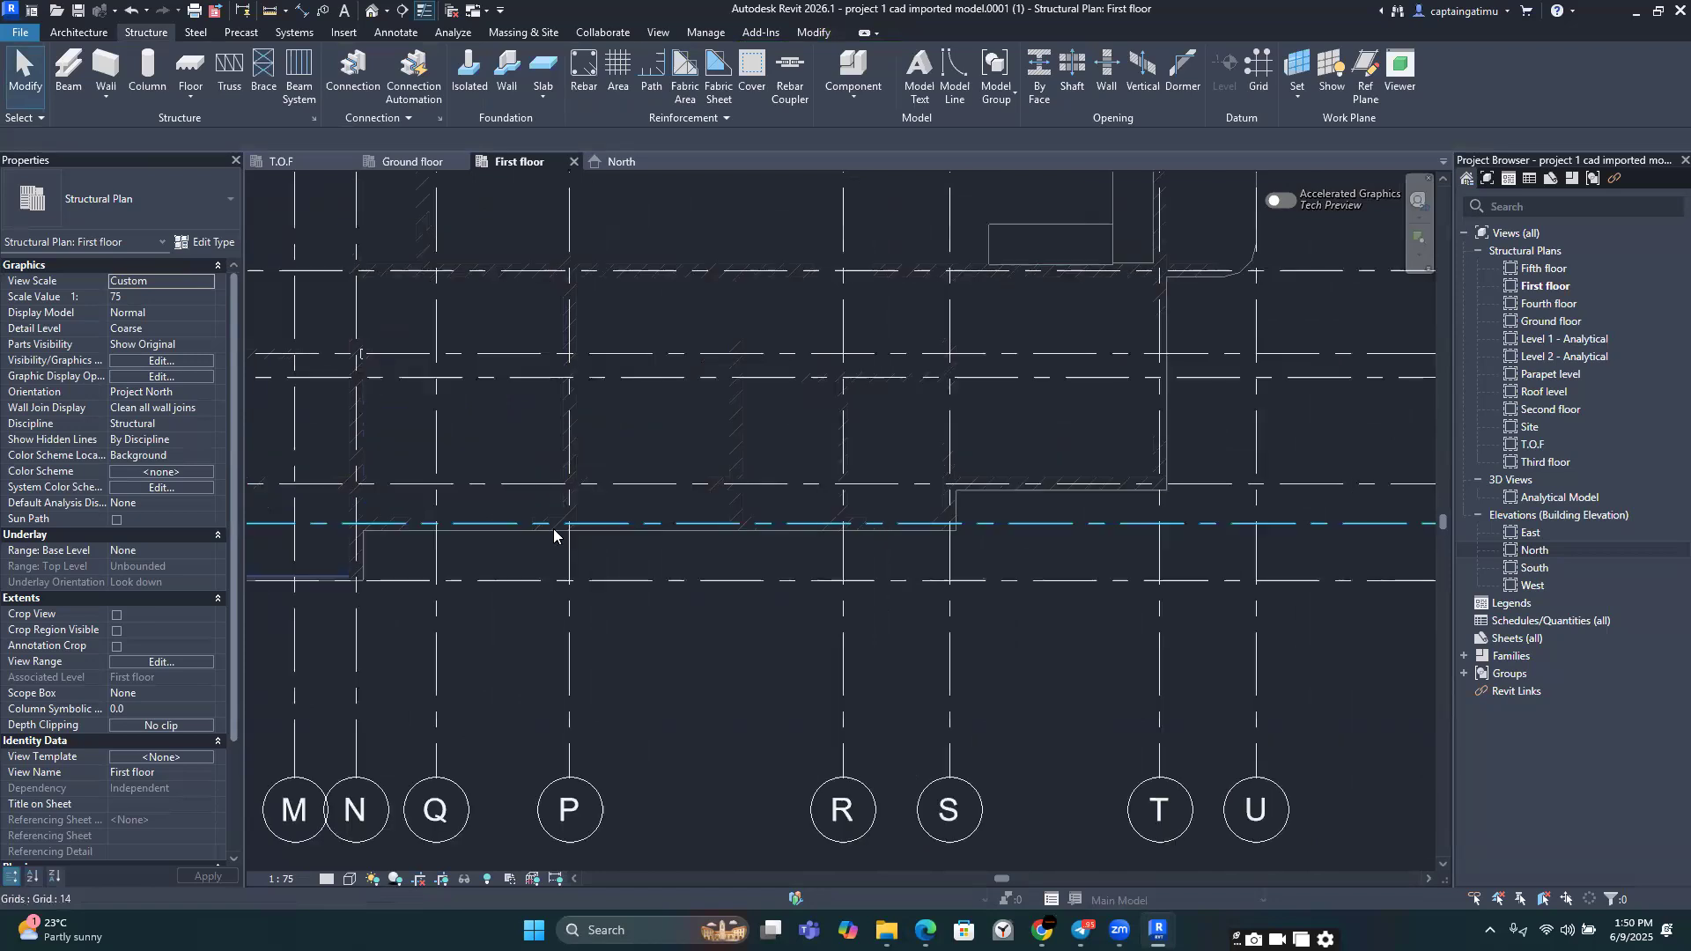
pyautogui.scroll(-2, 554, 533)
pyautogui.scroll(1, 543, 507)
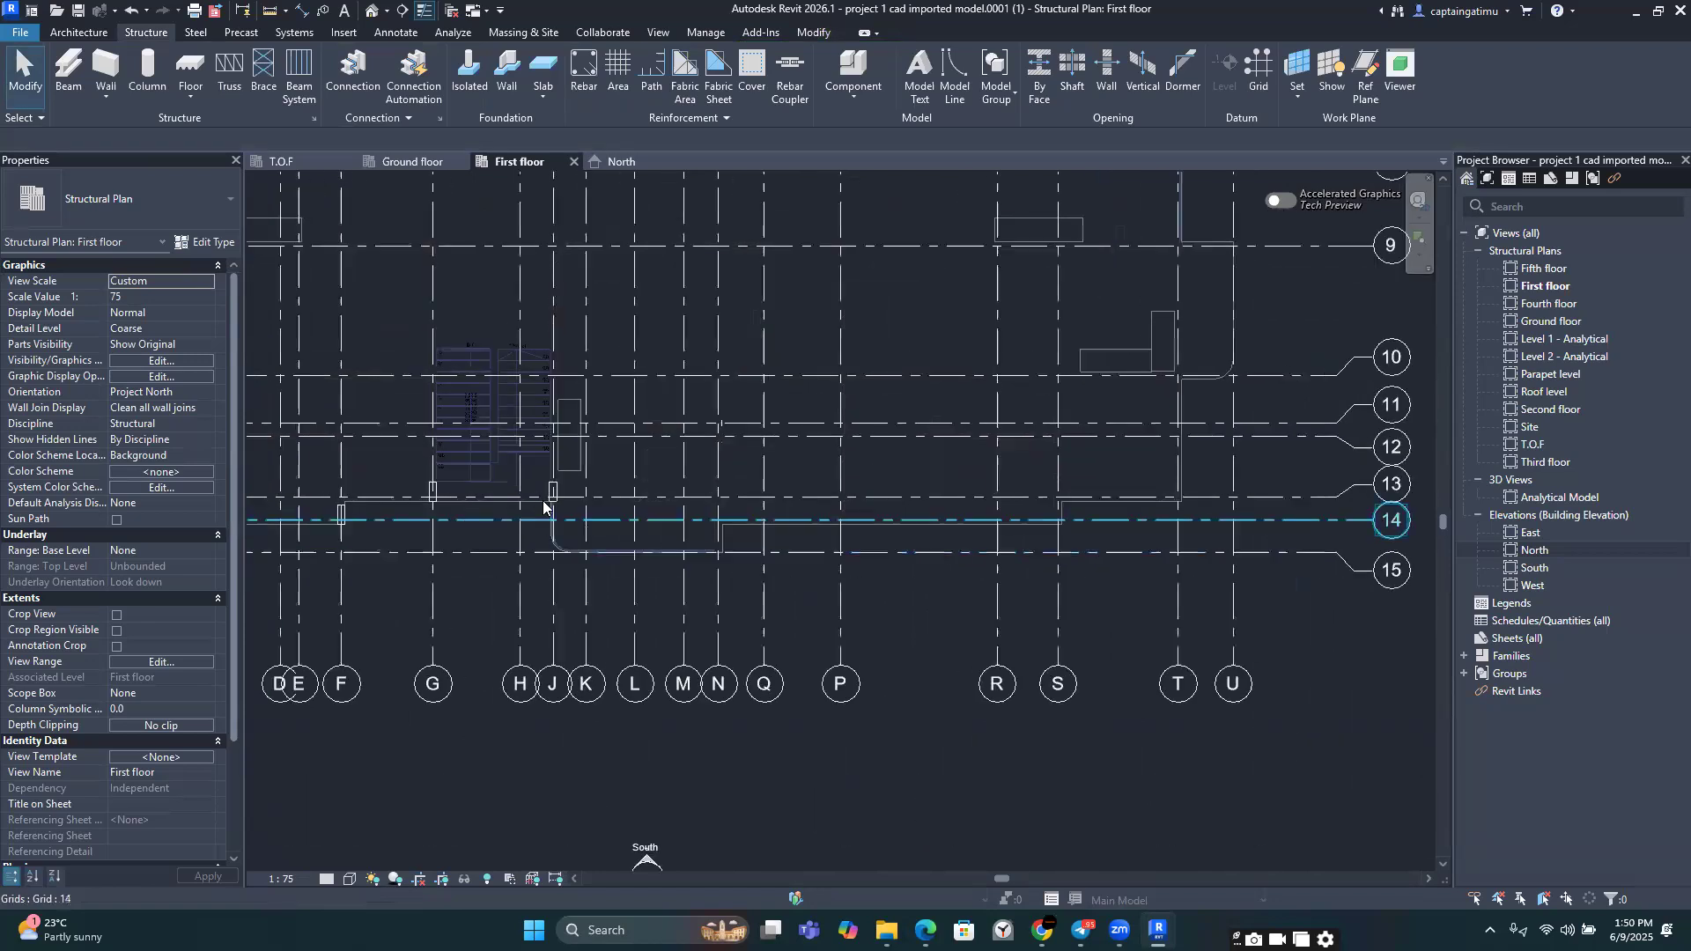
pyautogui.scroll(3, 535, 489)
pyautogui.click(529, 434)
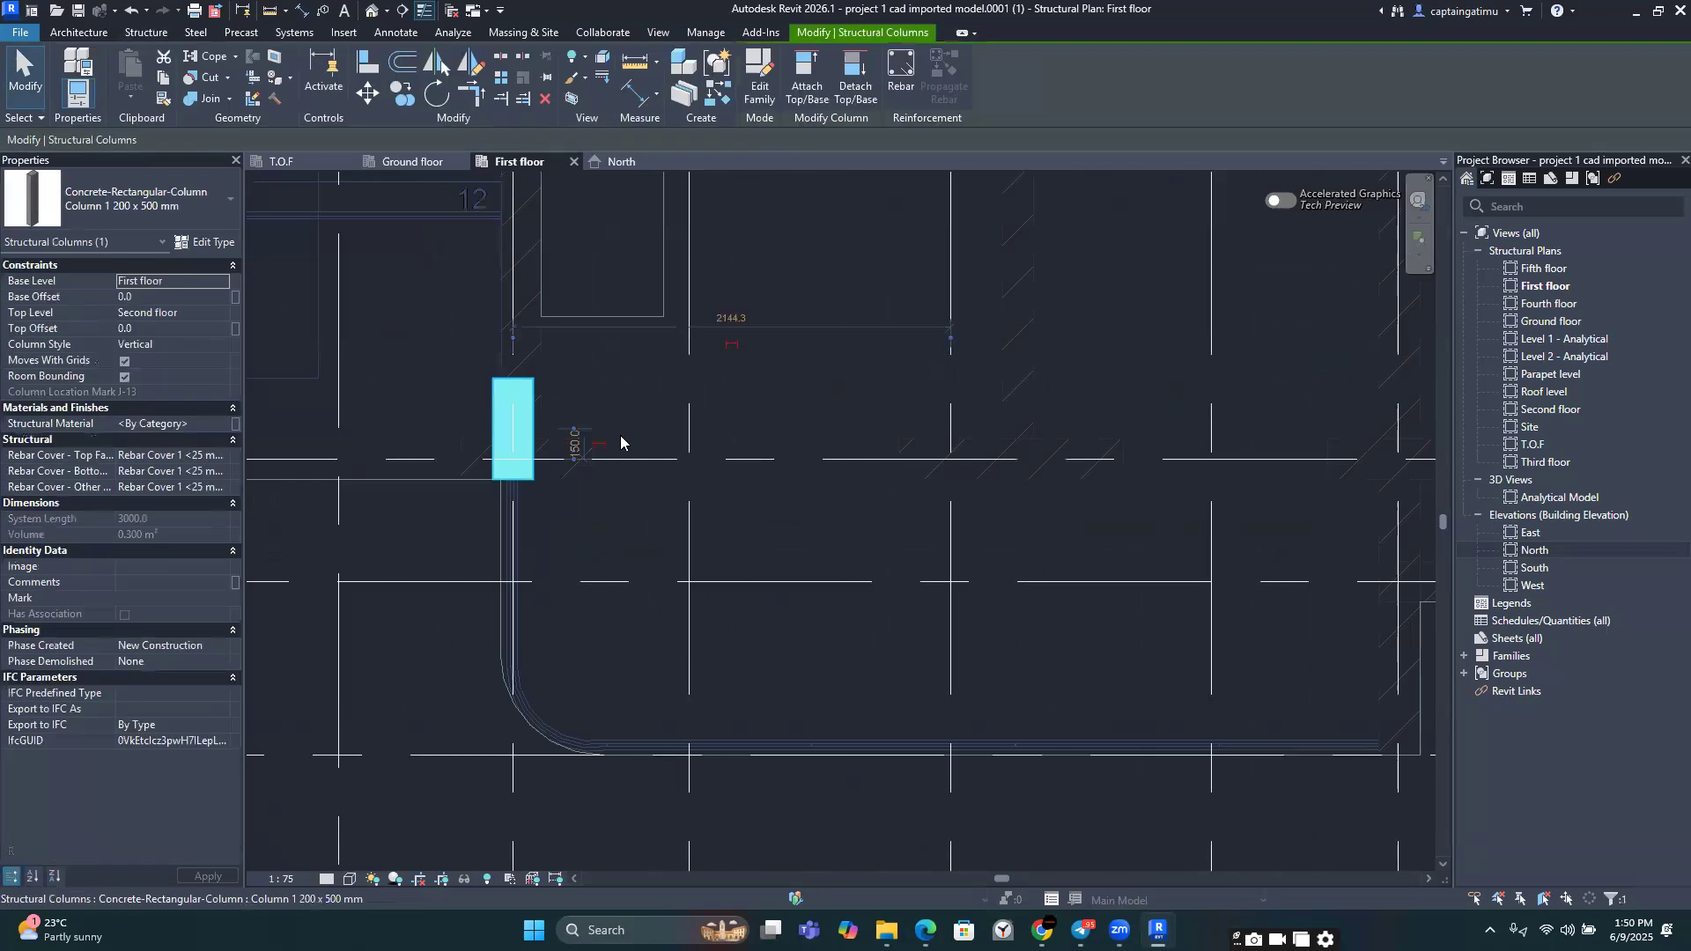
pyautogui.scroll(-3, 620, 442)
pyautogui.press('Escape')
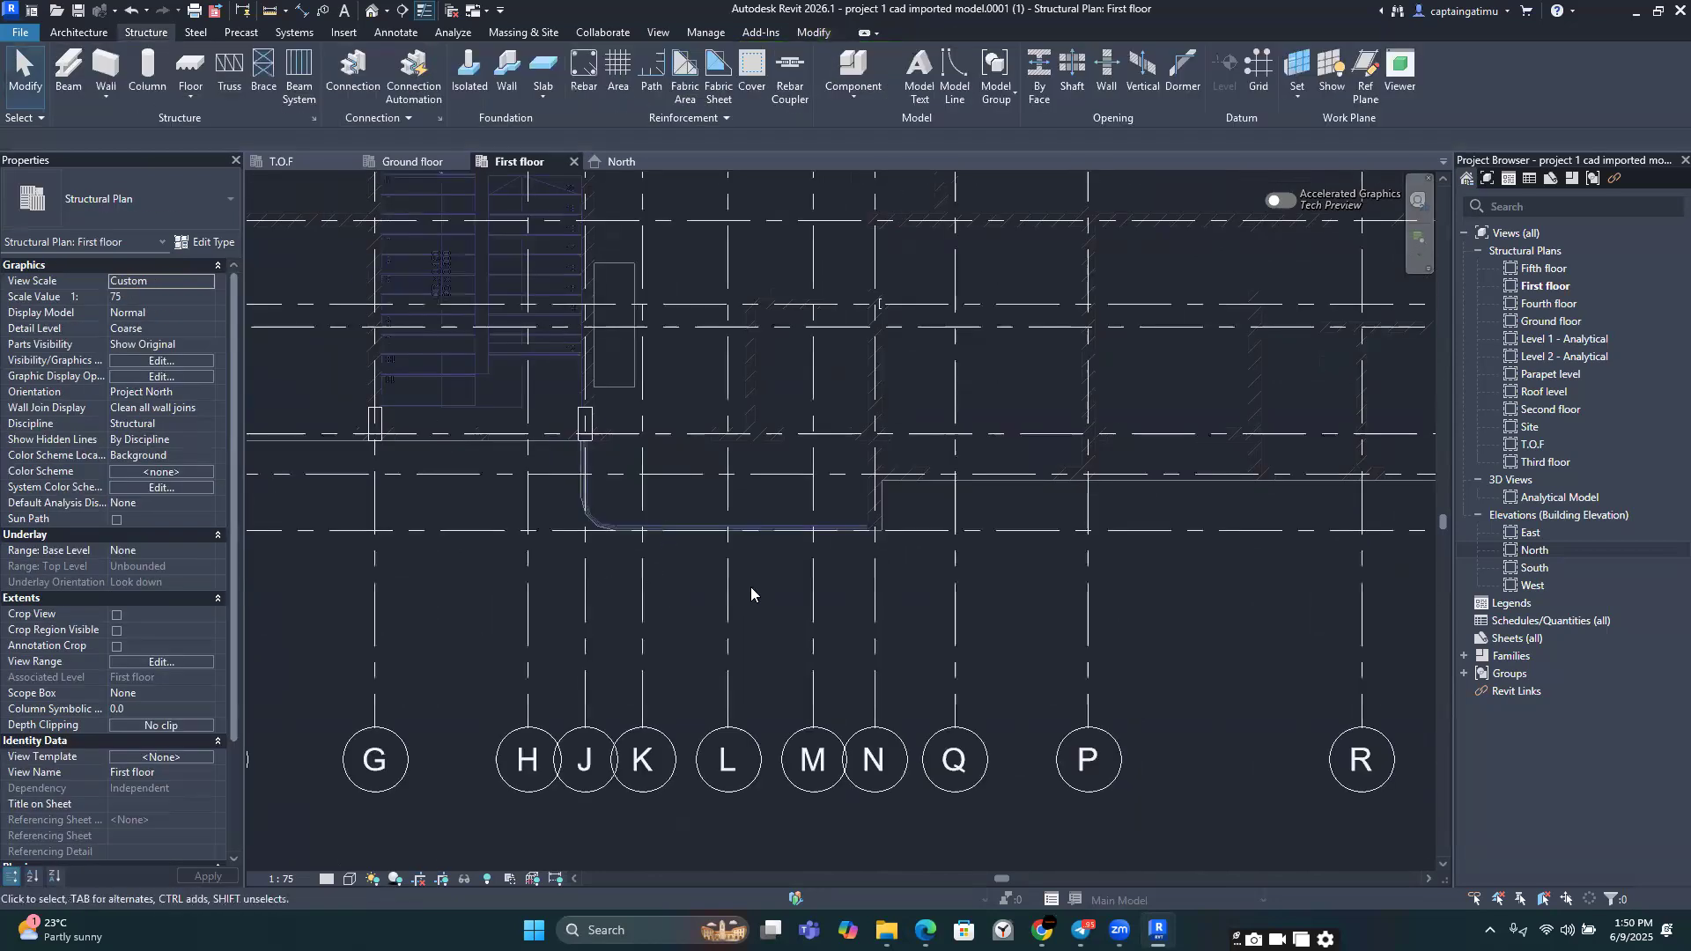
pyautogui.scroll(3, 750, 586)
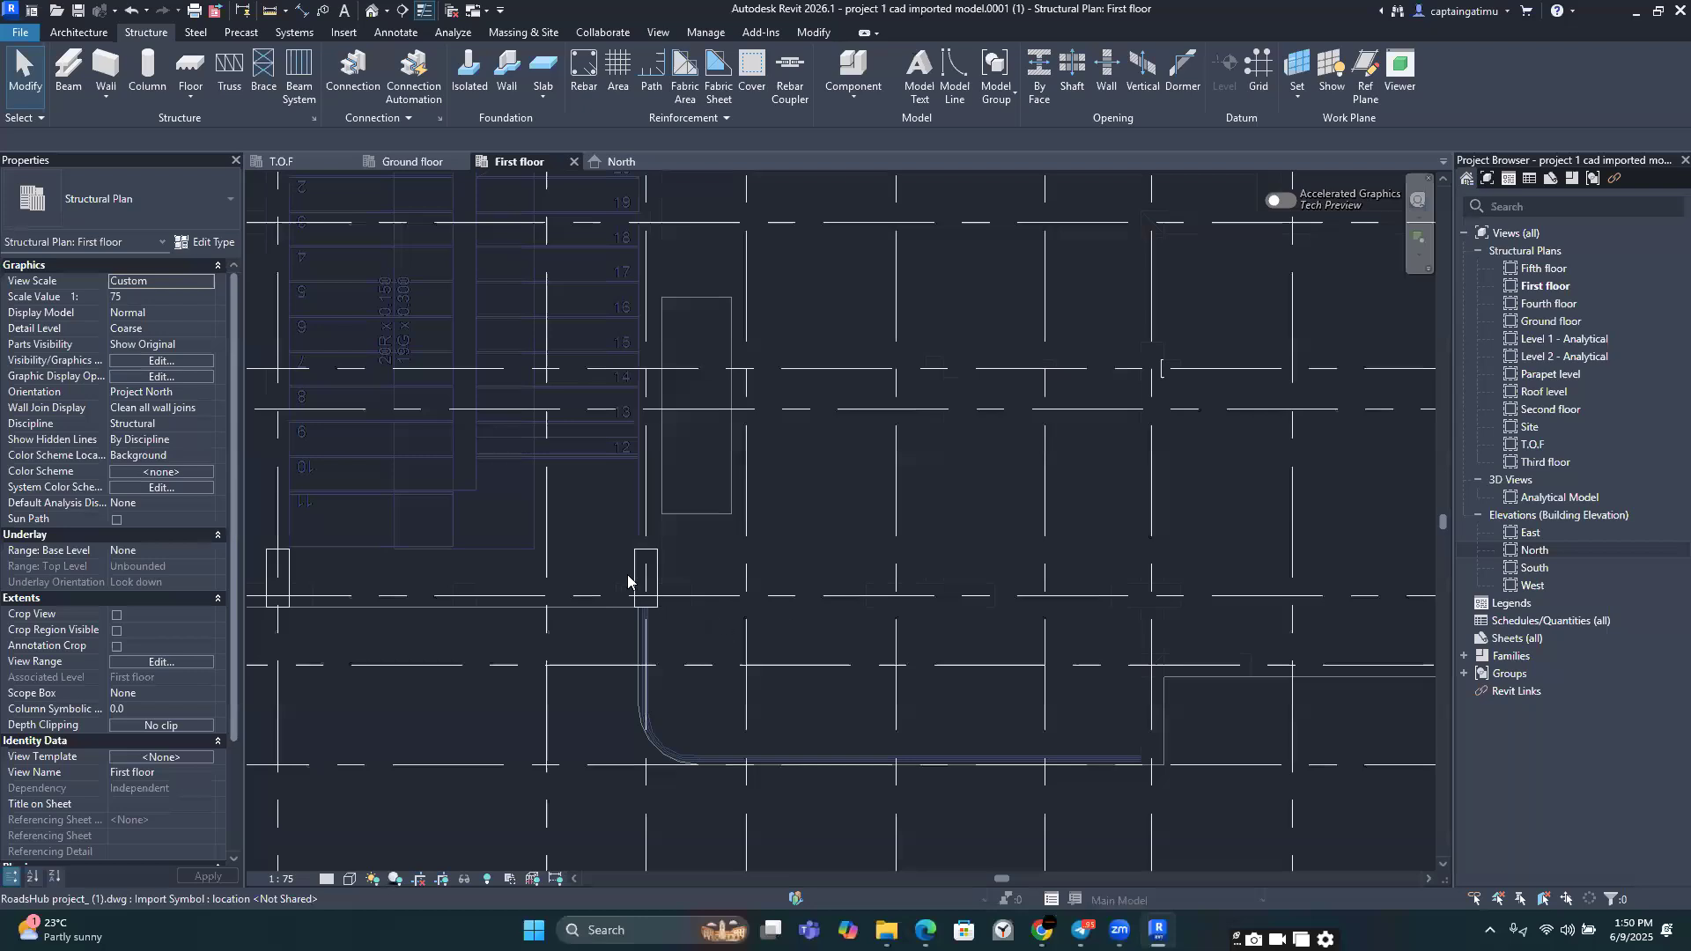
pyautogui.scroll(-3, 632, 582)
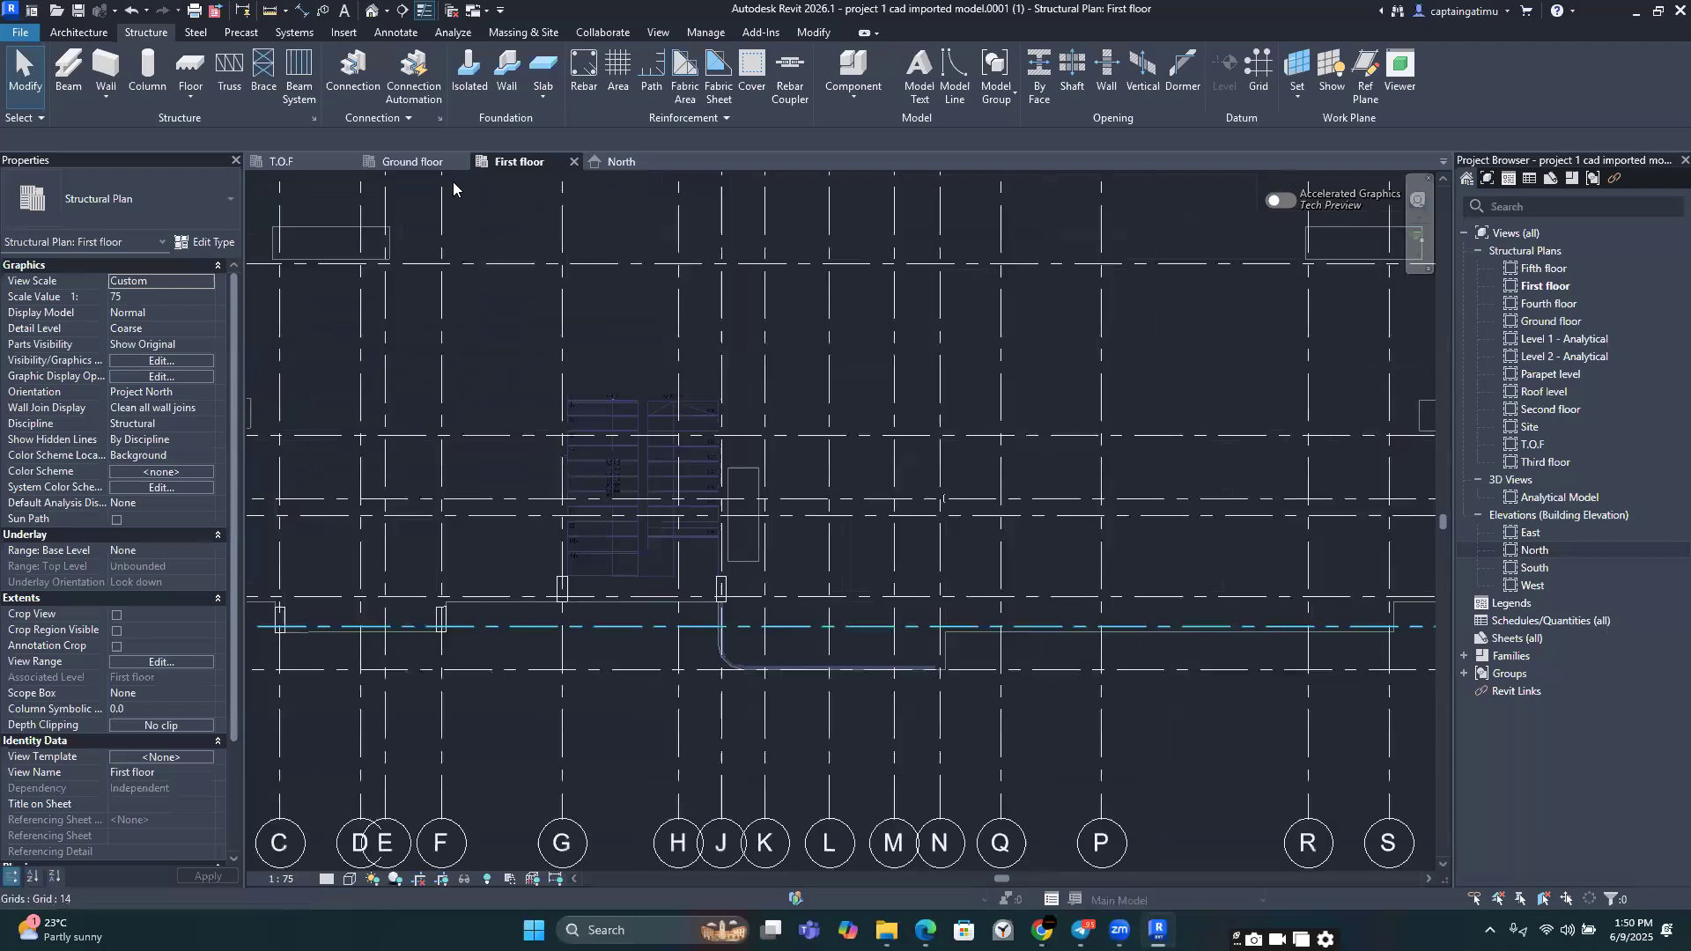
# Step: Copy the column on grid G by its lower edge midpoint to the CAD wall line at grids T and 13
pyautogui.scroll(2, 611, 608)
pyautogui.click(629, 607)
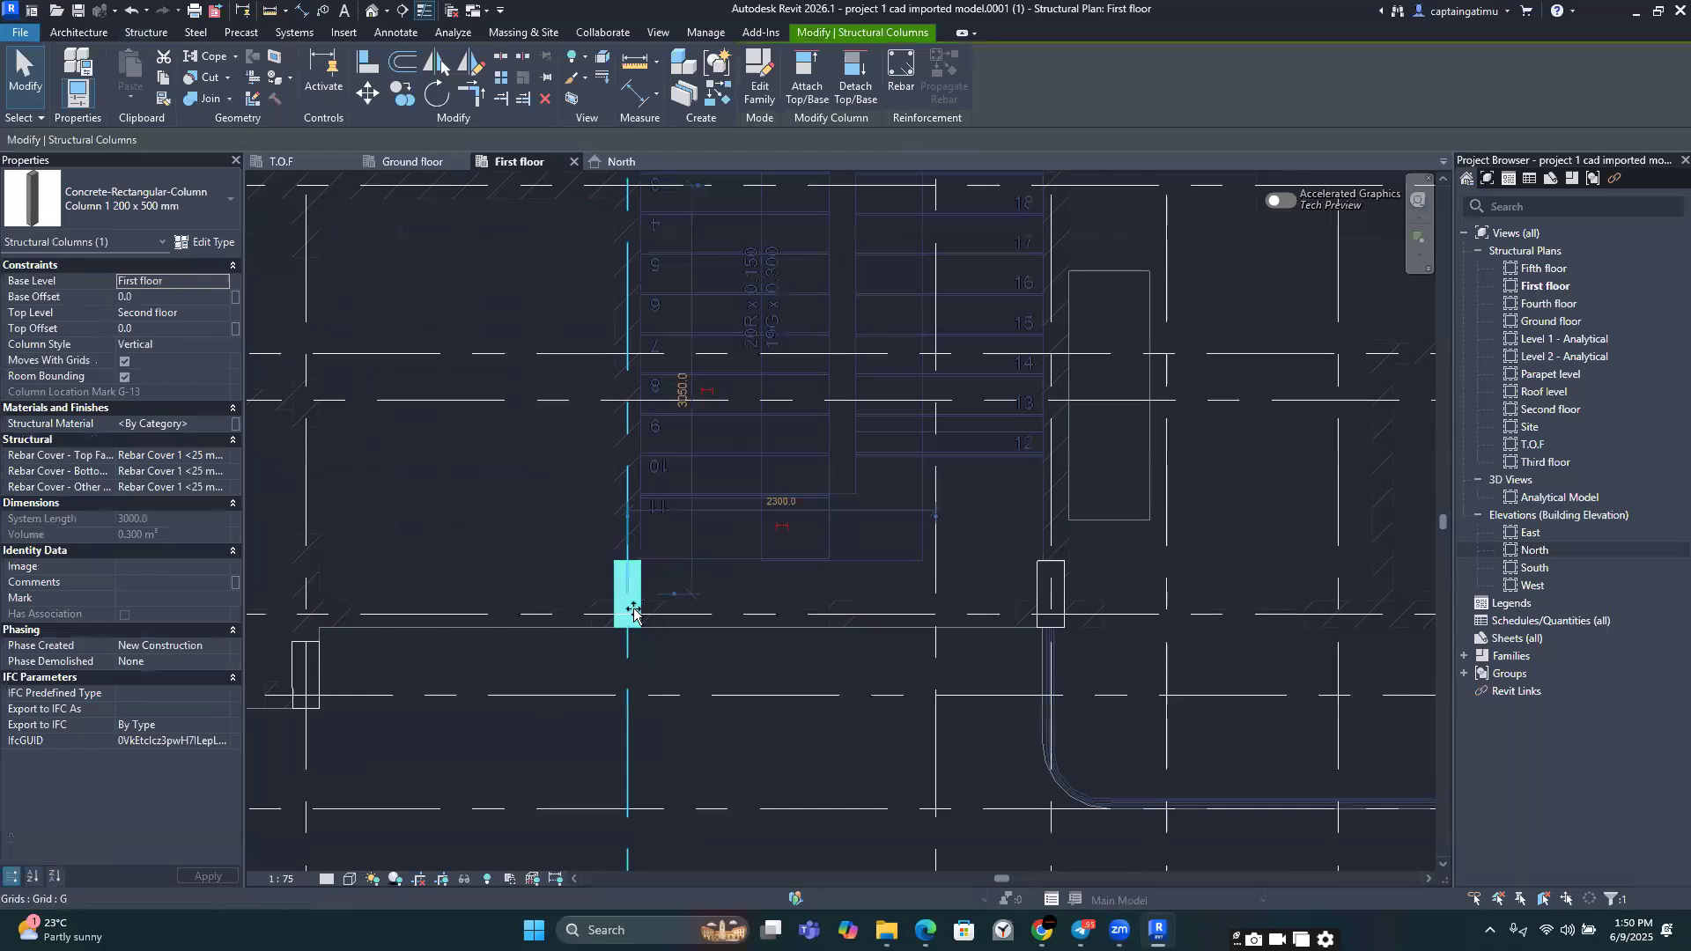
pyautogui.press('c')
pyautogui.press('o')
pyautogui.scroll(5, 627, 631)
pyautogui.click(631, 608)
pyautogui.scroll(-4, 632, 608)
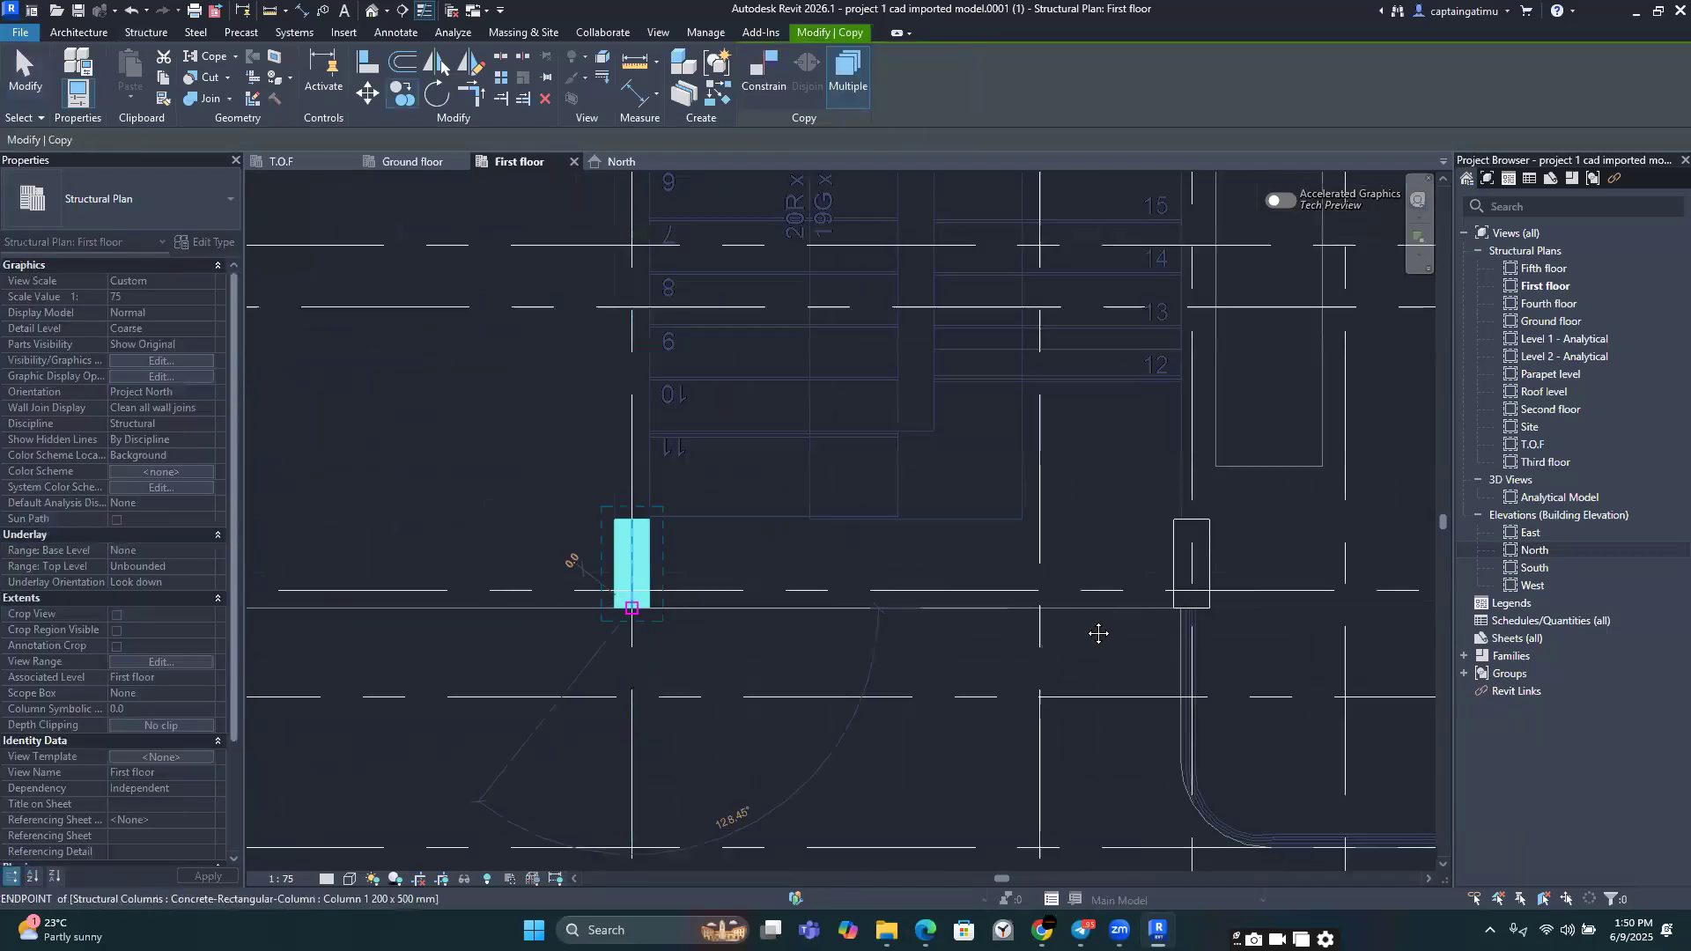
pyautogui.scroll(-5, 972, 588)
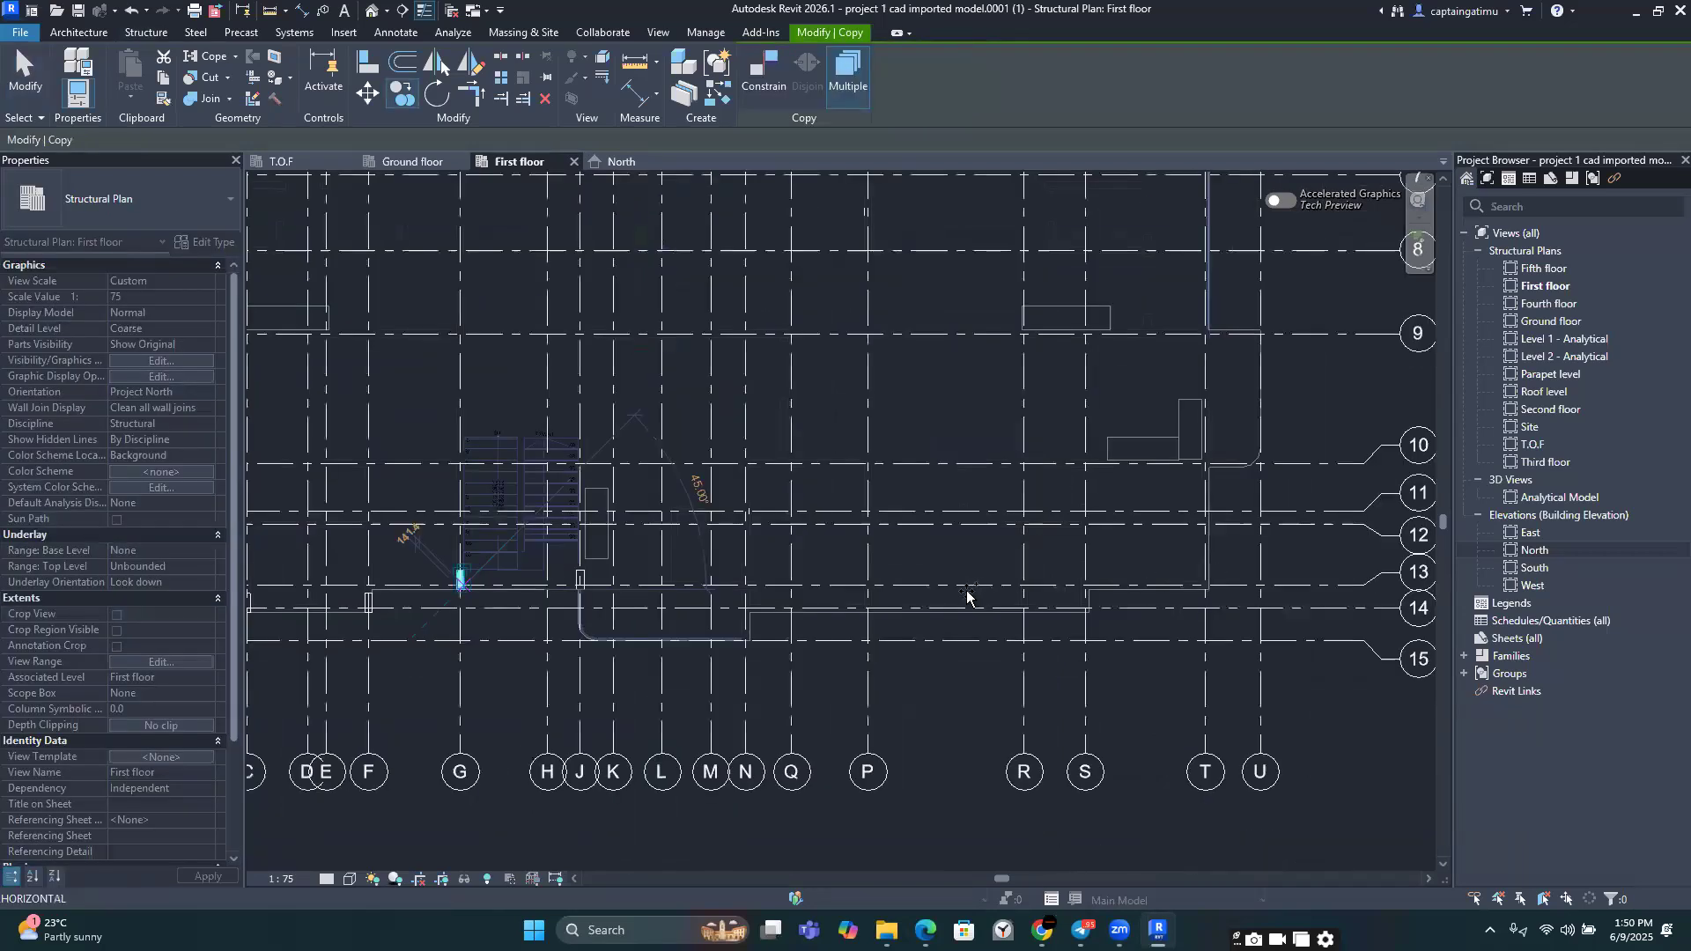
pyautogui.scroll(5, 1206, 589)
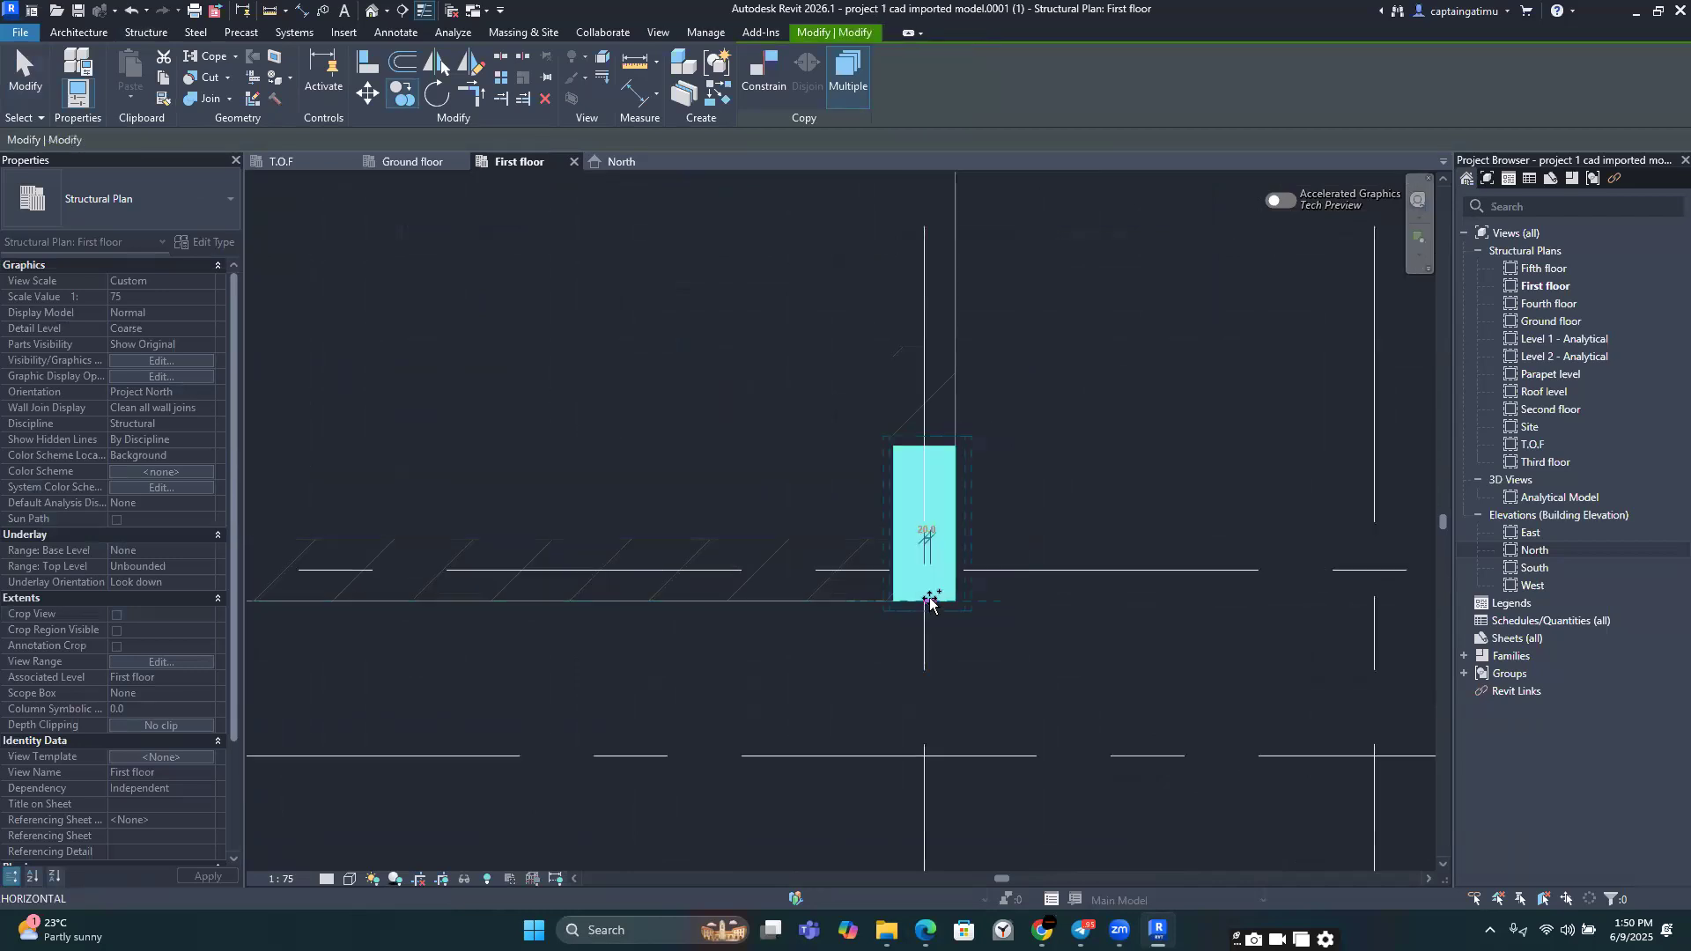
pyautogui.click(1206, 589)
pyautogui.scroll(-3, 1206, 589)
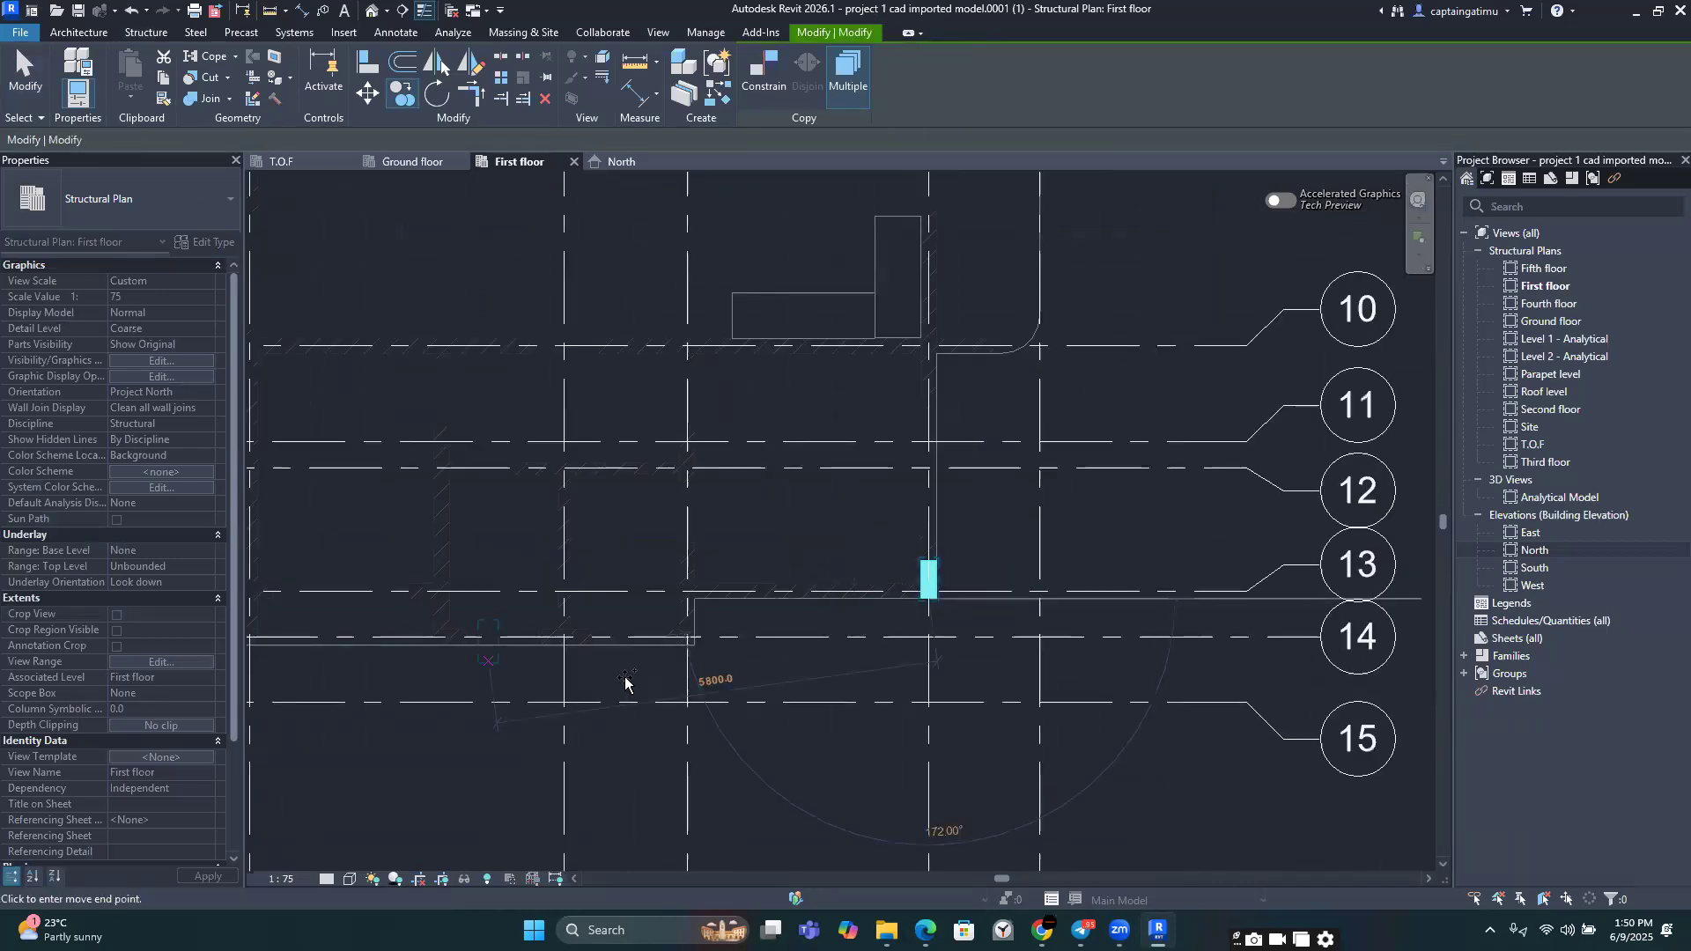
# Step: Place another copy of the column at the wall corner on grids S and 14, its lower edge on the CAD wall line
pyautogui.scroll(8, 982, 528)
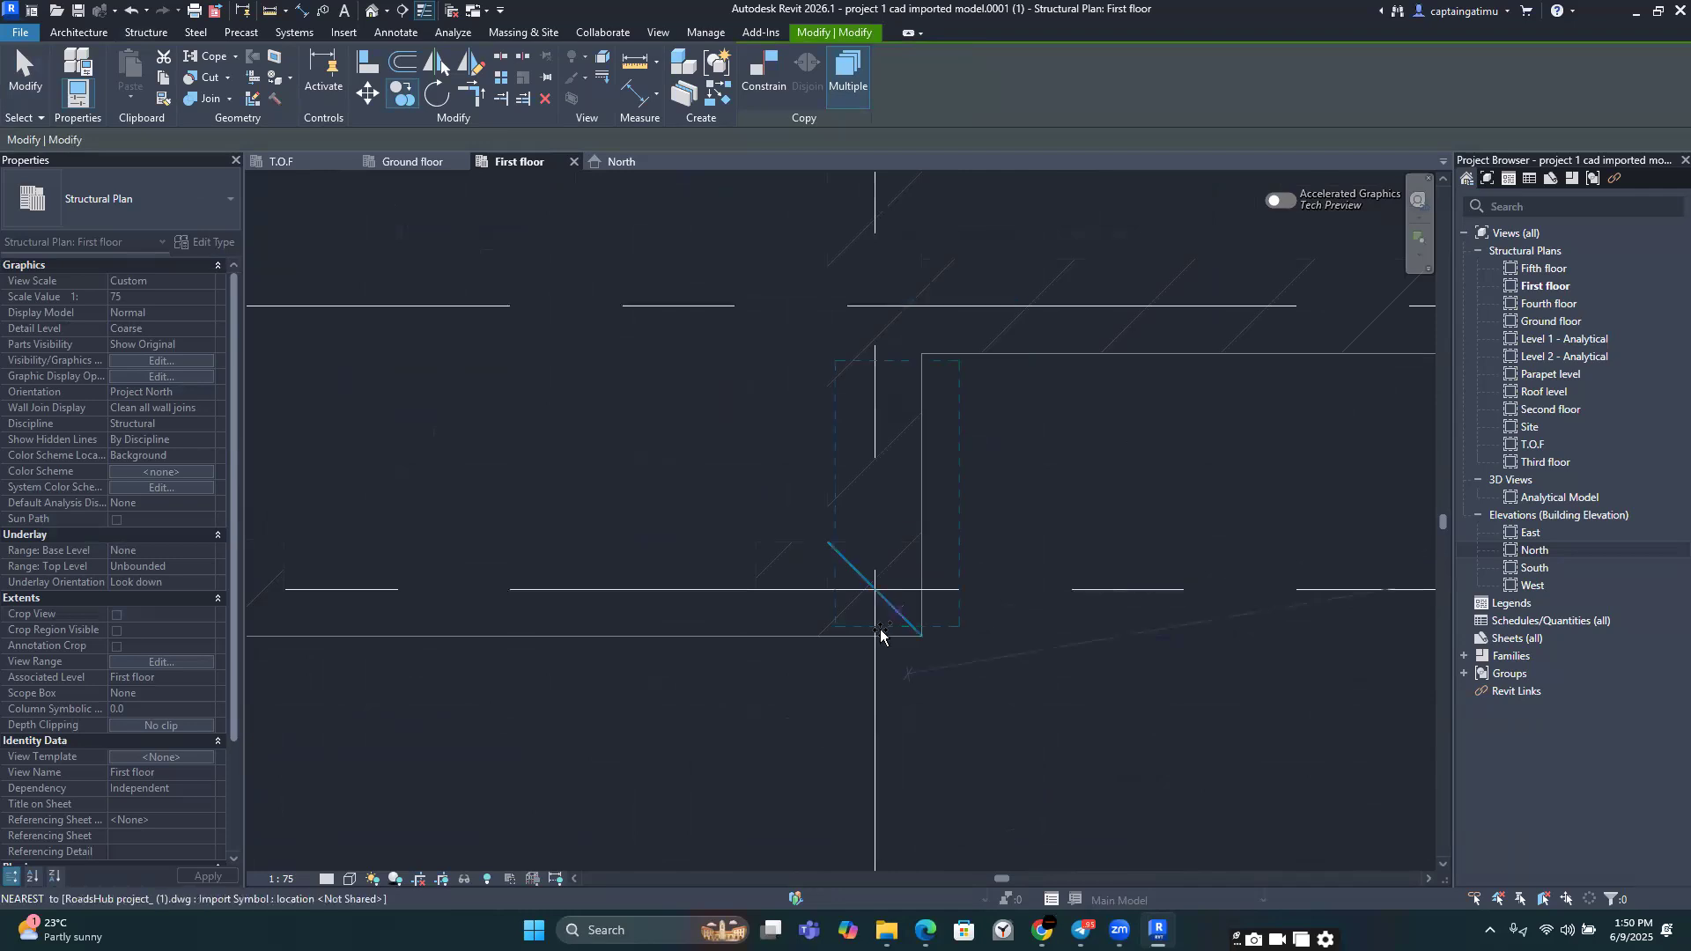
pyautogui.click(880, 633)
pyautogui.scroll(-1, 880, 630)
pyautogui.scroll(-4, 1356, 520)
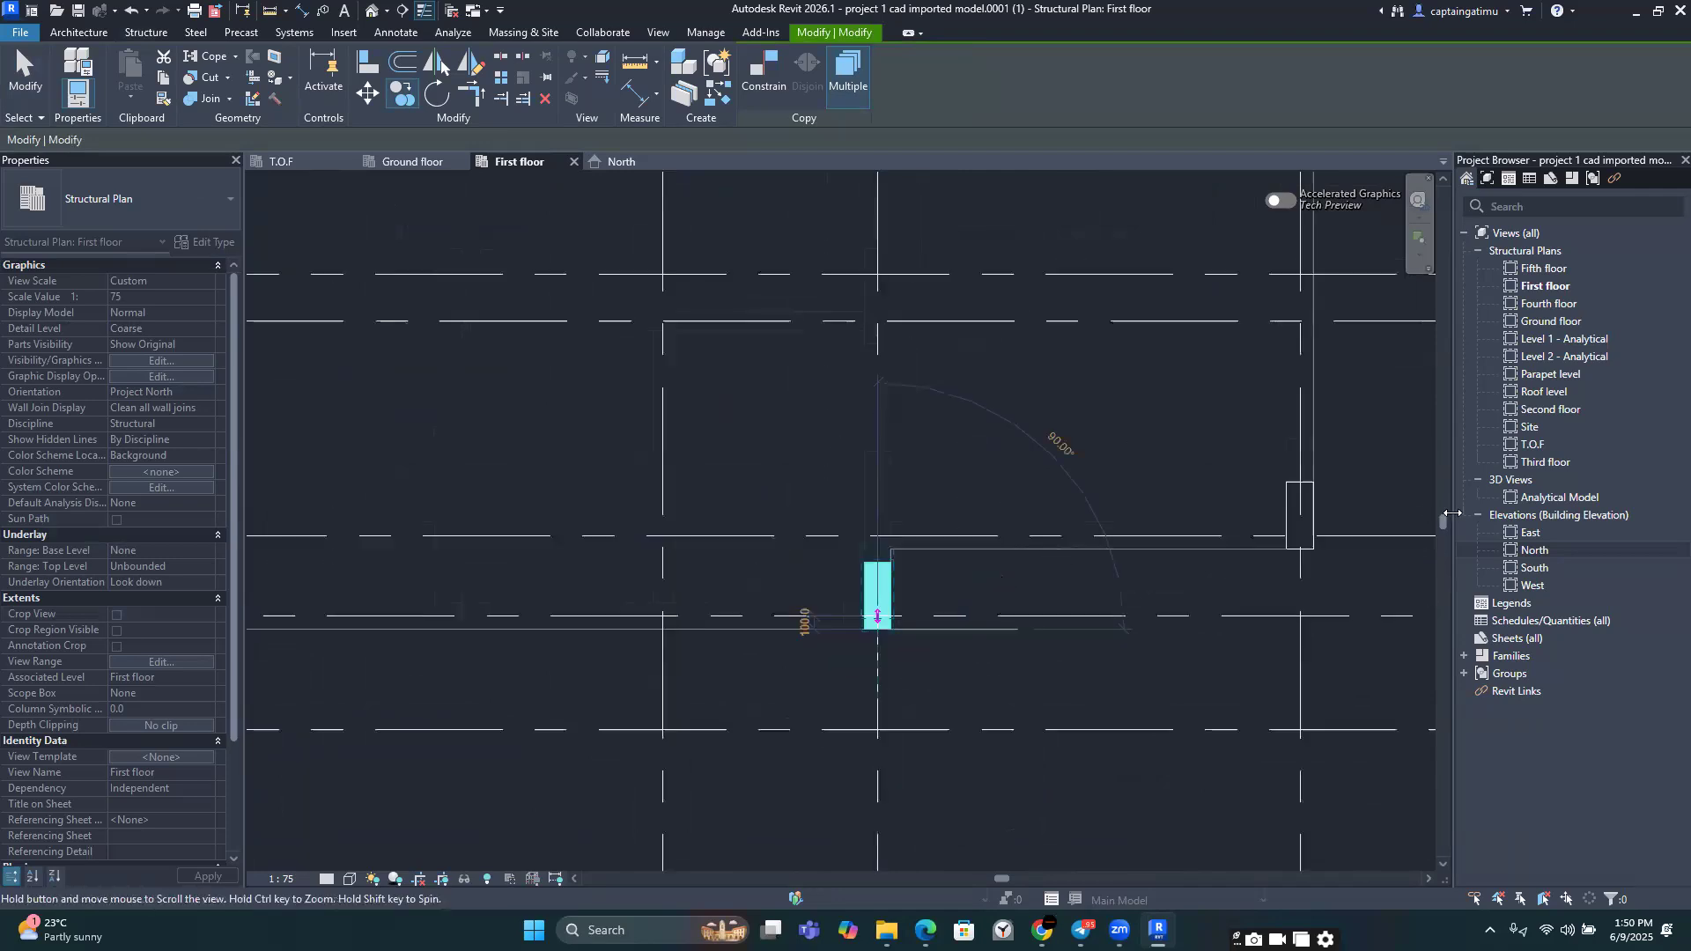
# Step: Place another copy at the CAD wall midpoint between grids P and R, about 3200 mm from the column on grid S
pyautogui.scroll(-3, 1054, 622)
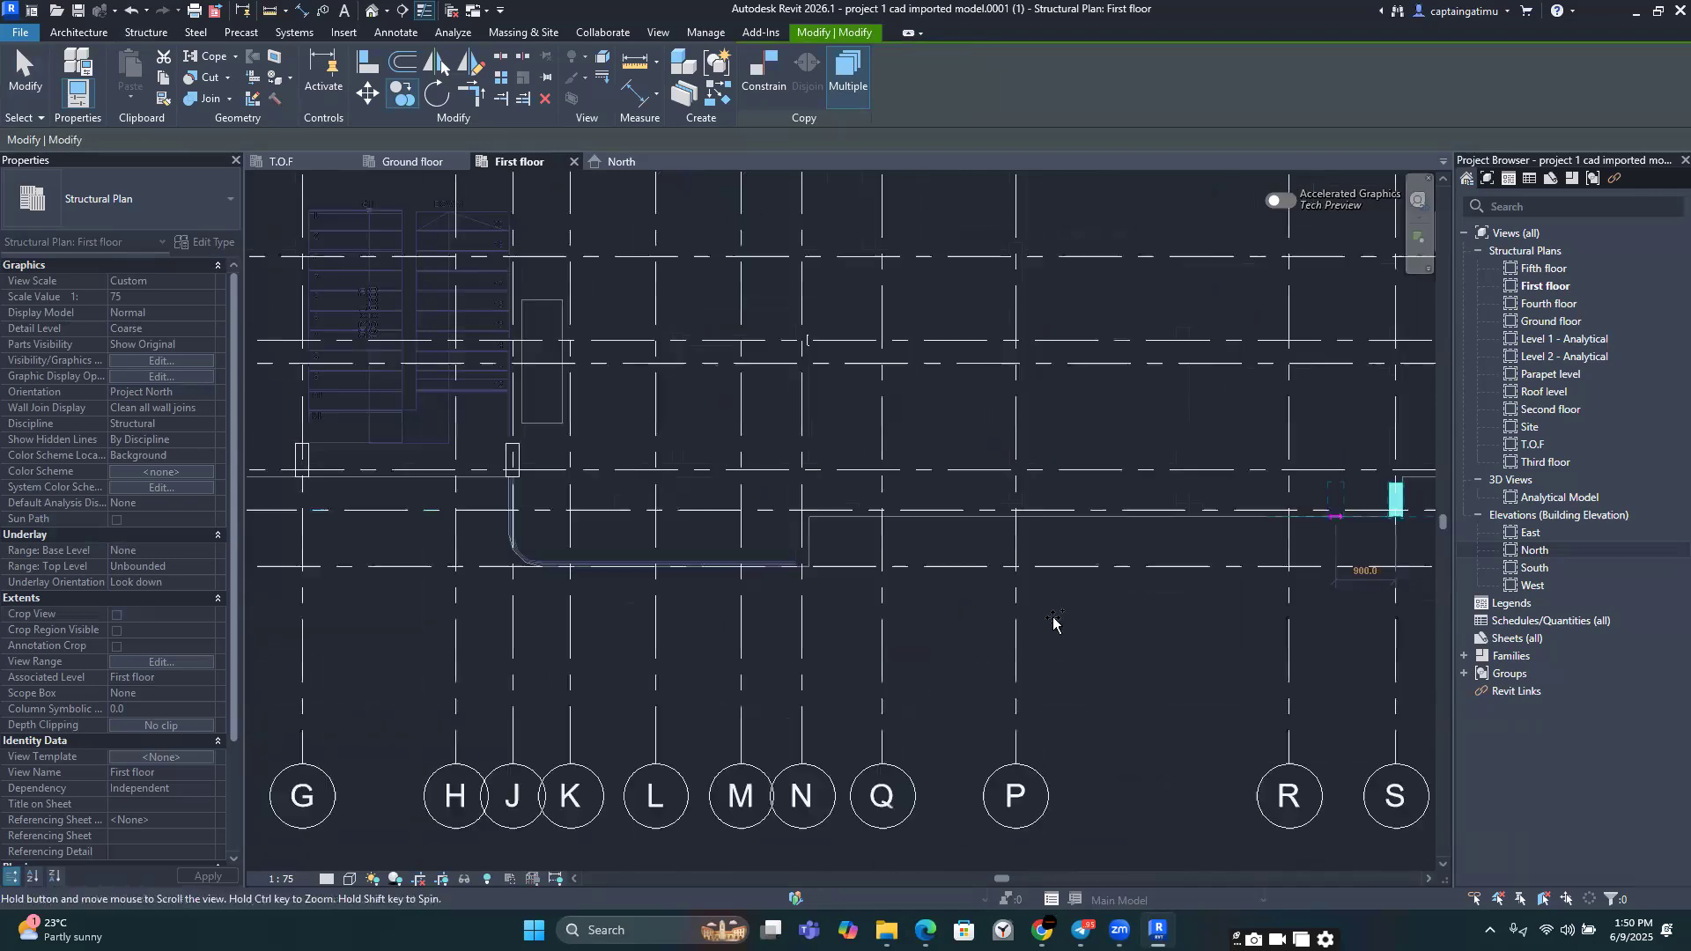
pyautogui.scroll(5, 861, 573)
pyautogui.scroll(3, 763, 561)
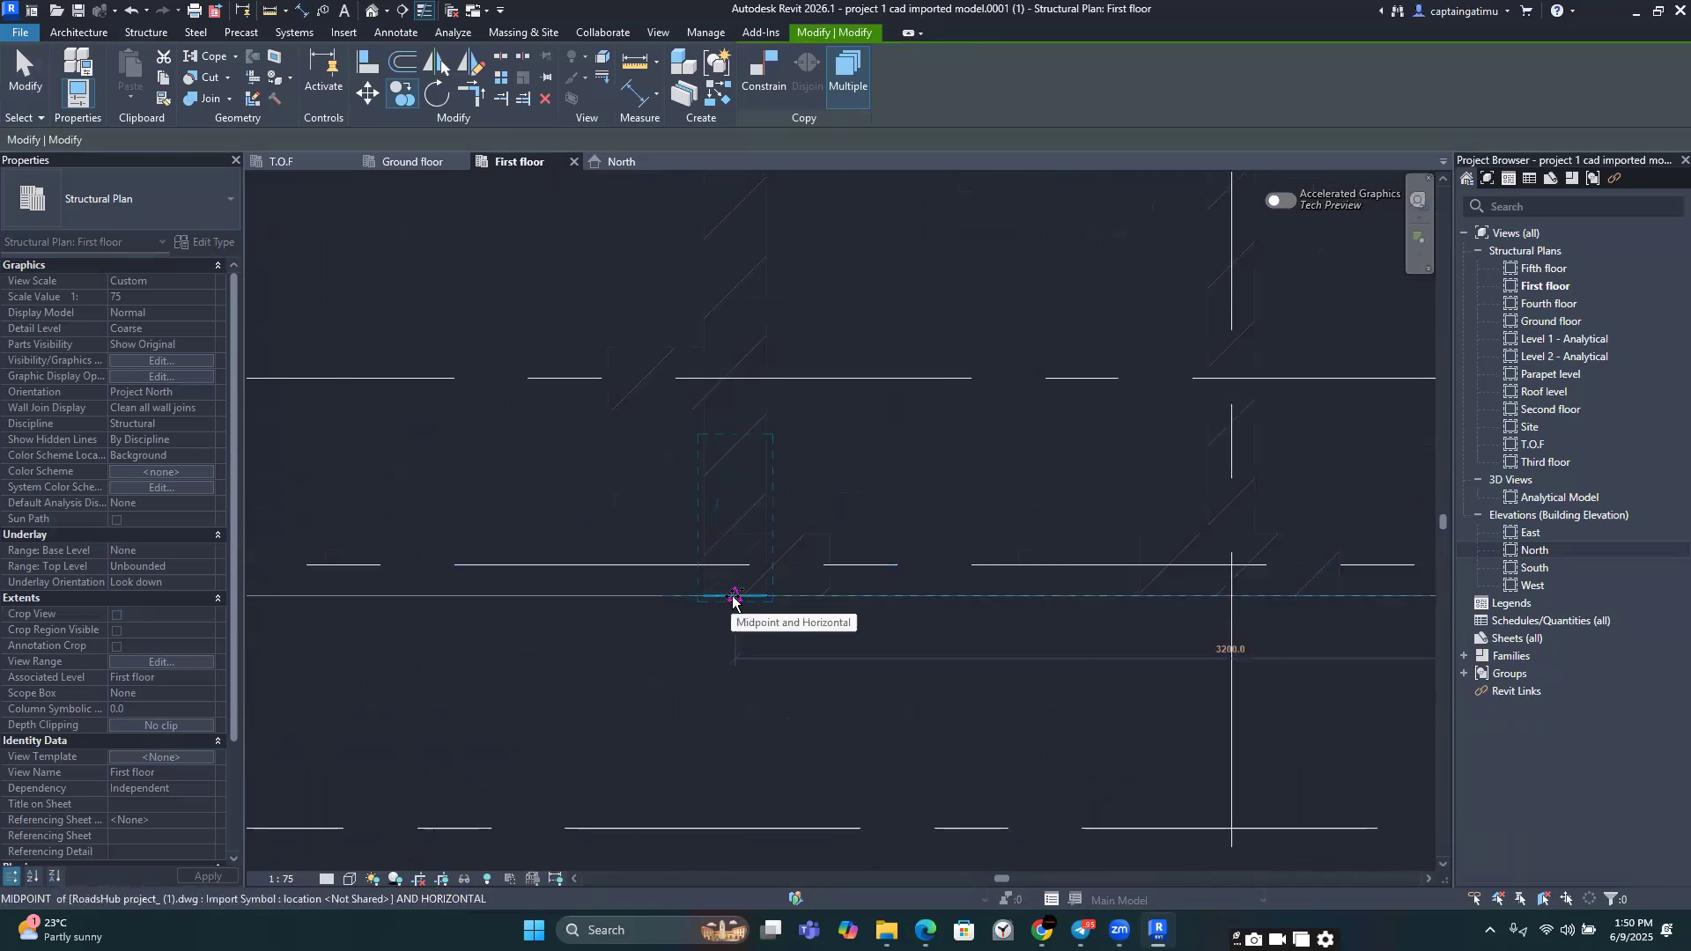
pyautogui.click(733, 599)
pyautogui.scroll(-3, 881, 480)
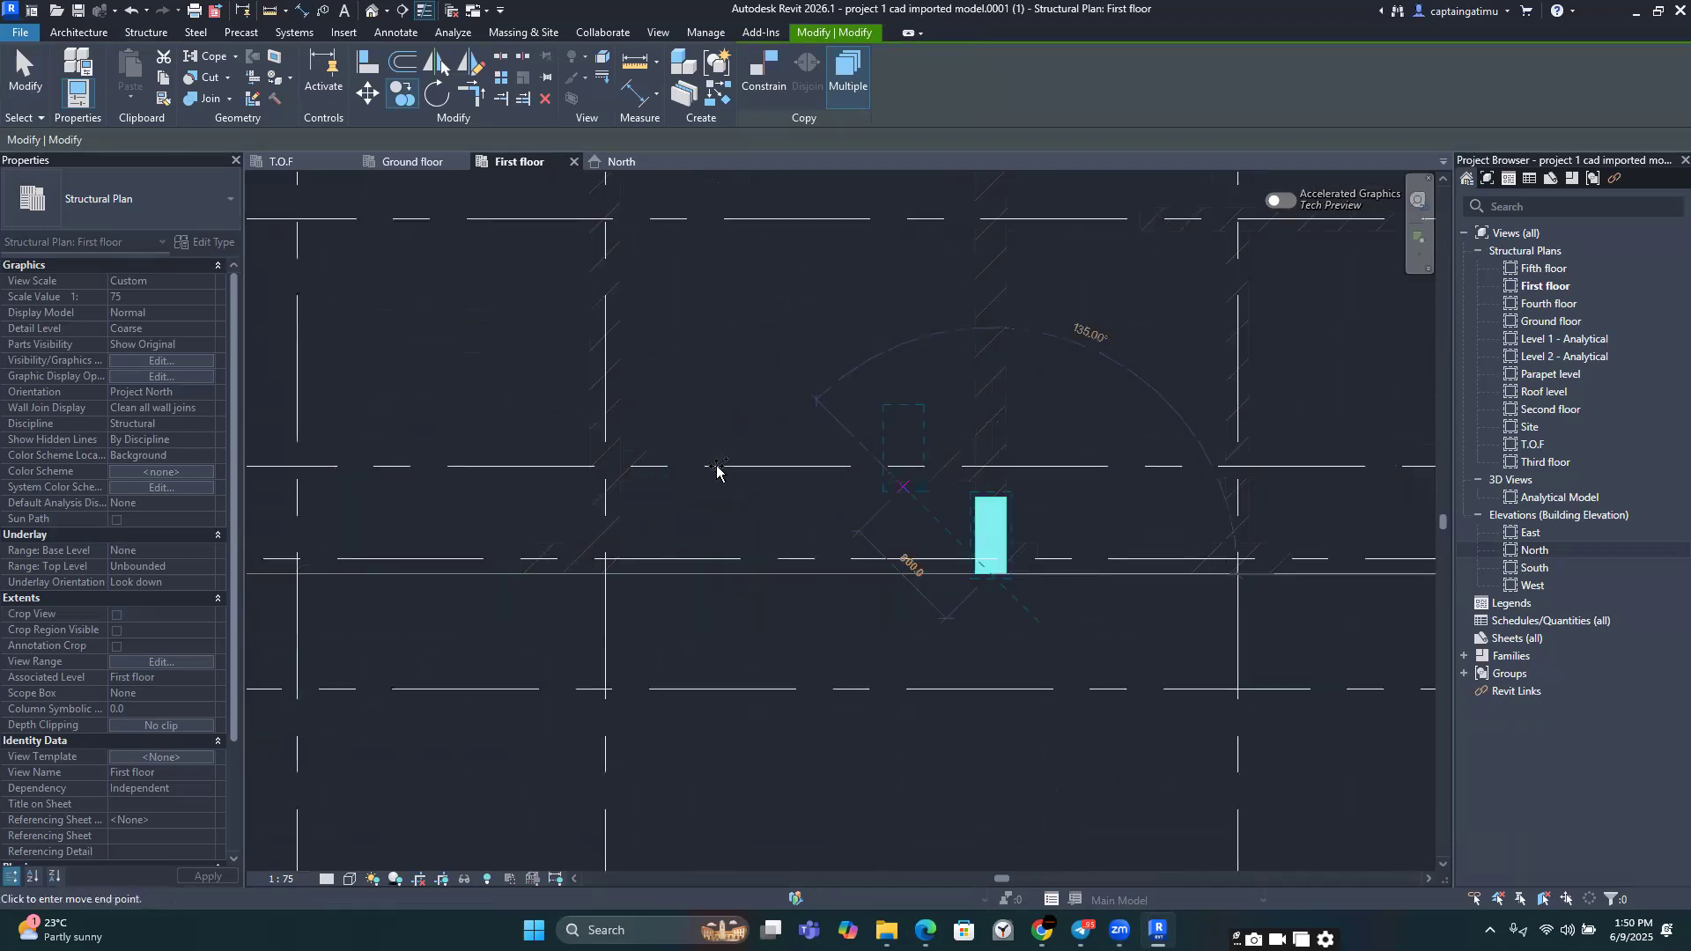
# Step: Place another copy of the column on grid P, its lower edge on the CAD wall line, 2500 mm from the previous copy
pyautogui.scroll(-2, 758, 485)
pyautogui.scroll(3, 797, 518)
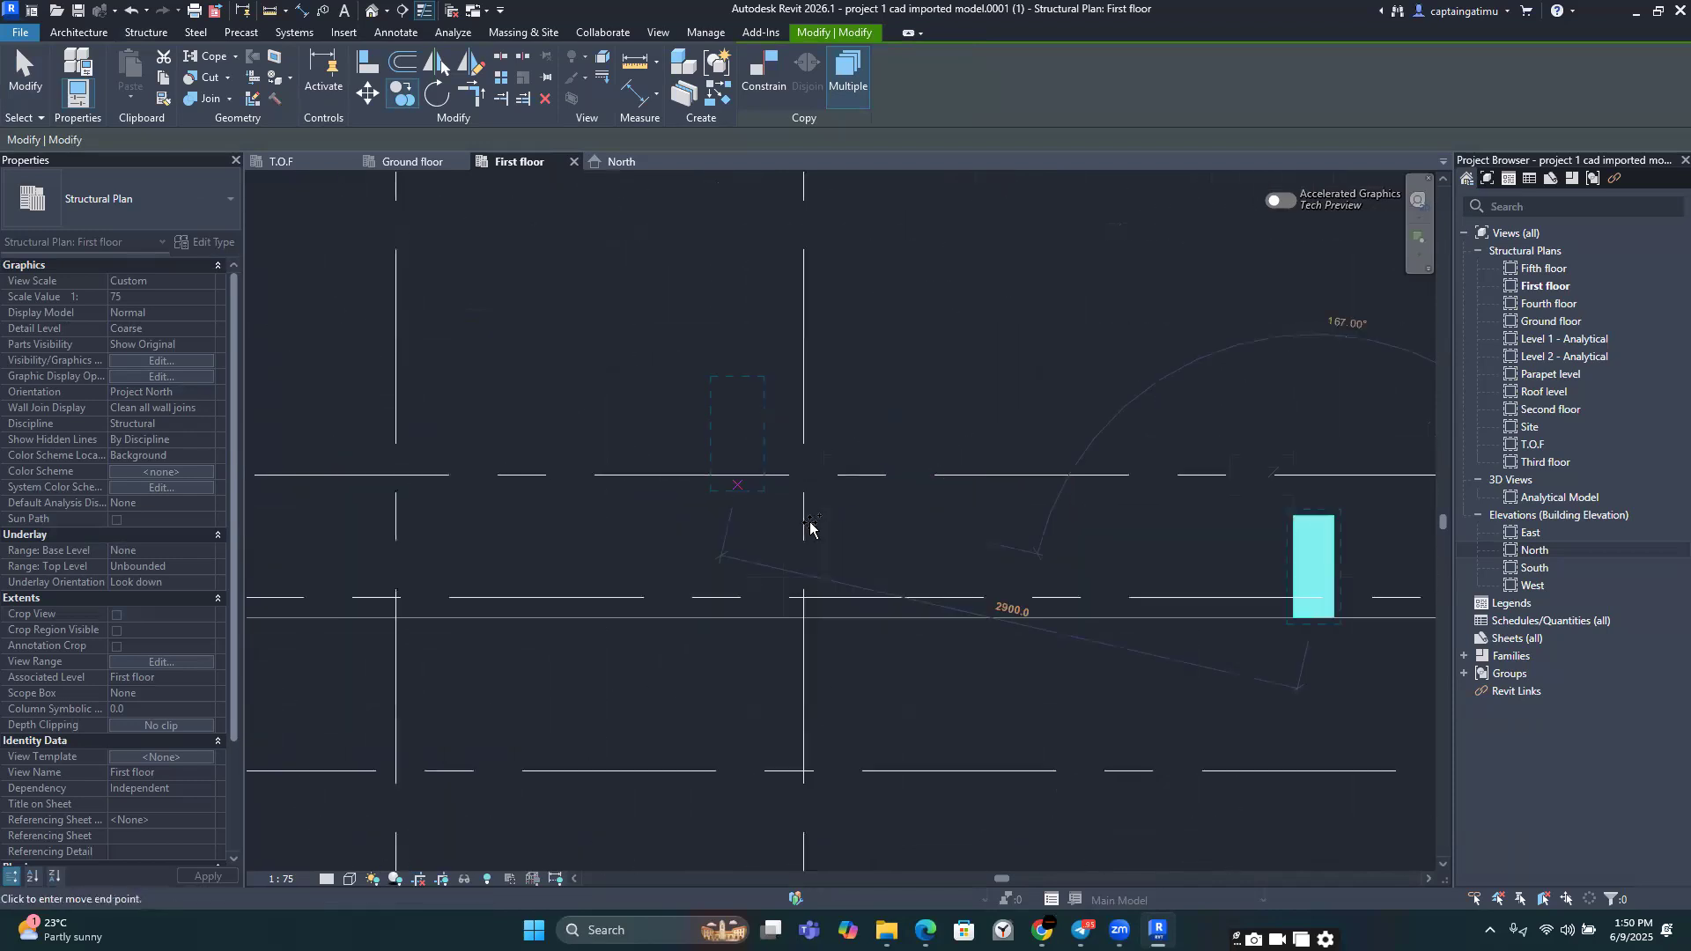
pyautogui.scroll(-1, 793, 582)
pyautogui.scroll(1, 788, 592)
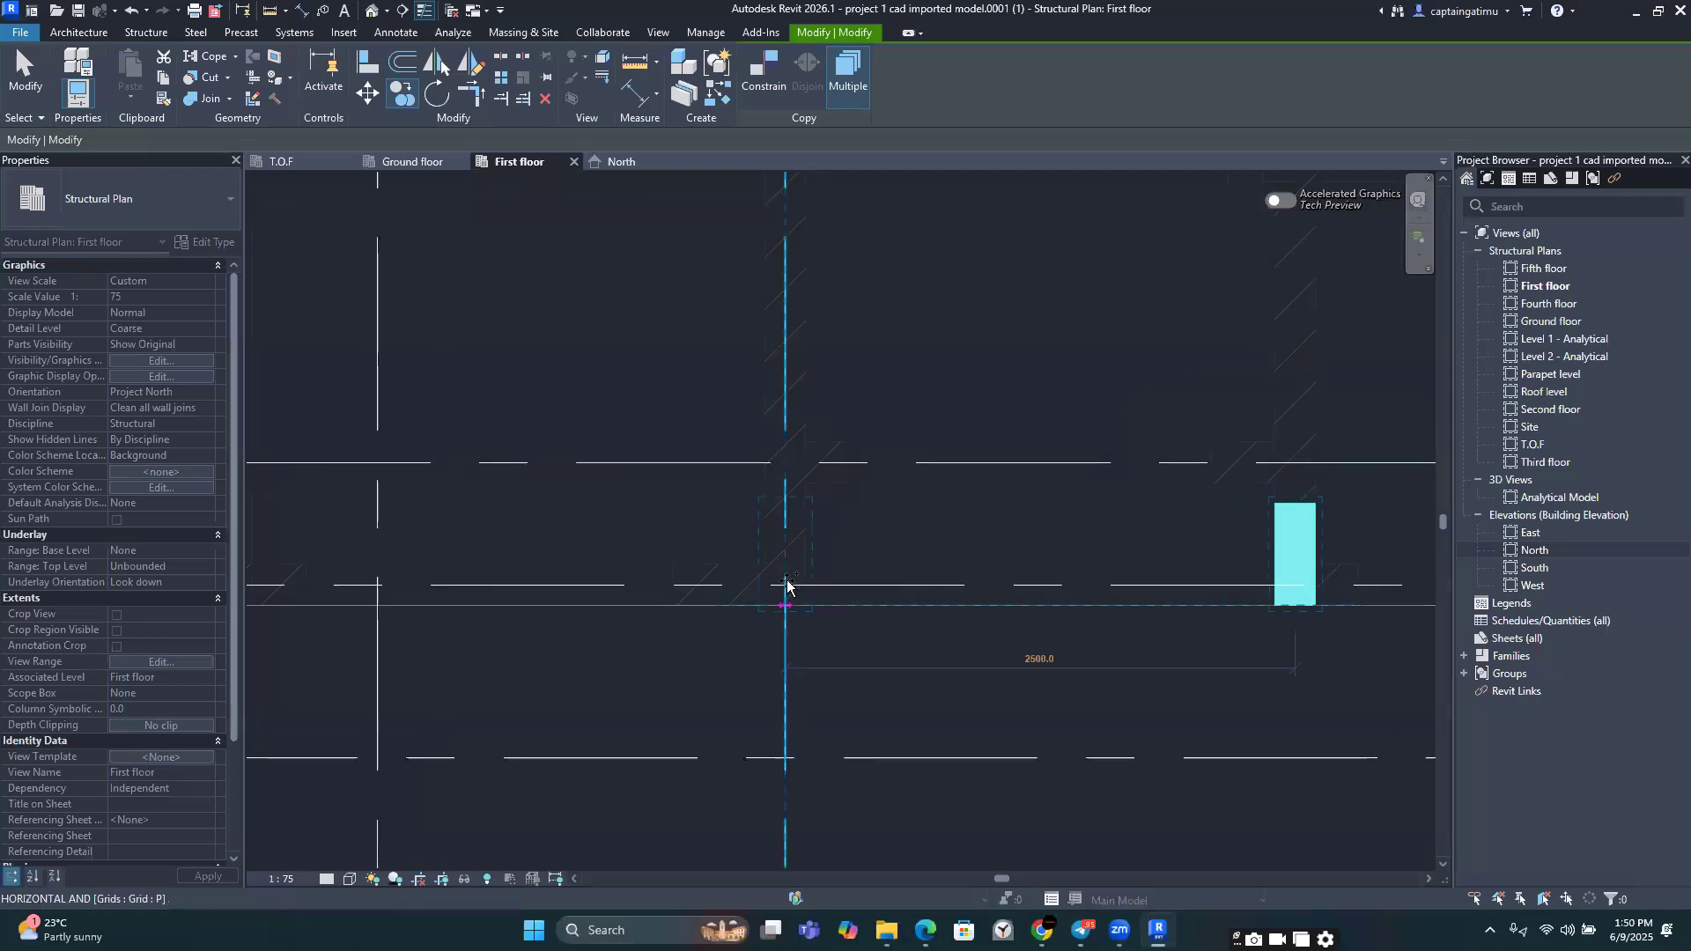
# Step: Place a last copy of the column on grid N with its lower edge on grid 14, and end the copying
pyautogui.scroll(-3, 745, 580)
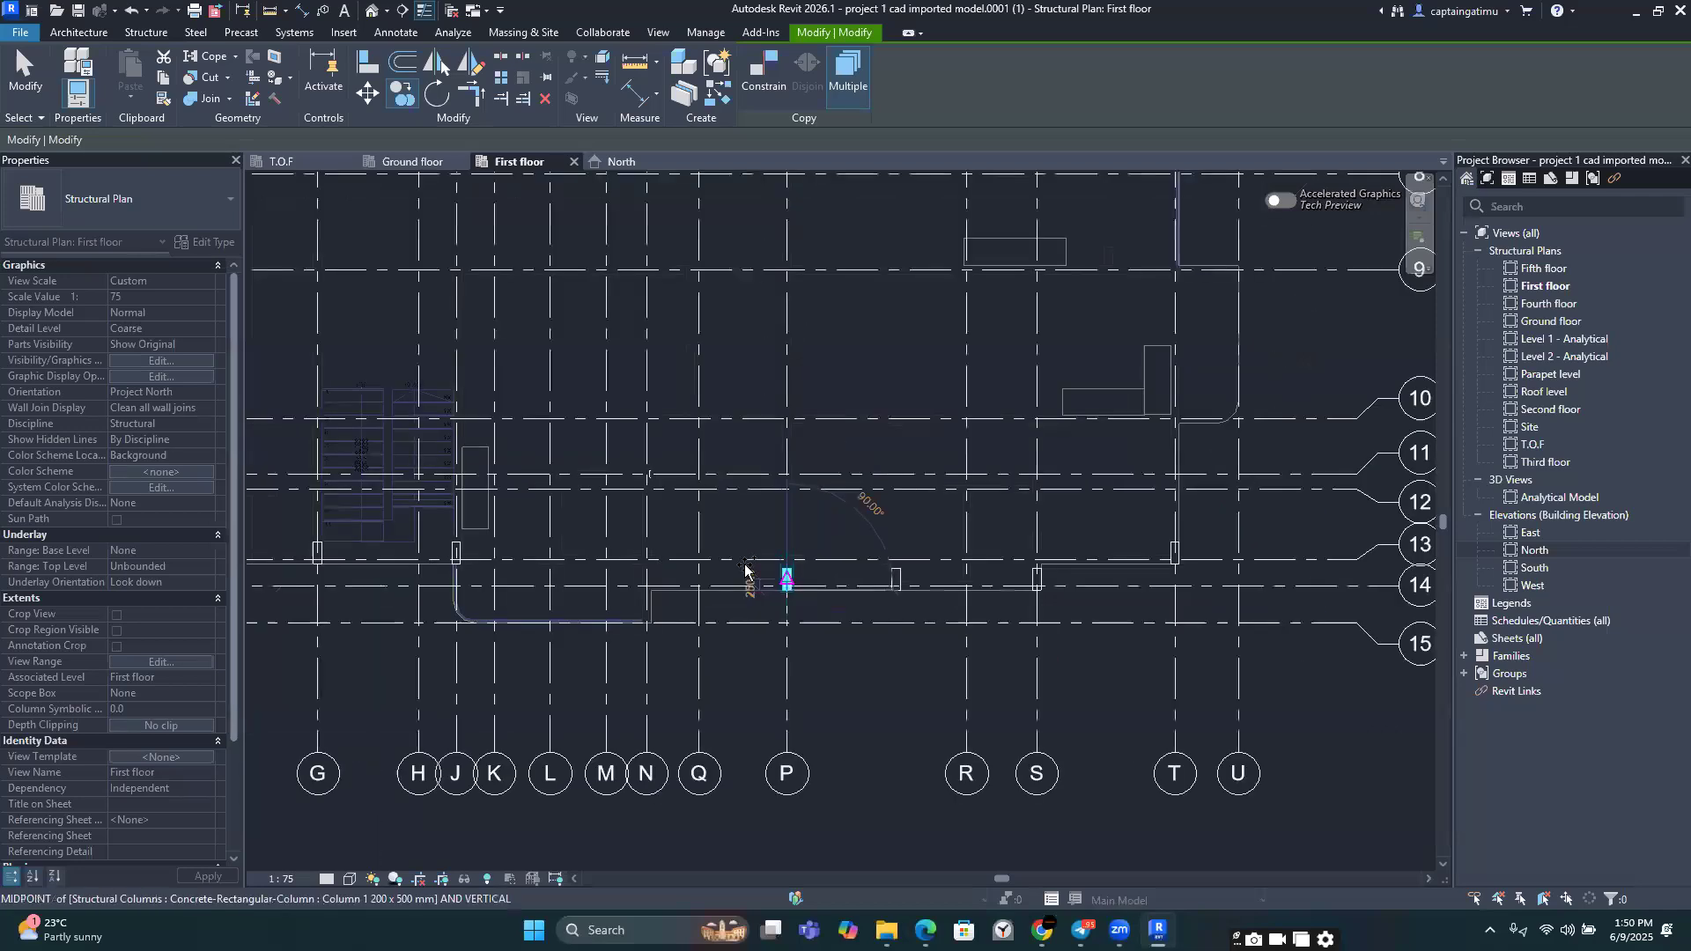
pyautogui.scroll(-1, 650, 568)
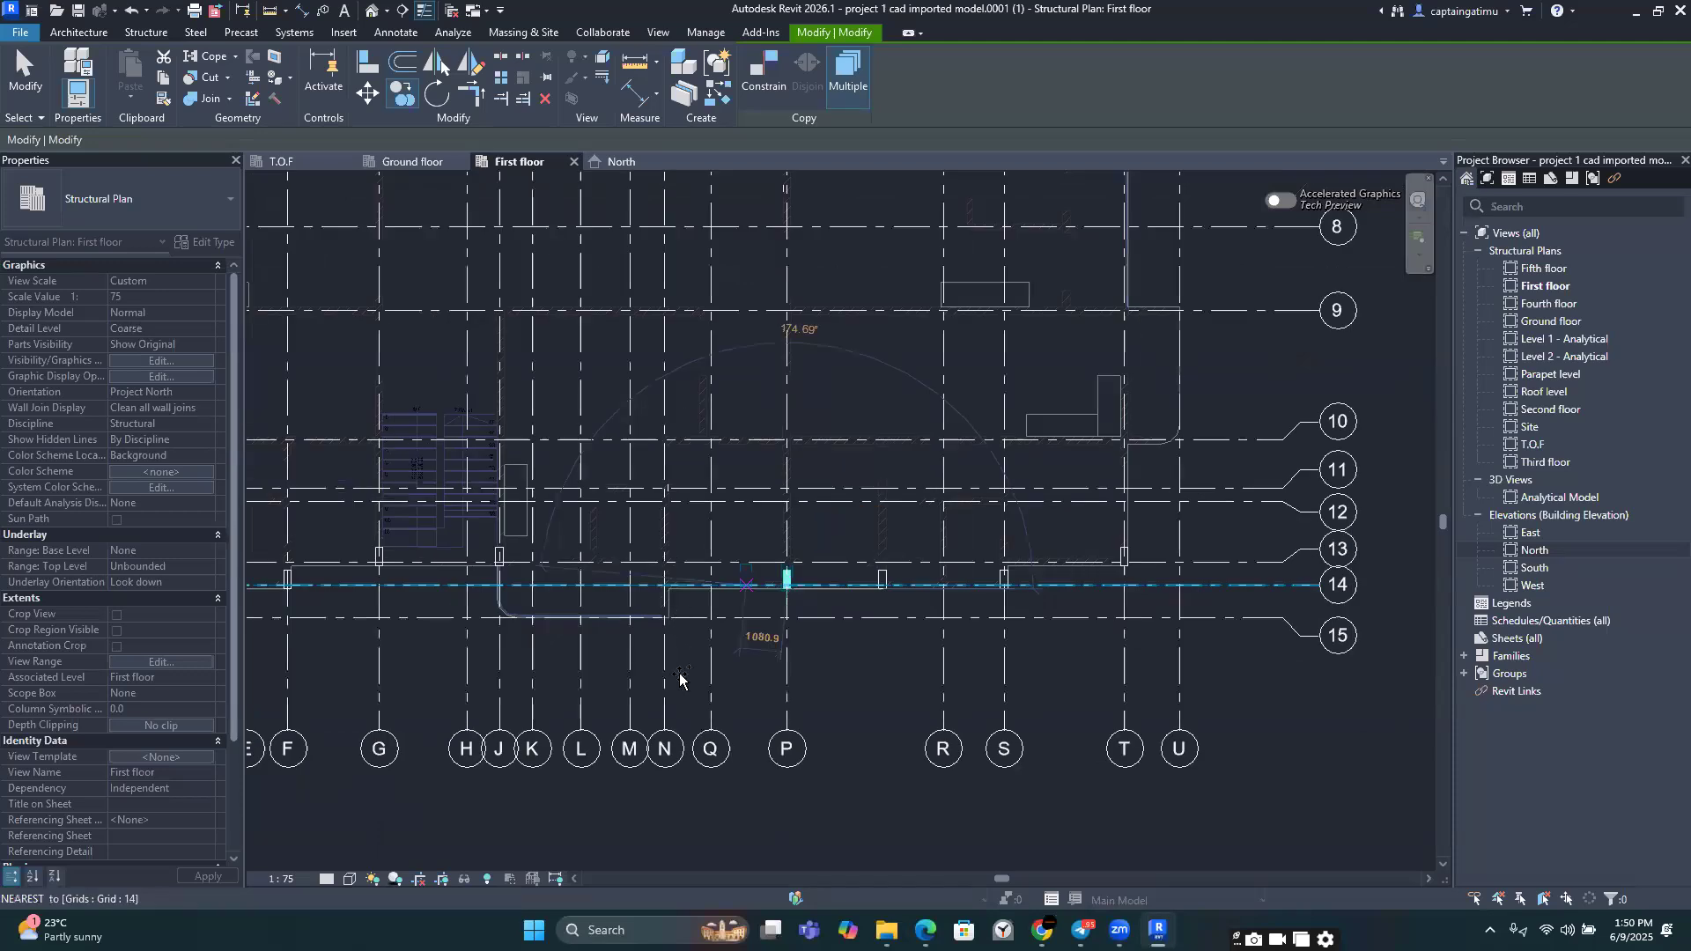
pyautogui.scroll(5, 677, 683)
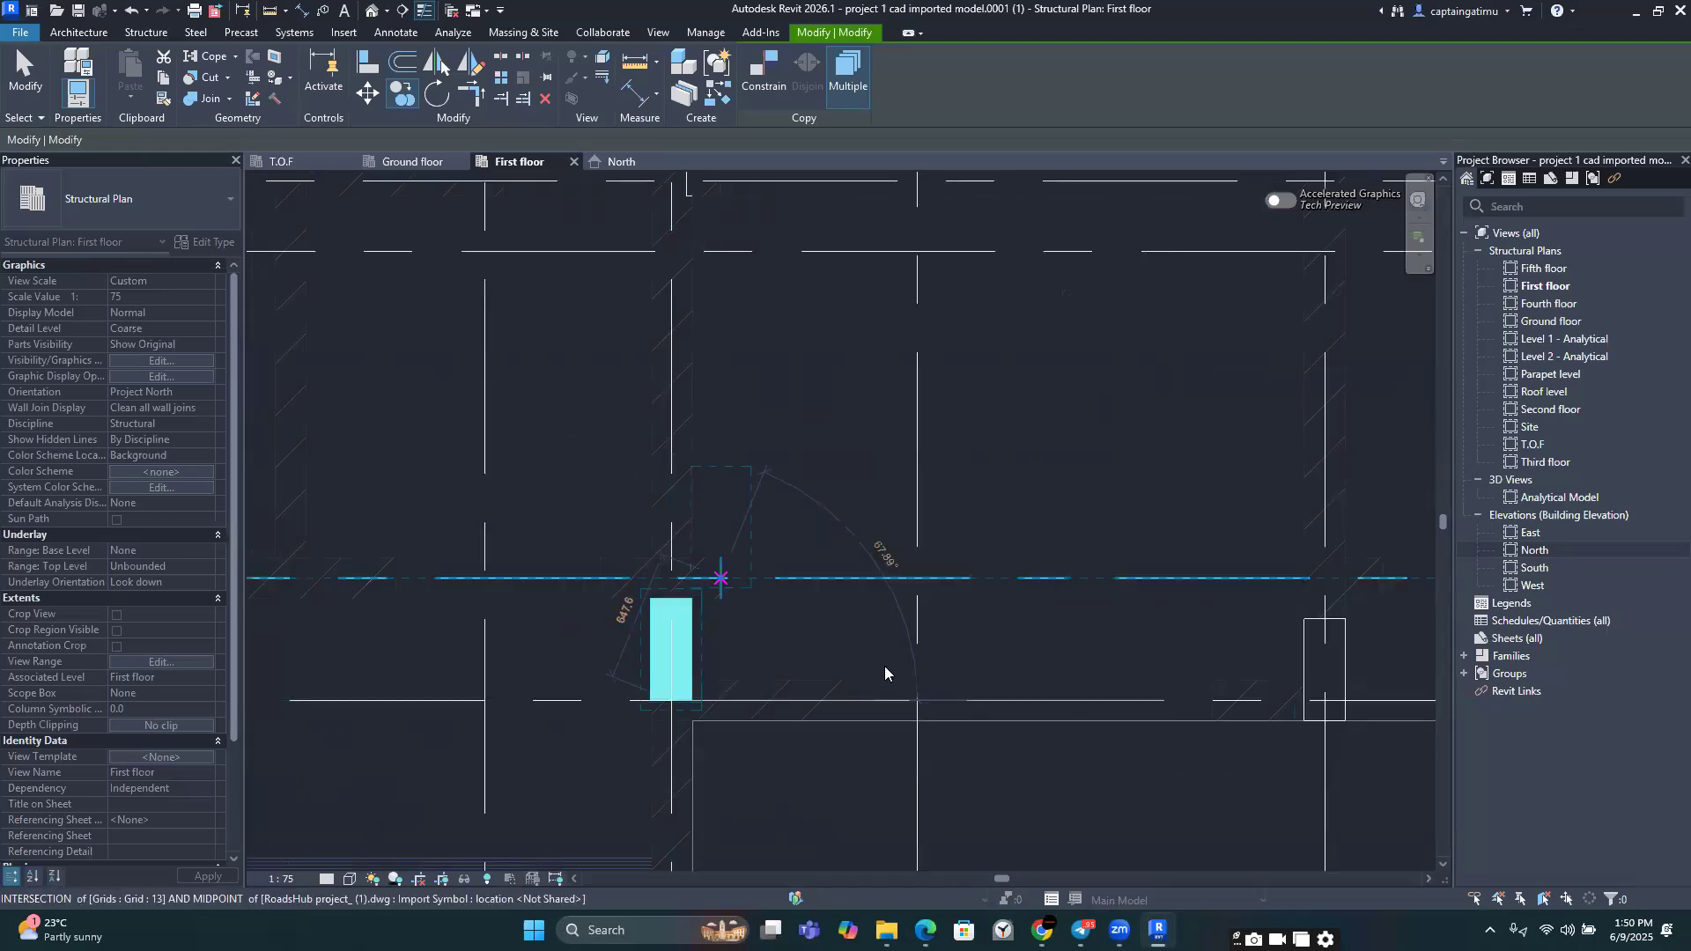
pyautogui.press('Escape')
pyautogui.scroll(-3, 787, 487)
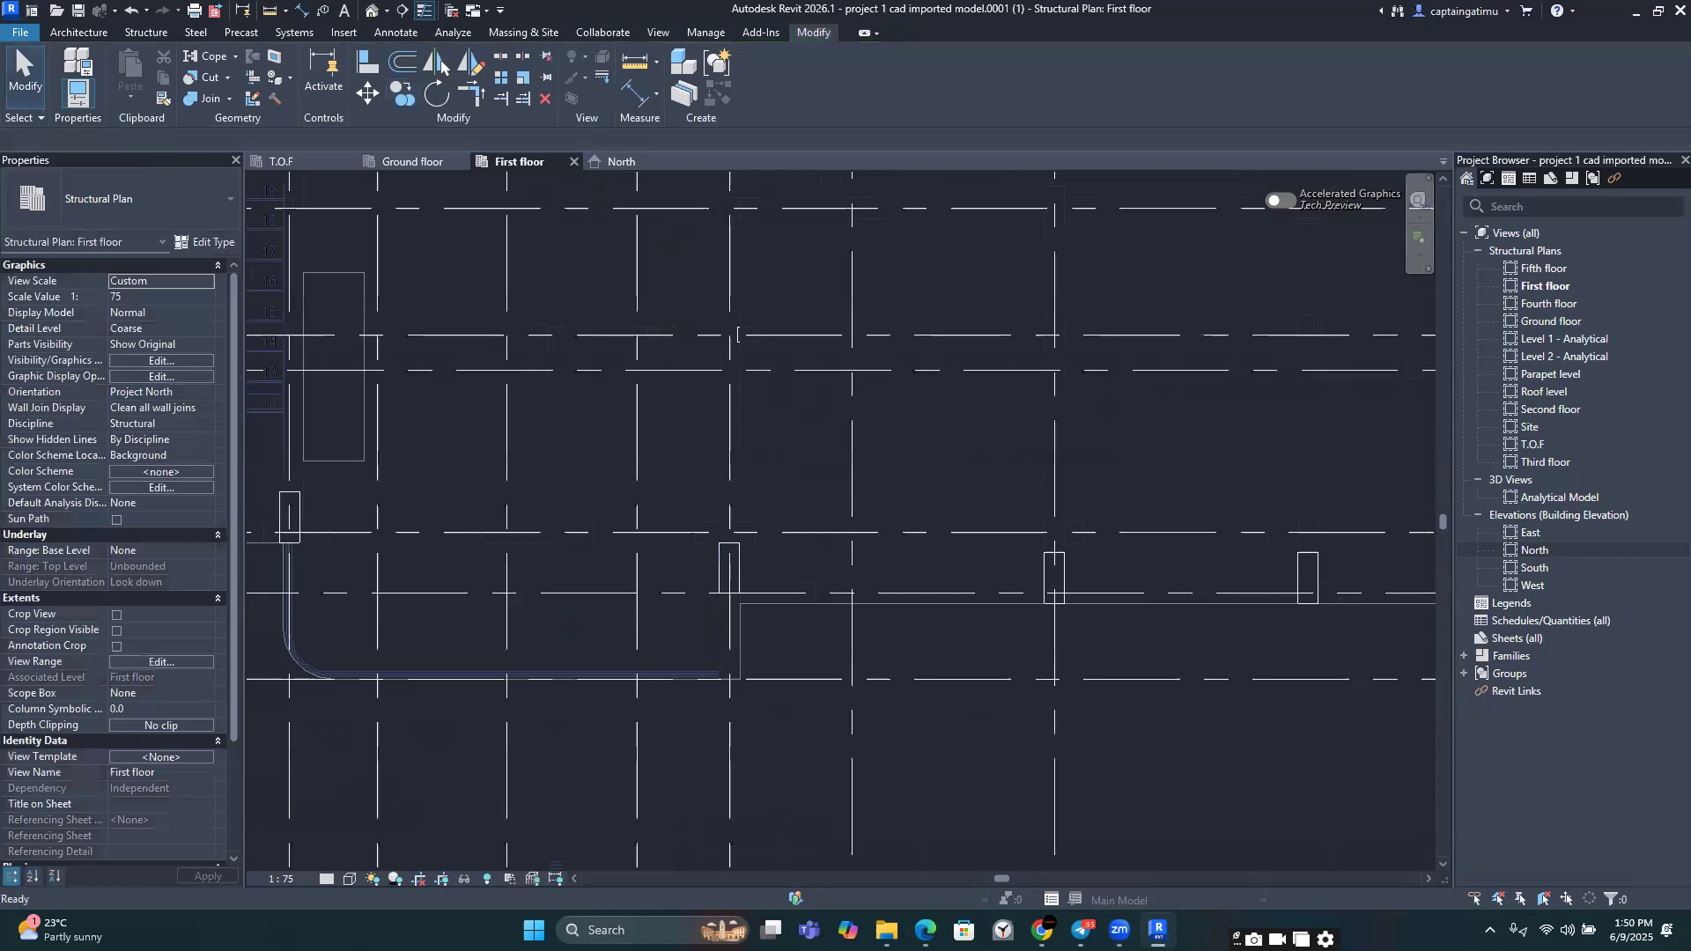
# Step: Compare the columns placed along grids 13 and 14 with the column layout on page 2 of COMBINED DETAILS.pdf, and return to the Revit plan
pyautogui.scroll(-3, 781, 458)
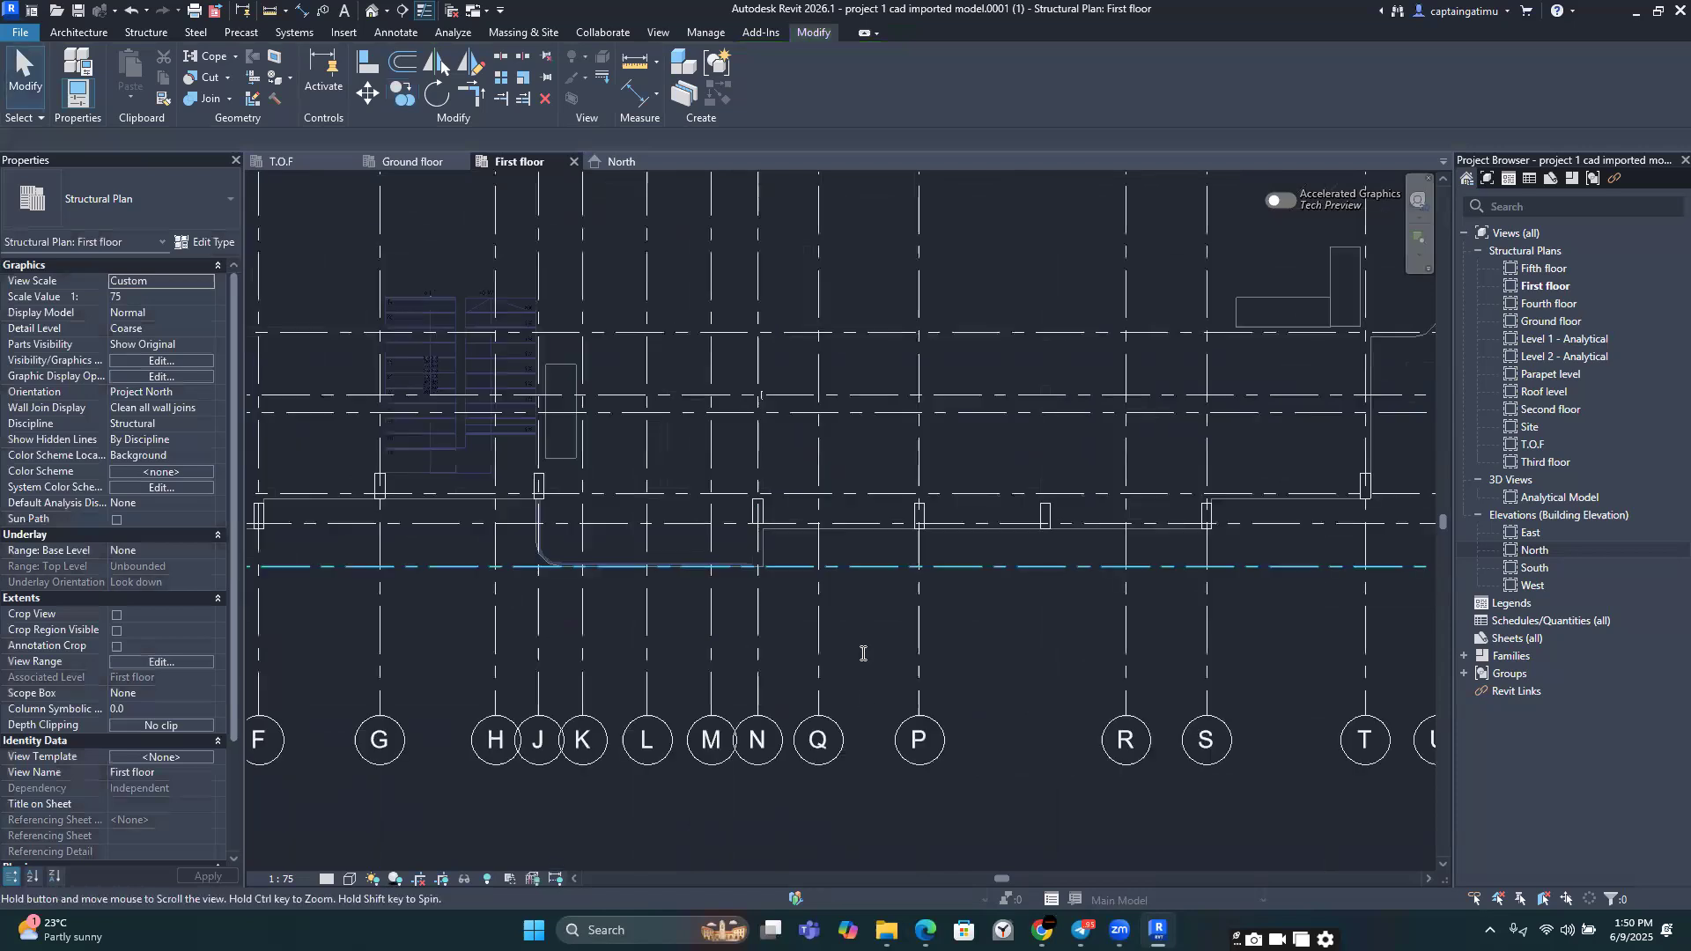
pyautogui.moveTo(862, 654); pyautogui.dragTo(858, 648, button='middle')
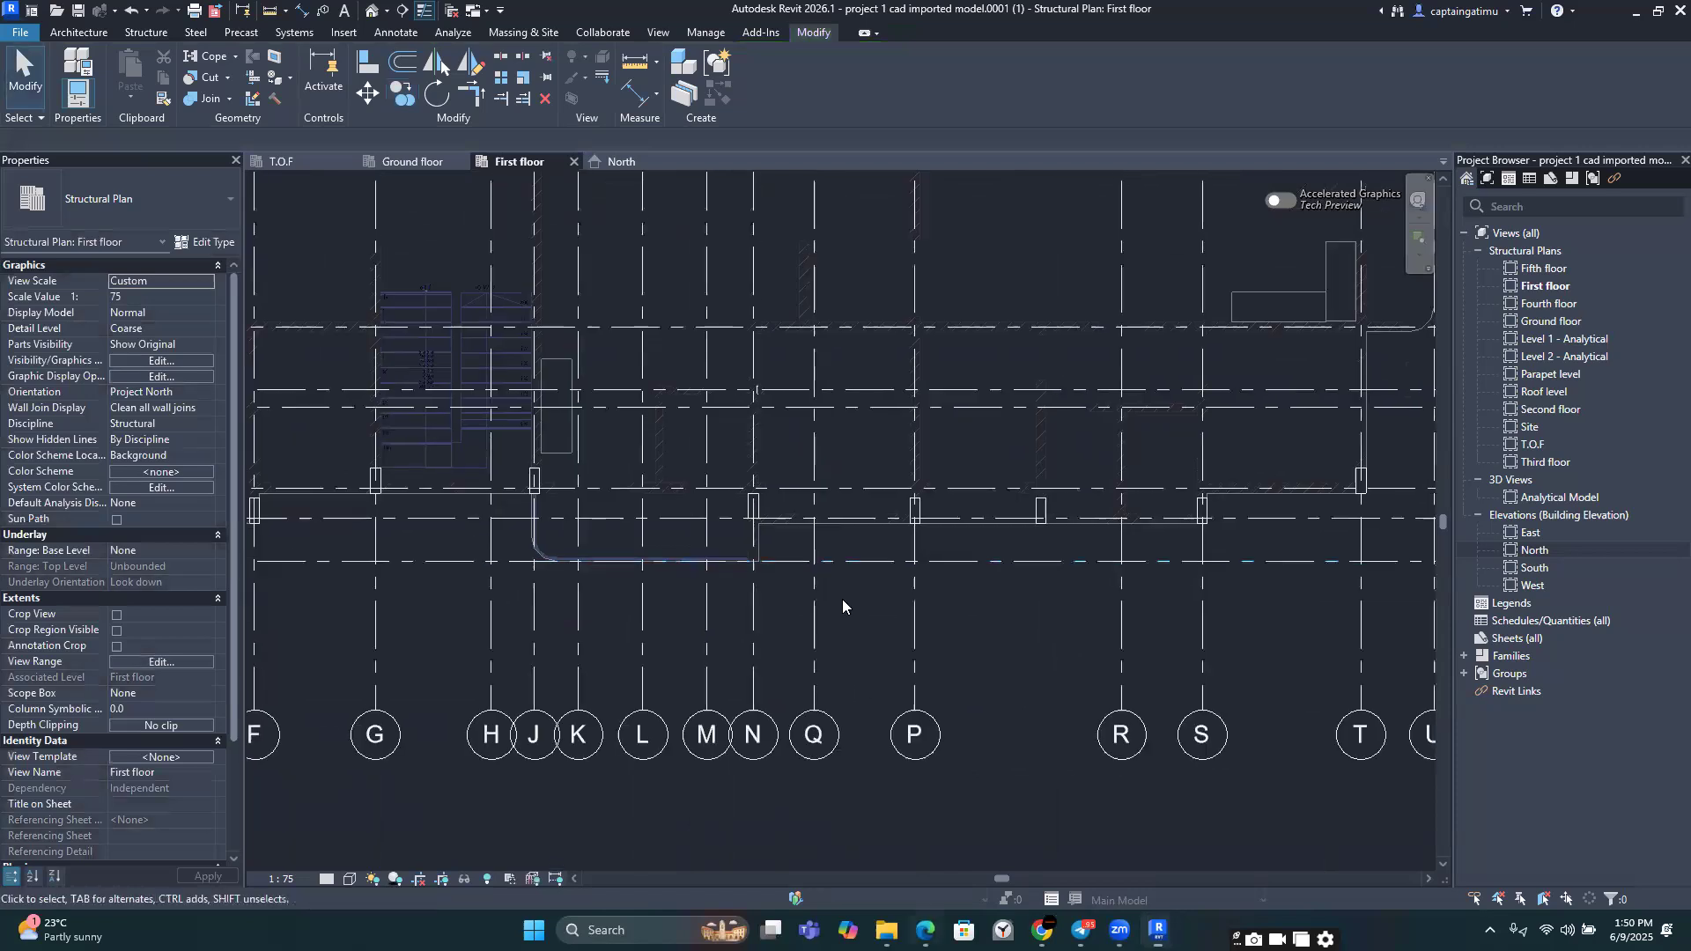
pyautogui.hotkey('alt', 'Tab')
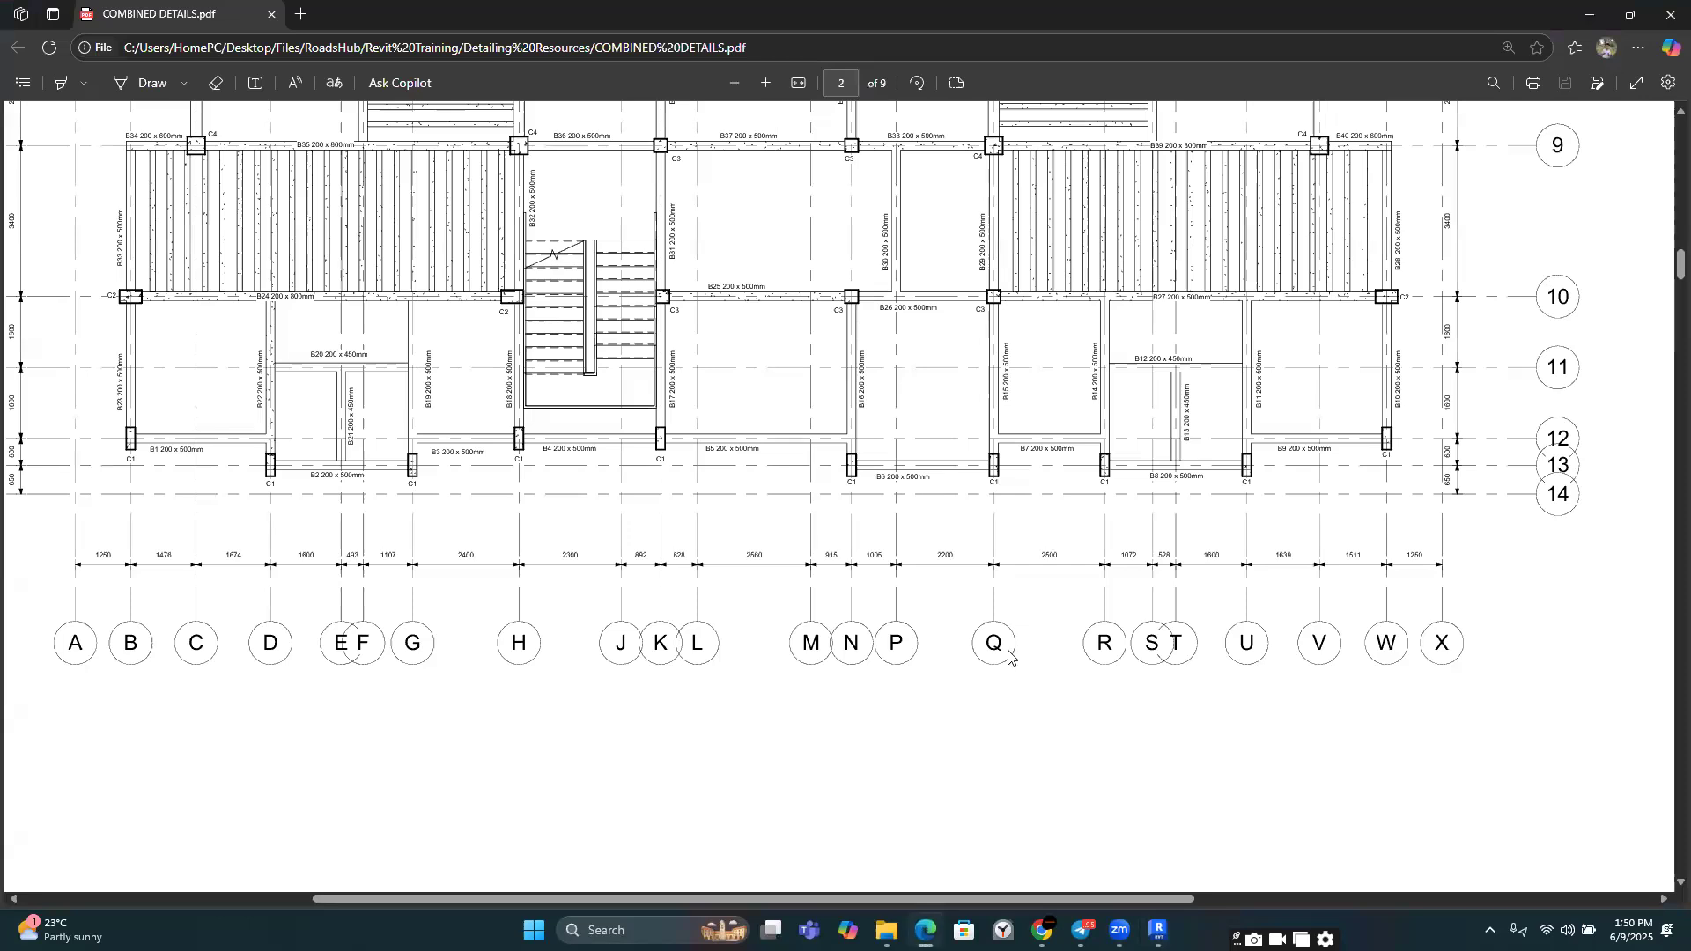
pyautogui.moveTo(1159, 930)
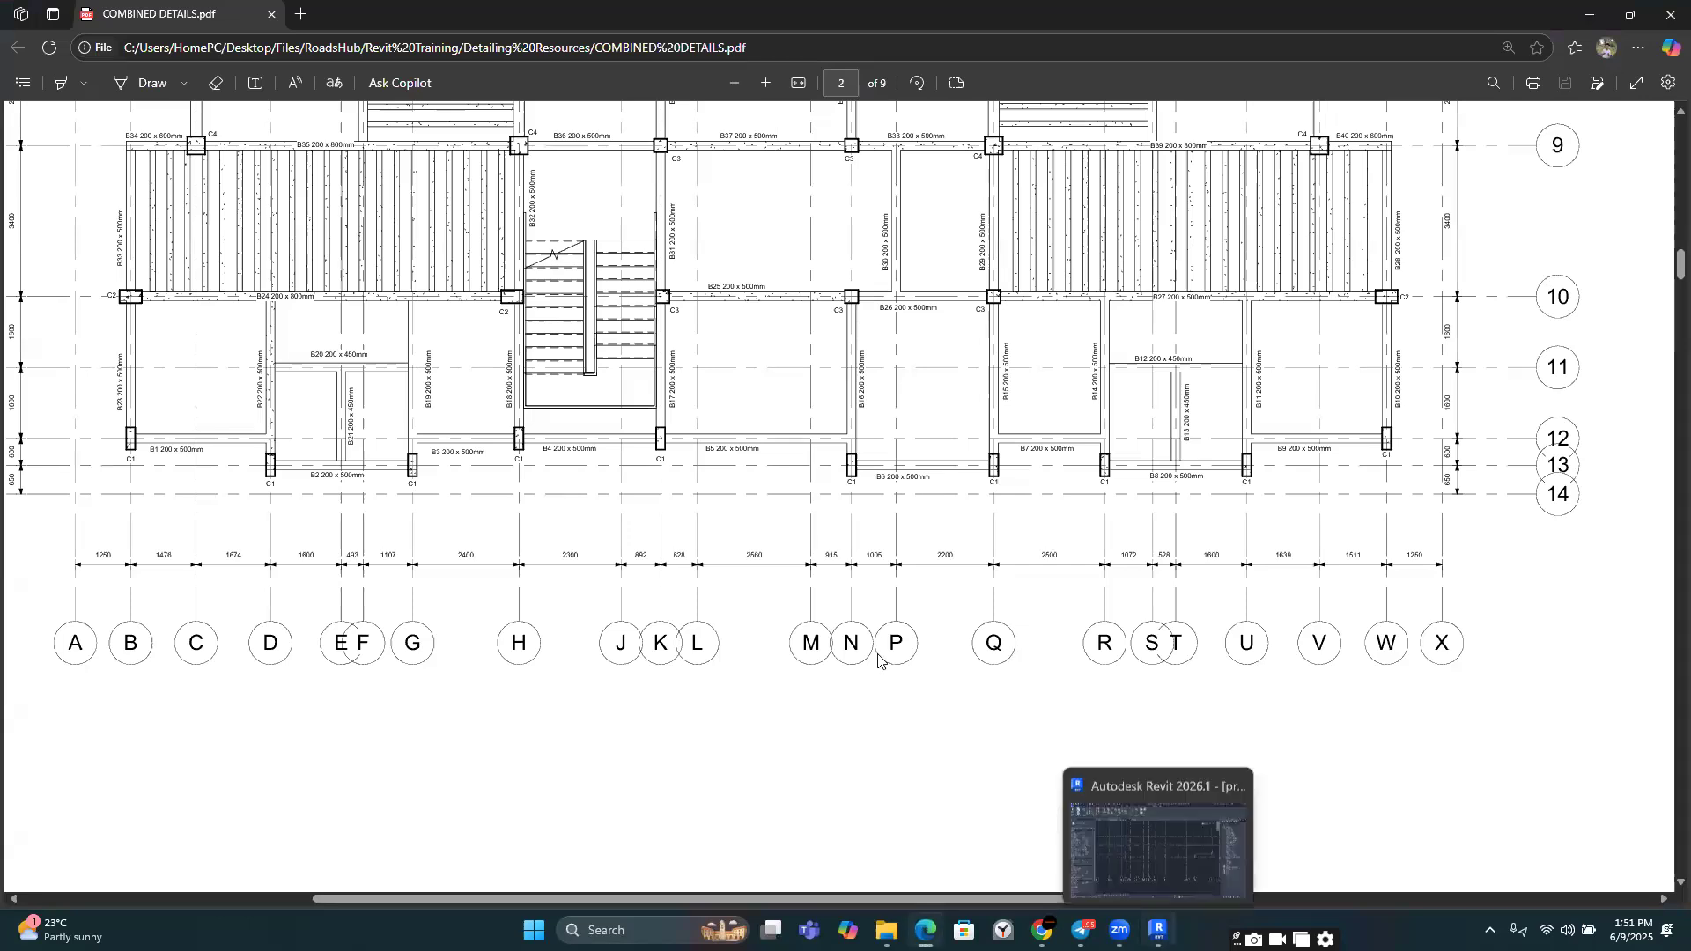
pyautogui.hotkey('alt', 'Tab')
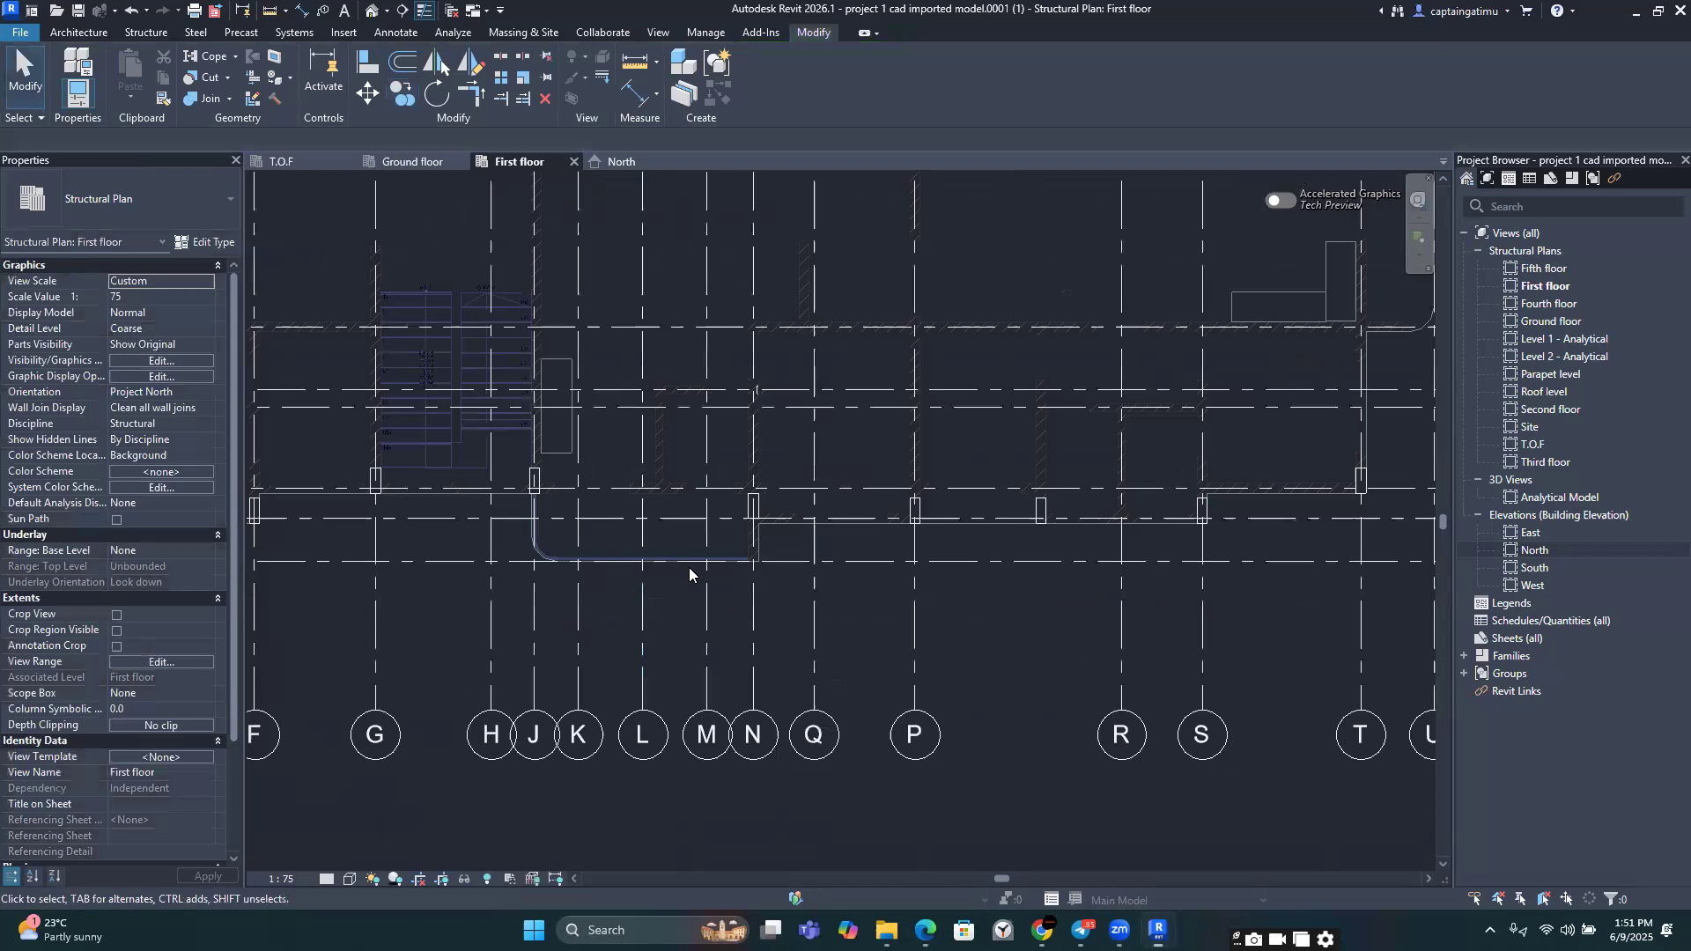
pyautogui.scroll(-2, 698, 530)
pyautogui.scroll(3, 763, 631)
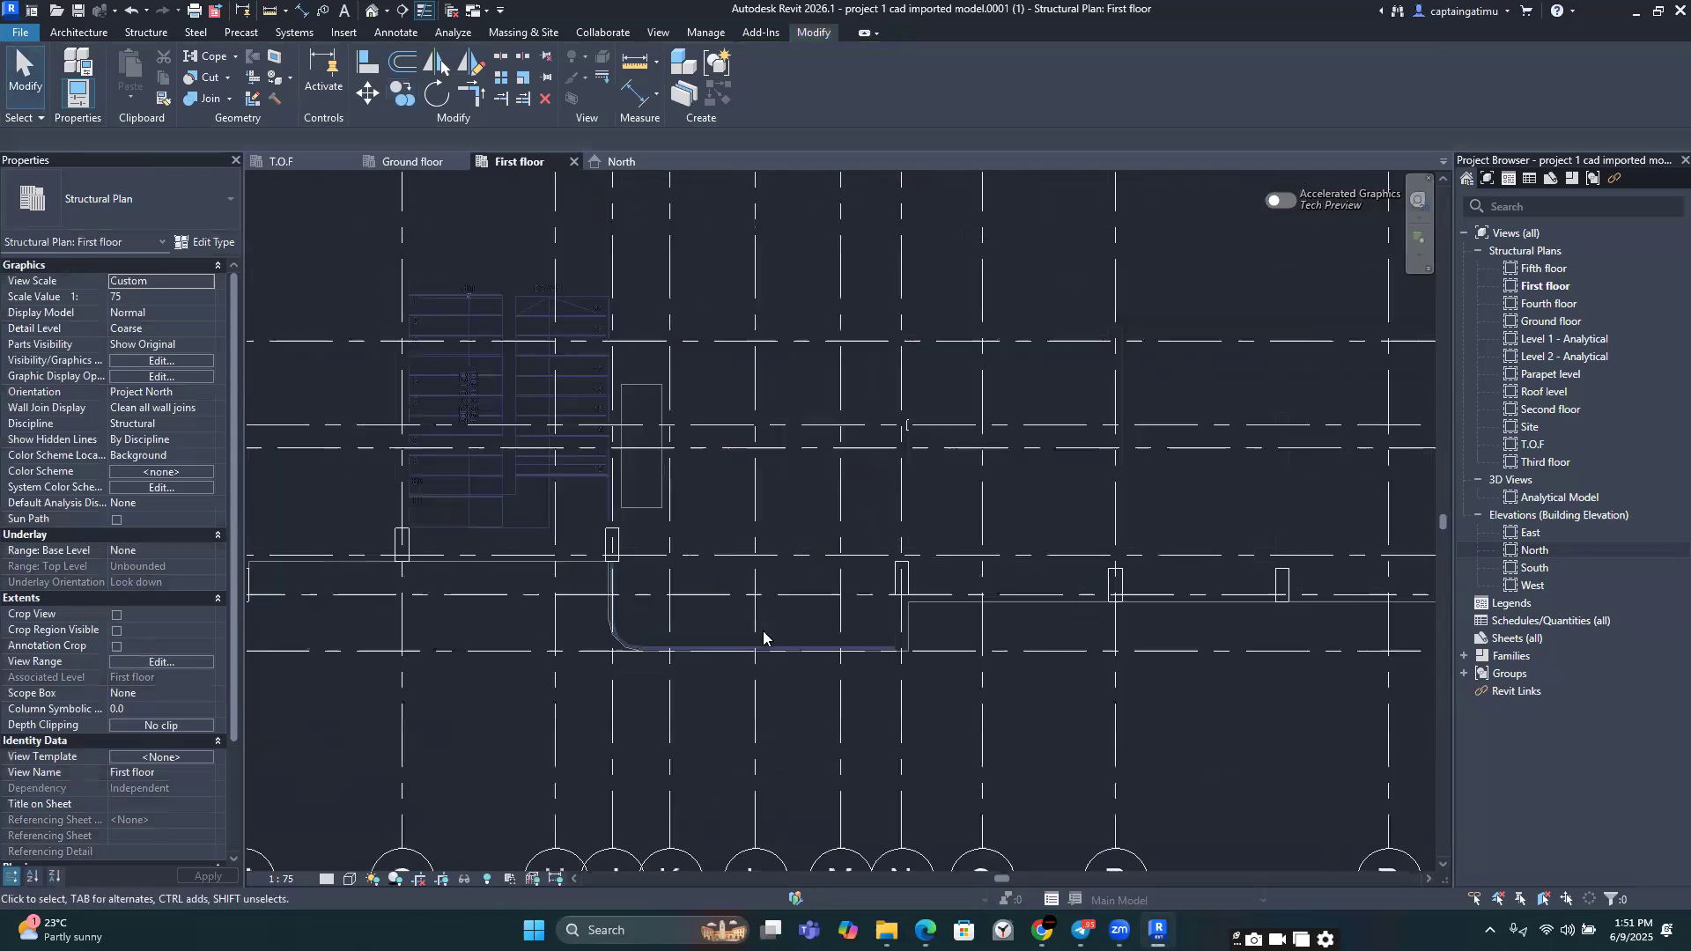
pyautogui.scroll(2, 772, 637)
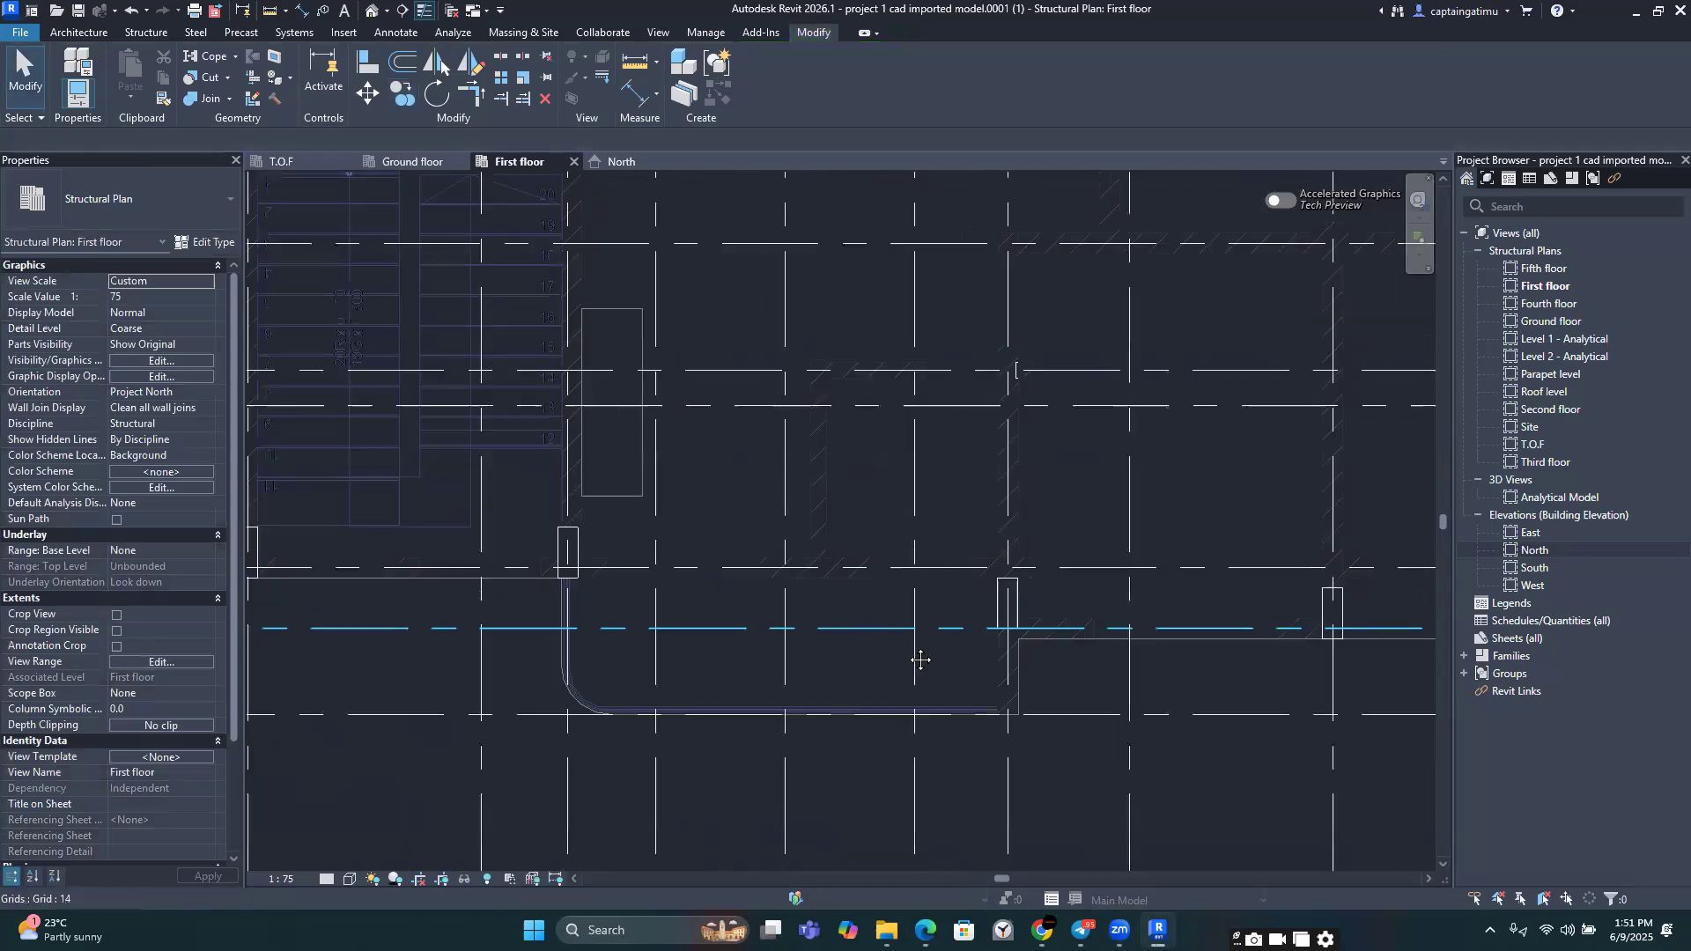
pyautogui.scroll(-3, 792, 641)
pyautogui.moveTo(1167, 666); pyautogui.dragTo(842, 643, button='middle')
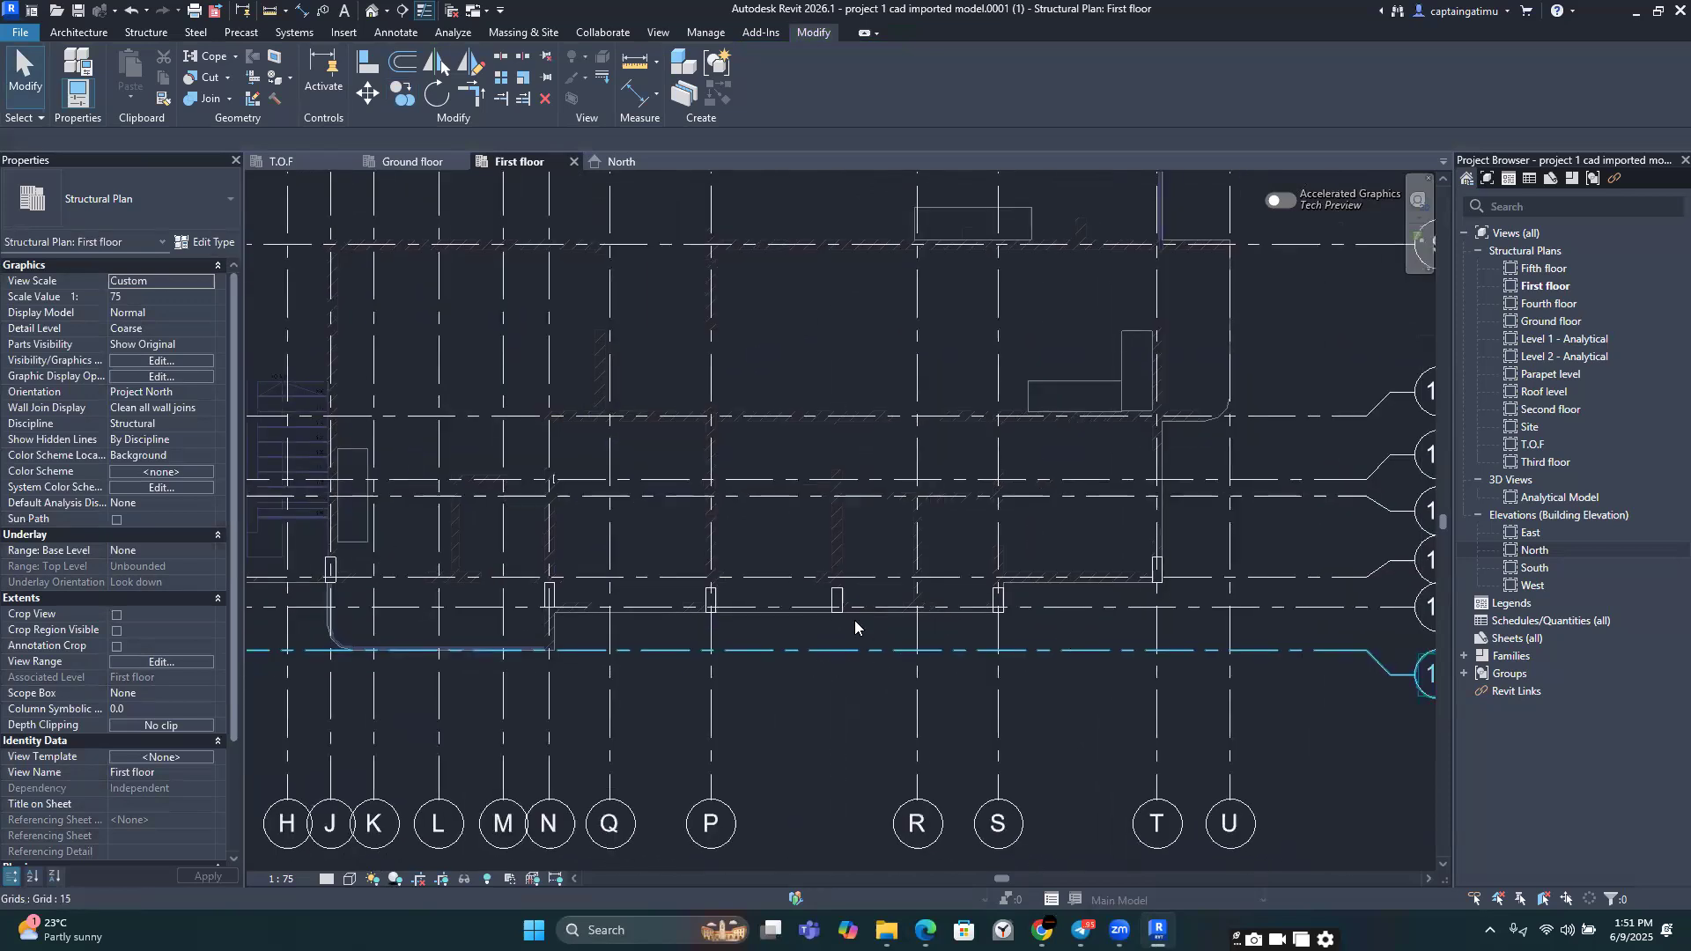
pyautogui.scroll(-2, 855, 621)
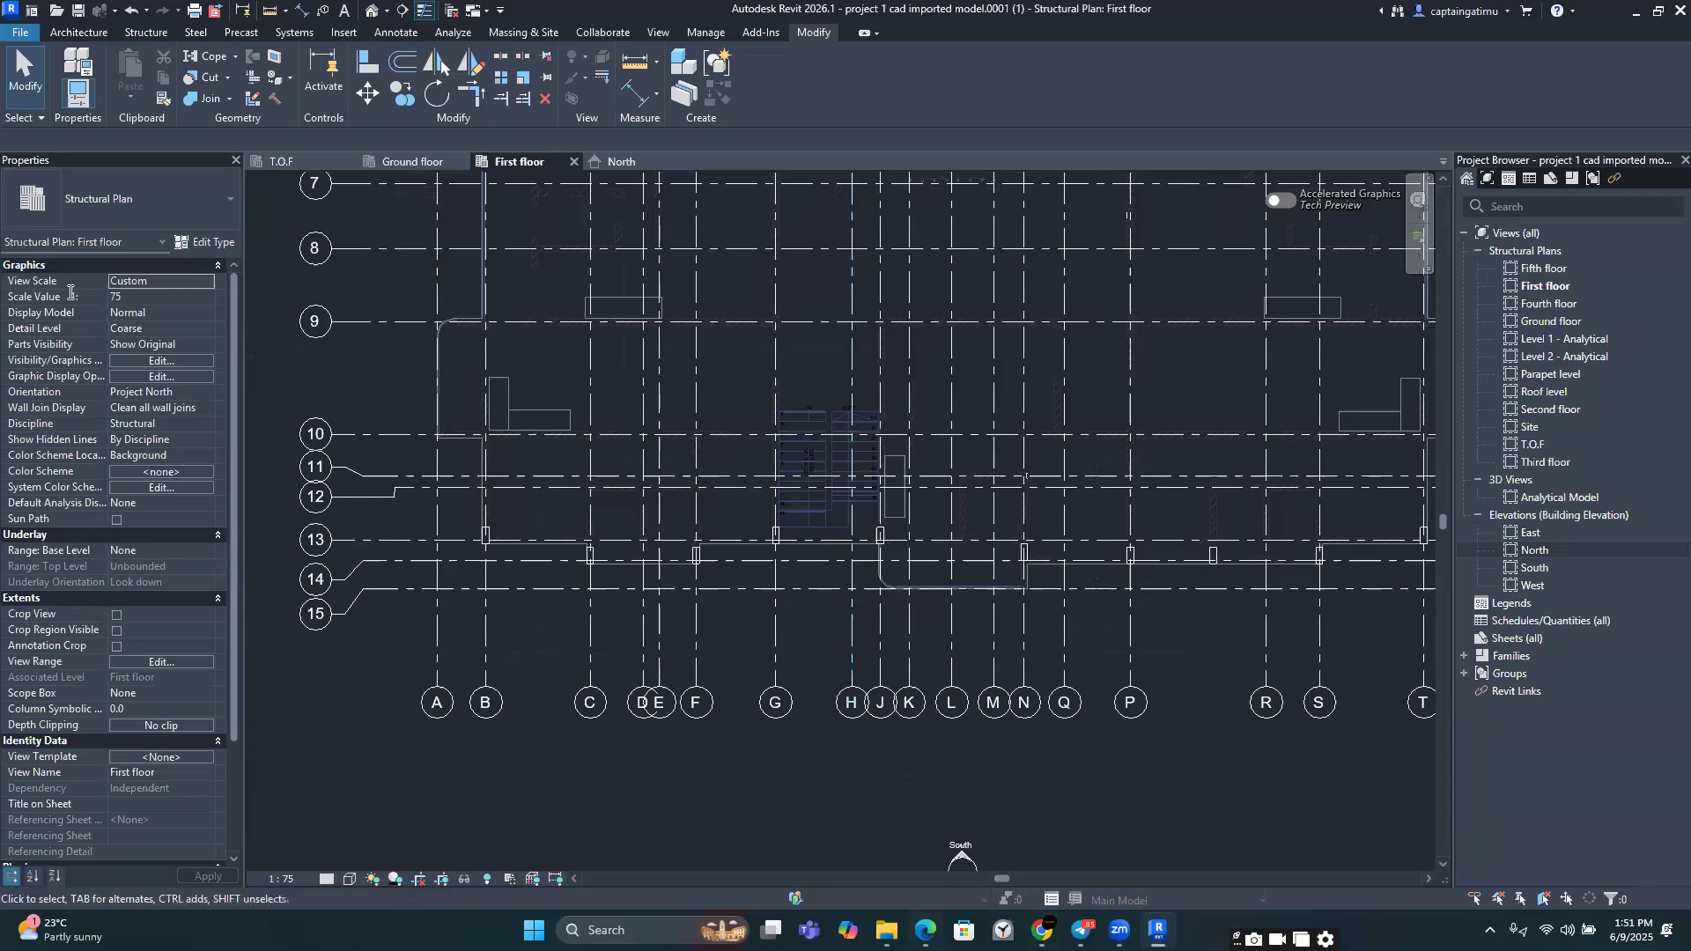
pyautogui.hotkey('alt', 'Tab')
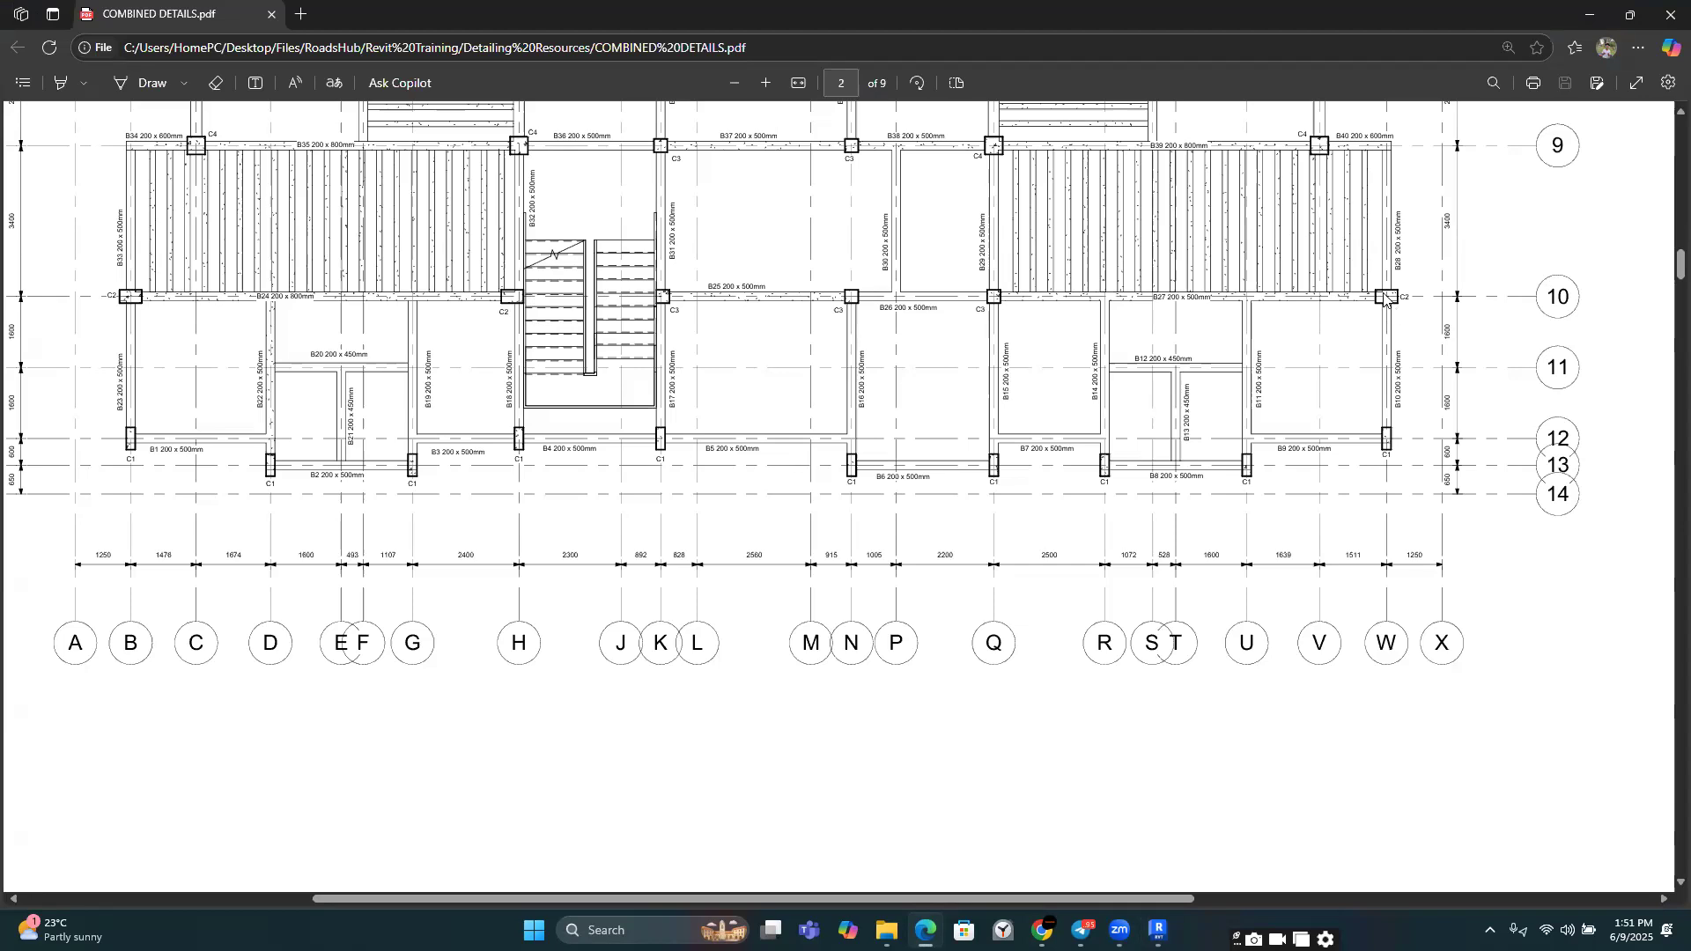
pyautogui.click(1158, 930)
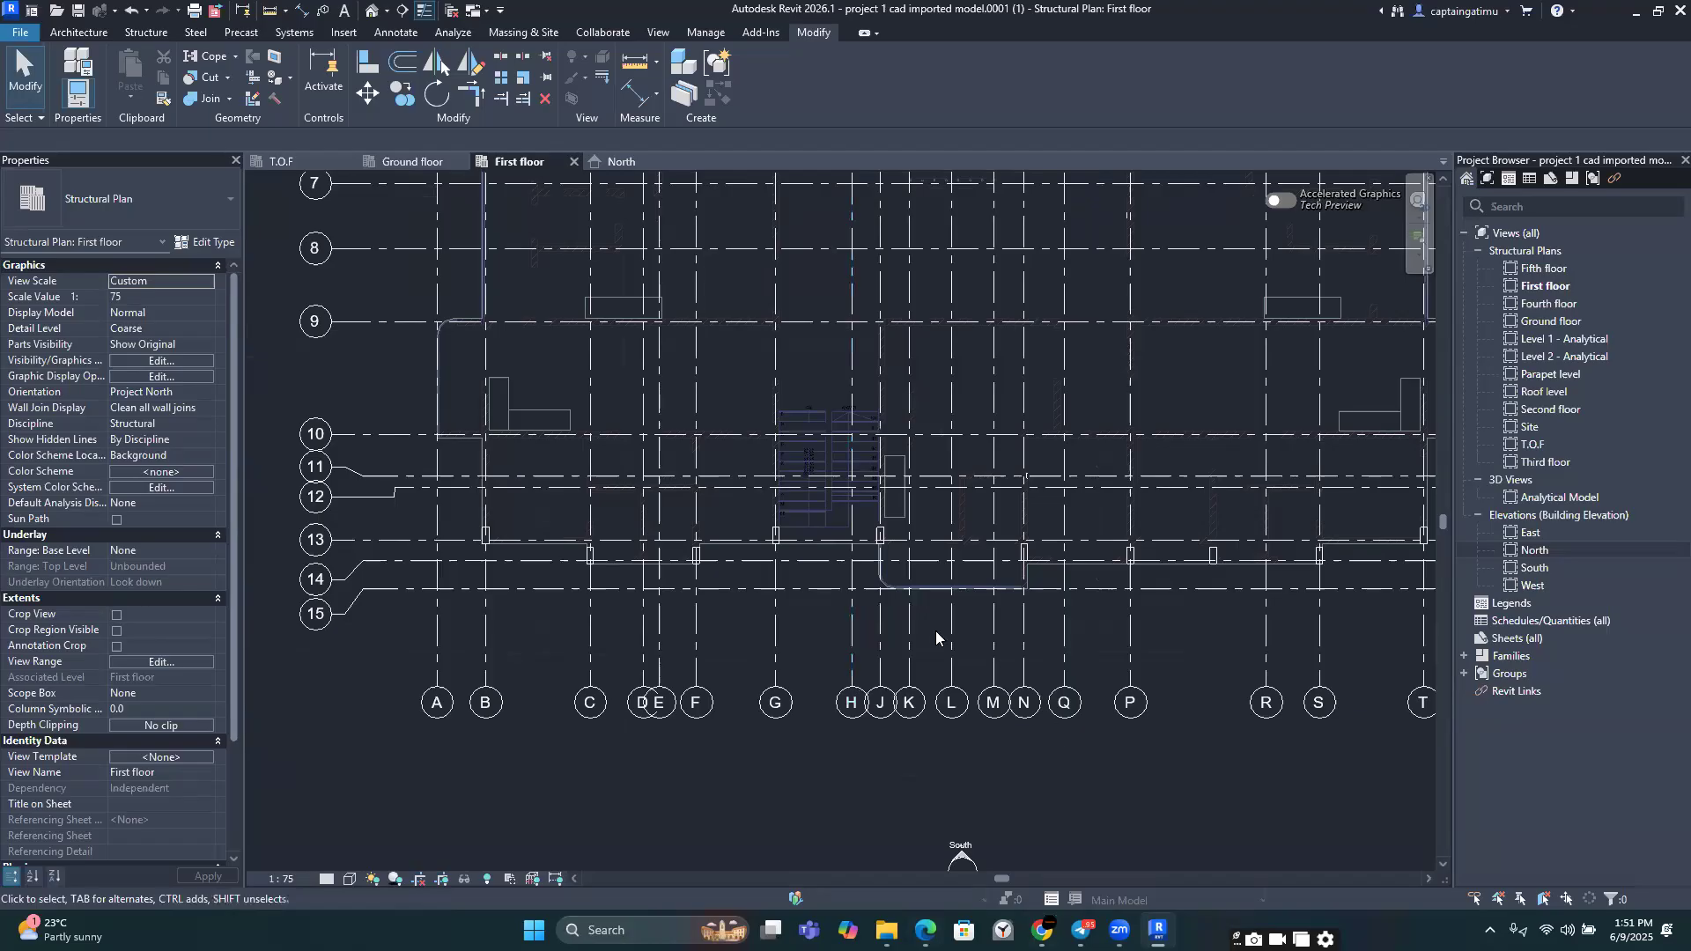
# Step: Place a Concrete-Rectangular-Column of type Column 2 300 x 500 mm at the intersection of grids B and 10, rising to the second floor
pyautogui.click(148, 33)
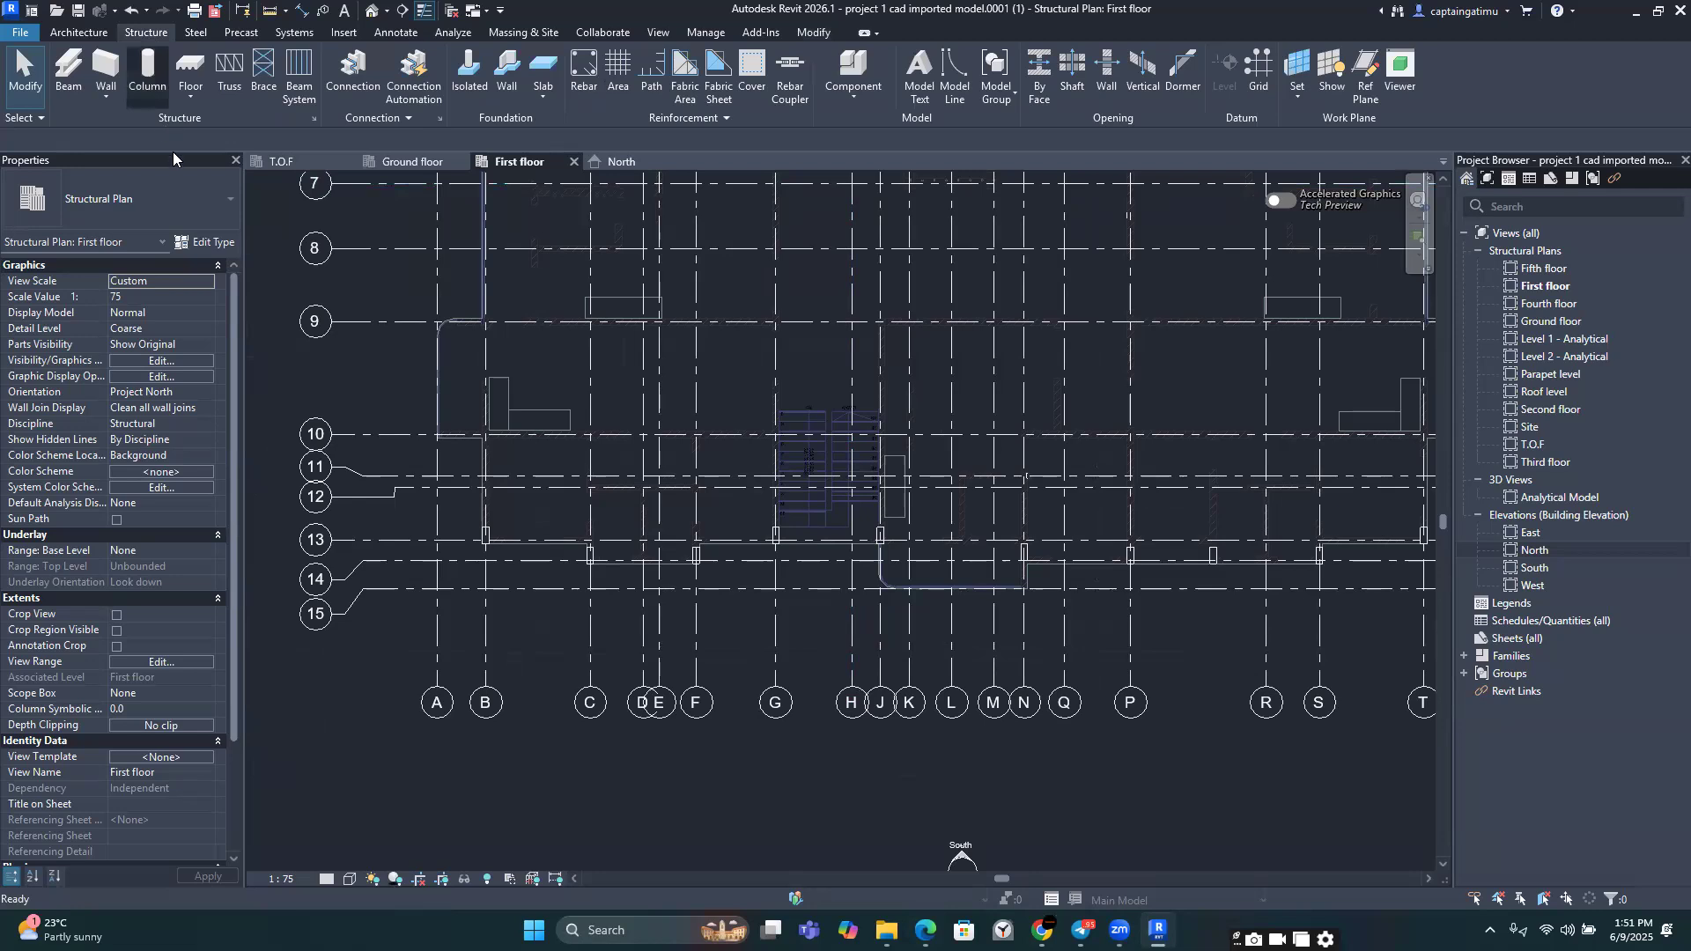
pyautogui.press('c')
pyautogui.press('l')
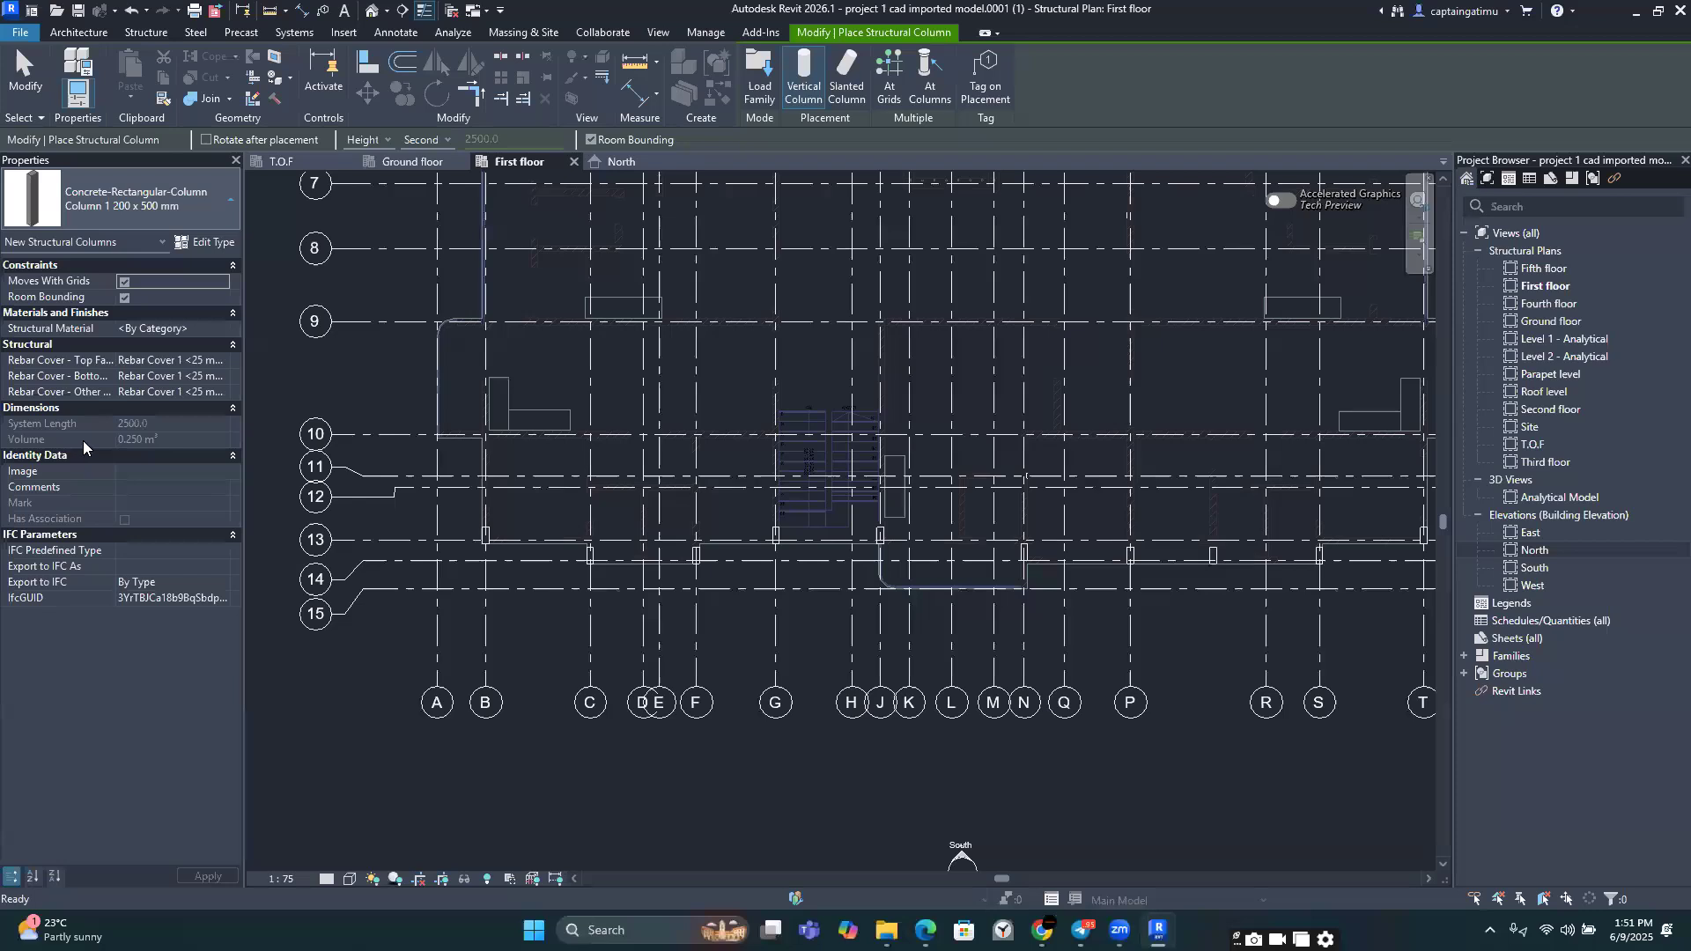
pyautogui.click(176, 445)
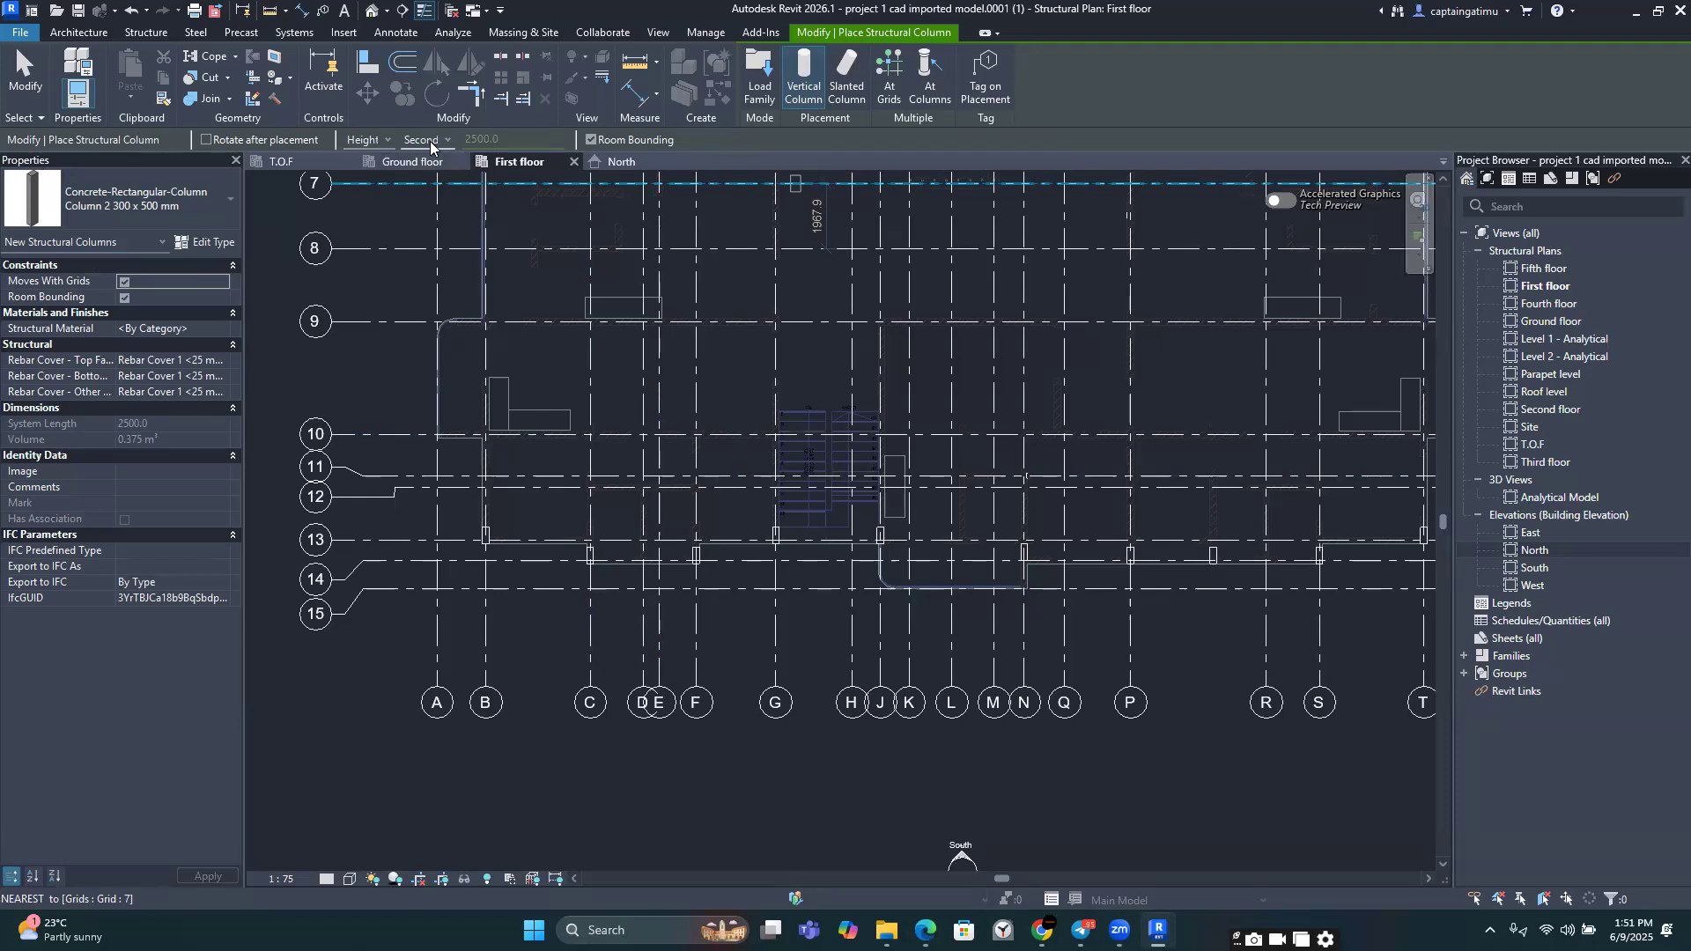
pyautogui.click(516, 352)
pyautogui.scroll(6, 460, 531)
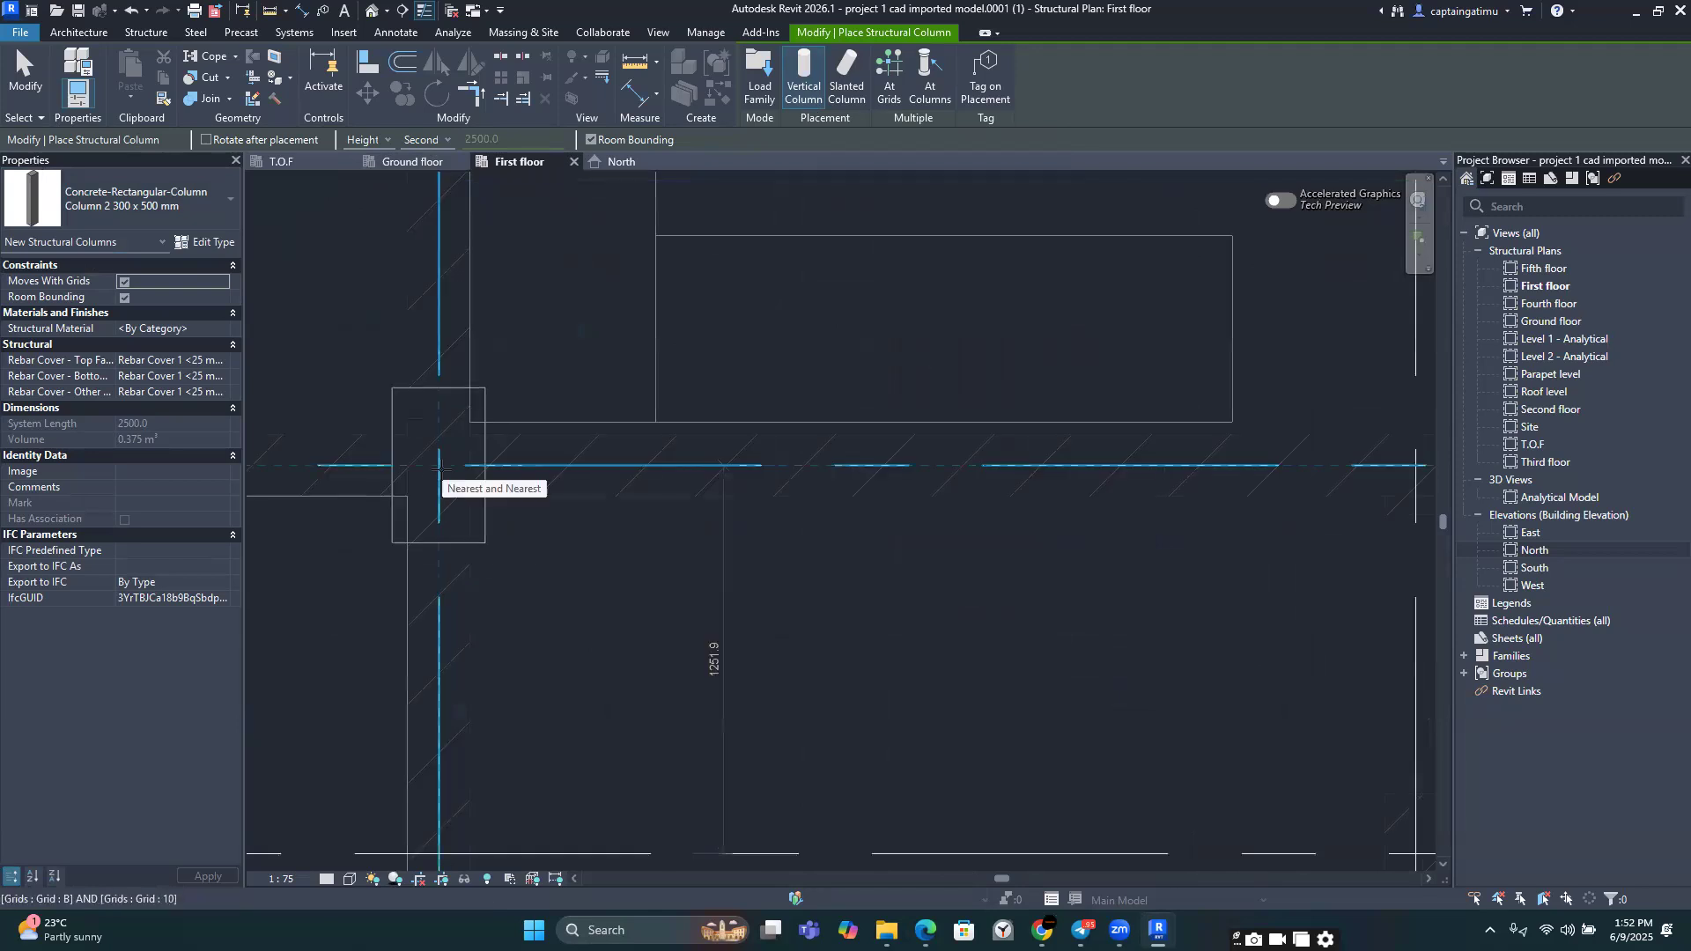
pyautogui.scroll(-3, 440, 467)
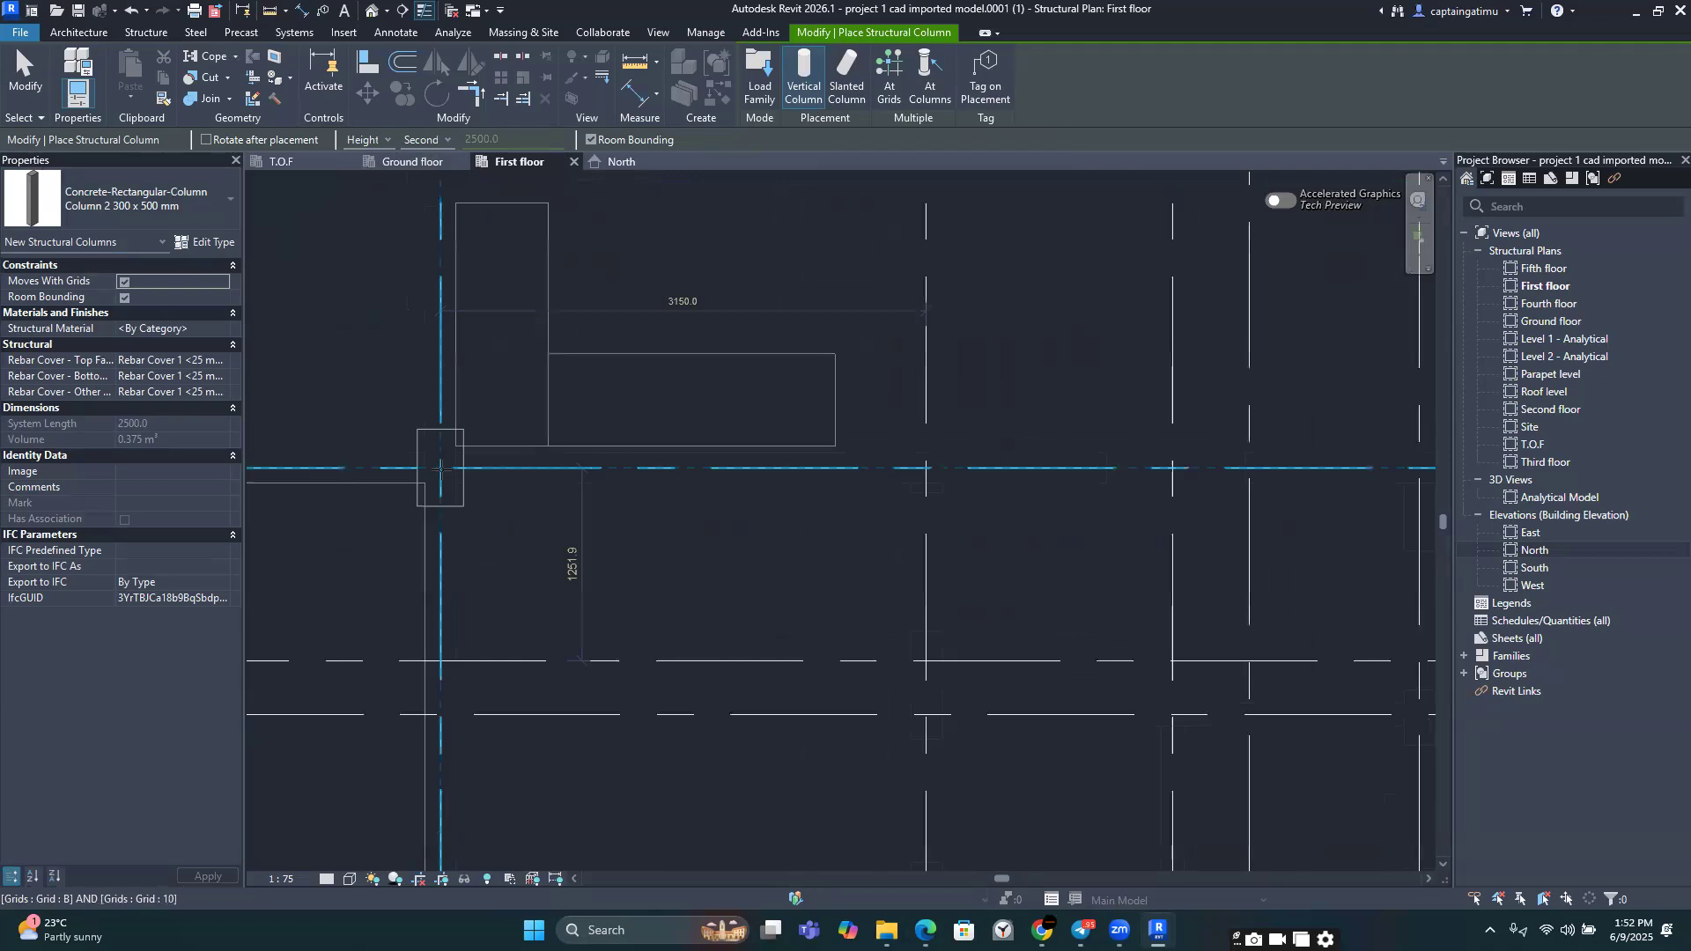
pyautogui.click(440, 469)
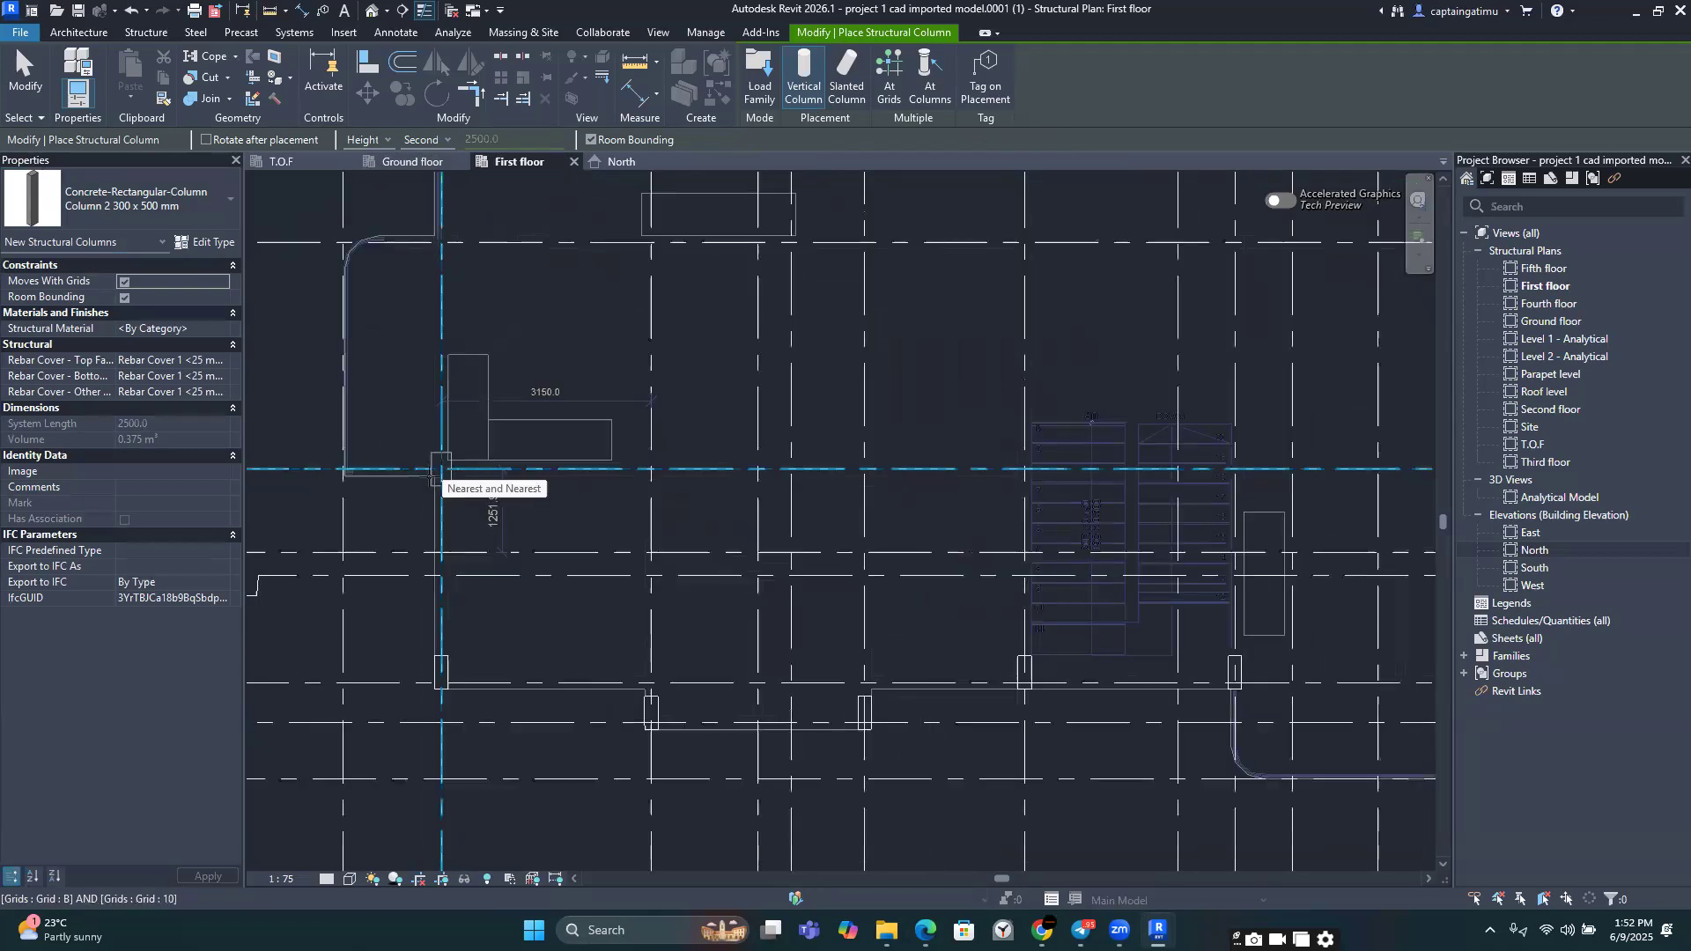
pyautogui.scroll(5, 434, 480)
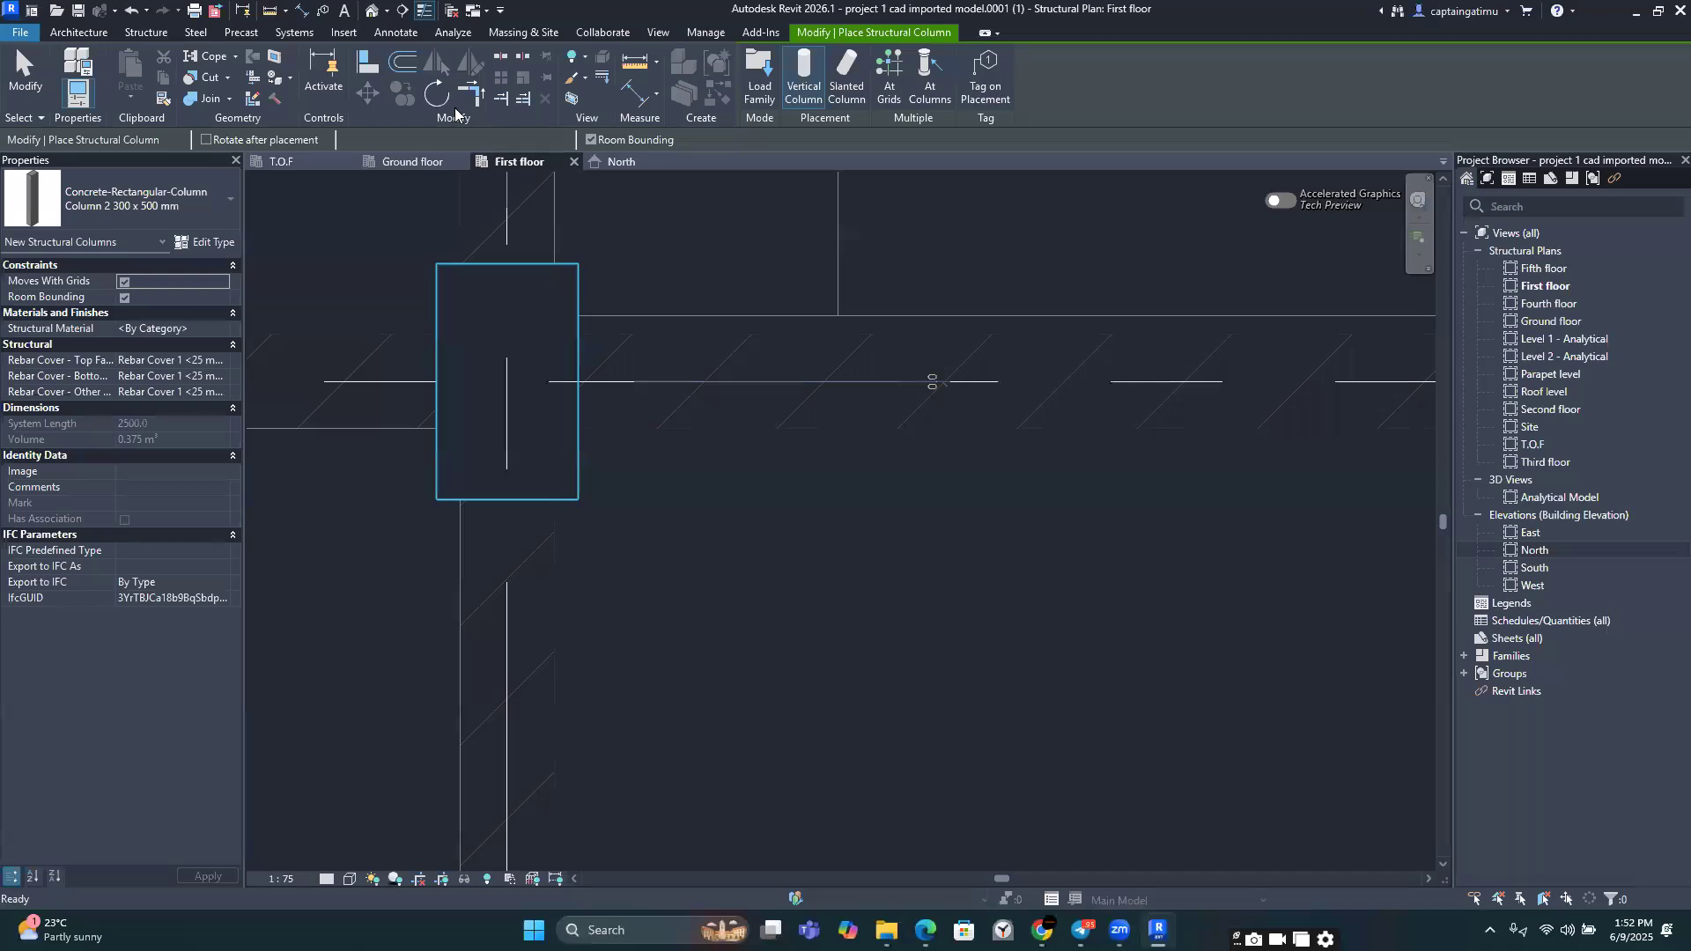
pyautogui.press('Escape')
pyautogui.press('Escape')
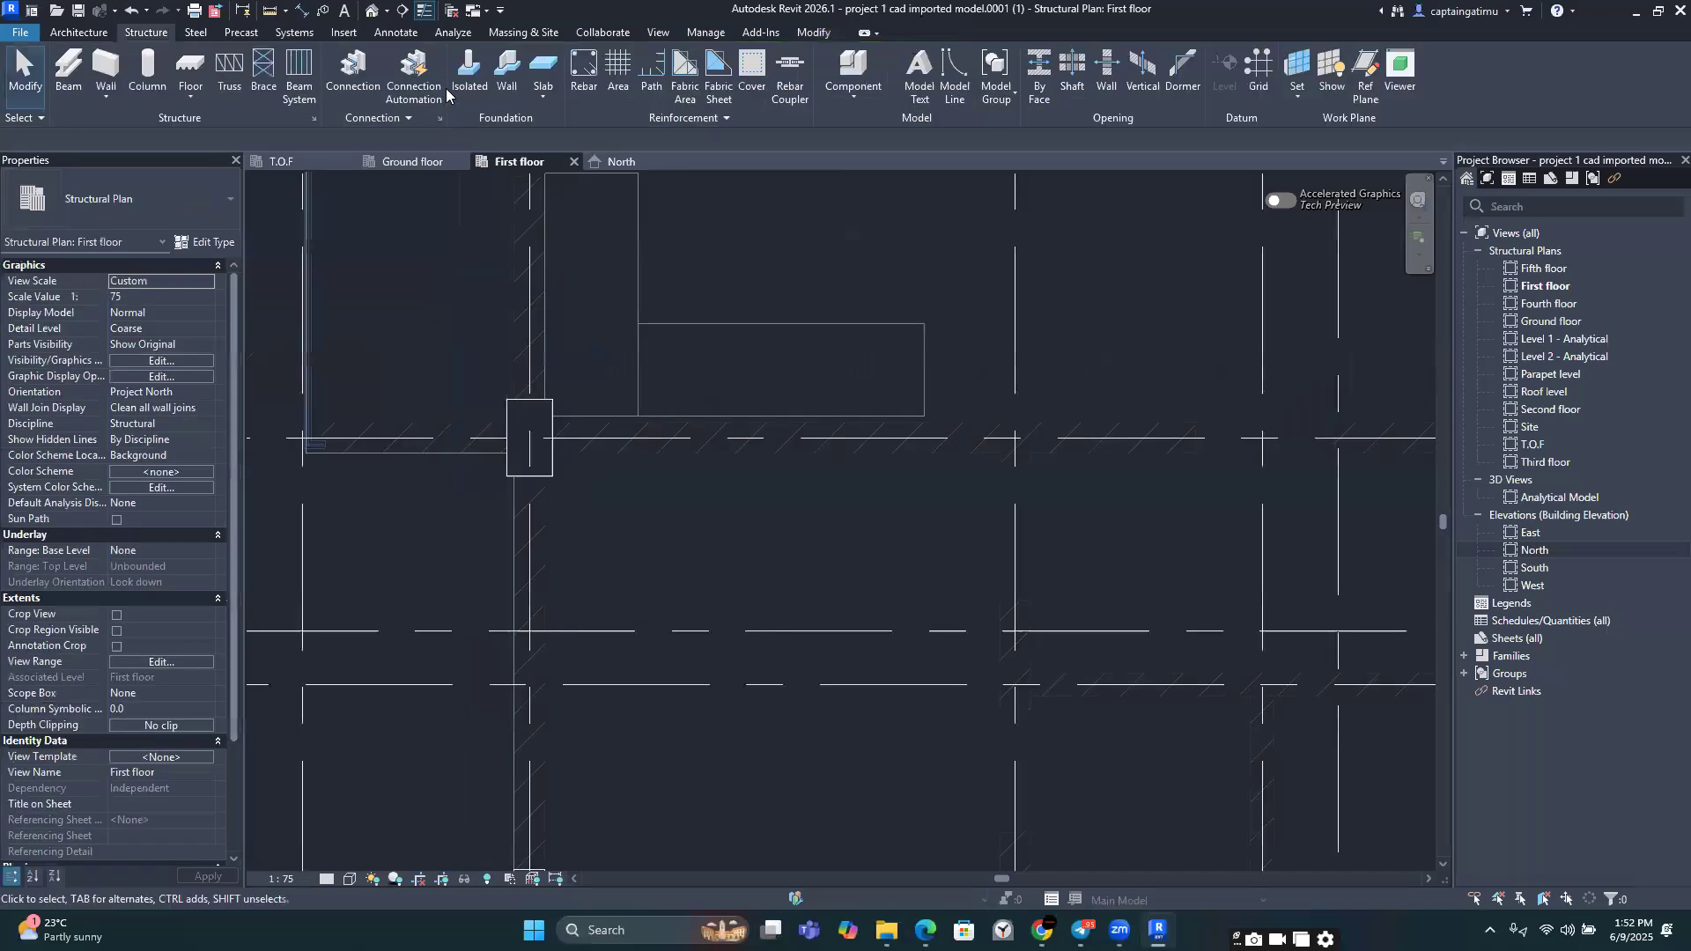
pyautogui.click(548, 460)
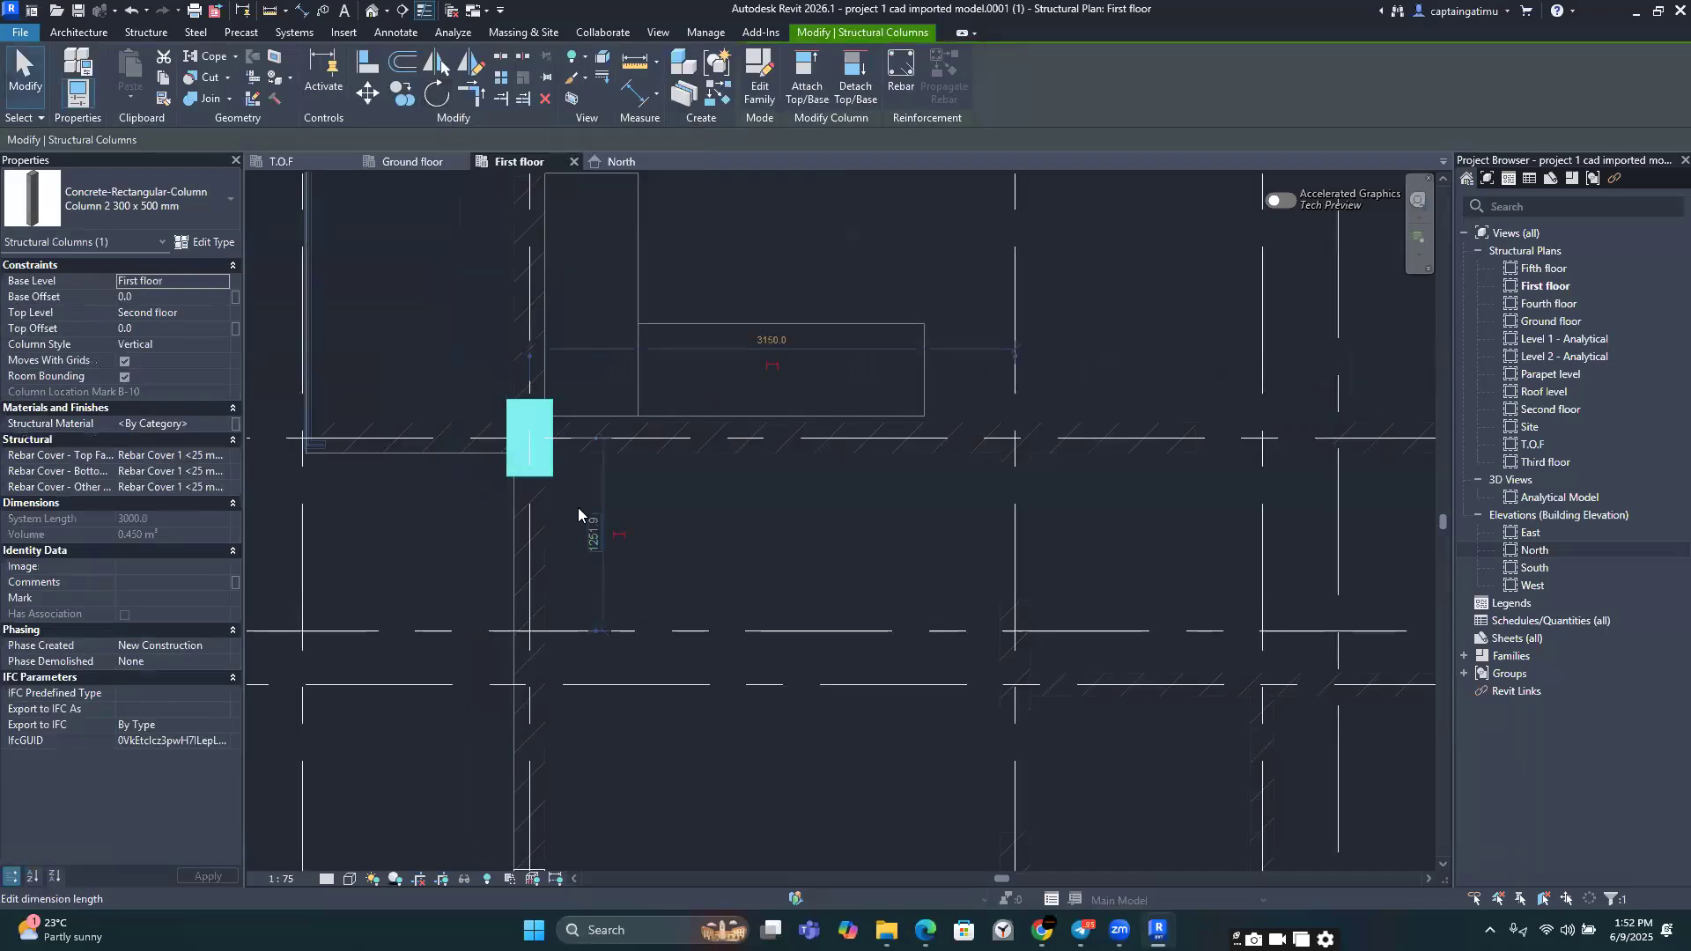
pyautogui.press('Escape')
pyautogui.click(553, 474)
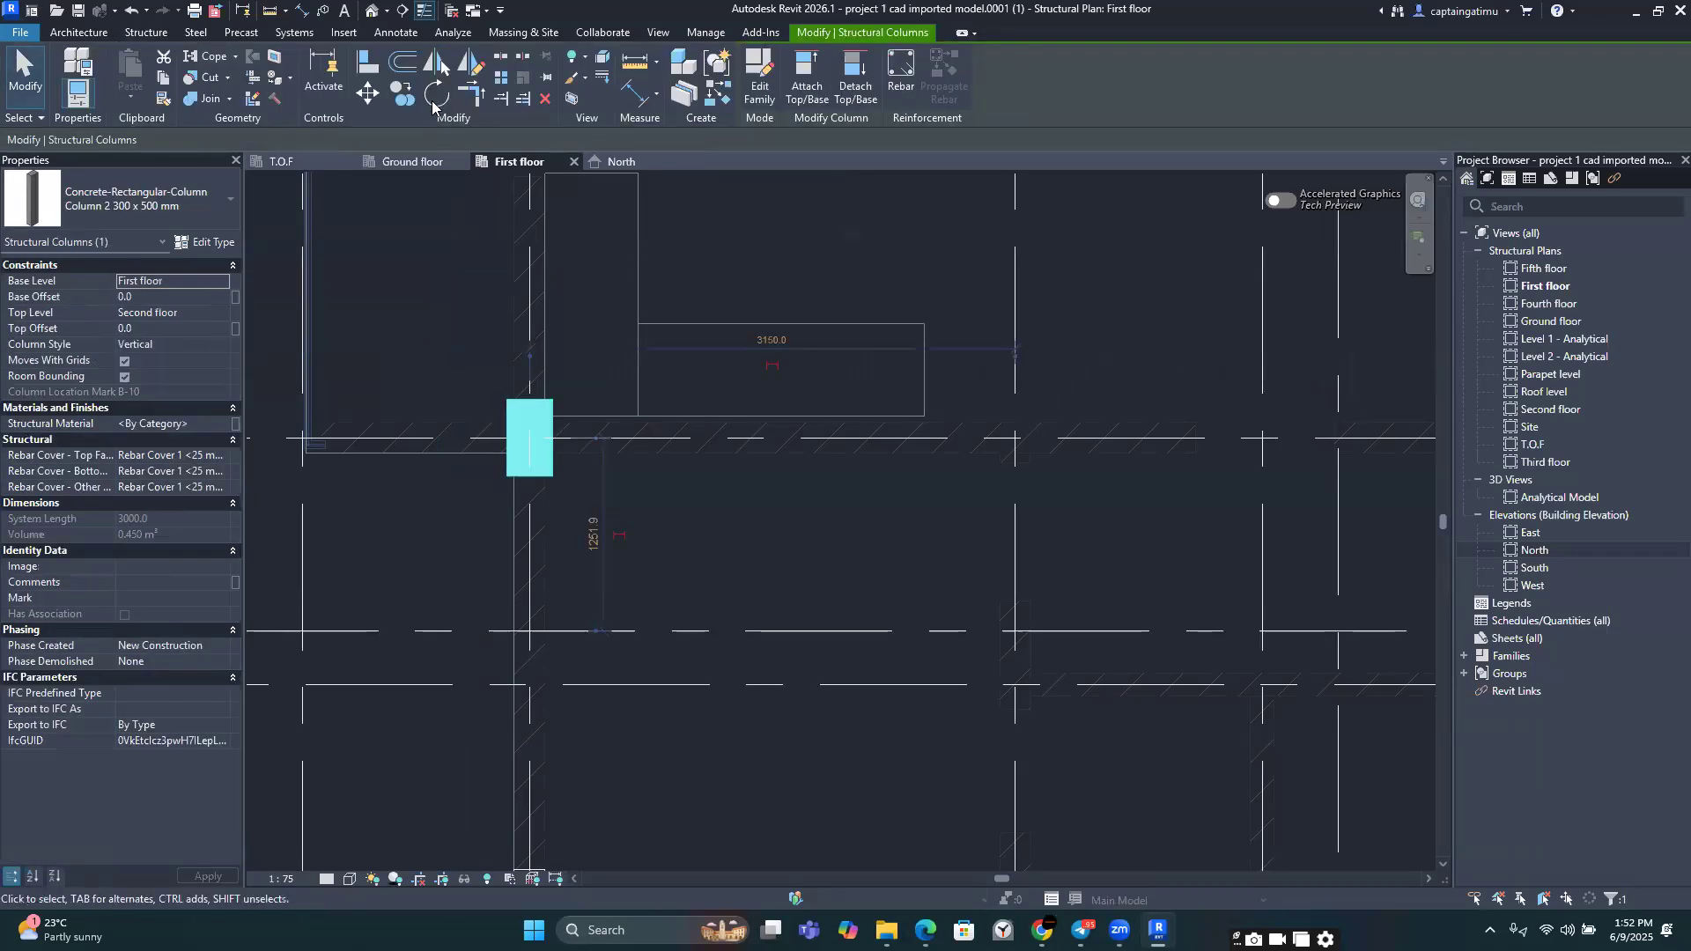
pyautogui.press('r')
pyautogui.press('o')
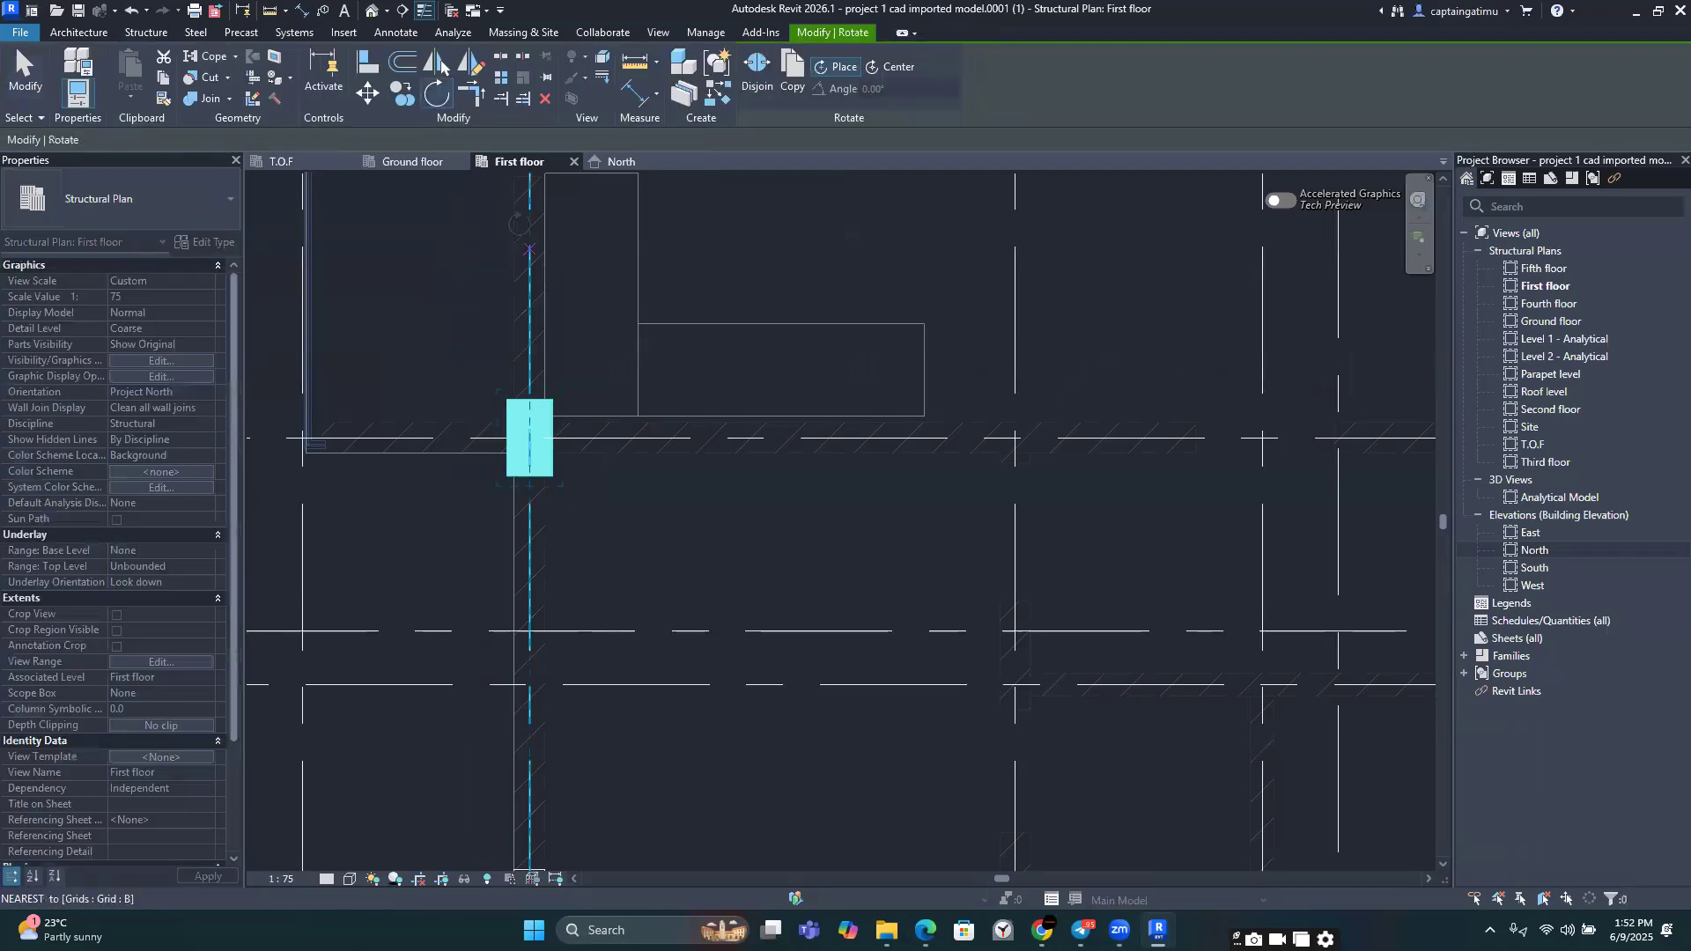
pyautogui.moveTo(527, 194); pyautogui.dragTo(503, 304, button='middle')
pyautogui.click(503, 304)
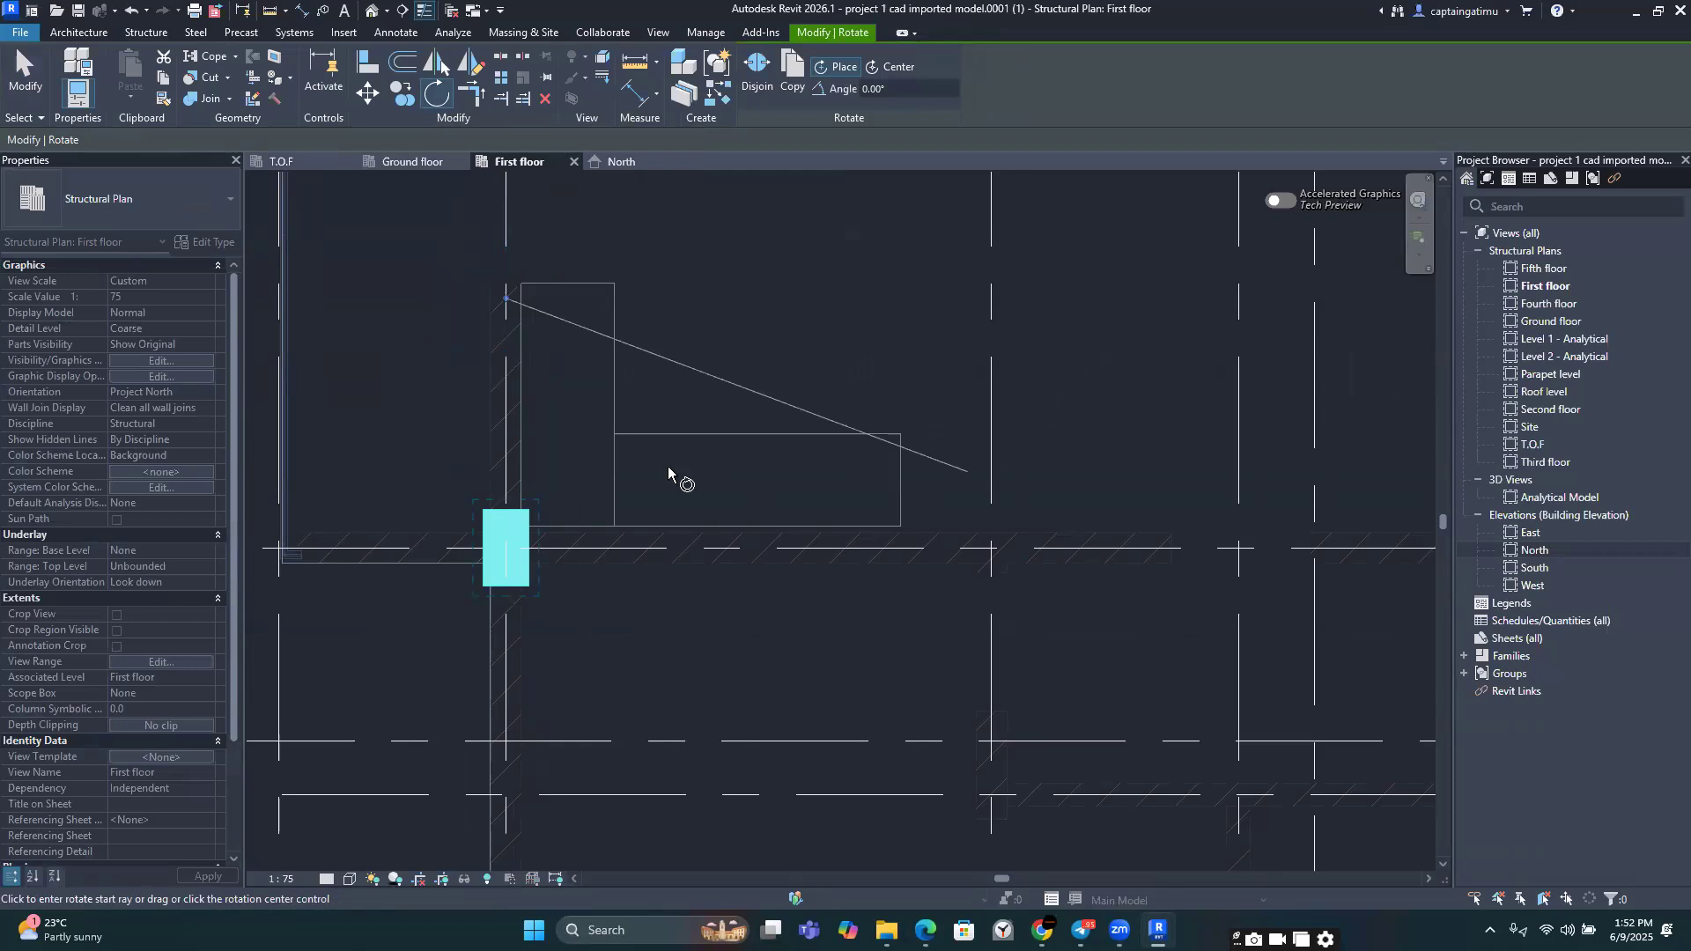
pyautogui.press('Escape')
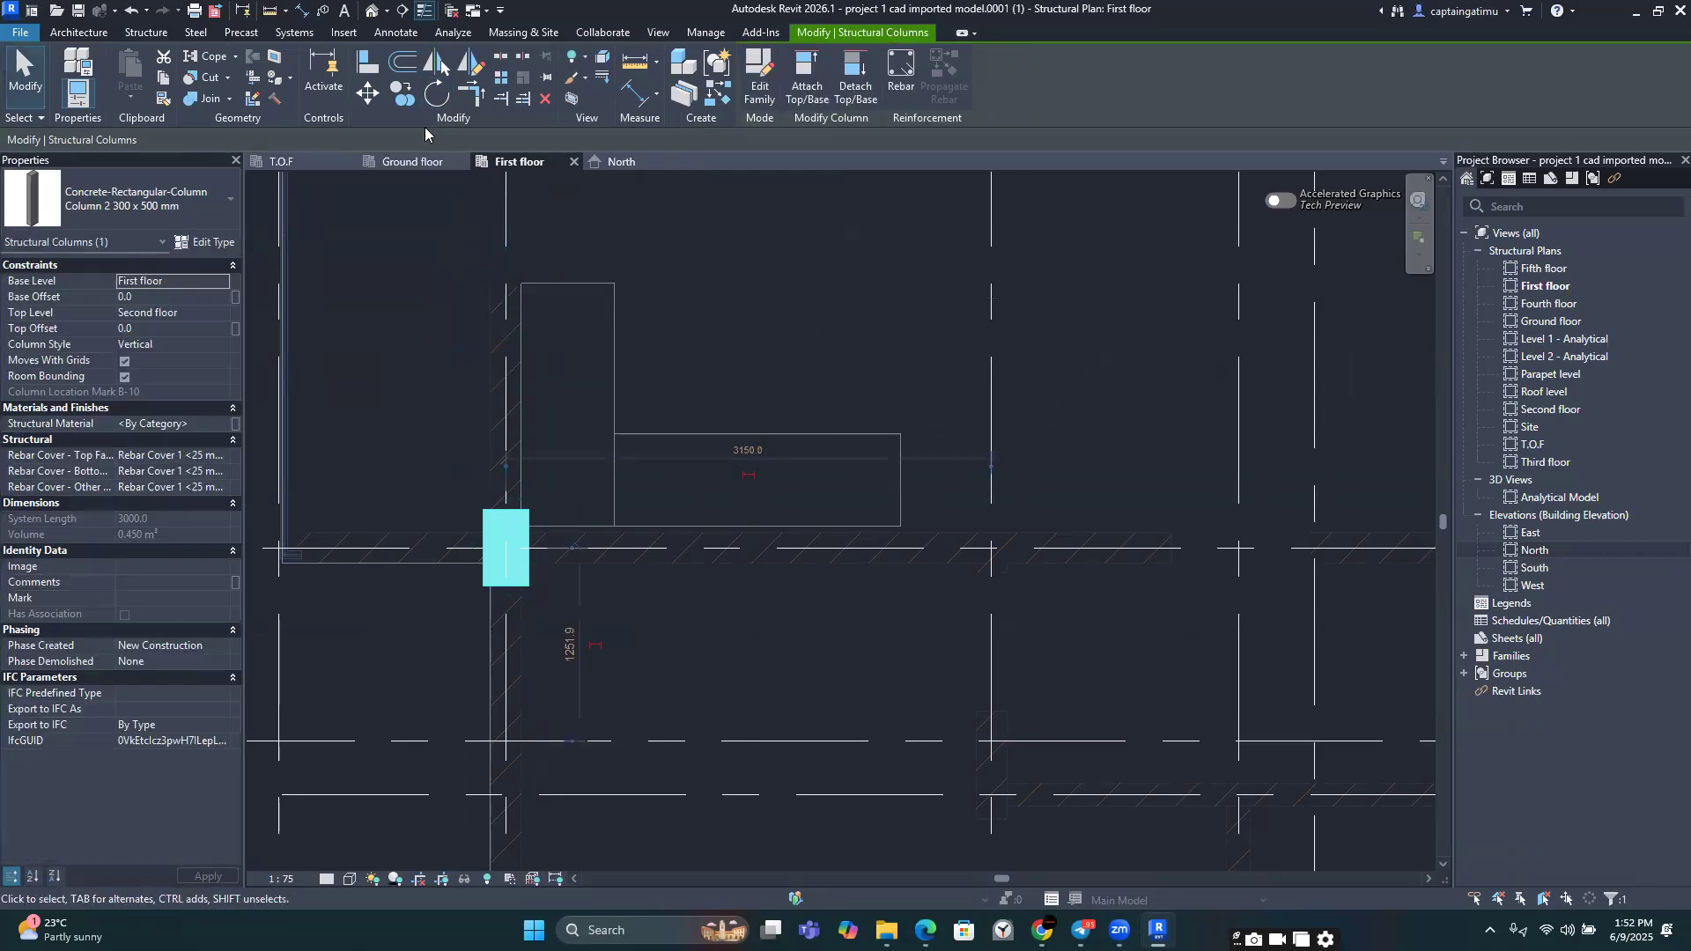
pyautogui.press('Escape')
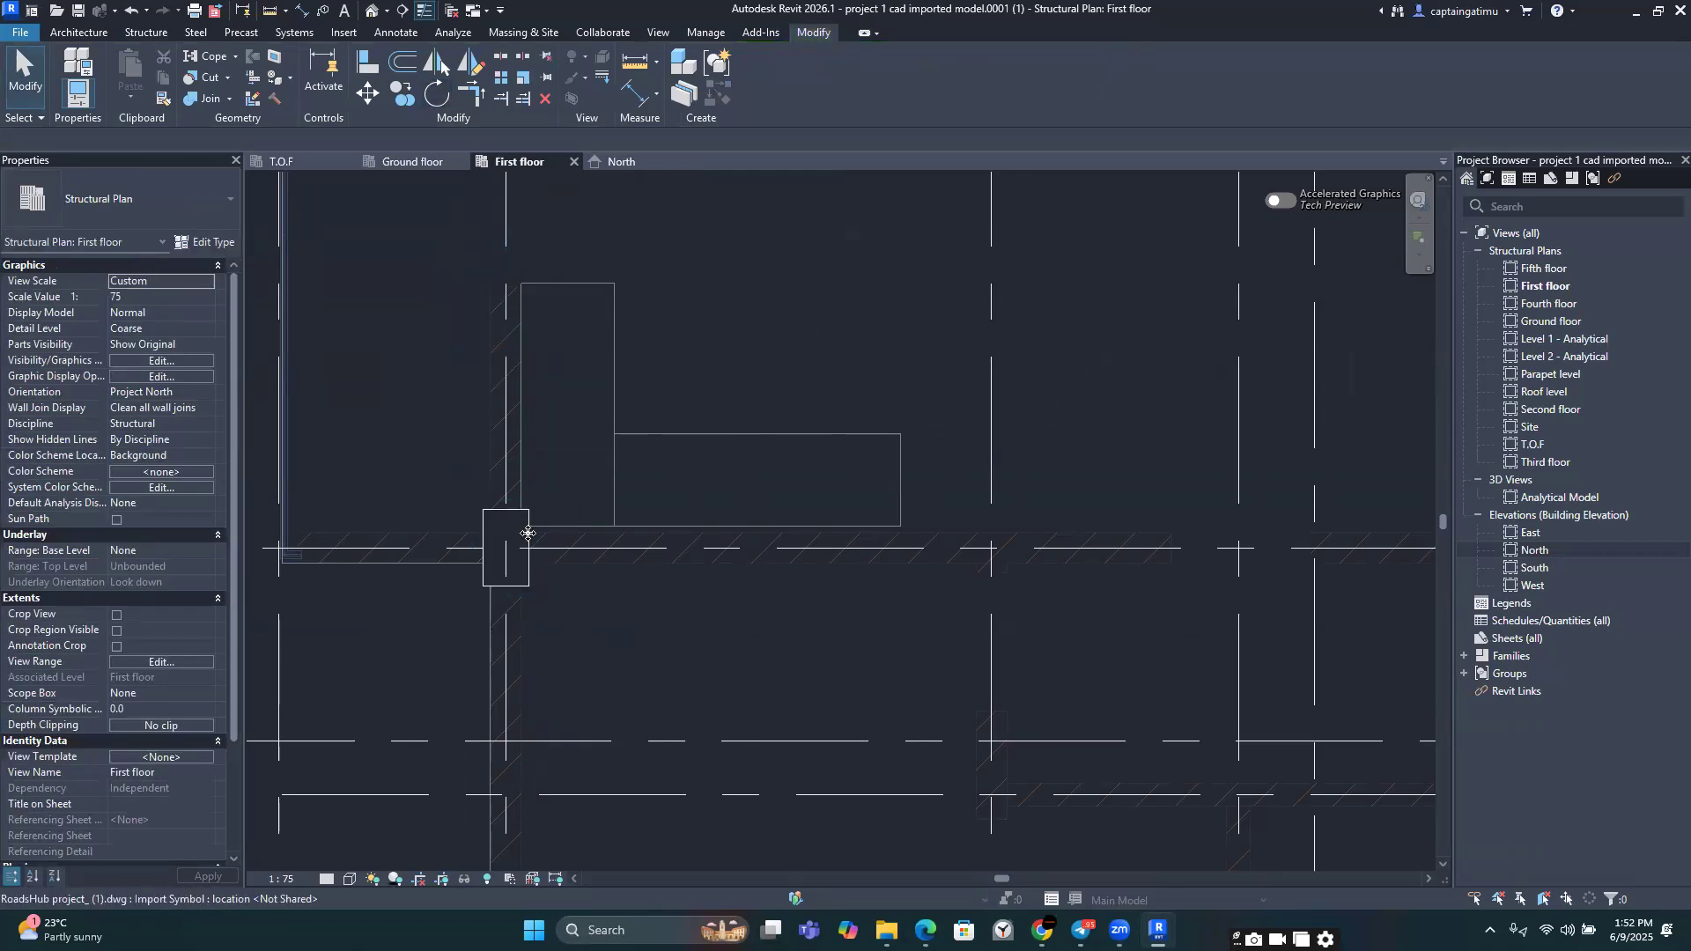
pyautogui.click(519, 533)
pyautogui.click(398, 98)
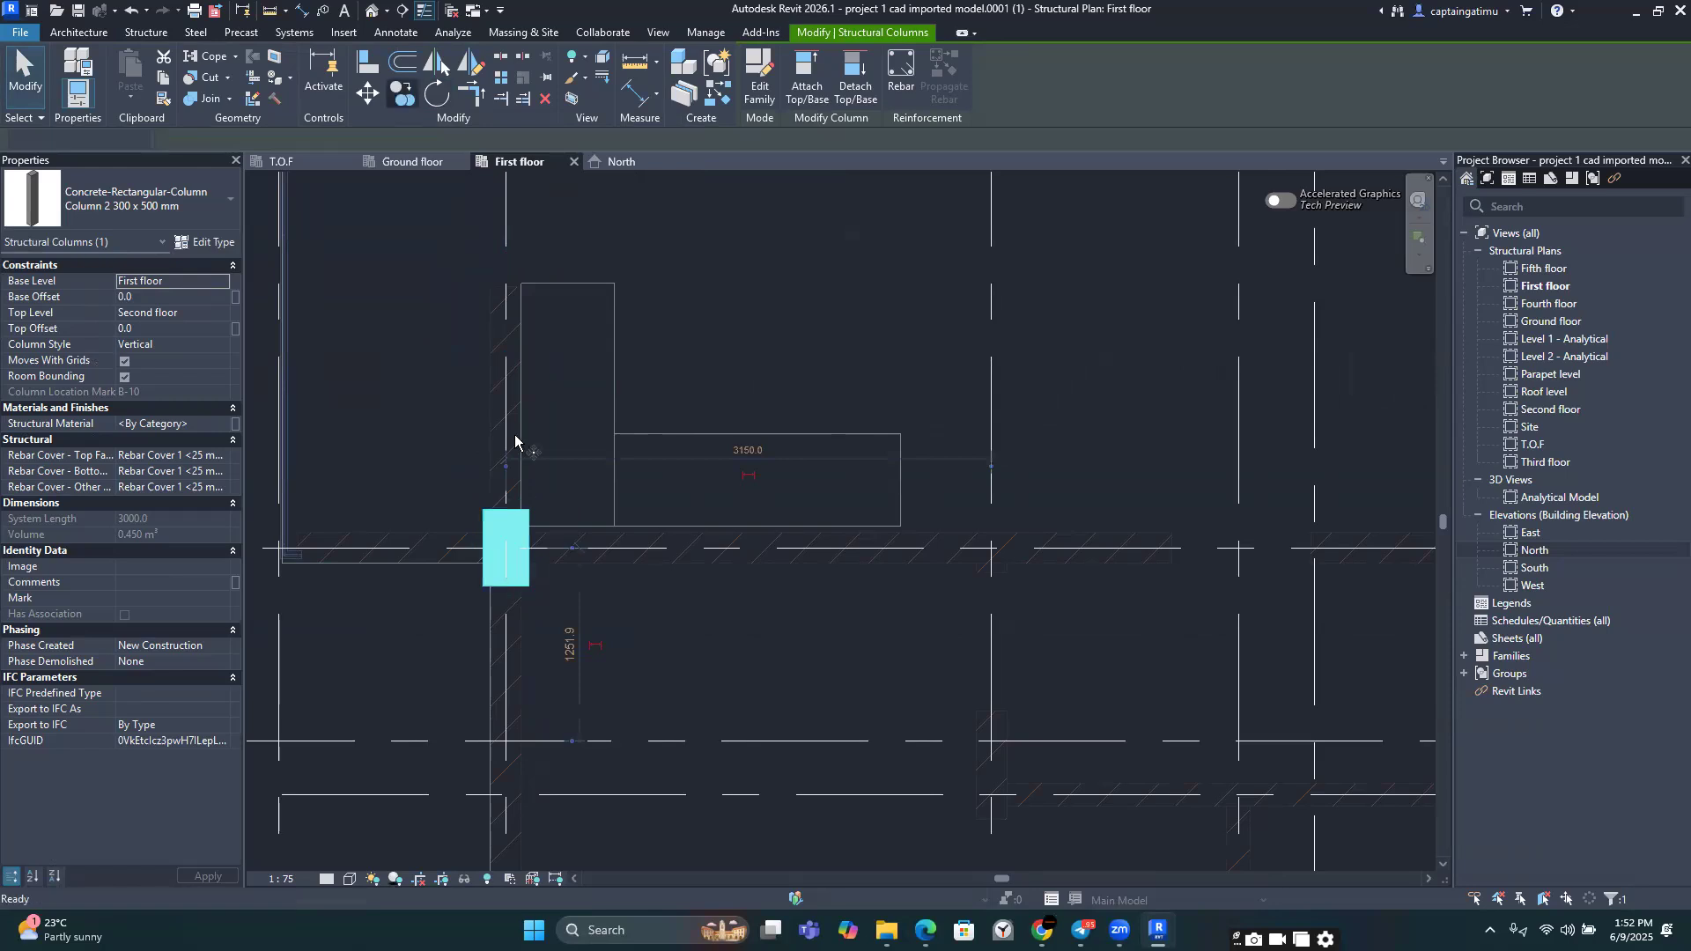
pyautogui.scroll(3, 564, 414)
pyautogui.click(649, 459)
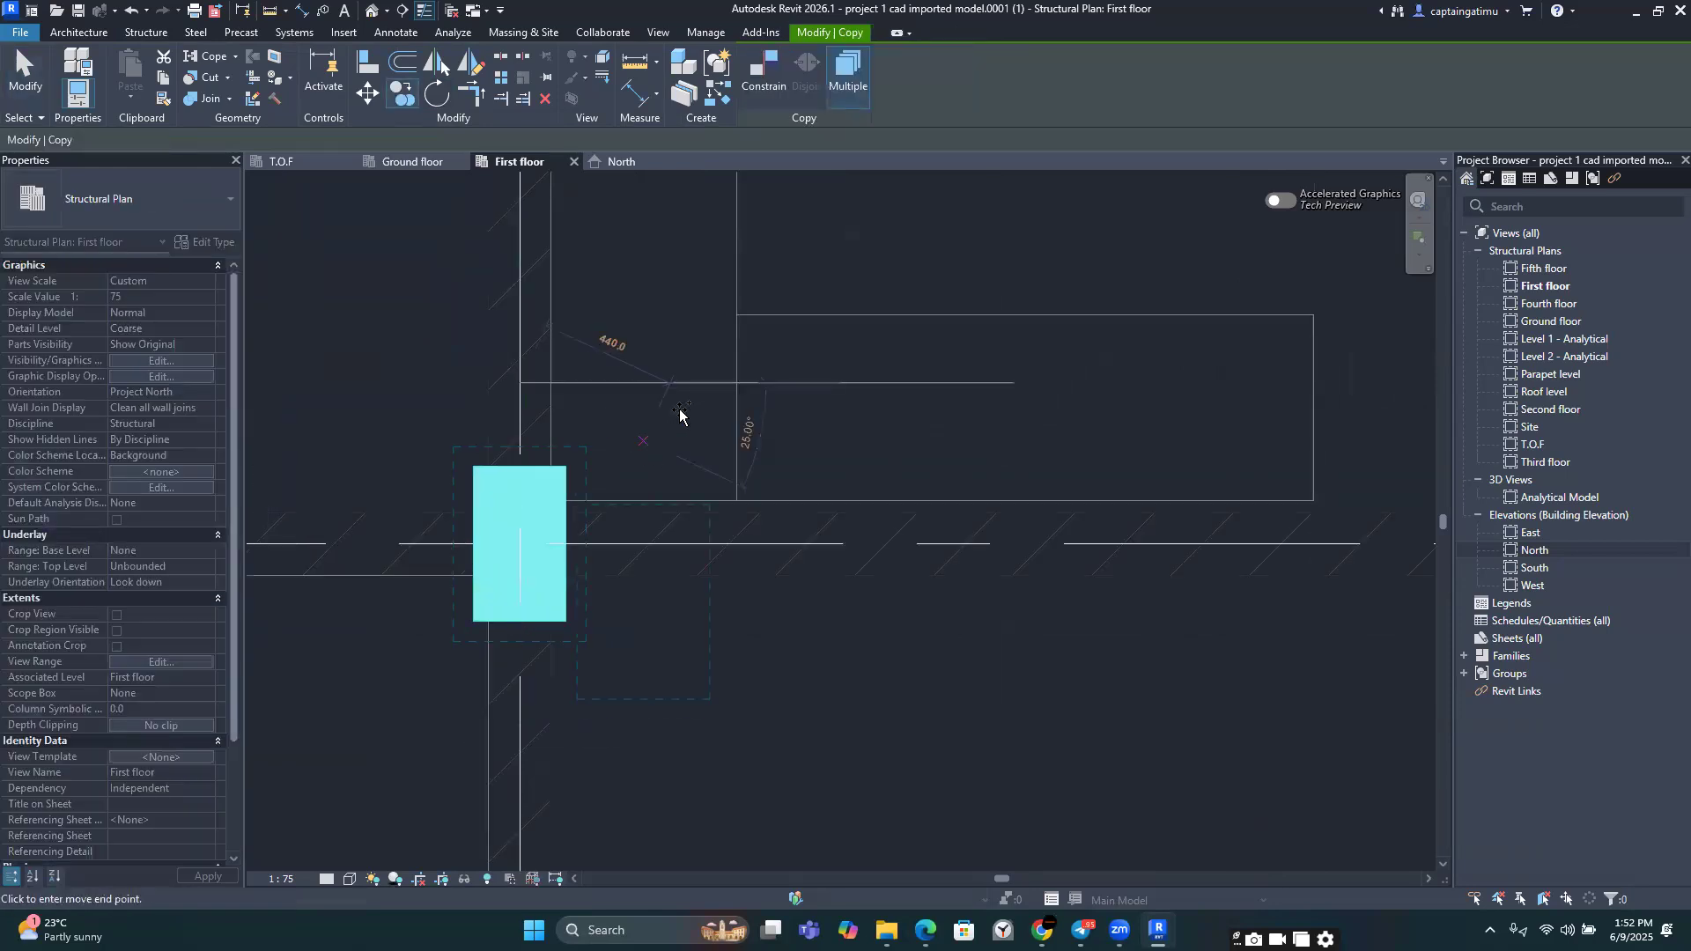
pyautogui.press('Escape')
pyautogui.press('Escape')
pyautogui.scroll(-2, 521, 429)
pyautogui.scroll(2, 521, 428)
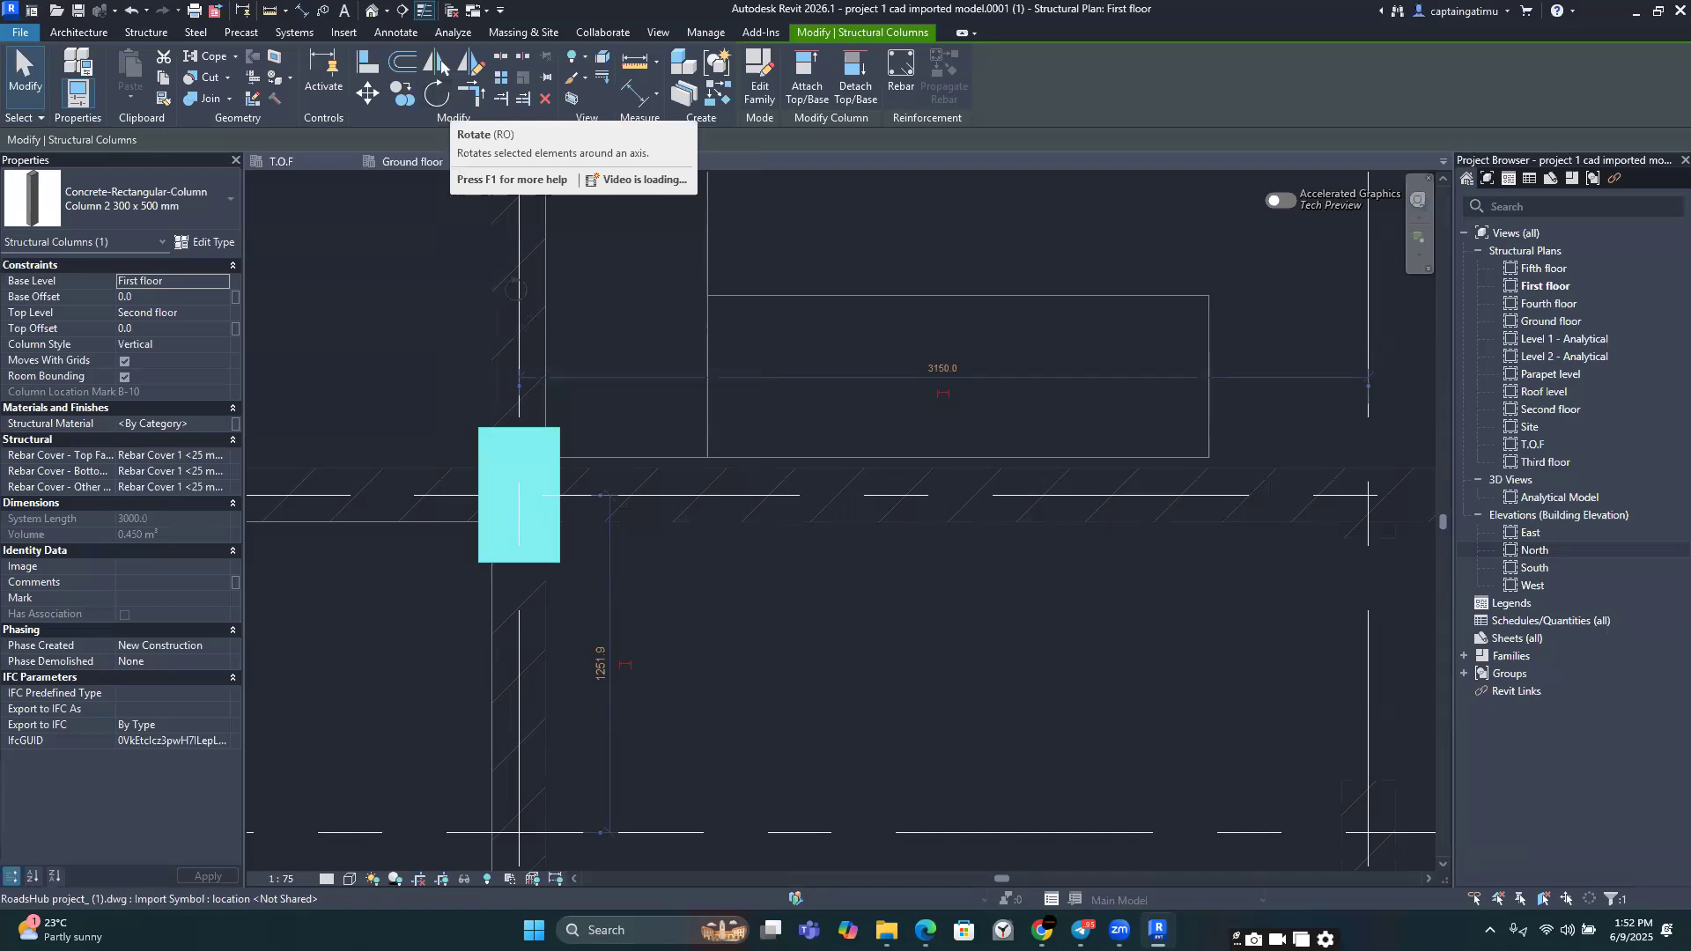
pyautogui.click(443, 67)
pyautogui.scroll(3, 548, 394)
pyautogui.click(503, 249)
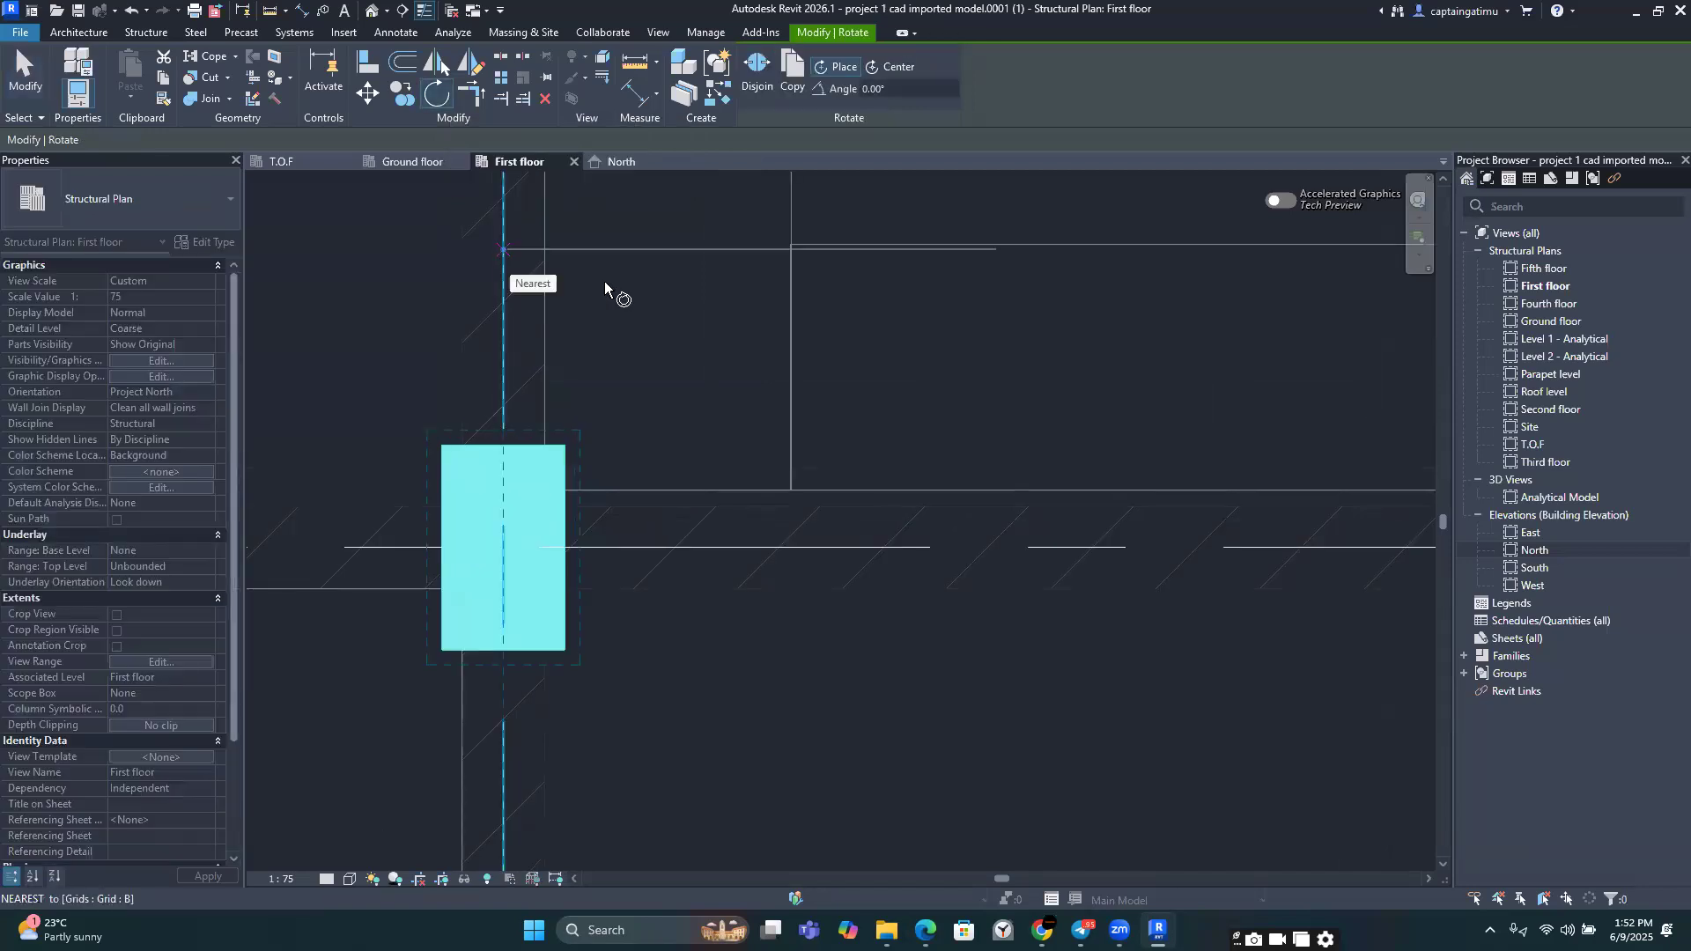
pyautogui.click(696, 238)
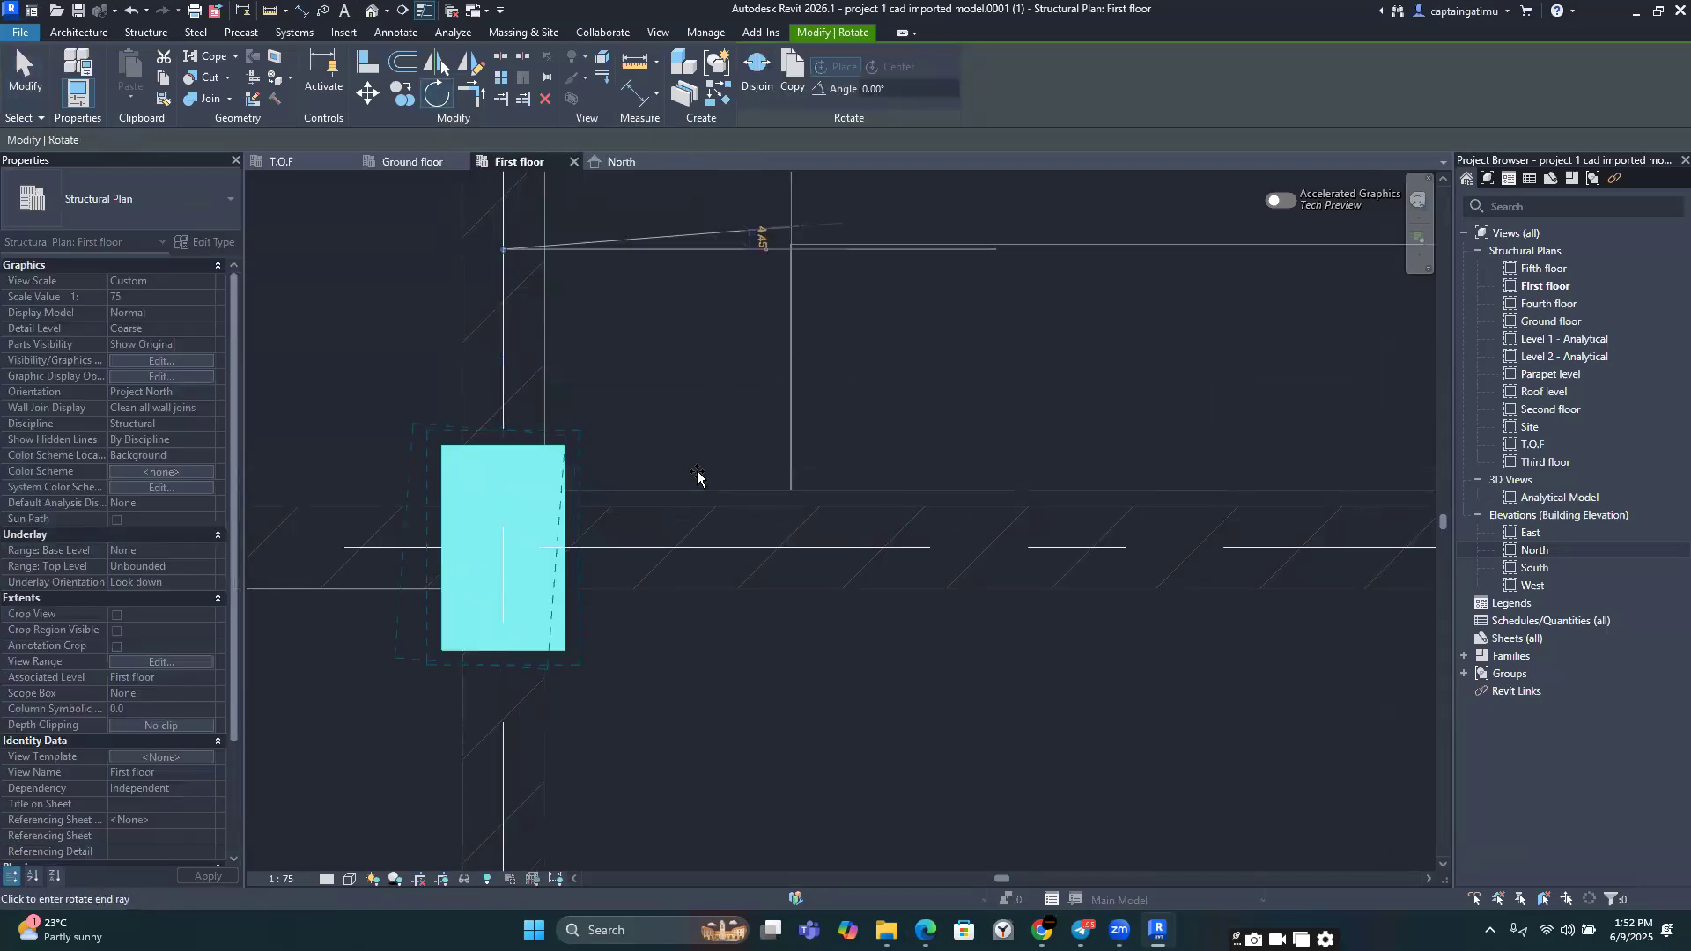
pyautogui.scroll(-2, 567, 616)
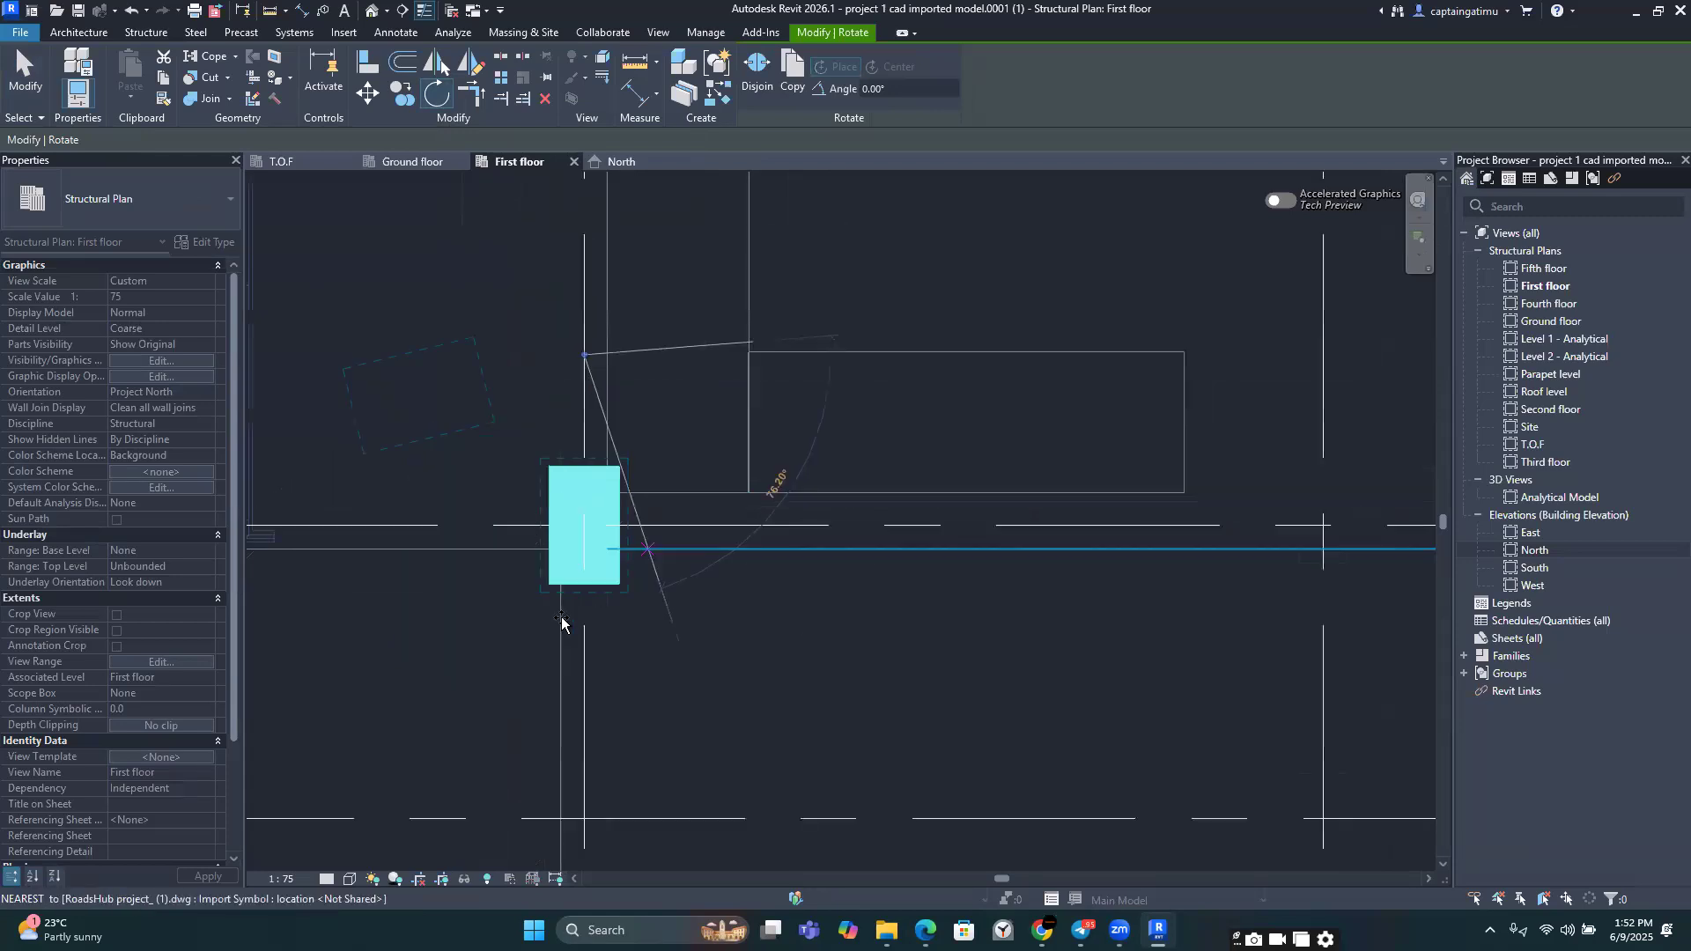
pyautogui.click(612, 601)
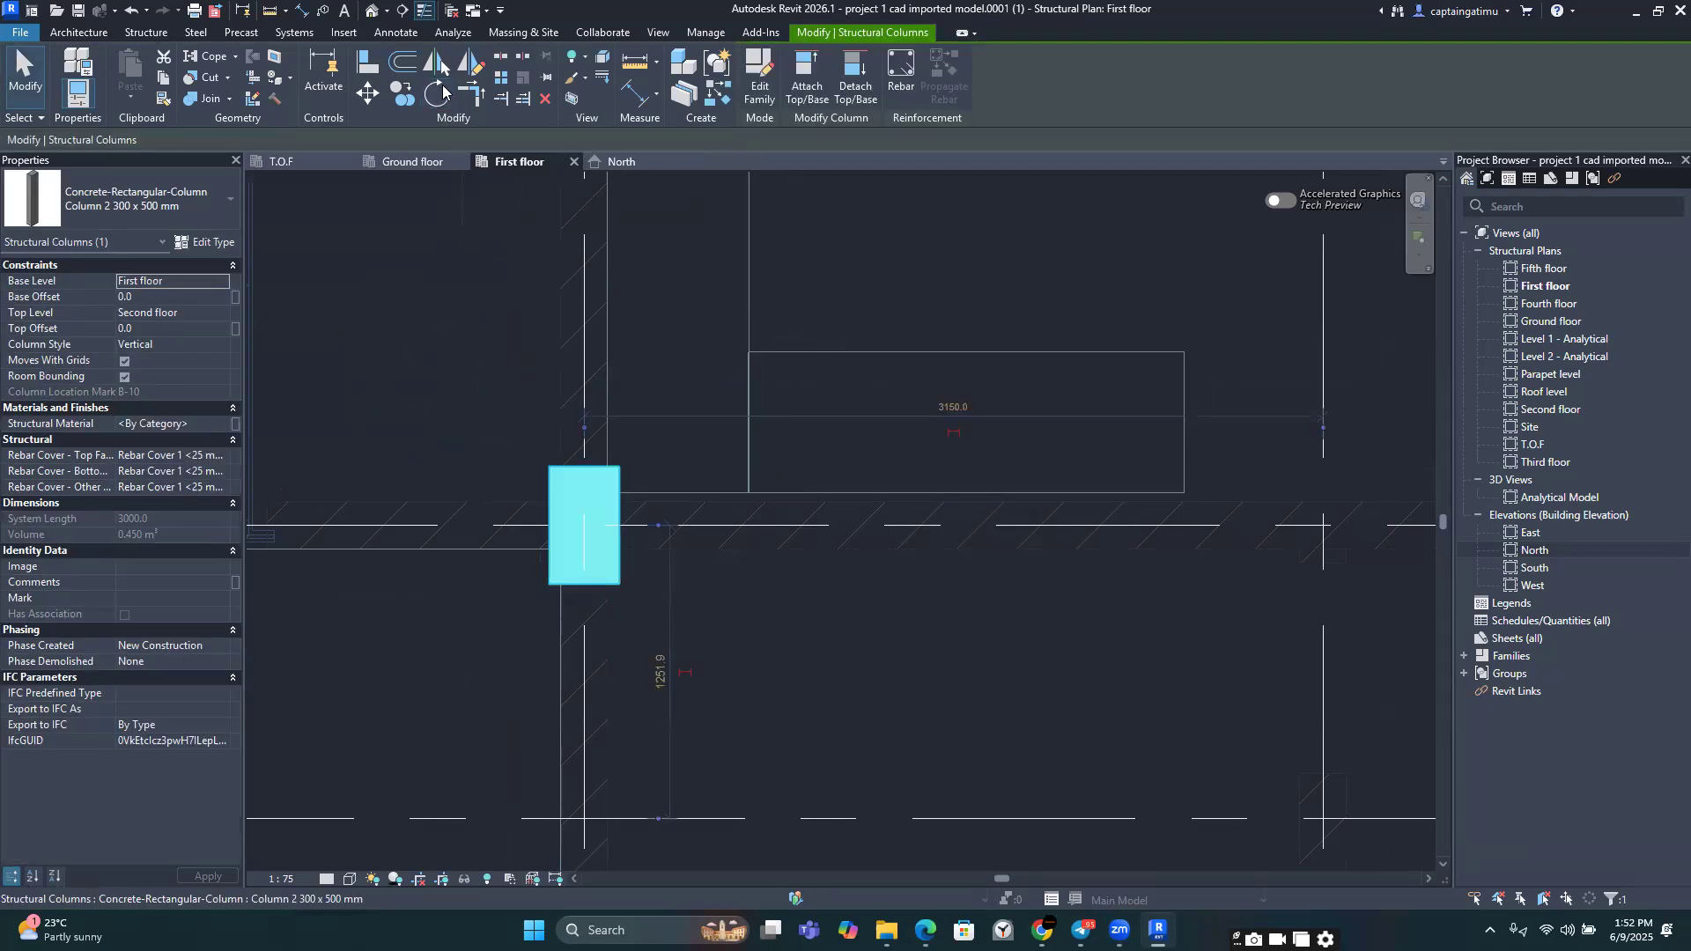
pyautogui.click(443, 92)
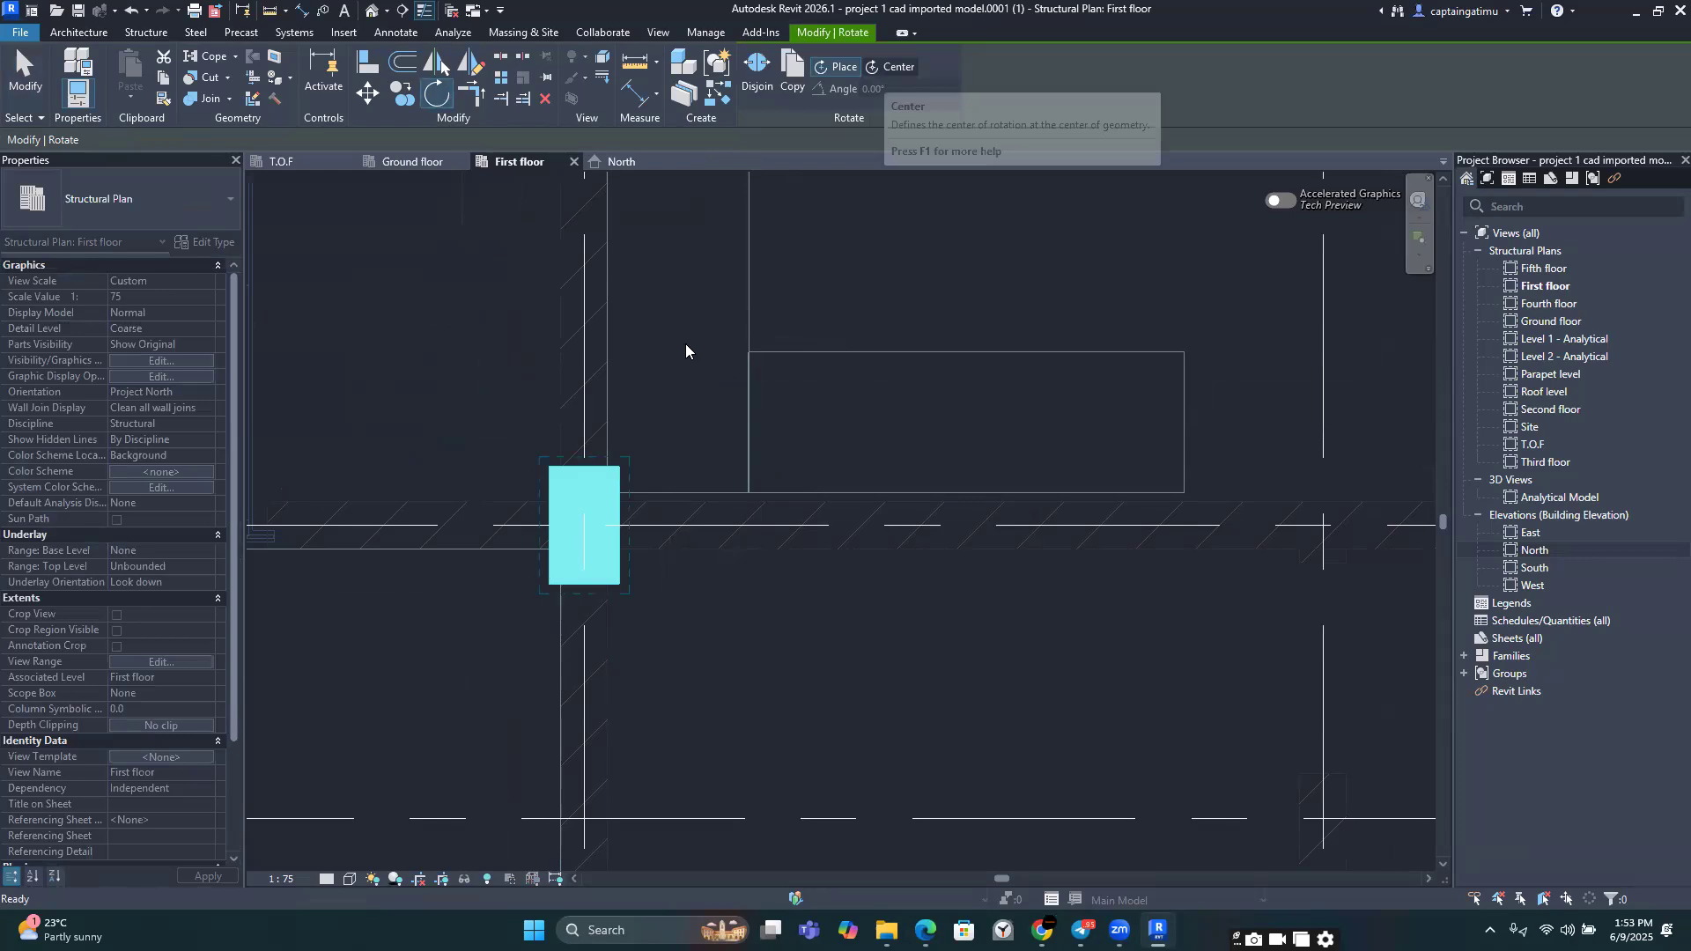
pyautogui.press('Escape')
pyautogui.press('Escape')
pyautogui.scroll(-2, 655, 405)
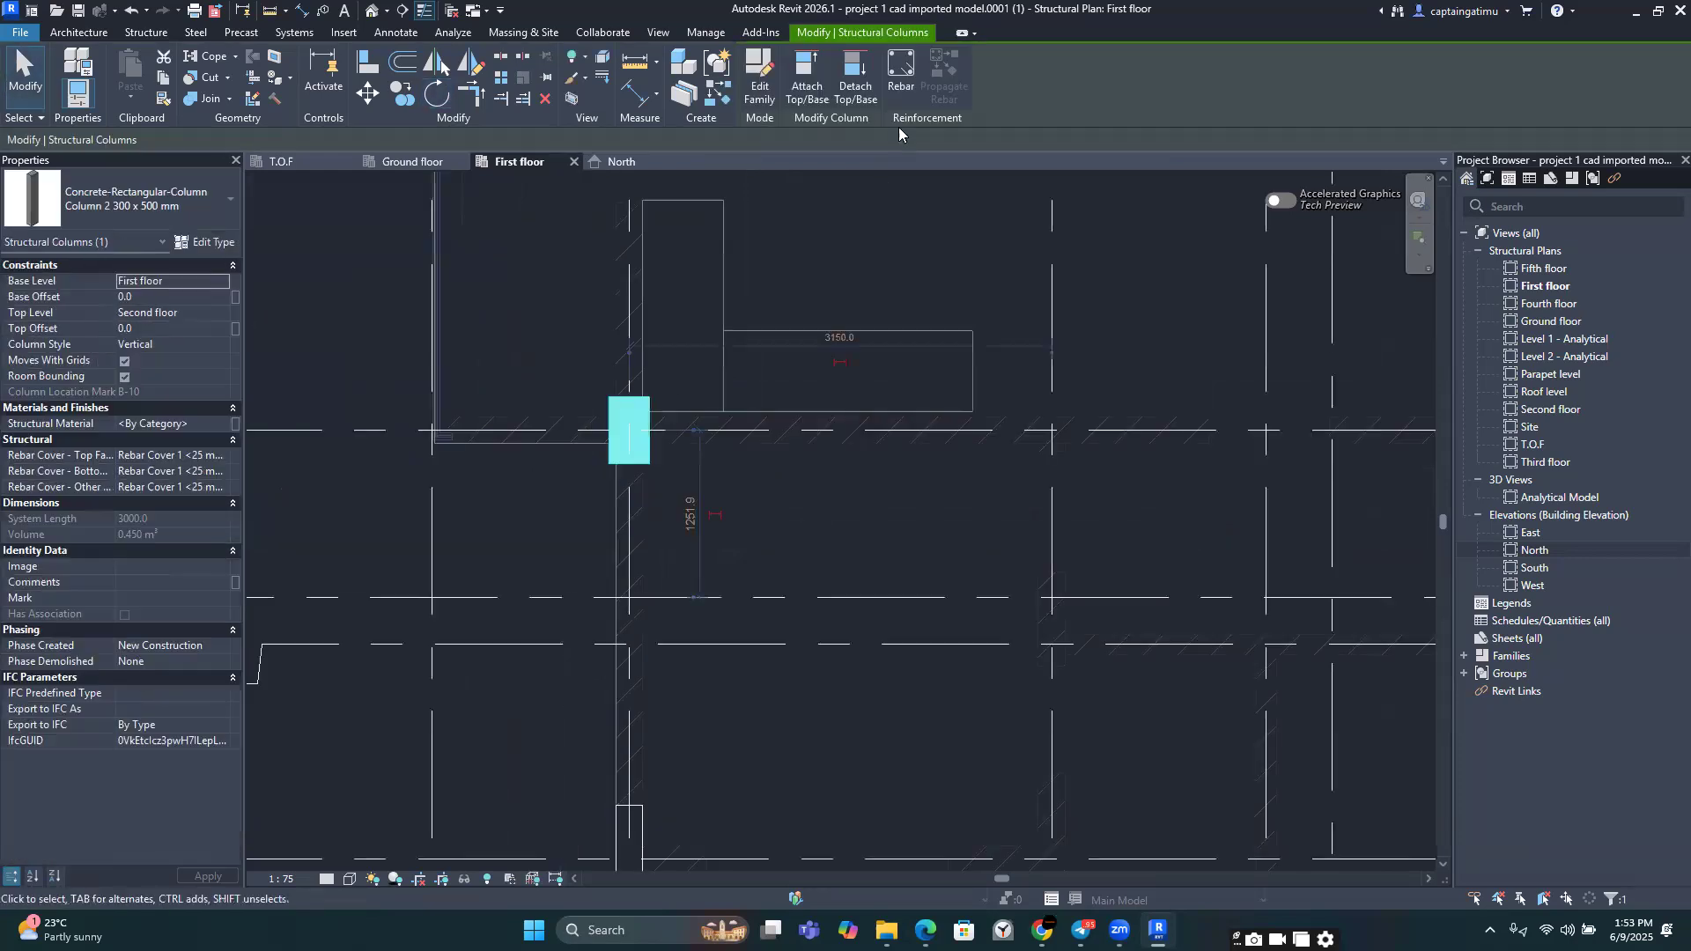
pyautogui.click(440, 95)
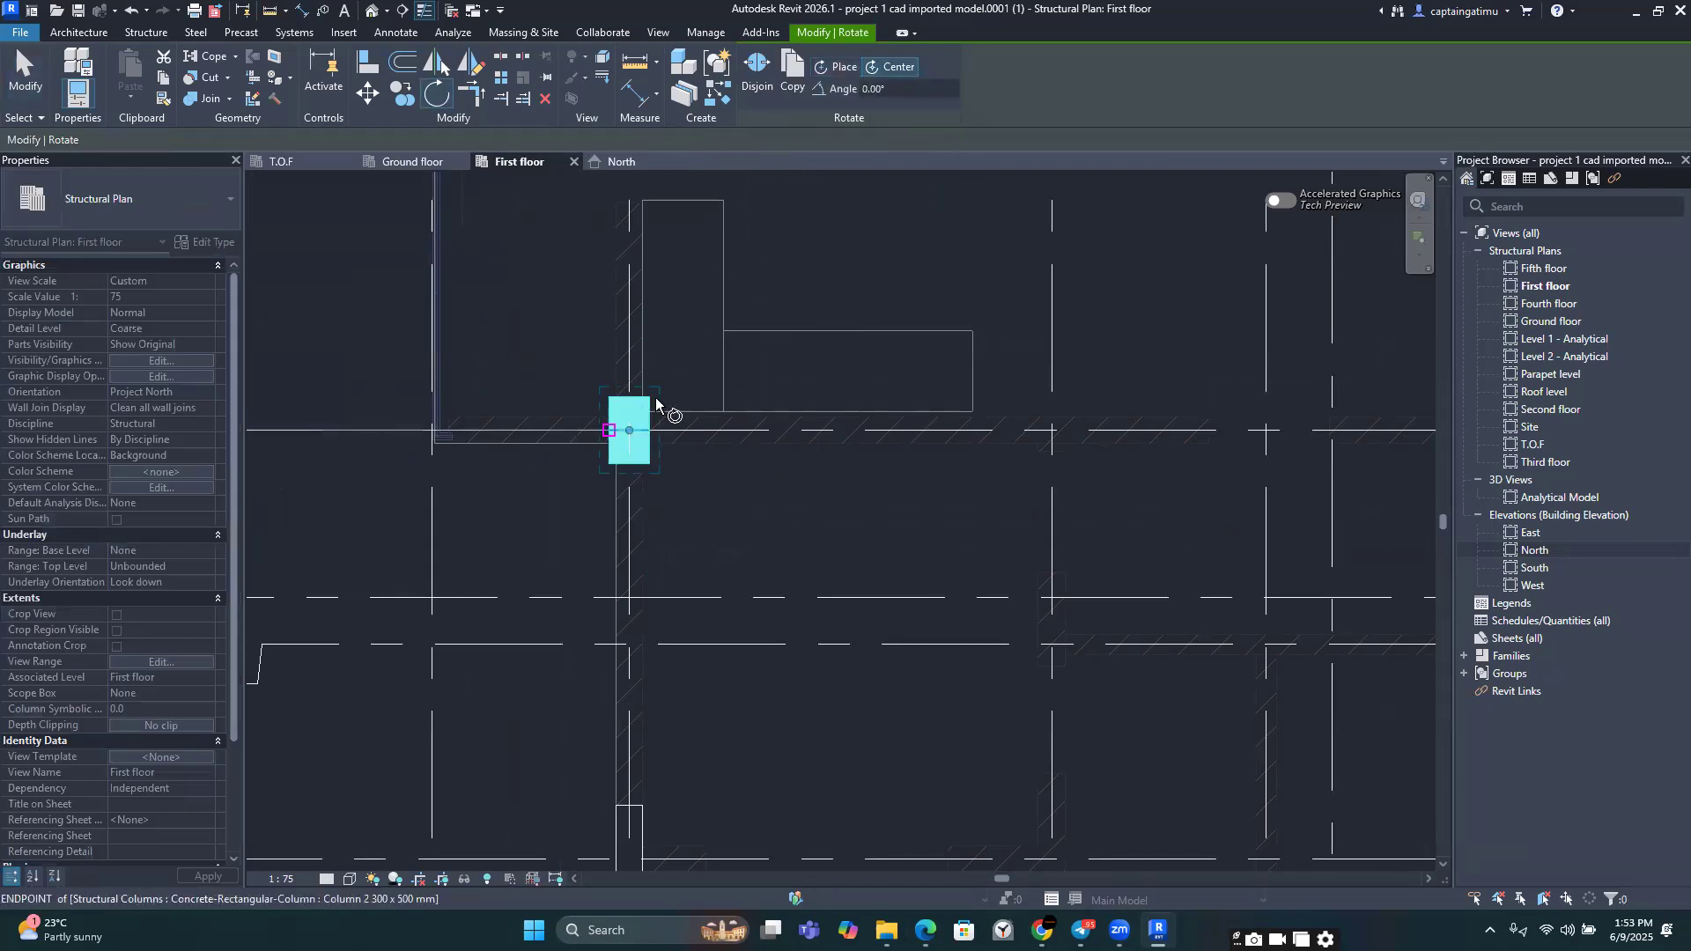
pyautogui.click(644, 257)
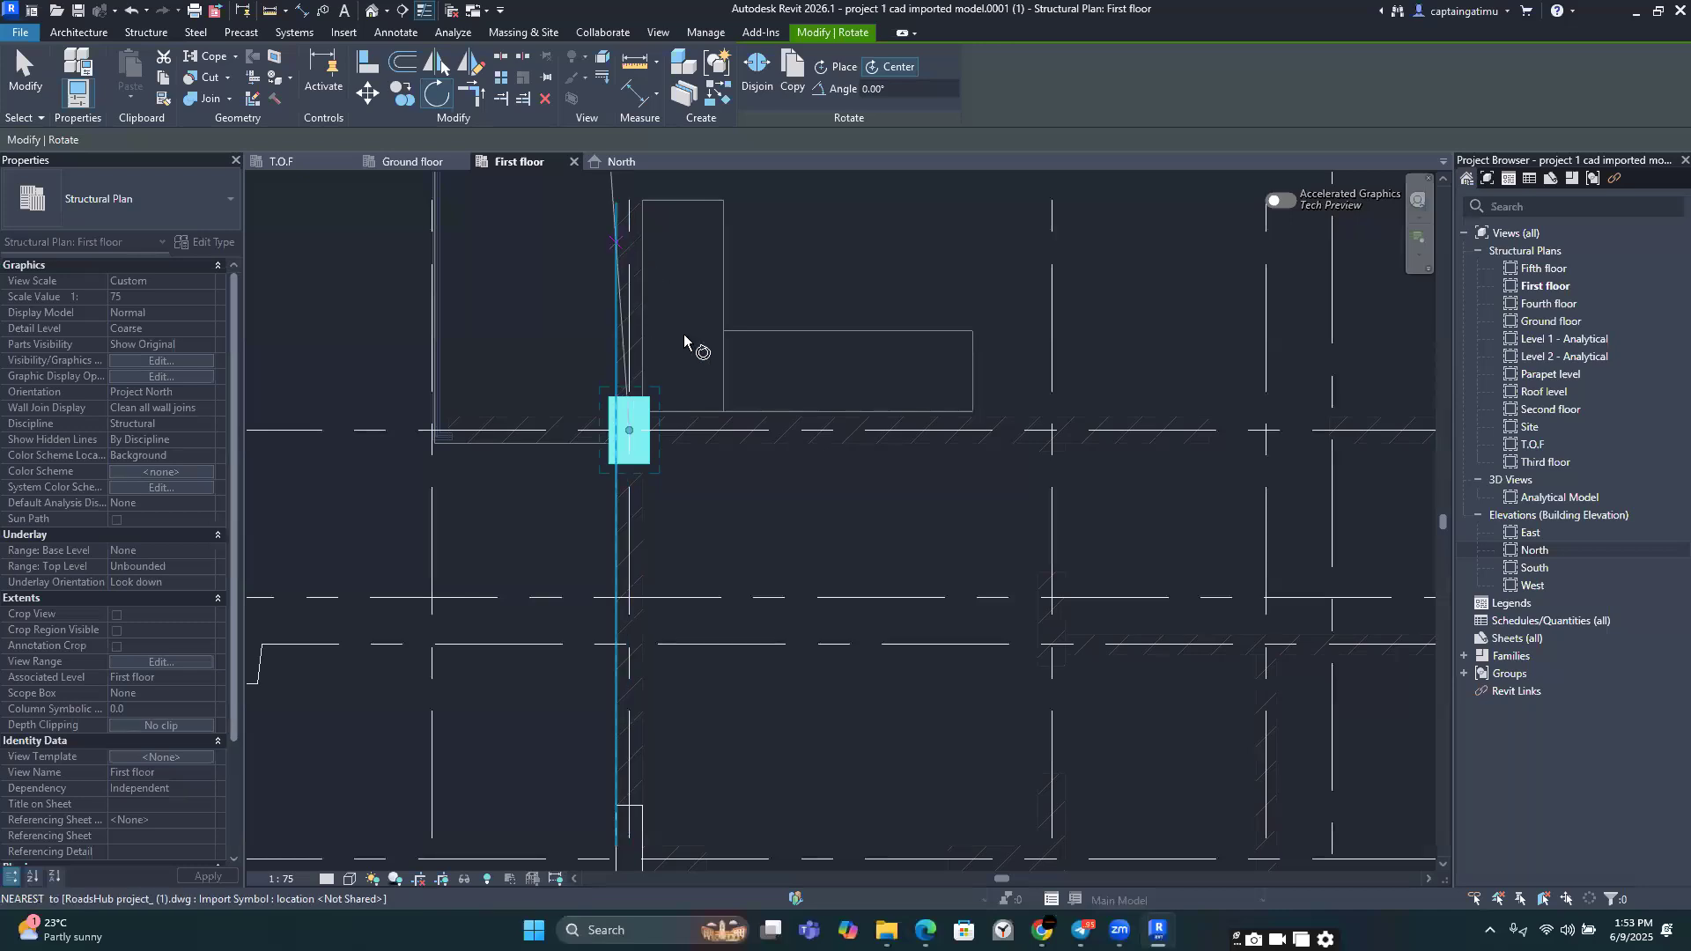
pyautogui.click(683, 335)
pyautogui.press('Escape')
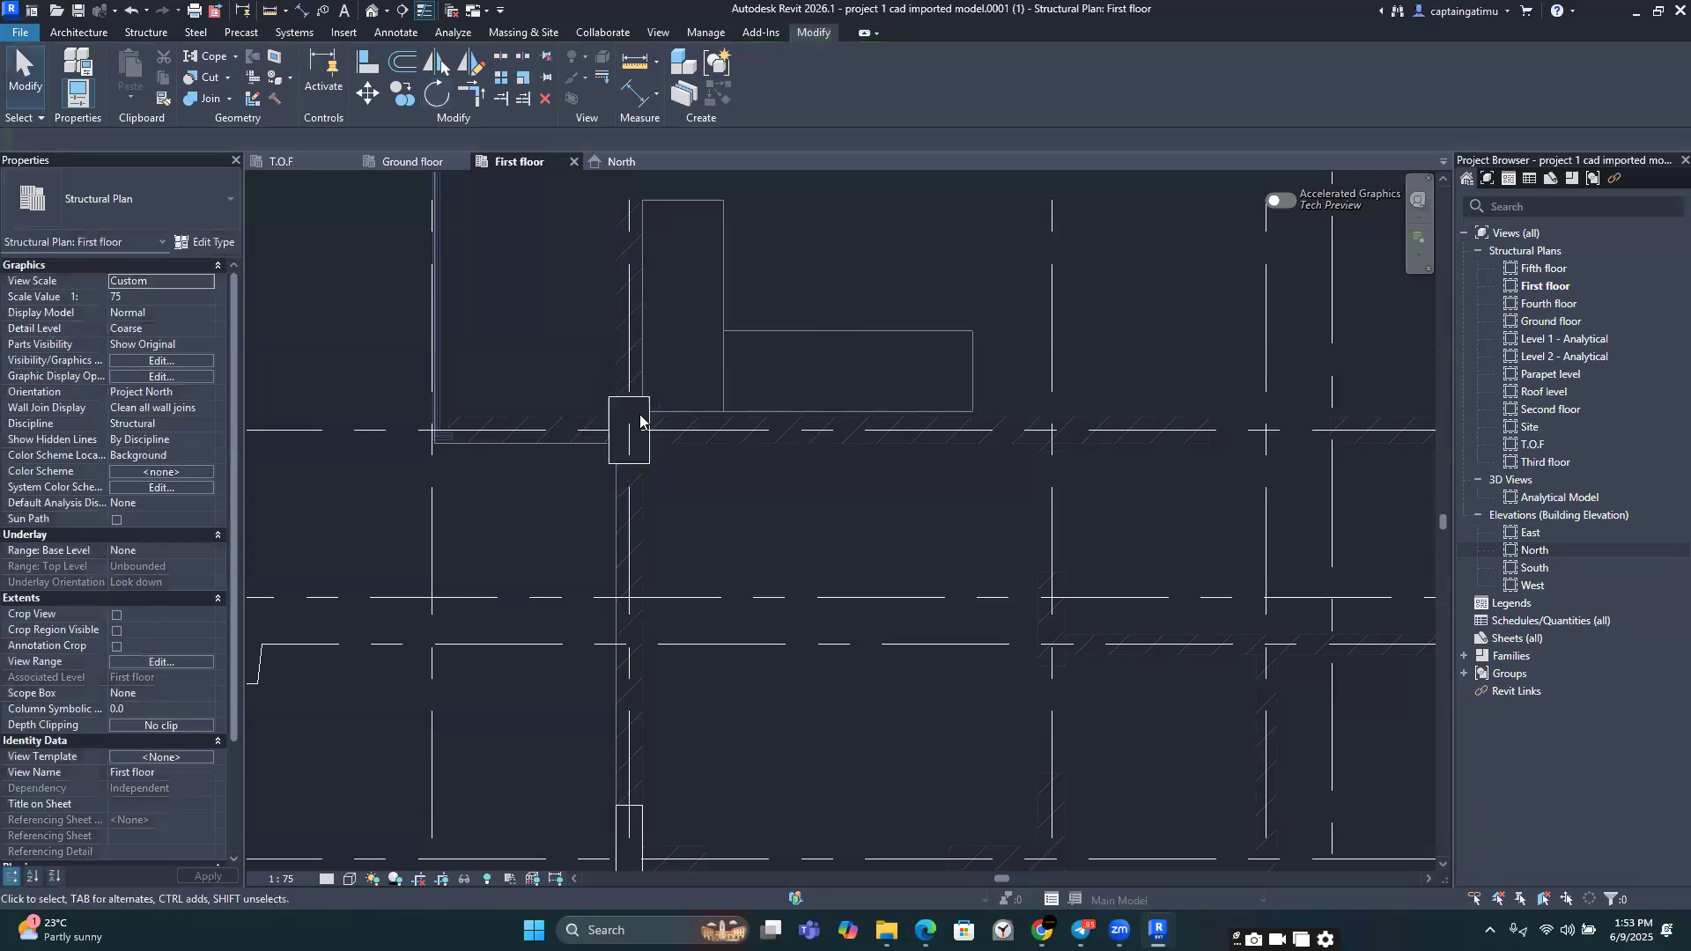
# Step: Rotate the 300 x 500 mm column at grids B and 10 by 90° about its center
pyautogui.scroll(2, 680, 376)
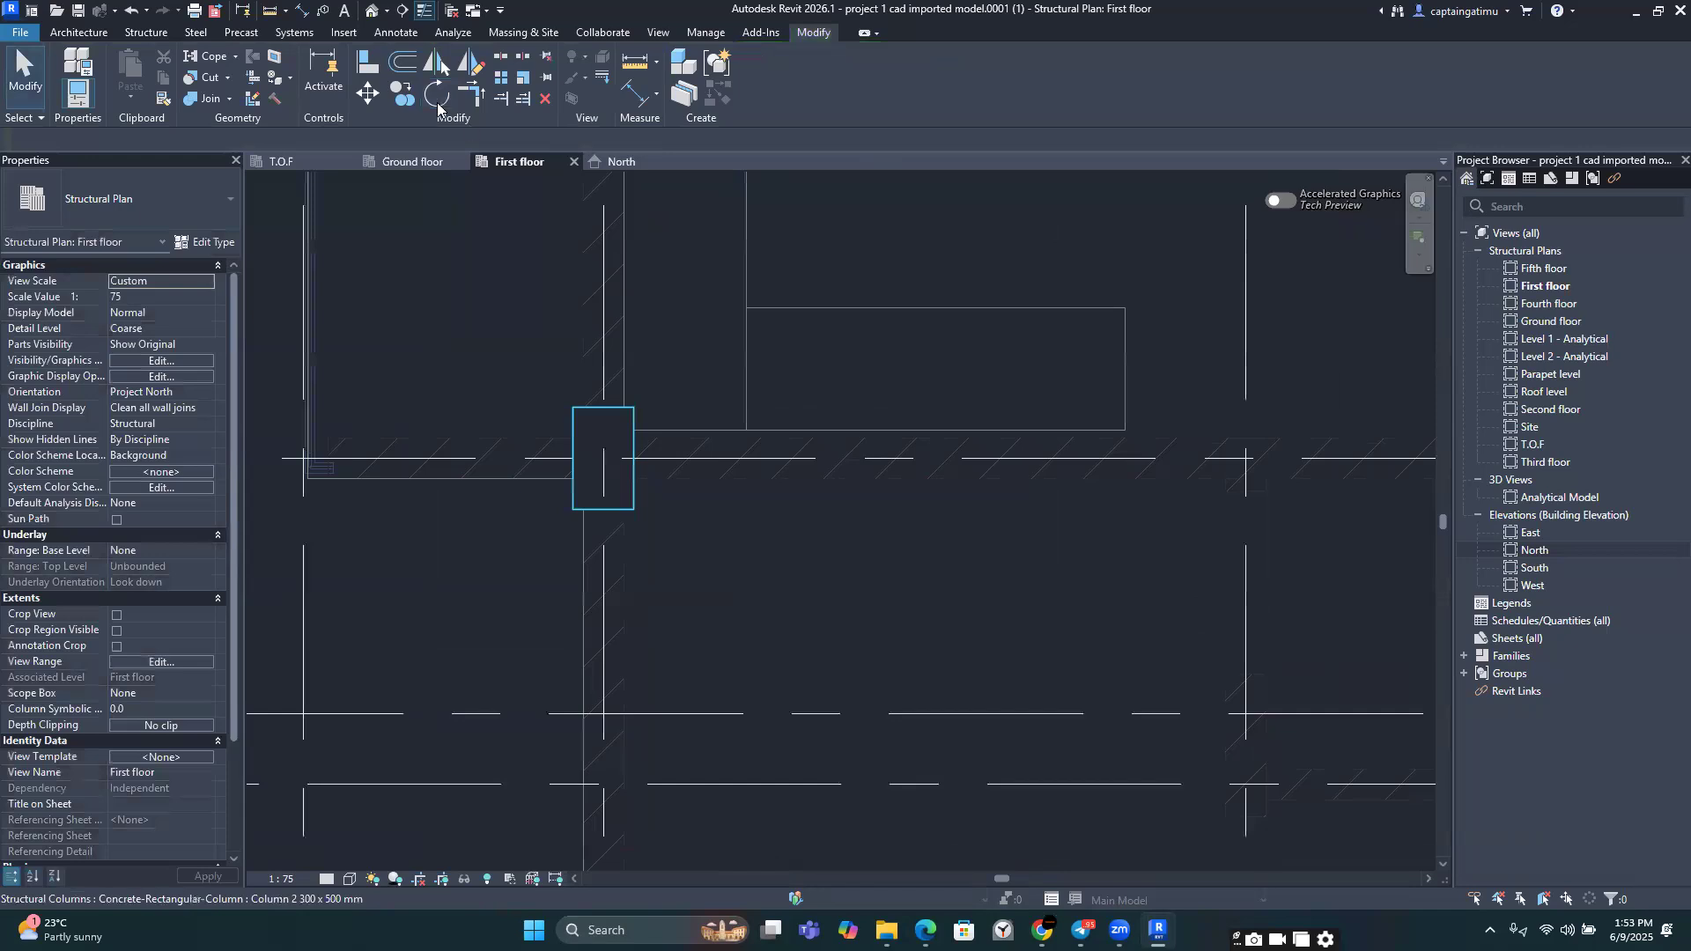
pyautogui.click(437, 96)
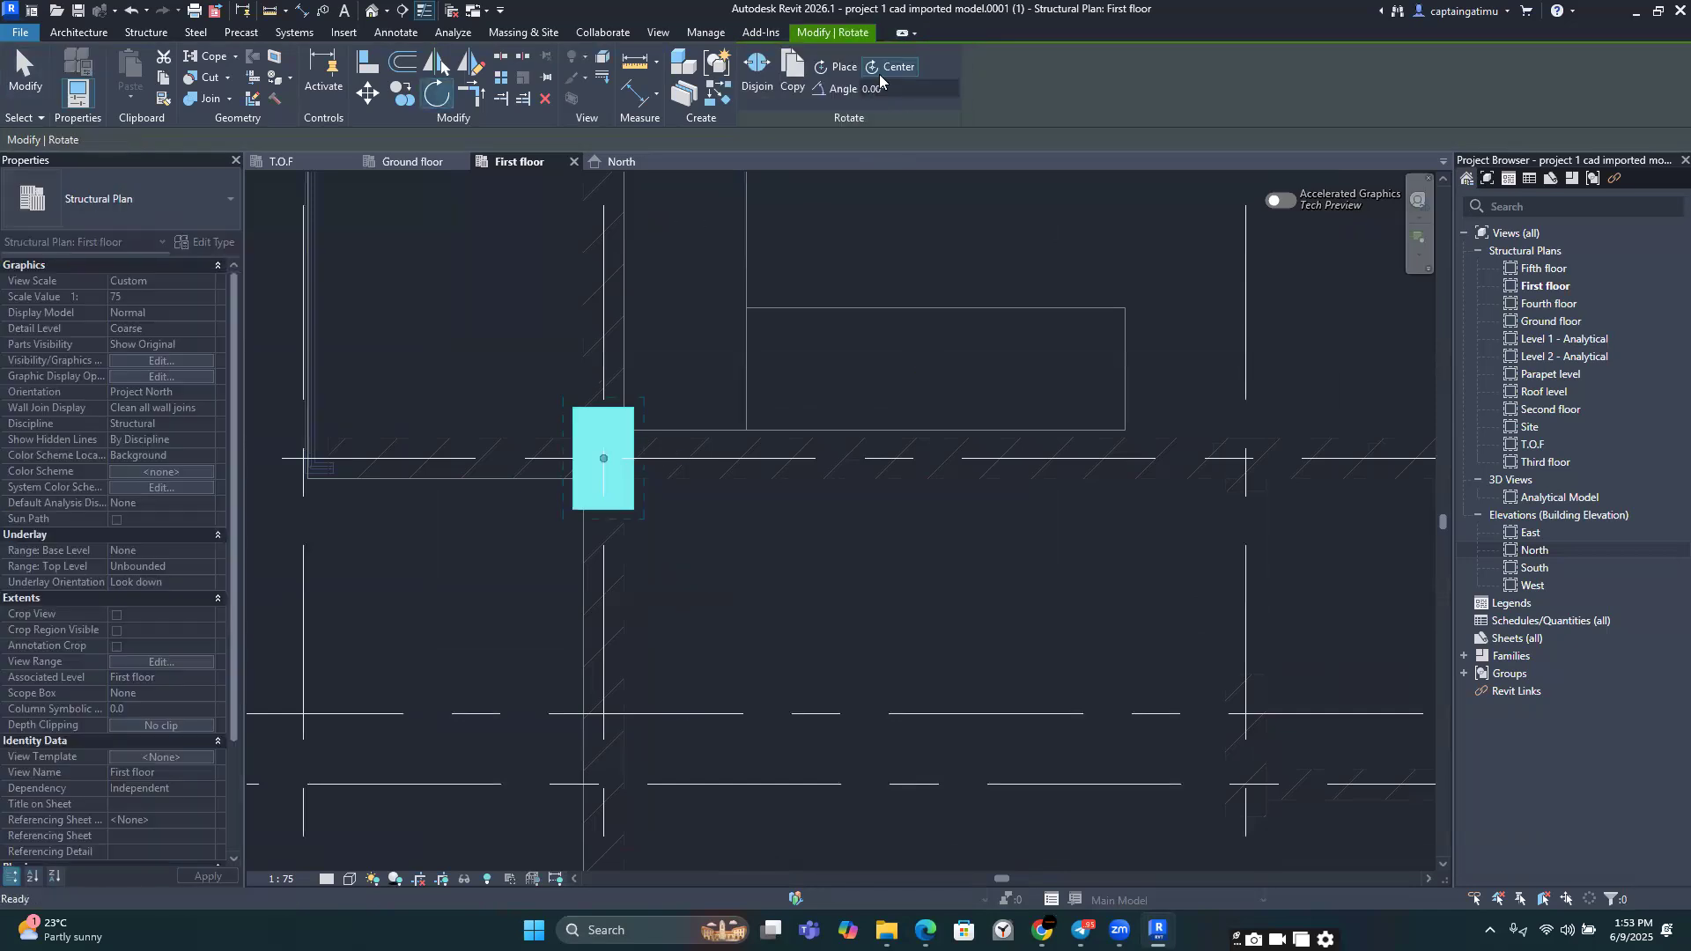
pyautogui.click(612, 258)
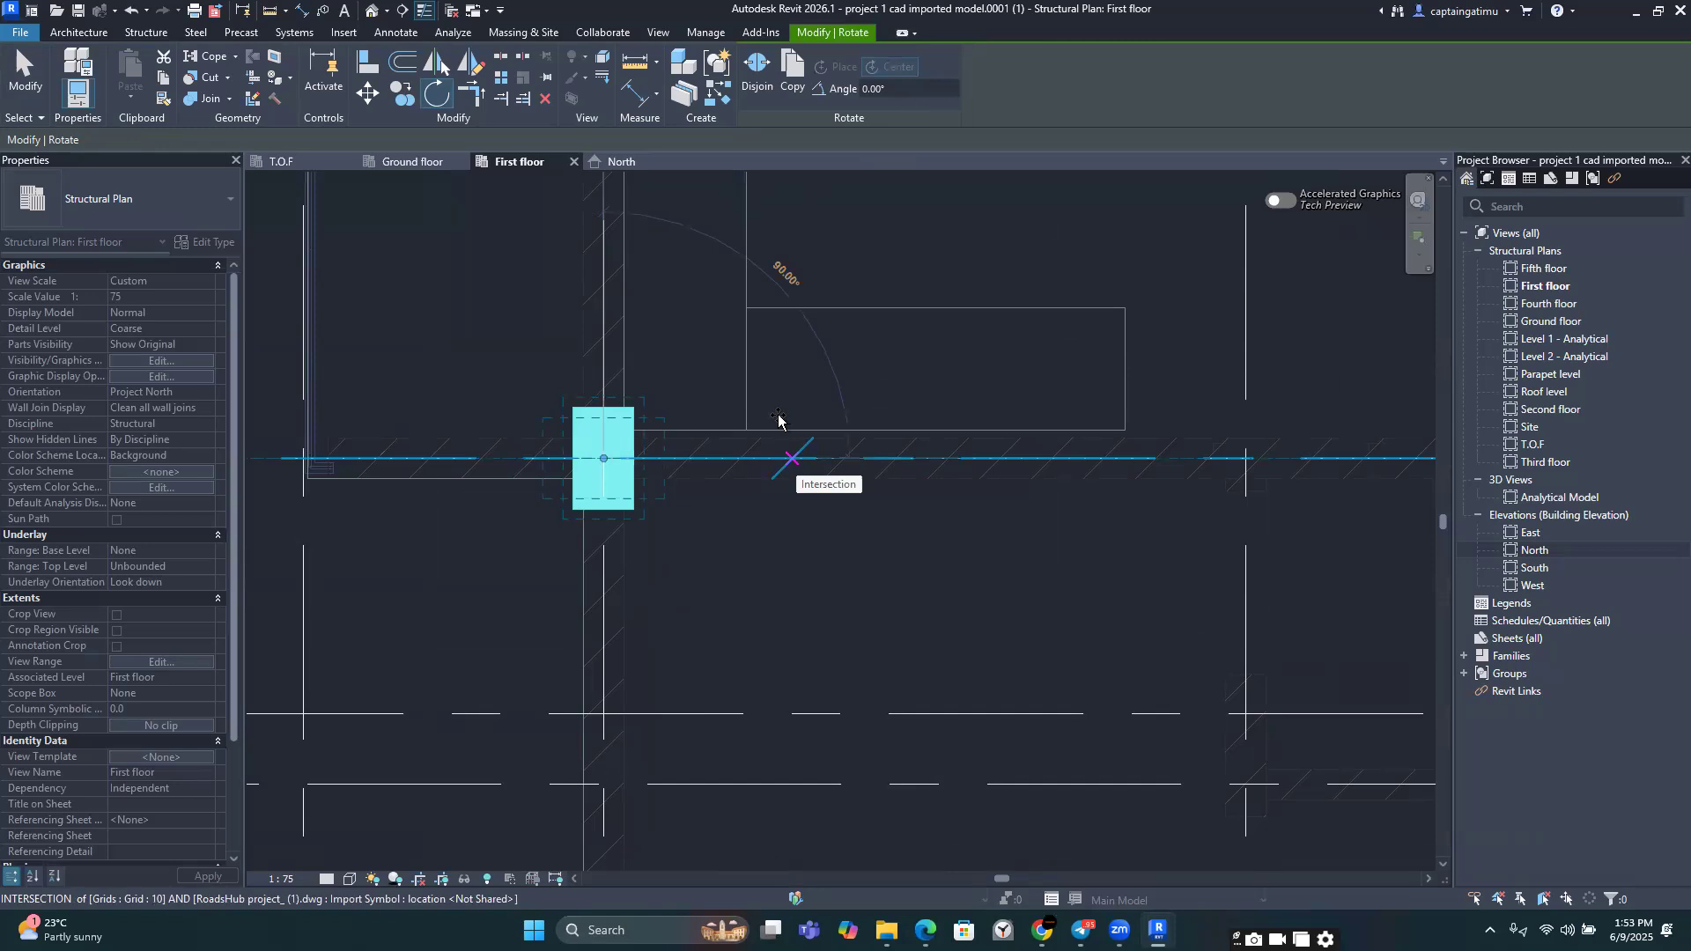
pyautogui.write('90')
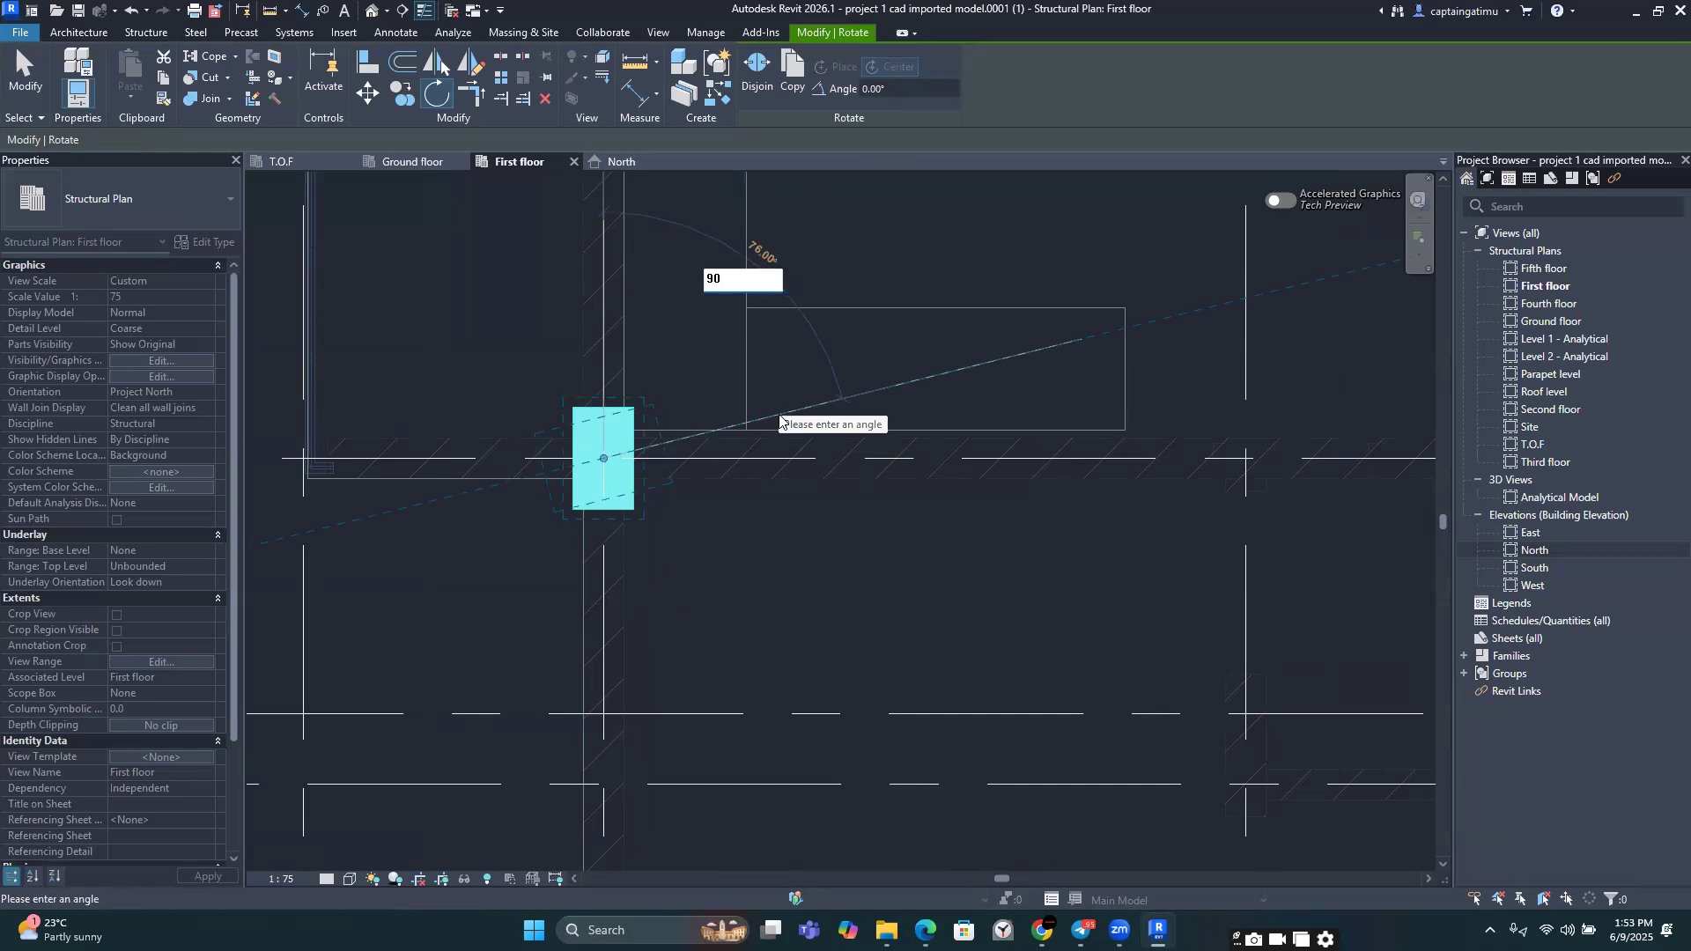
pyautogui.press('Return')
pyautogui.press('Escape')
pyautogui.scroll(-1, 758, 475)
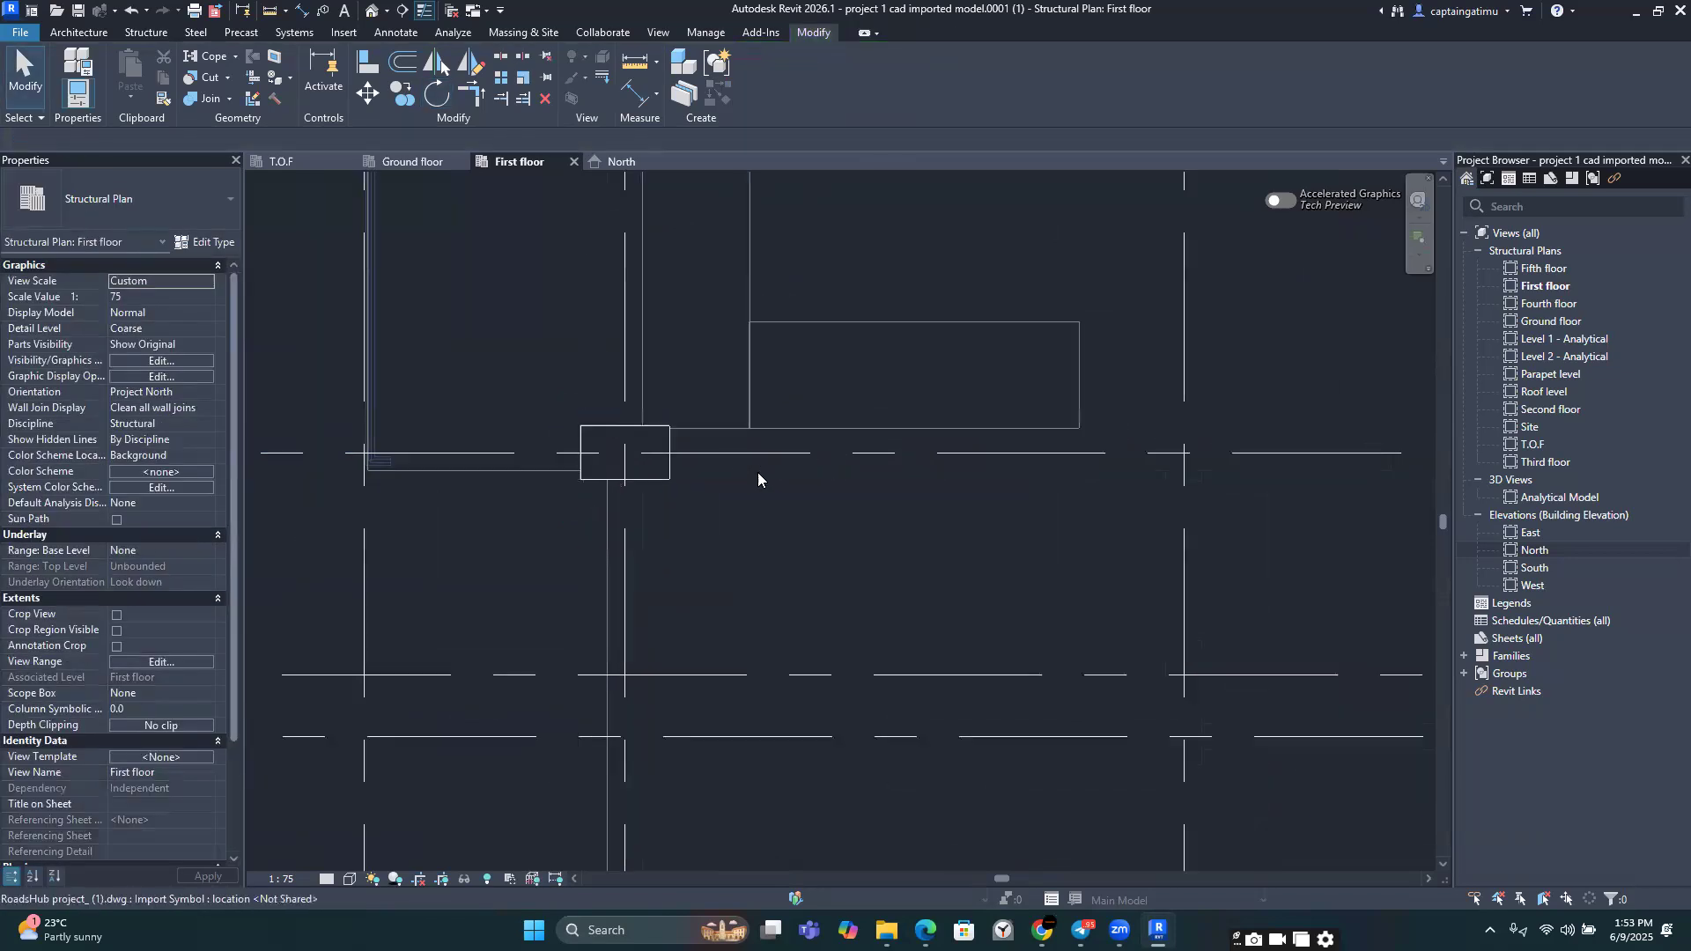
# Step: Place a Column 2 300 x 500 mm at the intersection of grids G and 10, rotated 90° after placement, and end column placement
pyautogui.scroll(-4, 758, 476)
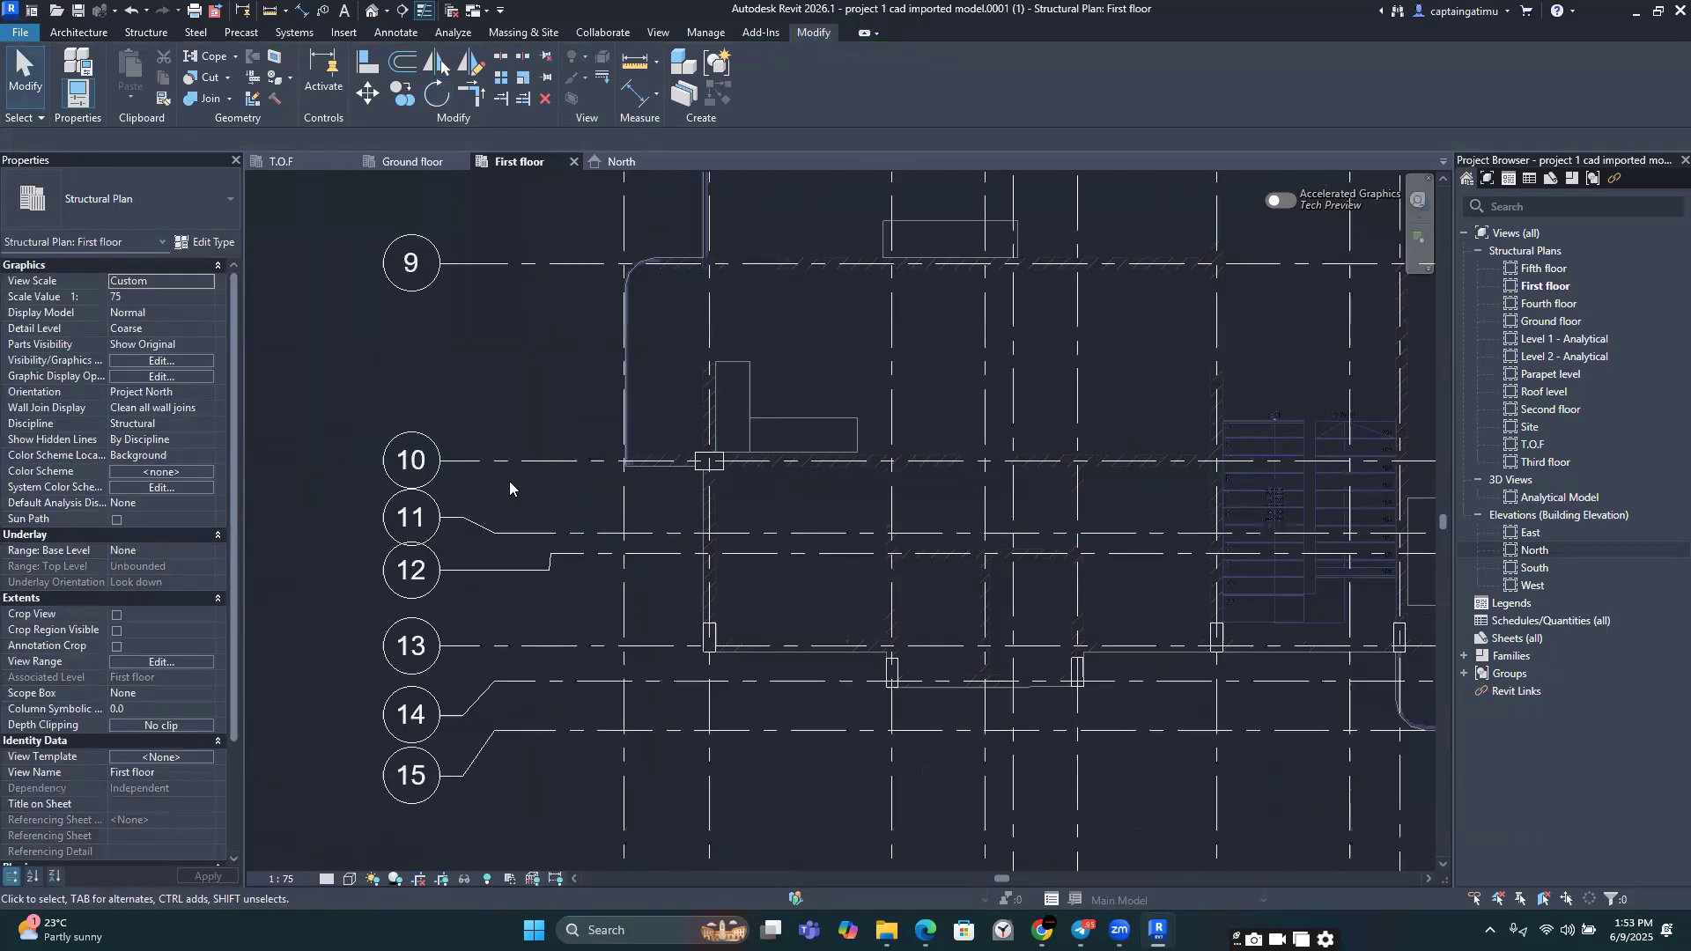
pyautogui.moveTo(626, 462); pyautogui.dragTo(507, 467, button='middle')
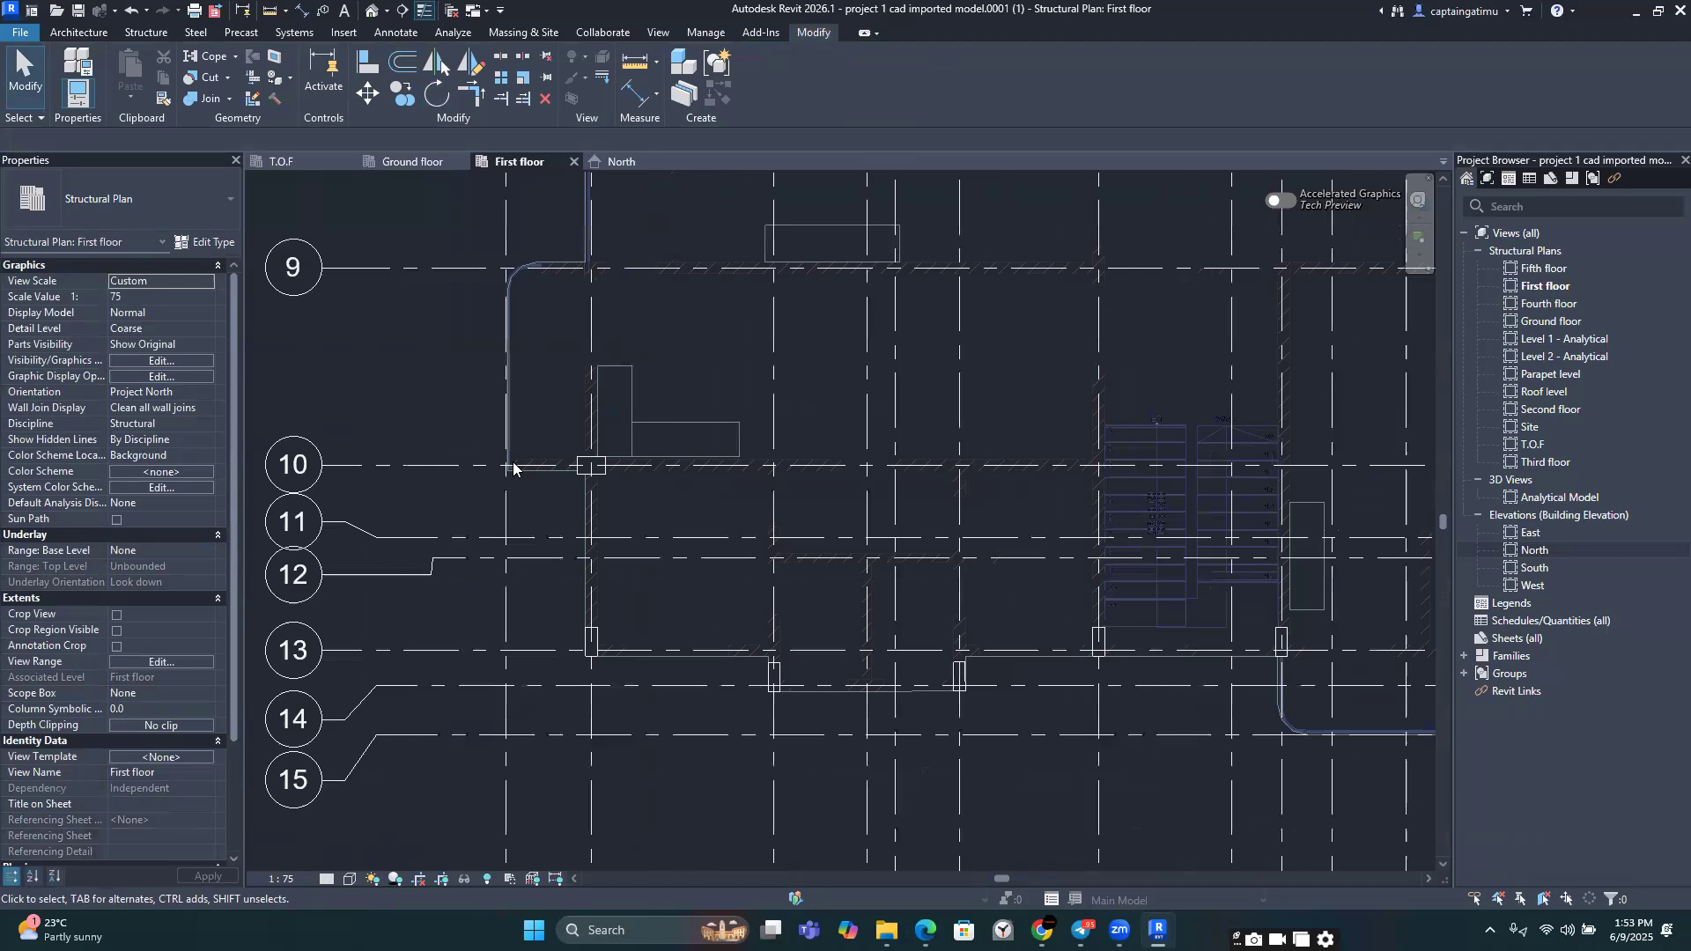
pyautogui.moveTo(659, 474); pyautogui.dragTo(511, 455, button='middle')
pyautogui.scroll(-2, 511, 456)
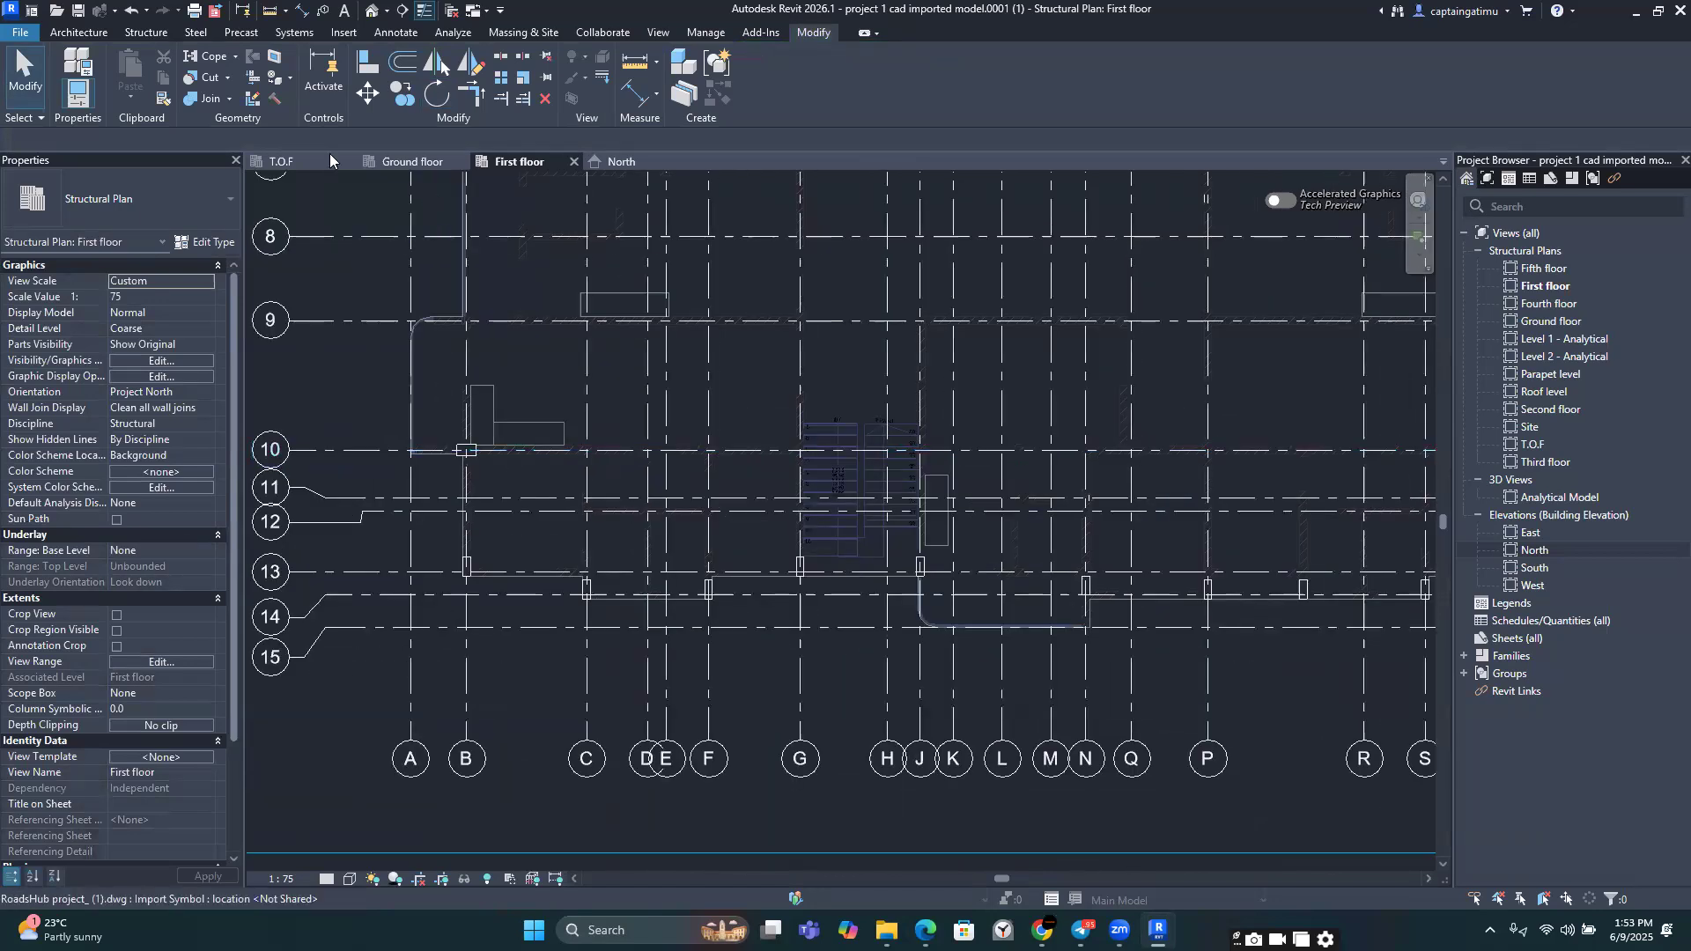
pyautogui.click(146, 32)
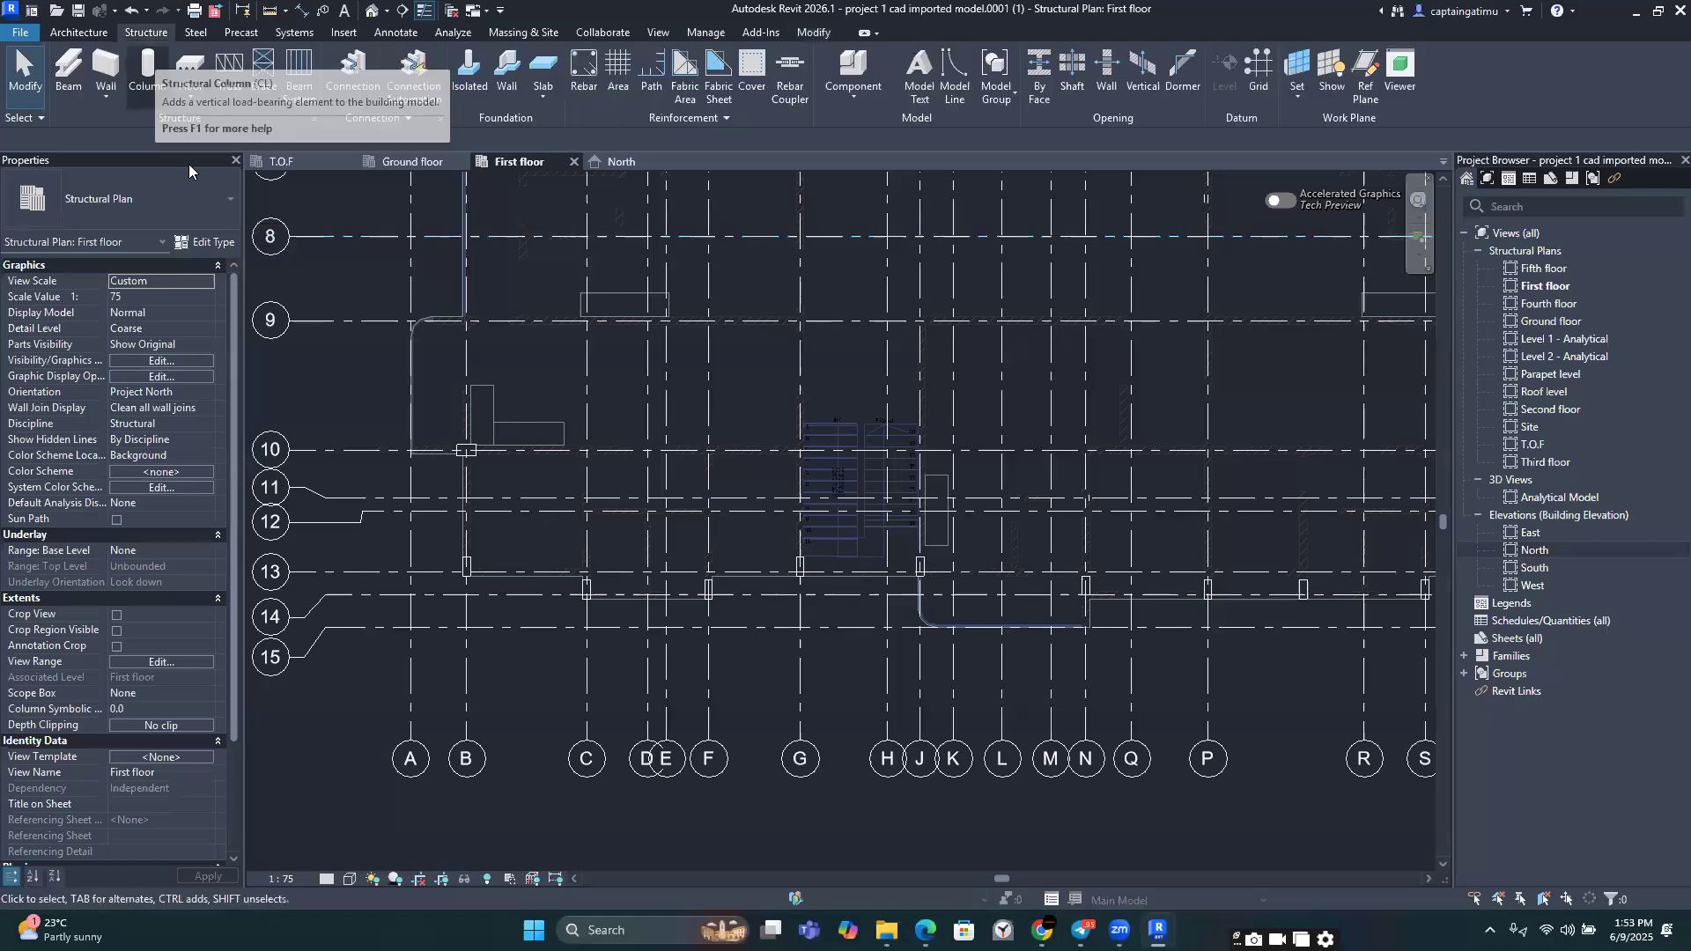
pyautogui.press('c')
pyautogui.press('l')
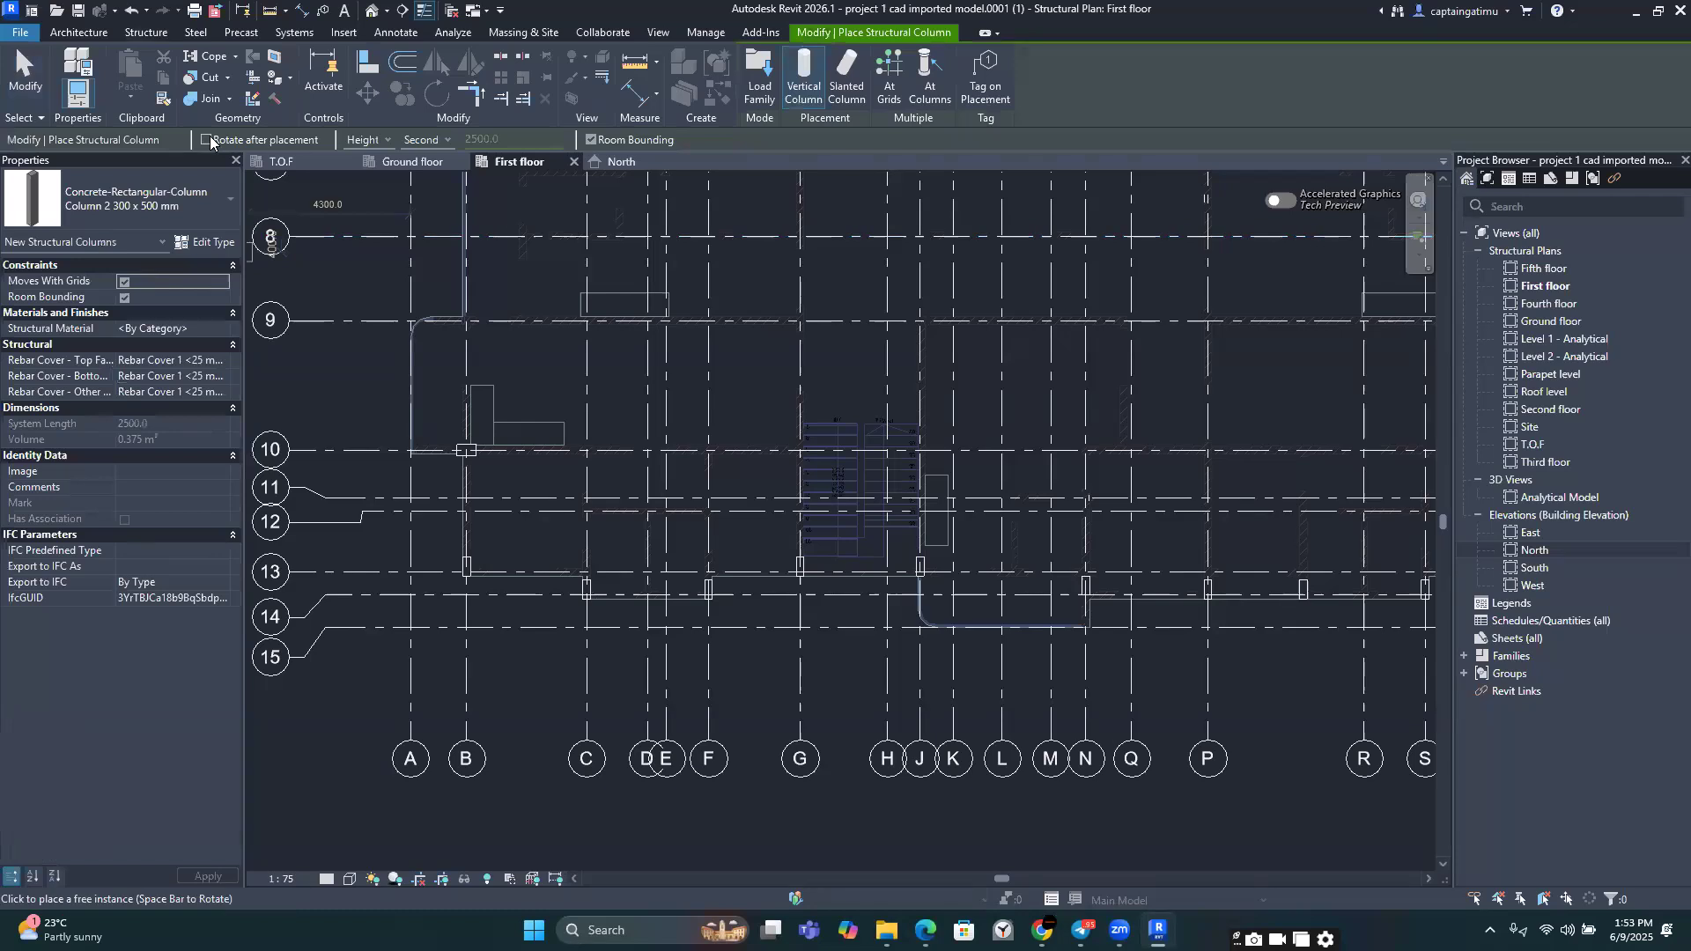
pyautogui.click(207, 141)
pyautogui.scroll(5, 793, 423)
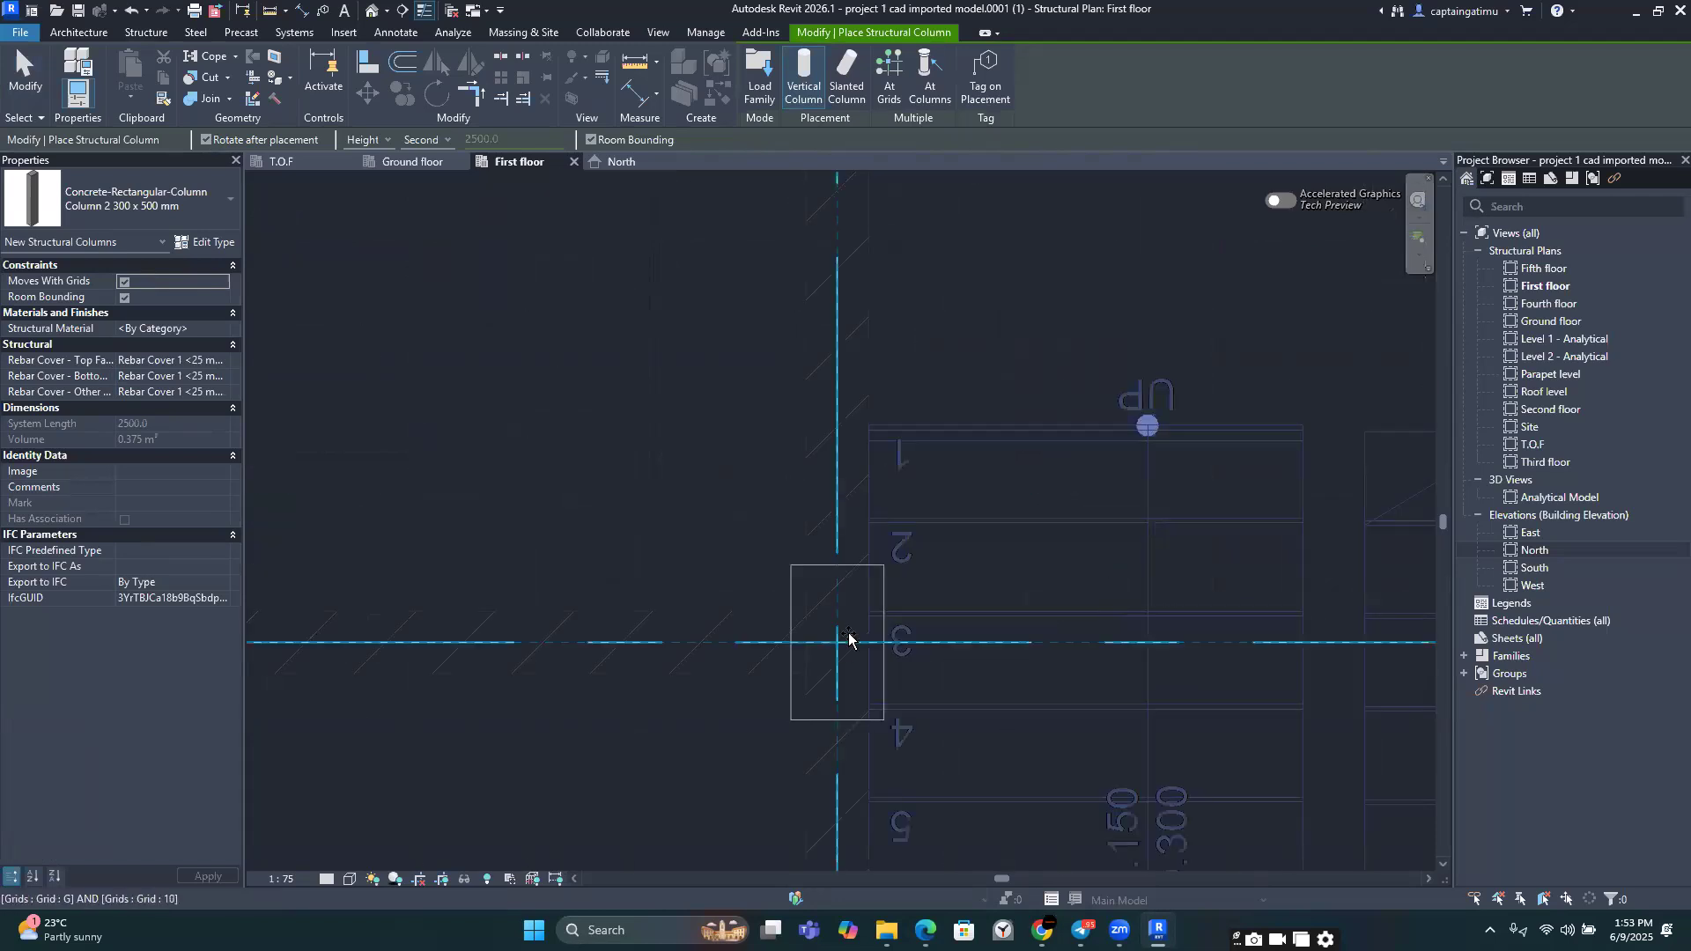
pyautogui.click(821, 449)
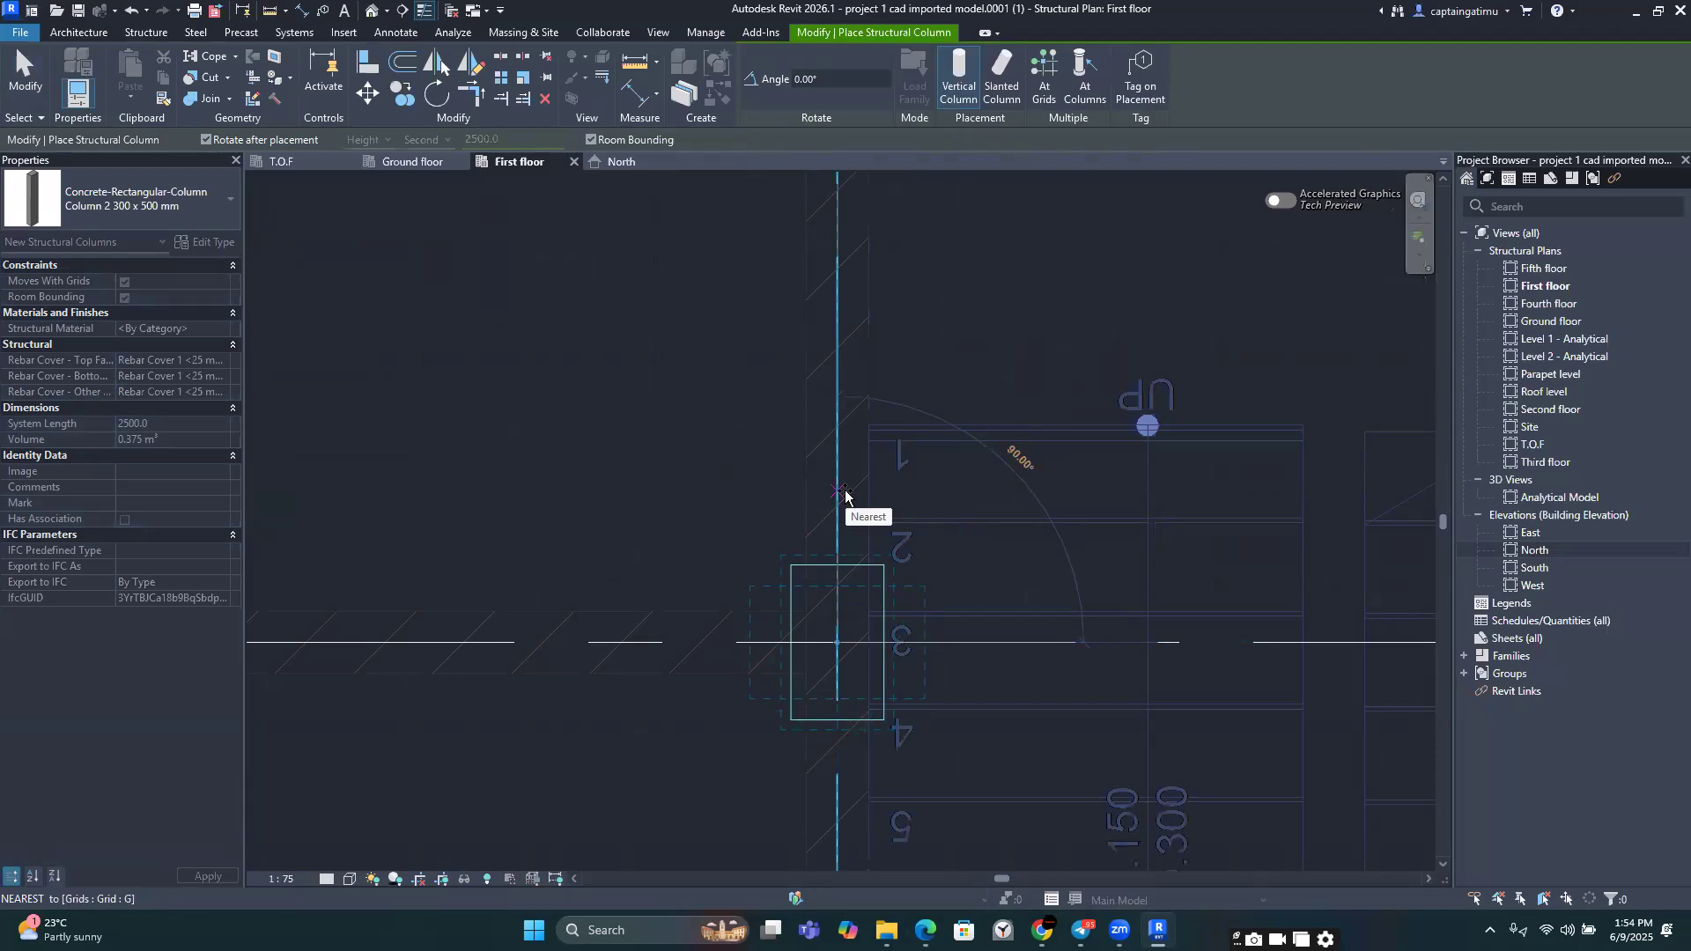
pyautogui.write('90')
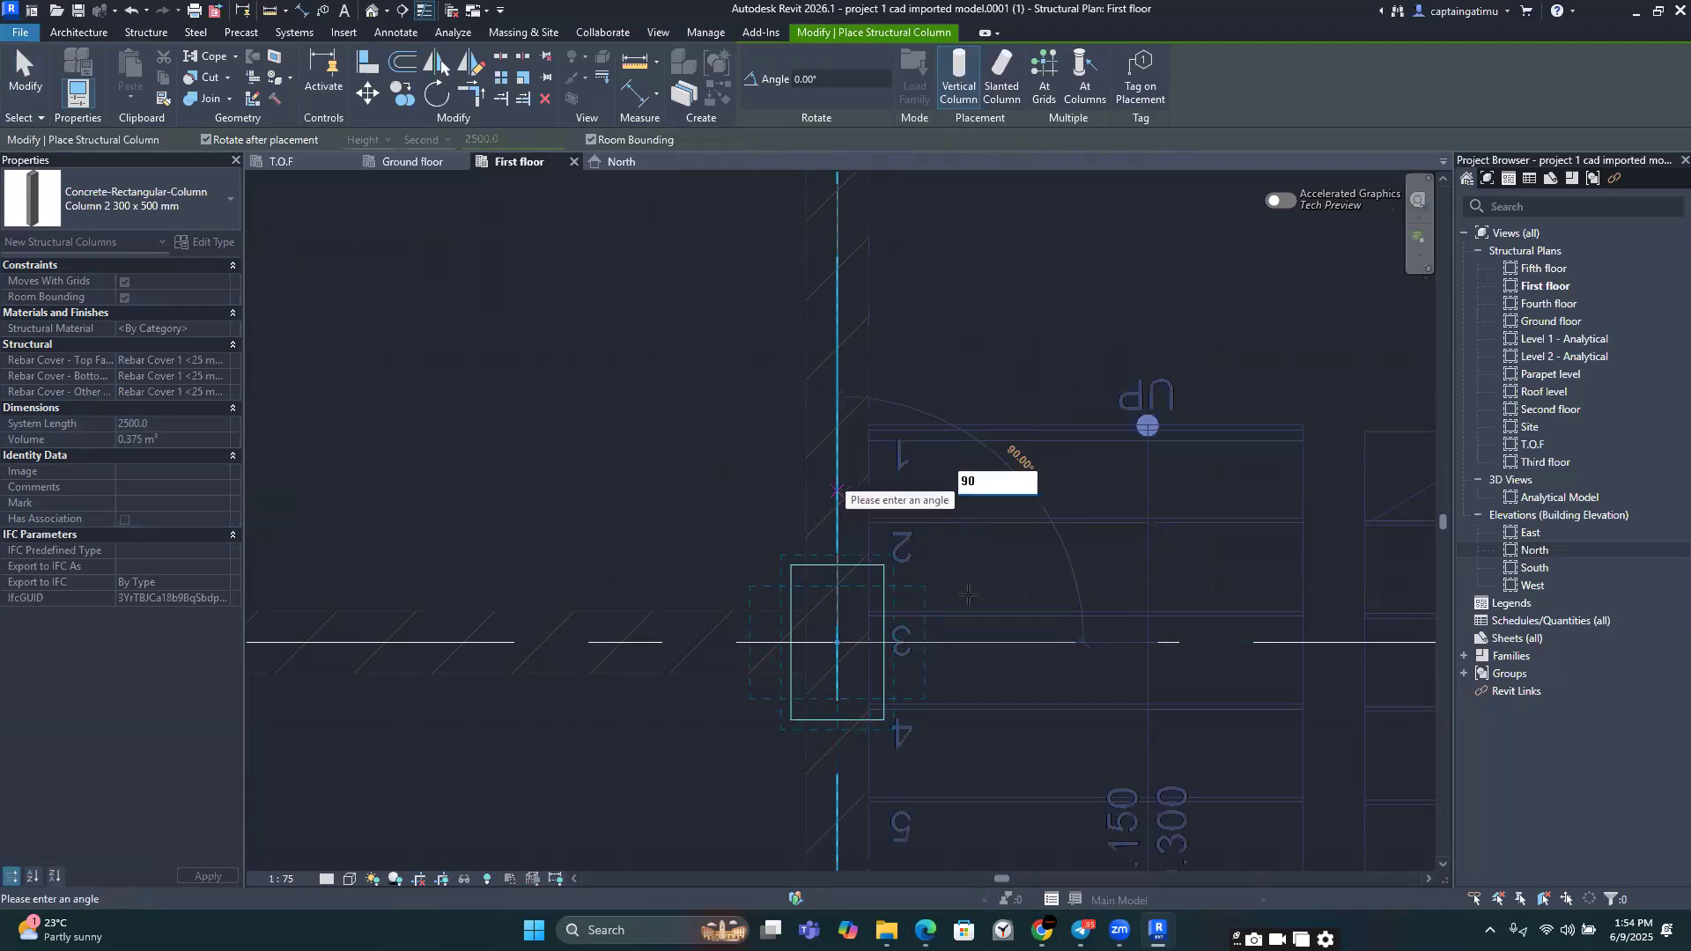
pyautogui.press('Return')
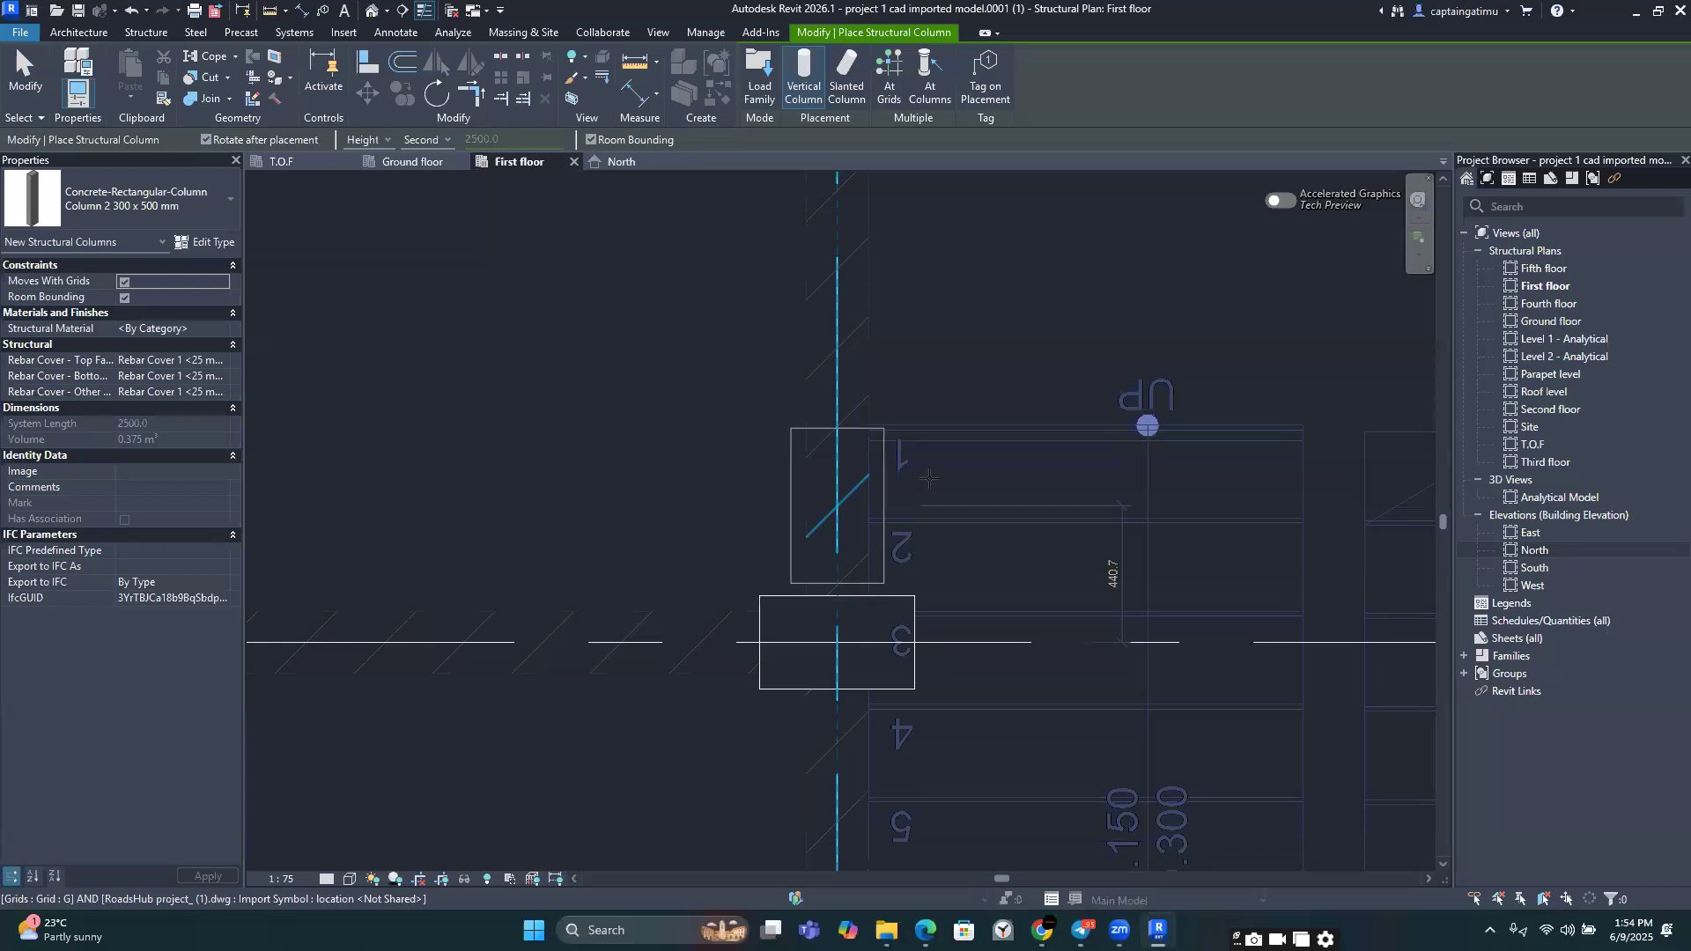
pyautogui.scroll(-3, 929, 478)
pyautogui.scroll(-3, 1026, 491)
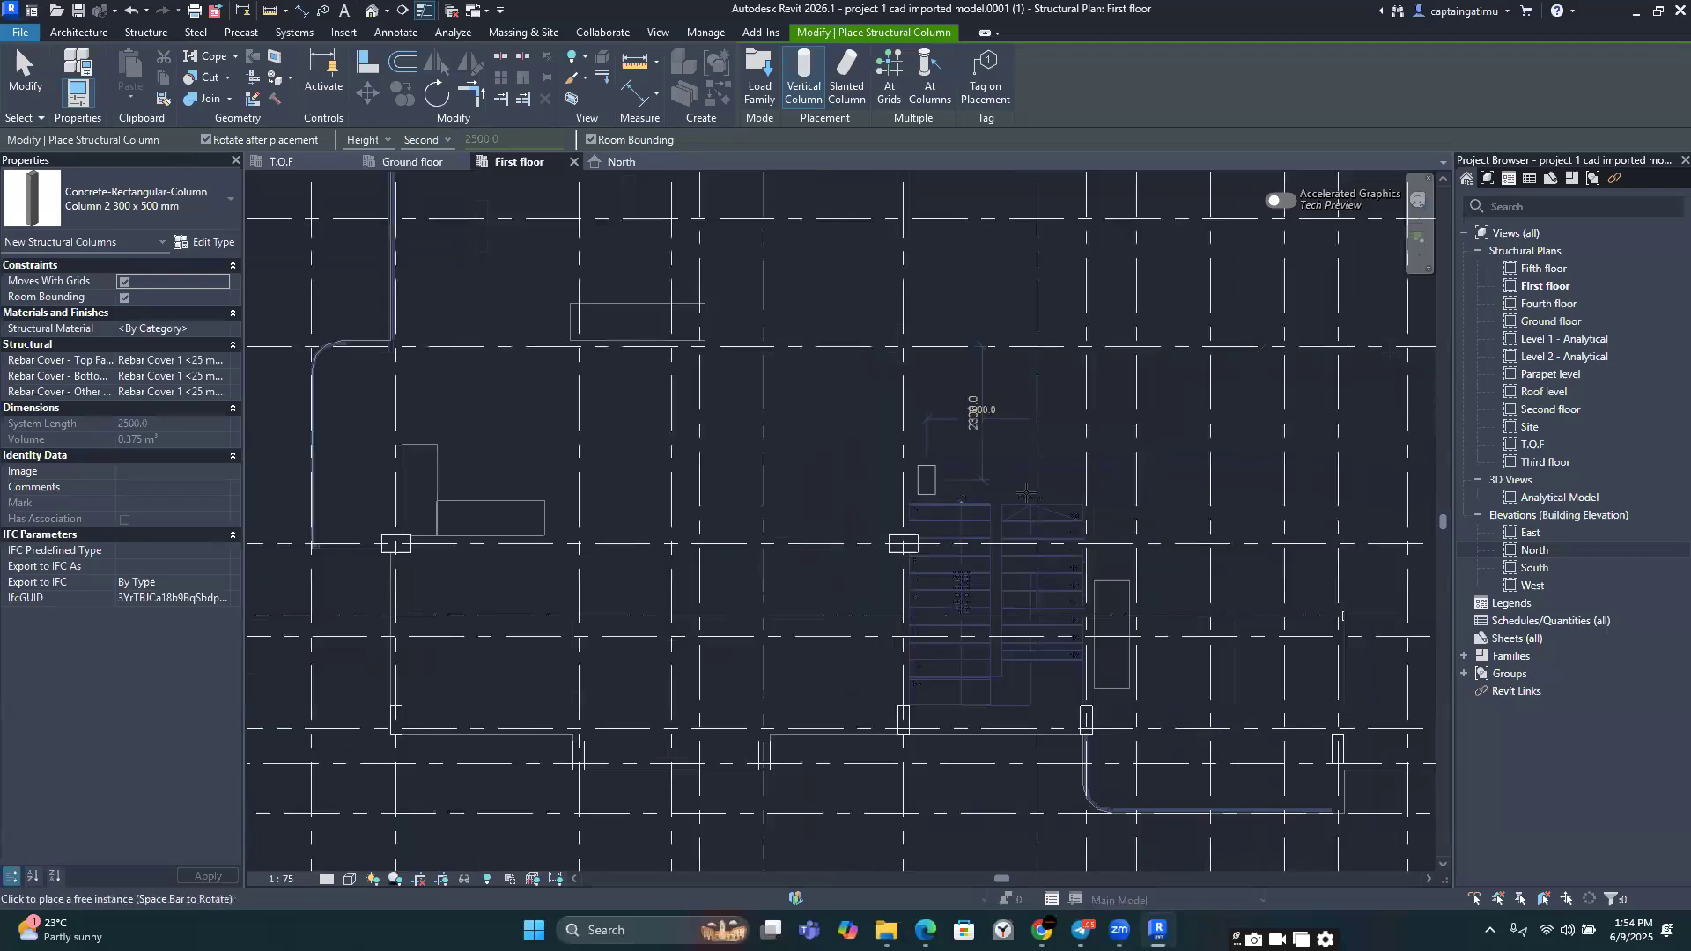
pyautogui.scroll(-1, 982, 520)
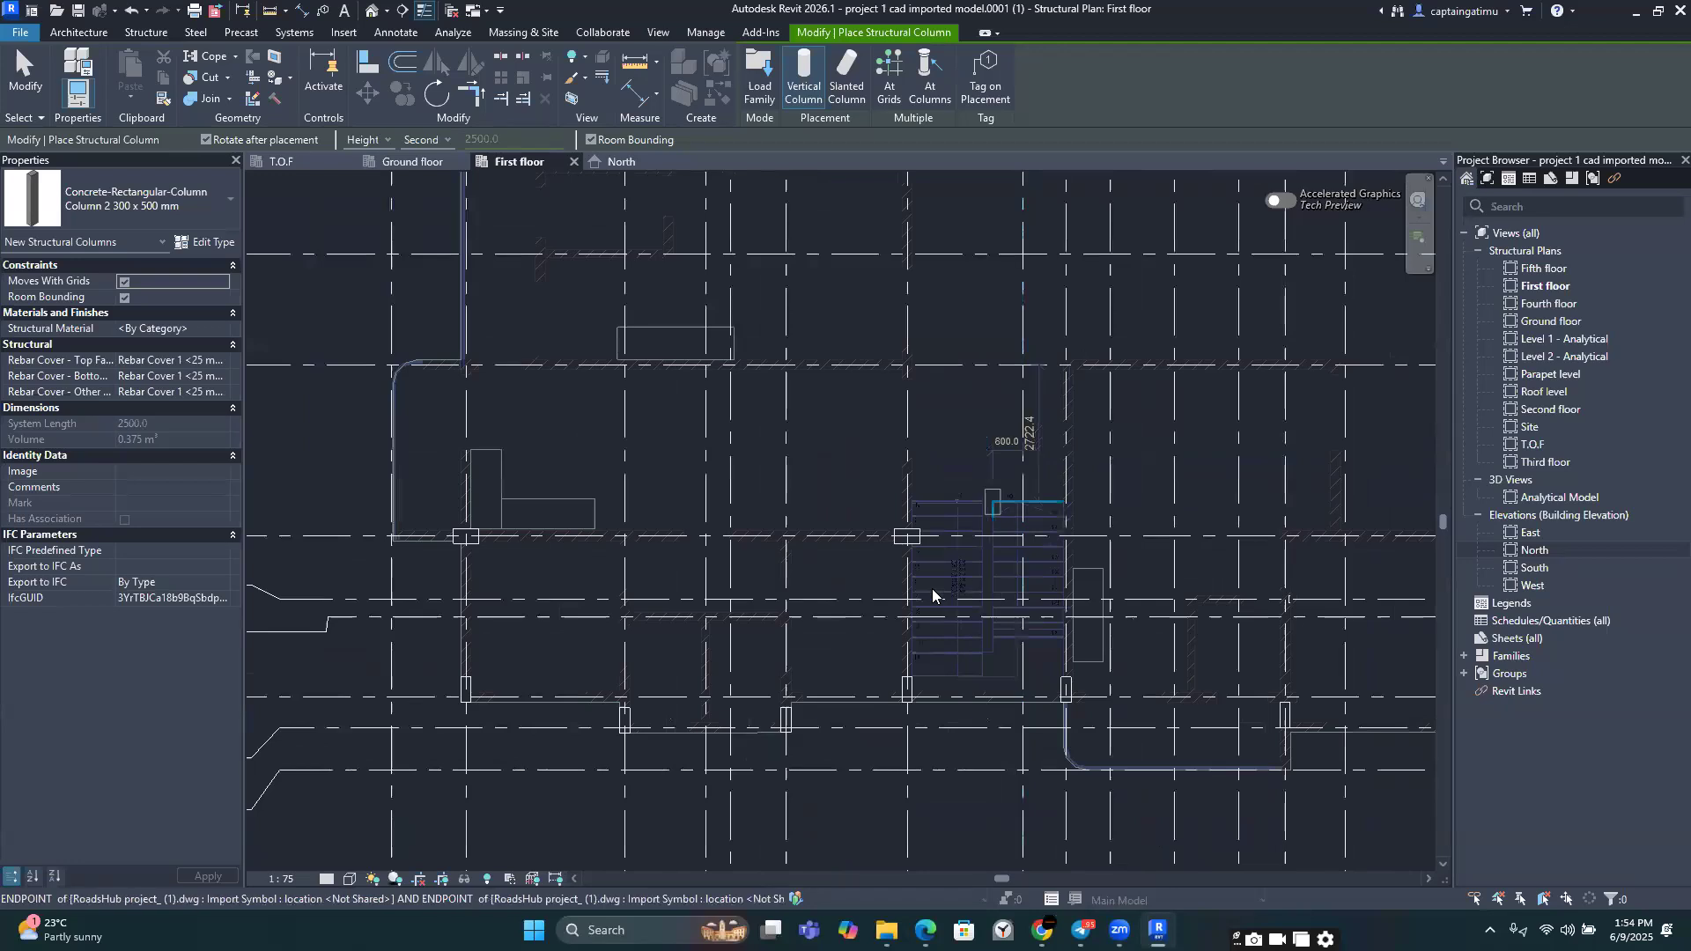
pyautogui.press('Escape')
pyautogui.press('Escape')
# Step: Examine how the column at grids G and 10 sits against the CAD walls, the staircase and the neighbouring columns
pyautogui.scroll(2, 851, 521)
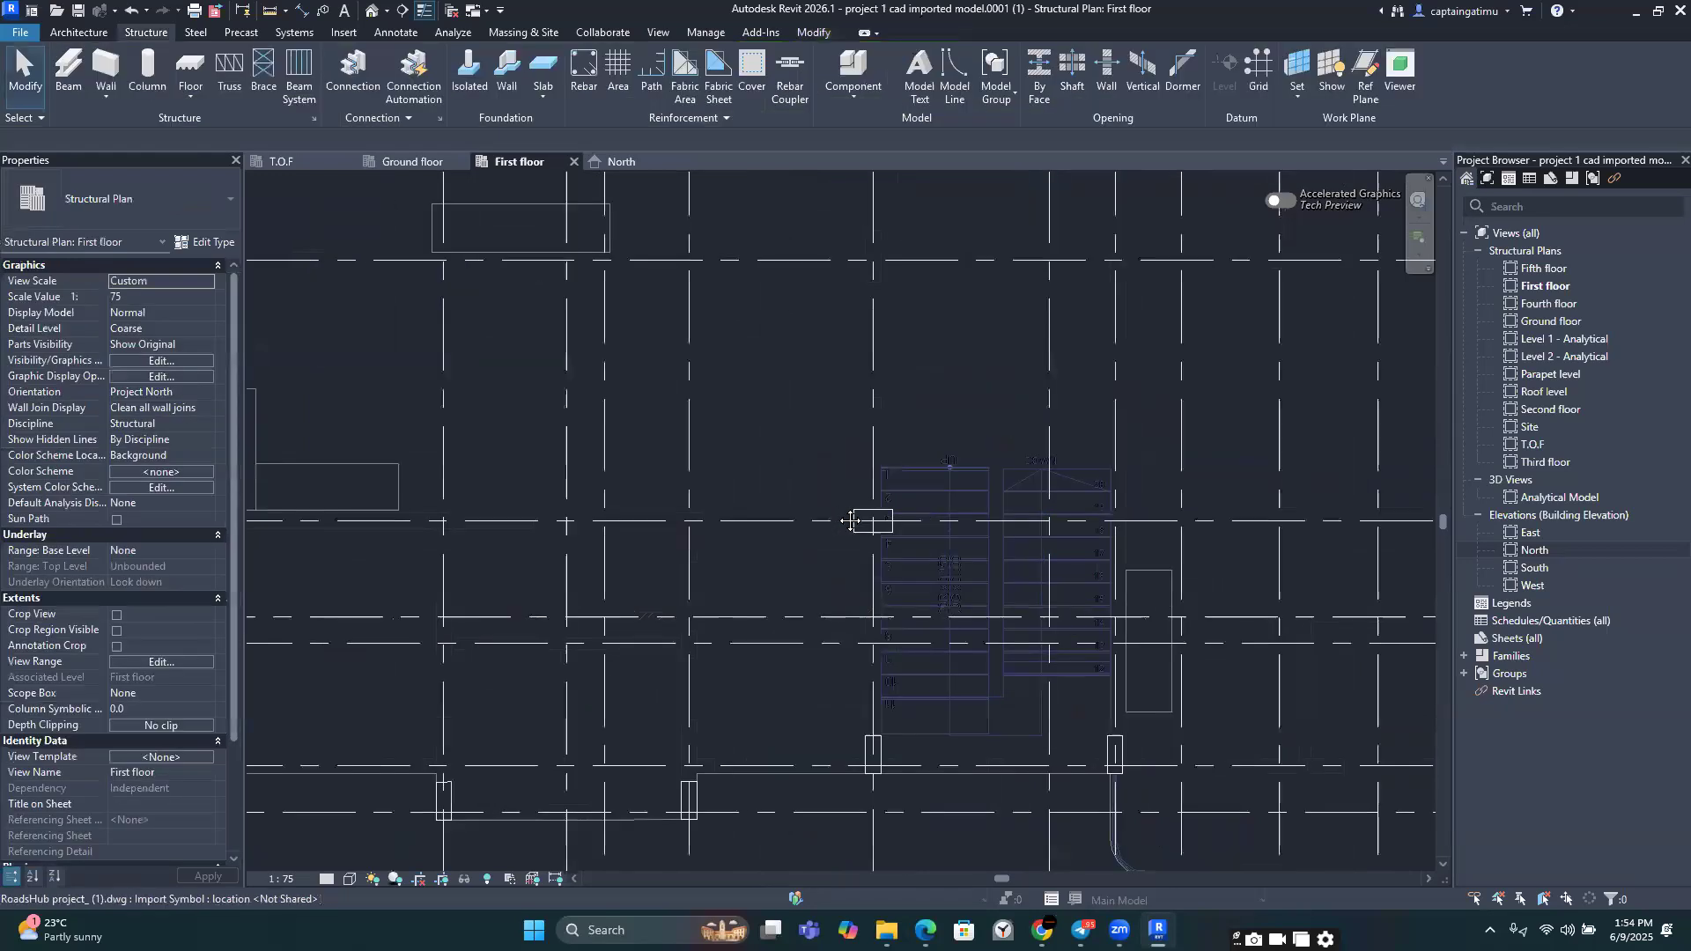
pyautogui.scroll(3, 921, 440)
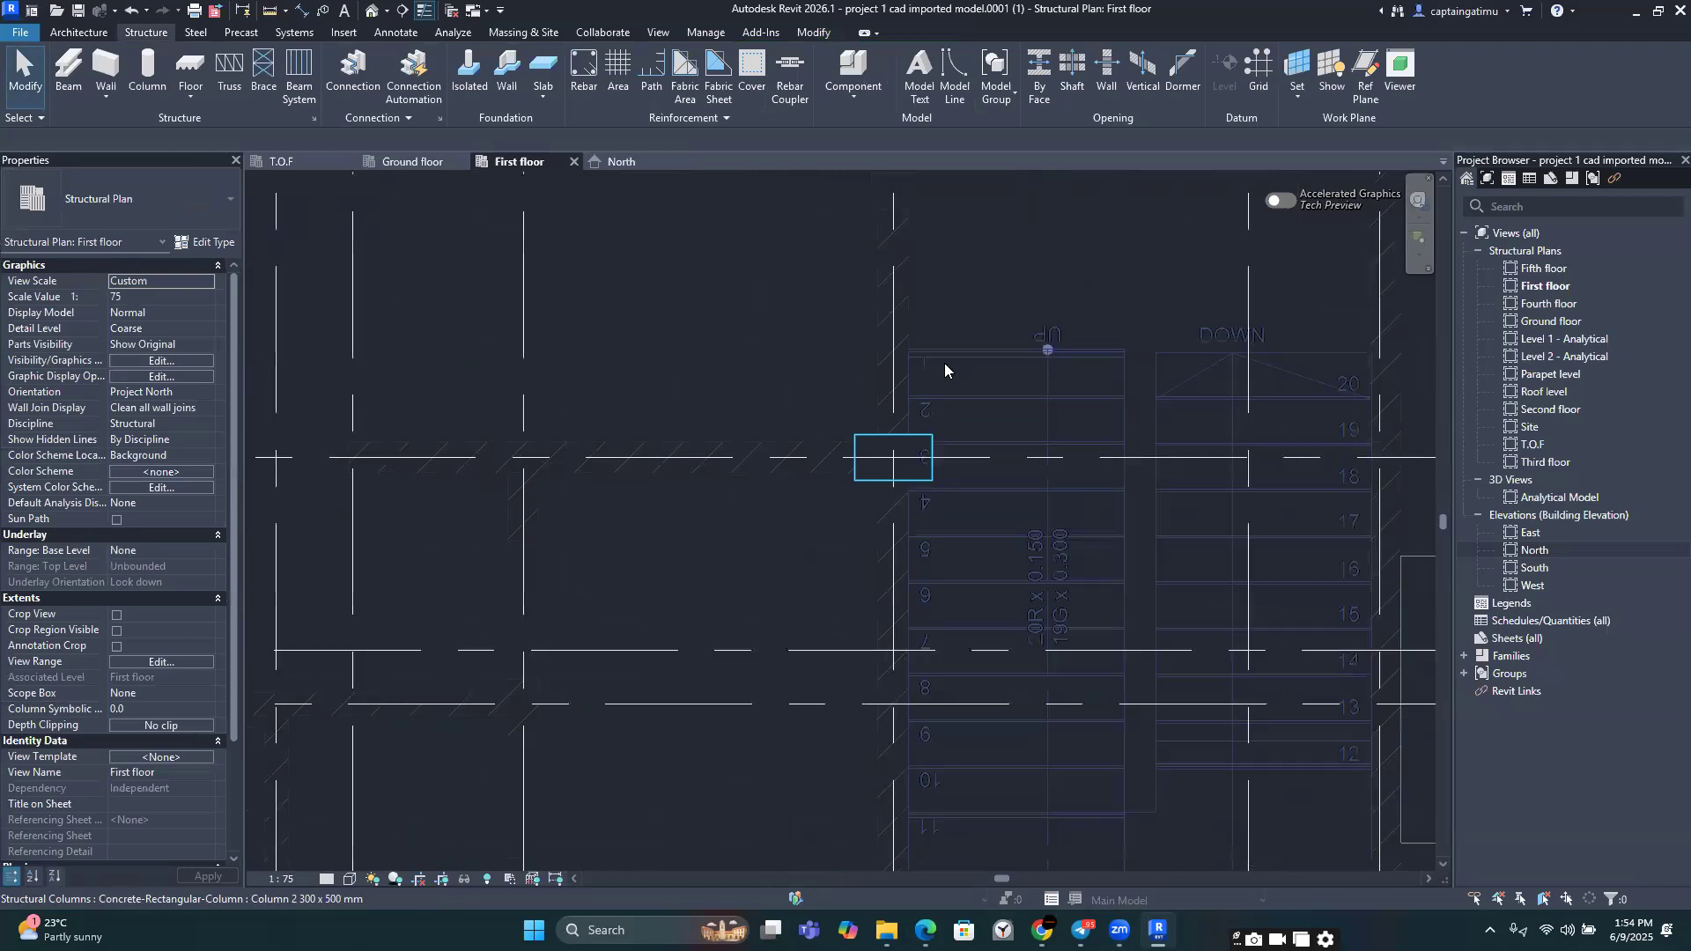
pyautogui.scroll(3, 950, 427)
pyautogui.moveTo(951, 427); pyautogui.dragTo(936, 516, button='middle')
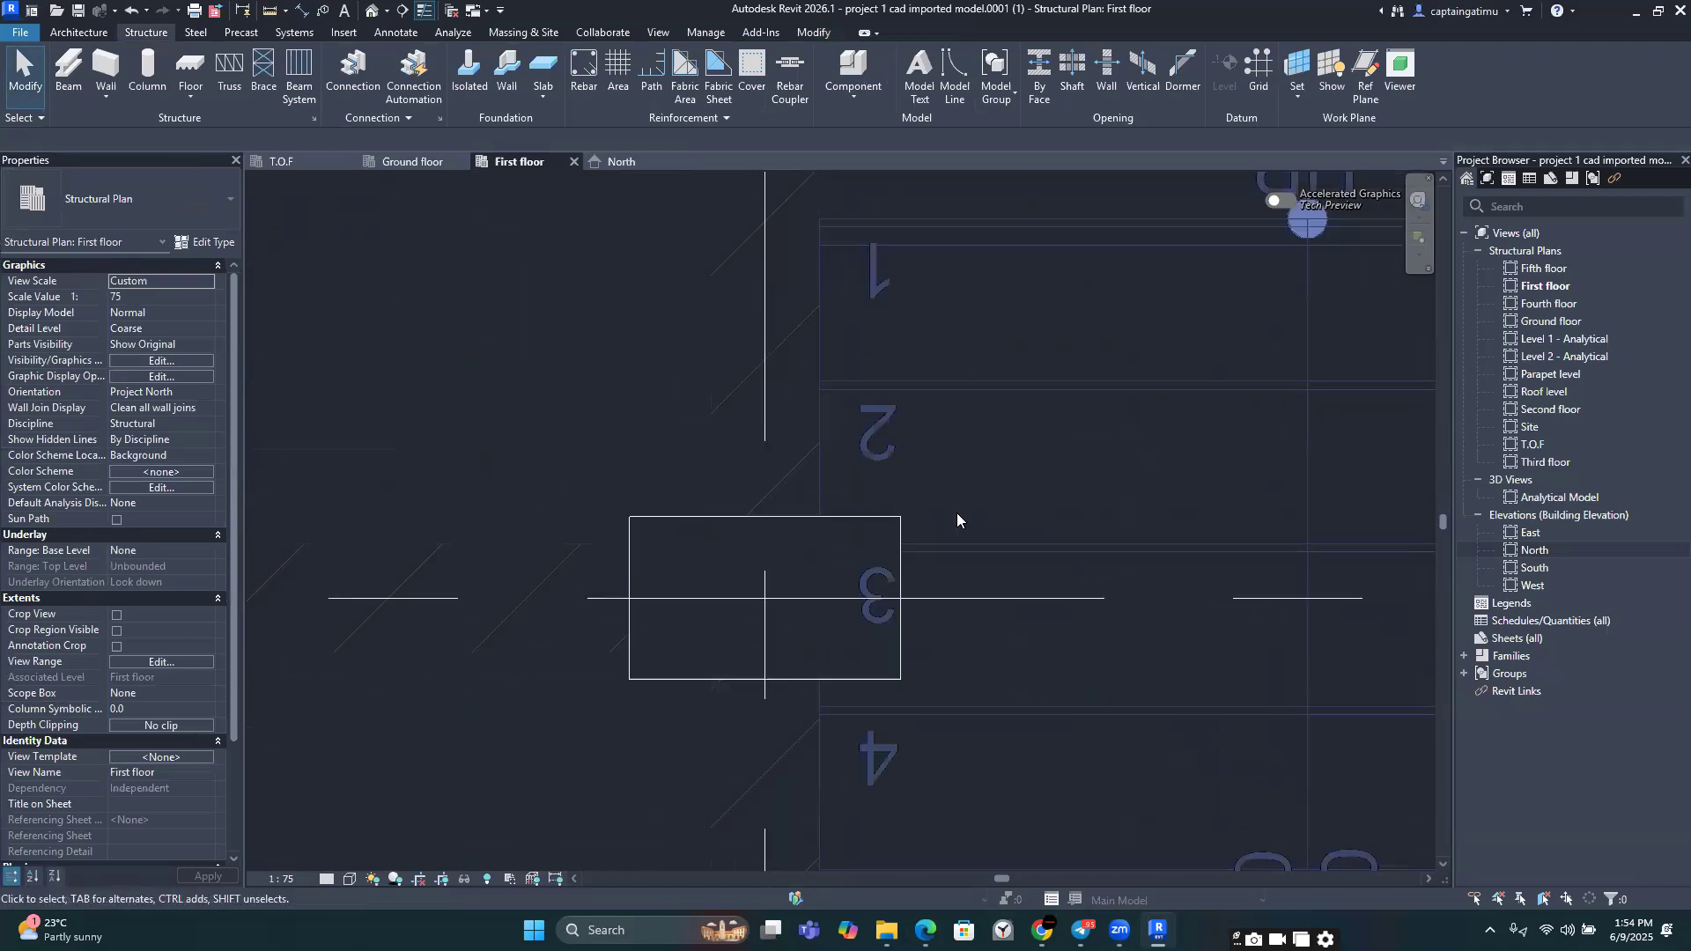
pyautogui.scroll(-2, 976, 515)
pyautogui.scroll(-2, 976, 520)
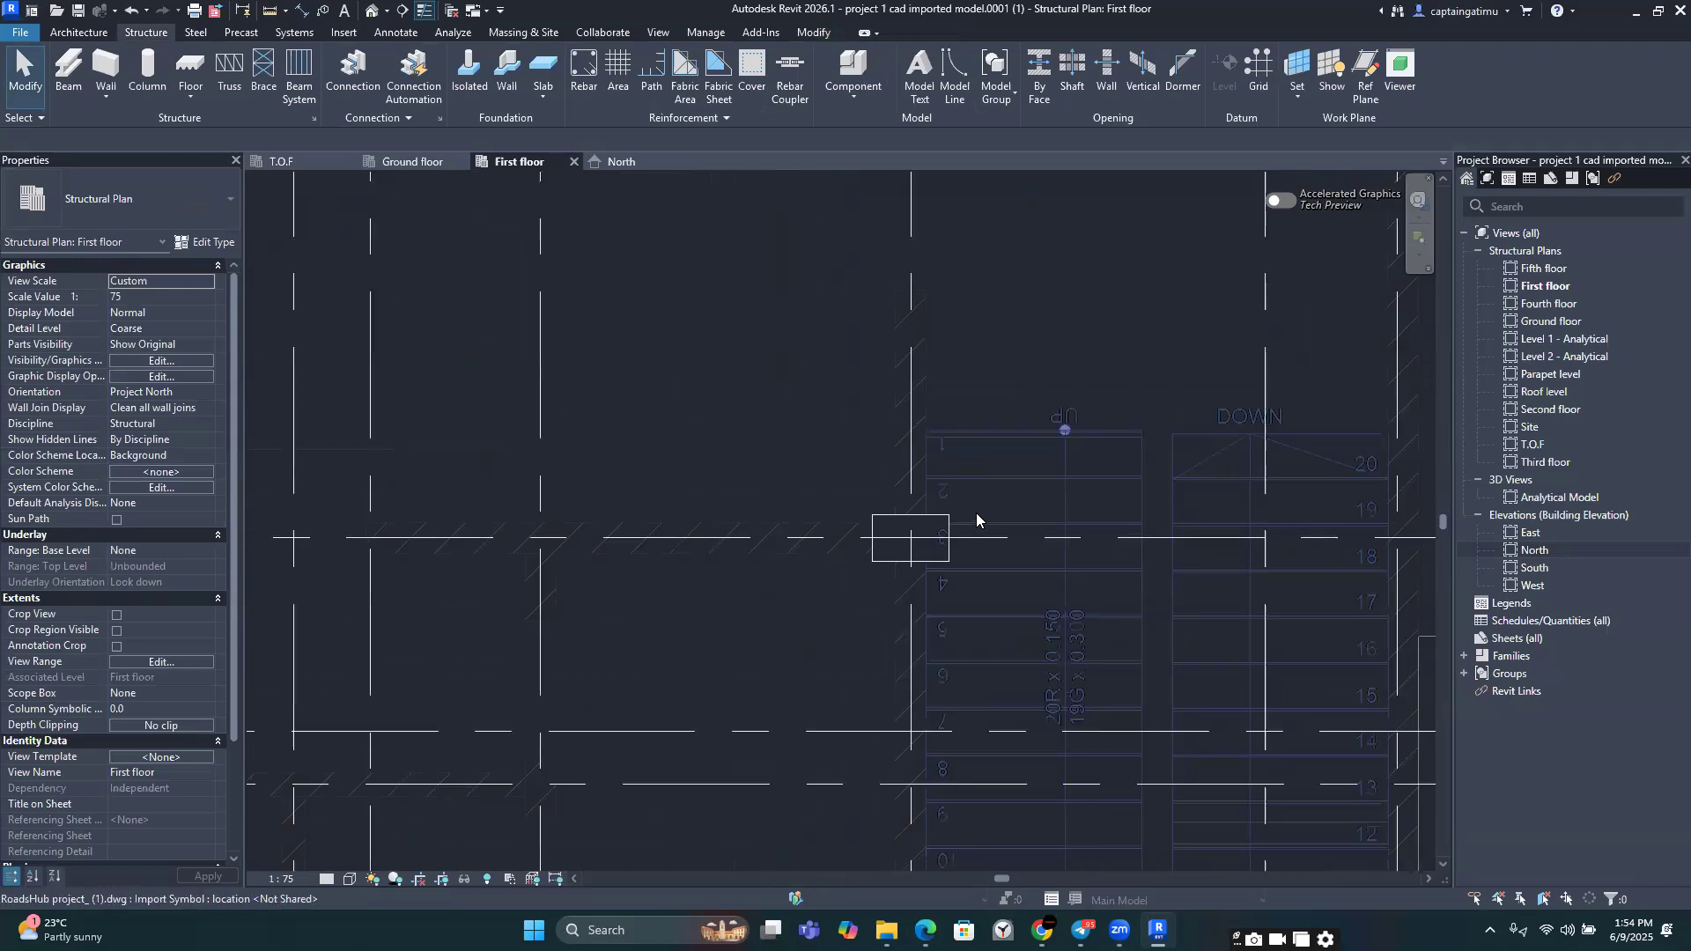
pyautogui.scroll(-1, 926, 433)
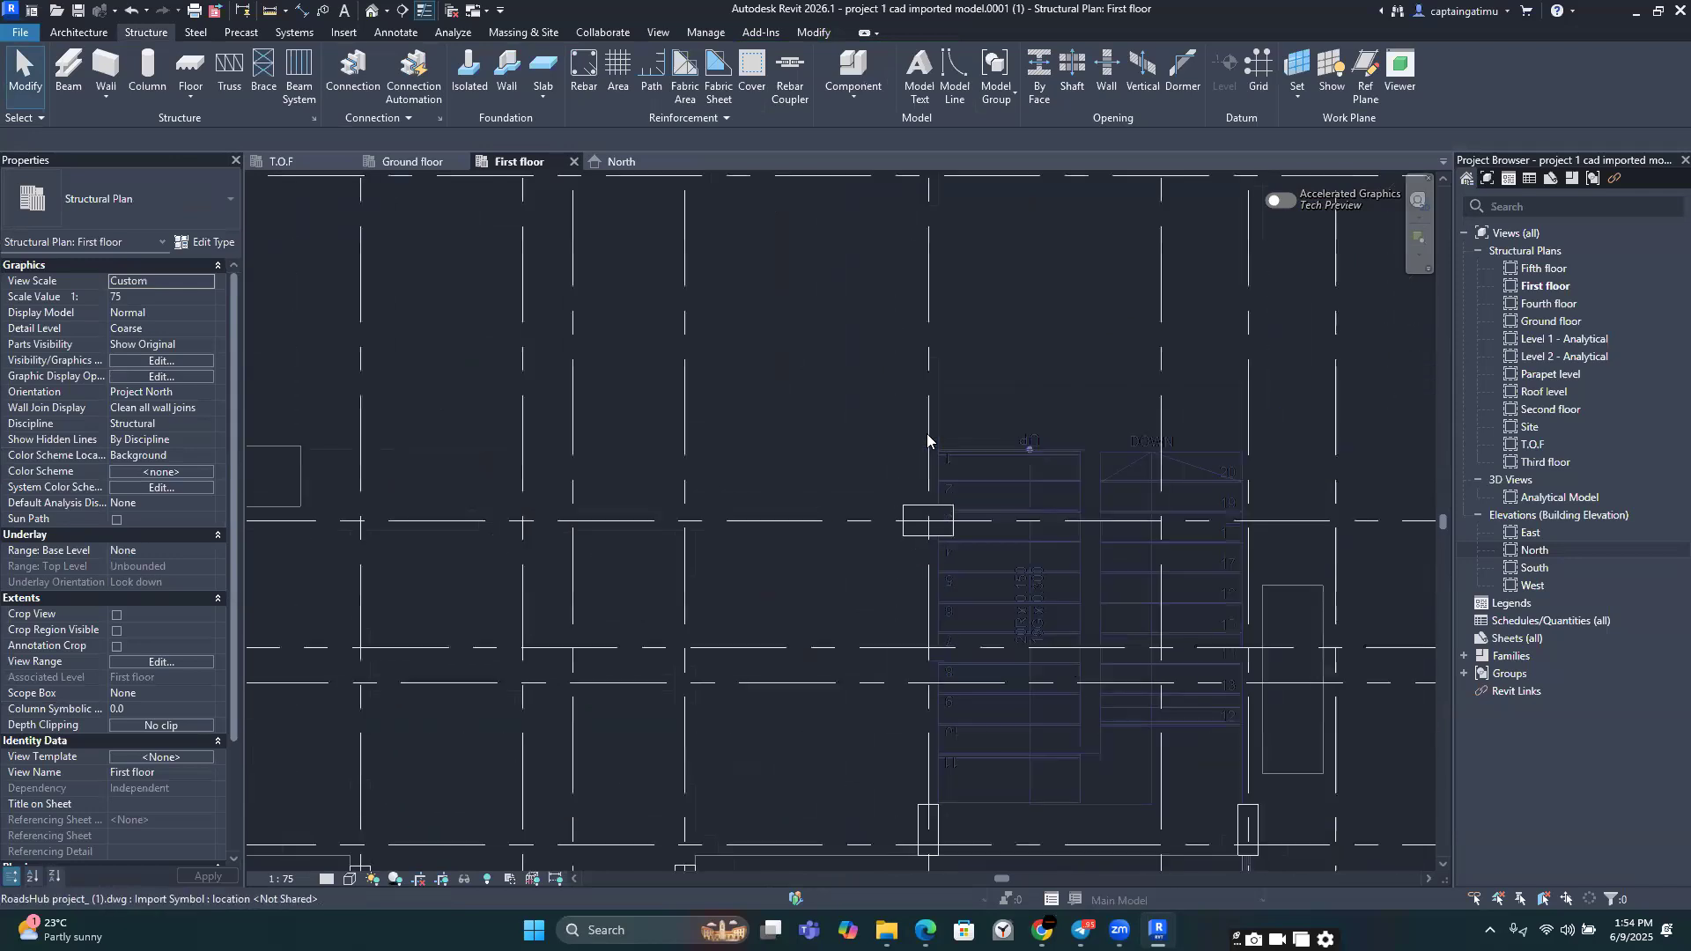
pyautogui.scroll(-1, 927, 434)
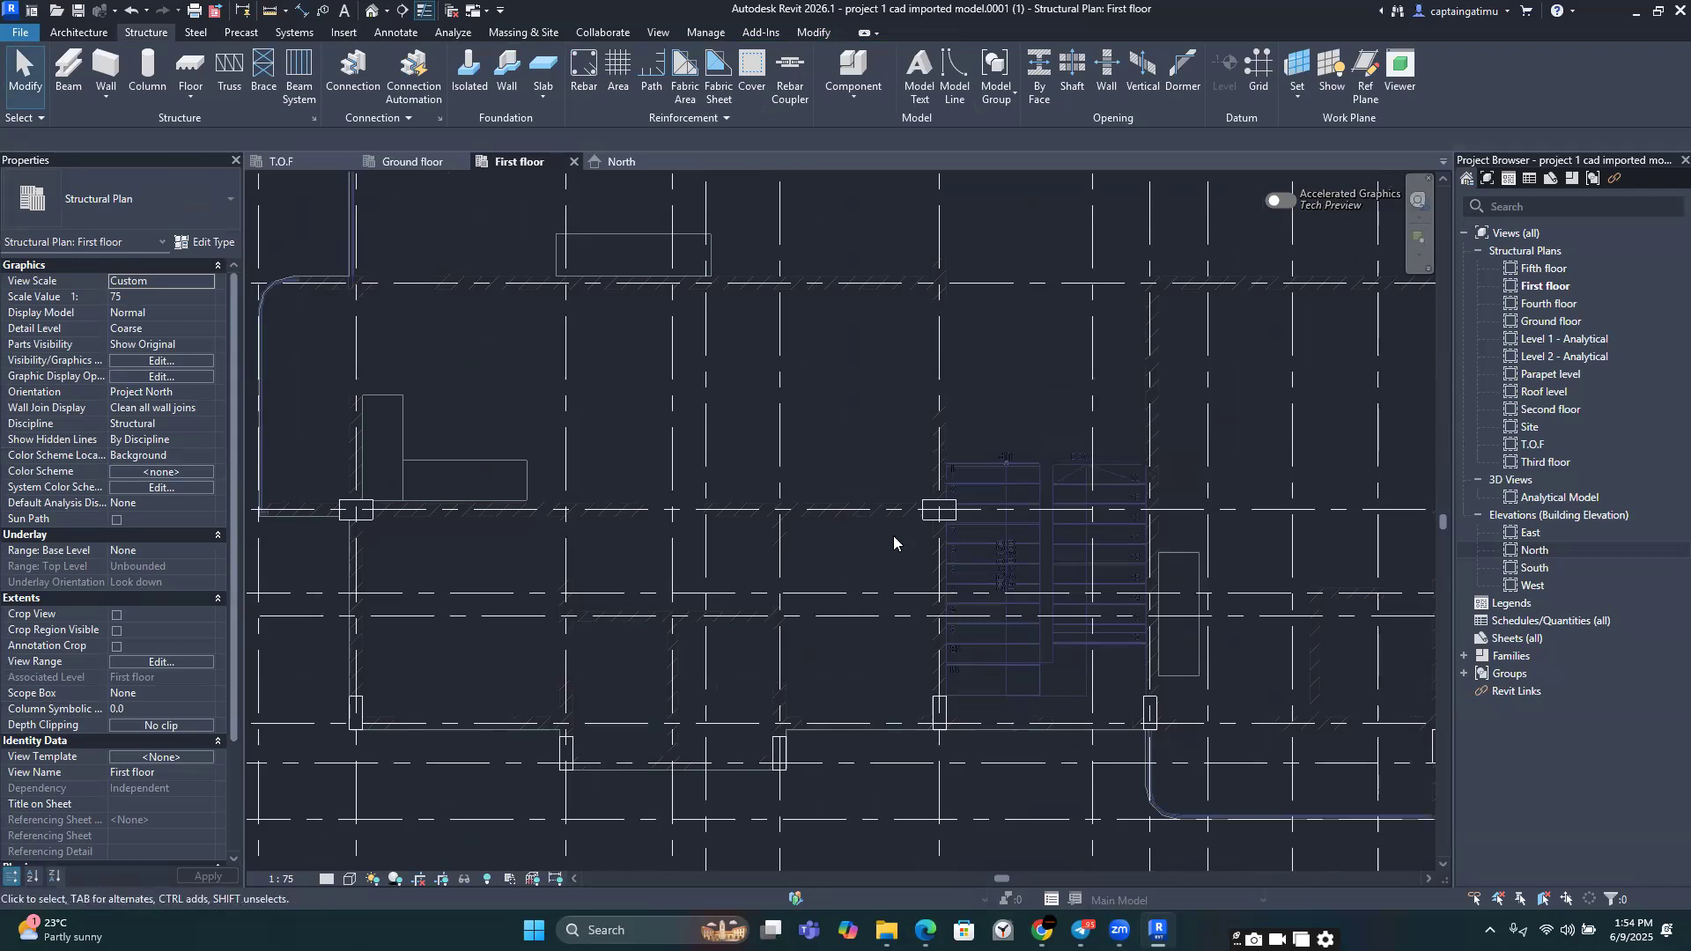
# Step: Align the stair-side face of the column at grids G and 10 with the stair-side face of the CAD wall
pyautogui.scroll(1, 944, 449)
pyautogui.scroll(2, 997, 449)
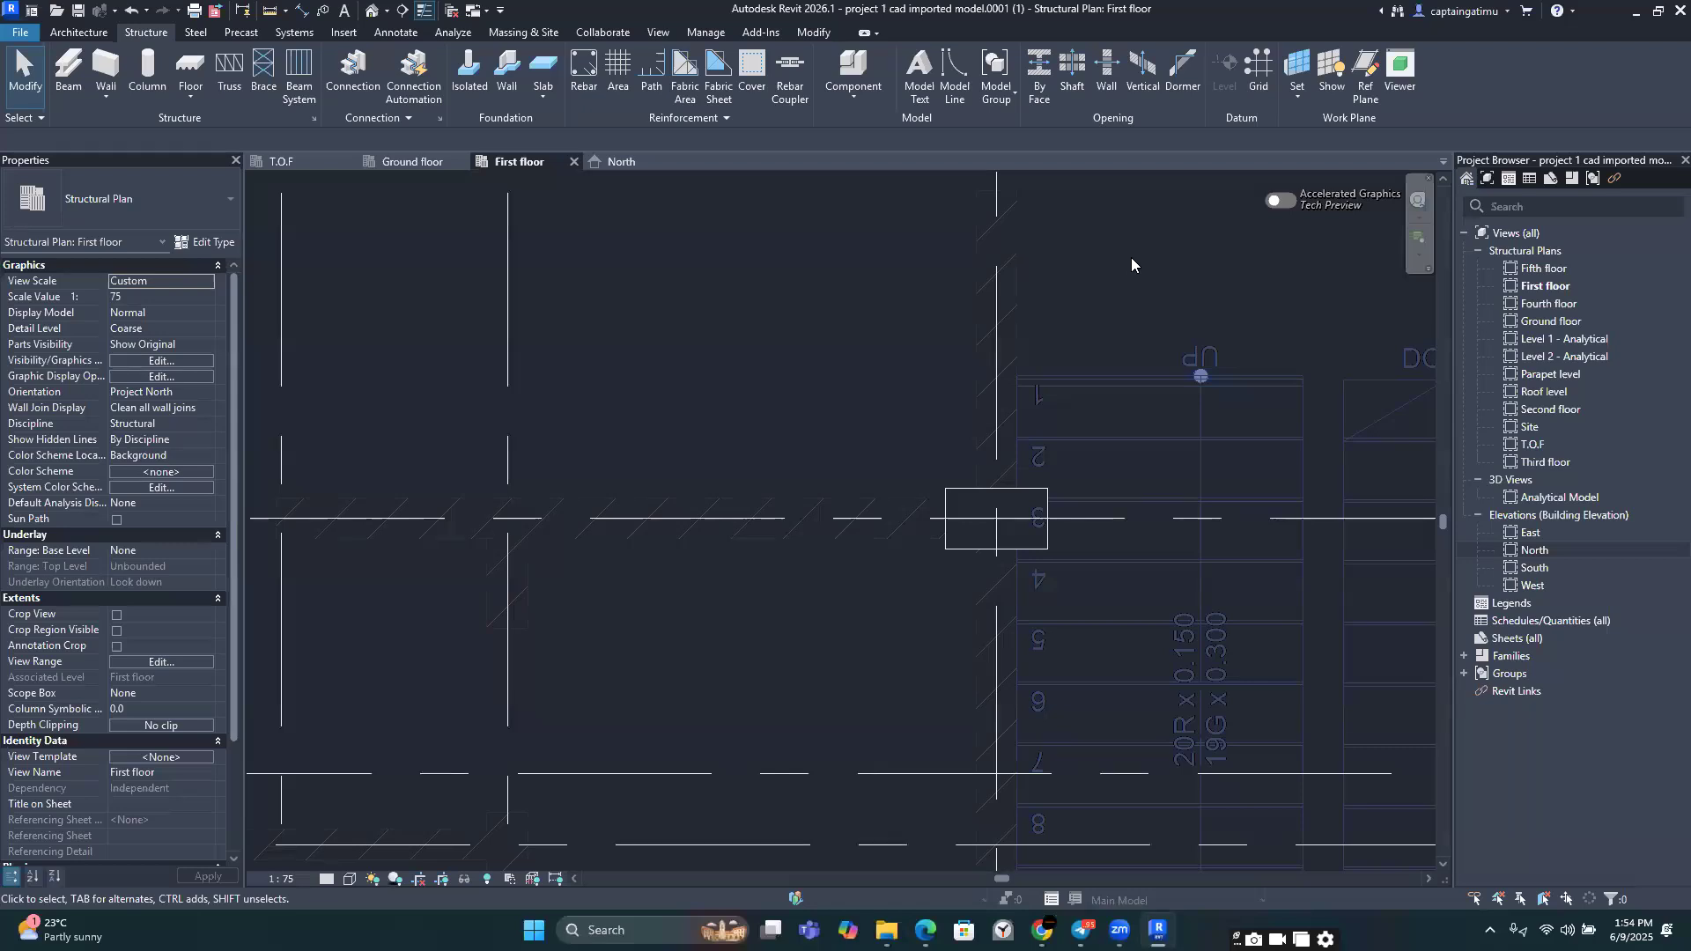
pyautogui.press('c')
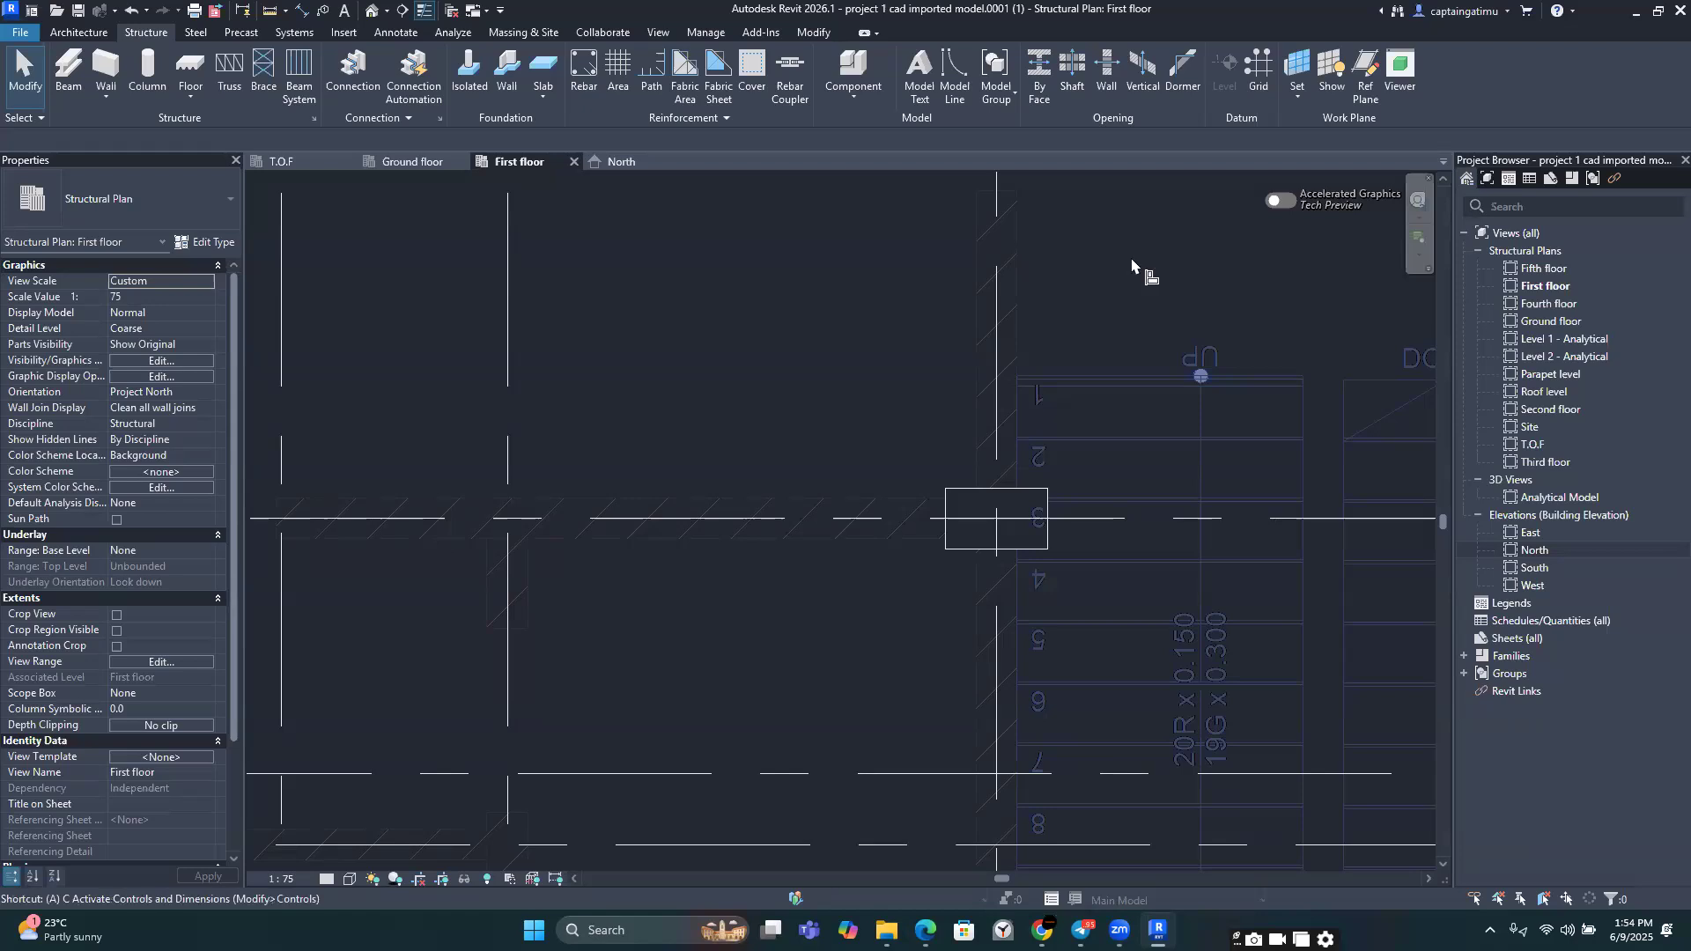
pyautogui.press('l')
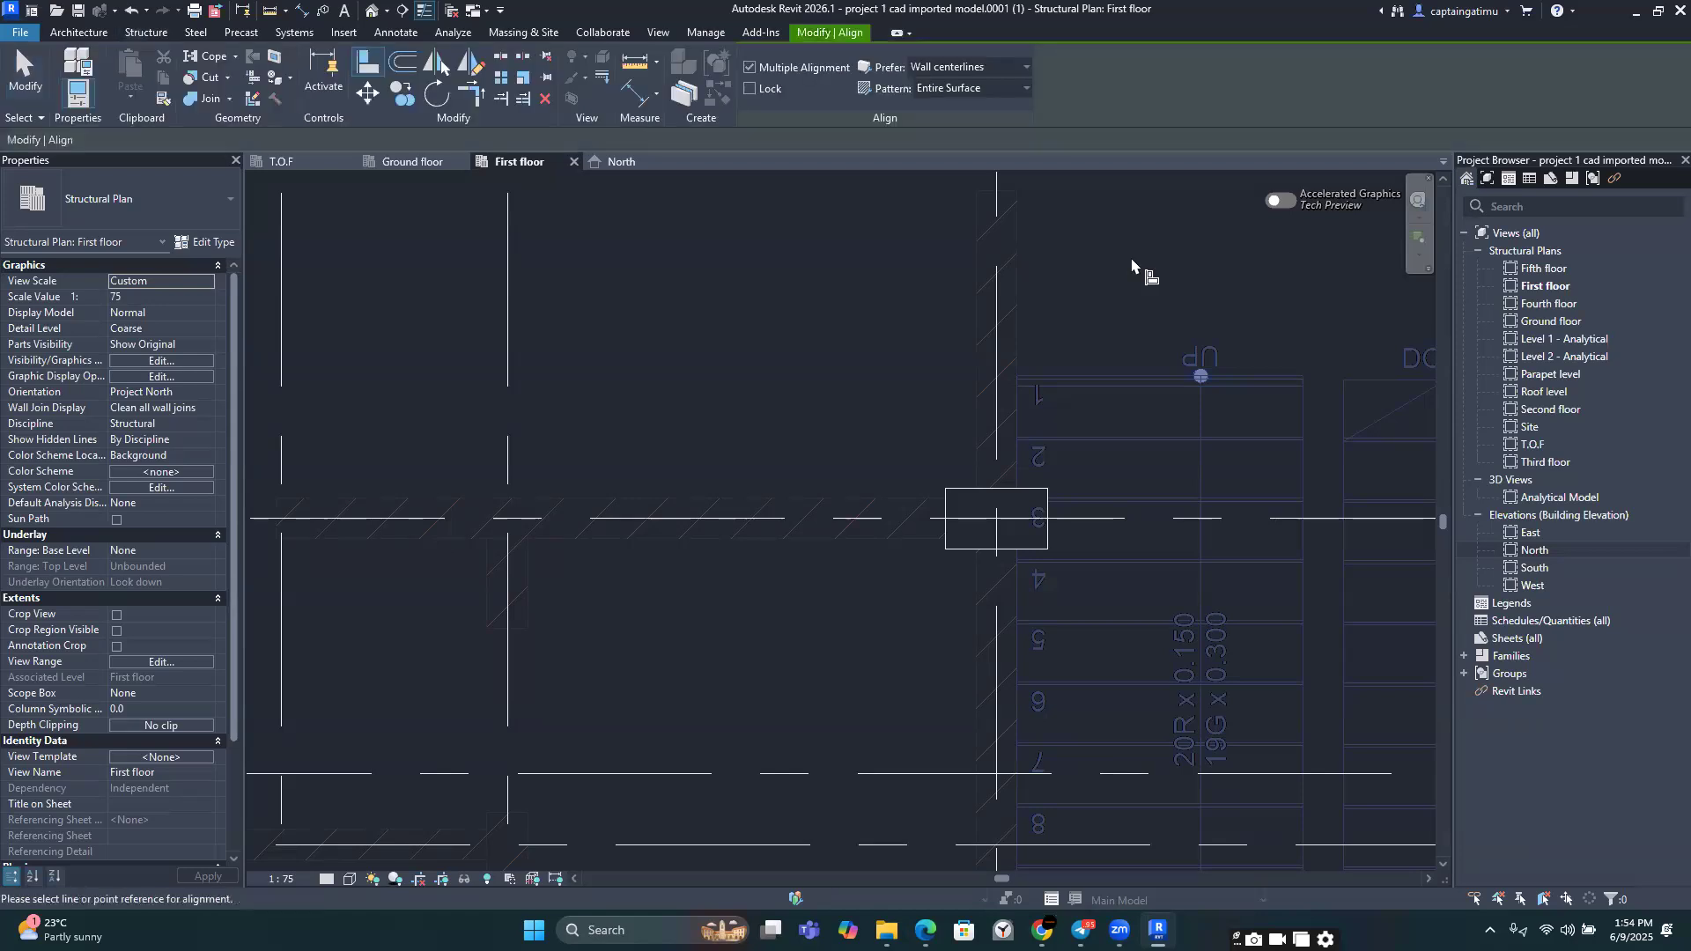
pyautogui.click(1014, 284)
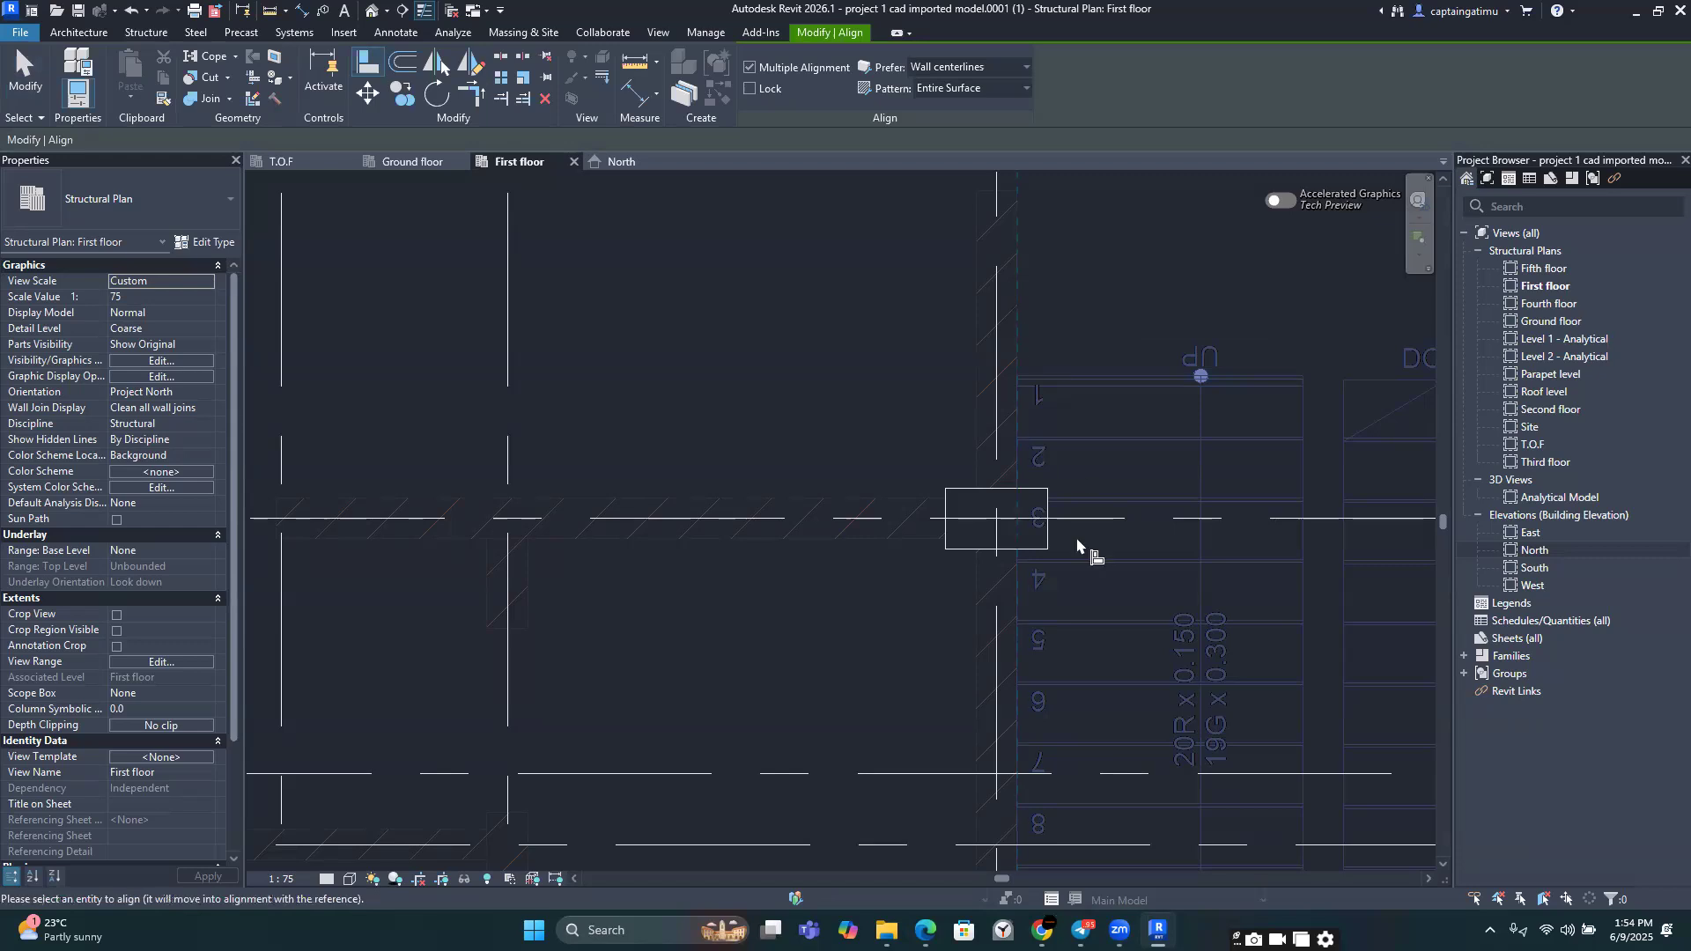
pyautogui.scroll(3, 1075, 550)
pyautogui.scroll(2, 973, 548)
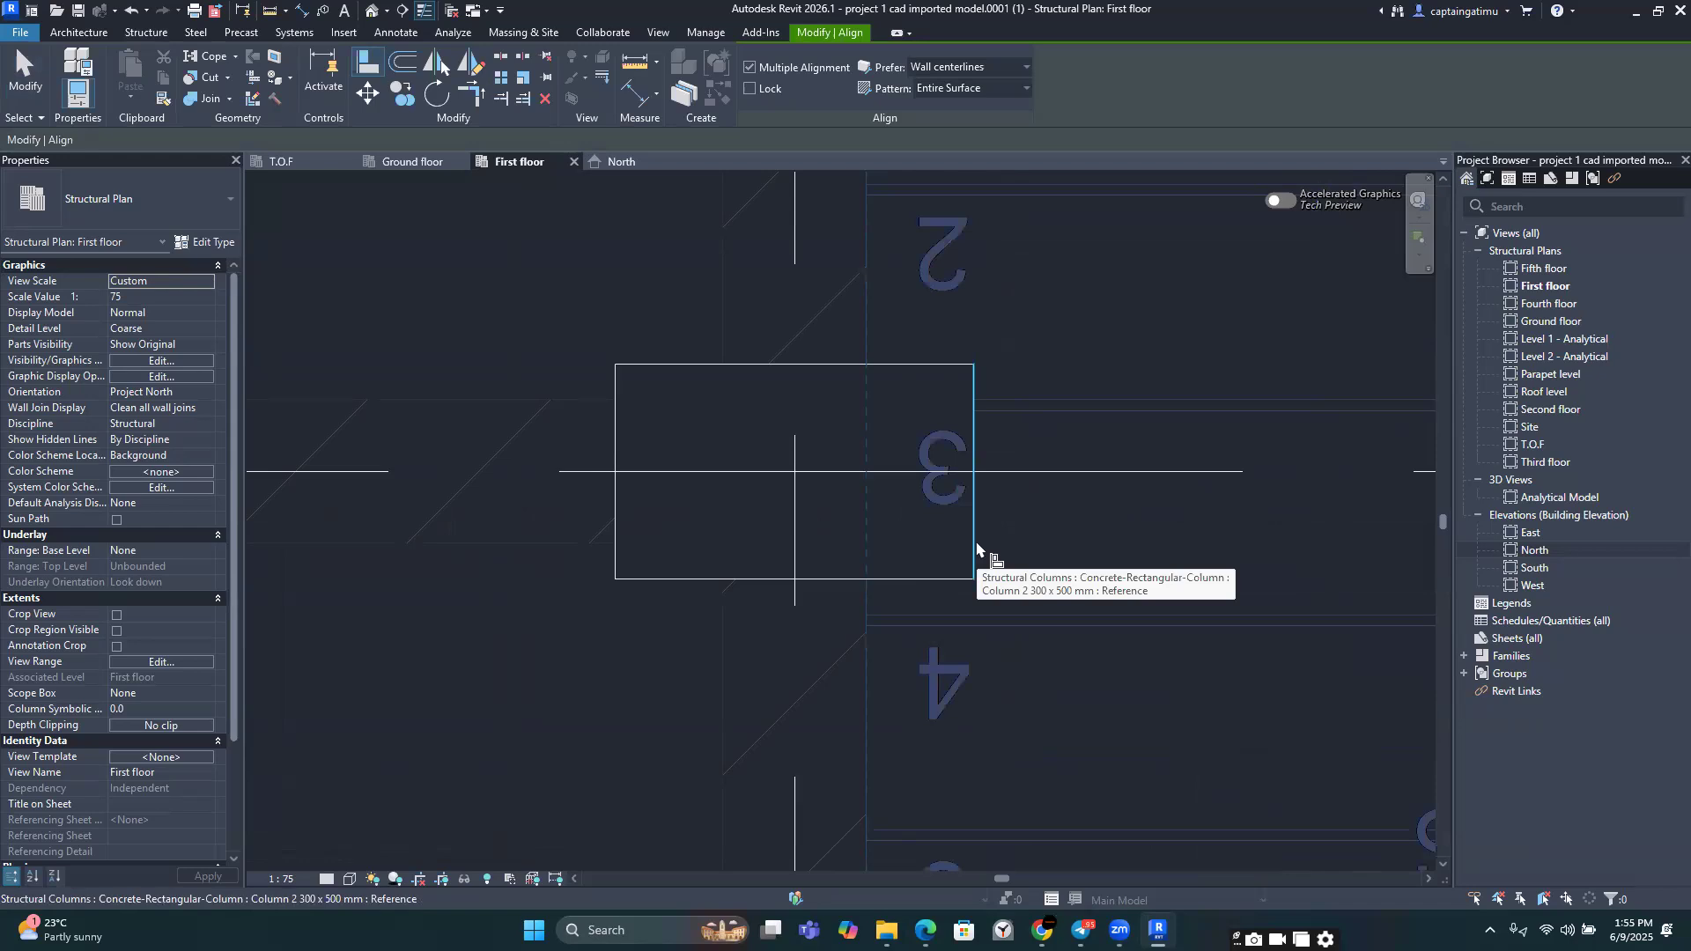
pyautogui.click(977, 548)
pyautogui.scroll(-1, 1017, 524)
pyautogui.scroll(-2, 1015, 527)
pyautogui.press('Escape')
# Step: Align the left face of the column at grids B and 10 with the left face of the CAD wall on grid B
pyautogui.scroll(-2, 792, 630)
pyautogui.scroll(-2, 841, 639)
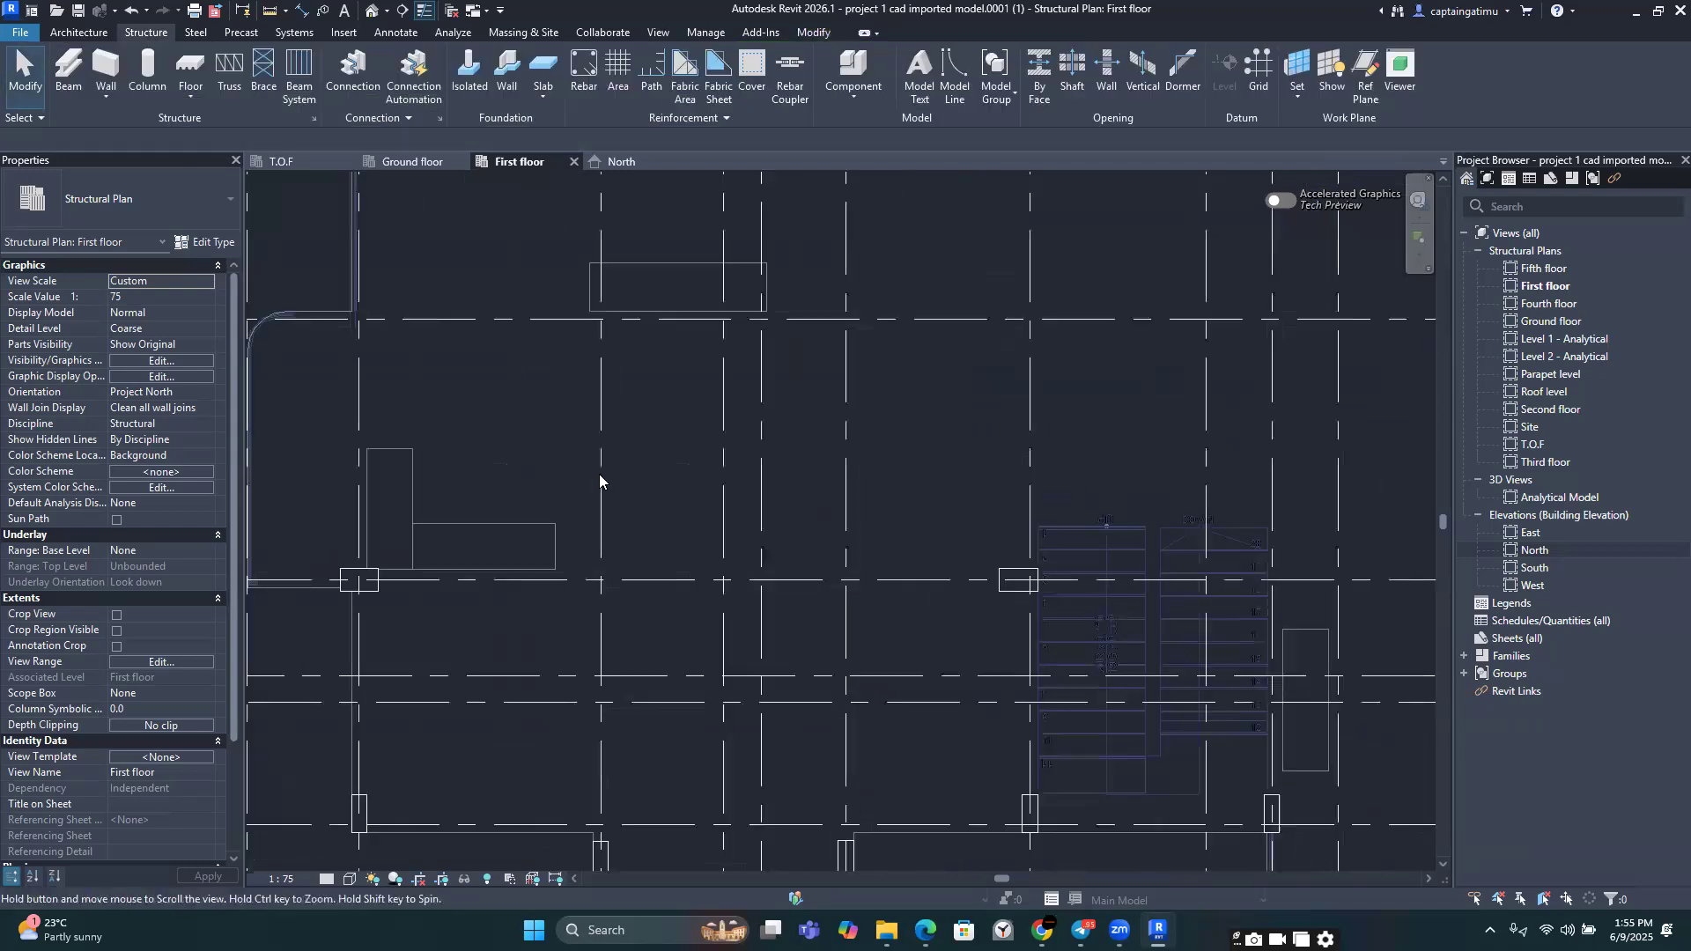
pyautogui.scroll(2, 586, 481)
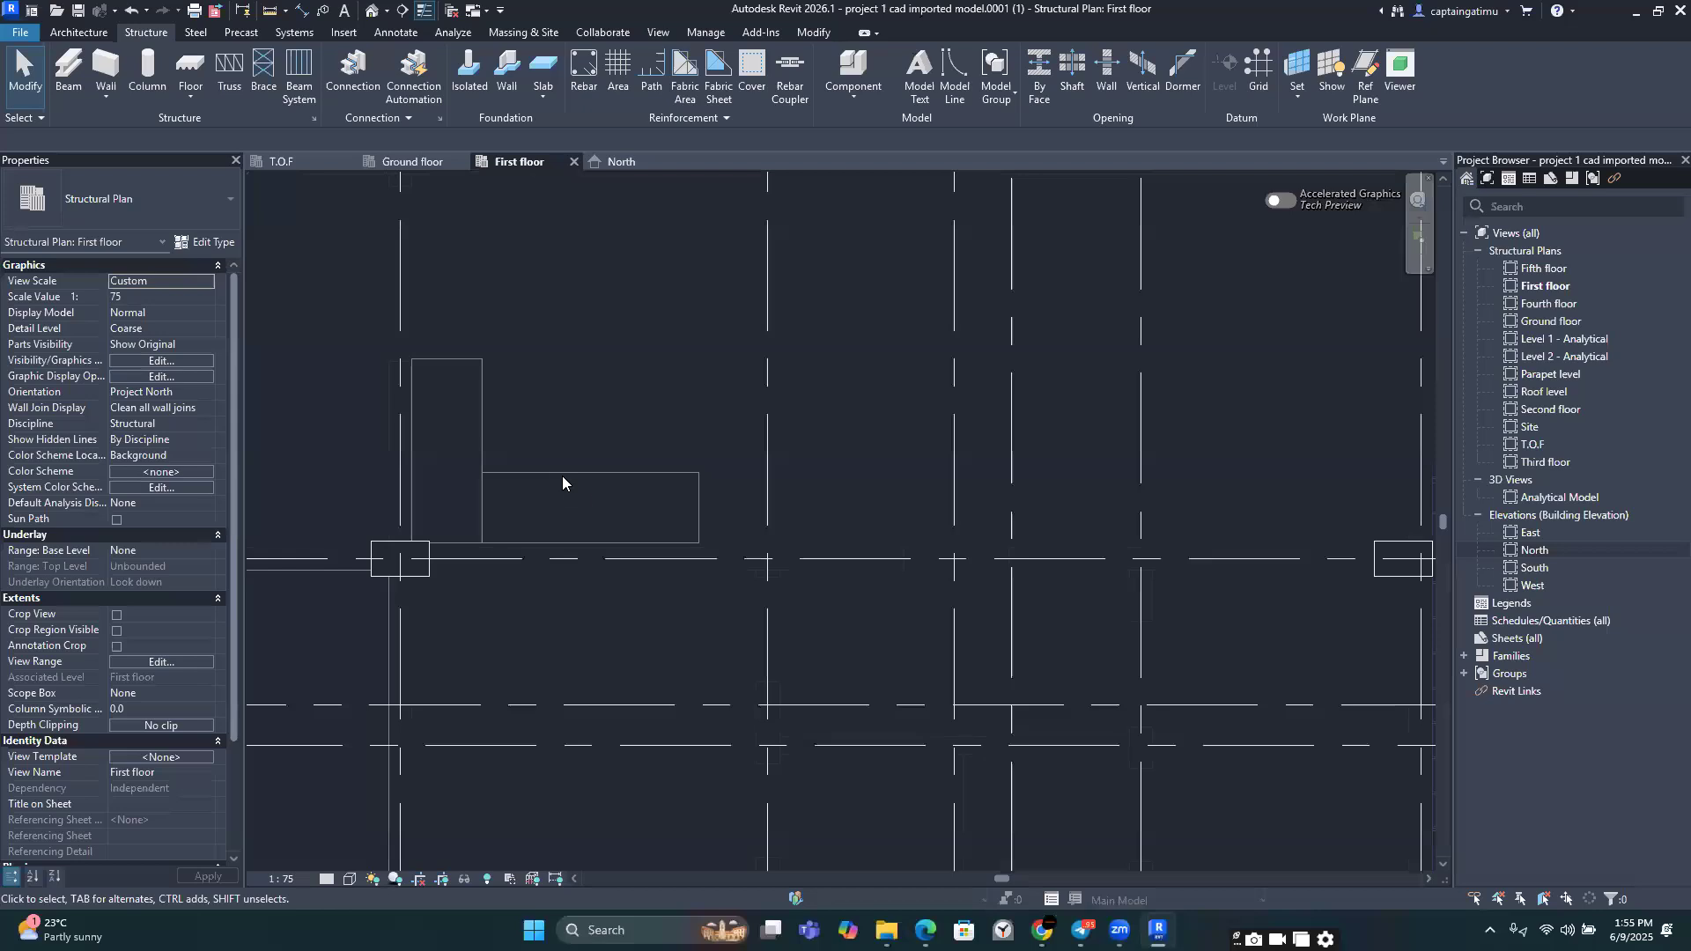
pyautogui.scroll(3, 564, 480)
pyautogui.press('l')
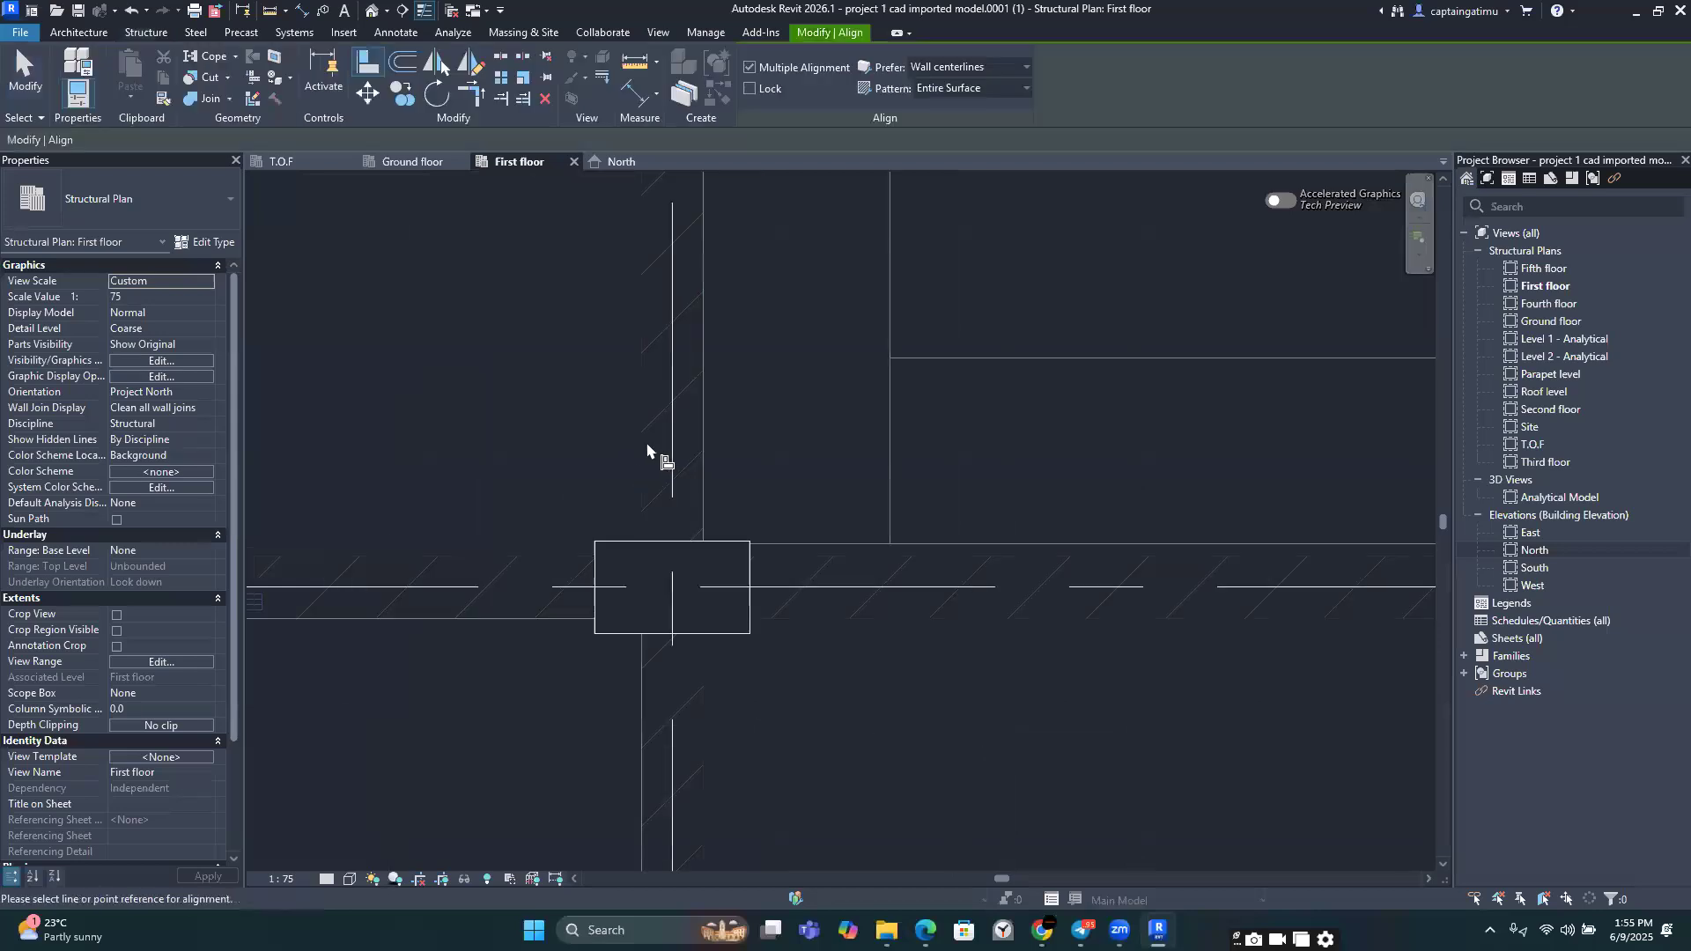
pyautogui.click(622, 410)
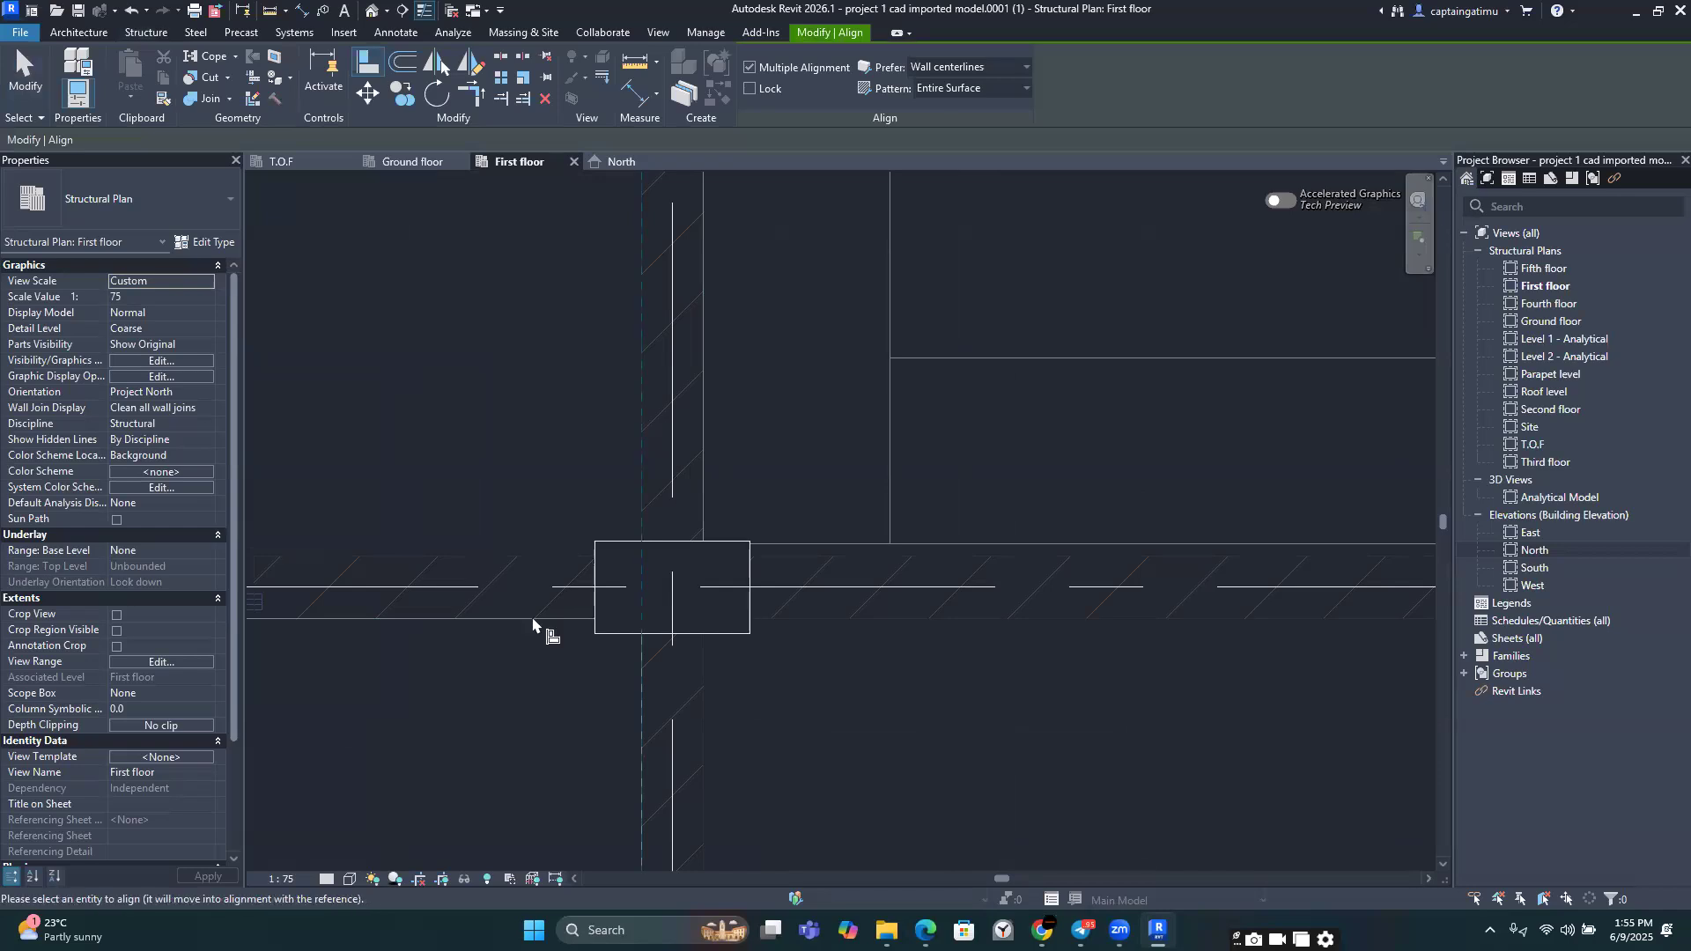
pyautogui.click(596, 571)
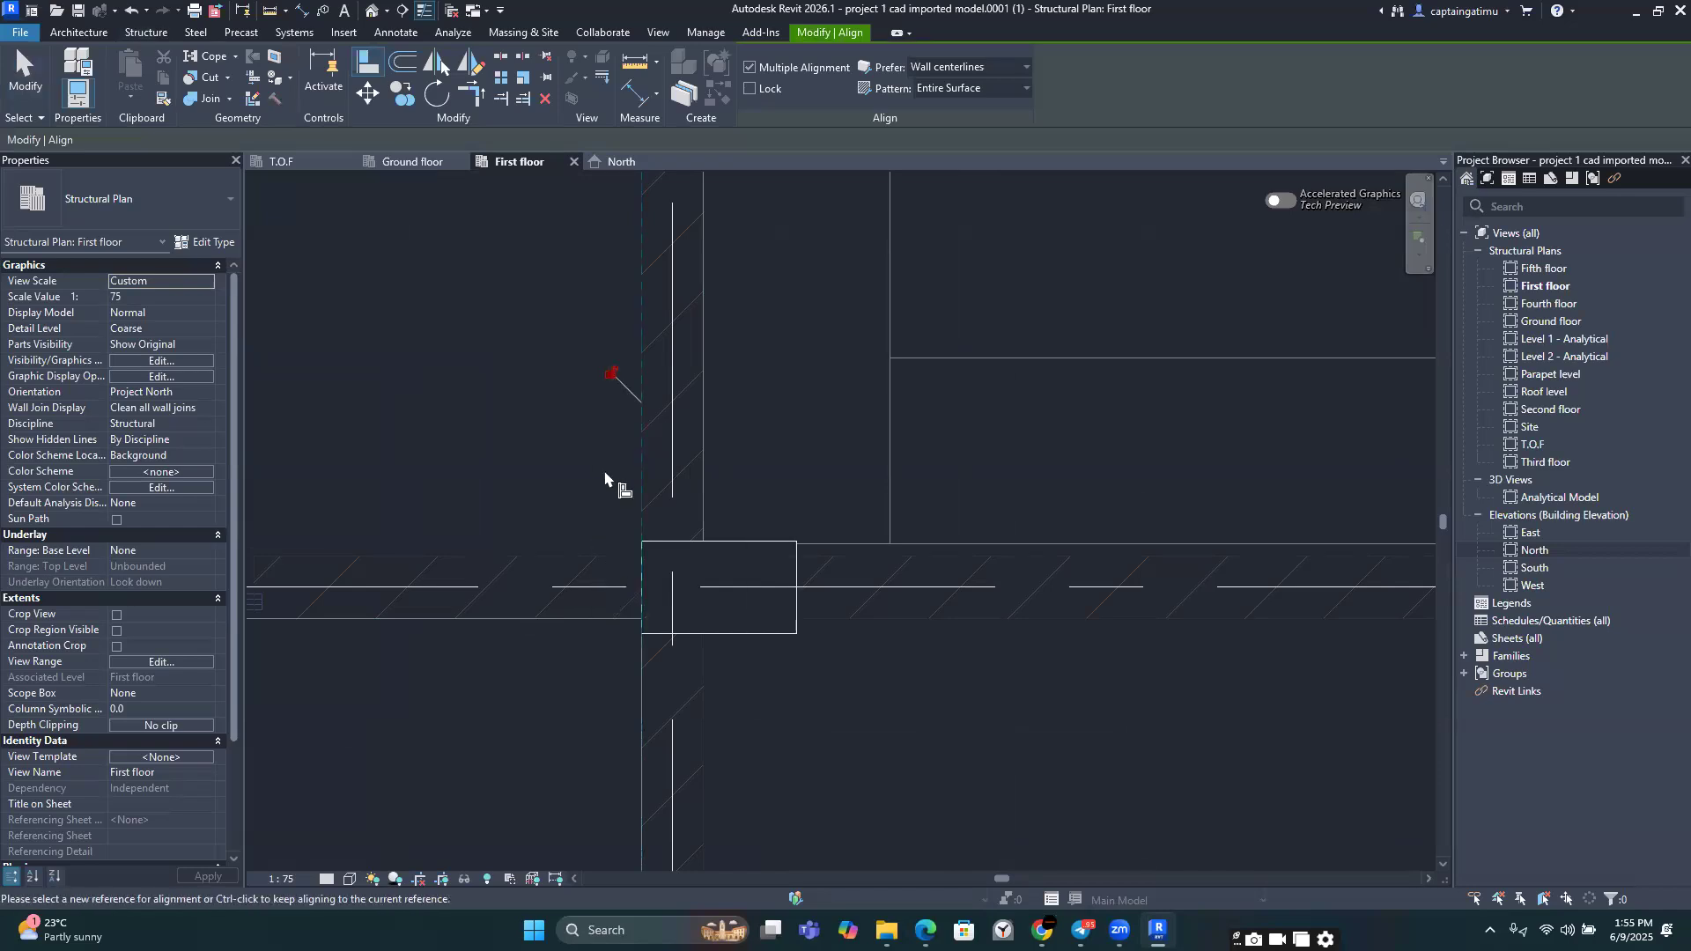
pyautogui.scroll(-3, 792, 616)
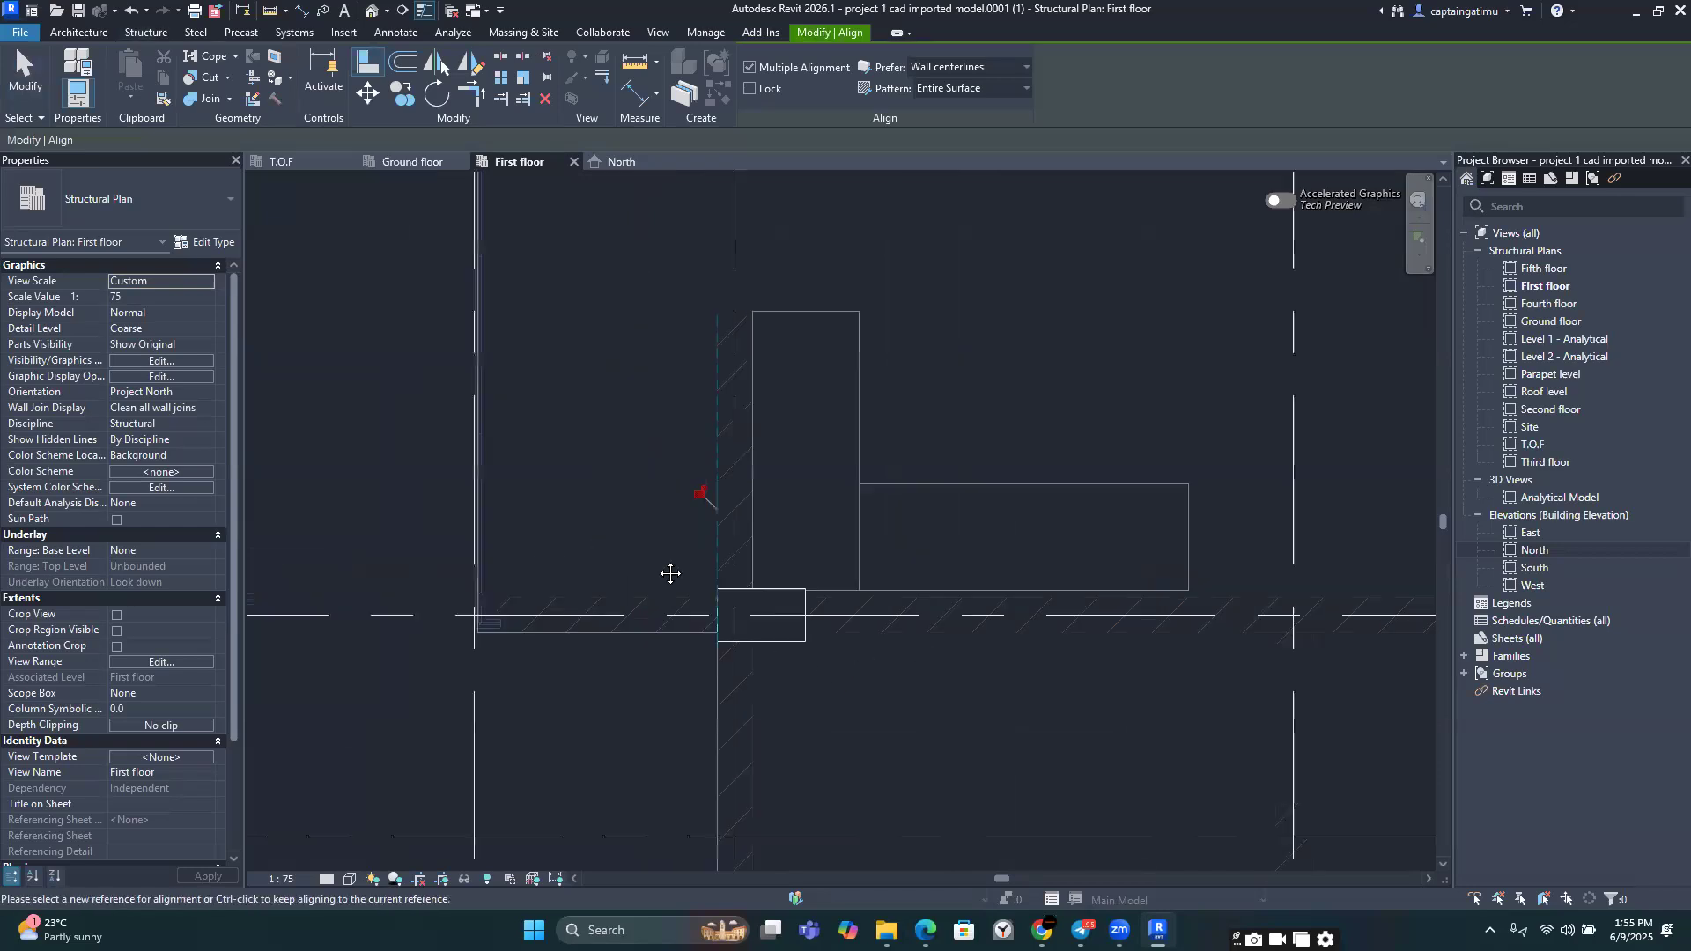
pyautogui.scroll(-2, 763, 555)
pyautogui.scroll(-5, 699, 558)
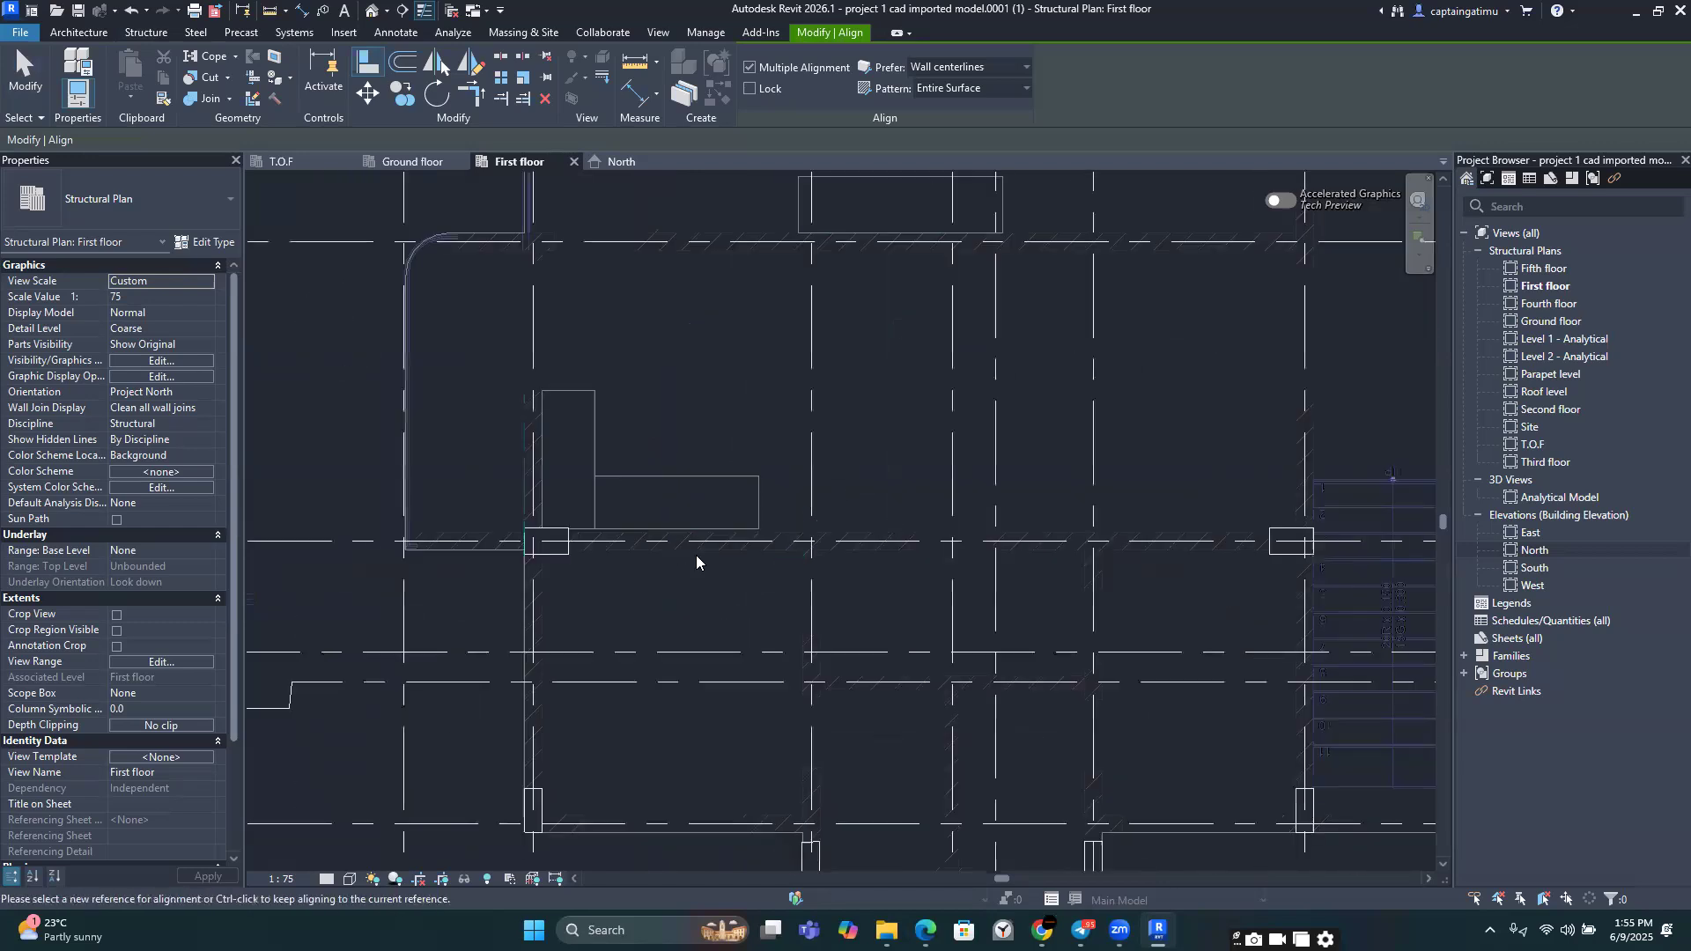
pyautogui.press('Escape')
# Step: Copy the 300 x 500 mm column at grids G and 10 along grid 10 to grid T, flush with the wall's outer face
pyautogui.moveTo(1002, 507); pyautogui.dragTo(686, 534, button='middle')
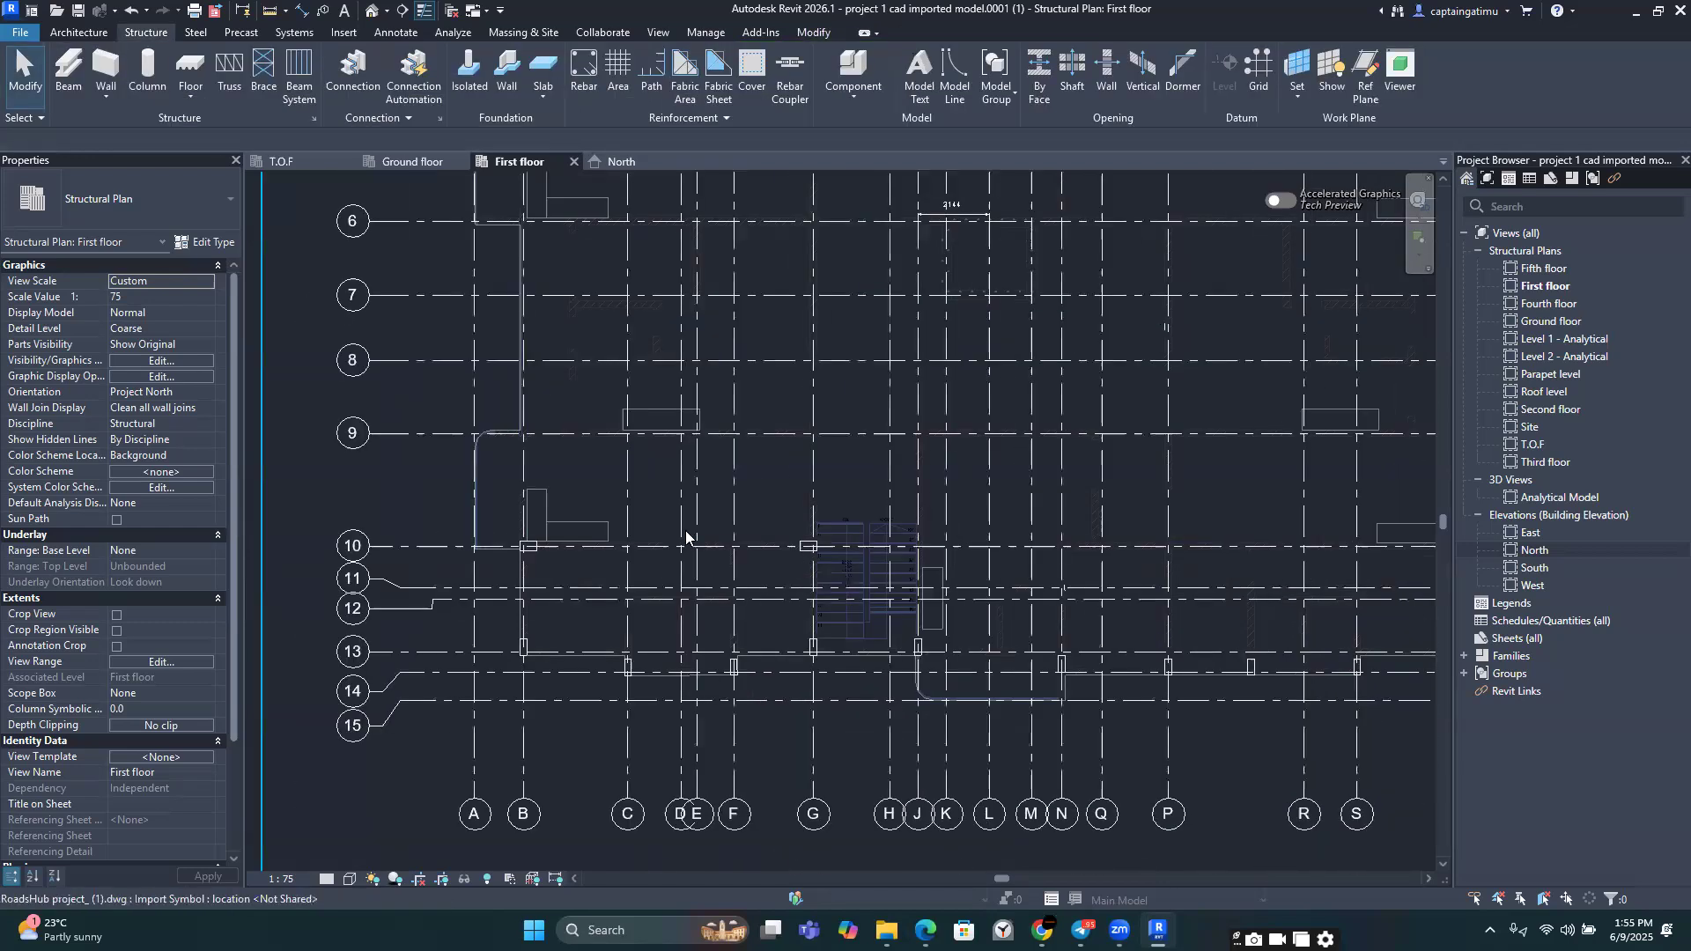
pyautogui.scroll(-1, 1224, 506)
pyautogui.moveTo(1393, 576); pyautogui.dragTo(1165, 558, button='middle')
pyautogui.scroll(2, 1309, 530)
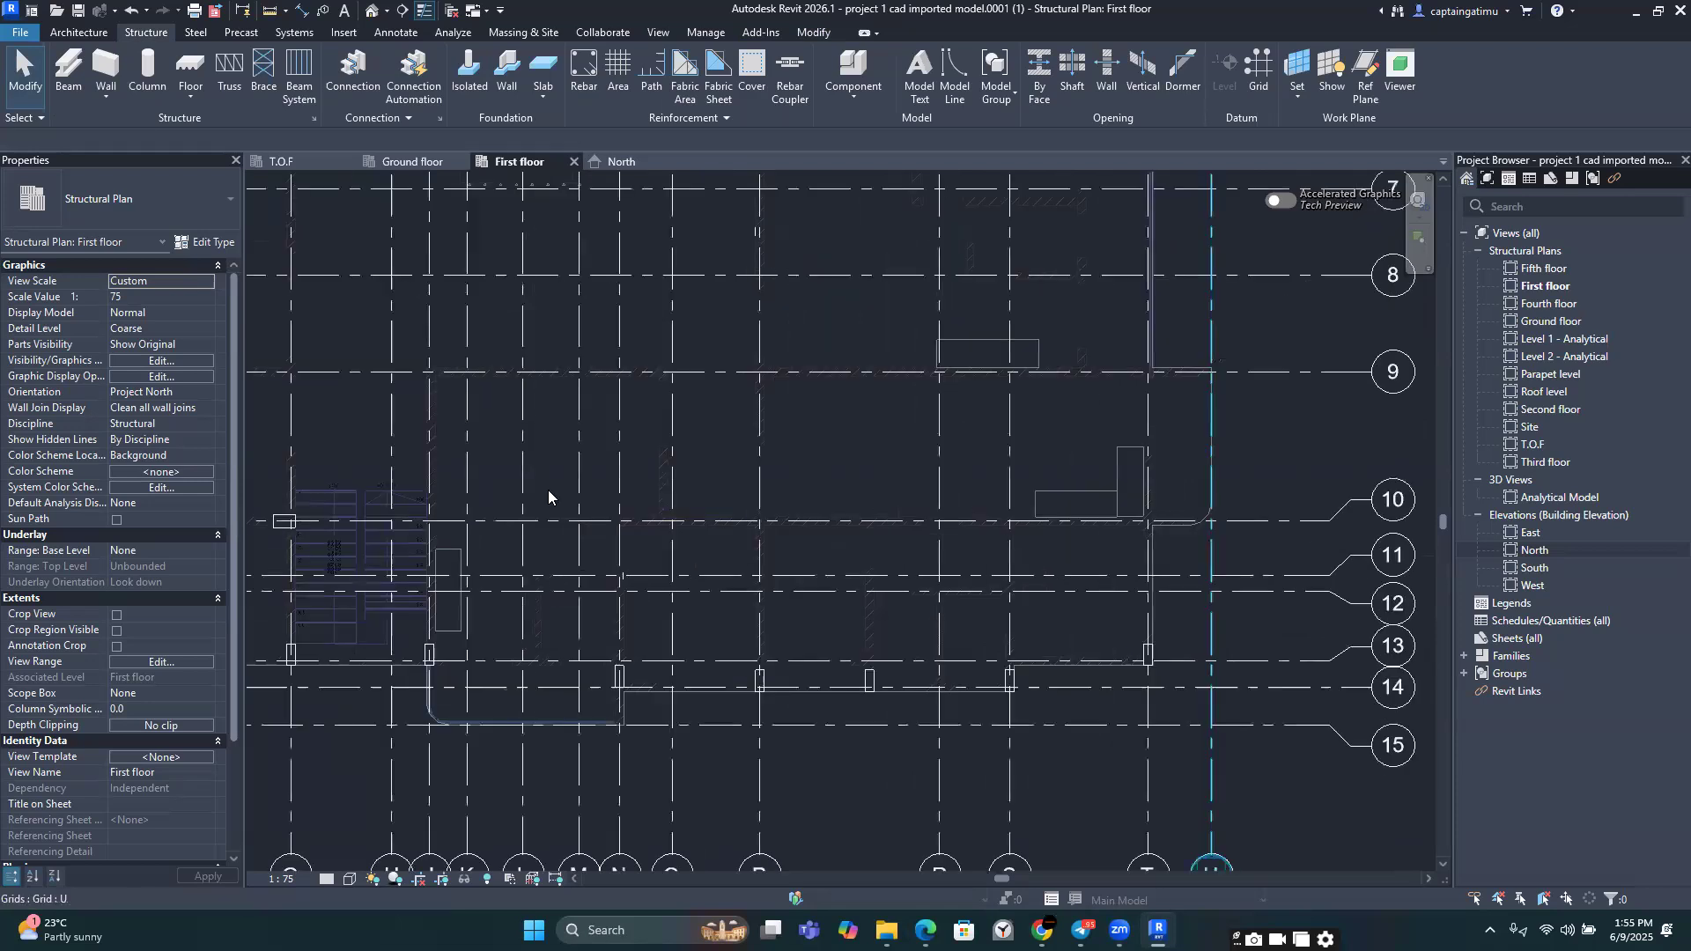
pyautogui.scroll(4, 548, 490)
pyautogui.click(406, 99)
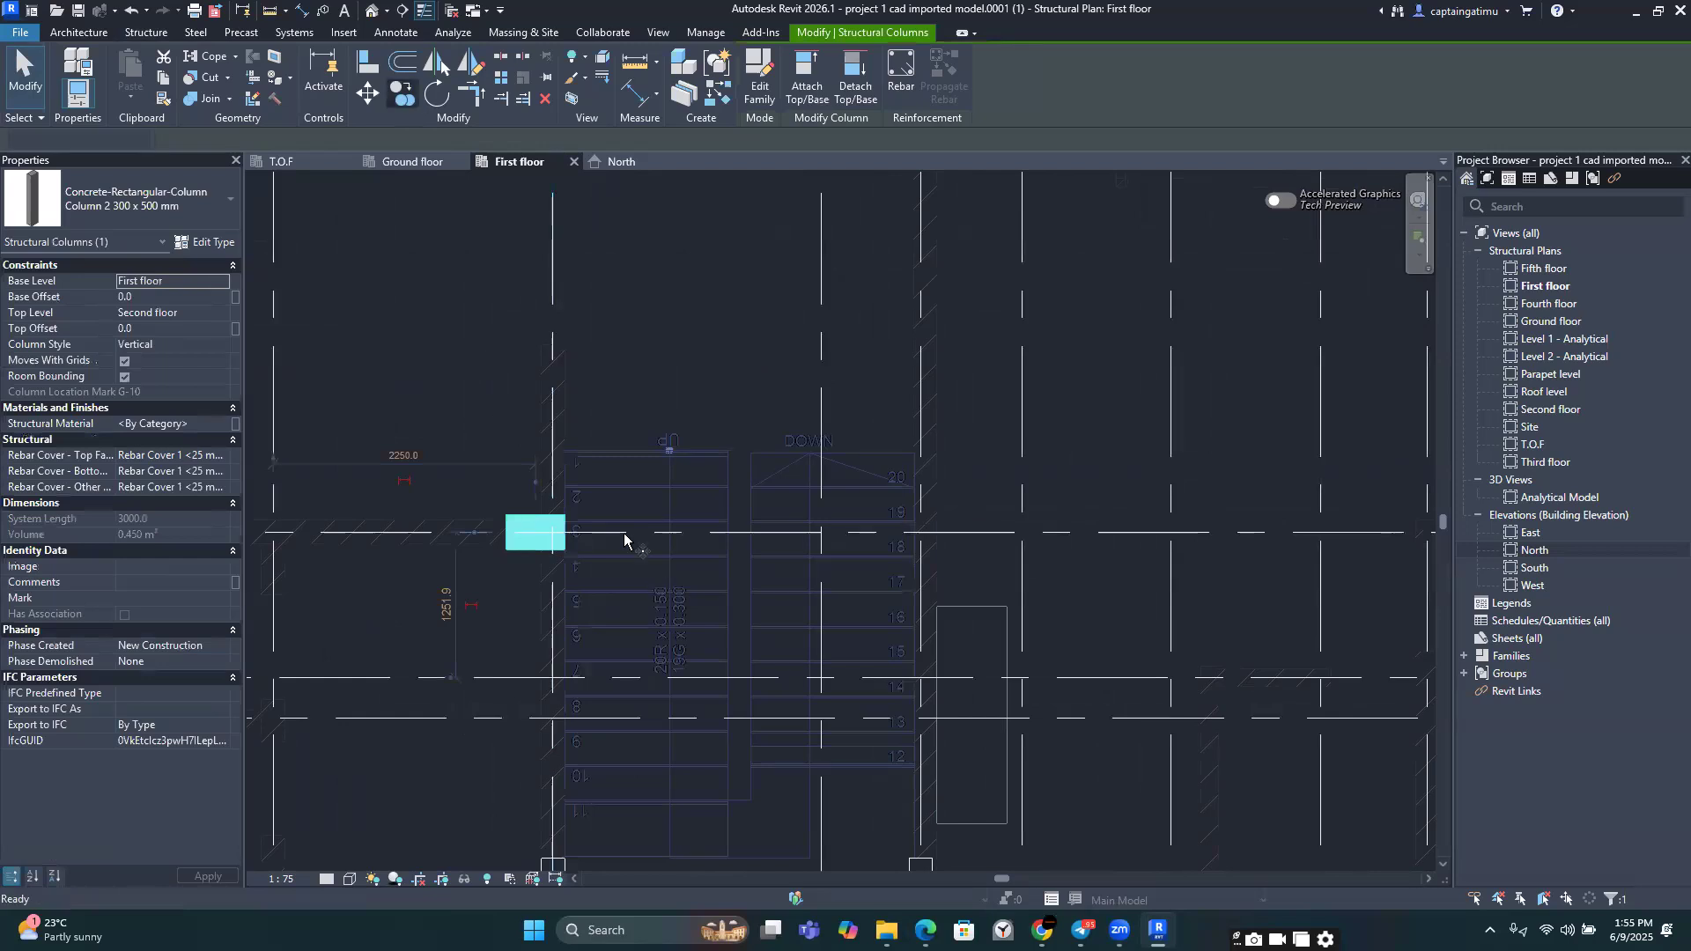
pyautogui.scroll(3, 625, 533)
pyautogui.scroll(-1, 627, 508)
pyautogui.moveTo(1101, 477); pyautogui.dragTo(91, 450, button='middle')
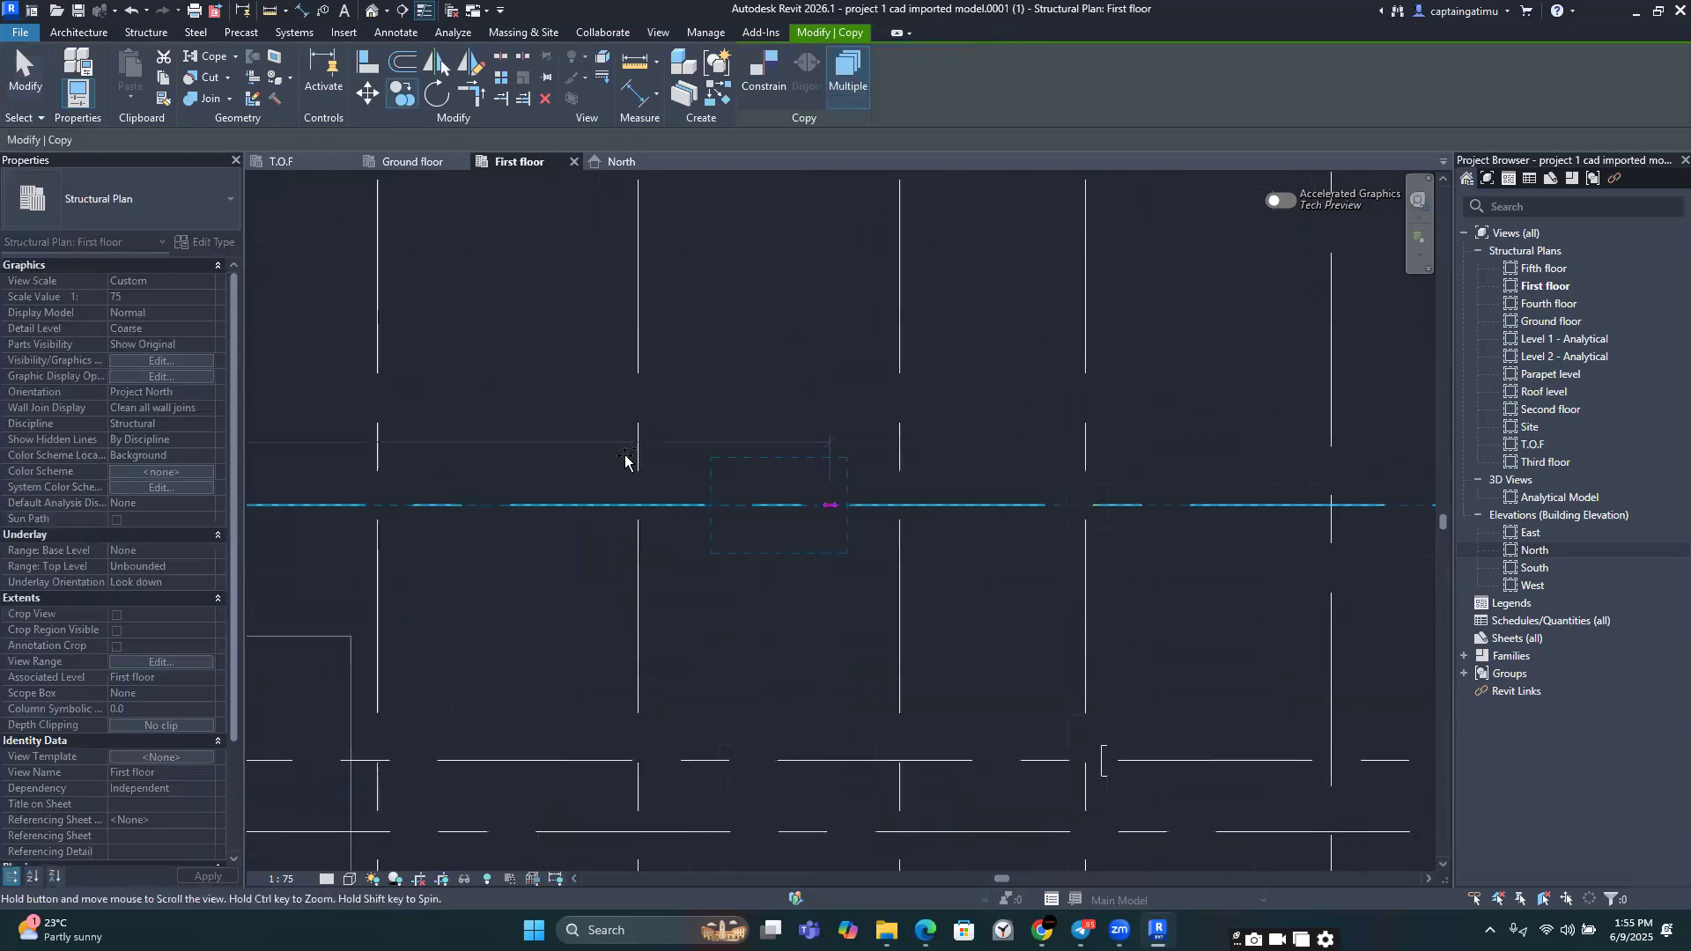
pyautogui.moveTo(963, 445); pyautogui.dragTo(201, 380, button='middle')
pyautogui.scroll(-3, 1125, 446)
pyautogui.moveTo(1124, 446); pyautogui.dragTo(944, 461, button='middle')
pyautogui.moveTo(1420, 450); pyautogui.dragTo(1059, 447, button='middle')
pyautogui.scroll(4, 1072, 445)
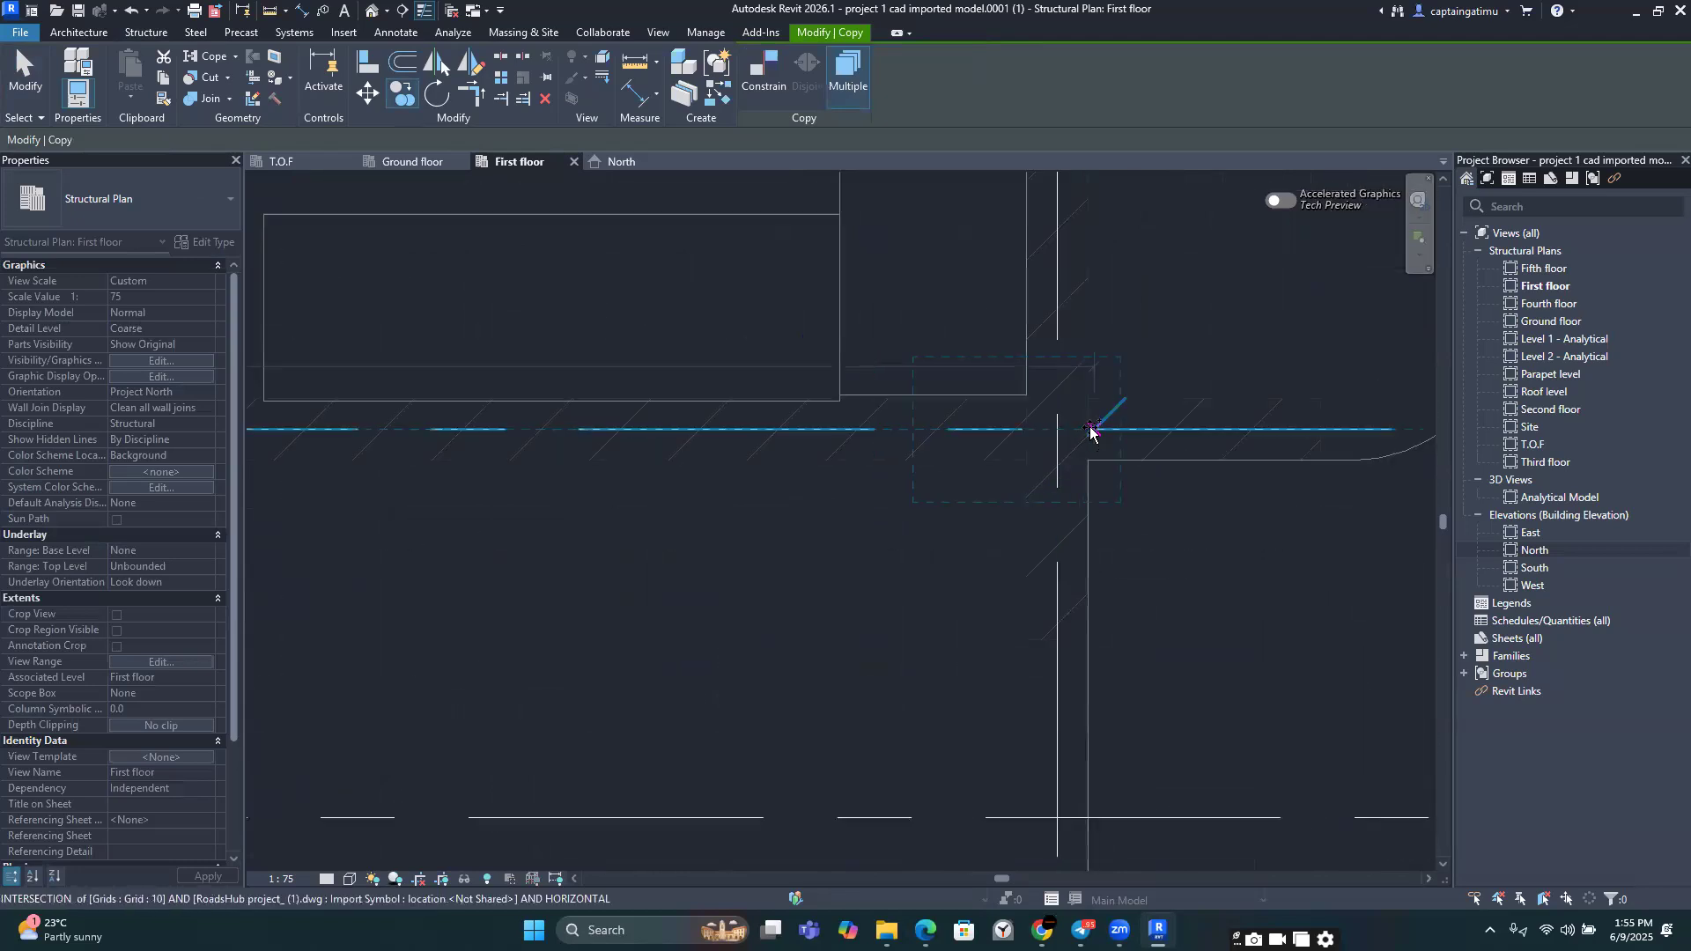
pyautogui.click(1086, 432)
# Step: Place another copy of the 300 x 500 mm column at grids P and 10, and end copying
pyautogui.scroll(-2, 800, 491)
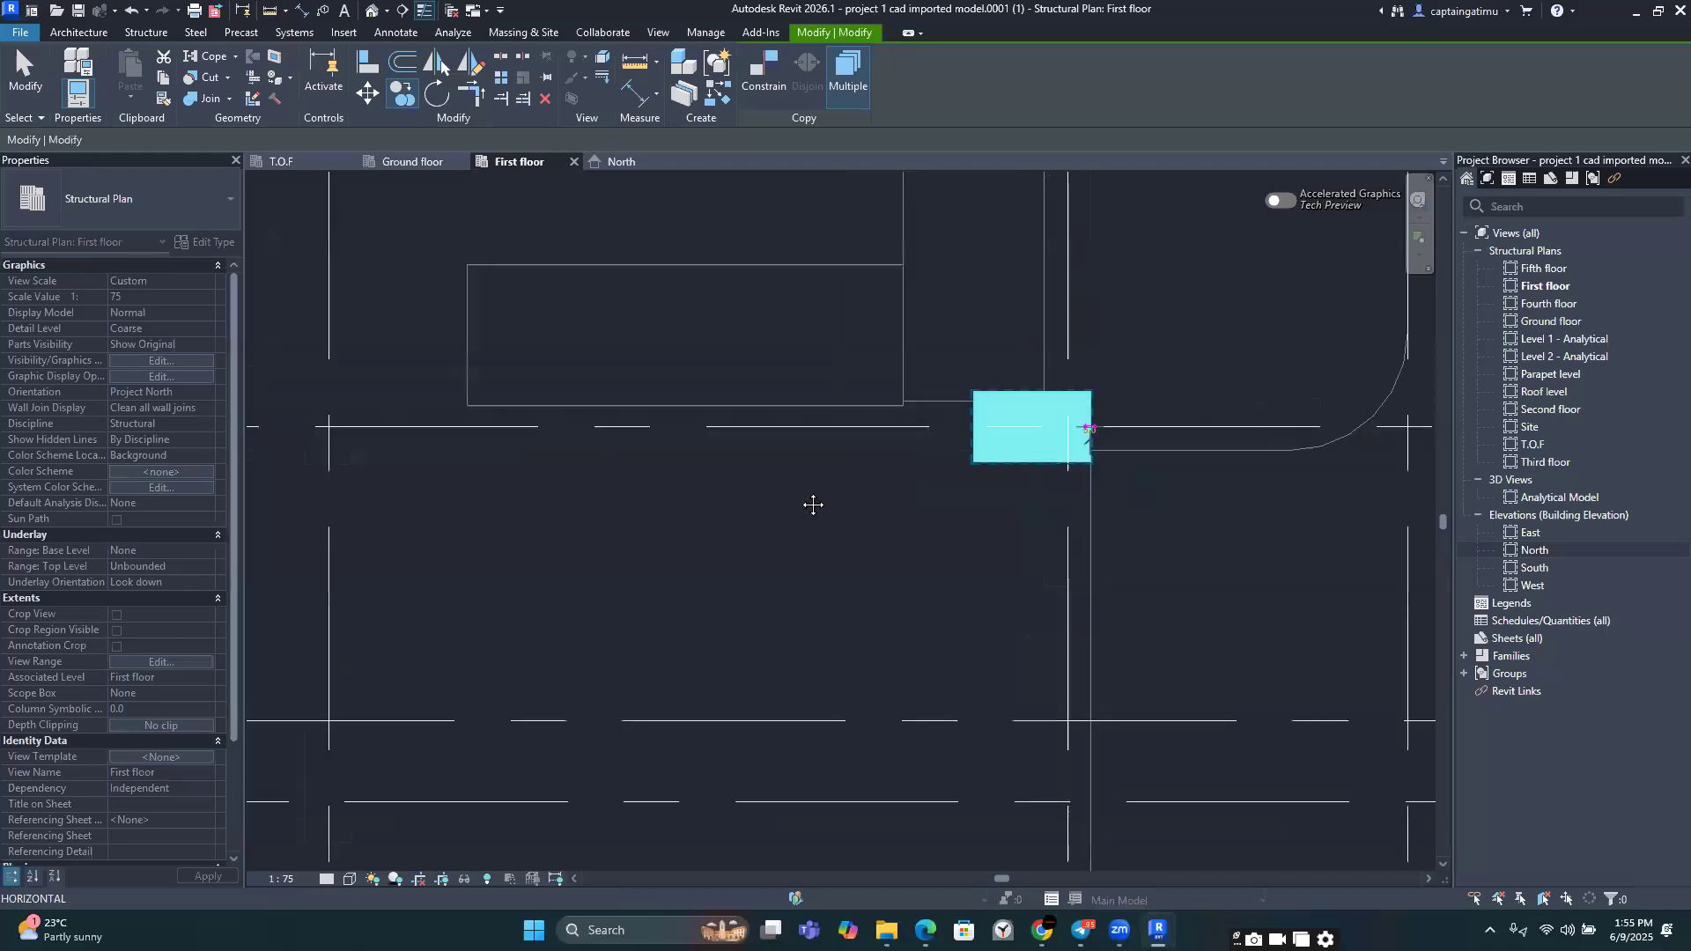
pyautogui.scroll(-5, 792, 453)
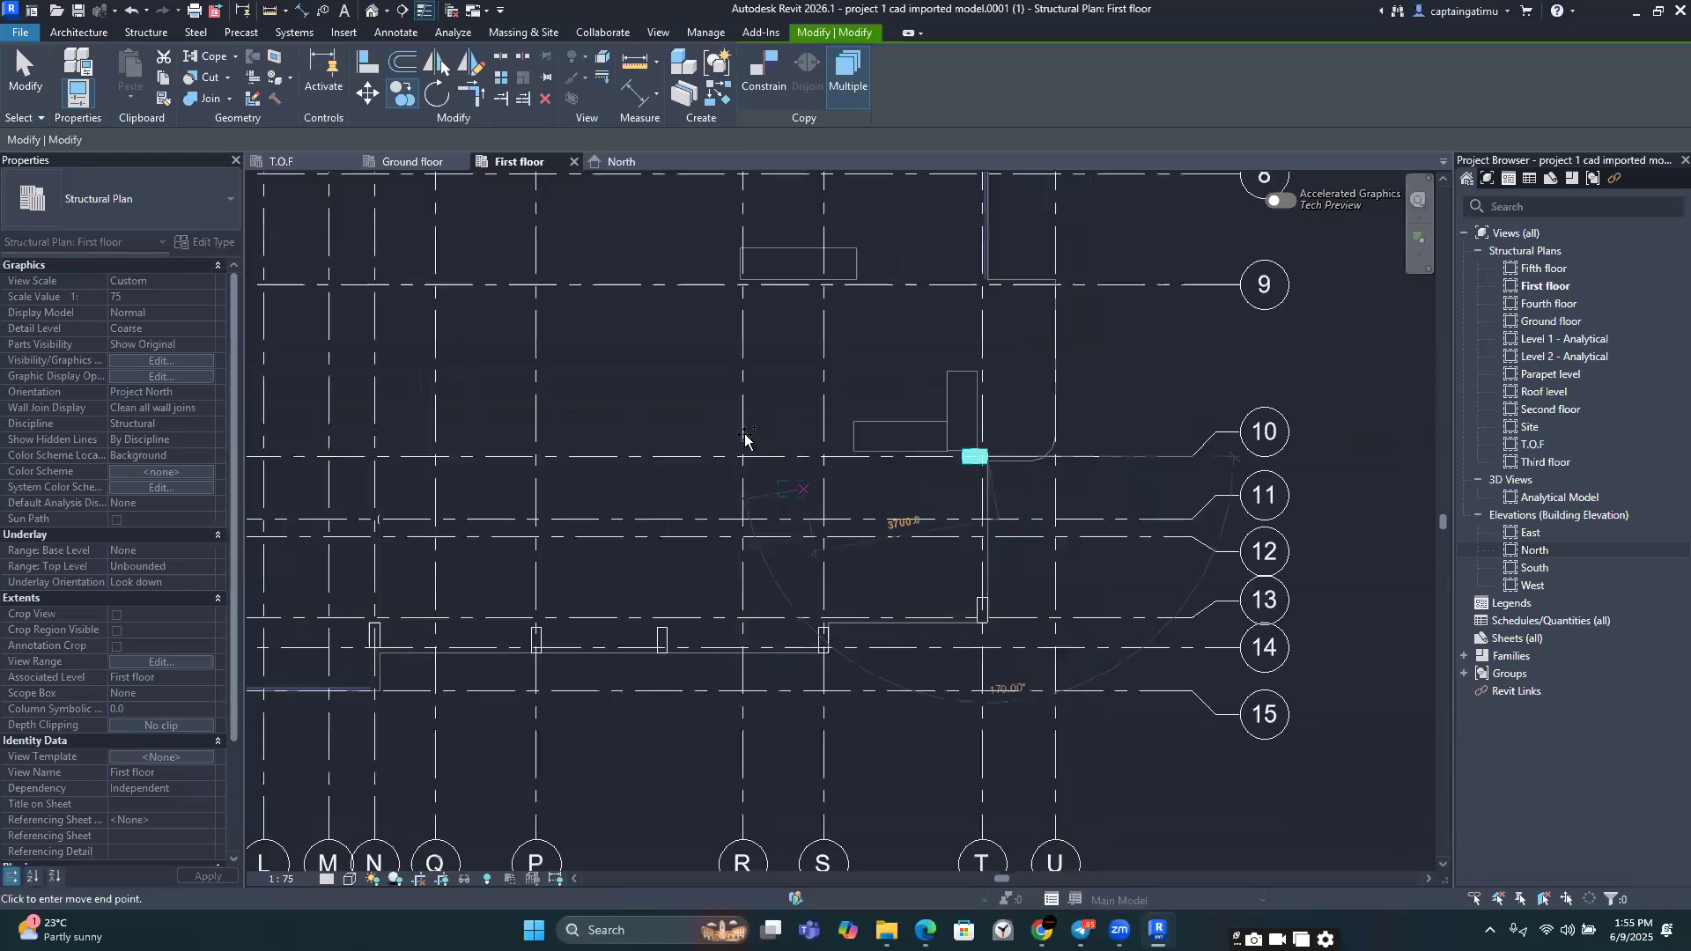
pyautogui.moveTo(745, 437); pyautogui.dragTo(925, 405, button='middle')
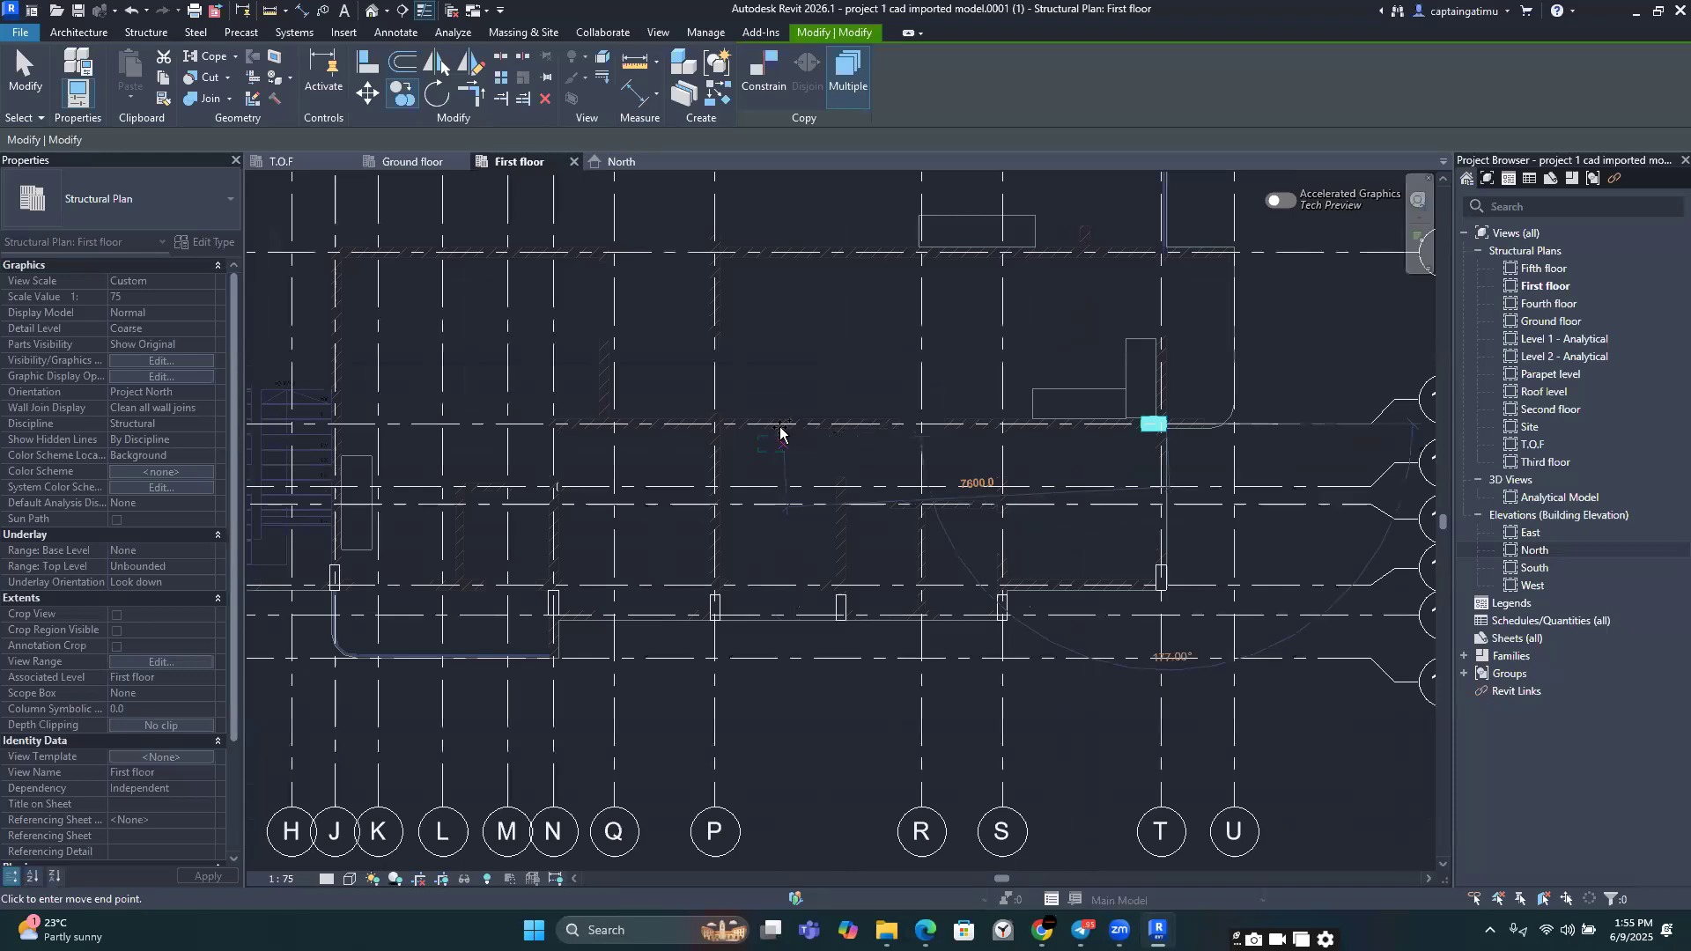
pyautogui.scroll(-1, 780, 432)
pyautogui.moveTo(780, 432); pyautogui.dragTo(912, 434, button='middle')
pyautogui.scroll(5, 775, 432)
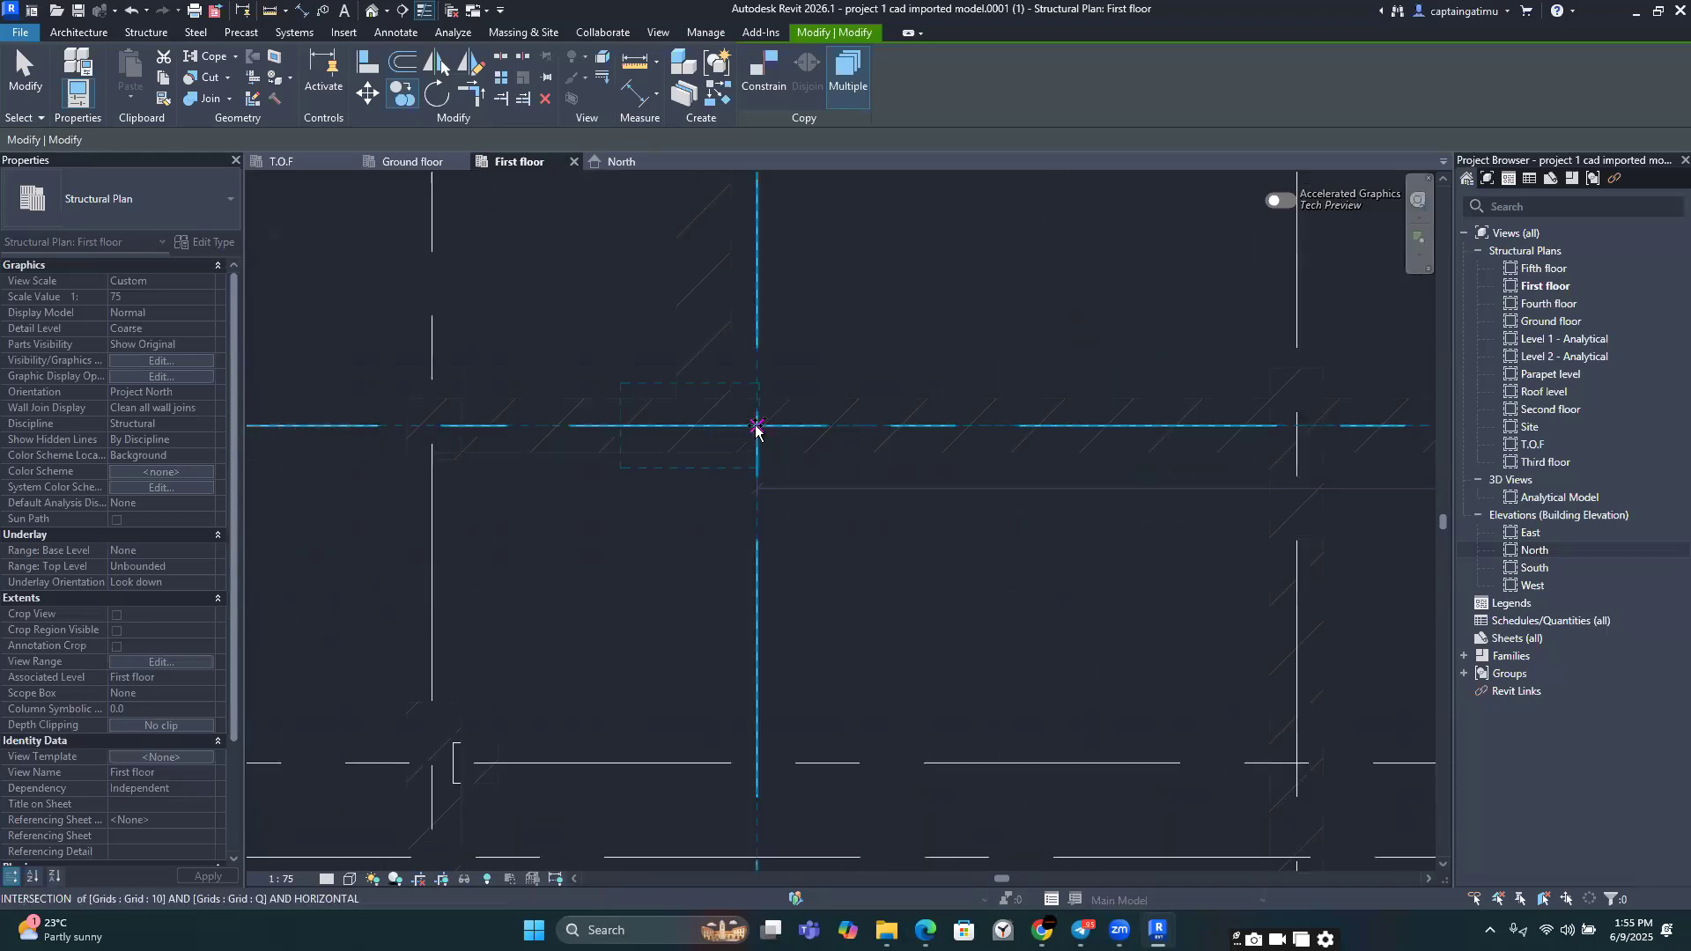
pyautogui.scroll(-4, 756, 429)
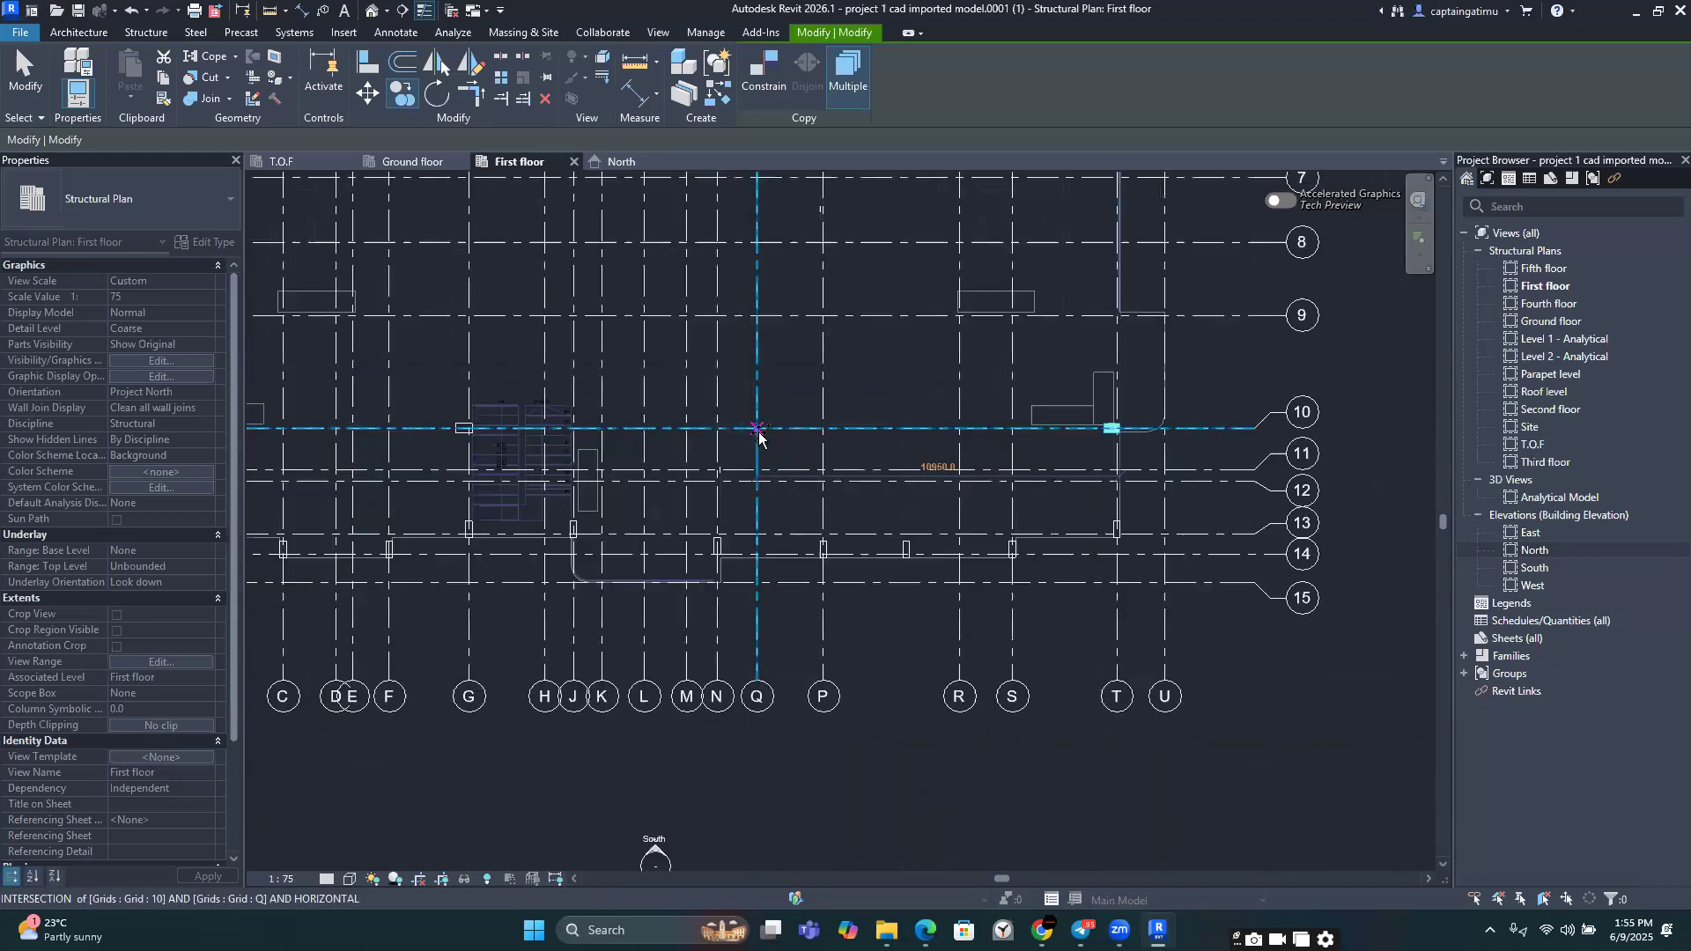
pyautogui.scroll(-2, 765, 455)
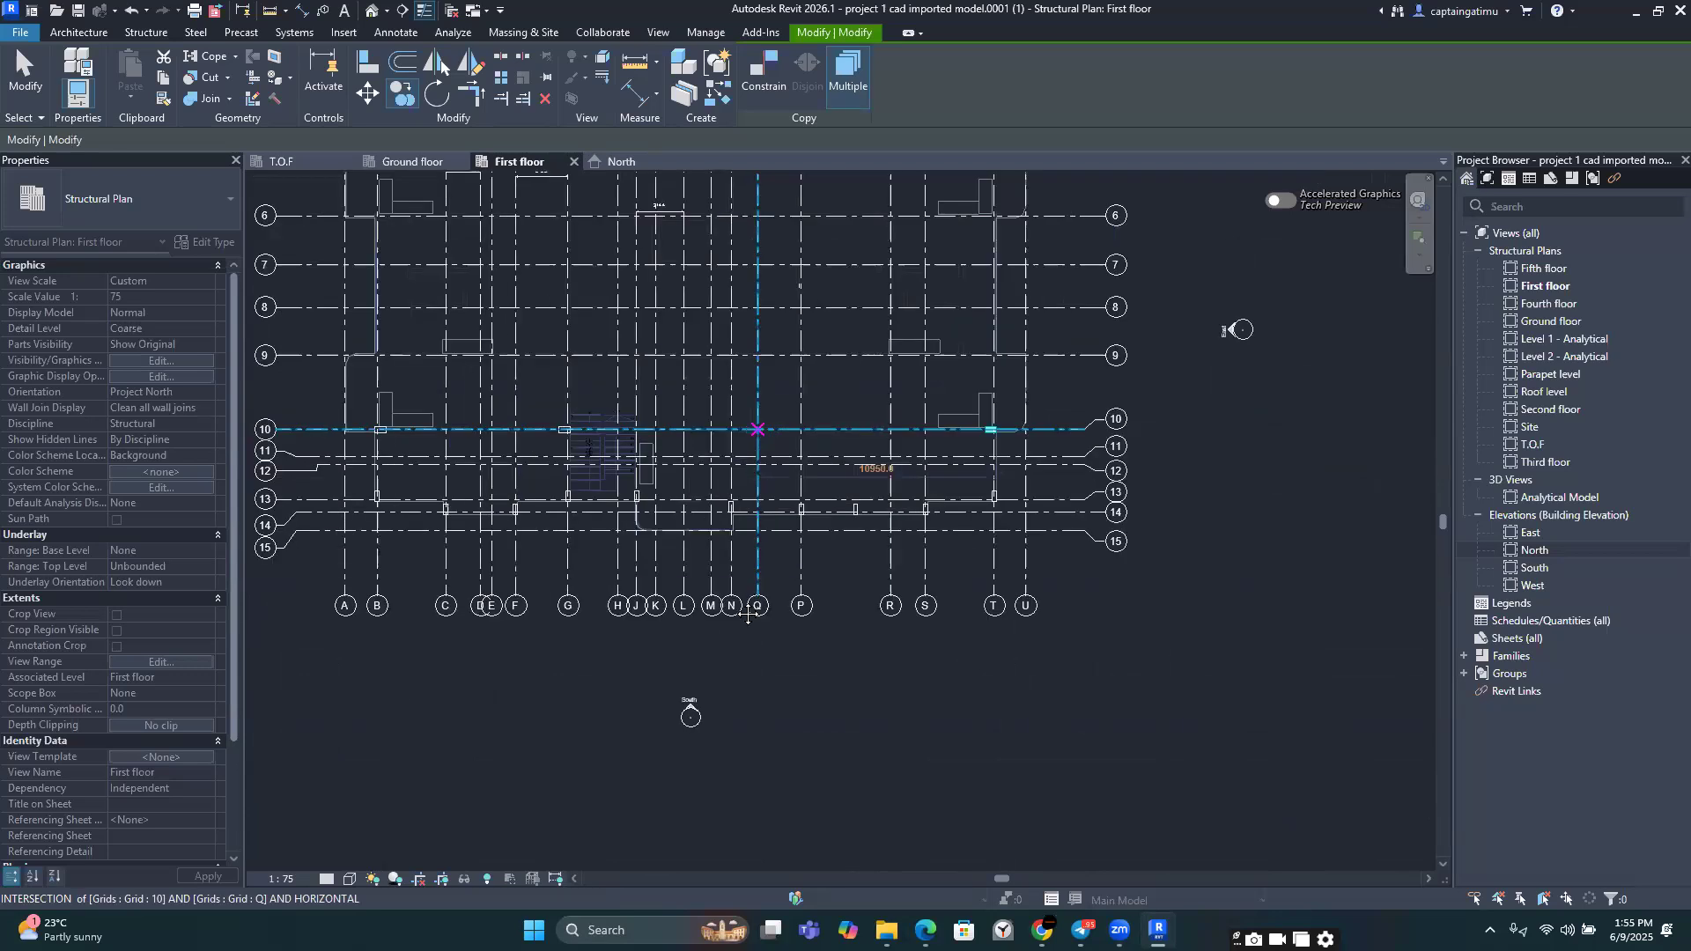
pyautogui.scroll(5, 845, 616)
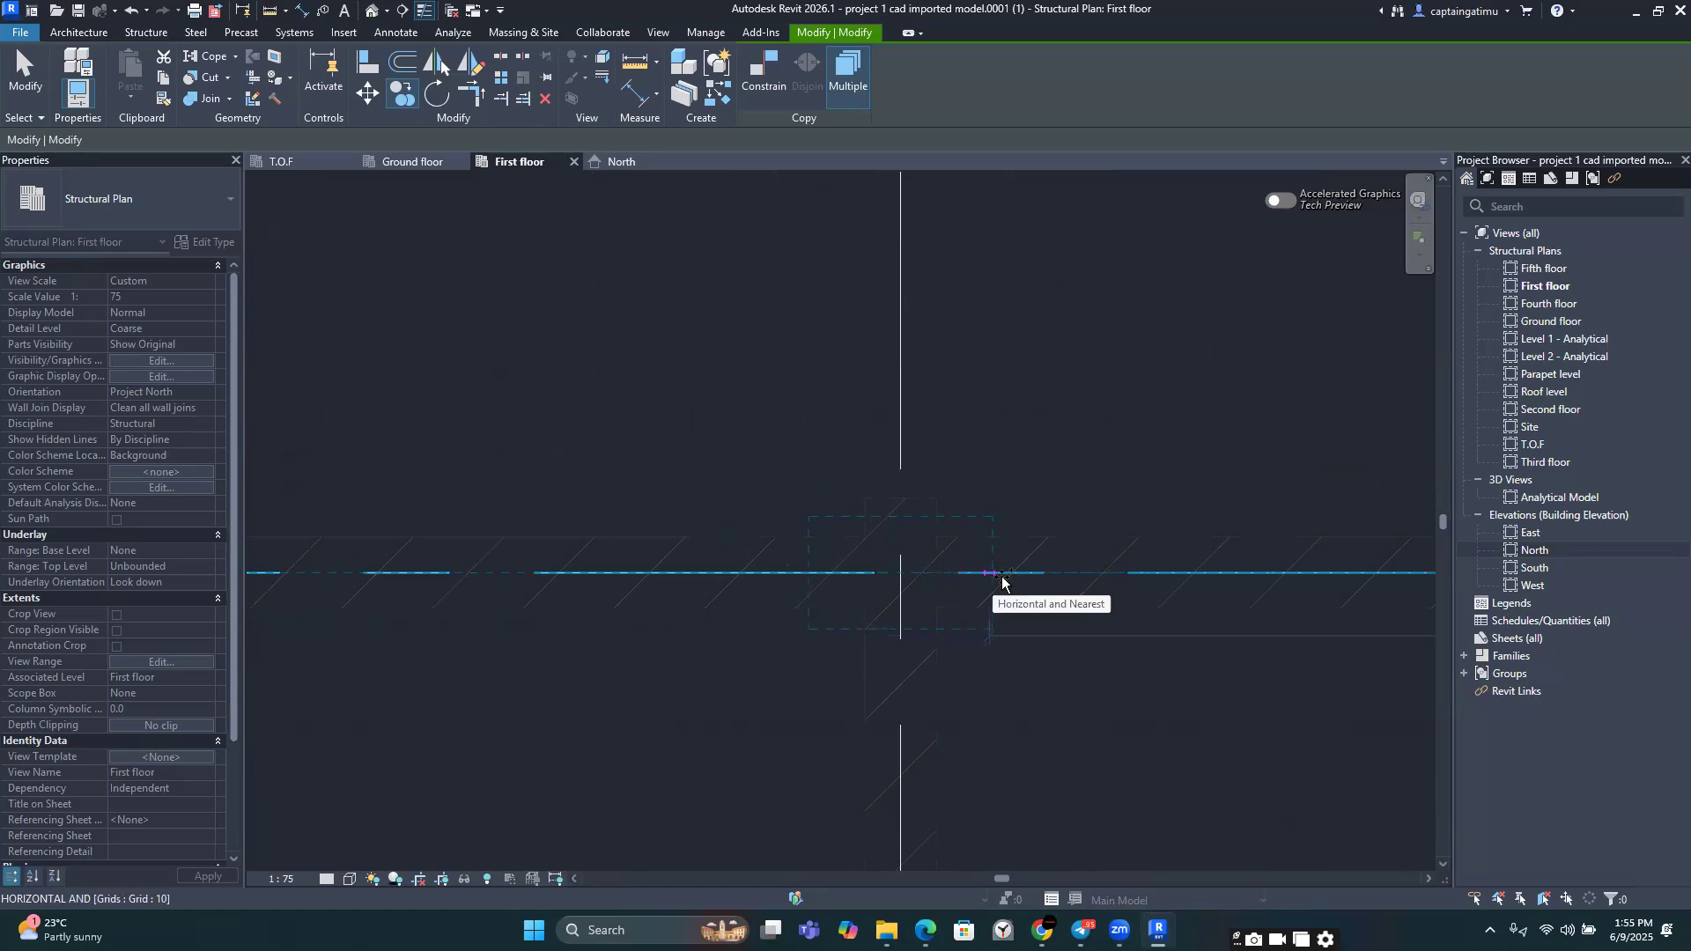
pyautogui.click(1002, 575)
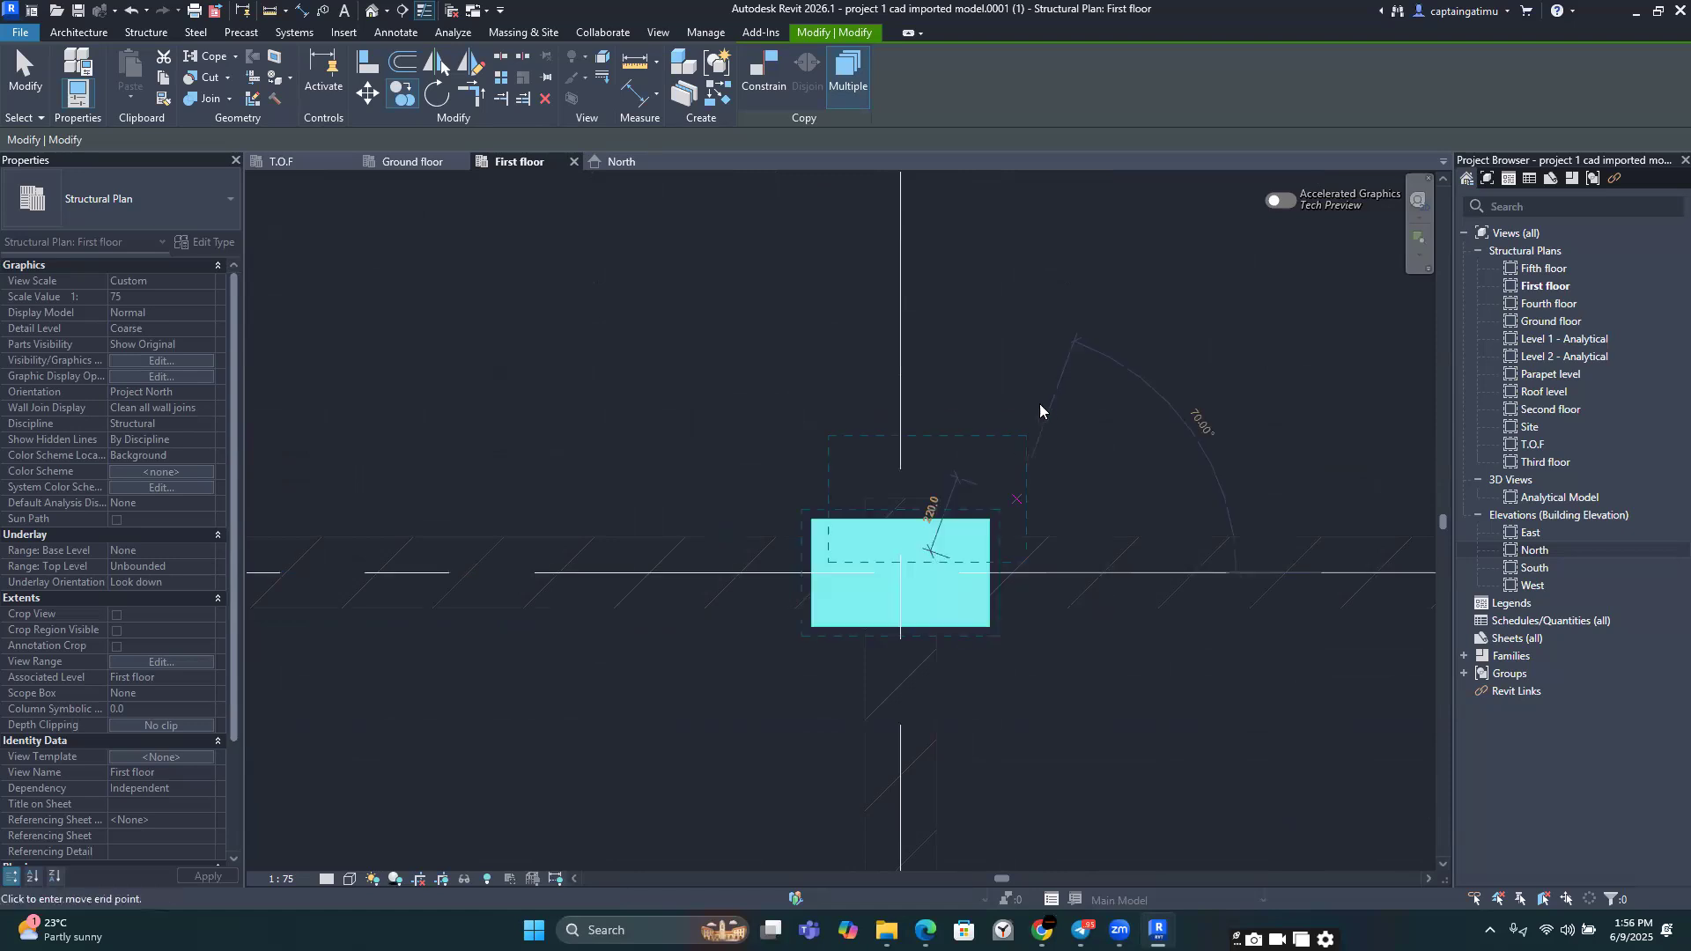
pyautogui.press('Escape')
pyautogui.press('Escape')
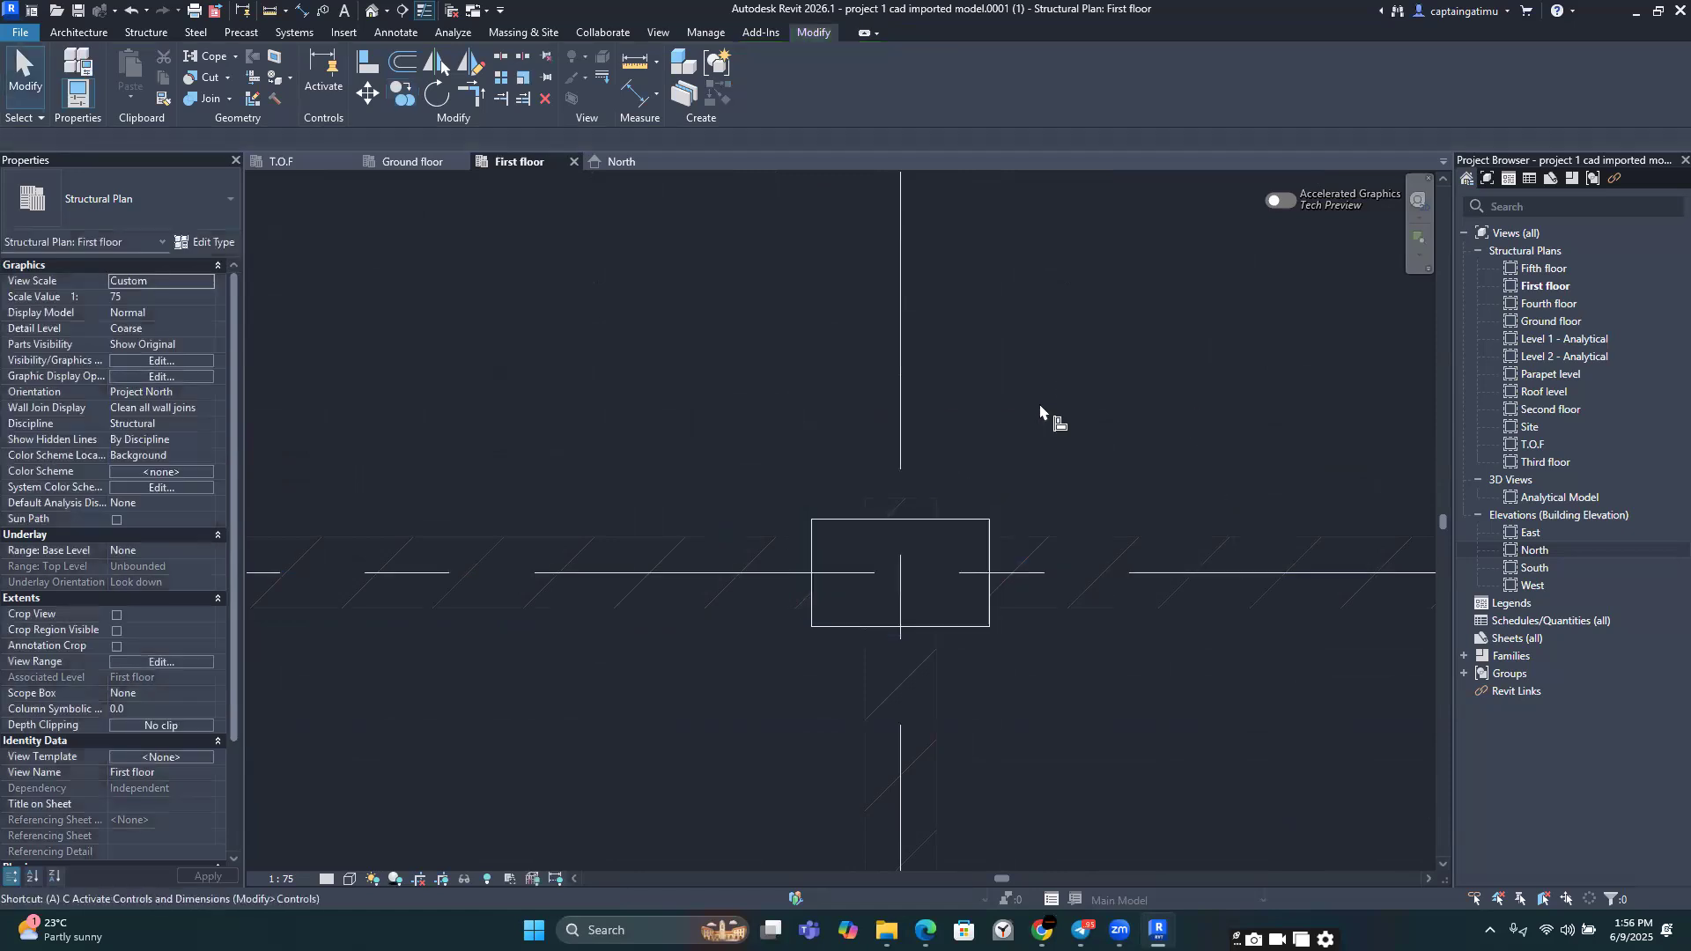
# Step: Align the left face of the column at grids P and 10 with the left face of the CAD wall below it
pyautogui.press('a')
pyautogui.press('l')
pyautogui.click(811, 621)
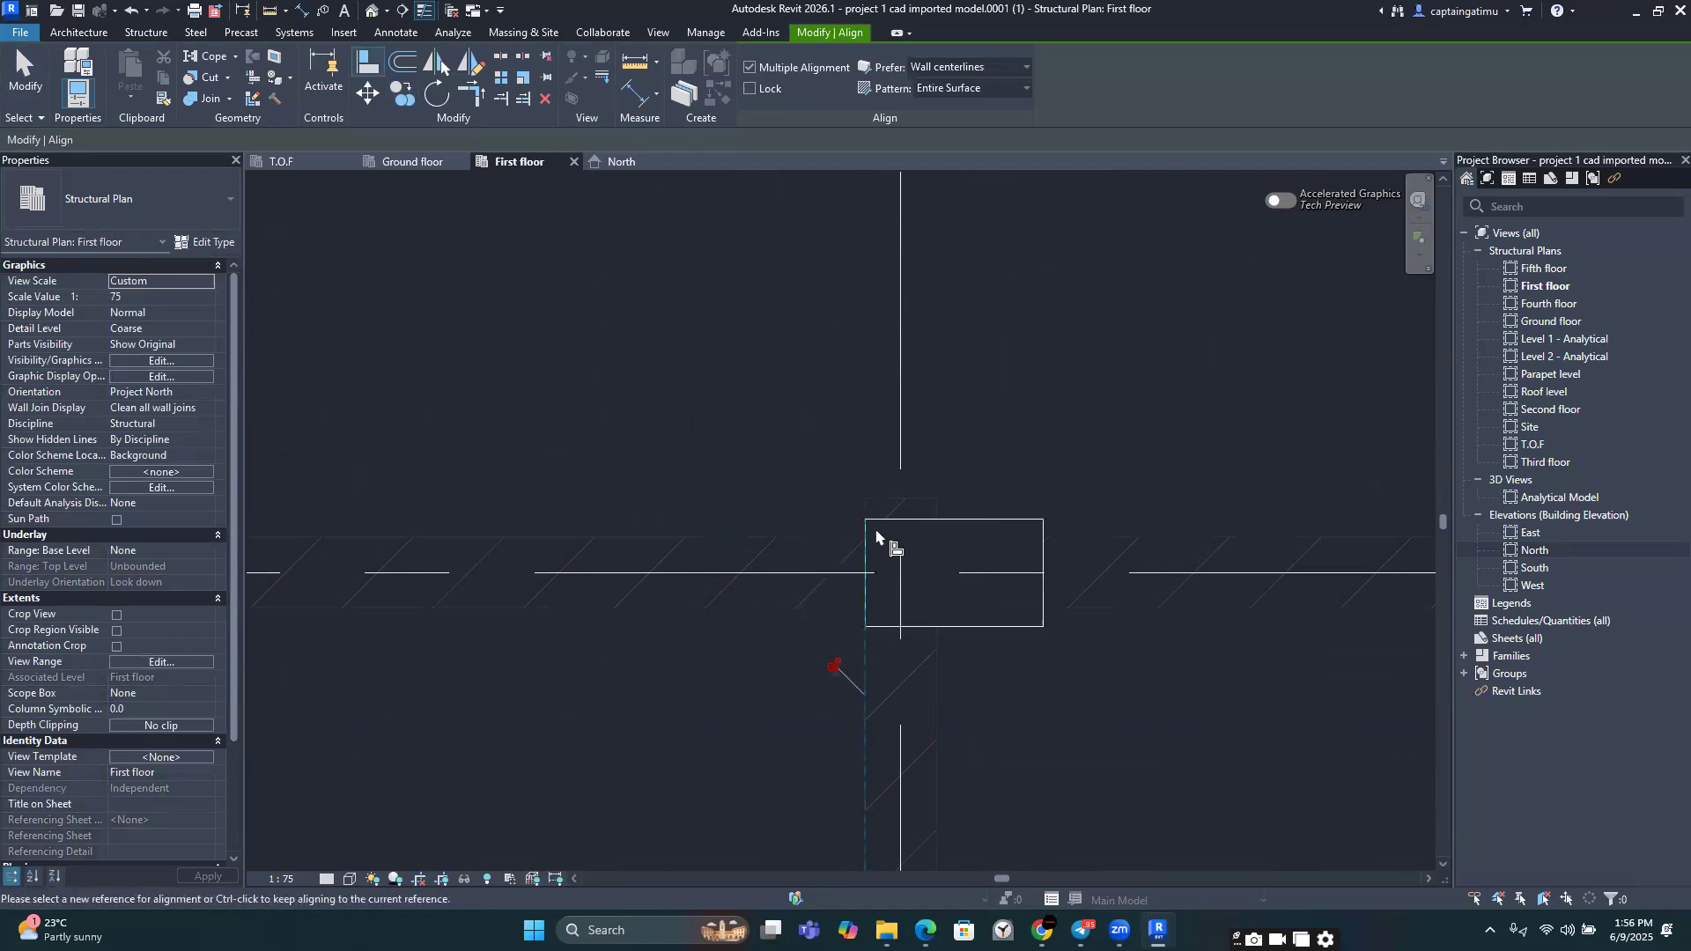
pyautogui.scroll(-4, 884, 475)
pyautogui.scroll(-3, 894, 471)
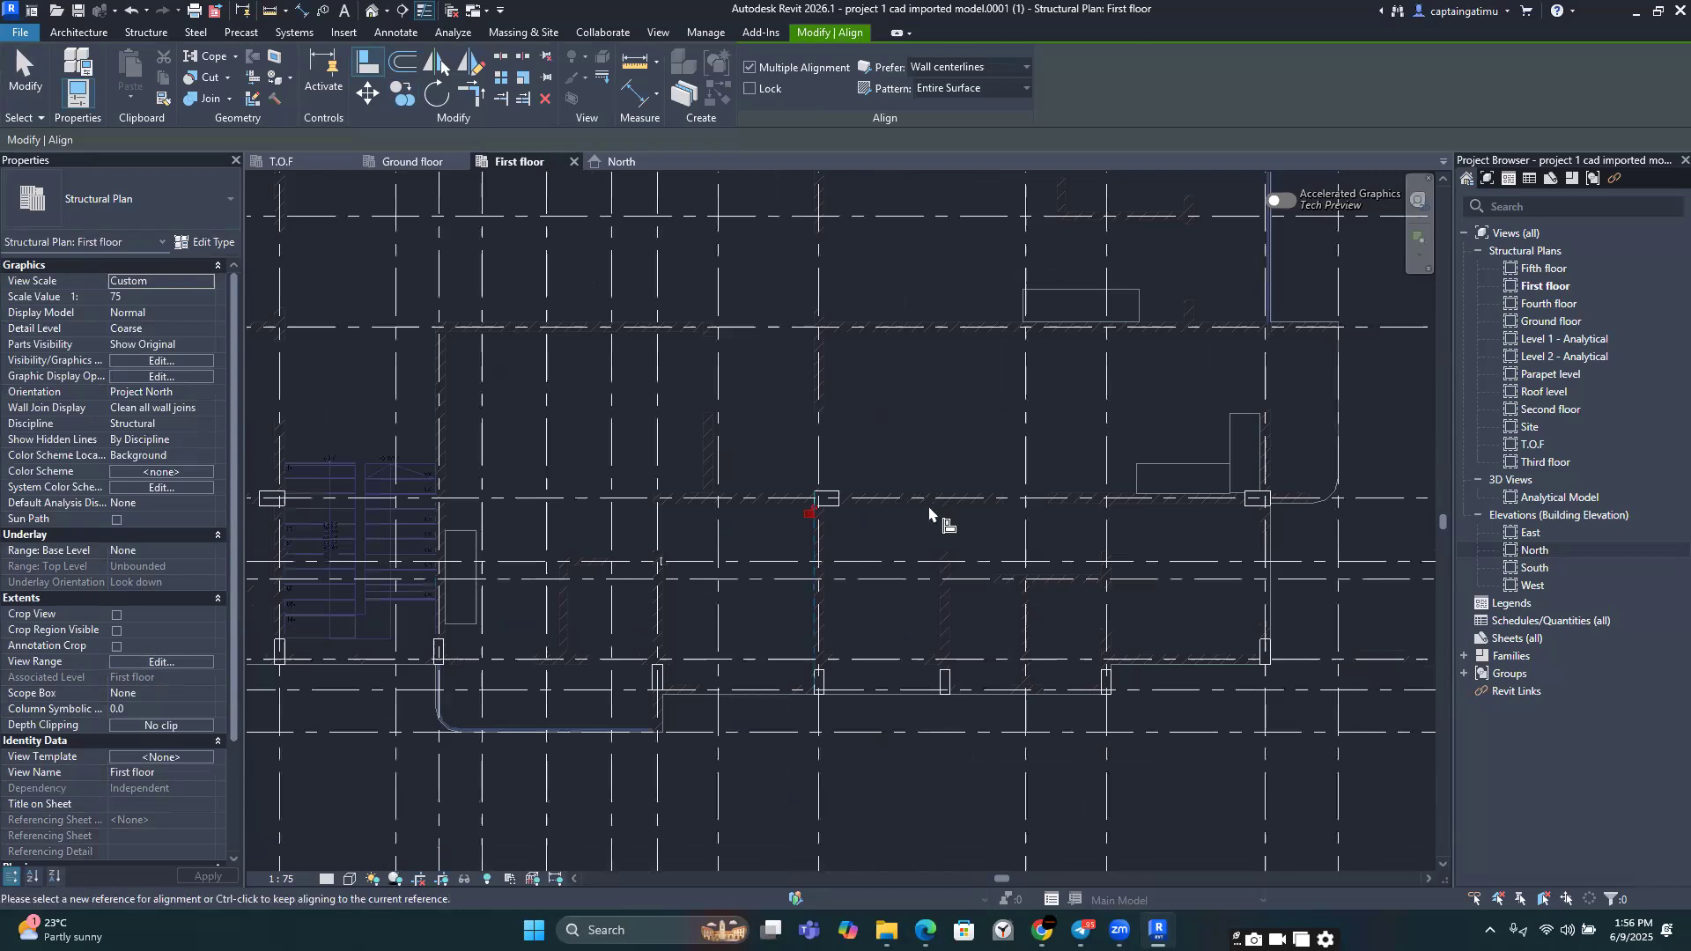
pyautogui.scroll(-3, 916, 546)
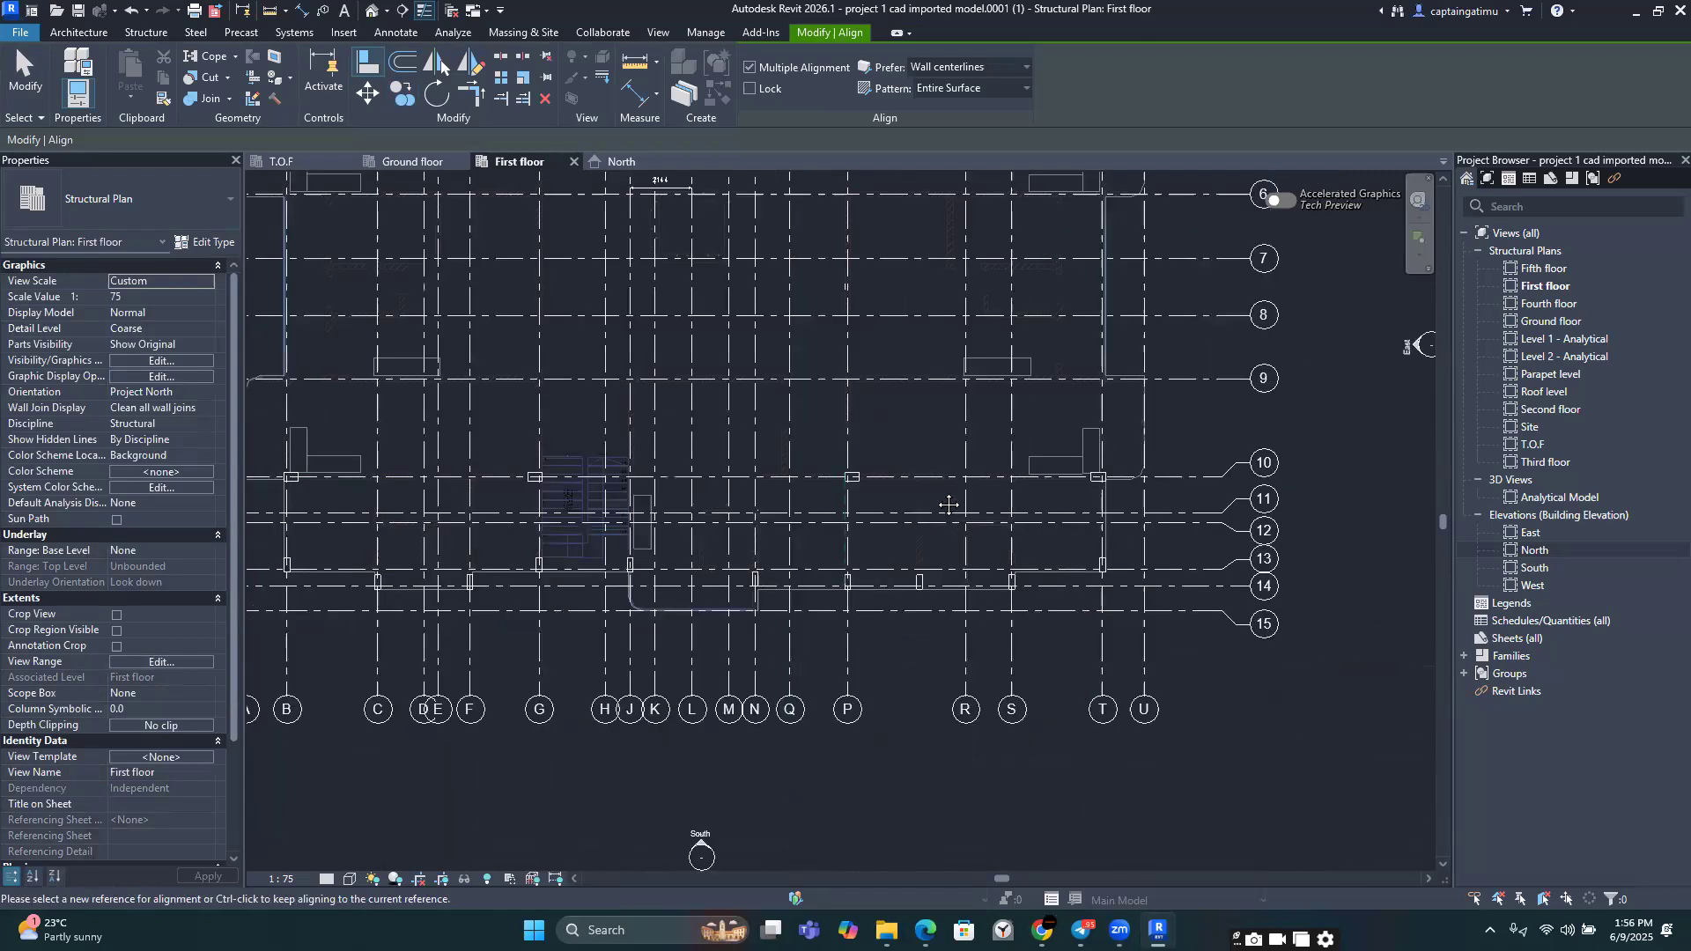
pyautogui.moveTo(951, 502); pyautogui.dragTo(983, 520, button='middle')
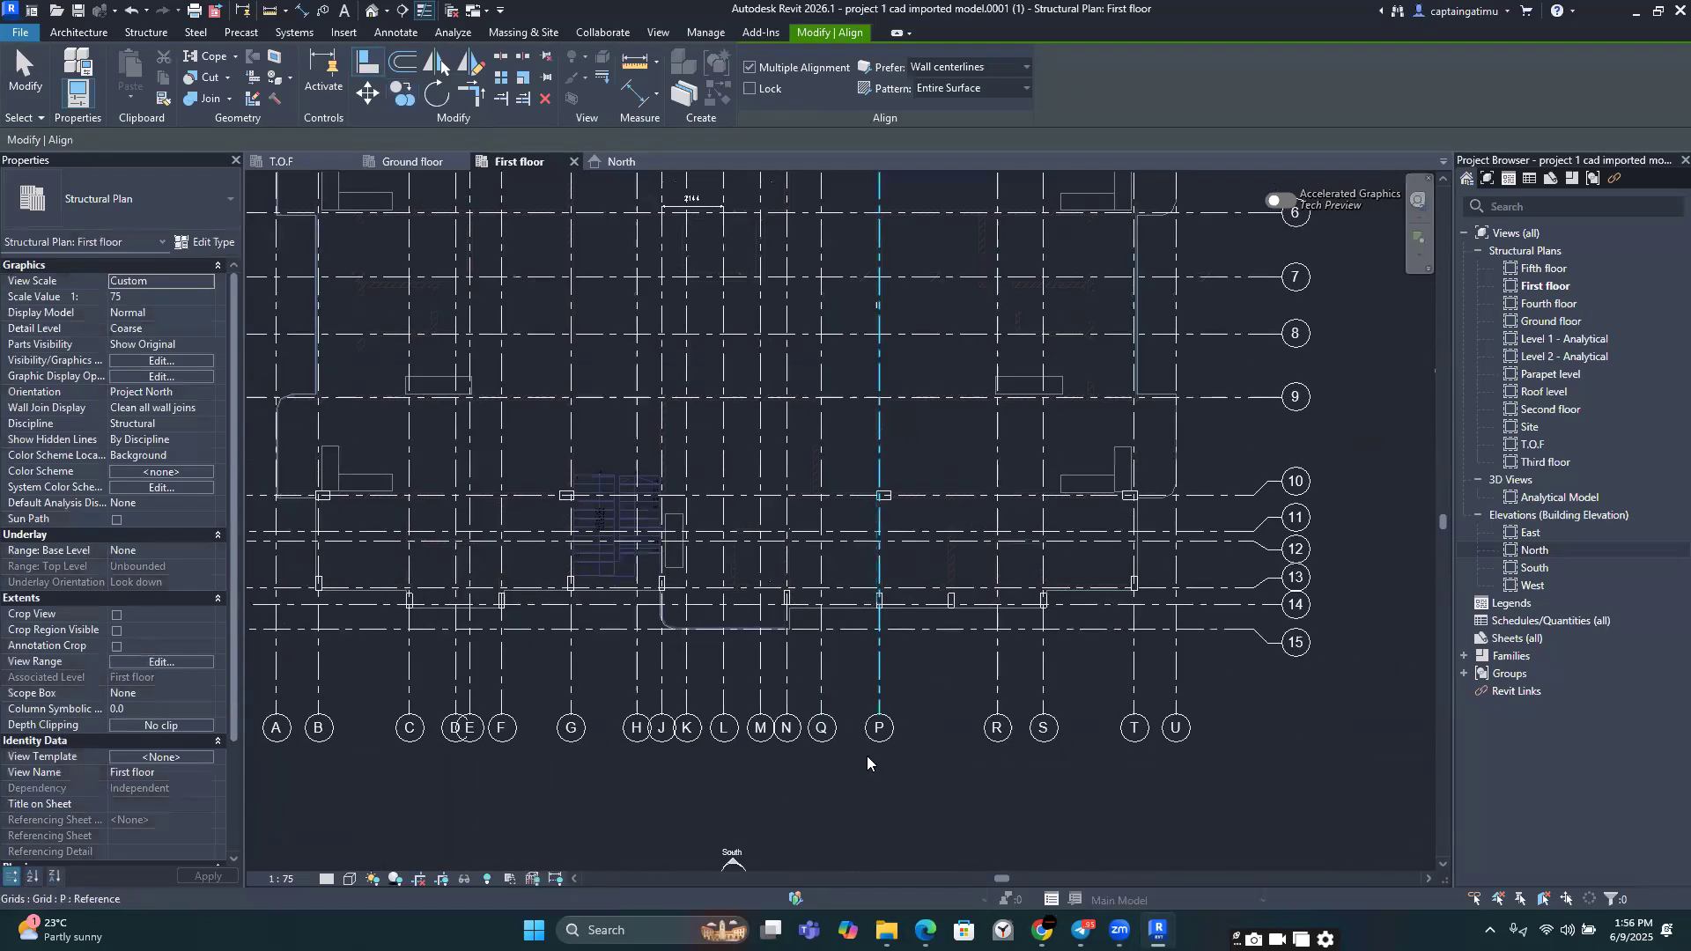
pyautogui.moveTo(466, 634); pyautogui.dragTo(651, 624, button='middle')
pyautogui.press('Escape')
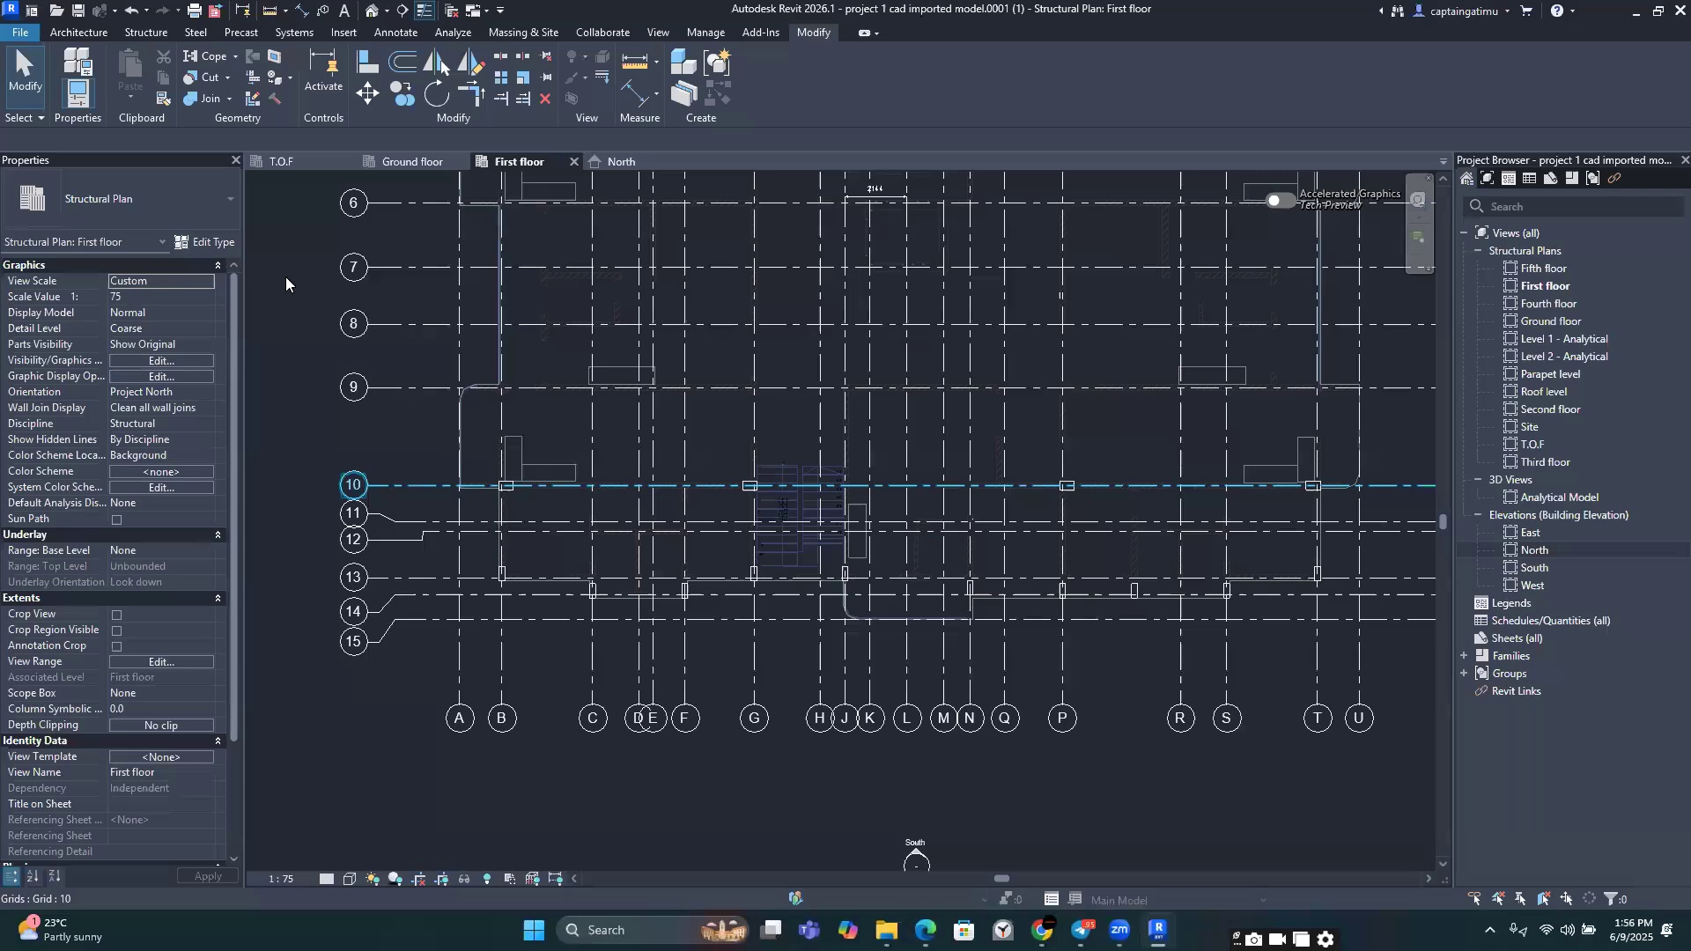
# Step: Switch to COMBINED DETAILS.pdf and compare the columns along grid 10 on page 2 with the Revit first-floor plan
pyautogui.hotkey('alt', 'Tab')
pyautogui.scroll(3, 570, 328)
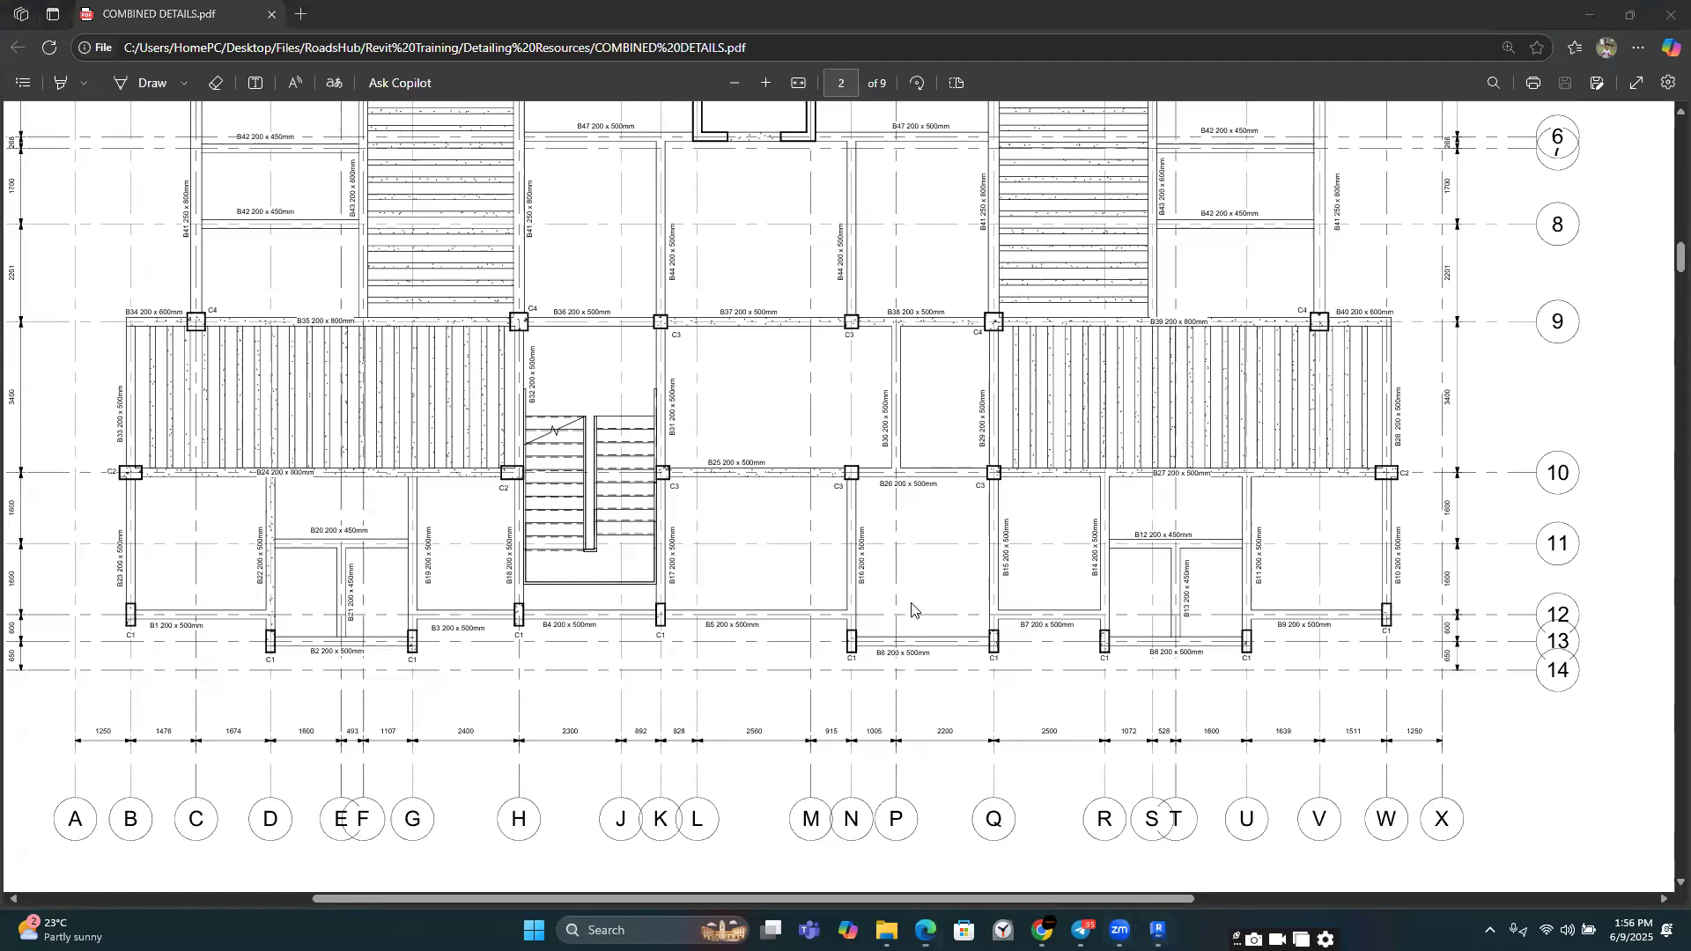
pyautogui.hotkey('alt', 'Tab')
pyautogui.moveTo(875, 548); pyautogui.dragTo(794, 528, button='middle')
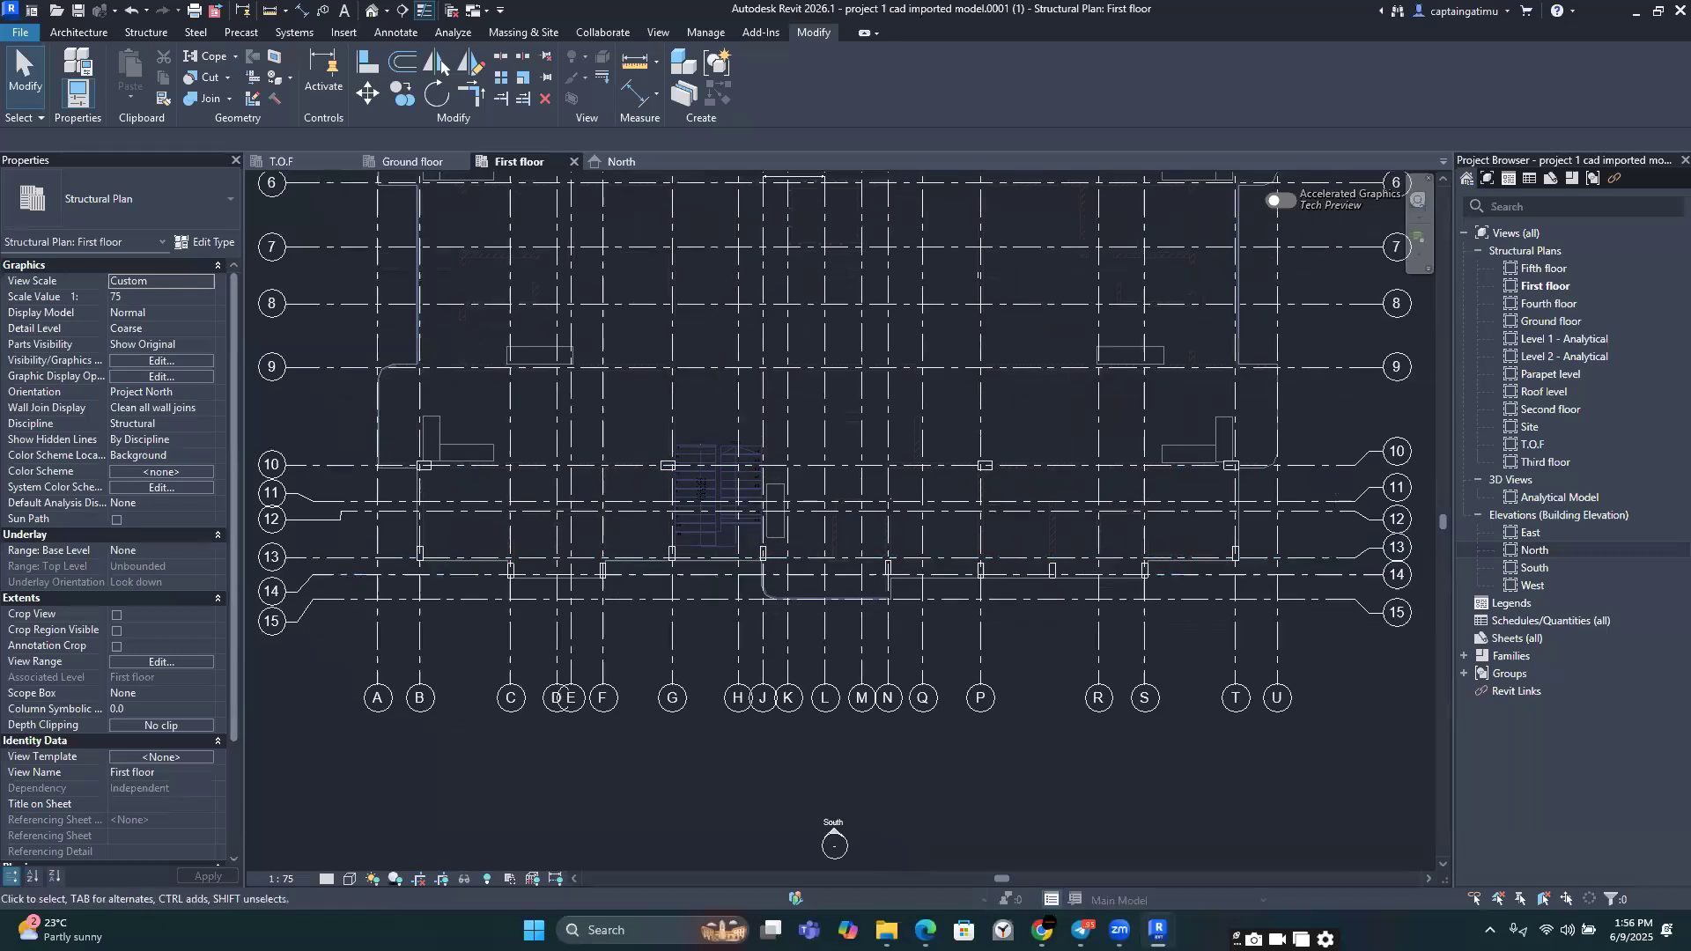
pyautogui.moveTo(925, 931)
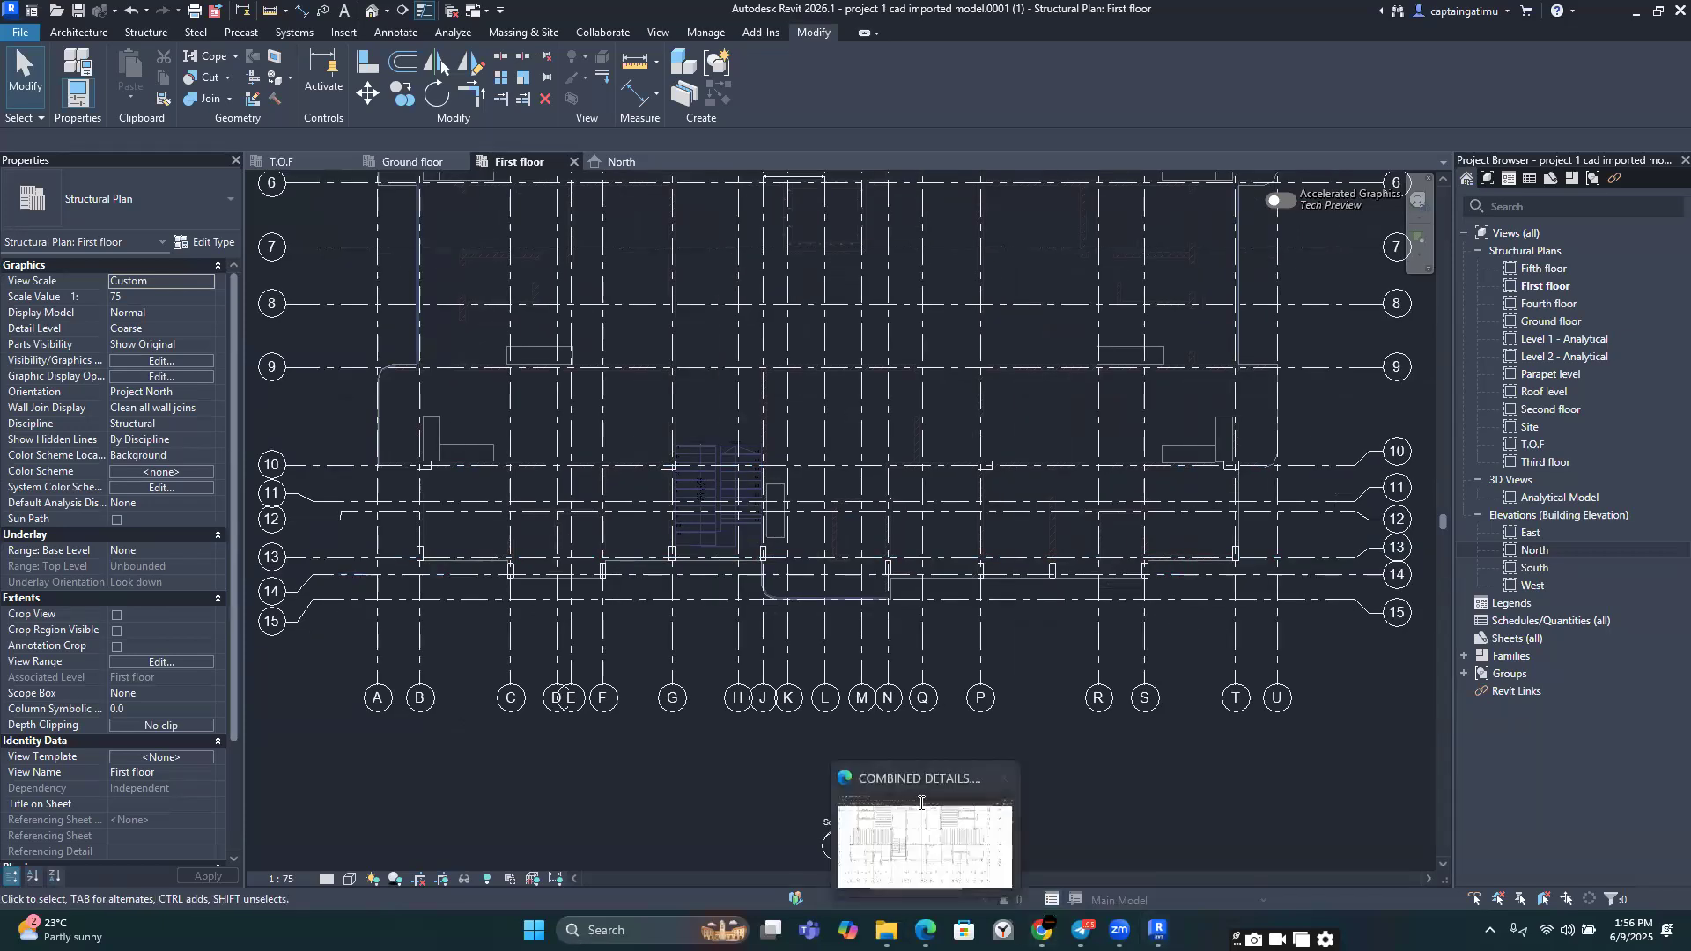
pyautogui.click(923, 846)
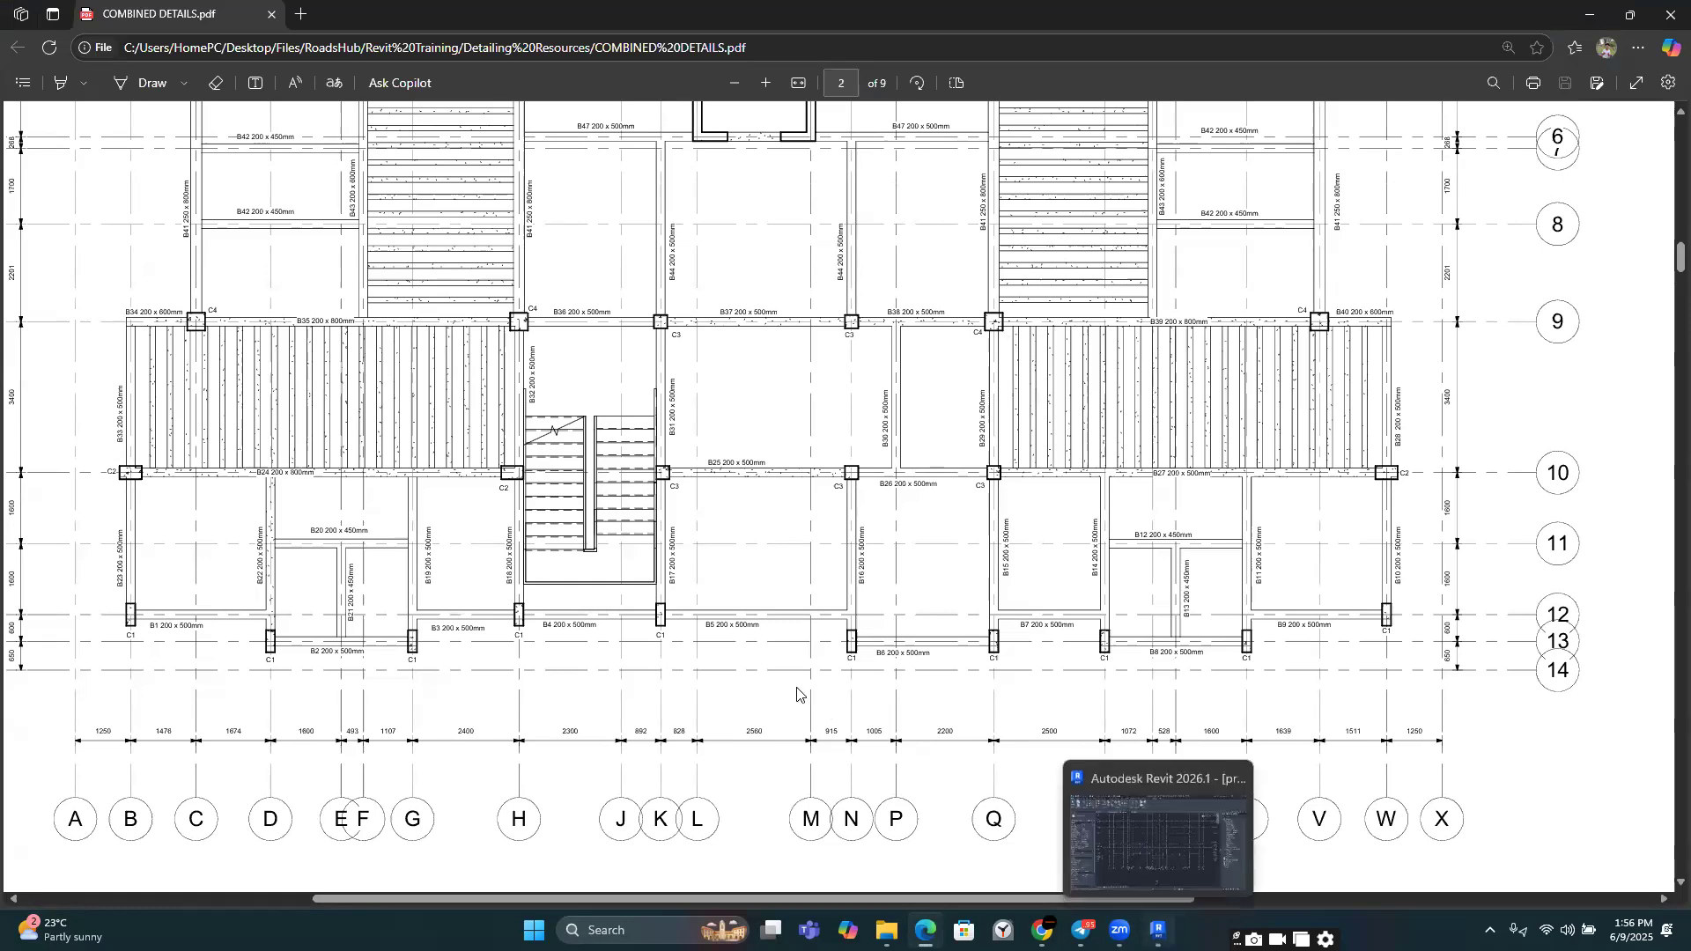
# Step: Switch back to Revit and examine the remaining column positions along grid 10 on the first-floor plan
pyautogui.hotkey('alt', 'Tab')
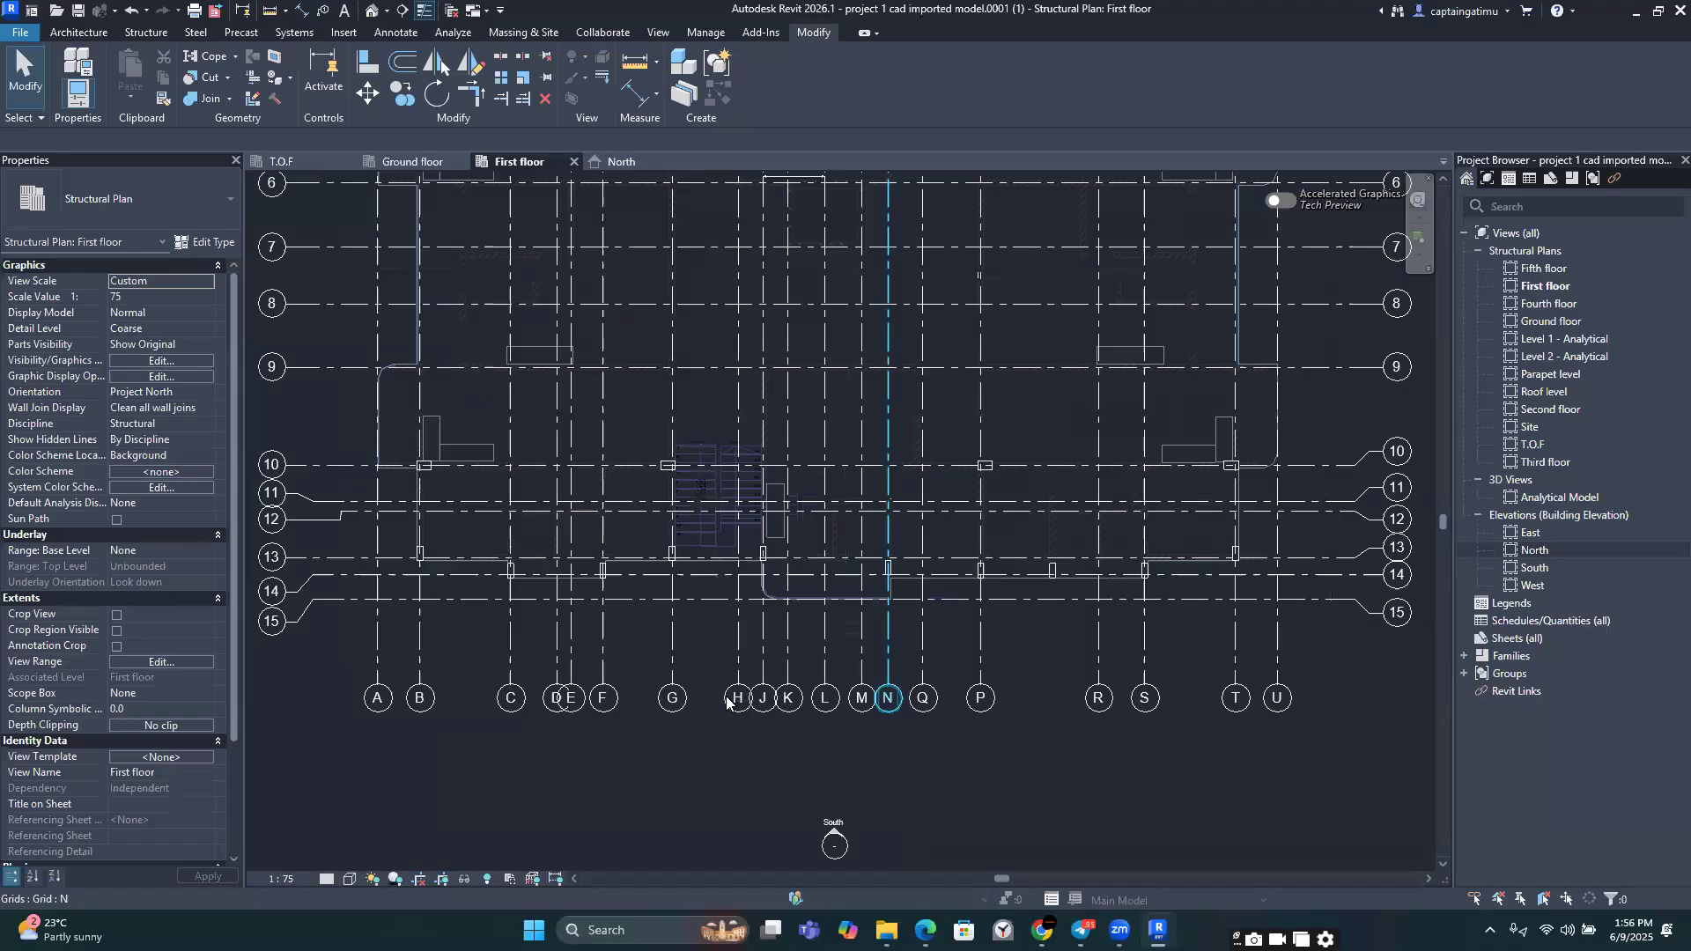
pyautogui.scroll(2, 731, 700)
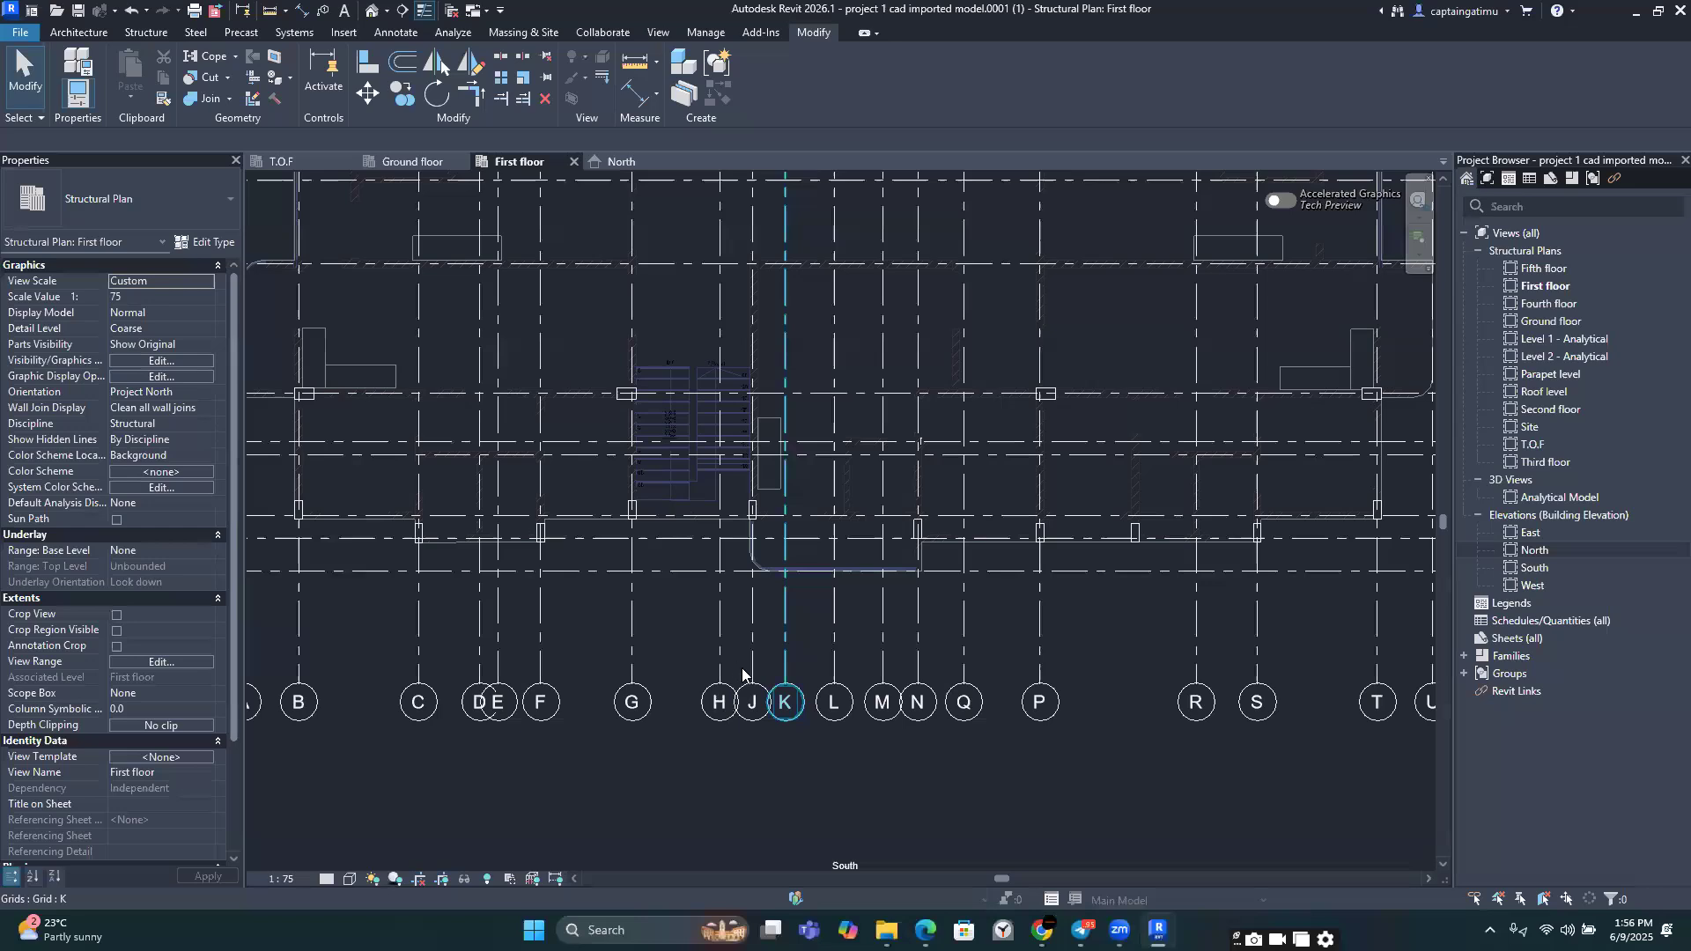
pyautogui.moveTo(742, 668); pyautogui.dragTo(714, 691, button='middle')
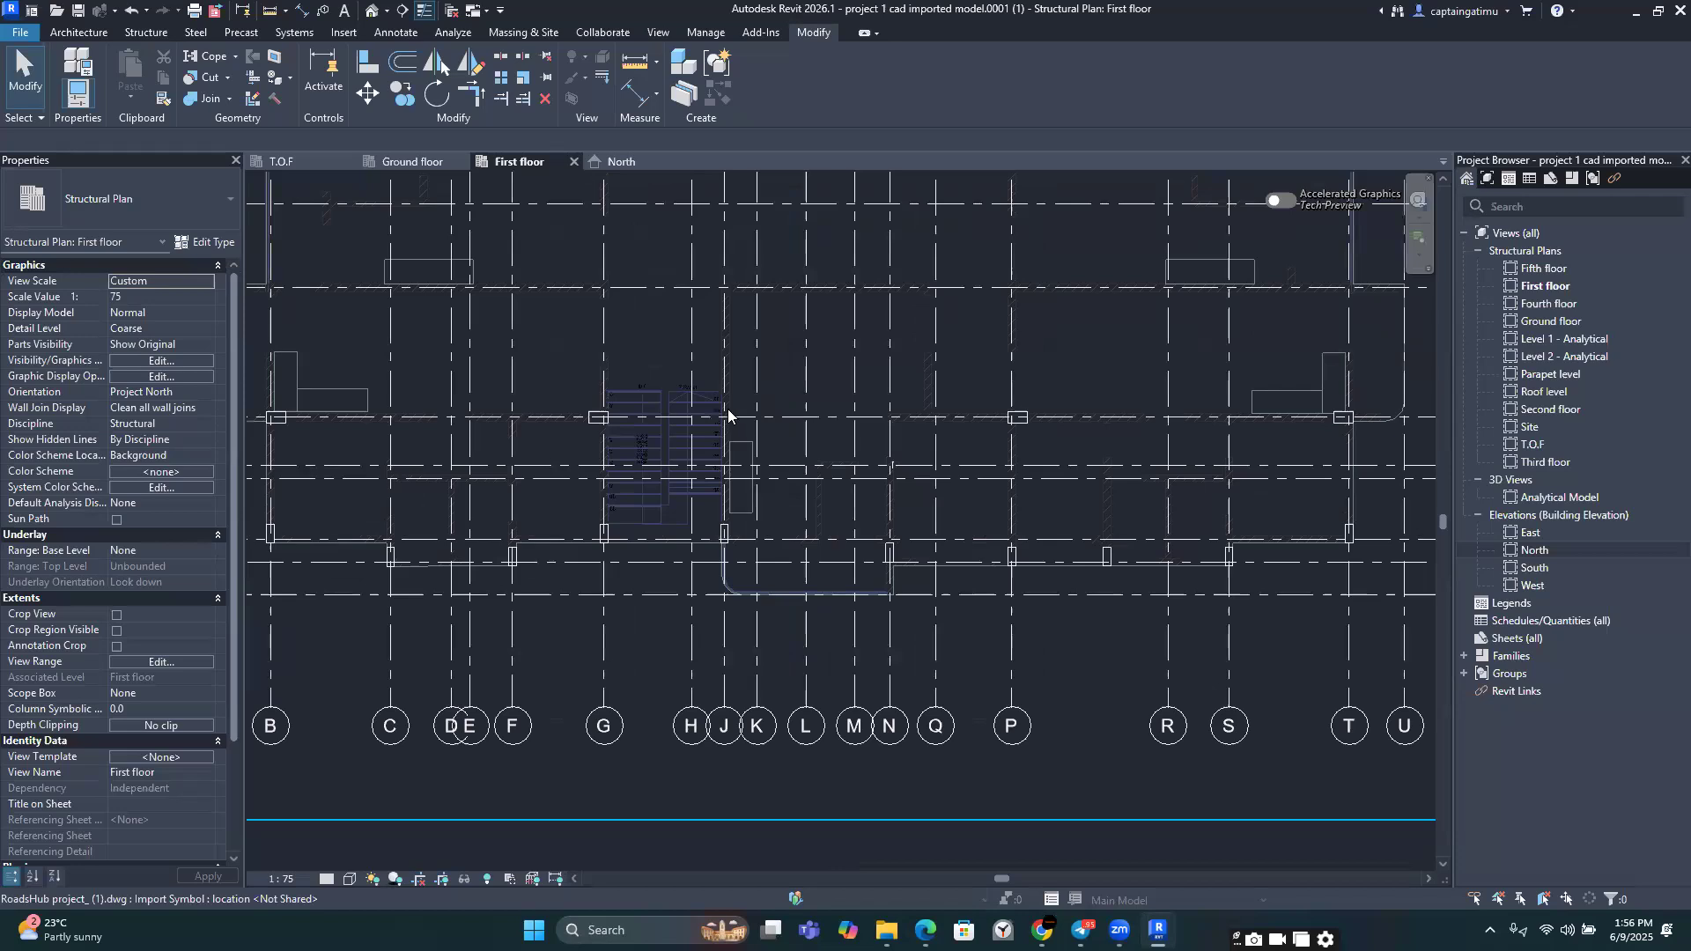
pyautogui.scroll(1, 727, 411)
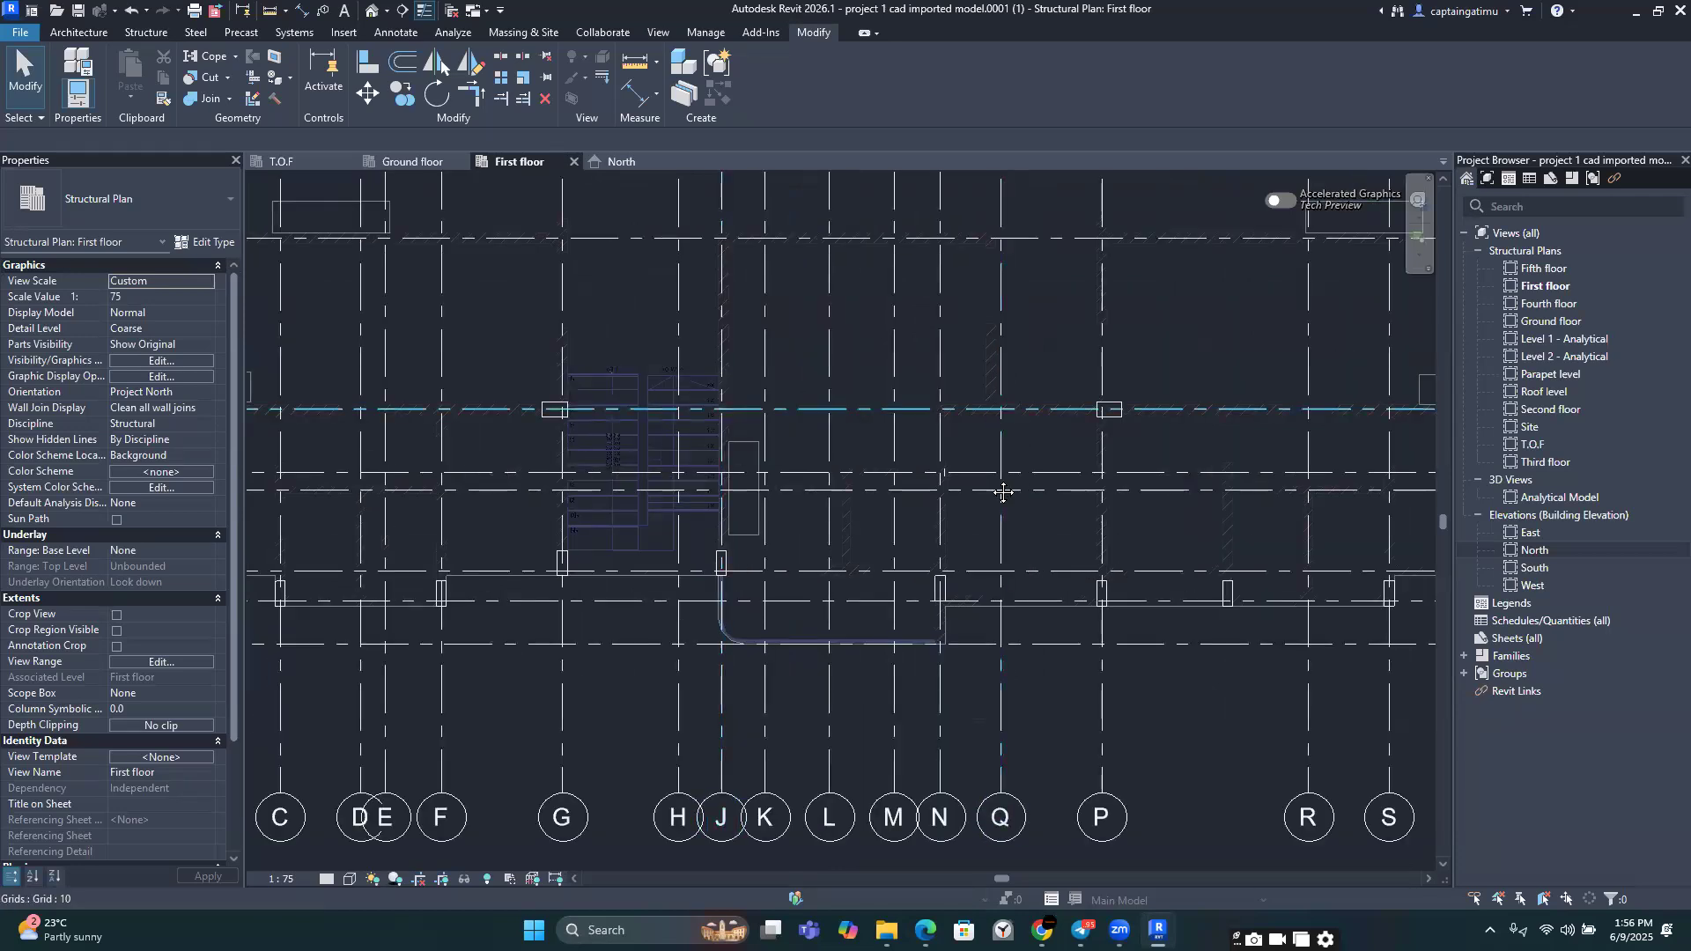
pyautogui.scroll(-1, 990, 412)
pyautogui.scroll(-2, 990, 575)
pyautogui.scroll(3, 964, 606)
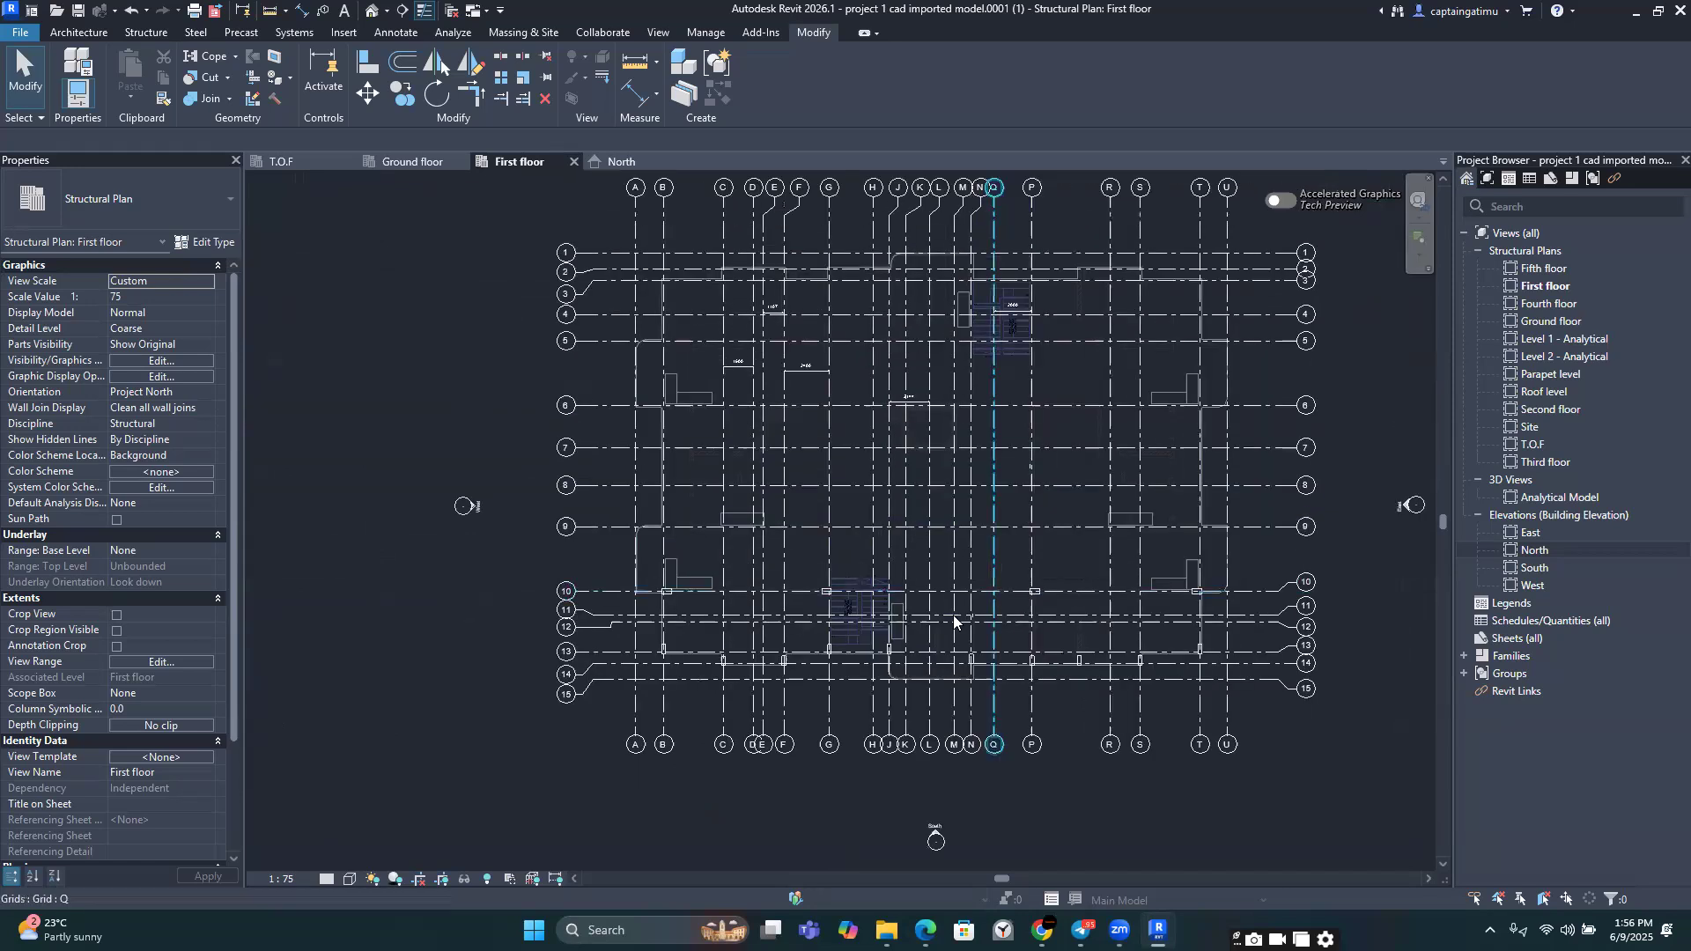
pyautogui.moveTo(895, 665); pyautogui.dragTo(903, 573, button='middle')
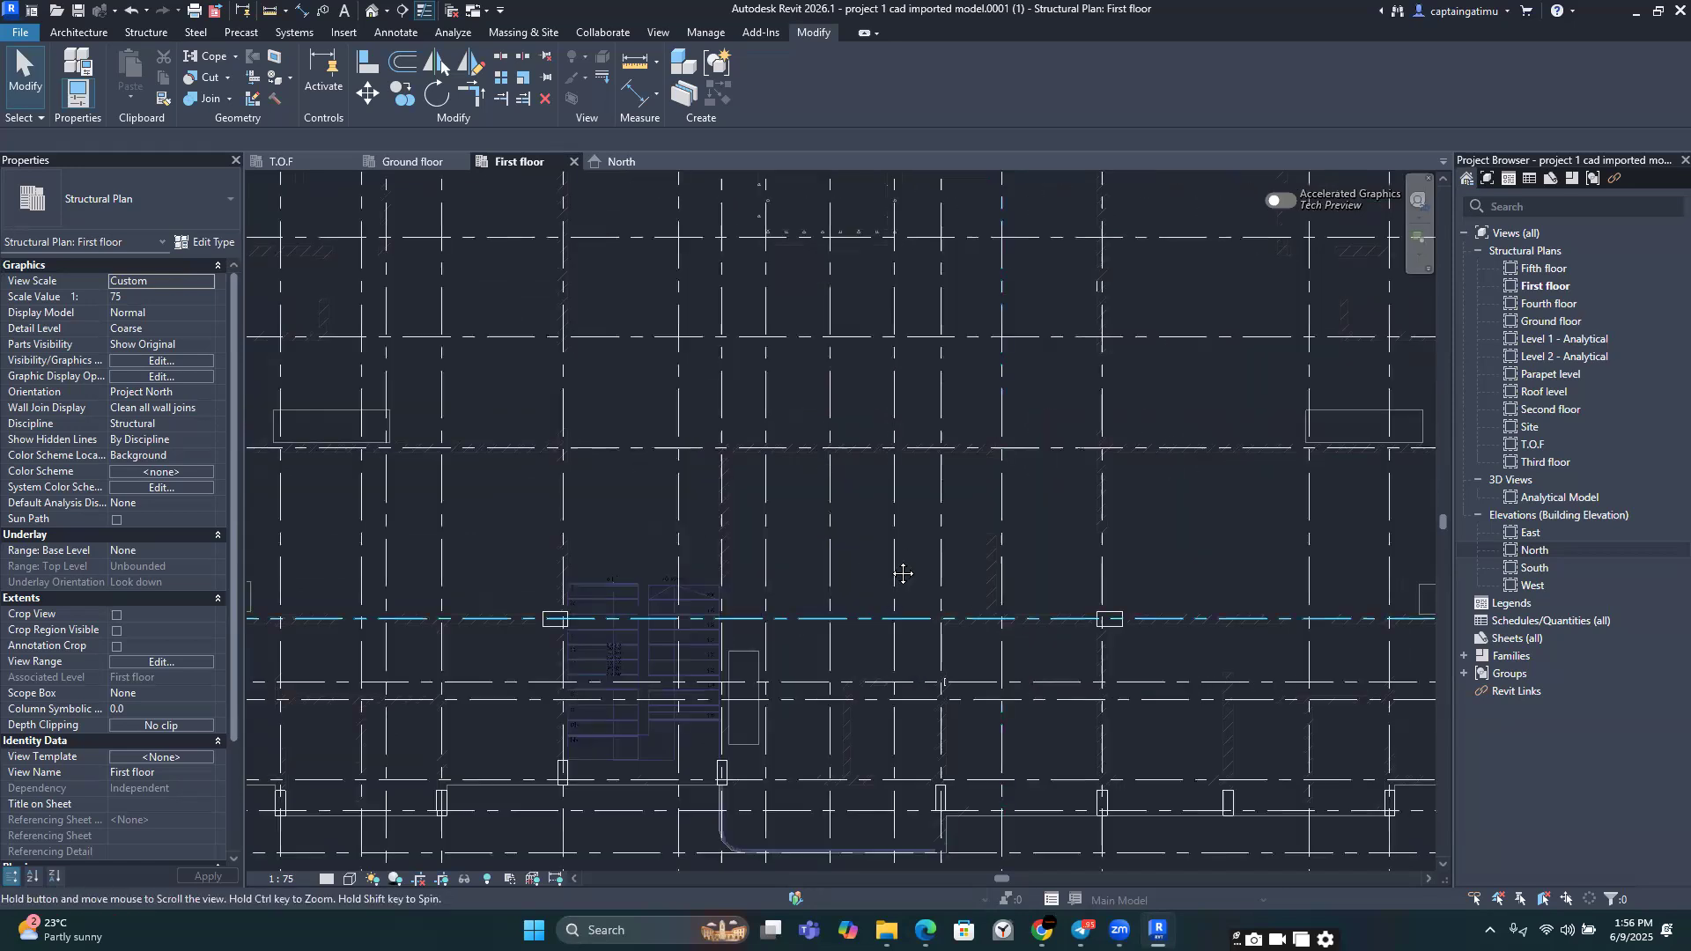
# Step: Place Concrete-Rectangular-Column "Column 3 300 x 300 mm" at grid 10's intersections with grids J and N, and end column placement
pyautogui.click(155, 32)
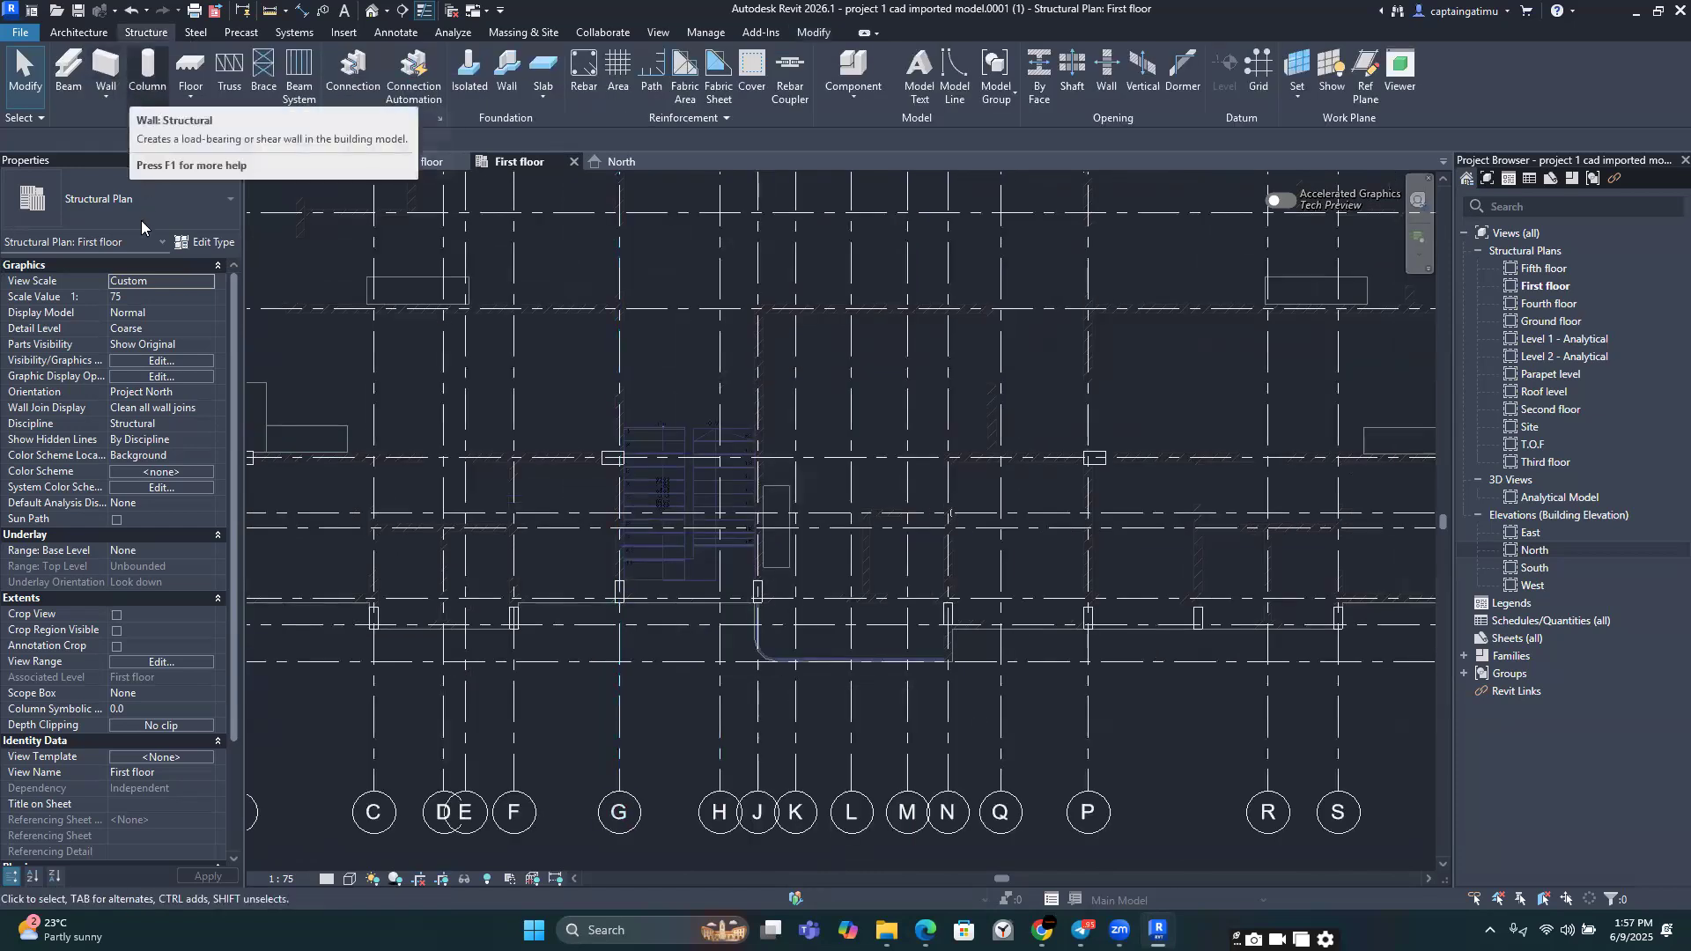
pyautogui.click(94, 453)
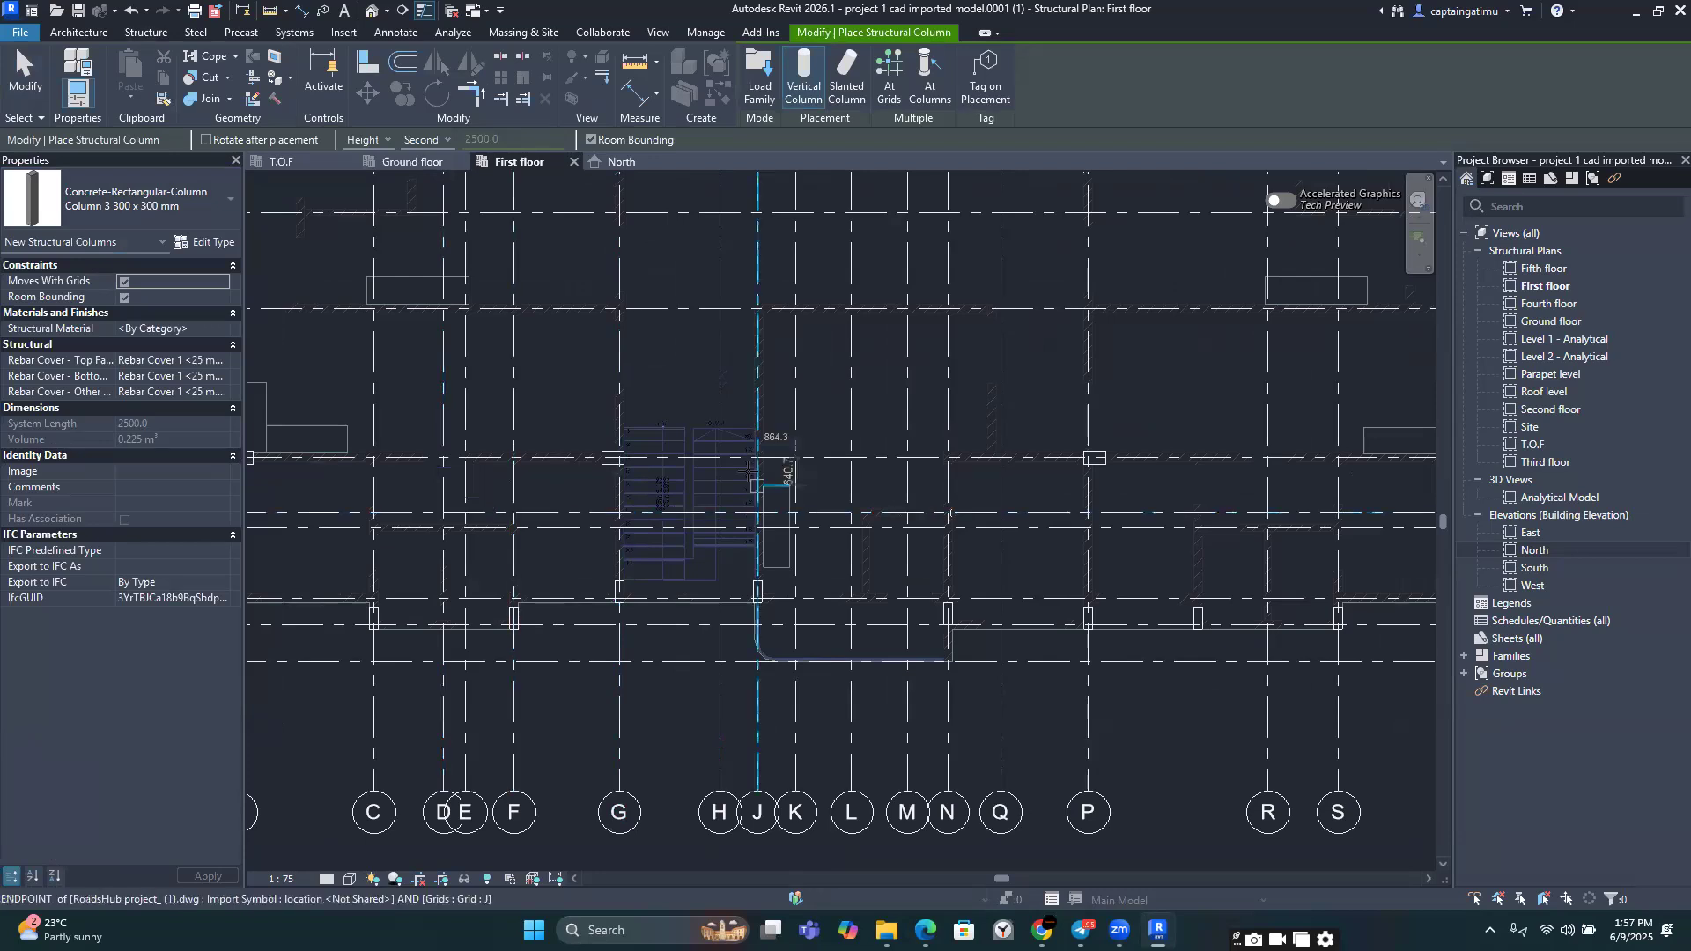
pyautogui.scroll(5, 749, 469)
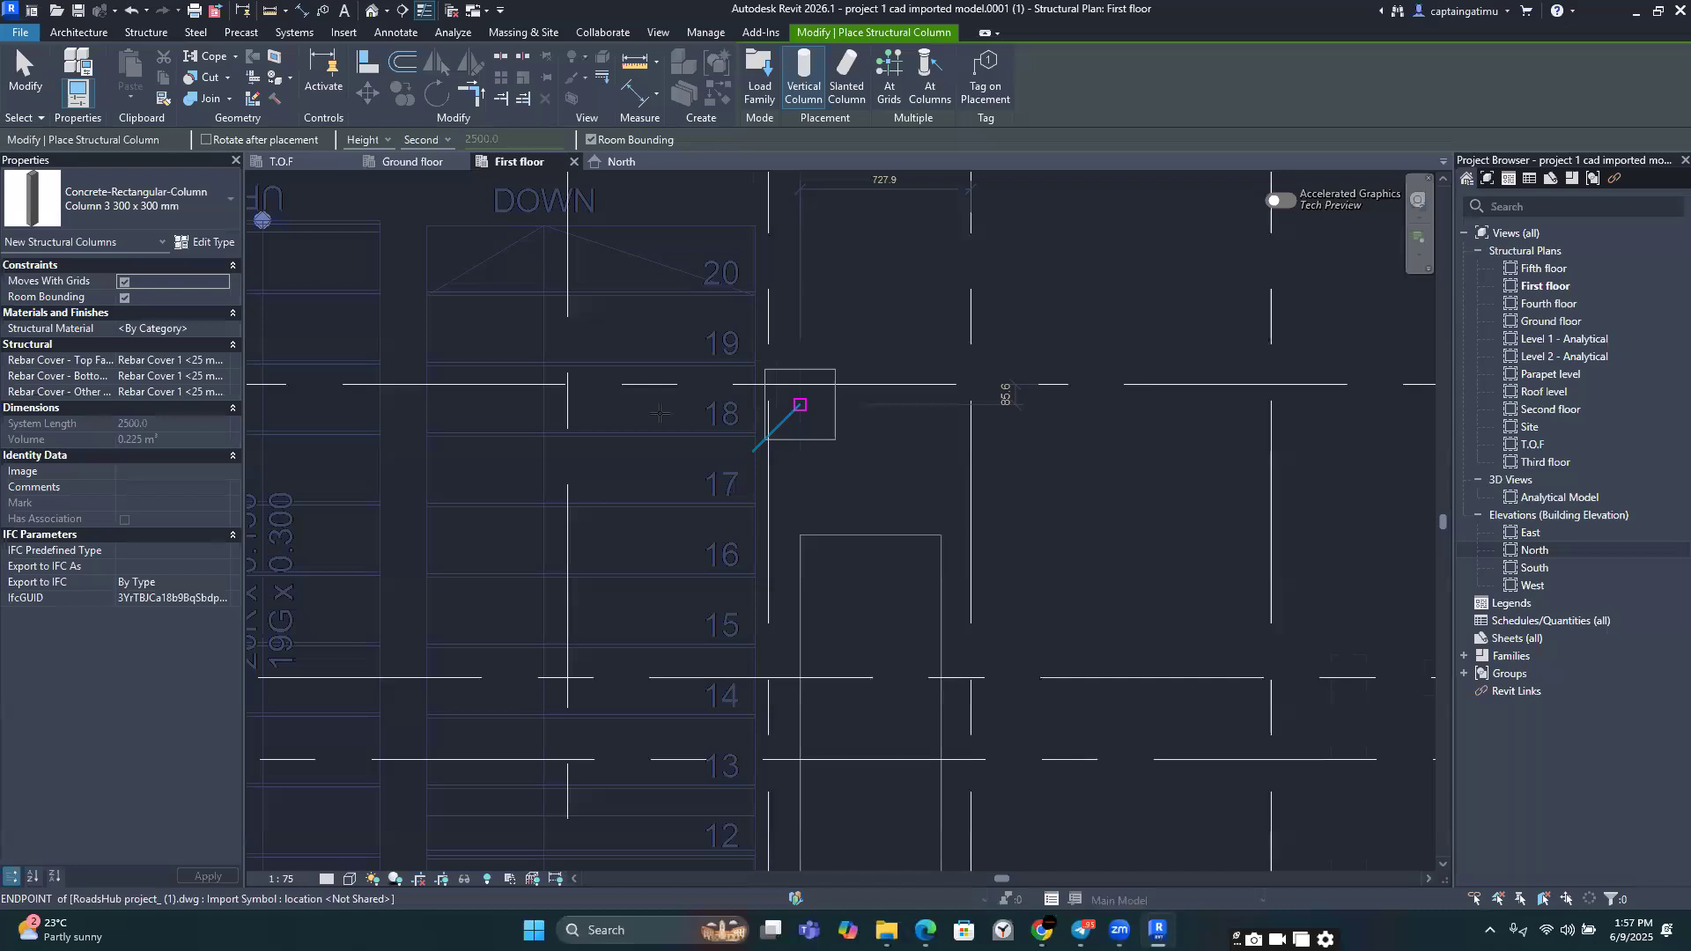
pyautogui.scroll(-2, 615, 411)
pyautogui.moveTo(1346, 387); pyautogui.dragTo(617, 412, button='middle')
pyautogui.scroll(3, 617, 412)
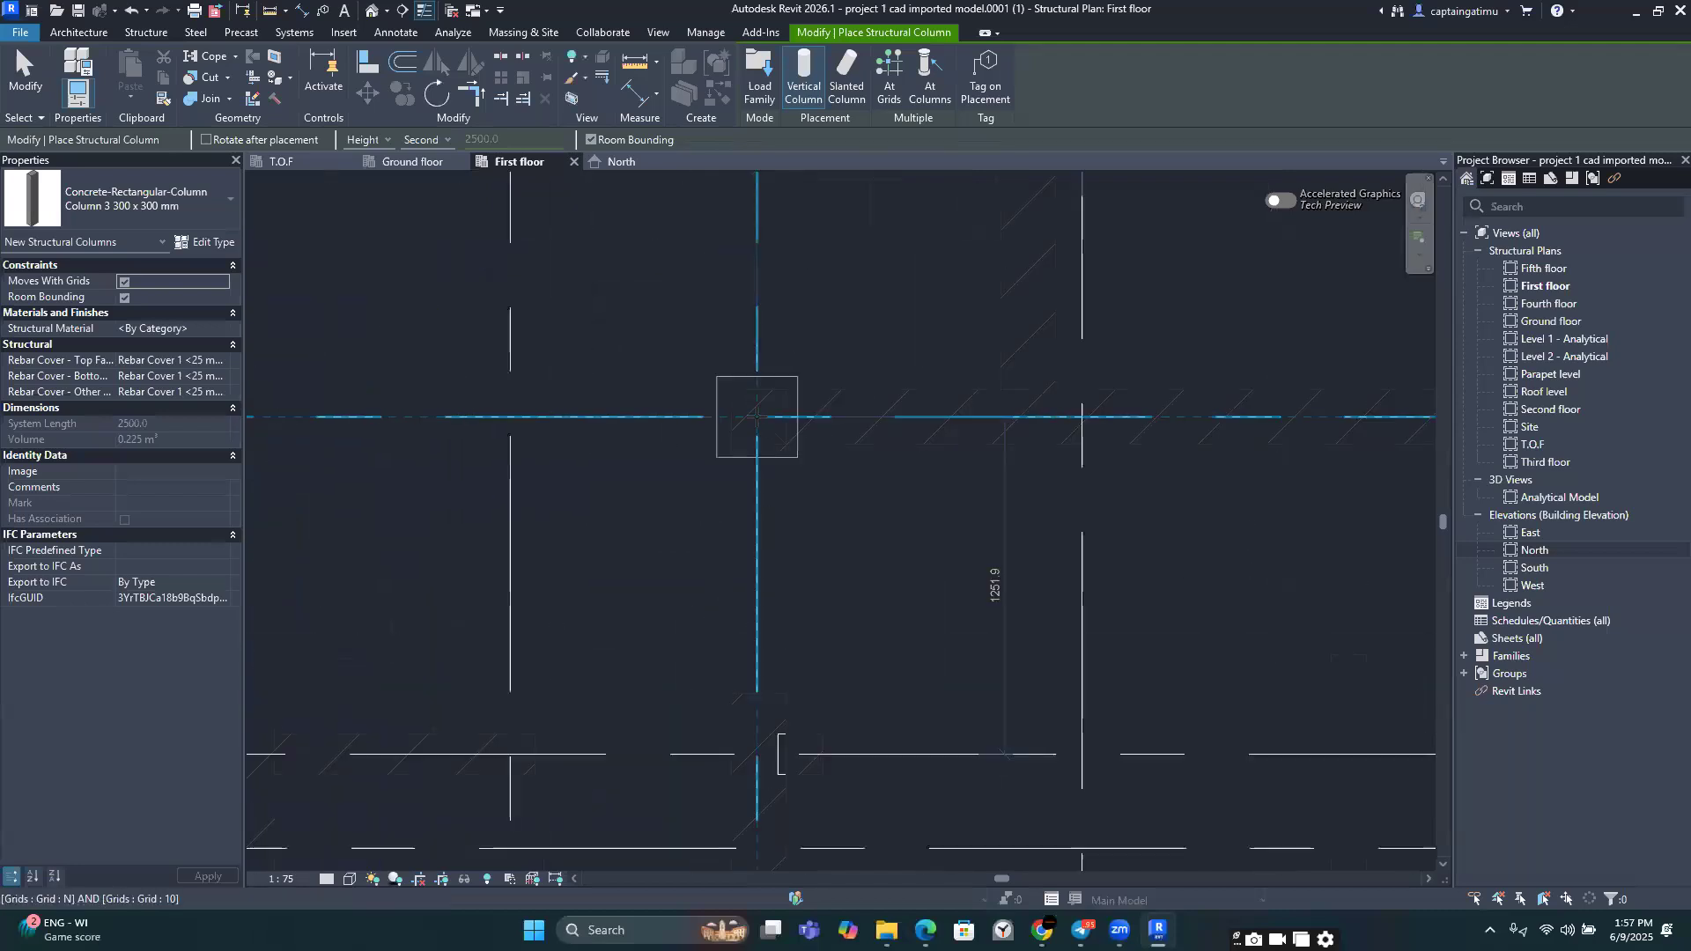
pyautogui.click(756, 416)
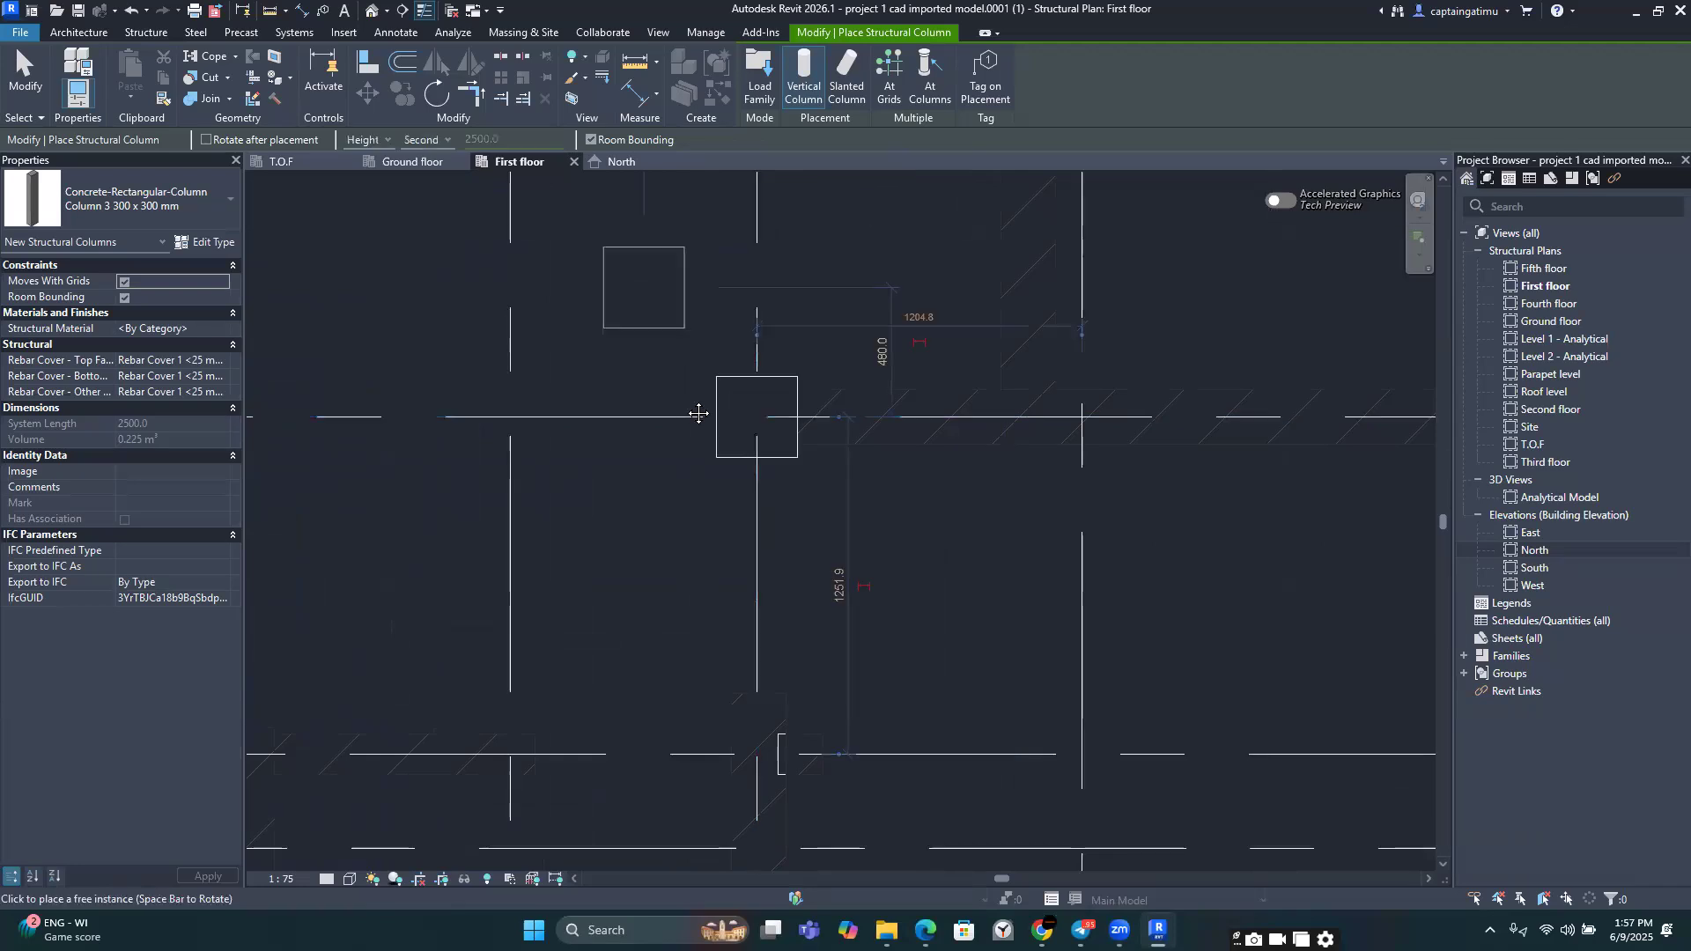
pyautogui.press('Escape')
pyautogui.press('Escape')
pyautogui.scroll(-4, 766, 467)
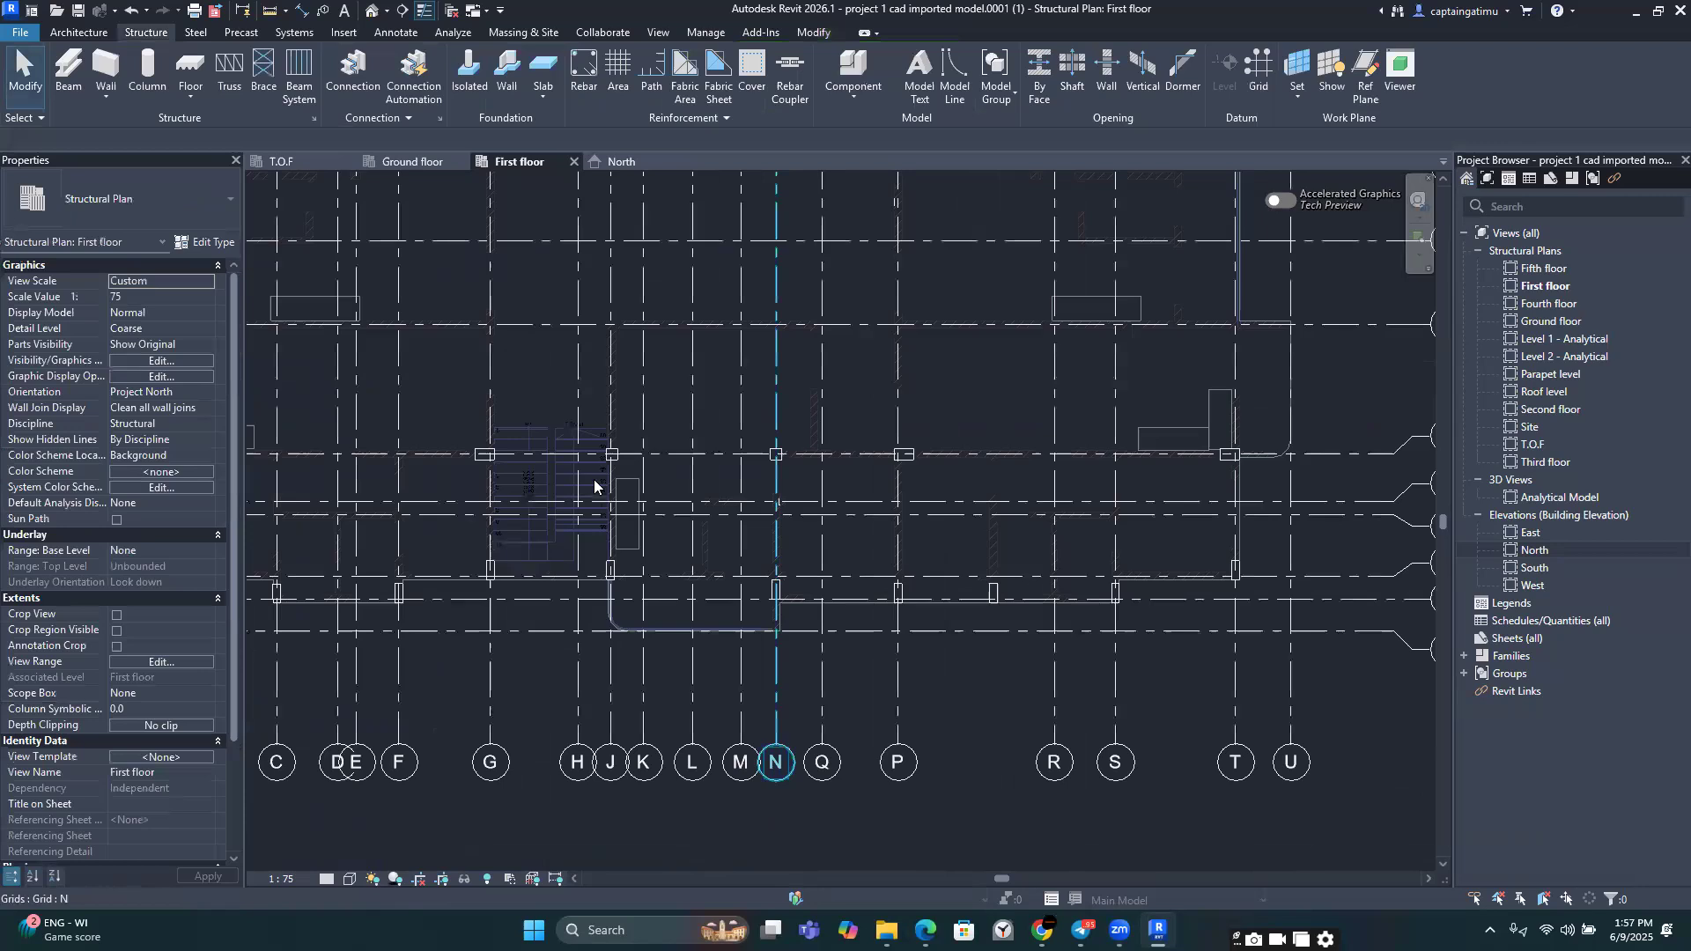
# Step: Align the left face of the 300 x 300 mm column at grids J and 10 with the CAD wall face beside the stairs
pyautogui.scroll(2, 596, 480)
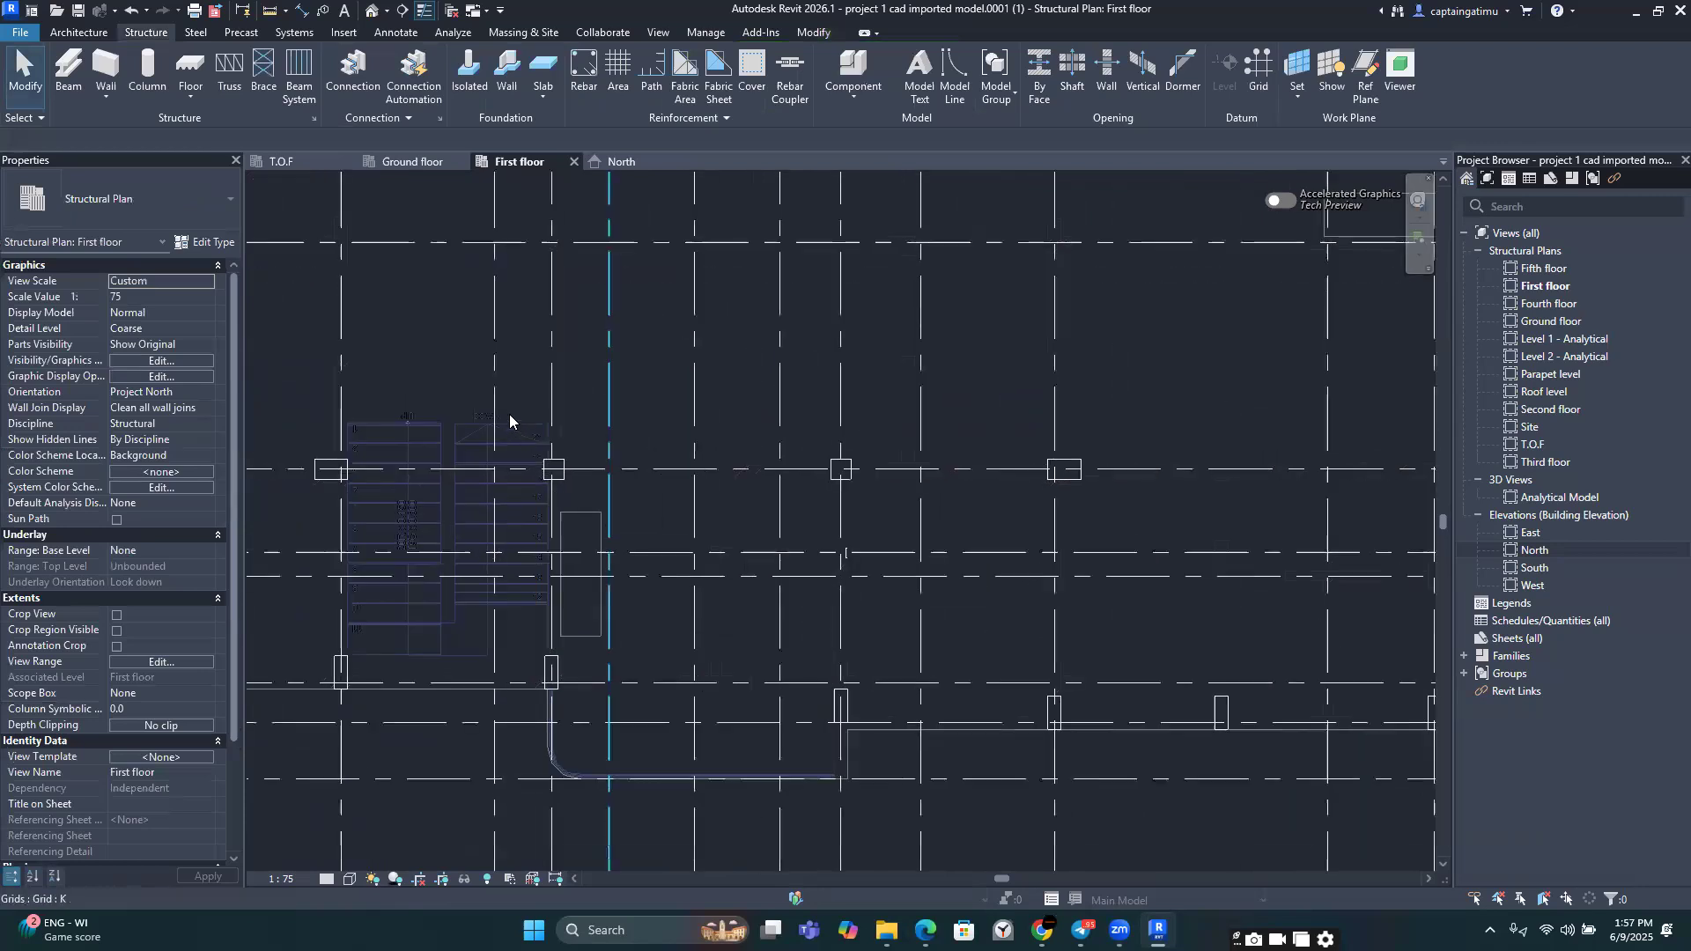
pyautogui.scroll(1, 502, 431)
pyautogui.scroll(4, 493, 450)
pyautogui.press('a')
pyautogui.press('l')
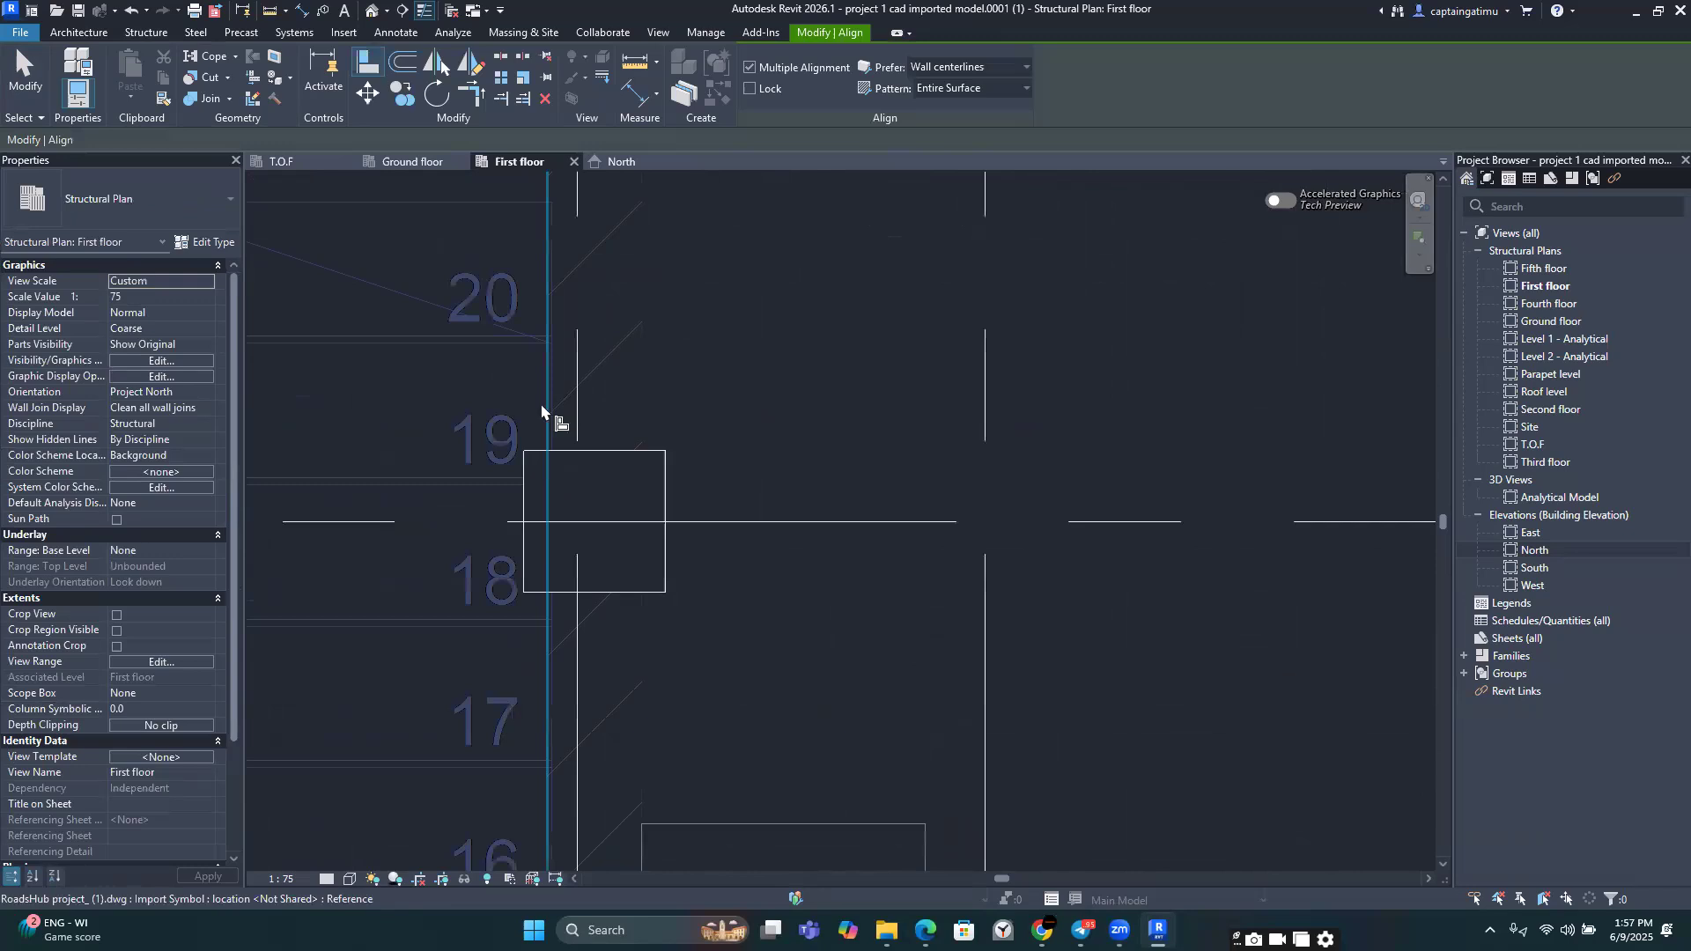
pyautogui.scroll(4, 542, 409)
pyautogui.click(558, 377)
pyautogui.click(453, 636)
pyautogui.scroll(-2, 482, 564)
pyautogui.scroll(-3, 614, 507)
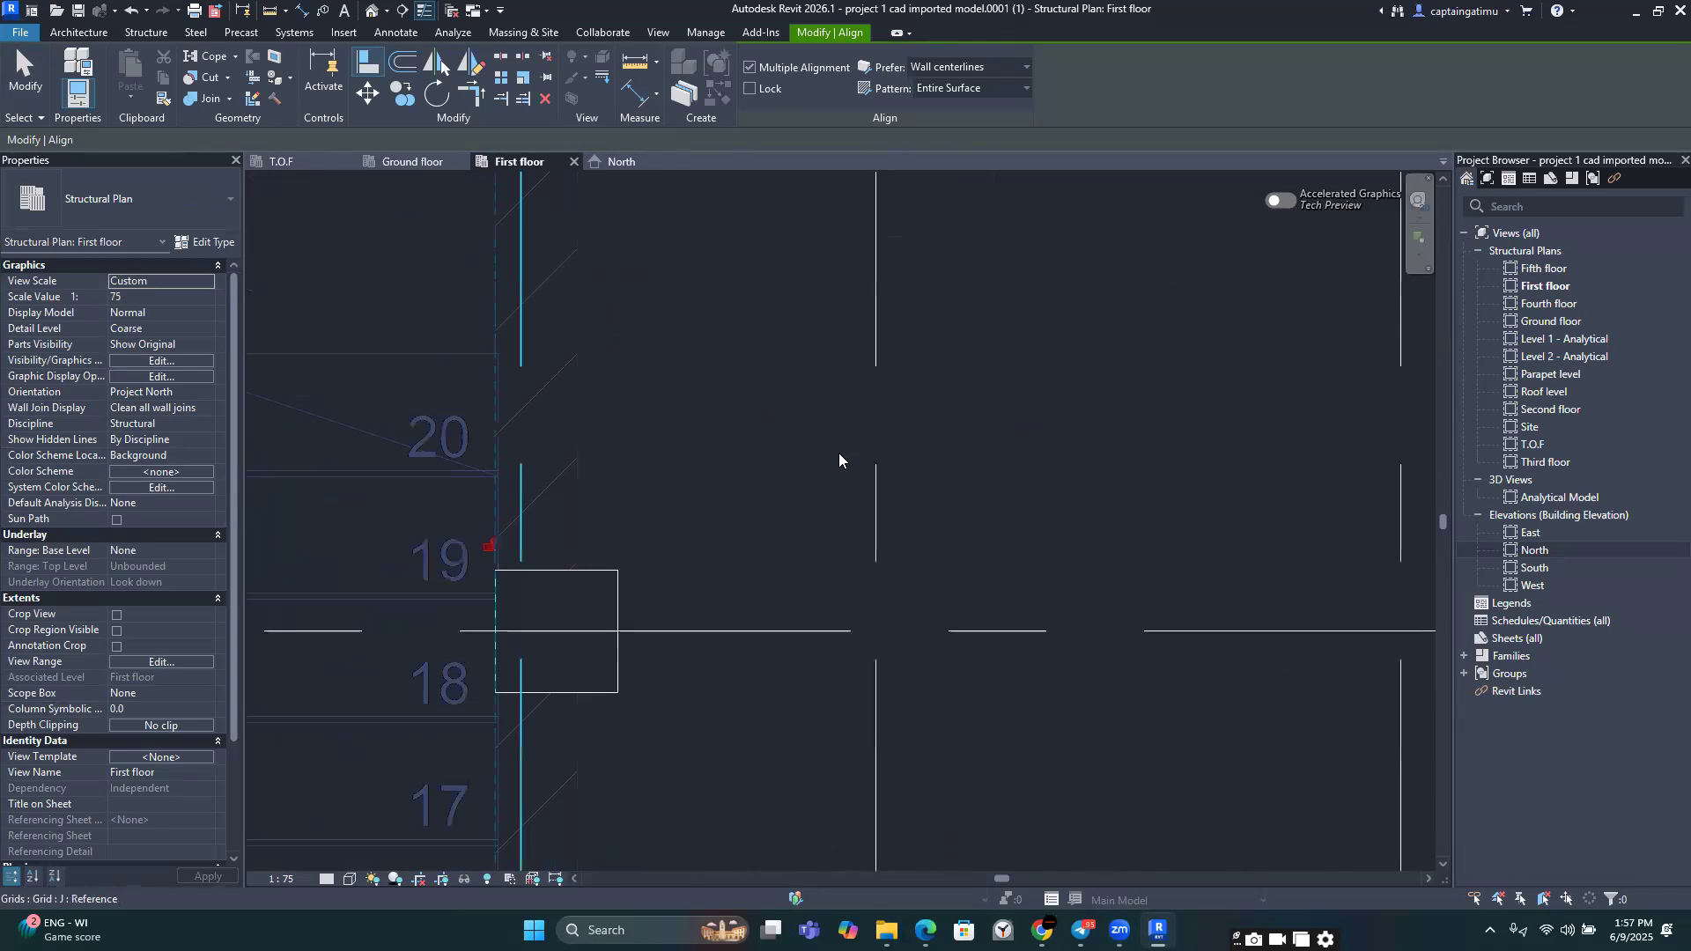
pyautogui.scroll(-1, 1008, 432)
pyautogui.press('Escape')
pyautogui.press('Escape')
pyautogui.scroll(-1, 1006, 432)
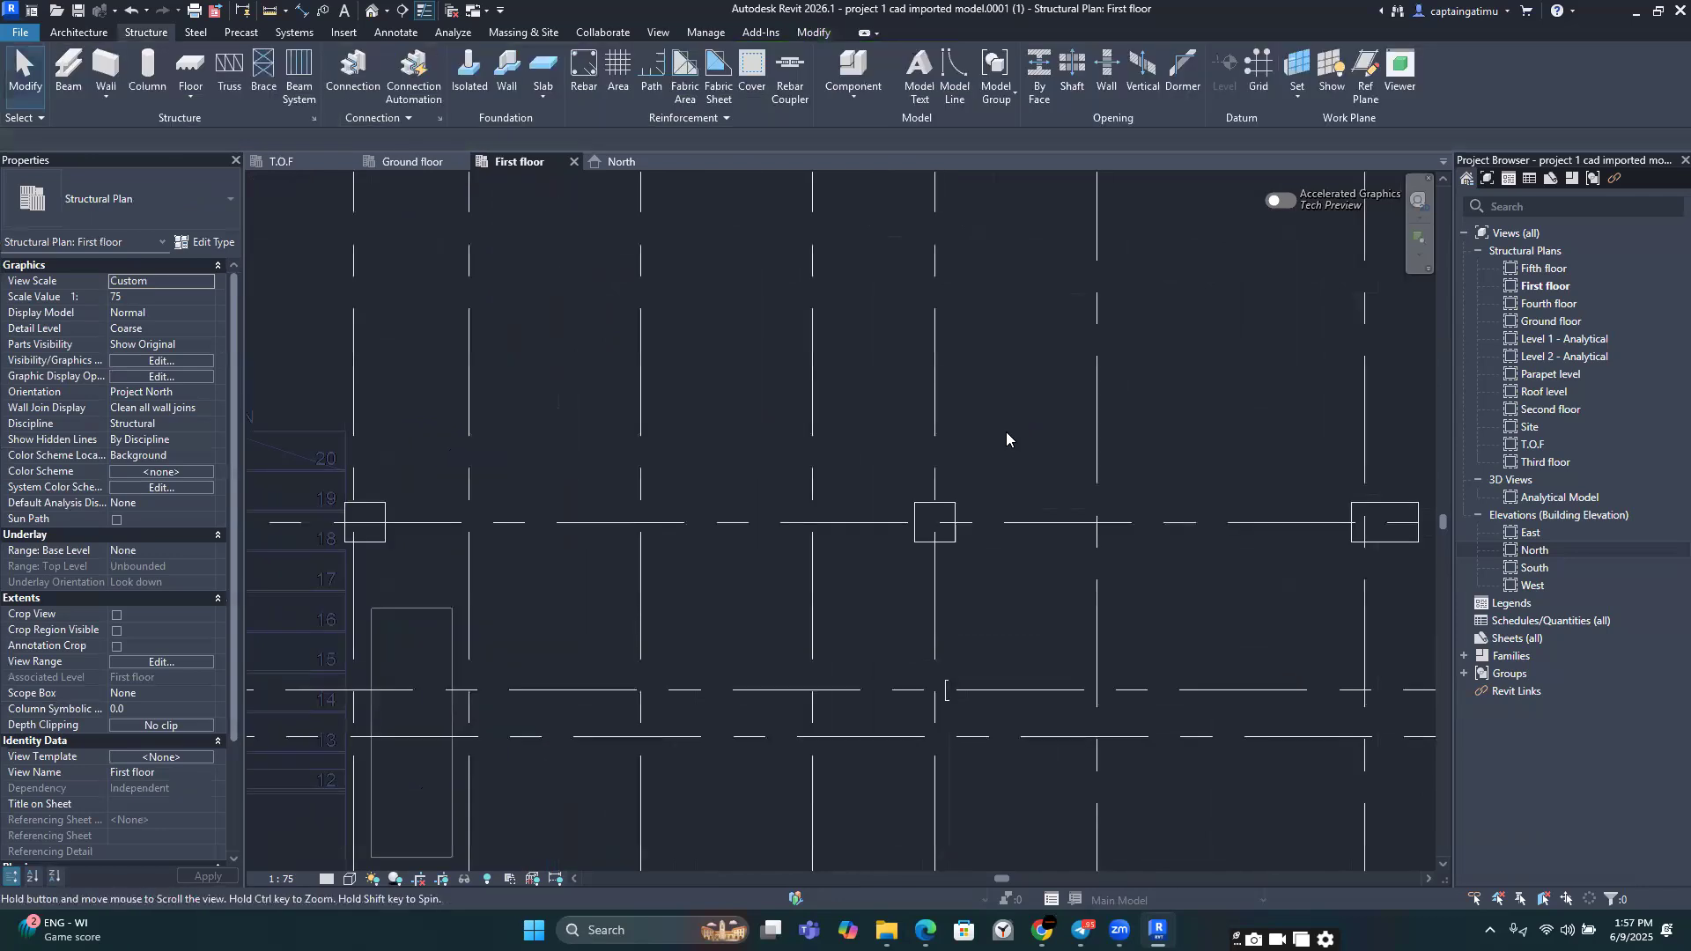
pyautogui.scroll(3, 1006, 431)
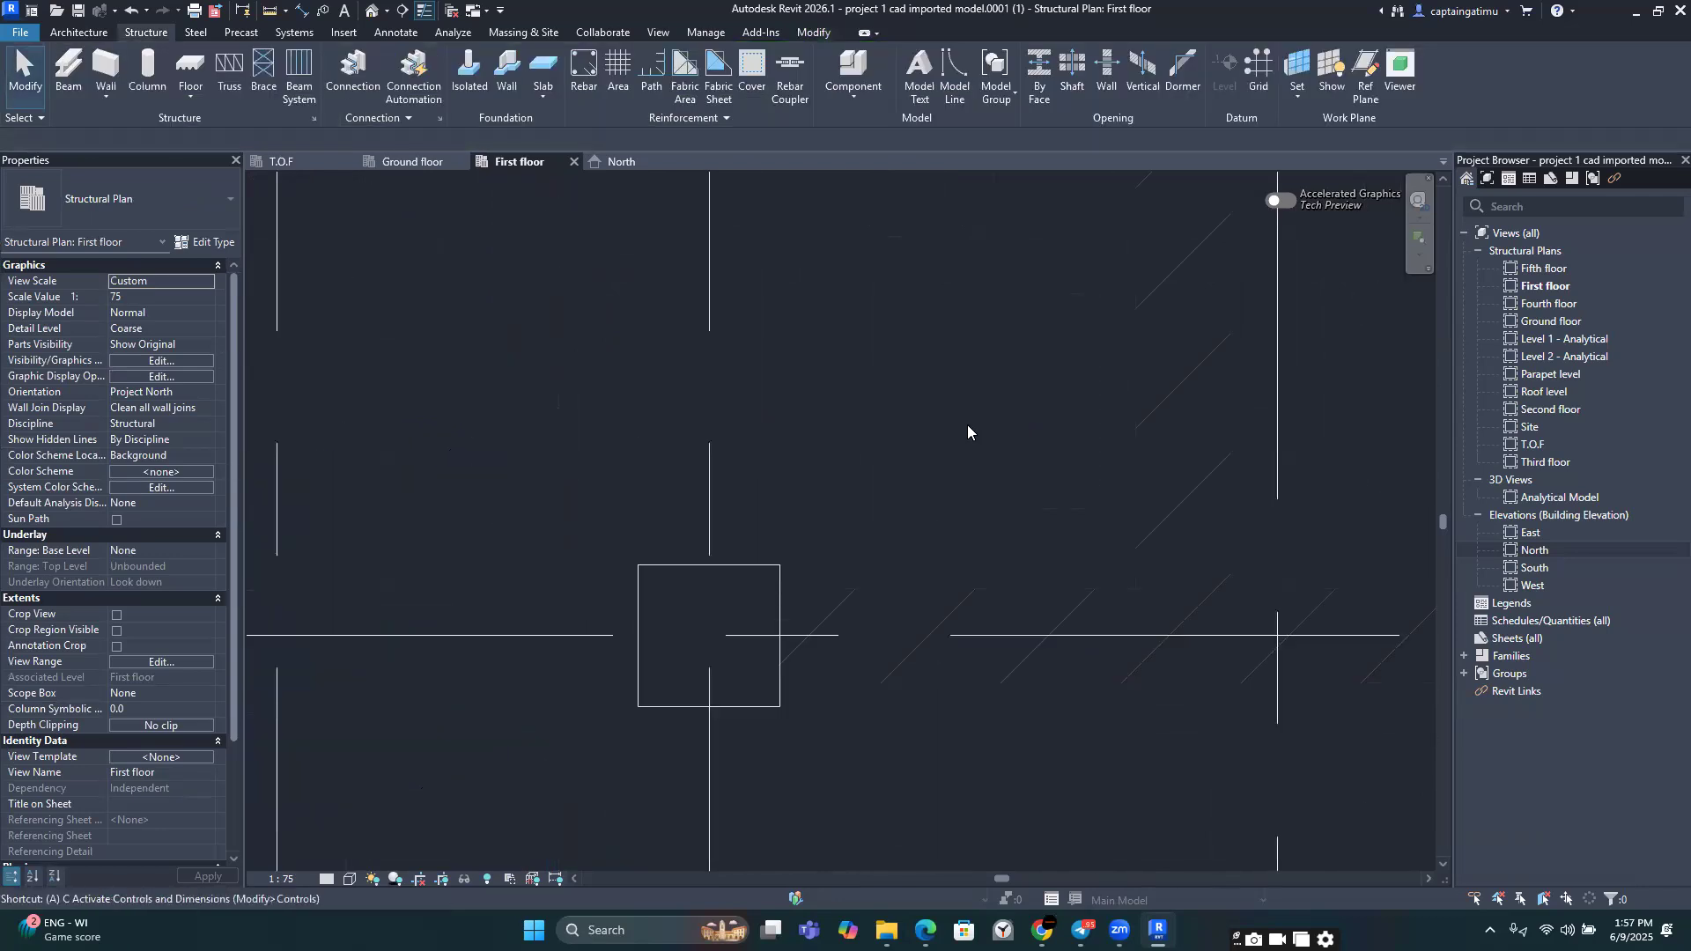
pyautogui.scroll(-3, 820, 451)
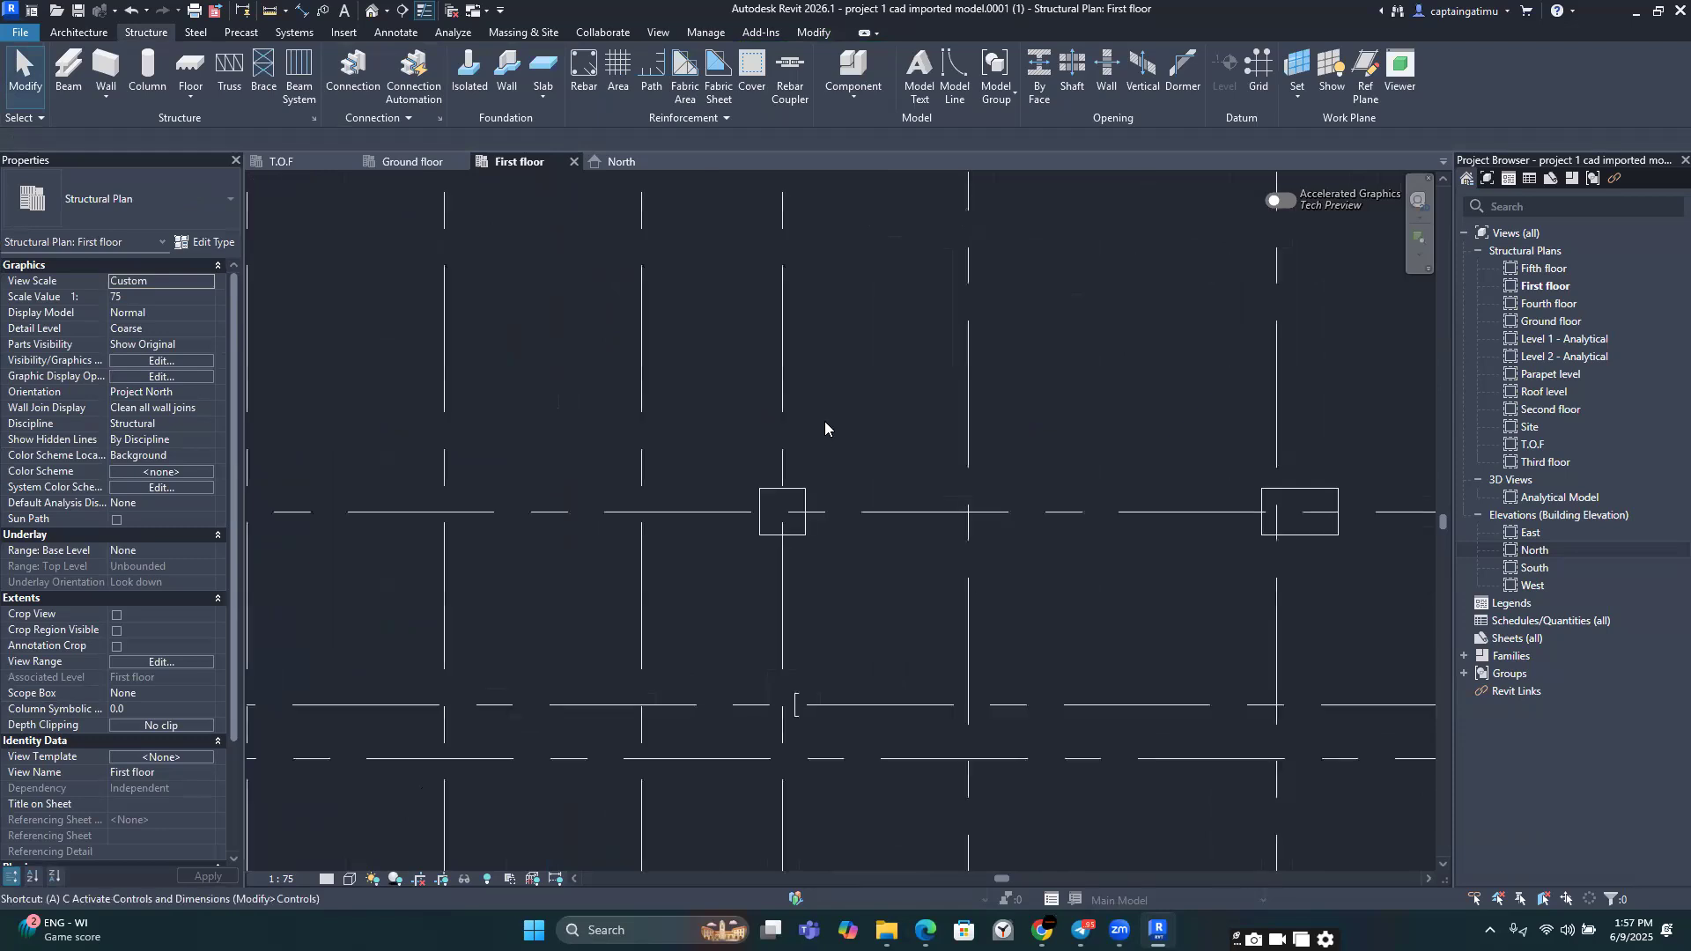
pyautogui.scroll(-3, 824, 421)
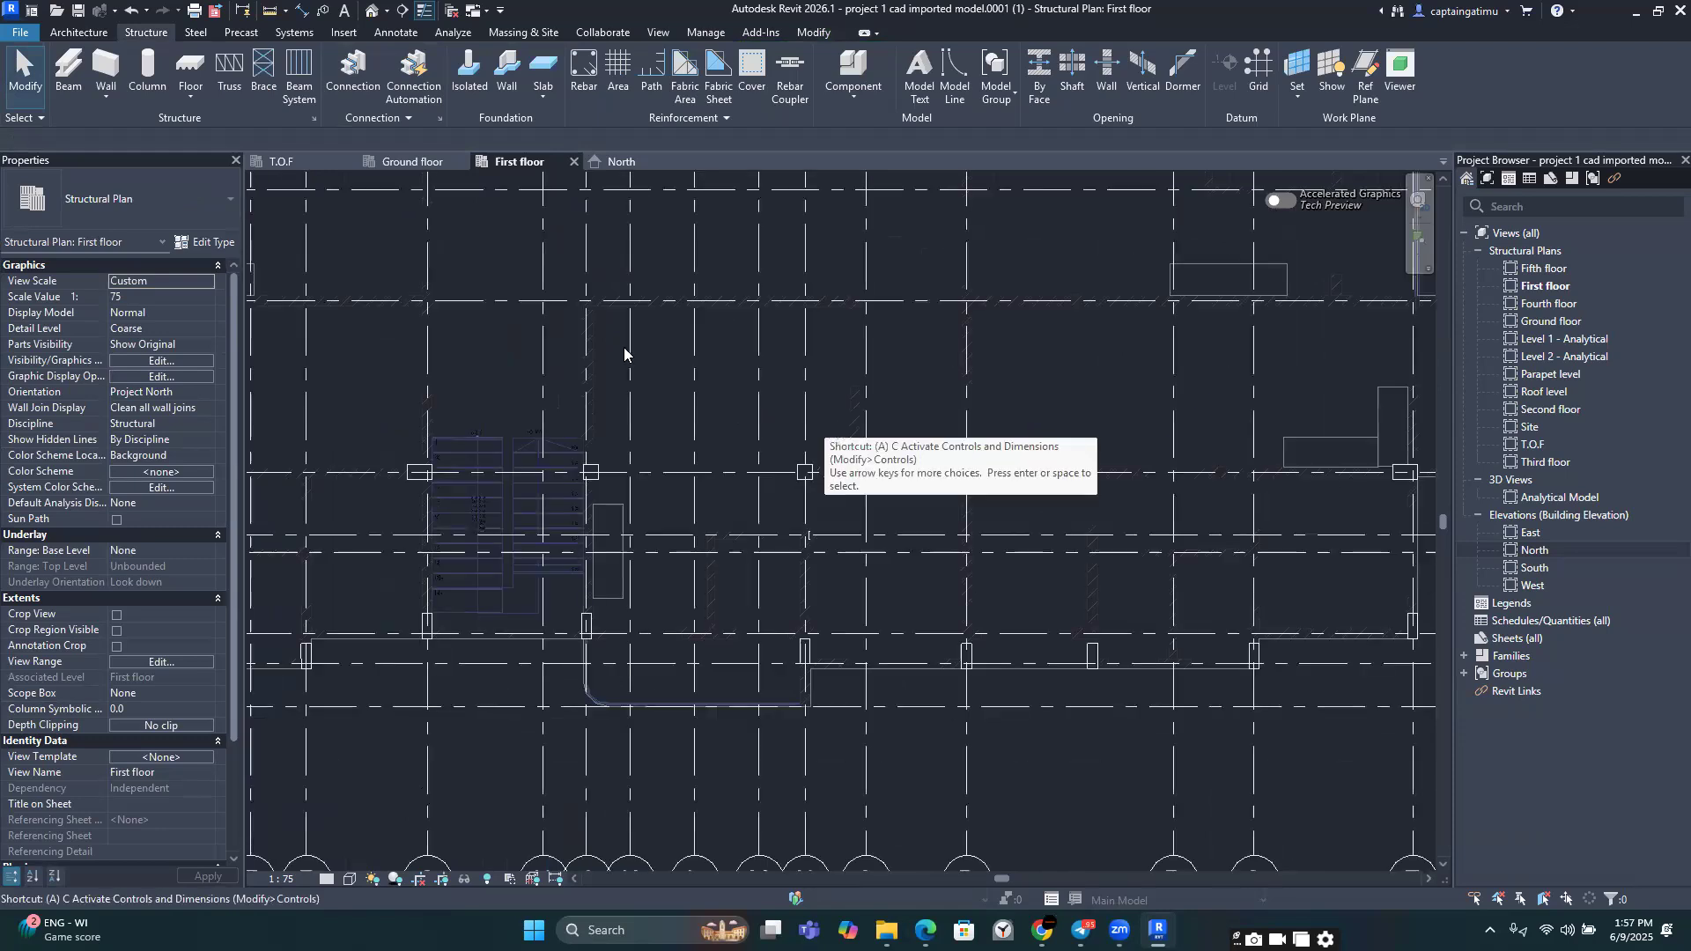
pyautogui.scroll(-3, 623, 353)
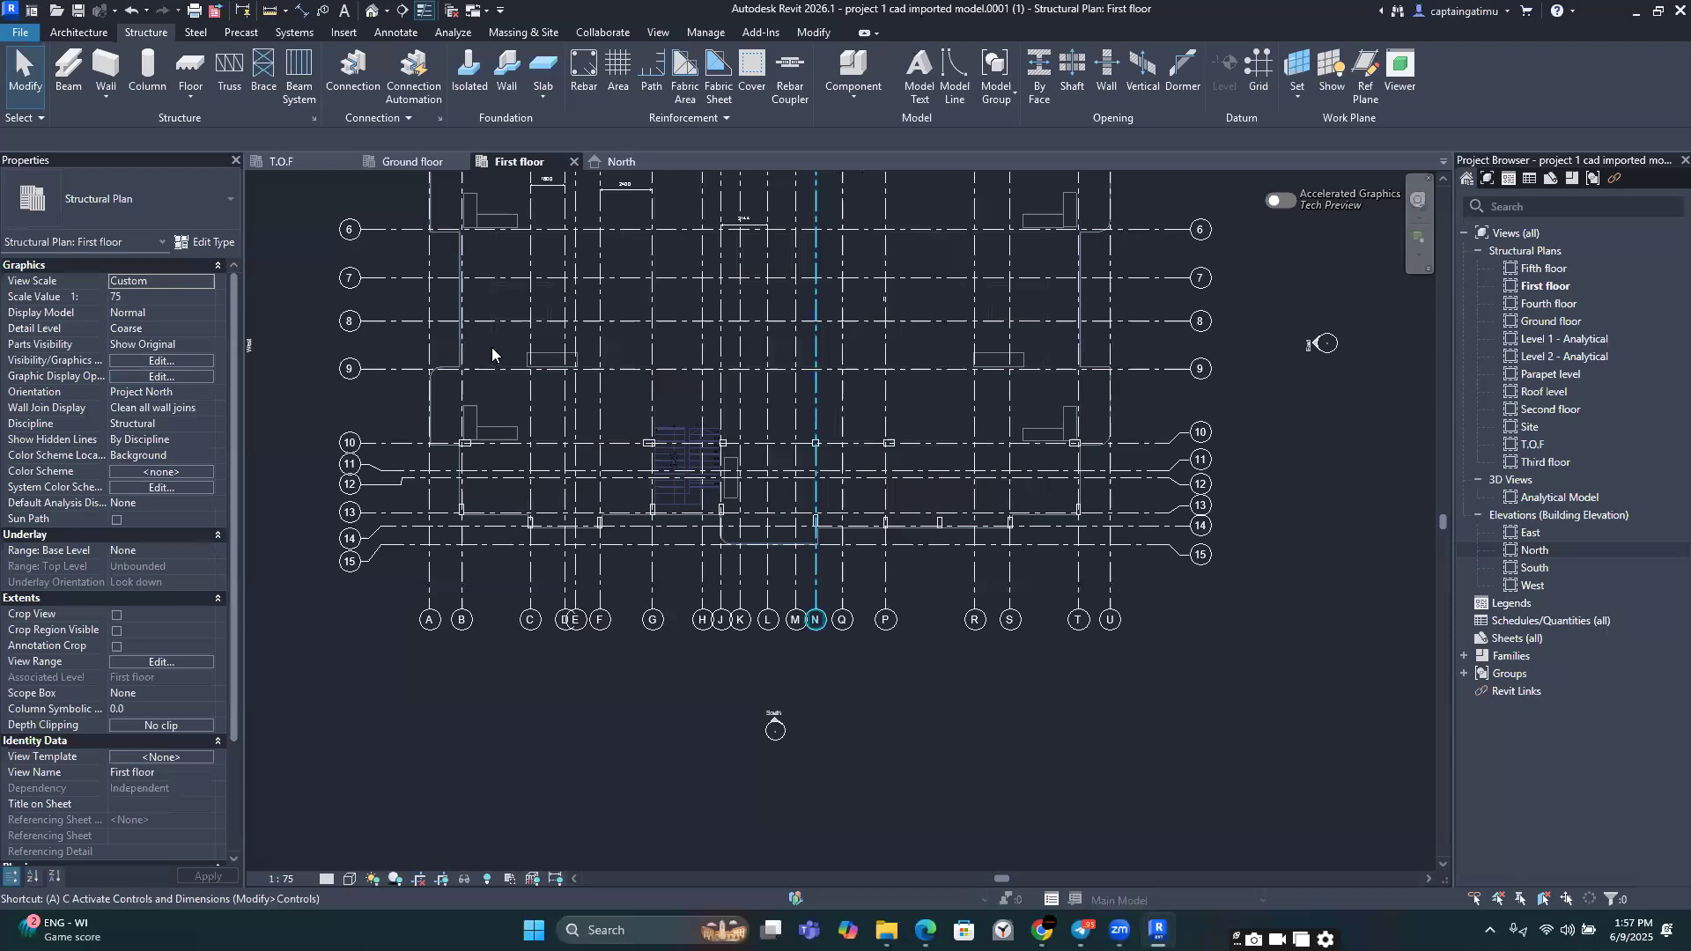
pyautogui.scroll(2, 492, 347)
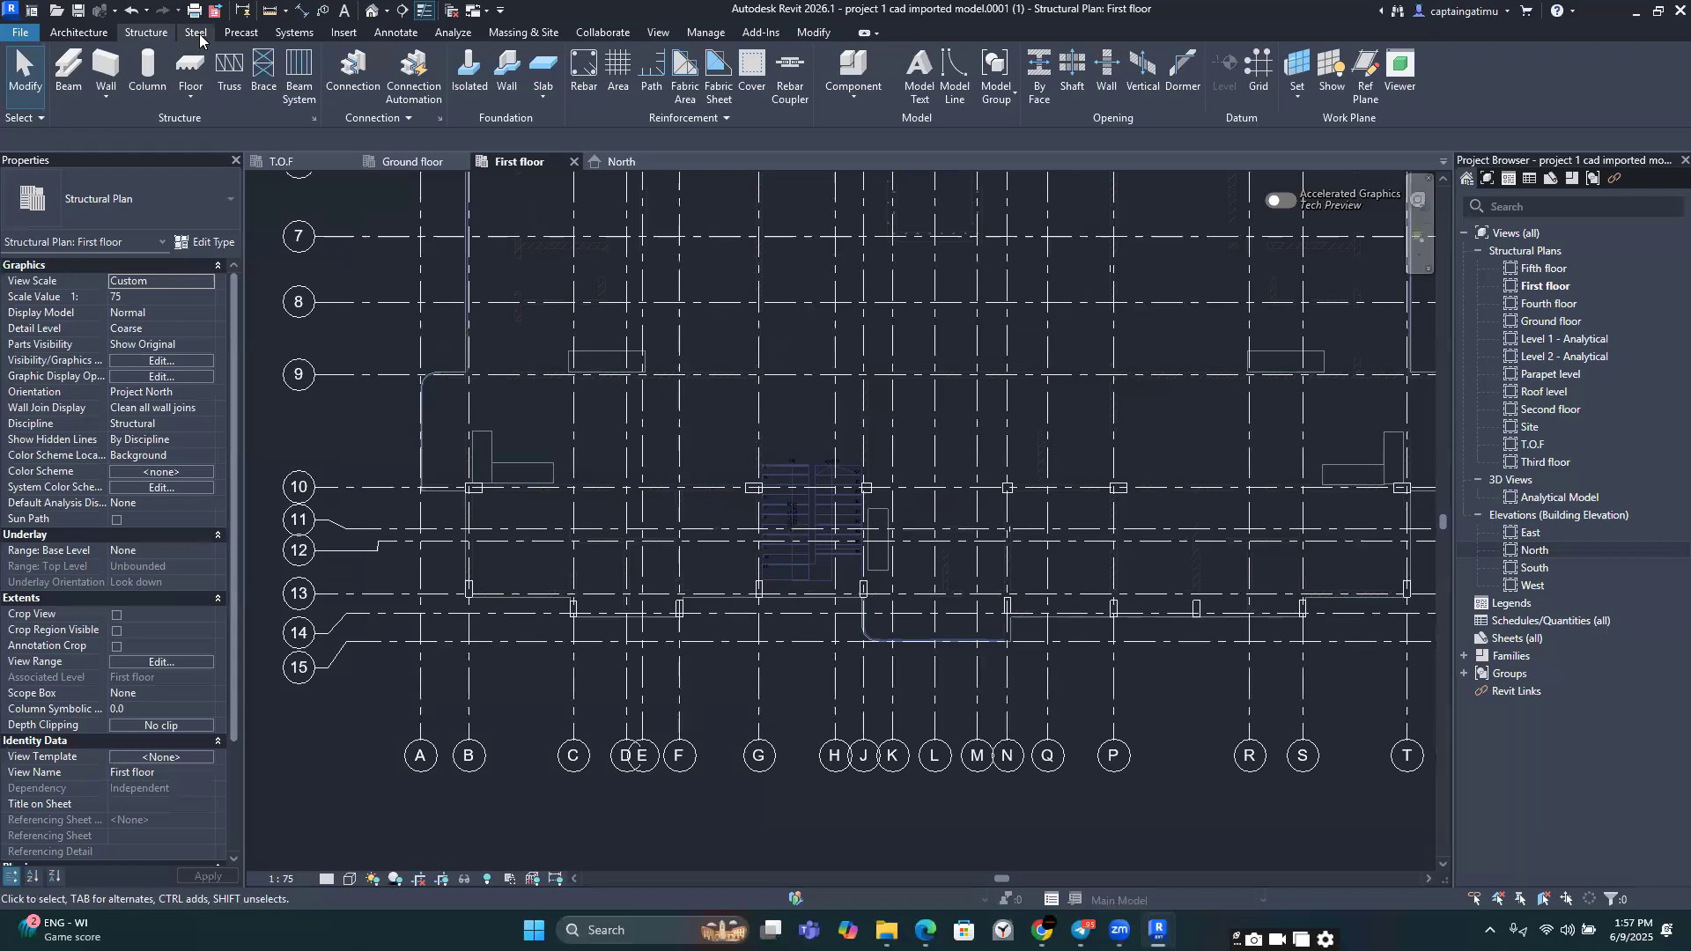
# Step: Start placing a 300 x 300 mm column around grids B and 9, and check the grid 9 columns on page 2 of COMBINED DETAILS.pdf
pyautogui.click(147, 75)
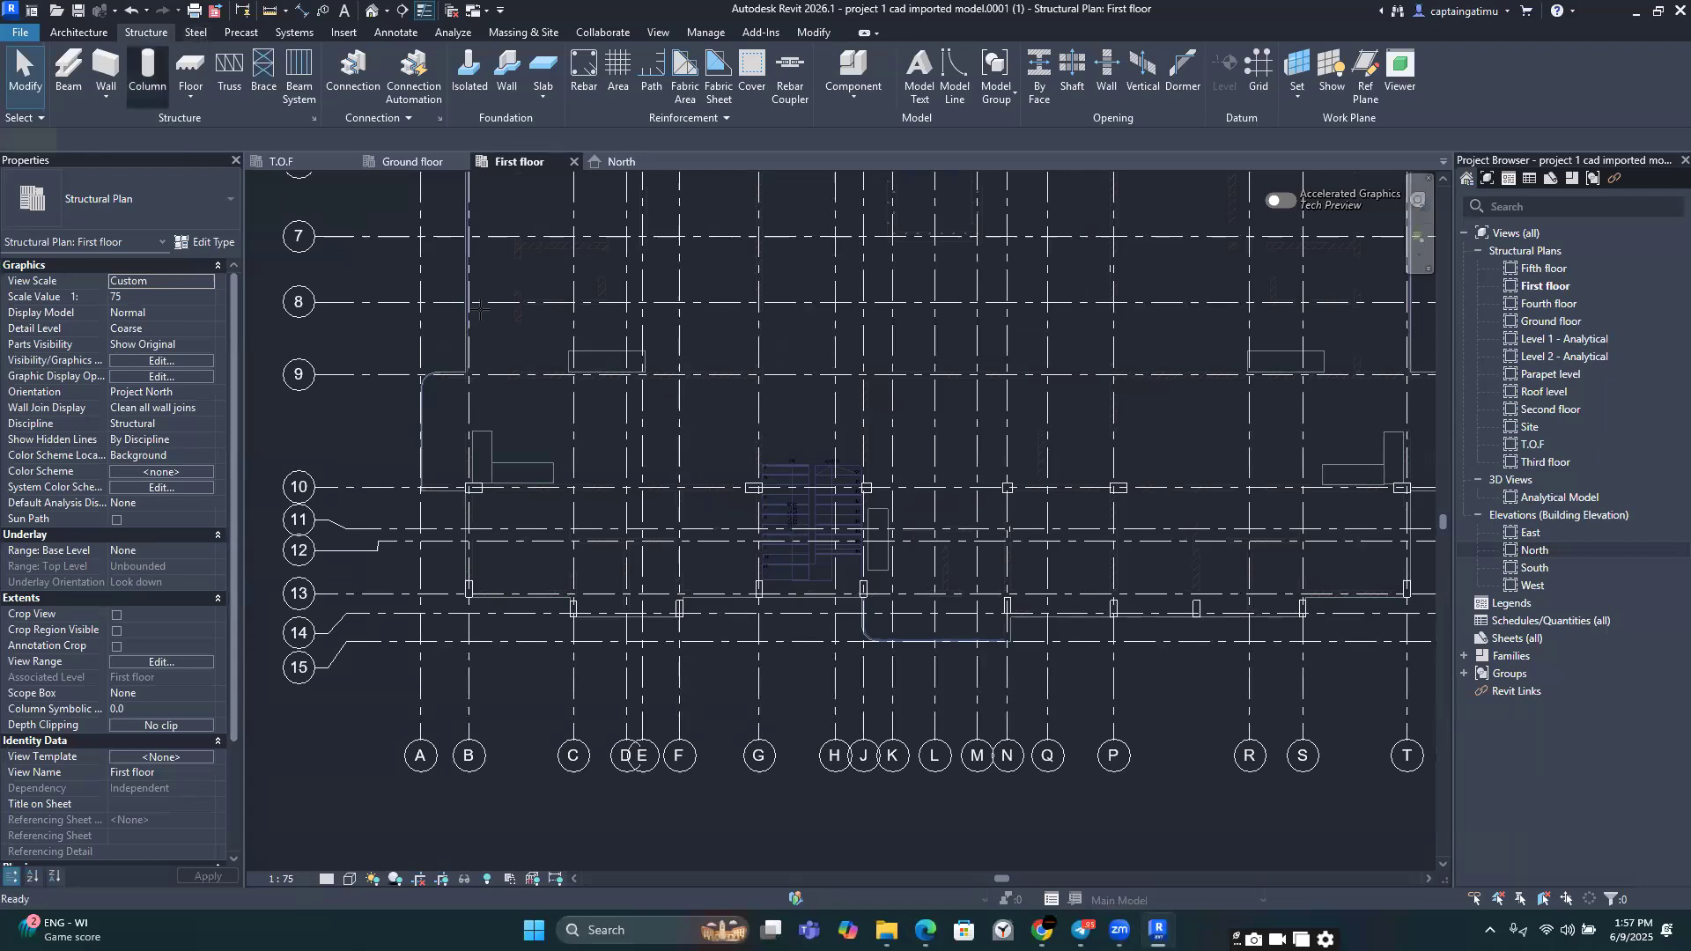
pyautogui.scroll(3, 511, 345)
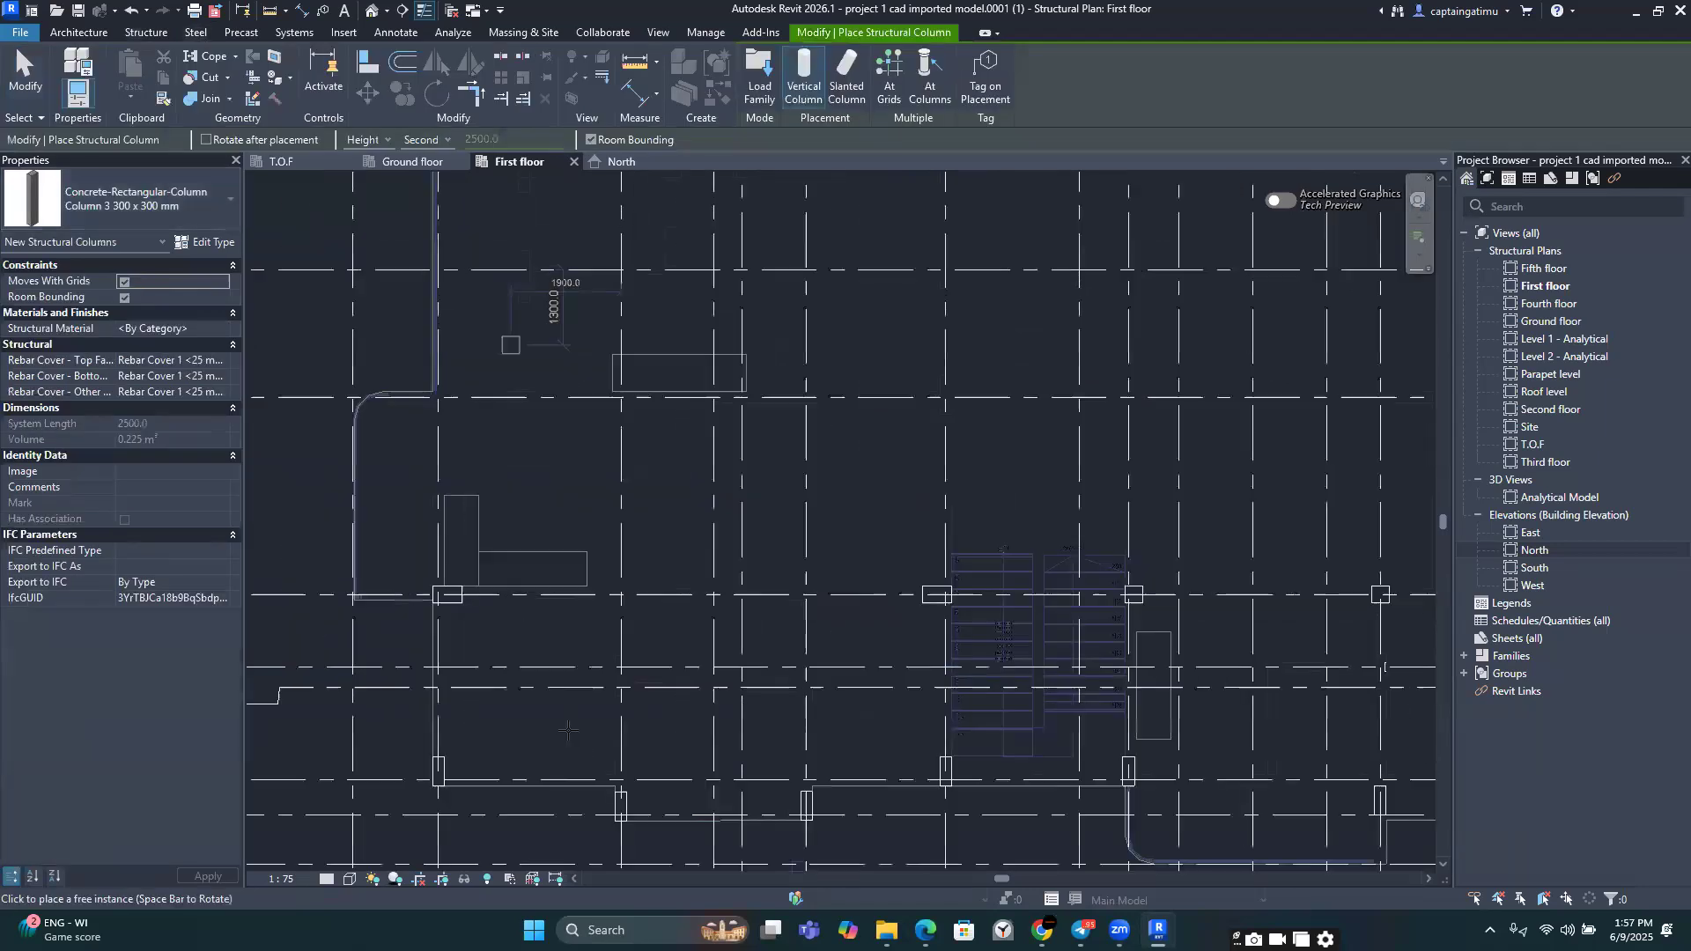
pyautogui.scroll(-3, 568, 731)
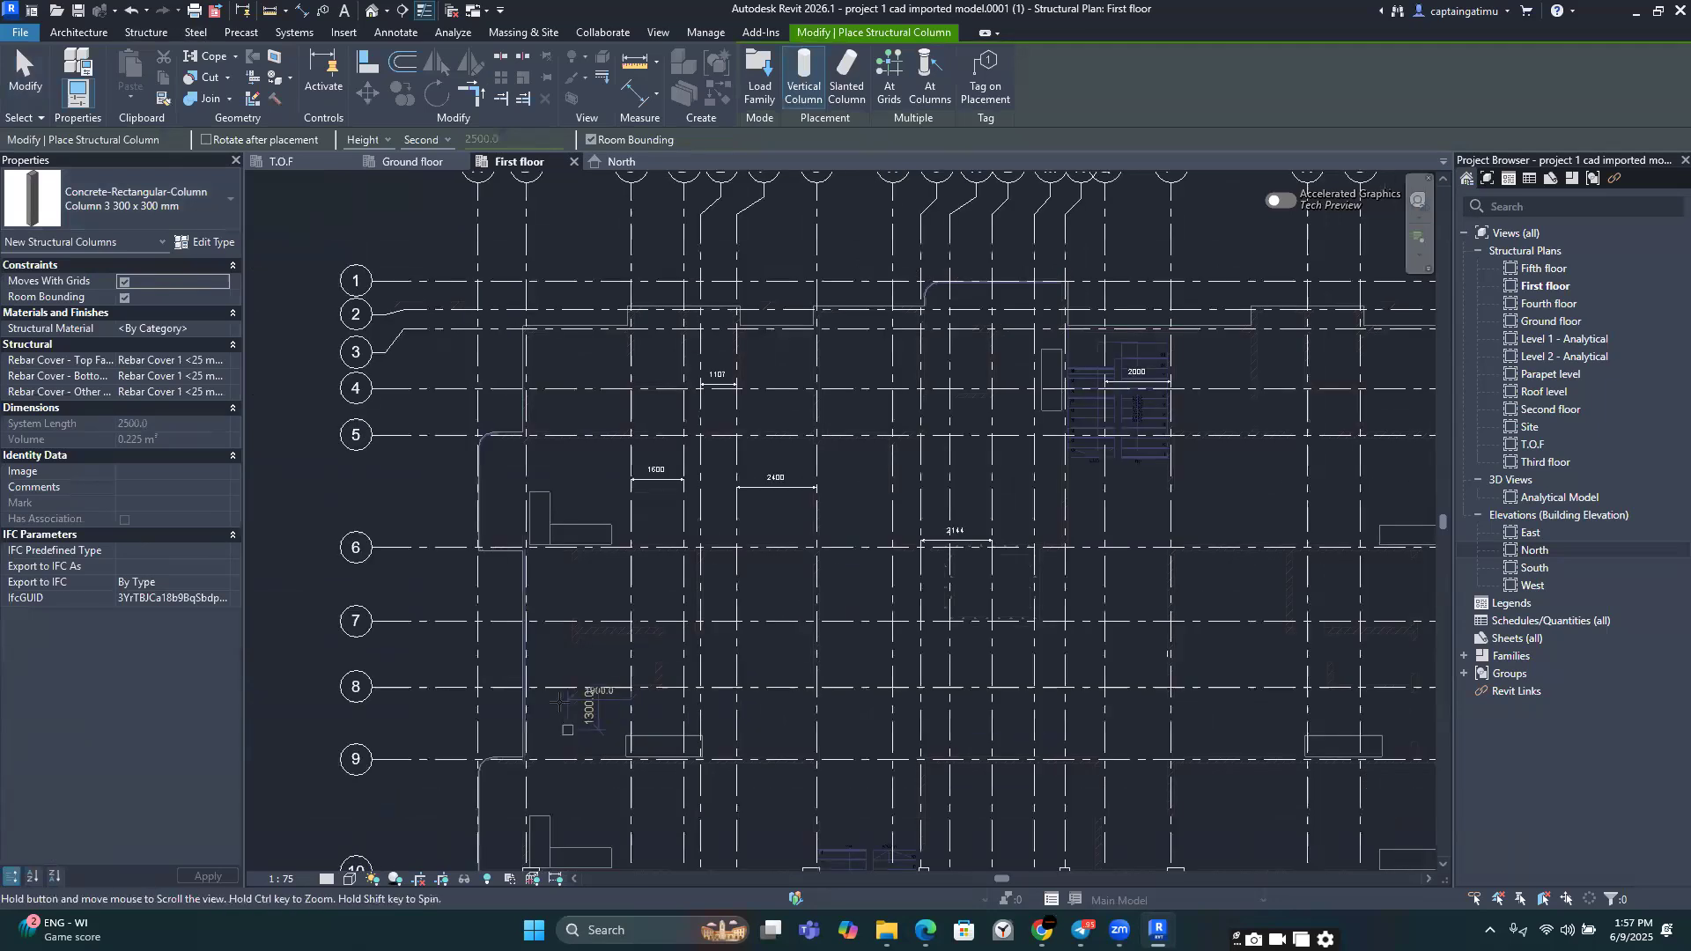
pyautogui.scroll(4, 560, 701)
pyautogui.moveTo(592, 517); pyautogui.dragTo(606, 487, button='middle')
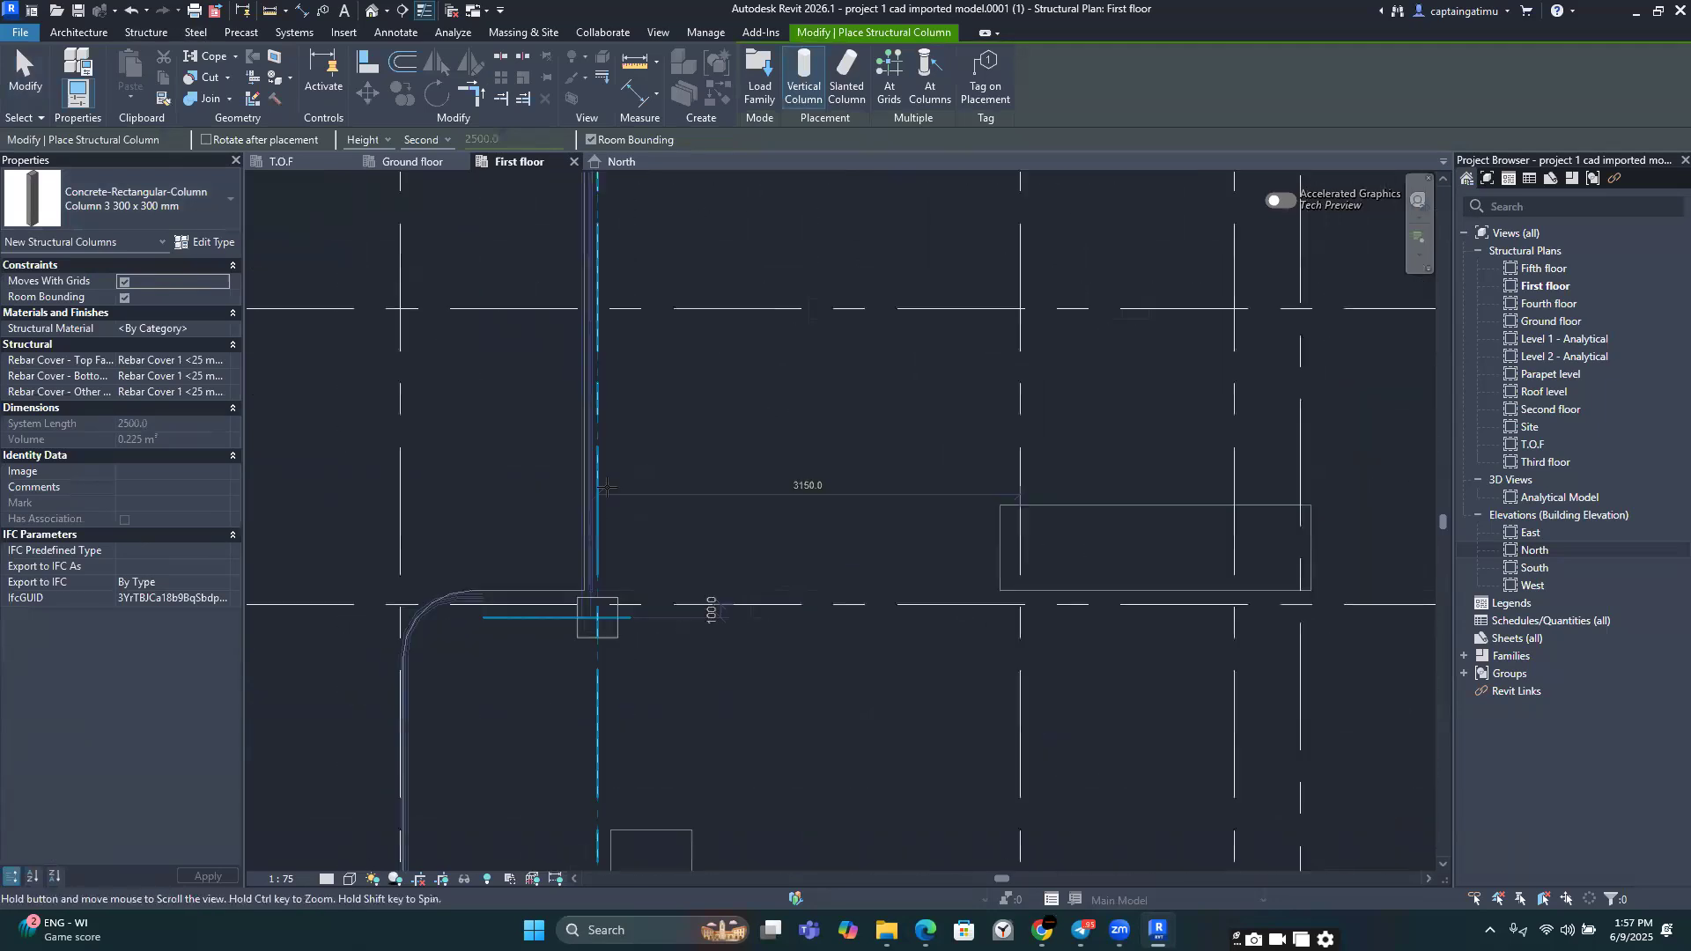
pyautogui.moveTo(597, 618); pyautogui.dragTo(619, 472, button='middle')
pyautogui.scroll(2, 620, 472)
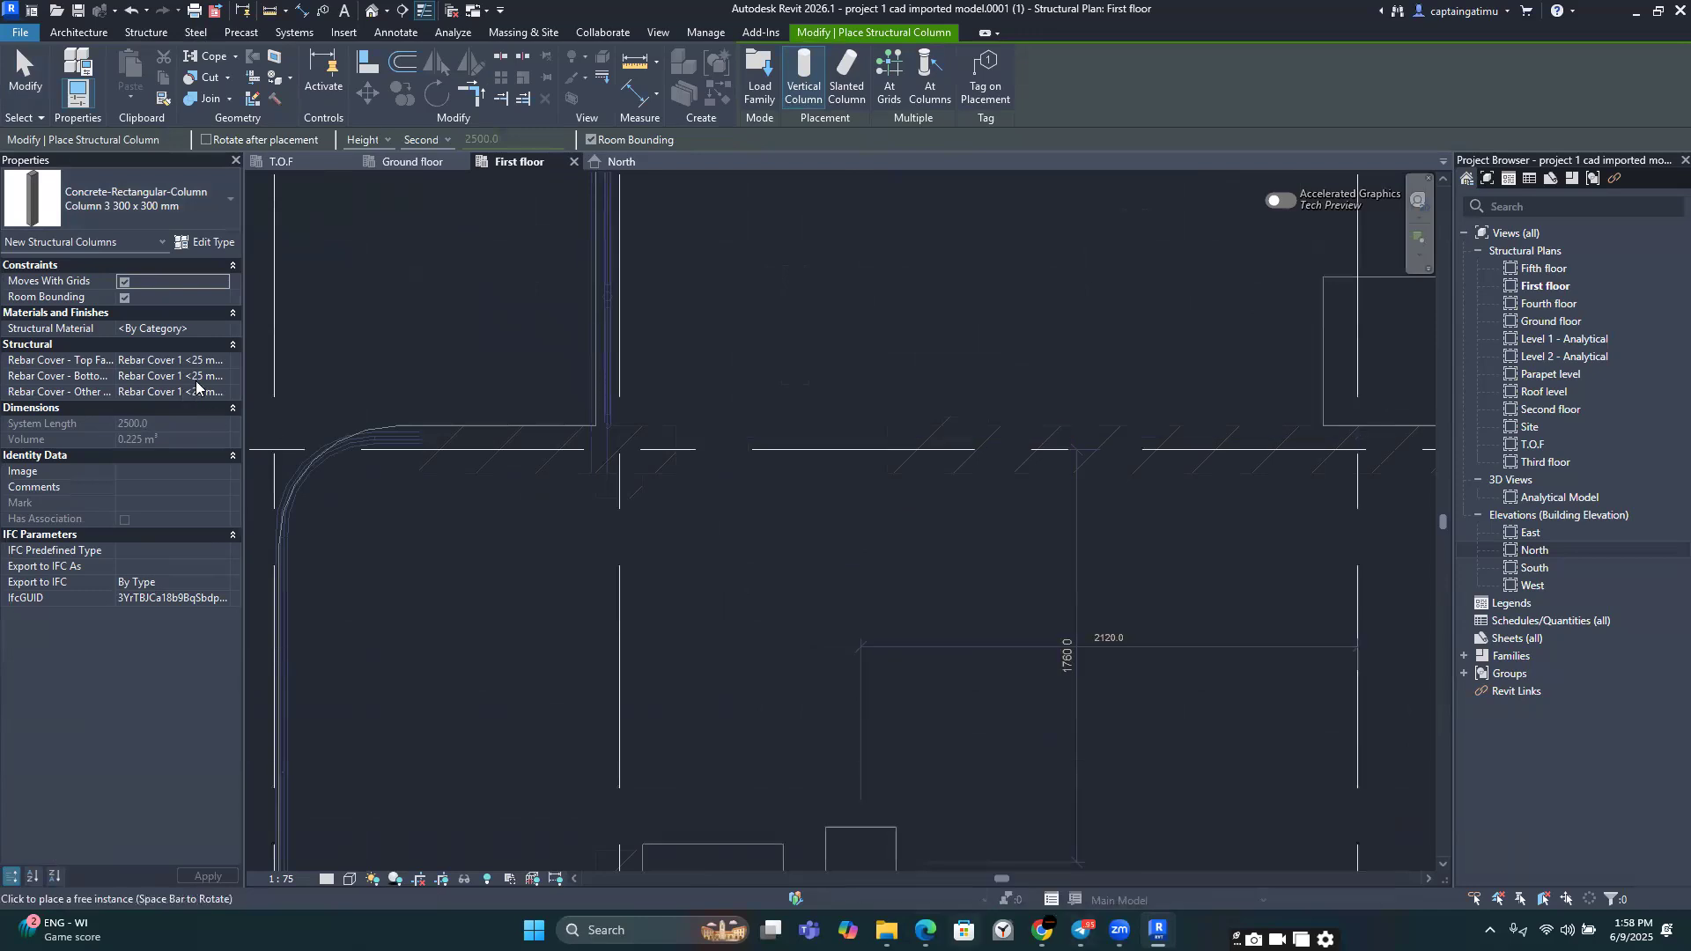
pyautogui.hotkey('alt', 'Tab')
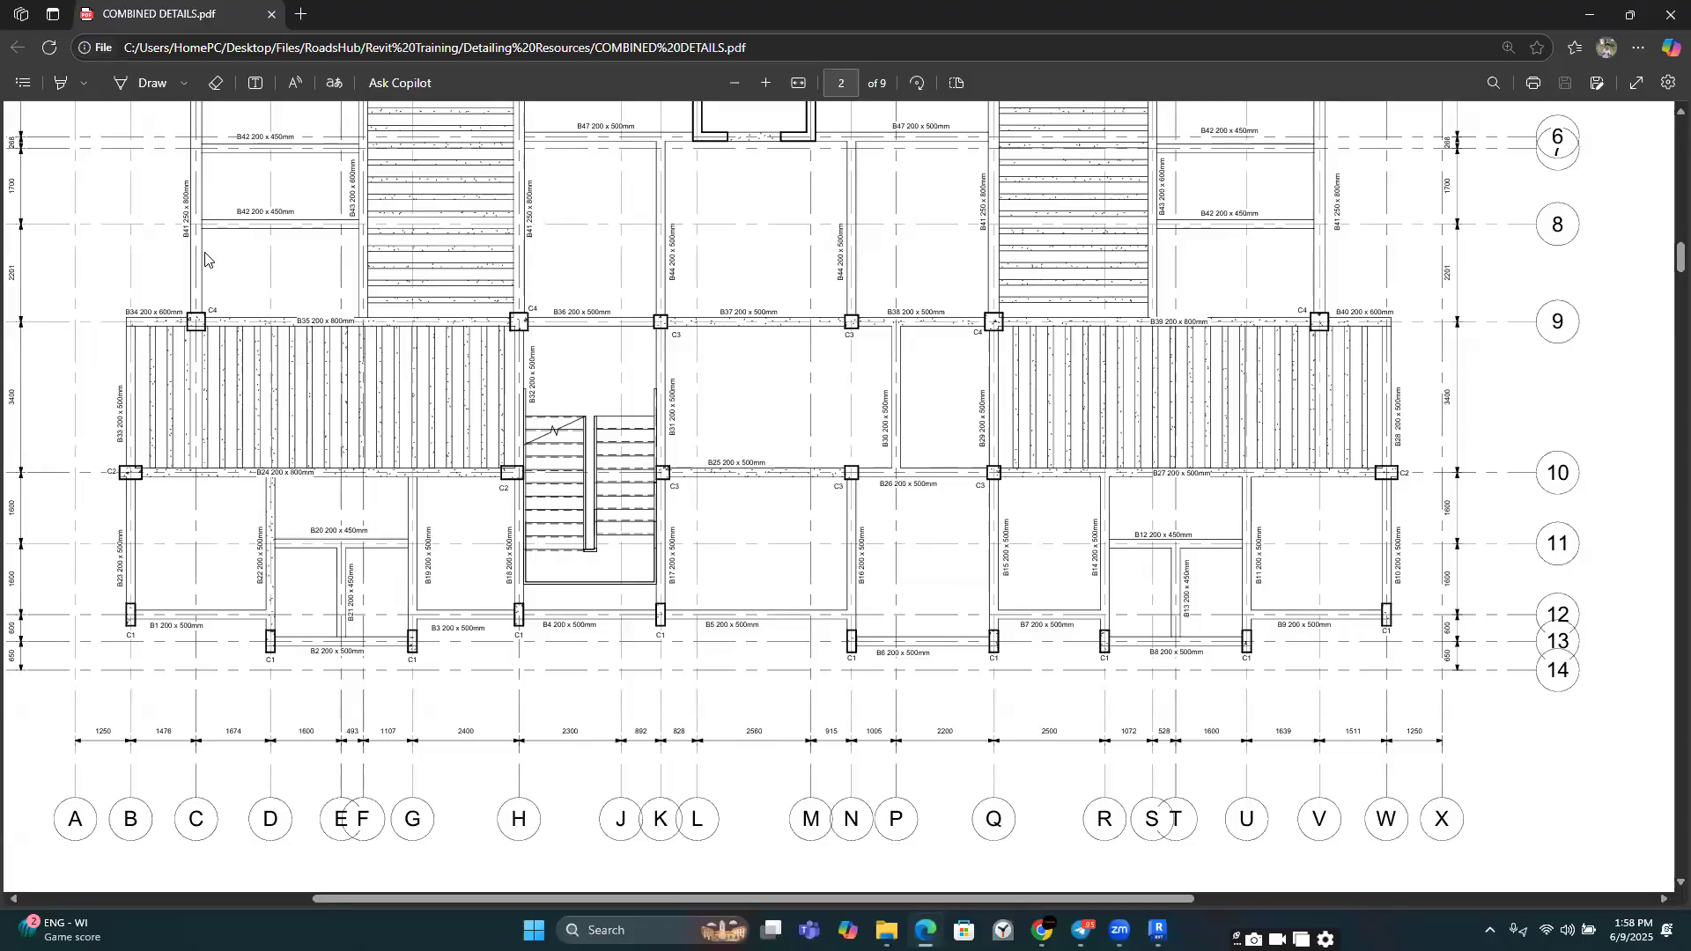
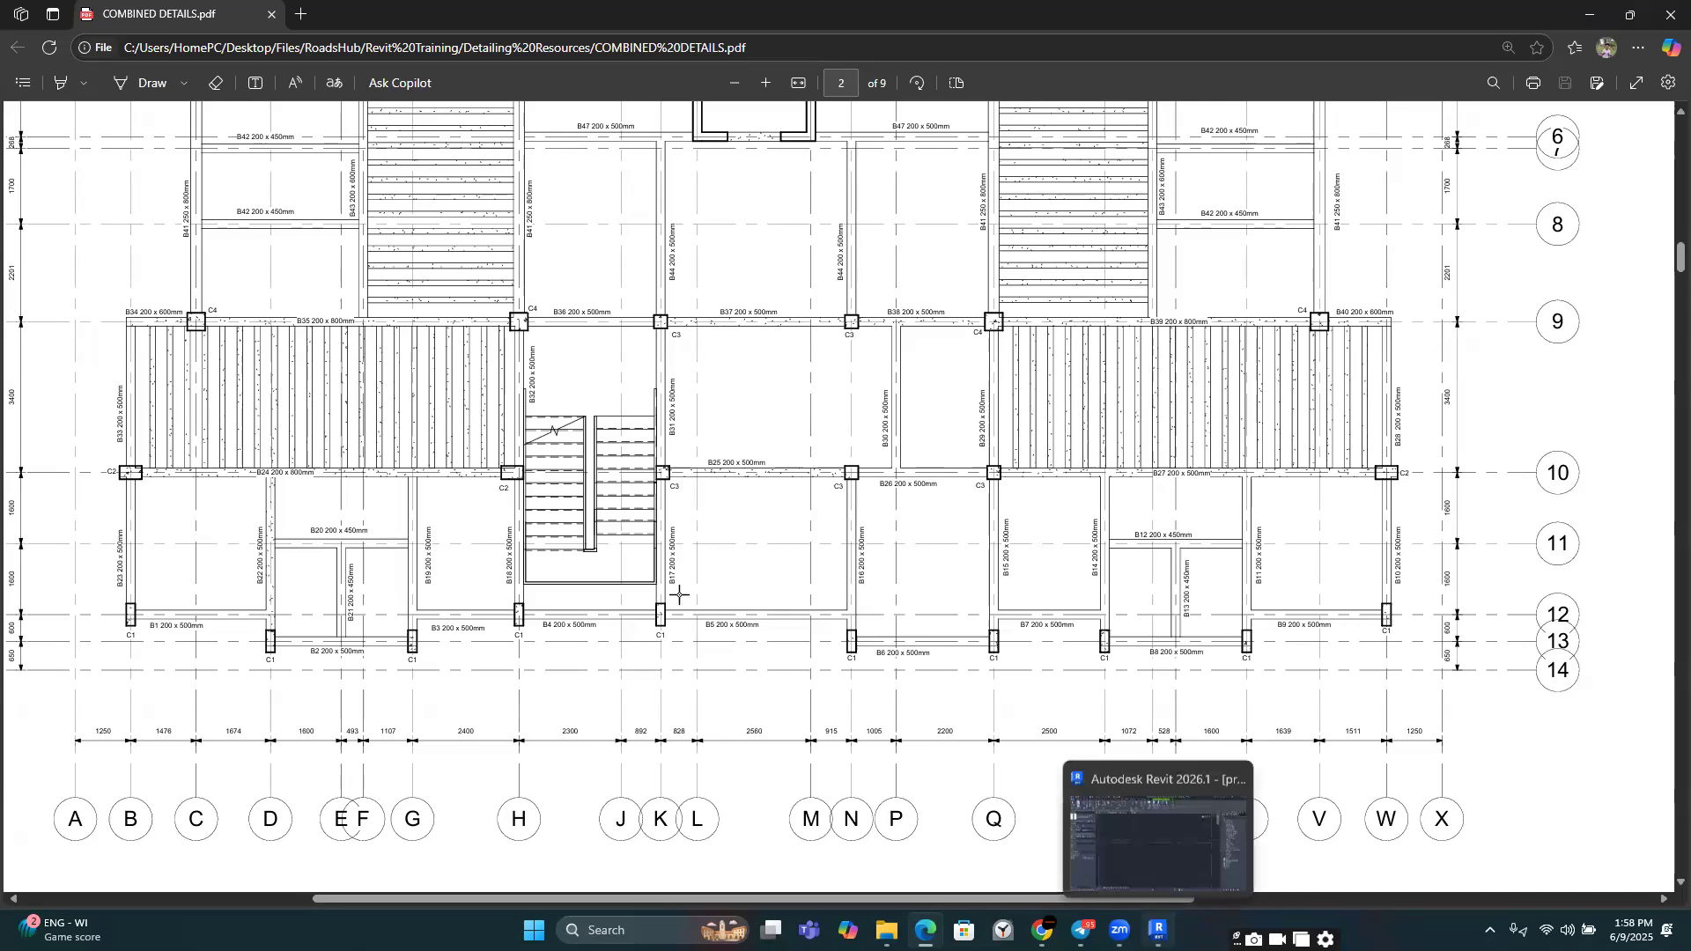
# Step: Return to Revit, try to place a 300 x 300 mm column on grid 9 midway between grids B and C, and end column placement
pyautogui.hotkey('alt', 'Tab')
pyautogui.scroll(4, 748, 415)
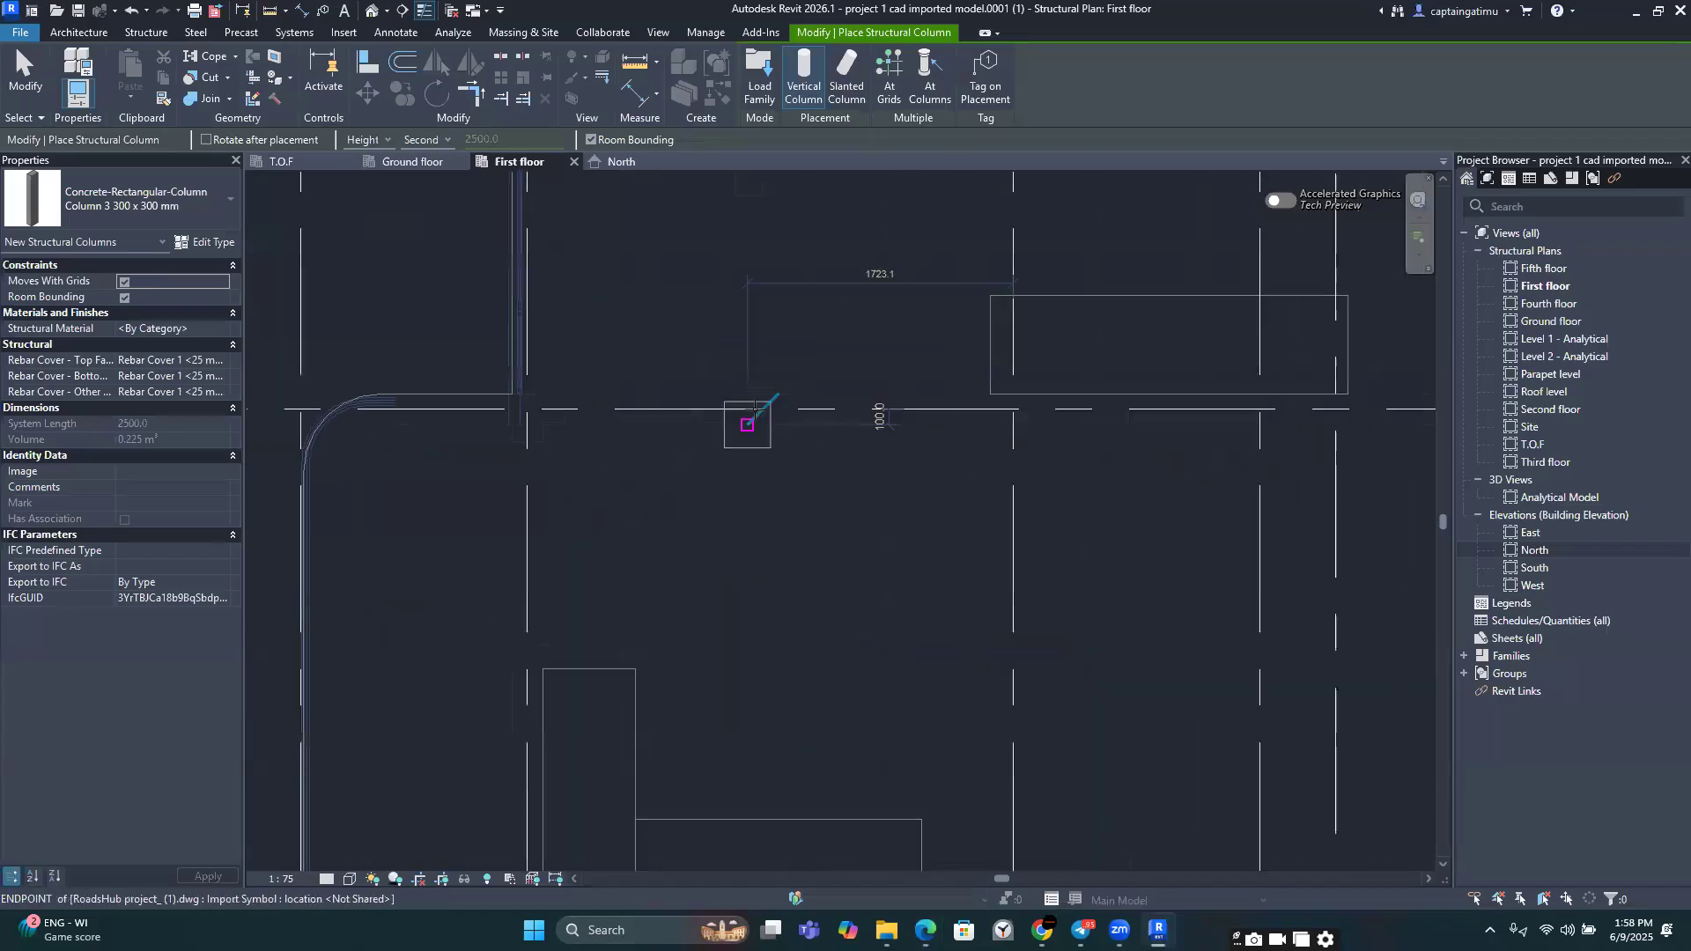
pyautogui.scroll(-5, 762, 472)
pyautogui.scroll(4, 755, 467)
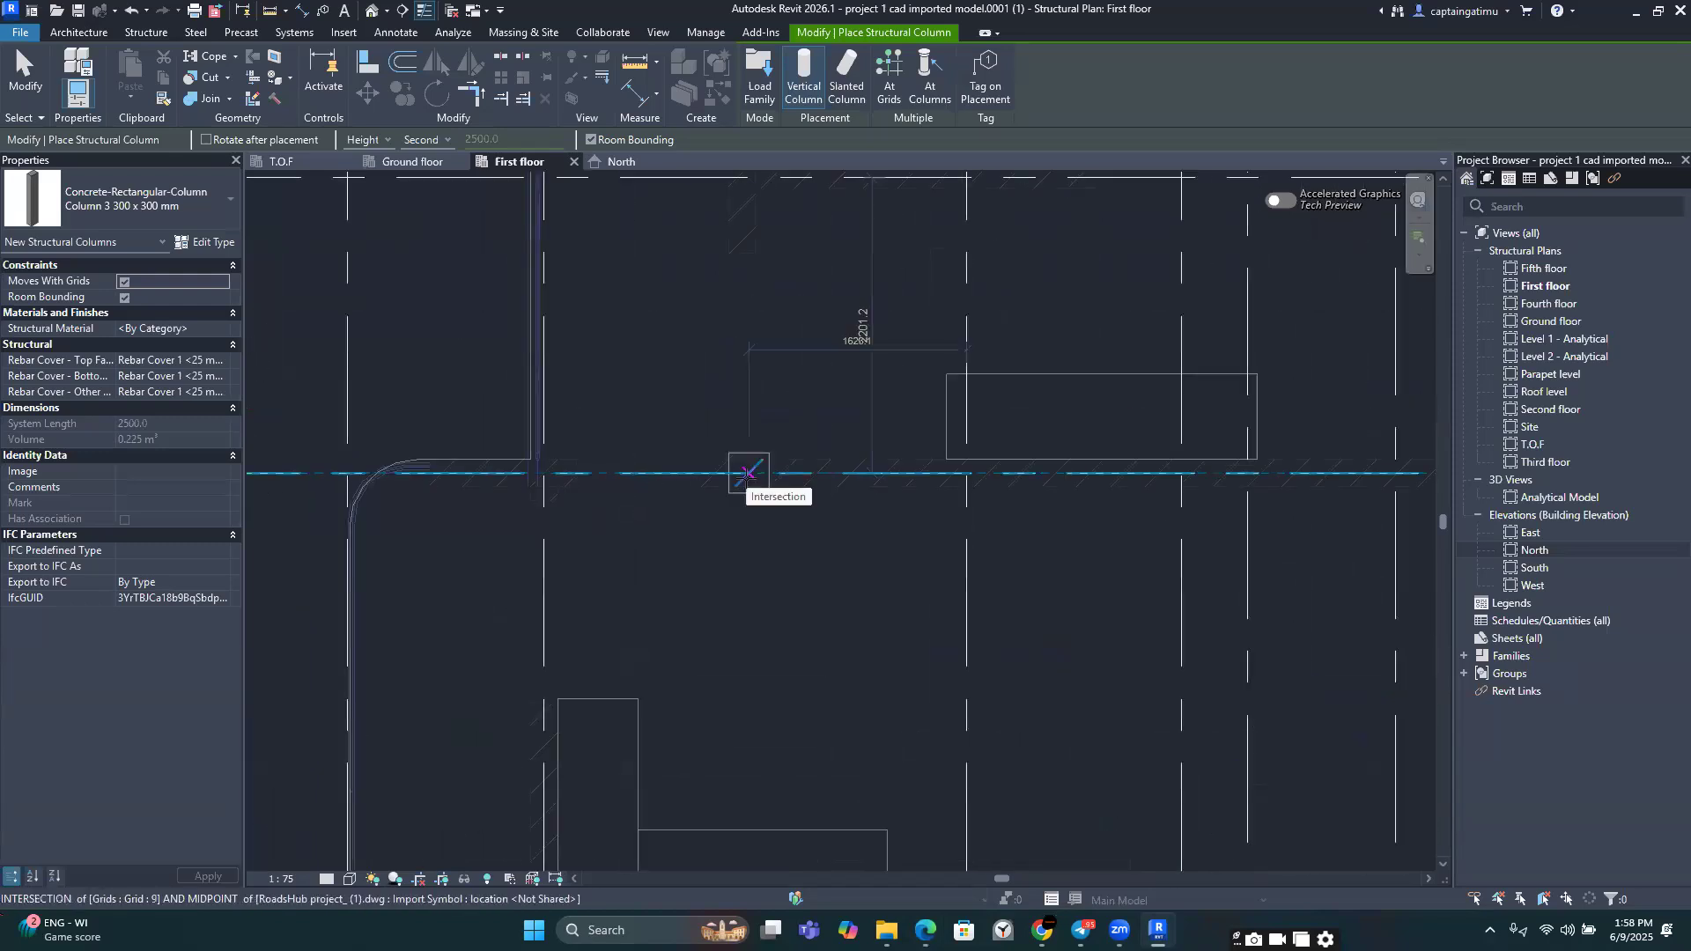
pyautogui.click(748, 474)
pyautogui.scroll(-3, 748, 473)
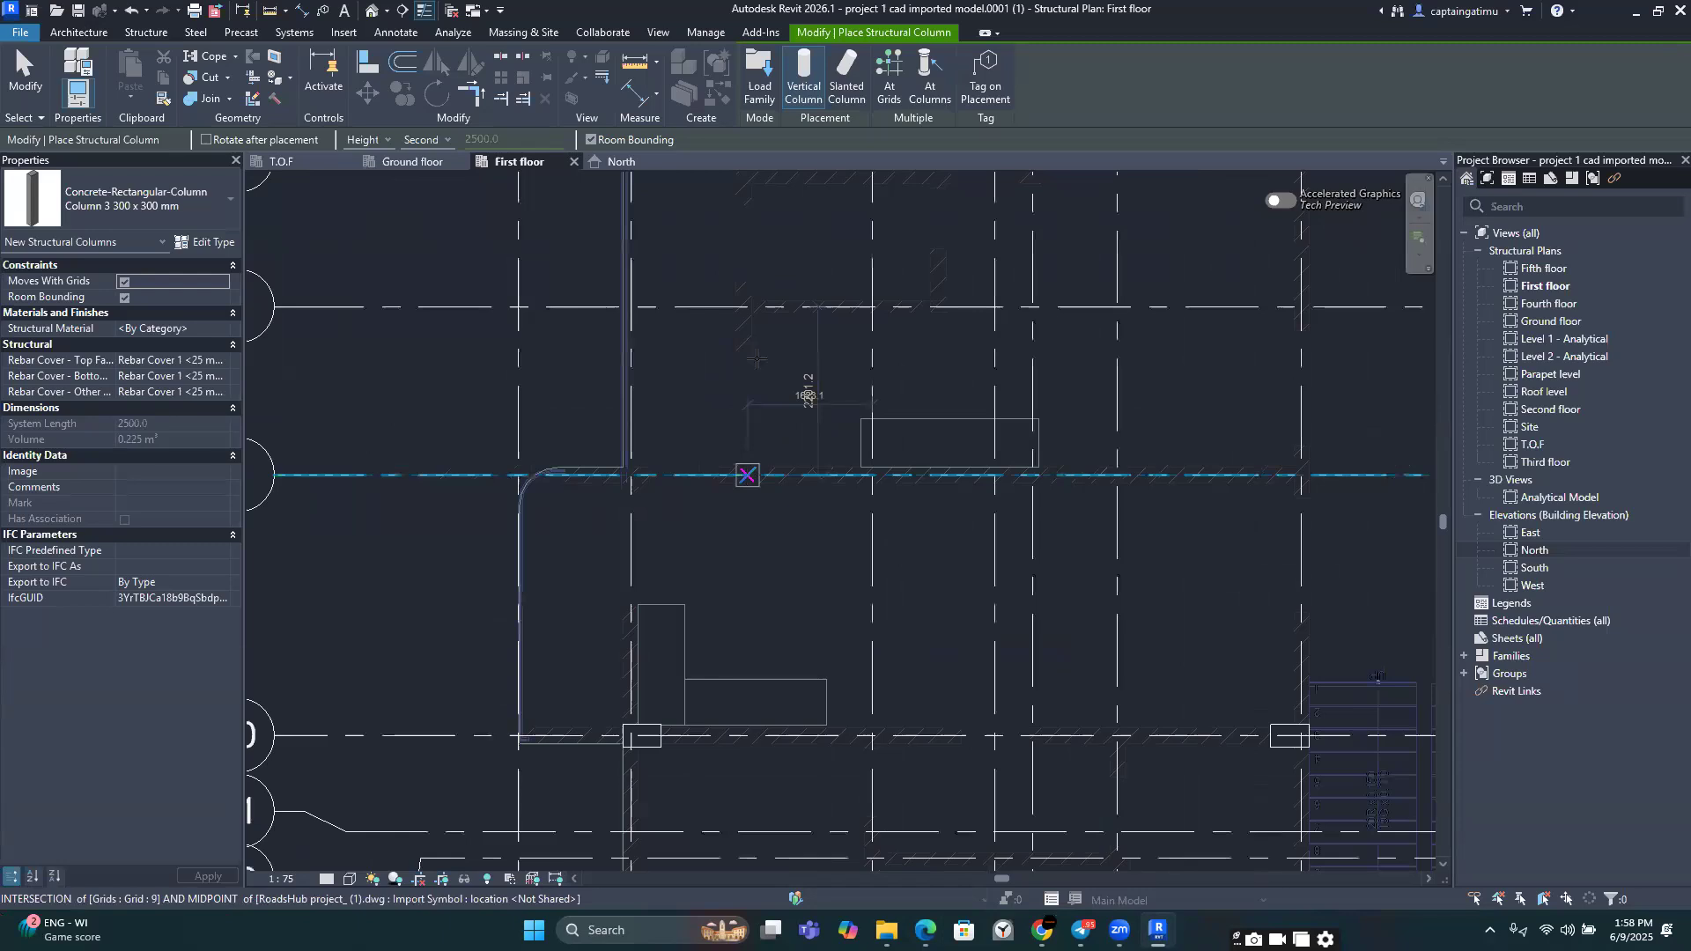
pyautogui.scroll(-2, 747, 467)
pyautogui.scroll(-3, 741, 350)
pyautogui.moveTo(741, 371); pyautogui.dragTo(738, 410, button='middle')
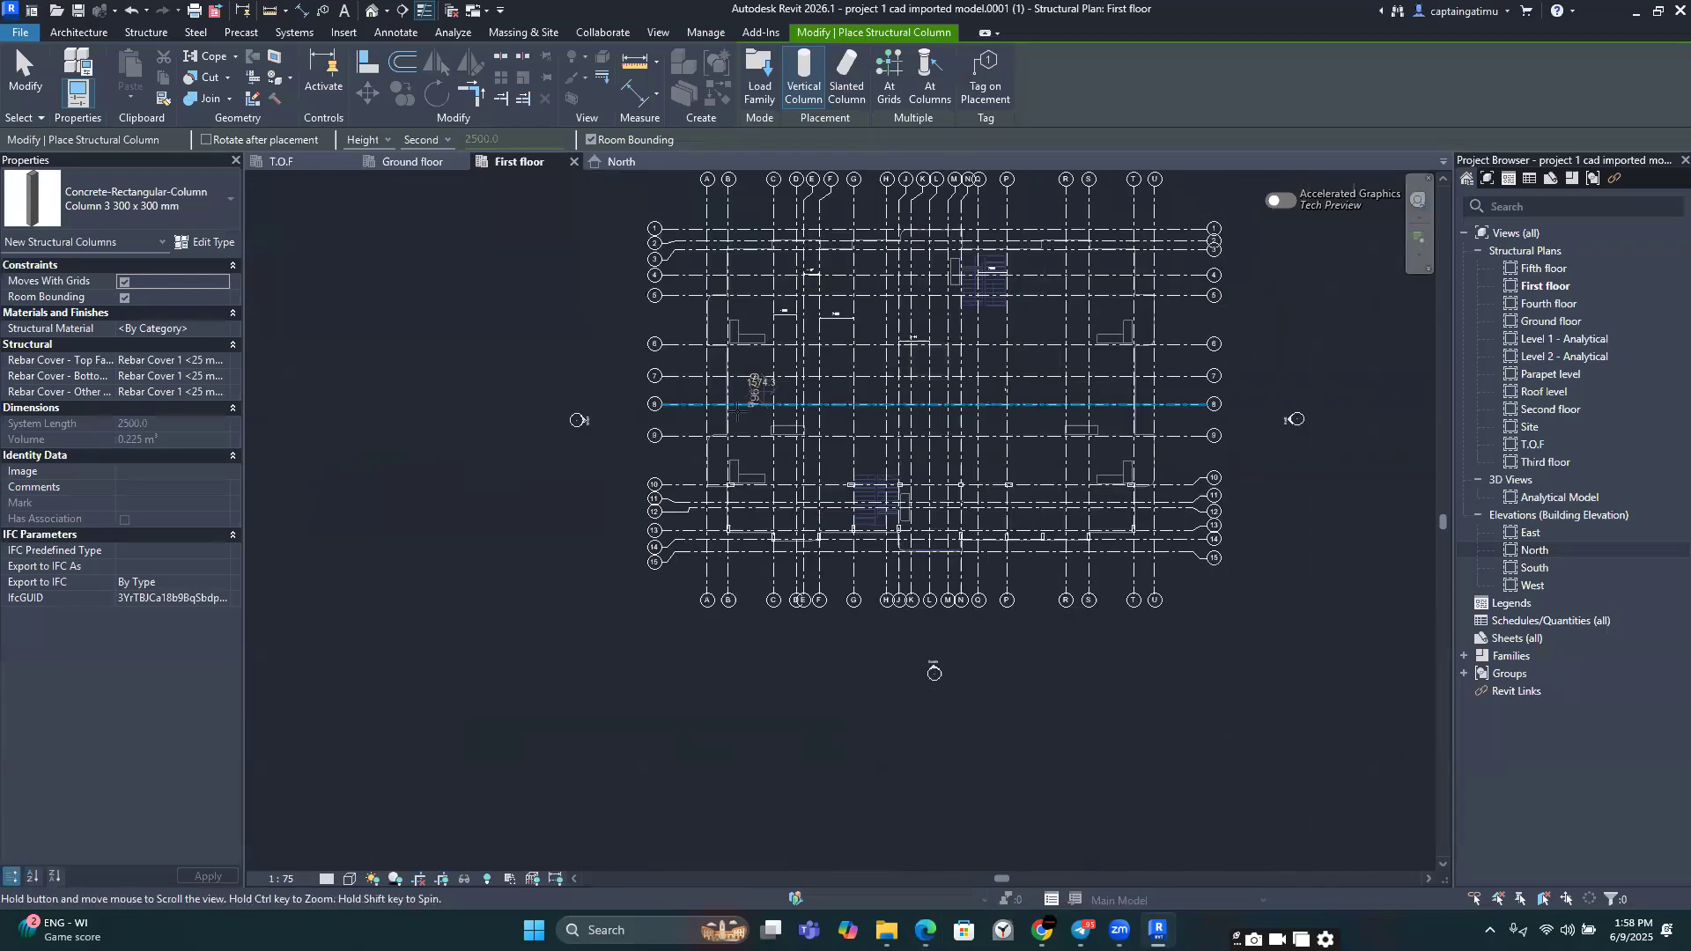
pyautogui.scroll(4, 743, 404)
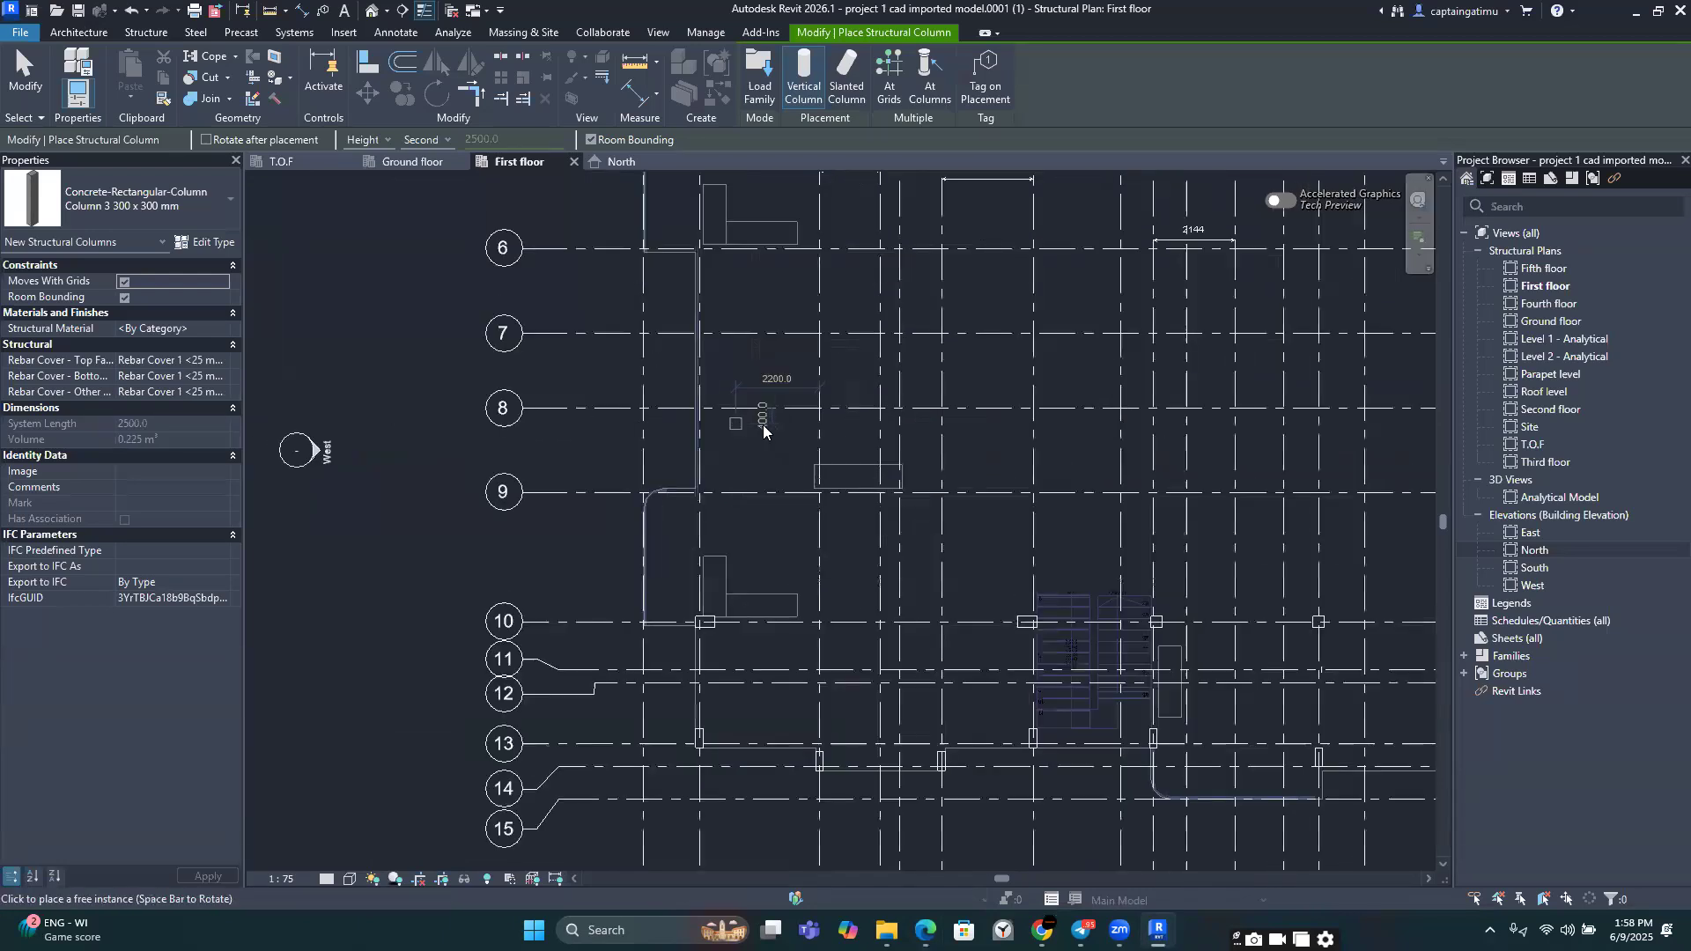
pyautogui.scroll(2, 763, 424)
pyautogui.press('Escape')
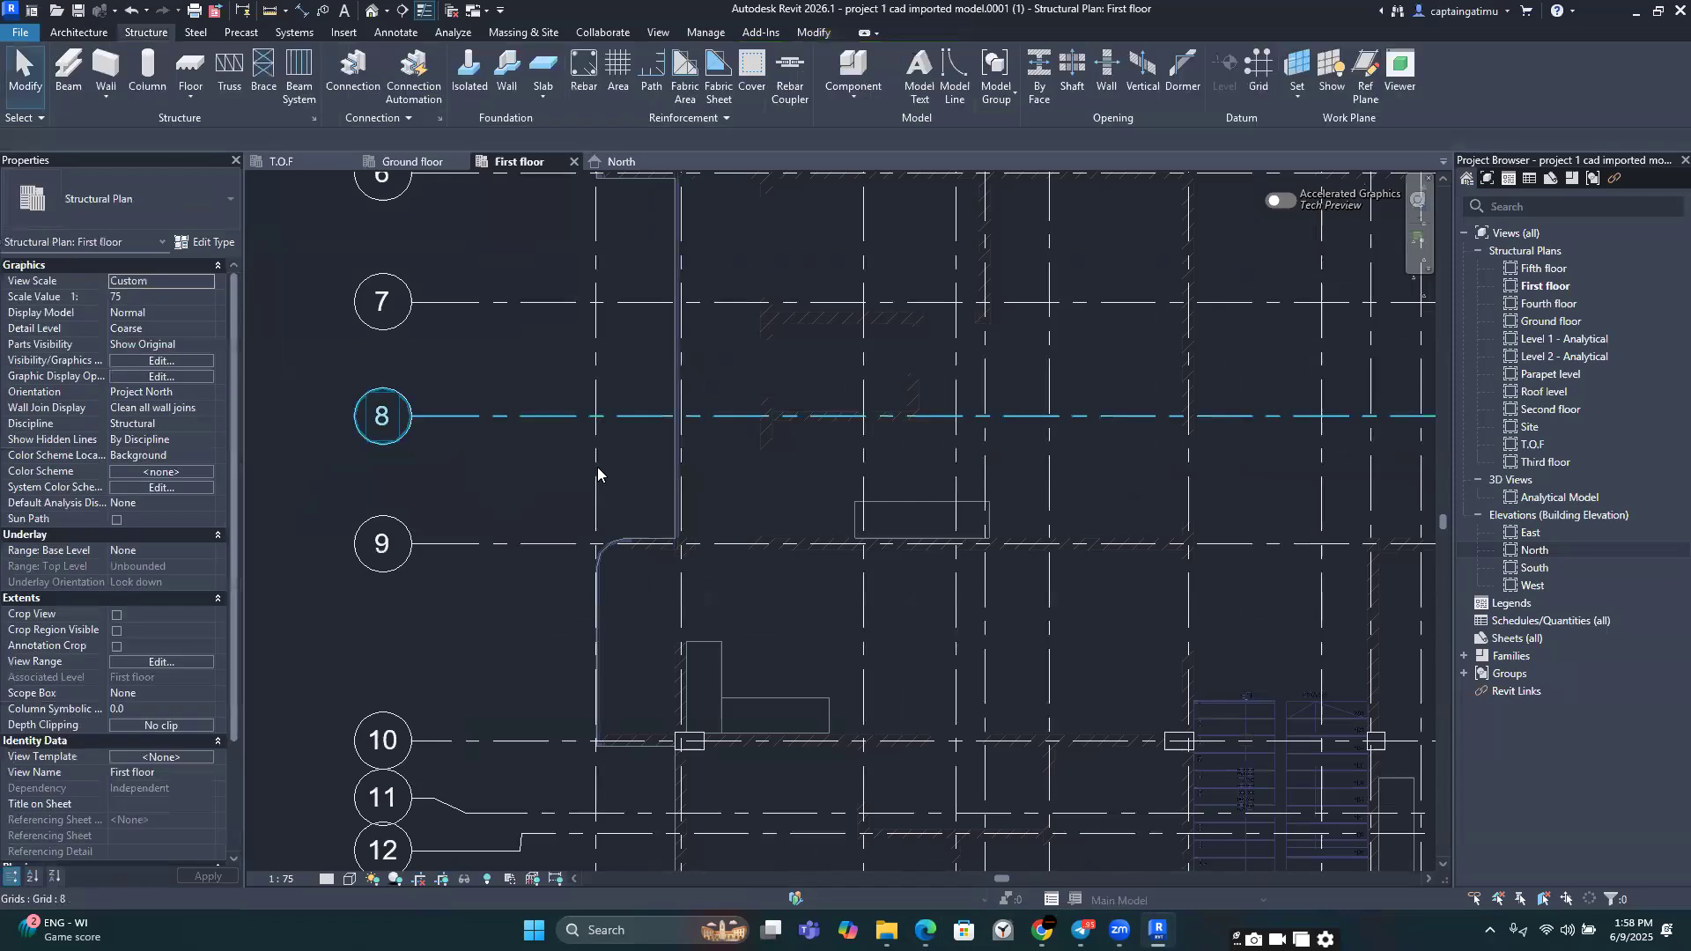
pyautogui.scroll(2, 597, 474)
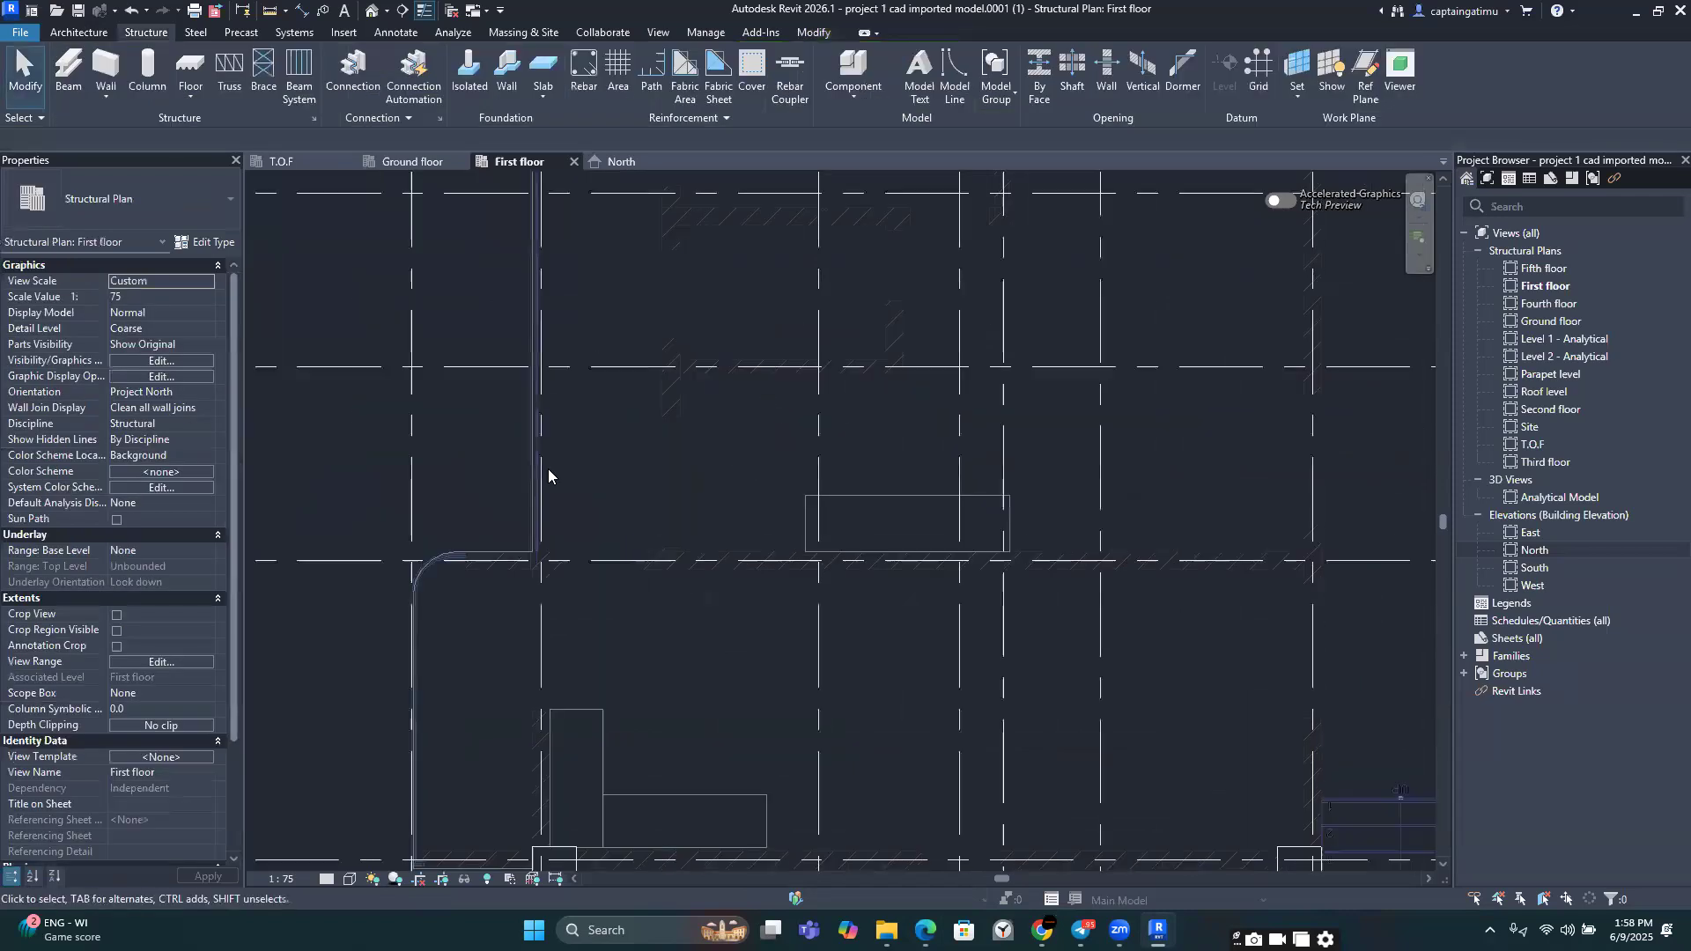
# Step: Copy grid B about 1480 mm along grid 8 to the CAD wall between grids B and C, and end the copy
pyautogui.scroll(-2, 550, 473)
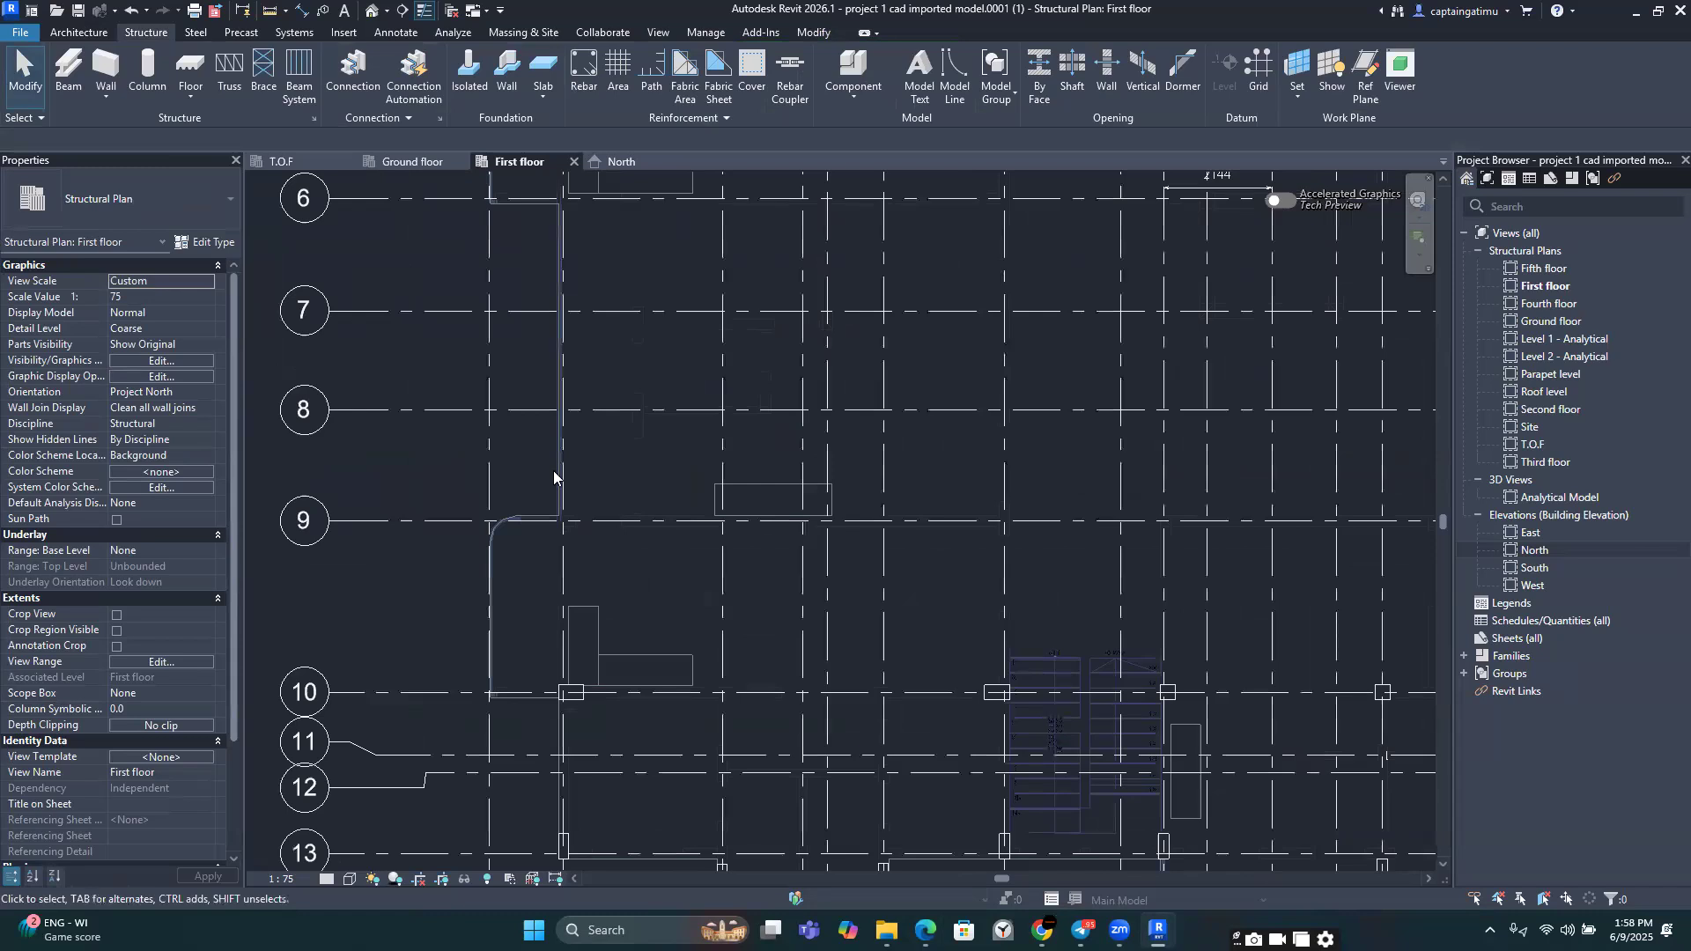
pyautogui.scroll(3, 530, 458)
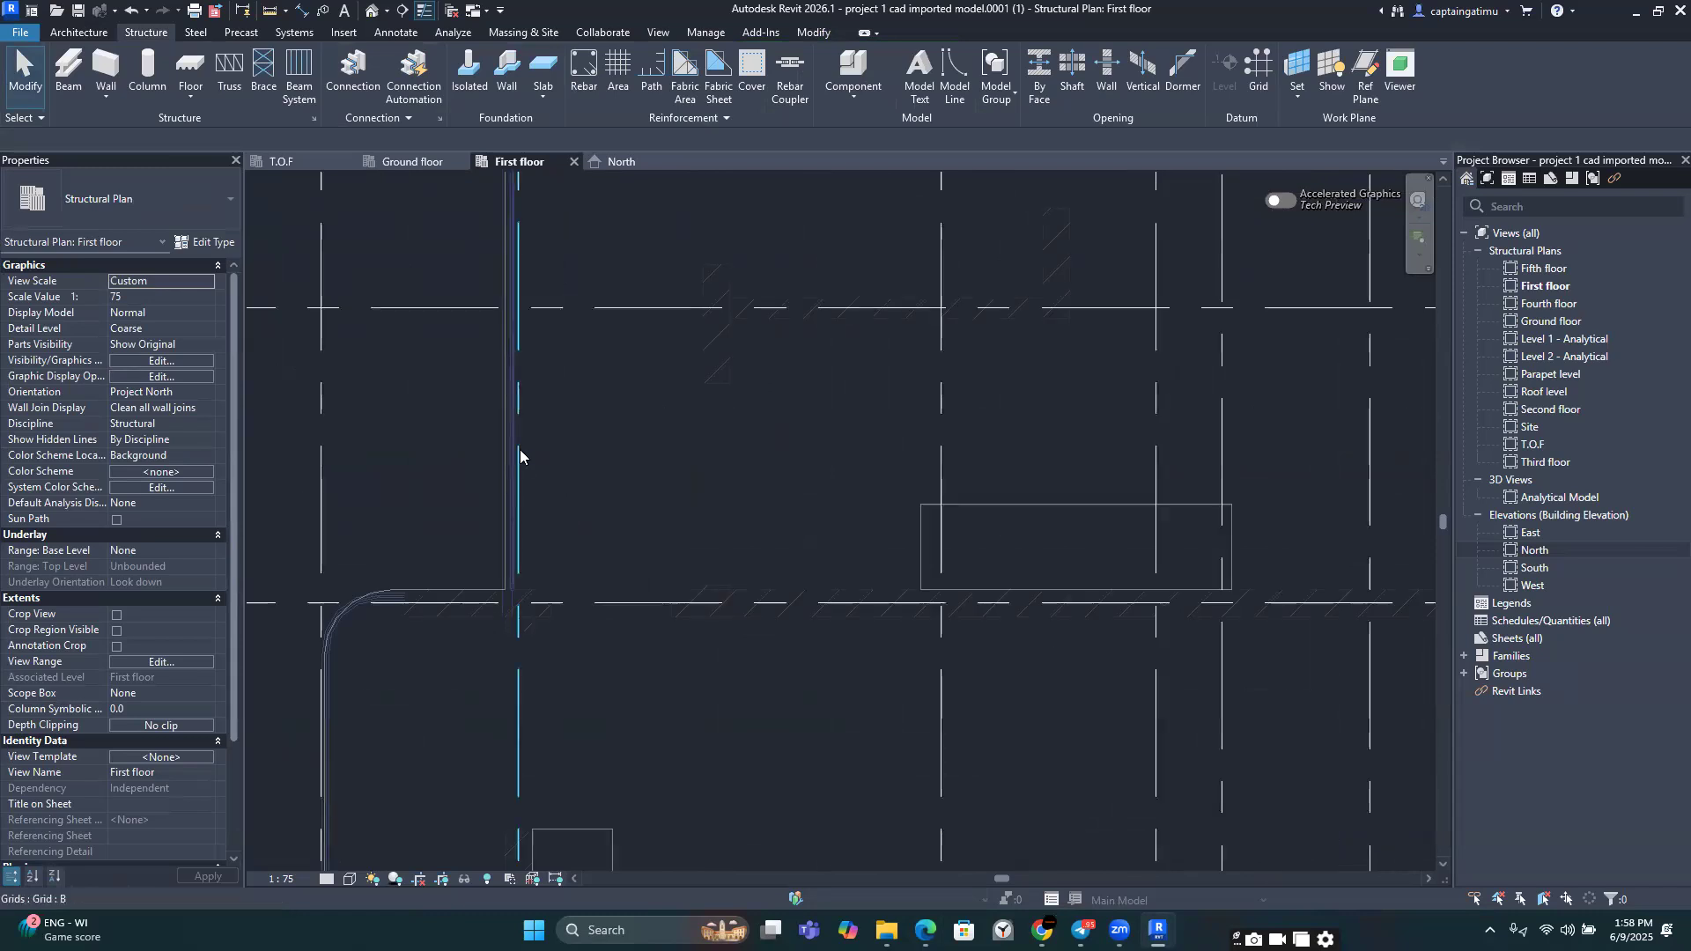
pyautogui.click(519, 454)
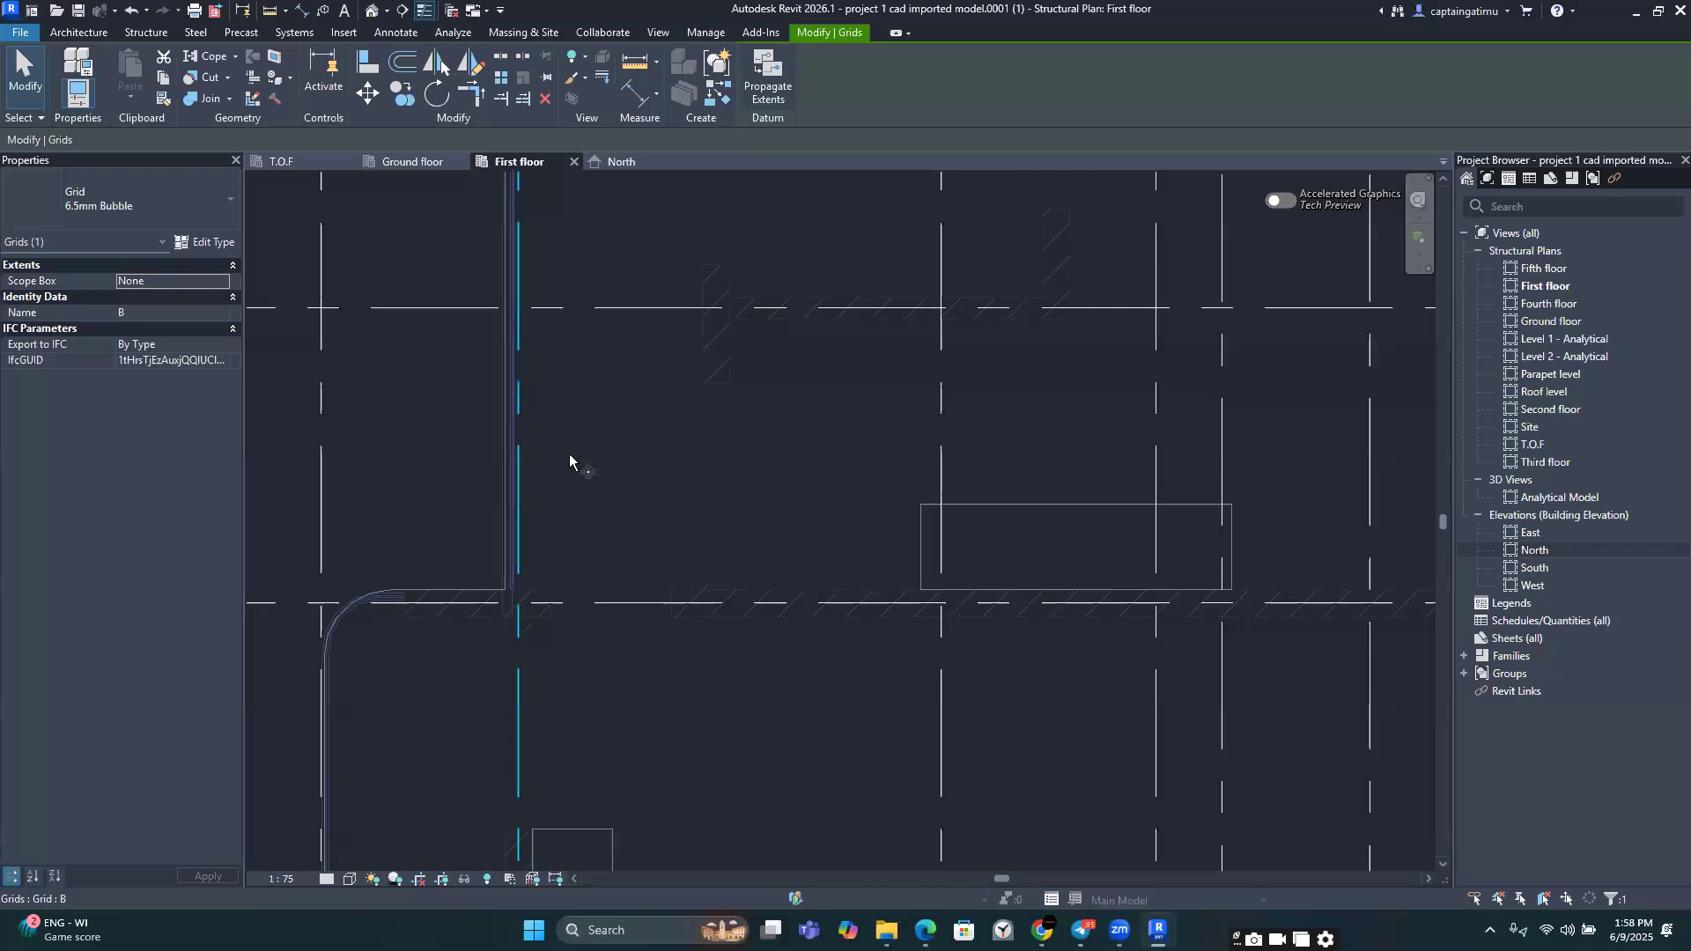
pyautogui.scroll(-3, 573, 467)
pyautogui.press('c')
pyautogui.press('o')
pyautogui.scroll(5, 449, 621)
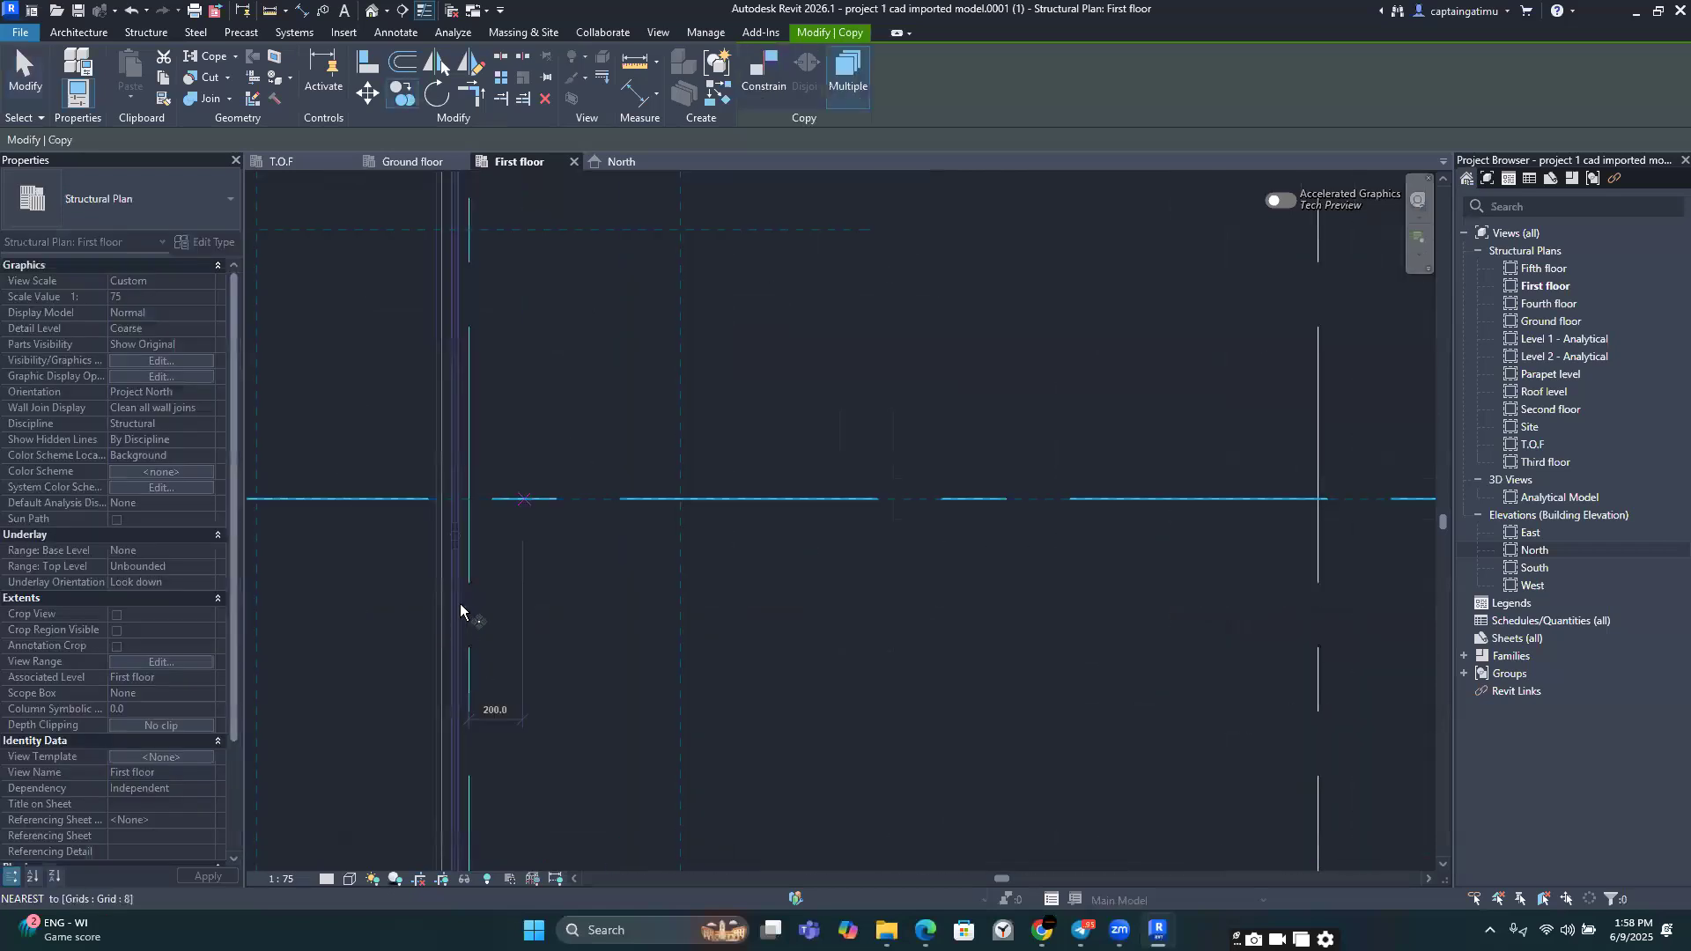
pyautogui.scroll(2, 460, 604)
pyautogui.scroll(-2, 433, 575)
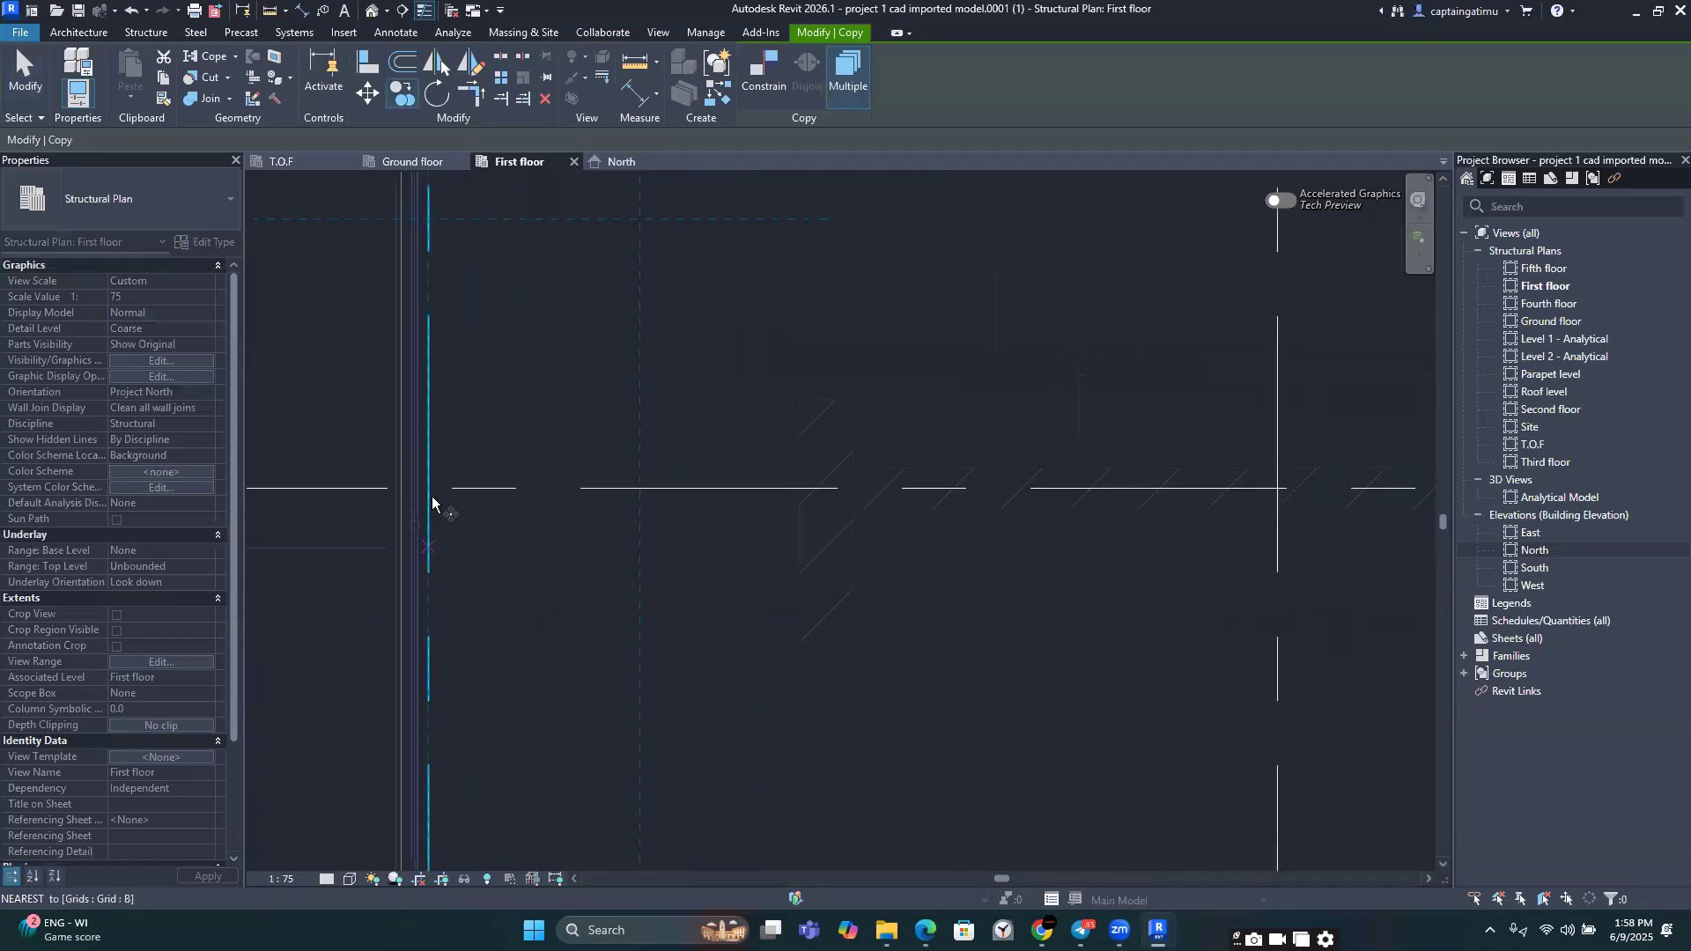
pyautogui.click(430, 490)
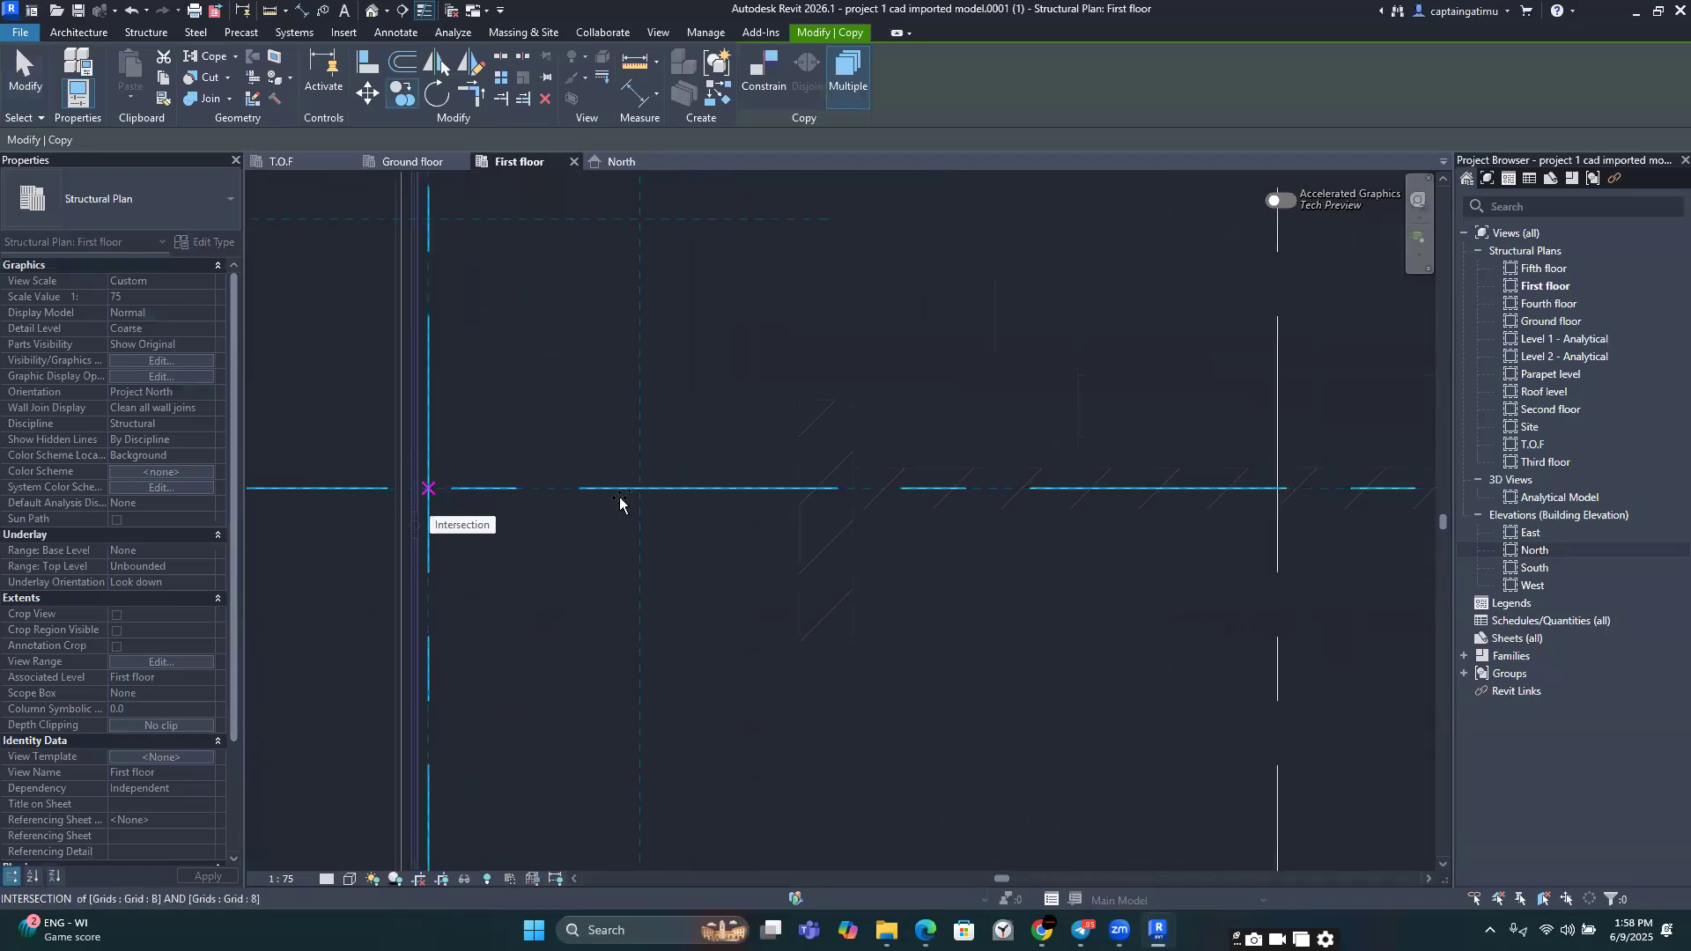
pyautogui.click(831, 485)
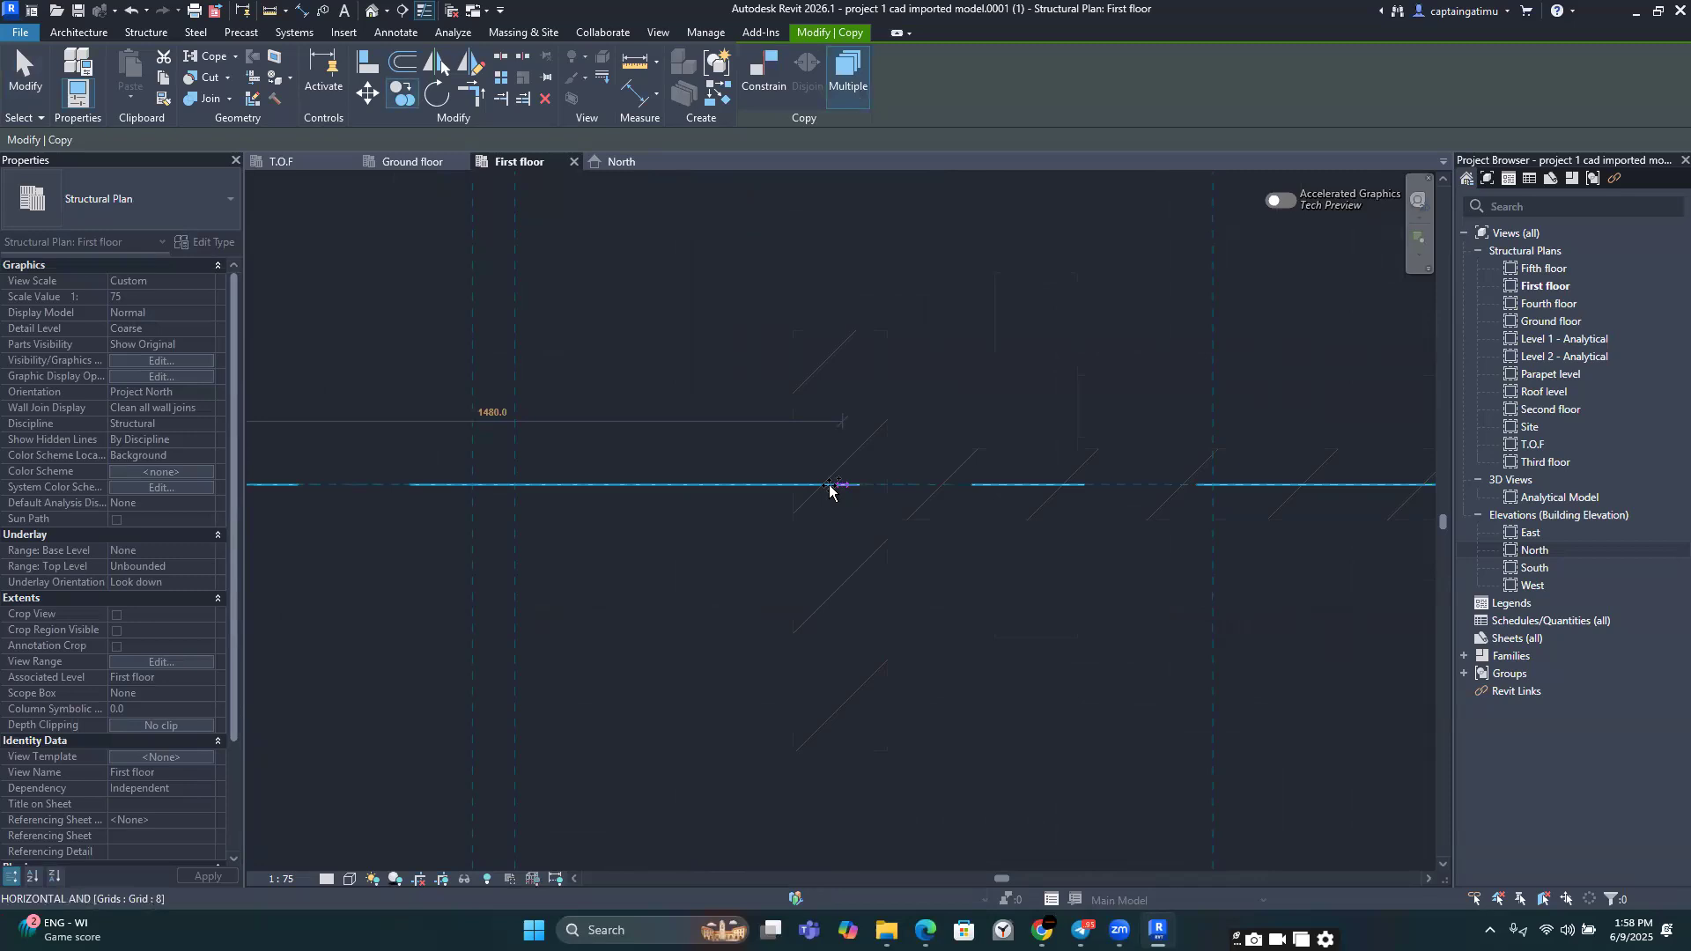
pyautogui.press('Escape')
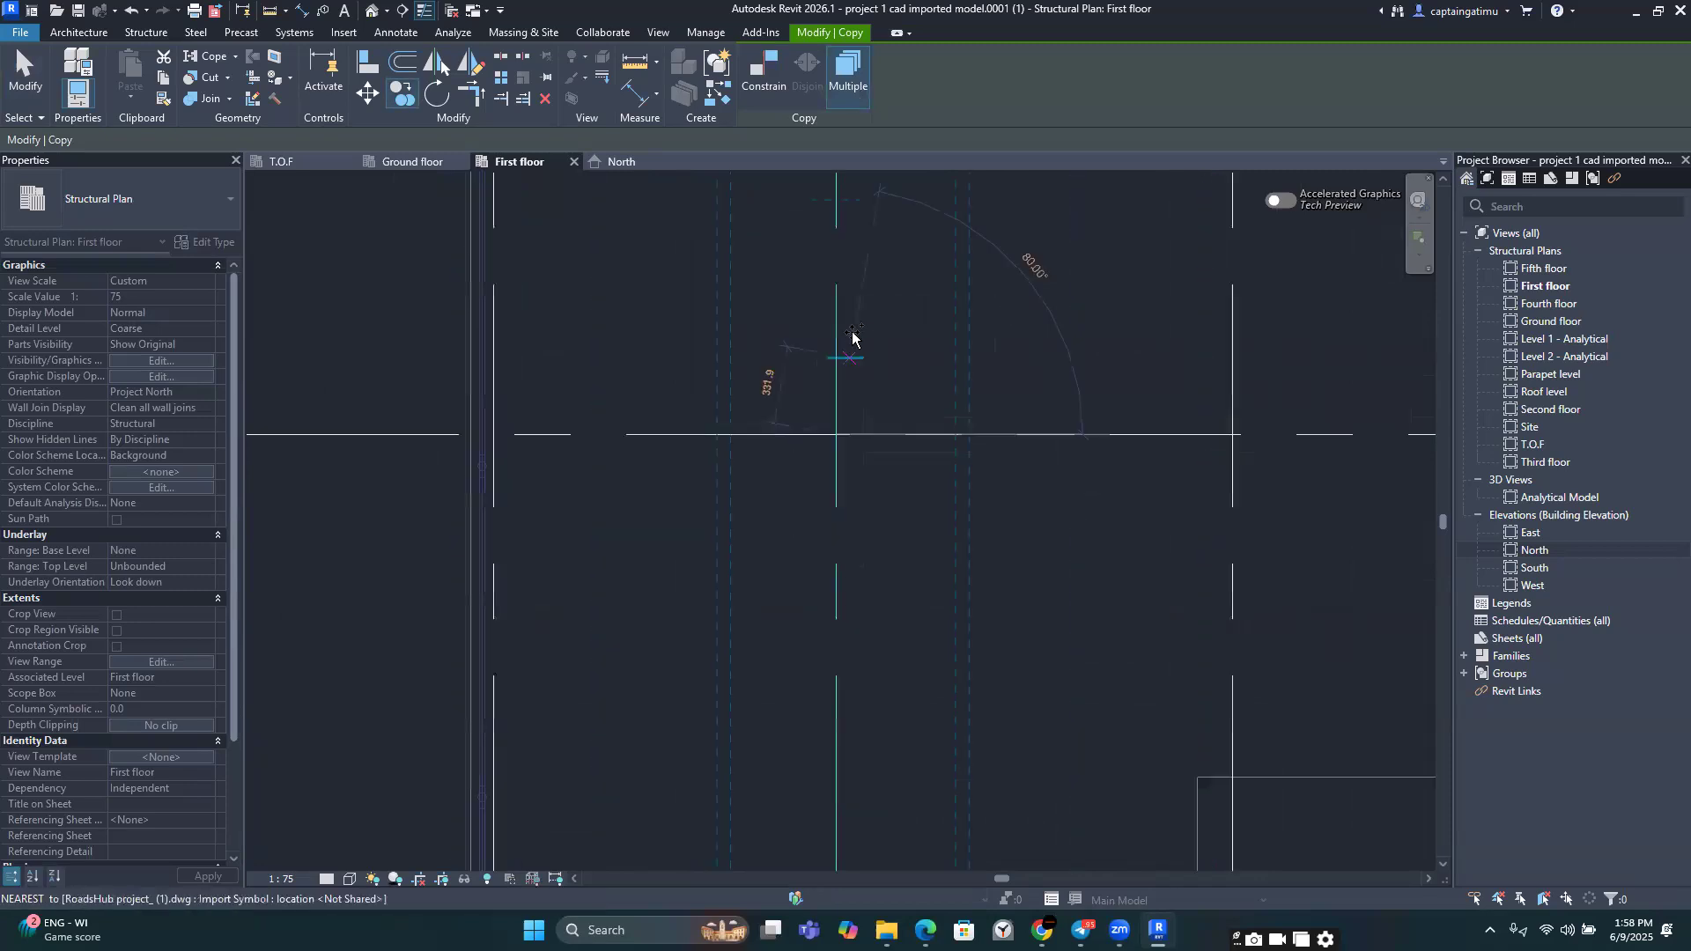
pyautogui.scroll(1, 865, 350)
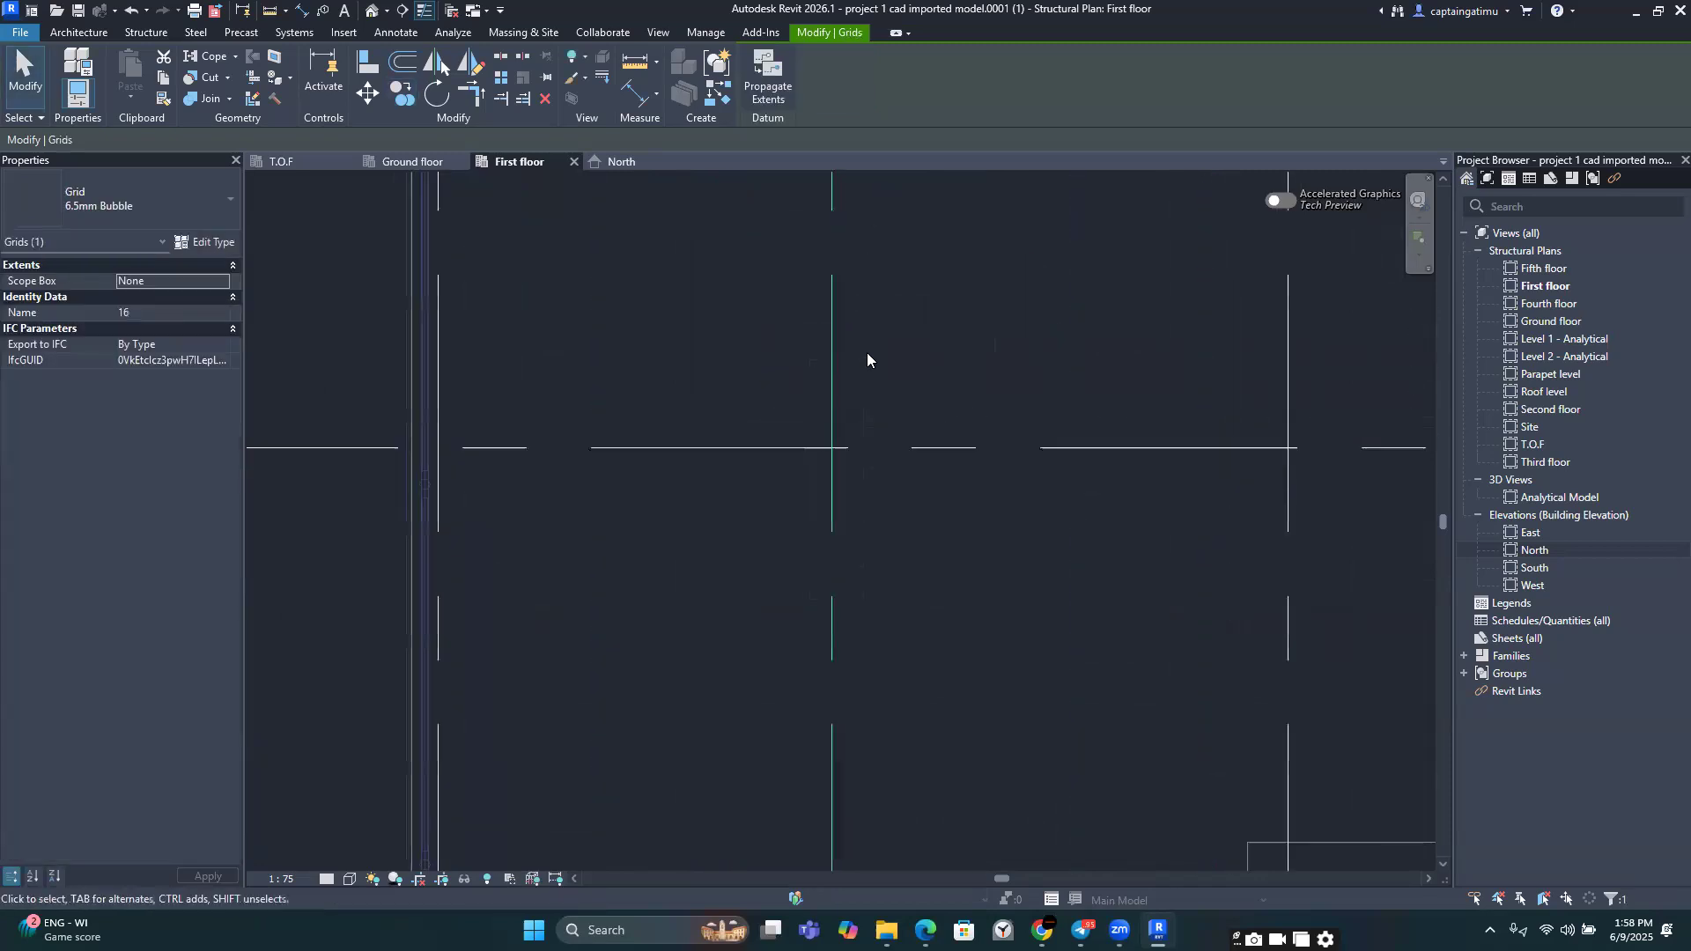
pyautogui.click(872, 322)
pyautogui.scroll(-3, 835, 438)
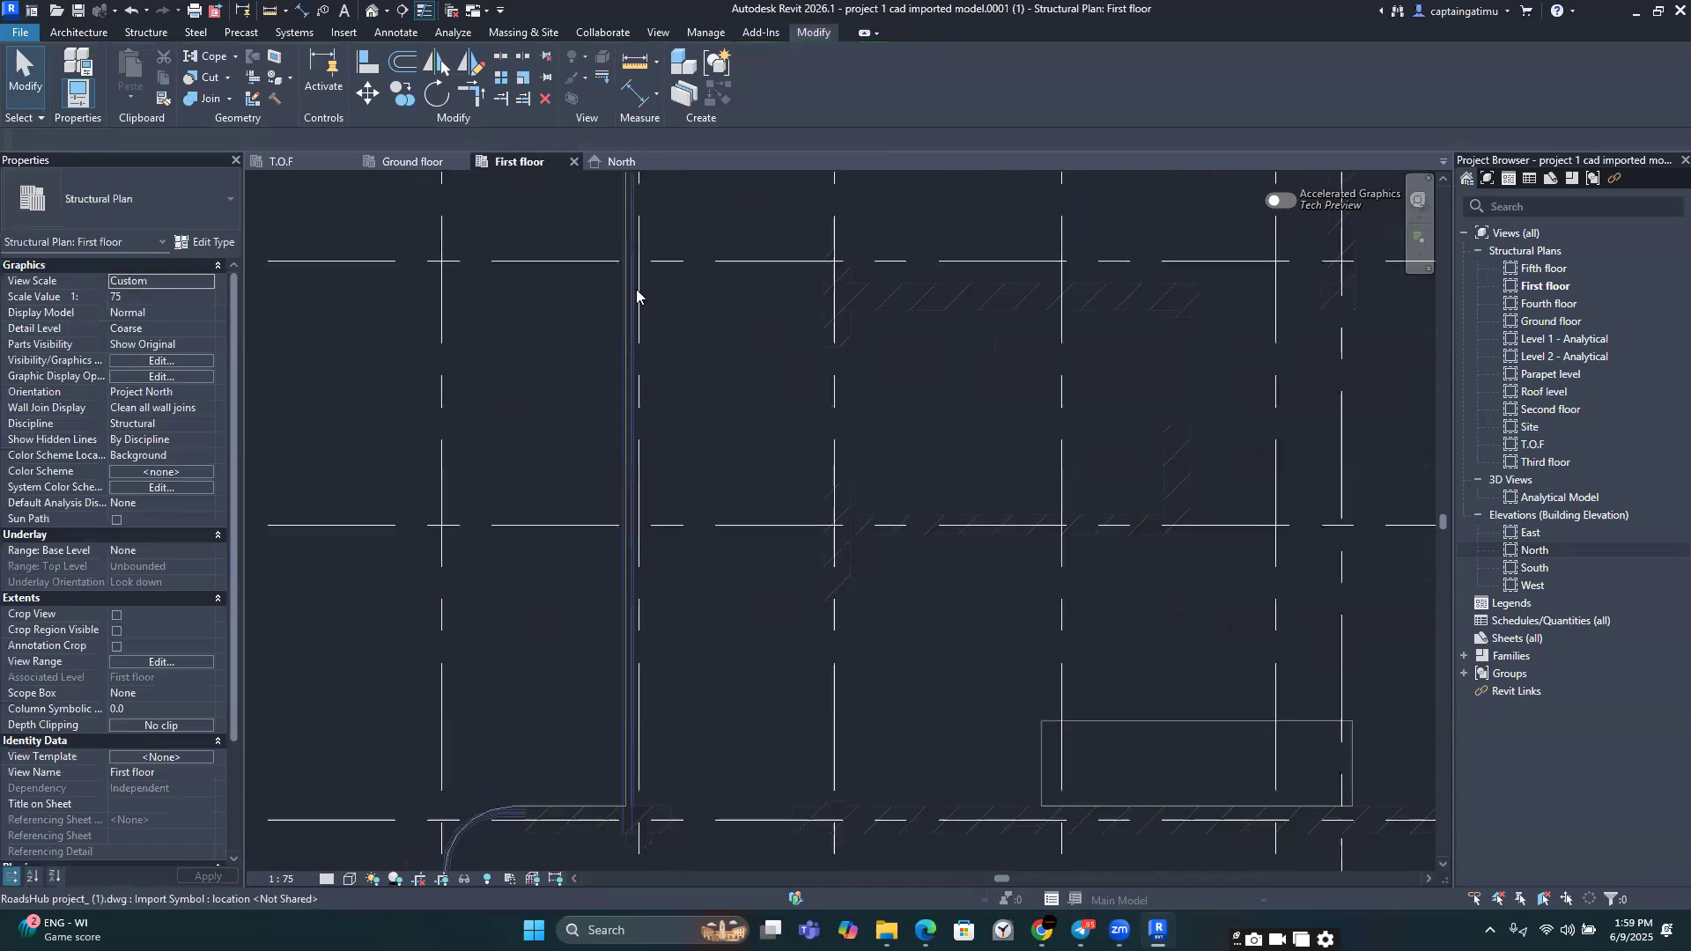
pyautogui.scroll(3, 843, 479)
pyautogui.click(826, 449)
pyautogui.click(374, 98)
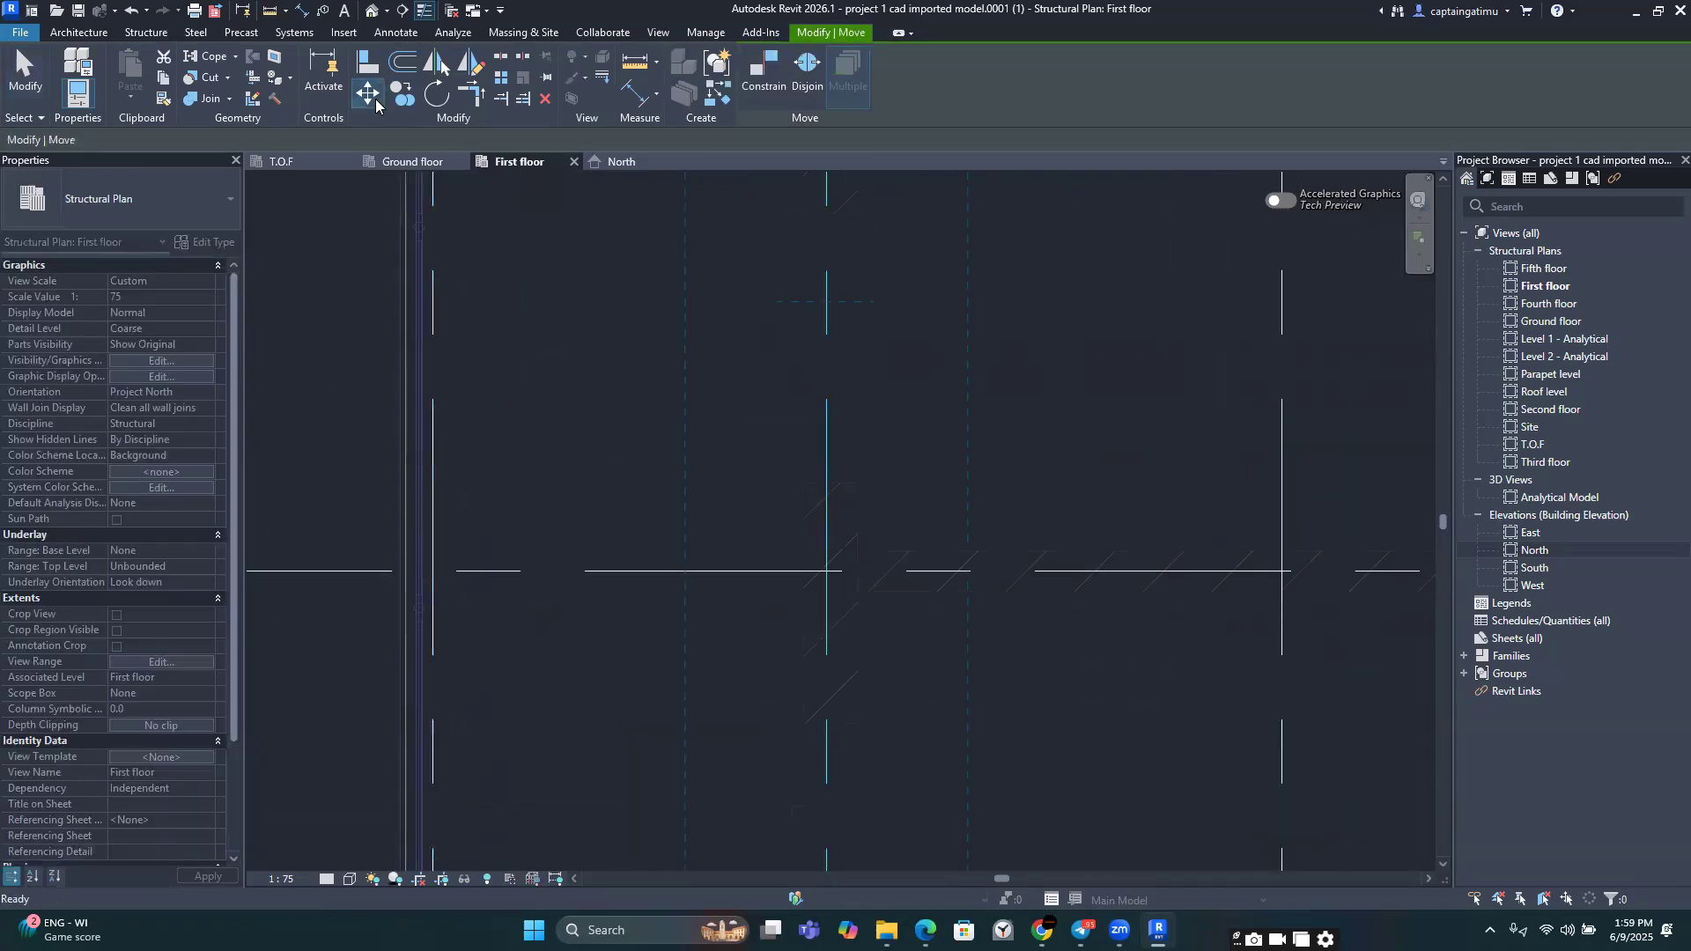
pyautogui.press('Escape')
pyautogui.press('Escape')
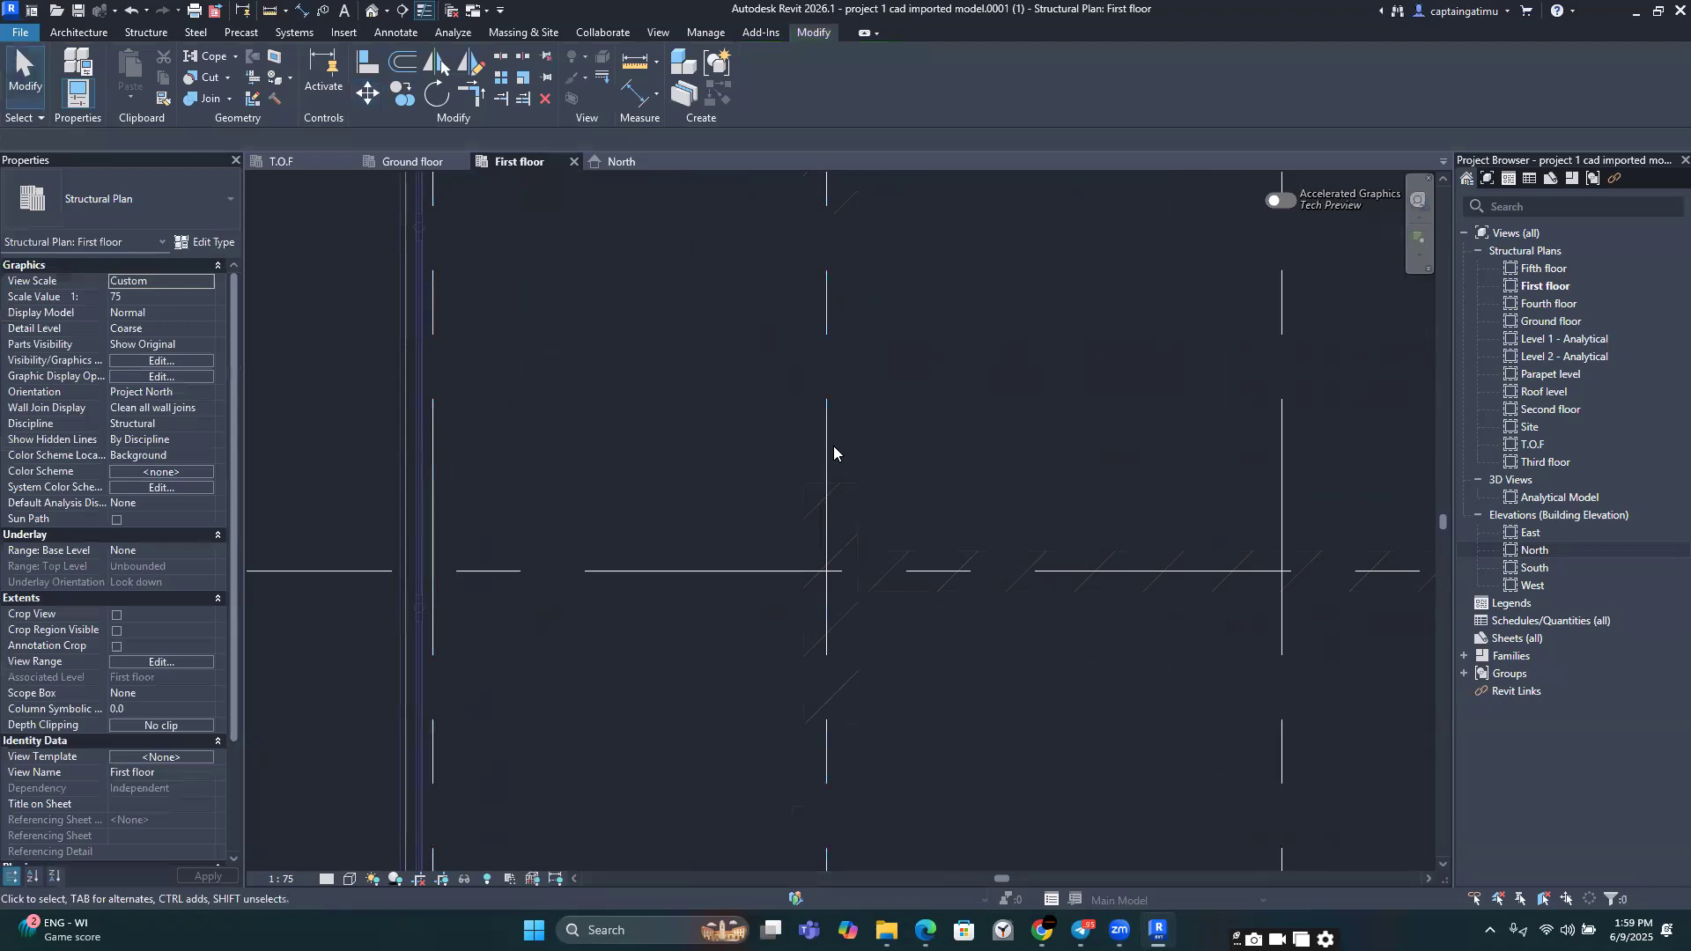
pyautogui.click(834, 453)
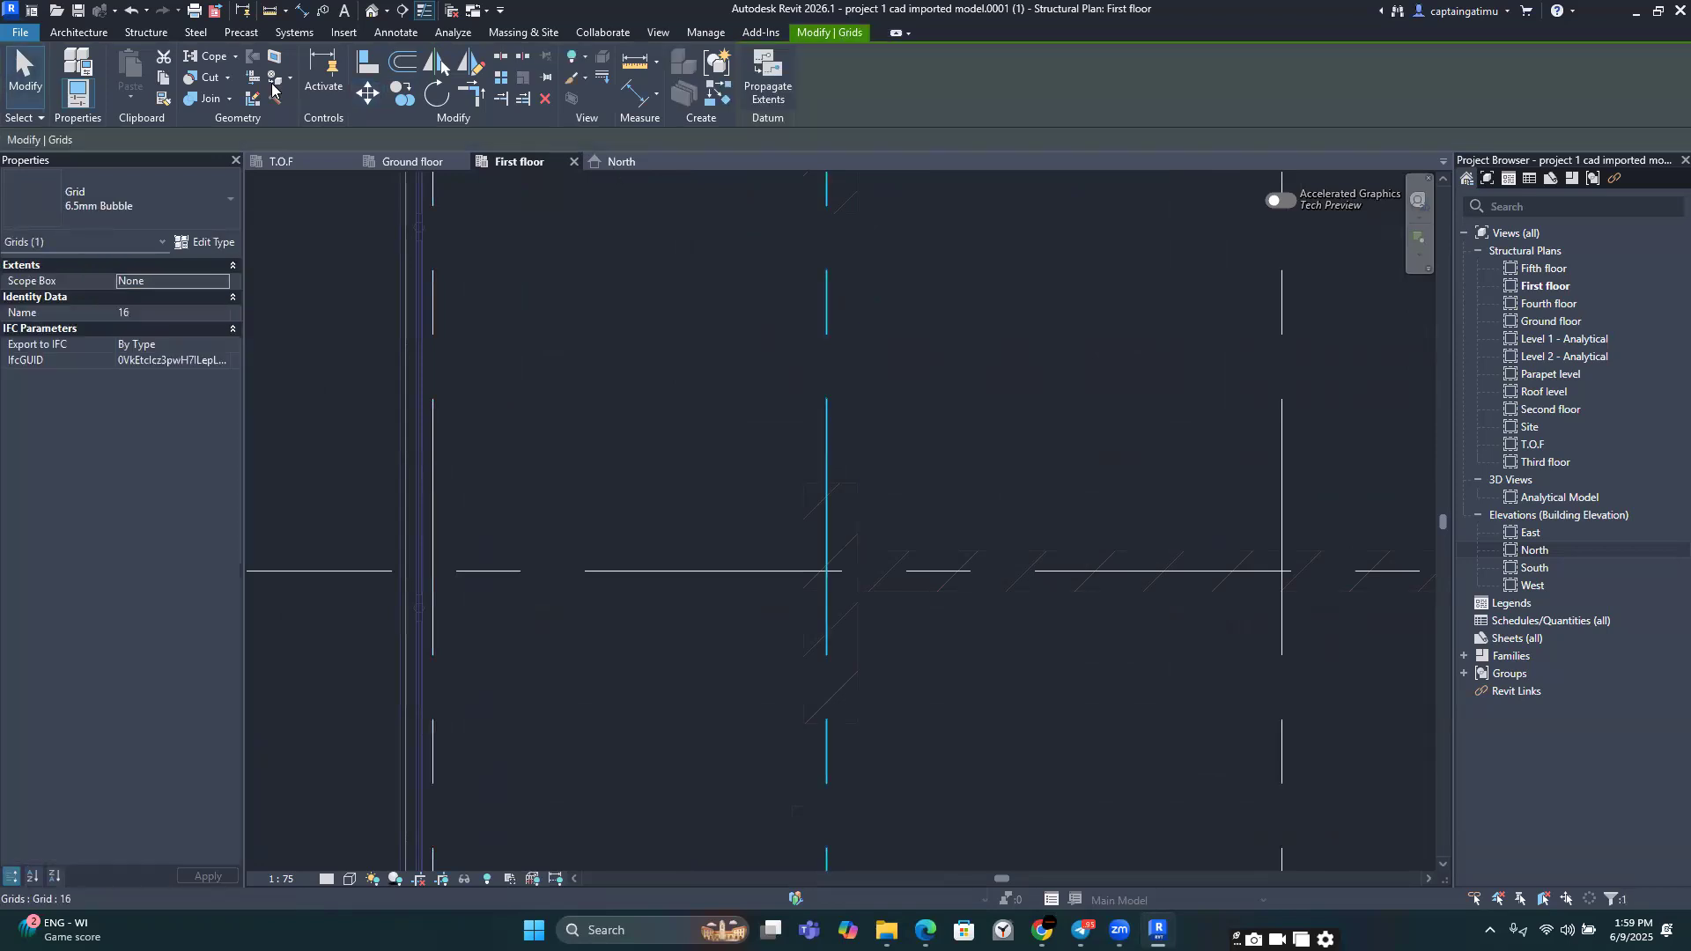
pyautogui.click(370, 94)
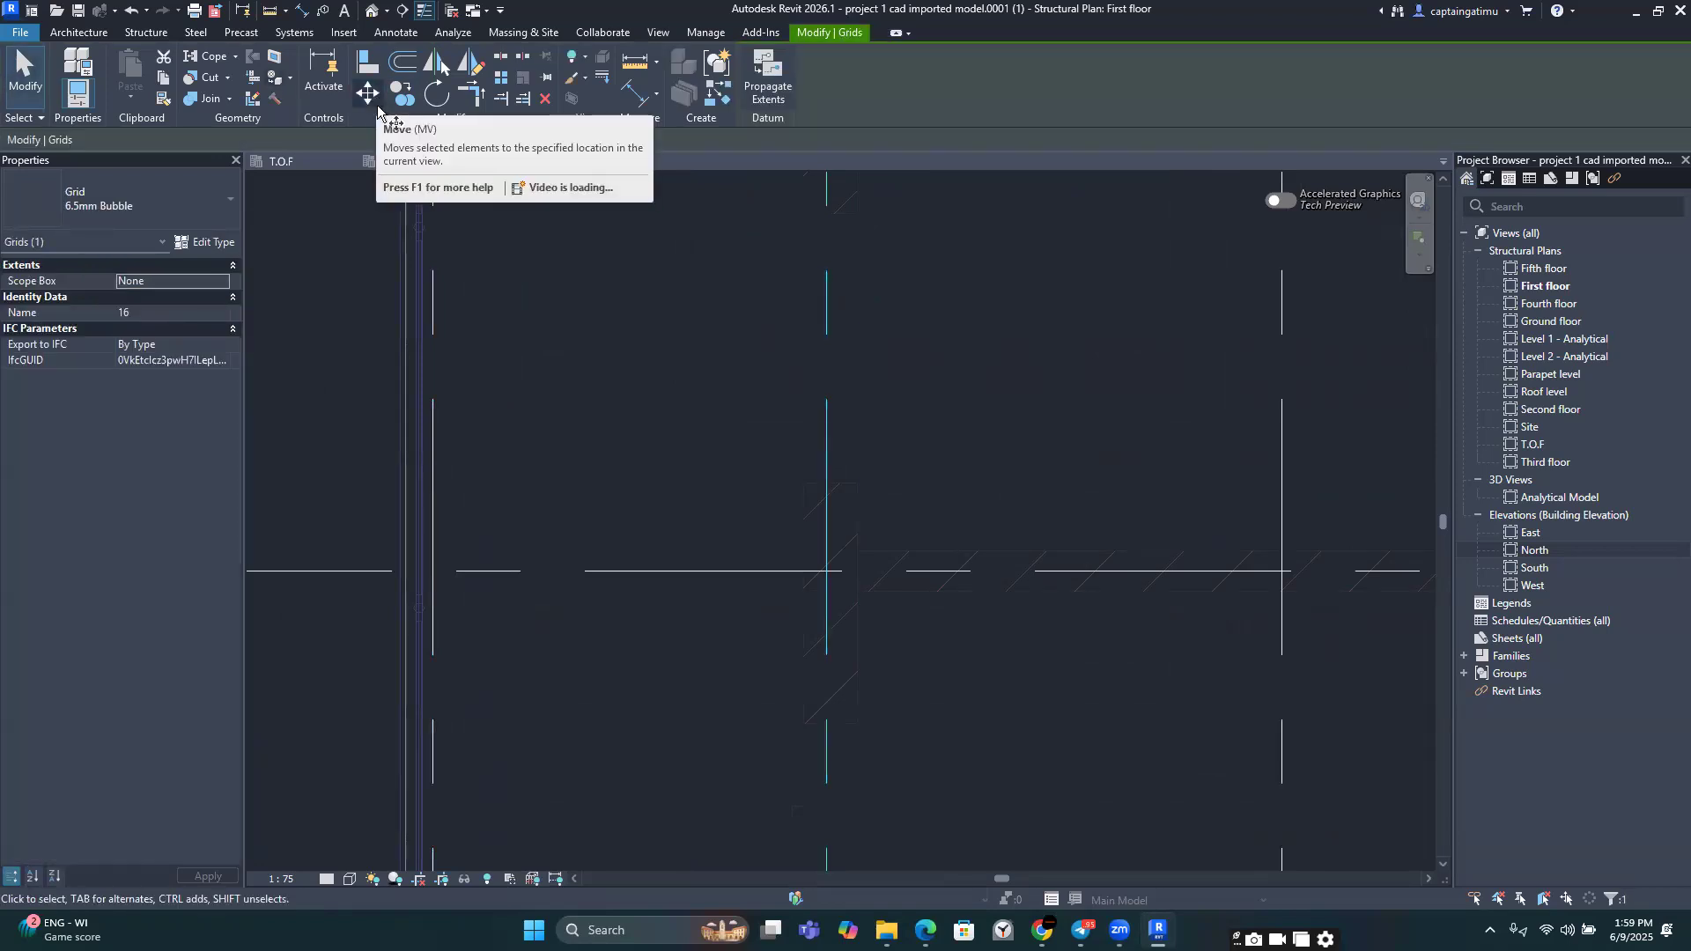
pyautogui.click(822, 442)
pyautogui.scroll(3, 822, 442)
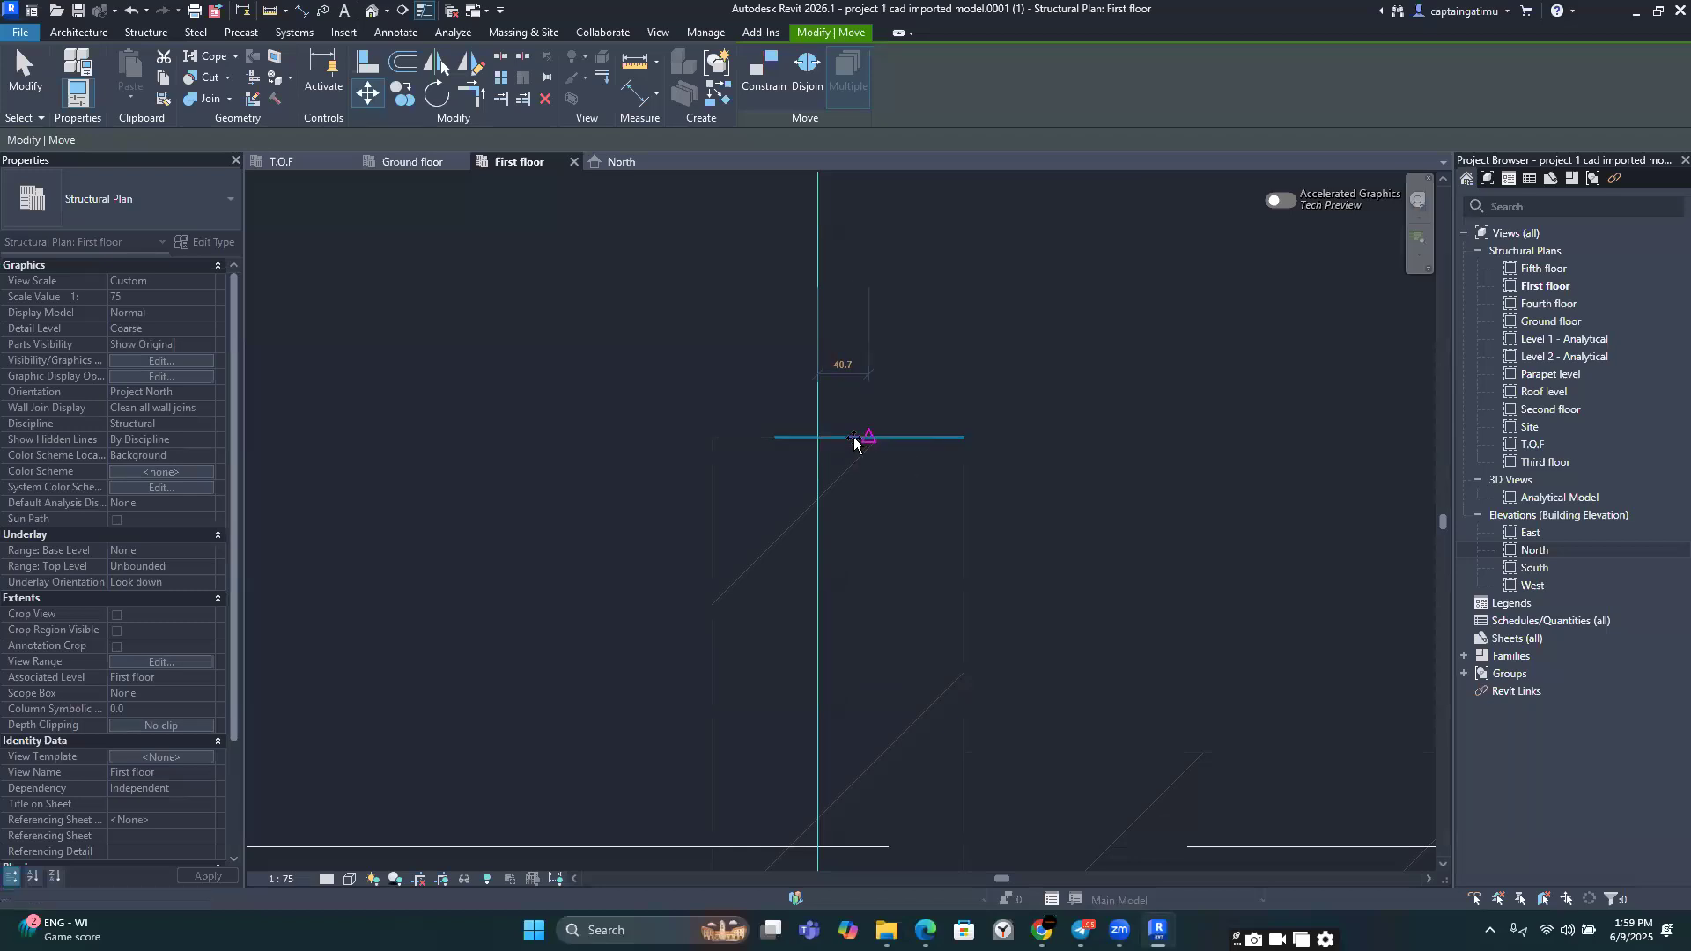
pyautogui.press('c')
pyautogui.press('o')
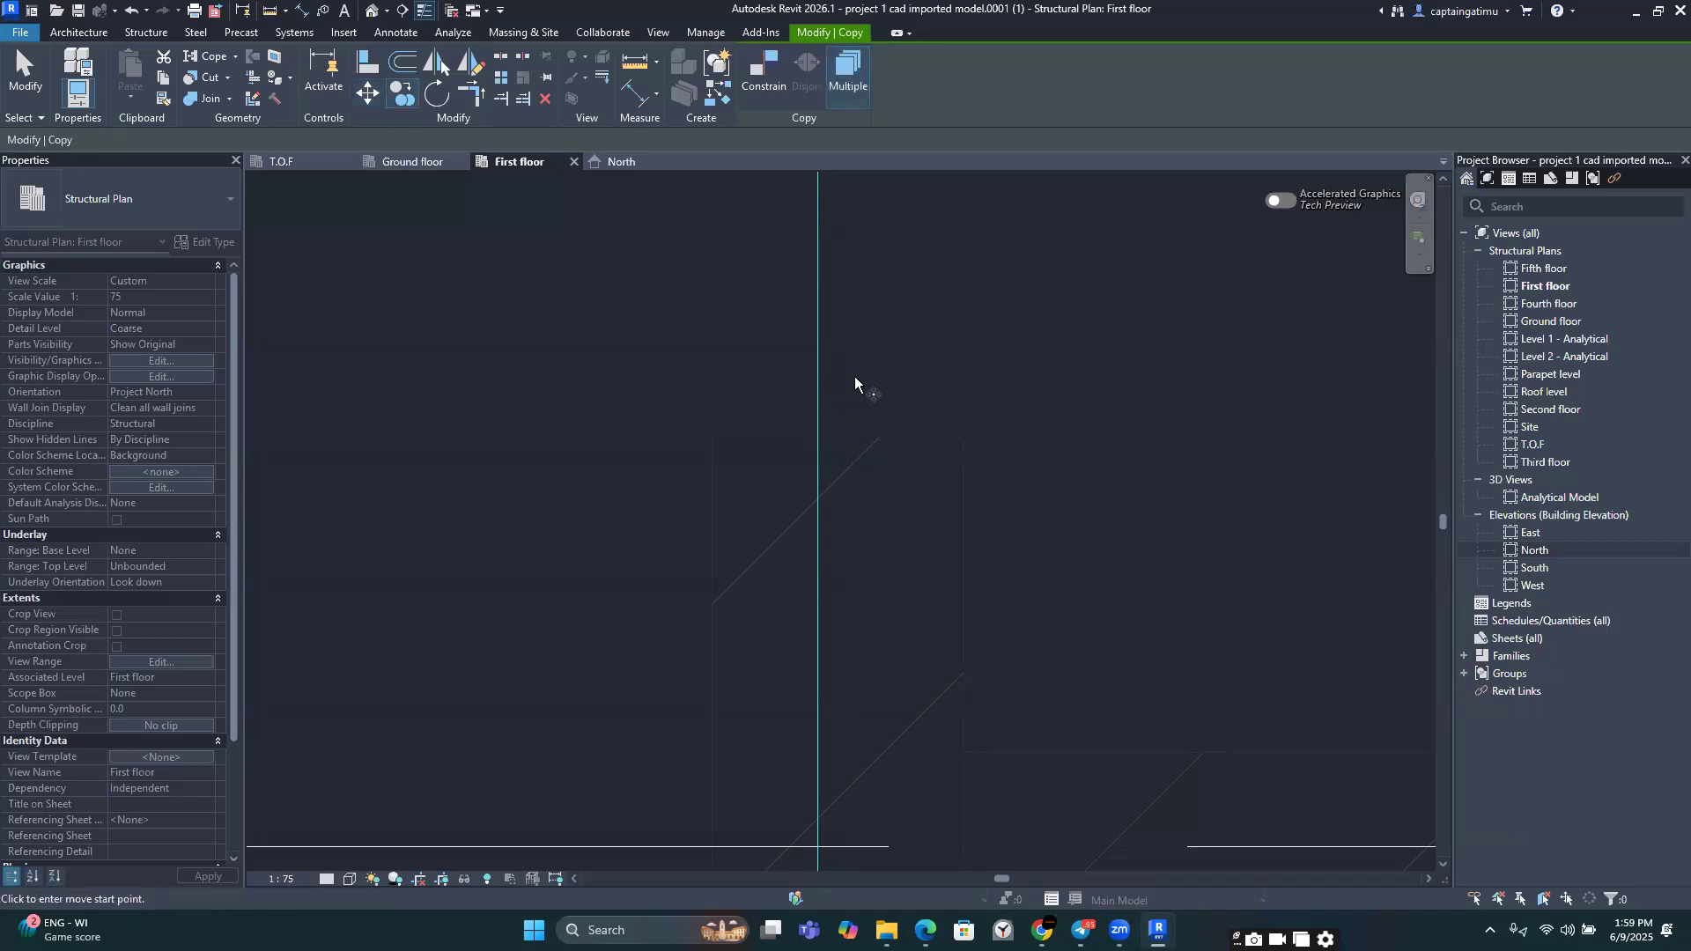
pyautogui.press('Escape')
pyautogui.press('Escape')
# Step: Move the copied grid line between grids B and C onto the midpoint of the CAD wall end near grid 8
pyautogui.scroll(-3, 912, 385)
pyautogui.click(874, 367)
pyautogui.click(367, 99)
pyautogui.scroll(5, 899, 484)
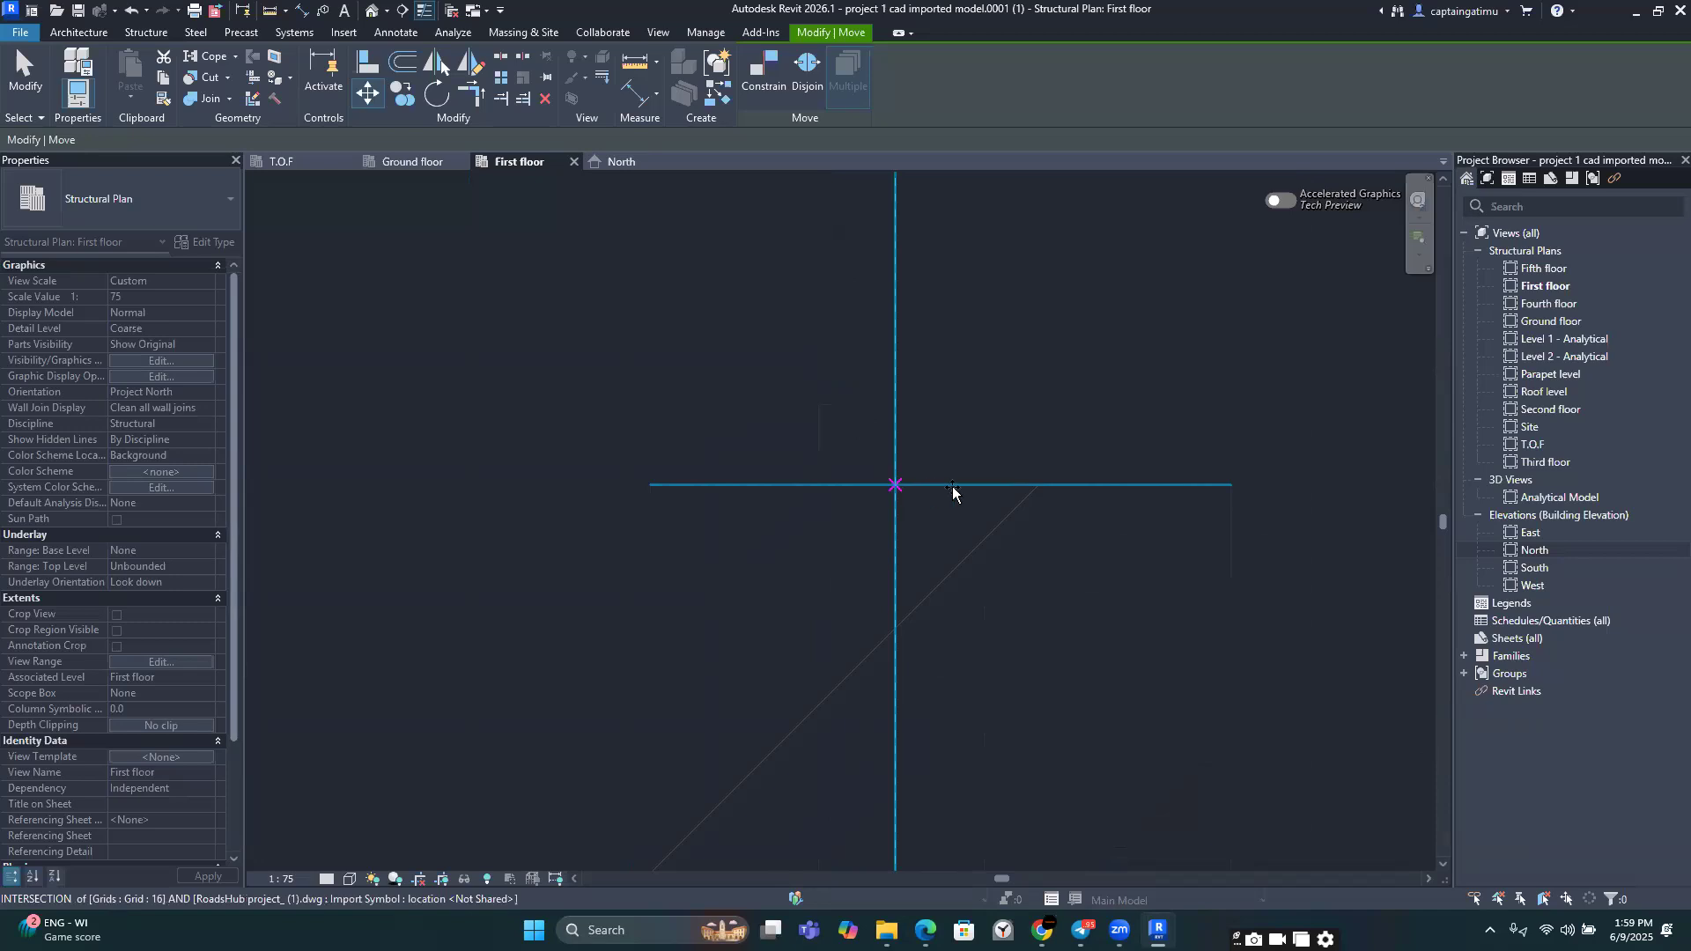
pyautogui.click(952, 490)
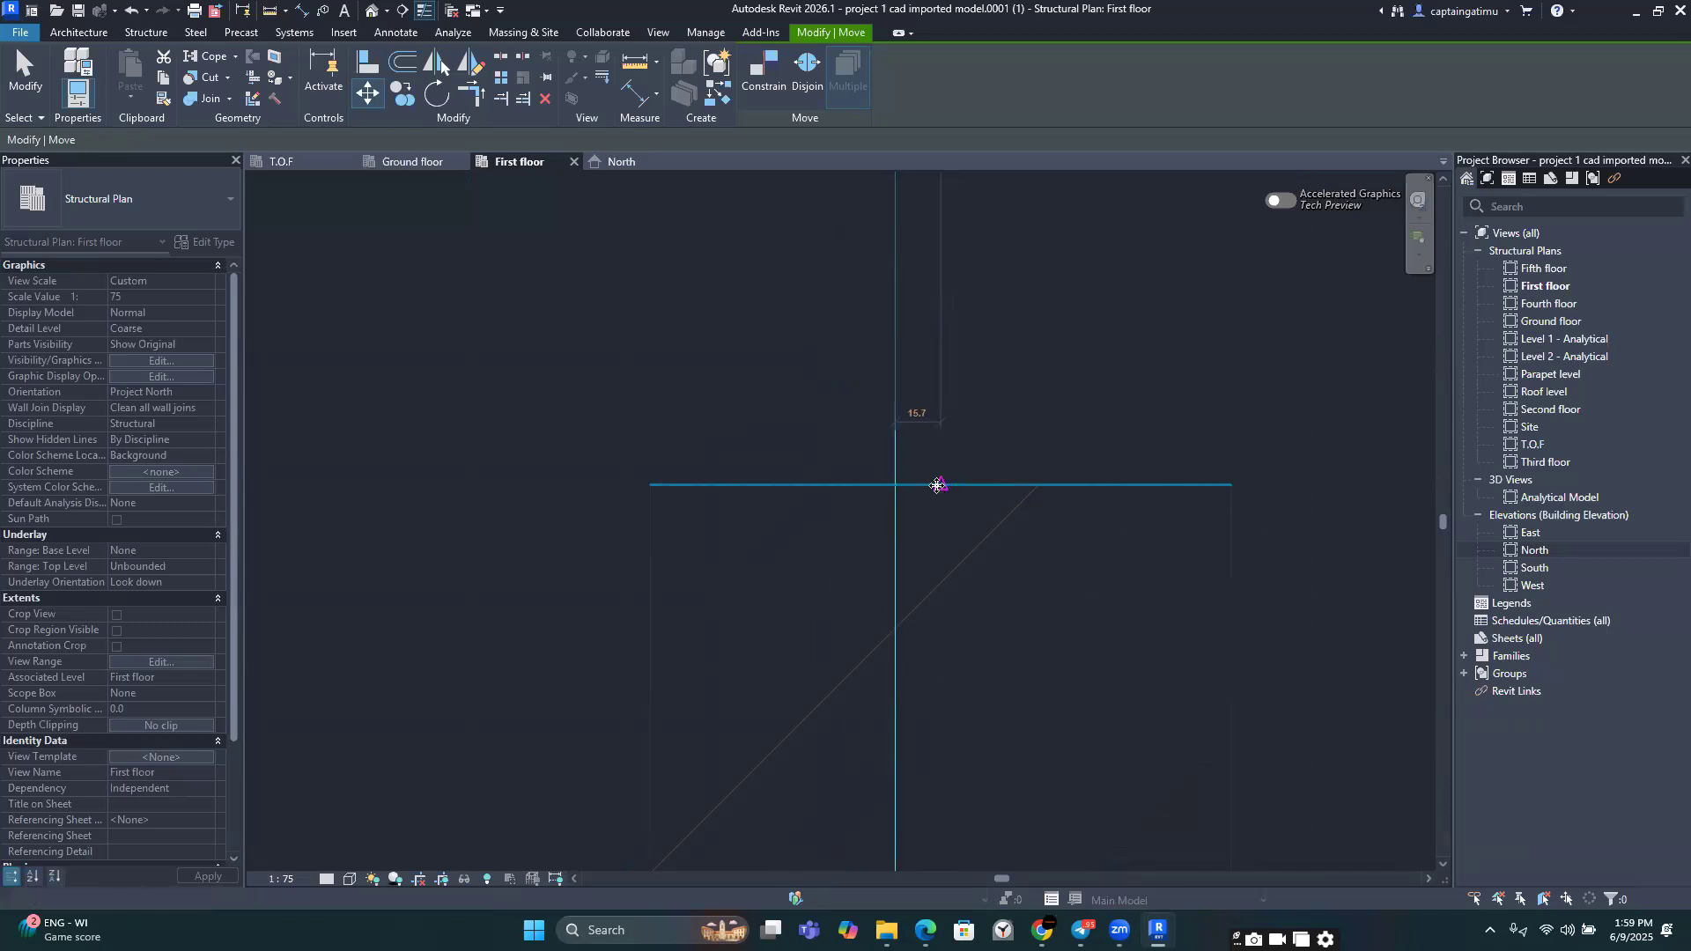
pyautogui.click(937, 486)
pyautogui.scroll(-3, 971, 442)
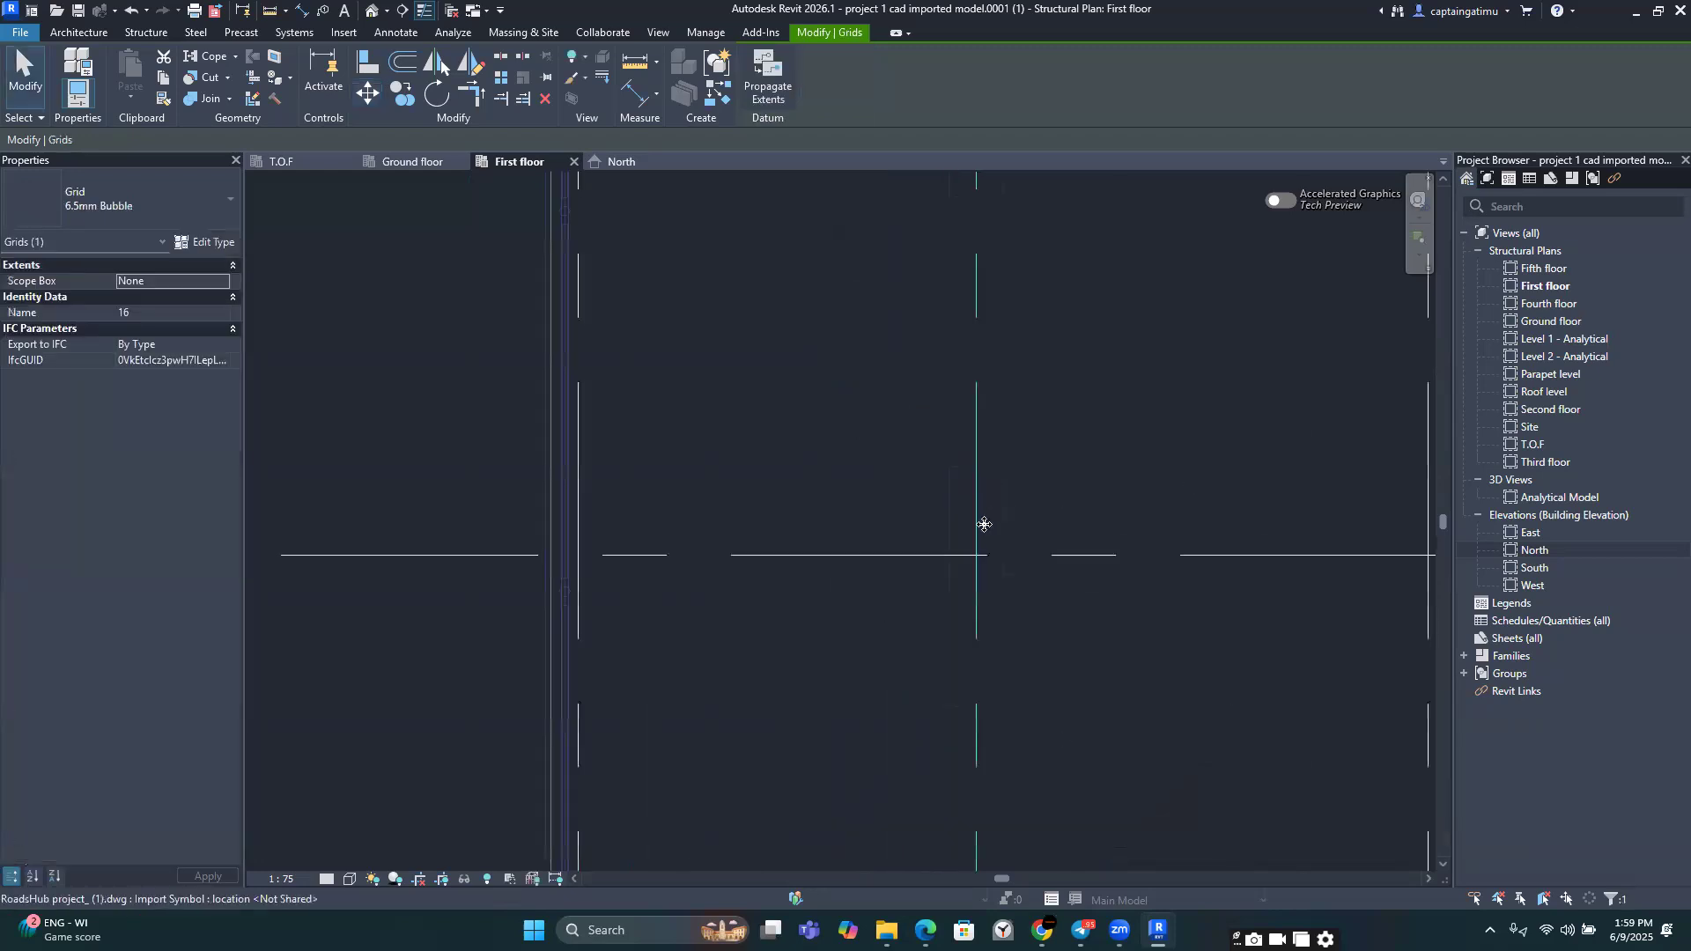
# Step: Place a Concrete-Rectangular-Column "Column 4 400 x 400 mm" where the new grid between B and C crosses grid 9
pyautogui.scroll(-2, 996, 499)
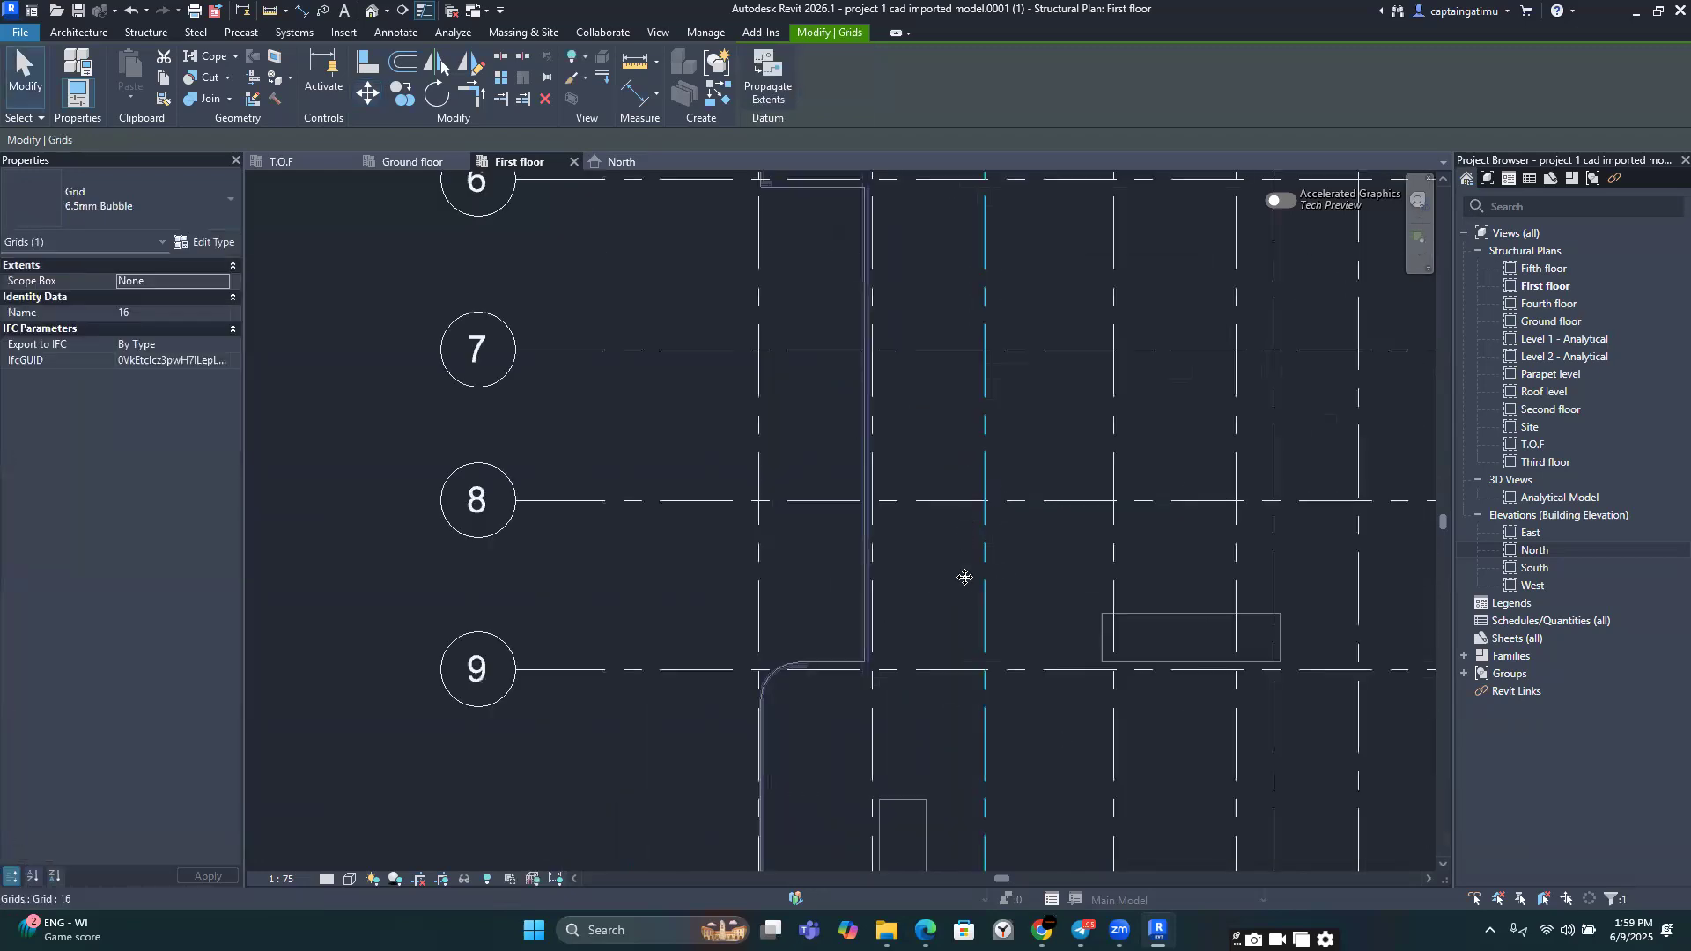
pyautogui.scroll(-3, 964, 577)
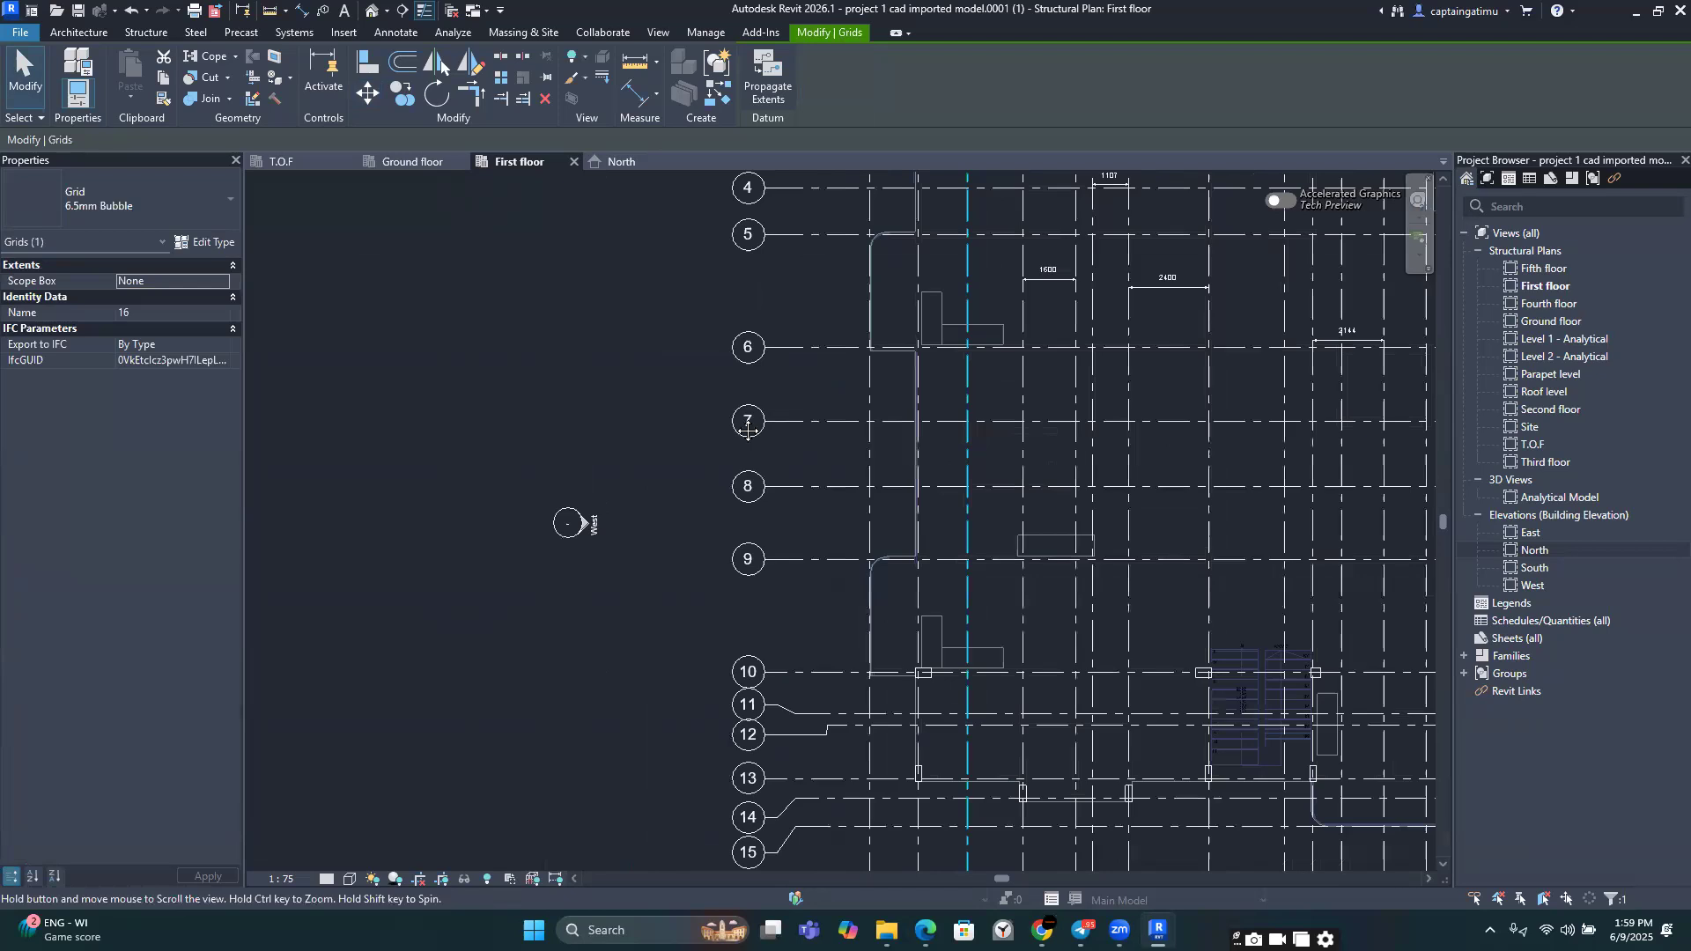
pyautogui.scroll(3, 1060, 763)
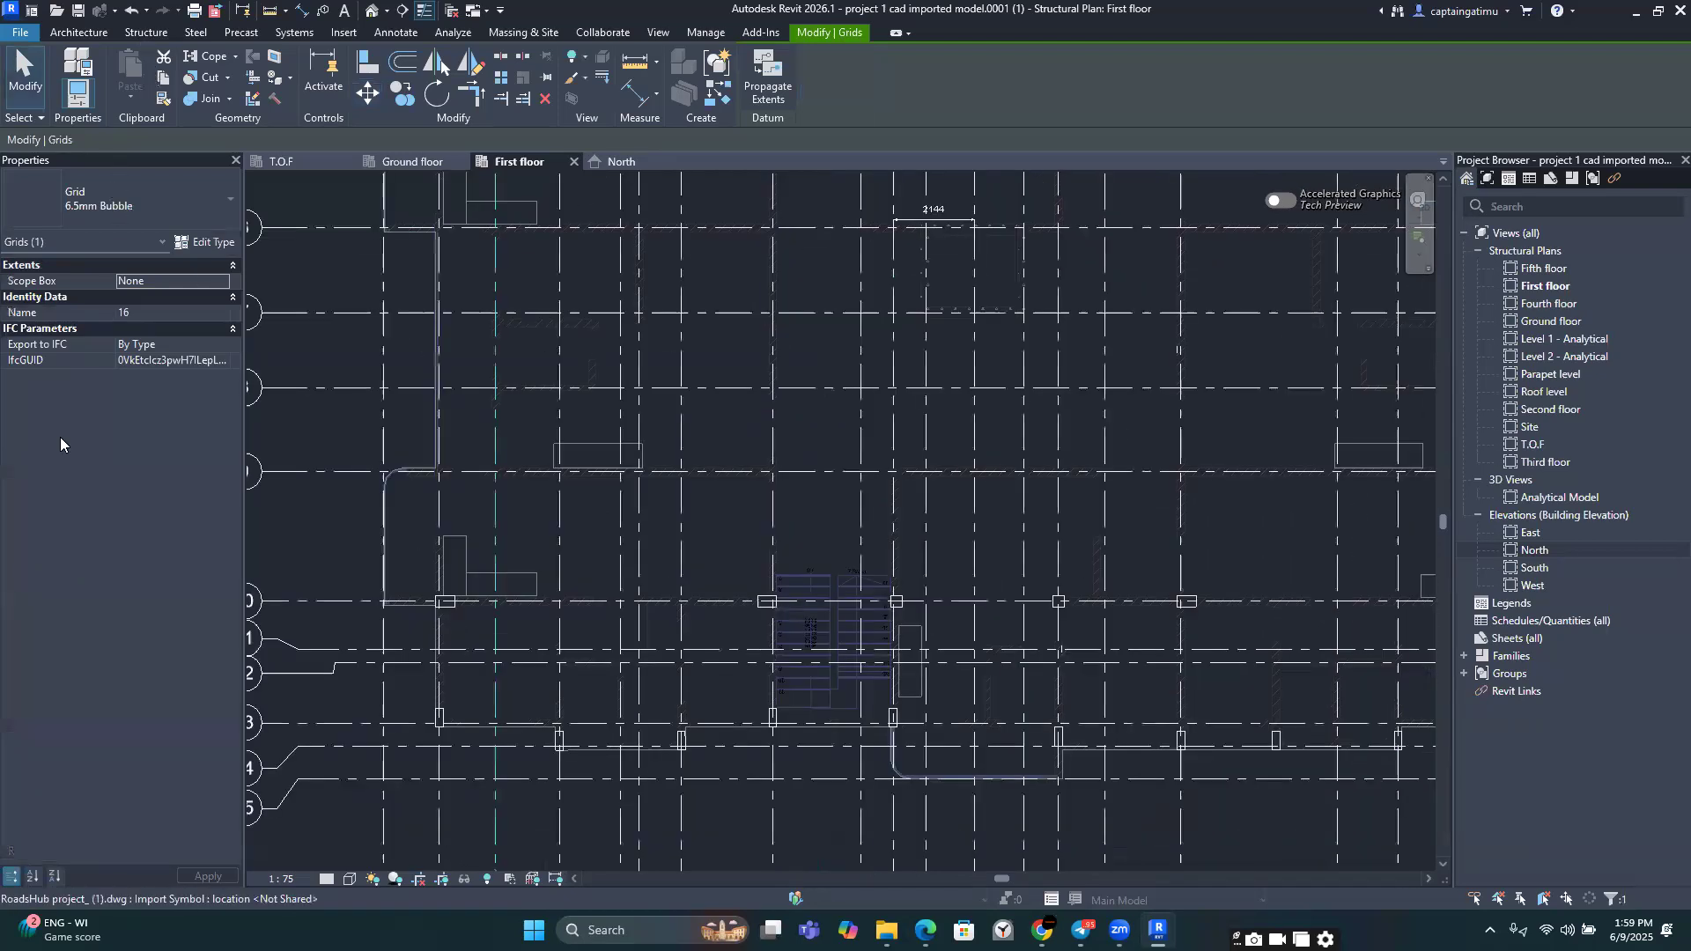
pyautogui.press('Escape')
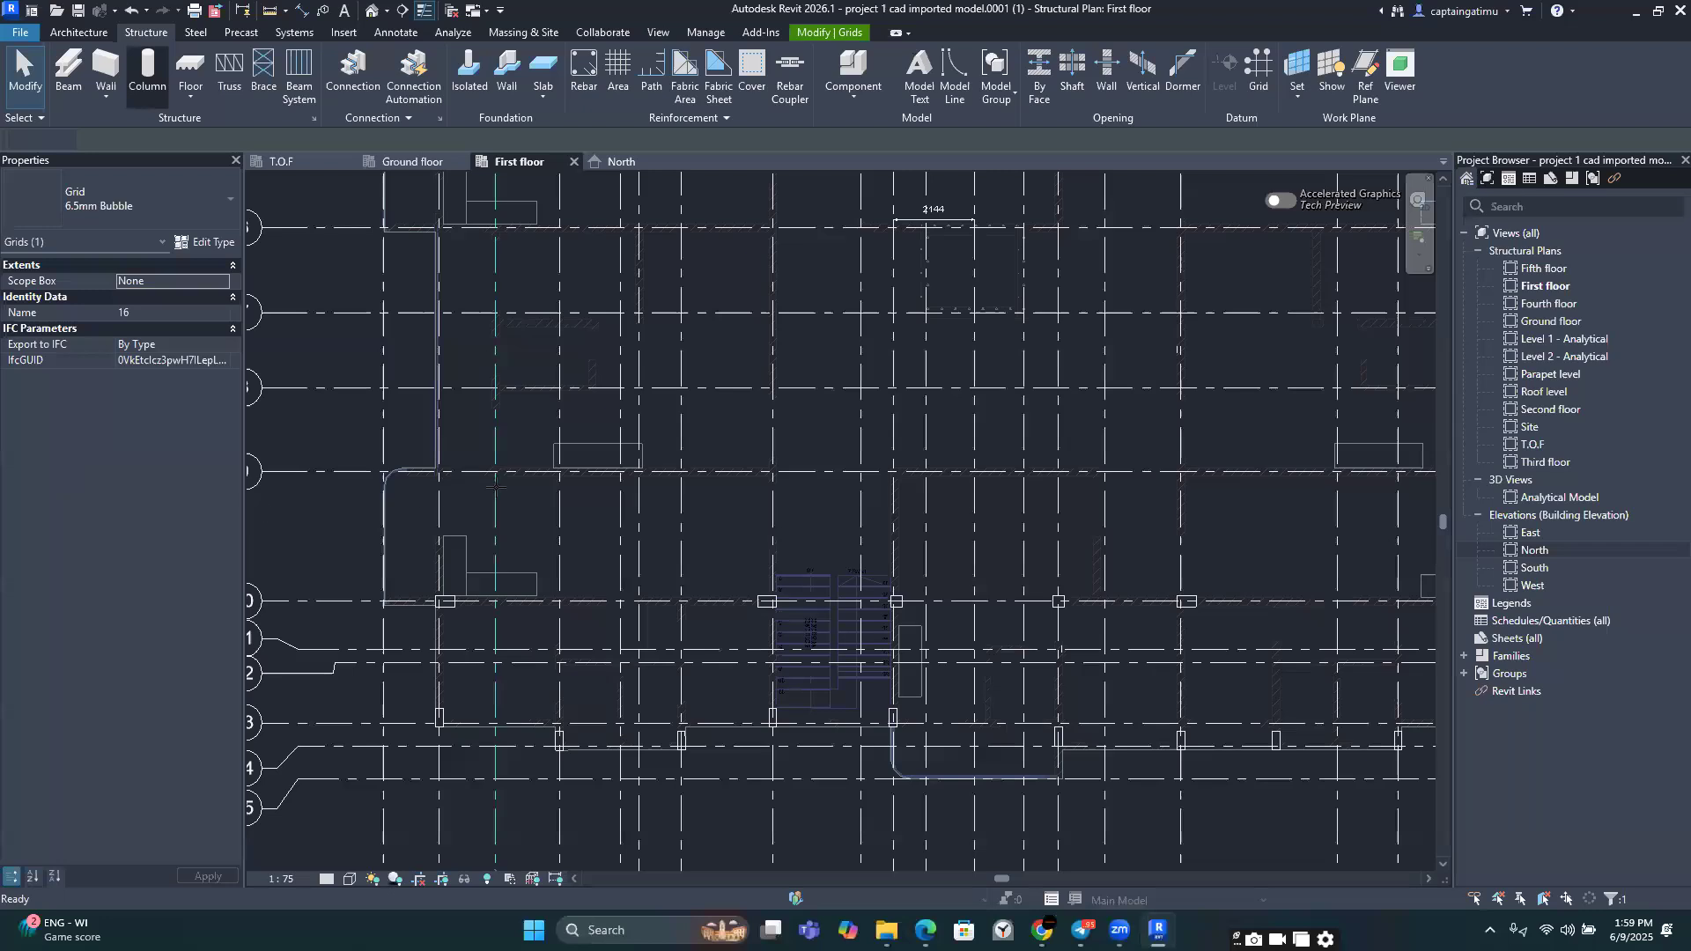
pyautogui.press('c')
pyautogui.press('l')
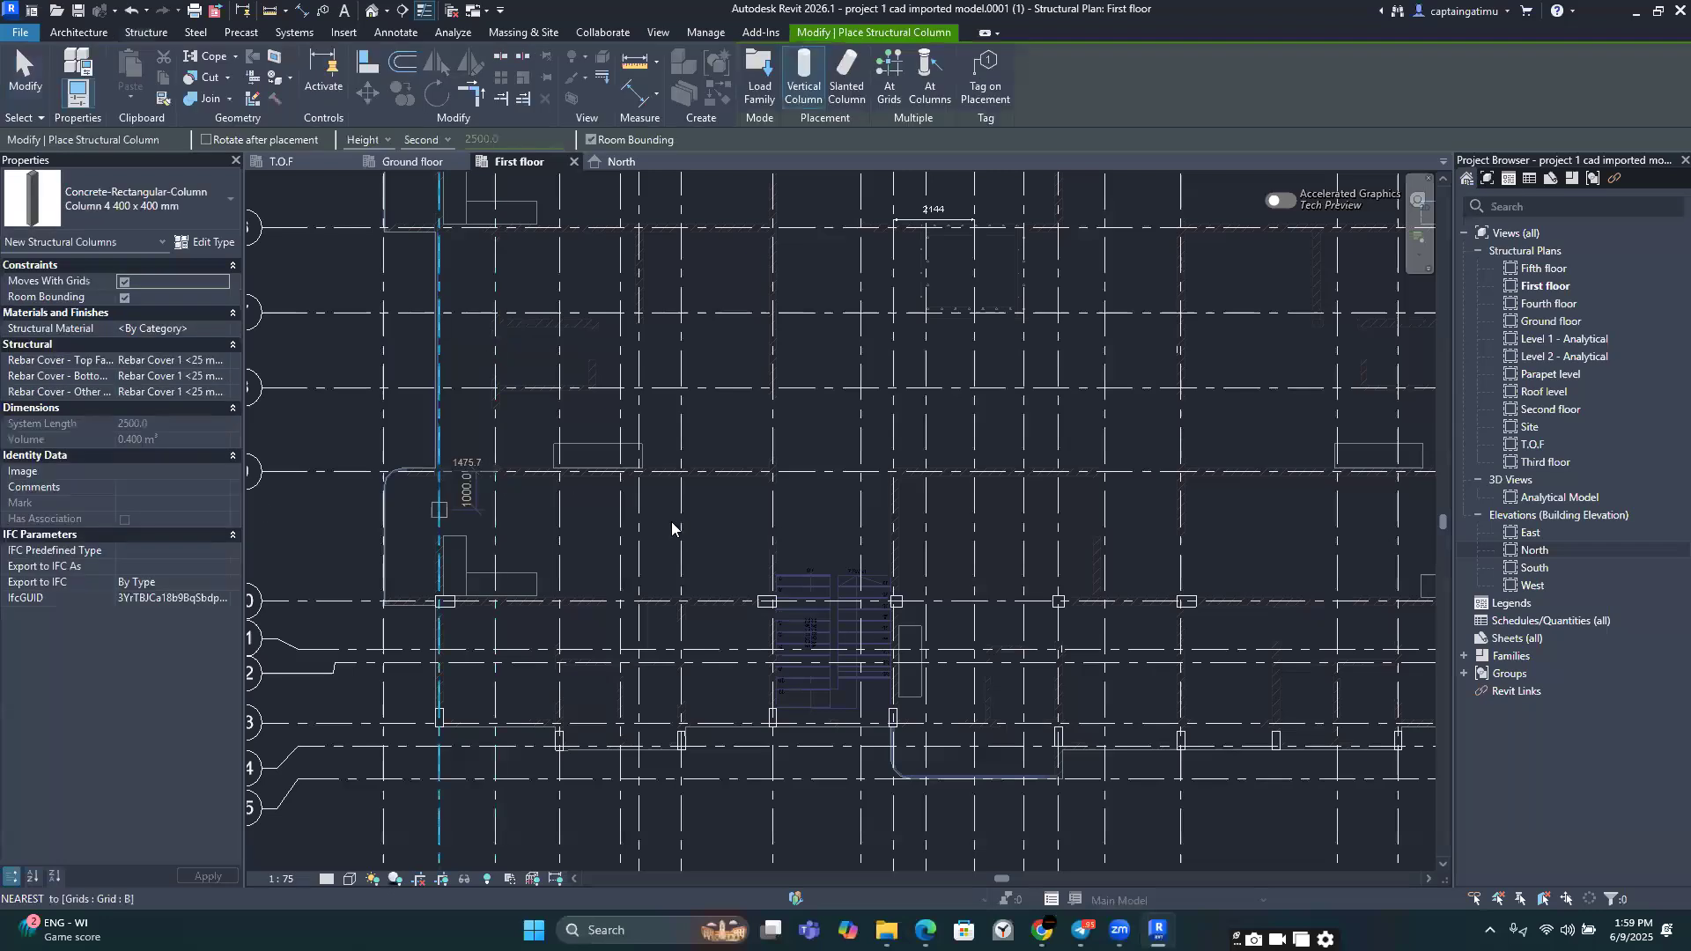
pyautogui.scroll(5, 673, 522)
pyautogui.scroll(-5, 702, 453)
pyautogui.click(697, 457)
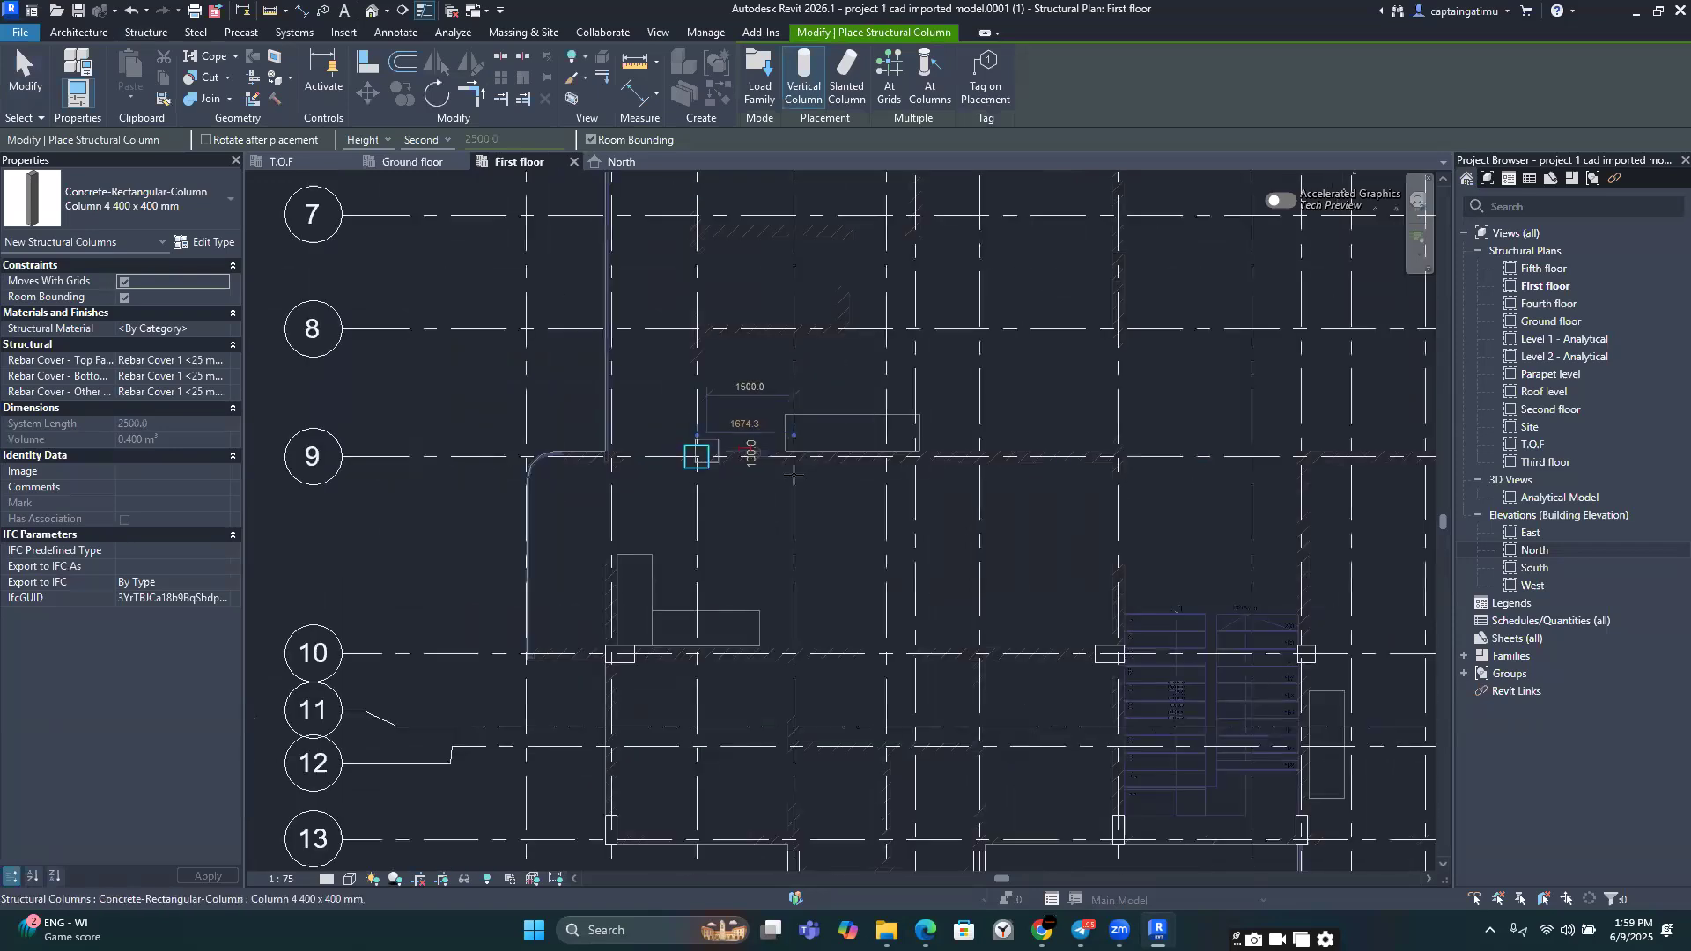
# Step: Place another 400 x 400 mm column at the intersection of grids G and 9
pyautogui.scroll(-3, 794, 475)
pyautogui.scroll(6, 851, 395)
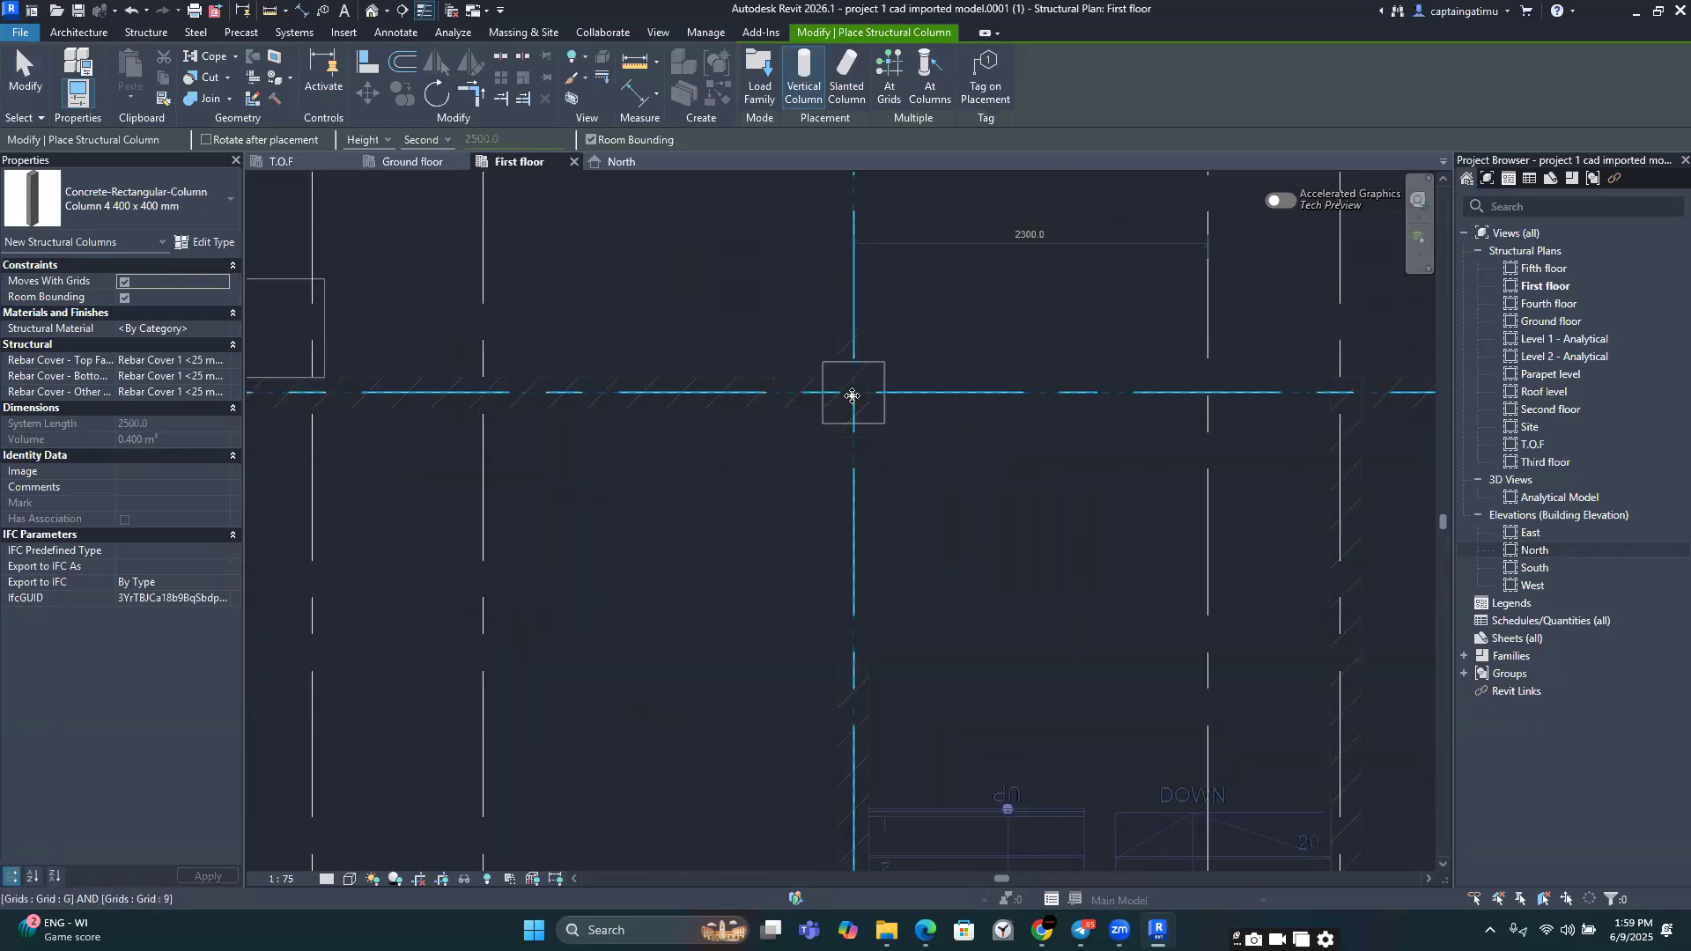
pyautogui.click(852, 396)
pyautogui.scroll(-4, 586, 410)
pyautogui.scroll(-2, 830, 426)
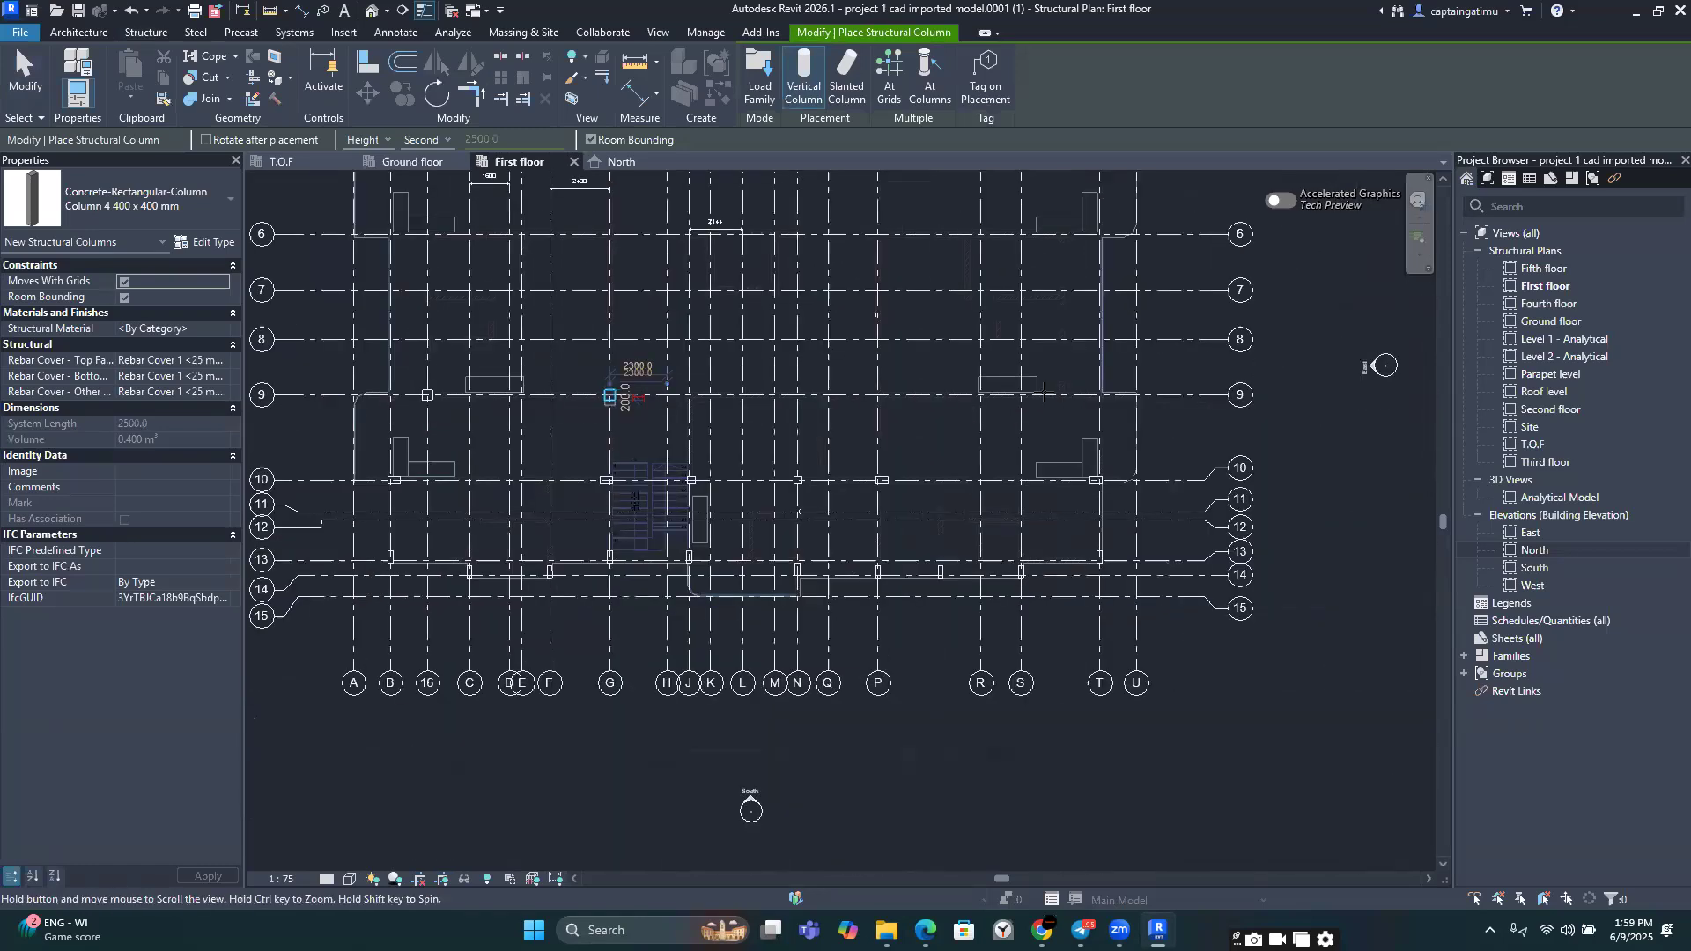
# Step: Try to place a 400 x 400 mm column on grid 9 about midway between grids S and T
pyautogui.scroll(4, 1099, 368)
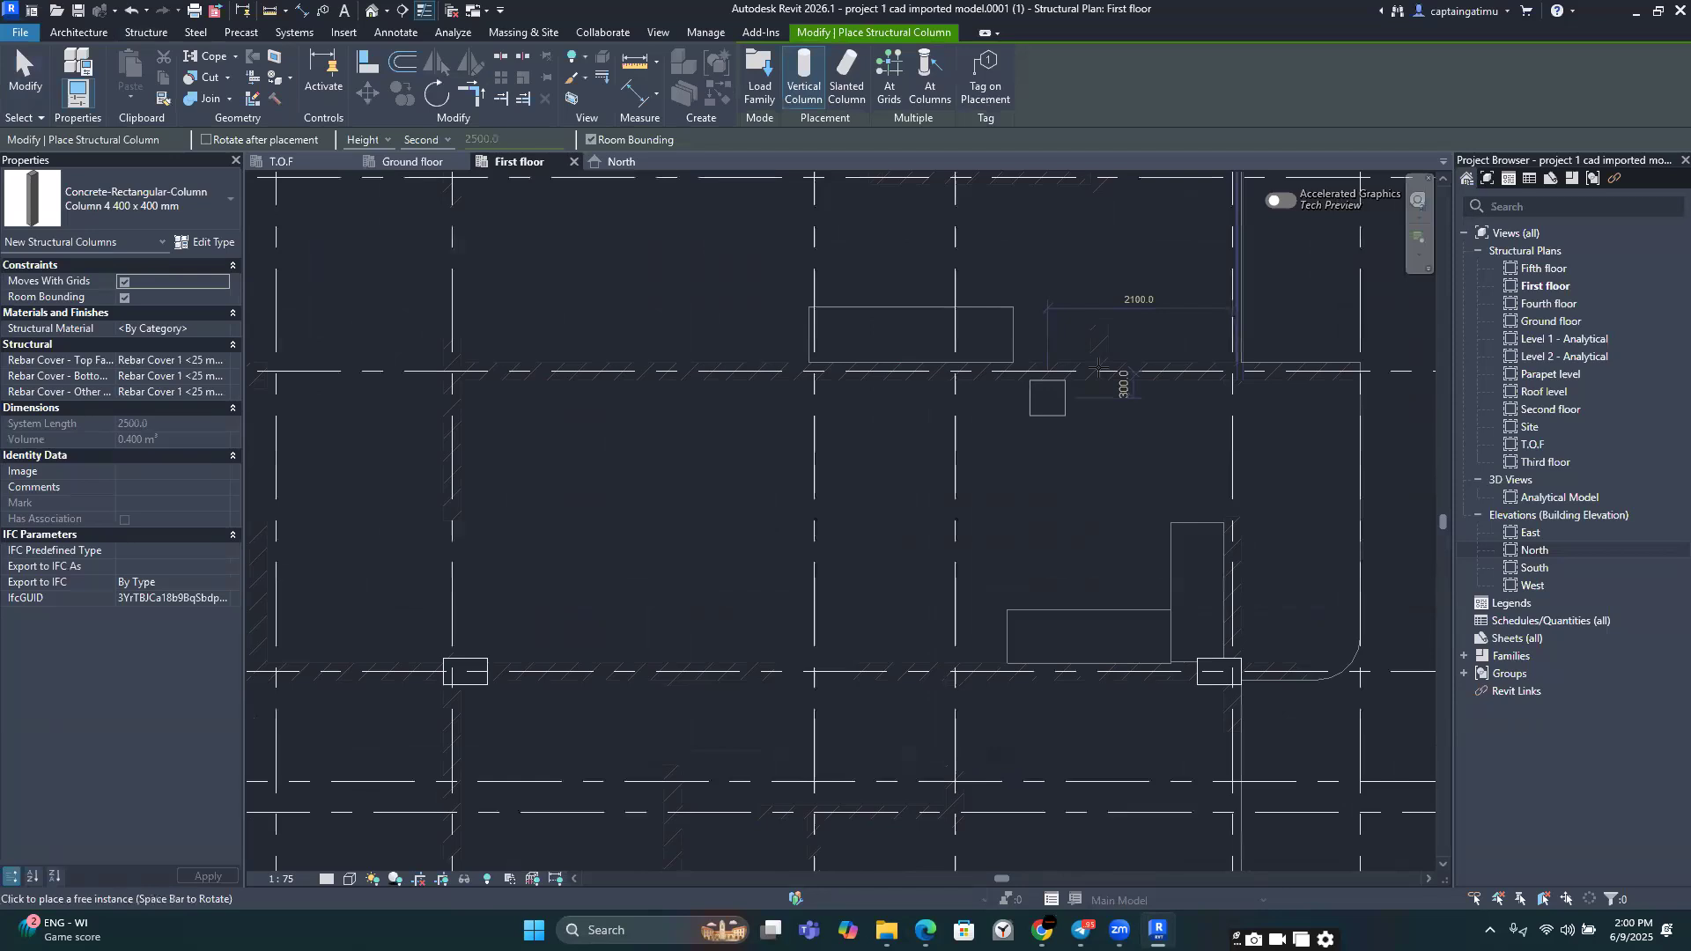
pyautogui.click(1092, 369)
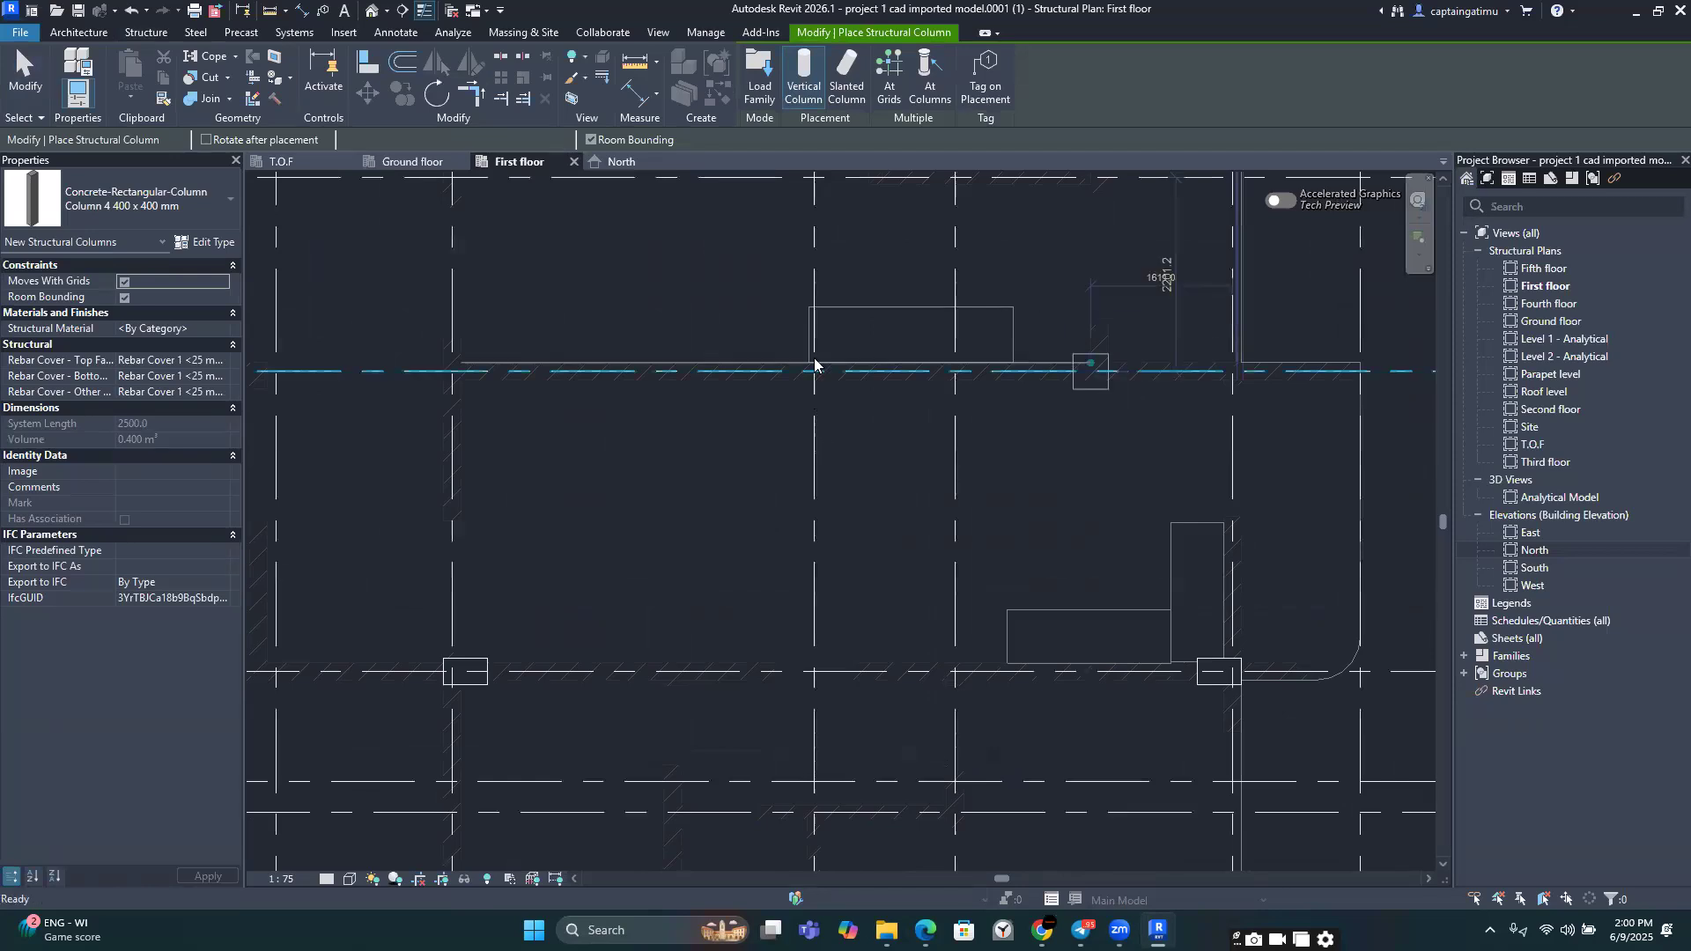
pyautogui.hotkey('ctrl', 'z')
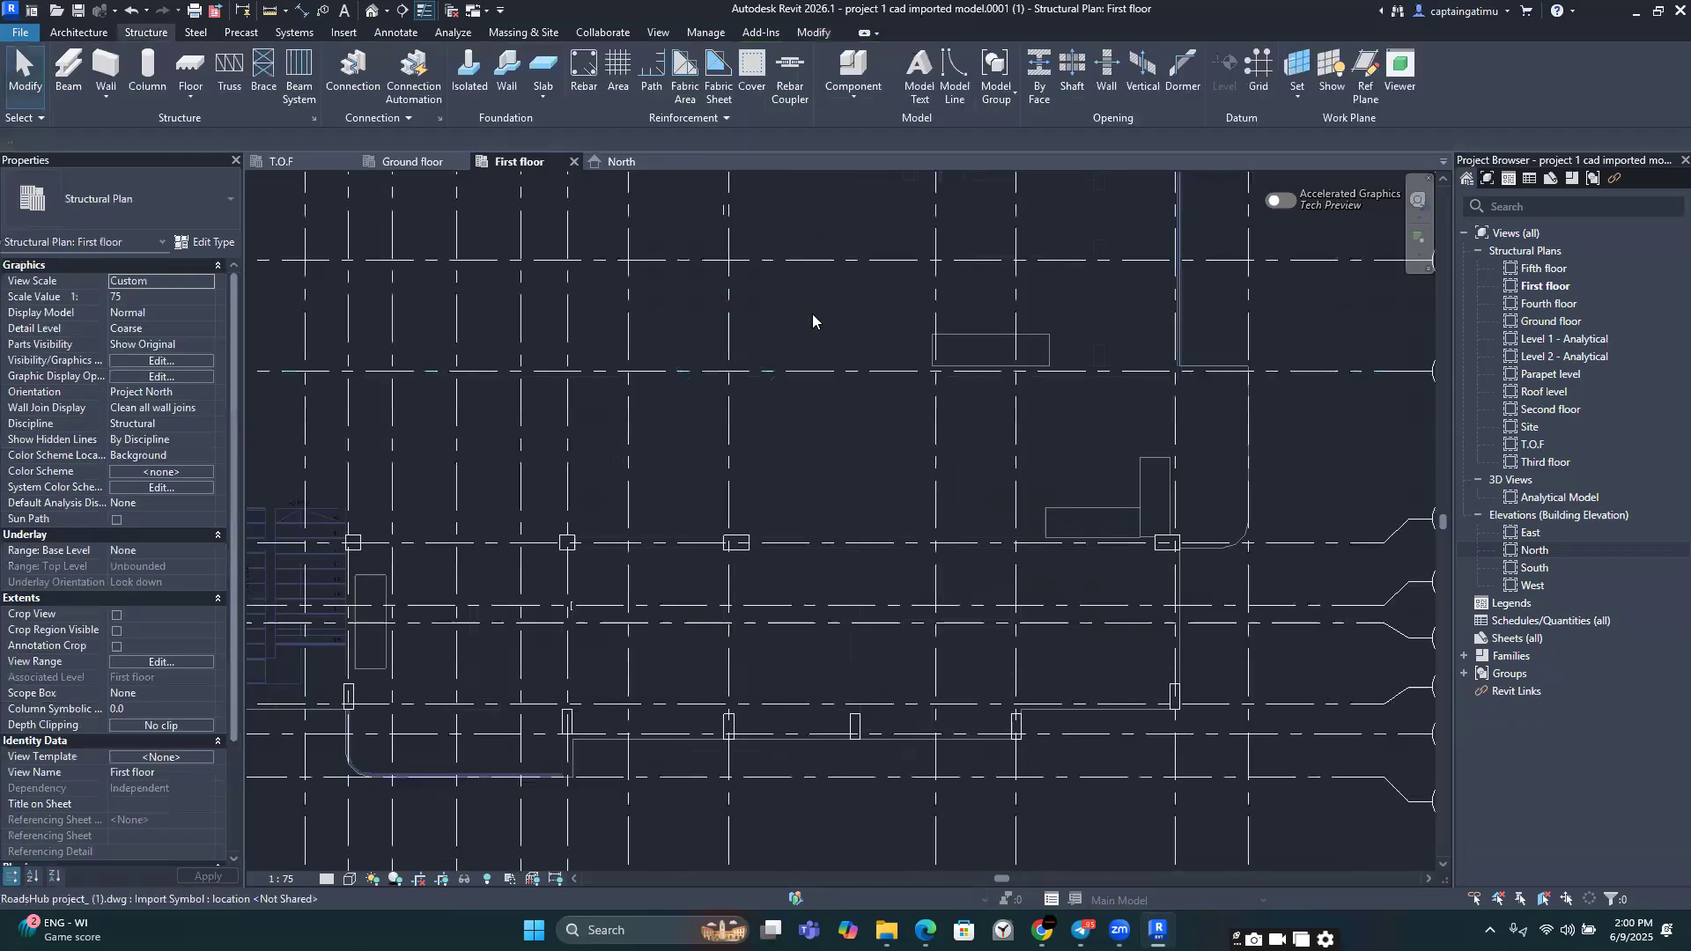
# Step: Copy grid T to the CAD wall that meets grid 9 between grids S and T, and end the copy
pyautogui.scroll(-5, 813, 314)
pyautogui.scroll(6, 918, 330)
pyautogui.scroll(-4, 921, 333)
pyautogui.scroll(3, 964, 350)
pyautogui.scroll(3, 964, 356)
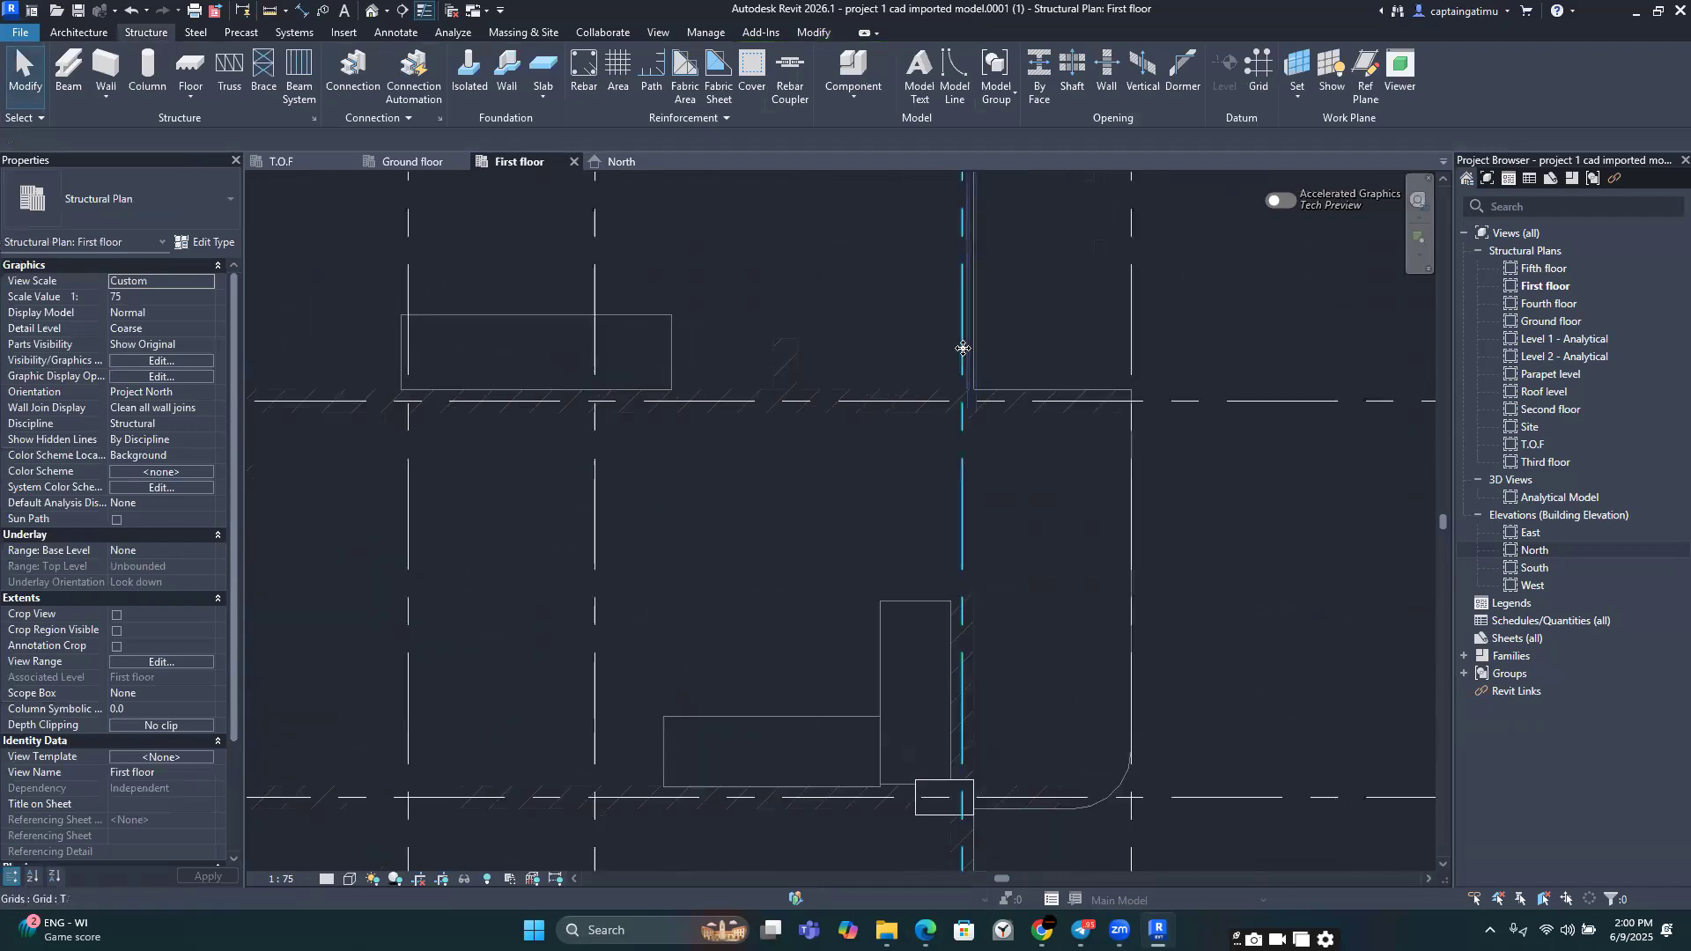
pyautogui.click(963, 349)
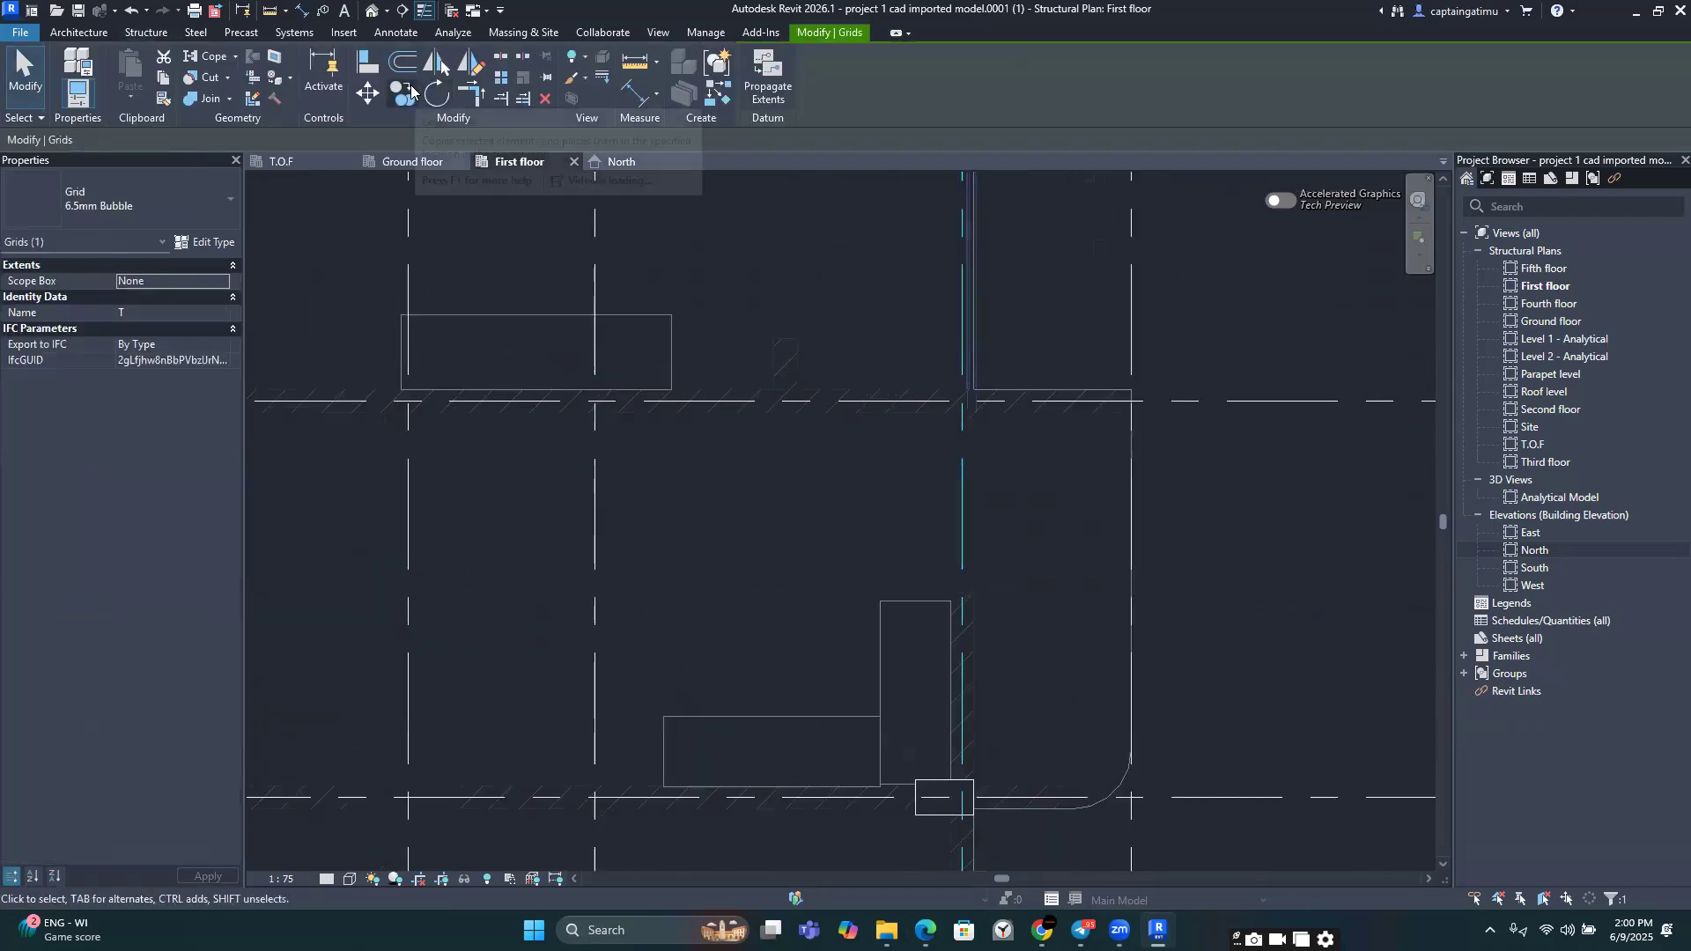
pyautogui.scroll(5, 826, 419)
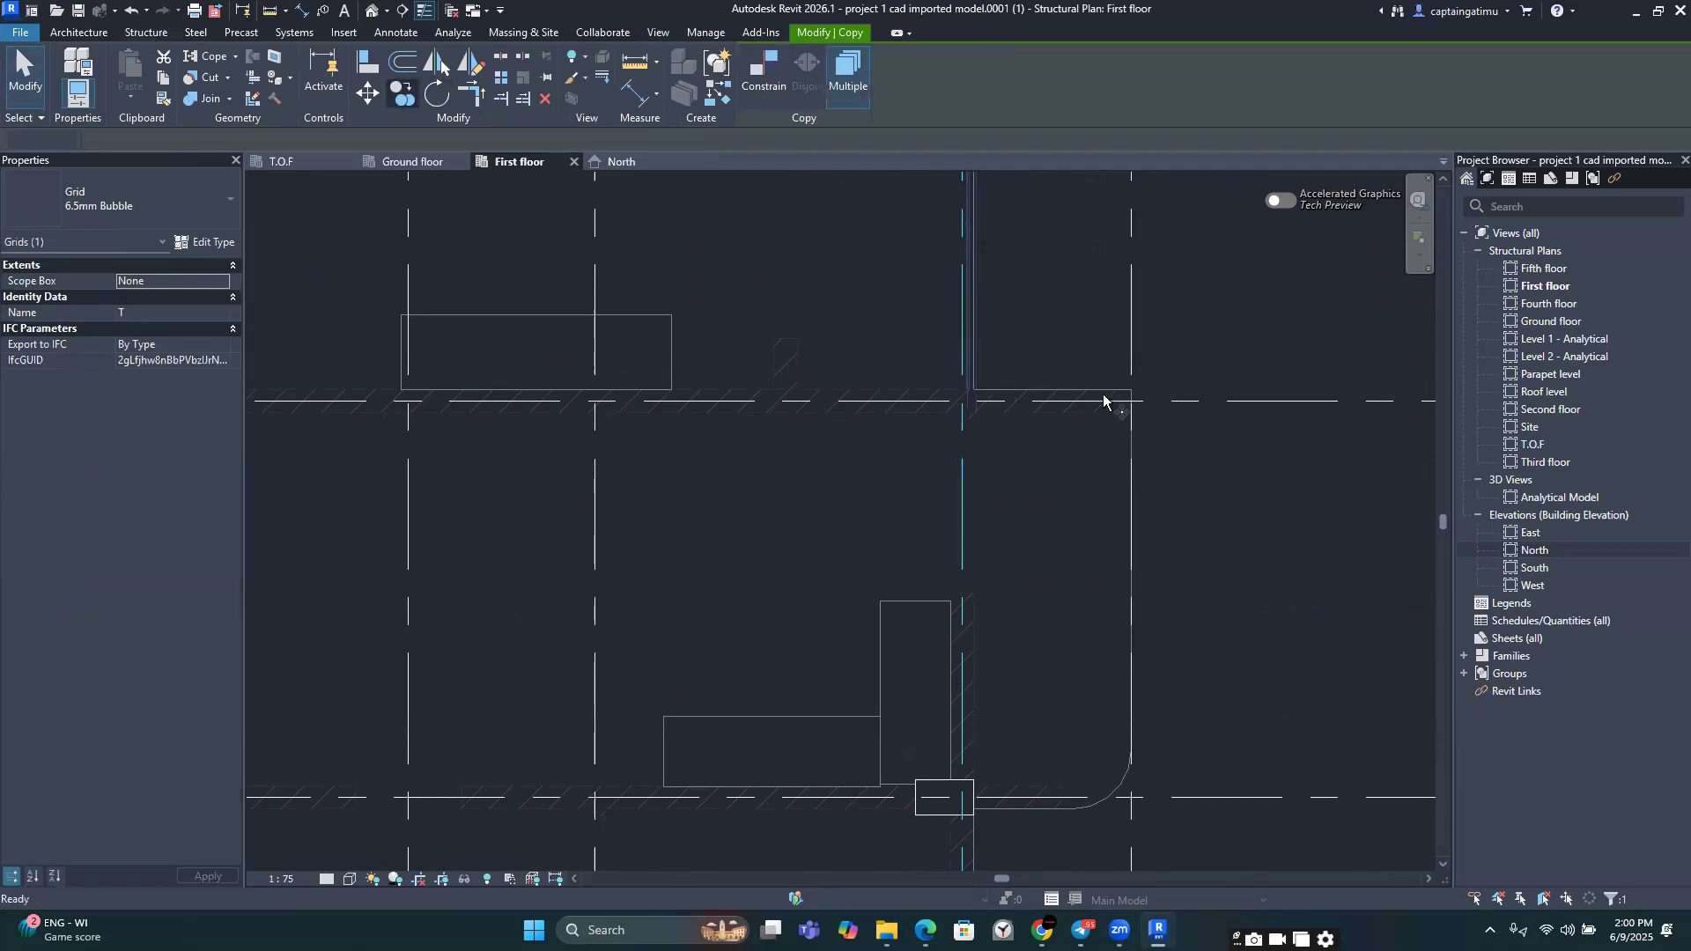
pyautogui.click(751, 389)
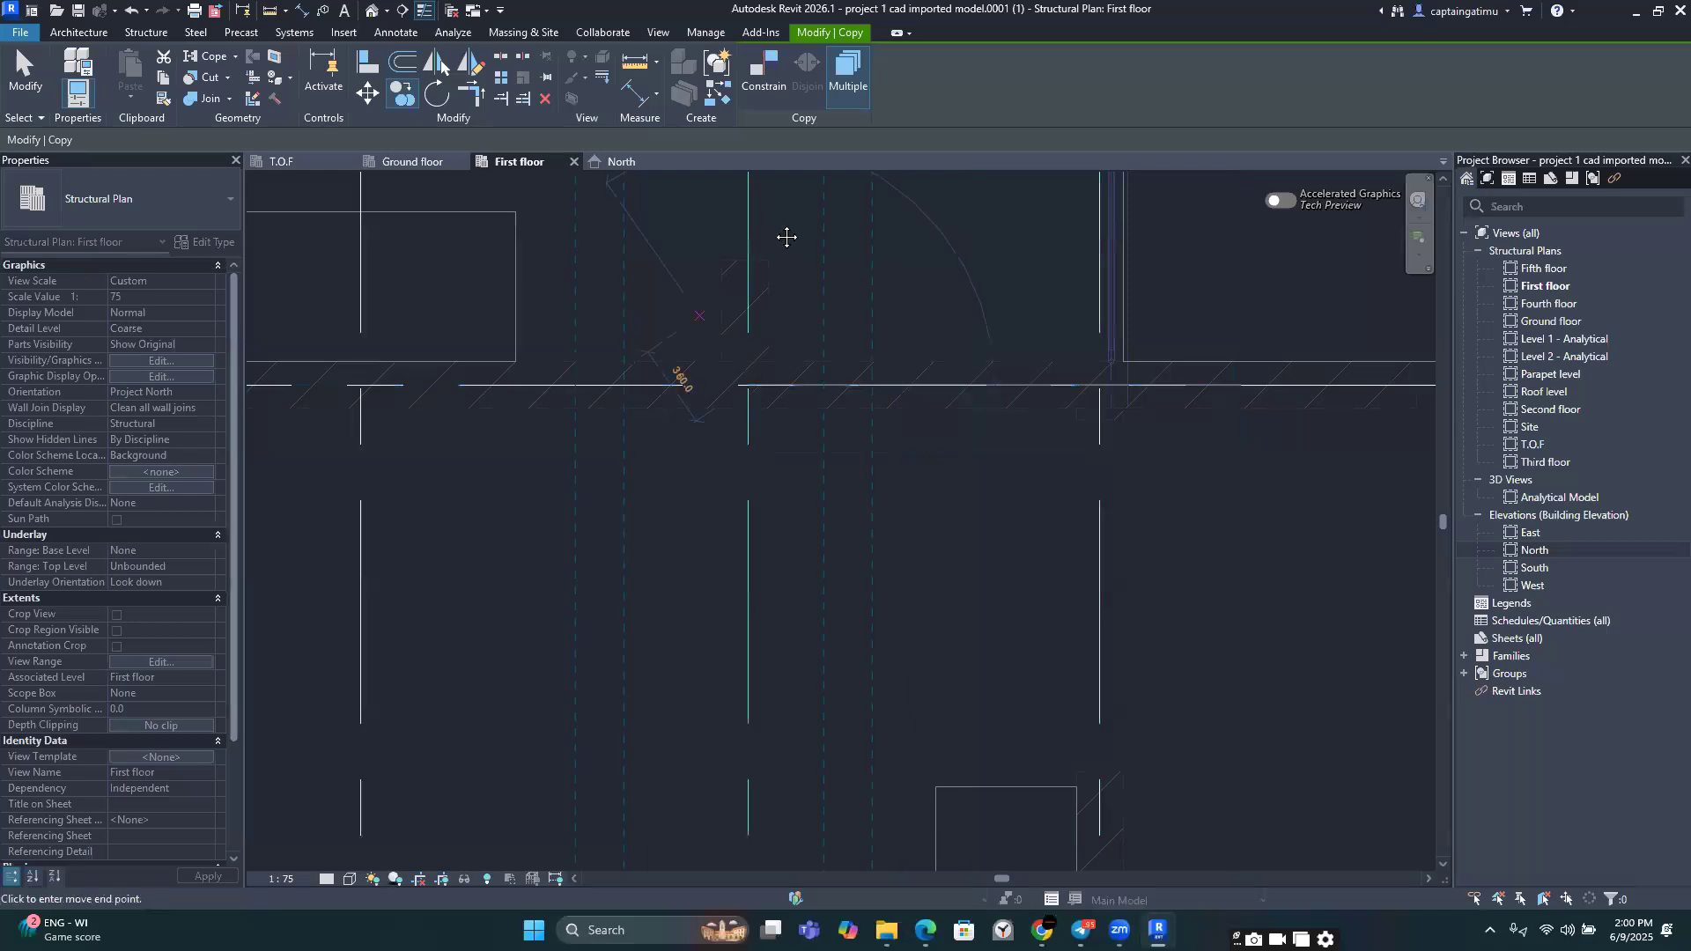
pyautogui.click(891, 331)
pyautogui.scroll(2, 864, 319)
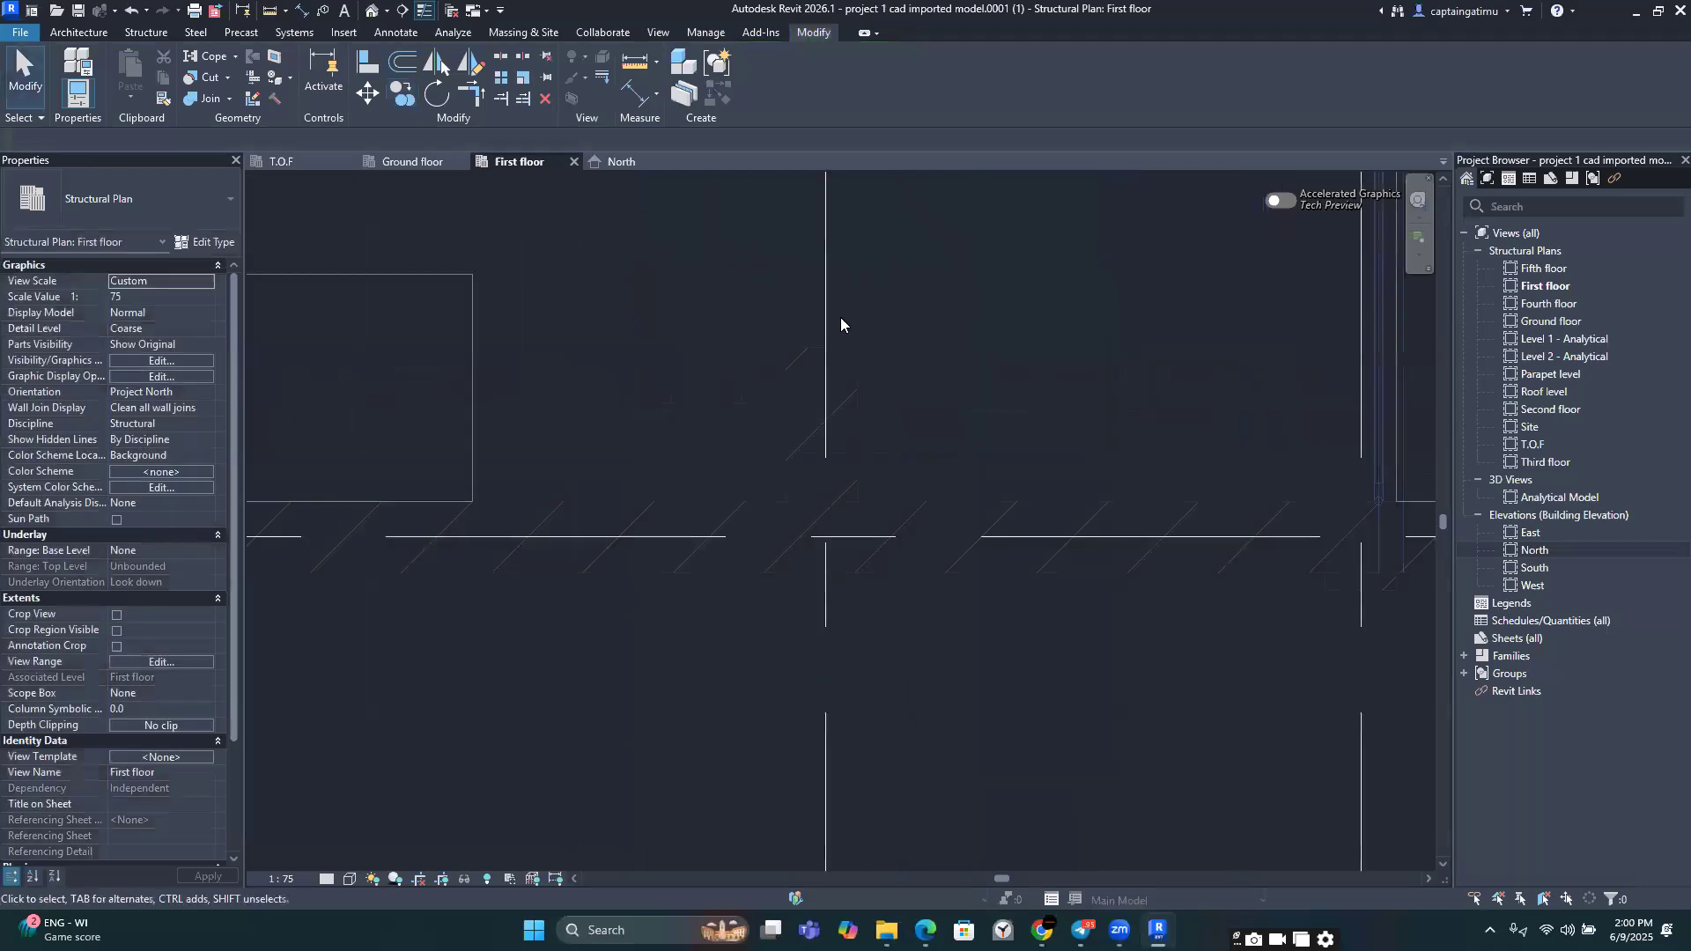
# Step: Move grid 17 about 11 mm so it passes through the midpoint of the CAD wall stub's end edge above grid 9
pyautogui.scroll(1, 842, 300)
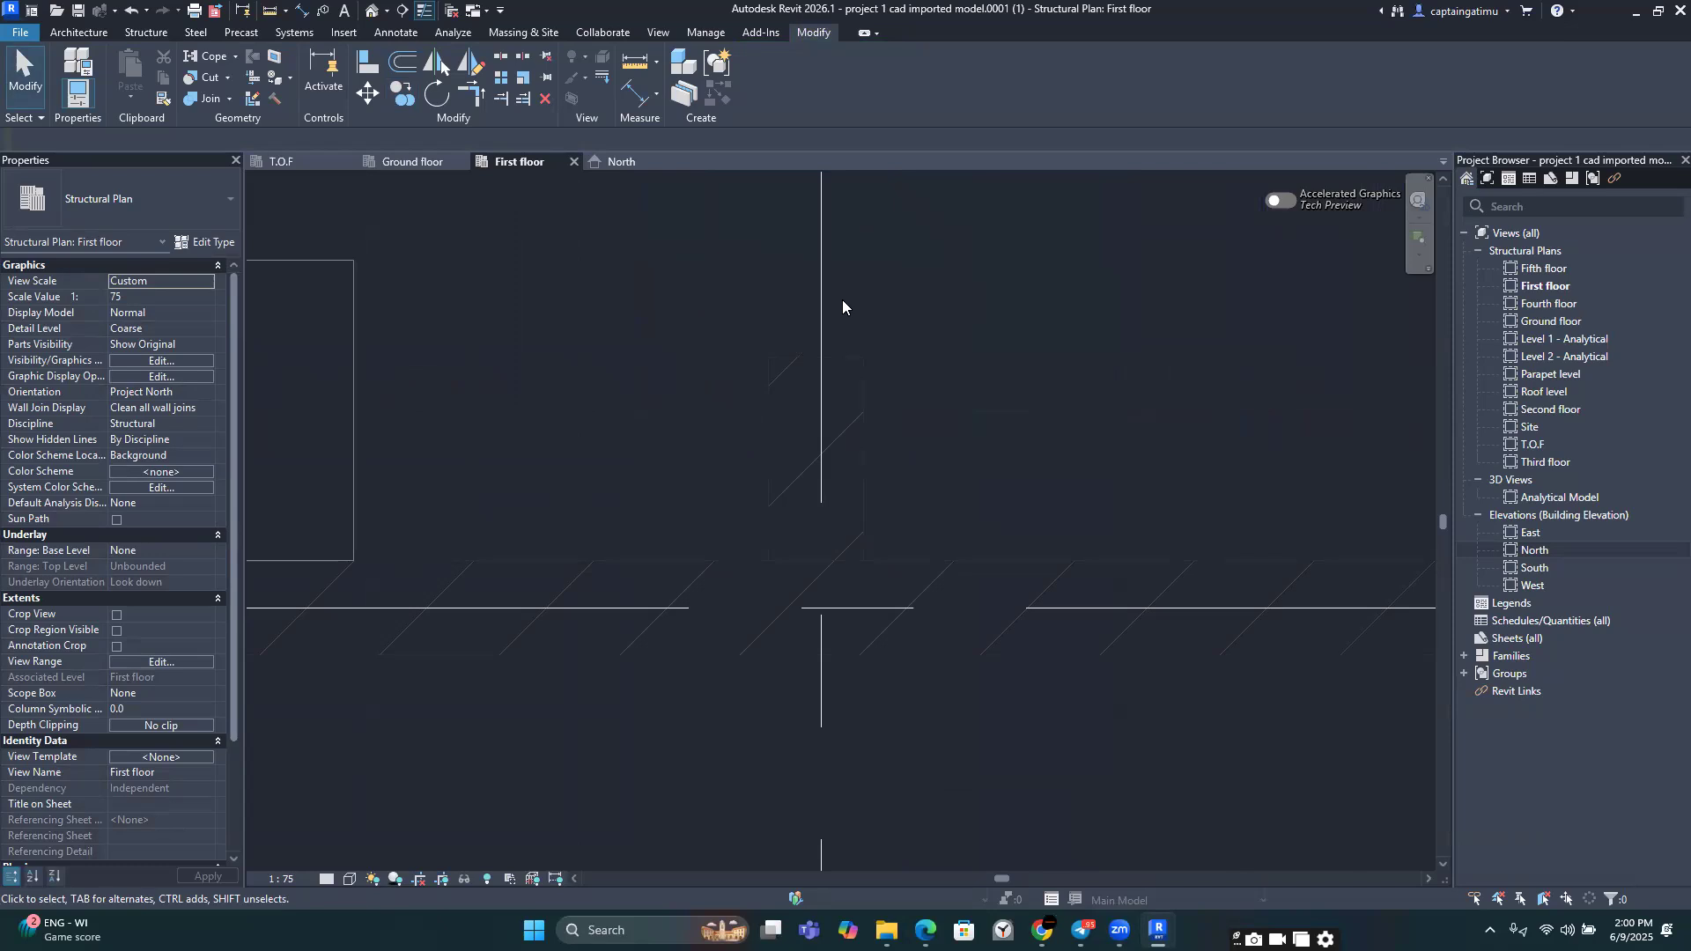
pyautogui.scroll(-1, 779, 312)
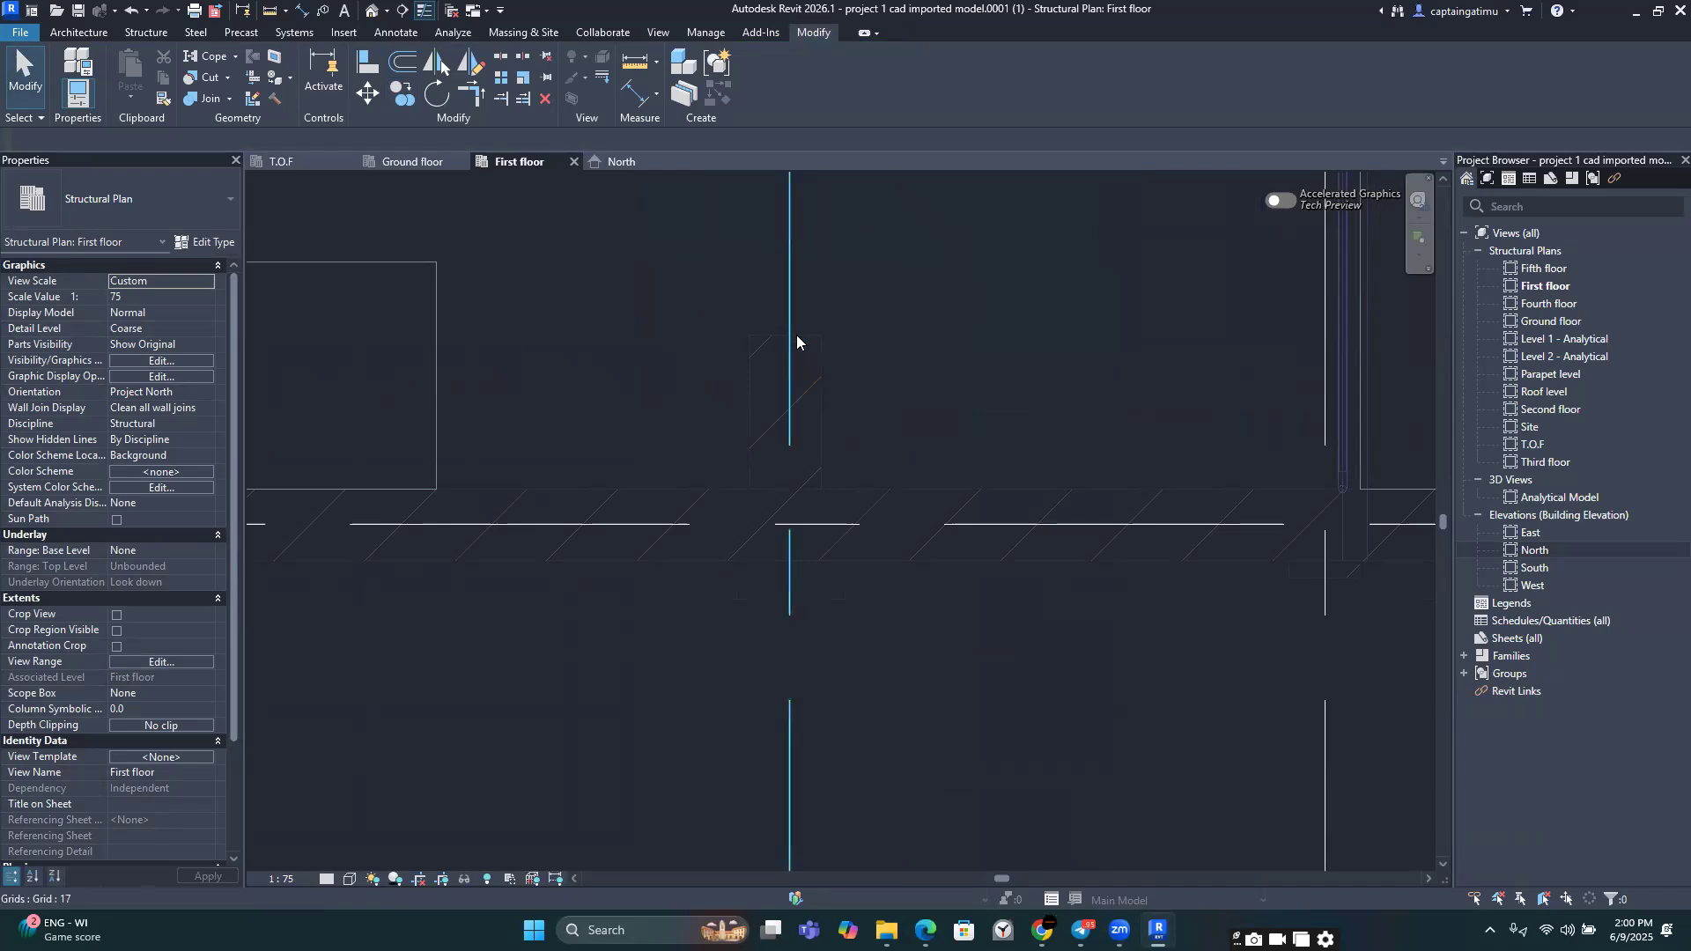
pyautogui.click(789, 261)
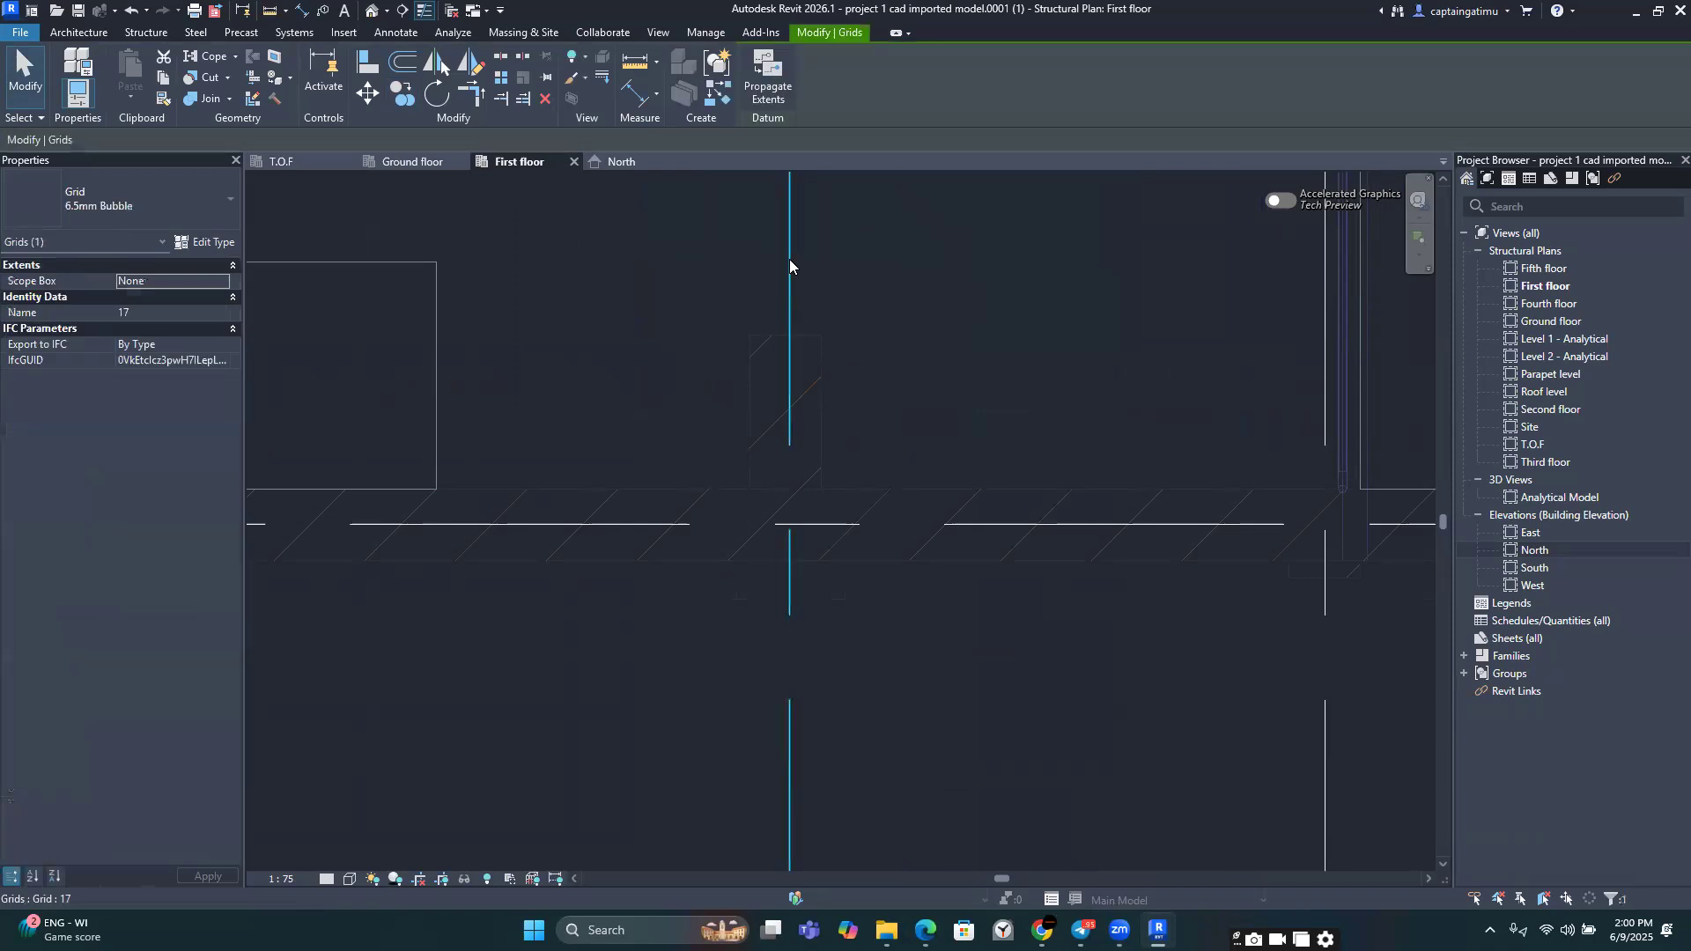
pyautogui.click(370, 95)
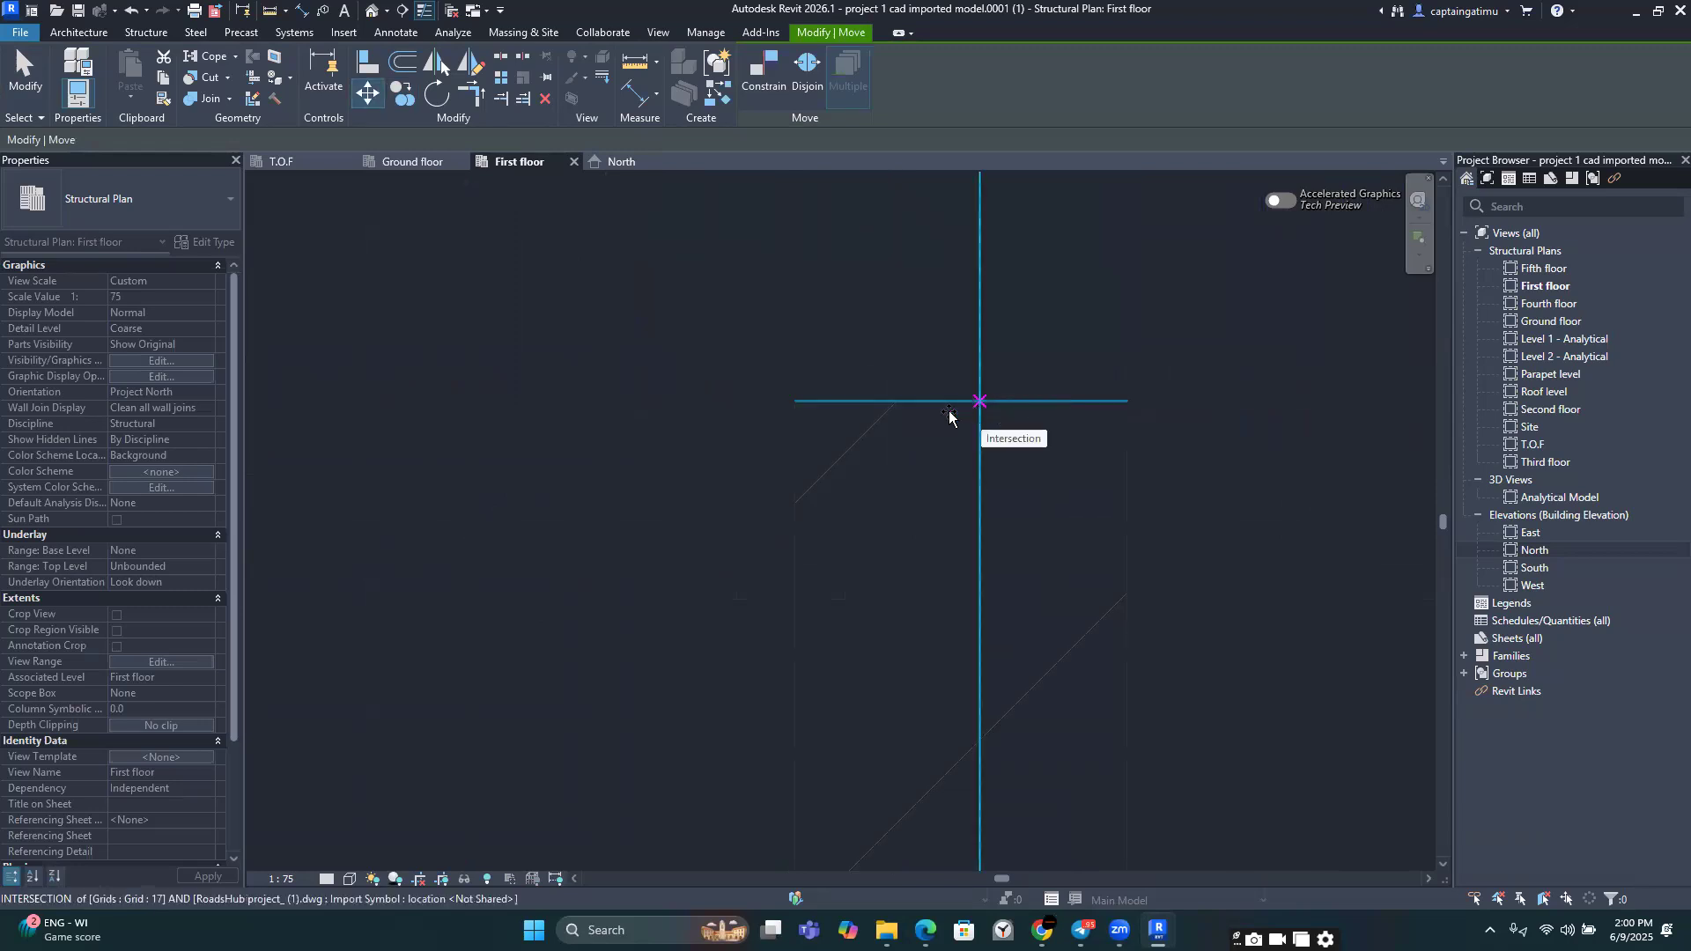
pyautogui.click(962, 409)
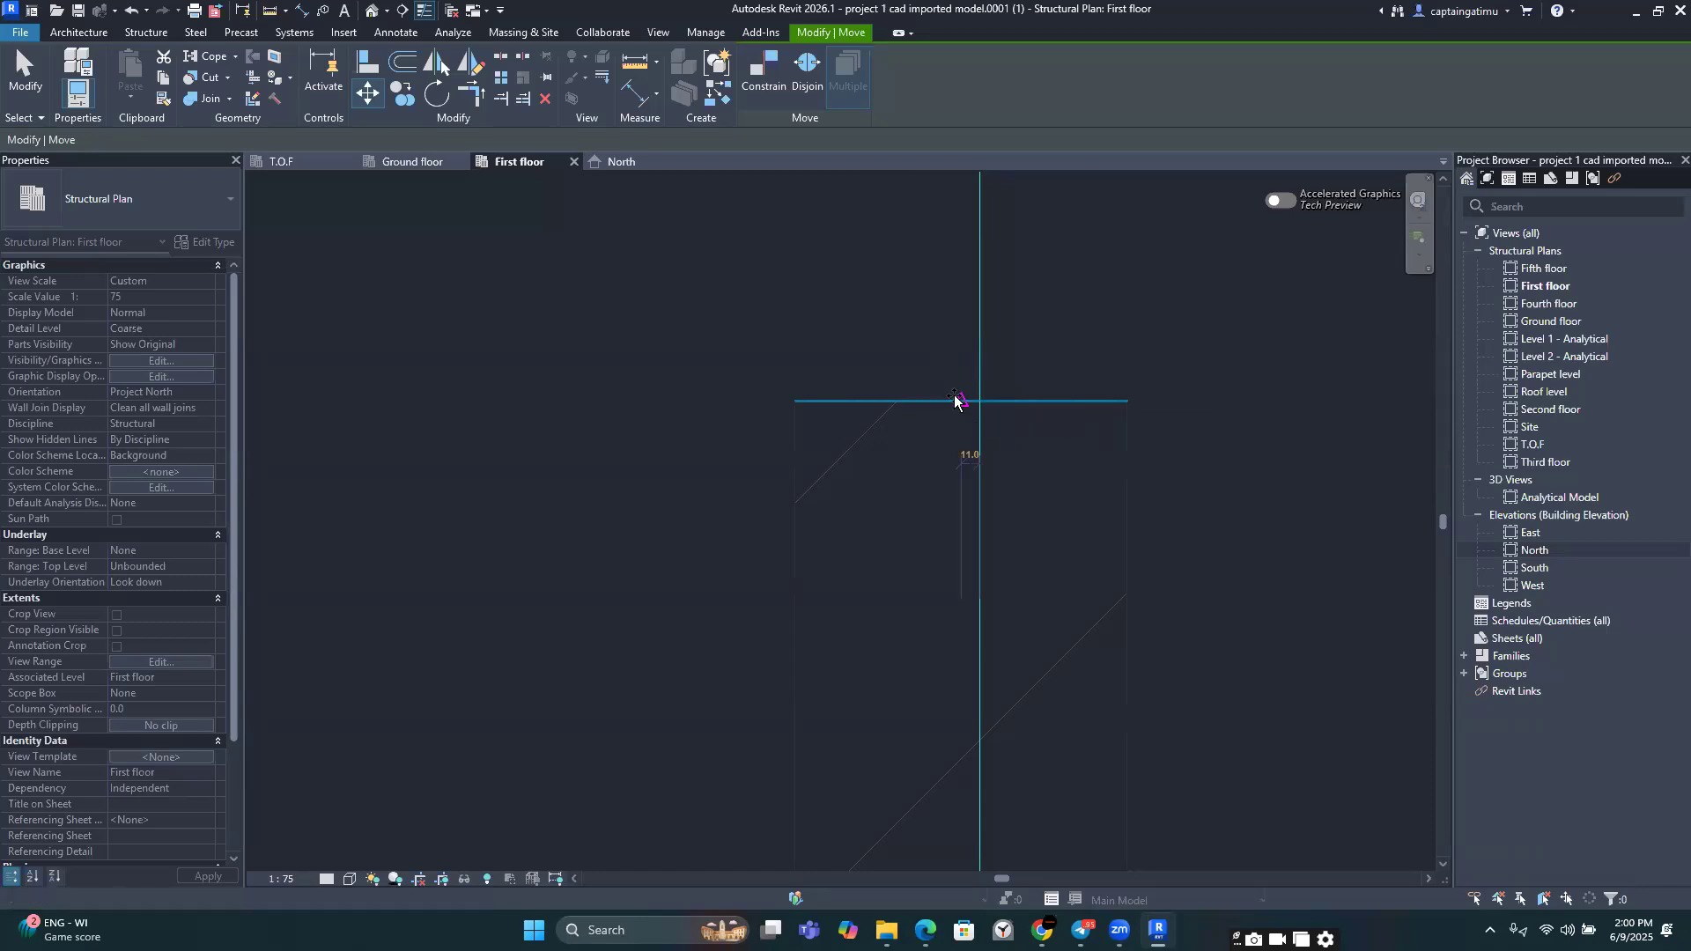
pyautogui.click(955, 402)
pyautogui.scroll(-6, 1035, 338)
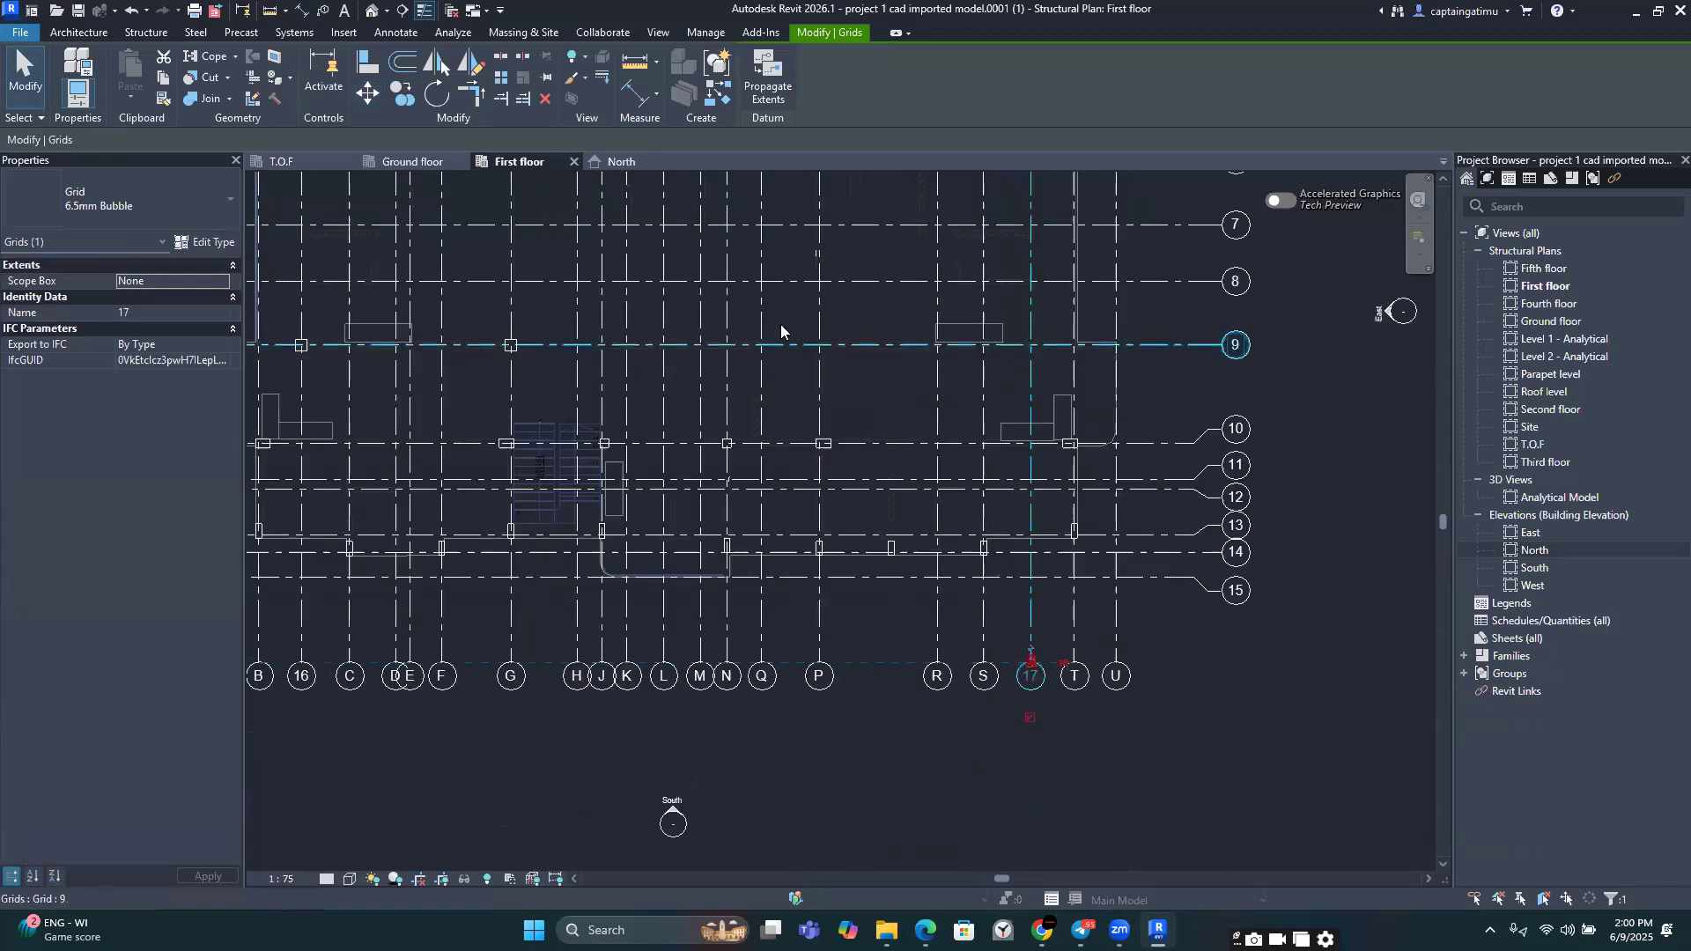
# Step: Copy the 400 x 400 mm column at grids G and 9 to the intersection of grids 17 and 9
pyautogui.scroll(-2, 556, 333)
pyautogui.scroll(5, 647, 334)
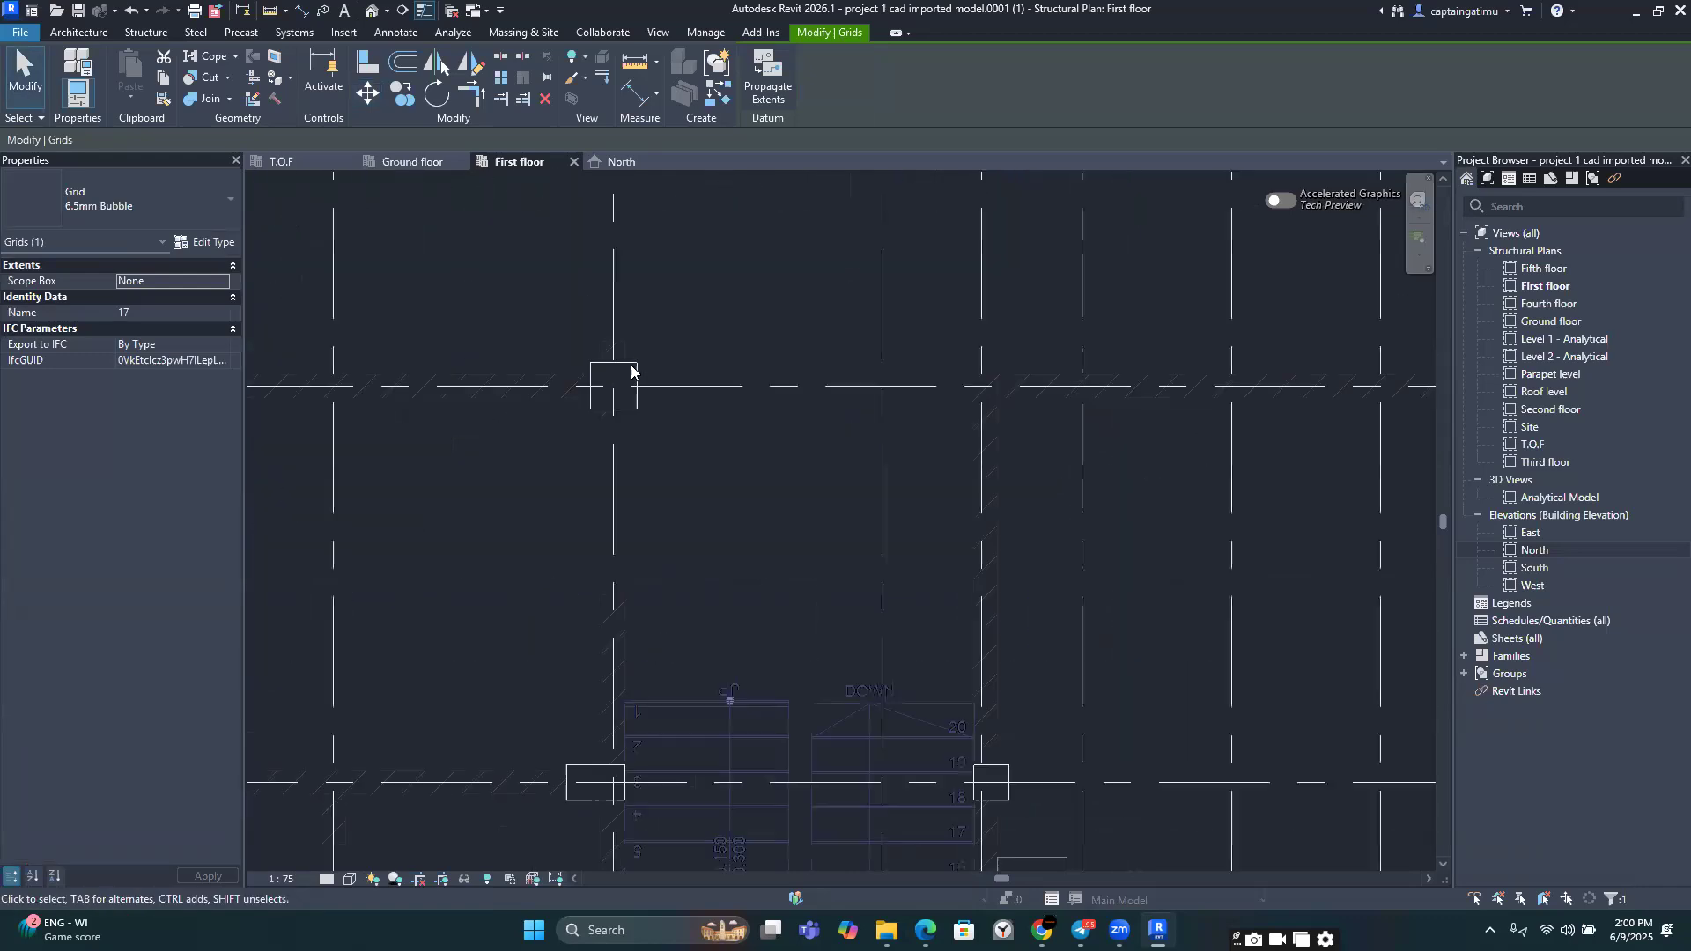
pyautogui.click(614, 386)
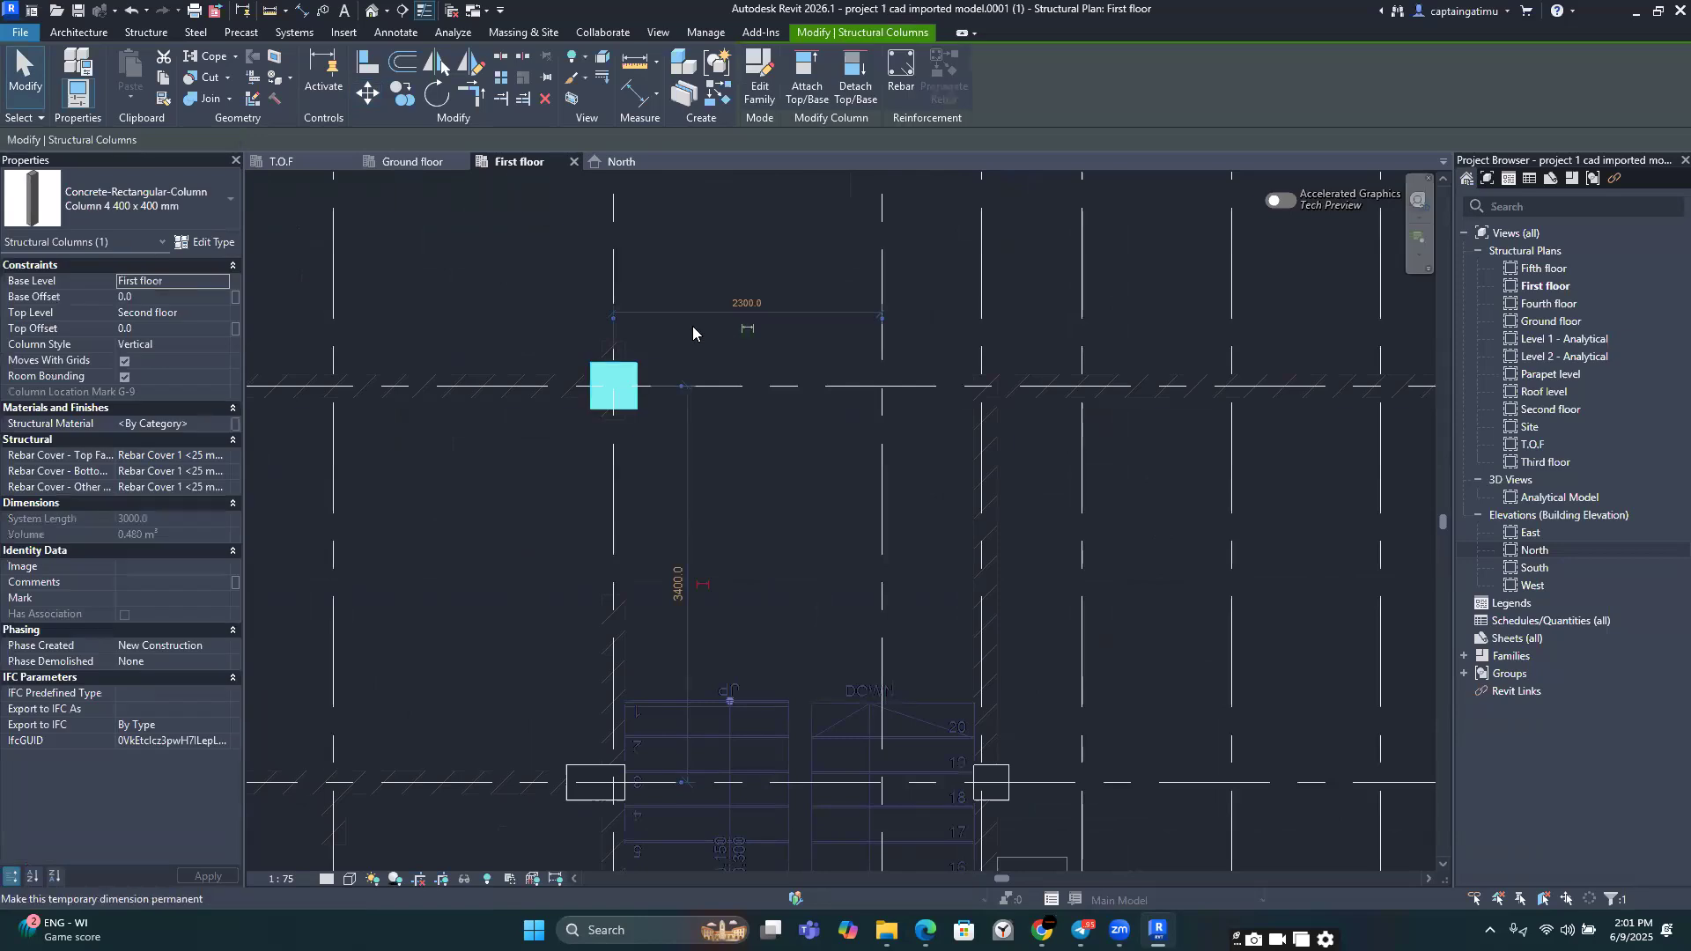
pyautogui.press('Escape')
pyautogui.click(612, 384)
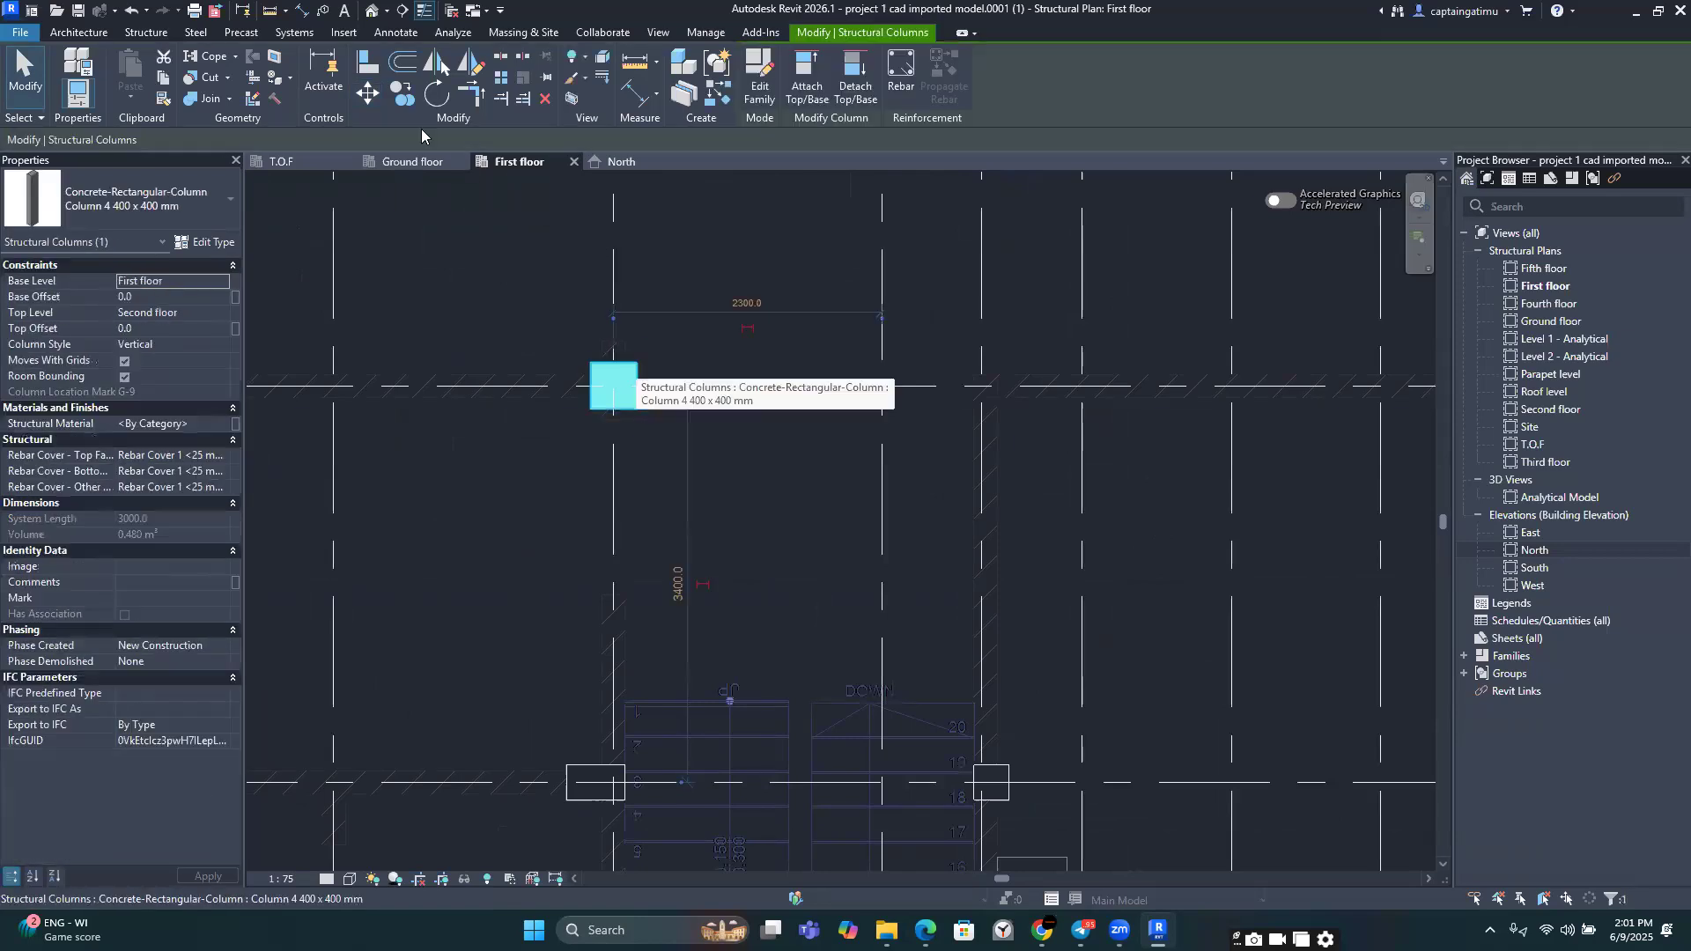
pyautogui.press('c')
pyautogui.press('o')
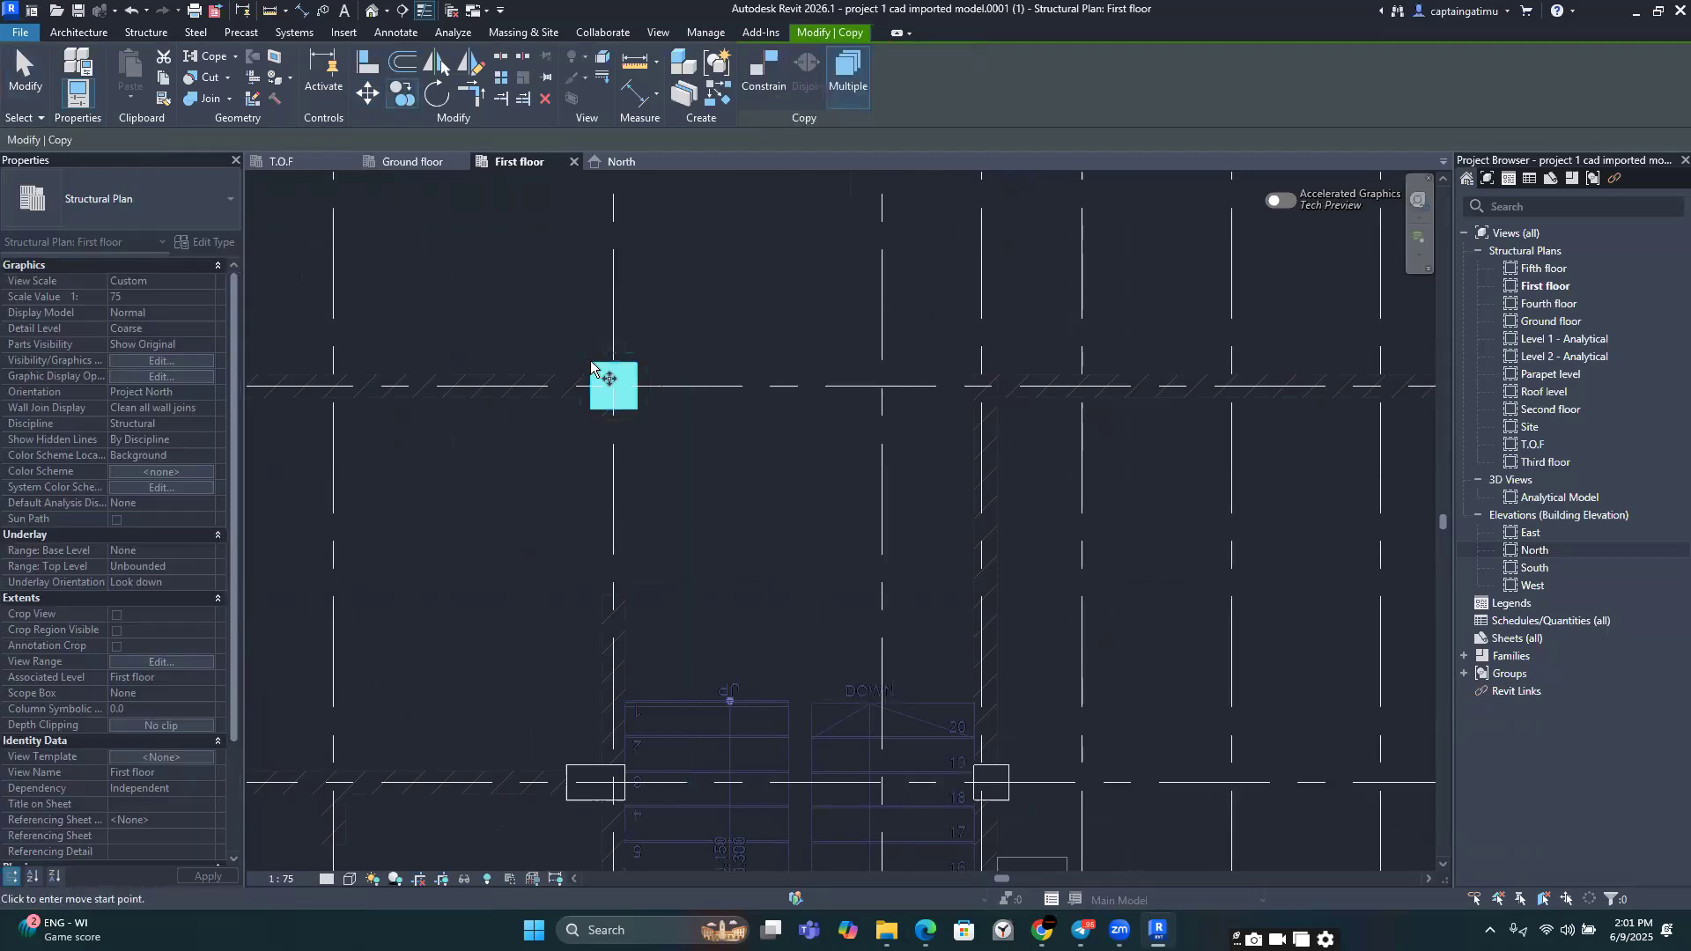
pyautogui.scroll(3, 645, 439)
pyautogui.click(650, 433)
pyautogui.scroll(-3, 550, 383)
pyautogui.moveTo(656, 454); pyautogui.dragTo(48, 382, button='middle')
pyautogui.scroll(-2, 538, 322)
pyautogui.moveTo(806, 326); pyautogui.dragTo(276, 389, button='middle')
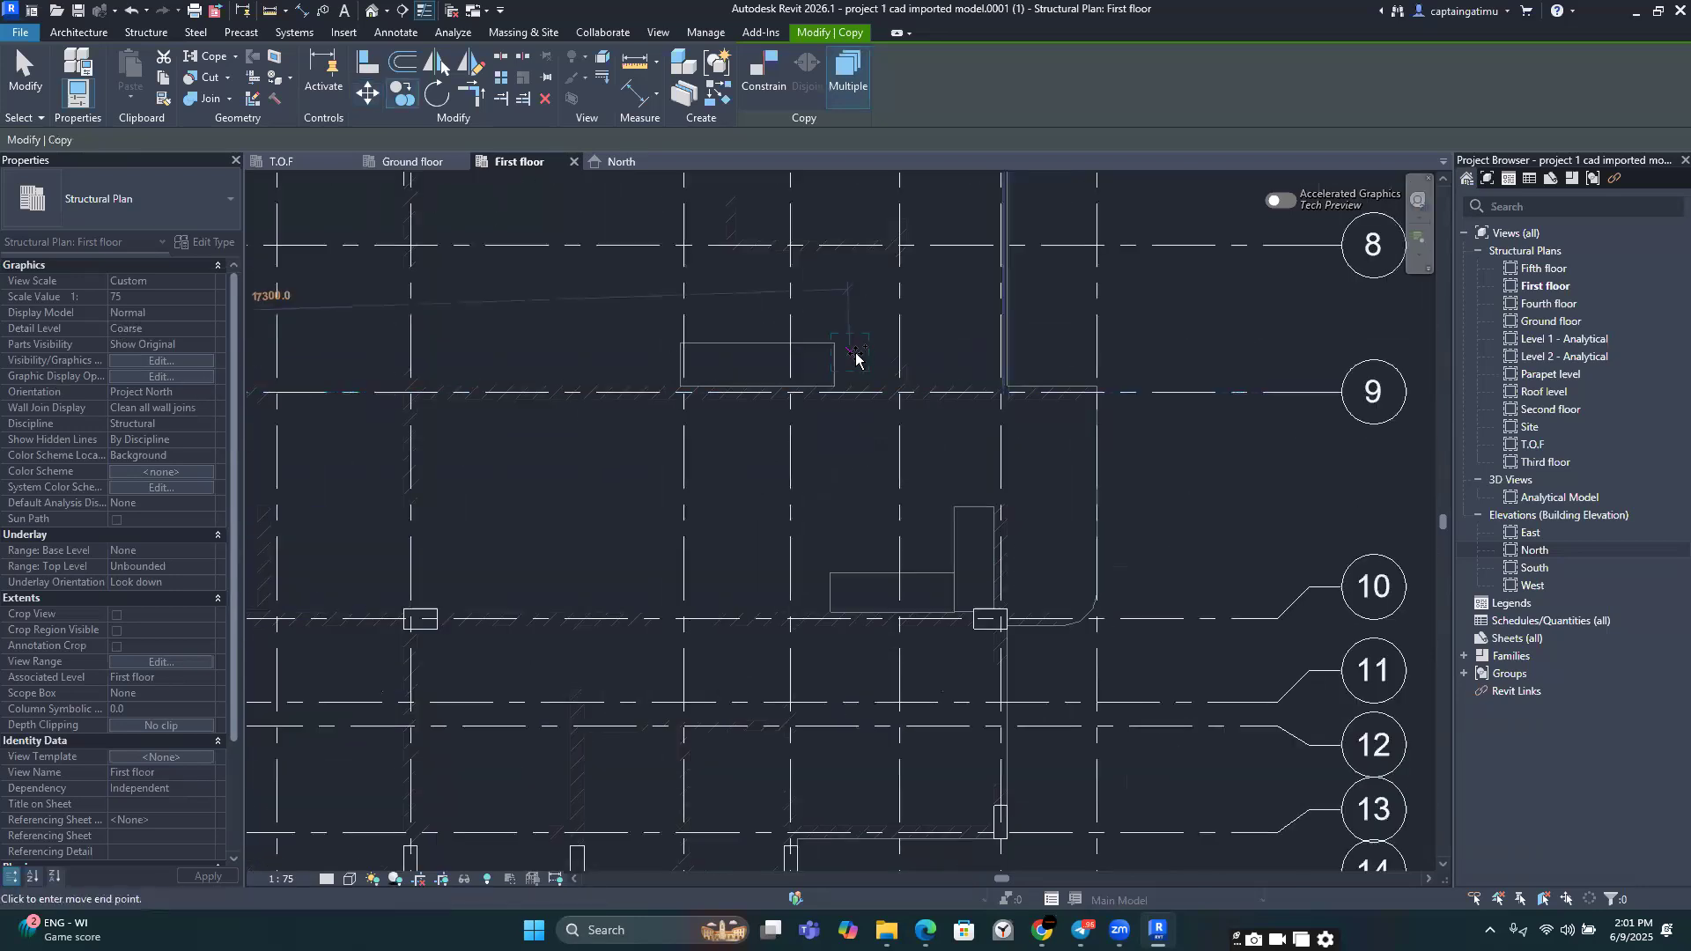
pyautogui.scroll(2, 925, 393)
pyautogui.click(936, 422)
pyautogui.scroll(-2, 936, 422)
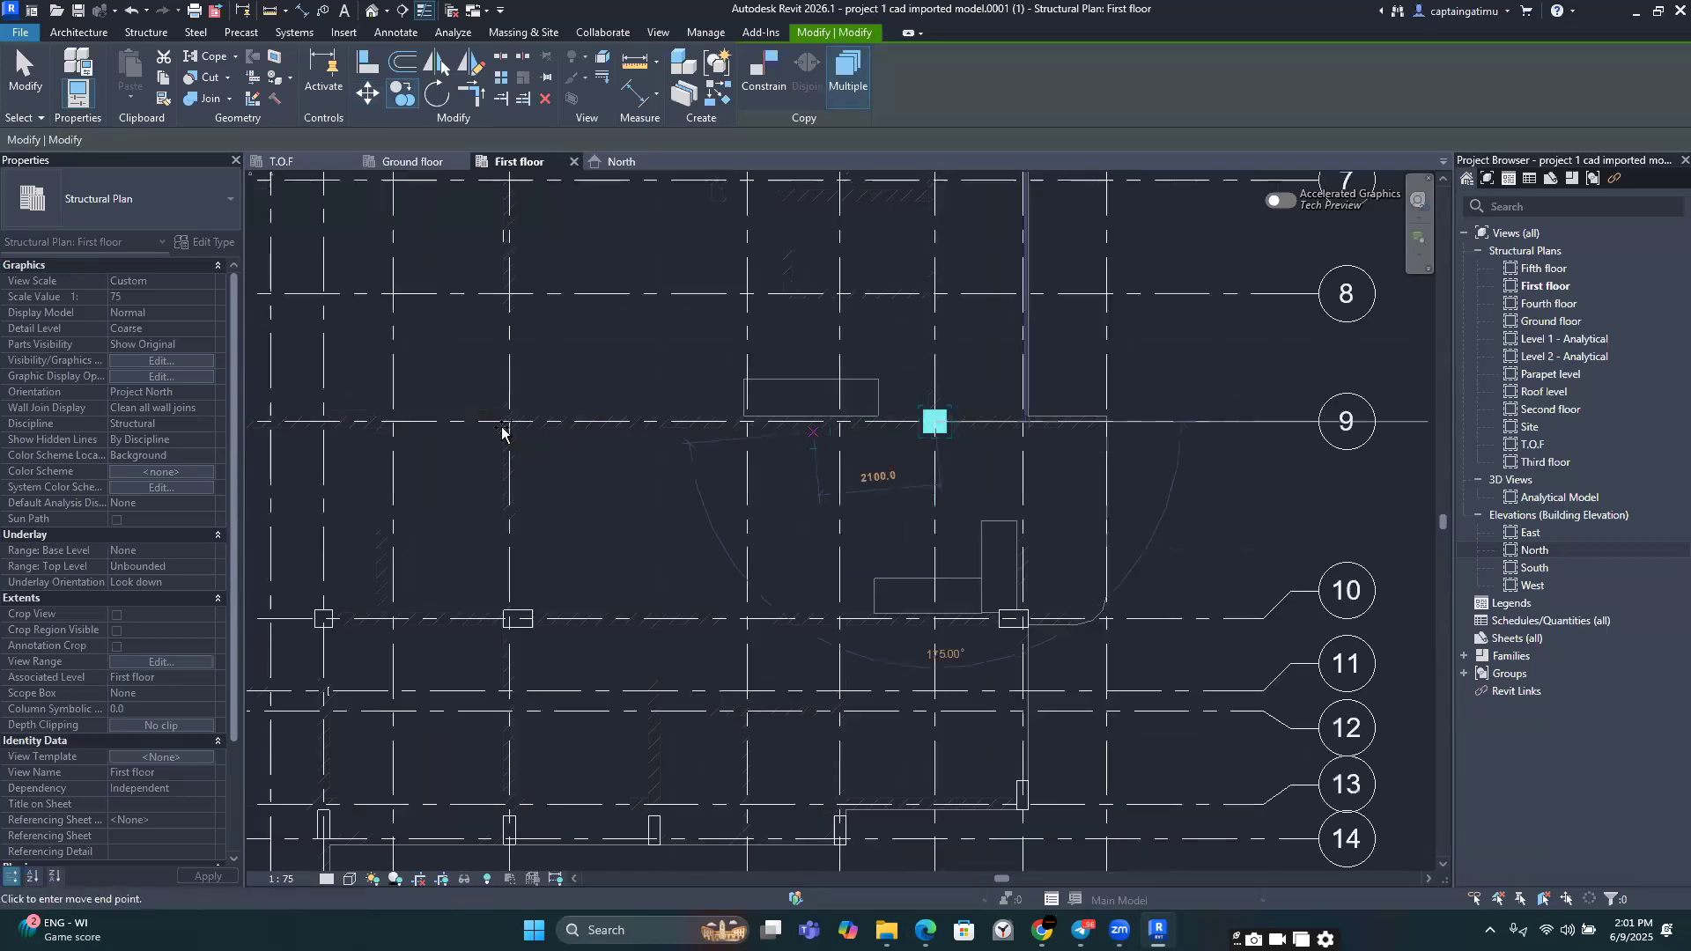
# Step: Place another copy of the 400 x 400 mm column where grid P crosses grid 9, and end the copy
pyautogui.click(516, 433)
pyautogui.moveTo(516, 432); pyautogui.dragTo(702, 430, button='middle')
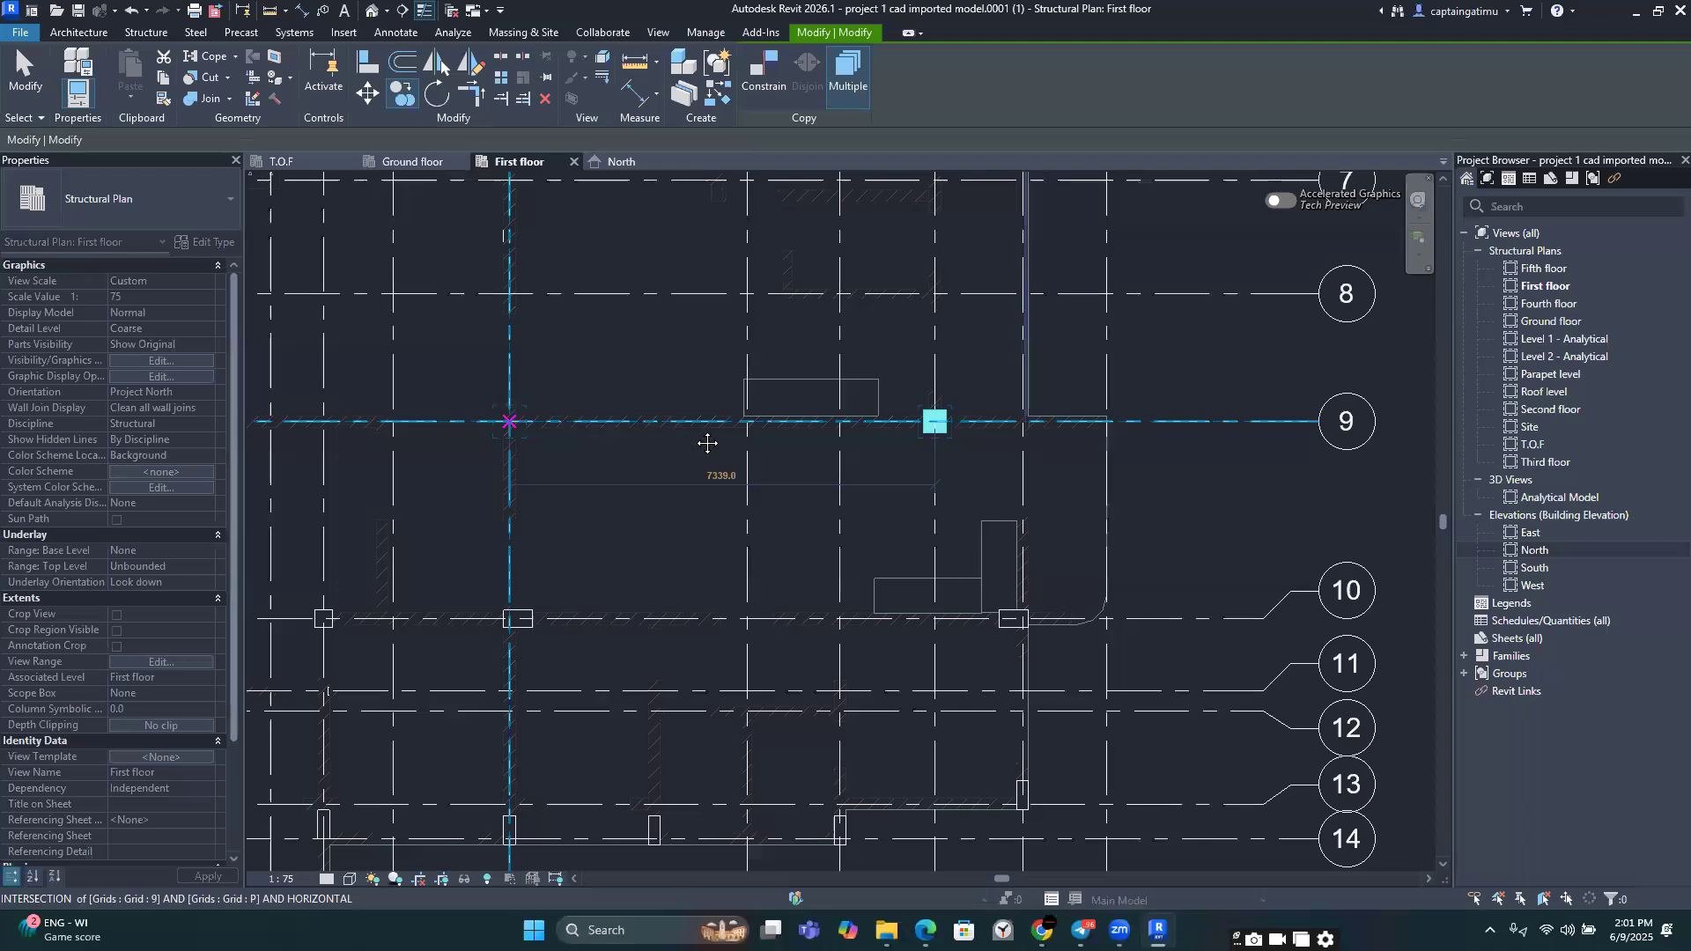
pyautogui.scroll(-3, 702, 429)
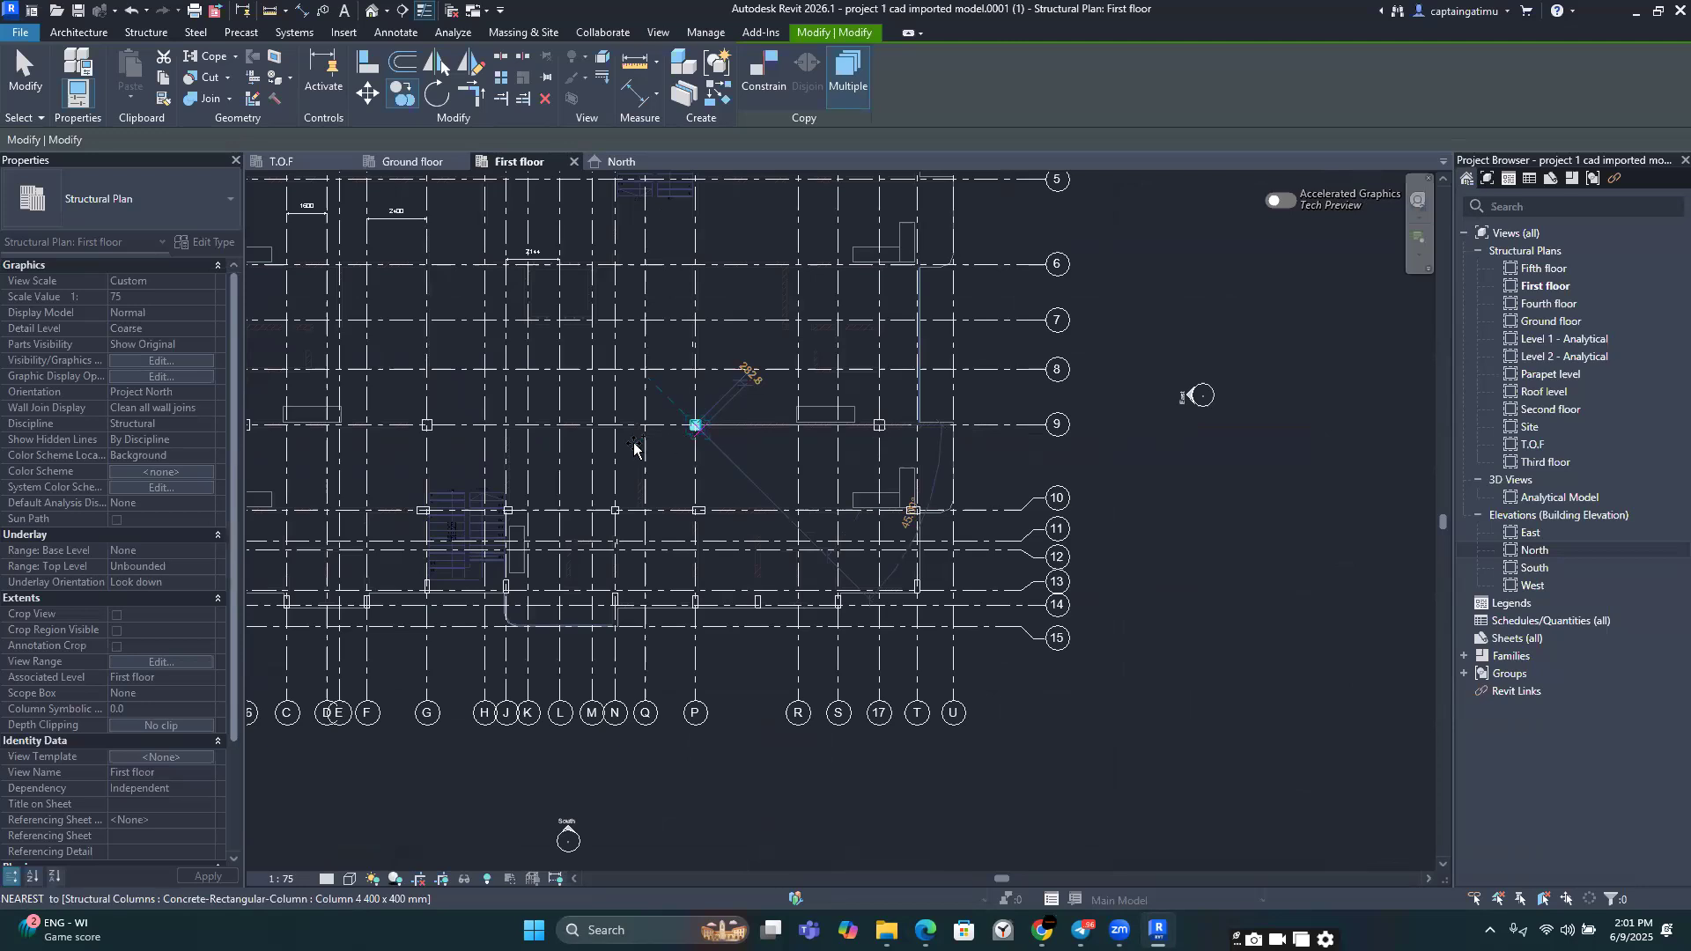
pyautogui.press('Escape')
pyautogui.press('Escape')
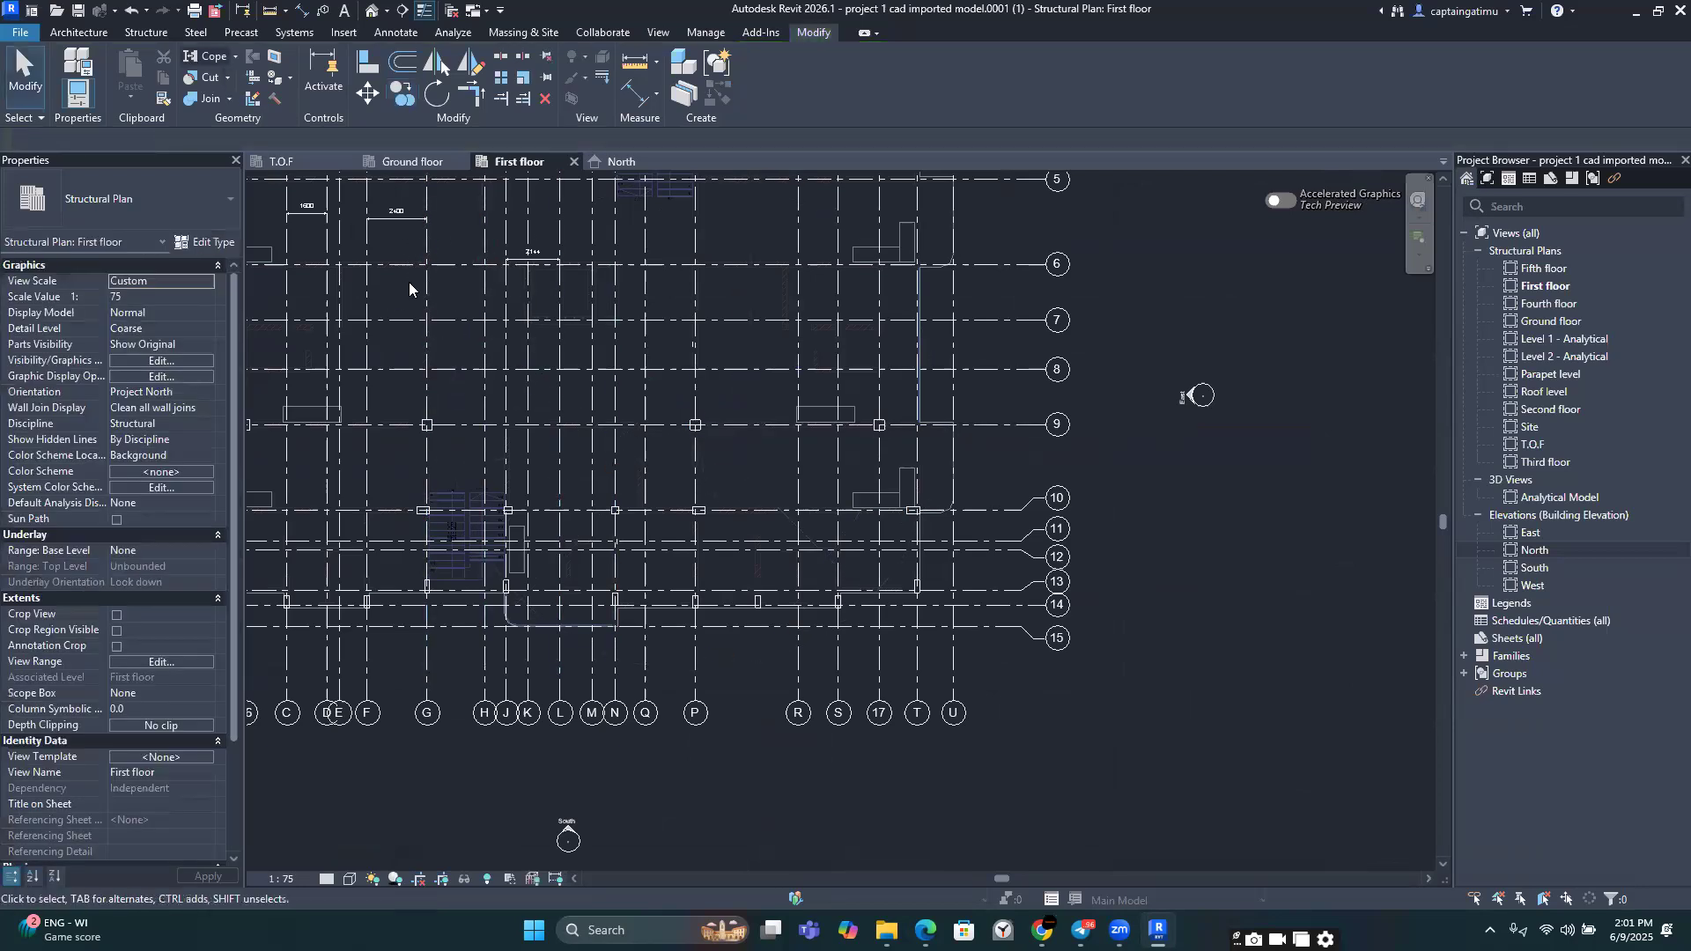
# Step: Copy the column at grids G and 9 along grid 9 to its intersection with grid J
pyautogui.scroll(2, 568, 448)
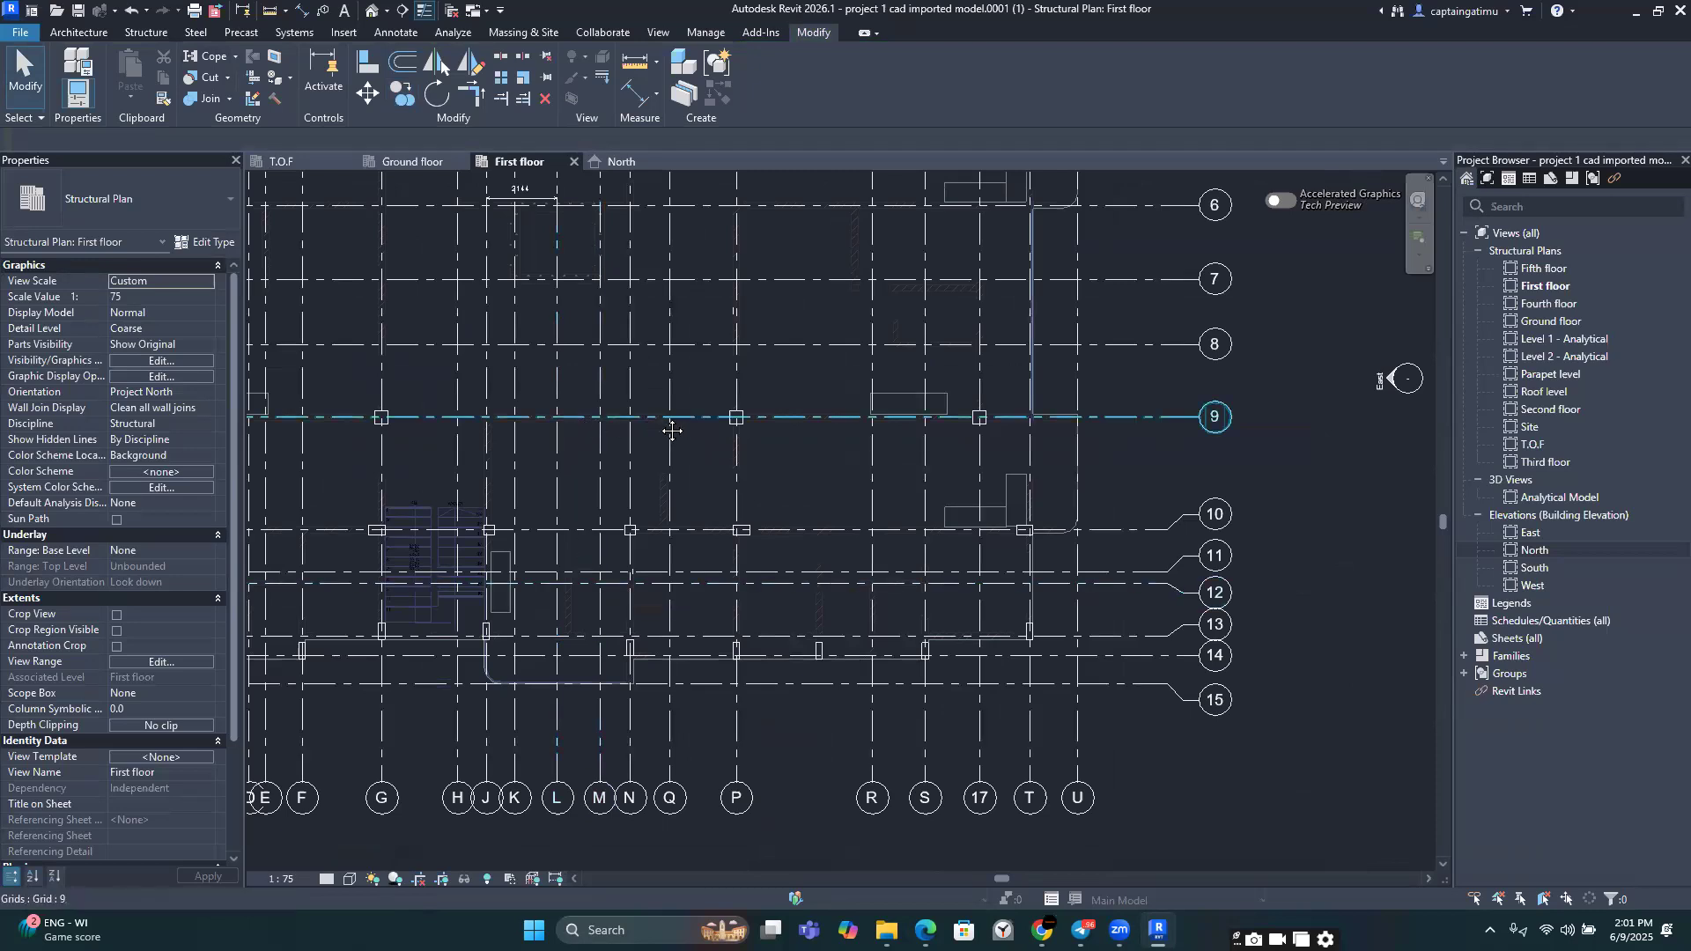
pyautogui.moveTo(564, 417); pyautogui.dragTo(665, 416, button='middle')
pyautogui.scroll(2, 501, 433)
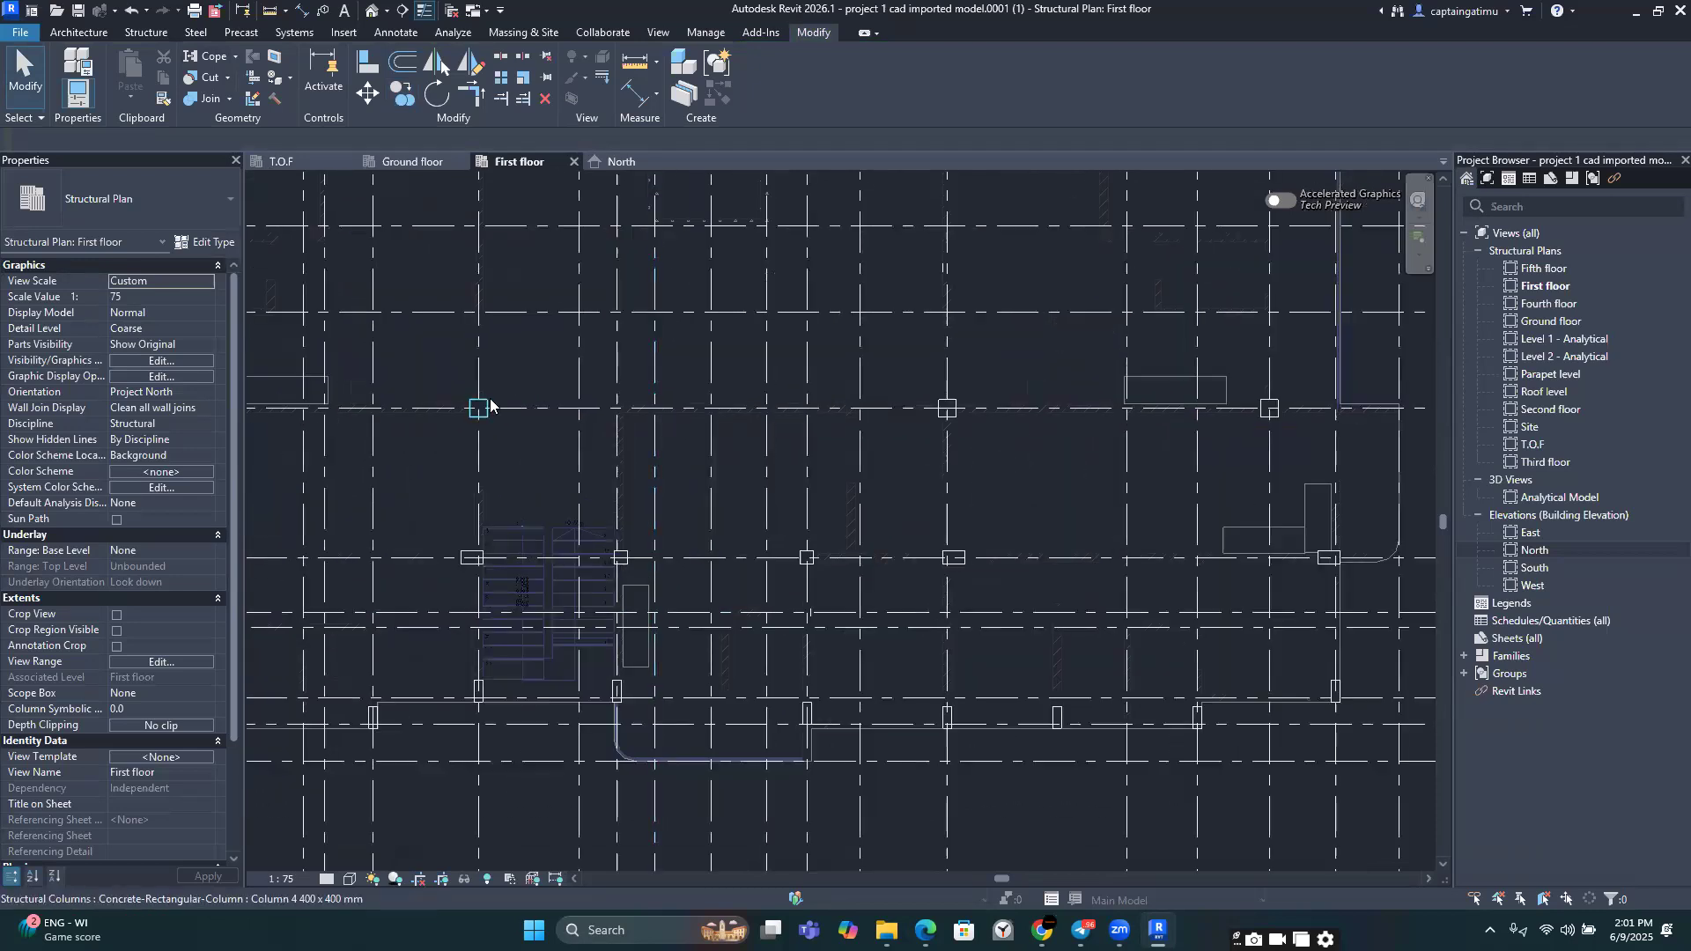
pyautogui.click(491, 399)
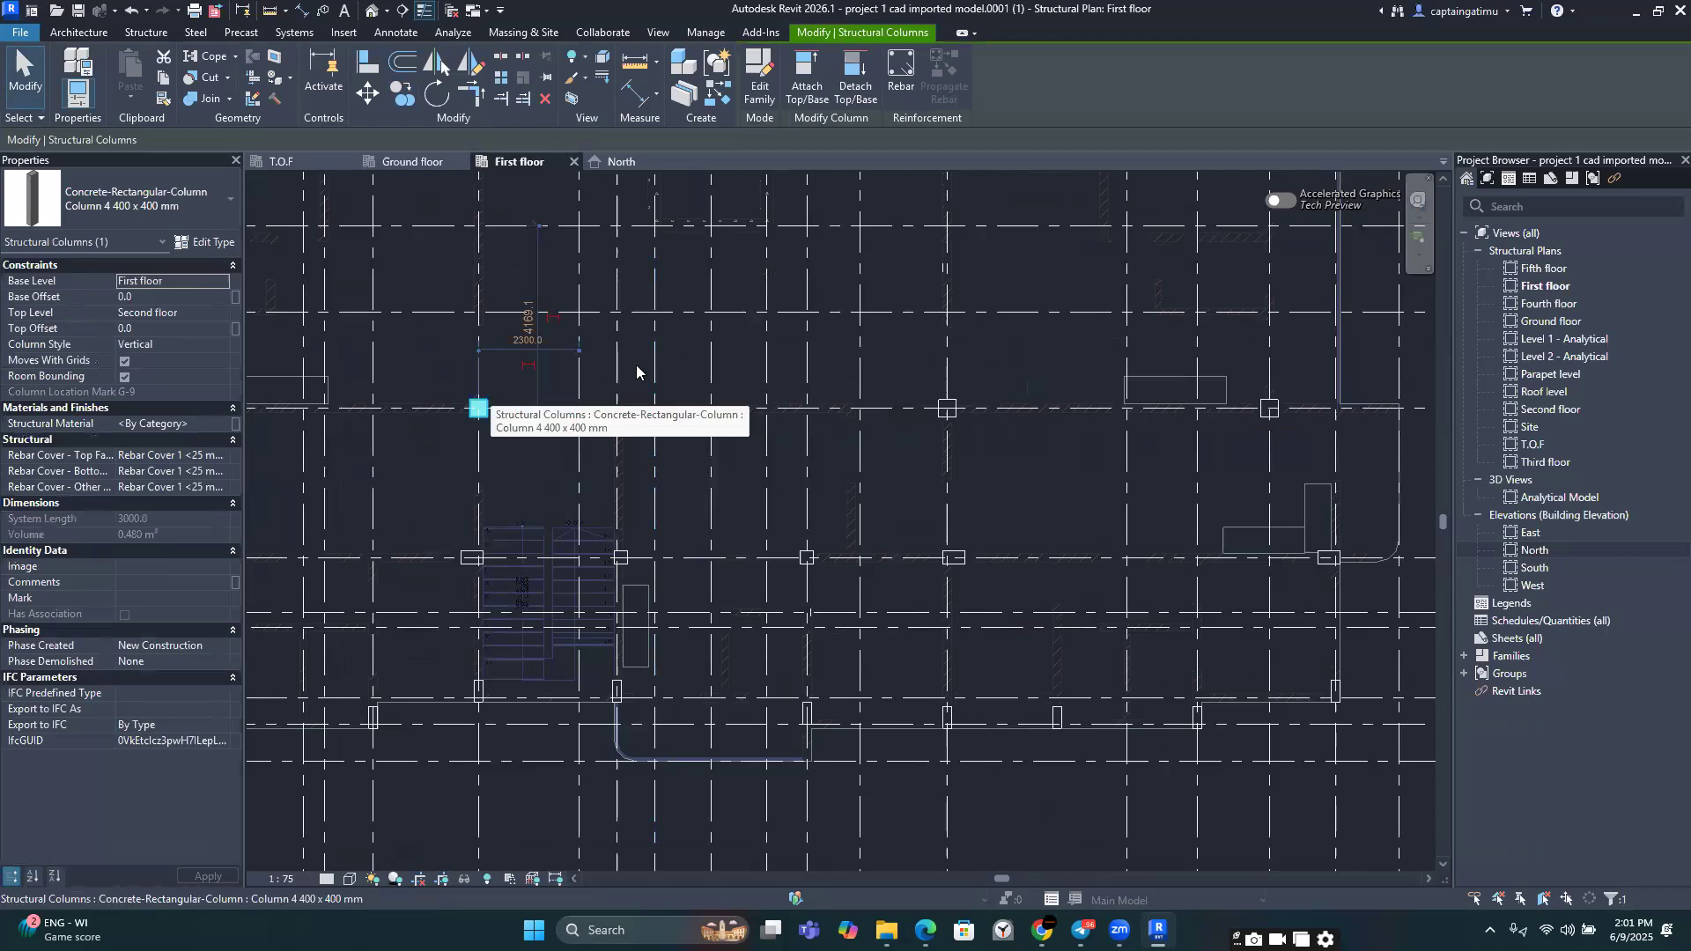
pyautogui.scroll(2, 490, 399)
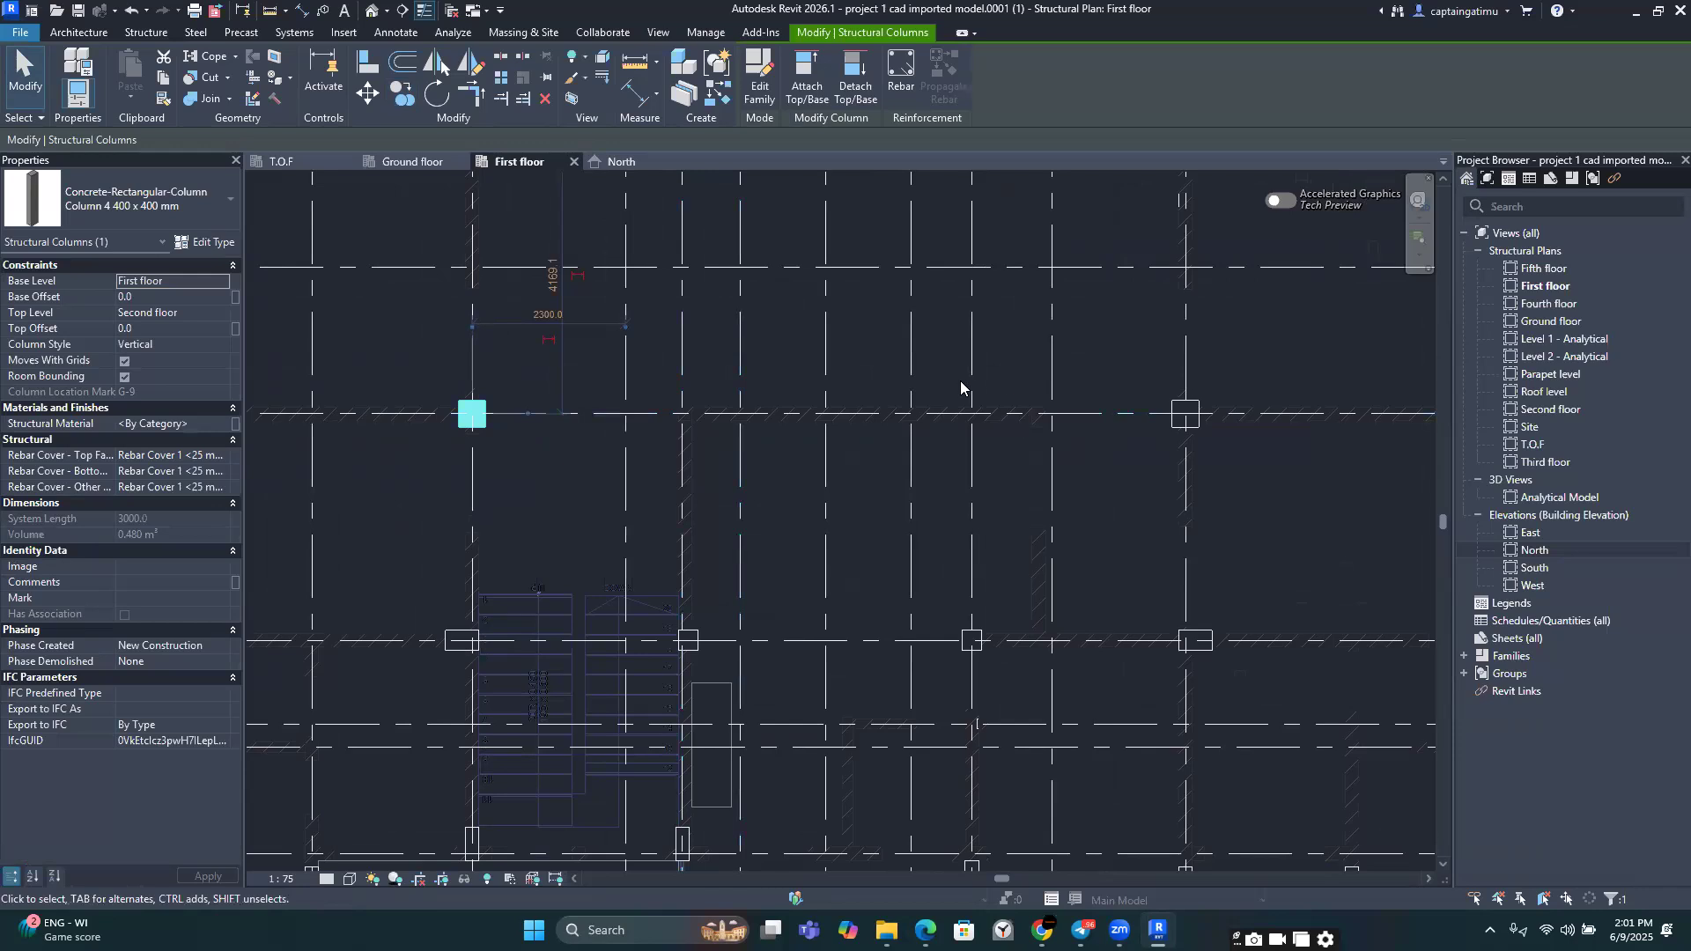
pyautogui.scroll(-1, 960, 381)
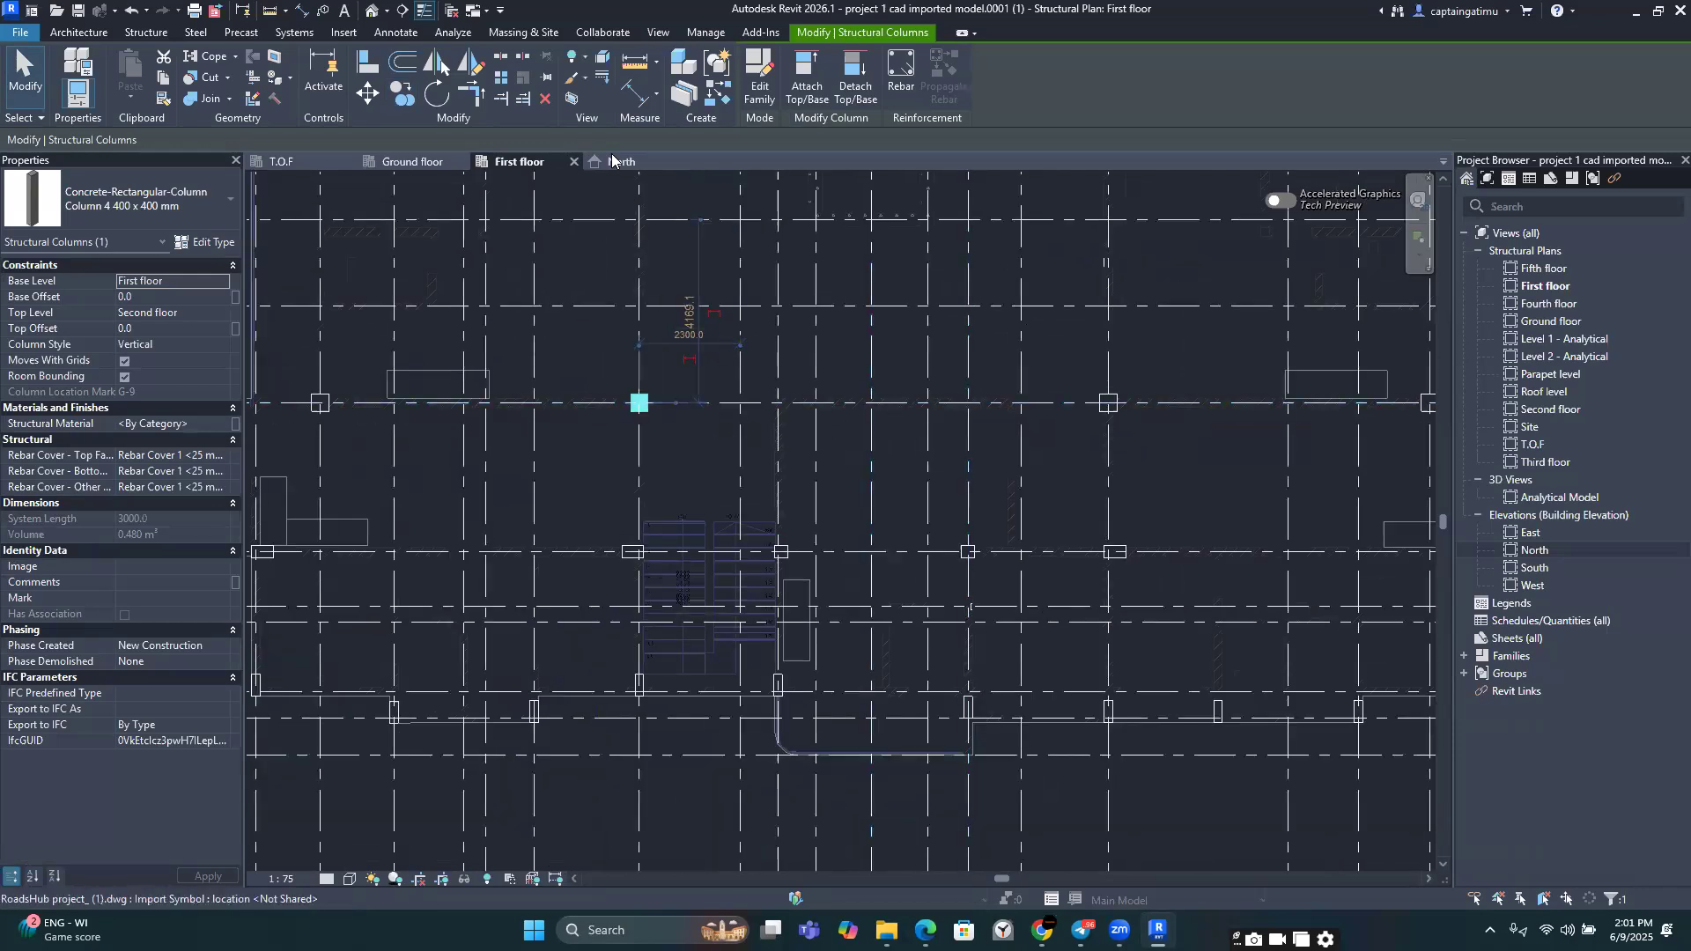
pyautogui.click(393, 94)
pyautogui.scroll(2, 617, 462)
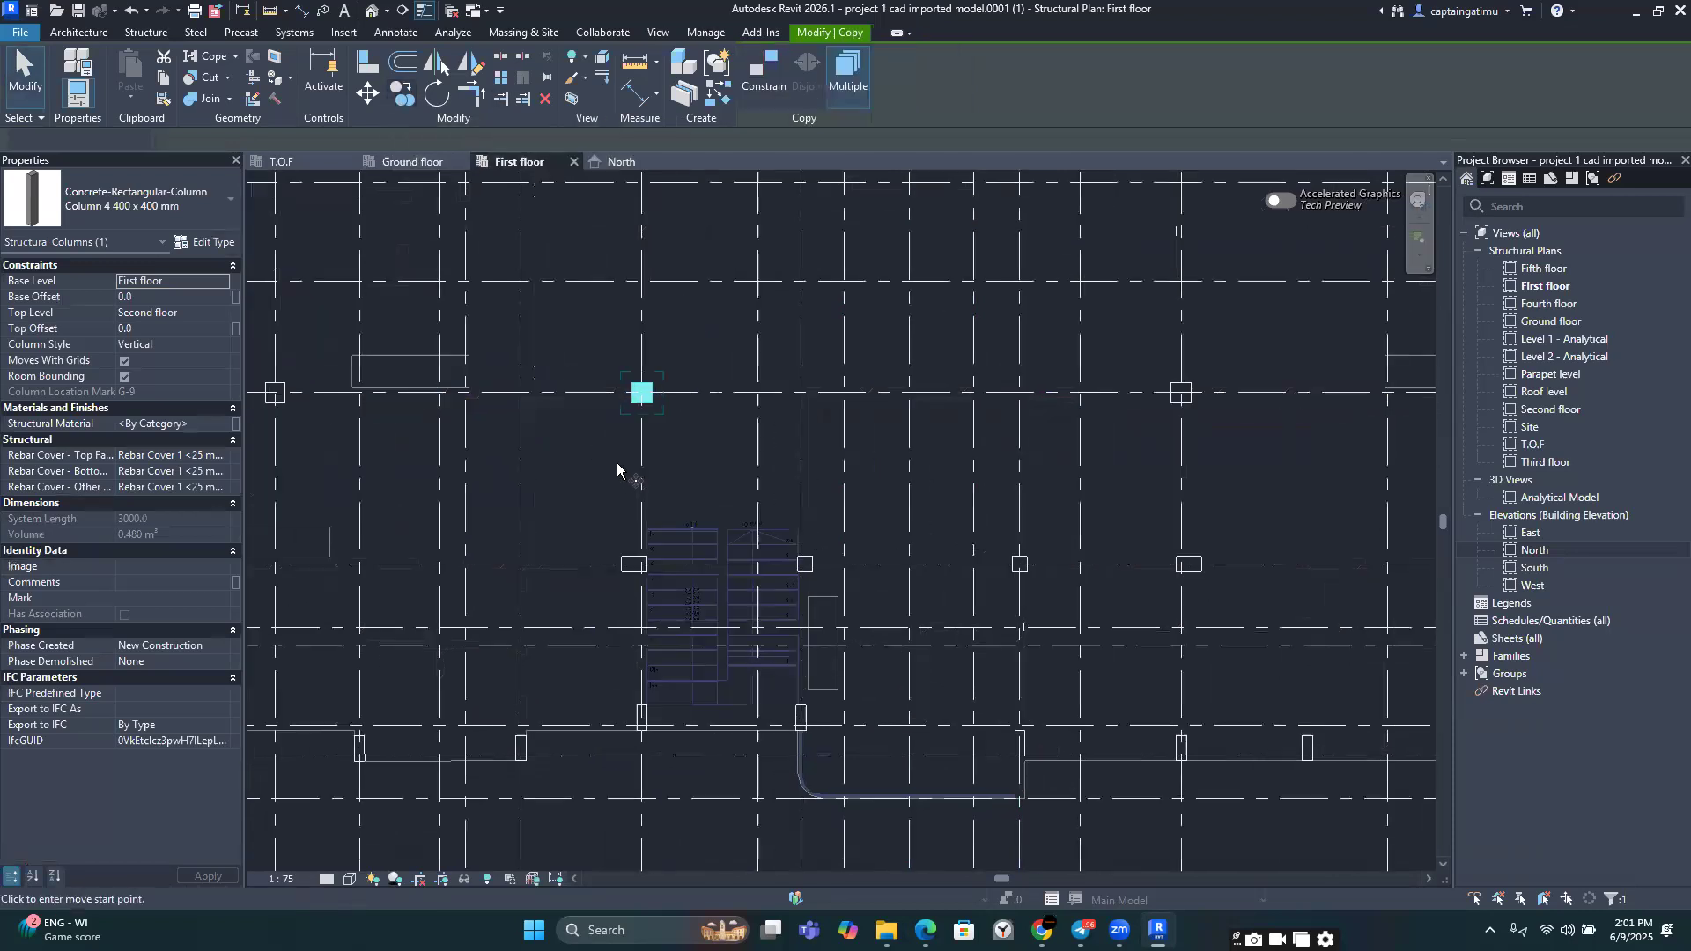
pyautogui.click(655, 339)
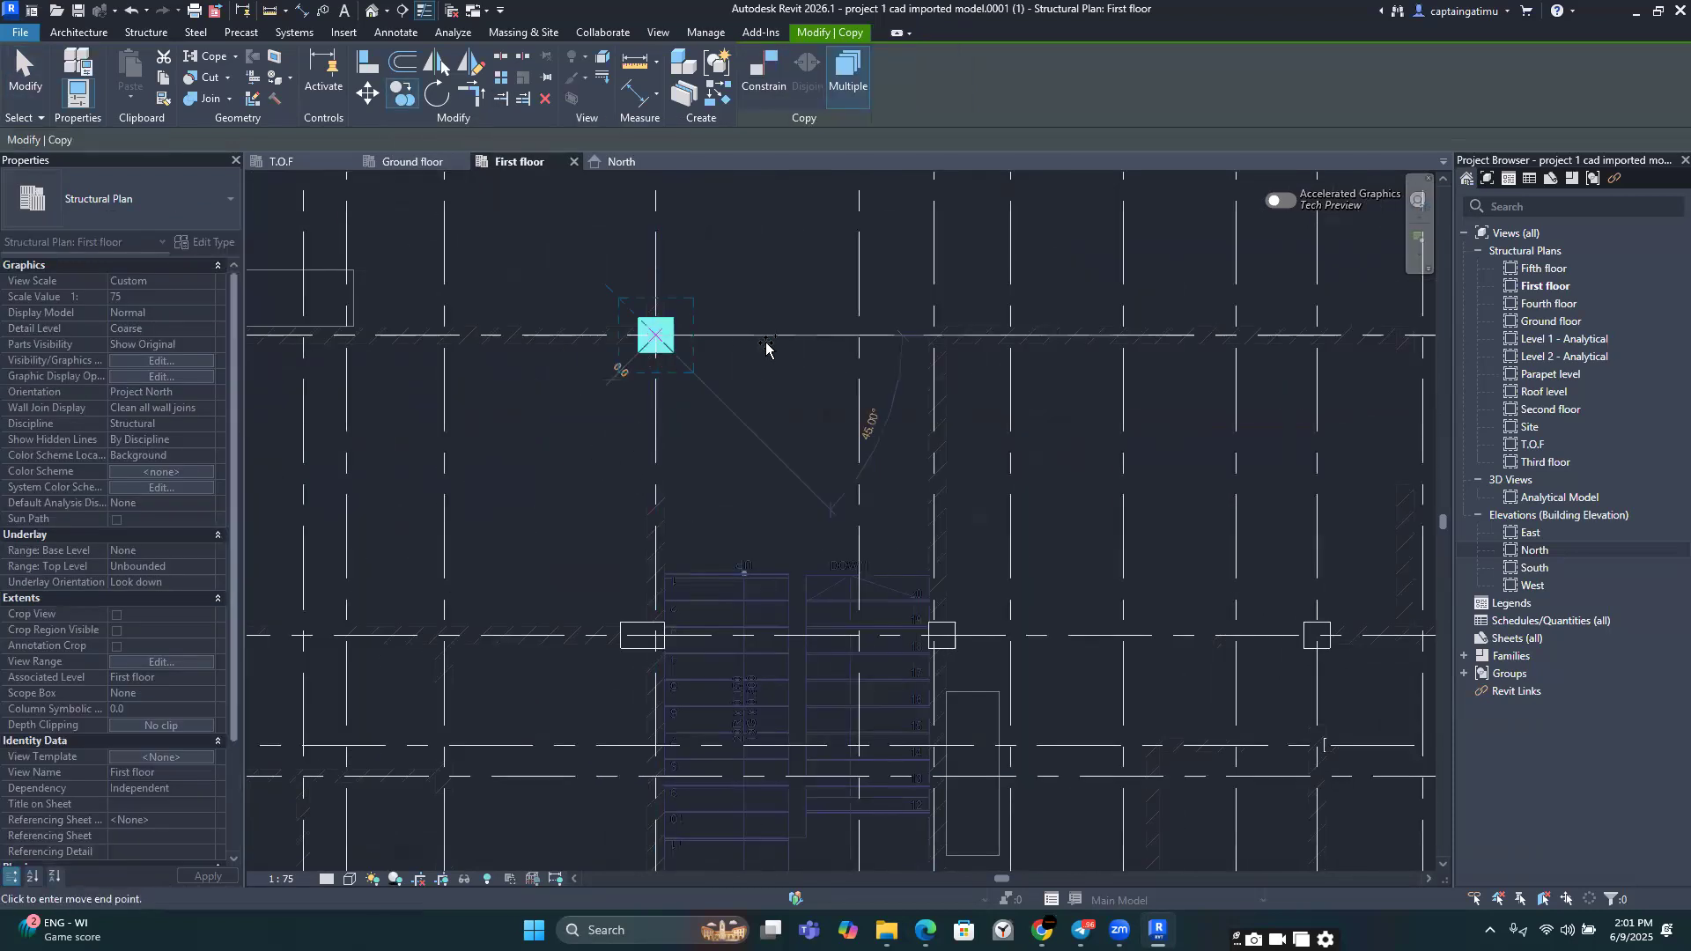
pyautogui.click(940, 341)
pyautogui.moveTo(956, 340); pyautogui.dragTo(554, 352, button='middle')
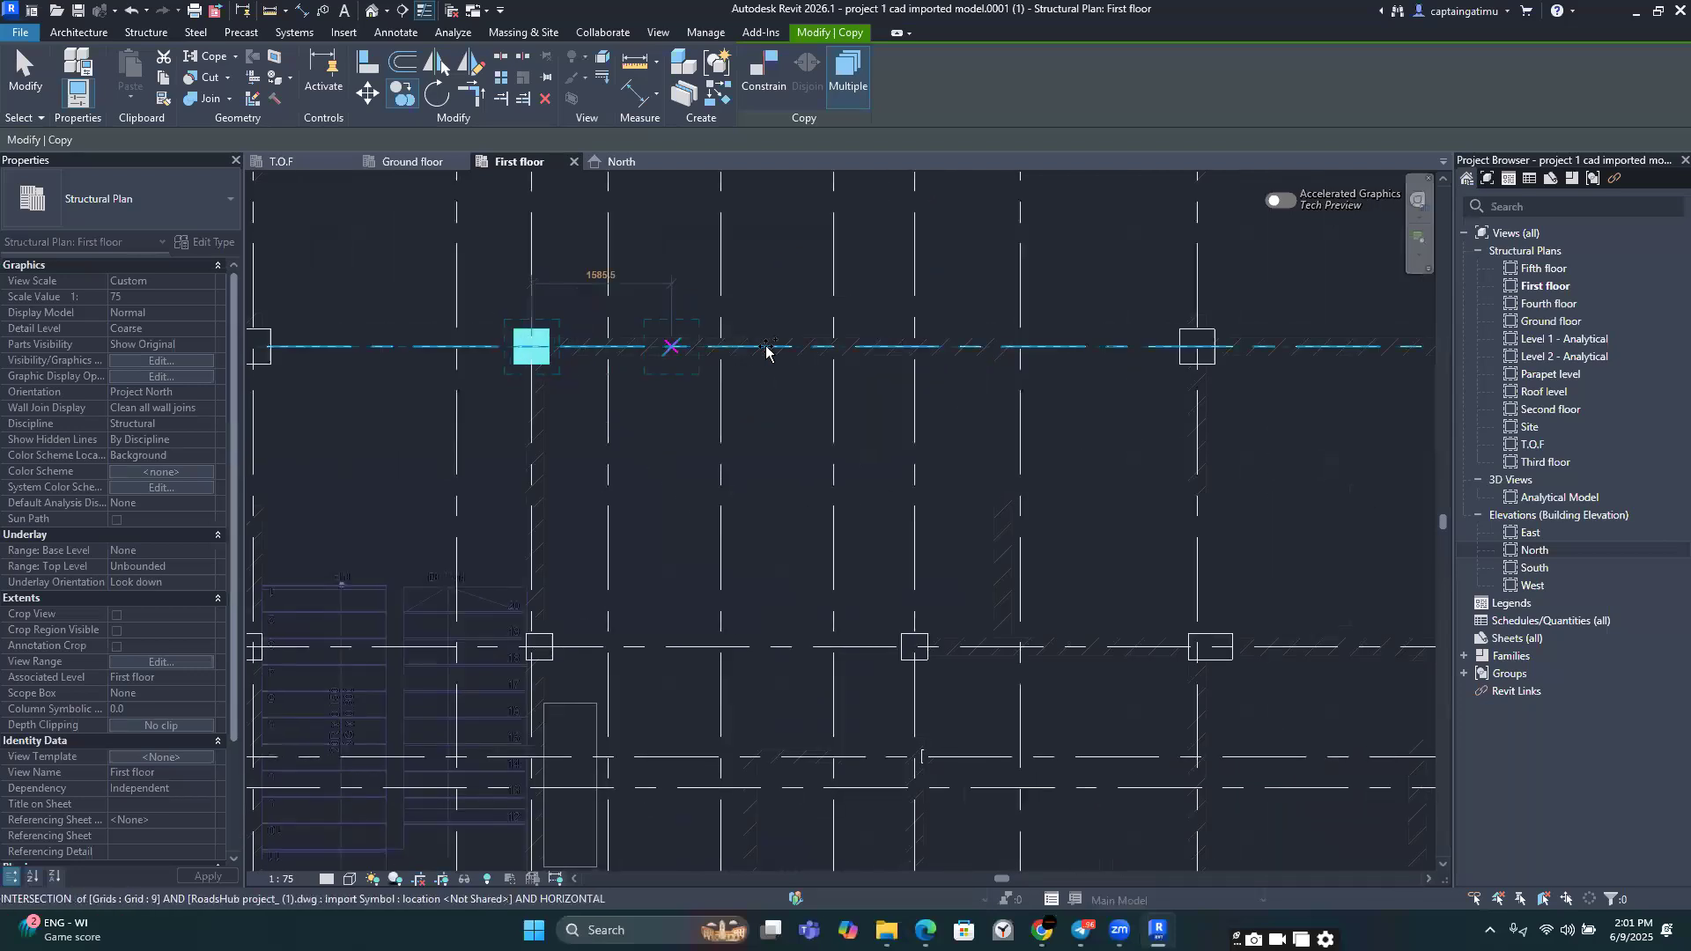
# Step: Place a further column copy at the intersection of grids N and 9, and finish copying
pyautogui.click(915, 346)
pyautogui.scroll(-3, 890, 280)
pyautogui.press('Escape')
pyautogui.press('Escape')
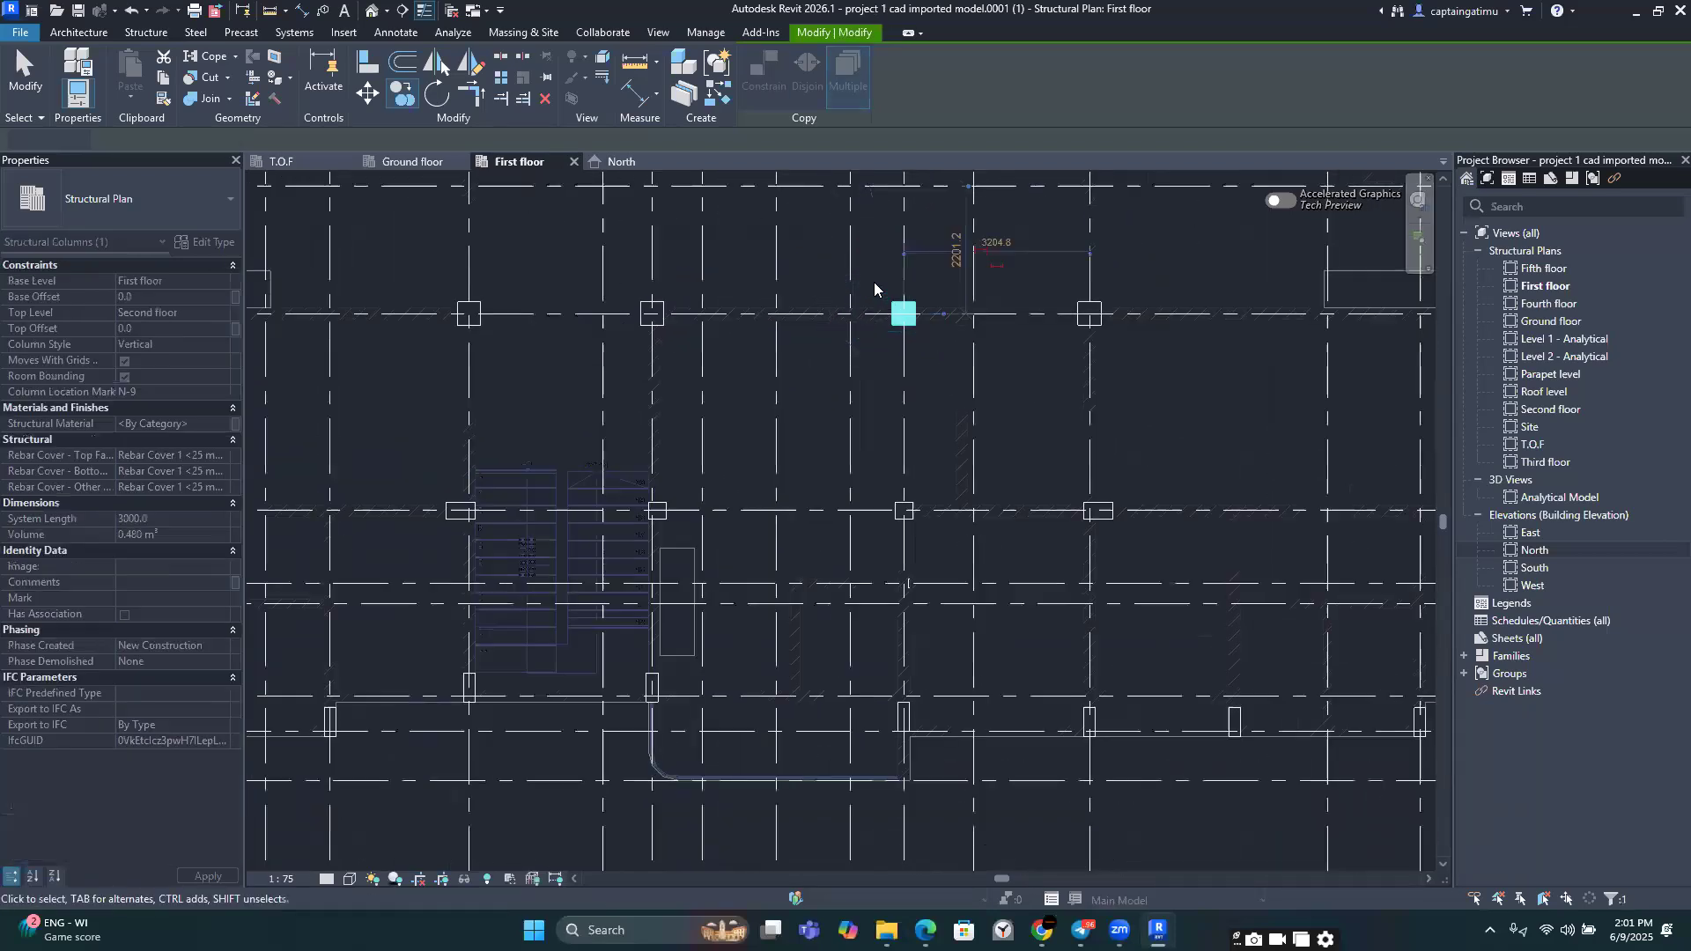
# Step: Change the two columns on grid 9 at grids J and N to the type "Column 3 300 x 300 mm"
pyautogui.scroll(-4, 722, 266)
pyautogui.scroll(4, 737, 344)
pyautogui.click(675, 386)
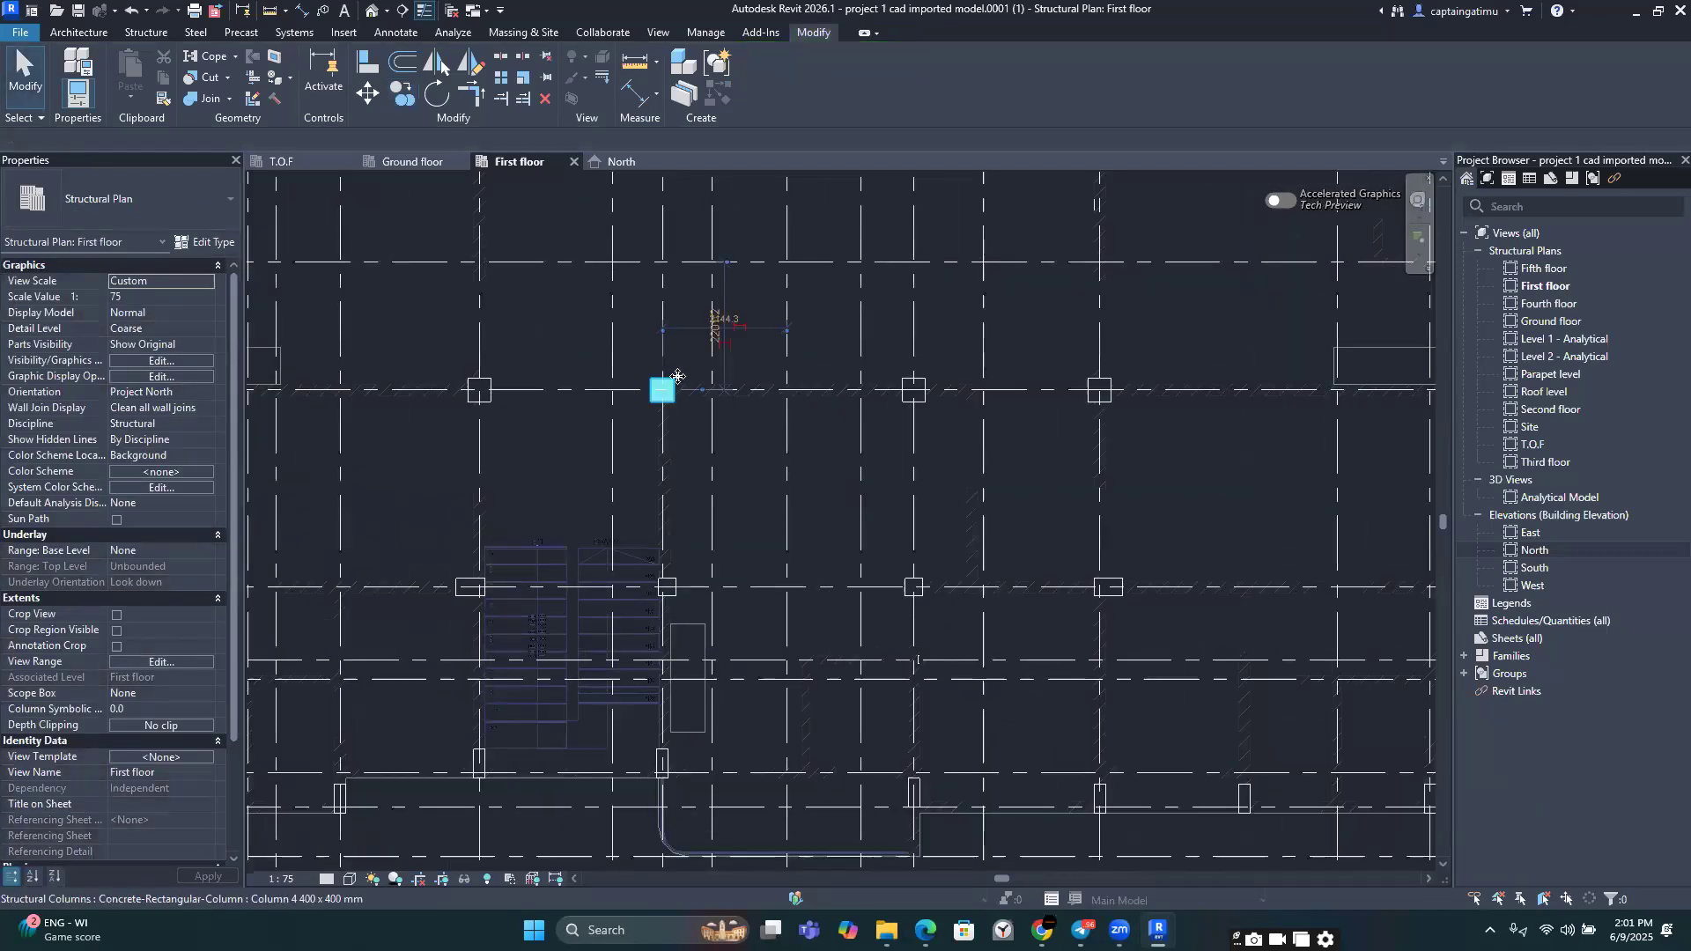
pyautogui.keyDown('ctrl'); pyautogui.click(918, 397); pyautogui.keyUp('ctrl')
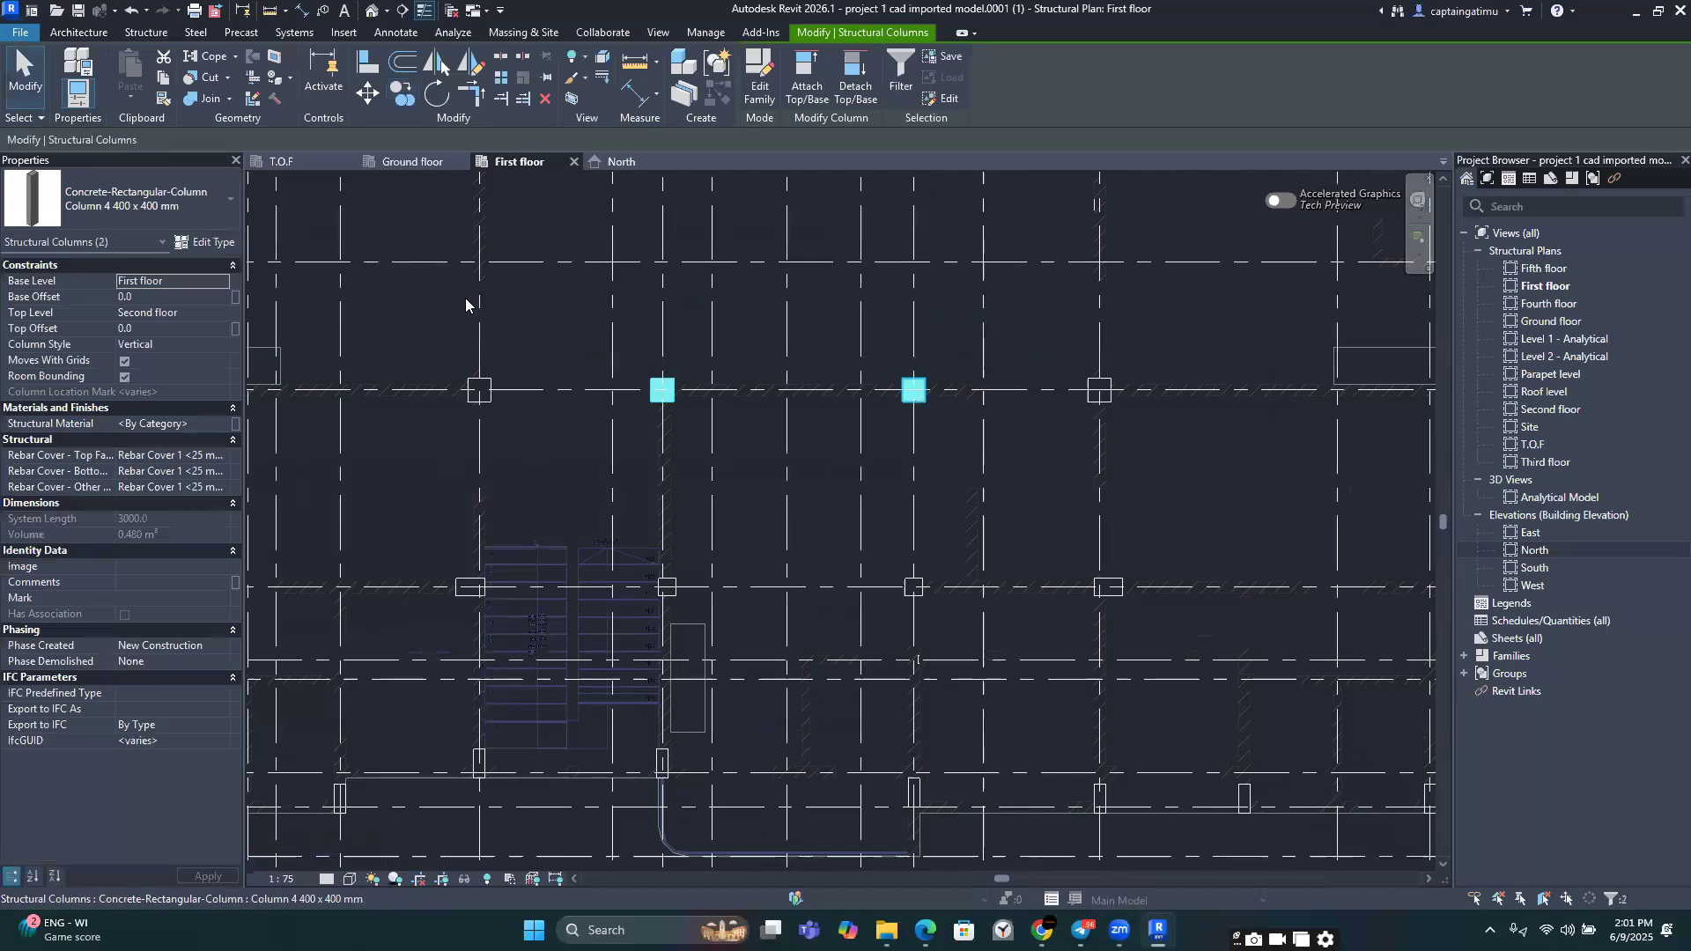
pyautogui.click(213, 208)
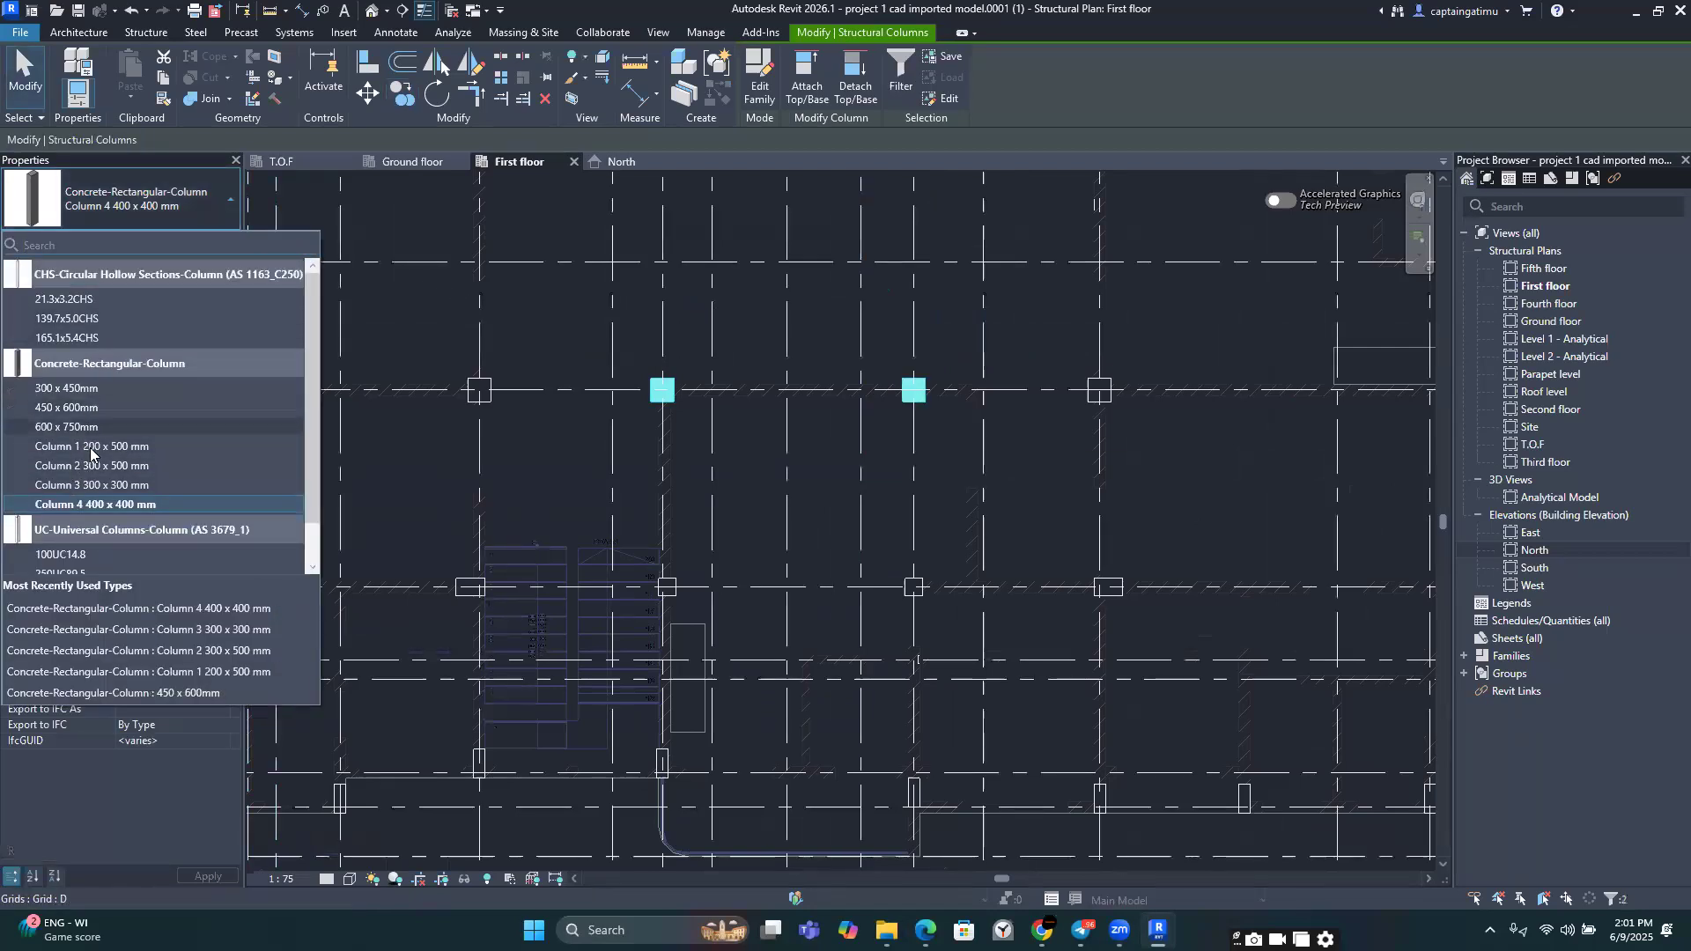
pyautogui.click(110, 486)
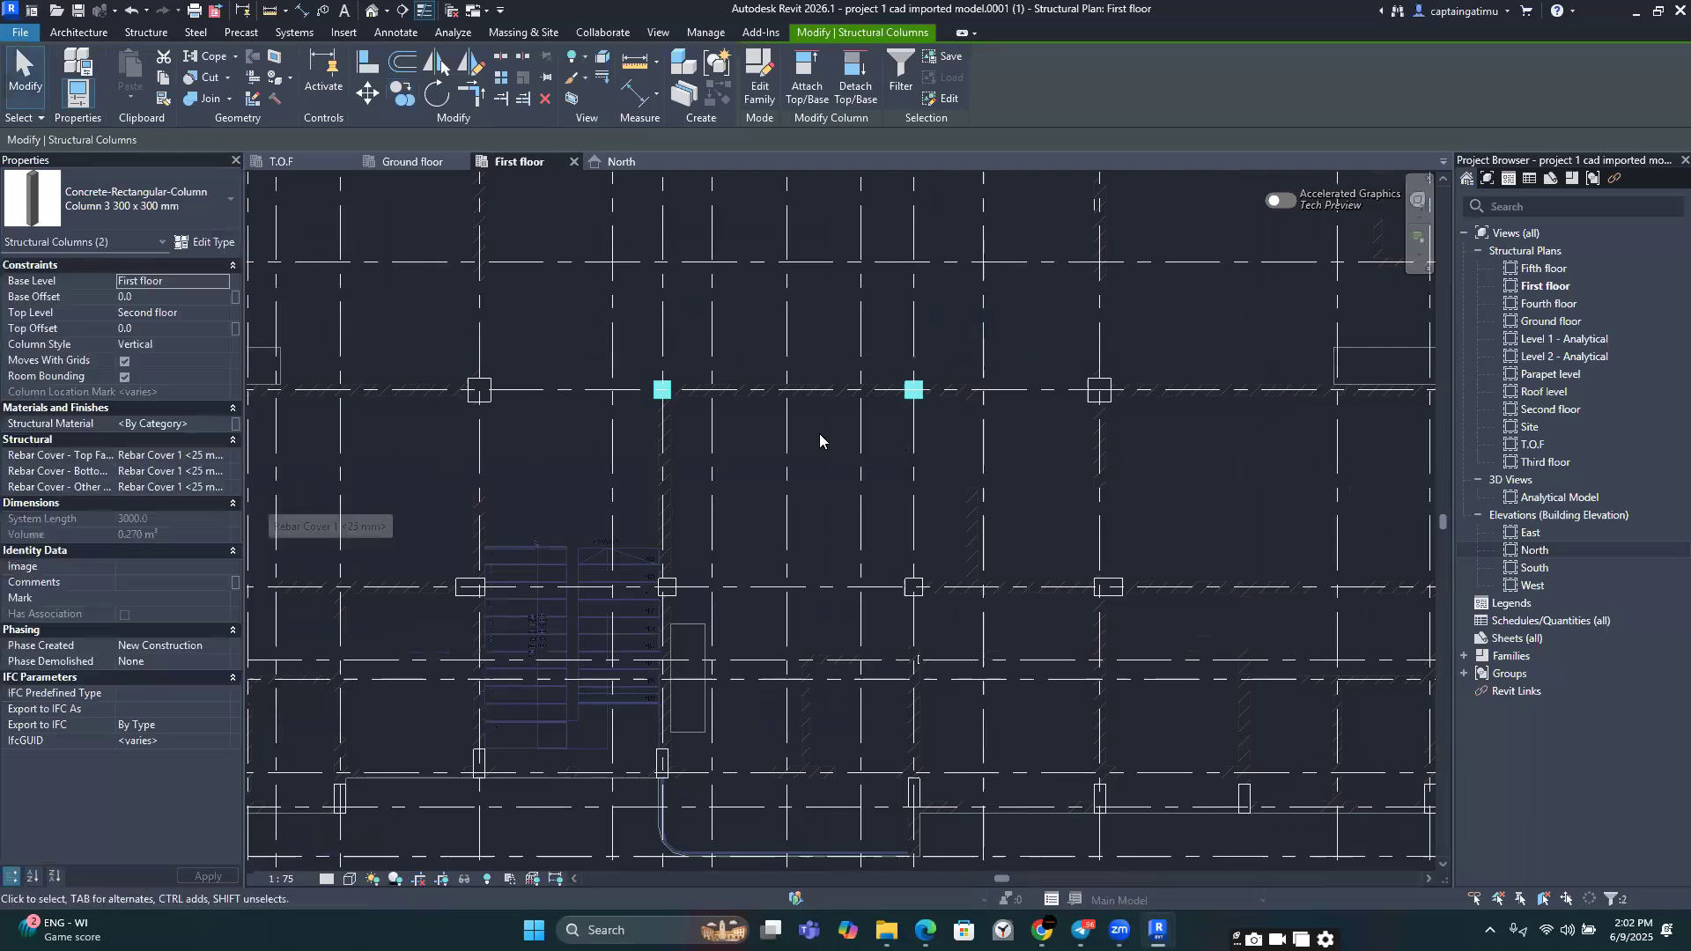
# Step: Examine the columns along grid 9 against the CAD walls, clear the selection and review the whole first-floor plan
pyautogui.scroll(3, 645, 385)
pyautogui.scroll(-2, 705, 364)
pyautogui.scroll(2, 872, 343)
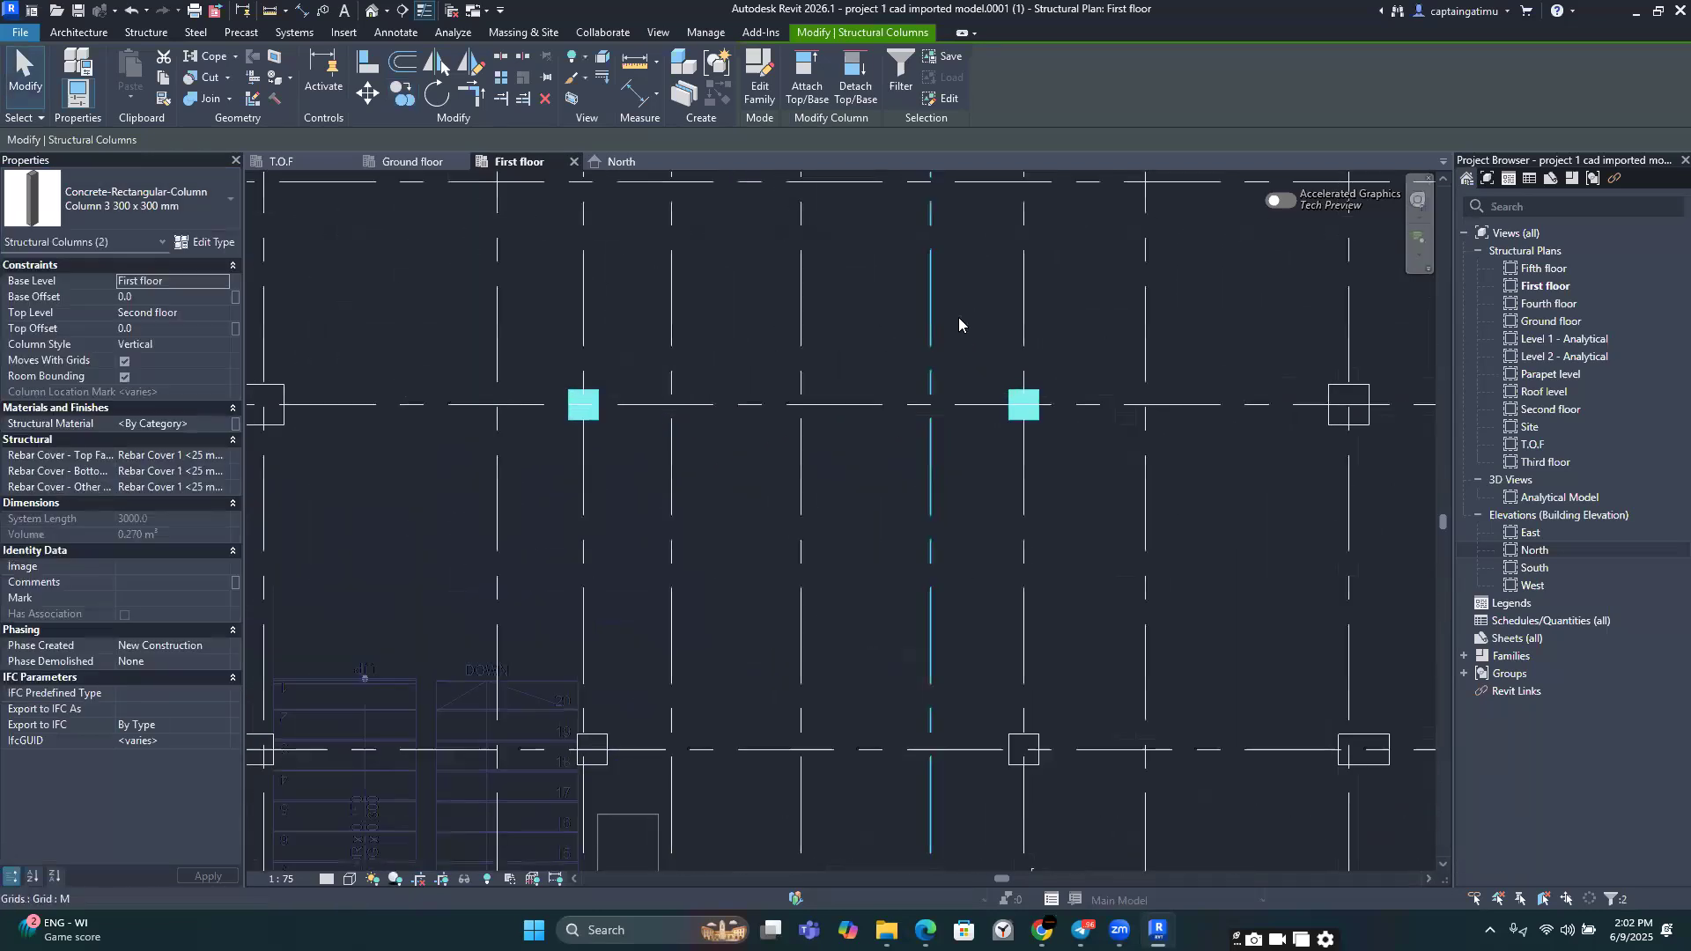
pyautogui.scroll(2, 775, 343)
pyautogui.scroll(-2, 540, 377)
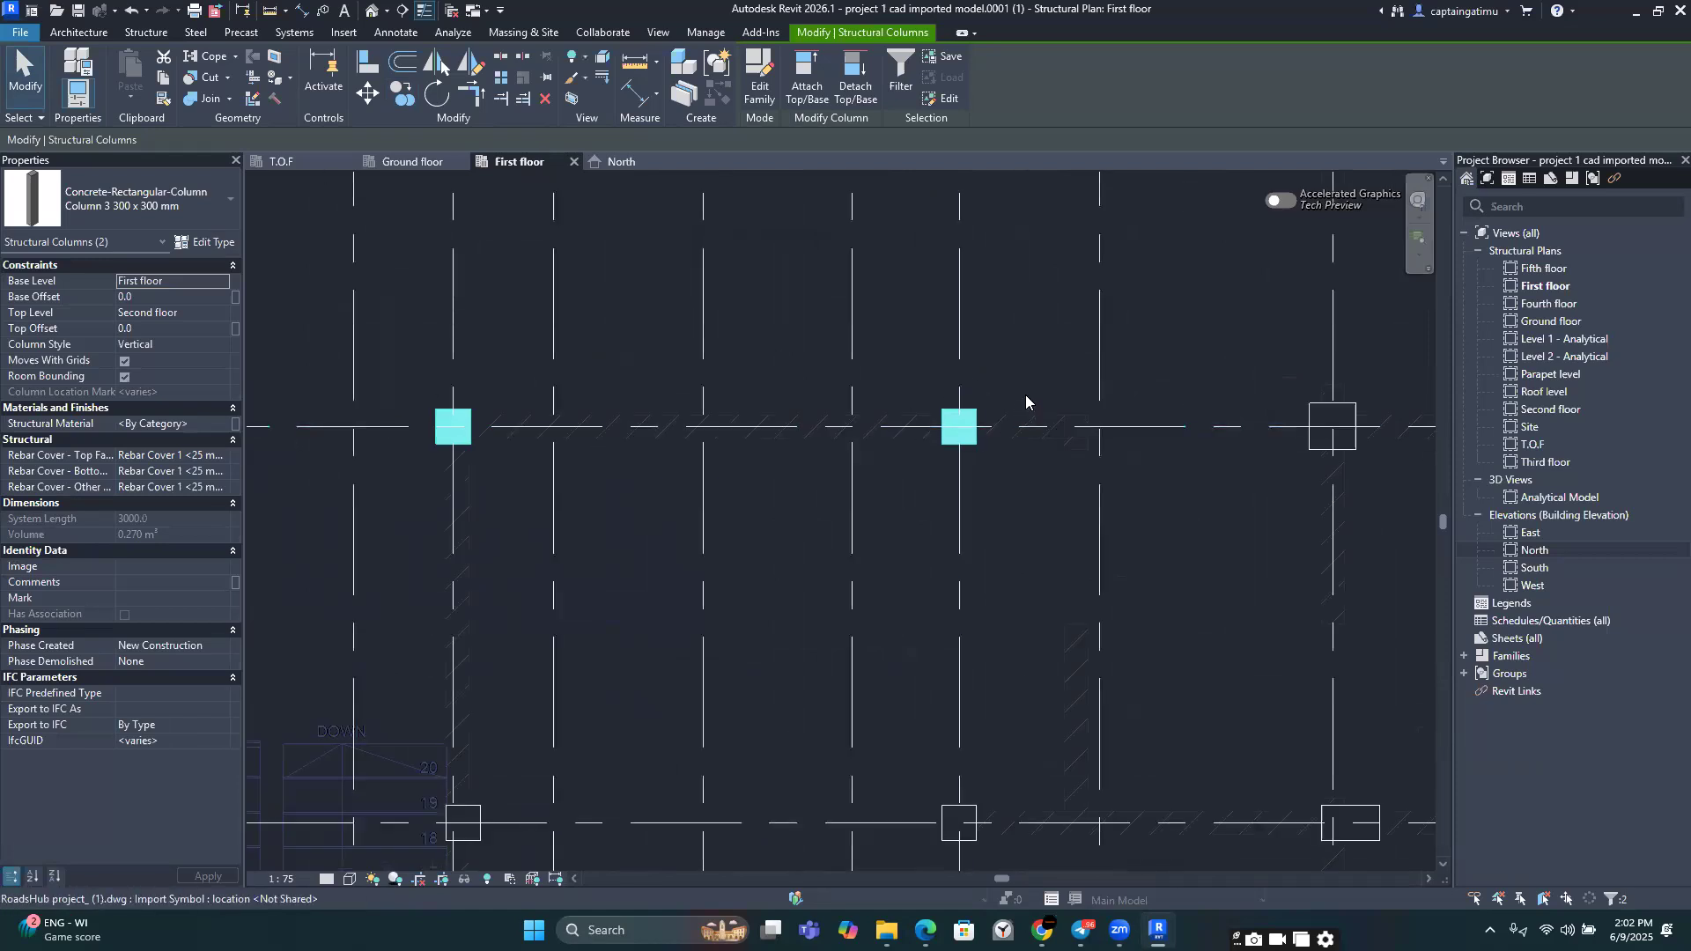
pyautogui.scroll(2, 955, 368)
pyautogui.scroll(-5, 932, 356)
pyautogui.scroll(-4, 928, 356)
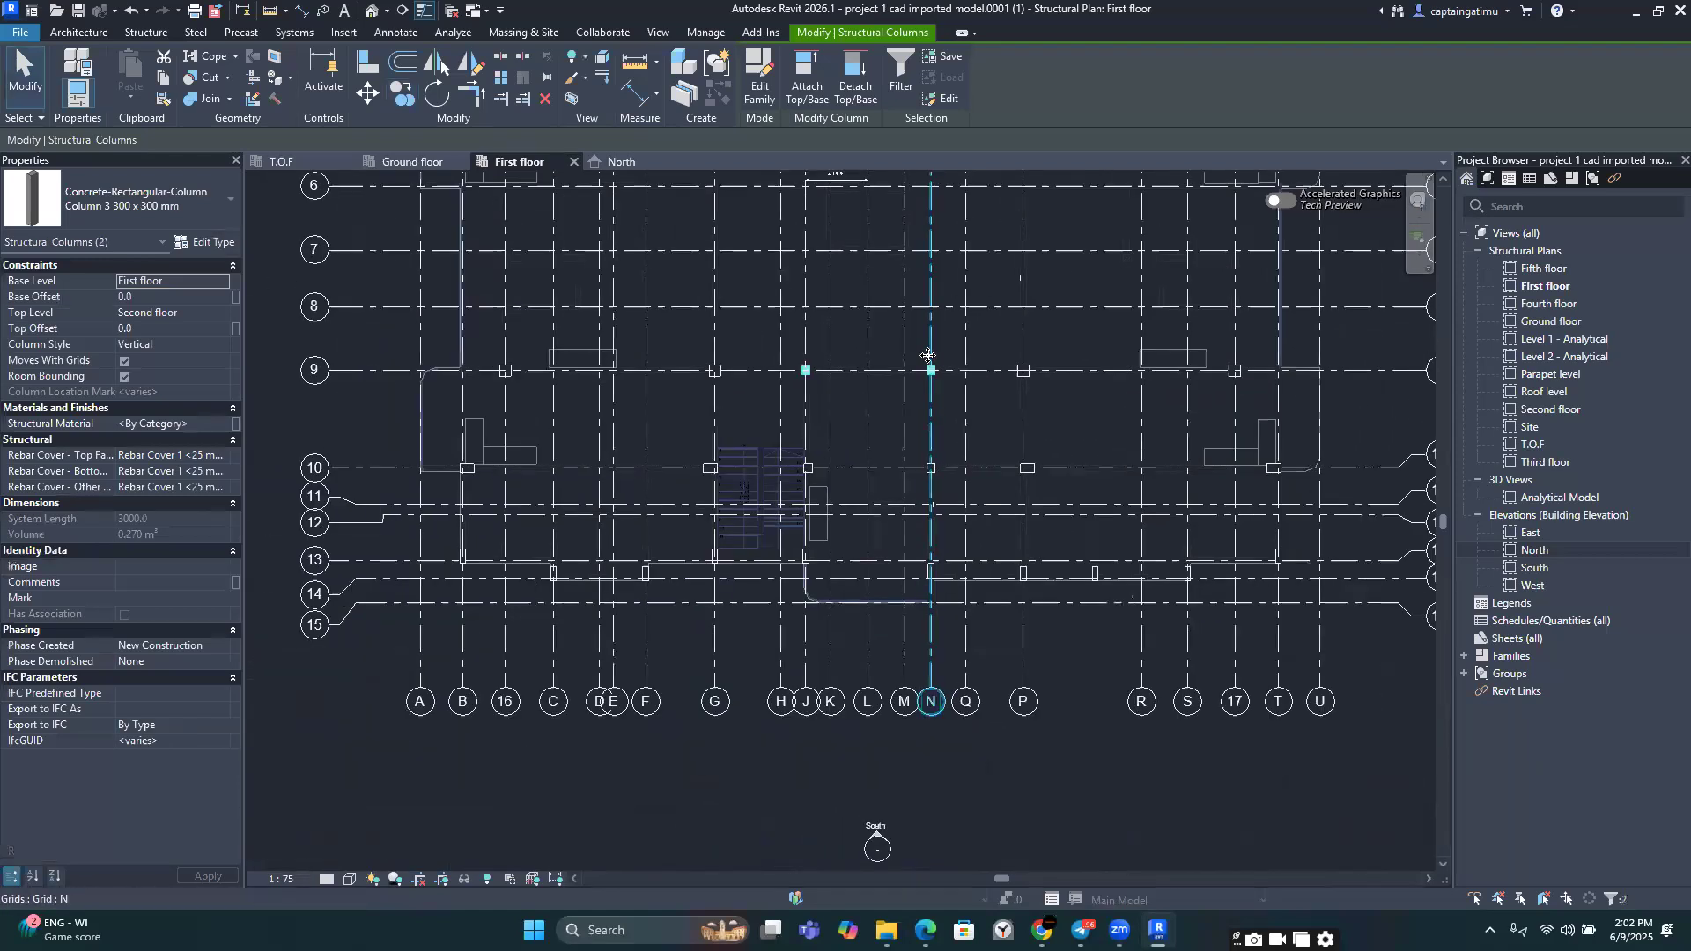
pyautogui.click(791, 754)
pyautogui.scroll(-3, 807, 740)
pyautogui.scroll(2, 809, 696)
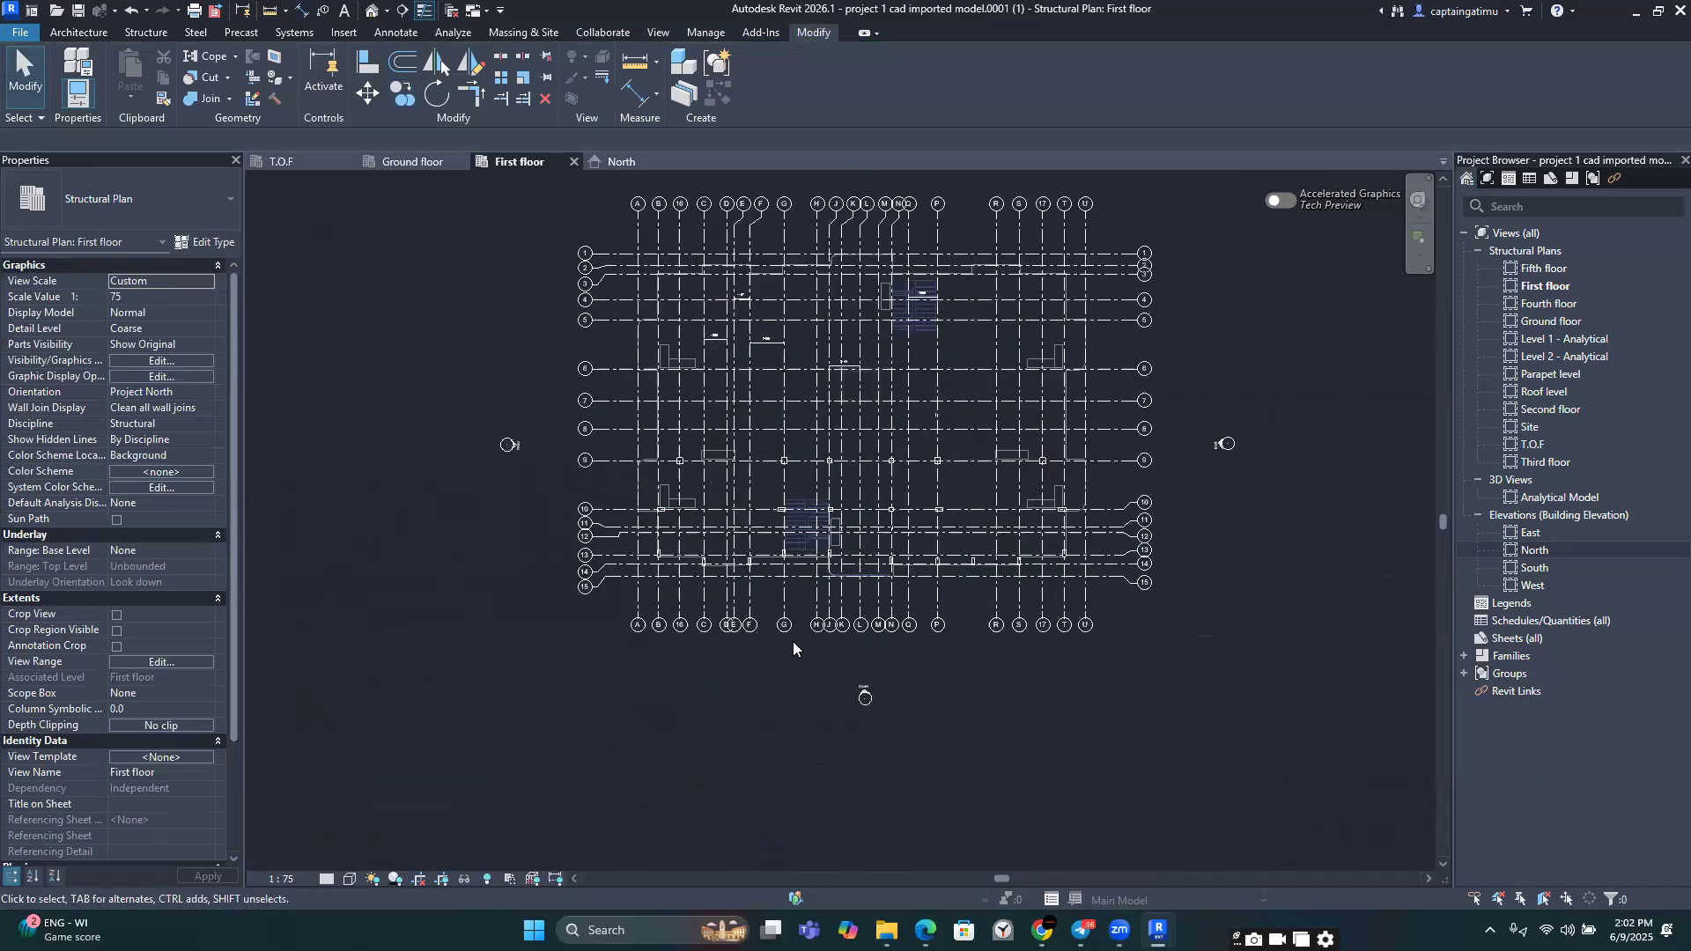
# Step: Inspect the column at grids 17 and 9 and review the surrounding columns and grids on the first-floor plan
pyautogui.scroll(2, 793, 649)
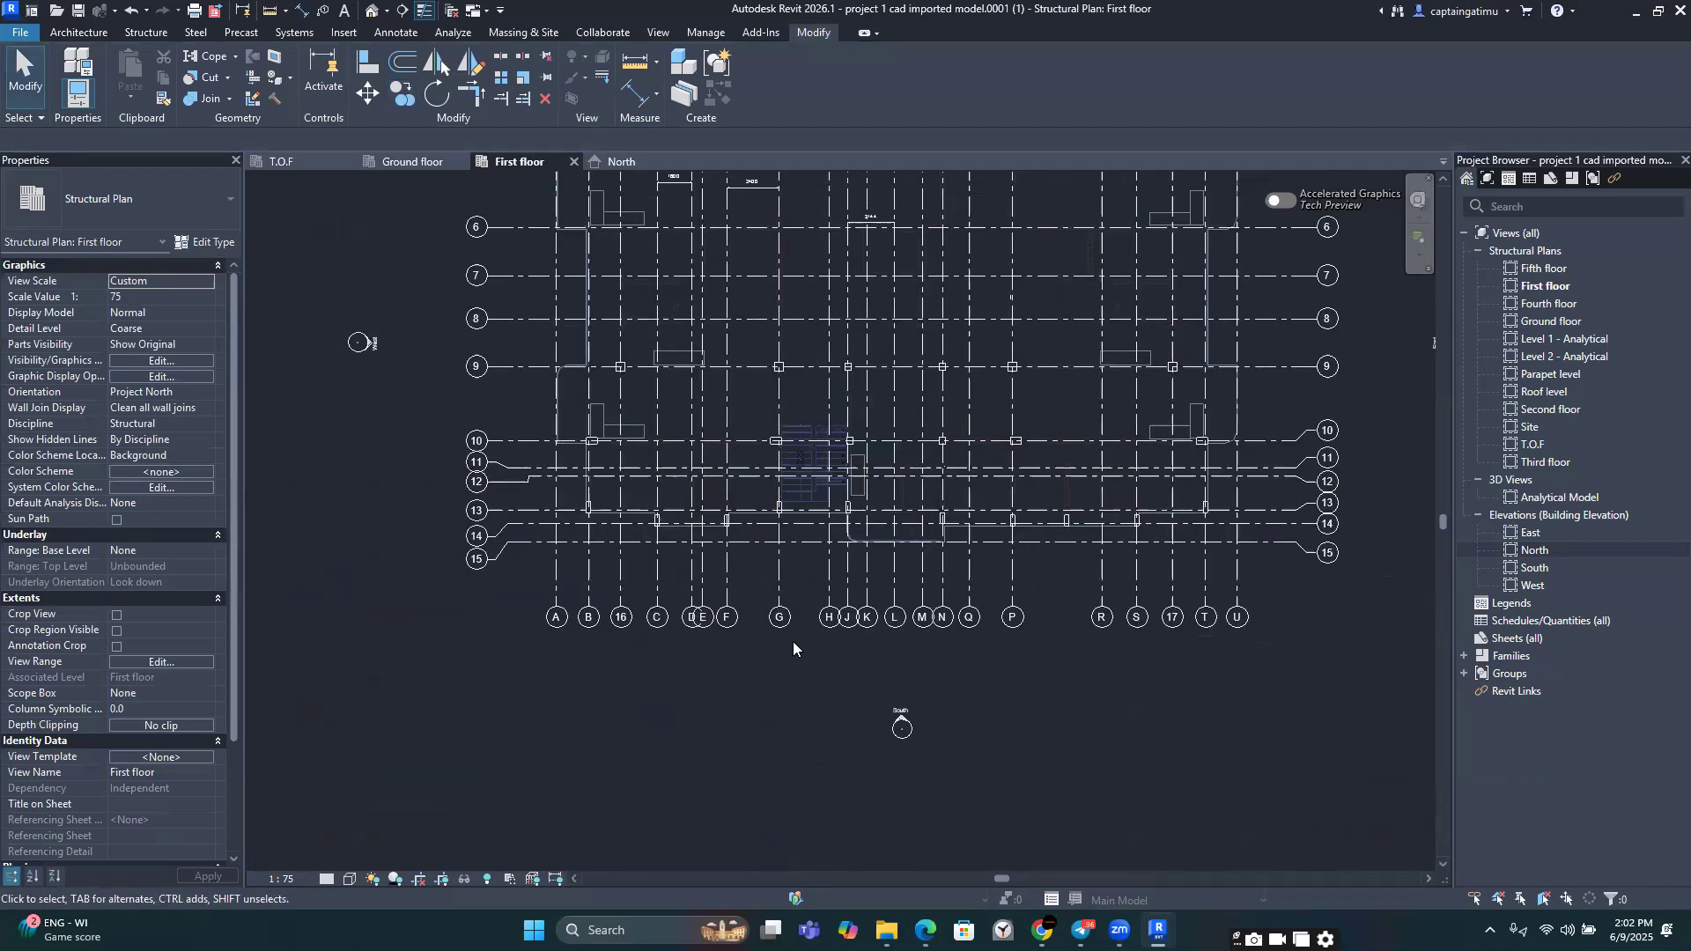
pyautogui.scroll(6, 989, 406)
pyautogui.moveTo(910, 447); pyautogui.dragTo(892, 430, button='middle')
pyautogui.scroll(1, 892, 431)
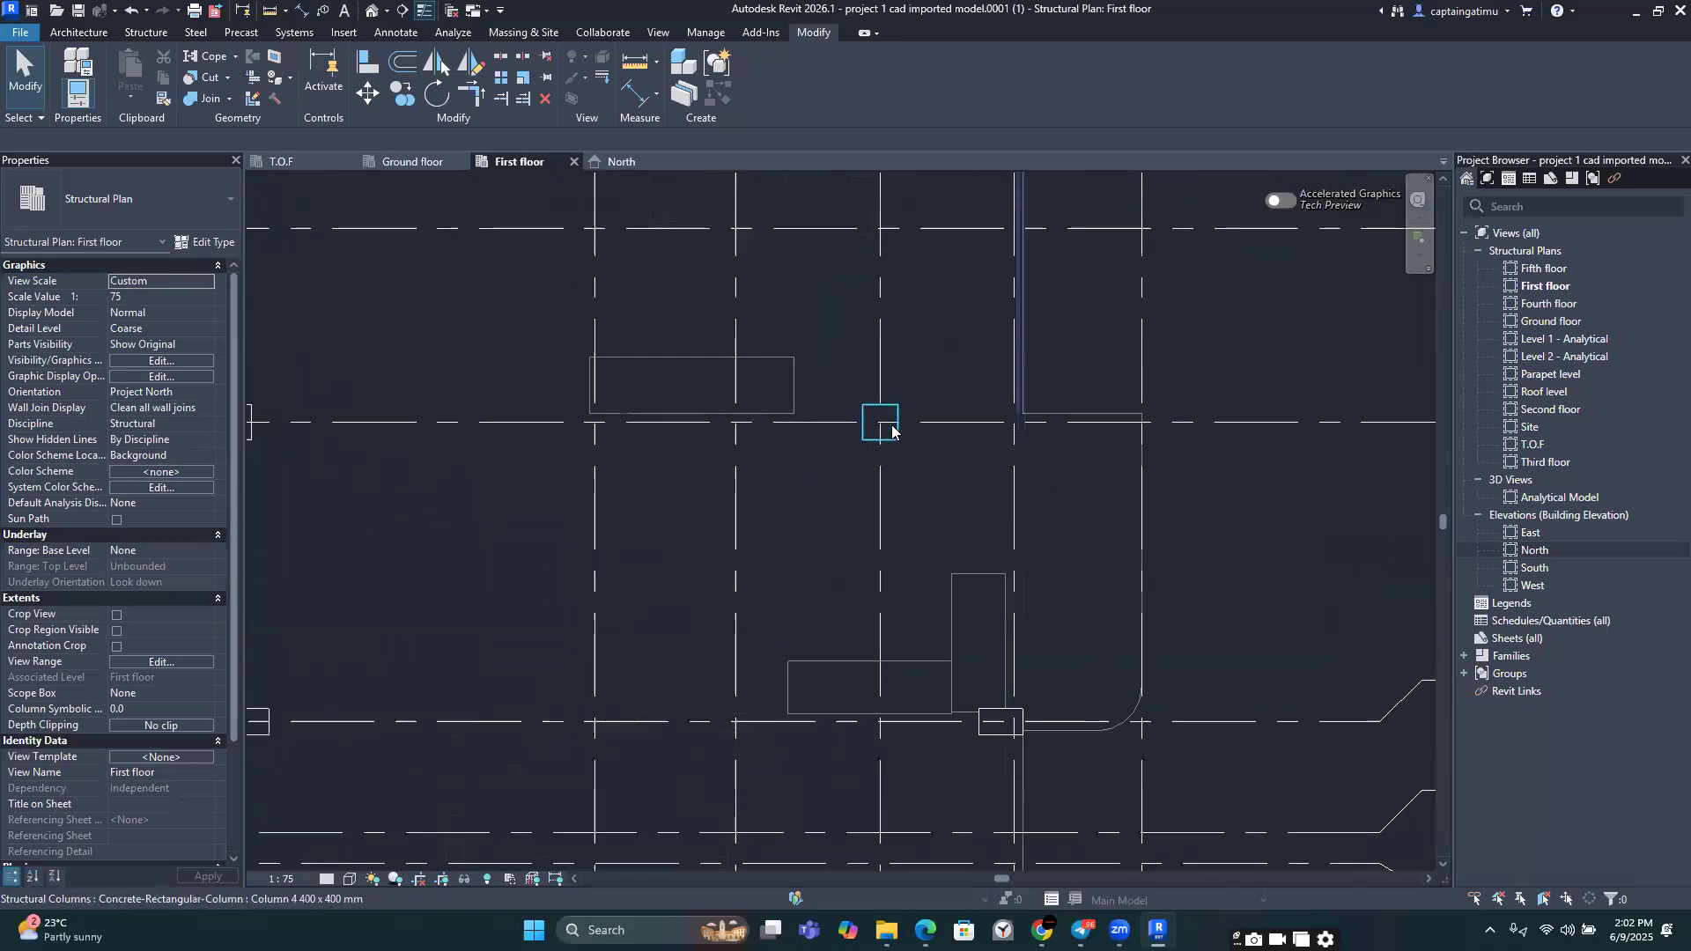
pyautogui.click(892, 423)
pyautogui.scroll(-3, 892, 410)
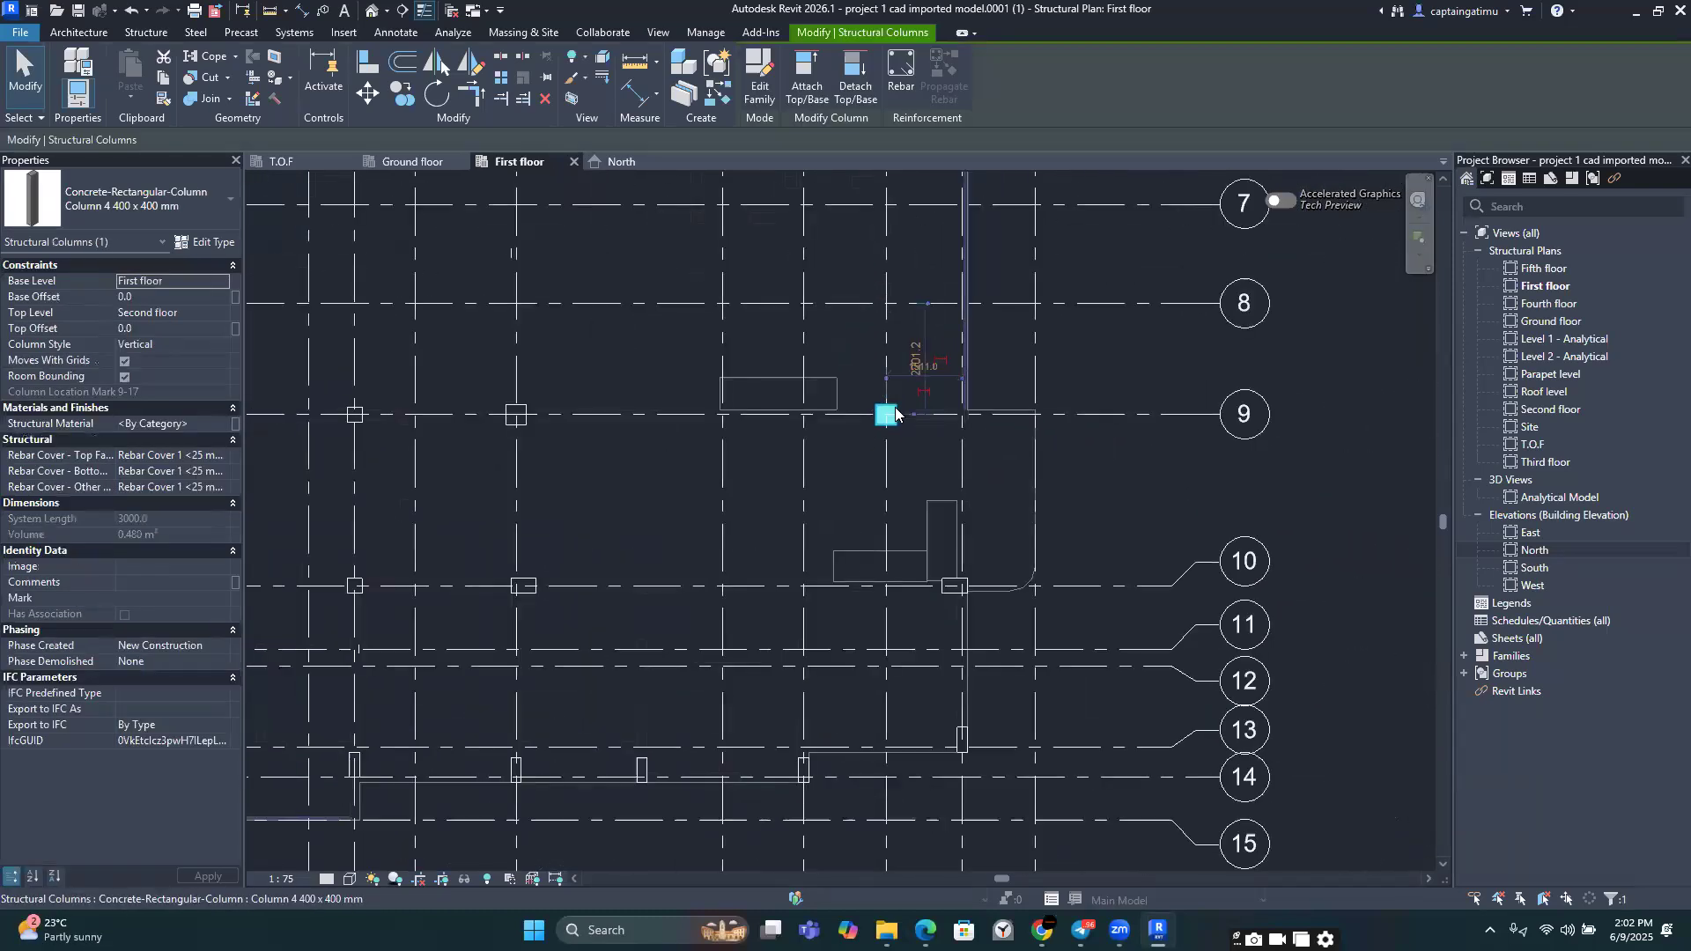
pyautogui.moveTo(791, 314); pyautogui.dragTo(810, 439, button='middle')
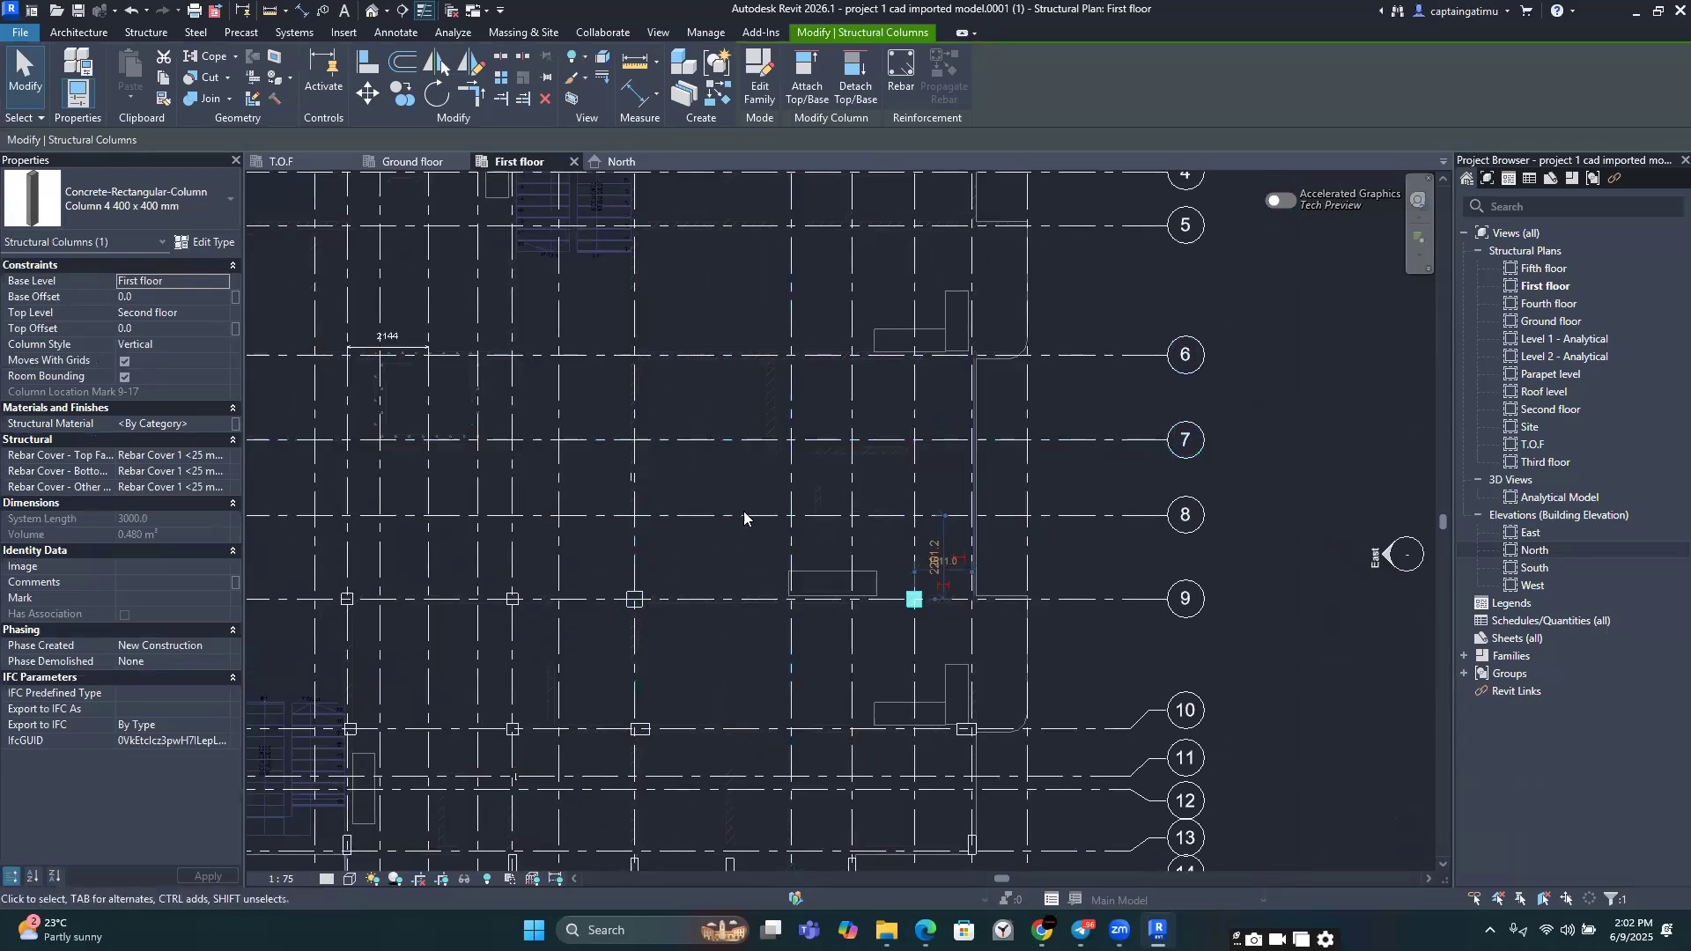
pyautogui.scroll(-3, 812, 518)
pyautogui.moveTo(776, 561); pyautogui.dragTo(987, 569, button='middle')
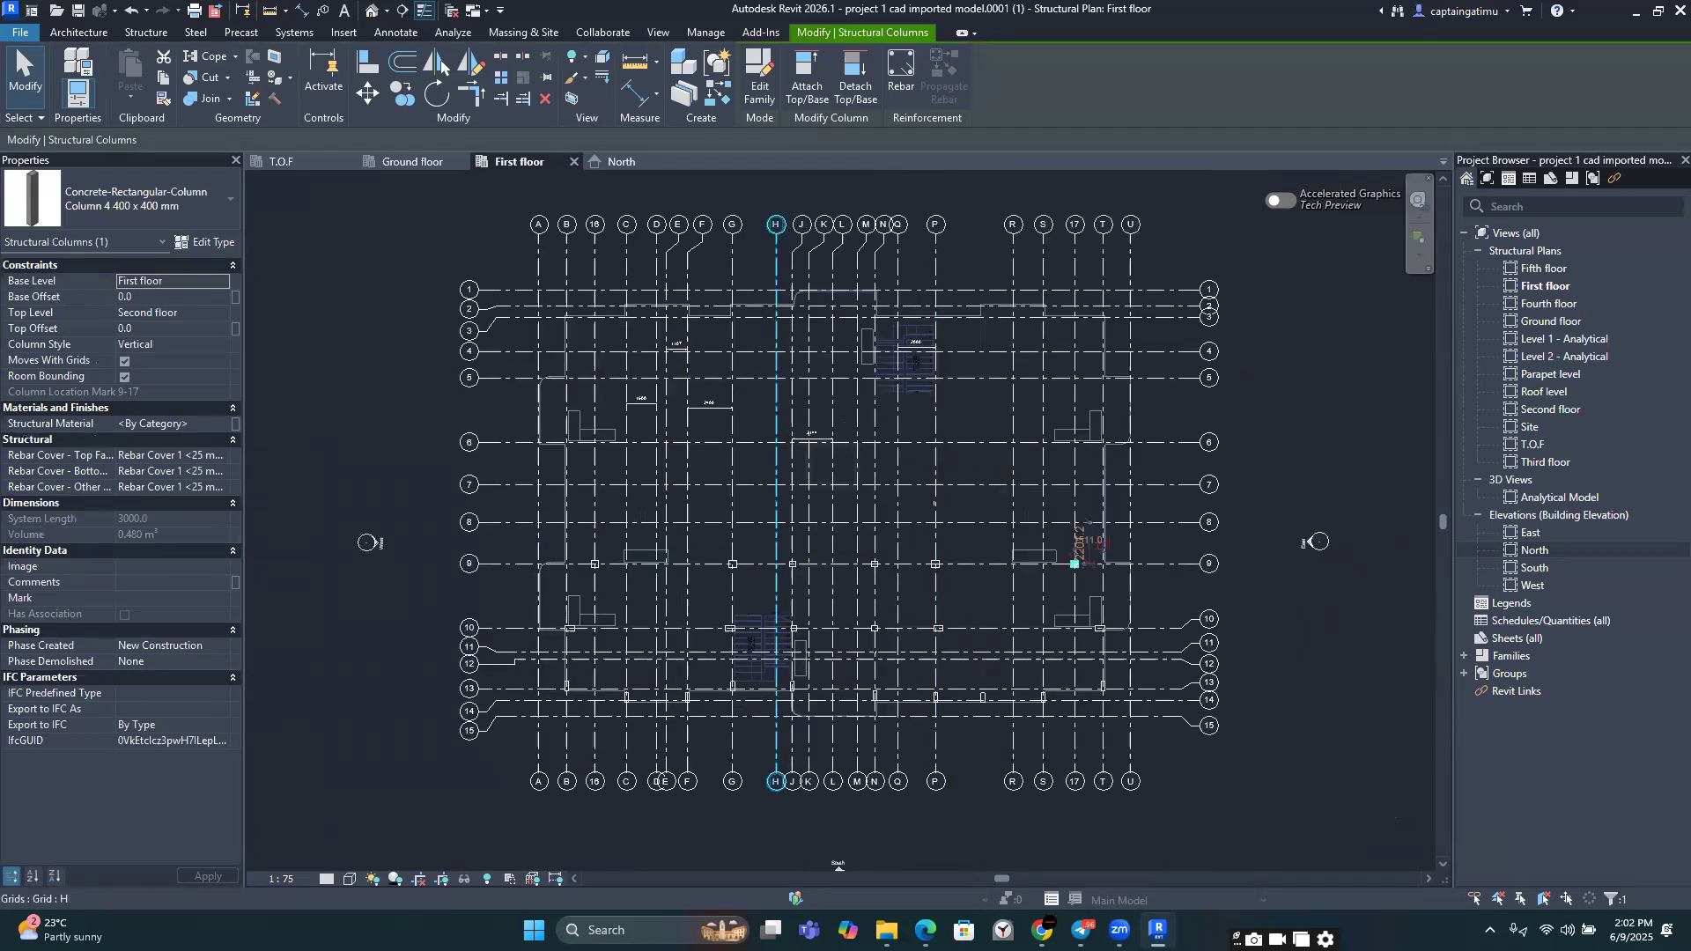
# Step: Switch to COMBINED DETAILS.pdf to check the column layout around grid 9, return to Revit and clear the column selection
pyautogui.moveTo(925, 930)
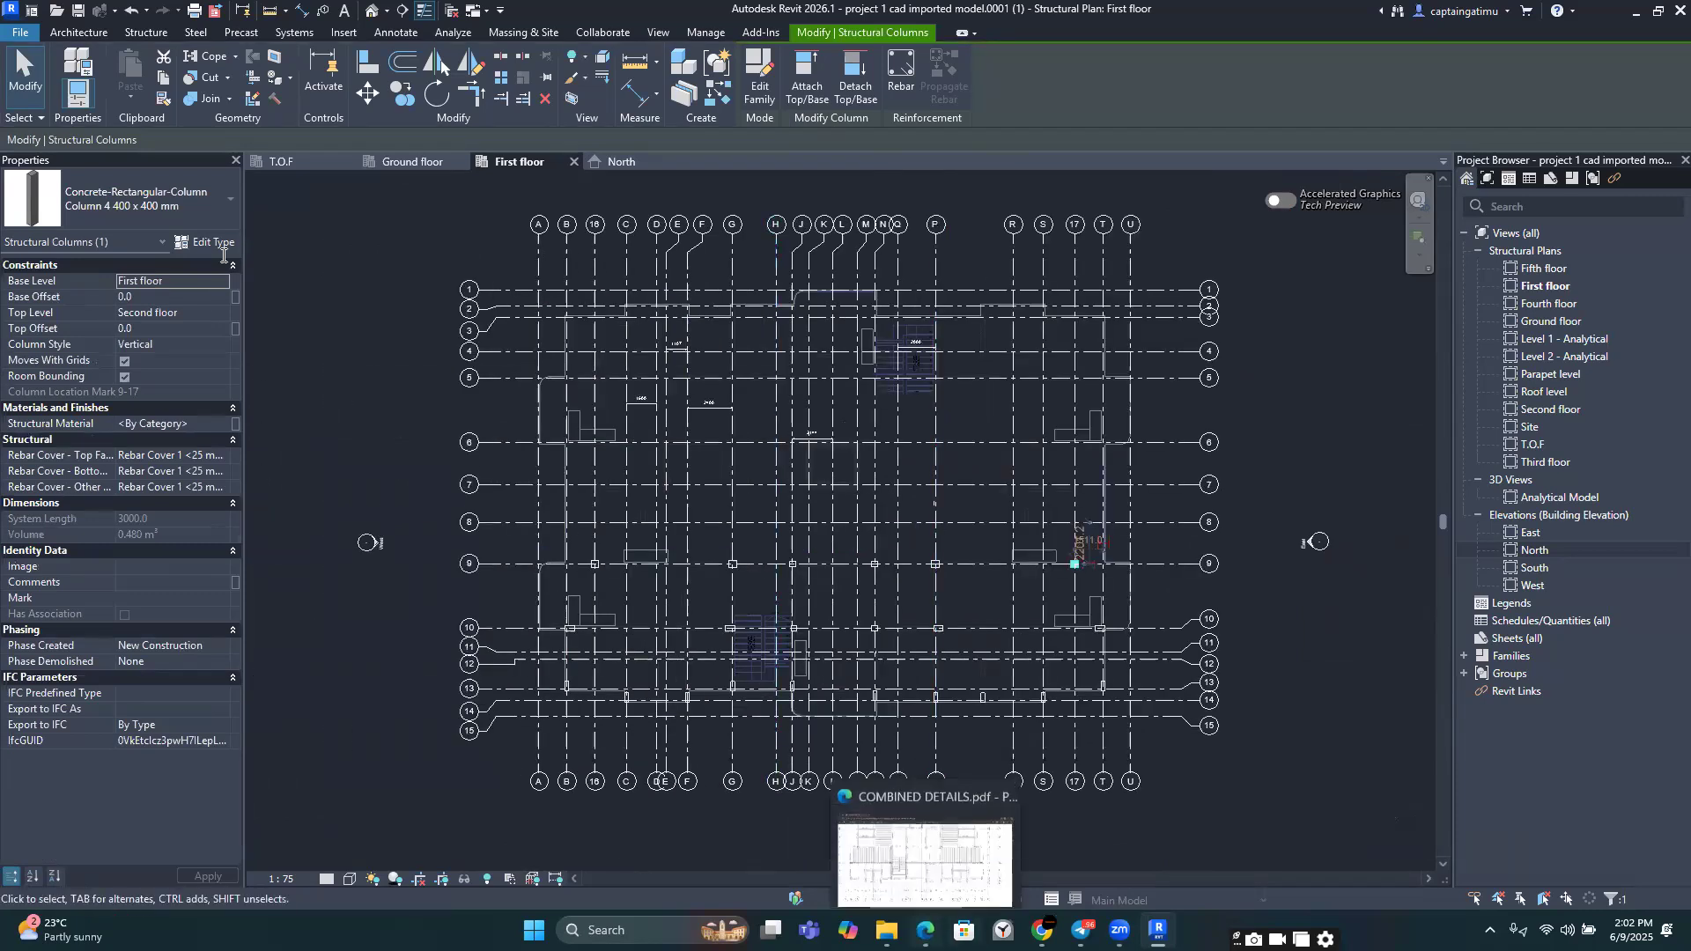
pyautogui.click(924, 868)
pyautogui.scroll(2, 507, 500)
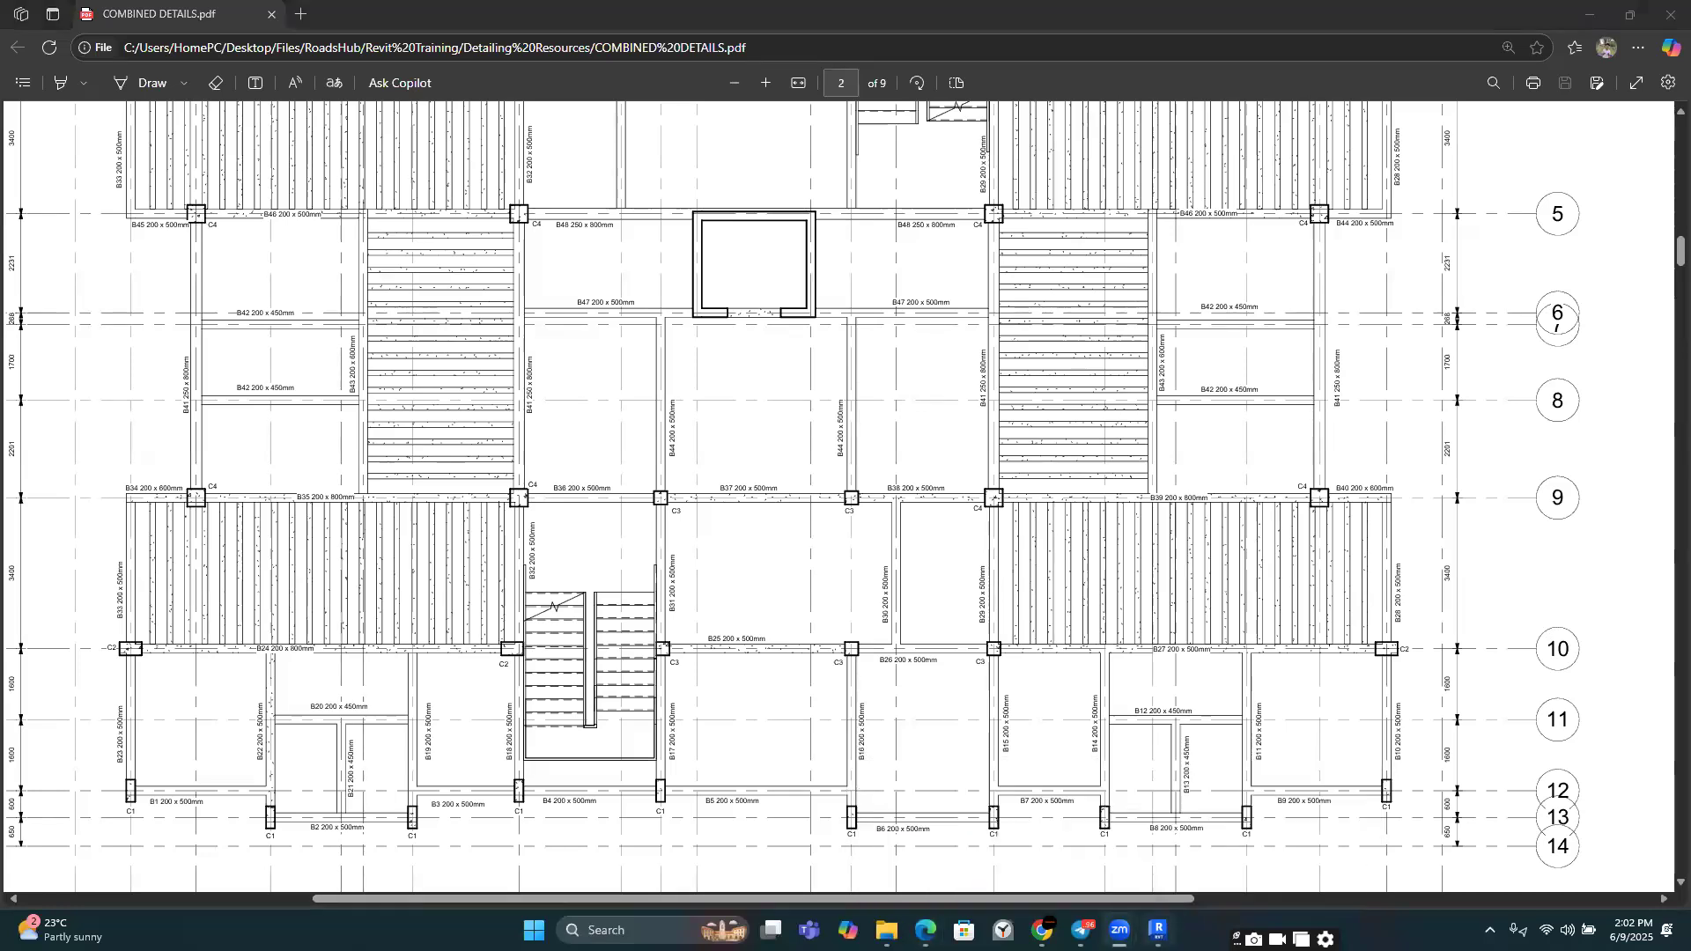
pyautogui.hotkey('alt', 'Tab')
pyautogui.scroll(5, 858, 642)
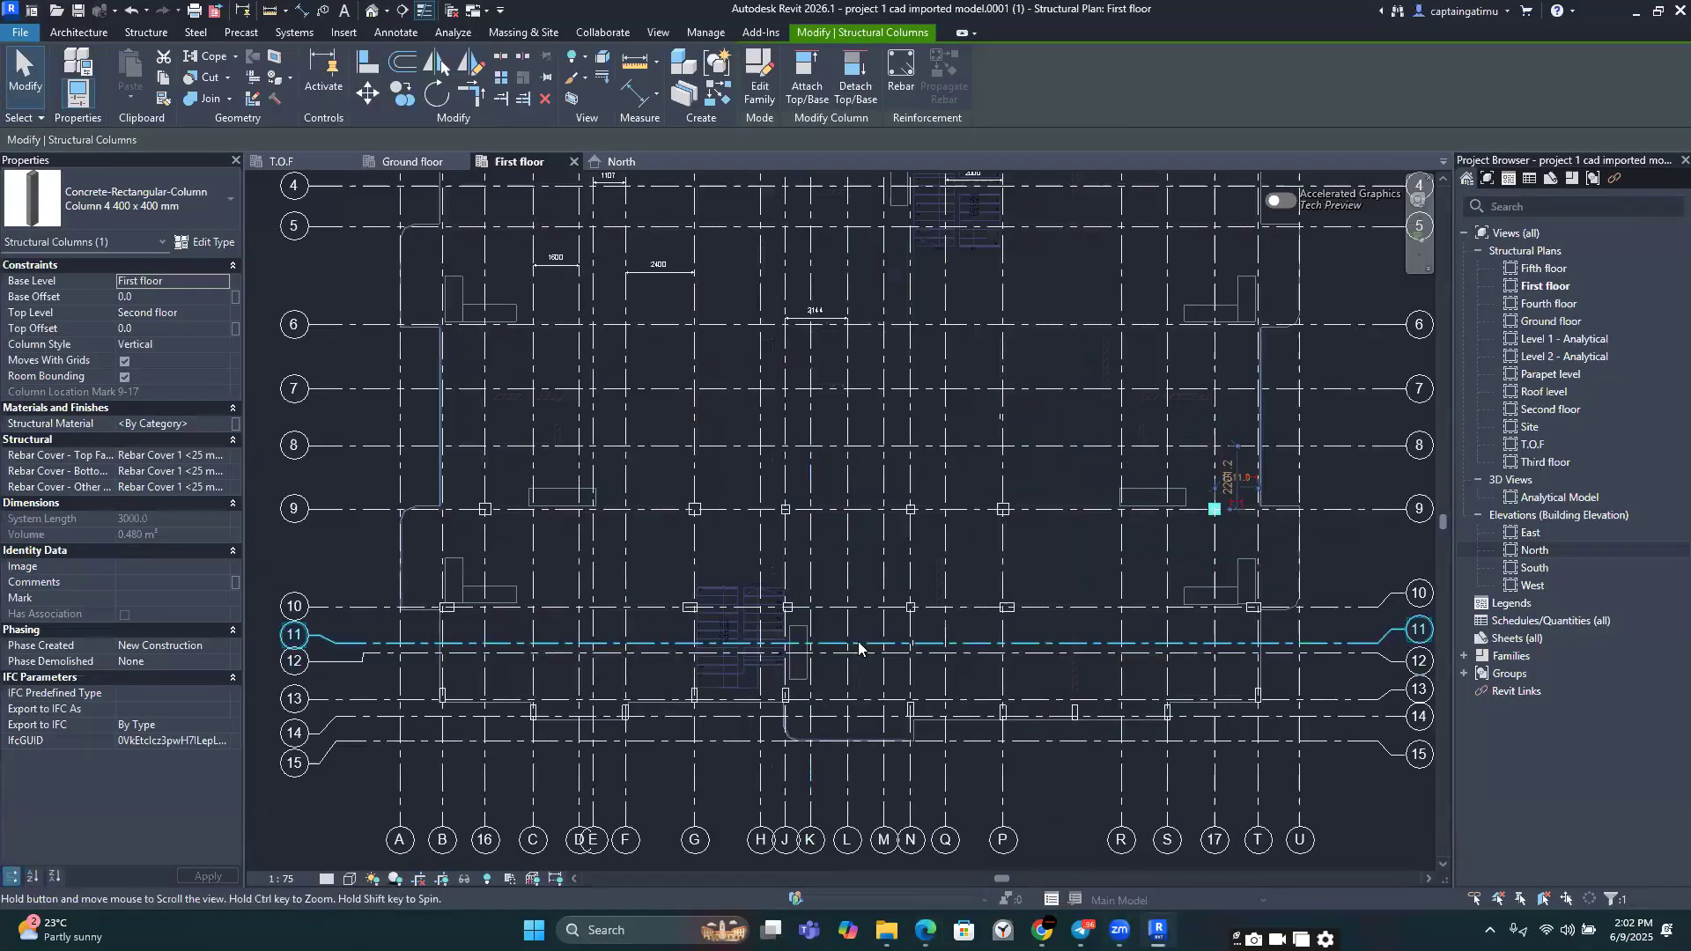
pyautogui.press('Escape')
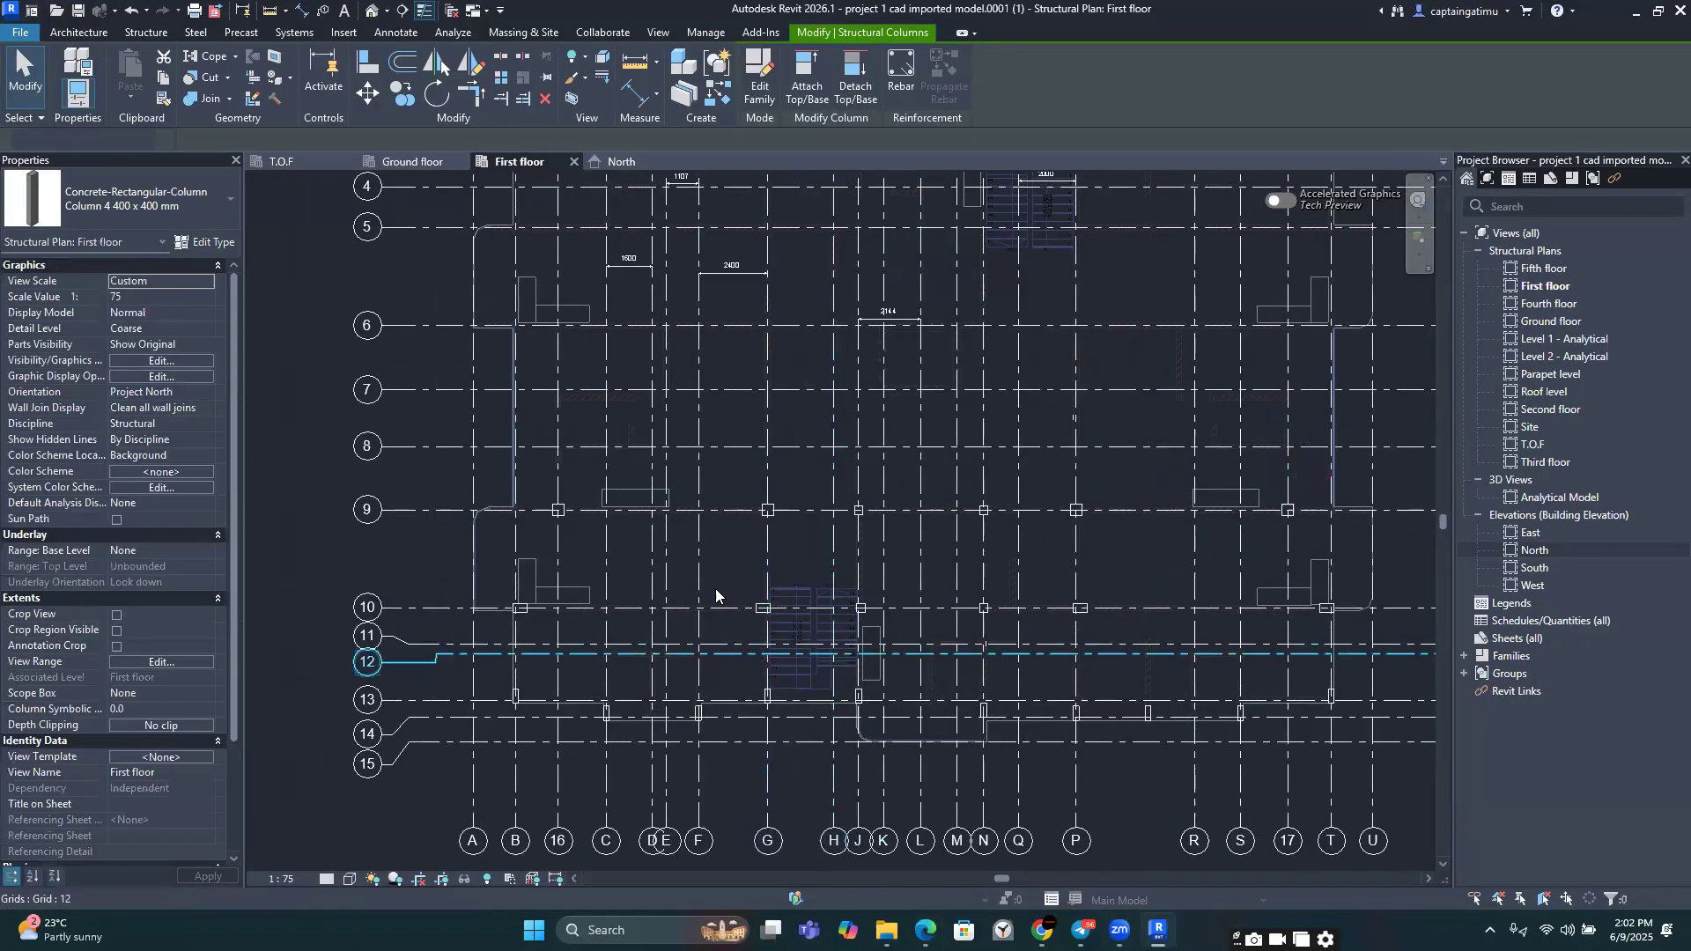
pyautogui.scroll(5, 693, 561)
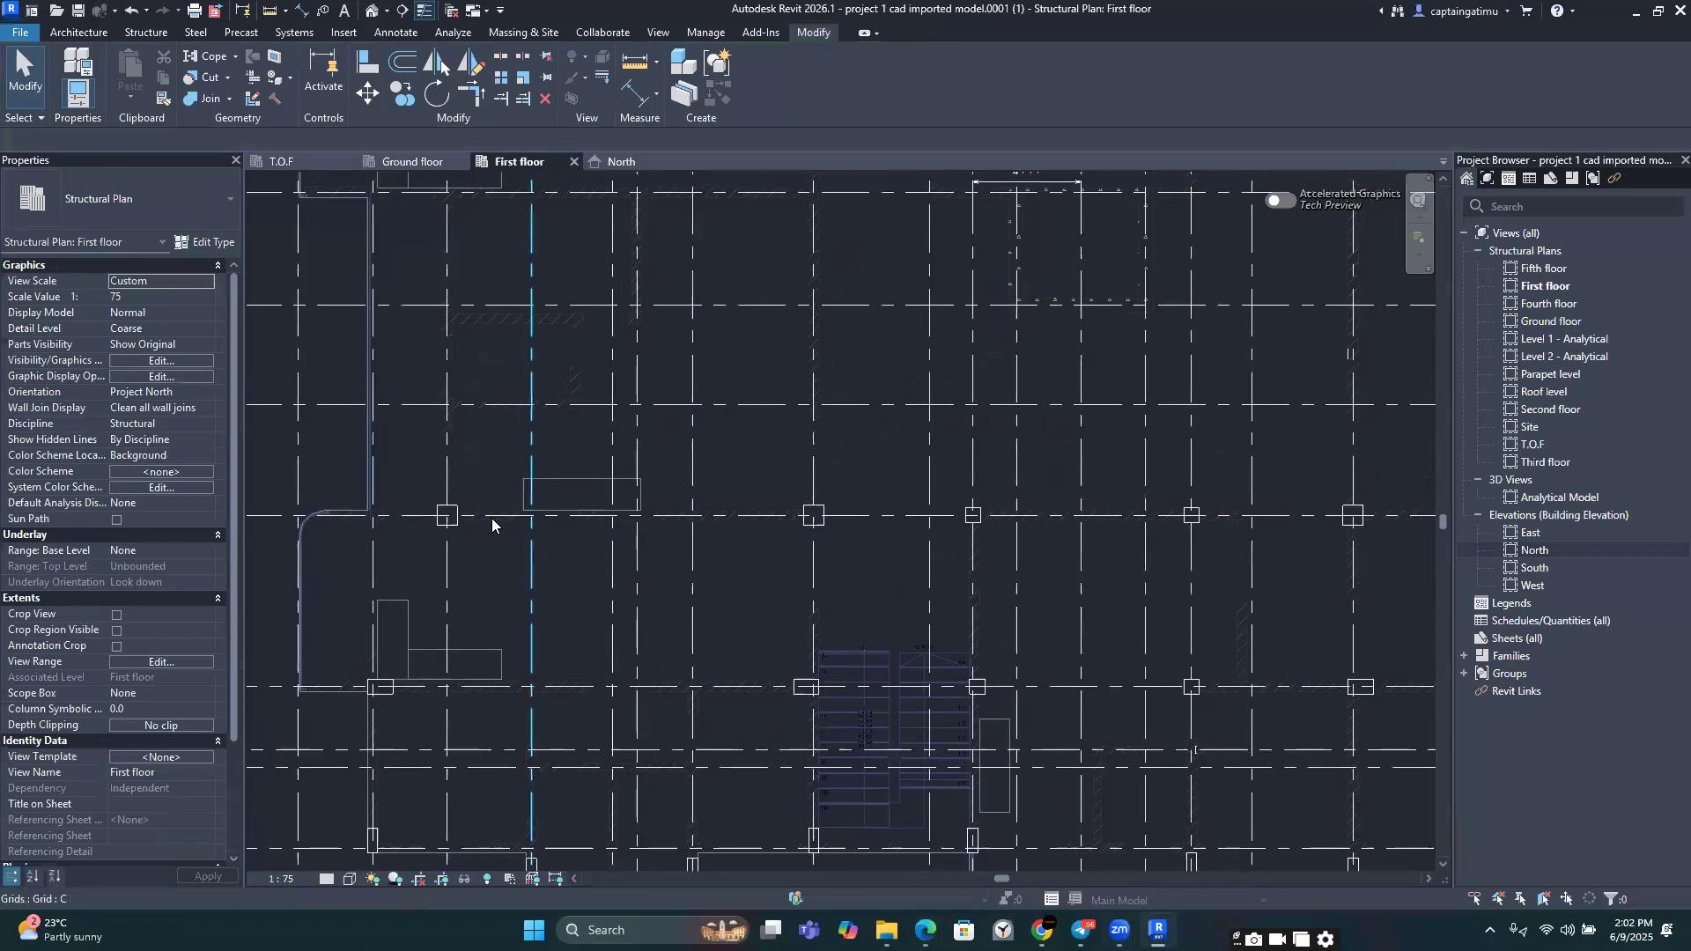
pyautogui.click(462, 520)
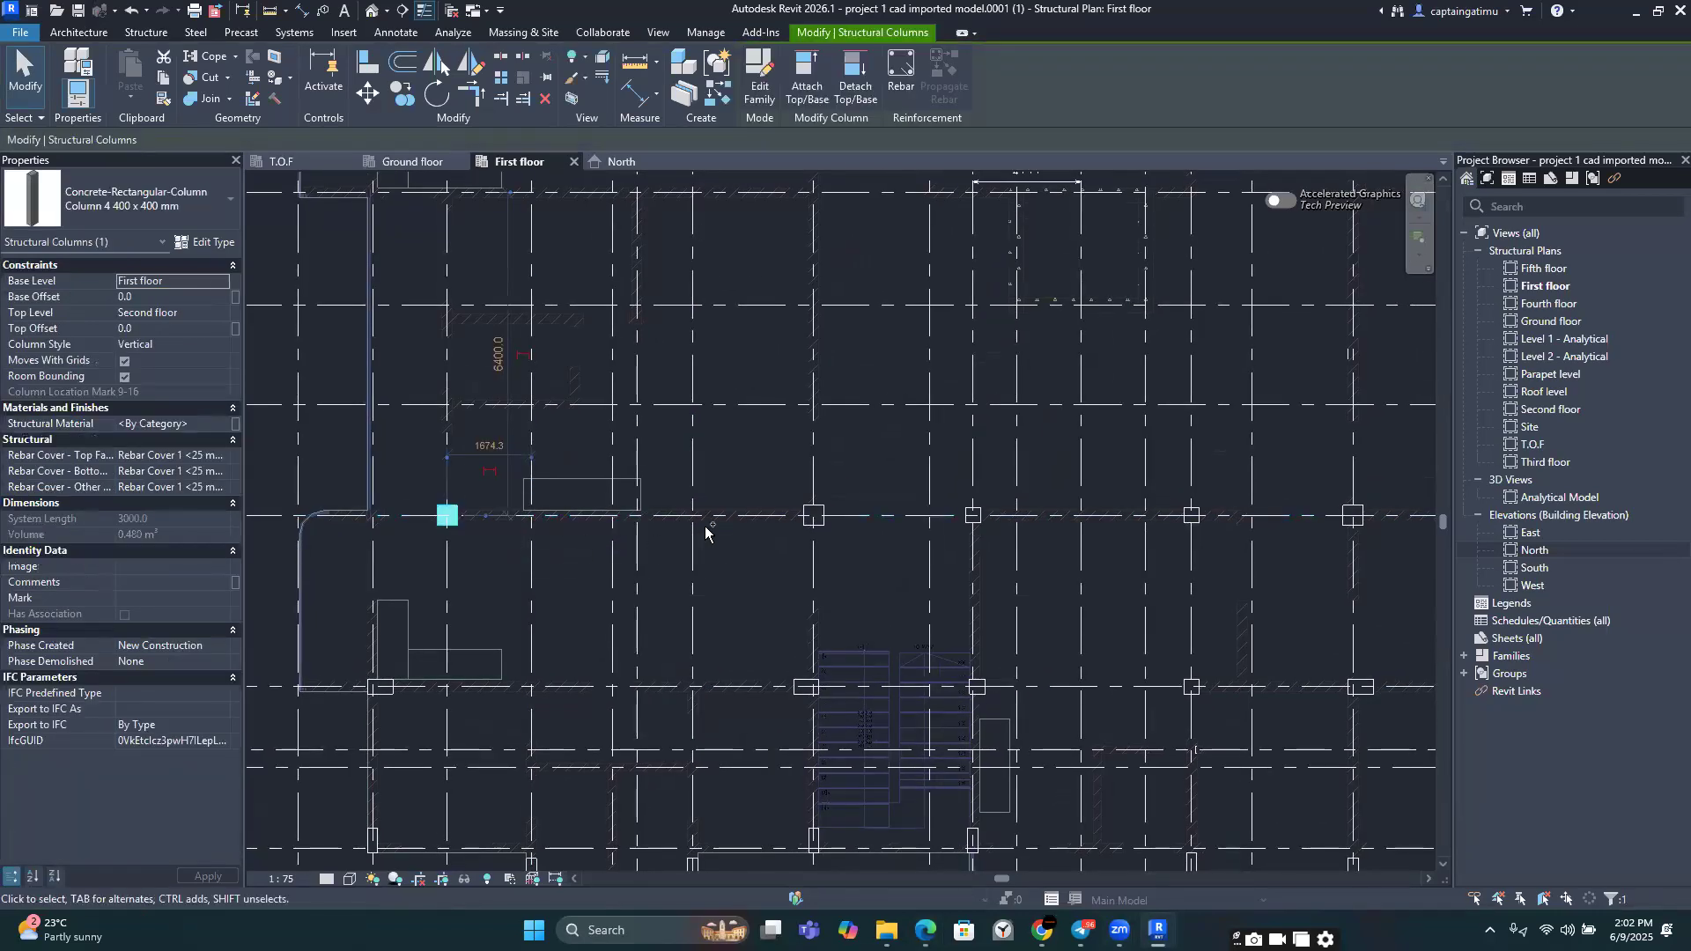
pyautogui.keyDown('ctrl'); pyautogui.click(815, 529); pyautogui.keyUp('ctrl')
pyautogui.scroll(-3, 856, 548)
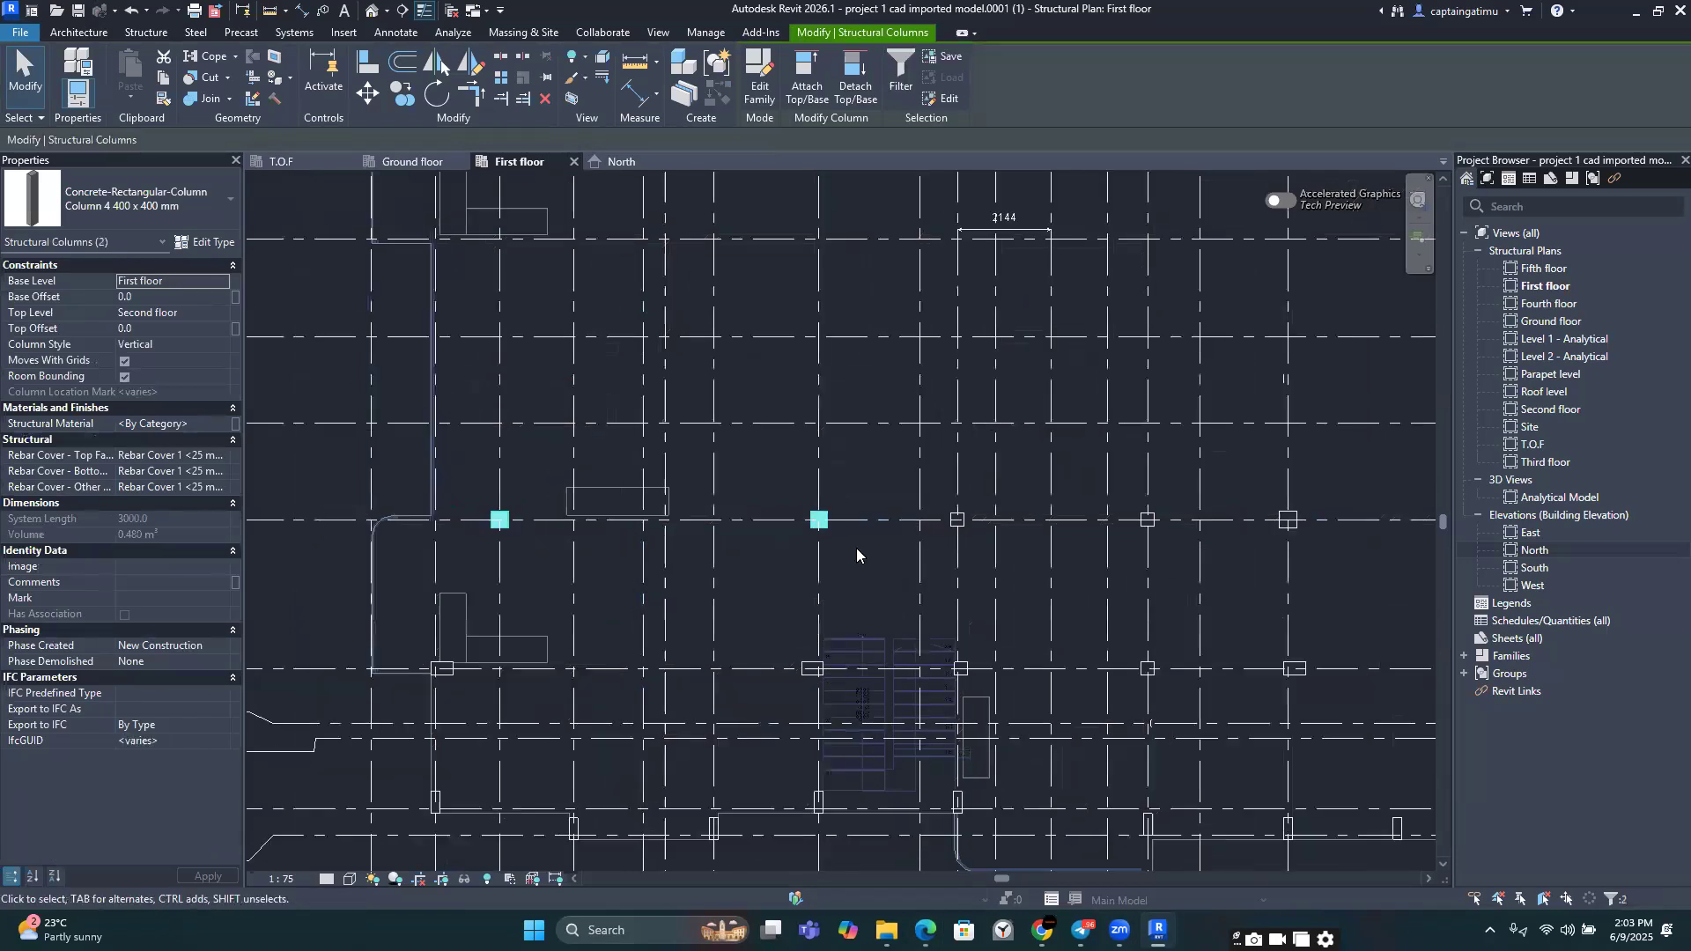
pyautogui.scroll(-1, 1264, 573)
pyautogui.moveTo(1185, 563); pyautogui.dragTo(1090, 572, button='middle')
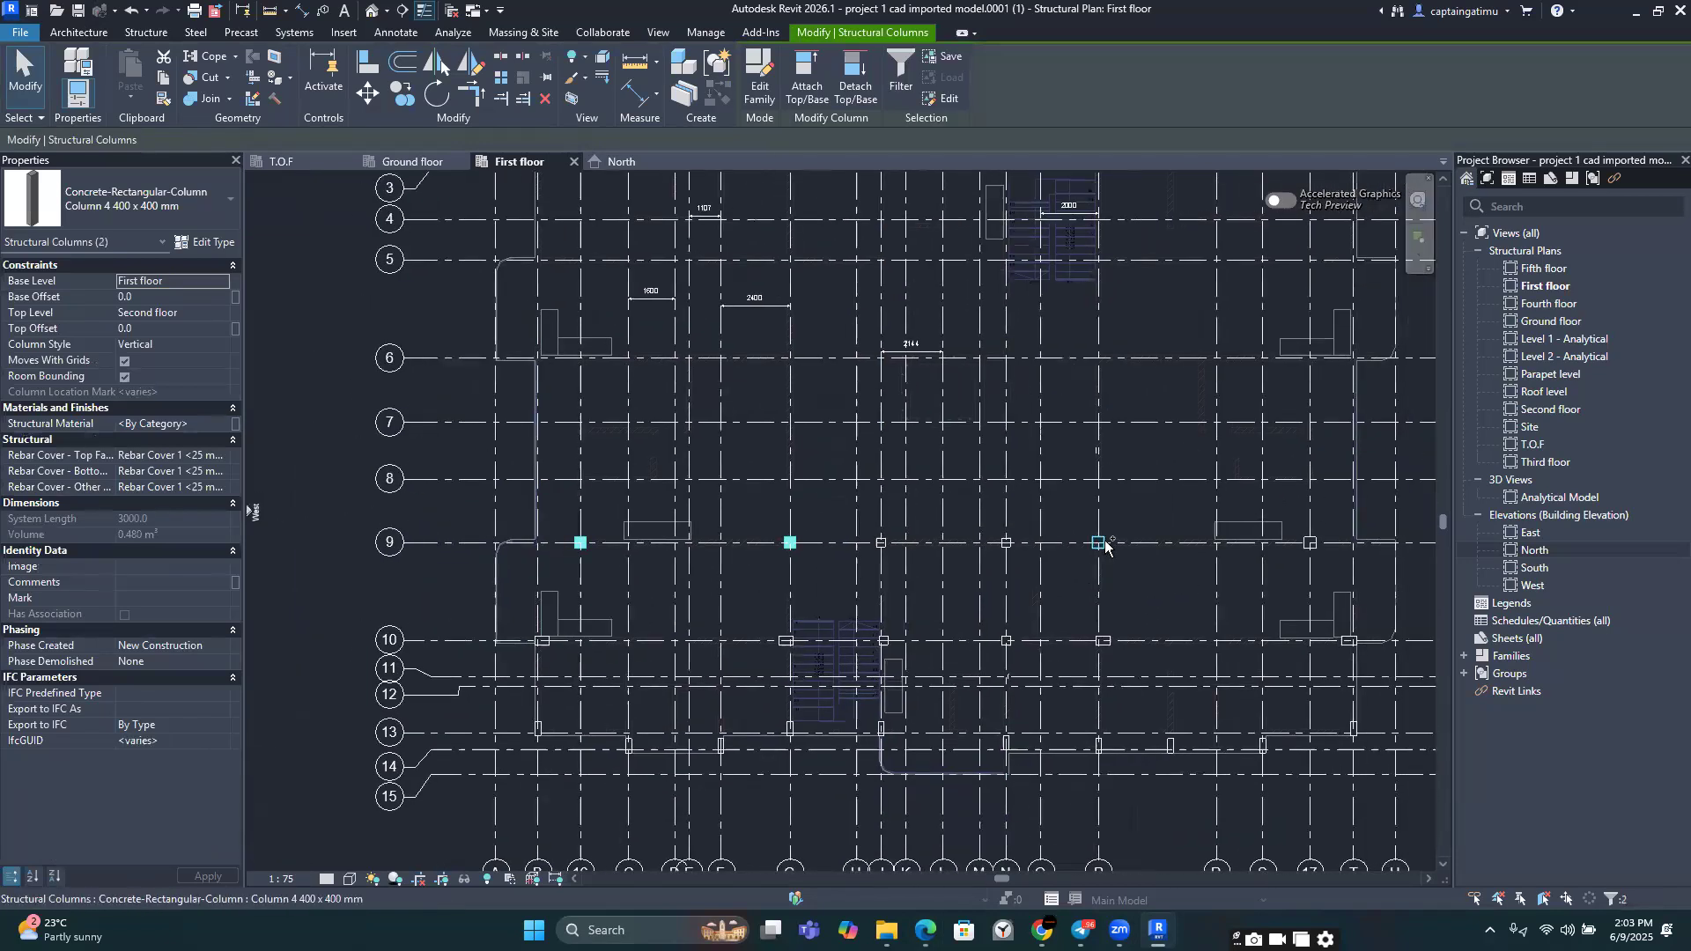
pyautogui.keyDown('ctrl'); pyautogui.click(1100, 541); pyautogui.keyUp('ctrl')
pyautogui.keyDown('ctrl'); pyautogui.click(1310, 543); pyautogui.keyUp('ctrl')
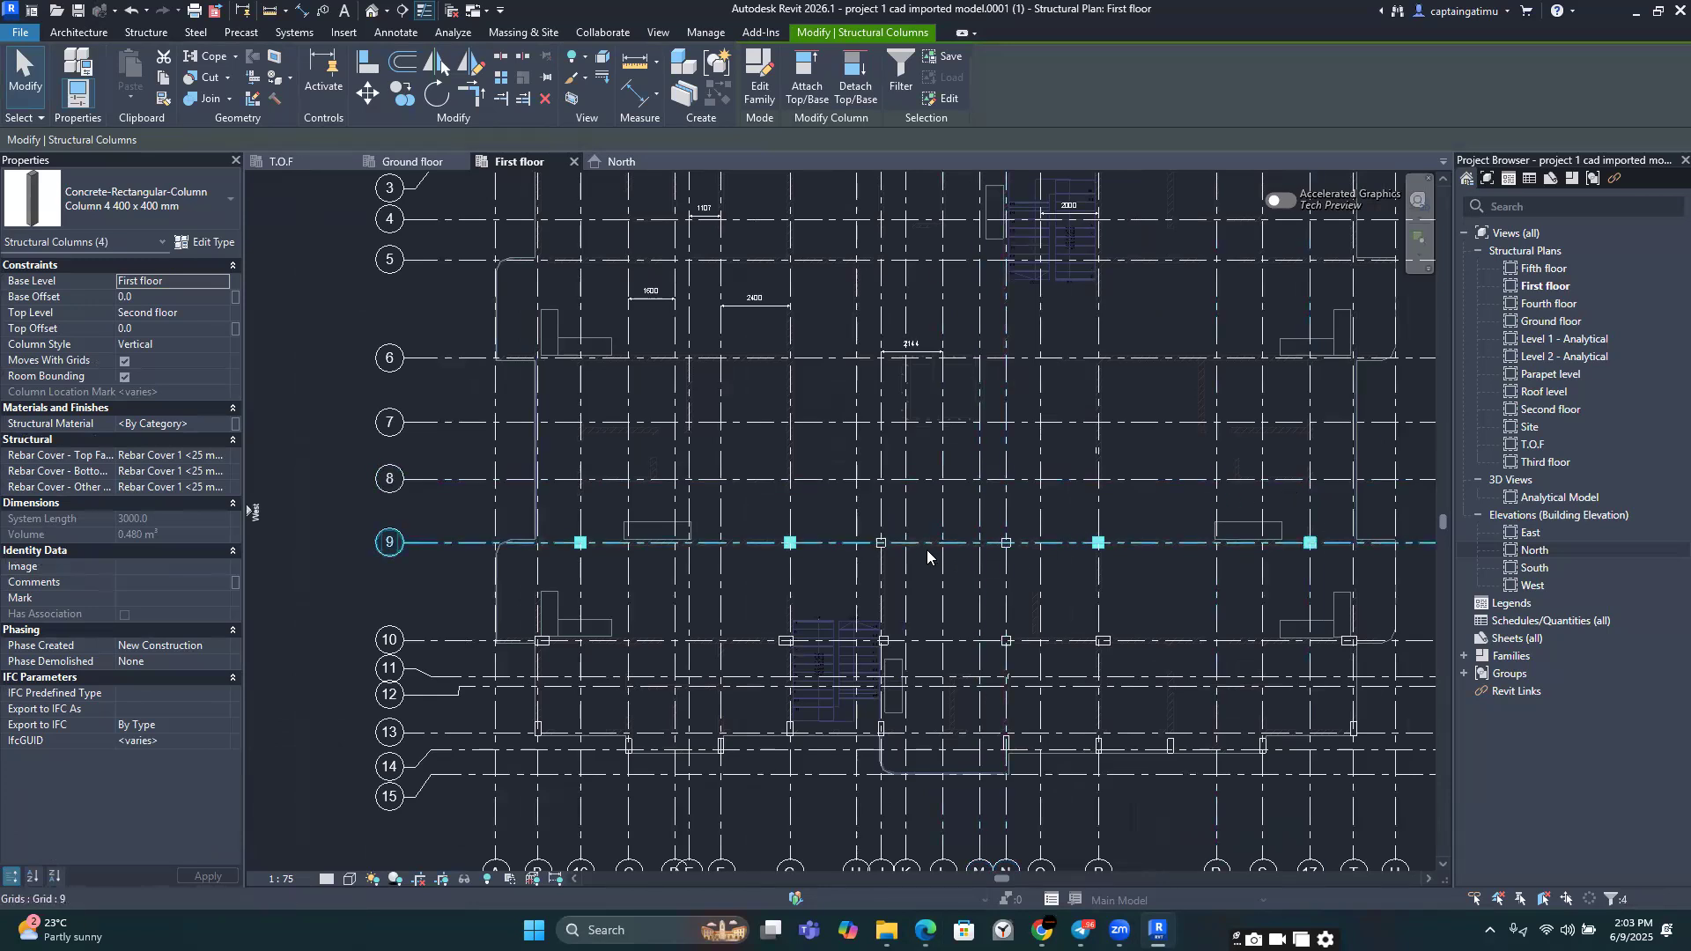
pyautogui.press('Escape')
# Step: Copy the four 400 x 400 mm columns on grid 9 at grids 16, G, P and 17 straight up to grid 6
pyautogui.scroll(2, 620, 551)
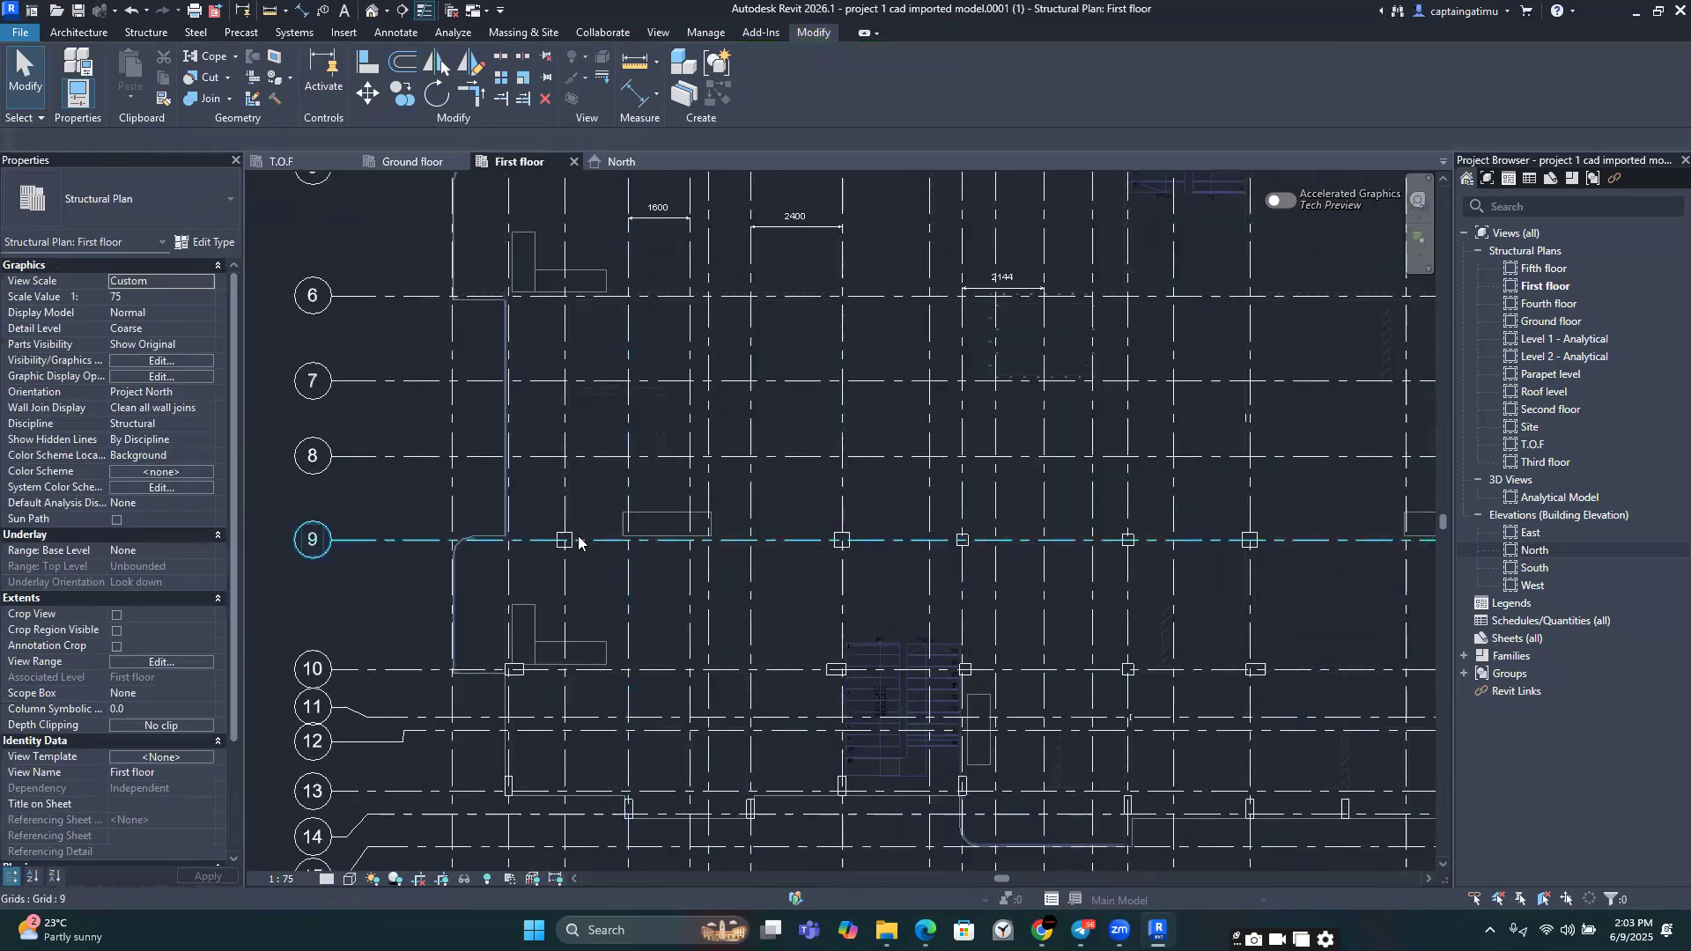
pyautogui.click(571, 540)
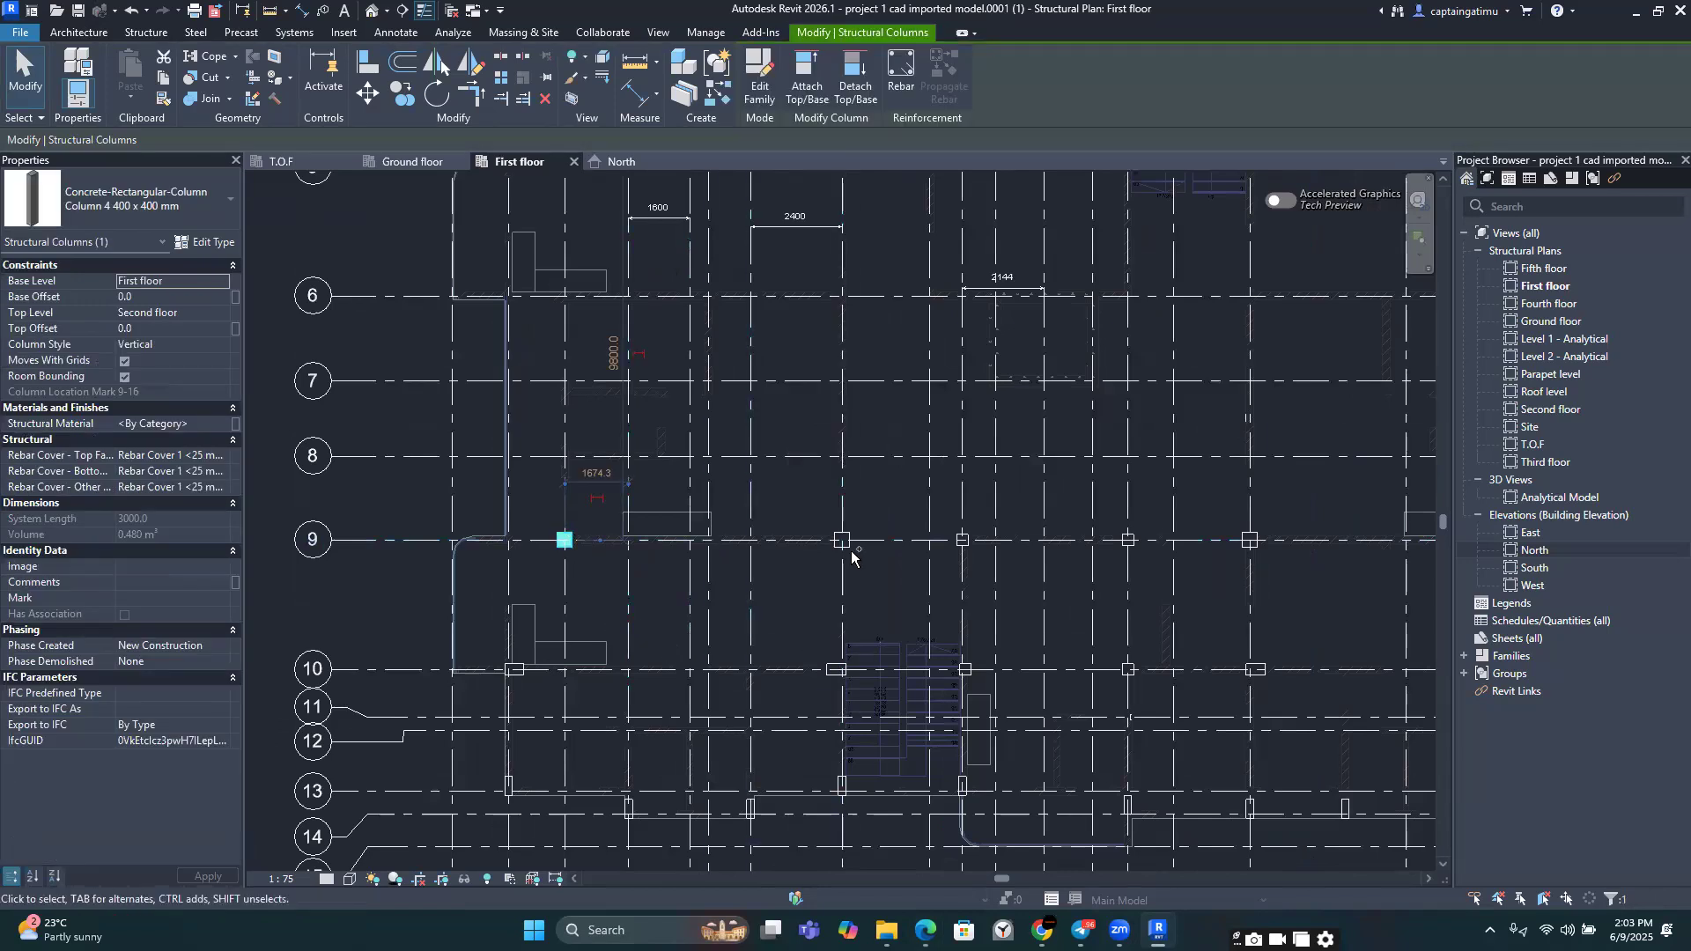
pyautogui.keyDown('ctrl'); pyautogui.click(843, 541); pyautogui.keyUp('ctrl')
pyautogui.scroll(-3, 851, 555)
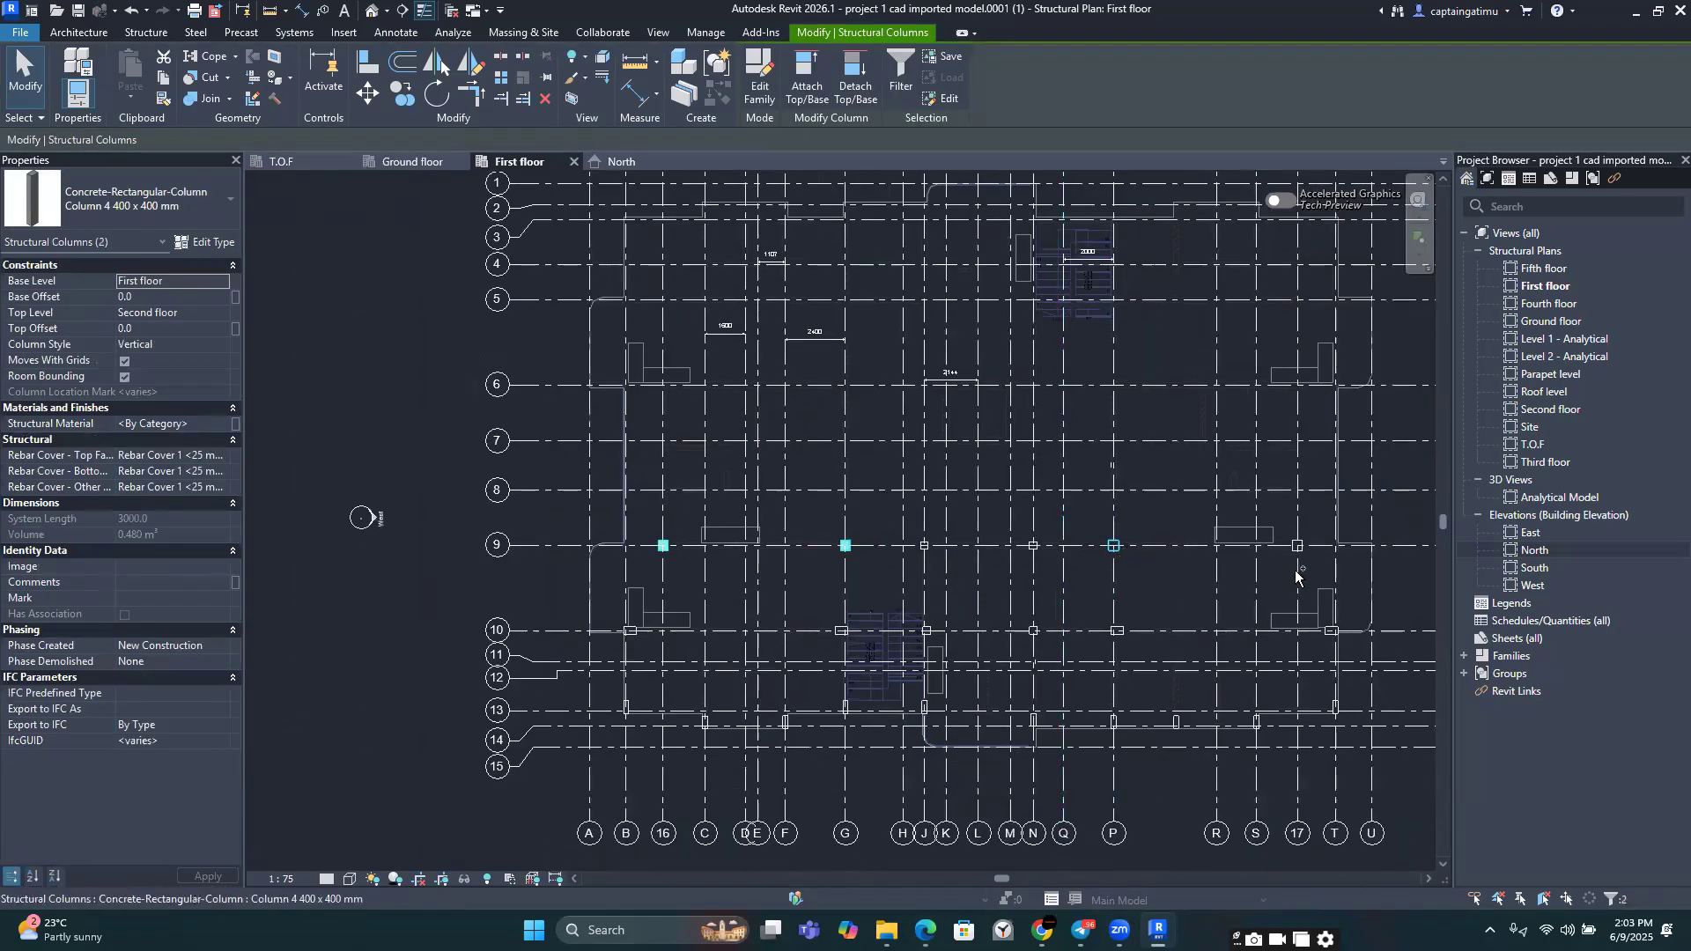
pyautogui.keyDown('ctrl'); pyautogui.click(1296, 548); pyautogui.keyUp('ctrl')
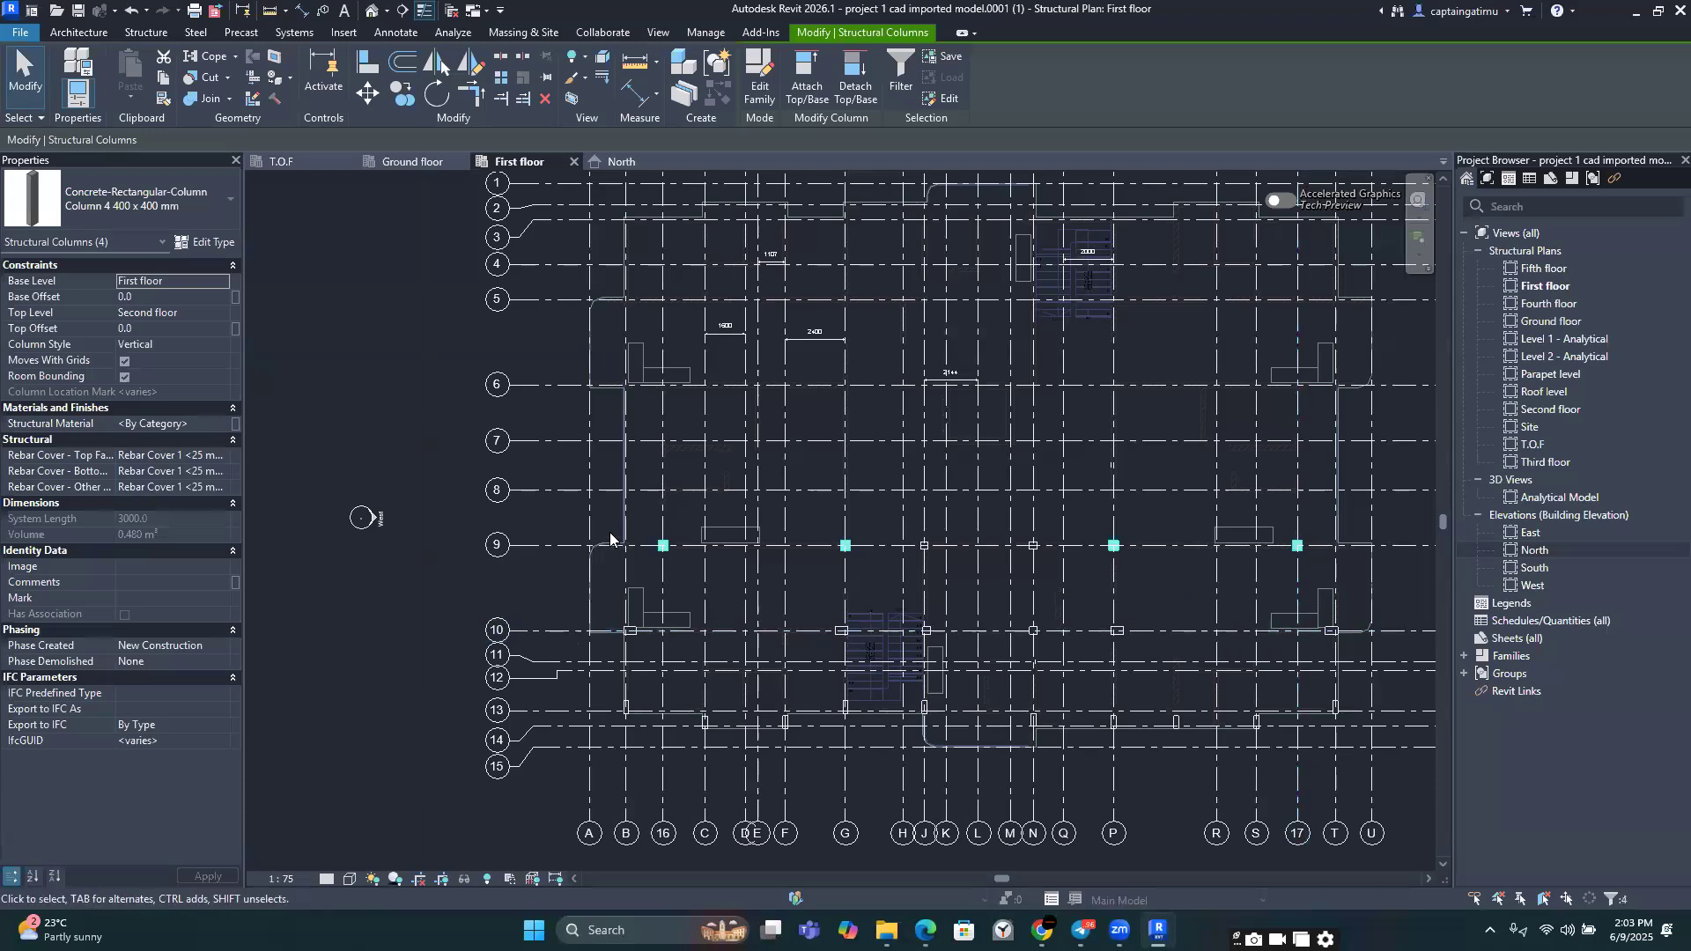
pyautogui.click(408, 103)
pyautogui.scroll(8, 641, 540)
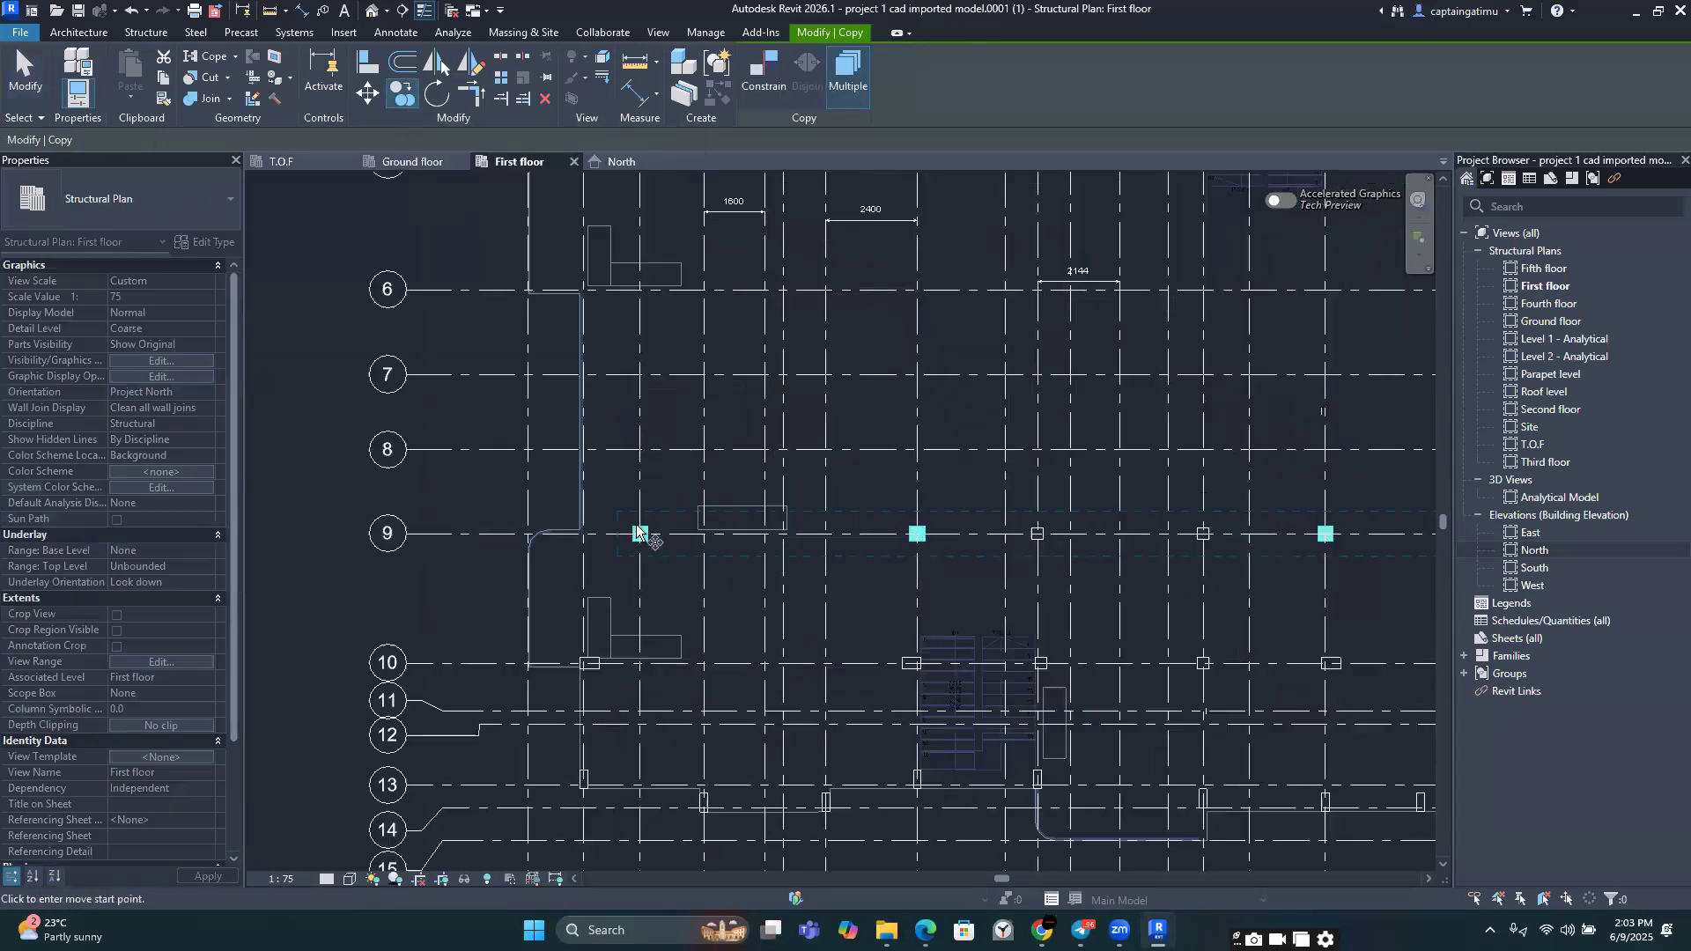
pyautogui.click(622, 542)
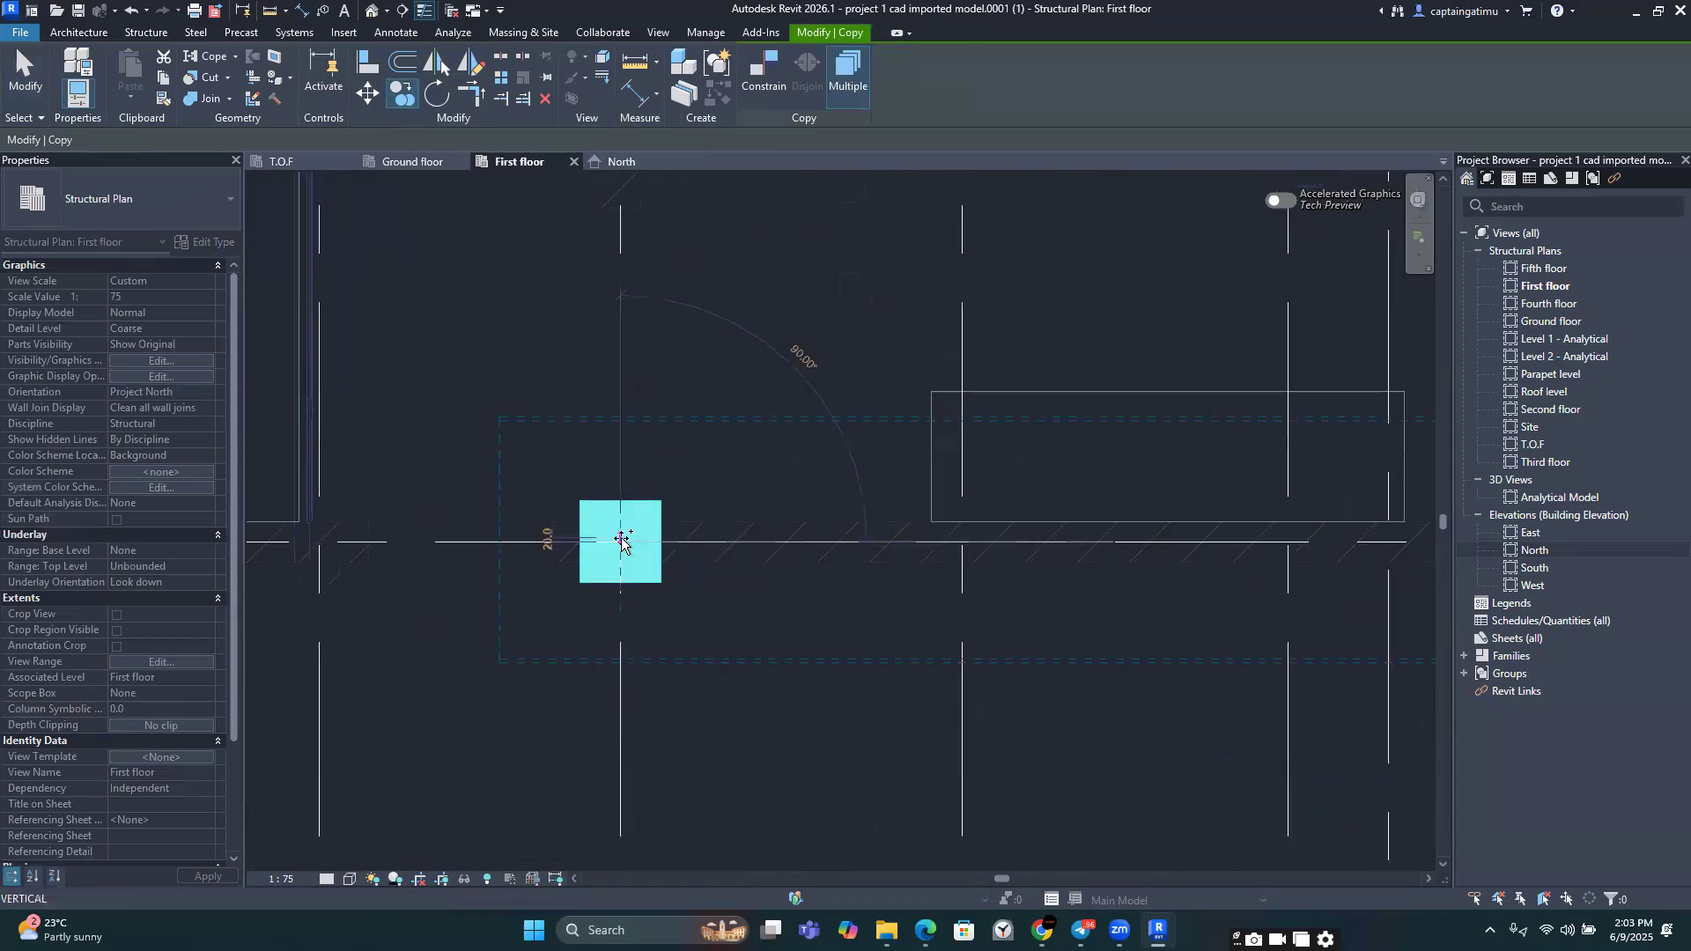
pyautogui.scroll(-3, 628, 528)
pyautogui.moveTo(641, 514); pyautogui.dragTo(647, 769, button='middle')
pyautogui.moveTo(644, 482); pyautogui.dragTo(625, 822, button='middle')
pyautogui.scroll(2, 612, 590)
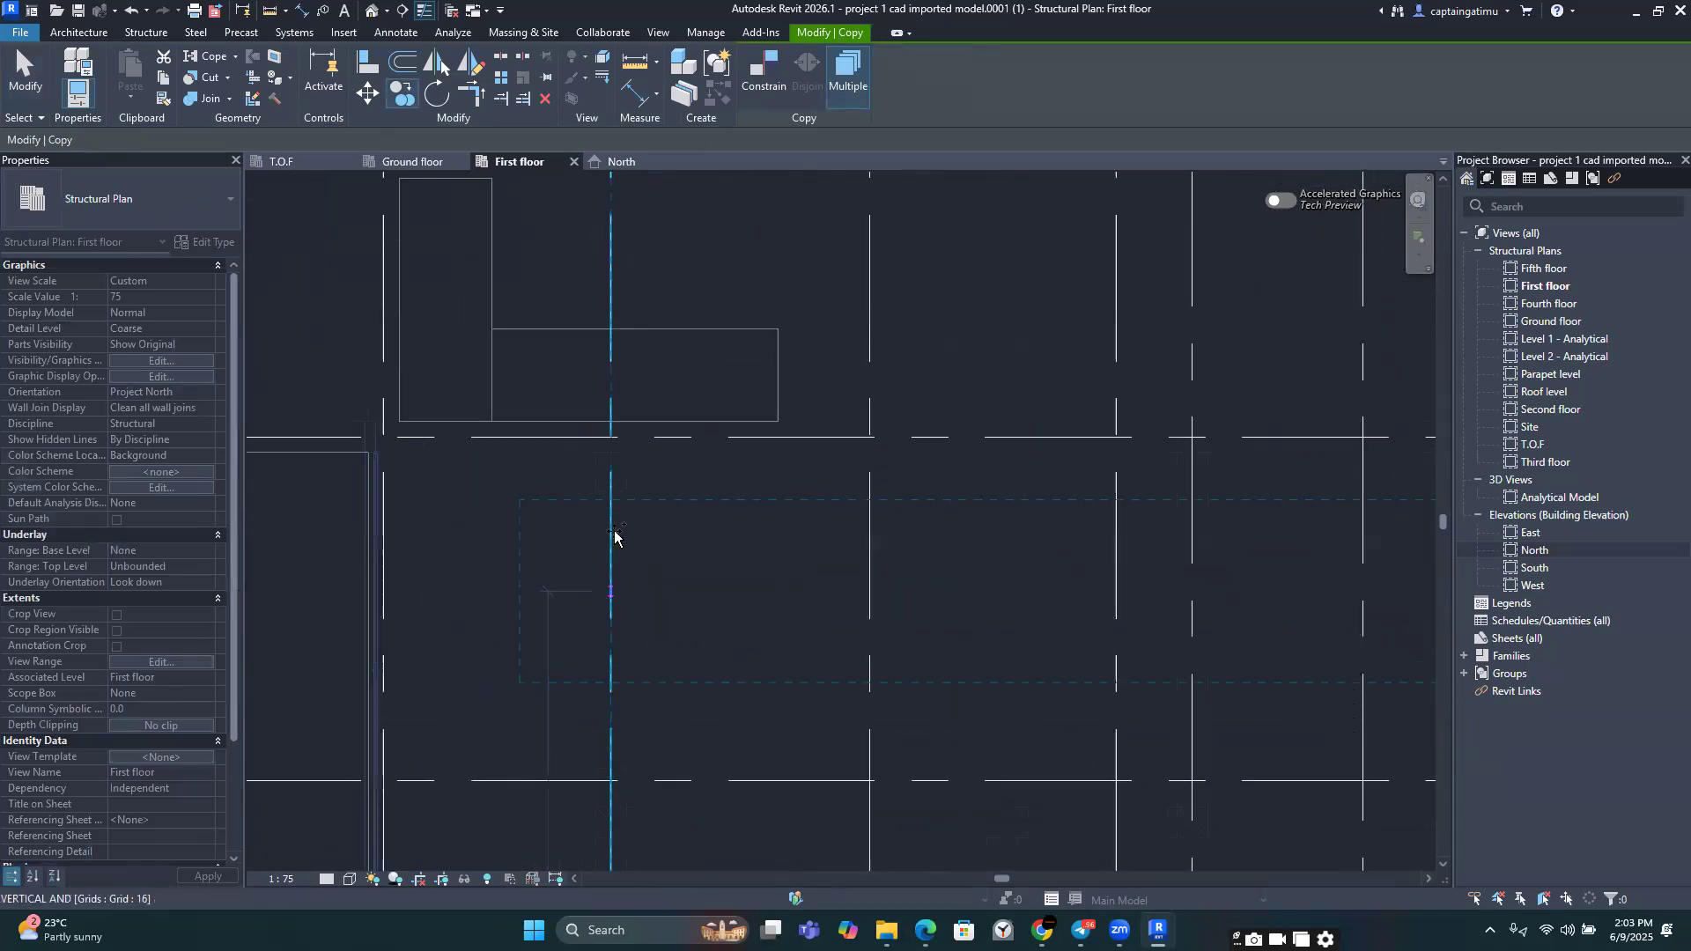
pyautogui.click(618, 438)
pyautogui.press('Escape')
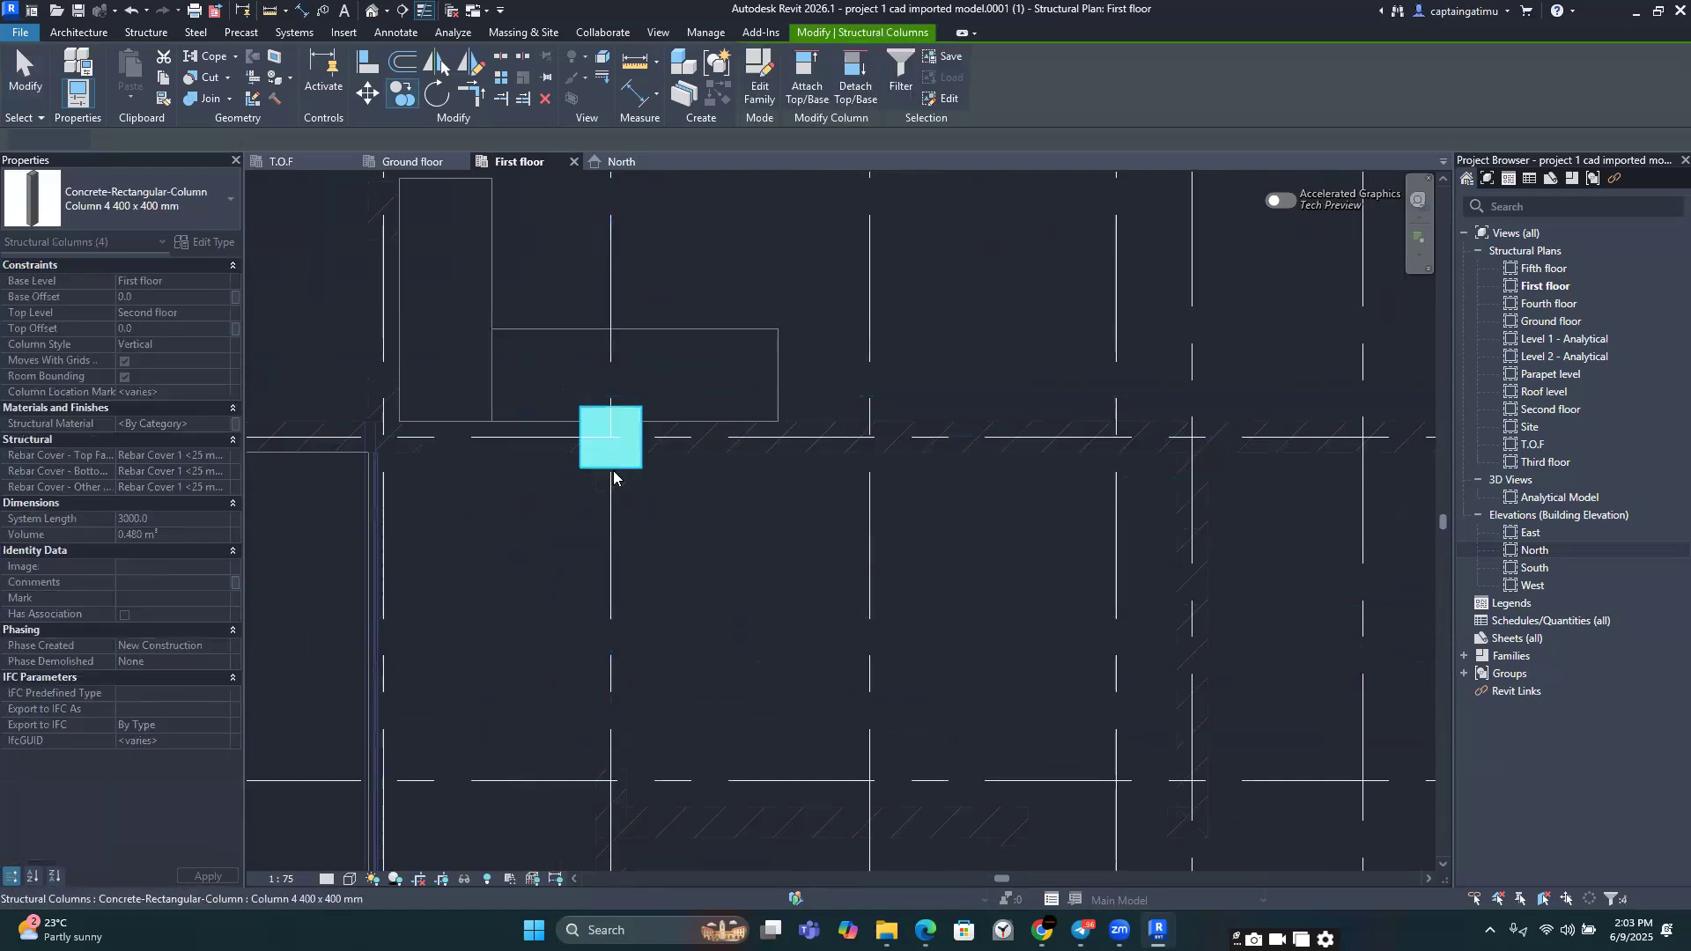
pyautogui.press('Escape')
# Step: Review the copied columns on the plan and compare the column layout along the upper grids with COMBINED DETAILS.pdf, returning to Revit
pyautogui.scroll(-2, 617, 466)
pyautogui.scroll(-6, 657, 573)
pyautogui.scroll(2, 659, 572)
pyautogui.scroll(-2, 659, 573)
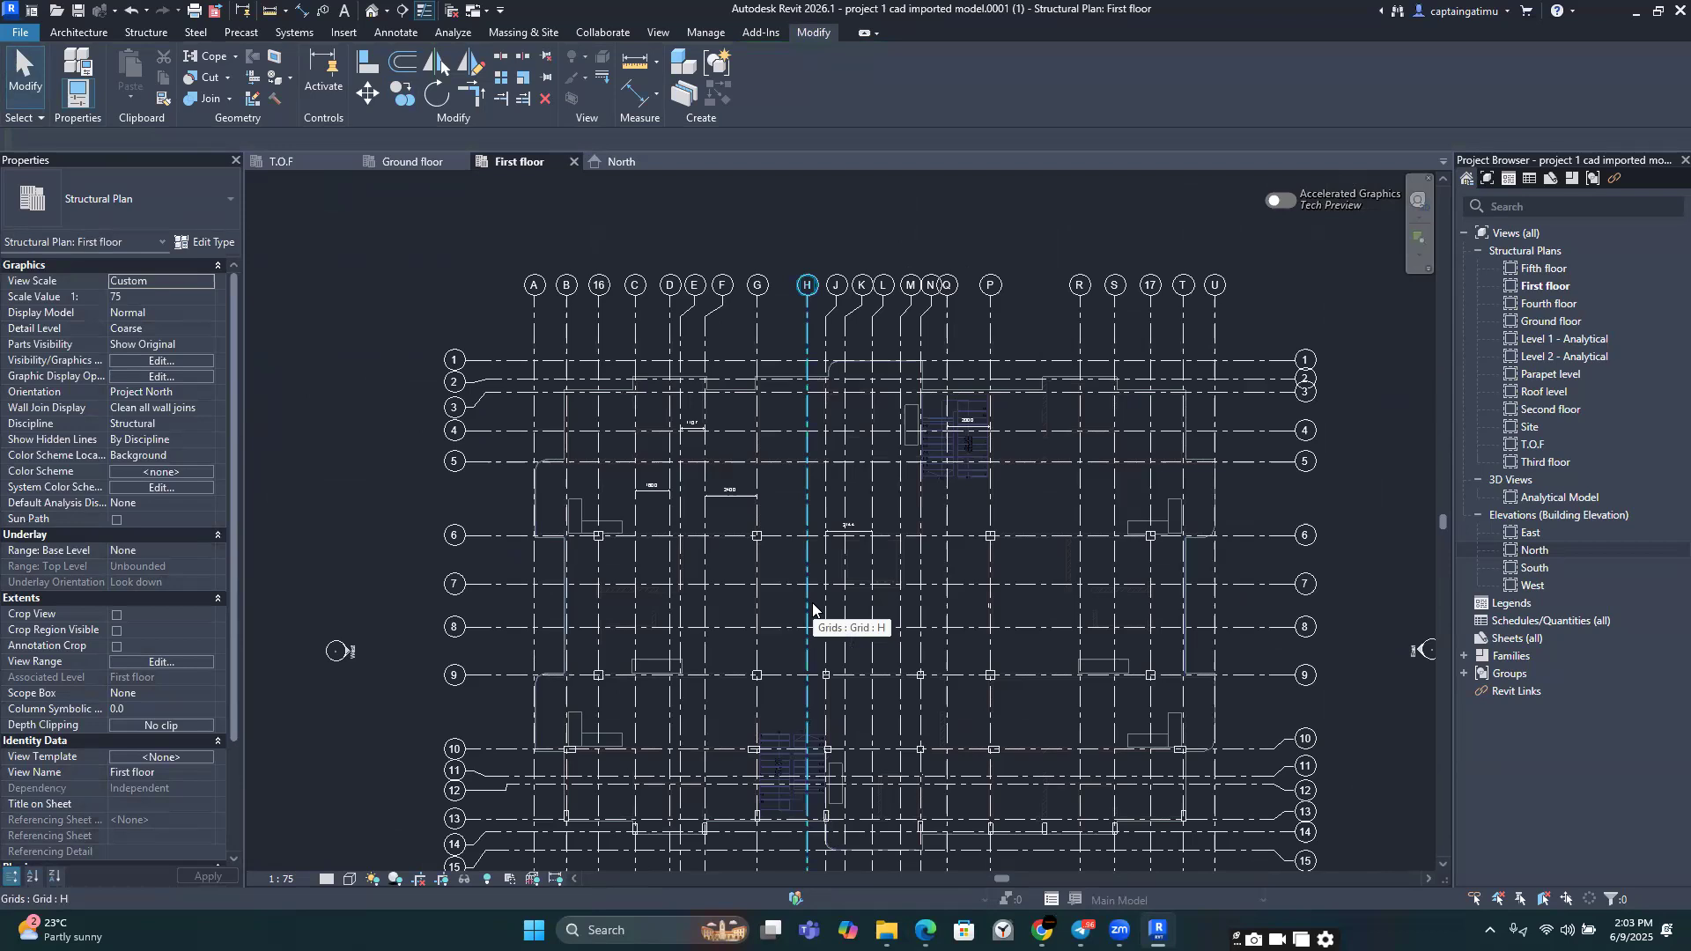
pyautogui.moveTo(1119, 930)
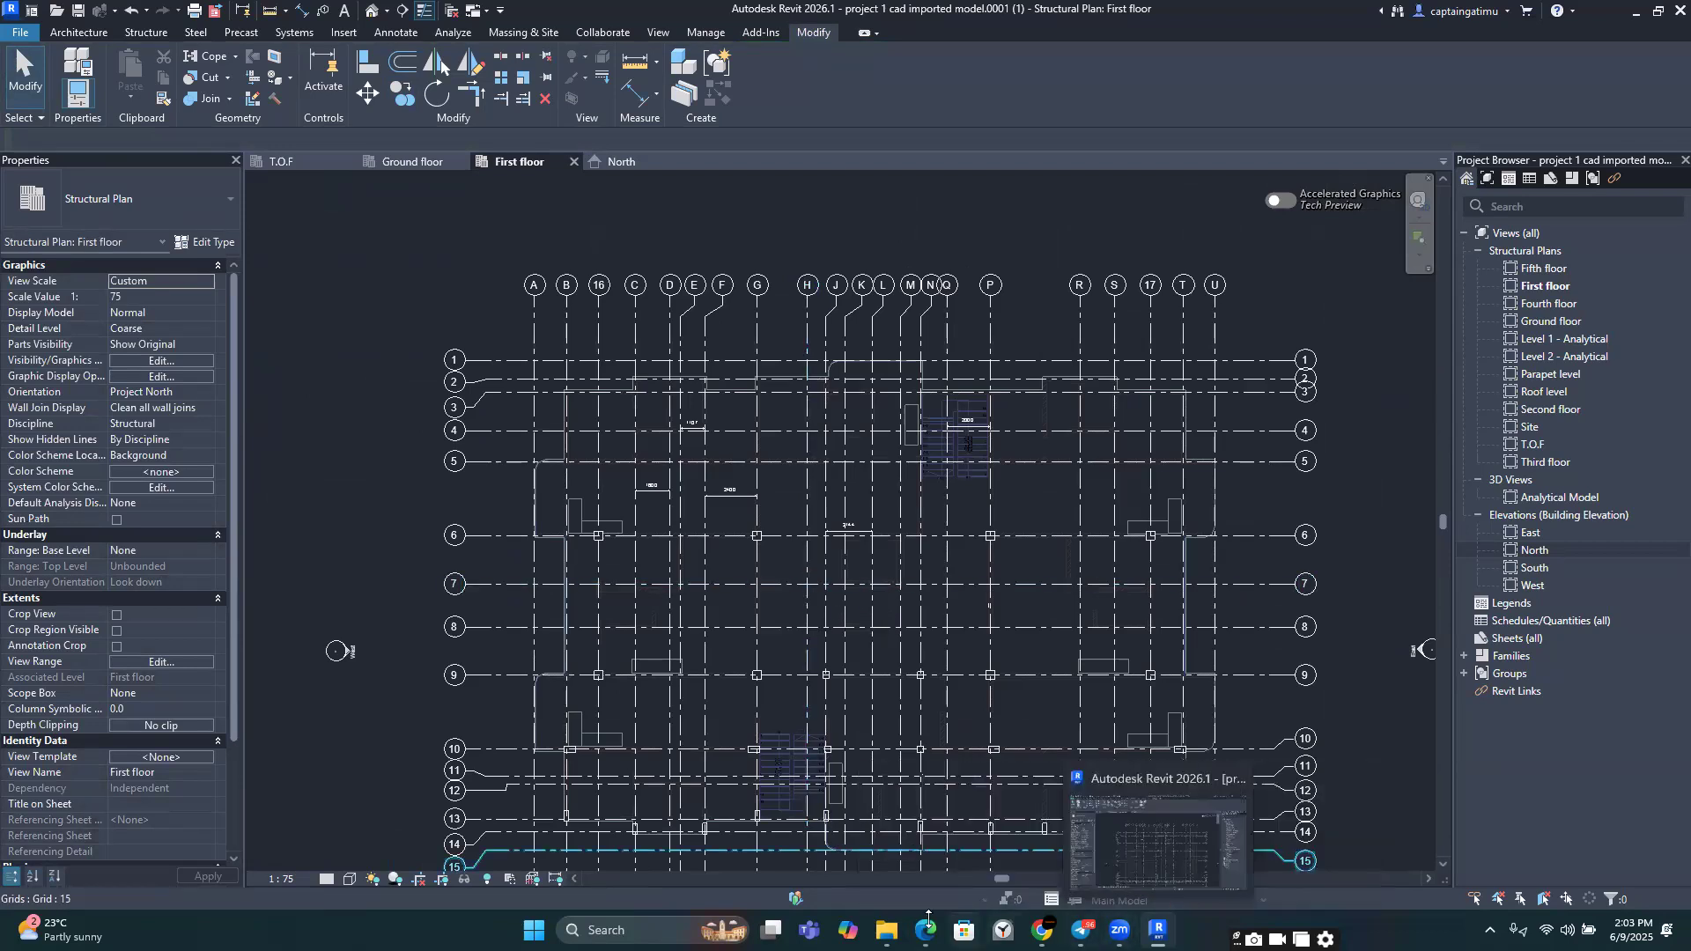
pyautogui.hotkey('alt', 'Tab')
pyautogui.scroll(4, 604, 551)
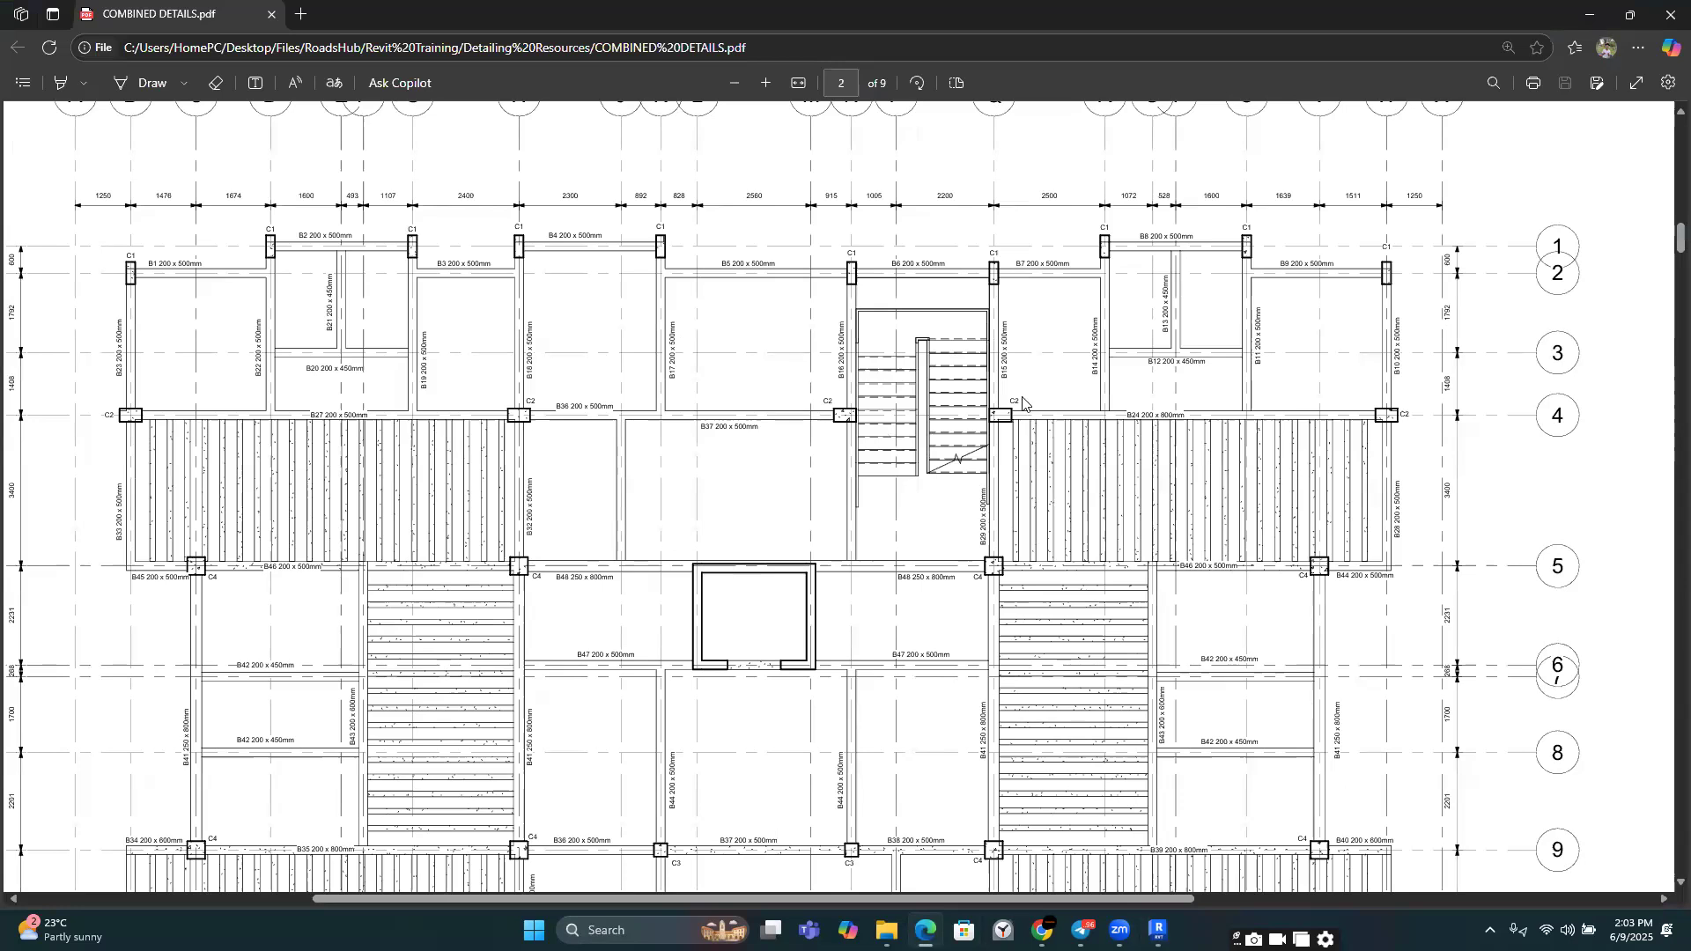
pyautogui.scroll(-3, 1394, 407)
pyautogui.scroll(3, 771, 585)
pyautogui.hotkey('alt', 'Tab')
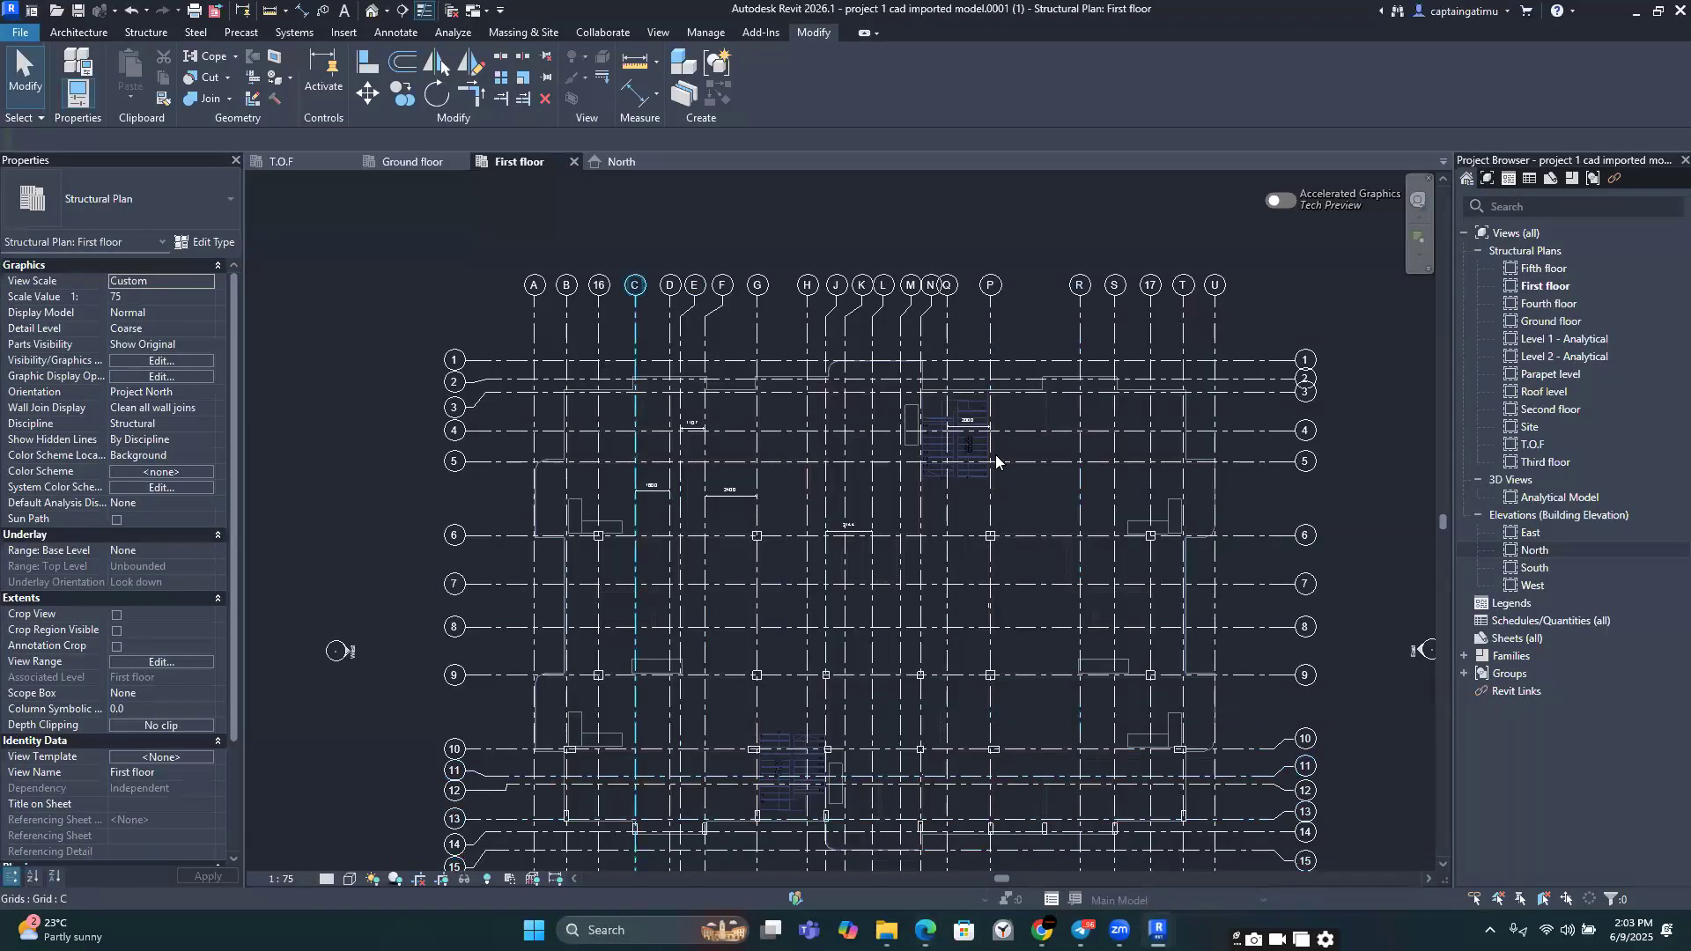
# Step: Start placing vertical structural columns of type Column 2 300 x 500 mm with rotation after placement enabled
pyautogui.scroll(2, 997, 455)
pyautogui.scroll(3, 1001, 455)
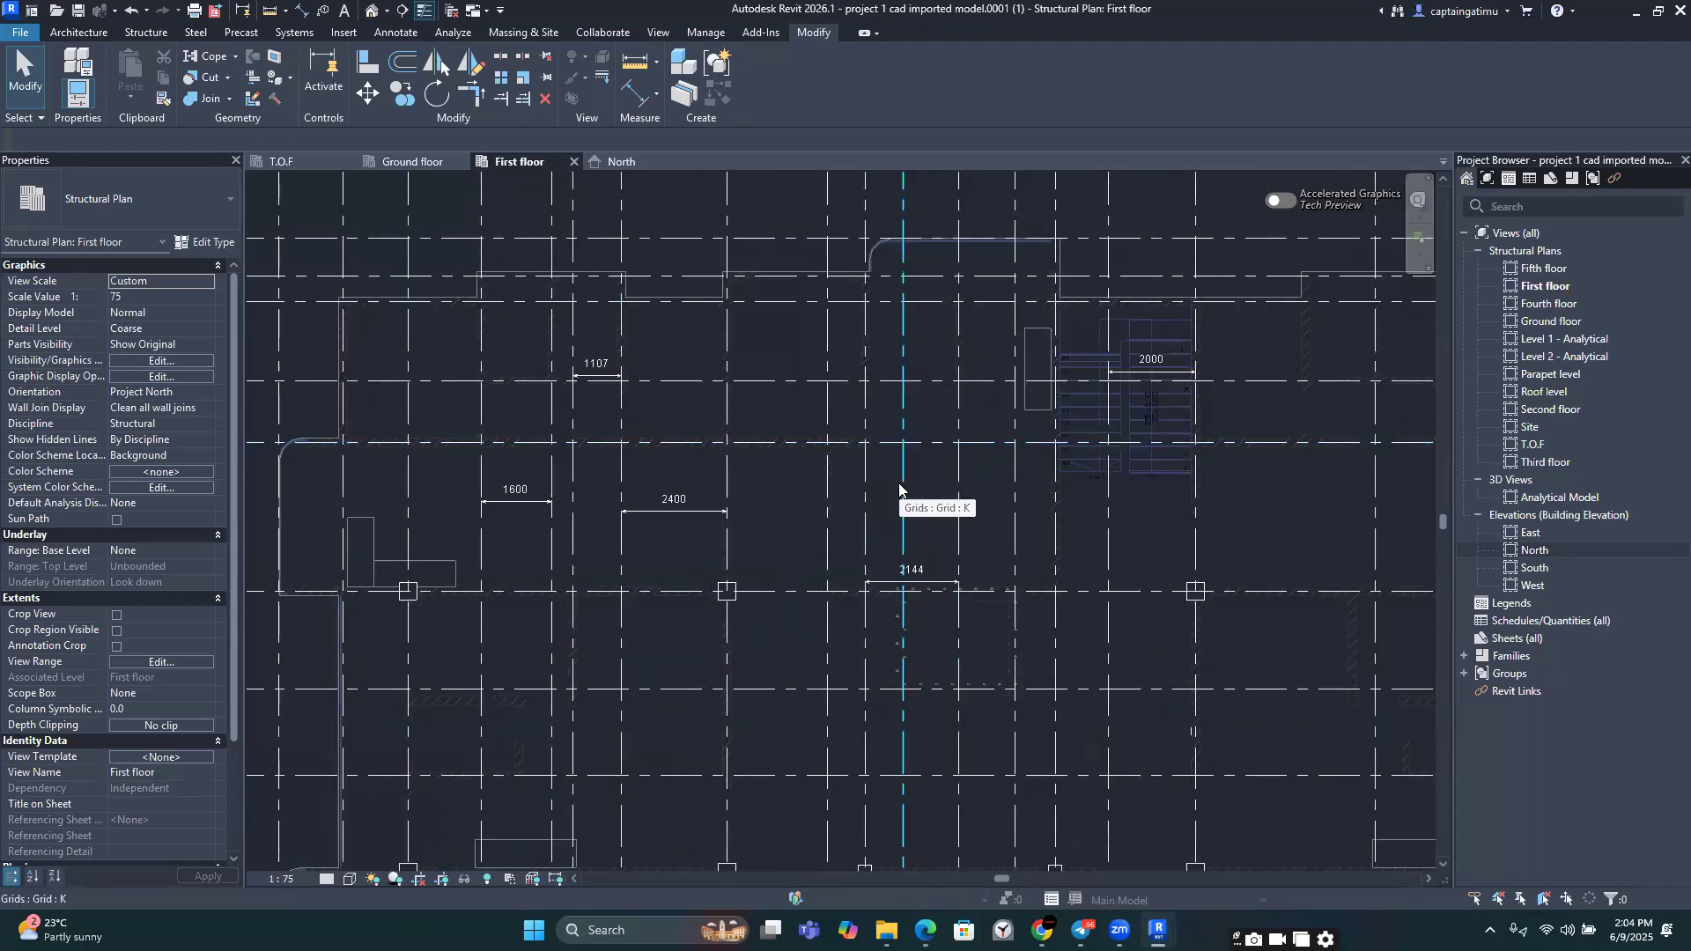
pyautogui.scroll(-1, 903, 486)
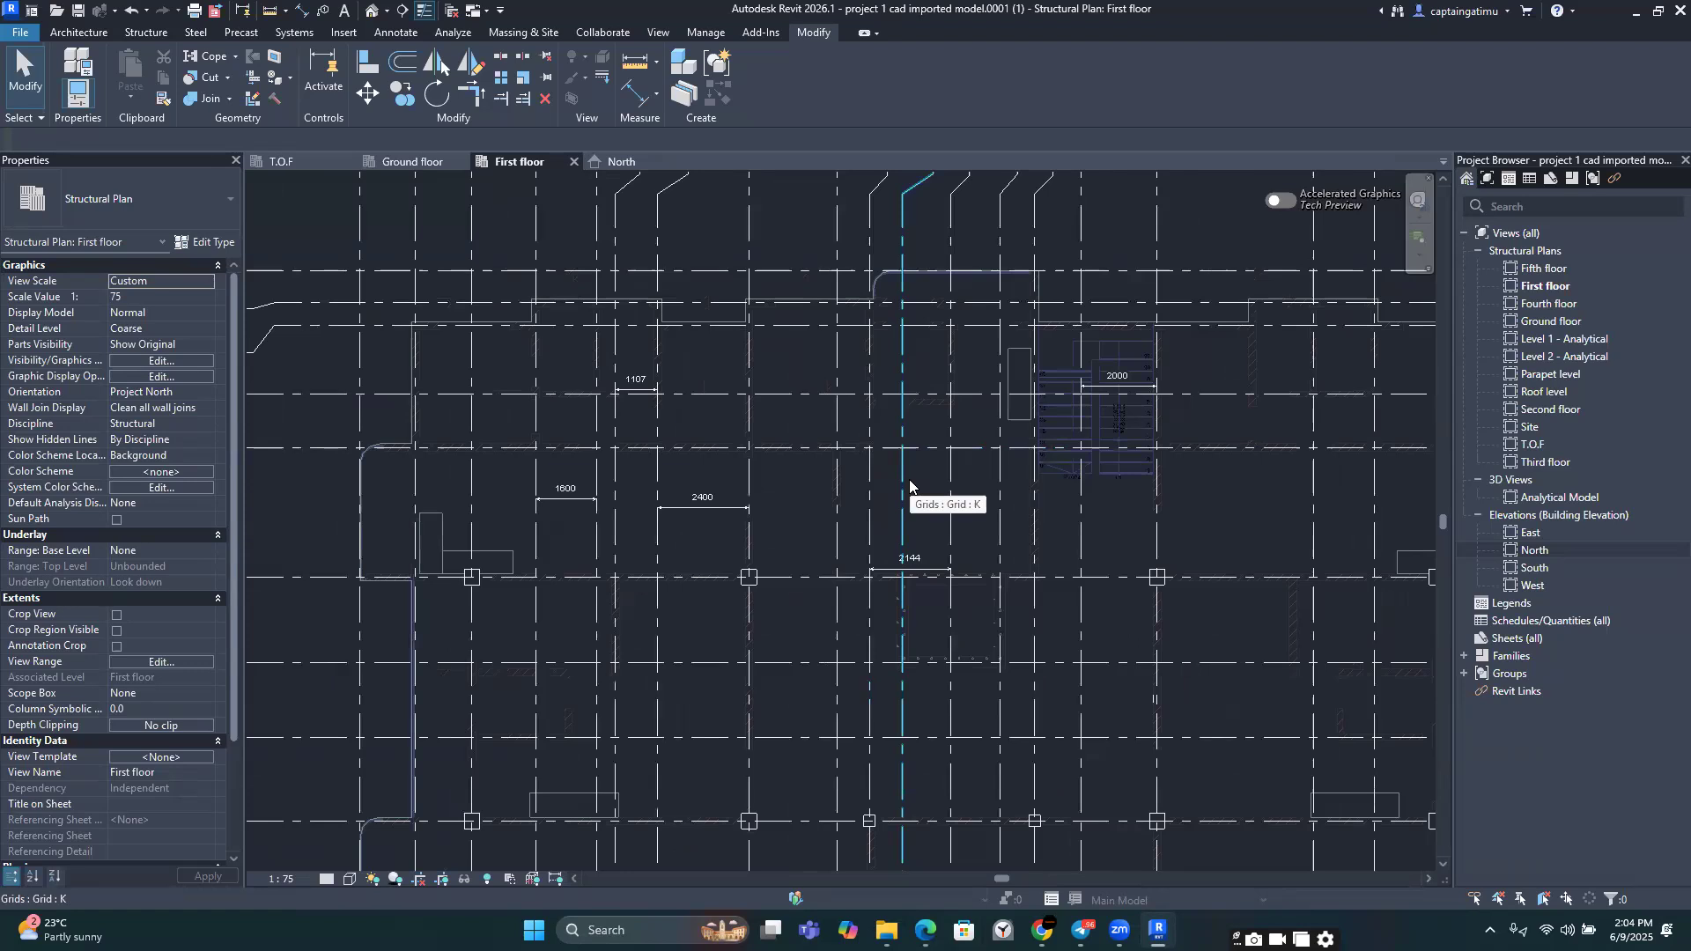
pyautogui.scroll(-2, 911, 471)
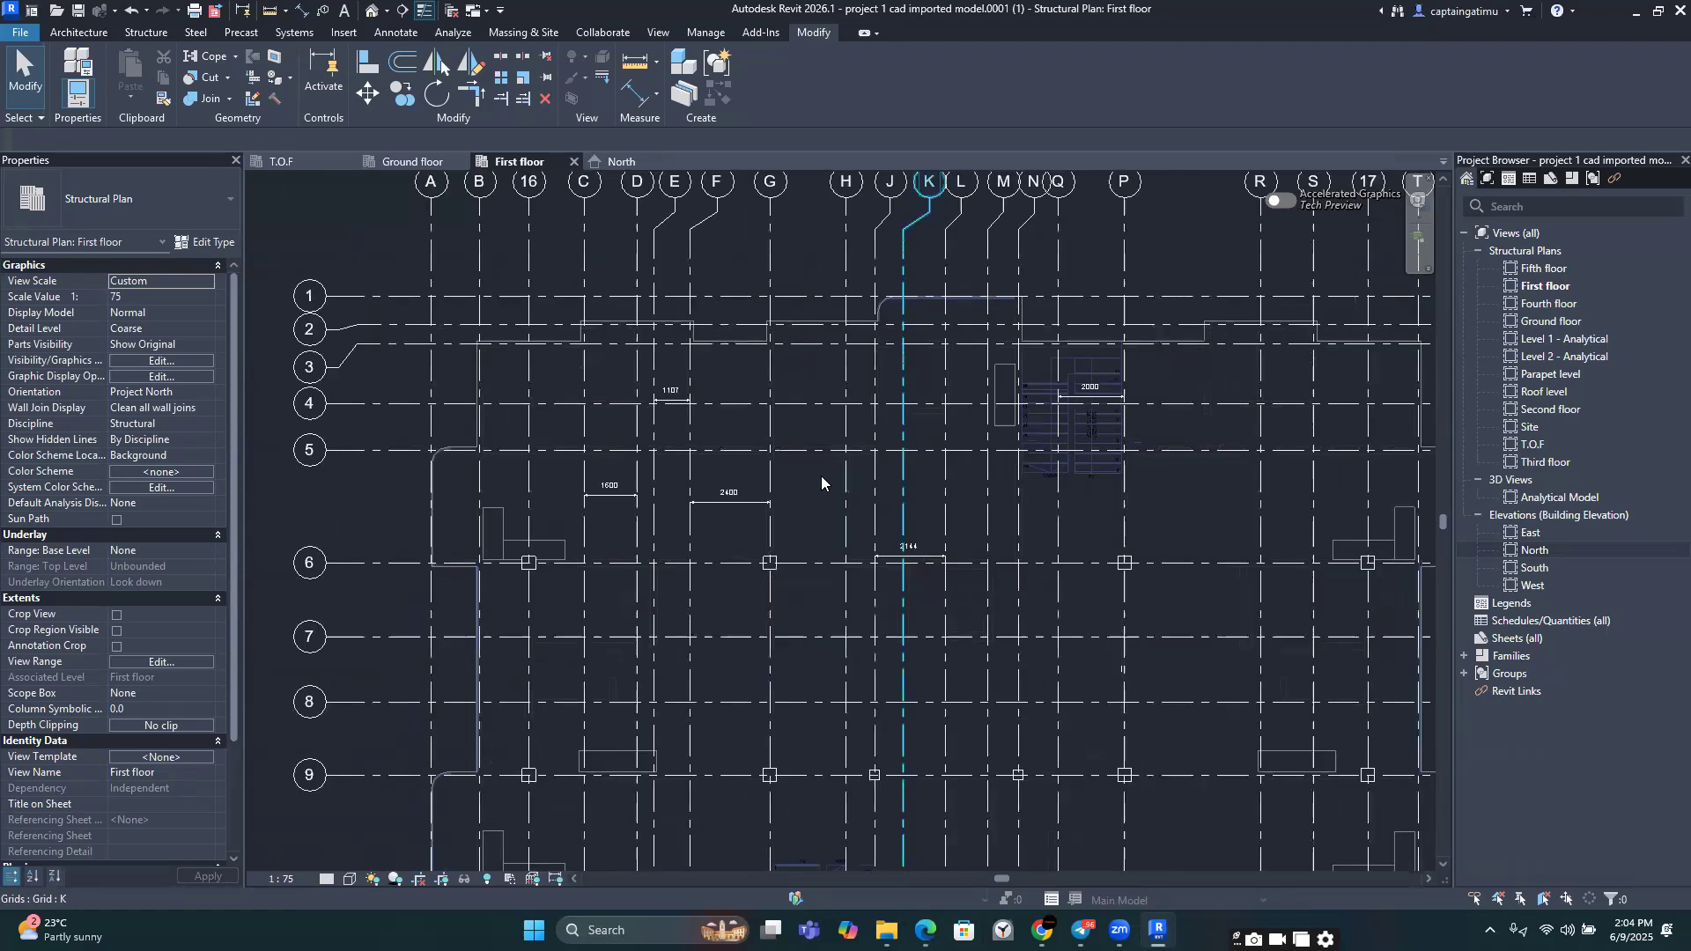
pyautogui.scroll(-1, 821, 476)
pyautogui.scroll(3, 650, 453)
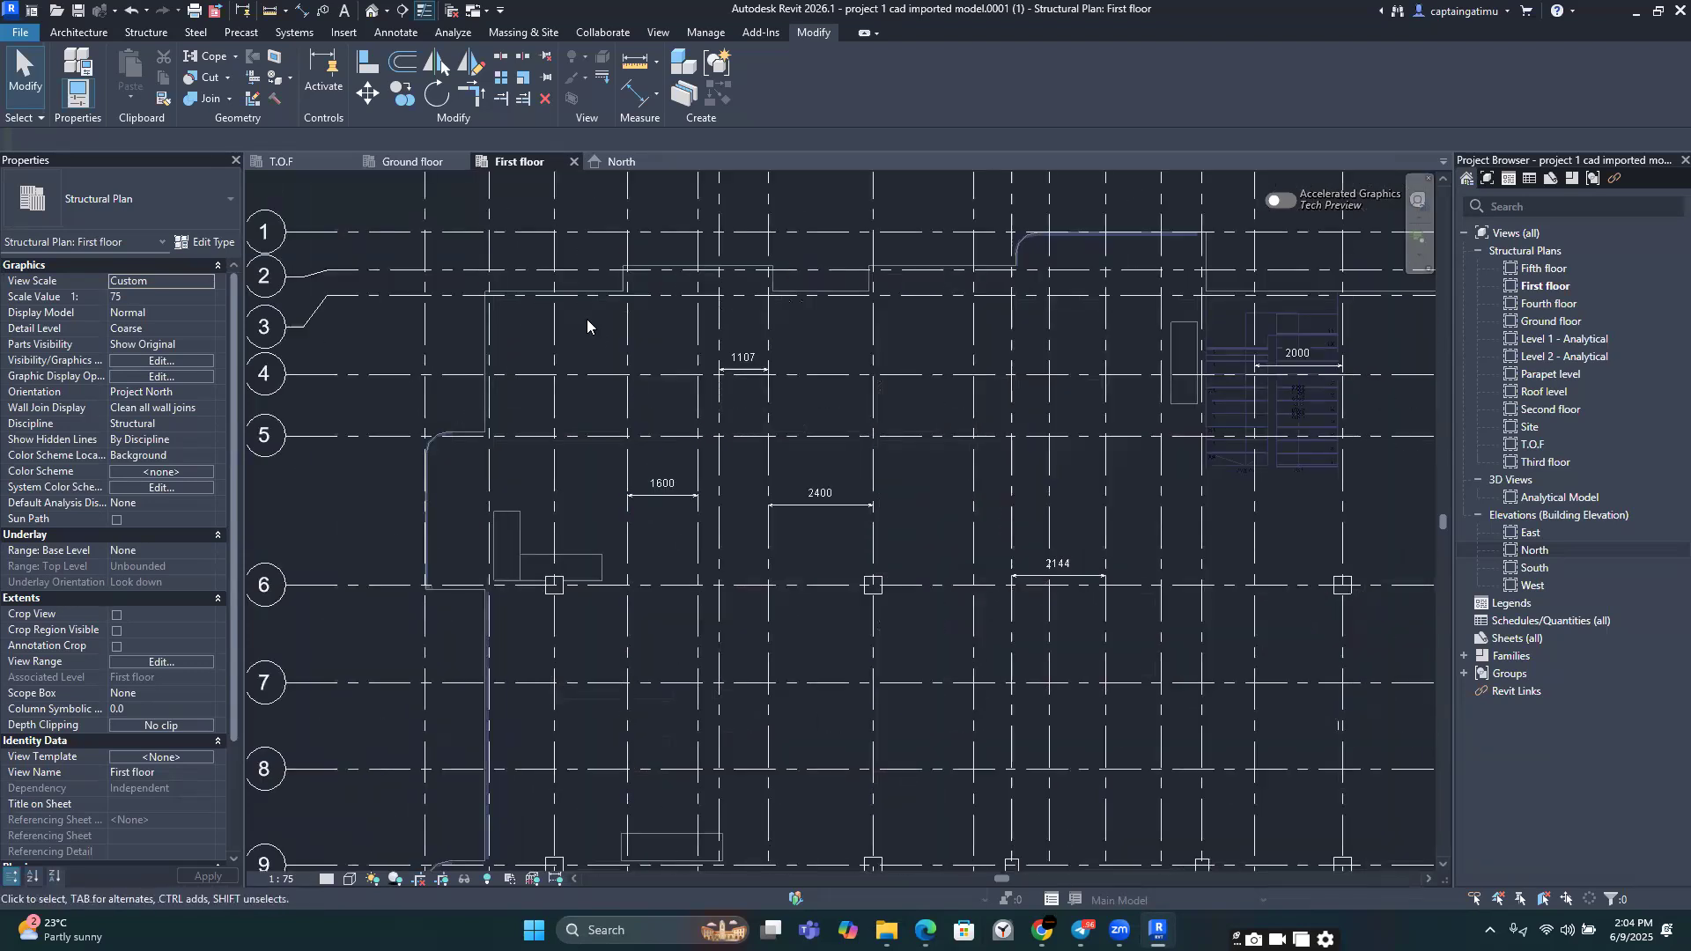
pyautogui.scroll(-2, 634, 458)
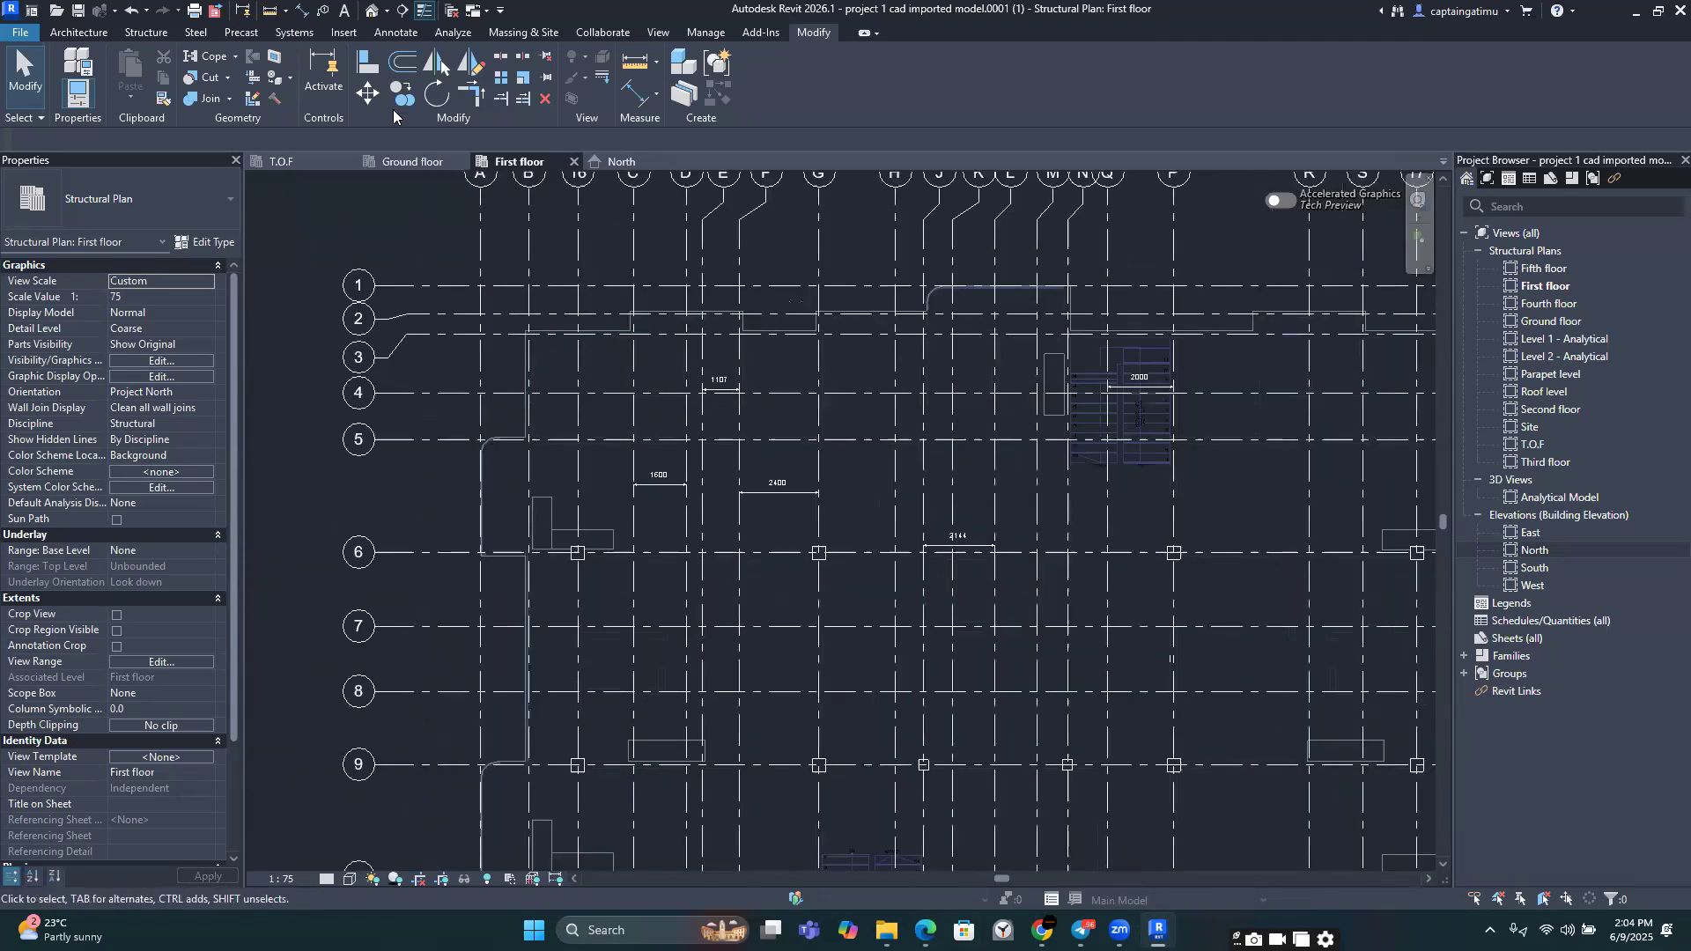
pyautogui.click(149, 34)
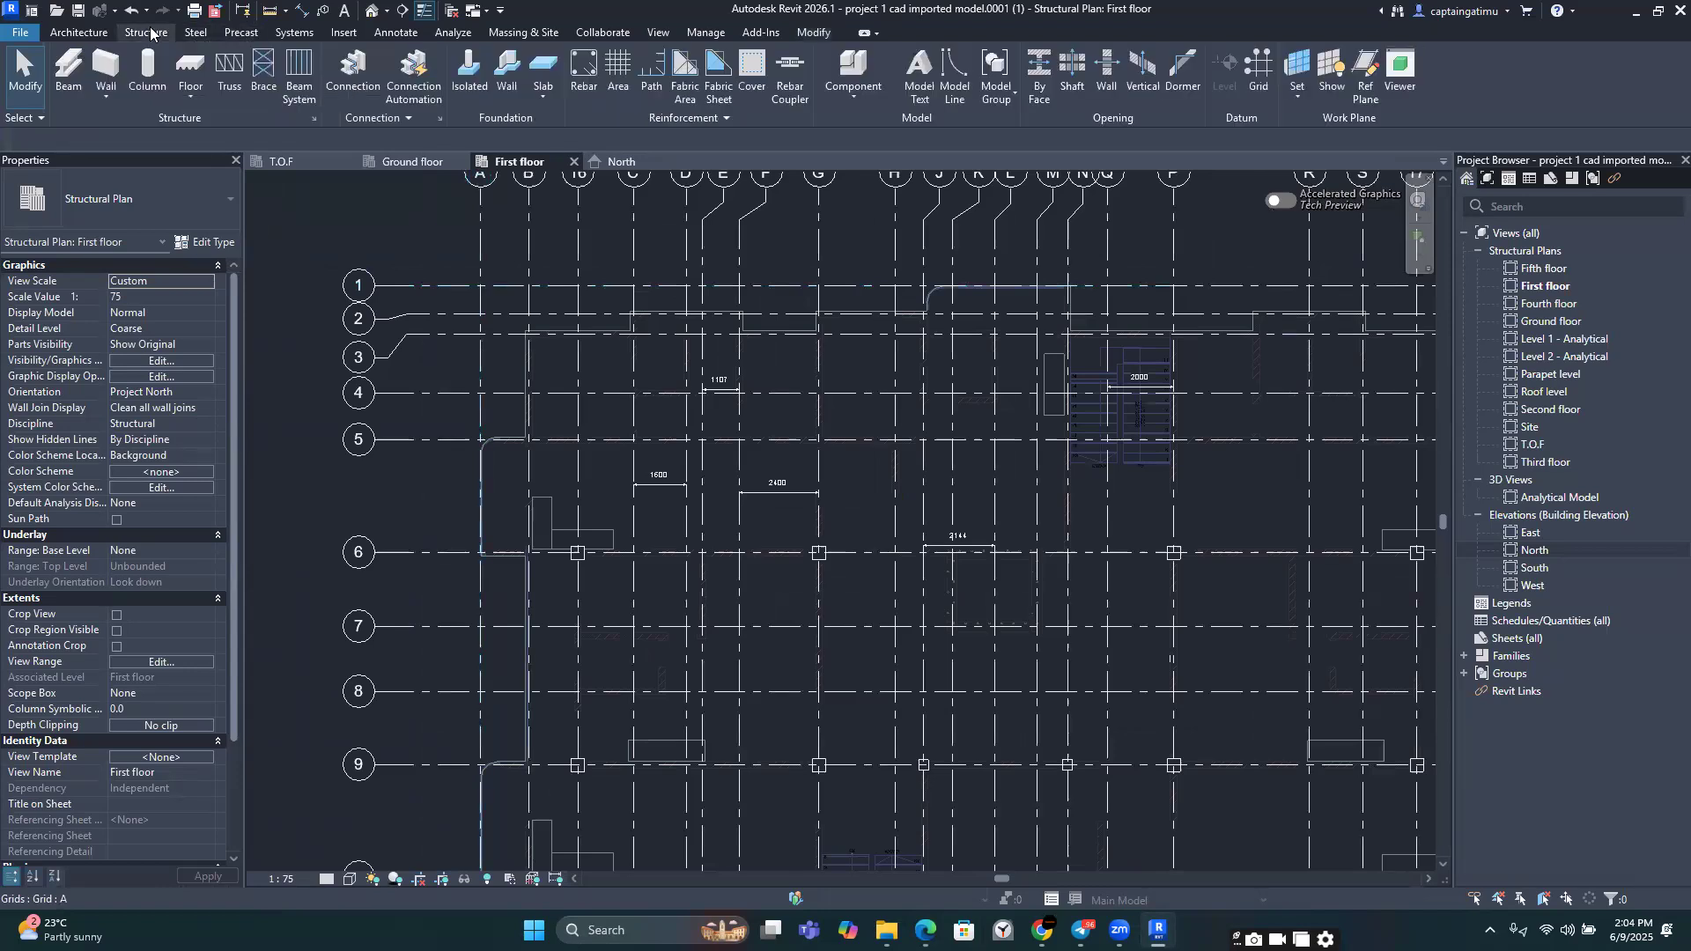
pyautogui.click(148, 74)
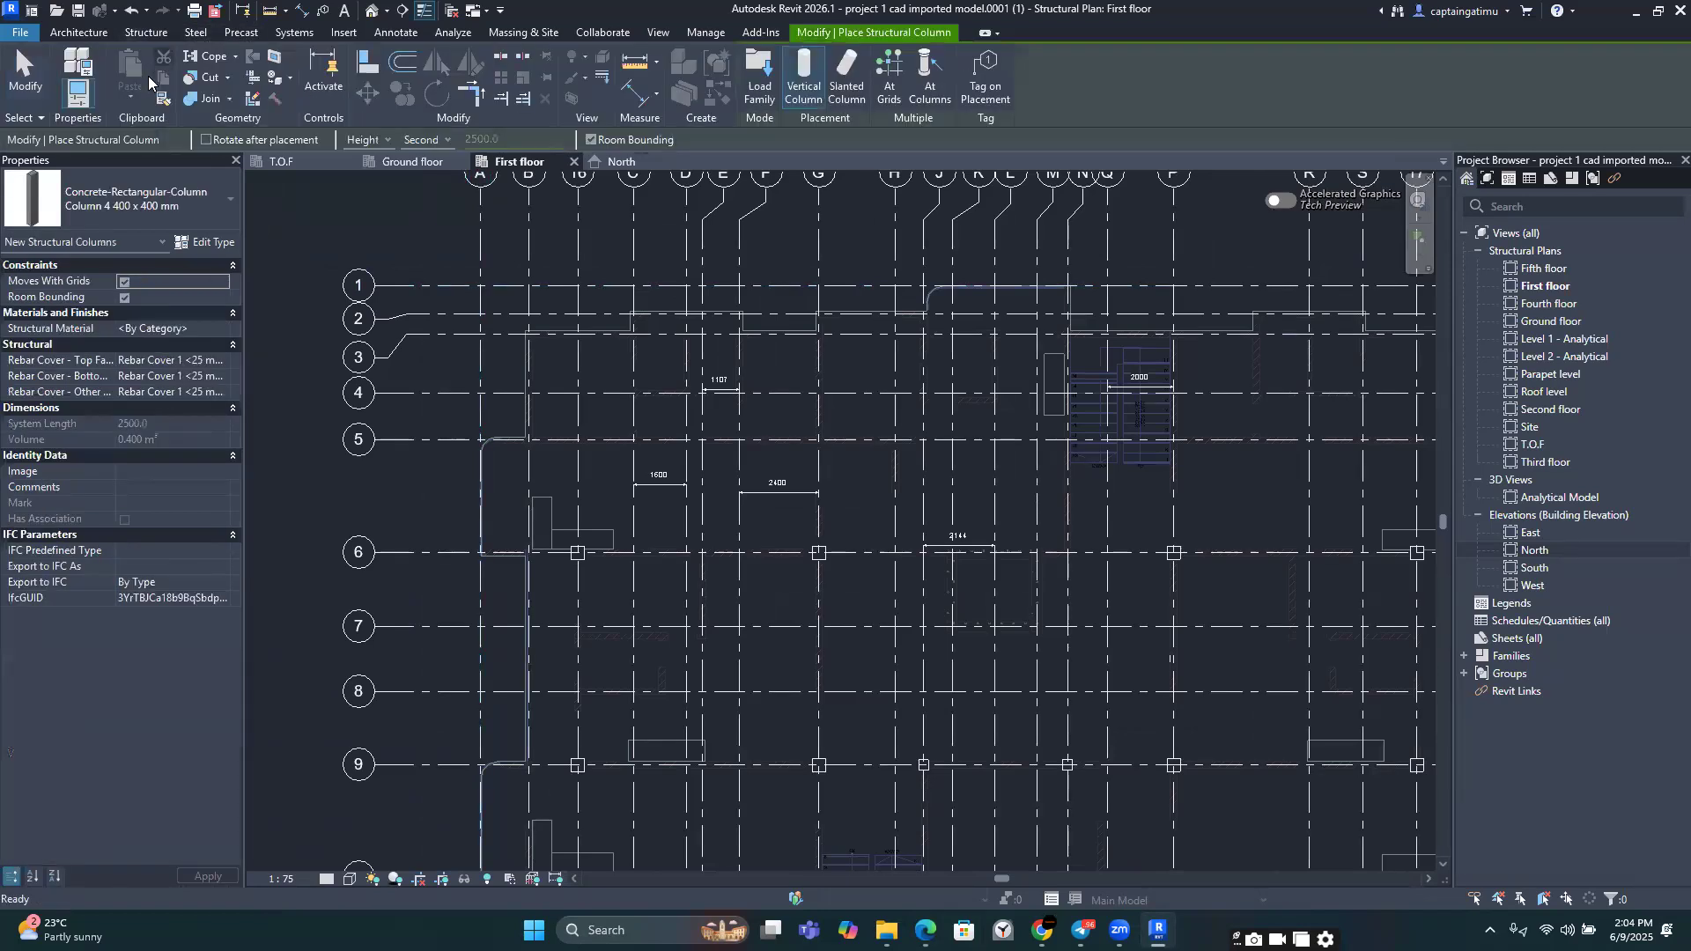
pyautogui.click(166, 206)
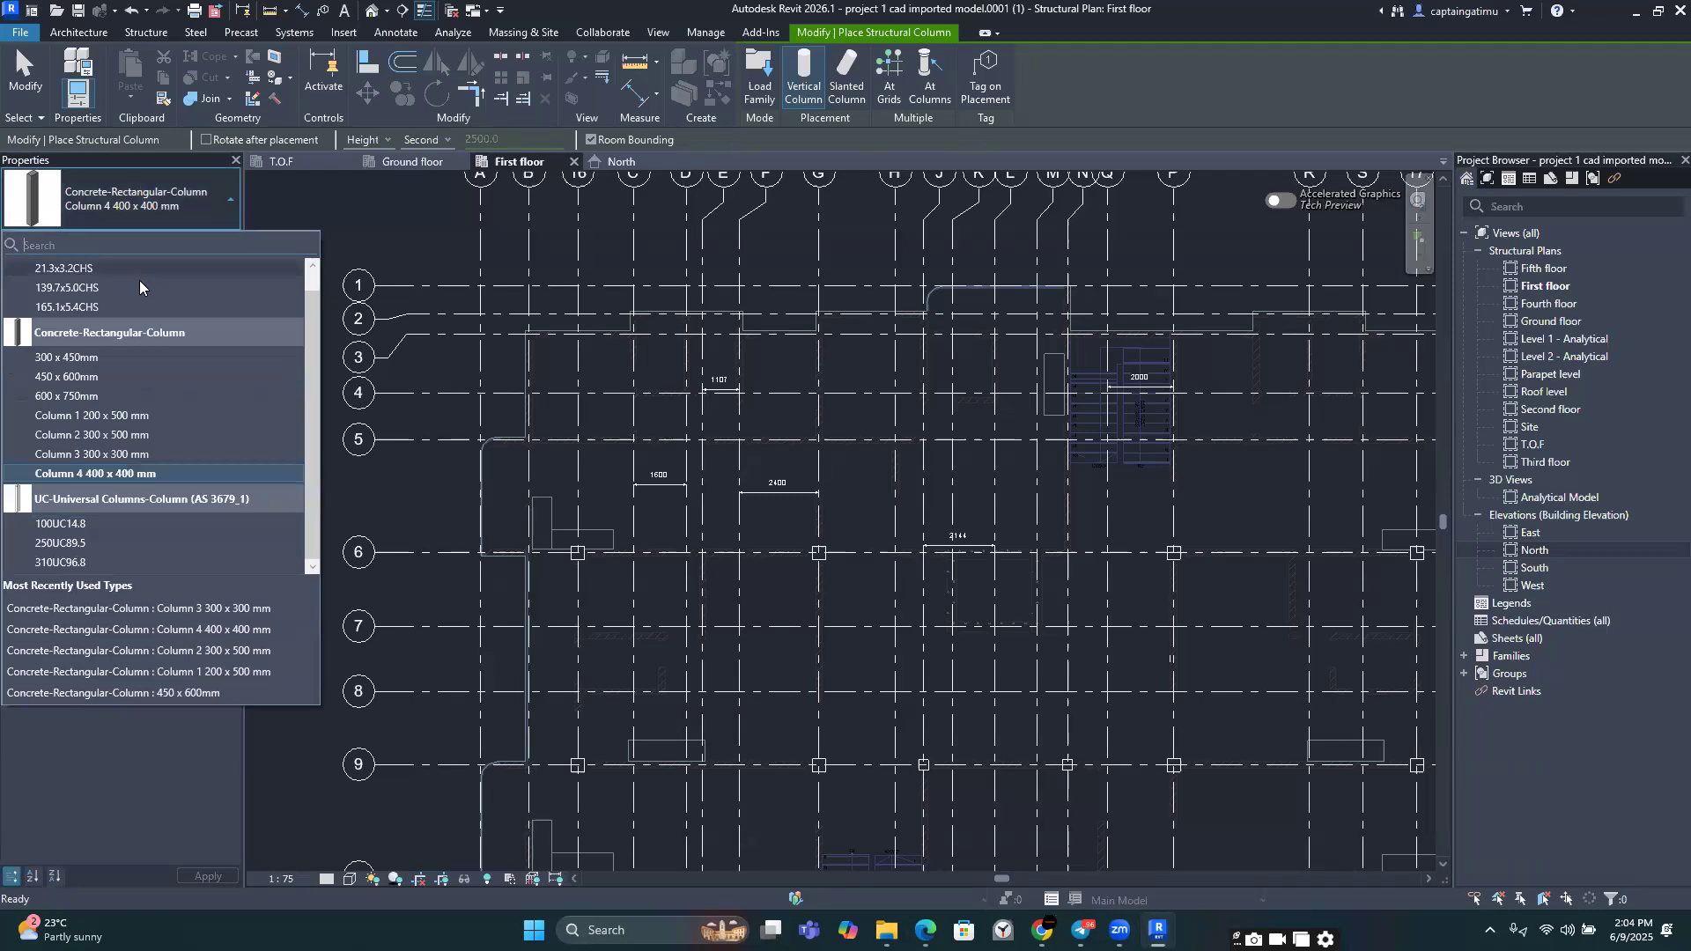
pyautogui.click(86, 435)
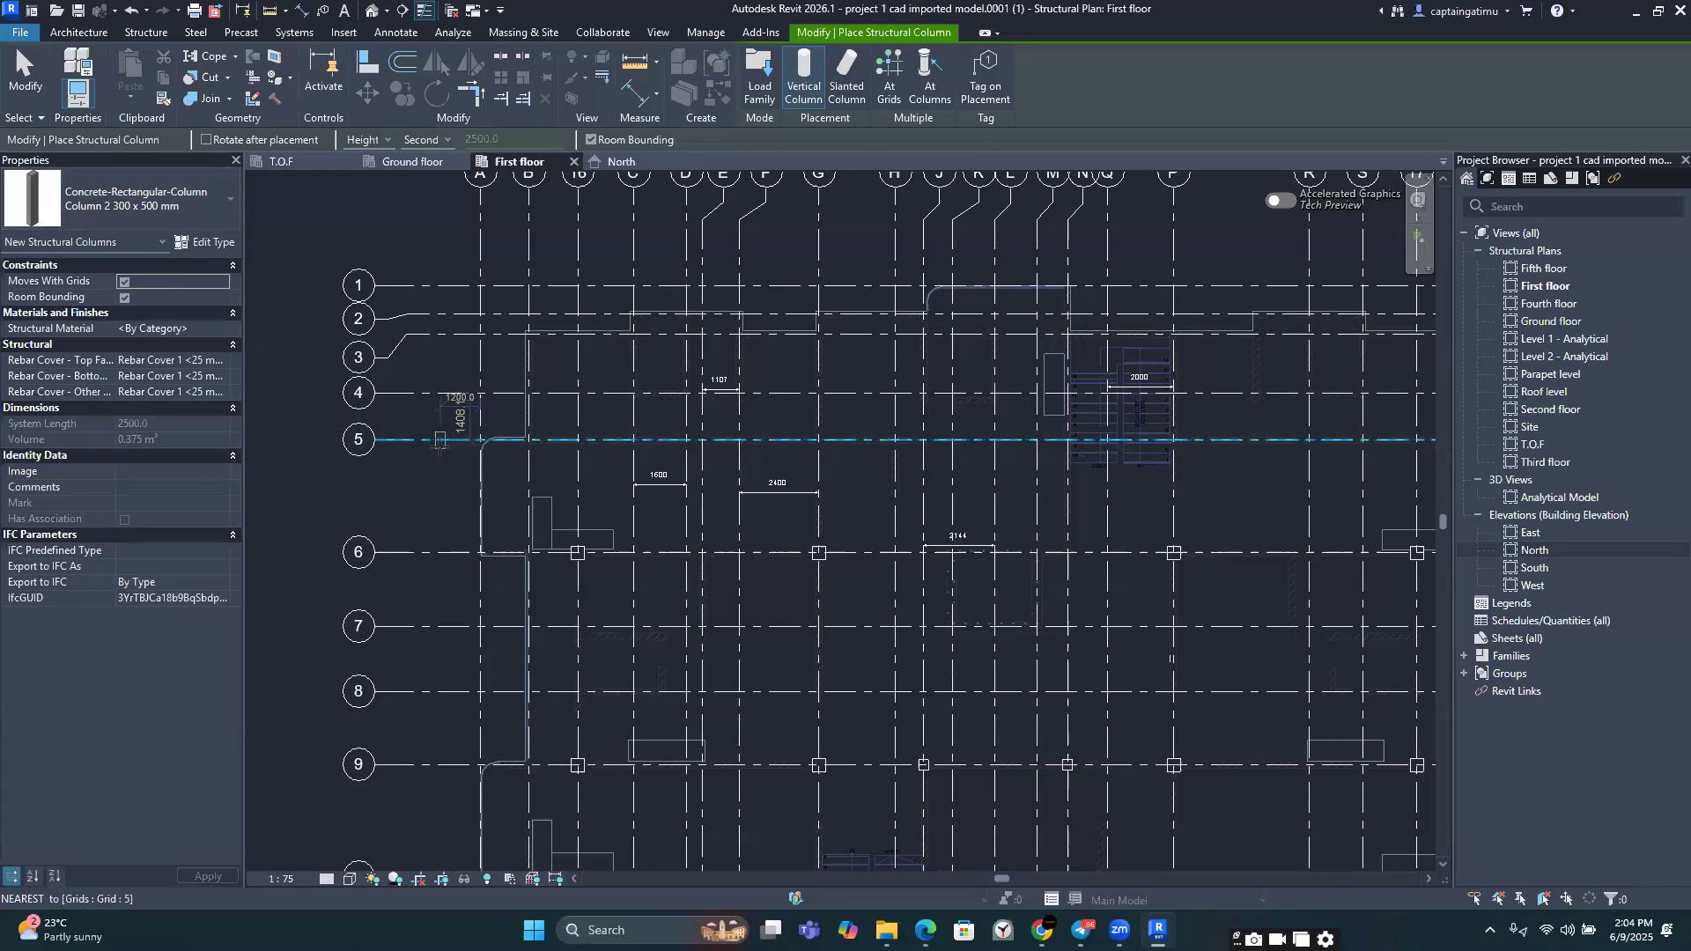
pyautogui.scroll(2, 448, 460)
pyautogui.moveTo(468, 476)
pyautogui.mouseDown(button='middle')
pyautogui.moveTo(397, 475)
pyautogui.moveTo(496, 486)
pyautogui.mouseUp(button='middle')
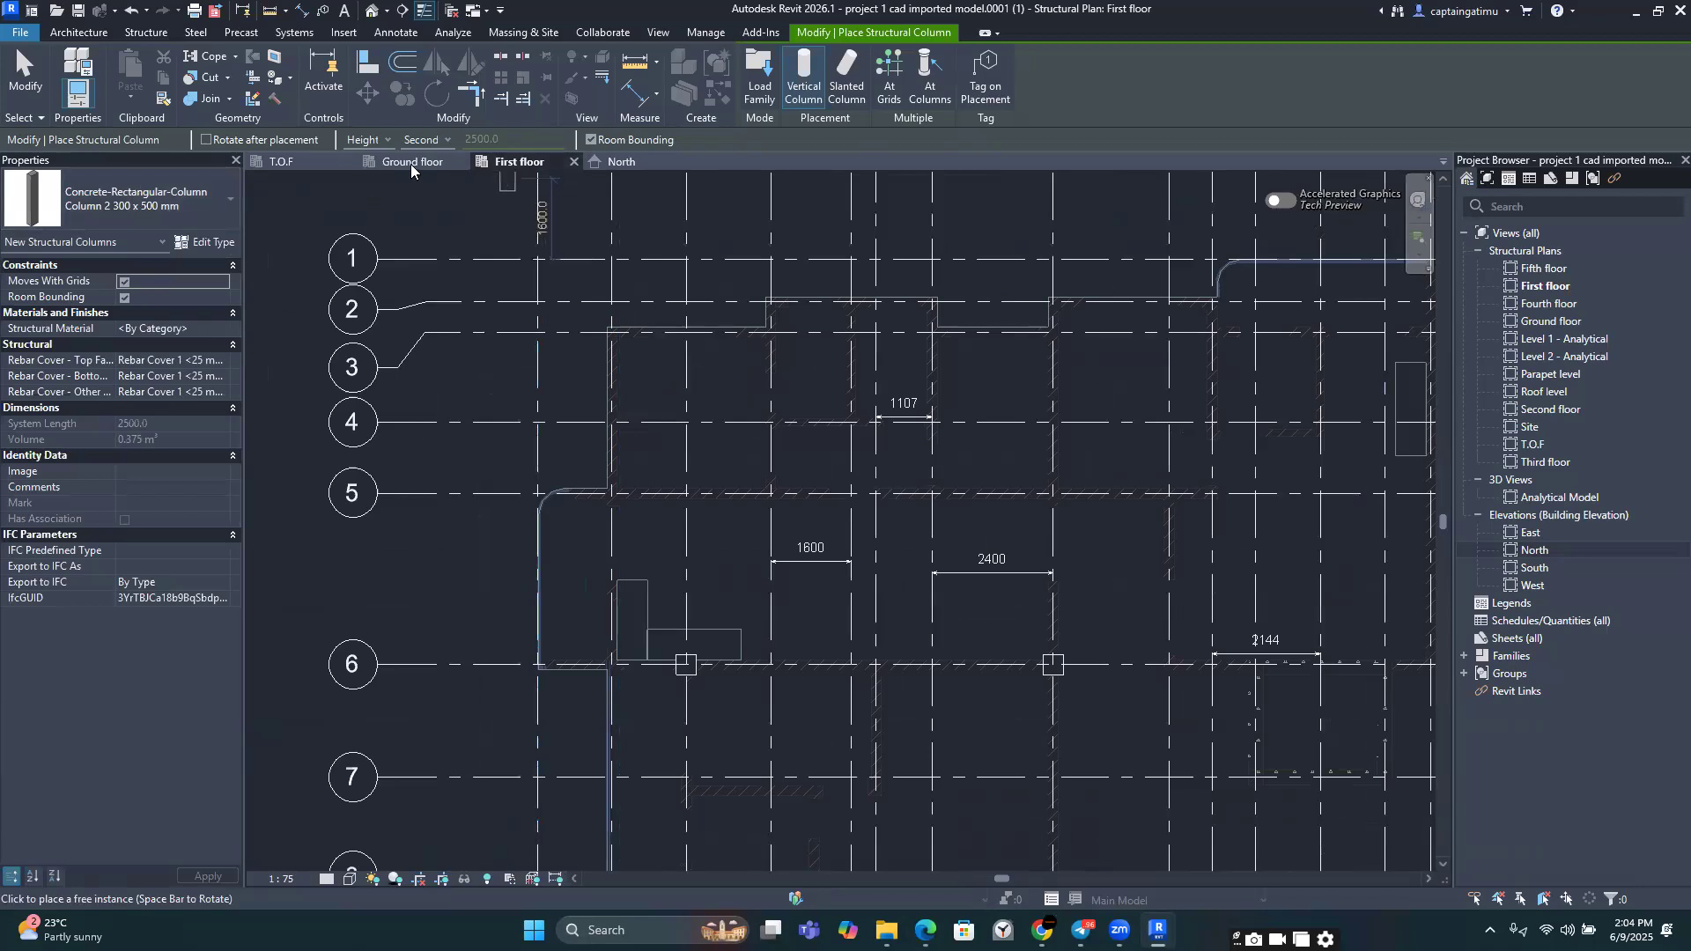
pyautogui.scroll(5, 588, 534)
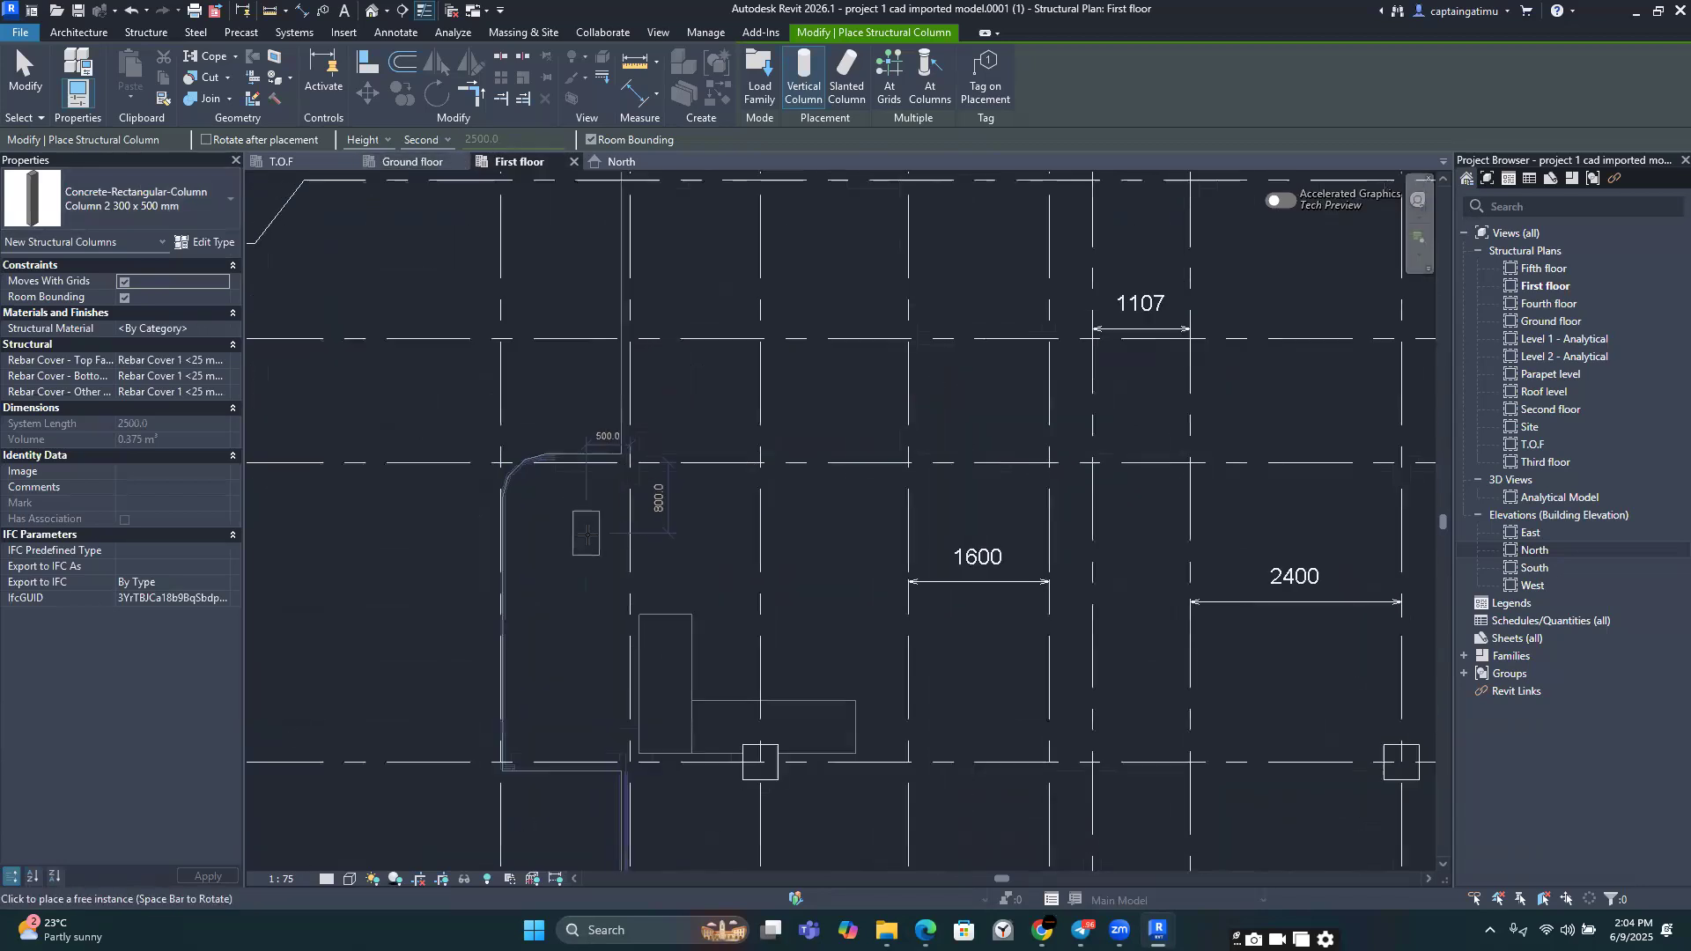
pyautogui.click(207, 140)
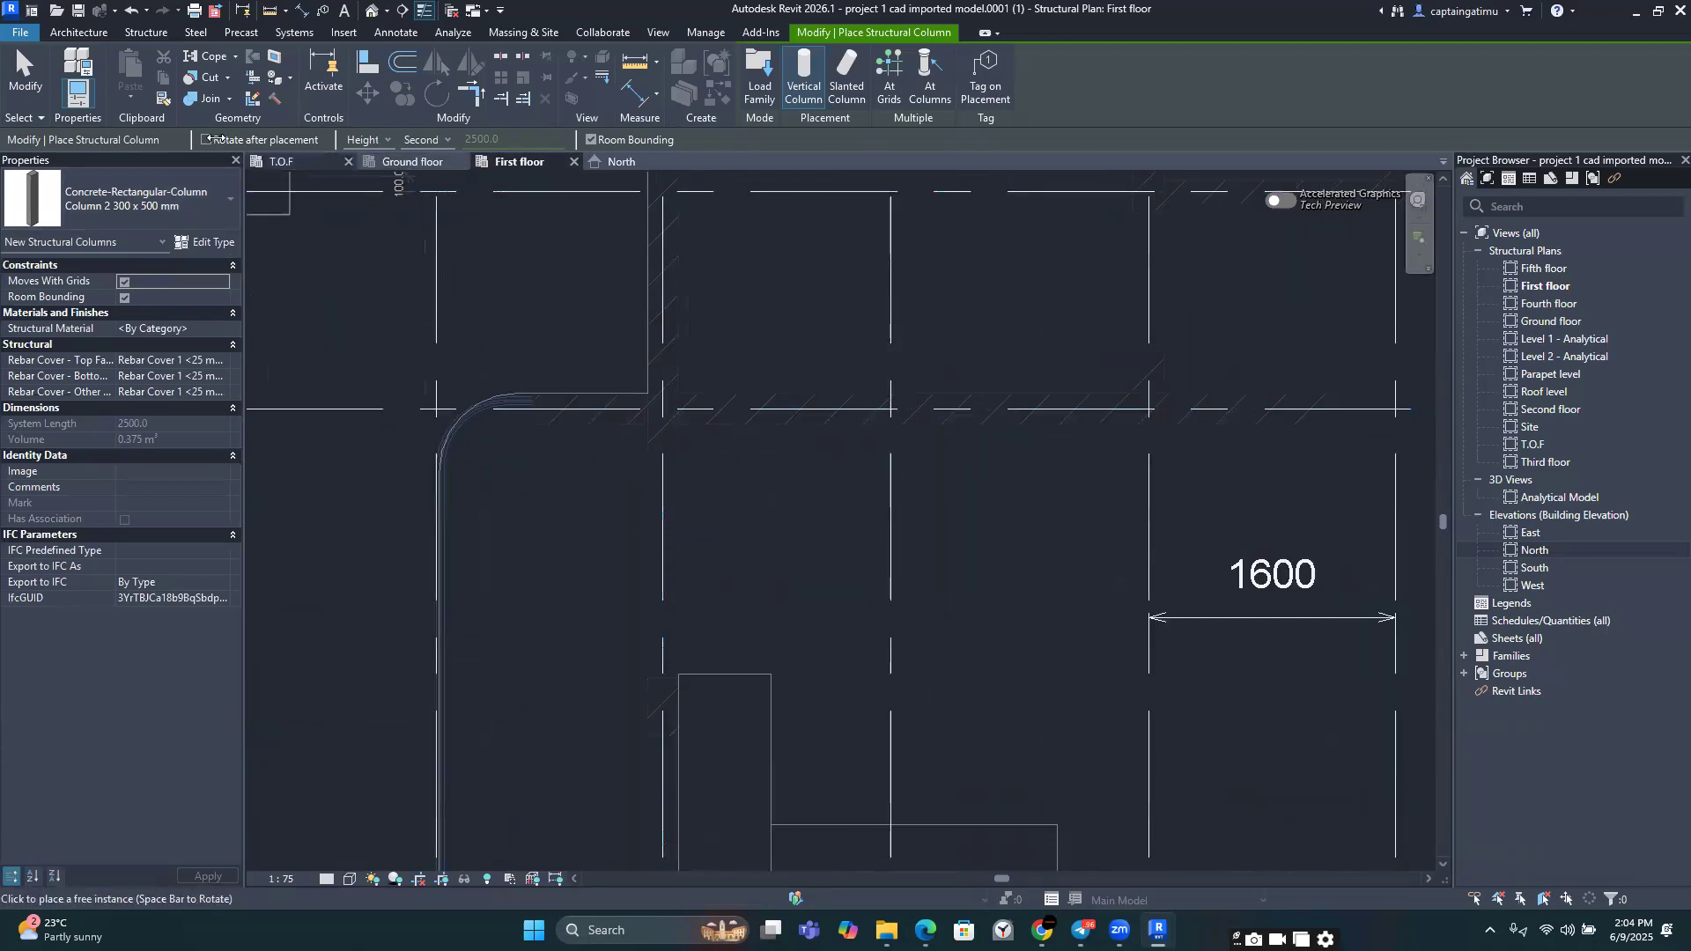
# Step: Place a 300 x 500 mm column at the intersection of grids B and 5, rotated 90°
pyautogui.scroll(3, 679, 405)
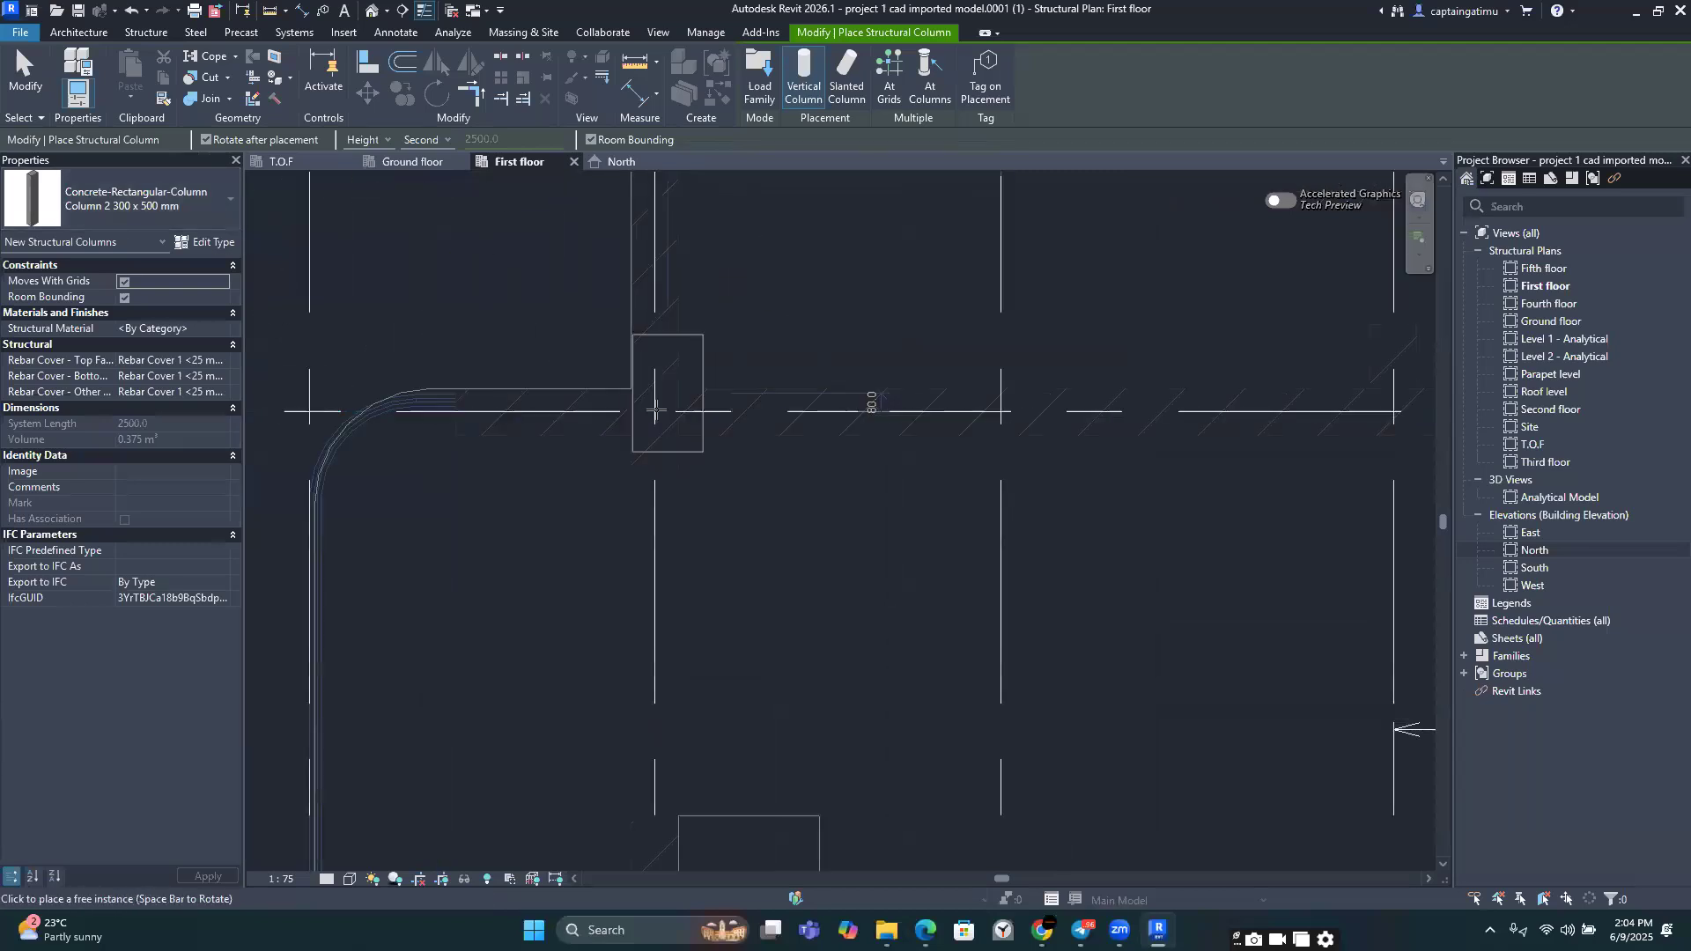
pyautogui.scroll(-4, 655, 421)
pyautogui.scroll(-6, 654, 420)
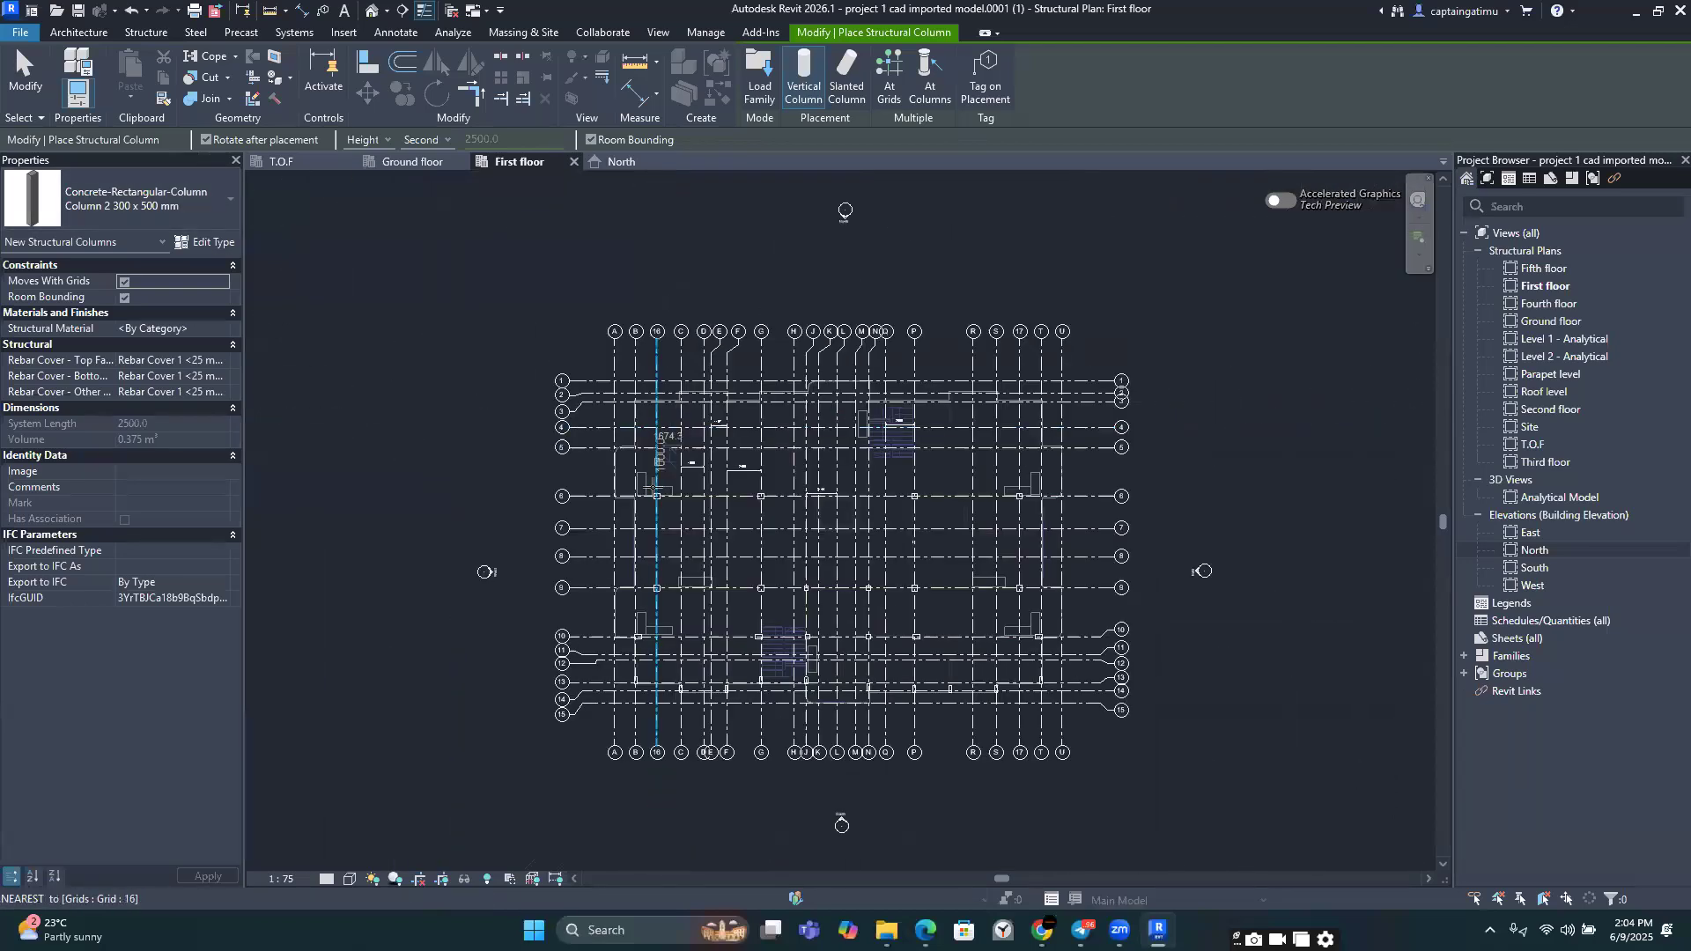
pyautogui.scroll(5, 536, 495)
pyautogui.scroll(5, 722, 557)
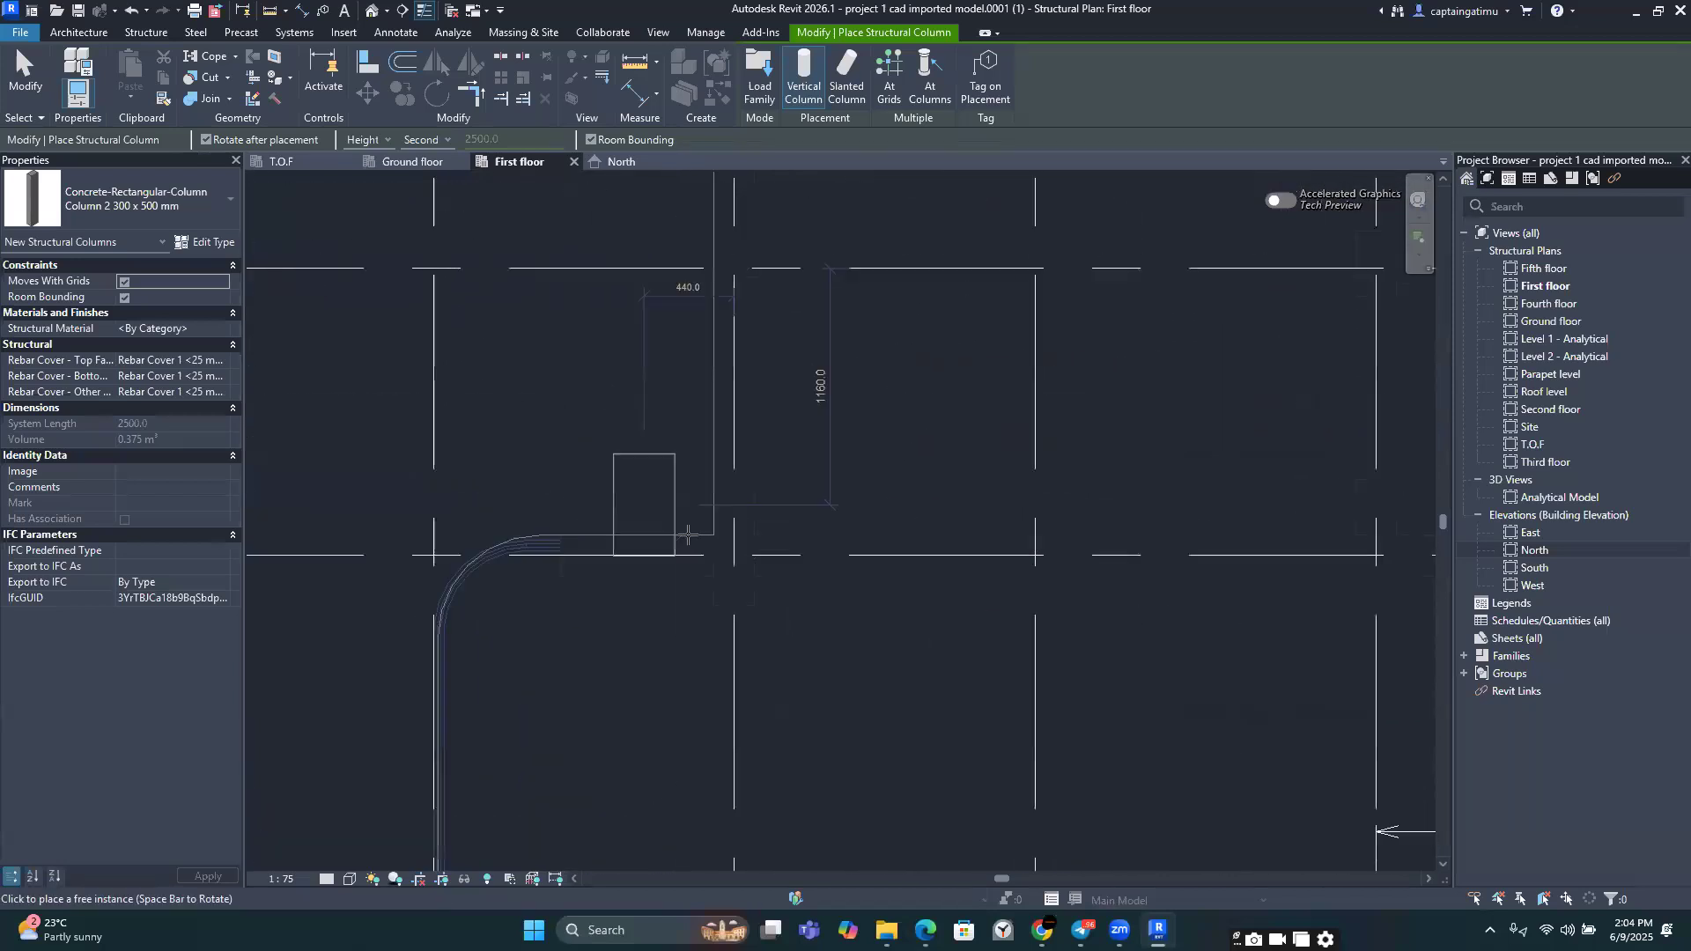
pyautogui.click(738, 556)
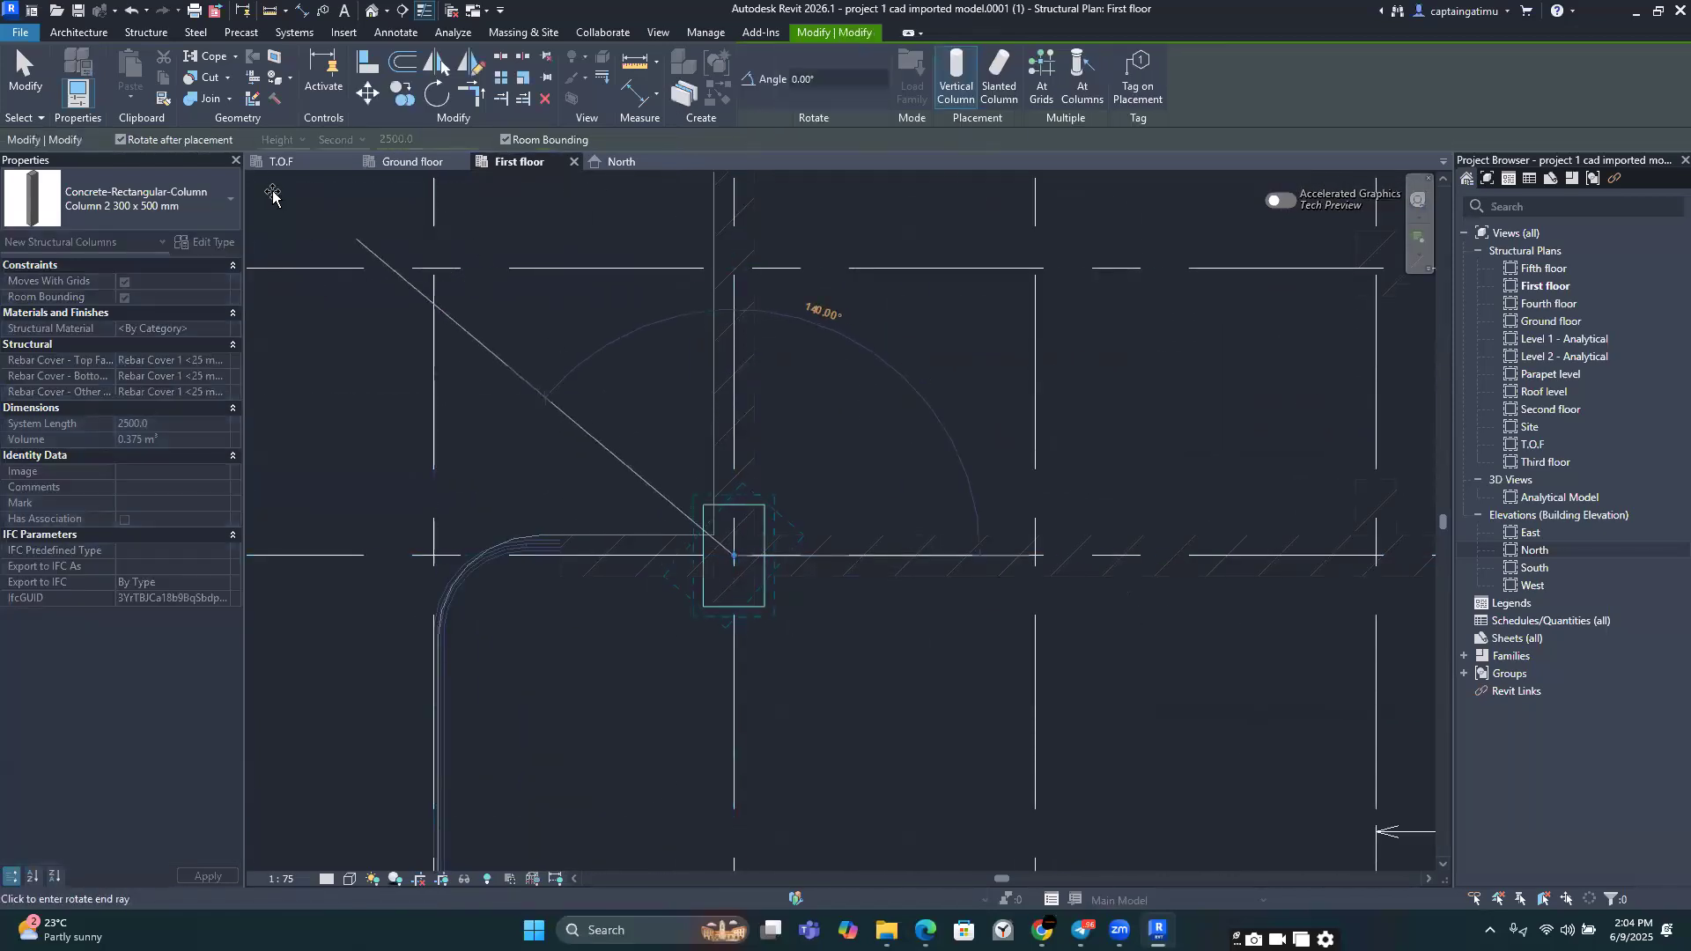
pyautogui.click(736, 313)
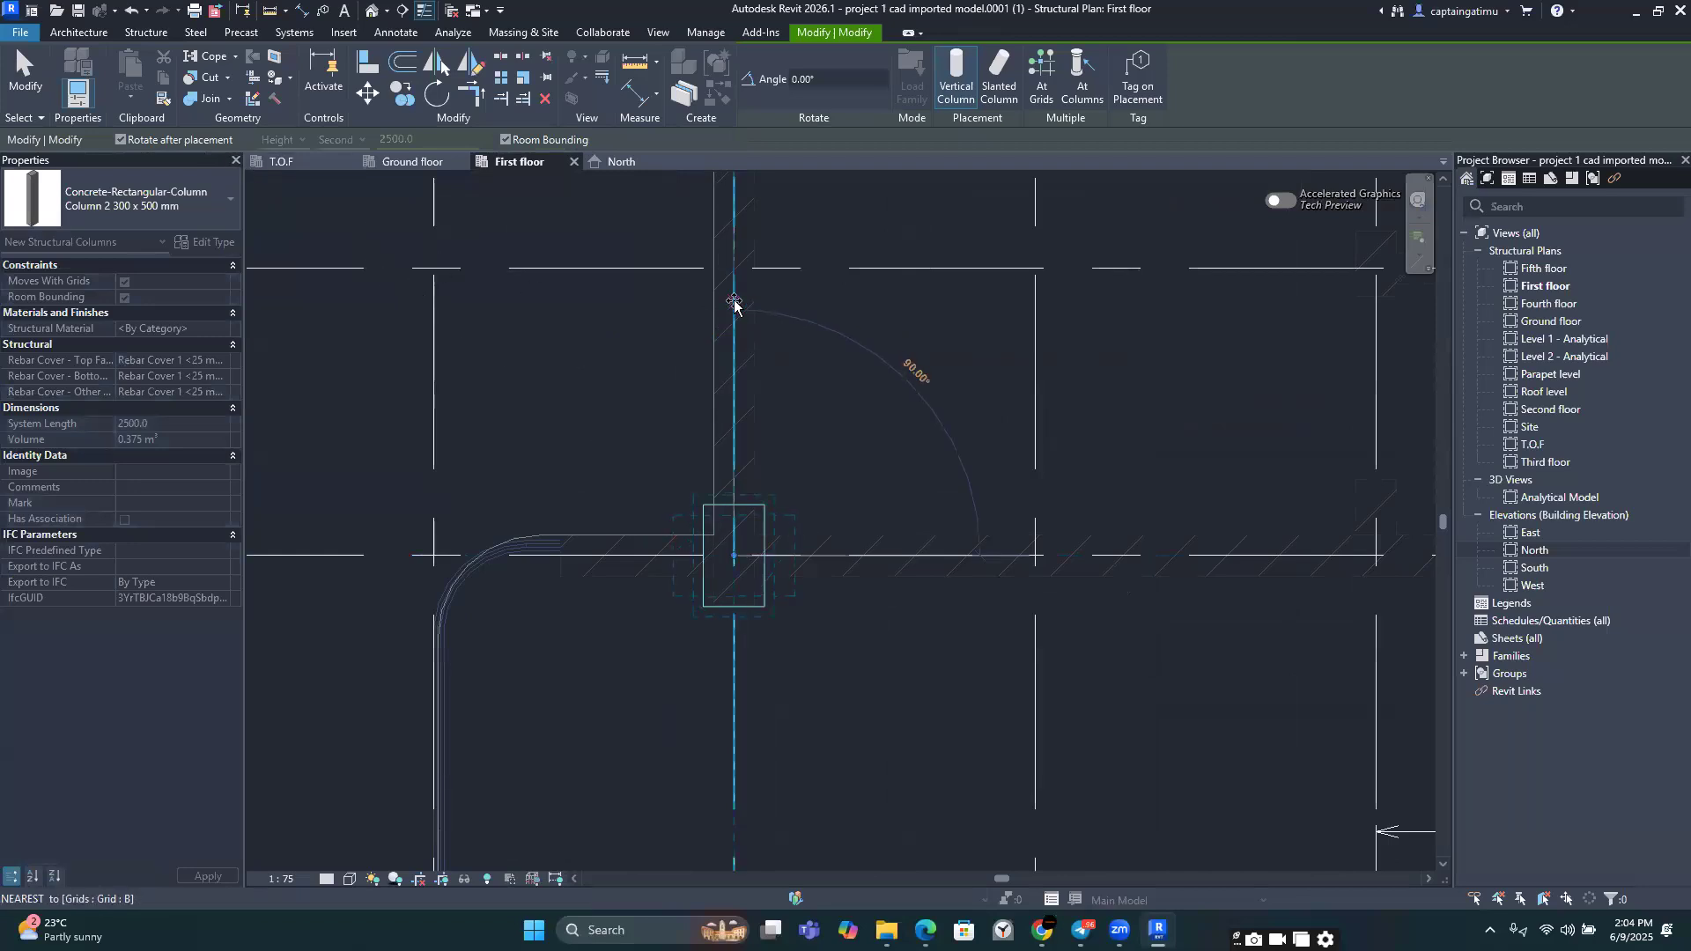
# Step: Place a second 300 x 500 mm column at grids G and 5, rotated 90°, and end column placement
pyautogui.scroll(-5, 615, 391)
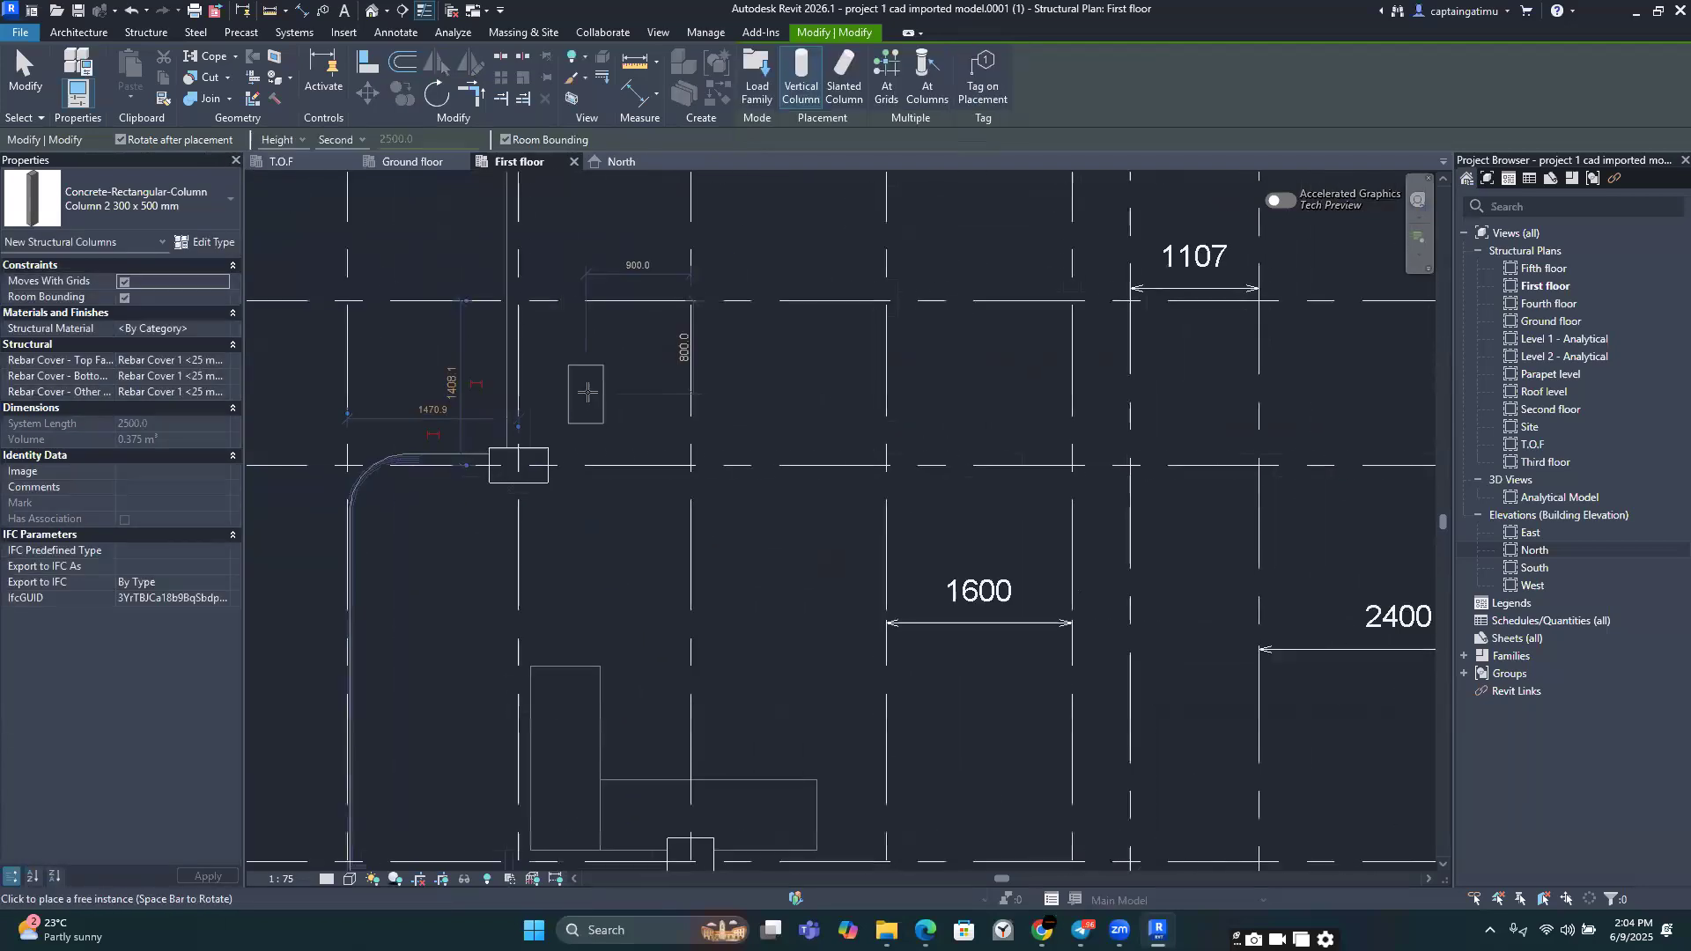
pyautogui.scroll(-3, 615, 391)
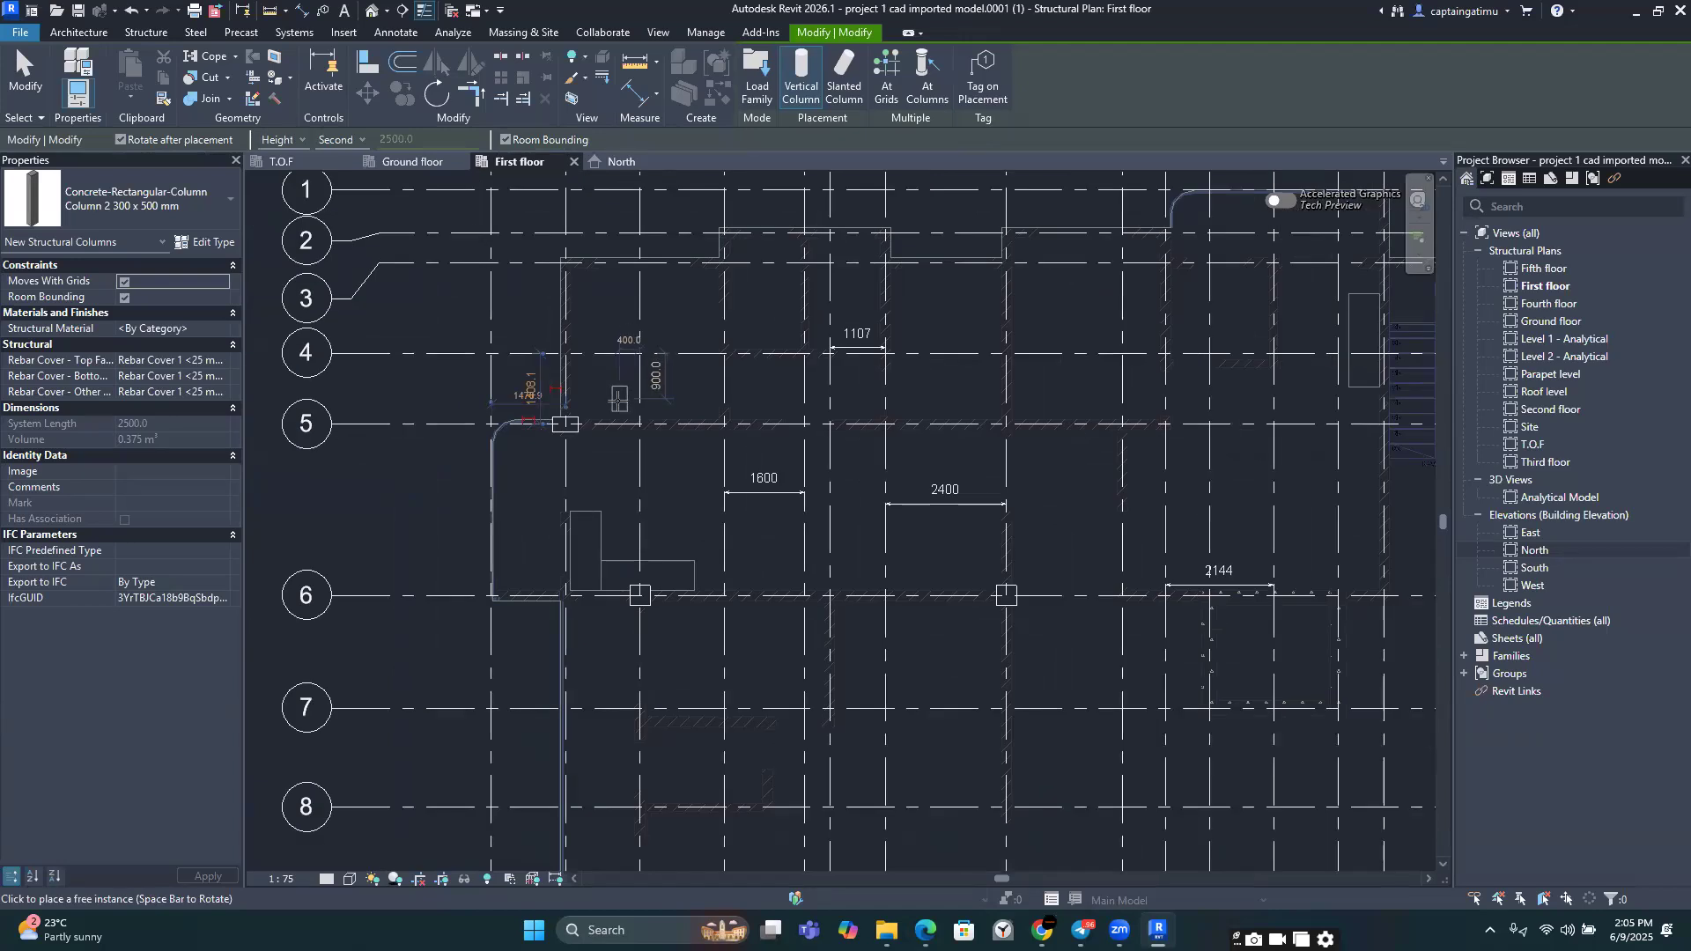
pyautogui.scroll(5, 1005, 425)
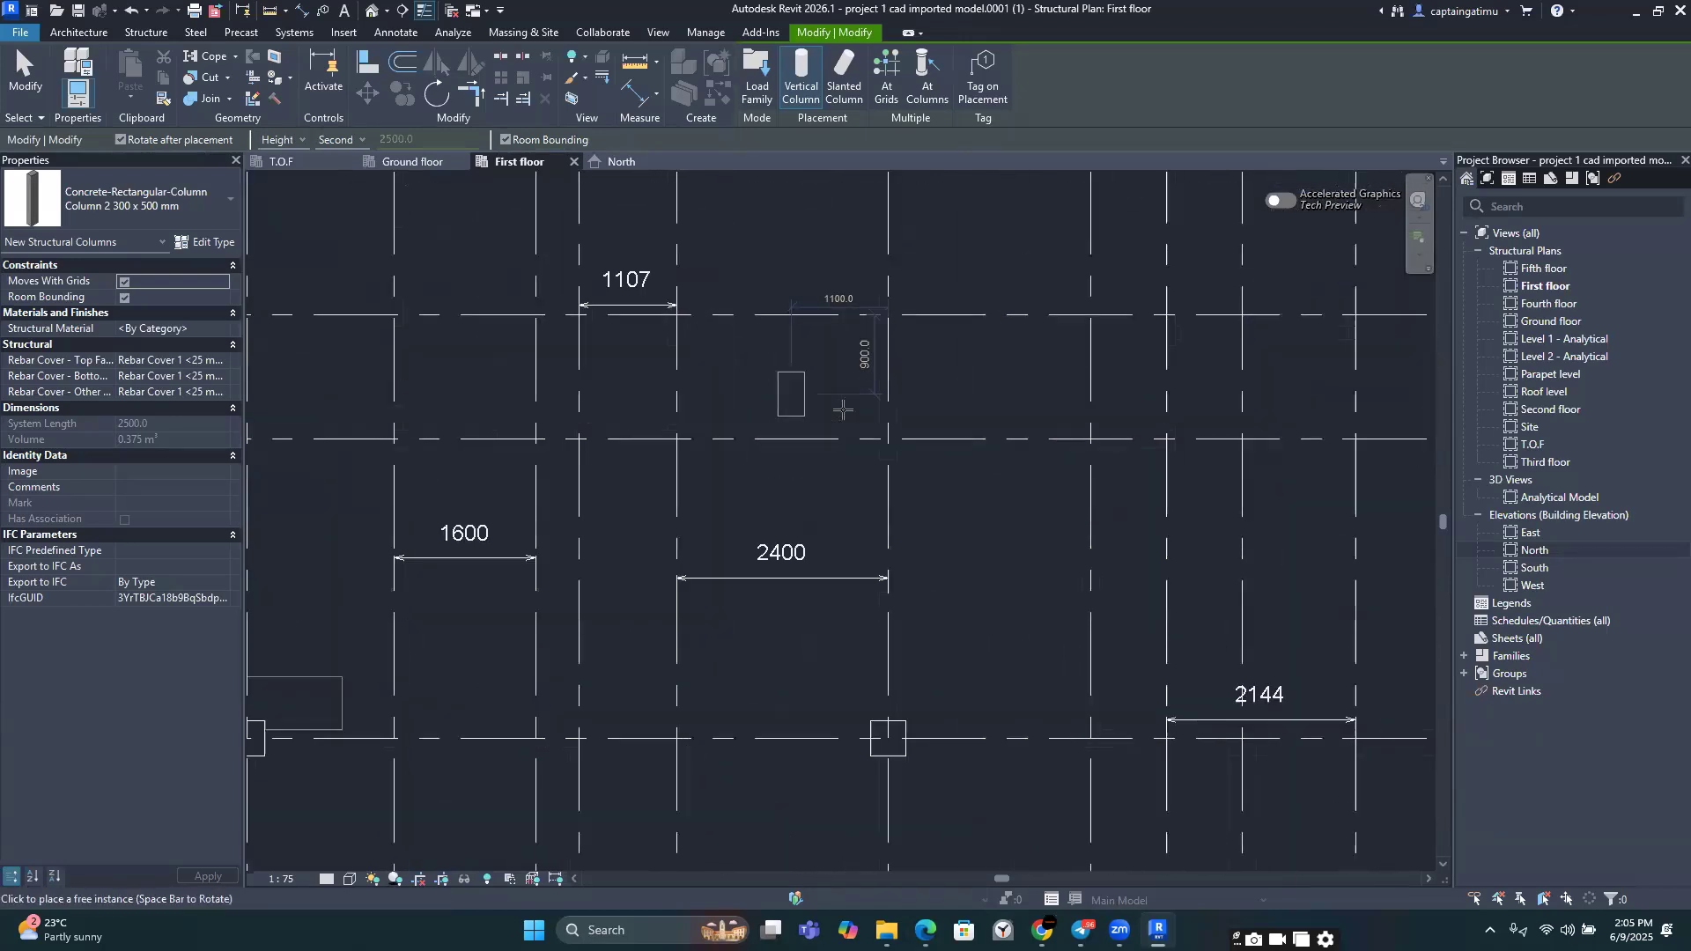
pyautogui.click(912, 454)
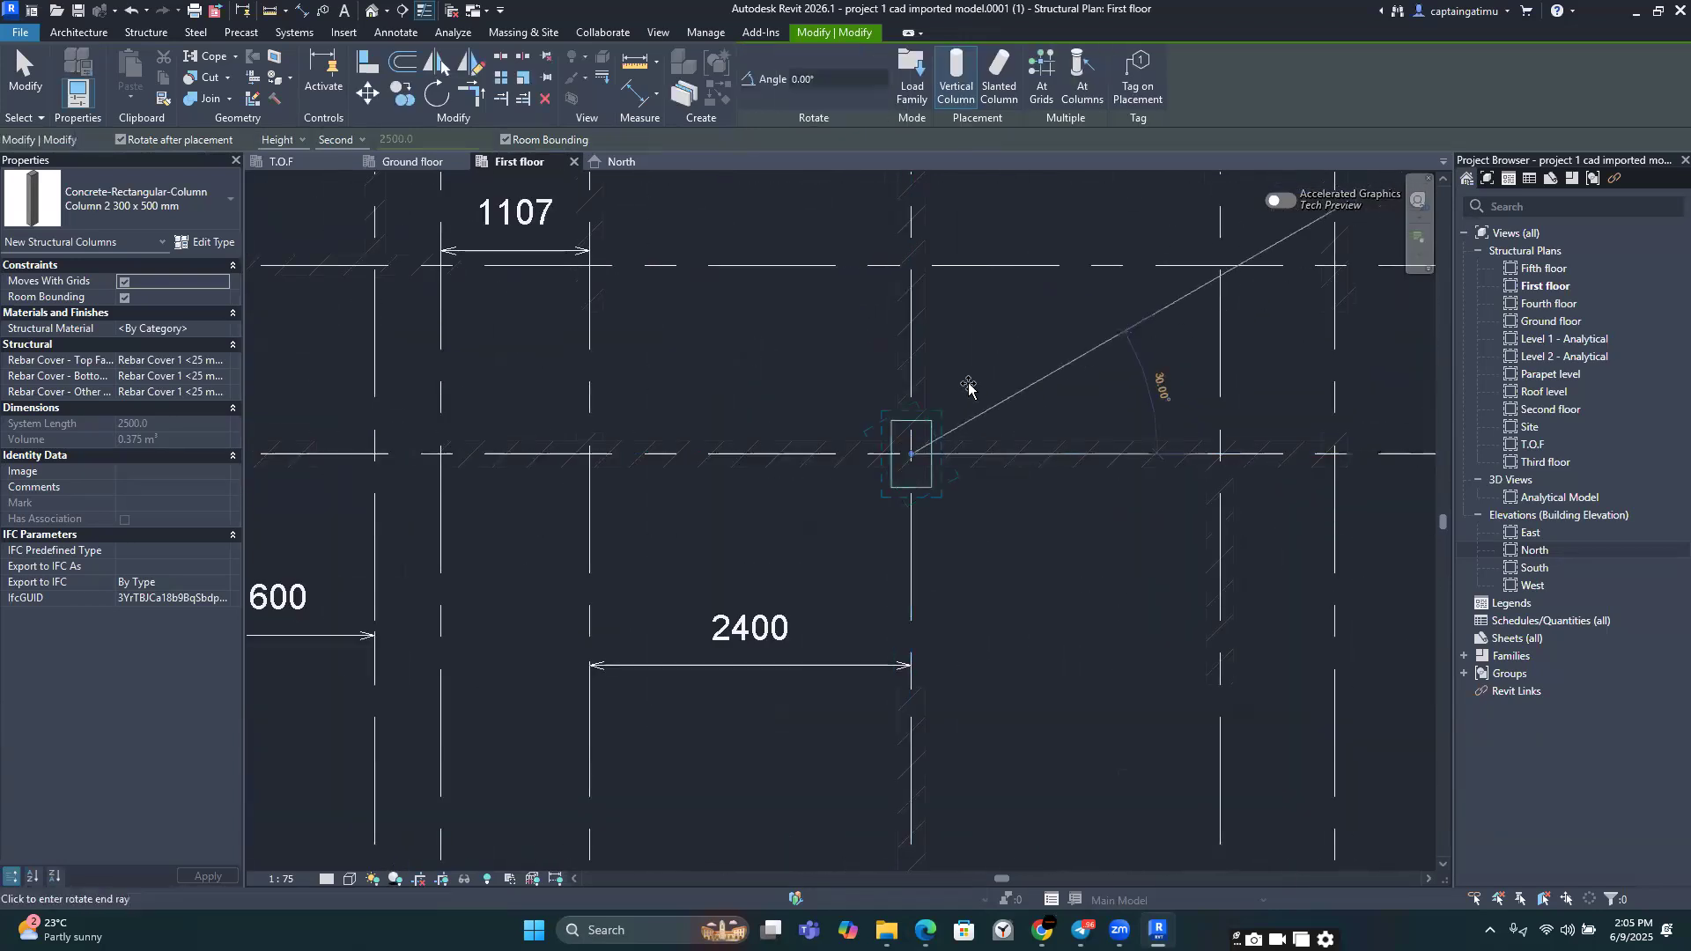
pyautogui.click(917, 324)
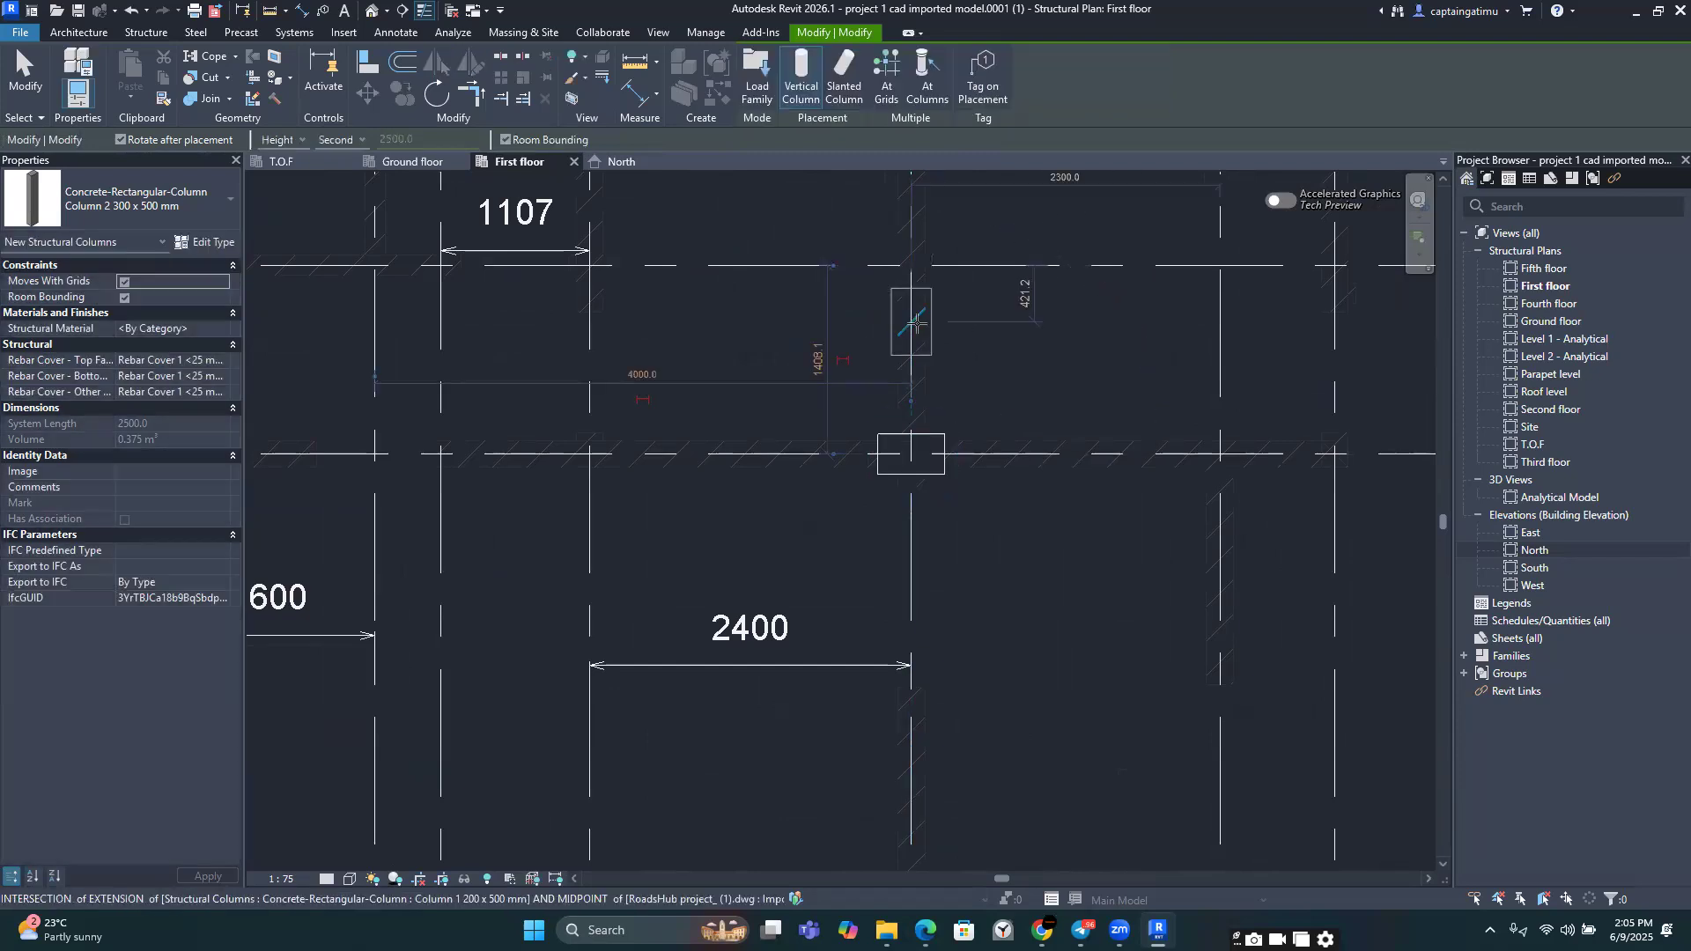
pyautogui.press('Escape')
pyautogui.press('Escape')
# Step: Align the right face of the column at grids G and 5 with the right edge of the CAD wall along grid G
pyautogui.scroll(-5, 1016, 356)
pyautogui.scroll(2, 994, 345)
pyautogui.scroll(2, 994, 353)
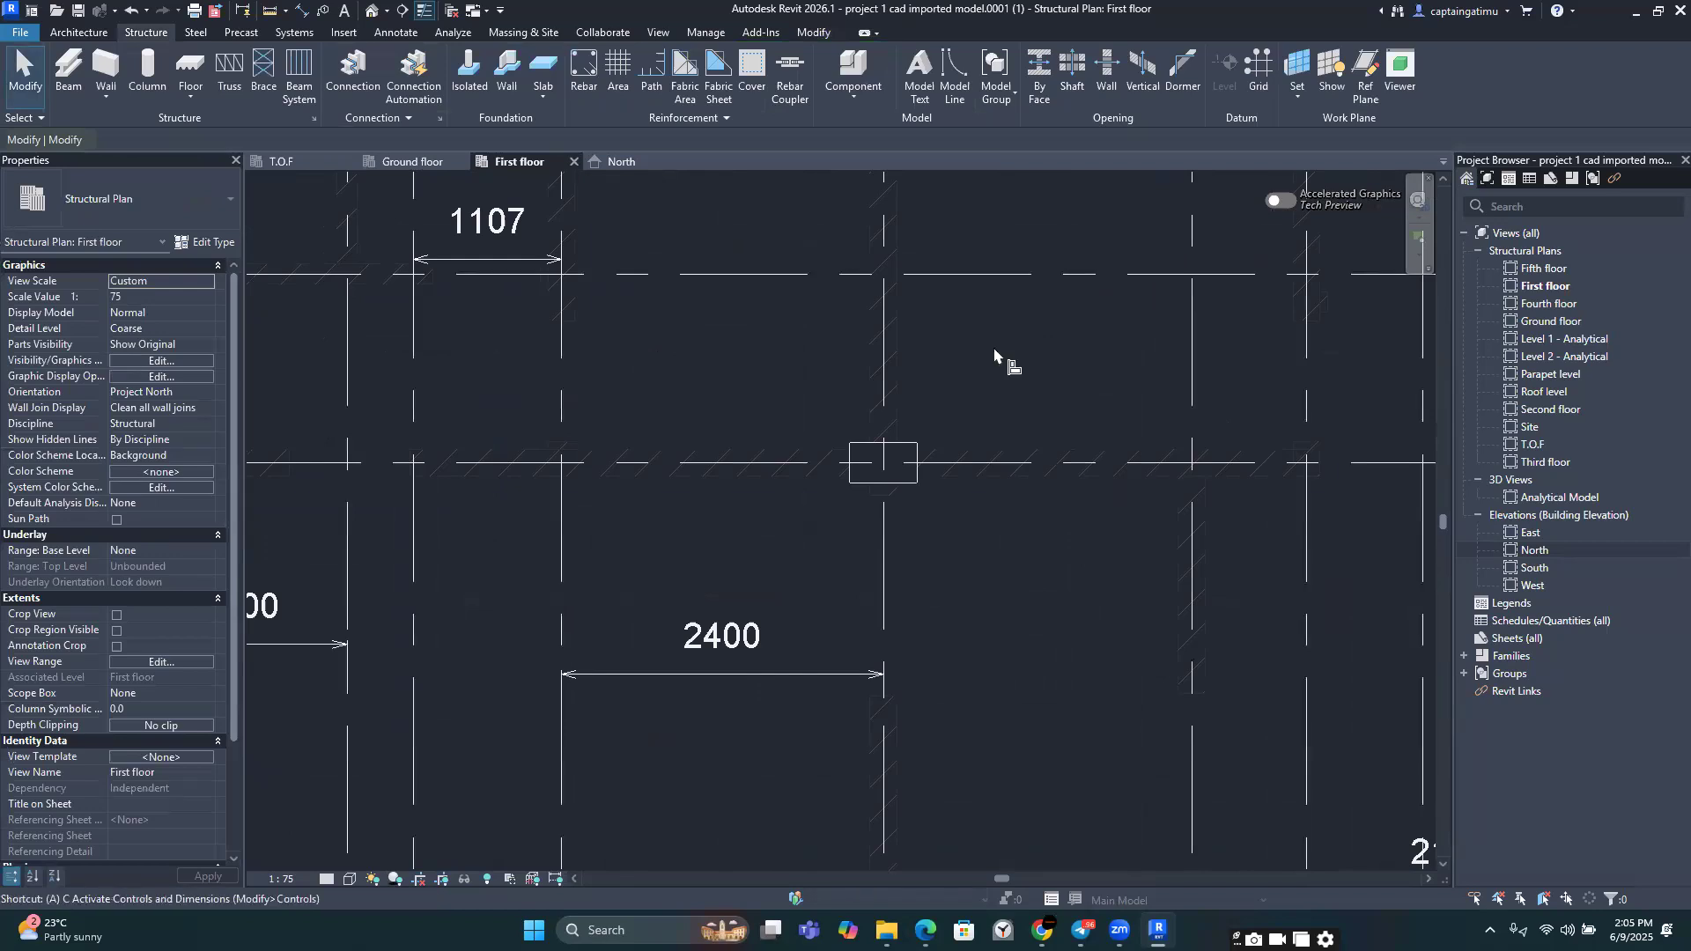
pyautogui.press('a')
pyautogui.press('l')
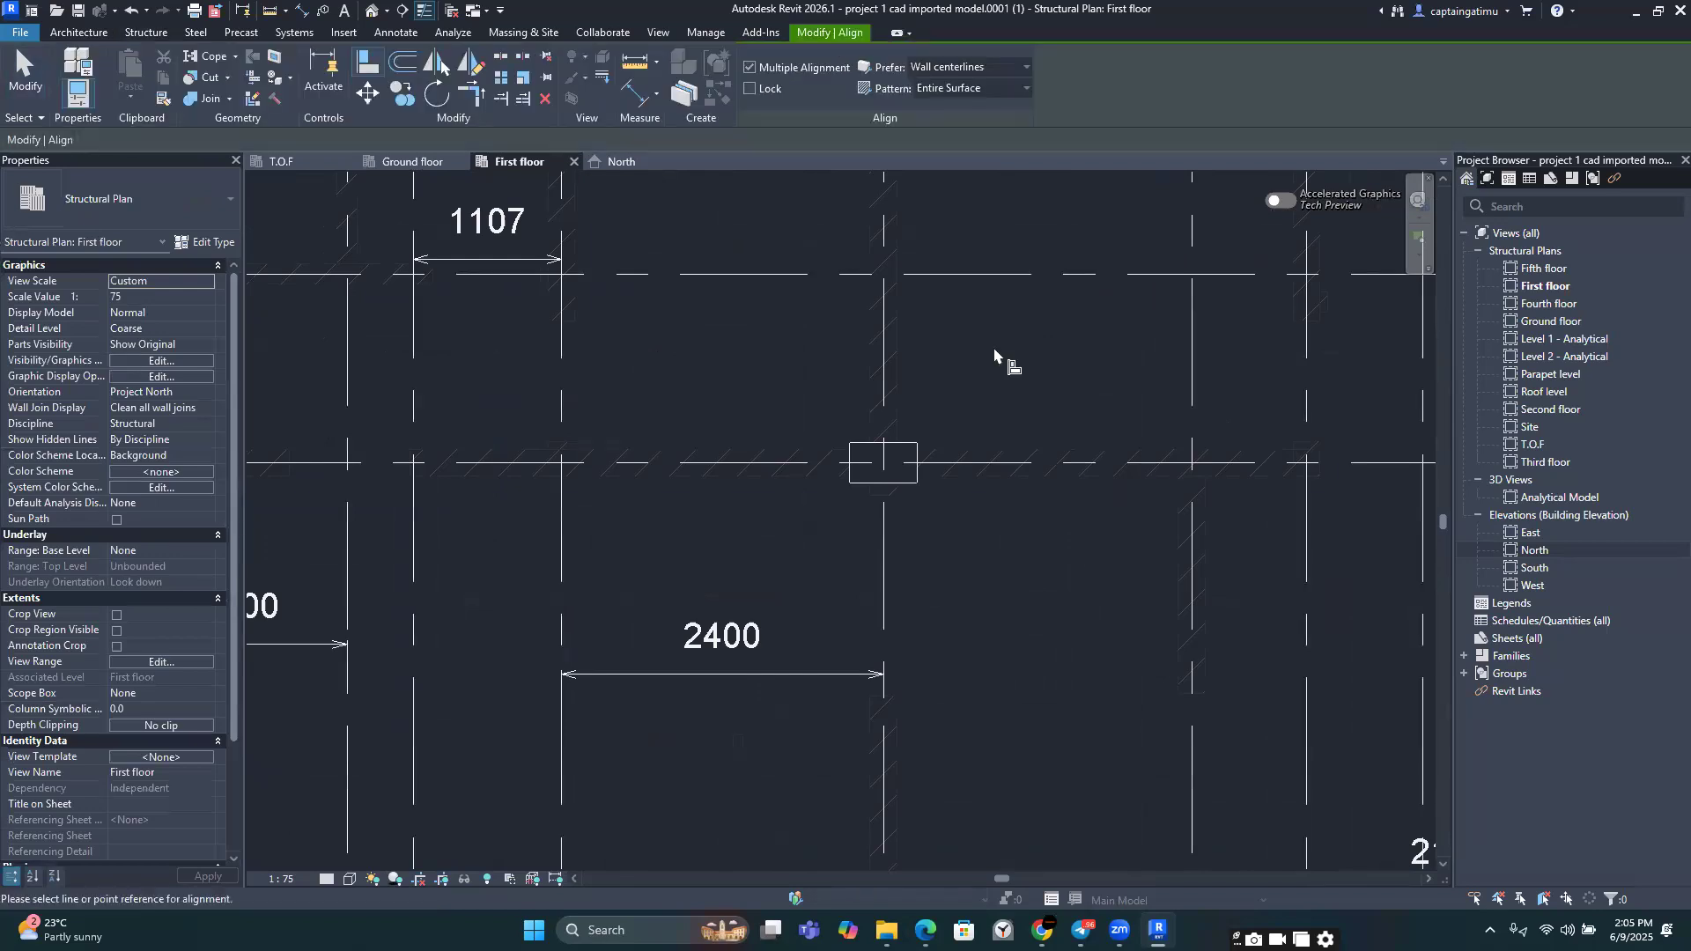
pyautogui.click(930, 464)
pyautogui.scroll(-2, 978, 441)
pyautogui.scroll(-3, 975, 432)
pyautogui.moveTo(872, 493)
pyautogui.mouseDown(button='middle')
pyautogui.moveTo(801, 488)
pyautogui.moveTo(857, 490)
pyautogui.mouseUp(button='middle')
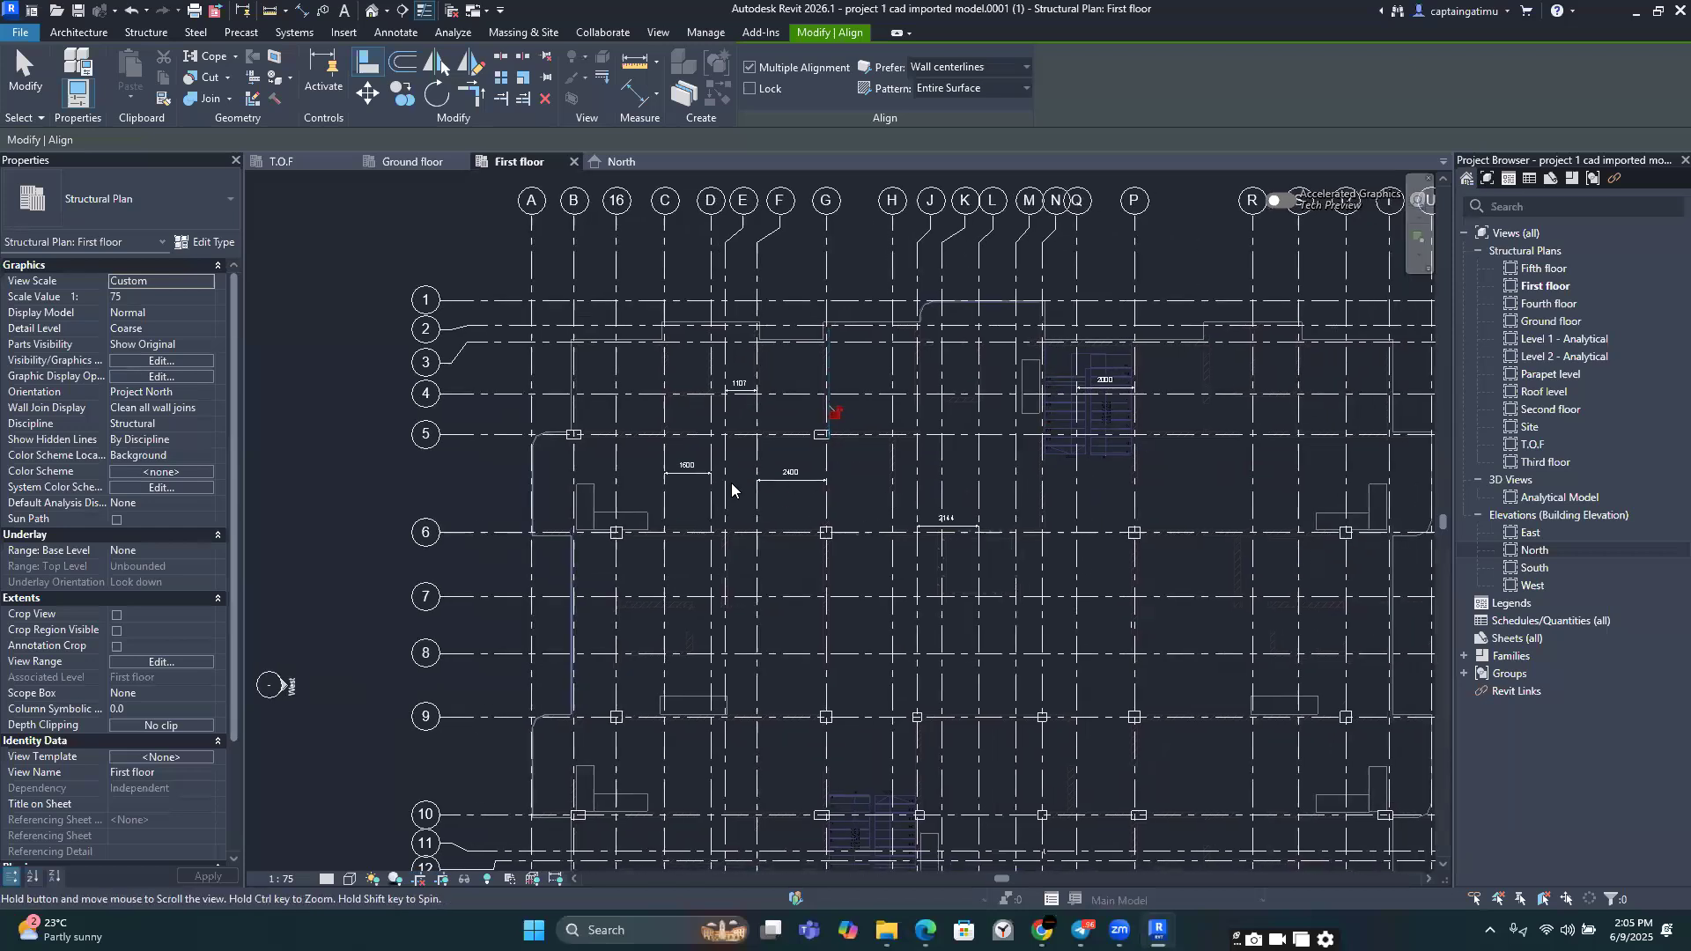
pyautogui.moveTo(972, 491); pyautogui.dragTo(816, 491, button='middle')
pyautogui.press('Escape')
pyautogui.press('Escape')
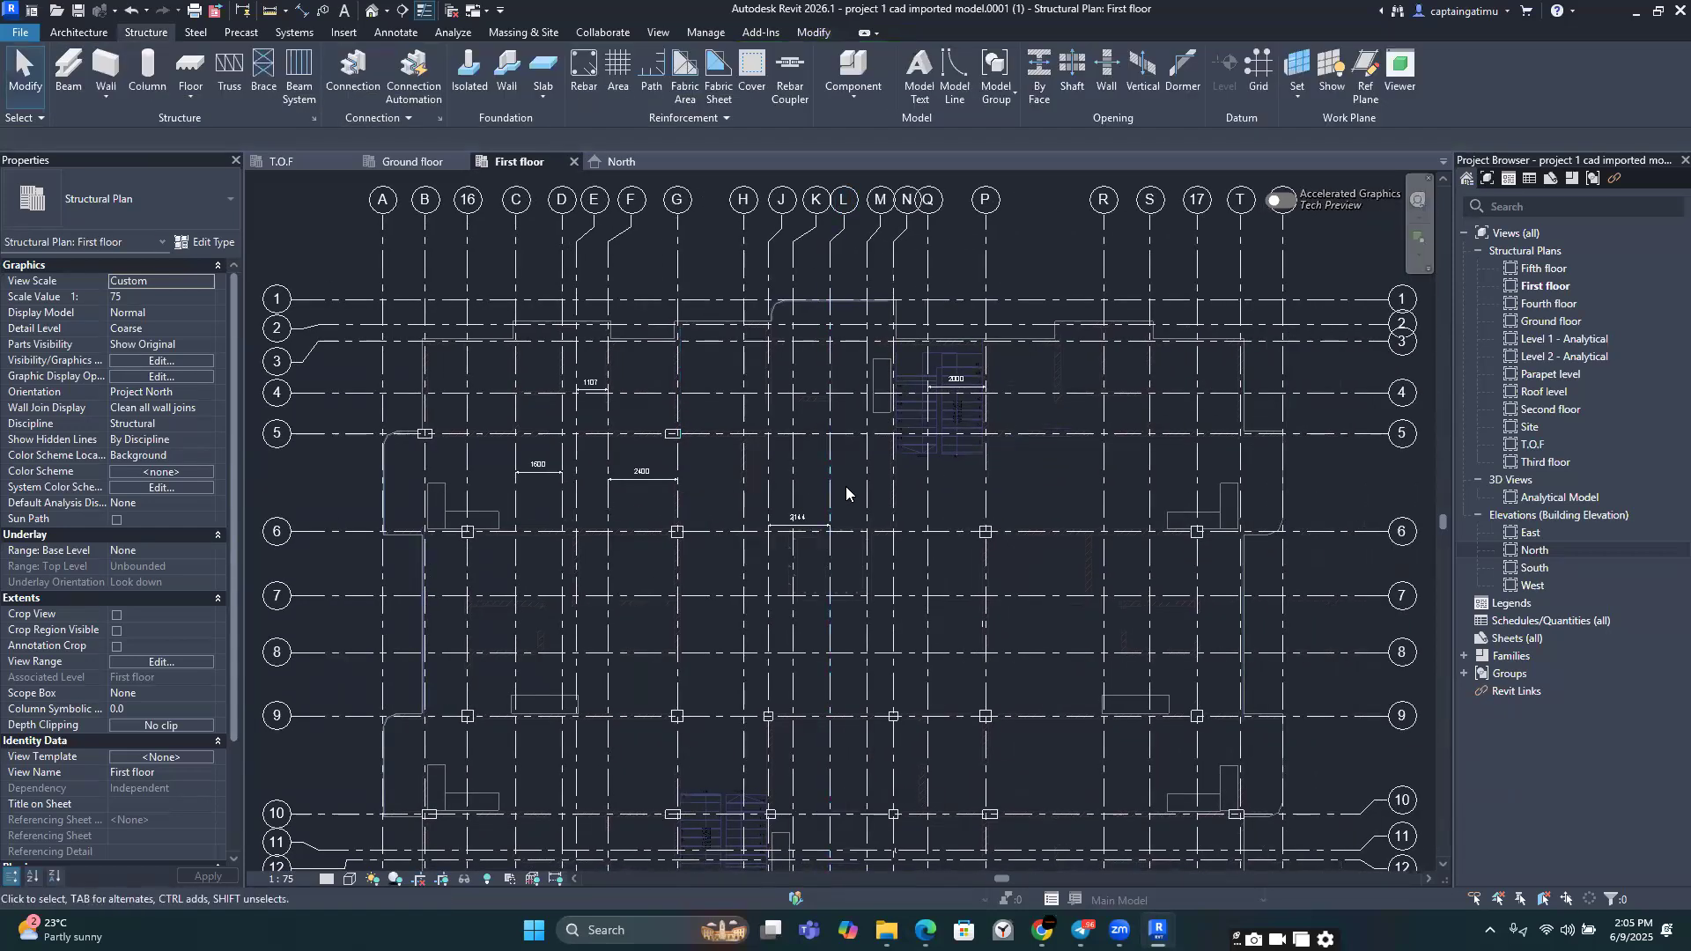
# Step: Switch to COMBINED DETAILS.pdf to check the C2 columns beside the staircase, and return to Revit
pyautogui.scroll(2, 844, 492)
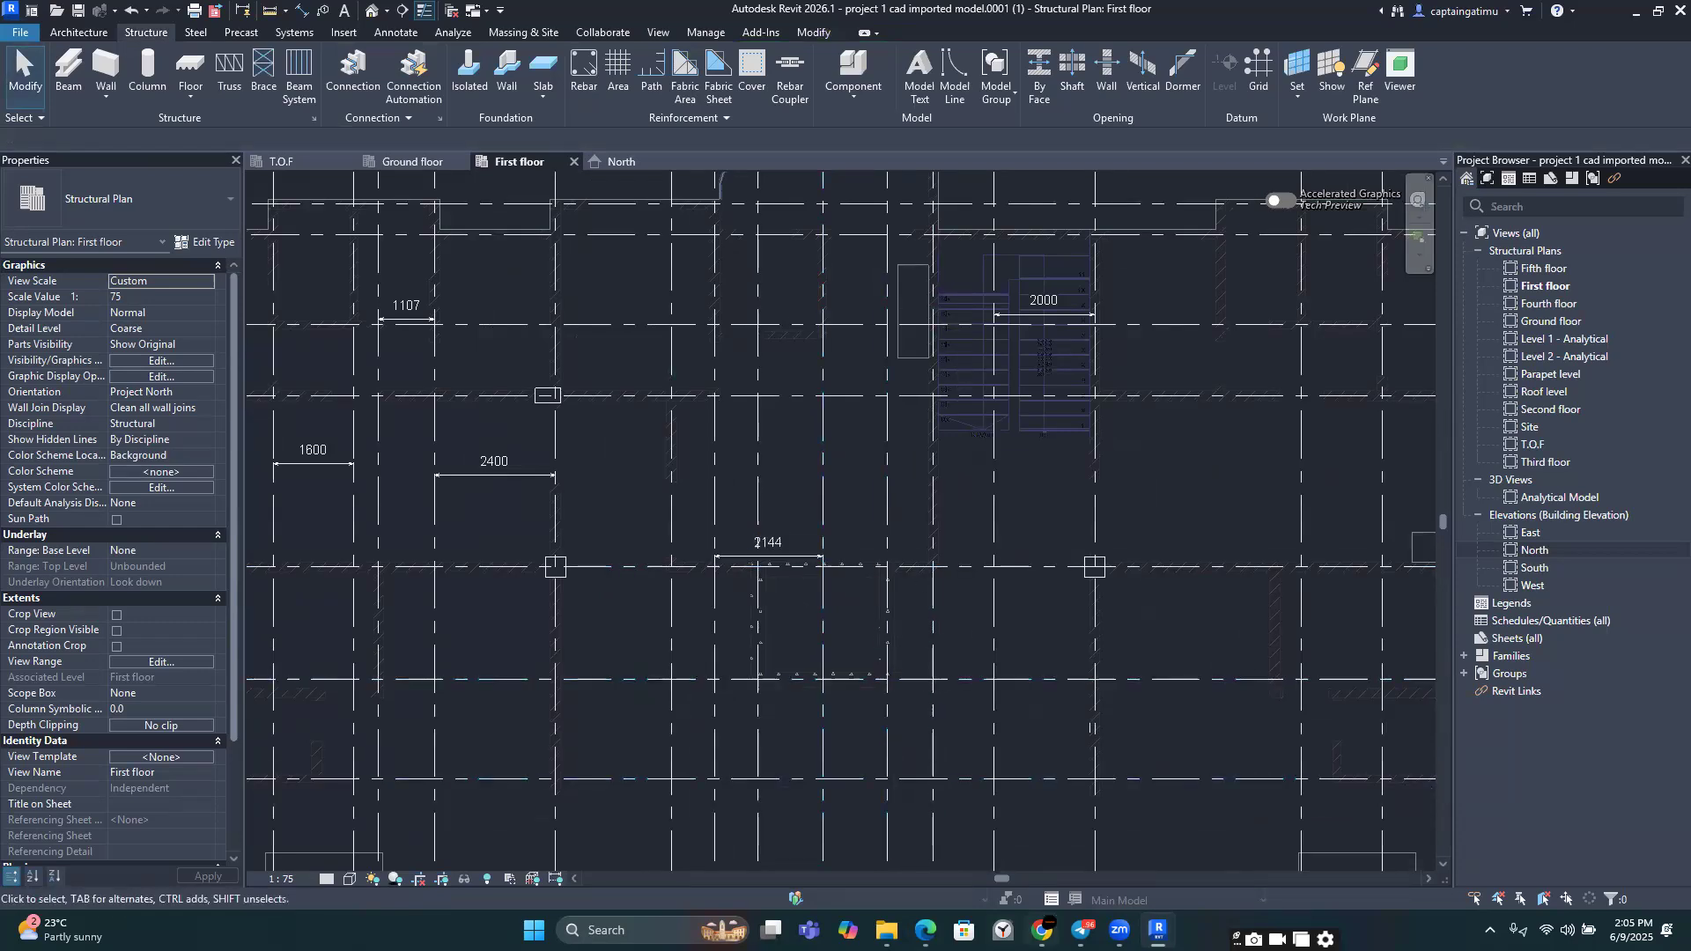
pyautogui.click(925, 930)
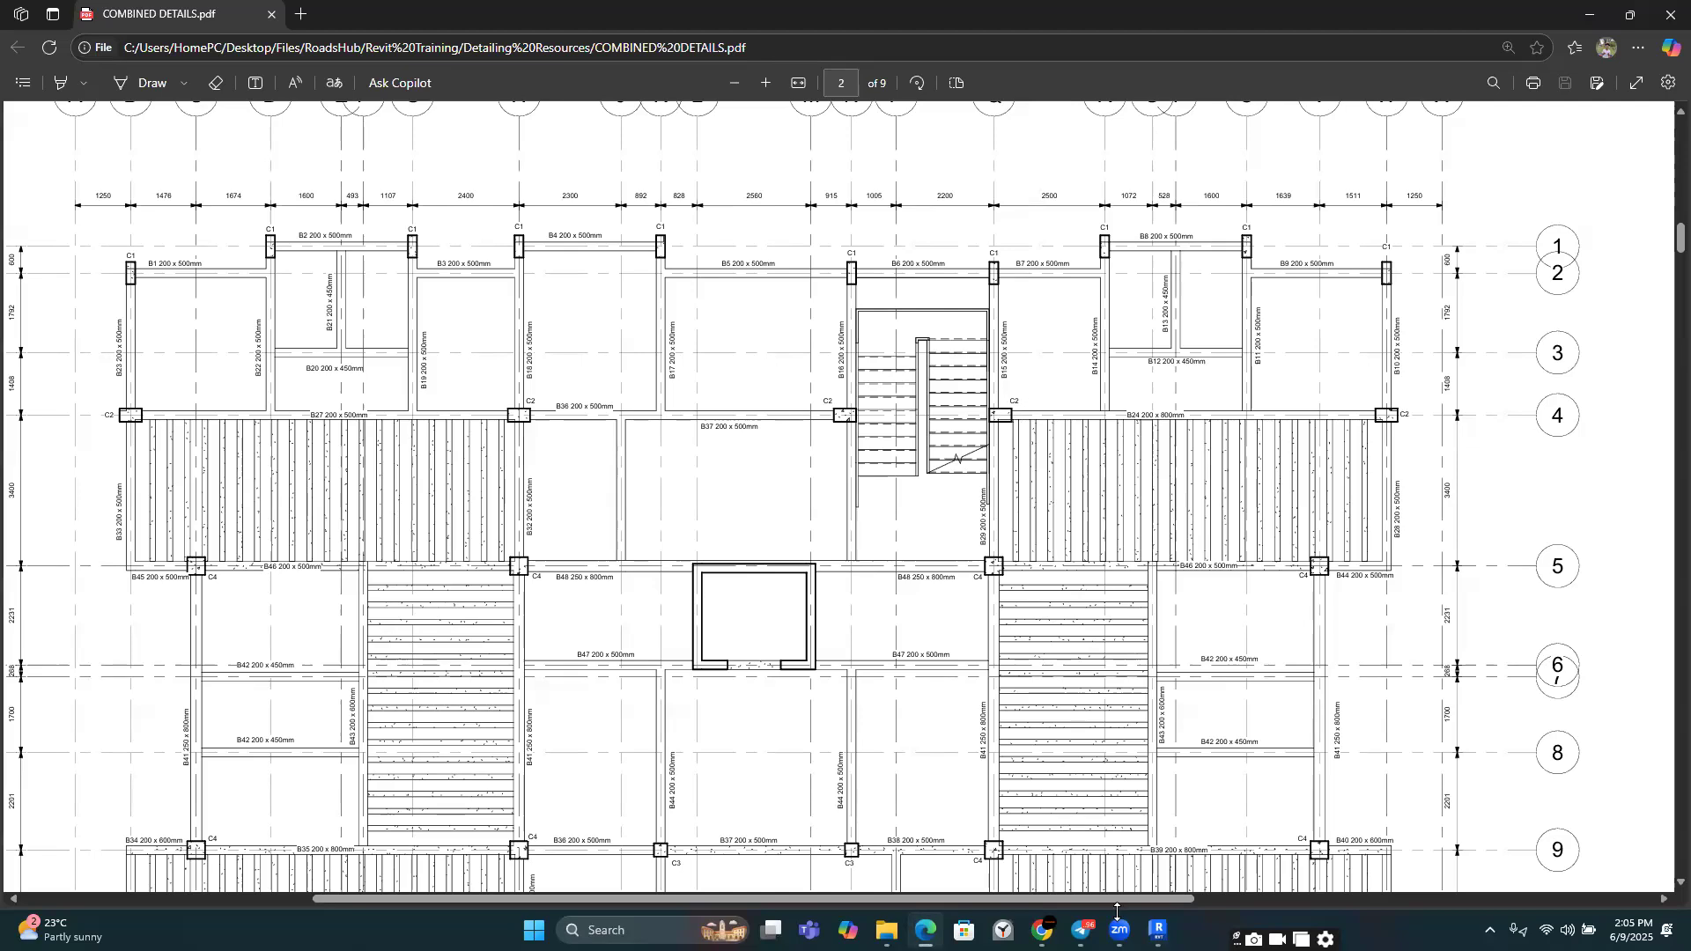
pyautogui.hotkey('alt', 'Tab')
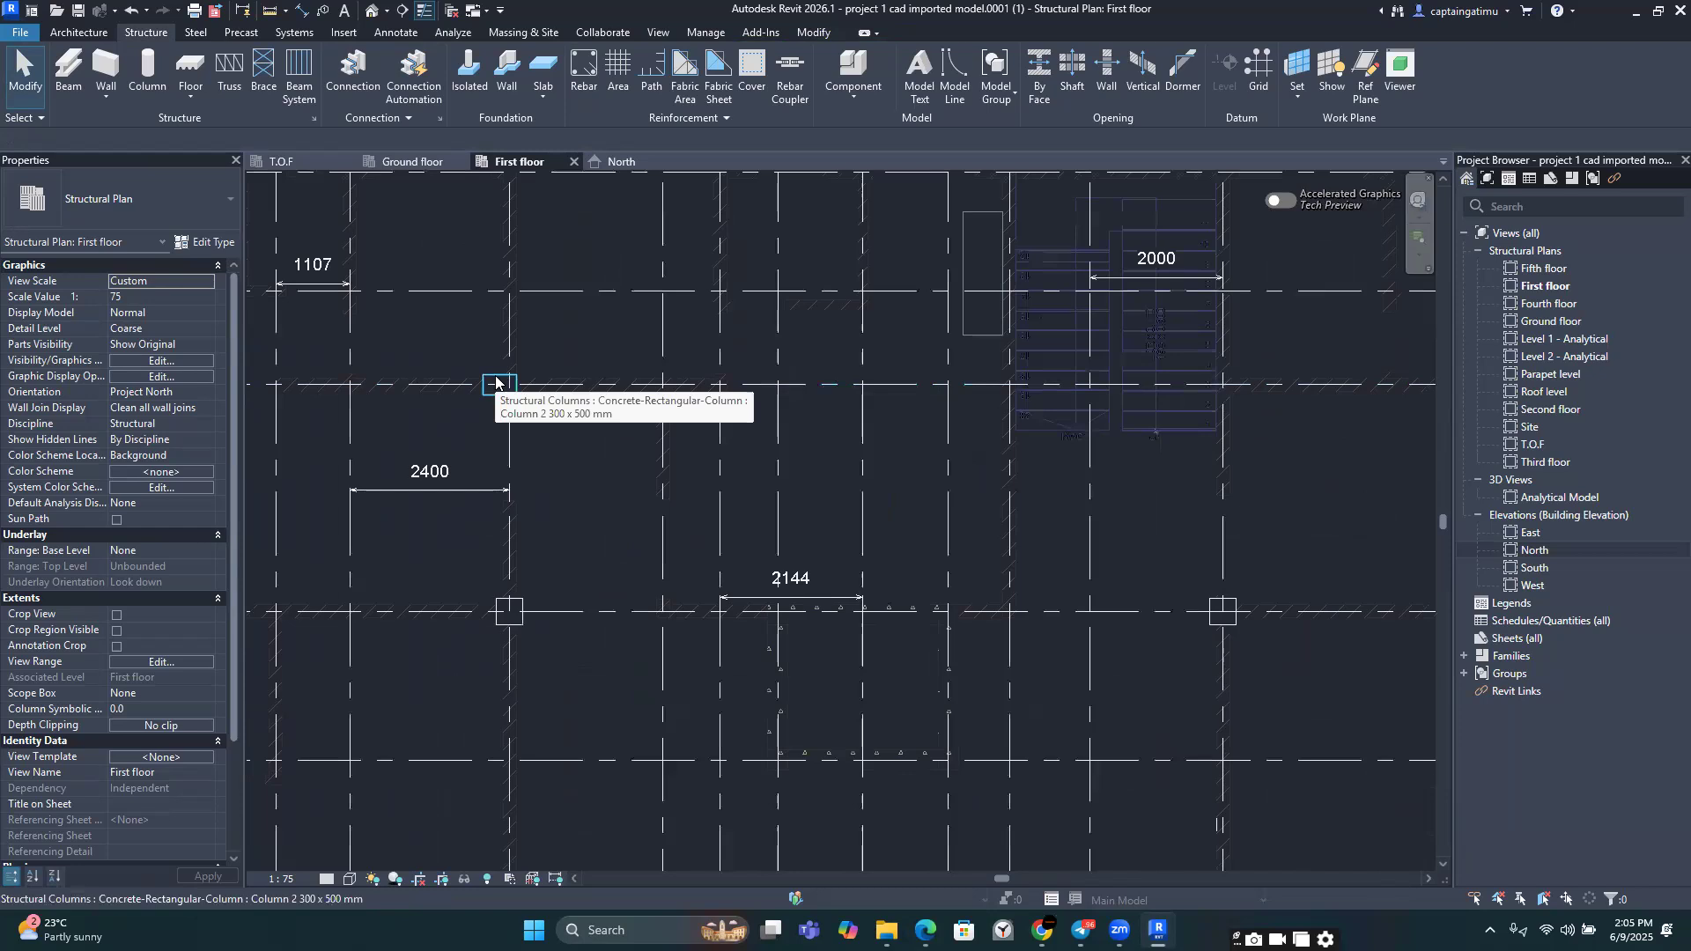
# Step: Copy the 300 x 500 mm column at grids G and 5 horizontally to the CAD wall edge at grid N
pyautogui.click(496, 382)
pyautogui.click(403, 94)
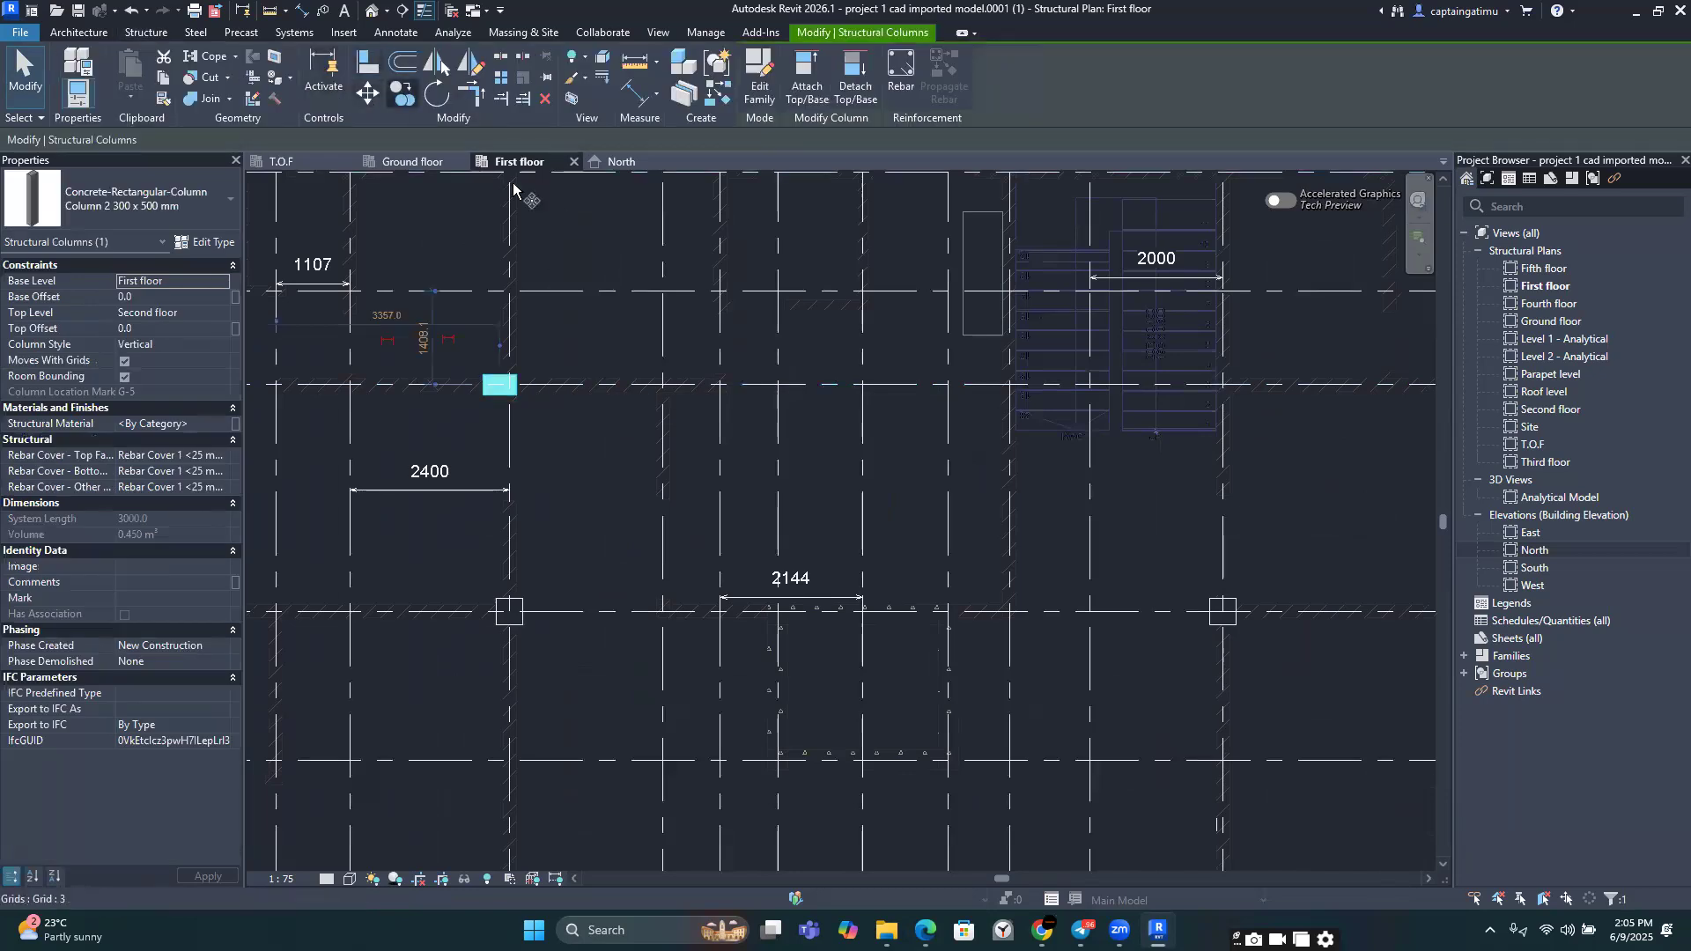
pyautogui.scroll(4, 573, 415)
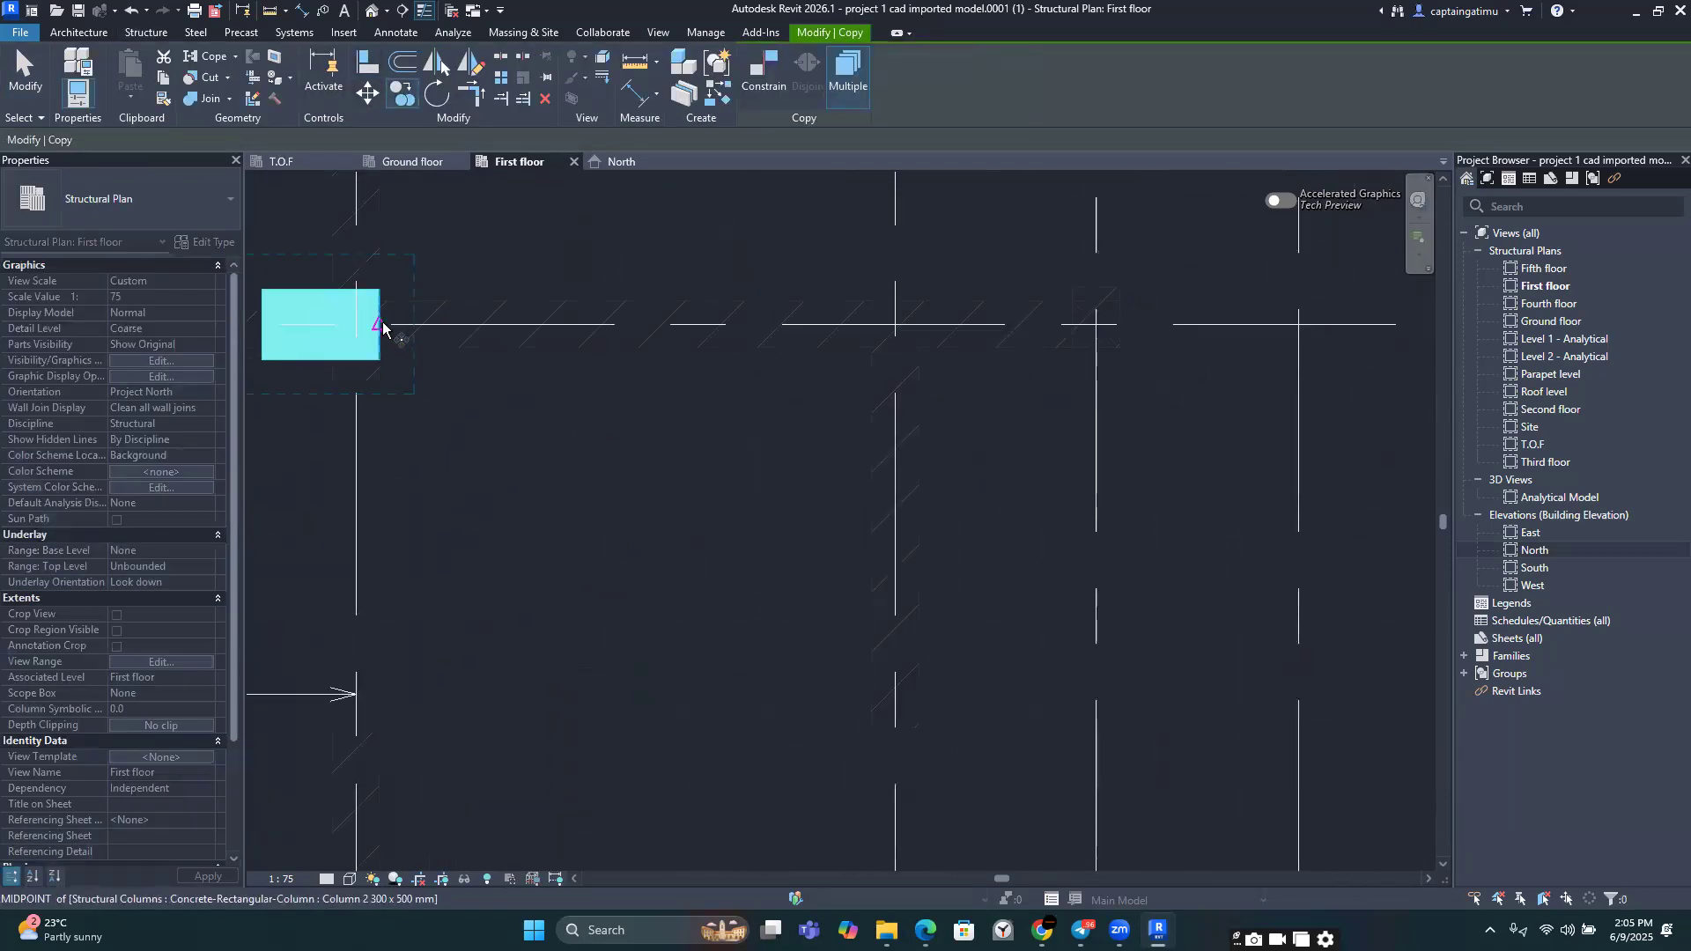
pyautogui.click(384, 328)
pyautogui.scroll(-2, 564, 335)
pyautogui.moveTo(334, 348); pyautogui.dragTo(321, 347, button='middle')
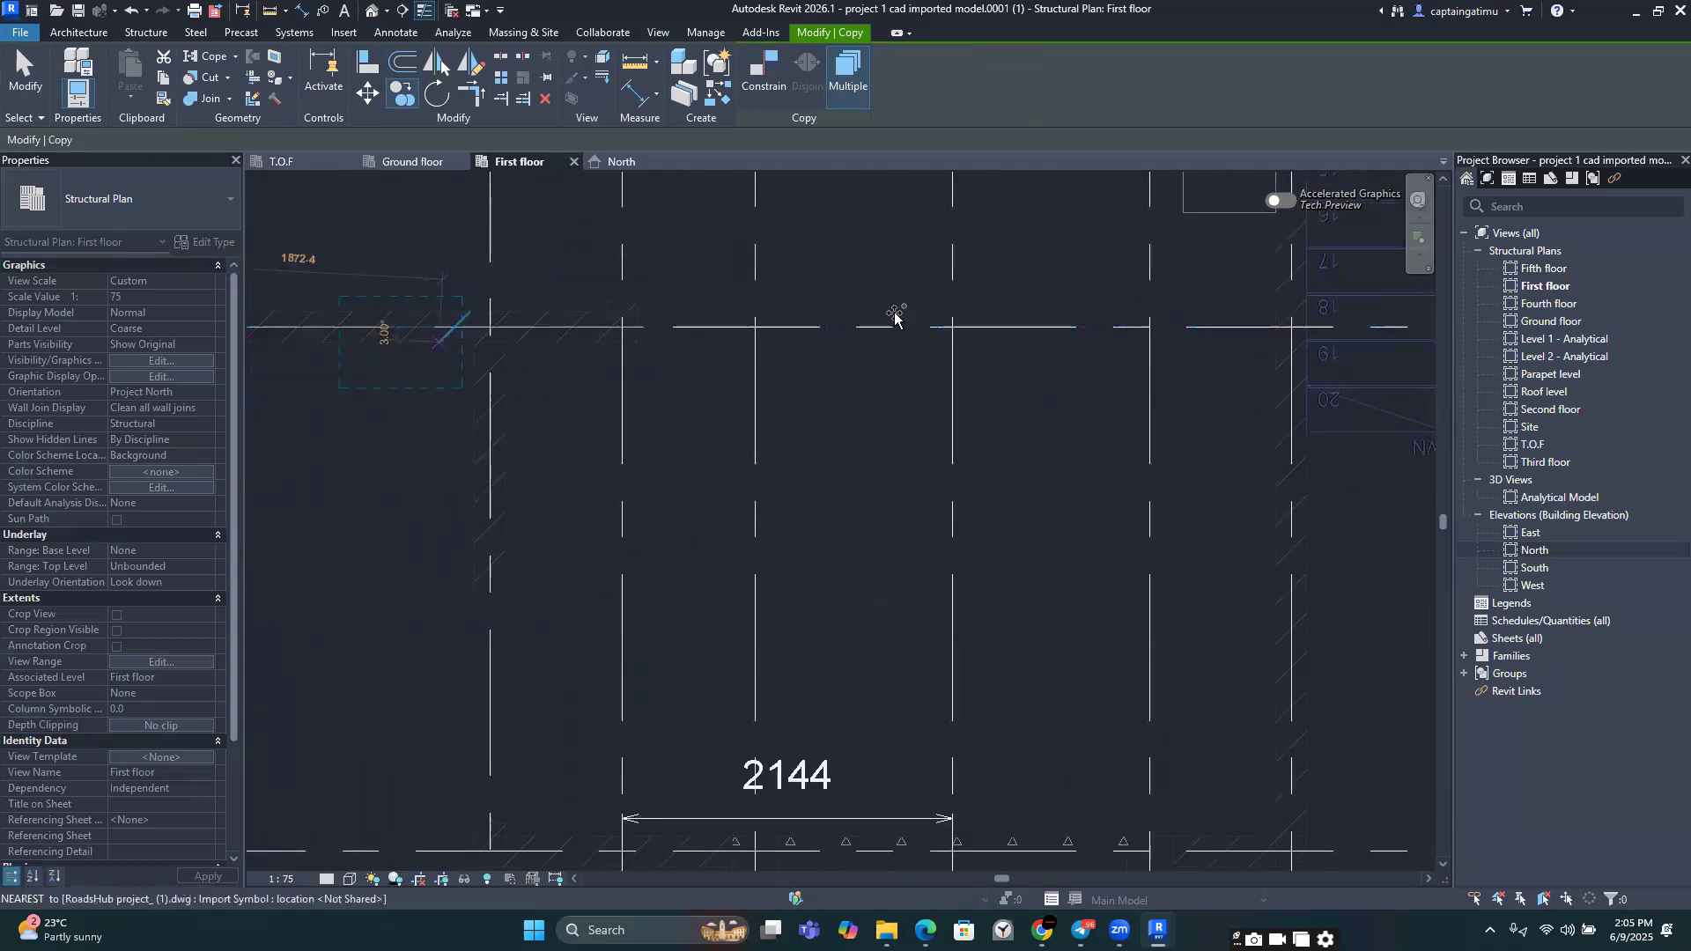
pyautogui.scroll(2, 1238, 304)
pyautogui.moveTo(1176, 325); pyautogui.dragTo(540, 403, button='middle')
pyautogui.scroll(2, 647, 414)
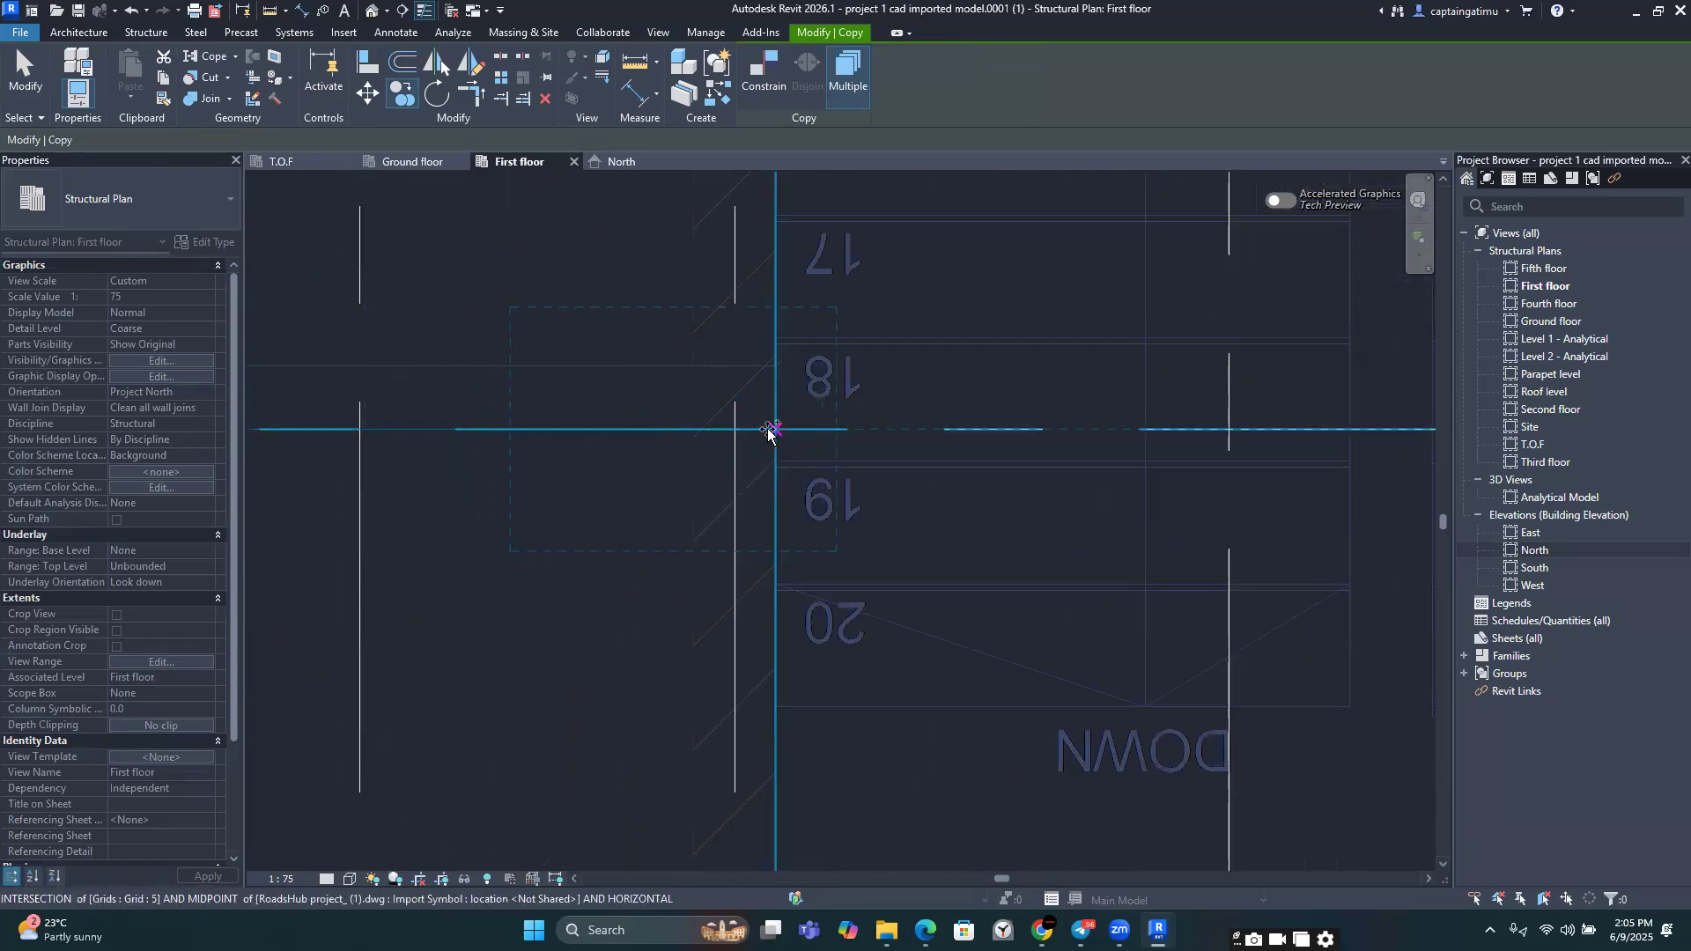
pyautogui.click(771, 430)
# Step: Continue the multiple copy by placing a 300 x 500 mm column along grid 5 at grid T
pyautogui.scroll(-2, 768, 430)
pyautogui.moveTo(770, 429); pyautogui.dragTo(253, 459, button='middle')
pyautogui.scroll(-4, 769, 475)
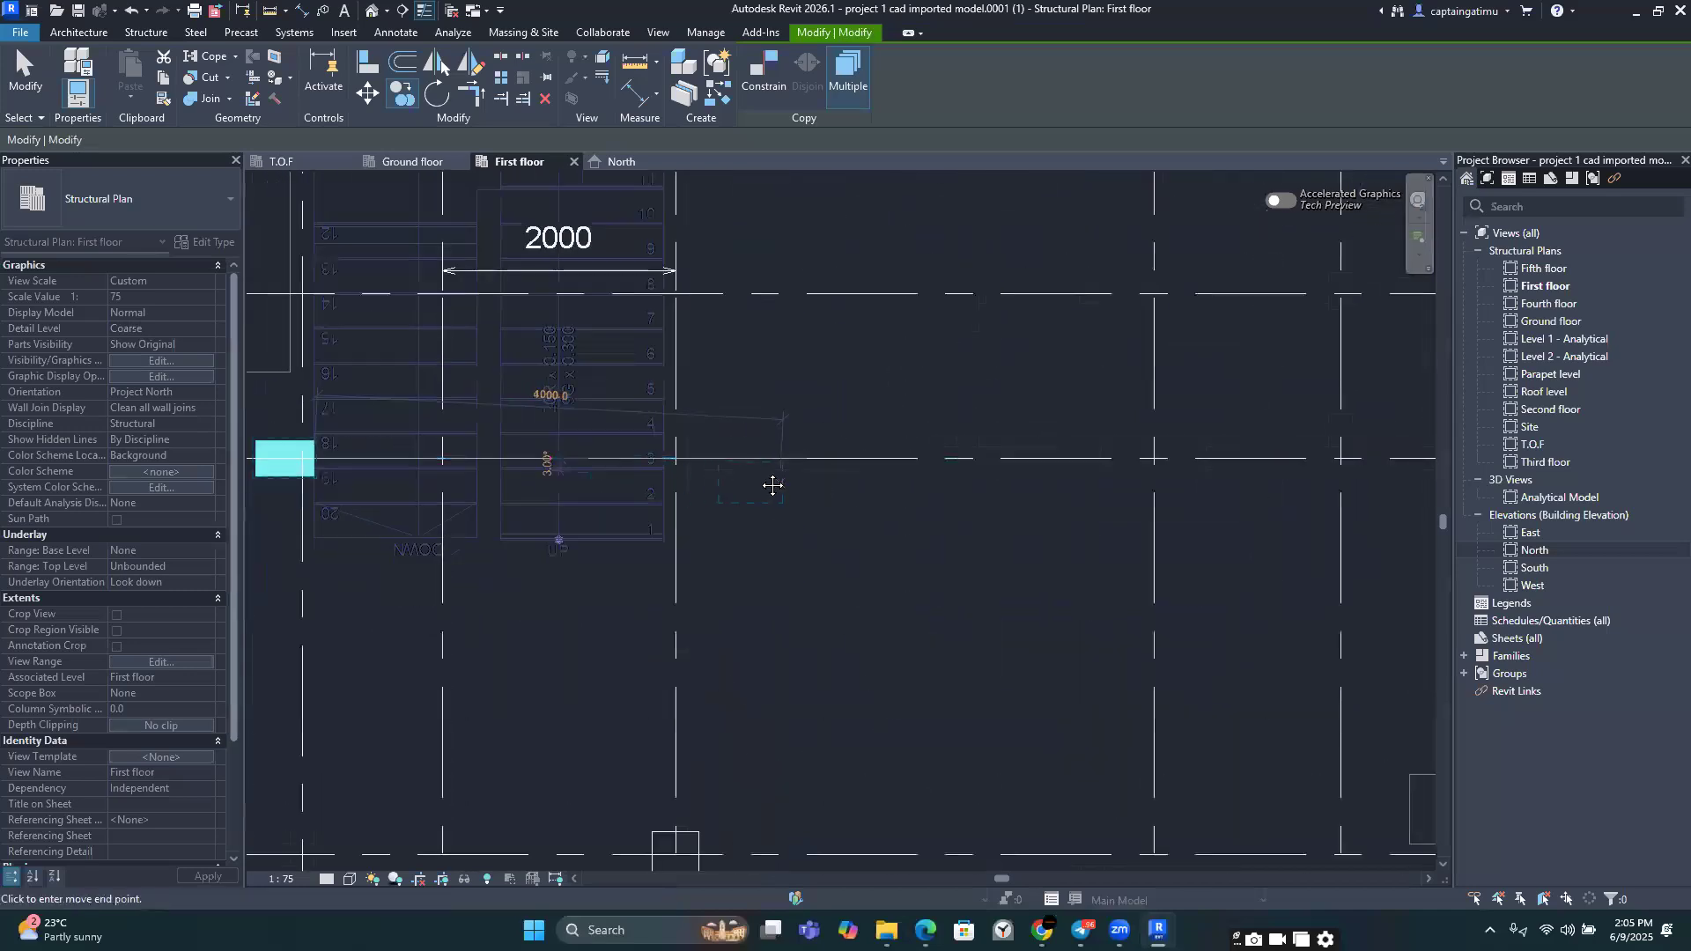
pyautogui.scroll(3, 881, 454)
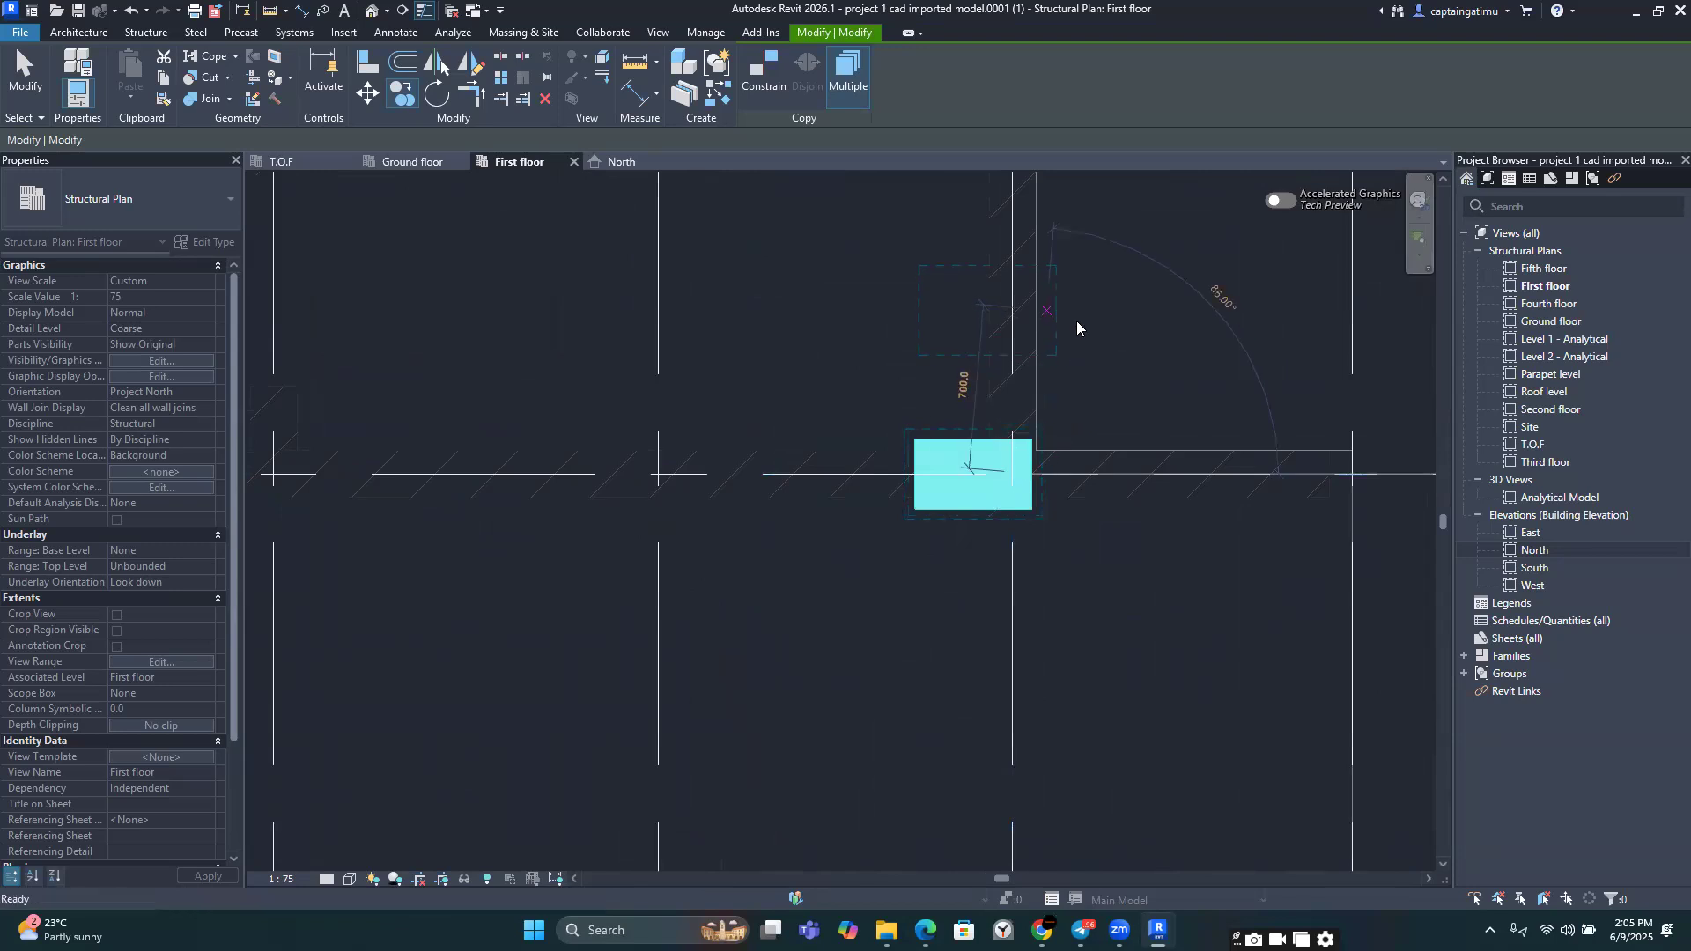
# Step: Align the right face of the column at grids T and 5 with the right edge of the CAD wall along grid T
pyautogui.press('Escape')
pyautogui.press('Escape')
pyautogui.scroll(2, 1150, 395)
pyautogui.press('a')
pyautogui.press('l')
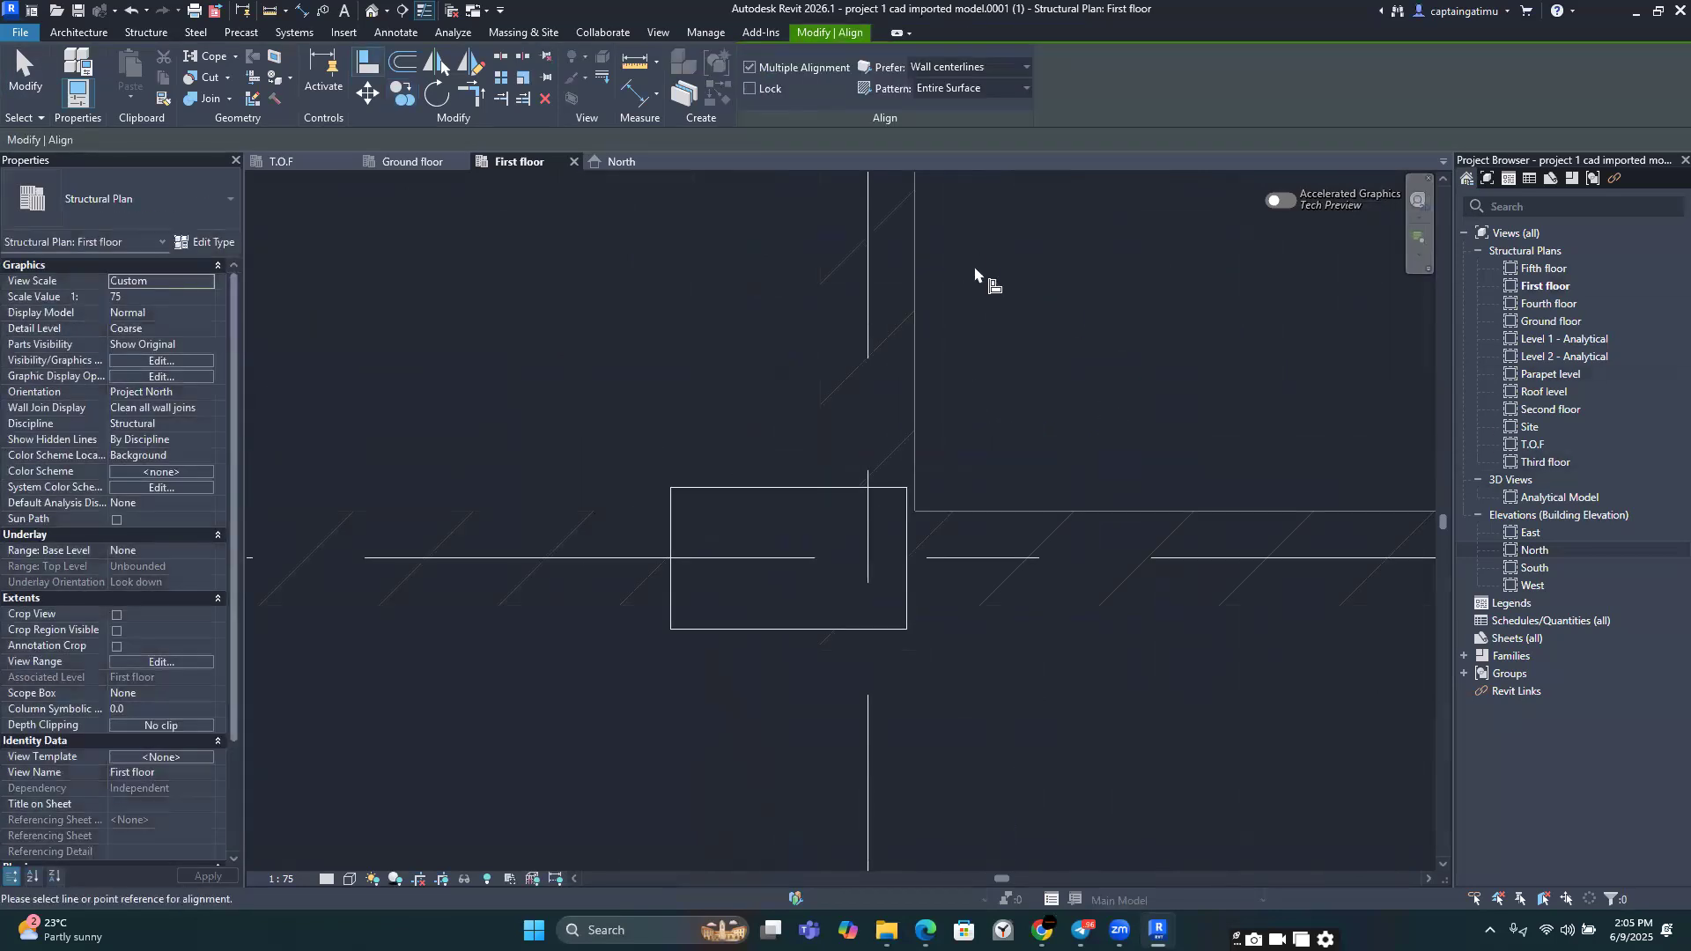
pyautogui.click(917, 370)
pyautogui.click(906, 573)
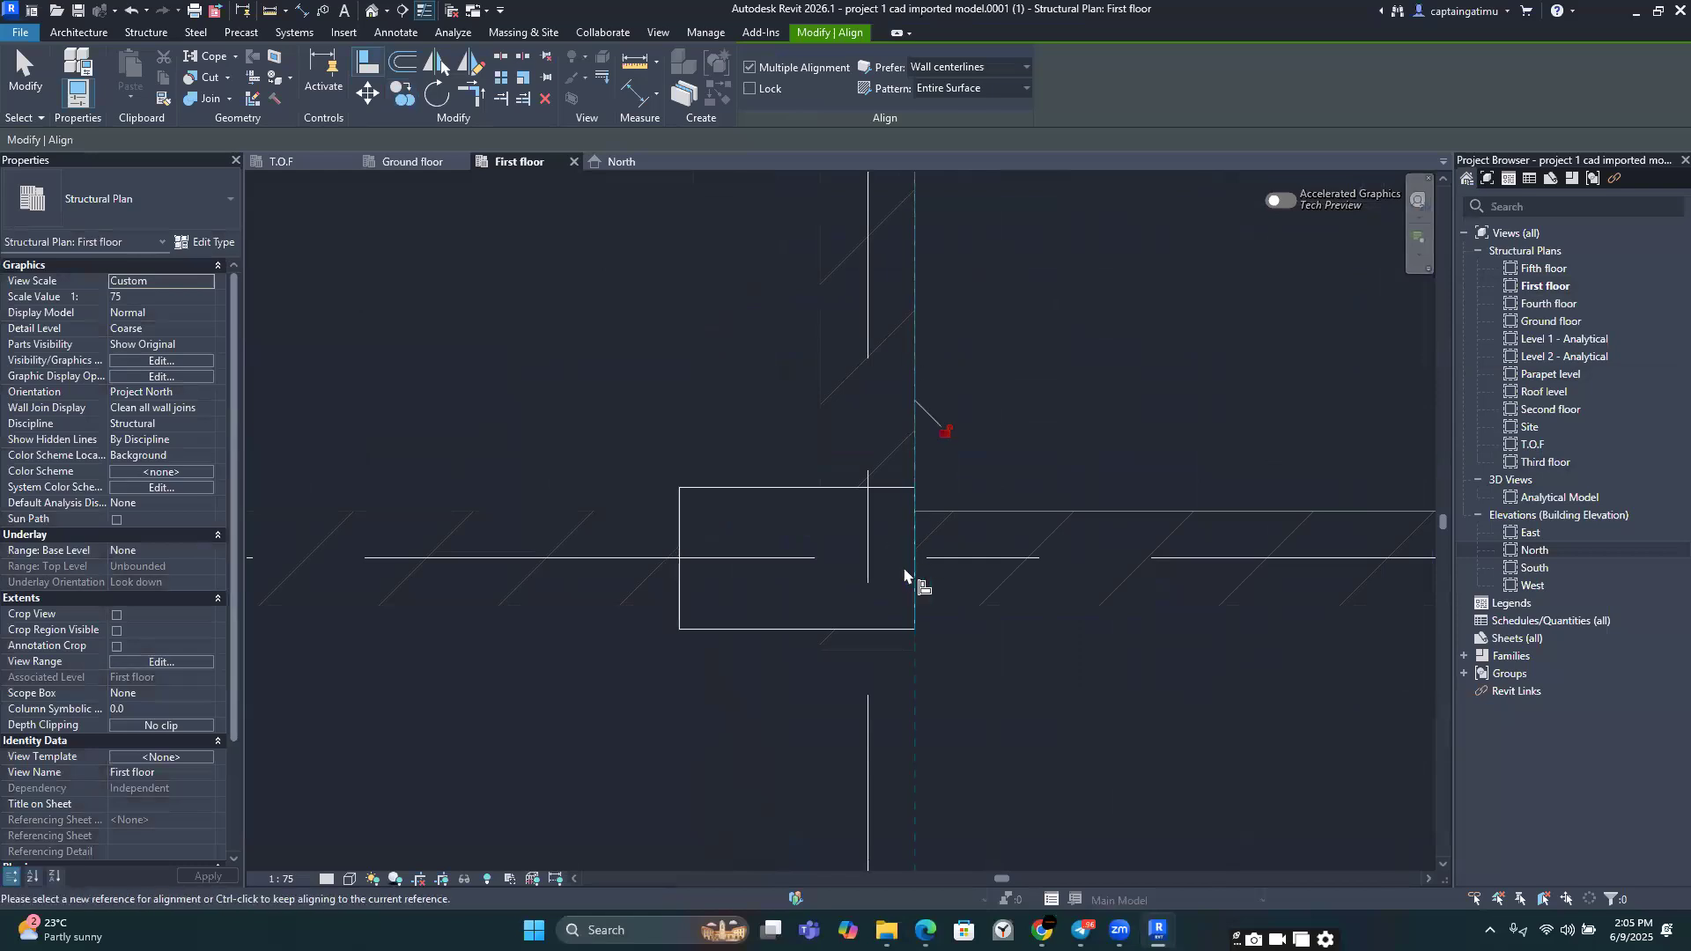
pyautogui.scroll(-10, 829, 465)
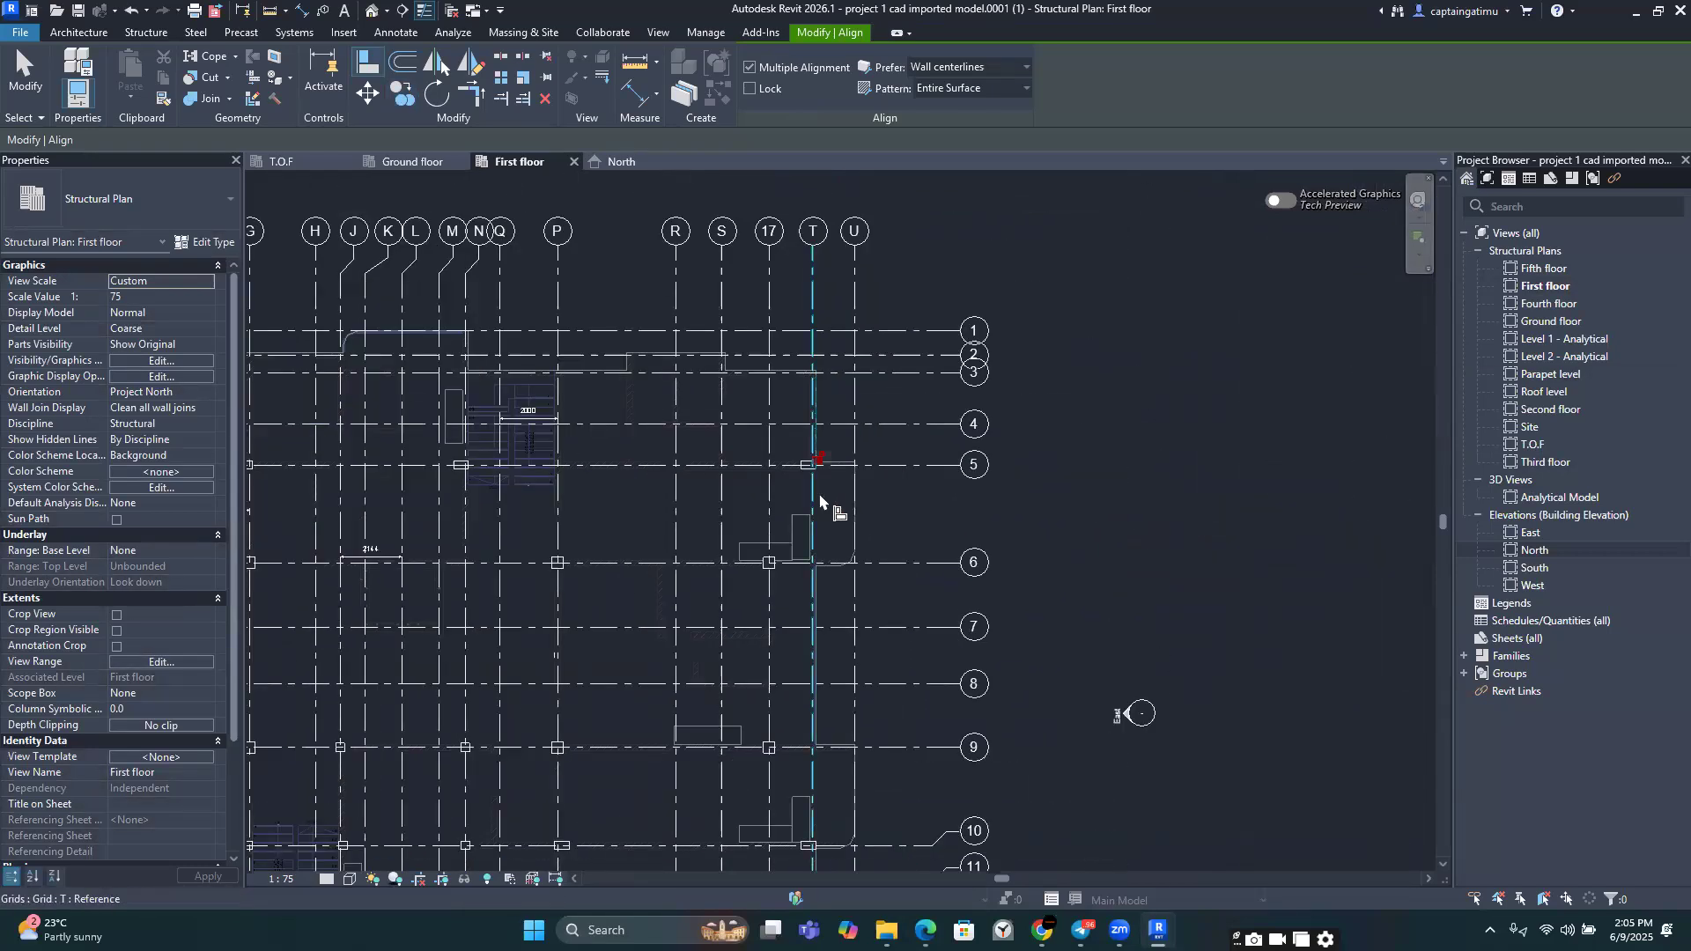
pyautogui.scroll(8, 801, 518)
pyautogui.press('Escape')
# Step: Copy the 300 x 500 mm column at grids T and 5 horizontally by its left face to the CAD wall edge beside the staircase at grid P
pyautogui.scroll(-3, 973, 528)
pyautogui.click(1045, 484)
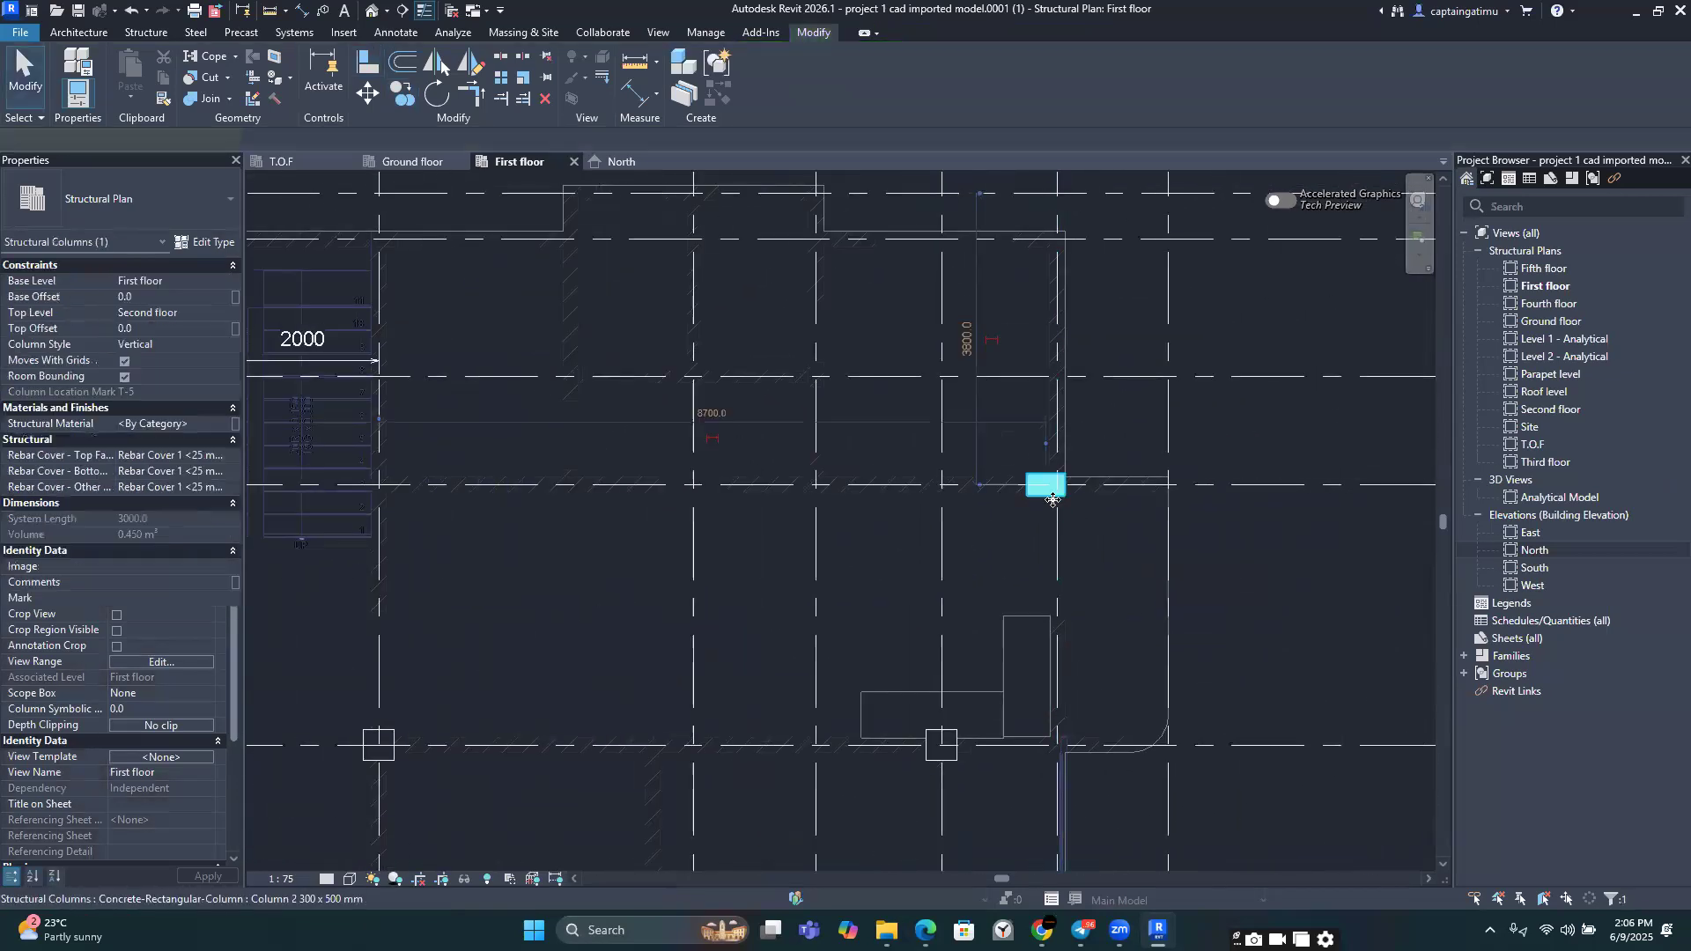
pyautogui.press('c')
pyautogui.press('o')
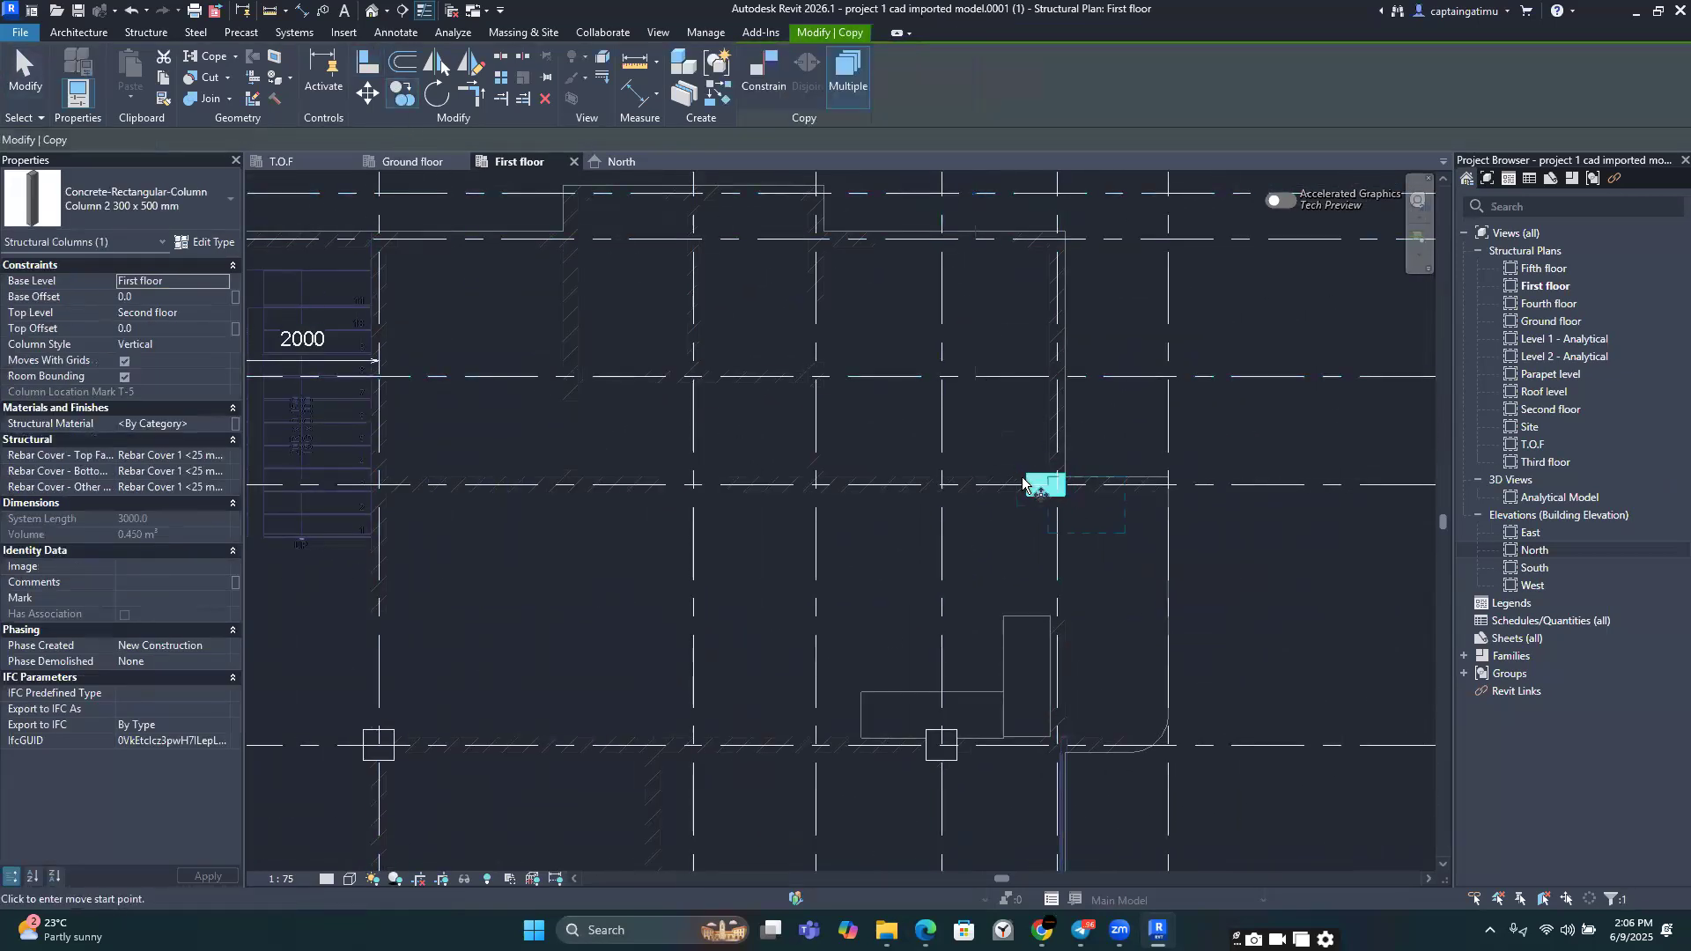
pyautogui.scroll(4, 960, 443)
pyautogui.click(1162, 570)
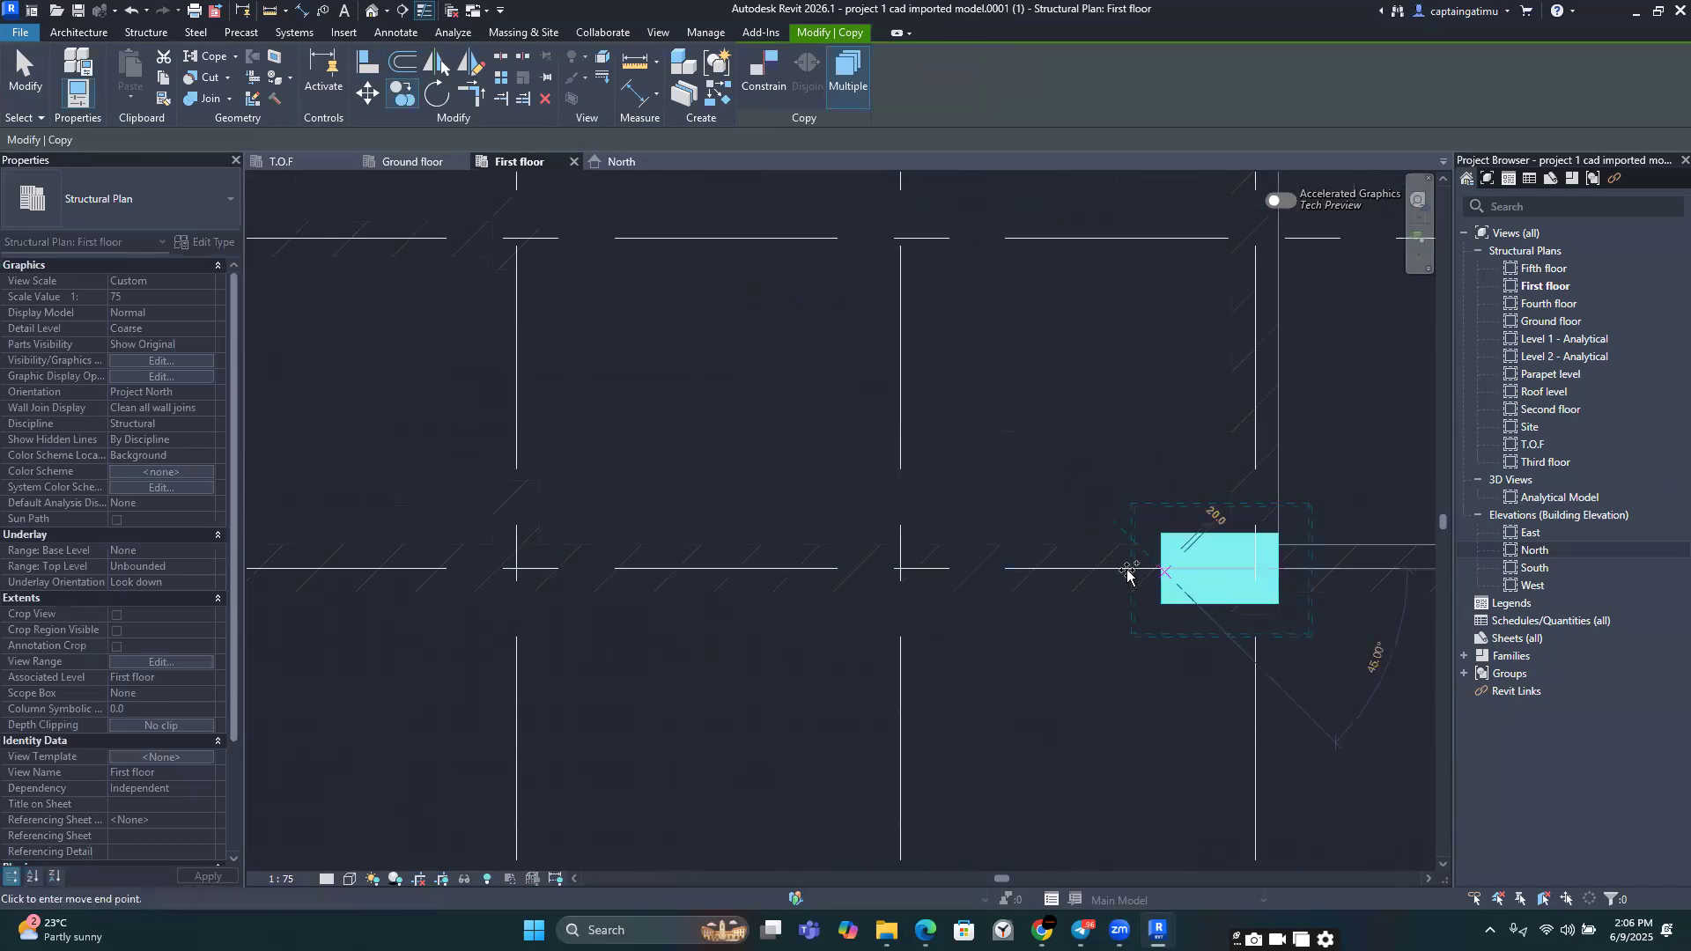
pyautogui.scroll(-5, 1057, 571)
pyautogui.scroll(6, 595, 570)
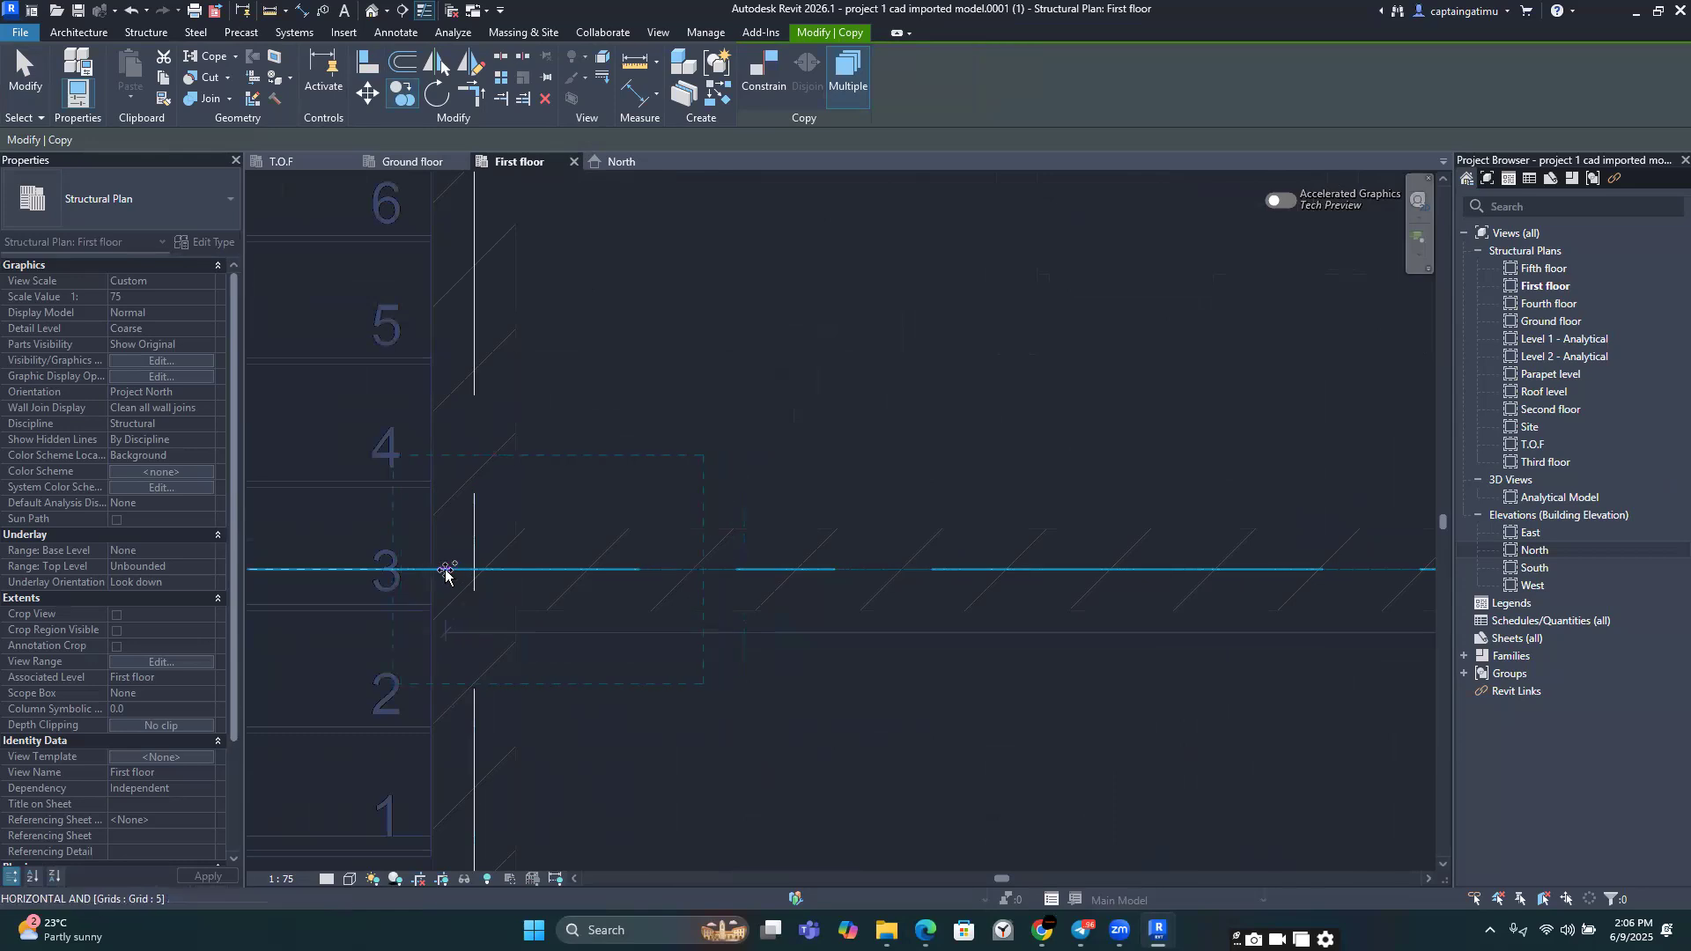
pyautogui.click(443, 572)
pyautogui.press('Escape')
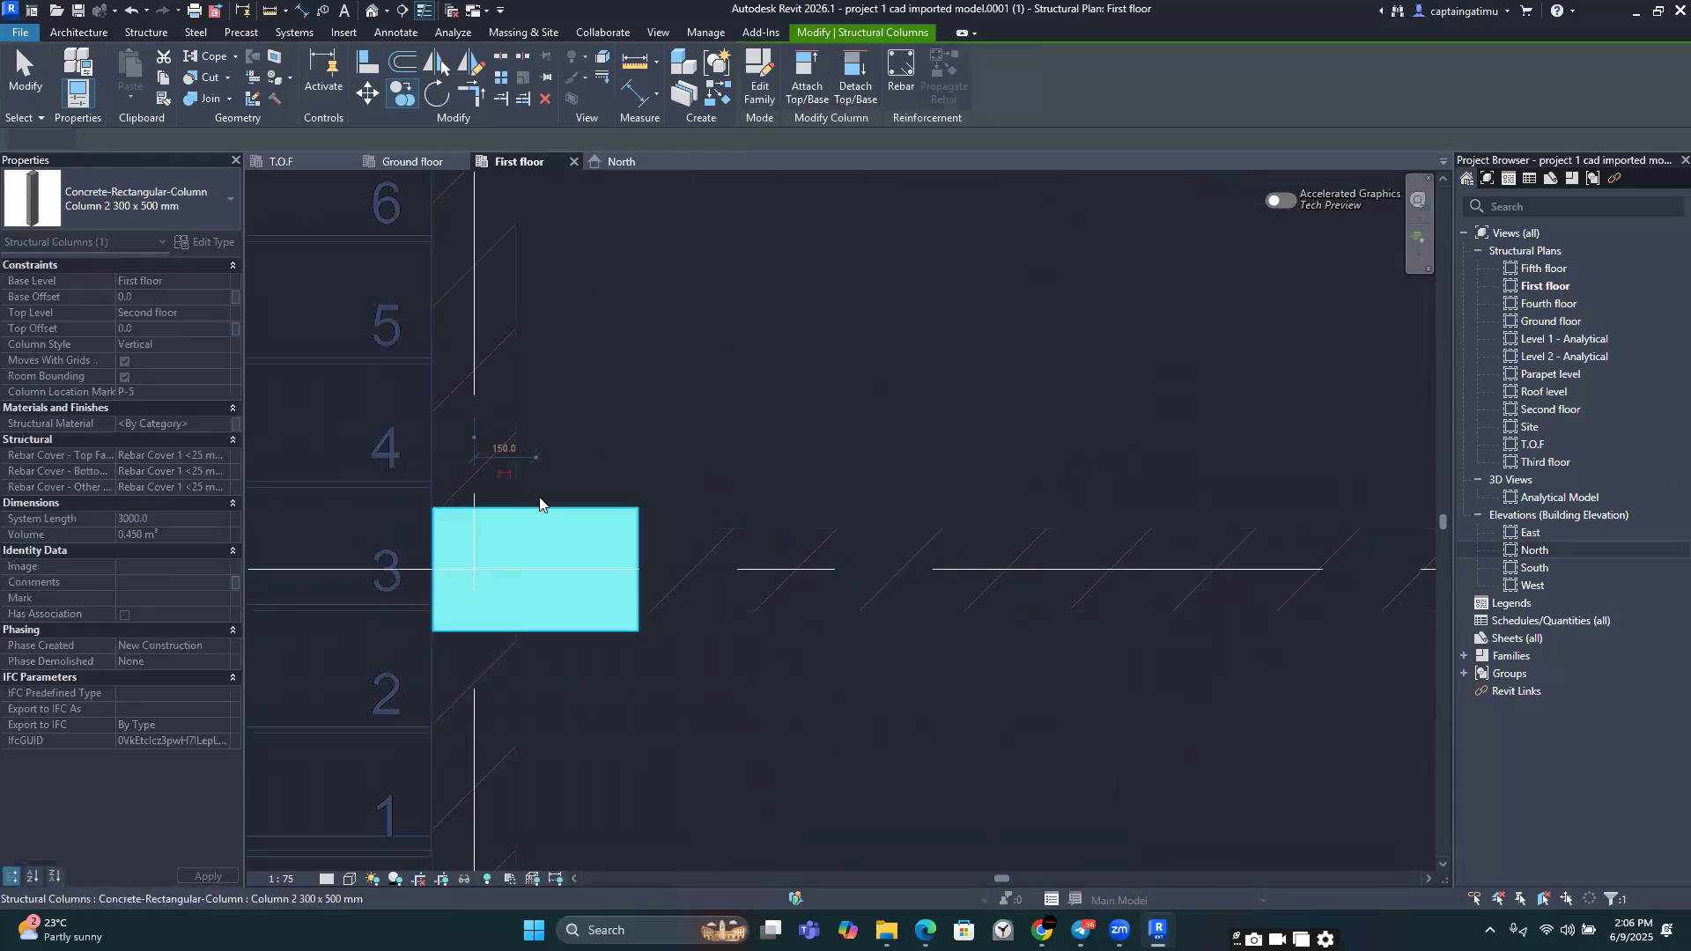
pyautogui.press('Escape')
# Step: Review the column layout across the whole first-floor plan, including the uppermost rows along grids 1 to 3
pyautogui.scroll(-6, 671, 511)
pyautogui.scroll(-3, 574, 568)
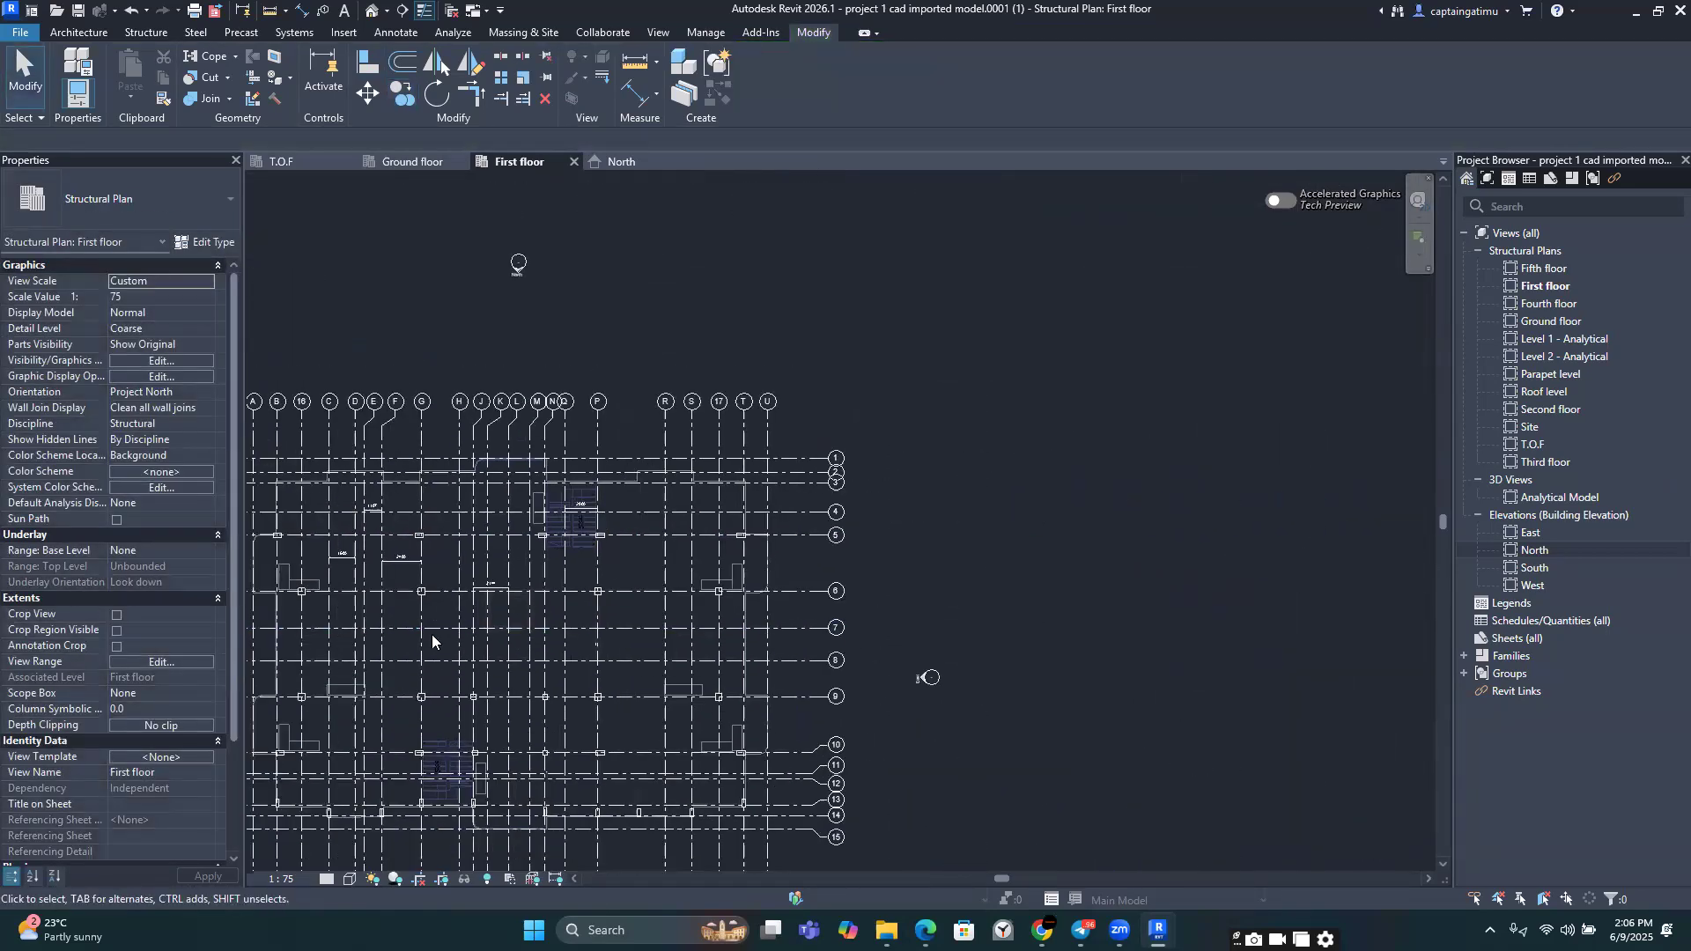
pyautogui.moveTo(462, 667); pyautogui.dragTo(622, 569, button='middle')
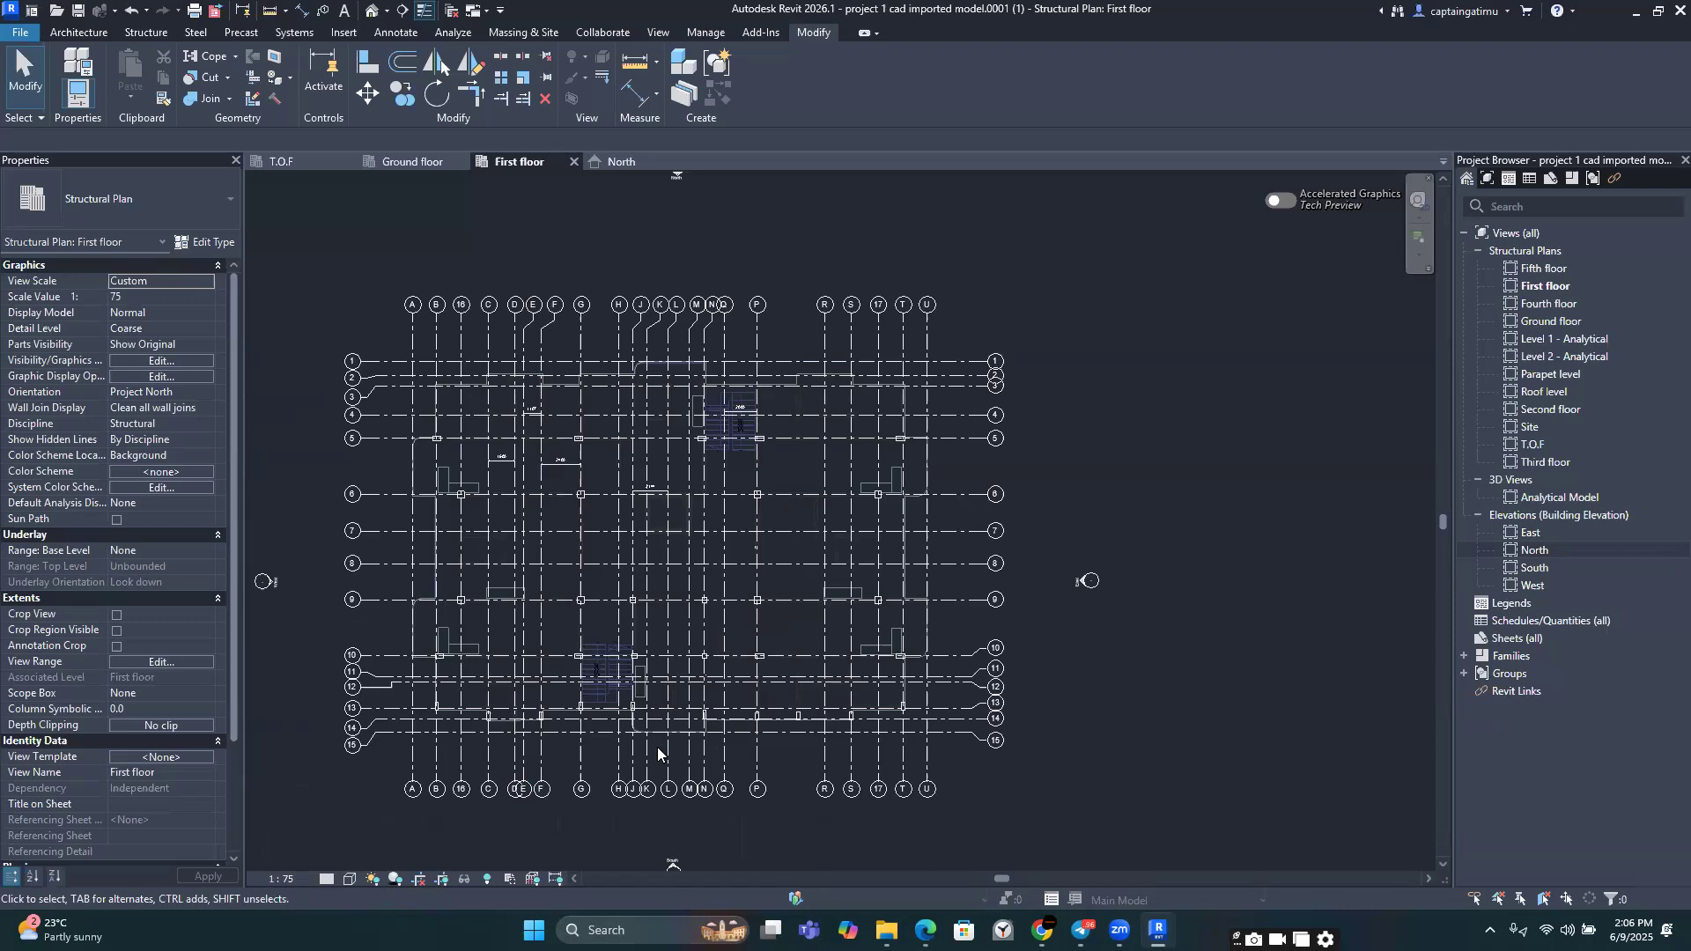
pyautogui.scroll(3, 657, 747)
pyautogui.scroll(-3, 747, 755)
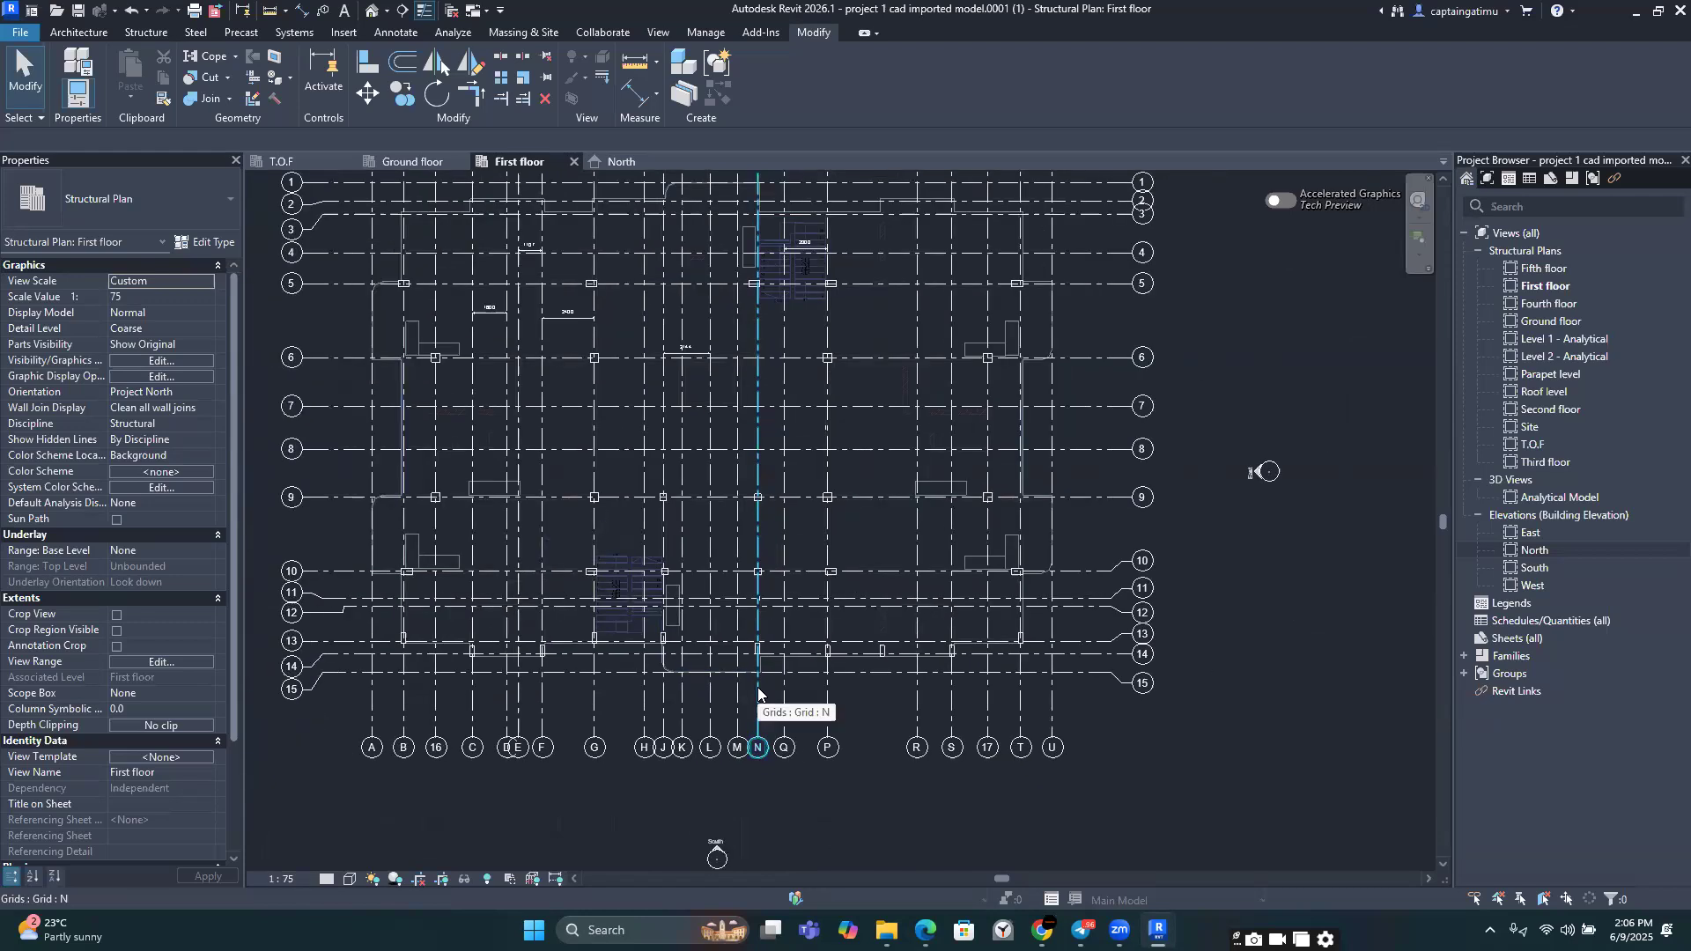
pyautogui.scroll(-2, 758, 695)
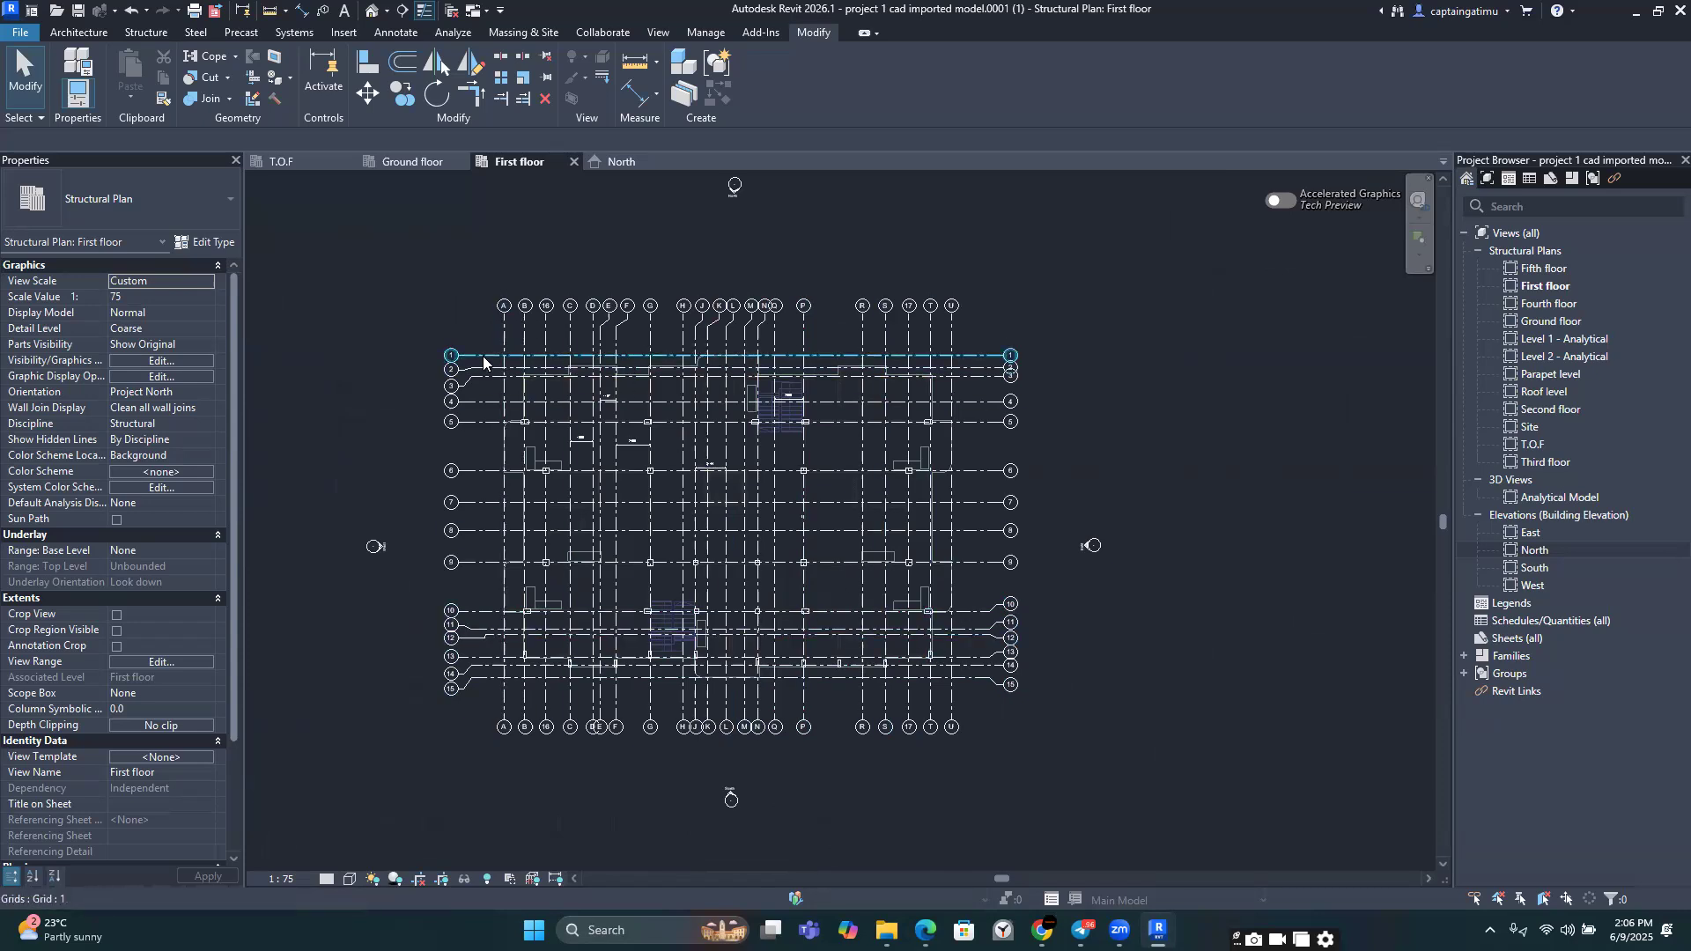
pyautogui.scroll(4, 574, 399)
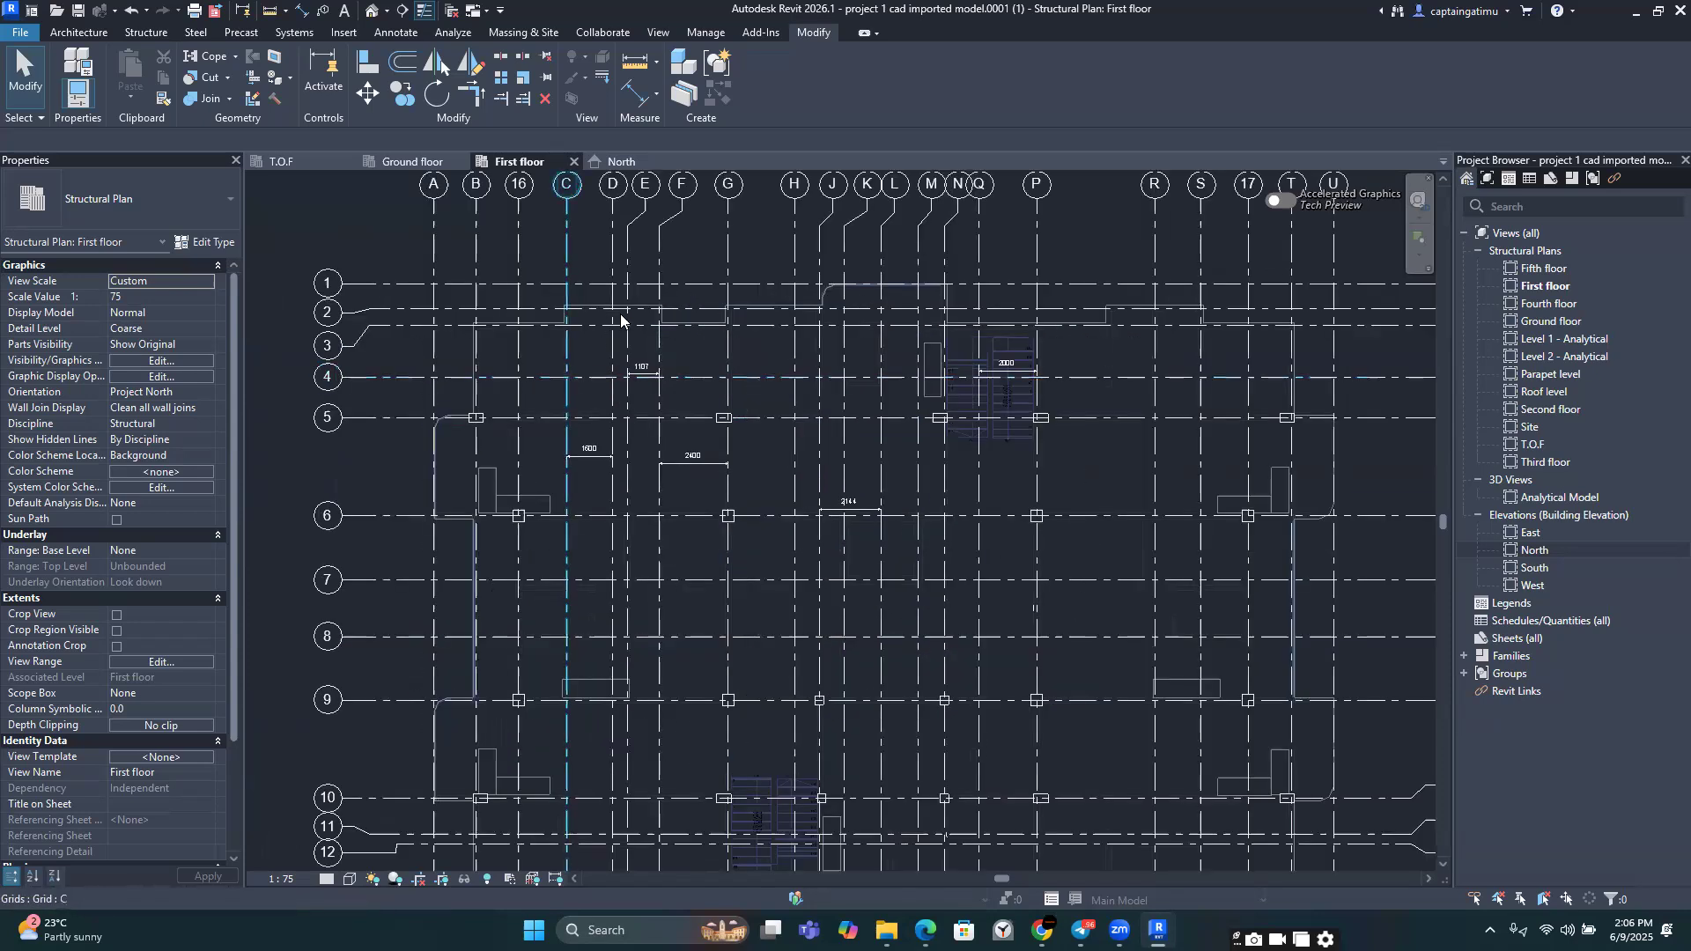
pyautogui.scroll(-3, 620, 310)
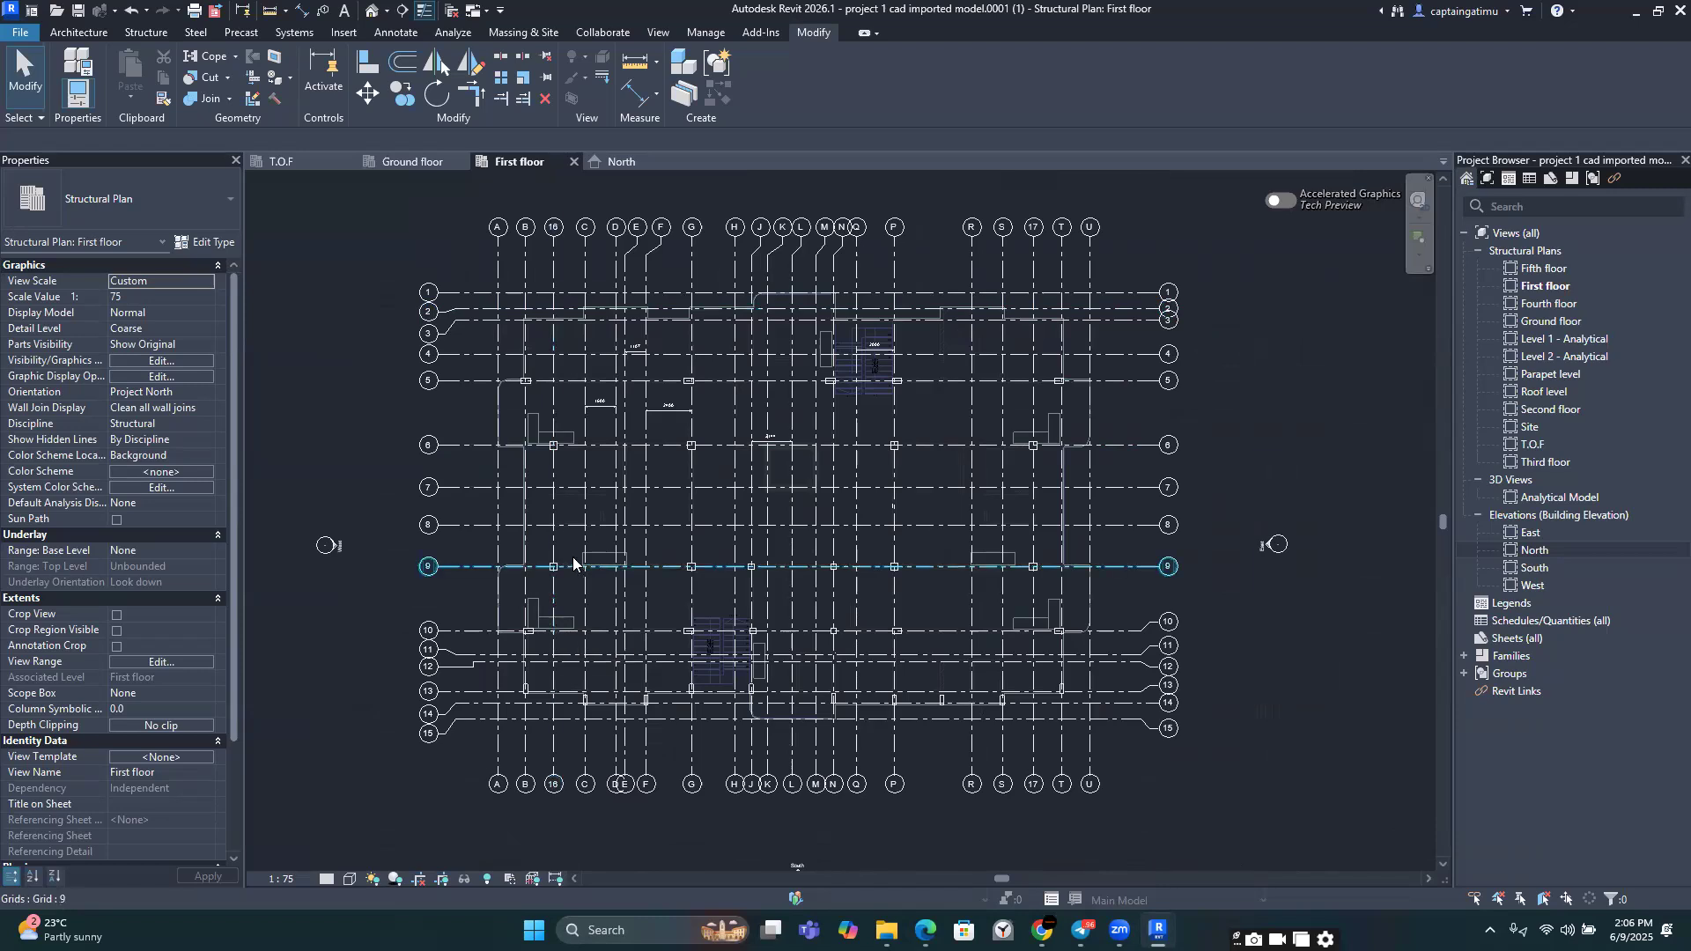
pyautogui.moveTo(502, 471); pyautogui.dragTo(480, 584, button='middle')
pyautogui.scroll(-3, 481, 599)
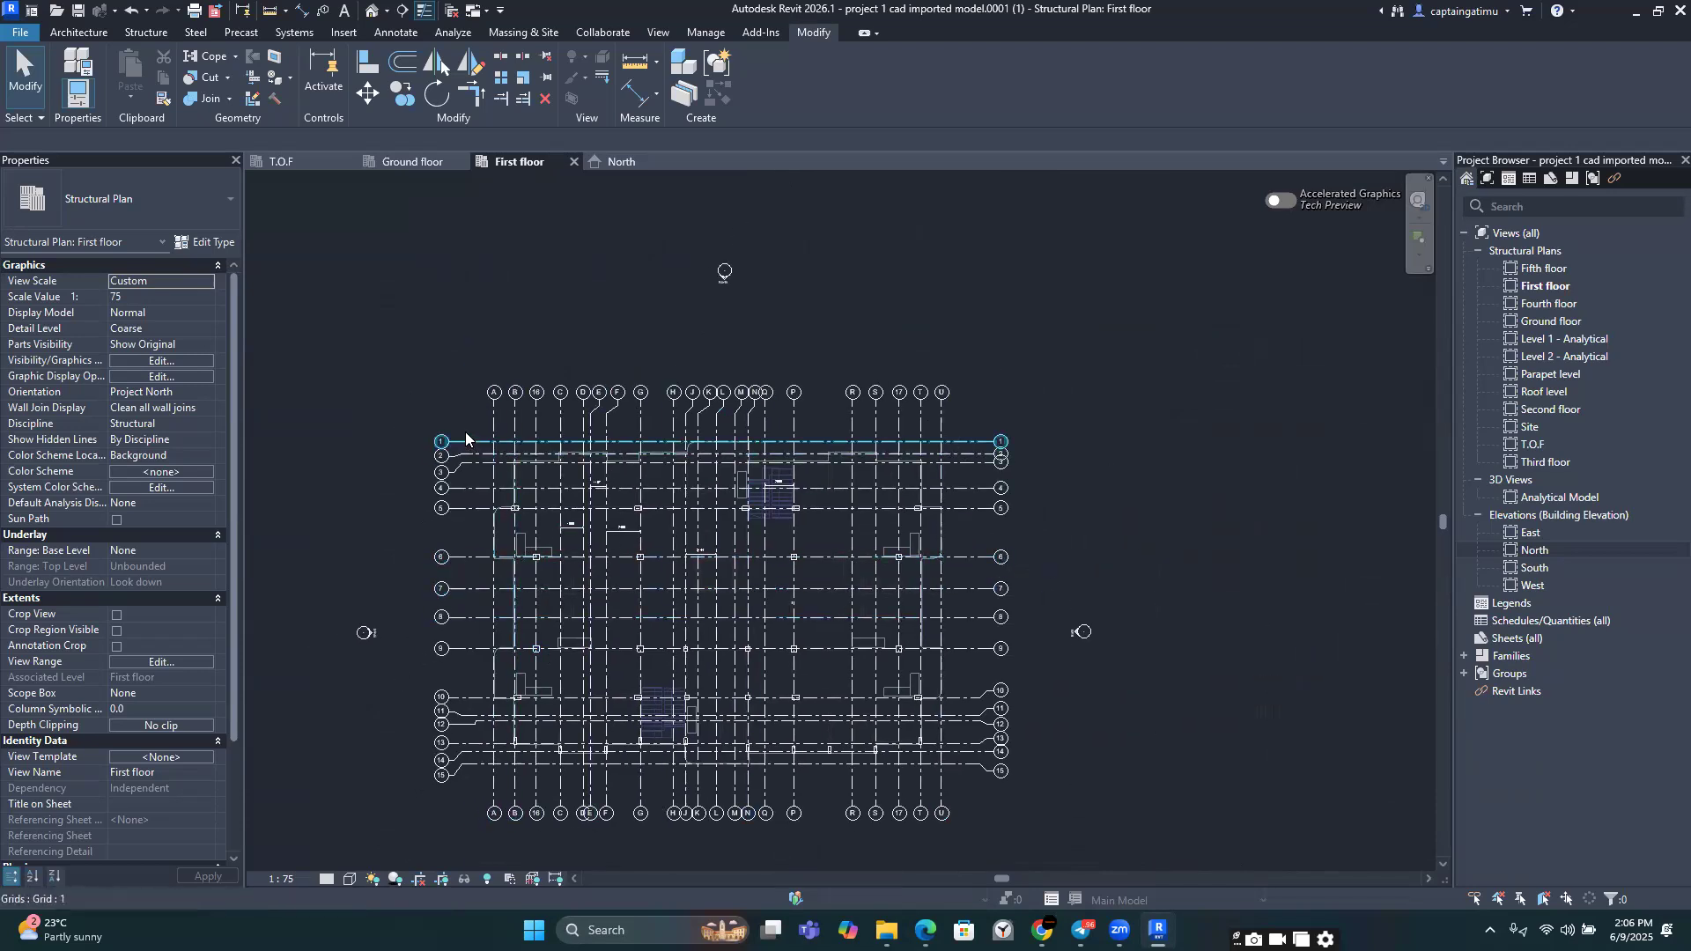
pyautogui.scroll(4, 463, 430)
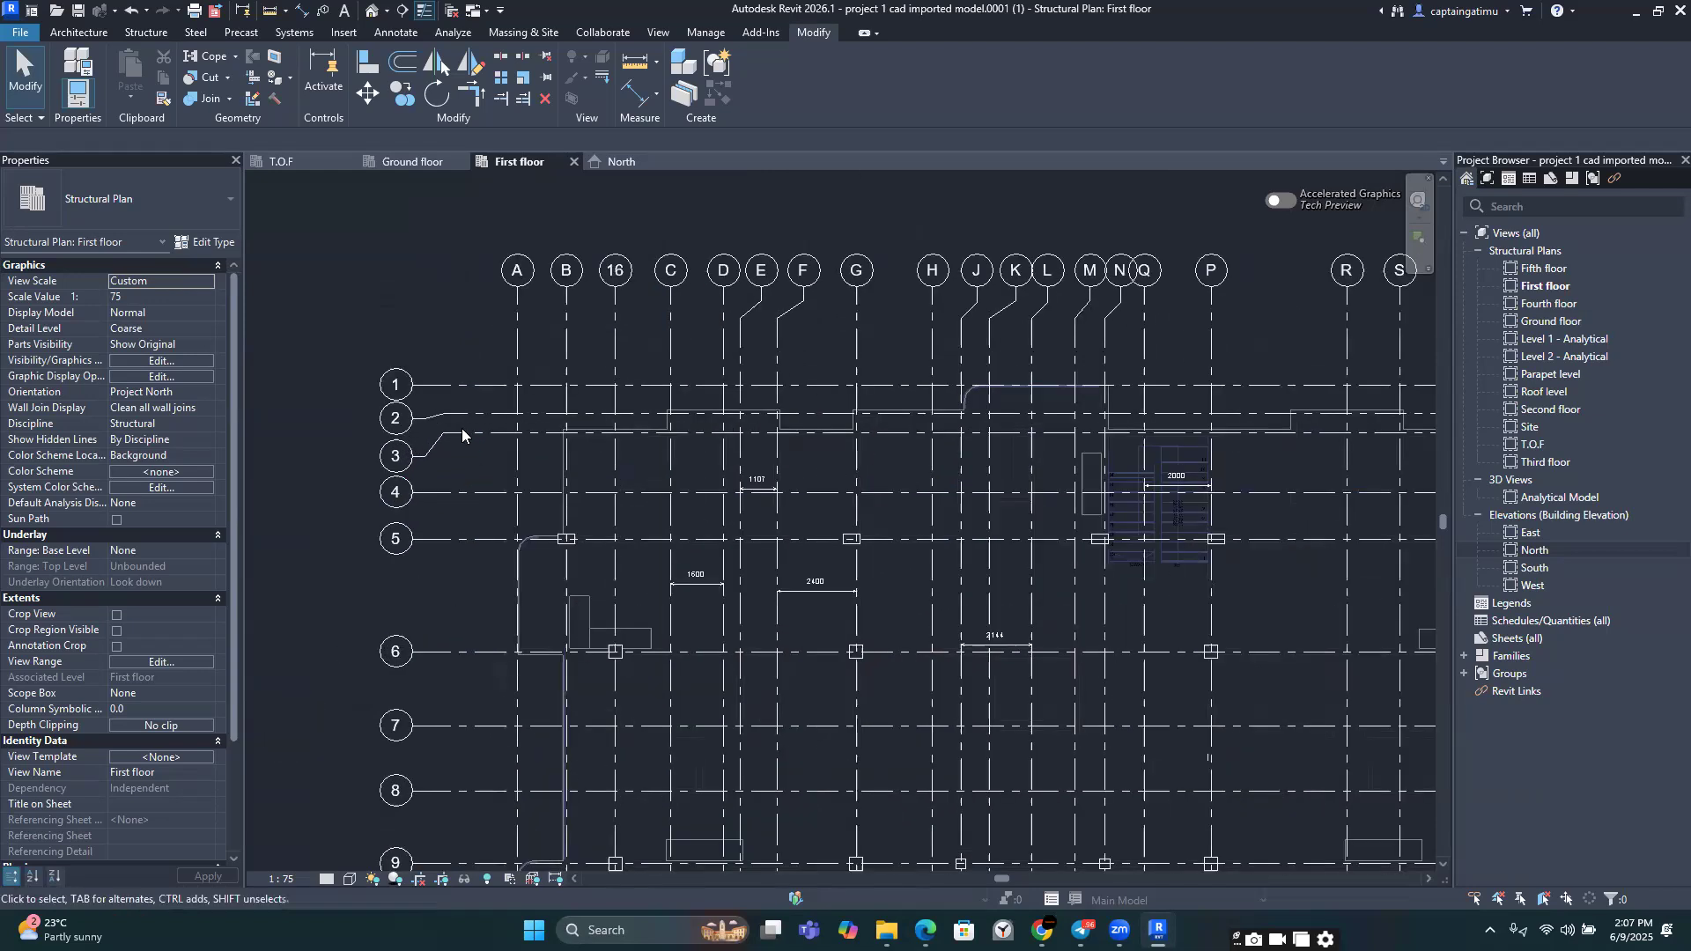
pyautogui.scroll(-2, 460, 389)
pyautogui.scroll(3, 467, 405)
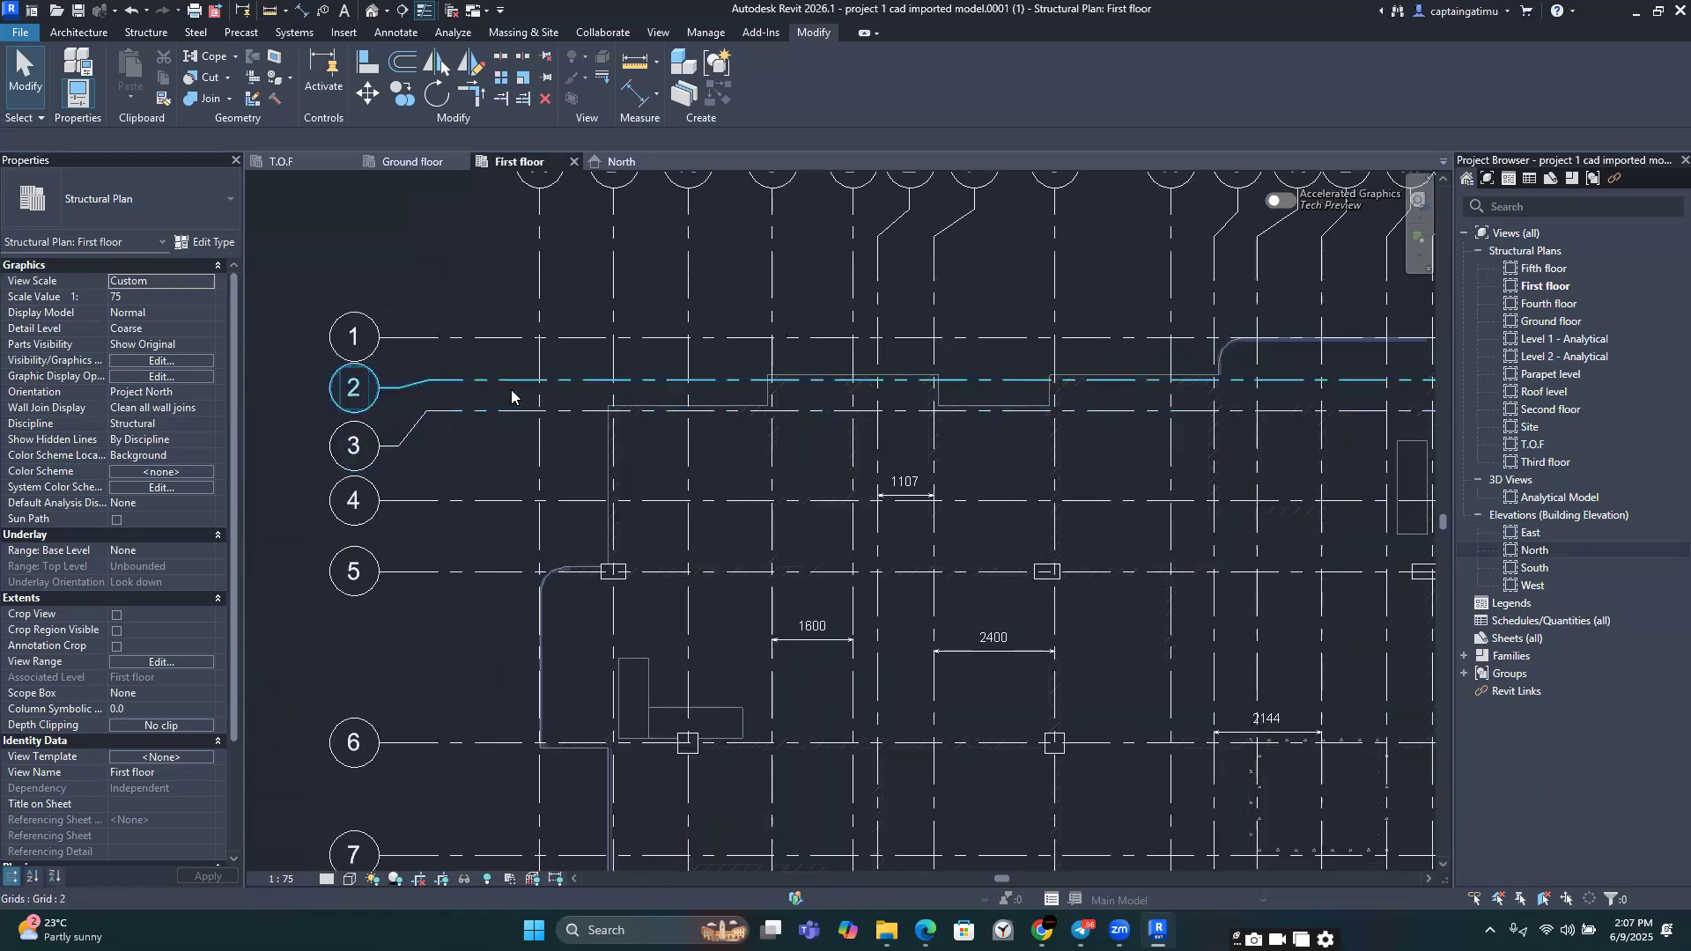
# Step: Examine the columns along grids 13 and 14 on the first floor plan
pyautogui.scroll(-3, 501, 375)
pyautogui.moveTo(633, 452); pyautogui.dragTo(667, 327, button='middle')
pyautogui.moveTo(600, 695); pyautogui.dragTo(594, 582, button='middle')
pyautogui.scroll(2, 590, 595)
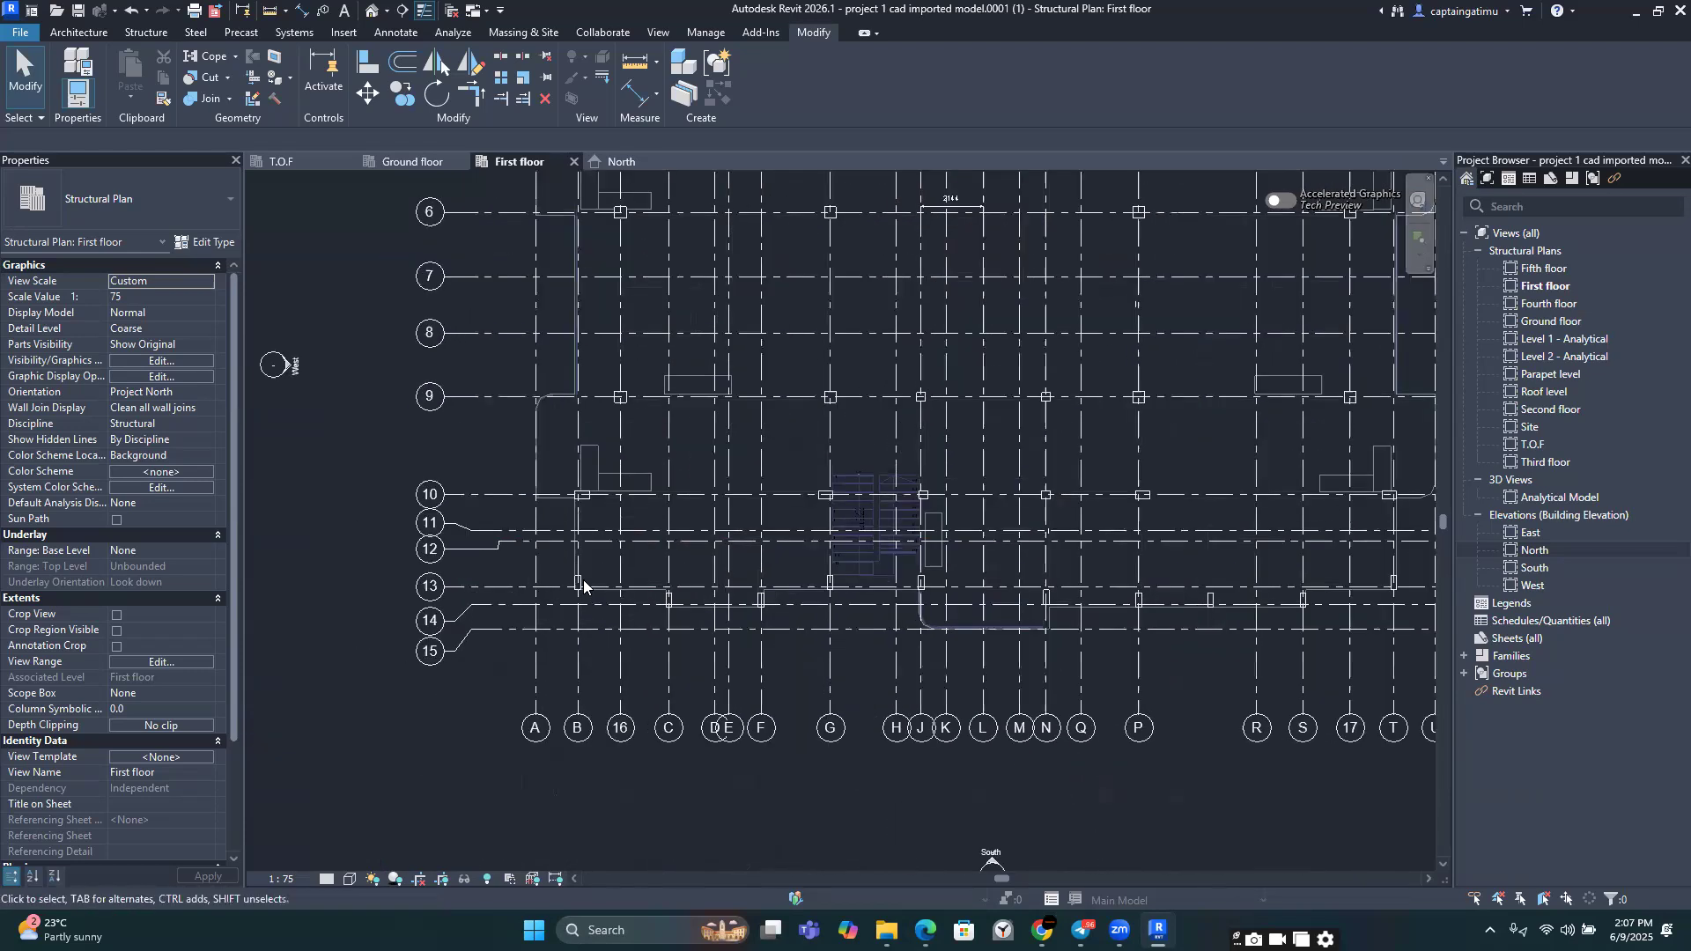
pyautogui.scroll(1, 577, 592)
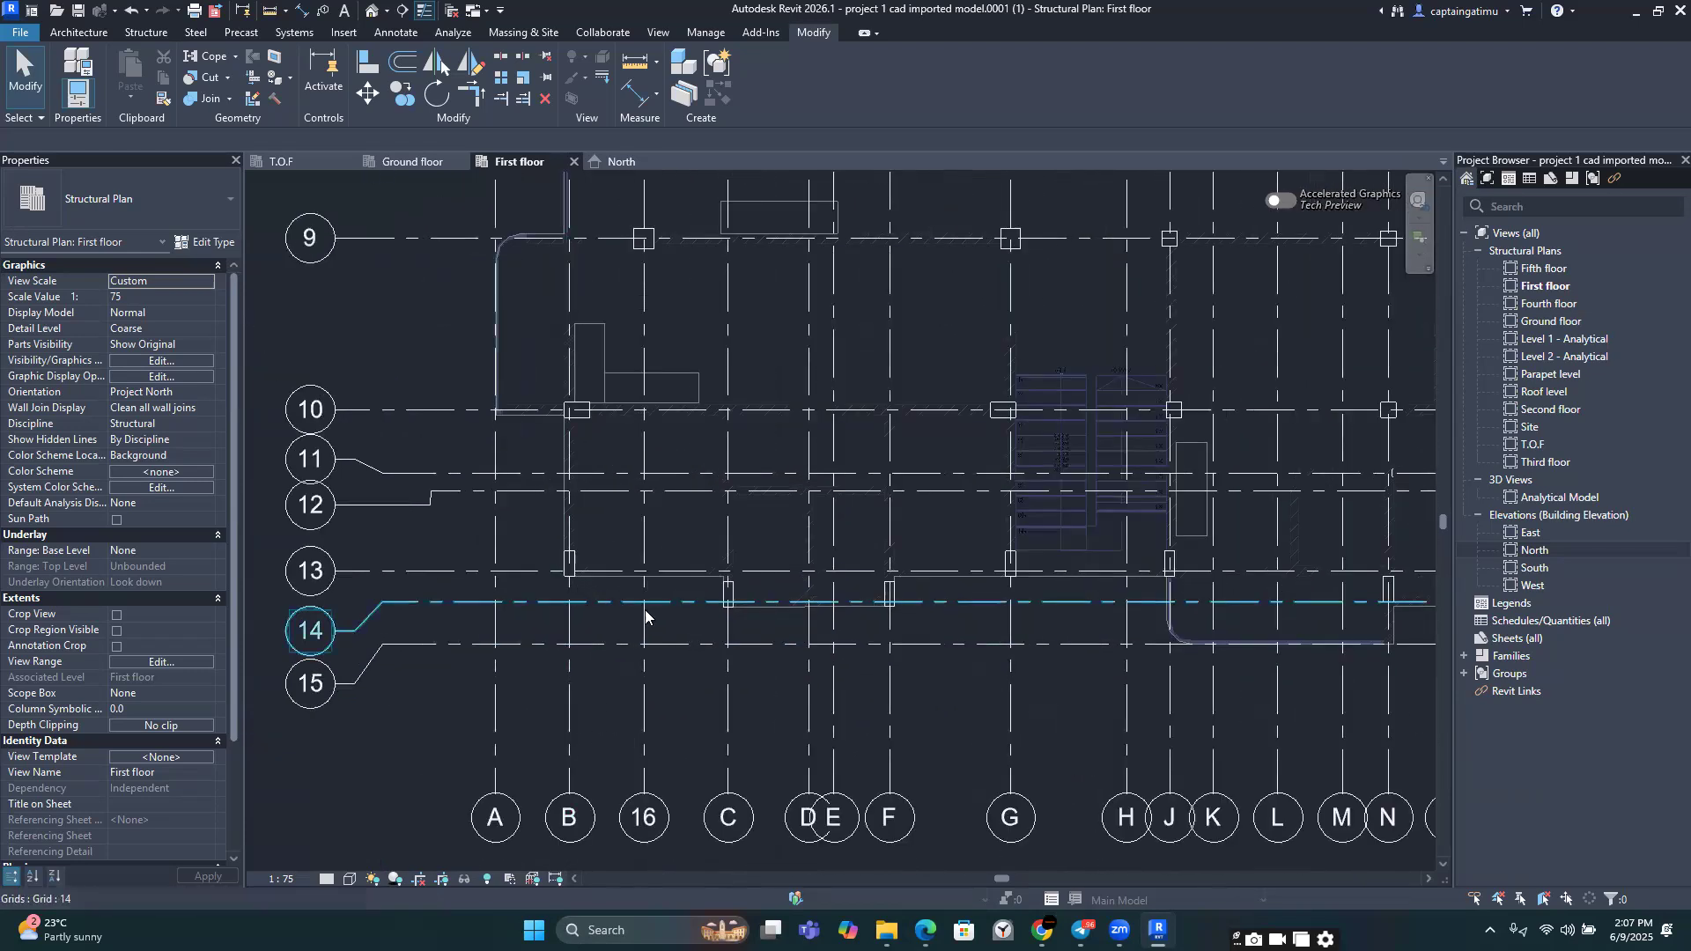
pyautogui.scroll(-4, 518, 605)
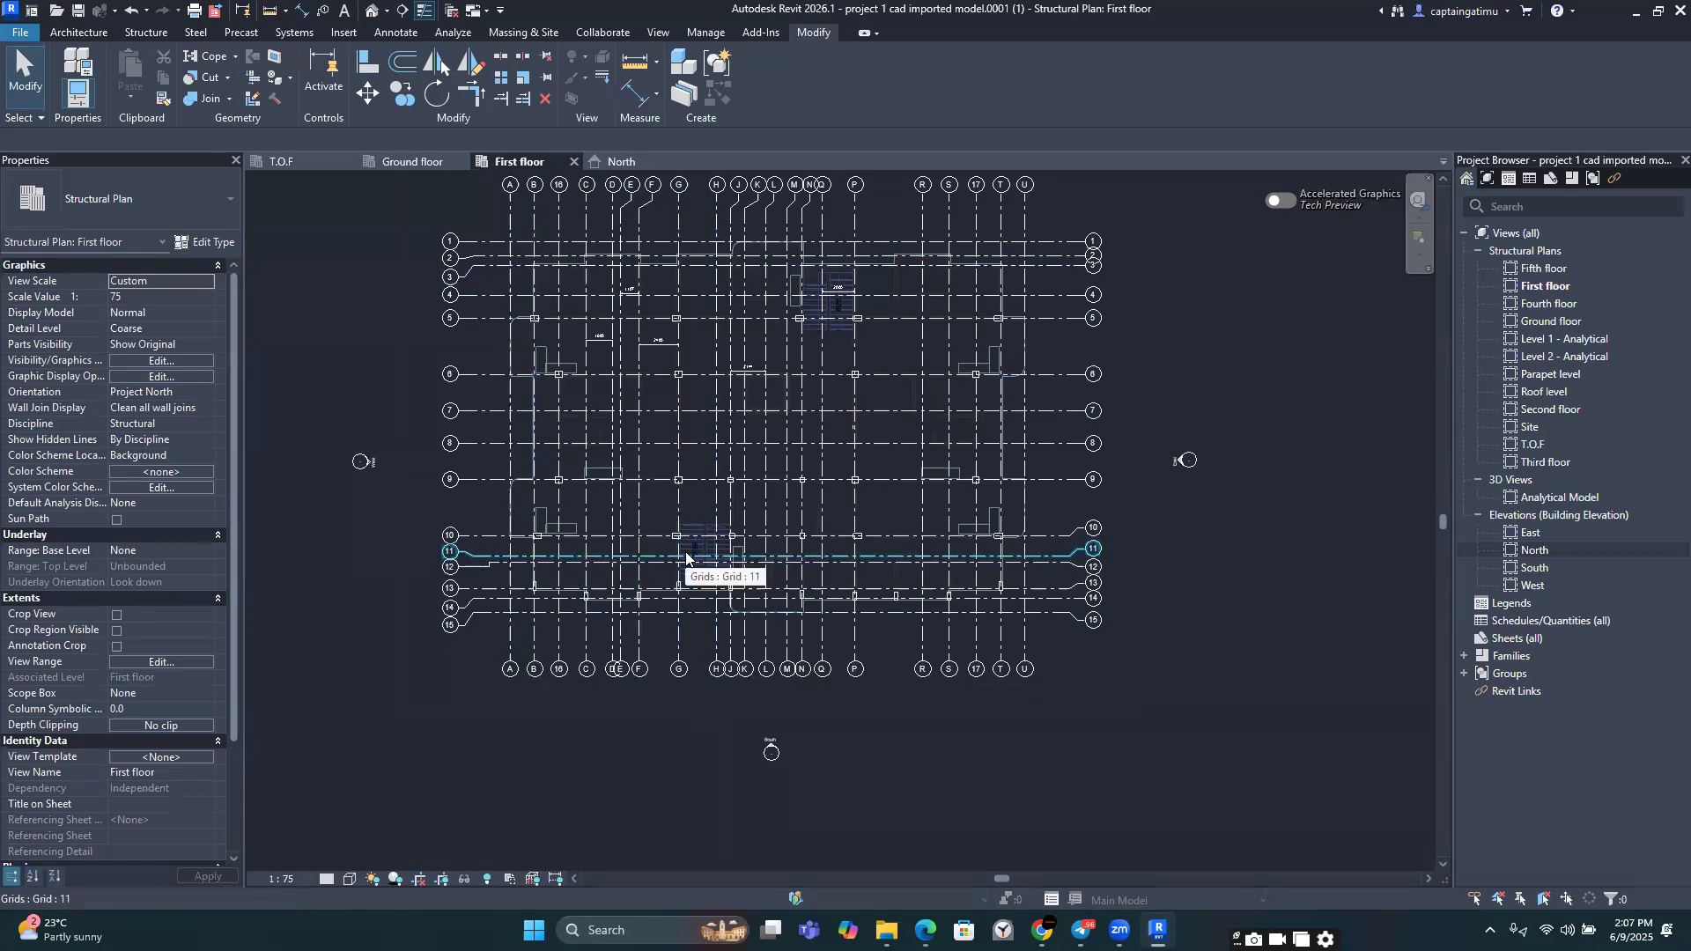
pyautogui.press('Tab')
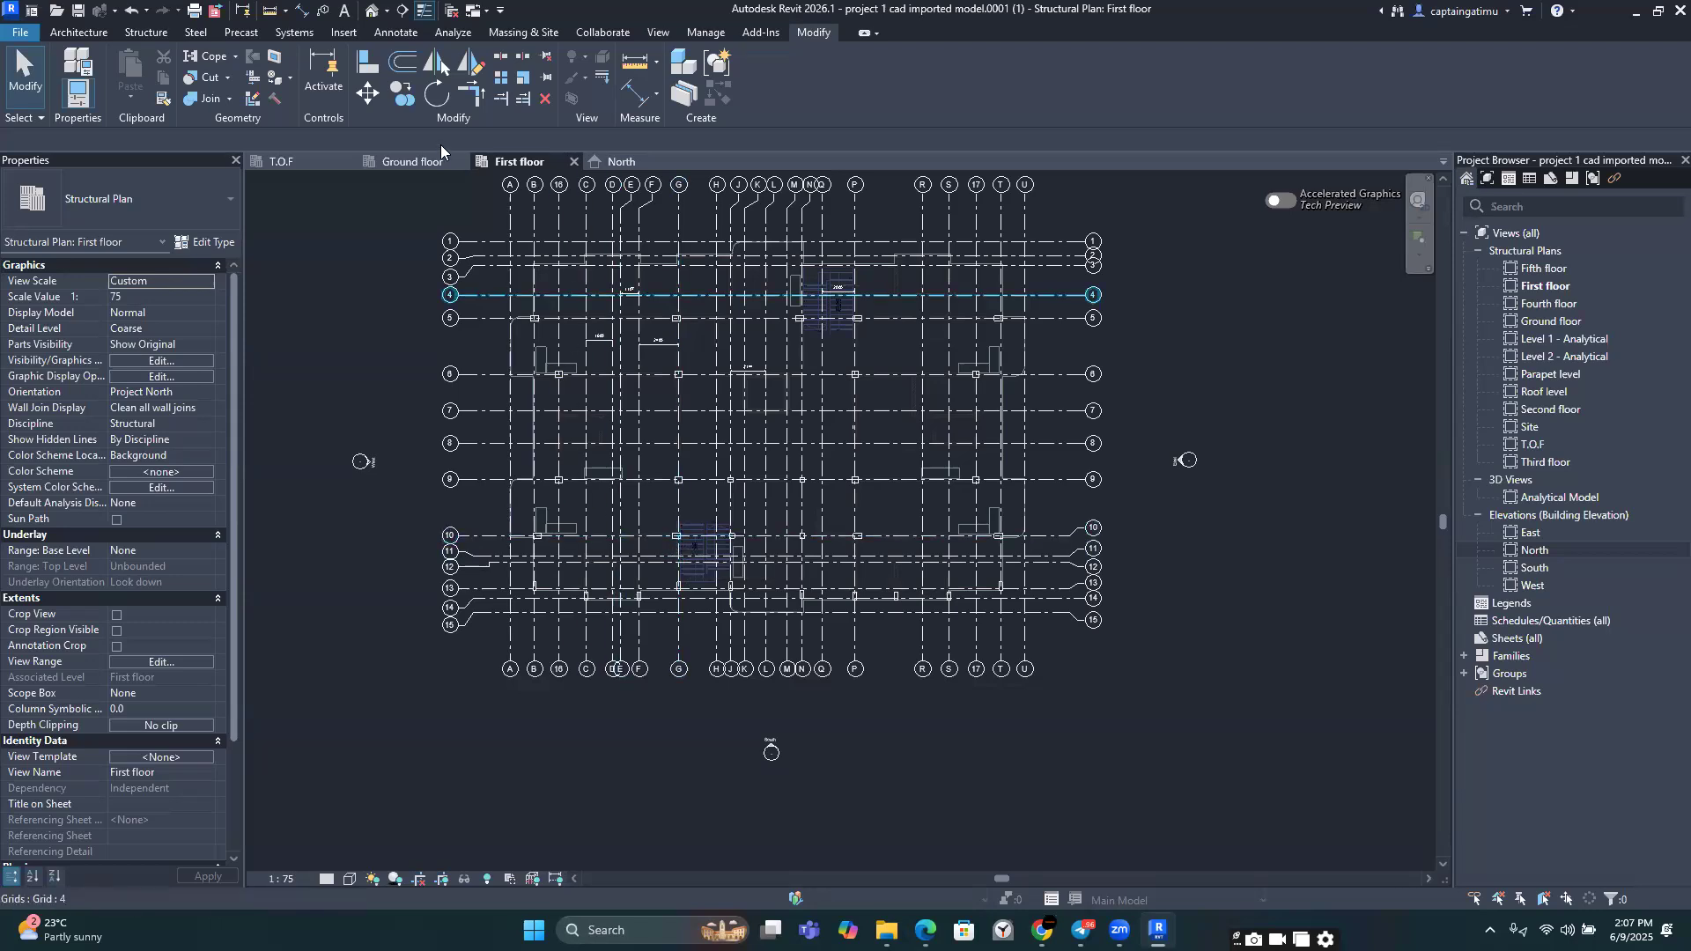
# Step: Draw a horizontal detail line about 42700 mm long across the plan between grids 7 and 8, and extend its west end slightly
pyautogui.click(347, 37)
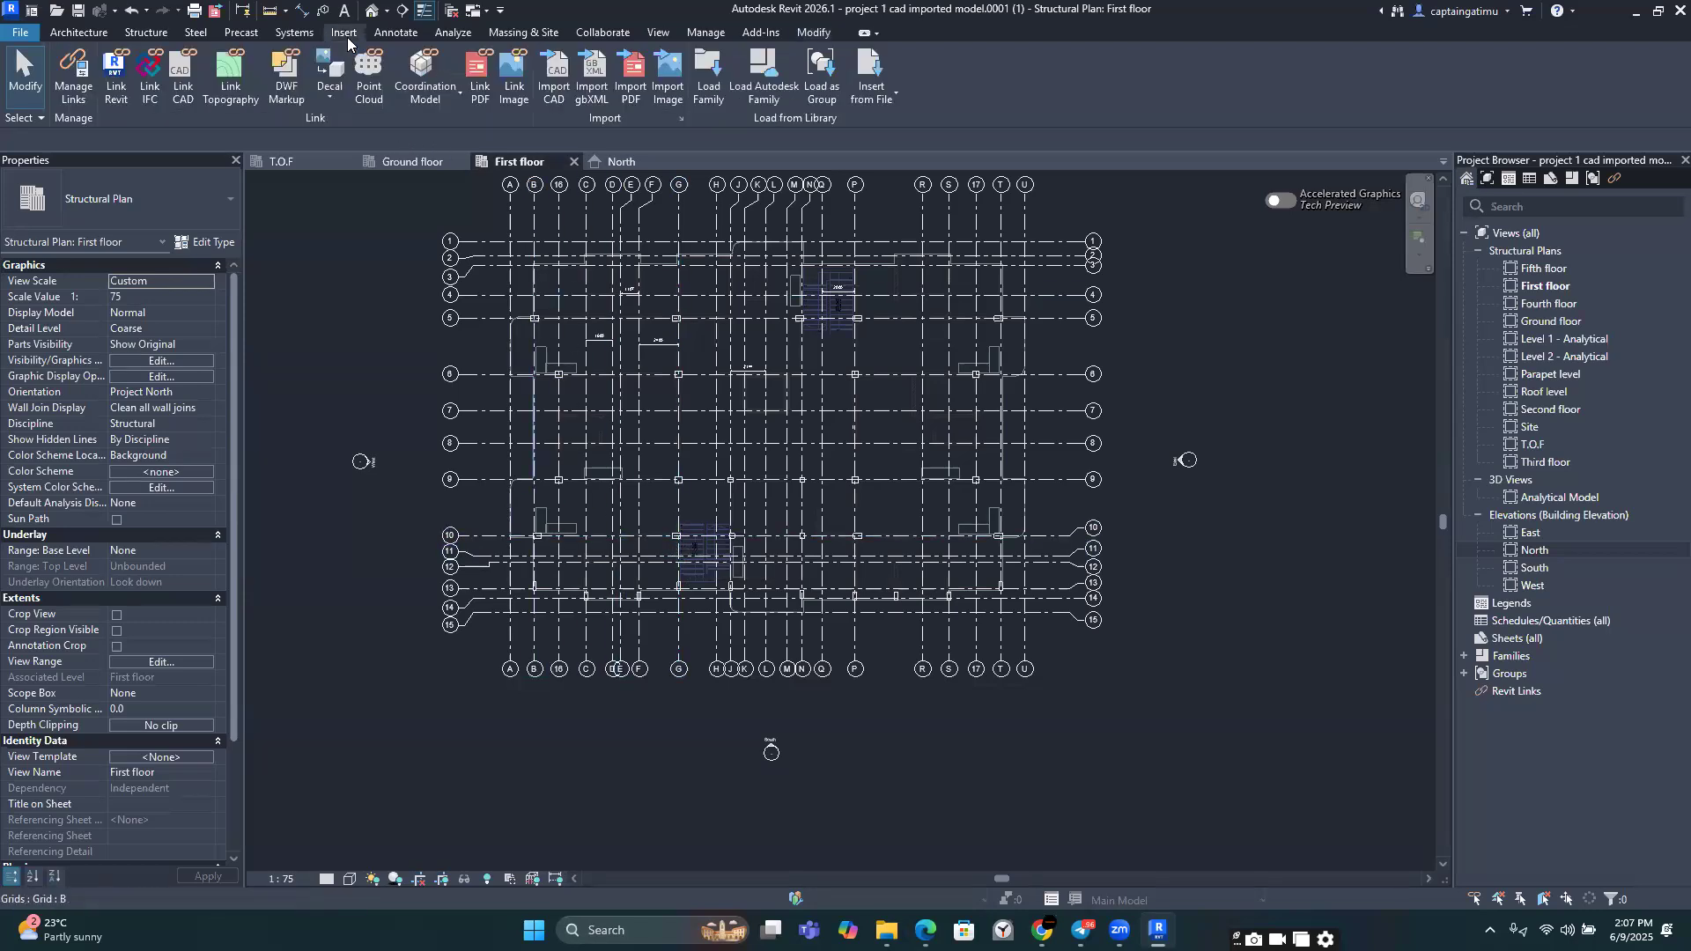
pyautogui.click(390, 34)
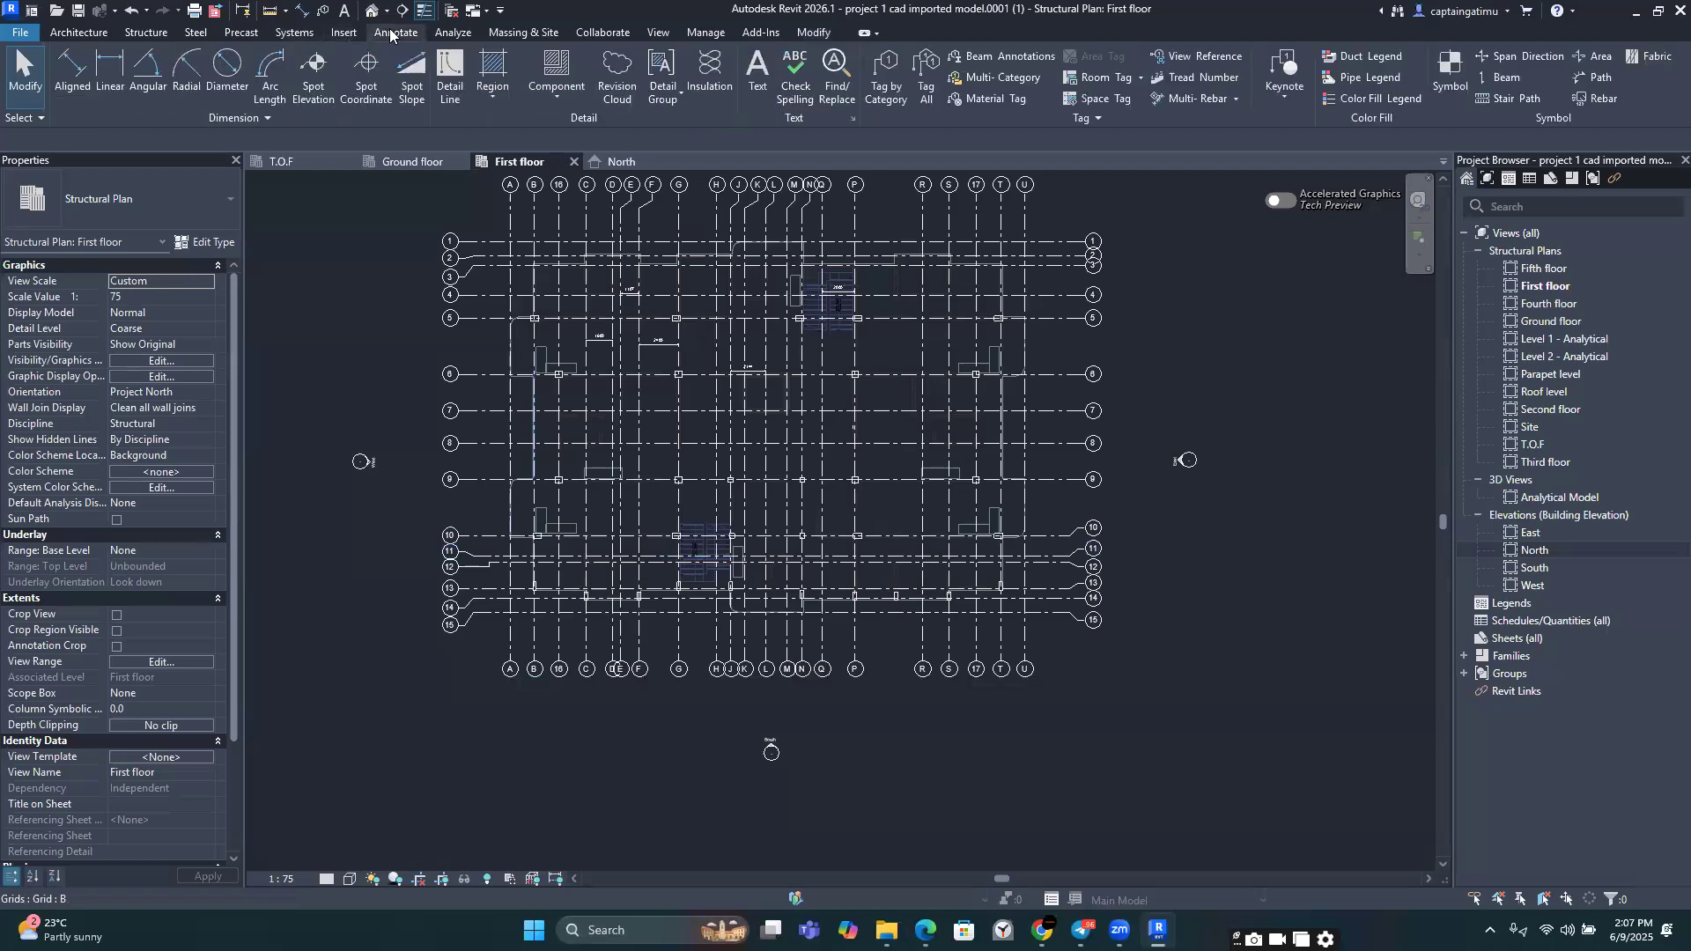
pyautogui.click(452, 71)
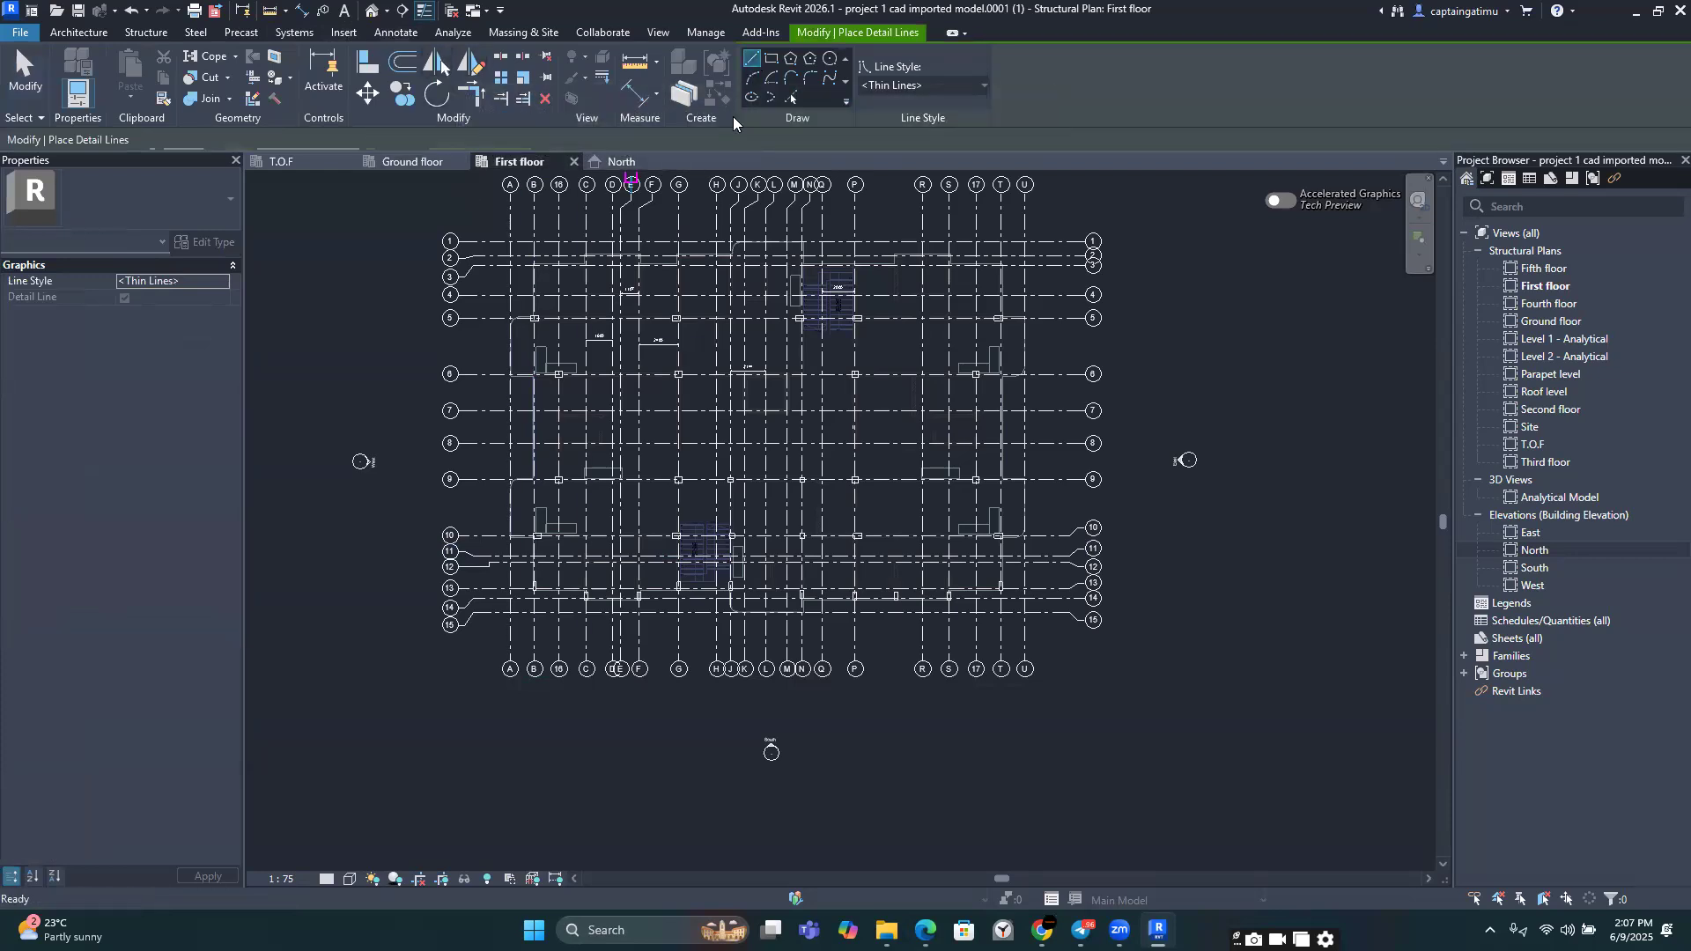
pyautogui.scroll(2, 655, 435)
pyautogui.click(485, 460)
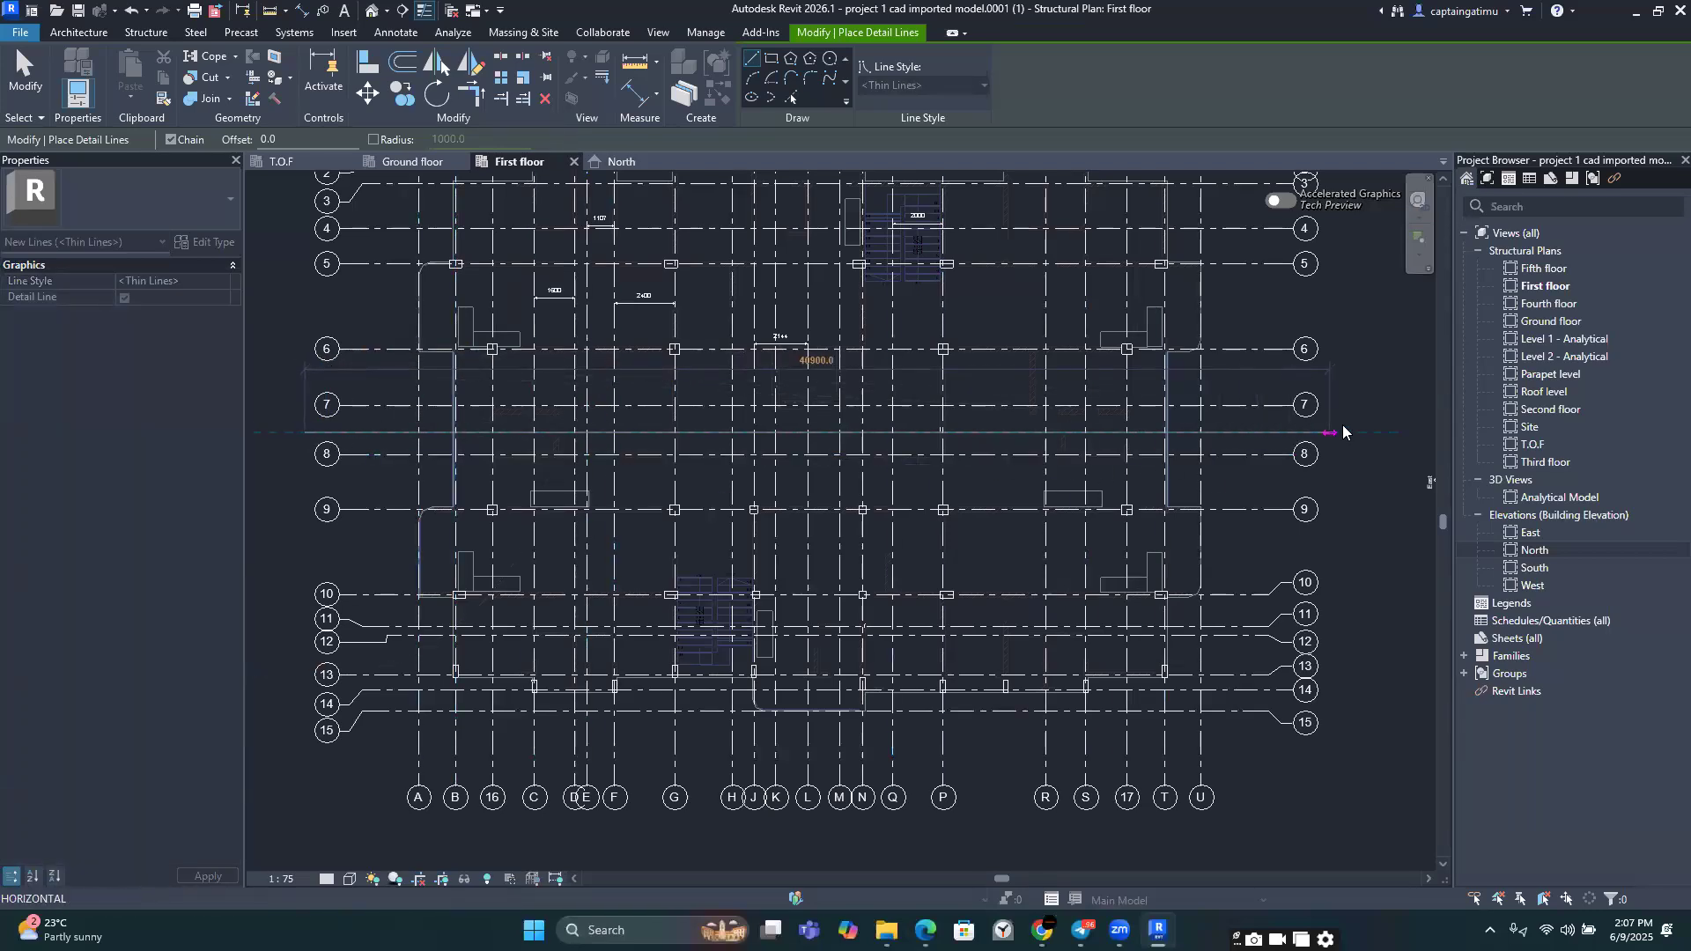
pyautogui.click(1375, 422)
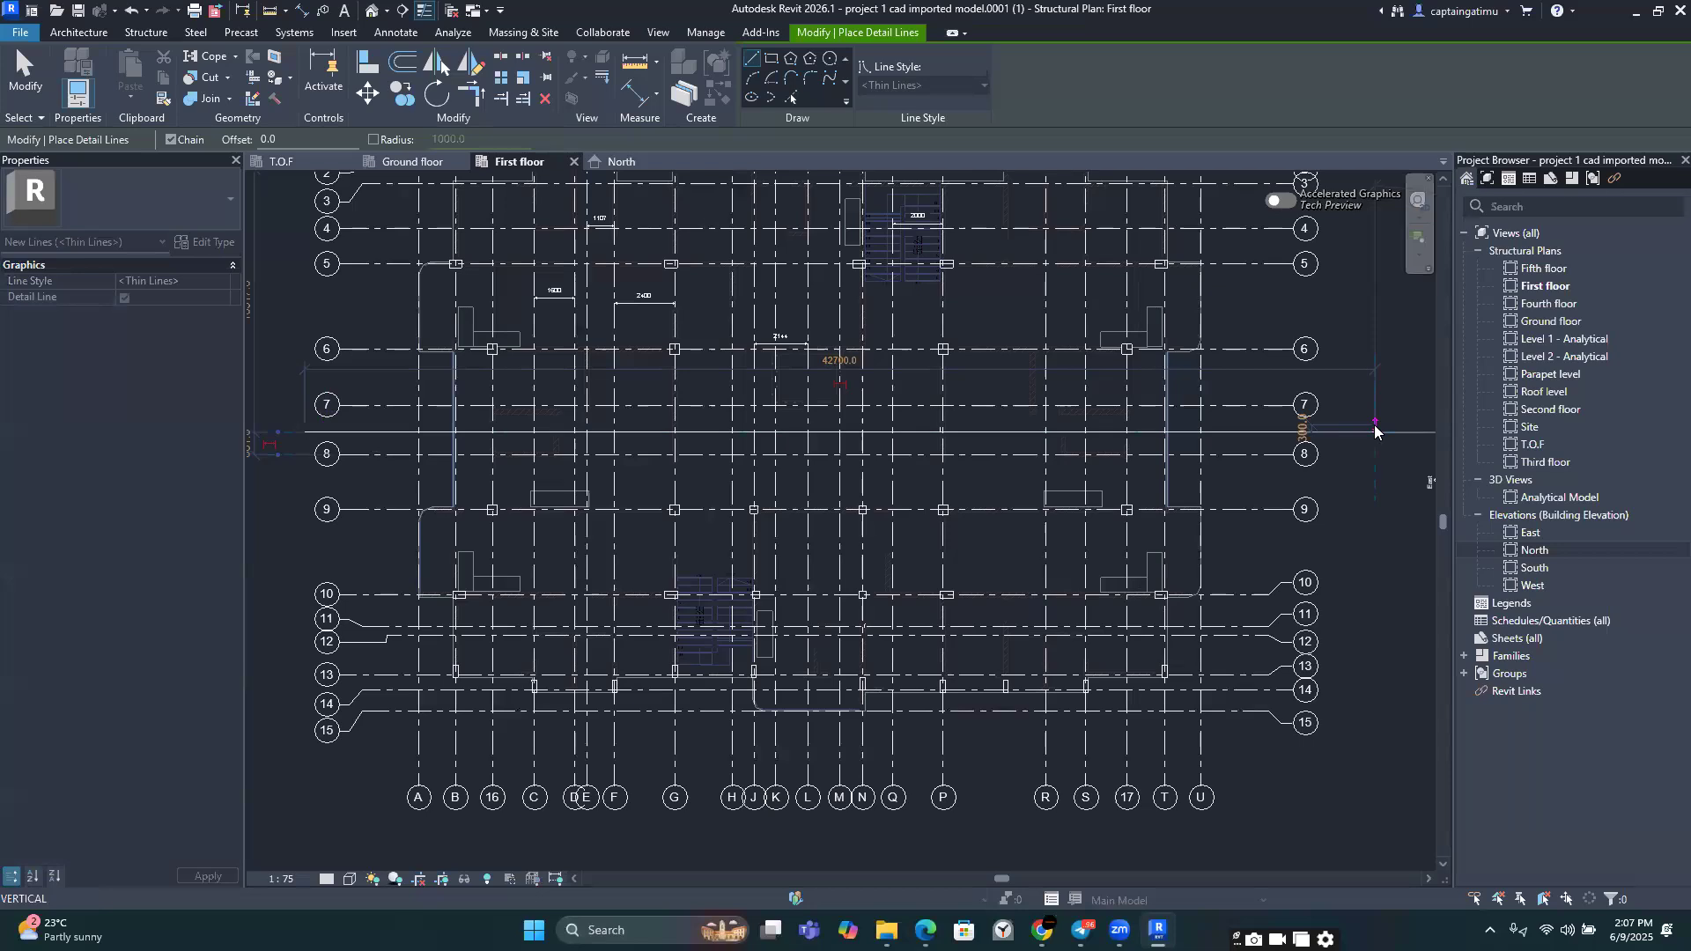
pyautogui.press('Escape')
pyautogui.press('Escape')
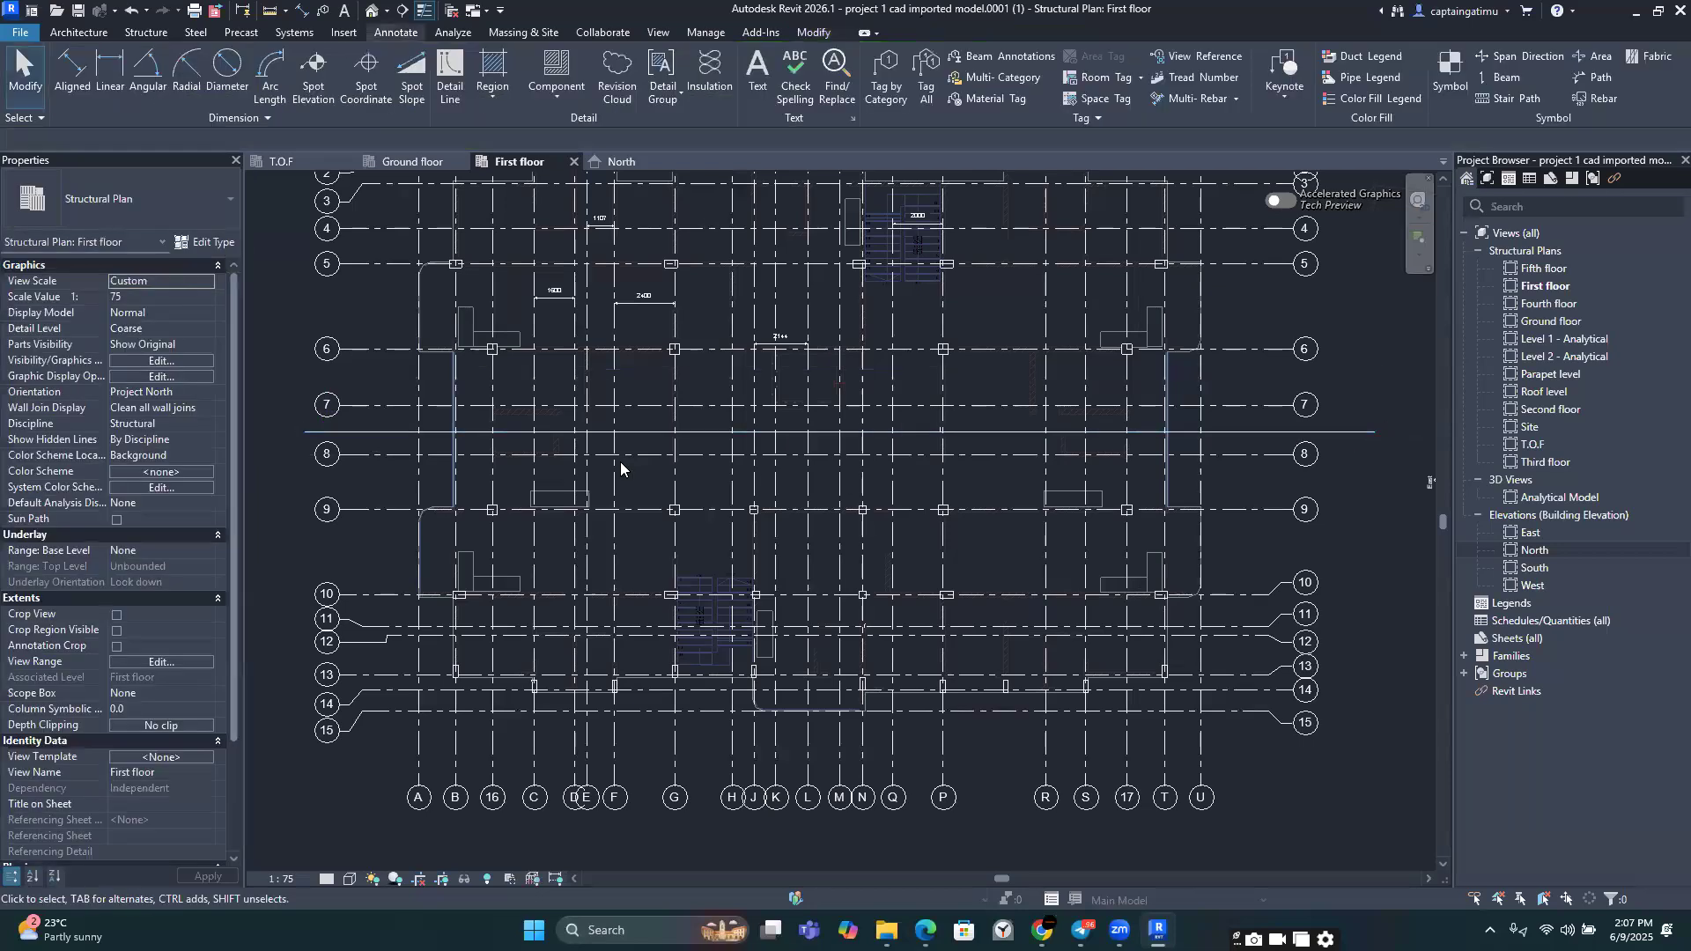
pyautogui.click(329, 440)
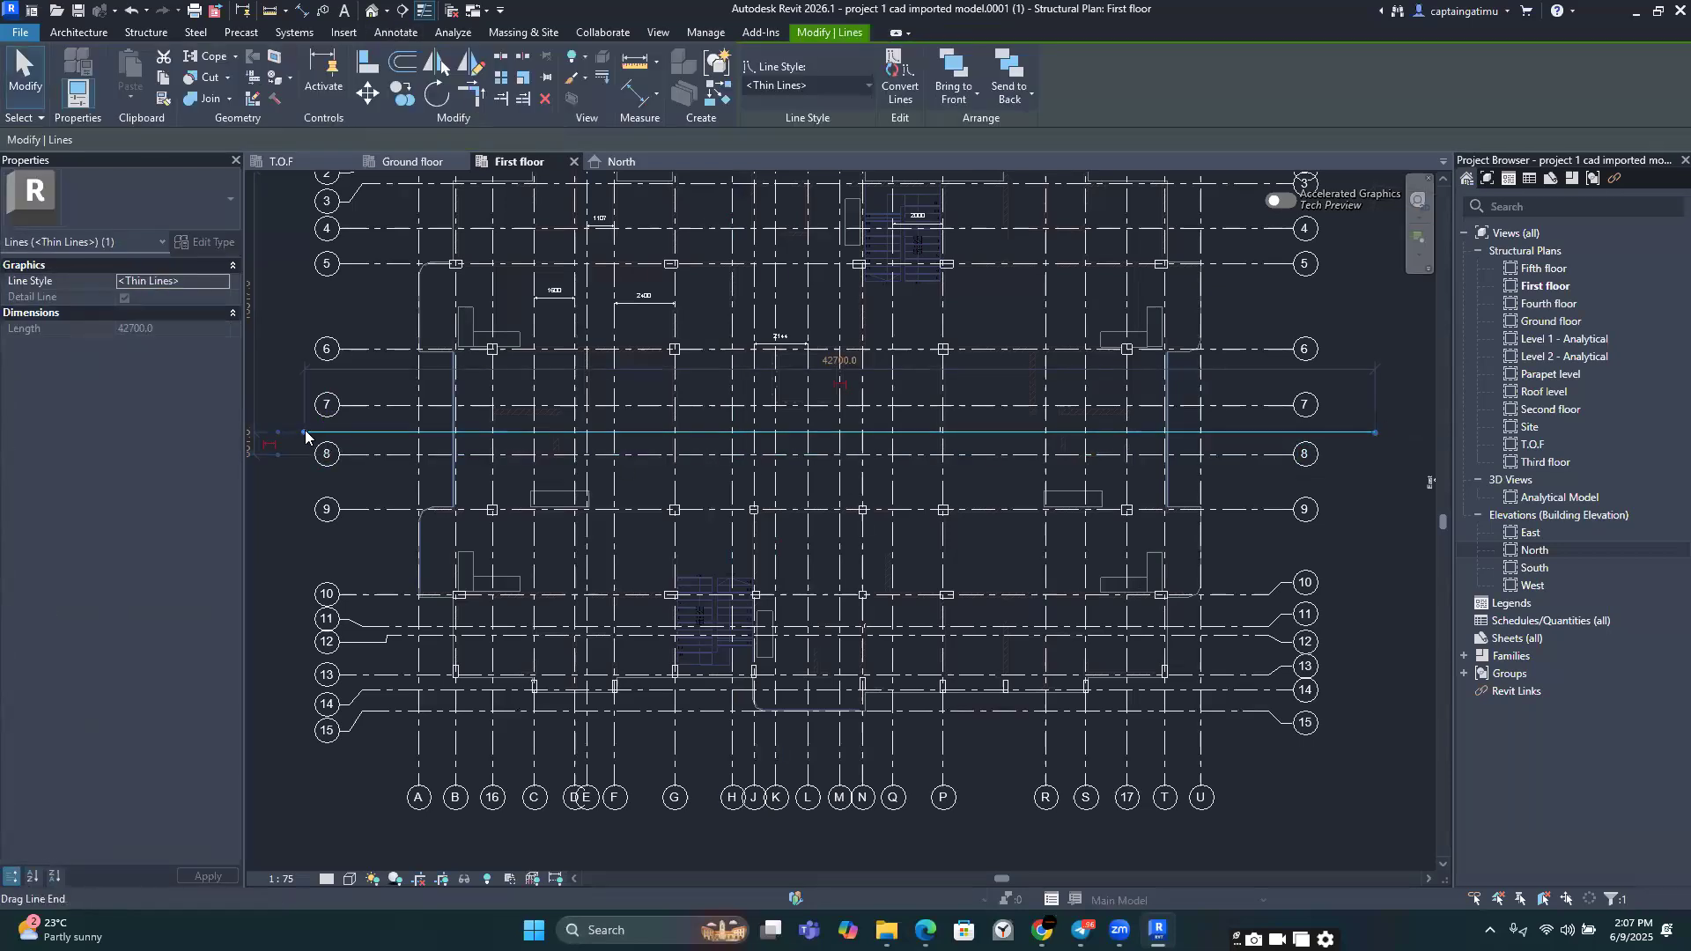
pyautogui.click(276, 348)
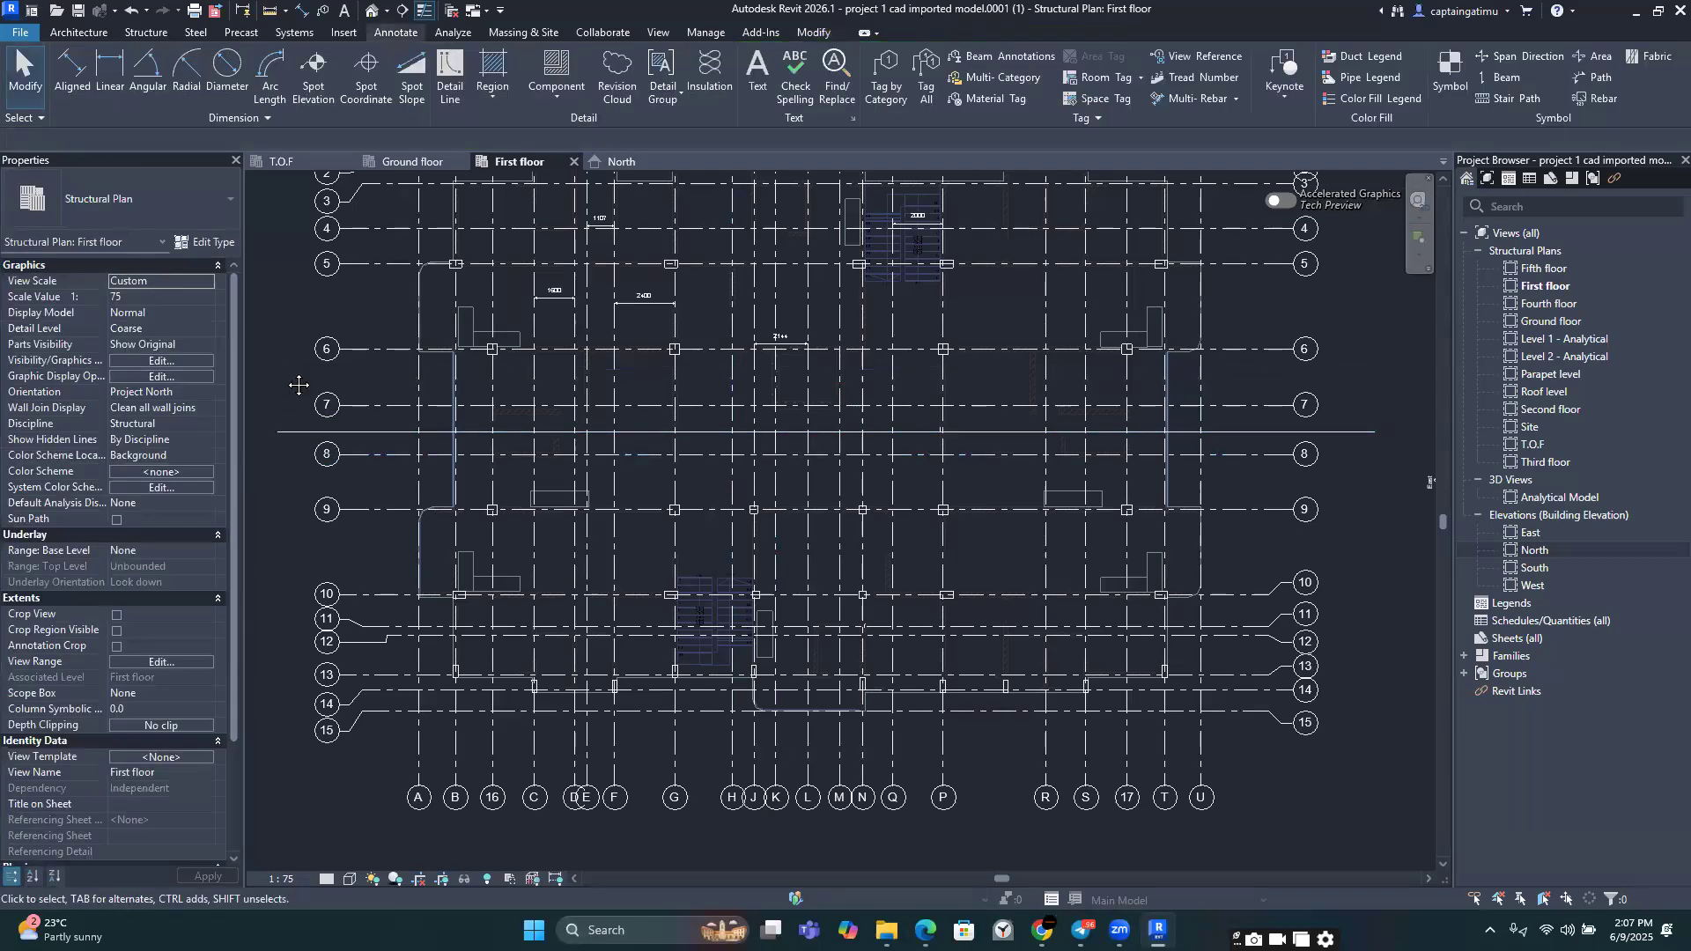
# Step: Place an aligned dimension string from grid 14 through the horizontal detail line to grid 2, beside grid A
pyautogui.scroll(-3, 300, 378)
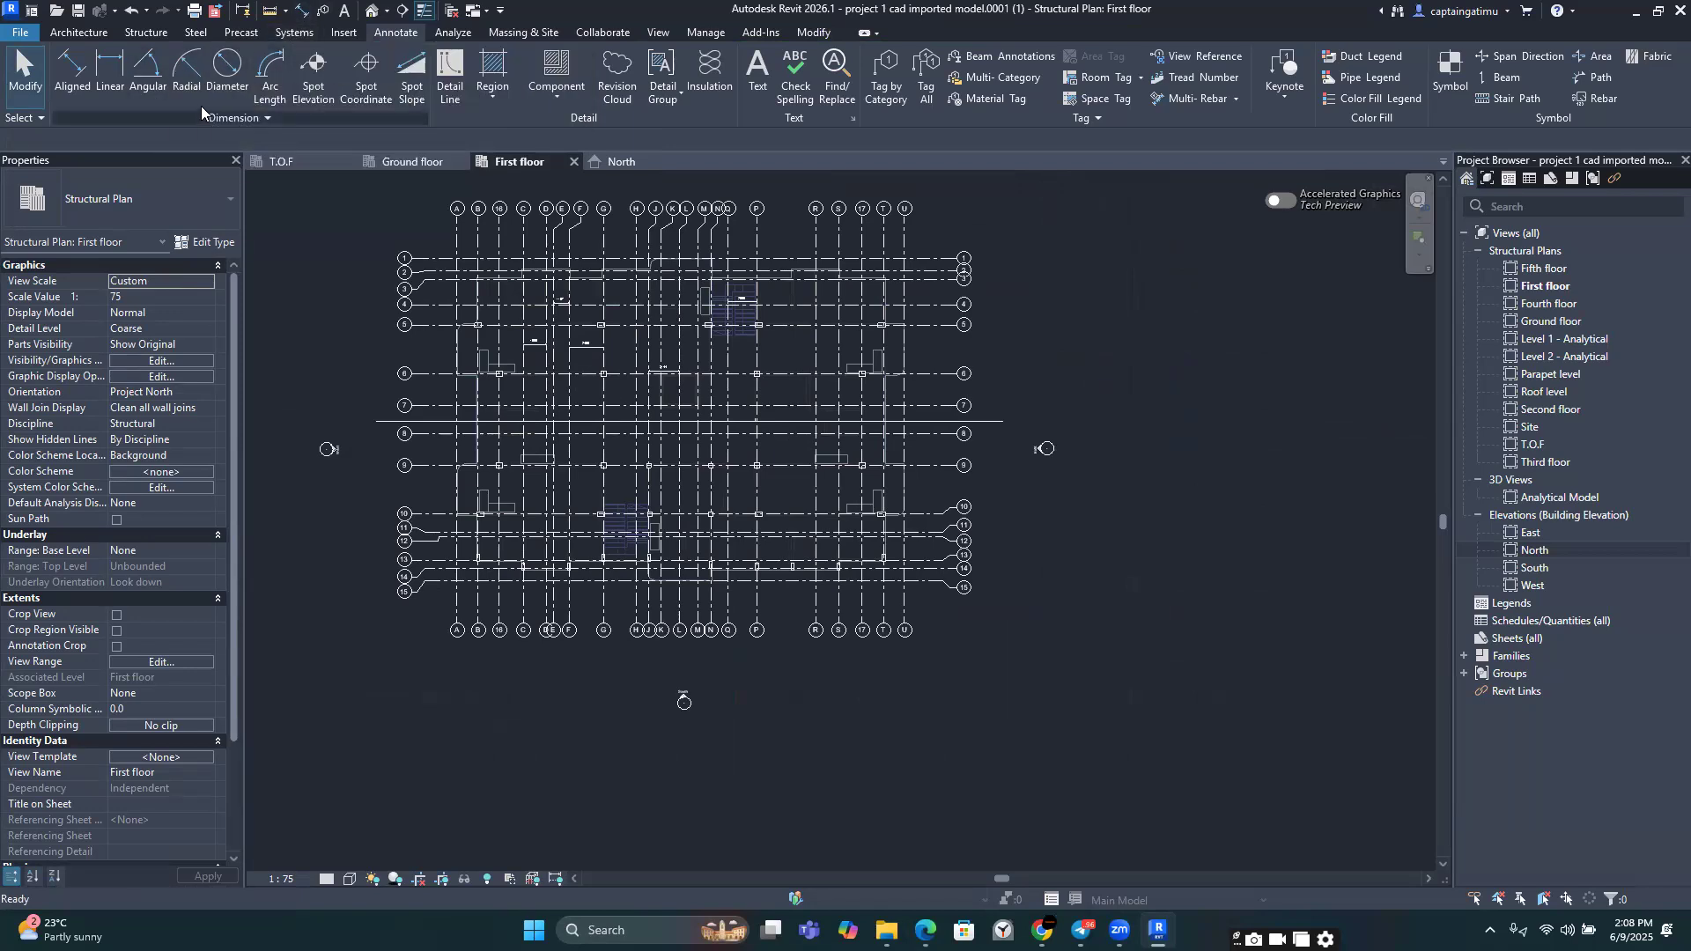
pyautogui.click(74, 71)
pyautogui.scroll(2, 418, 497)
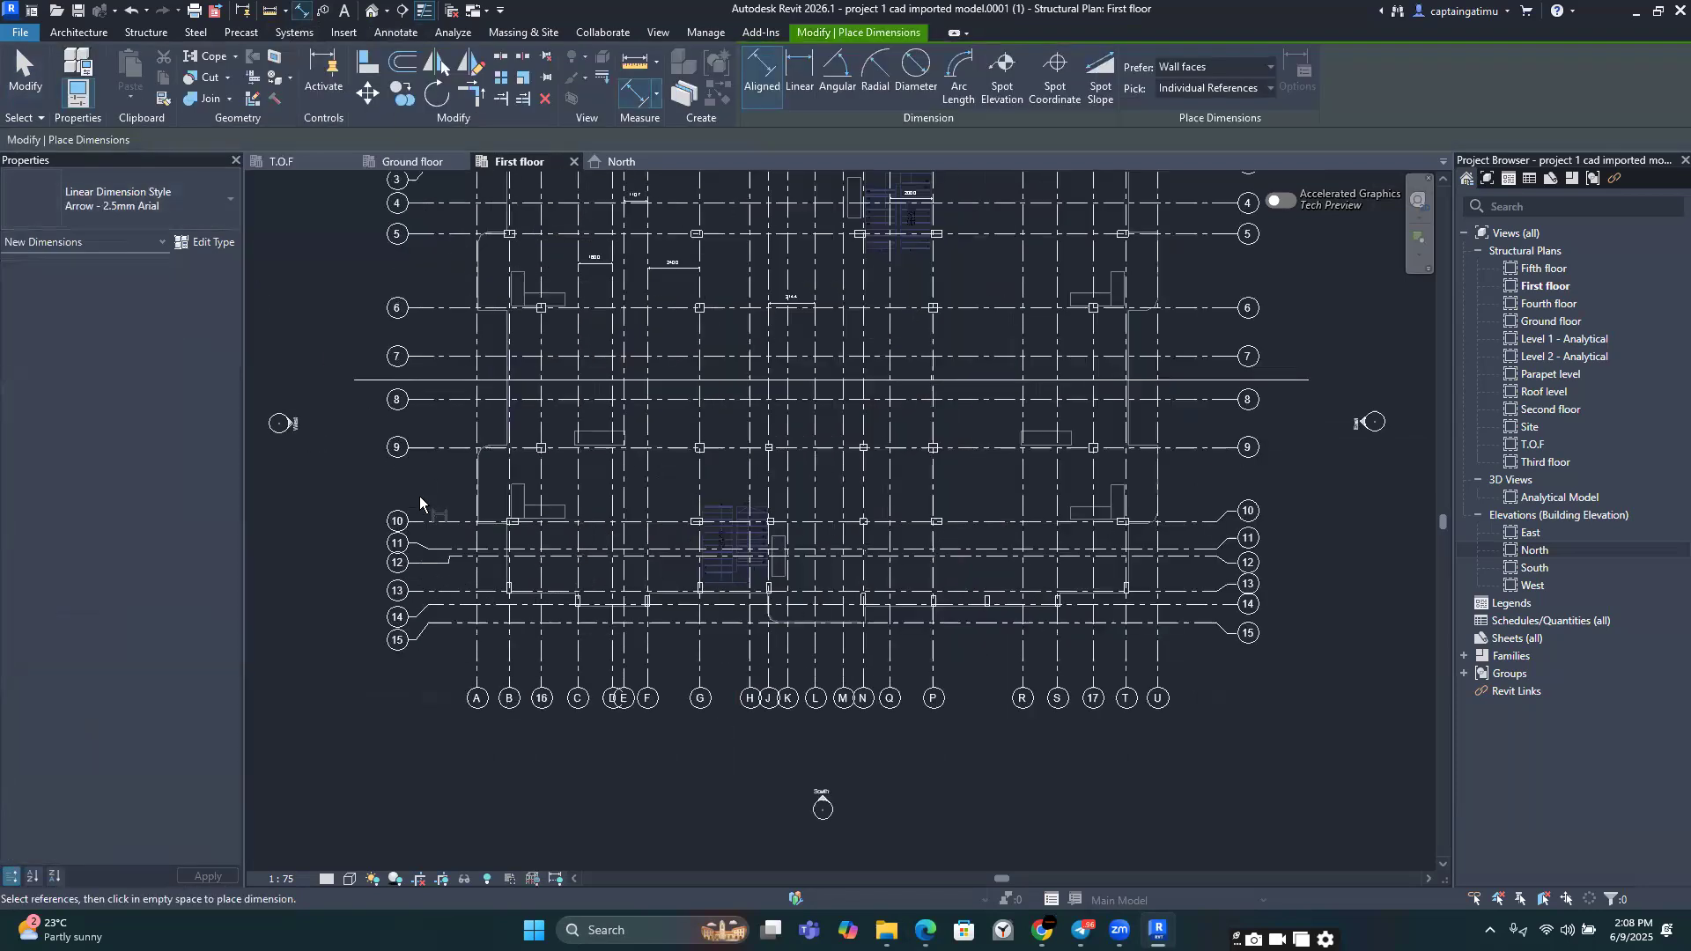
pyautogui.scroll(2, 446, 609)
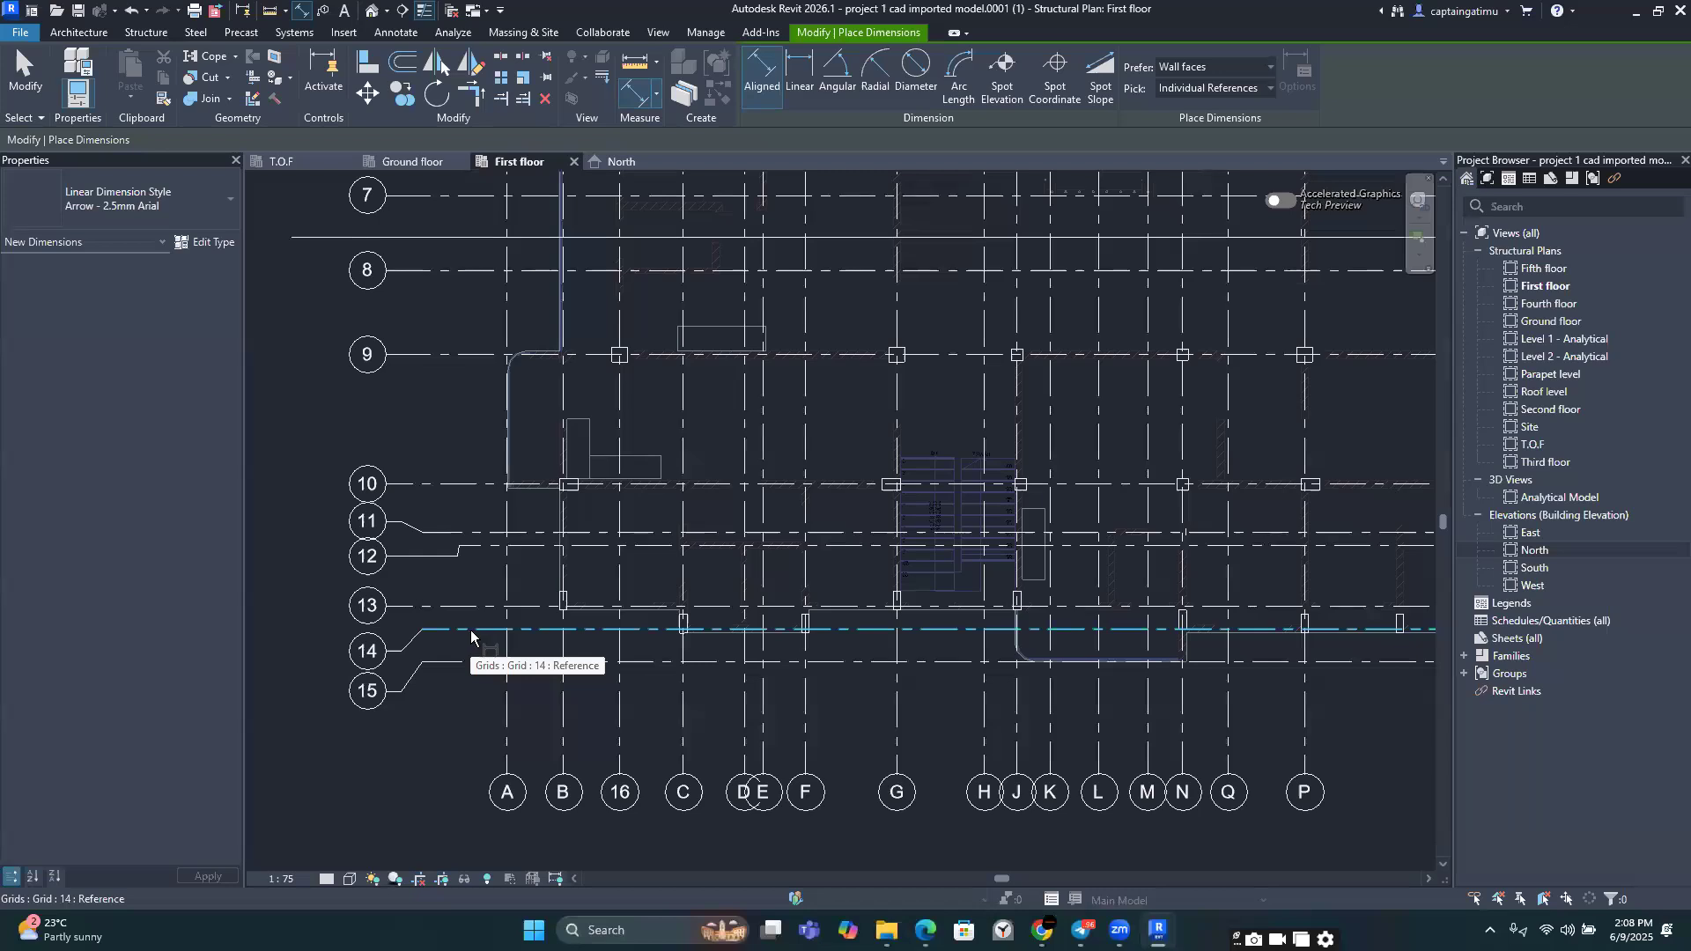
pyautogui.scroll(2, 670, 669)
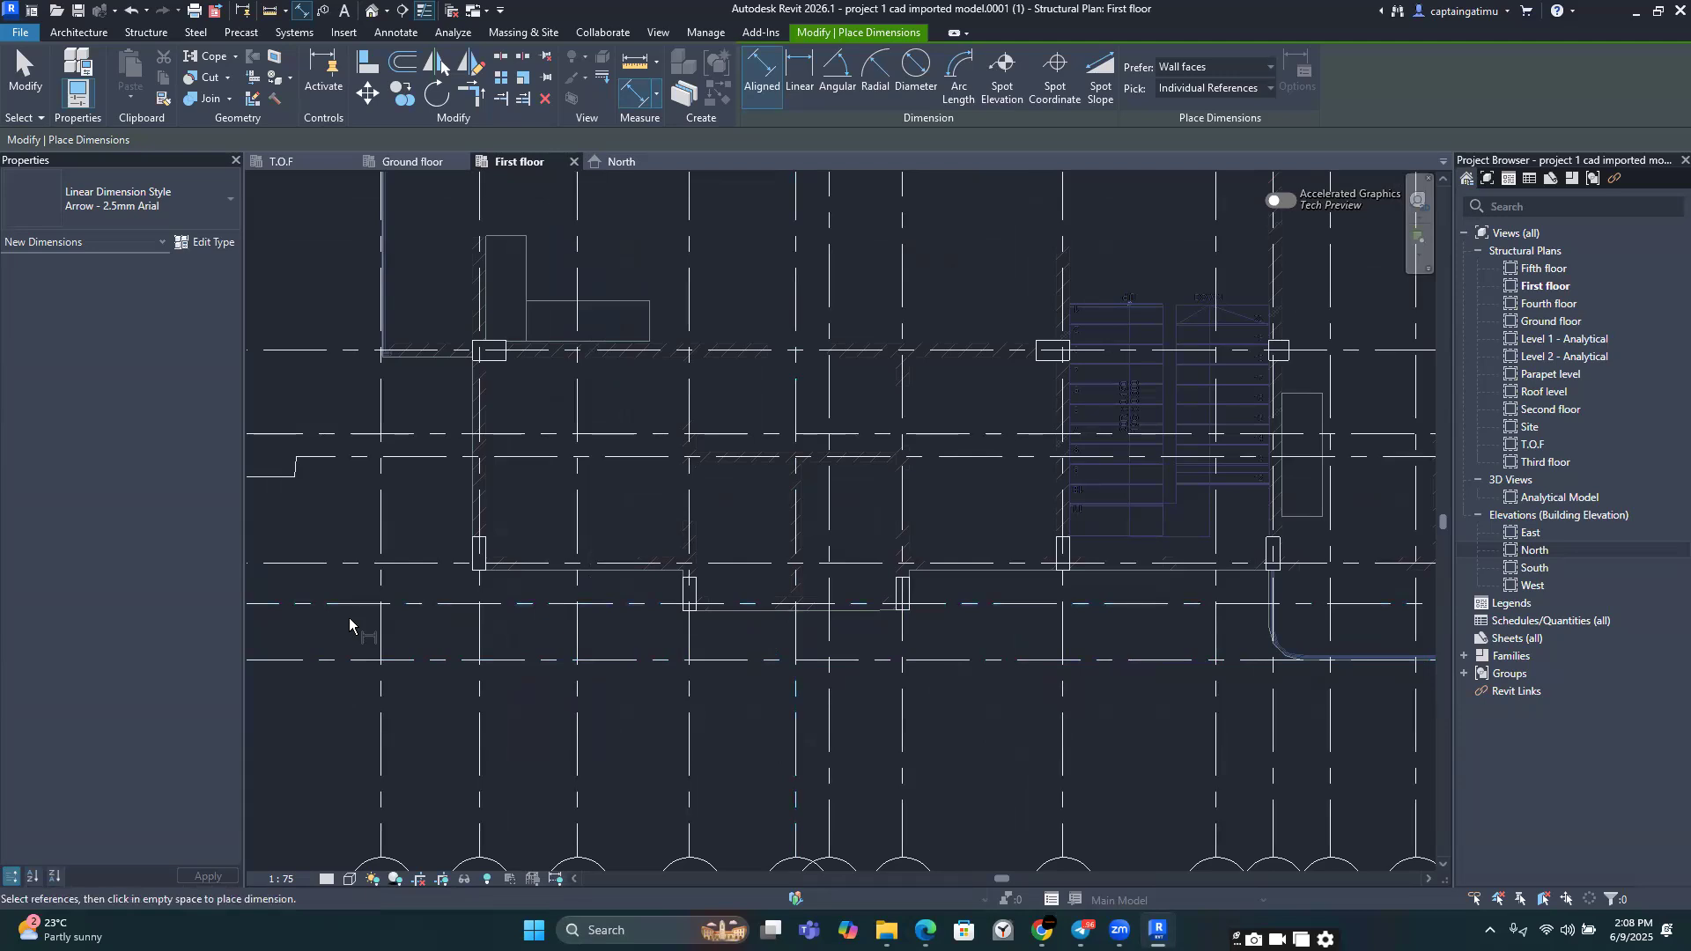
pyautogui.scroll(-3, 348, 616)
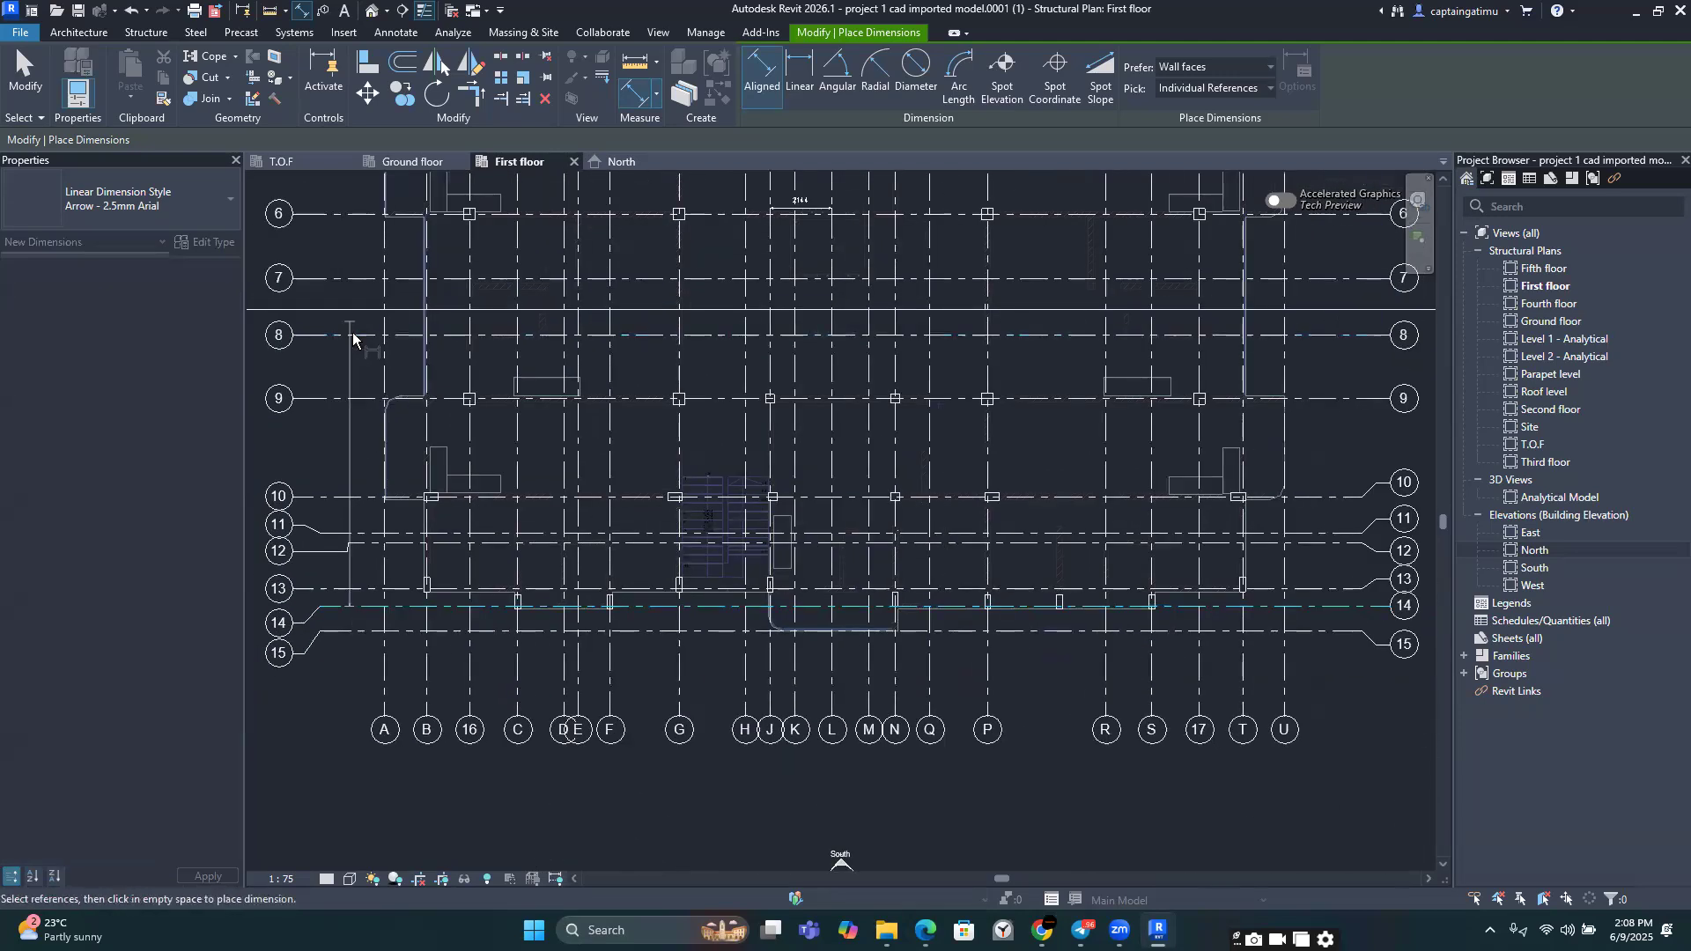
pyautogui.scroll(-1, 352, 317)
pyautogui.moveTo(561, 519); pyautogui.dragTo(807, 773, button='middle')
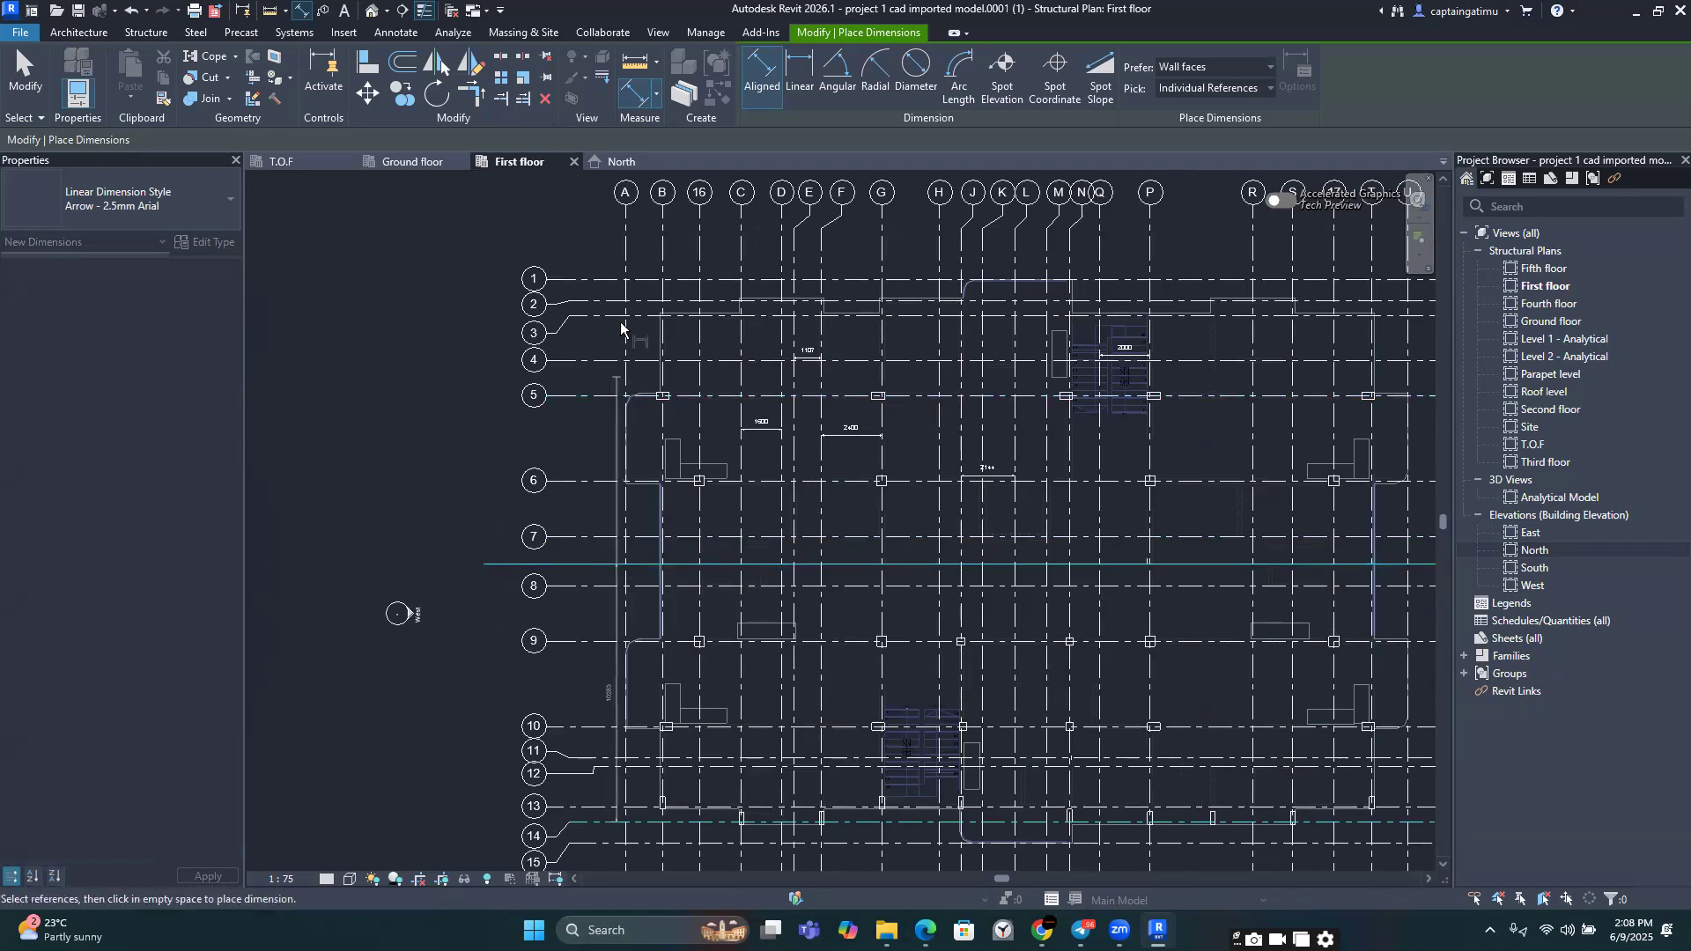
pyautogui.scroll(1, 621, 328)
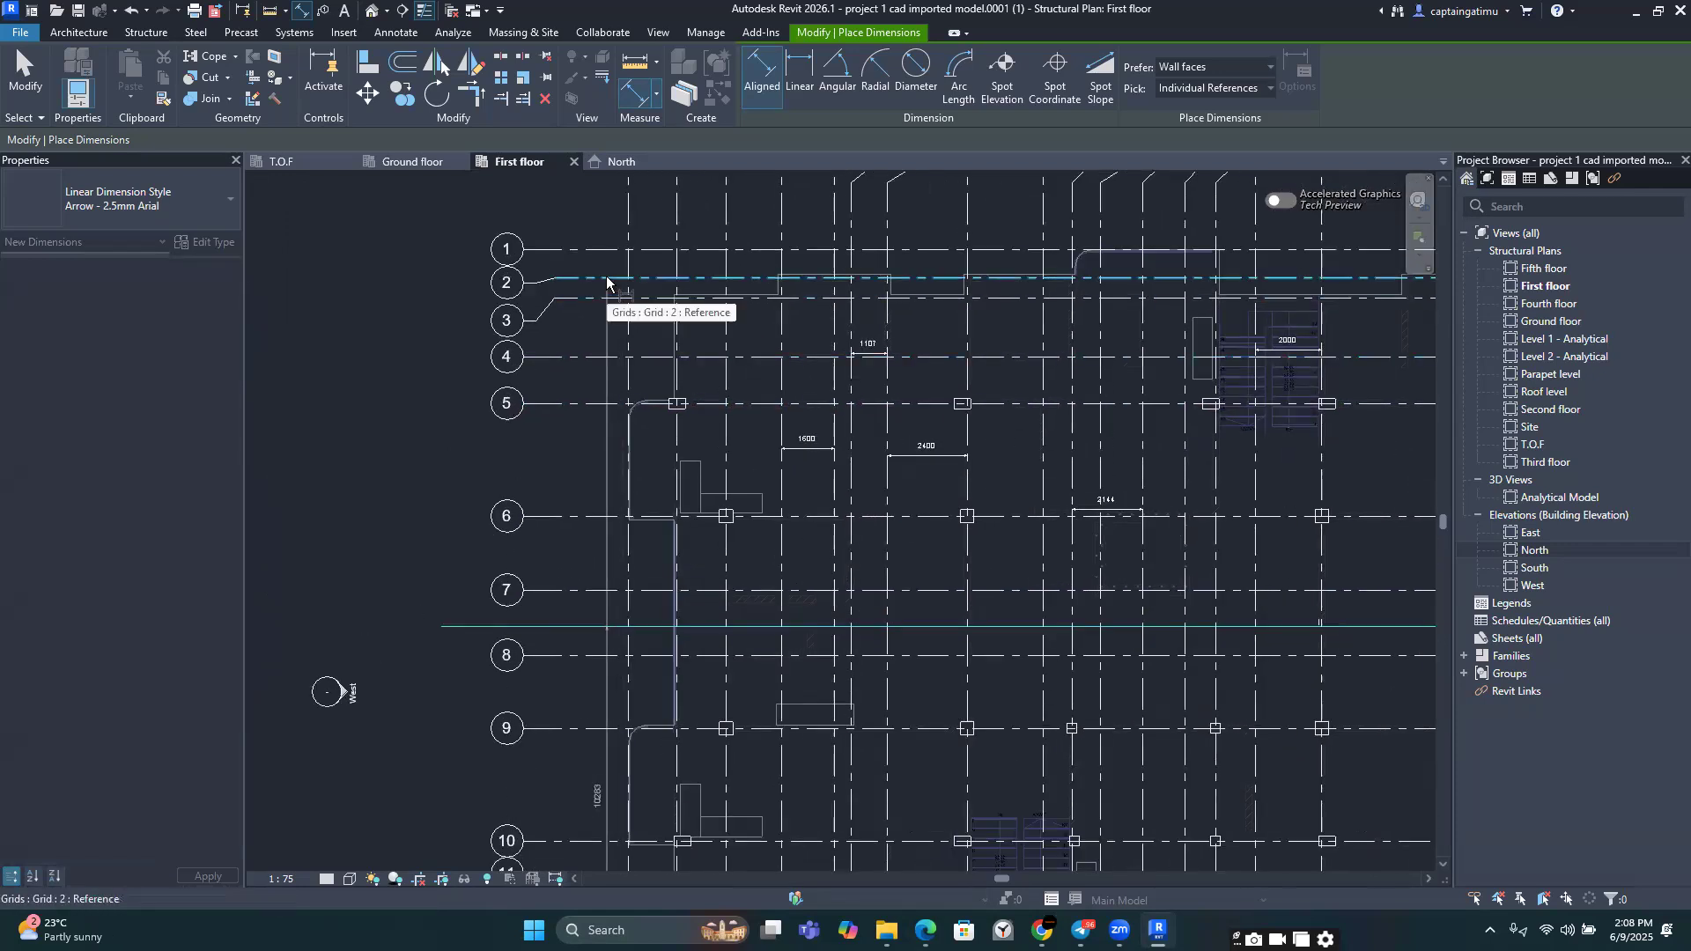
pyautogui.click(607, 282)
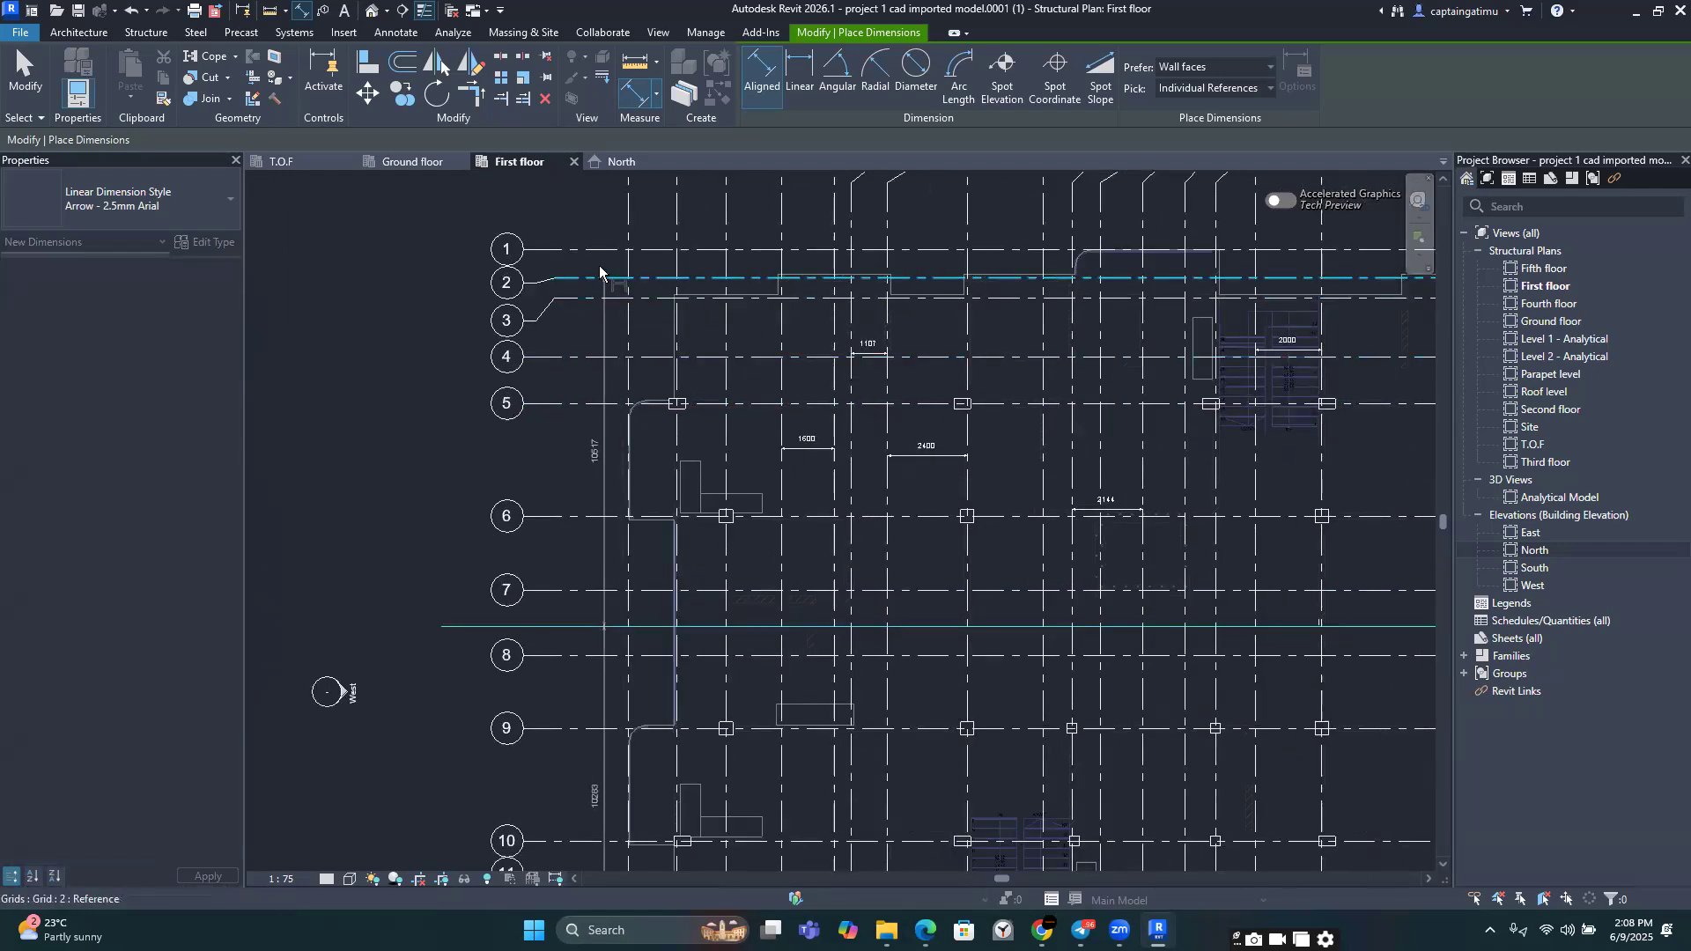
pyautogui.click(594, 186)
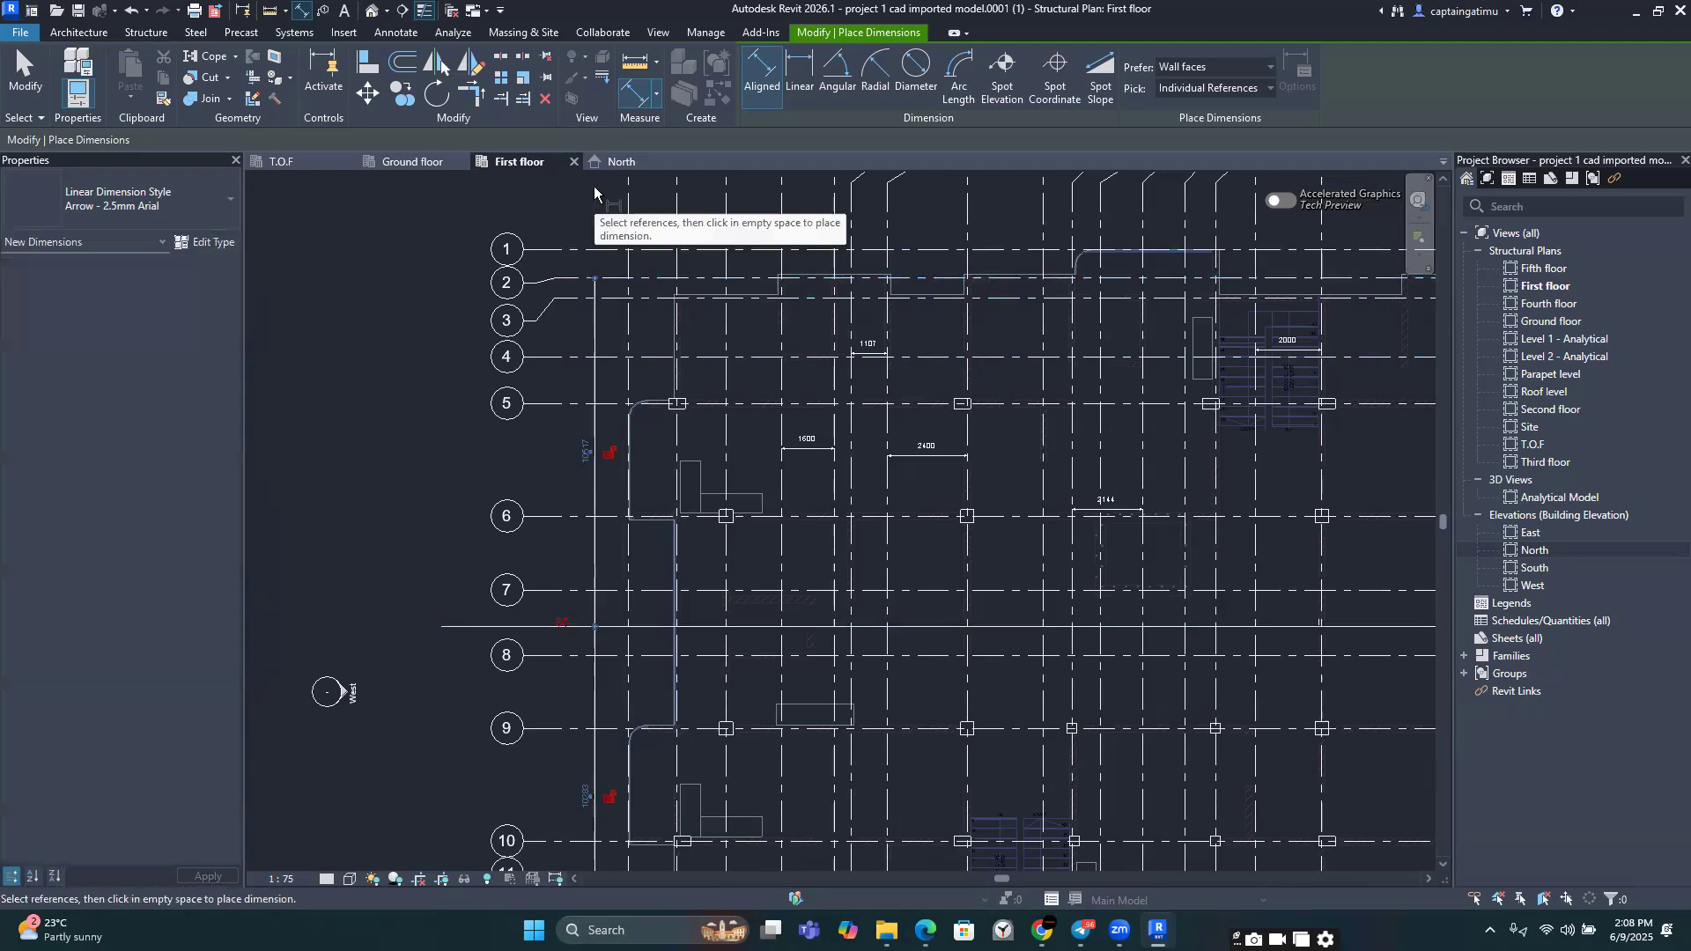
# Step: Apply the equality constraint to the dimension string to centre the detail line between grids 2 and 14
pyautogui.moveTo(595, 622); pyautogui.dragTo(587, 496, button='middle')
pyautogui.scroll(2, 586, 495)
pyautogui.scroll(5, 546, 505)
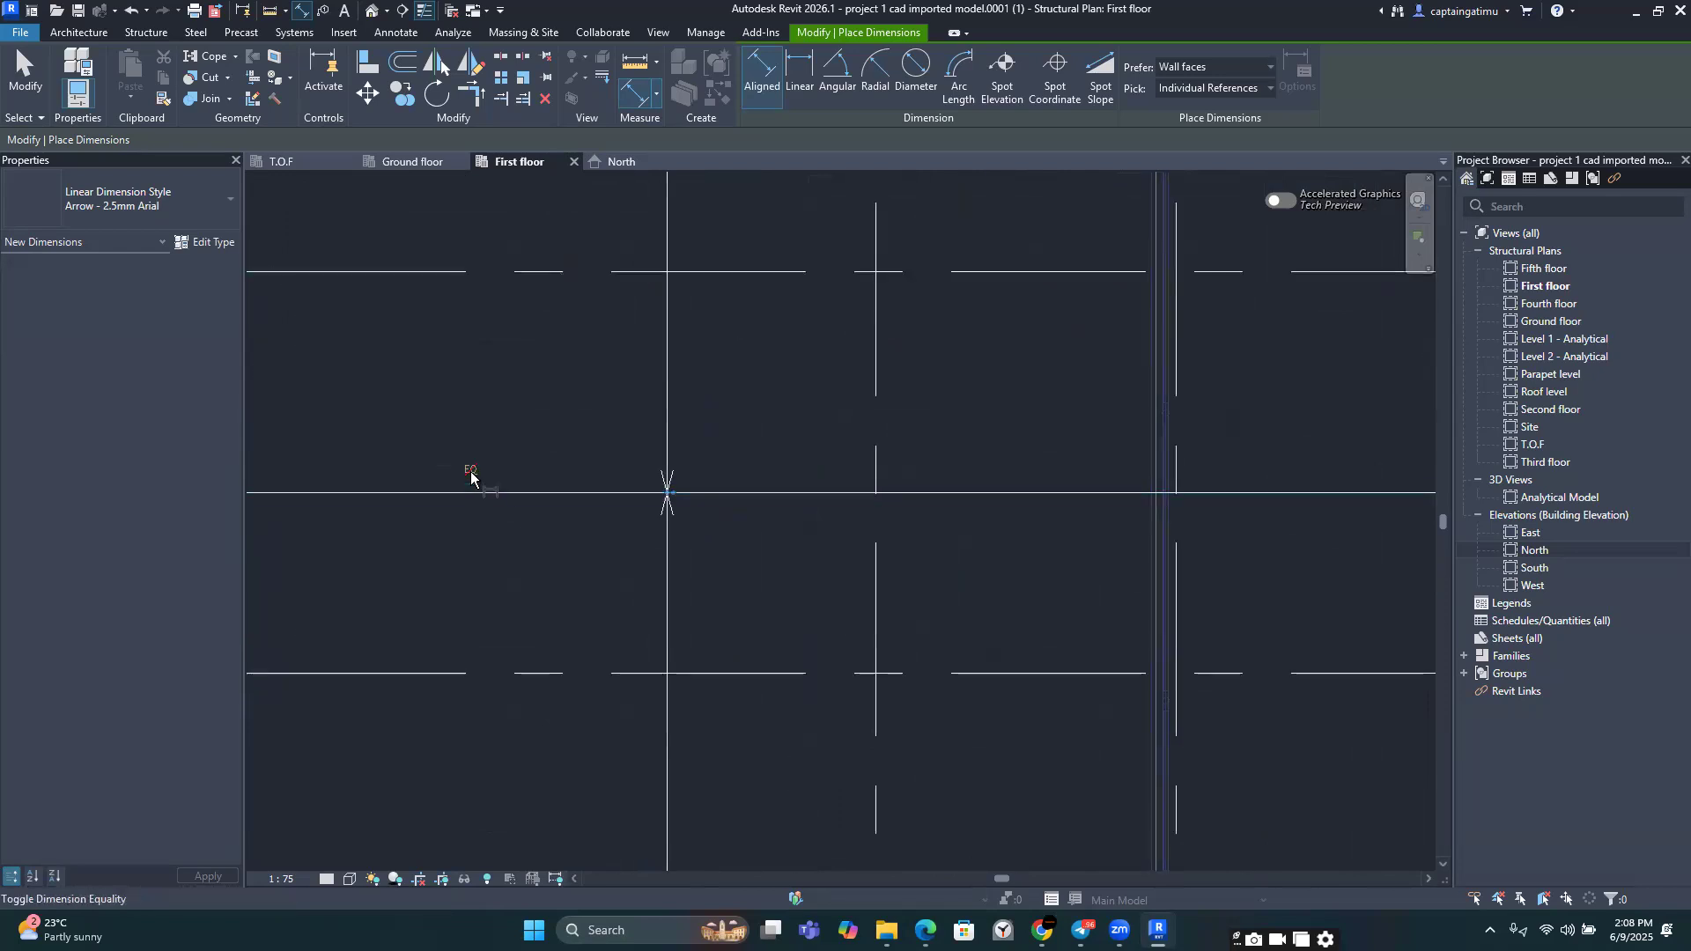
pyautogui.scroll(-2, 477, 504)
pyautogui.scroll(-6, 477, 504)
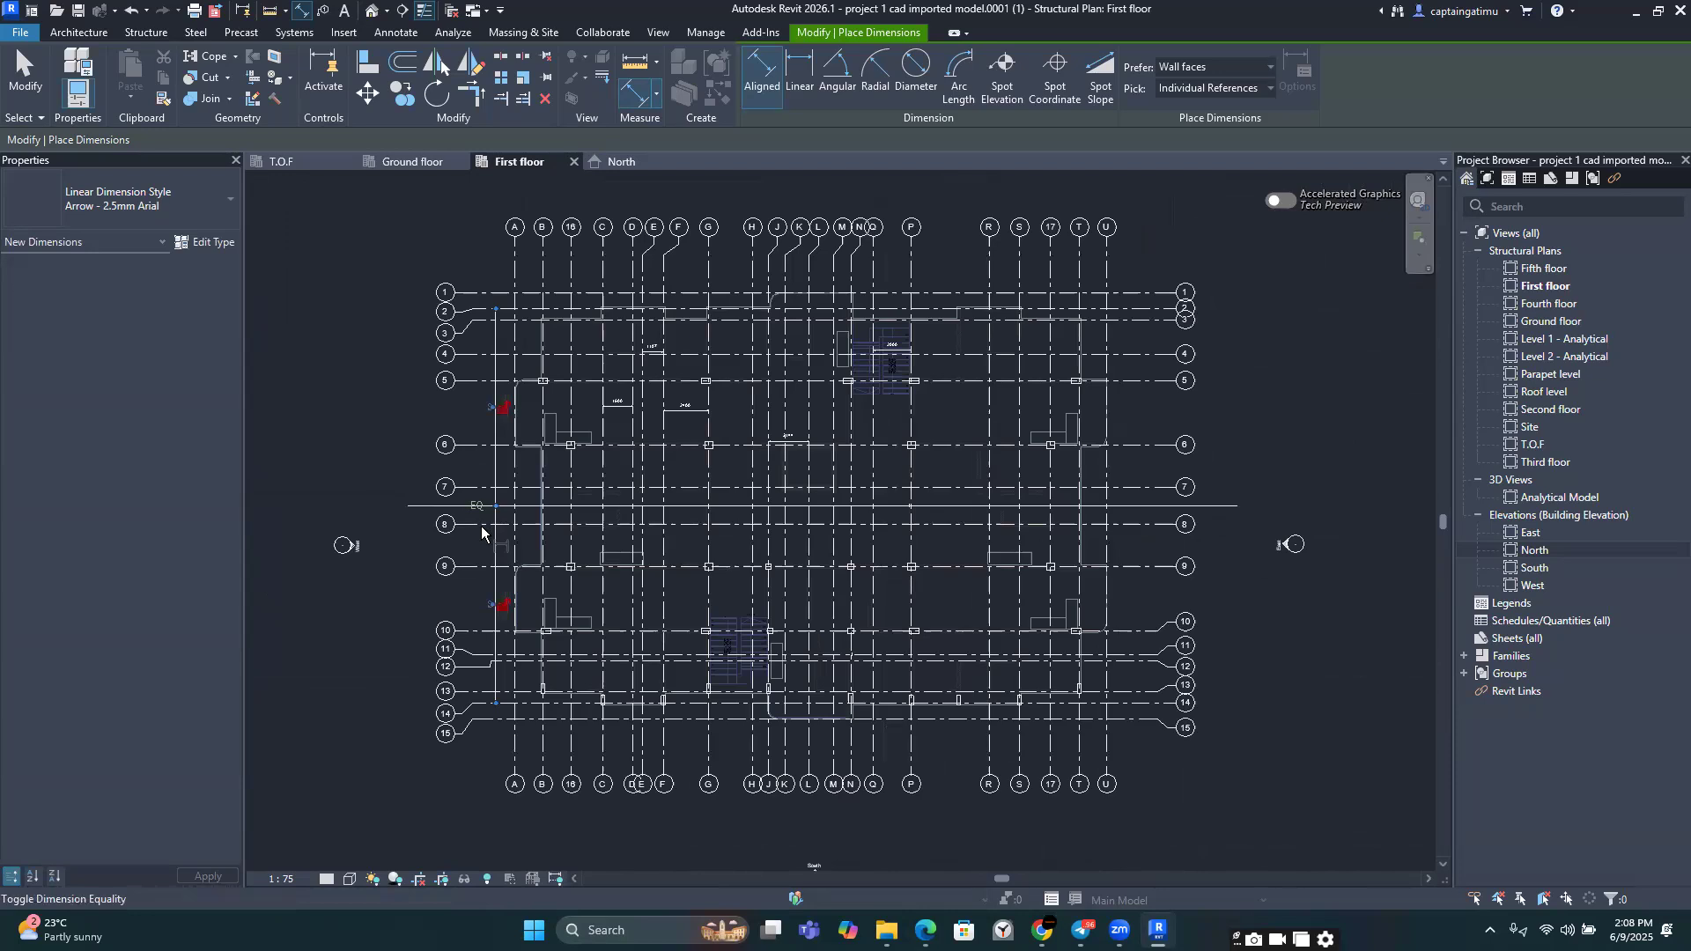
pyautogui.press('Escape')
pyautogui.press('Escape')
pyautogui.scroll(2, 458, 606)
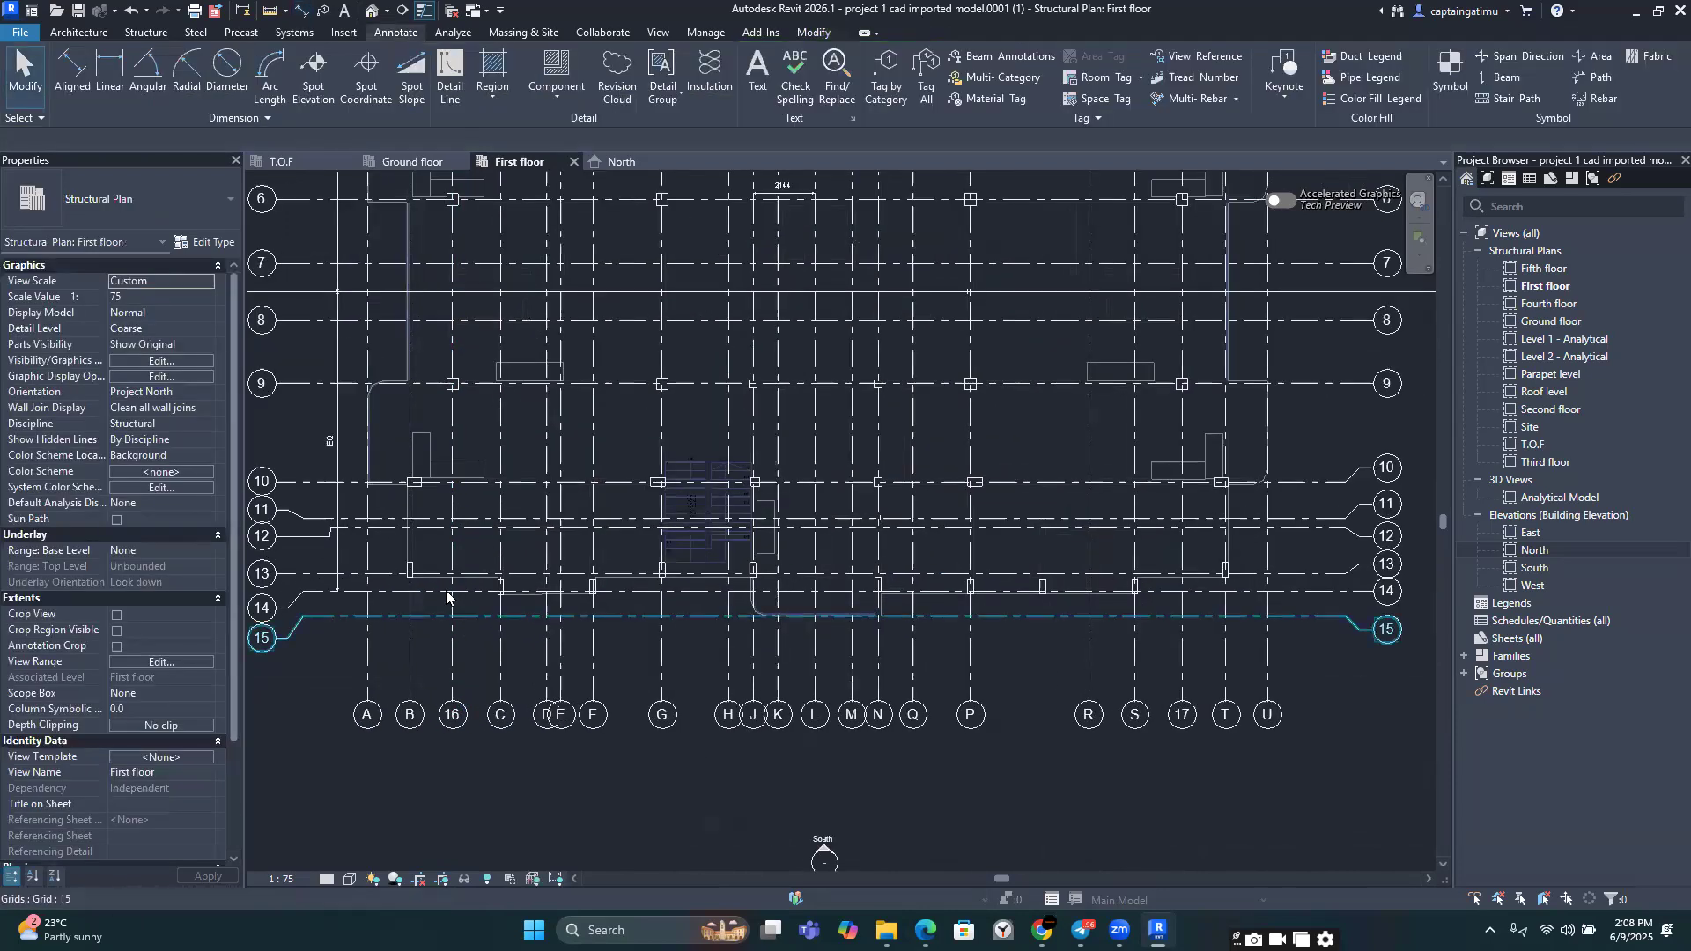
pyautogui.moveTo(388, 547); pyautogui.dragTo(742, 631)
pyautogui.moveTo(930, 626); pyautogui.dragTo(1266, 629)
pyautogui.click(879, 750)
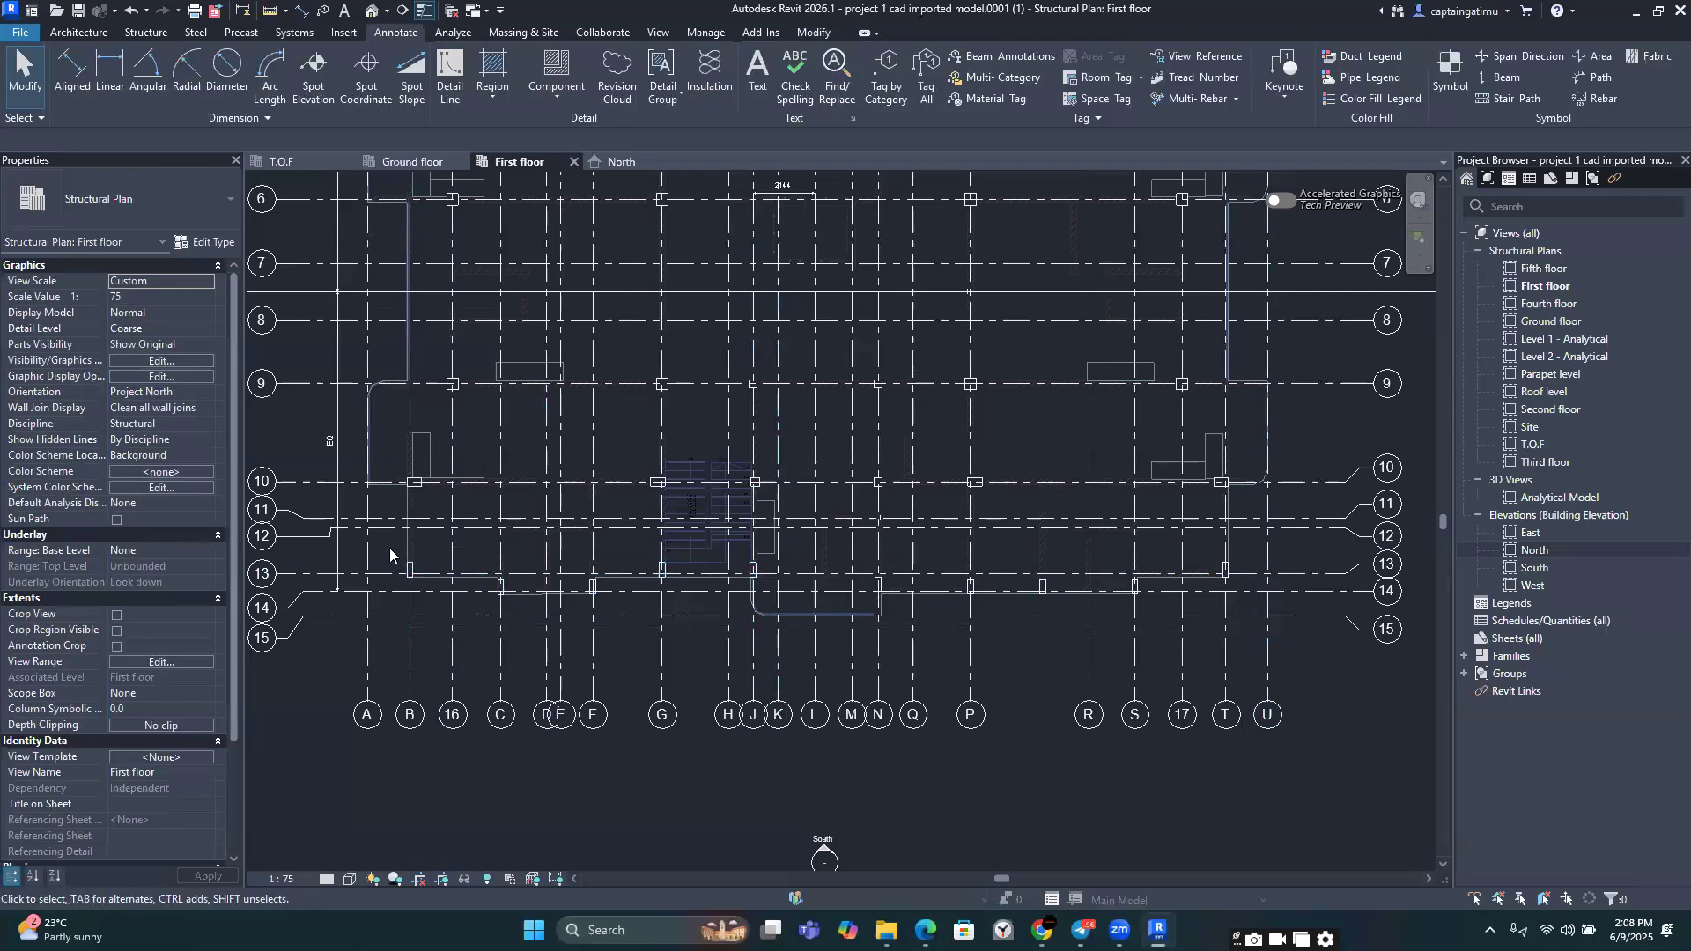
pyautogui.moveTo(460, 597); pyautogui.dragTo(1237, 621)
pyautogui.press('Escape')
# Step: Mirror the ten 200 x 500 mm columns along grids 13 and 14 about the horizontal detail line
pyautogui.scroll(4, 396, 553)
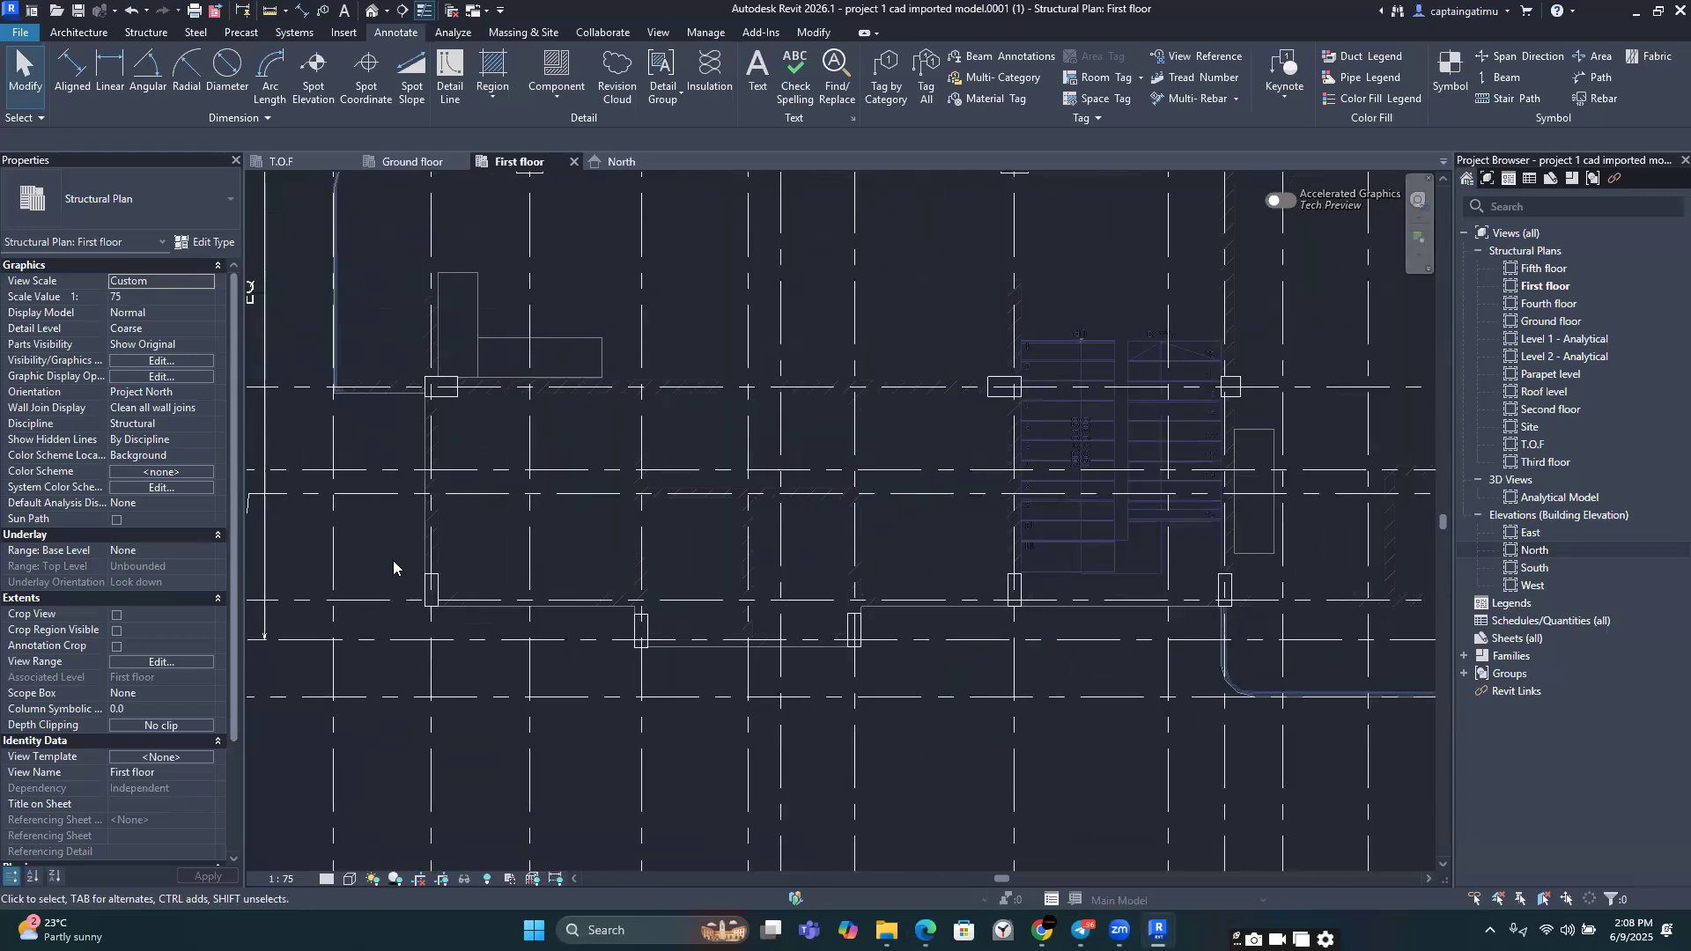
pyautogui.moveTo(400, 555); pyautogui.dragTo(587, 650)
pyautogui.scroll(-1, 587, 650)
pyautogui.scroll(-4, 587, 650)
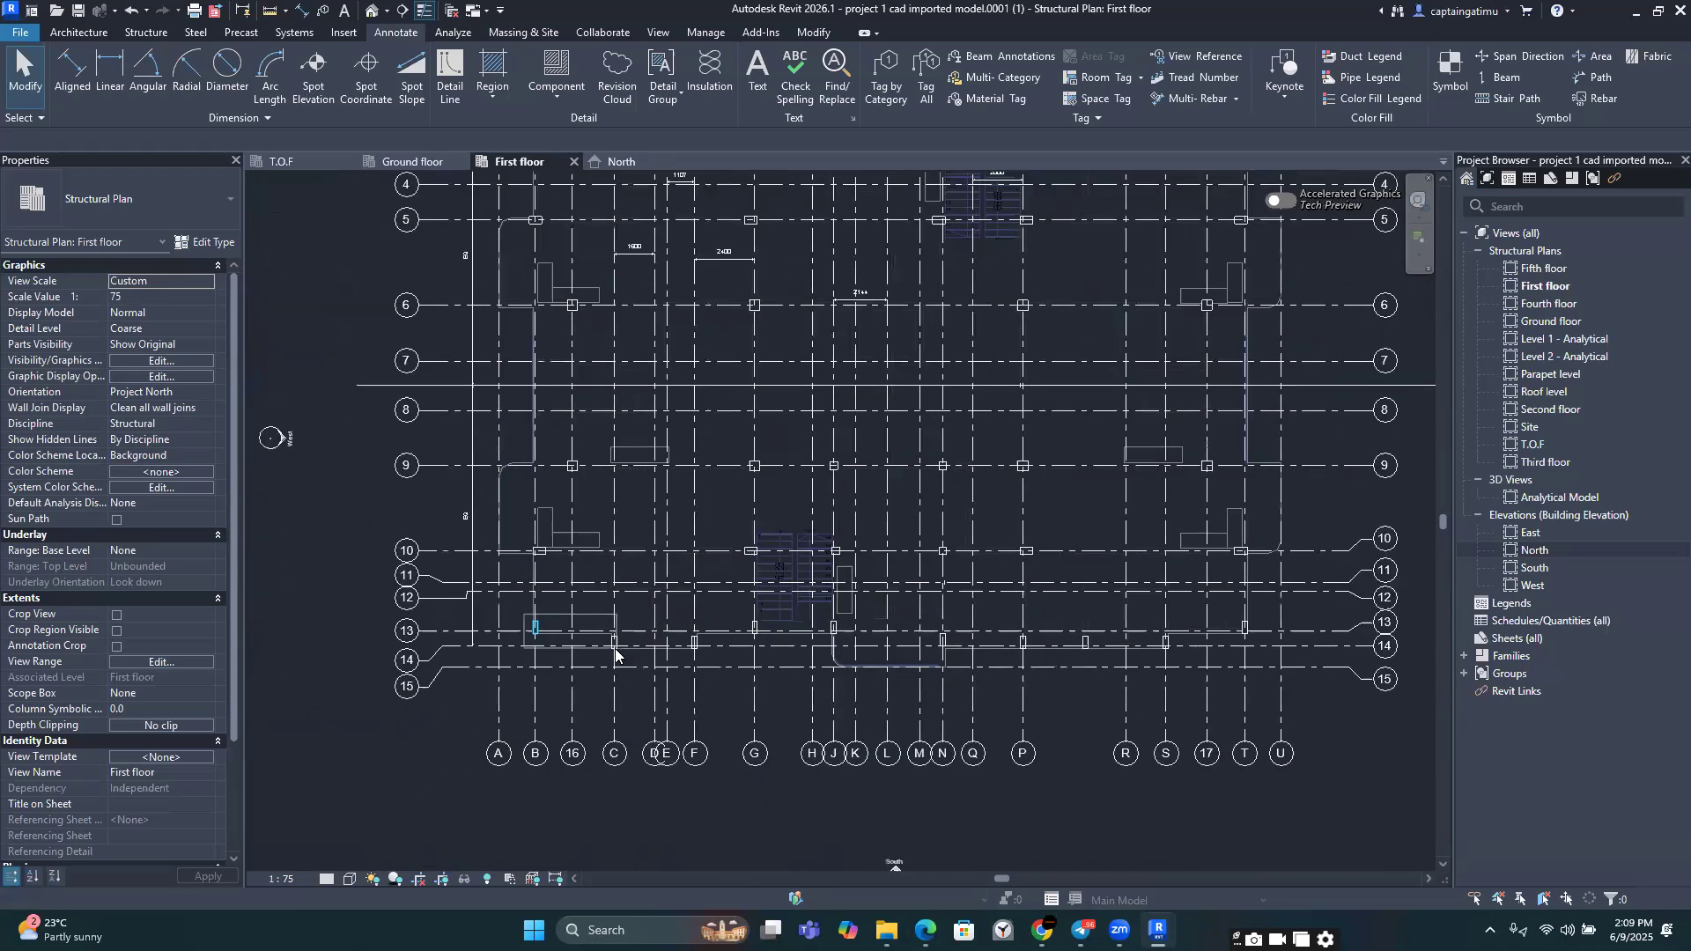
pyautogui.moveTo(784, 685); pyautogui.dragTo(1171, 671)
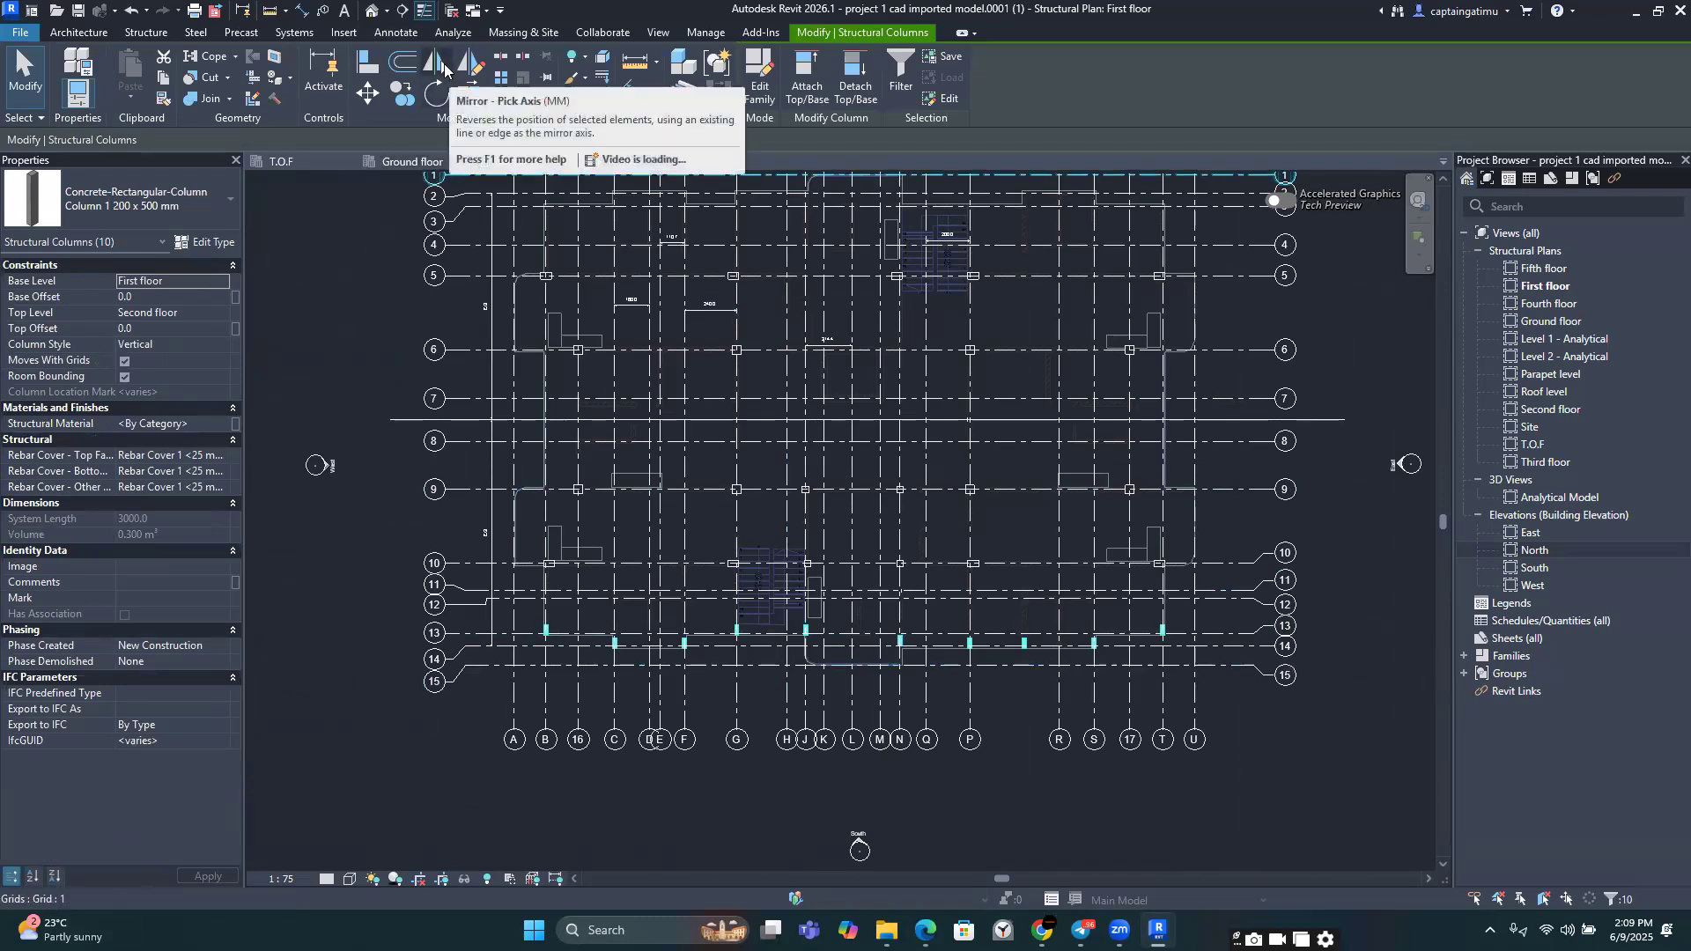
pyautogui.click(443, 68)
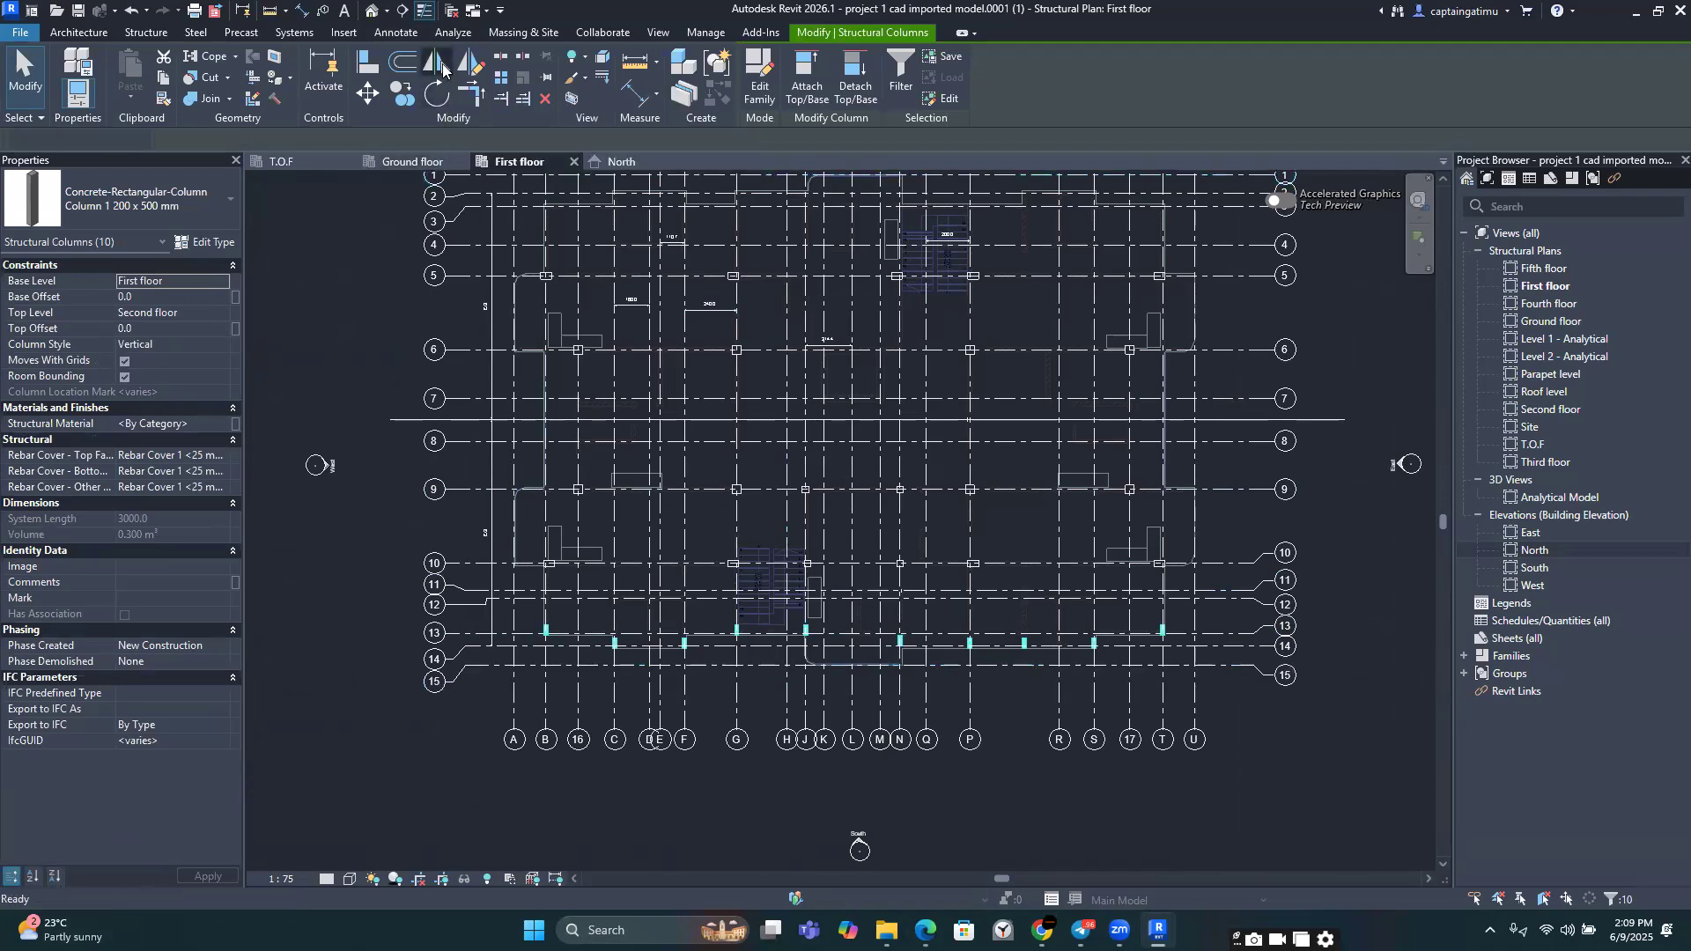
pyautogui.click(462, 421)
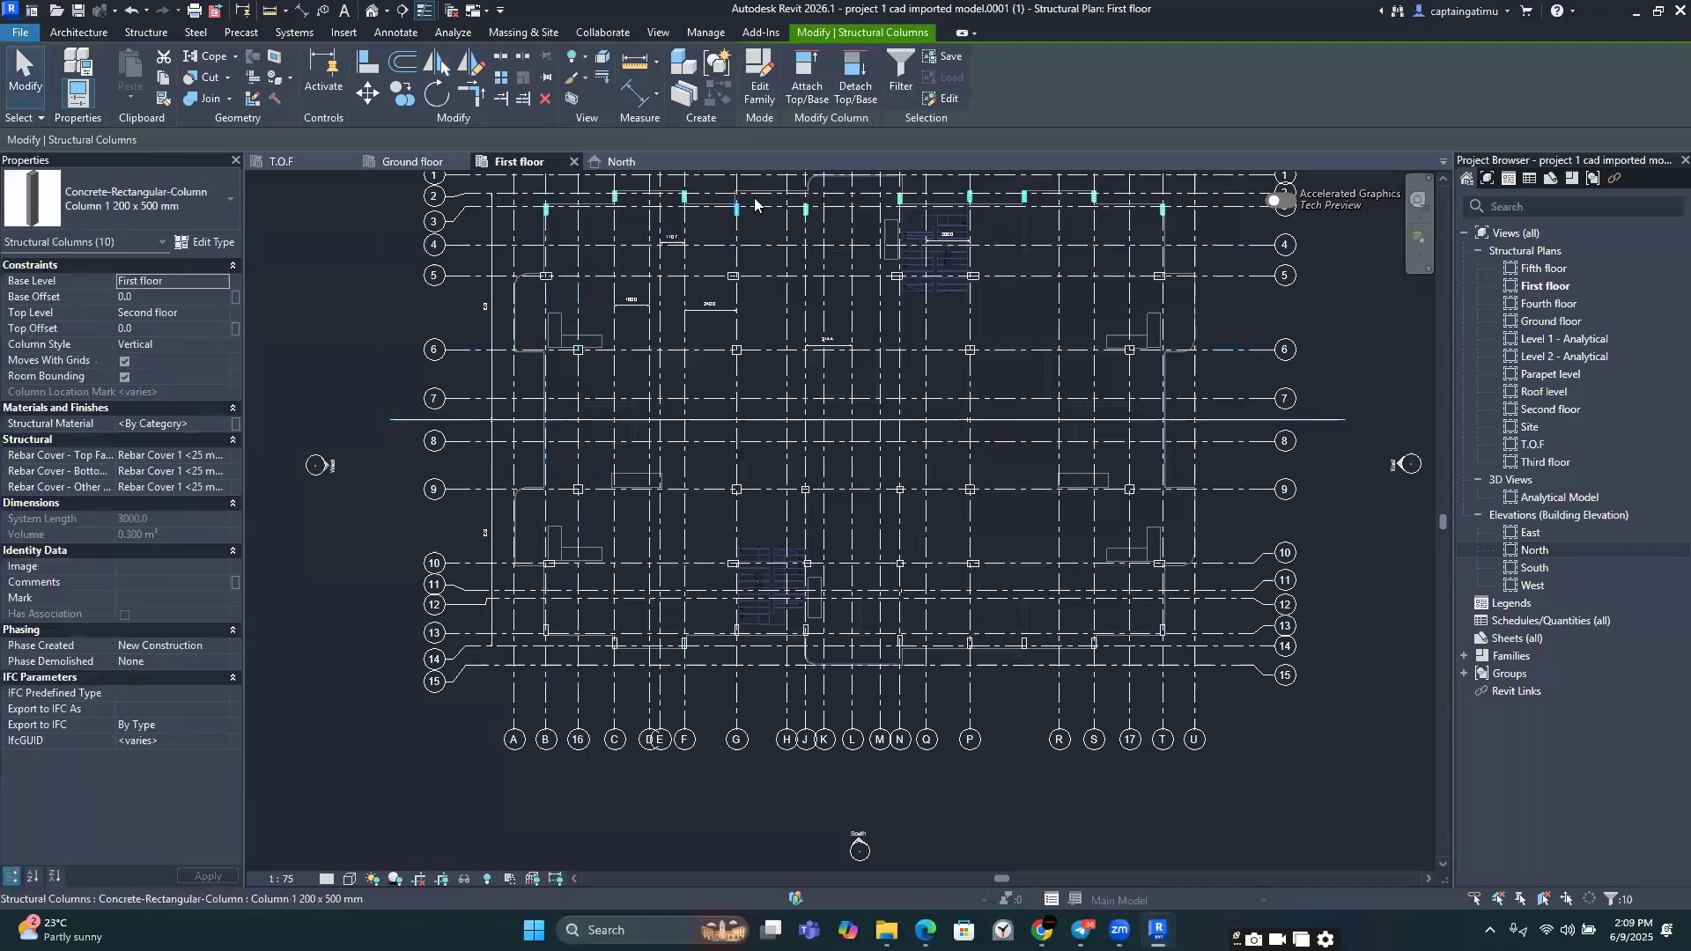
pyautogui.press('Escape')
# Step: Examine the mirrored columns along grids 2 and 3 against the CAD outline
pyautogui.scroll(2, 790, 248)
pyautogui.moveTo(790, 249); pyautogui.dragTo(783, 374, button='middle')
pyautogui.scroll(3, 634, 313)
pyautogui.scroll(-2, 643, 316)
pyautogui.moveTo(602, 329); pyautogui.dragTo(322, 345, button='middle')
pyautogui.scroll(3, 983, 327)
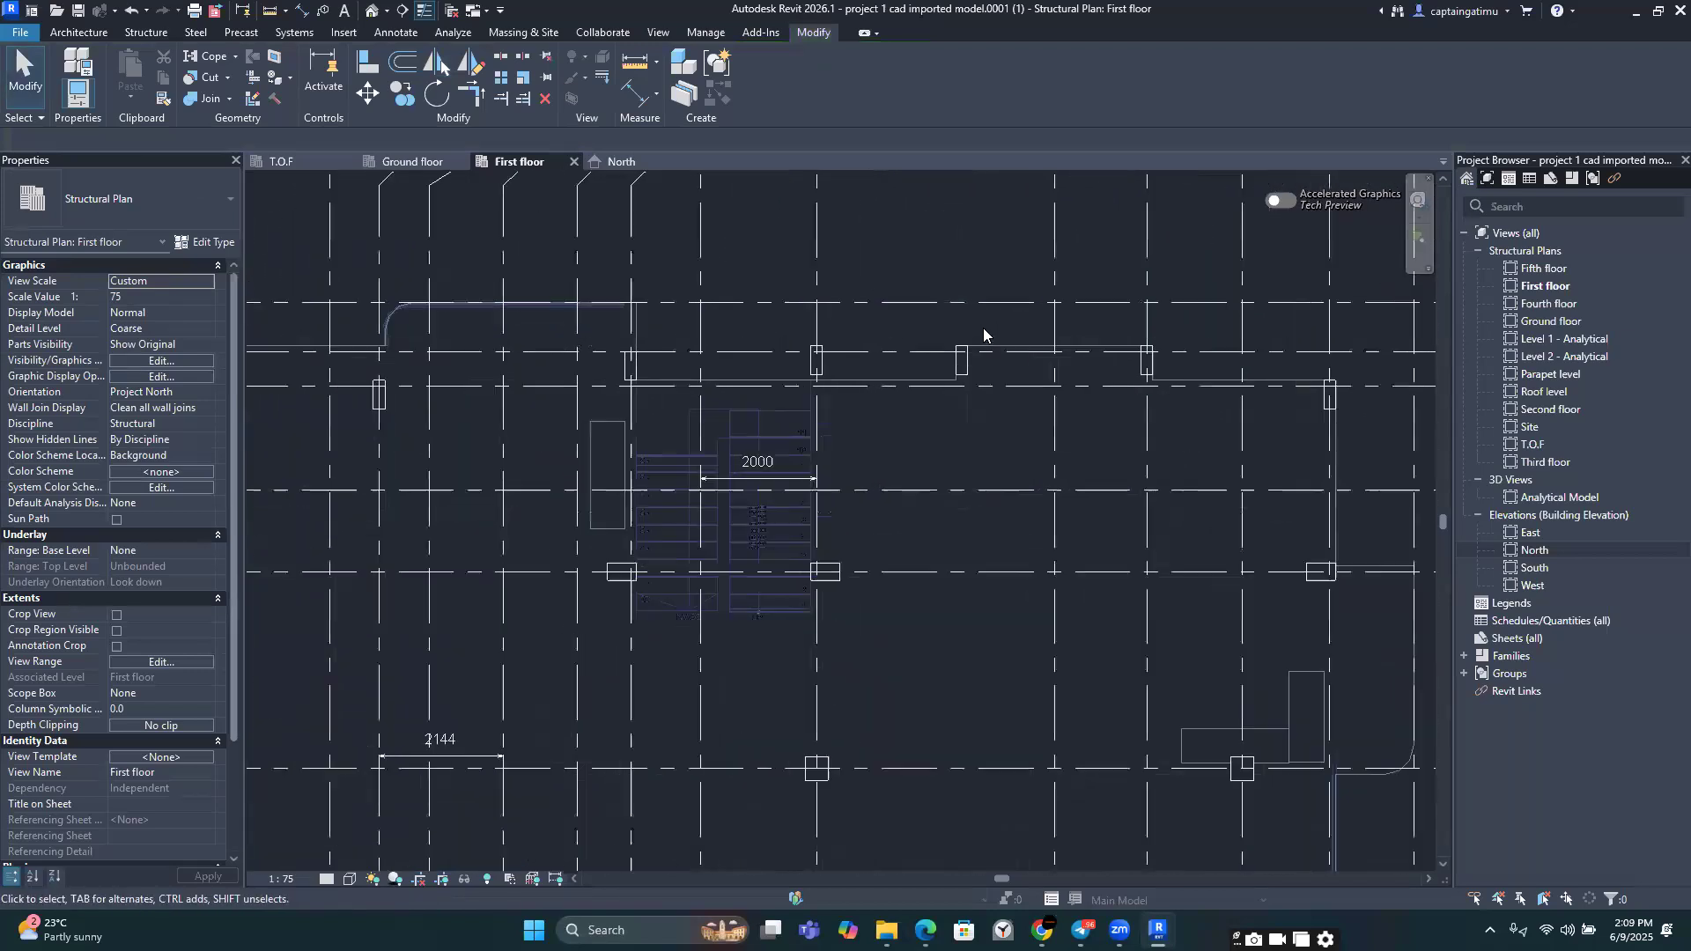
# Step: Open the default 3D view of the whole model
pyautogui.scroll(-6, 1145, 344)
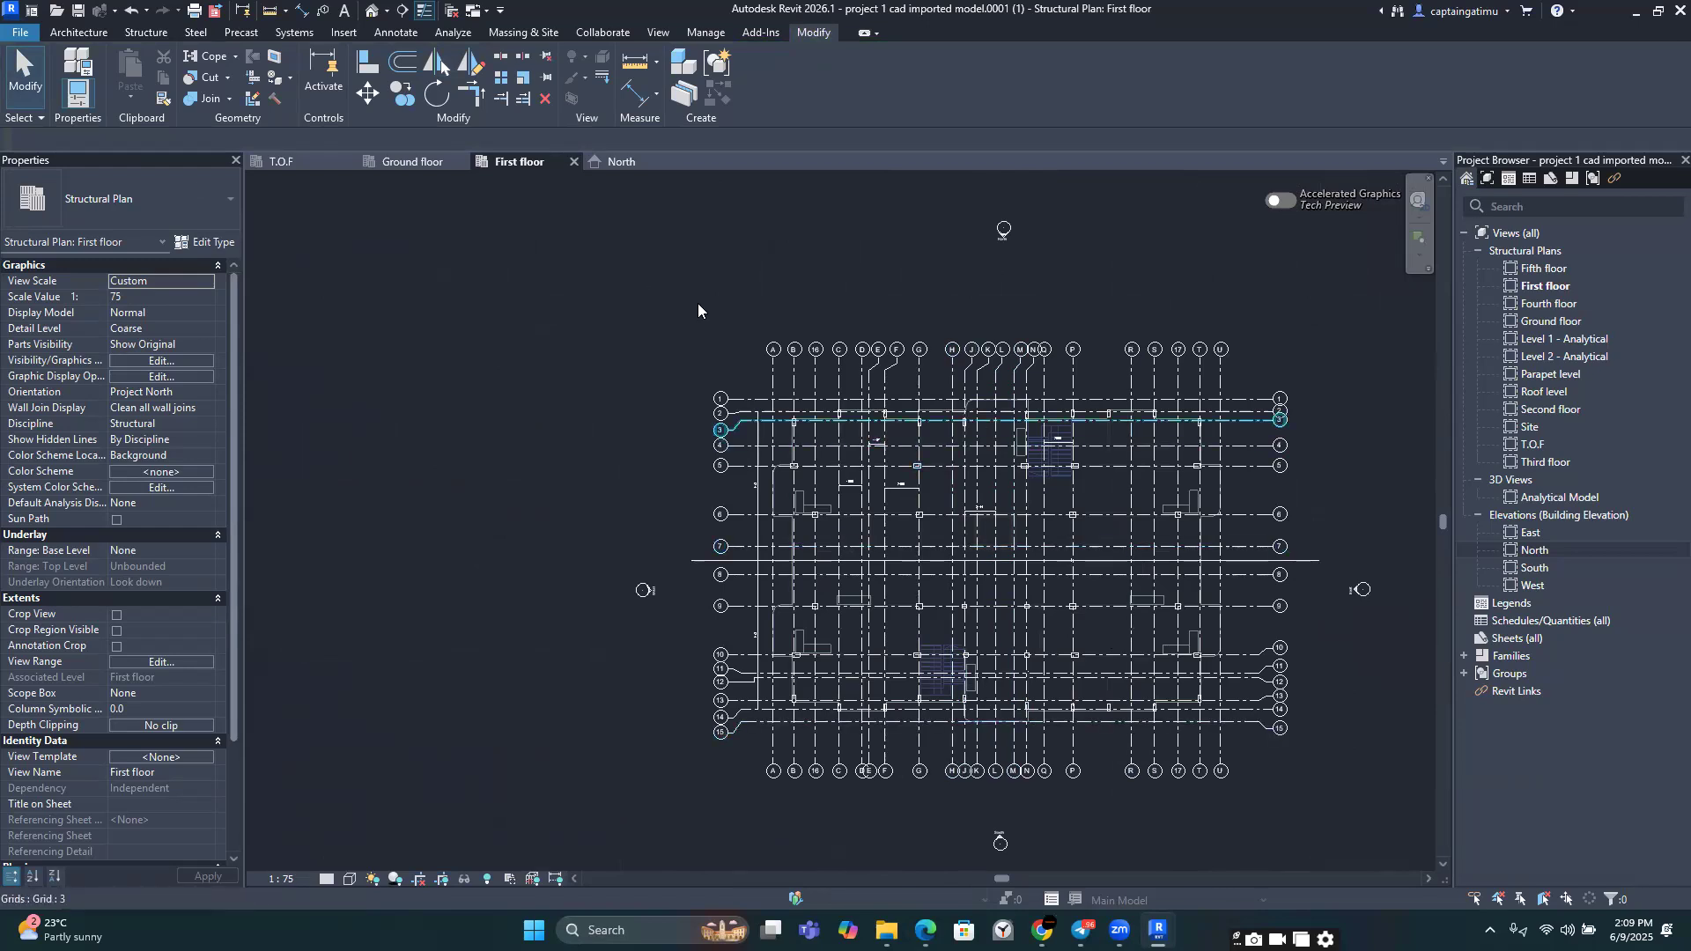
pyautogui.scroll(-4, 696, 304)
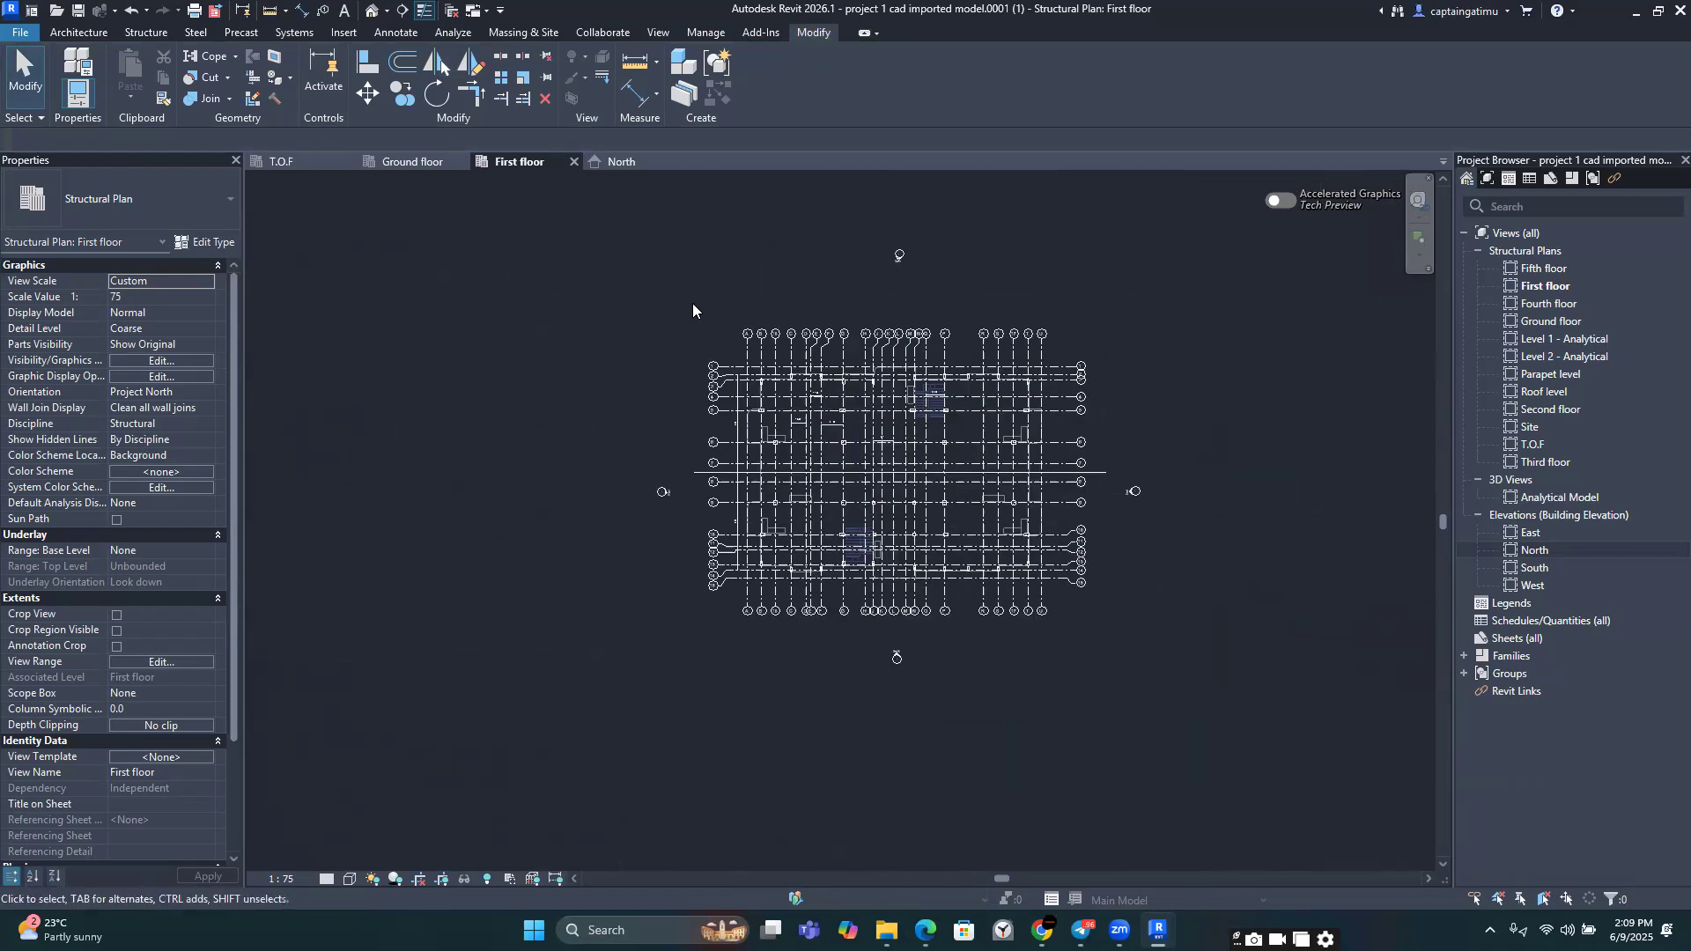
pyautogui.click(658, 31)
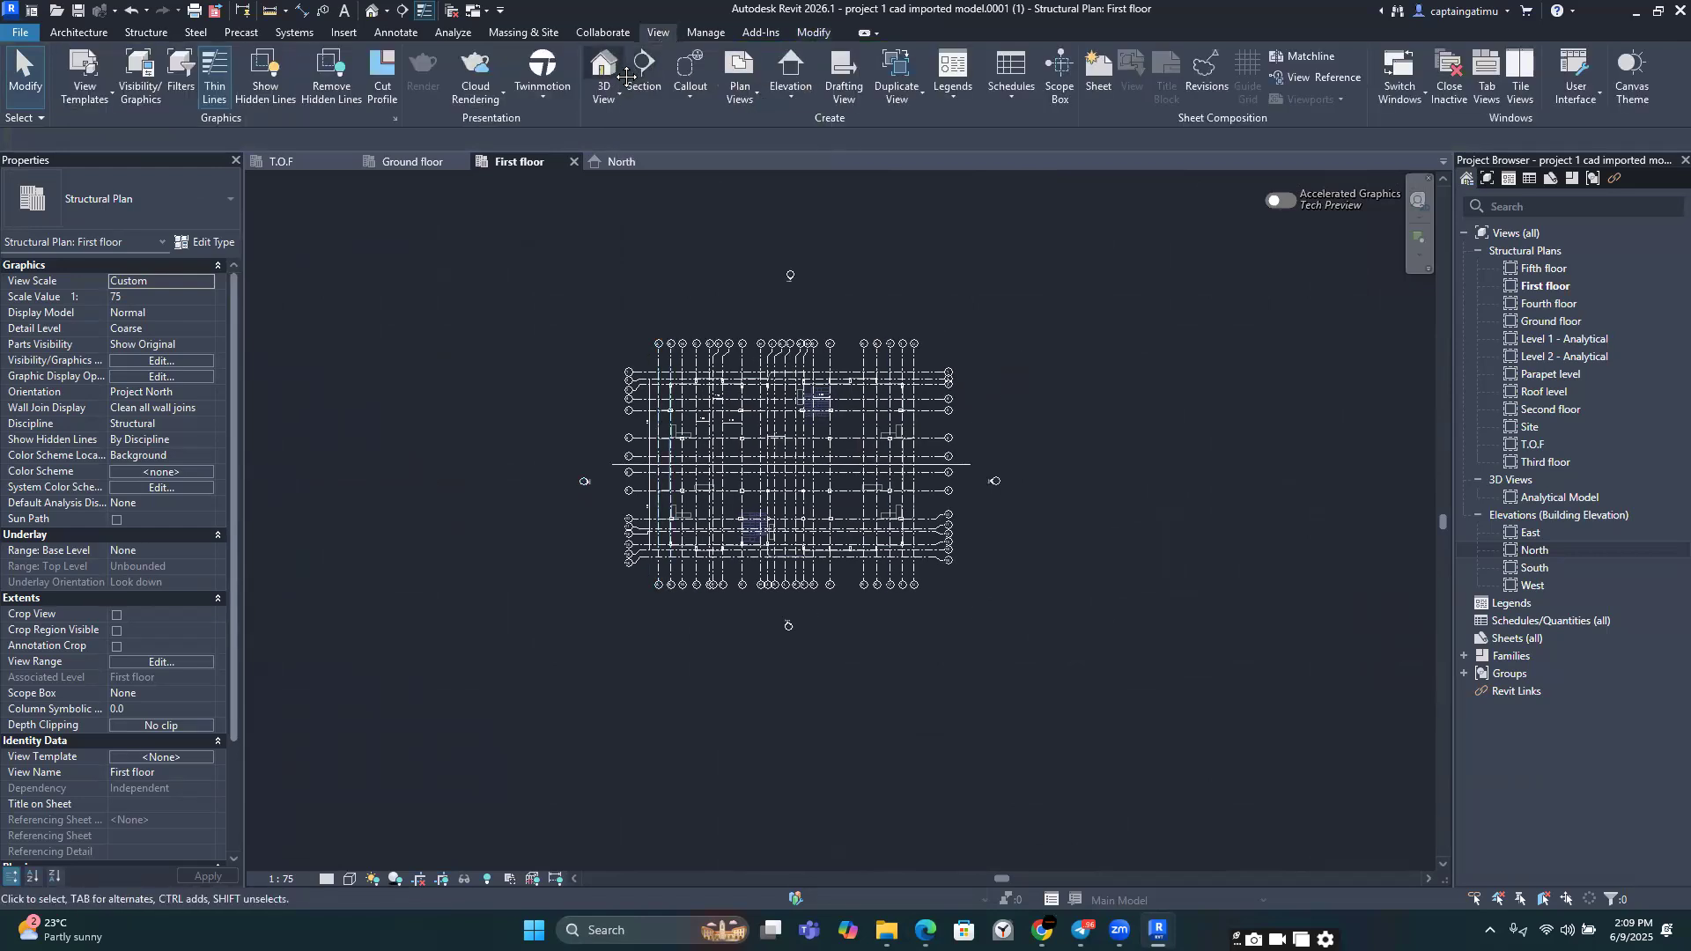
pyautogui.click(625, 76)
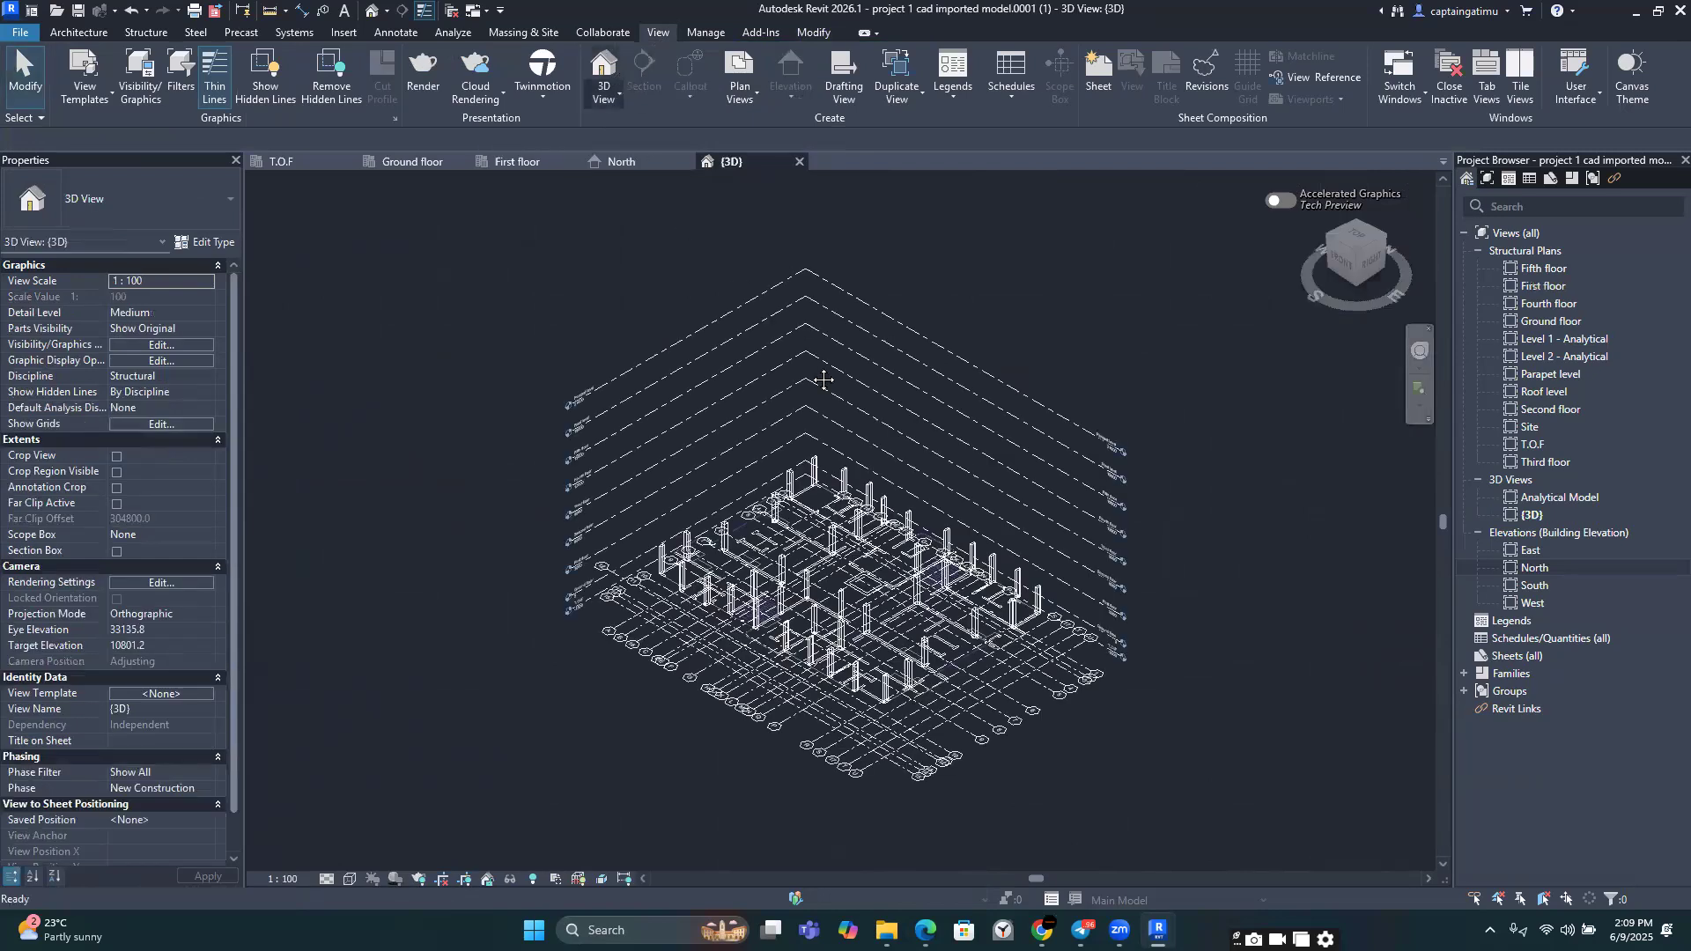
# Step: Set the 3D view's visual style to Shaded, then to a display with material textures, and inspect the columns
pyautogui.scroll(3, 911, 617)
pyautogui.scroll(-3, 667, 387)
pyautogui.click(351, 880)
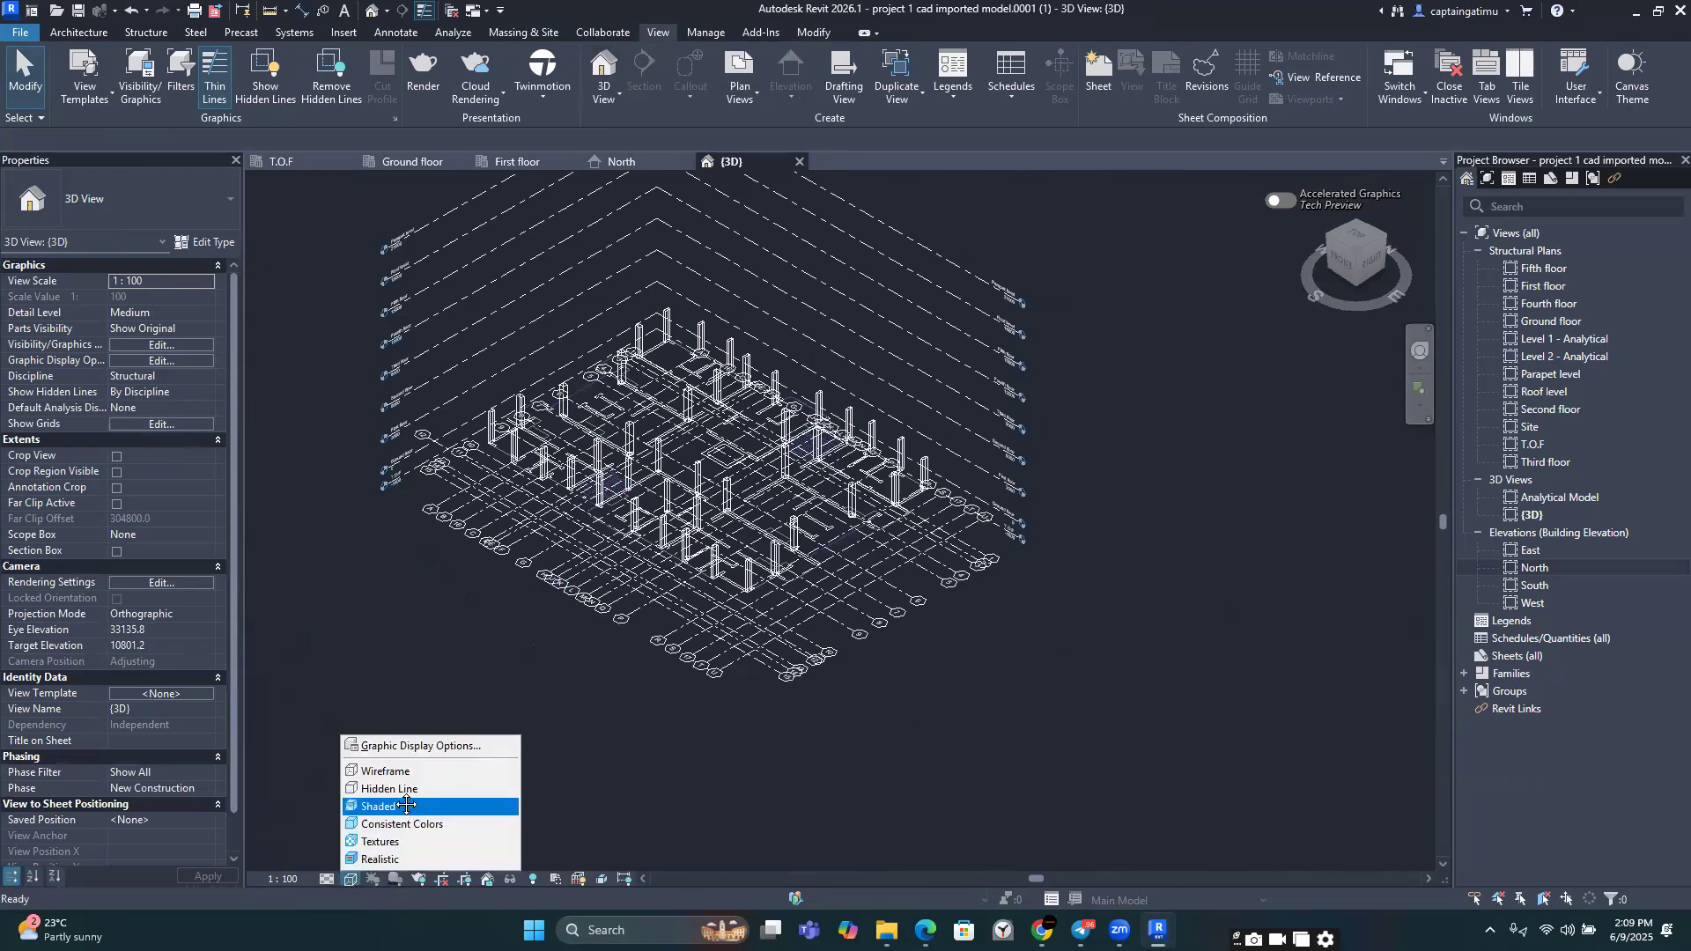
pyautogui.click(410, 808)
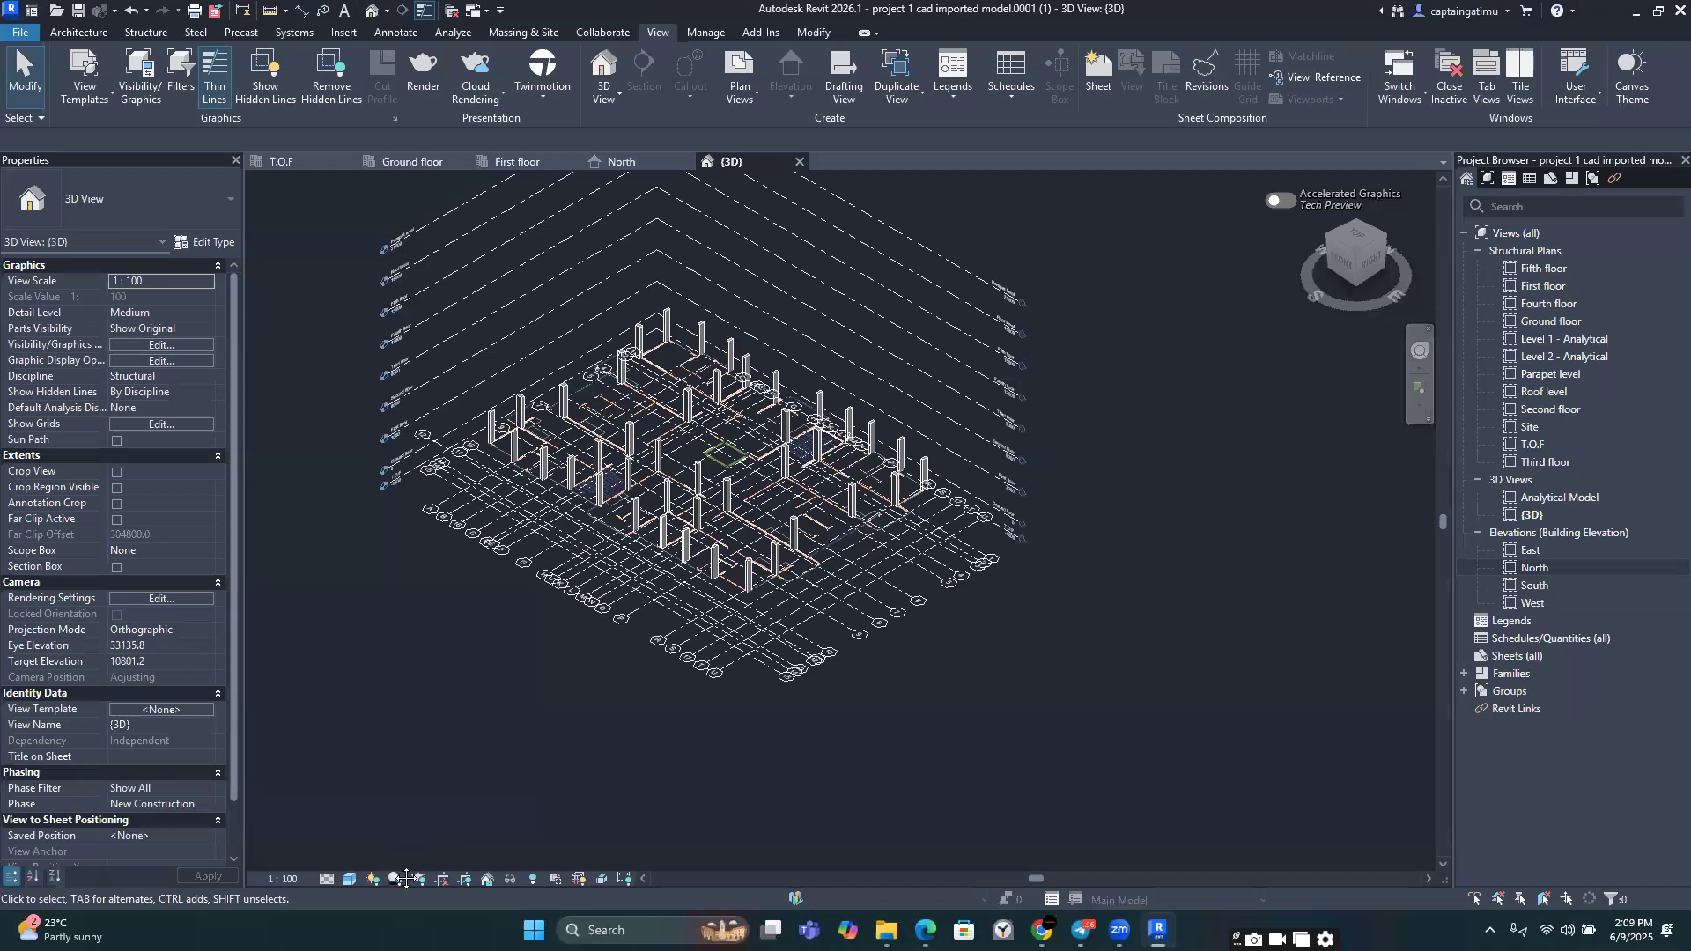
pyautogui.click(349, 879)
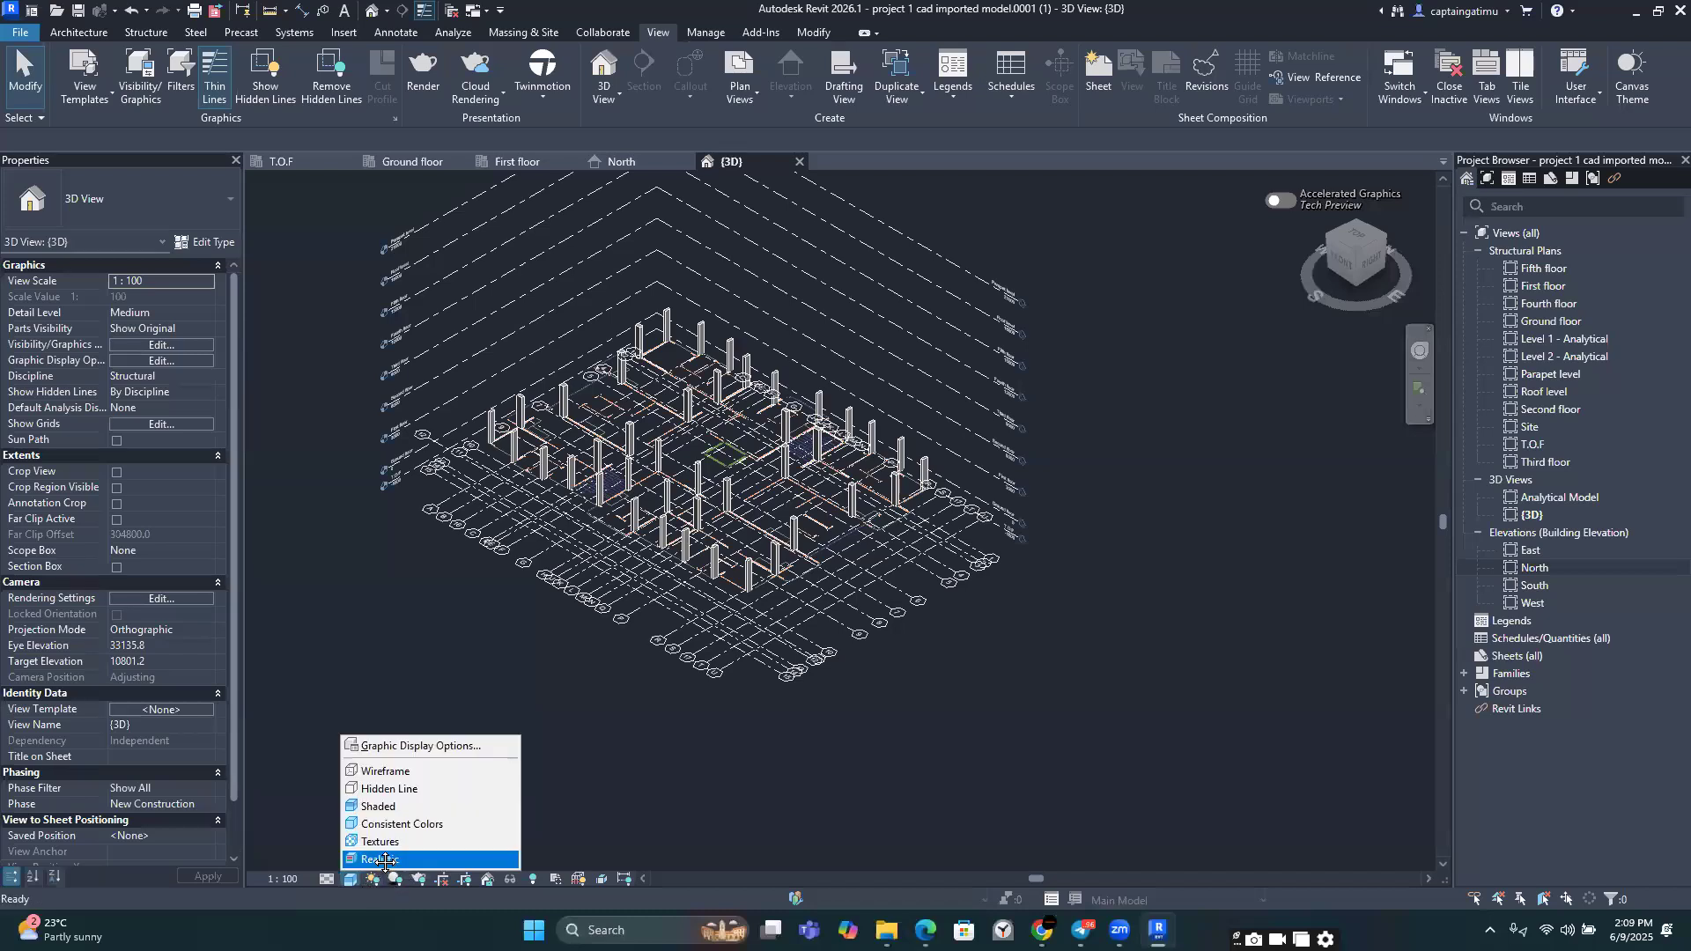
pyautogui.click(392, 850)
pyautogui.scroll(10, 654, 498)
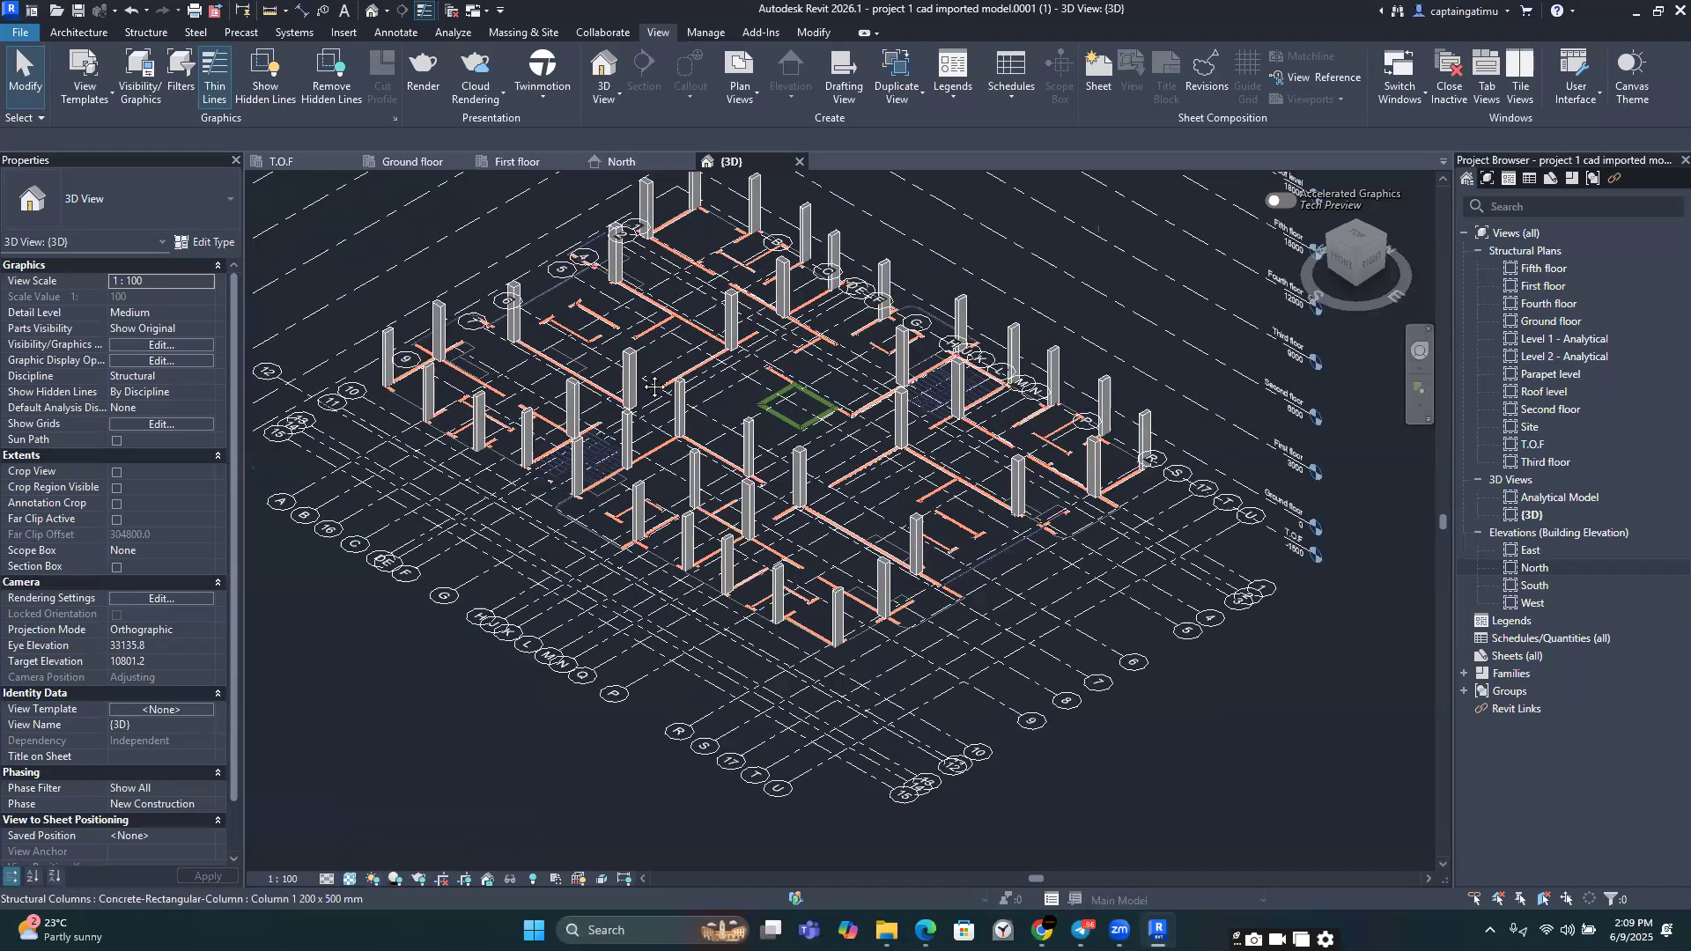
pyautogui.scroll(-10, 568, 654)
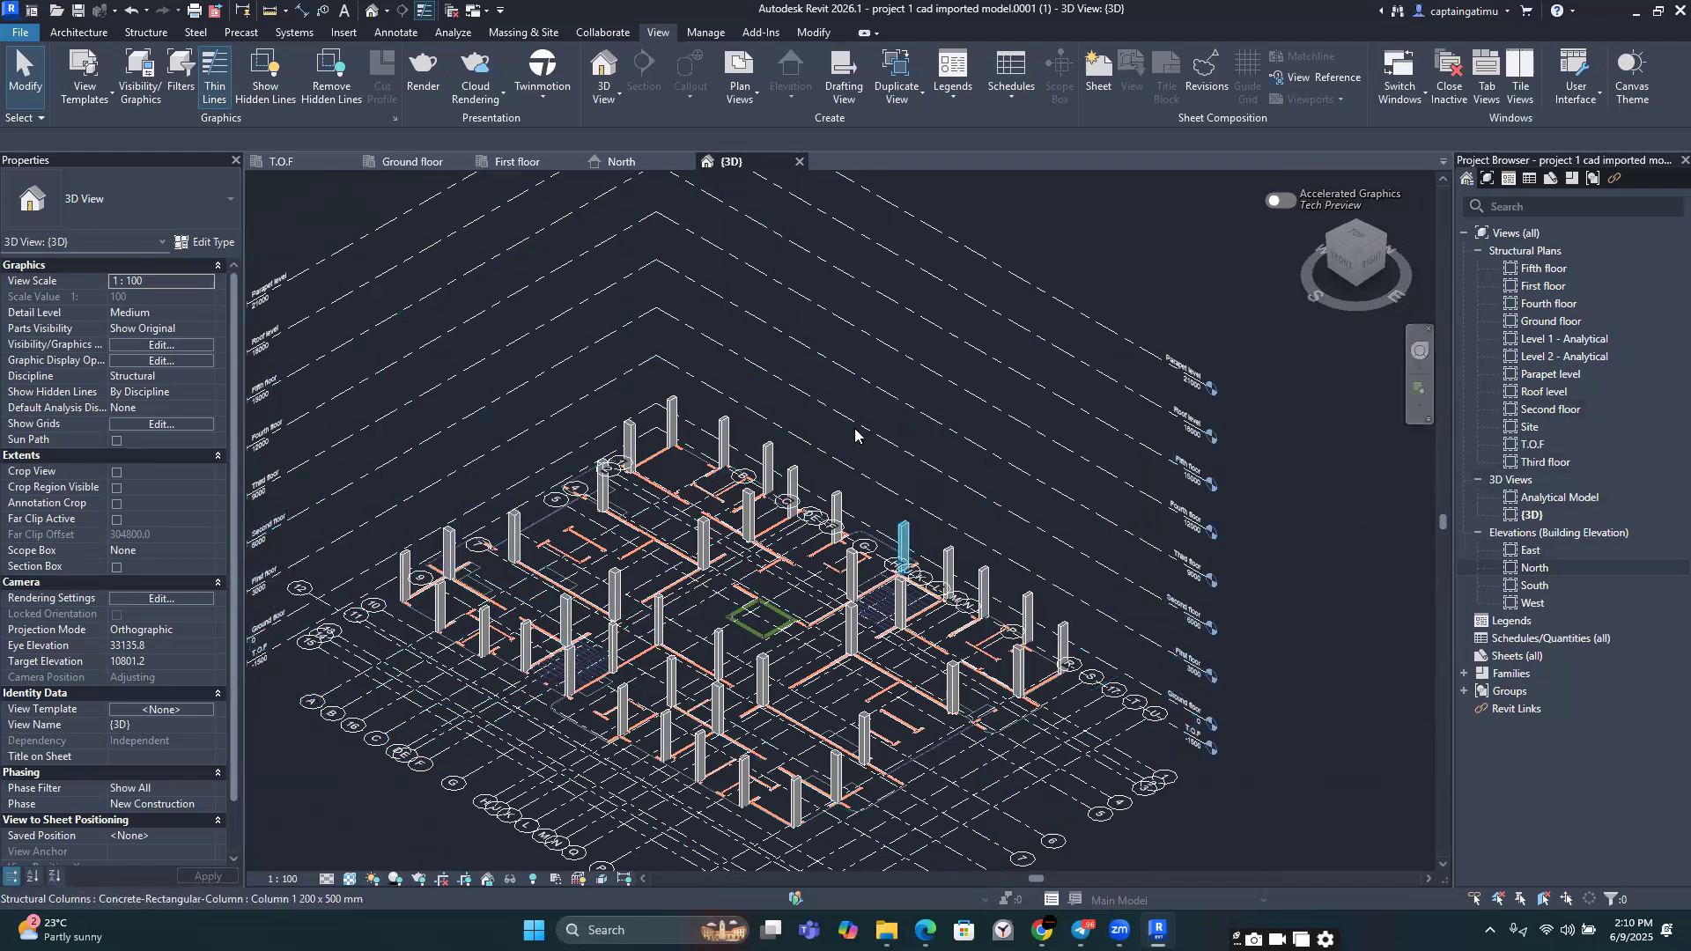
# Step: Return to the North elevation, set its visual style to Shaded and inspect the columns between First floor and Second floor
pyautogui.click(633, 160)
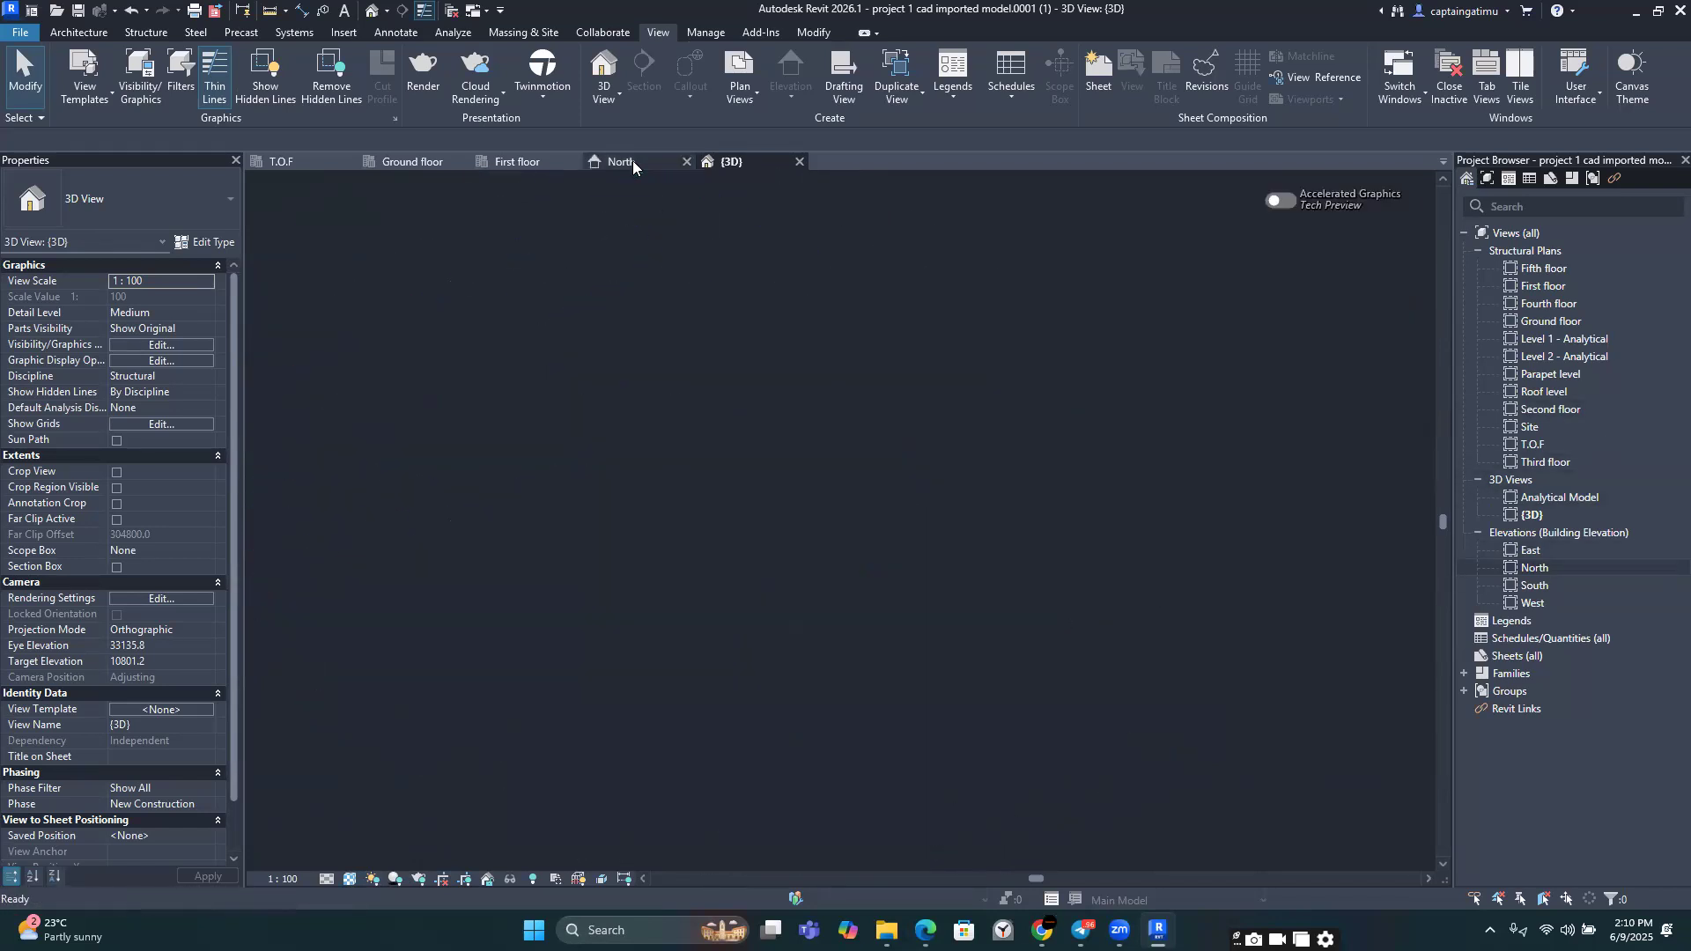
pyautogui.moveTo(594, 566); pyautogui.dragTo(457, 784, button='middle')
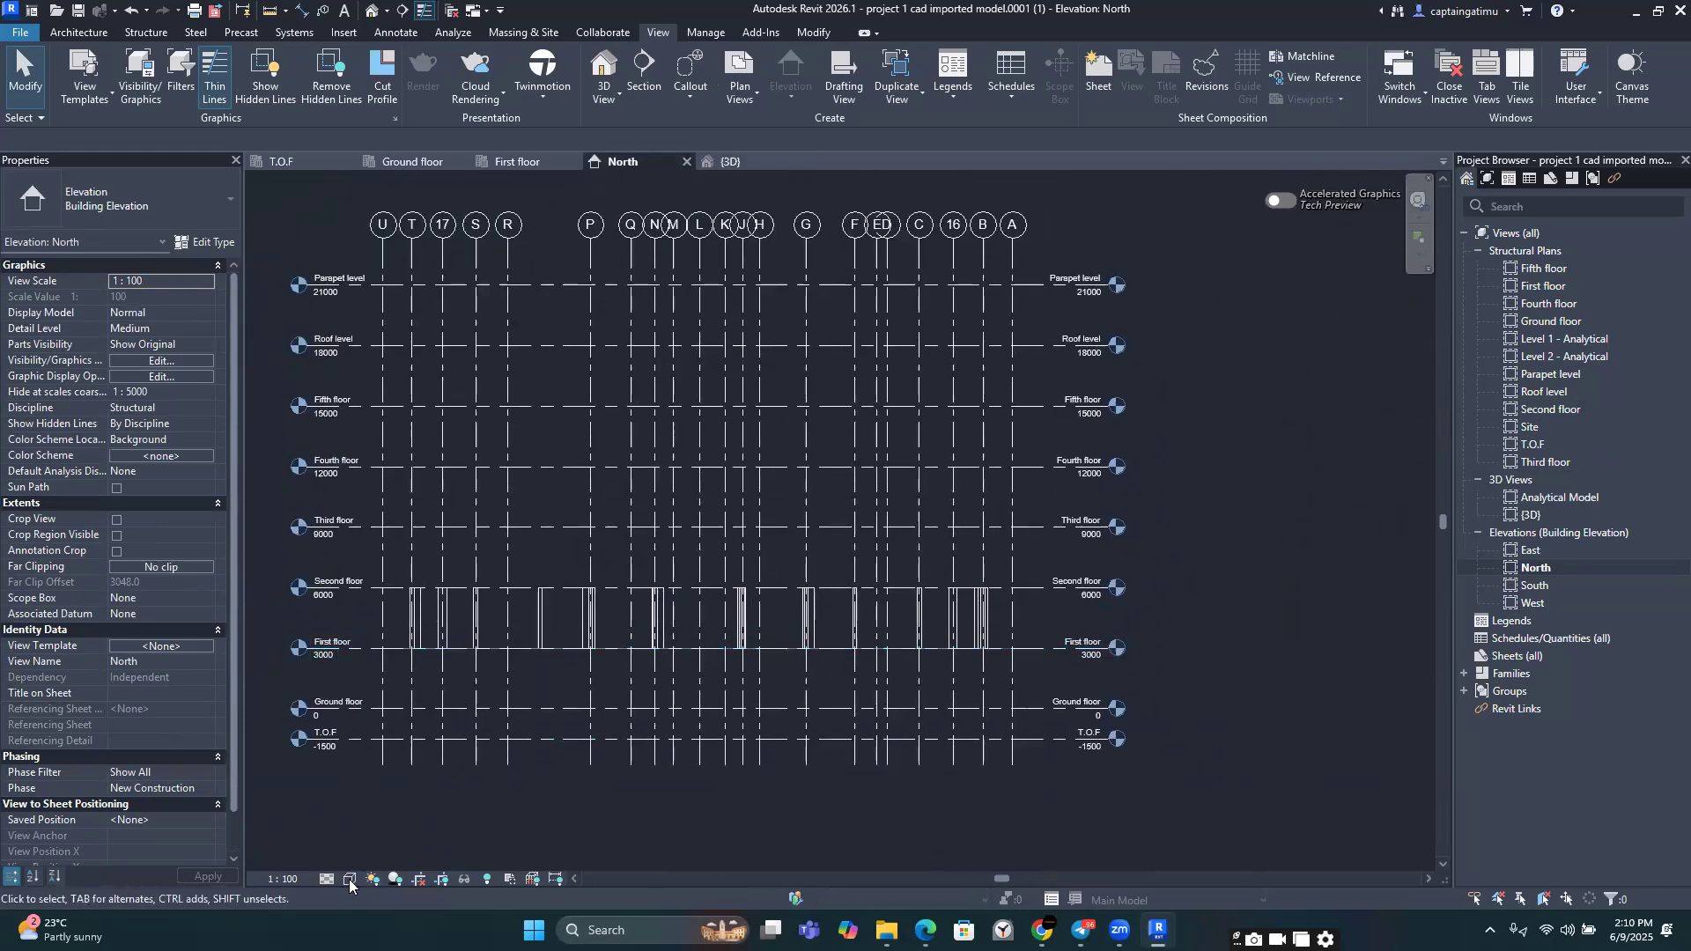
pyautogui.click(350, 881)
pyautogui.click(401, 804)
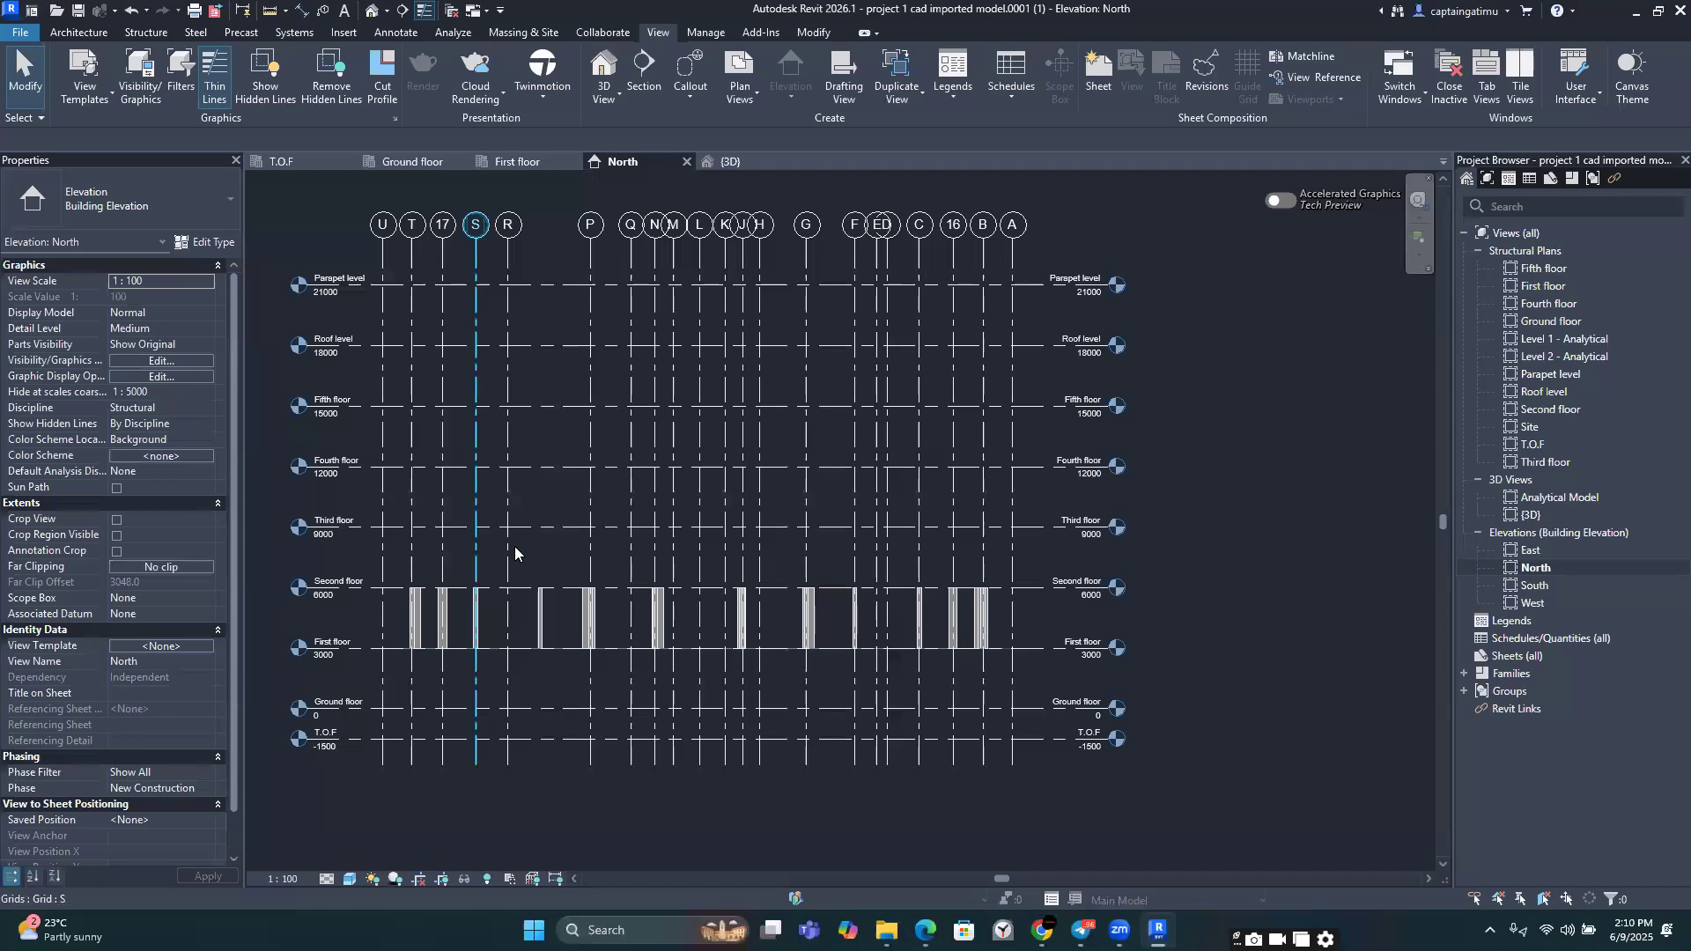
pyautogui.scroll(2, 517, 546)
pyautogui.scroll(-2, 520, 548)
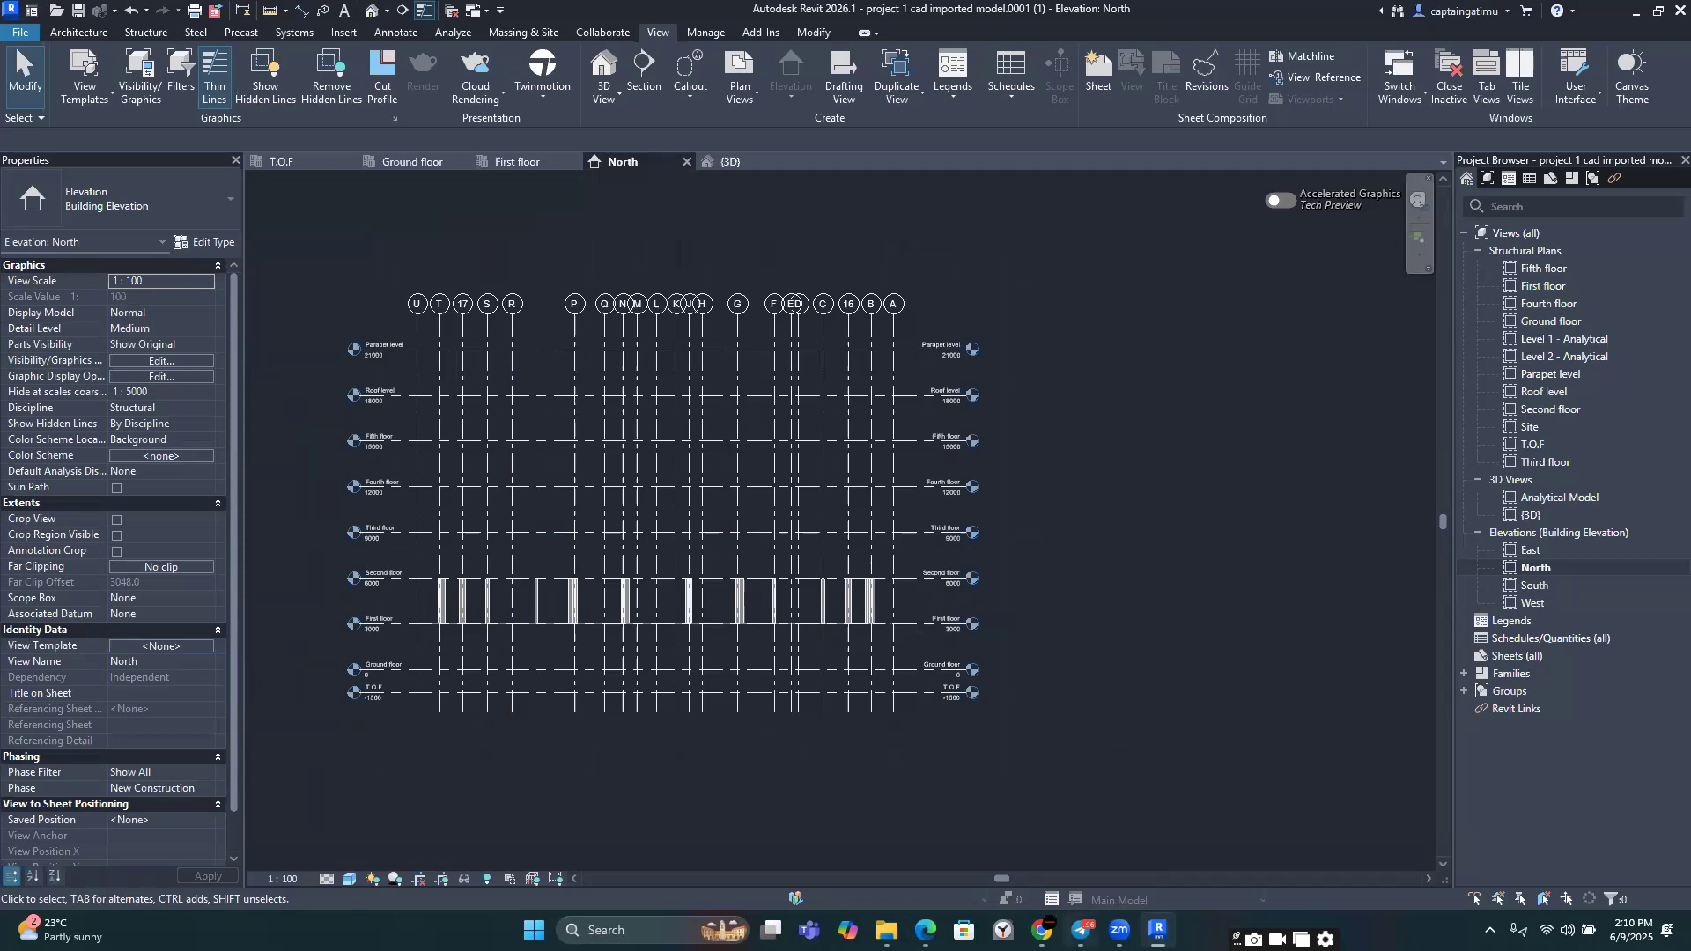
# Step: Switch to the Revit structures group chat in WhatsApp Web and download a shared linked Revit model
pyautogui.moveTo(1120, 930)
pyautogui.click(1244, 858)
pyautogui.moveTo(1158, 931)
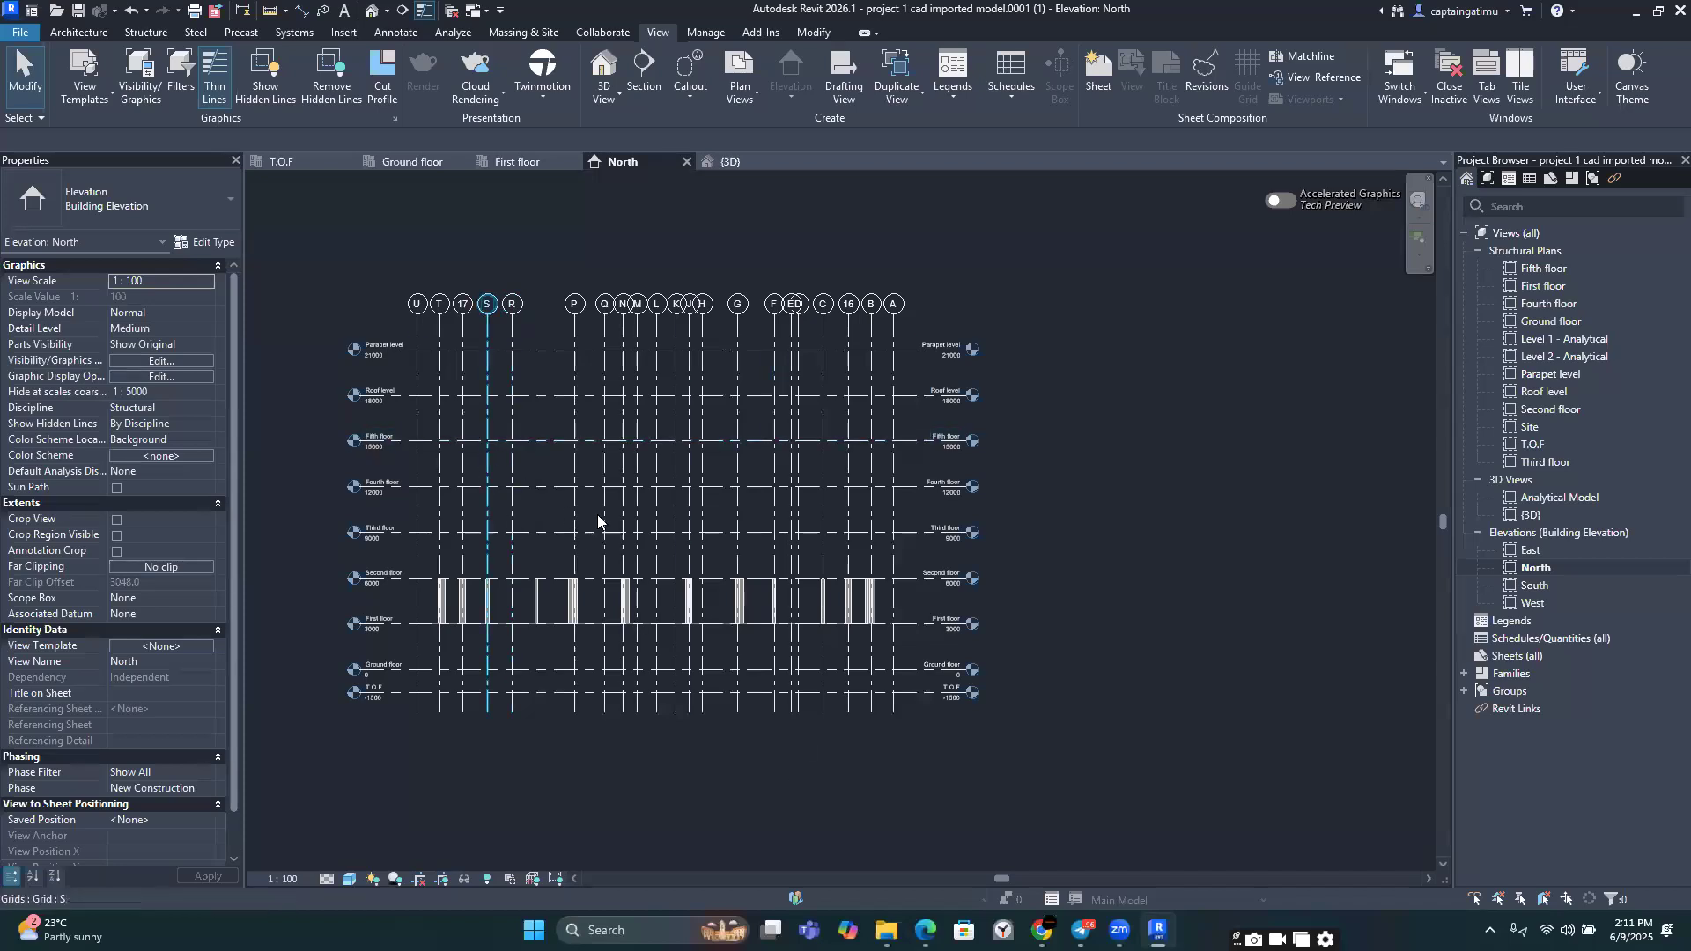
pyautogui.moveTo(925, 931)
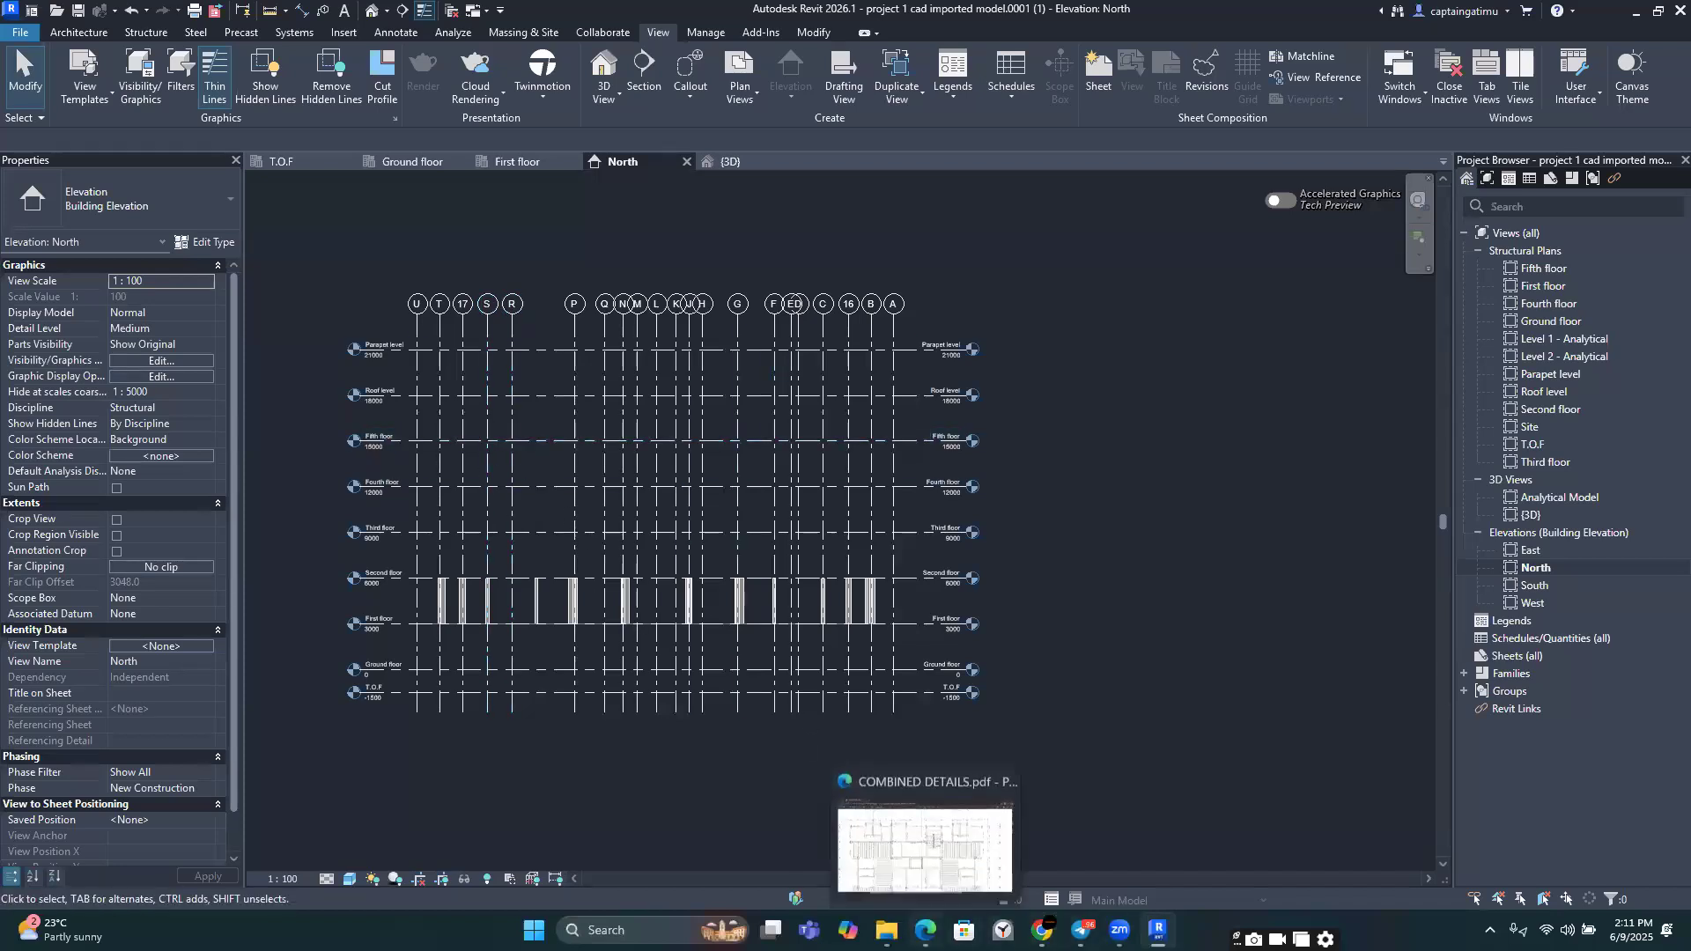
pyautogui.click(1042, 846)
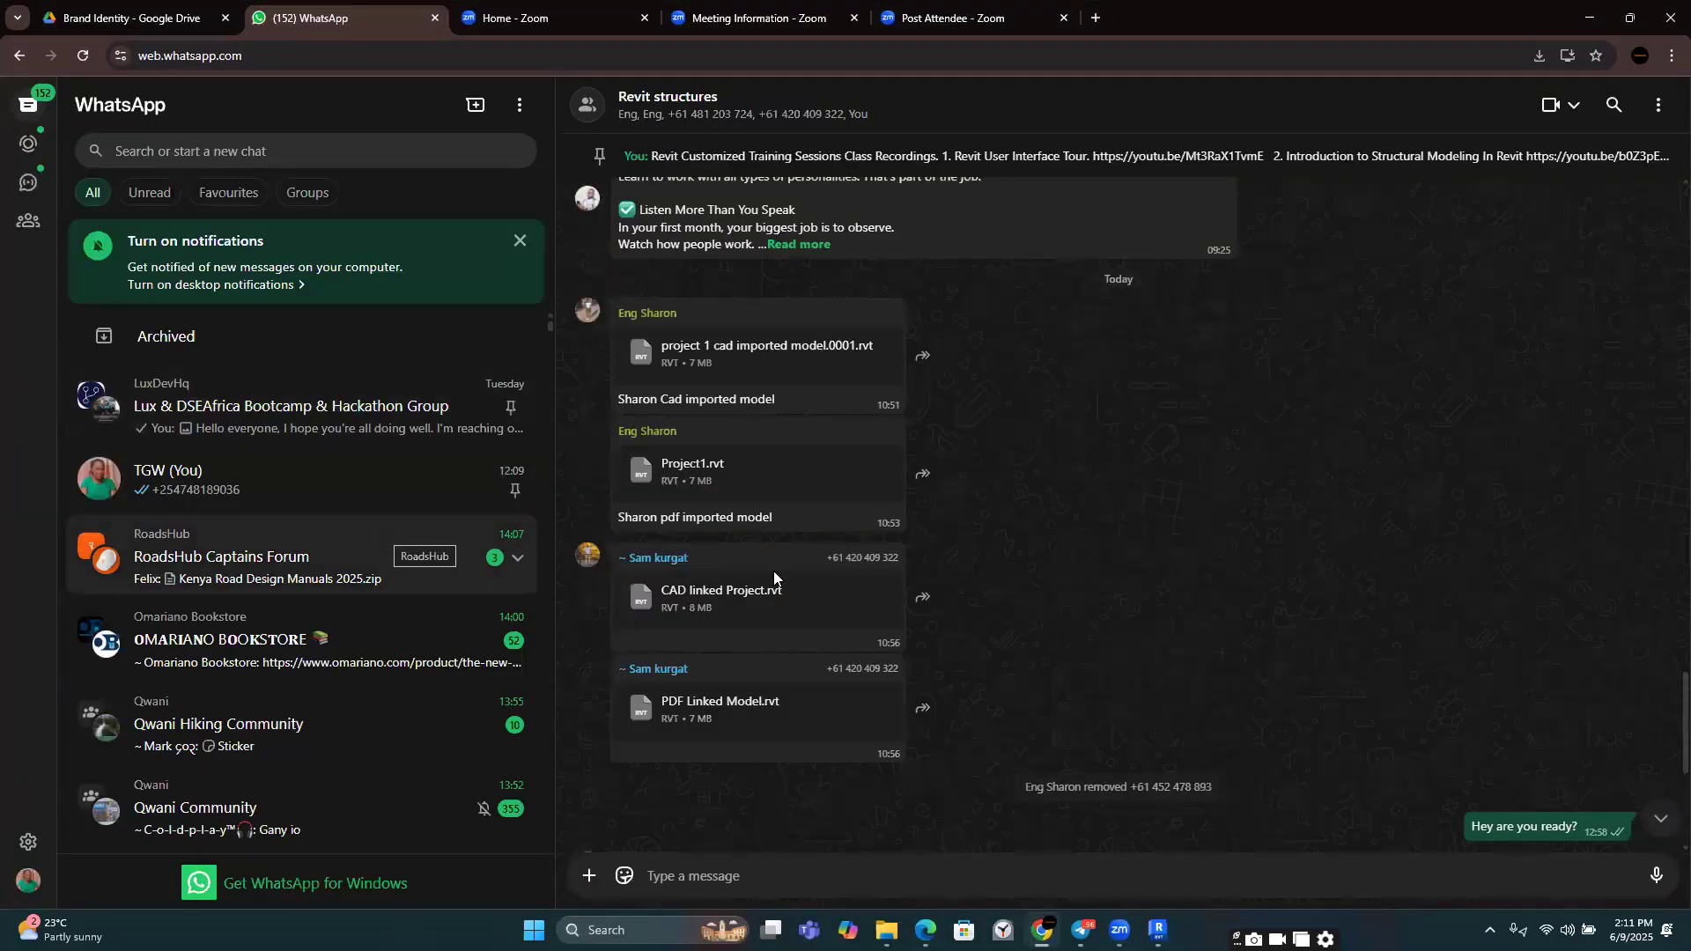
pyautogui.click(858, 718)
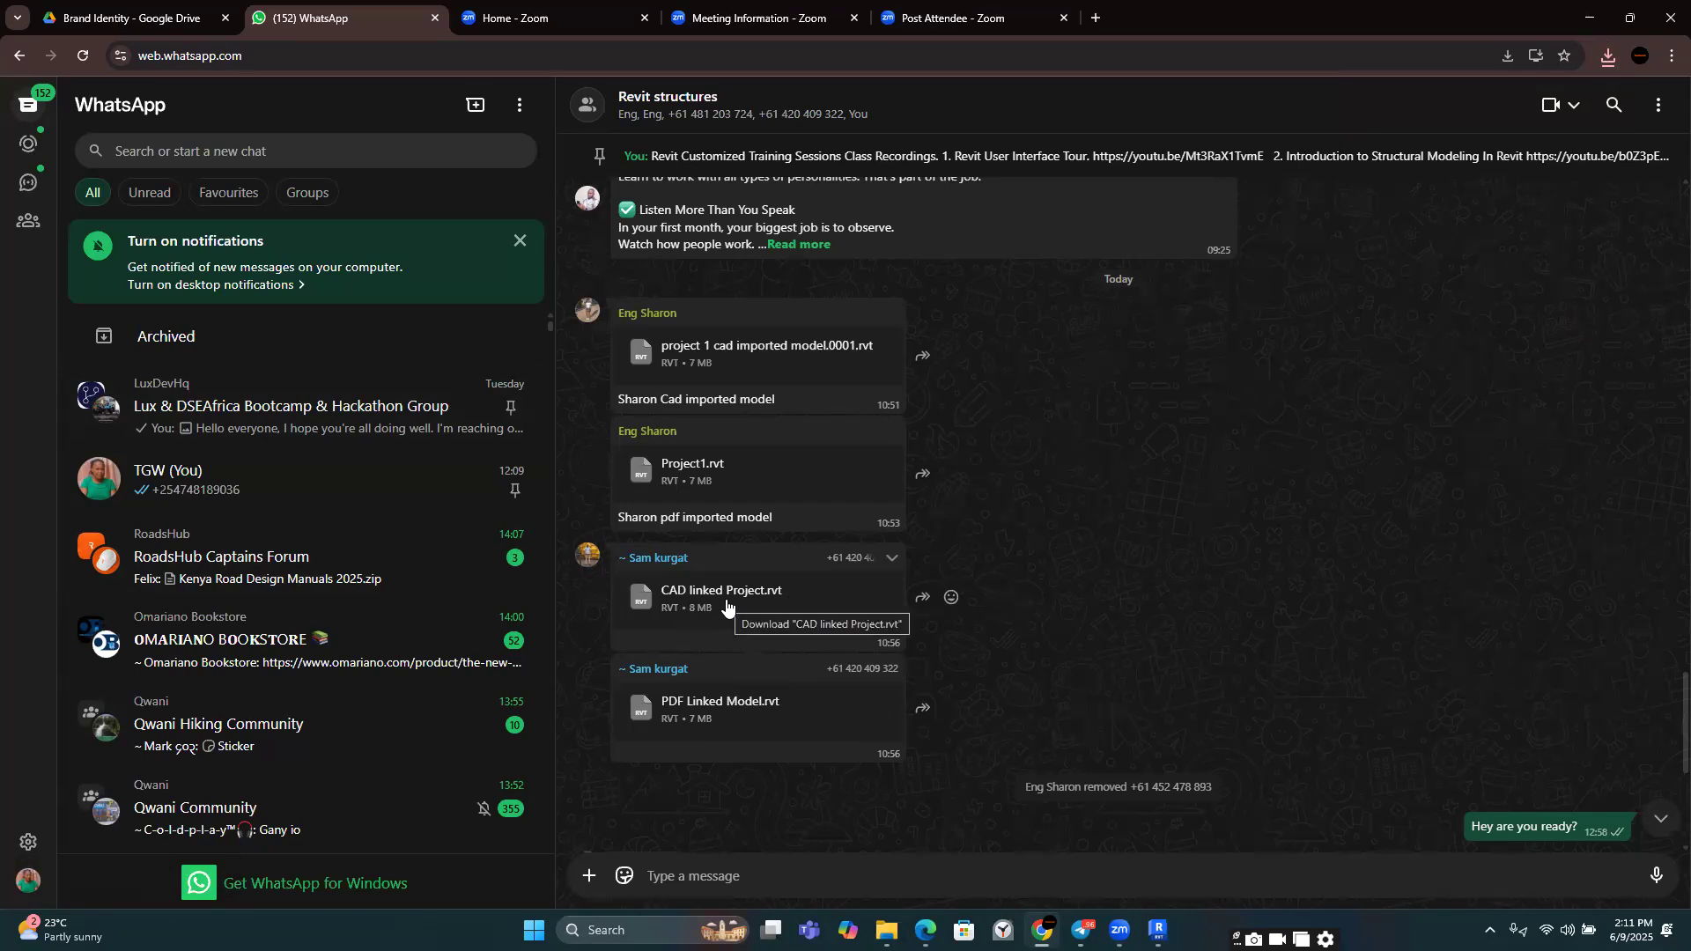
# Step: Look through the group chat for the Revit model files shared today
pyautogui.scroll(-4, 769, 652)
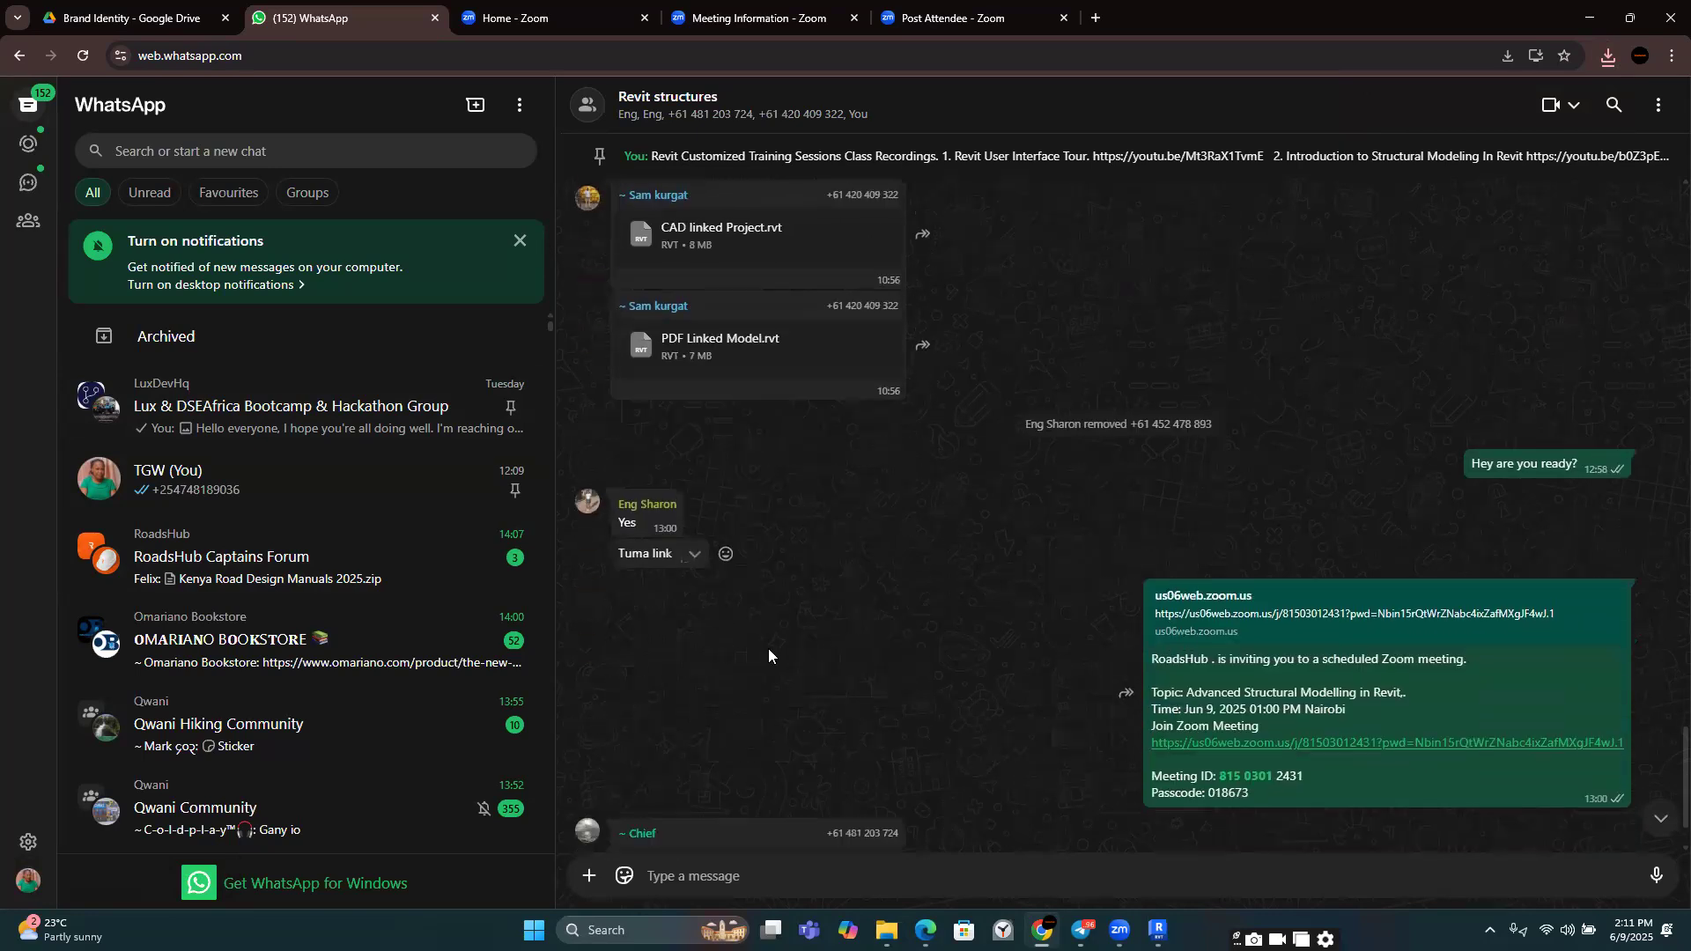
pyautogui.scroll(3, 768, 652)
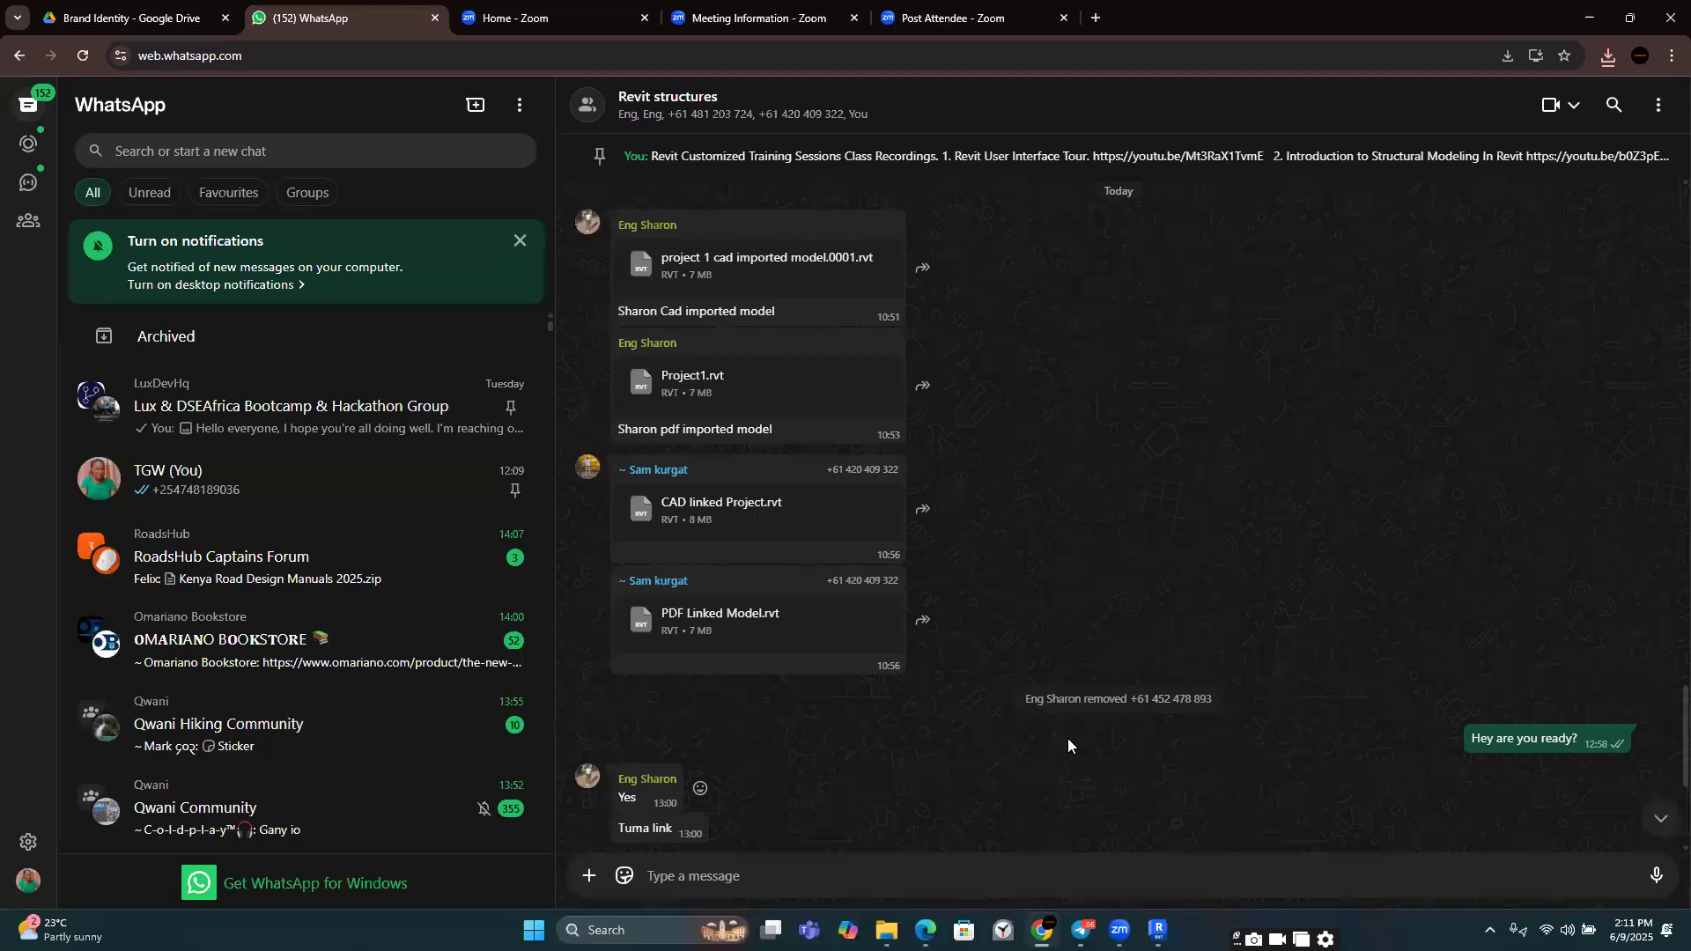
pyautogui.scroll(3, 1068, 738)
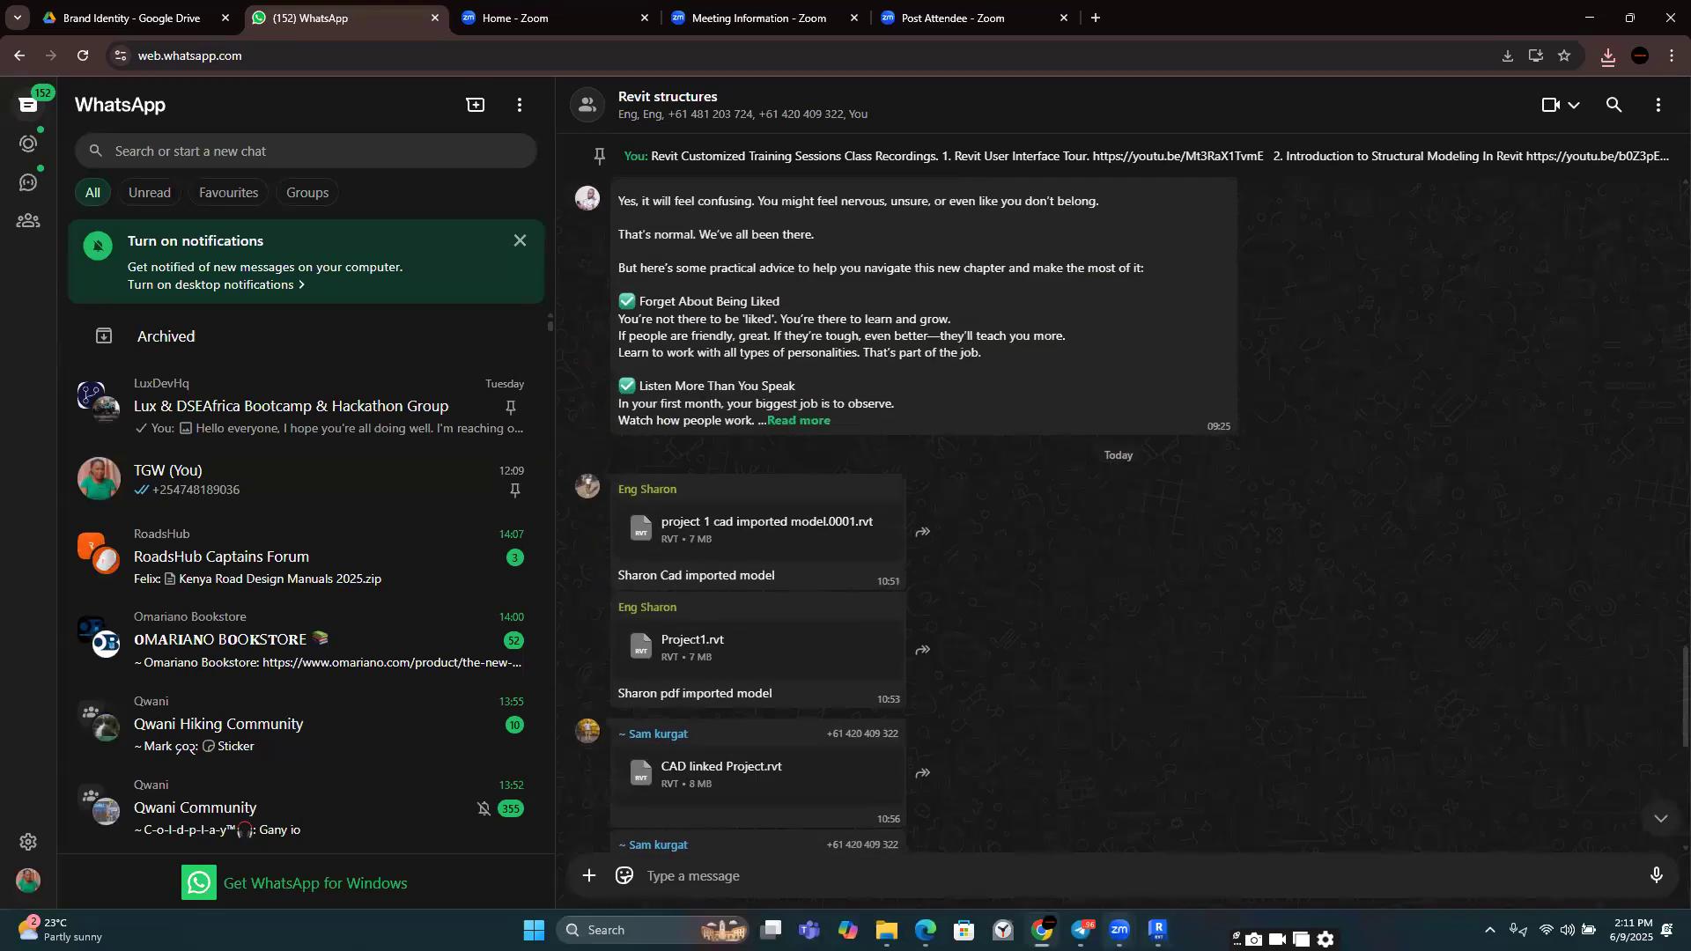
pyautogui.click(1250, 860)
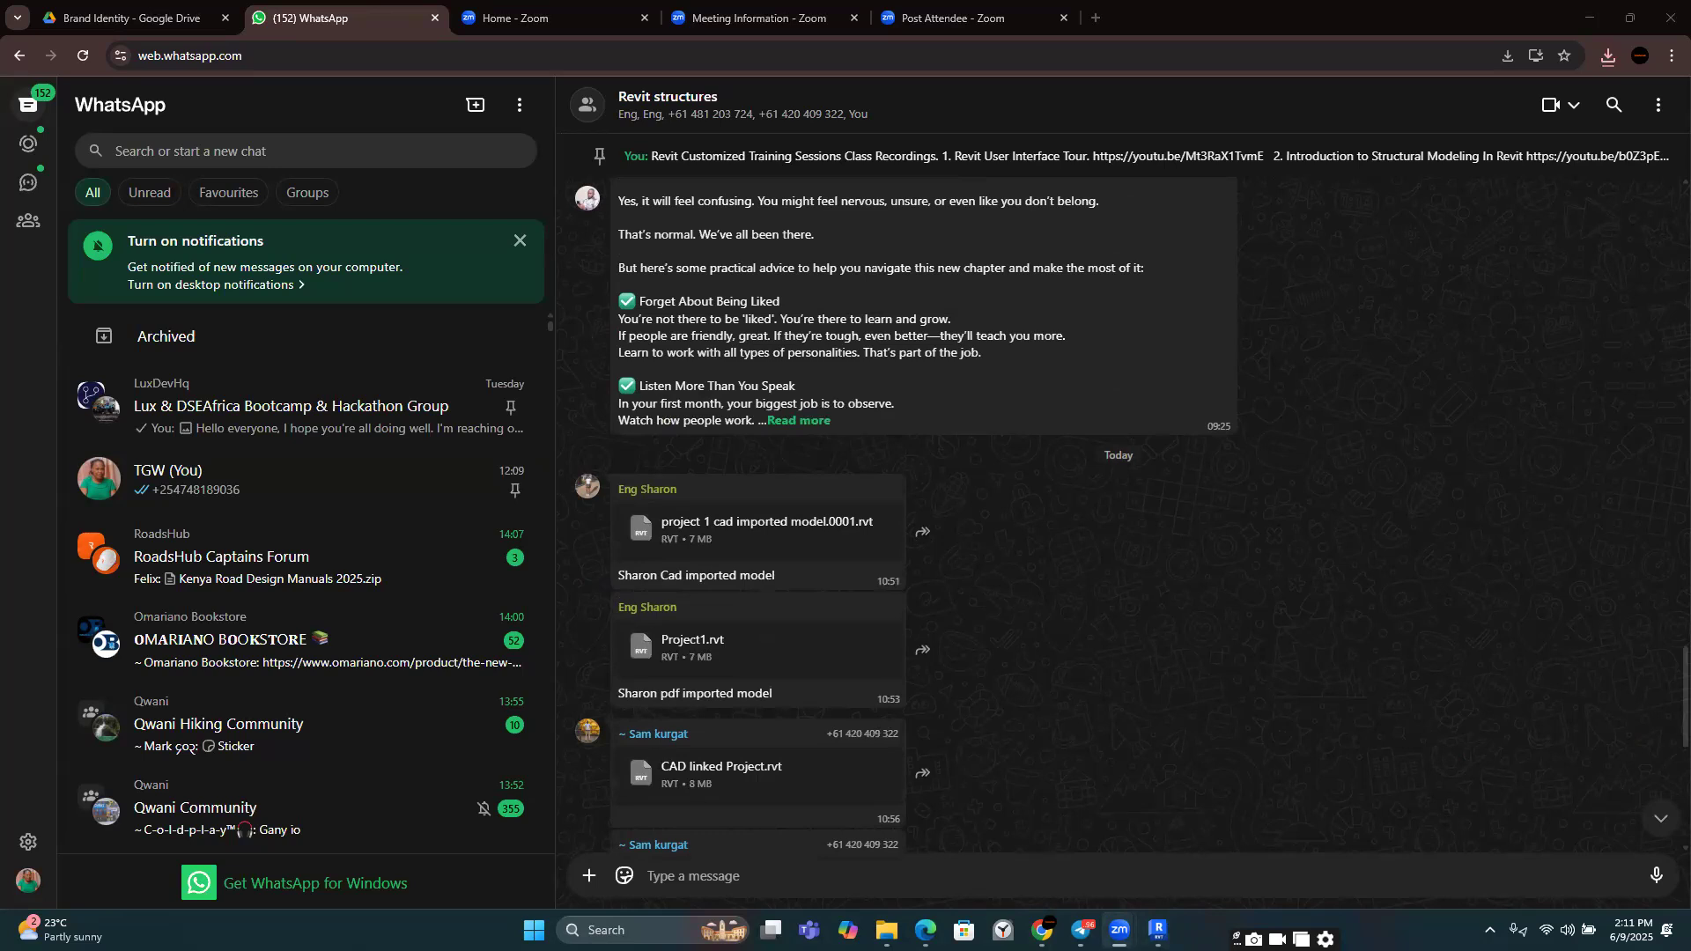
pyautogui.moveTo(1120, 930)
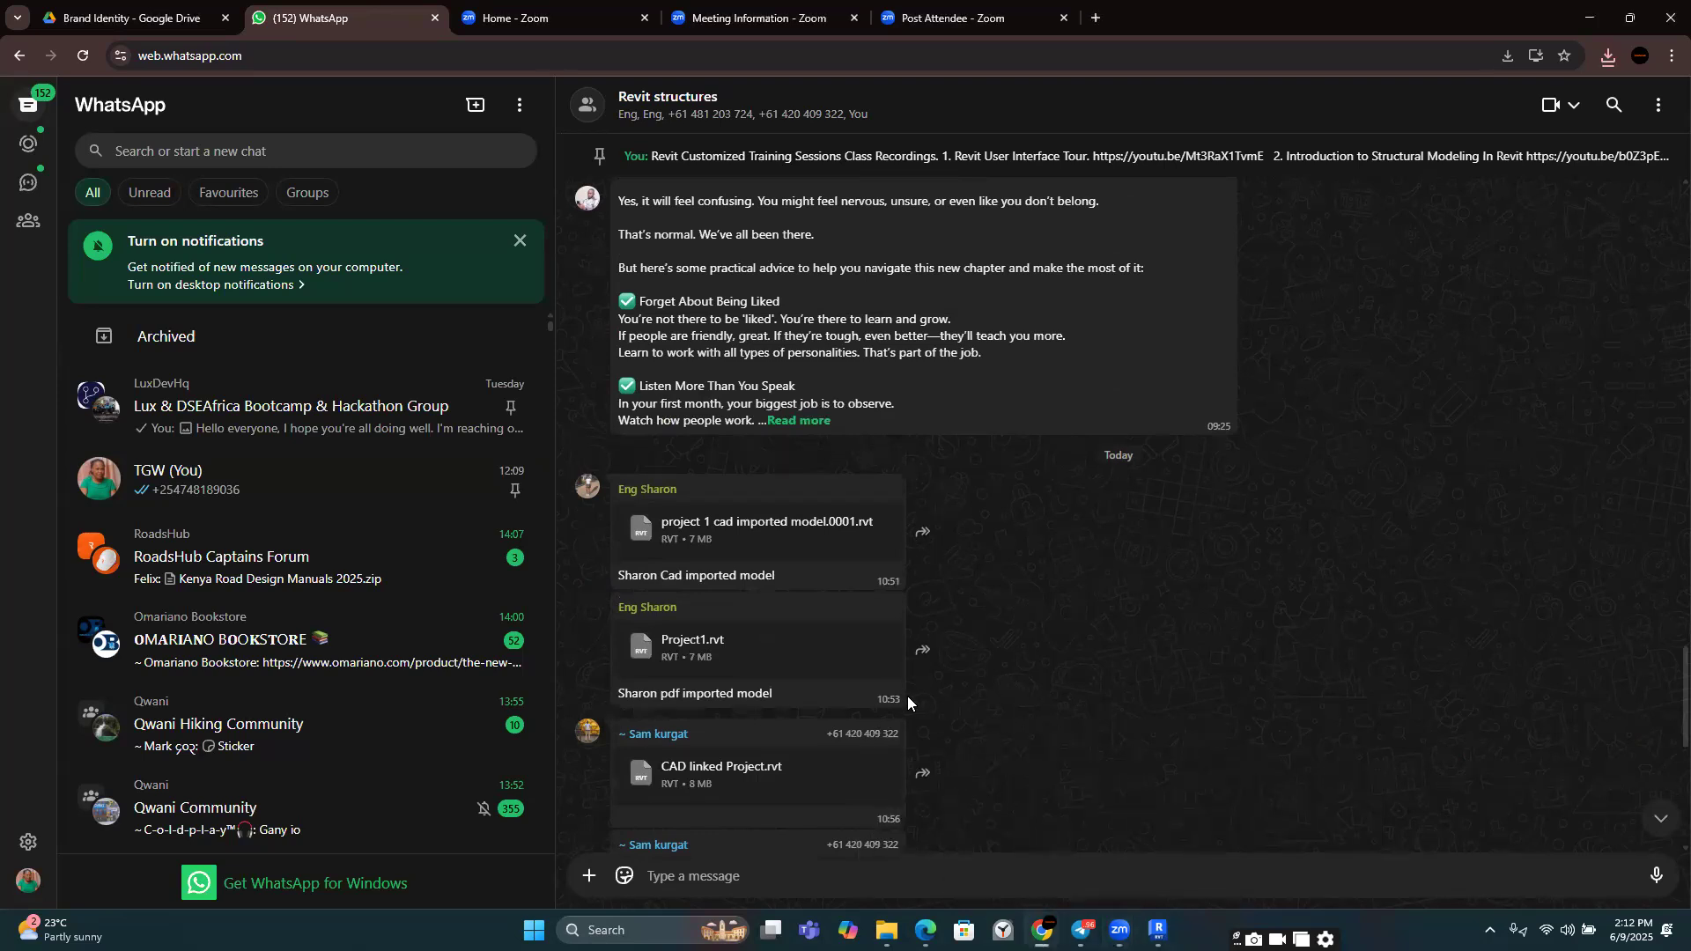
pyautogui.scroll(-2, 844, 631)
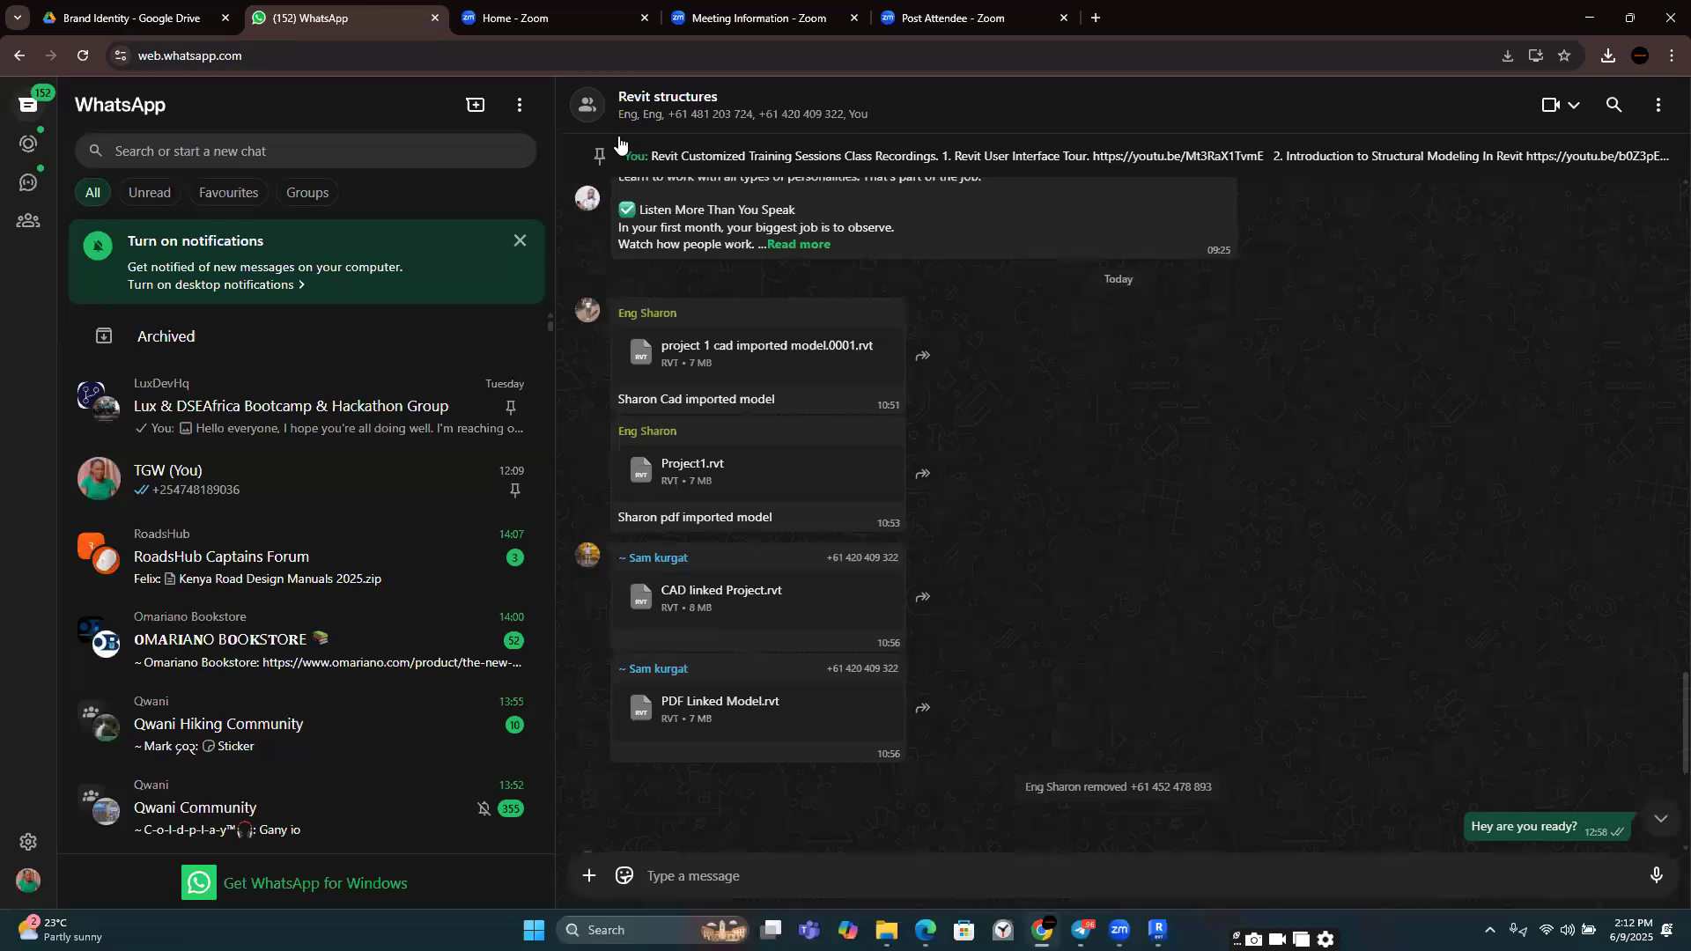
pyautogui.click(703, 22)
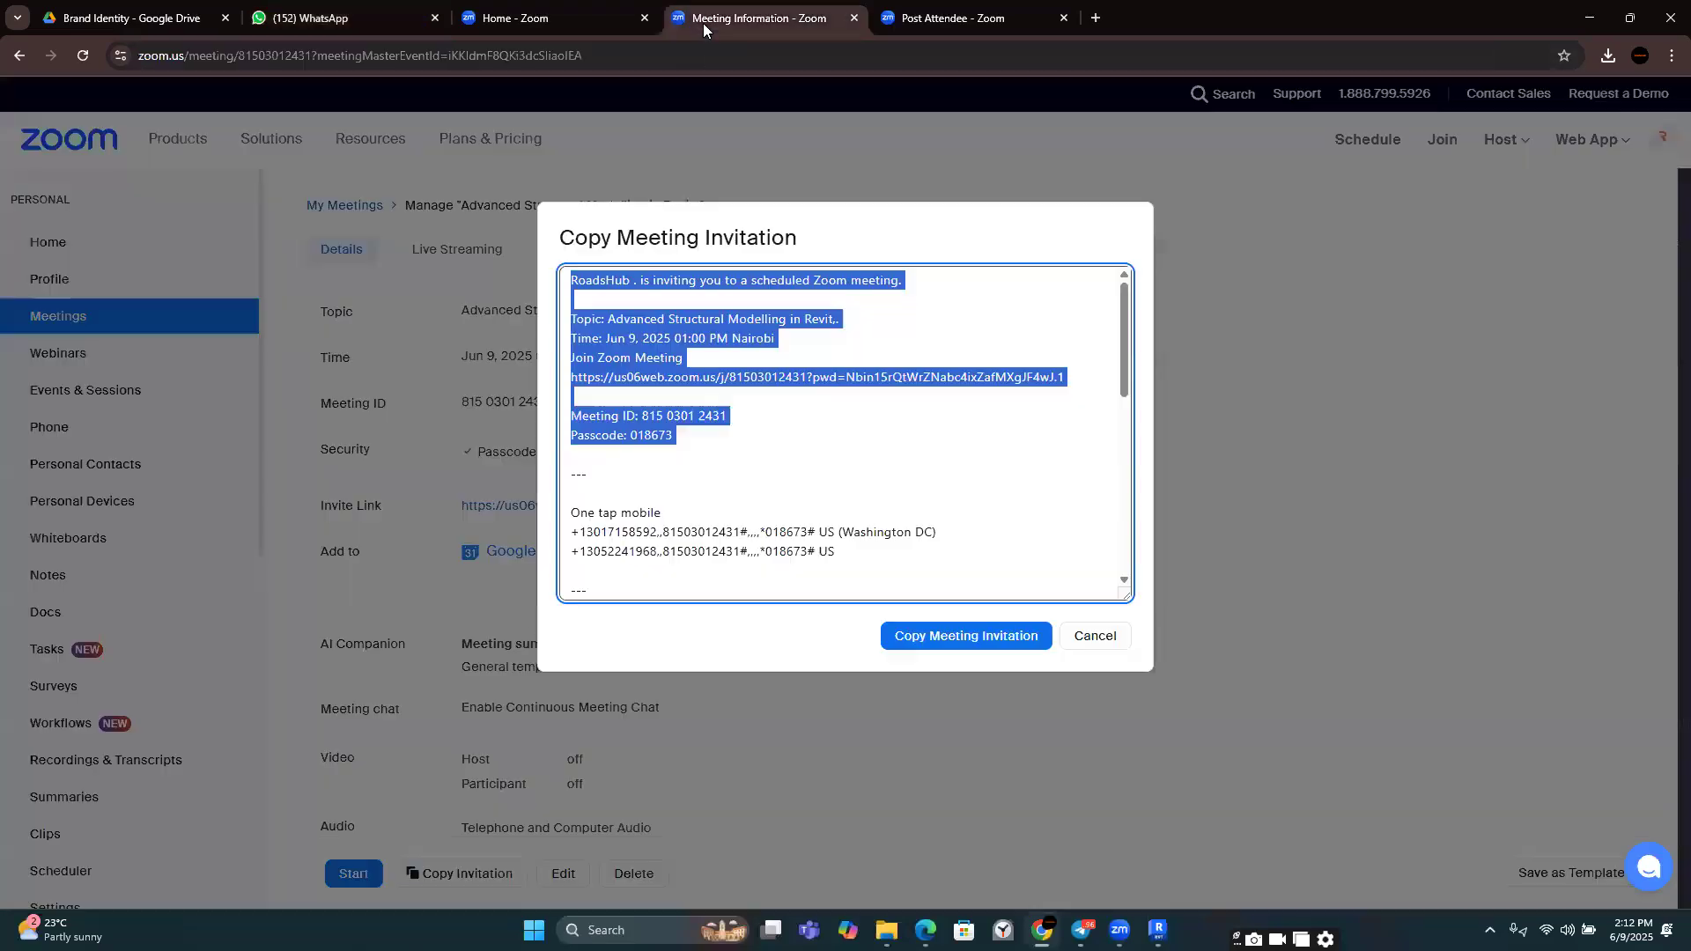
pyautogui.moveTo(1119, 927)
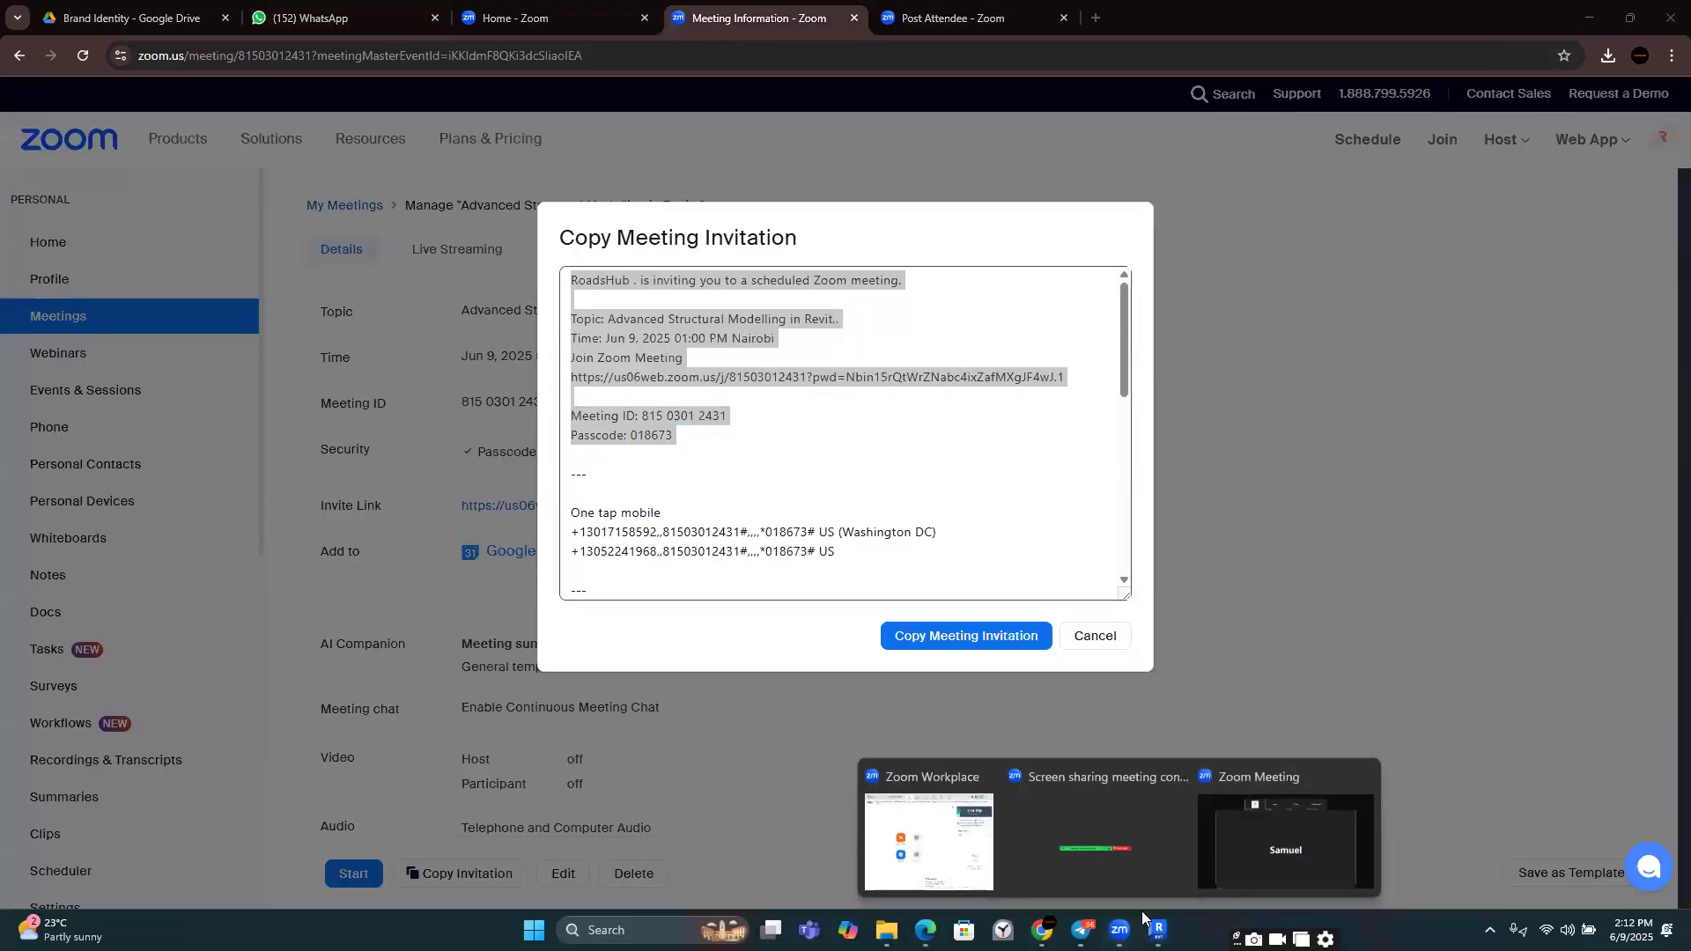
pyautogui.click(1244, 863)
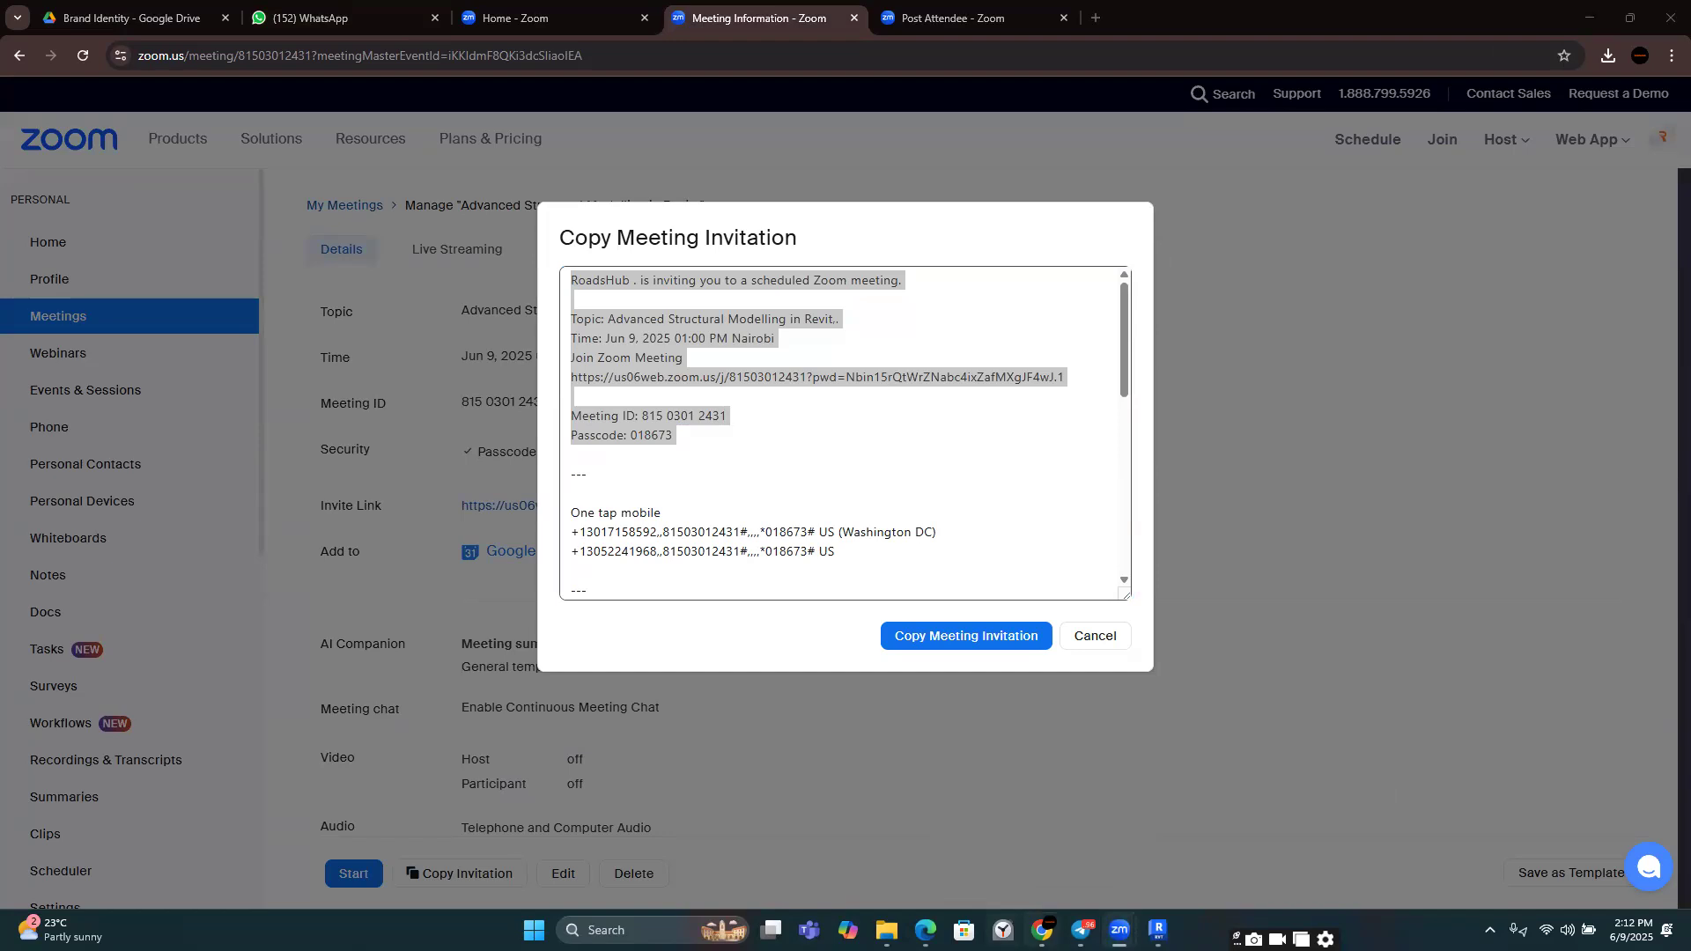
# Step: Return to the WhatsApp group chat, download CAD linked Project.rvt and open the downloaded project in Revit
pyautogui.moveTo(1042, 930)
pyautogui.click(1040, 836)
pyautogui.click(311, 17)
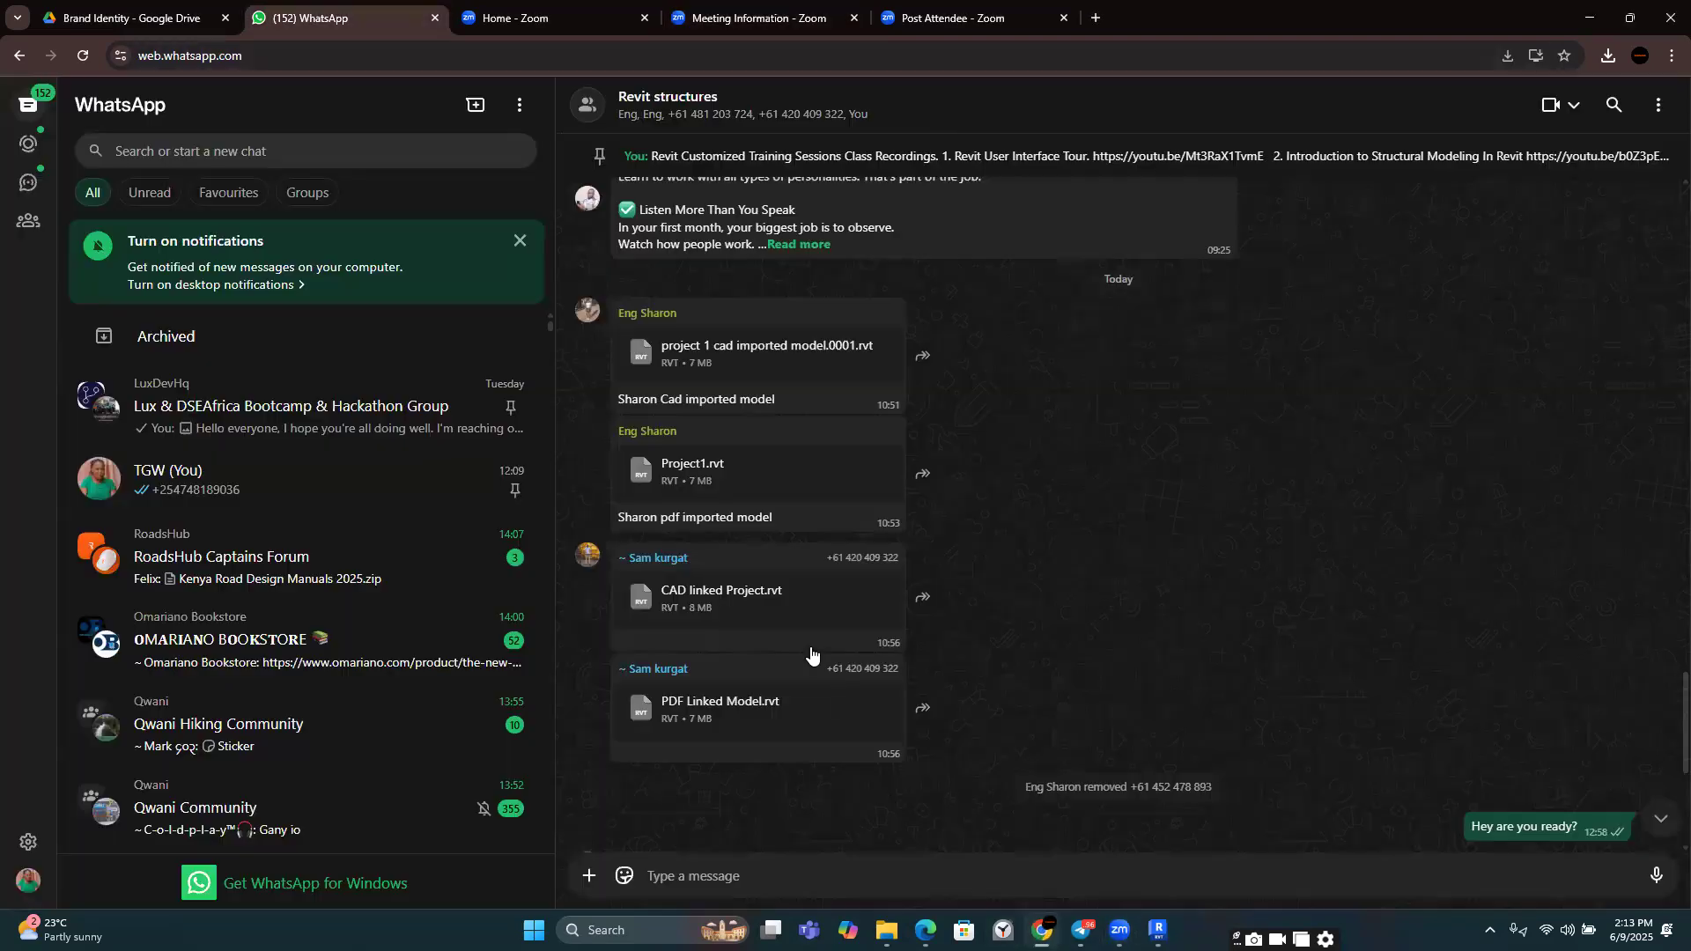
pyautogui.click(752, 602)
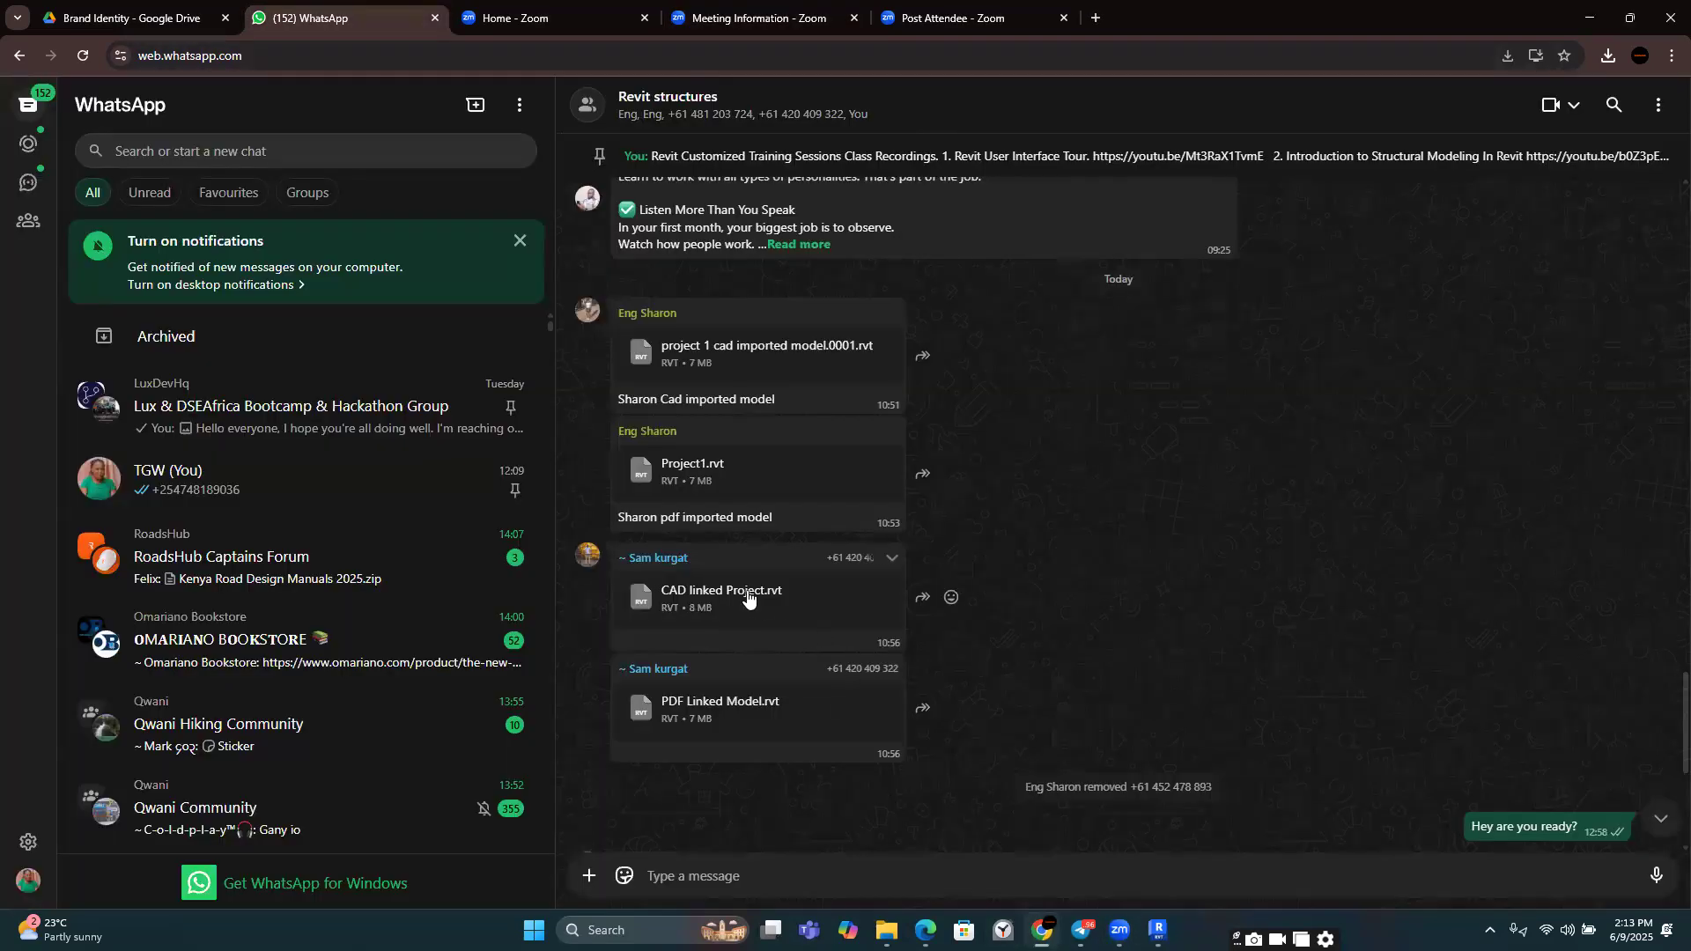
pyautogui.click(1609, 55)
pyautogui.moveTo(1541, 104)
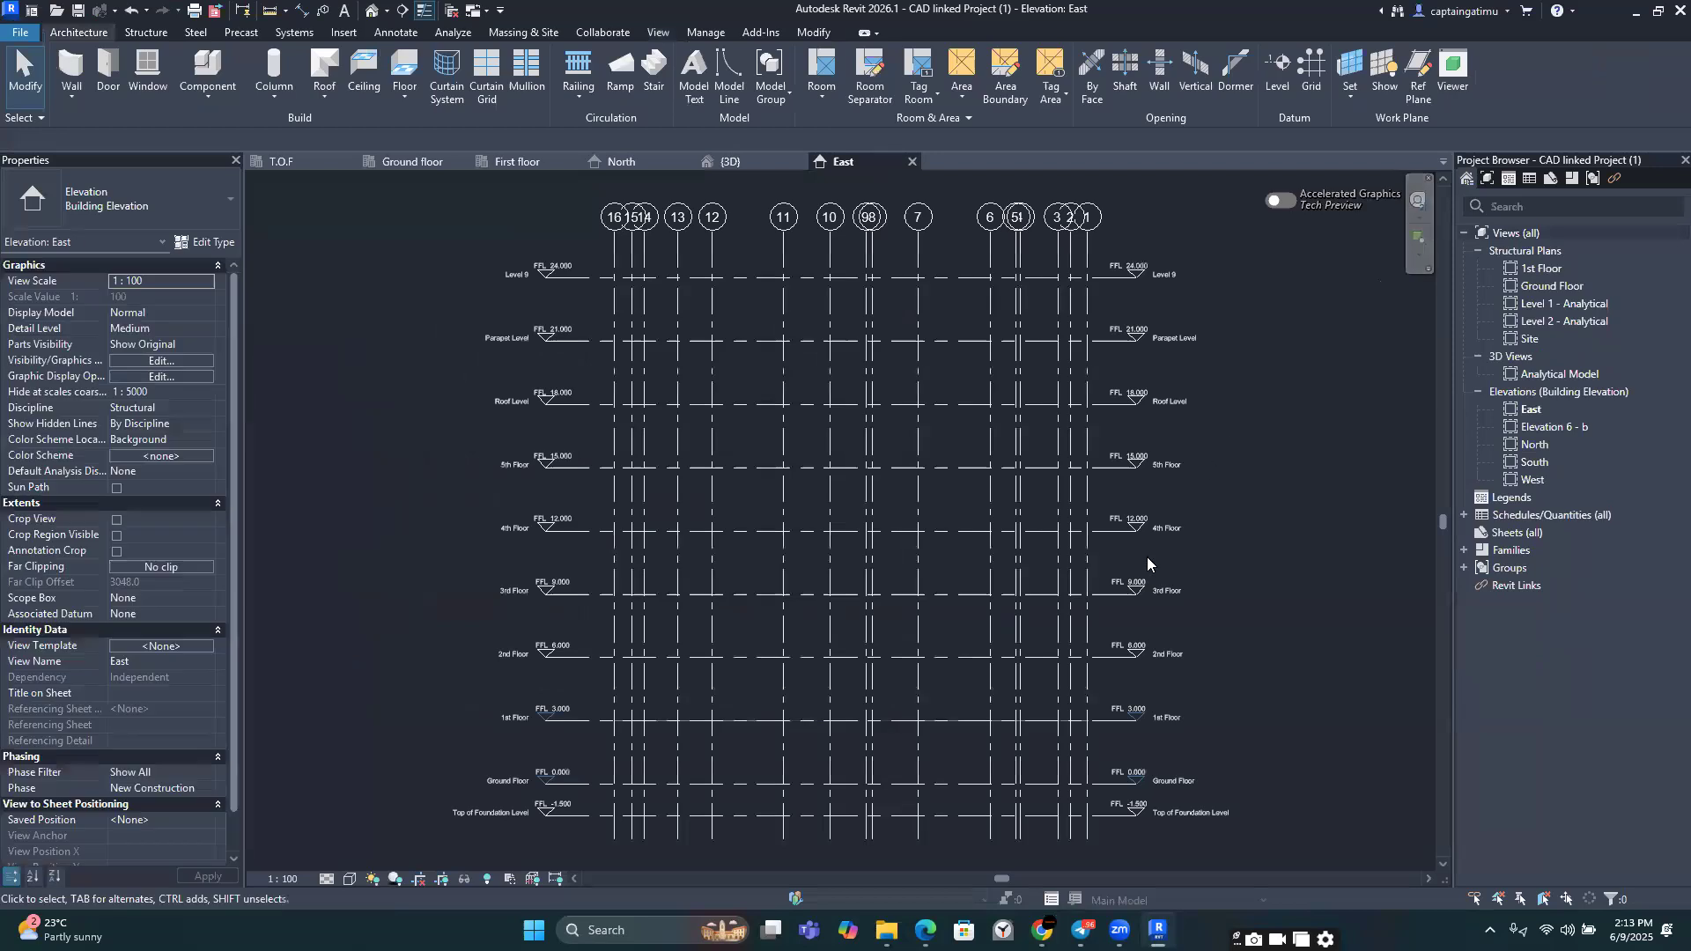
# Step: Open the 1st Floor structural plan and shift the north elevation marker east, closer to the middle of the grids
pyautogui.scroll(-3, 1147, 556)
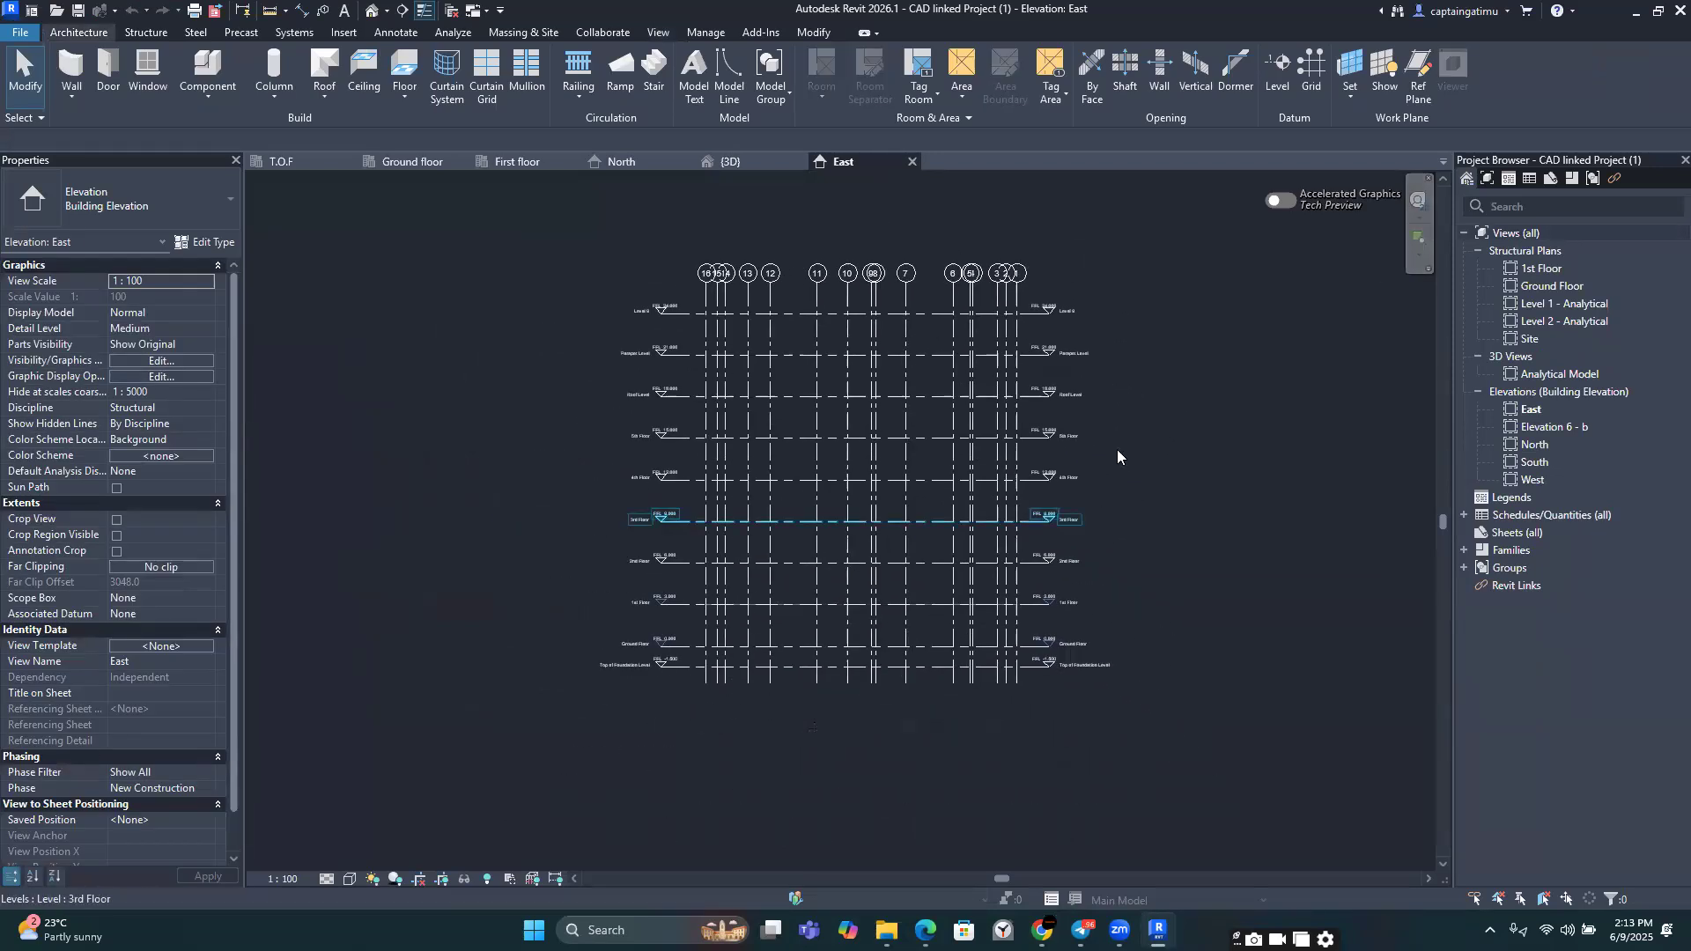
pyautogui.doubleClick(1529, 275)
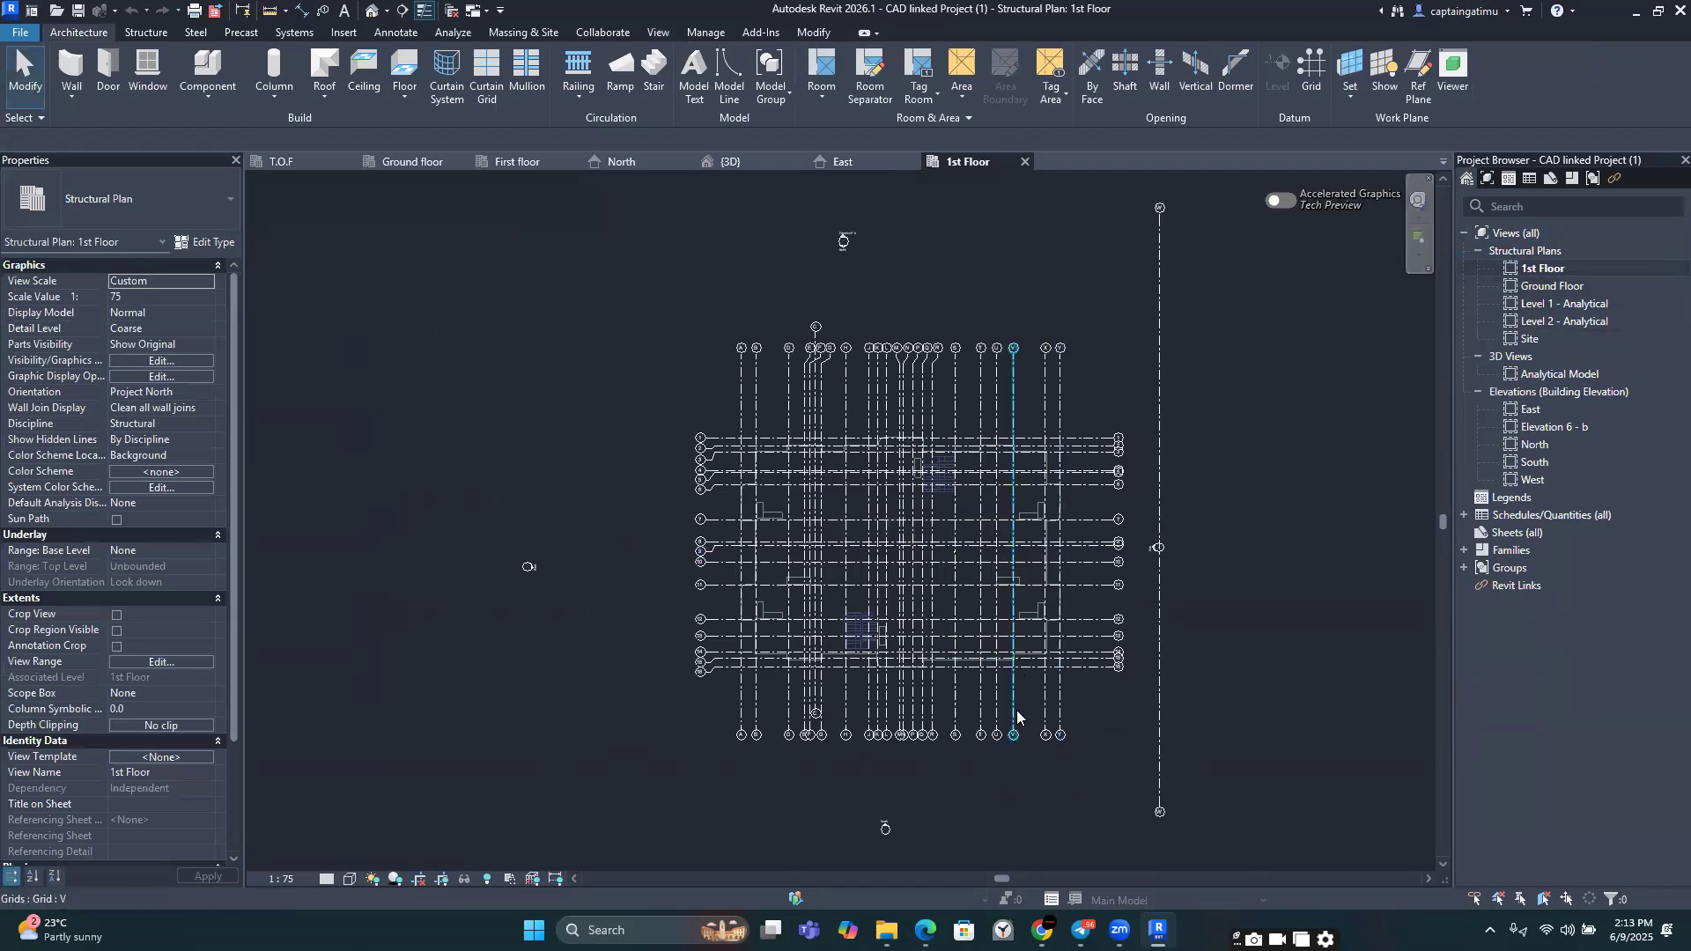
pyautogui.scroll(-3, 1021, 648)
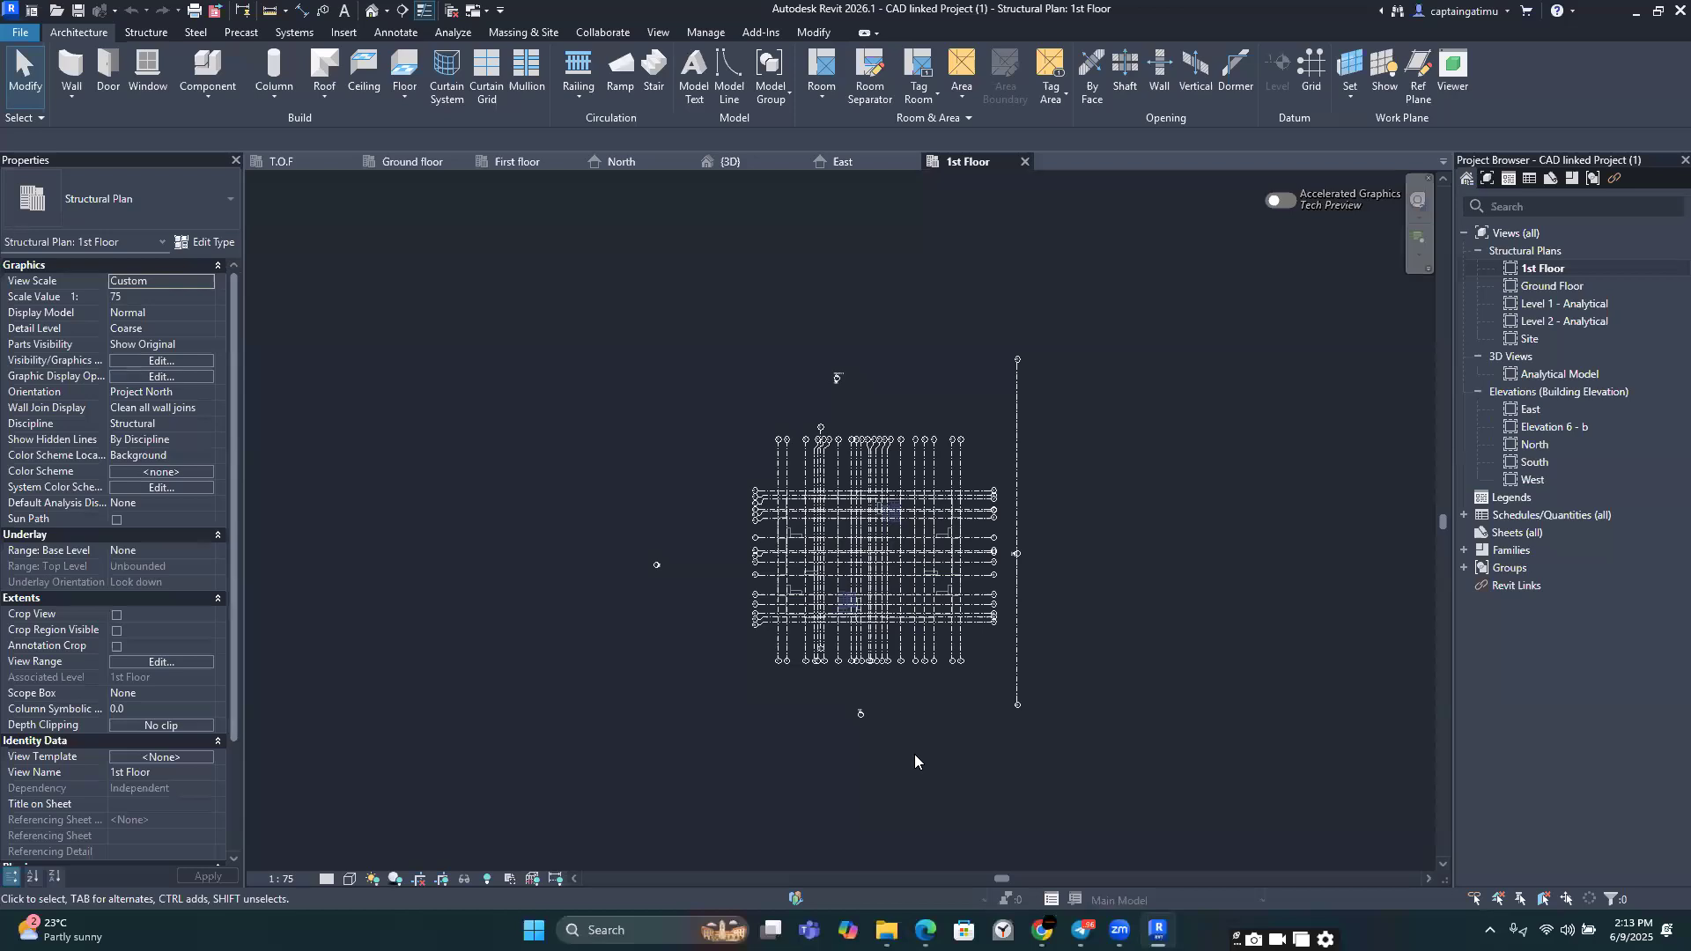
pyautogui.scroll(2, 881, 745)
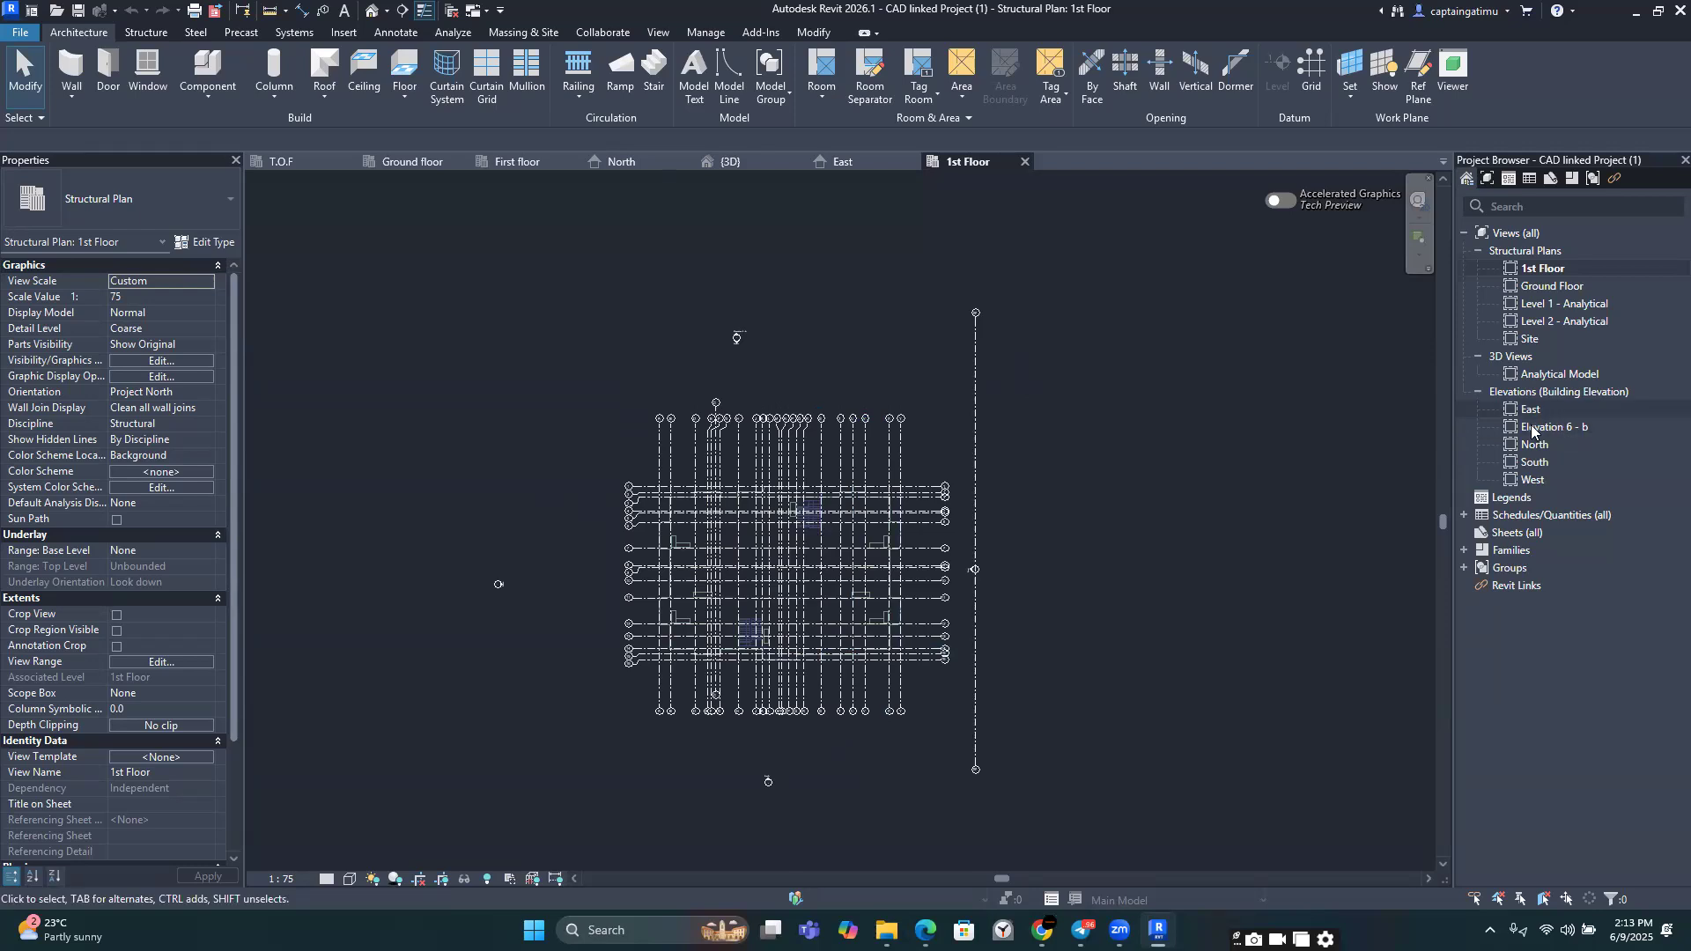
pyautogui.scroll(2, 712, 333)
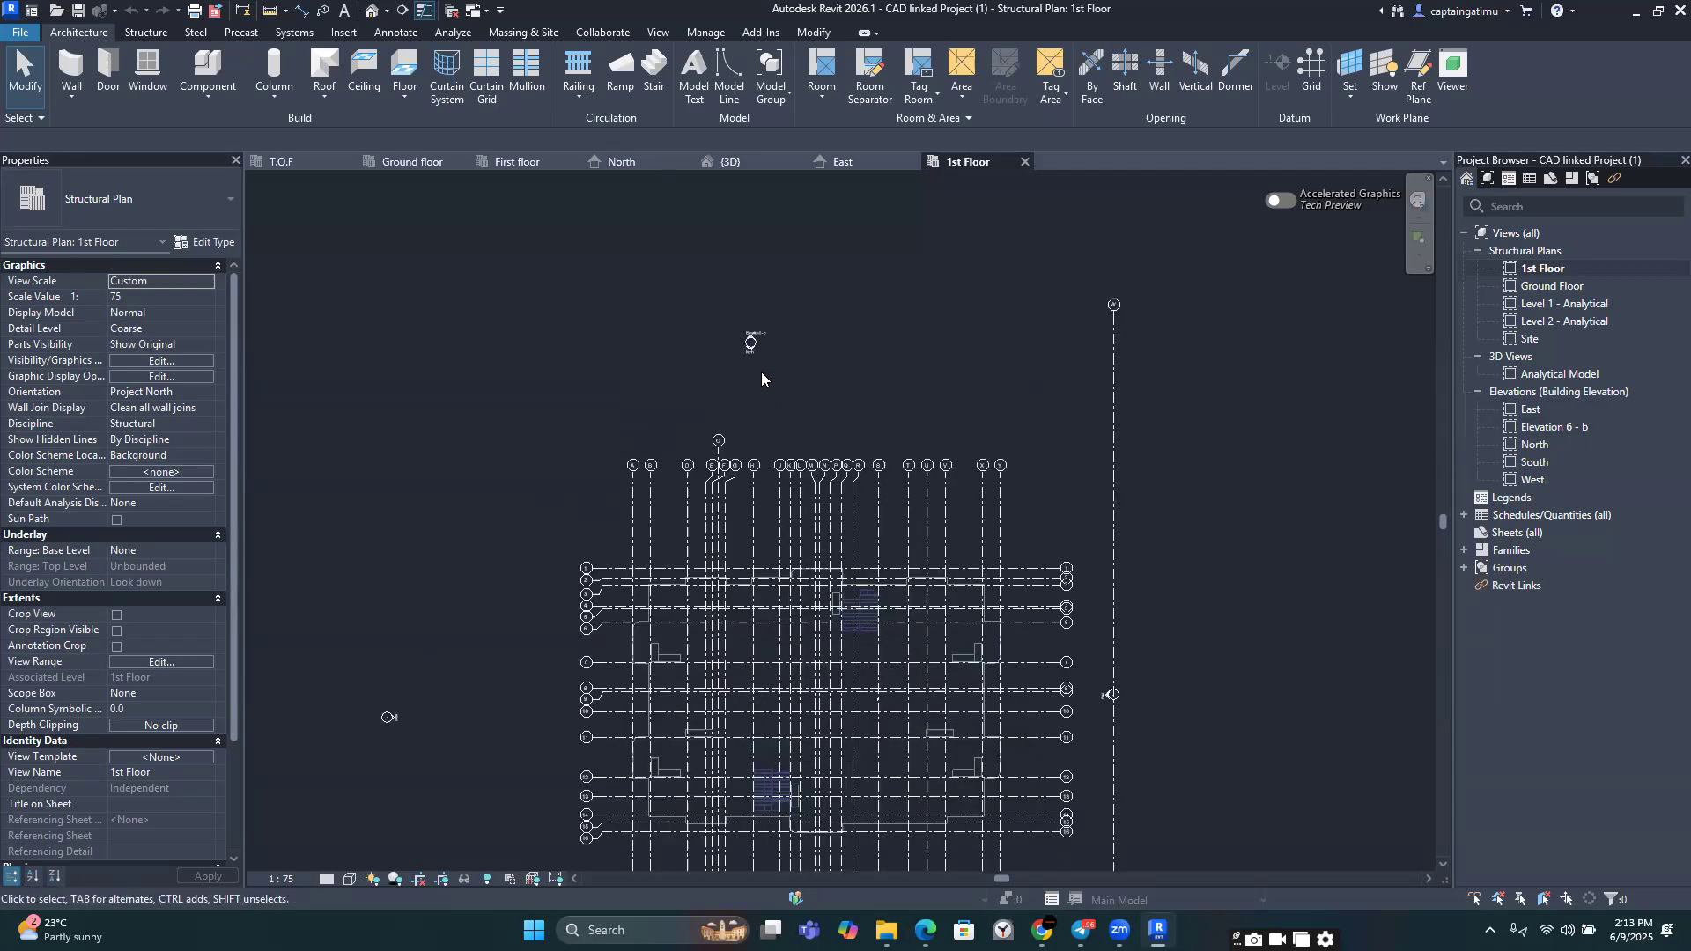
pyautogui.moveTo(812, 393)
pyautogui.mouseDown()
pyautogui.moveTo(683, 302)
pyautogui.moveTo(828, 358)
pyautogui.mouseUp()
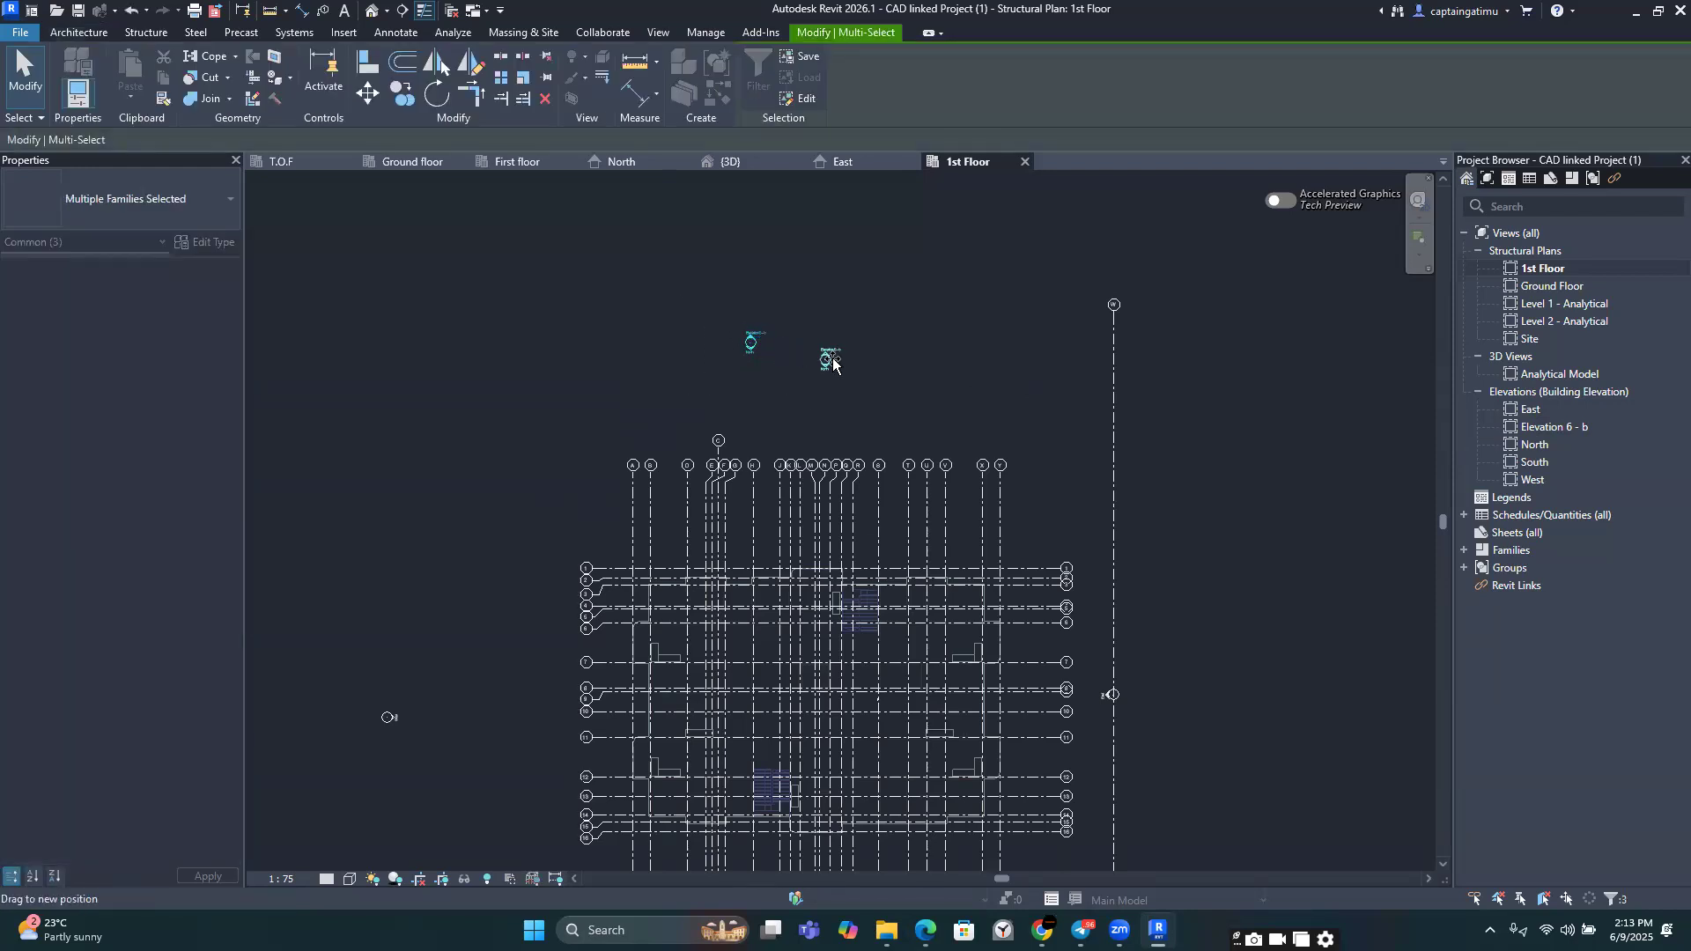
# Step: Open the North elevation of the CAD linked project and examine how its grids line up with the levels
pyautogui.doubleClick(1582, 446)
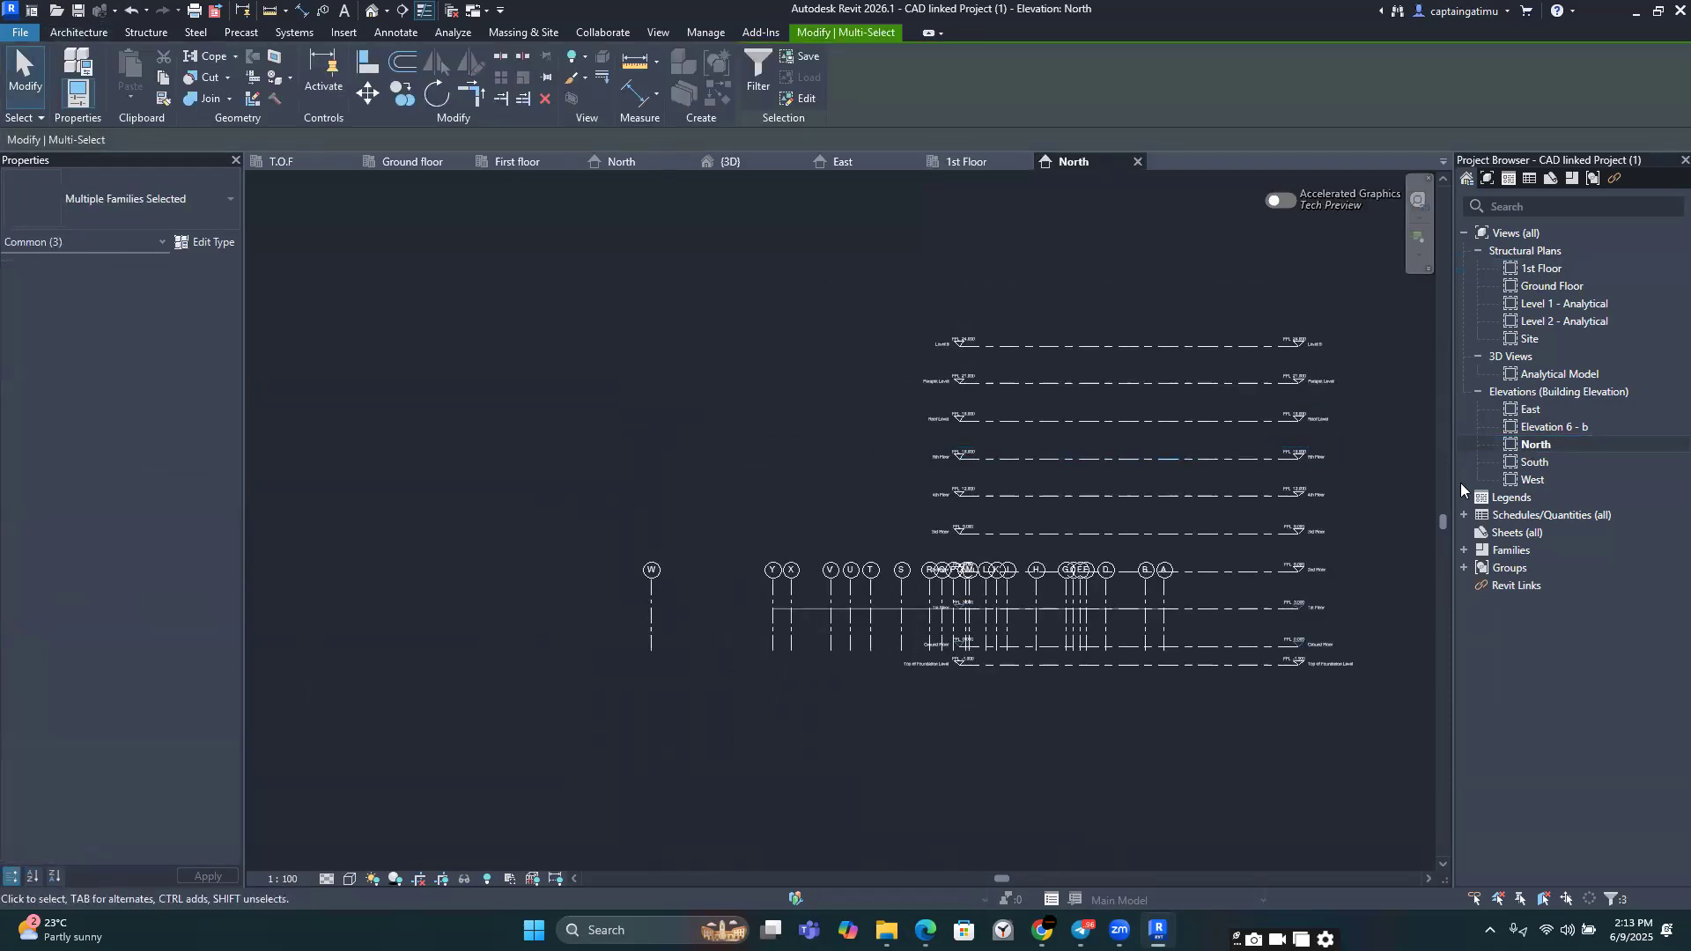
pyautogui.moveTo(1119, 930)
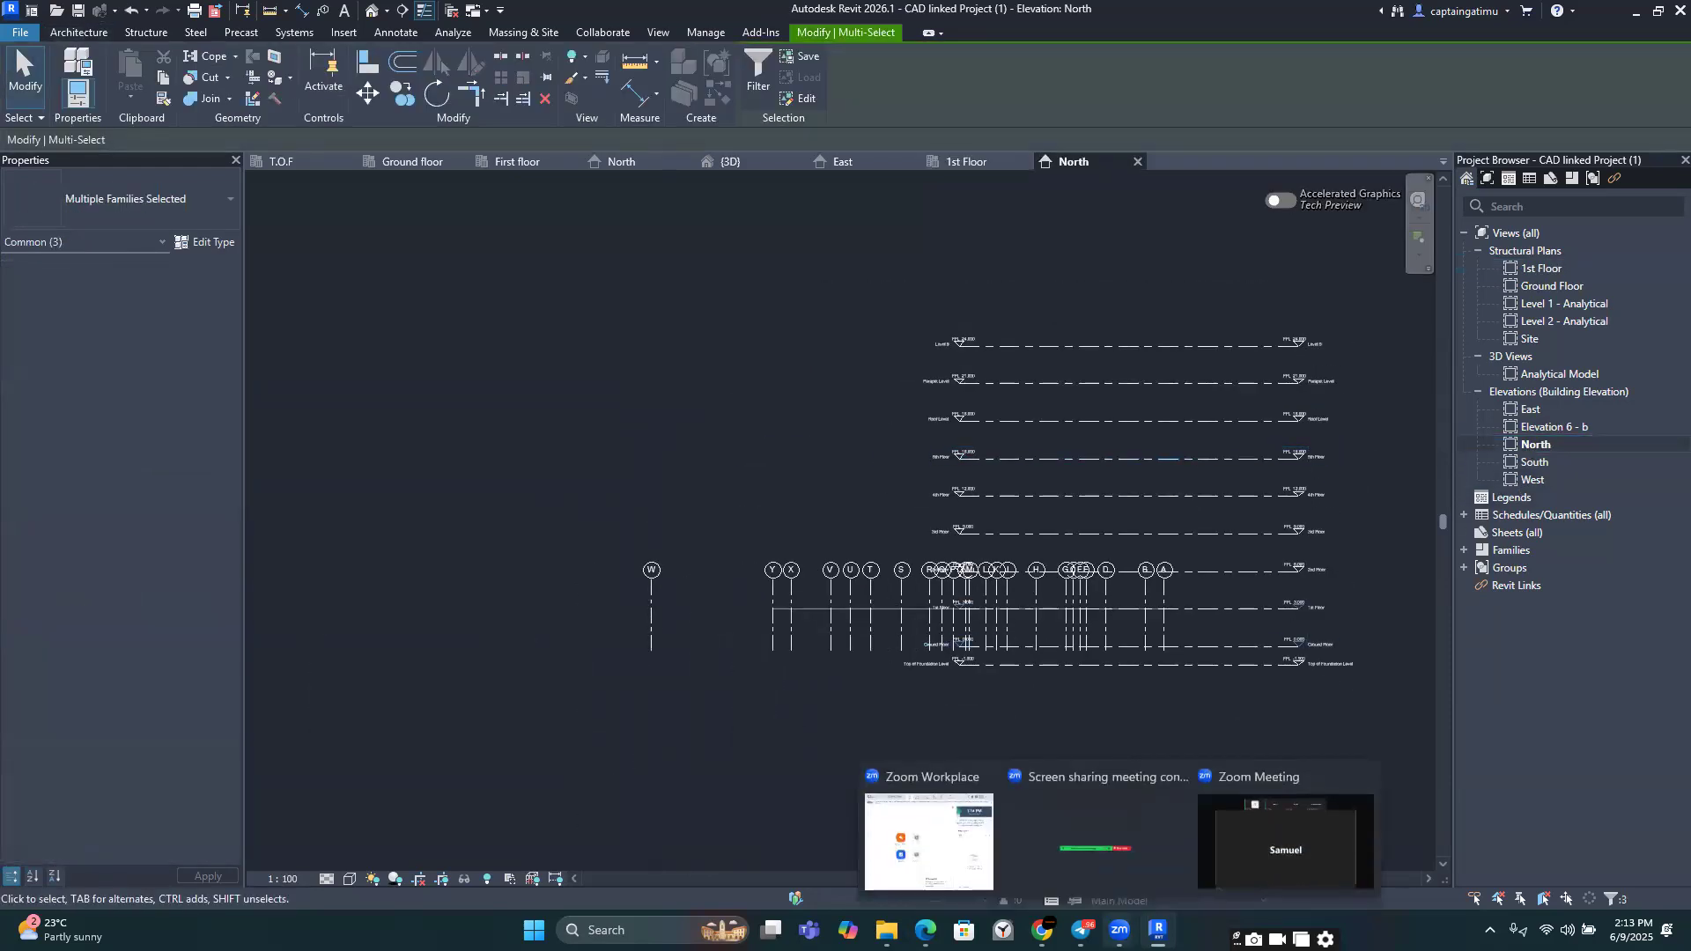
pyautogui.click(1253, 871)
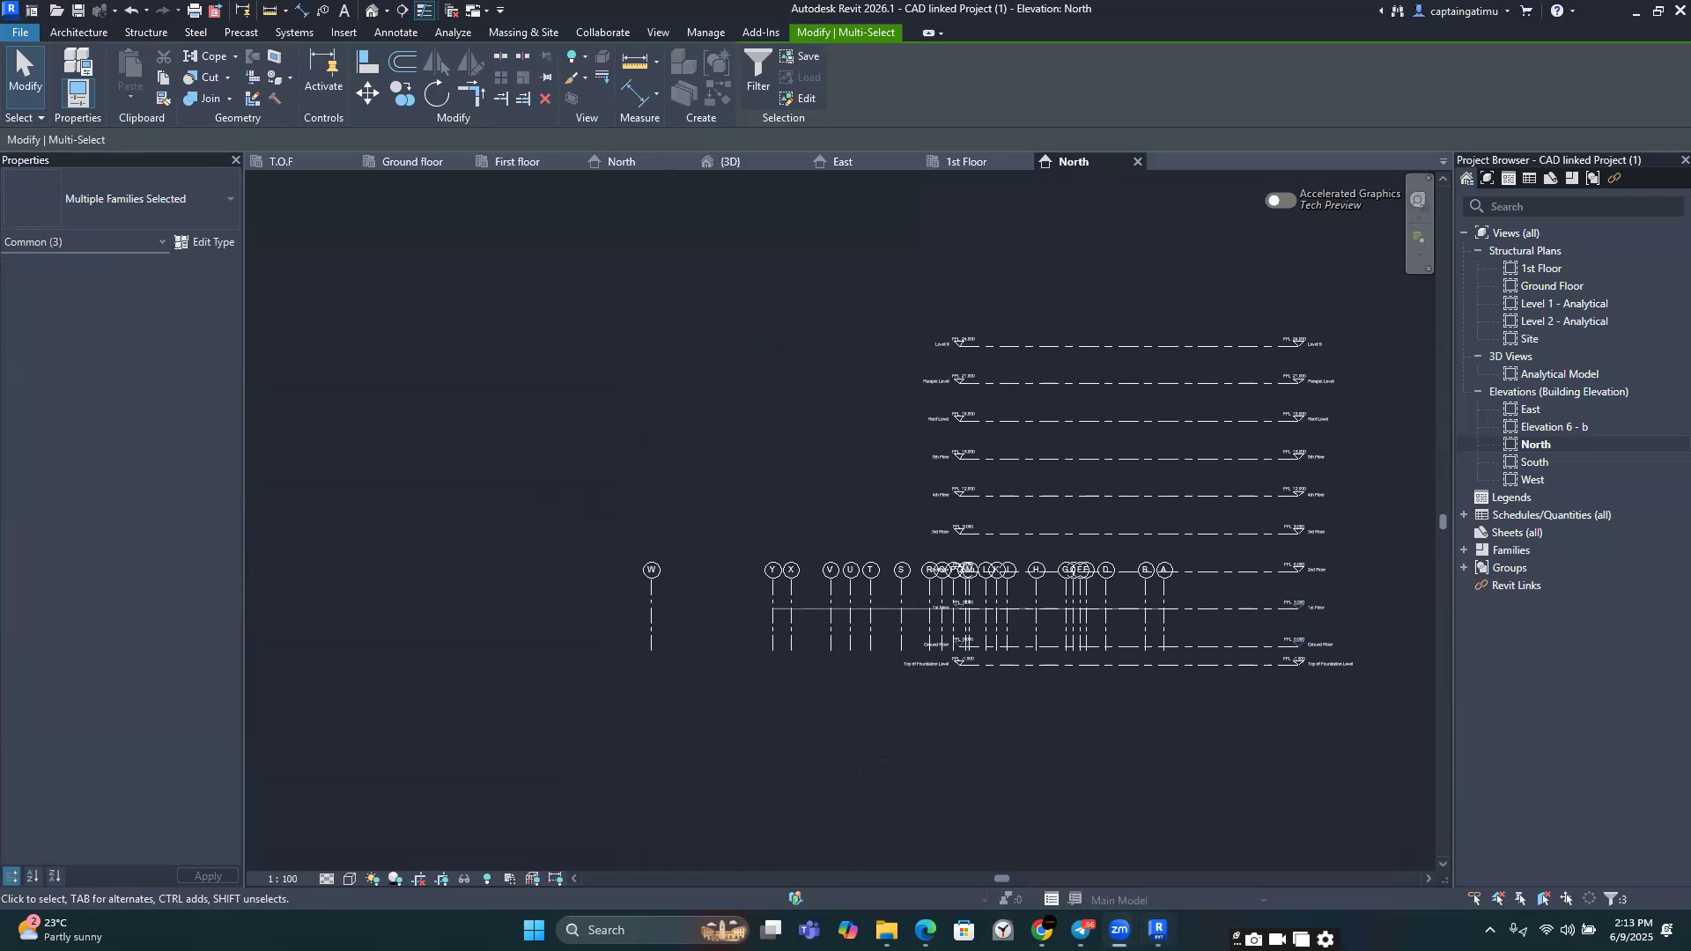
pyautogui.doubleClick(1534, 462)
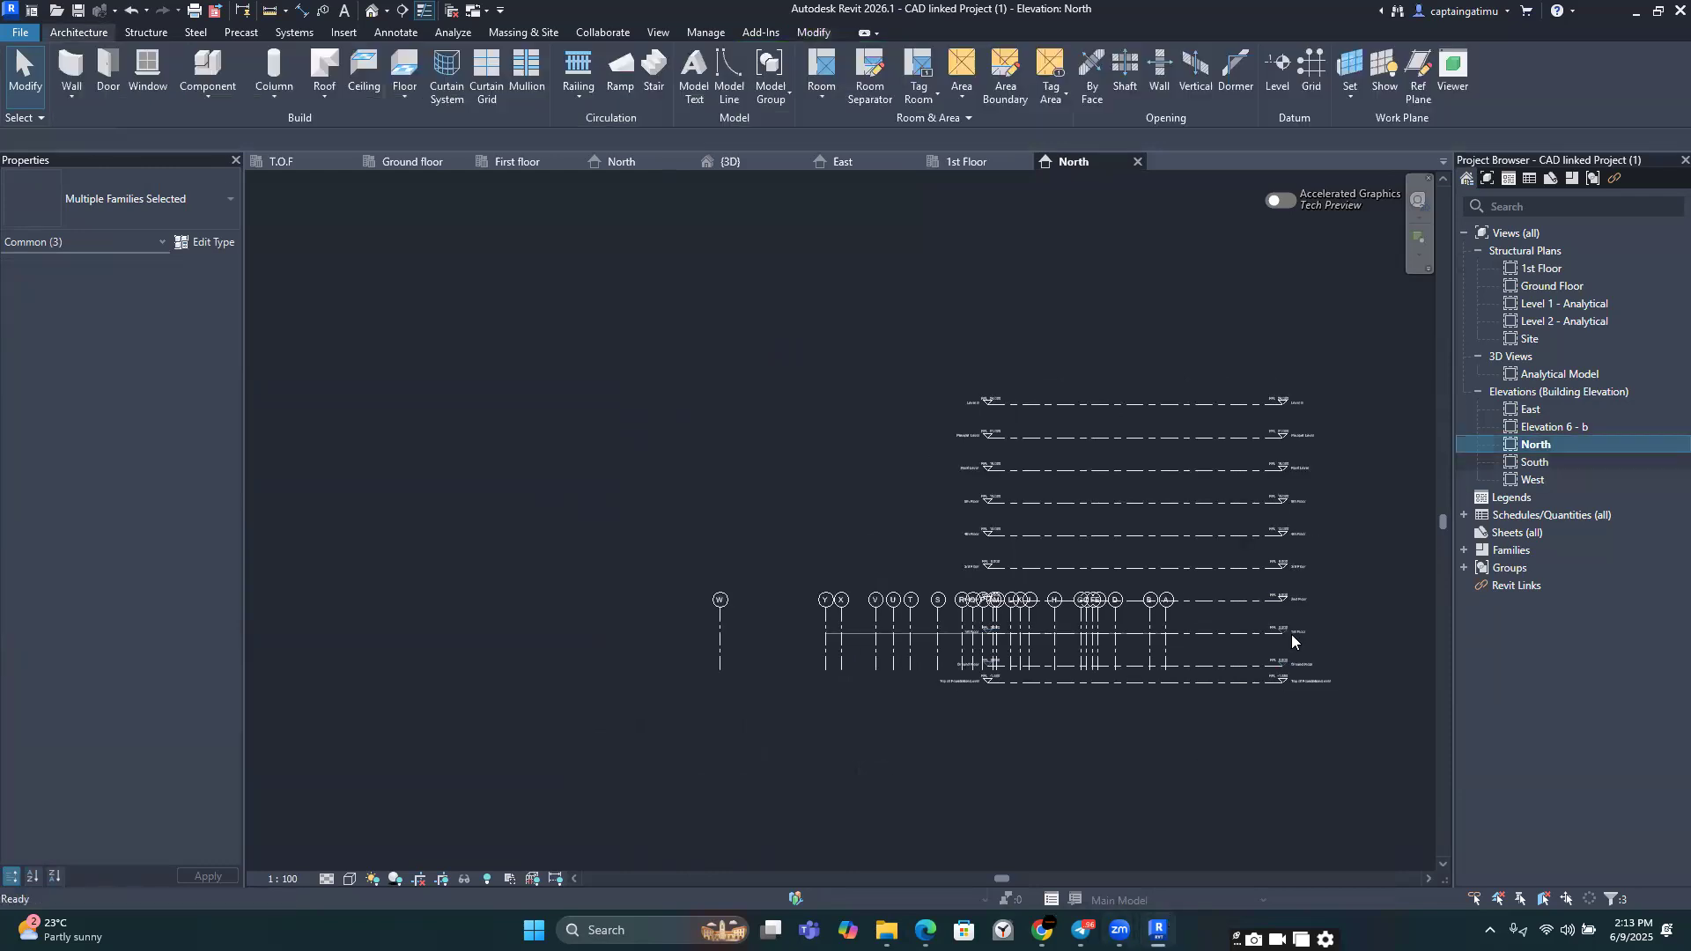
# Step: Open the West and East elevations of the CAD linked project and examine how their grids cross the levels
pyautogui.doubleClick(1534, 481)
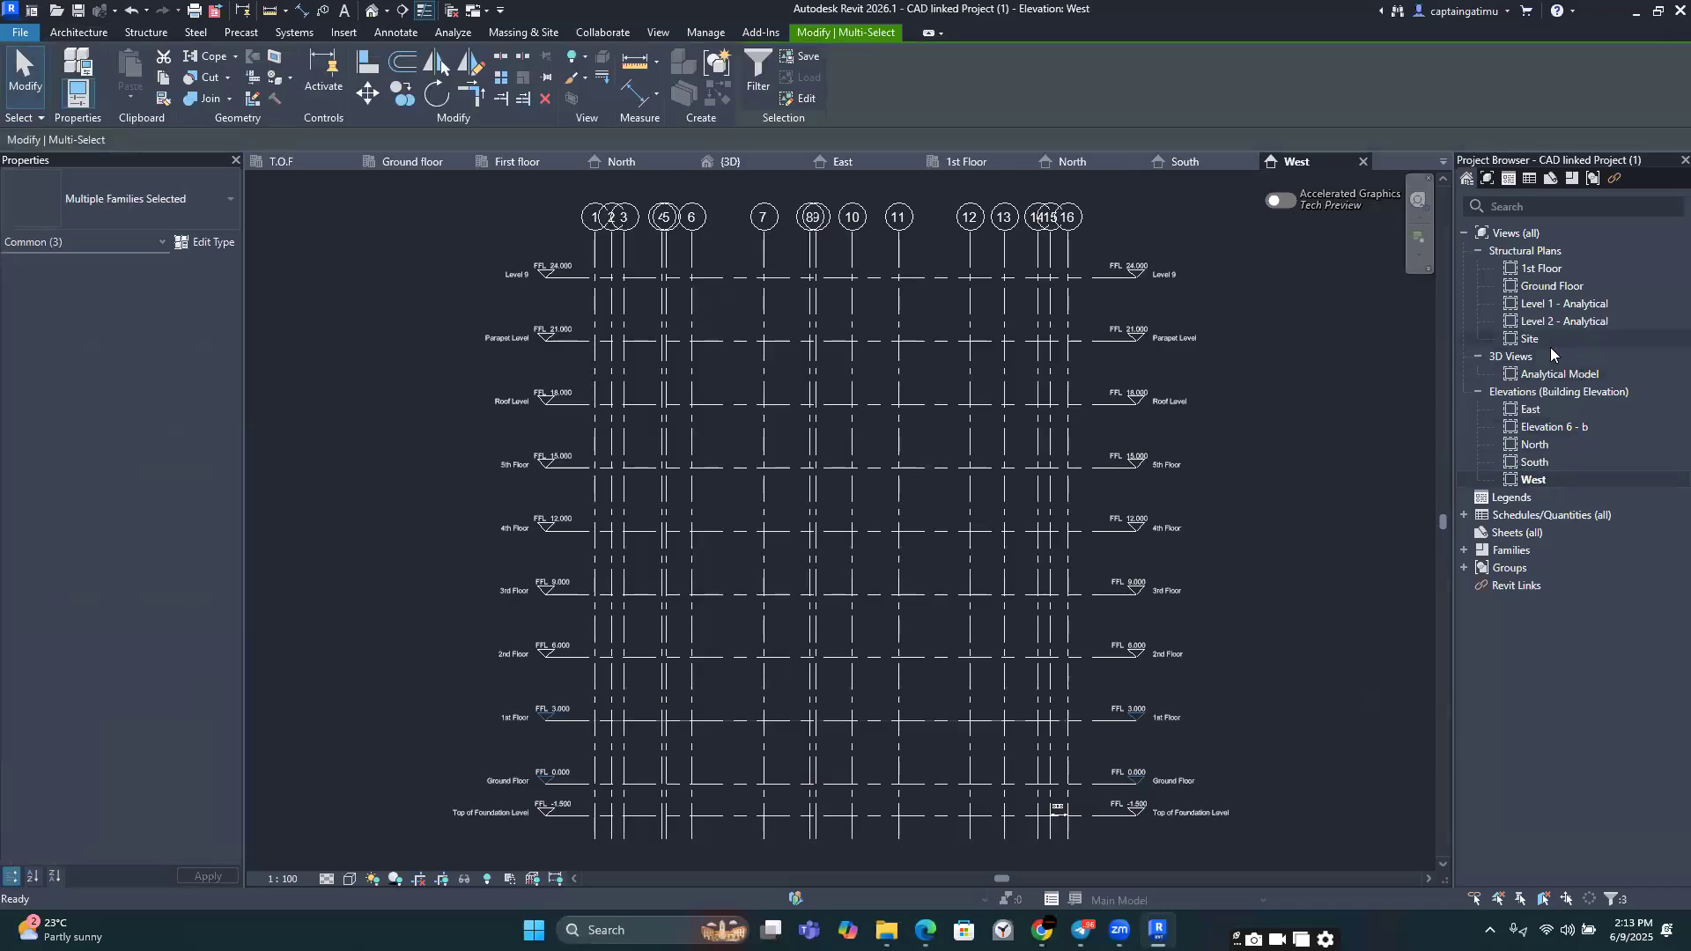
pyautogui.doubleClick(1541, 412)
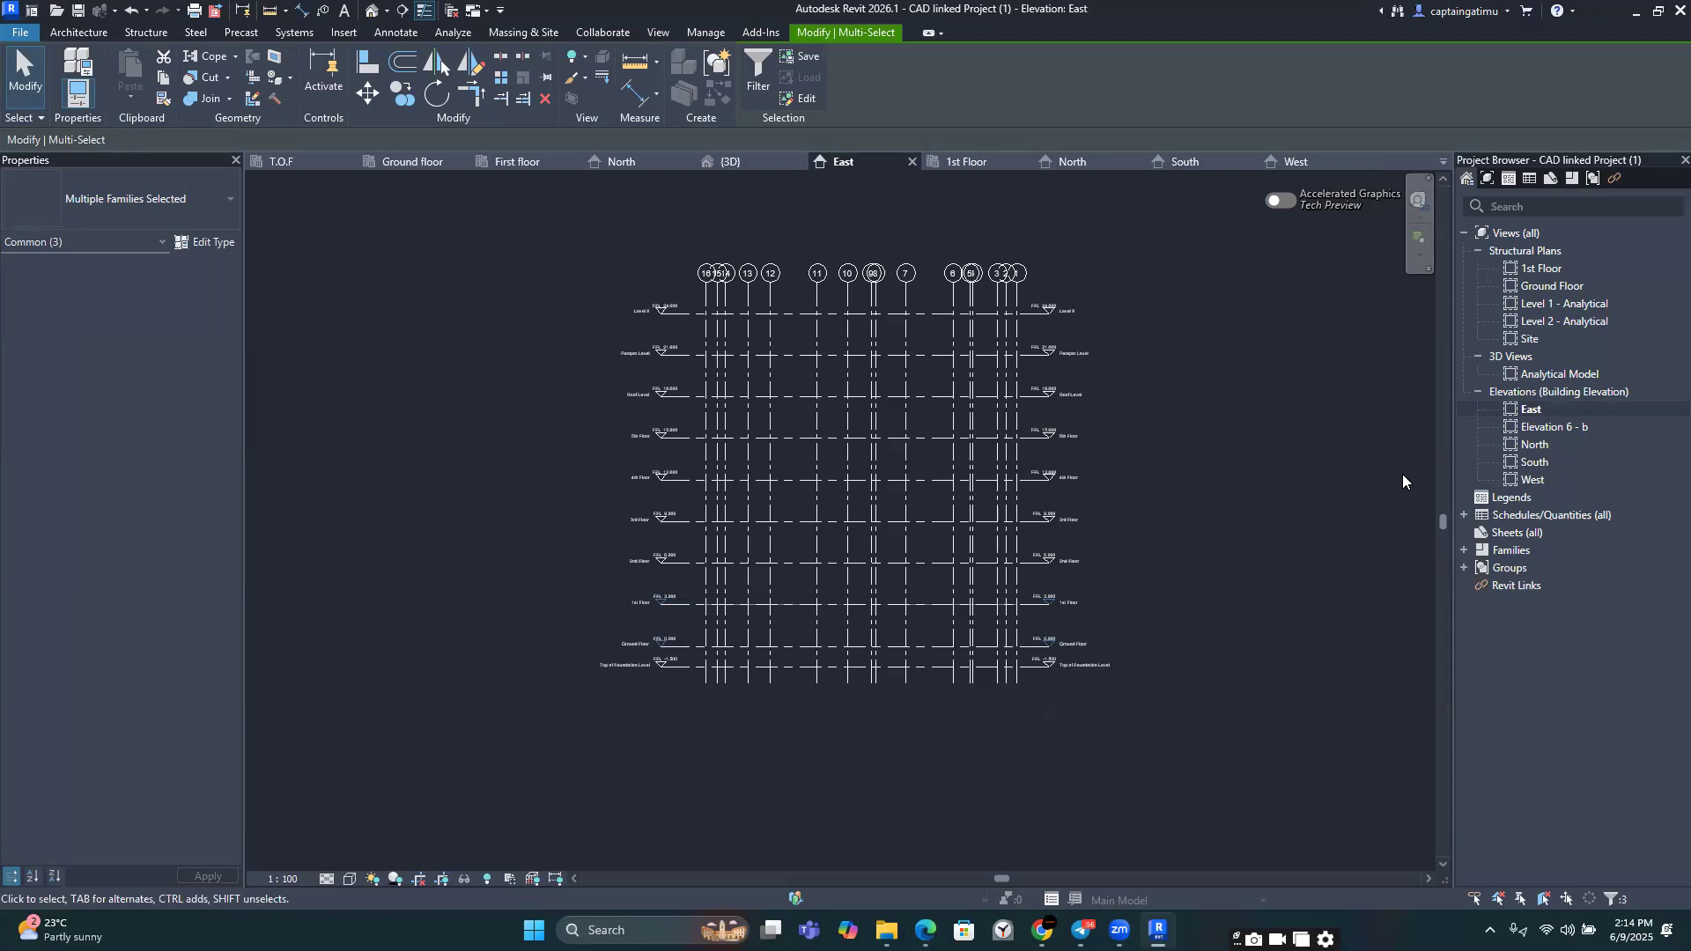
pyautogui.moveTo(1043, 932)
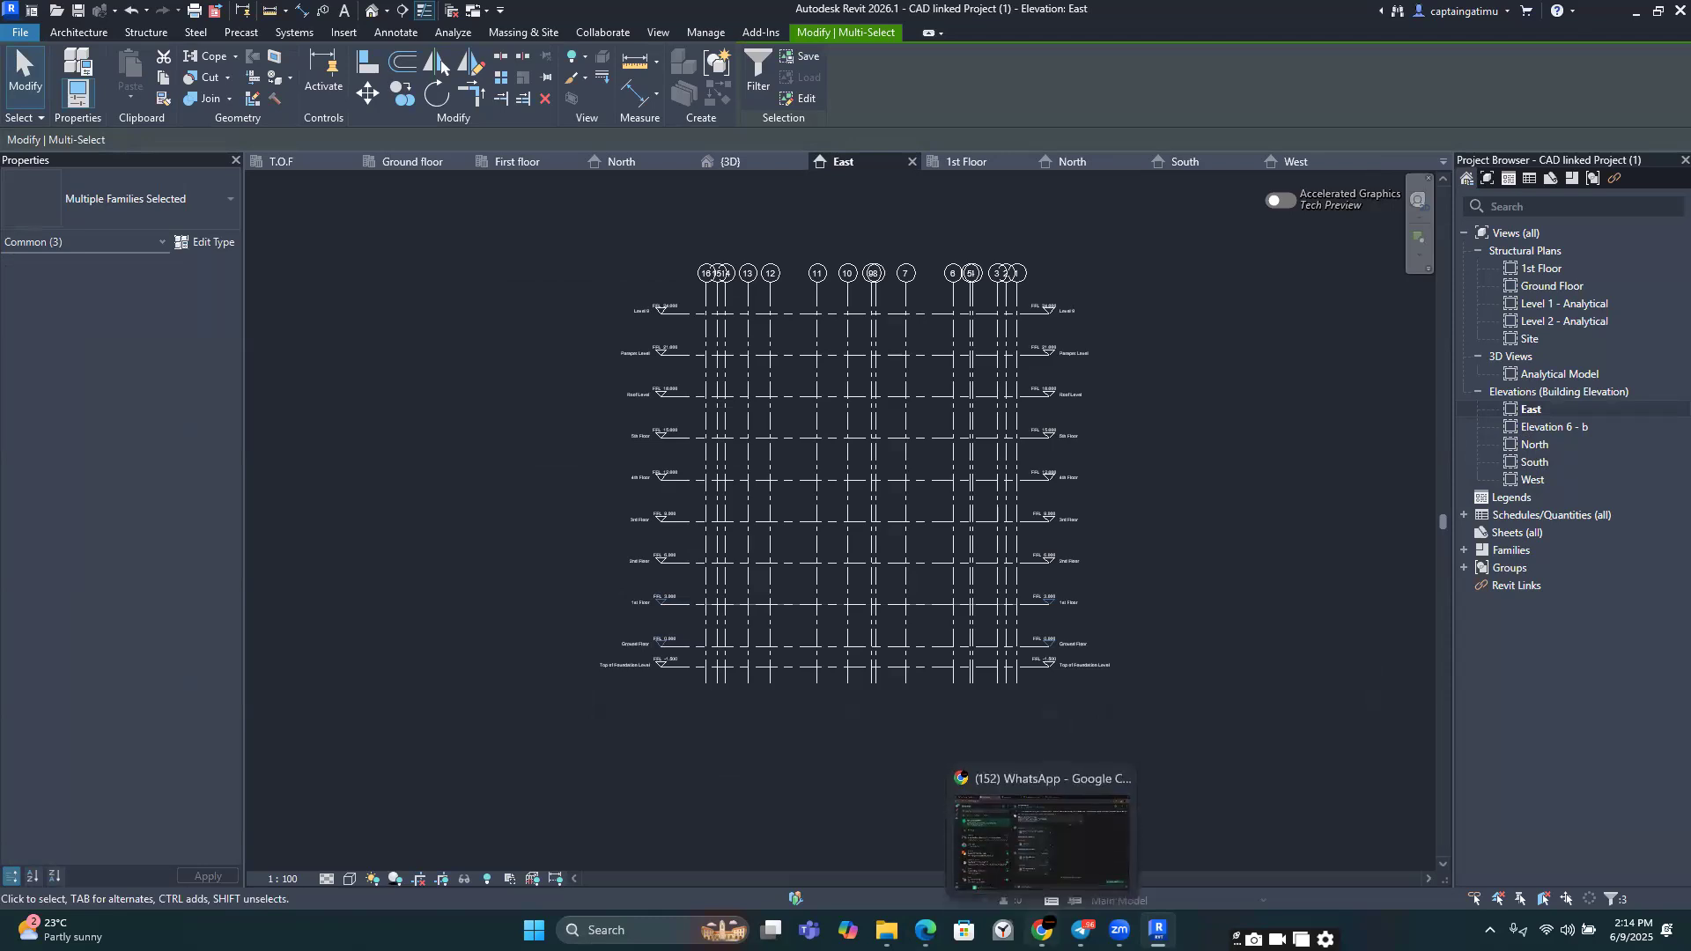
pyautogui.moveTo(926, 932)
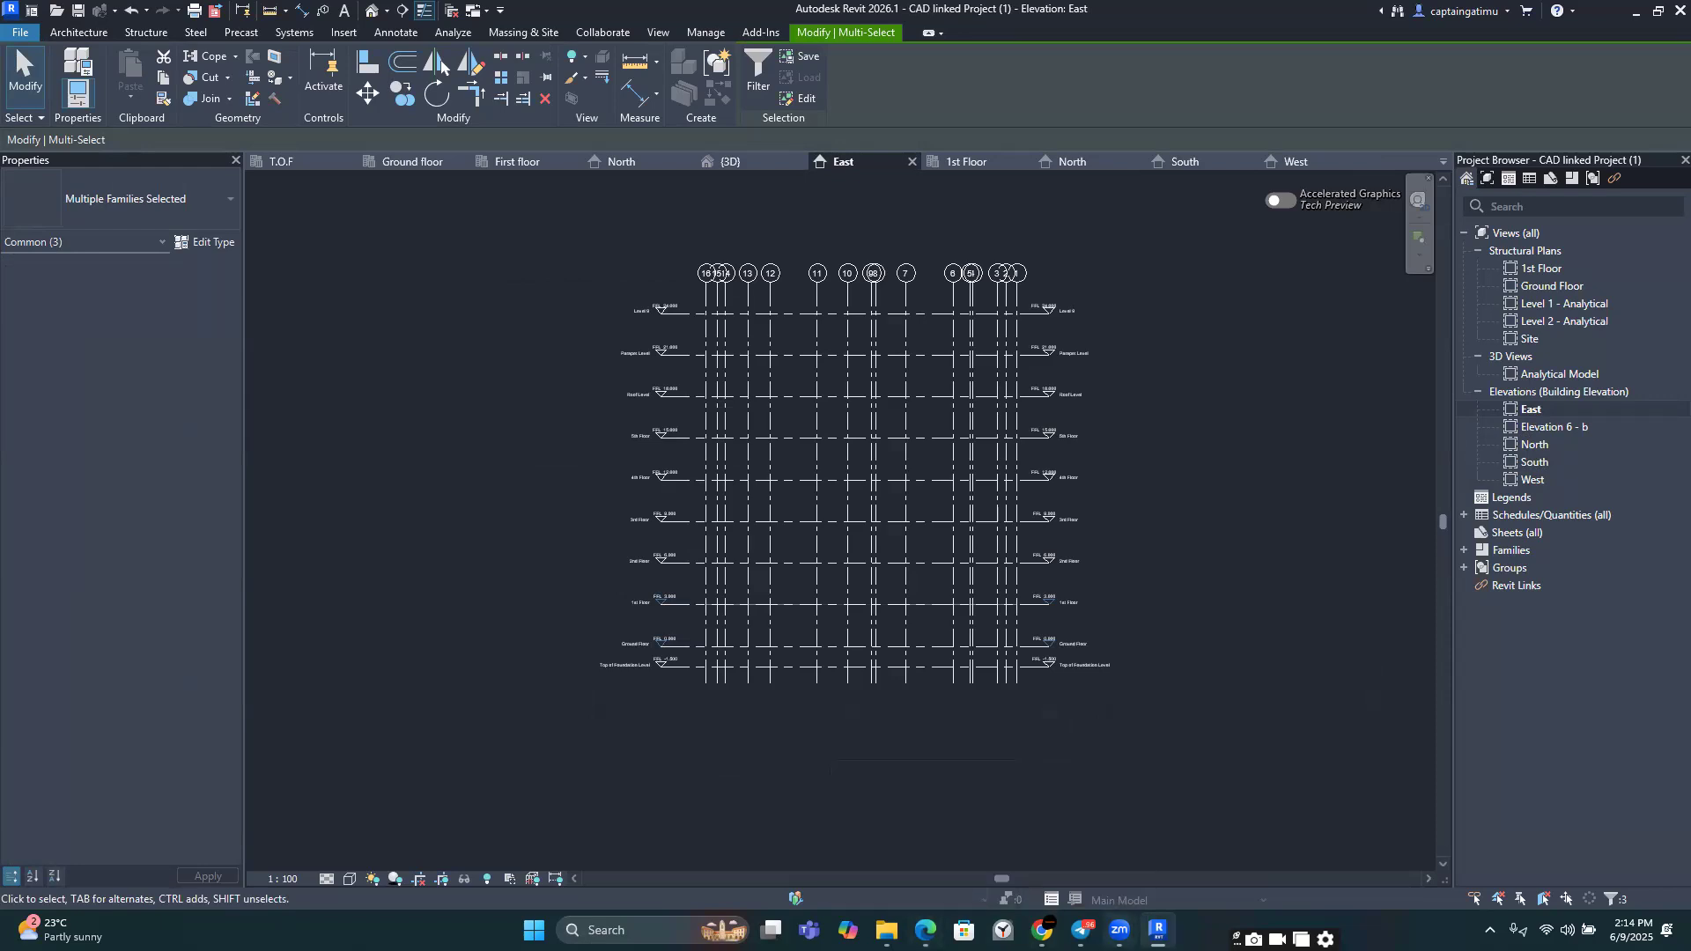
pyautogui.moveTo(1119, 931)
# Step: Return to the 1st Floor structural plan and examine the grid layout, the detached grid W and the elevation markers around them
pyautogui.click(953, 165)
pyautogui.moveTo(917, 487); pyautogui.dragTo(911, 338, button='middle')
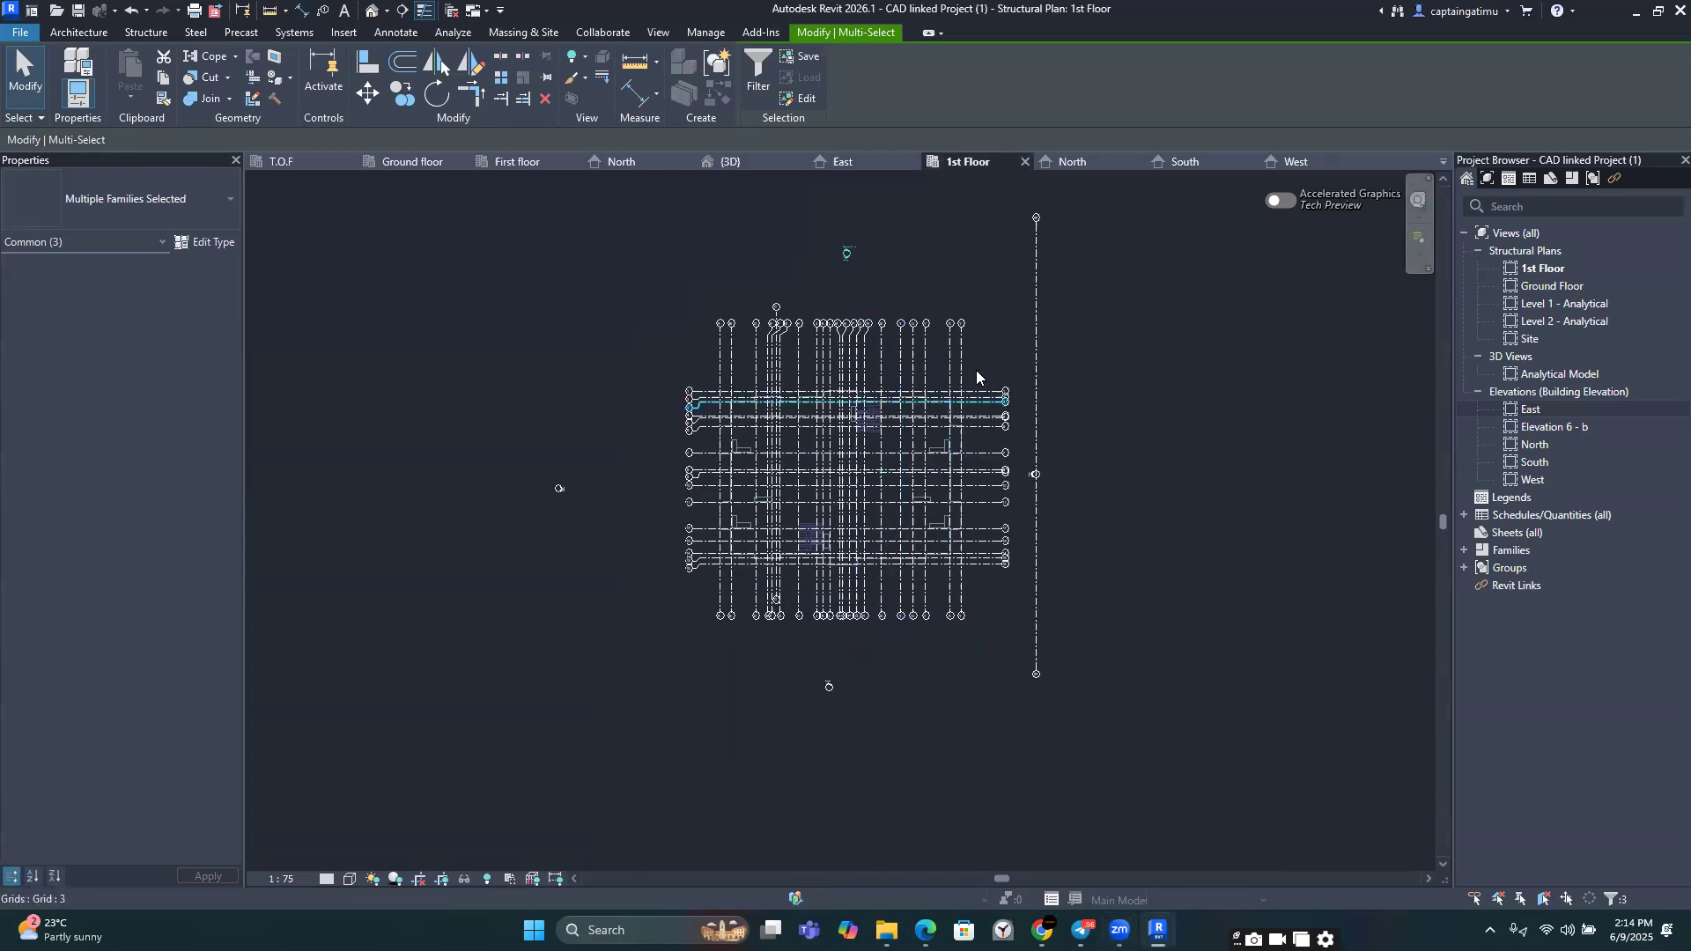
pyautogui.scroll(2, 955, 361)
pyautogui.scroll(-3, 955, 361)
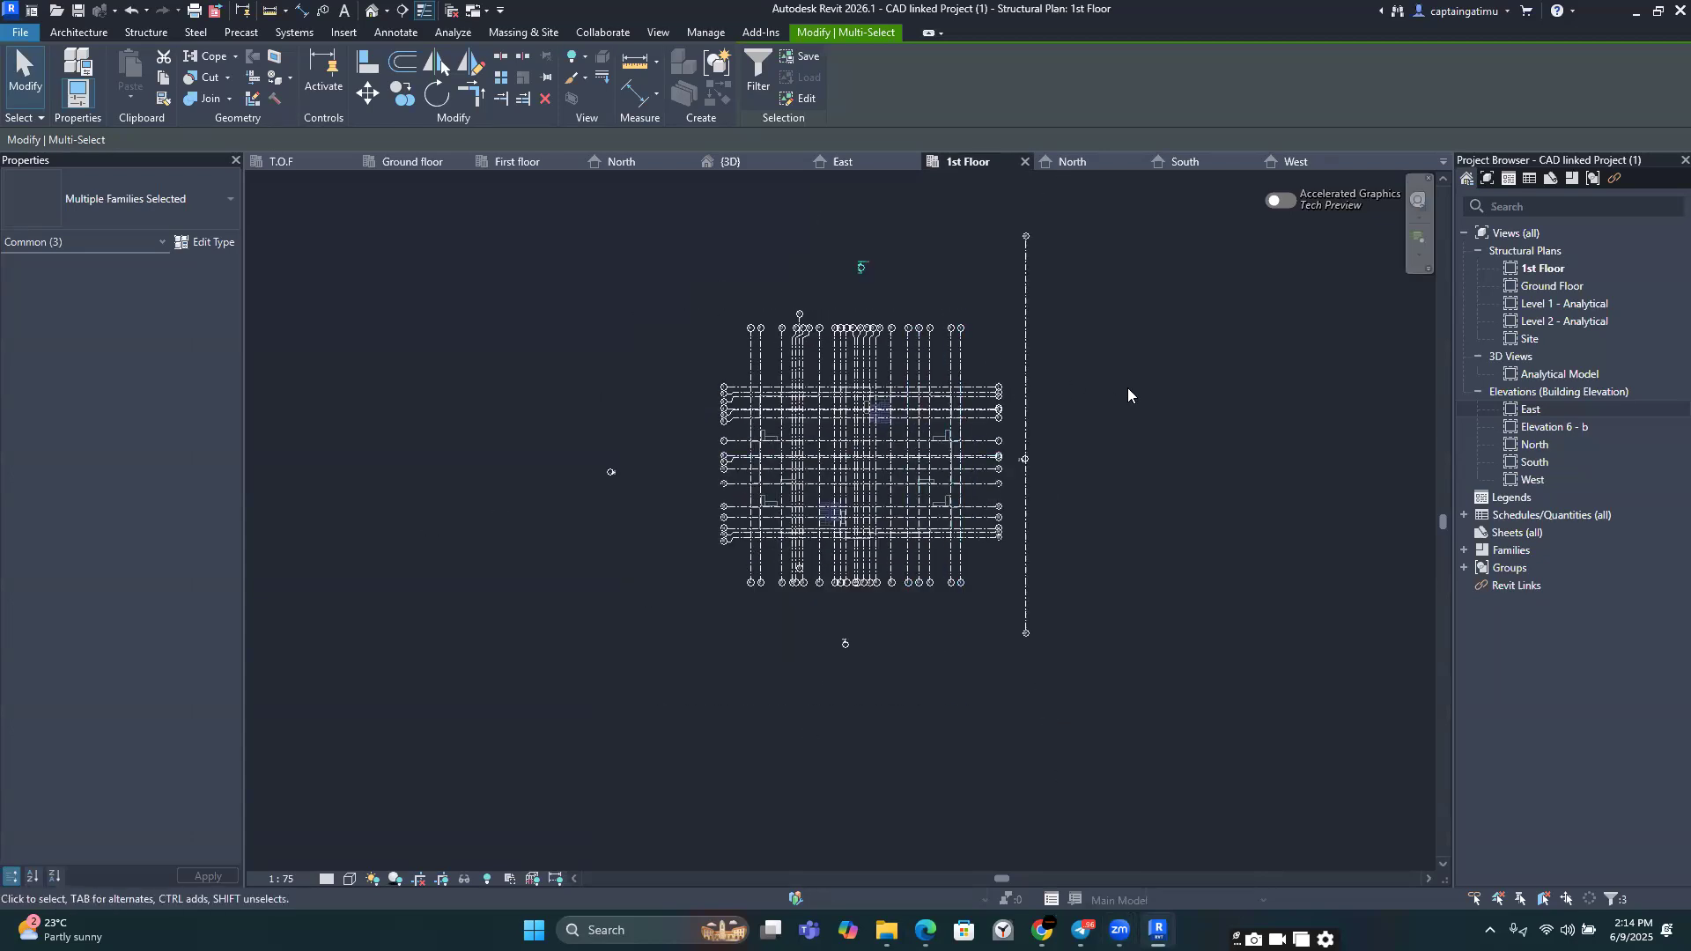
pyautogui.scroll(2, 1129, 397)
pyautogui.scroll(-3, 1128, 396)
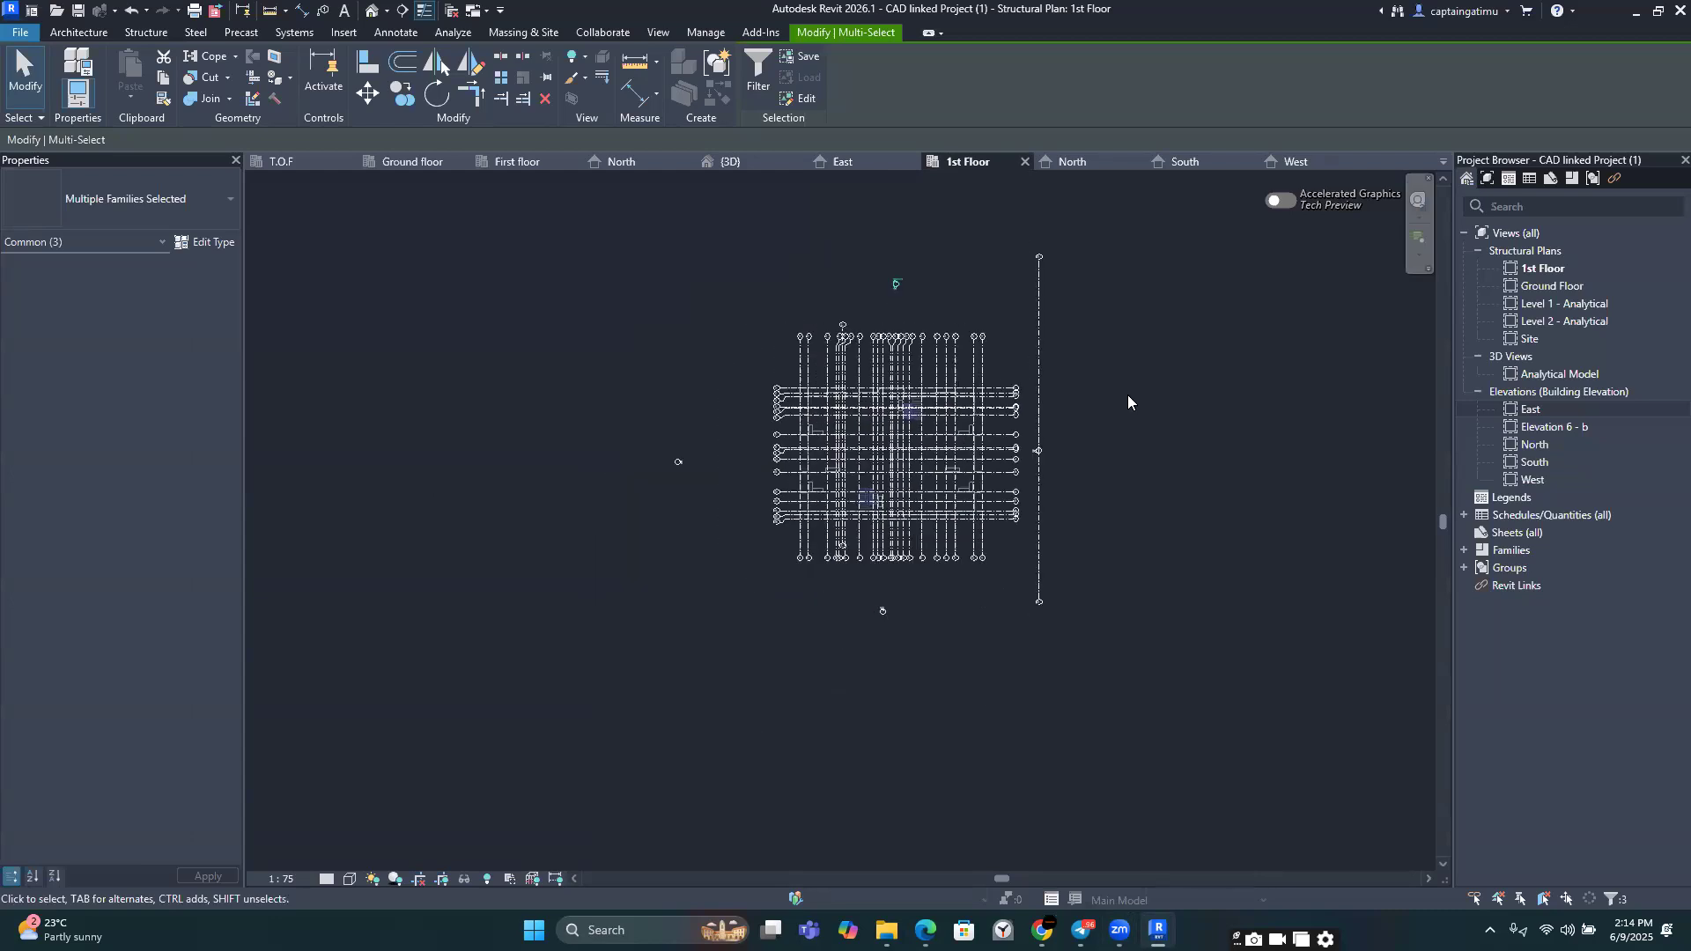
pyautogui.moveTo(1133, 445); pyautogui.dragTo(1117, 452, button='middle')
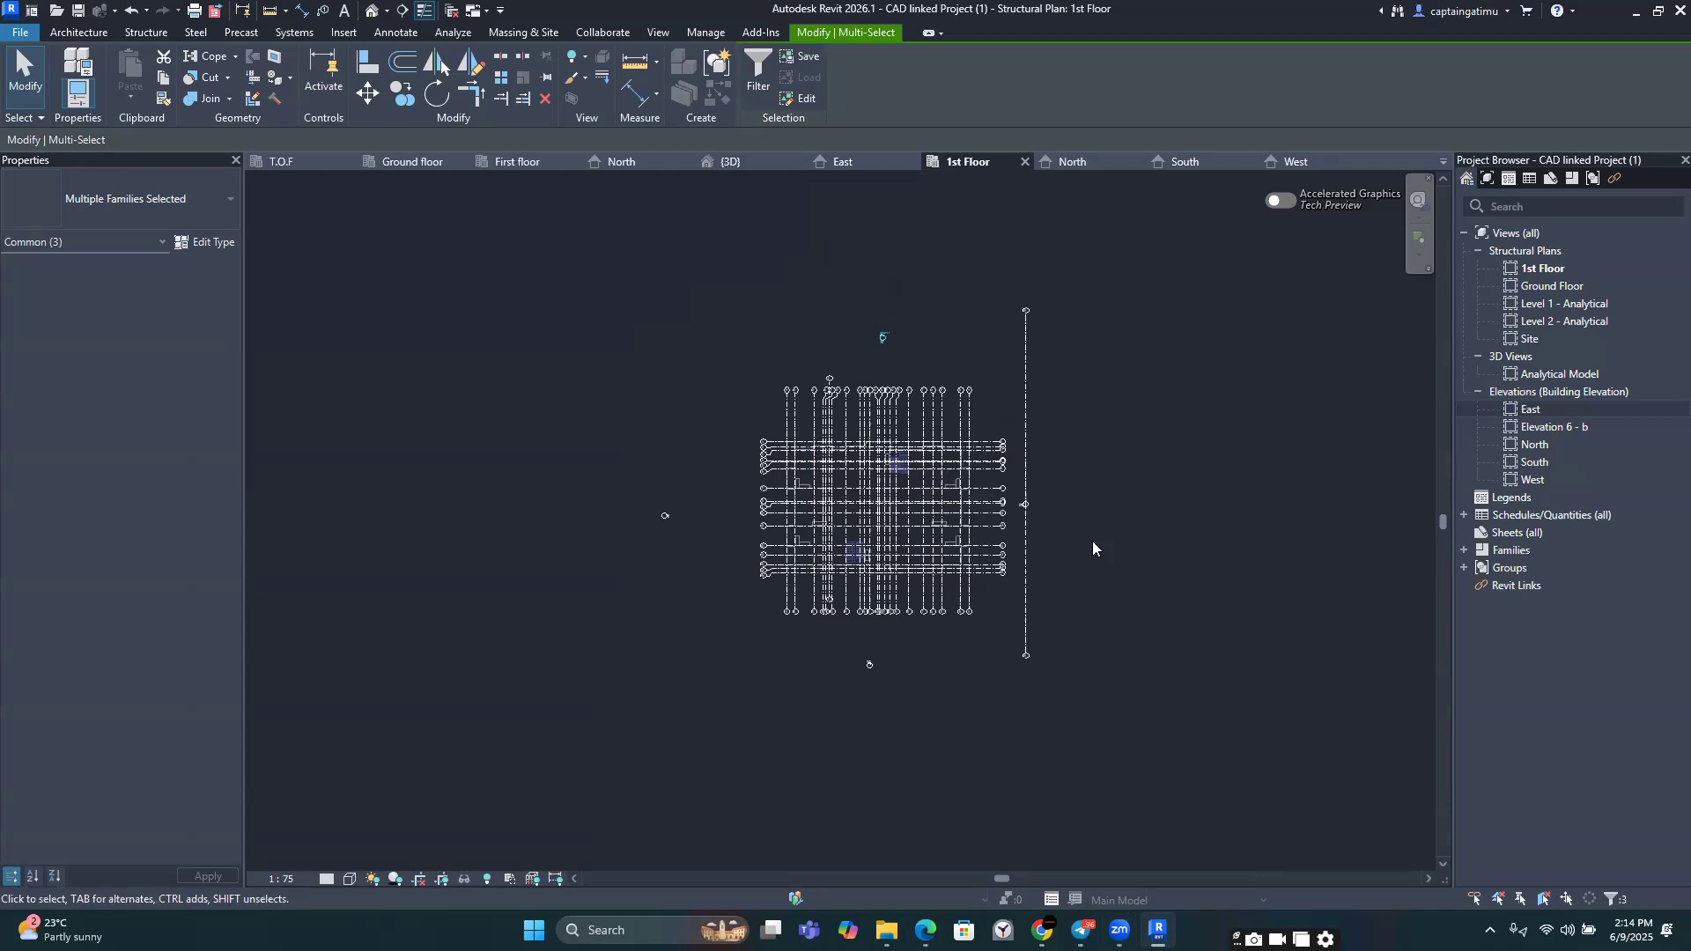
pyautogui.scroll(5, 1092, 541)
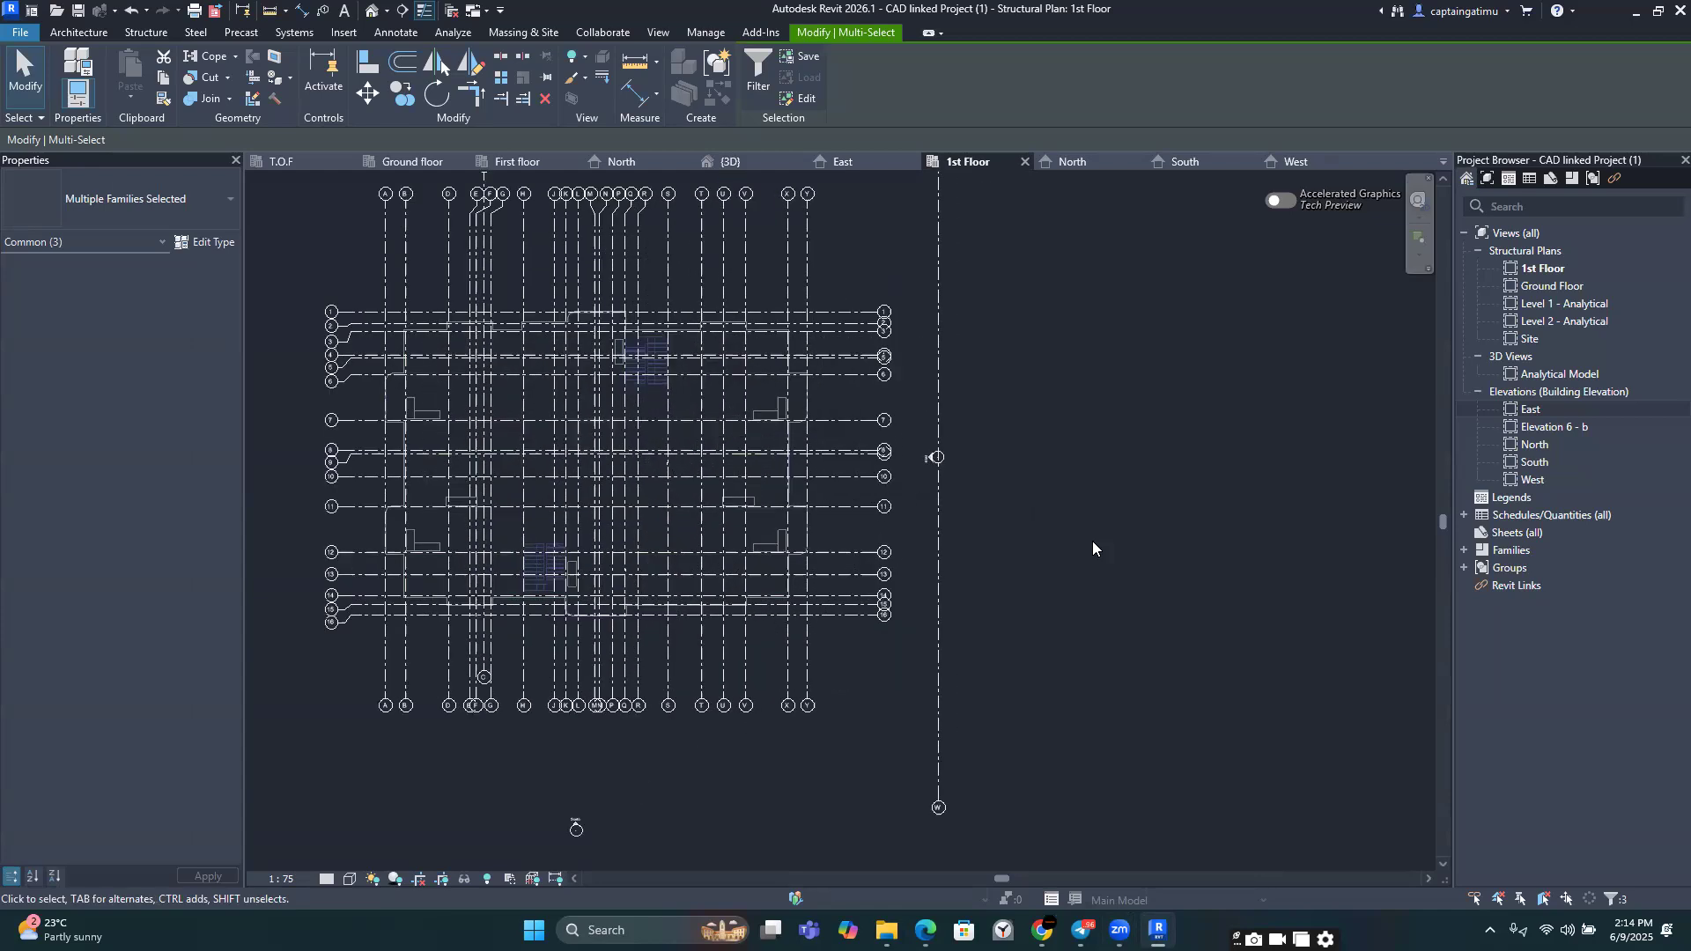
pyautogui.scroll(-2, 1093, 541)
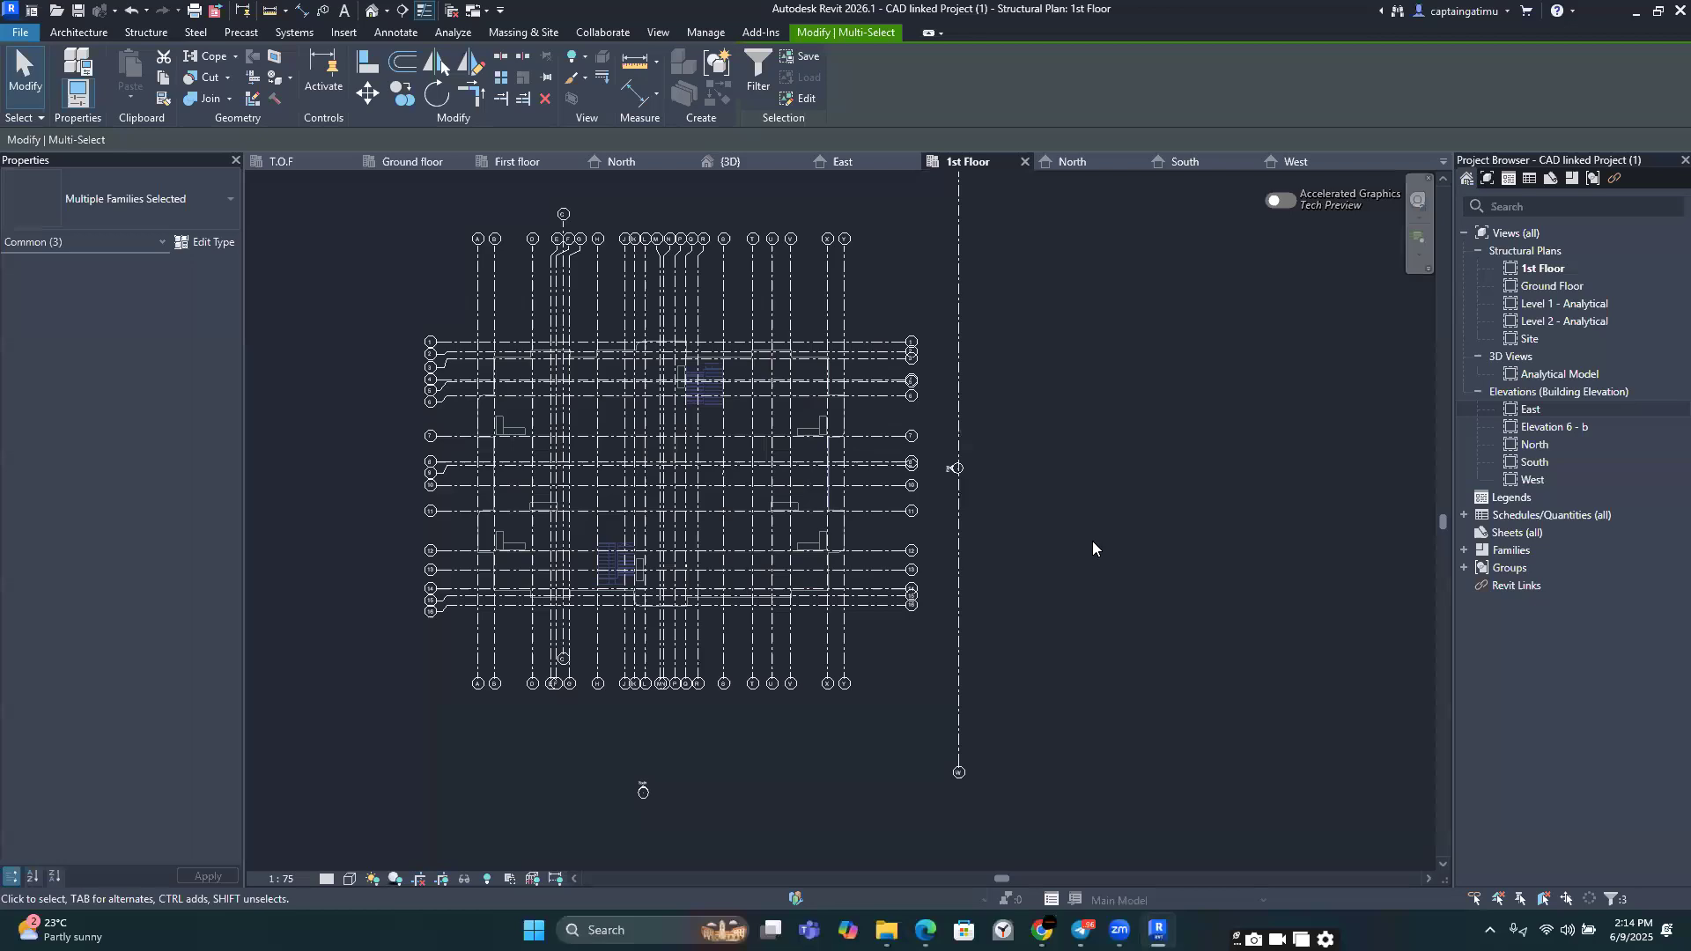
pyautogui.scroll(-1, 1092, 541)
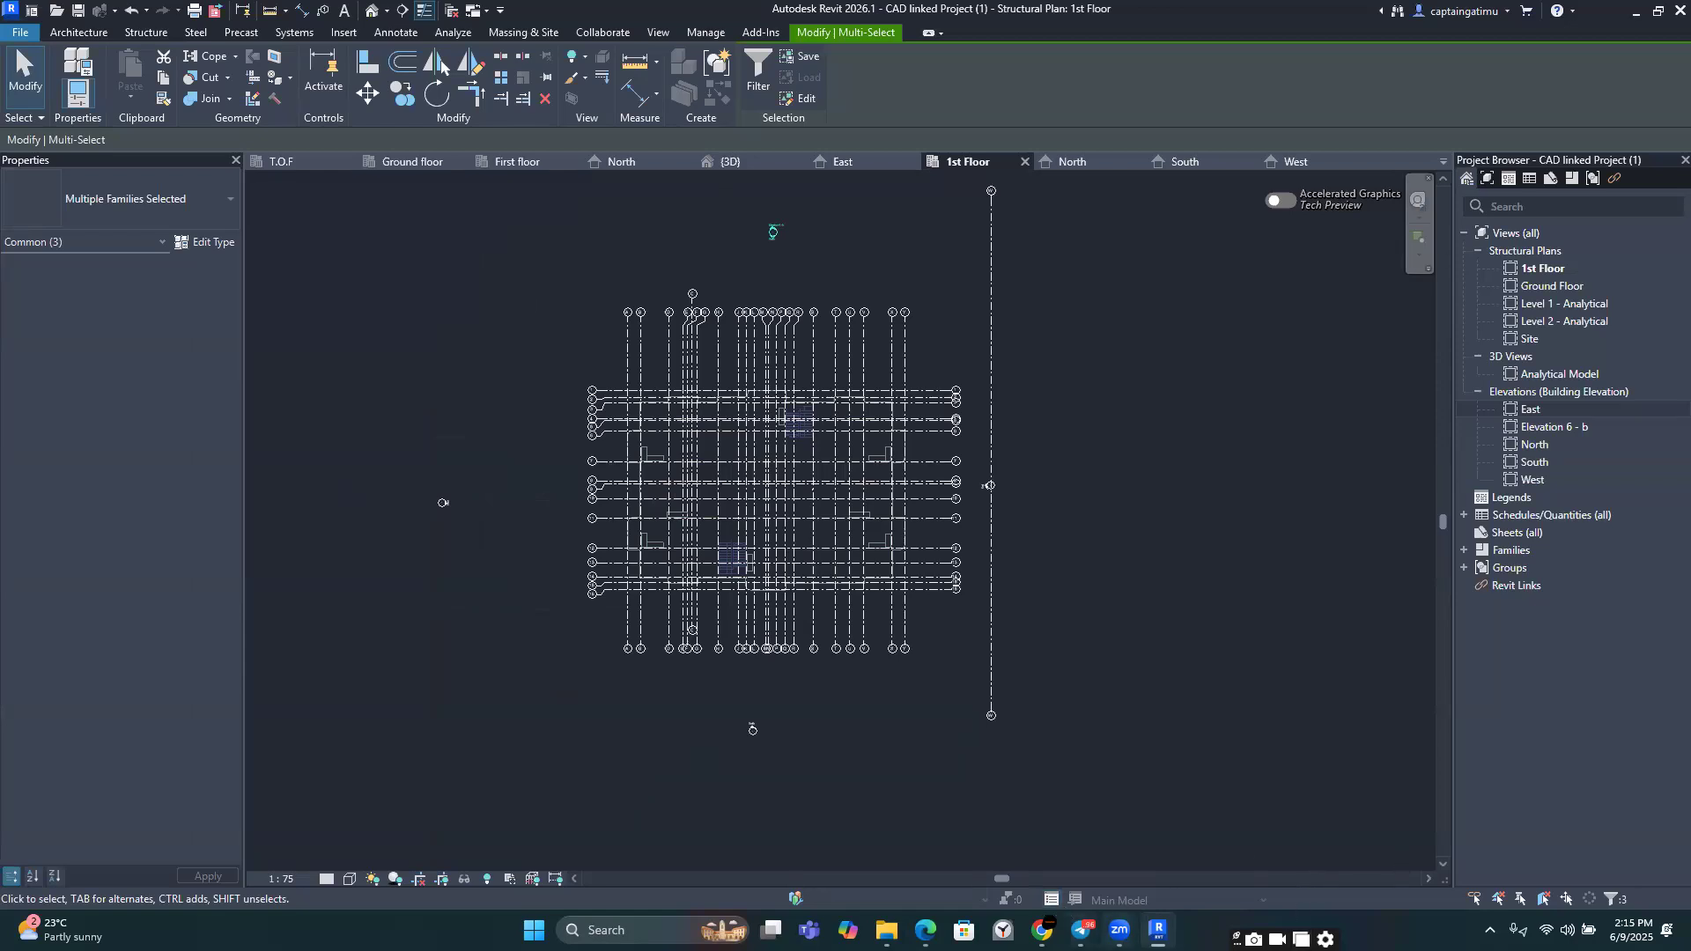
pyautogui.click(1243, 869)
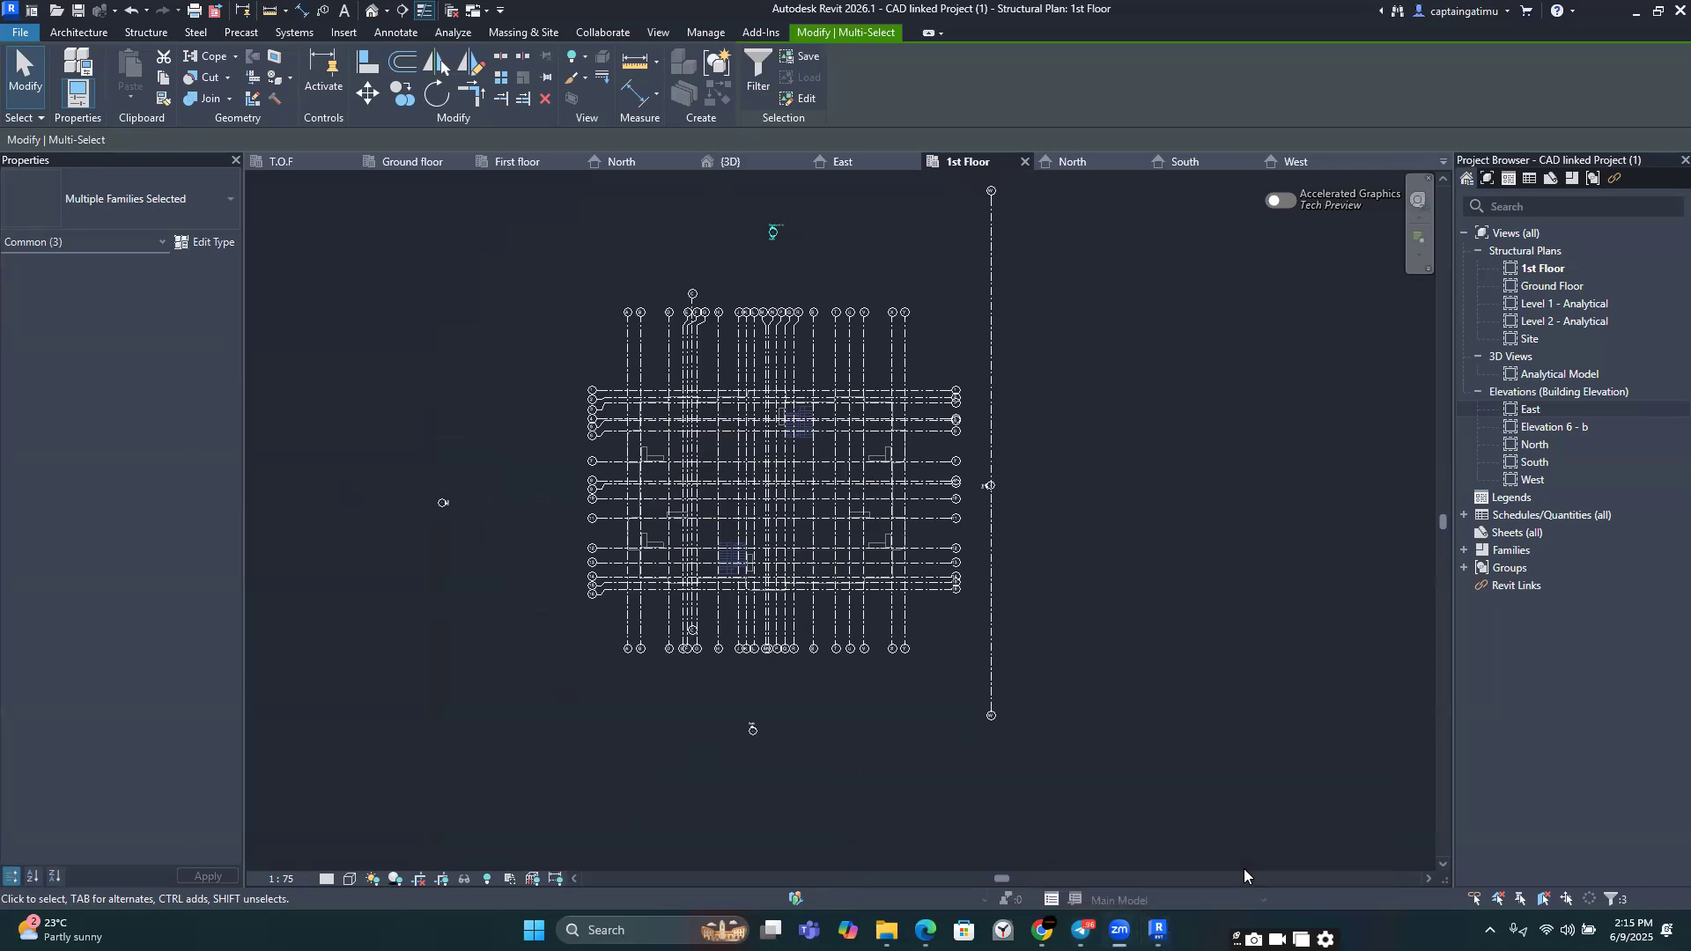
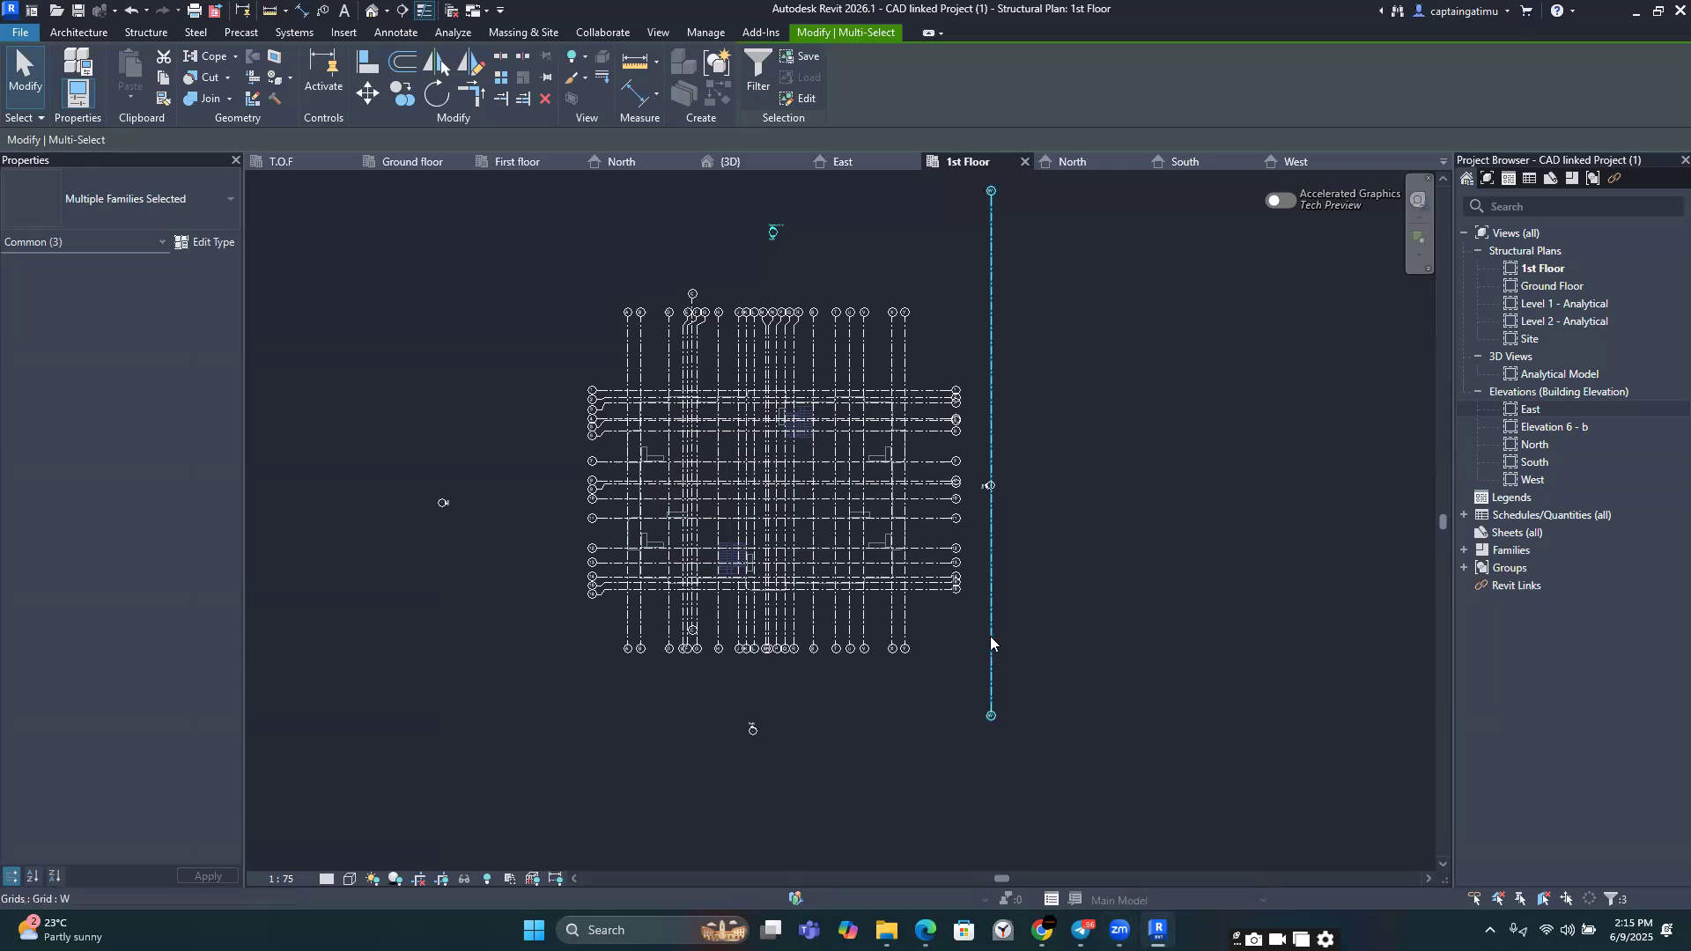
pyautogui.scroll(-2, 675, 310)
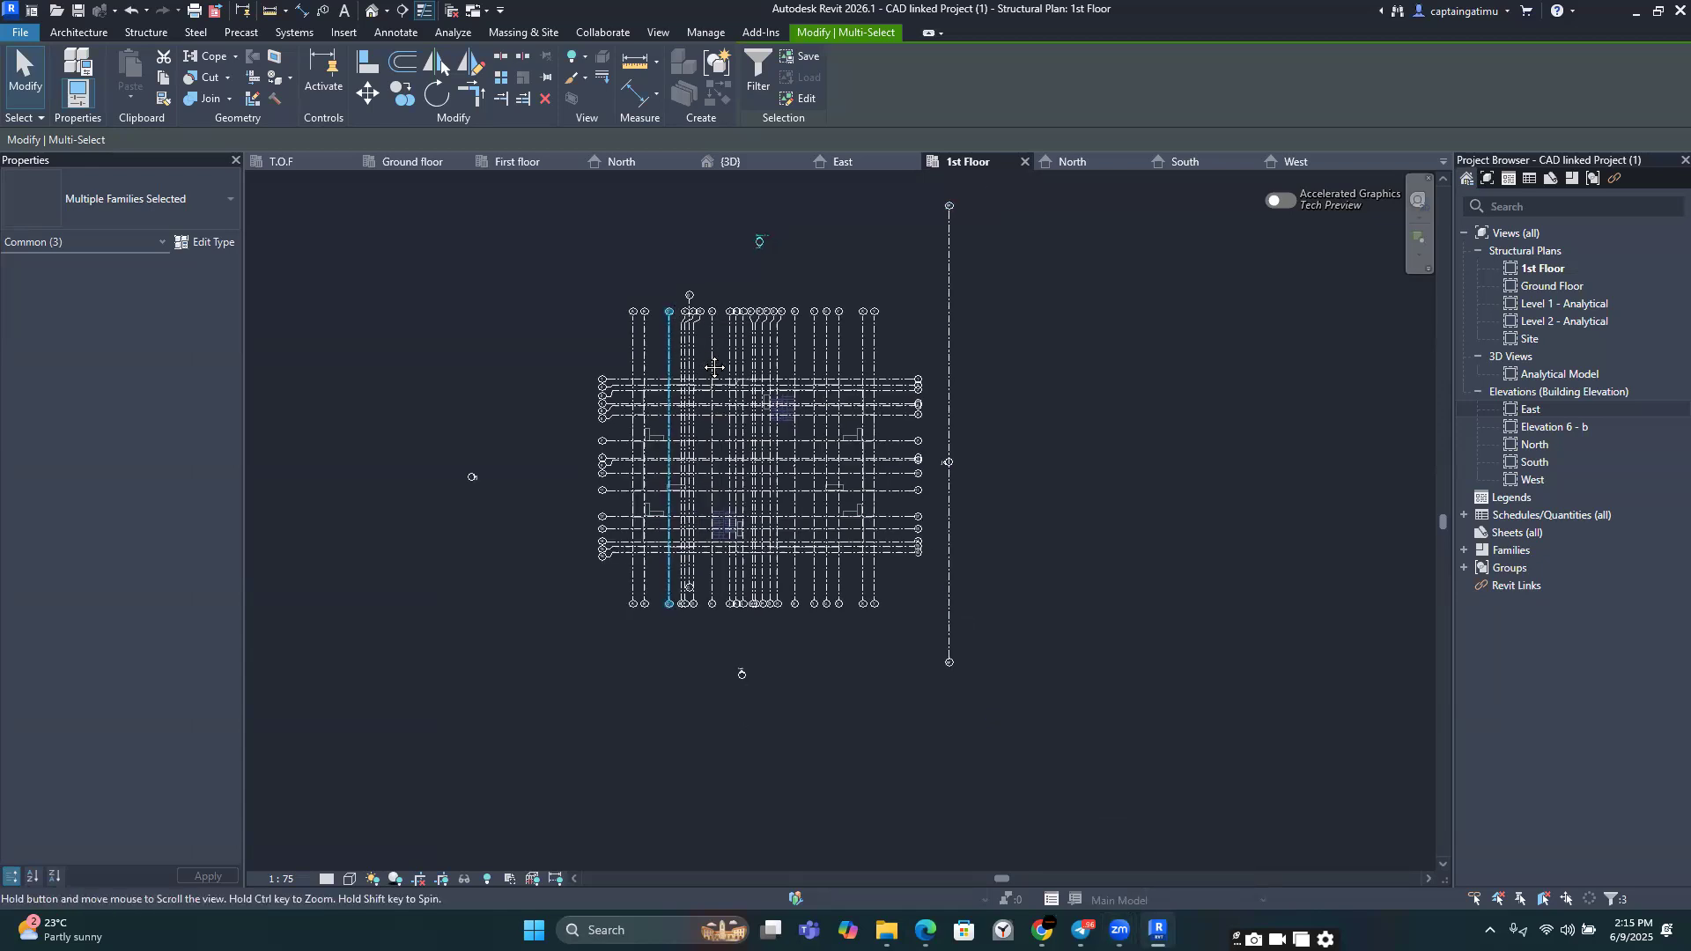
pyautogui.scroll(-3, 763, 332)
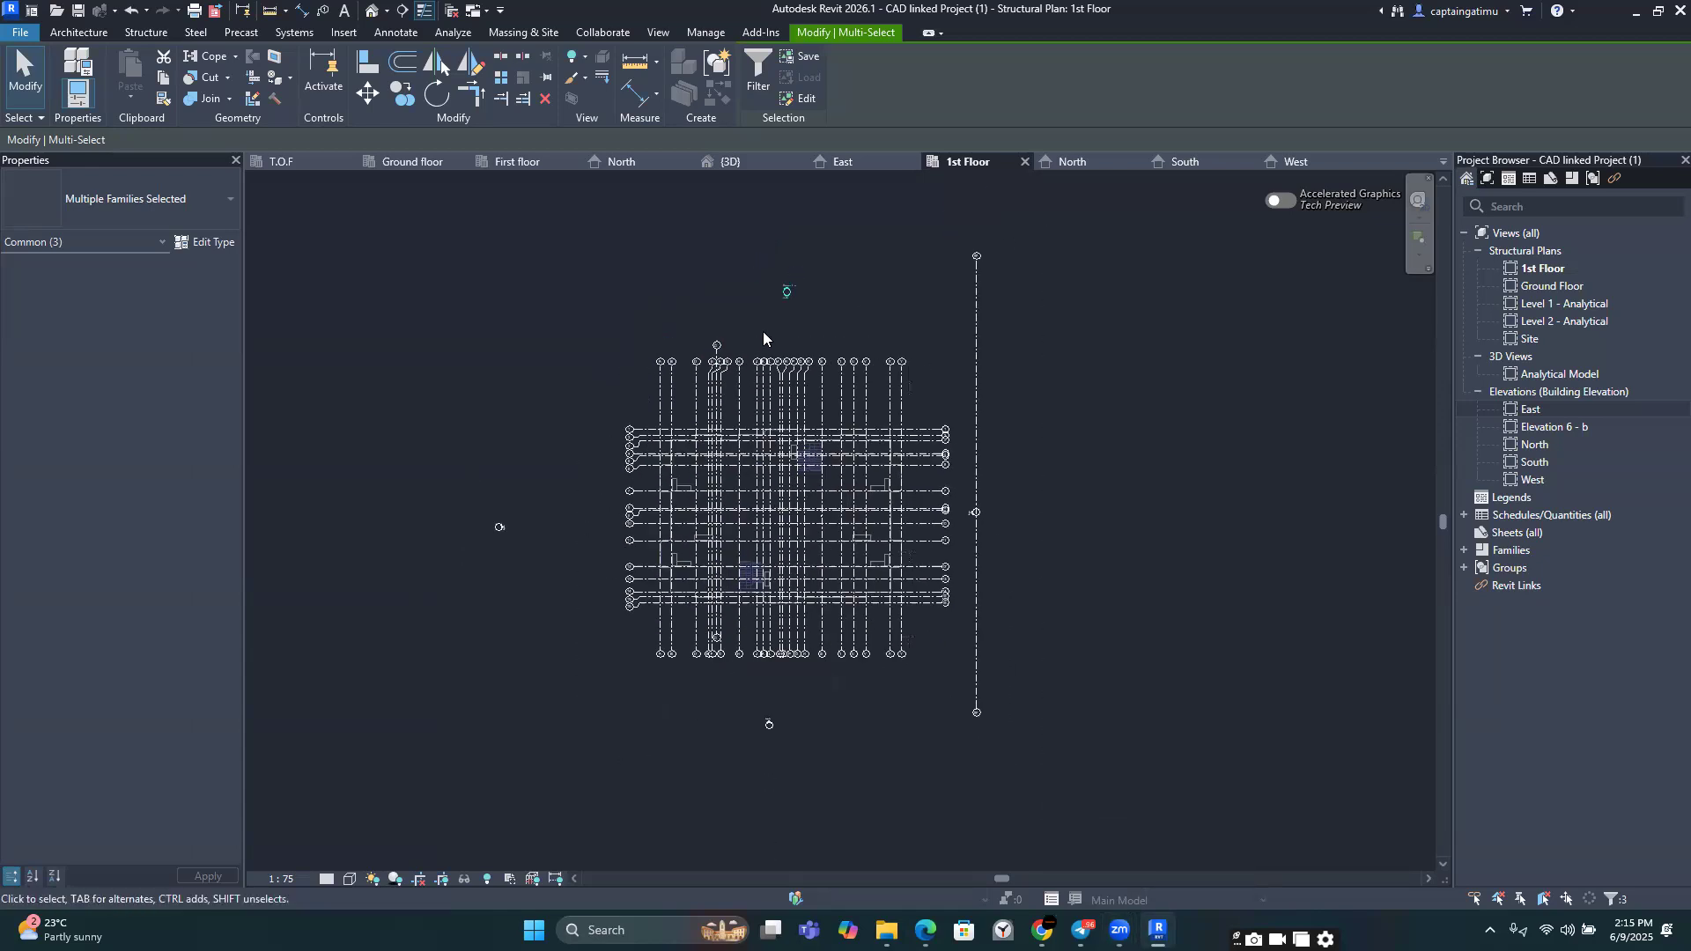
pyautogui.moveTo(763, 331); pyautogui.dragTo(730, 355, button='middle')
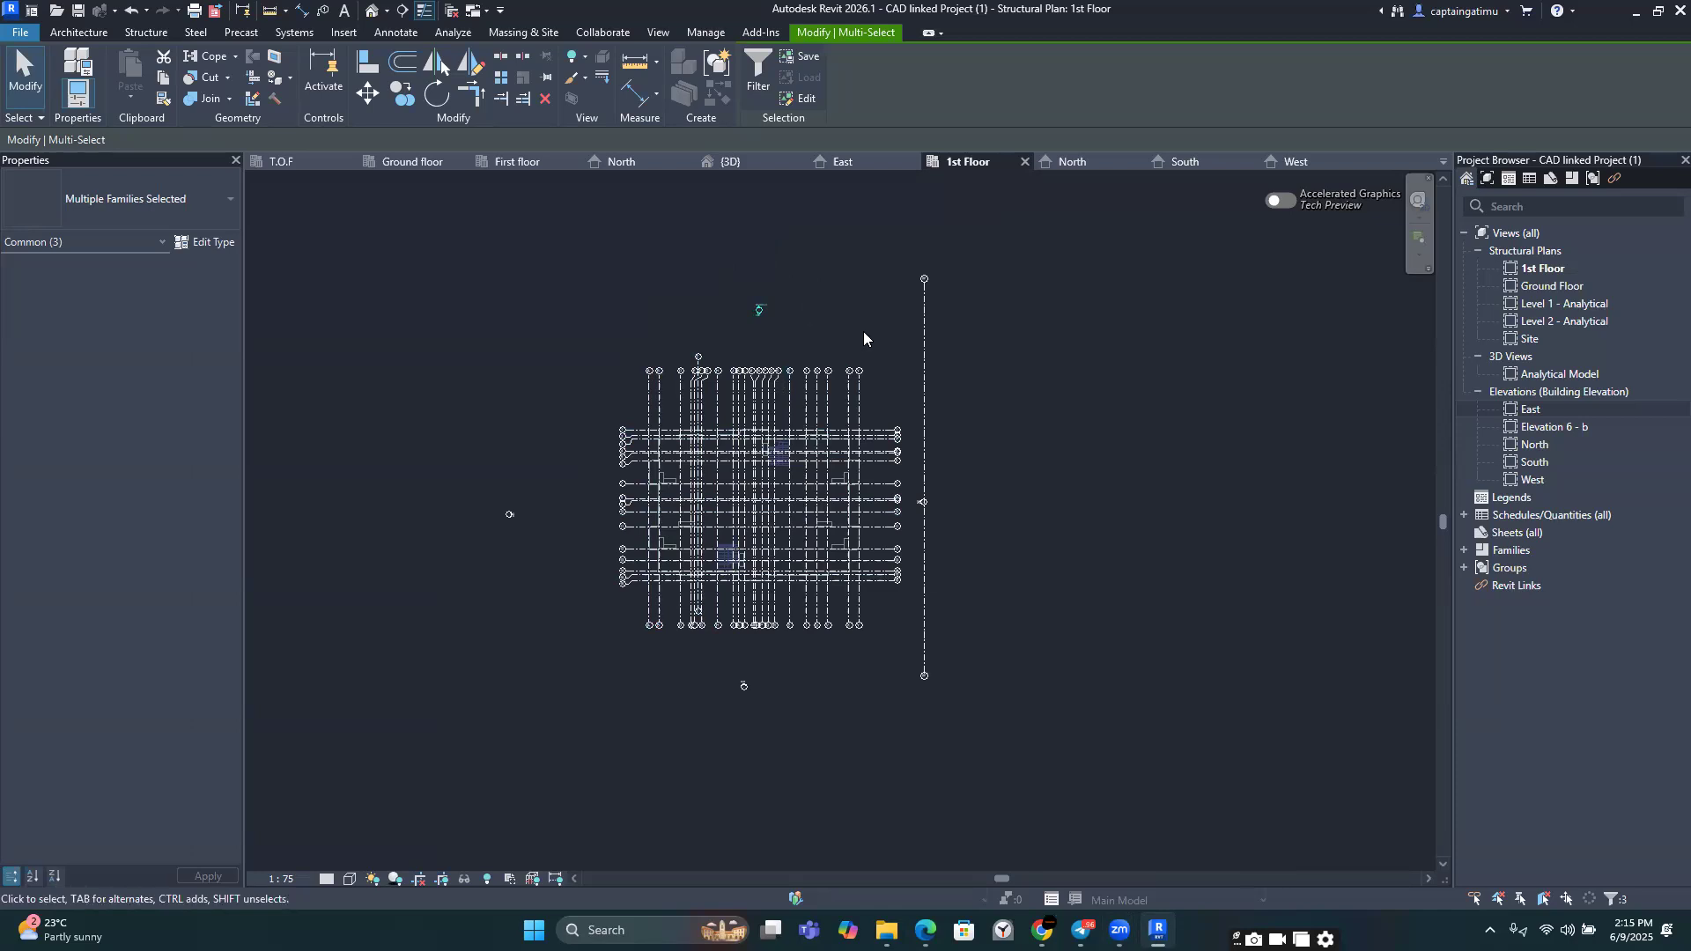
pyautogui.scroll(2, 863, 331)
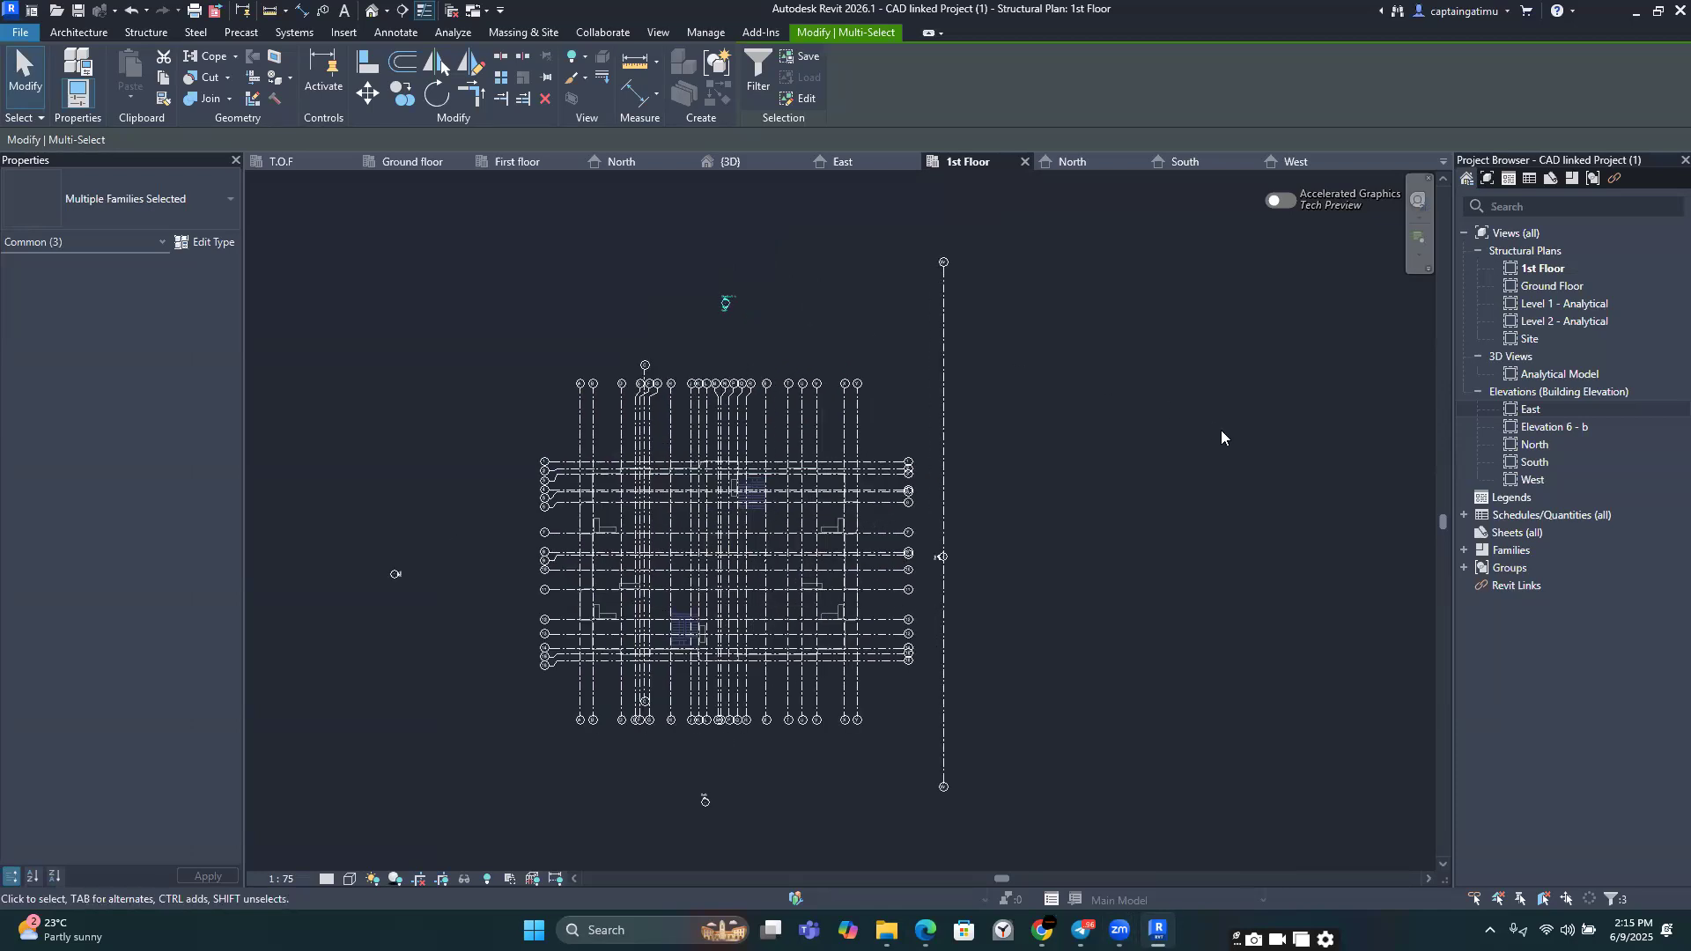
pyautogui.scroll(2, 989, 582)
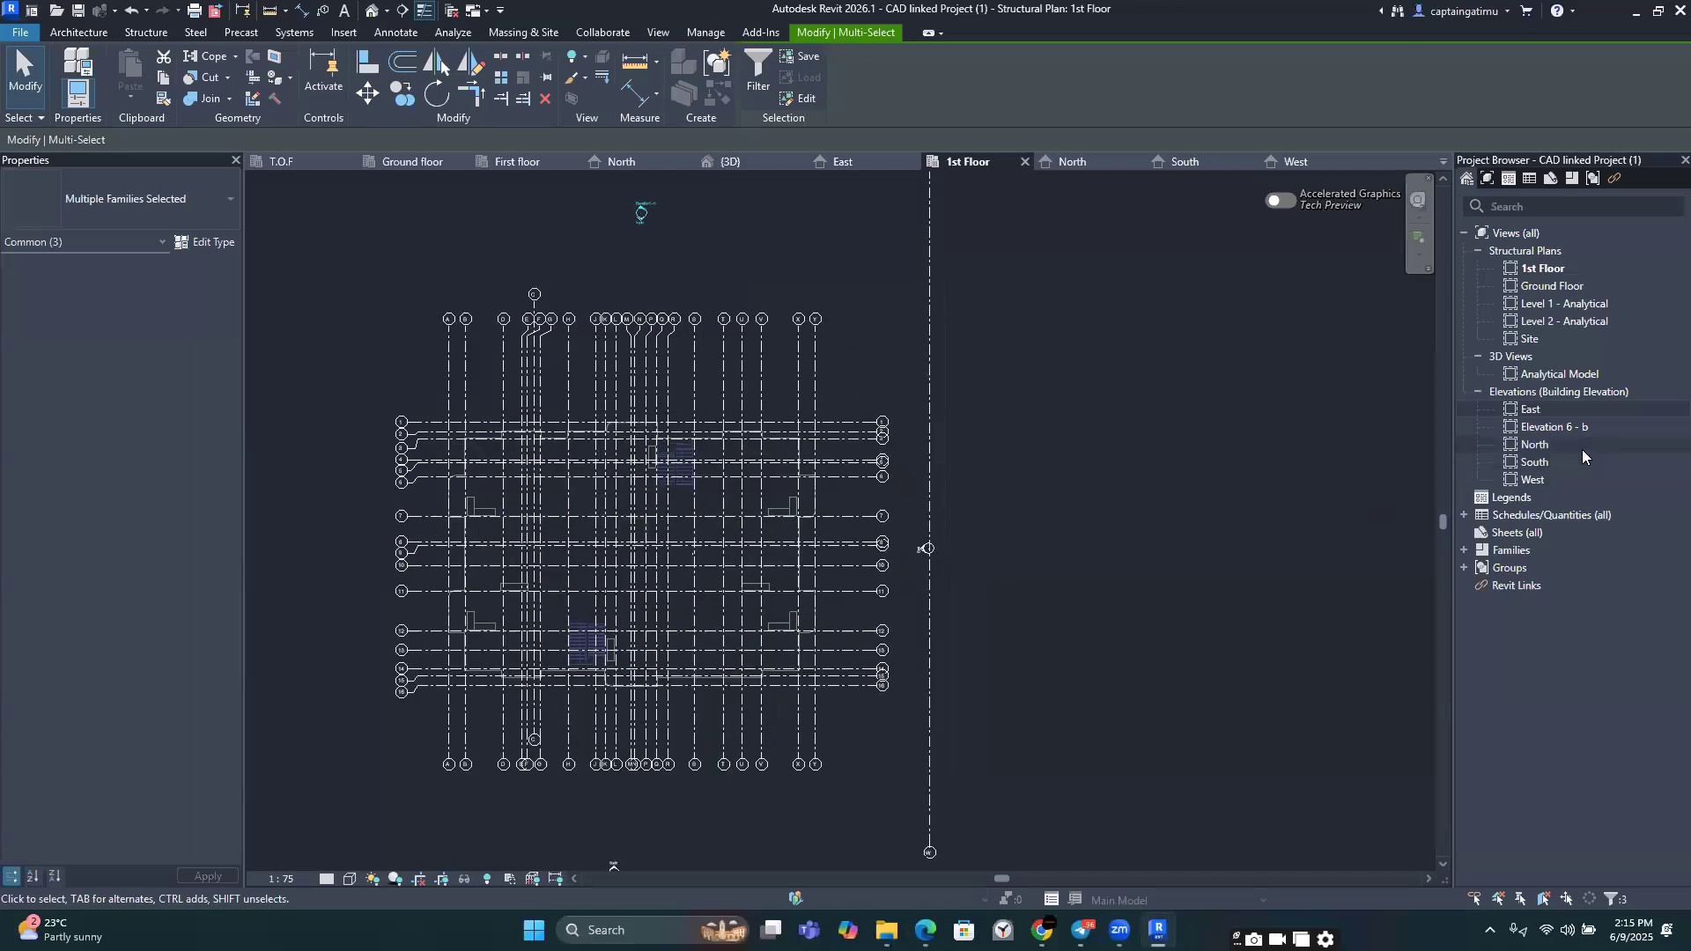
pyautogui.scroll(-4, 1198, 485)
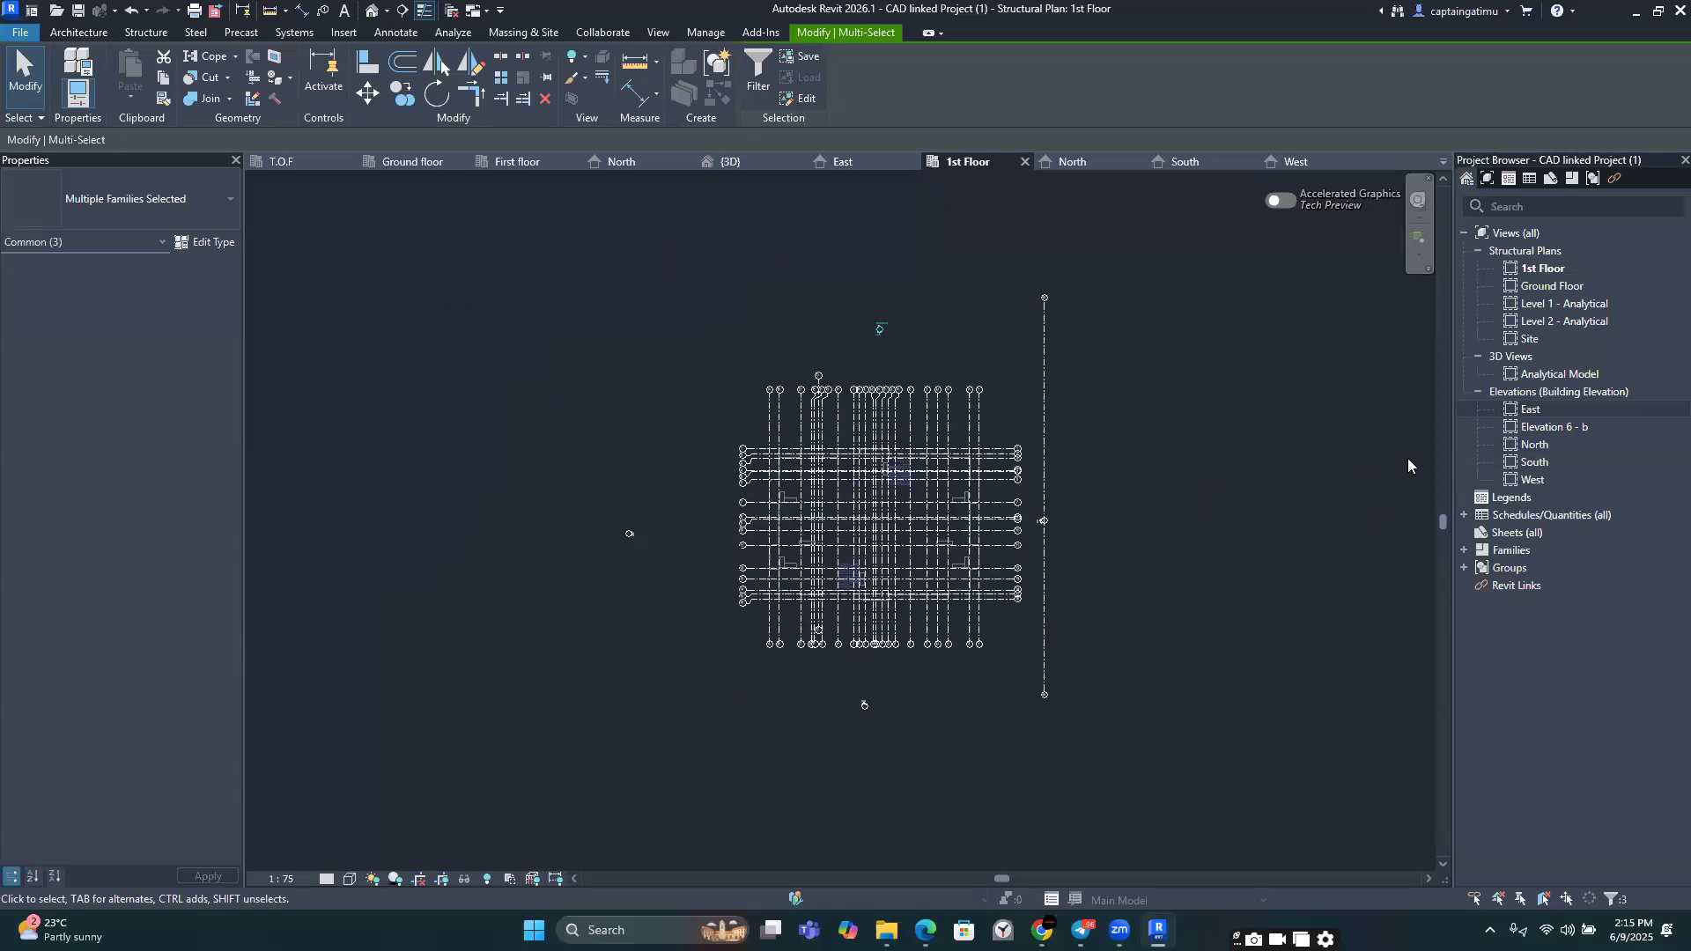
# Step: Delete the Elevation 6 - b view from the CAD linked project's building elevations
pyautogui.rightClick(1552, 432)
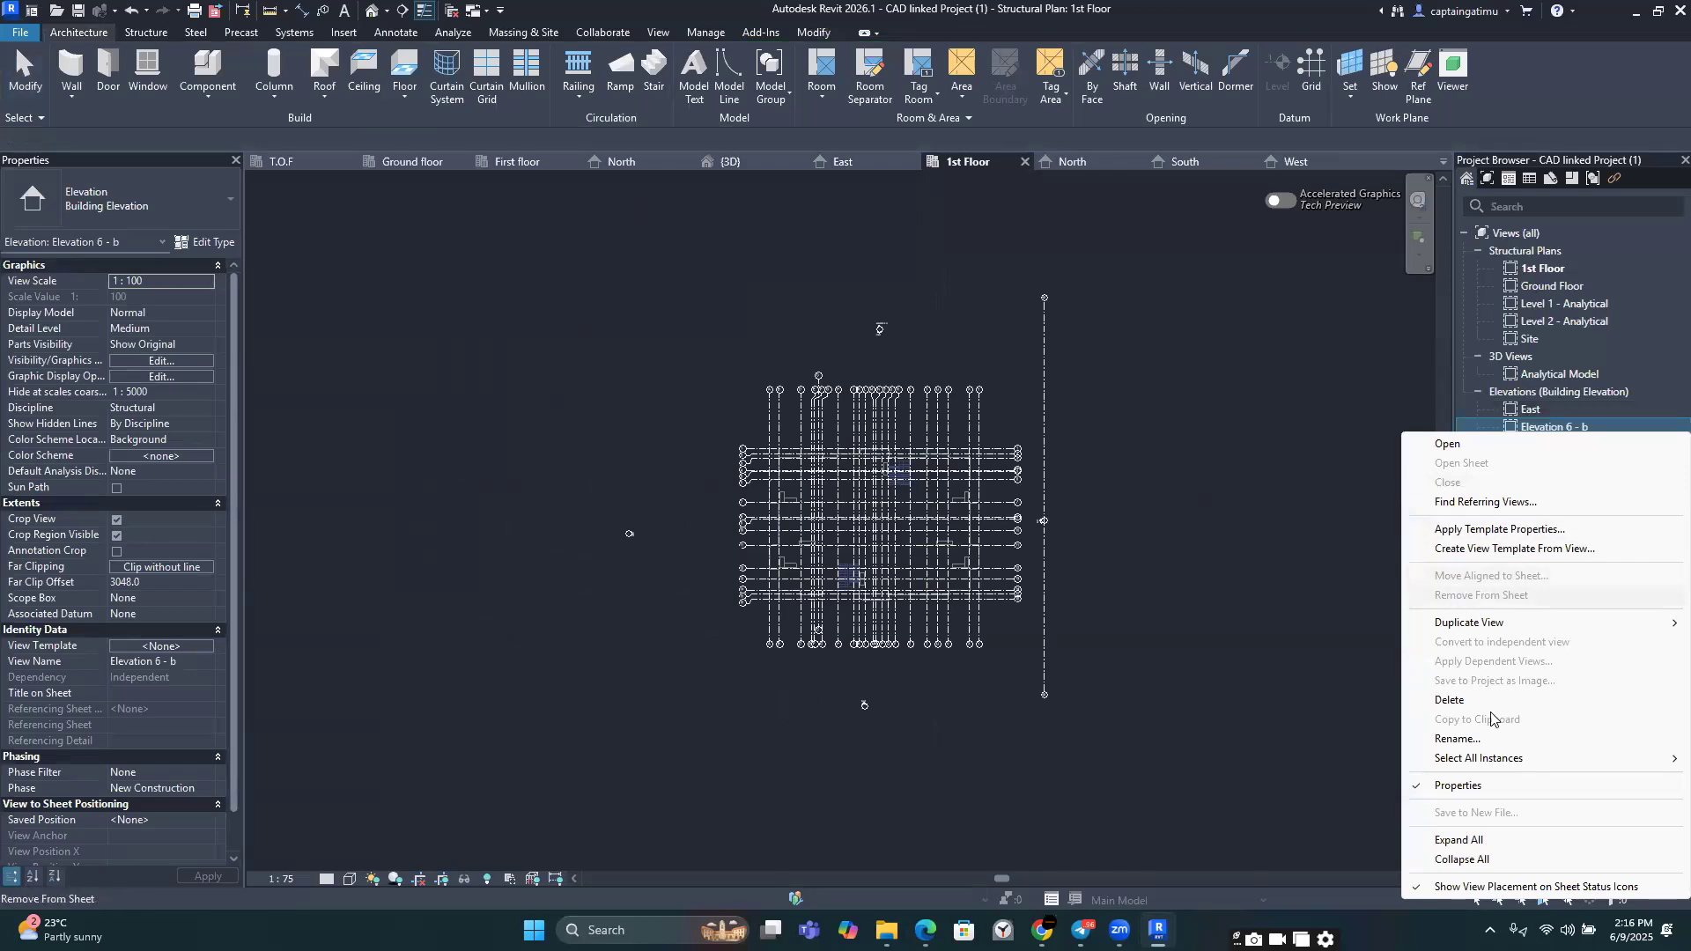
pyautogui.click(1451, 702)
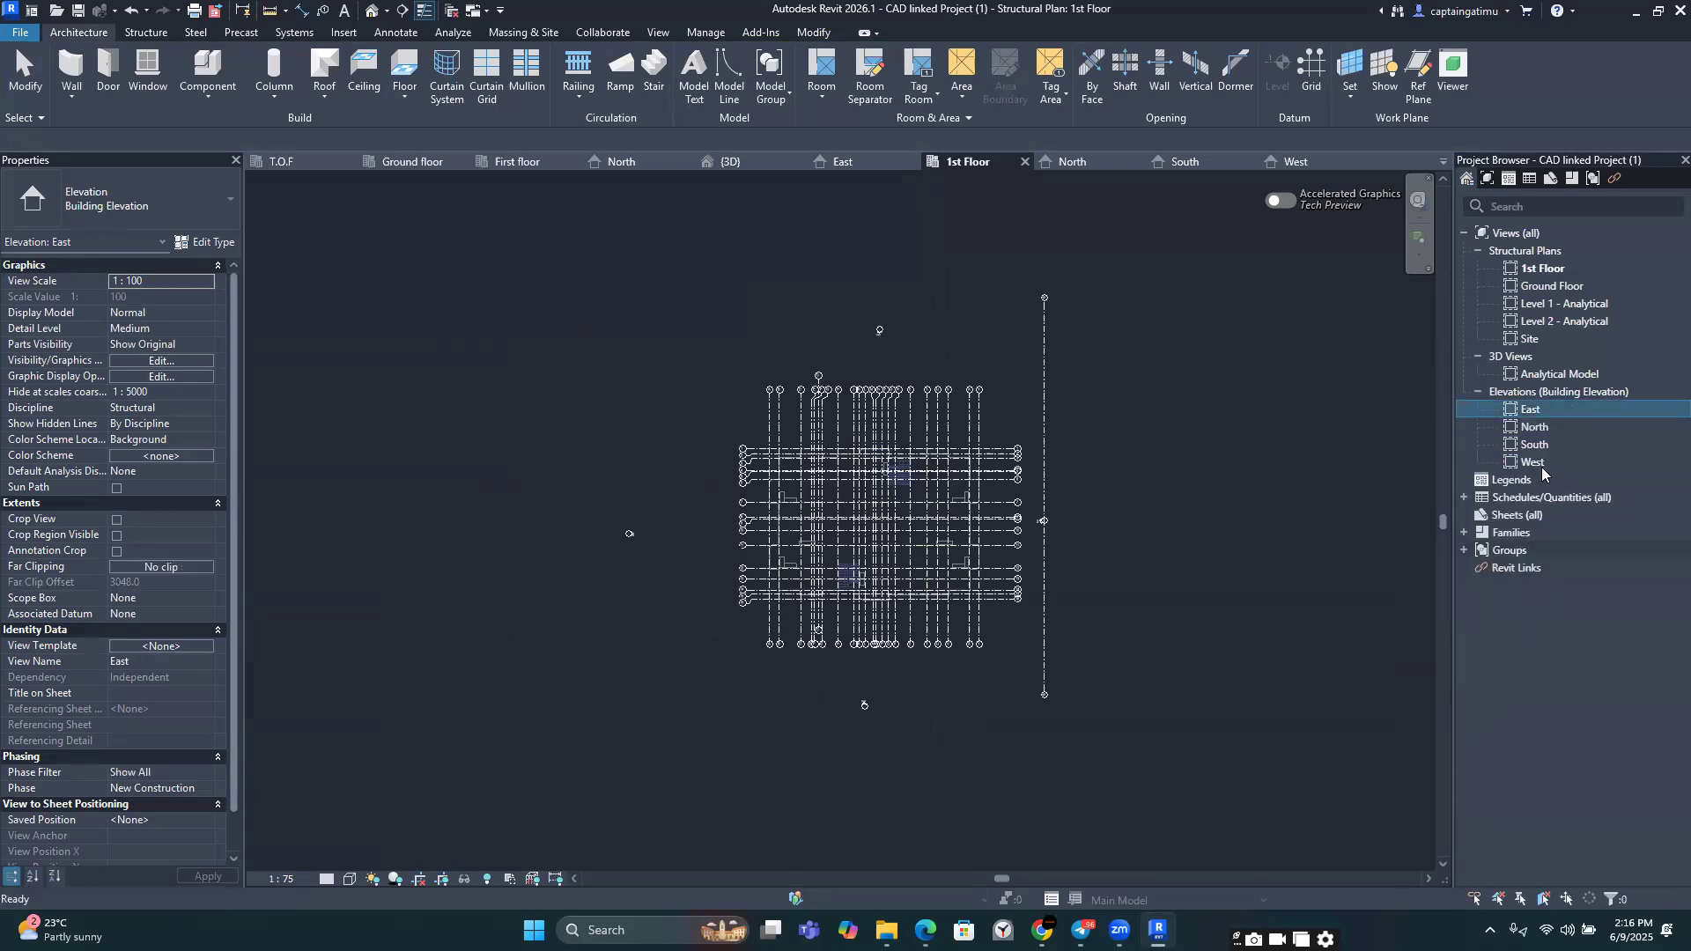
# Step: Inspect the North elevation view's options and its marker above the grids in the 1st Floor plan
pyautogui.click(1526, 432)
pyautogui.rightClick(1534, 426)
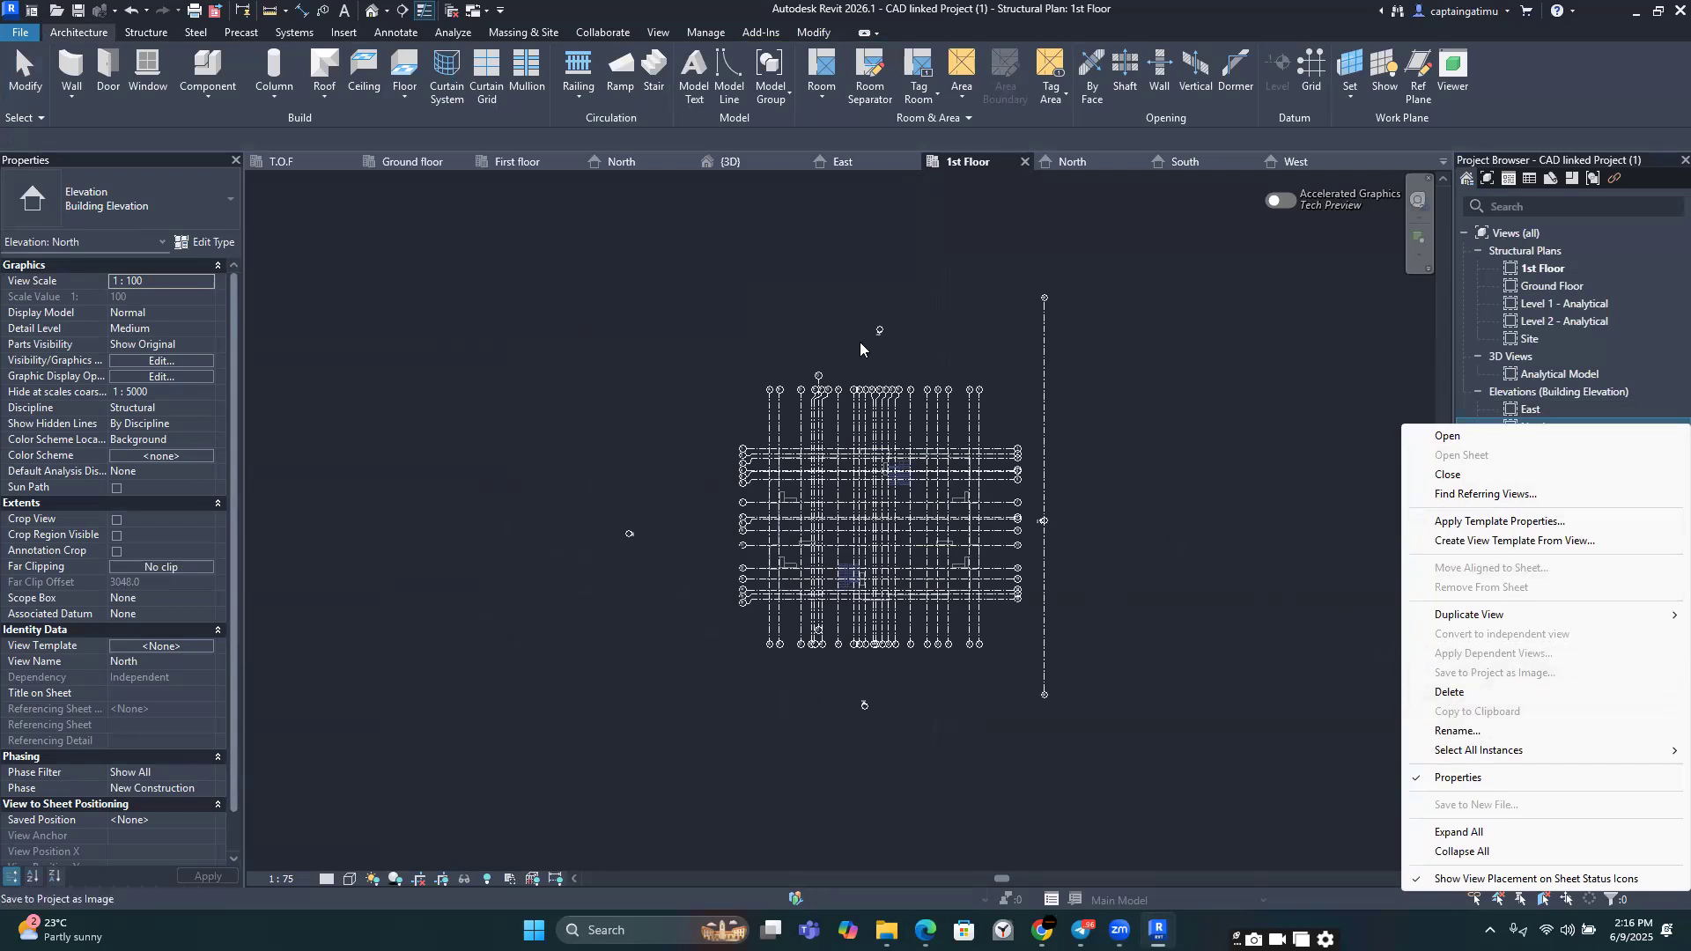
pyautogui.click(900, 319)
pyautogui.moveTo(822, 294); pyautogui.dragTo(884, 351)
pyautogui.scroll(3, 885, 351)
pyautogui.click(943, 363)
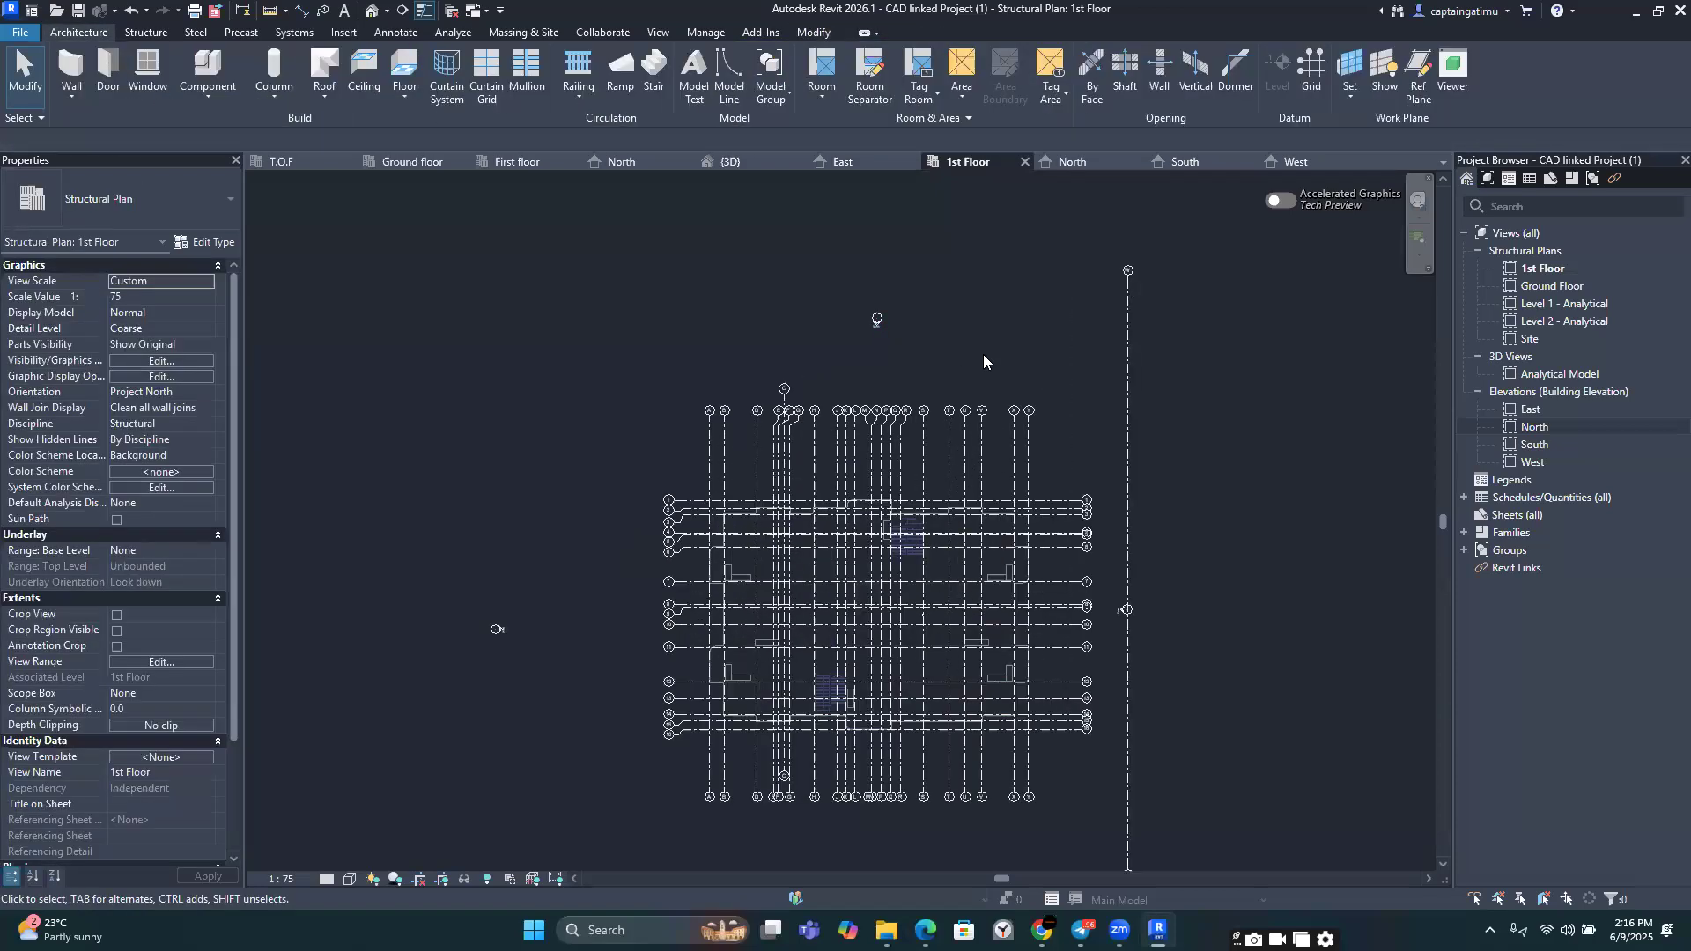
pyautogui.click(659, 35)
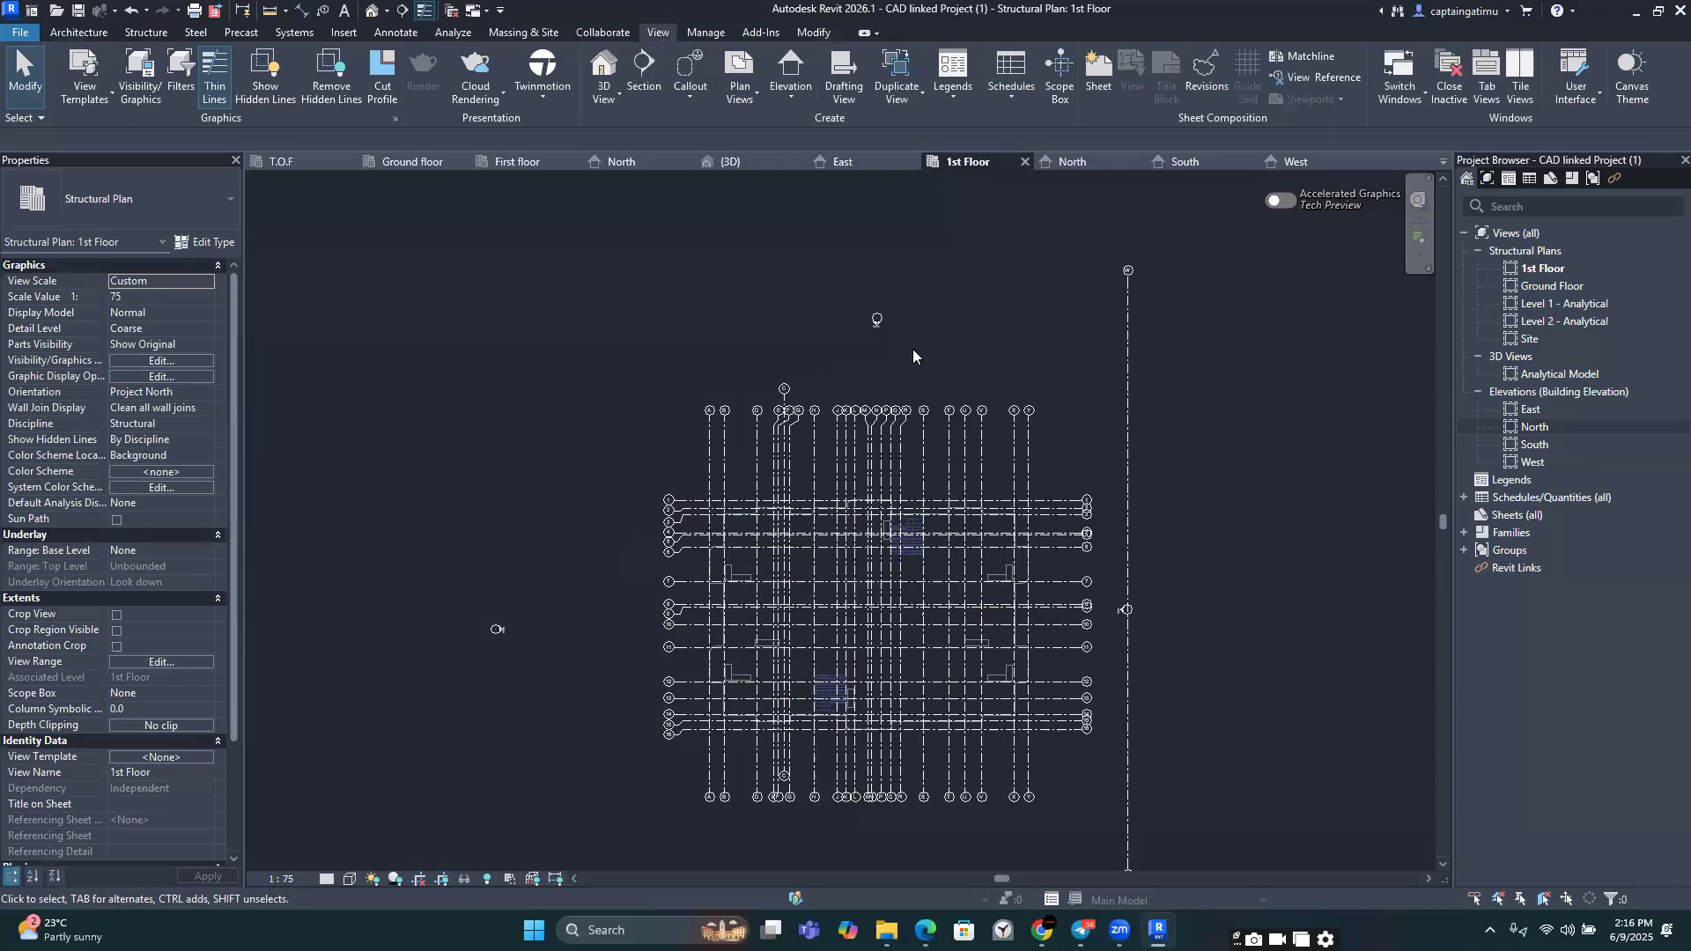
pyautogui.scroll(-3, 913, 348)
pyautogui.moveTo(912, 349); pyautogui.dragTo(859, 308)
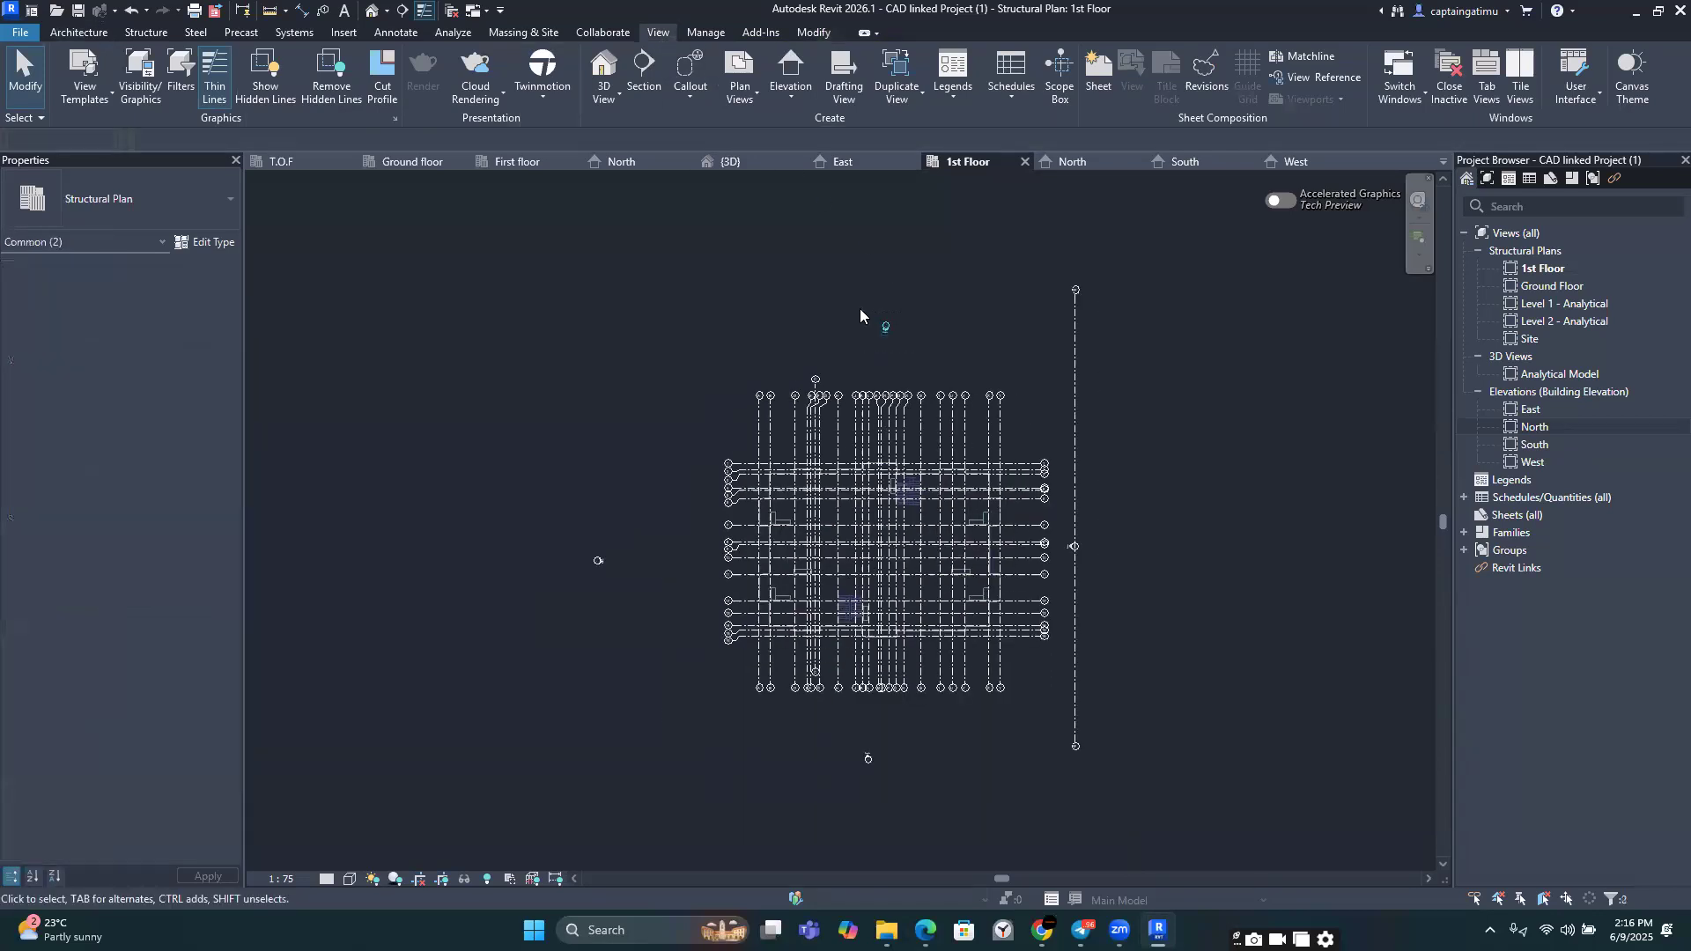
pyautogui.click(948, 351)
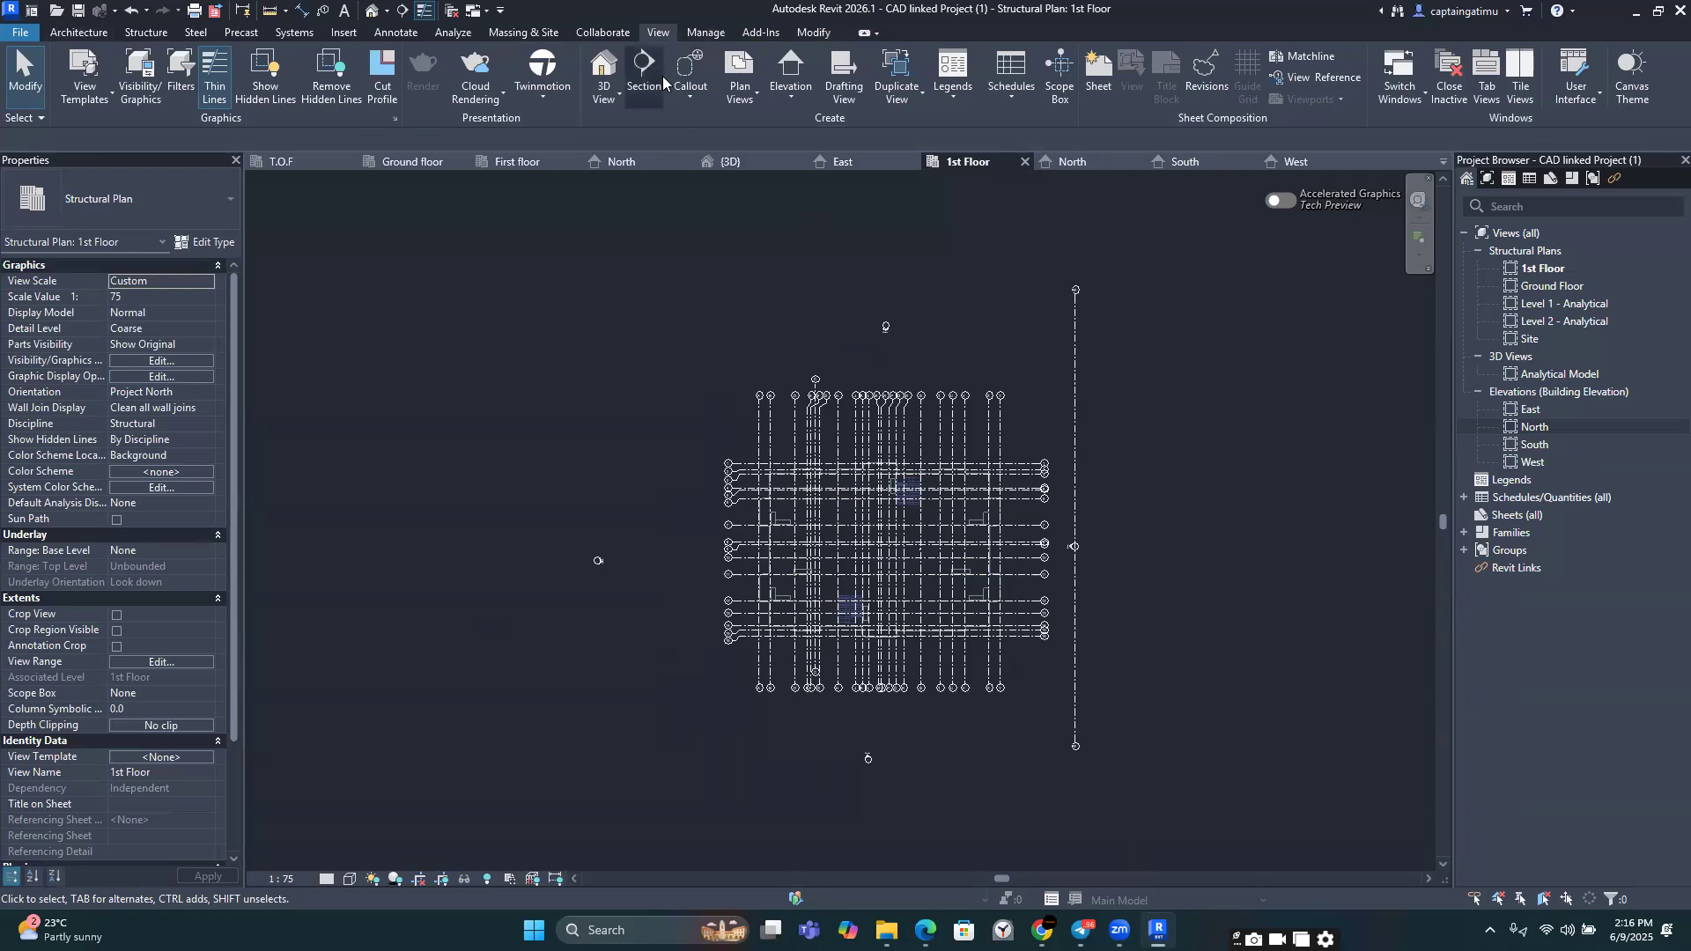
# Step: Try to place a framing elevation beside grid W, east of the main grids
pyautogui.click(778, 97)
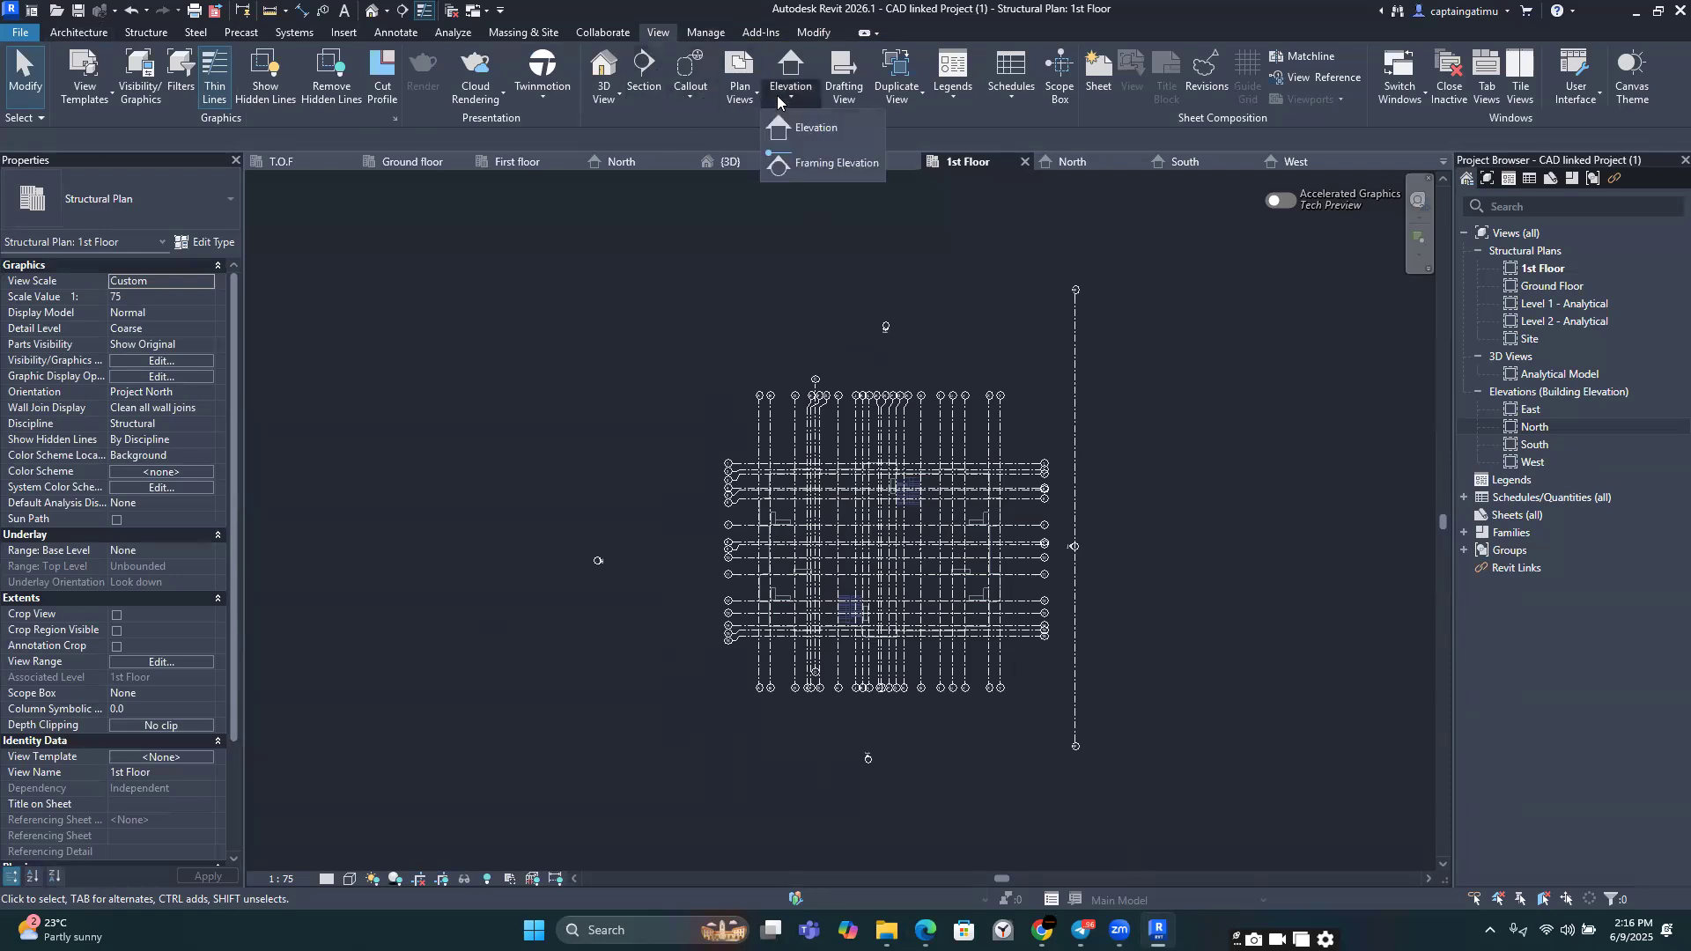
pyautogui.click(795, 162)
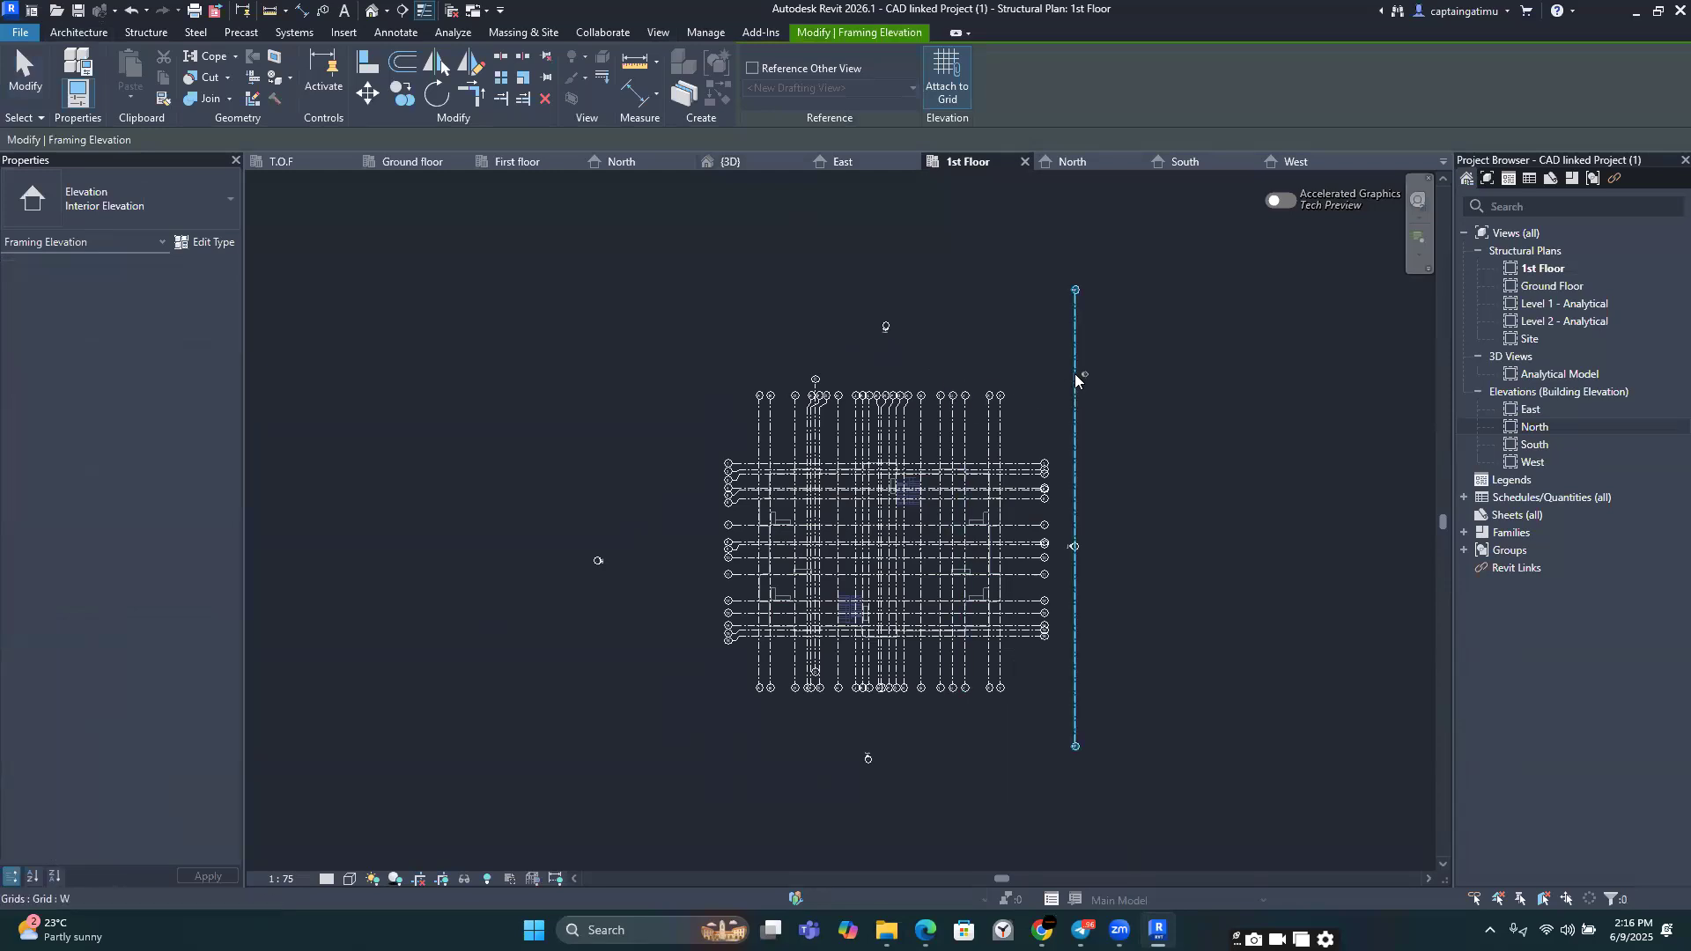
pyautogui.scroll(2, 1075, 374)
pyautogui.moveTo(1014, 383); pyautogui.dragTo(937, 249, button='middle')
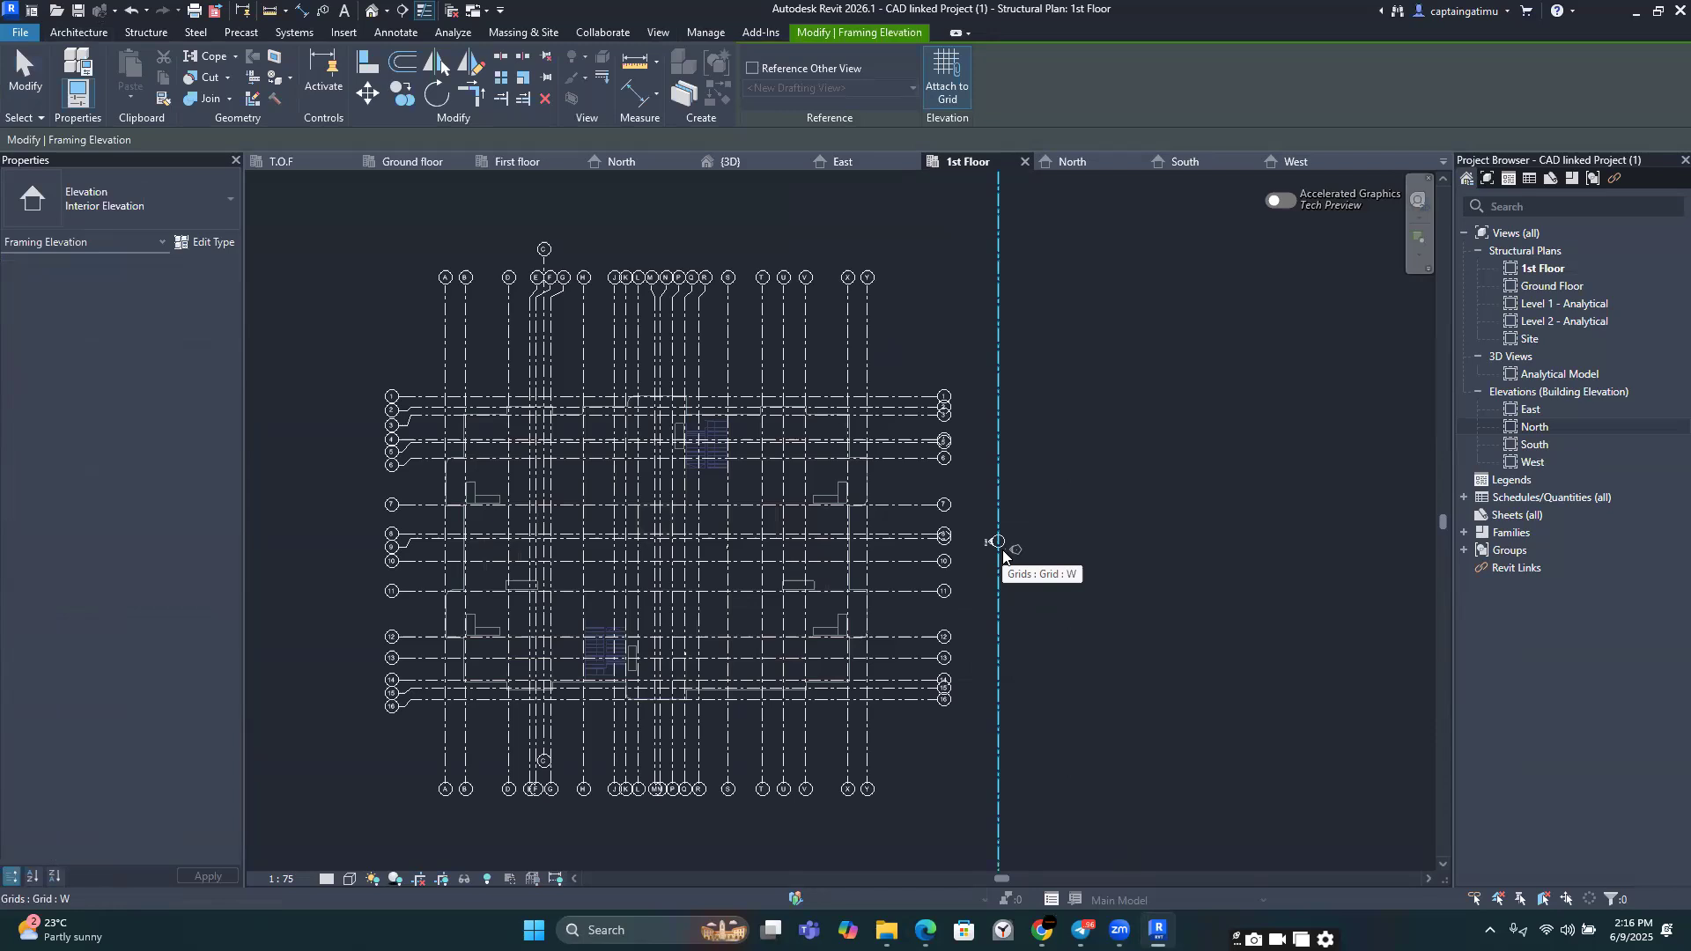
pyautogui.click(1043, 539)
pyautogui.press('Escape')
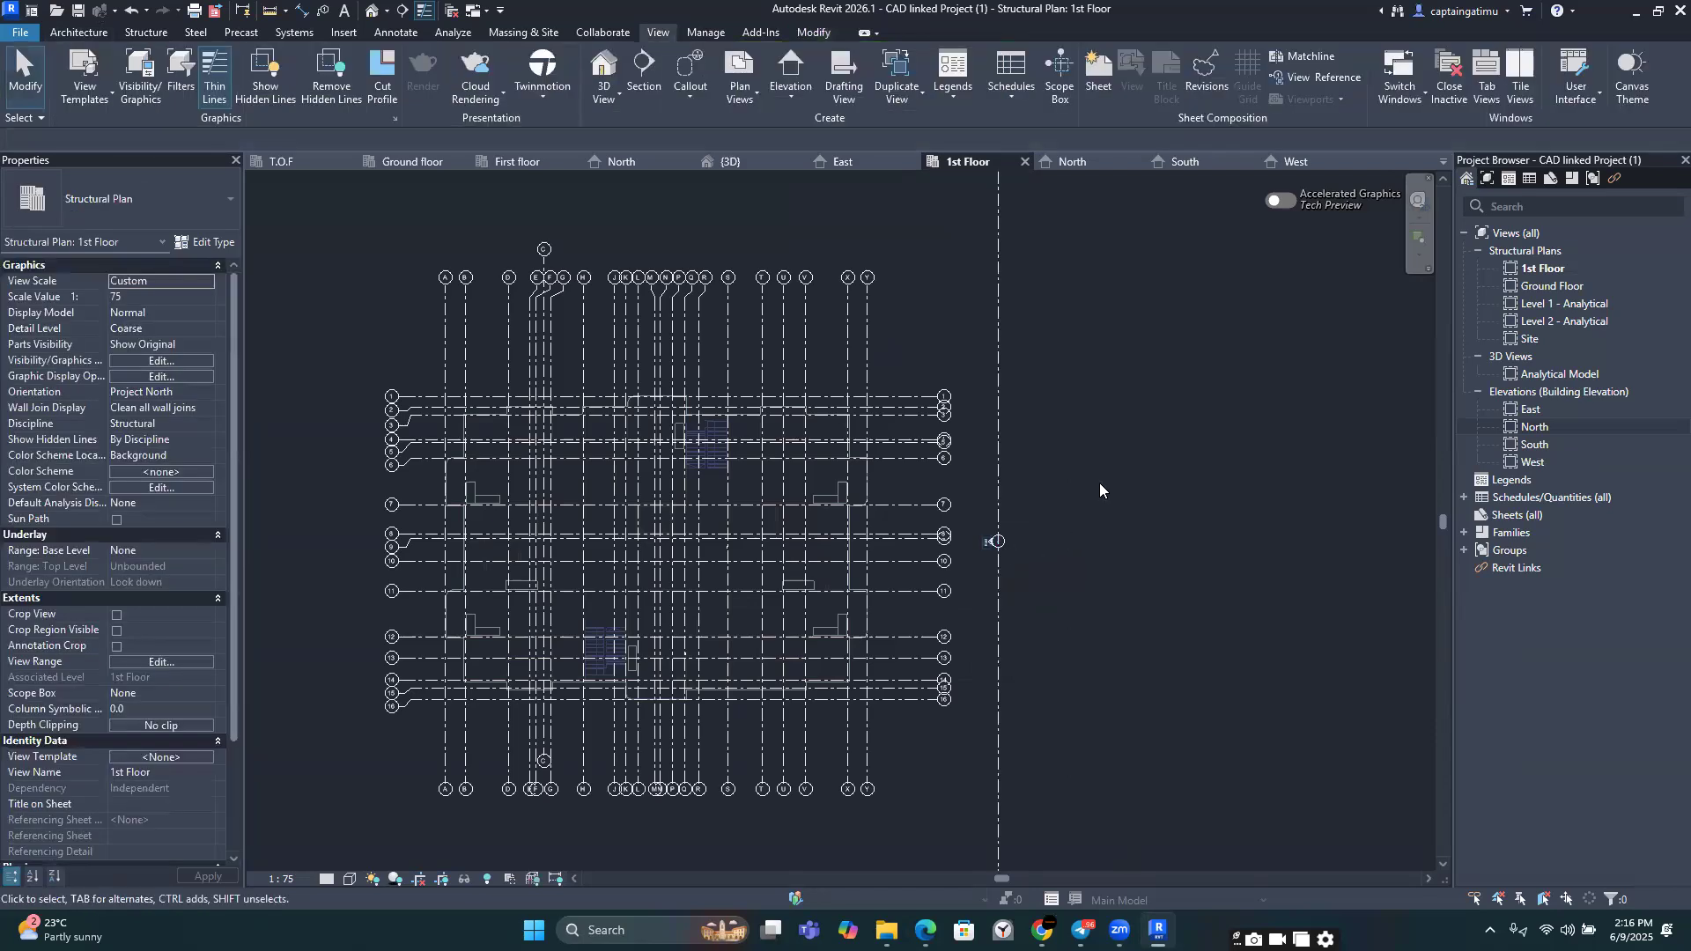
# Step: Close all open views of the CAD linked project without saving its changes, and fit the imported model's North elevation in view
pyautogui.scroll(-5, 1100, 482)
pyautogui.click(1367, 160)
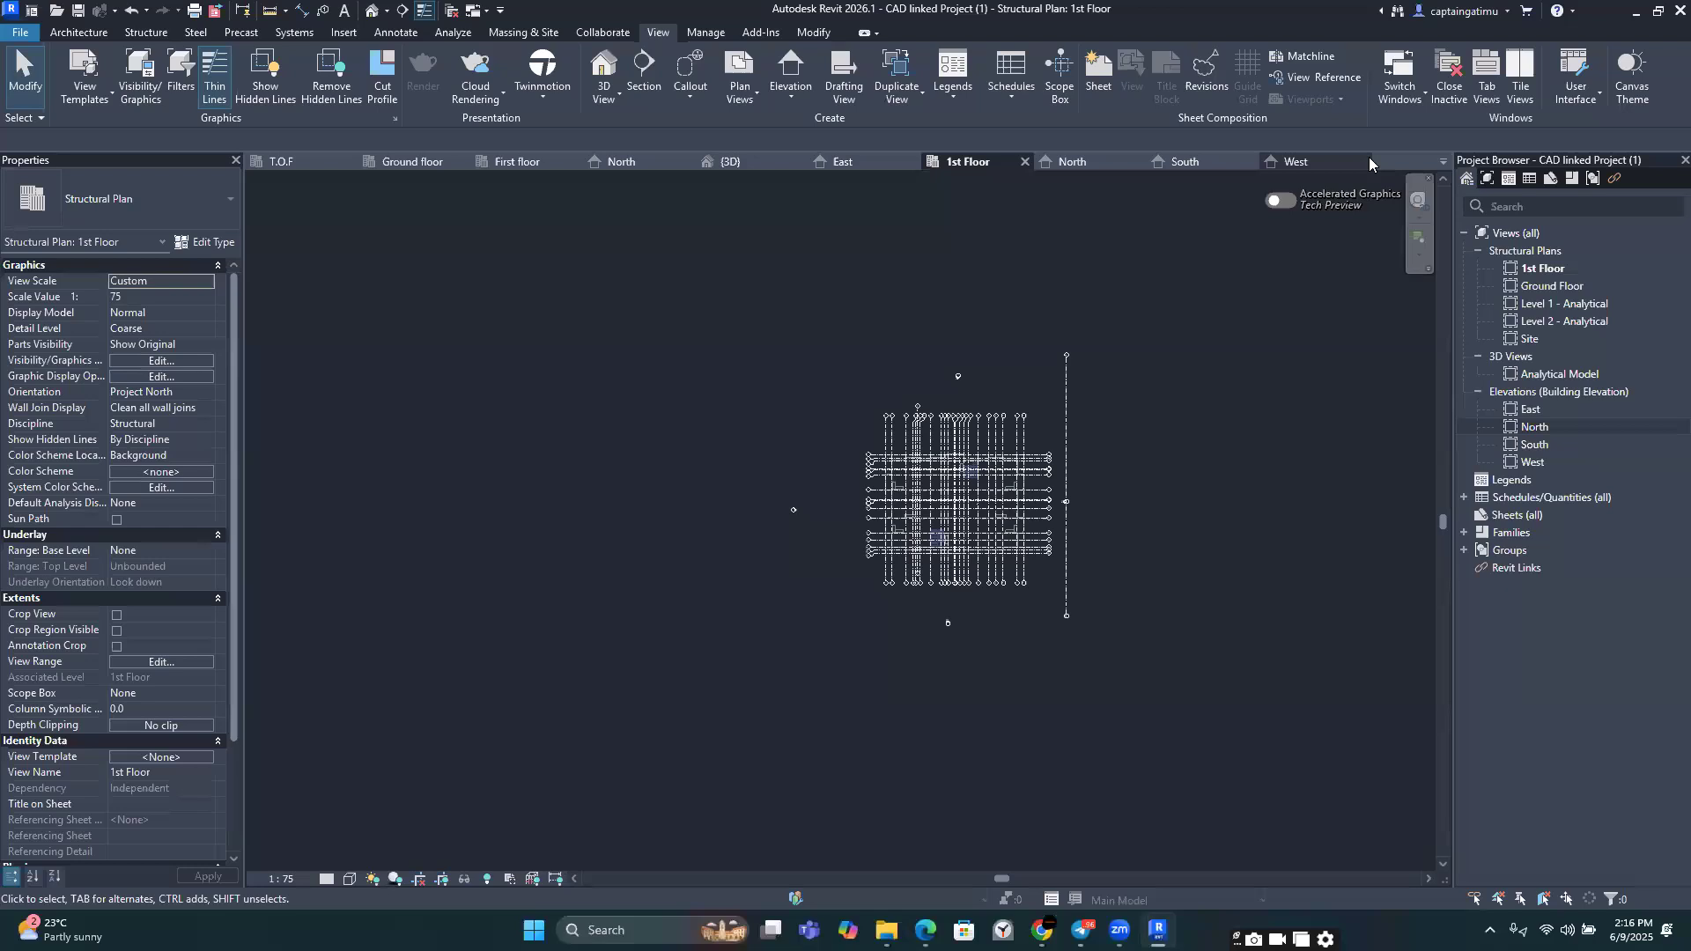
pyautogui.click(1250, 161)
pyautogui.click(1138, 161)
pyautogui.click(1026, 161)
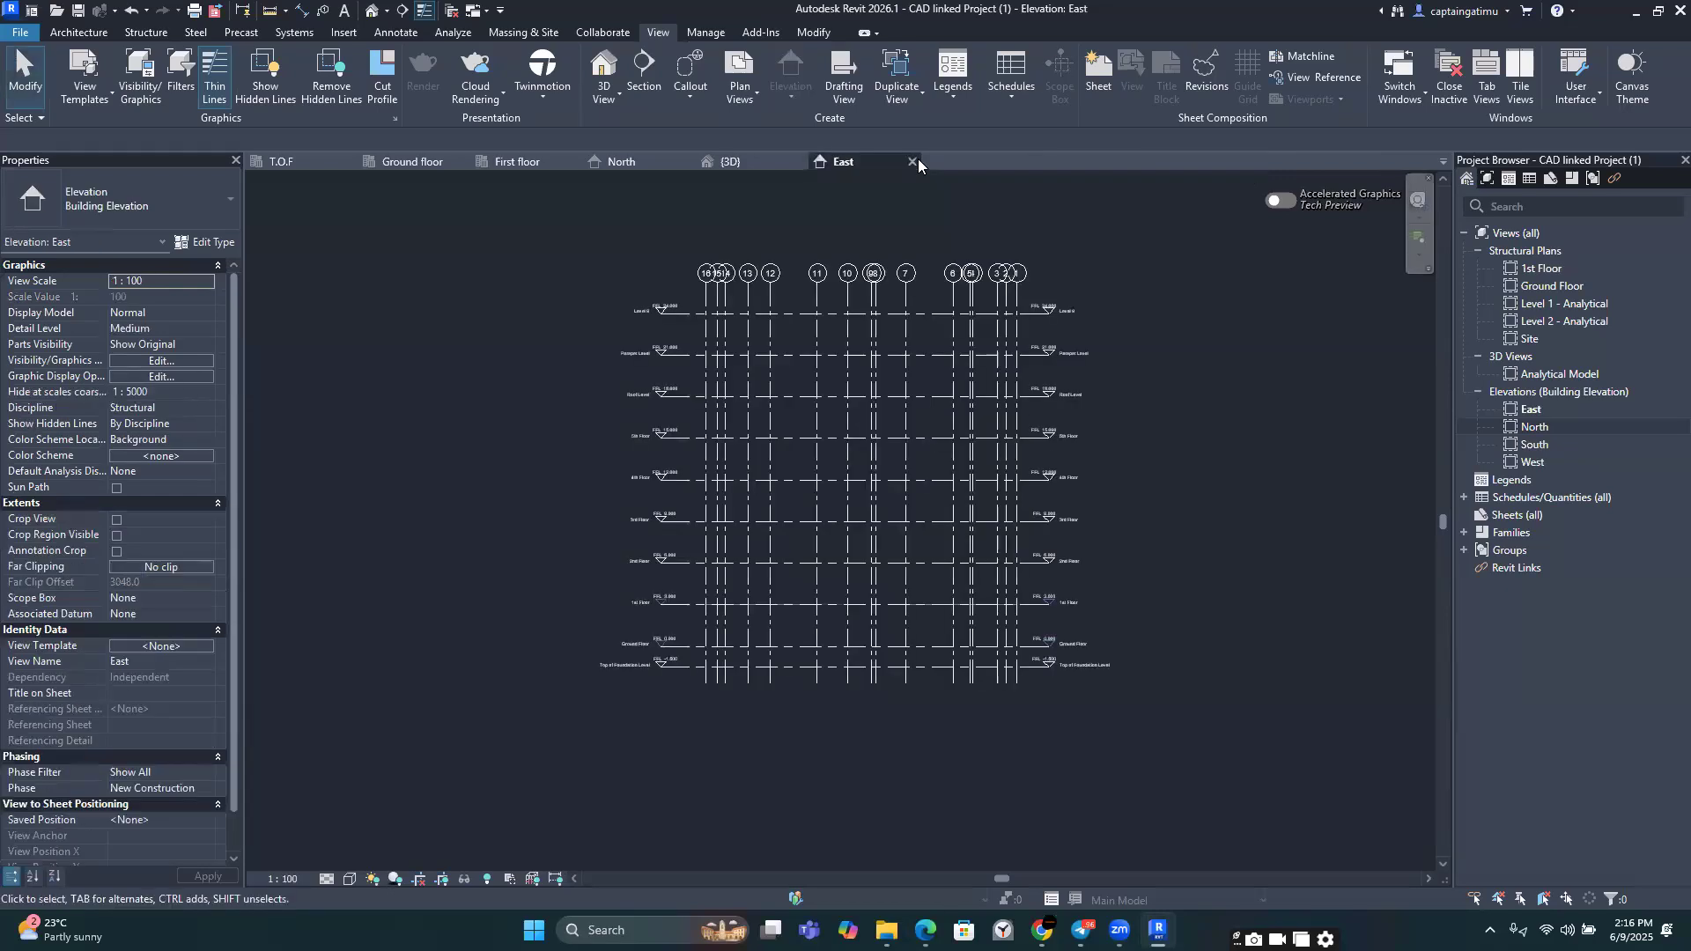
pyautogui.click(913, 162)
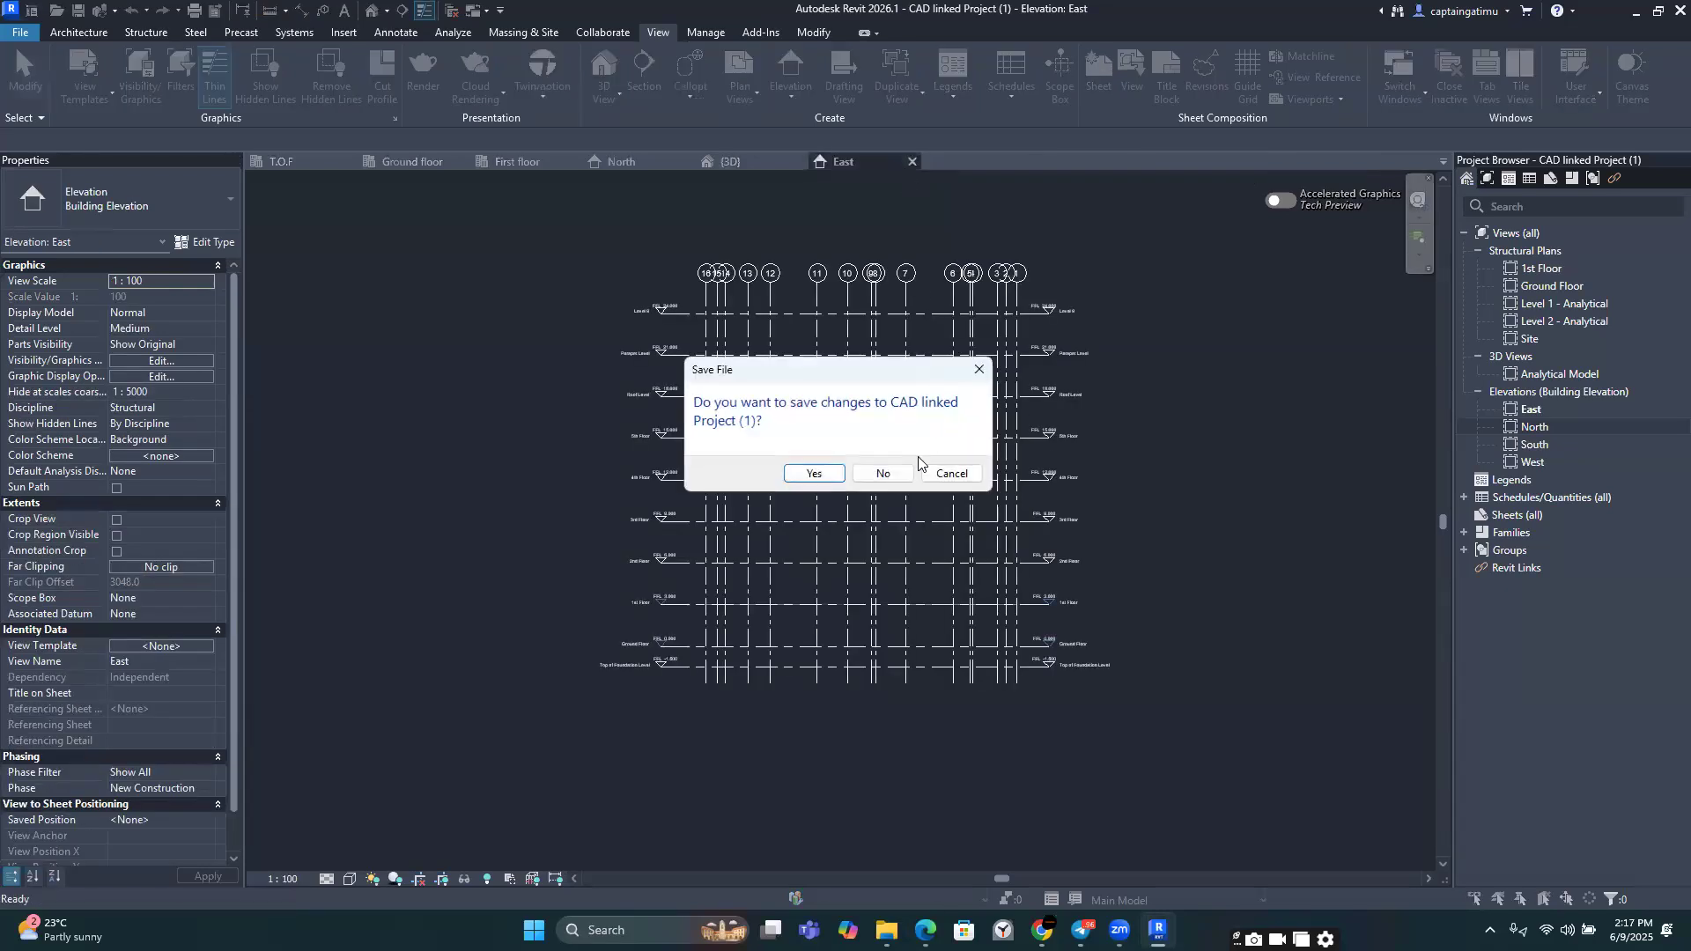
pyautogui.click(888, 475)
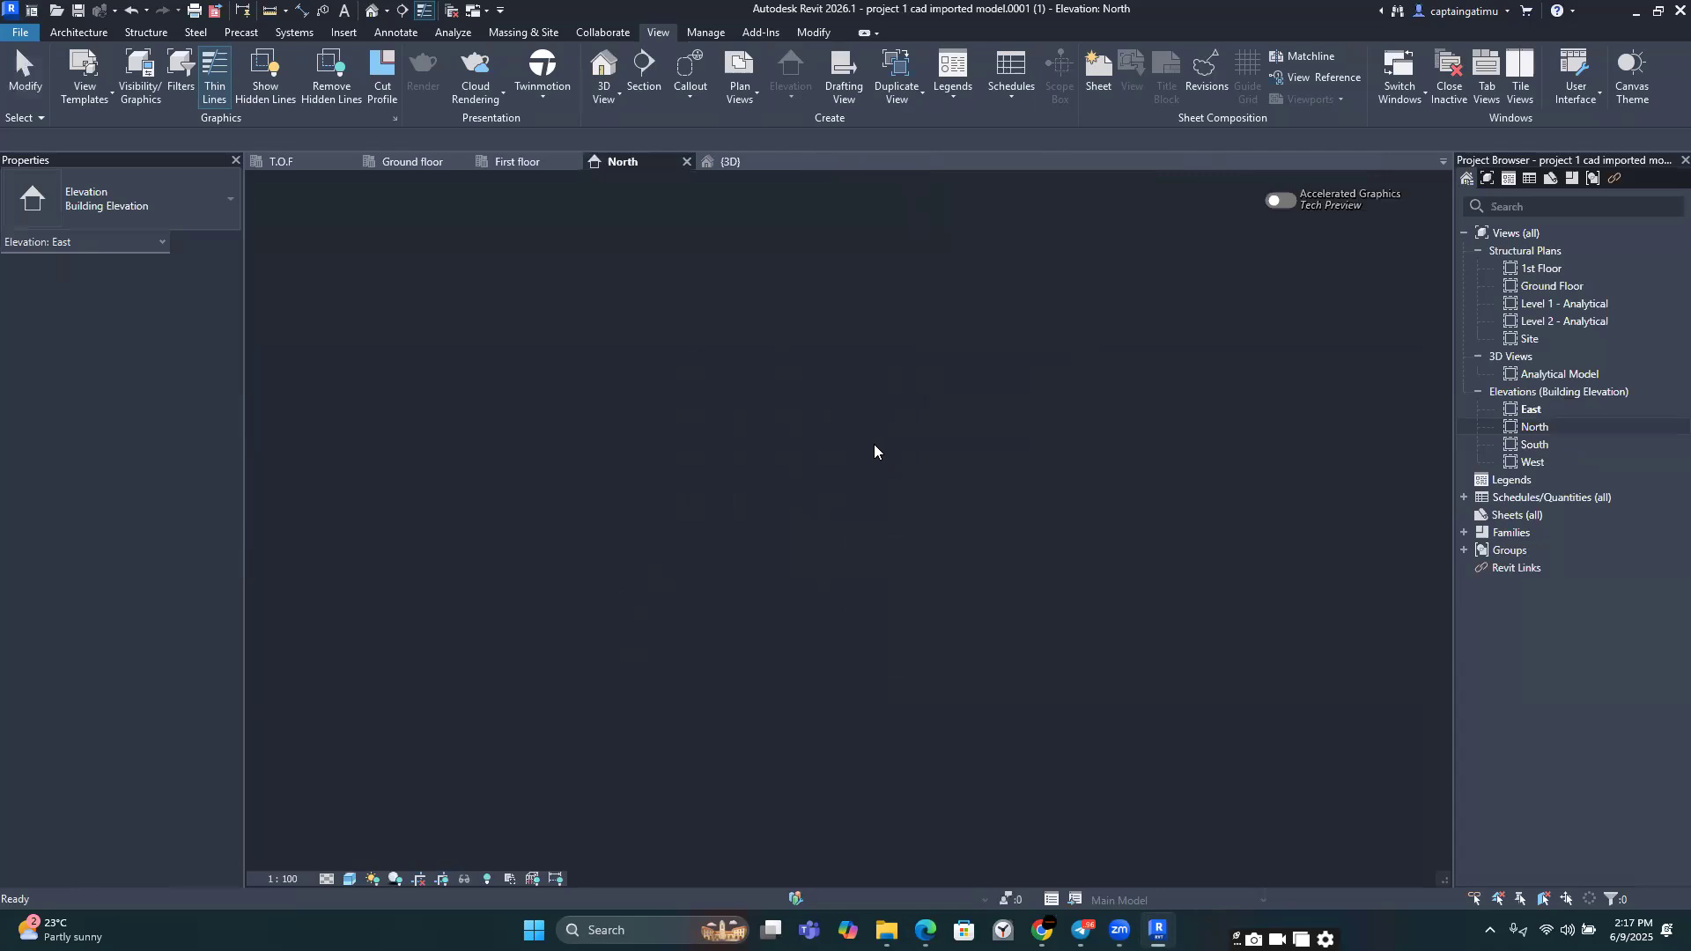
pyautogui.middleClick(800, 500)
pyautogui.middleClick(800, 500)
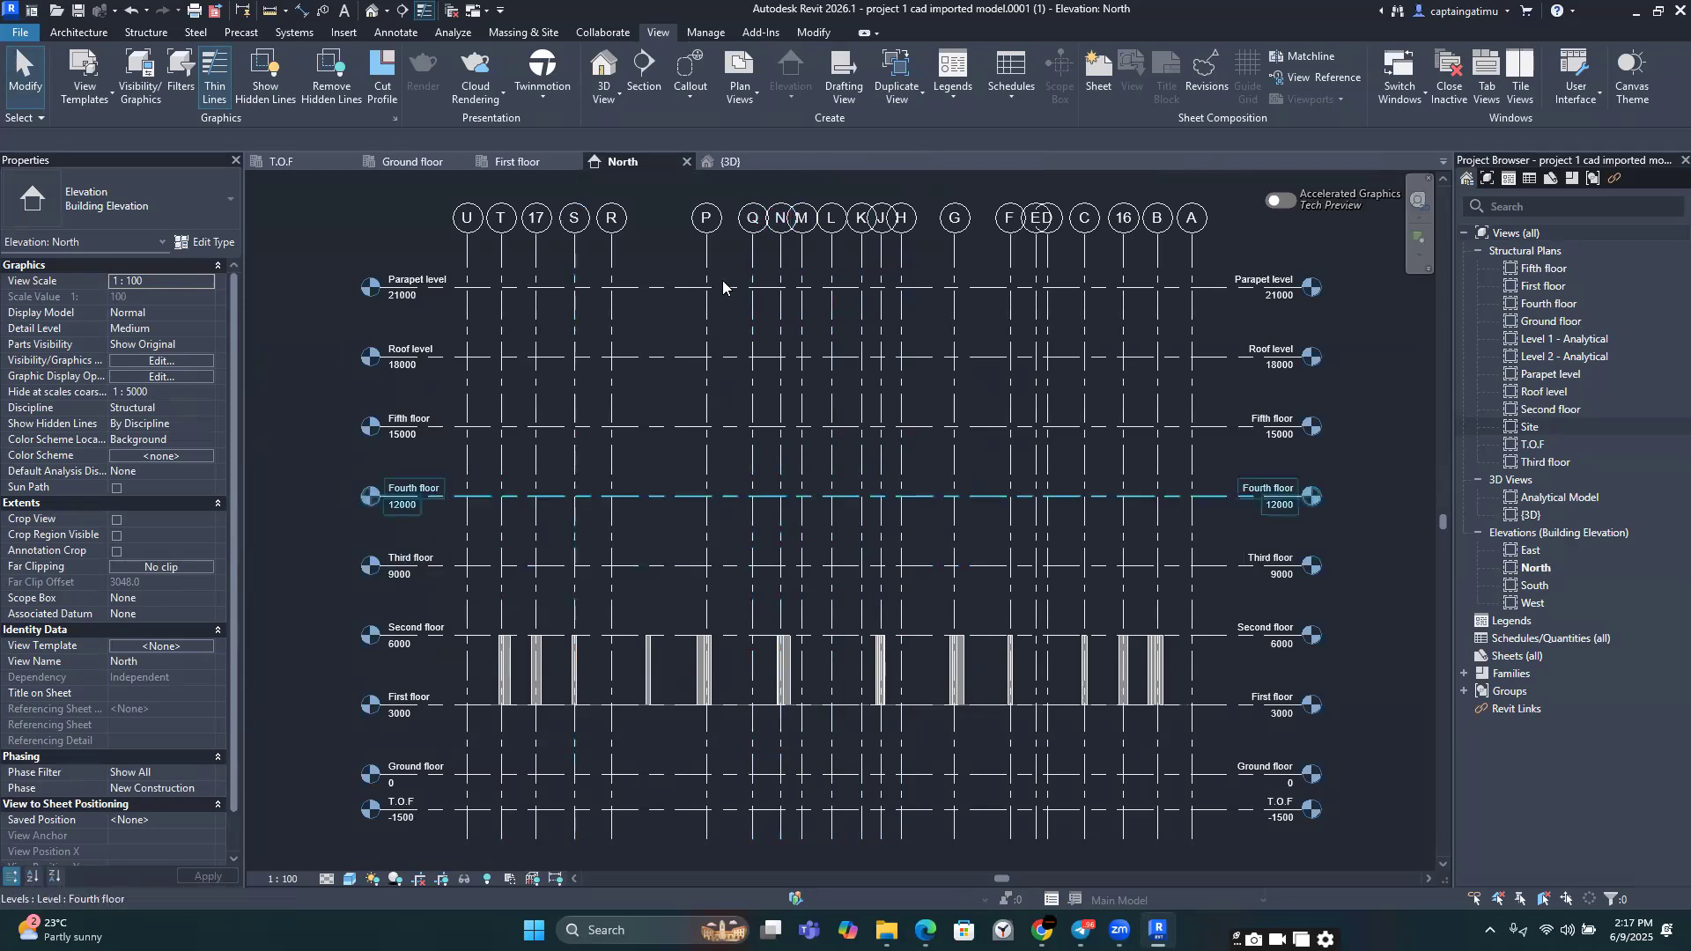
# Step: Examine the existing columns in the 3D view, the First floor plan and against the levels in the North elevation
pyautogui.click(733, 161)
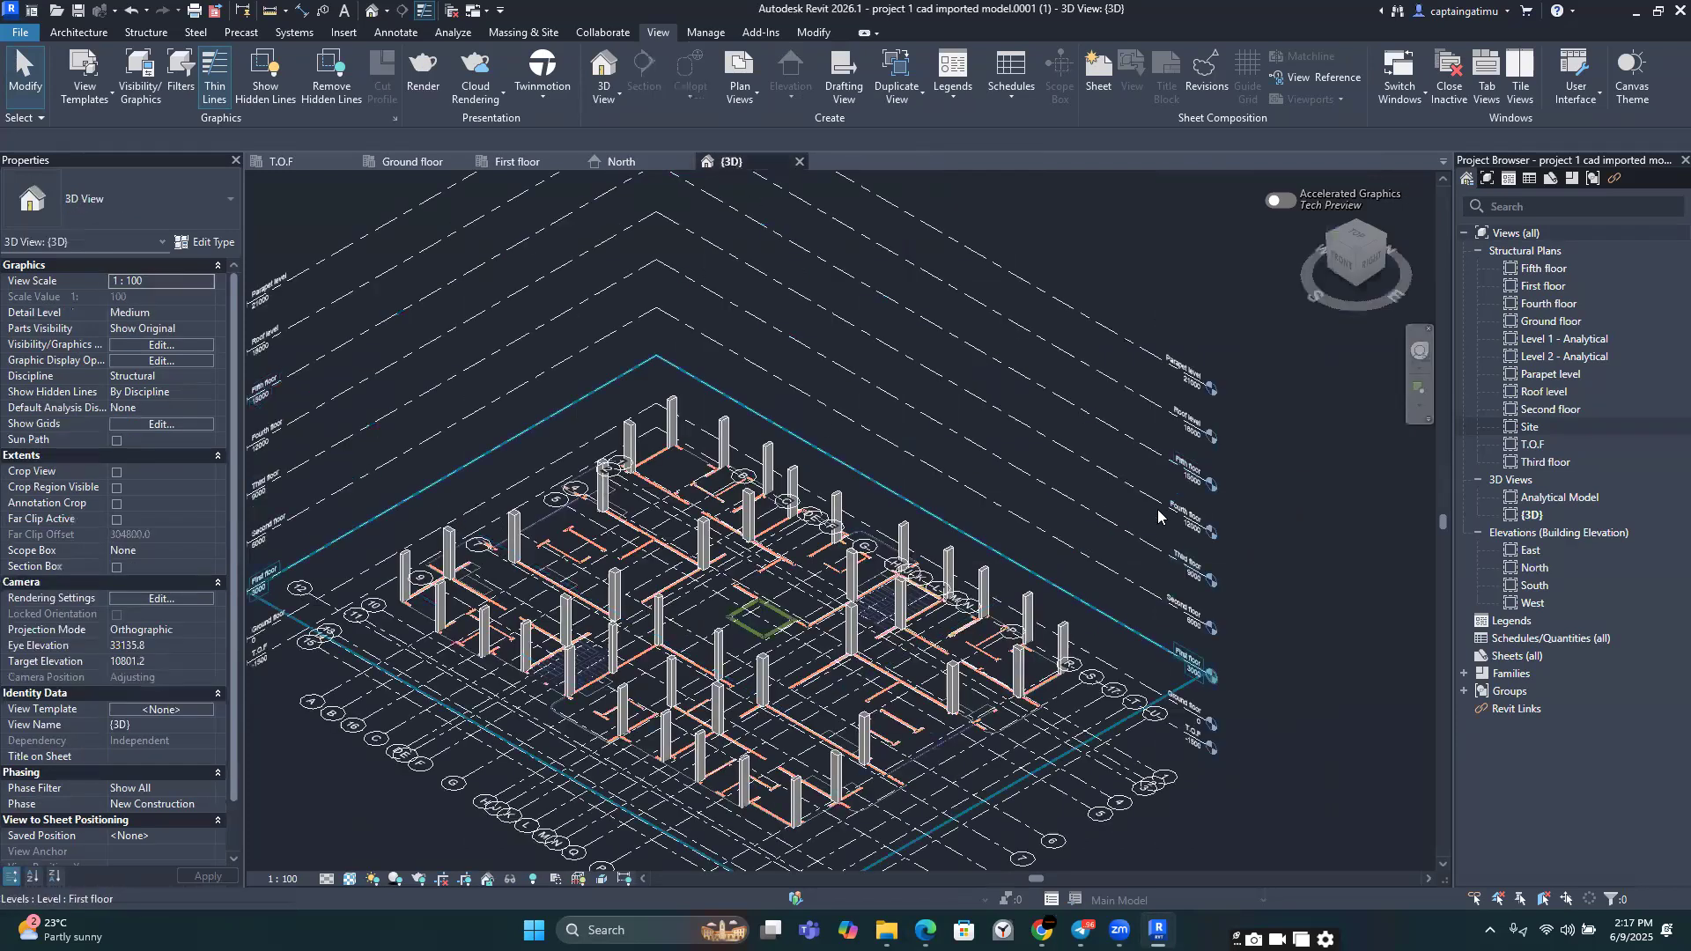
pyautogui.moveTo(1373, 186)
pyautogui.mouseDown()
pyautogui.moveTo(1393, 172)
pyautogui.moveTo(1401, 205)
pyautogui.moveTo(1272, 289)
pyautogui.moveTo(1043, 262)
pyautogui.mouseUp()
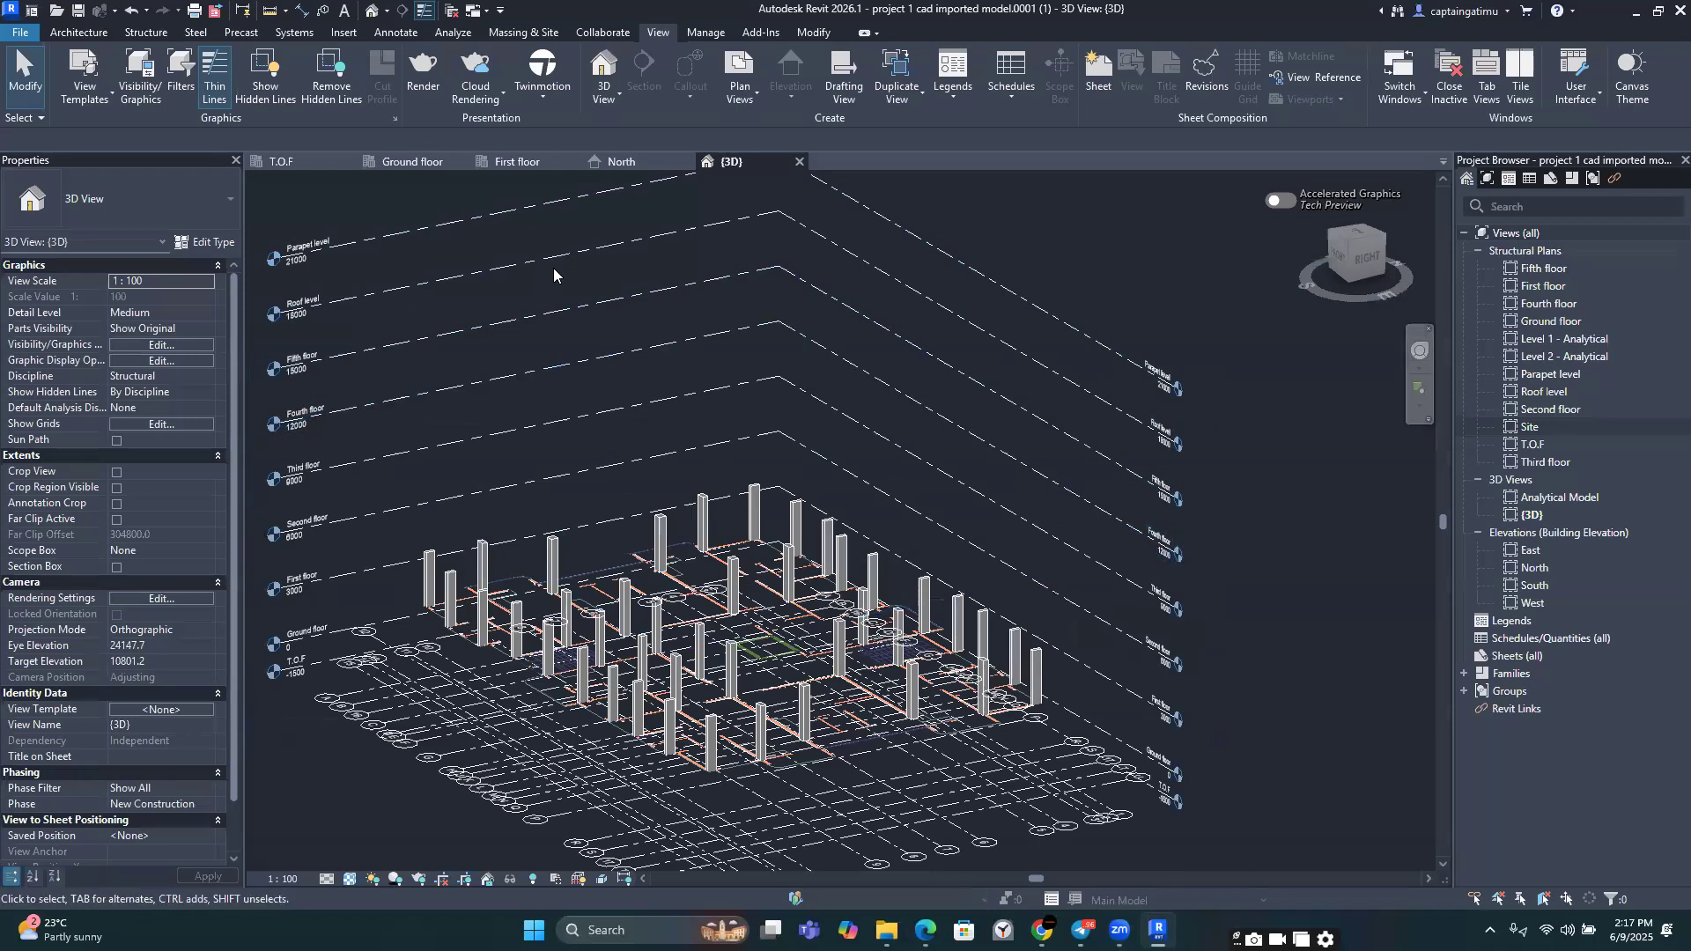
pyautogui.click(522, 164)
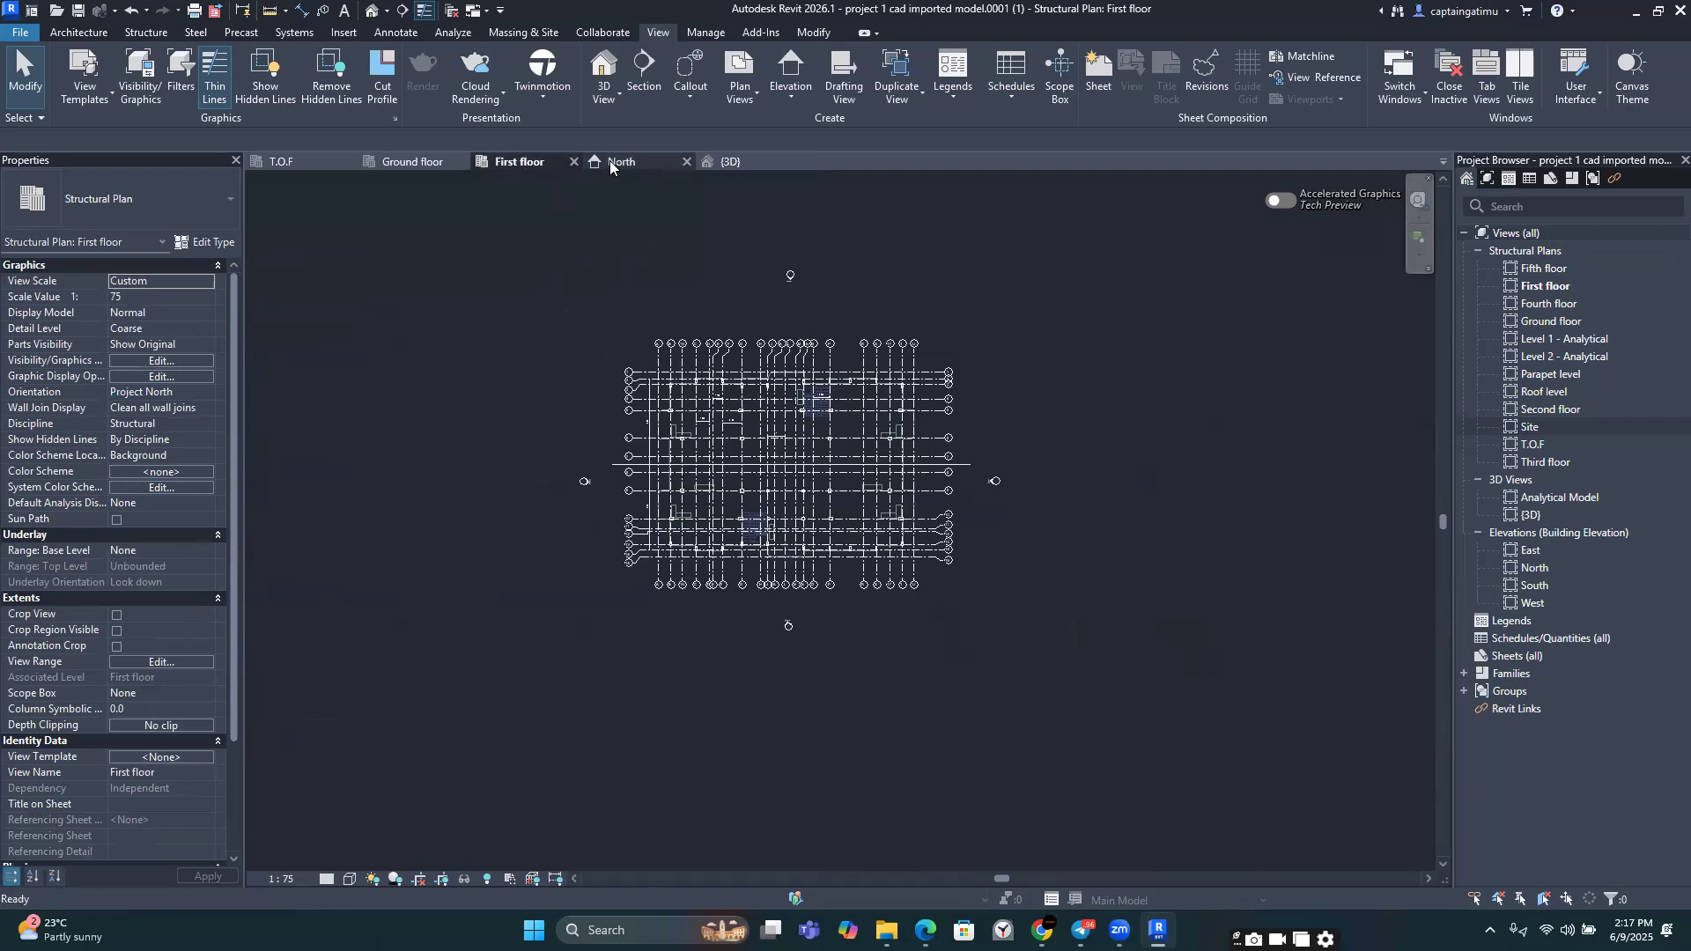
pyautogui.click(670, 162)
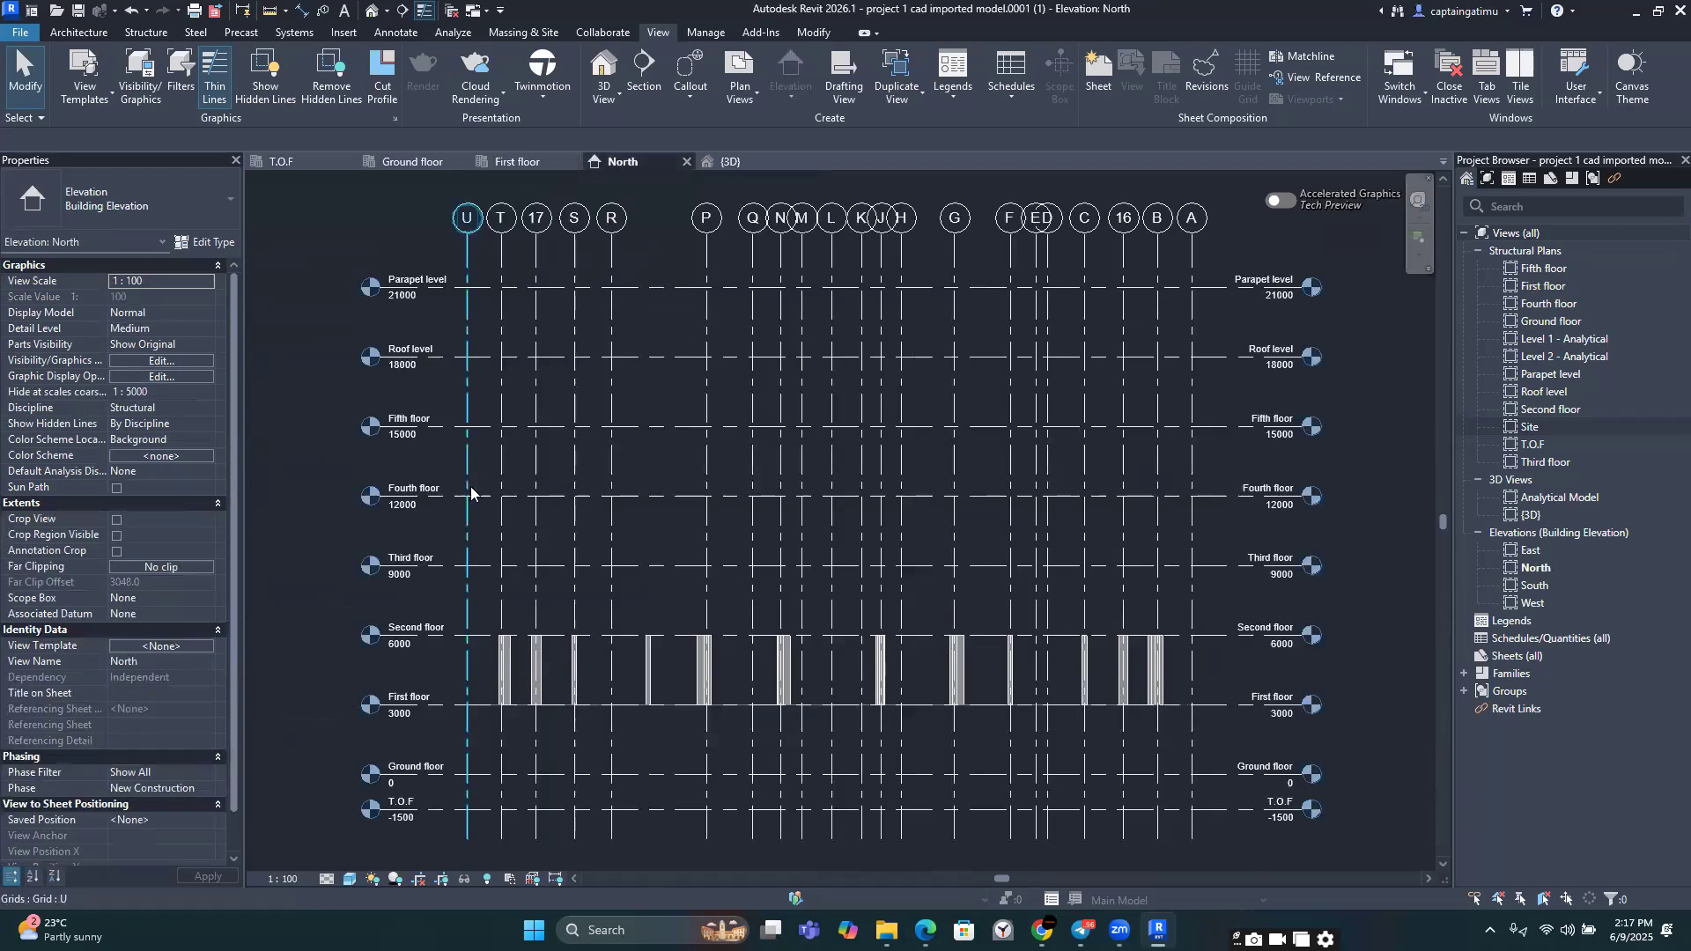
pyautogui.scroll(-2, 561, 367)
pyautogui.scroll(3, 561, 368)
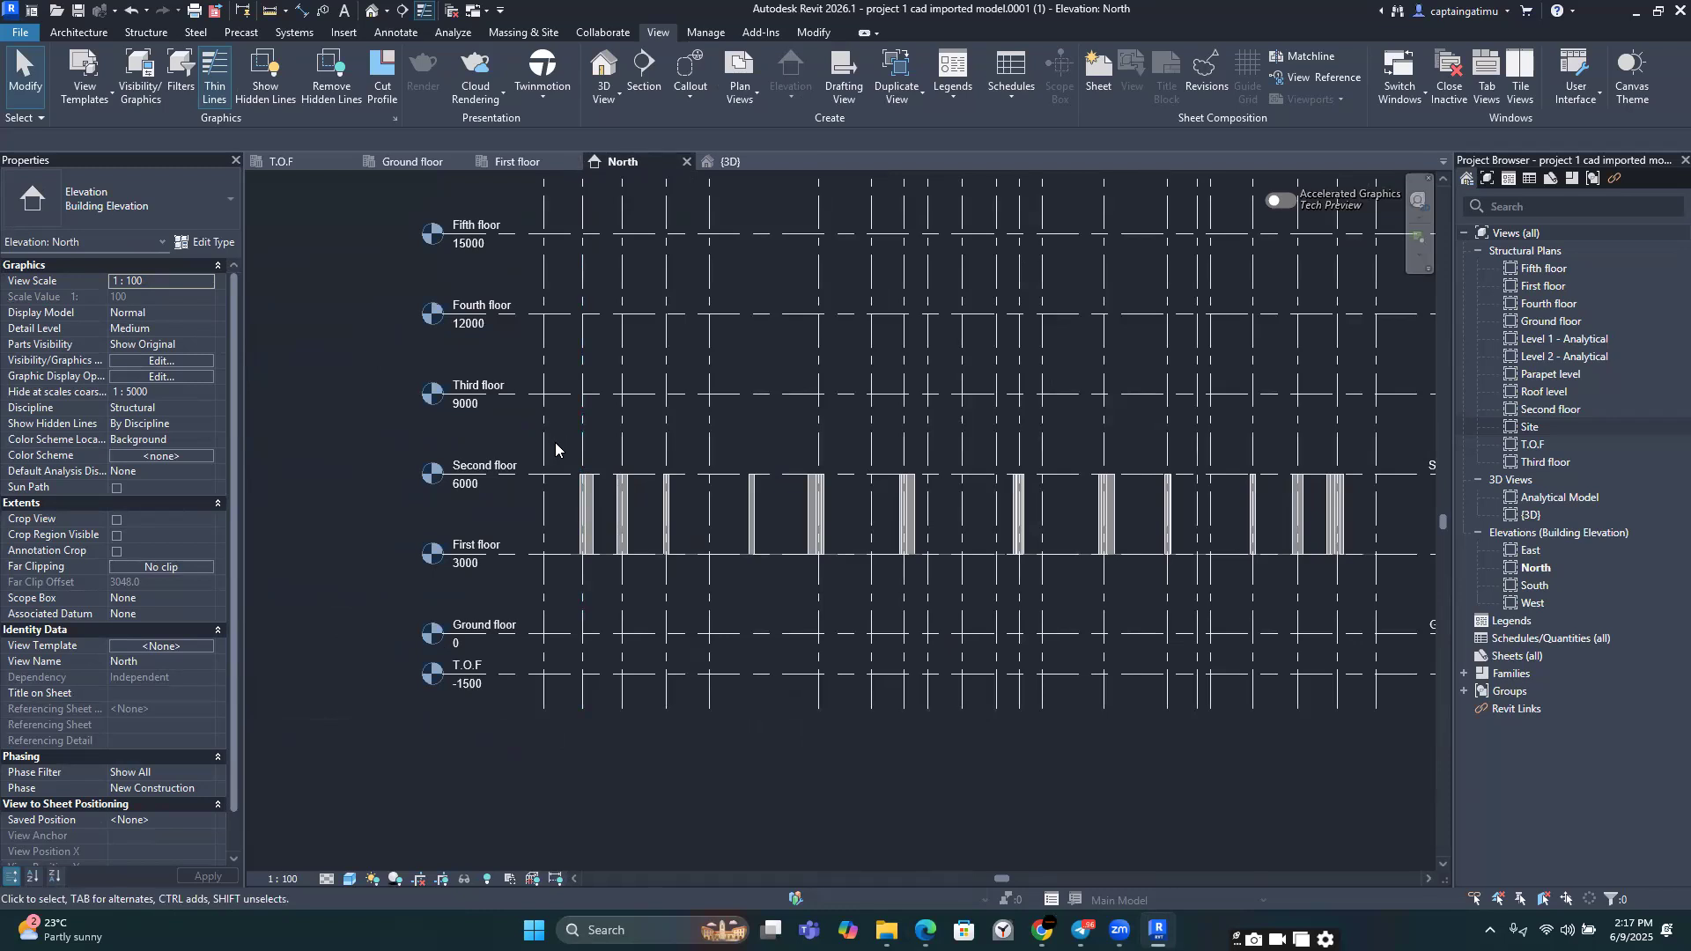
pyautogui.scroll(-1, 555, 449)
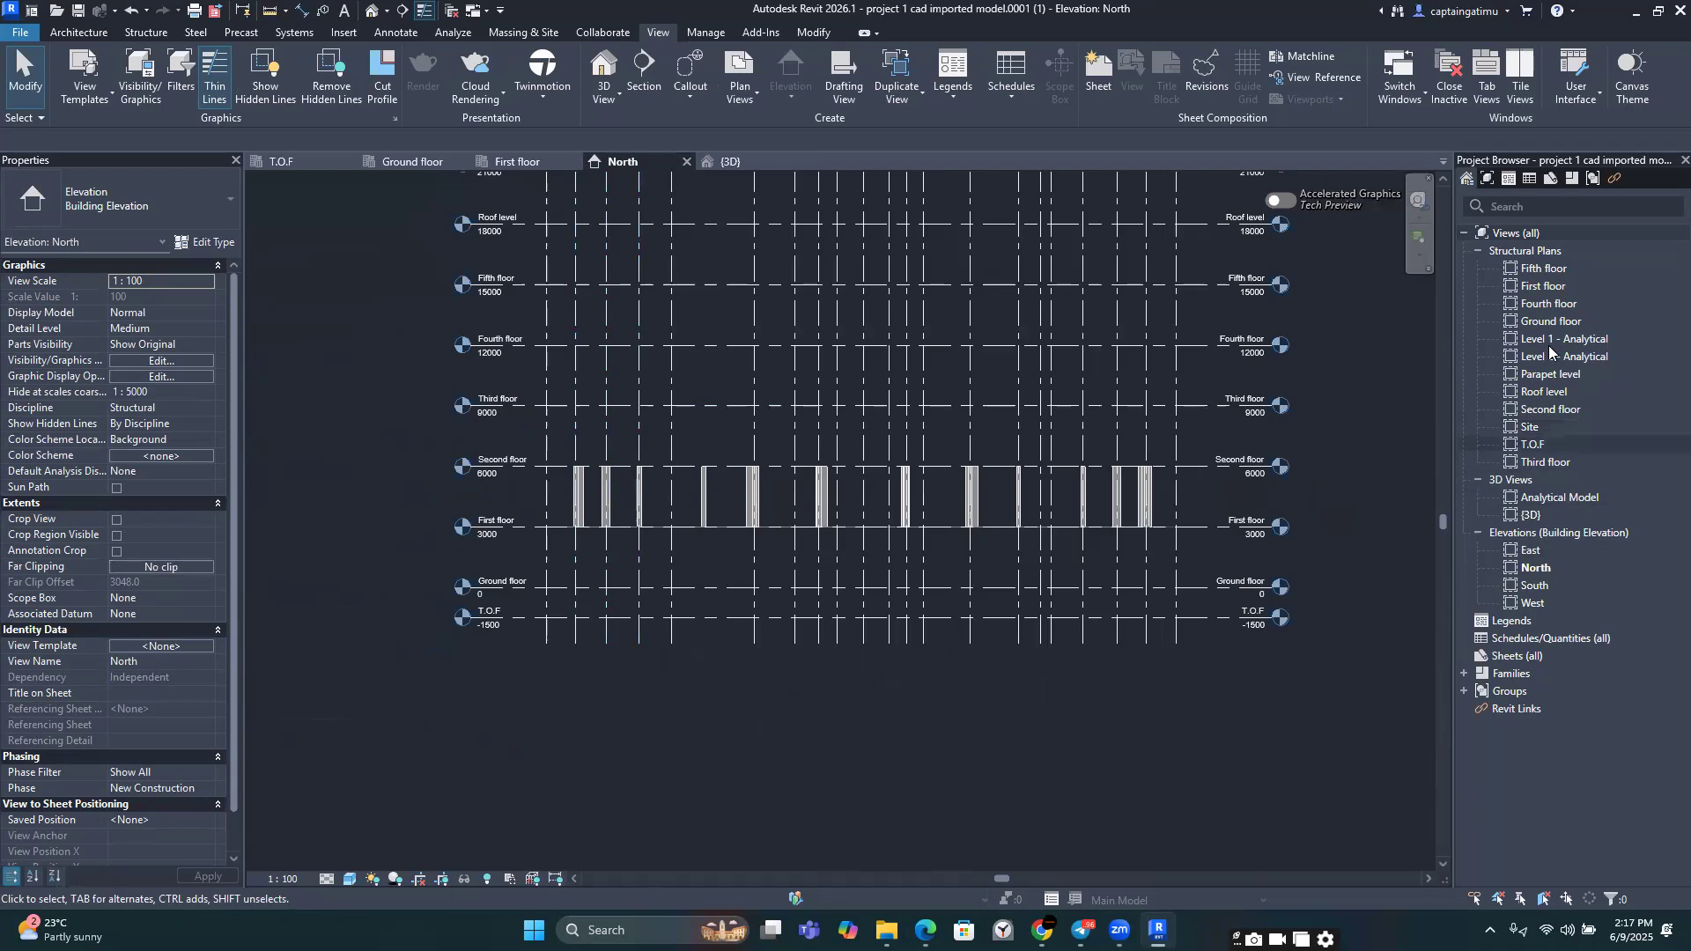
pyautogui.scroll(-3, 1321, 511)
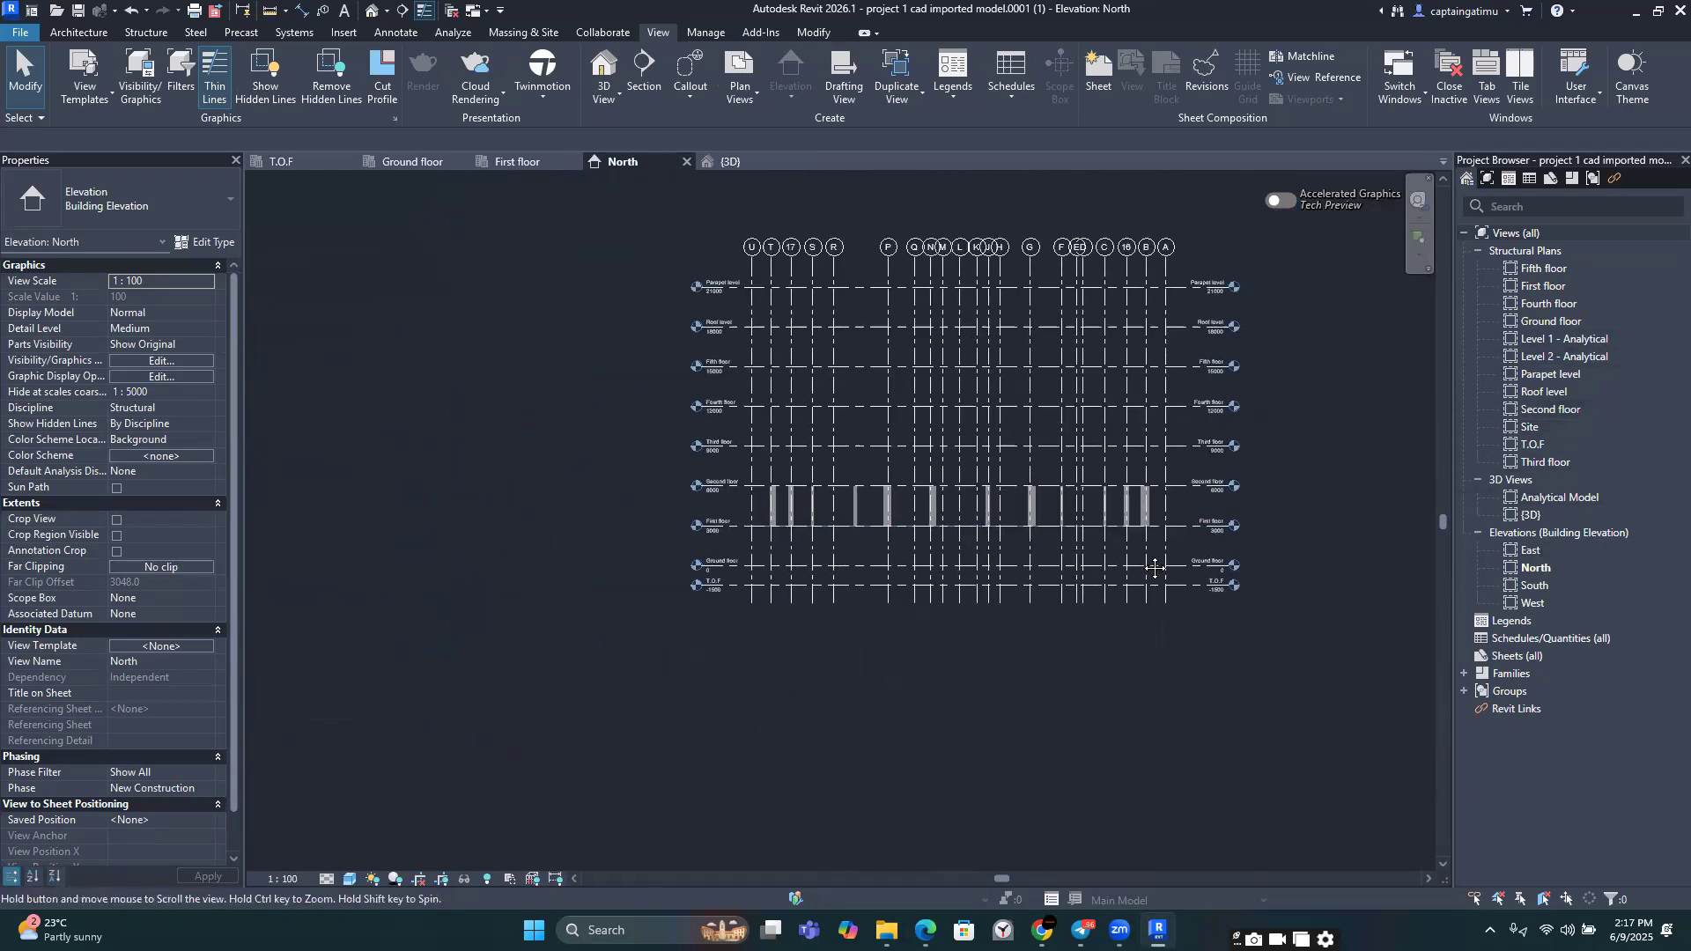
pyautogui.scroll(1, 1235, 502)
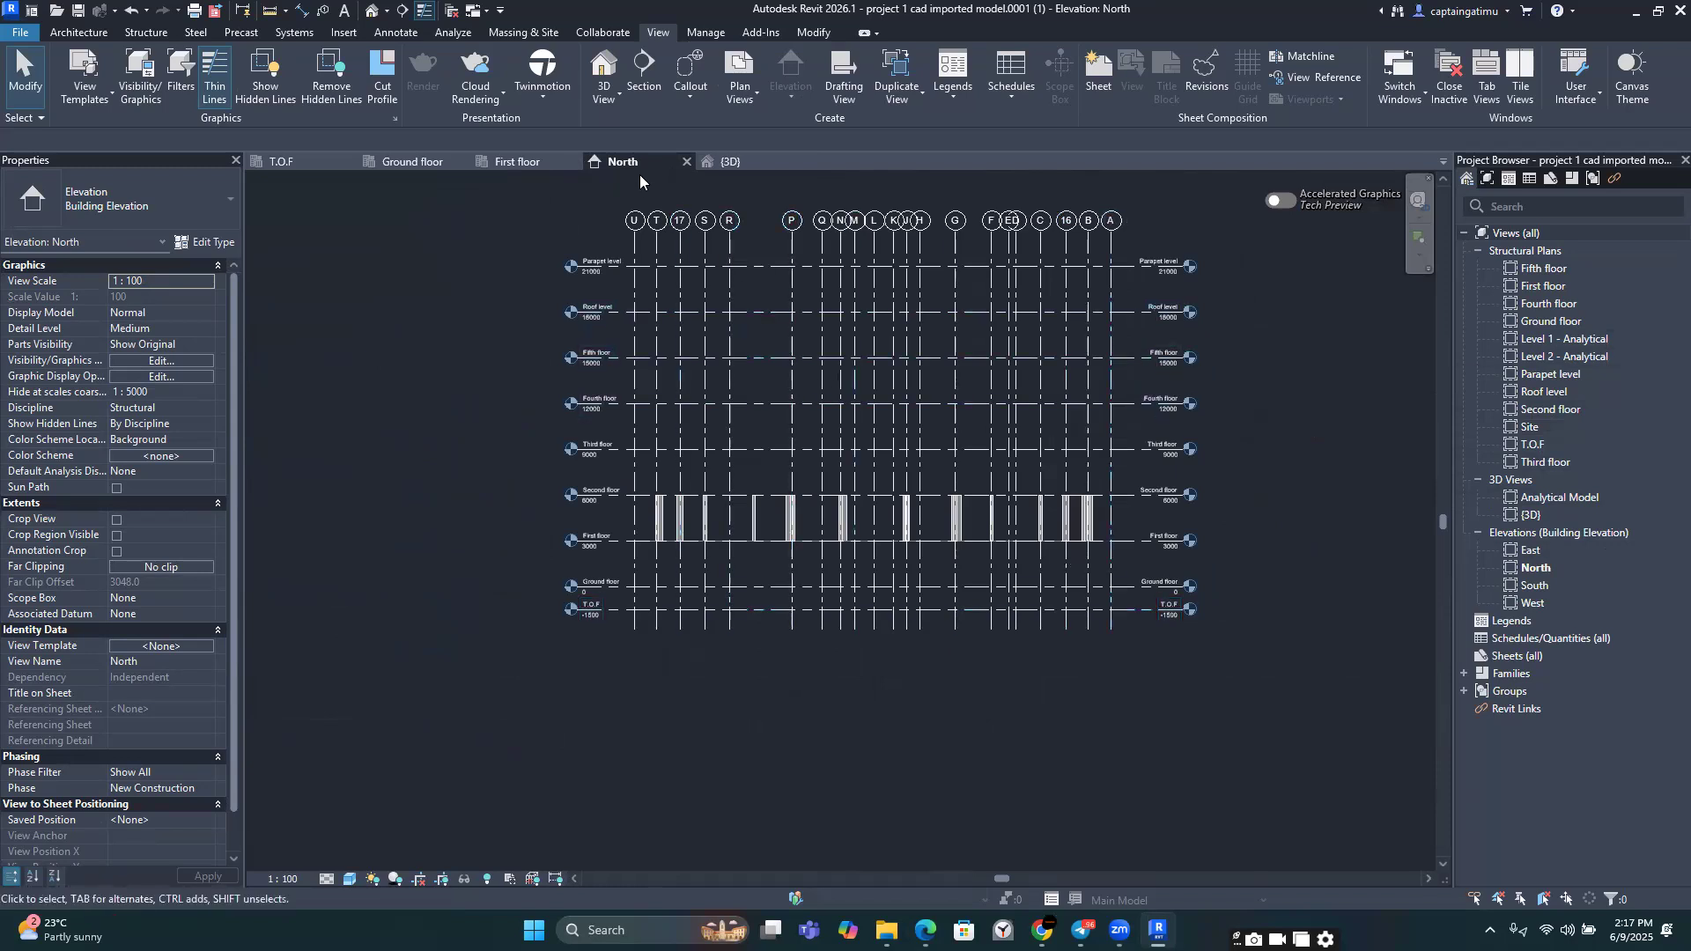
pyautogui.scroll(2, 621, 460)
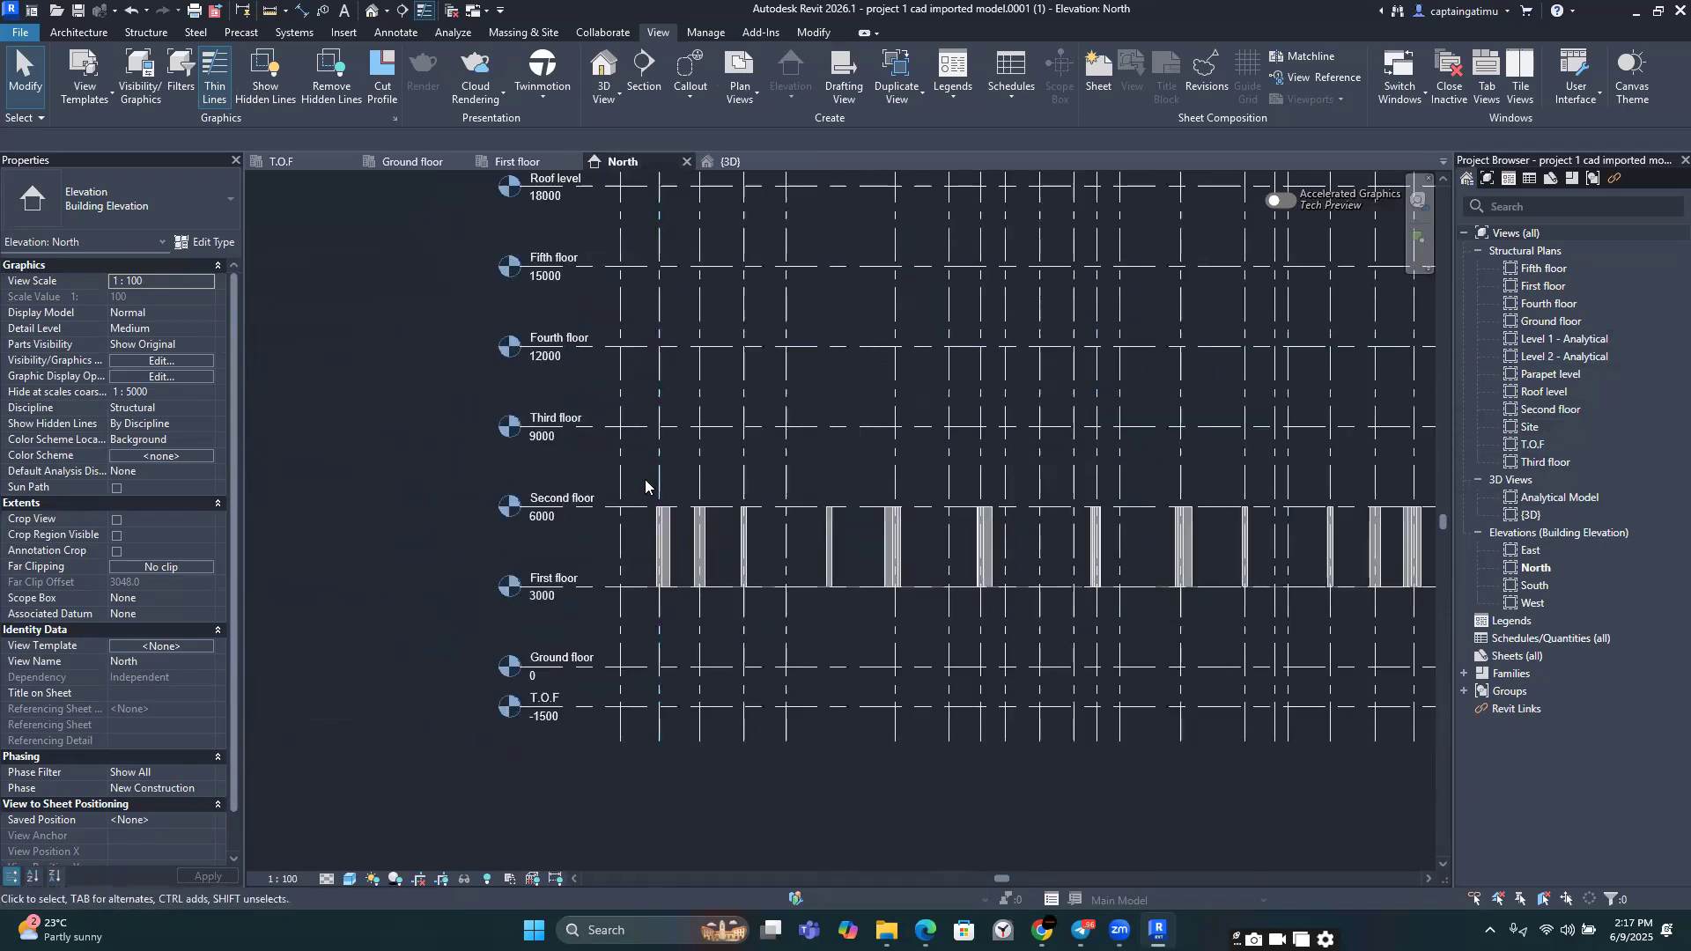
pyautogui.scroll(-1, 642, 485)
pyautogui.moveTo(642, 485); pyautogui.dragTo(557, 478, button='middle')
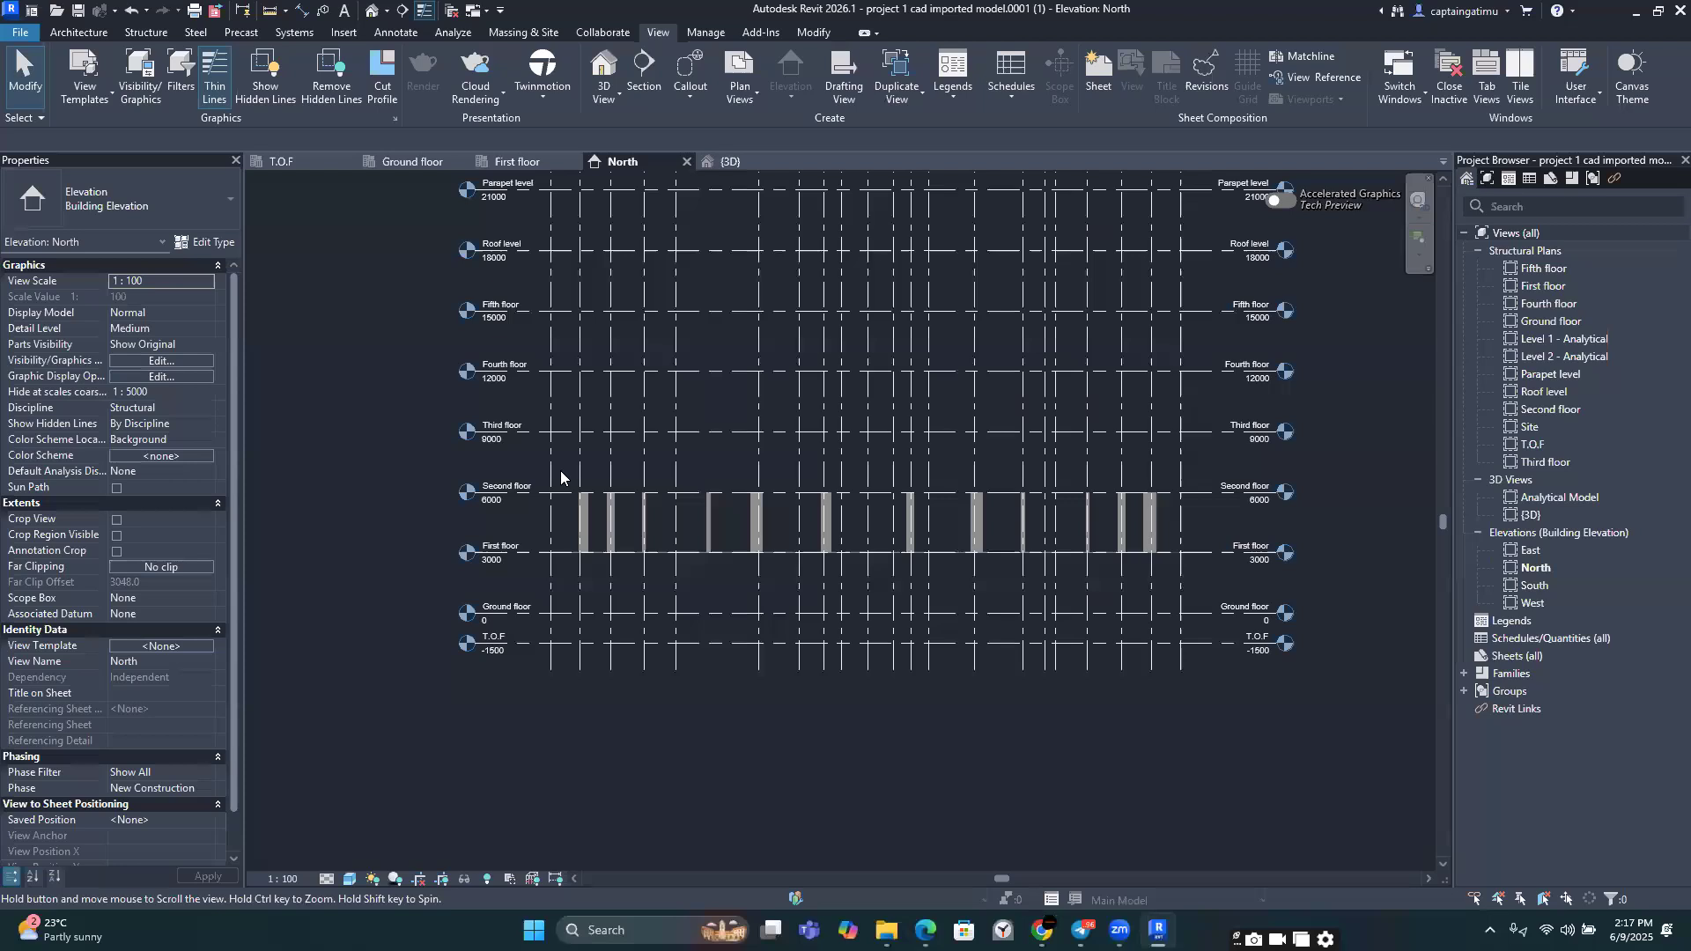
# Step: Copy all columns between First floor and Second floor down one level, from grid U's Second floor intersection to its First floor intersection, unconstrained
pyautogui.scroll(1, 555, 478)
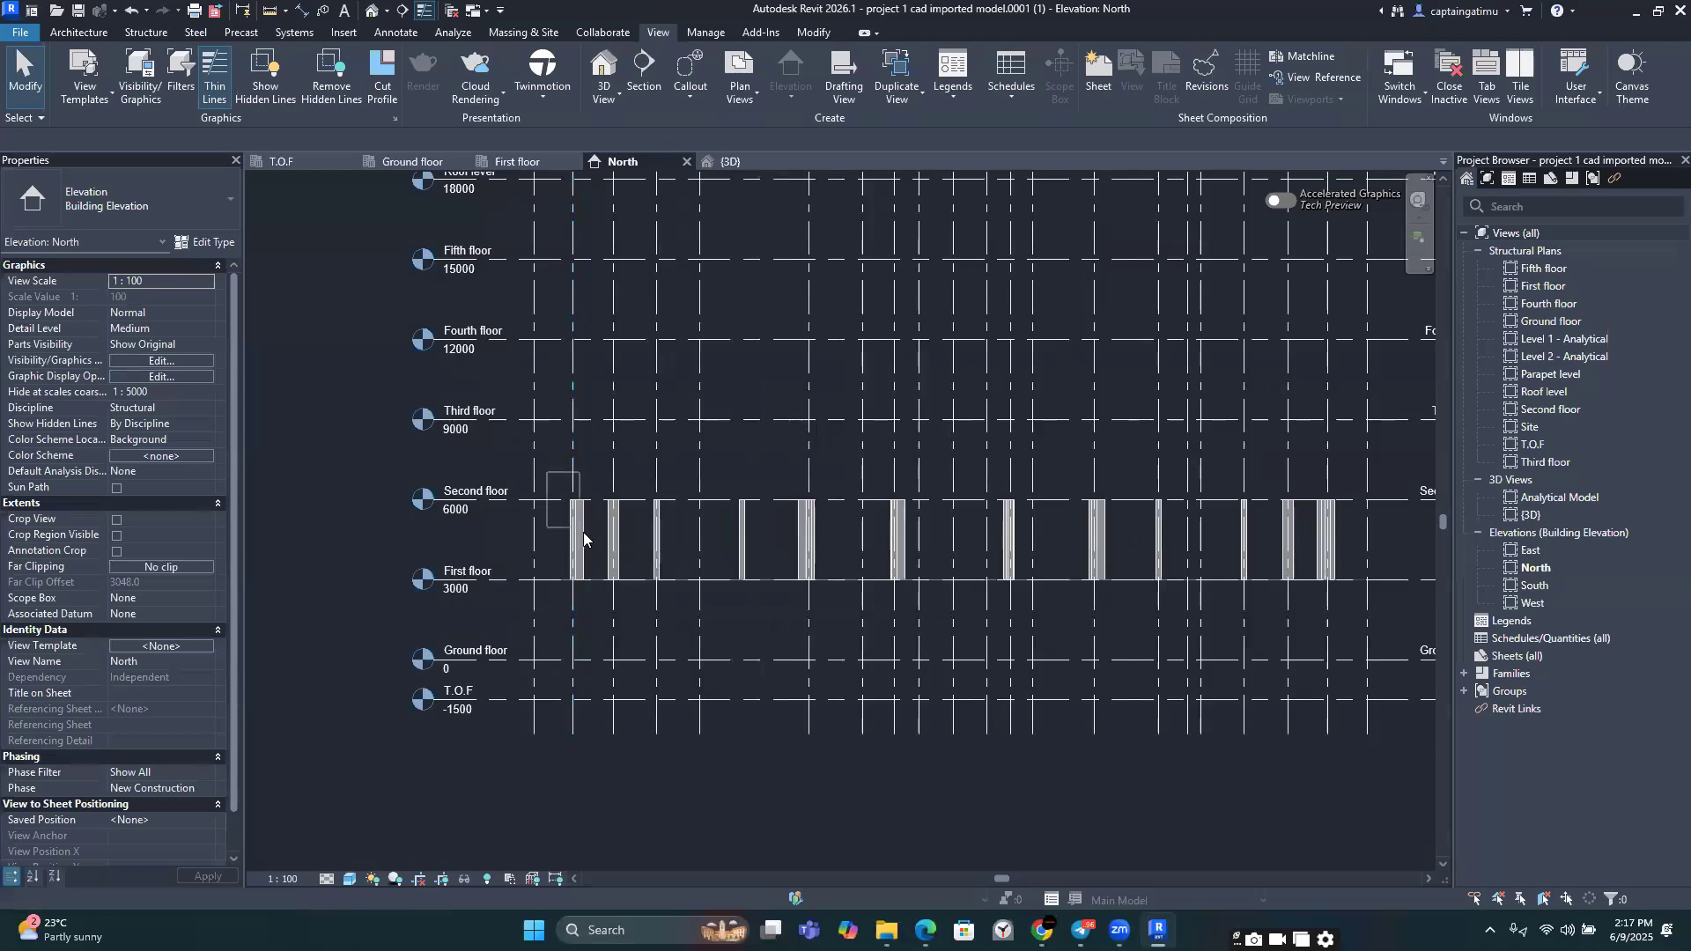
pyautogui.scroll(-1, 590, 539)
pyautogui.moveTo(558, 489); pyautogui.dragTo(1170, 601)
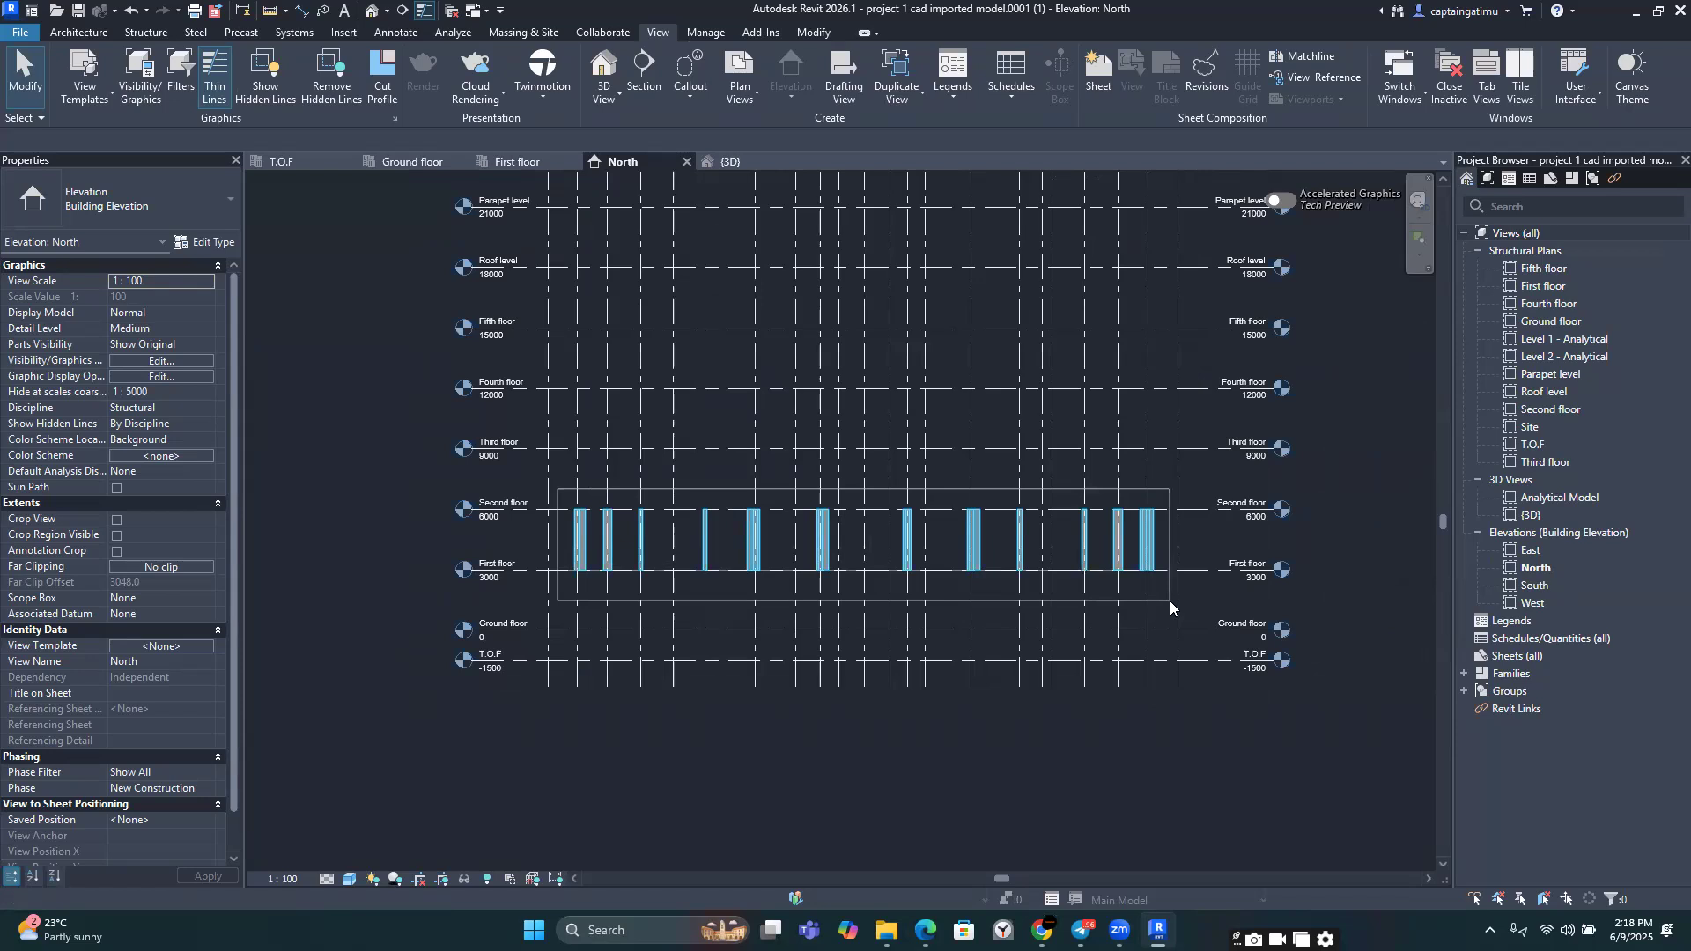
pyautogui.moveTo(1170, 601); pyautogui.dragTo(1170, 601)
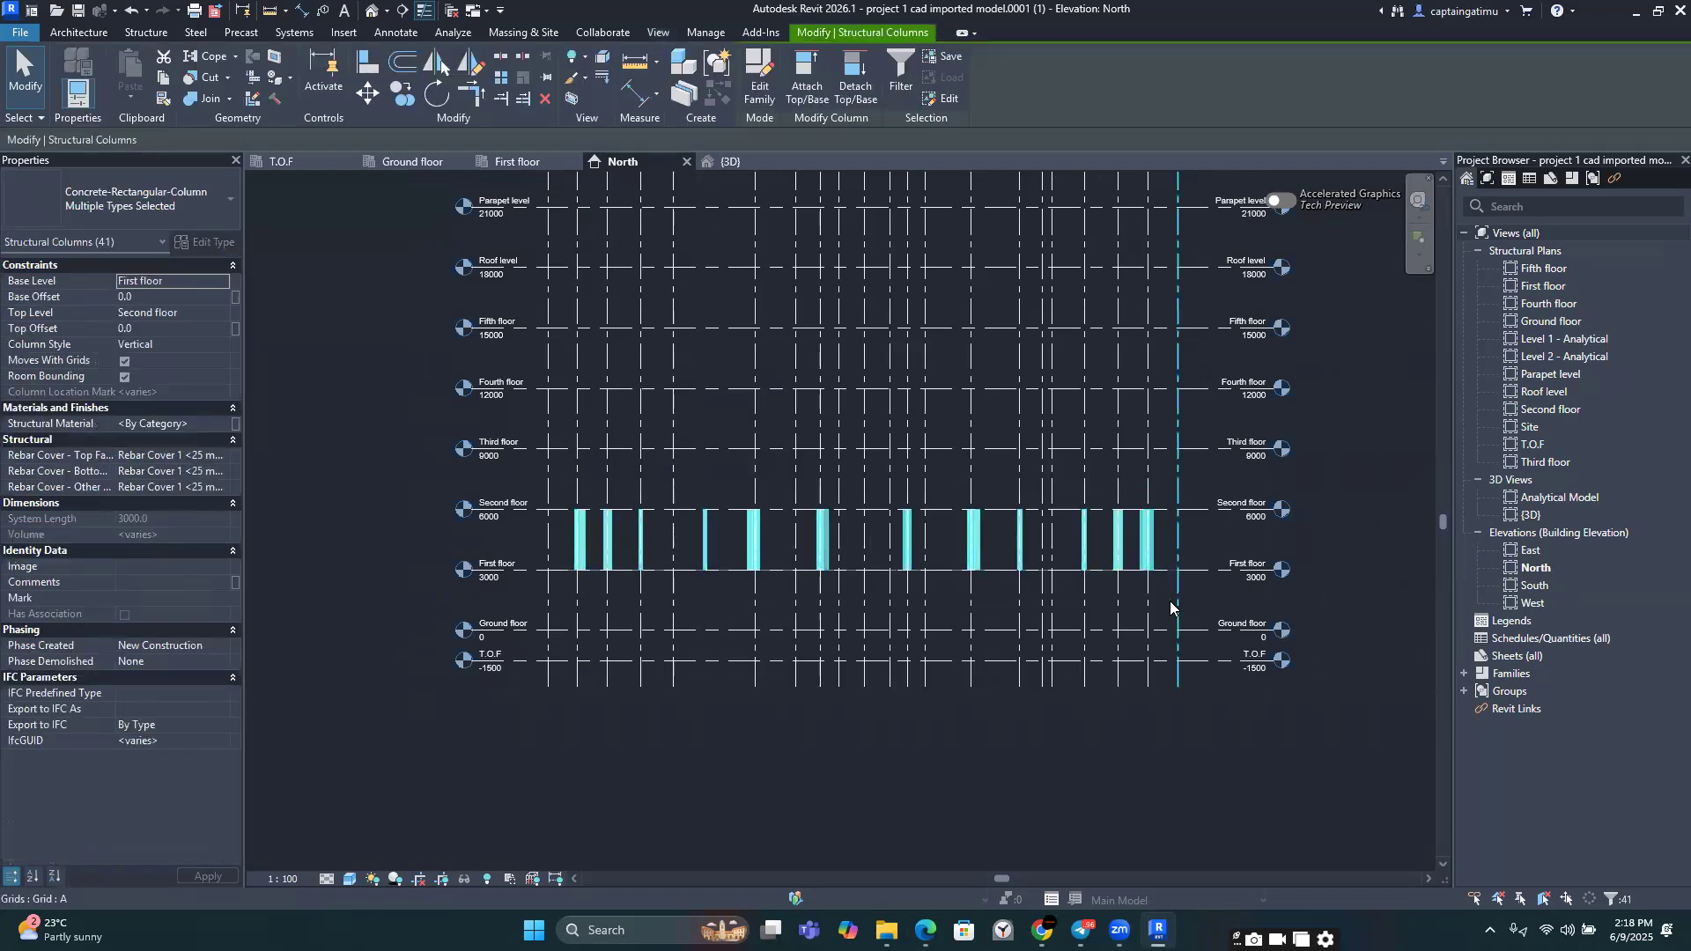
pyautogui.click(1158, 592)
pyautogui.moveTo(560, 484); pyautogui.dragTo(1169, 614)
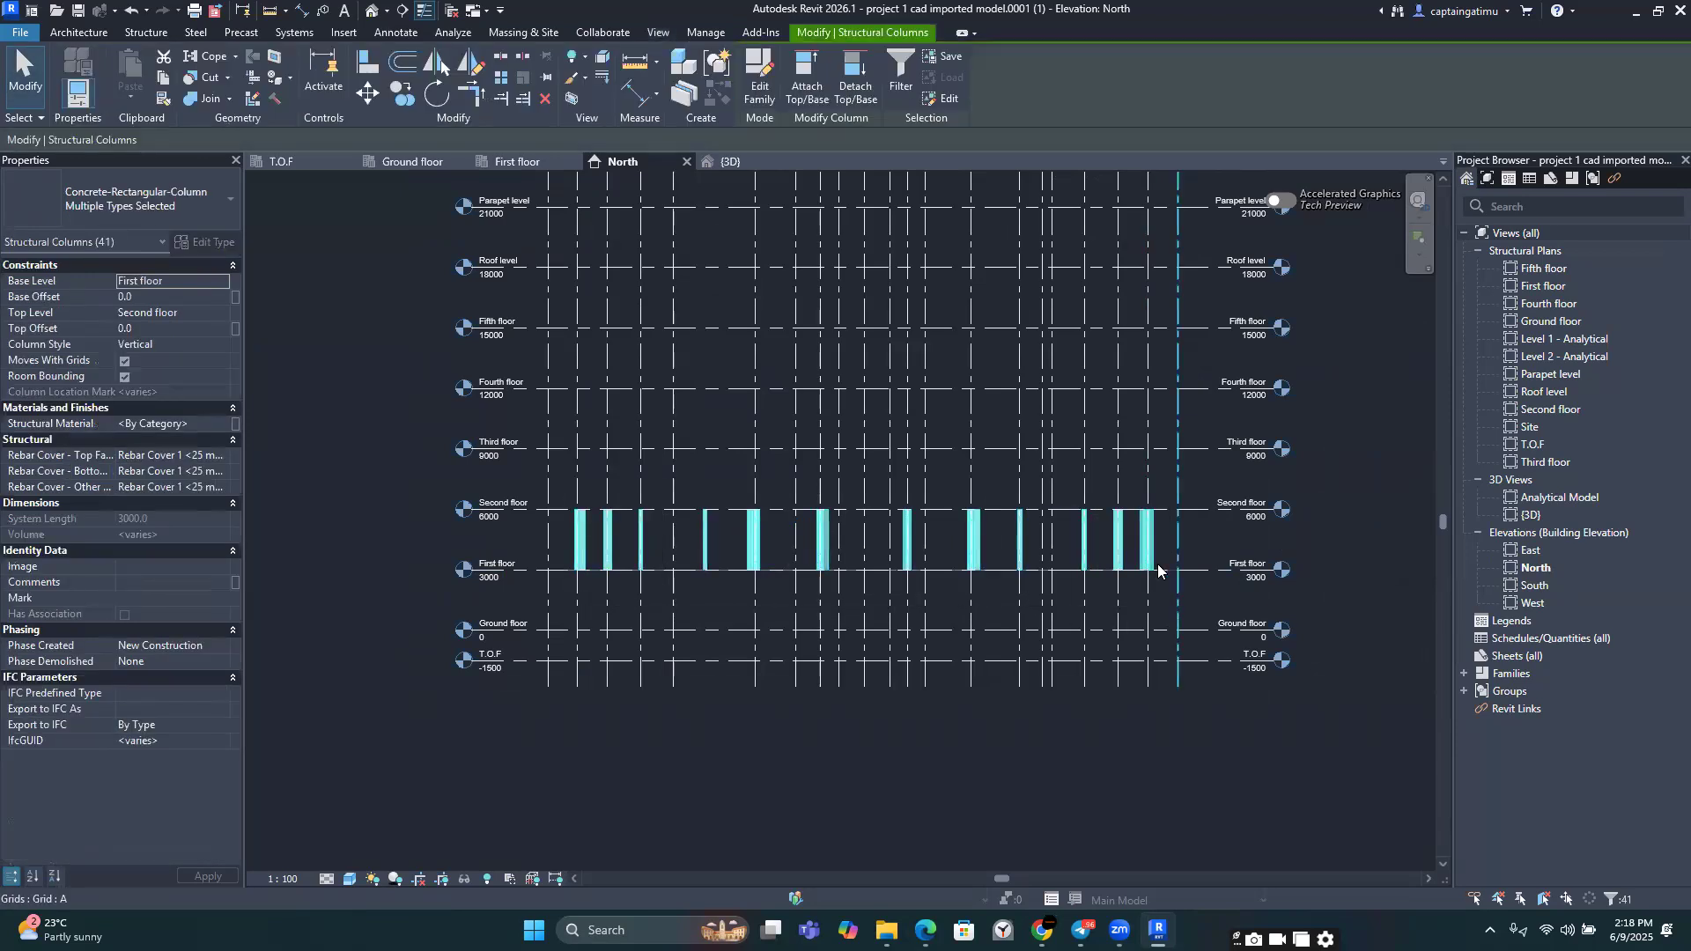
pyautogui.click(410, 98)
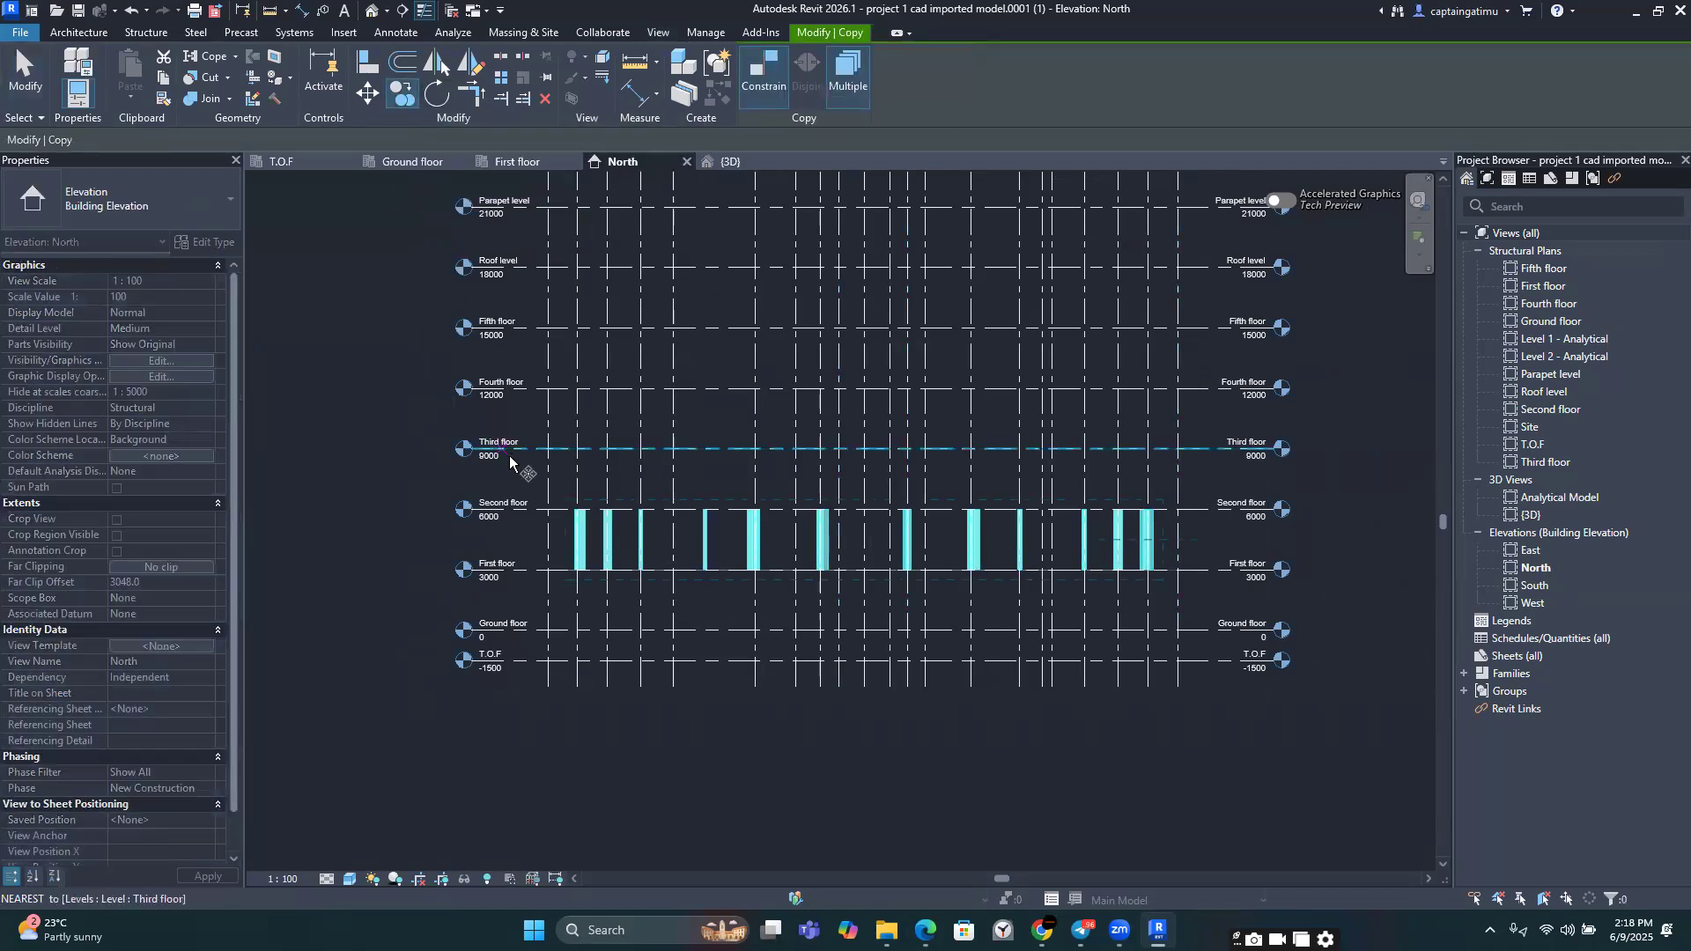
pyautogui.scroll(8, 616, 480)
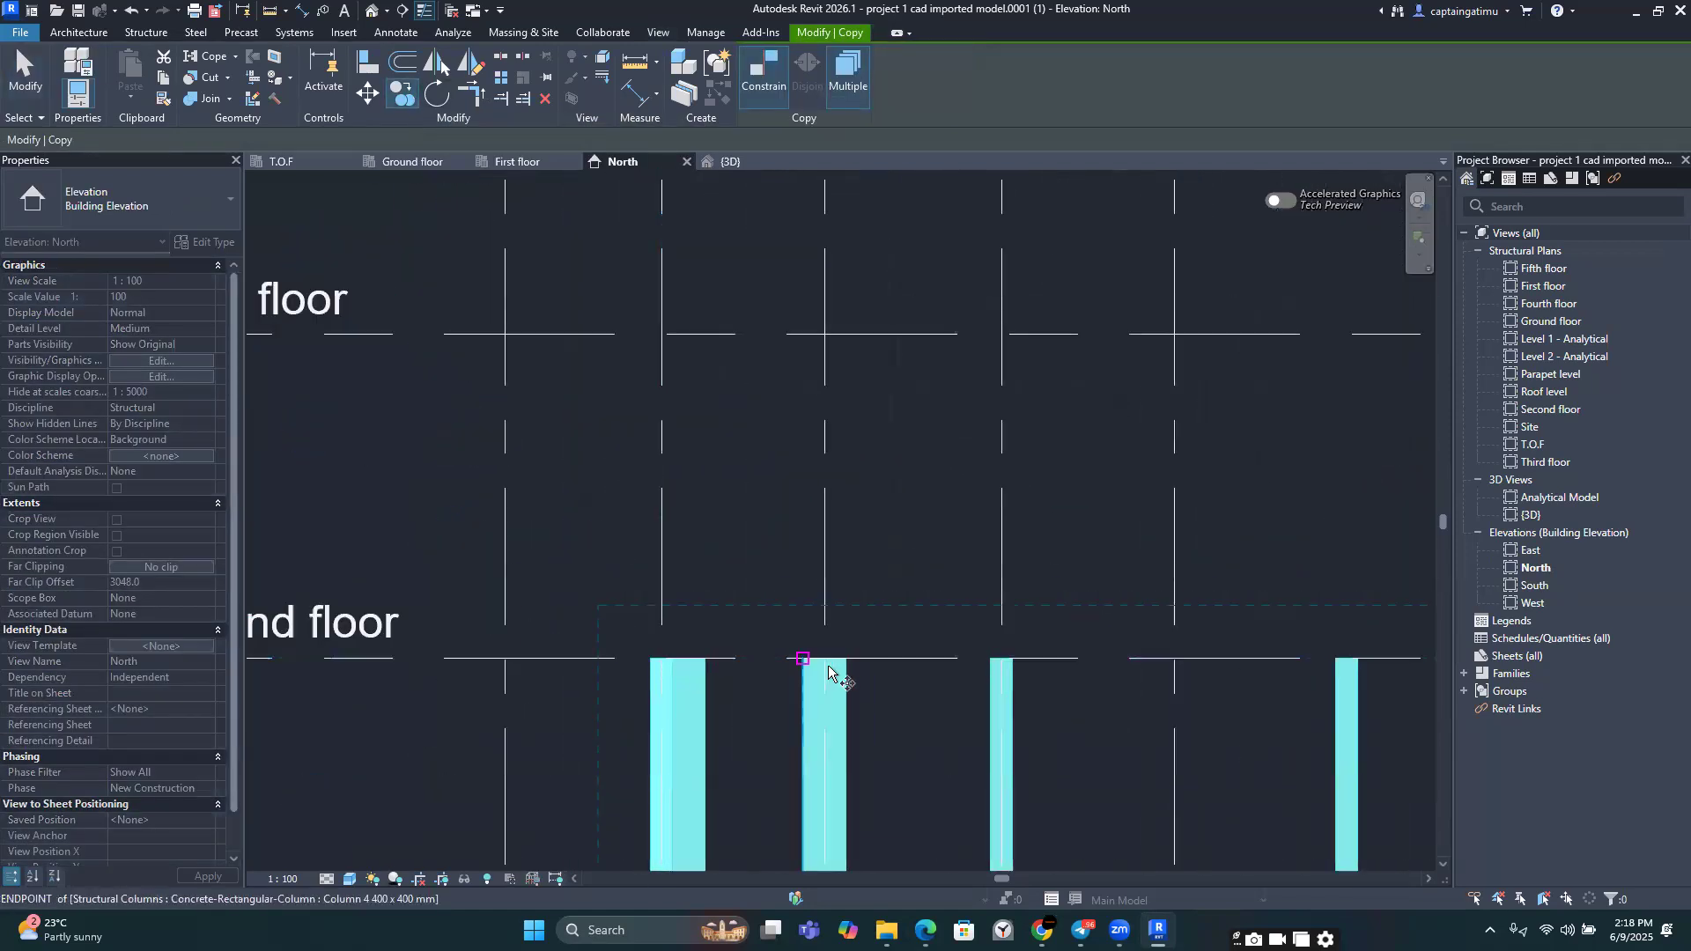
pyautogui.scroll(-5, 698, 423)
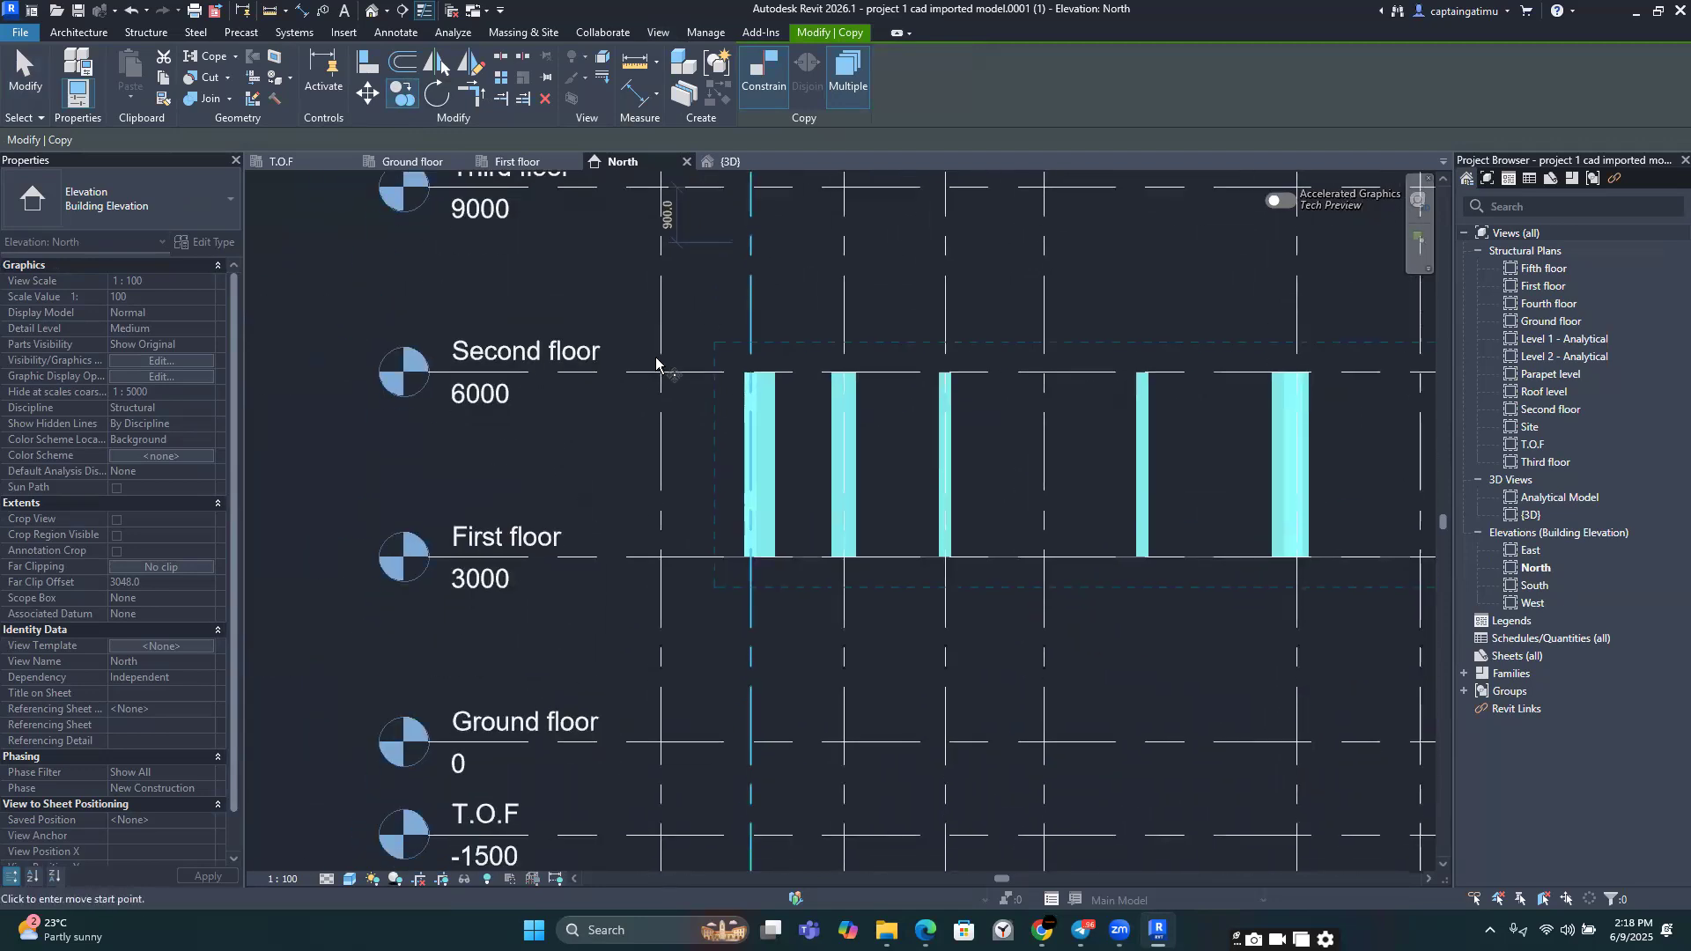
pyautogui.scroll(-2, 656, 370)
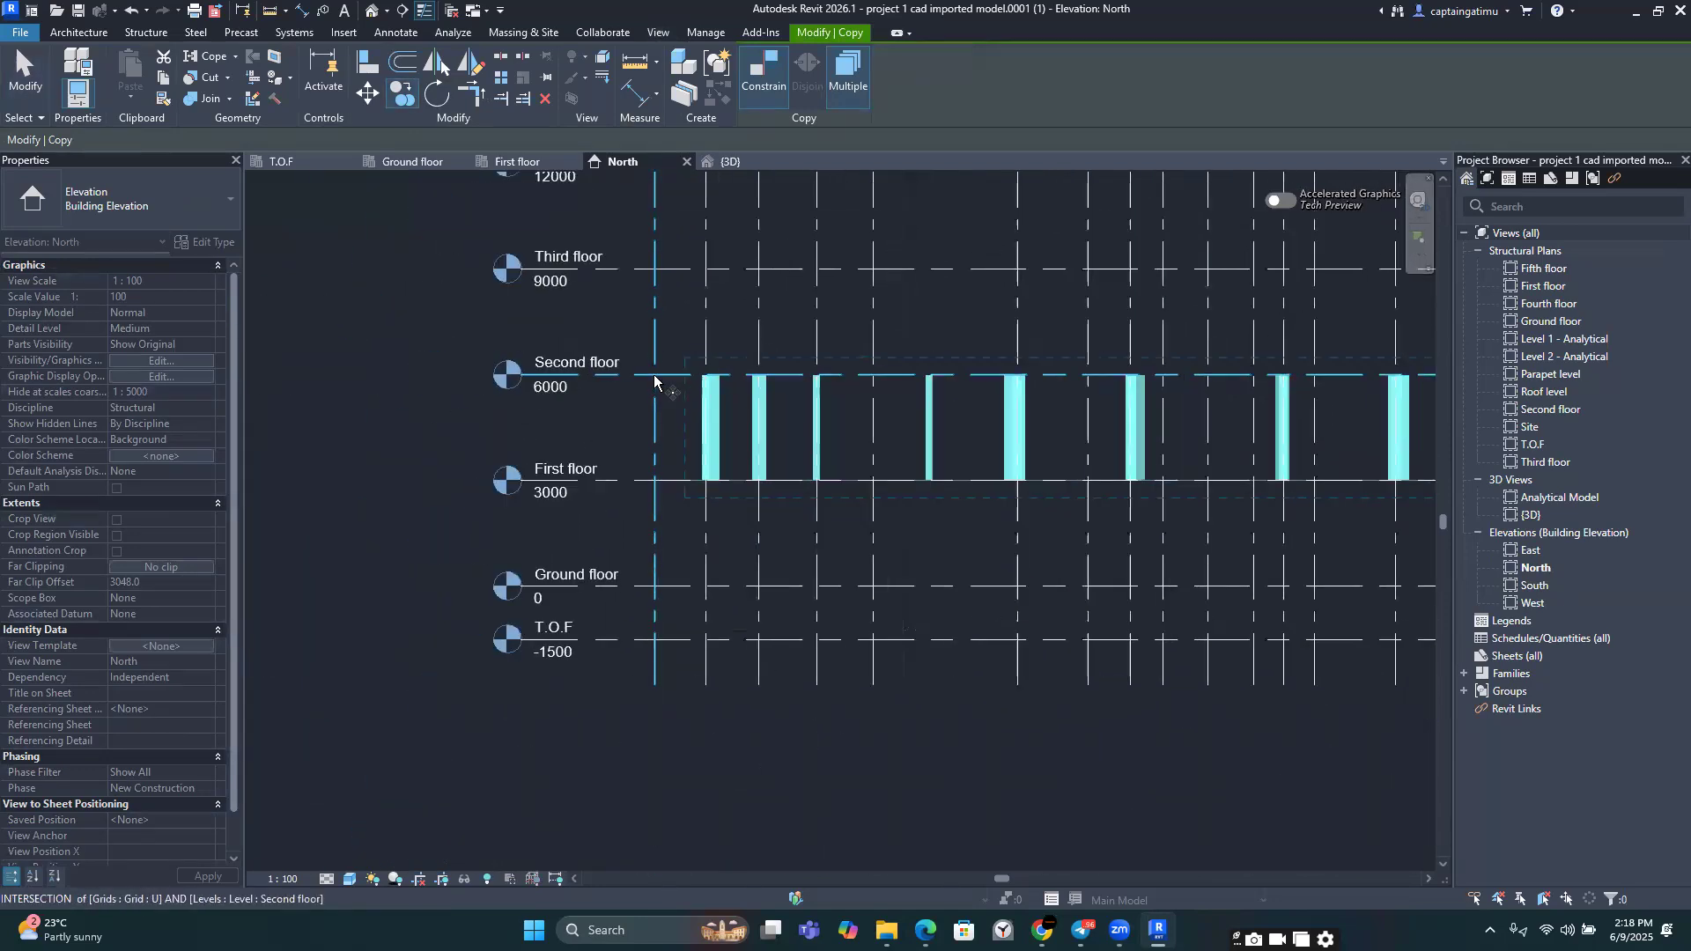
pyautogui.scroll(-1, 654, 381)
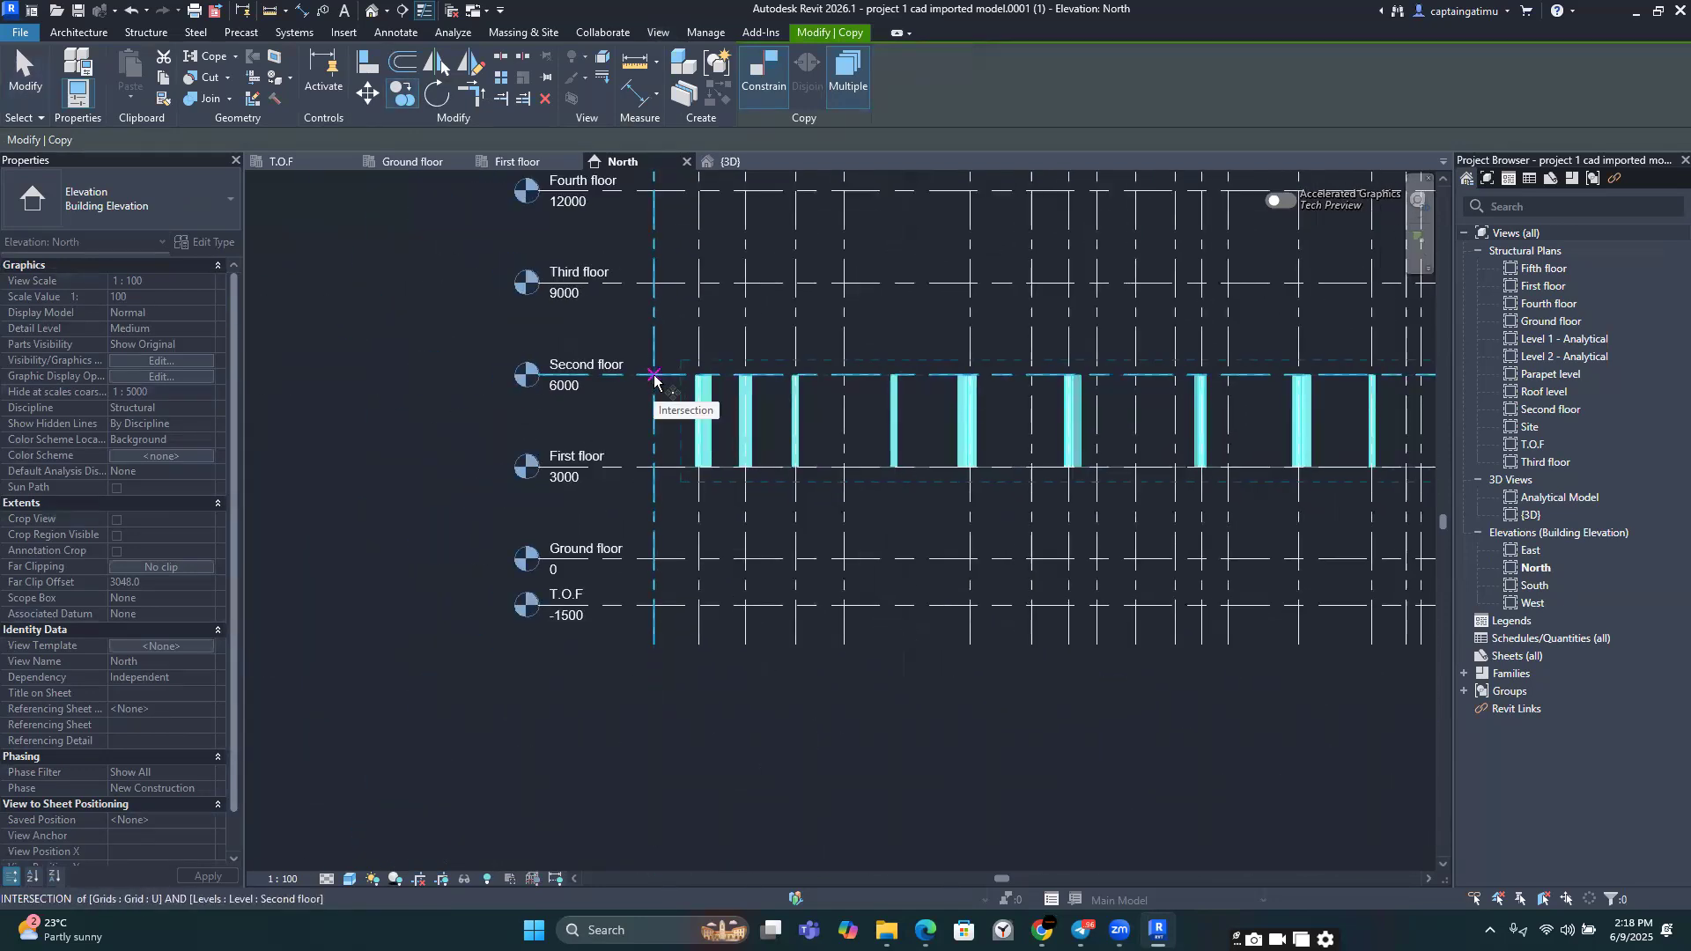
pyautogui.click(655, 379)
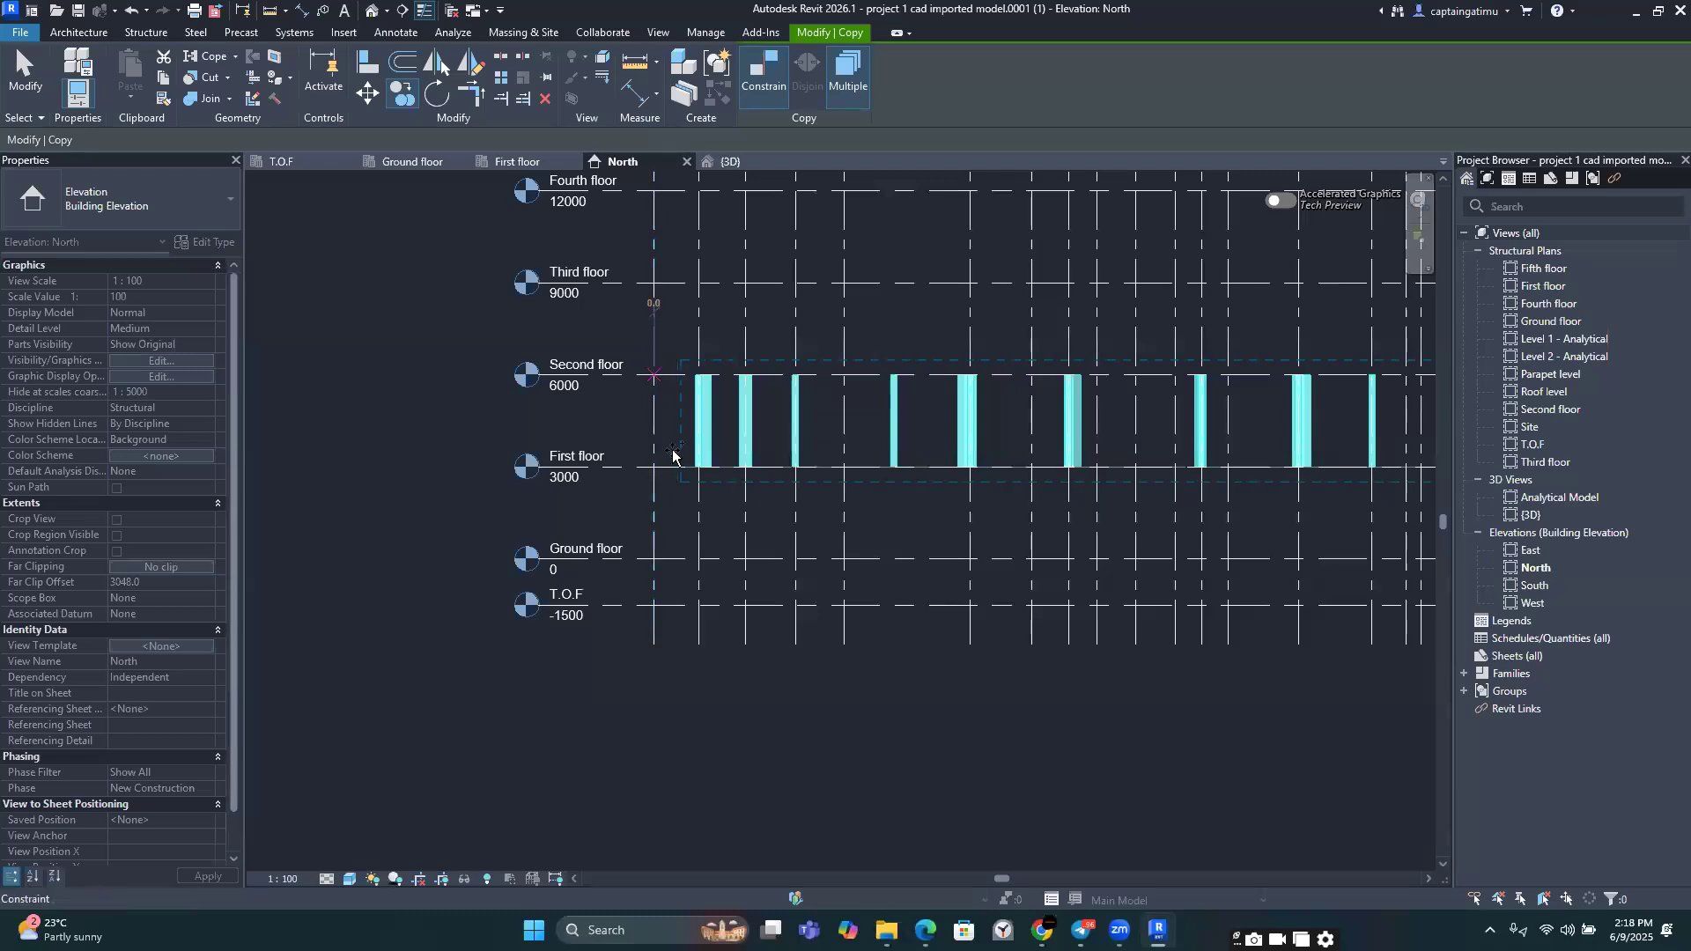
pyautogui.click(763, 86)
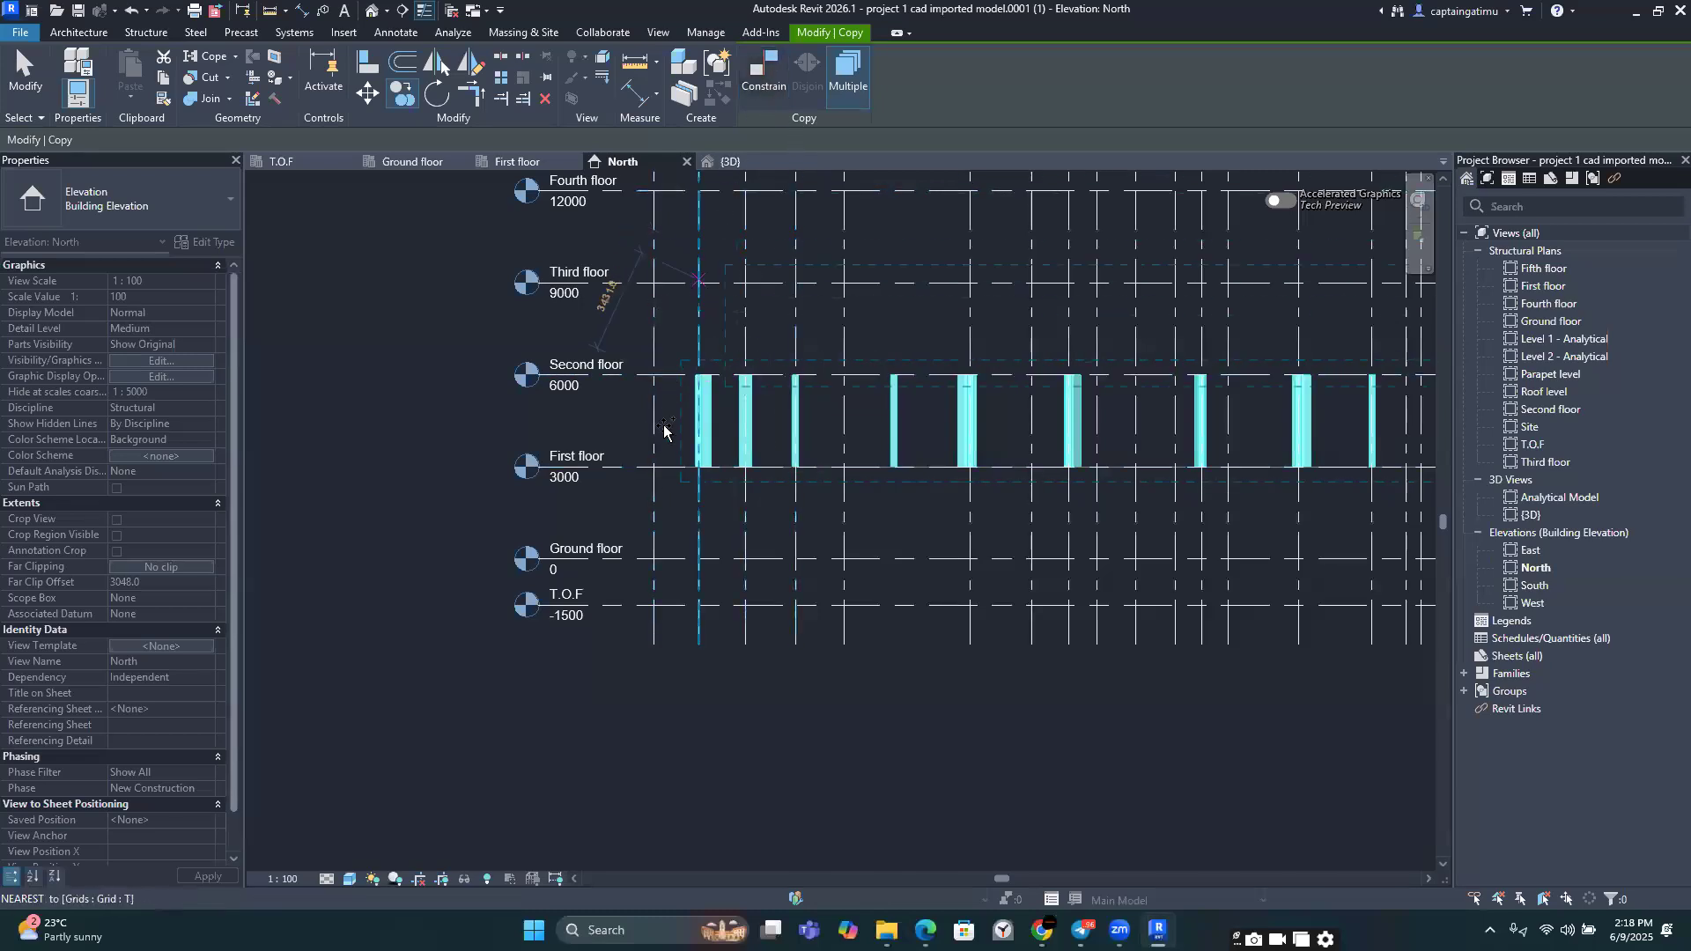
pyautogui.scroll(3, 654, 464)
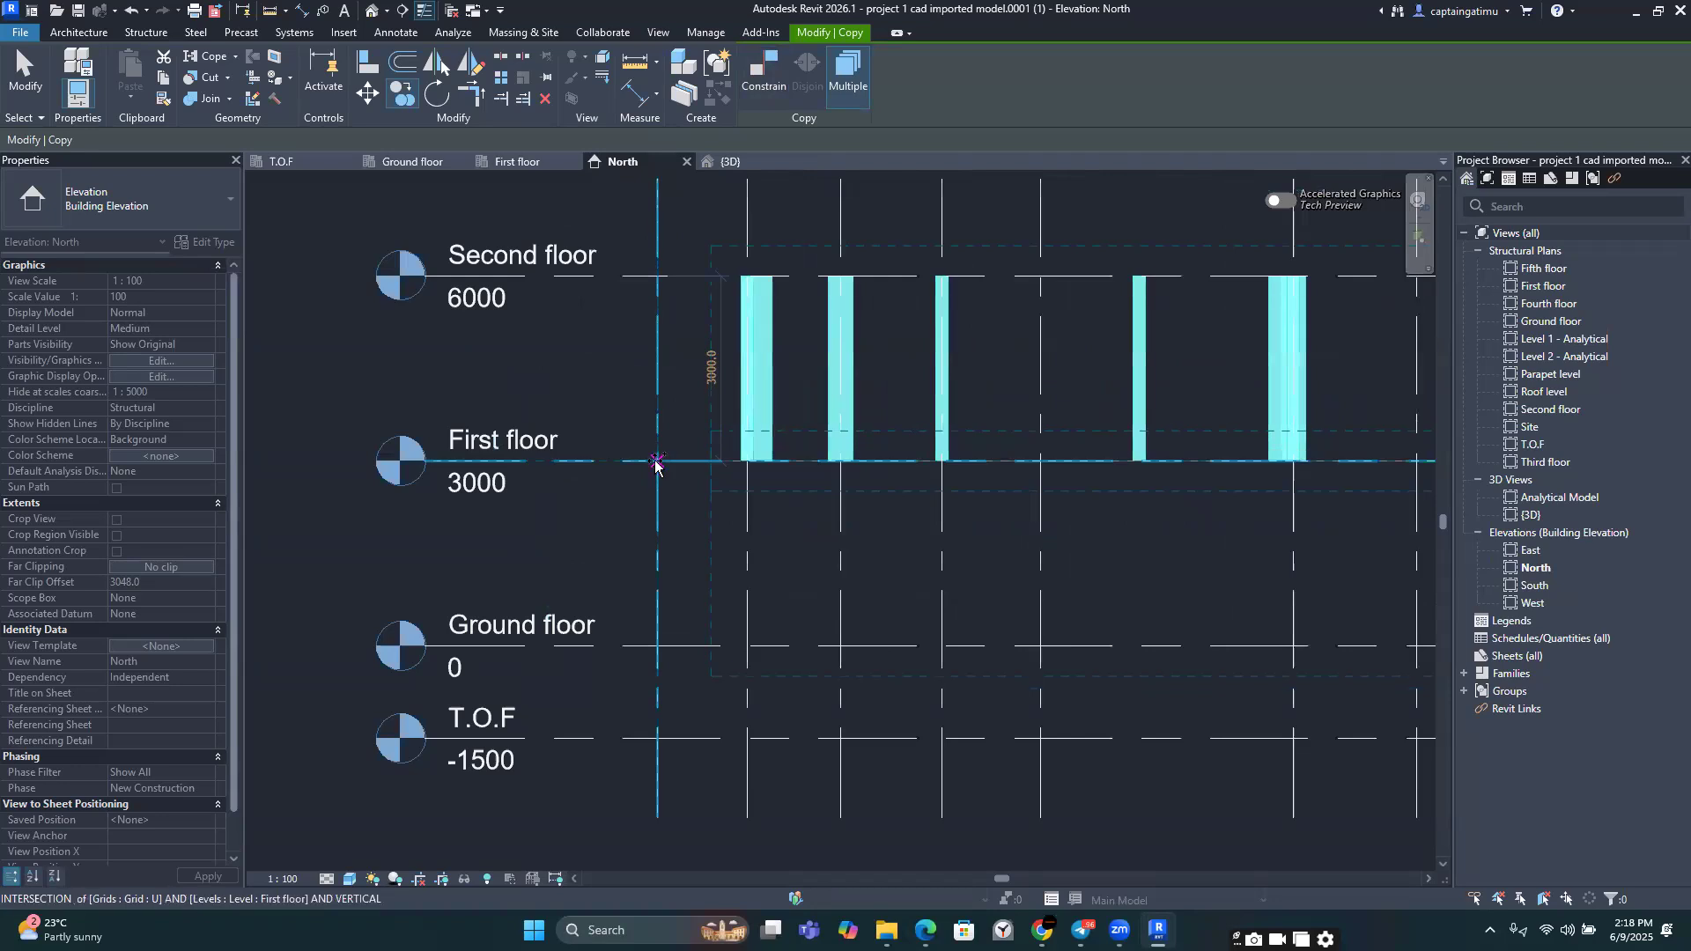
pyautogui.click(656, 462)
pyautogui.scroll(-3, 657, 407)
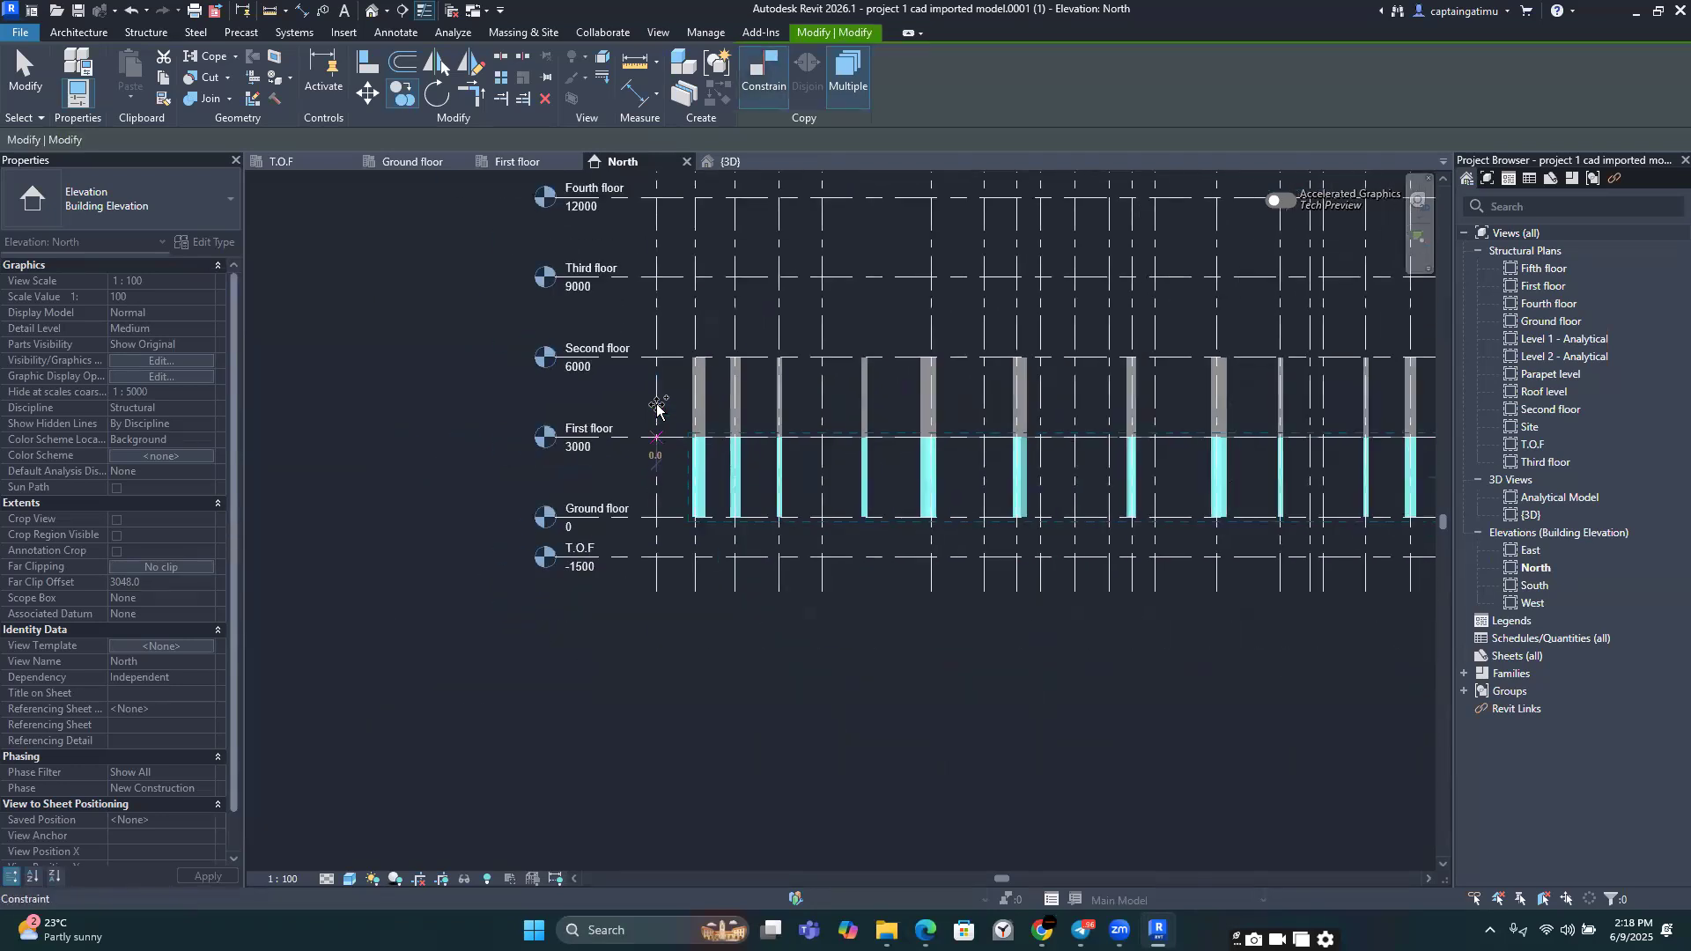
pyautogui.press('Escape')
pyautogui.press('Escape')
# Step: Select the columns between First floor and Second floor in the North elevation and inspect both column storeys in the 3D view
pyautogui.scroll(-3, 937, 417)
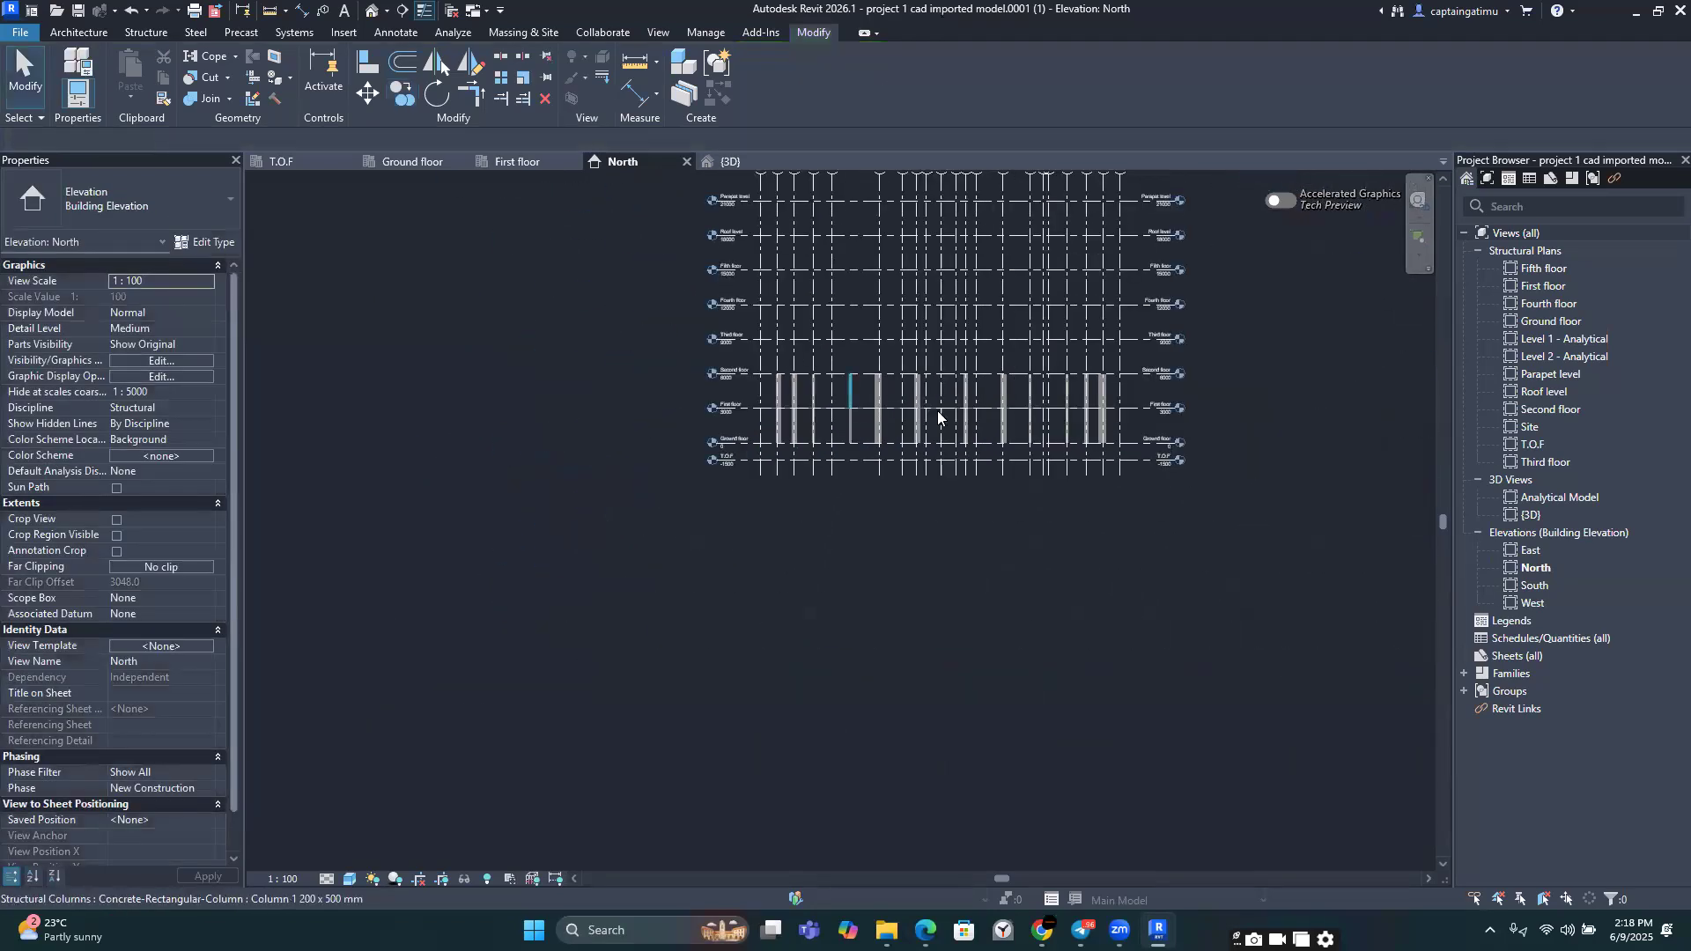
pyautogui.scroll(3, 938, 417)
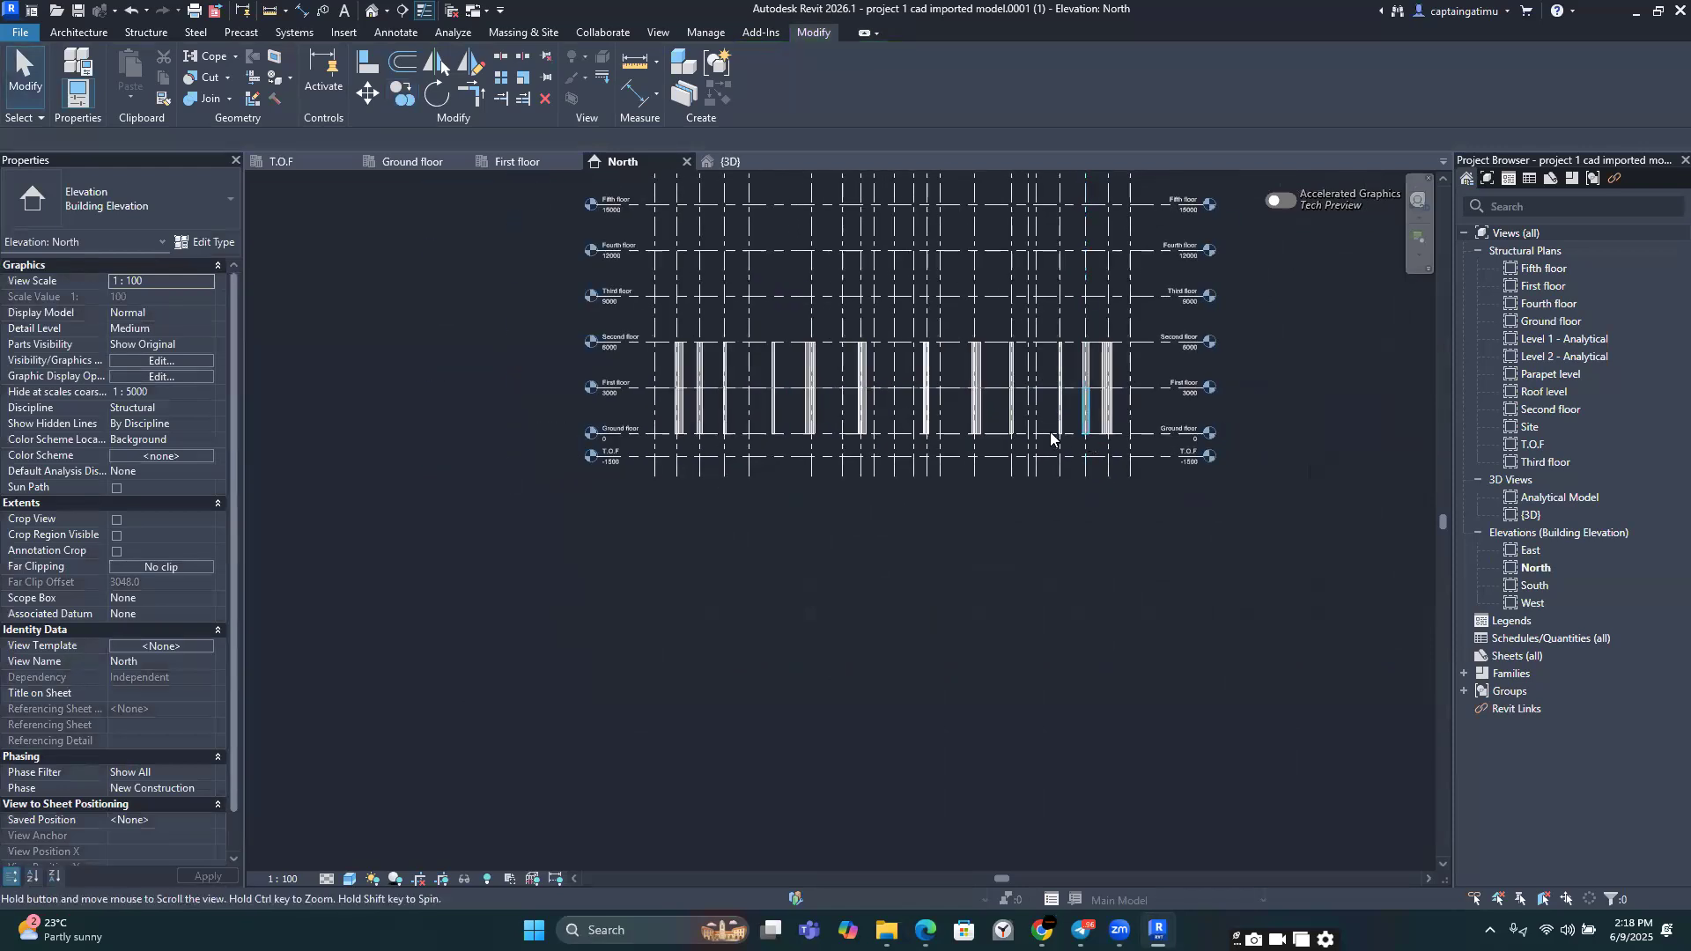
pyautogui.moveTo(1090, 437); pyautogui.dragTo(1051, 433, button='middle')
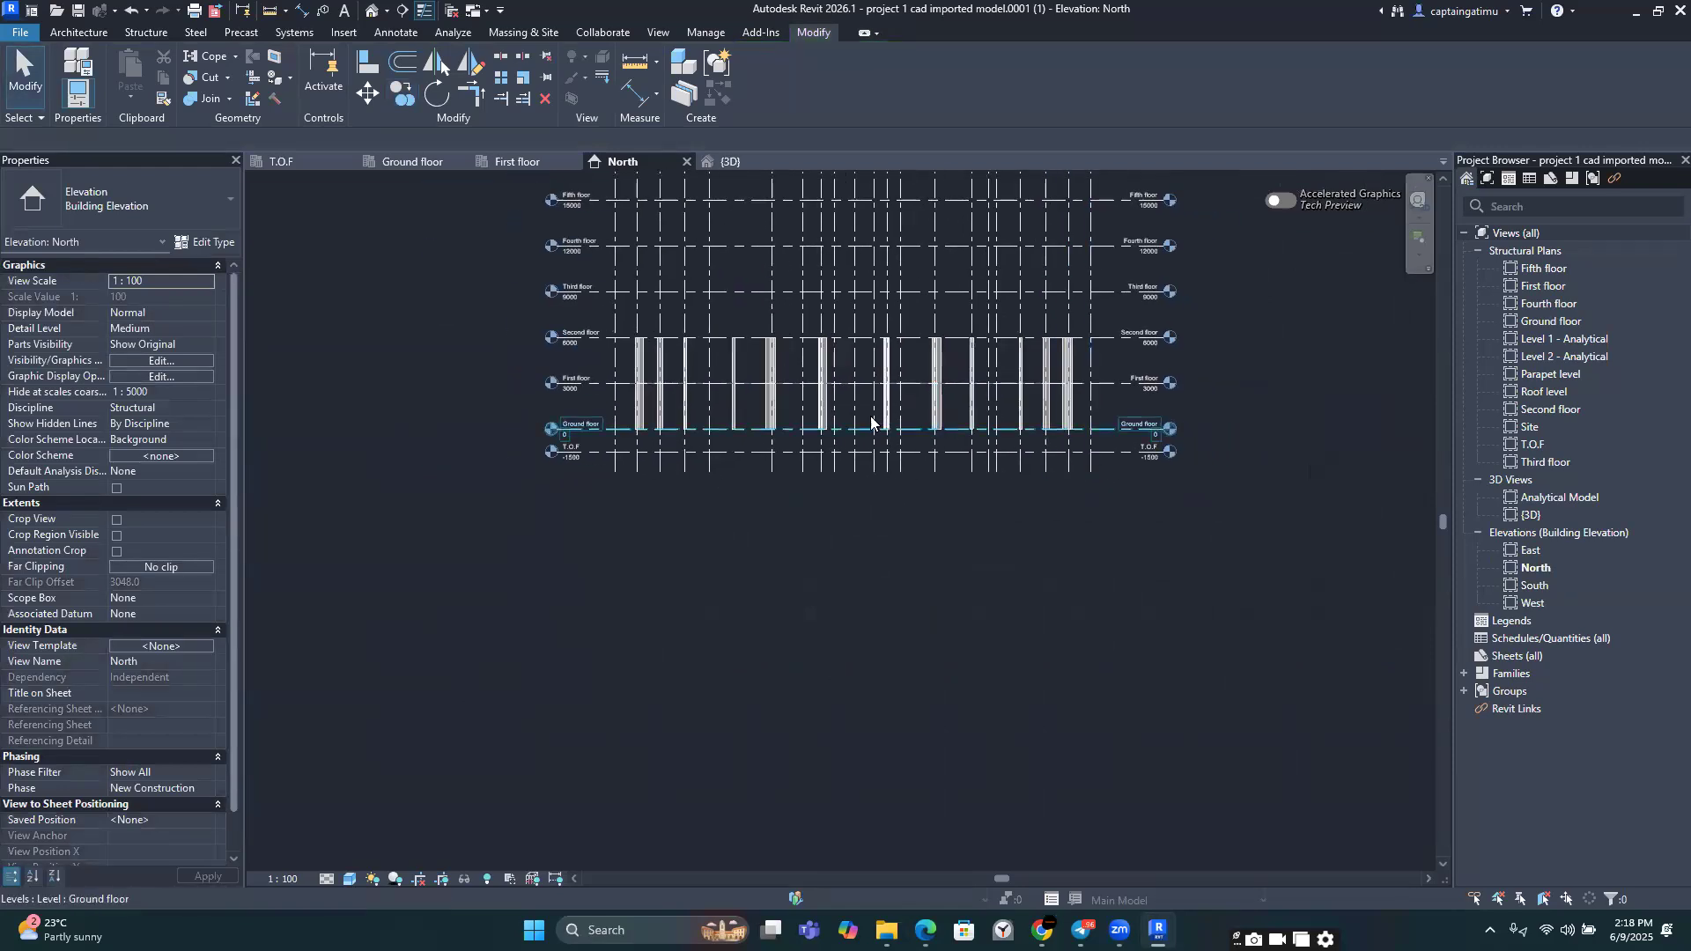
pyautogui.scroll(3, 612, 322)
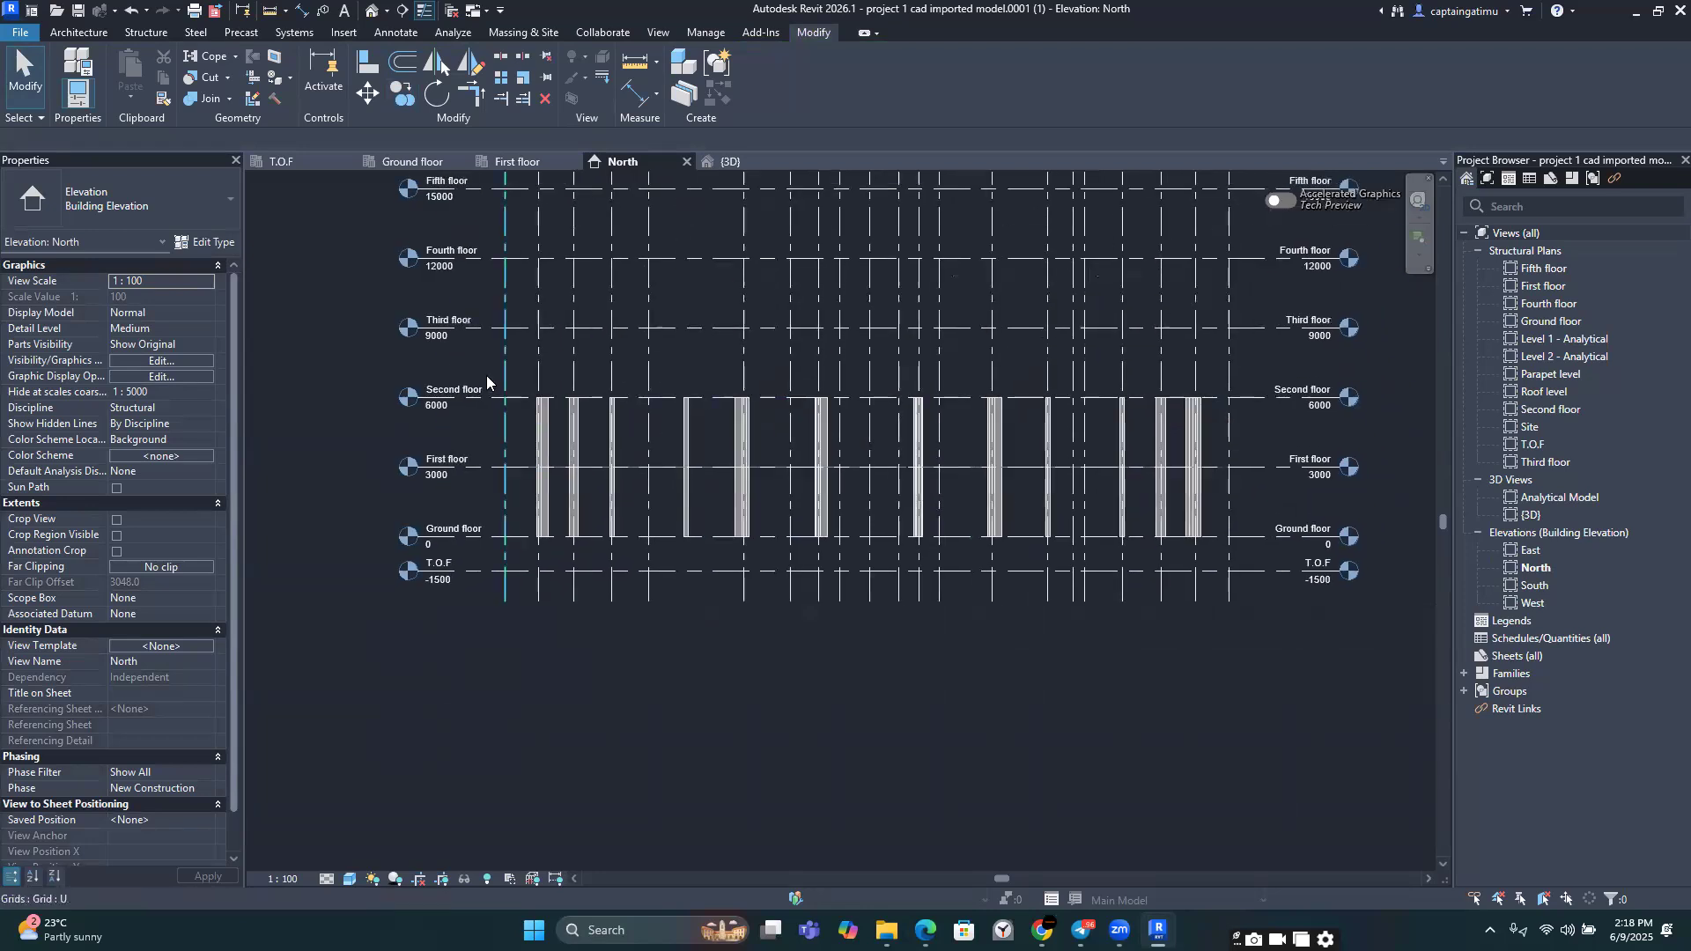
pyautogui.moveTo(487, 376); pyautogui.dragTo(1218, 479)
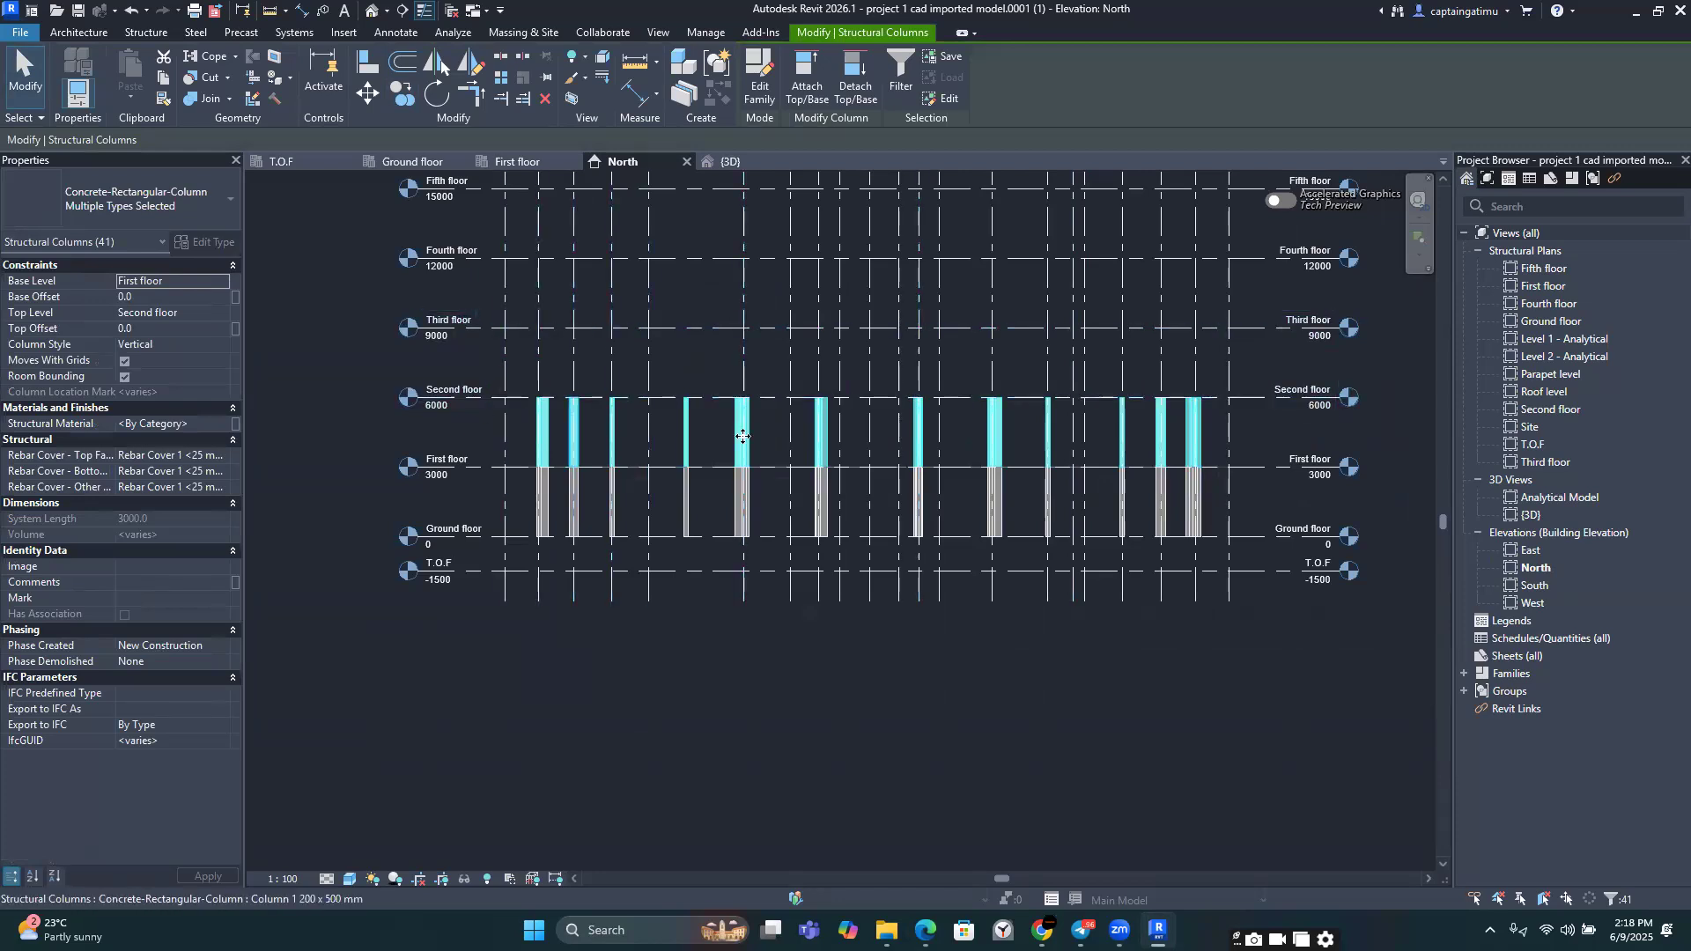
pyautogui.click(730, 164)
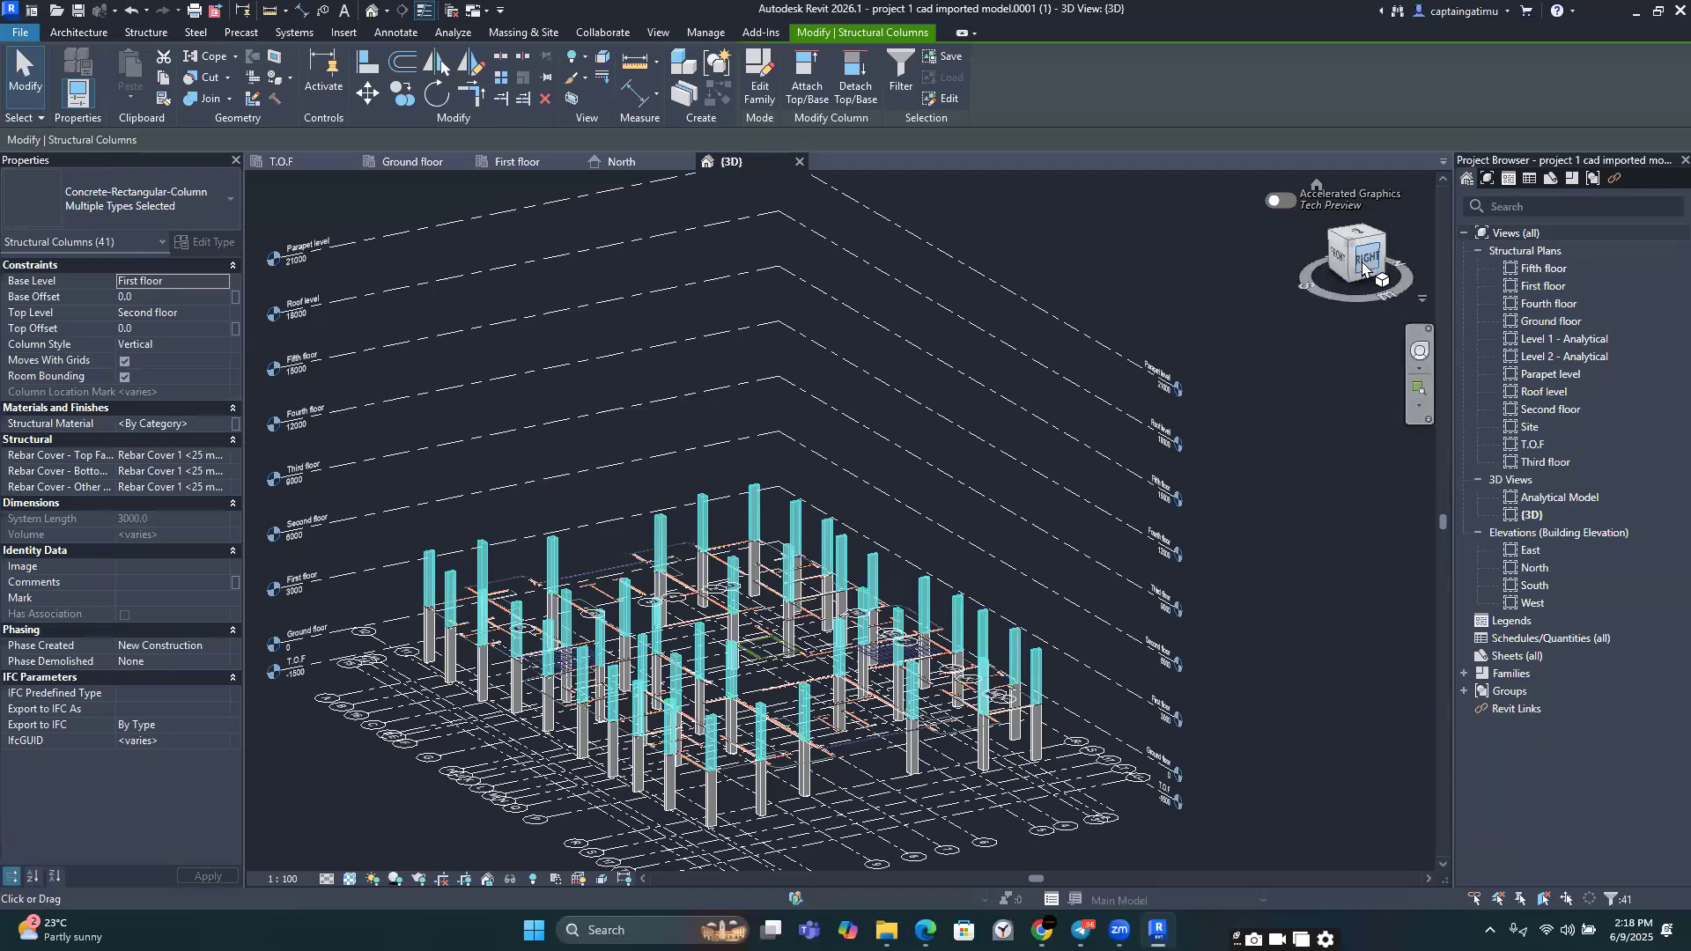
pyautogui.click(1363, 269)
pyautogui.moveTo(1103, 247)
pyautogui.keyDown('shift'); pyautogui.mouseDown(button='middle')
pyautogui.moveTo(959, 222)
pyautogui.moveTo(827, 225)
pyautogui.moveTo(905, 277)
pyautogui.moveTo(1112, 284)
pyautogui.mouseUp(button='middle'); pyautogui.keyUp('shift')
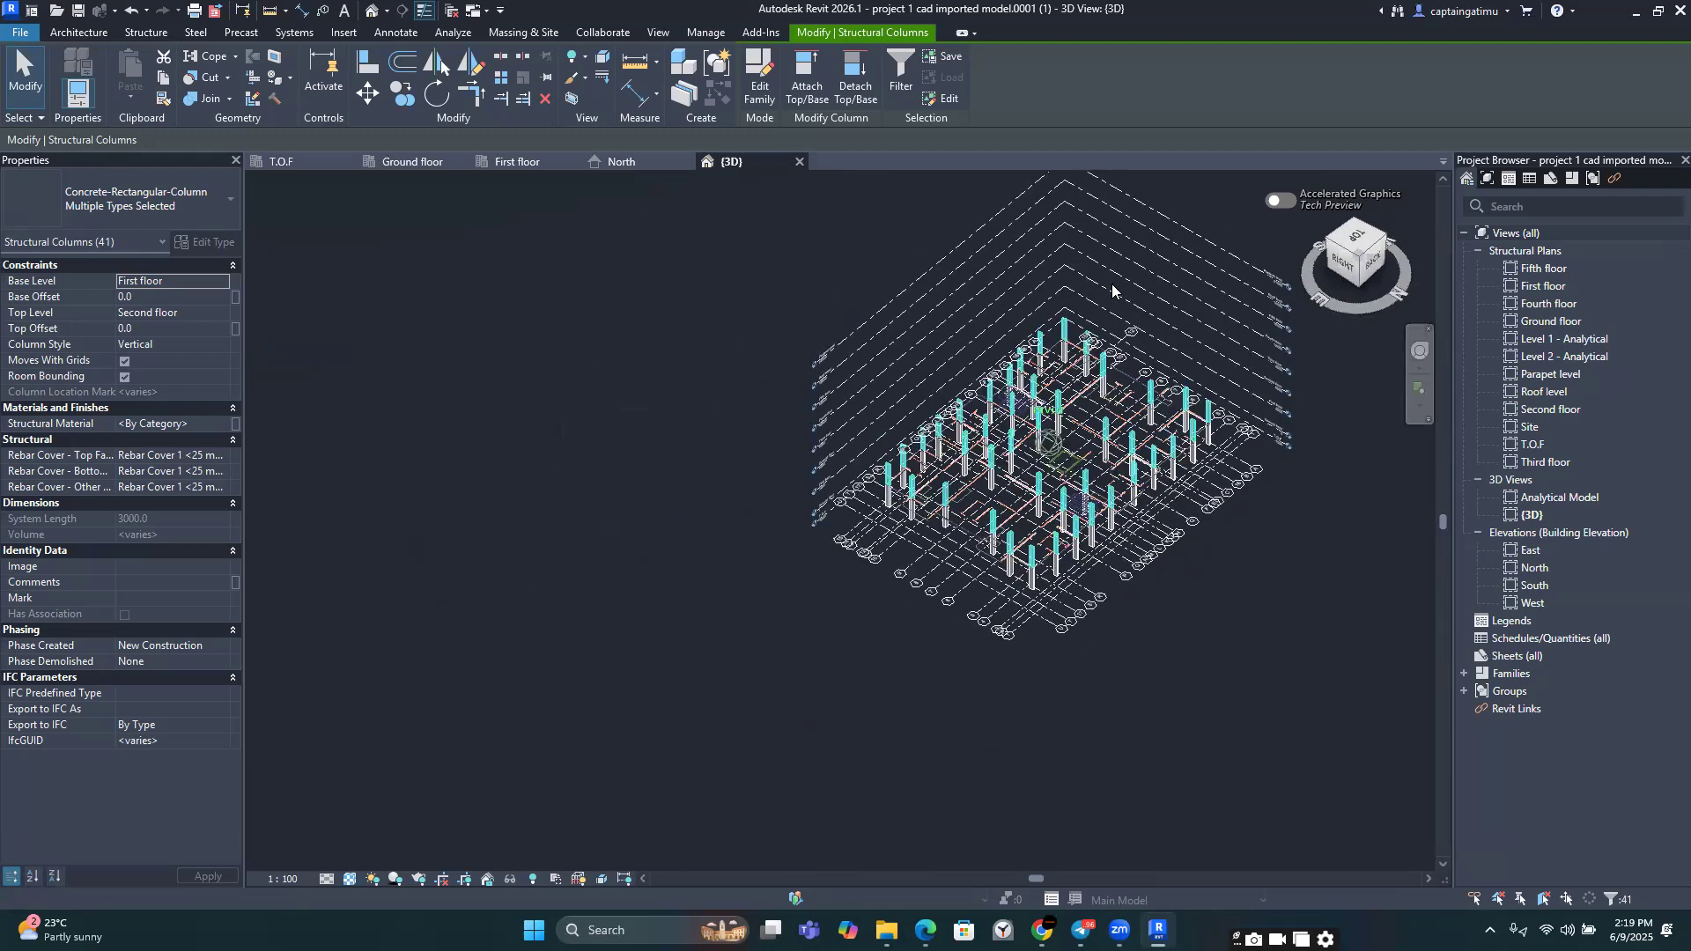
# Step: Copy the columns between First floor and Second floor up one level in the North elevation, from grid R's First floor intersection to its Second floor intersection, unconstrained
pyautogui.click(518, 160)
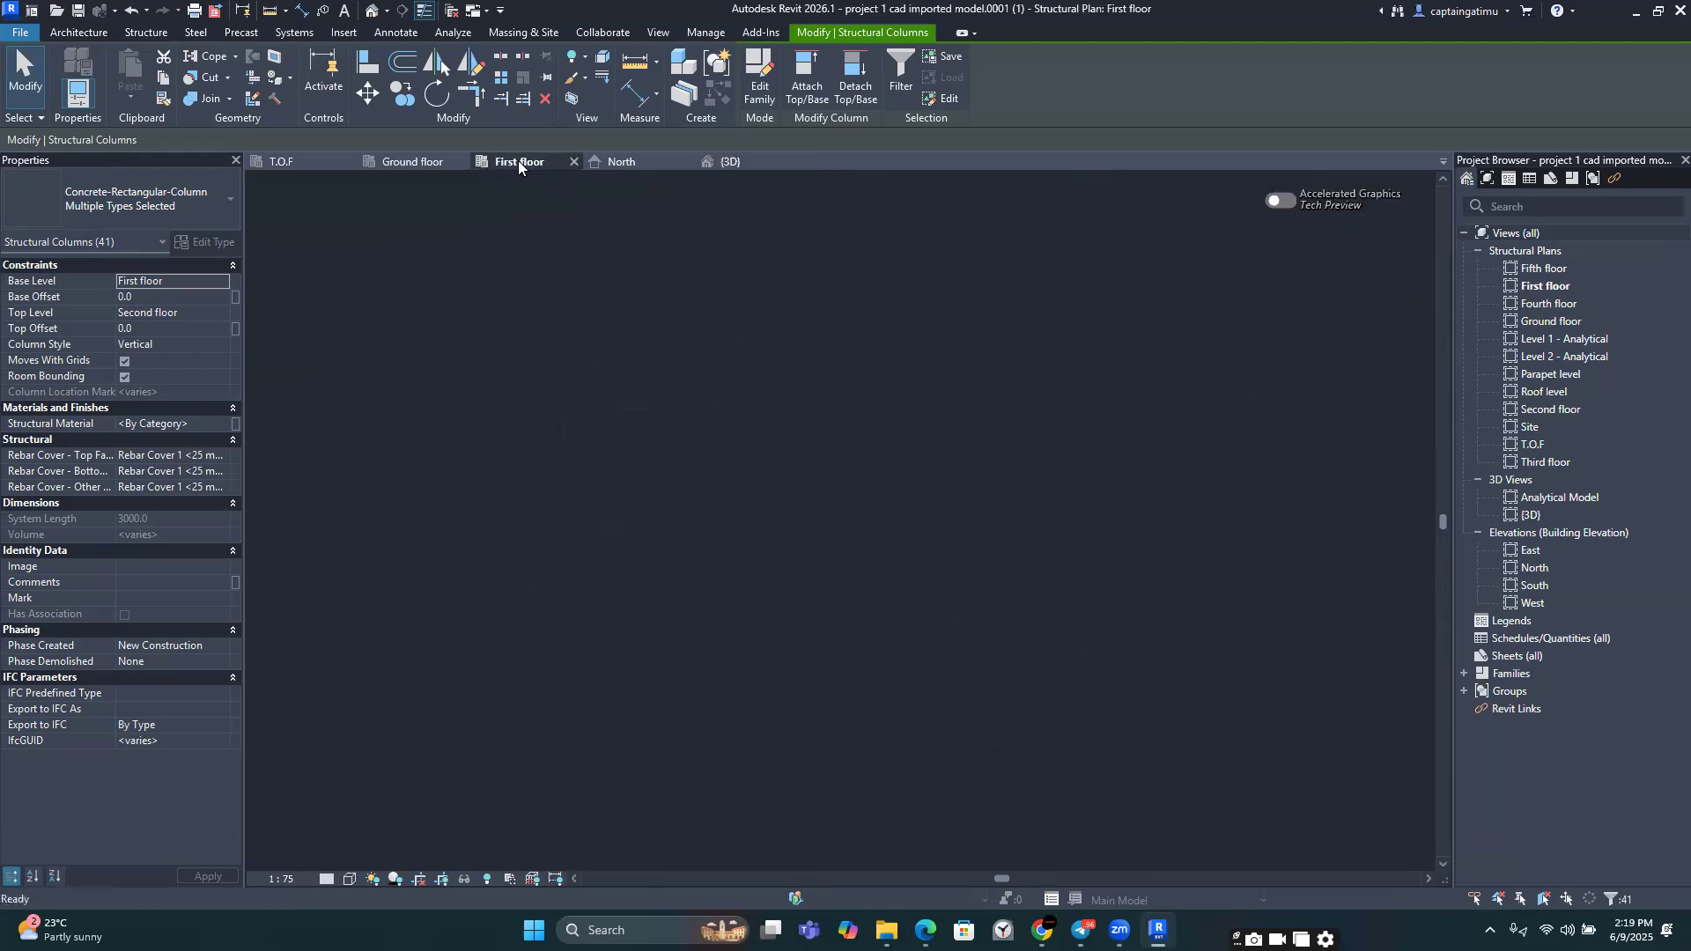
pyautogui.click(645, 162)
pyautogui.scroll(-2, 643, 345)
pyautogui.scroll(2, 629, 357)
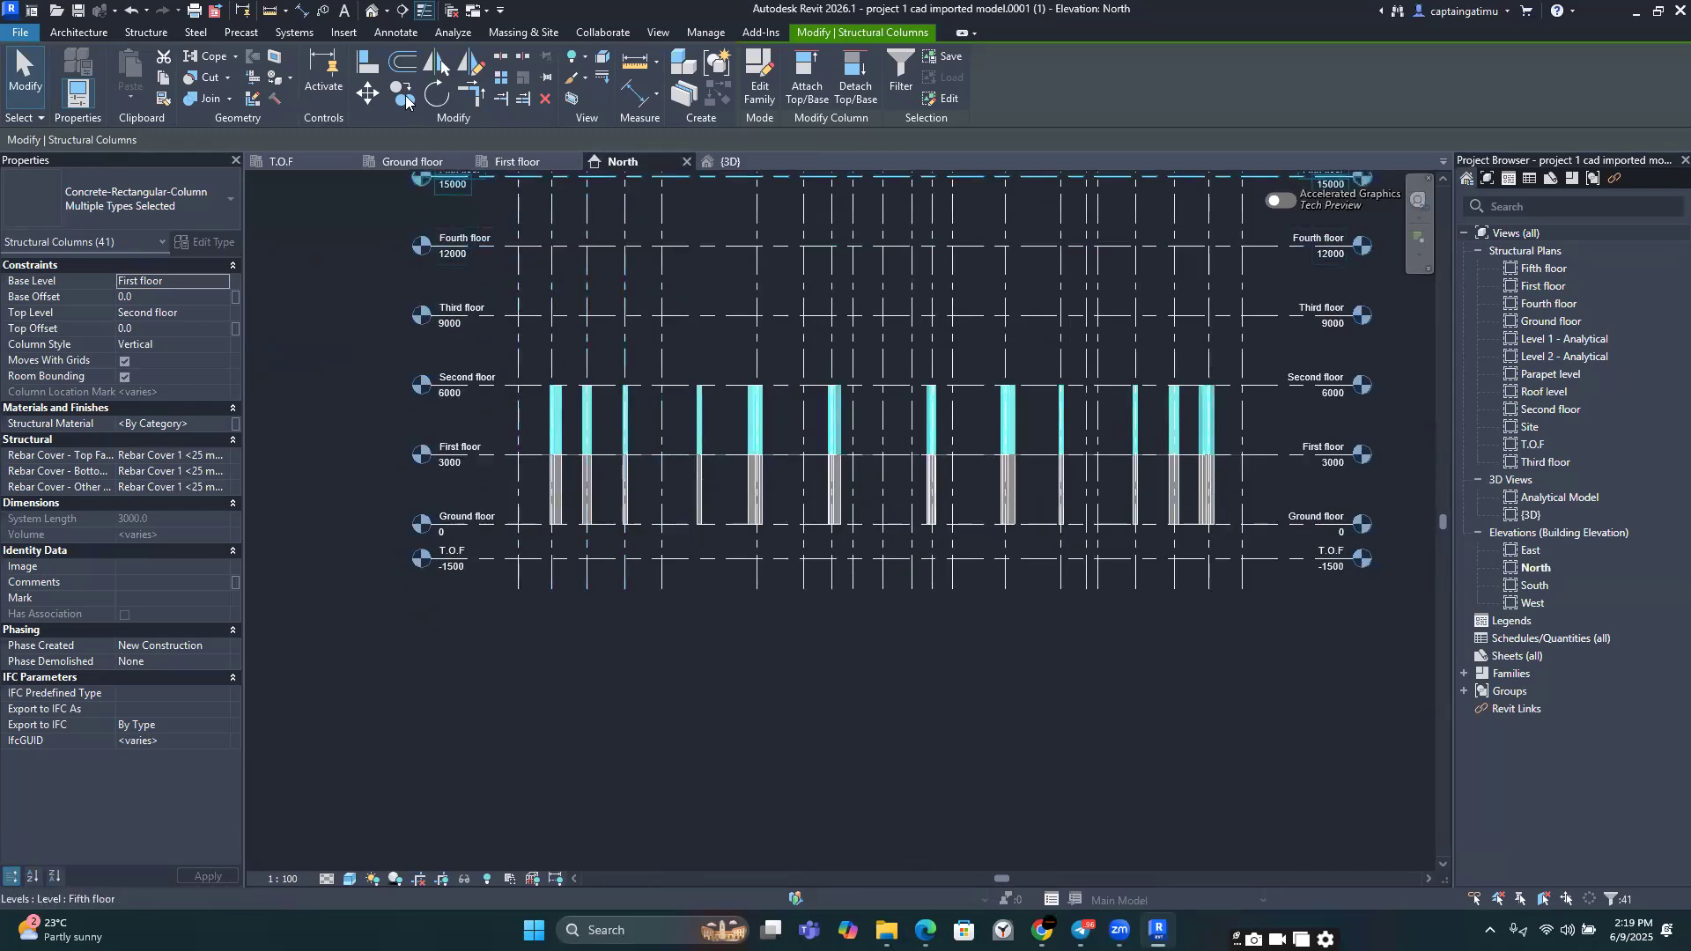
pyautogui.press('c')
pyautogui.press('o')
pyautogui.click(848, 75)
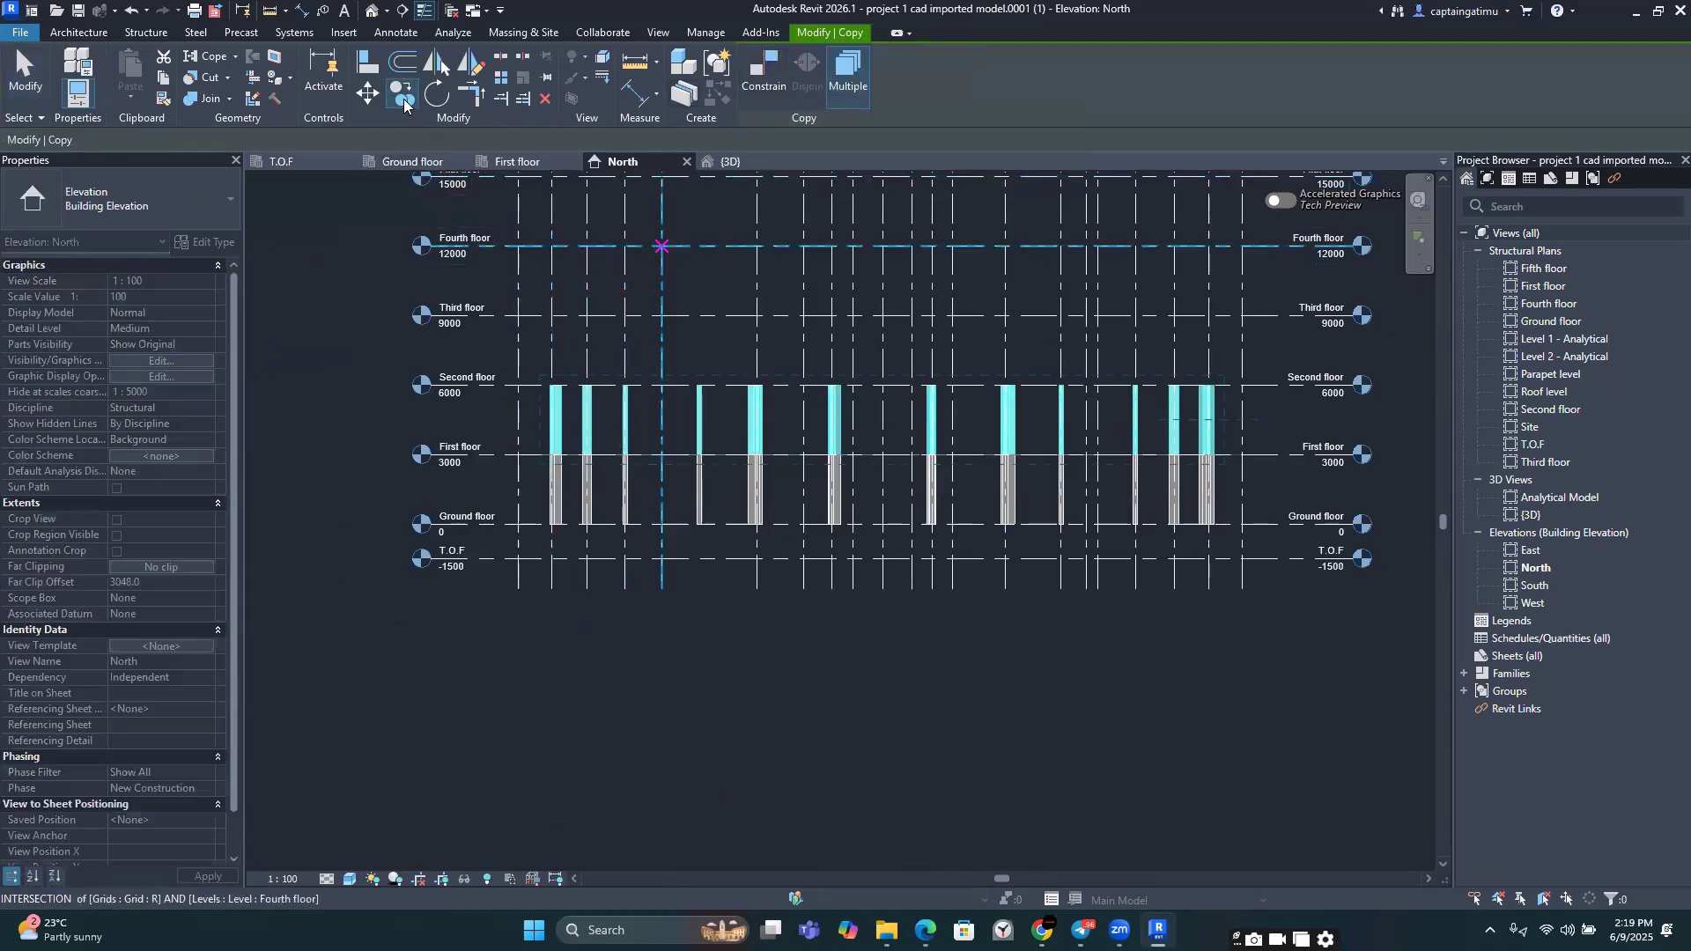
pyautogui.click(764, 75)
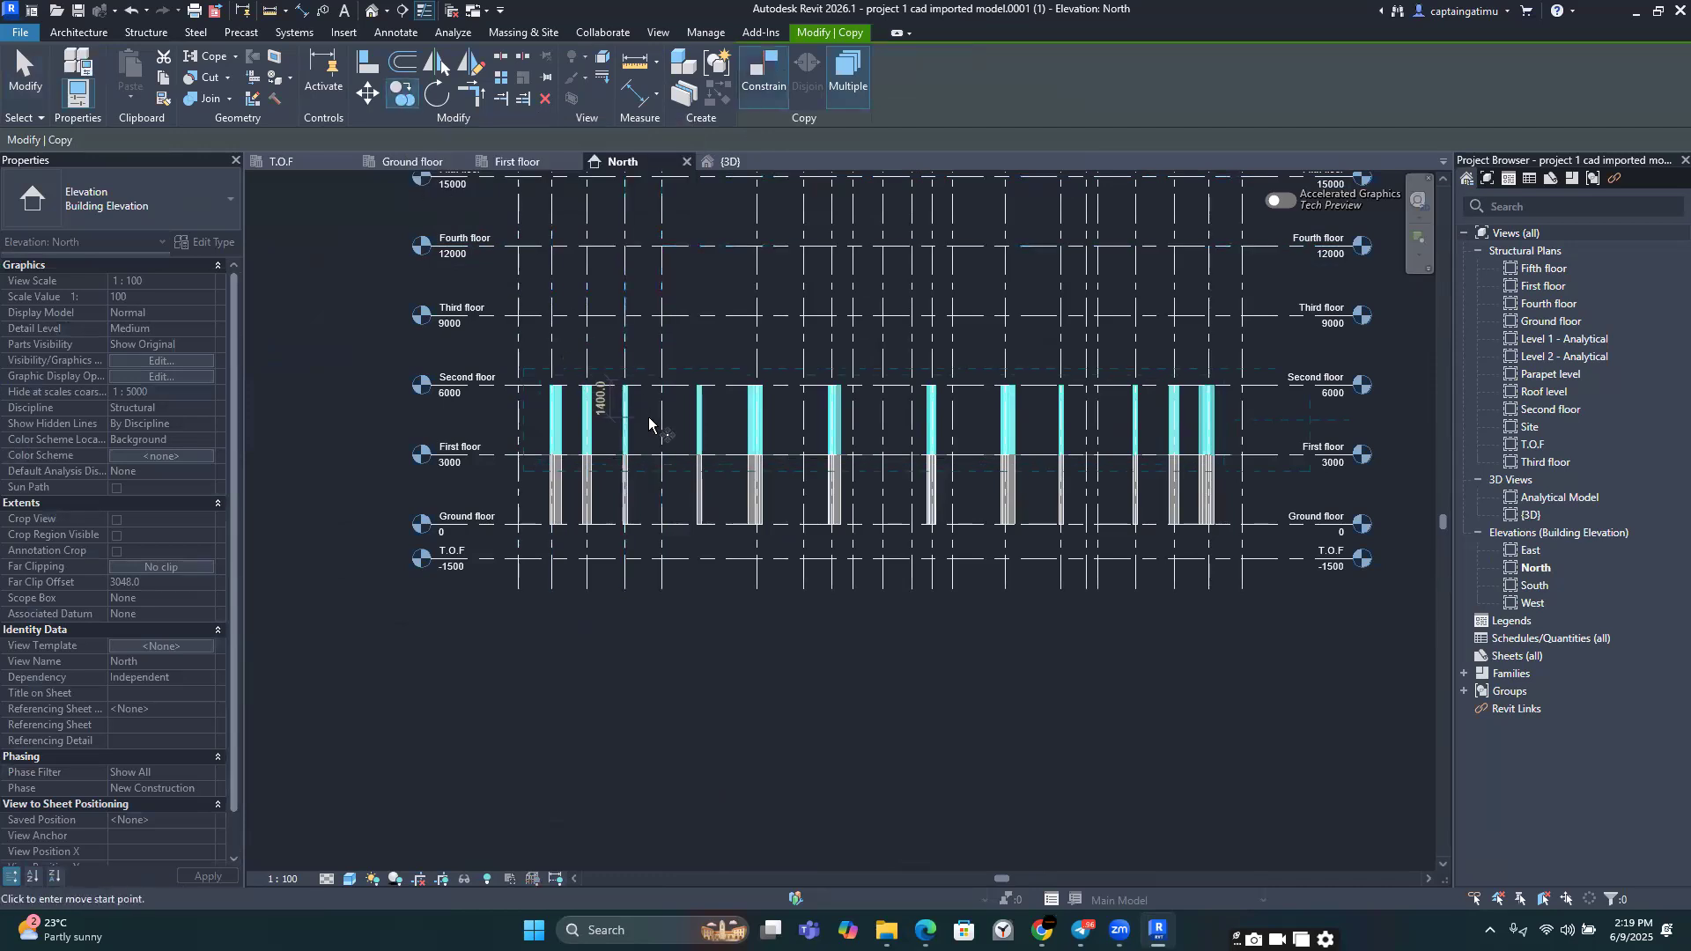
pyautogui.scroll(4, 663, 419)
pyautogui.scroll(2, 683, 509)
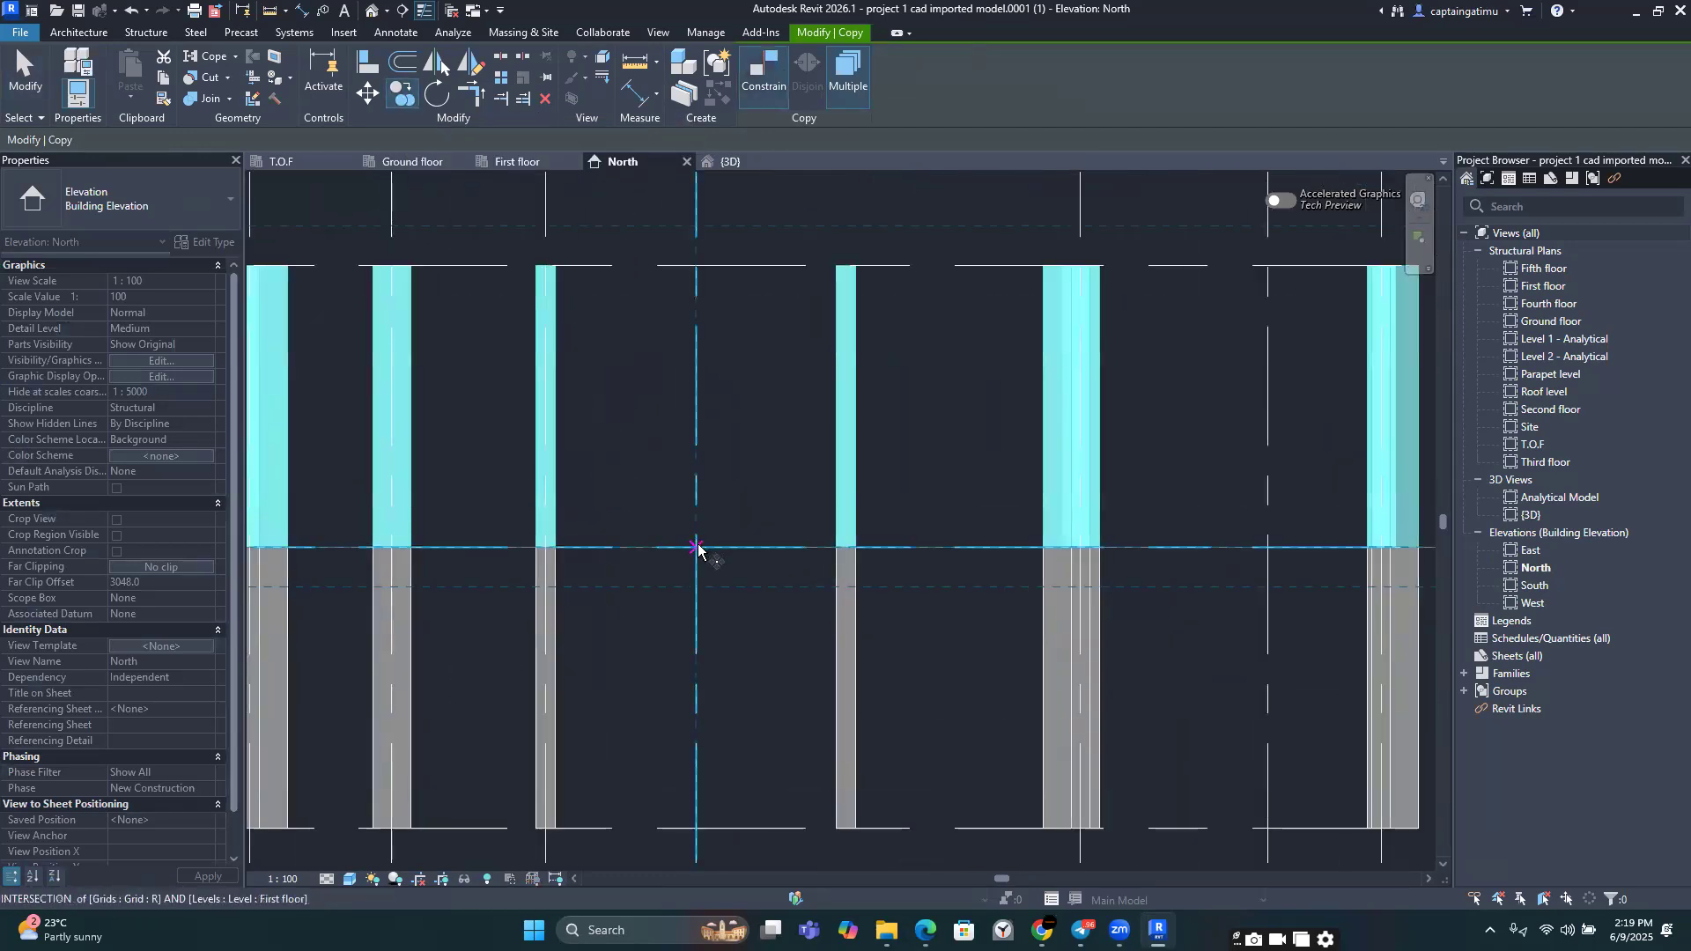
pyautogui.scroll(-2, 697, 548)
pyautogui.scroll(2, 703, 548)
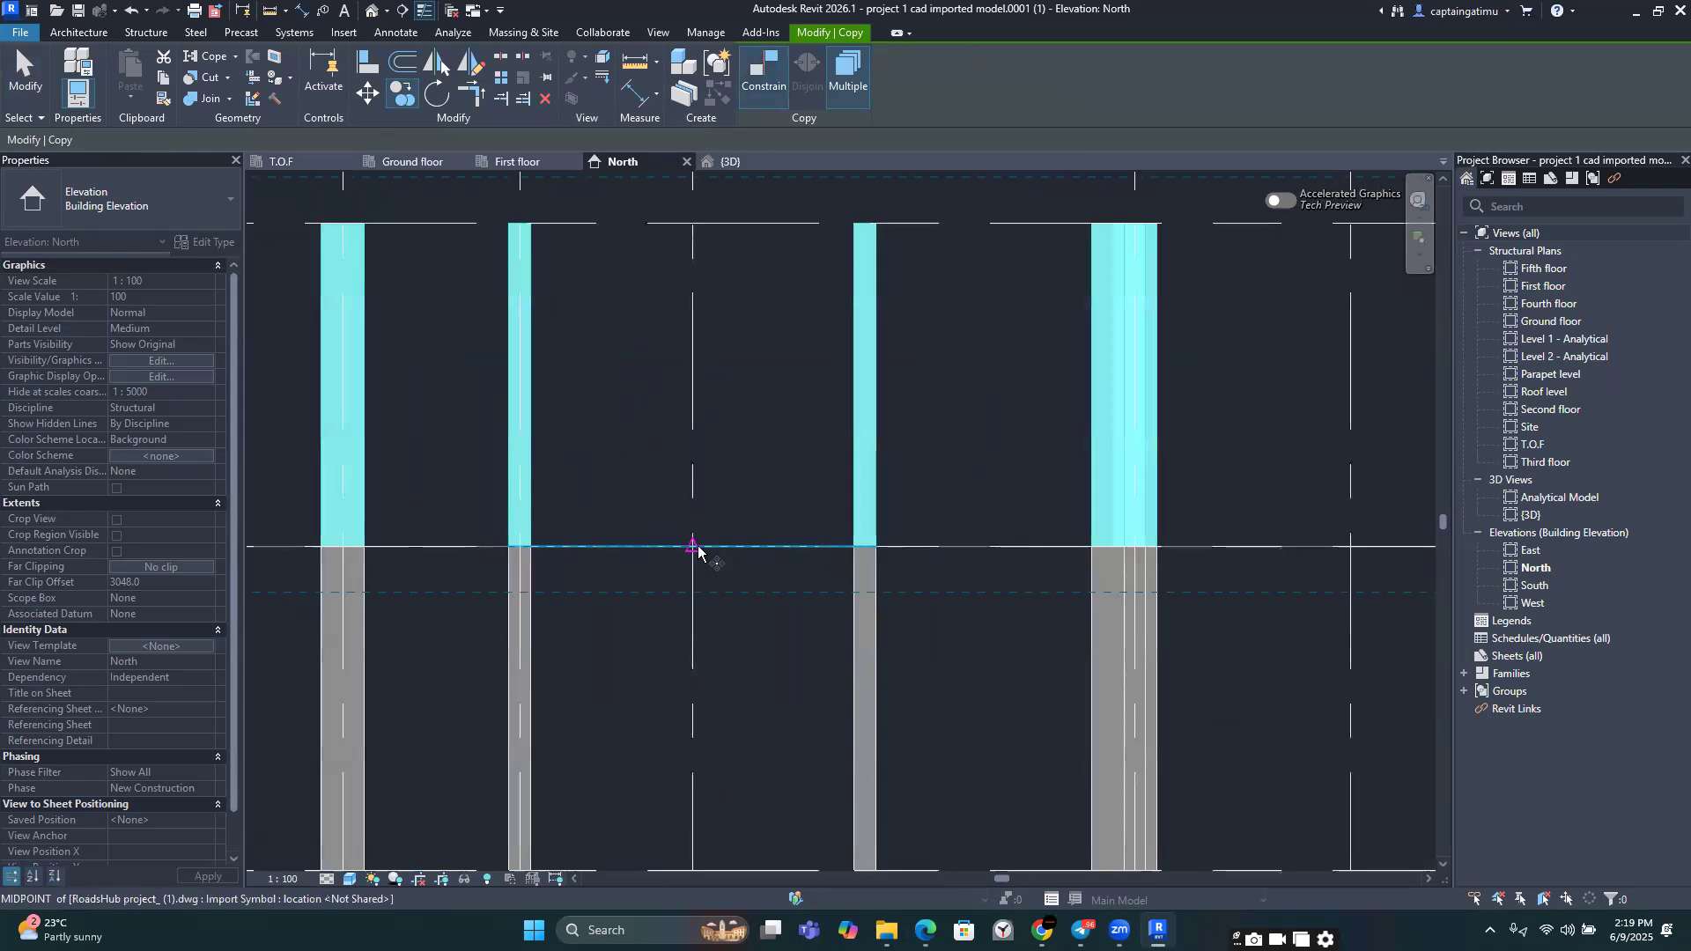
pyautogui.click(693, 547)
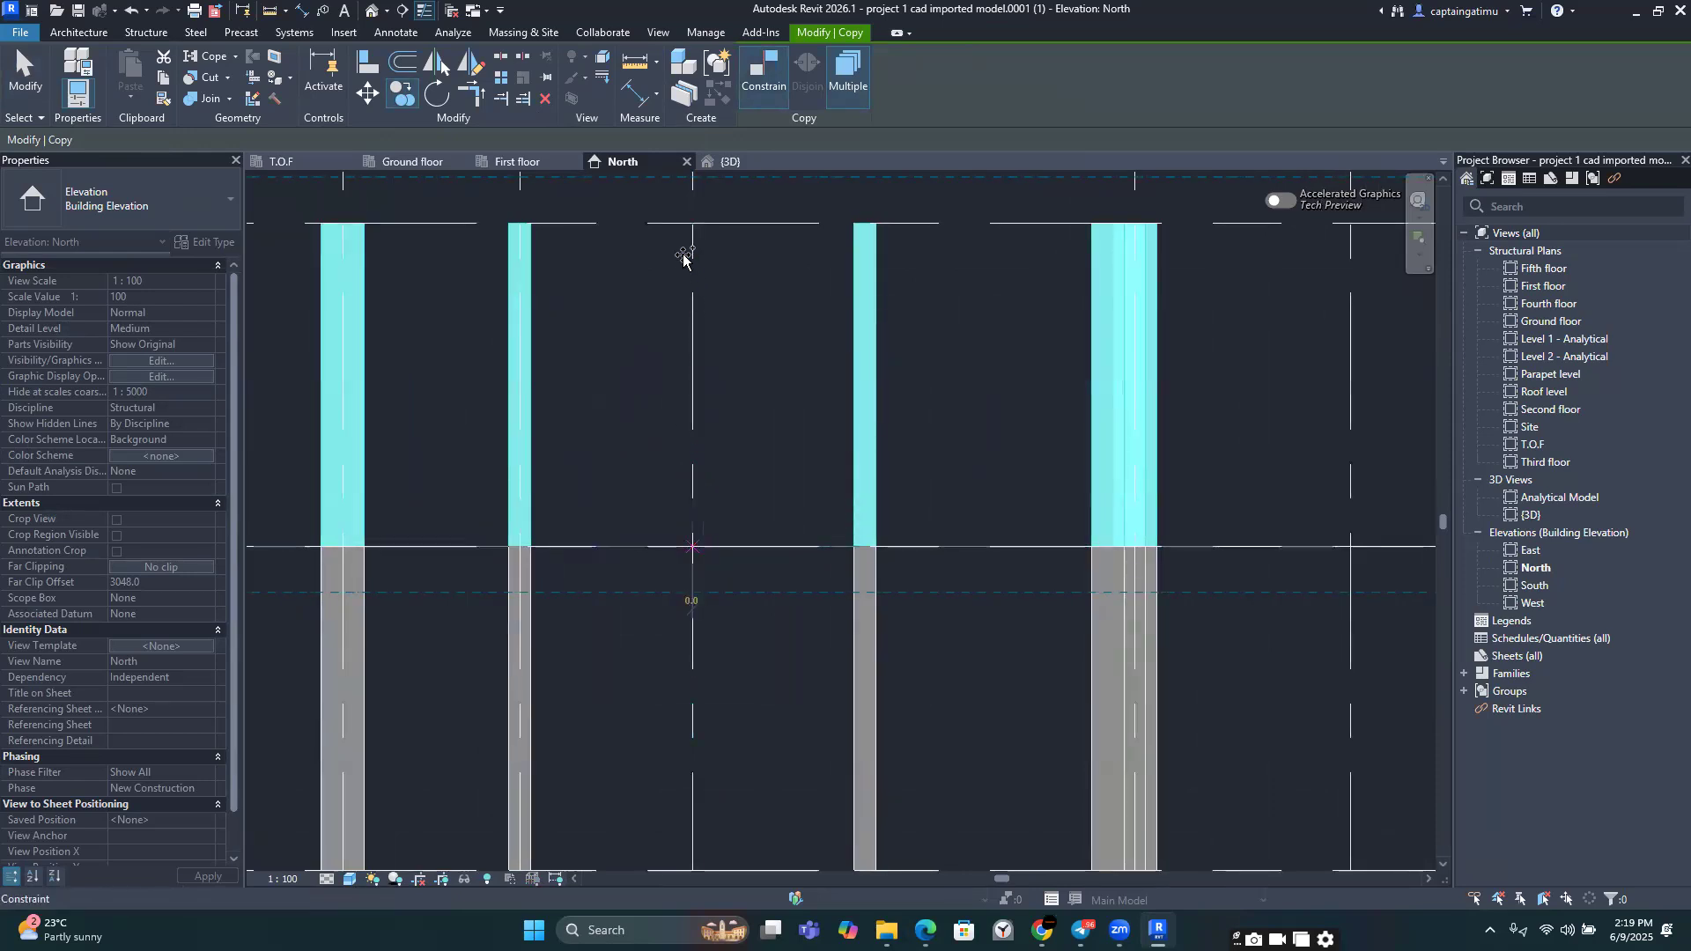
pyautogui.click(774, 83)
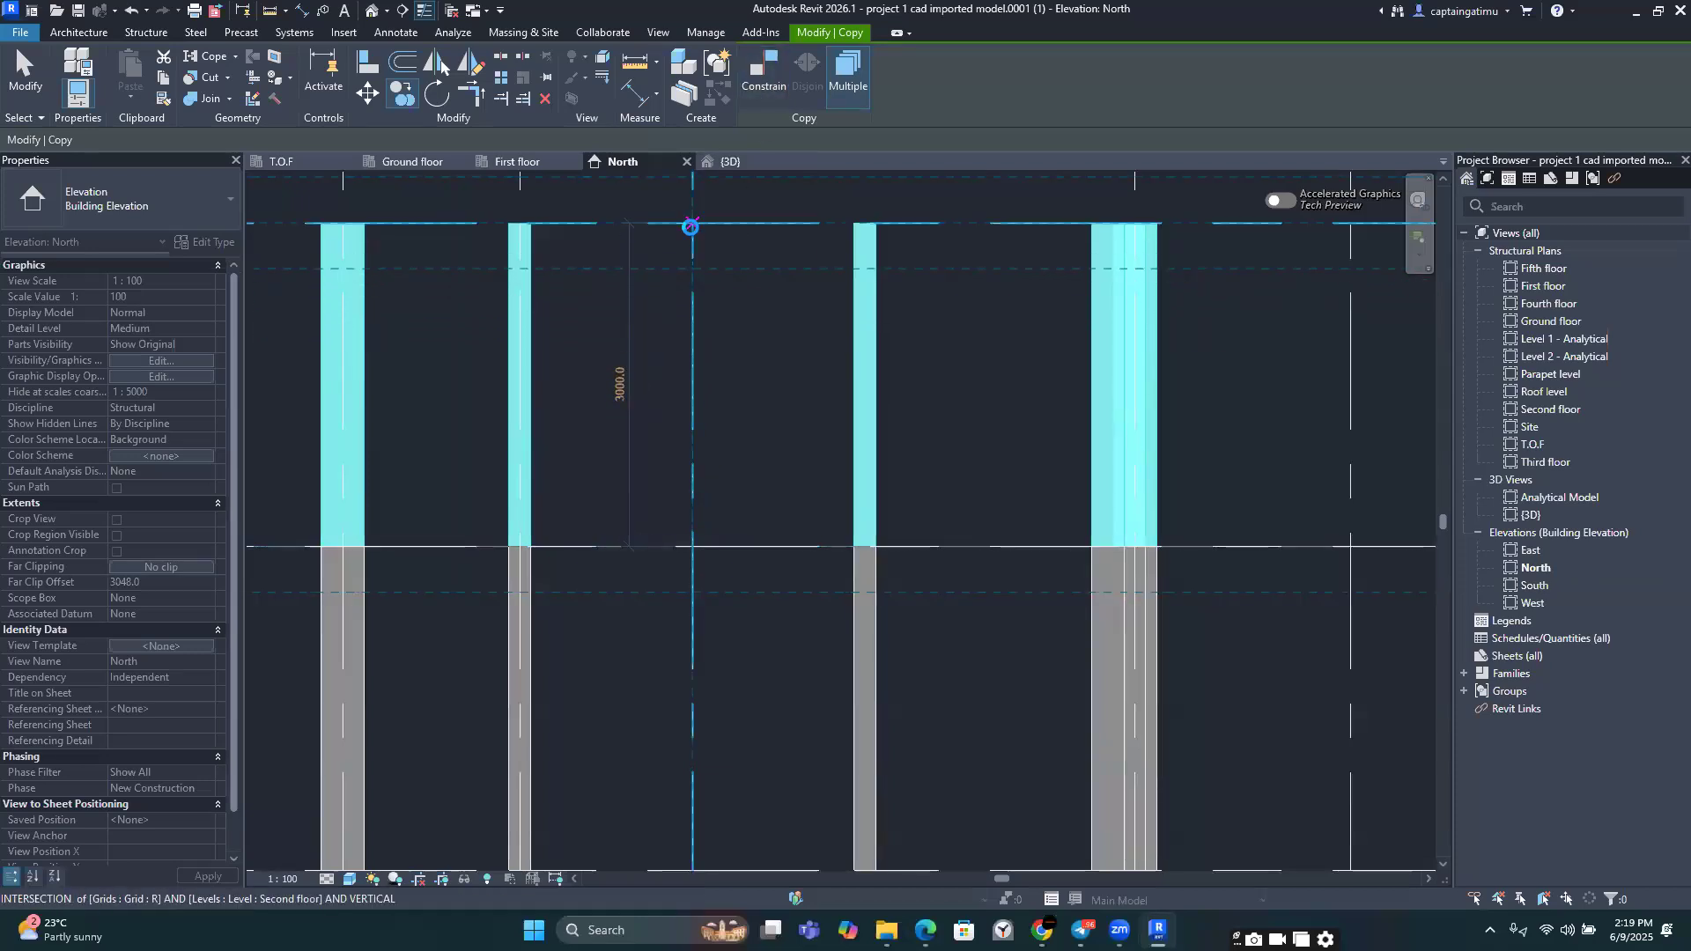
pyautogui.click(692, 226)
pyautogui.scroll(-3, 692, 226)
pyautogui.moveTo(692, 234); pyautogui.dragTo(706, 414, button='middle')
pyautogui.scroll(-5, 706, 414)
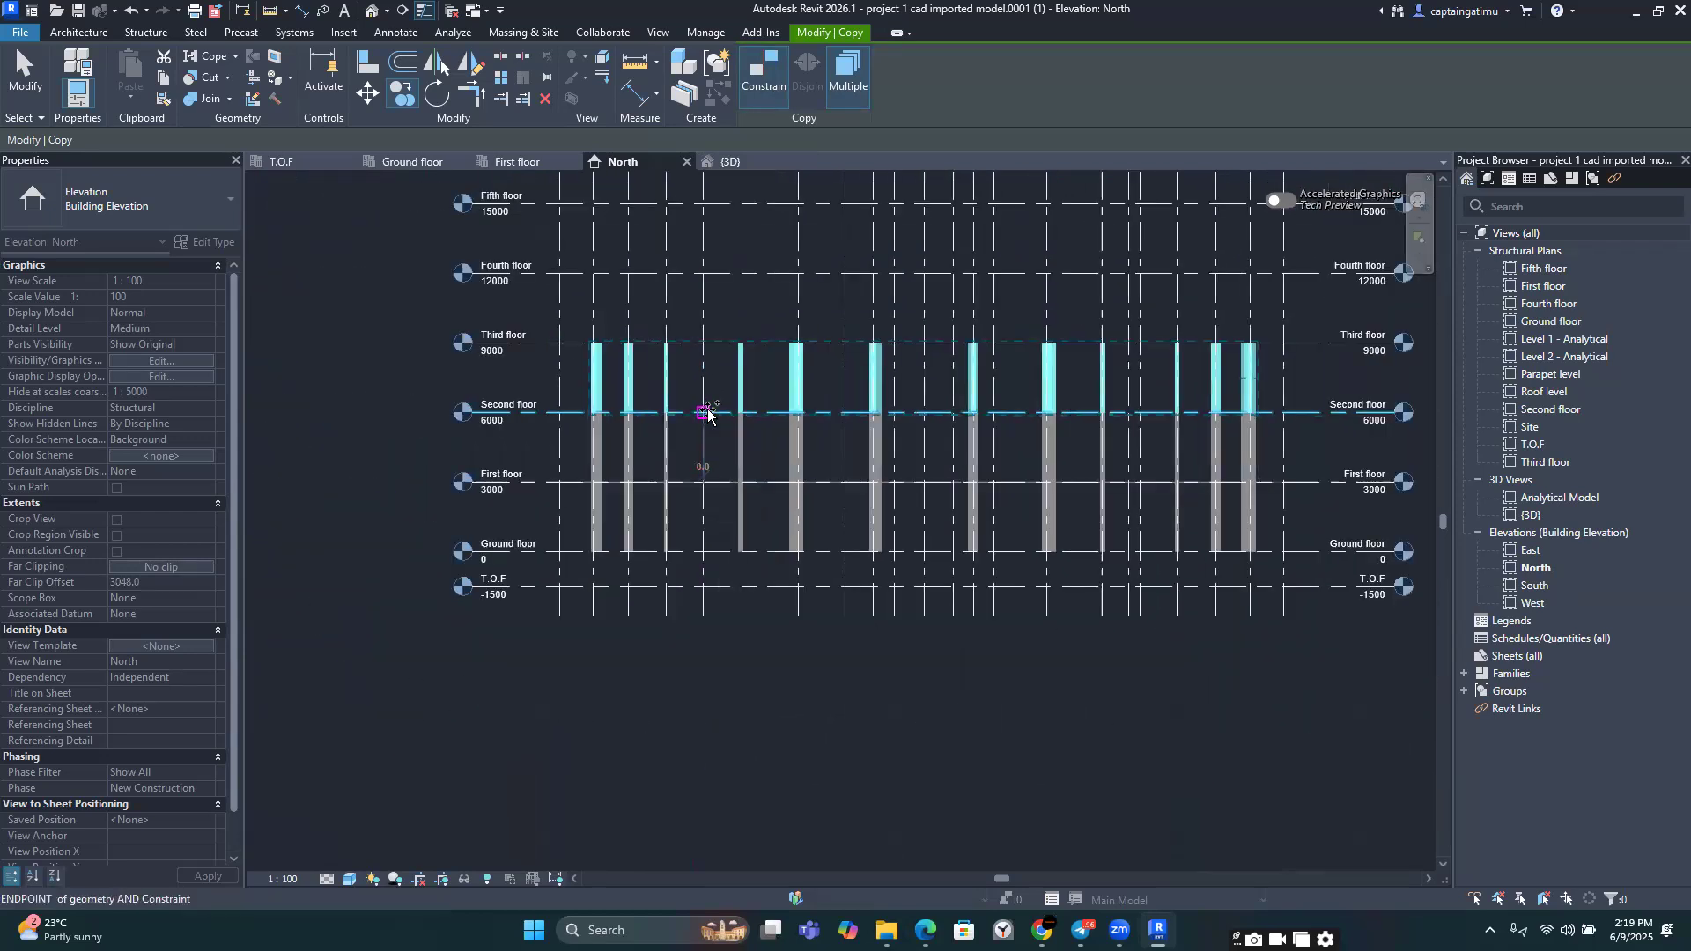
pyautogui.press('Escape')
pyautogui.press('Escape')
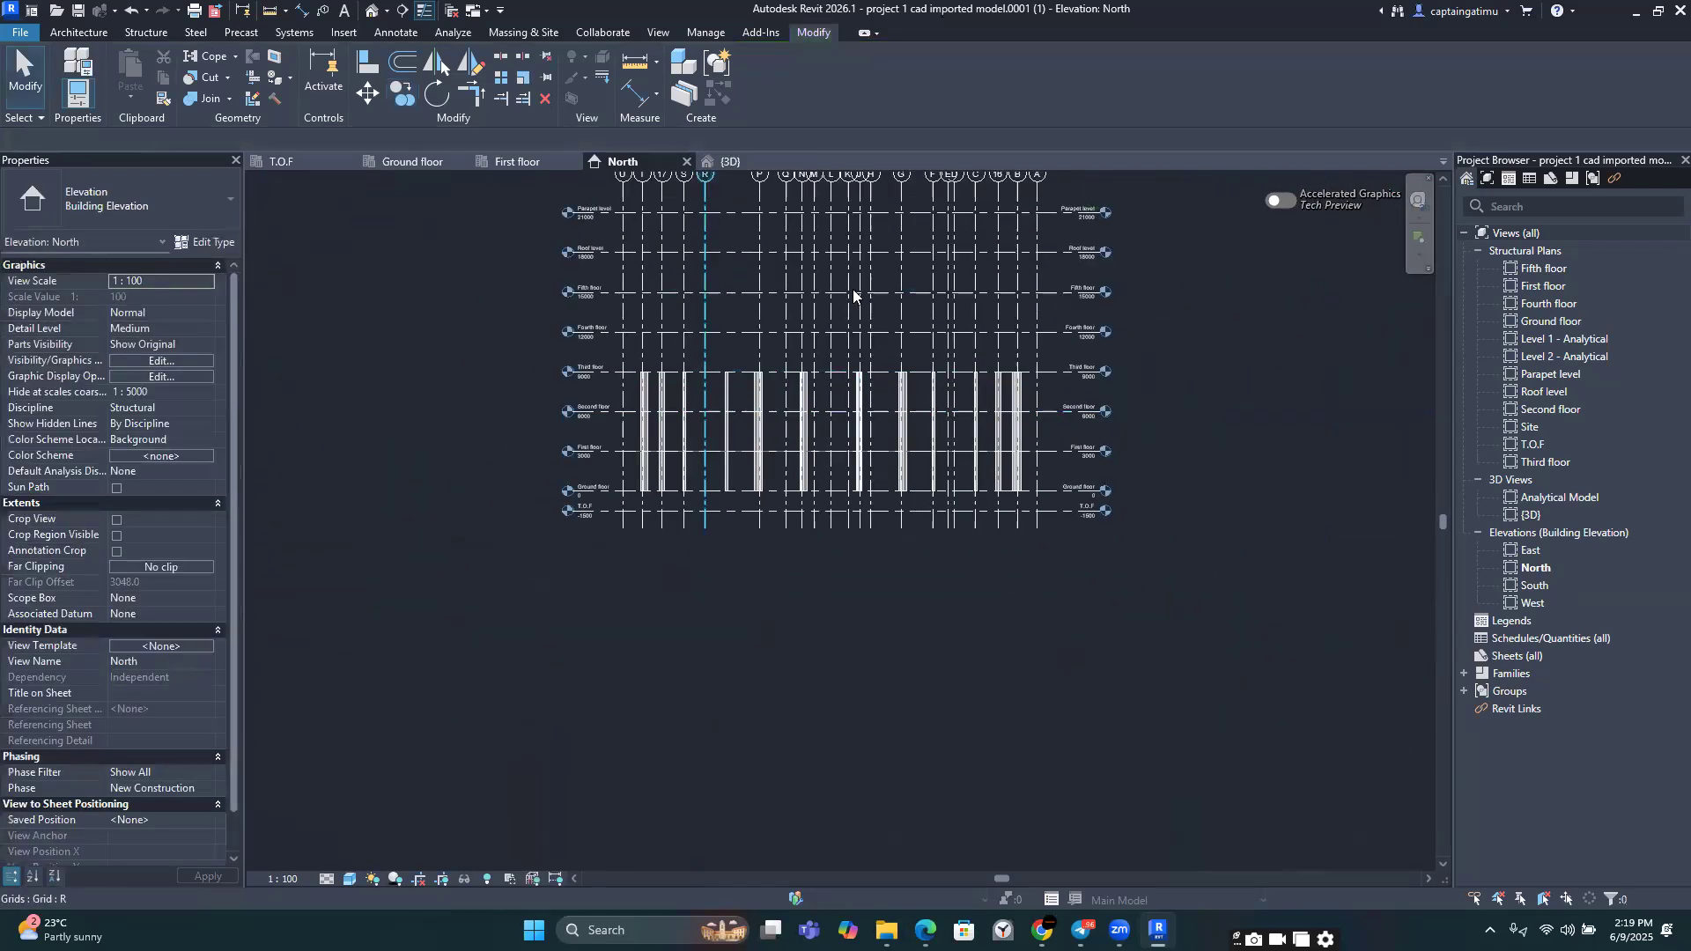
# Step: Copy all columns between Second floor and Third floor in the North elevation to the clipboard
pyautogui.scroll(2, 1136, 407)
pyautogui.scroll(-2, 1249, 366)
pyautogui.moveTo(1173, 313); pyautogui.dragTo(1154, 298, button='middle')
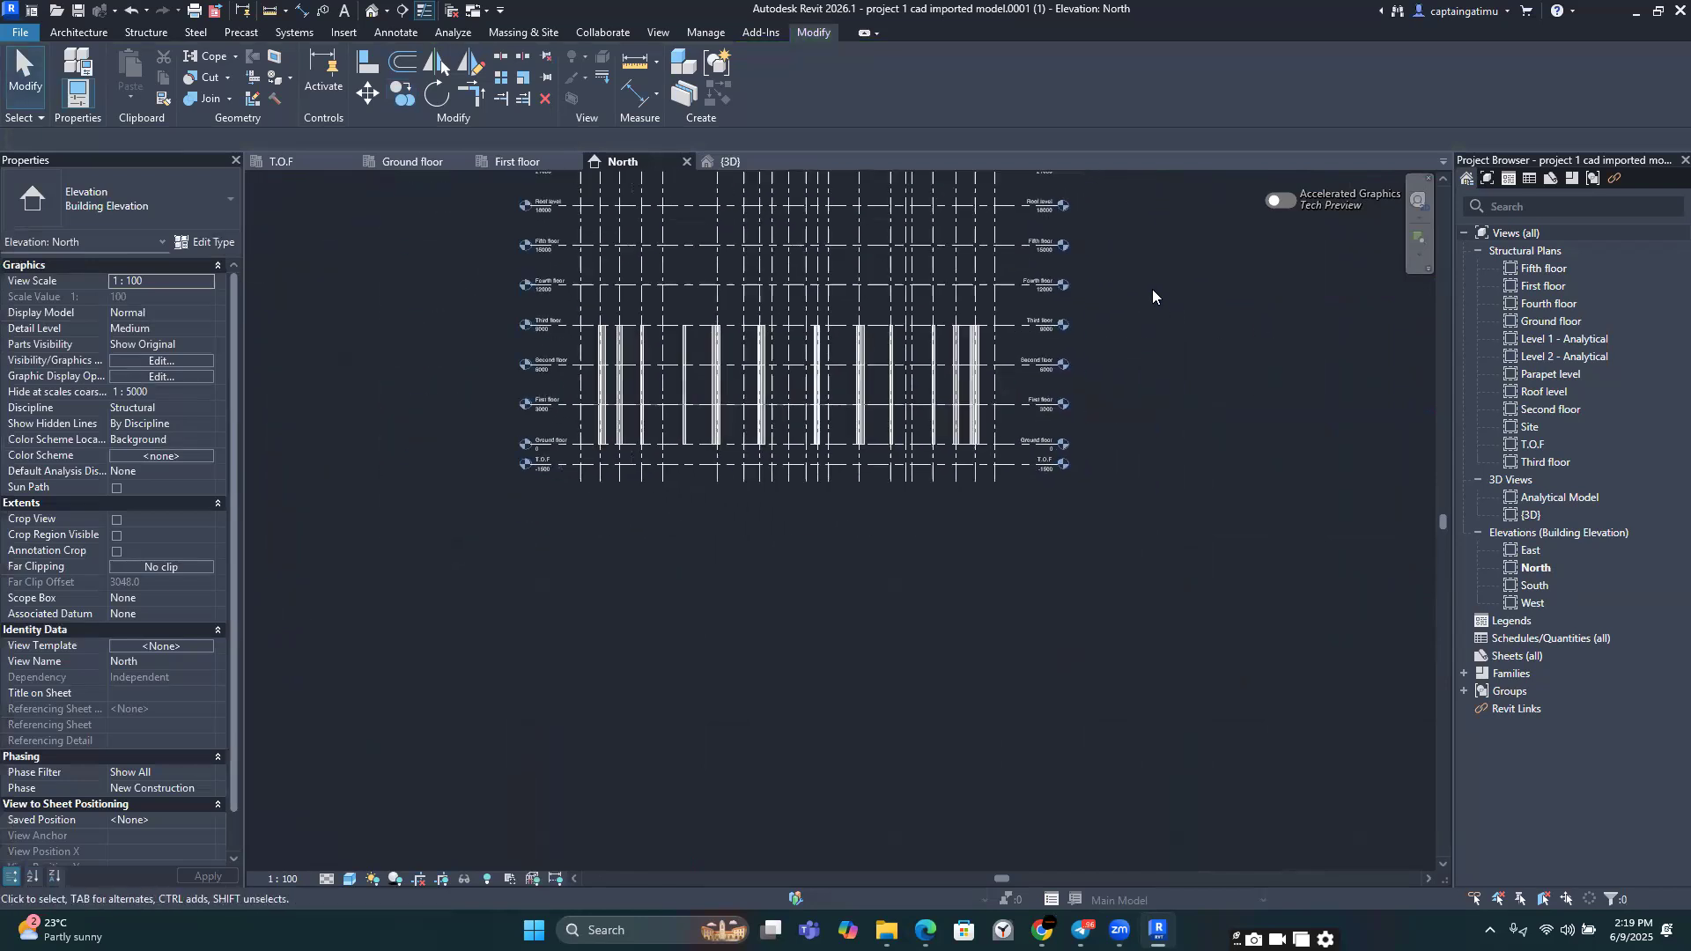
pyautogui.scroll(2, 775, 494)
pyautogui.scroll(-3, 738, 479)
pyautogui.moveTo(783, 541); pyautogui.dragTo(791, 613, button='middle')
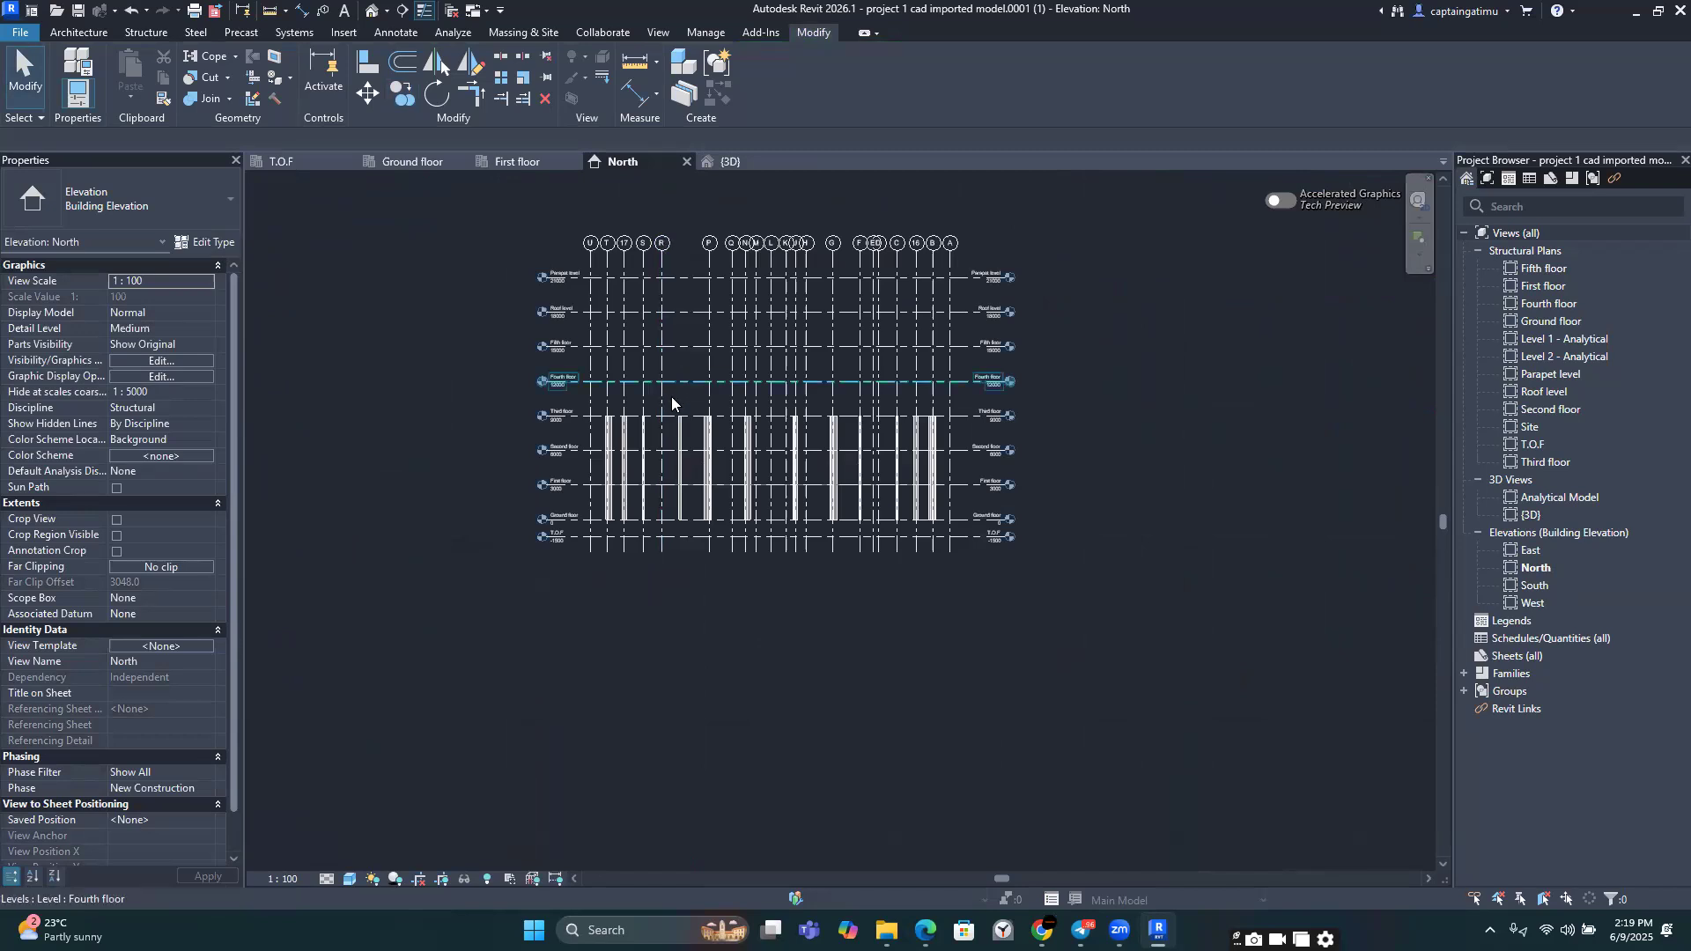
pyautogui.scroll(3, 672, 398)
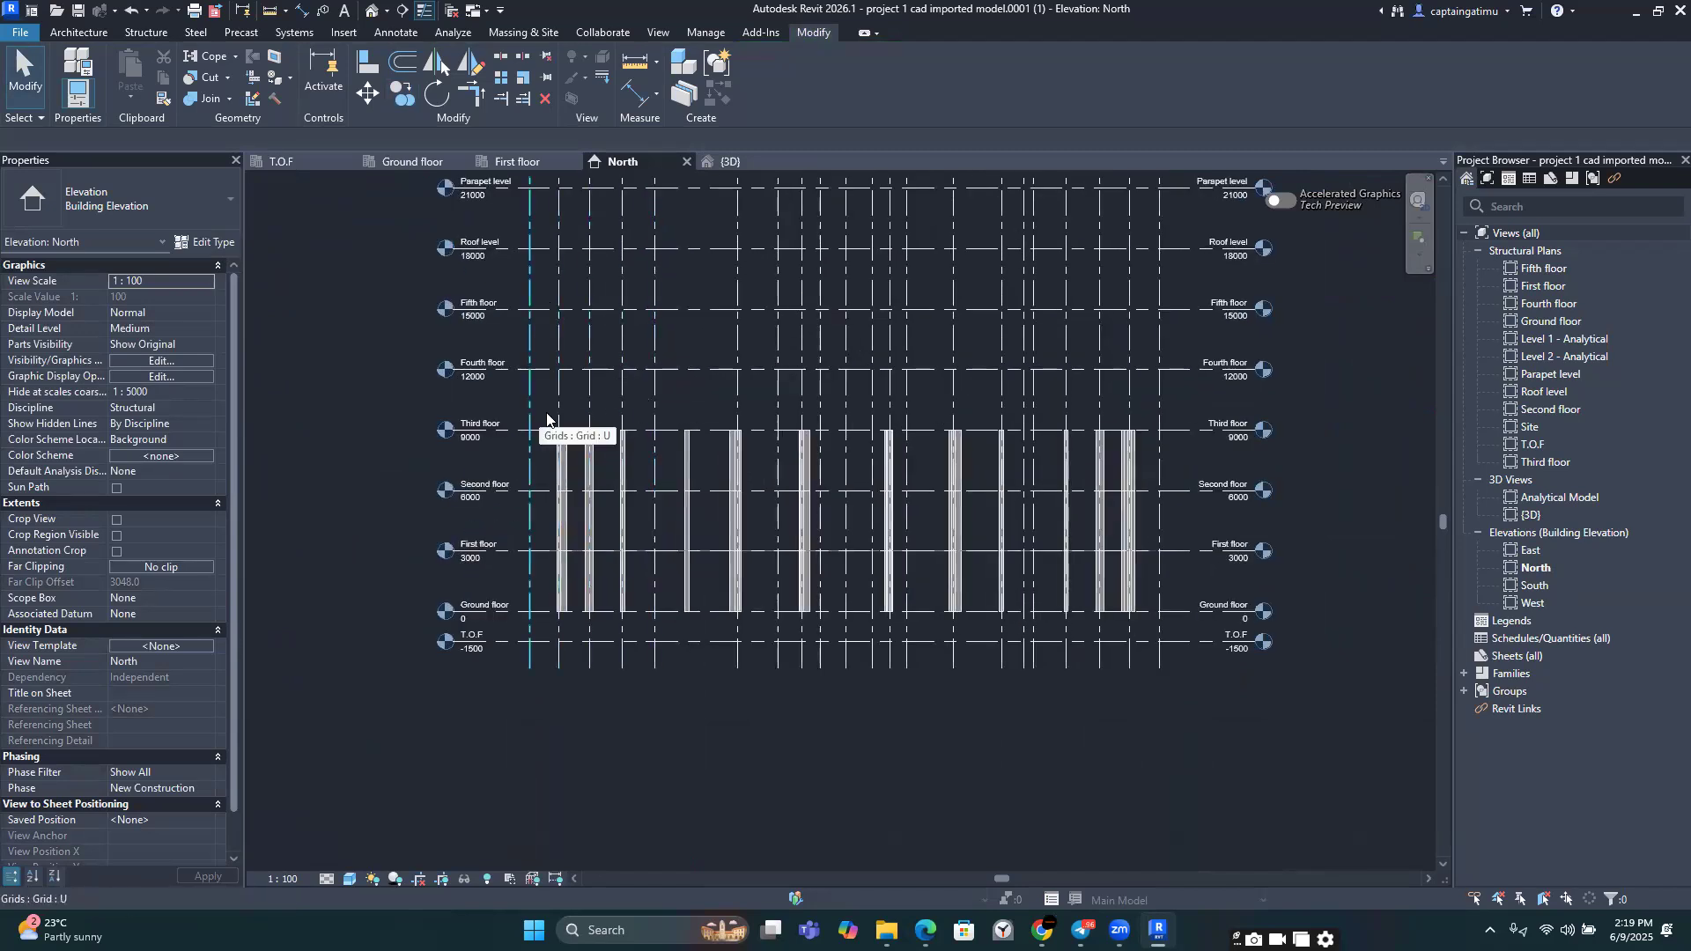
pyautogui.moveTo(543, 413); pyautogui.dragTo(1152, 515)
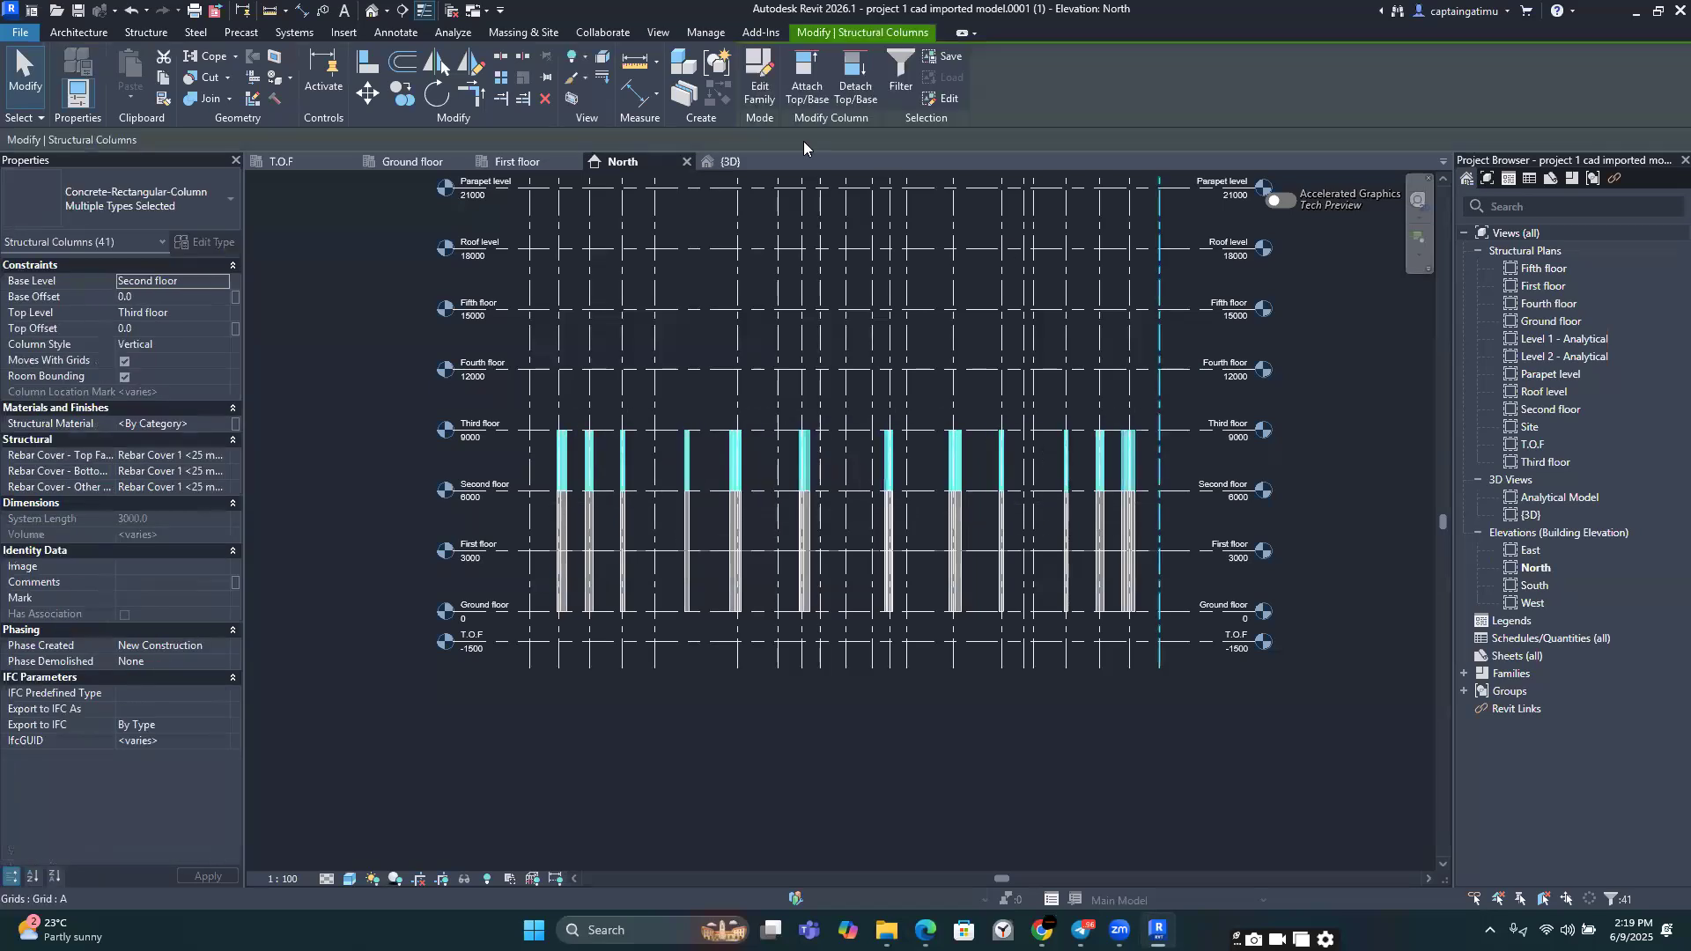
pyautogui.click(164, 78)
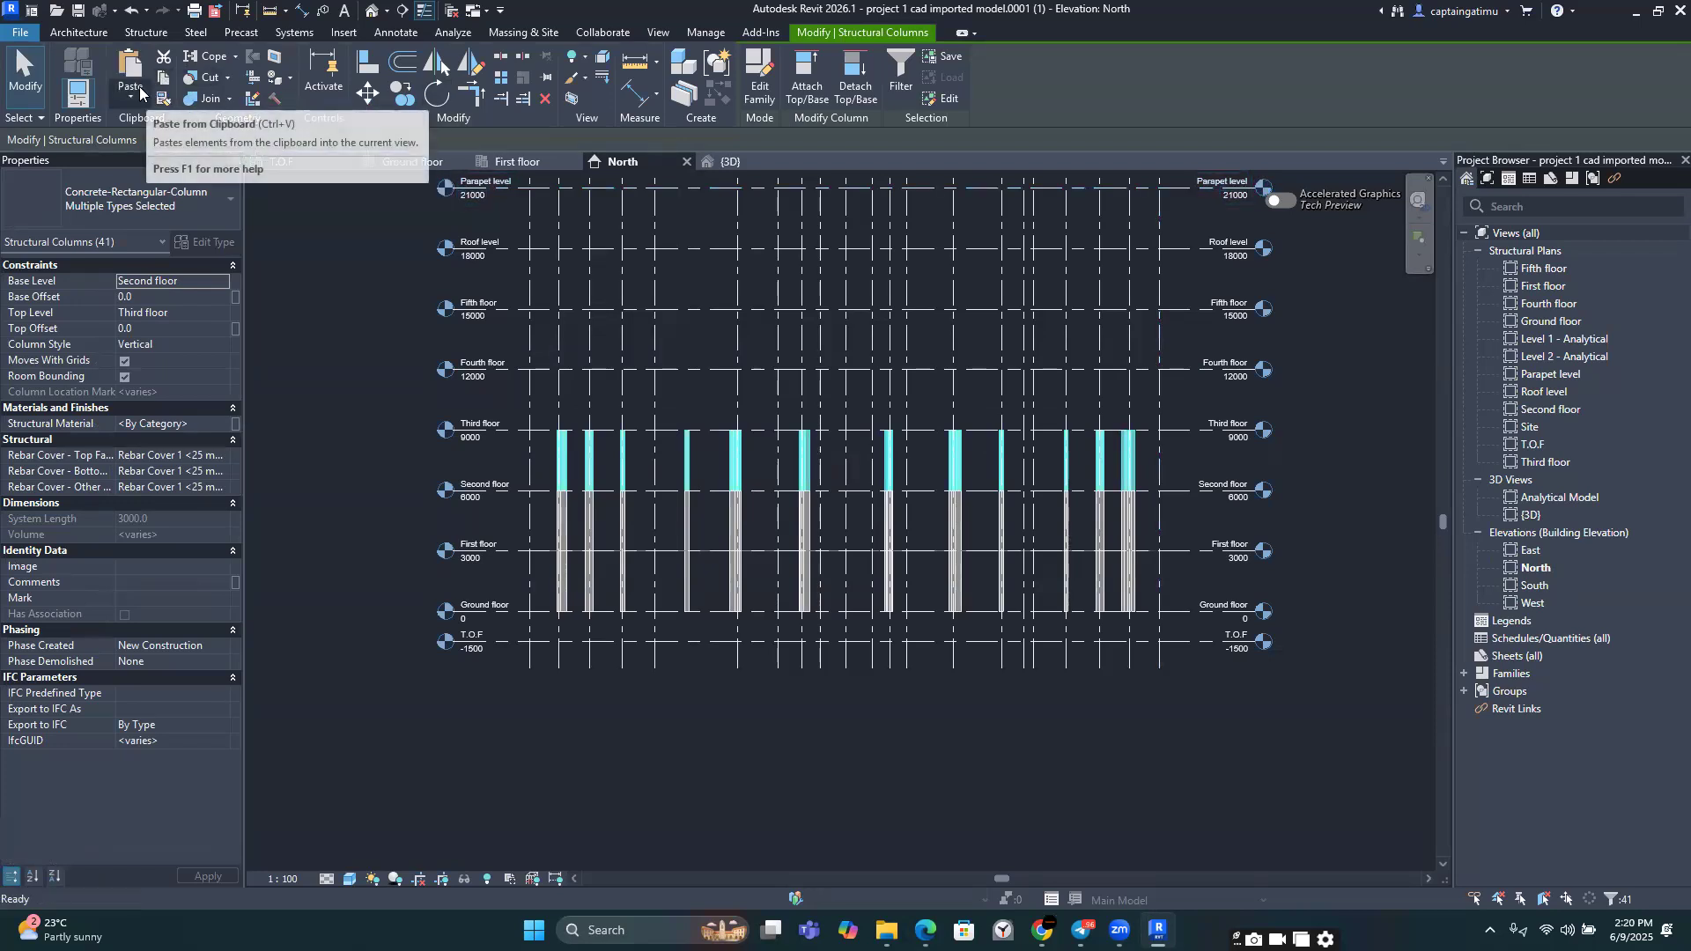
# Step: Paste the copied columns aligned to the Fourth floor, Fifth floor and Roof level, and clear the selection
pyautogui.click(140, 90)
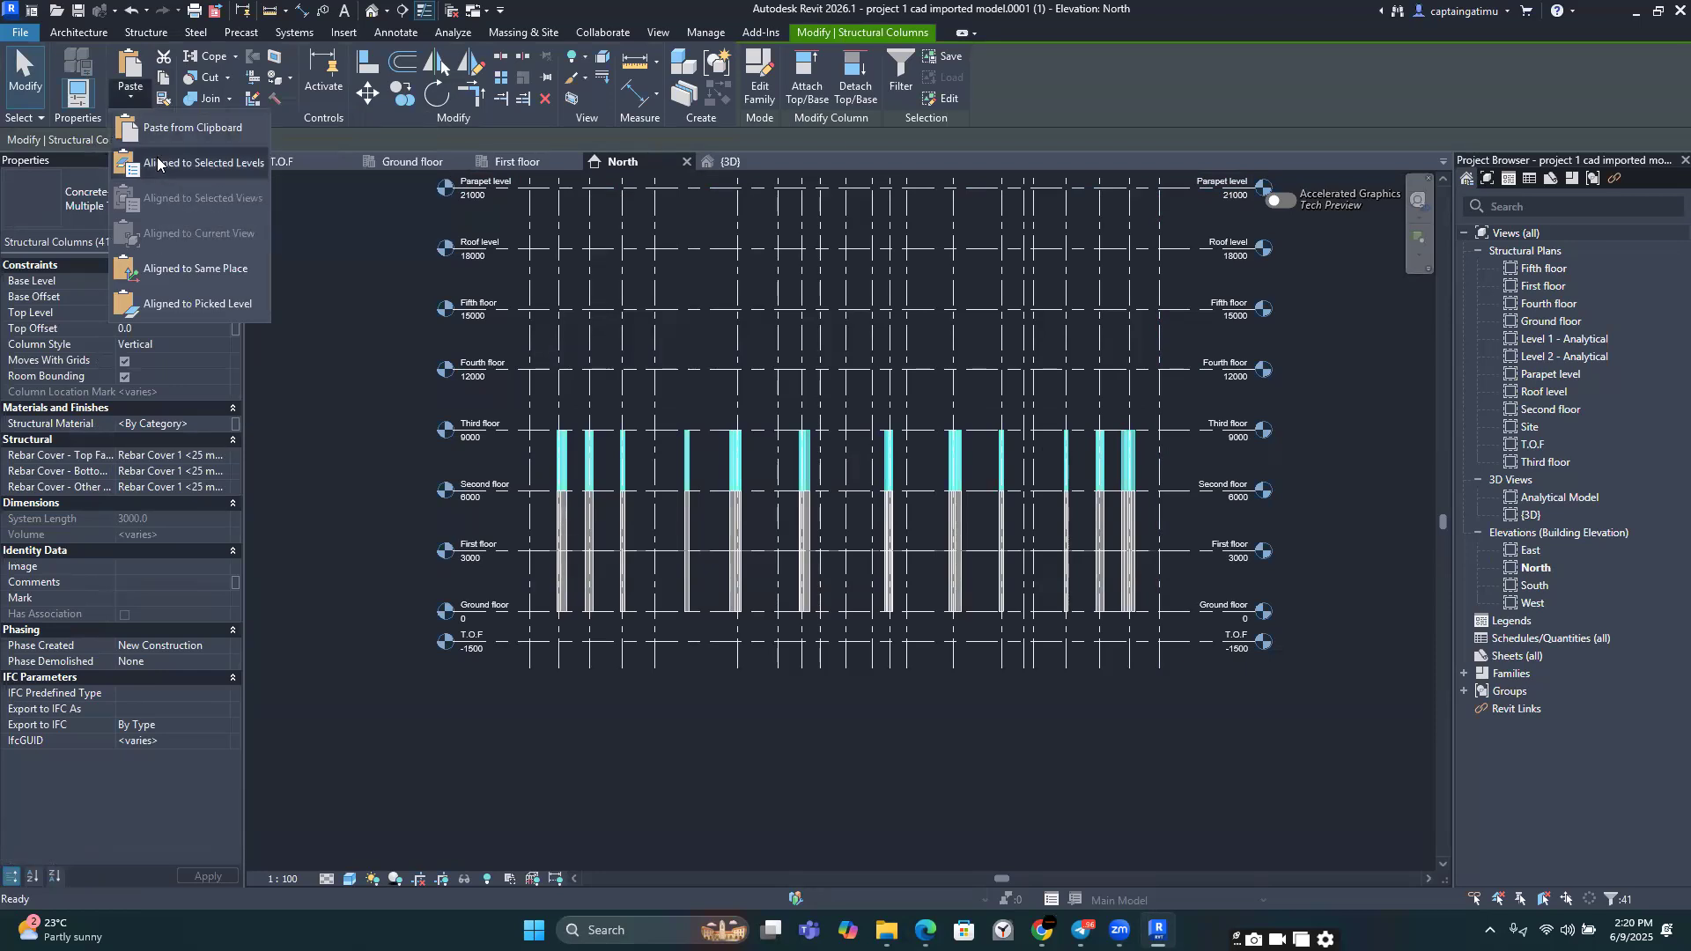
pyautogui.click(157, 164)
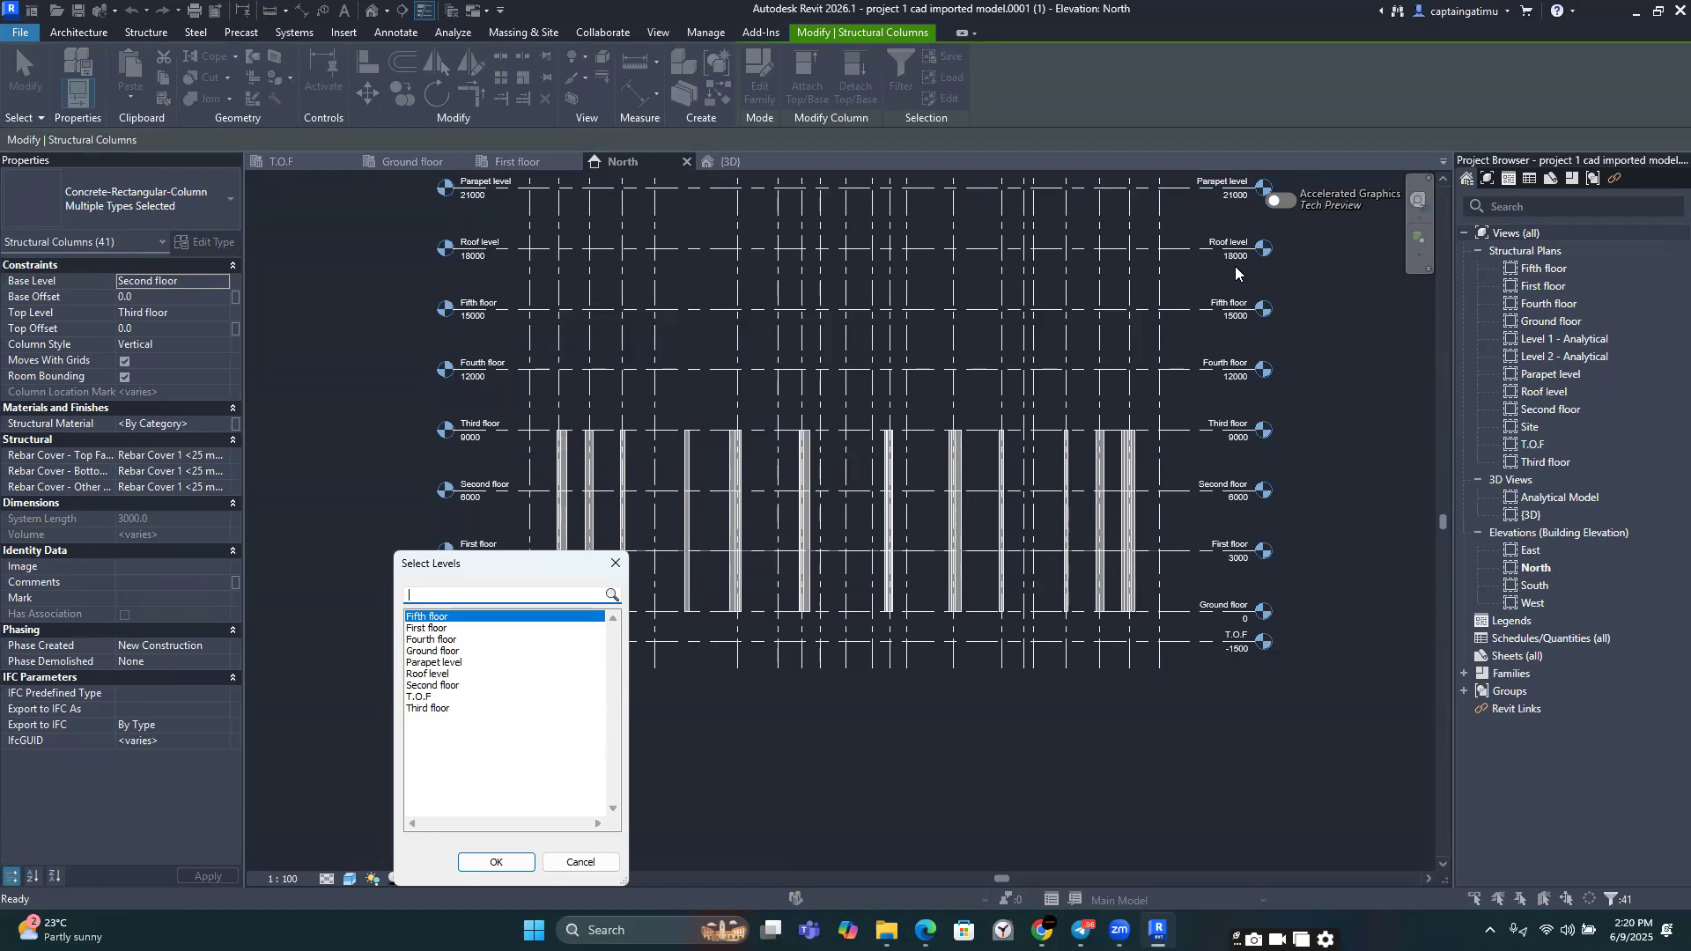
pyautogui.click(430, 638)
pyautogui.keyDown('ctrl'); pyautogui.click(426, 617); pyautogui.keyUp('ctrl')
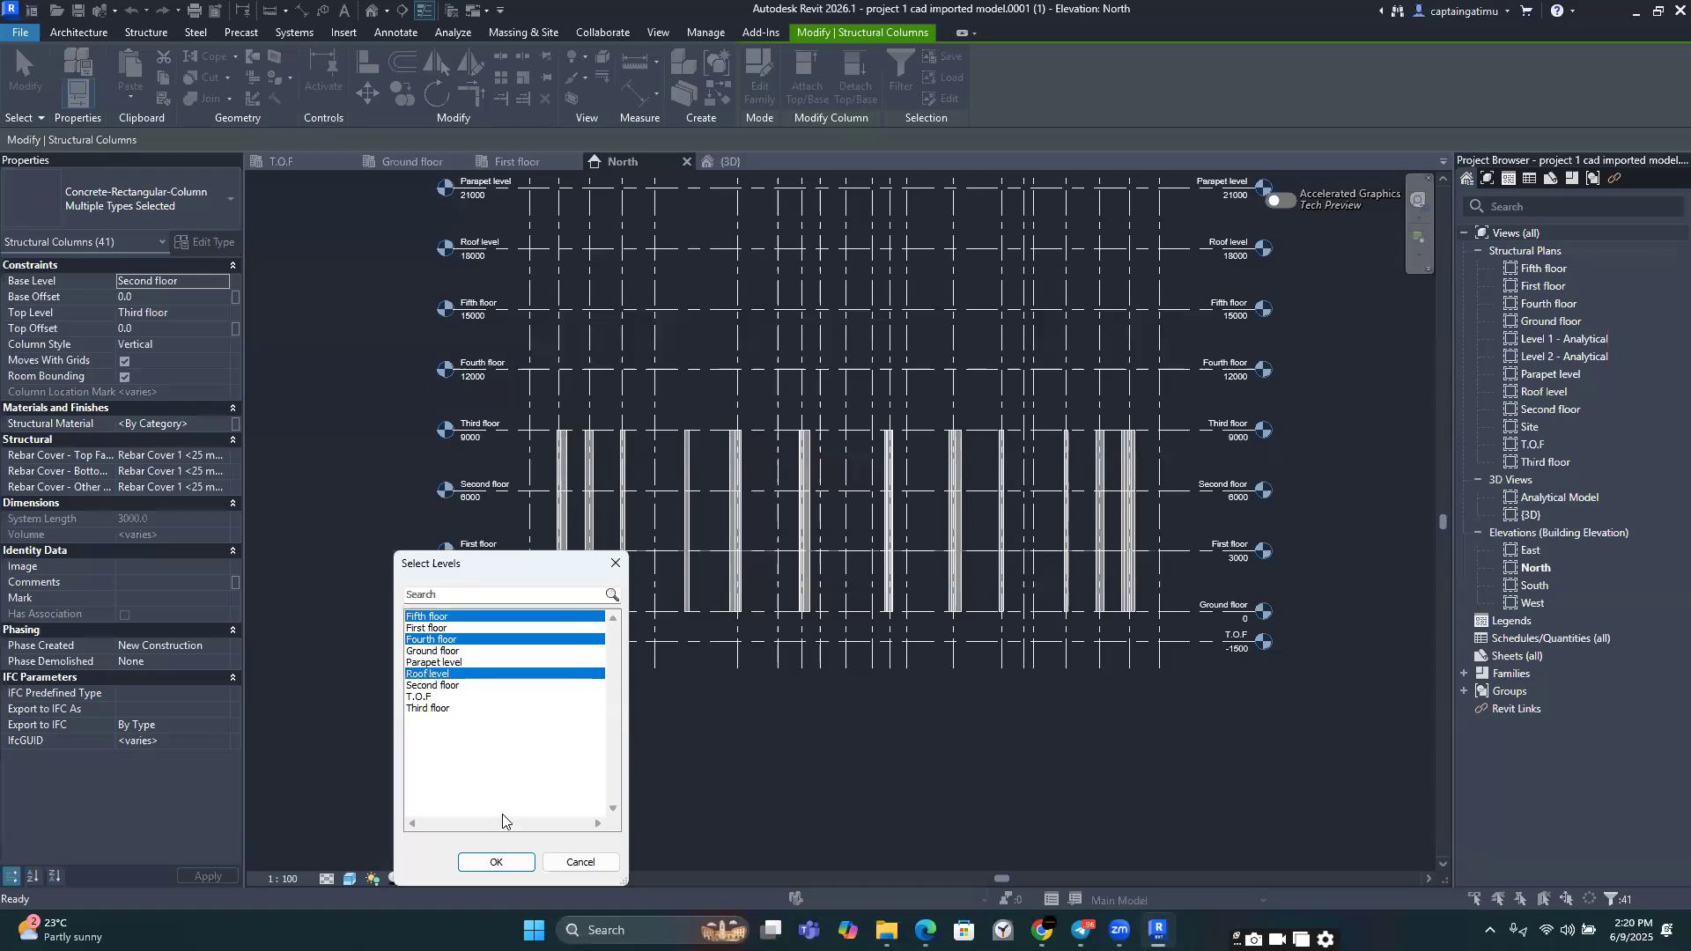
pyautogui.press('Return')
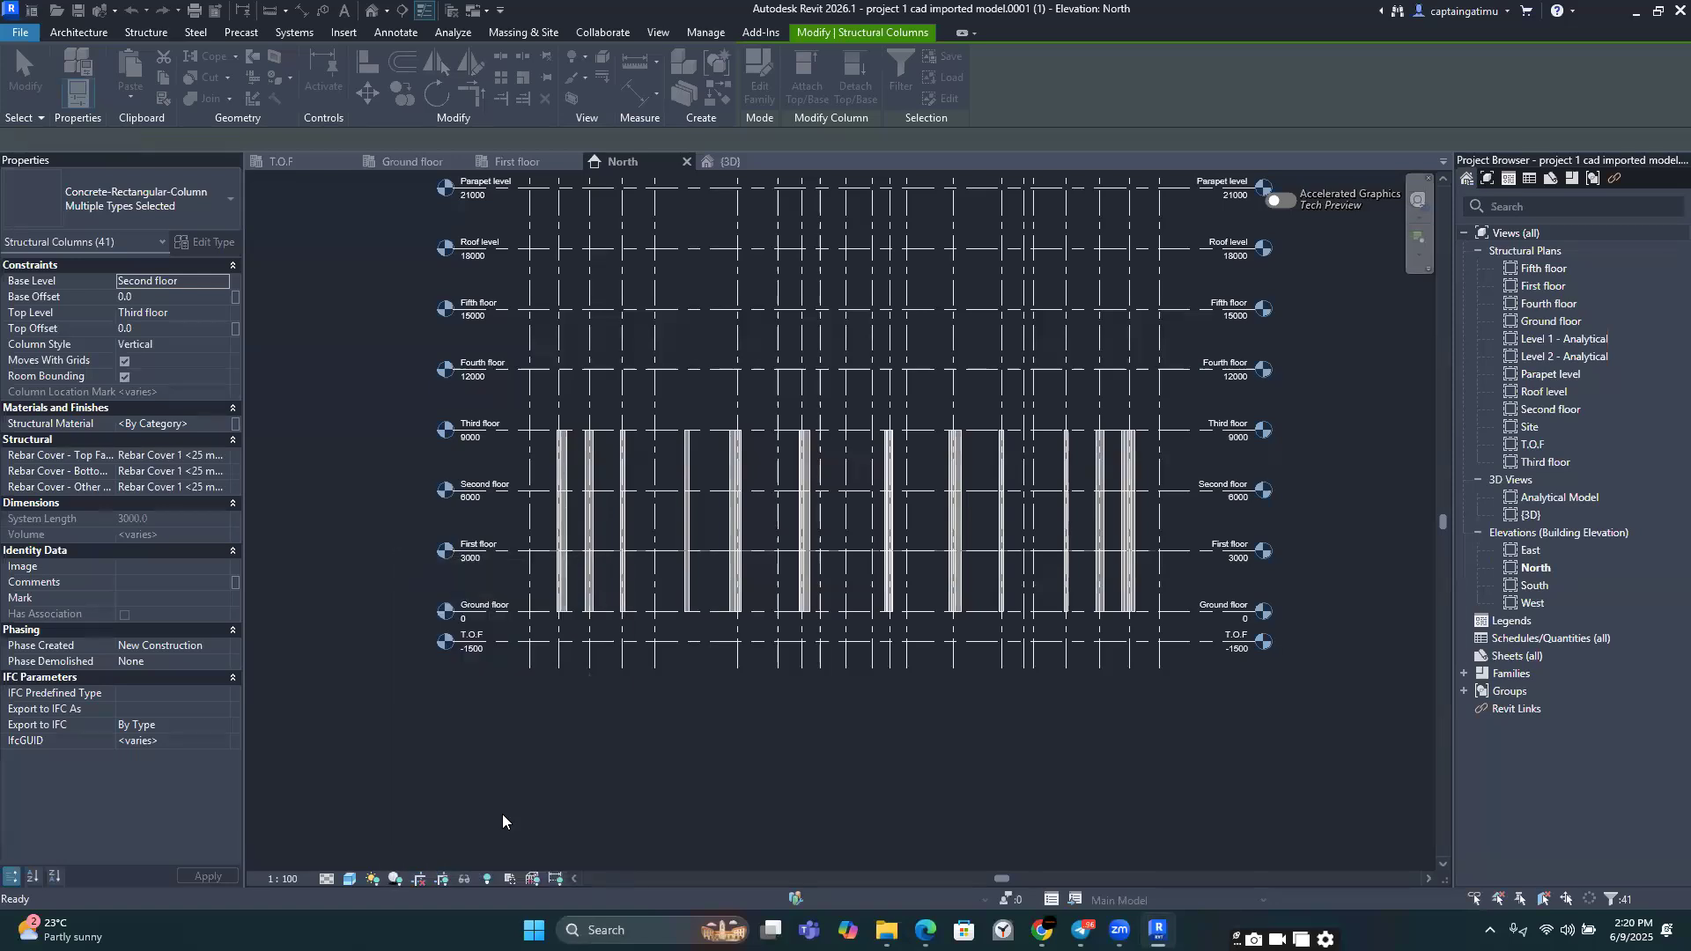
pyautogui.scroll(-3, 539, 720)
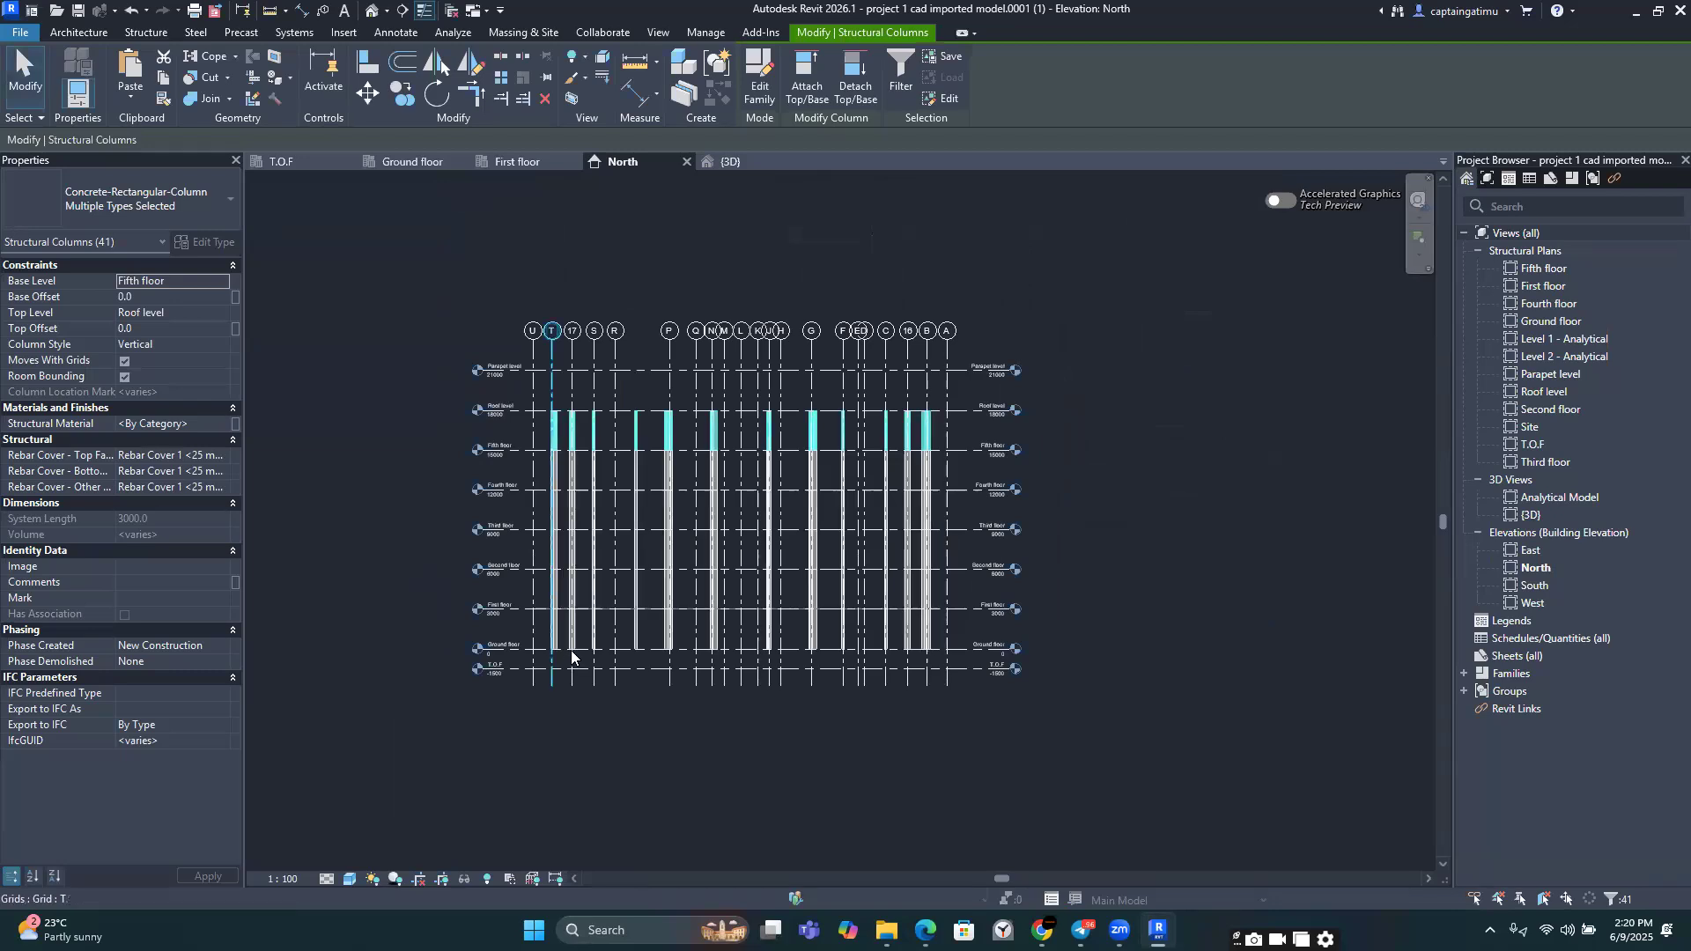
pyautogui.click(628, 464)
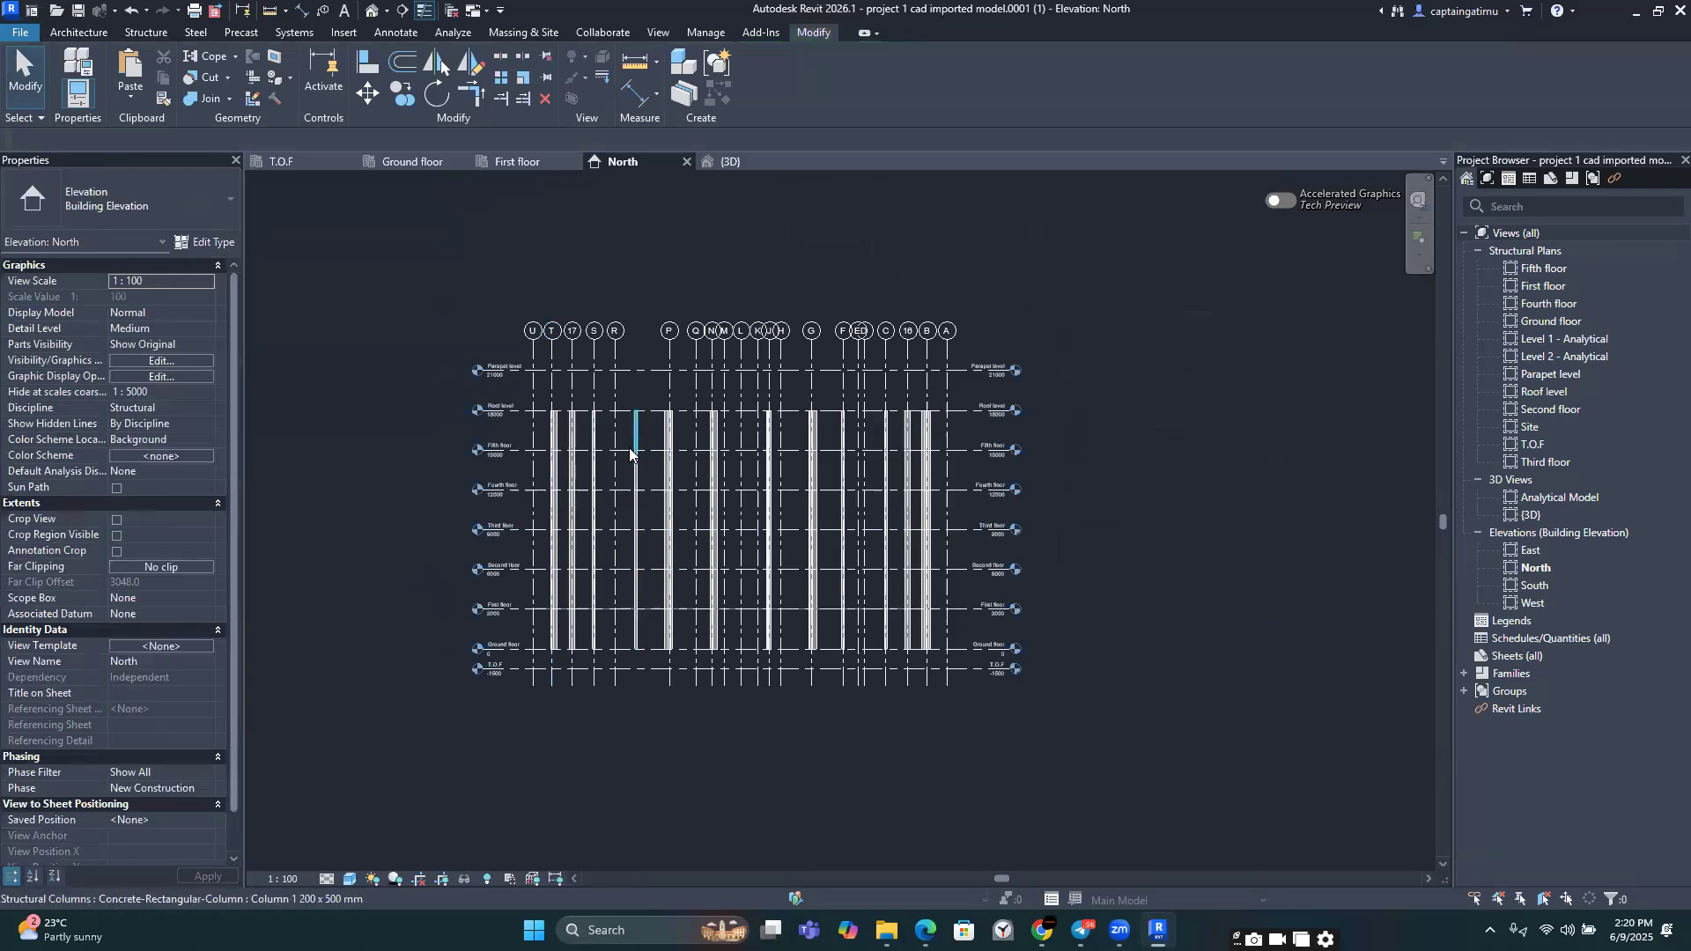
# Step: Examine the stacked columns from Roof level down to Ground floor and the gap above T.O.F in the North elevation
pyautogui.scroll(2, 627, 454)
pyautogui.scroll(-2, 613, 416)
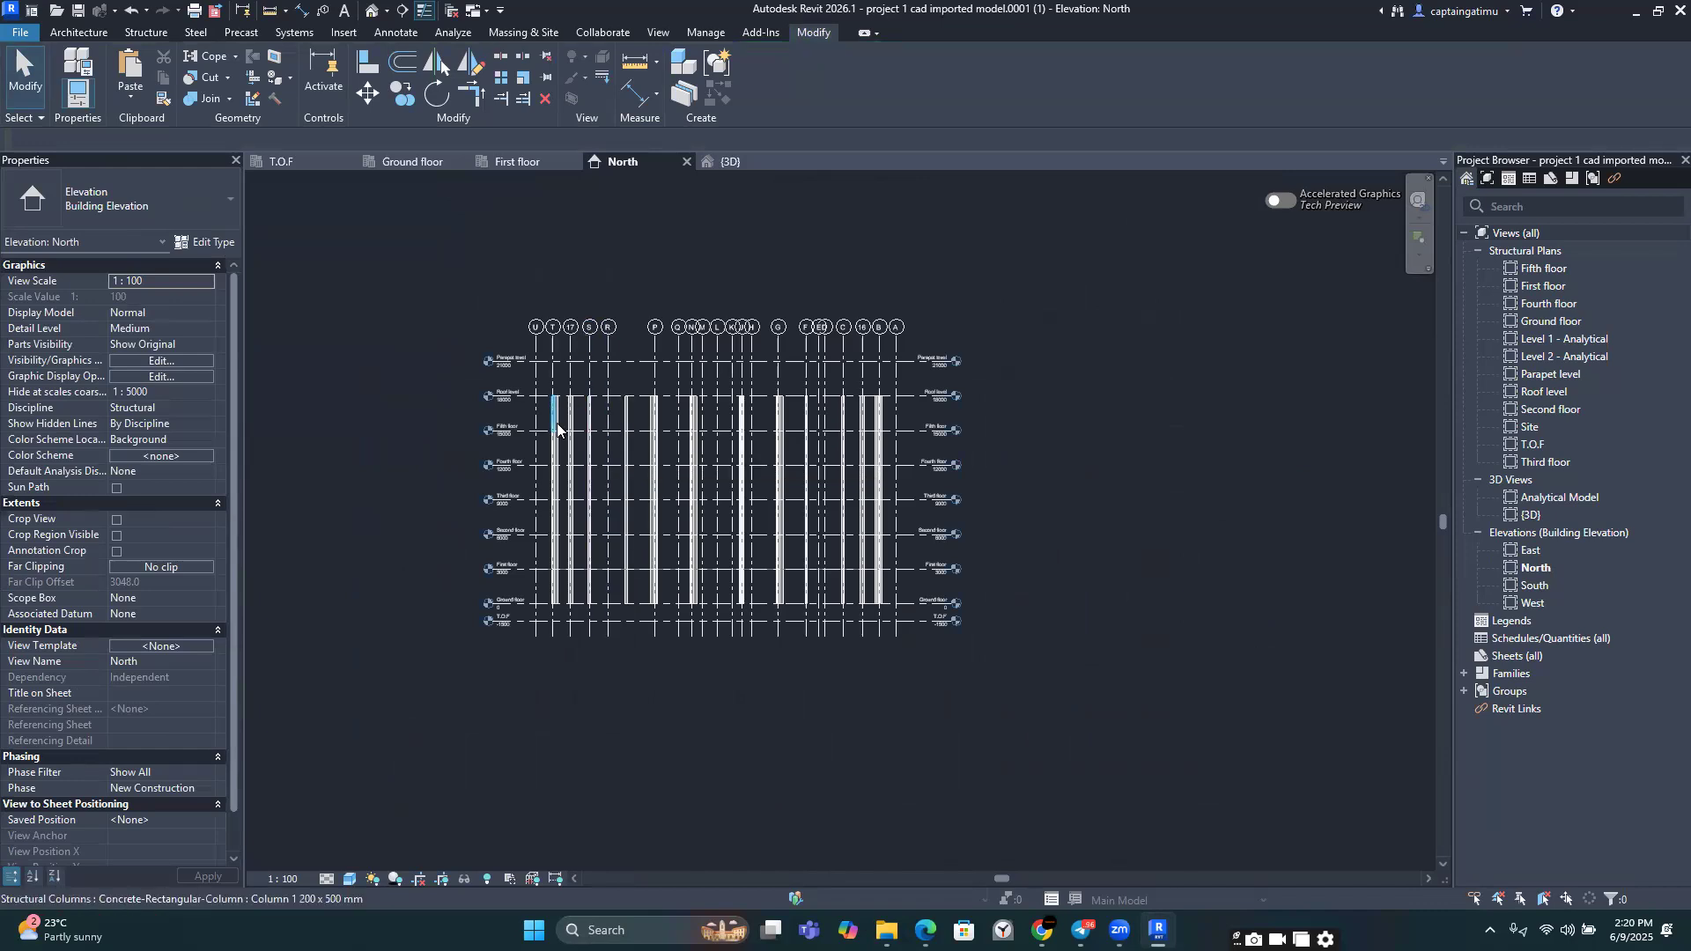
pyautogui.scroll(2, 556, 422)
pyautogui.scroll(-3, 557, 429)
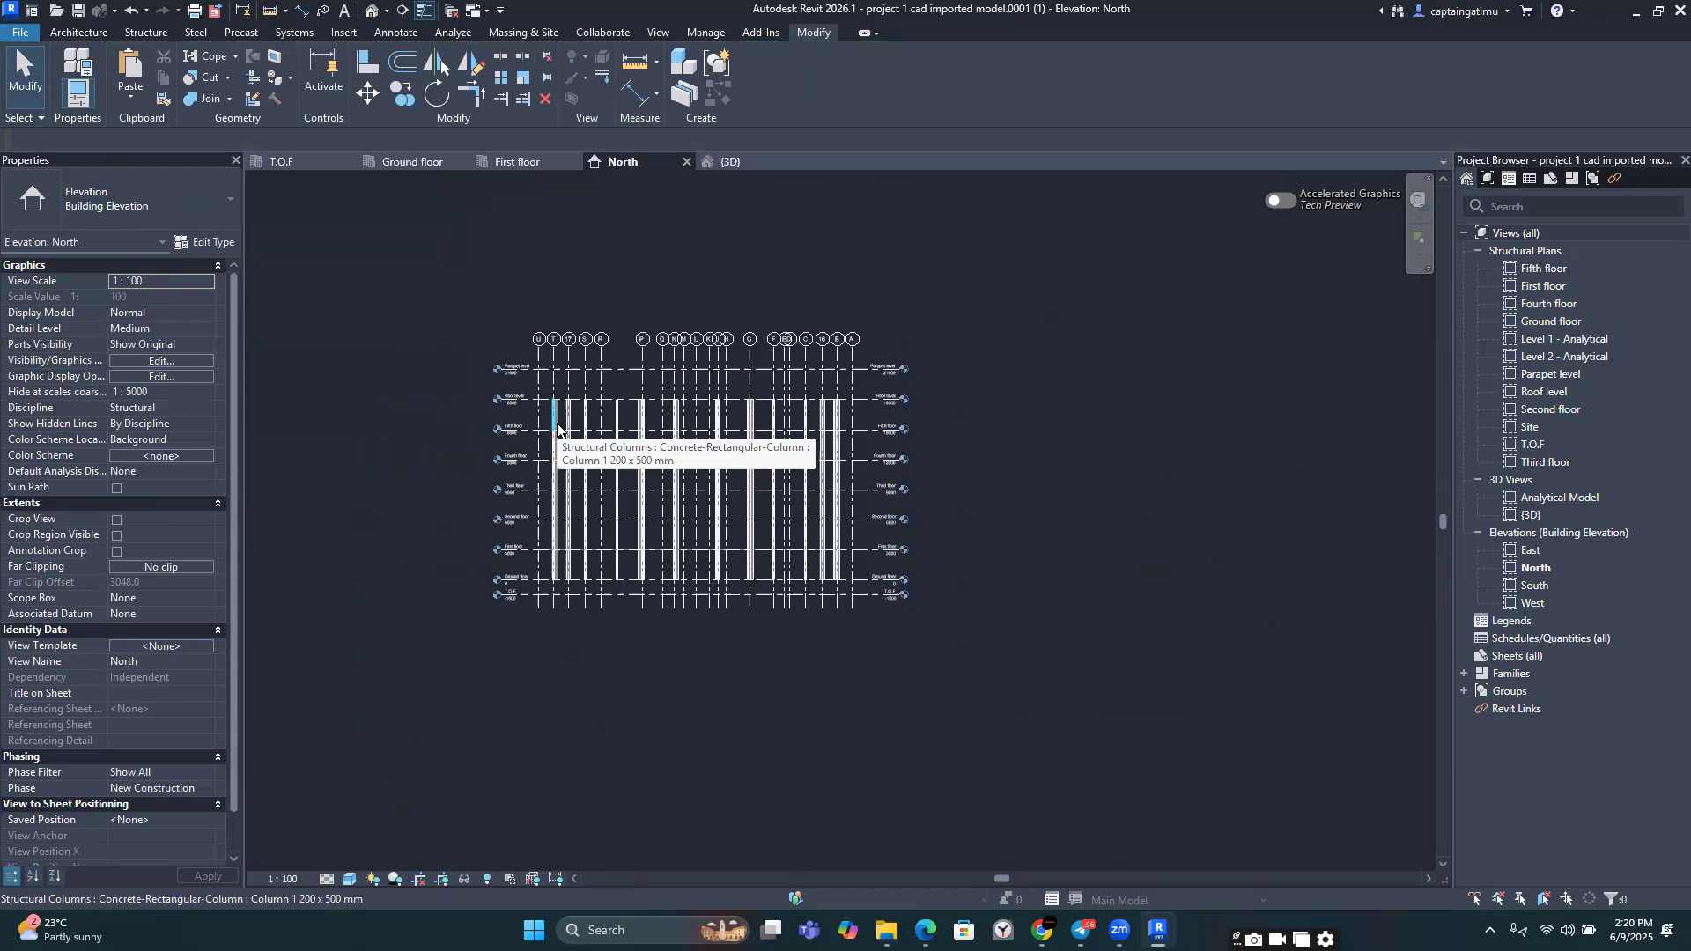
pyautogui.scroll(3, 555, 586)
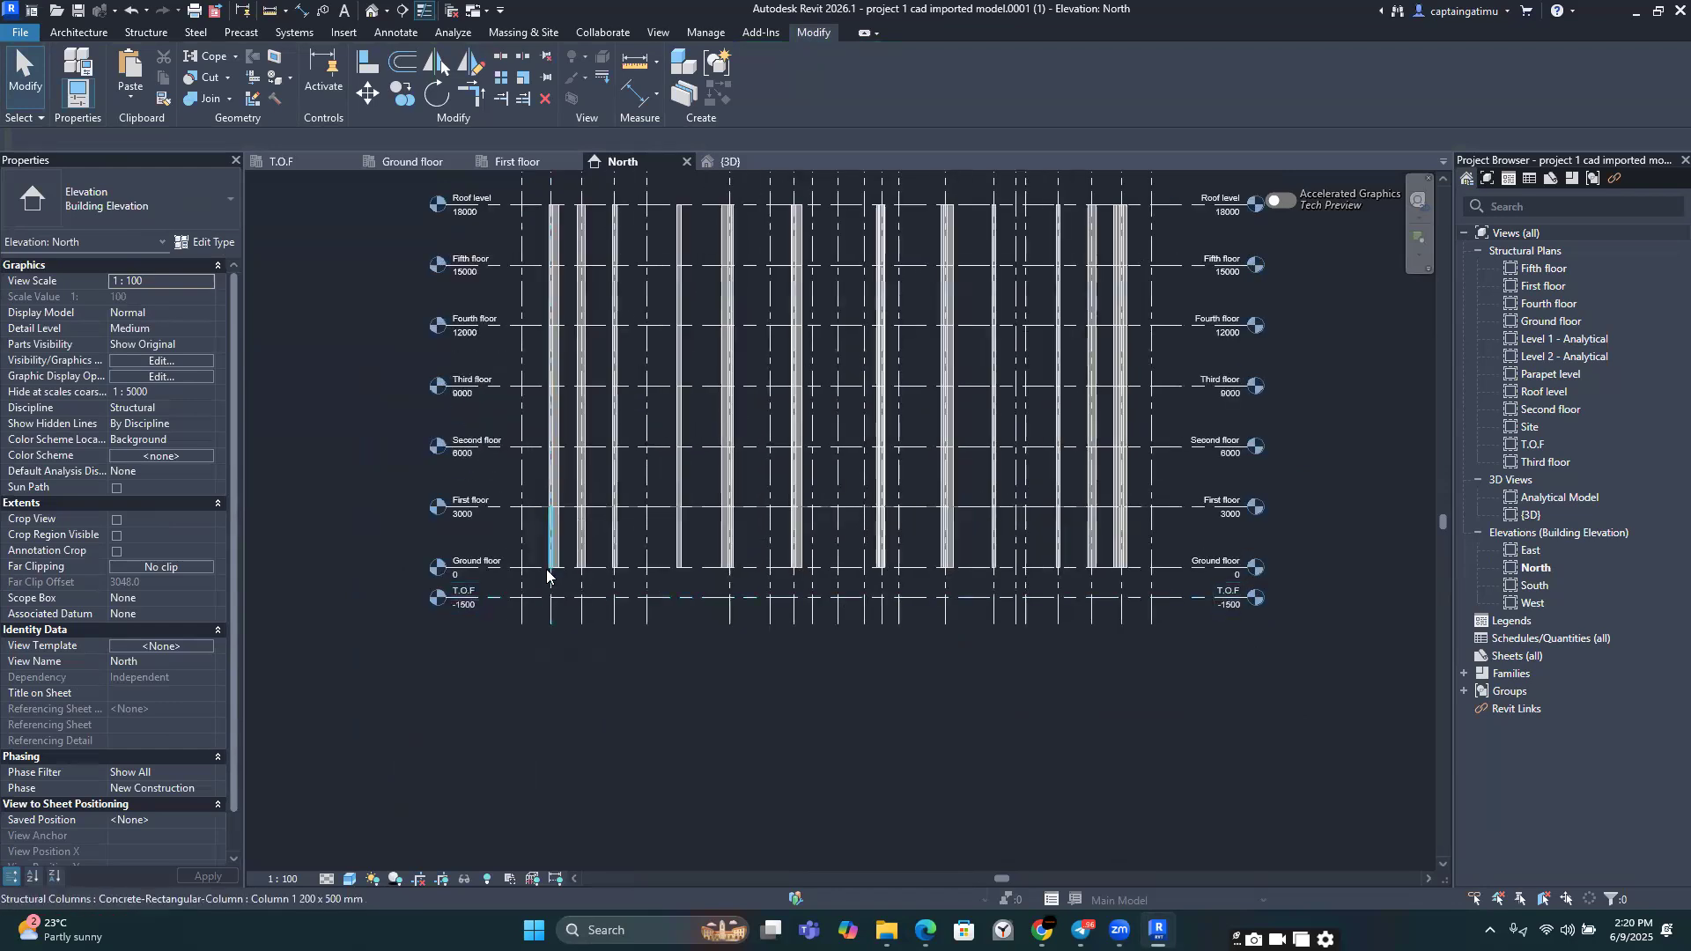
pyautogui.scroll(2, 557, 589)
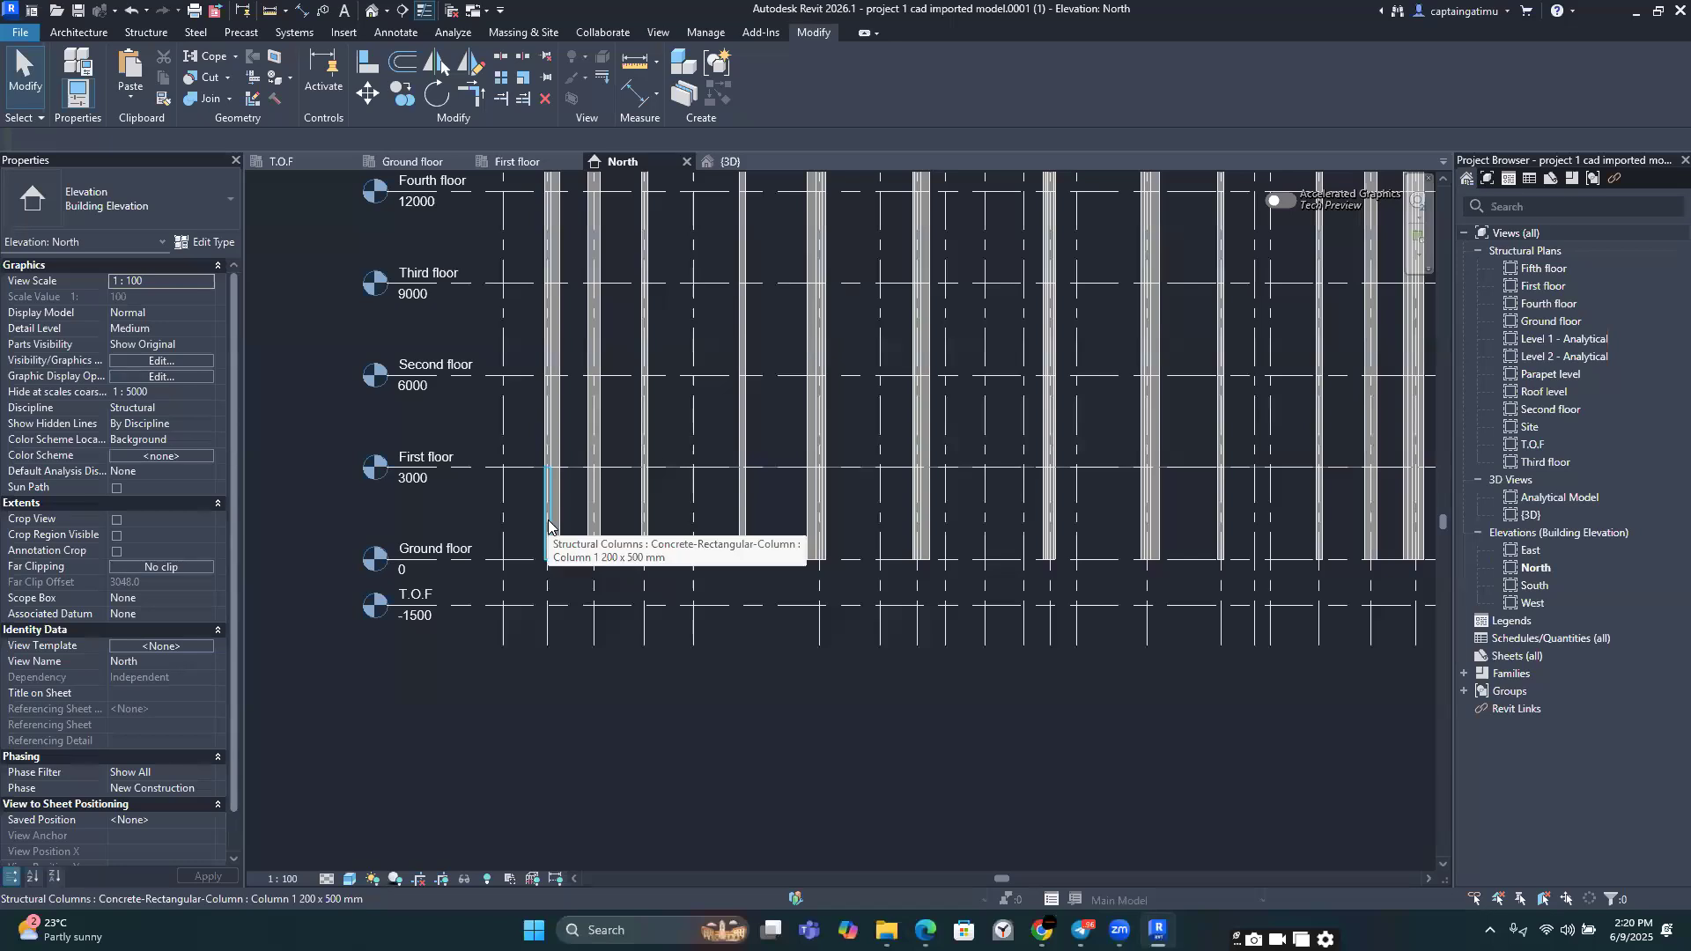
pyautogui.scroll(-3, 548, 520)
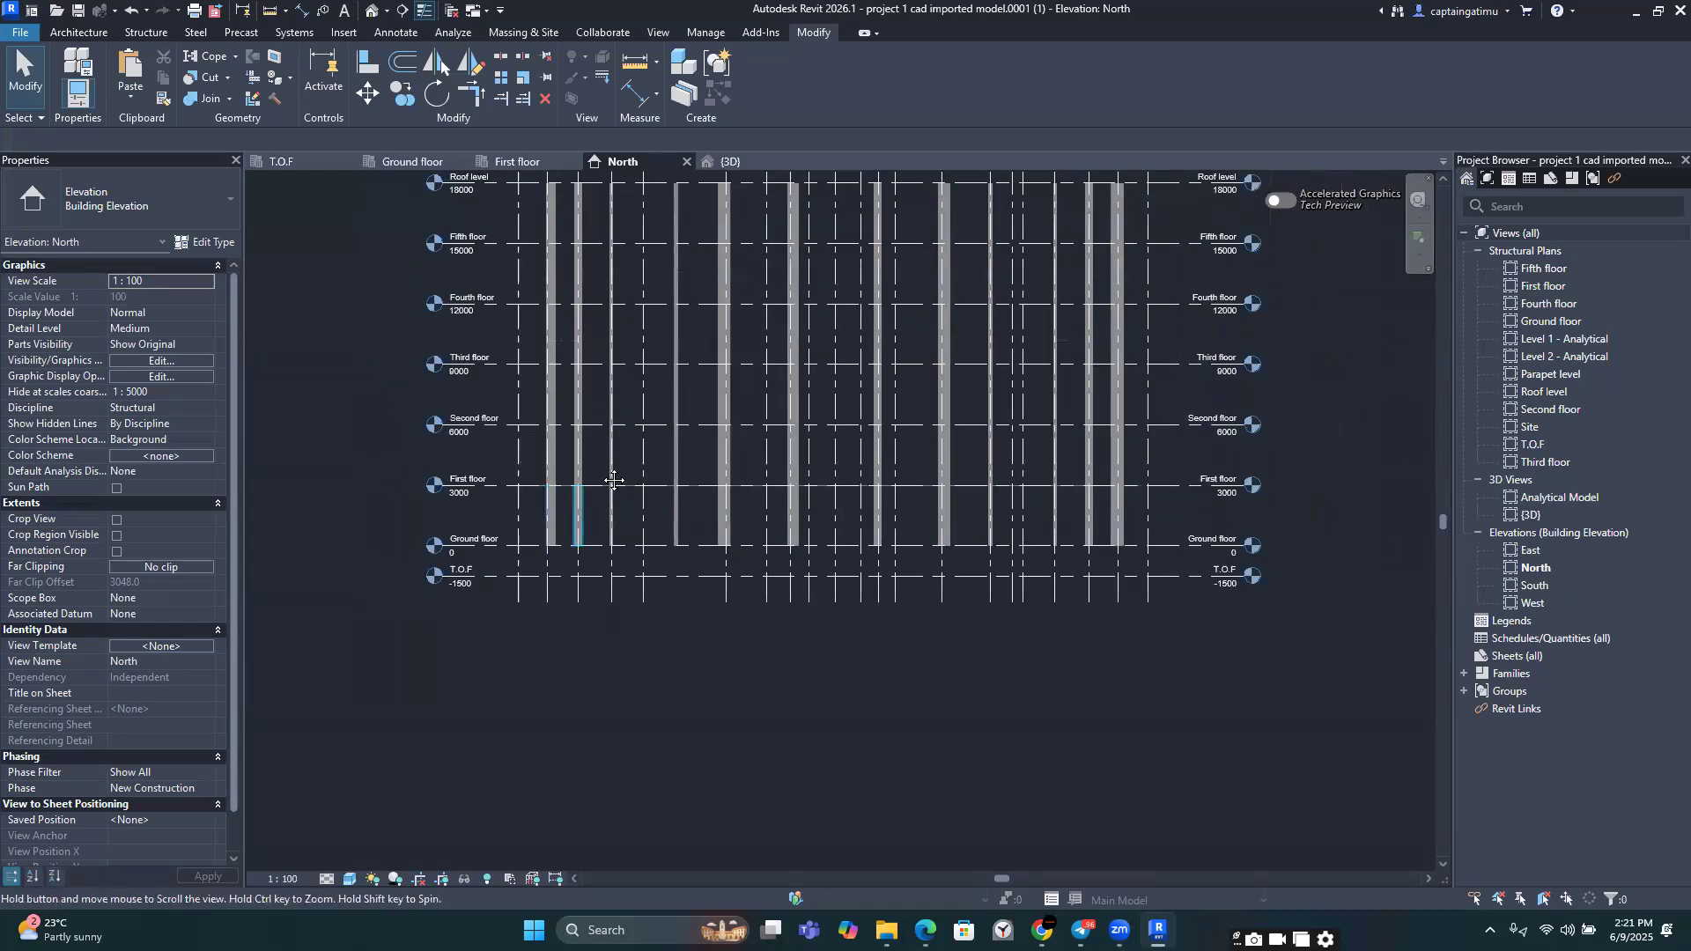
# Step: Try to copy the columns between Ground floor and First floor from grid R's First floor intersection to its T.O.F intersection, and undo the copy
pyautogui.moveTo(562, 411); pyautogui.dragTo(1169, 508)
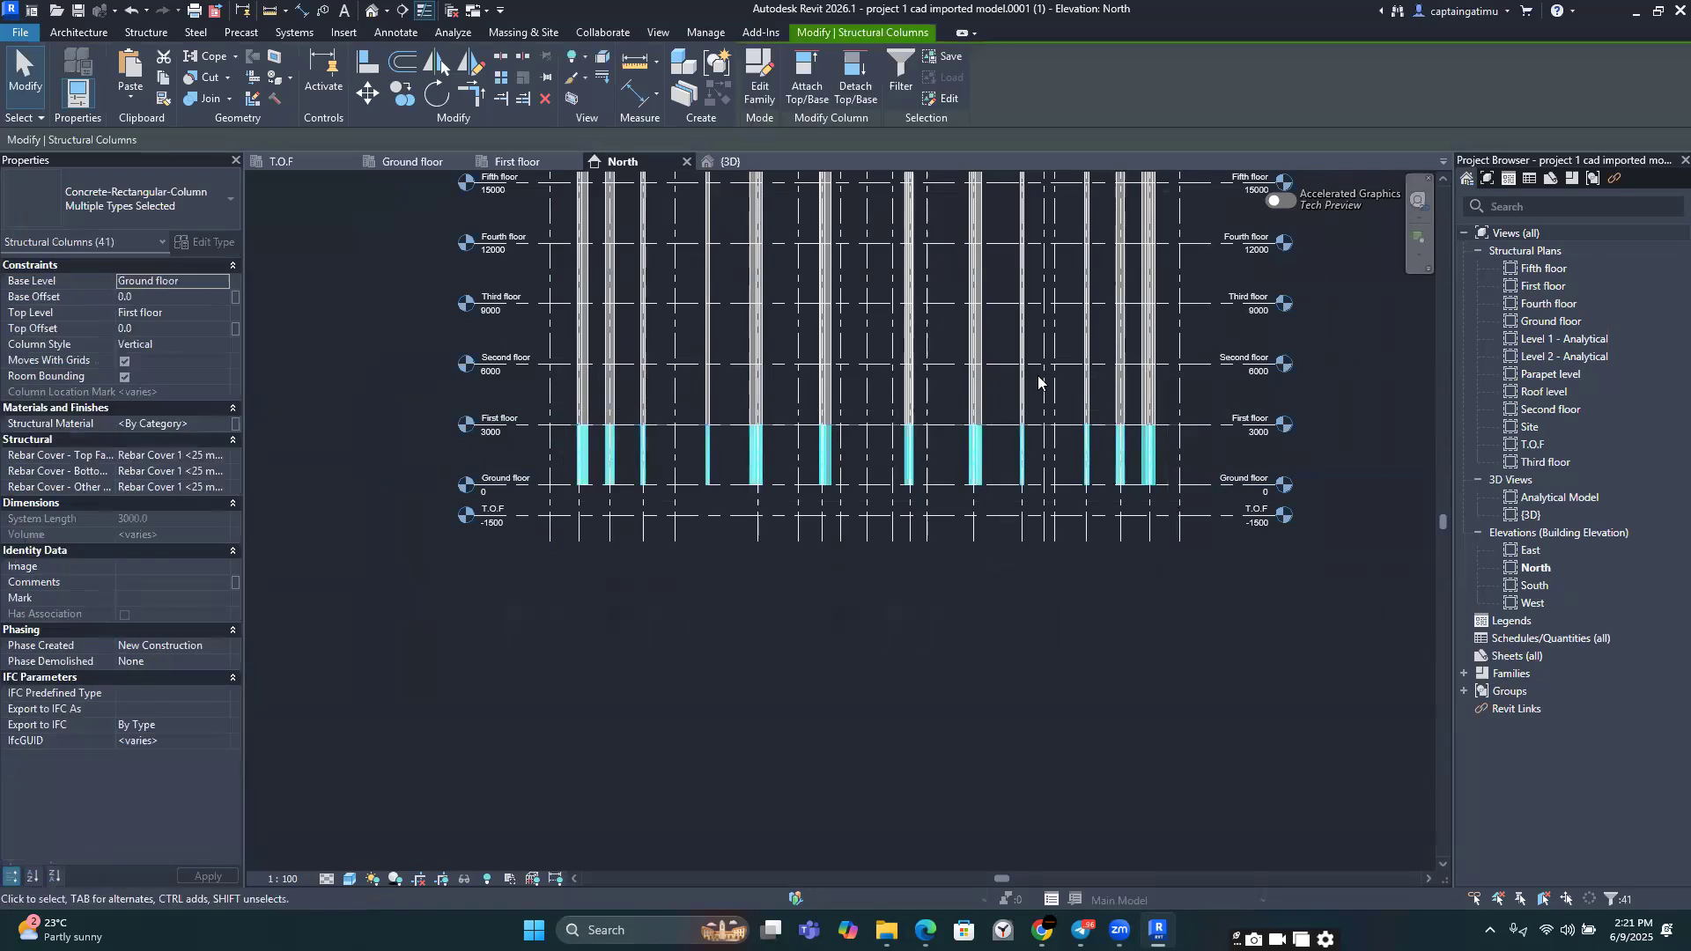
pyautogui.click(404, 94)
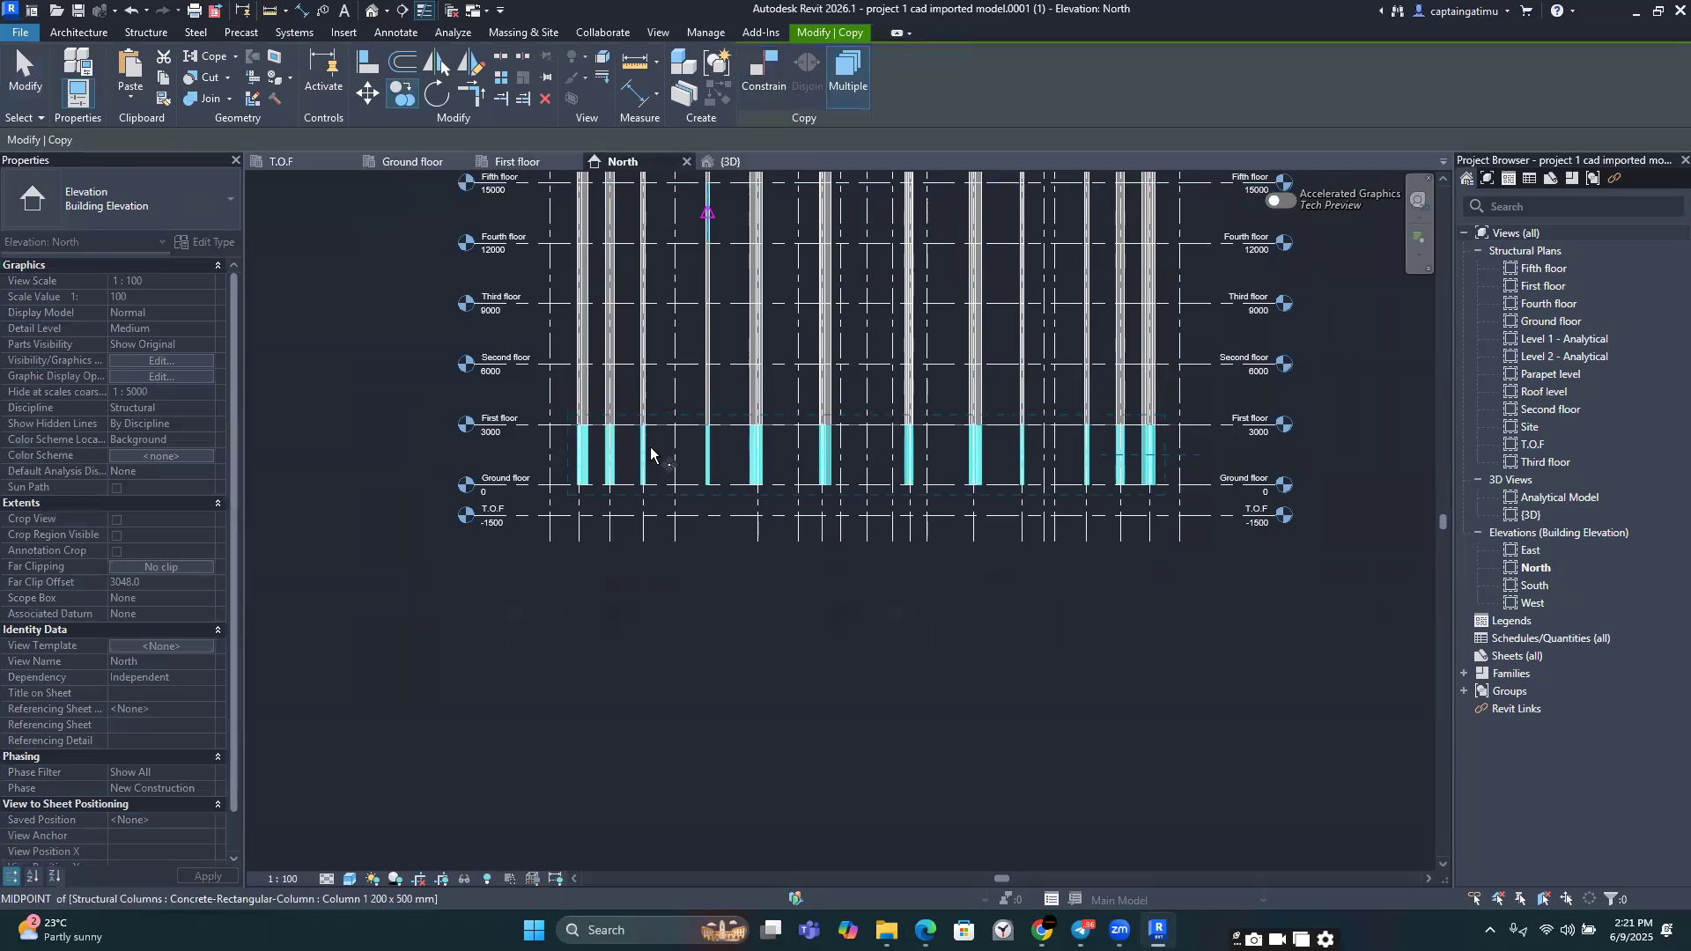
pyautogui.scroll(5, 650, 447)
pyautogui.click(753, 357)
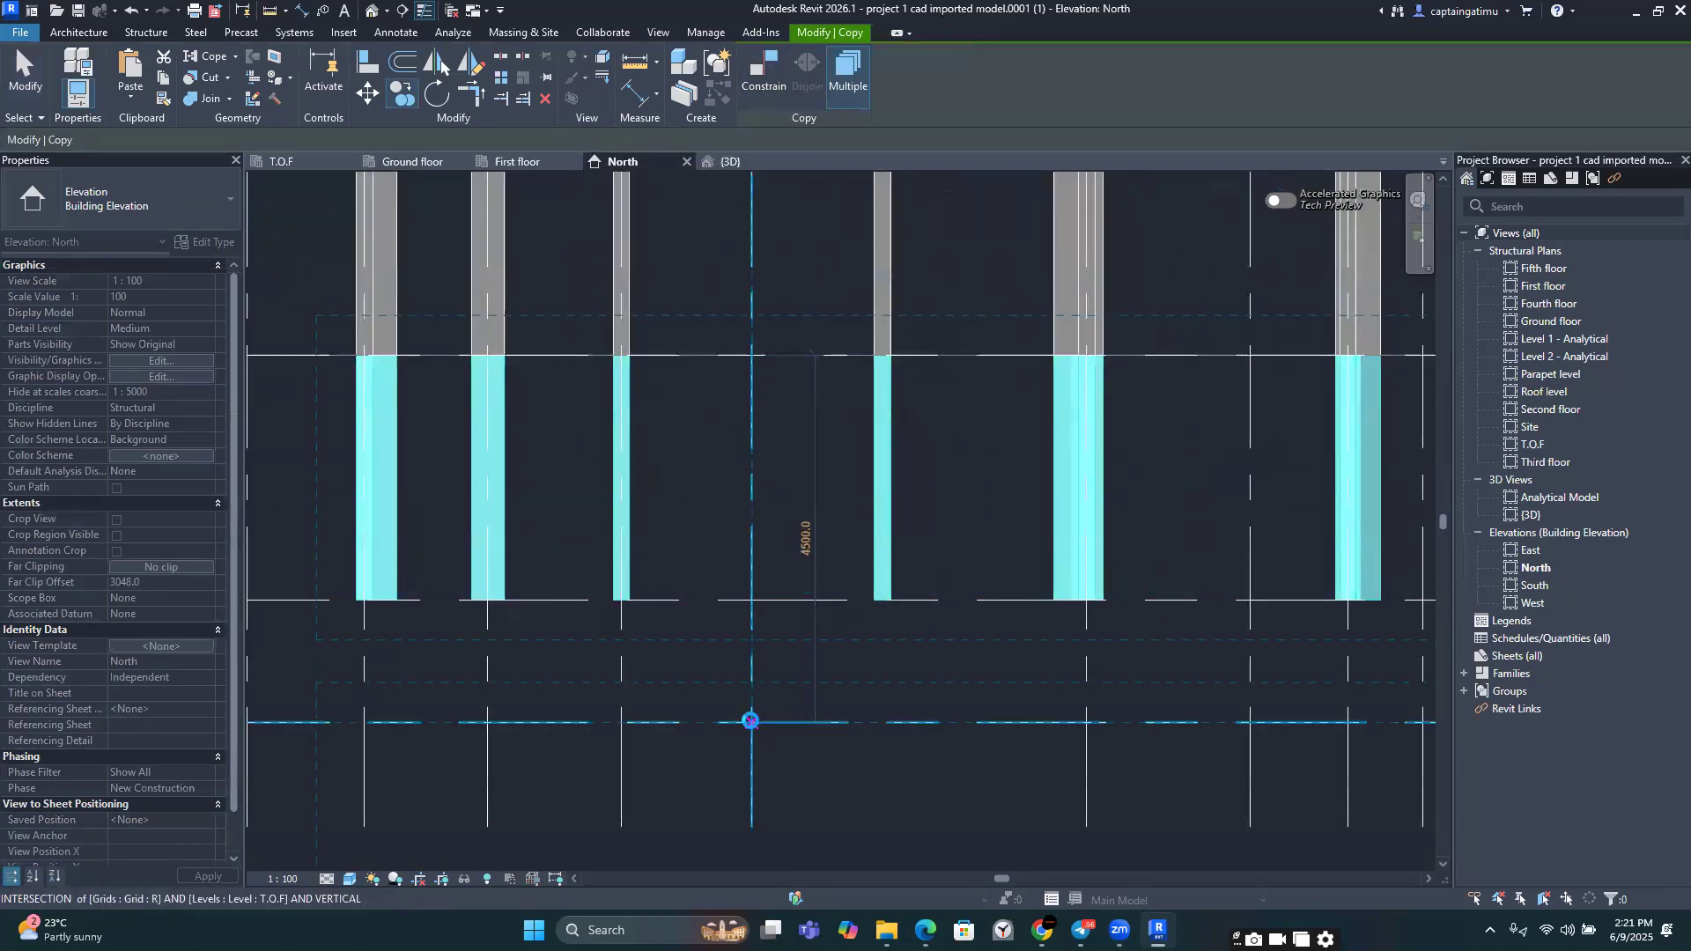
pyautogui.scroll(-4, 755, 704)
pyautogui.moveTo(769, 692); pyautogui.dragTo(691, 542, button='middle')
pyautogui.press('Escape')
pyautogui.scroll(-2, 736, 654)
pyautogui.press('Escape')
pyautogui.click(129, 12)
pyautogui.scroll(-4, 542, 429)
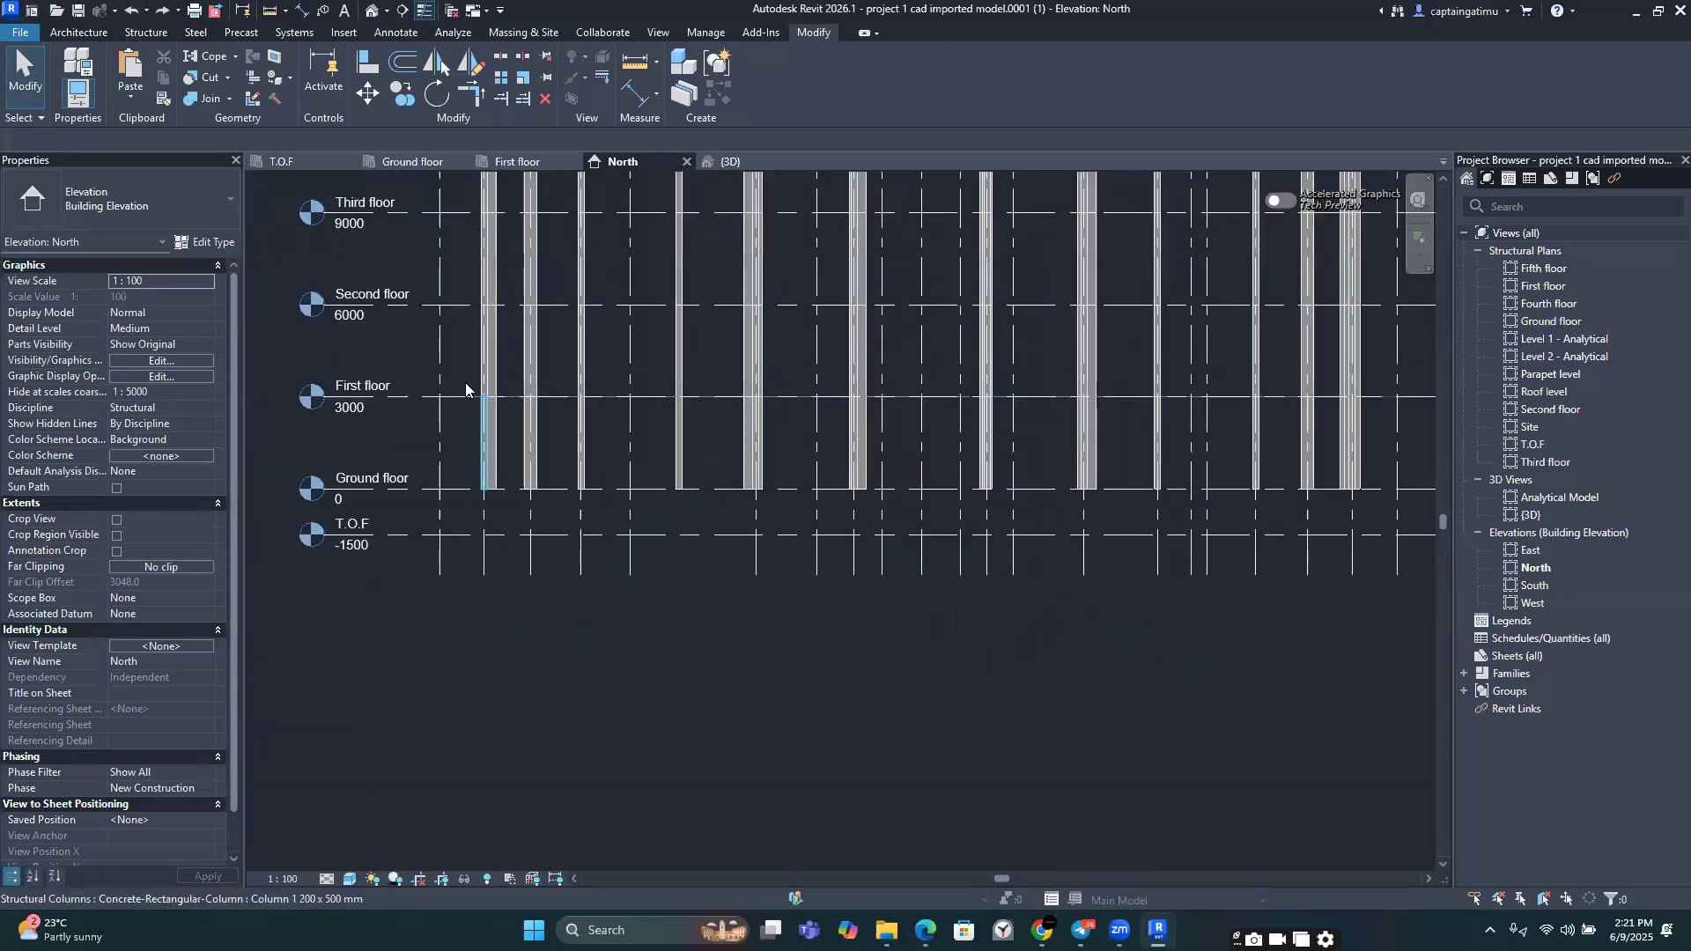
# Step: Copy the columns between Ground floor and First floor down one storey, from grid R's First floor intersection to its Ground floor intersection, unconstrained
pyautogui.scroll(-2, 609, 471)
pyautogui.moveTo(1013, 486); pyautogui.dragTo(1224, 511)
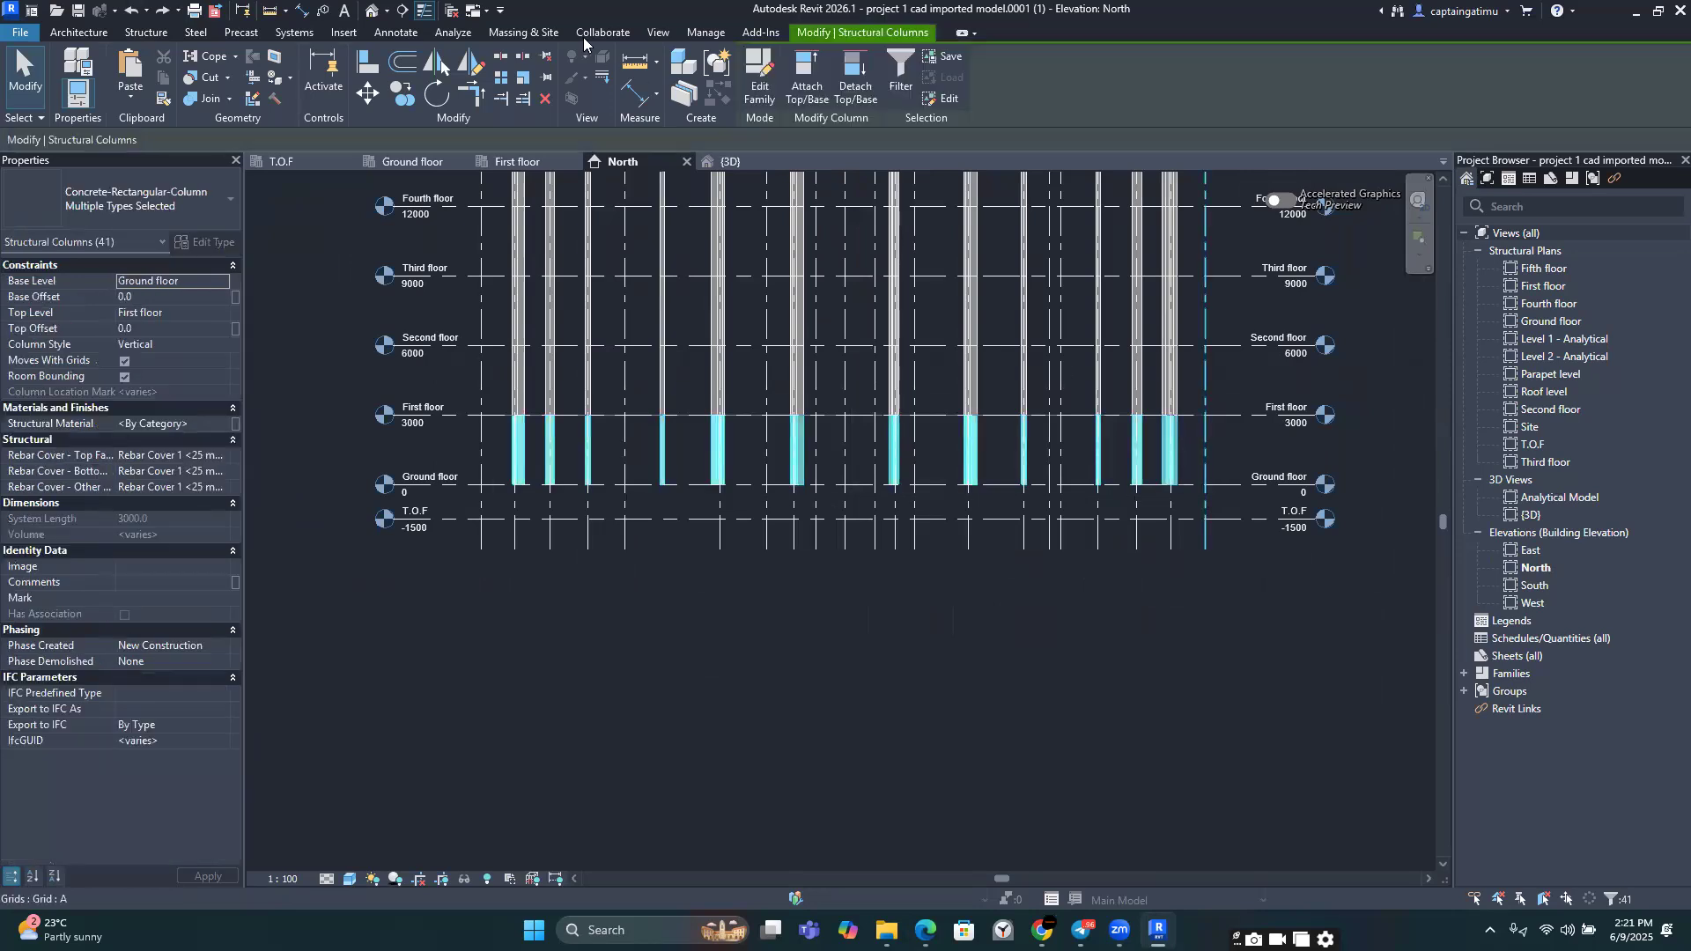
pyautogui.click(403, 92)
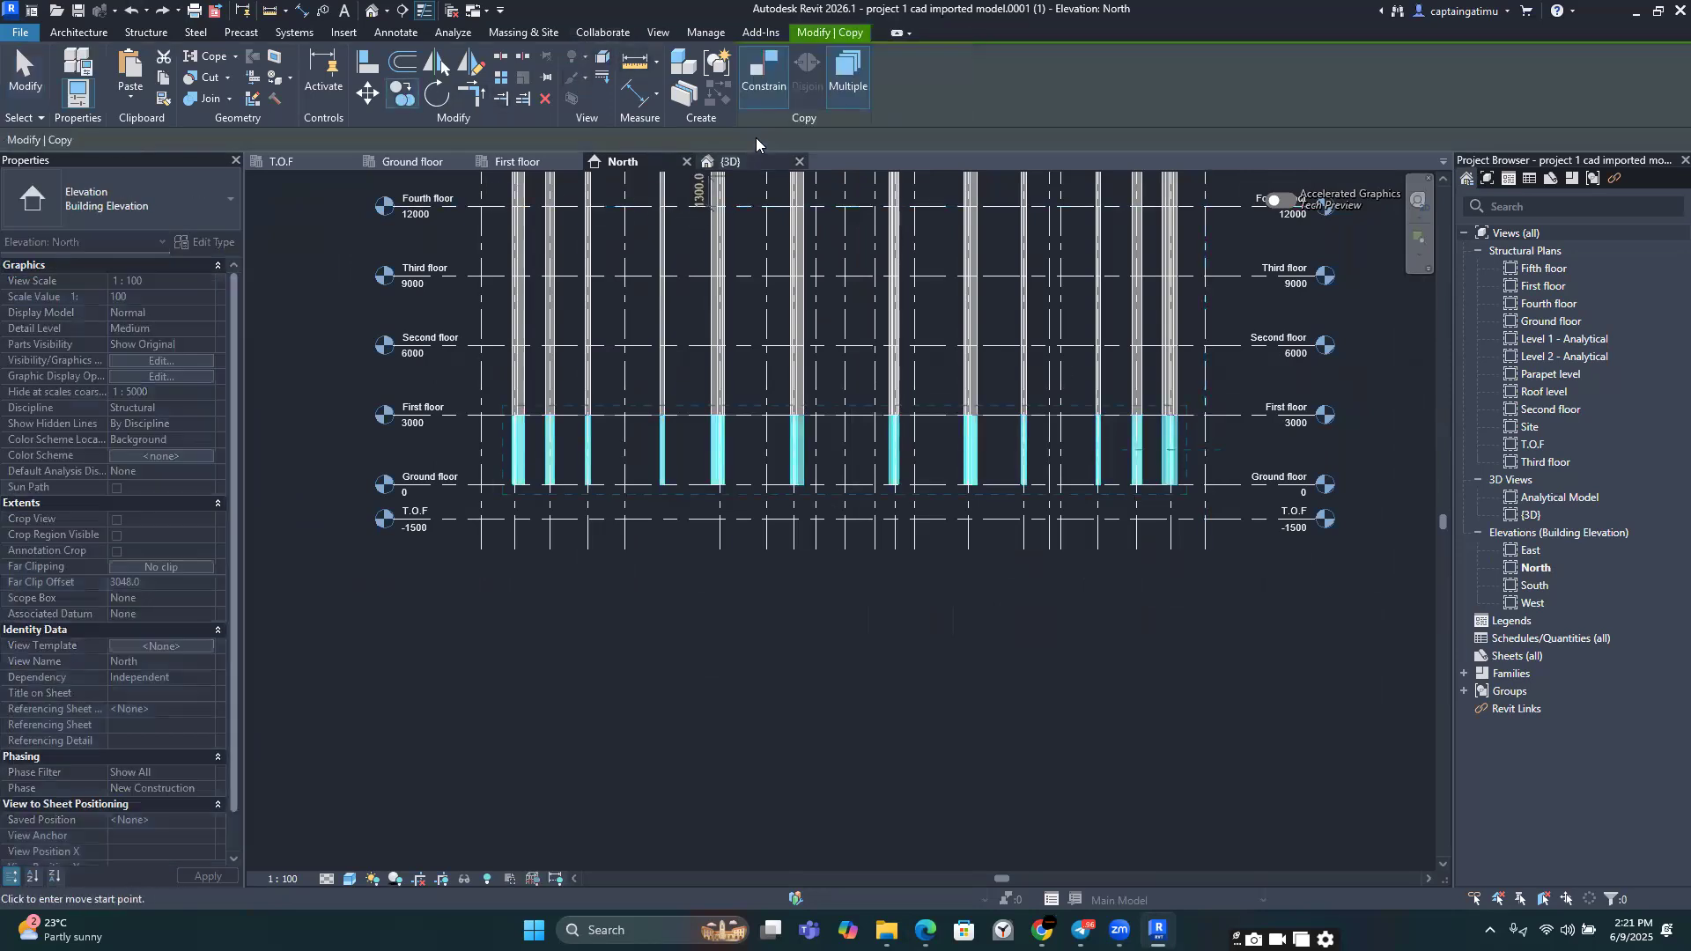
pyautogui.click(761, 90)
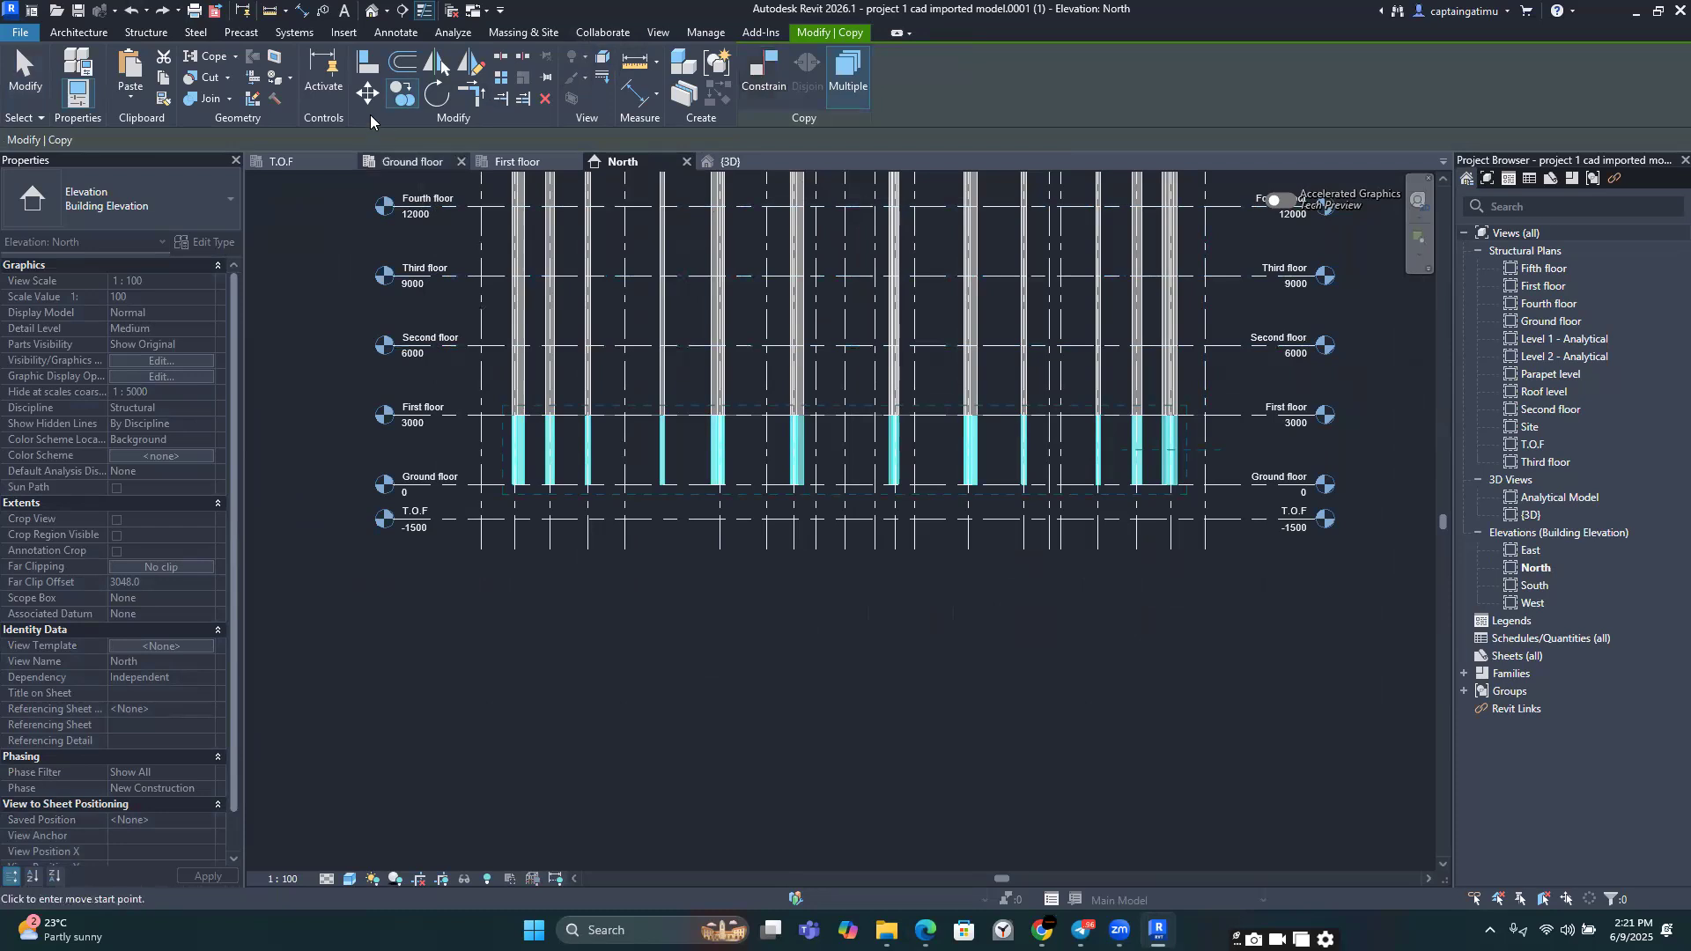
pyautogui.scroll(5, 633, 476)
pyautogui.click(642, 325)
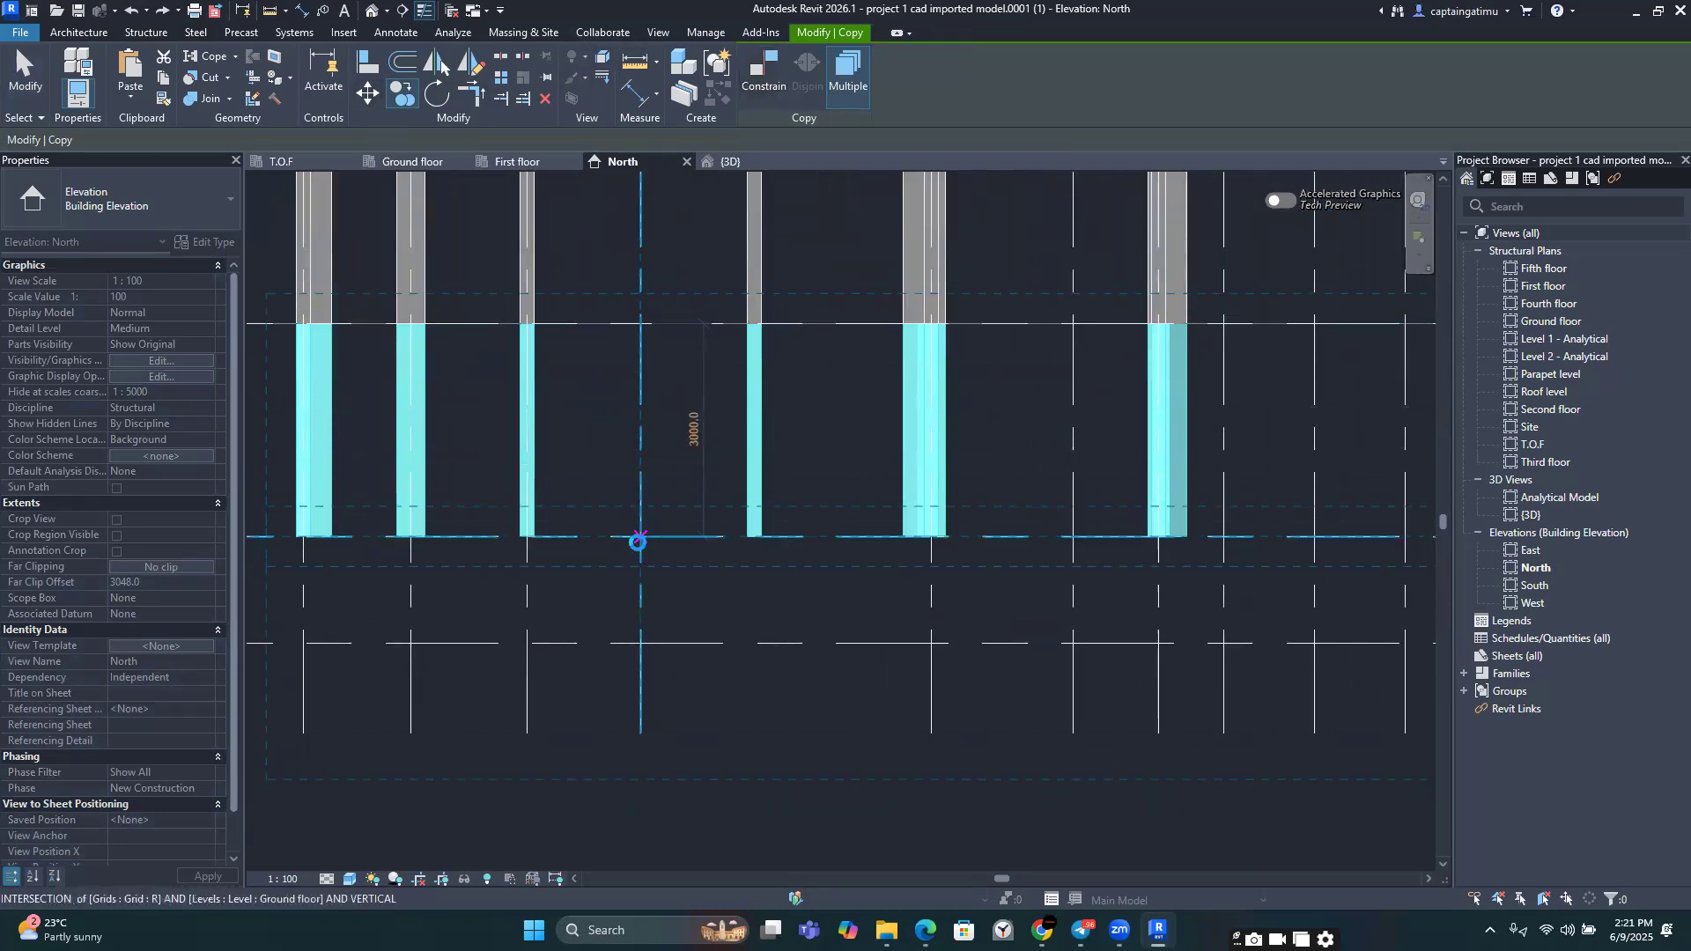
pyautogui.click(640, 538)
pyautogui.scroll(-5, 643, 539)
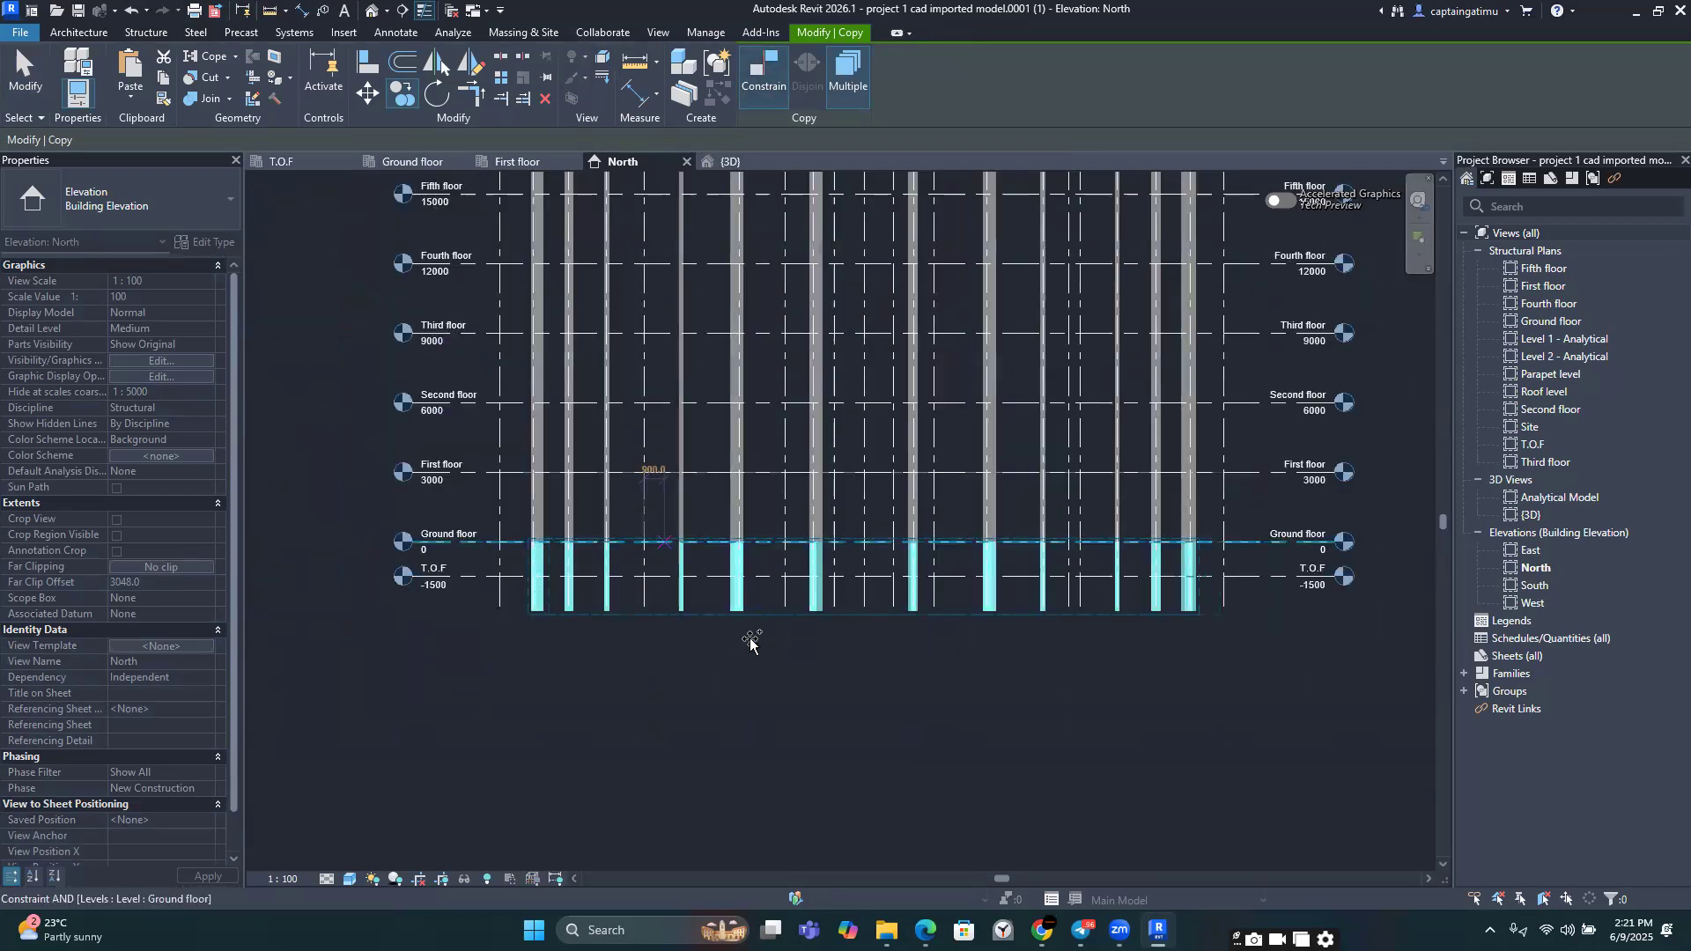
# Step: End the column copy, examine the copied columns' bases around T.O.F in the North elevation, and clear the selection
pyautogui.press('Escape')
pyautogui.moveTo(1108, 627); pyautogui.dragTo(941, 603, button='middle')
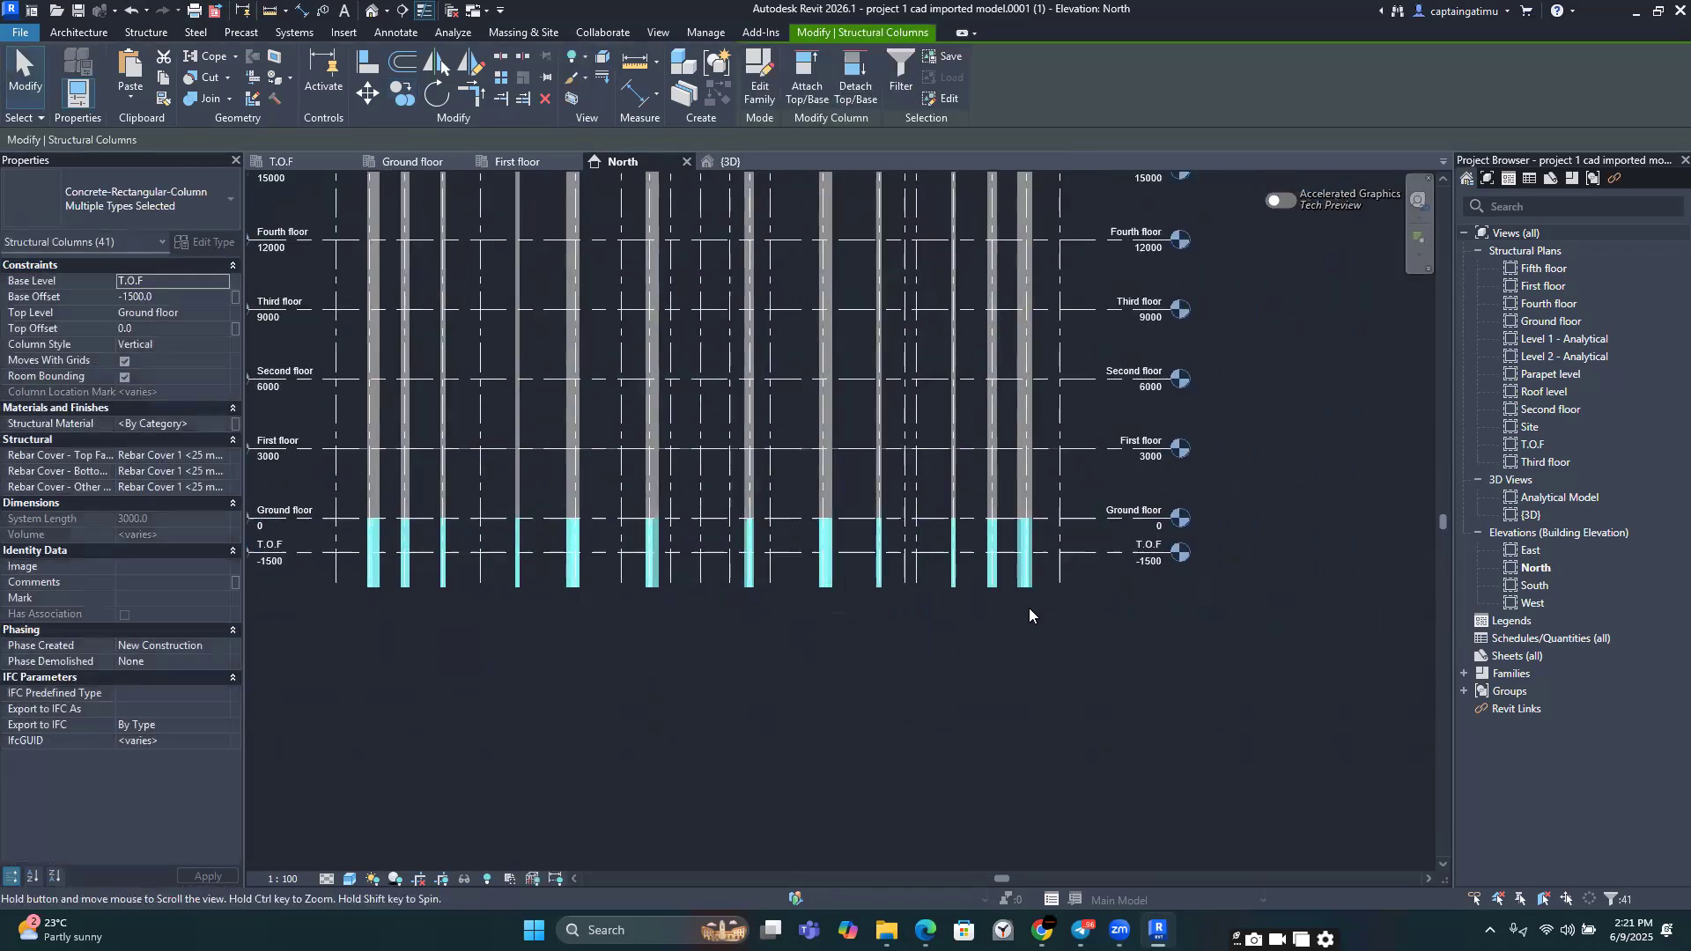
pyautogui.scroll(3, 1105, 622)
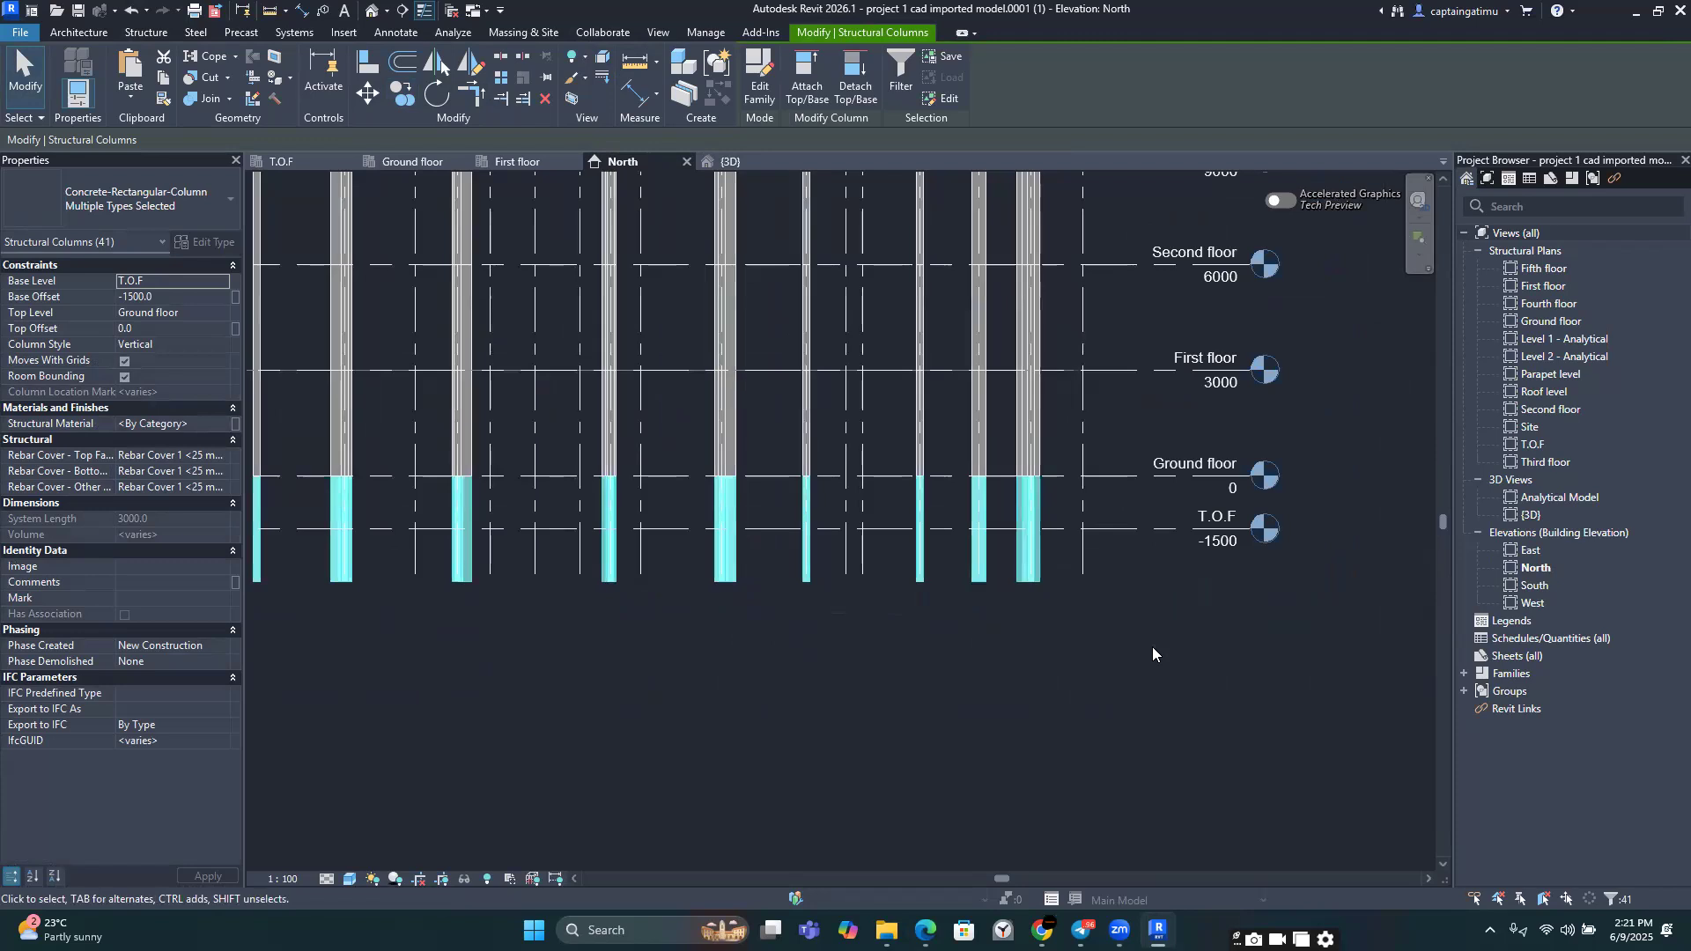
pyautogui.scroll(3, 1220, 561)
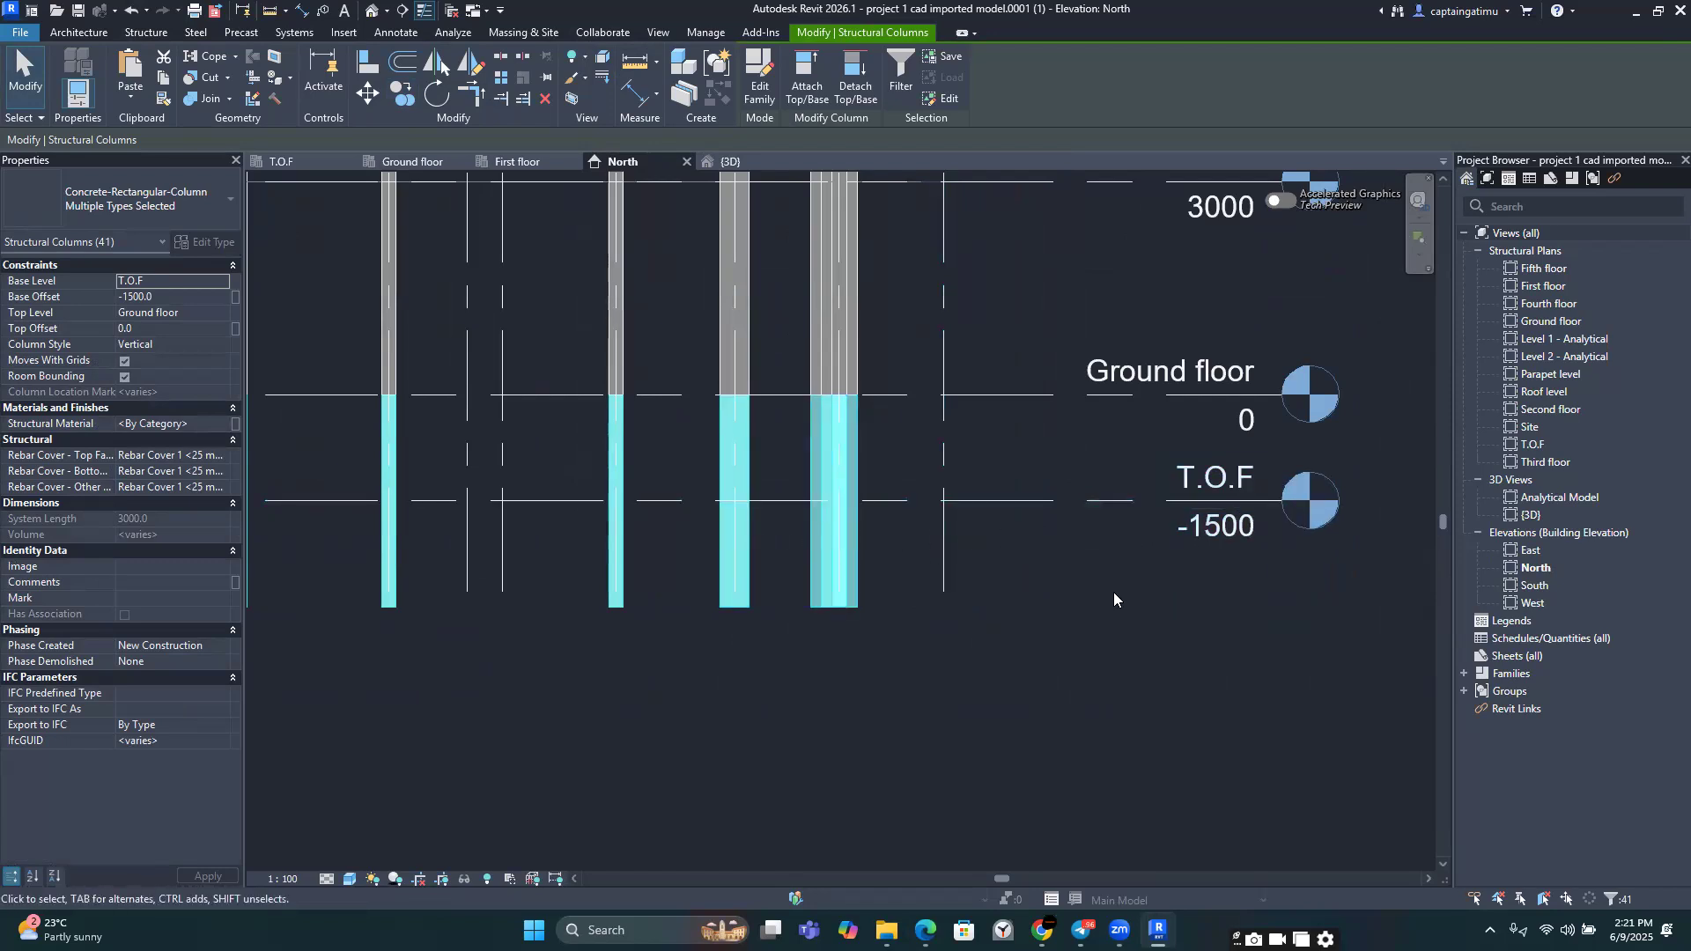
pyautogui.scroll(-6, 1115, 592)
pyautogui.click(932, 650)
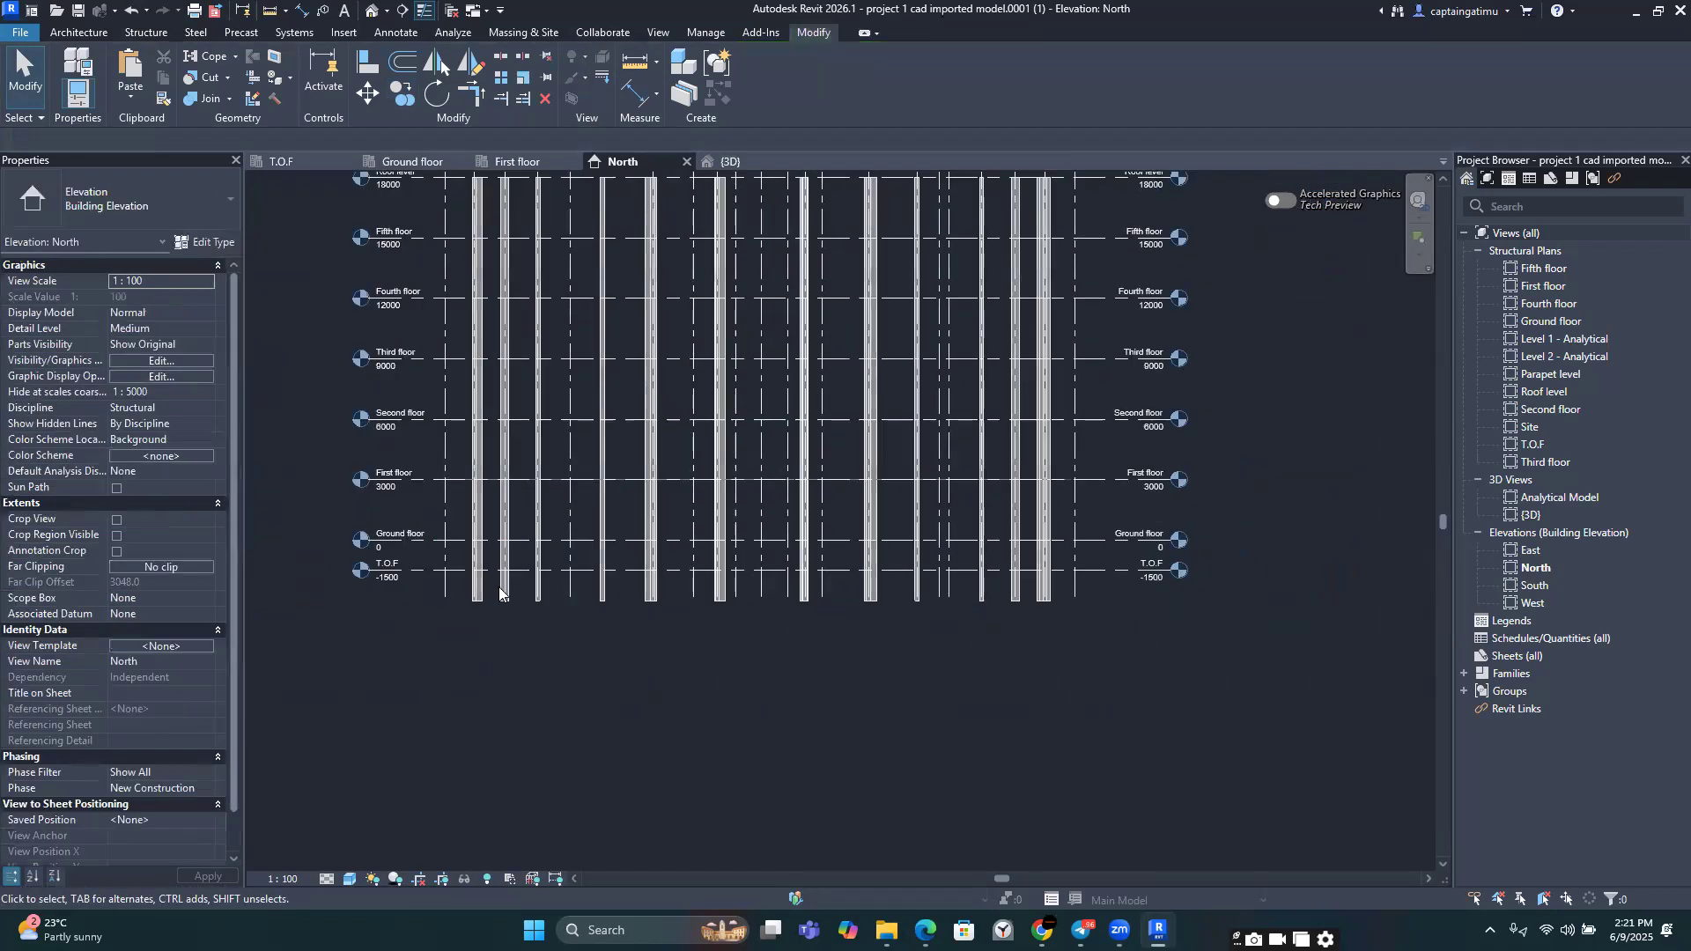
# Step: Set the base offset of all columns below Ground floor to 0 so they start at T.O.F
pyautogui.scroll(3, 460, 562)
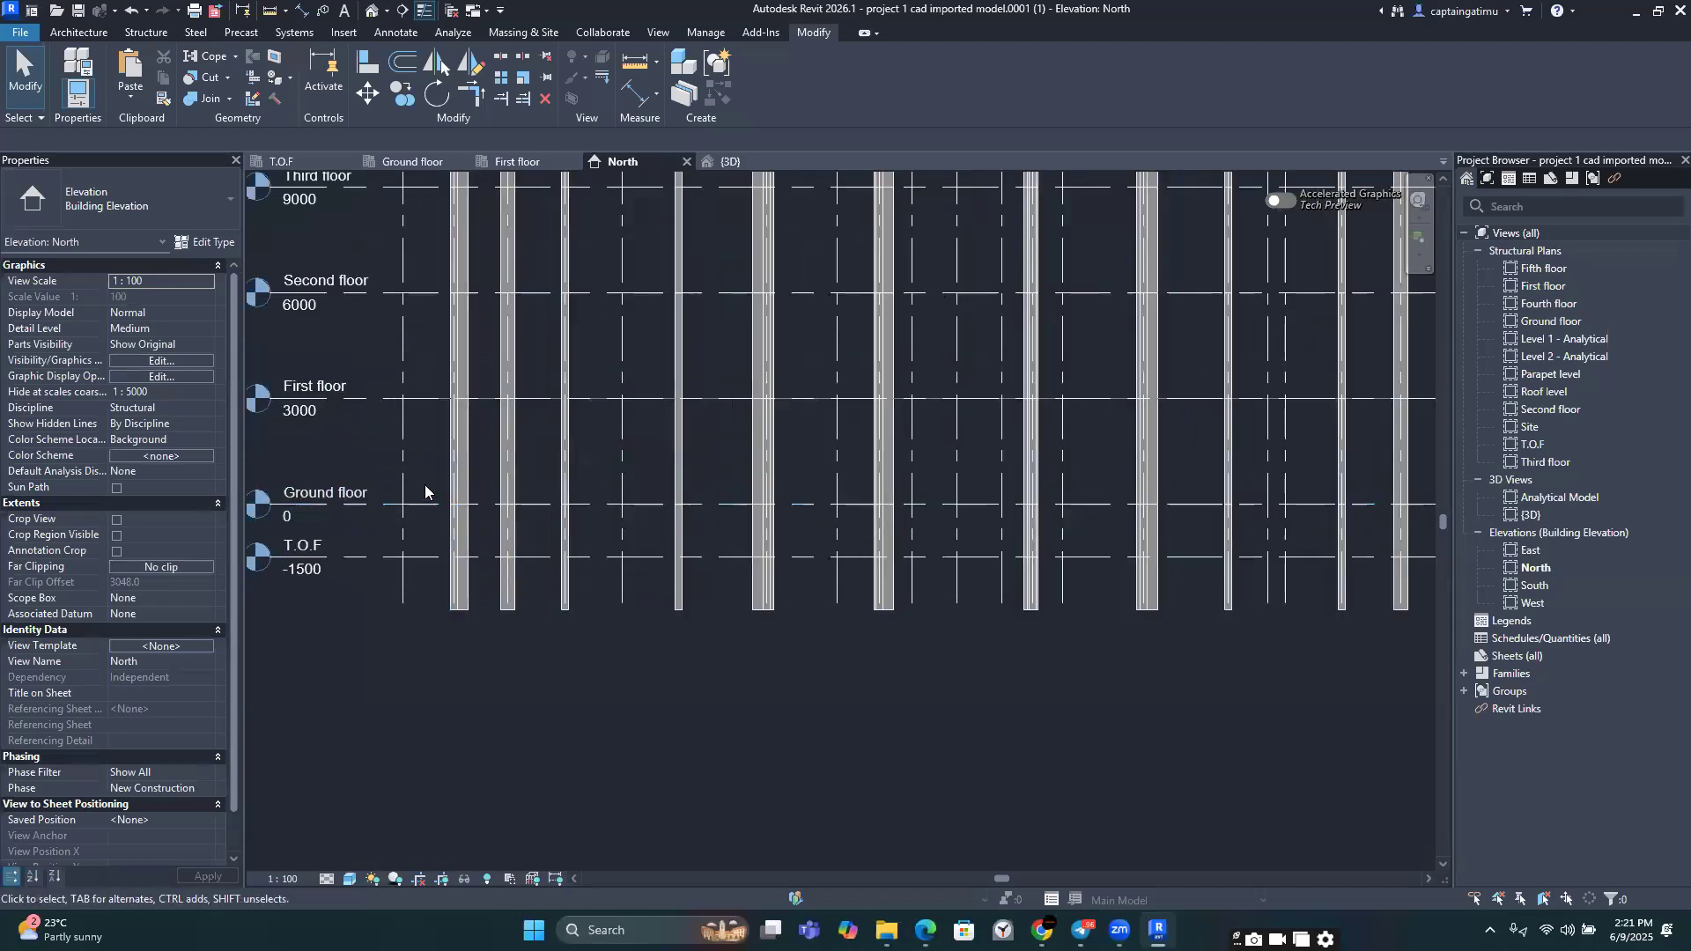
pyautogui.moveTo(424, 485); pyautogui.dragTo(1379, 654)
pyautogui.scroll(-1, 977, 633)
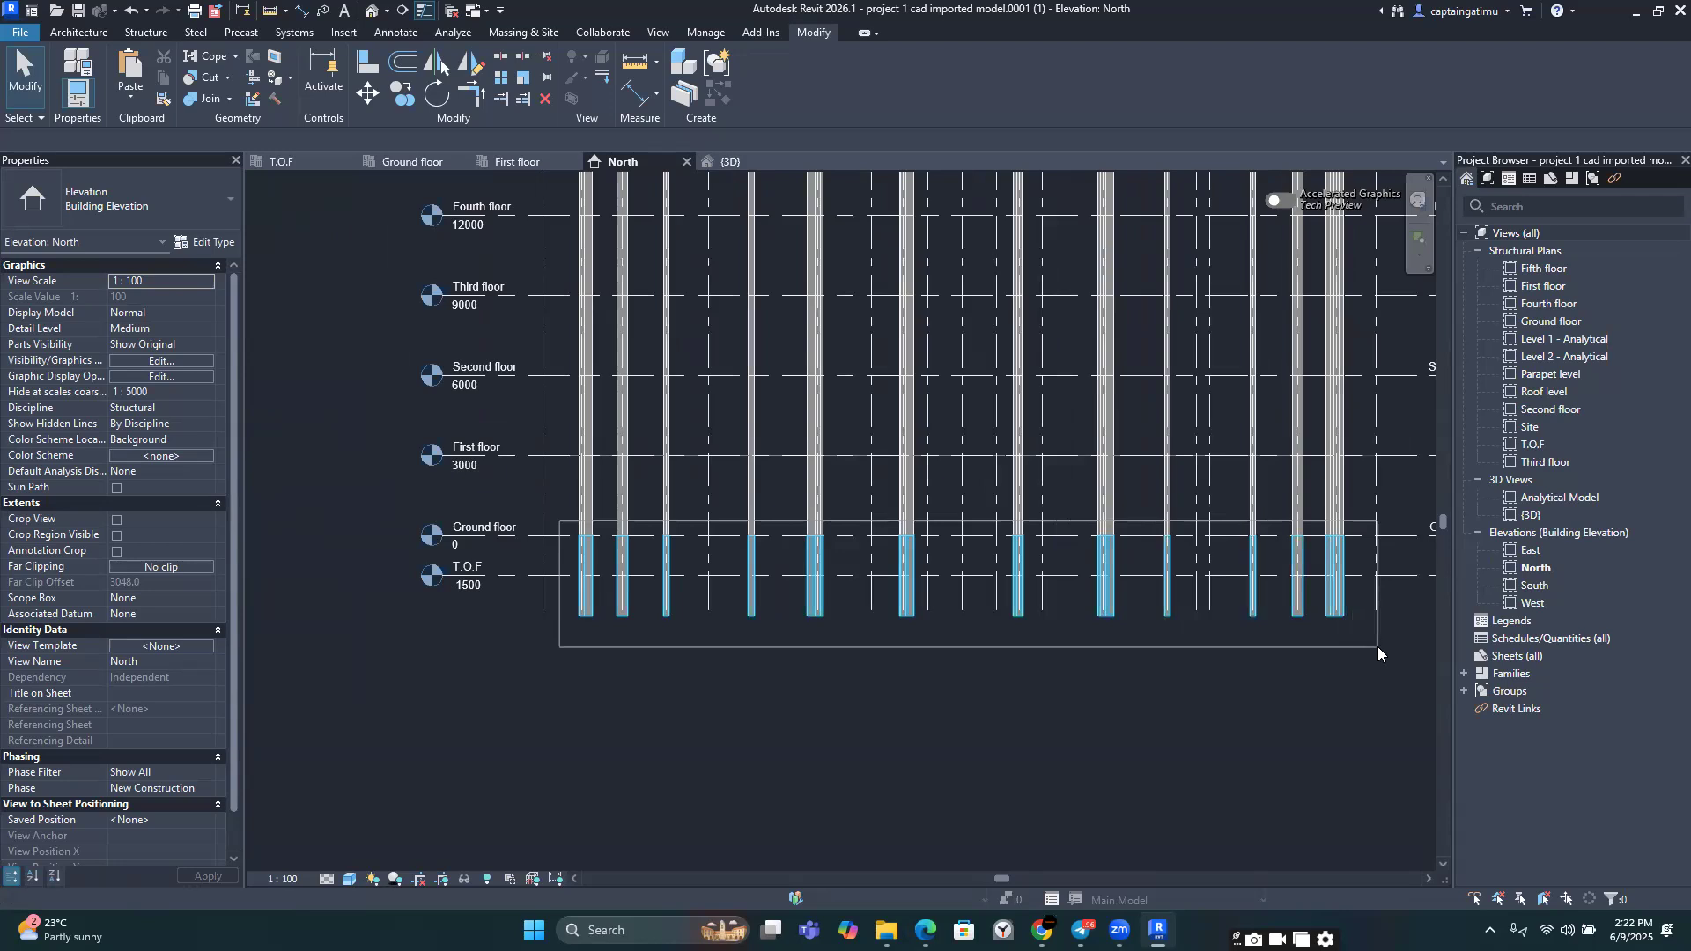
pyautogui.moveTo(1378, 647); pyautogui.dragTo(1378, 646)
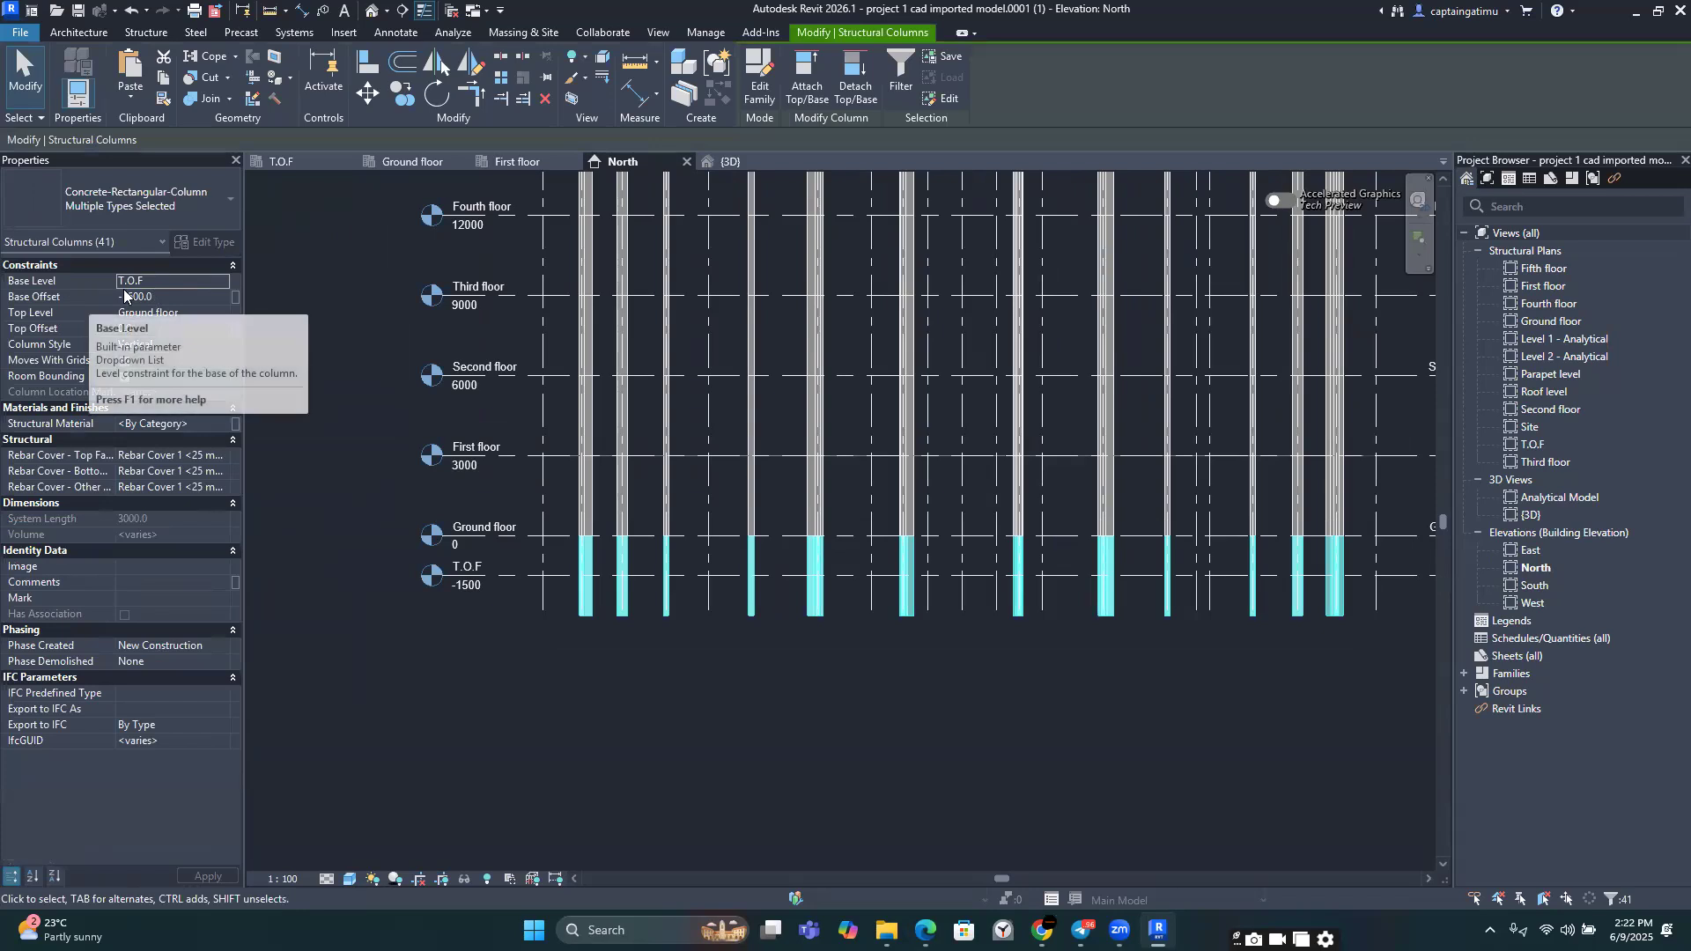
pyautogui.click(162, 300)
pyautogui.write('0')
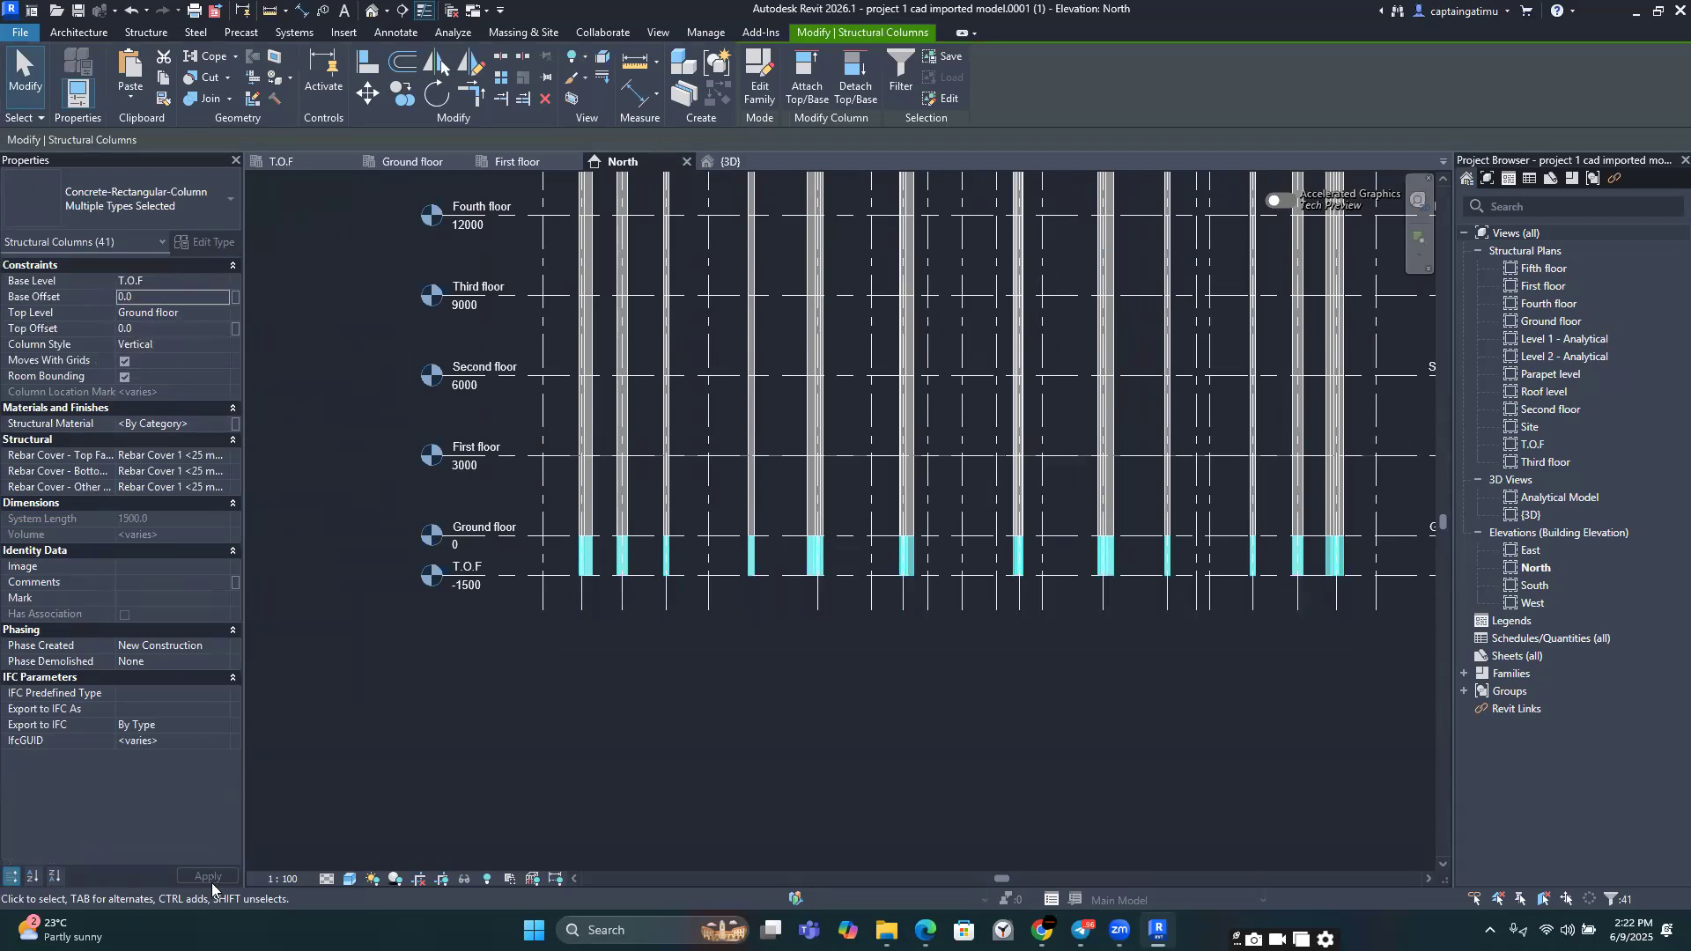
pyautogui.press('Escape')
pyautogui.scroll(-3, 880, 599)
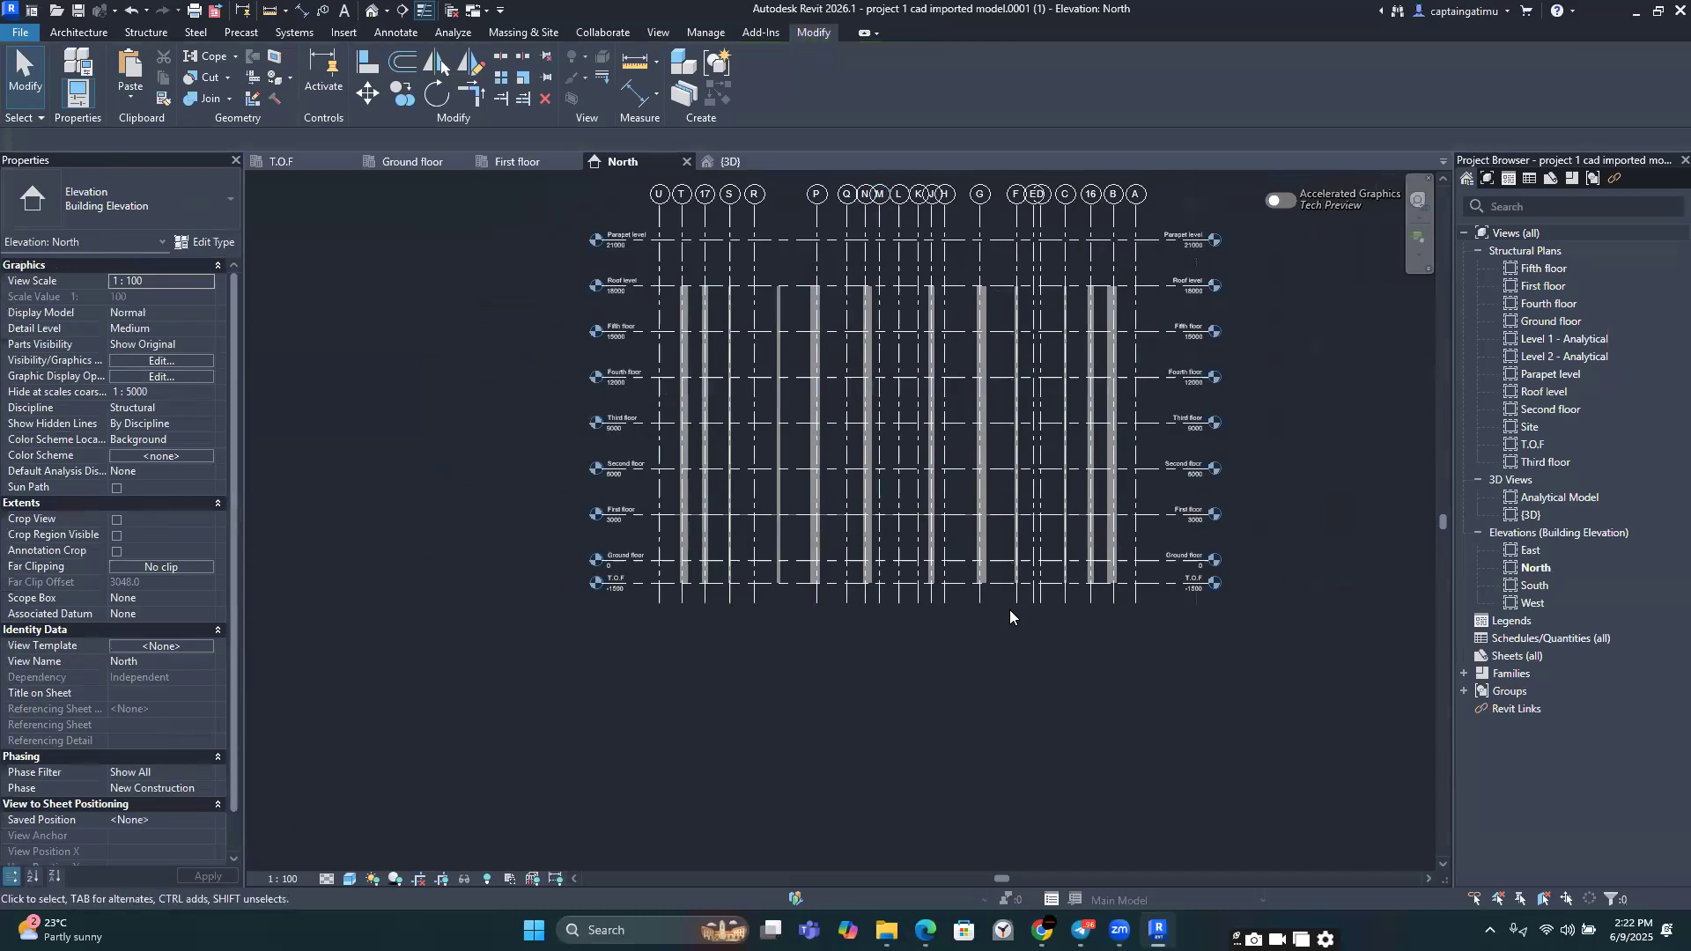
pyautogui.scroll(4, 1110, 564)
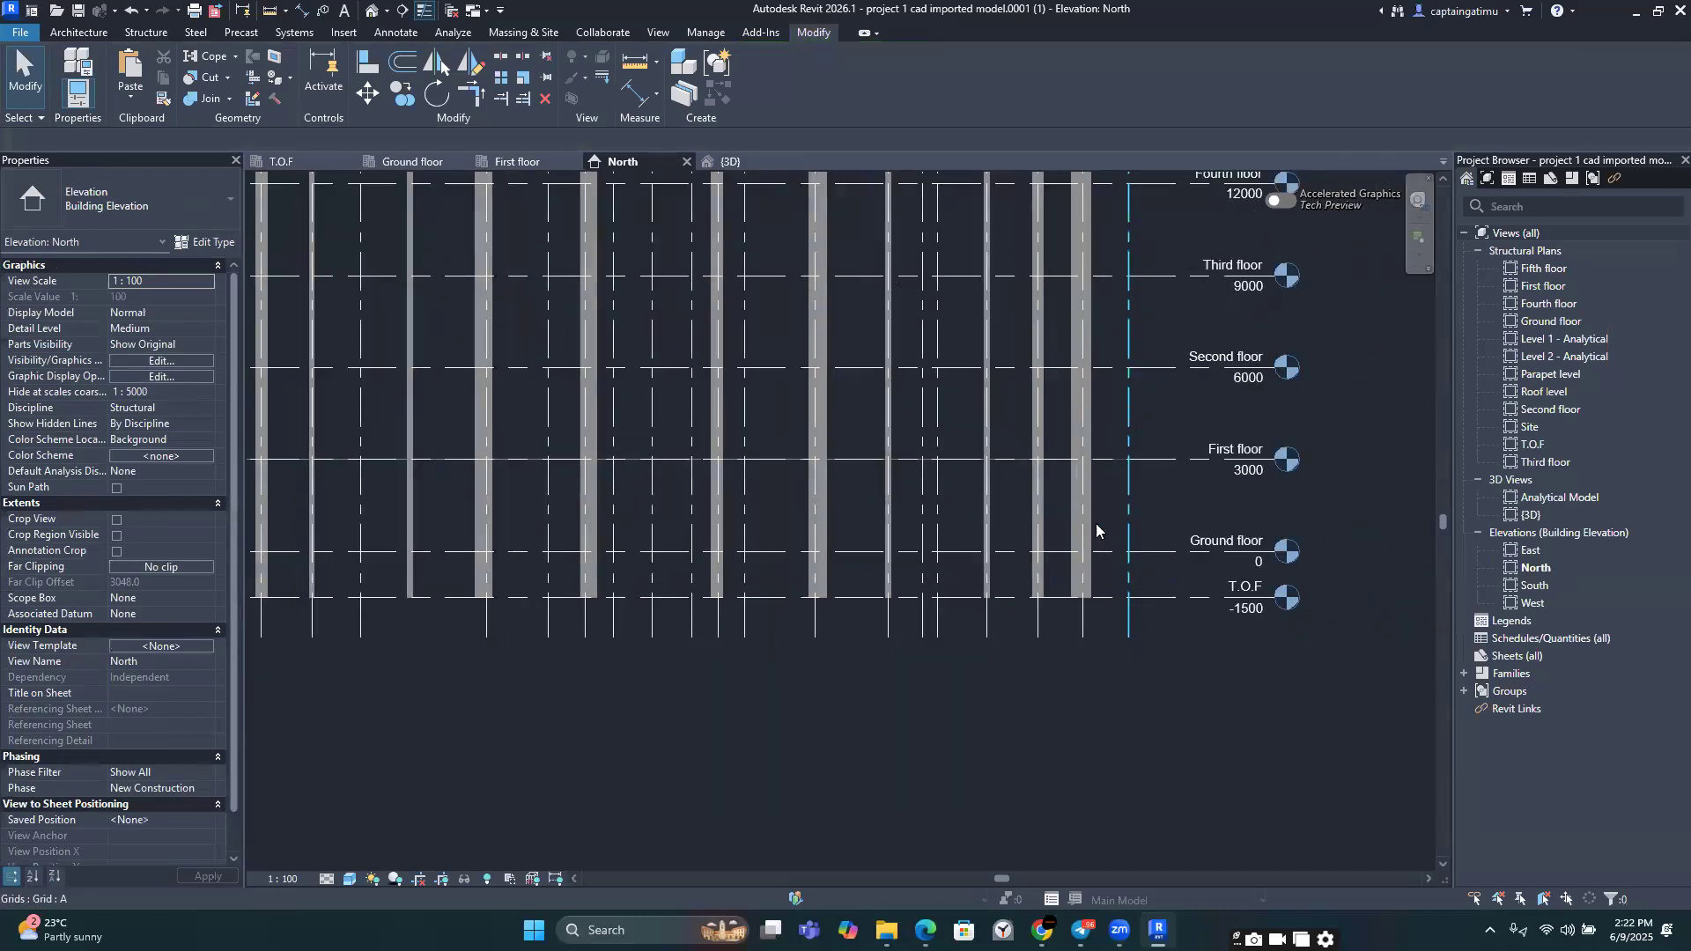
pyautogui.scroll(-3, 1058, 551)
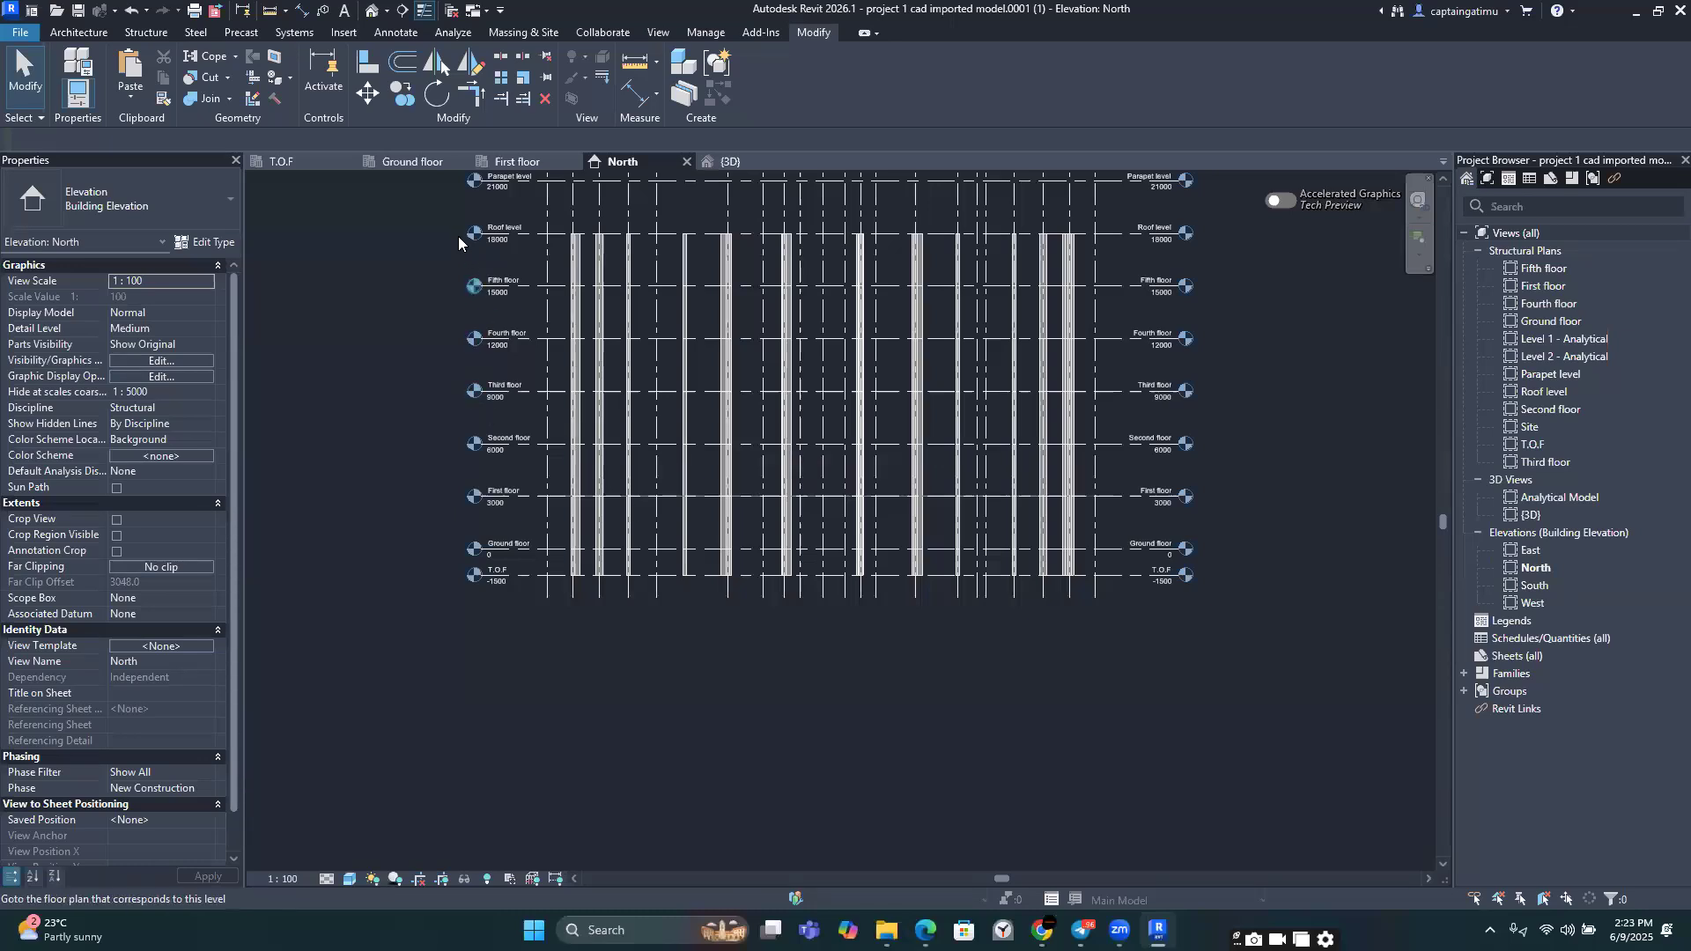
# Step: Switch from the North elevation to the First floor structural plan and examine the lift core area below grid 6 around grids J to N
pyautogui.click(407, 162)
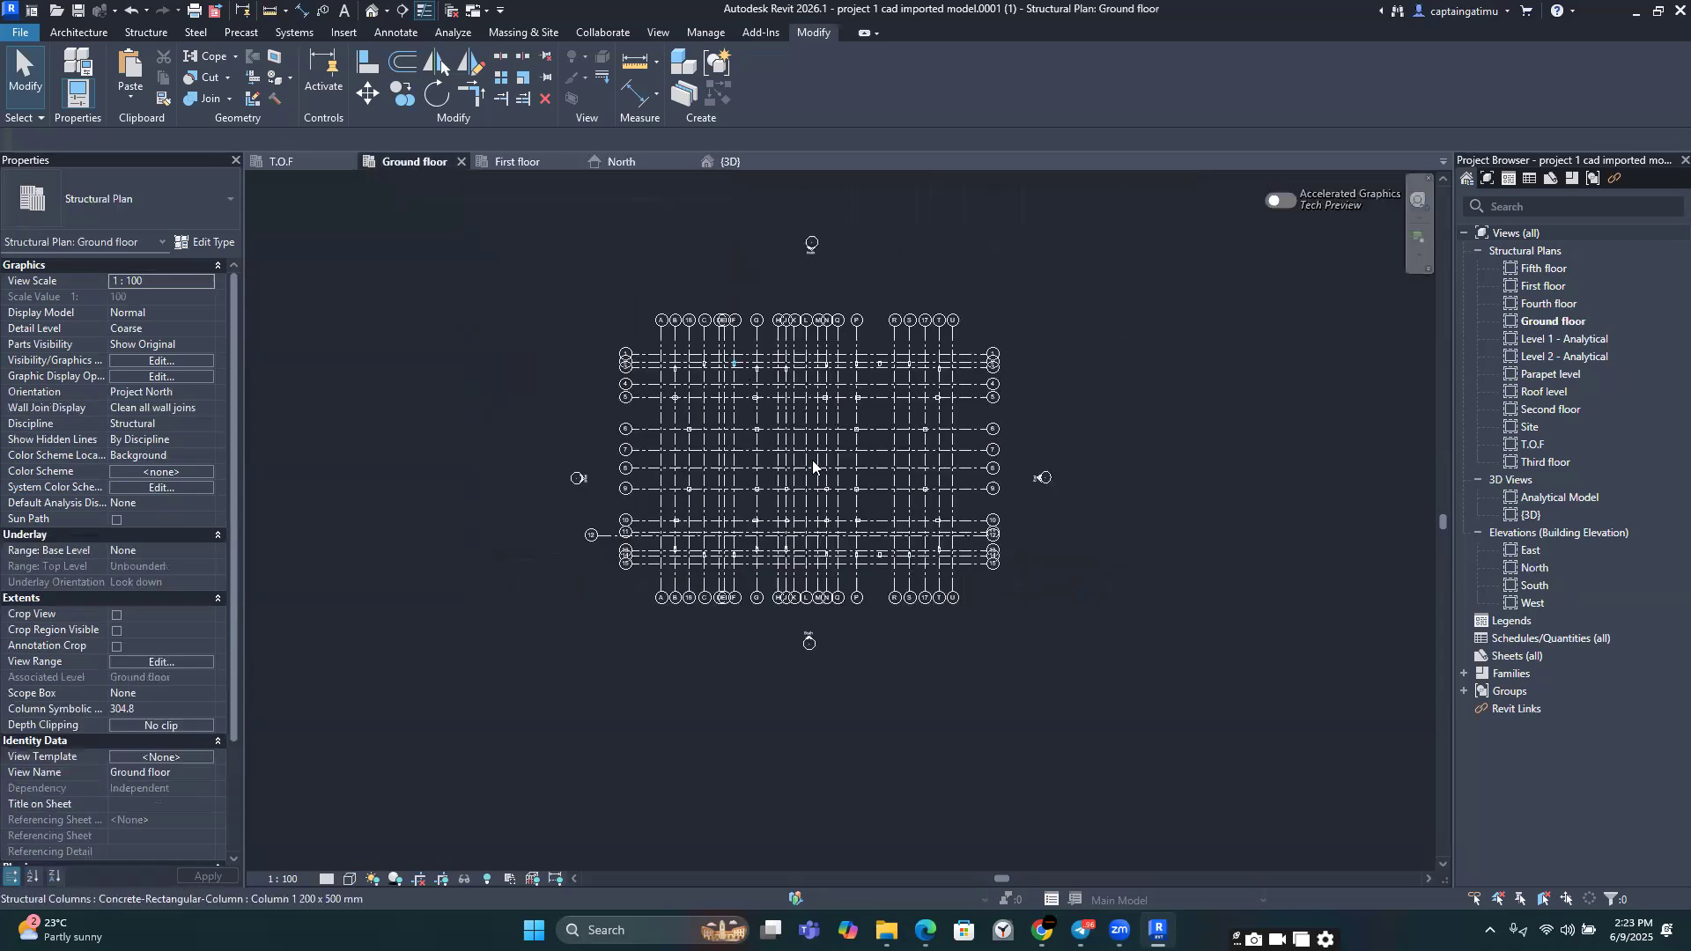
pyautogui.click(518, 162)
pyautogui.scroll(5, 766, 442)
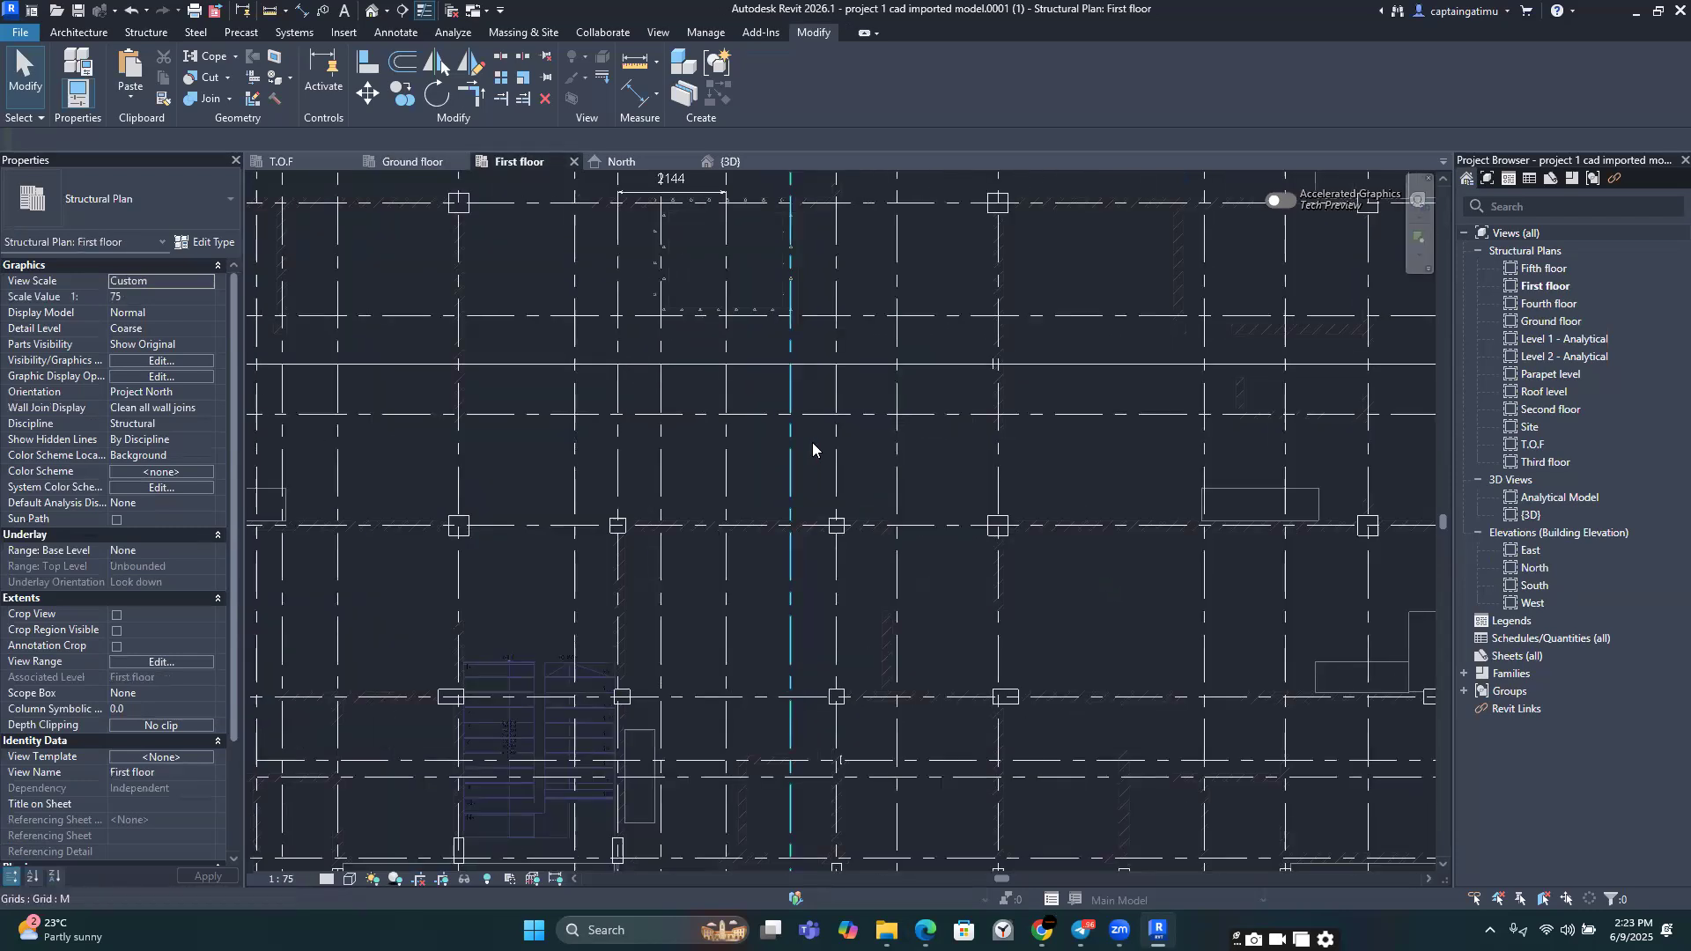
pyautogui.moveTo(799, 384); pyautogui.dragTo(878, 559, button='middle')
pyautogui.scroll(1, 751, 413)
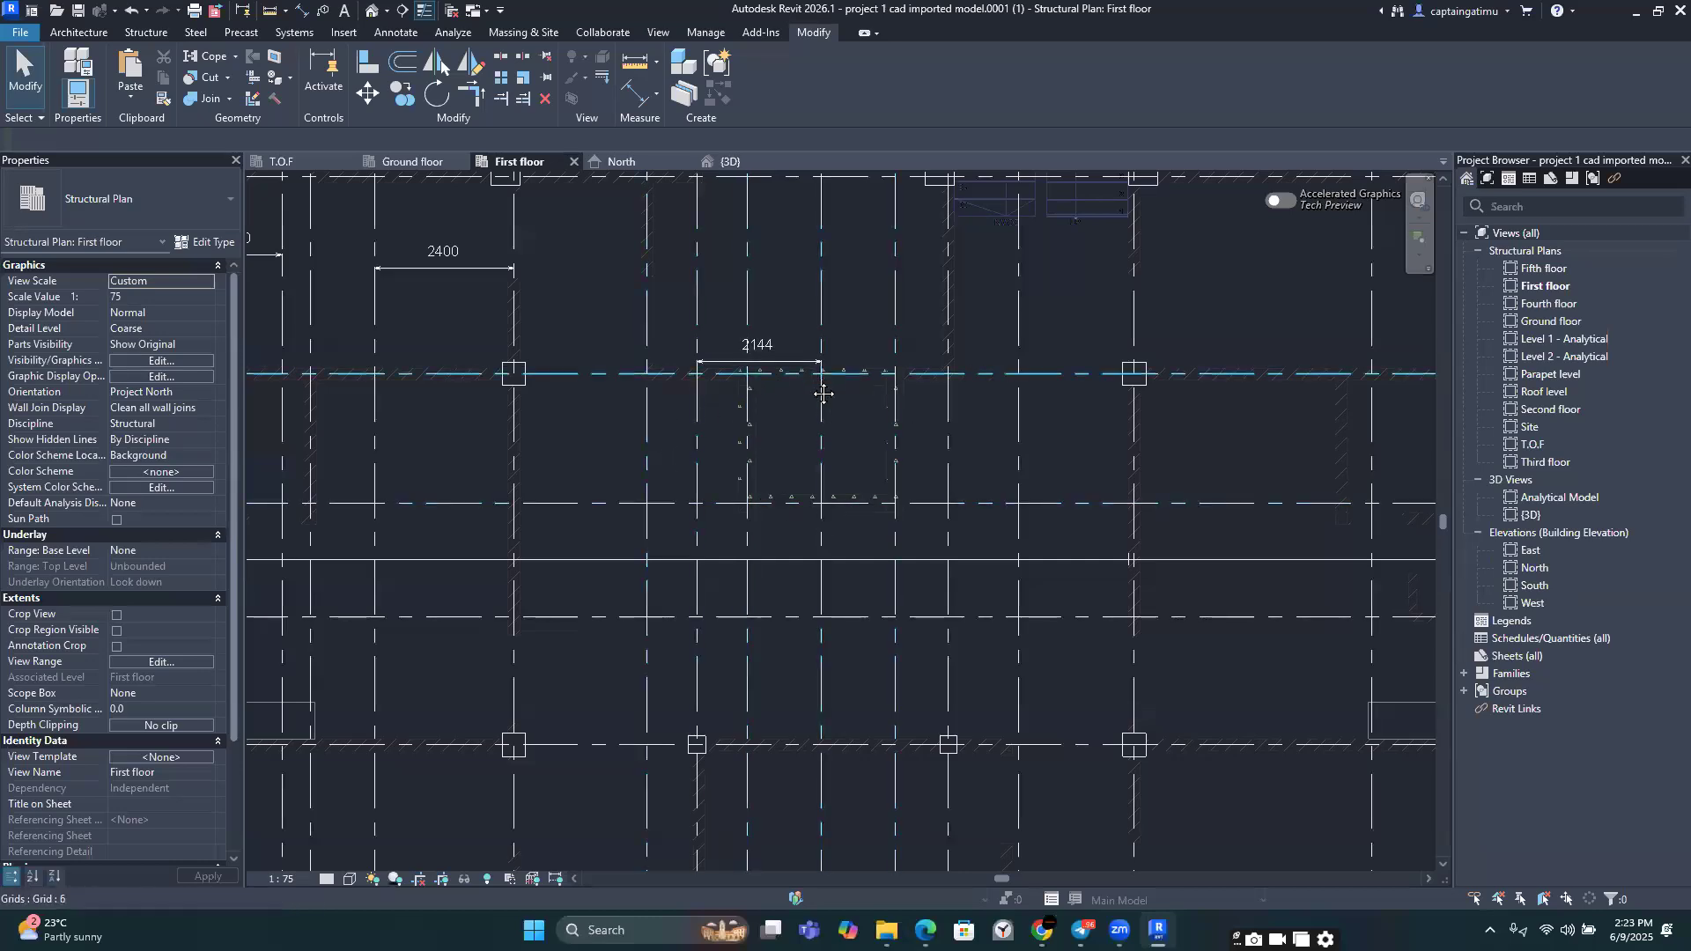
pyautogui.scroll(-3, 850, 350)
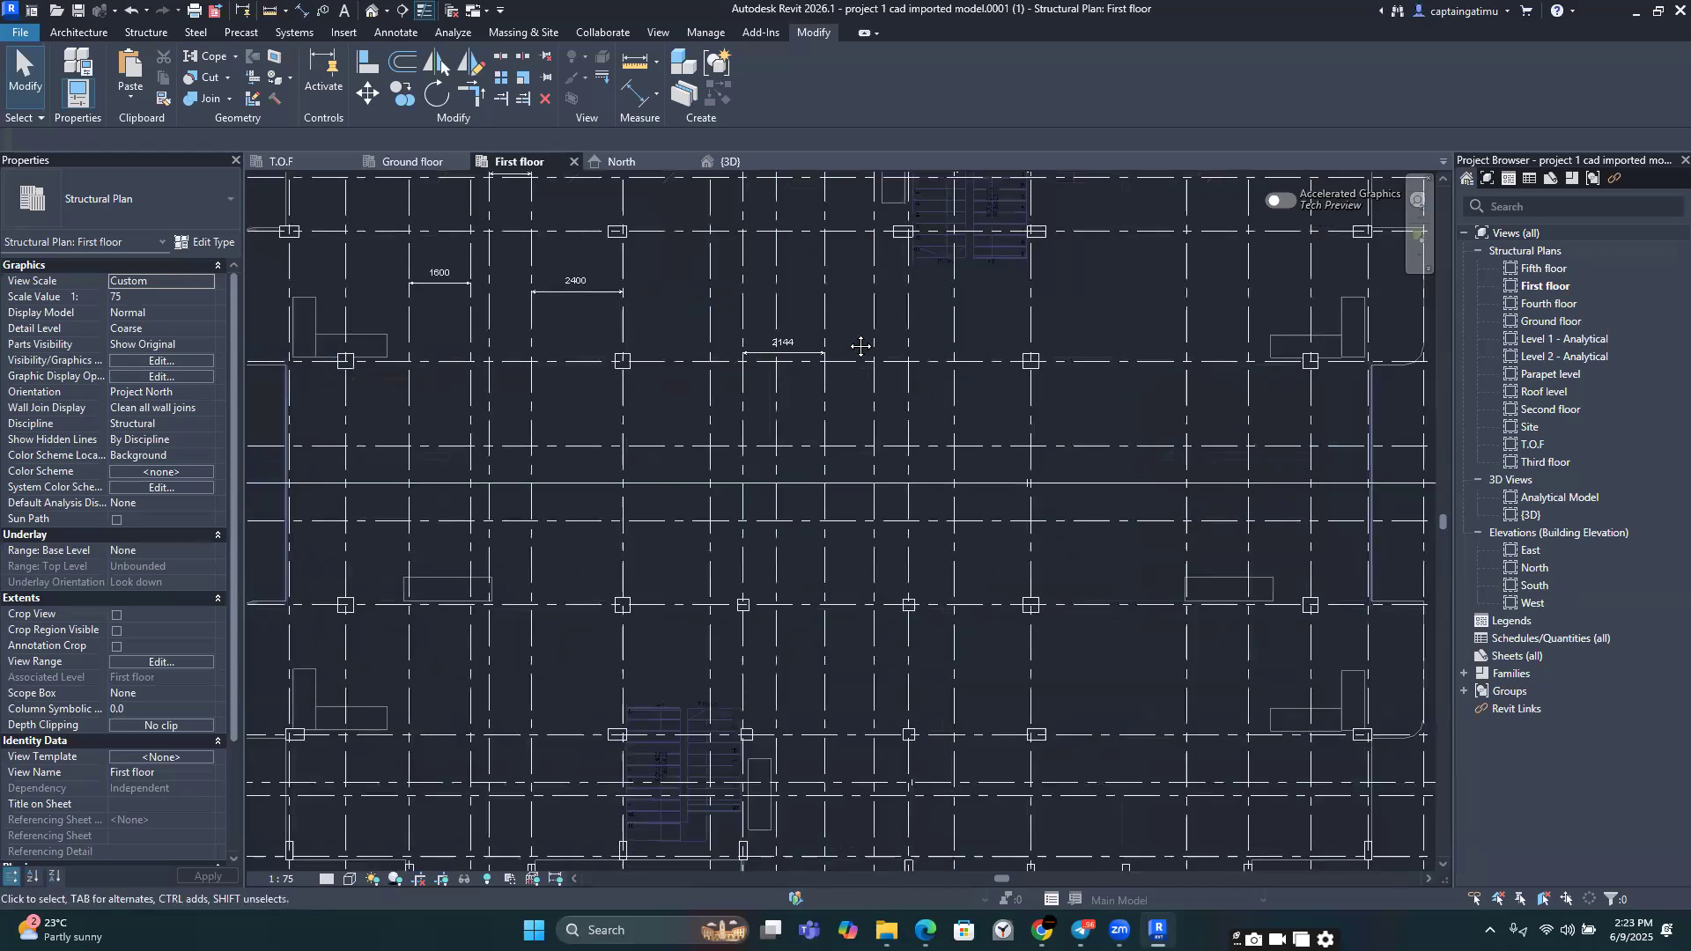
pyautogui.moveTo(863, 350); pyautogui.dragTo(866, 406, button='middle')
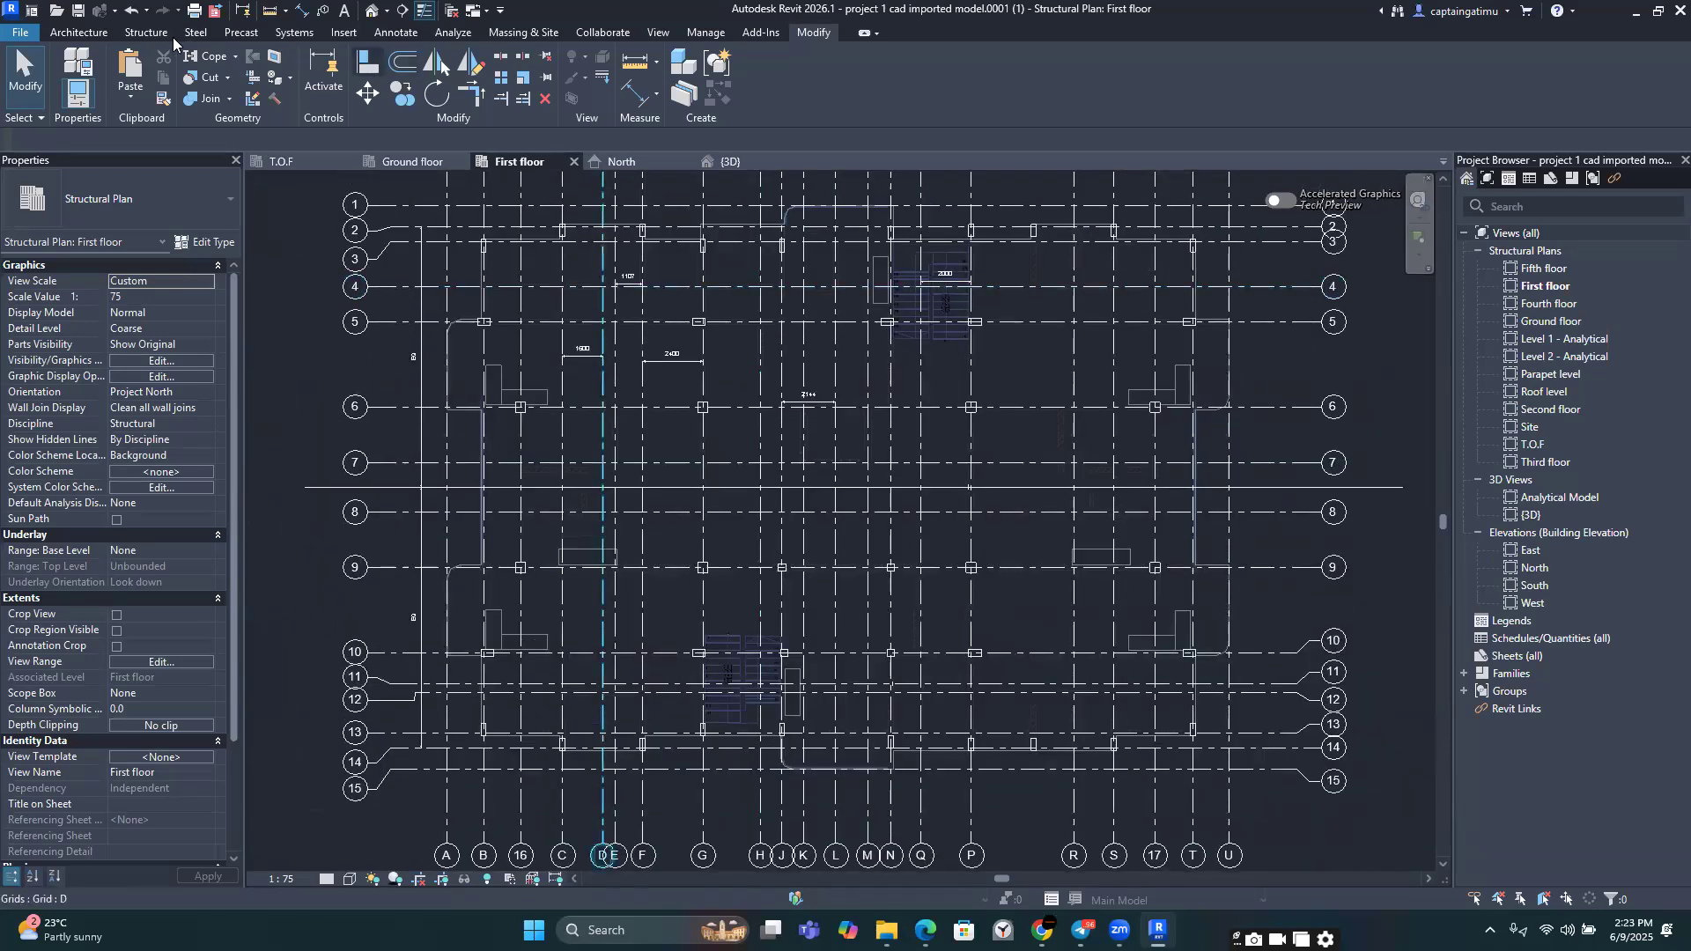
# Step: Start a structural wall and duplicate the Generic - 200mm wall type as Liftcore Walls
pyautogui.click(146, 32)
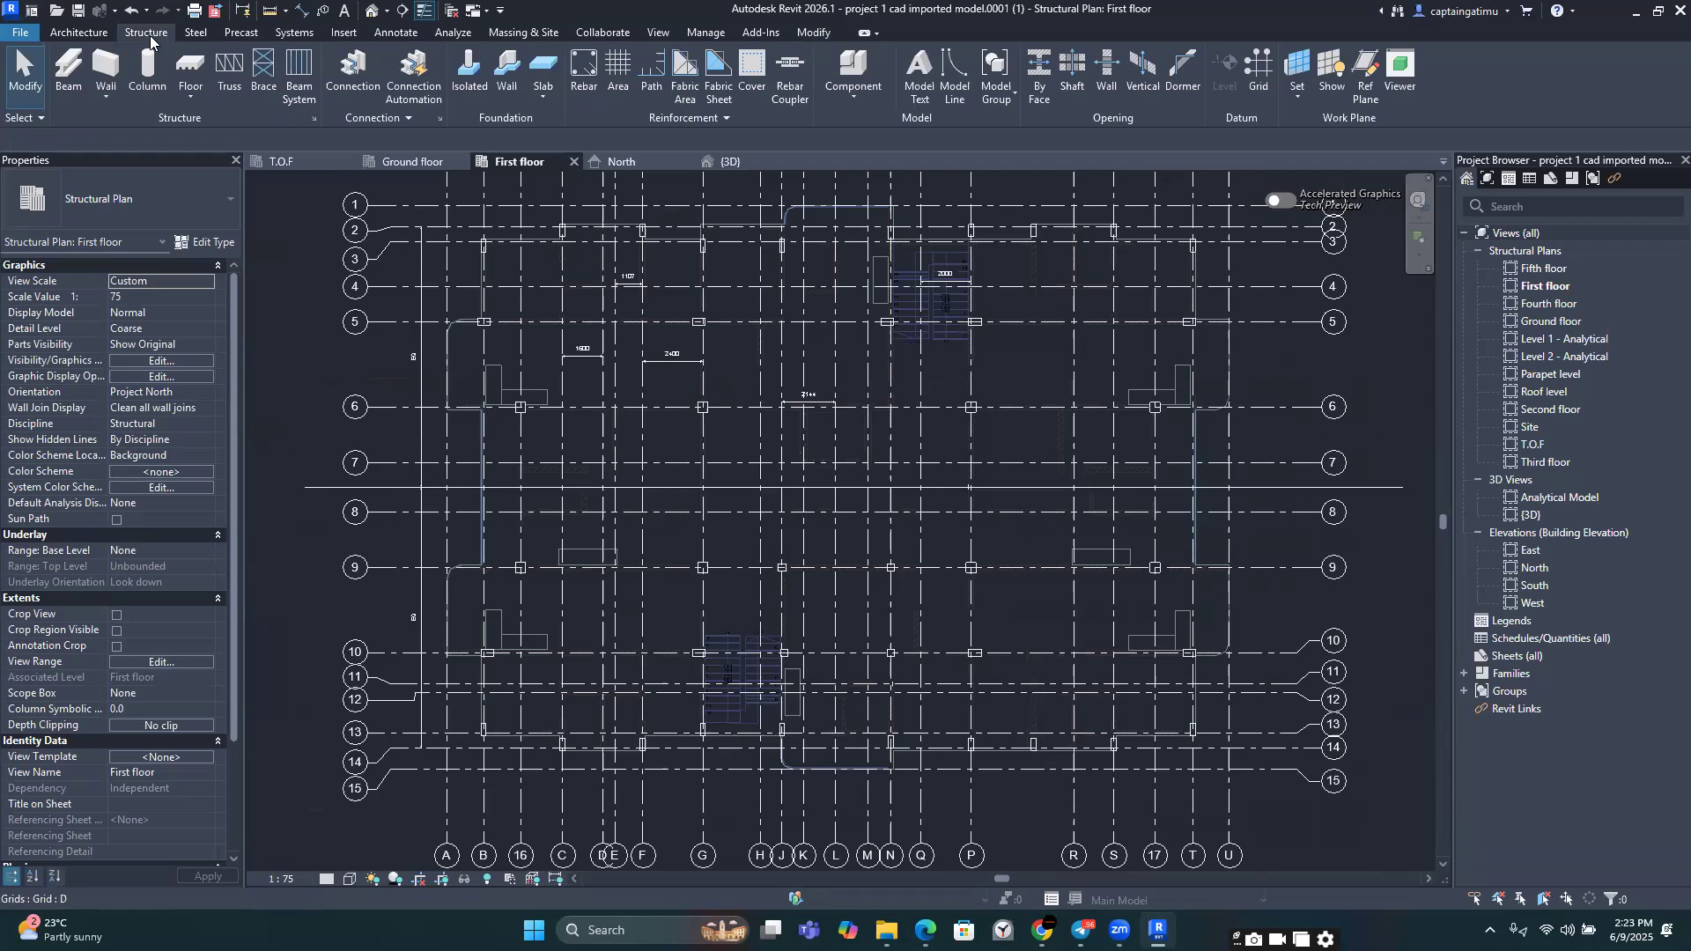
pyautogui.click(105, 97)
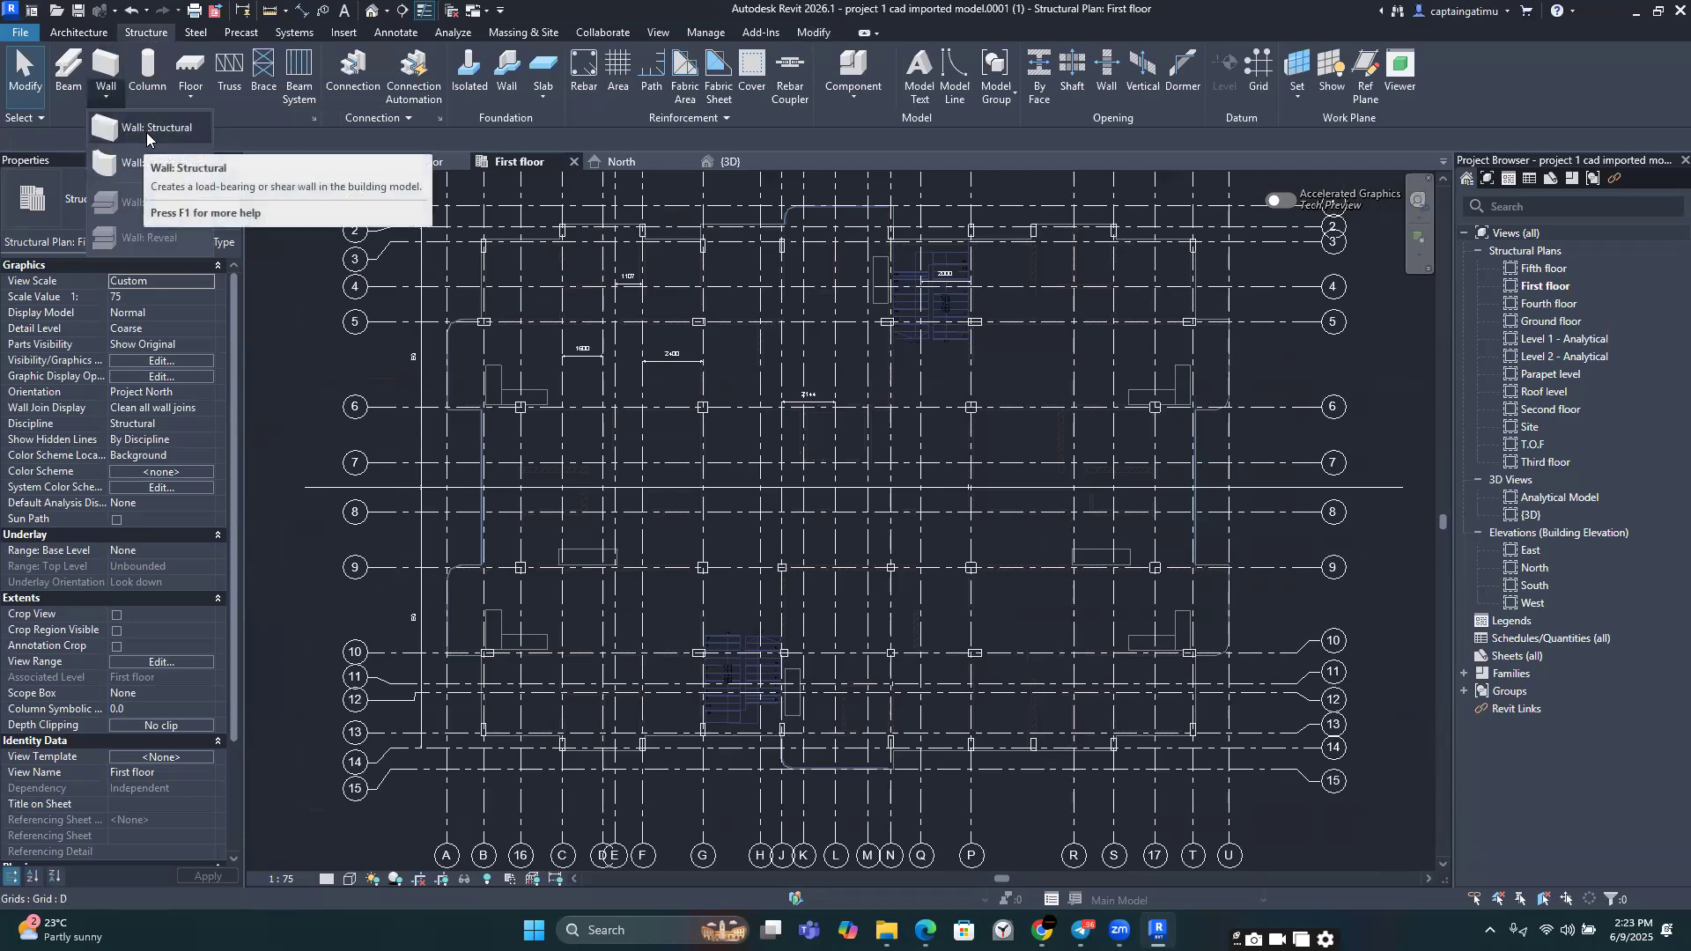
pyautogui.click(146, 132)
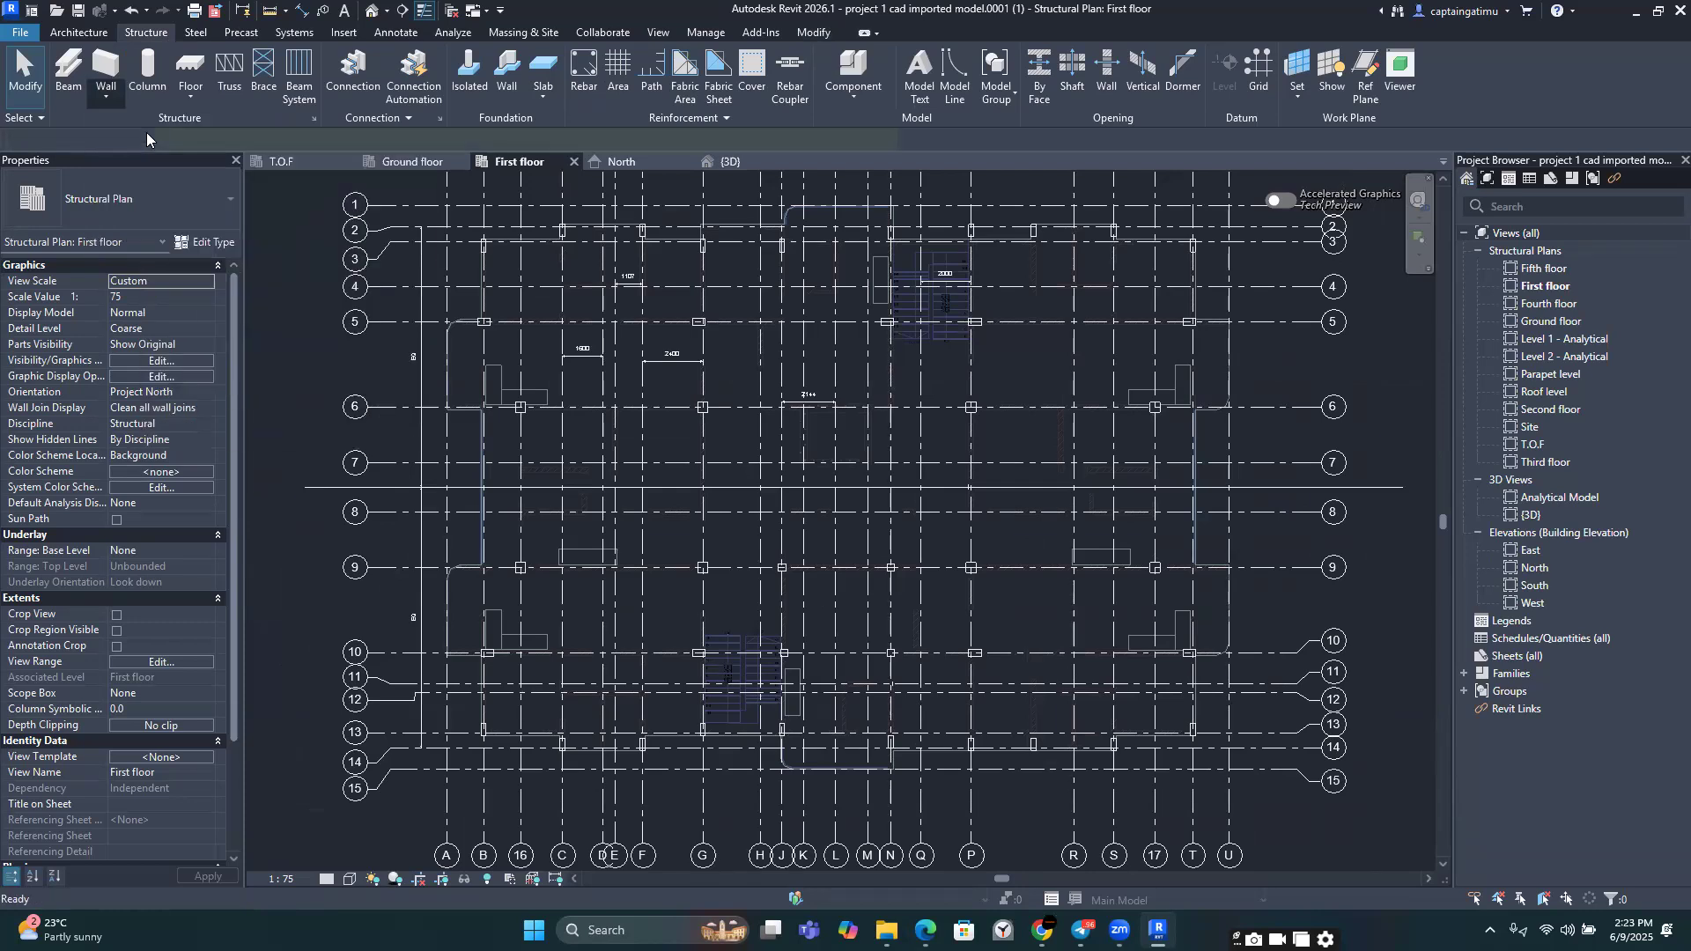
pyautogui.click(197, 247)
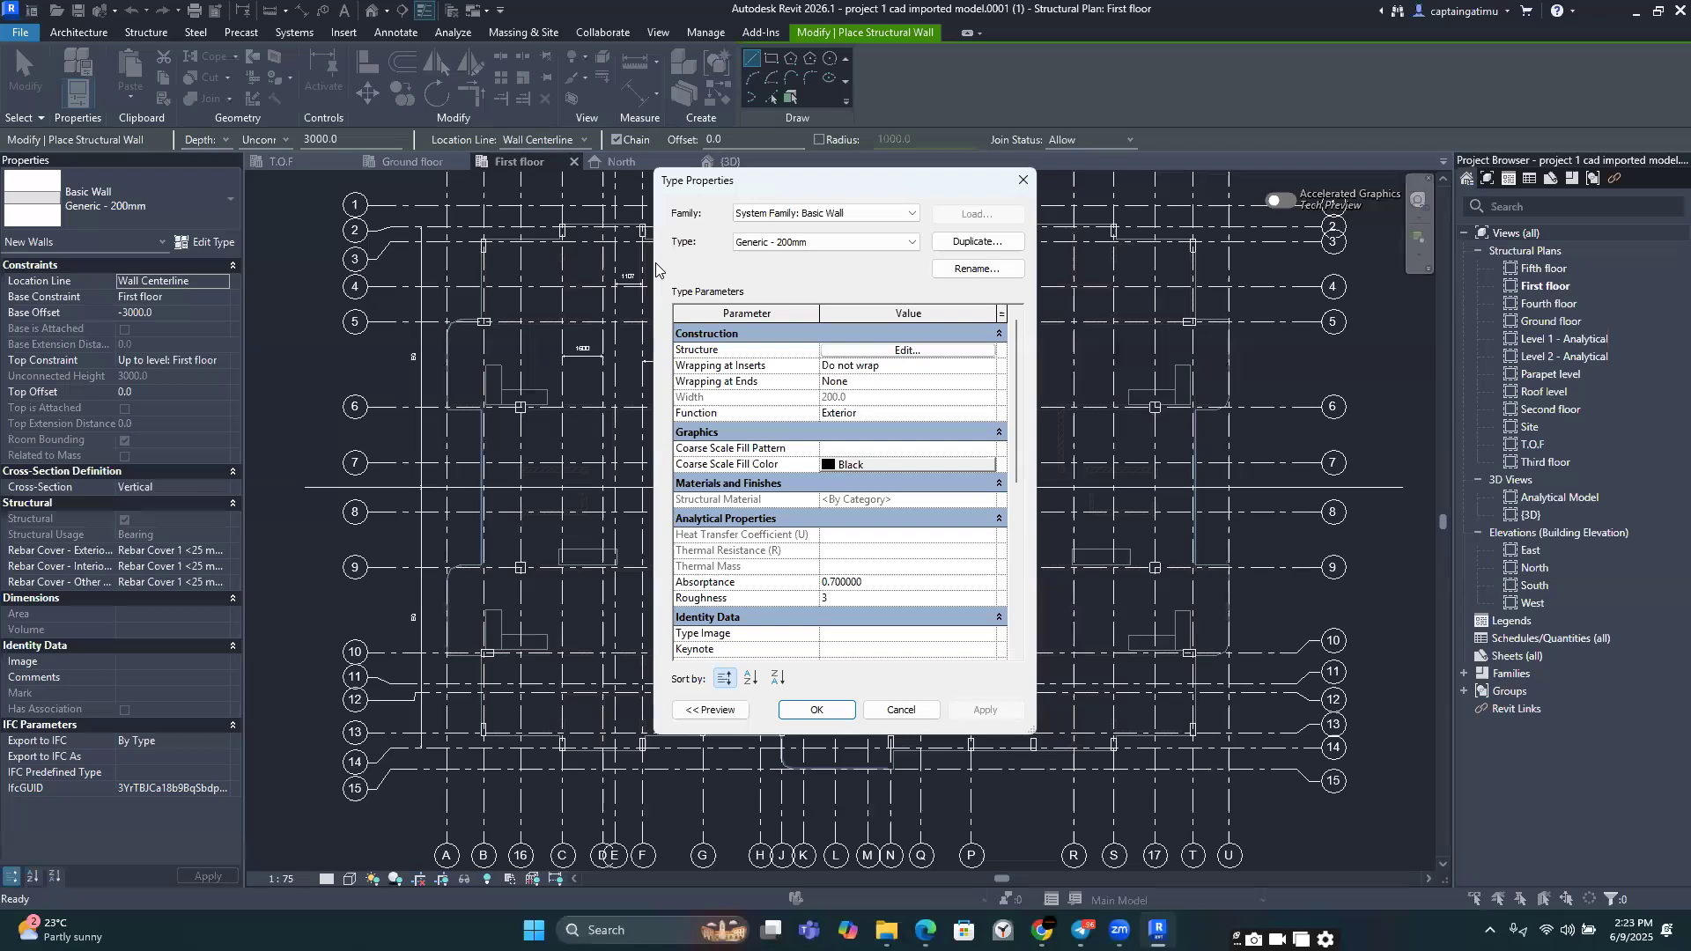
pyautogui.click(965, 248)
pyautogui.click(965, 243)
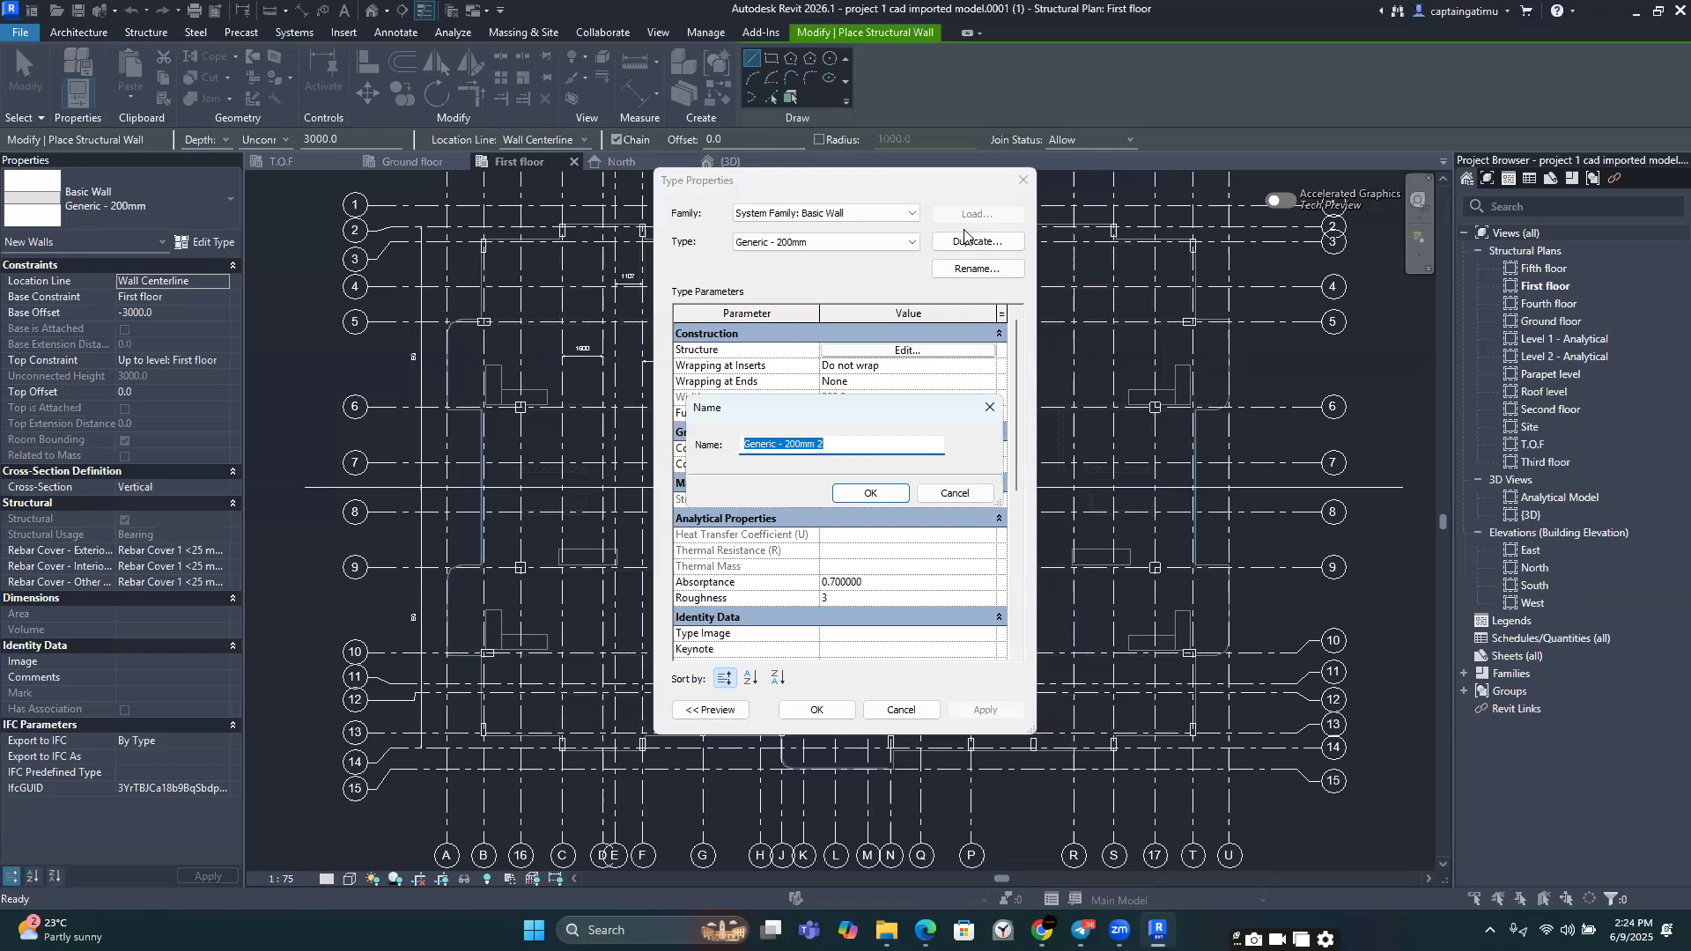
pyautogui.write('Liftcore Walls')
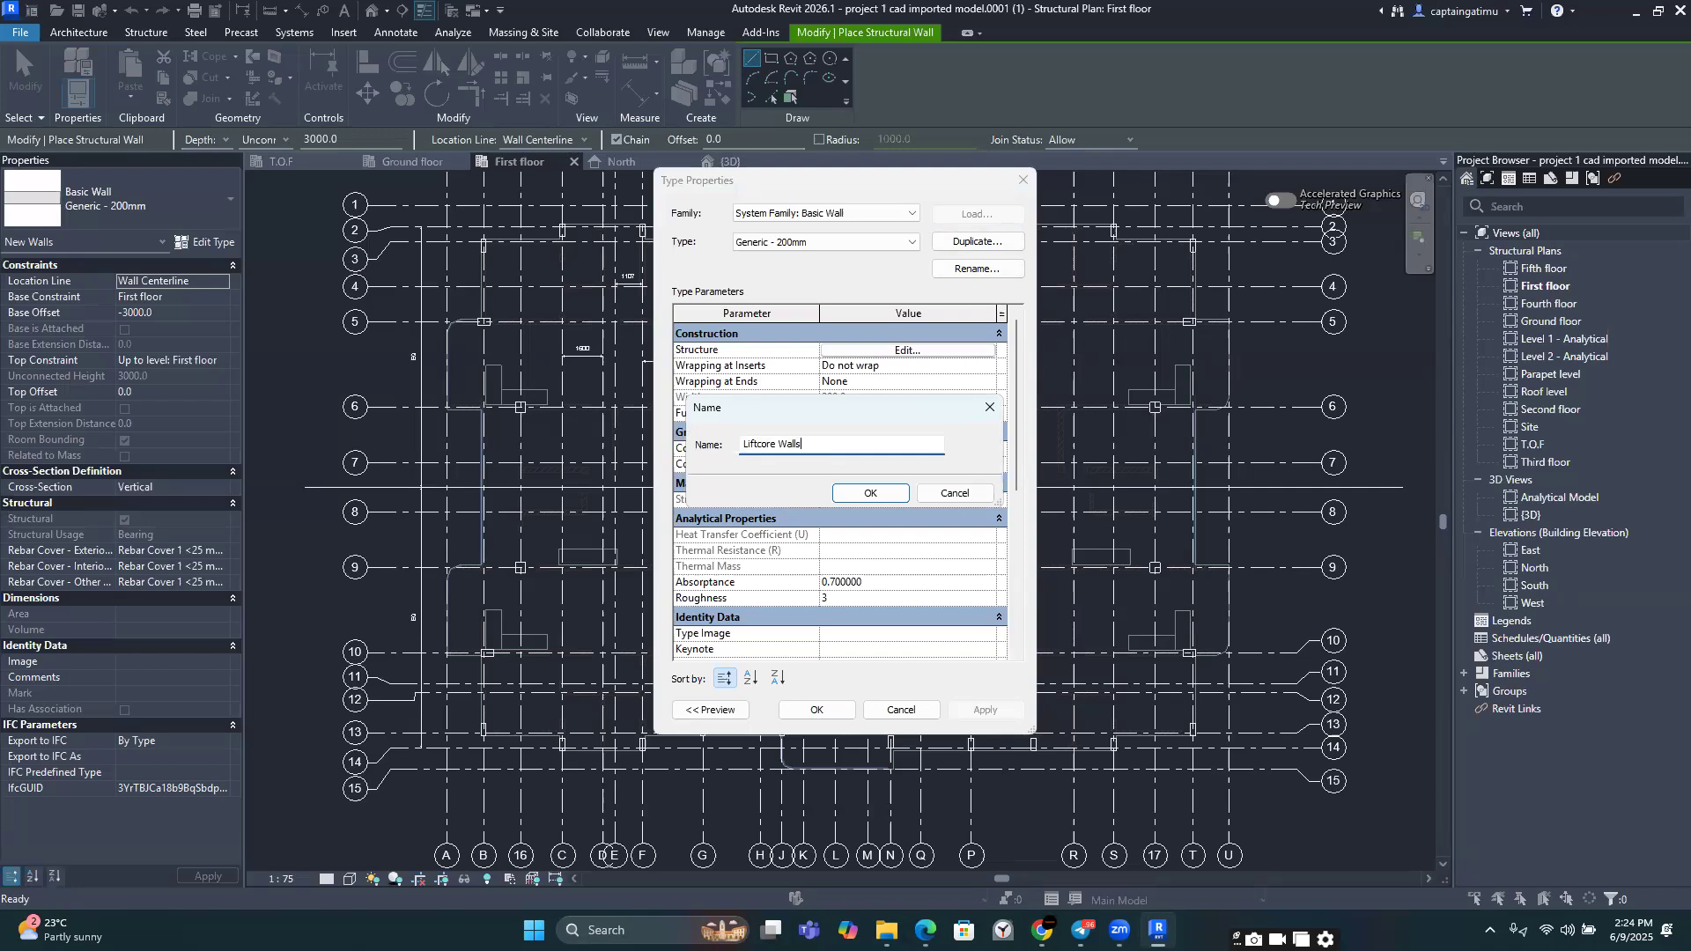
pyautogui.click(878, 495)
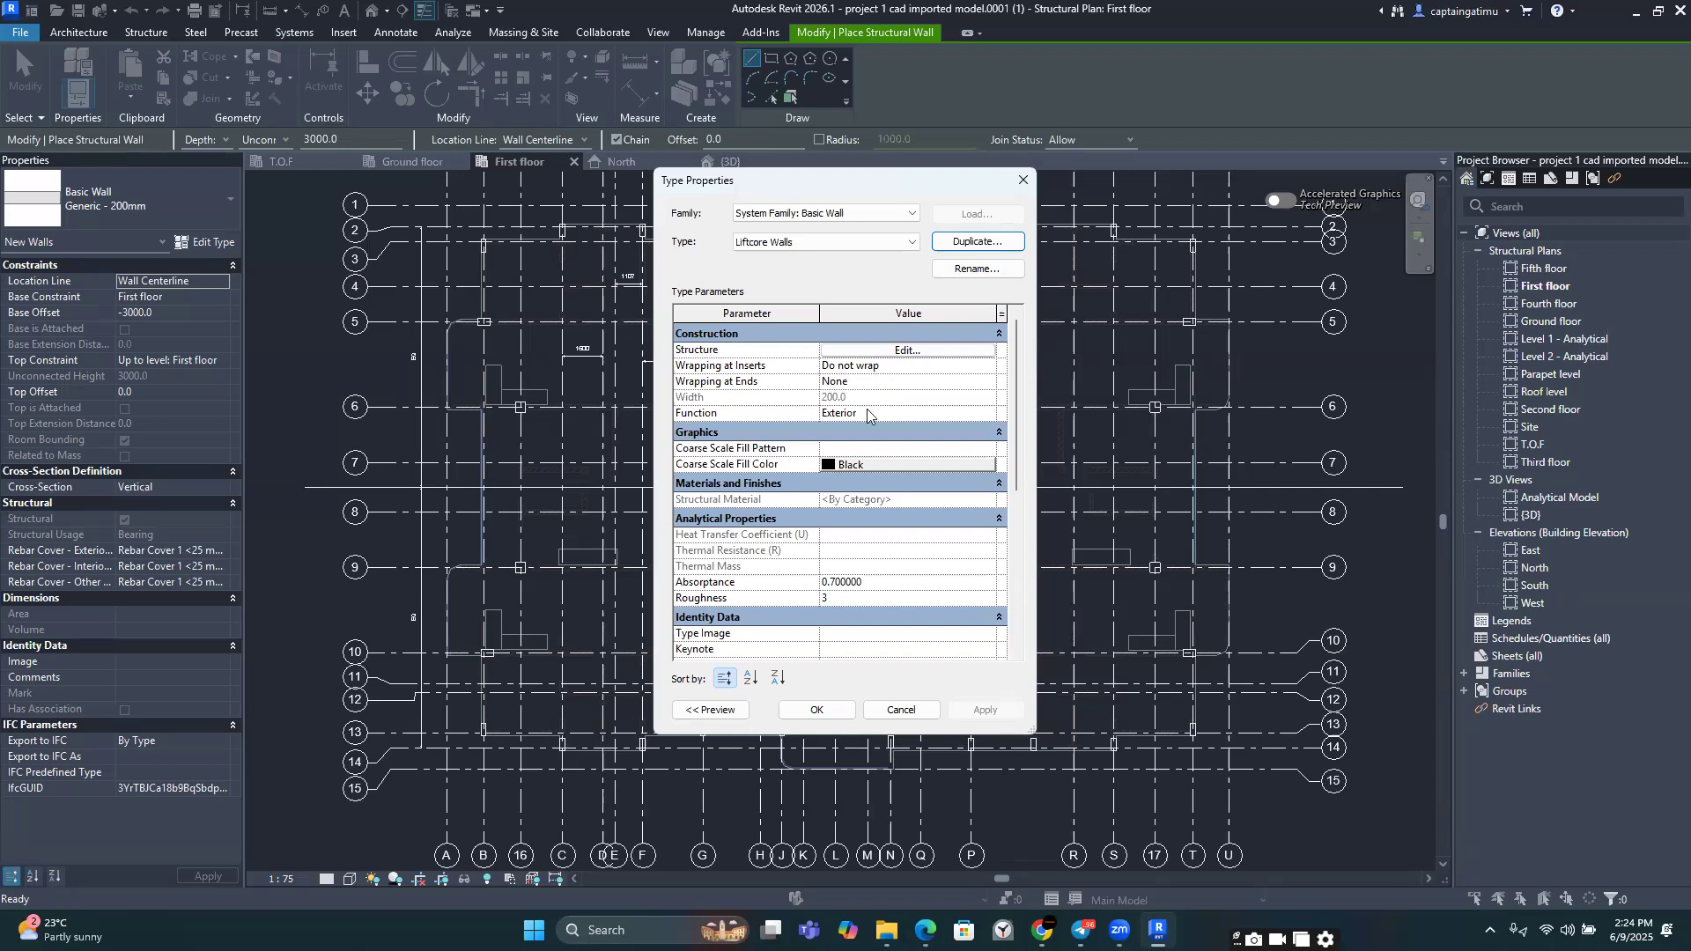
# Step: Check the structure layer's thickness in the Liftcore Walls assembly and accept the new wall type
pyautogui.click(901, 351)
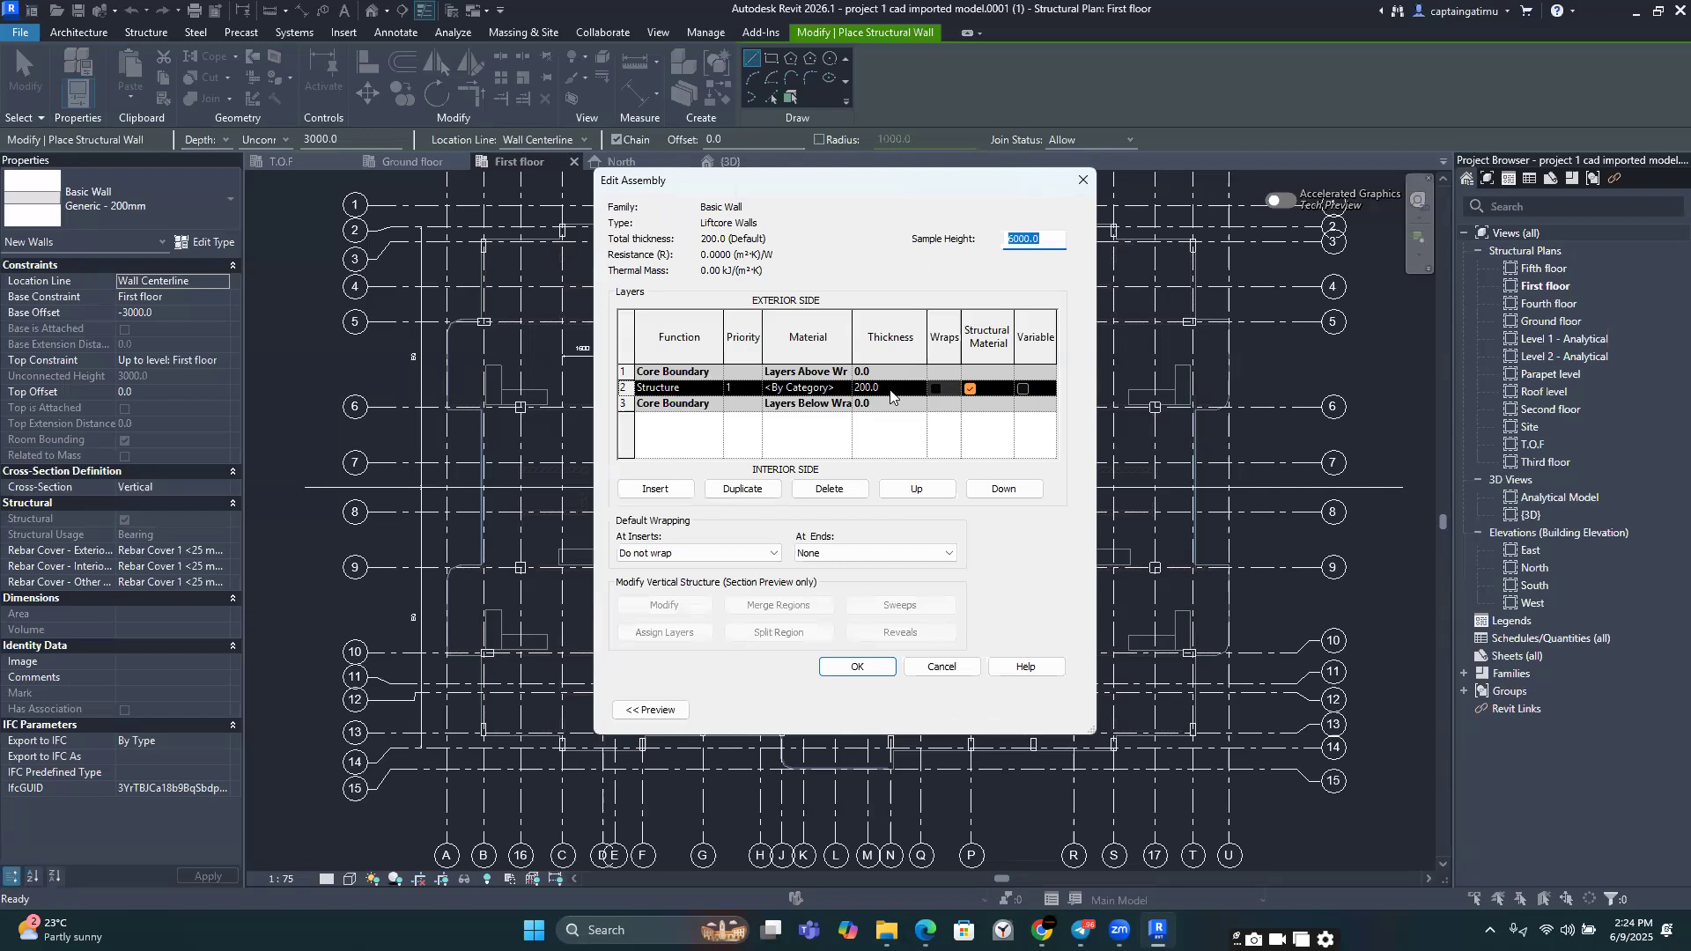
pyautogui.click(891, 396)
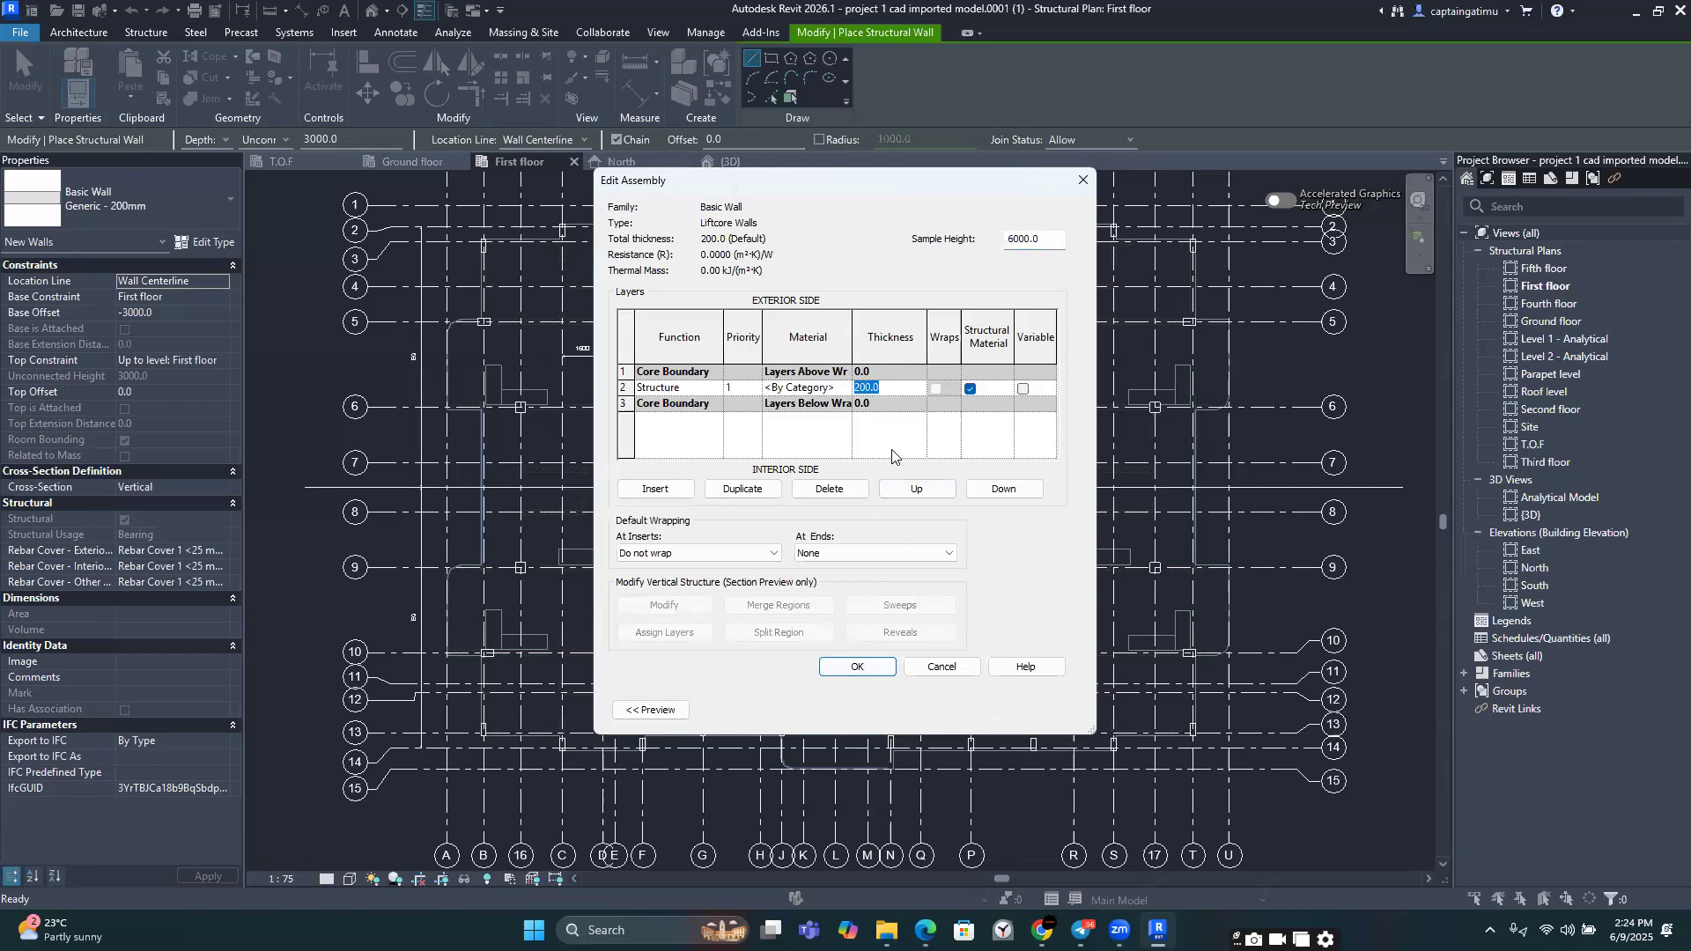
pyautogui.click(876, 667)
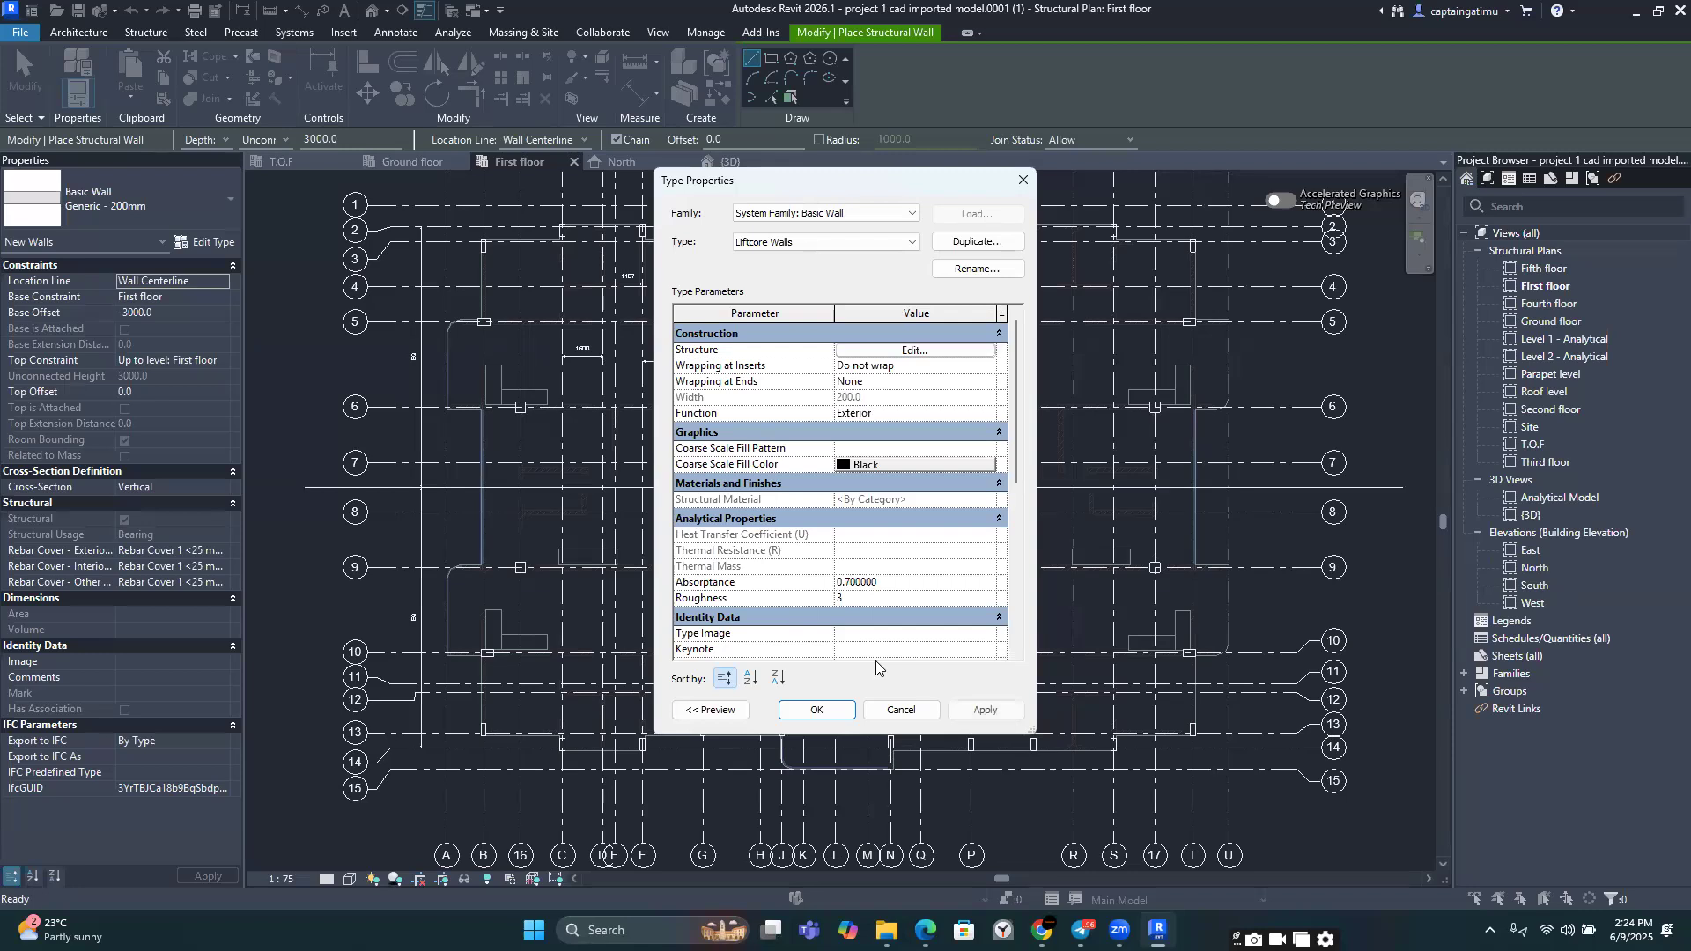
pyautogui.click(817, 710)
# Step: Define the new wall by height instead of depth, with its top constrained to Second floor
pyautogui.scroll(1, 781, 441)
pyautogui.scroll(4, 781, 443)
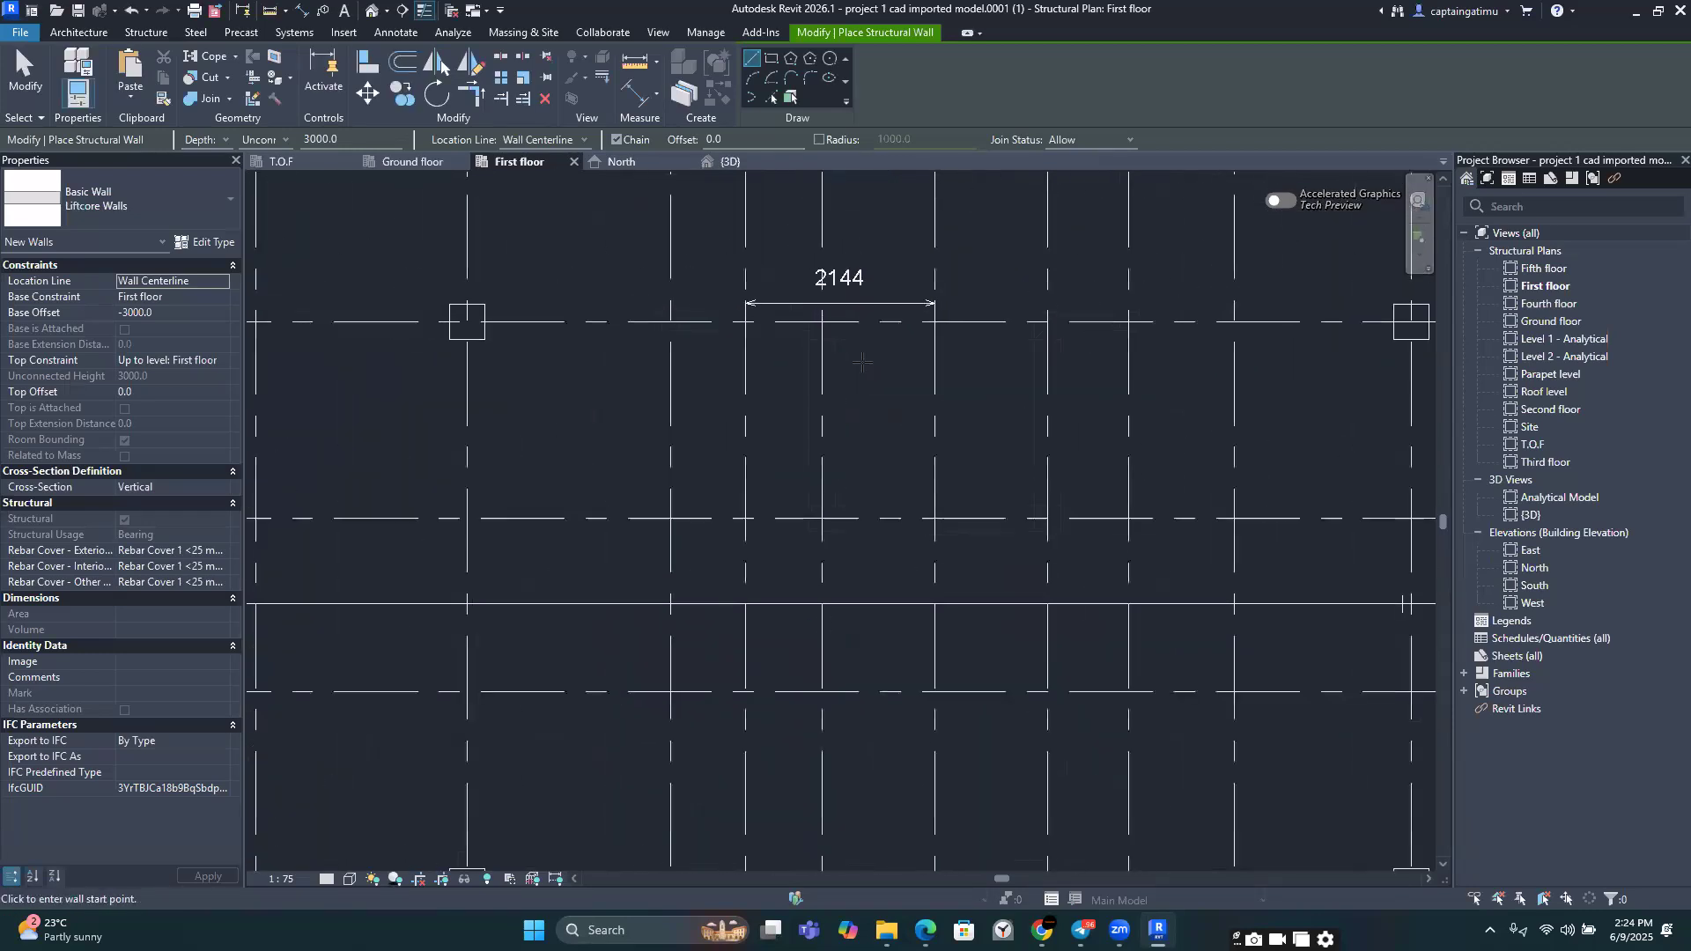
pyautogui.scroll(-4, 865, 354)
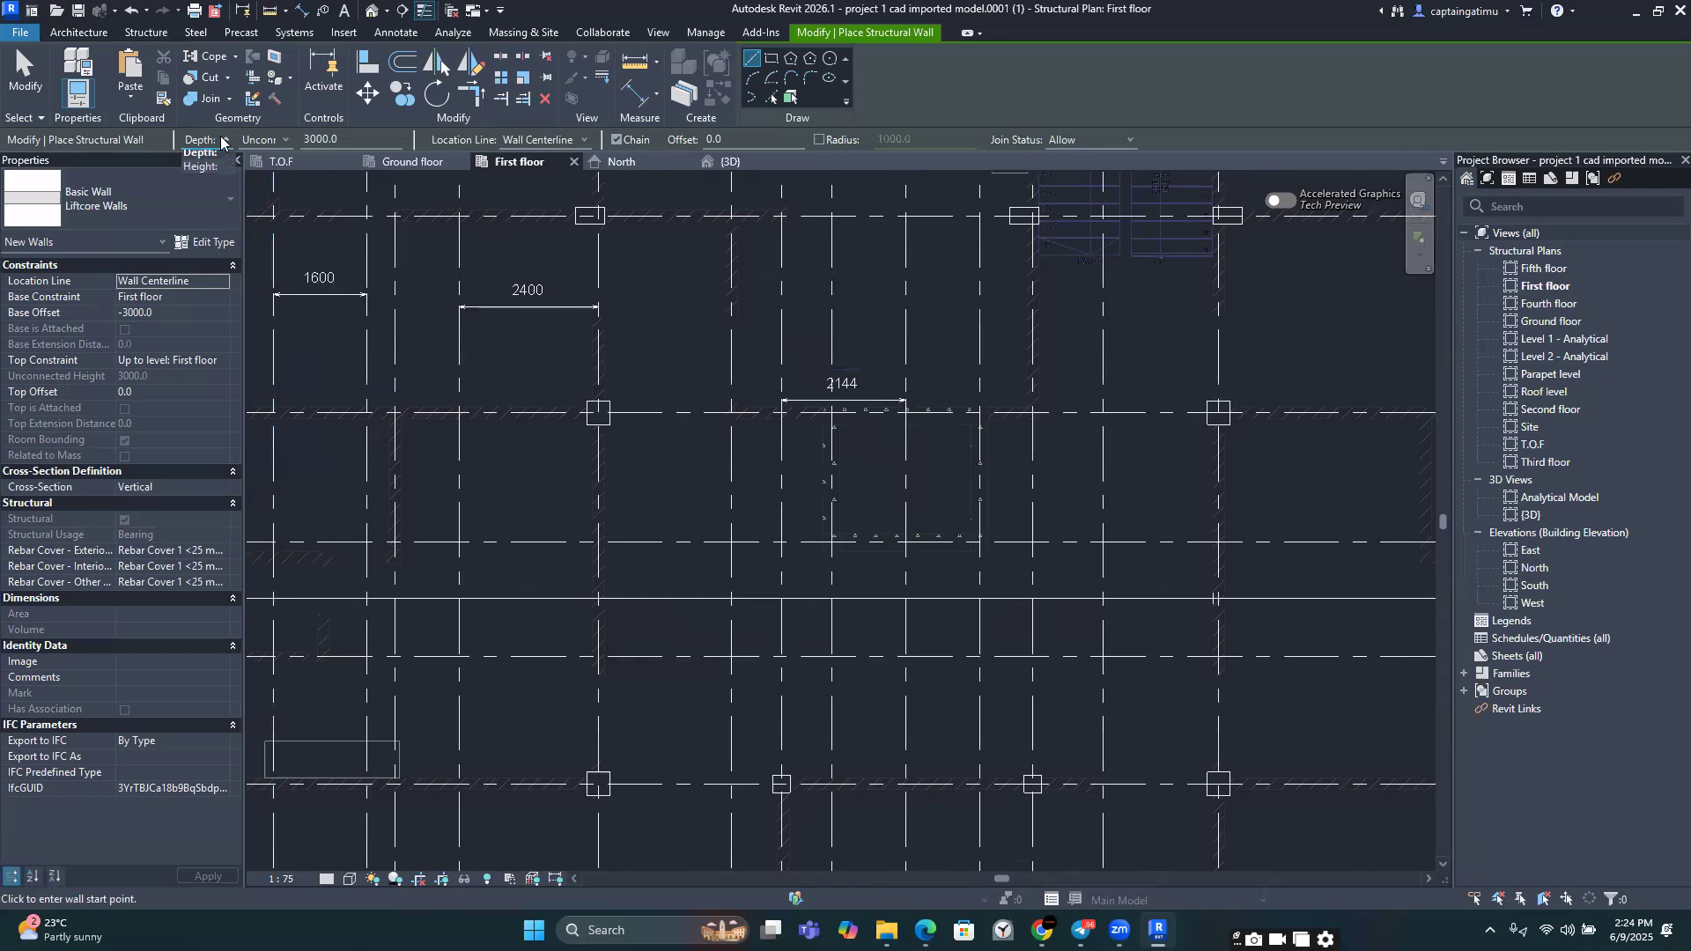
pyautogui.click(220, 167)
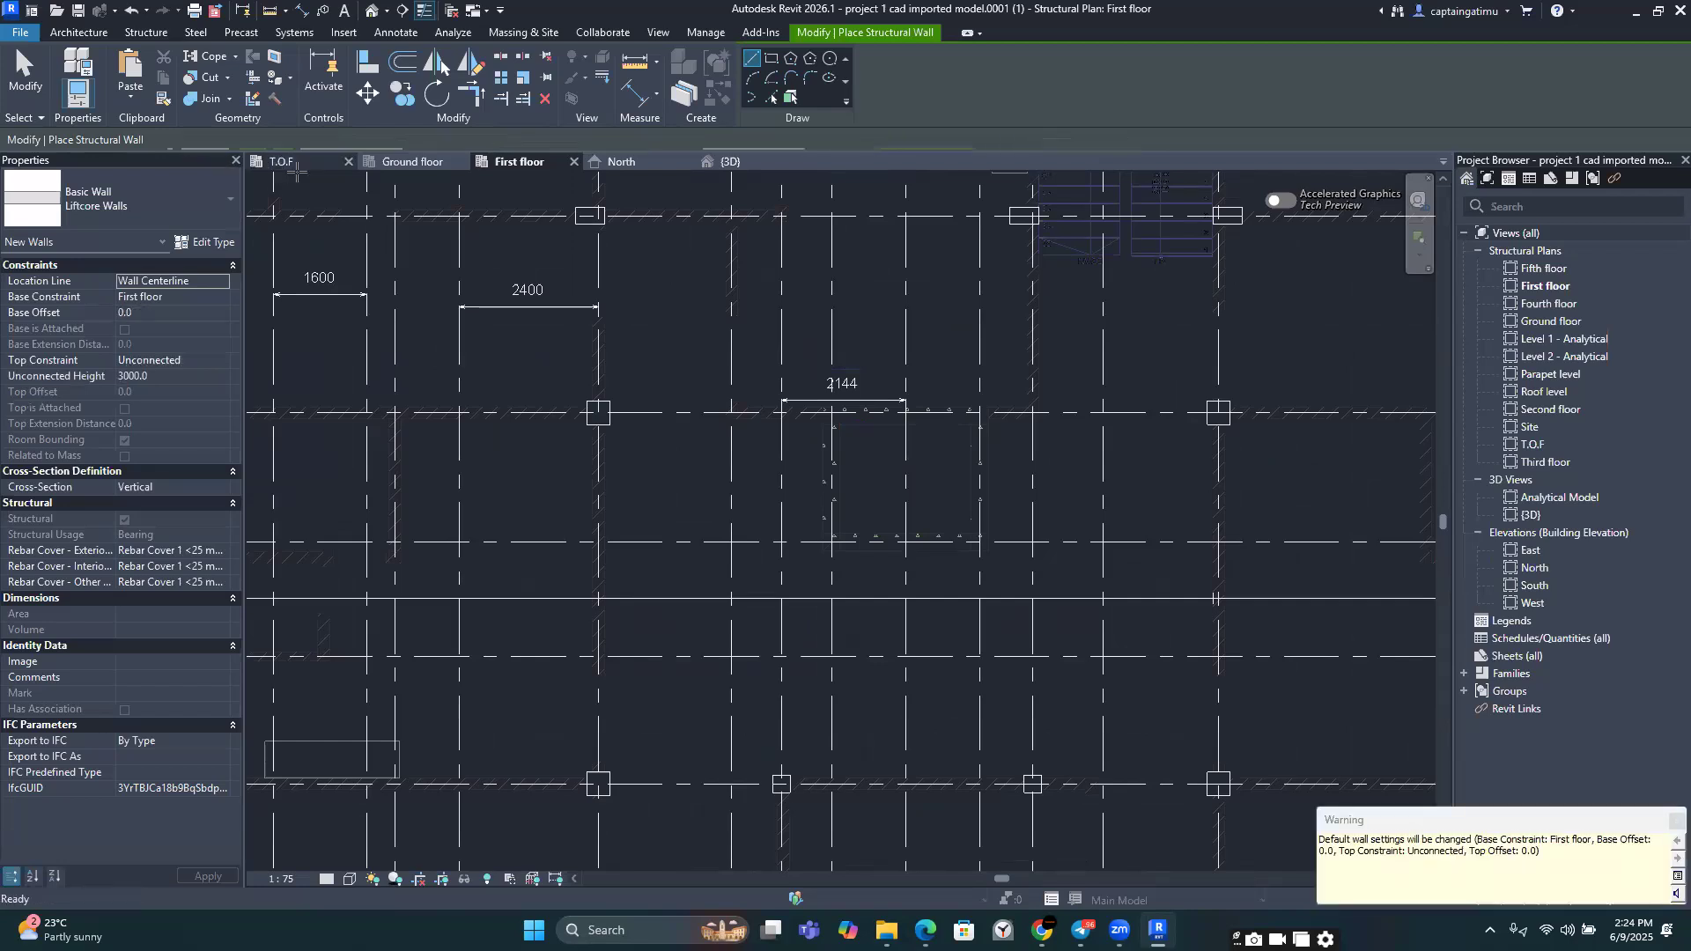
pyautogui.click(284, 135)
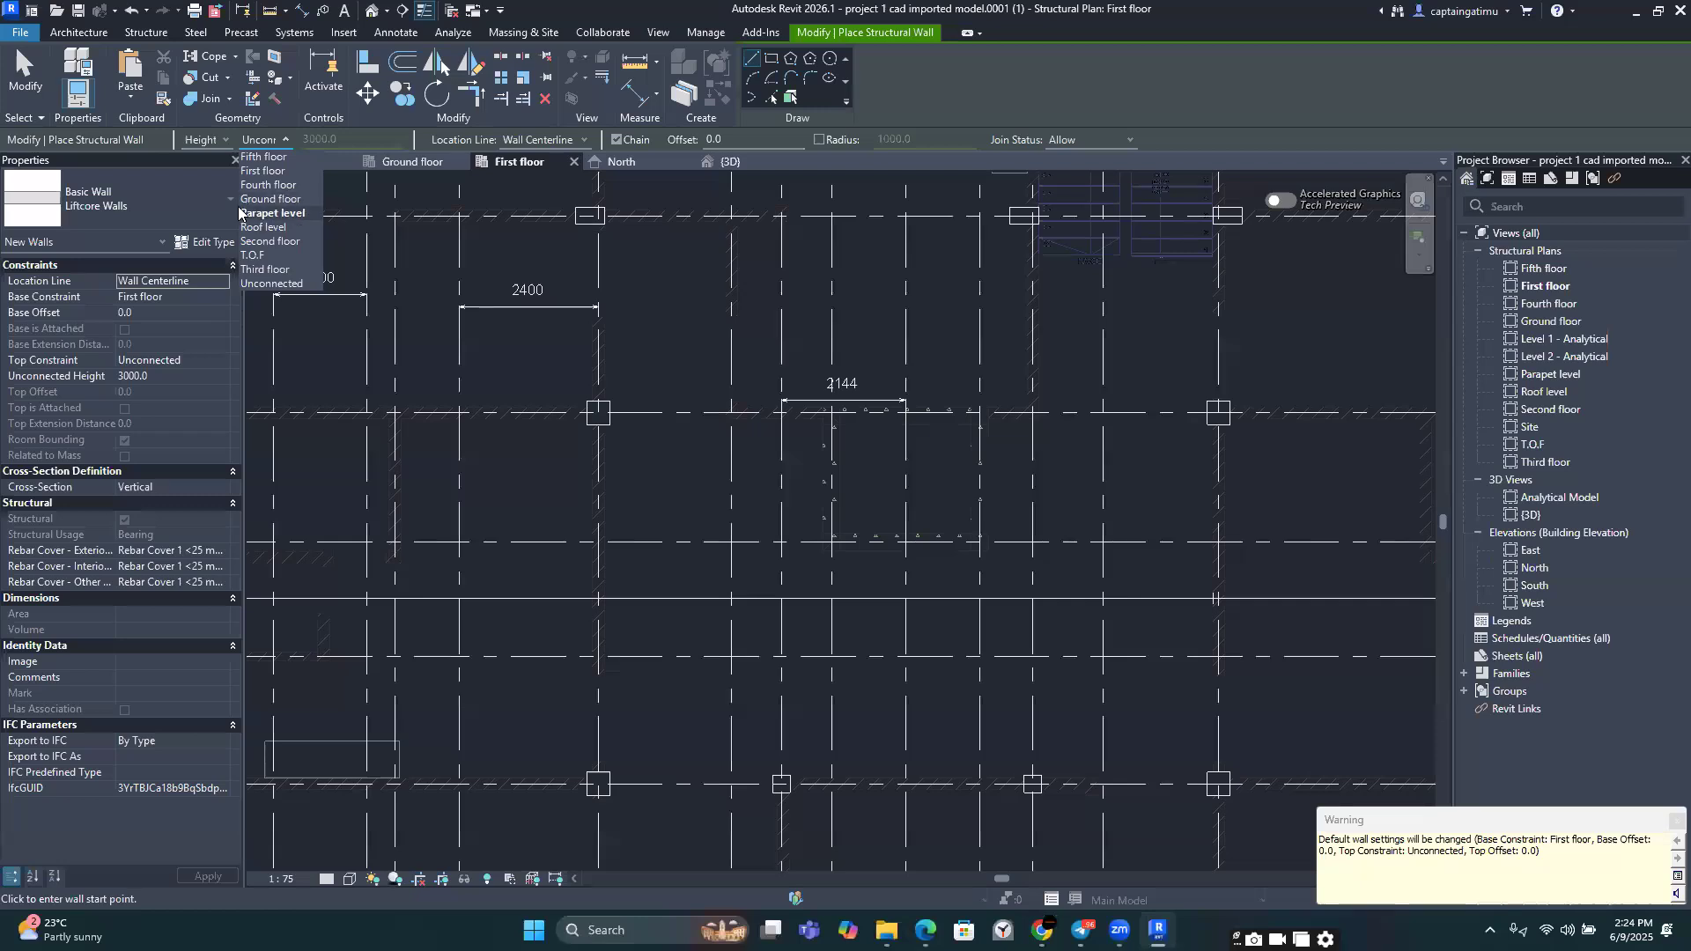
pyautogui.click(271, 243)
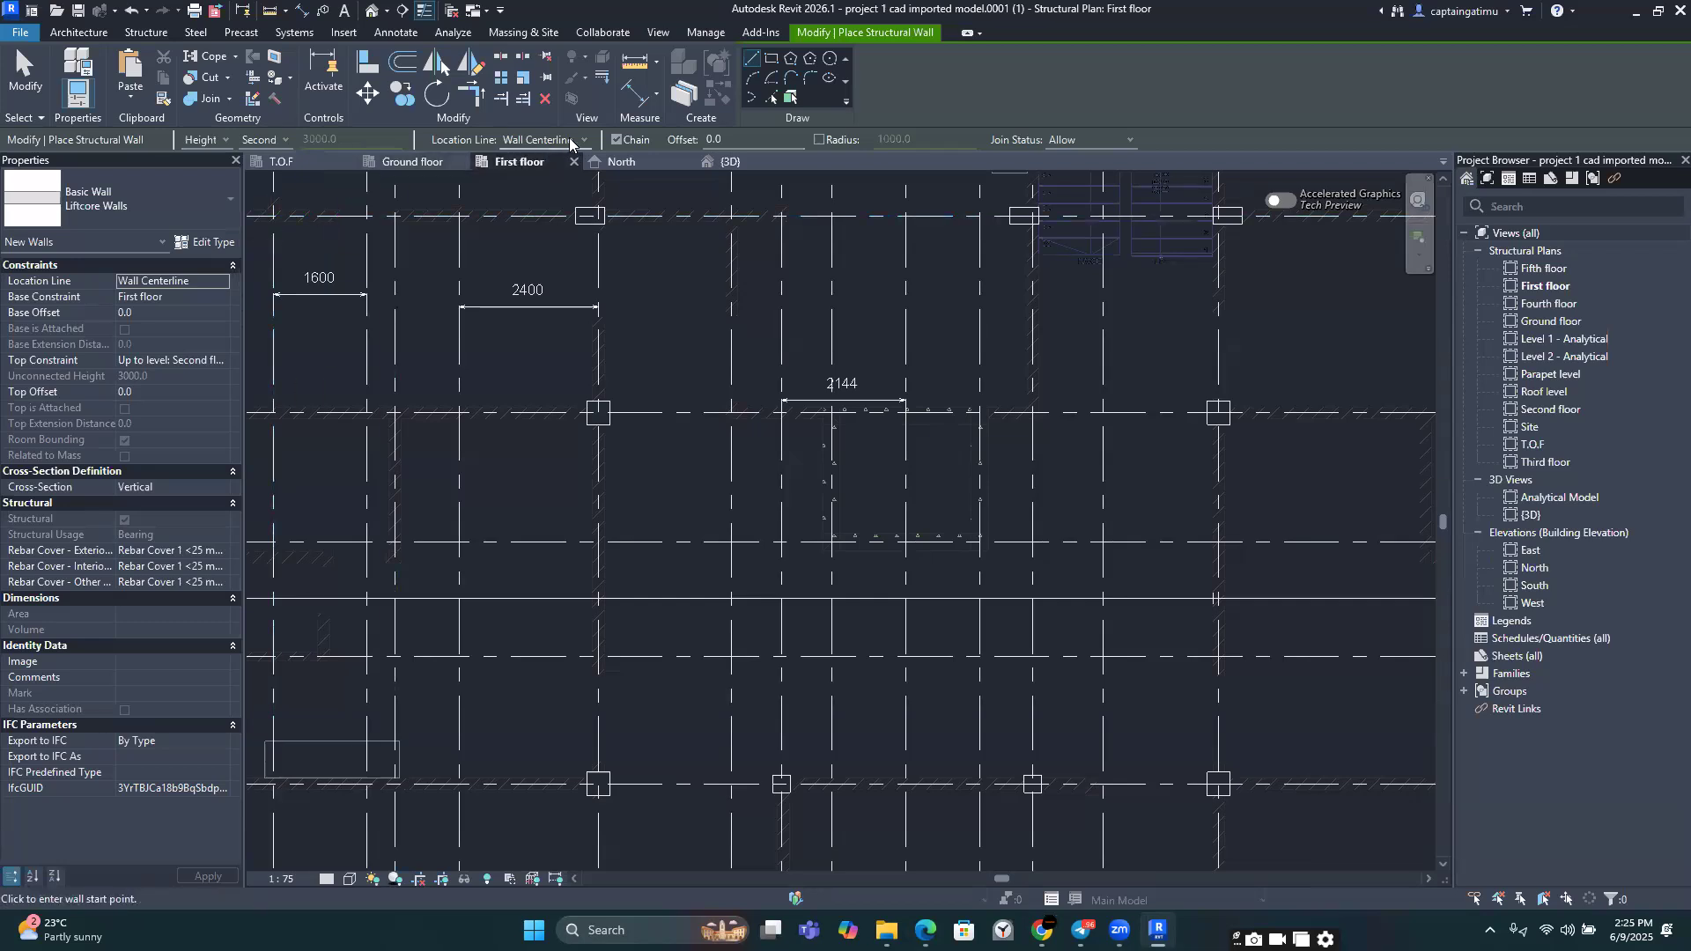
pyautogui.scroll(5, 836, 432)
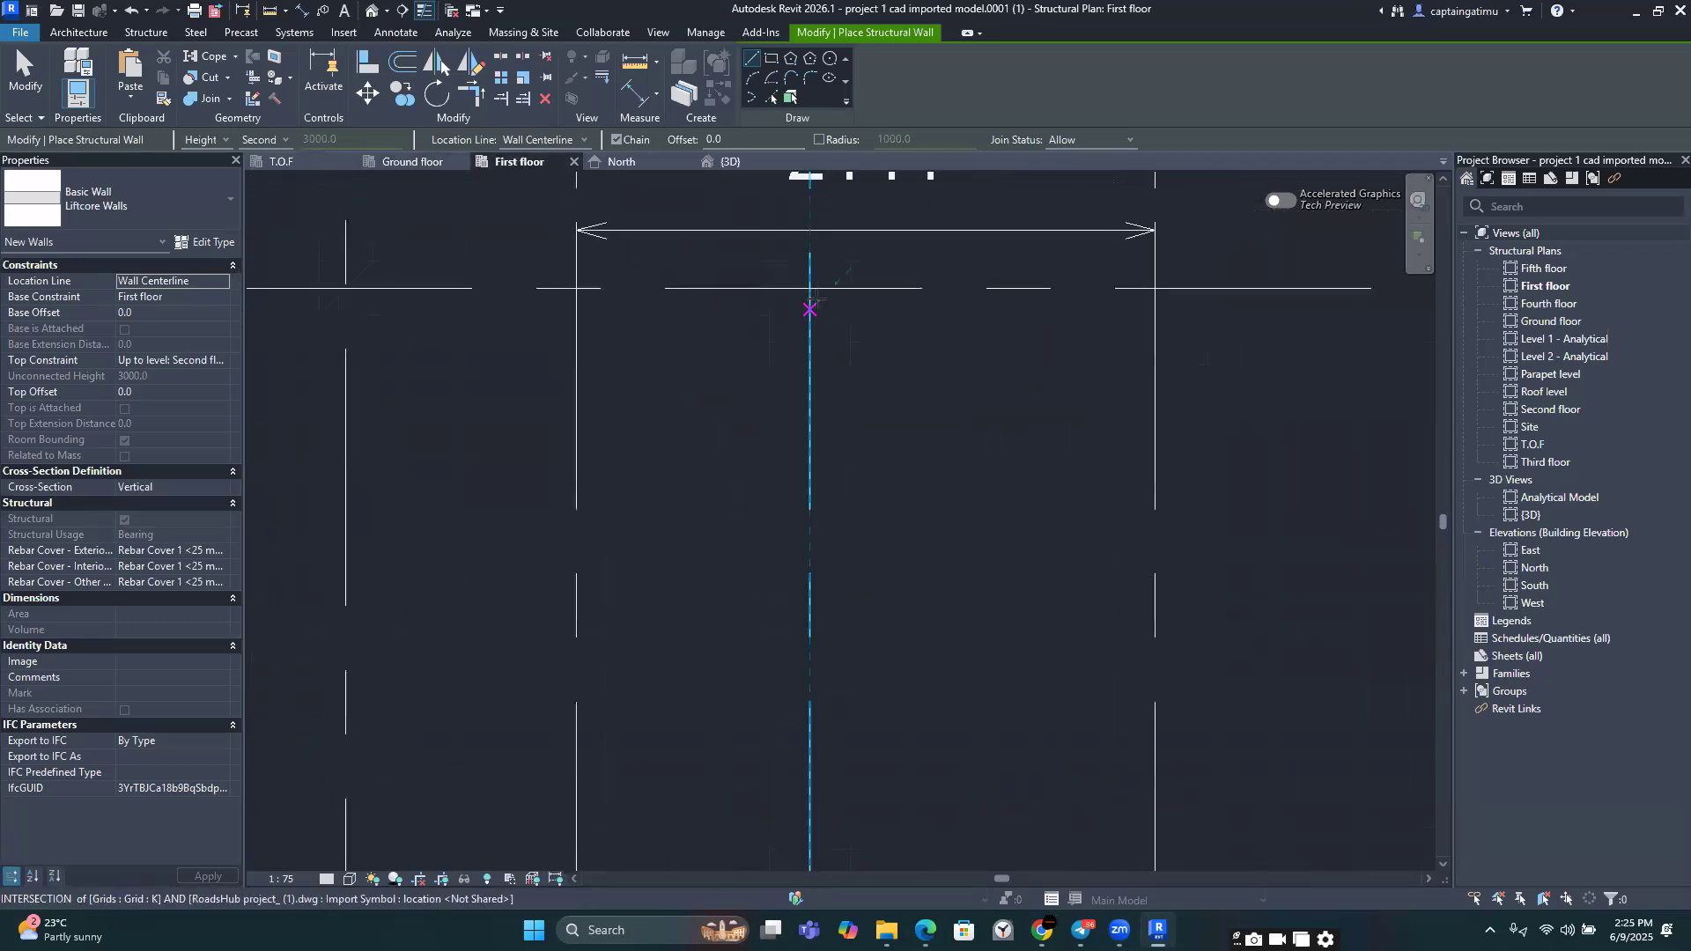
pyautogui.click(810, 289)
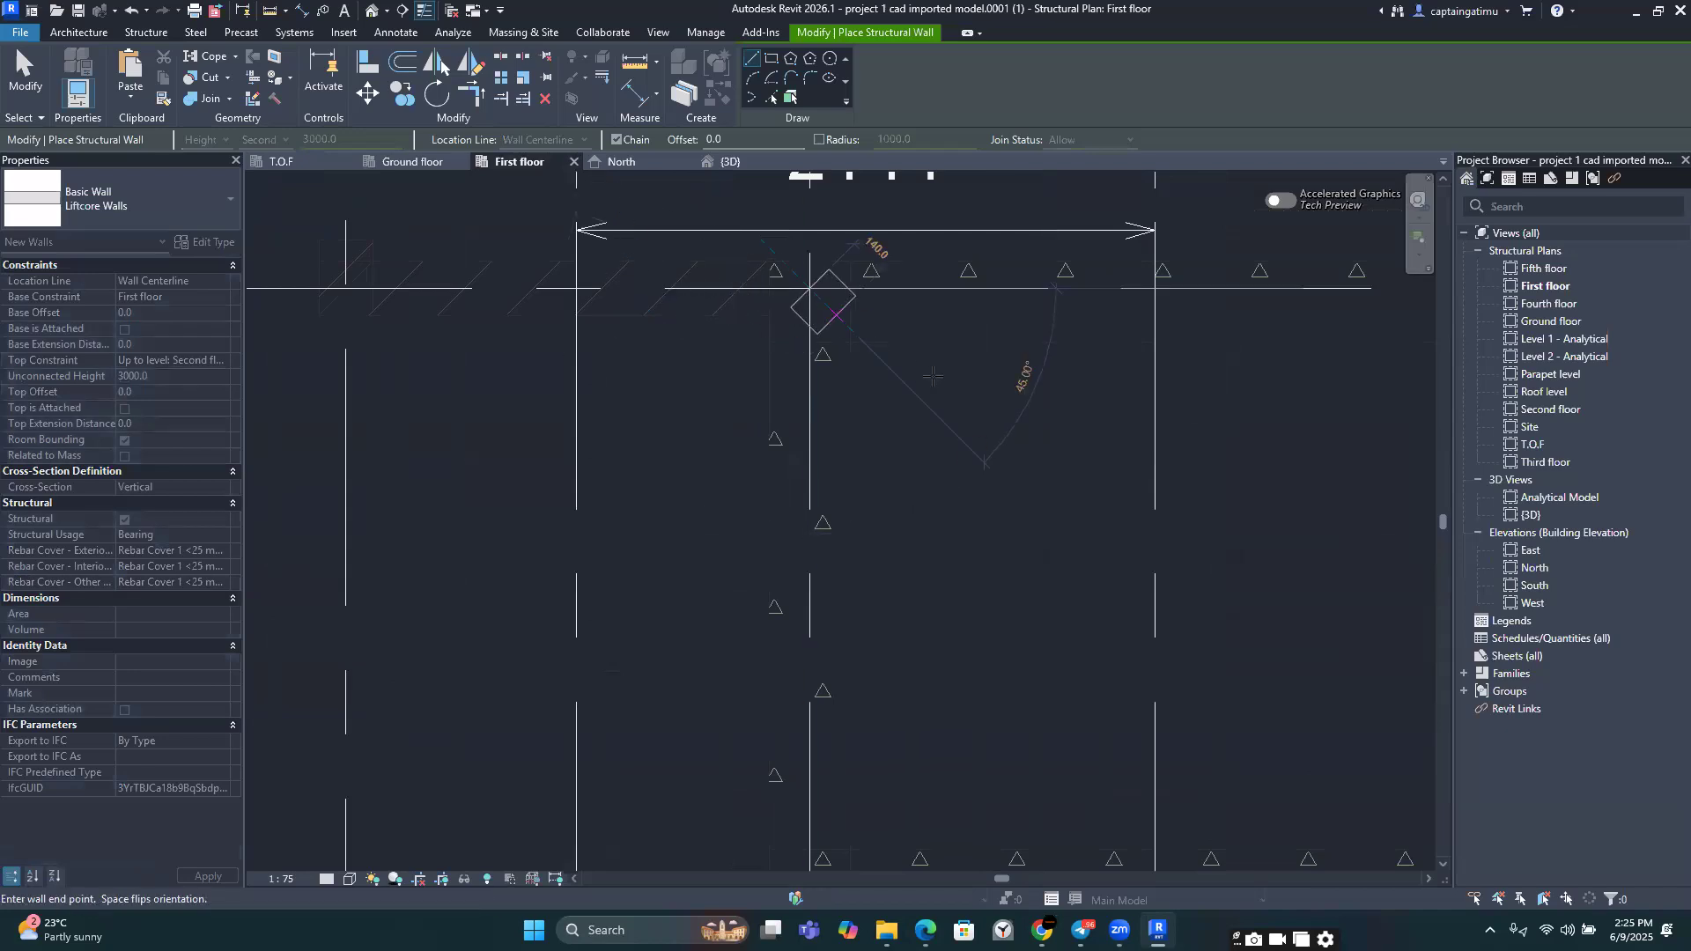
pyautogui.moveTo(829, 501); pyautogui.dragTo(796, 309, button='middle')
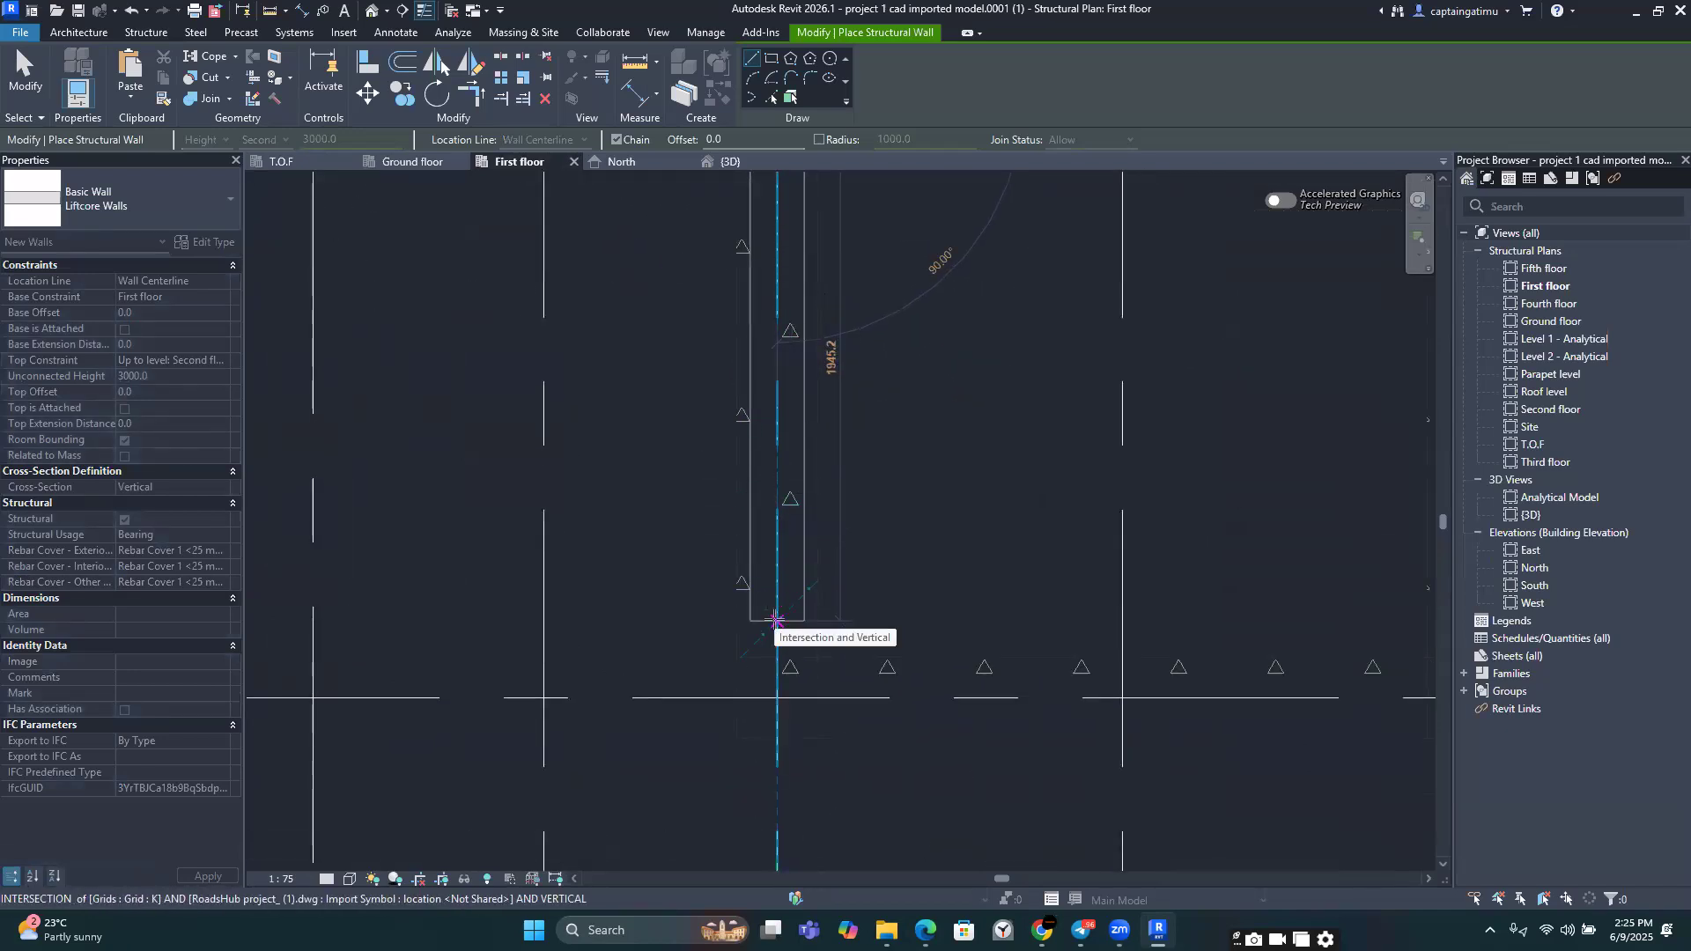
pyautogui.press('Escape')
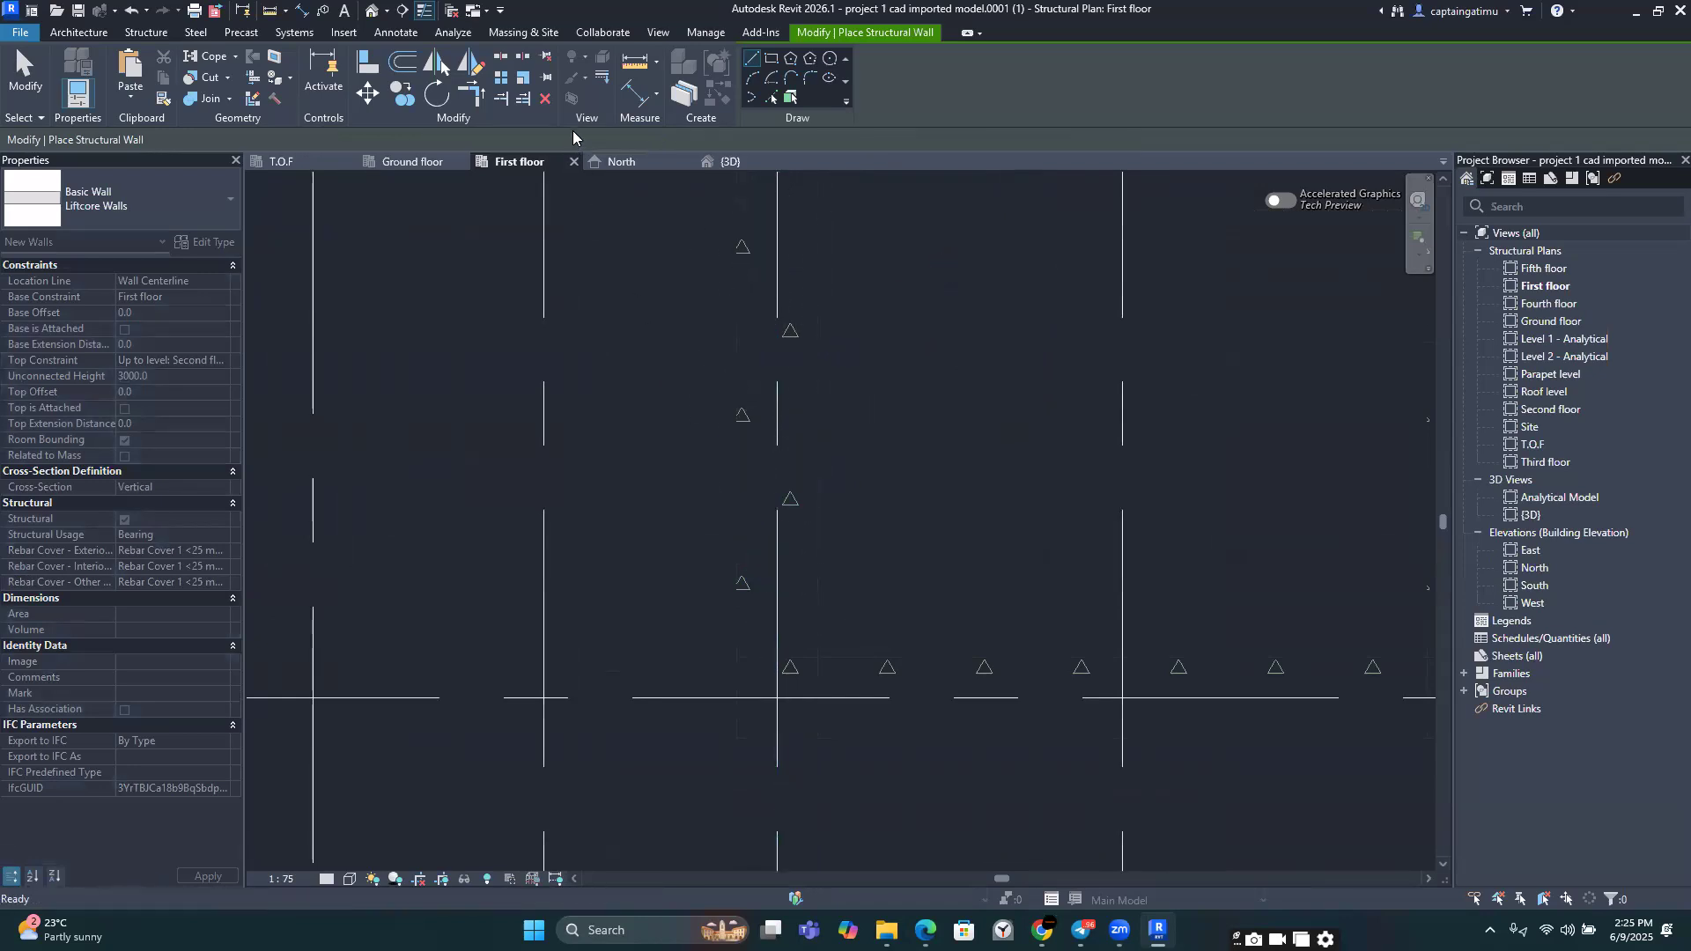
pyautogui.click(572, 139)
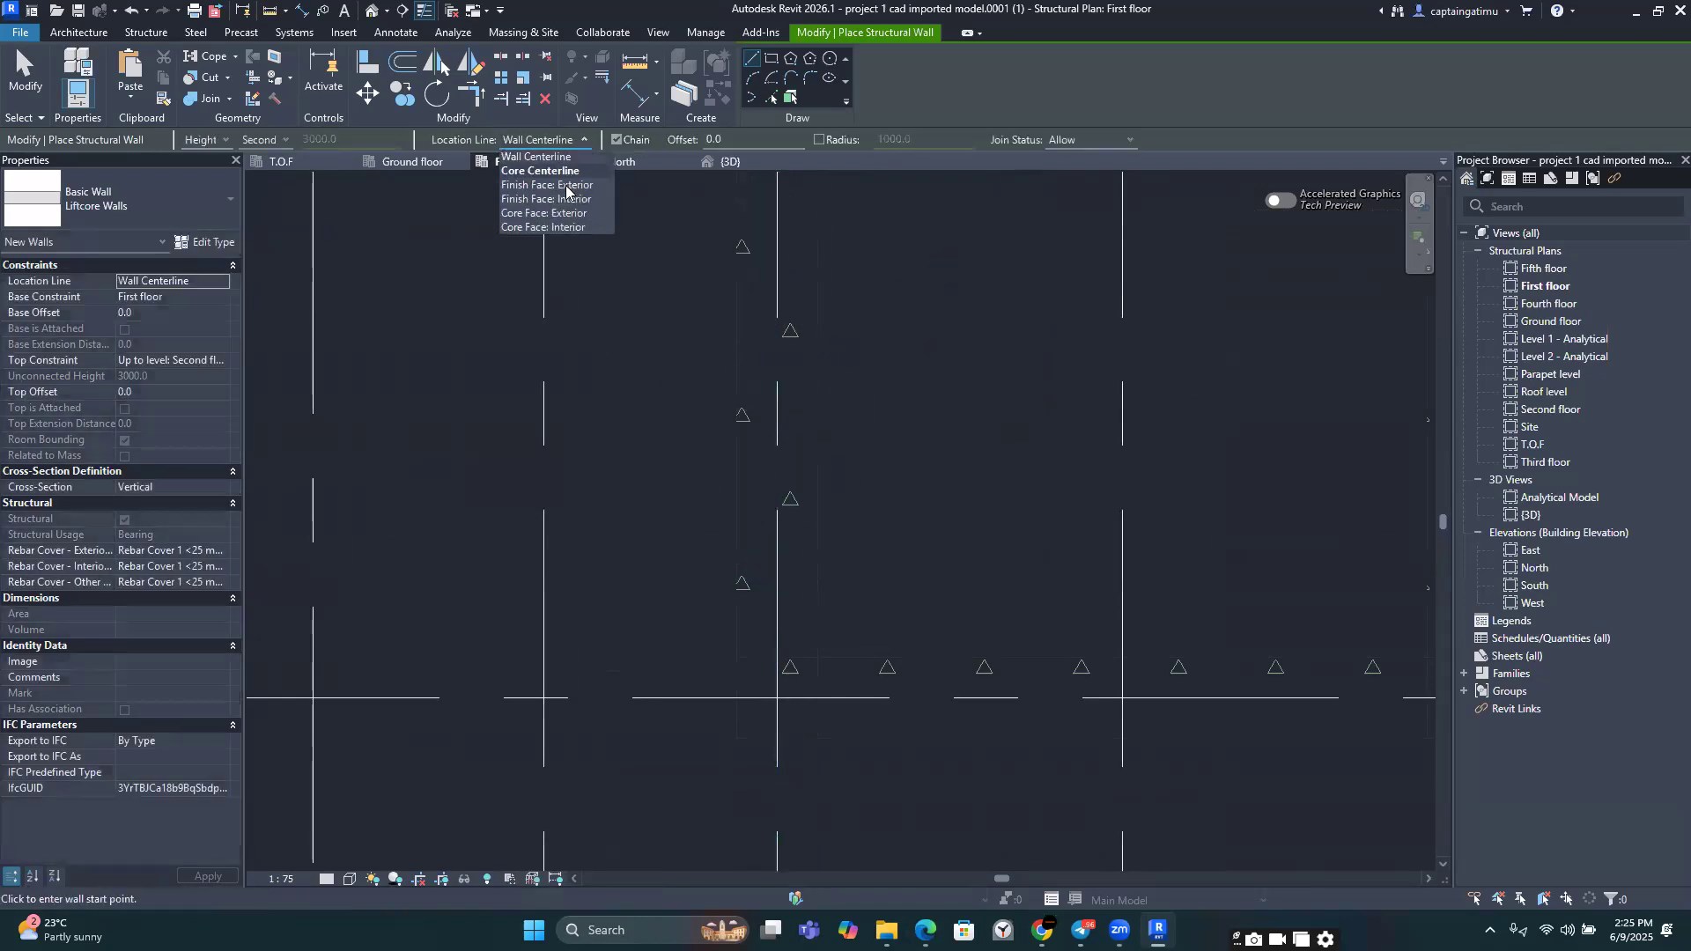
pyautogui.click(566, 187)
pyautogui.scroll(-3, 873, 313)
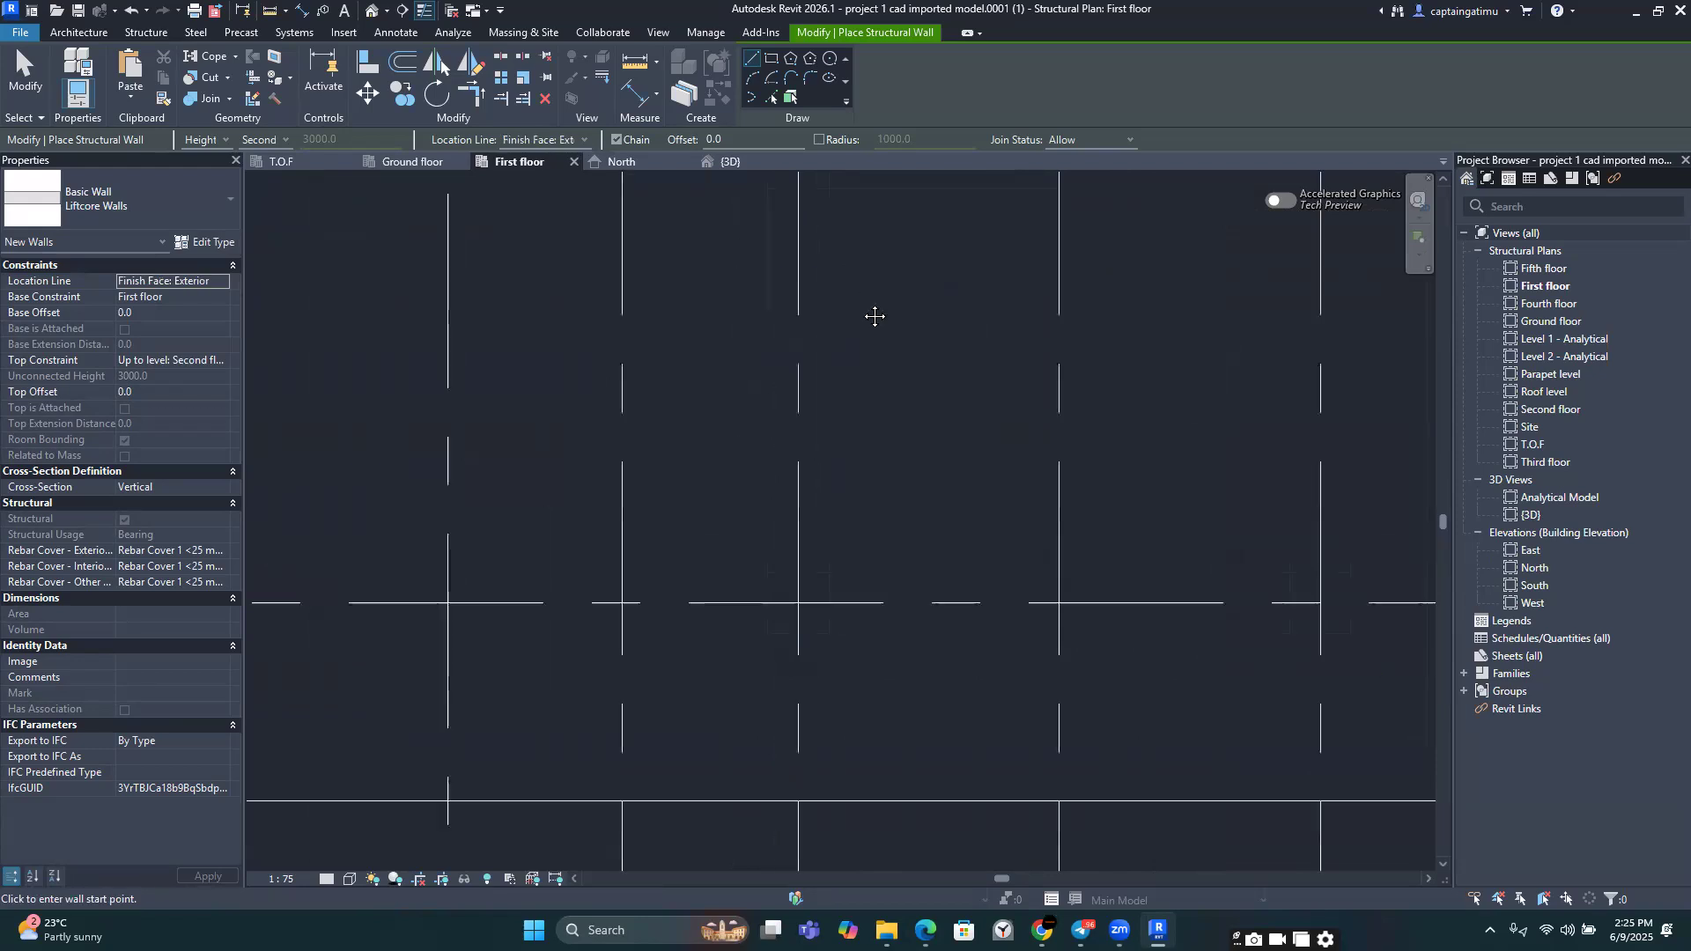
pyautogui.click(780, 343)
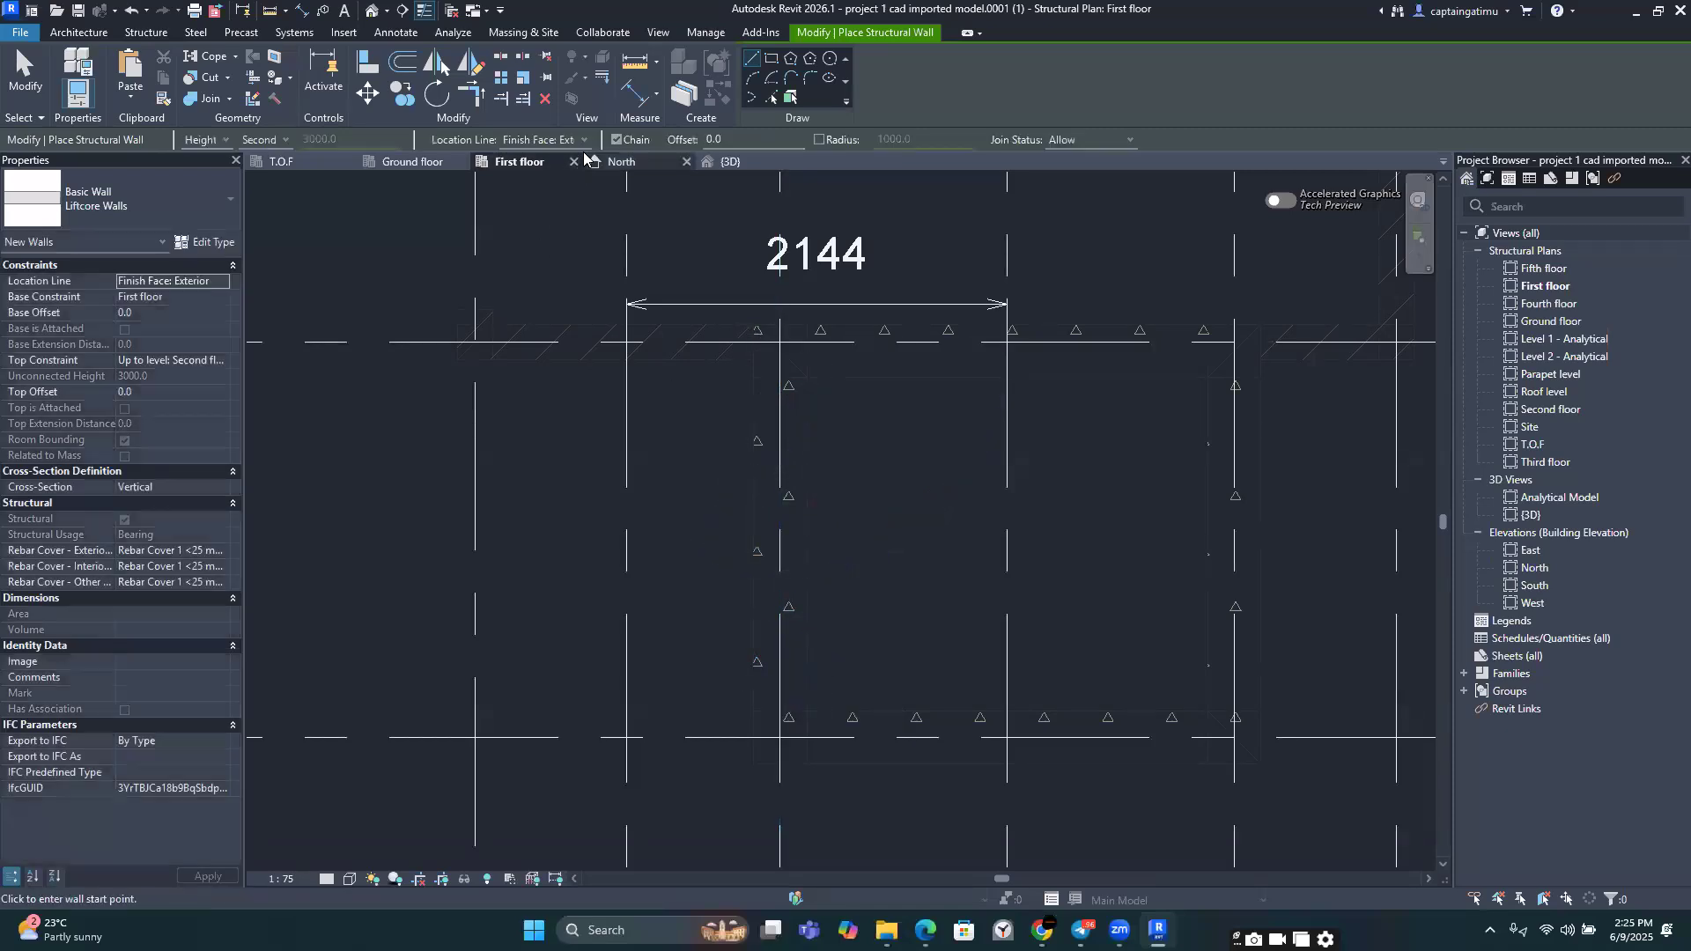
pyautogui.click(583, 139)
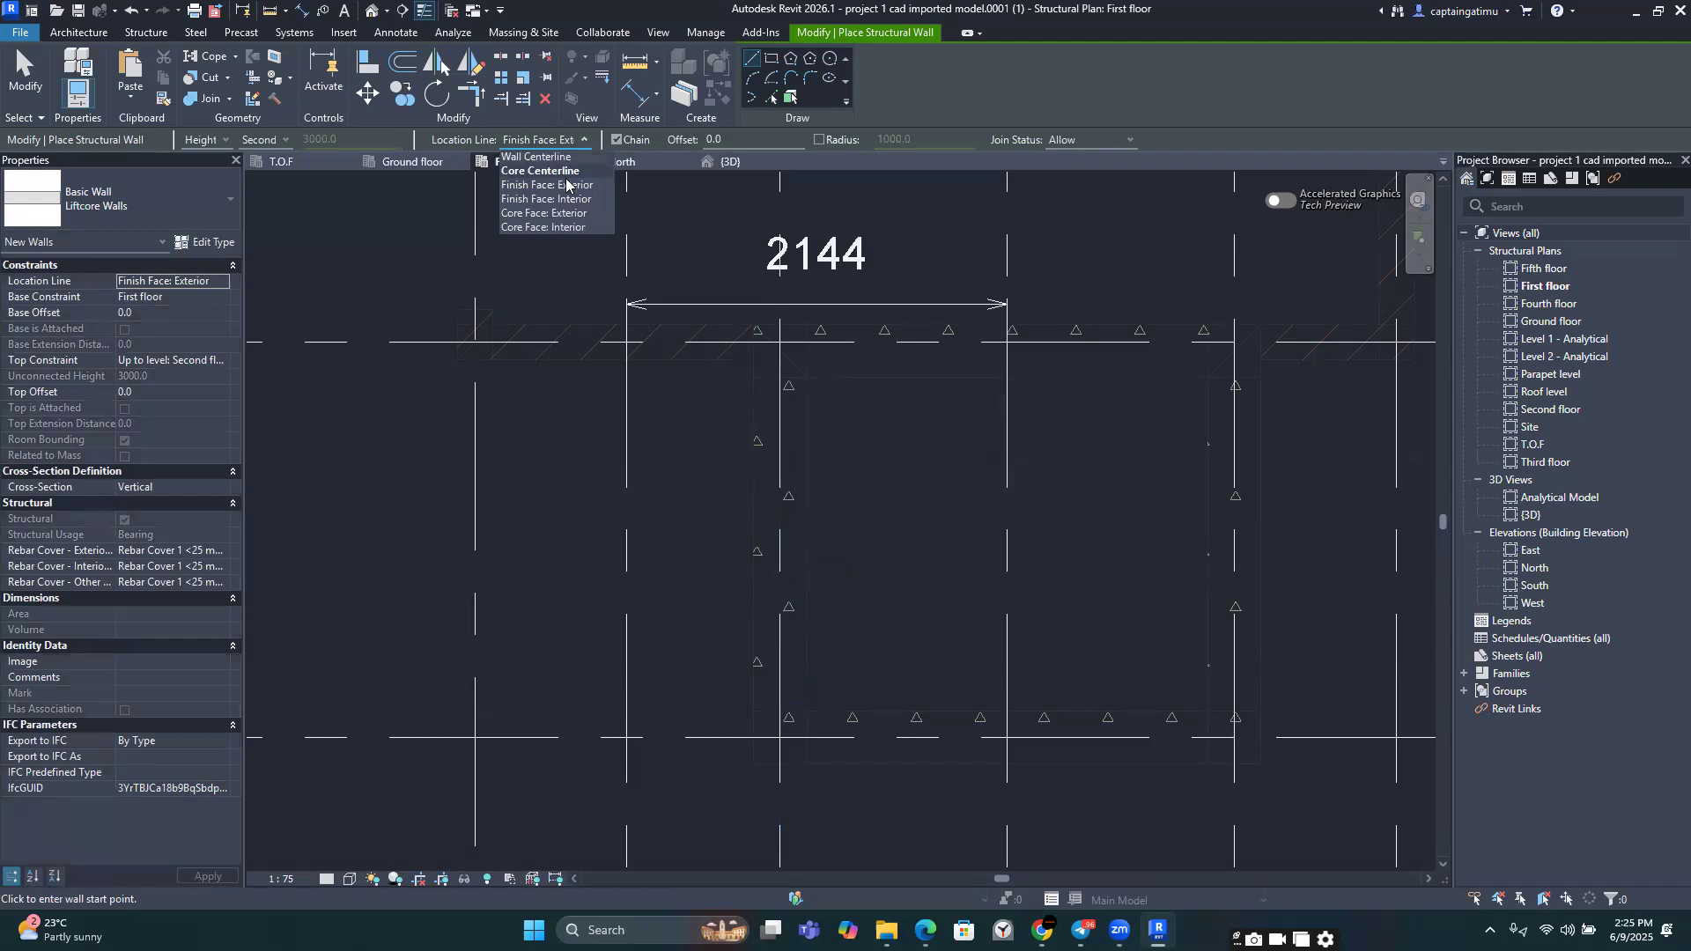
pyautogui.click(563, 229)
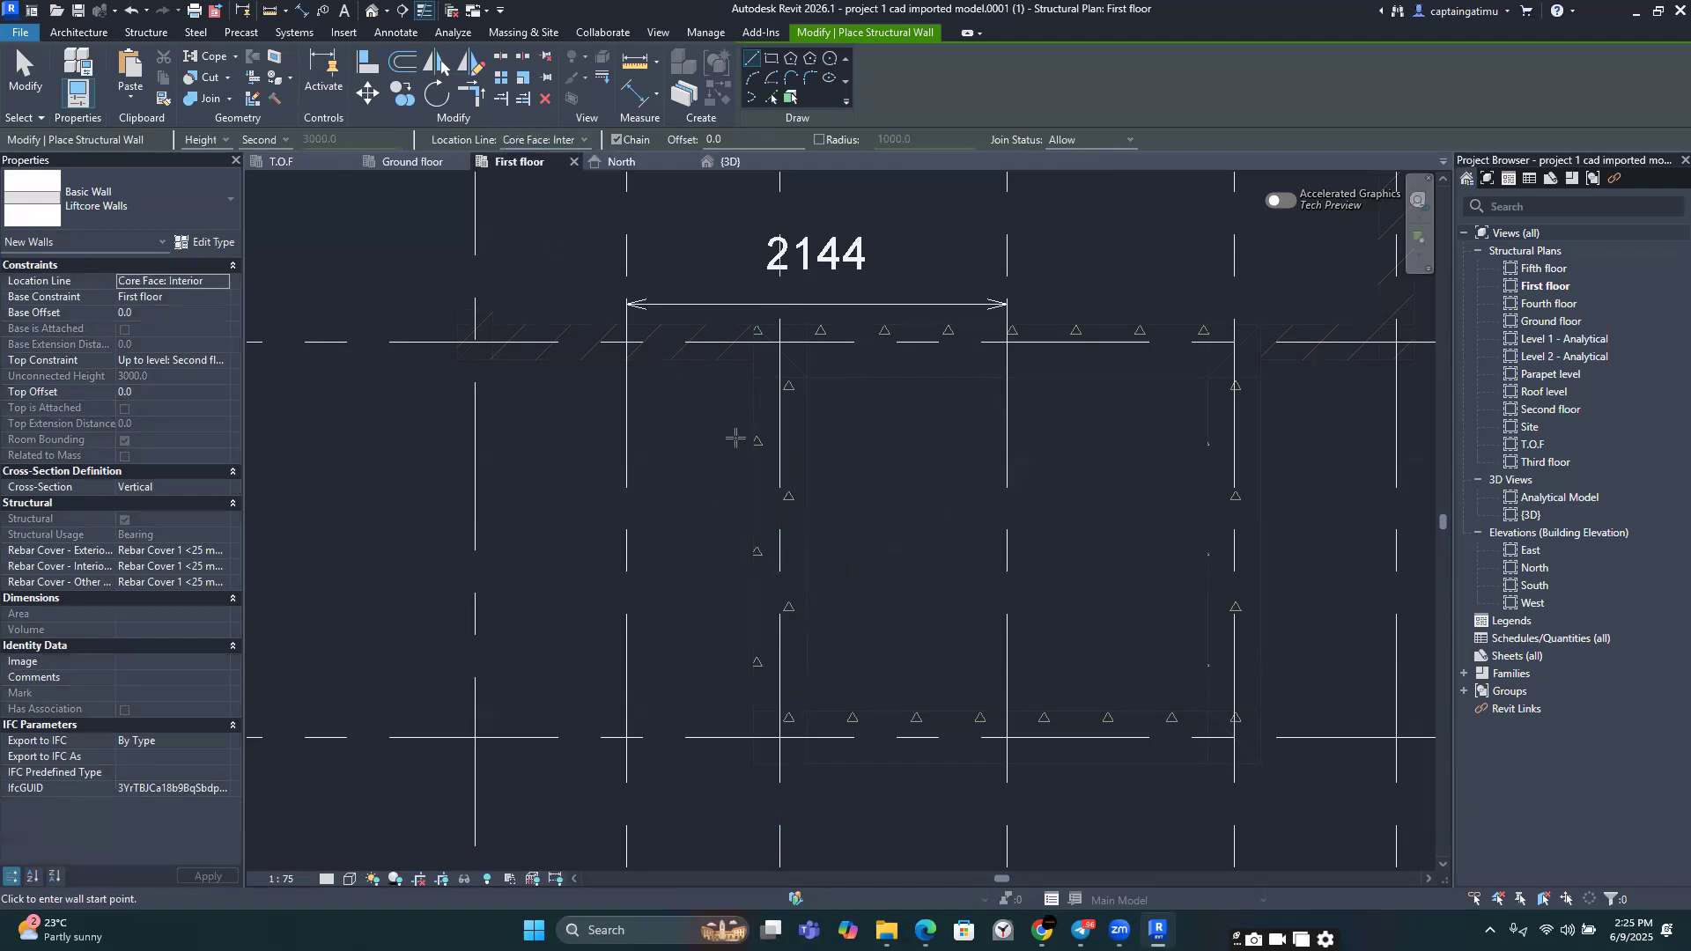
pyautogui.click(780, 342)
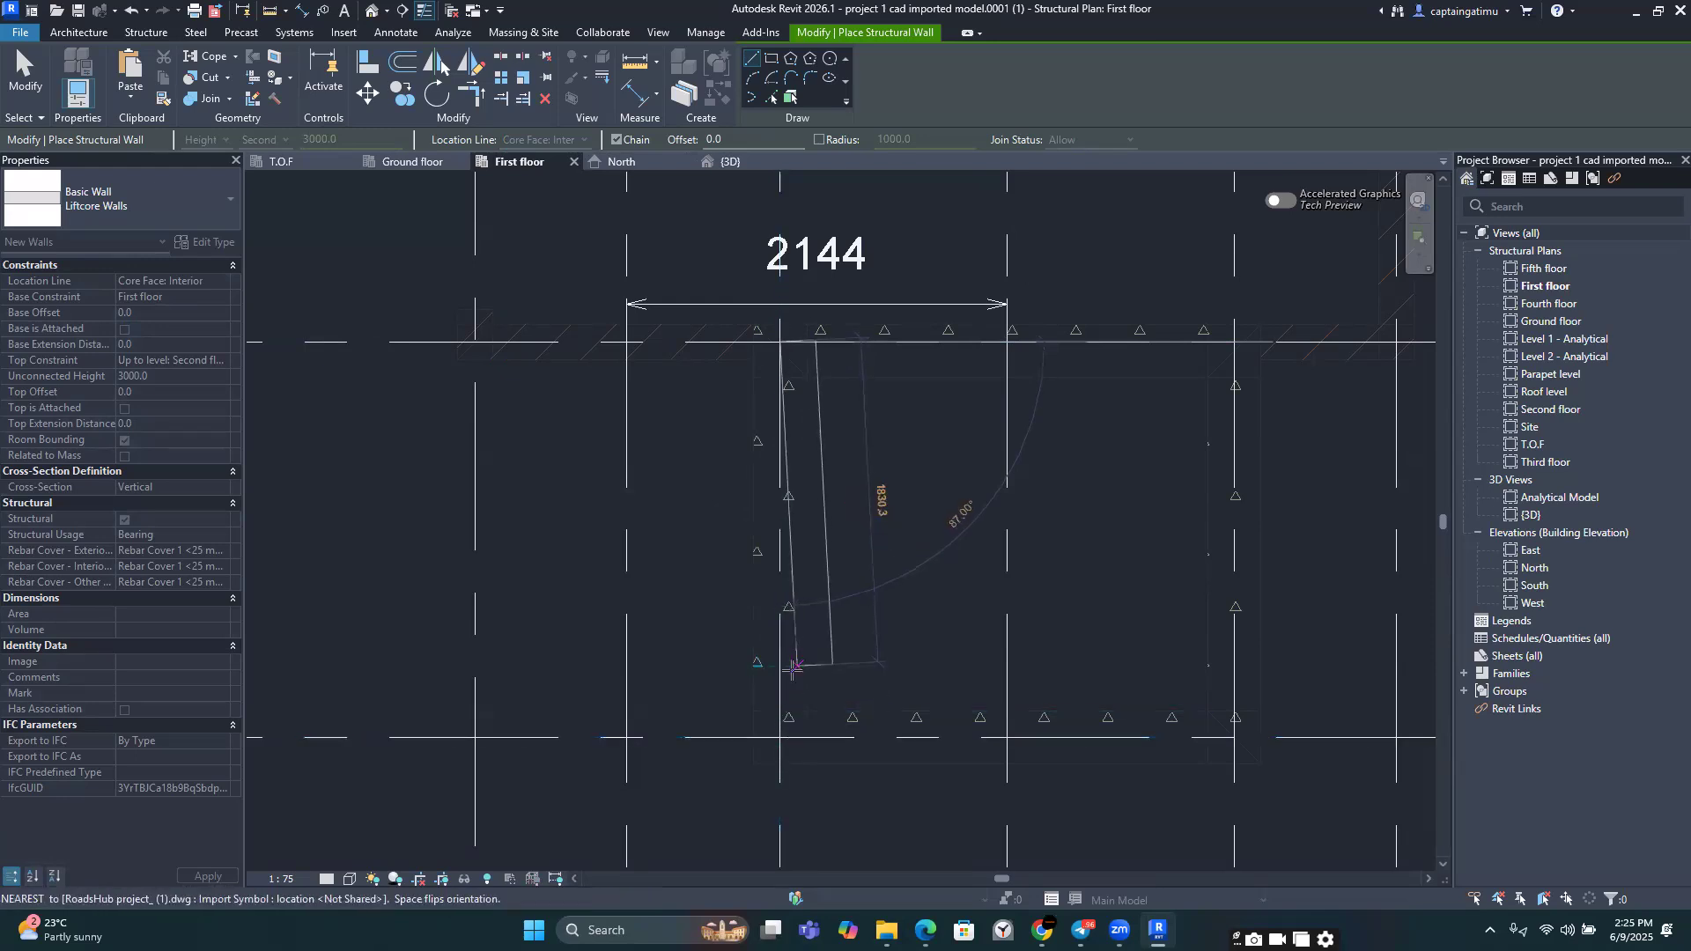
pyautogui.press('Escape')
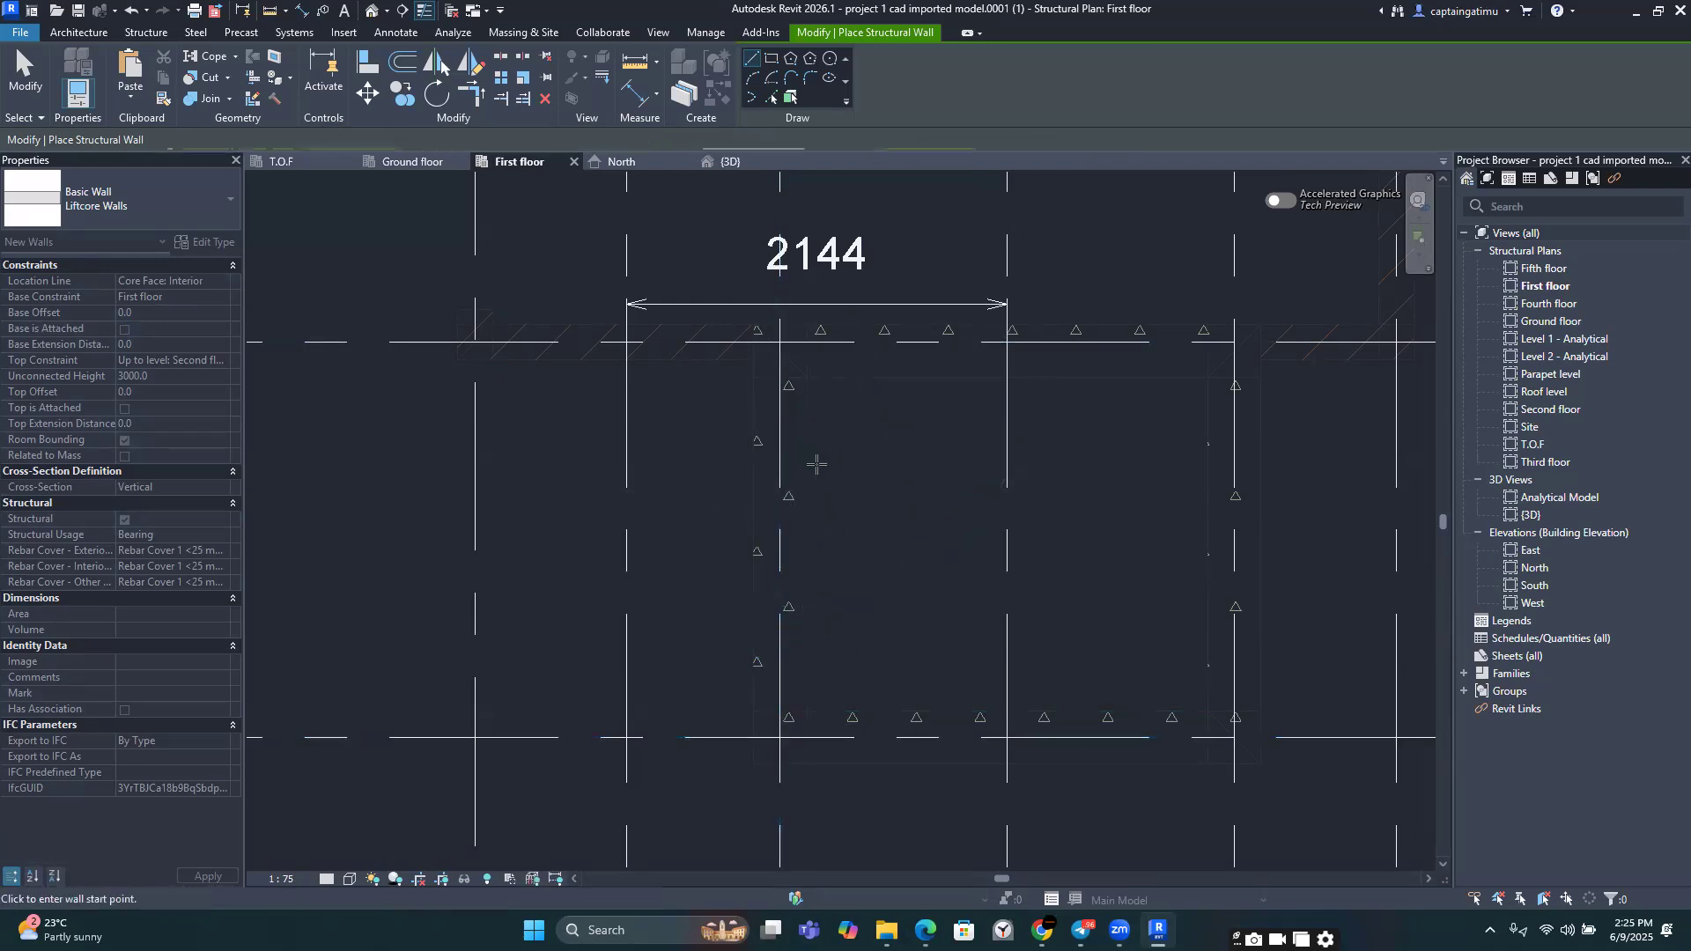
pyautogui.scroll(-1, 871, 524)
# Step: Draw chained lift core walls by Wall Centerline along grid K from grid 6 to grid 7, continuing 2560 mm along grid 7
pyautogui.click(579, 141)
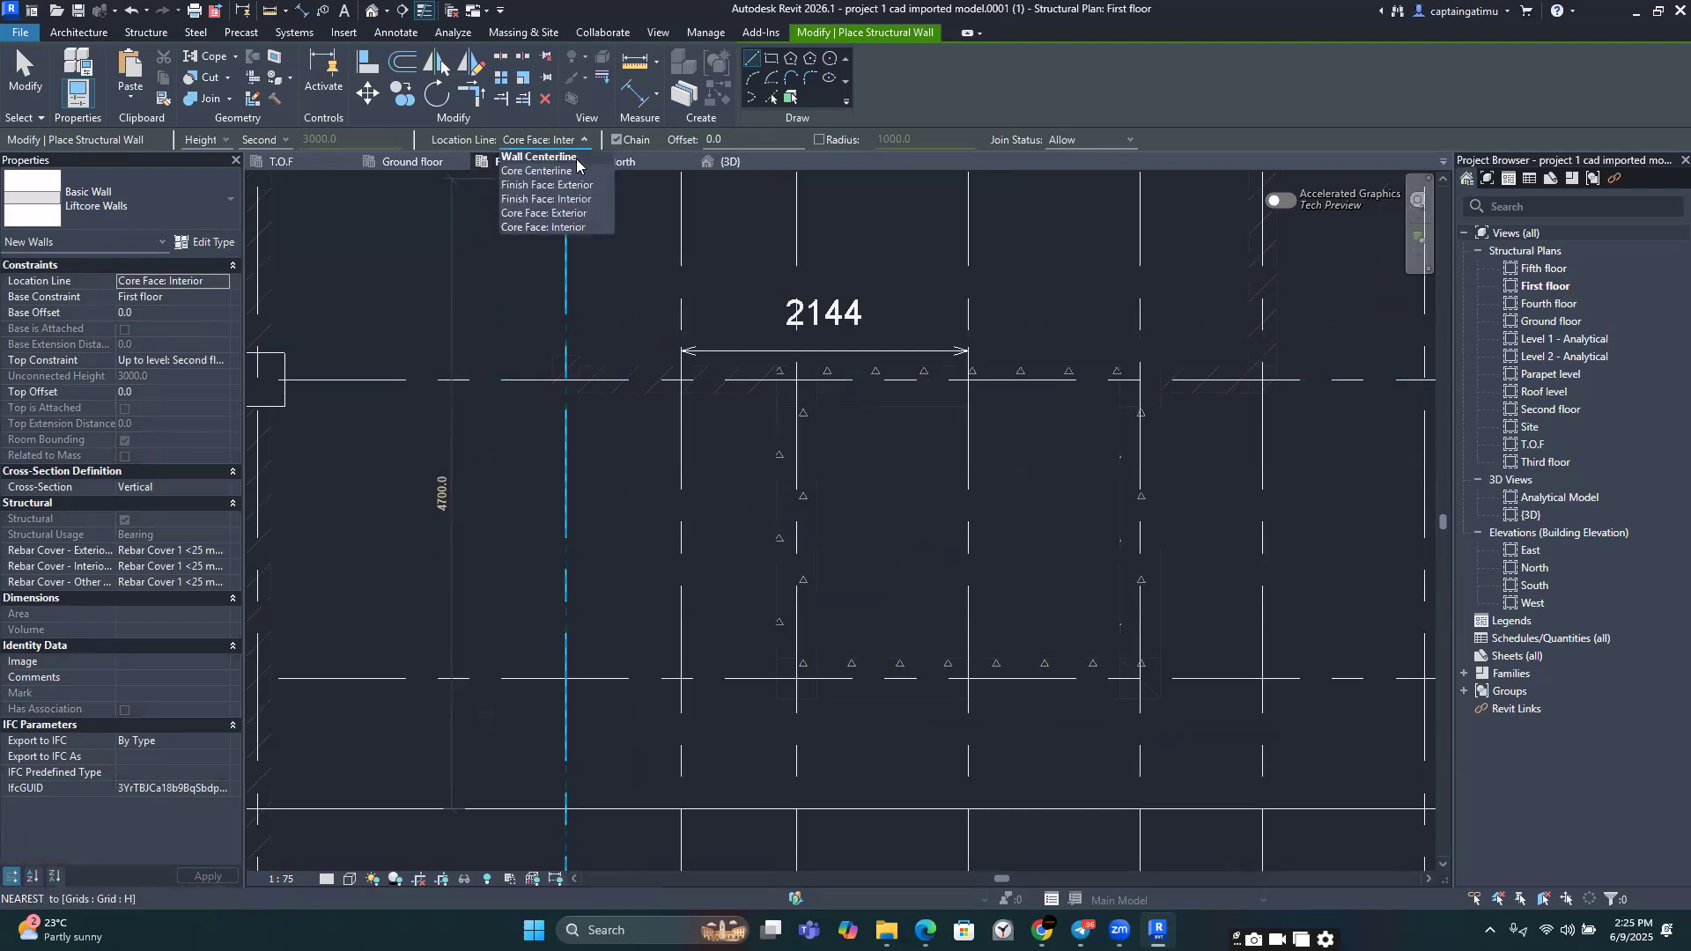
pyautogui.click(577, 157)
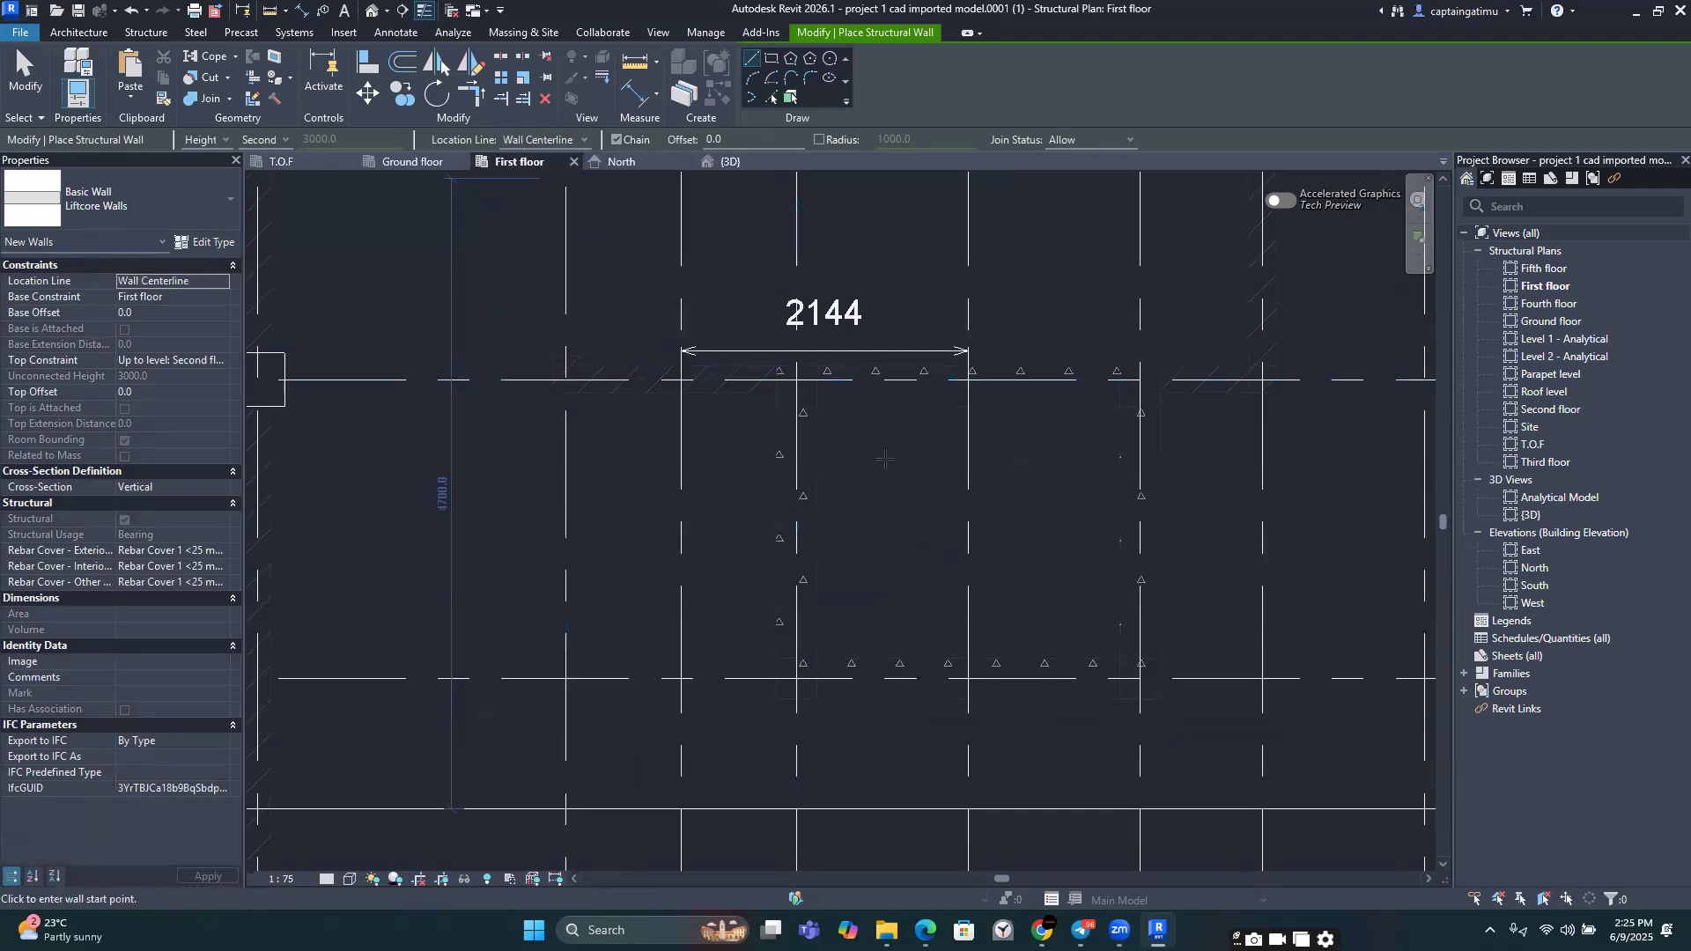
pyautogui.scroll(-3, 903, 484)
pyautogui.moveTo(903, 484); pyautogui.dragTo(744, 469, button='middle')
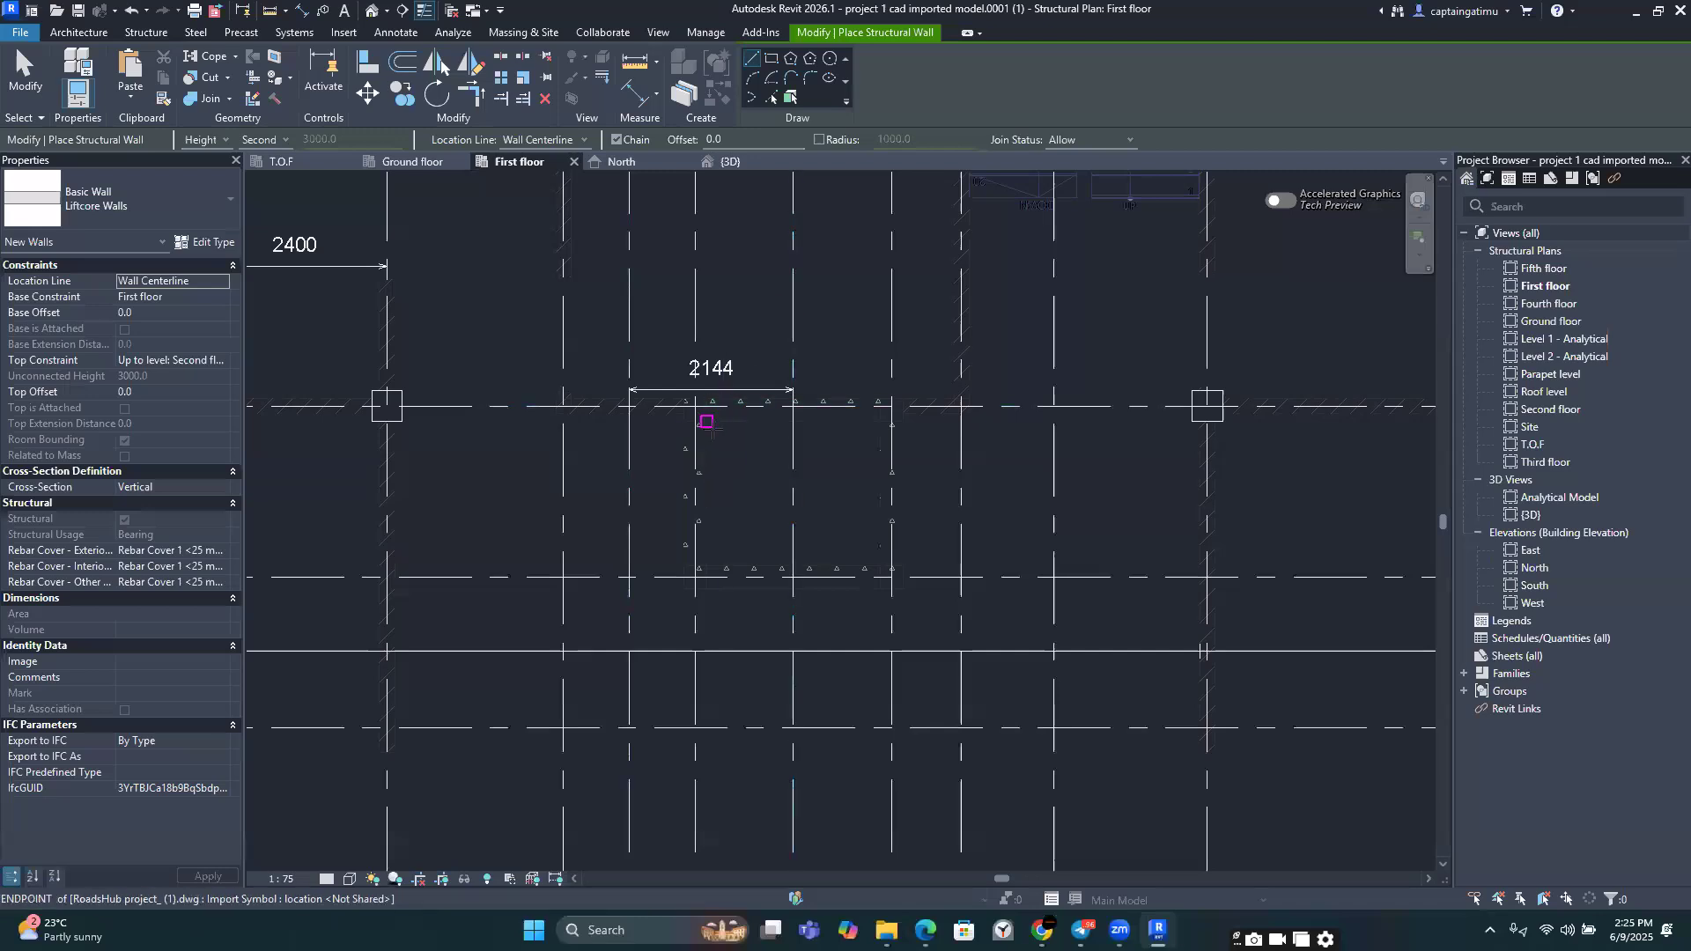
pyautogui.scroll(3, 715, 429)
pyautogui.click(673, 380)
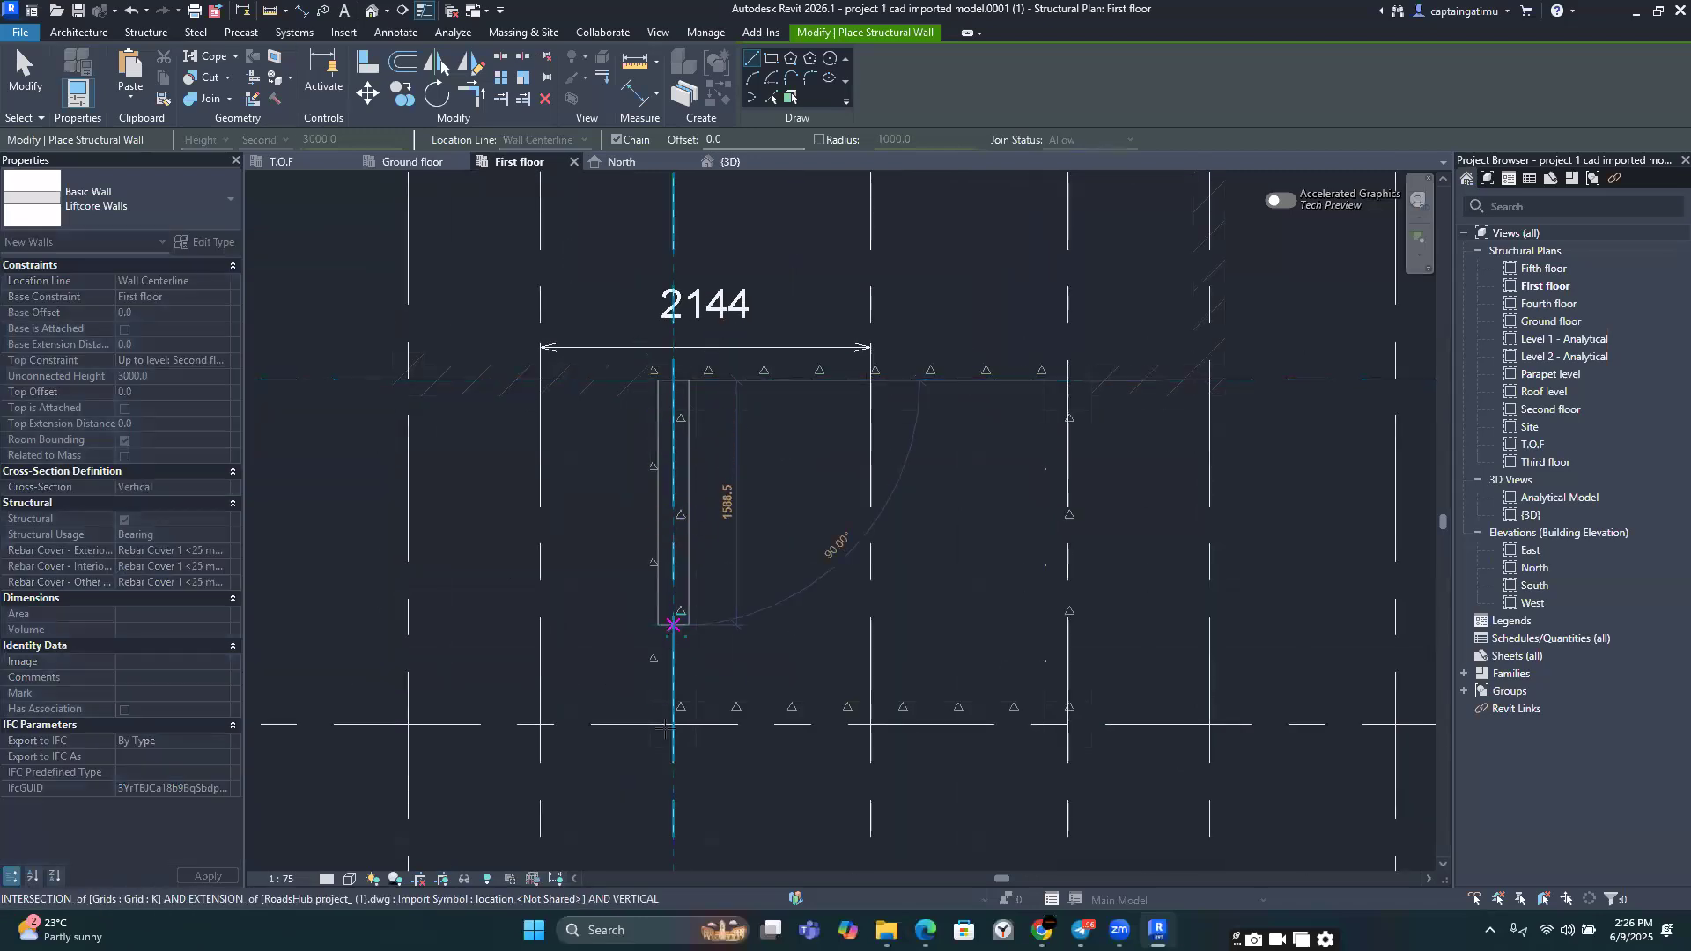
pyautogui.click(673, 725)
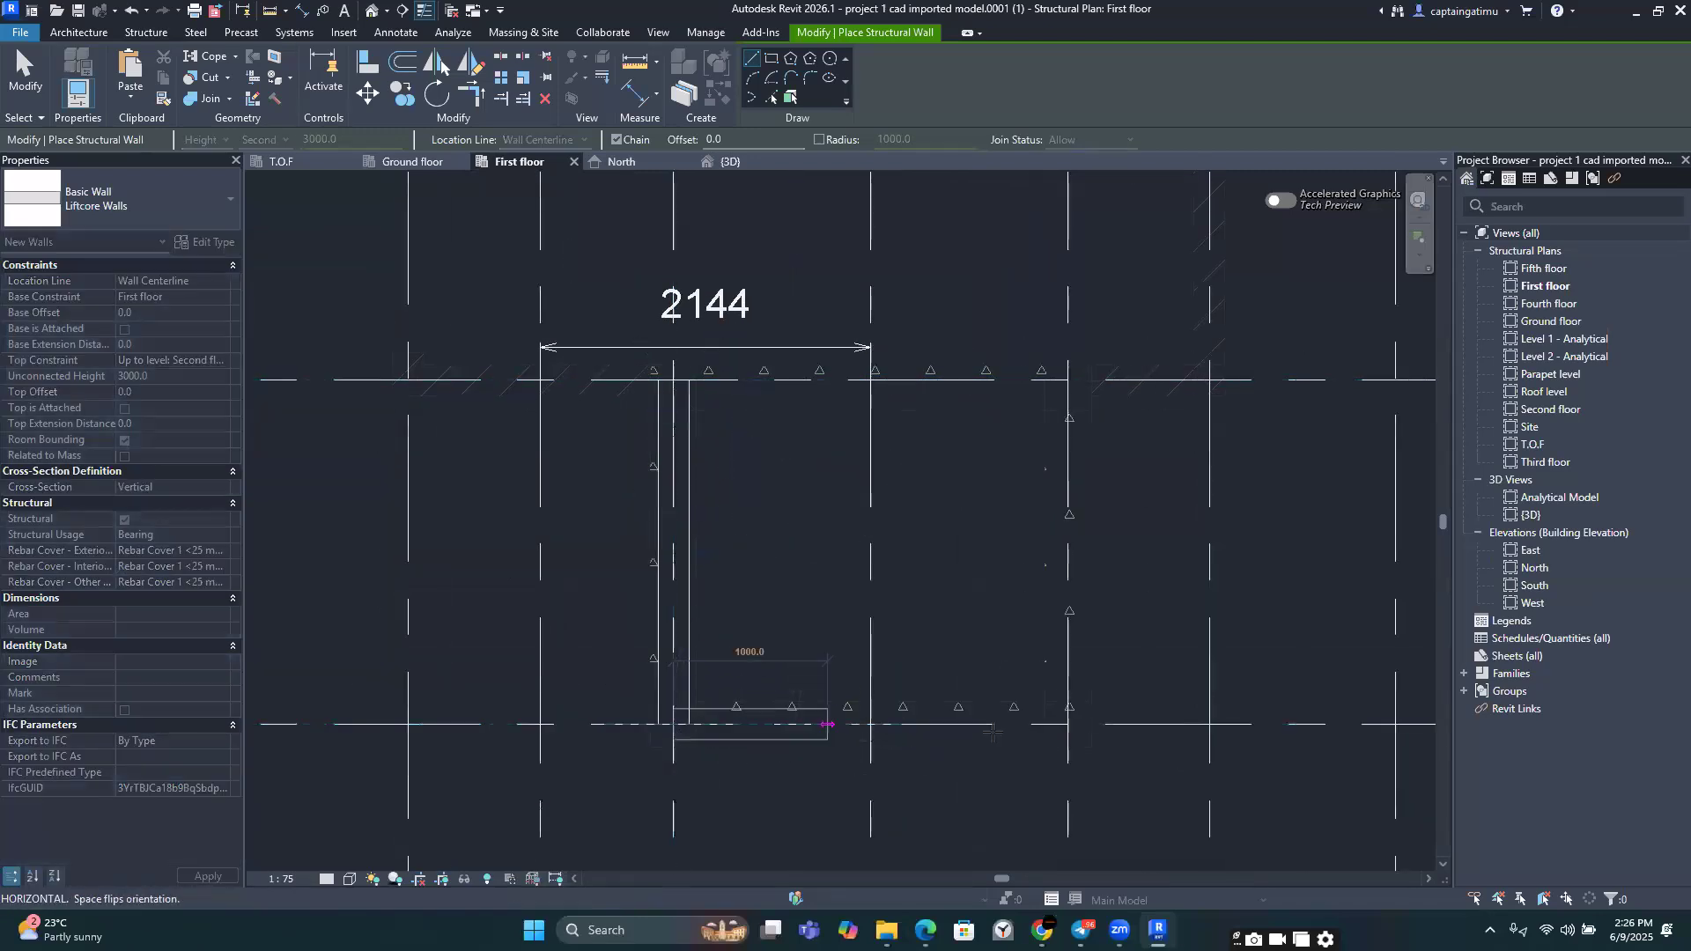
pyautogui.click(1070, 725)
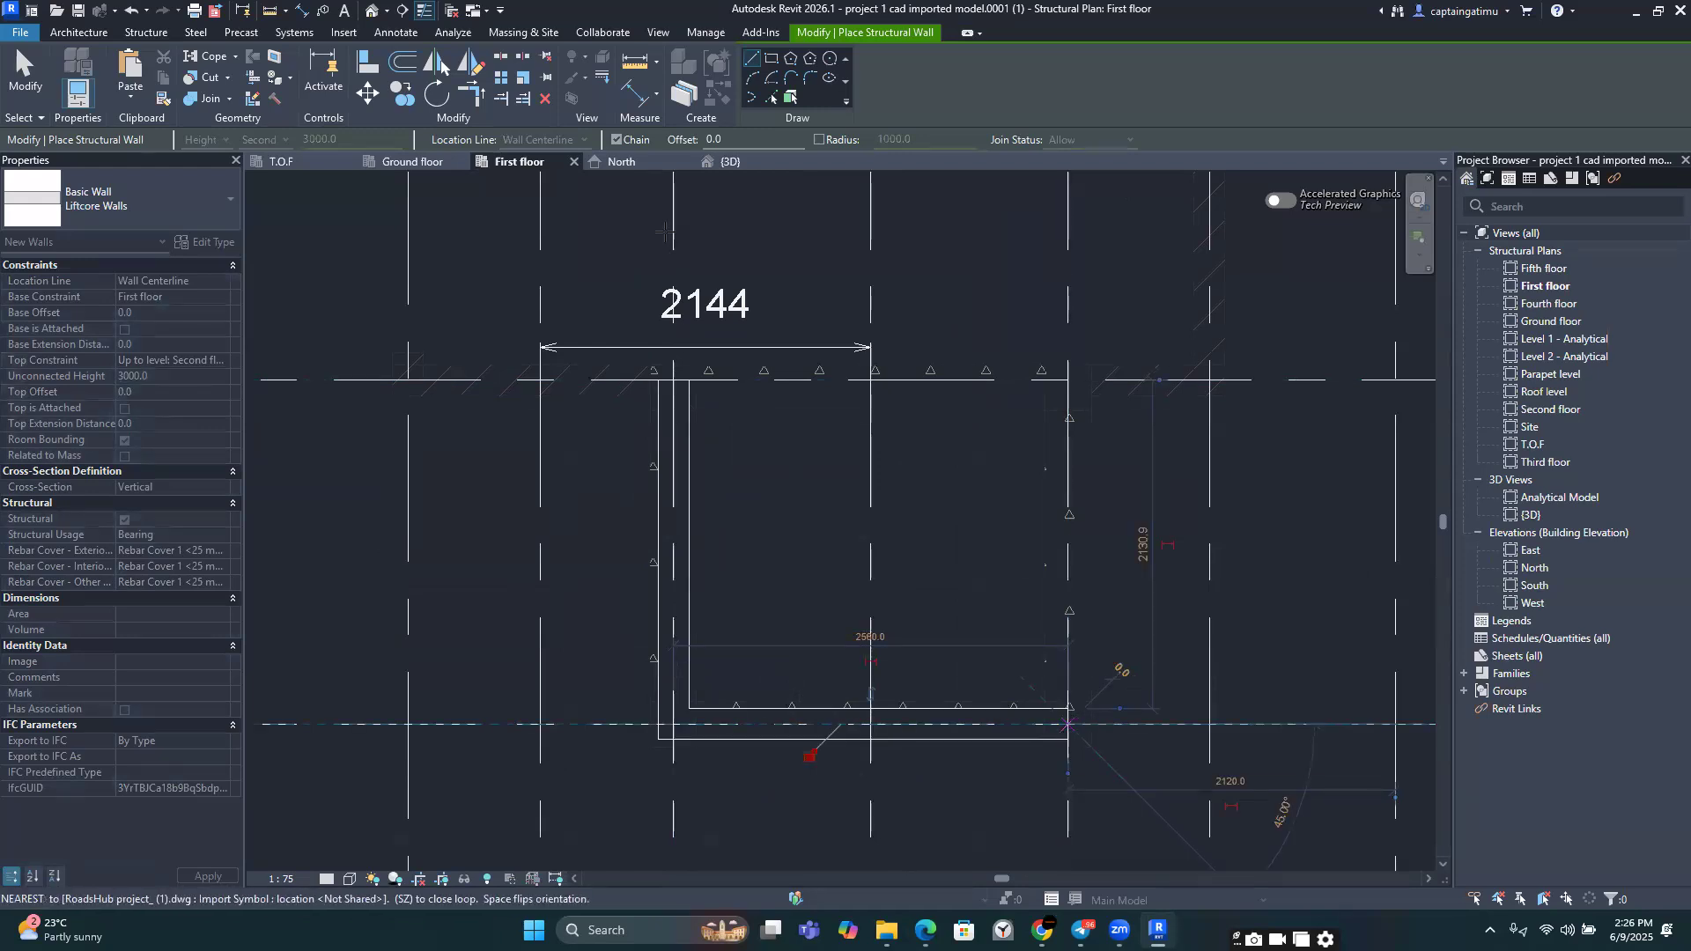
# Step: Turn off chained placement and draw the remaining side wall from grid 7 to grid 6 and the wall along grid 6, closing the lift core
pyautogui.click(615, 140)
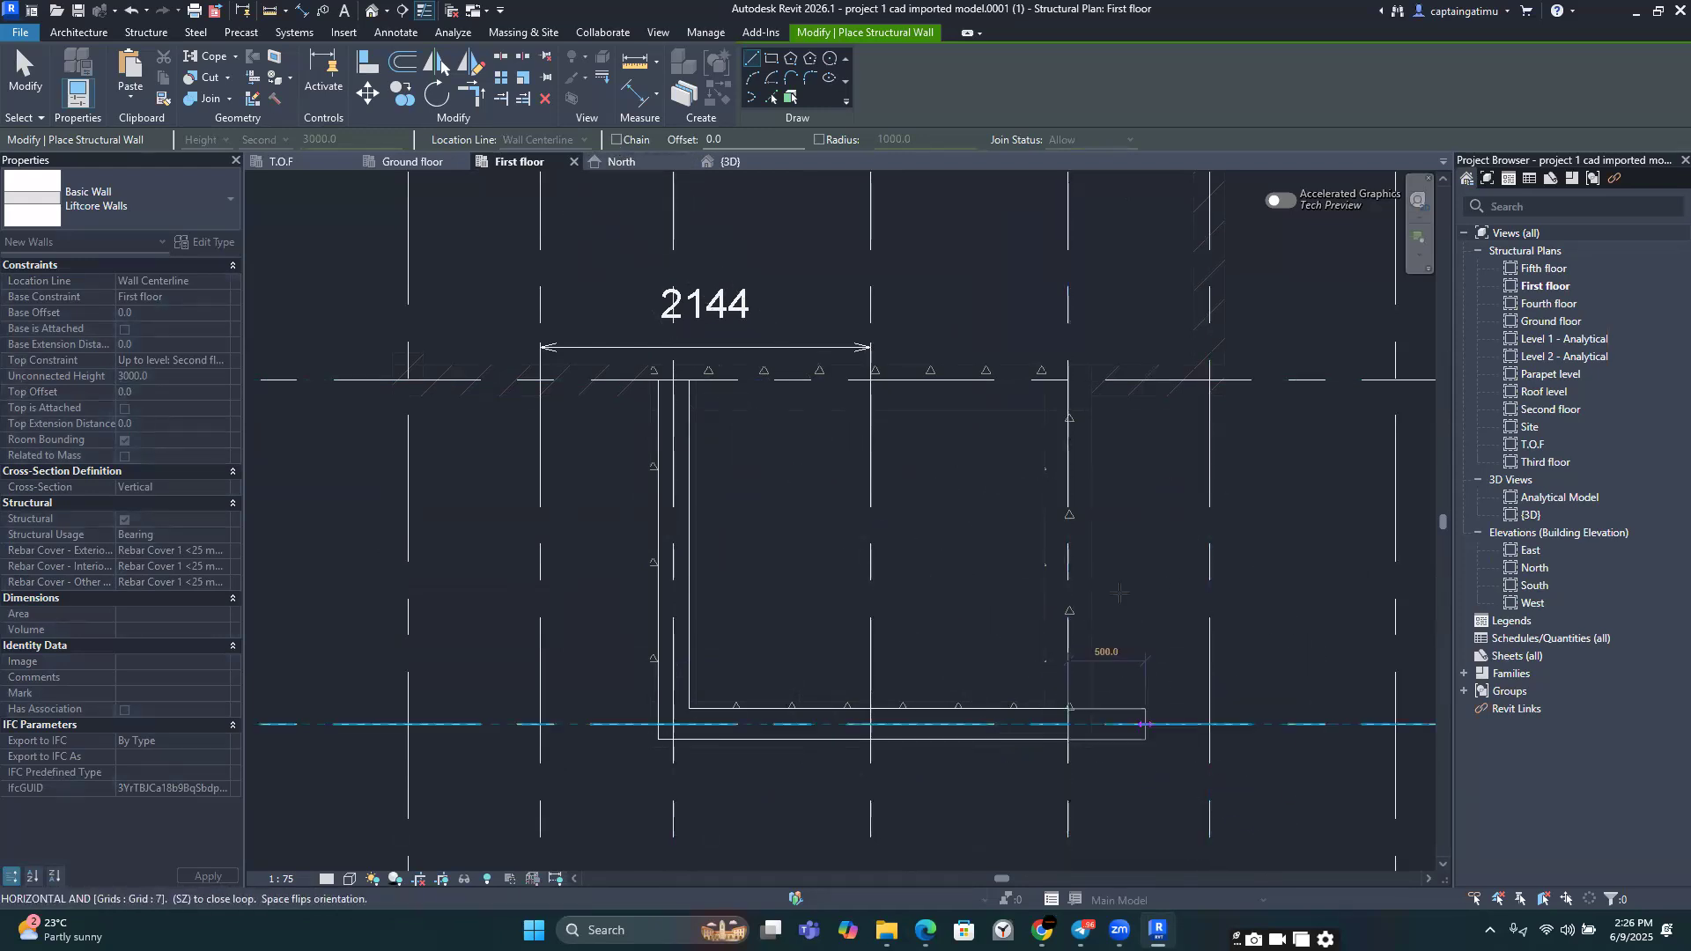
pyautogui.press('Escape')
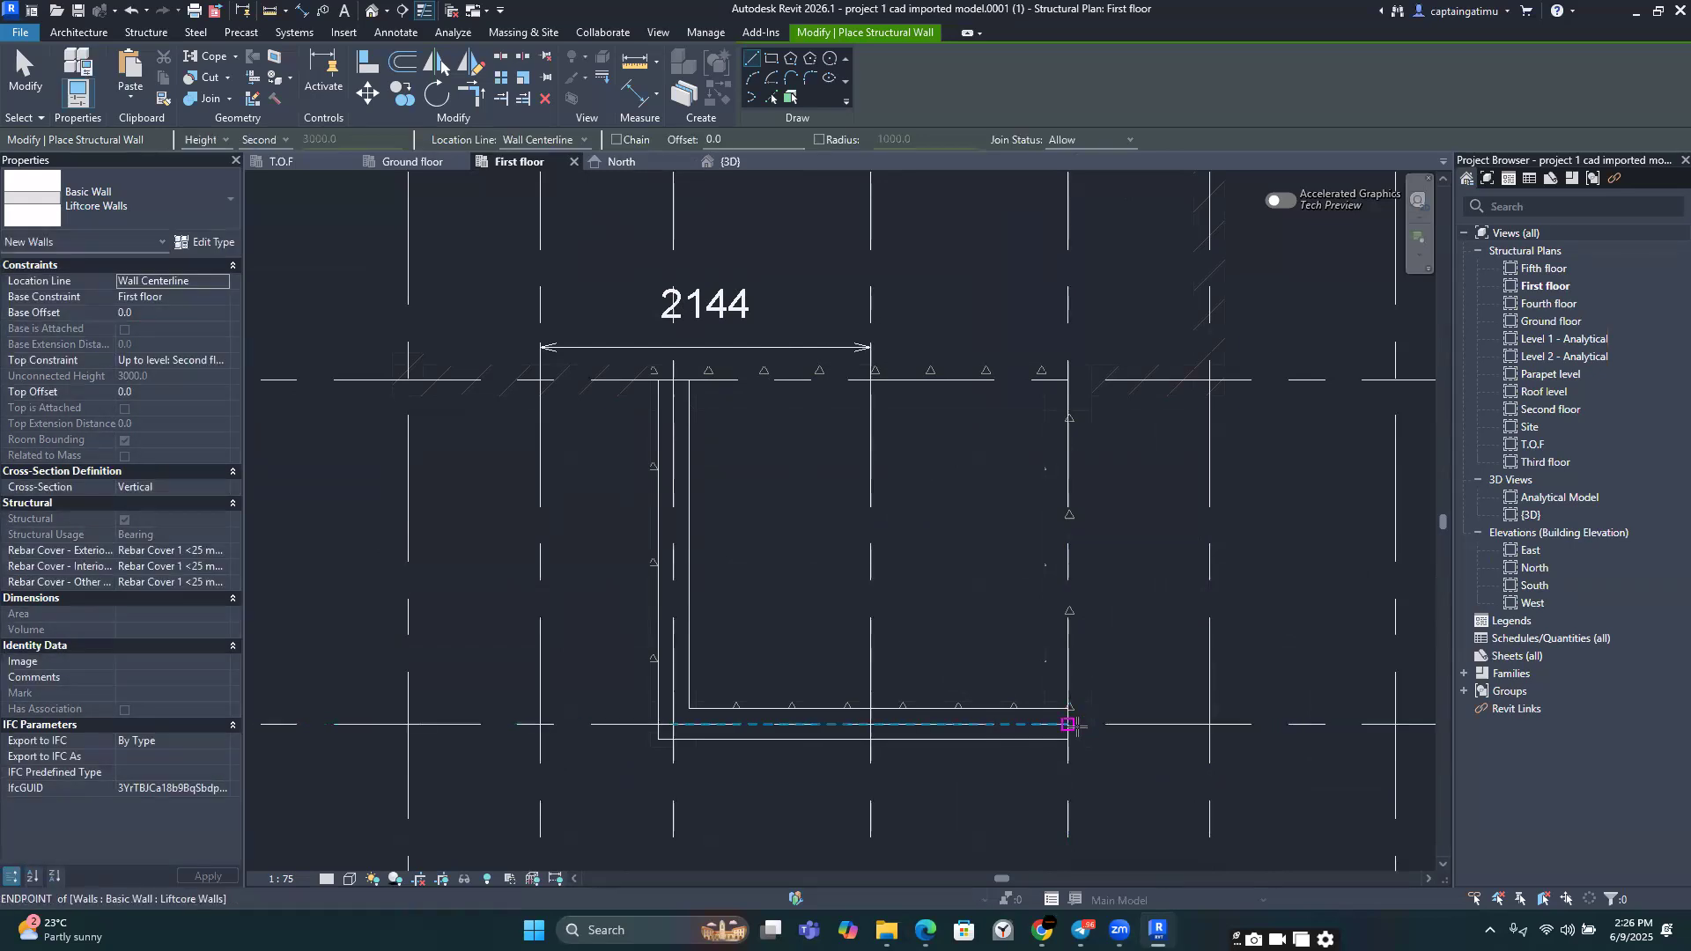
pyautogui.click(1071, 725)
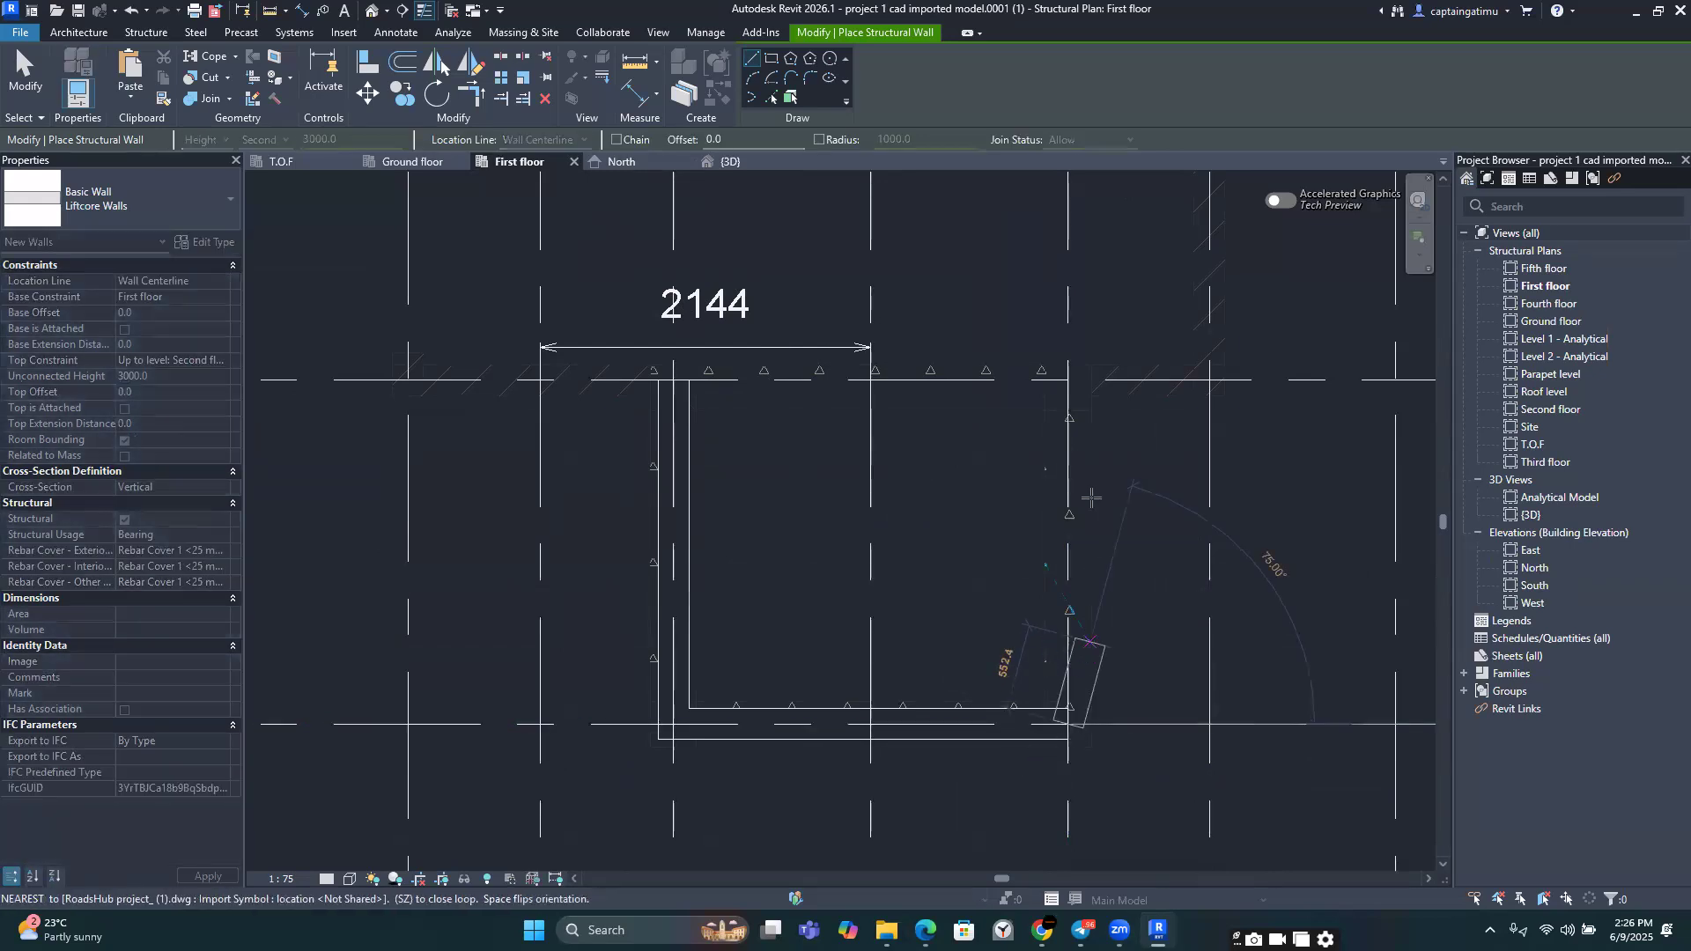
pyautogui.click(1073, 381)
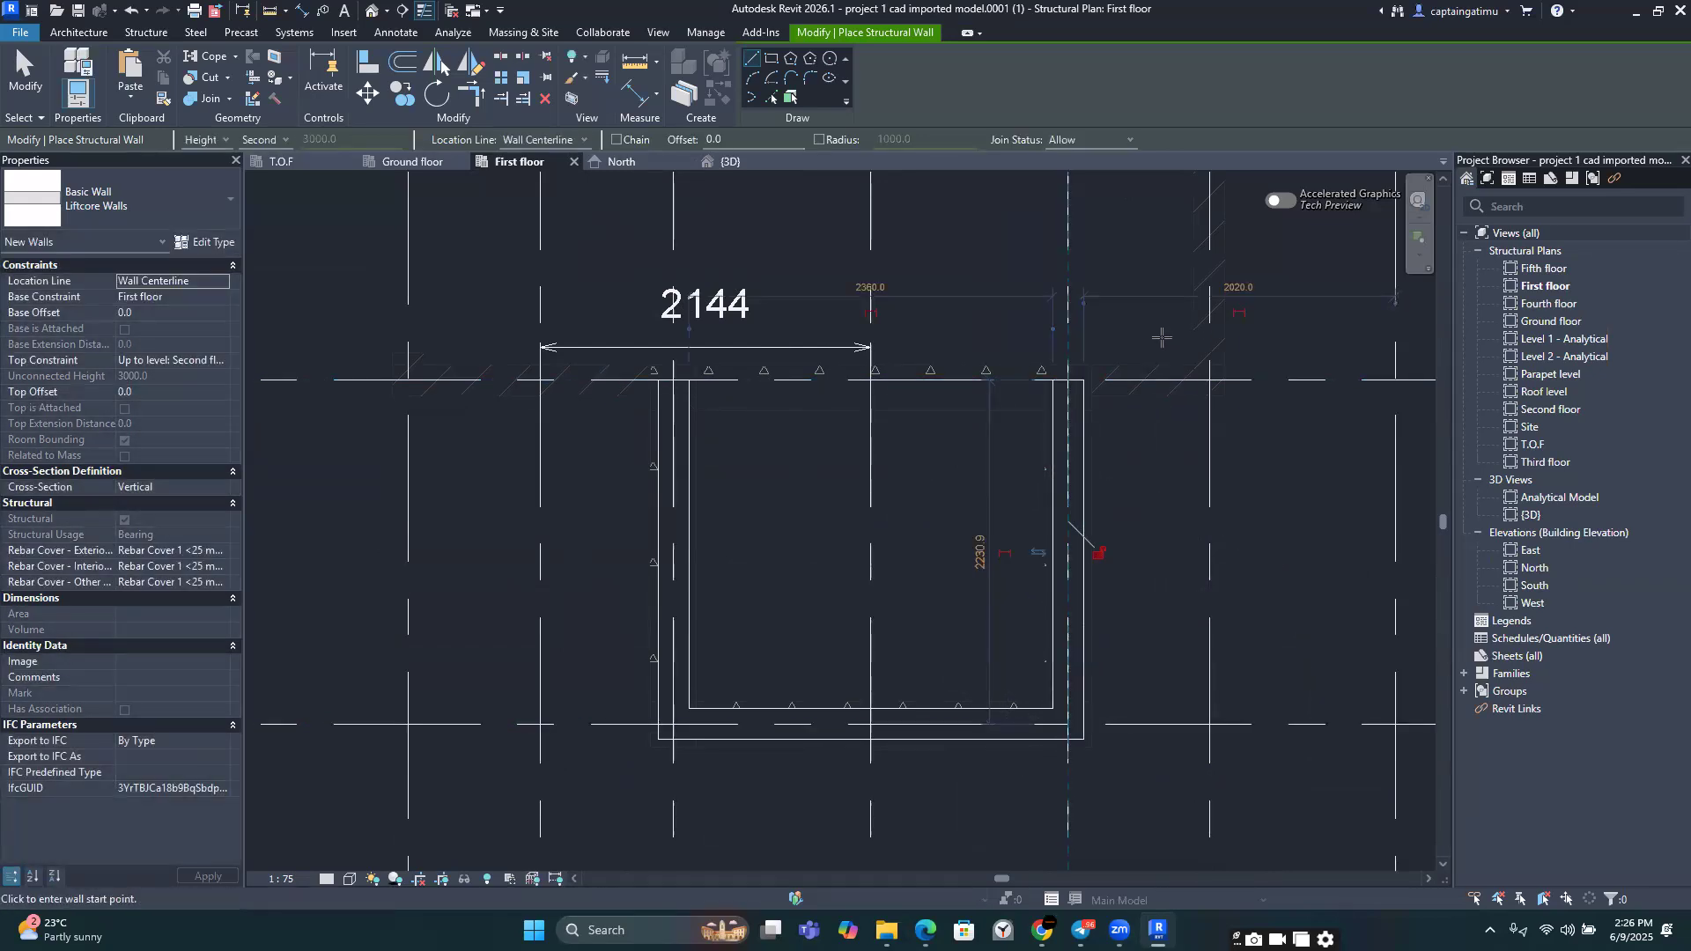
pyautogui.click(1071, 380)
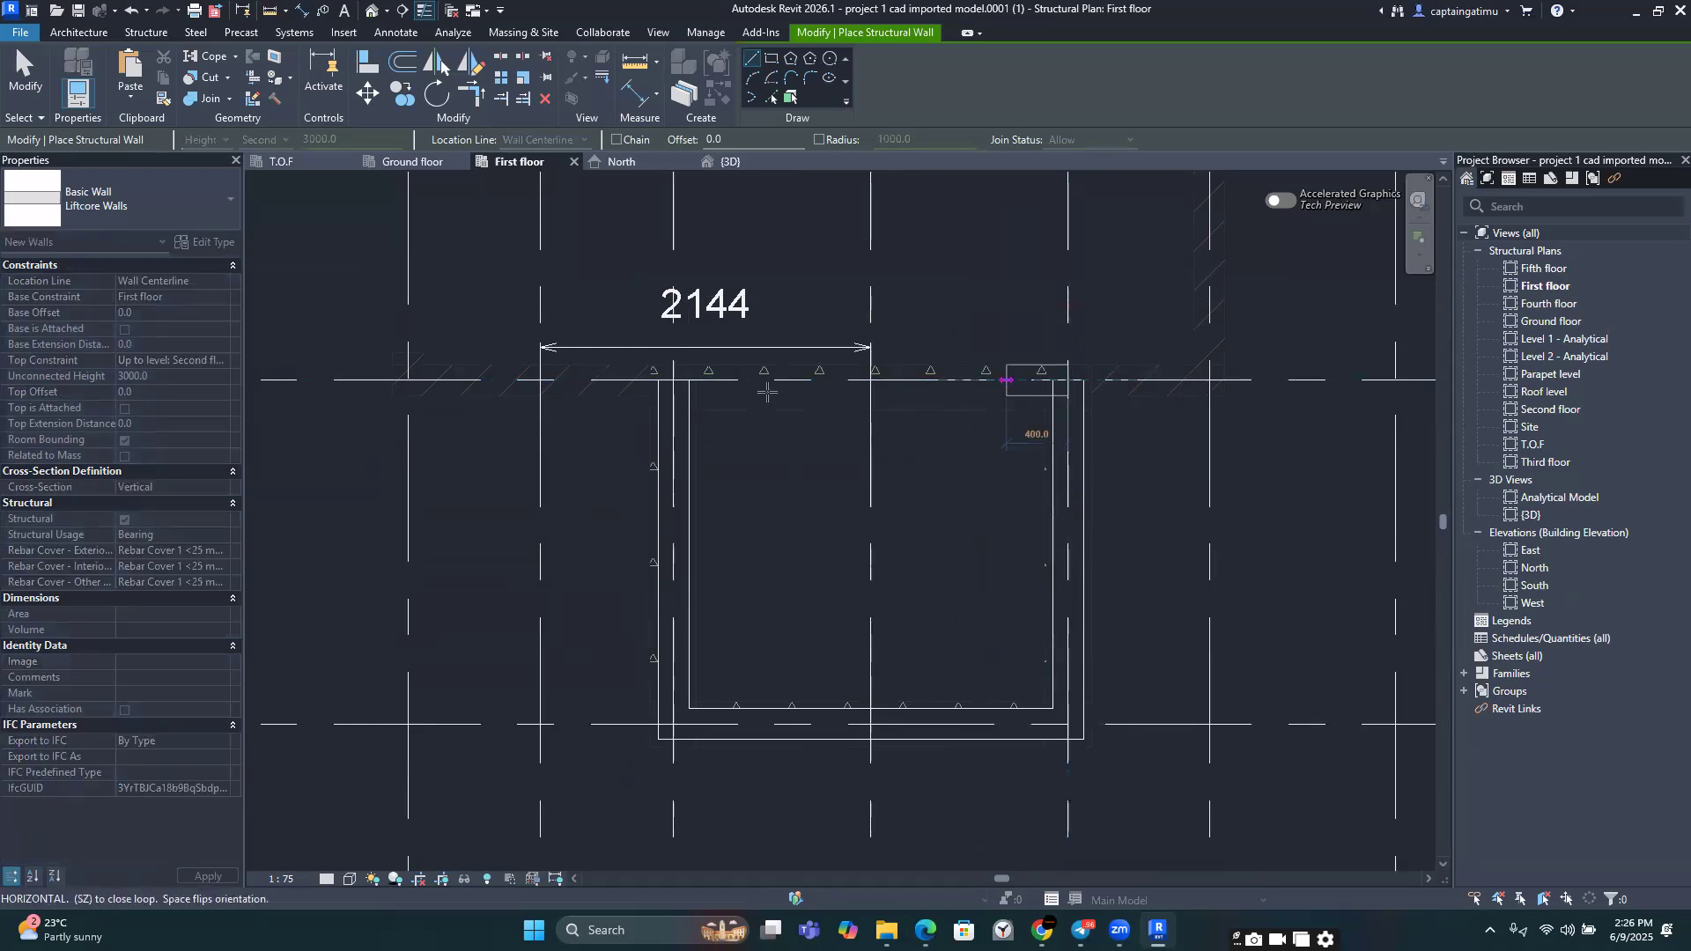
pyautogui.click(674, 381)
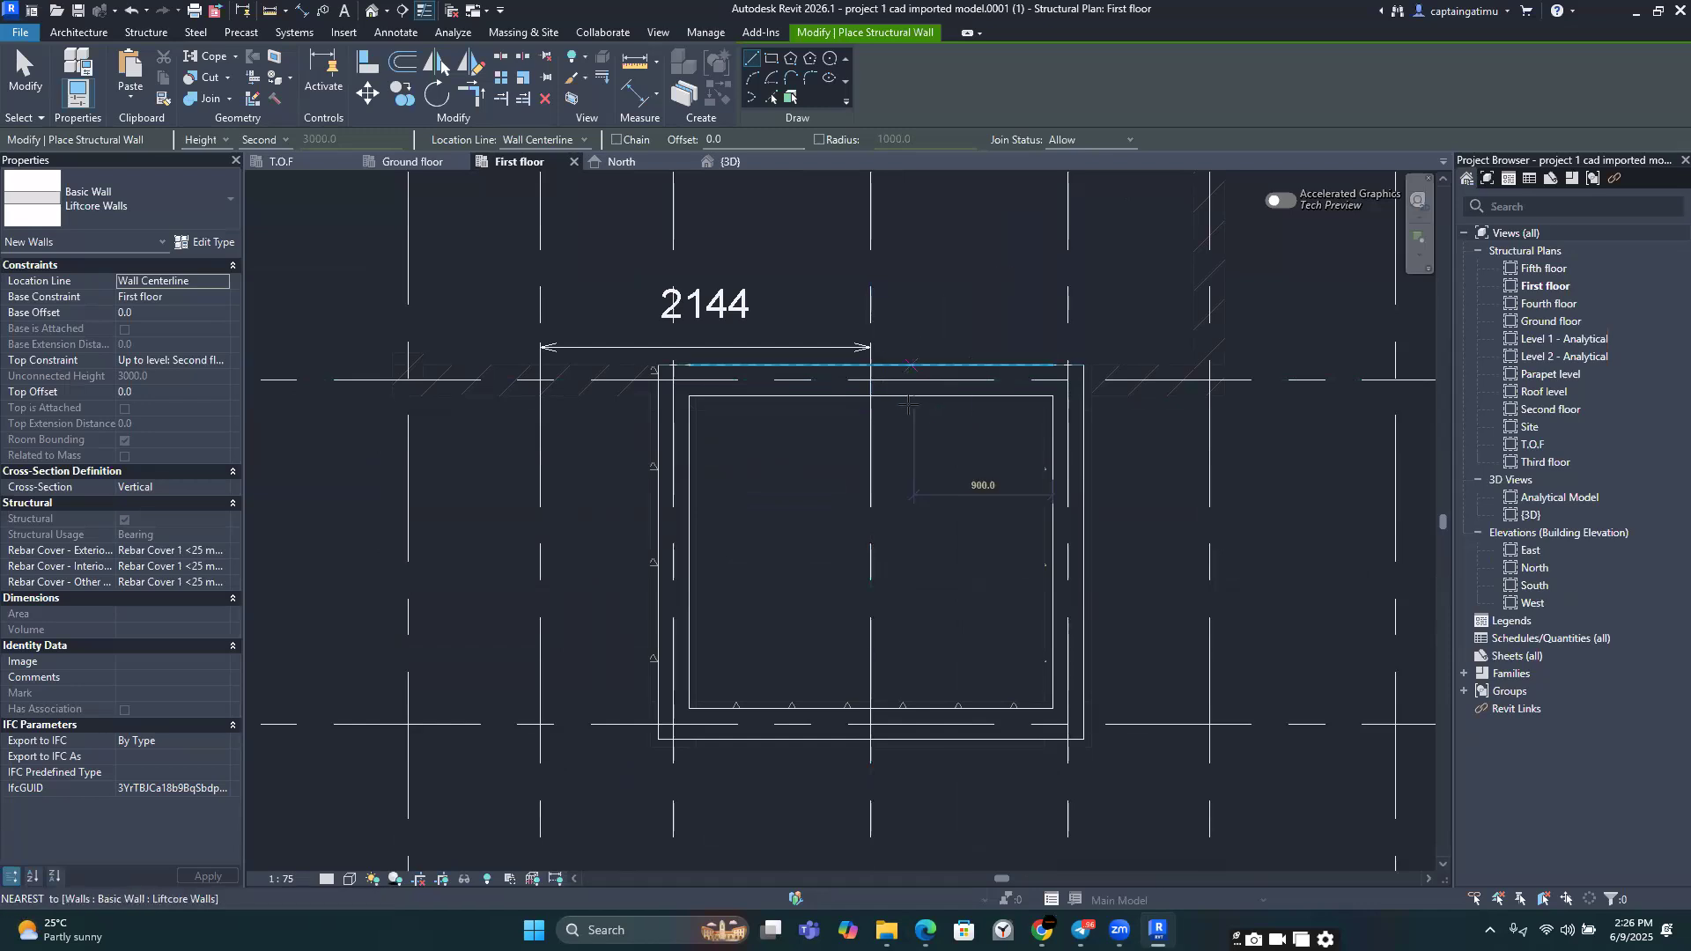
pyautogui.scroll(-1, 854, 423)
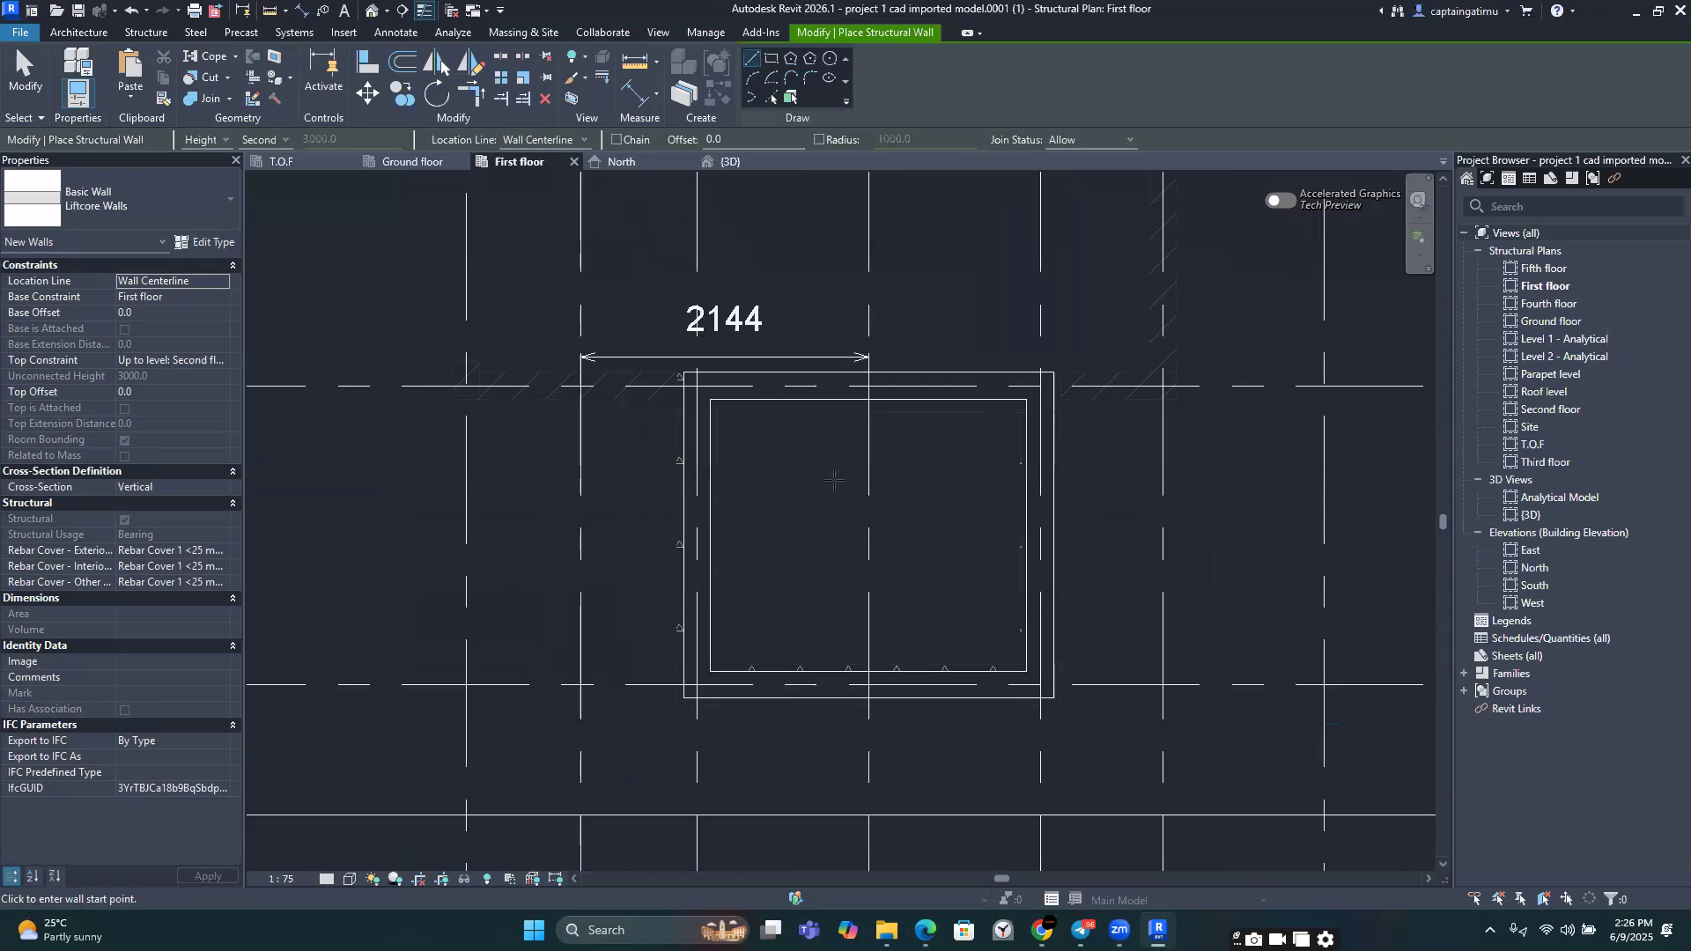
pyautogui.press('Escape')
pyautogui.press('Escape')
# Step: Examine the lift core walls from several sides in the 3D view and return to the First floor structural plan
pyautogui.click(731, 161)
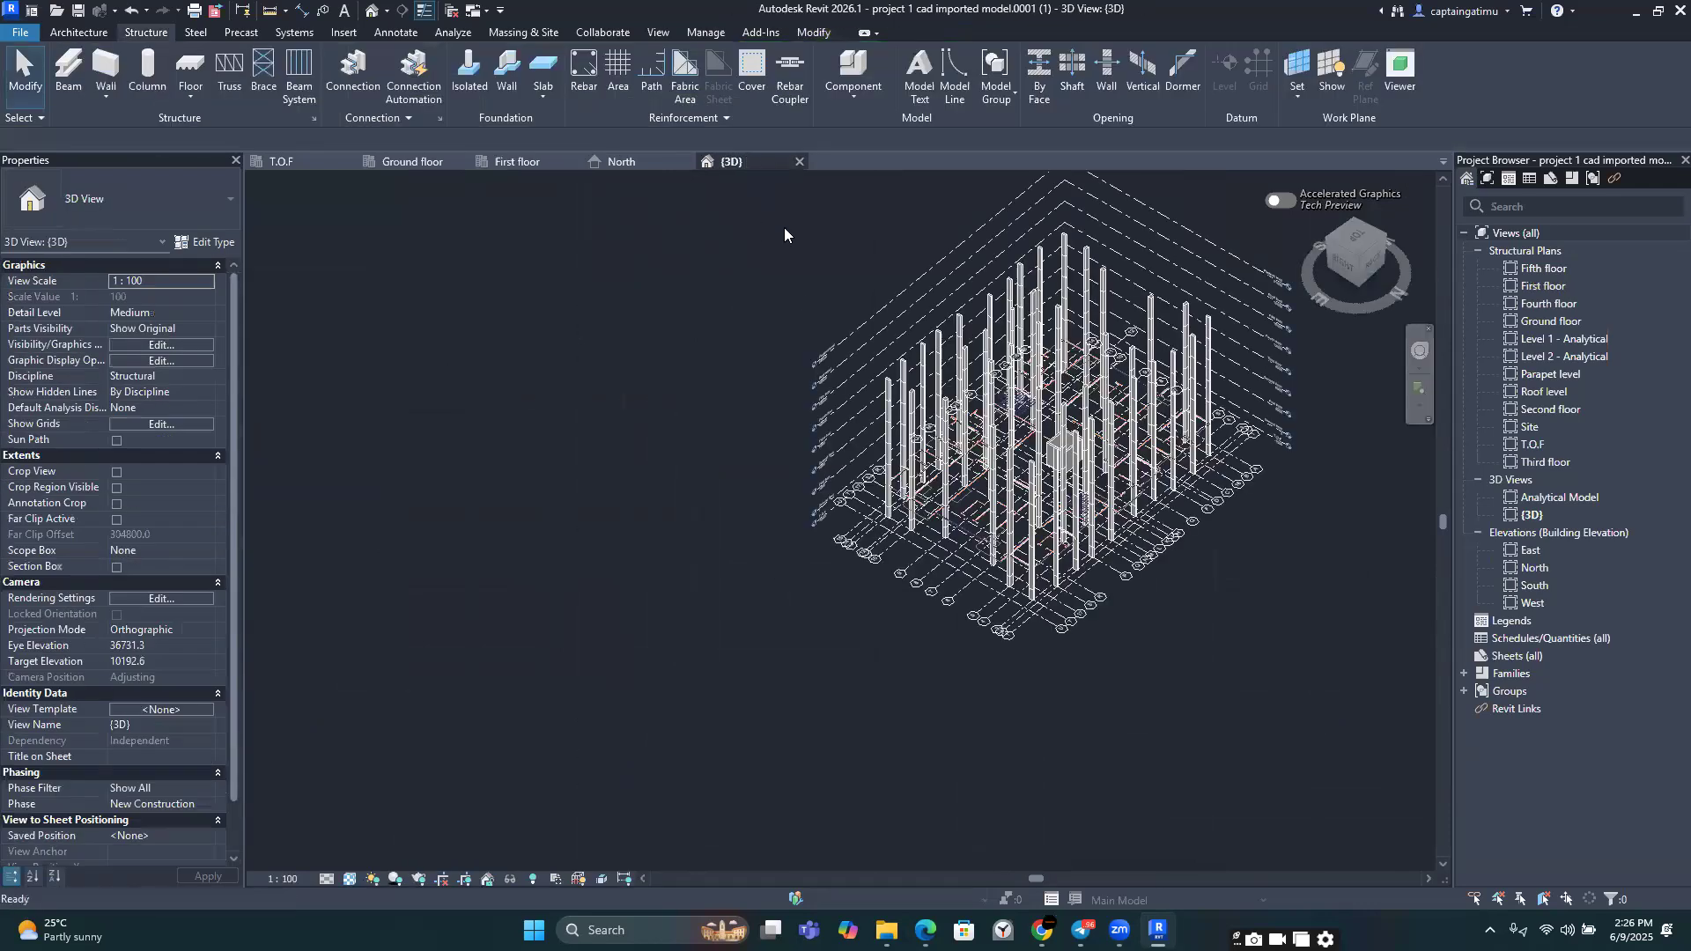
pyautogui.scroll(8, 1143, 444)
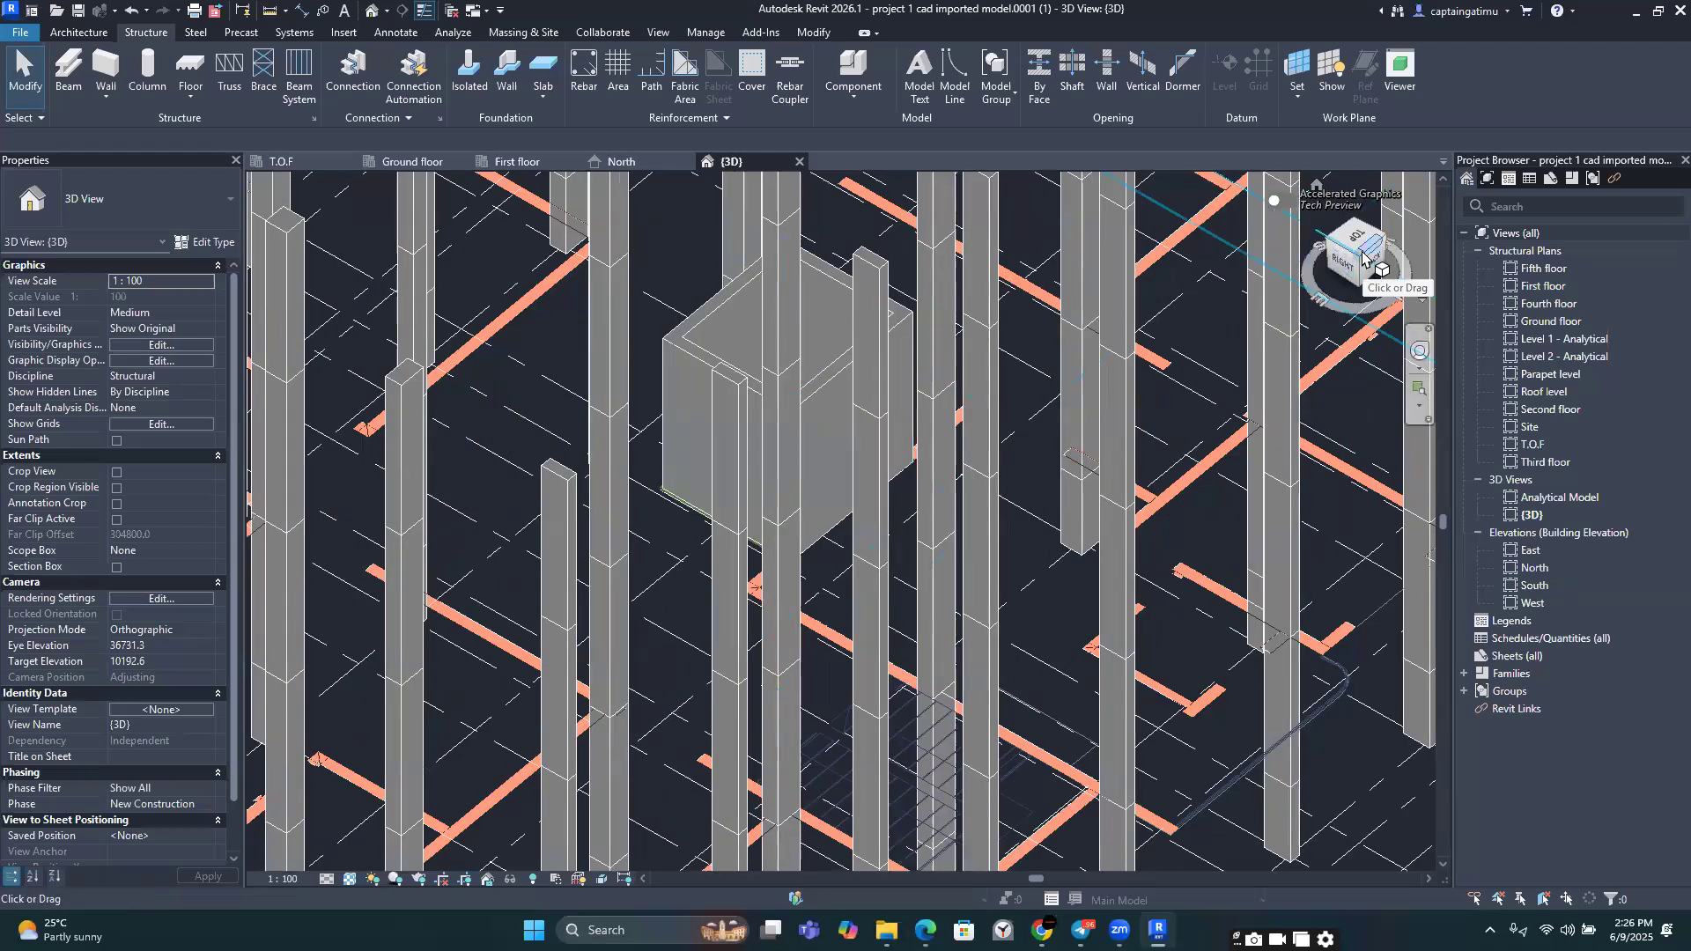
pyautogui.moveTo(1363, 257)
pyautogui.mouseDown()
pyautogui.moveTo(732, 224)
pyautogui.moveTo(661, 182)
pyautogui.mouseUp()
pyautogui.moveTo(812, 261)
pyautogui.mouseDown()
pyautogui.moveTo(975, 282)
pyautogui.moveTo(1262, 266)
pyautogui.moveTo(1337, 286)
pyautogui.mouseUp()
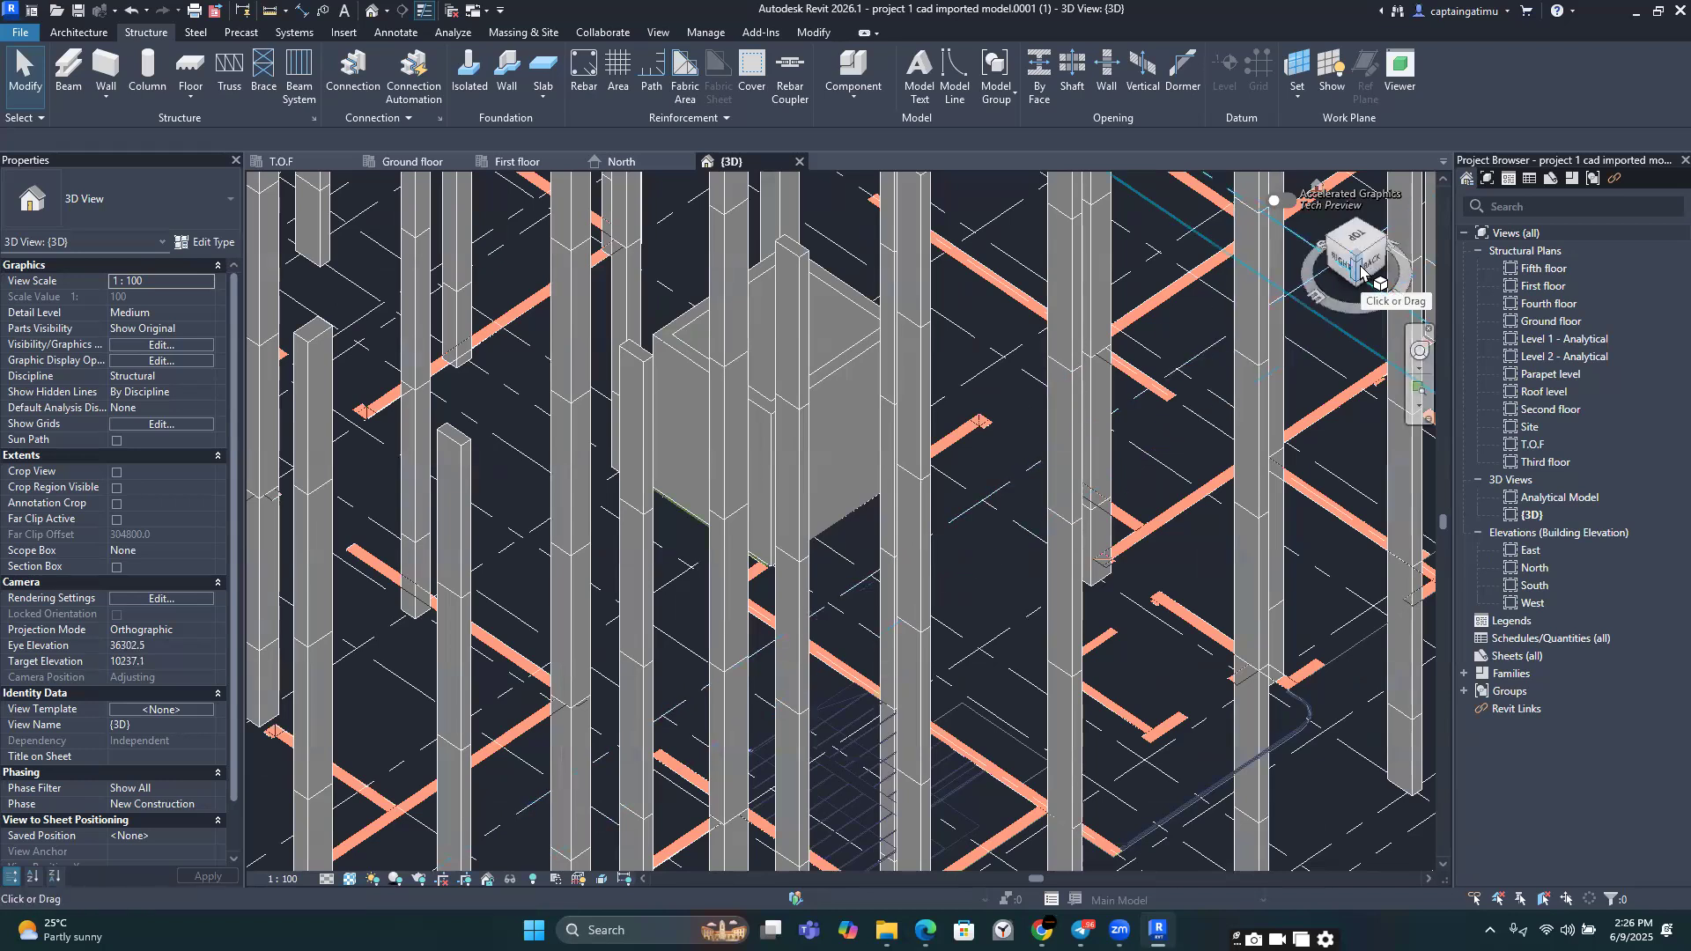
pyautogui.moveTo(1363, 266)
pyautogui.mouseDown()
pyautogui.moveTo(1113, 273)
pyautogui.moveTo(719, 237)
pyautogui.moveTo(740, 247)
pyautogui.mouseUp()
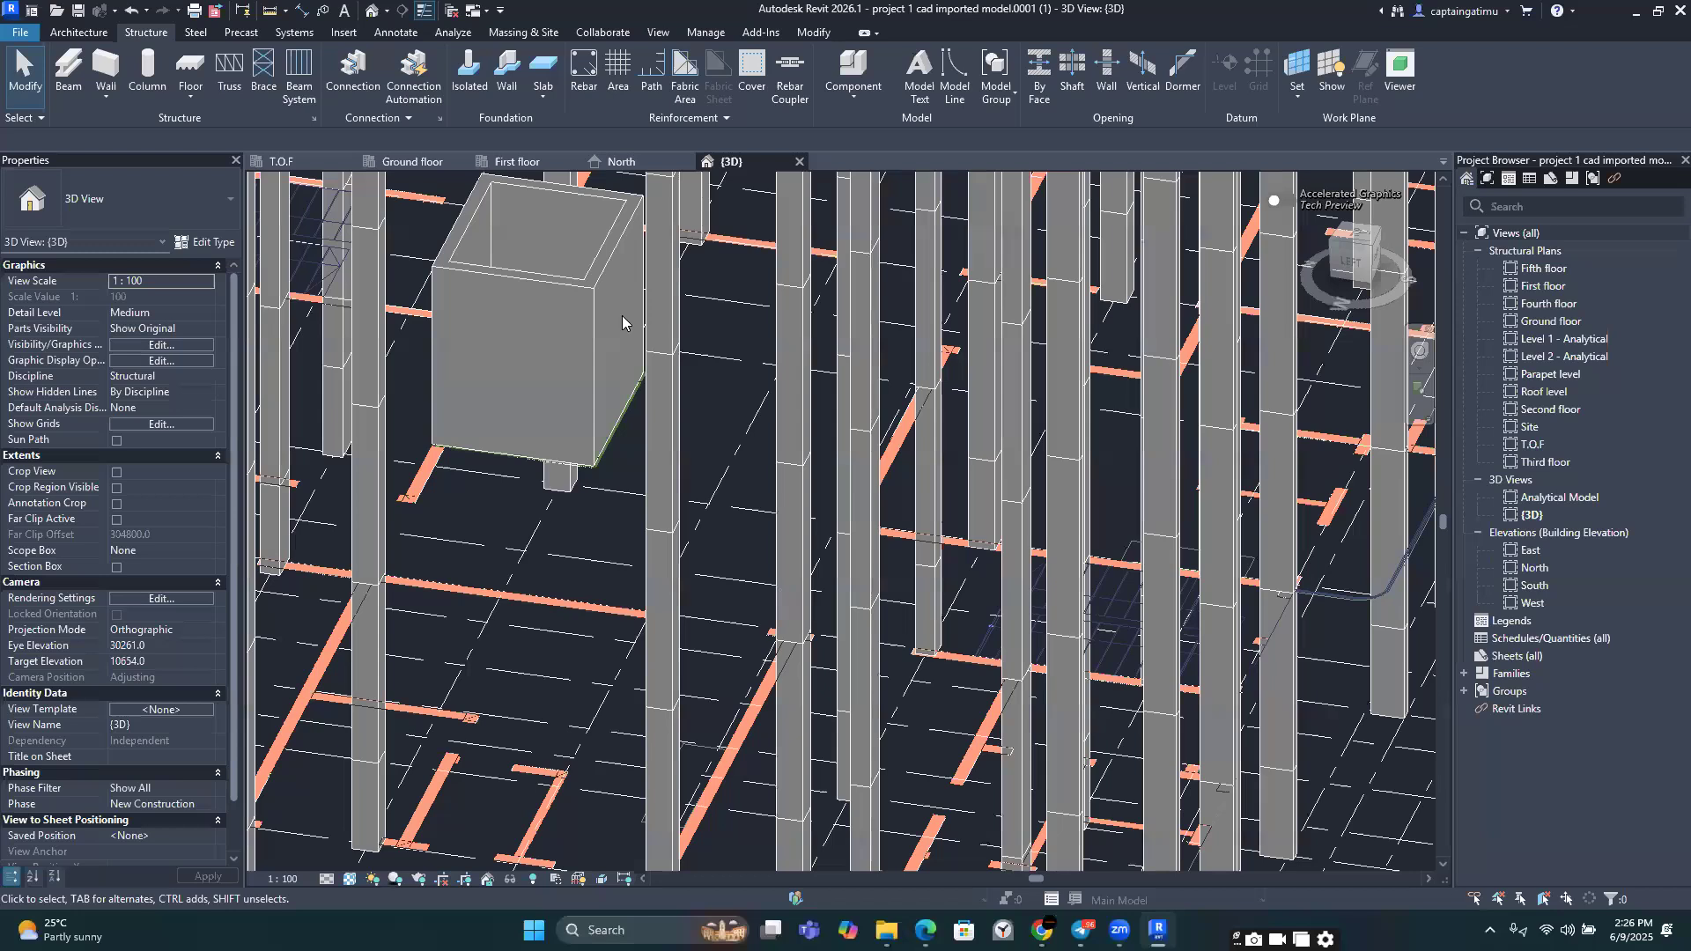
pyautogui.click(421, 166)
pyautogui.click(518, 163)
pyautogui.scroll(-2, 860, 667)
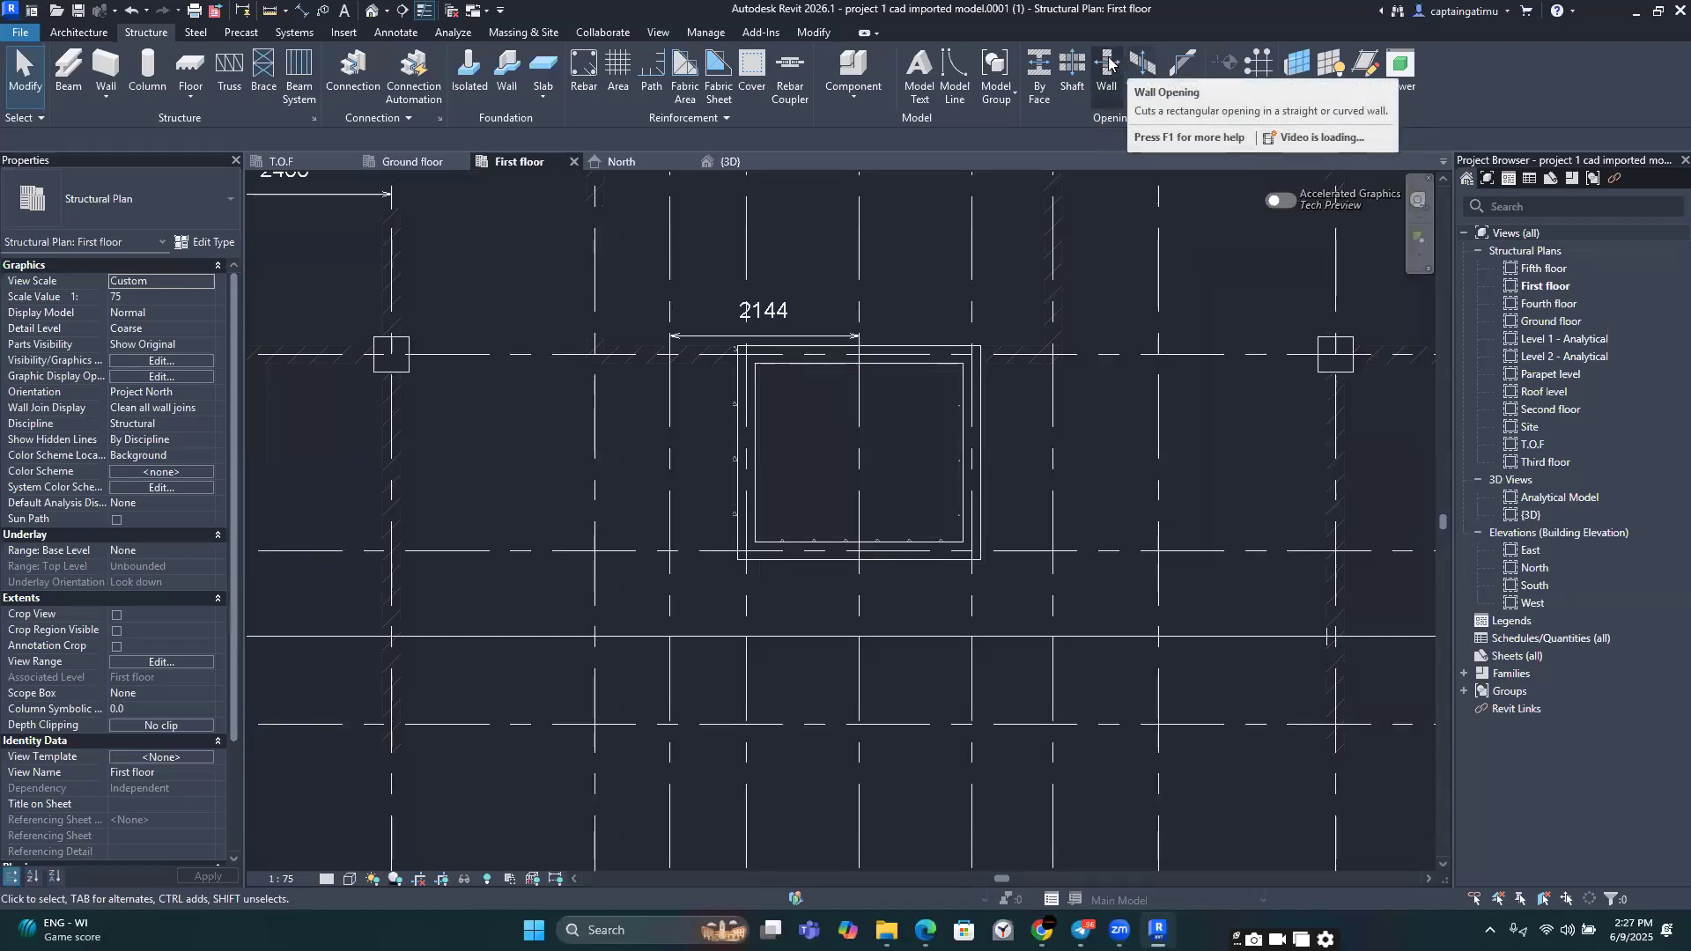
# Step: Try to cut a rectangular wall opening in the lift core wall along grid 7
pyautogui.click(1109, 64)
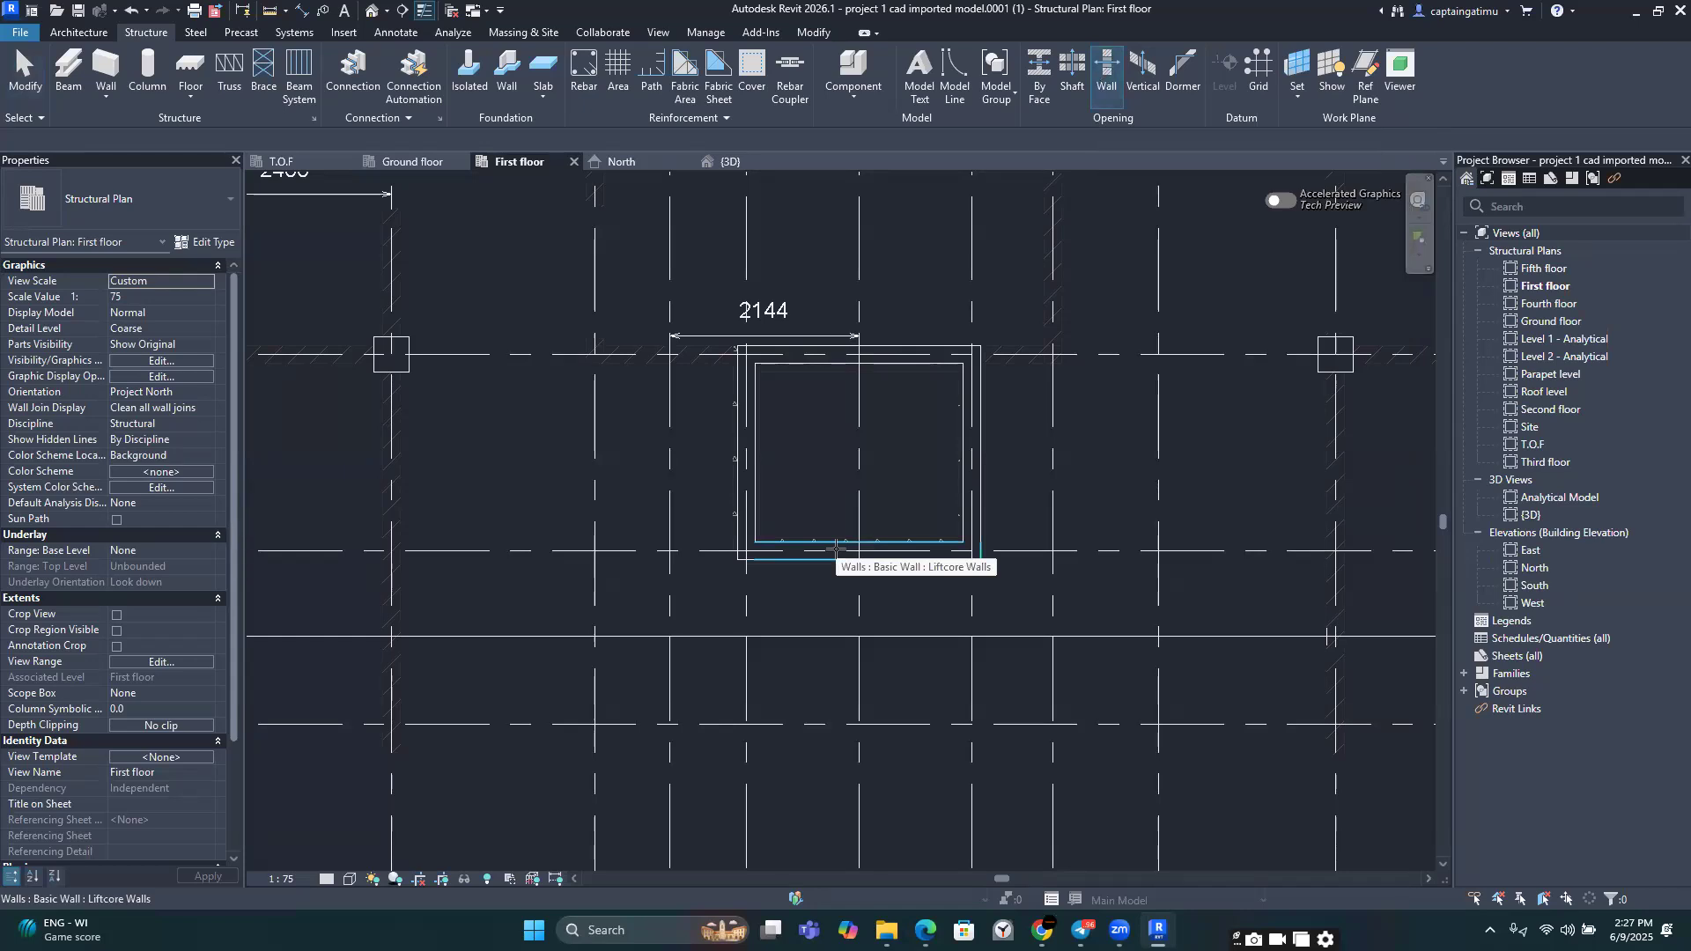
pyautogui.scroll(3, 836, 550)
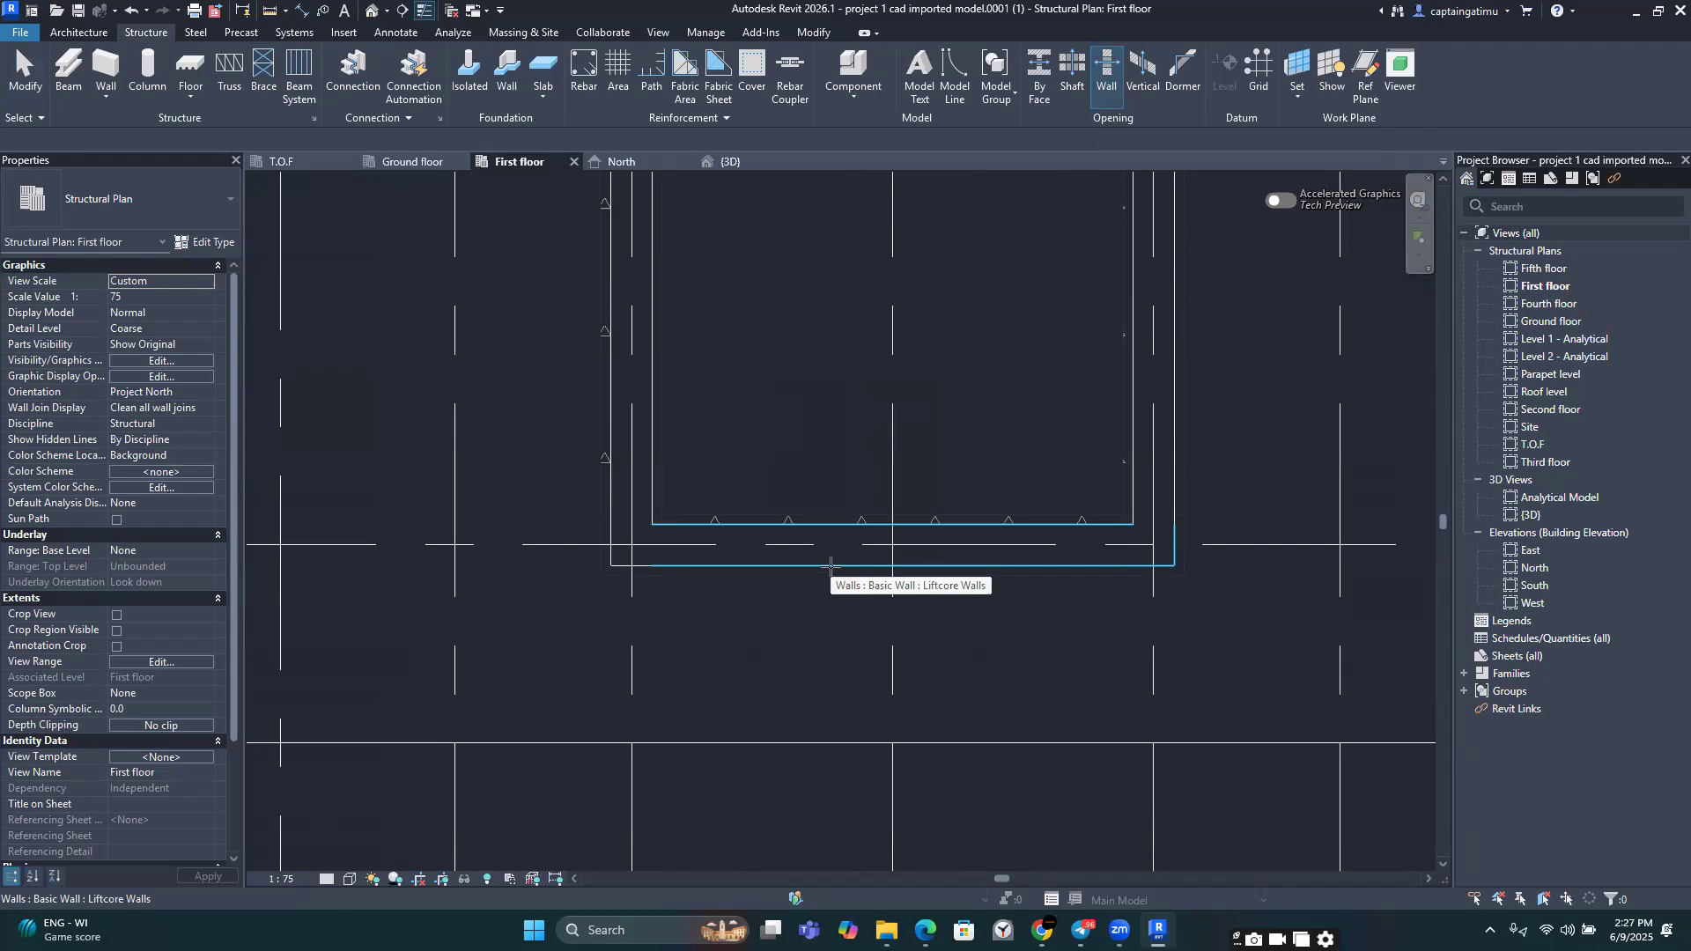
pyautogui.click(831, 565)
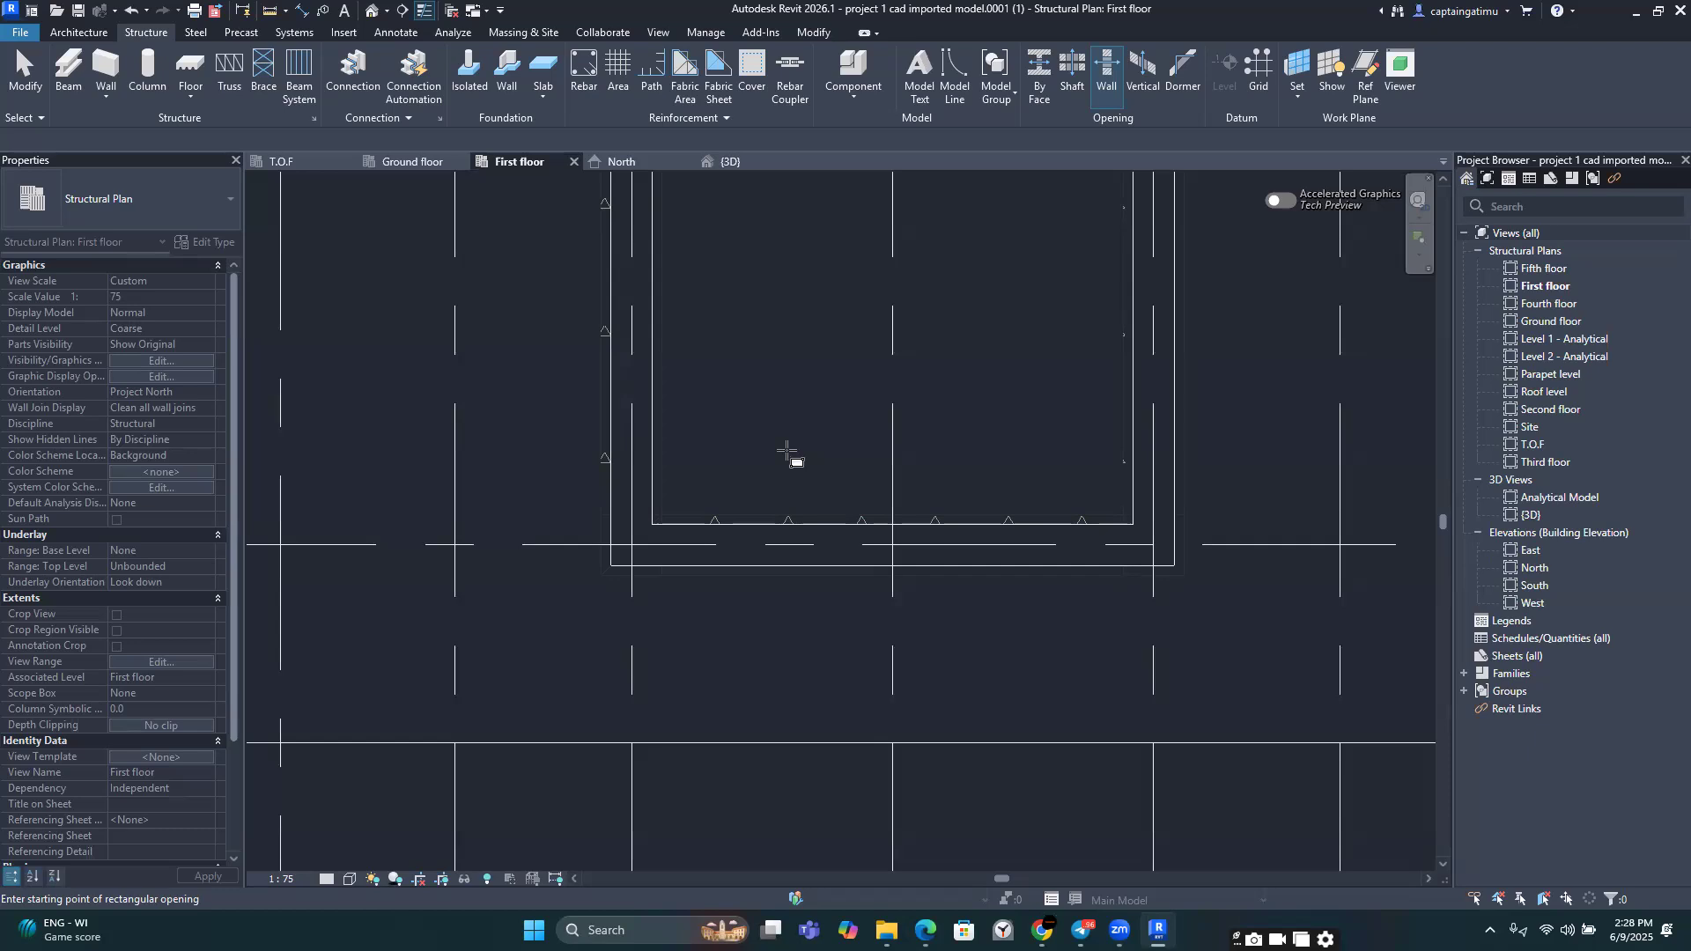
pyautogui.click(748, 525)
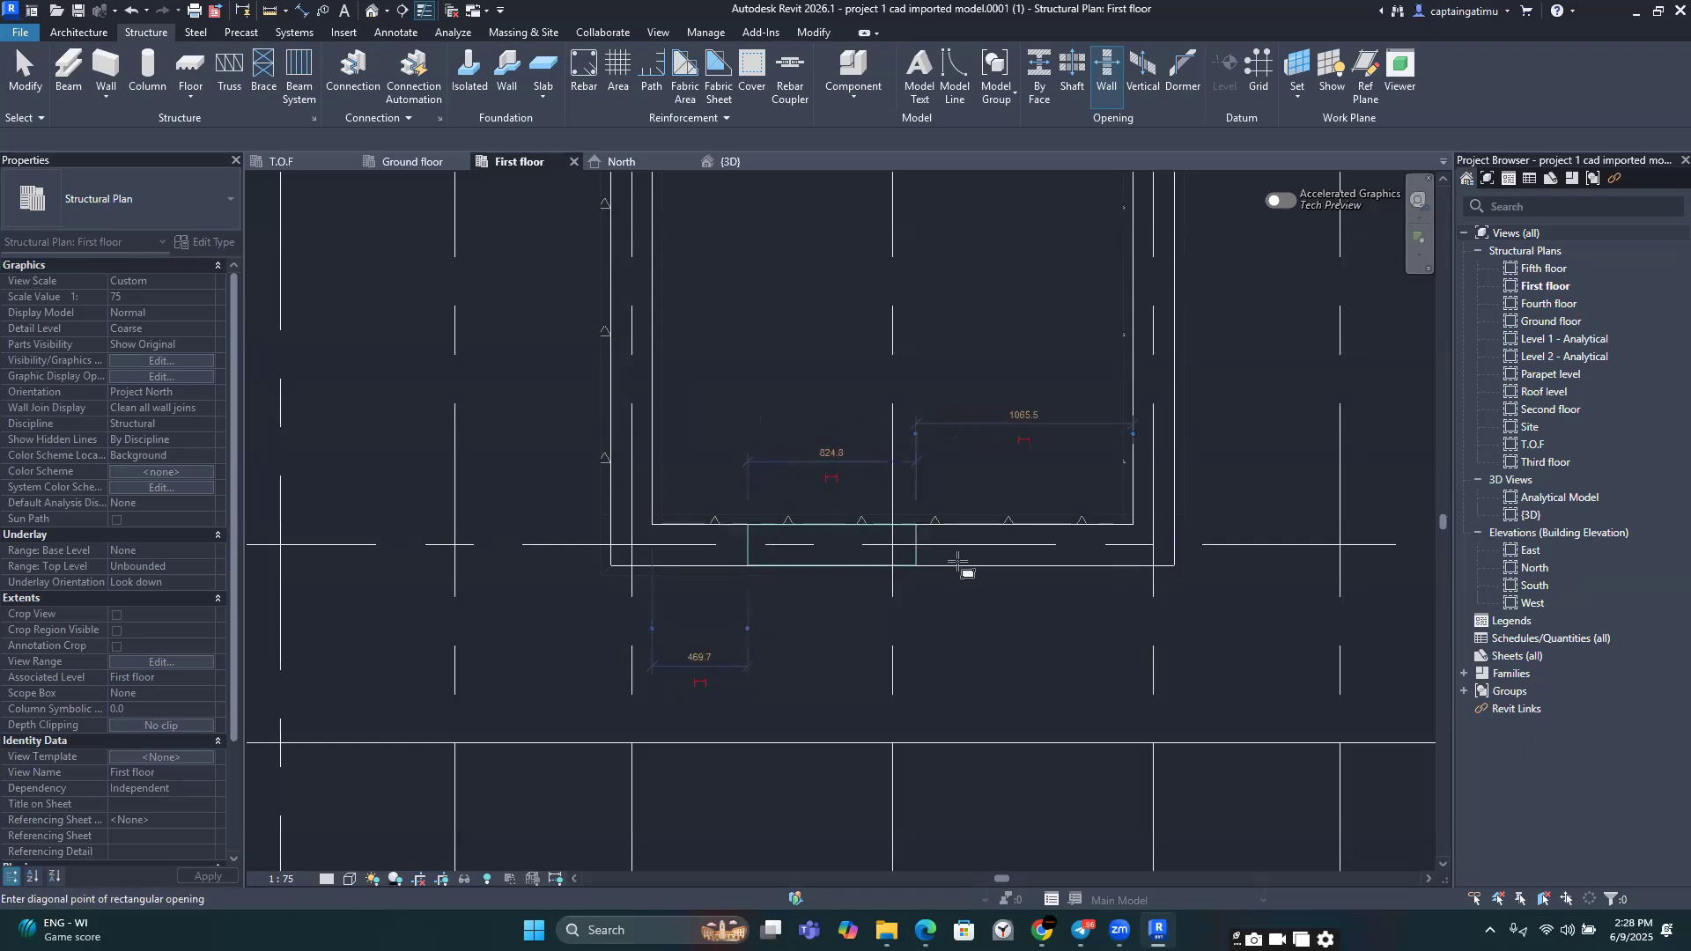
pyautogui.click(1011, 565)
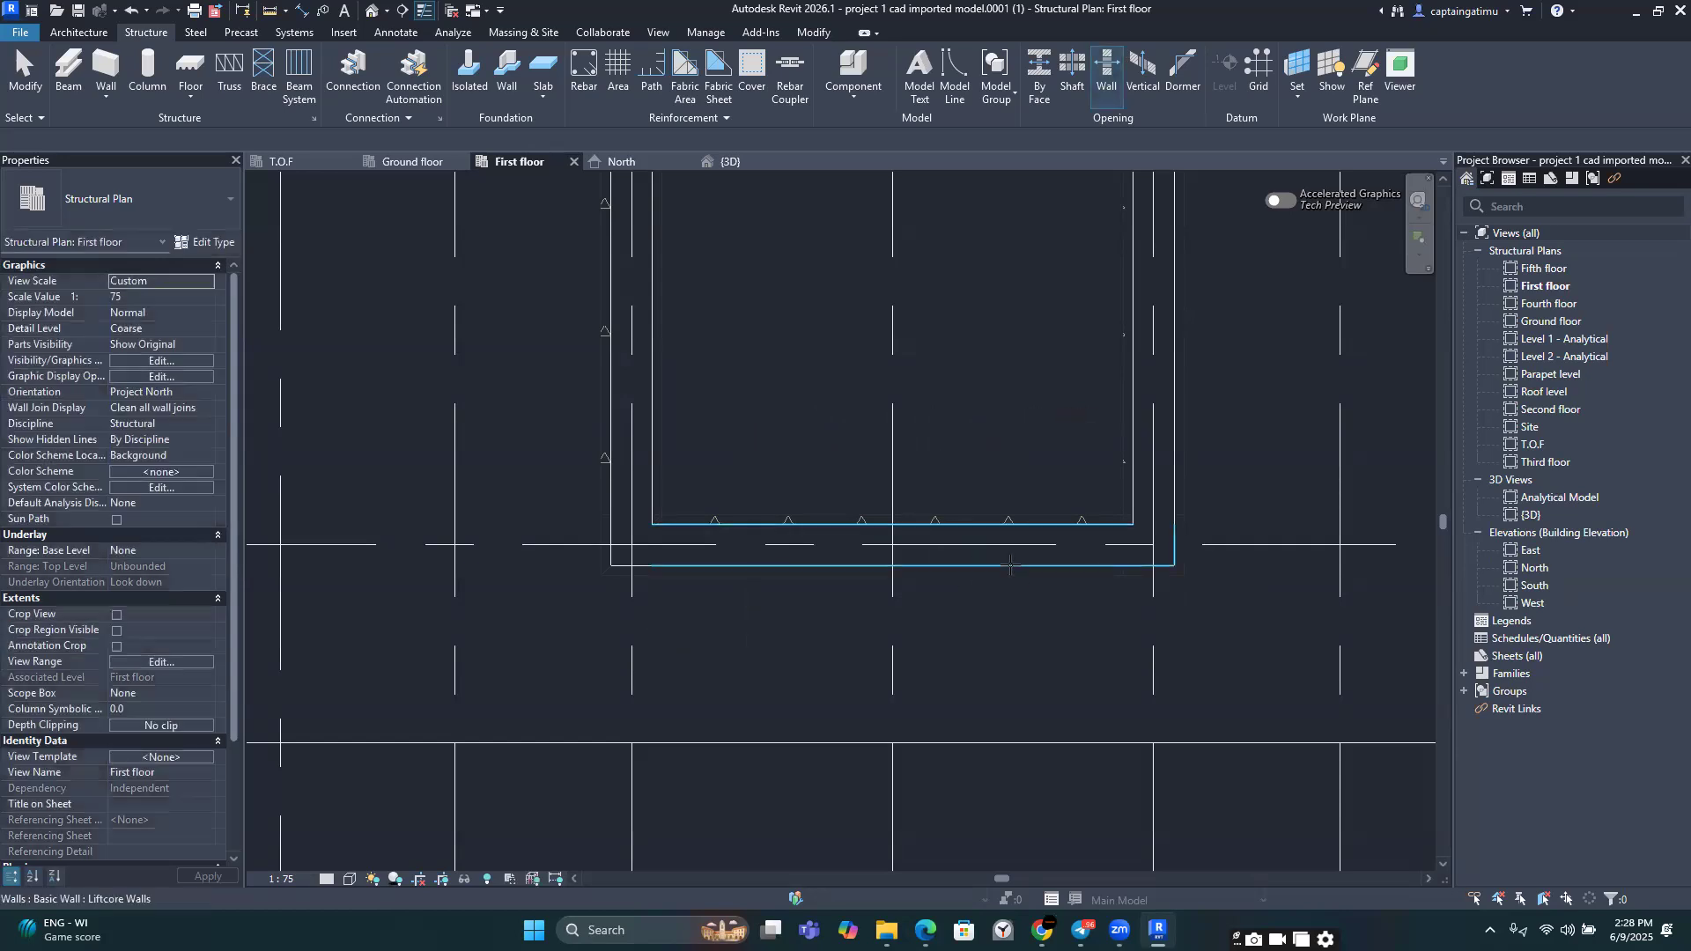
pyautogui.press('Escape')
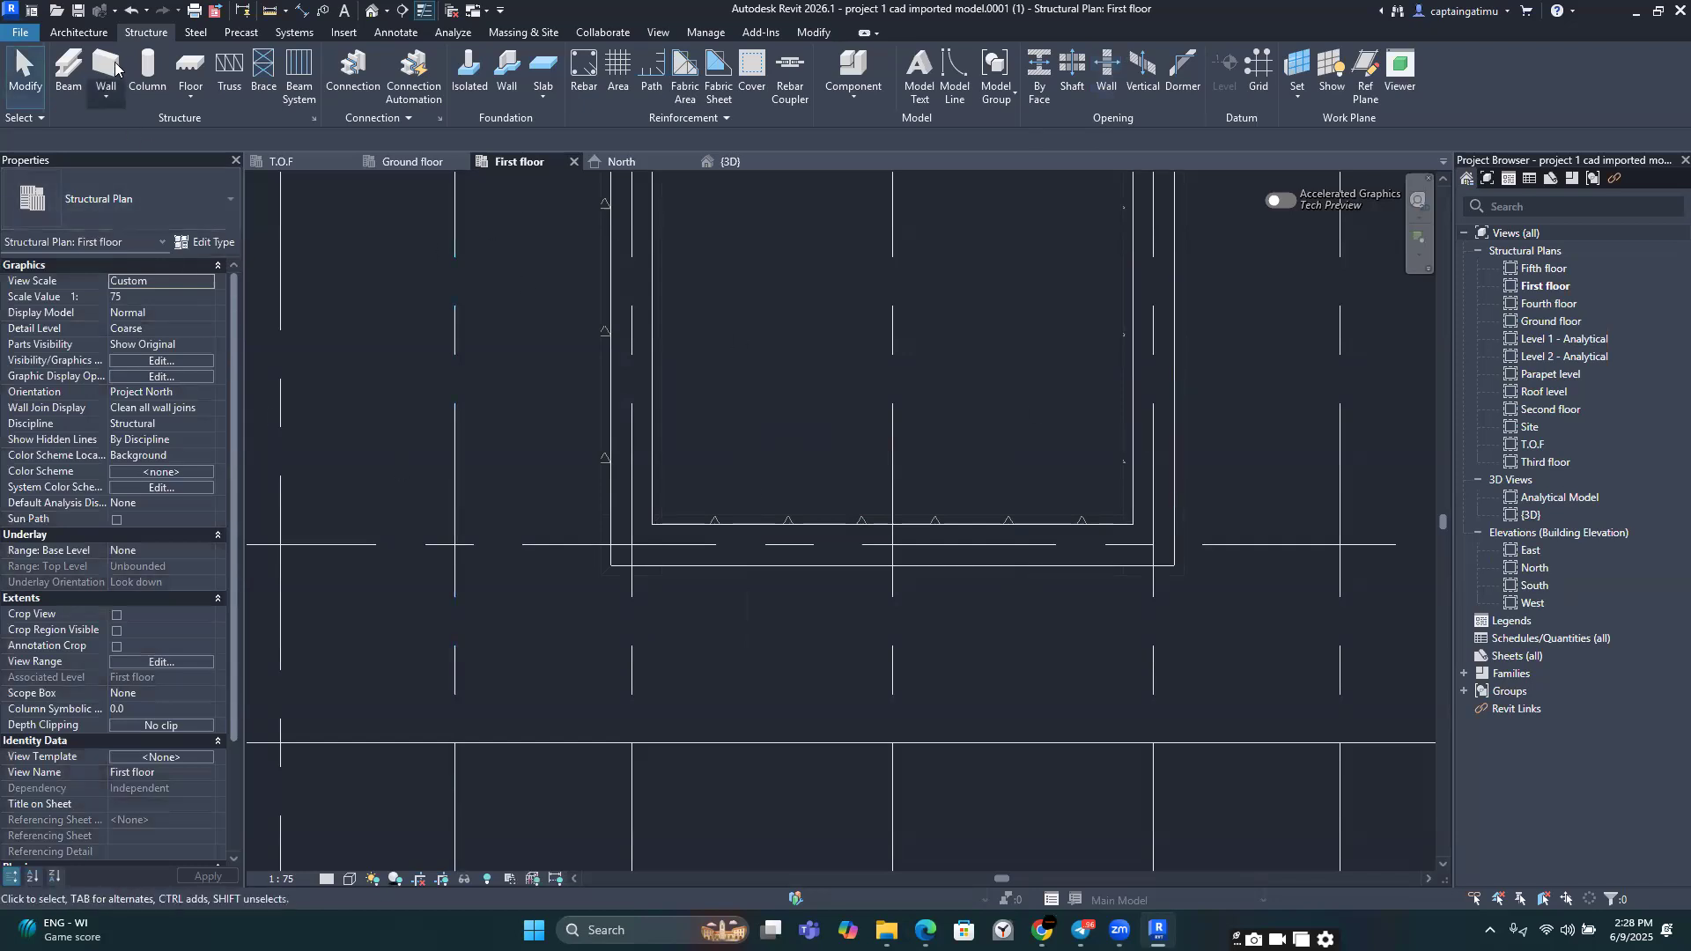
# Step: Cut a wall opening about 1088 mm wide in the grid 7 lift core wall, about 539 mm from the grid K wall's inner face
pyautogui.click(1109, 99)
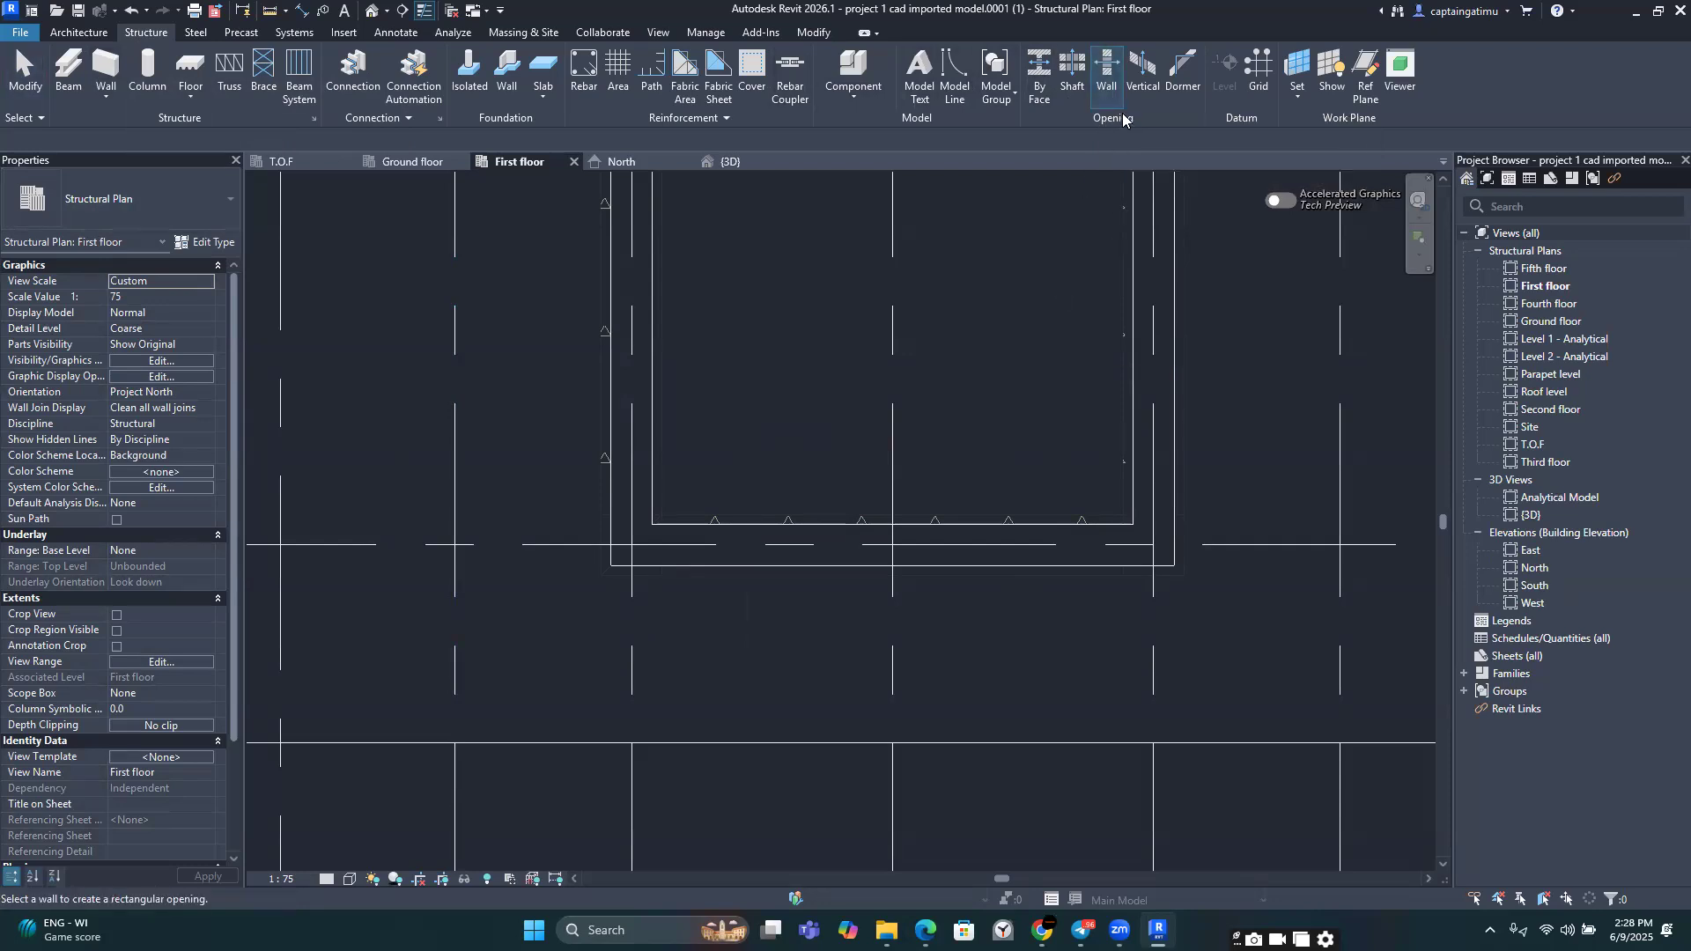
pyautogui.click(848, 526)
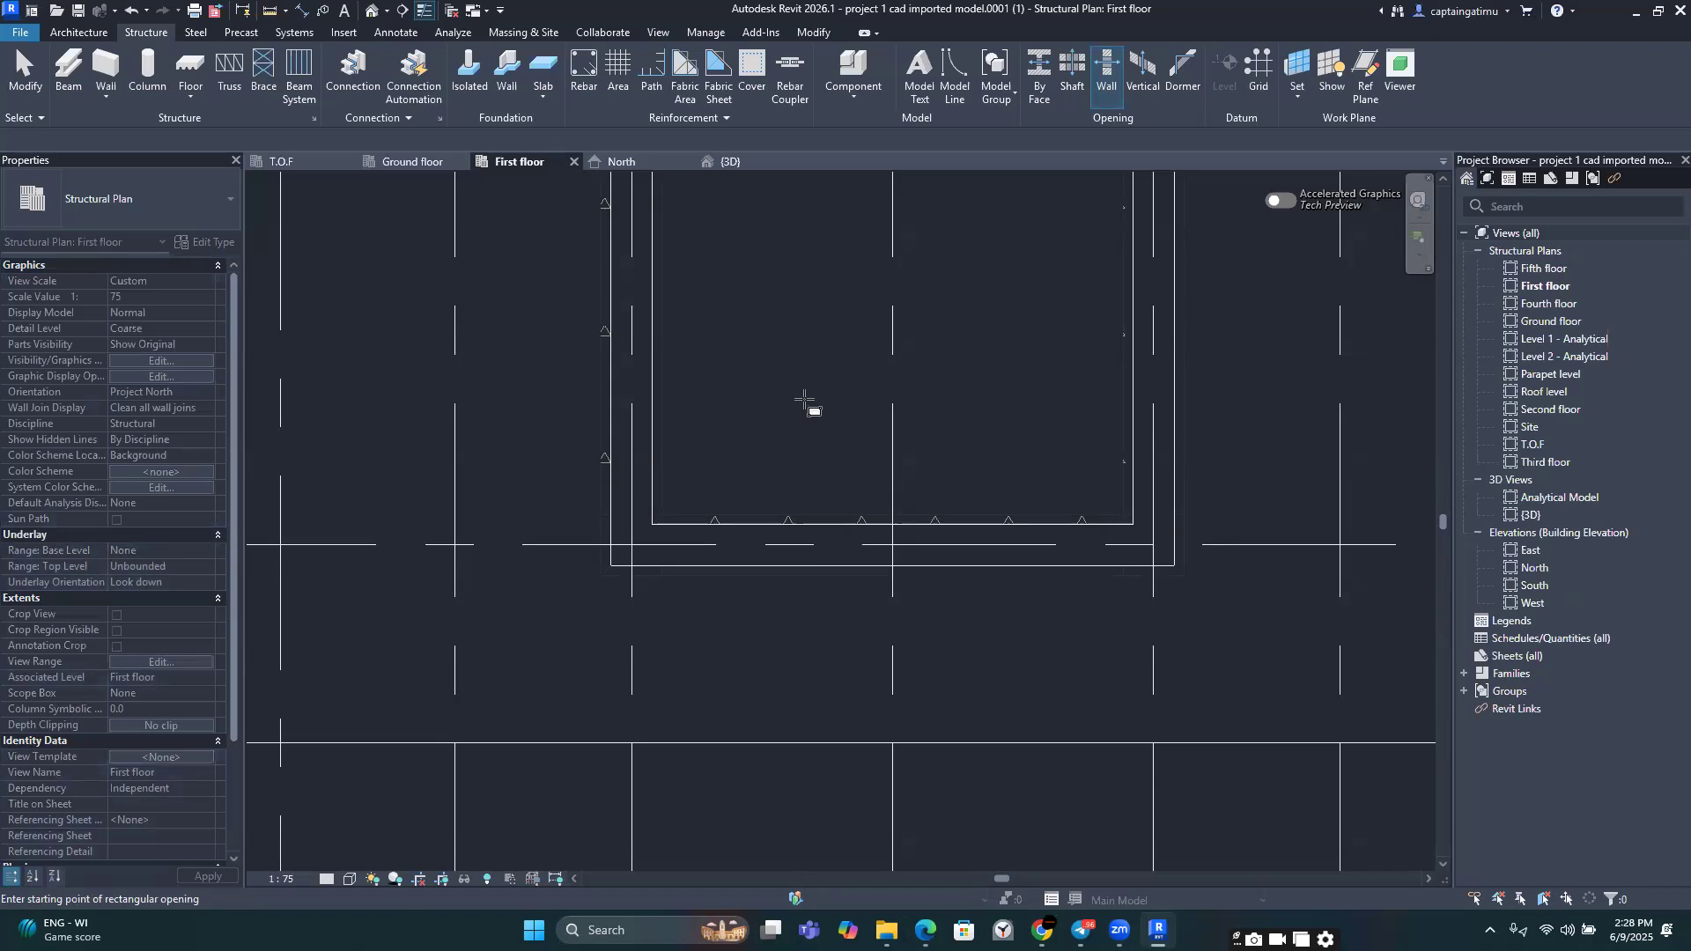
pyautogui.click(763, 526)
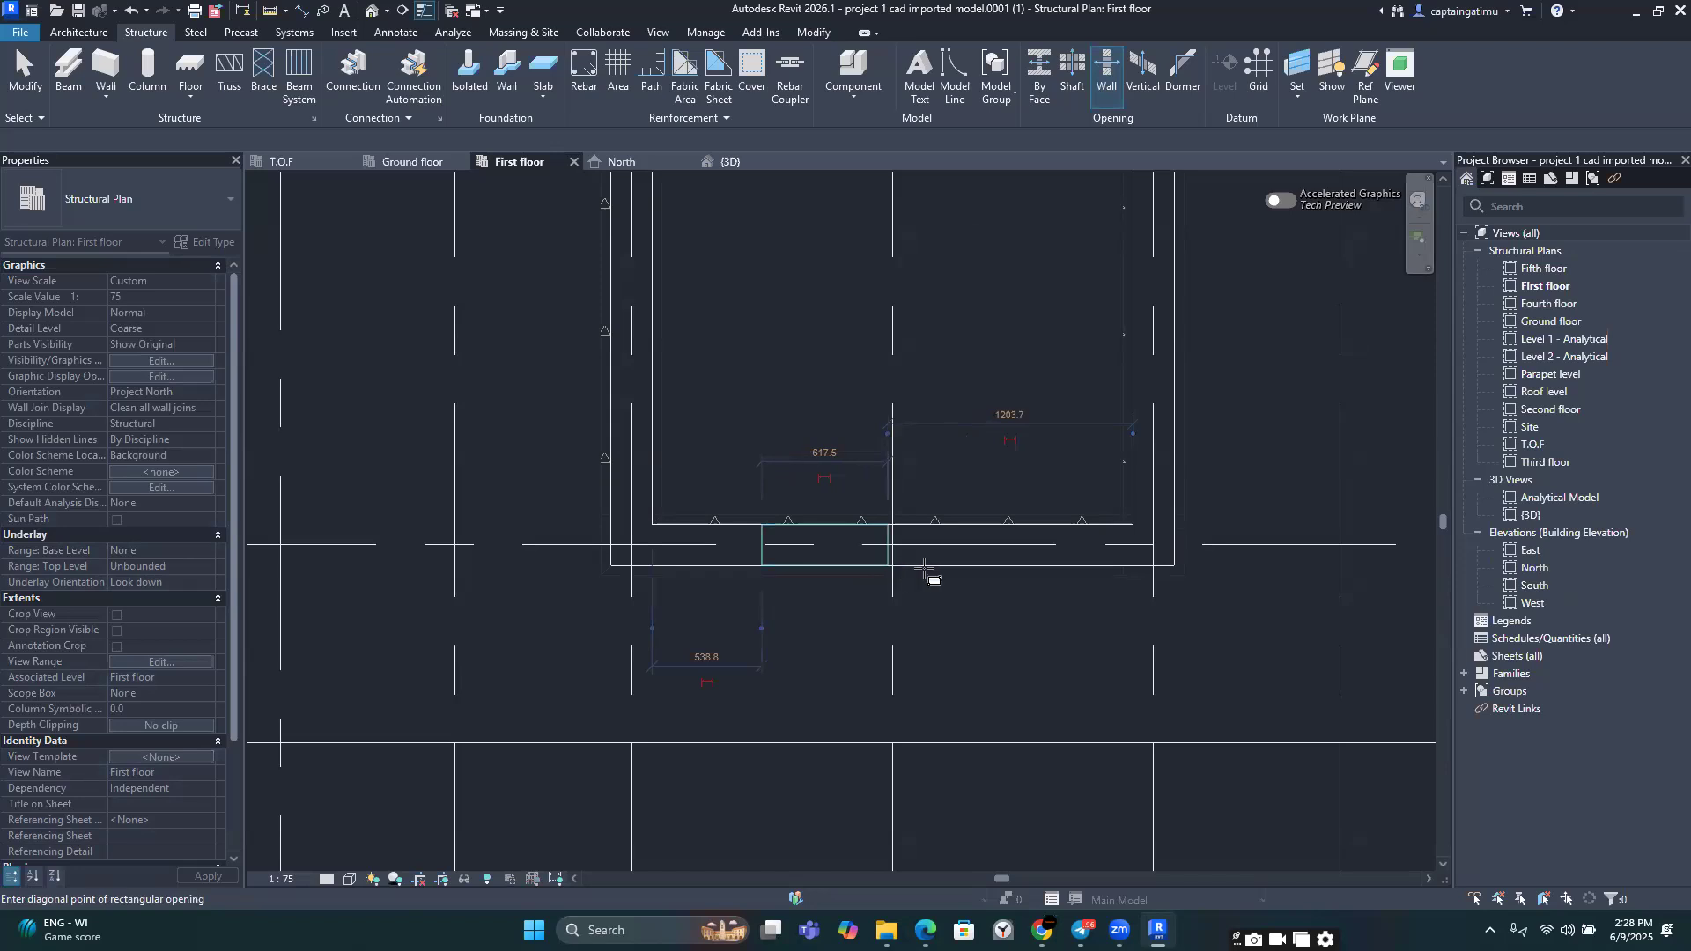
pyautogui.click(984, 566)
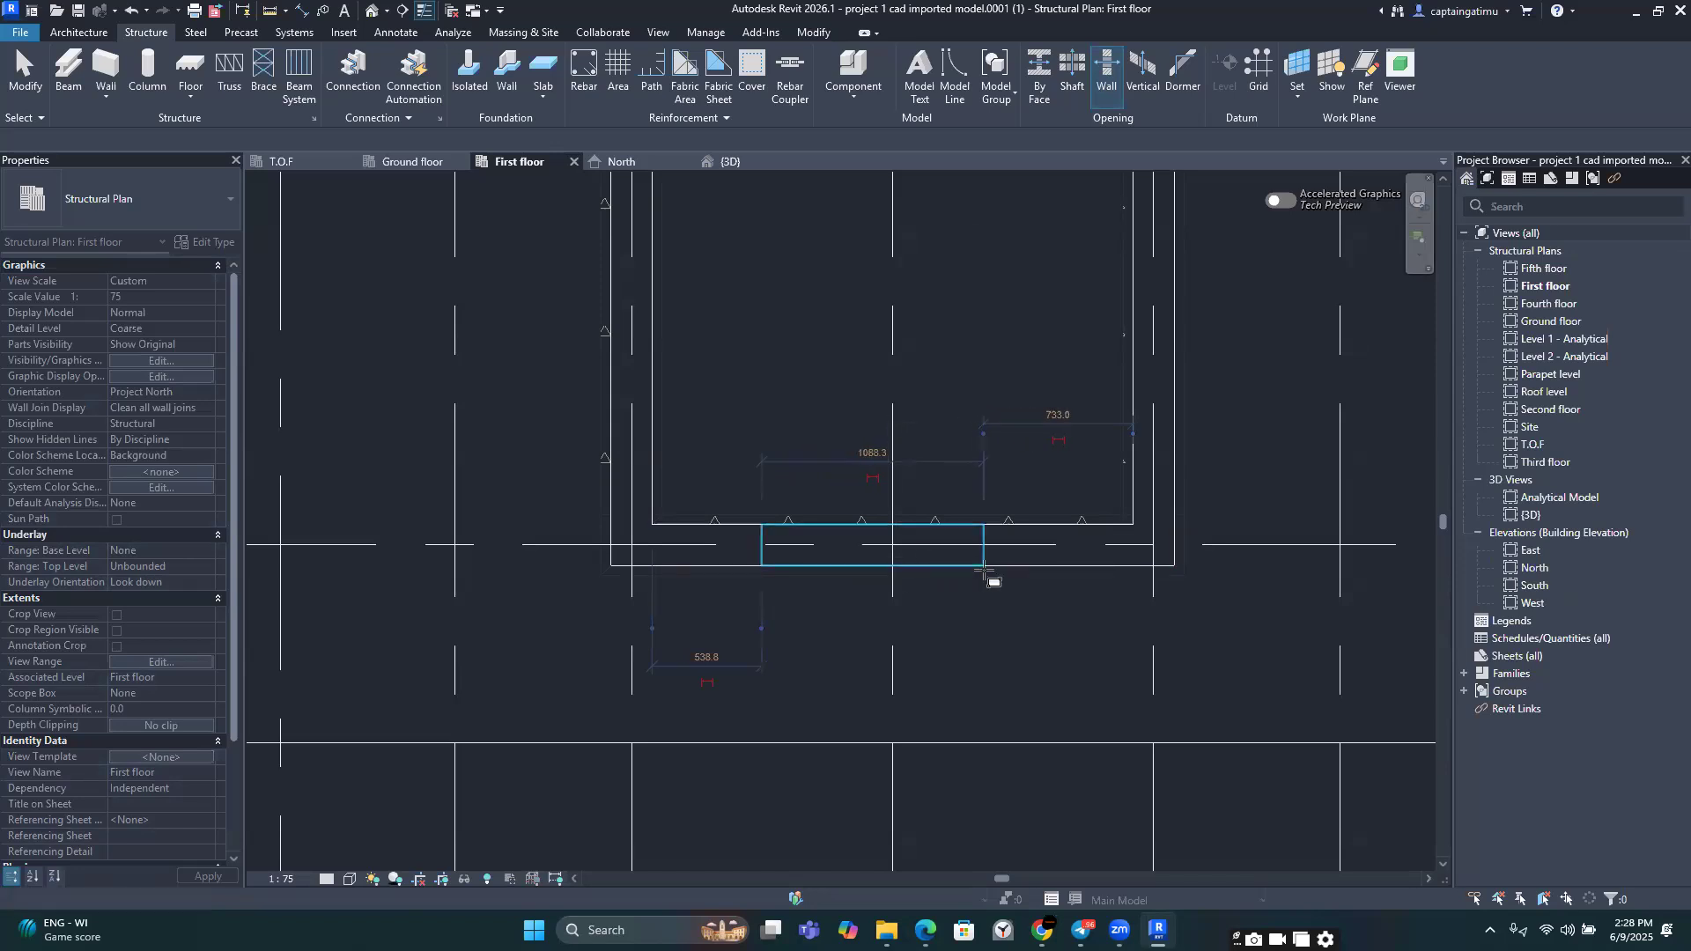
# Step: Finish the rectangular opening in the grid 7 lift core wall and set its width to 1500 mm
pyautogui.click(1060, 566)
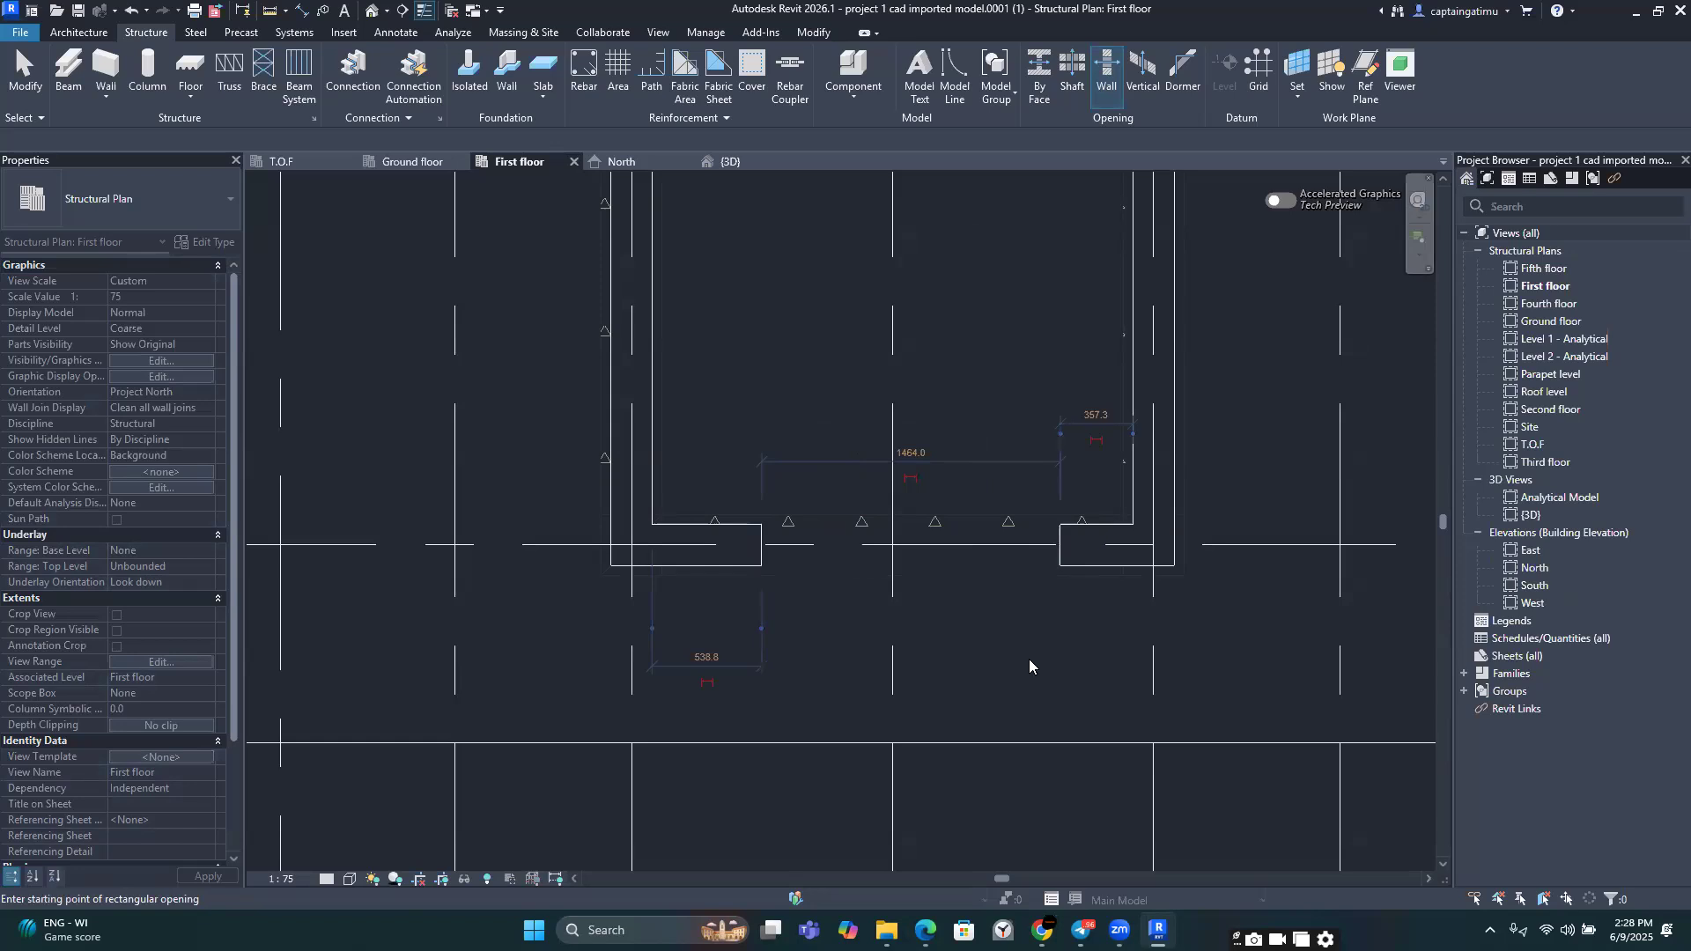
pyautogui.press('Escape')
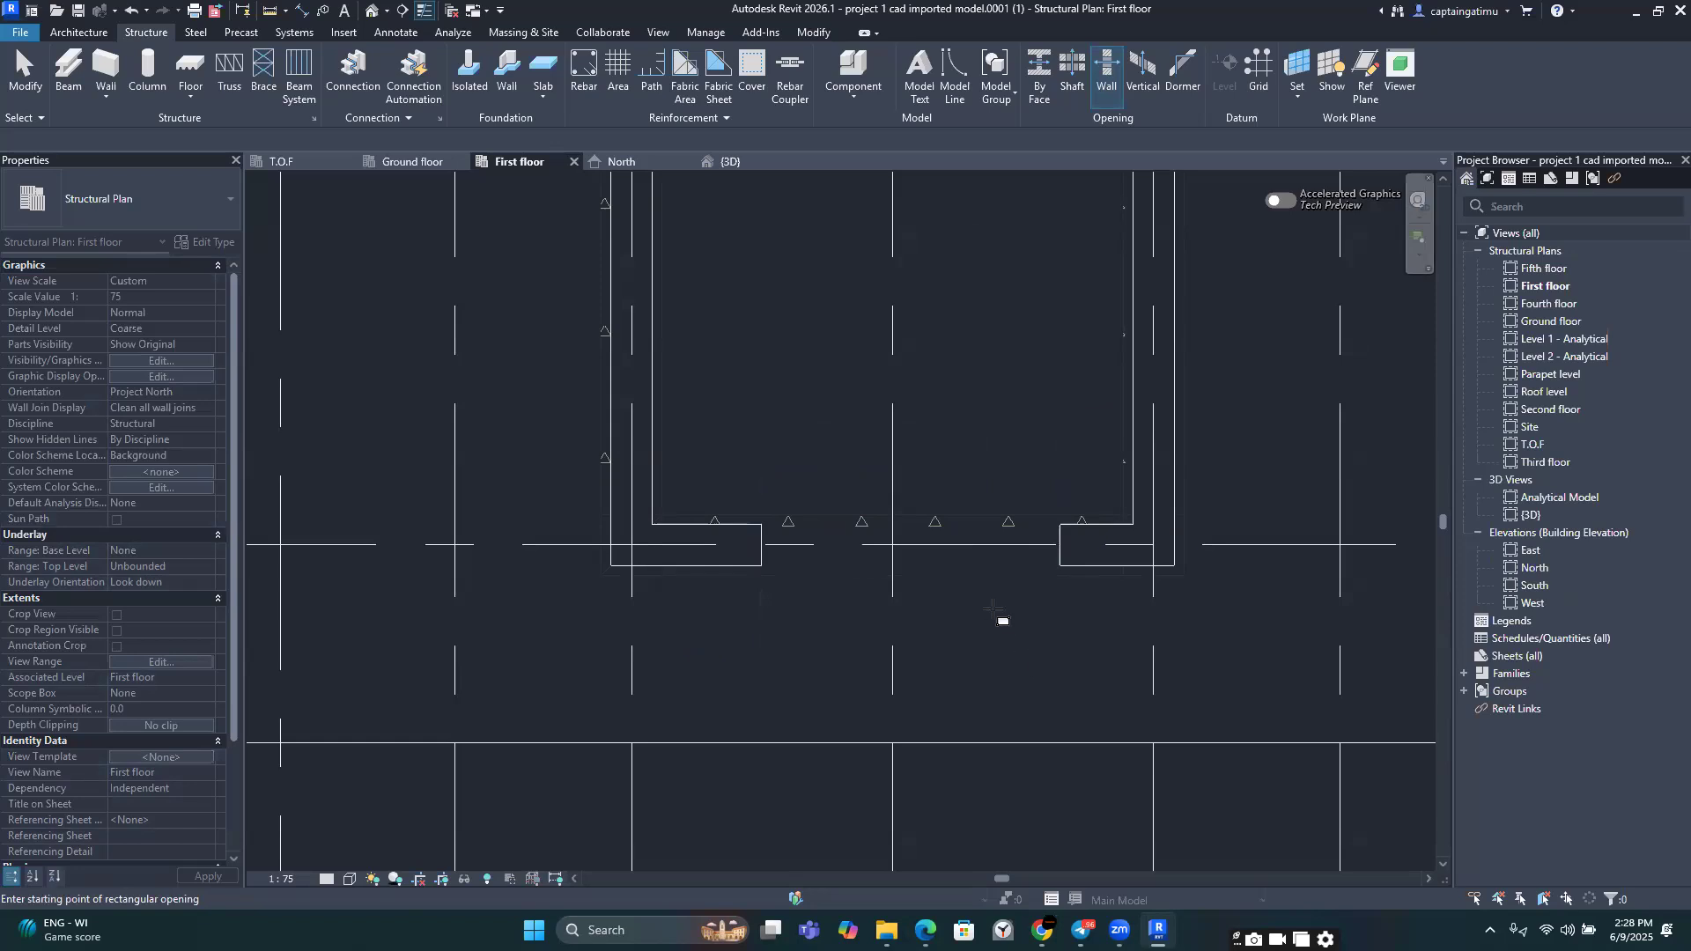
pyautogui.click(922, 461)
pyautogui.click(1003, 621)
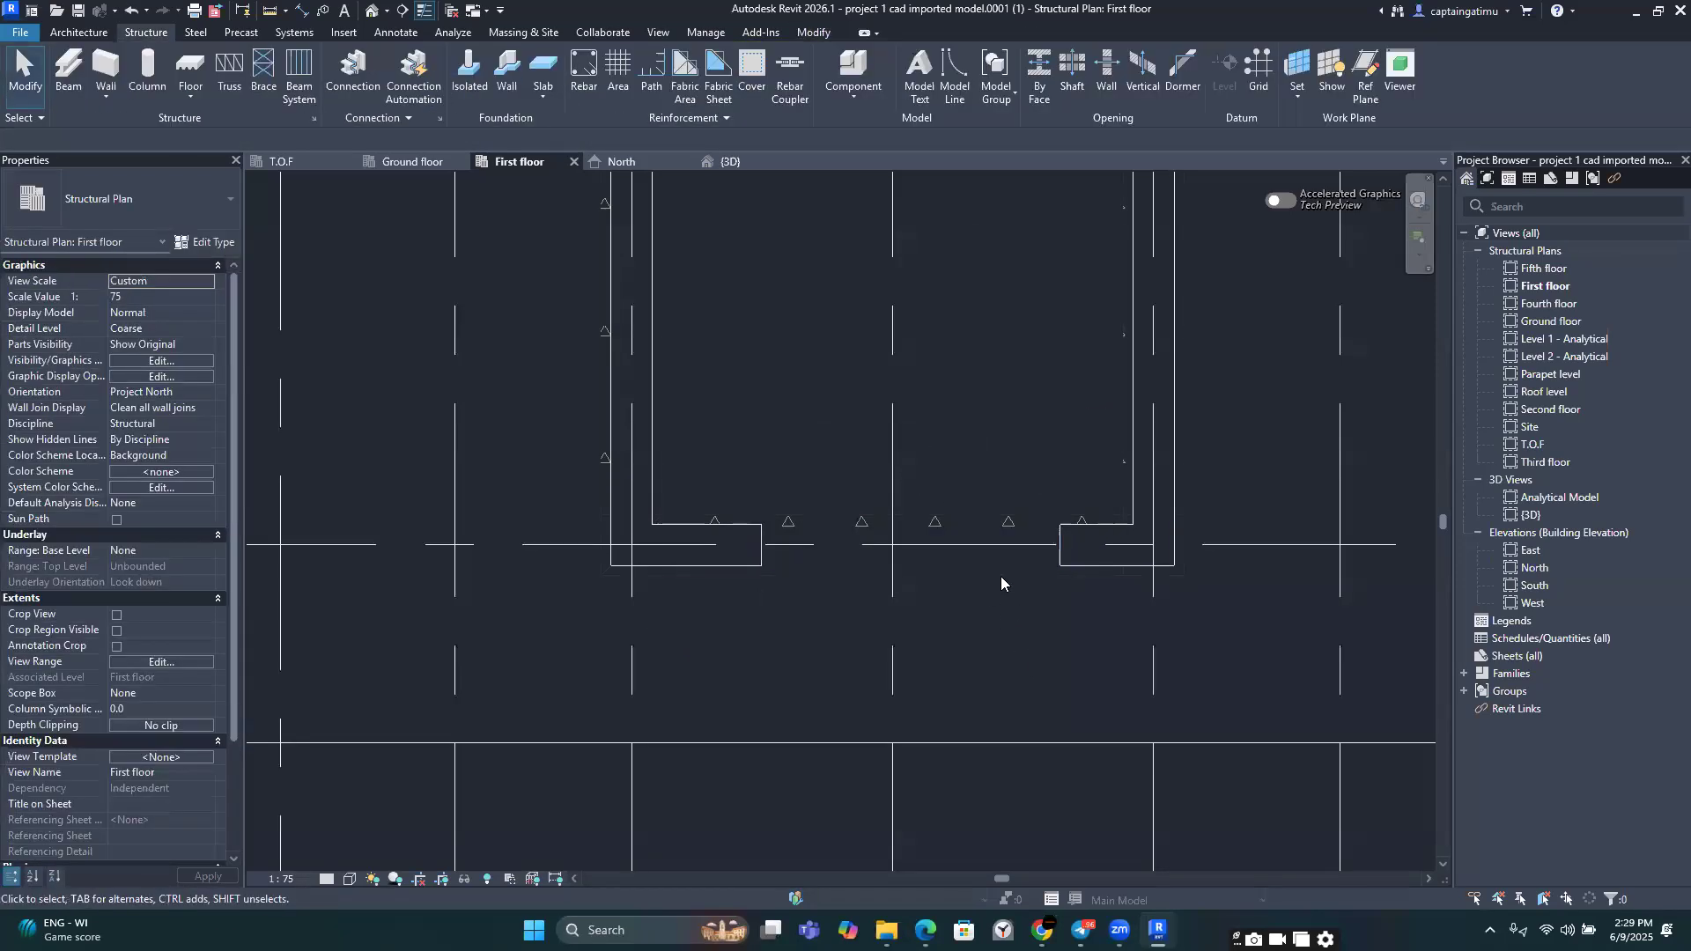
pyautogui.click(1000, 562)
pyautogui.click(920, 452)
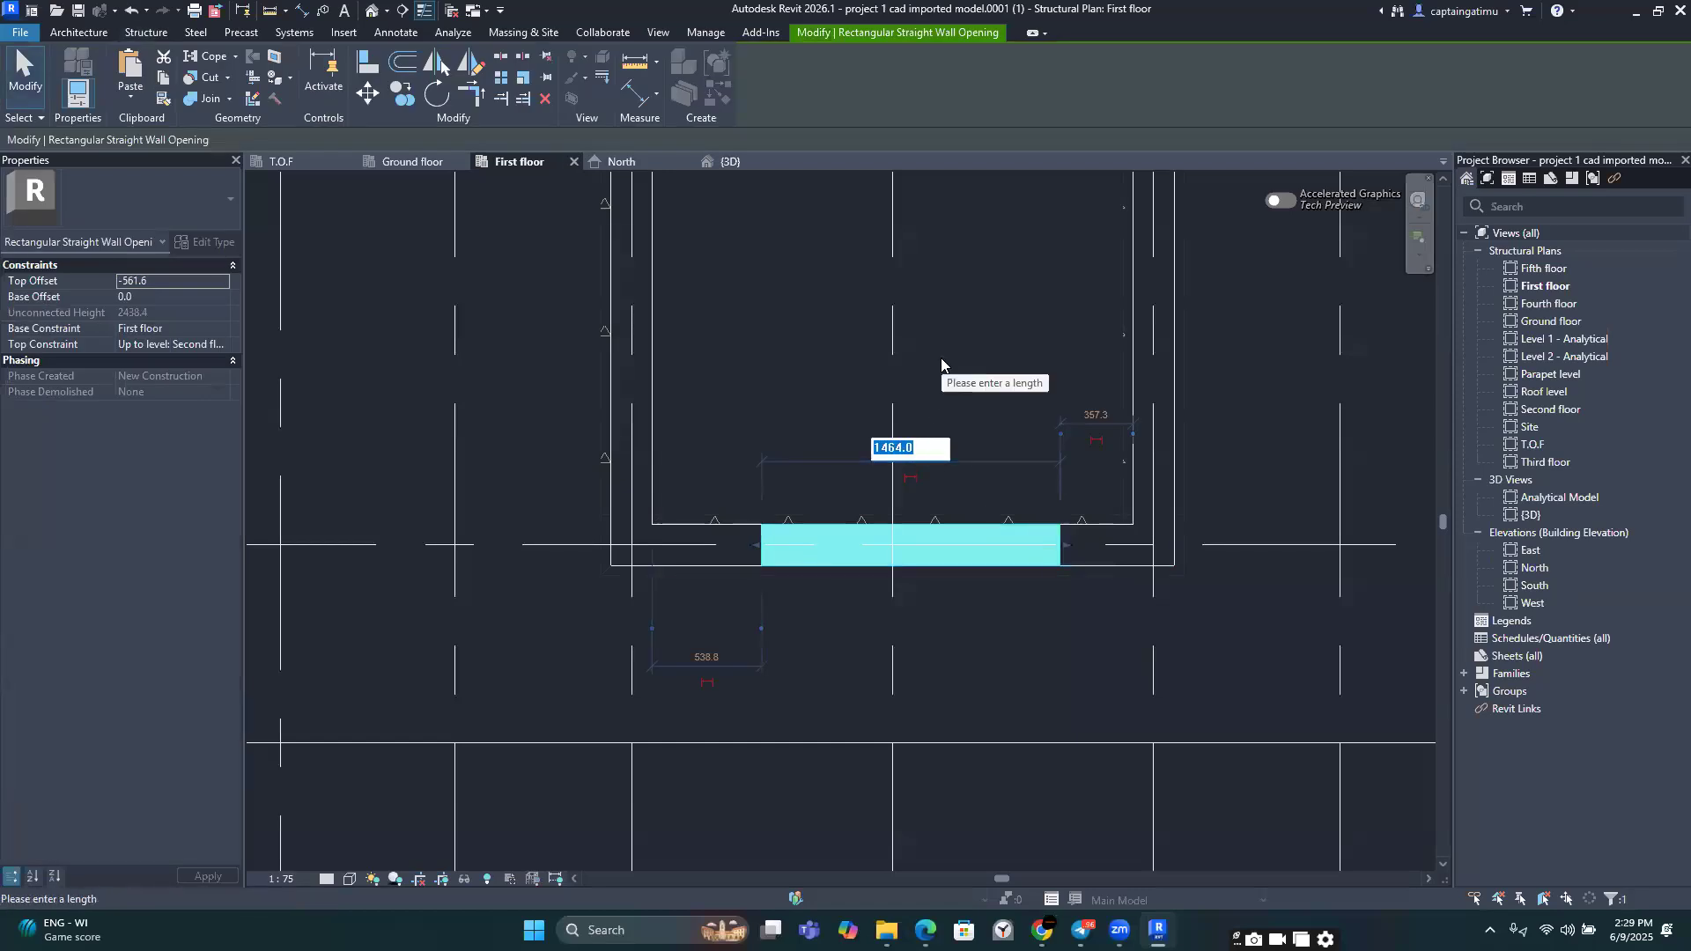
pyautogui.write('1500')
pyautogui.press('Return')
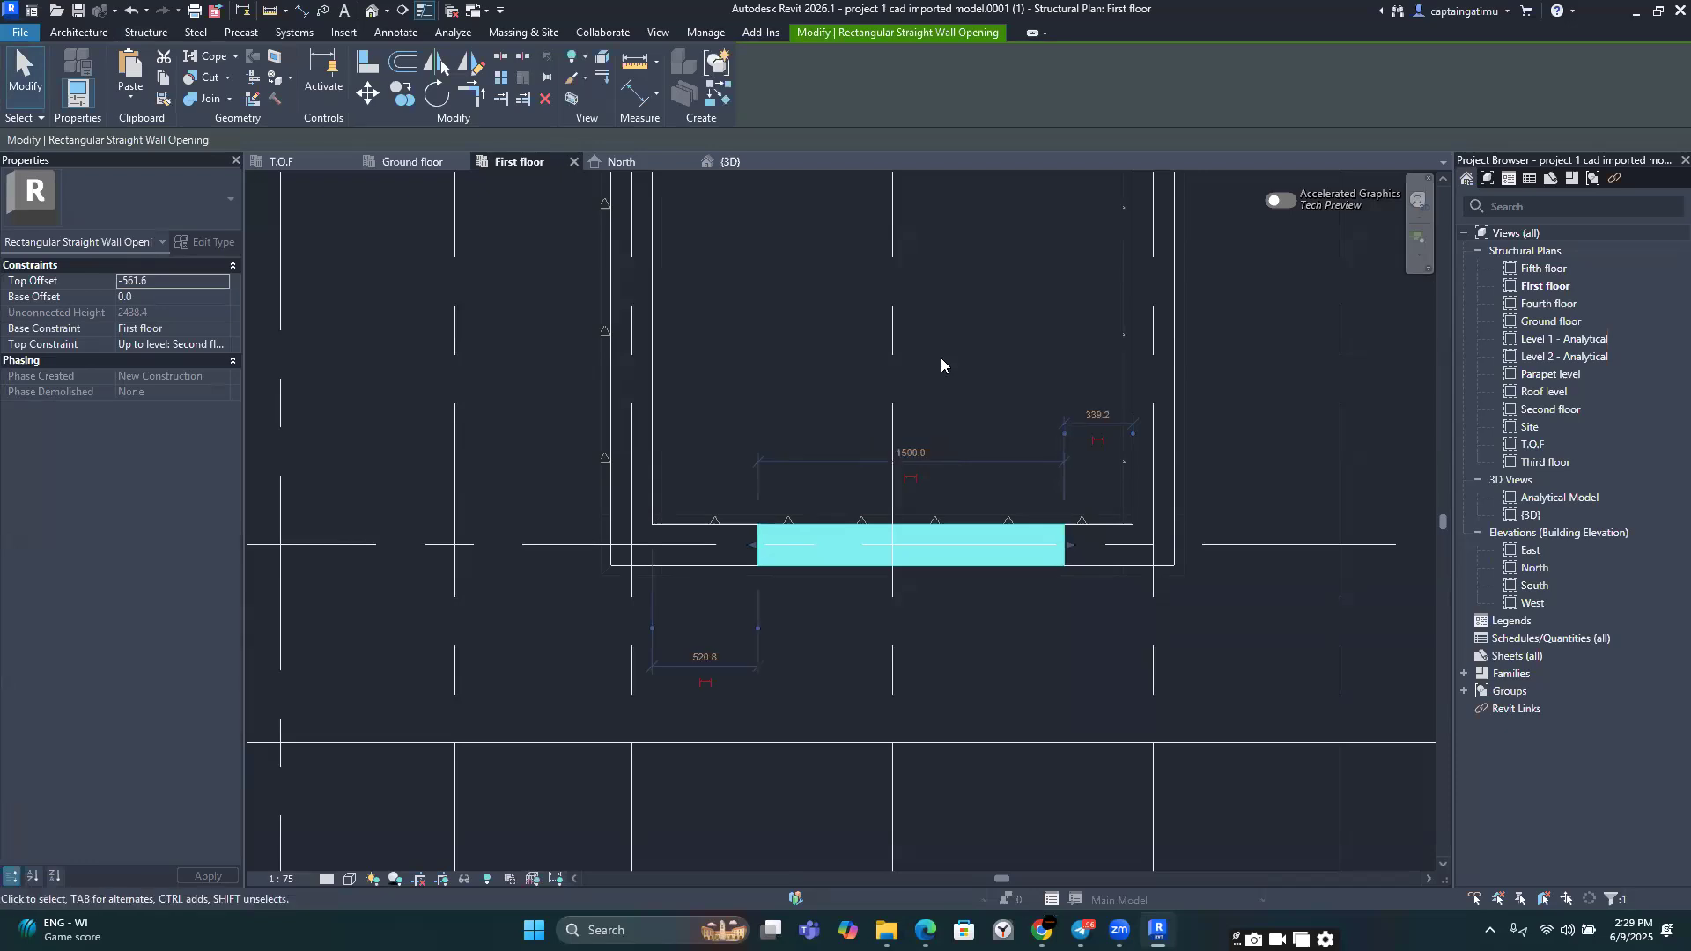
pyautogui.click(1259, 340)
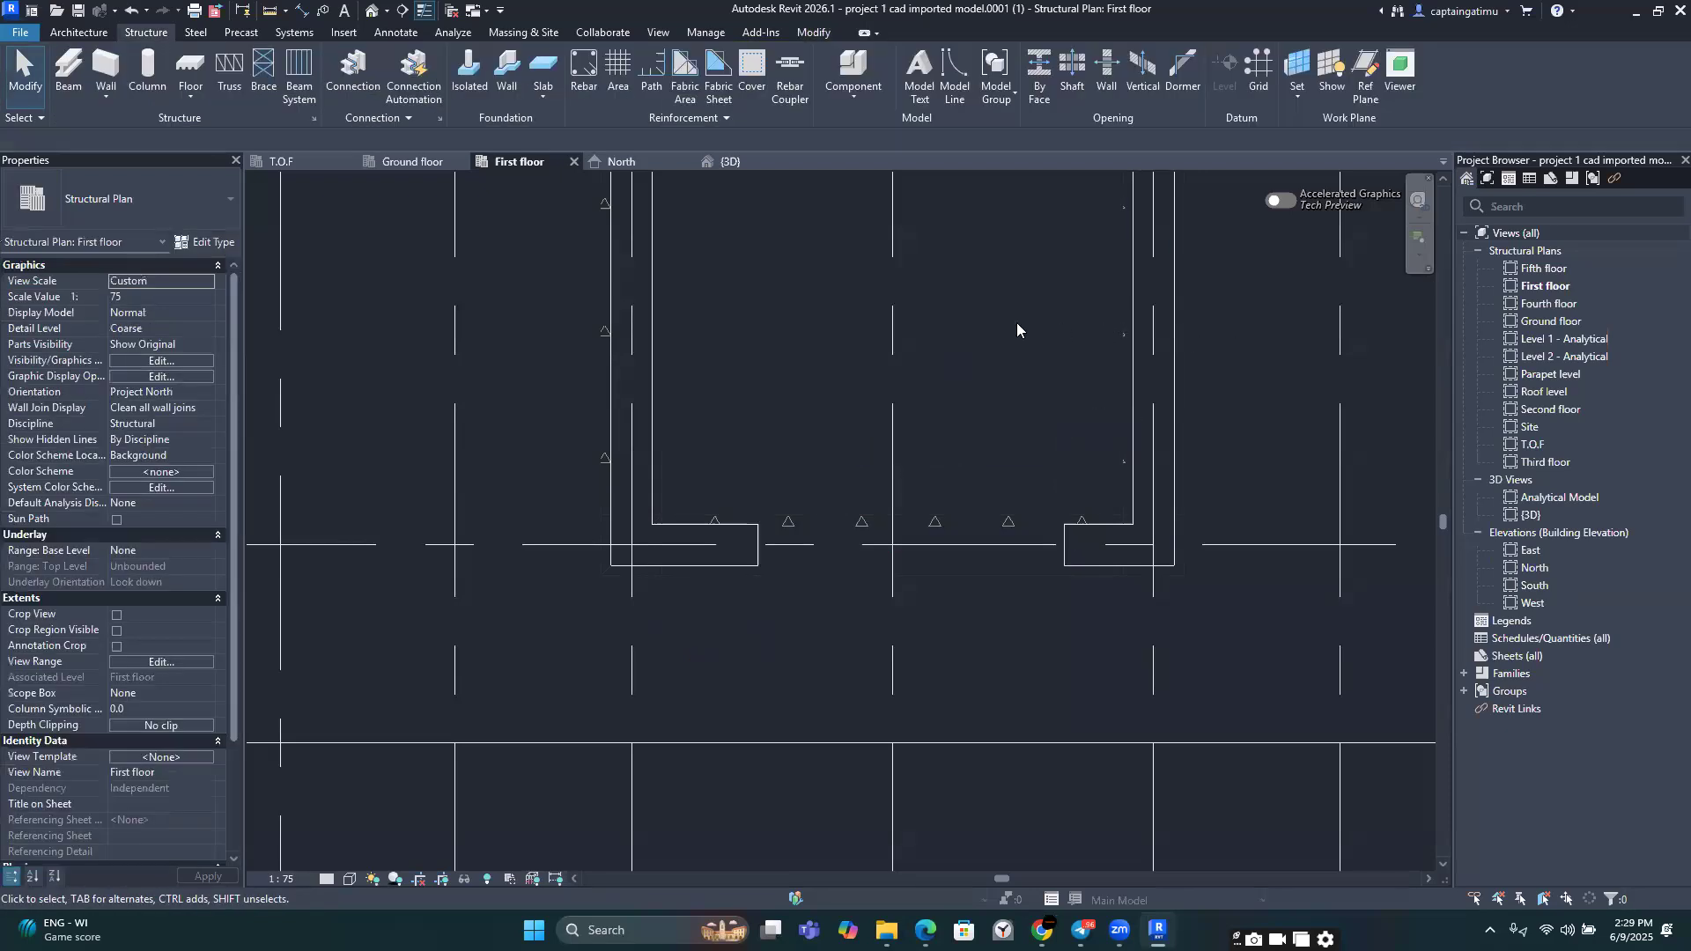
# Step: Add a chained aligned dimension from one side wall's inner face across both opening edges to the opposite side wall's inner face
pyautogui.click(304, 12)
pyautogui.scroll(2, 652, 451)
pyautogui.scroll(-1, 652, 451)
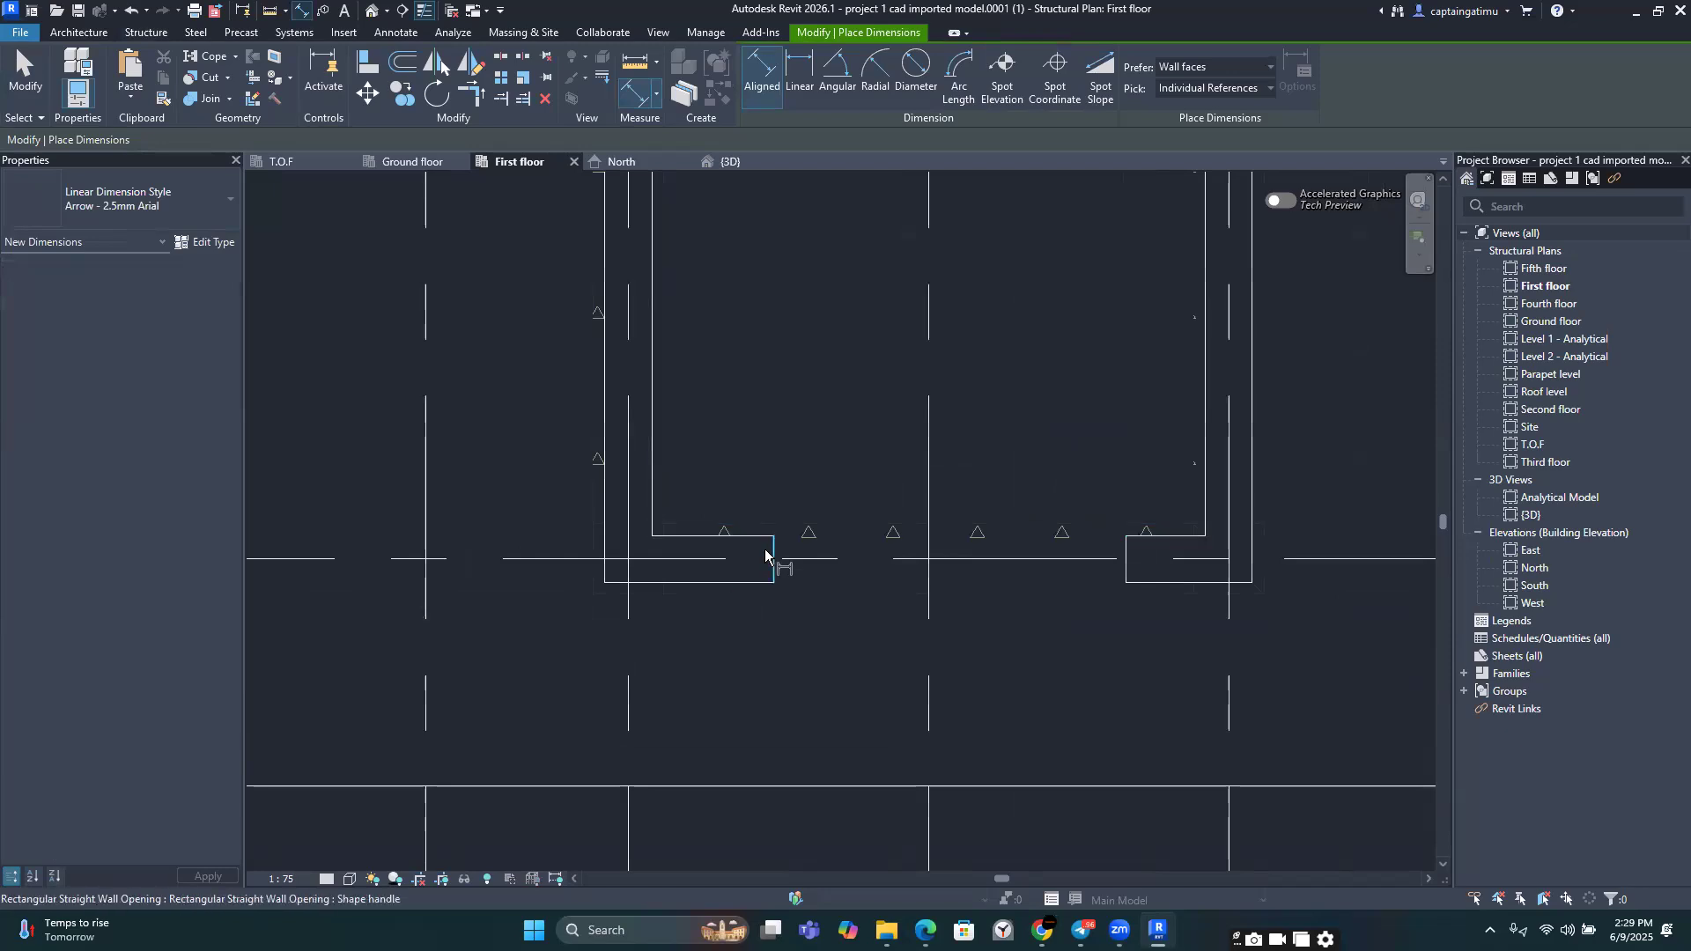
pyautogui.click(657, 460)
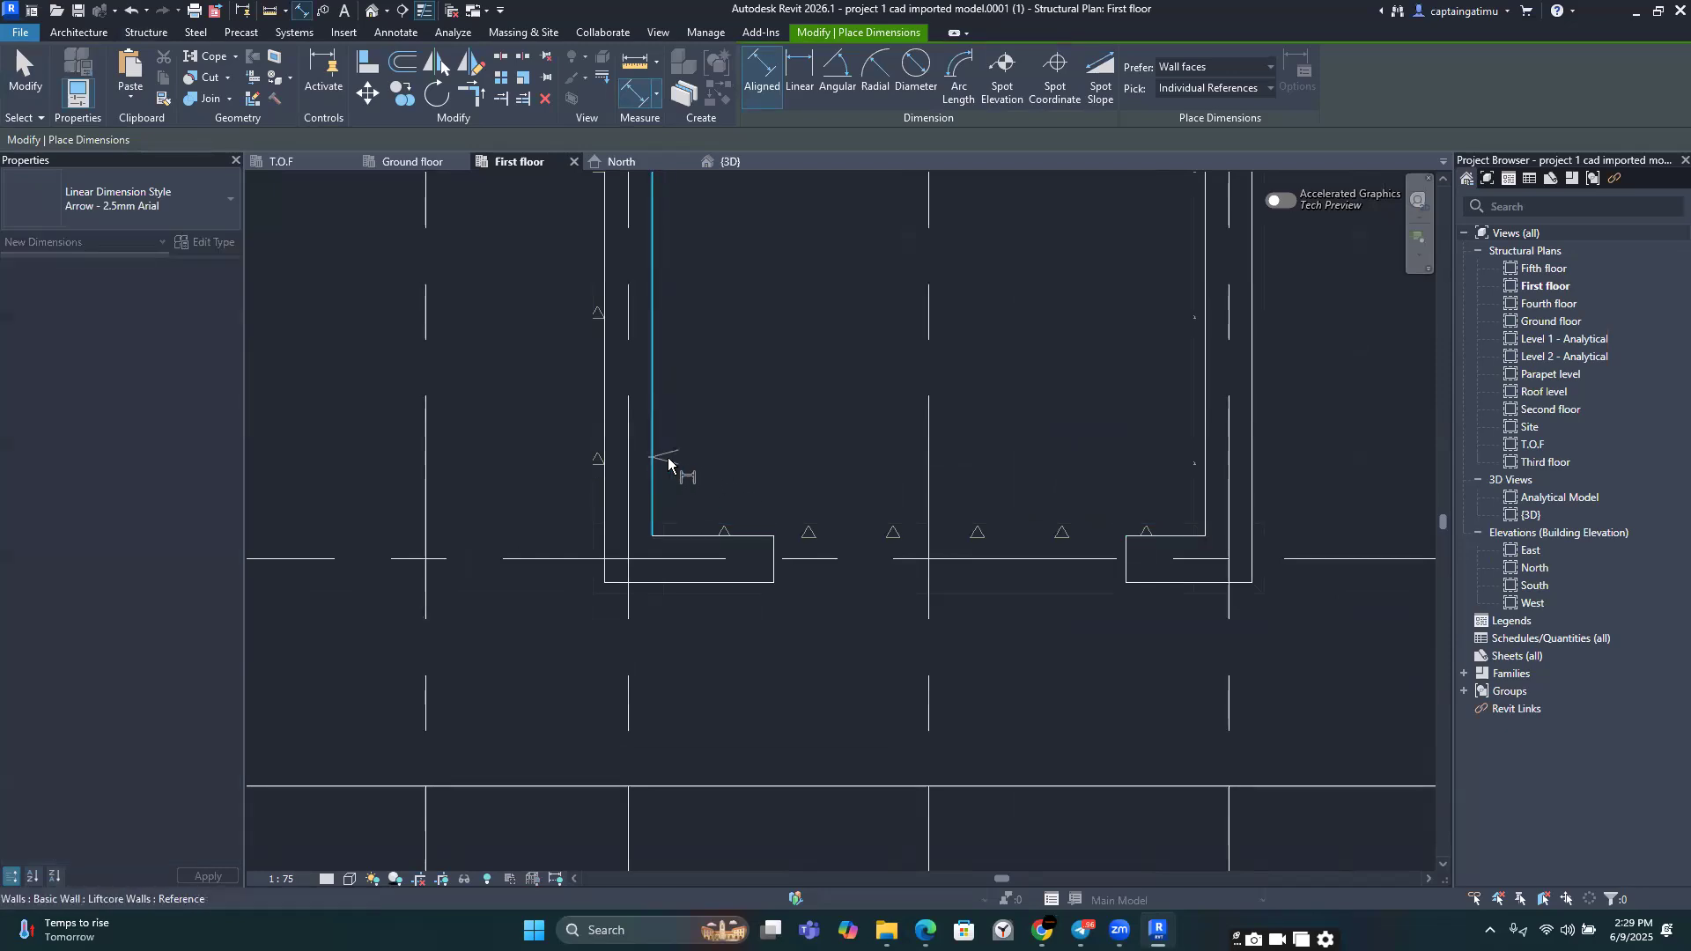
pyautogui.click(775, 555)
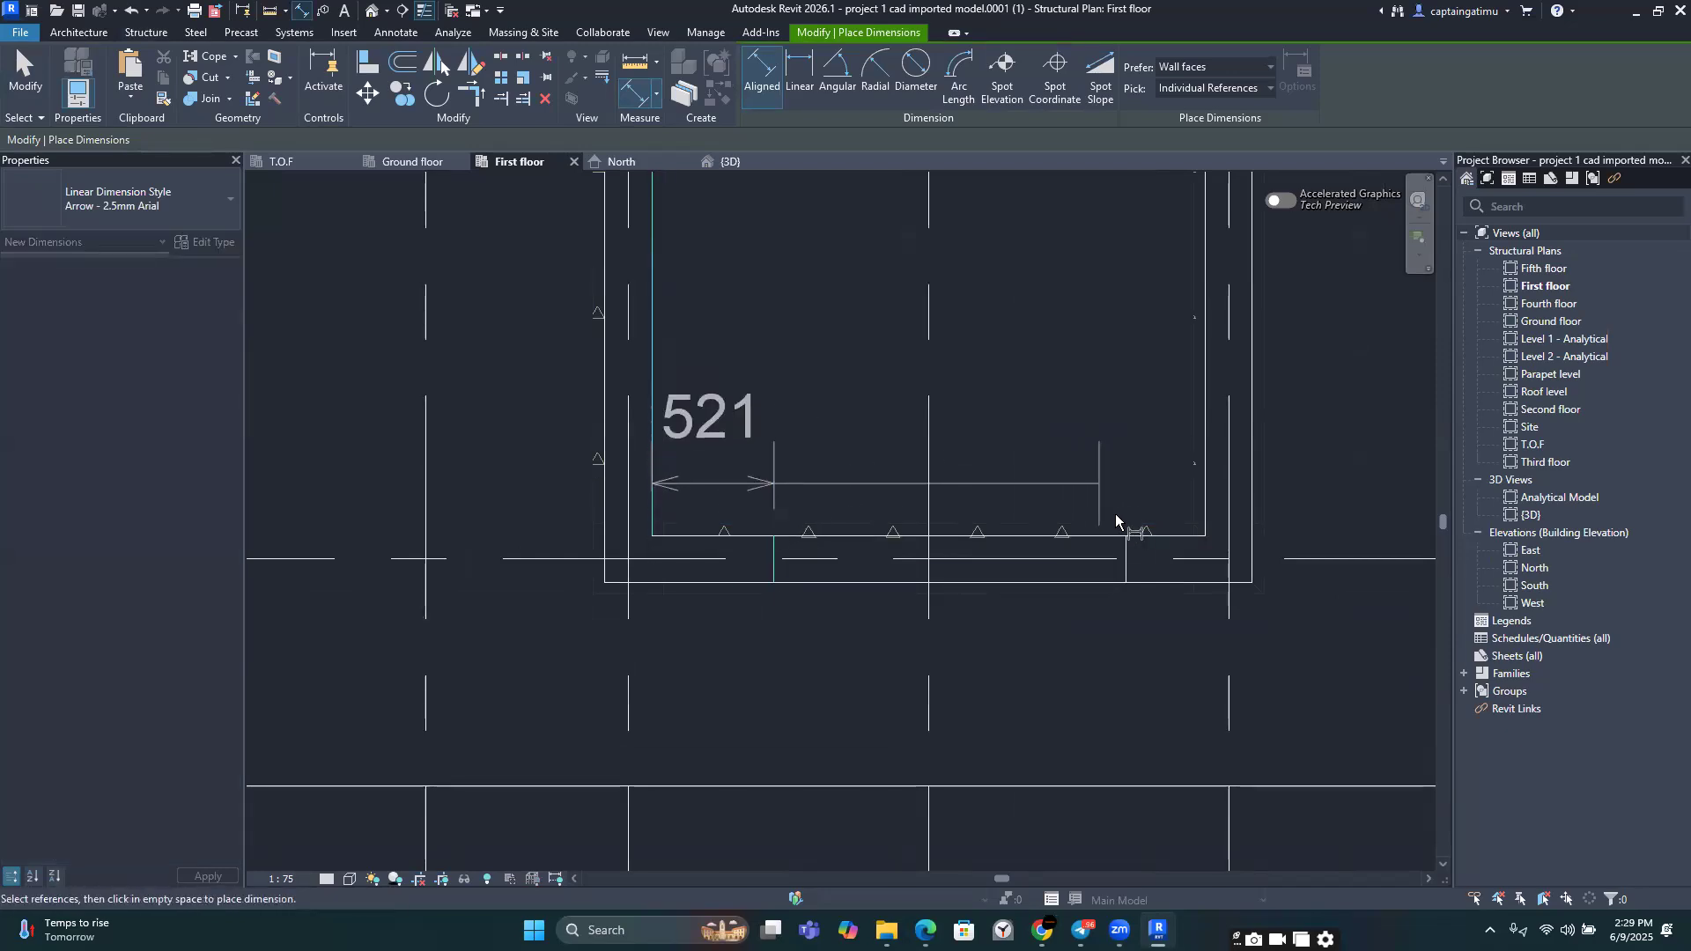
pyautogui.click(1129, 557)
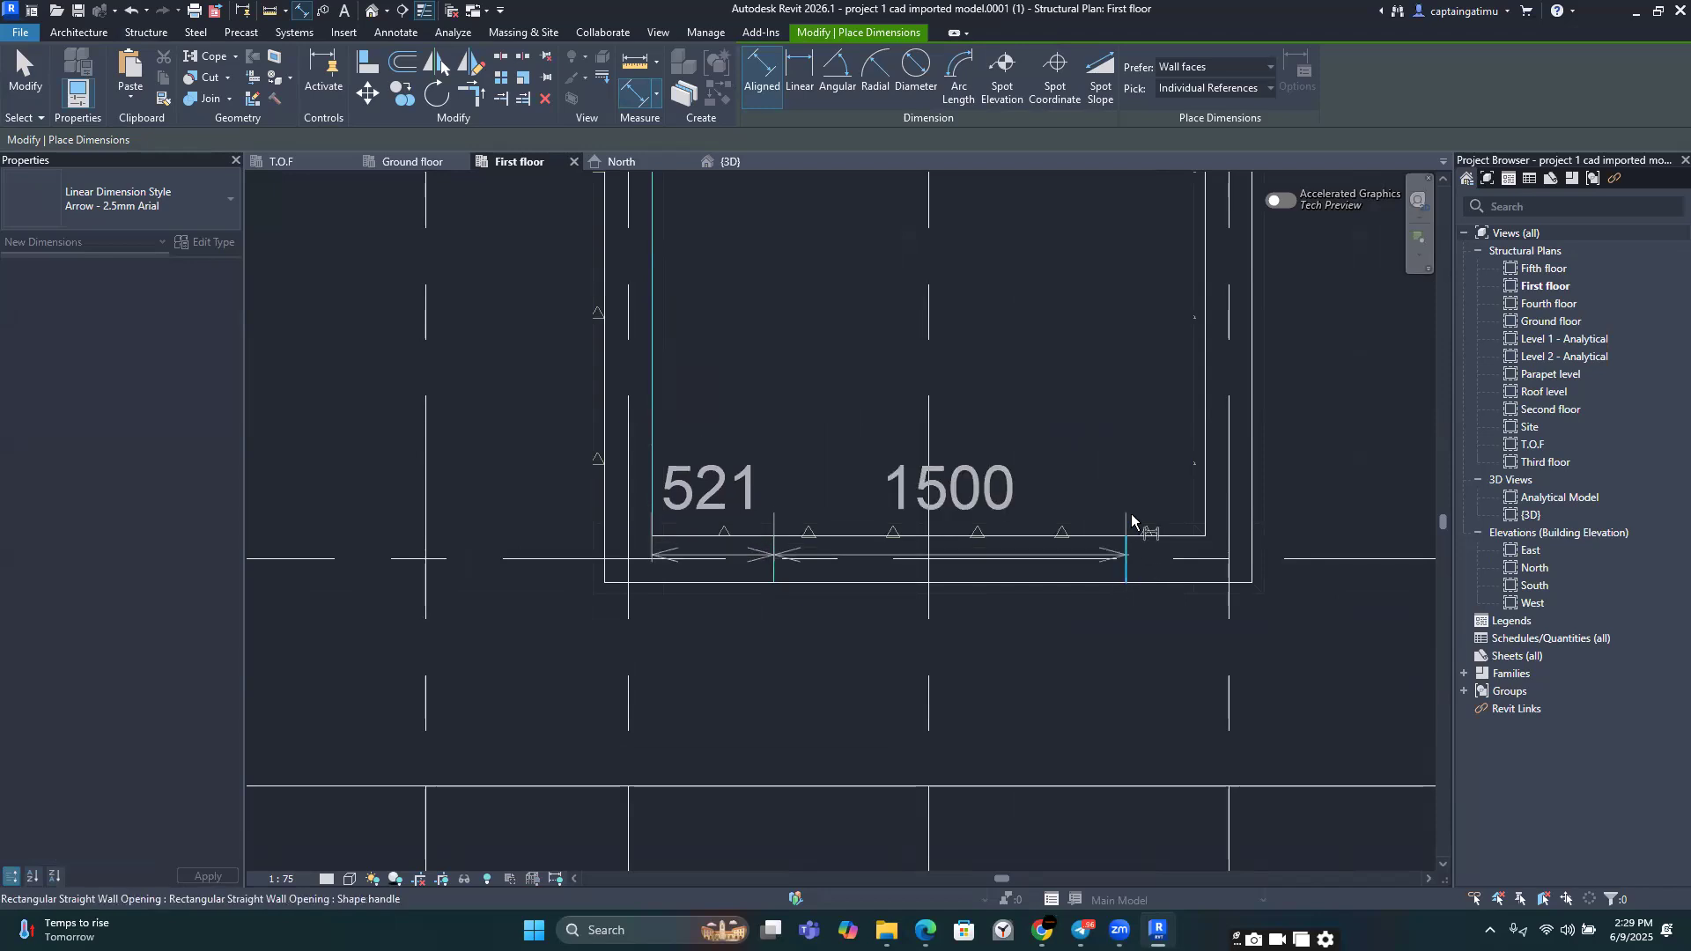
pyautogui.click(1207, 473)
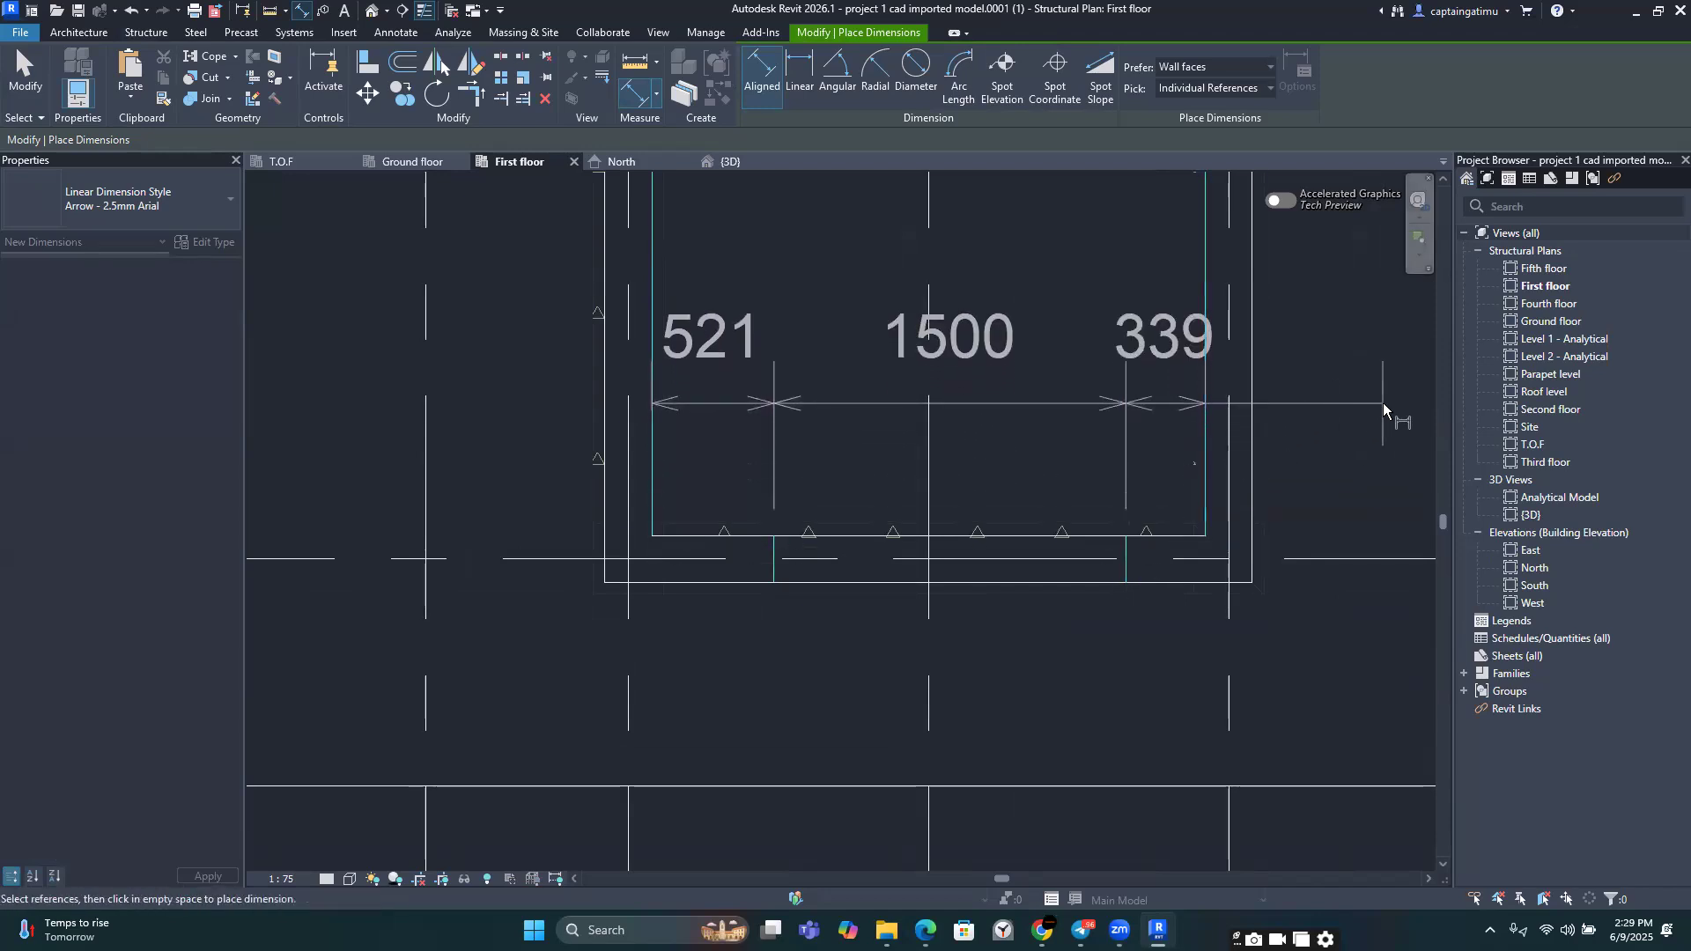
pyautogui.click(1379, 404)
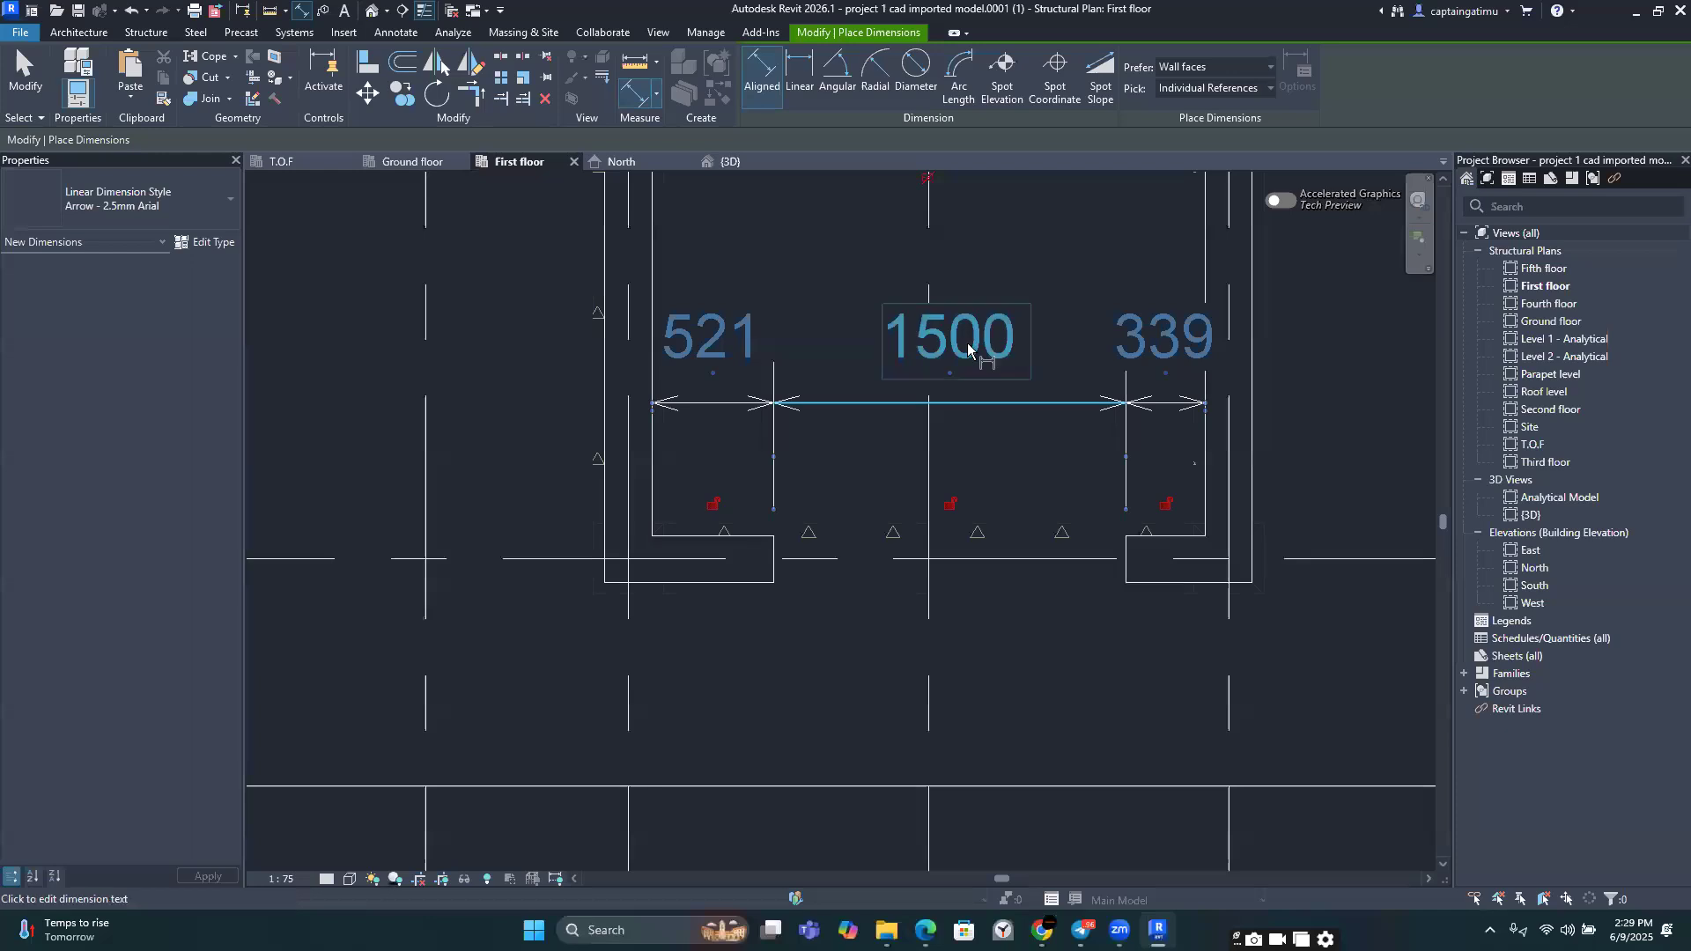
pyautogui.press('Escape')
pyautogui.press('Escape')
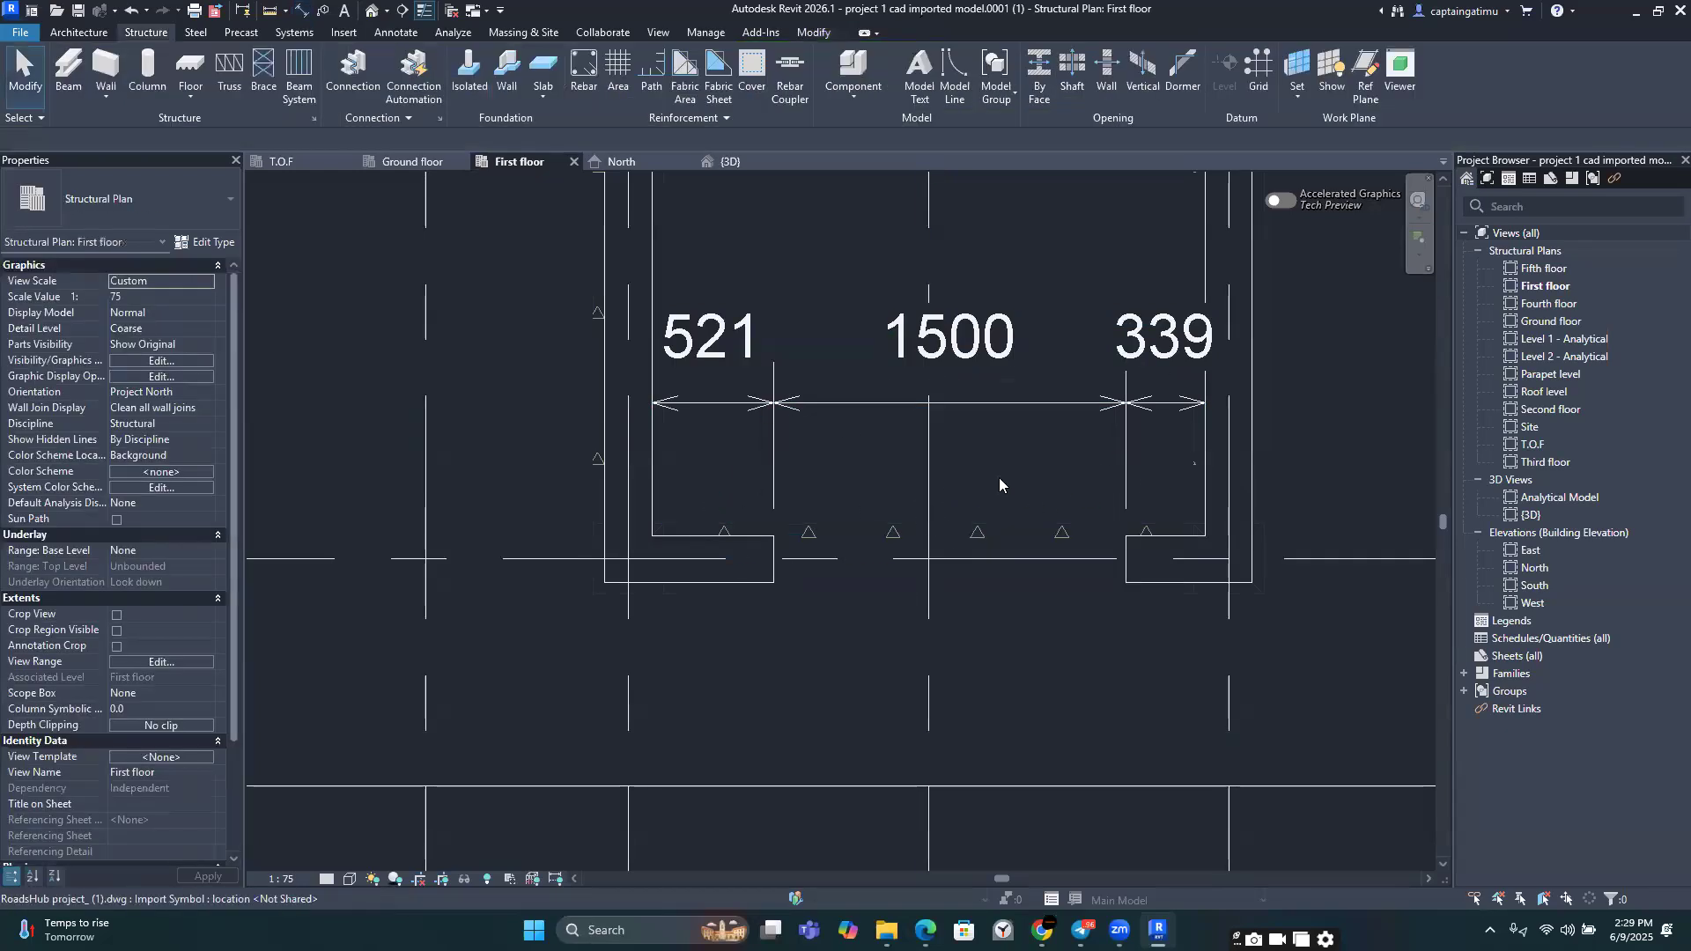
# Step: Delete the dimension string across the lift core wall opening
pyautogui.scroll(-2, 1000, 485)
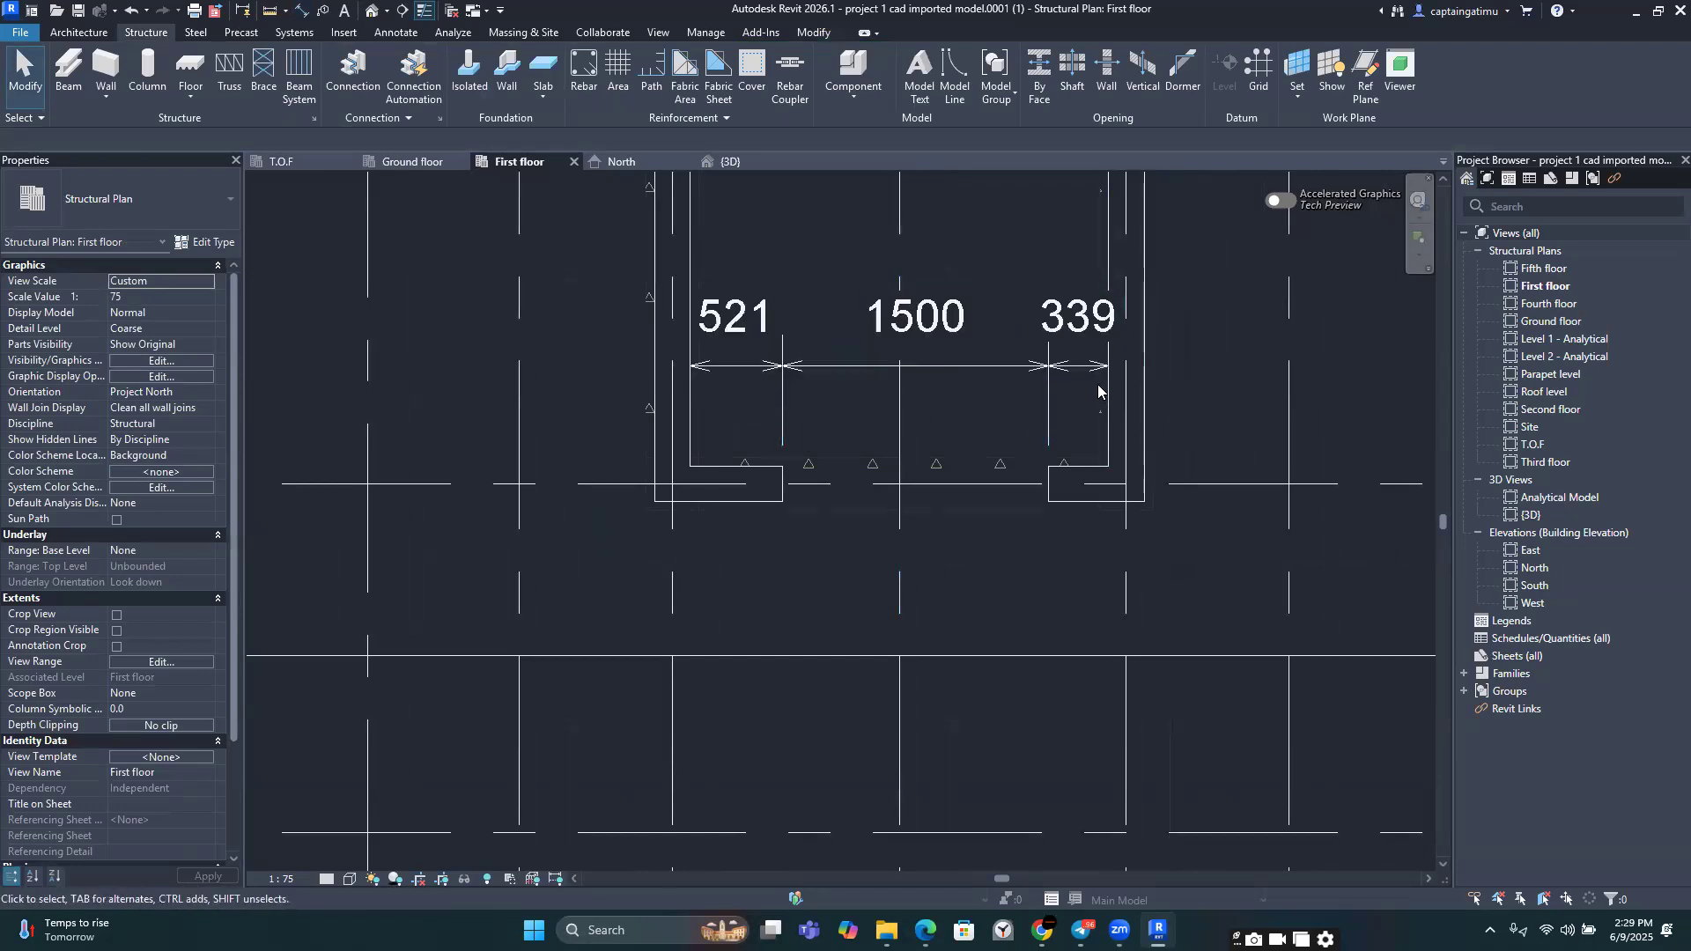
pyautogui.click(951, 331)
pyautogui.press('Delete')
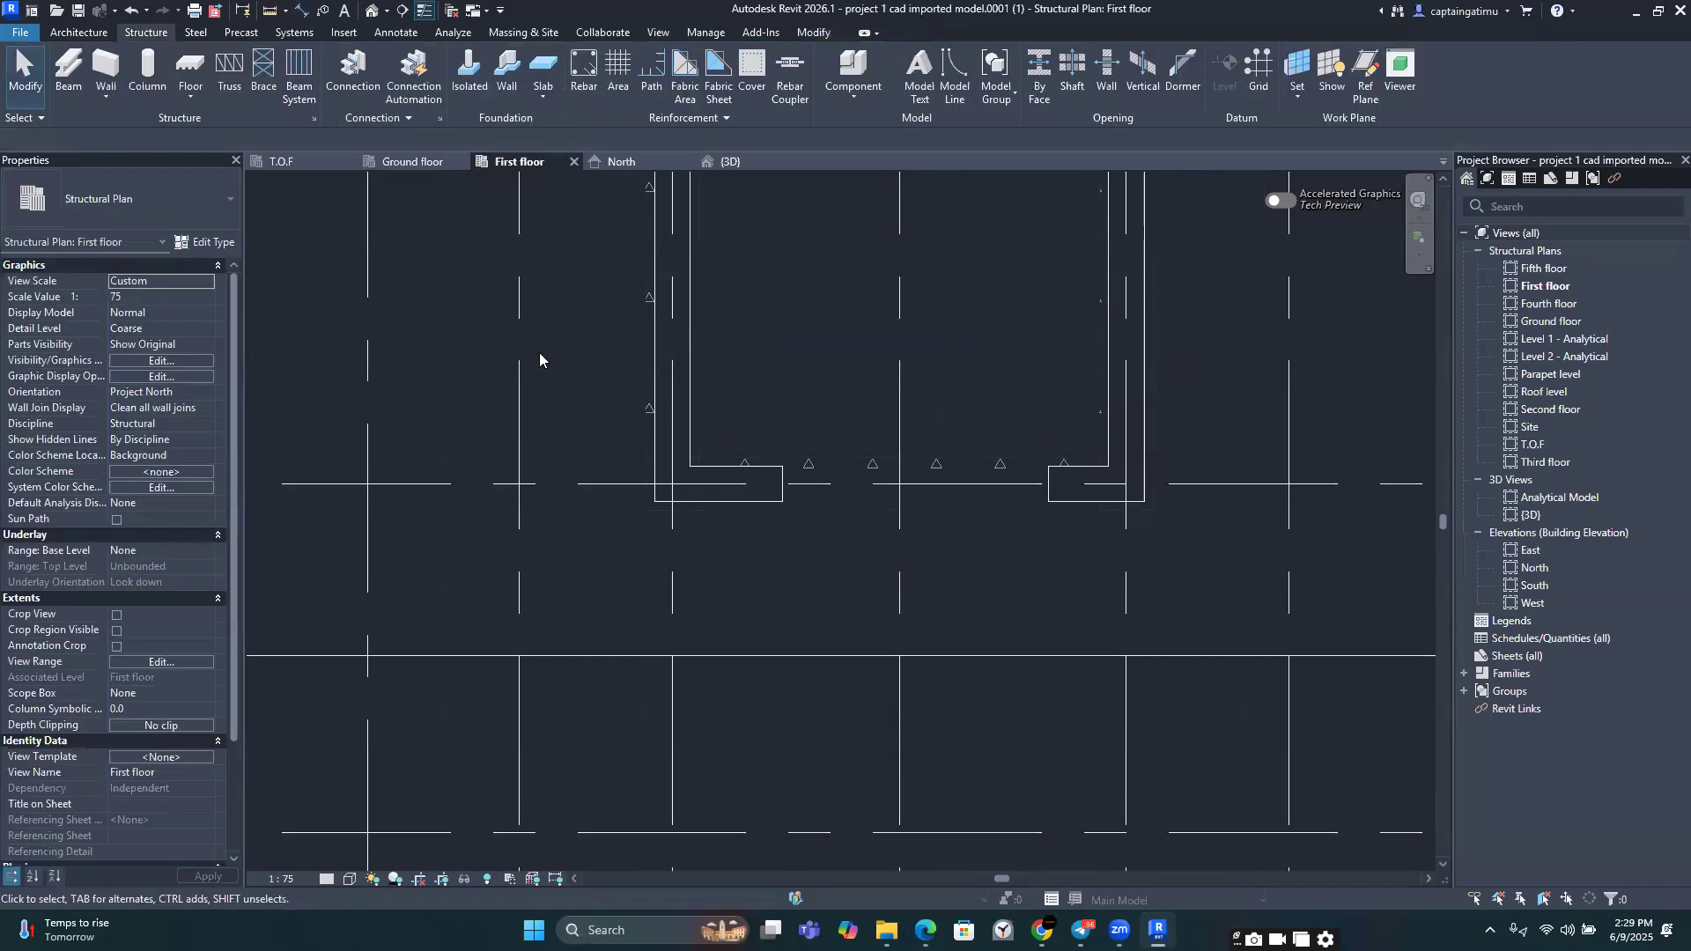
# Step: Dimension the opening again as one aligned string, from inner wall face through both opening edges to the opposite inner wall face
pyautogui.click(298, 16)
pyautogui.click(684, 403)
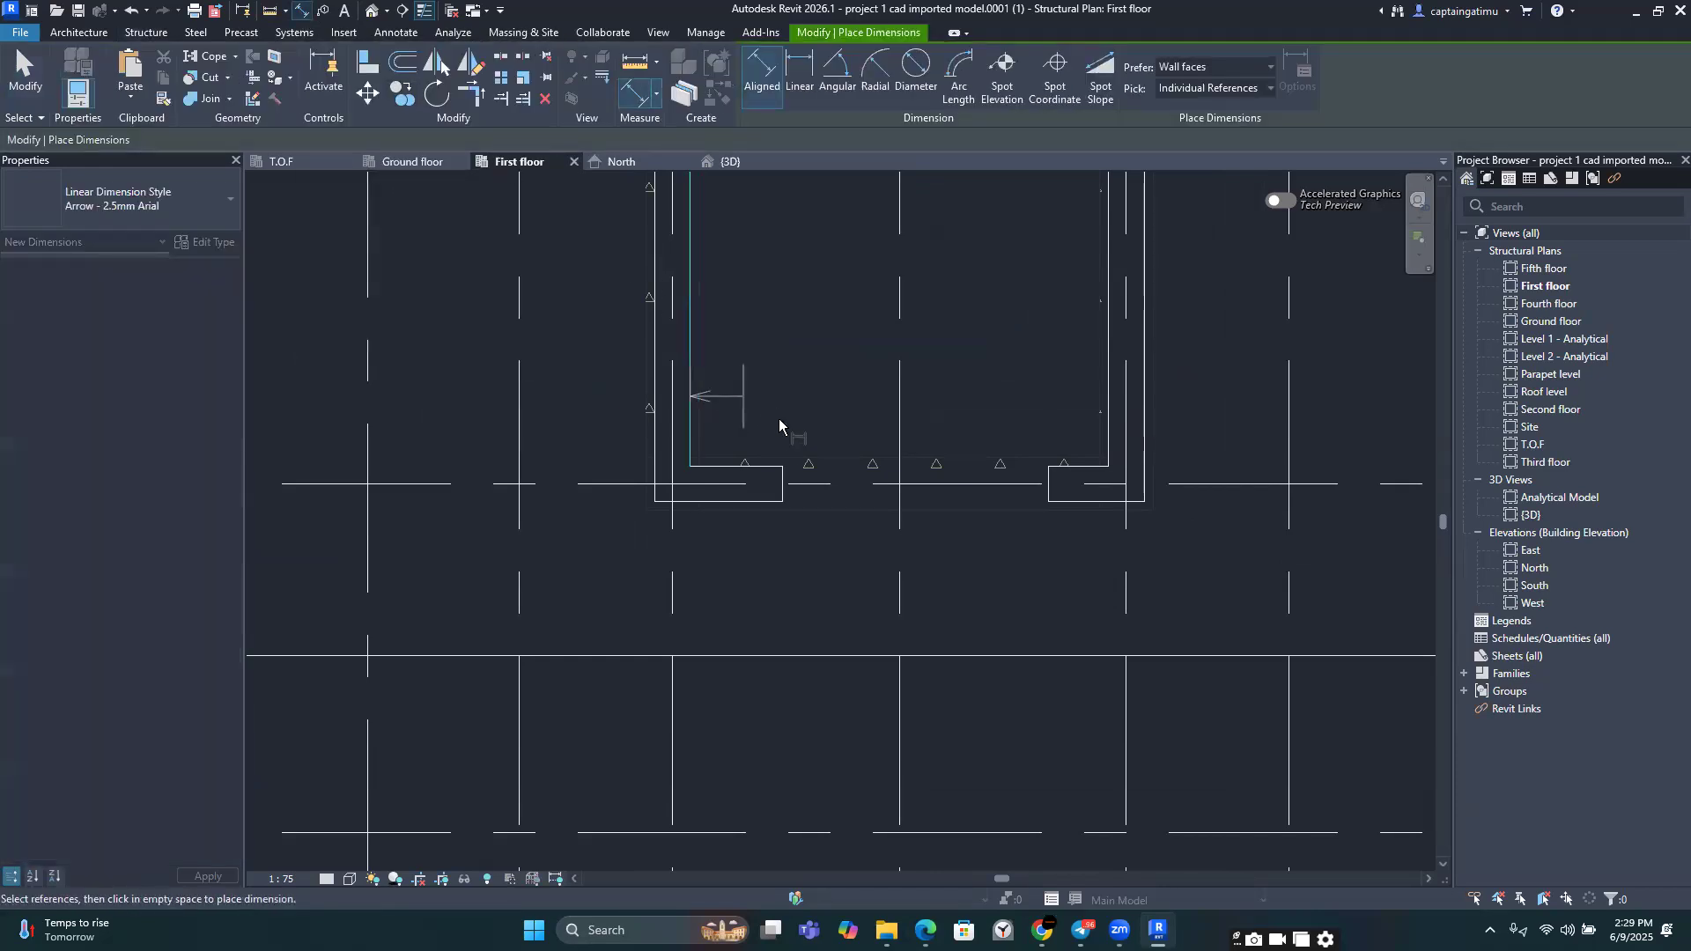
pyautogui.scroll(1, 797, 454)
pyautogui.scroll(6, 763, 500)
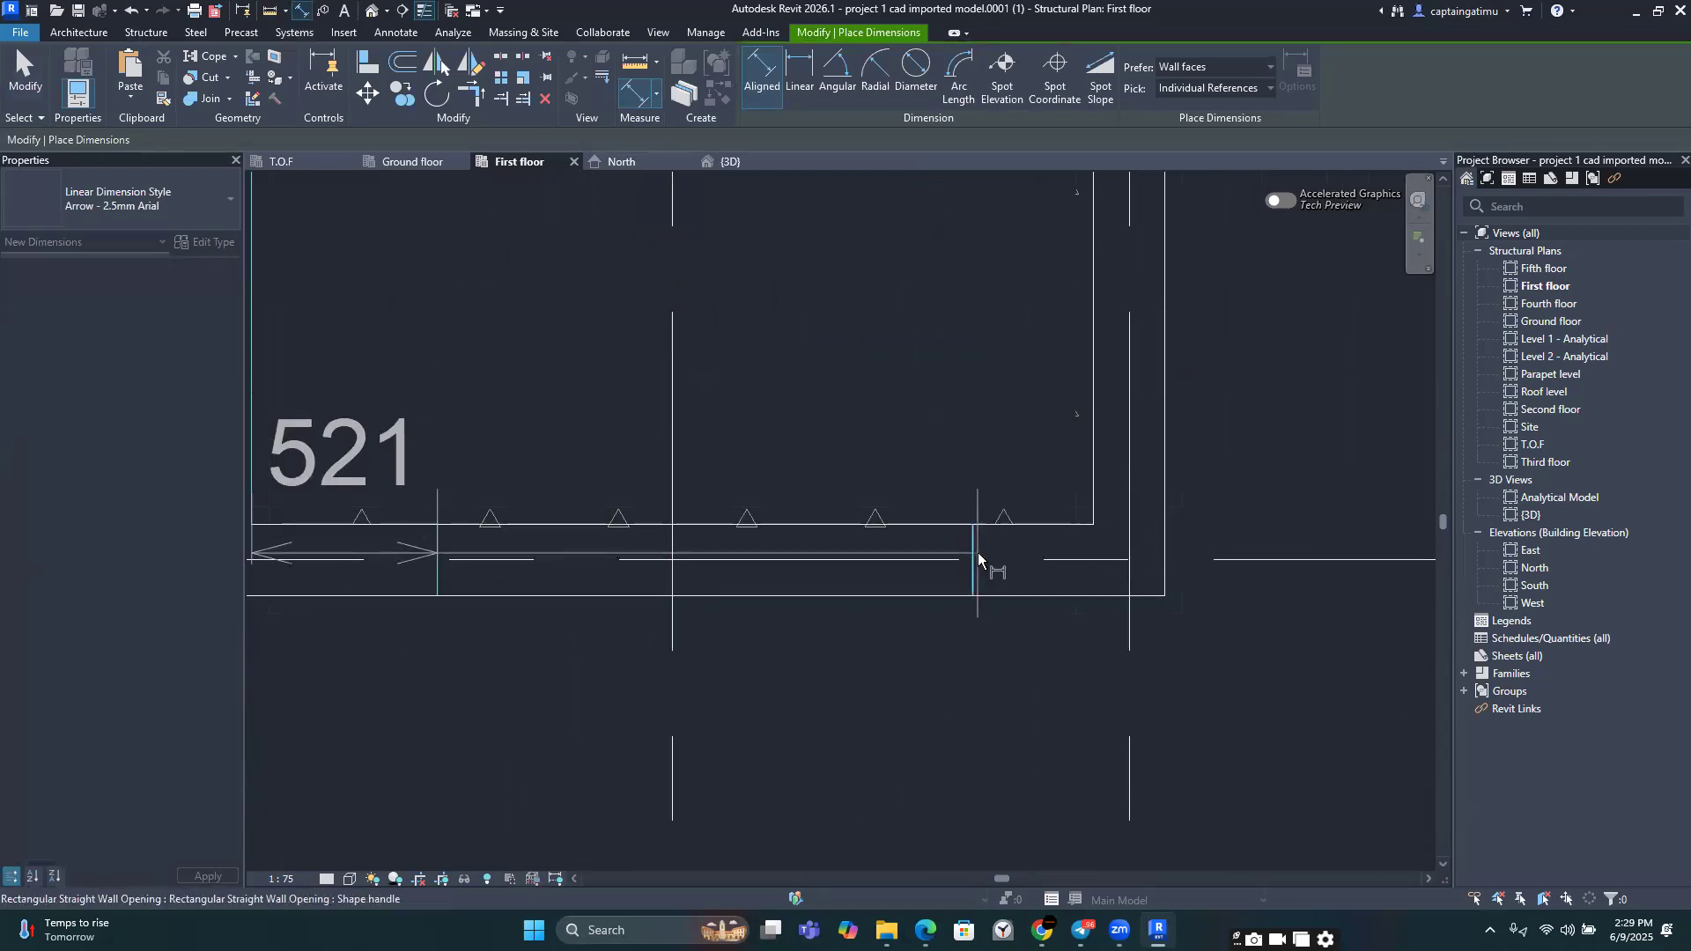
pyautogui.click(976, 551)
pyautogui.click(1091, 409)
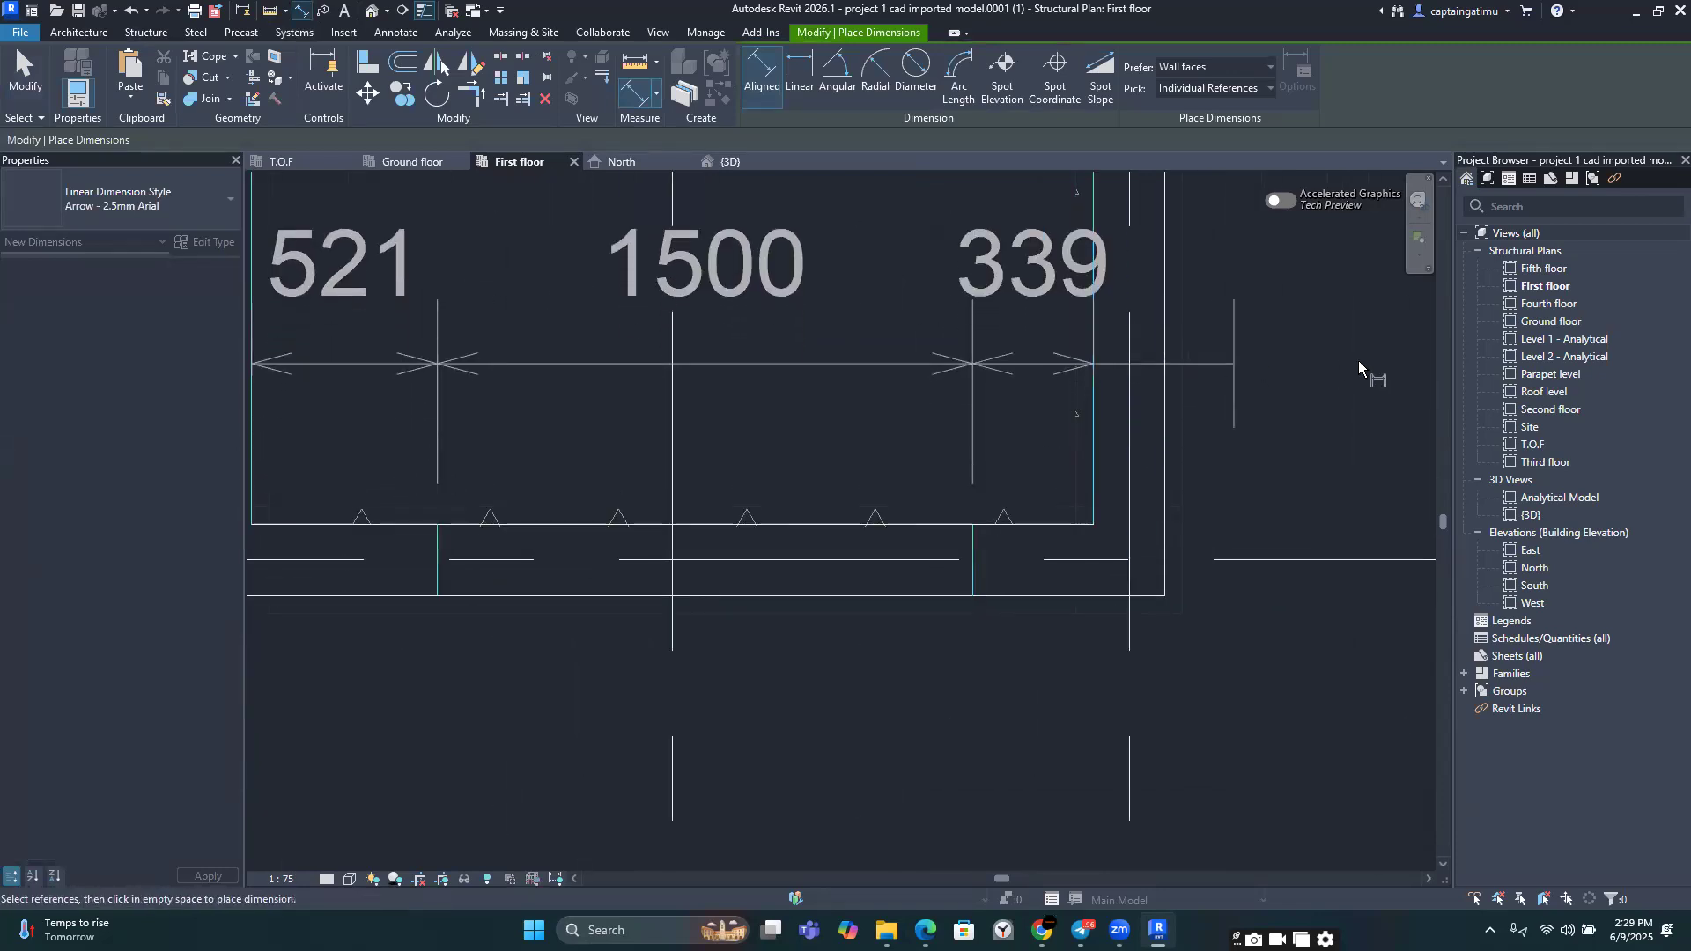
pyautogui.click(1357, 362)
pyautogui.press('Escape')
pyautogui.press('Escape')
pyautogui.scroll(-3, 1287, 485)
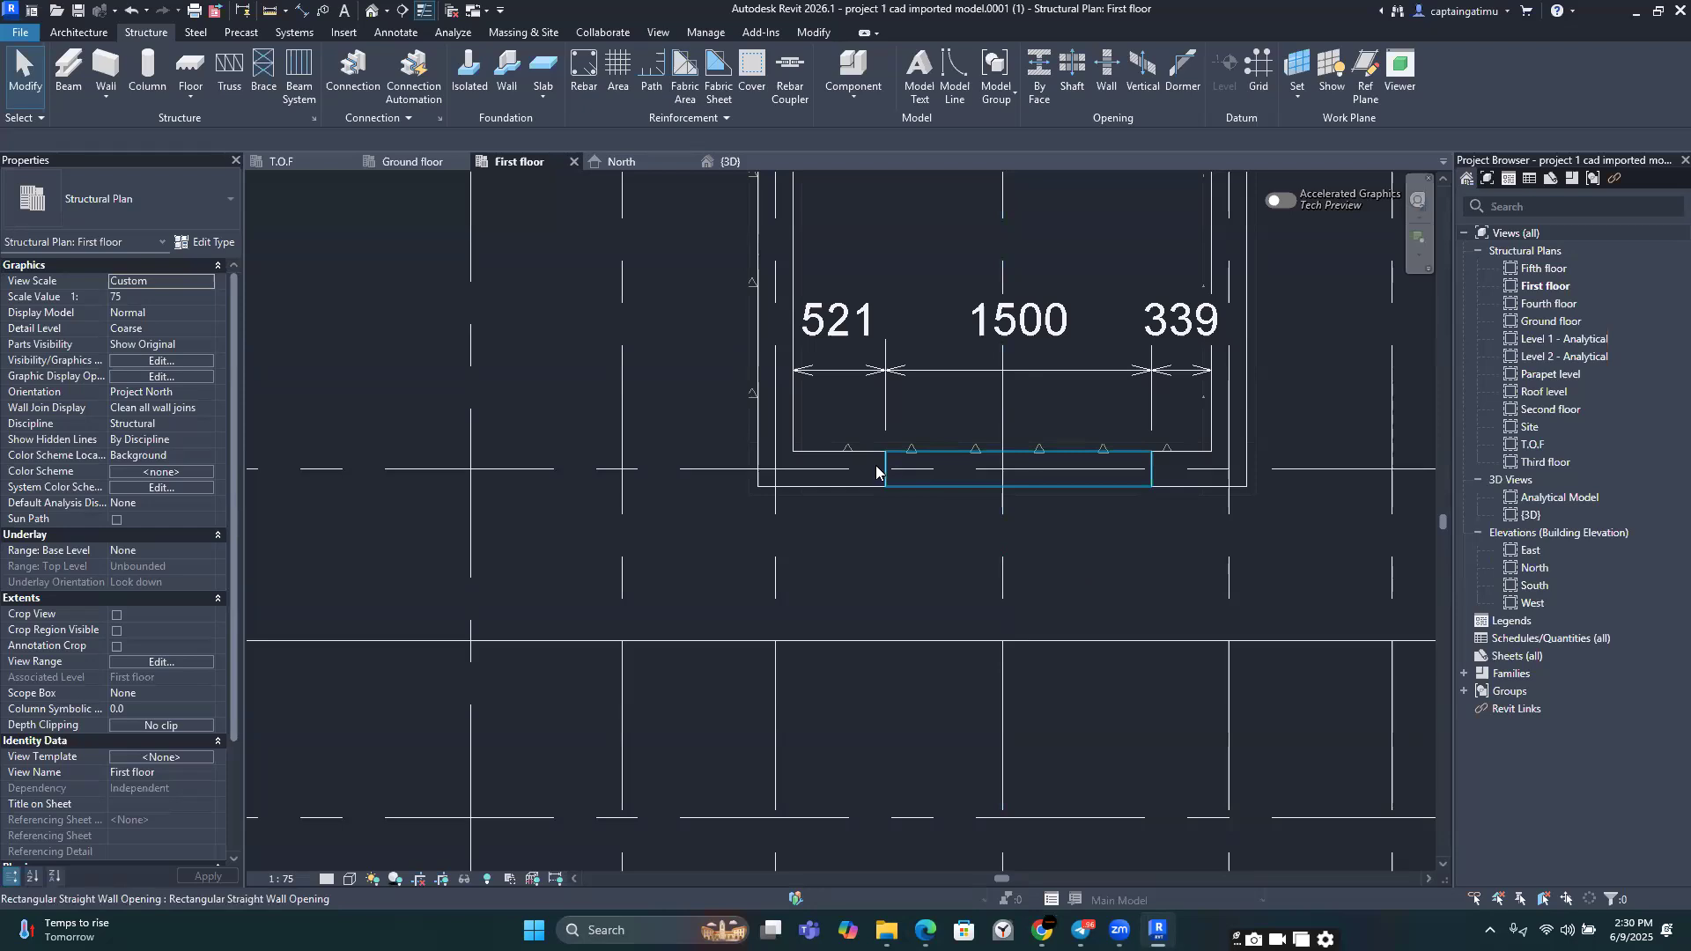
pyautogui.scroll(3, 878, 470)
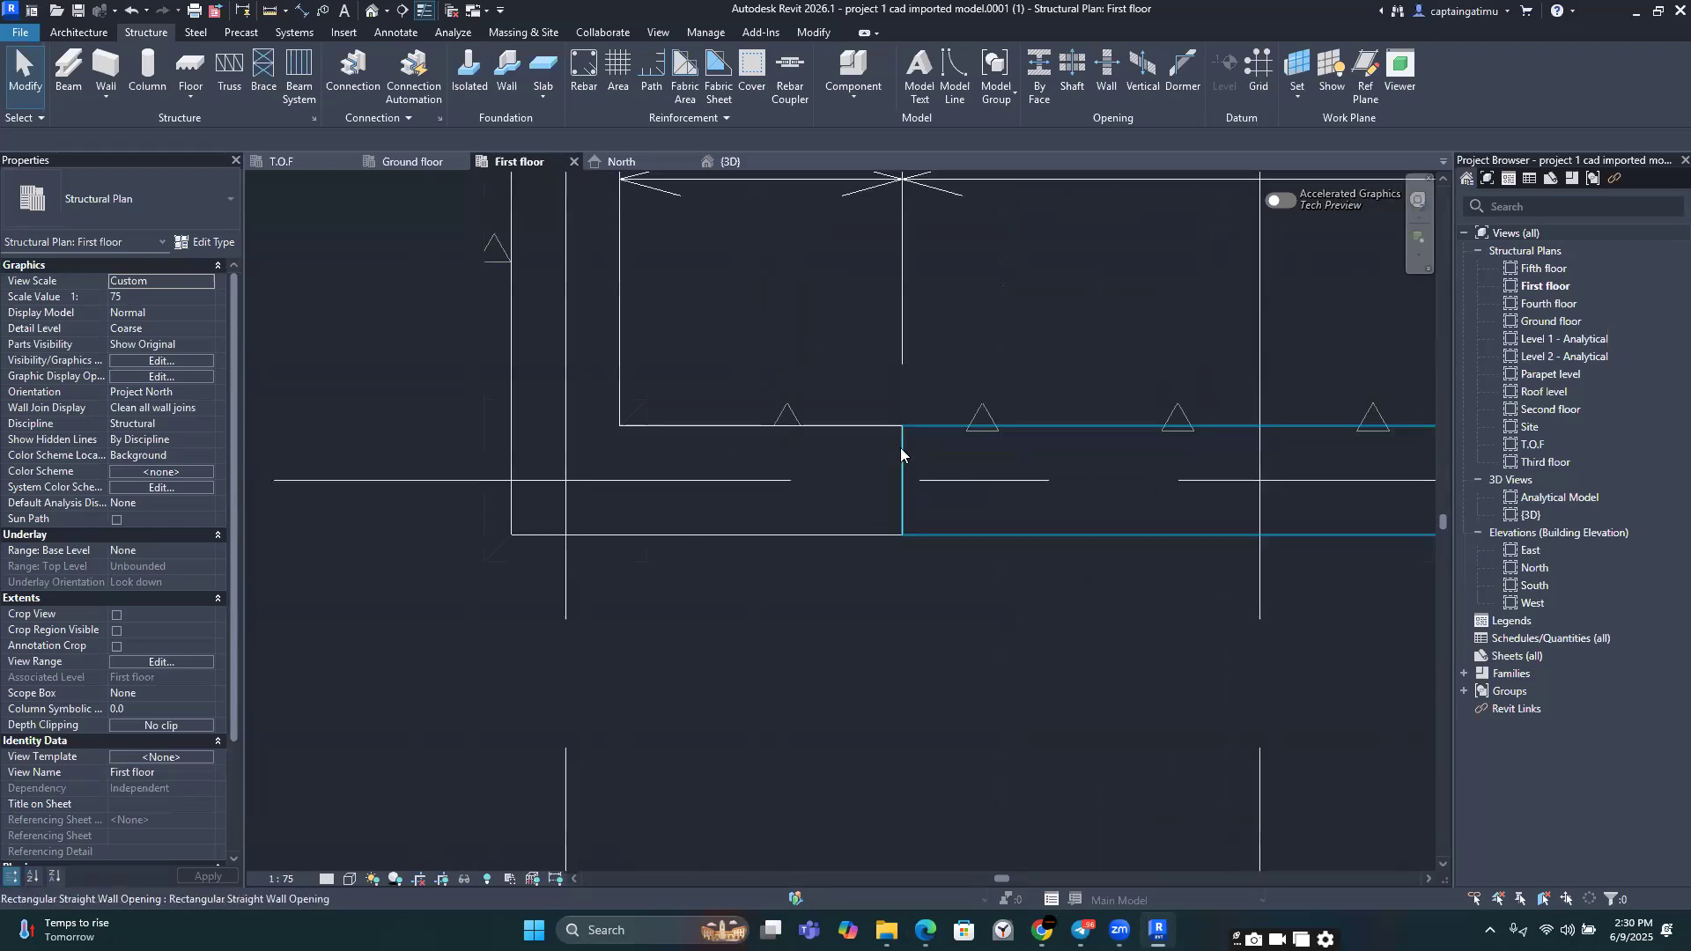
pyautogui.scroll(-3, 898, 459)
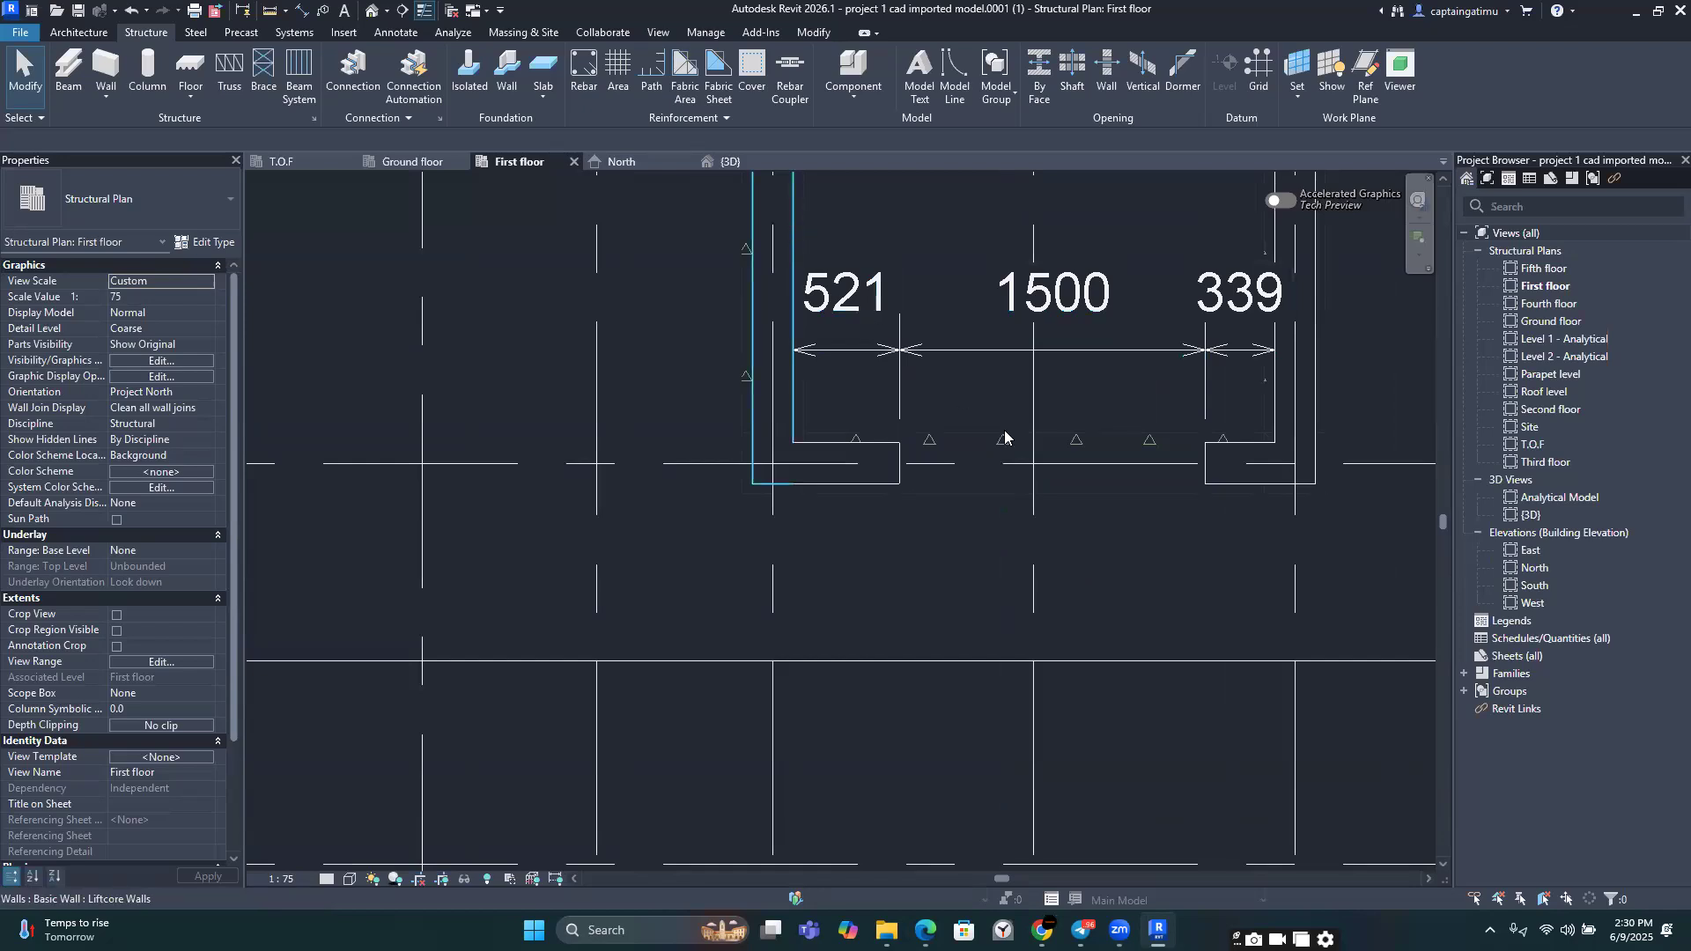
pyautogui.click(980, 472)
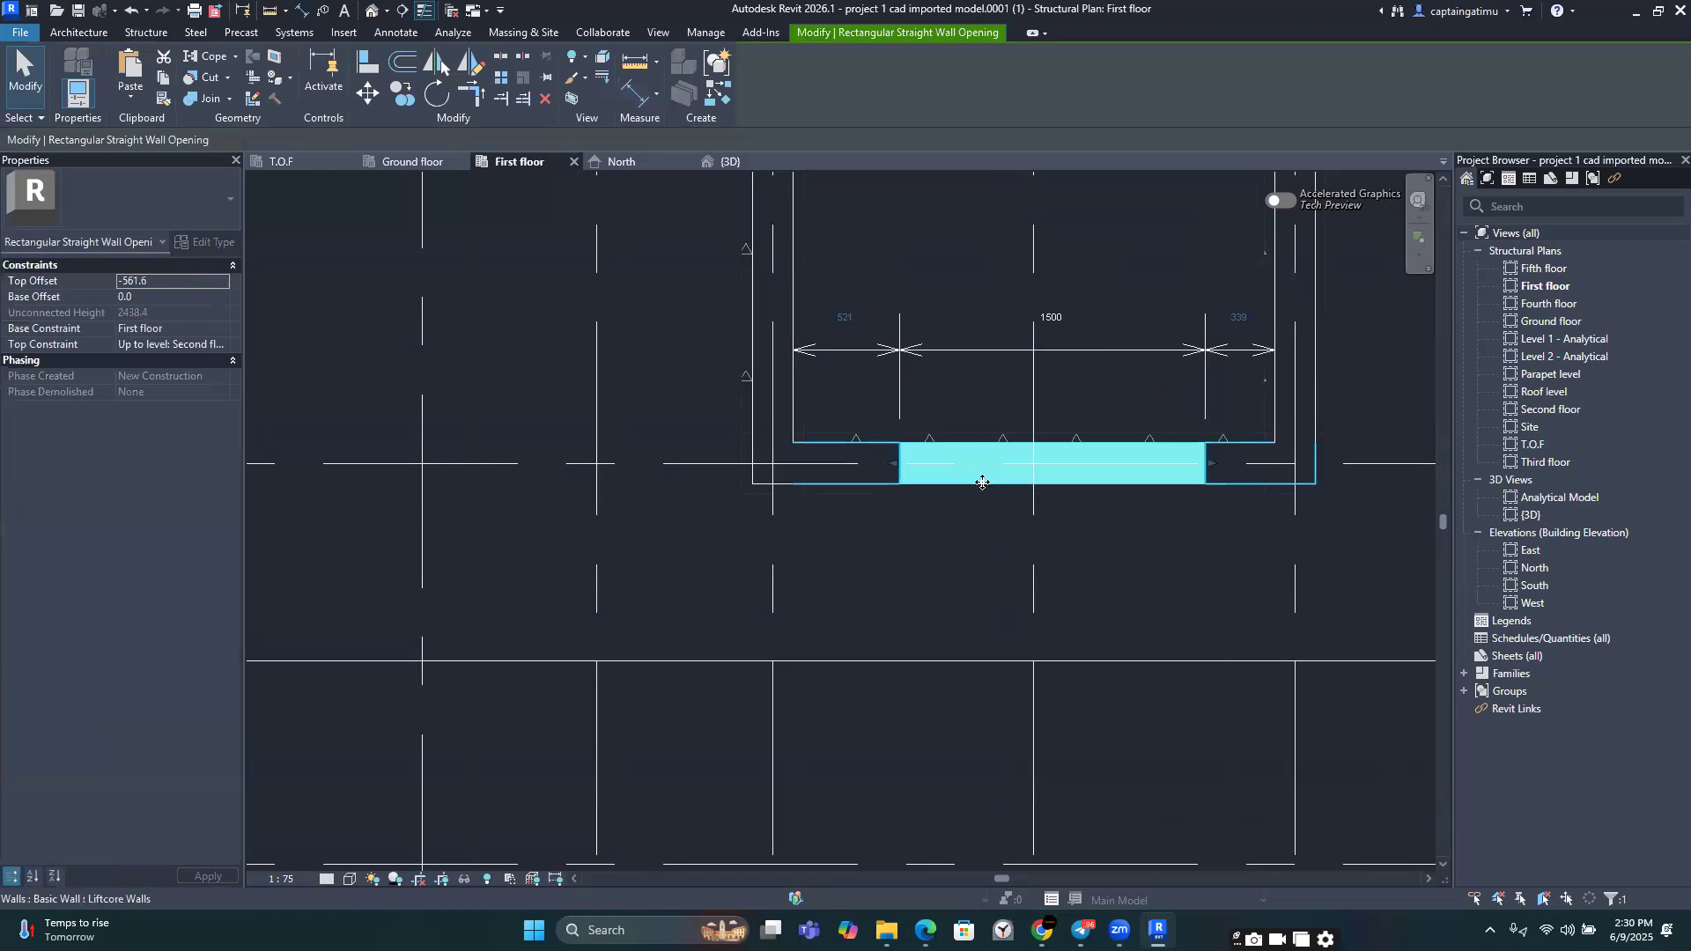
pyautogui.click(983, 515)
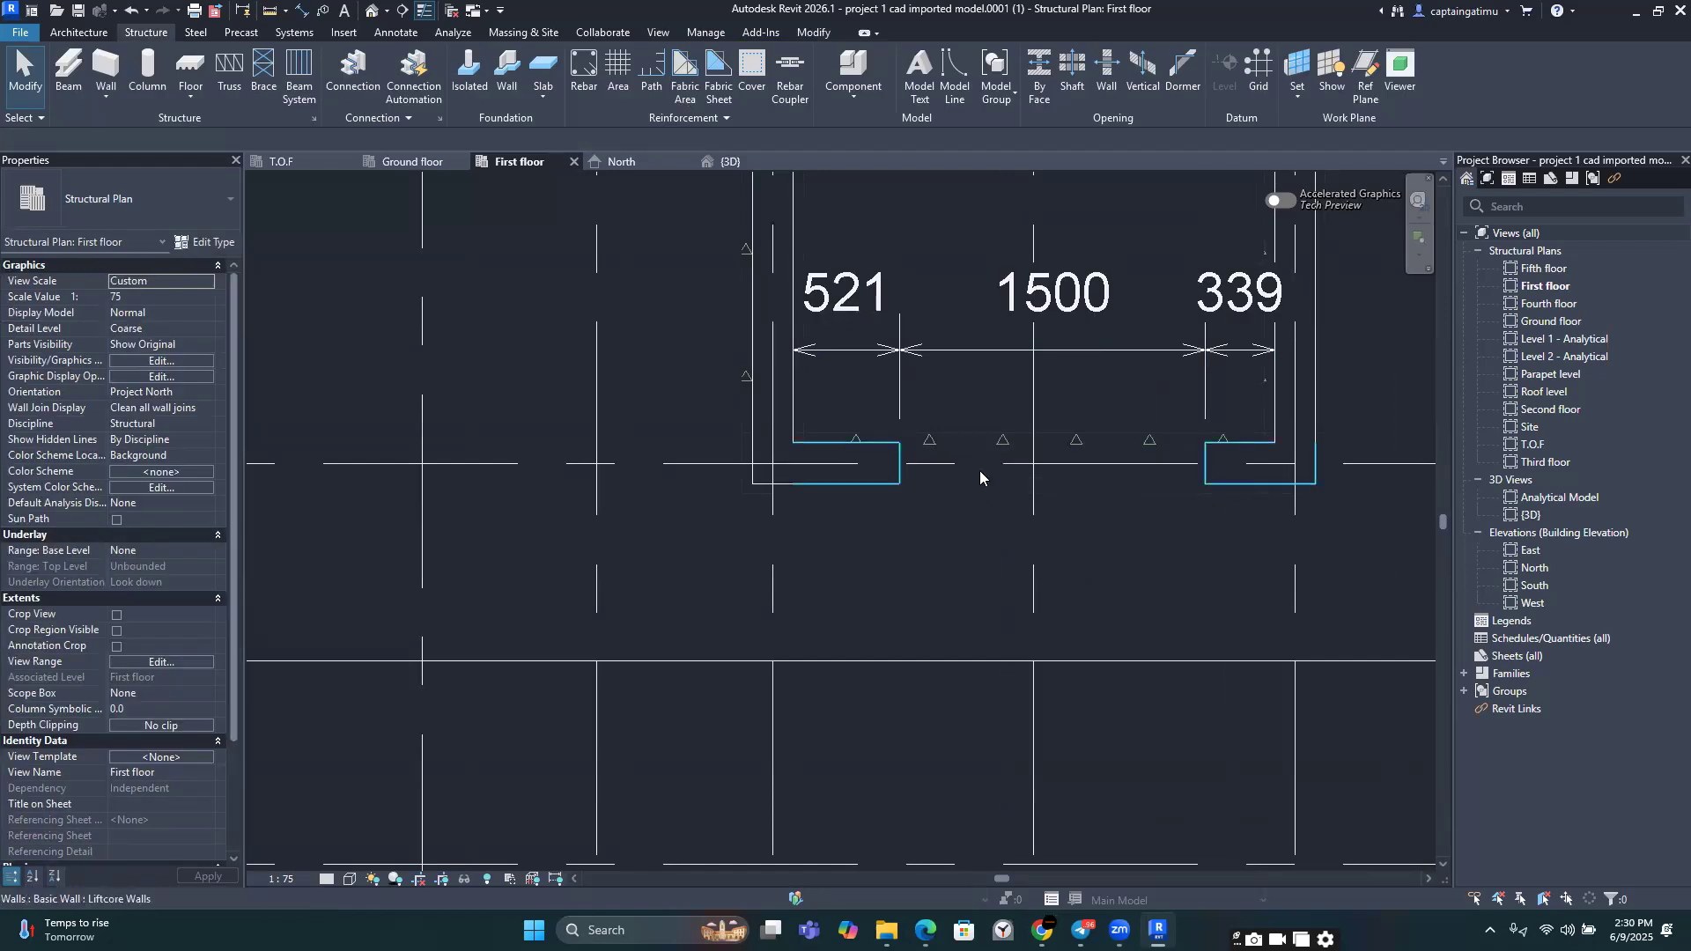
pyautogui.click(980, 471)
pyautogui.click(986, 519)
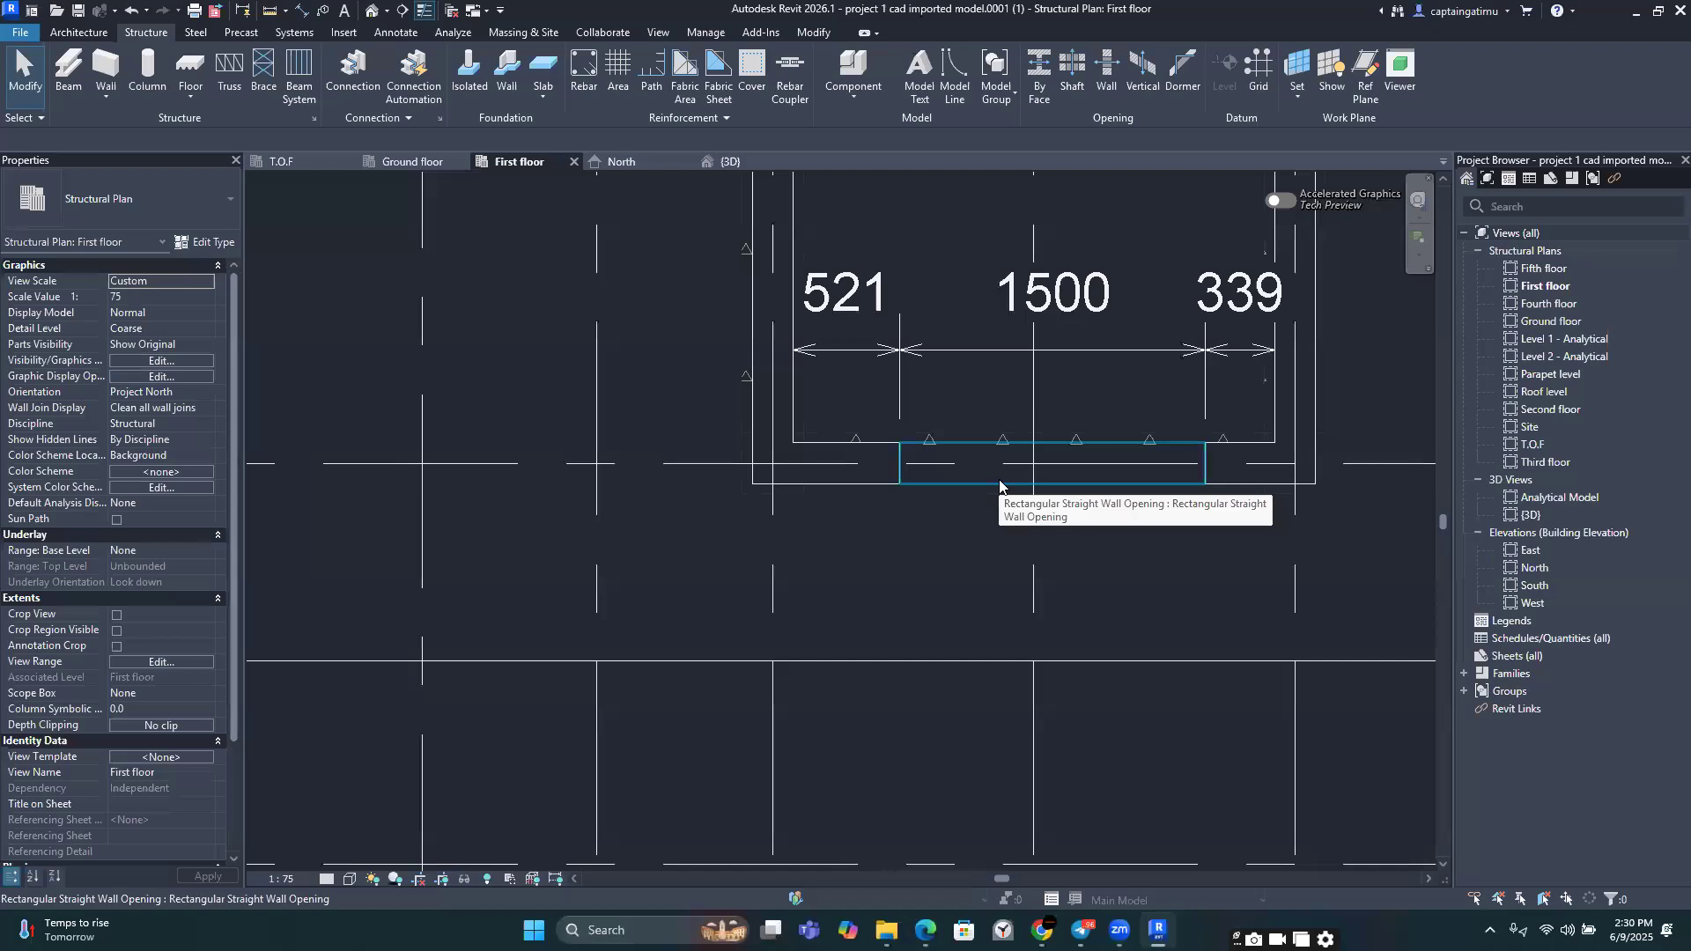
# Step: Centre the opening in the grid 7 wall by setting the shorter distance between its edge and the side wall's inner face to 430 mm
pyautogui.click(999, 481)
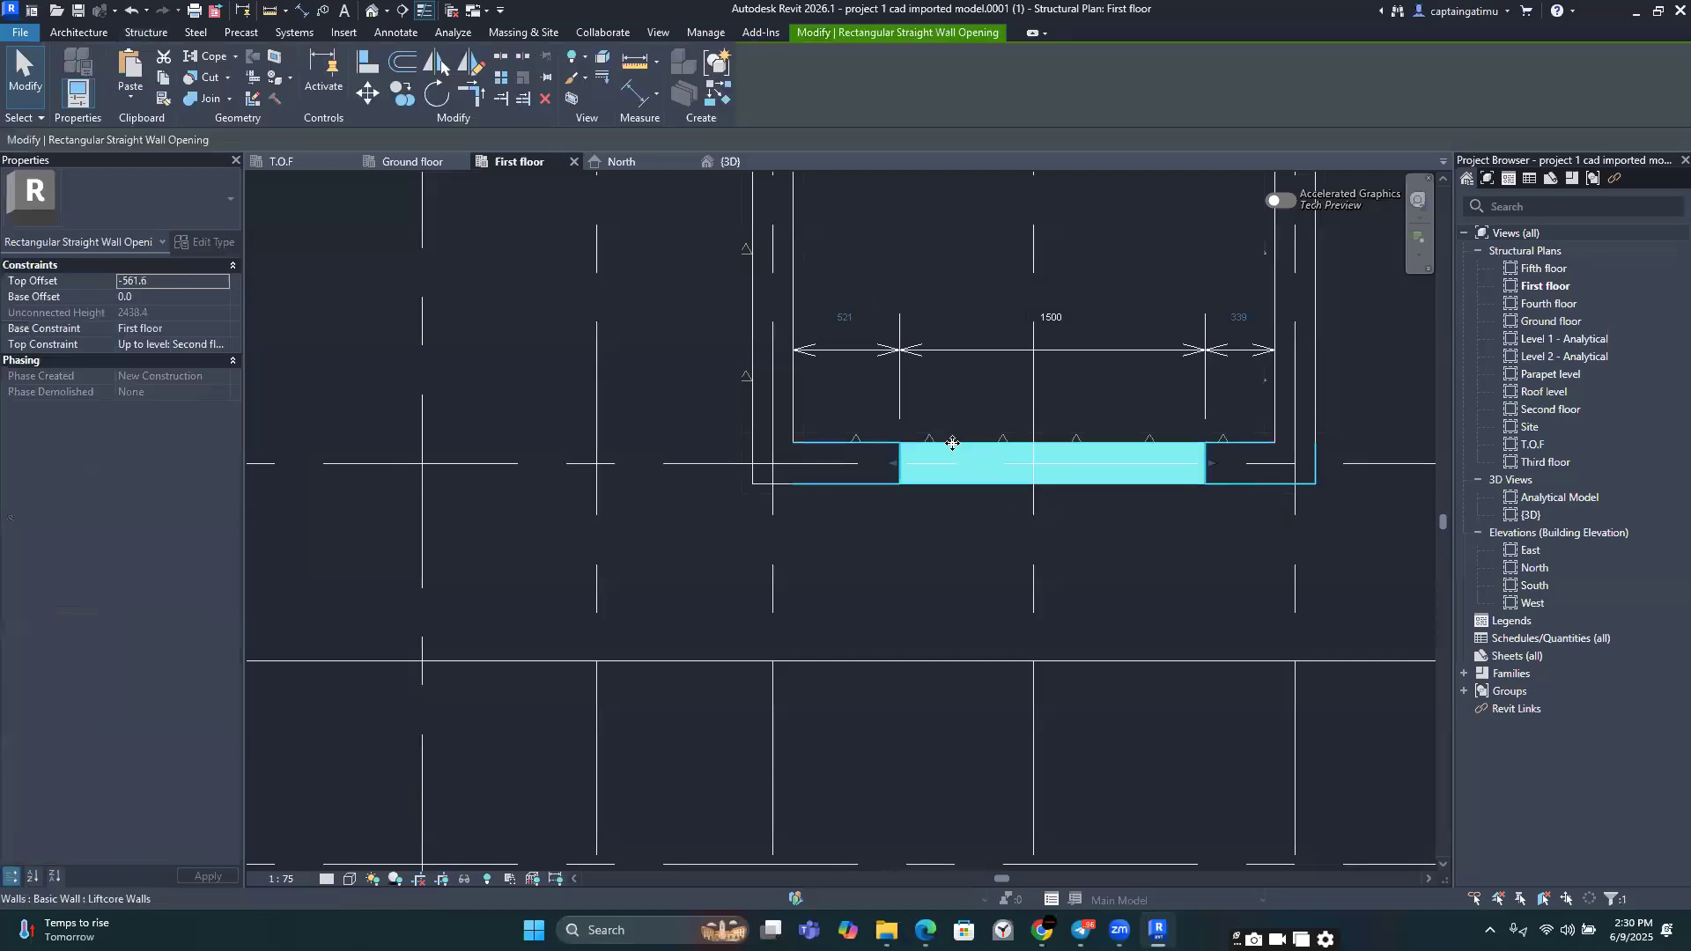
pyautogui.scroll(3, 882, 362)
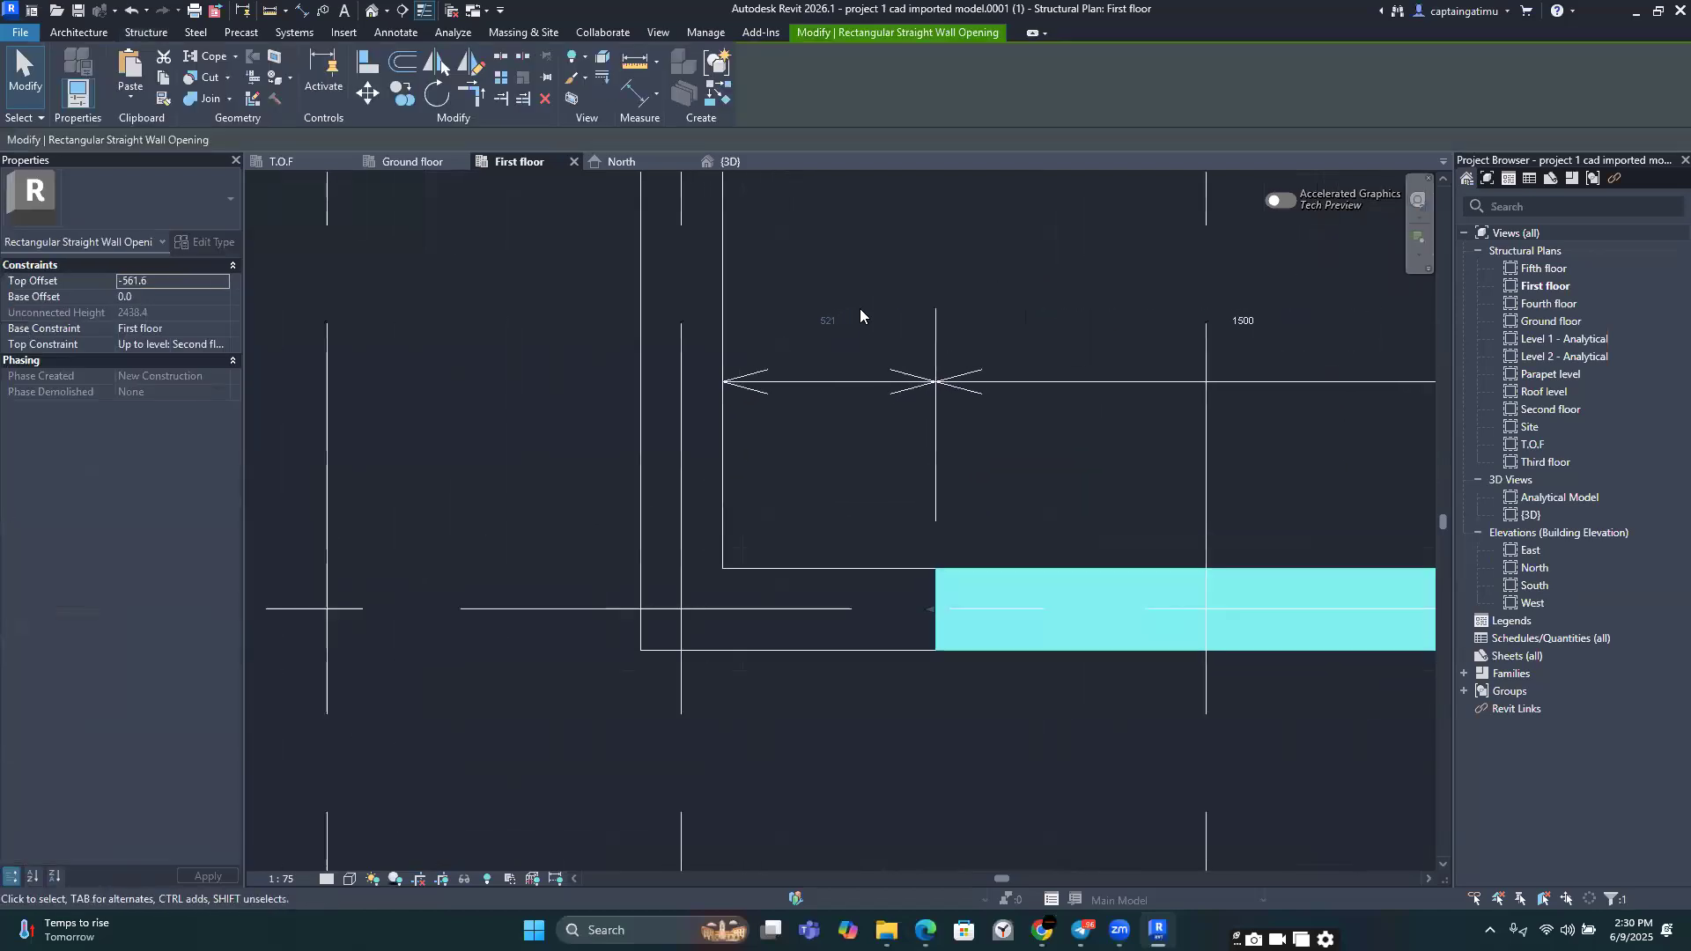
pyautogui.scroll(-1, 860, 308)
pyautogui.moveTo(688, 377); pyautogui.dragTo(529, 417, button='middle')
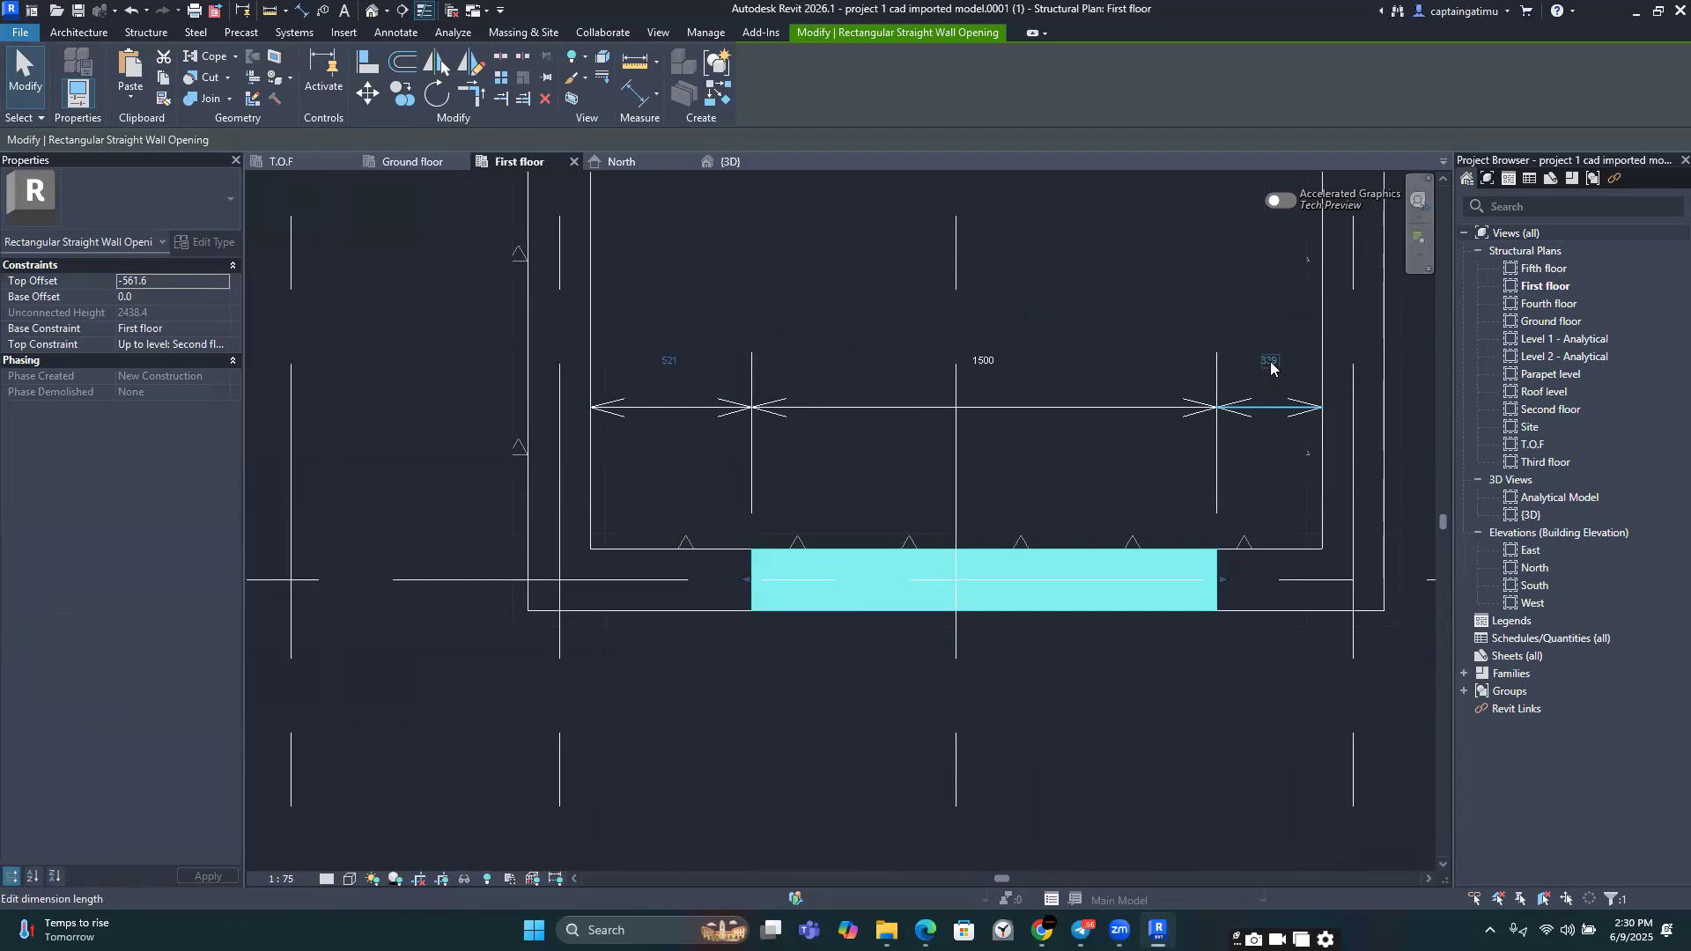
pyautogui.click(1268, 361)
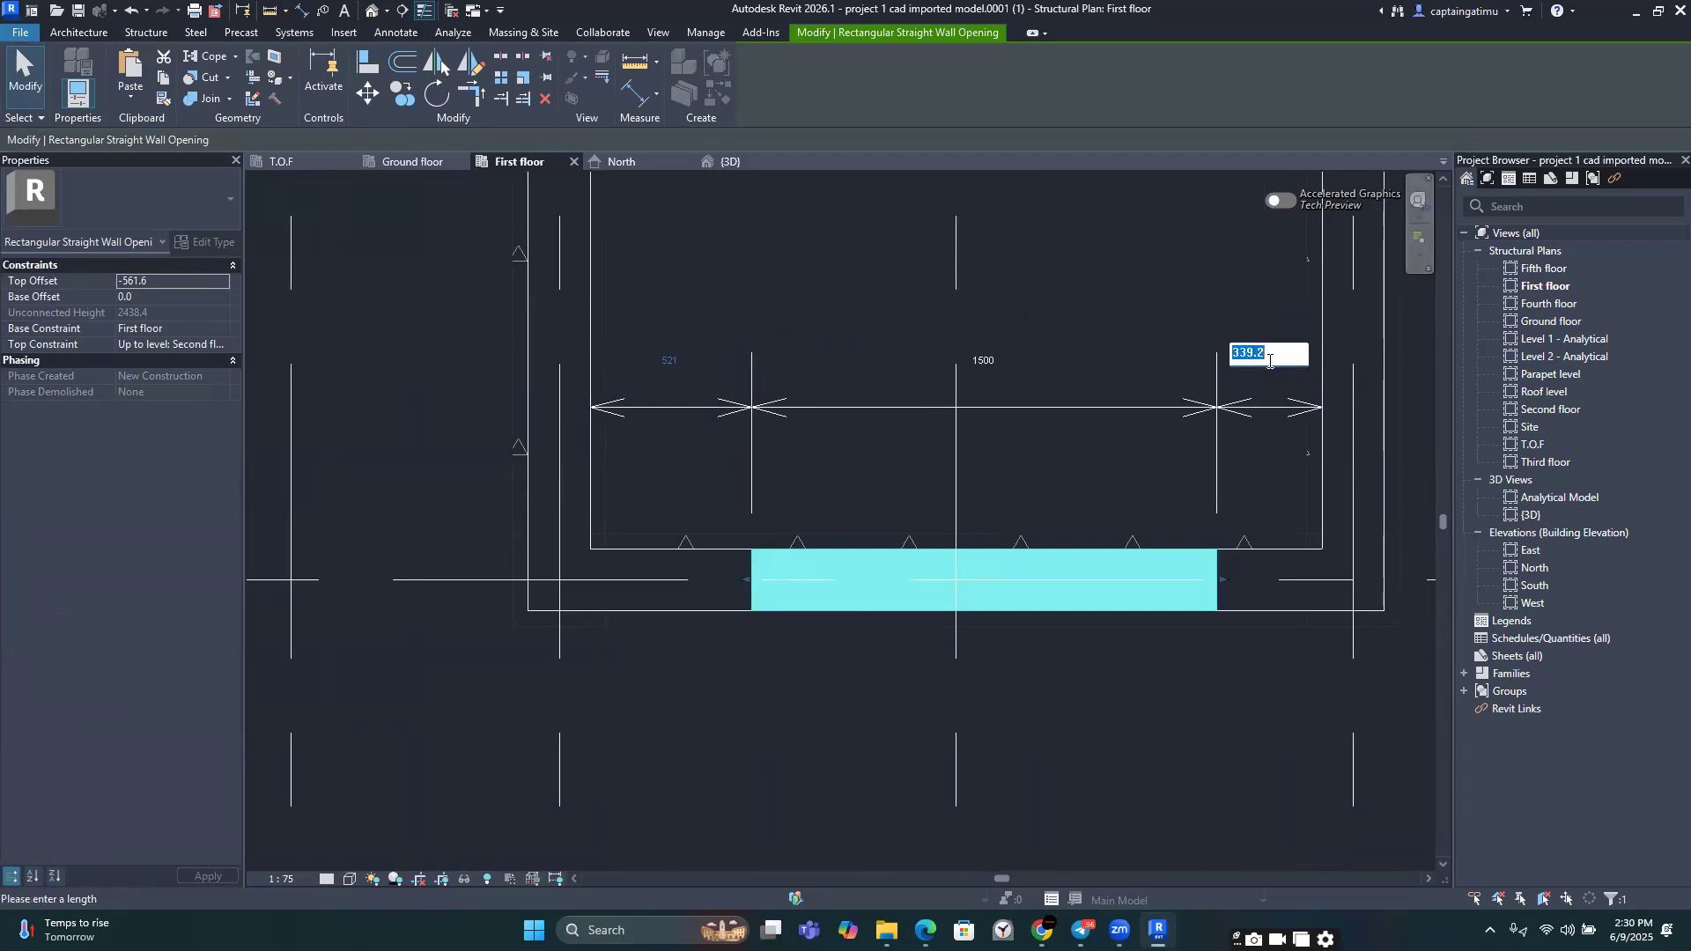
pyautogui.write('430')
pyautogui.press('Return')
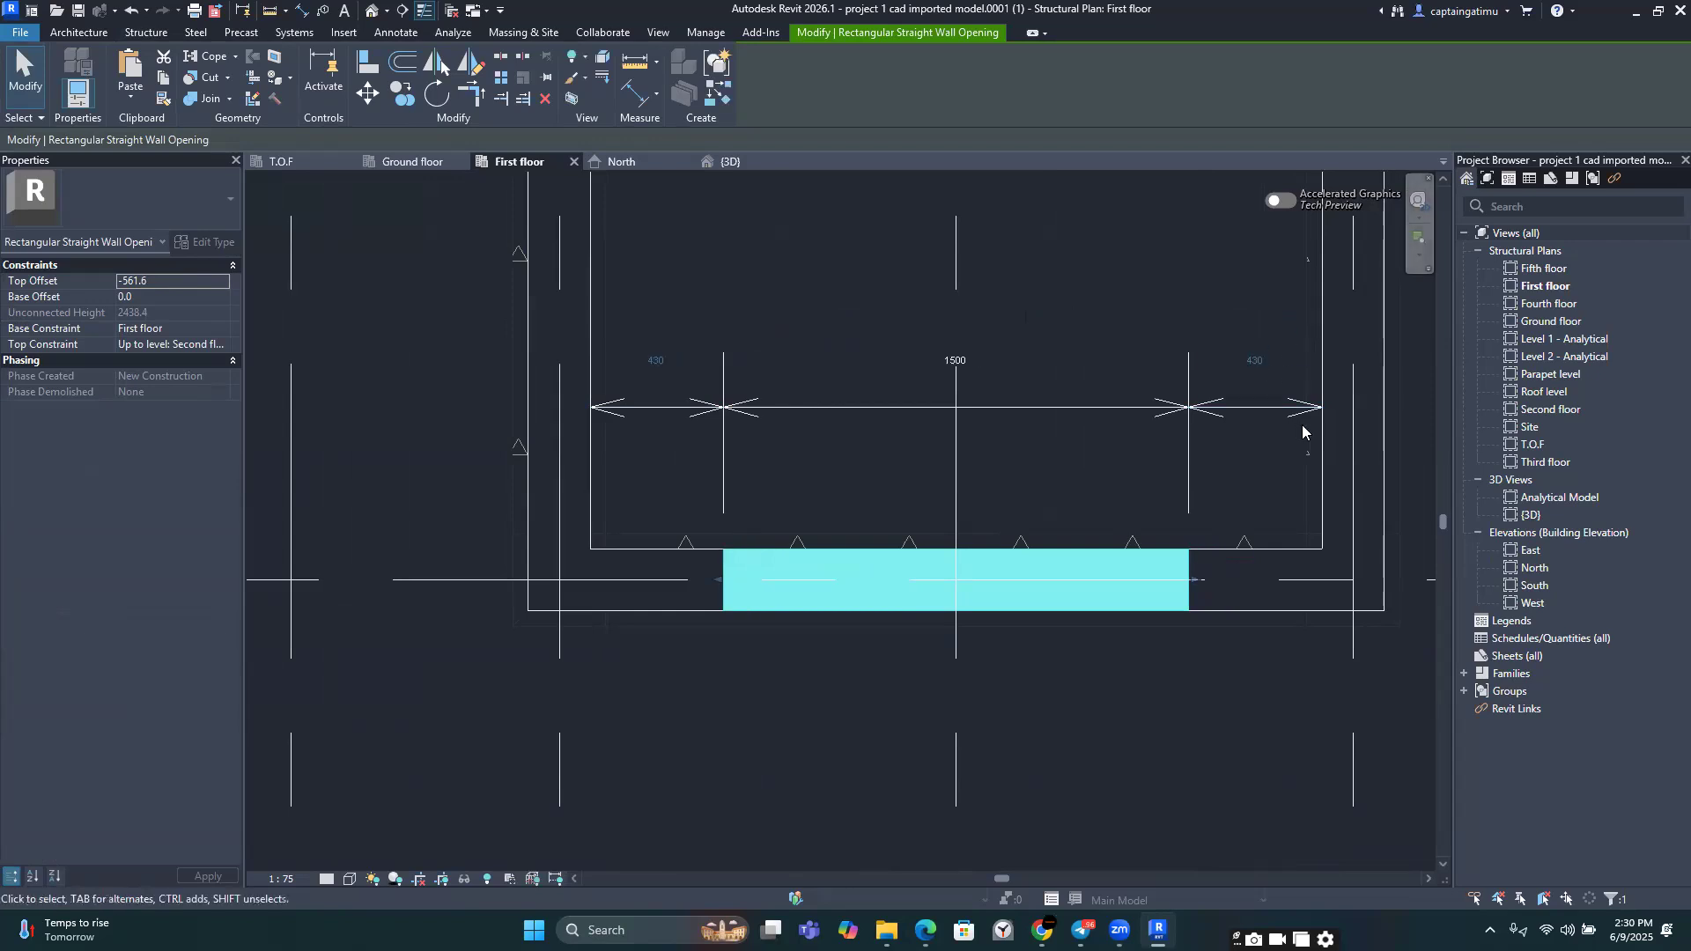
pyautogui.click(1145, 744)
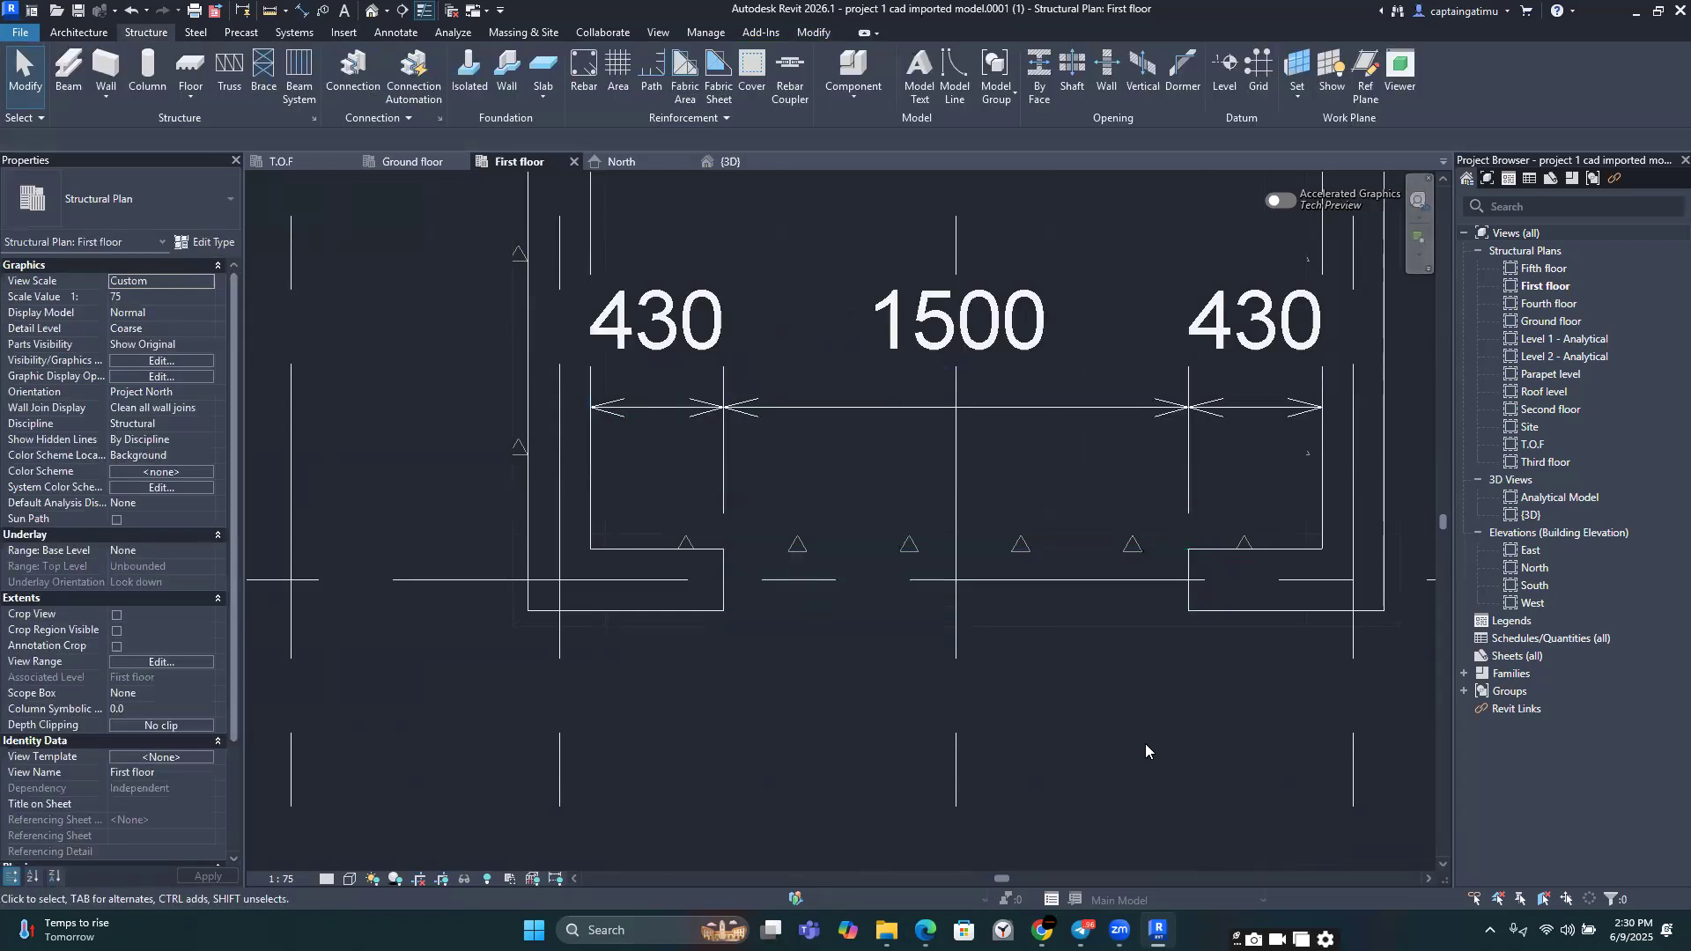
# Step: Delete the 430, 1500 and 430 mm dimension string from the lift core on the First floor plan
pyautogui.scroll(-2, 1148, 741)
pyautogui.moveTo(1060, 632); pyautogui.dragTo(970, 525, button='middle')
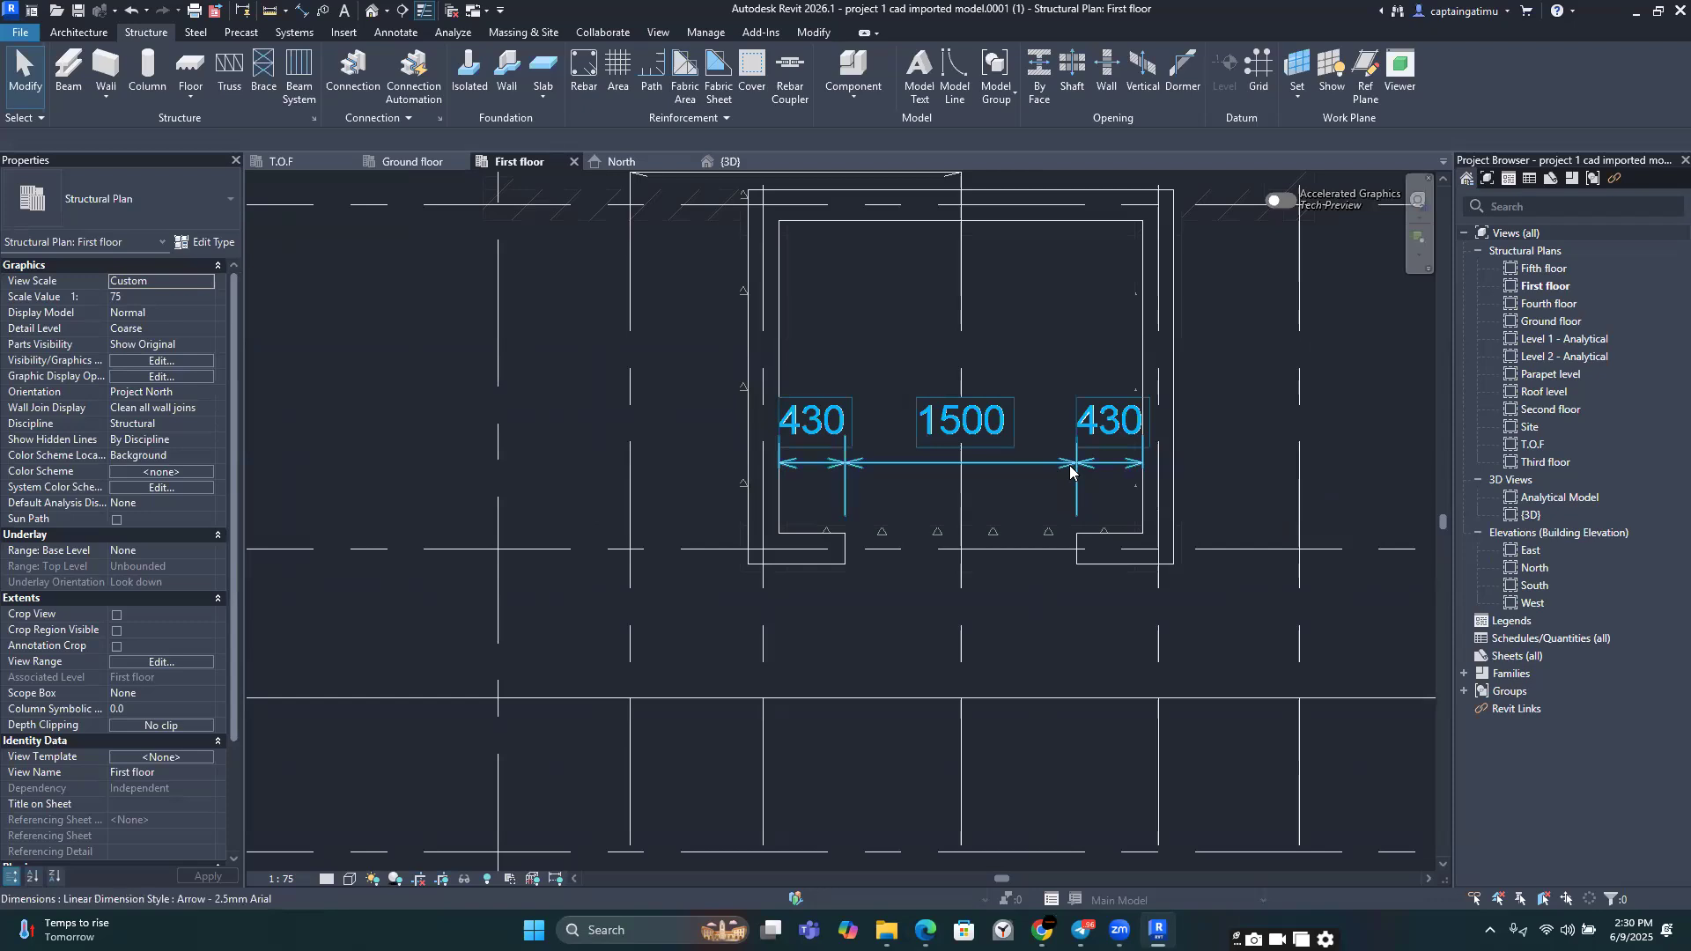
pyautogui.click(1071, 469)
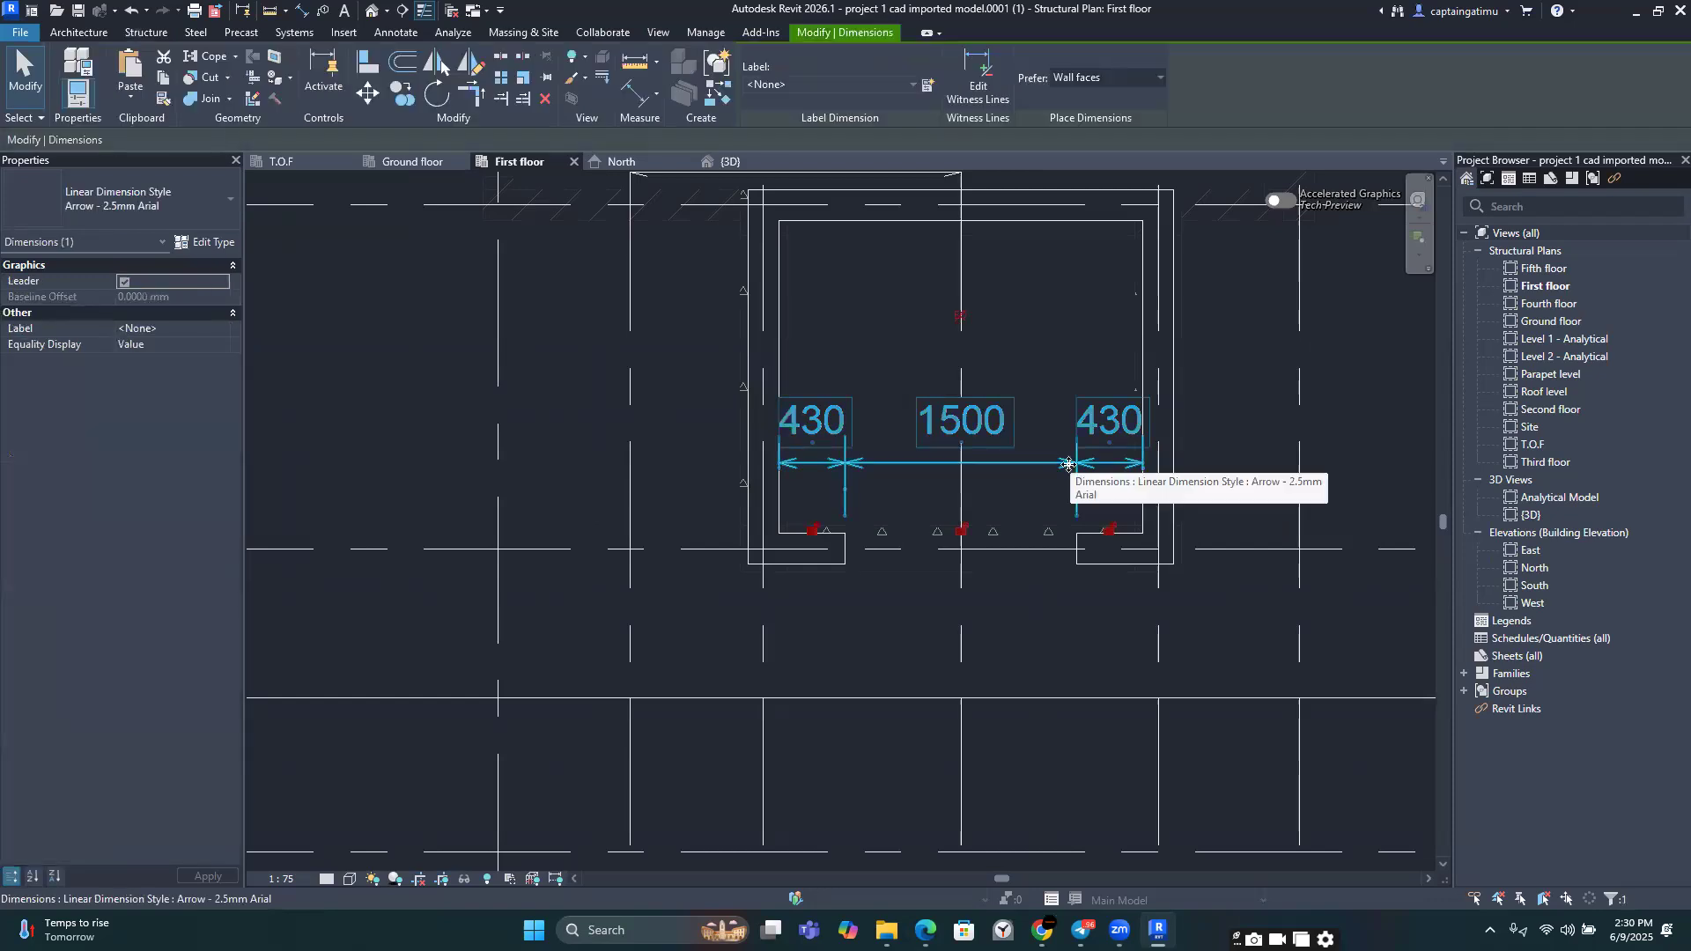
pyautogui.click(1080, 321)
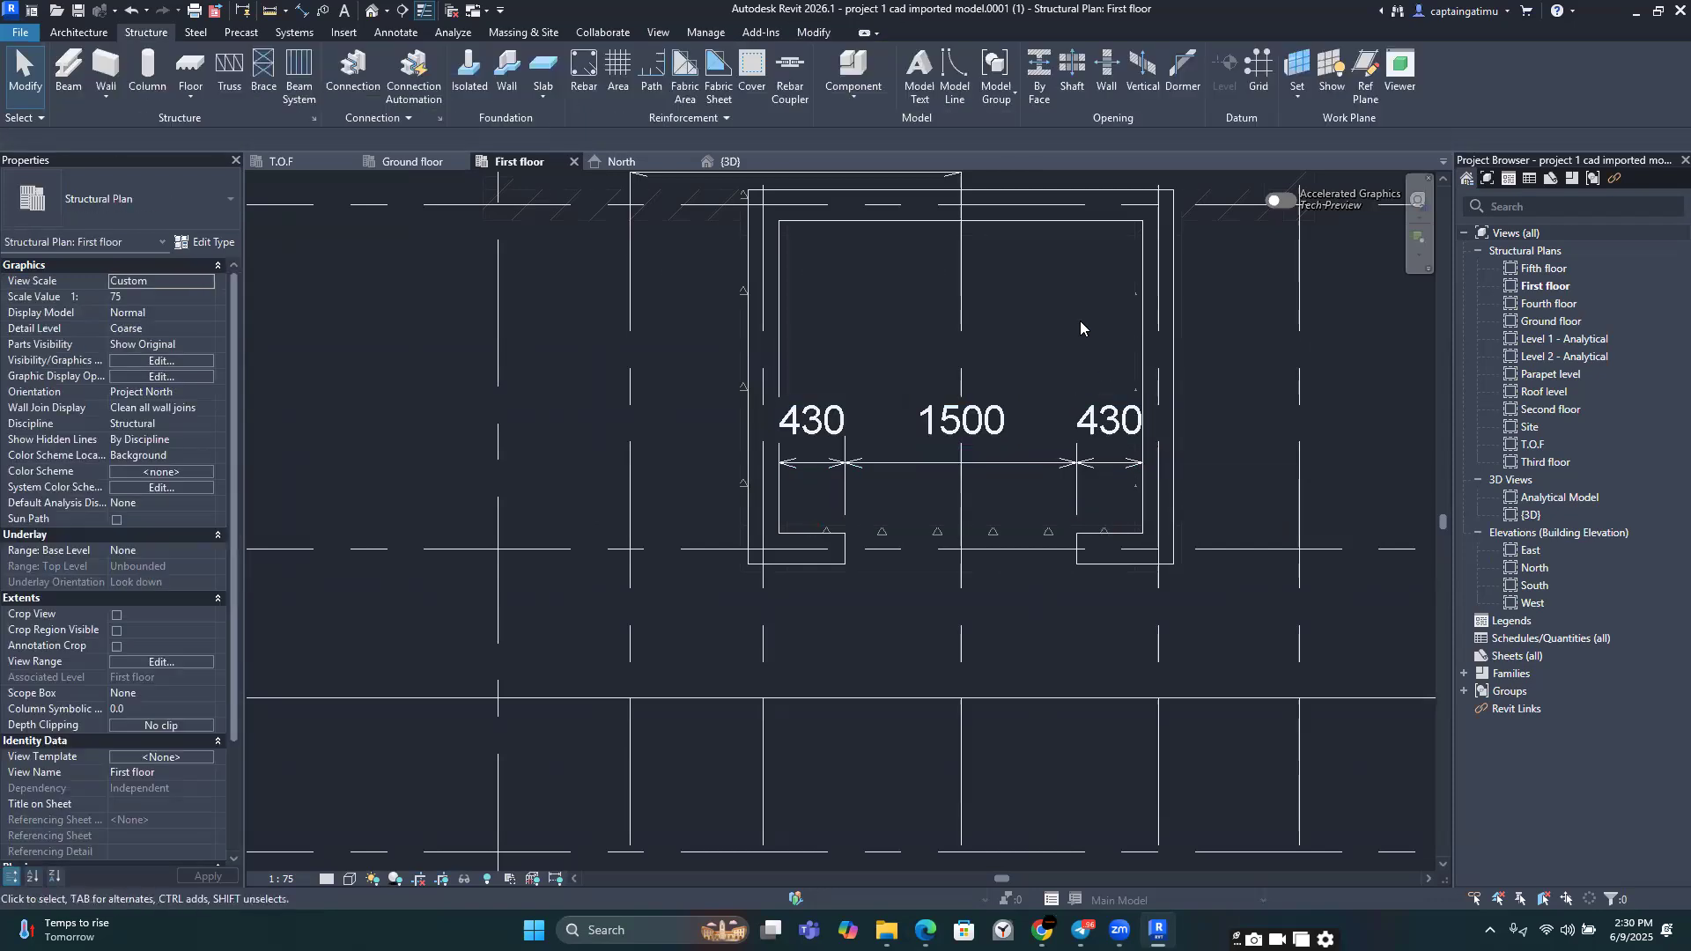
pyautogui.scroll(-2, 1068, 347)
pyautogui.click(1067, 407)
pyautogui.press('Delete')
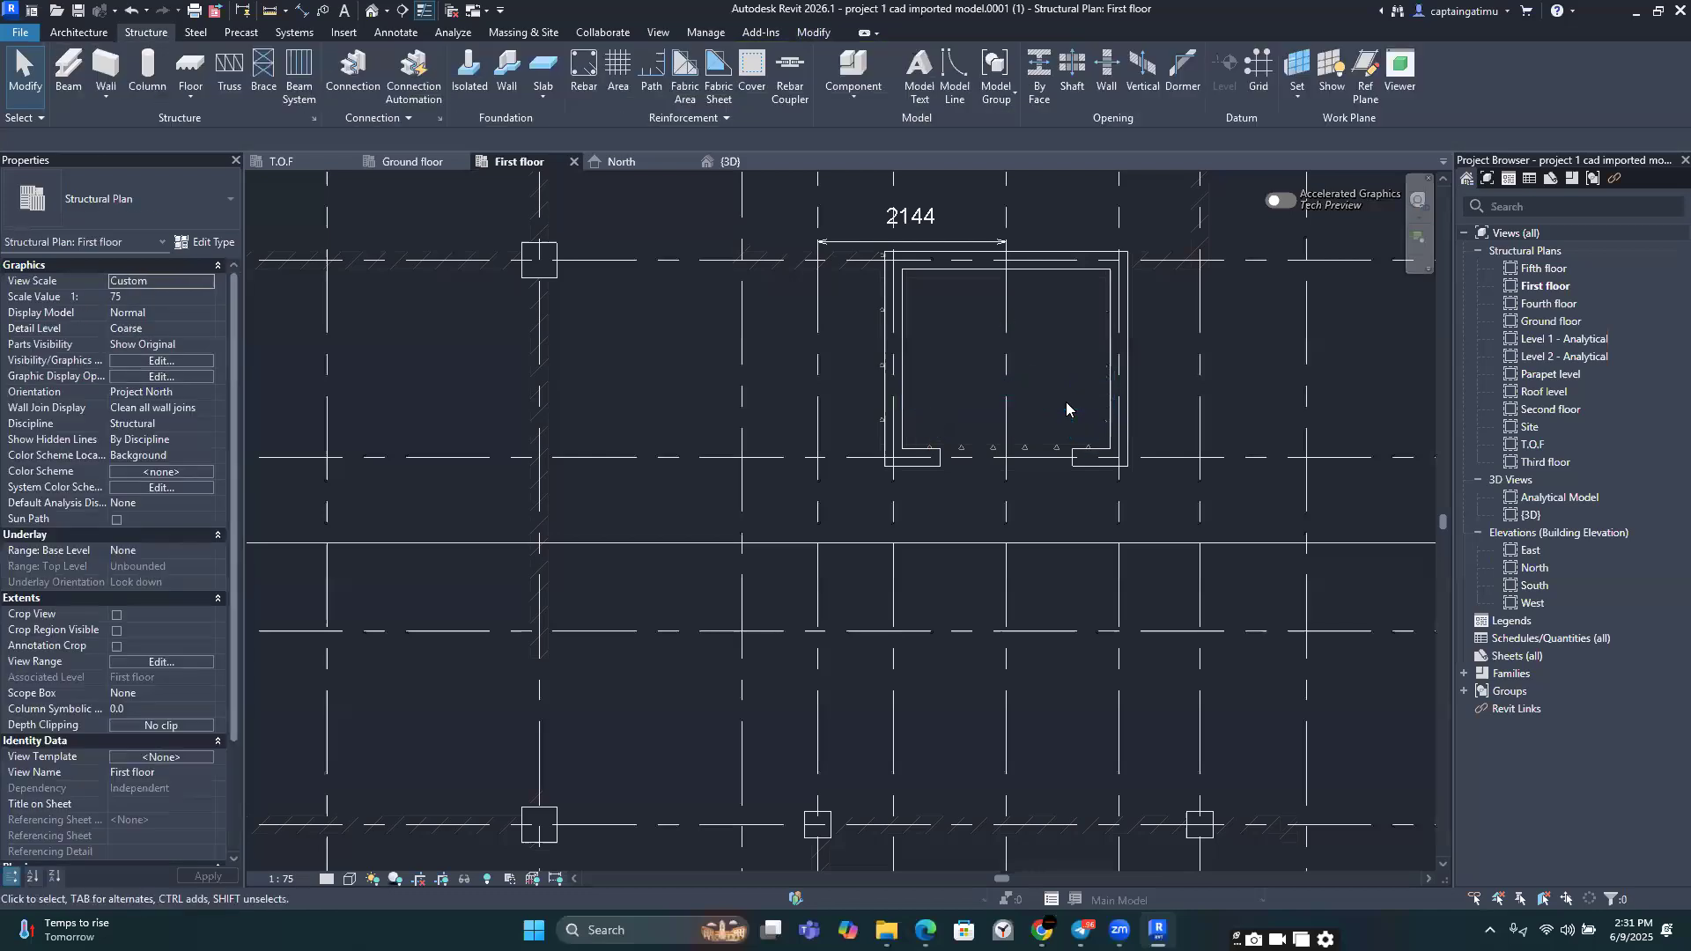
pyautogui.scroll(-3, 1054, 324)
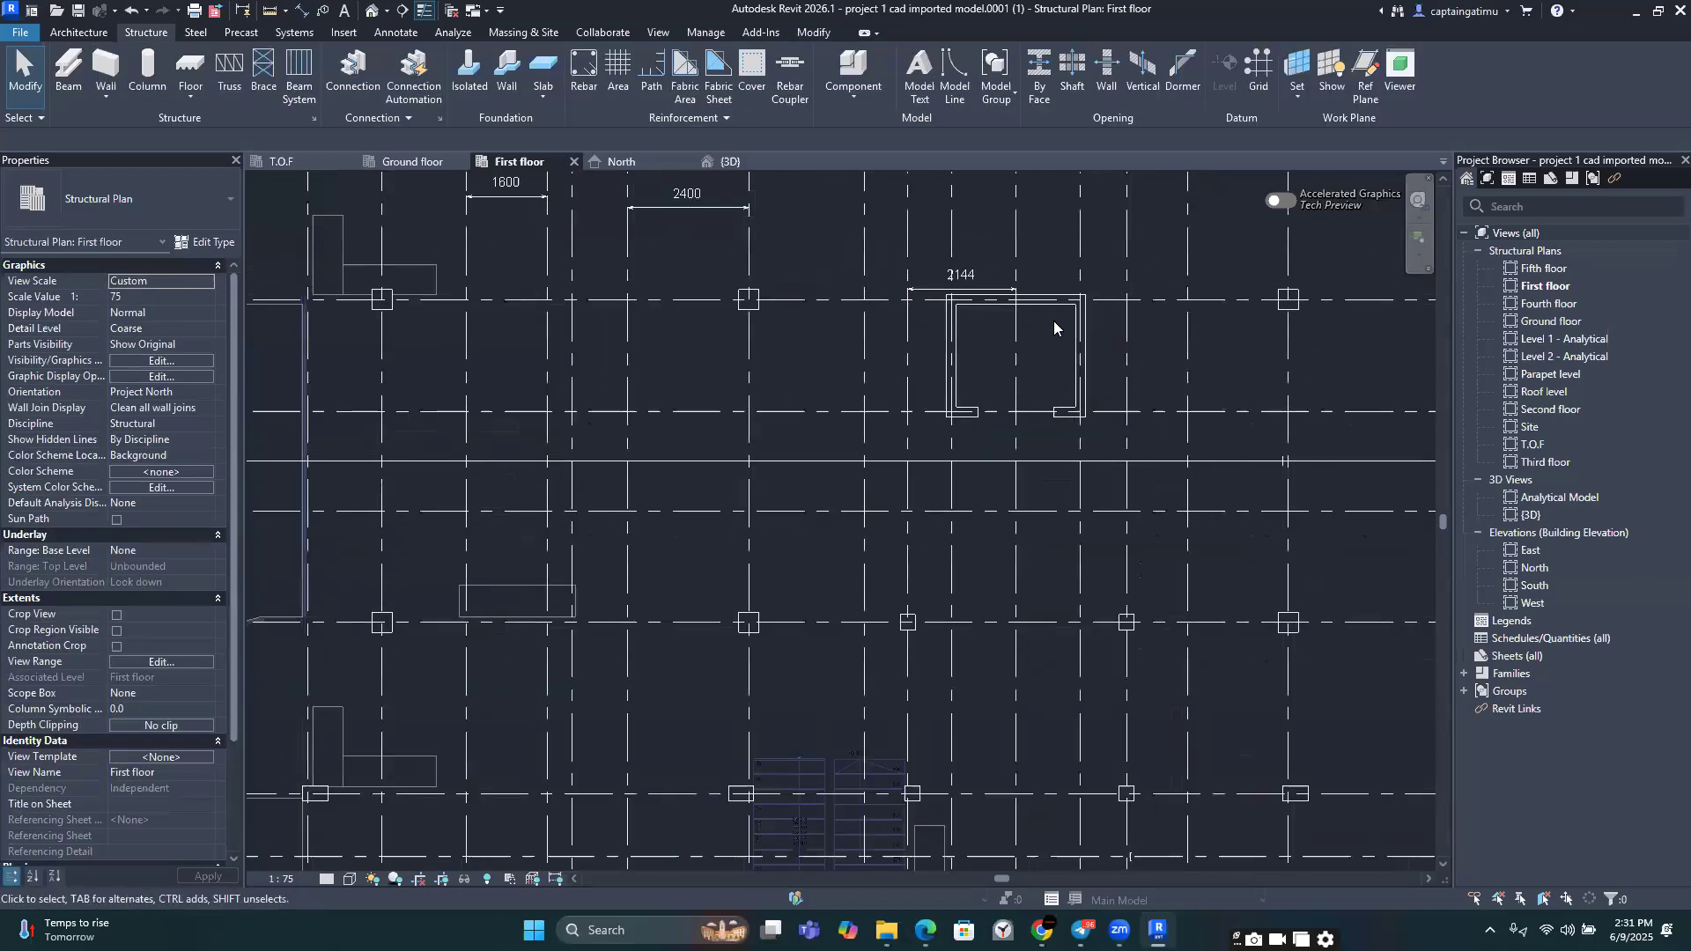
# Step: Copy the lift core walls together with their door opening from the First floor plan to the clipboard
pyautogui.scroll(-2, 1054, 321)
pyautogui.moveTo(1057, 326); pyautogui.dragTo(995, 326, button='middle')
pyautogui.scroll(-2, 1010, 338)
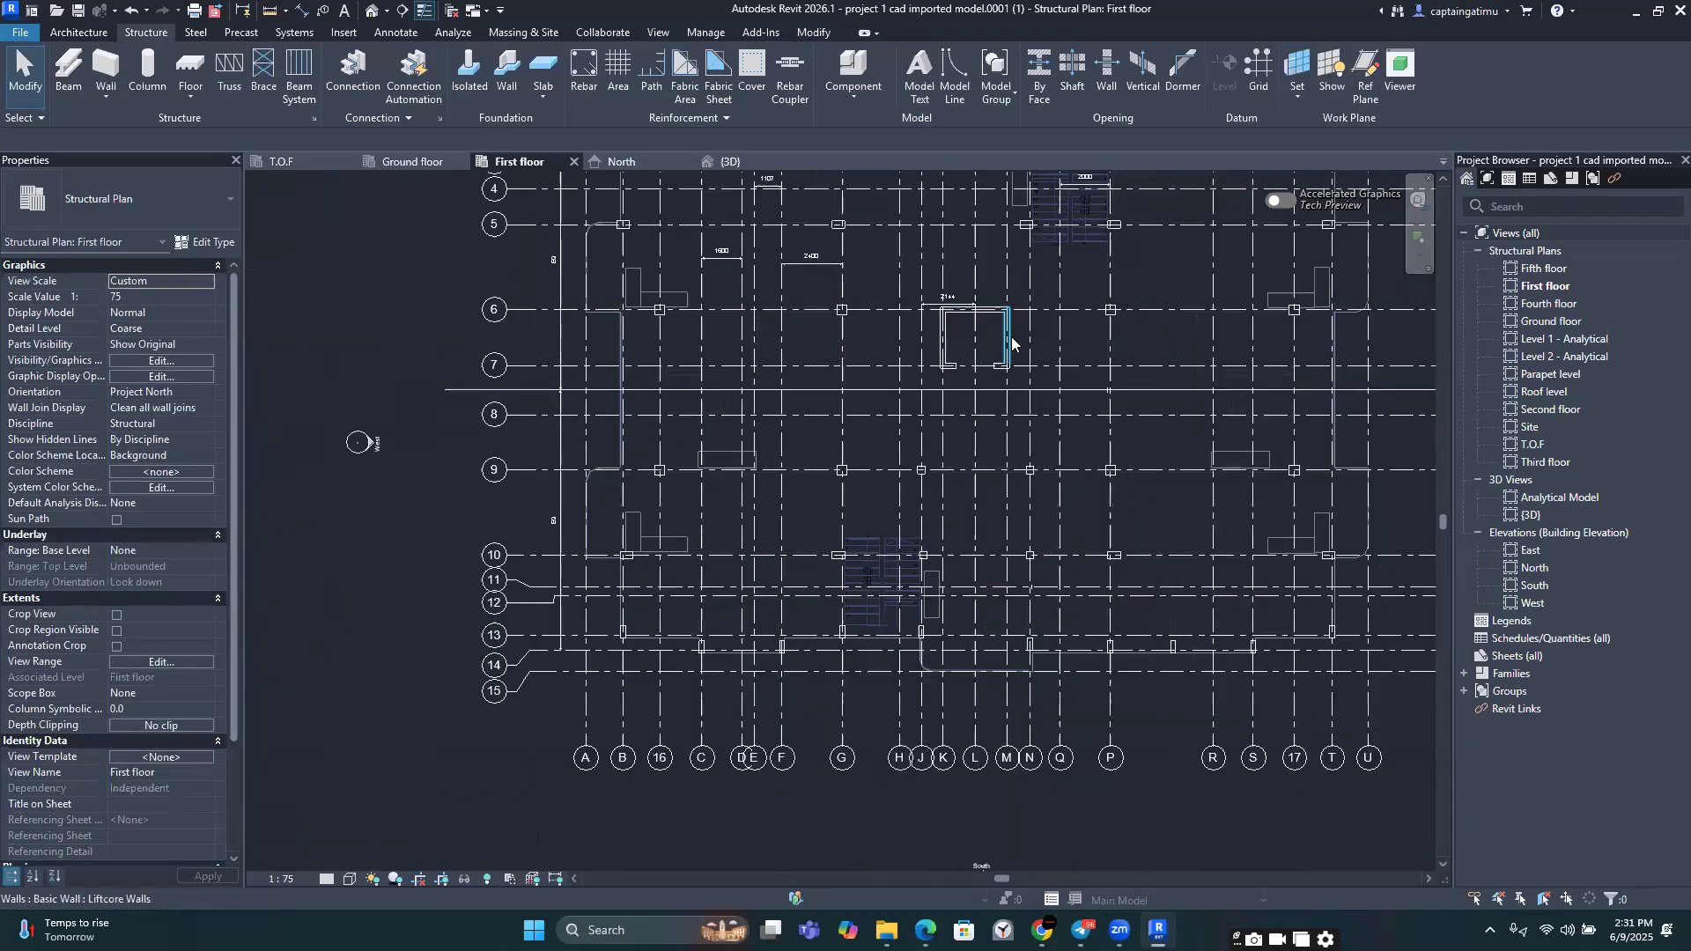
pyautogui.scroll(2, 1038, 346)
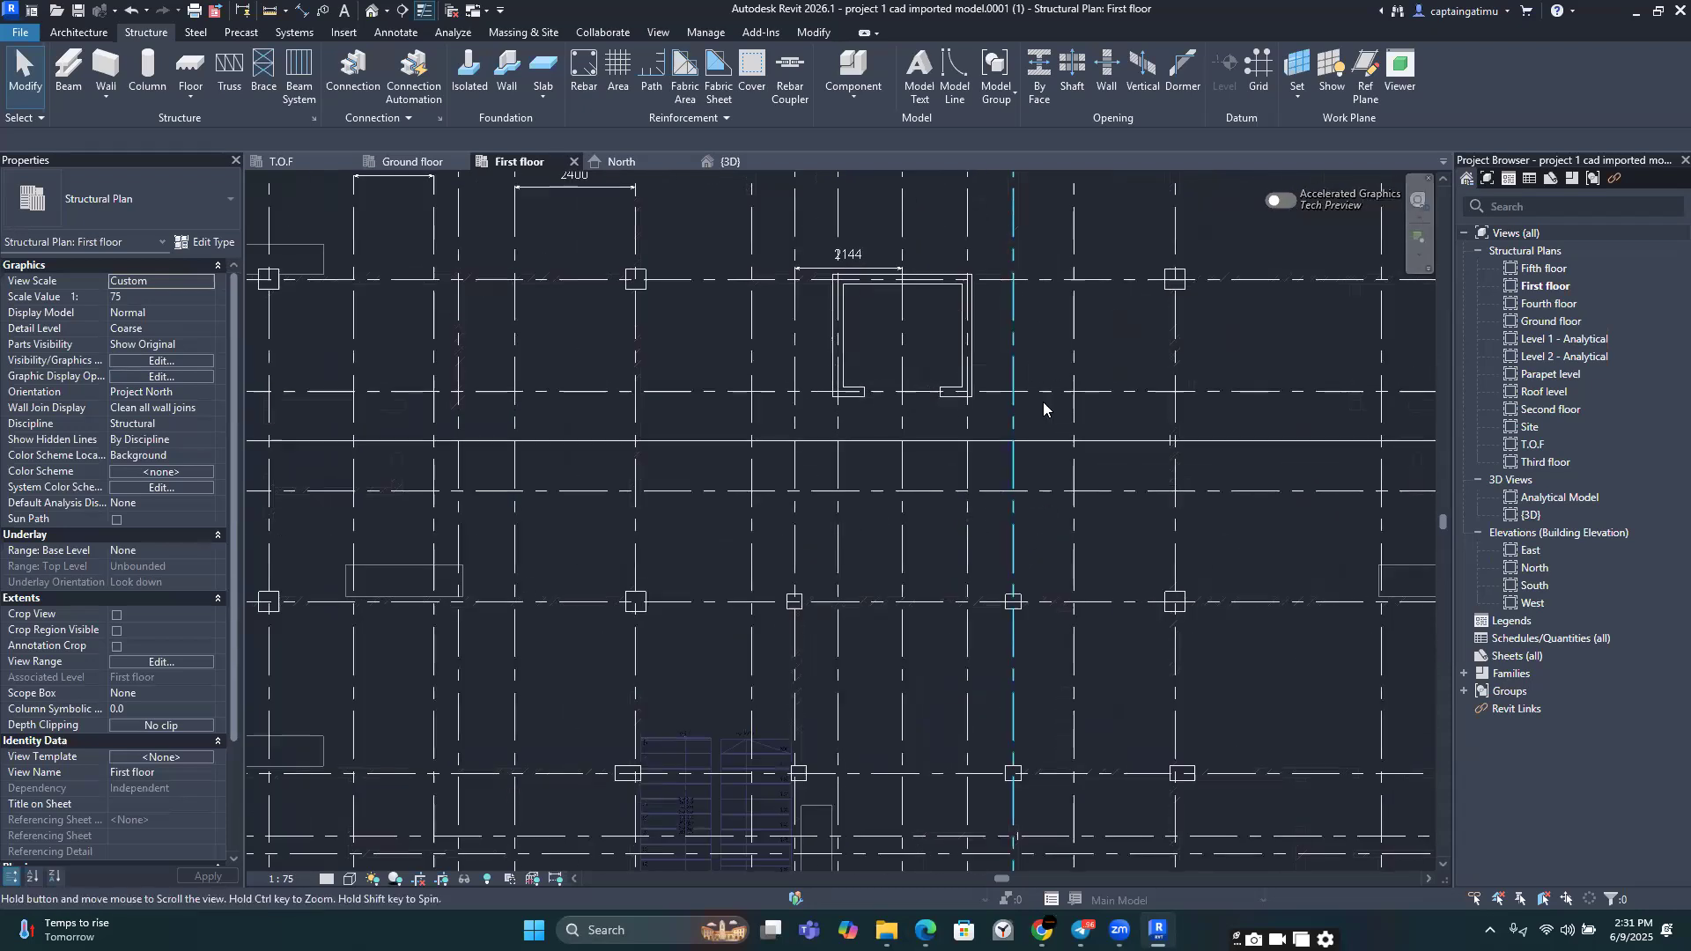
pyautogui.scroll(1, 862, 408)
pyautogui.scroll(1, 863, 408)
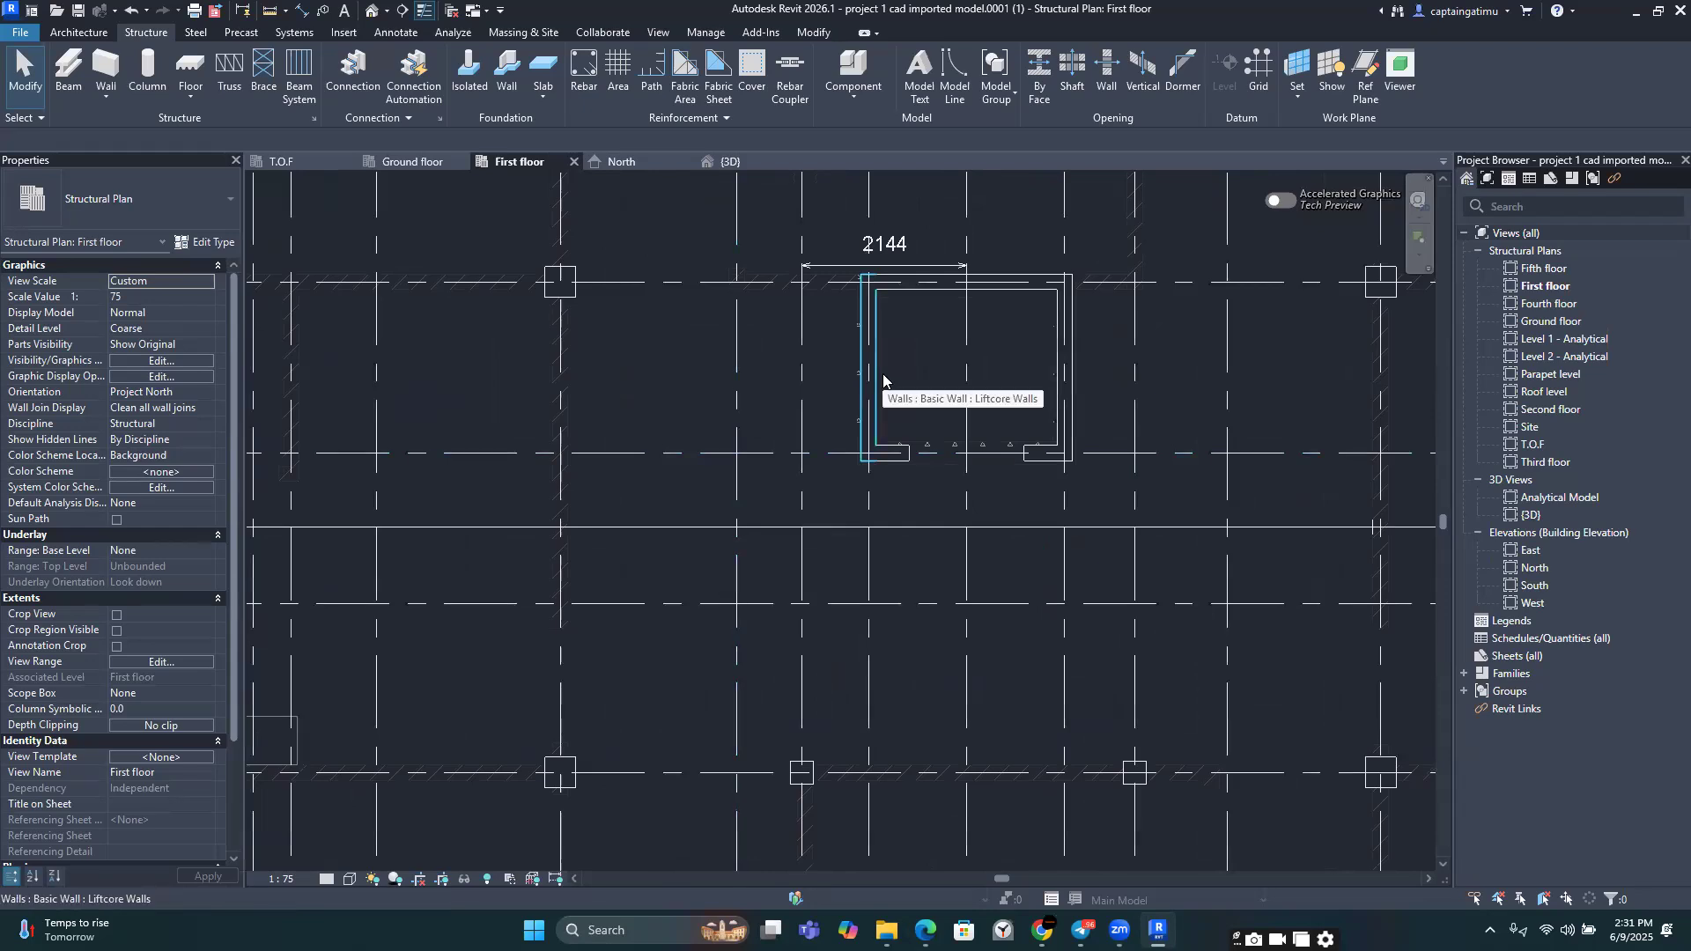
pyautogui.scroll(1, 884, 380)
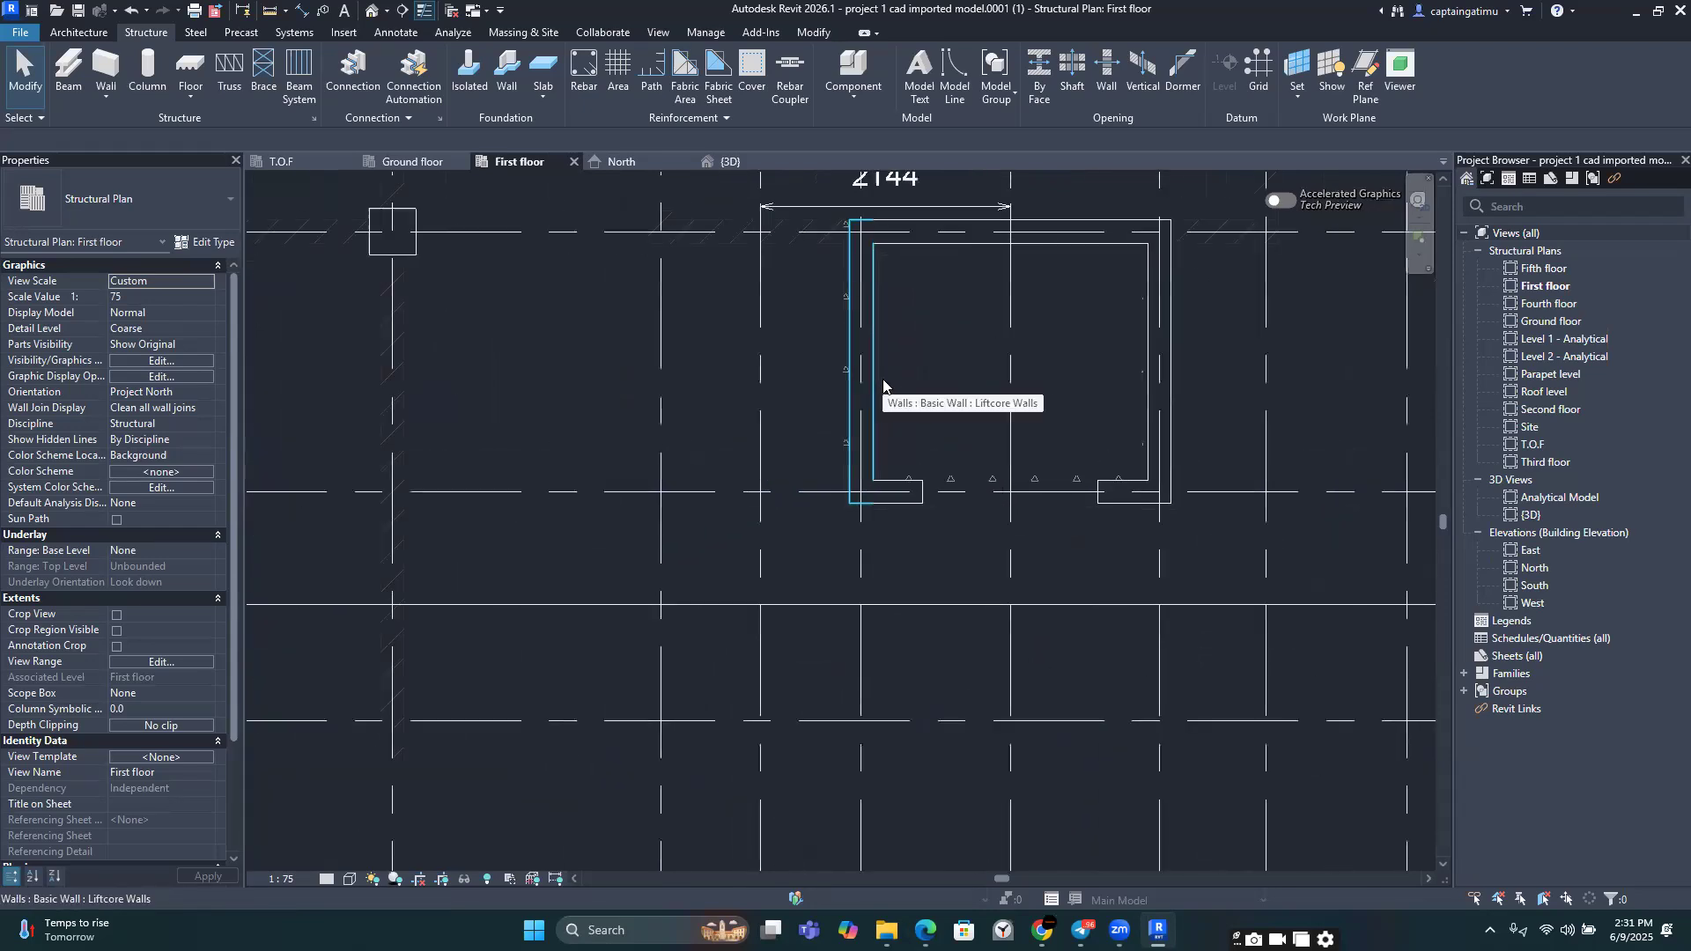
pyautogui.moveTo(883, 384); pyautogui.dragTo(840, 450, button='middle')
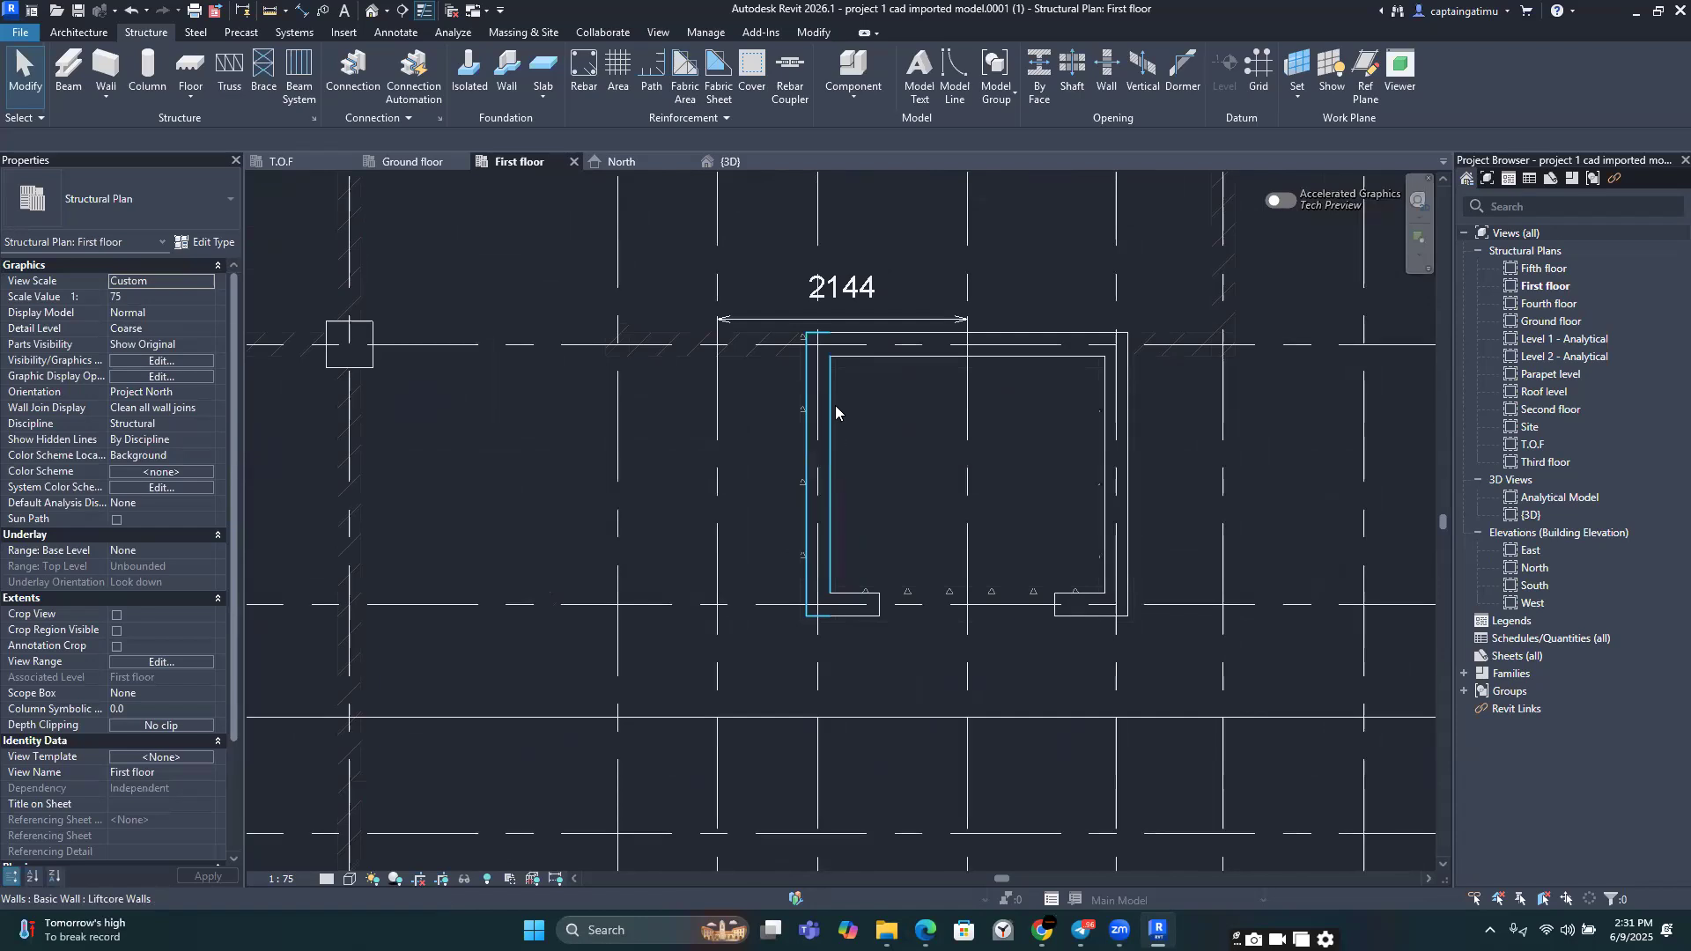
pyautogui.scroll(-2, 836, 412)
pyautogui.moveTo(926, 495); pyautogui.dragTo(1029, 562)
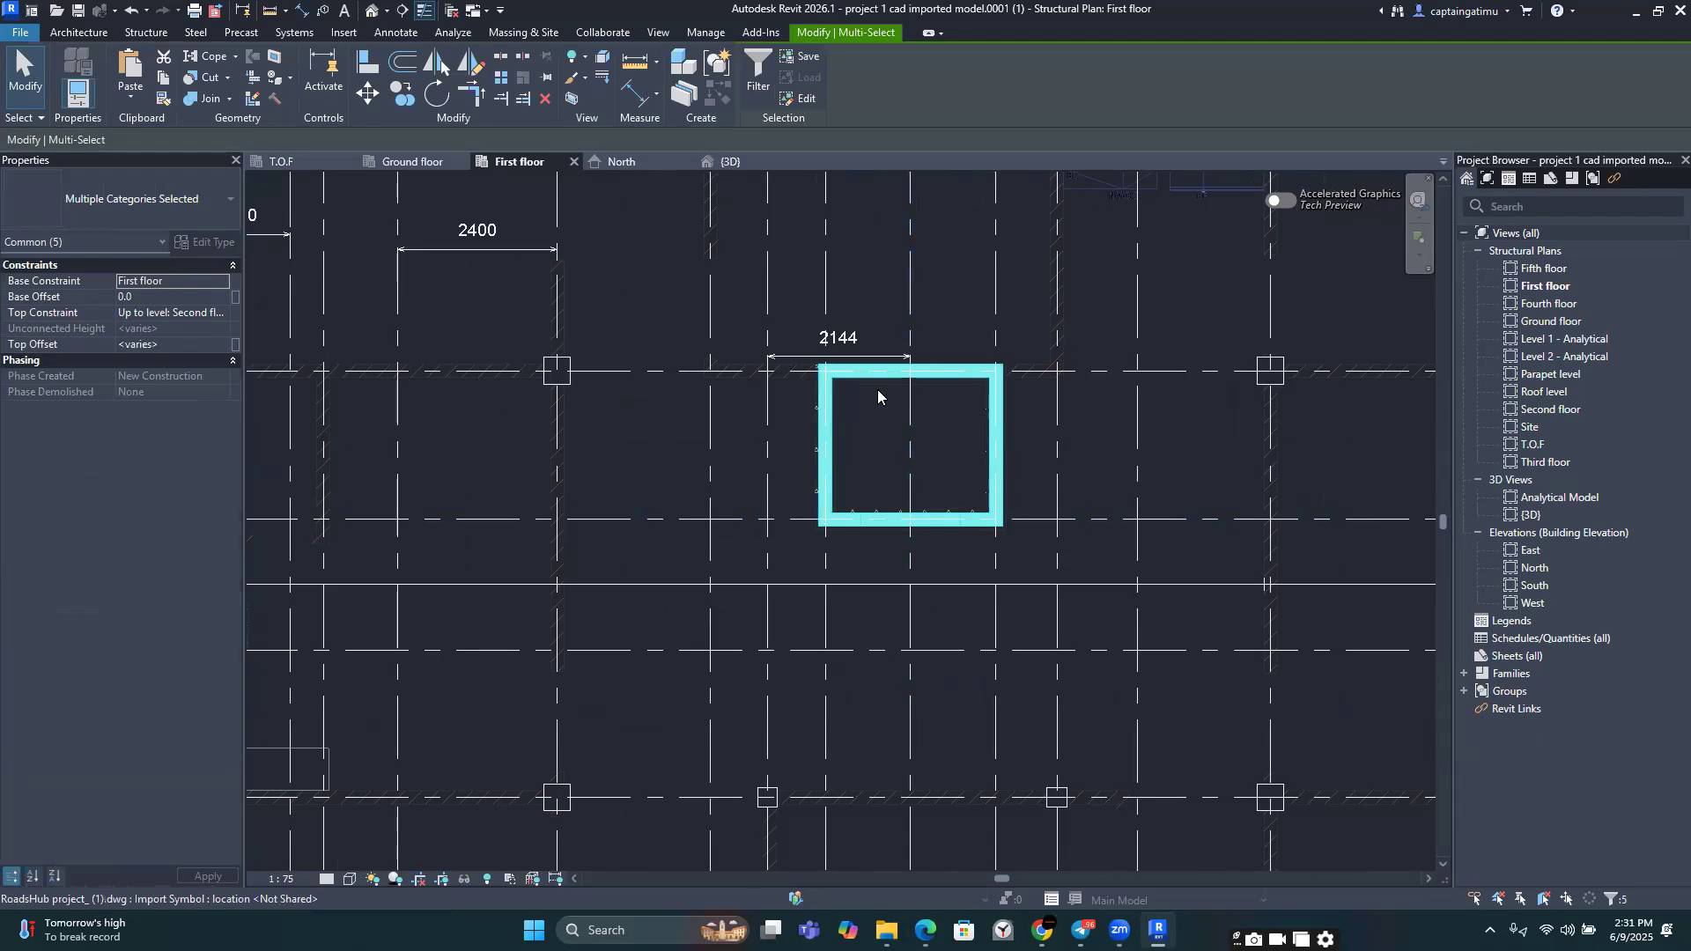
pyautogui.press('Escape')
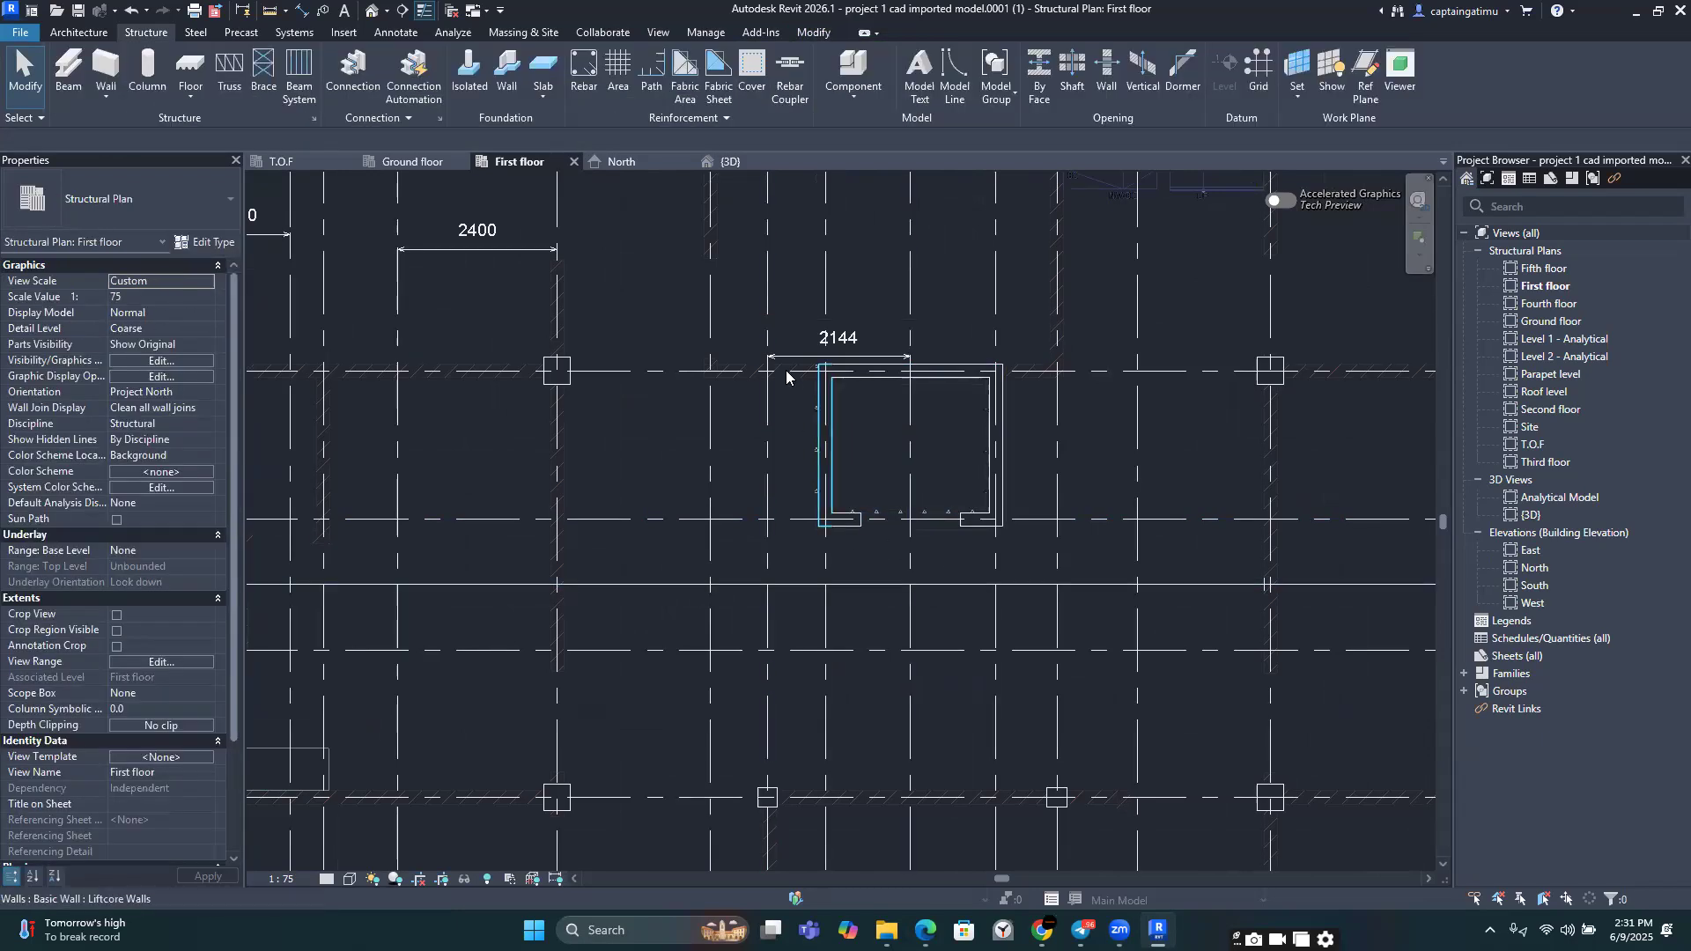
pyautogui.moveTo(859, 435); pyautogui.dragTo(1016, 553)
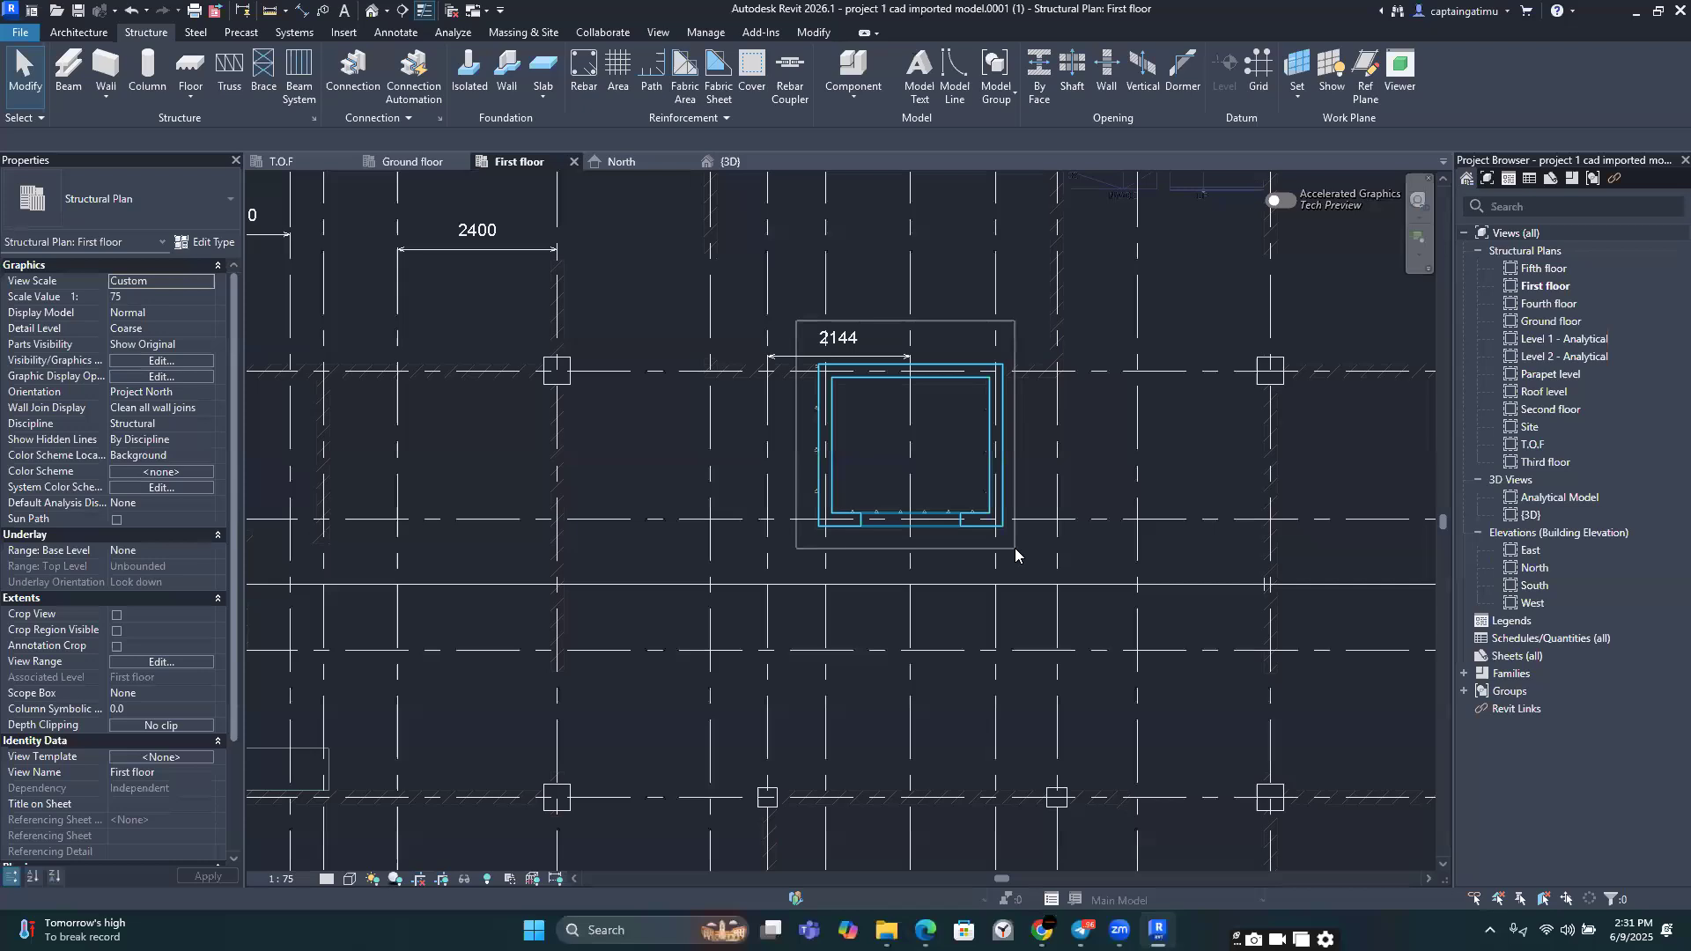
pyautogui.moveTo(1020, 555); pyautogui.dragTo(1026, 557)
pyautogui.click(163, 78)
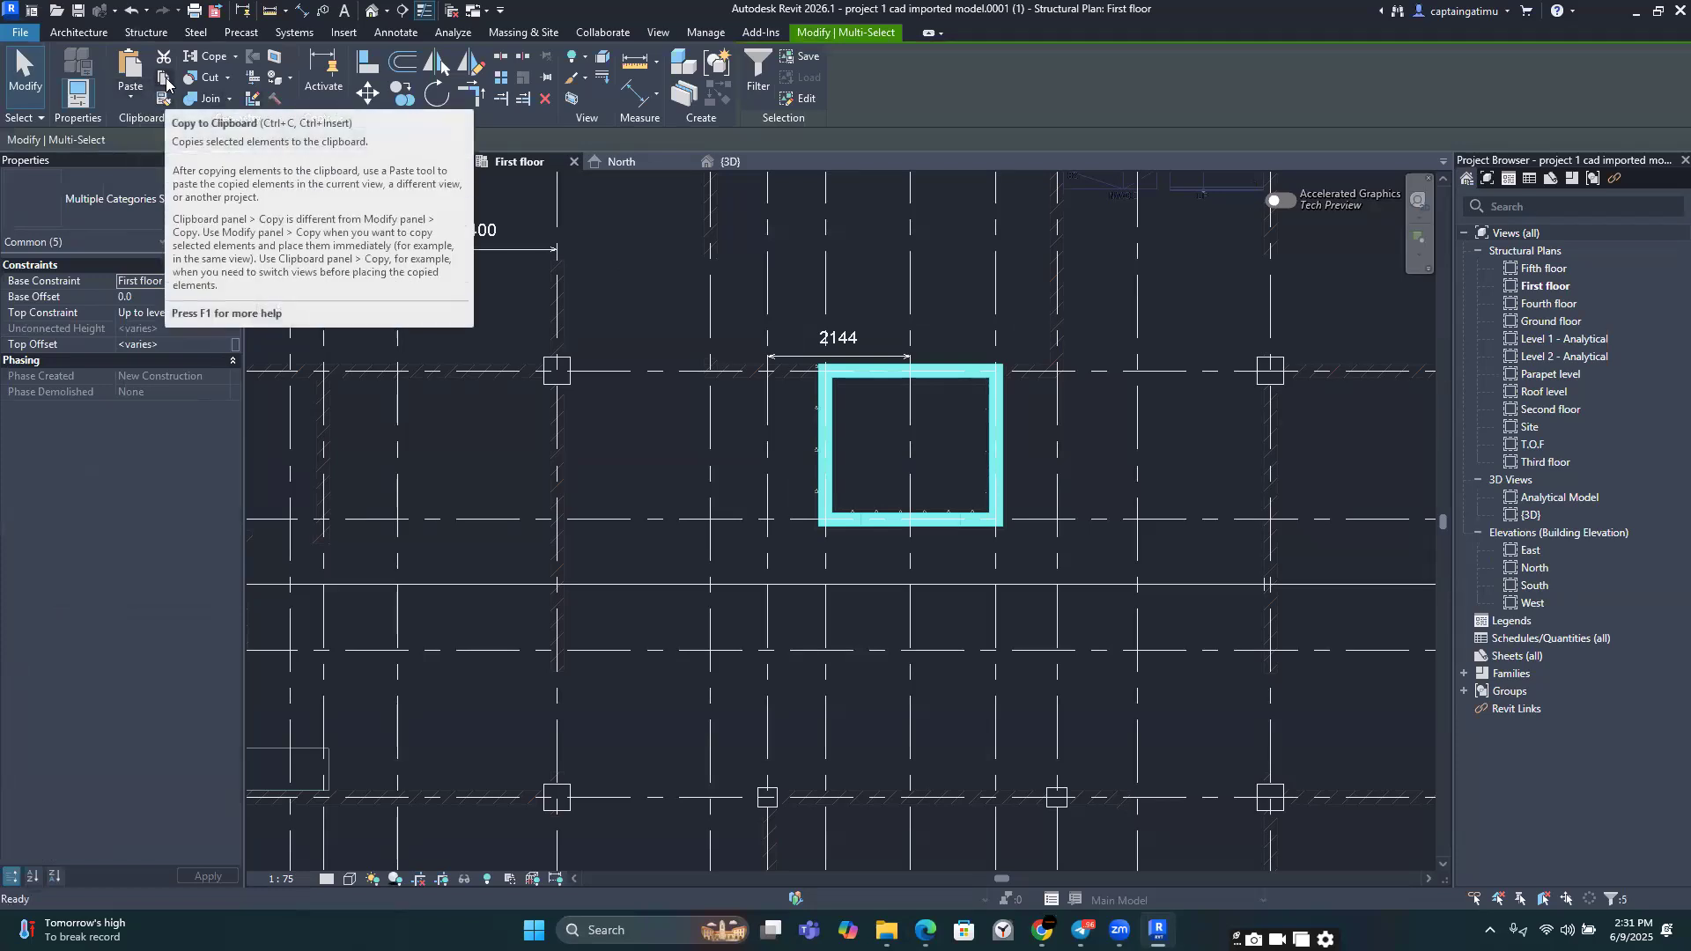
# Step: Paste the copied lift core aligned to the First, Third, Fourth and Fifth floors, Roof level and Parapet level
pyautogui.click(122, 99)
pyautogui.click(168, 164)
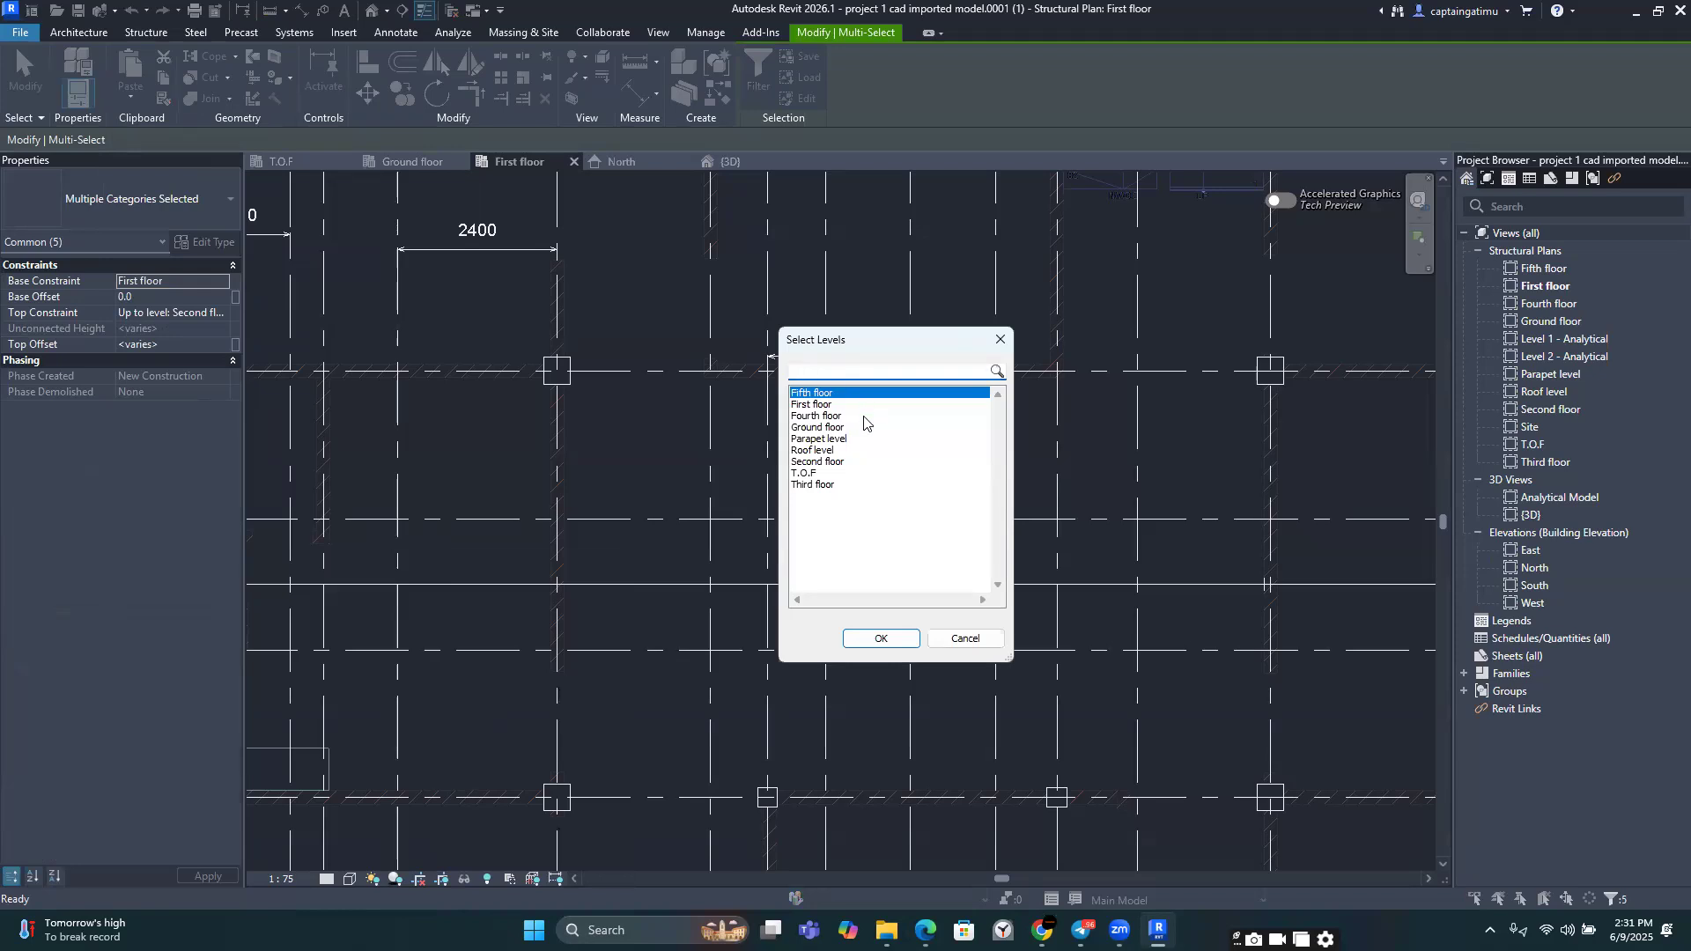
pyautogui.keyDown('ctrl'); pyautogui.click(819, 487); pyautogui.keyUp('ctrl')
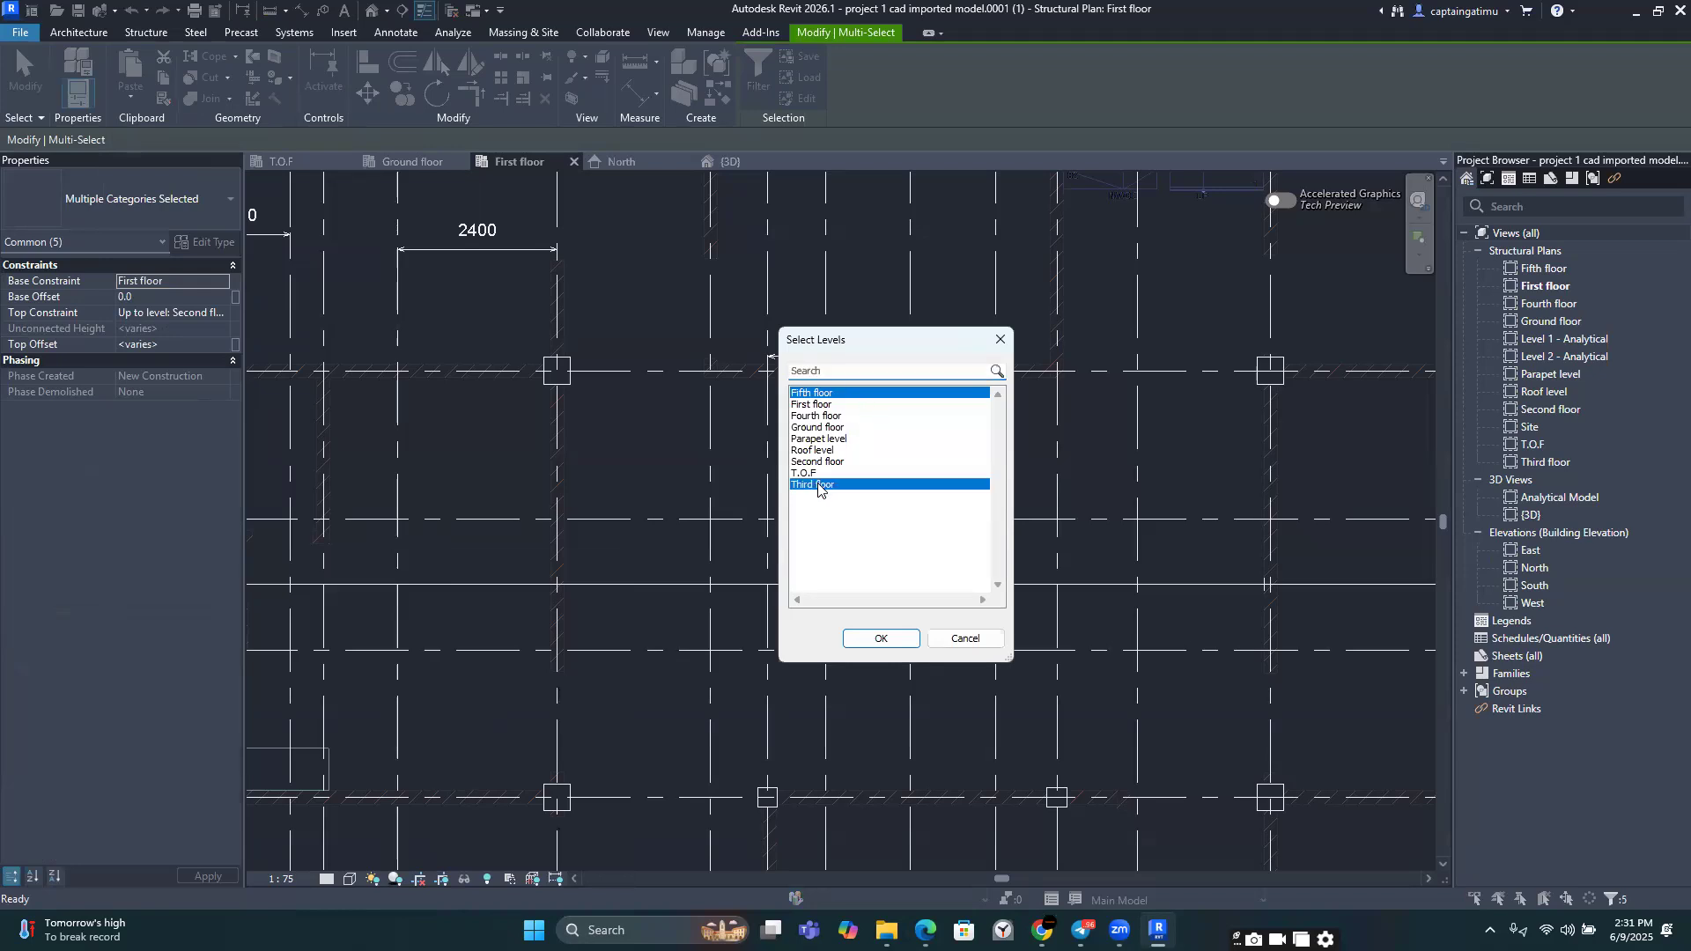
pyautogui.keyDown('ctrl'); pyautogui.click(830, 417); pyautogui.keyUp('ctrl')
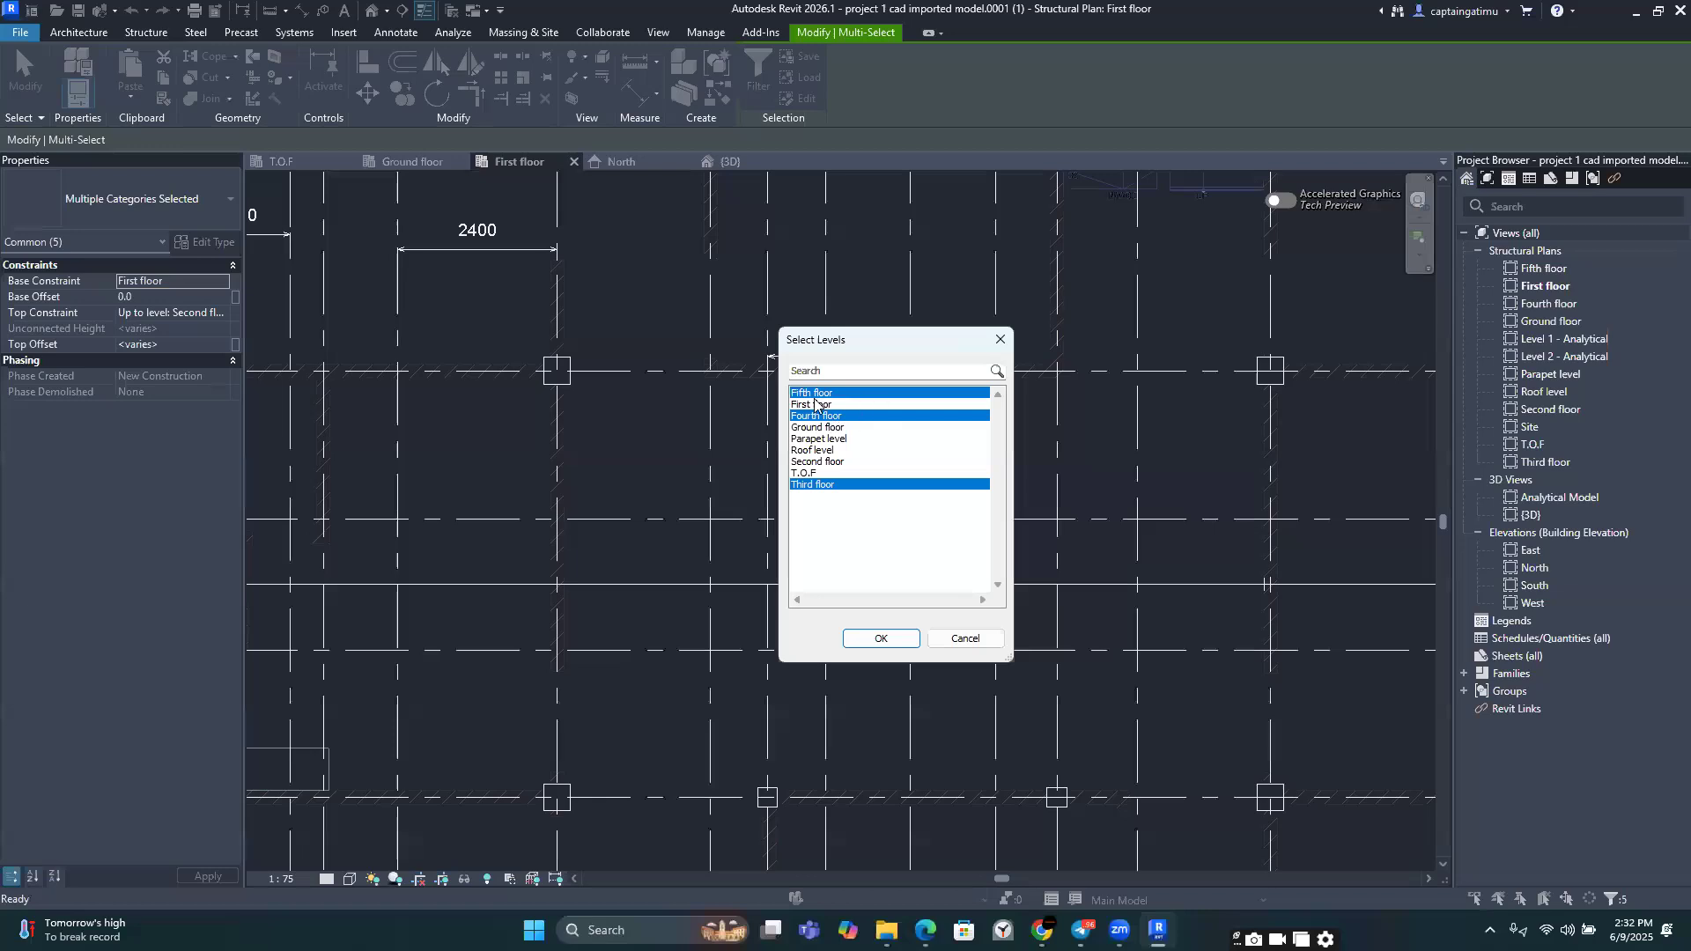
pyautogui.keyDown('ctrl'); pyautogui.click(815, 404); pyautogui.keyUp('ctrl')
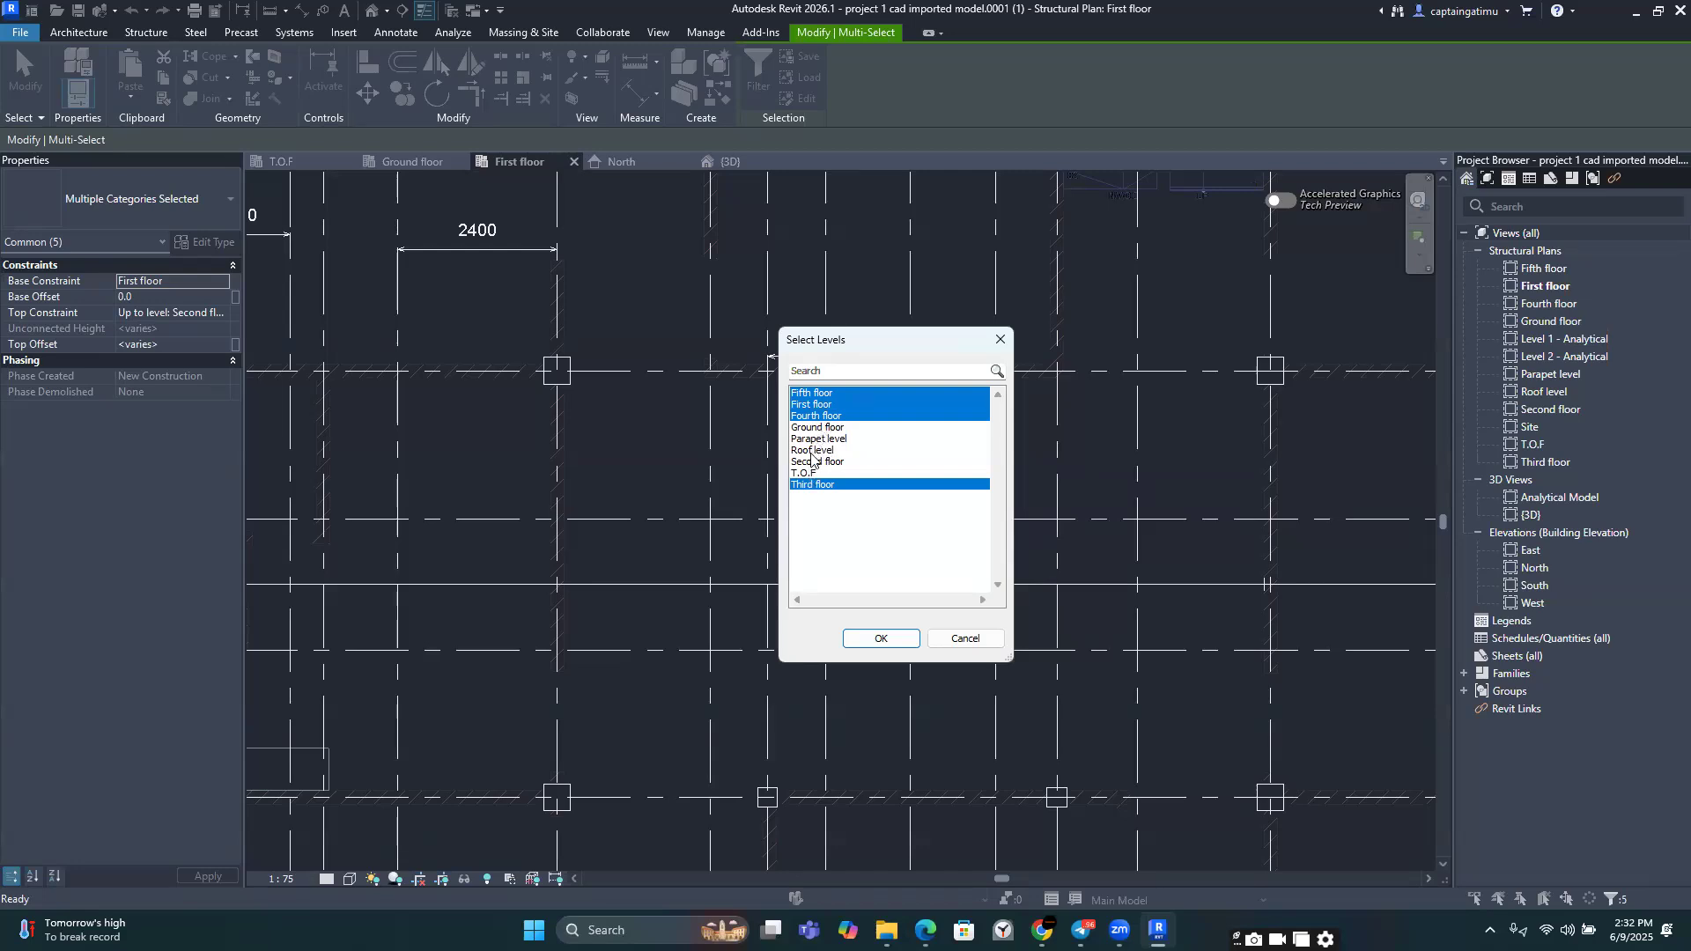
pyautogui.keyDown('ctrl'); pyautogui.click(824, 449); pyautogui.keyUp('ctrl')
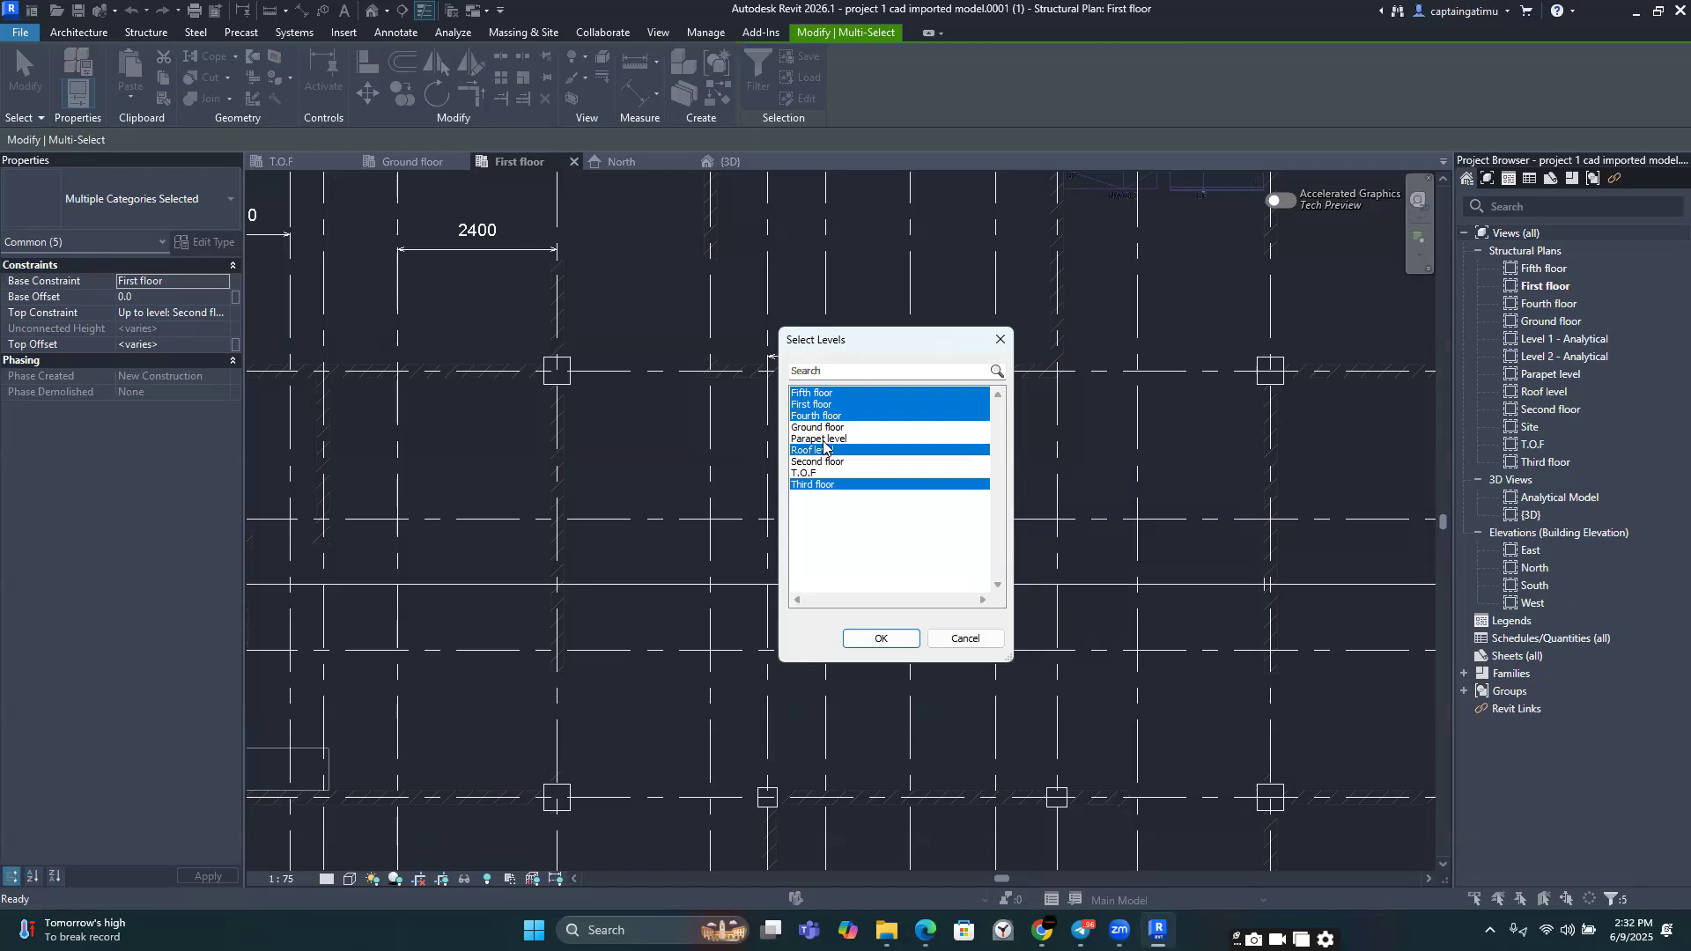
pyautogui.keyDown('ctrl'); pyautogui.click(821, 439); pyautogui.keyUp('ctrl')
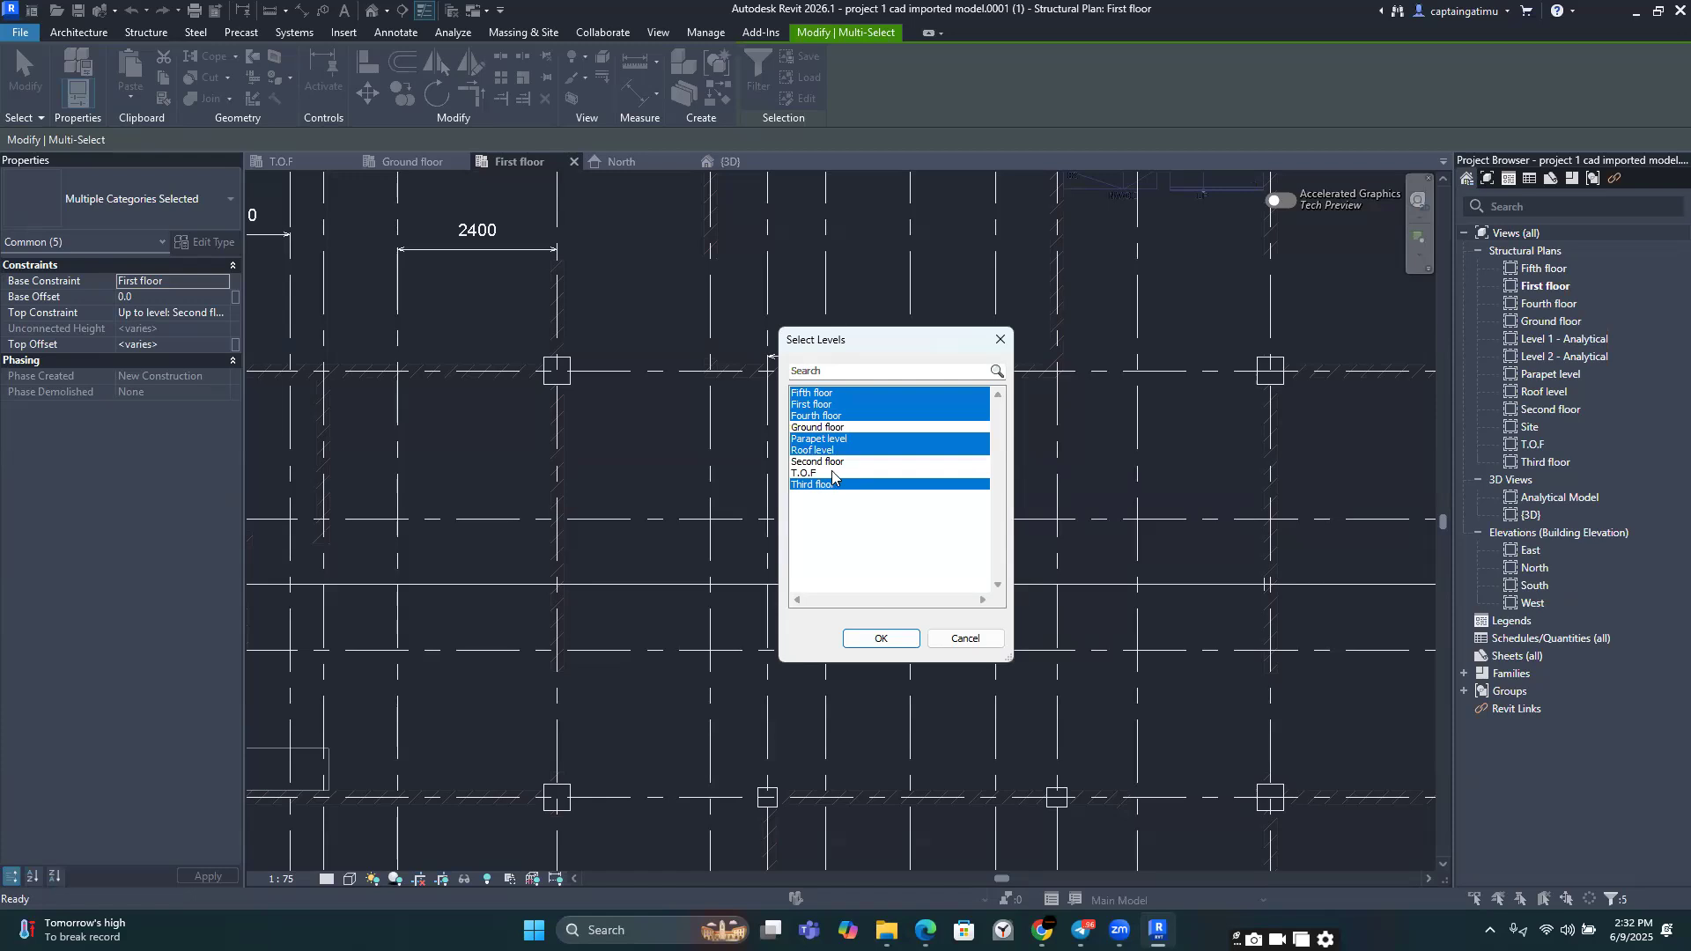
pyautogui.click(876, 637)
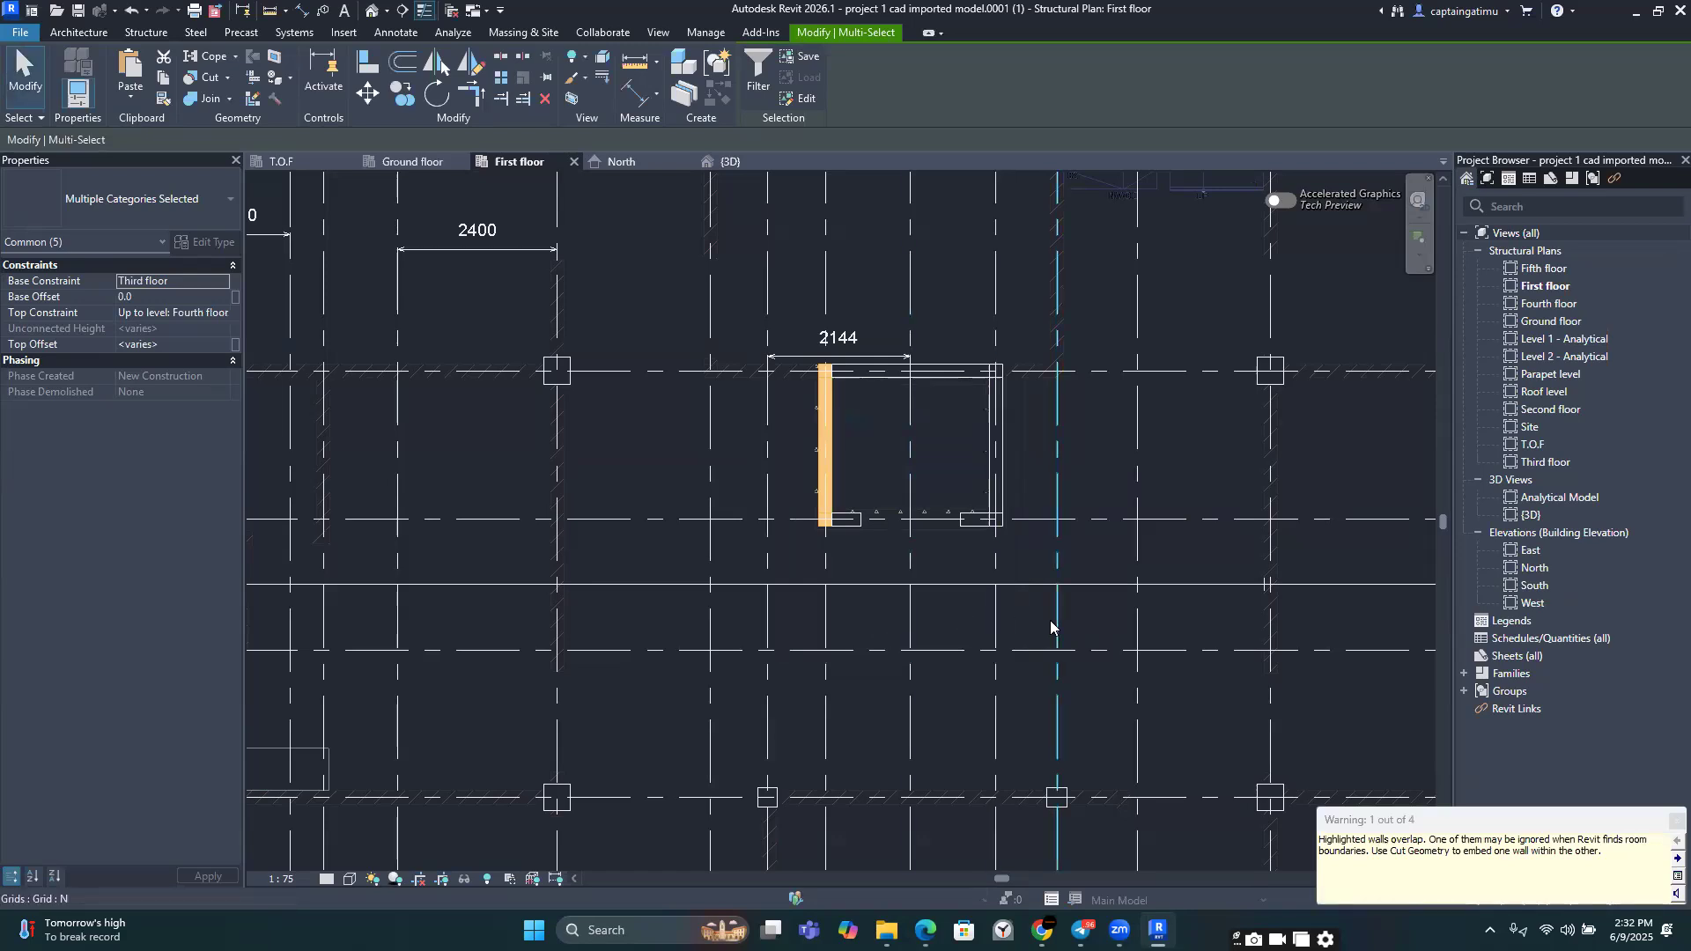
# Step: Examine the pasted lift core walls in the 3D view, checking how they stack from storey to storey
pyautogui.scroll(-2, 1050, 620)
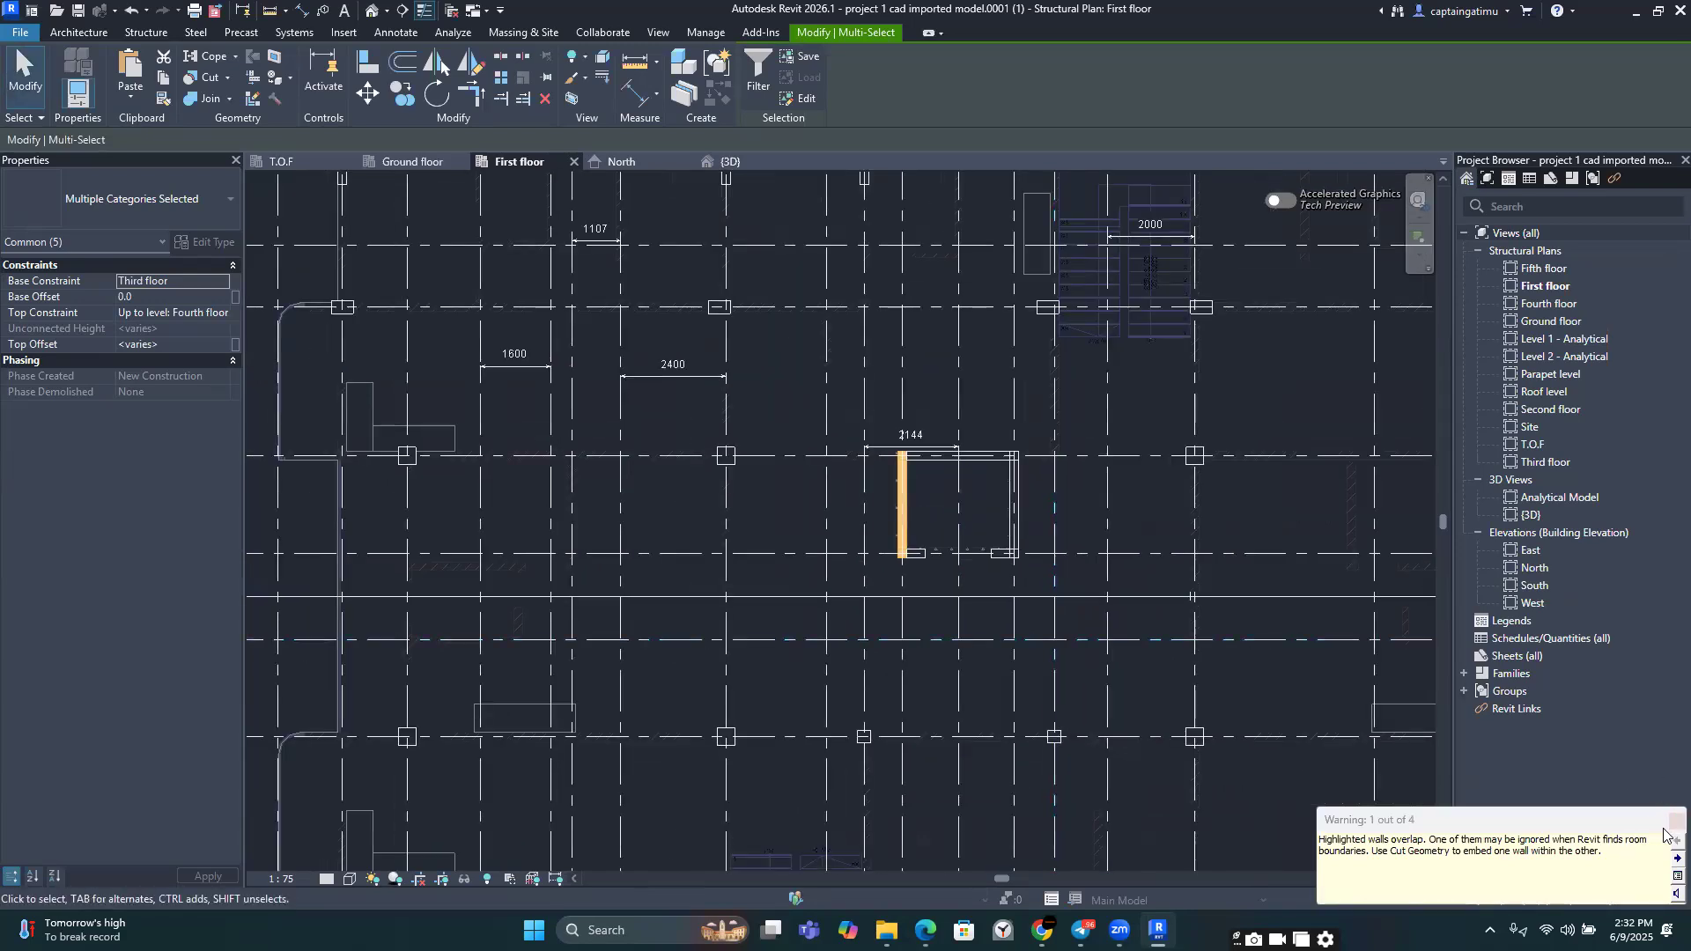
pyautogui.click(735, 162)
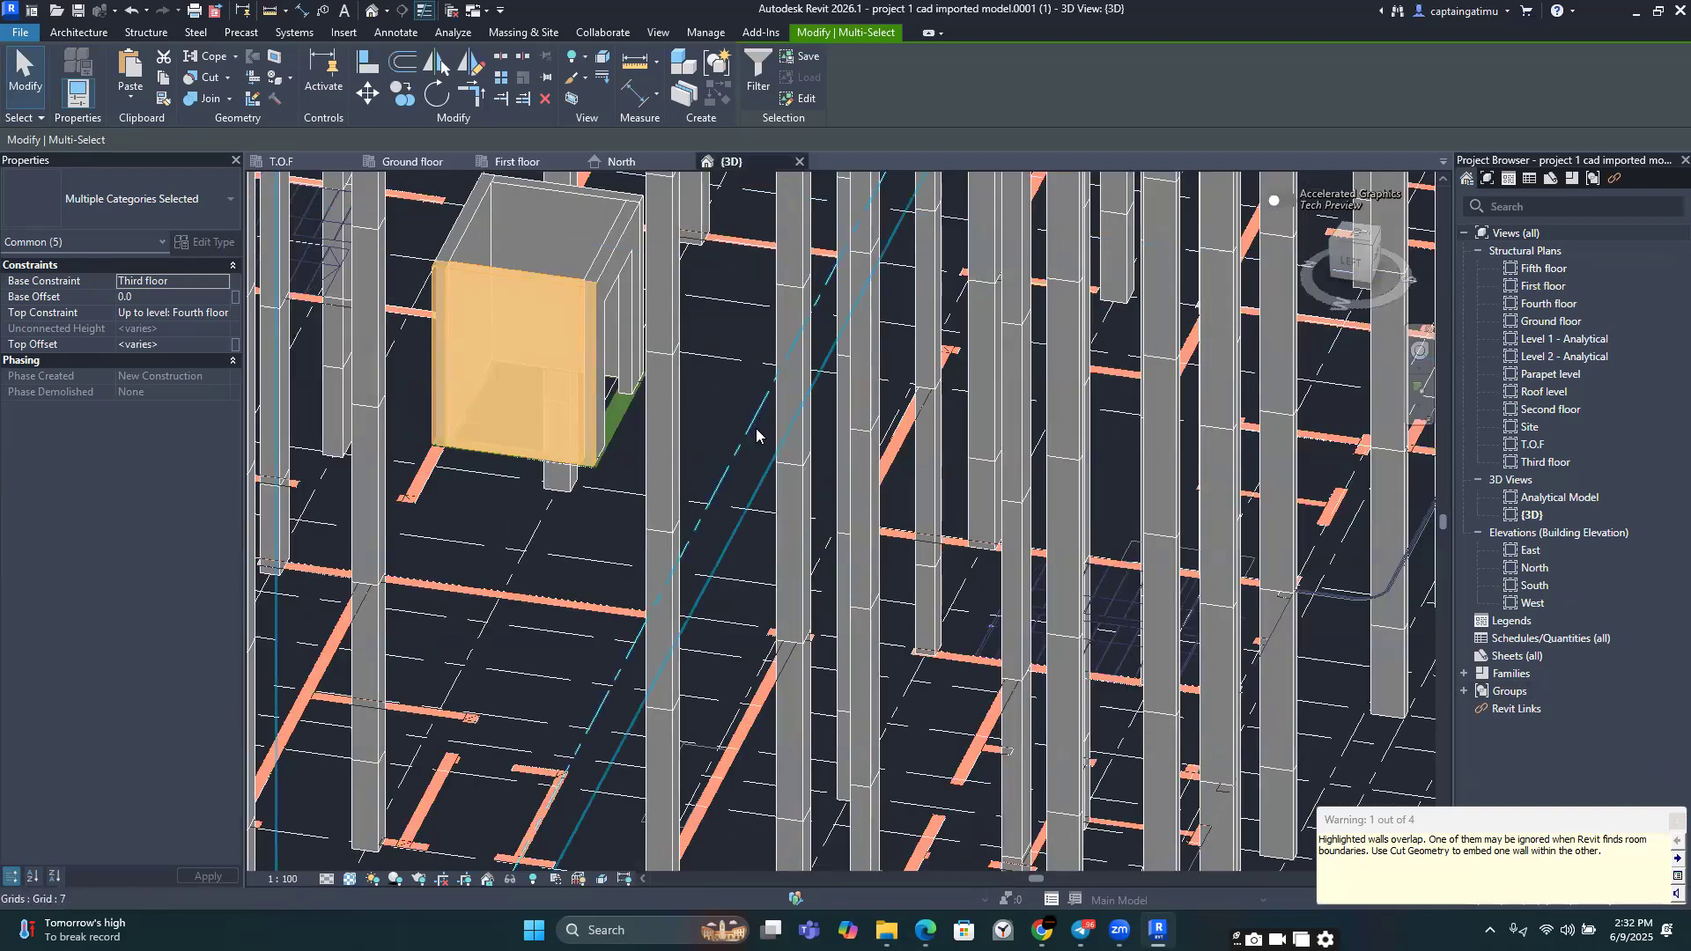
pyautogui.scroll(-6, 757, 434)
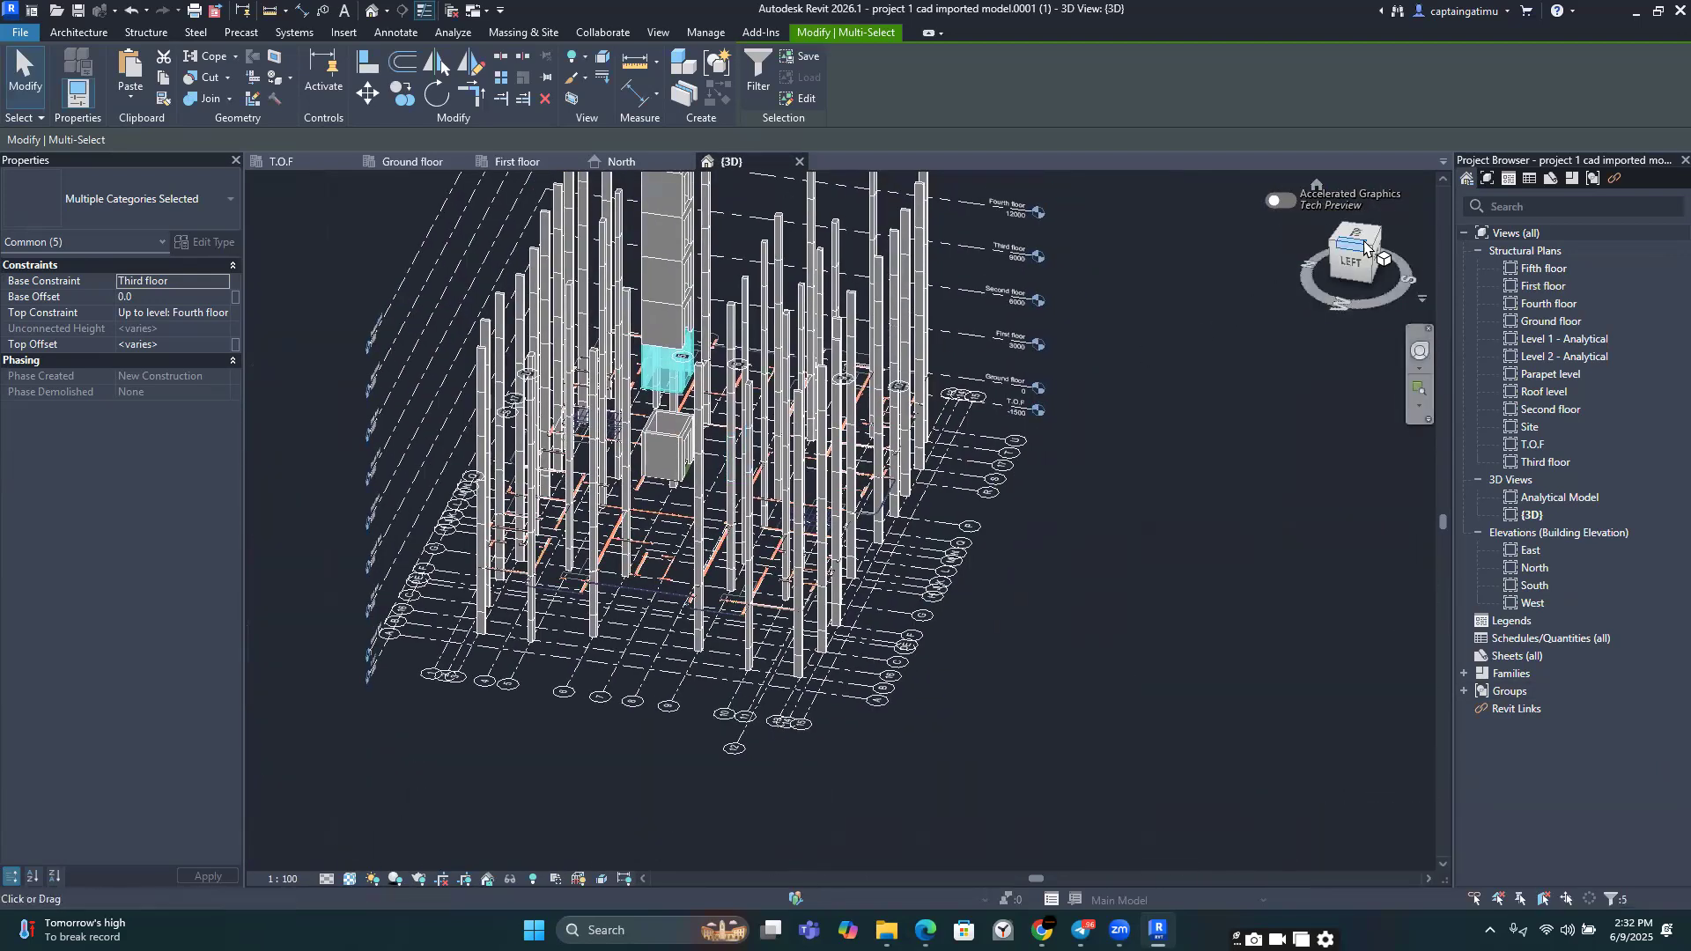
pyautogui.moveTo(1309, 253); pyautogui.dragTo(1167, 541)
pyautogui.click(1142, 558)
pyautogui.scroll(-4, 1141, 558)
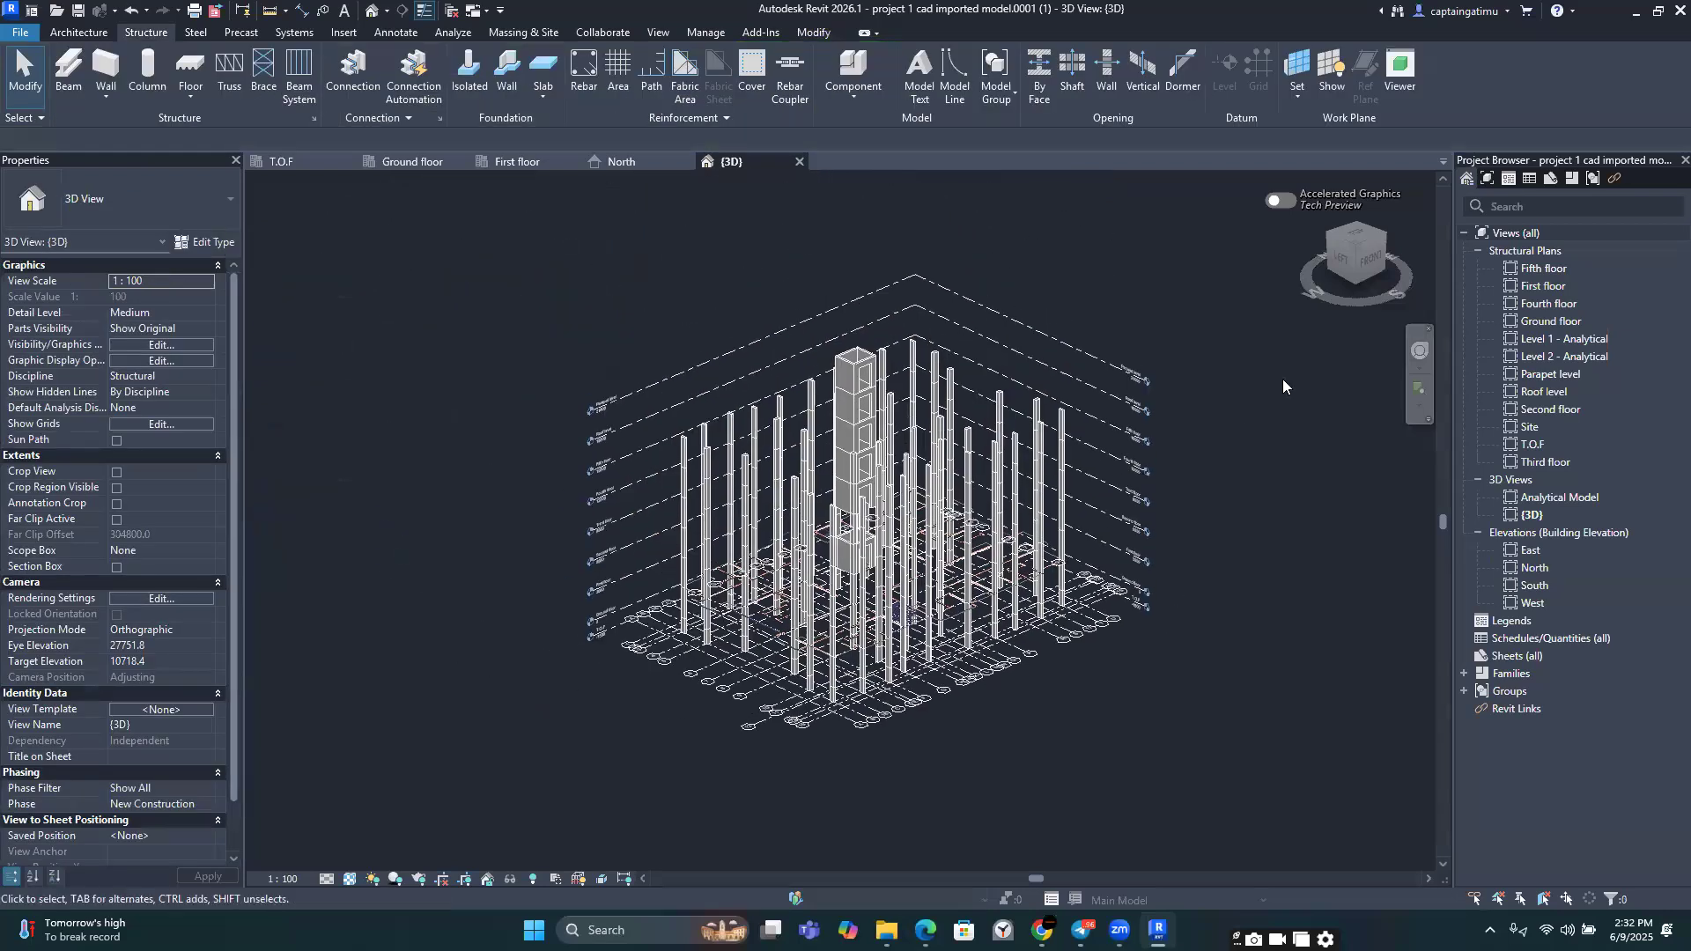
pyautogui.moveTo(1379, 247); pyautogui.dragTo(1014, 588)
pyautogui.scroll(8, 1015, 587)
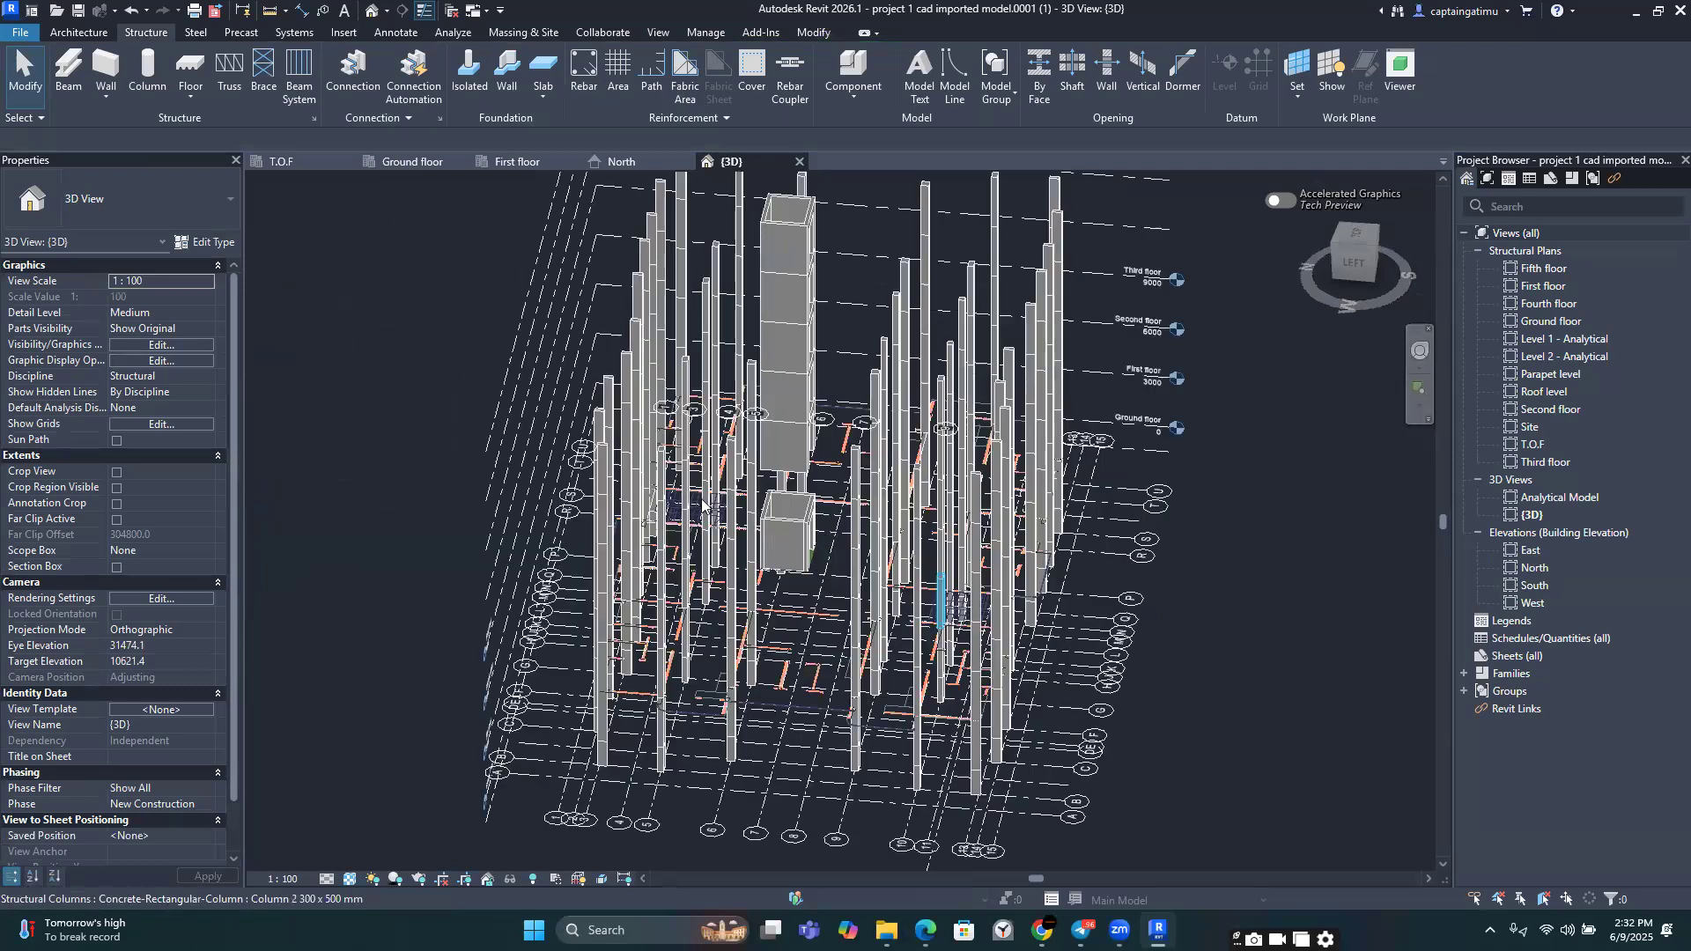
pyautogui.click(670, 462)
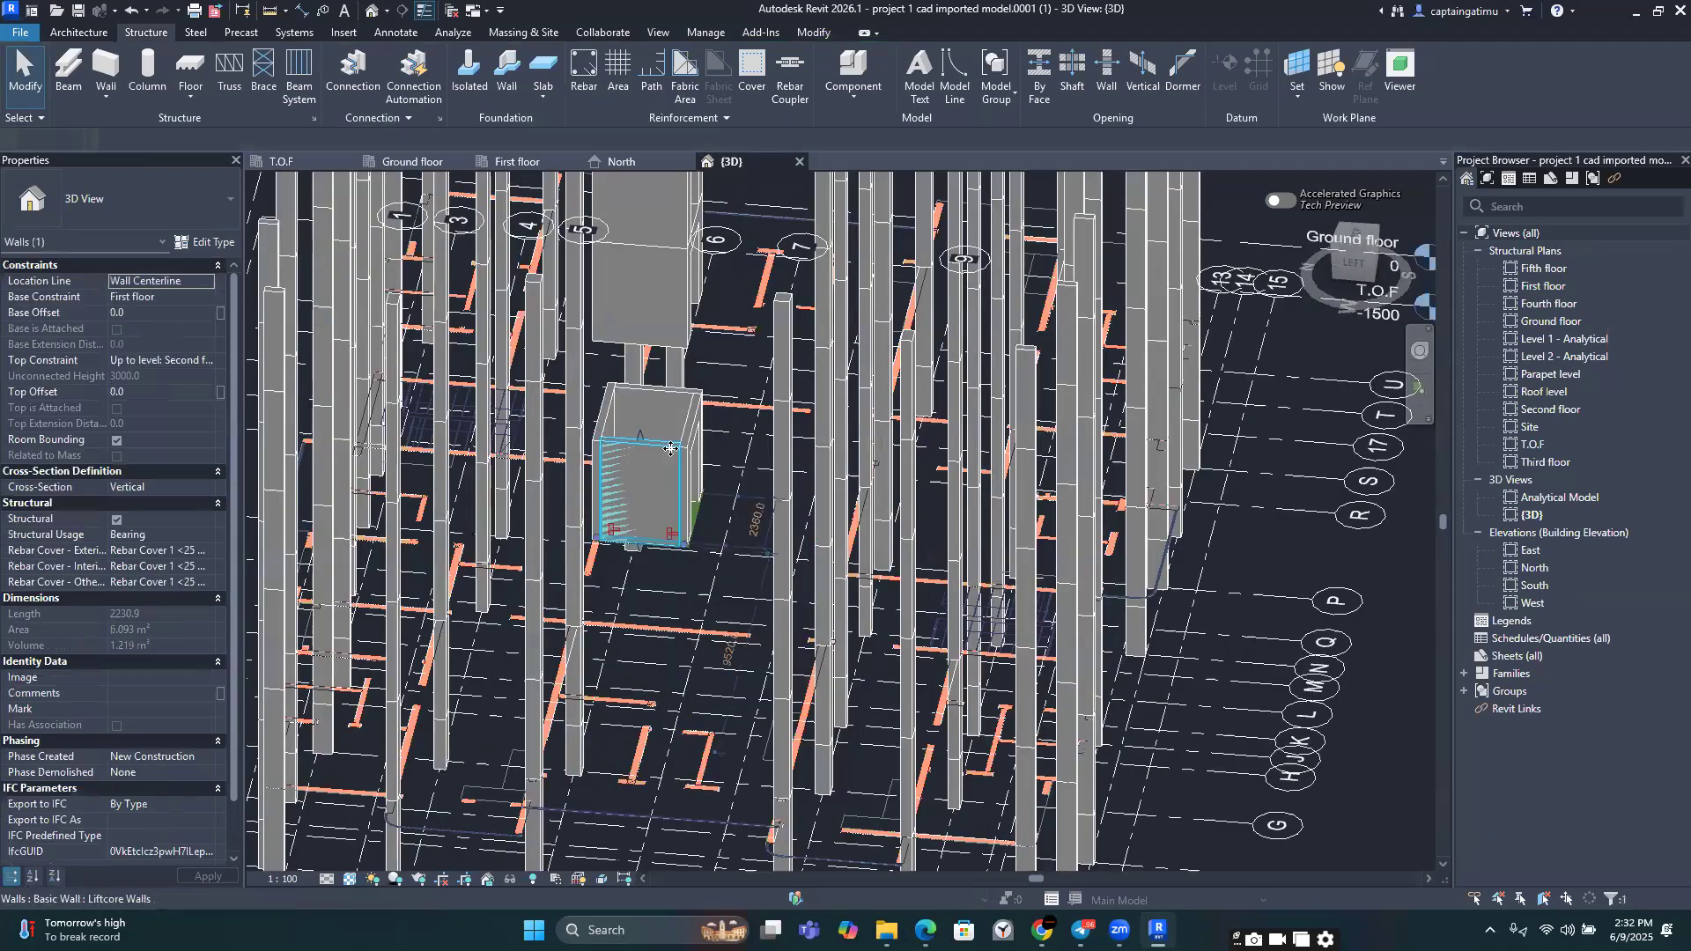
pyautogui.press('Escape')
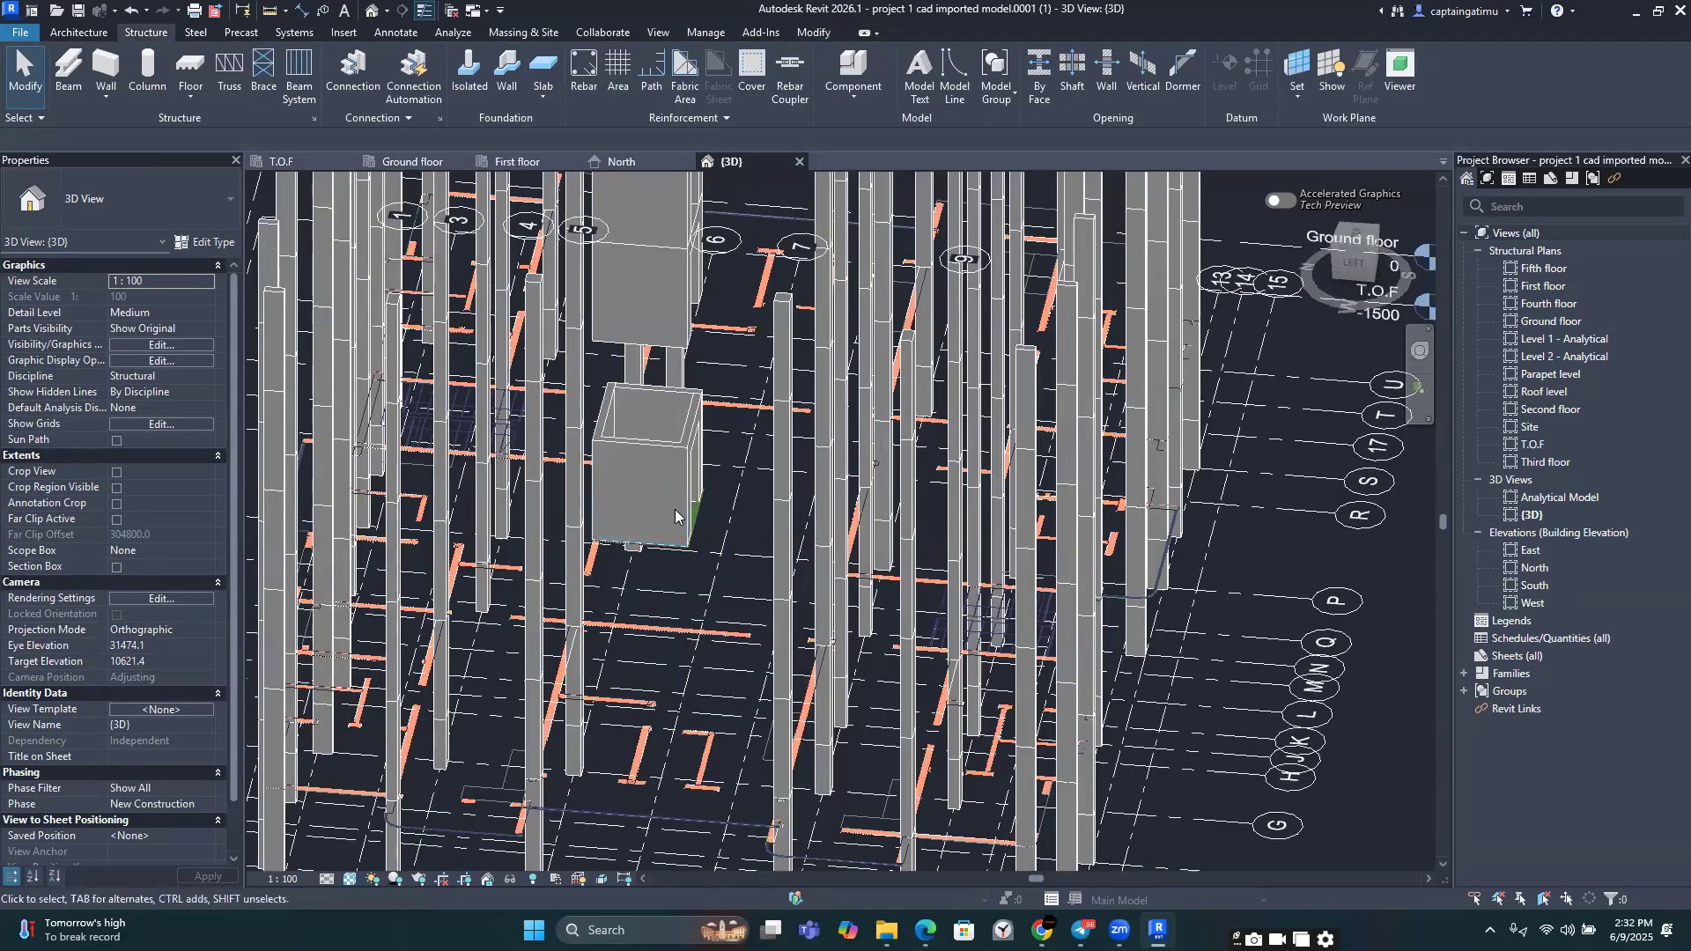
pyautogui.scroll(-7, 672, 455)
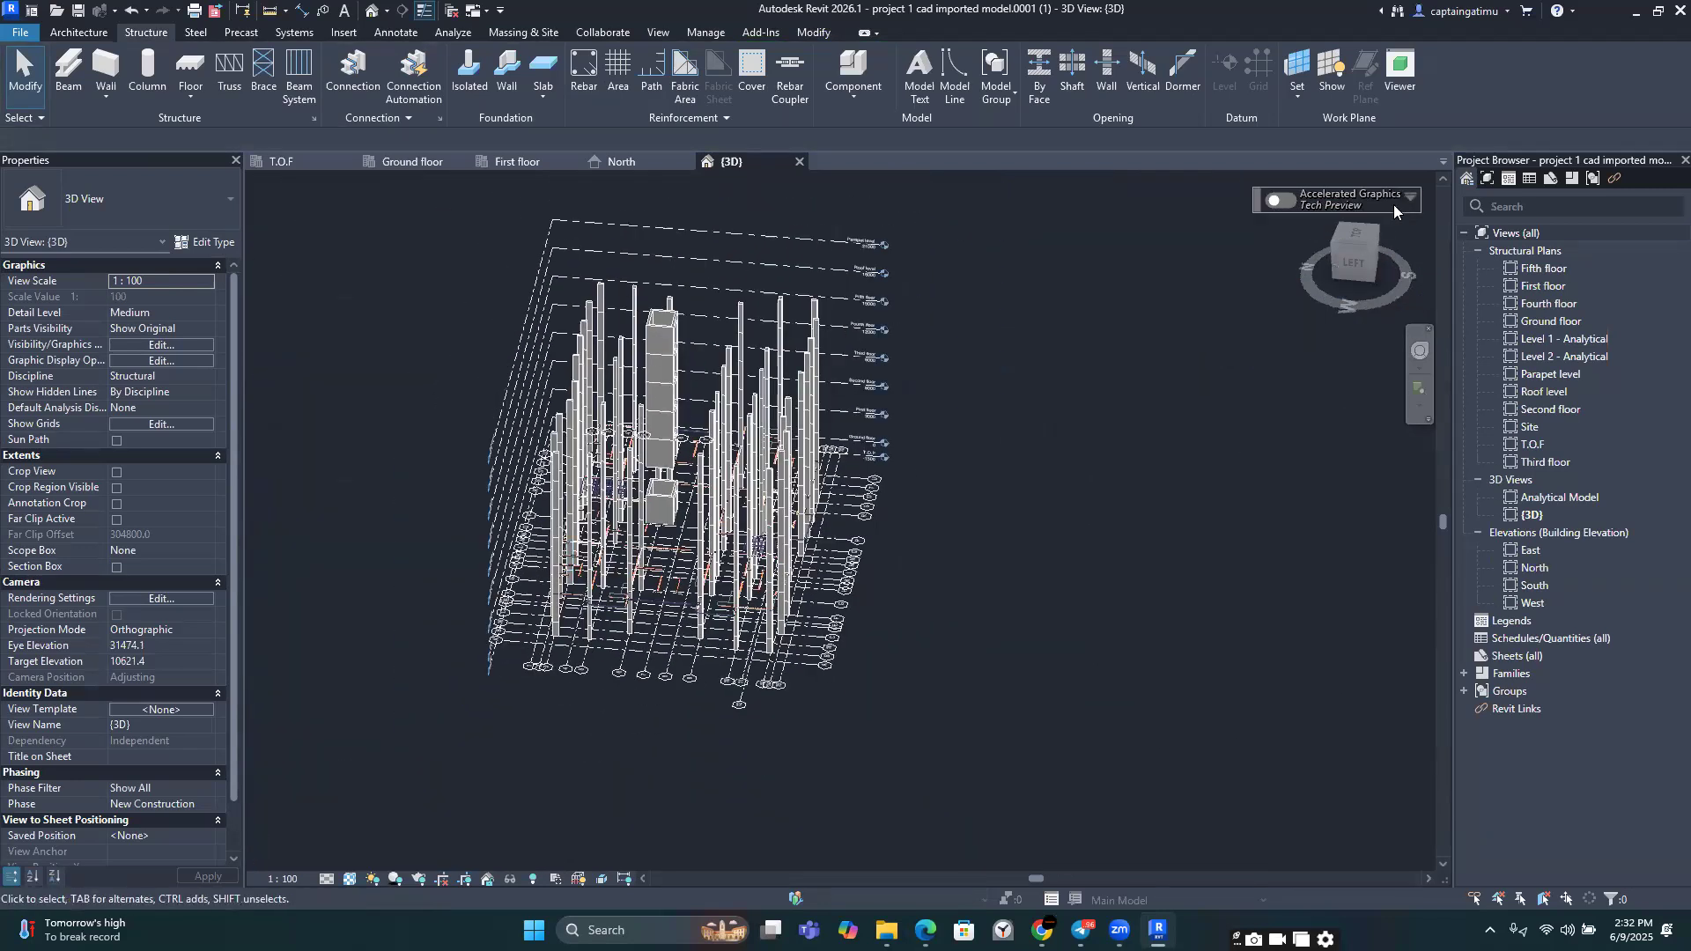
# Step: Turn the 3D view to the front and compare the lift core segments against the floor levels
pyautogui.moveTo(1352, 249); pyautogui.dragTo(1096, 299)
pyautogui.keyDown('shift'); pyautogui.moveTo(1096, 299); pyautogui.dragTo(1110, 292, button='middle'); pyautogui.keyUp('shift')
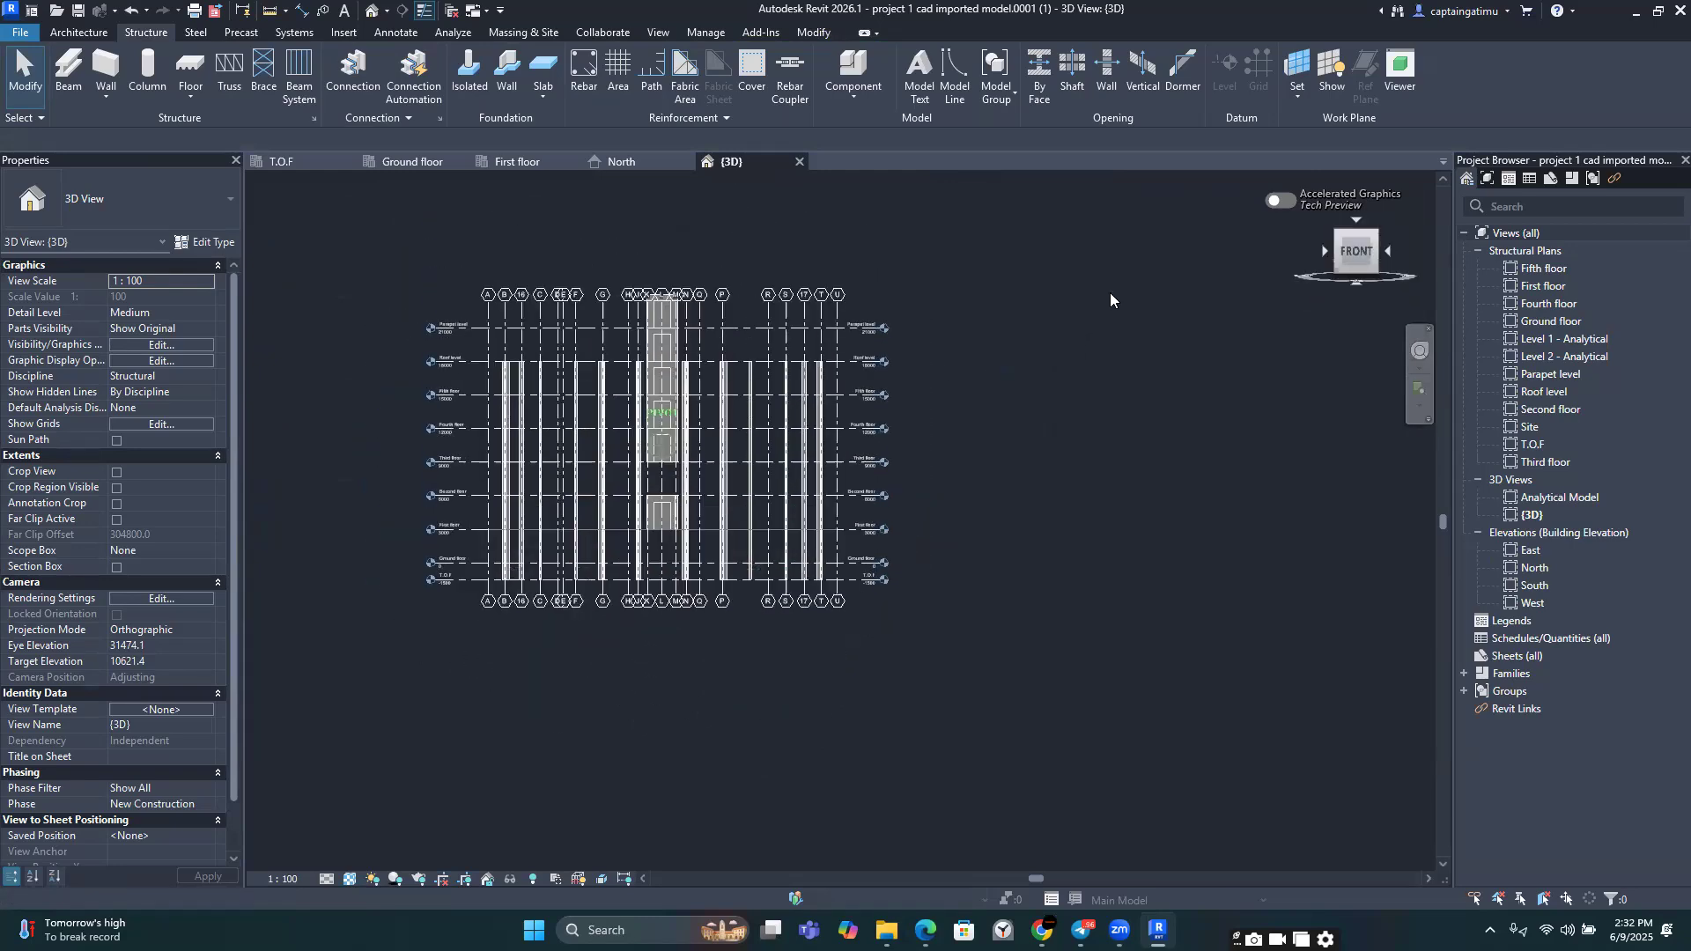
pyautogui.scroll(4, 783, 574)
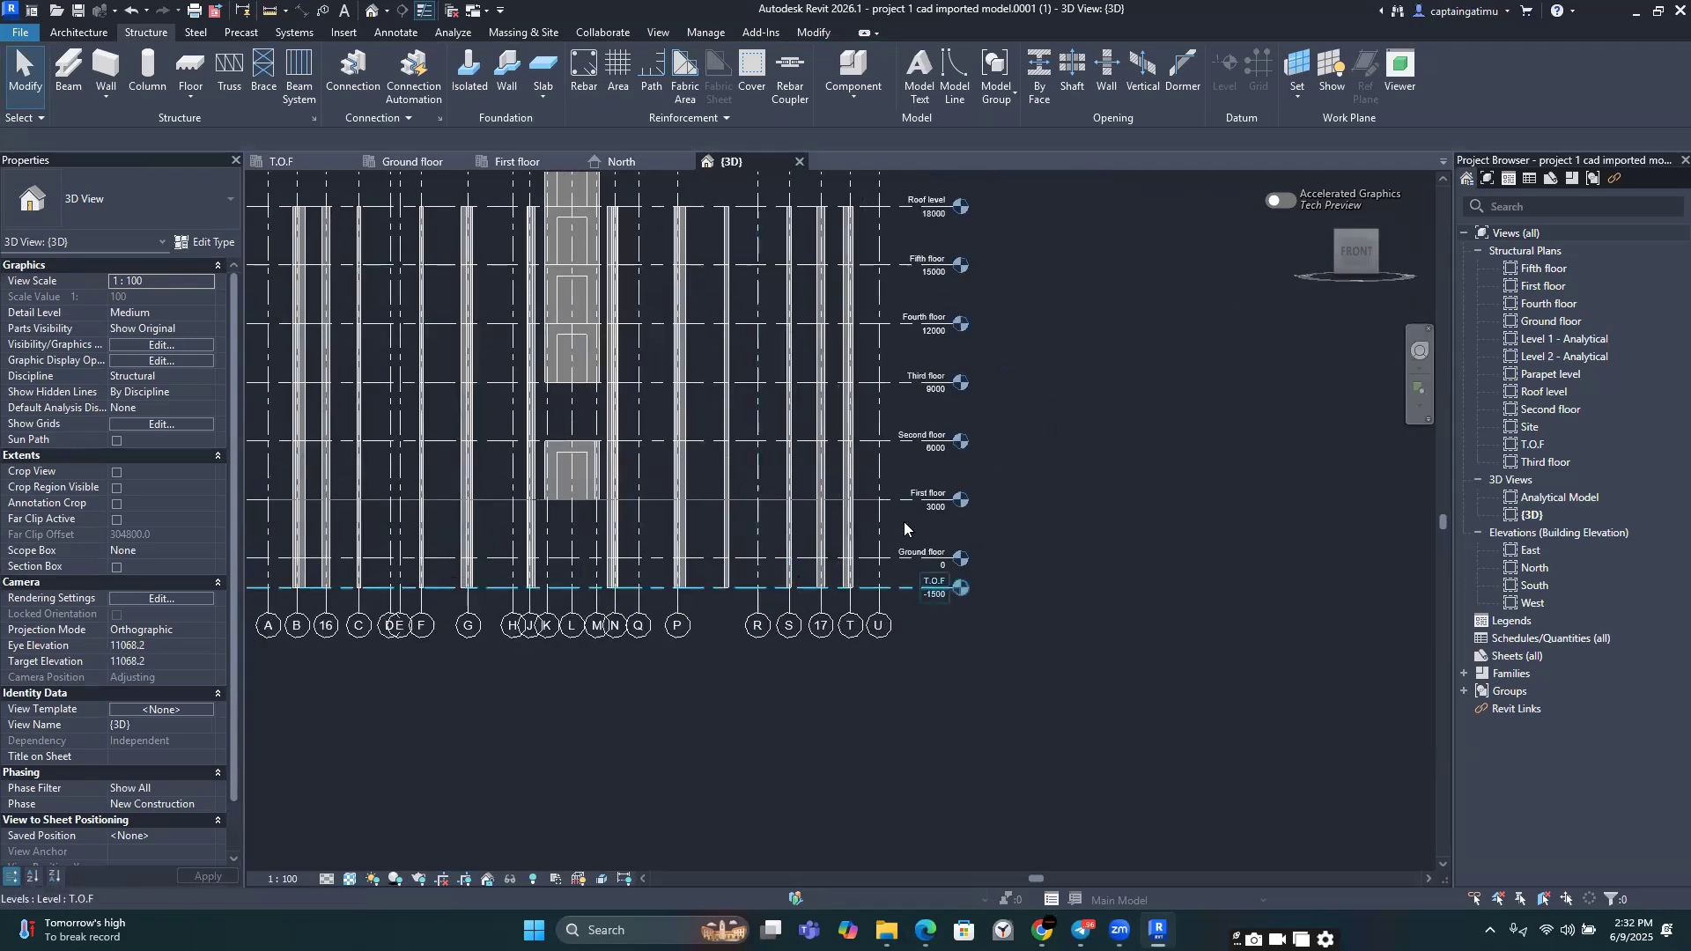
pyautogui.scroll(3, 860, 501)
pyautogui.scroll(-4, 868, 500)
pyautogui.moveTo(885, 504); pyautogui.dragTo(1104, 460, button='middle')
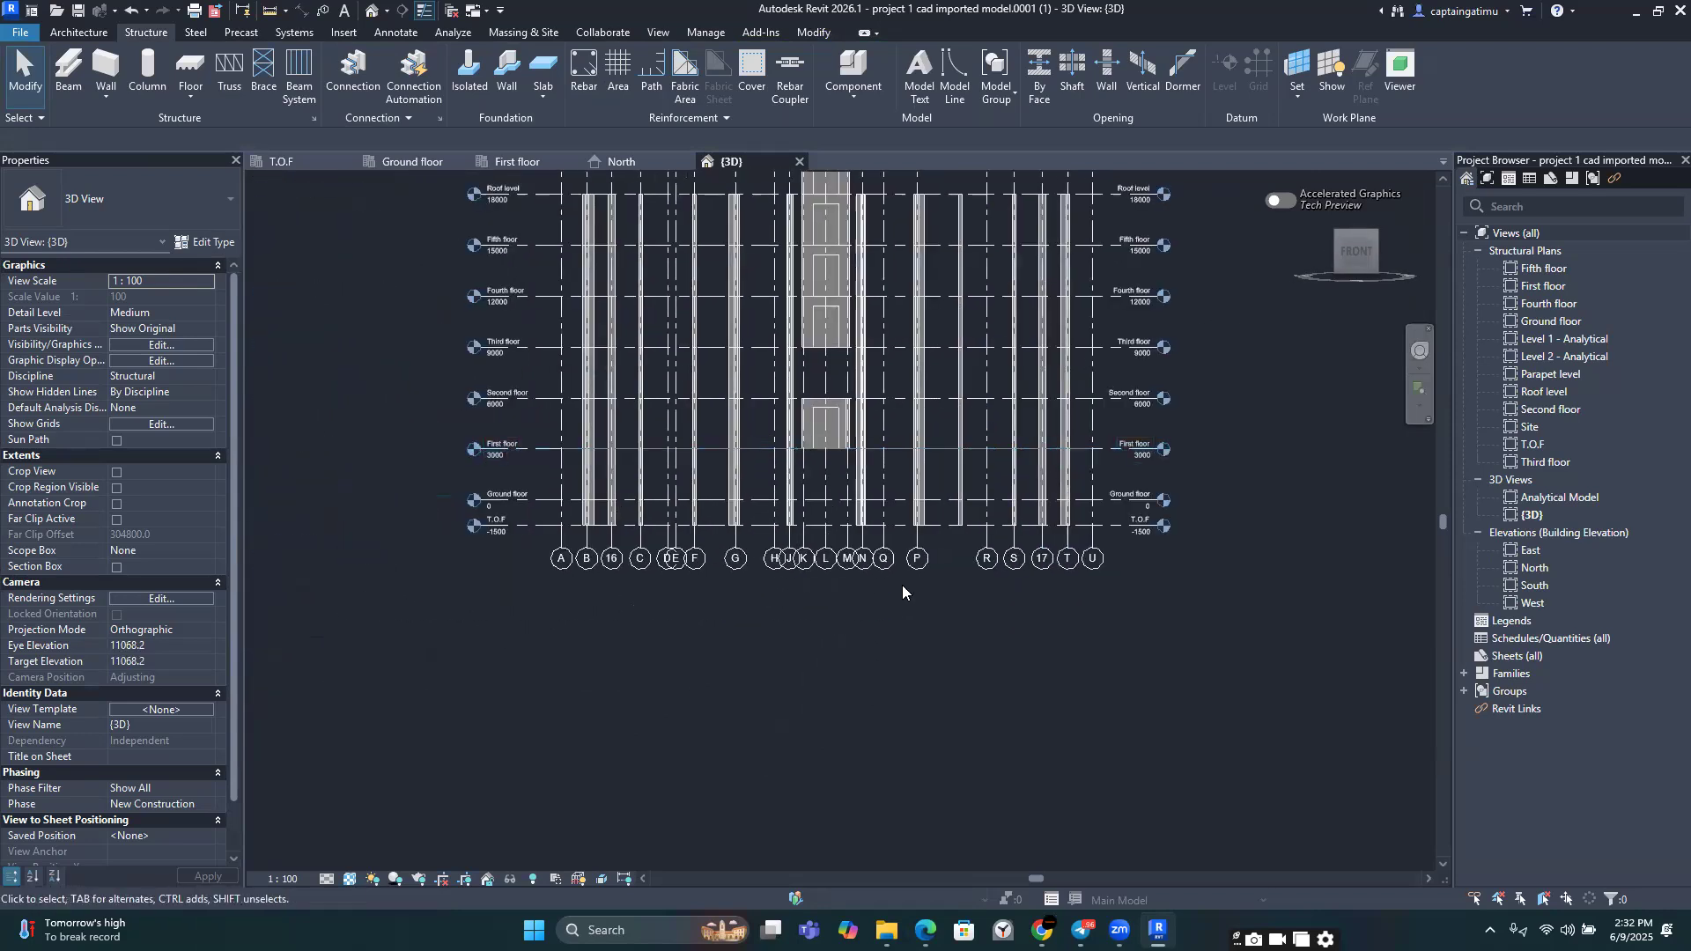
pyautogui.scroll(2, 907, 587)
pyautogui.moveTo(835, 625); pyautogui.dragTo(851, 689, button='middle')
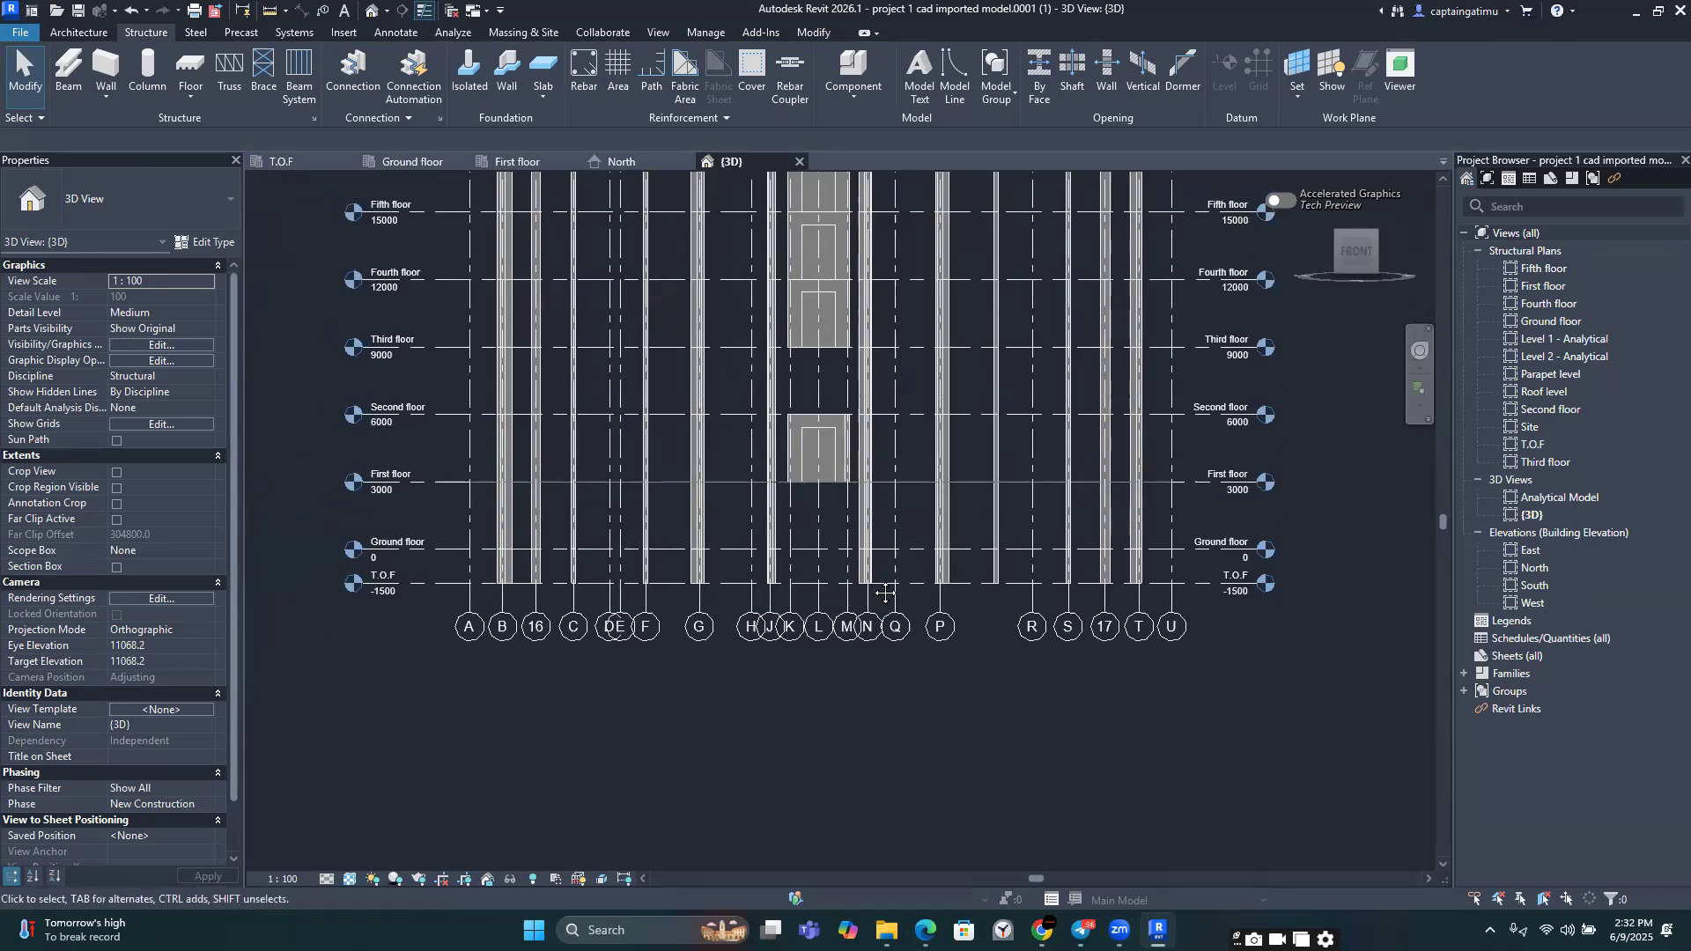
pyautogui.scroll(2, 895, 527)
pyautogui.scroll(-1, 896, 528)
pyautogui.scroll(4, 793, 414)
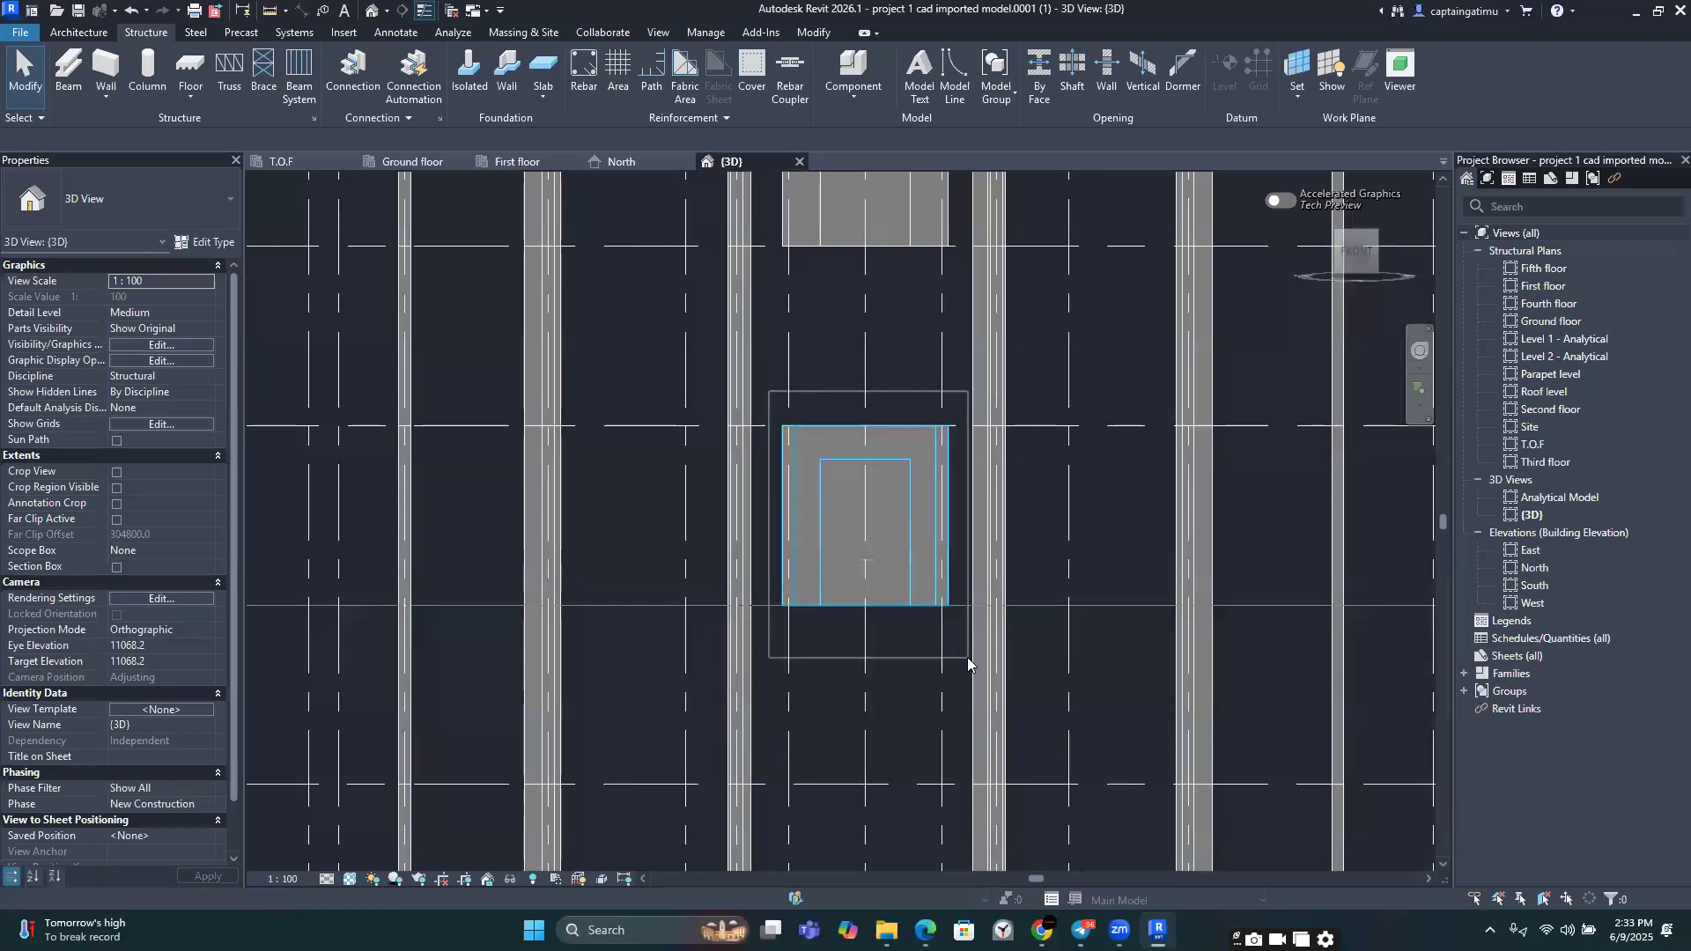
# Step: Copy the First floor lift core segment 3000 mm straight up, unconstrained, to fill the gap between the Second and Third floors
pyautogui.click(941, 511)
pyautogui.scroll(-3, 943, 519)
pyautogui.moveTo(927, 528); pyautogui.dragTo(917, 601, button='middle')
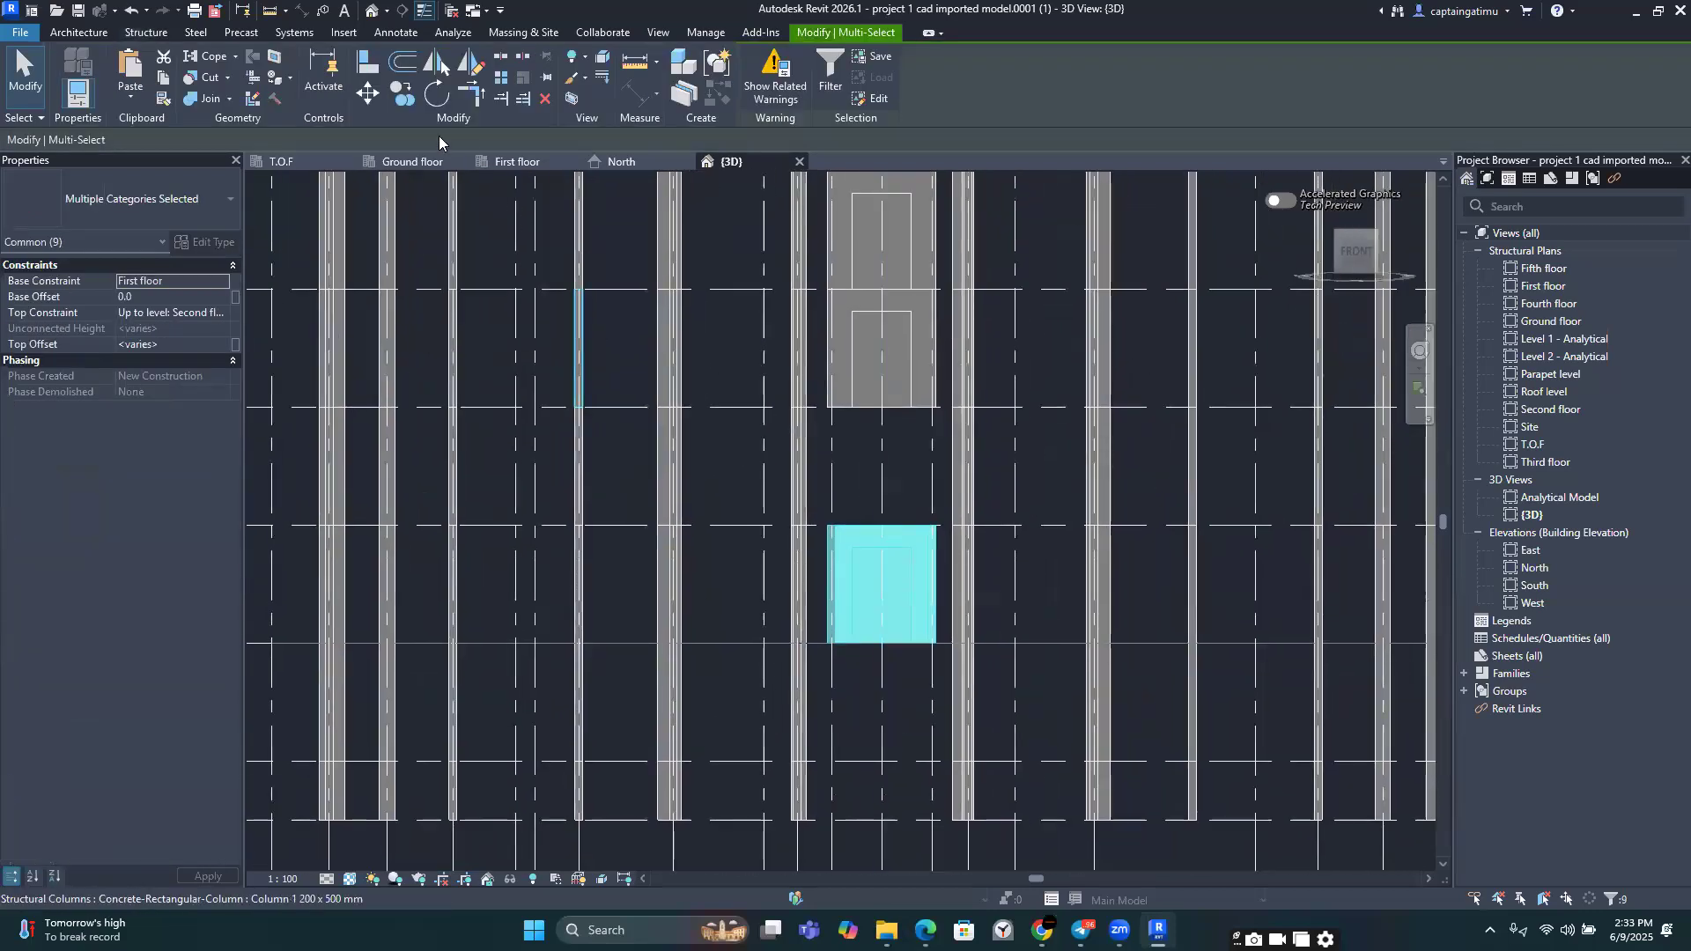
pyautogui.click(402, 94)
pyautogui.scroll(2, 829, 454)
pyautogui.scroll(2, 955, 541)
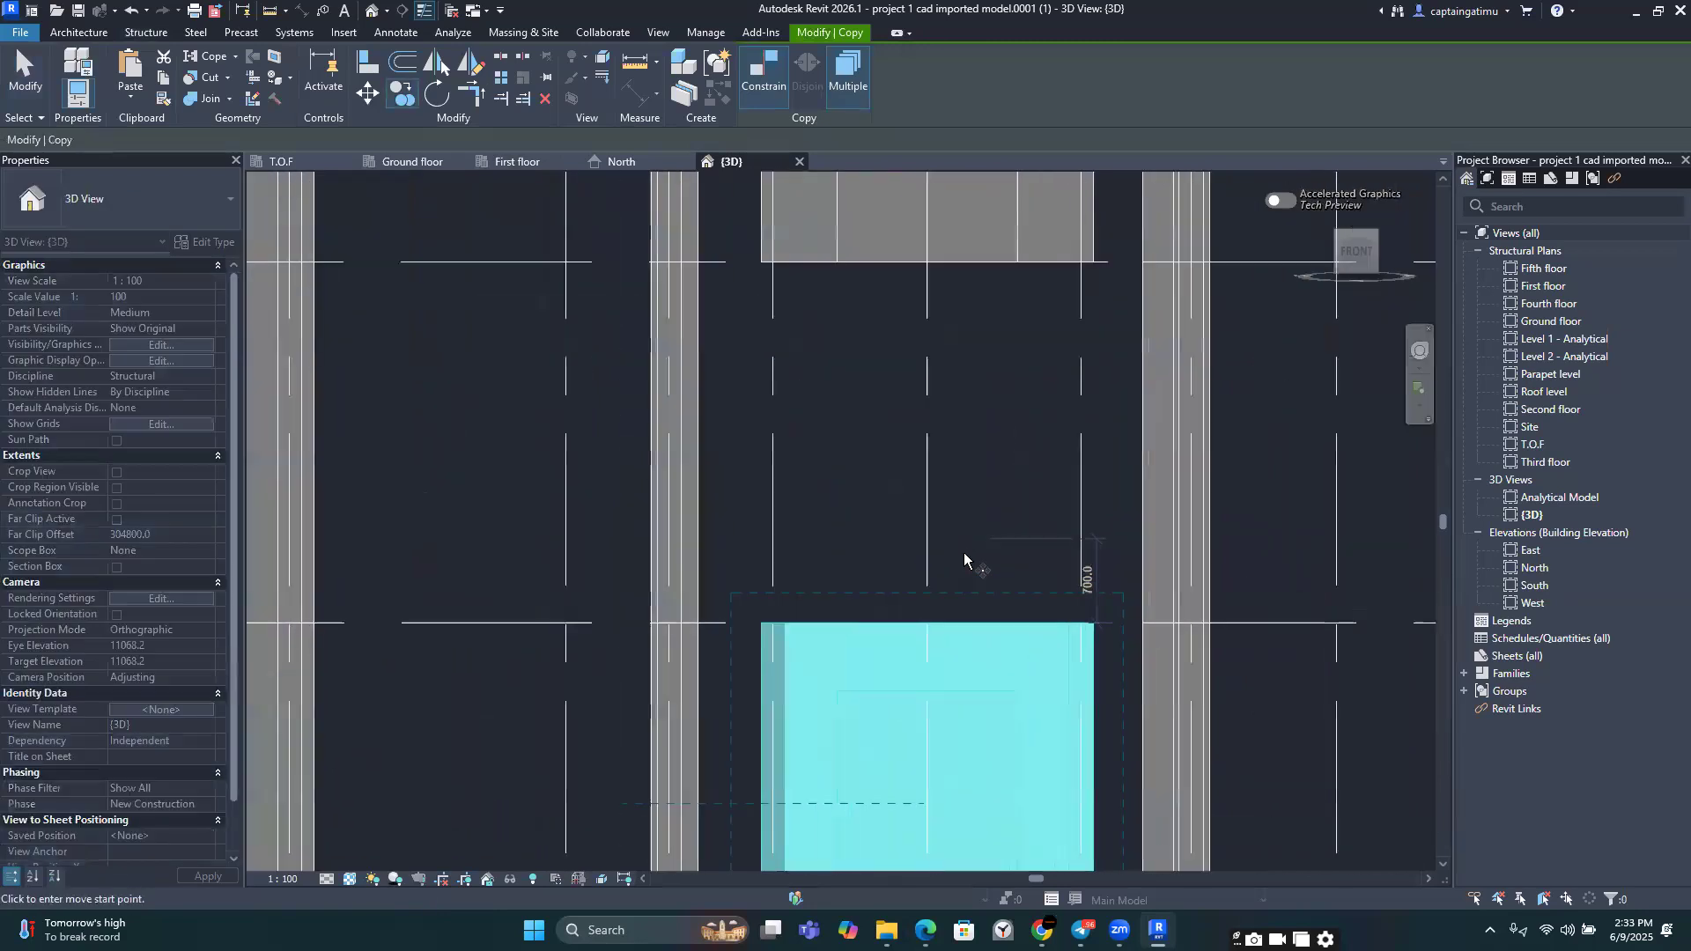
pyautogui.click(763, 77)
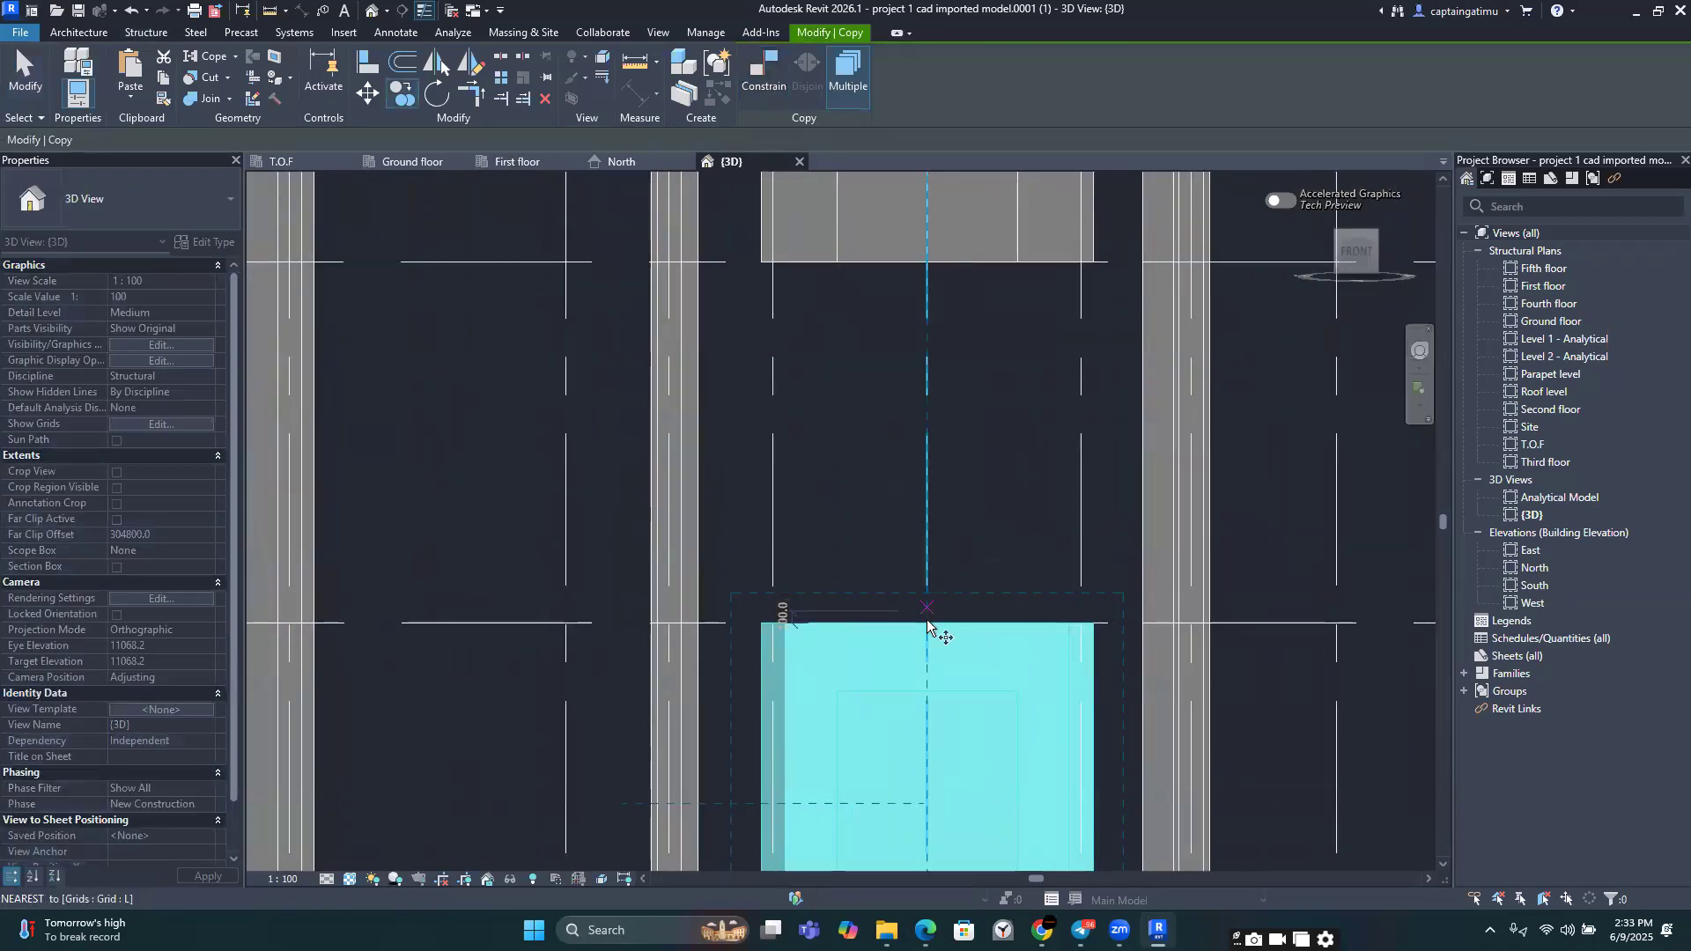
pyautogui.click(927, 622)
pyautogui.click(927, 265)
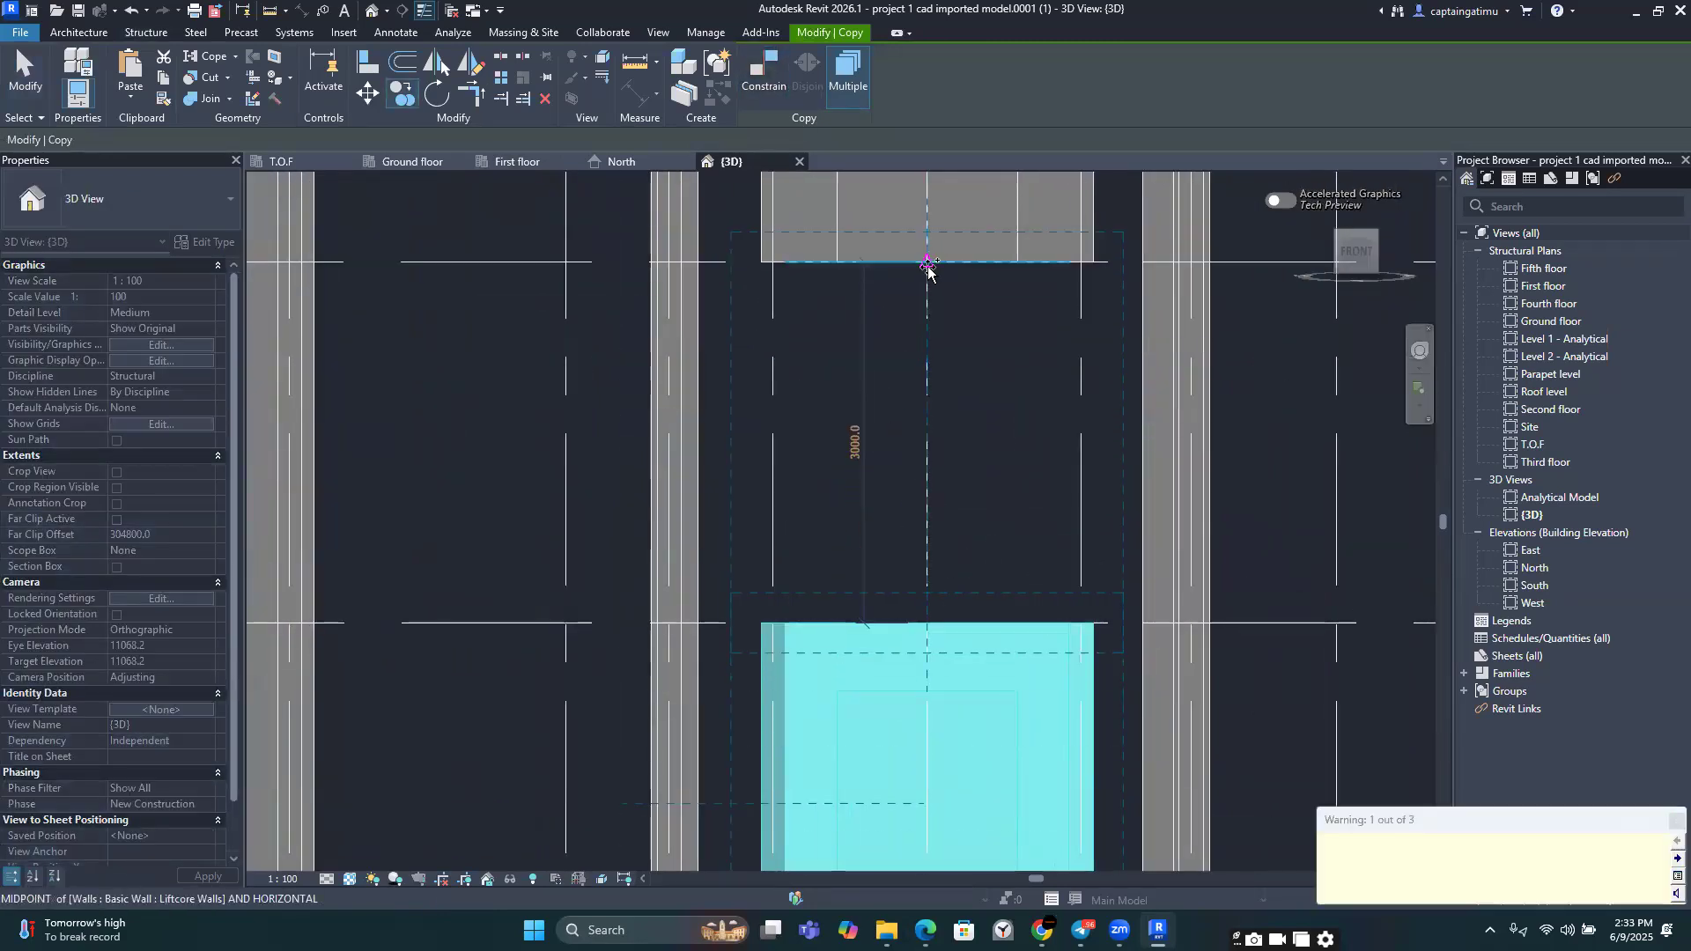
pyautogui.scroll(-4, 928, 266)
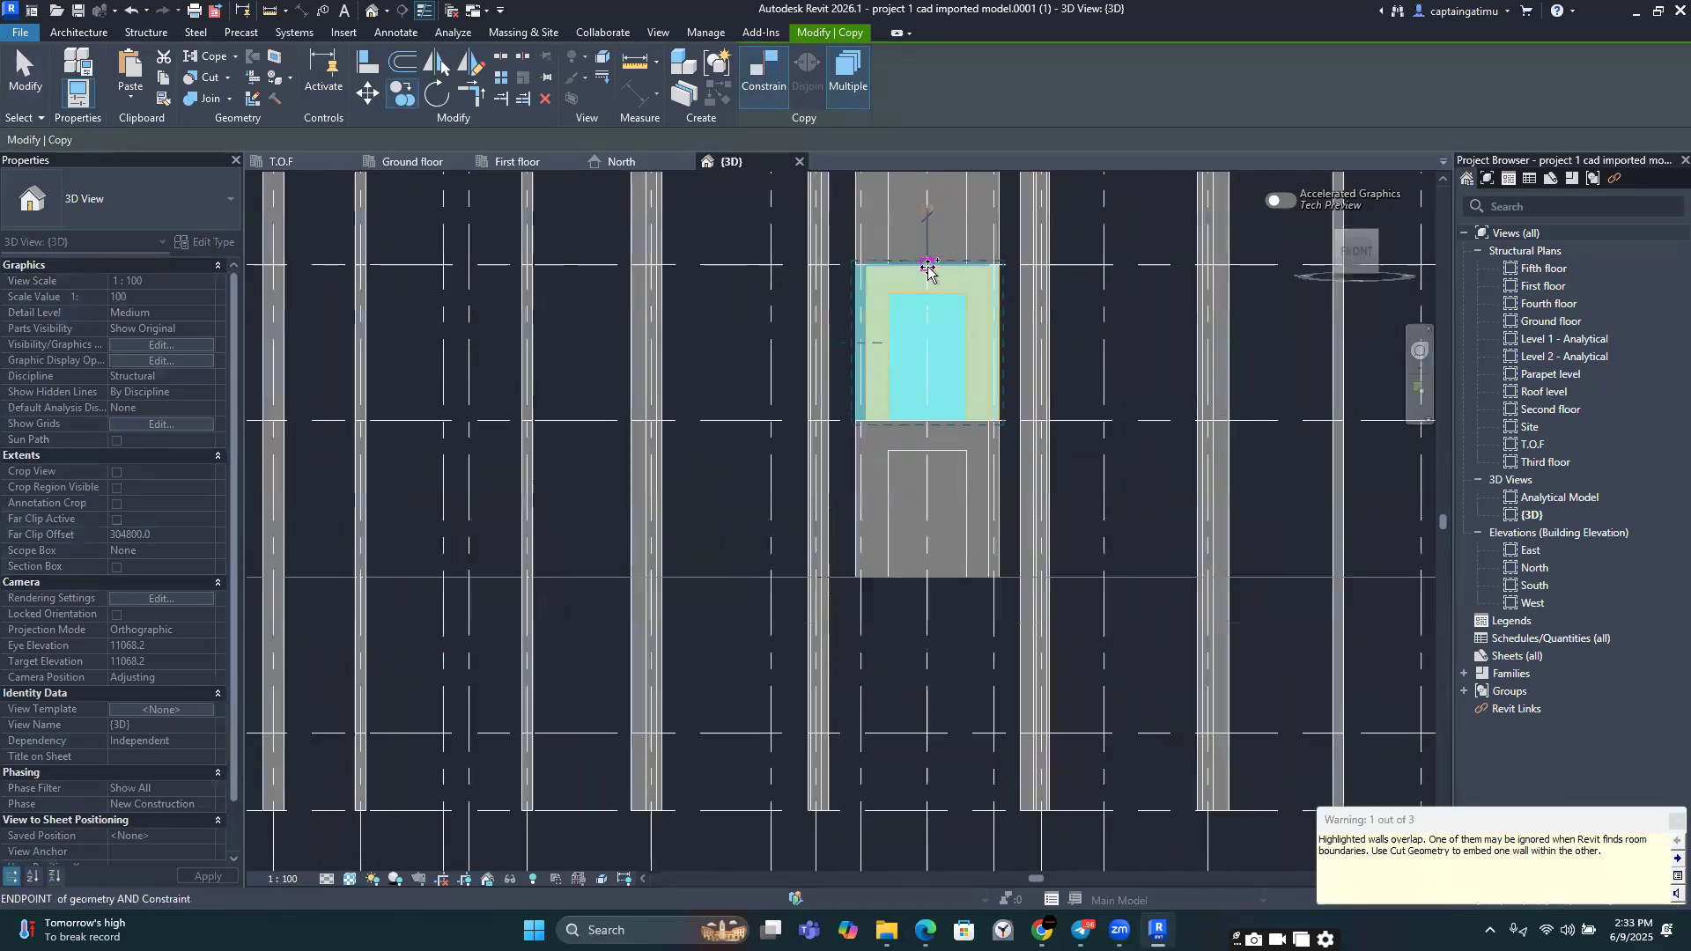
pyautogui.scroll(-3, 928, 269)
pyautogui.press('Escape')
pyautogui.press('Escape')
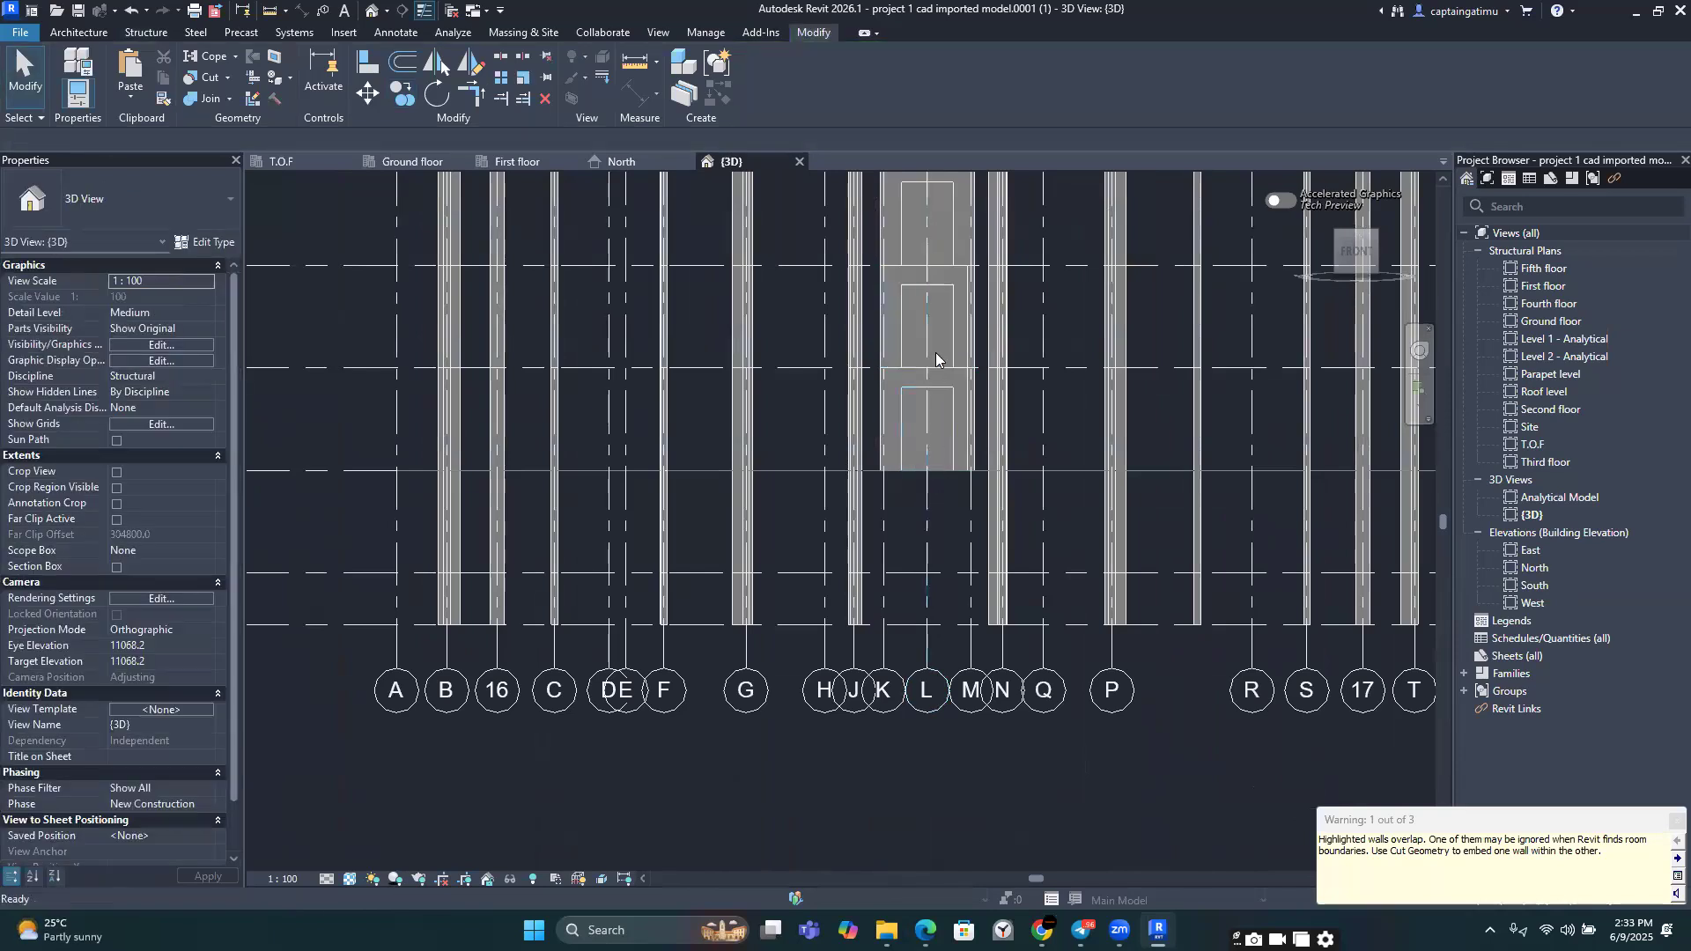
# Step: Undo the upward copy of the lift core and its paste to the selected levels
pyautogui.click(883, 250)
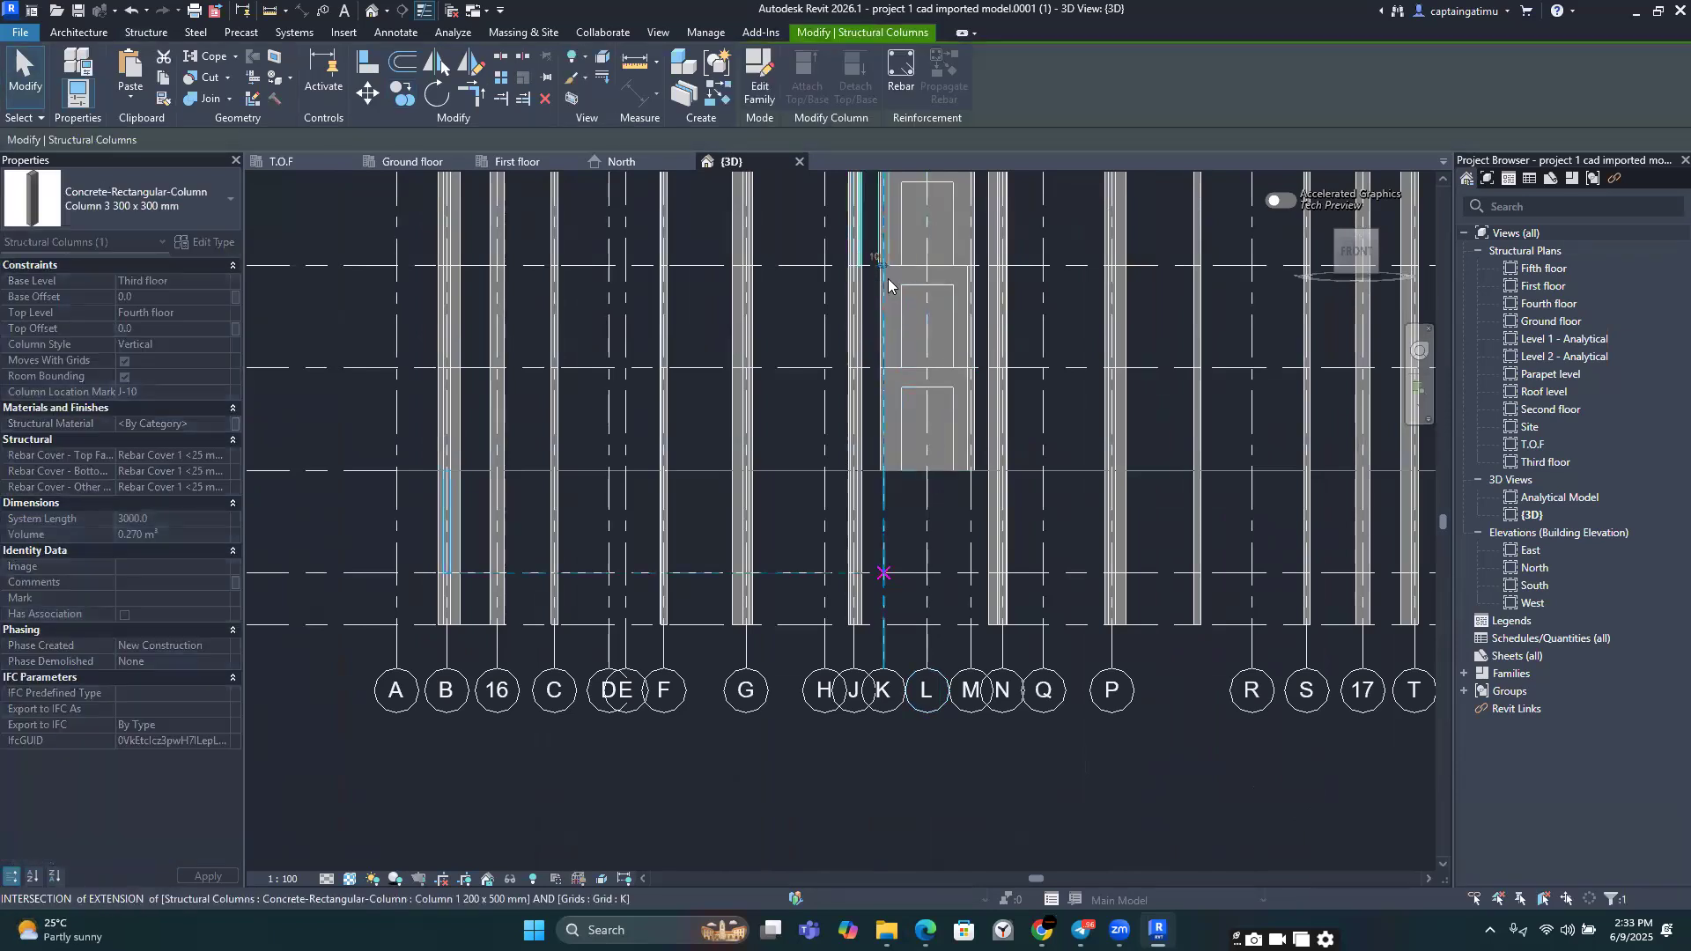
pyautogui.click(131, 12)
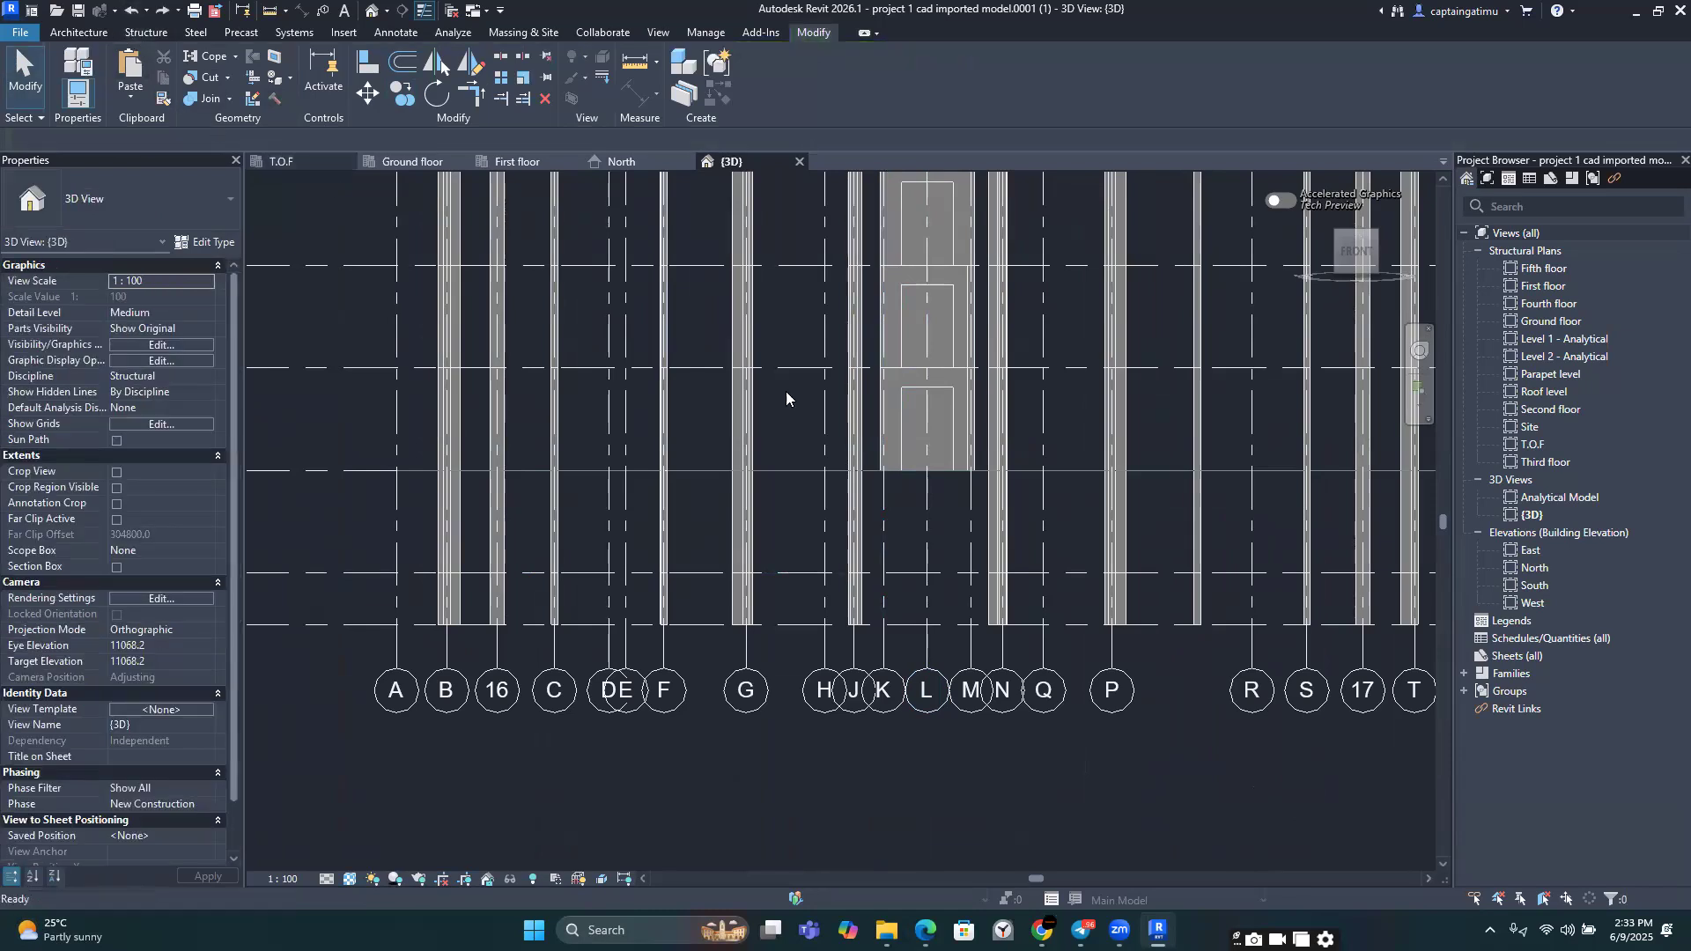
pyautogui.scroll(2, 884, 375)
pyautogui.scroll(-4, 884, 376)
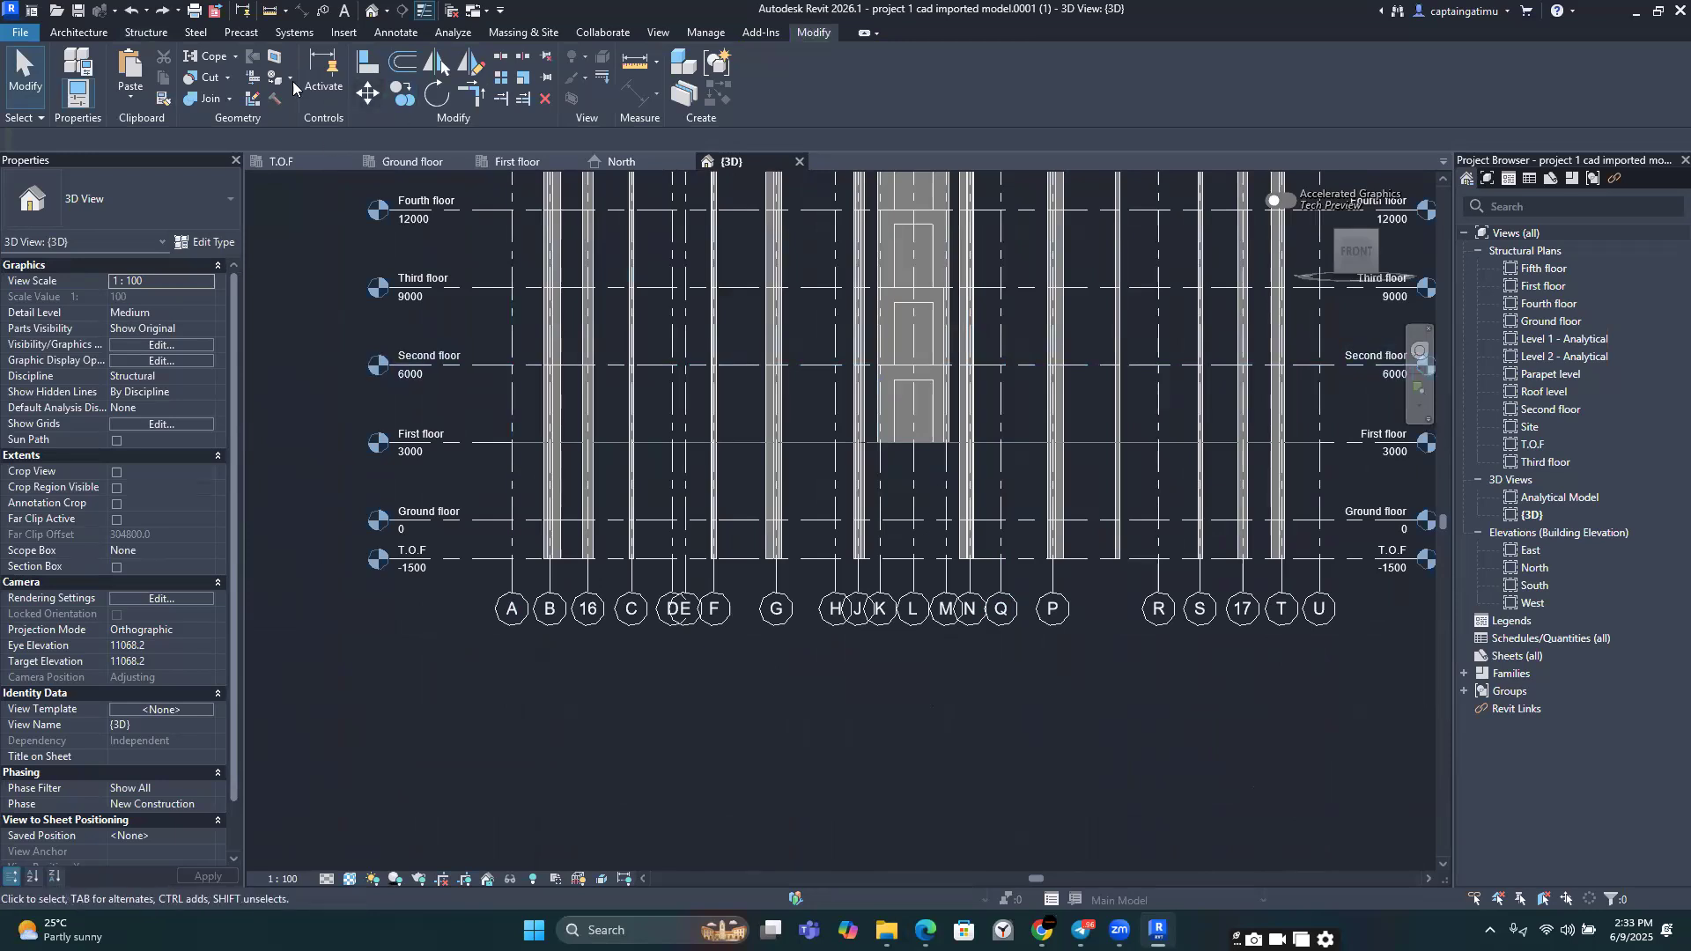
pyautogui.click(135, 10)
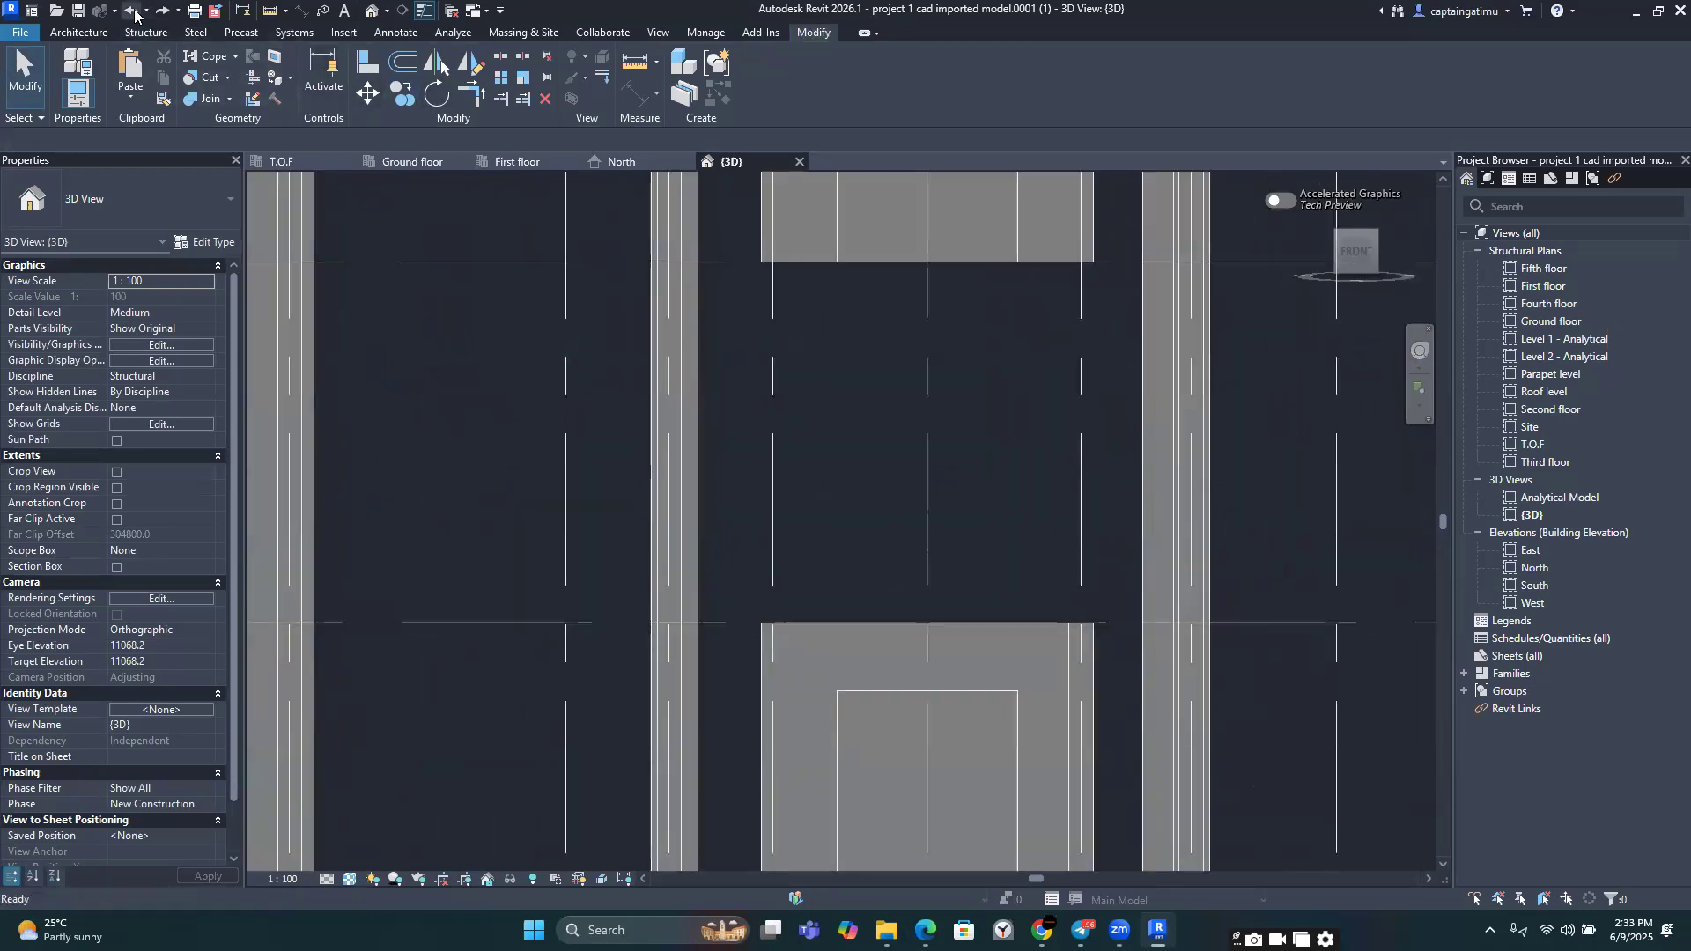
pyautogui.click(134, 10)
pyautogui.click(135, 10)
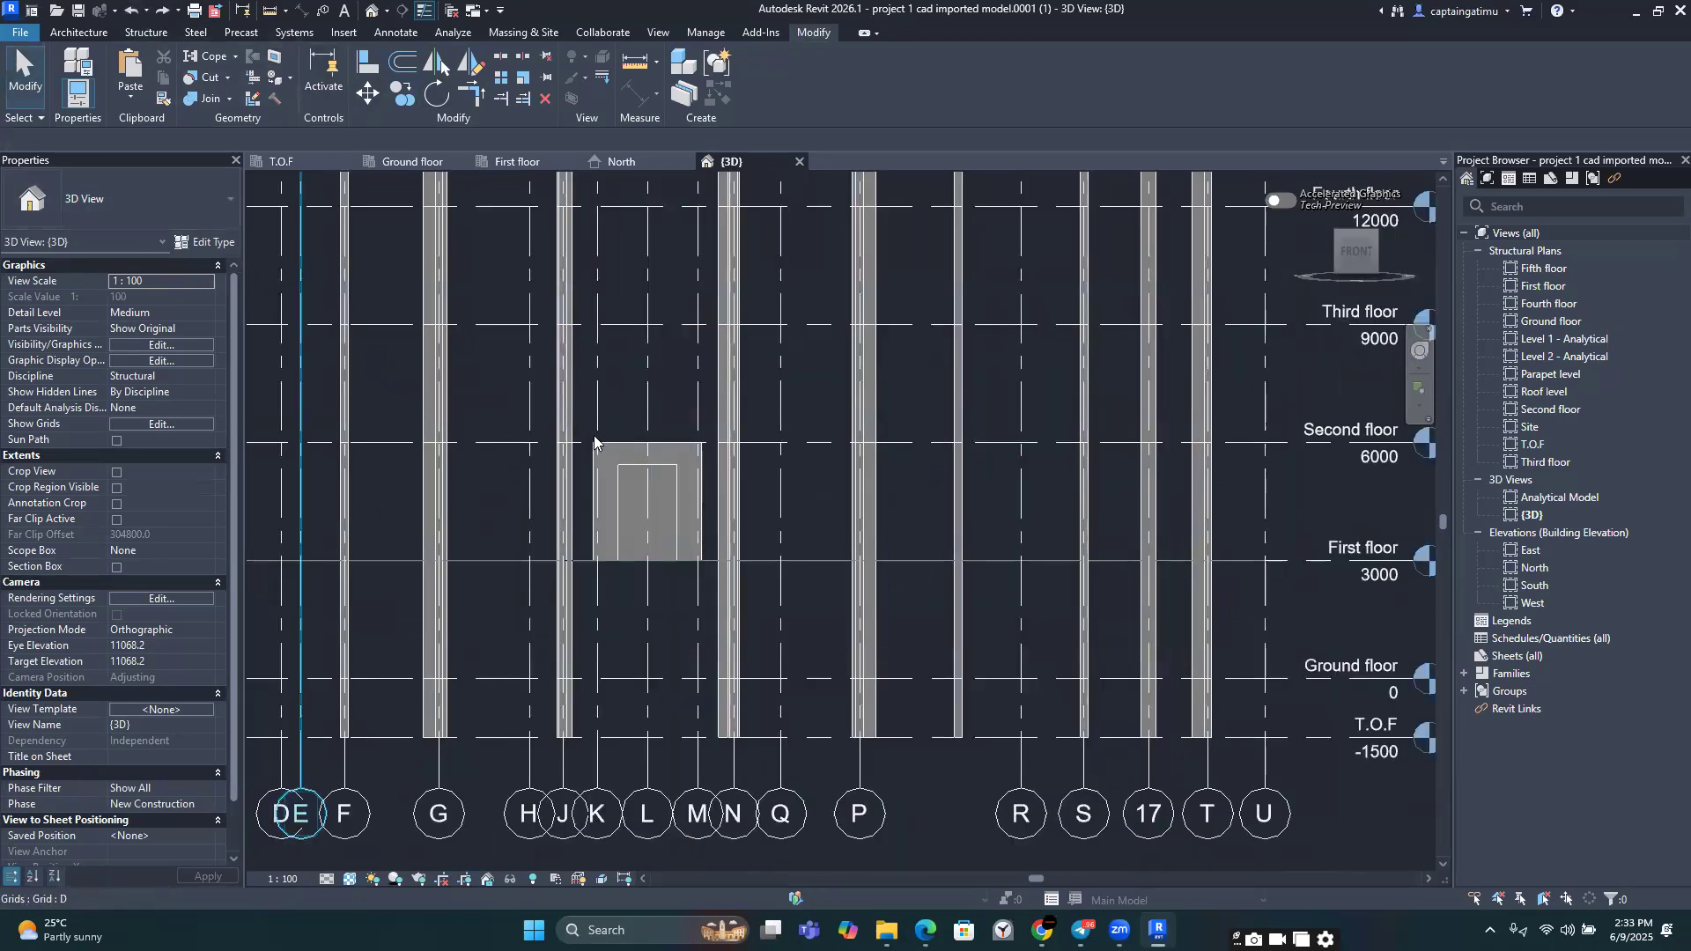
# Step: Switch from the 3D view to the North elevation showing the lift core walls between the First and Second floors
pyautogui.scroll(-3, 595, 442)
pyautogui.scroll(3, 629, 486)
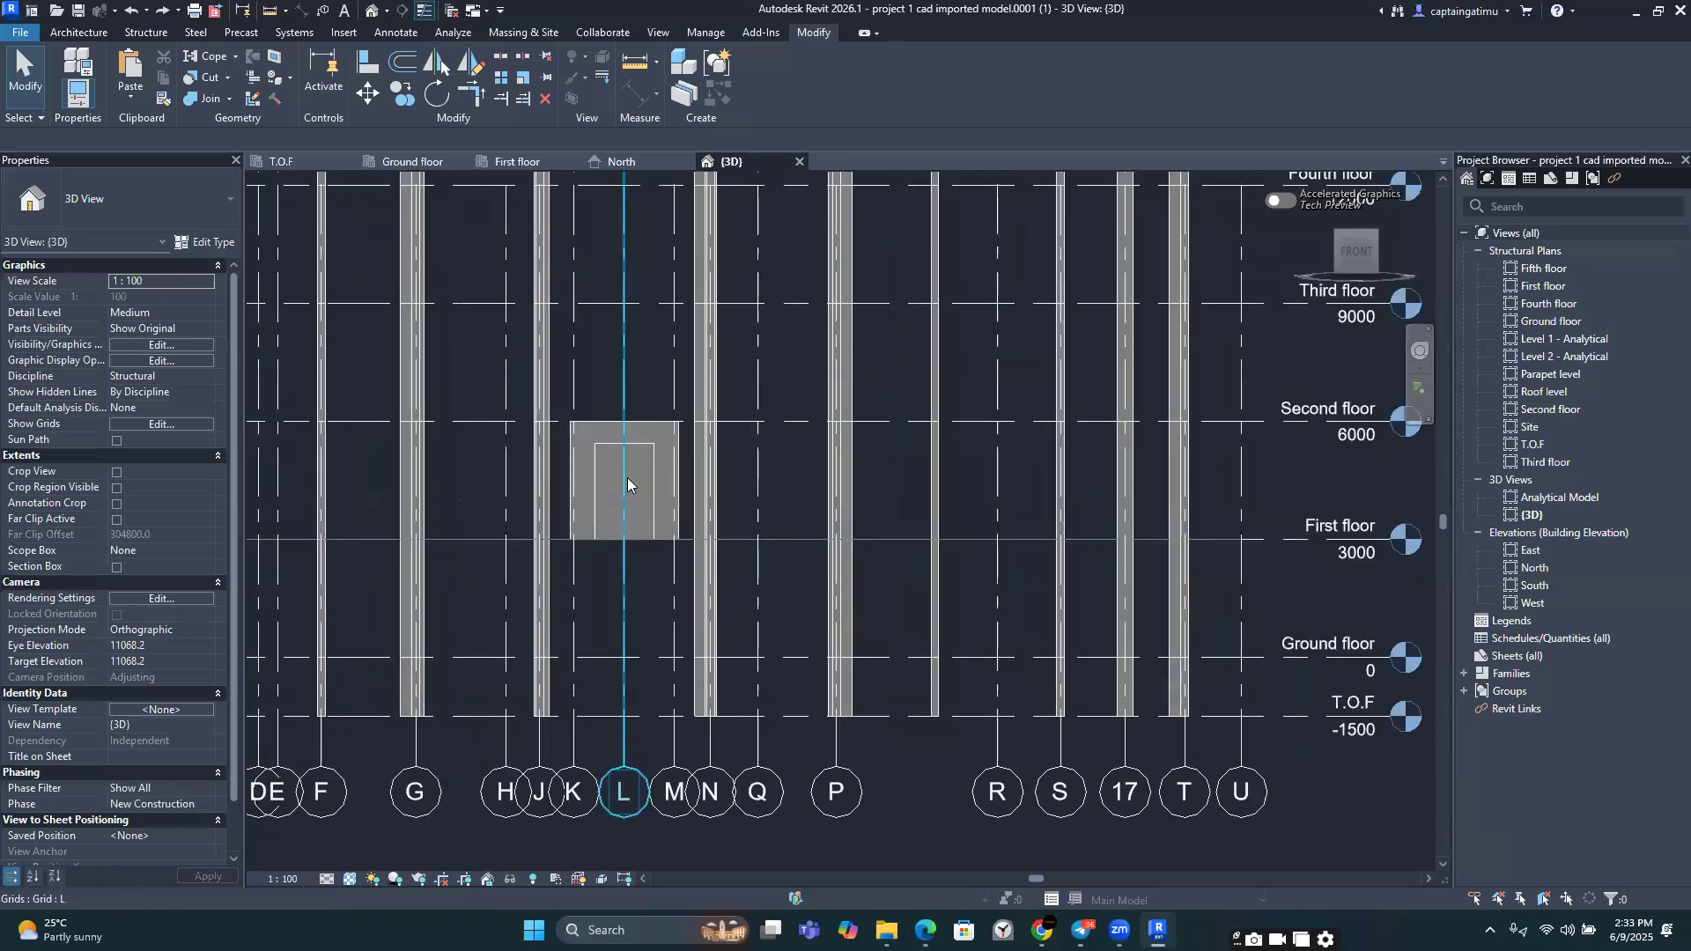
pyautogui.scroll(3, 629, 484)
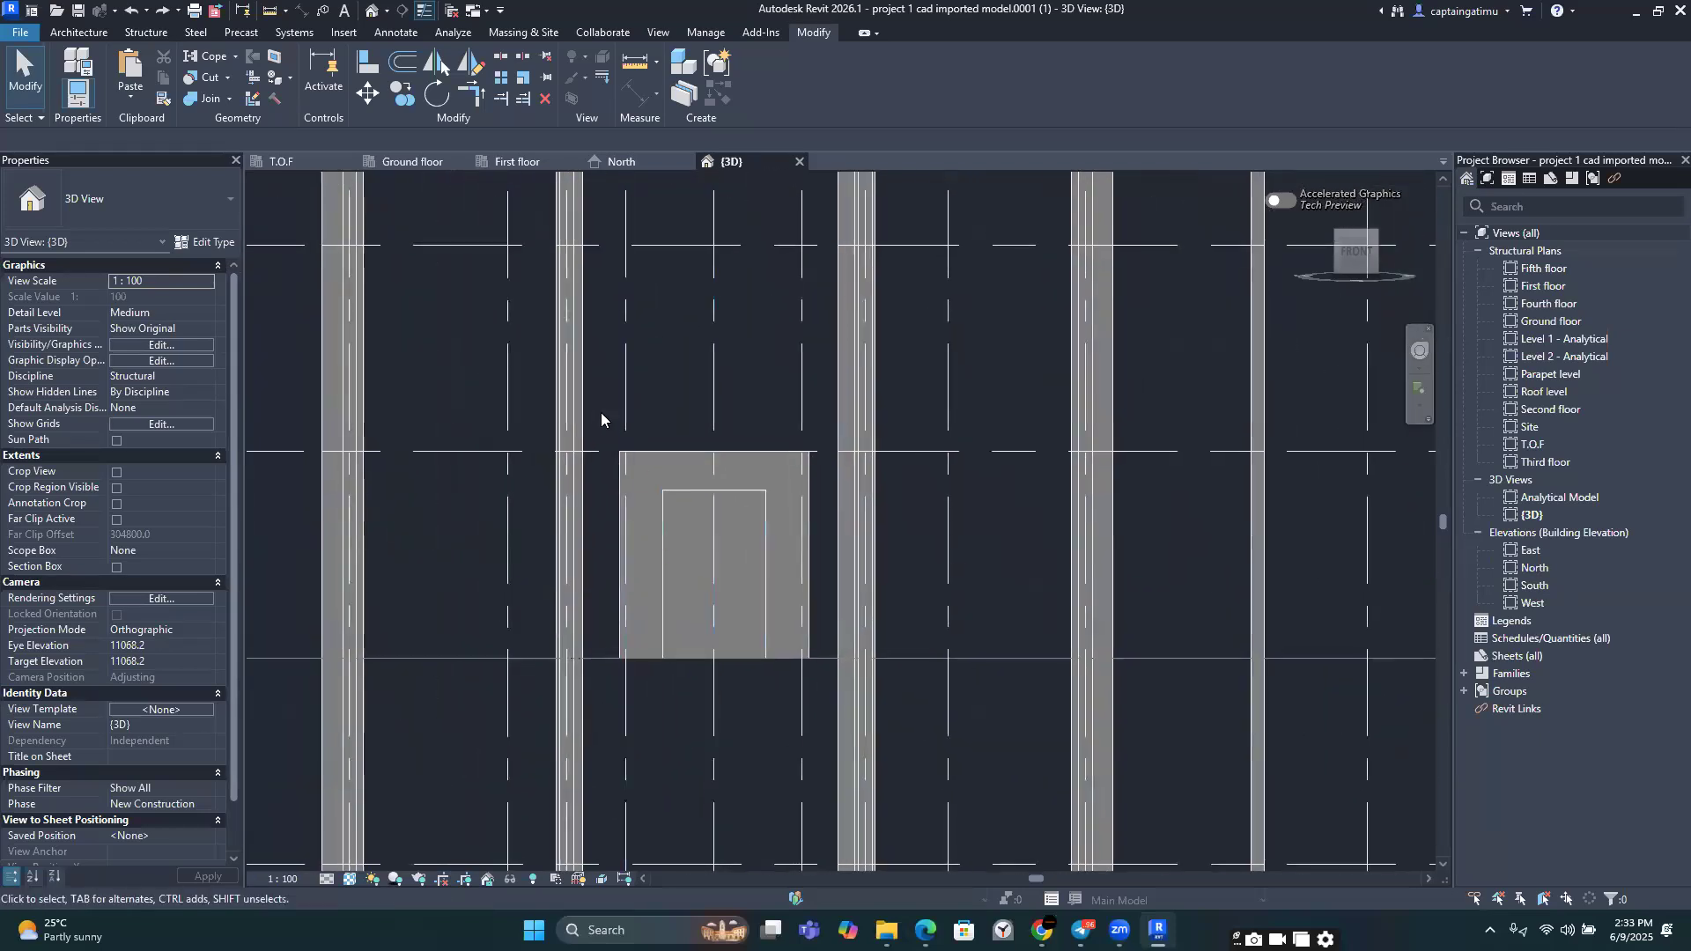
pyautogui.scroll(-6, 645, 479)
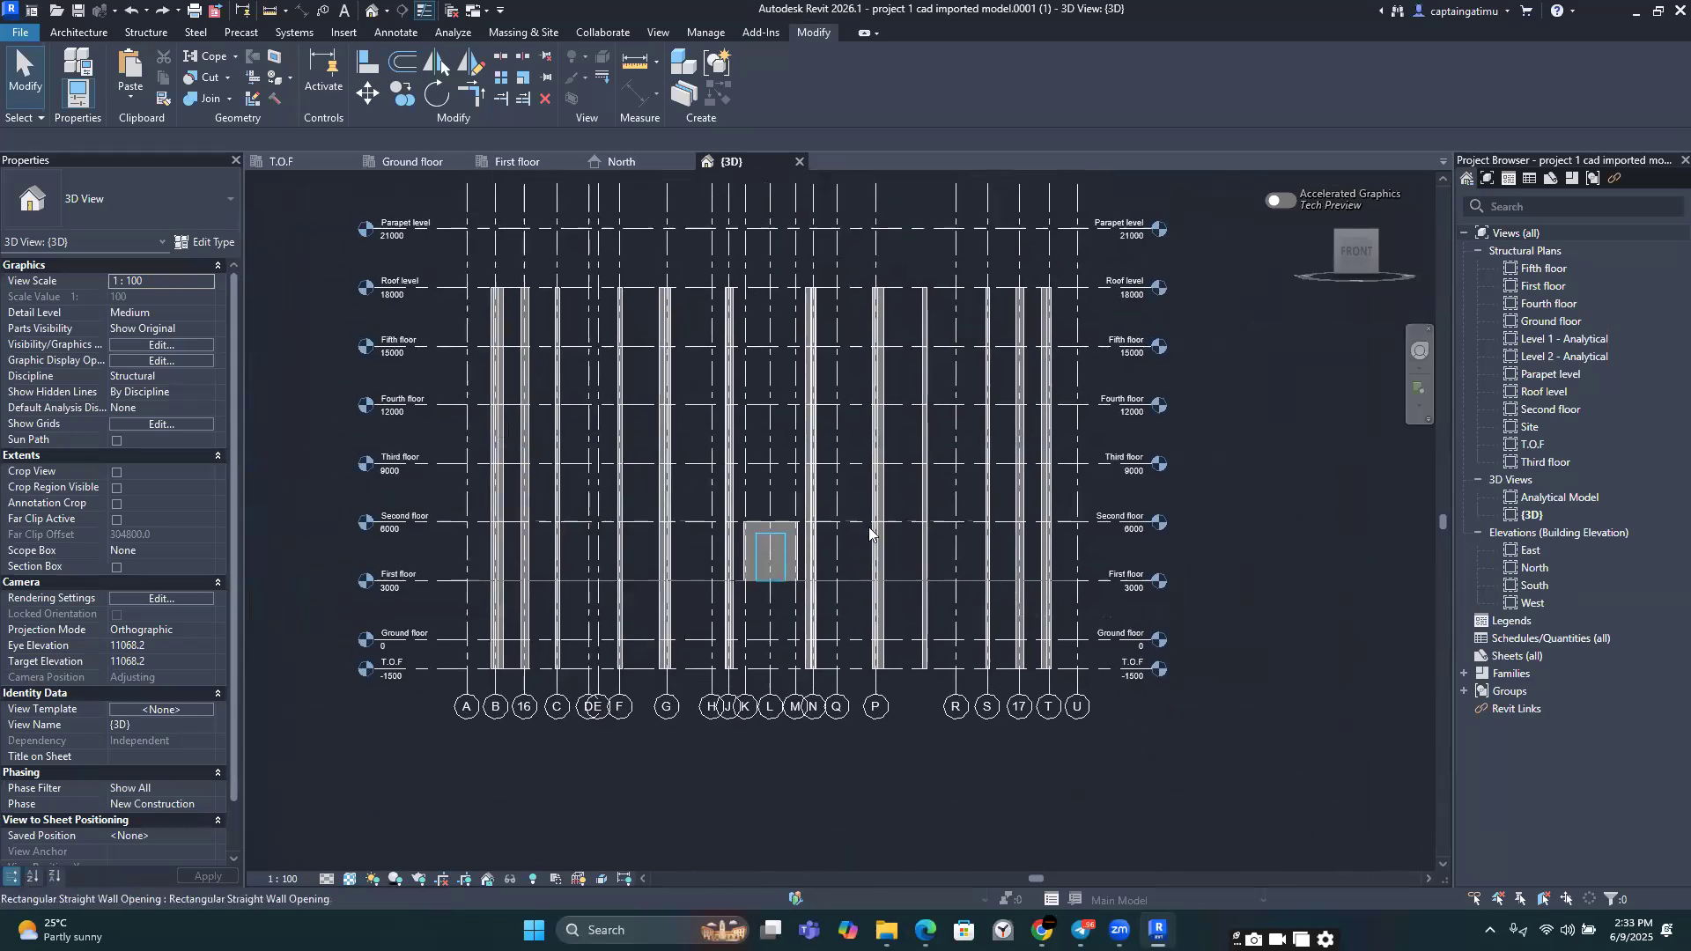
pyautogui.click(612, 164)
pyautogui.scroll(4, 857, 437)
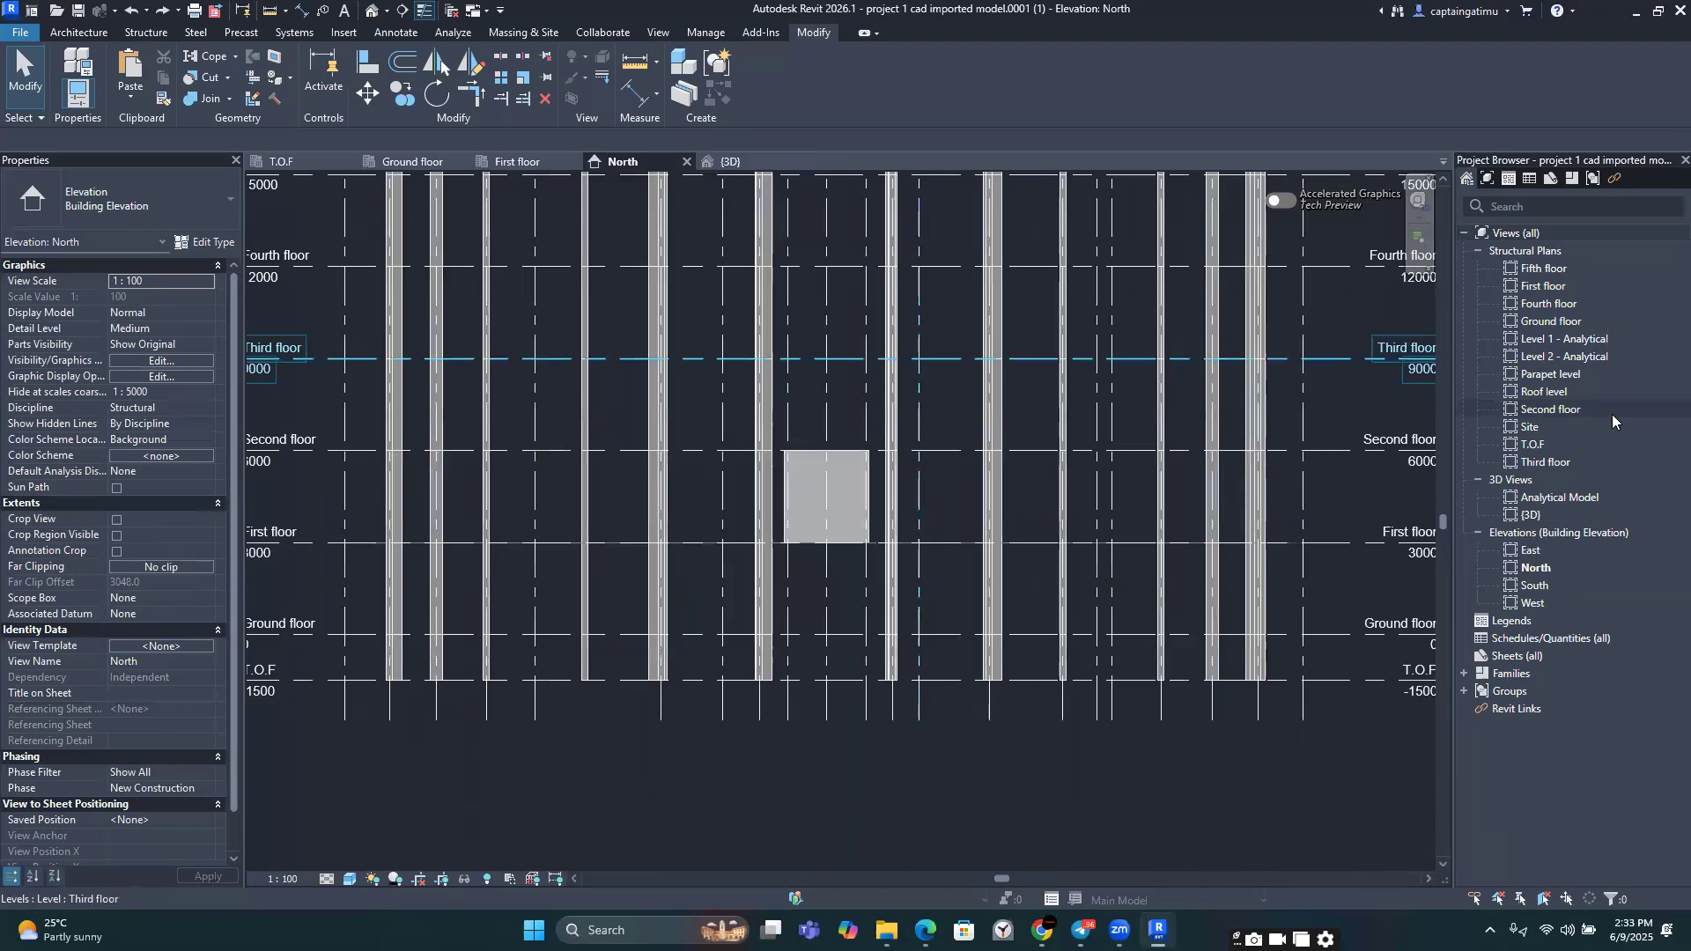
pyautogui.doubleClick(1540, 553)
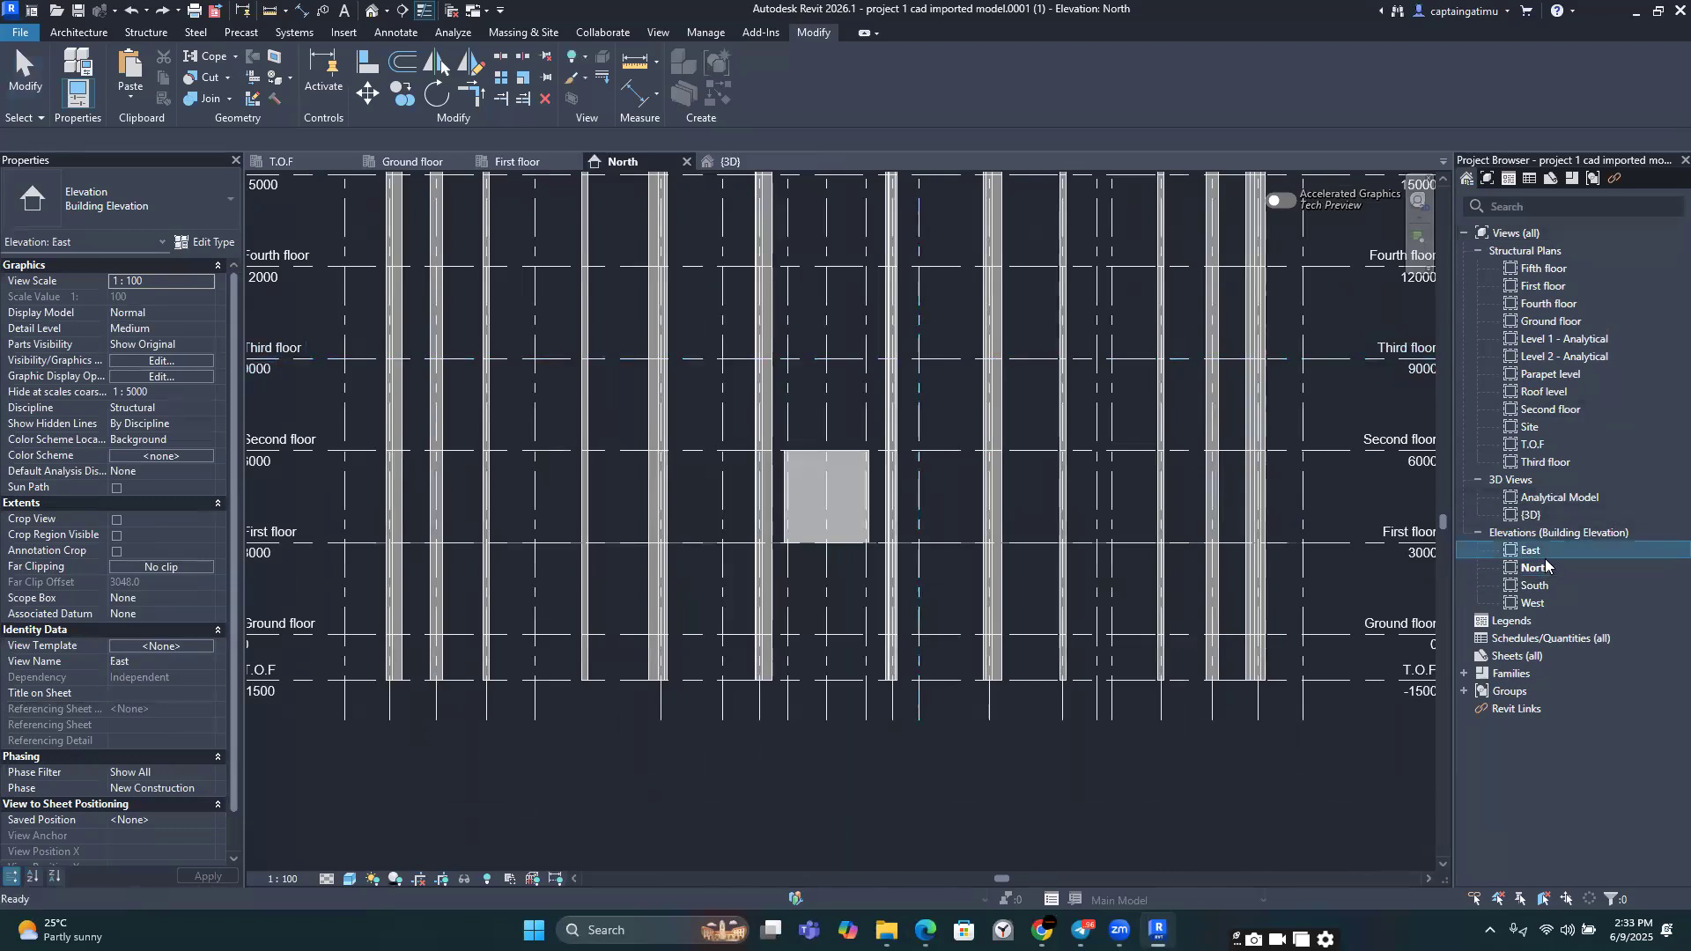
pyautogui.doubleClick(1534, 568)
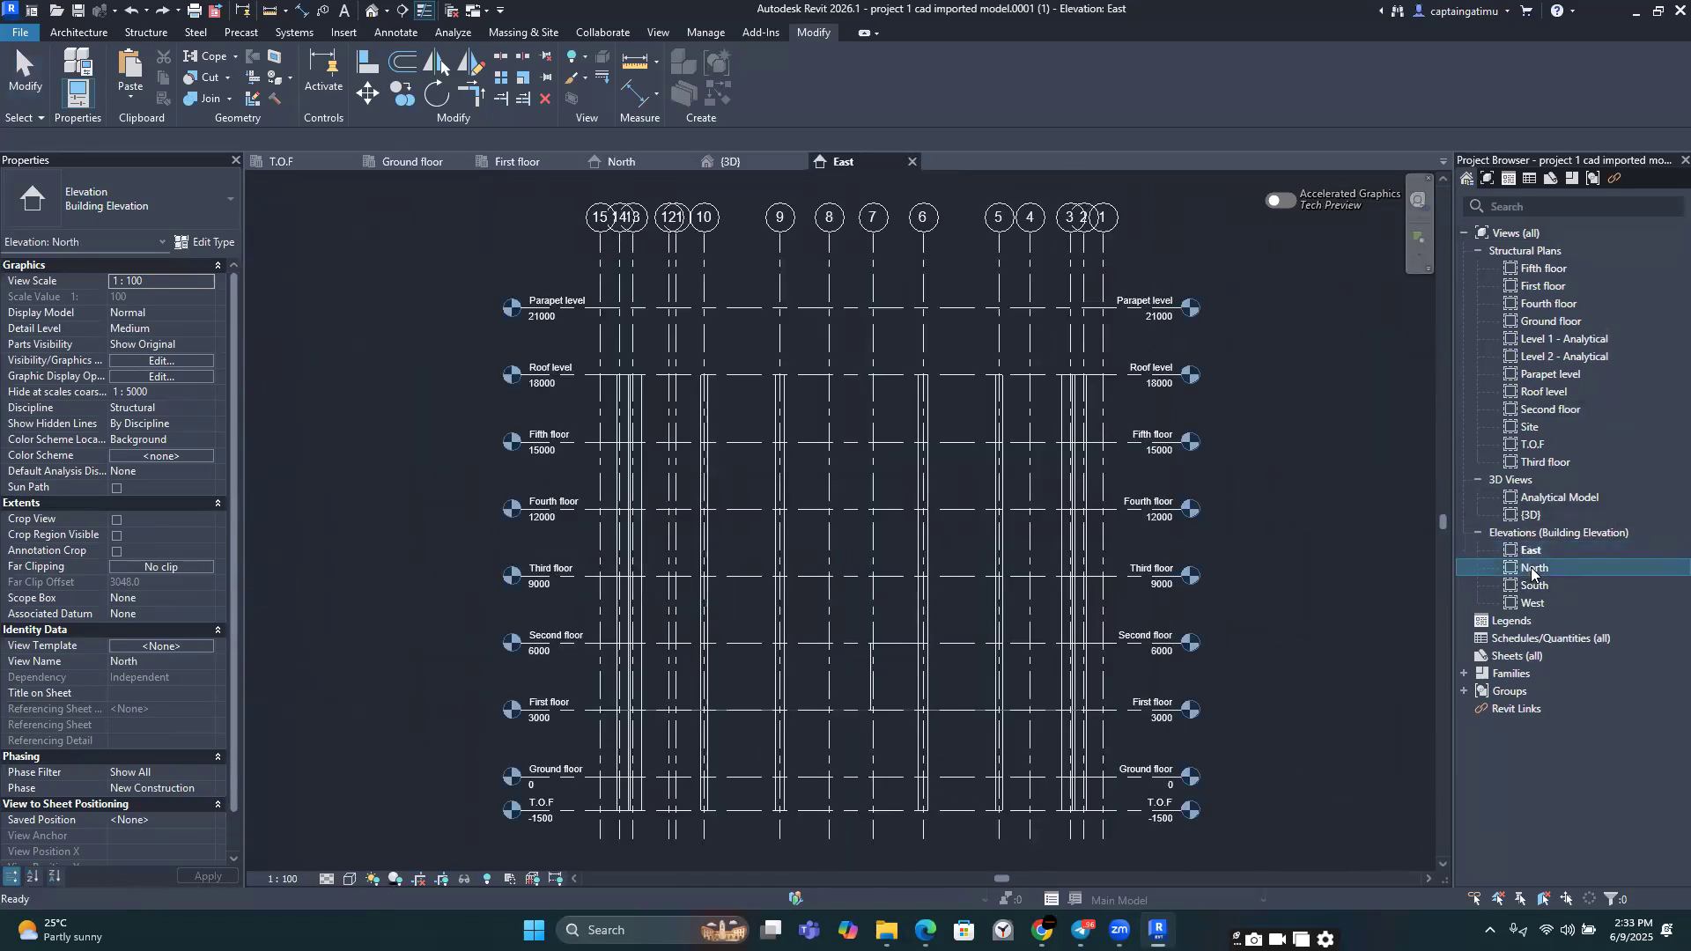
pyautogui.scroll(-5, 767, 453)
pyautogui.moveTo(781, 462); pyautogui.dragTo(791, 577, button='middle')
pyautogui.scroll(3, 791, 577)
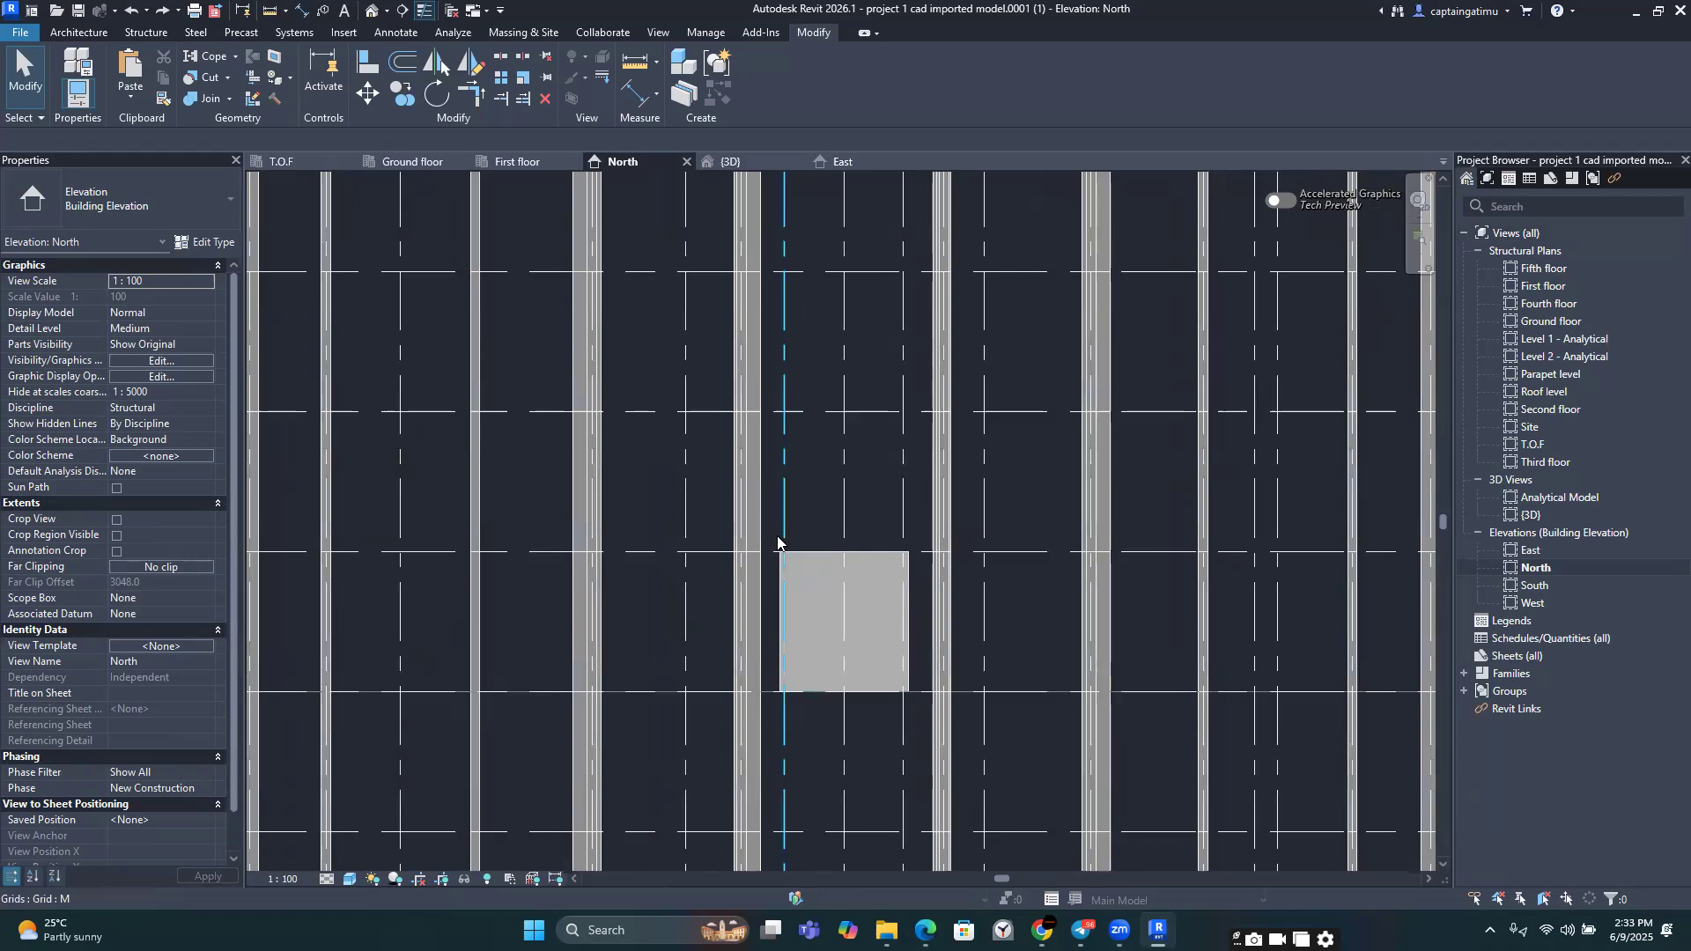
# Step: Copy the lift core walls and their opening between the First and Second floors to the clipboard
pyautogui.scroll(2, 772, 527)
pyautogui.moveTo(771, 527); pyautogui.dragTo(962, 770)
pyautogui.scroll(-2, 867, 650)
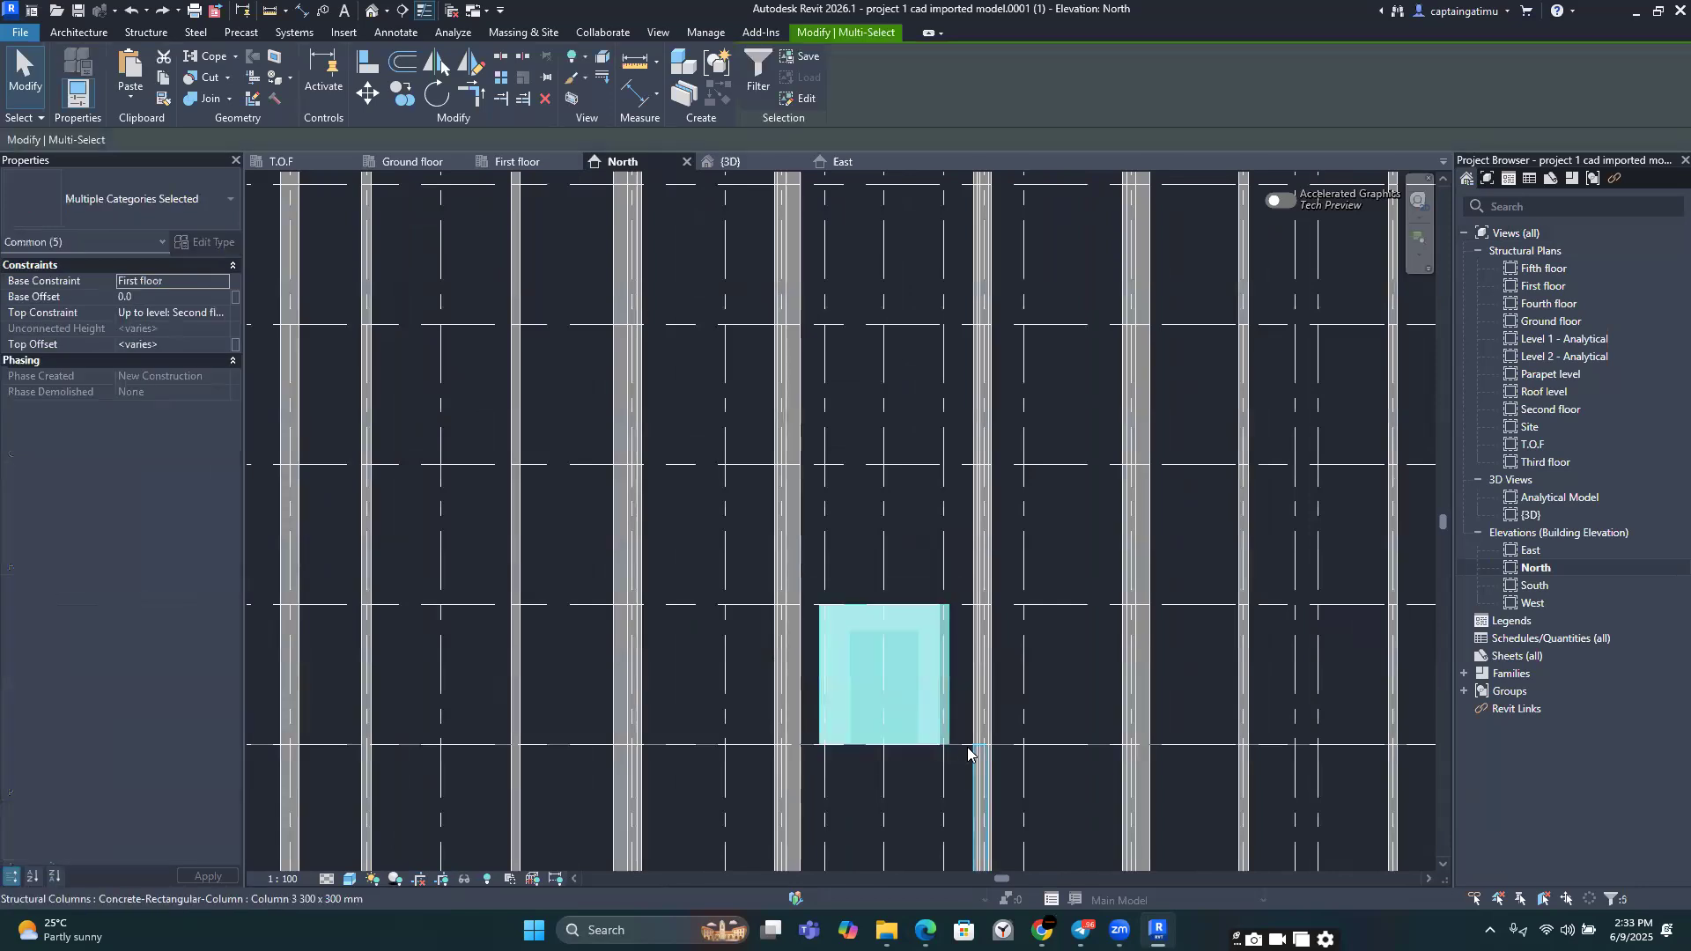
pyautogui.scroll(-2, 968, 754)
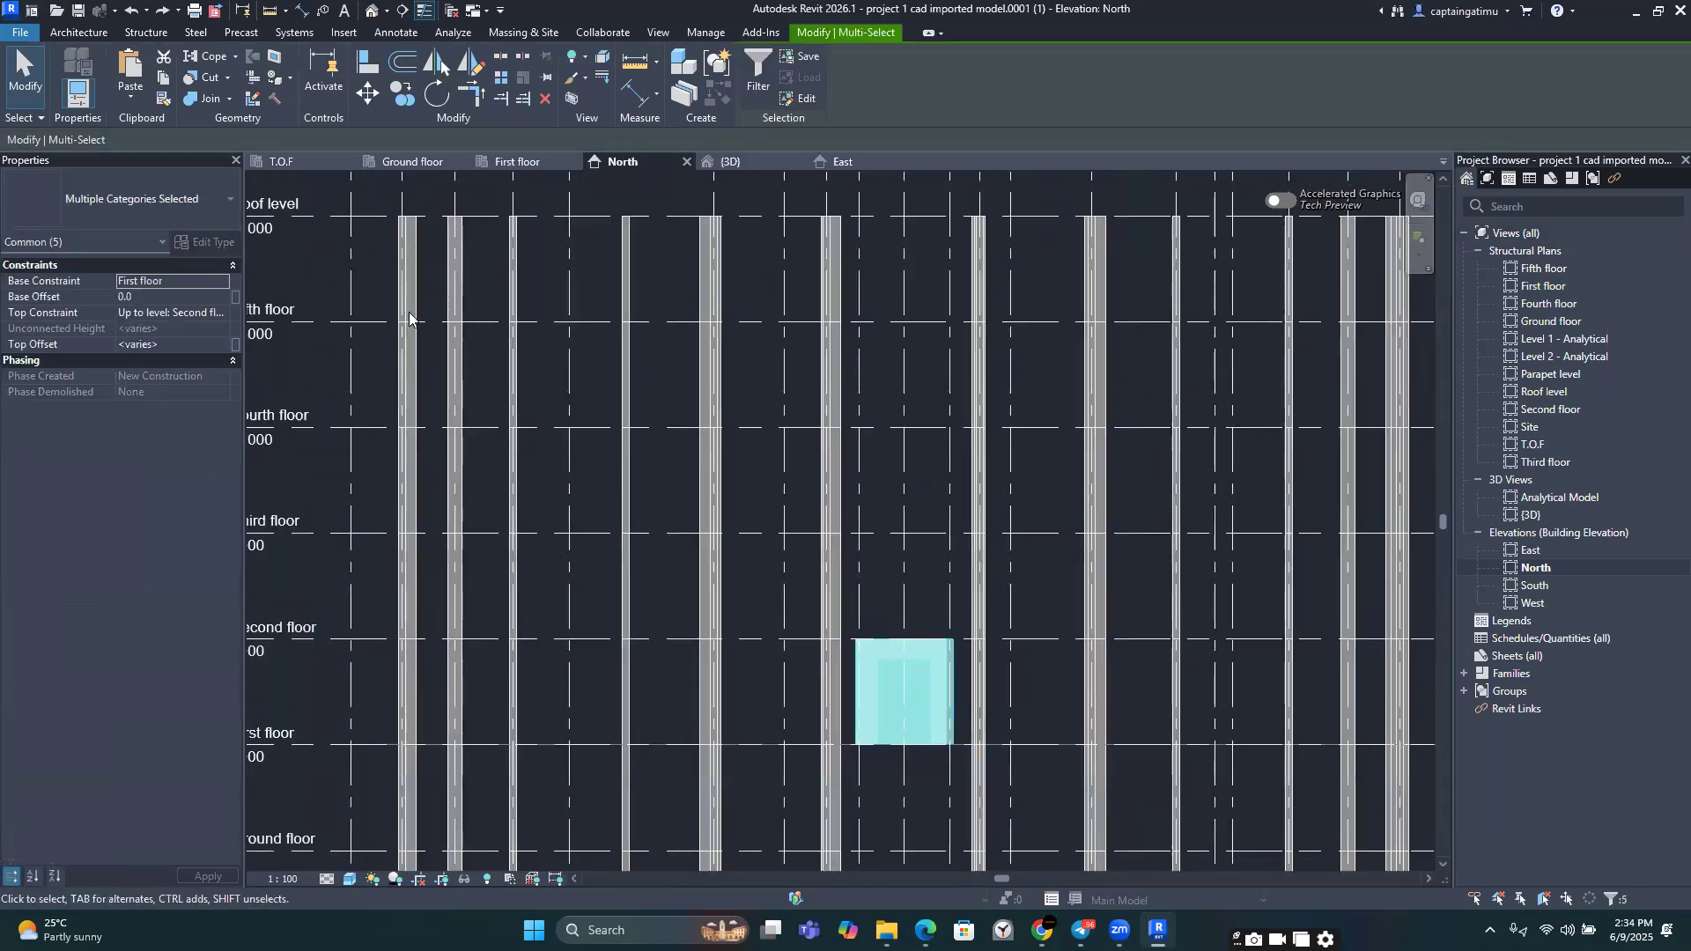
pyautogui.click(166, 79)
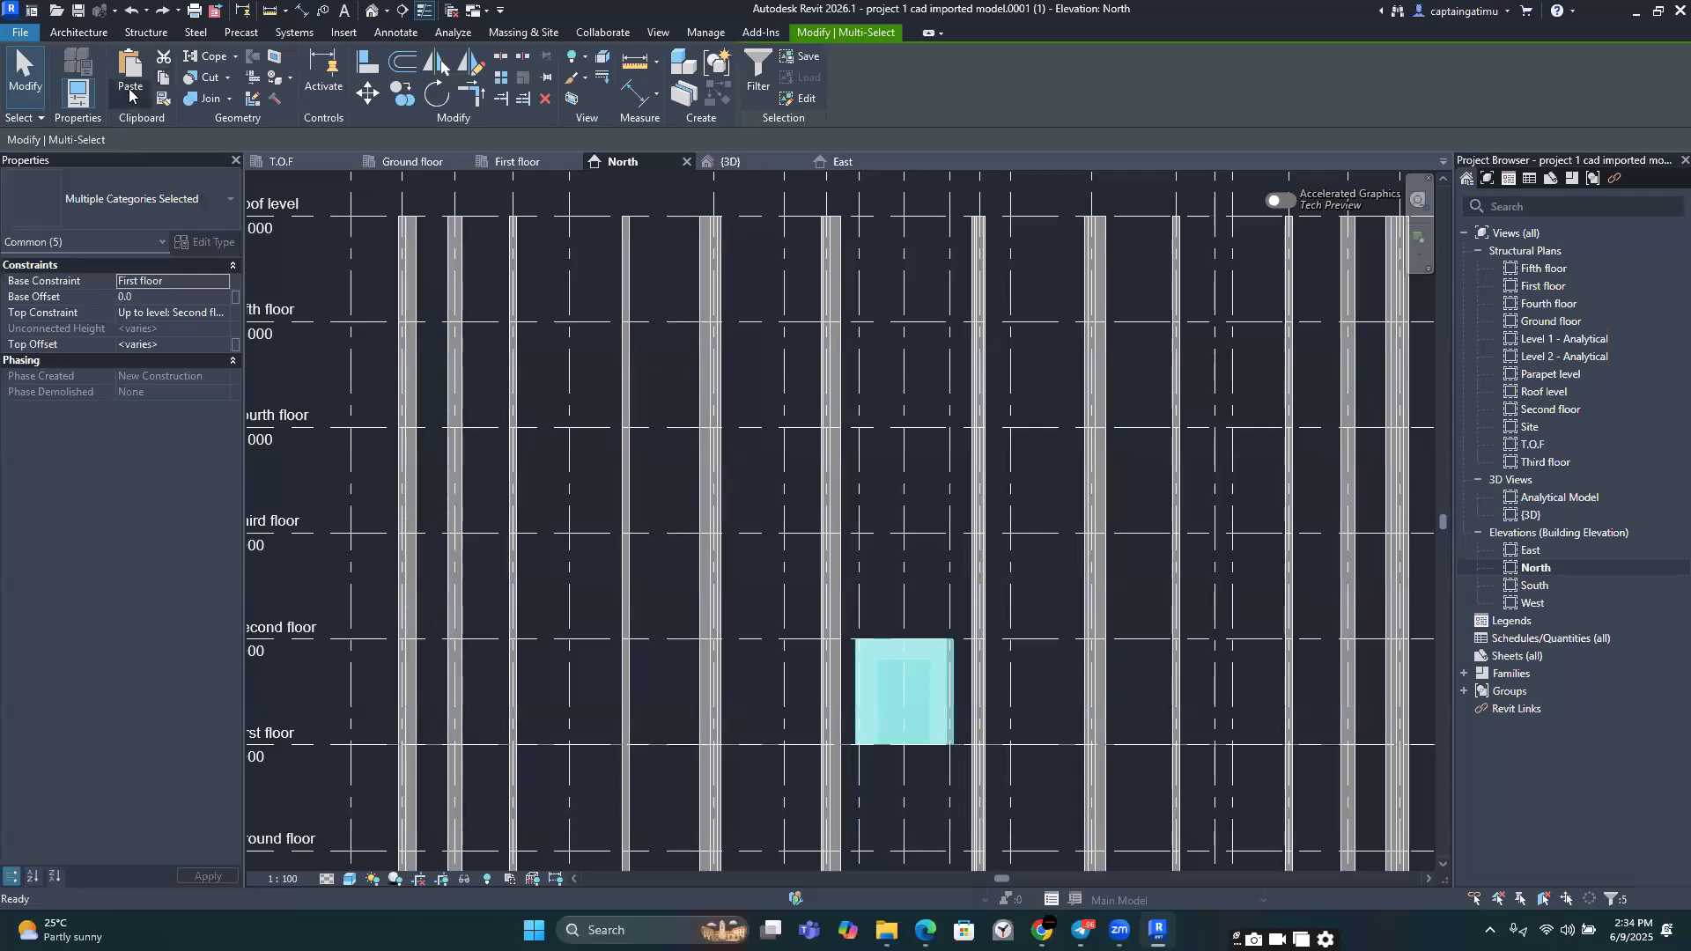
# Step: Paste the lift core aligned to the Second, Third, Fourth and Fifth floors, the Roof level and the Parapet level
pyautogui.click(130, 95)
pyautogui.click(165, 165)
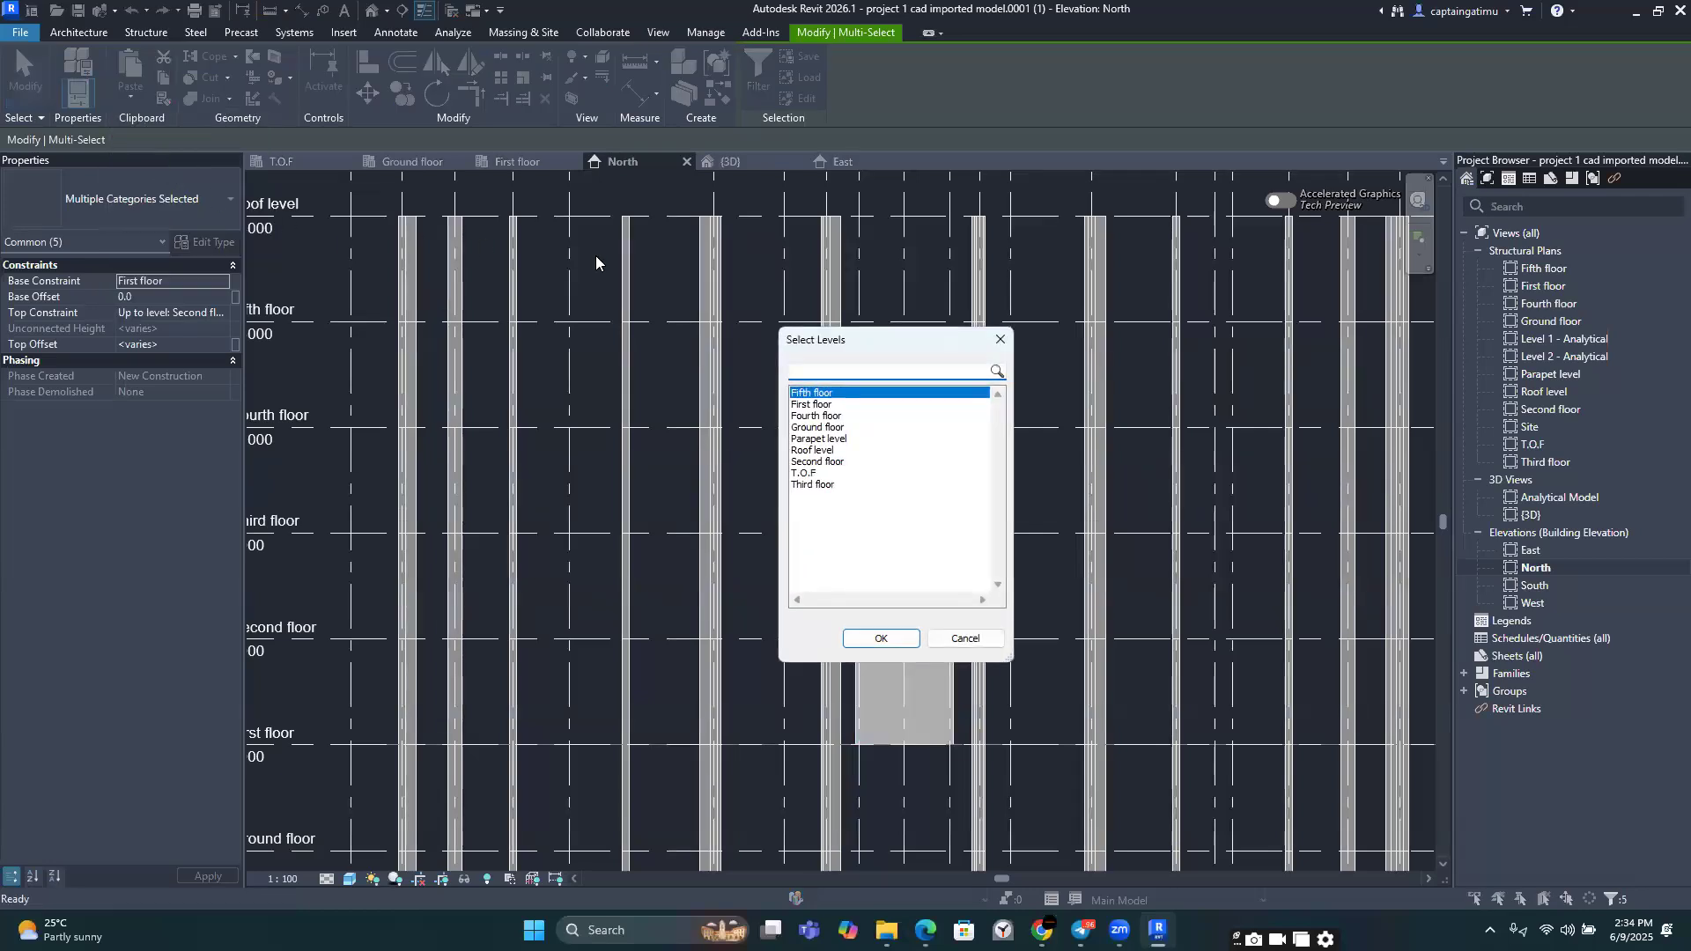
pyautogui.keyDown('ctrl'); pyautogui.click(836, 462); pyautogui.keyUp('ctrl')
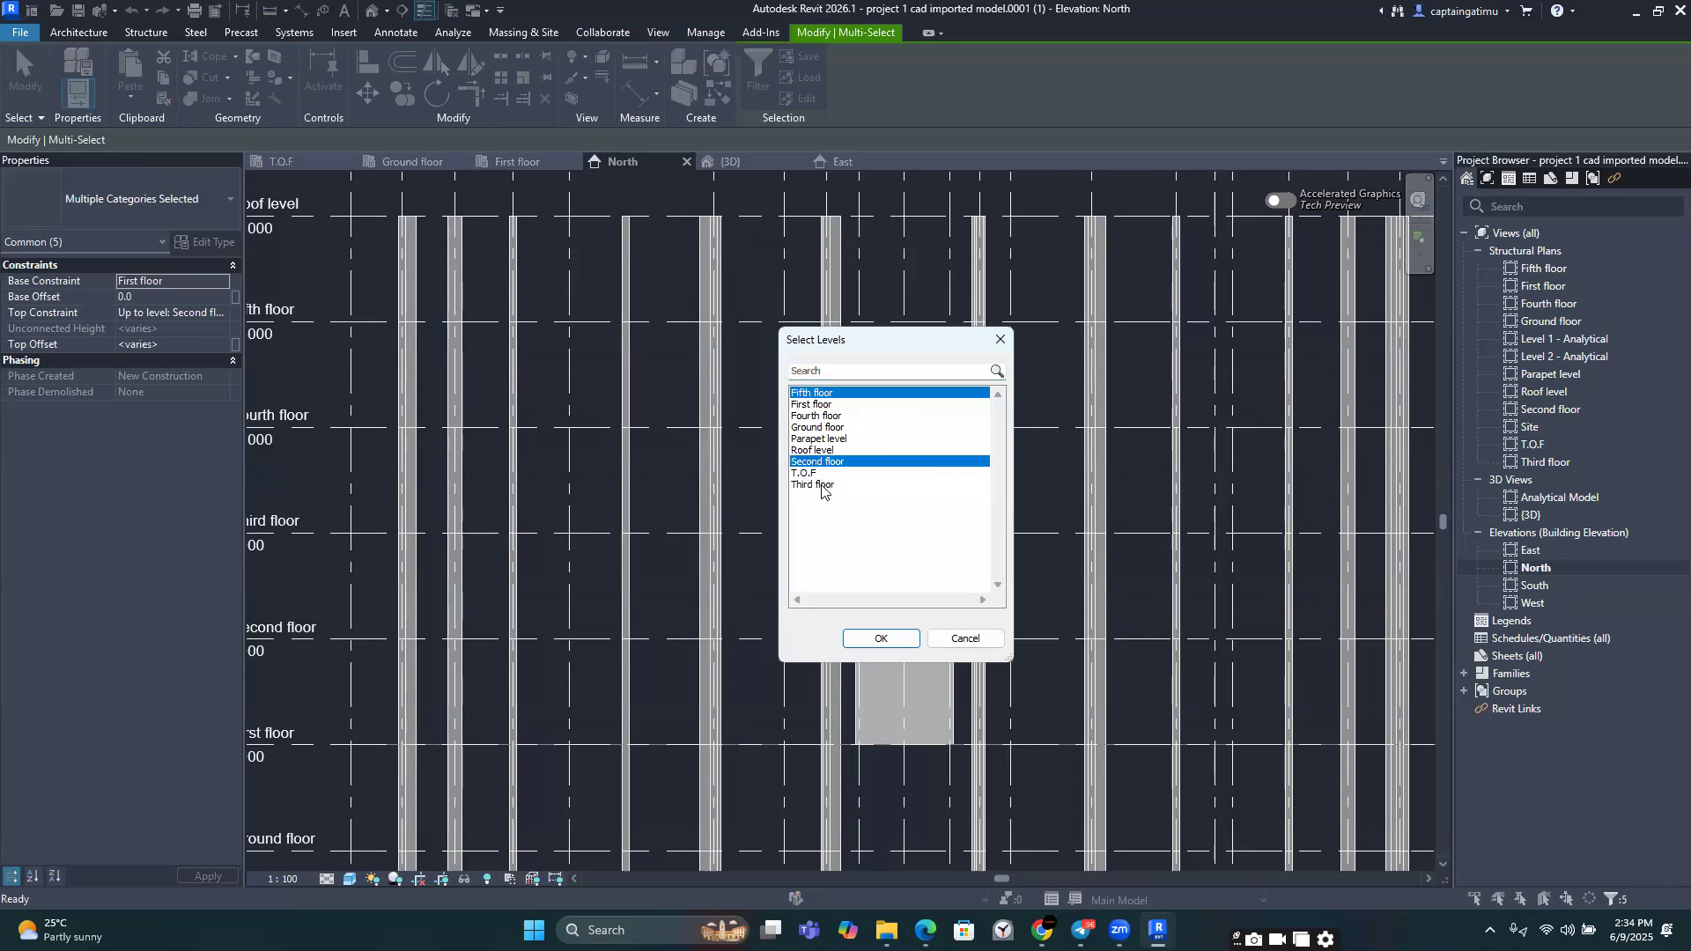
pyautogui.keyDown('ctrl'); pyautogui.click(822, 486); pyautogui.keyUp('ctrl')
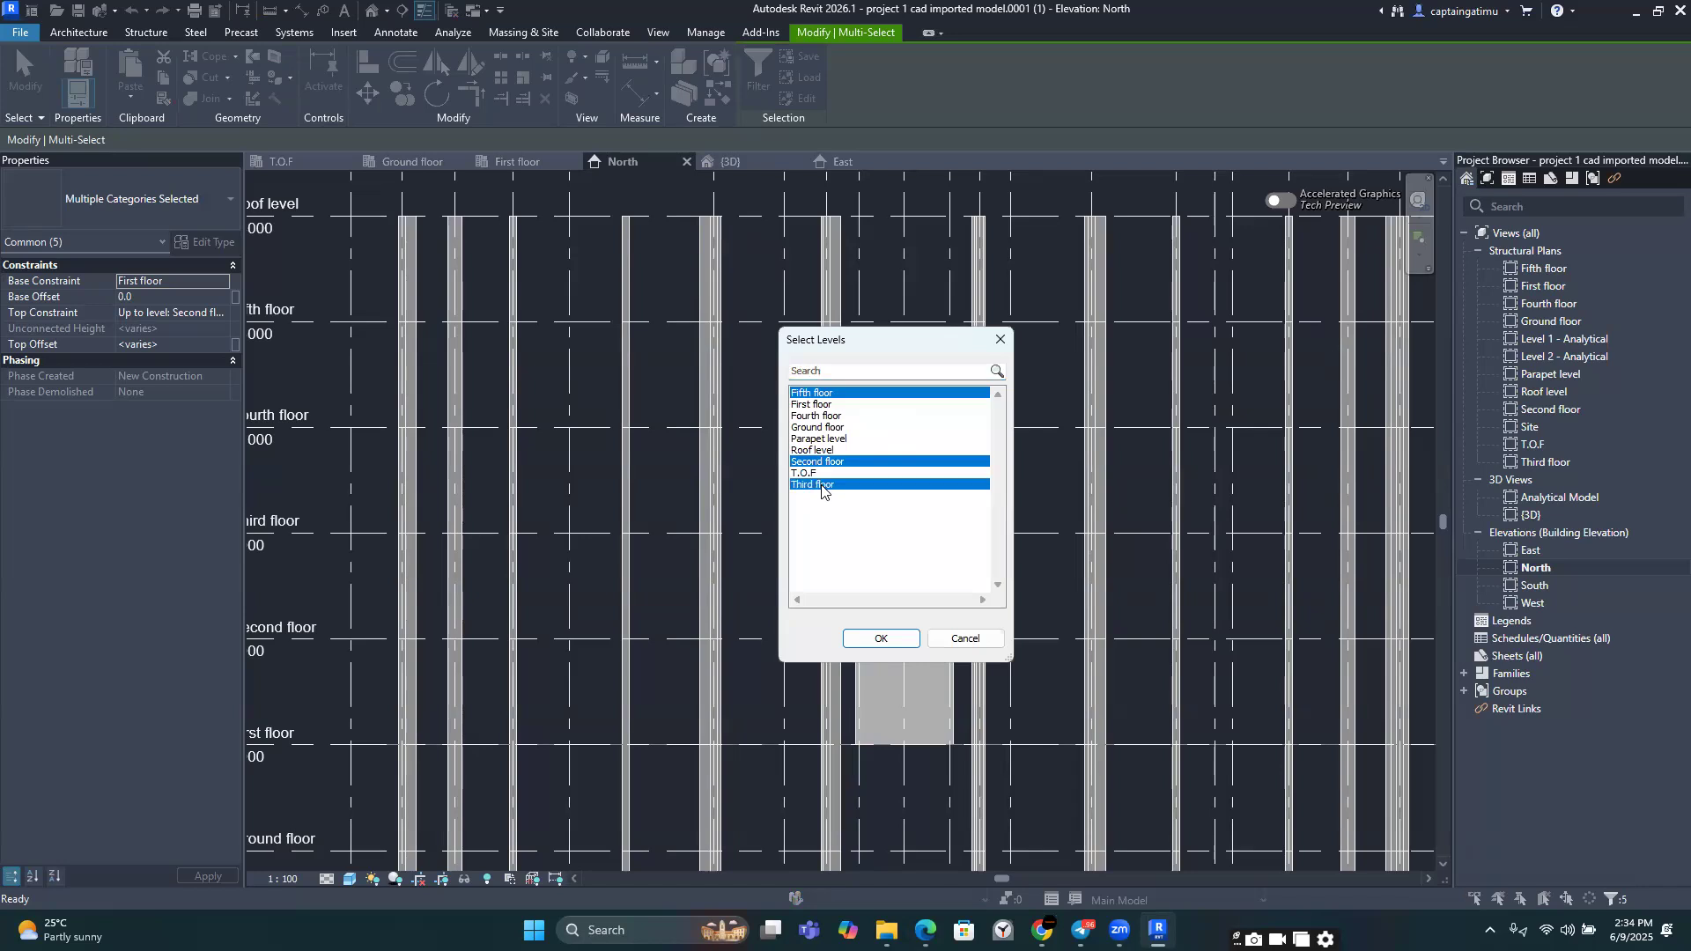
pyautogui.keyDown('ctrl'); pyautogui.click(814, 418); pyautogui.keyUp('ctrl')
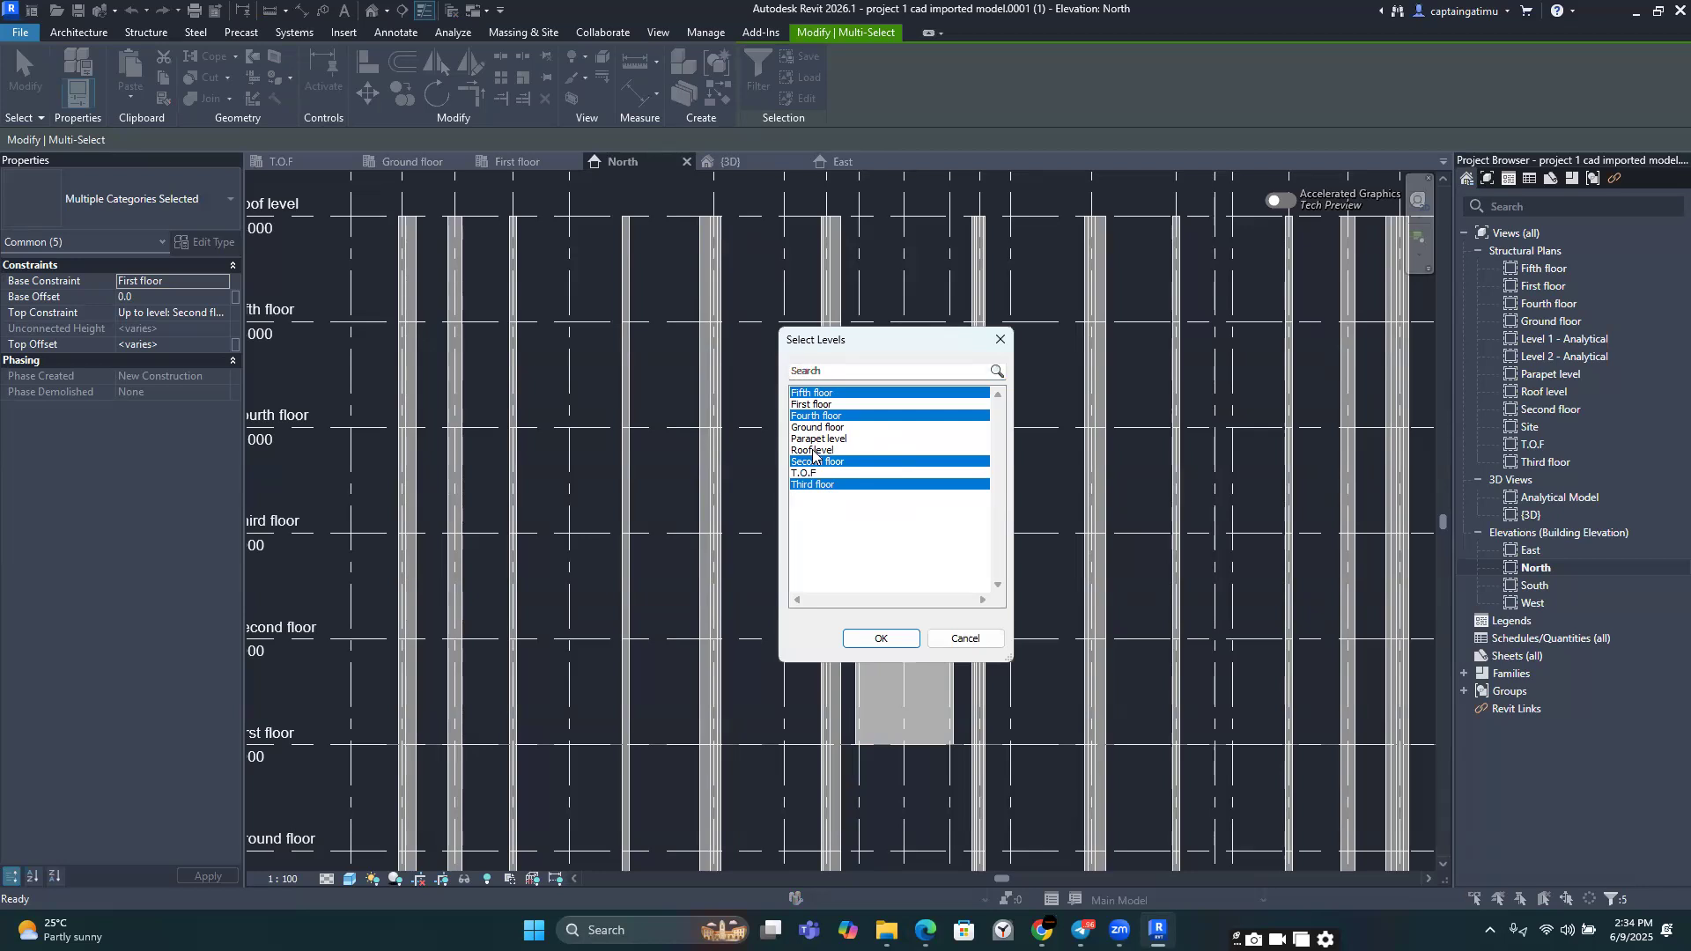
pyautogui.keyDown('ctrl'); pyautogui.click(813, 451); pyautogui.keyUp('ctrl')
pyautogui.keyDown('ctrl'); pyautogui.click(817, 439); pyautogui.keyUp('ctrl')
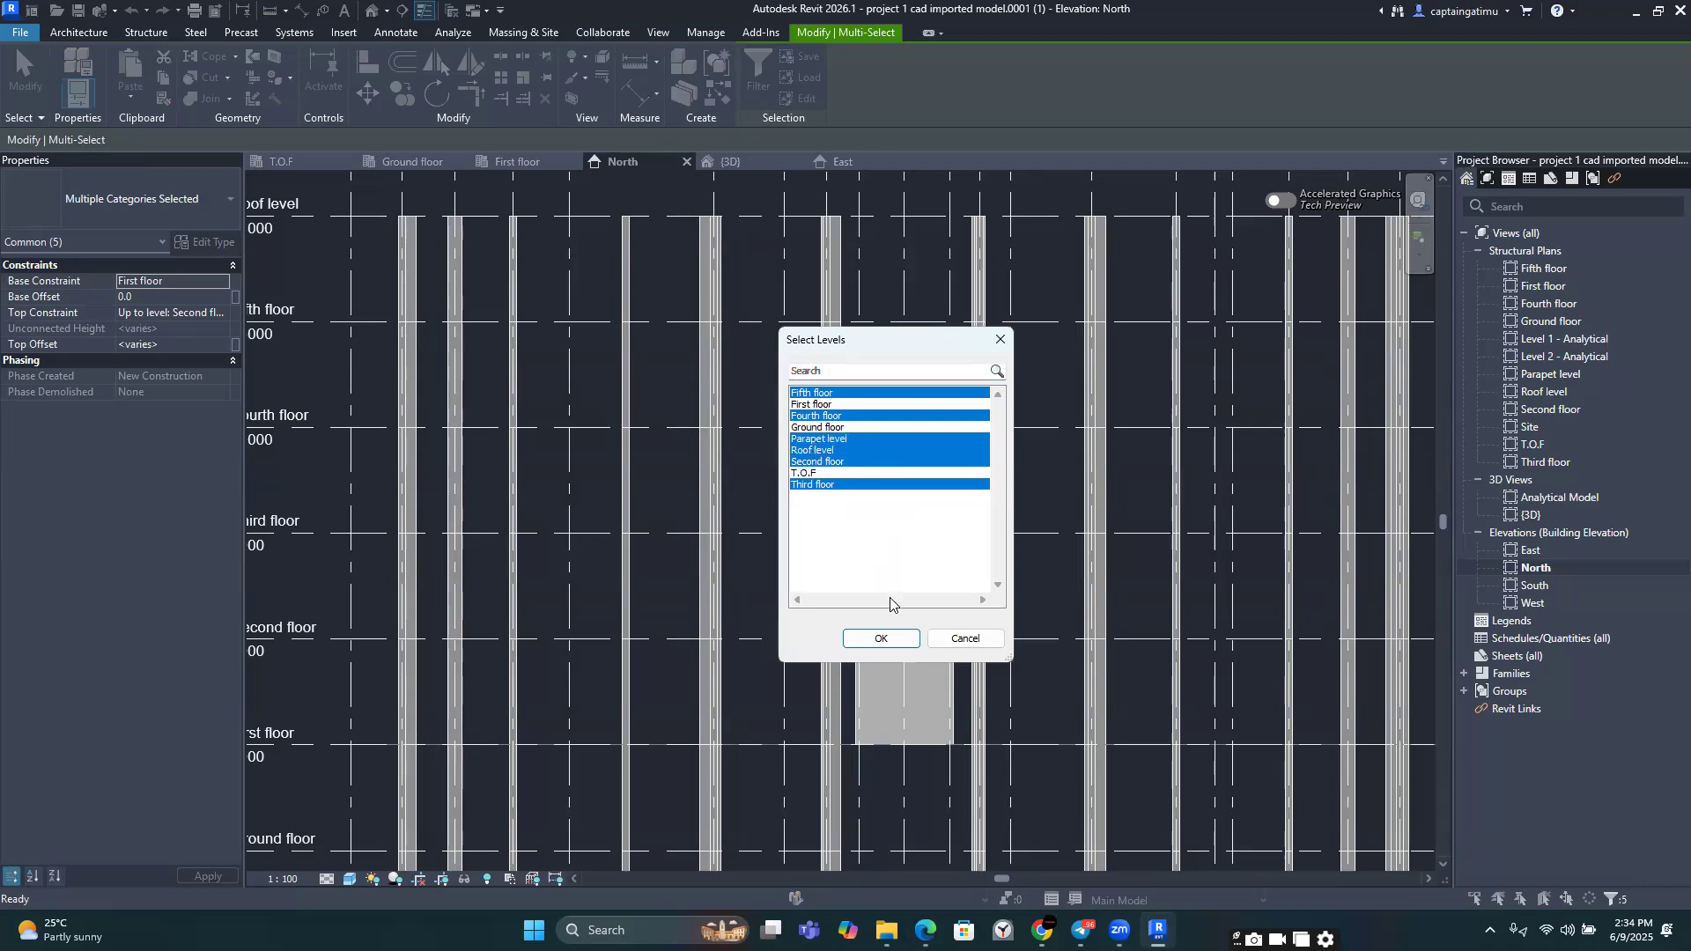
pyautogui.click(878, 639)
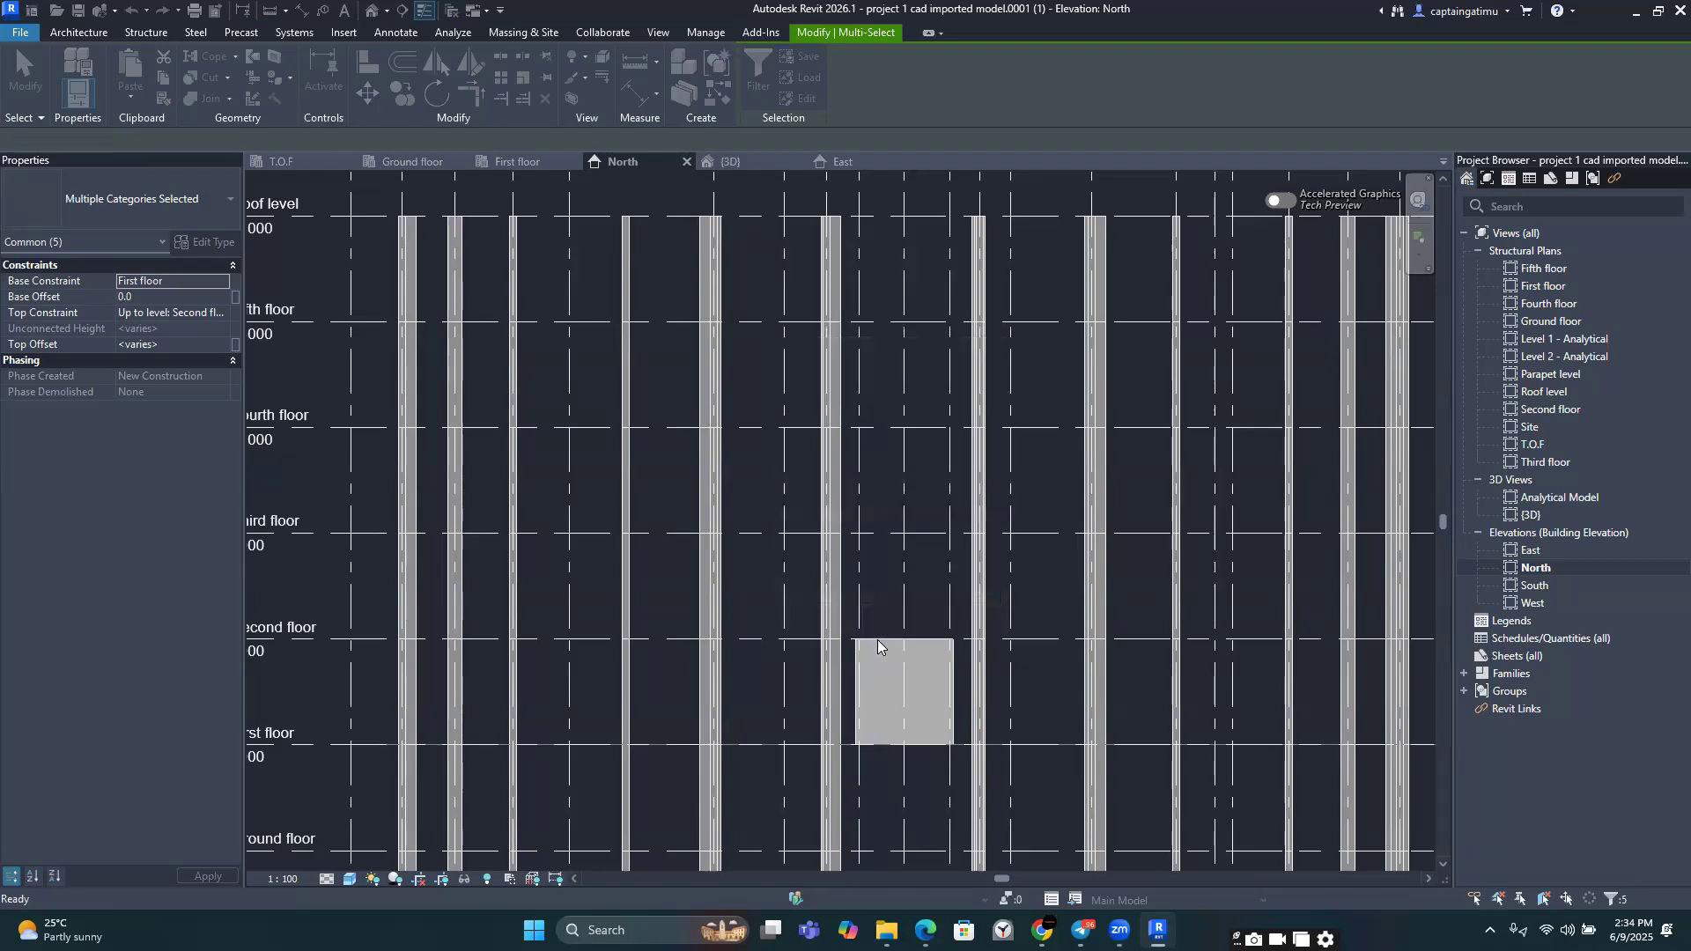
pyautogui.scroll(-4, 892, 486)
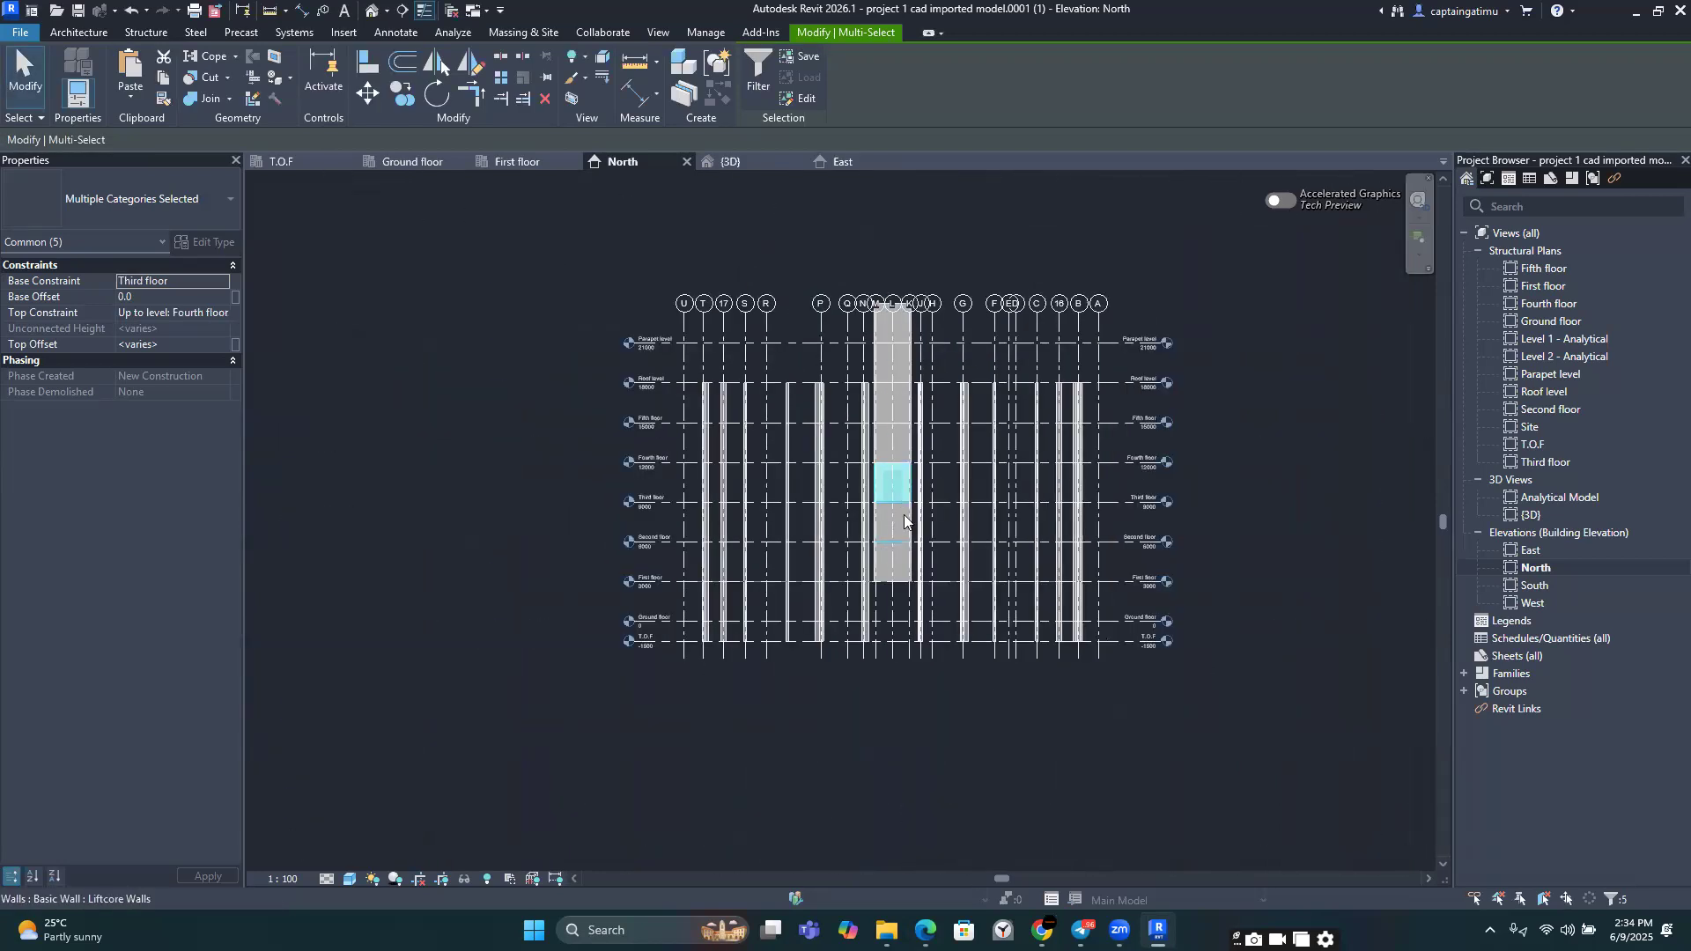
# Step: Delete the lift core segment that rises above the Parapet level
pyautogui.scroll(2, 1102, 411)
pyautogui.moveTo(924, 524); pyautogui.dragTo(905, 738, button='middle')
pyautogui.scroll(3, 797, 547)
pyautogui.press('Escape')
pyautogui.moveTo(597, 238); pyautogui.dragTo(694, 419)
pyautogui.moveTo(804, 550); pyautogui.dragTo(830, 547)
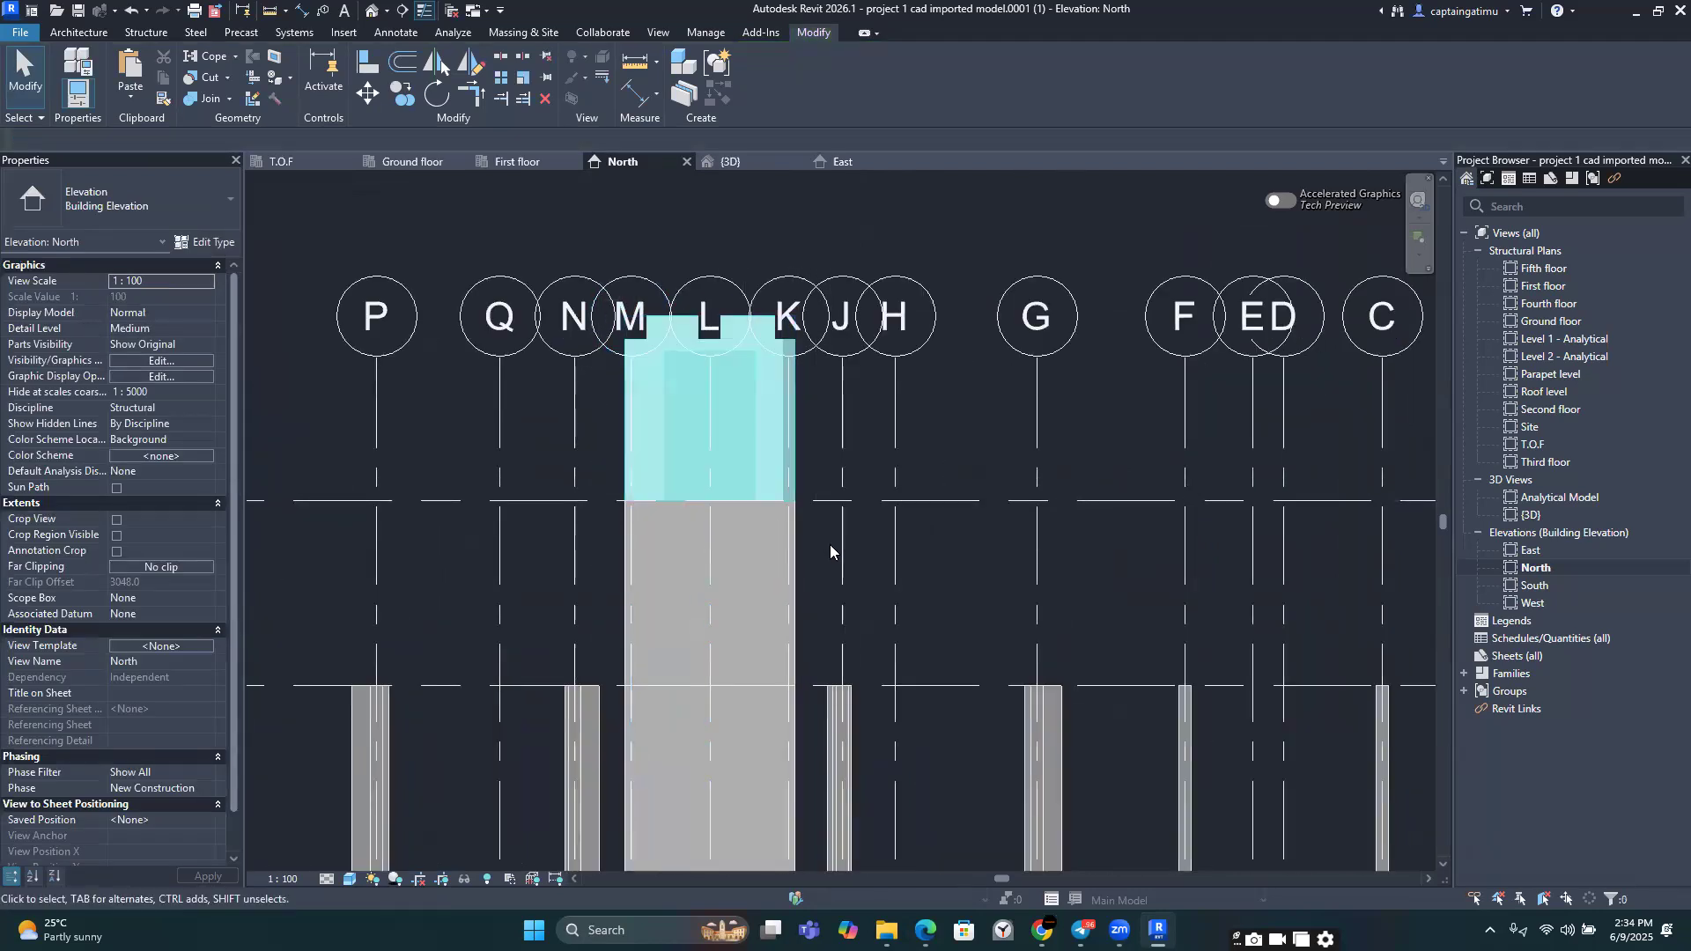
pyautogui.press('Escape')
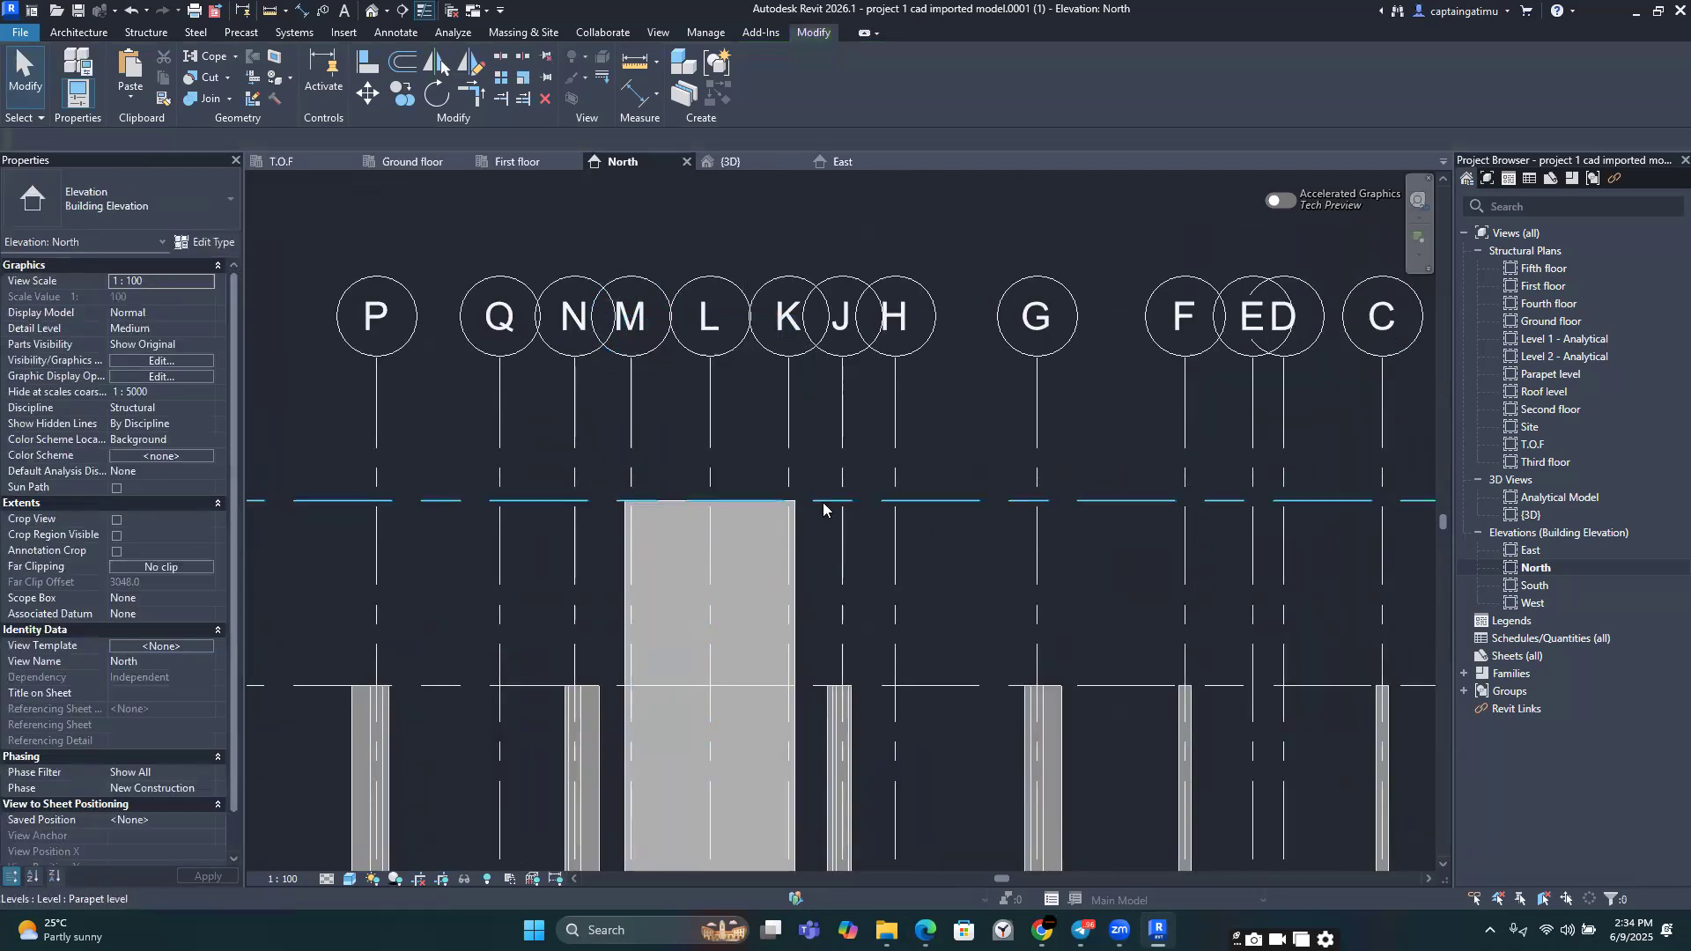
# Step: Copy the lift core segment between the First and Second floors 3000 mm straight down, so its top meets the First floor level
pyautogui.scroll(-4, 828, 545)
pyautogui.scroll(4, 759, 509)
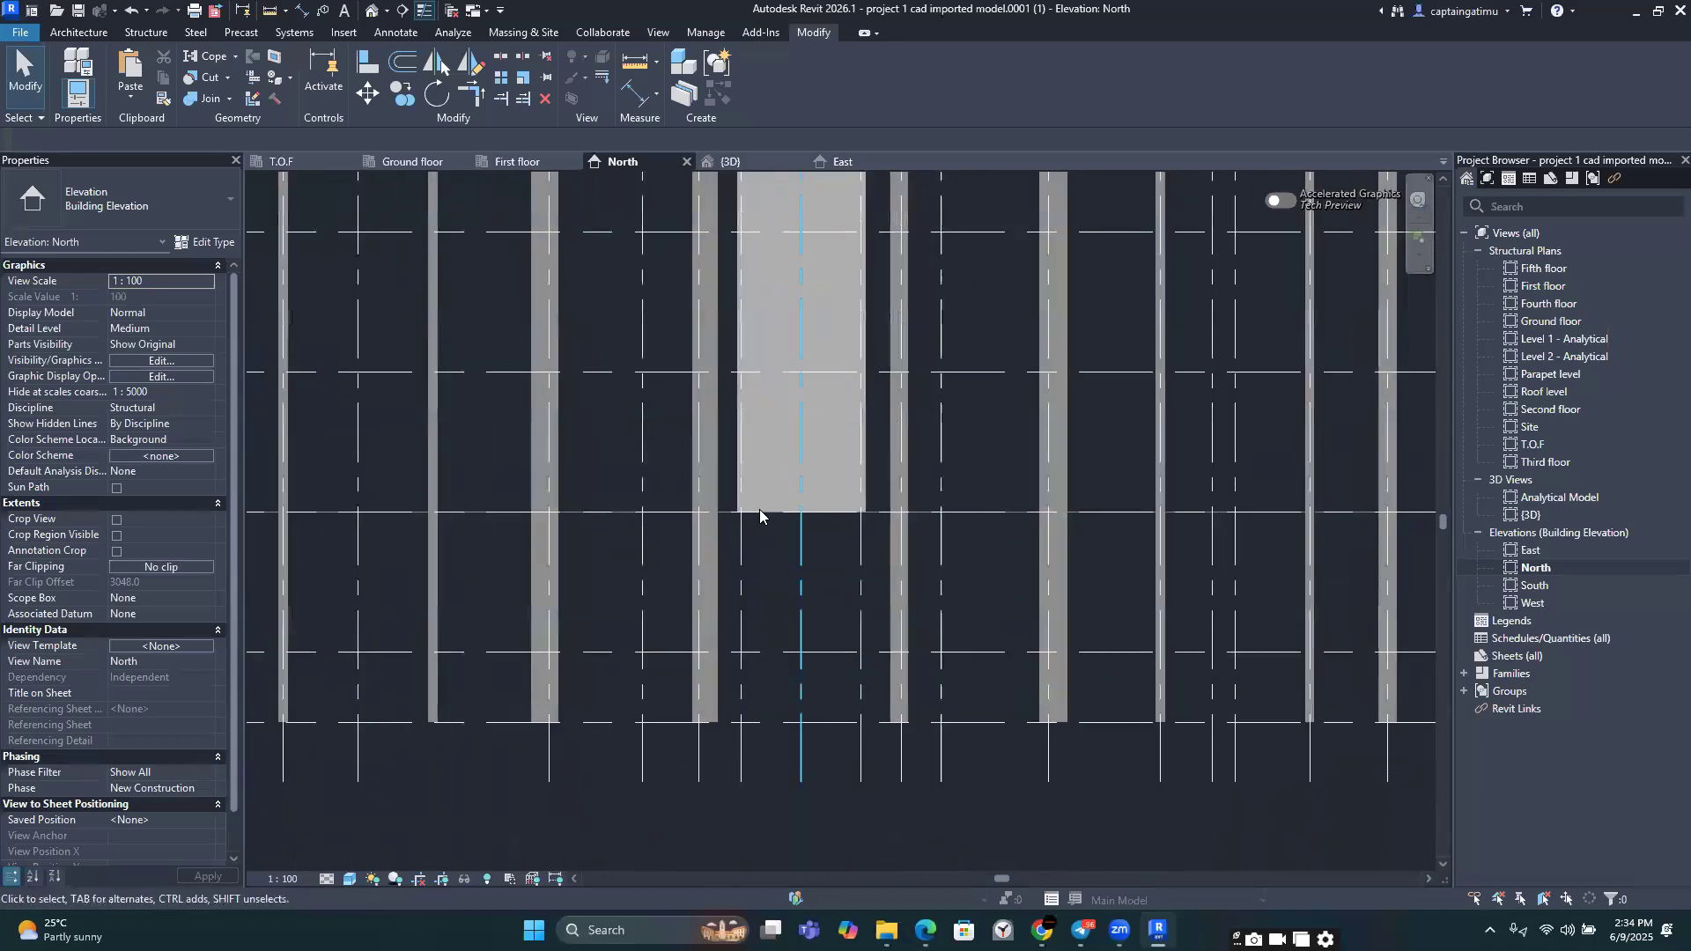
pyautogui.moveTo(817, 486); pyautogui.dragTo(889, 555)
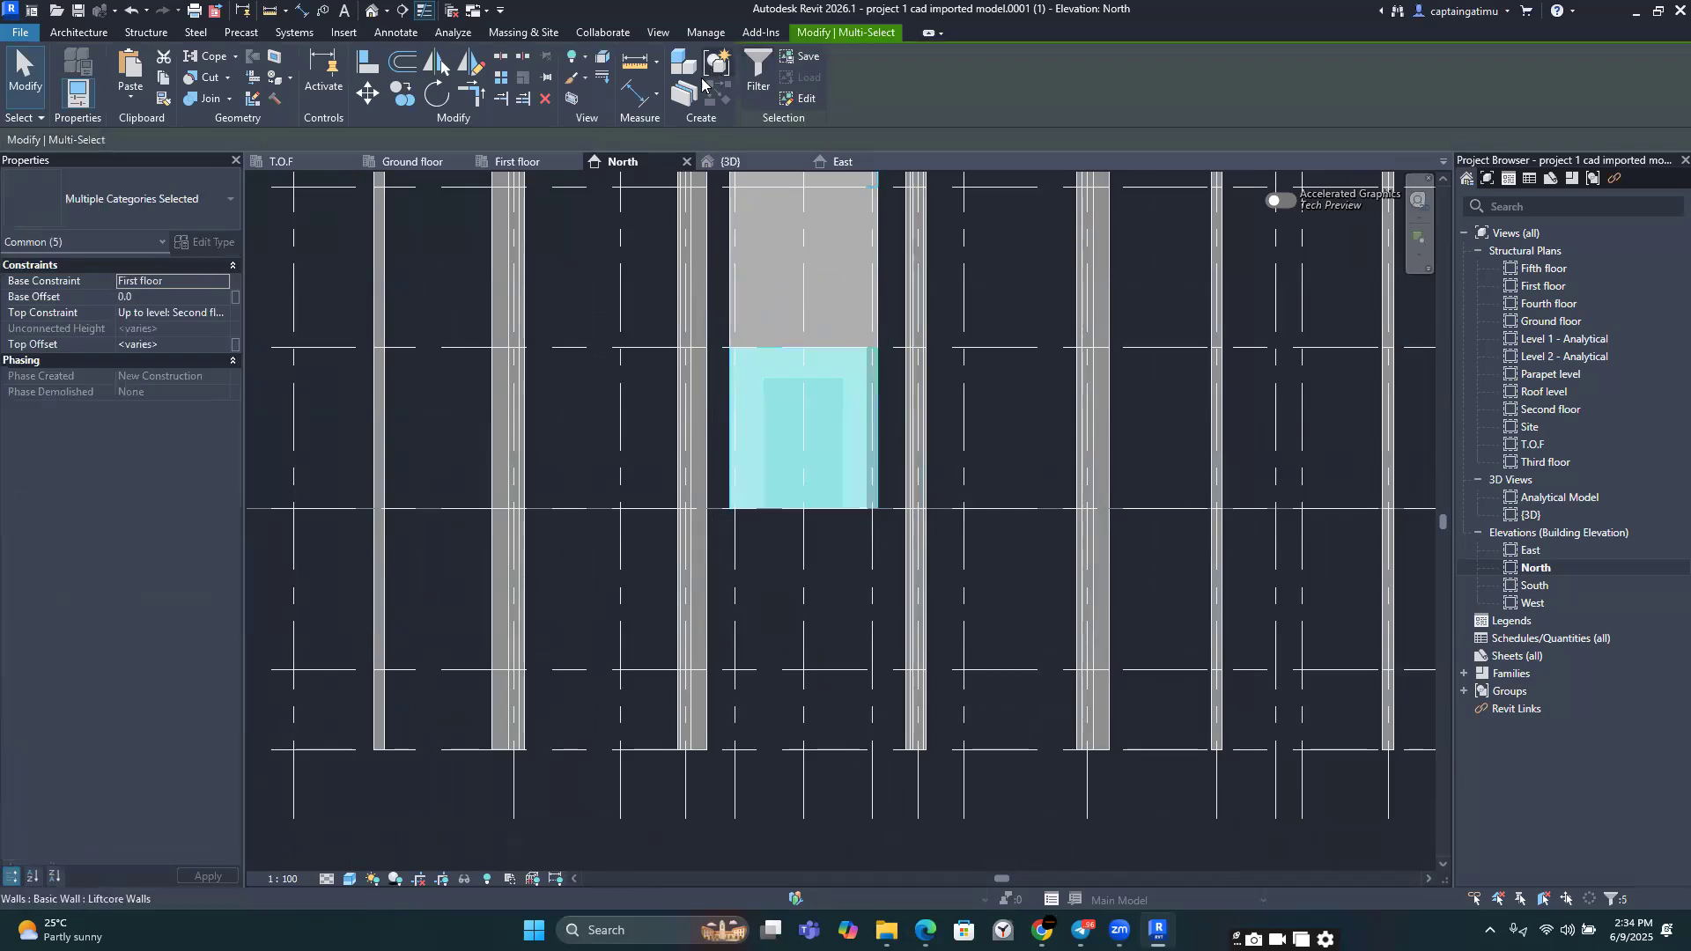
pyautogui.click(402, 94)
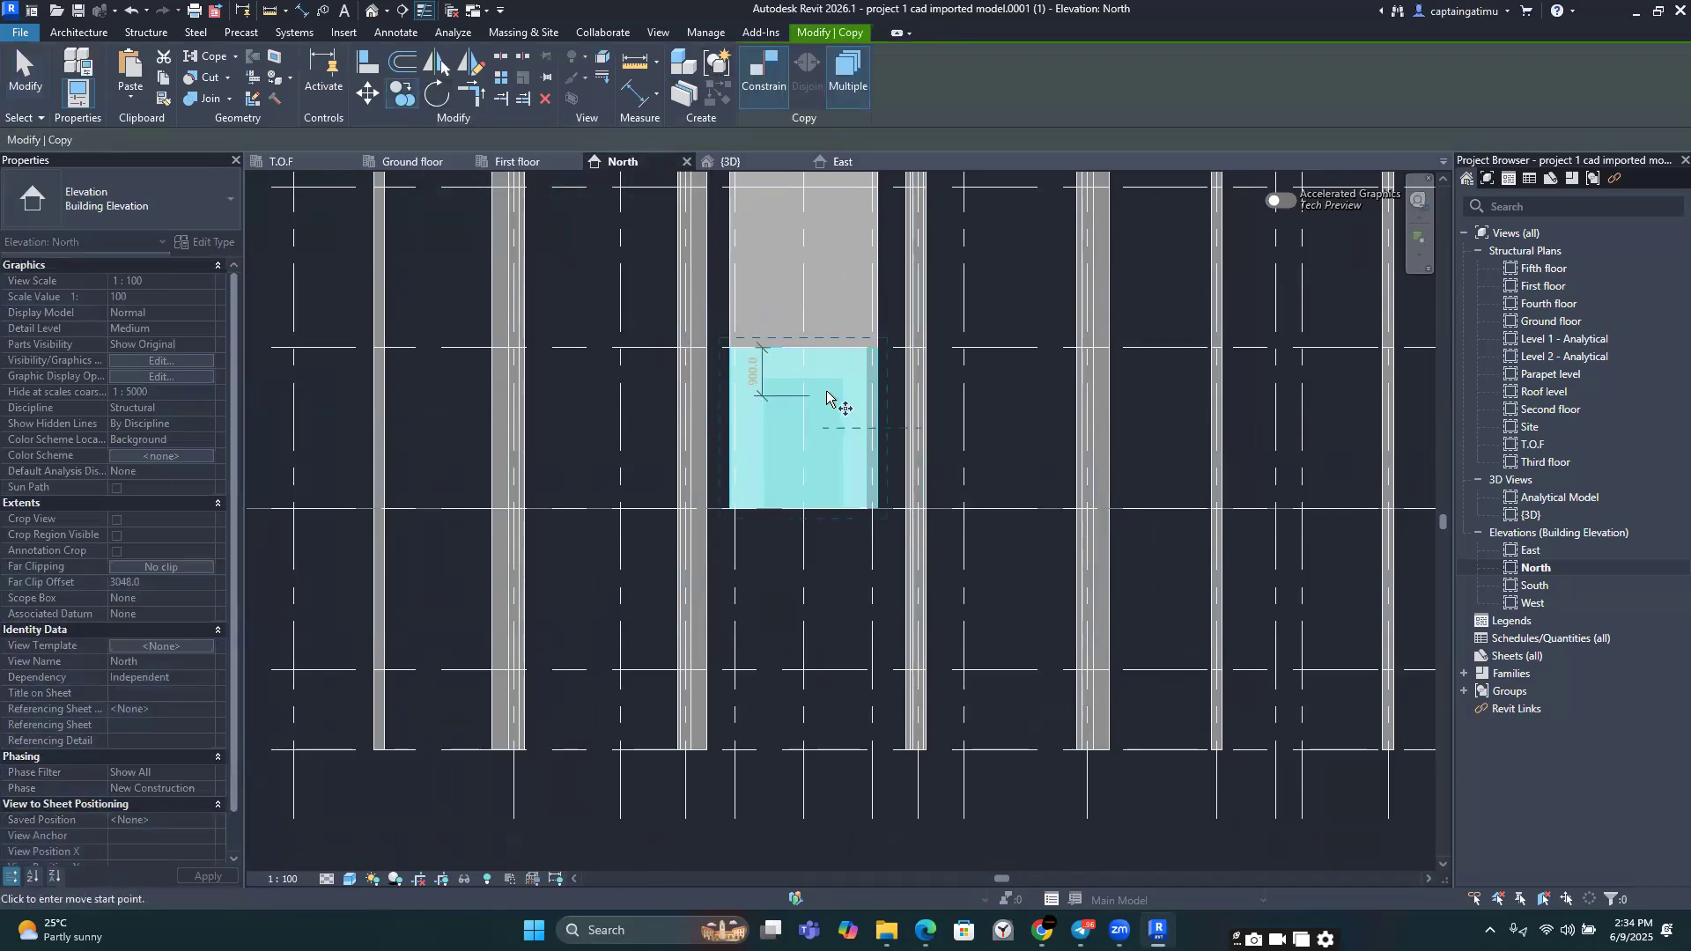
pyautogui.scroll(3, 832, 398)
pyautogui.click(777, 299)
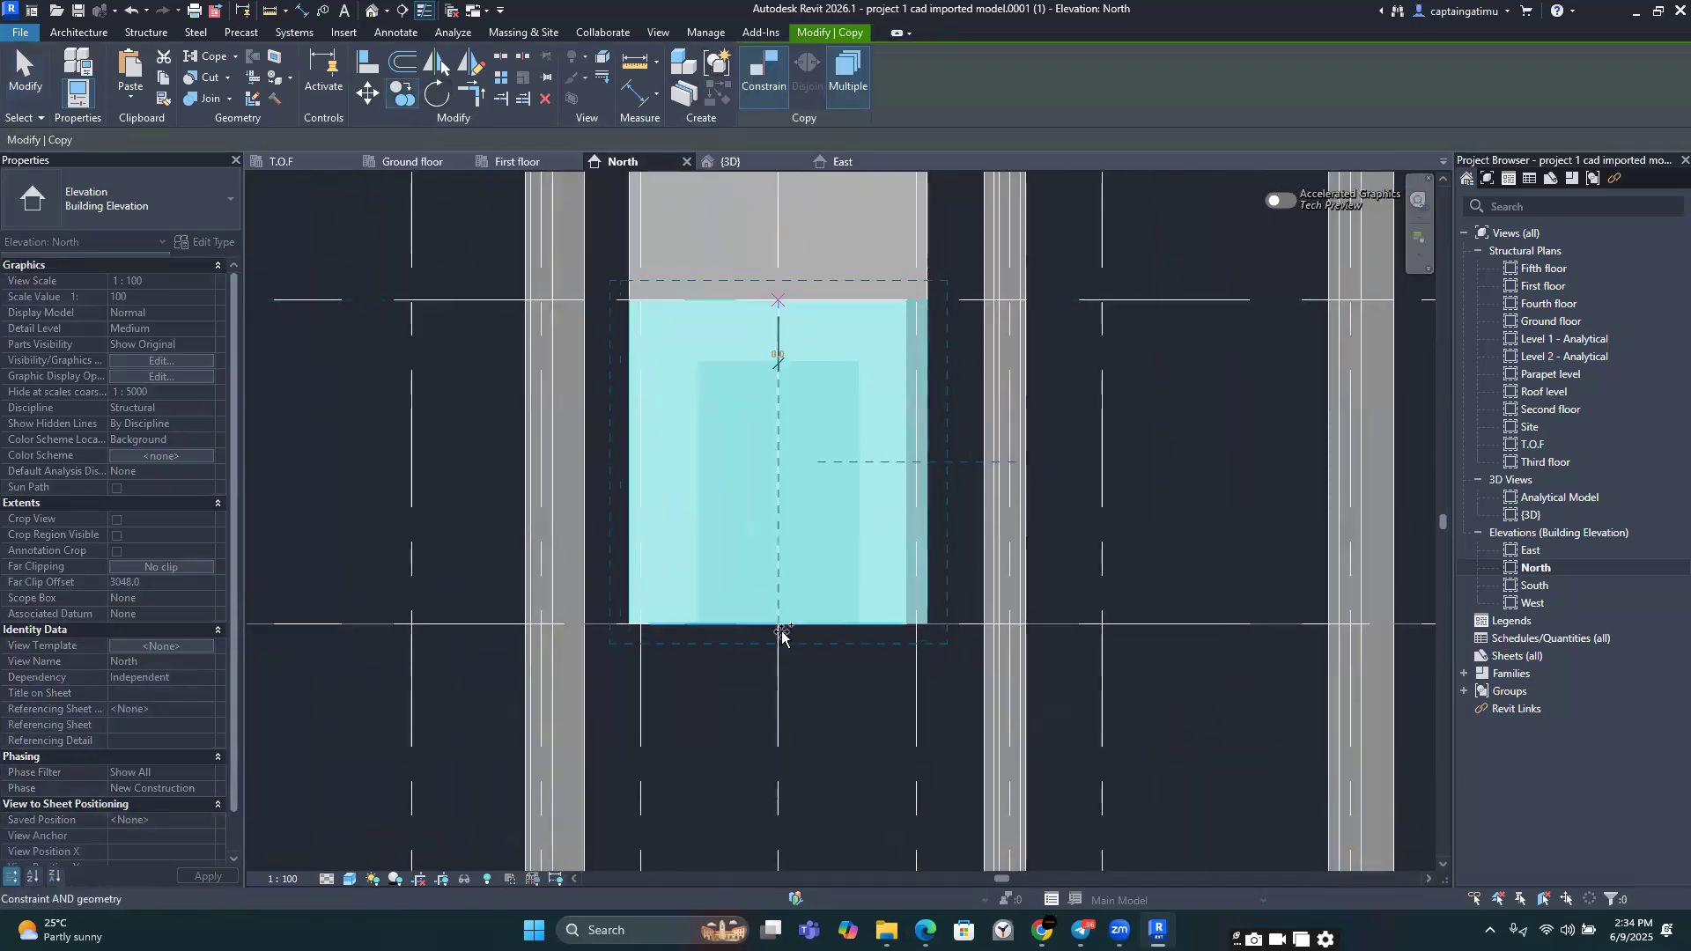
pyautogui.click(771, 85)
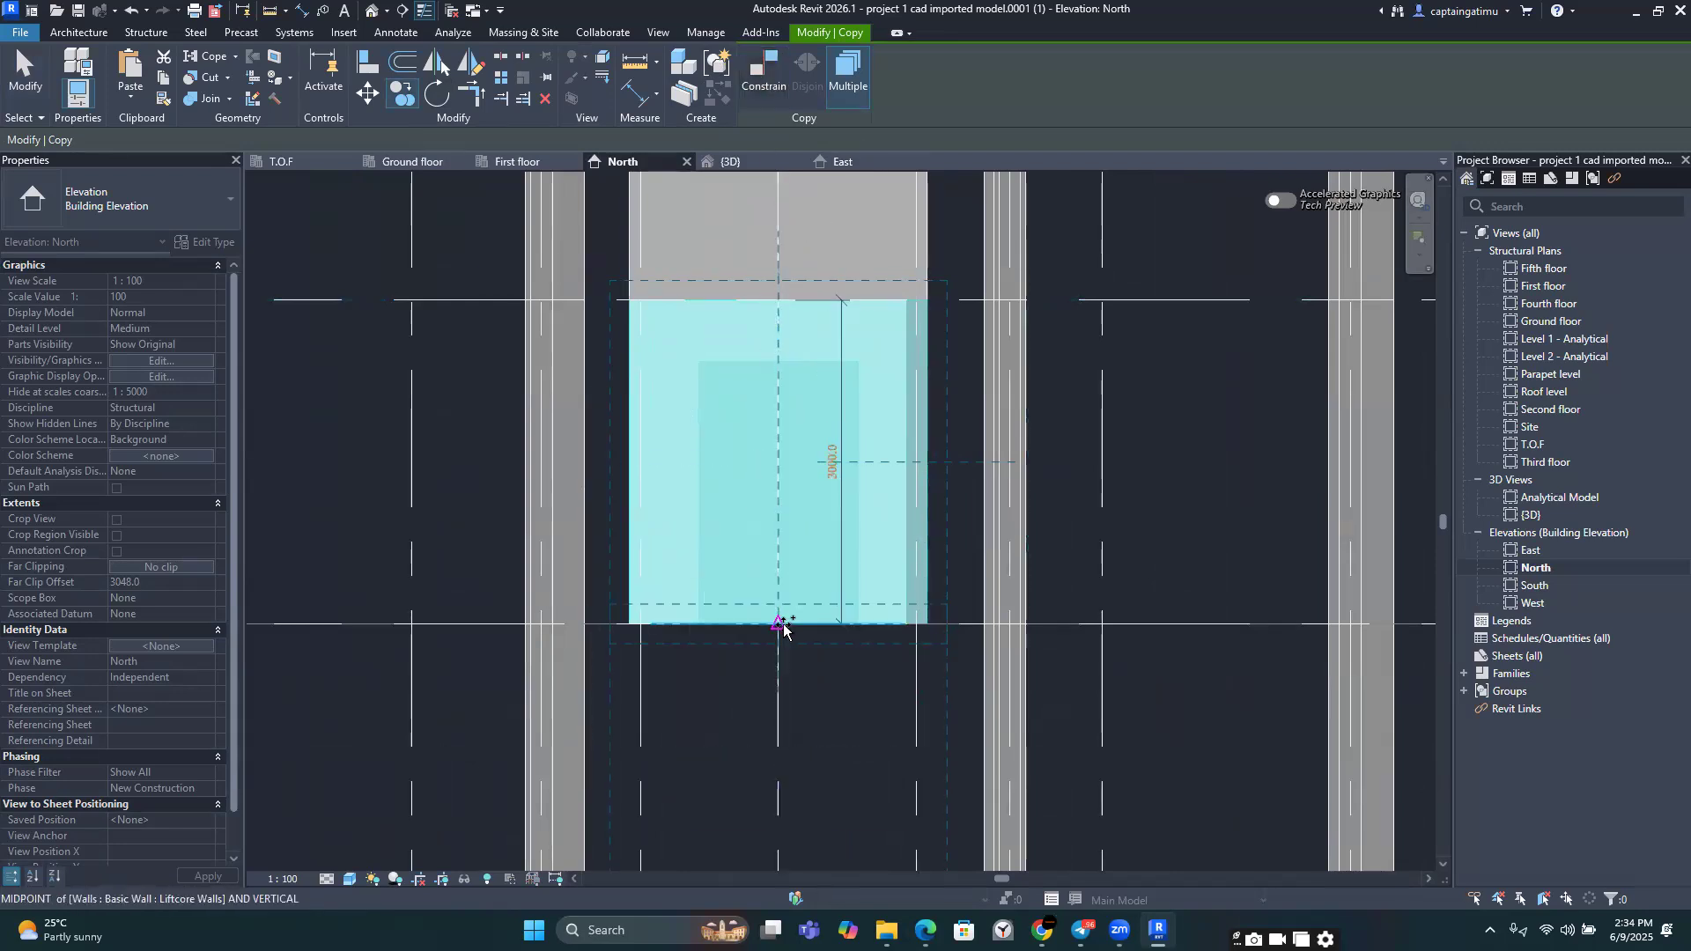
pyautogui.click(783, 625)
# Step: Place another copy of the lift core segment directly beneath the Ground floor level and end the Copy command
pyautogui.scroll(-3, 781, 623)
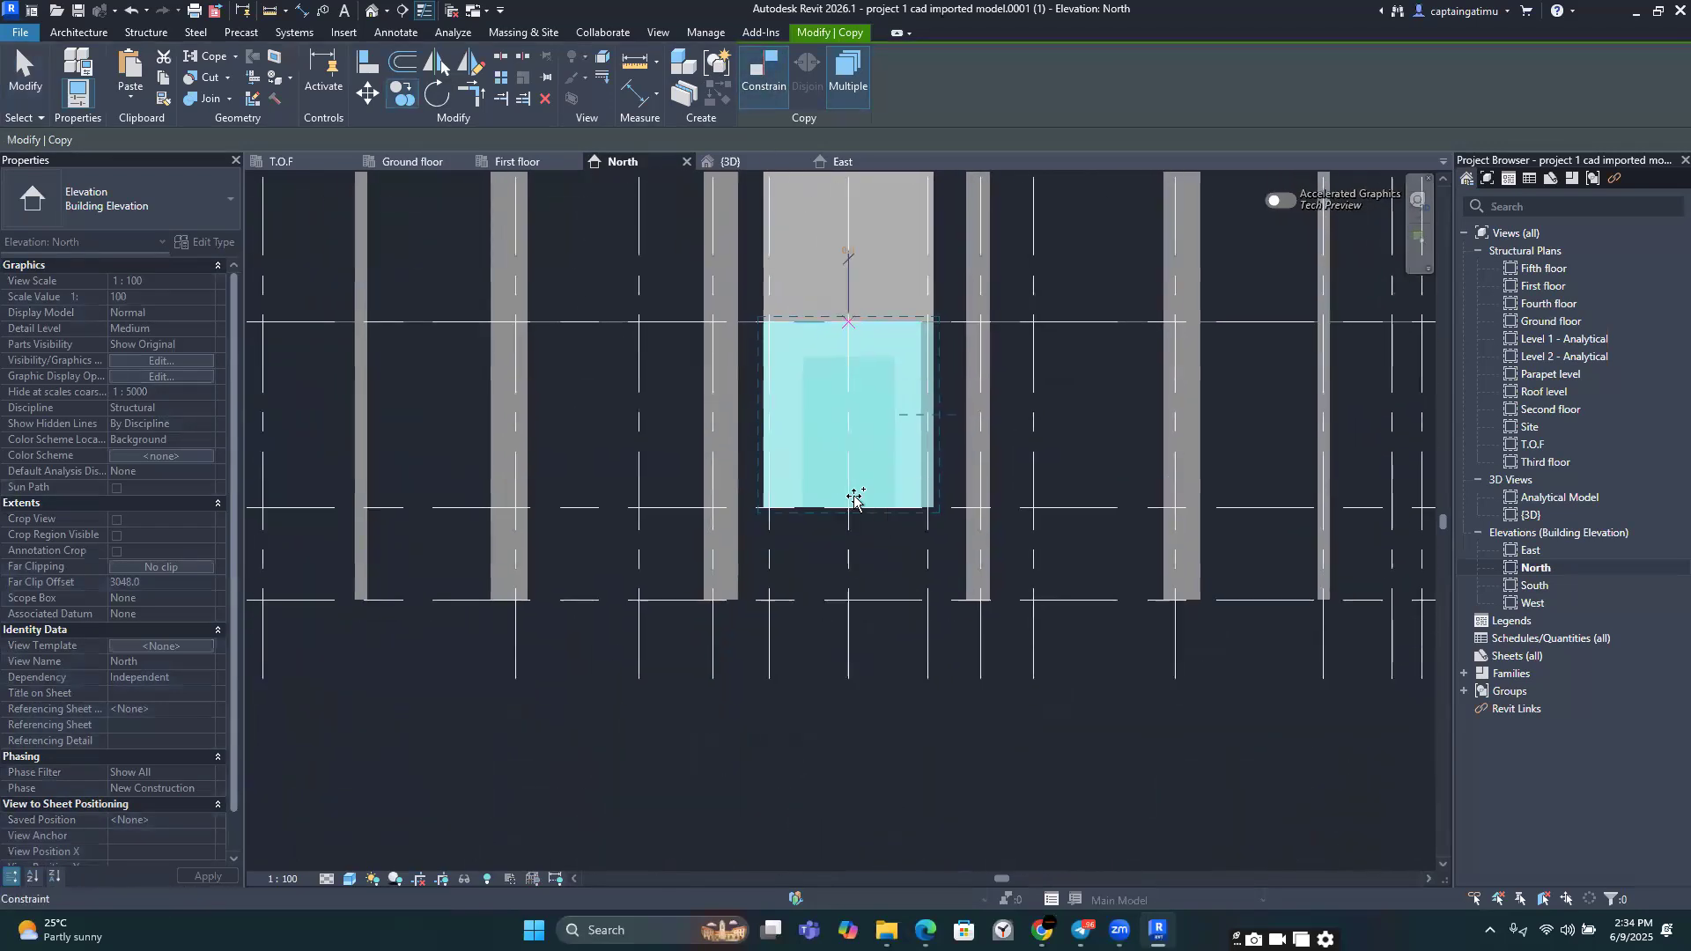
pyautogui.scroll(3, 868, 548)
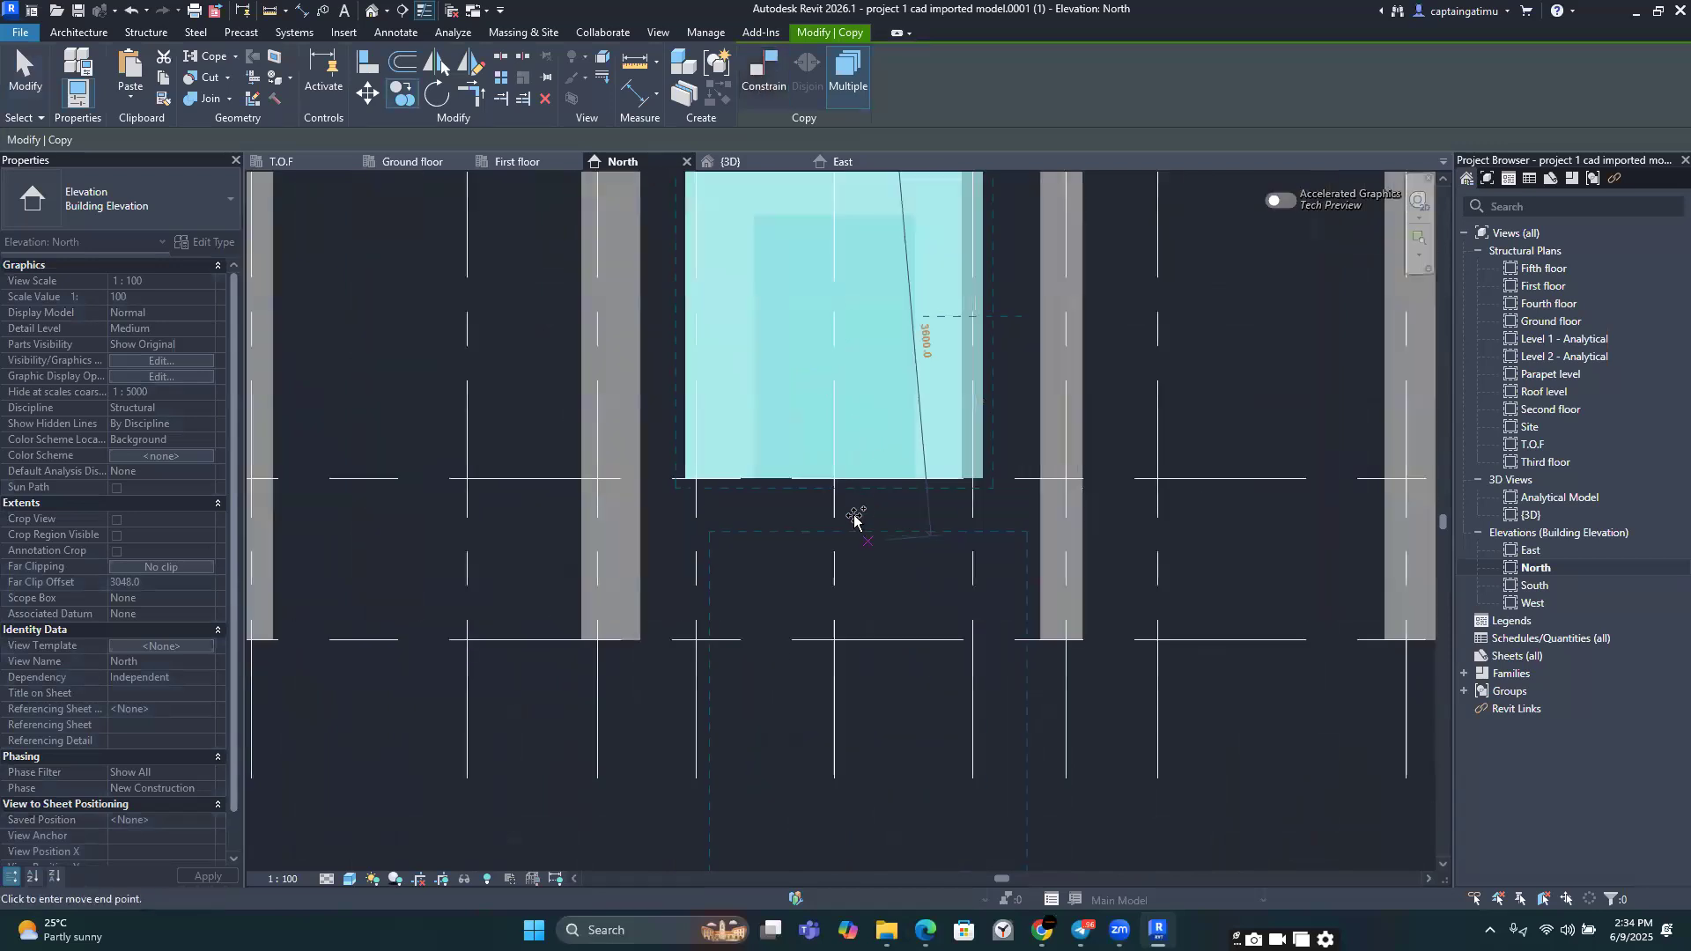
pyautogui.click(838, 479)
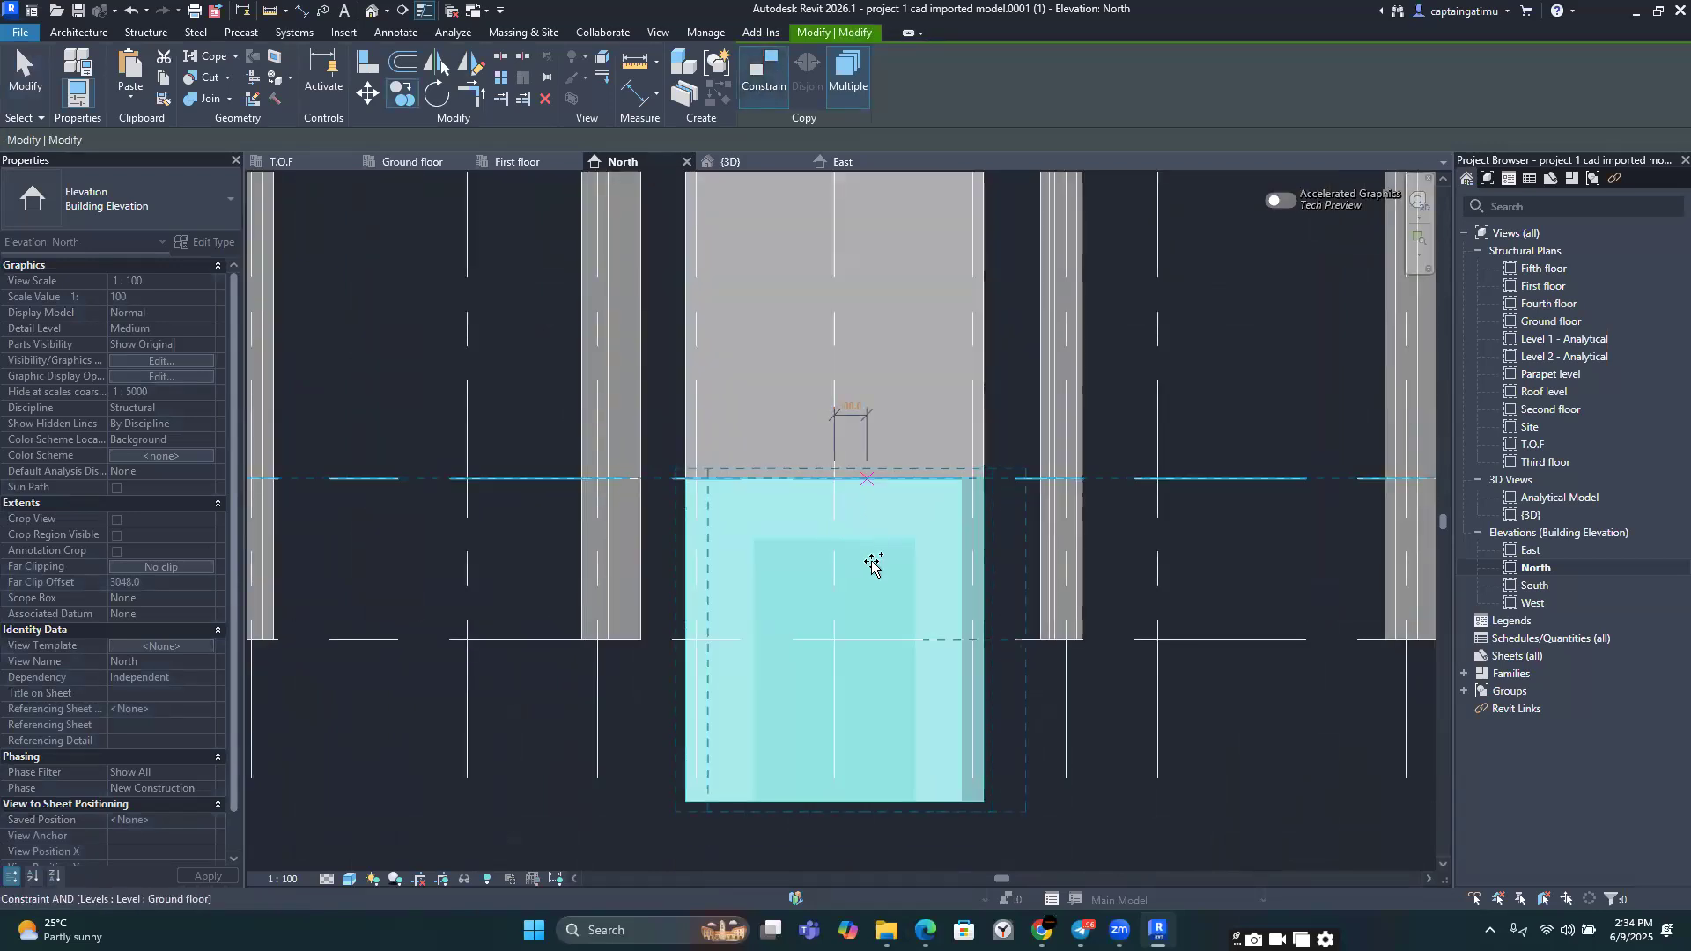
pyautogui.scroll(-3, 872, 567)
pyautogui.press('Escape')
# Step: Set the base offset of the lowest lift core segment to 0 so that its walls start at the T.O.F level
pyautogui.scroll(-4, 1013, 766)
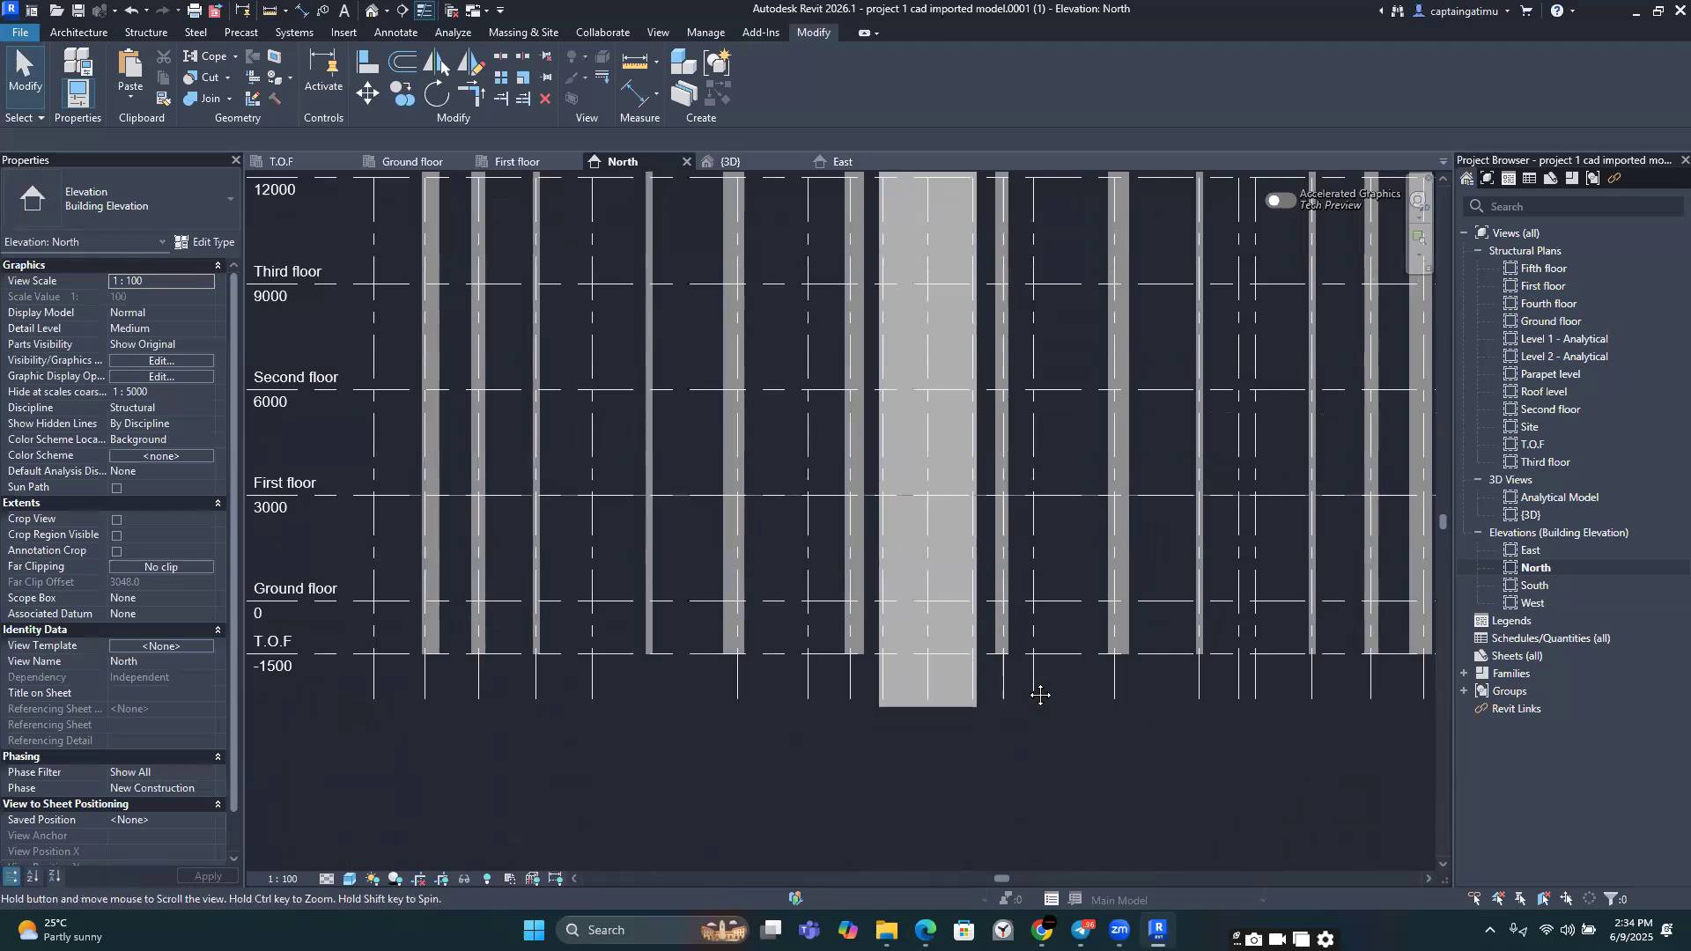
pyautogui.scroll(-5, 987, 696)
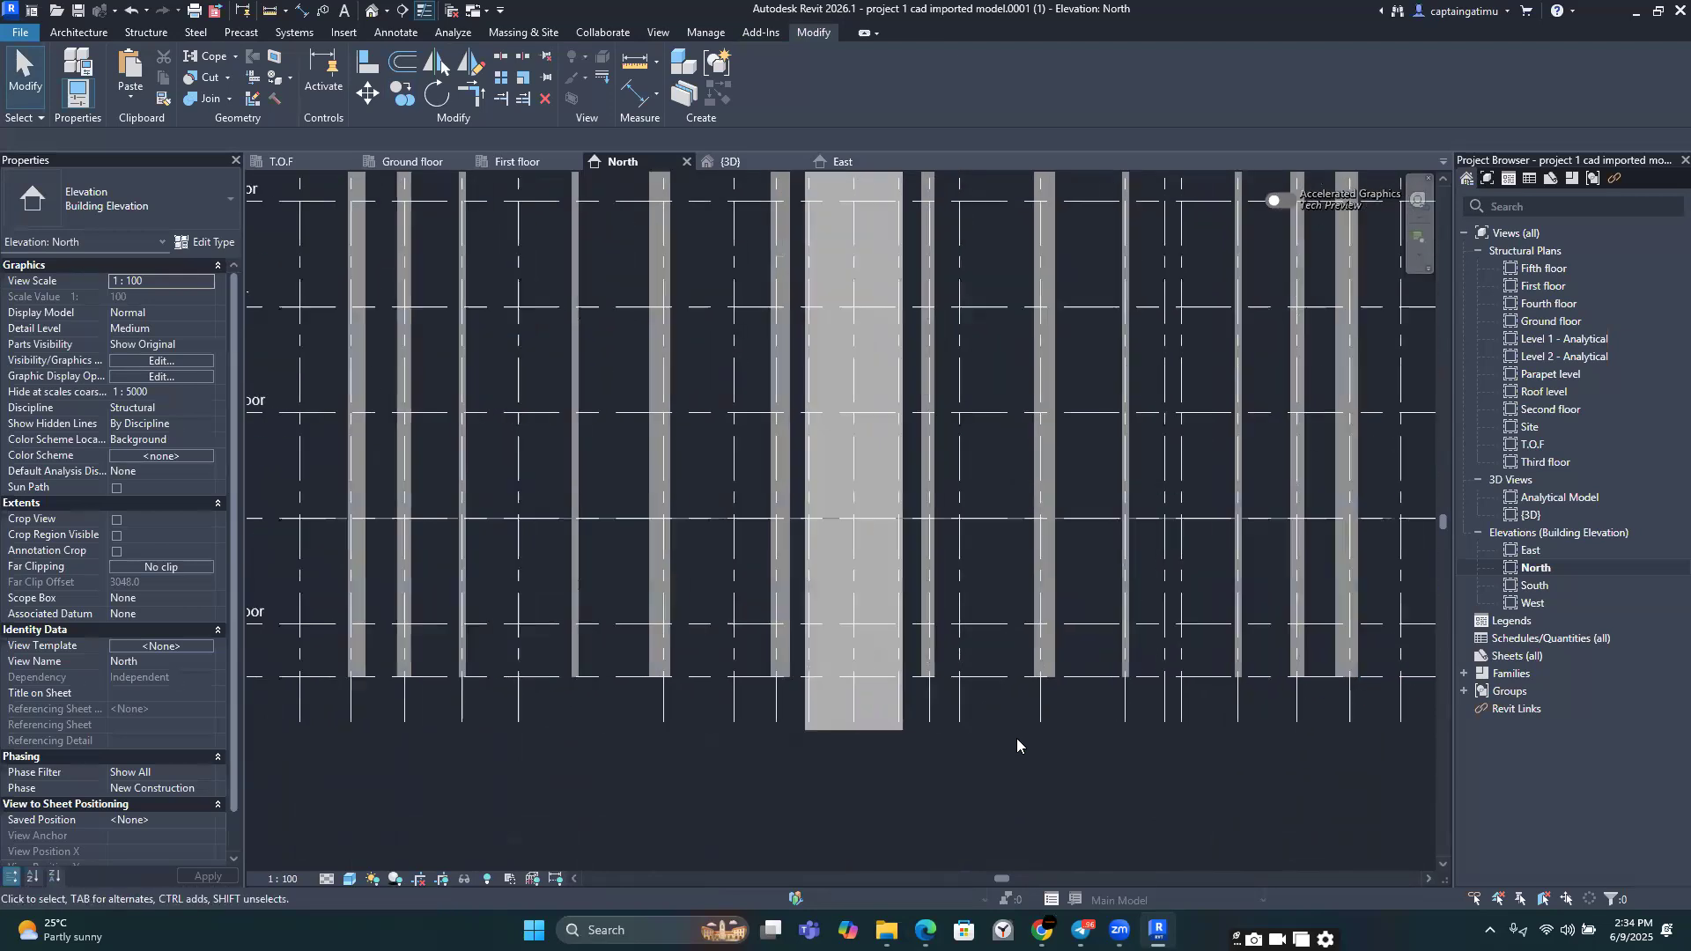
pyautogui.scroll(5, 933, 696)
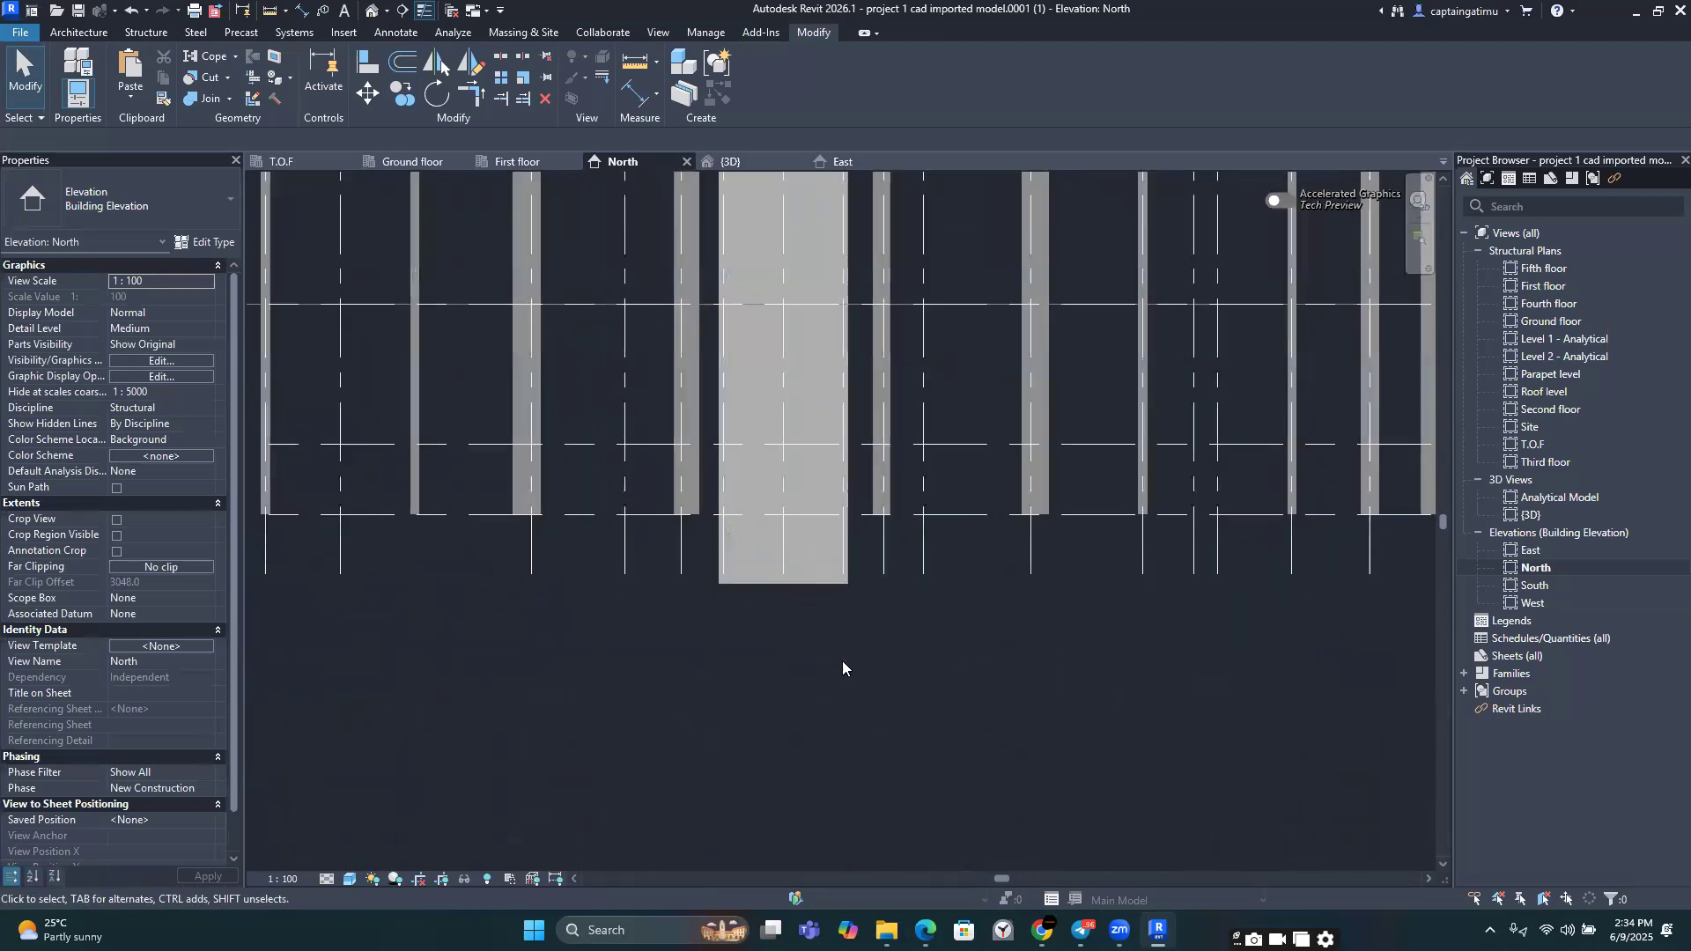
pyautogui.scroll(3, 700, 489)
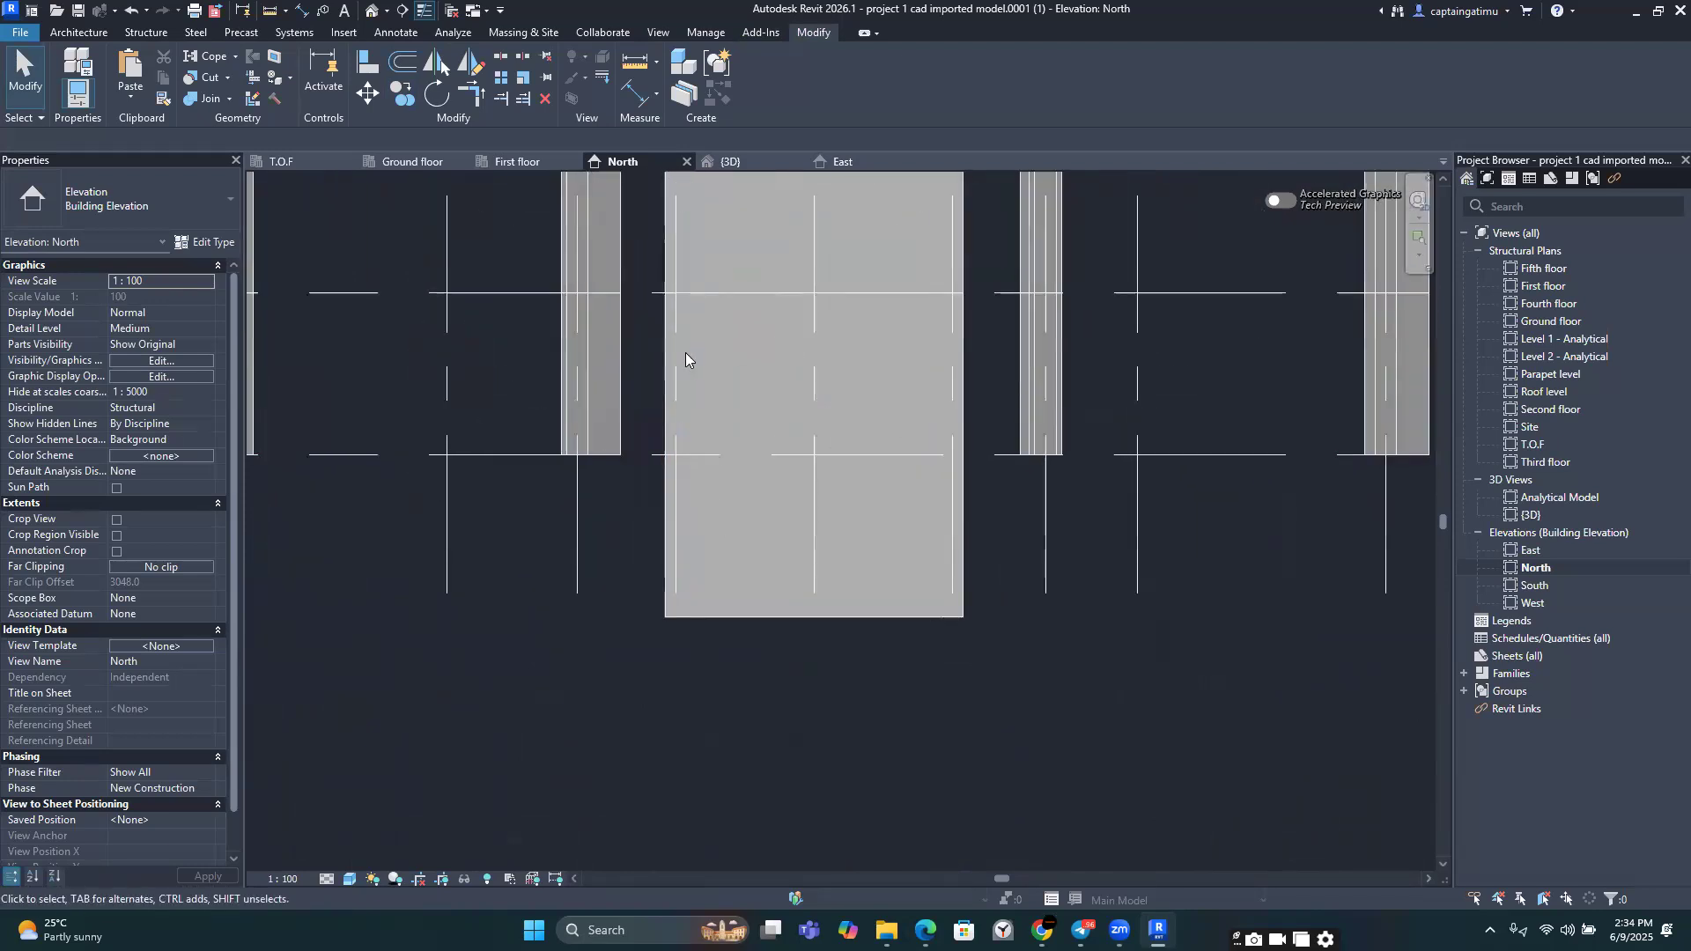
pyautogui.moveTo(647, 269); pyautogui.dragTo(997, 665)
pyautogui.scroll(-8, 1043, 624)
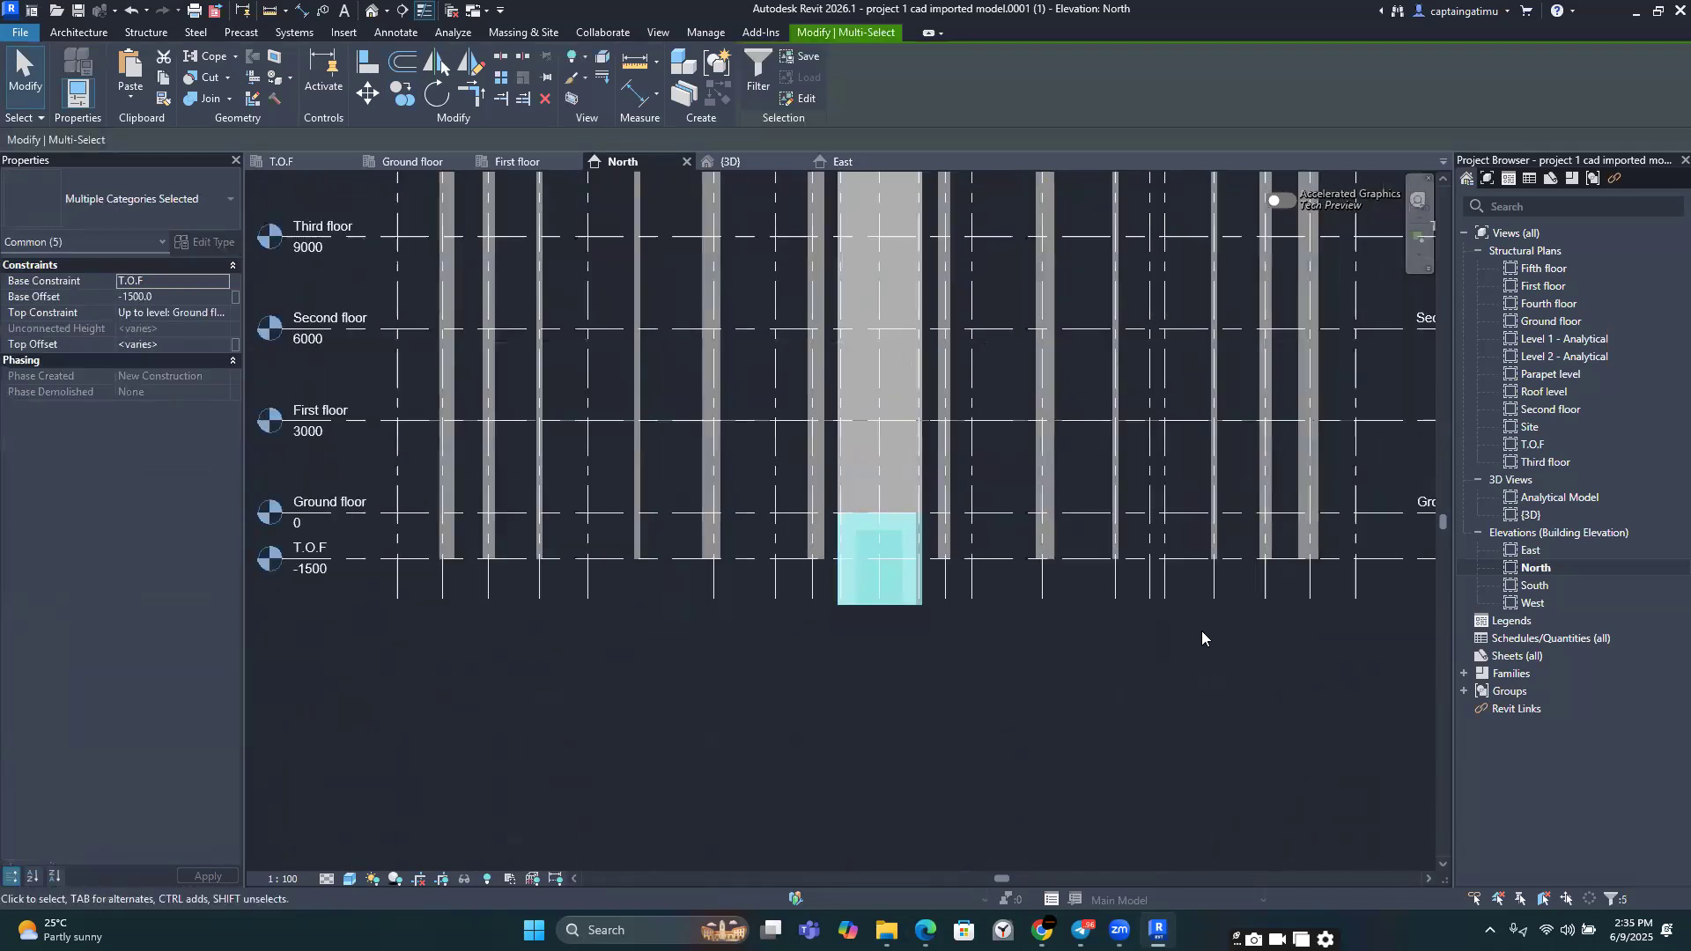
pyautogui.moveTo(1200, 631); pyautogui.dragTo(936, 603, button='middle')
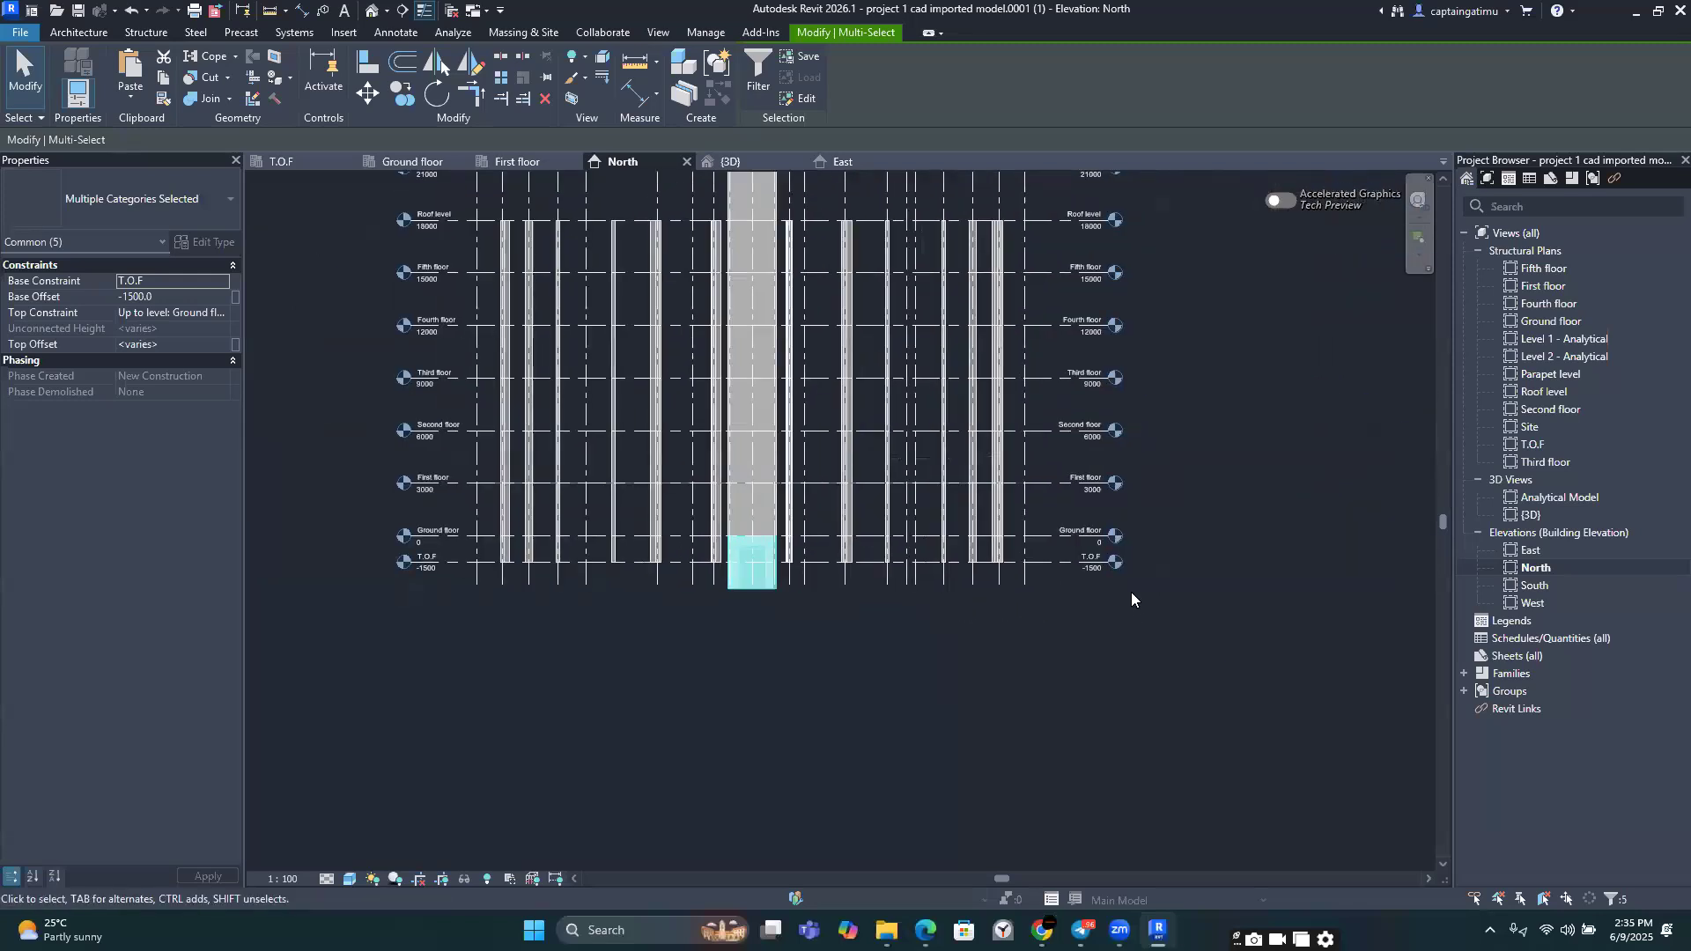
pyautogui.scroll(3, 793, 537)
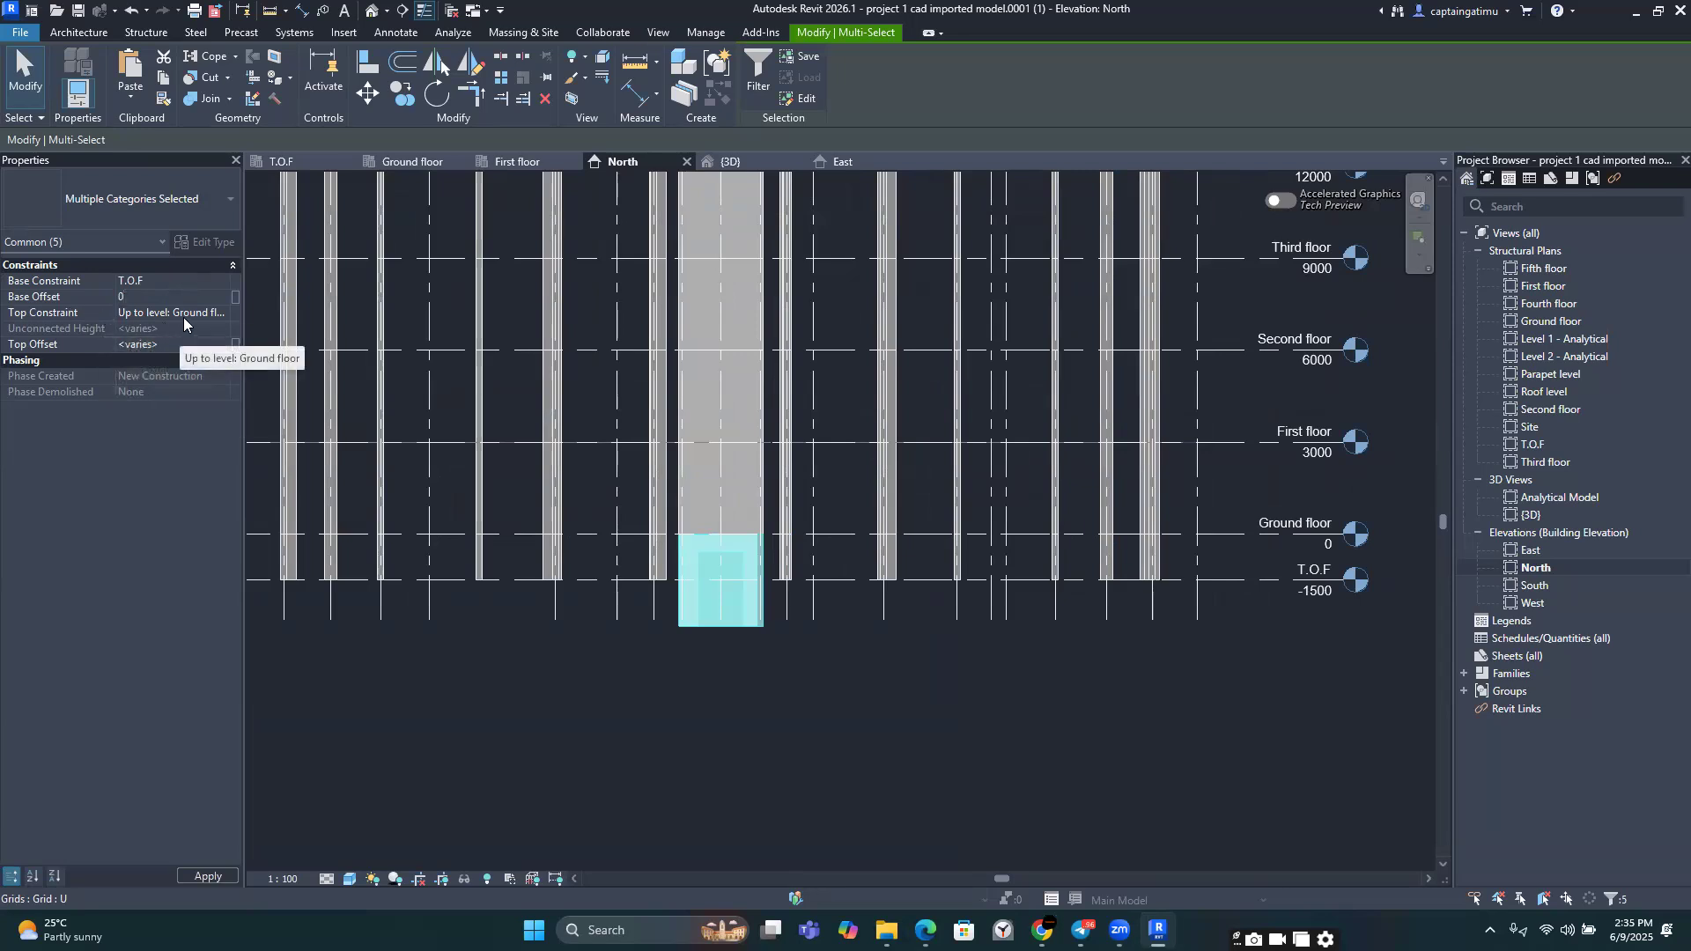
pyautogui.click(686, 653)
pyautogui.scroll(-3, 685, 653)
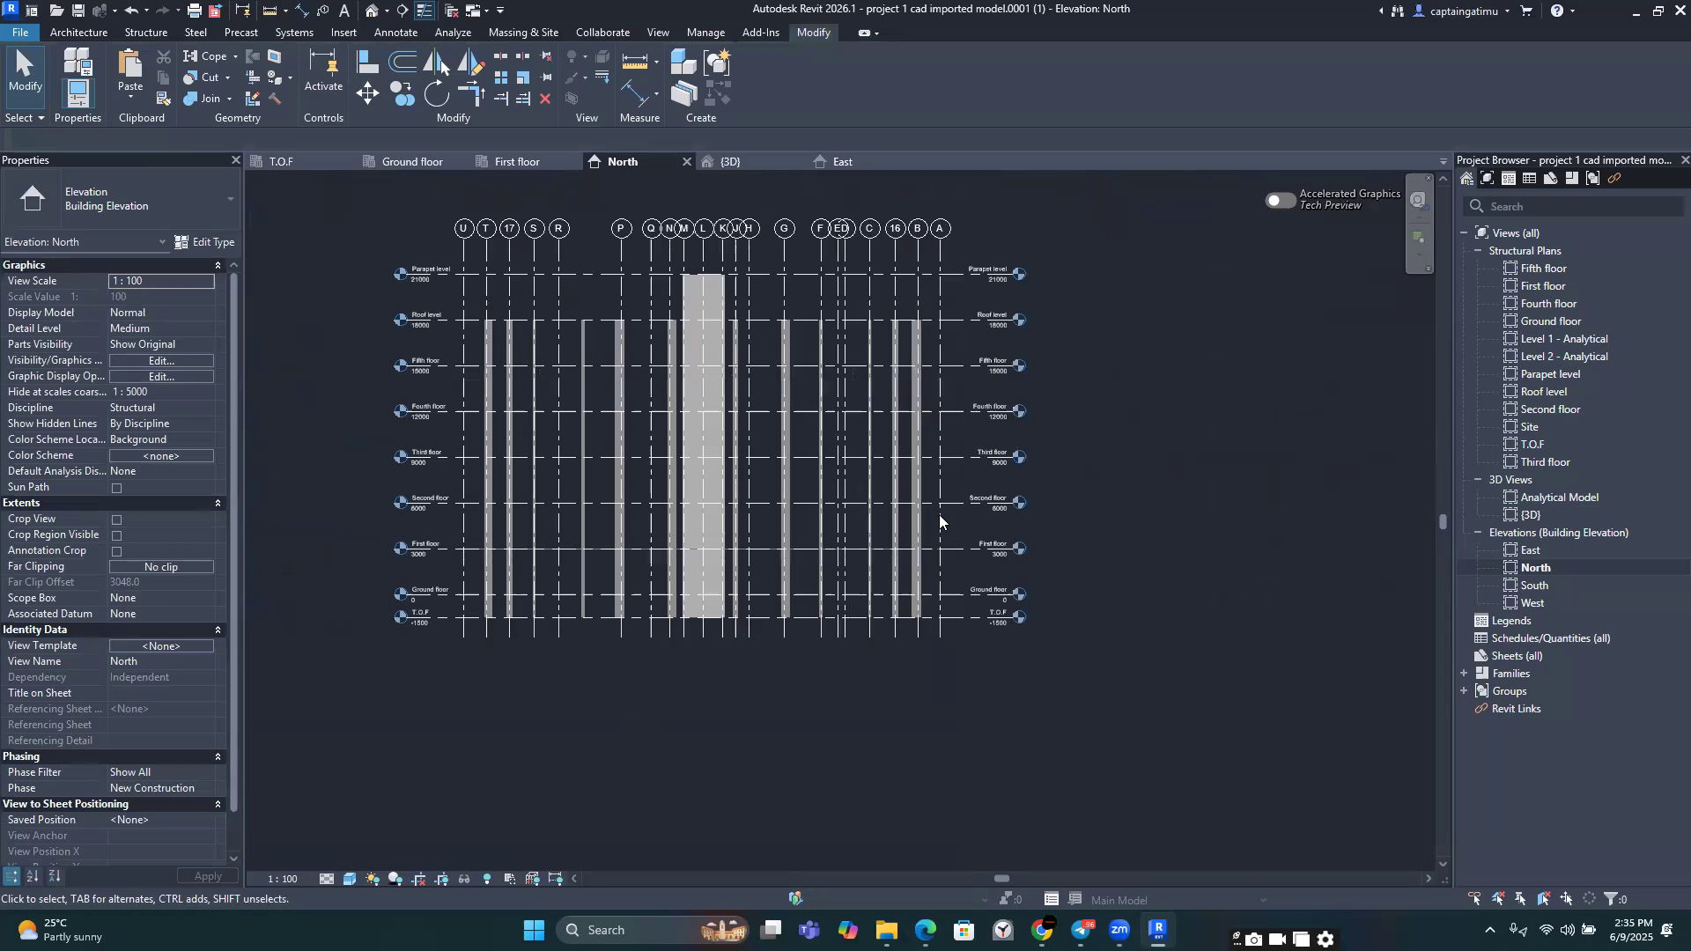
# Step: In the 3D view, delete the opening in the lift core wall between the T.O.F and Ground floor levels
pyautogui.click(757, 164)
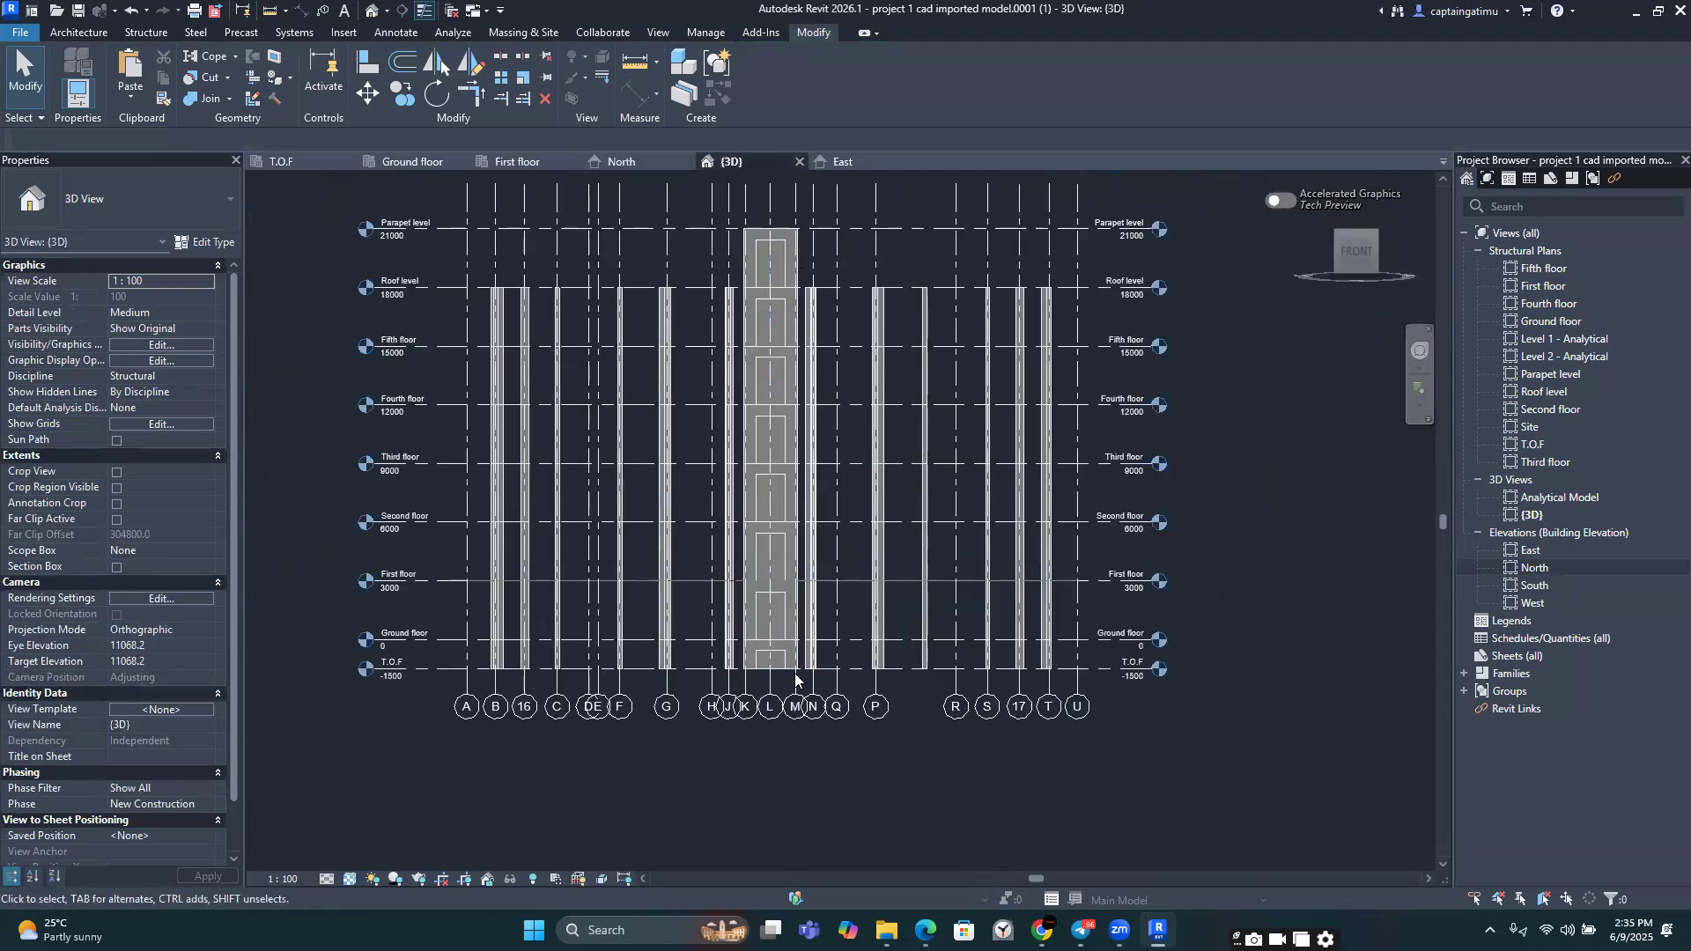
pyautogui.scroll(5, 801, 701)
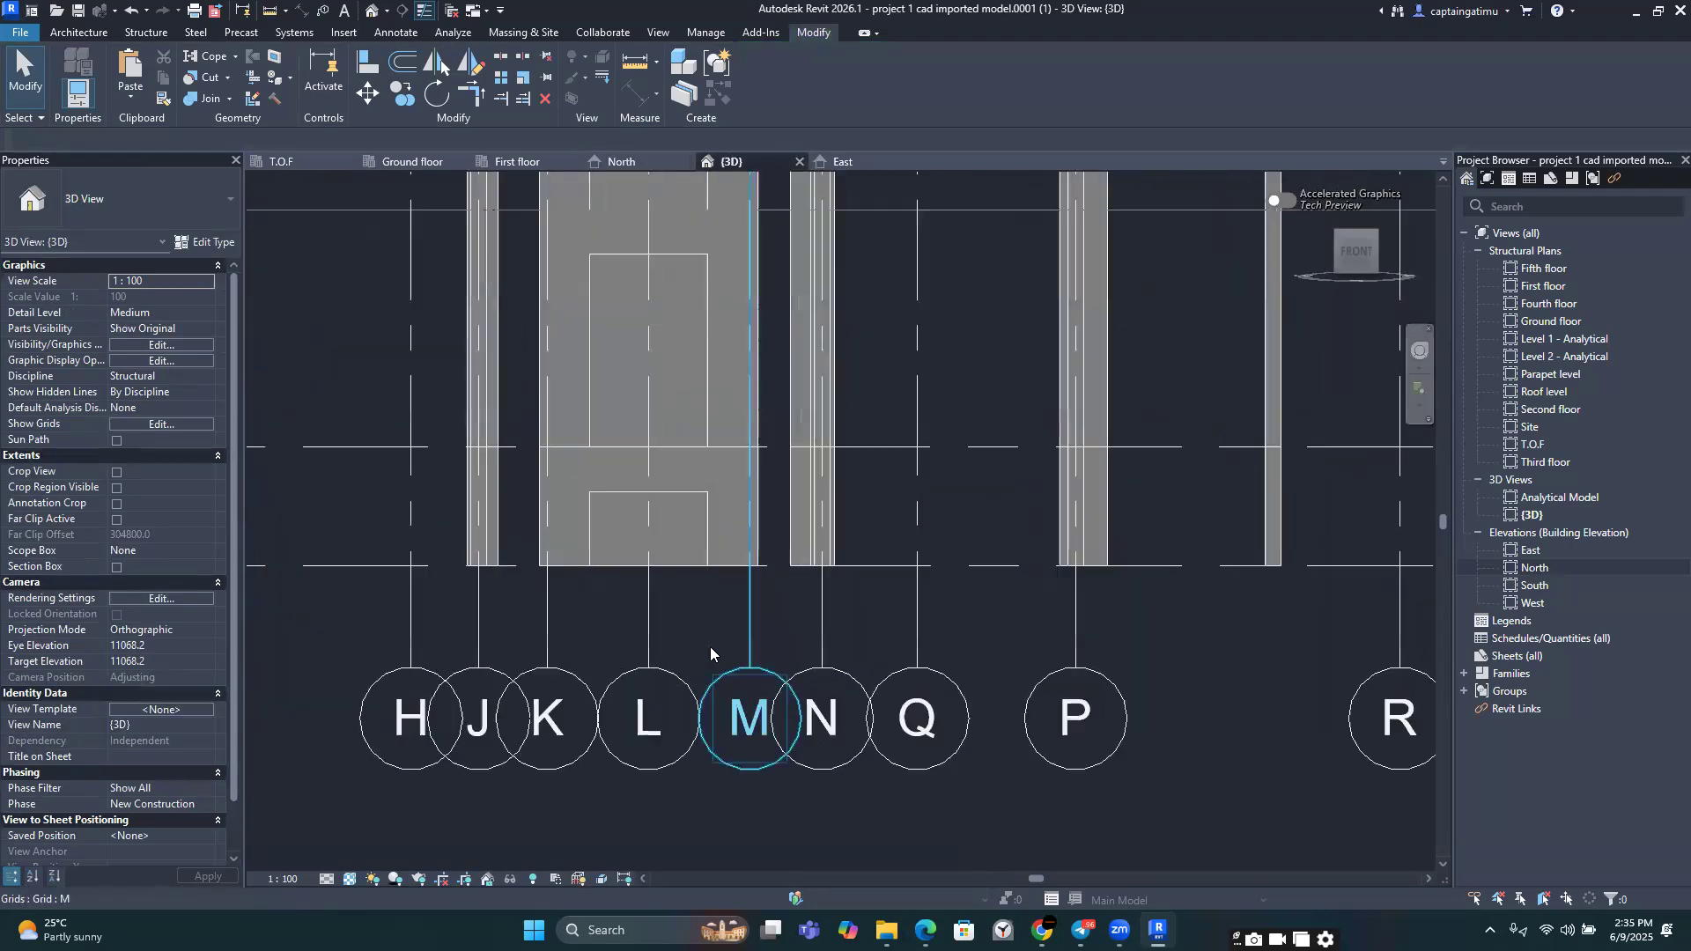
pyautogui.click(703, 548)
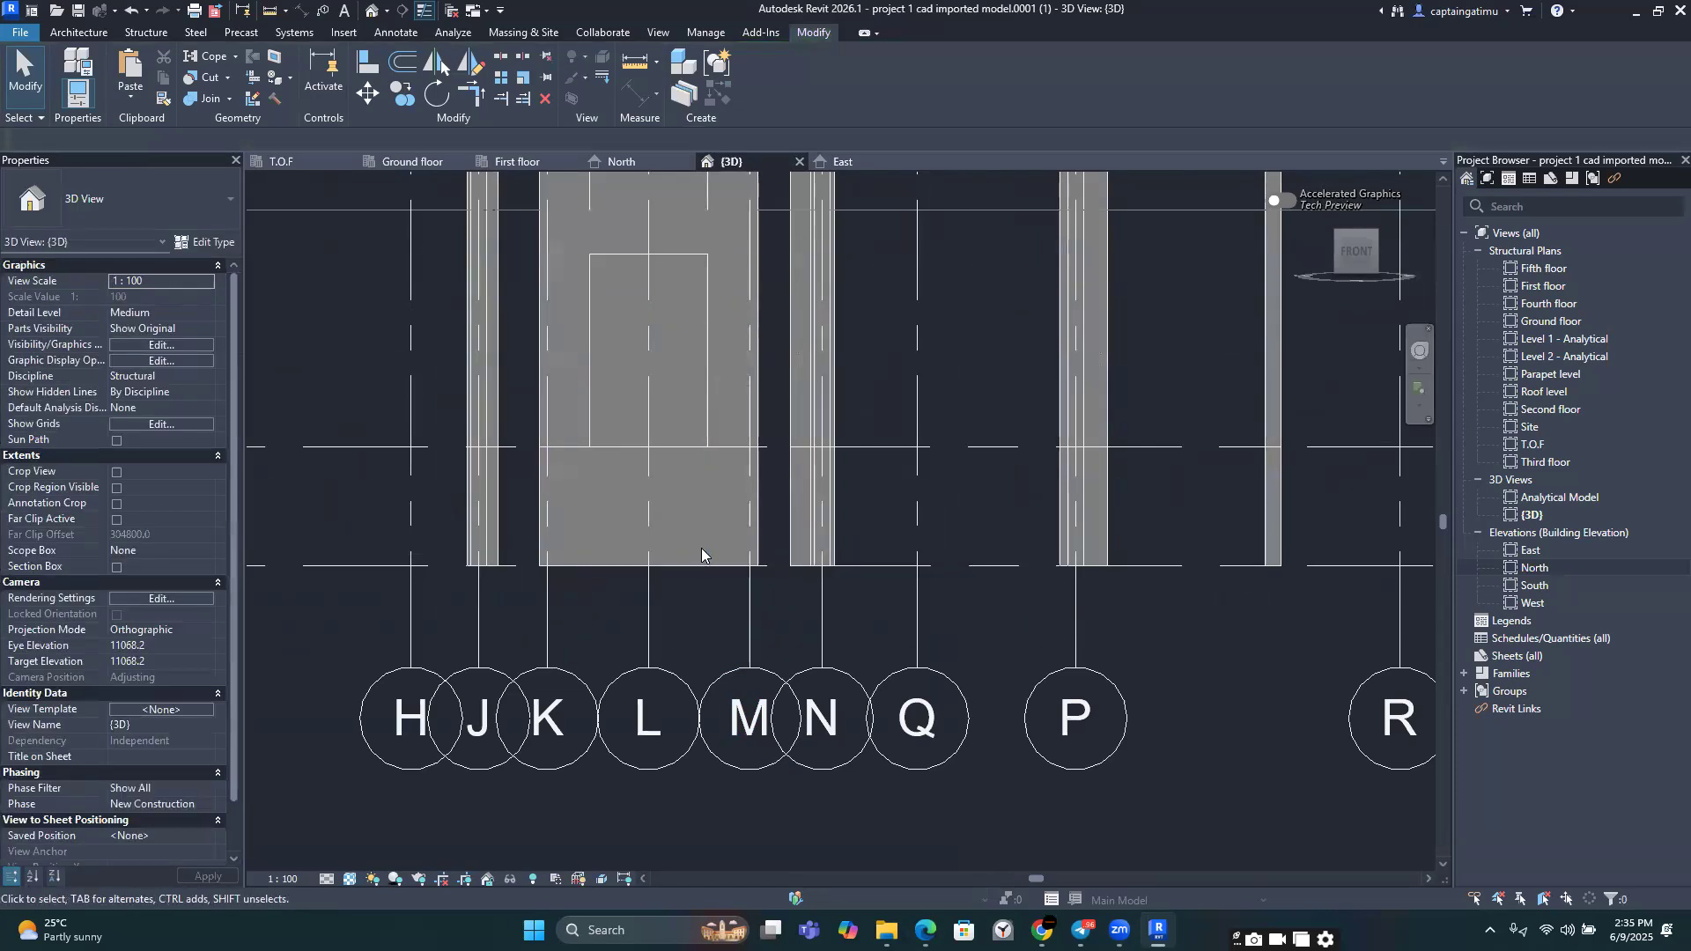
# Step: Examine the full-height lift core and the columns in 3D, from the front and from angled viewpoints
pyautogui.scroll(-5, 701, 548)
pyautogui.scroll(5, 704, 572)
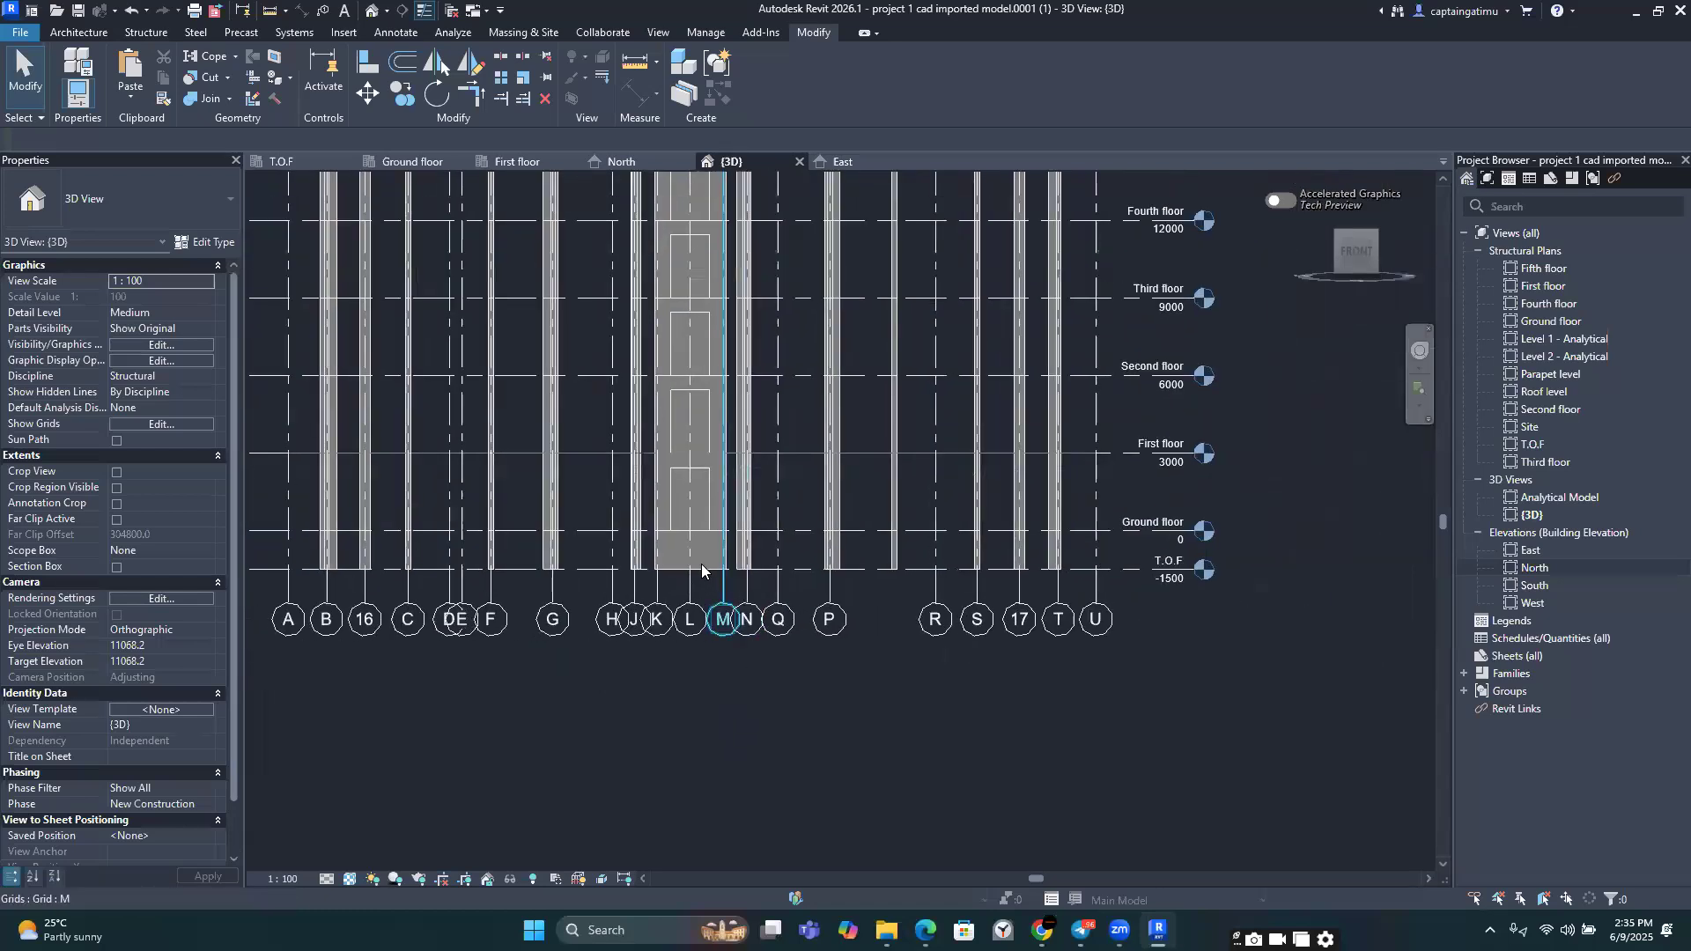
pyautogui.scroll(-3, 677, 527)
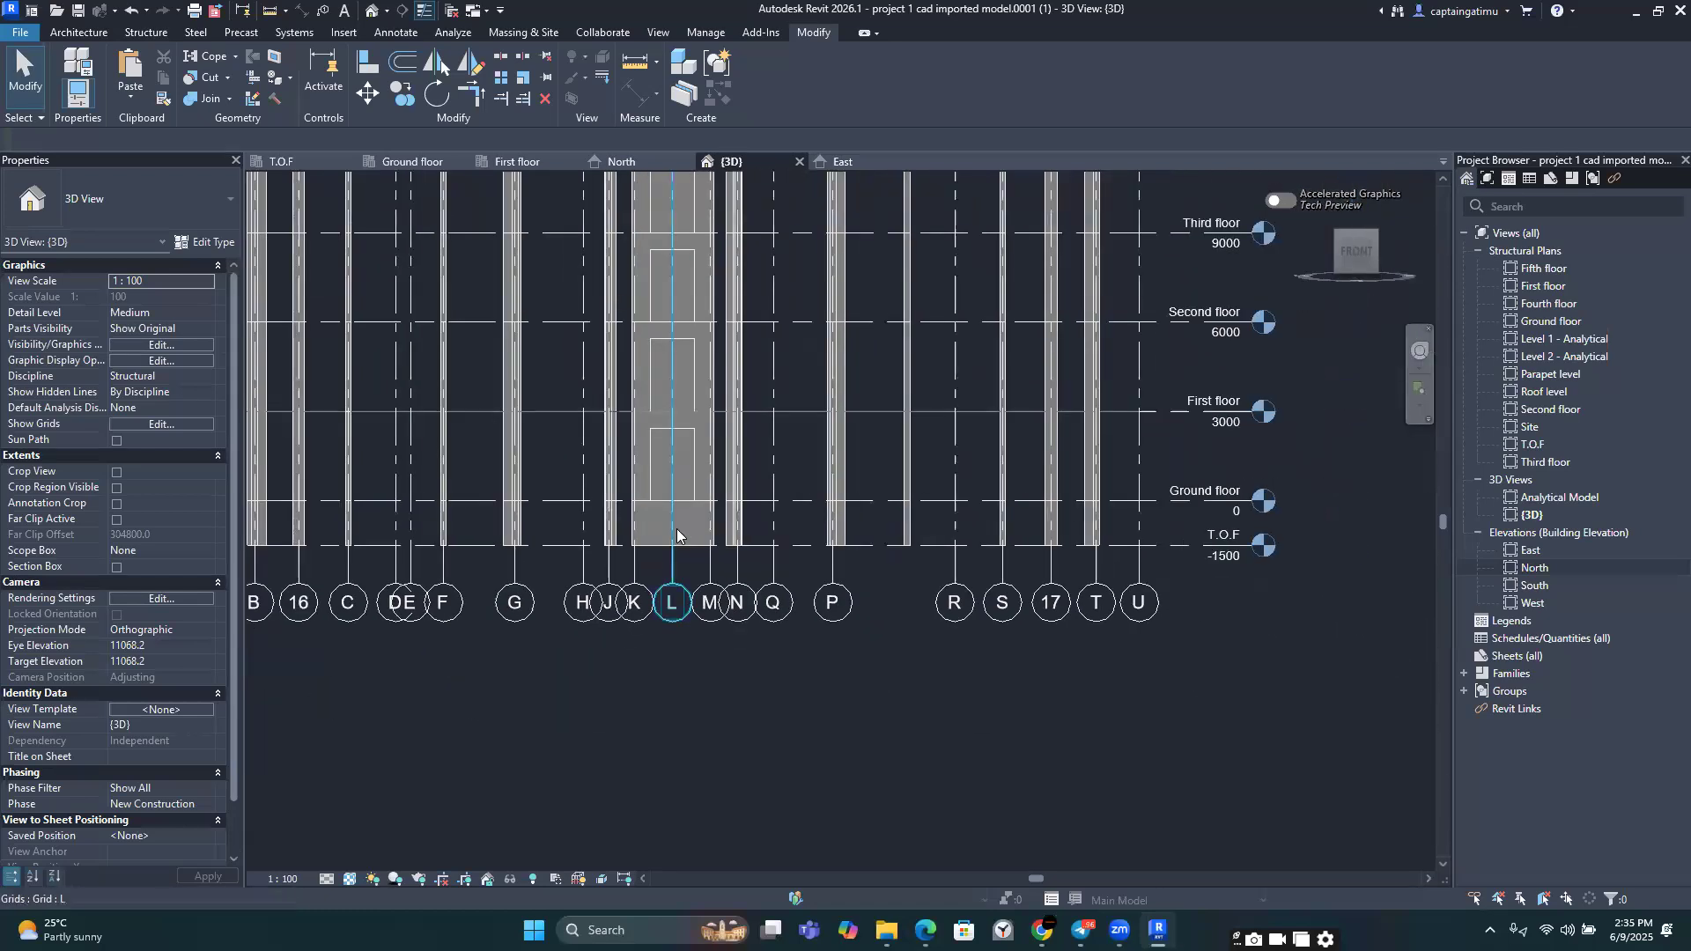
pyautogui.scroll(4, 682, 546)
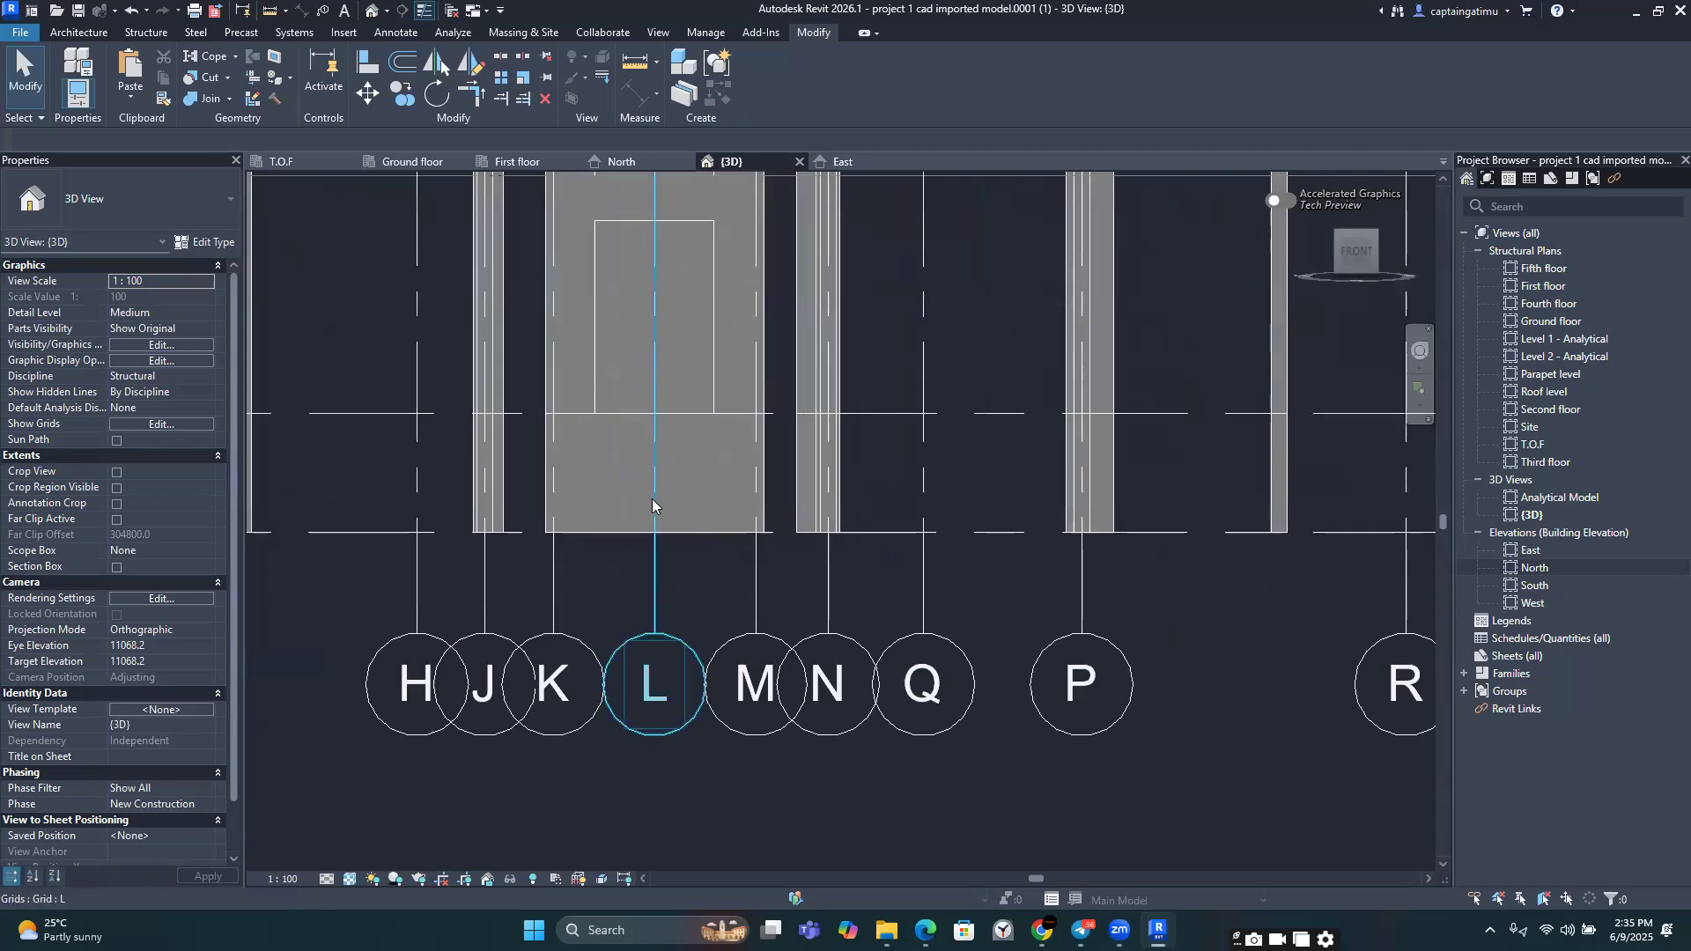
pyautogui.scroll(-3, 693, 468)
pyautogui.scroll(-3, 848, 539)
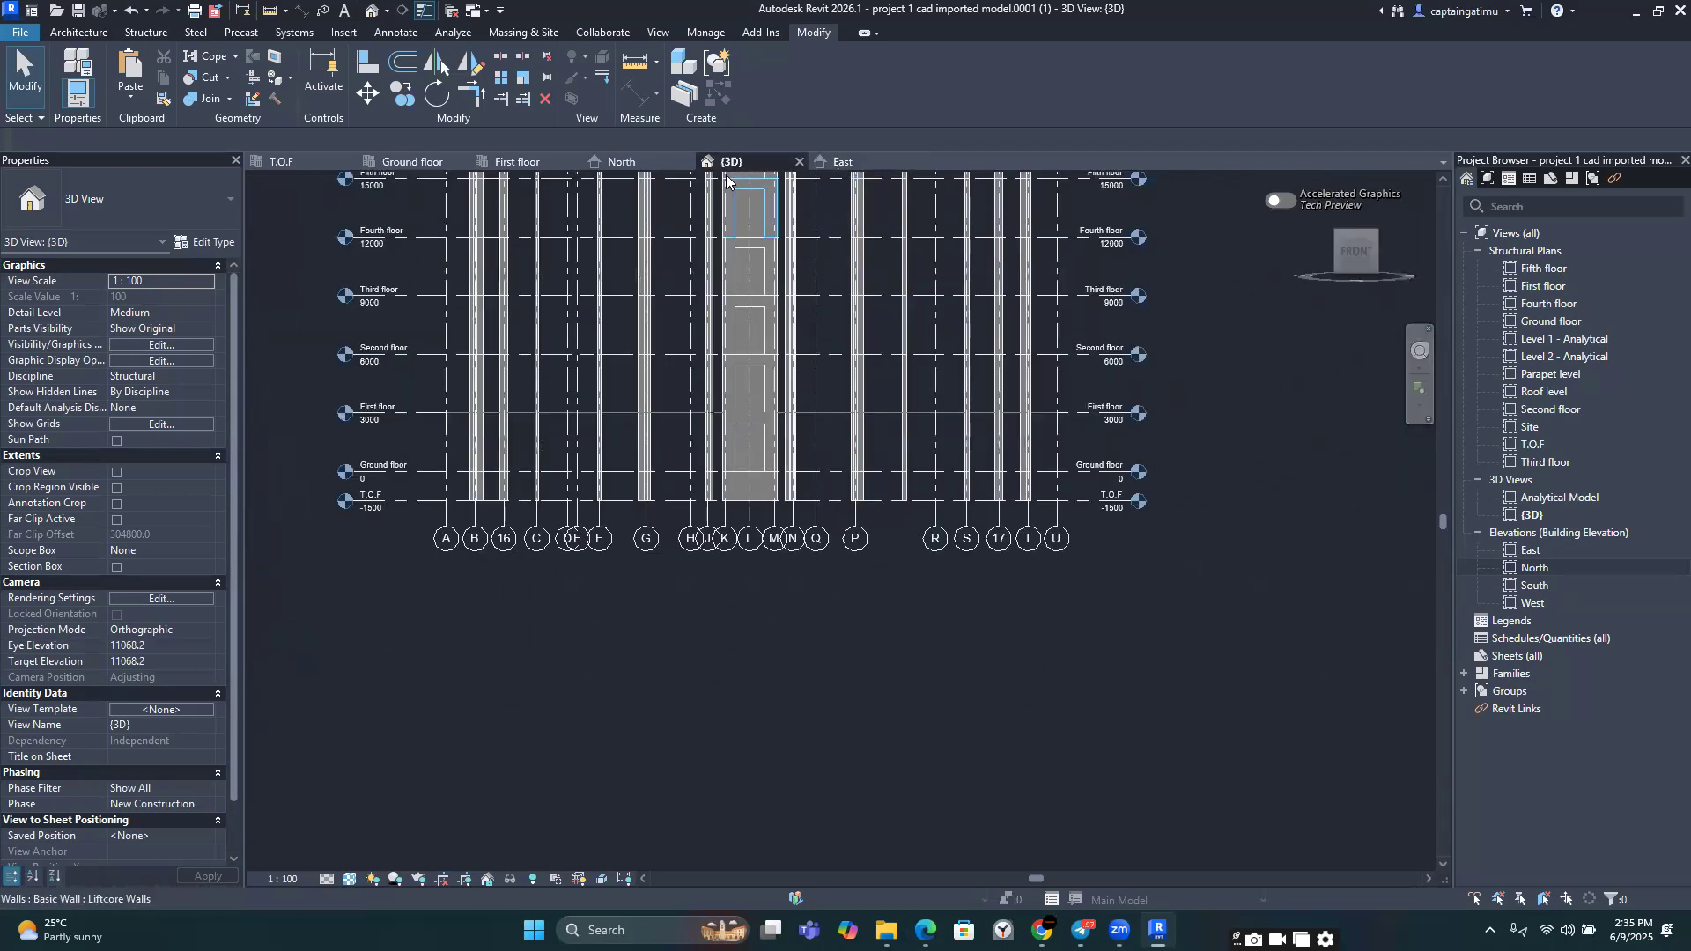
pyautogui.moveTo(1365, 250); pyautogui.dragTo(1278, 287)
pyautogui.moveTo(1007, 366); pyautogui.dragTo(843, 699, button='middle')
pyautogui.scroll(3, 843, 699)
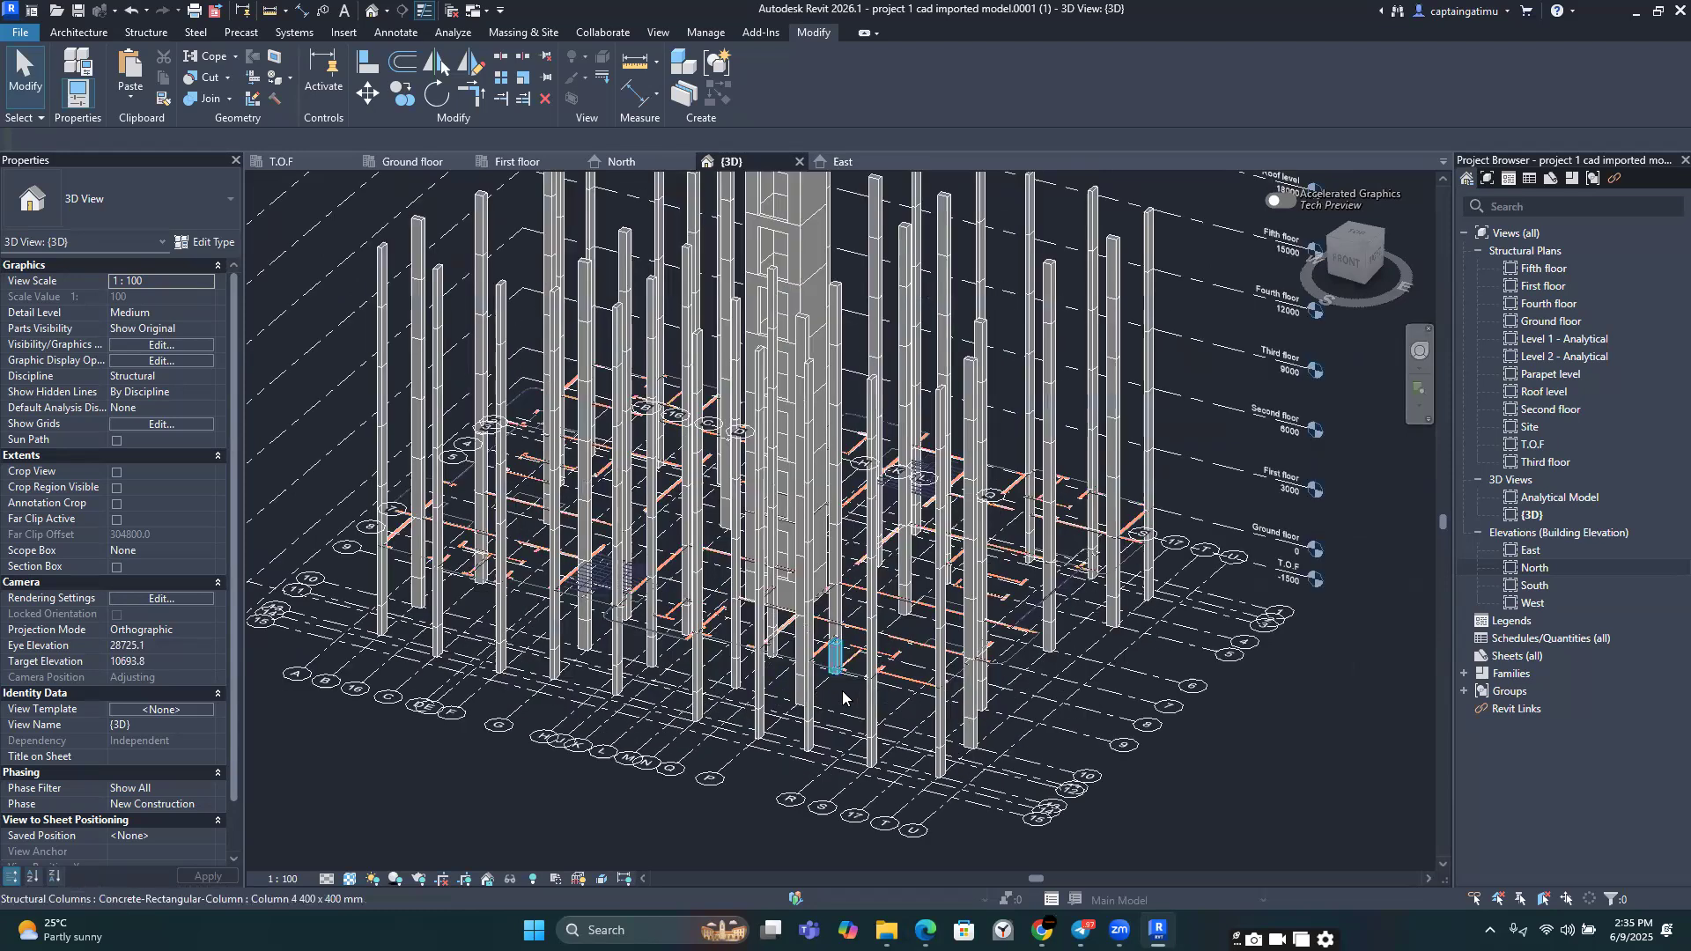
pyautogui.scroll(-5, 841, 699)
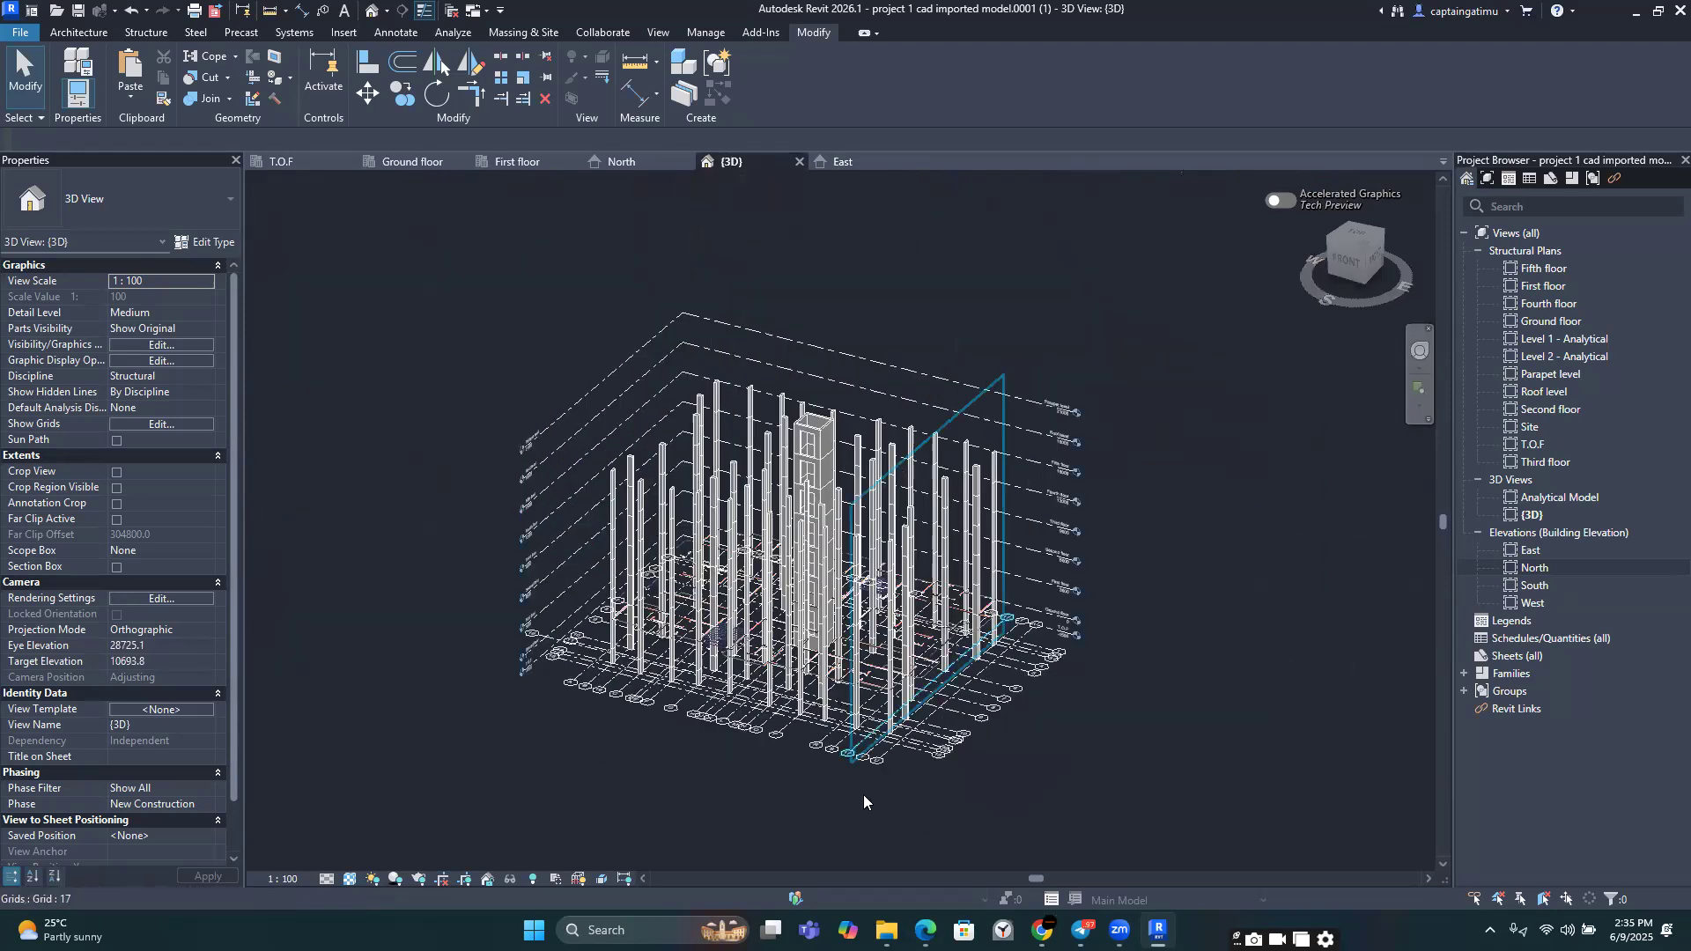
pyautogui.scroll(3, 959, 793)
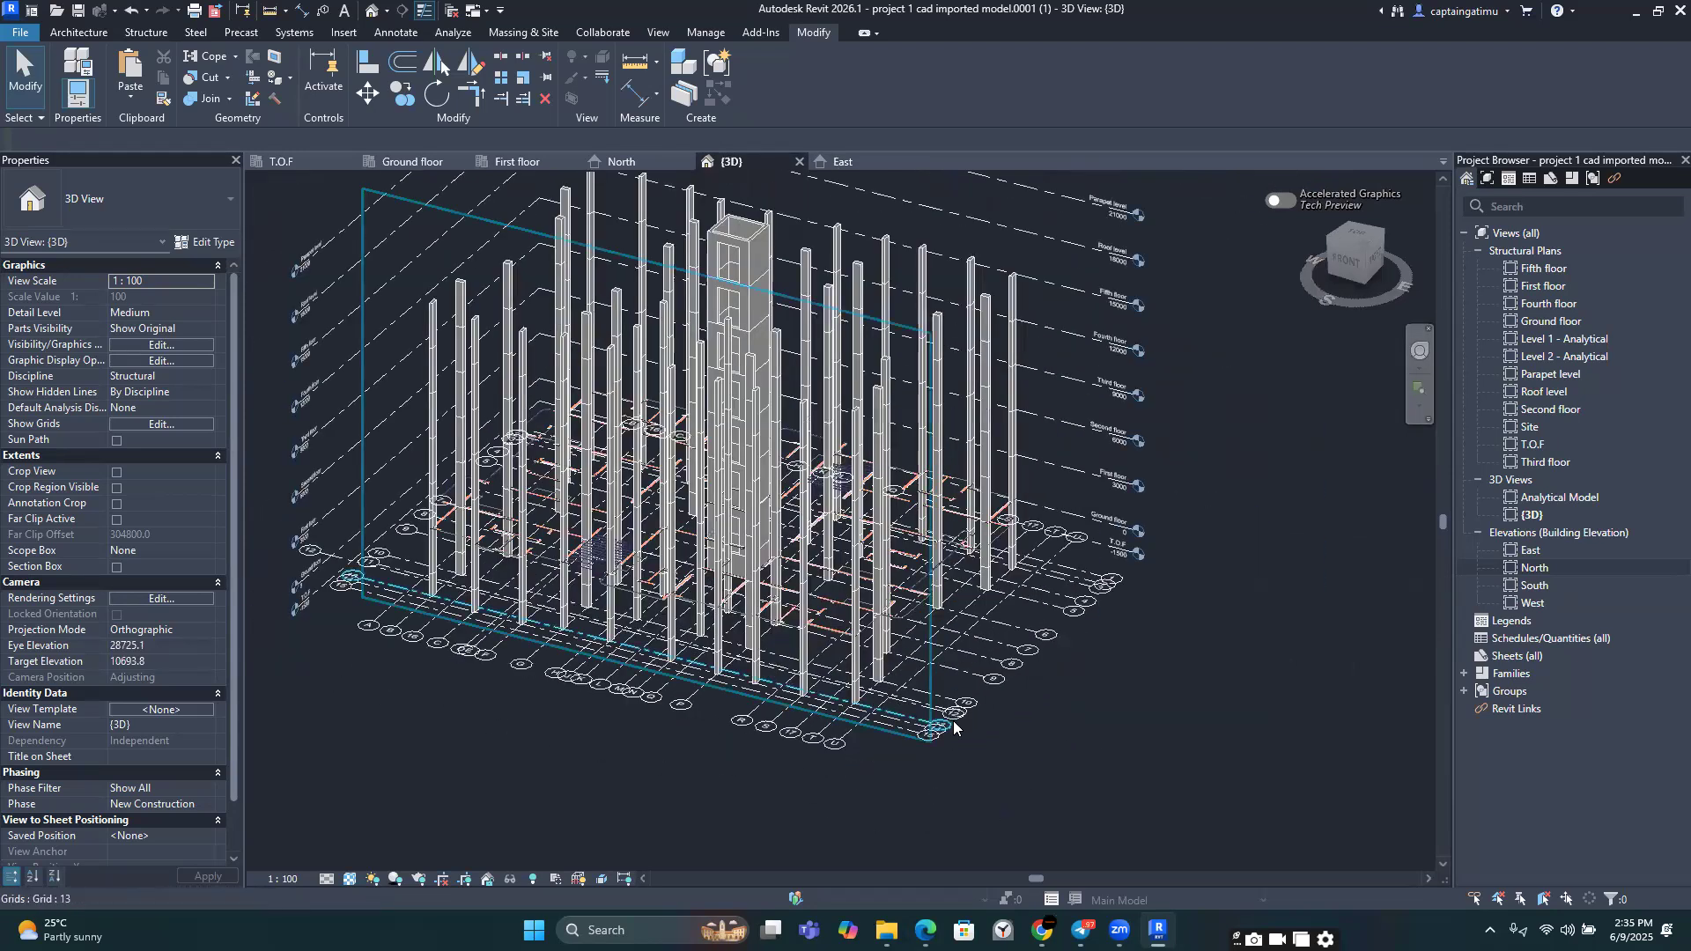
pyautogui.scroll(-1, 1184, 537)
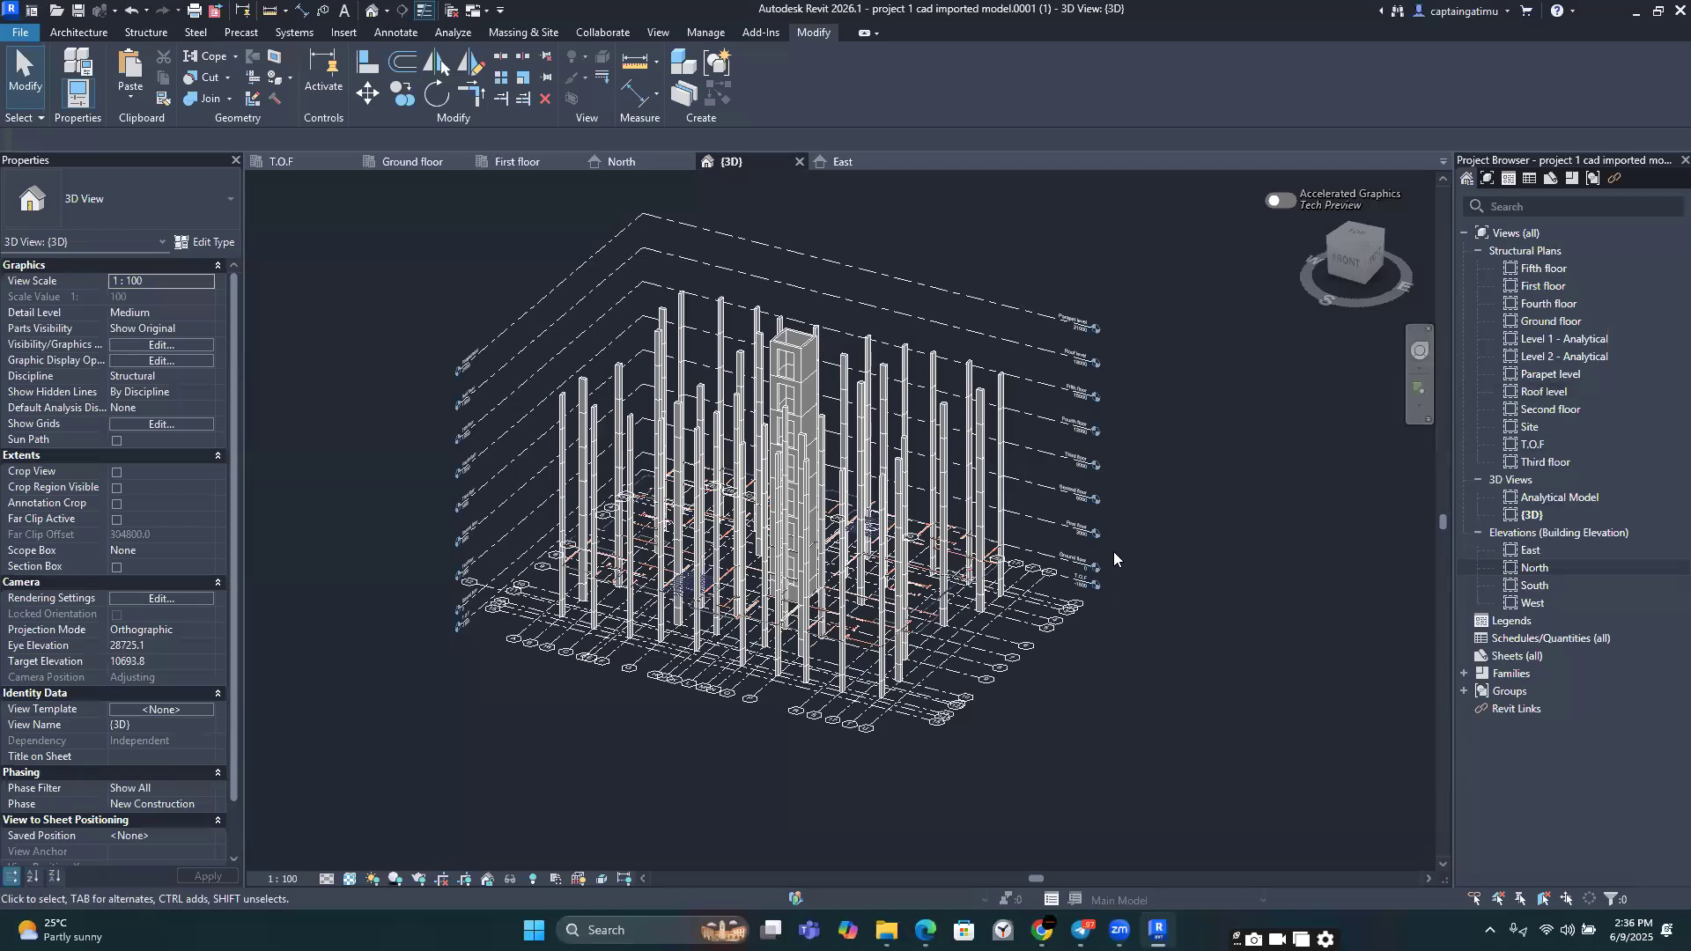
pyautogui.click(1361, 244)
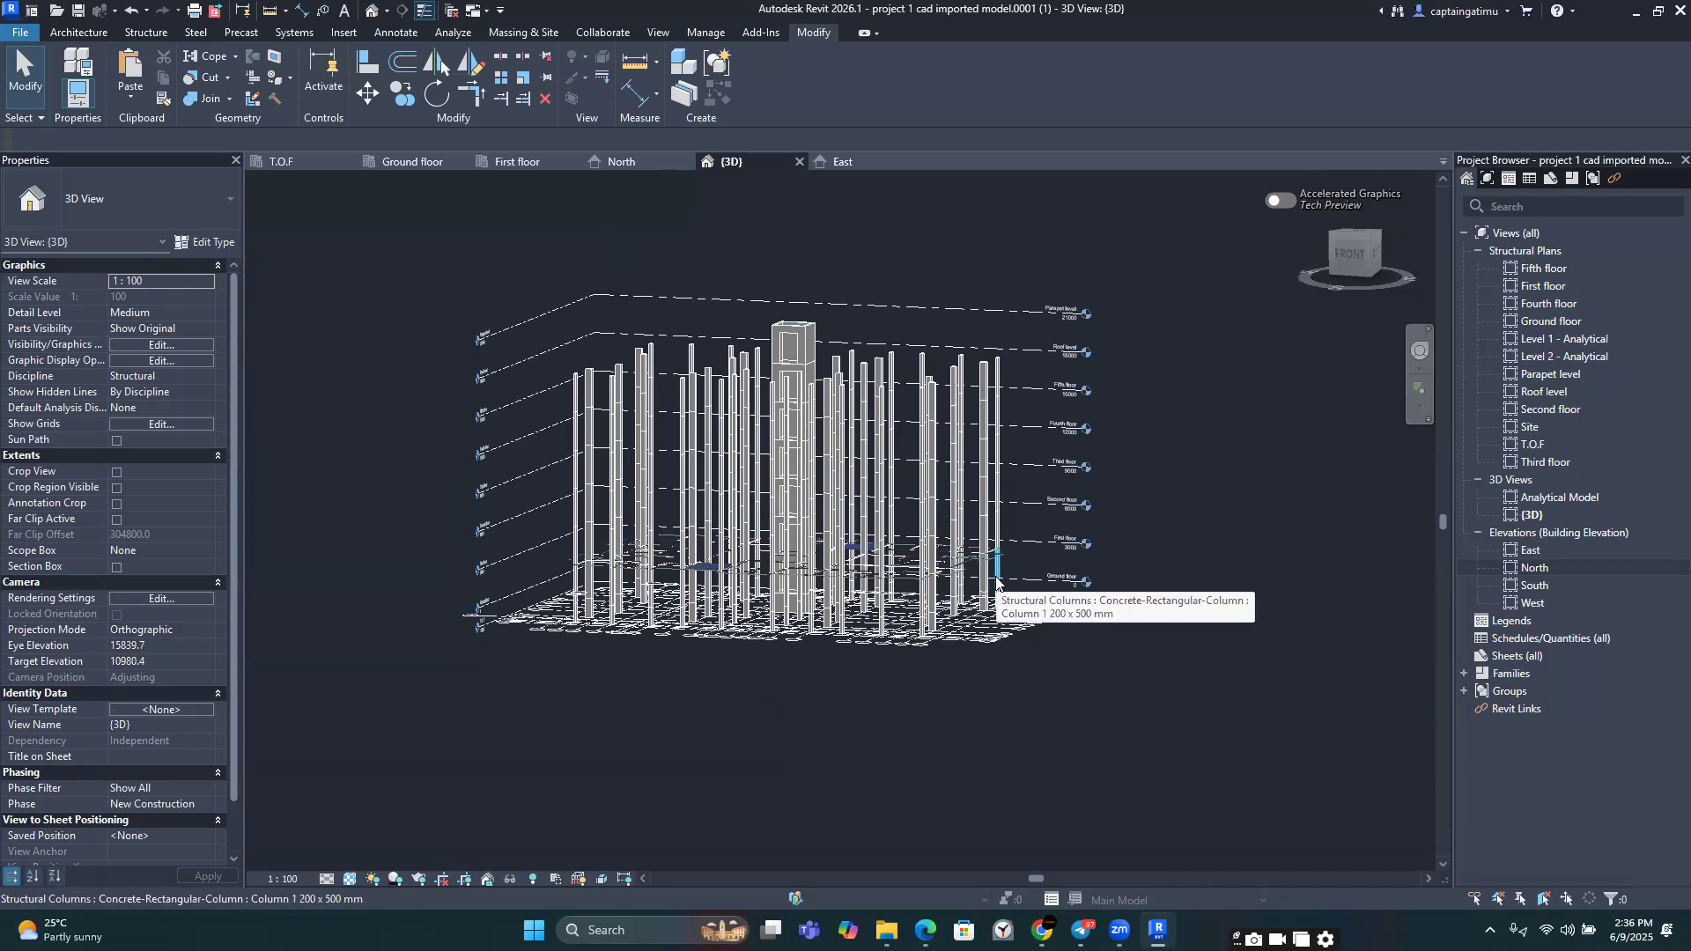
pyautogui.moveTo(1118, 930)
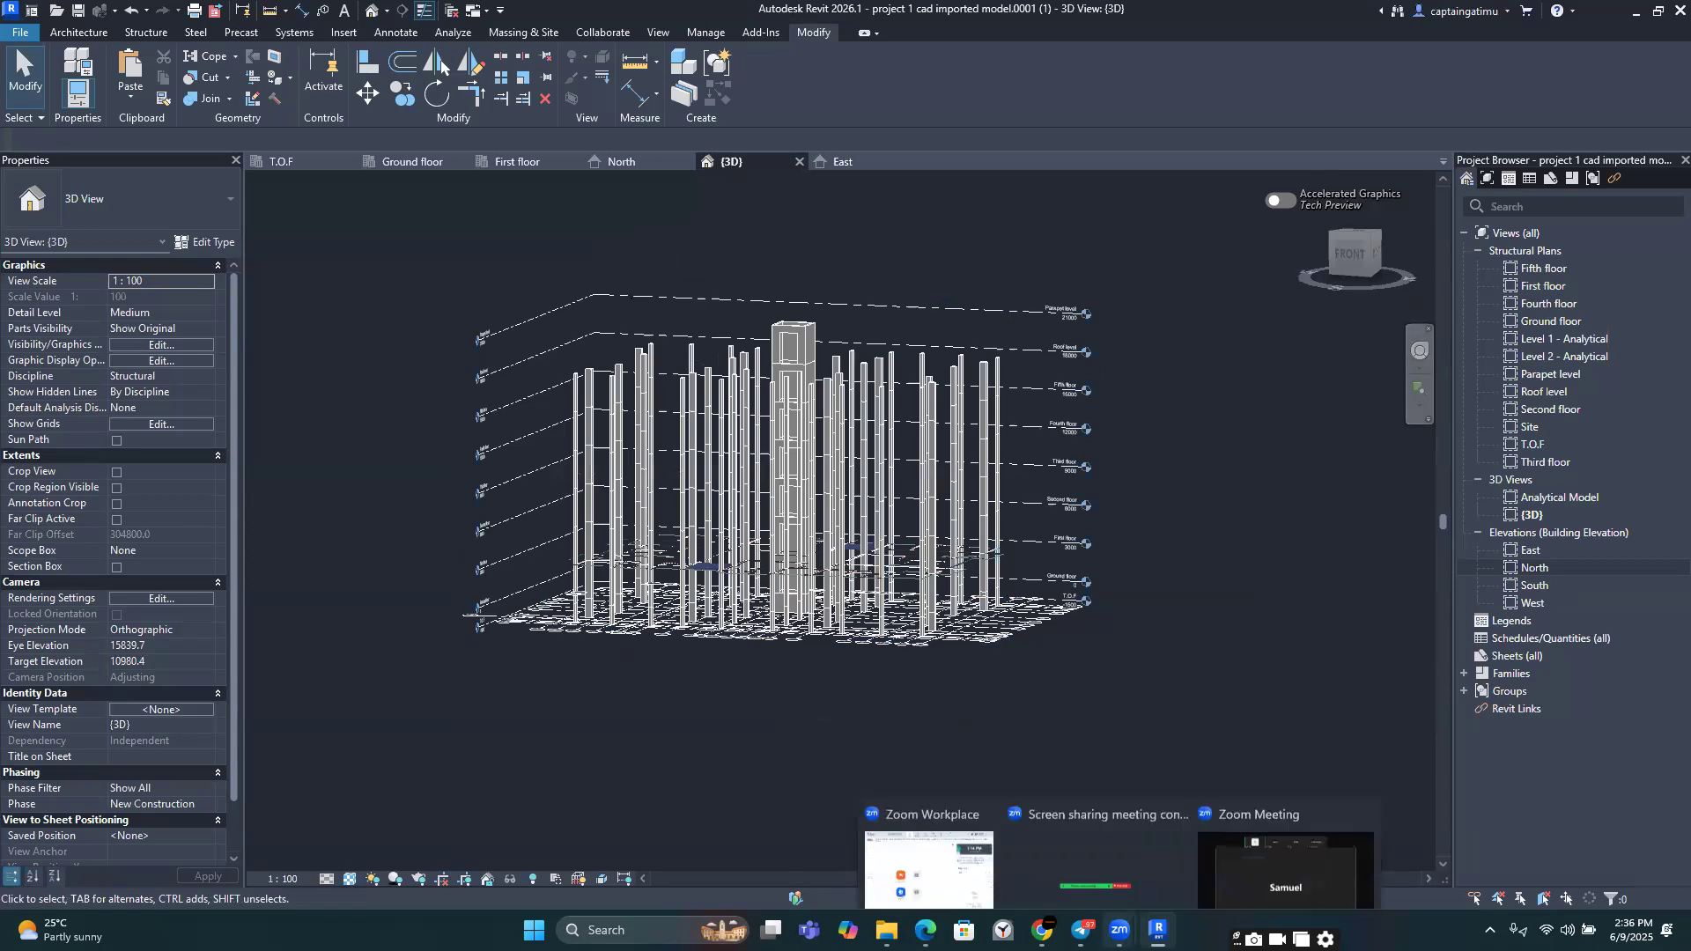
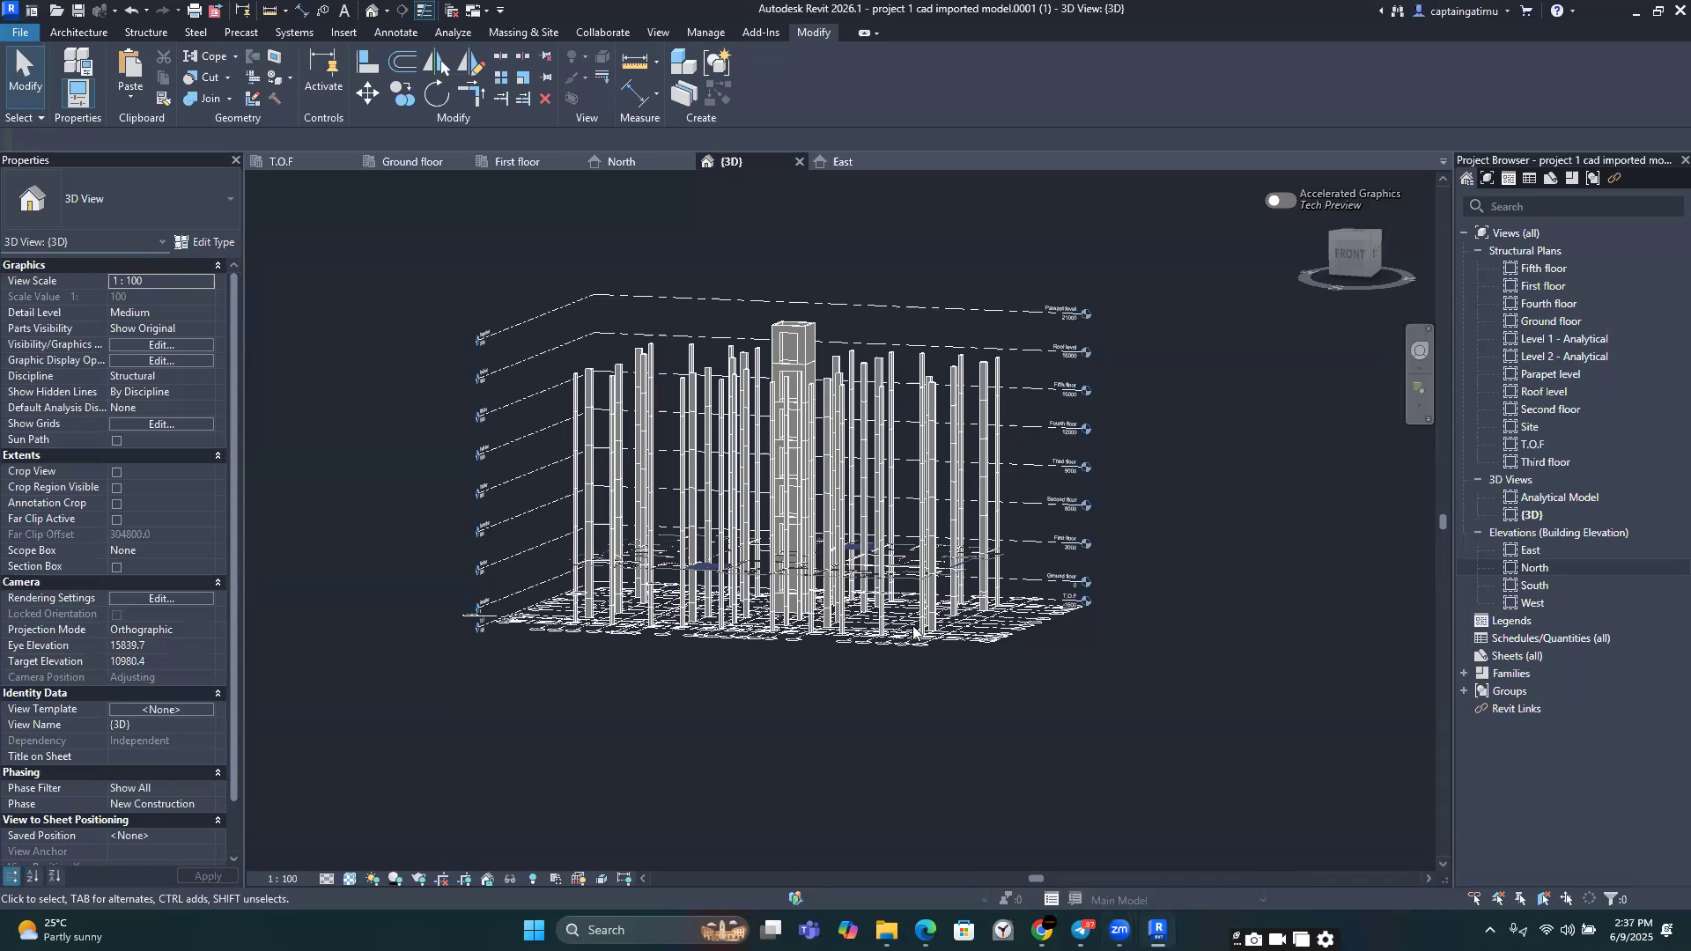
pyautogui.scroll(-2, 915, 621)
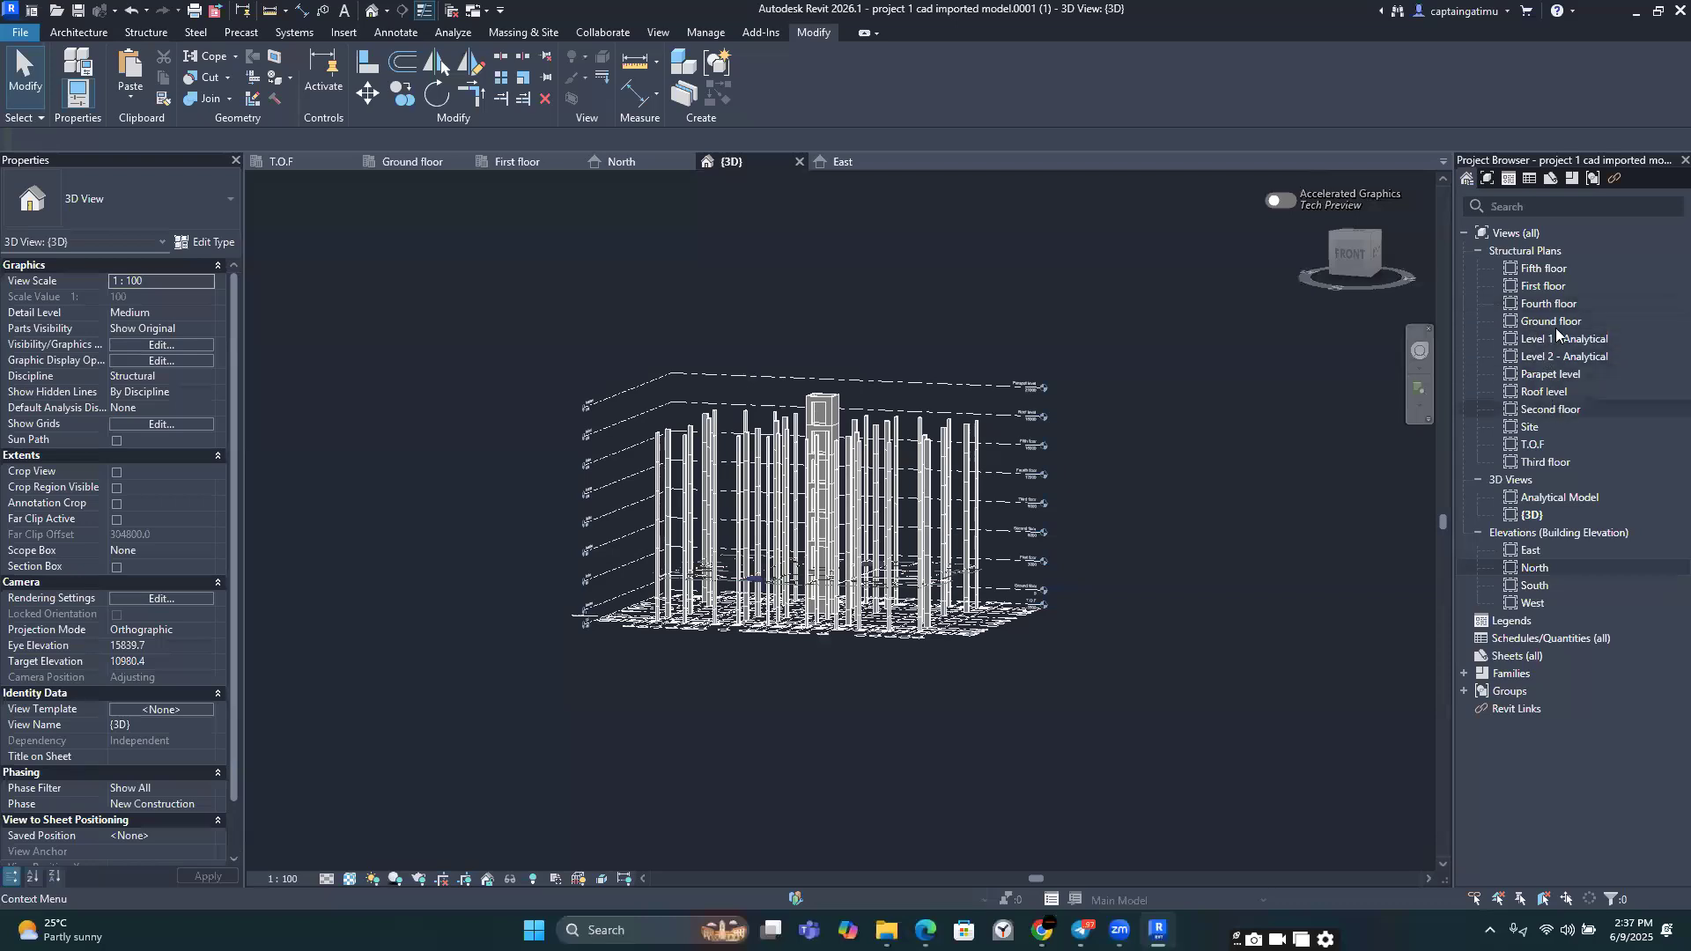
# Step: Open the First floor structural plan
pyautogui.doubleClick(1548, 286)
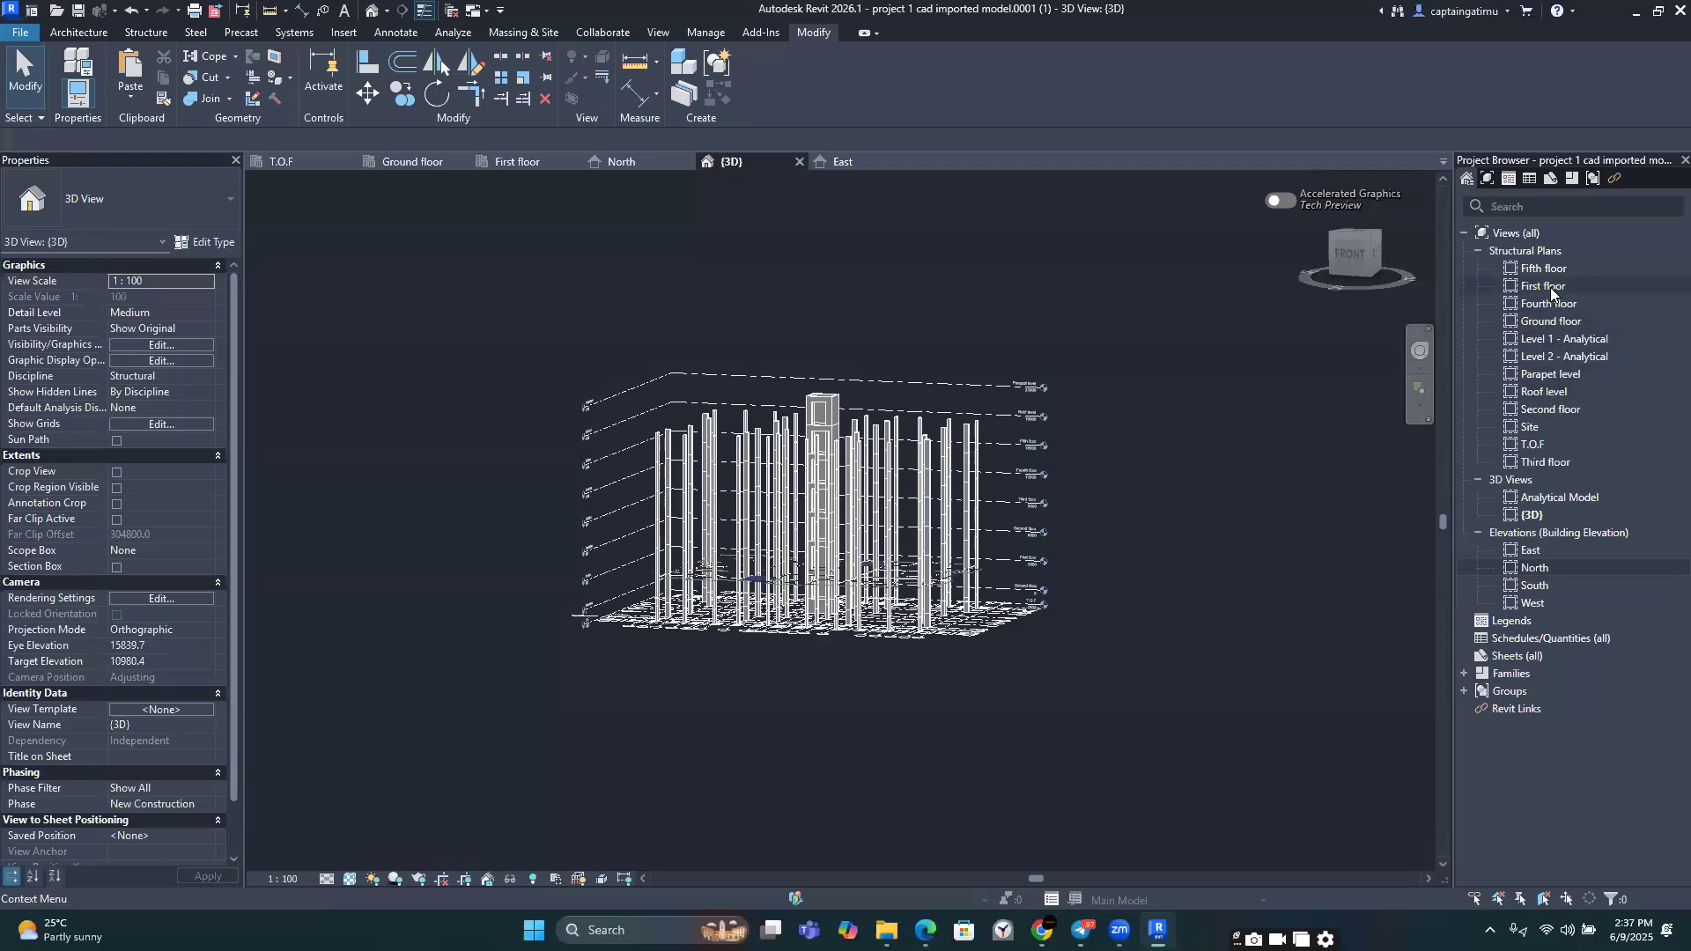
pyautogui.scroll(-4, 1215, 504)
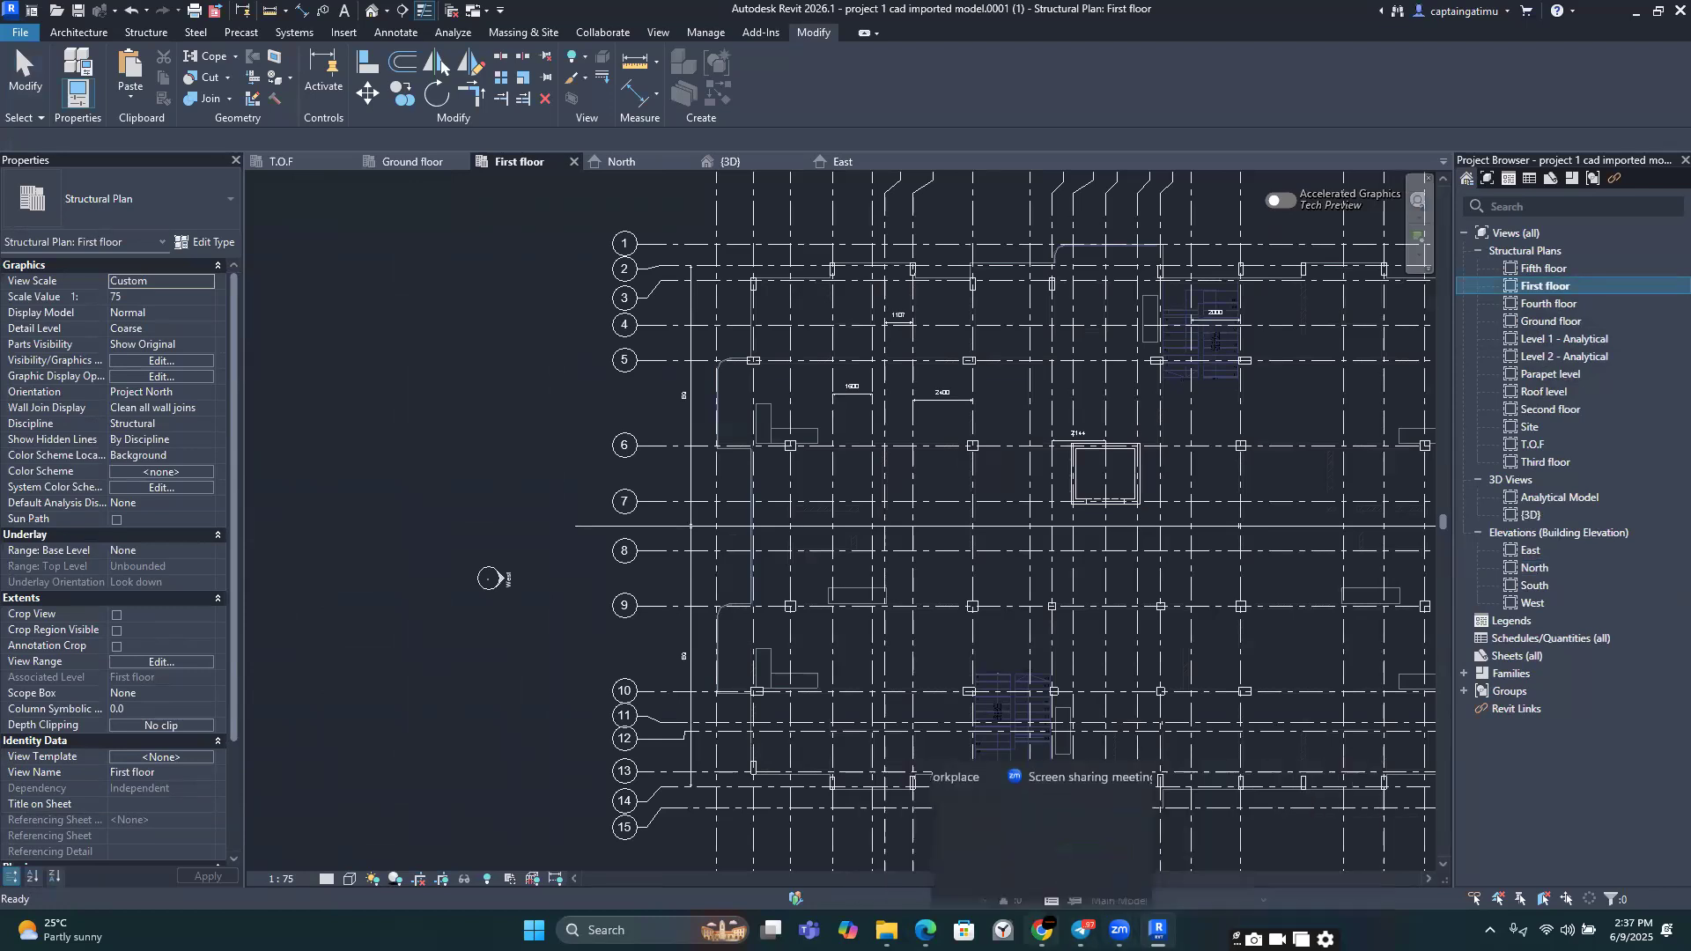
# Step: Switch to COMBINED DETAILS.pdf in Edge and examine the beam labels and sizes around the grids on page 2
pyautogui.click(925, 930)
pyautogui.scroll(-5, 1000, 657)
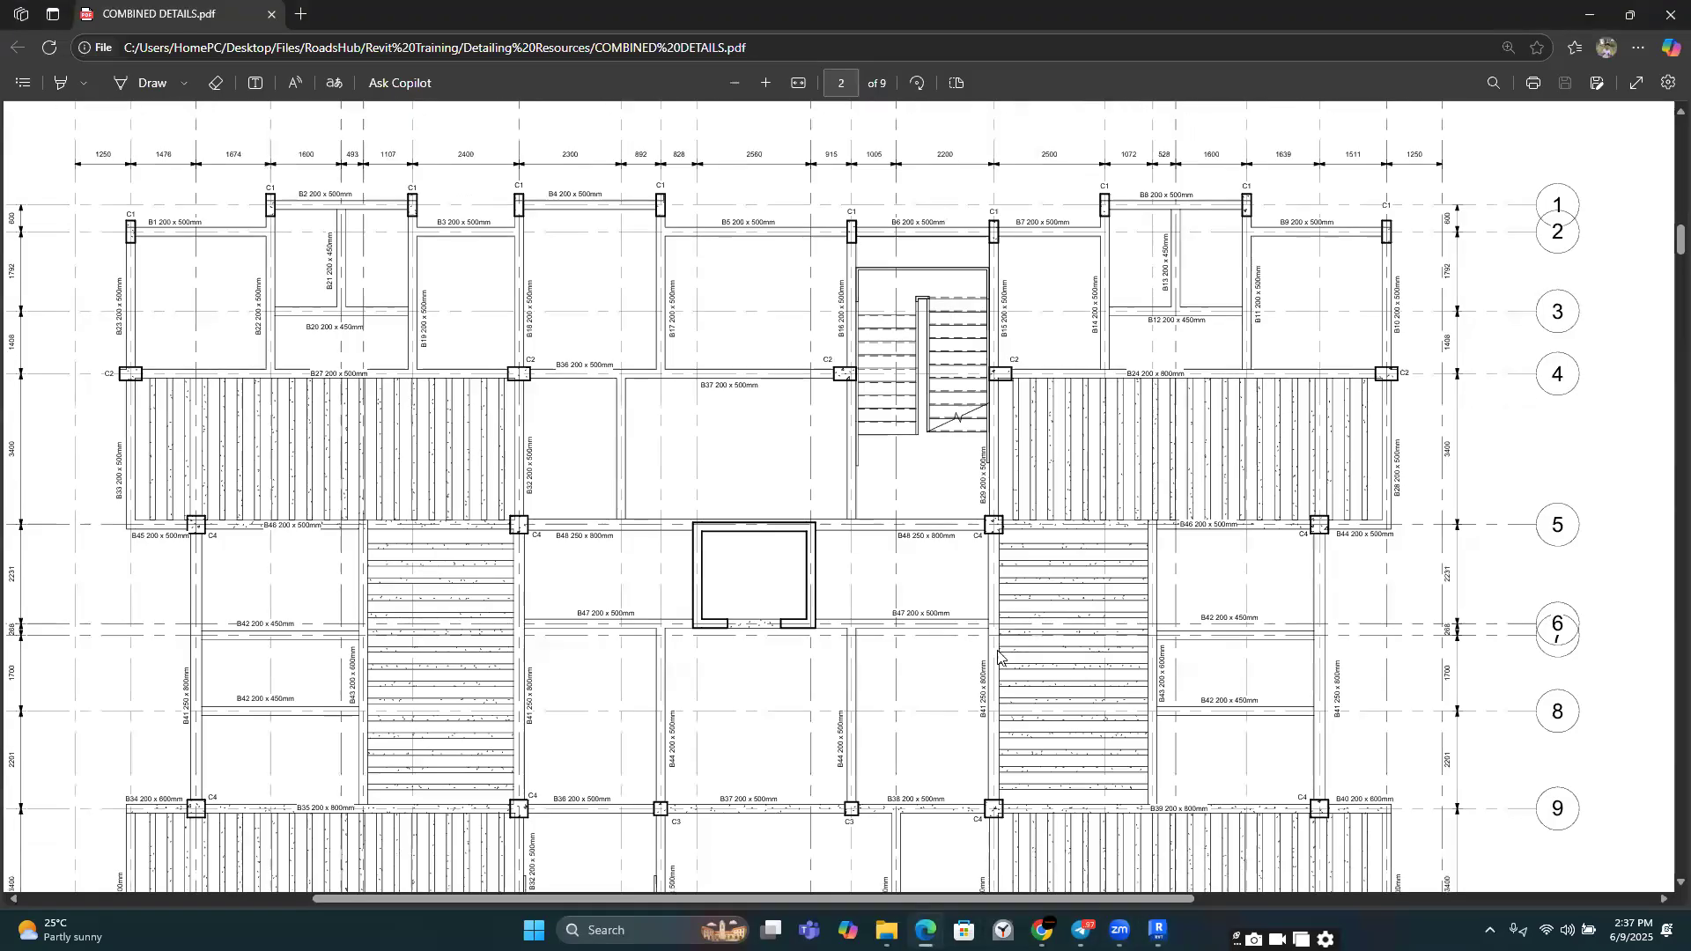
pyautogui.scroll(-6, 998, 651)
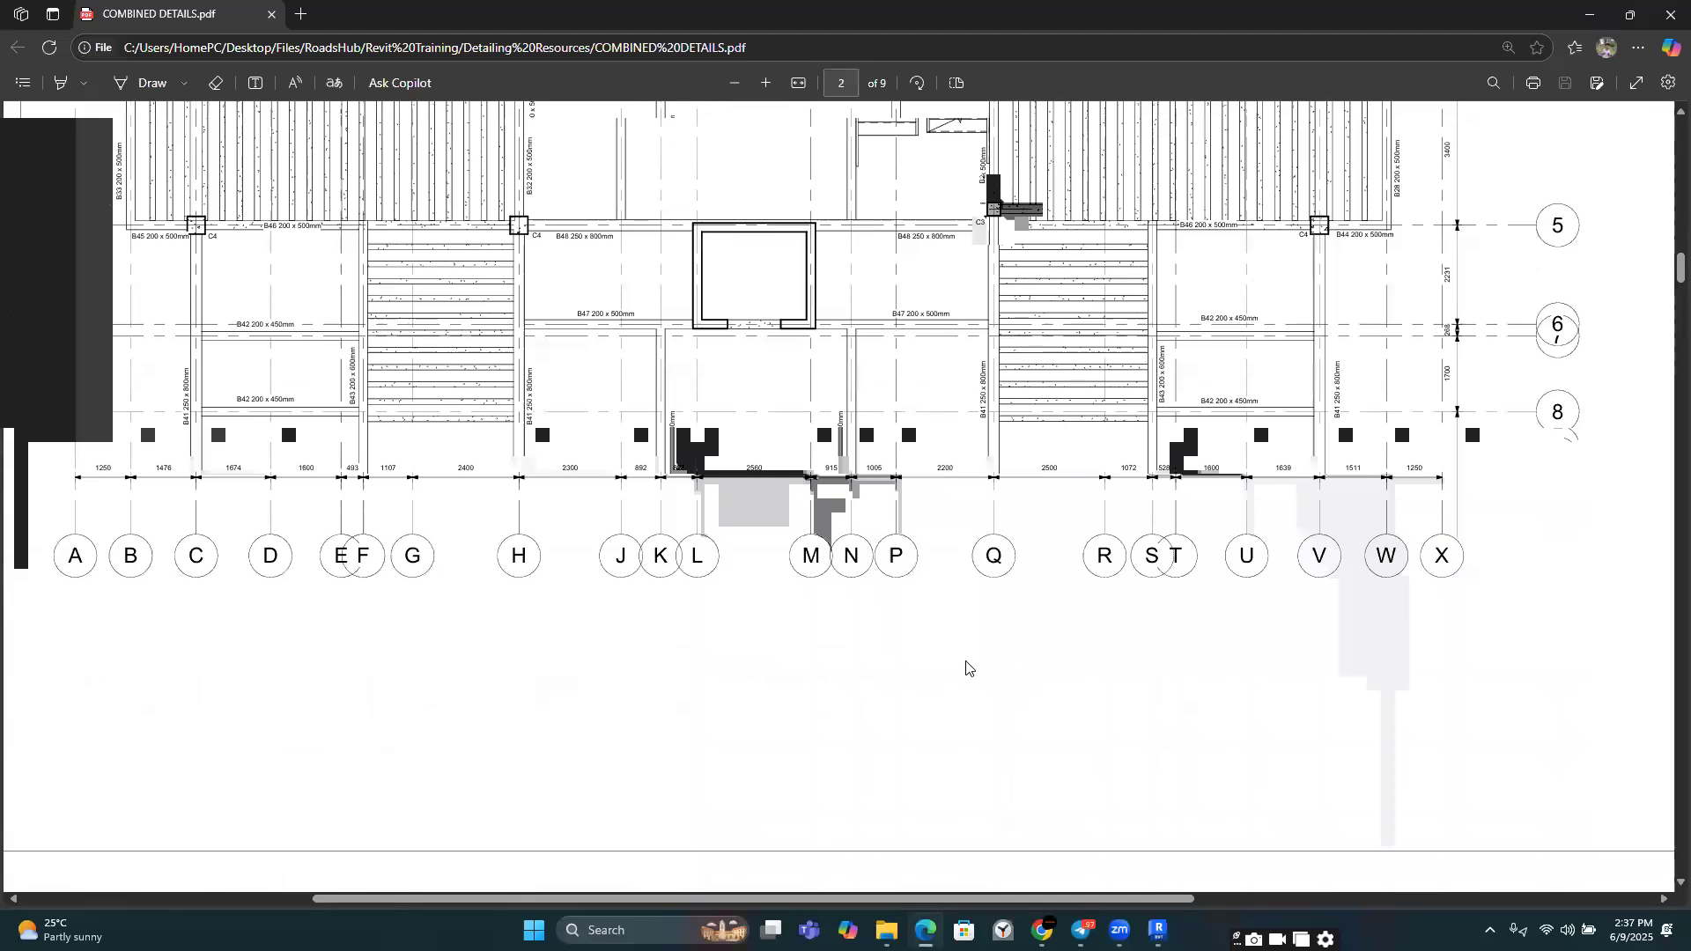
pyautogui.scroll(1, 960, 667)
pyautogui.scroll(1, 934, 678)
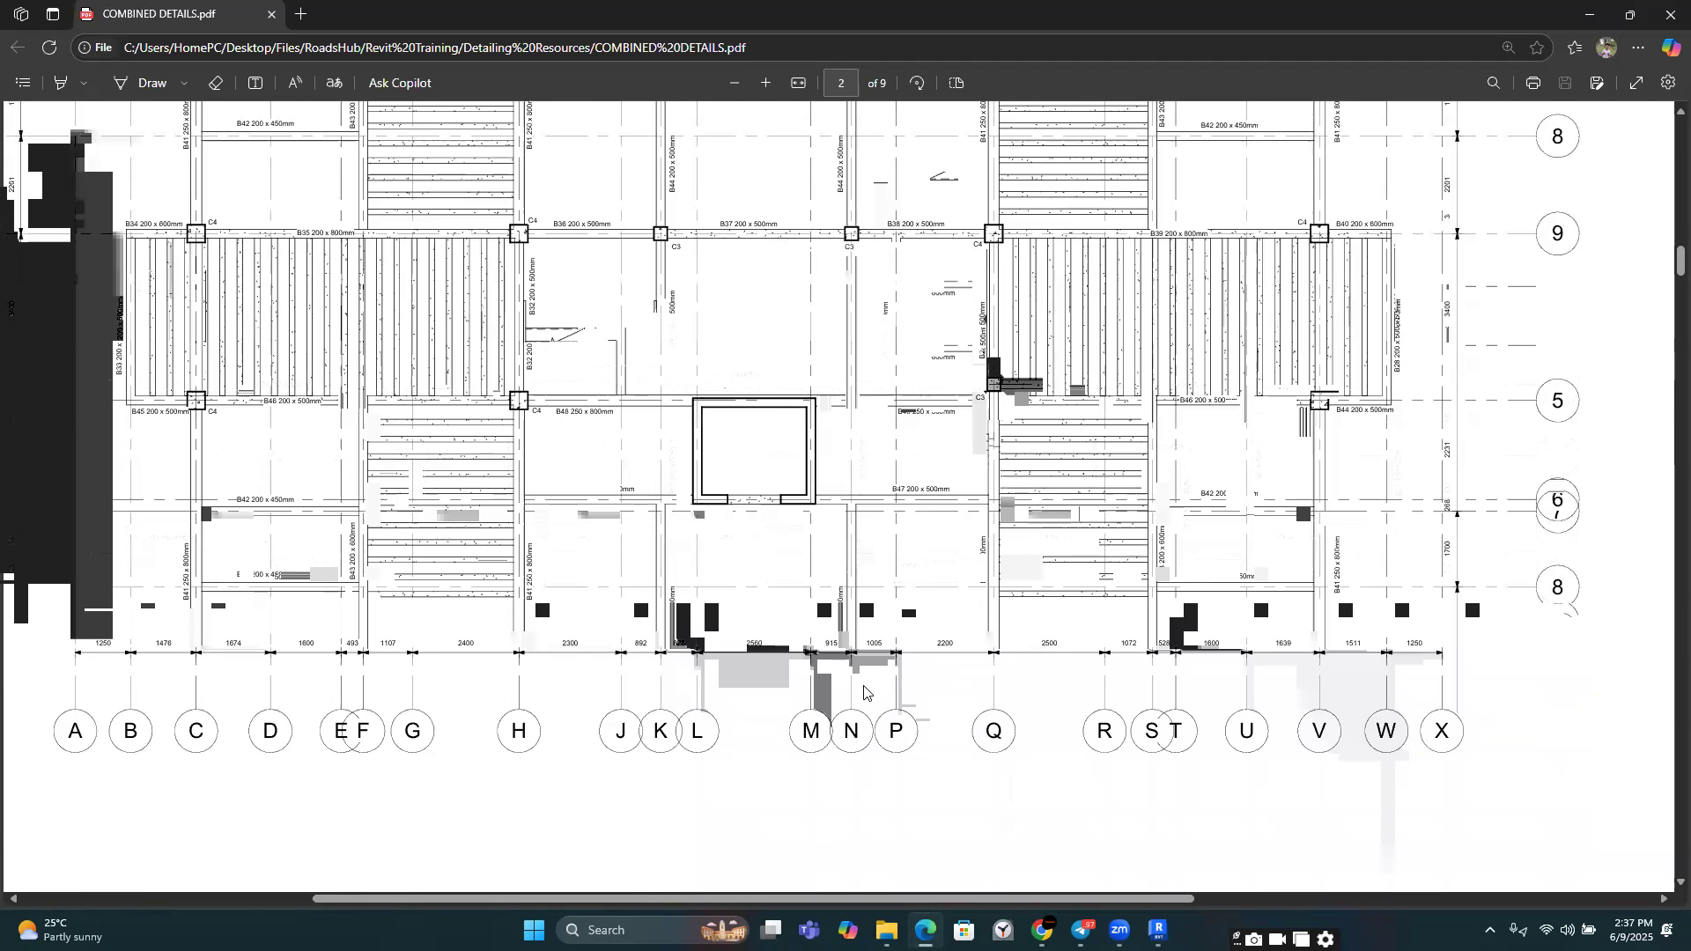
pyautogui.scroll(3, 876, 689)
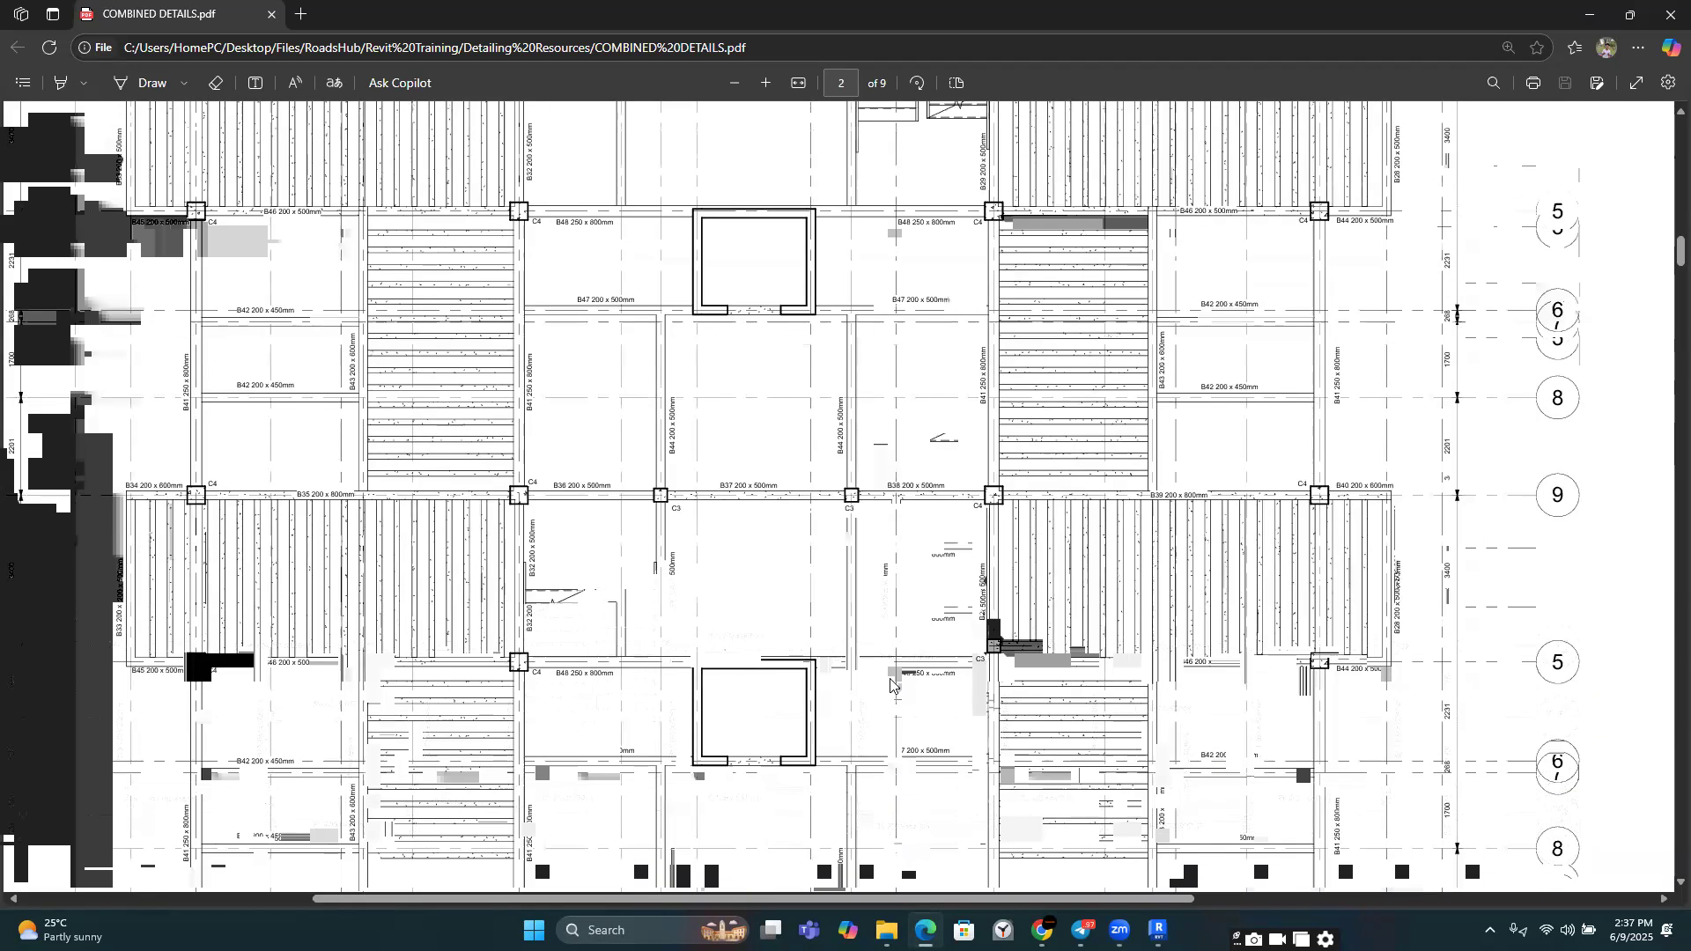
pyautogui.scroll(1, 892, 685)
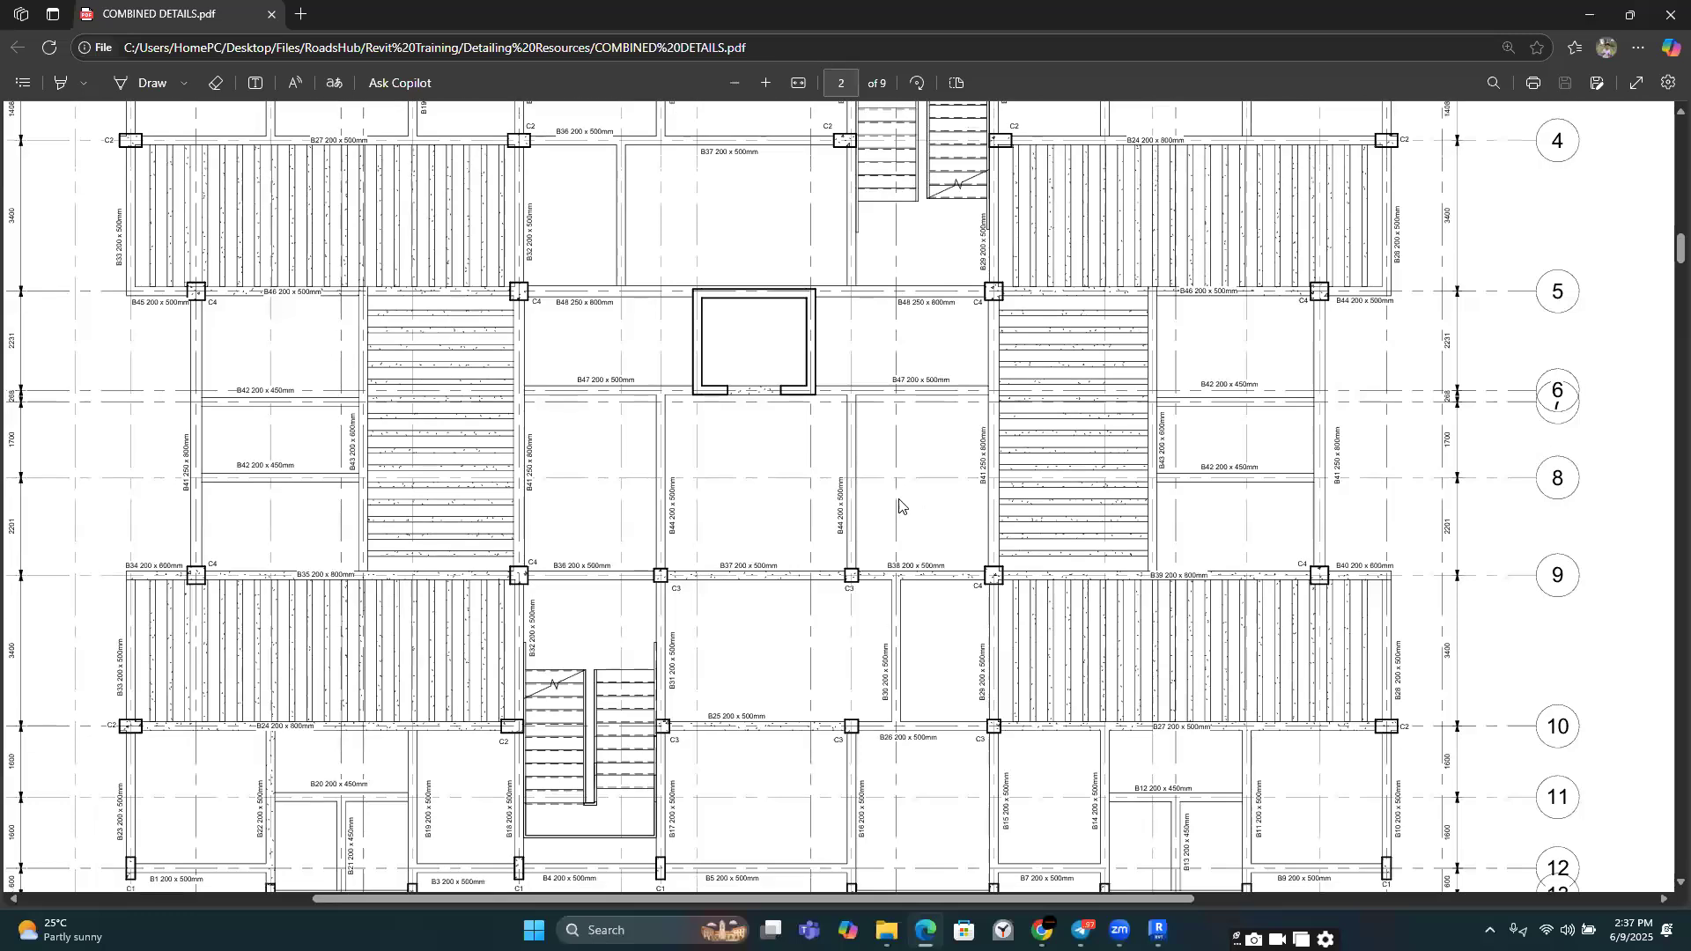
pyautogui.scroll(-3, 1172, 687)
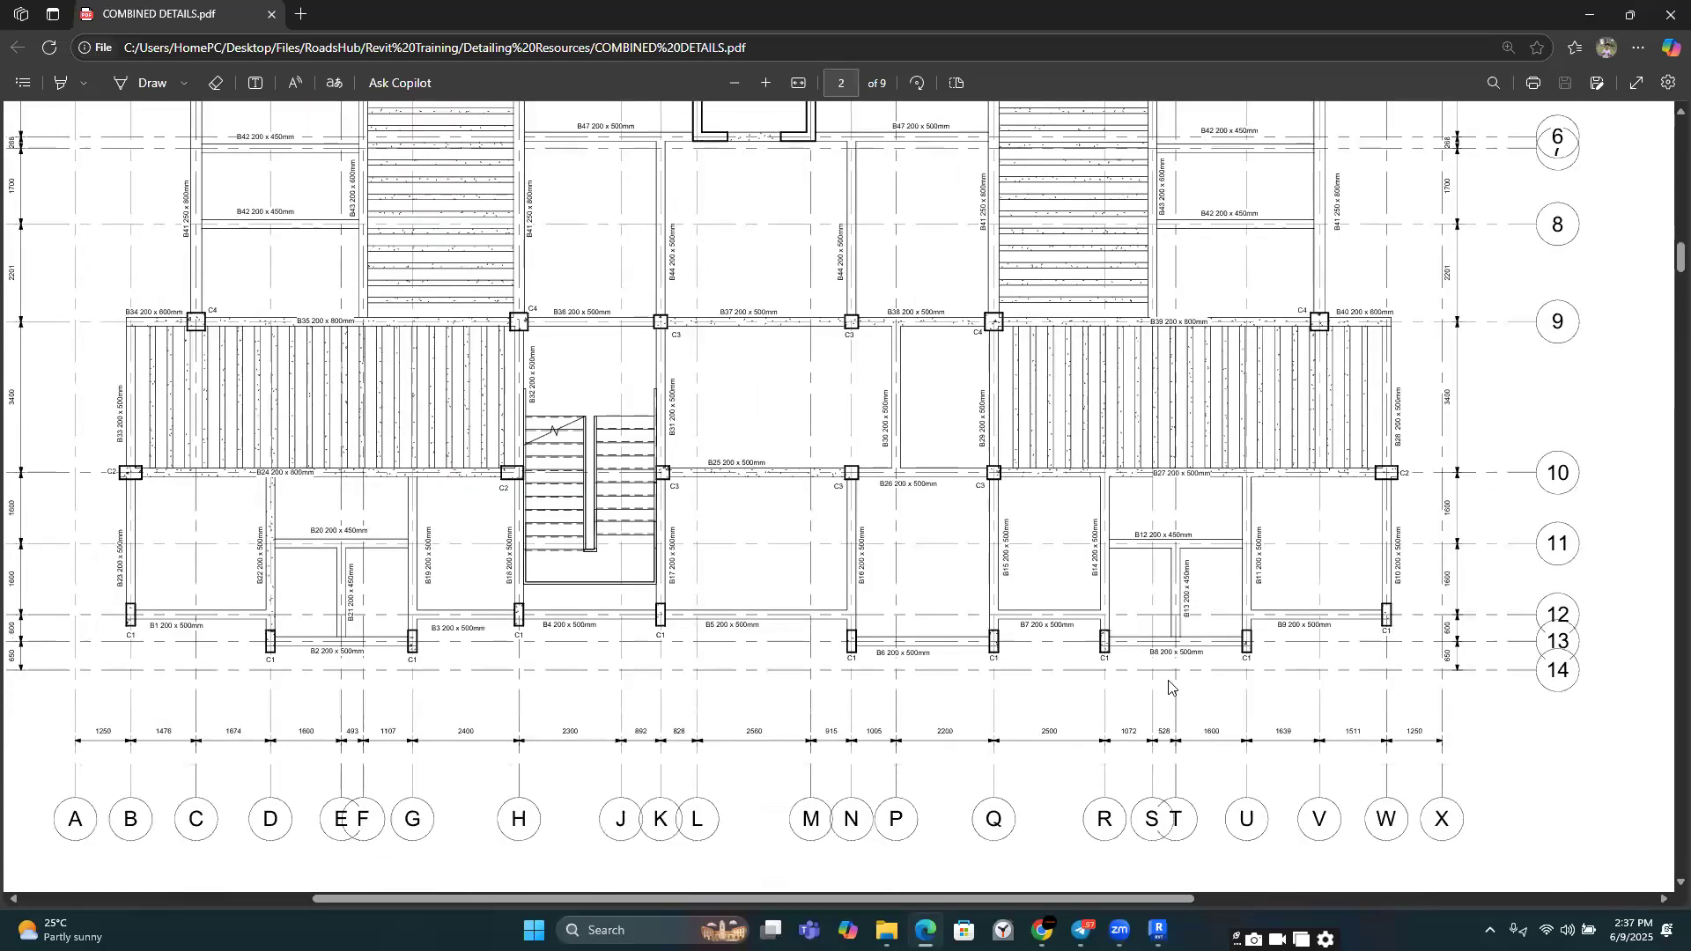
# Step: Return to Revit and start the Beam command on the First floor plan with the Concrete-Rectangular Beam 300 x 600mm type
pyautogui.click(1158, 927)
pyautogui.scroll(-4, 756, 282)
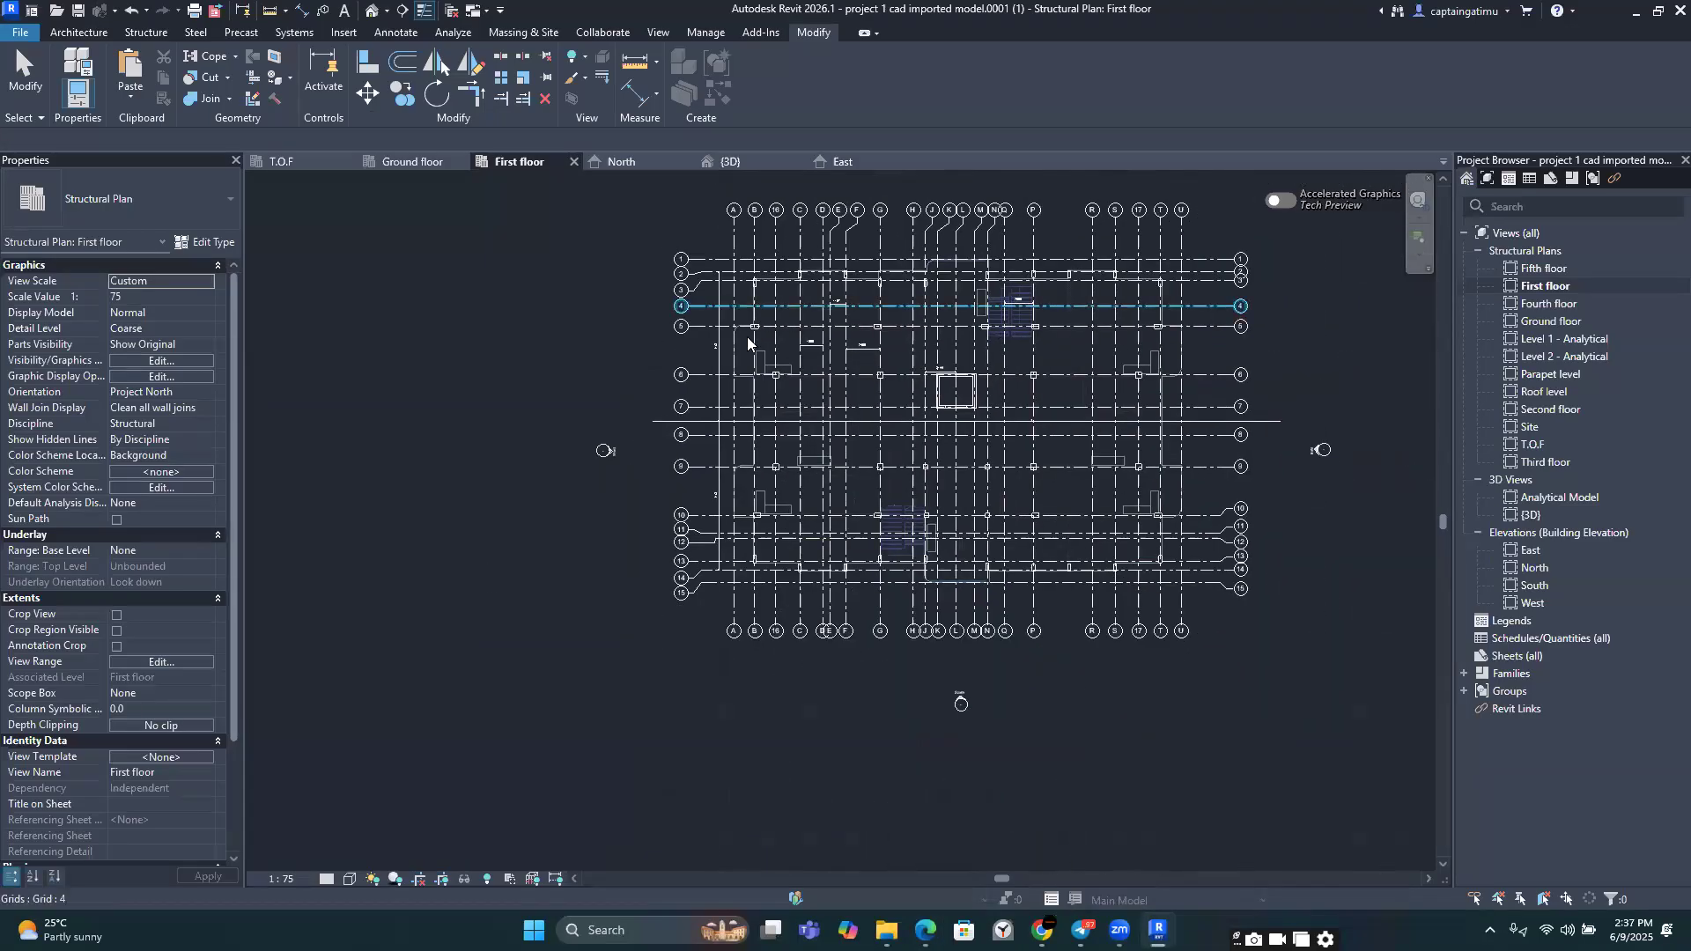
pyautogui.scroll(4, 770, 433)
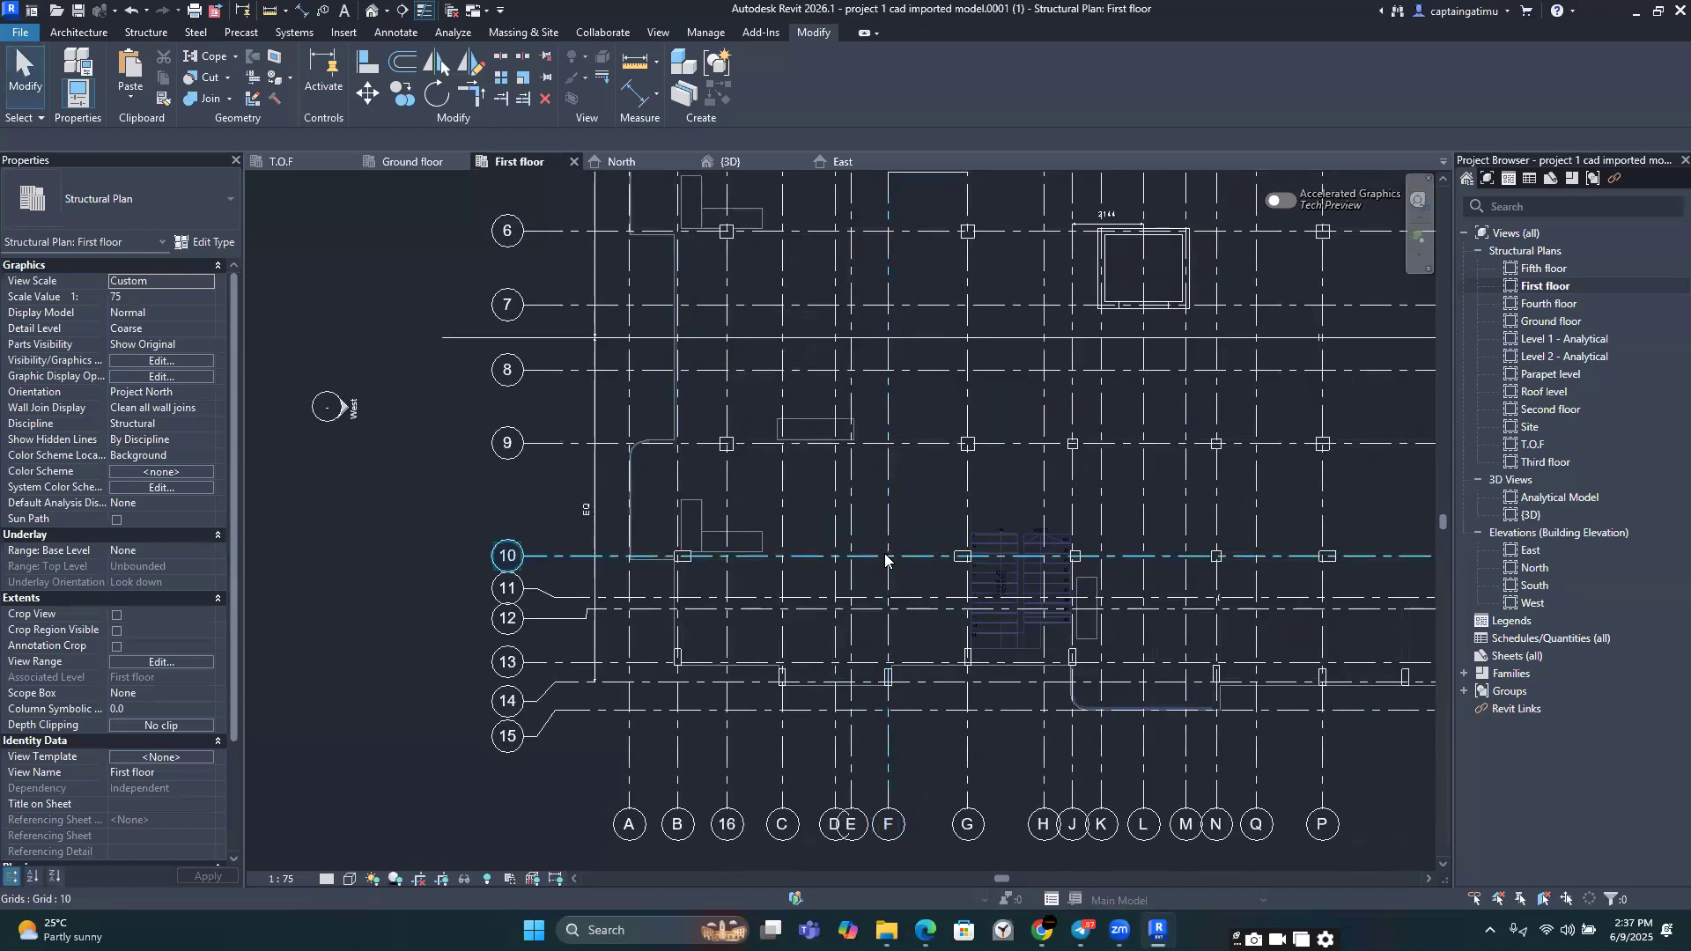
pyautogui.scroll(-5, 732, 443)
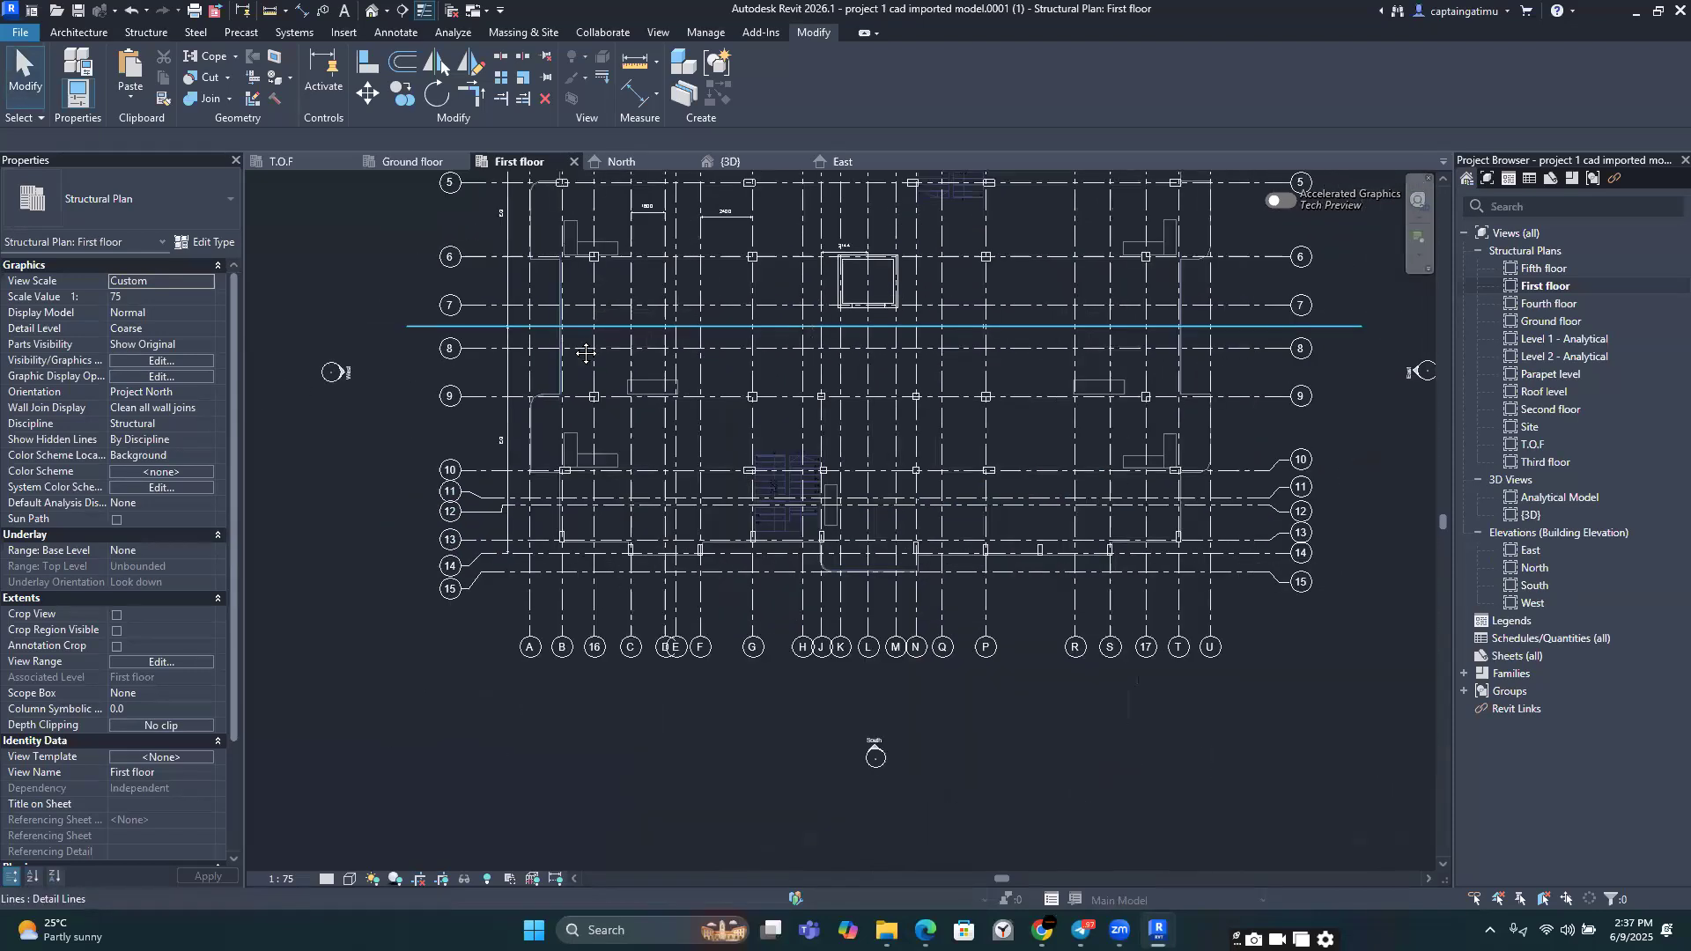
pyautogui.click(157, 36)
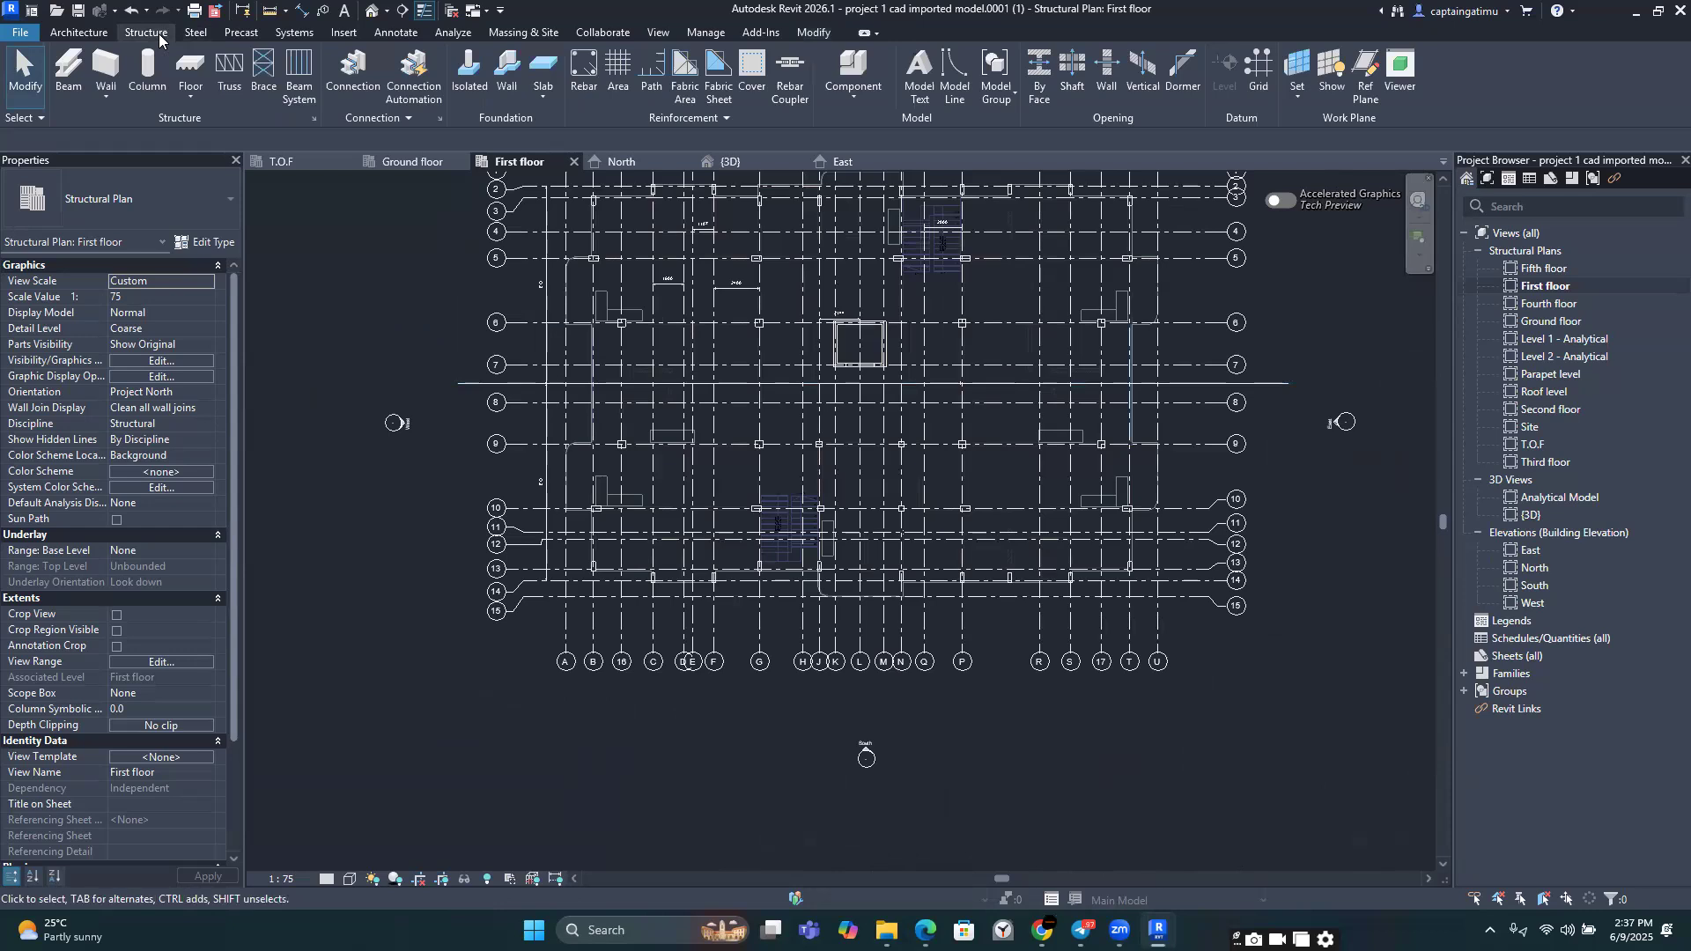
pyautogui.click(70, 68)
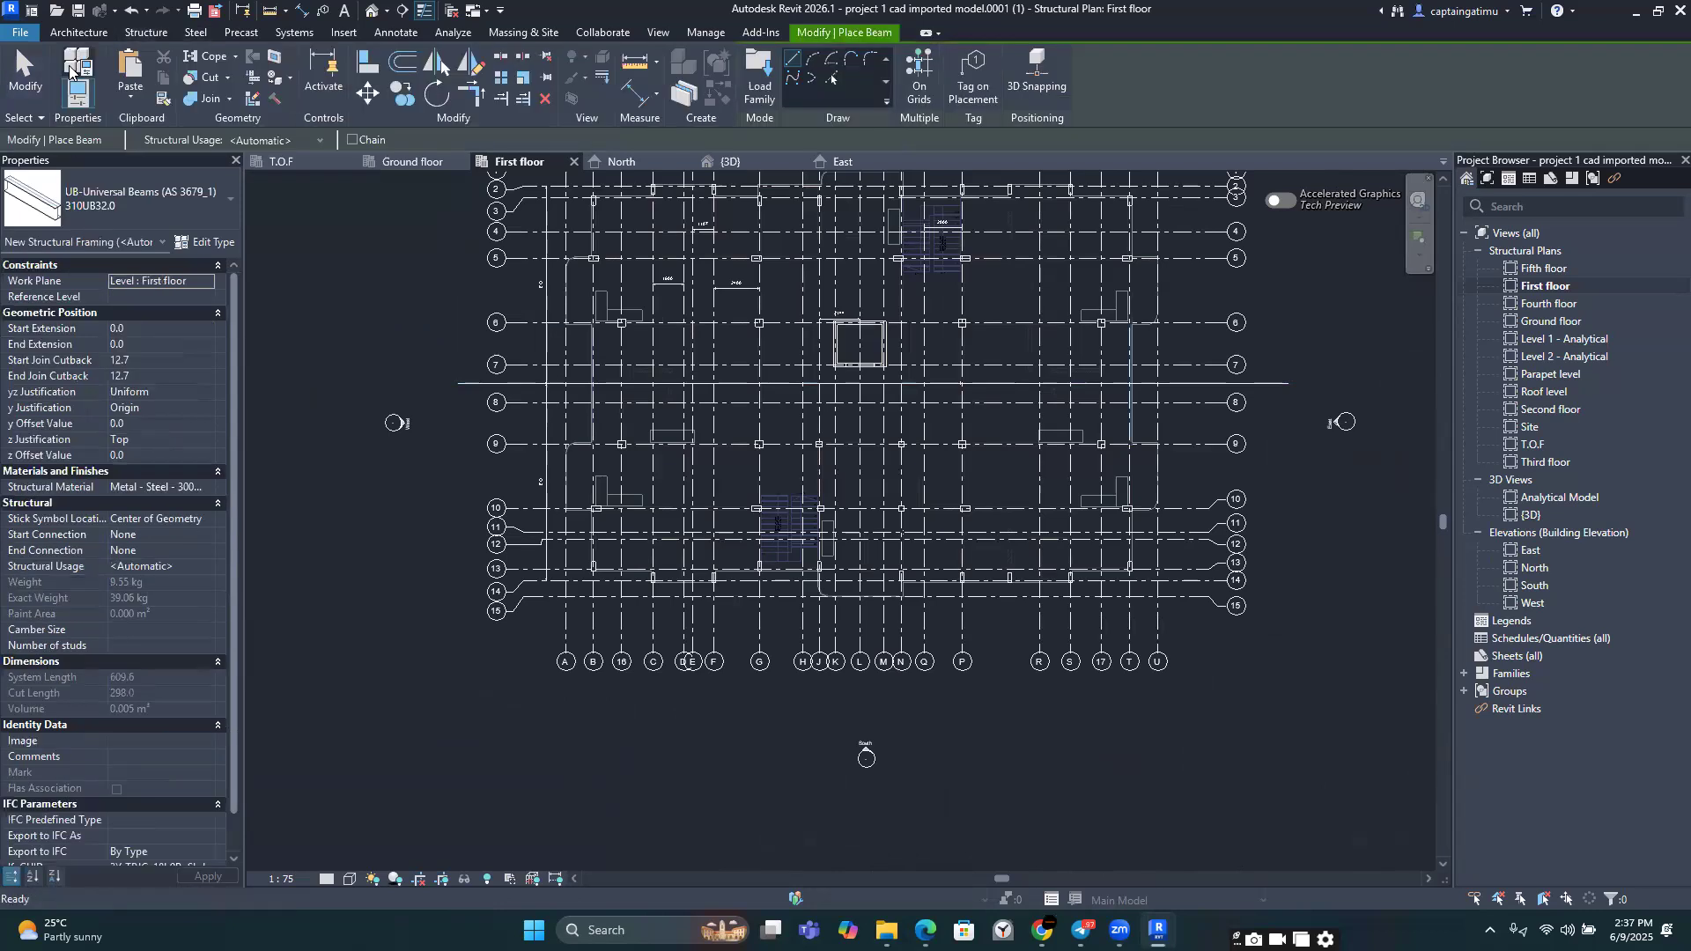
pyautogui.click(209, 212)
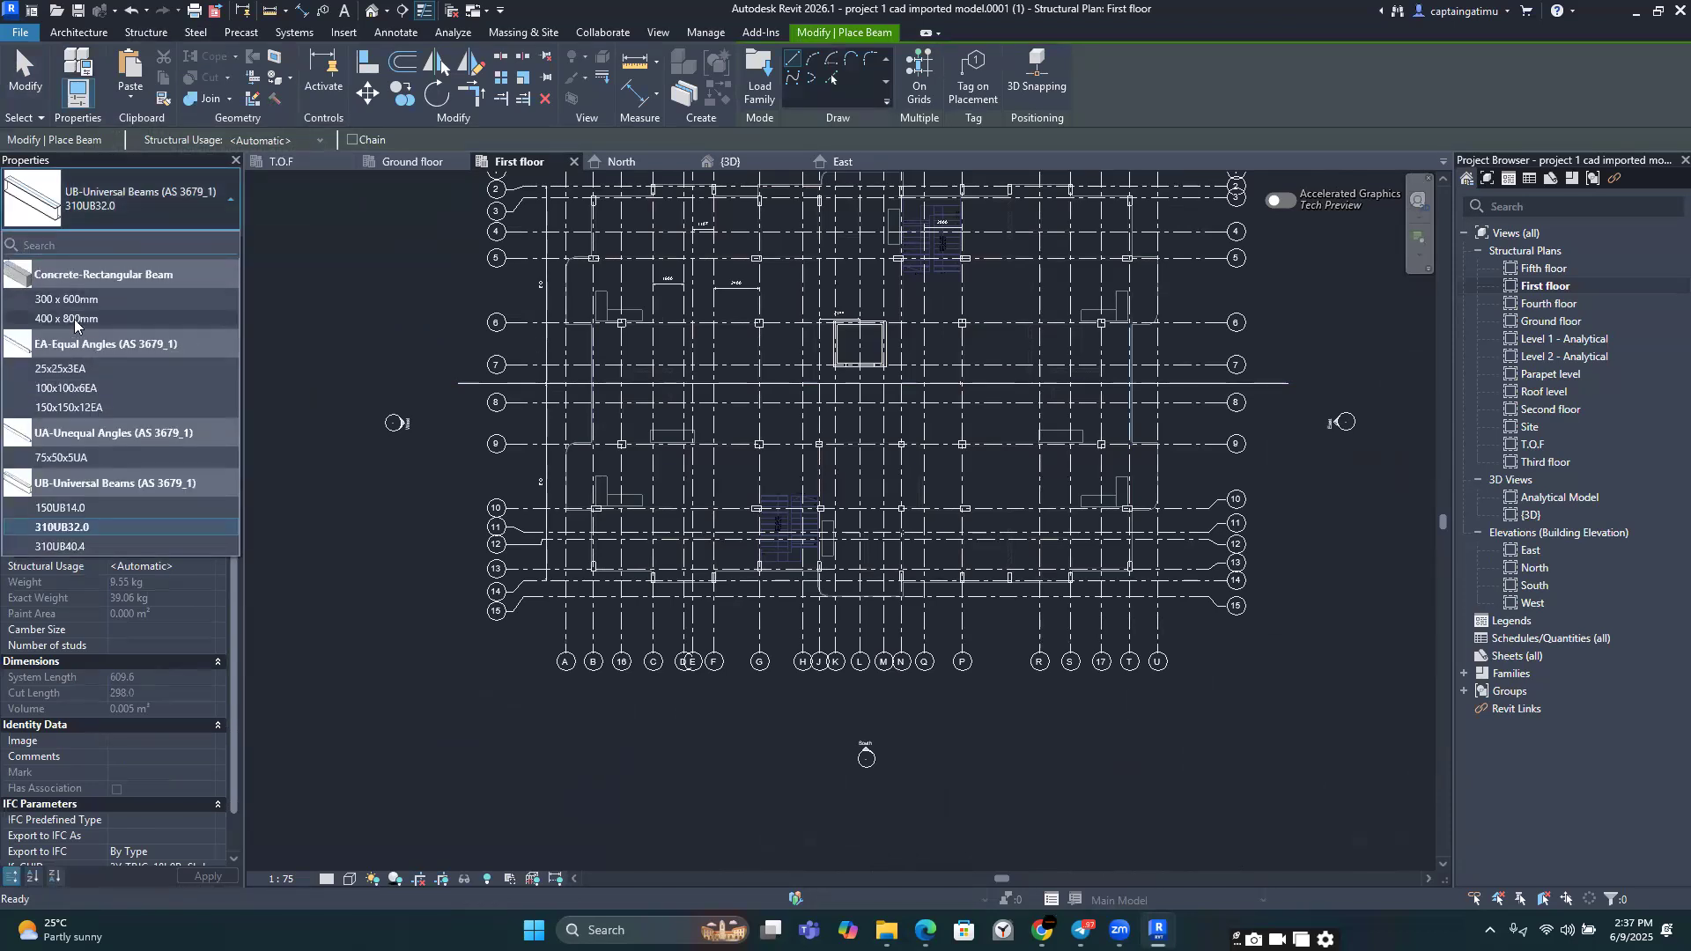
pyautogui.moveTo(109, 278)
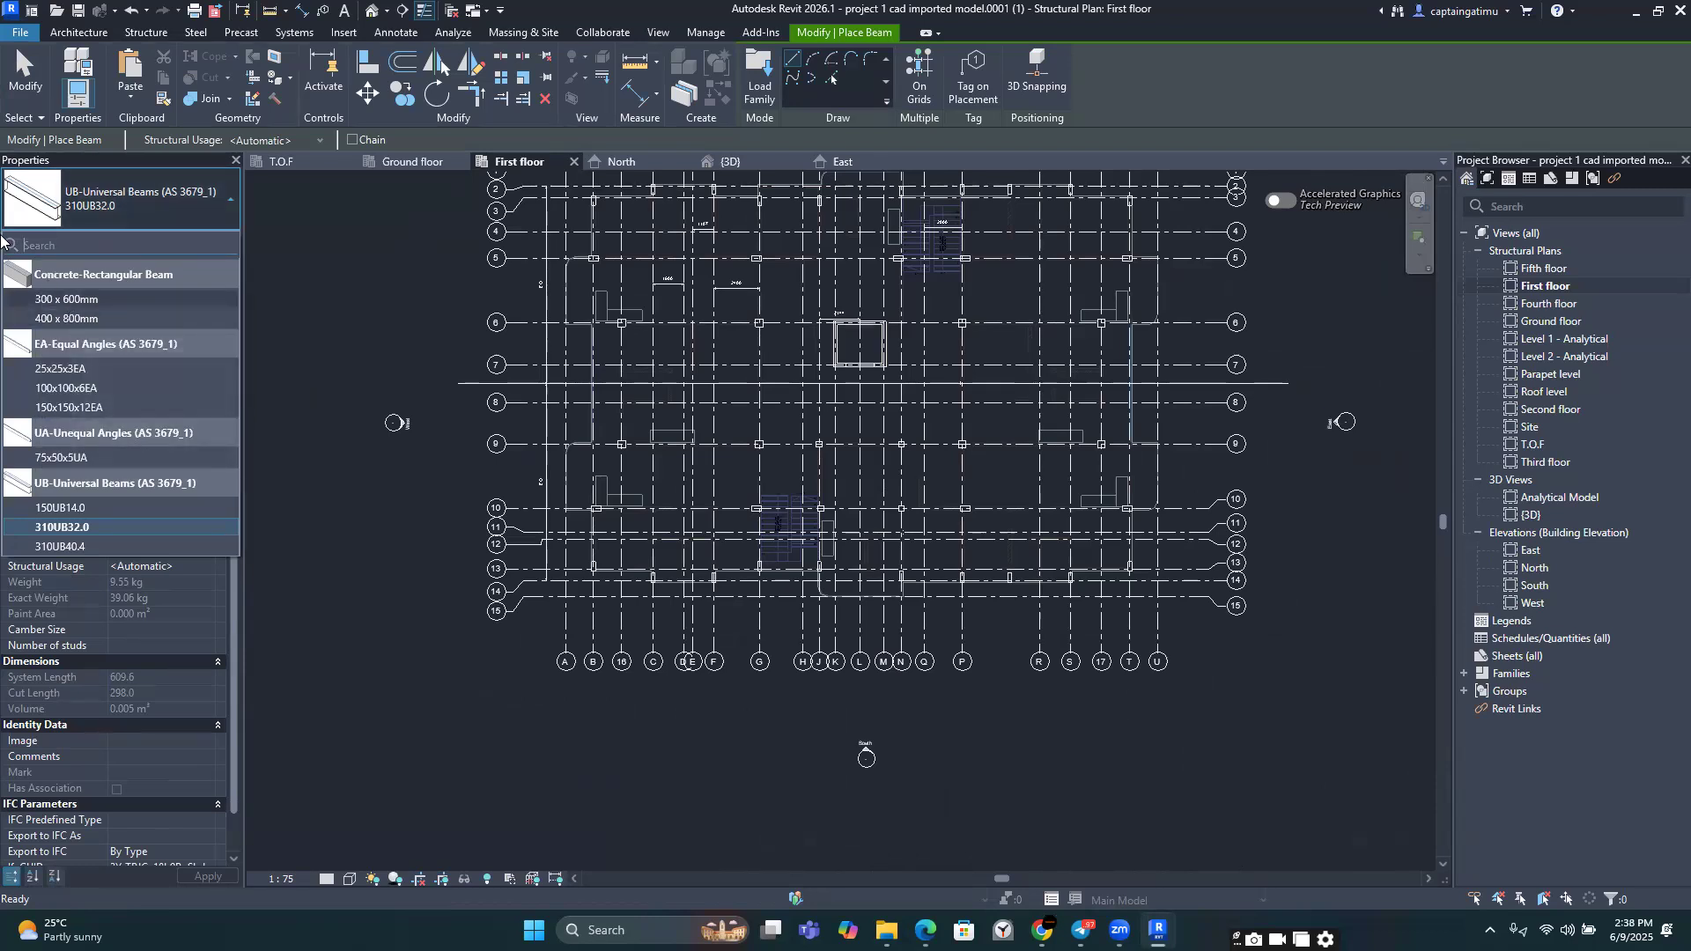
pyautogui.moveTo(88, 305)
pyautogui.click(97, 301)
# Step: Duplicate the 300 x 600mm concrete beam type under the name "Beam 1 200 x 450 mm"
pyautogui.click(207, 243)
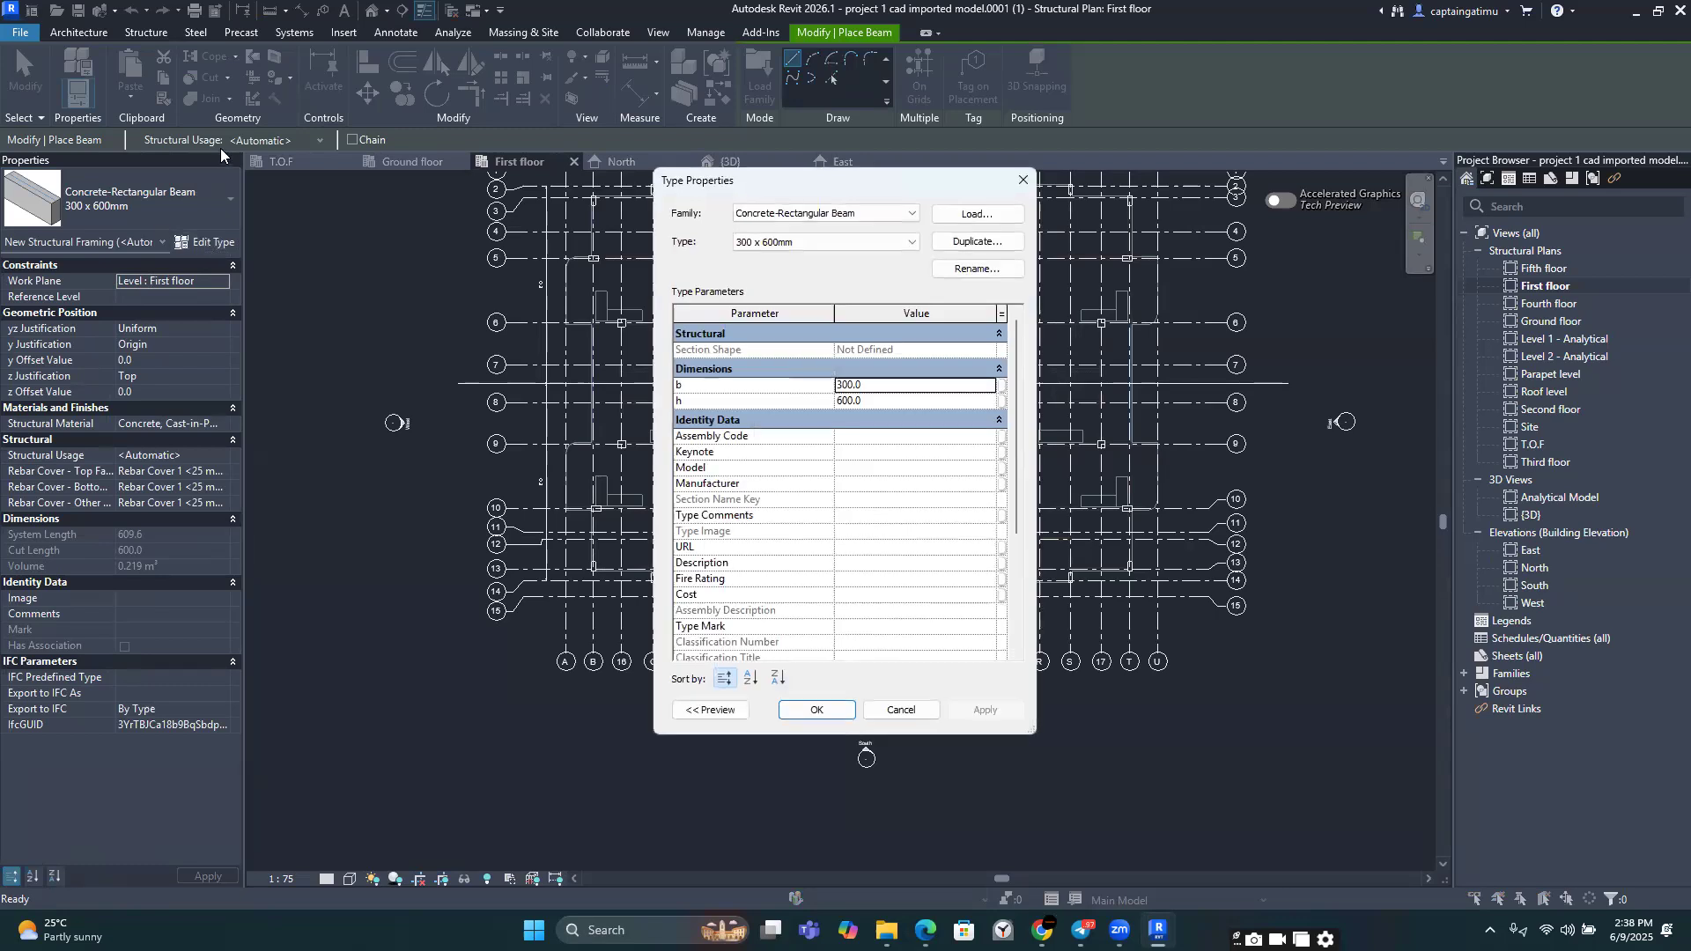
pyautogui.click(998, 242)
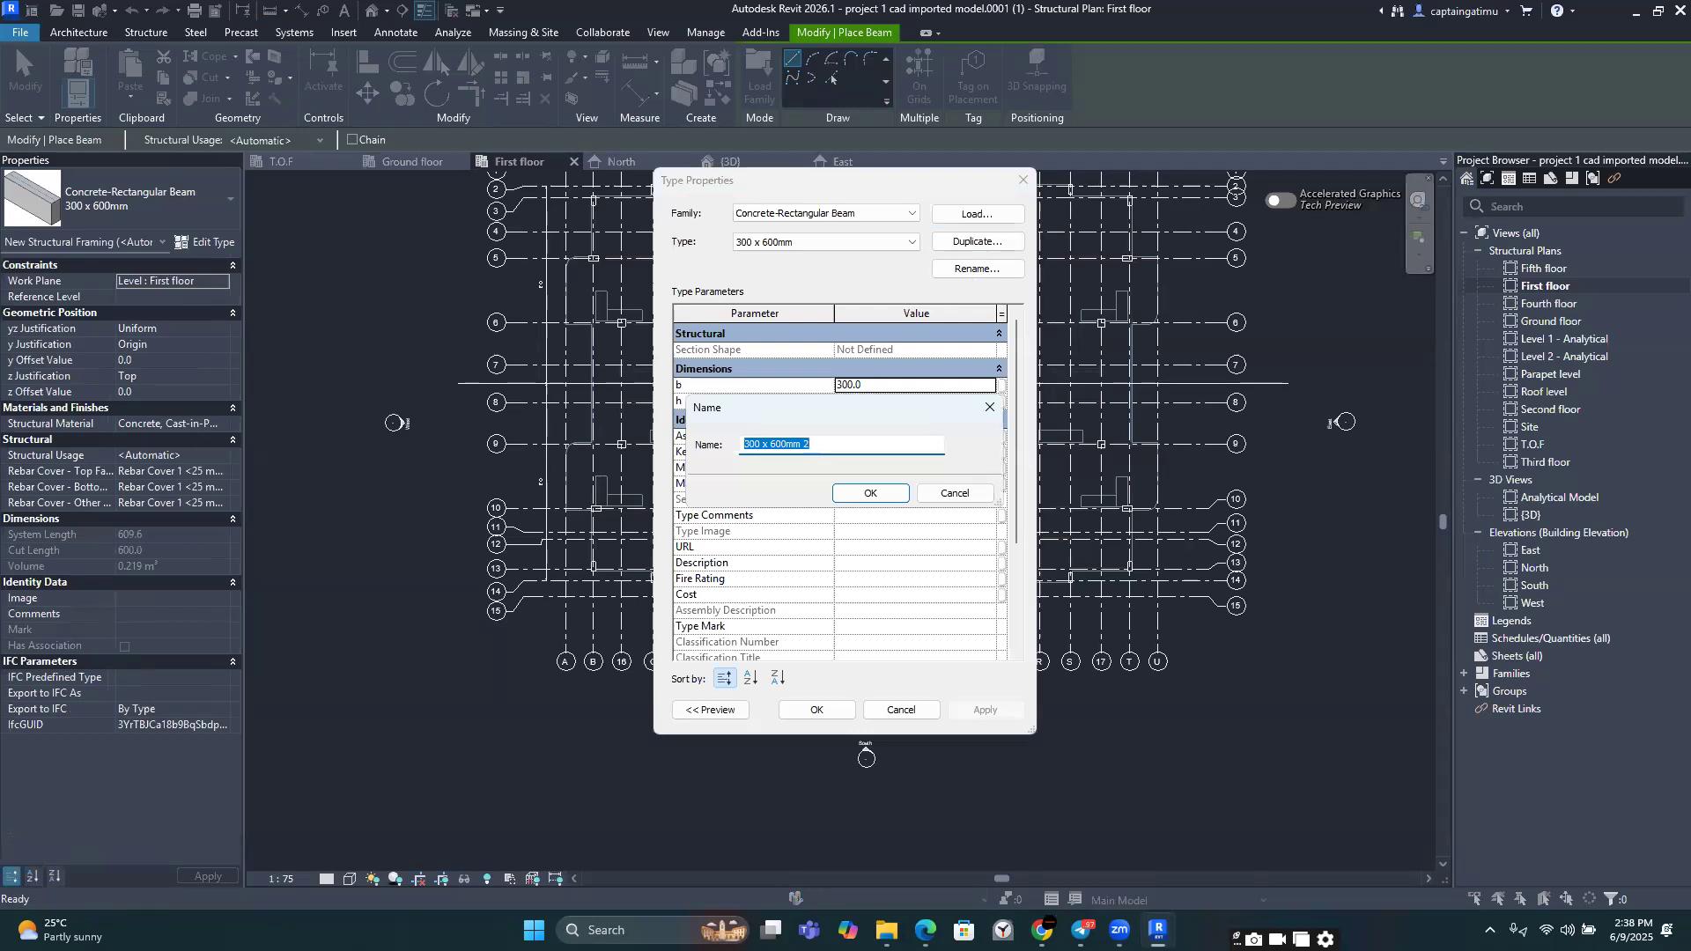
pyautogui.write('Beam 1 200 x 450 mm')
pyautogui.click(873, 495)
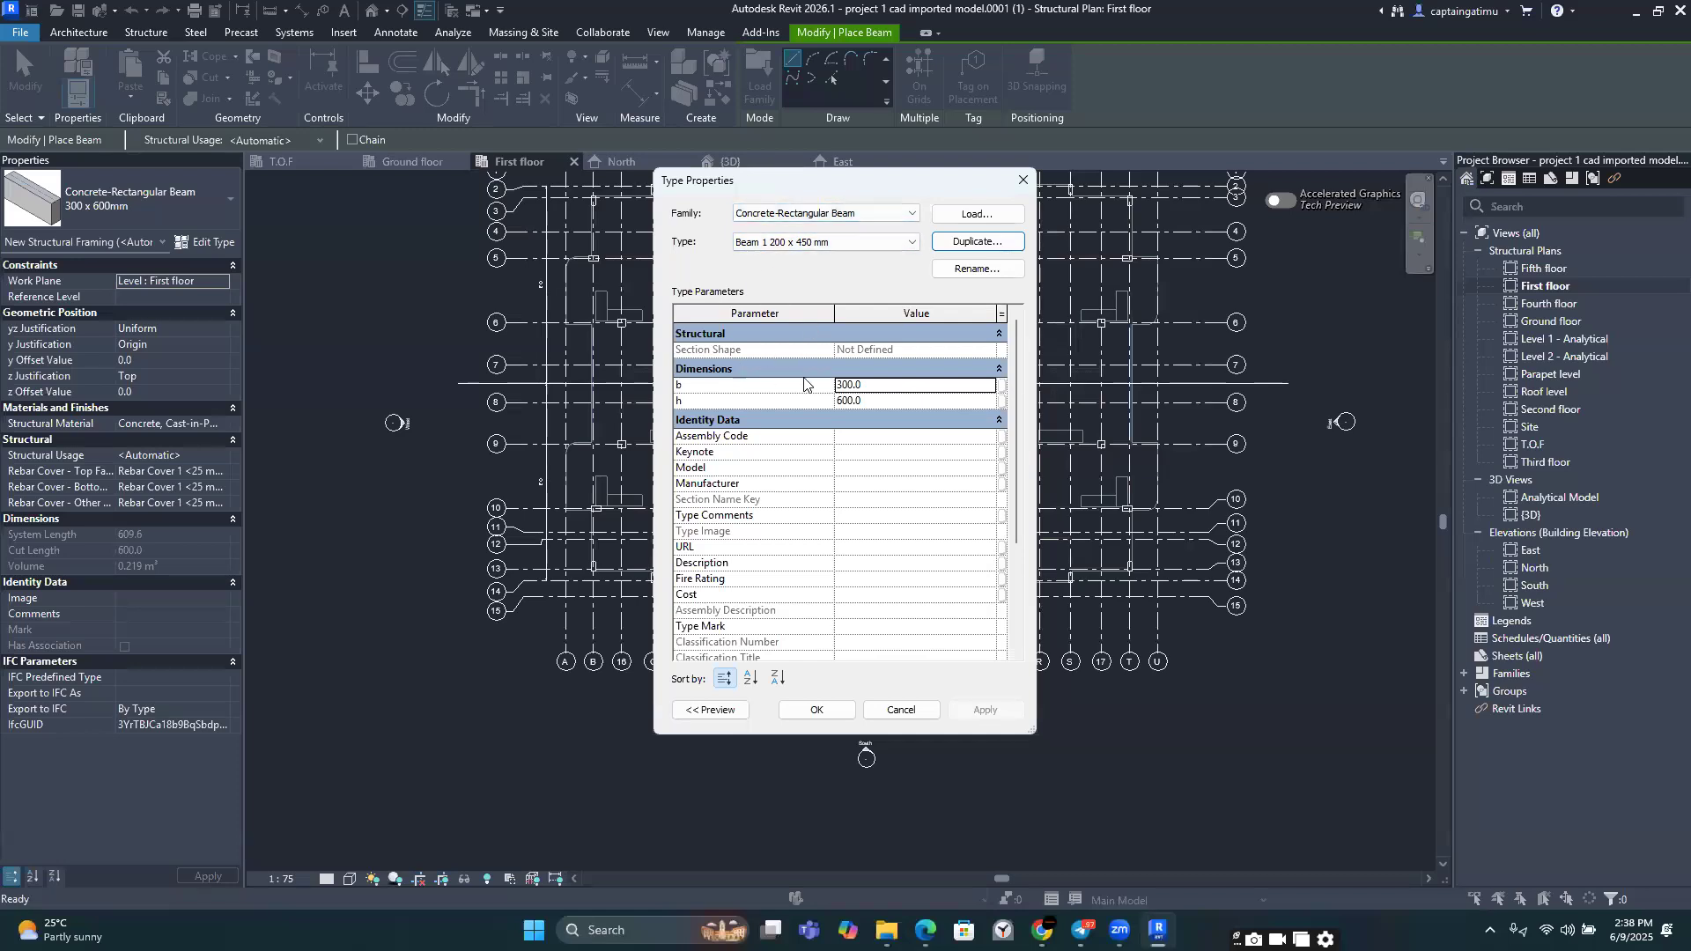
# Step: Set the new beam type's width b to 200 and height h to 450, and apply the type properties
pyautogui.click(878, 385)
pyautogui.write('200')
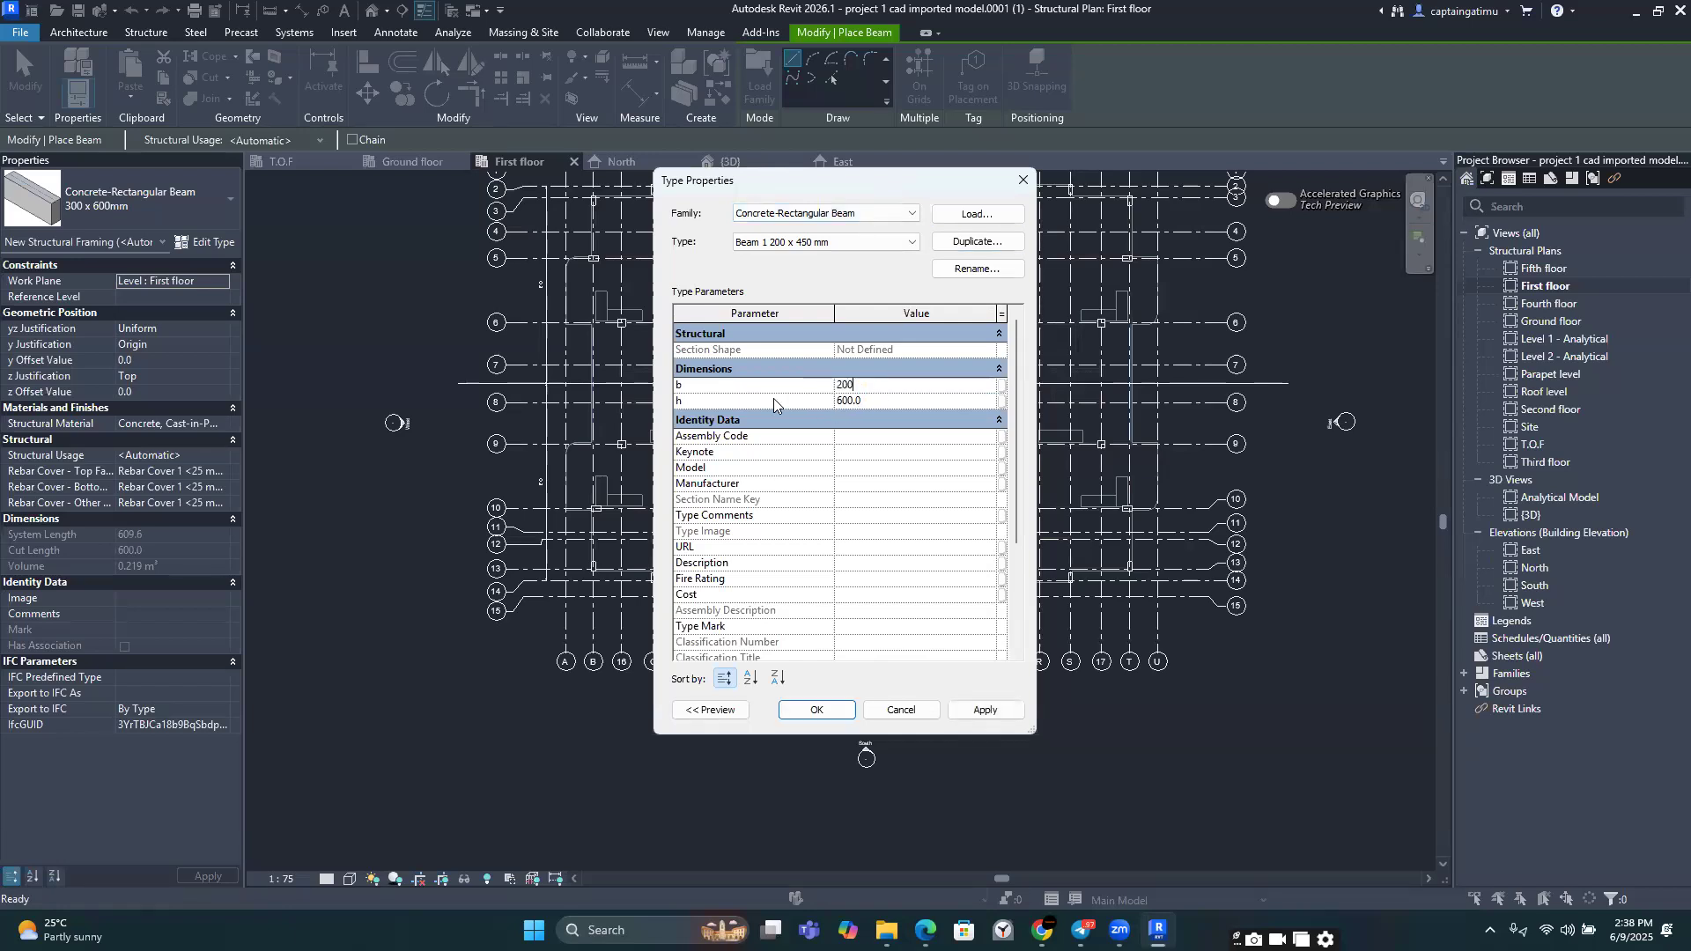
pyautogui.click(876, 406)
pyautogui.write('450')
pyautogui.click(982, 710)
pyautogui.click(814, 711)
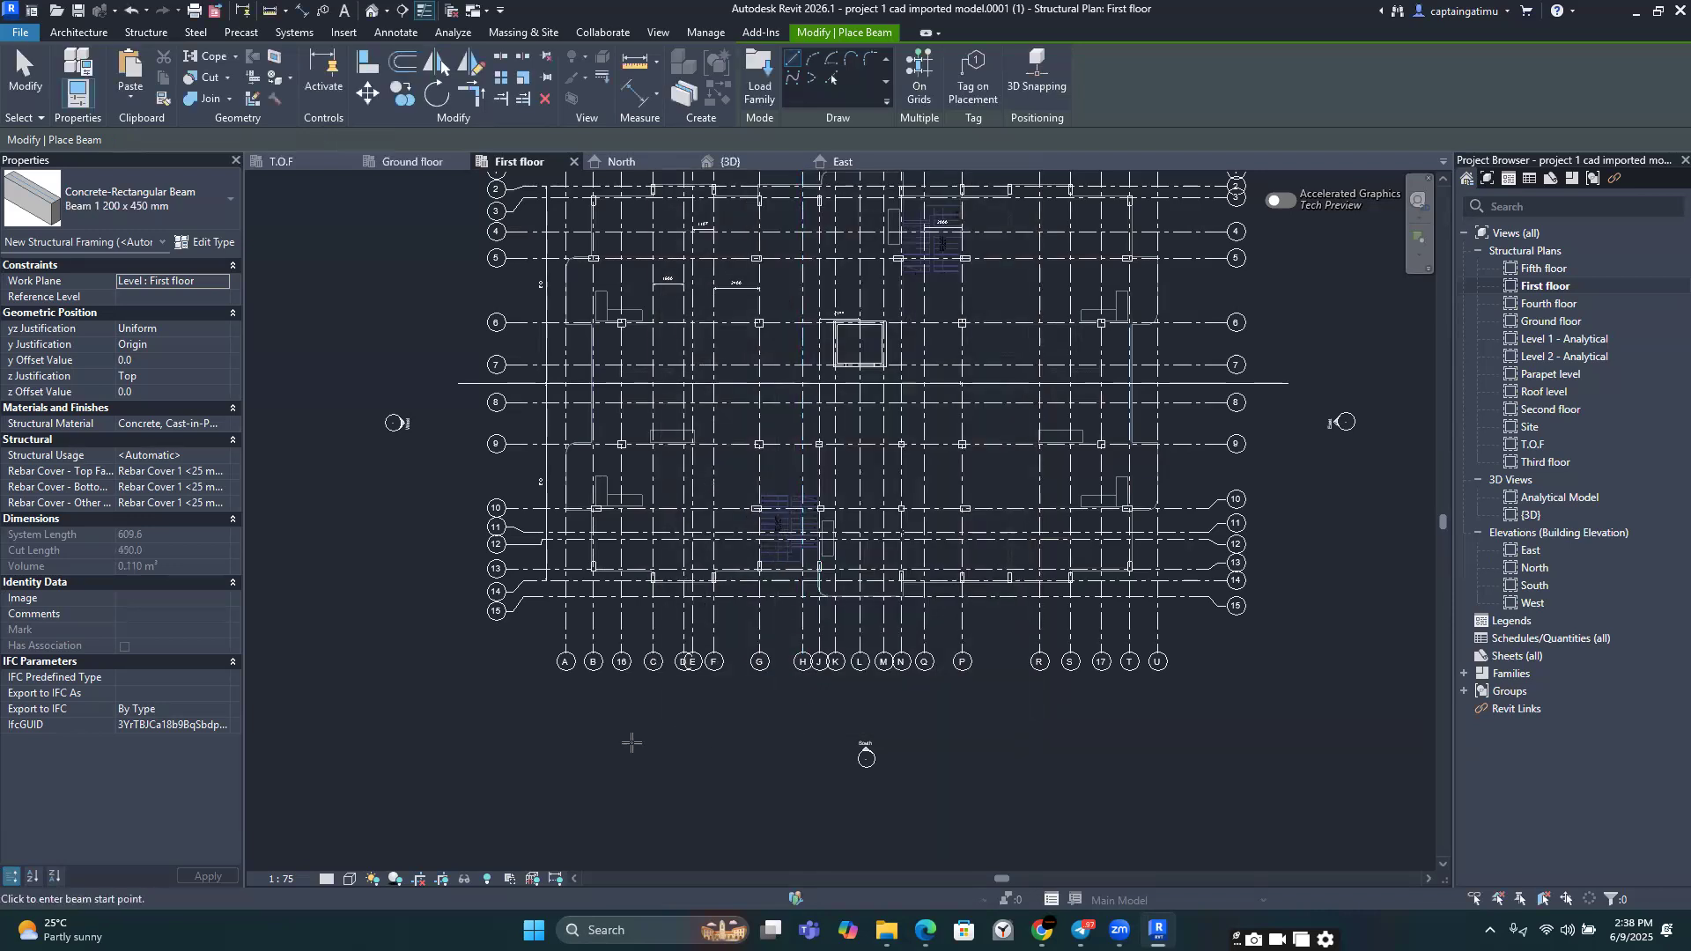
# Step: Restart the Beam command and duplicate the Beam 1 200 x 450 mm type under the name "Beam 2 200 x 500 mm"
pyautogui.press('Escape')
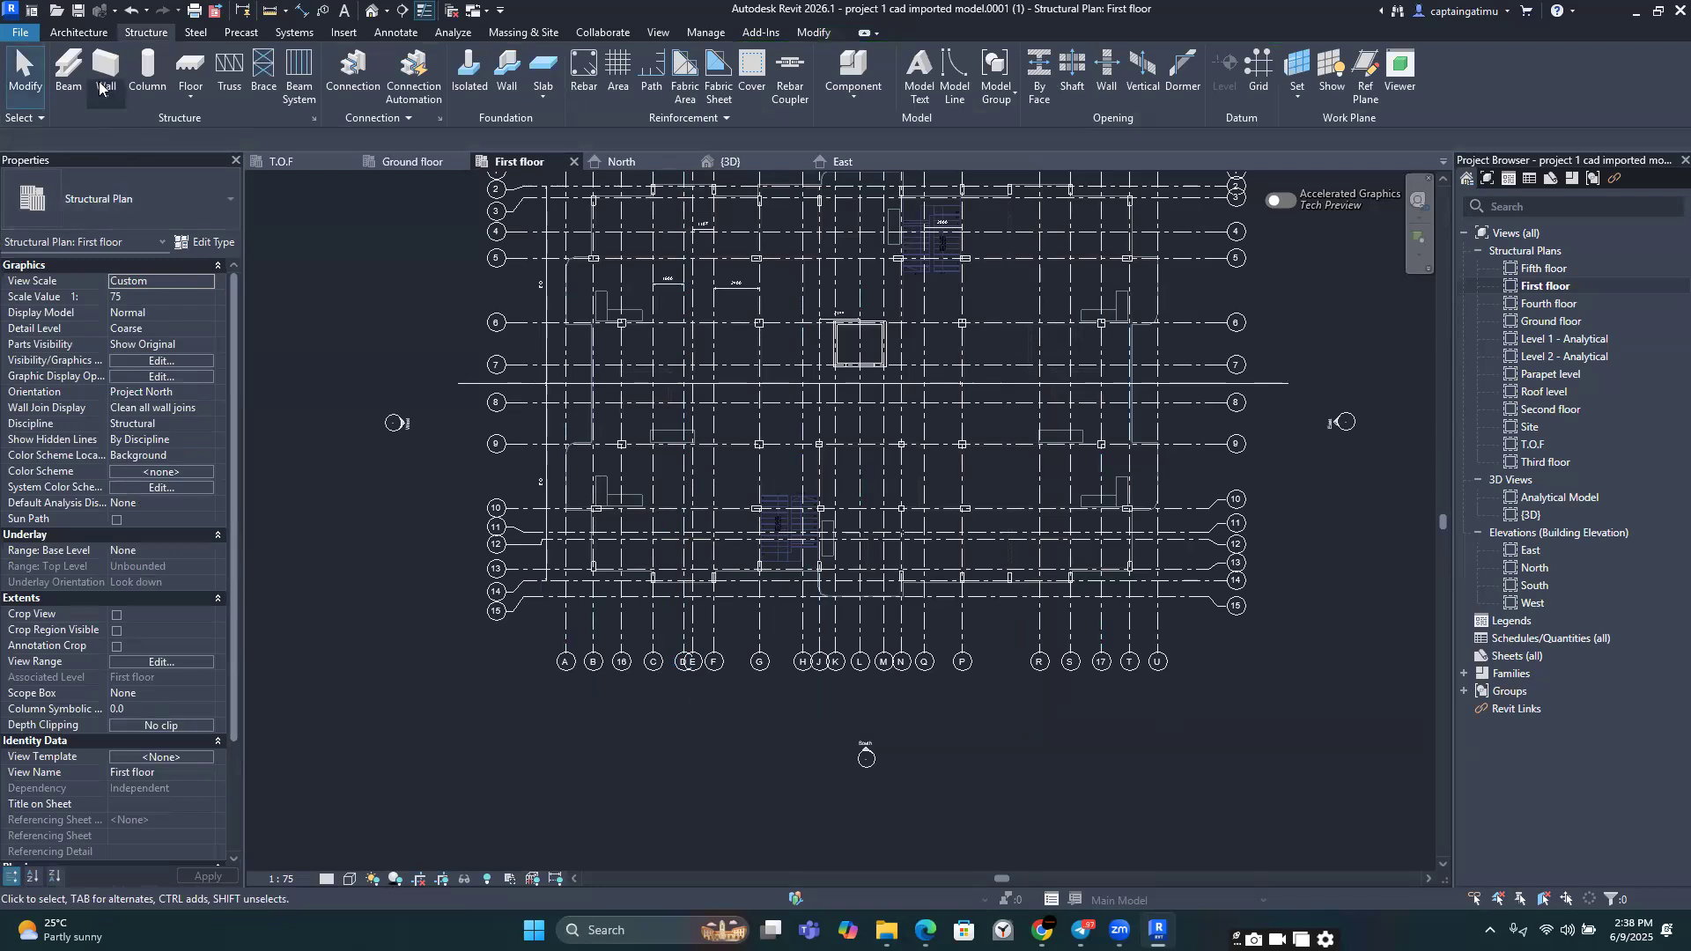
pyautogui.click(70, 78)
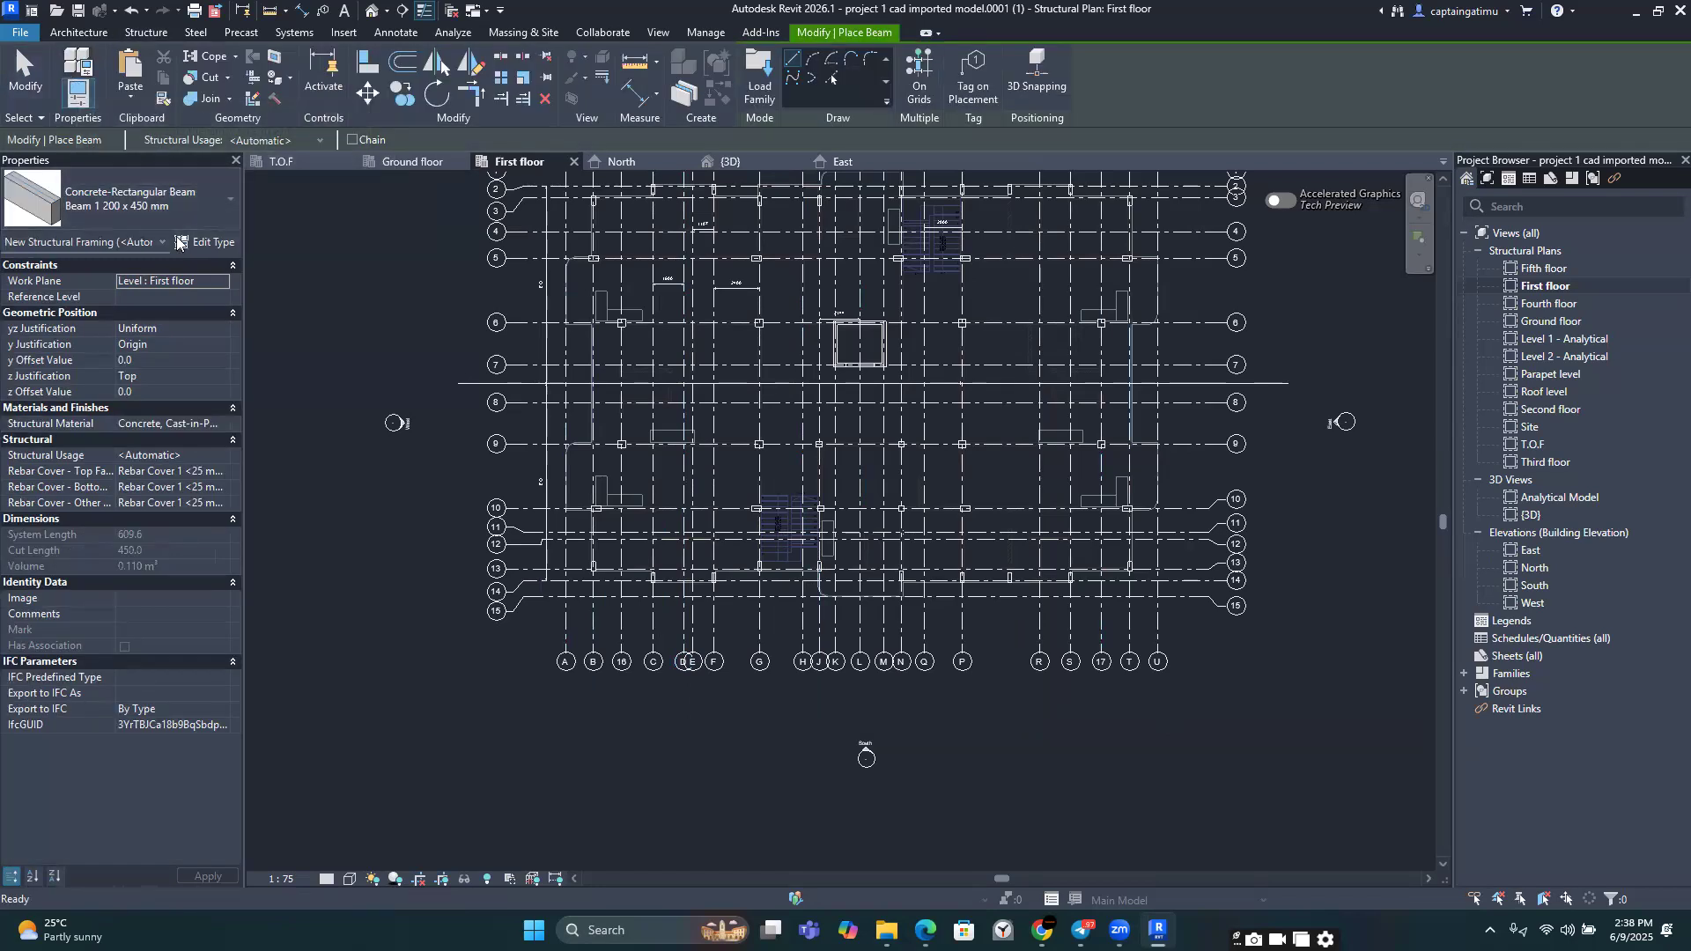
pyautogui.click(205, 241)
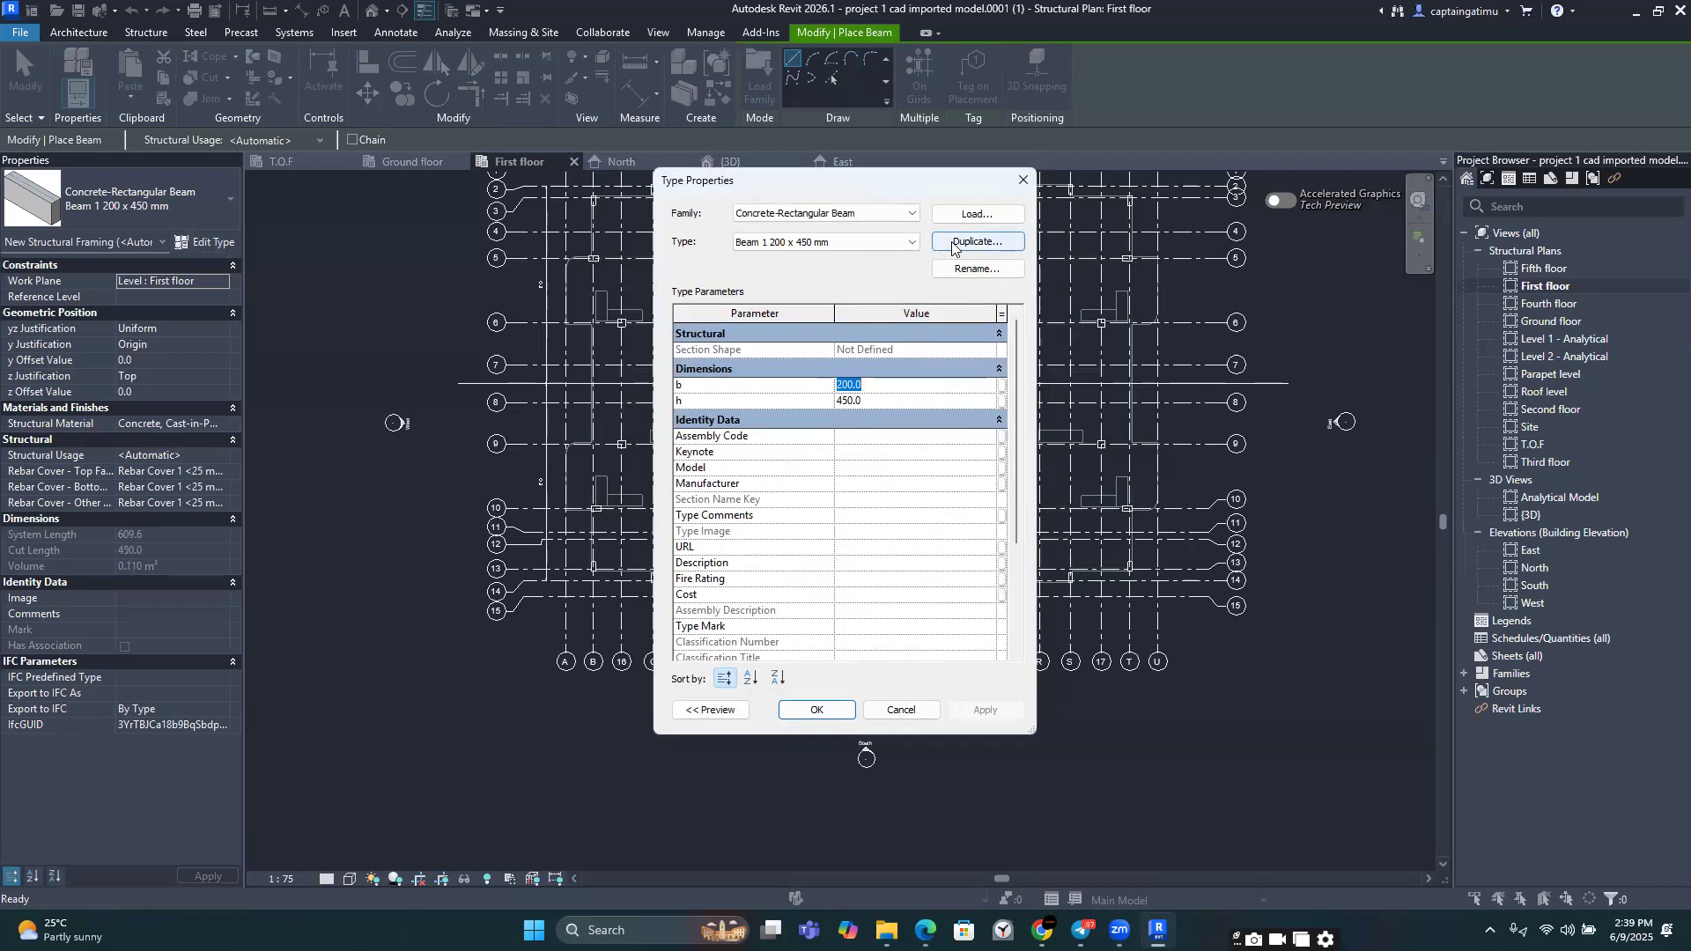
pyautogui.click(975, 244)
pyautogui.click(778, 444)
pyautogui.press('BackSpace')
pyautogui.write('2')
pyautogui.moveTo(846, 444); pyautogui.dragTo(808, 453)
pyautogui.write('500')
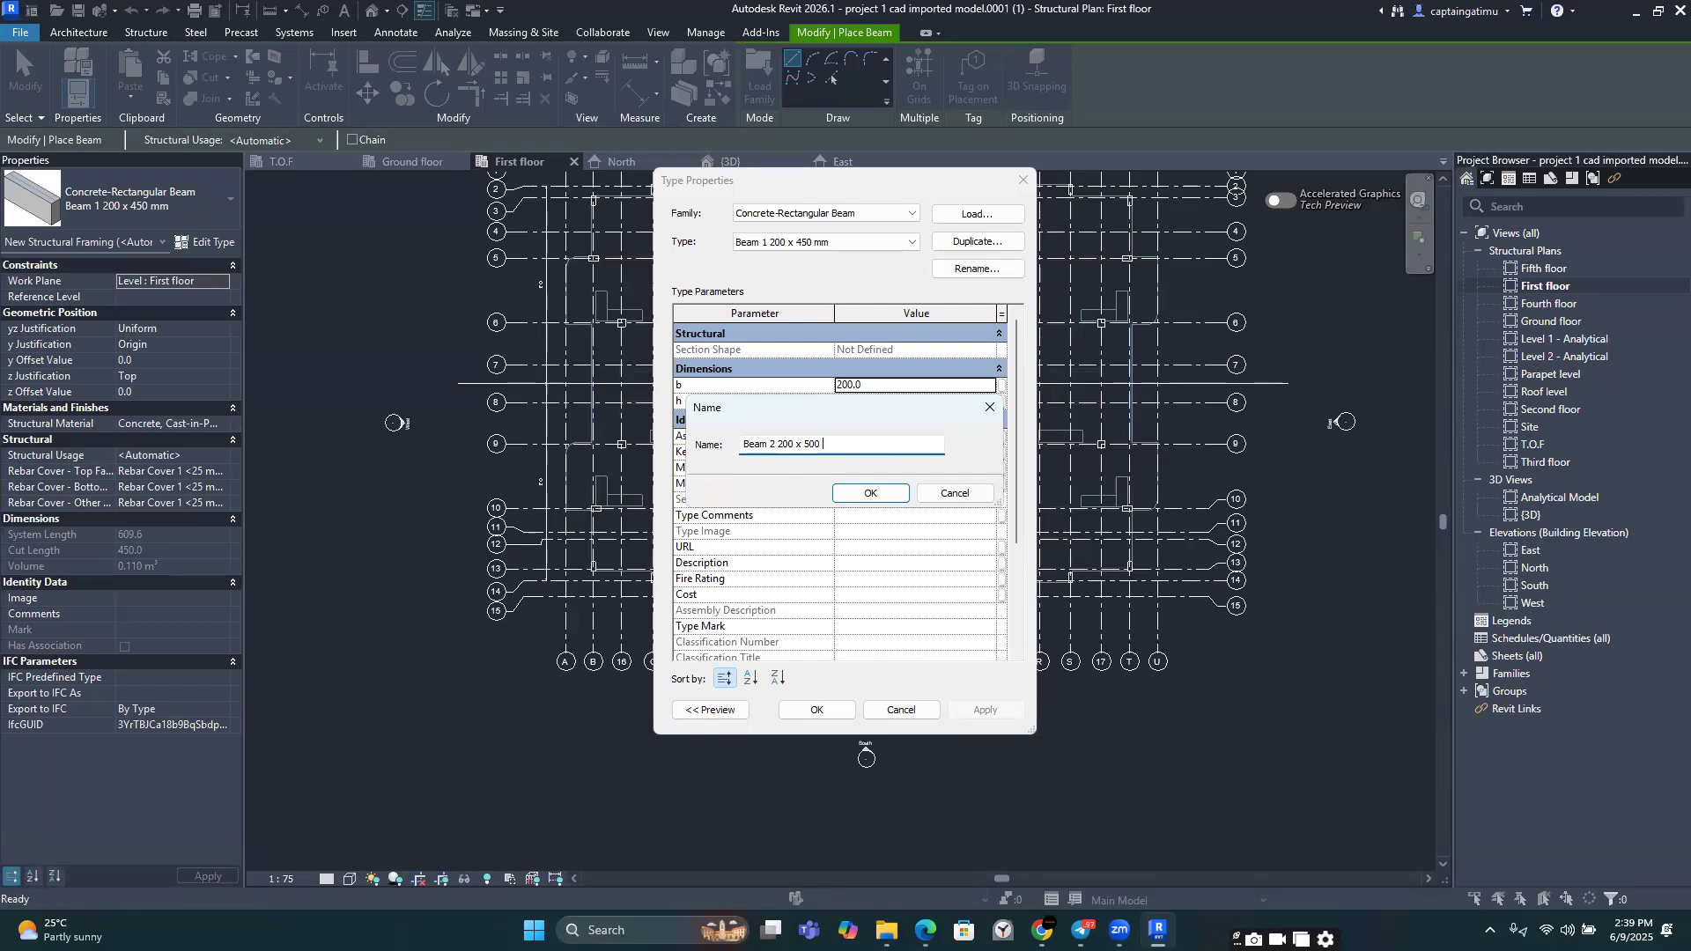
pyautogui.click(869, 495)
# Step: Set the height h of the Beam 2 type to 500, apply the type properties and leave the Beam command
pyautogui.click(865, 400)
pyautogui.click(816, 398)
pyautogui.write('500')
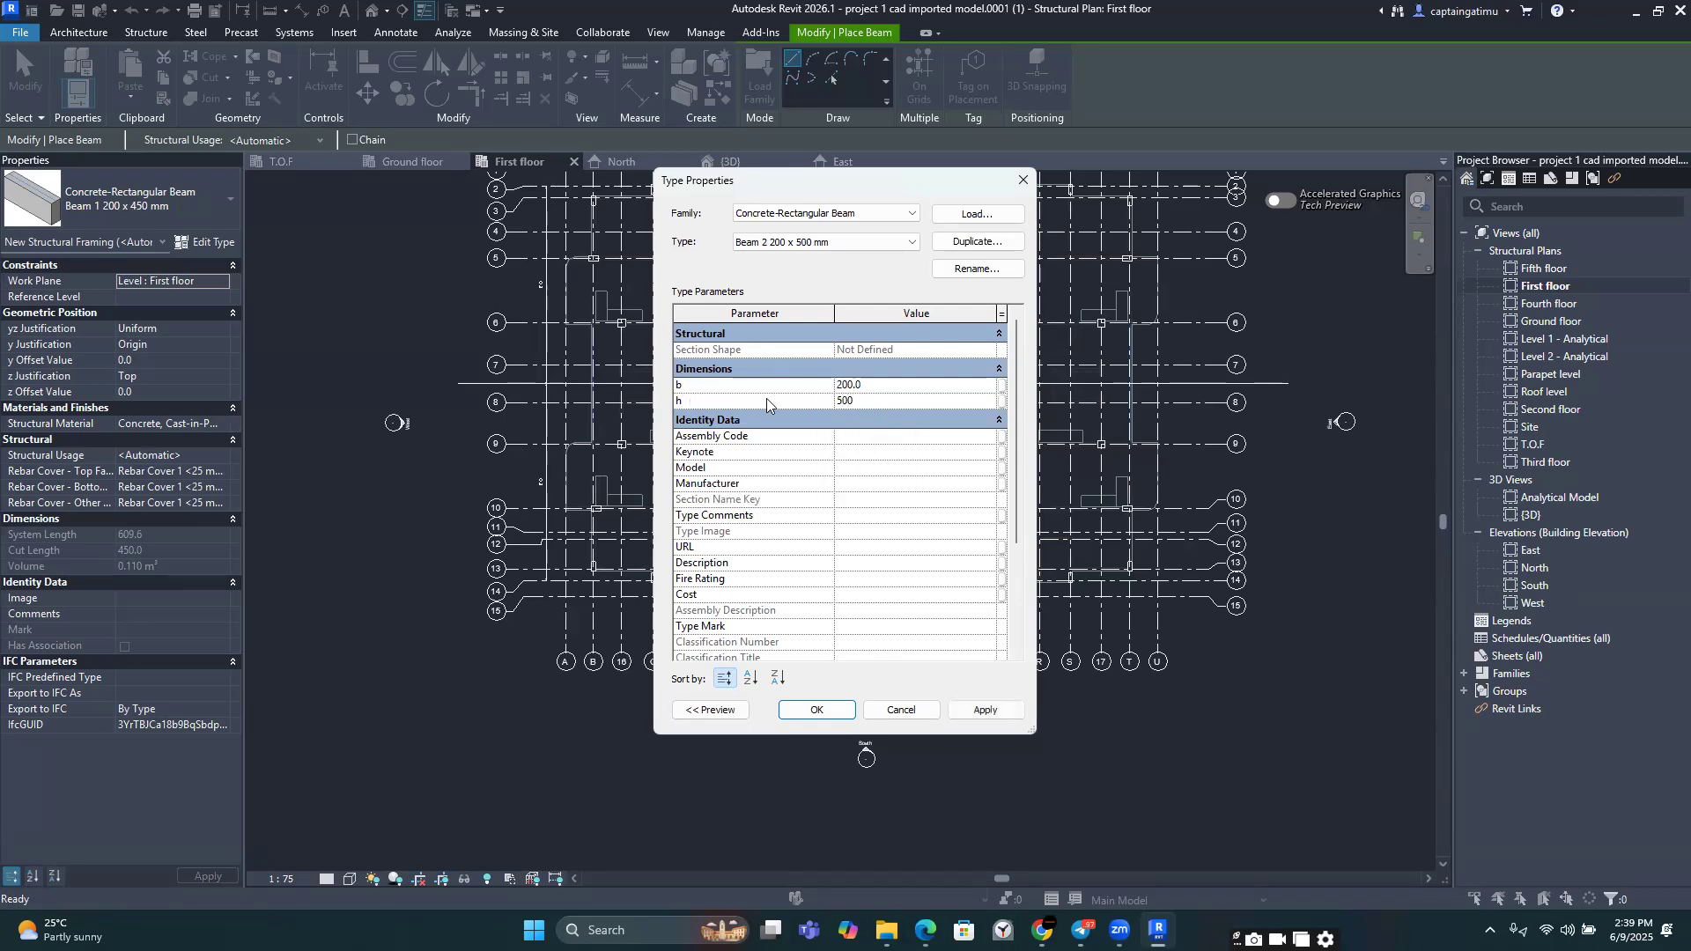
pyautogui.click(876, 389)
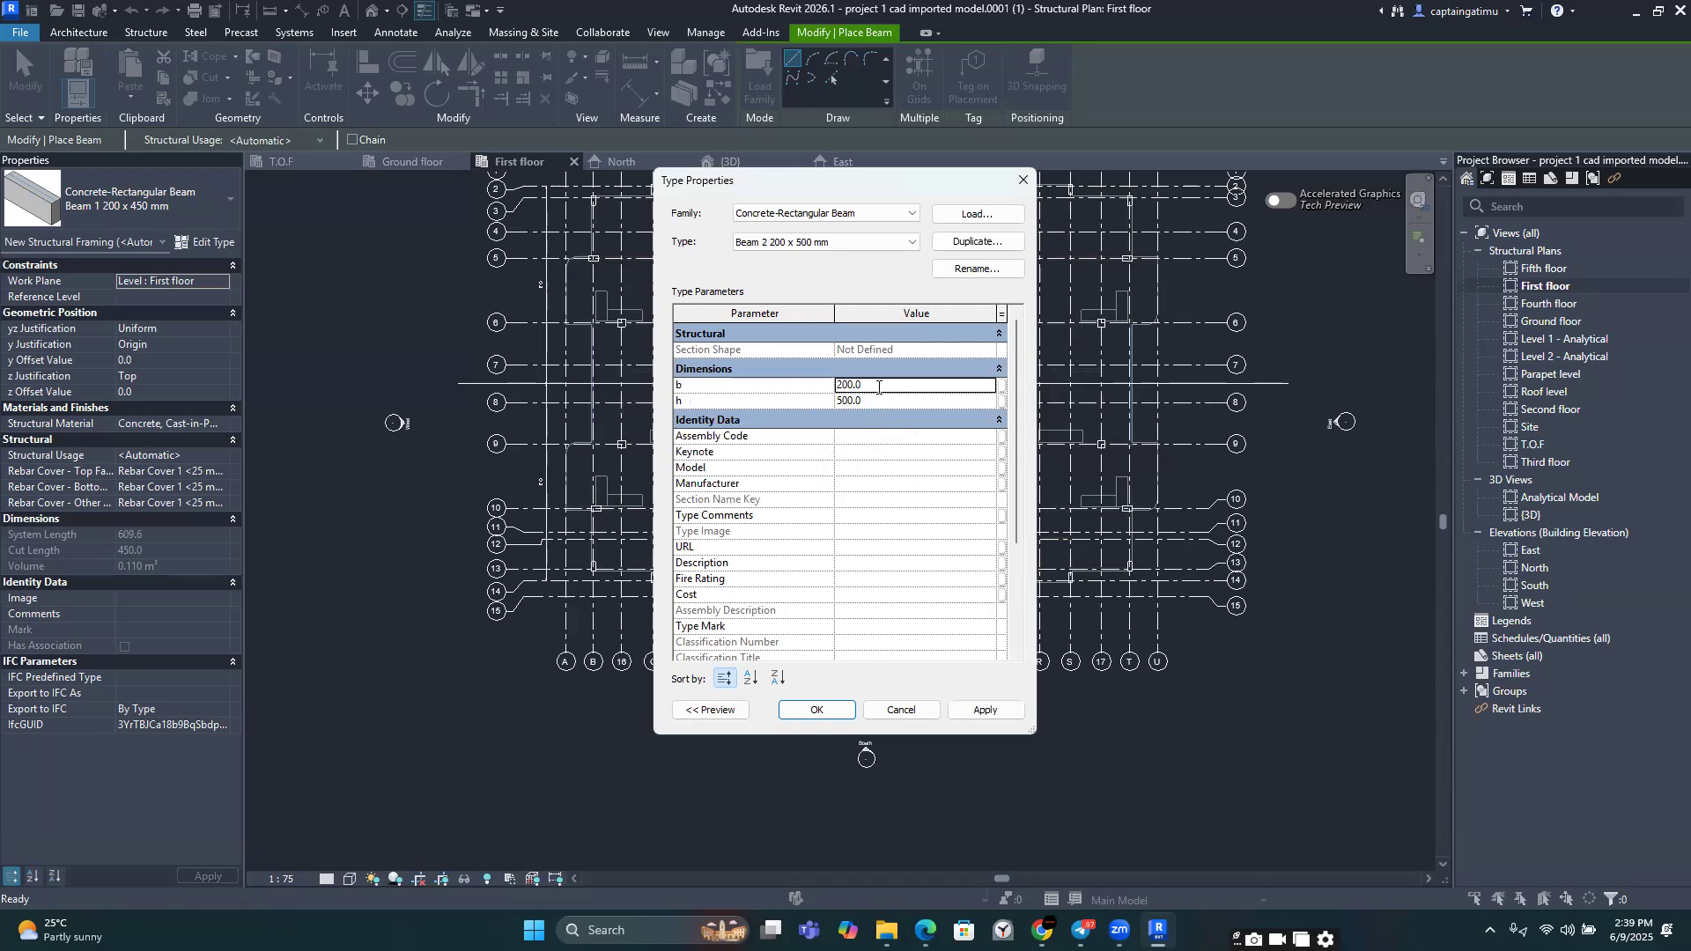
pyautogui.click(987, 711)
pyautogui.click(820, 710)
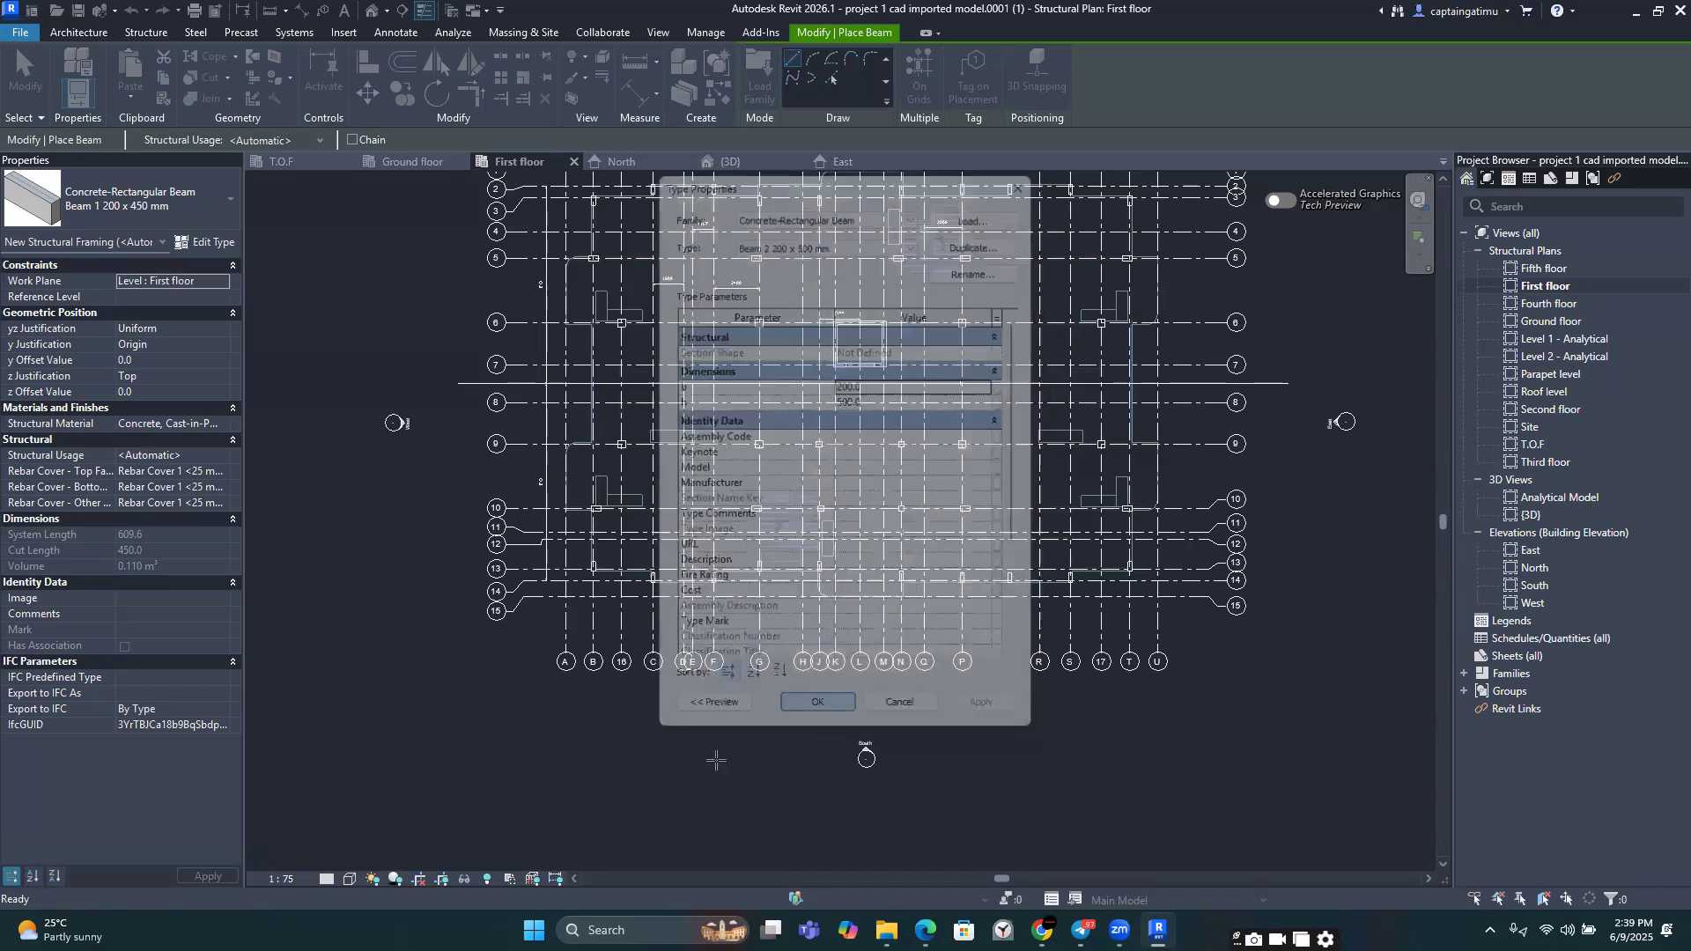
pyautogui.press('Escape')
pyautogui.press('Escape')
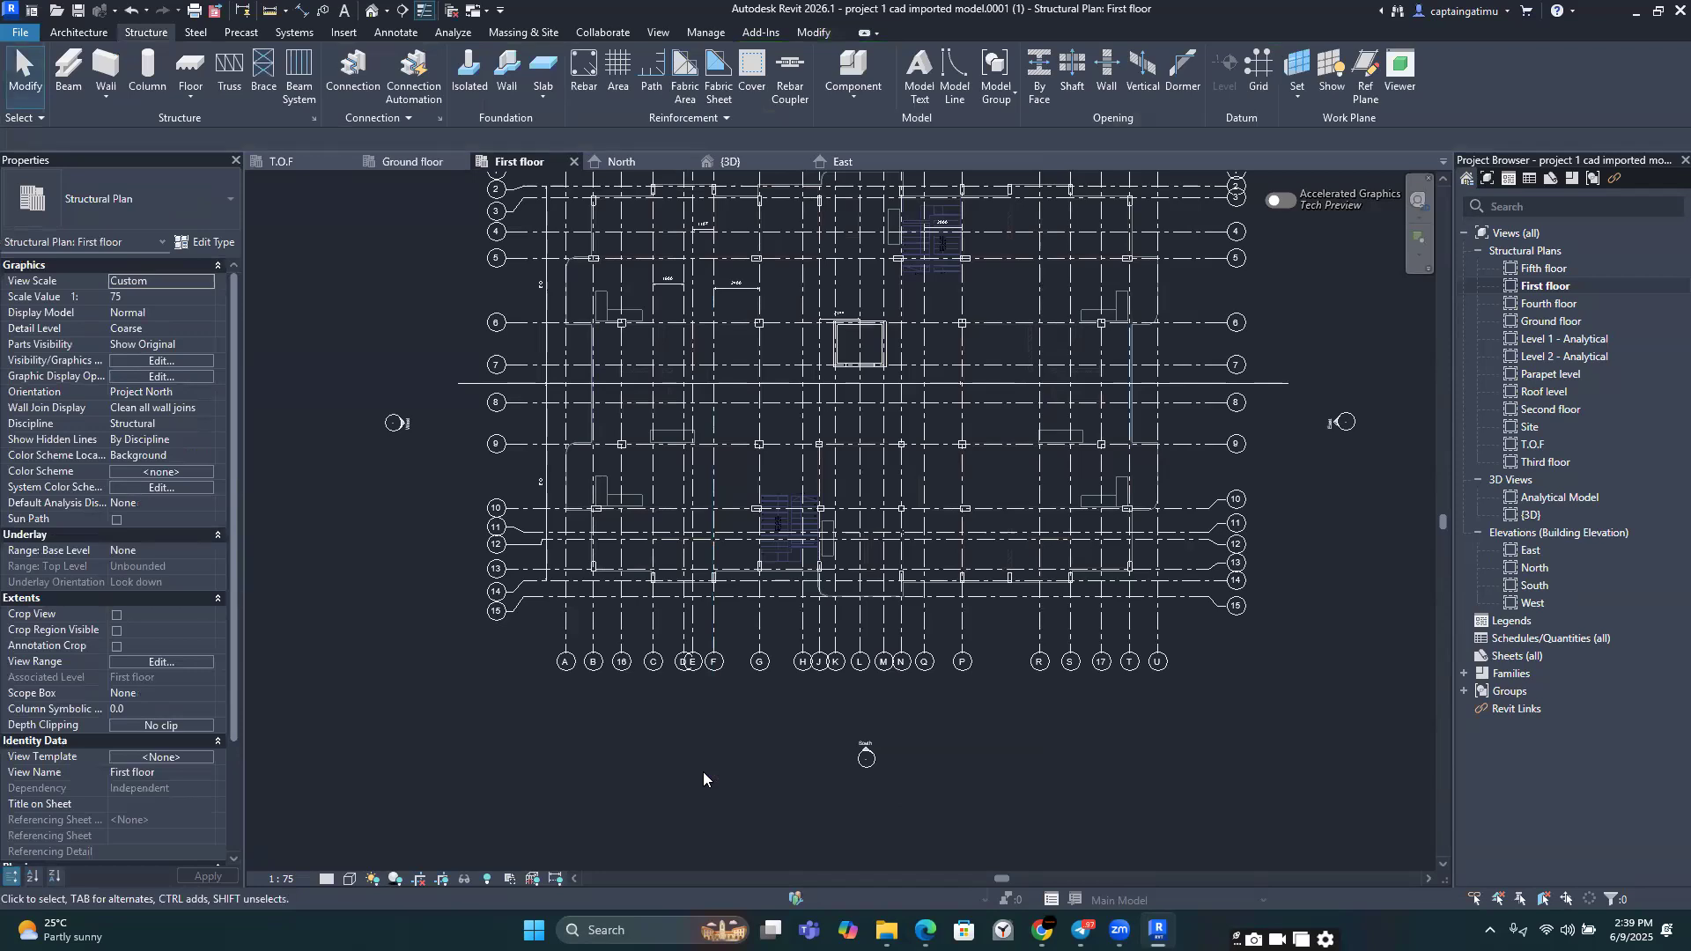
# Step: Restart the Beam command and duplicate the Beam 2 200 x 500 mm type under the name "Beam 3 200 x 600 mm"
pyautogui.click(85, 74)
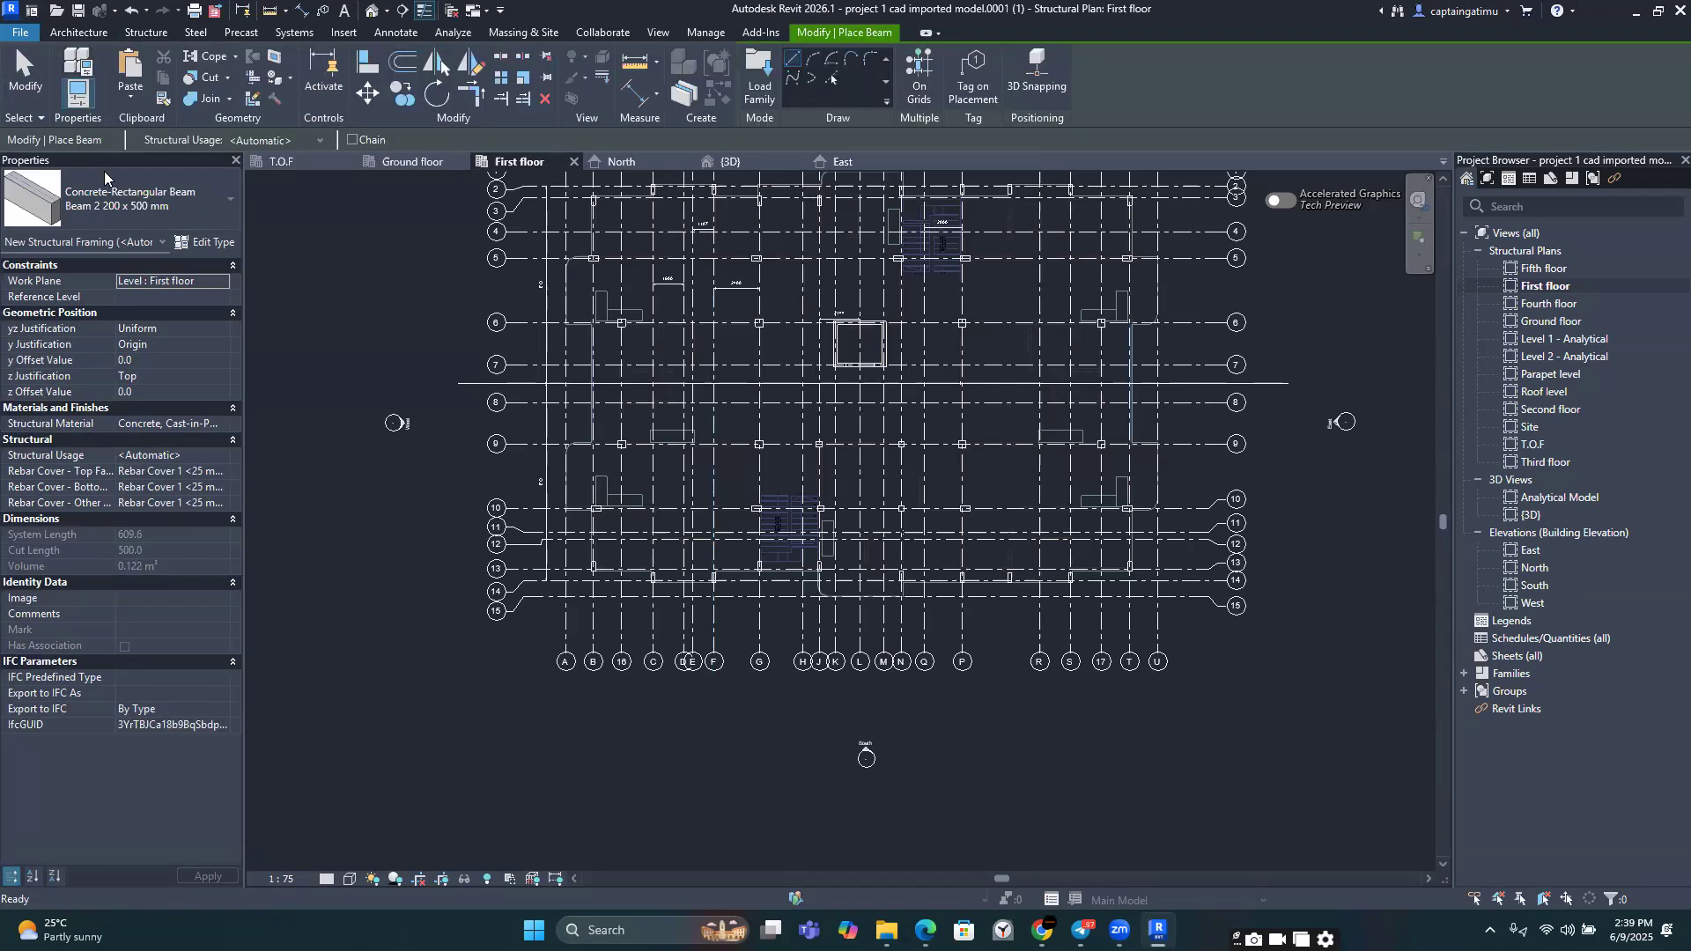
pyautogui.click(113, 194)
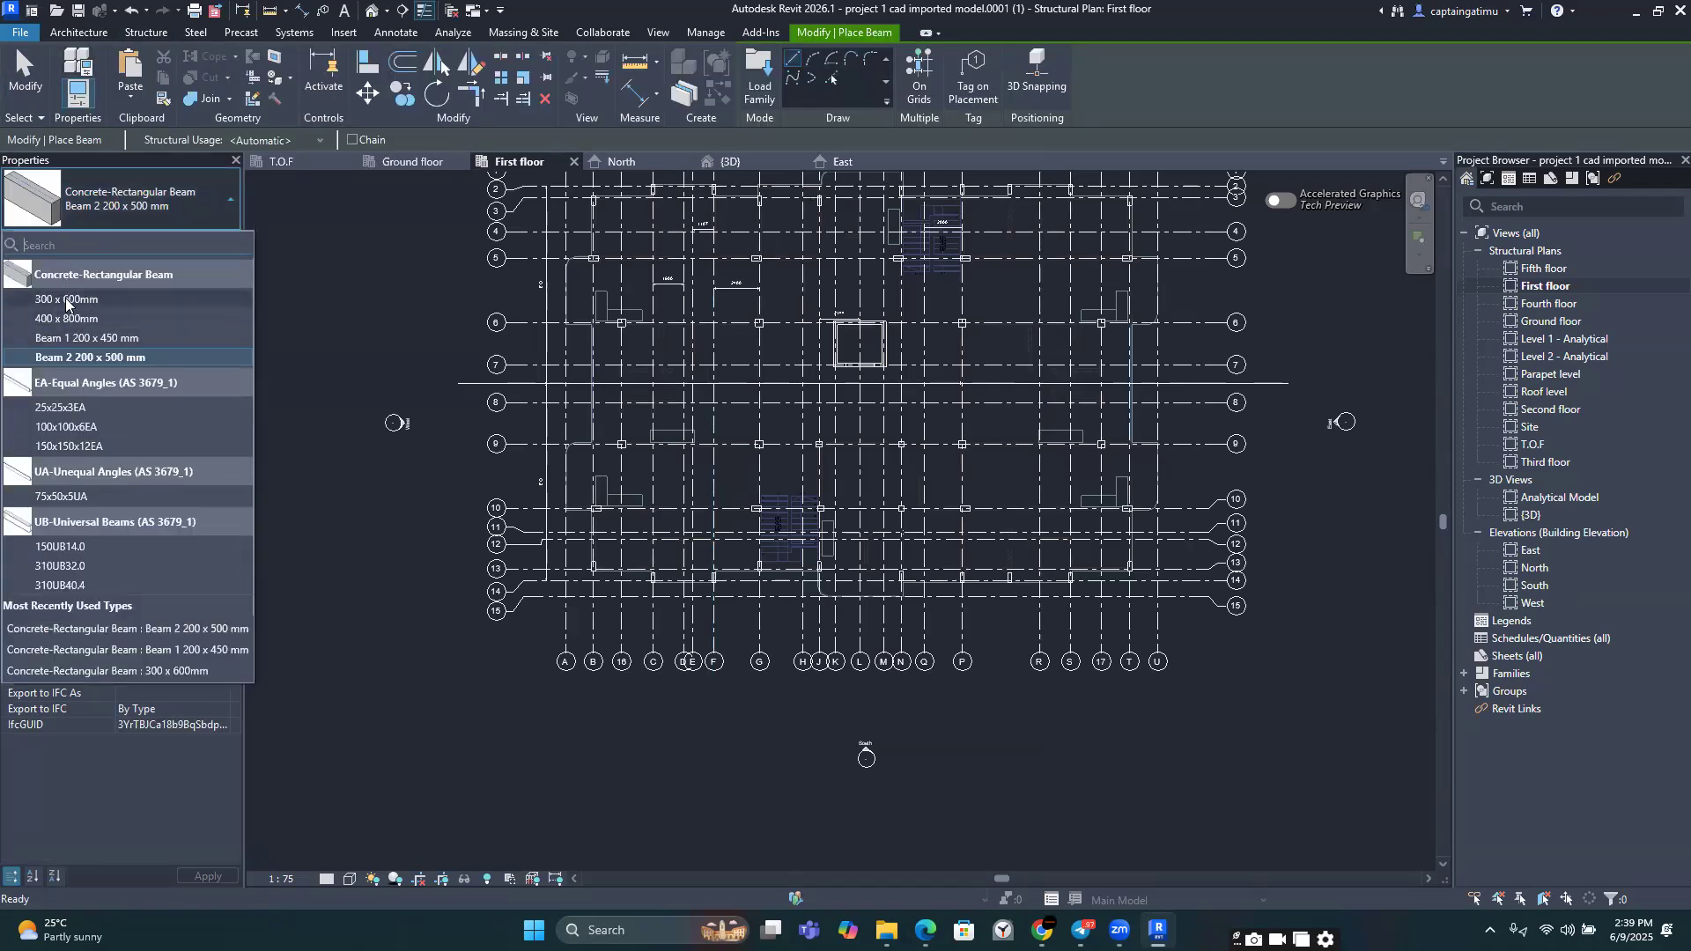
pyautogui.click(114, 354)
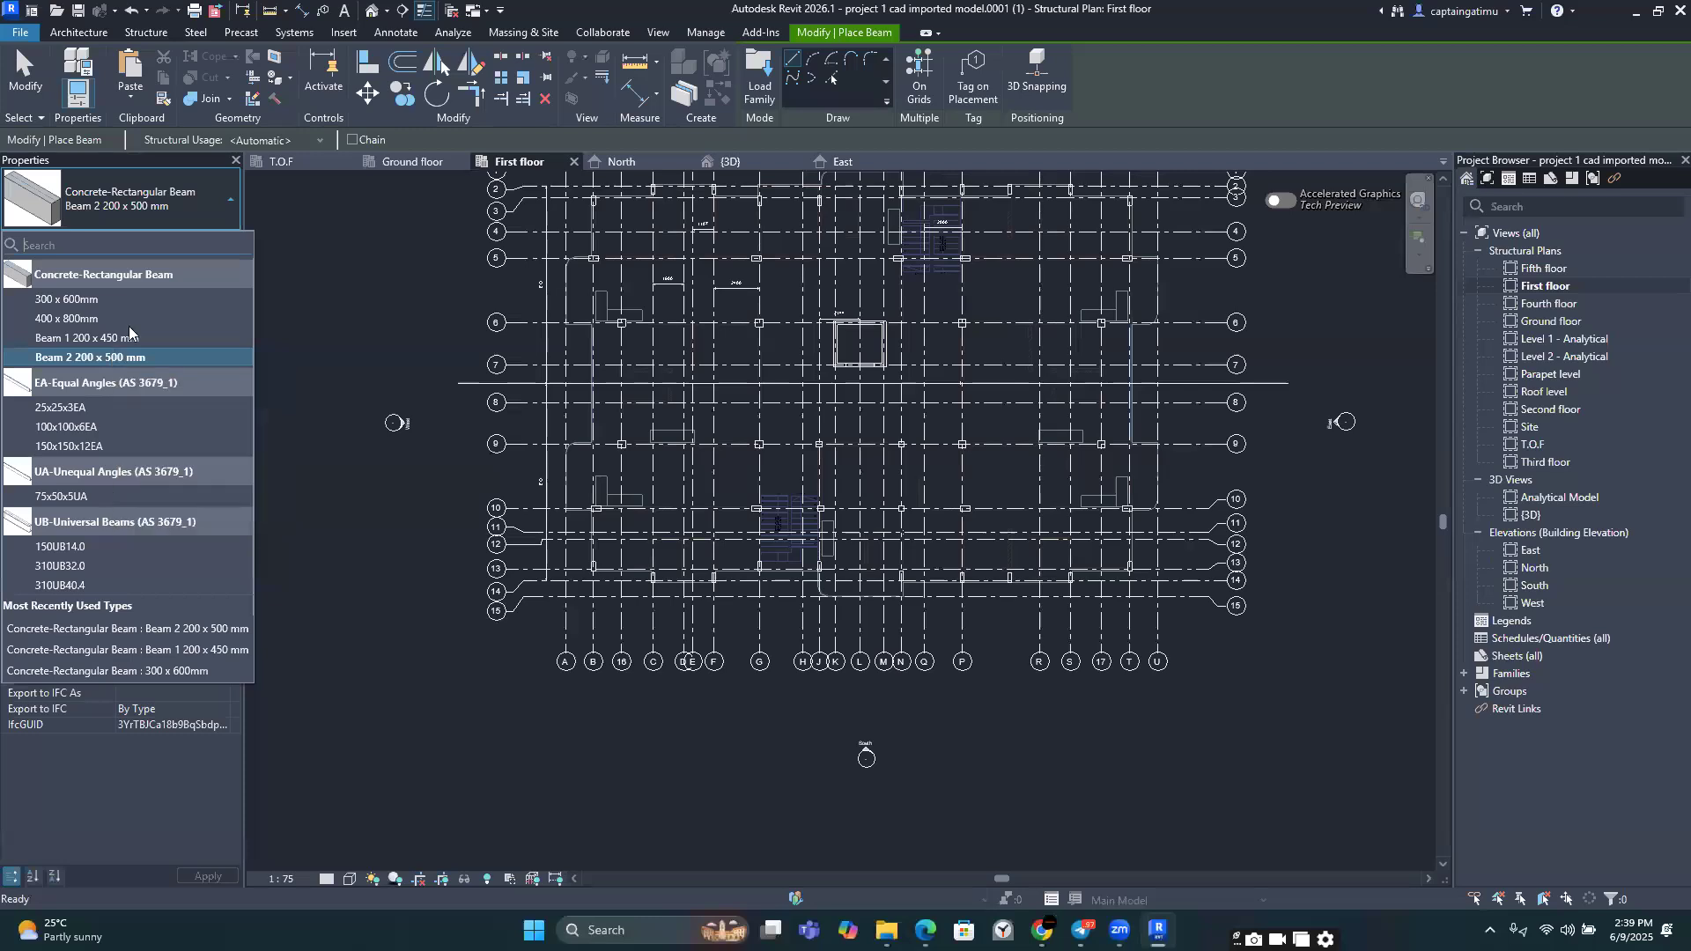
pyautogui.click(194, 243)
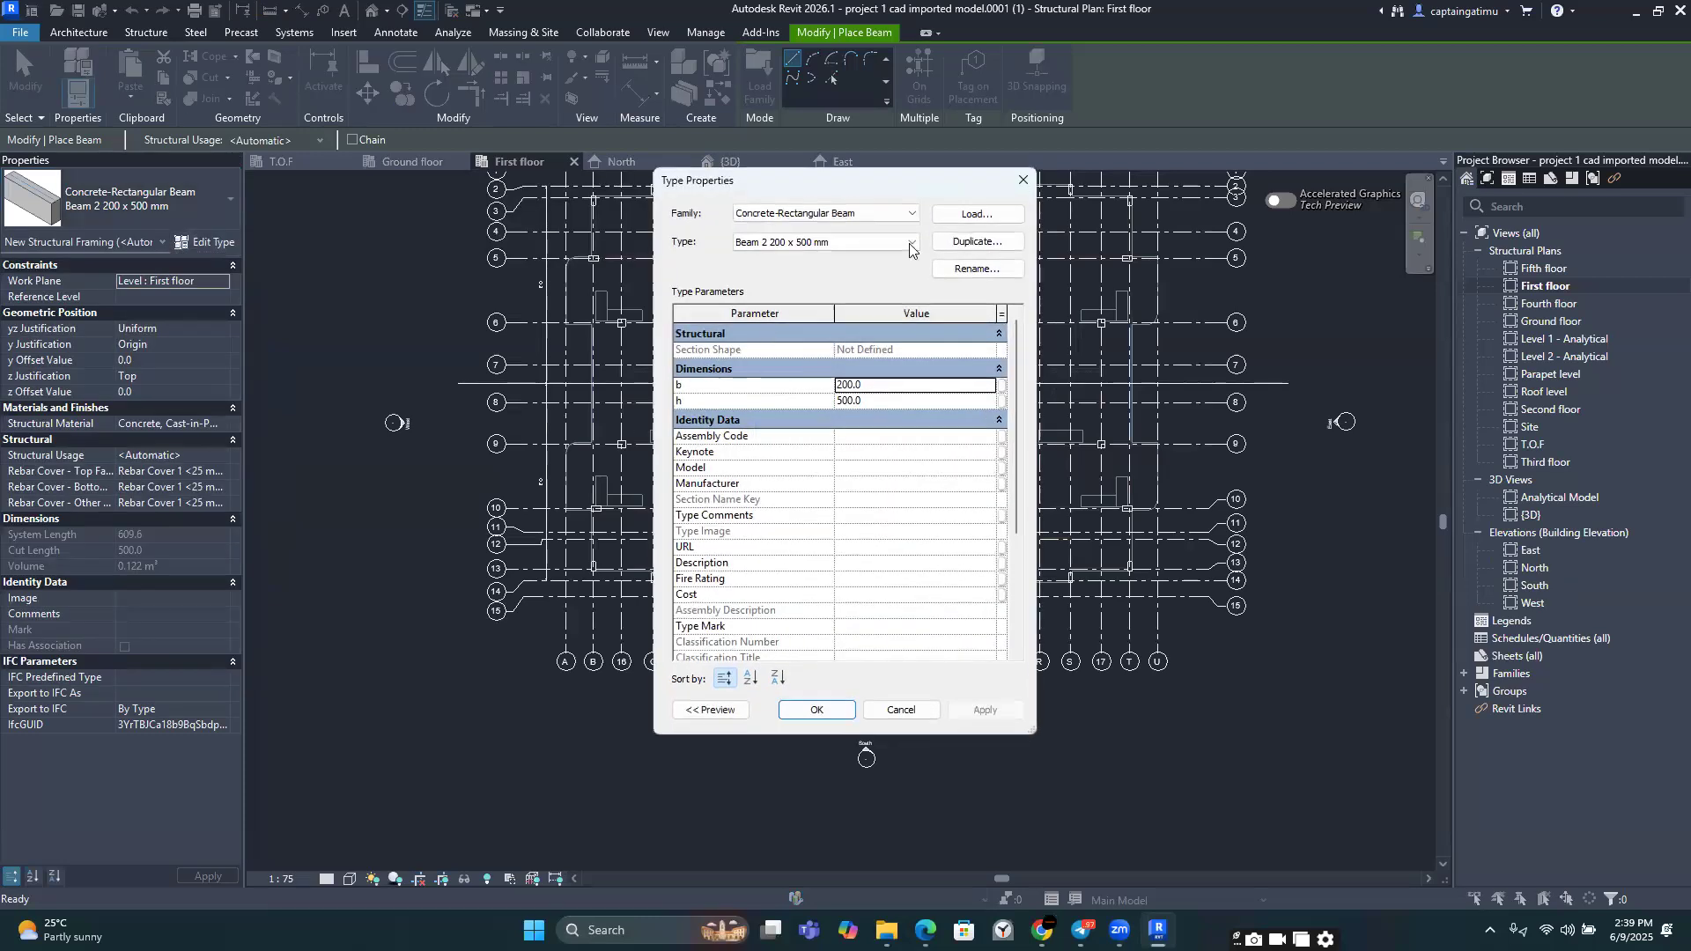
pyautogui.click(973, 241)
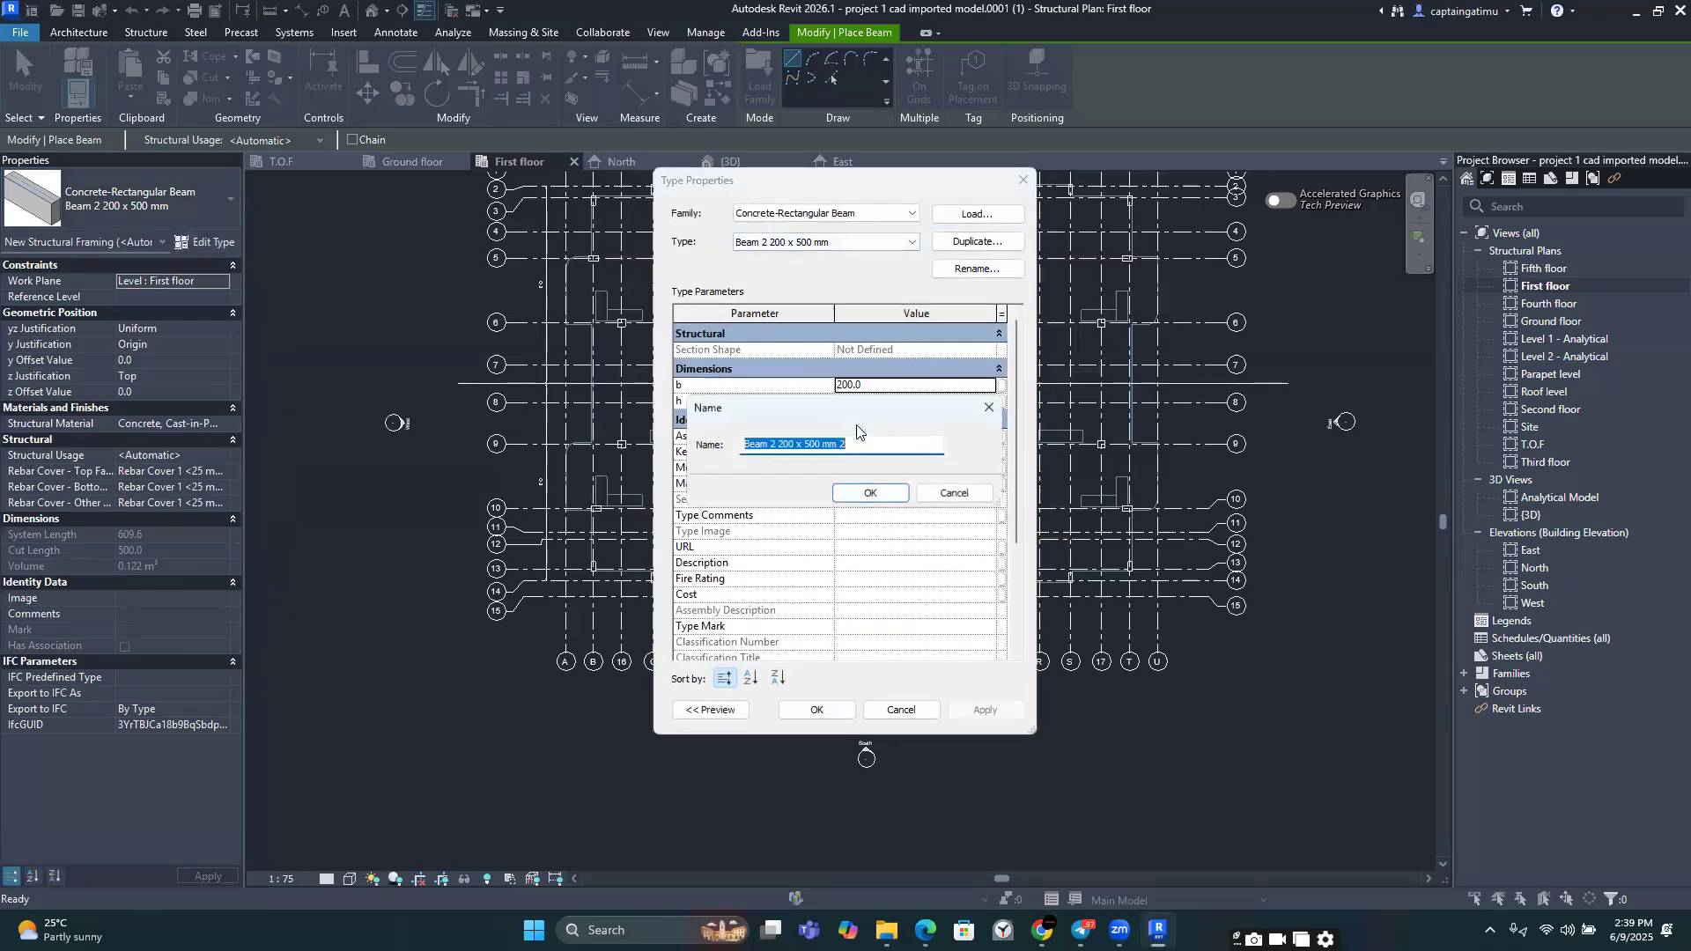
pyautogui.click(772, 444)
pyautogui.press('BackSpace')
pyautogui.write('3')
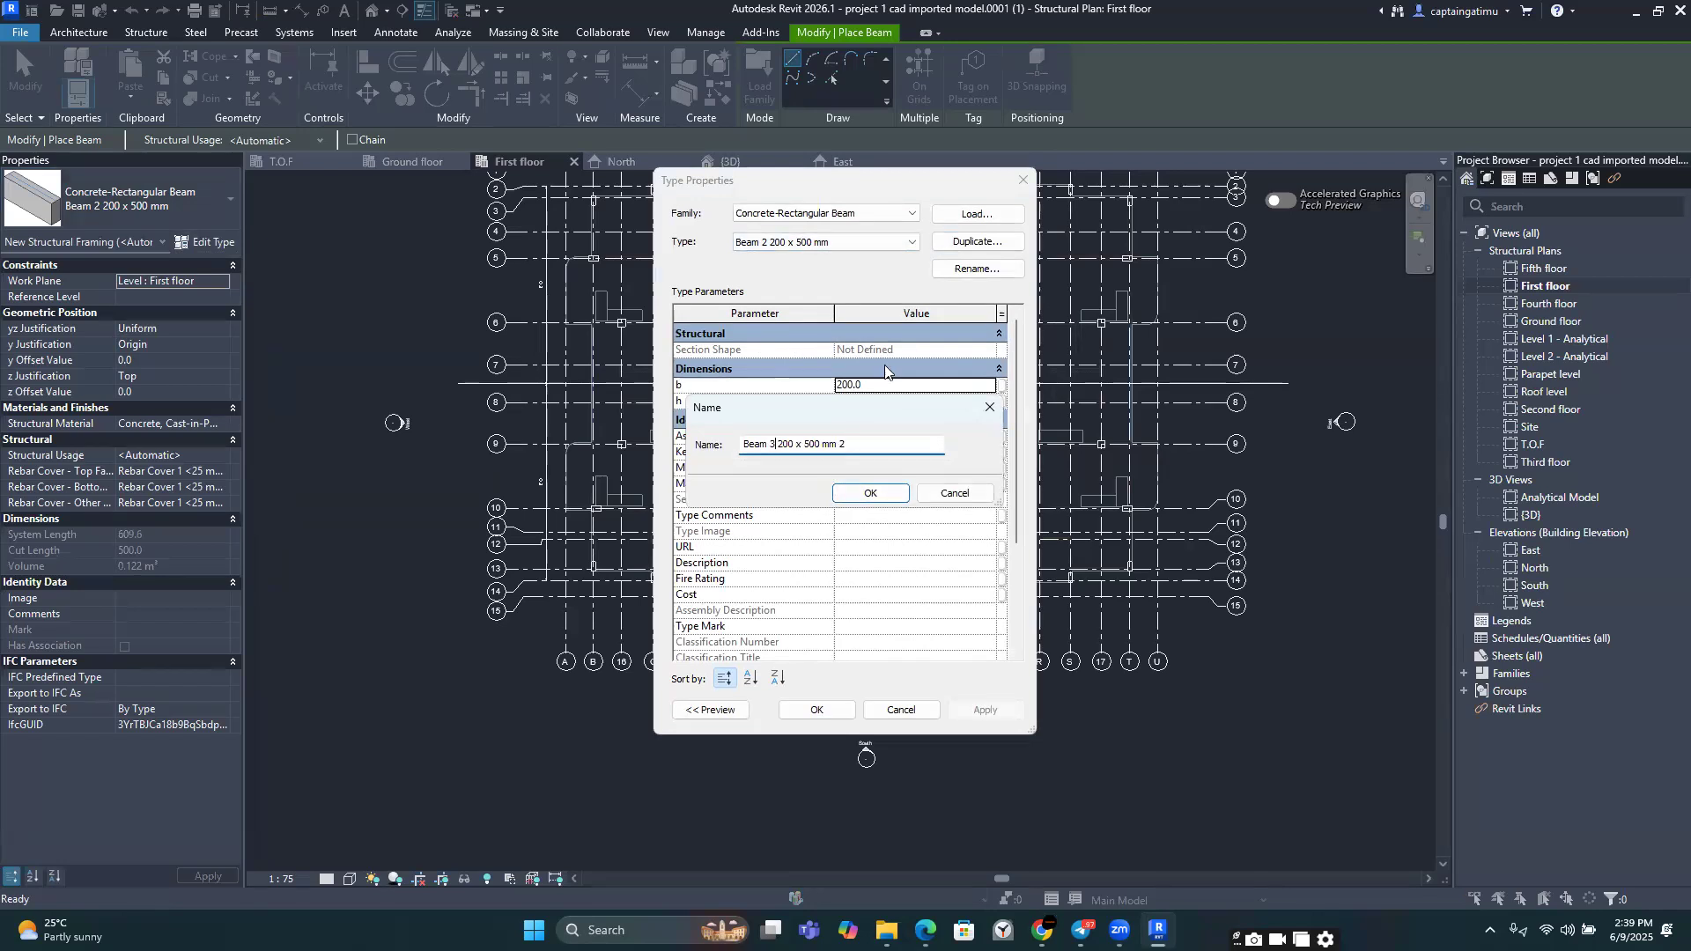
pyautogui.press('BackSpace')
pyautogui.press('BackSpace')
pyautogui.press('BackSpace')
pyautogui.write('600')
pyautogui.press('BackSpace')
pyautogui.click(867, 493)
# Step: Set the height h of the Beam 3 type to 600 and apply the type properties
pyautogui.click(872, 400)
pyautogui.write('600')
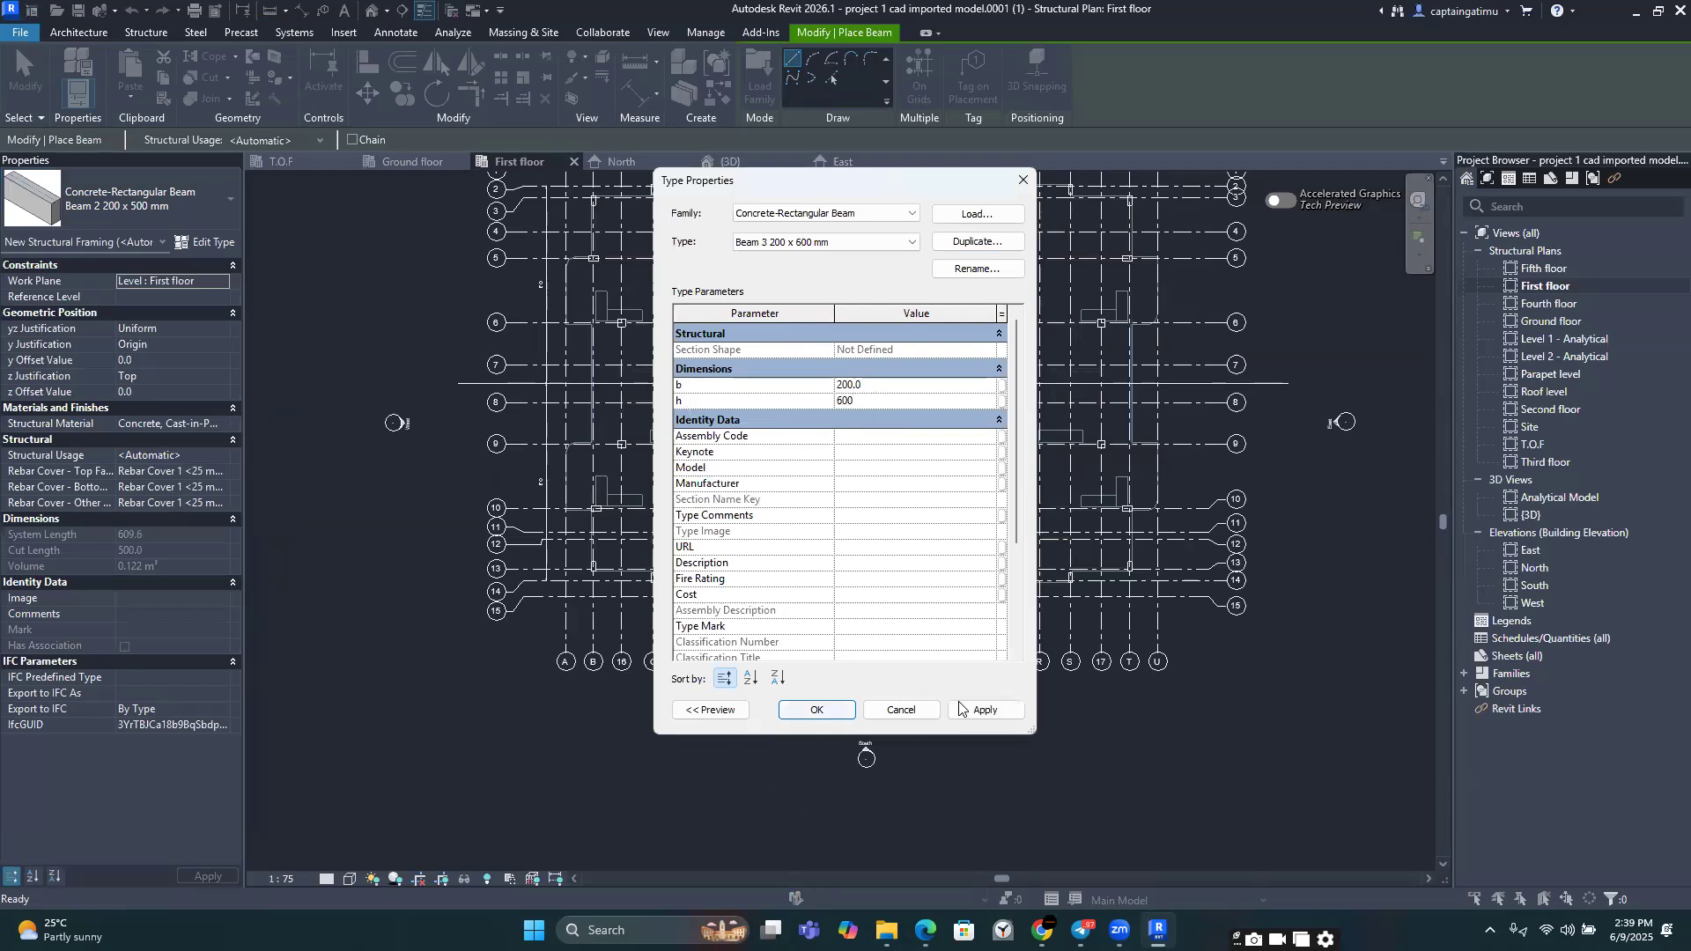
pyautogui.click(985, 710)
pyautogui.click(847, 711)
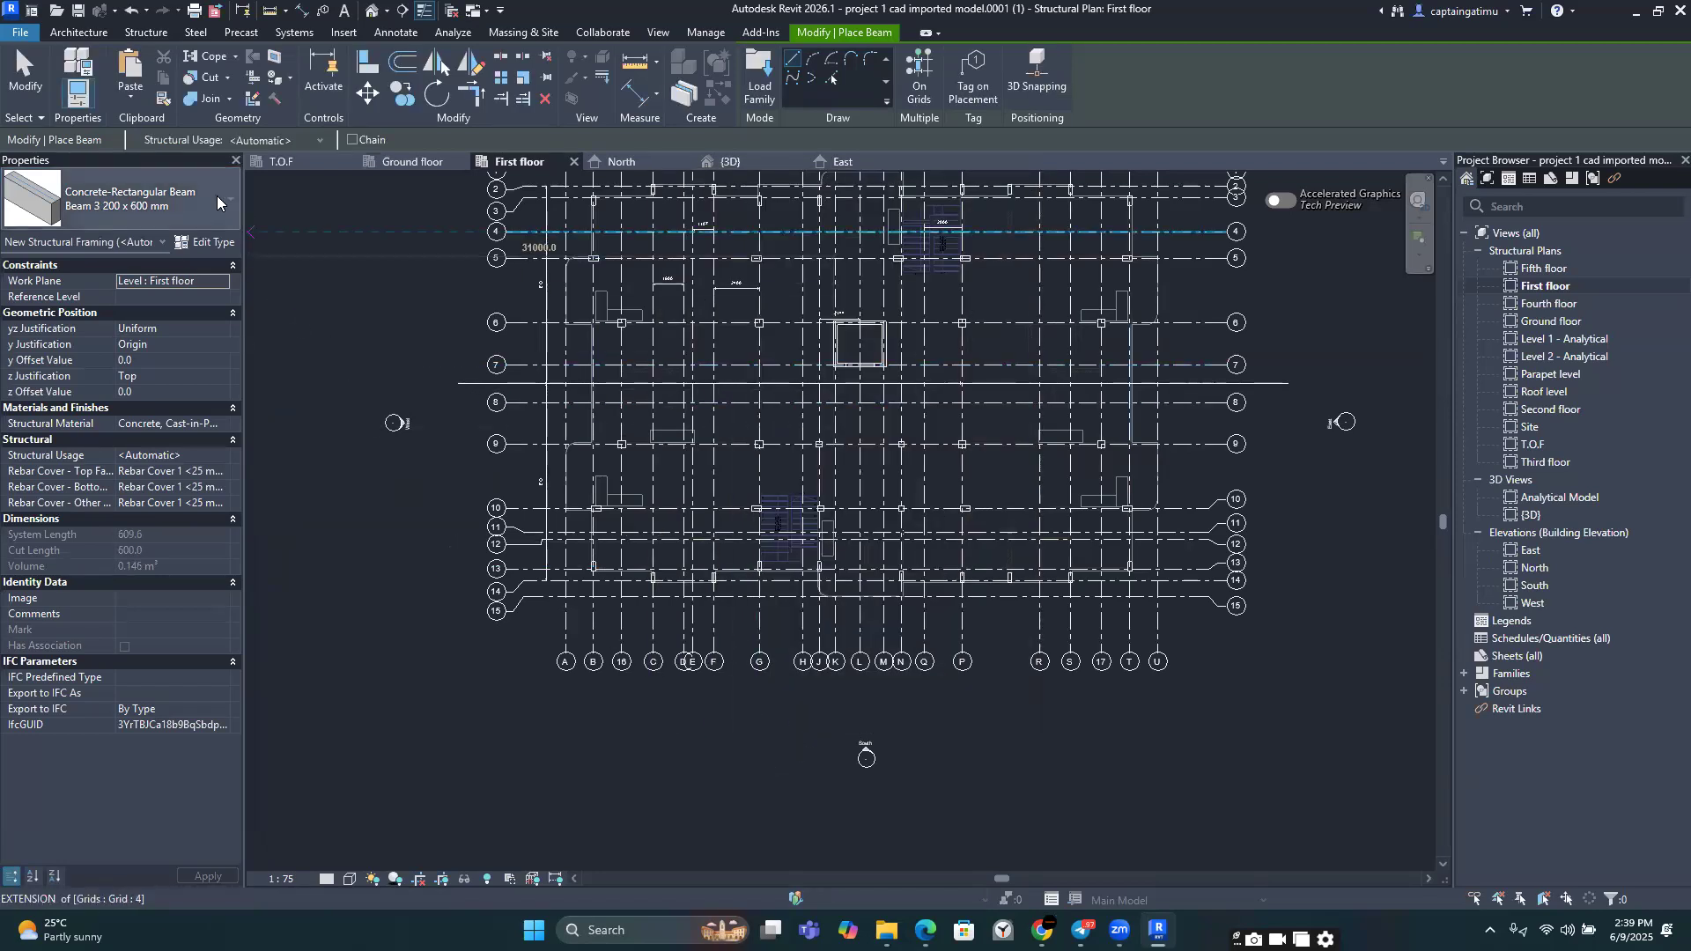
pyautogui.click(206, 242)
pyautogui.click(876, 401)
pyautogui.write('800')
pyautogui.click(986, 709)
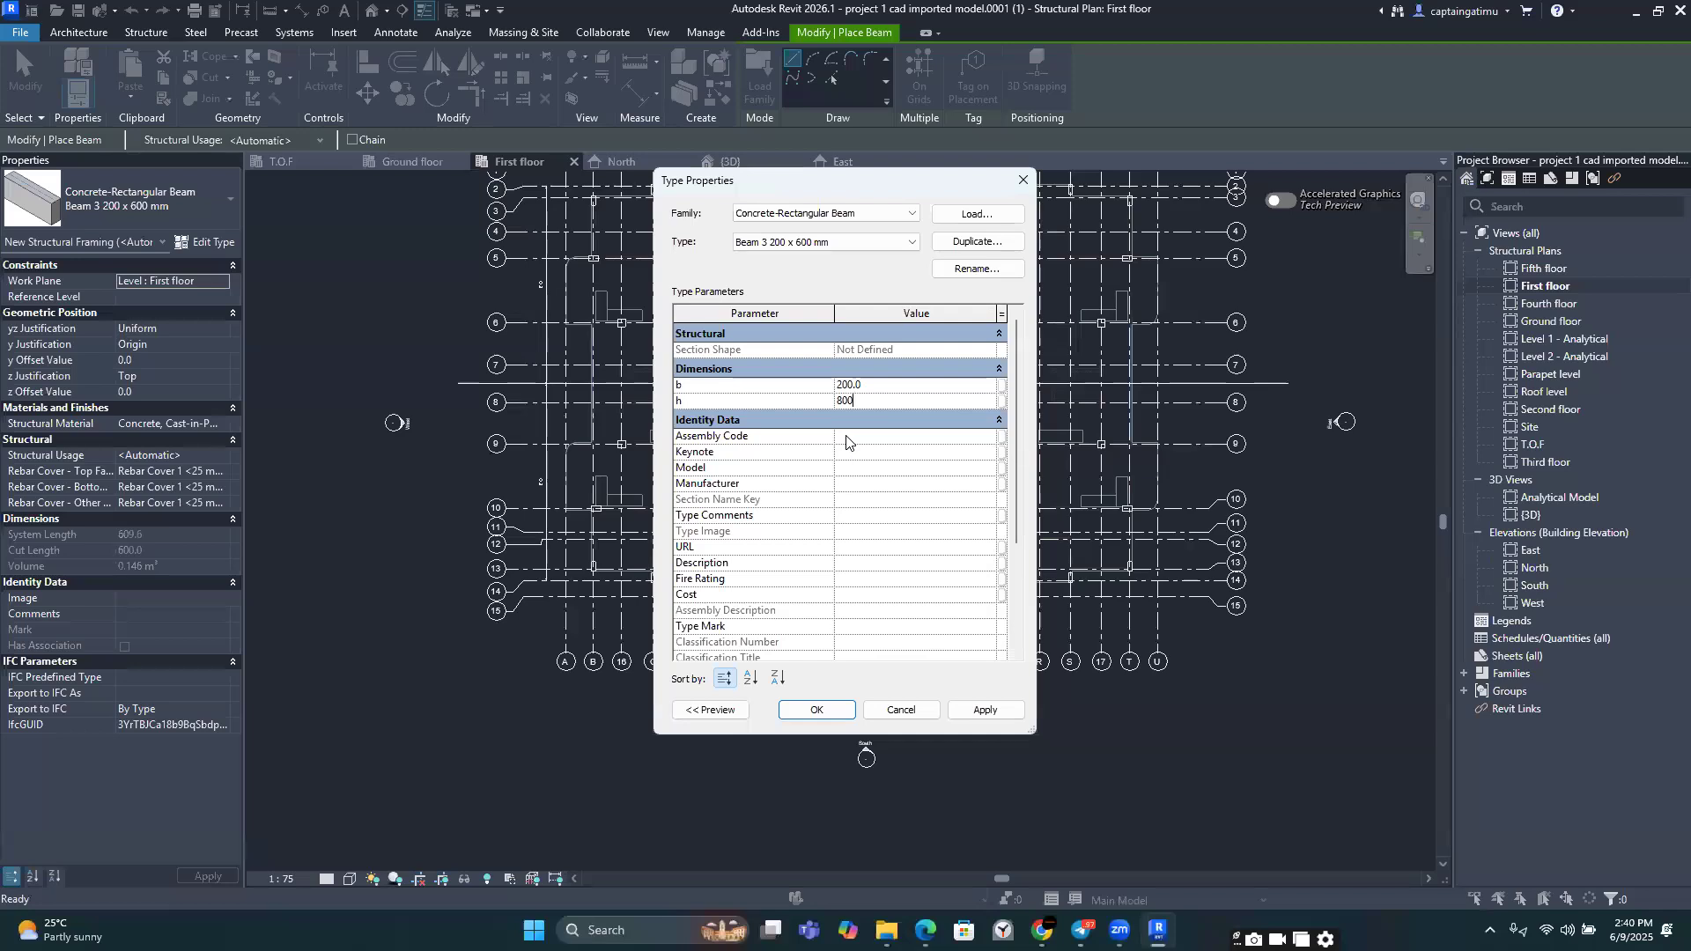
pyautogui.click(901, 710)
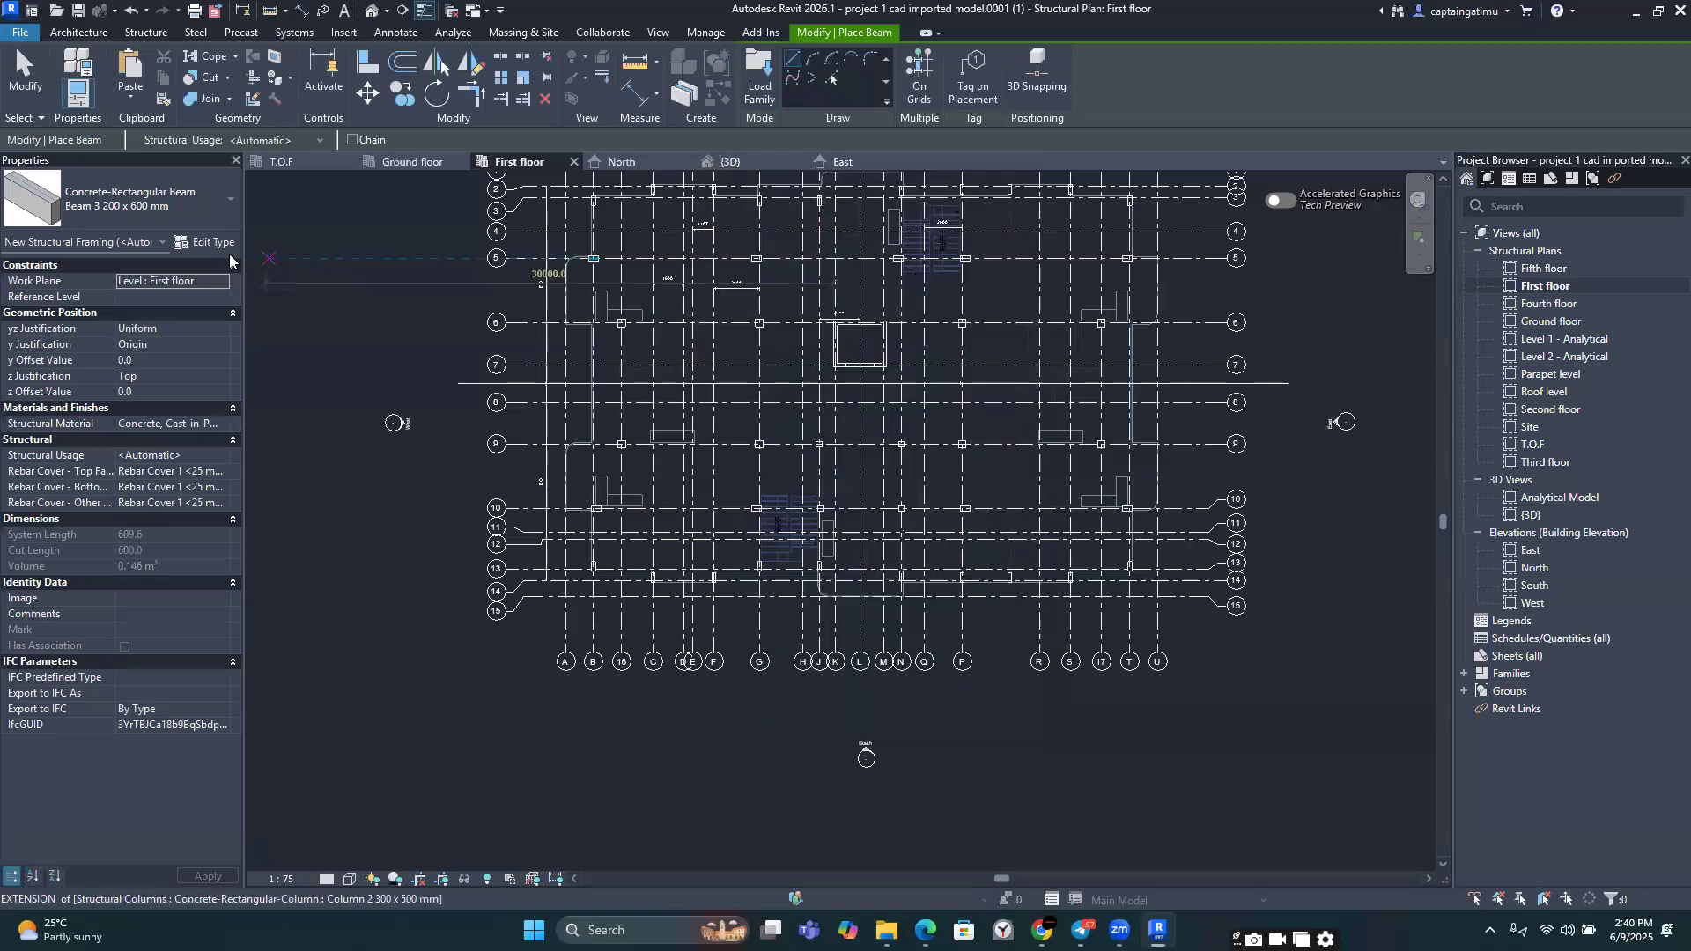
# Step: Duplicate the Beam 3 200 x 600 mm type under the name "Beam 4 200 x 800 mm"
pyautogui.click(206, 245)
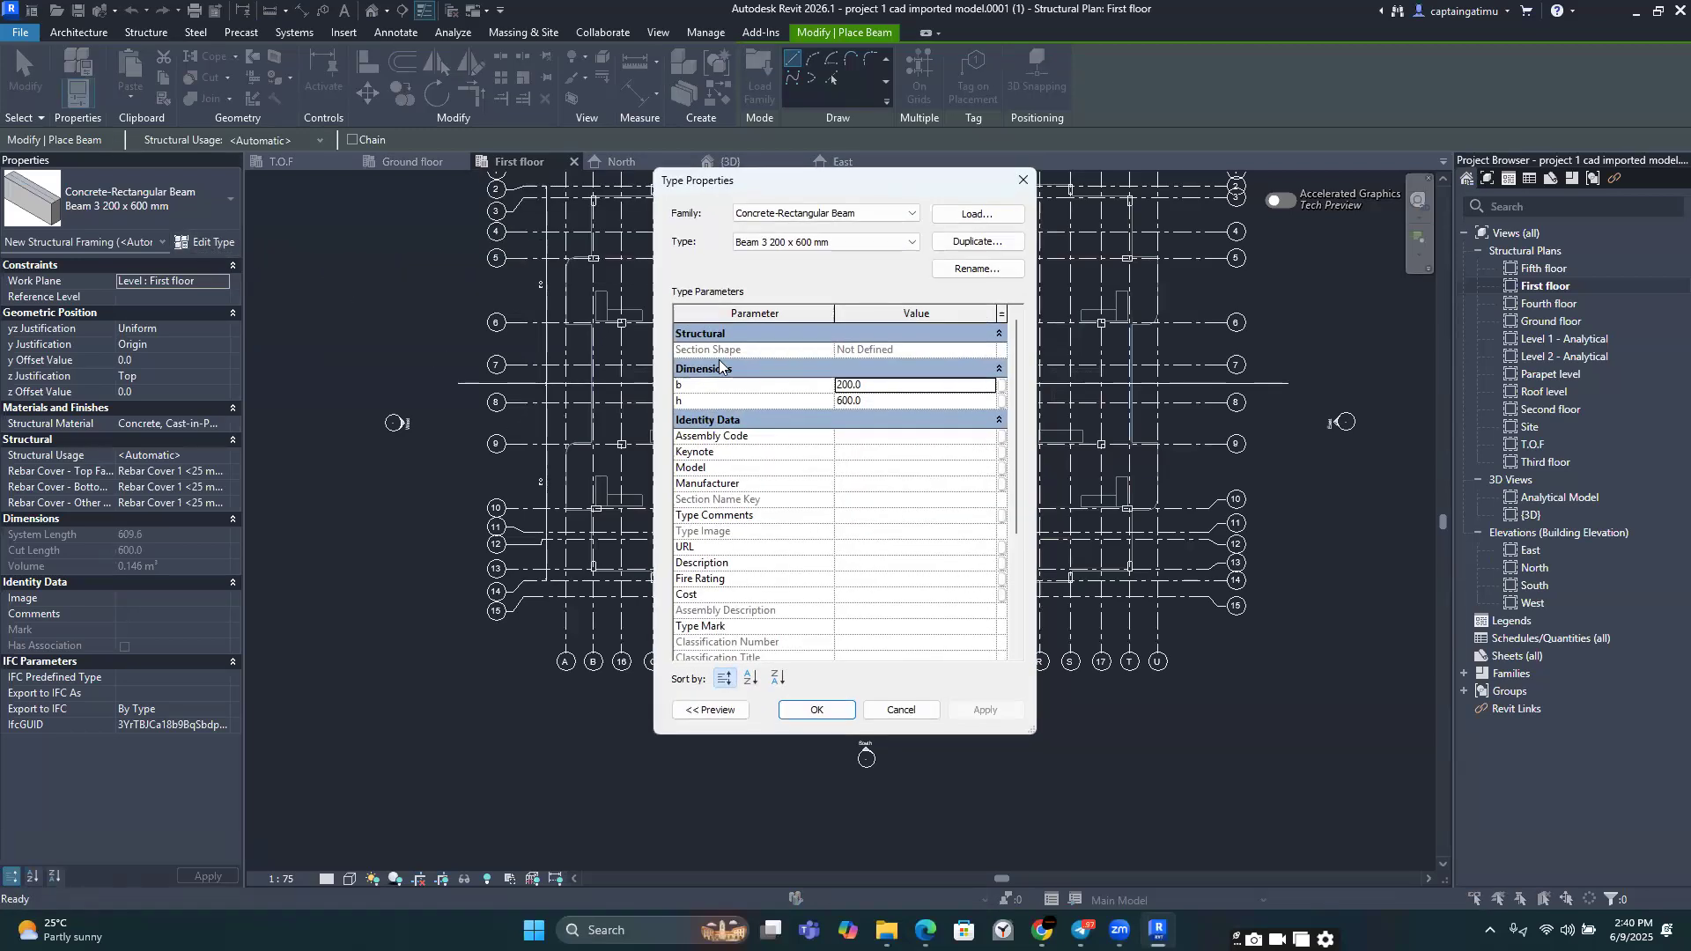
pyautogui.click(978, 241)
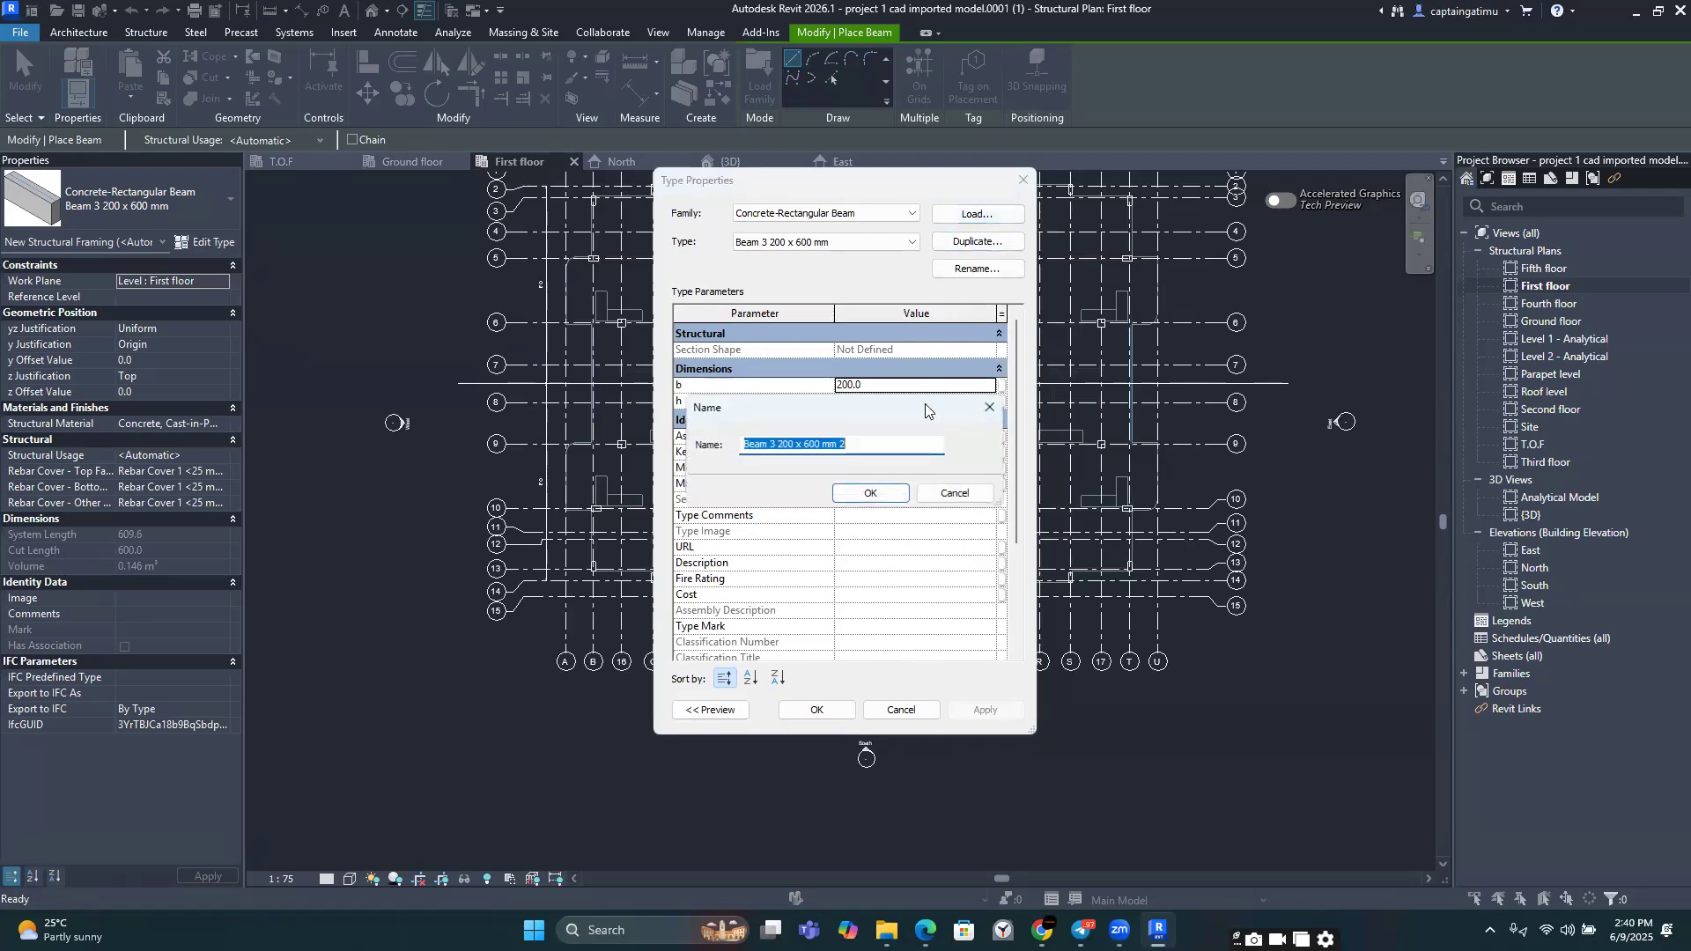
pyautogui.moveTo(861, 445); pyautogui.dragTo(769, 451)
pyautogui.write('4')
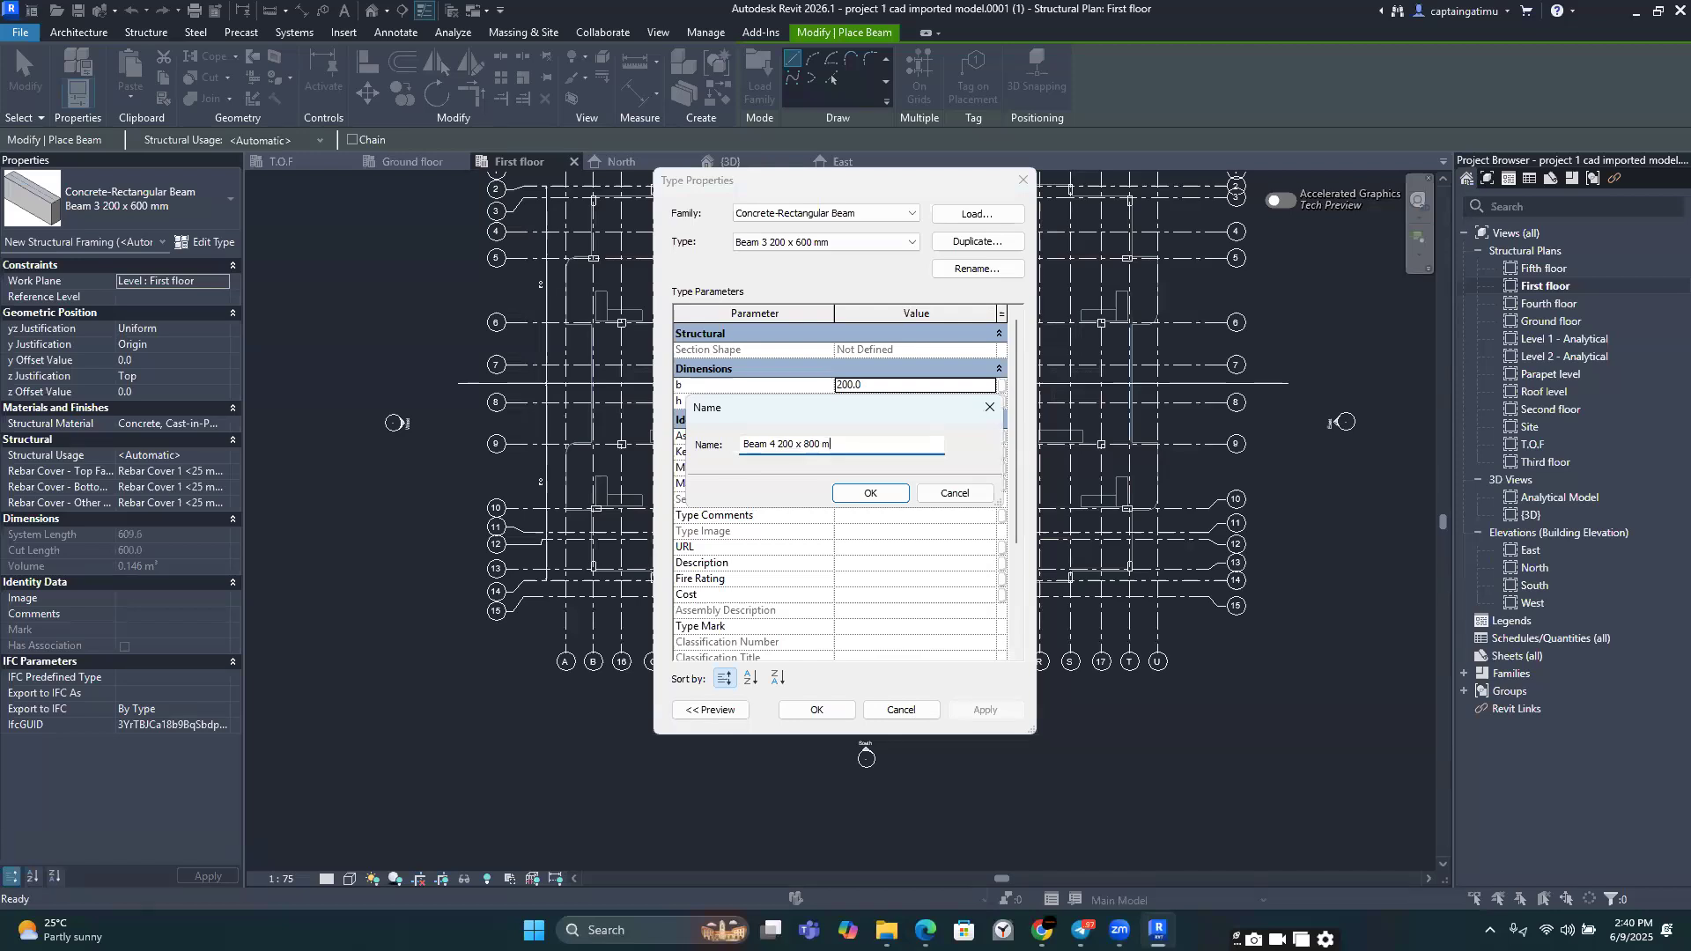
pyautogui.write(' 200 x 800 mm')
pyautogui.click(870, 493)
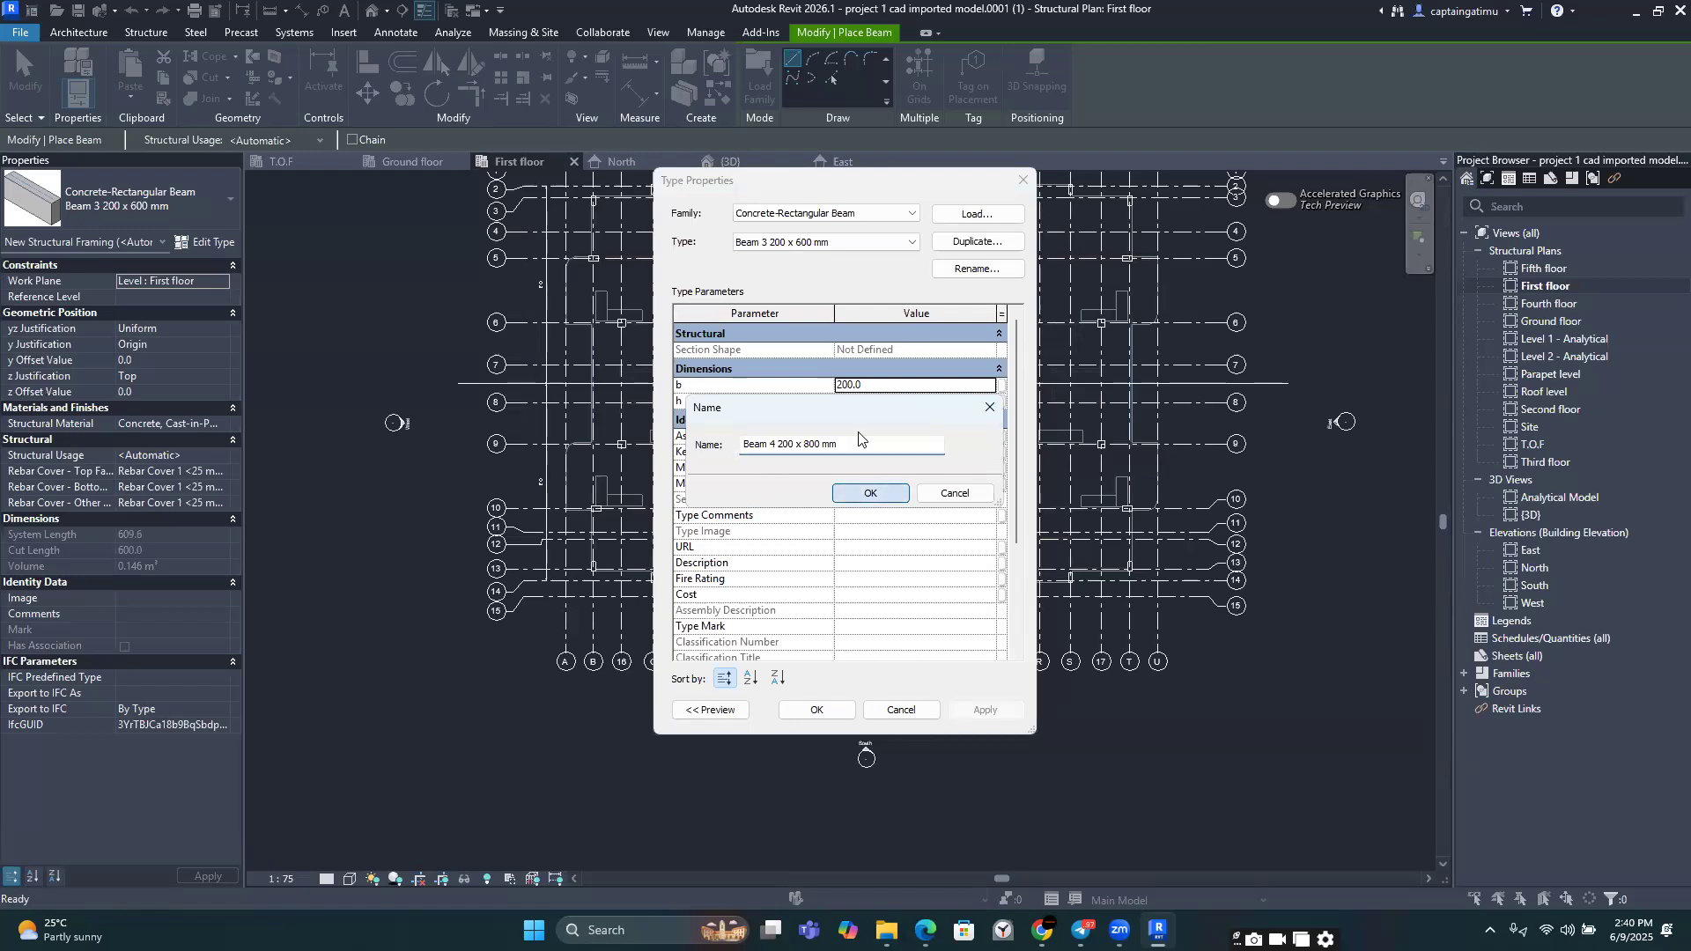
# Step: Set the height h of the Beam 4 type to 800 and apply the type properties
pyautogui.click(857, 402)
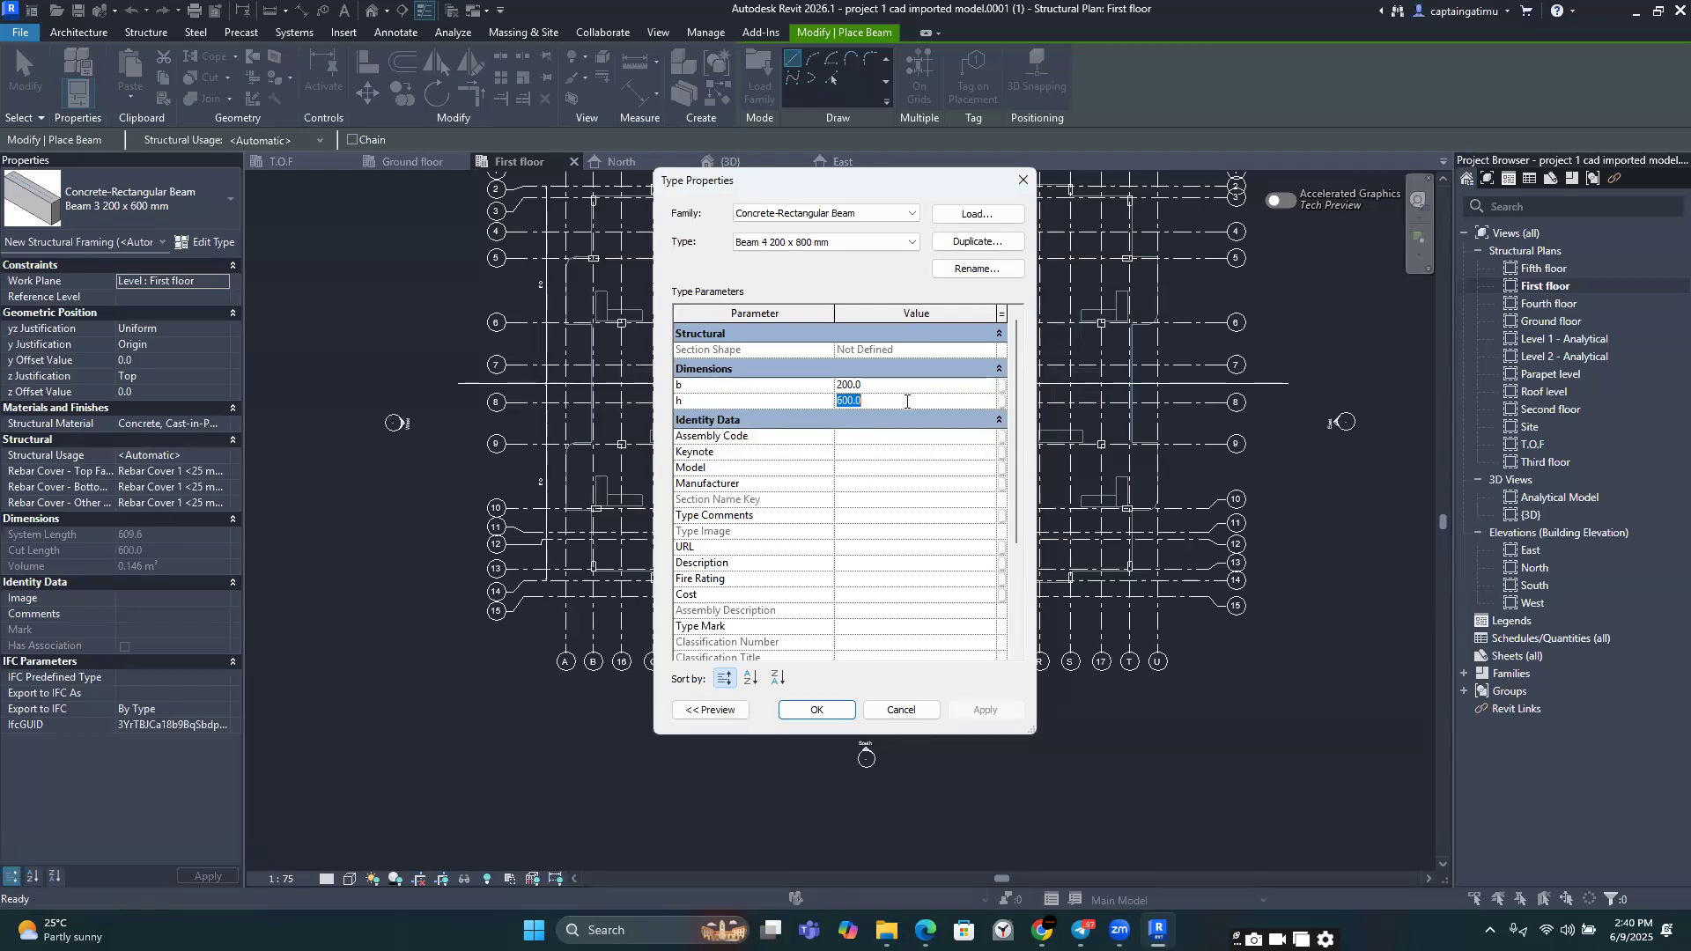
pyautogui.write('800')
pyautogui.click(984, 709)
pyautogui.click(815, 709)
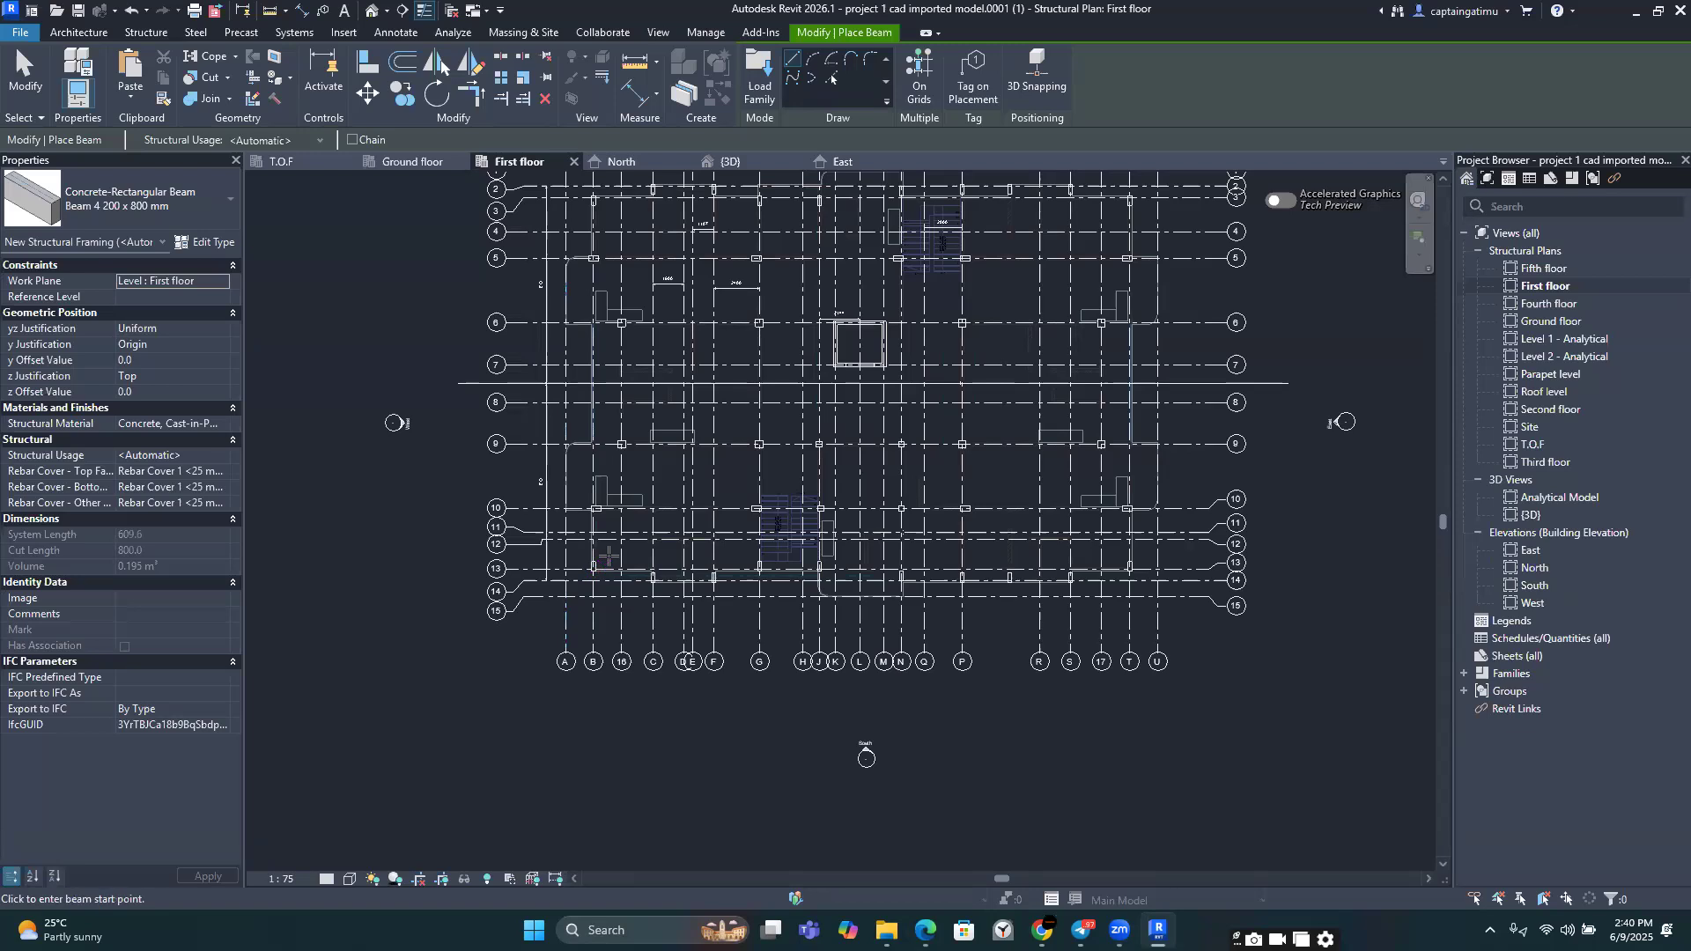
# Step: Check the beam layout in COMBINED DETAILS.pdf in Edge, return to Revit and choose the Beam 2 200 x 500 mm type for placement
pyautogui.scroll(3, 610, 555)
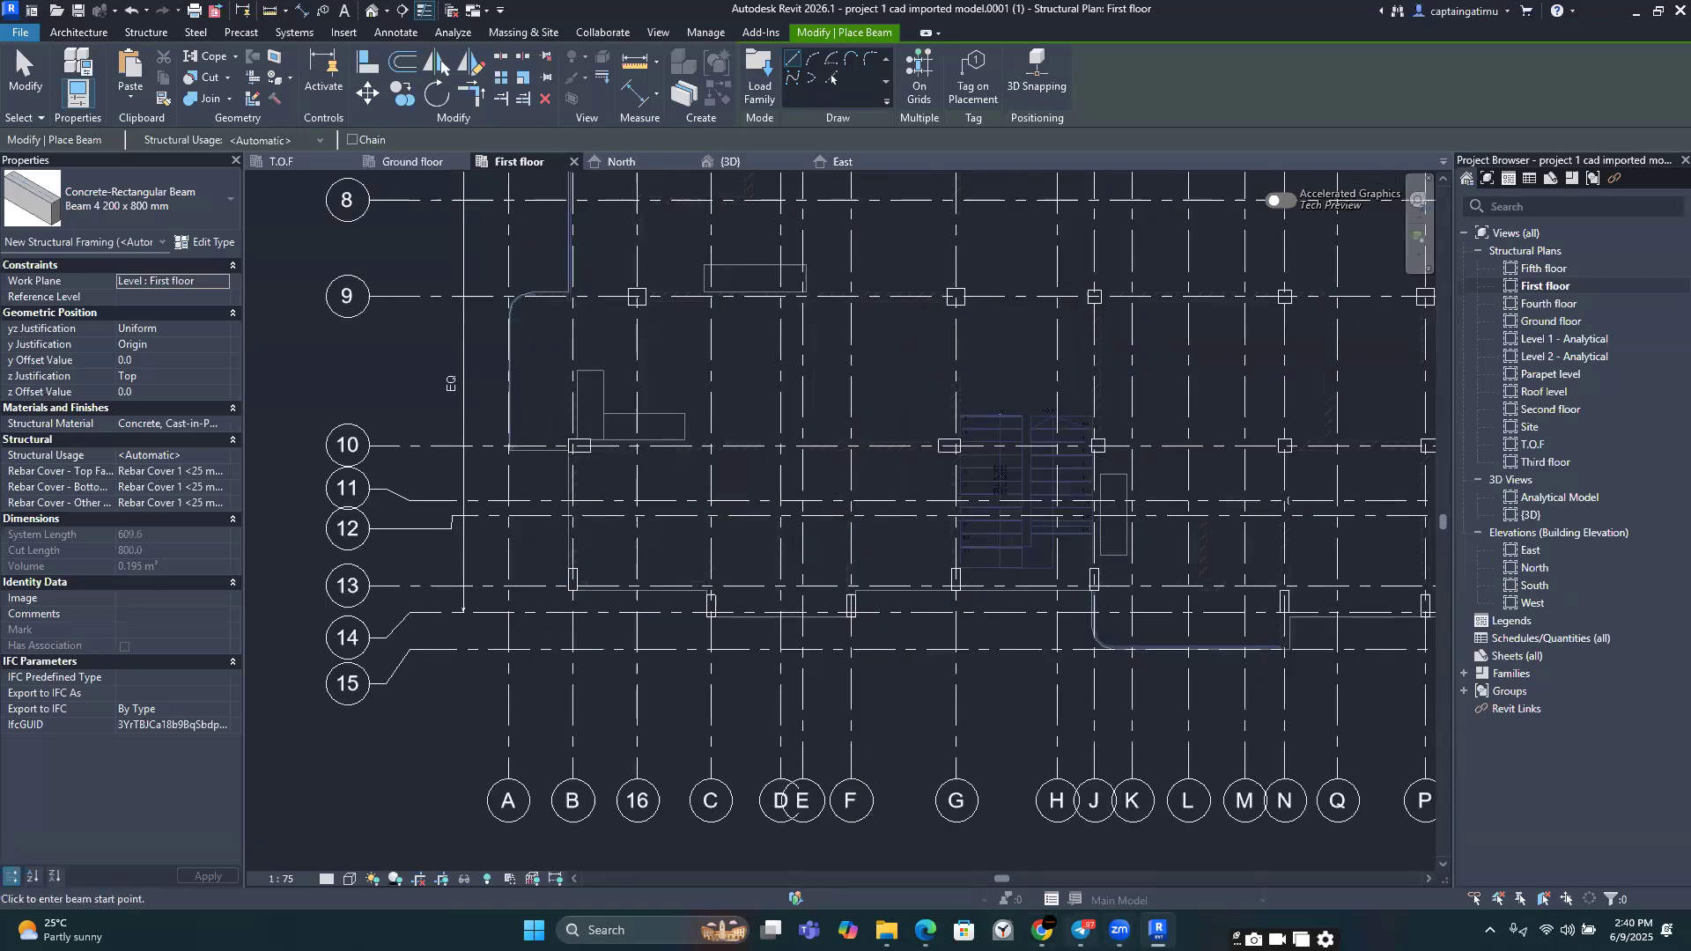
pyautogui.click(925, 930)
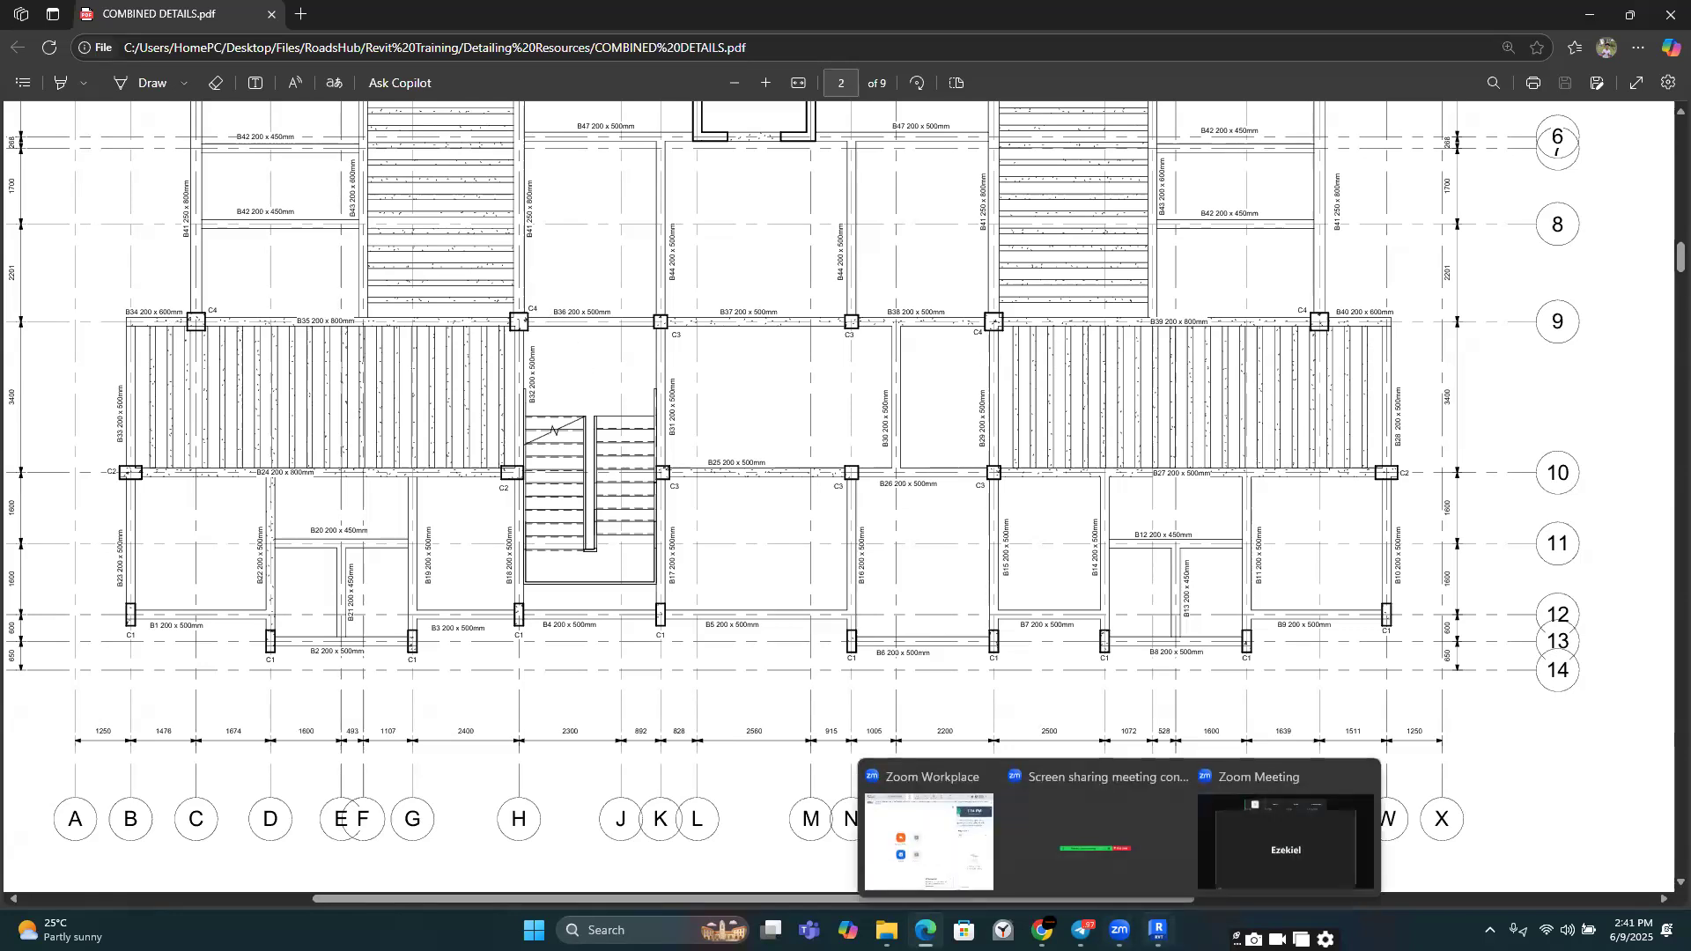
pyautogui.click(1158, 930)
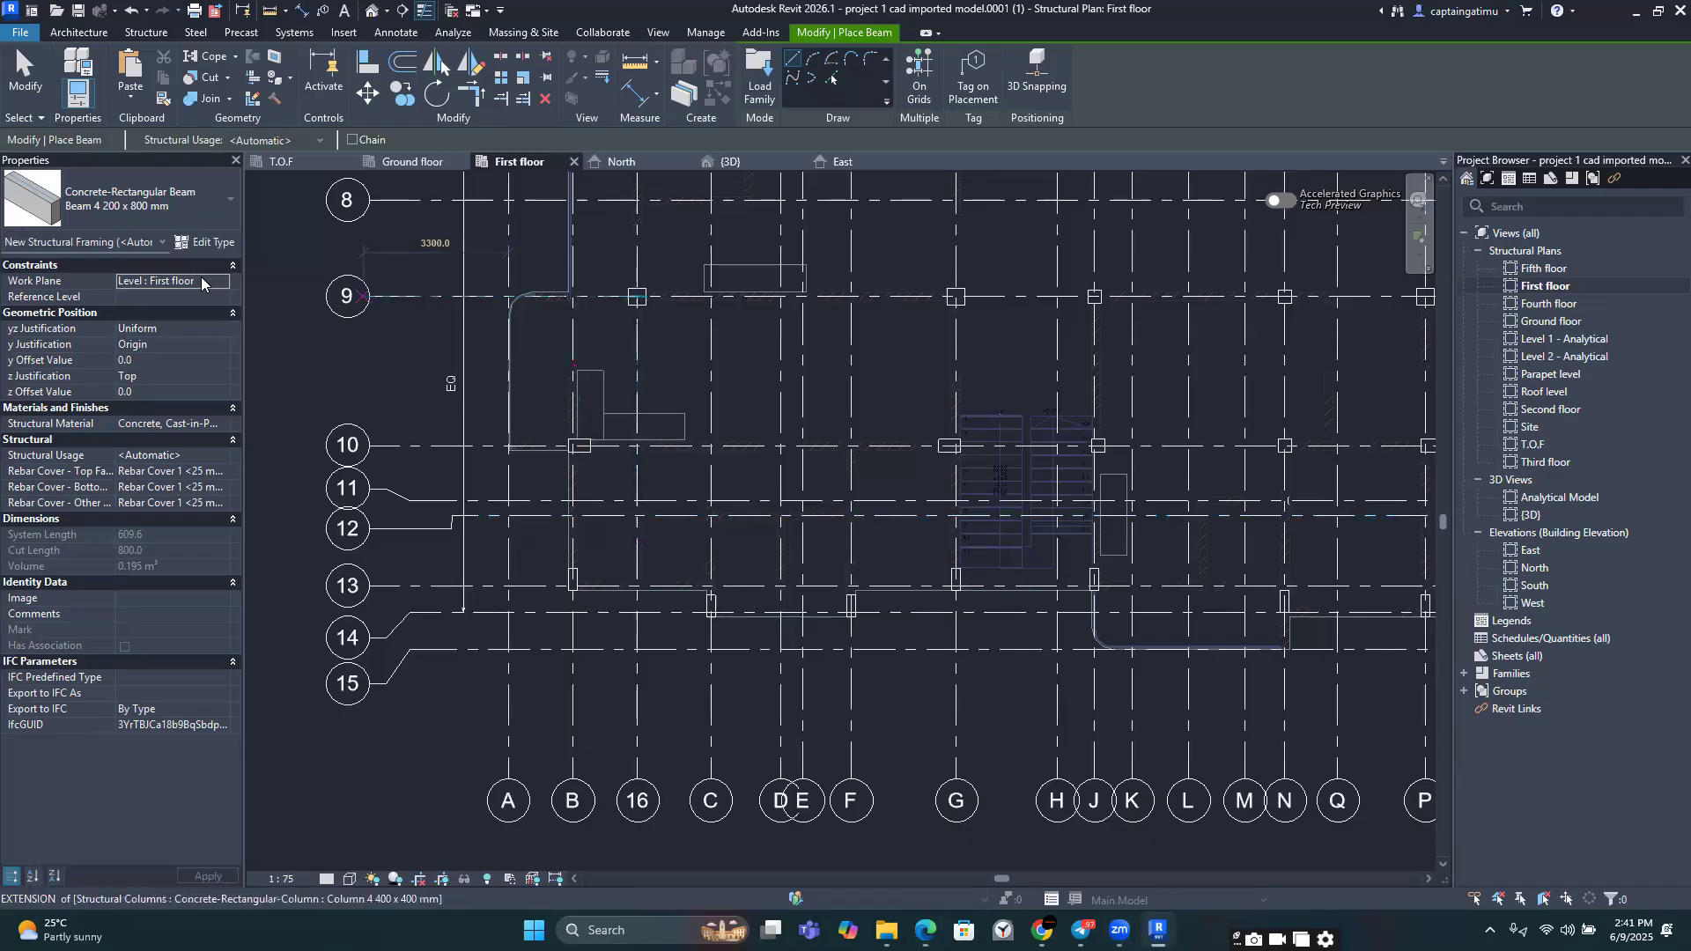
pyautogui.click(201, 191)
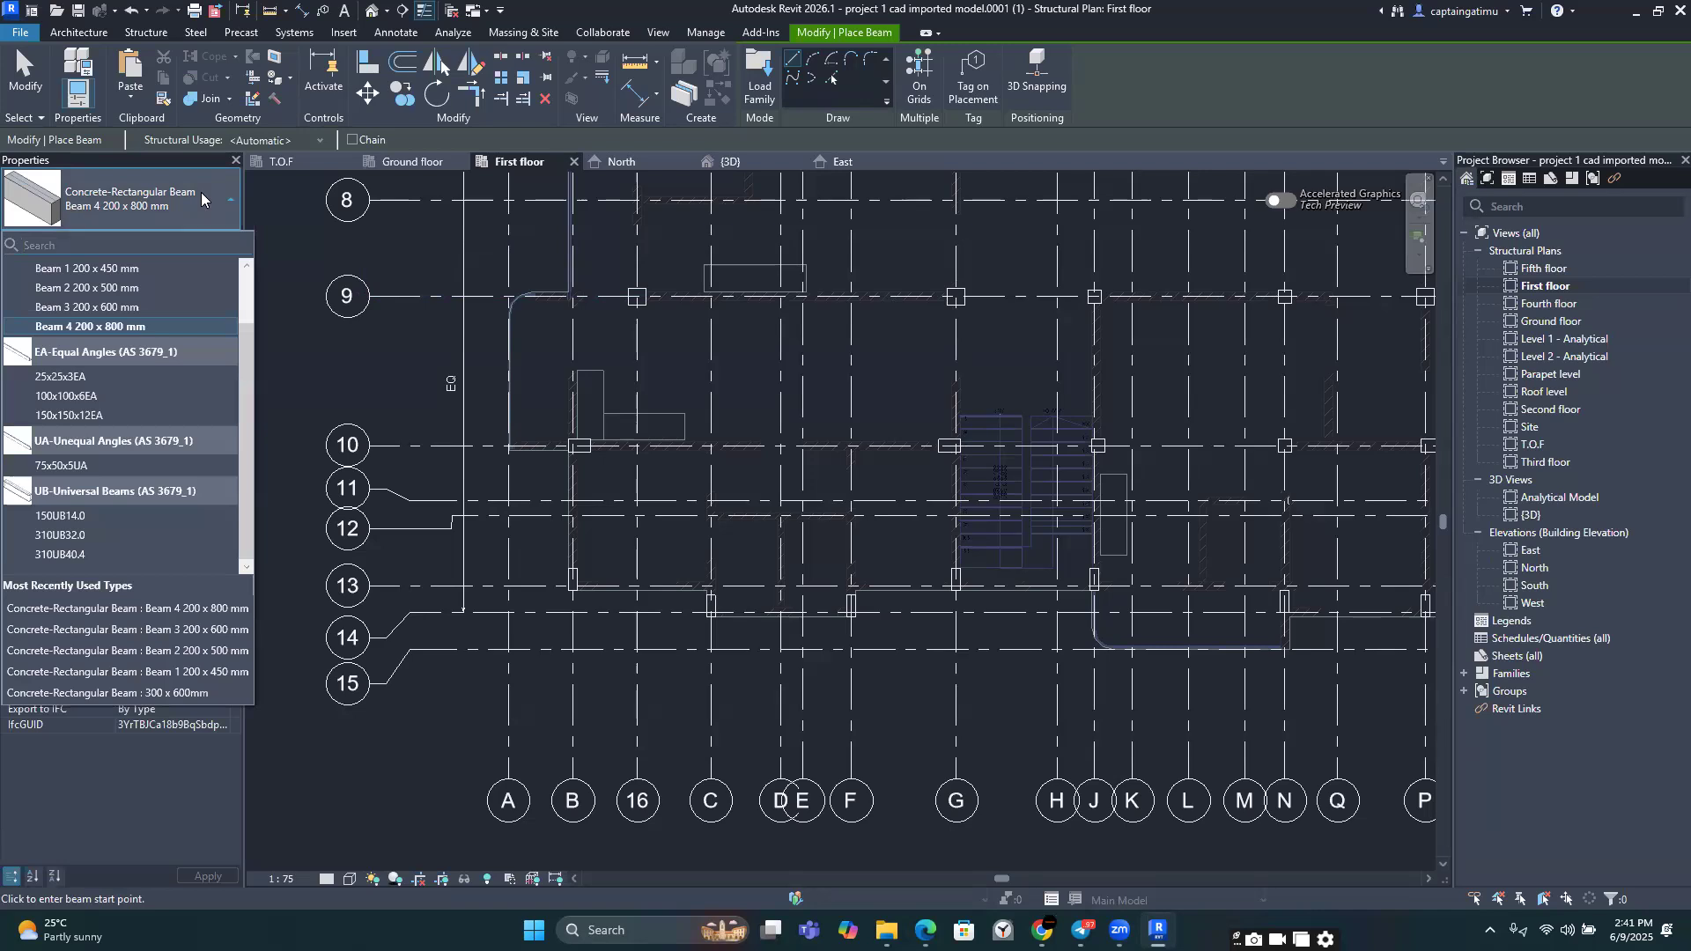
pyautogui.click(139, 287)
# Step: Place a Beam 2 200 x 500 mm beam along grid B from the column at grid 13 to the column at grid 10
pyautogui.scroll(5, 573, 550)
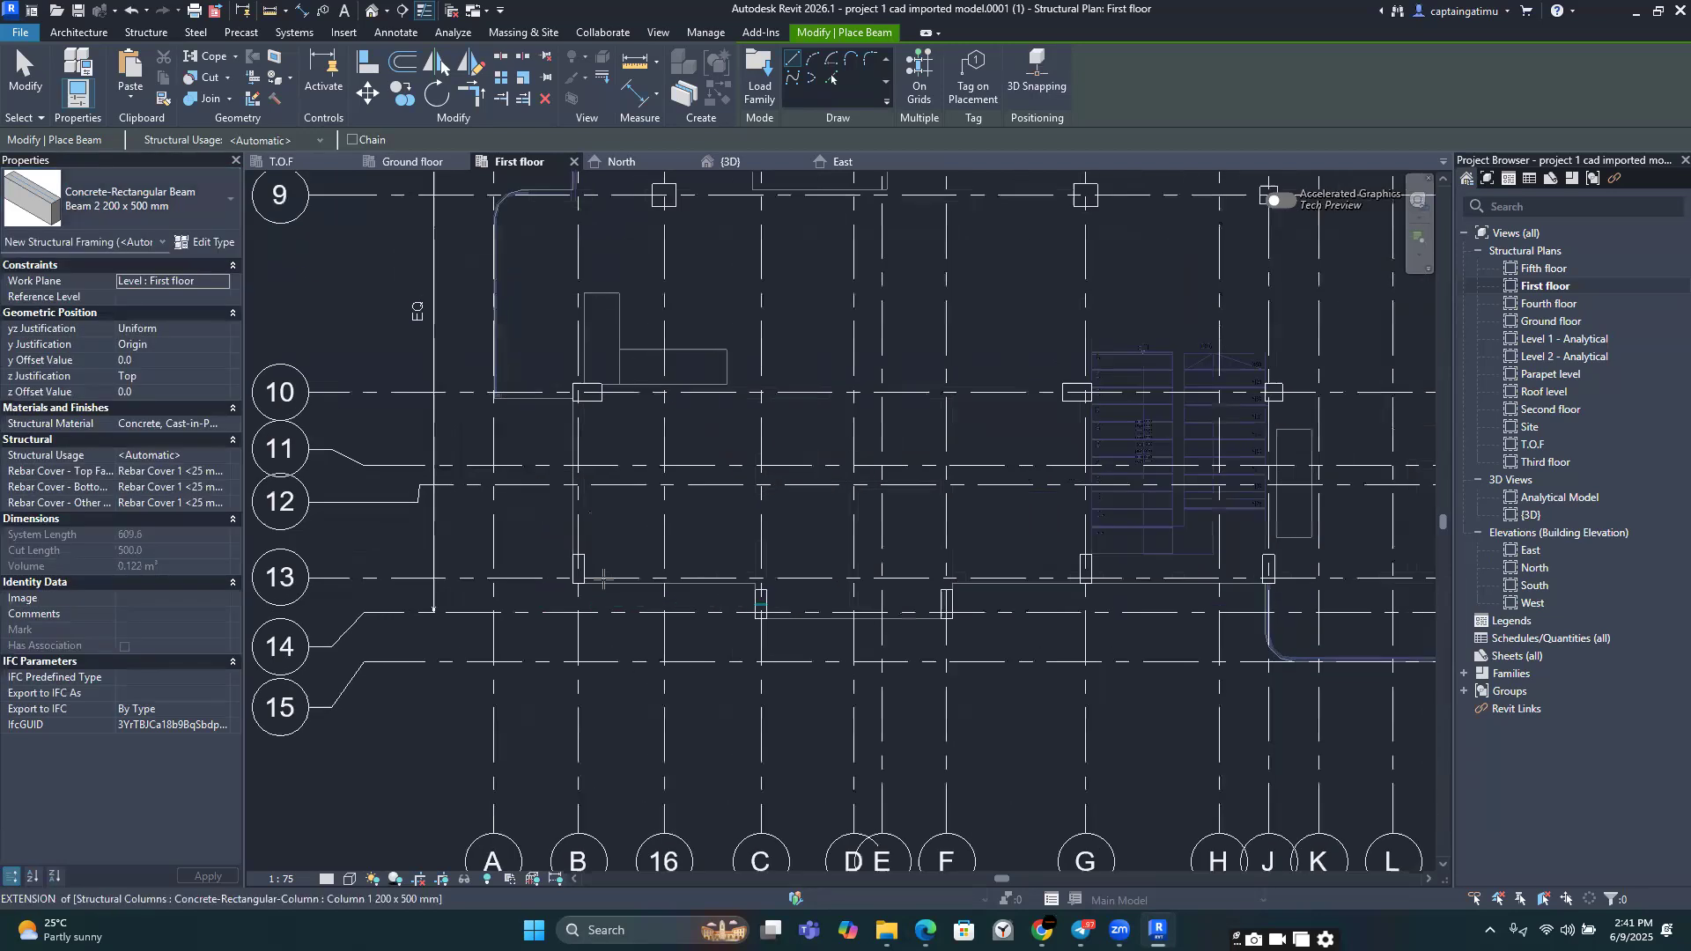
pyautogui.click(570, 537)
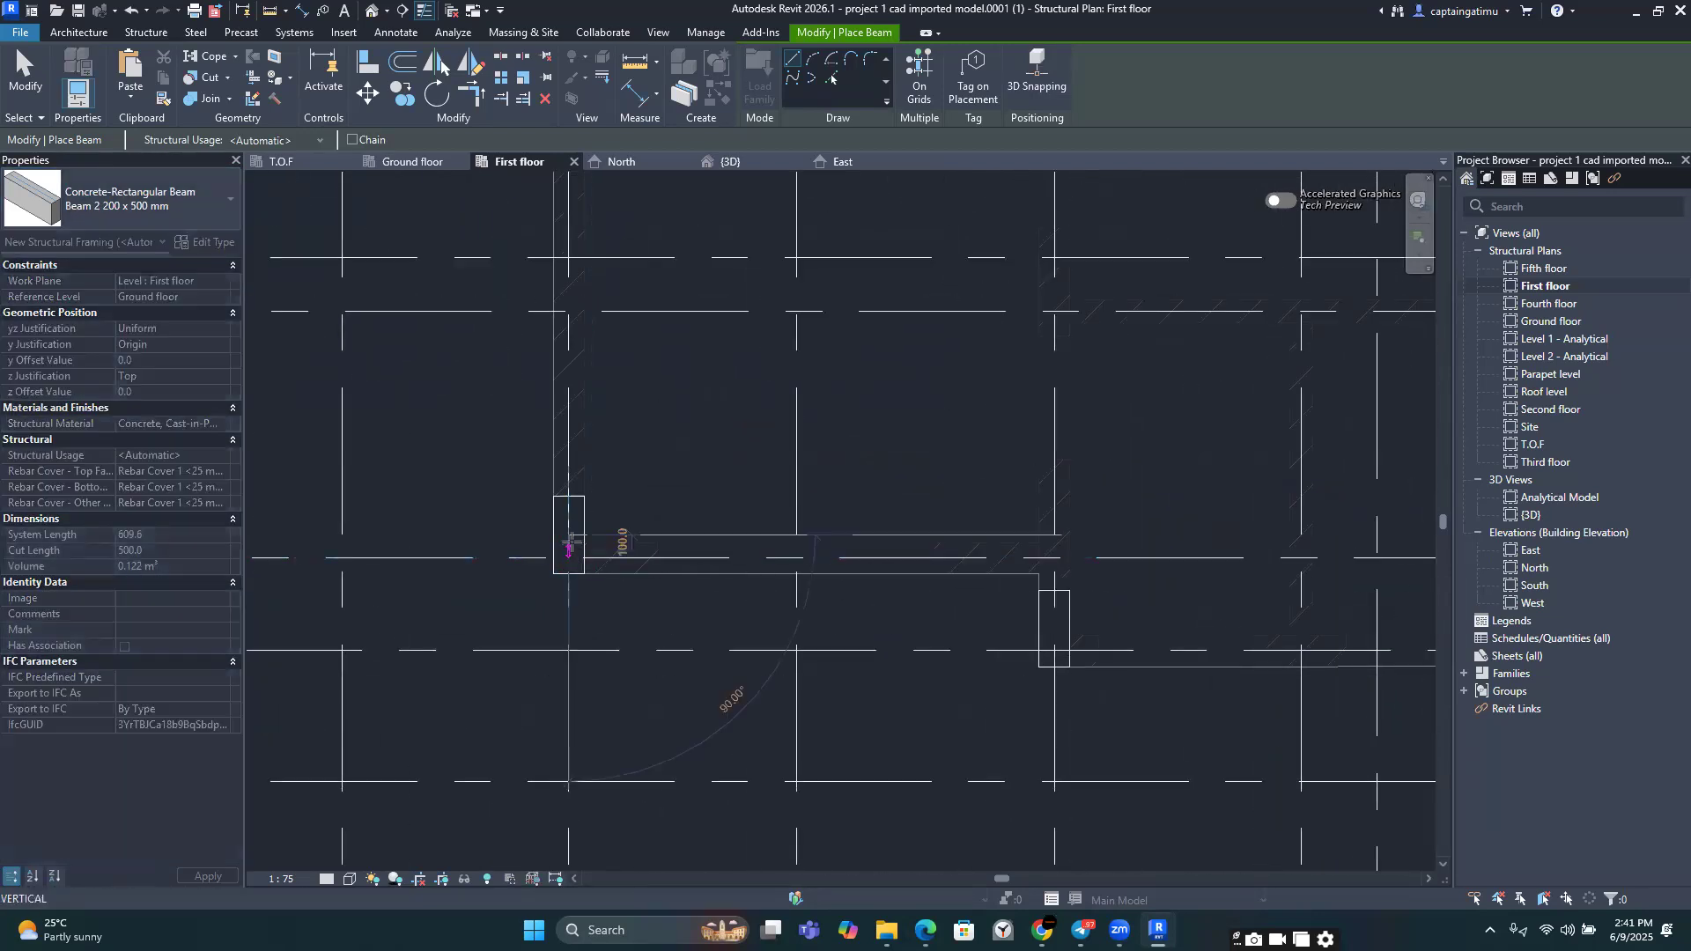
pyautogui.scroll(-1, 577, 495)
pyautogui.moveTo(577, 486); pyautogui.dragTo(642, 843, button='middle')
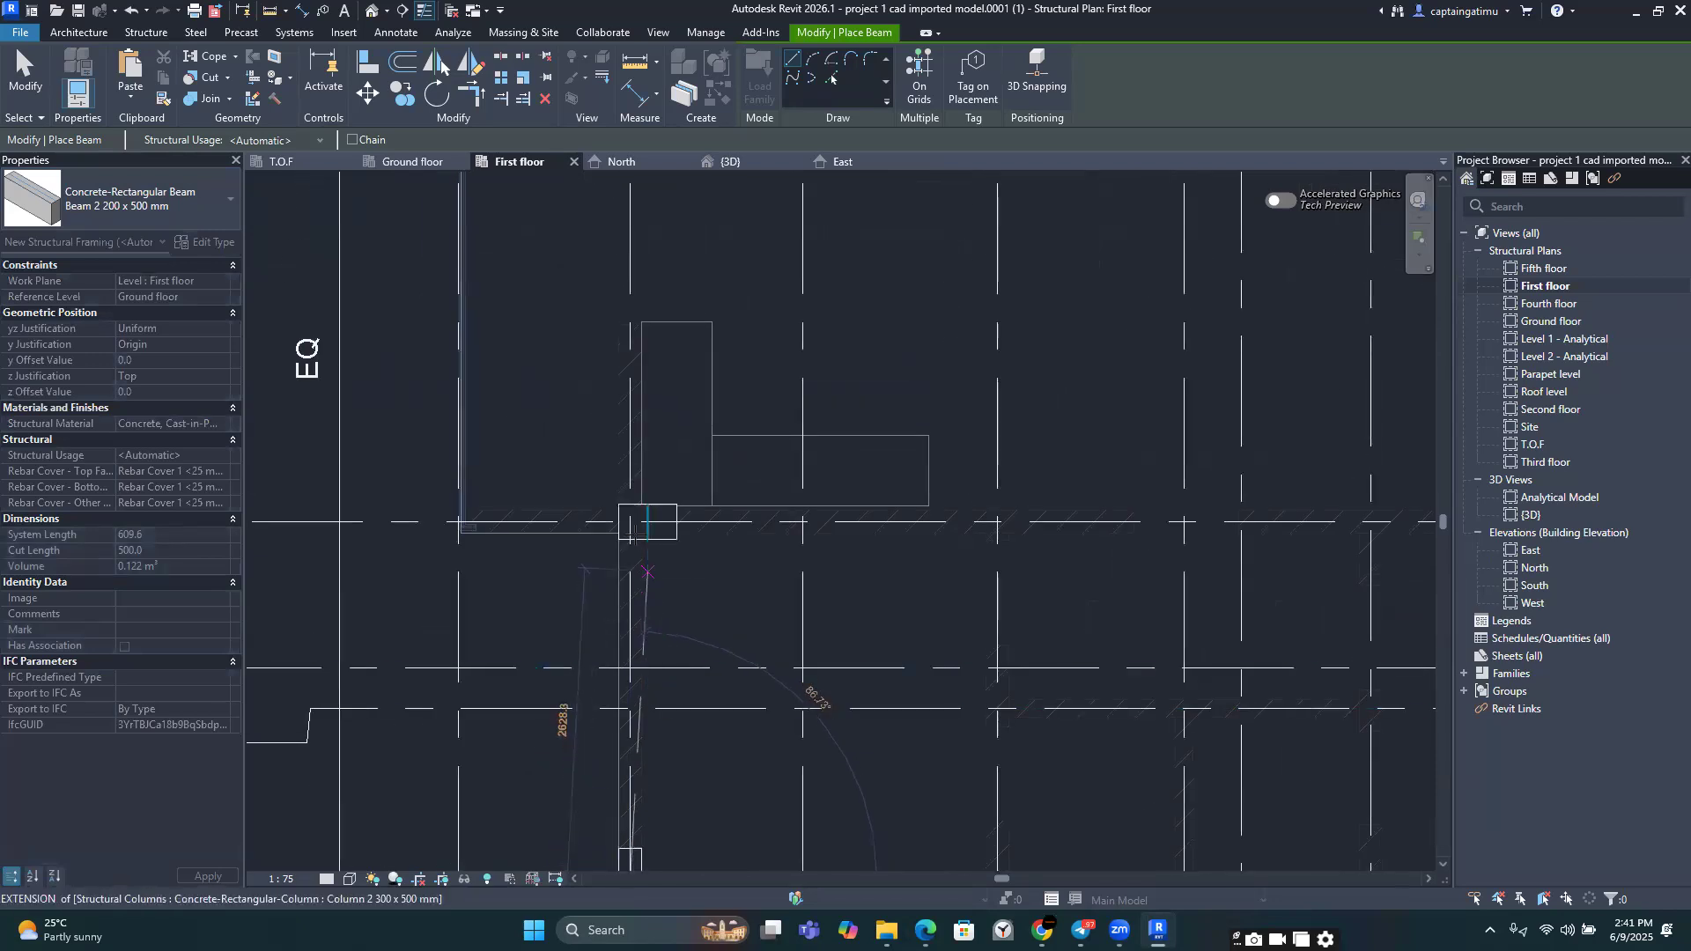
pyautogui.click(630, 522)
pyautogui.scroll(-2, 630, 522)
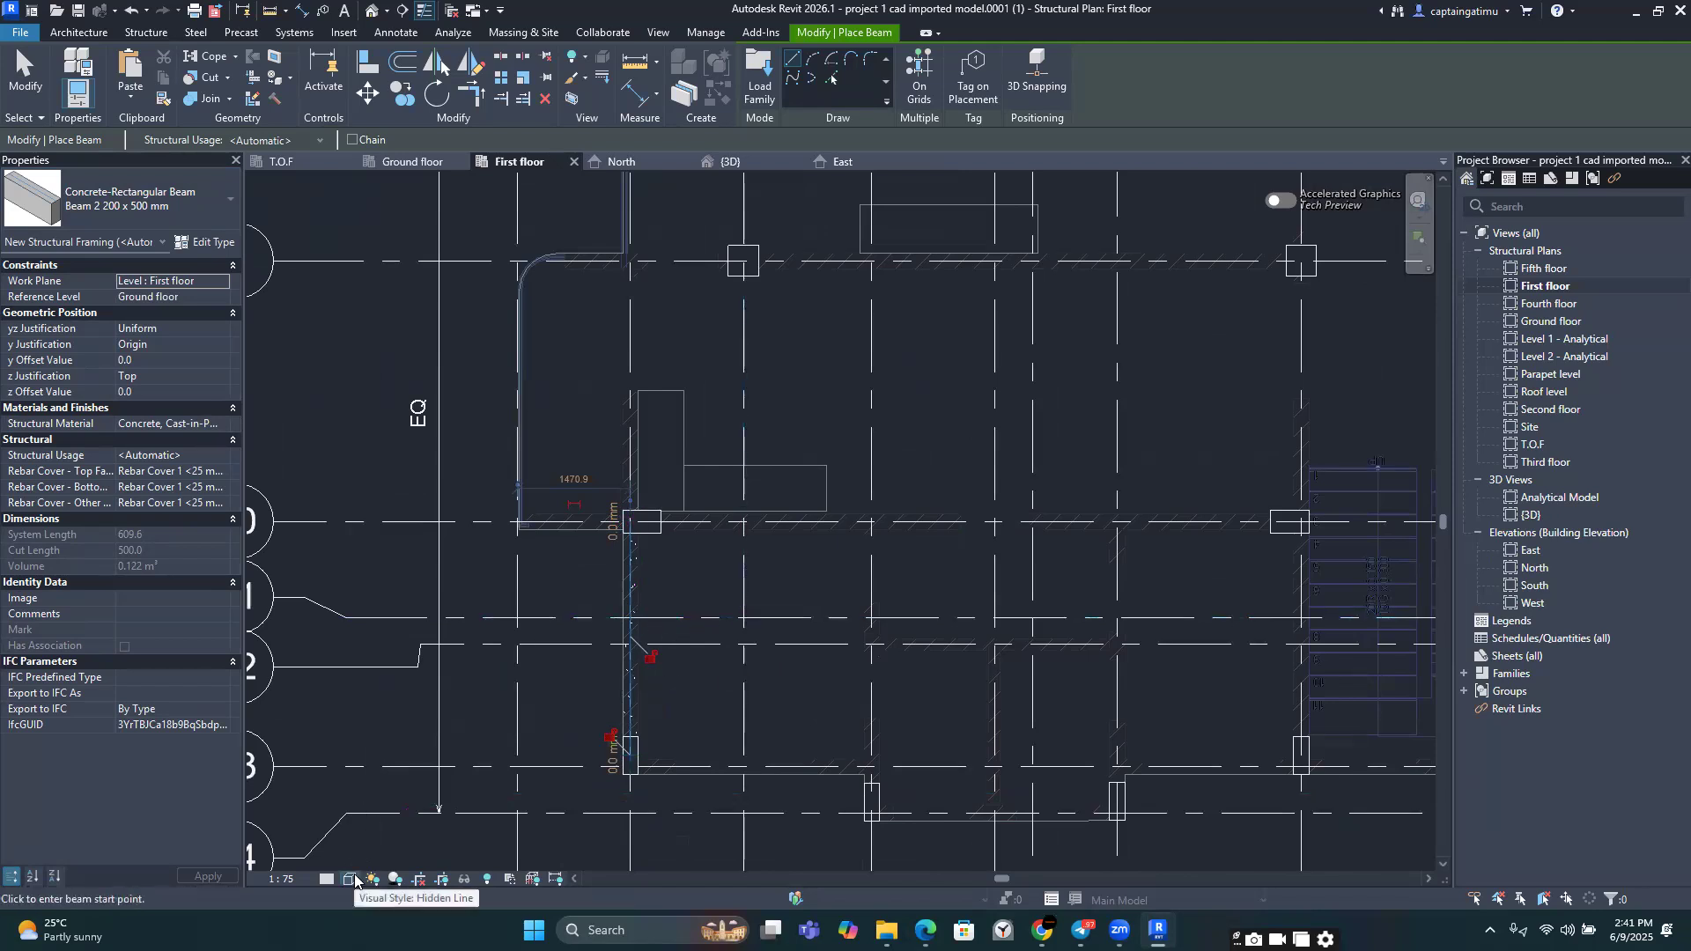
# Step: Change the visual style of the First floor plan to Shaded
pyautogui.click(352, 879)
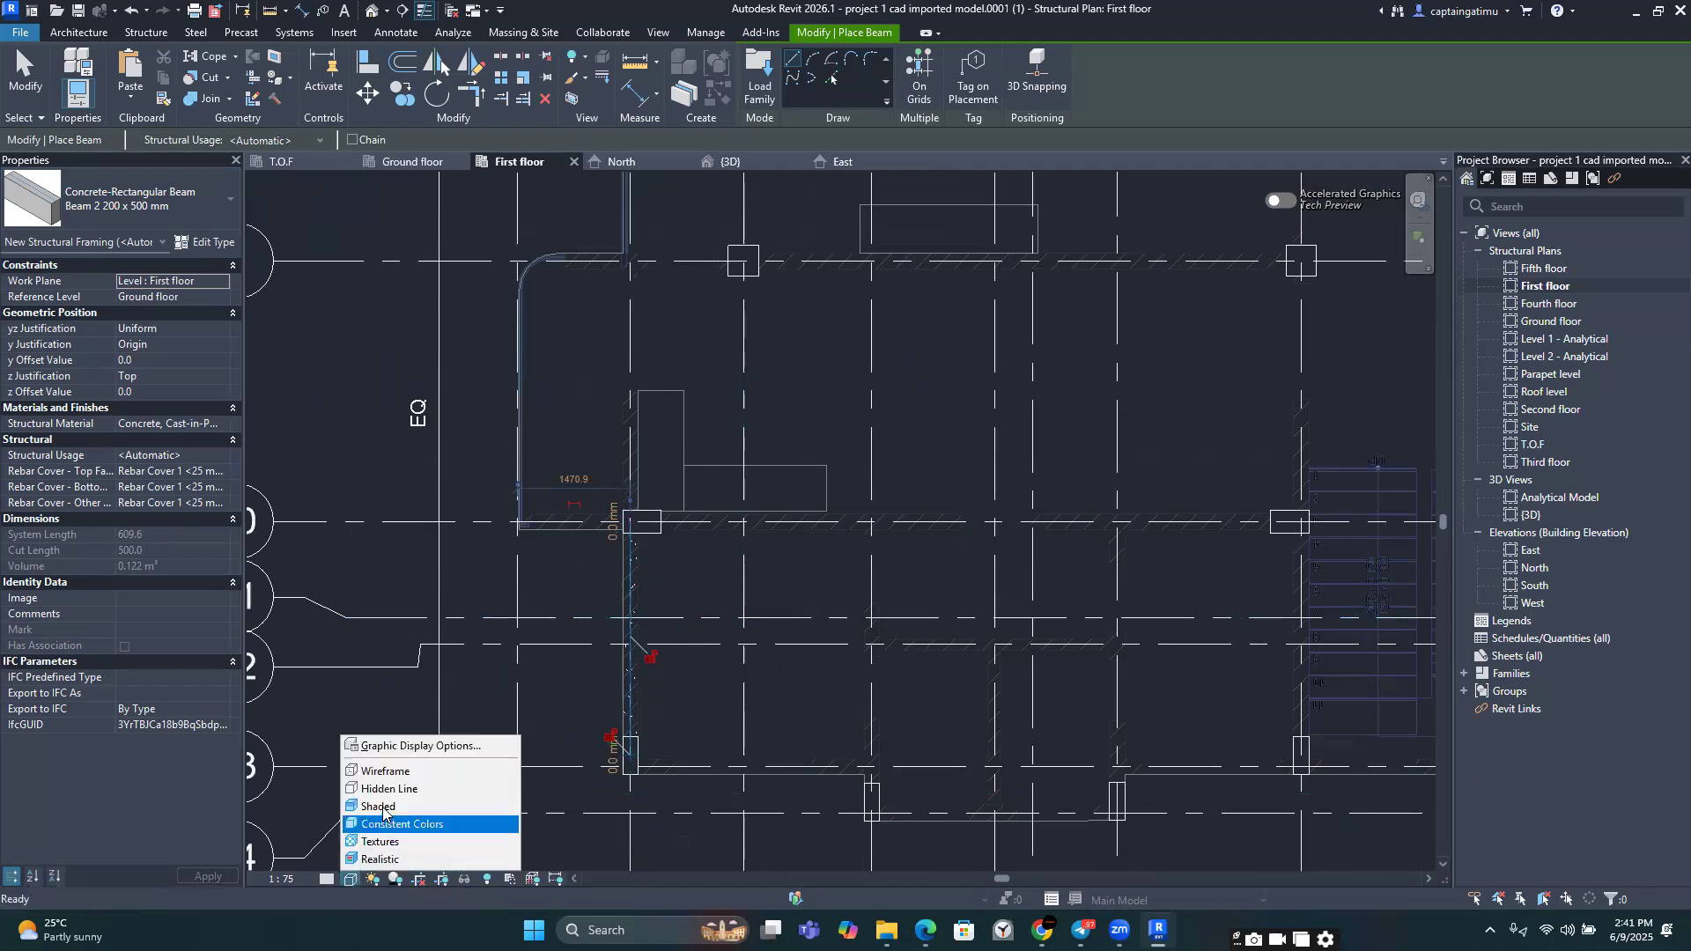
pyautogui.click(385, 807)
pyautogui.scroll(2, 398, 832)
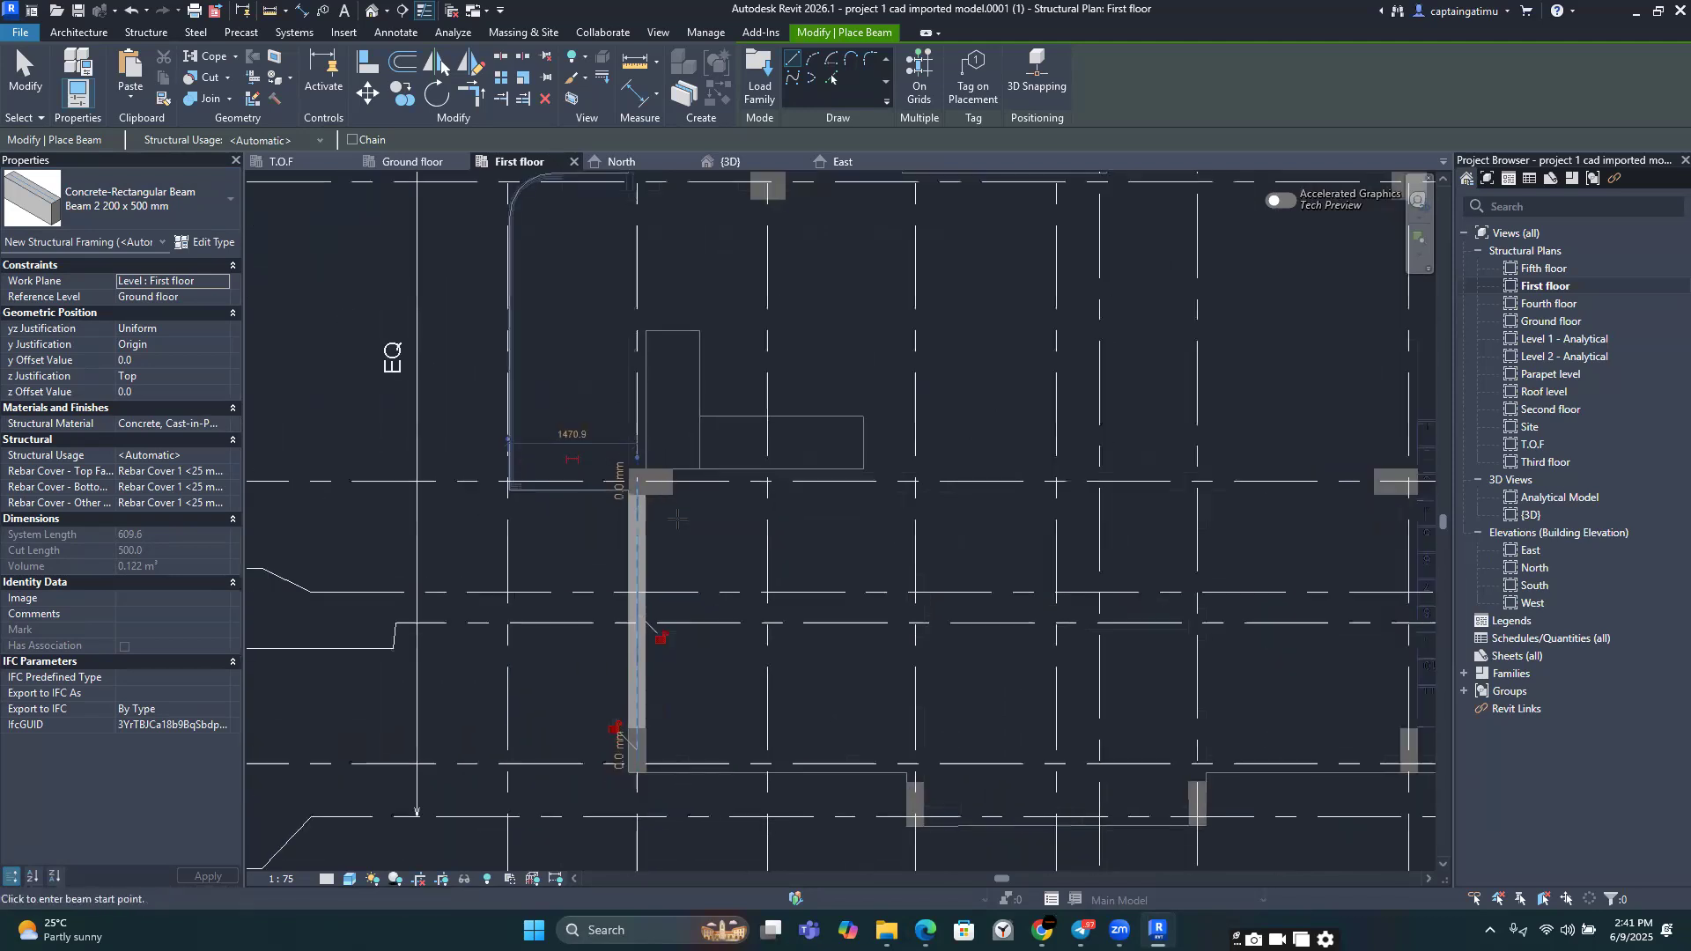
pyautogui.moveTo(398, 832); pyautogui.dragTo(387, 855, button='middle')
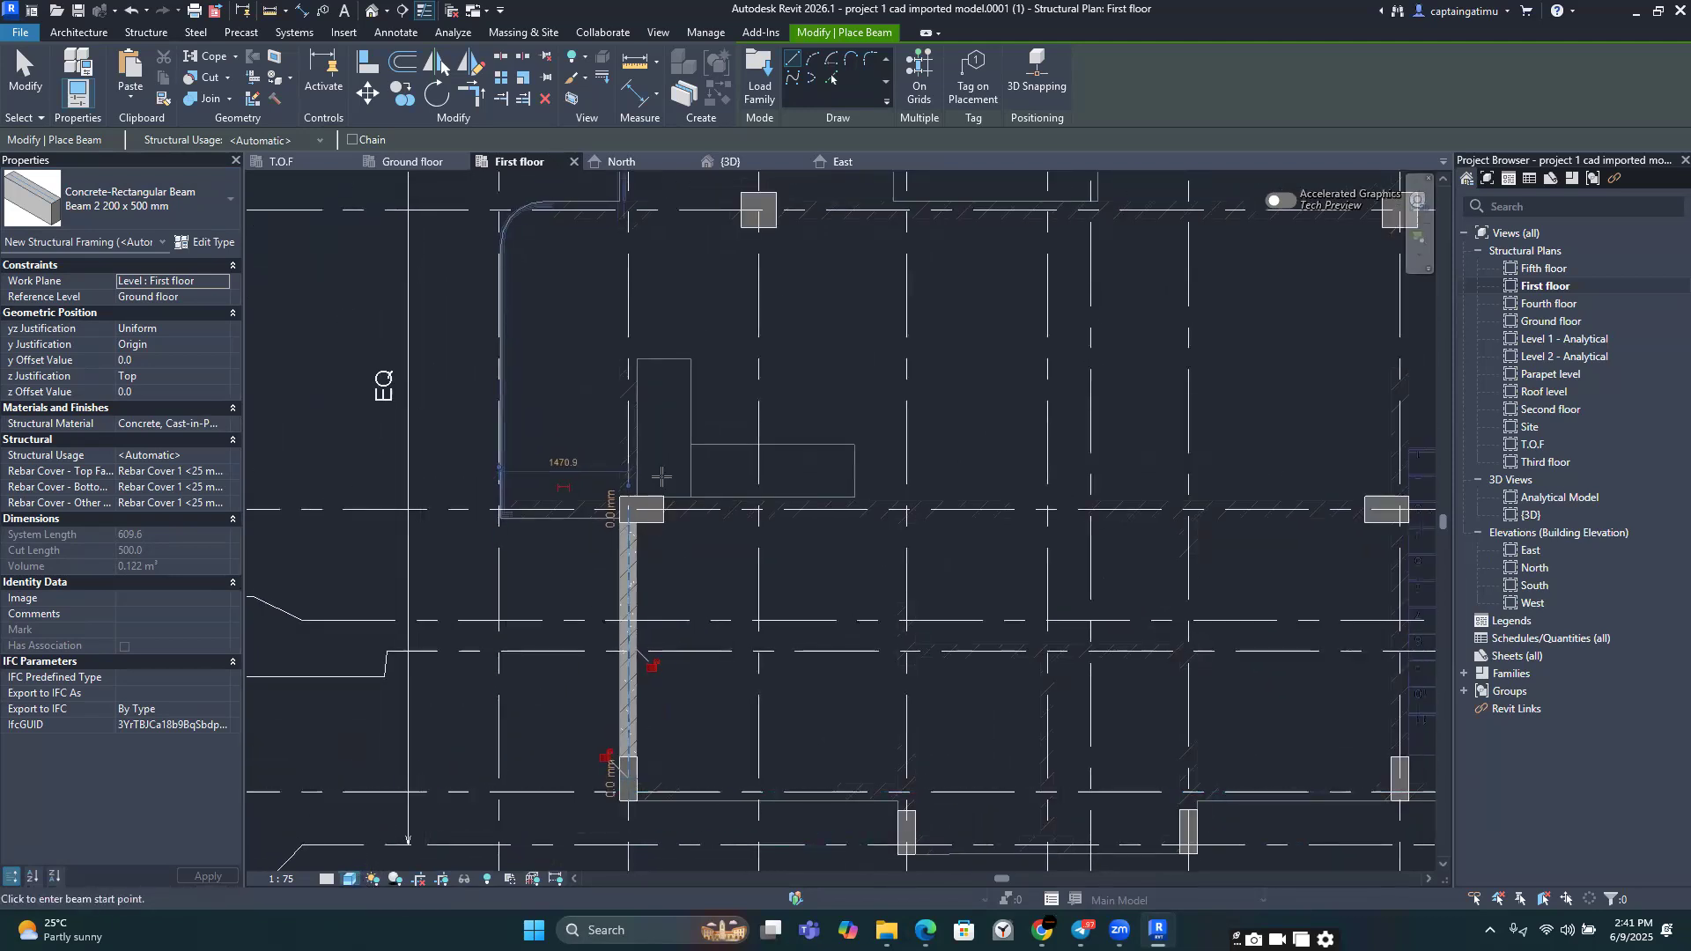
# Step: Place a Beam 2 200 x 500 mm beam along grid B from the column at grid 10 to grid 9
pyautogui.scroll(2, 665, 468)
pyautogui.scroll(-4, 635, 482)
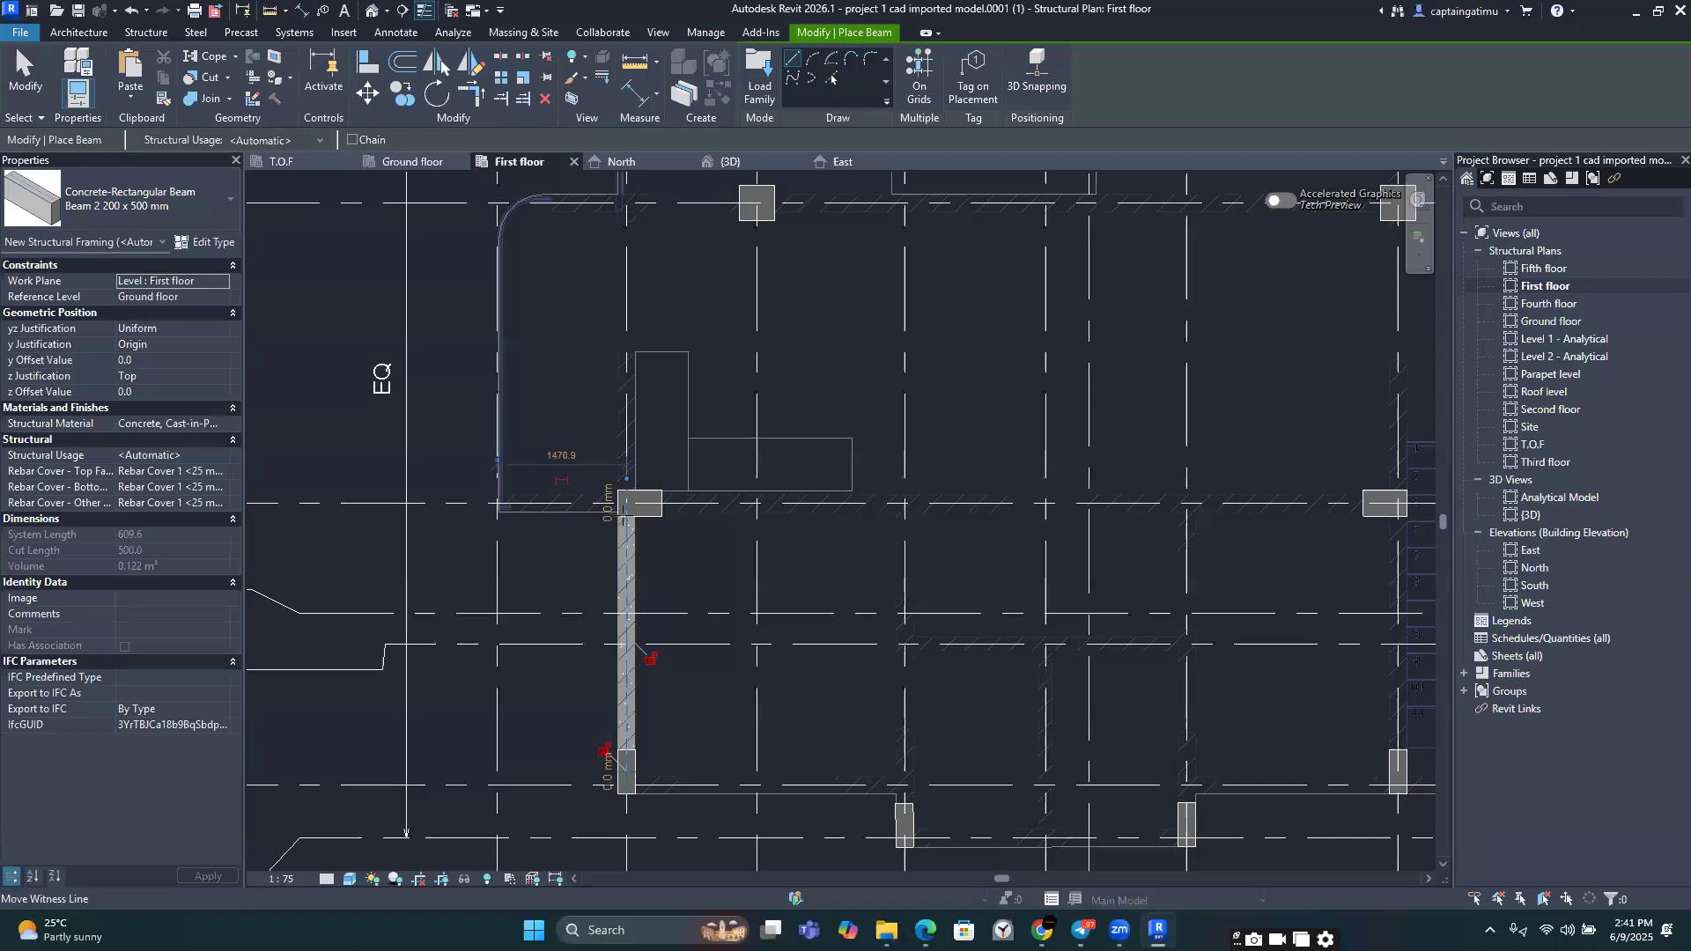
pyautogui.scroll(4, 624, 502)
pyautogui.click(624, 517)
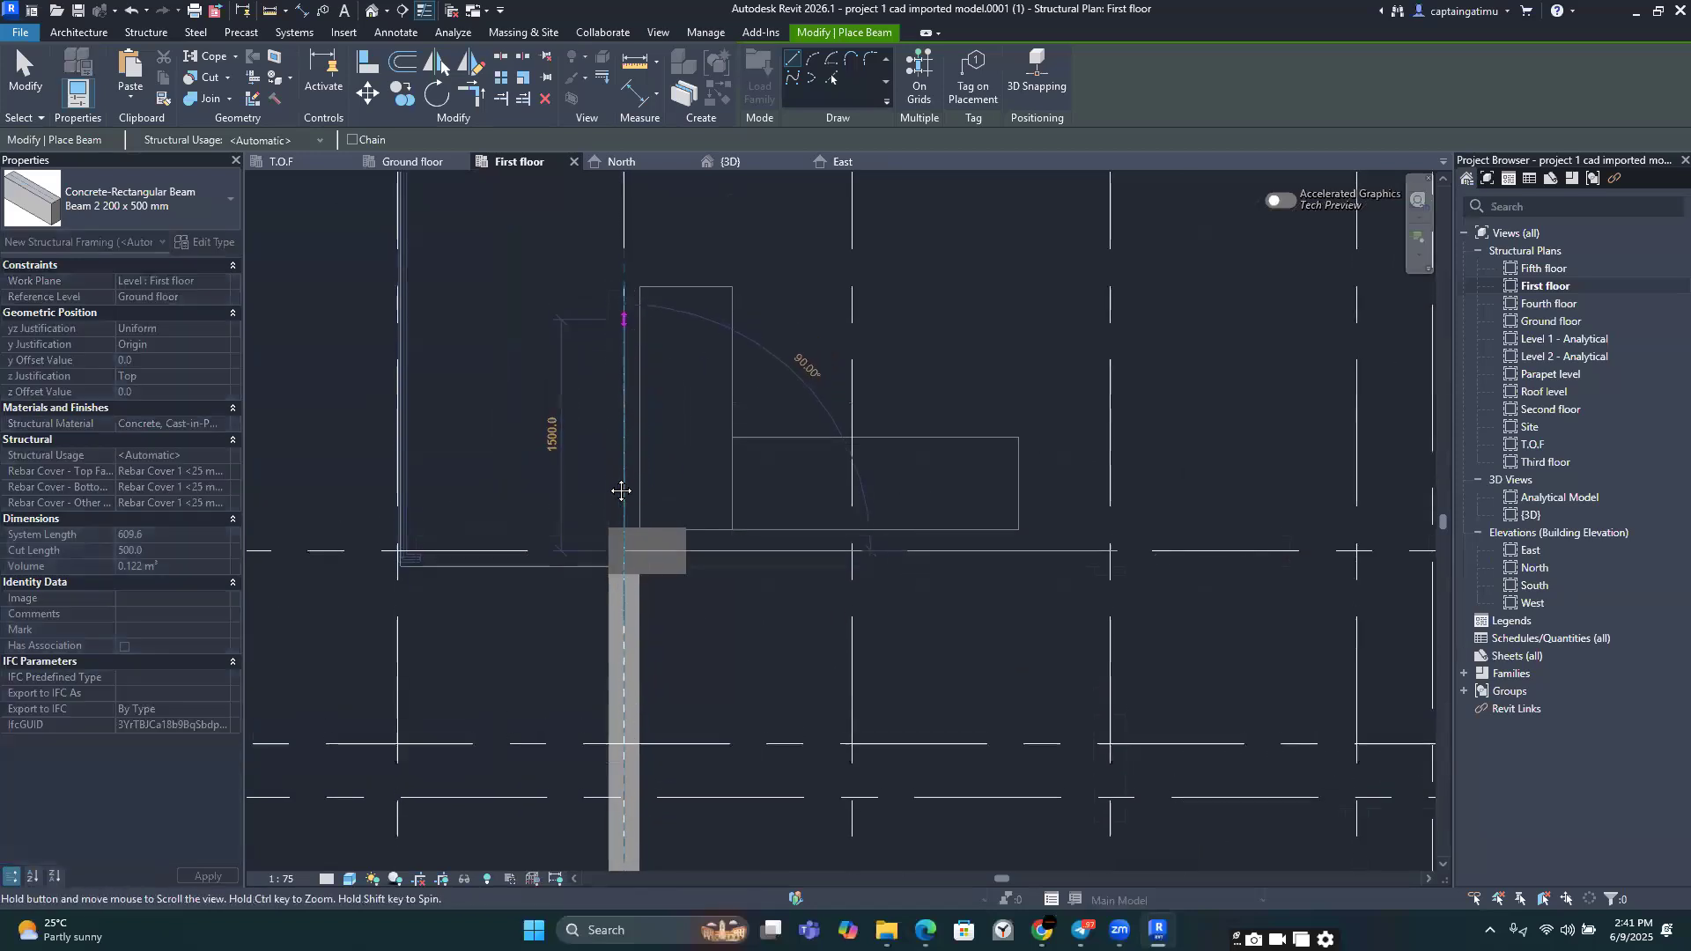
pyautogui.scroll(-2, 585, 440)
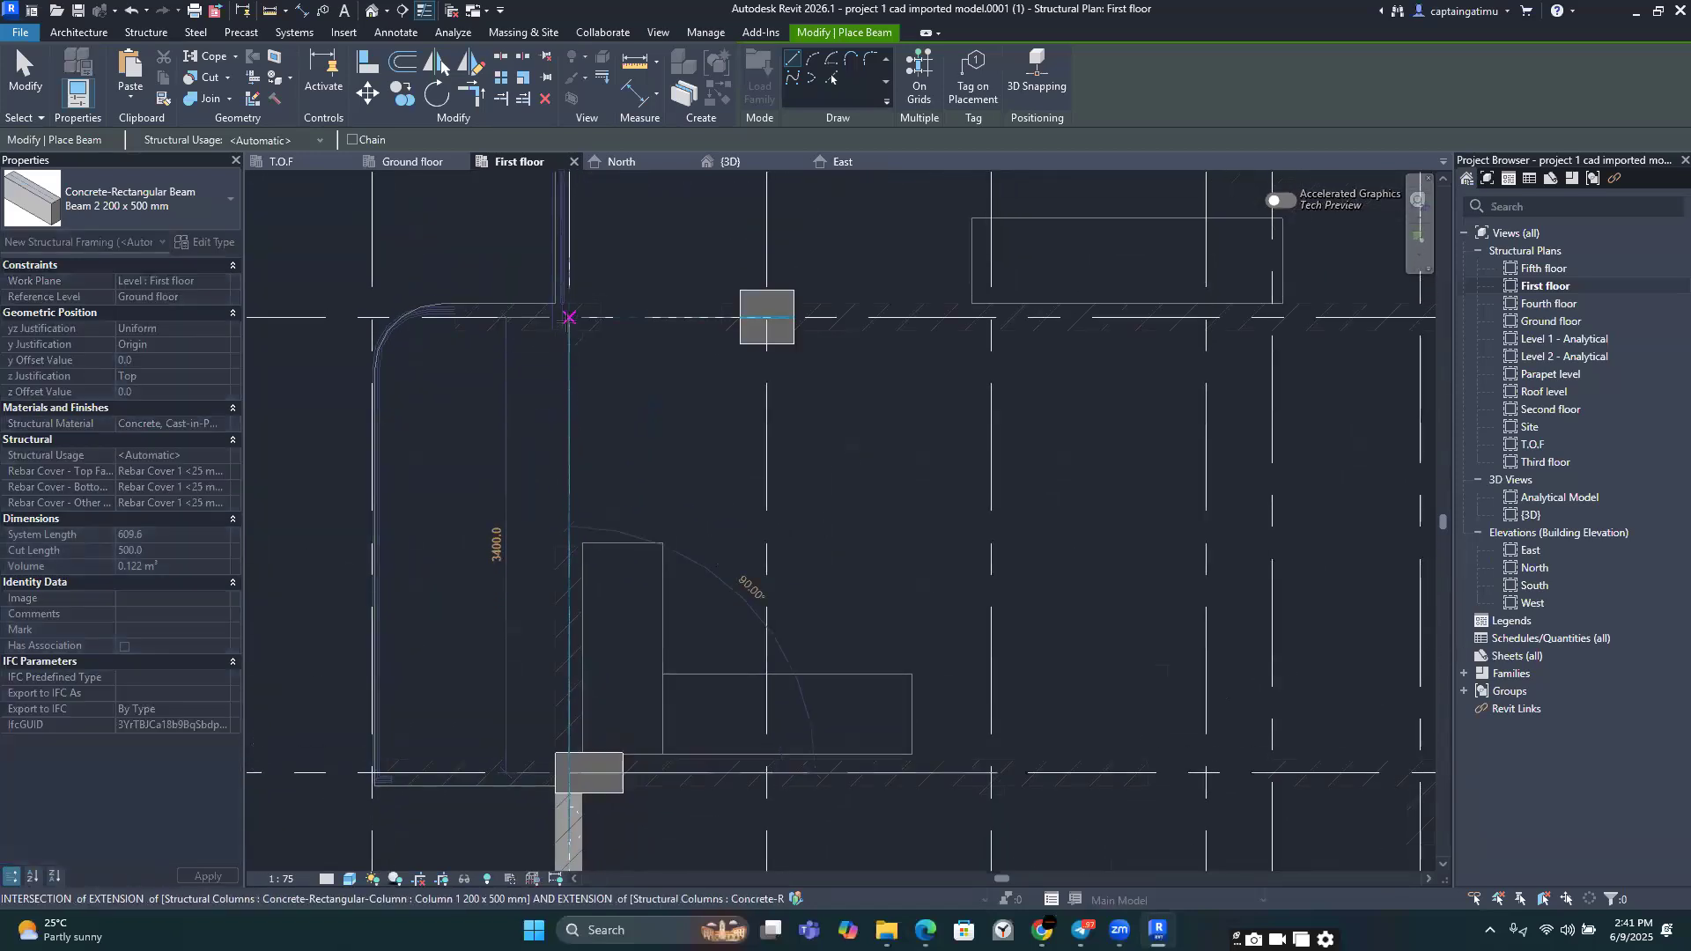
pyautogui.click(568, 317)
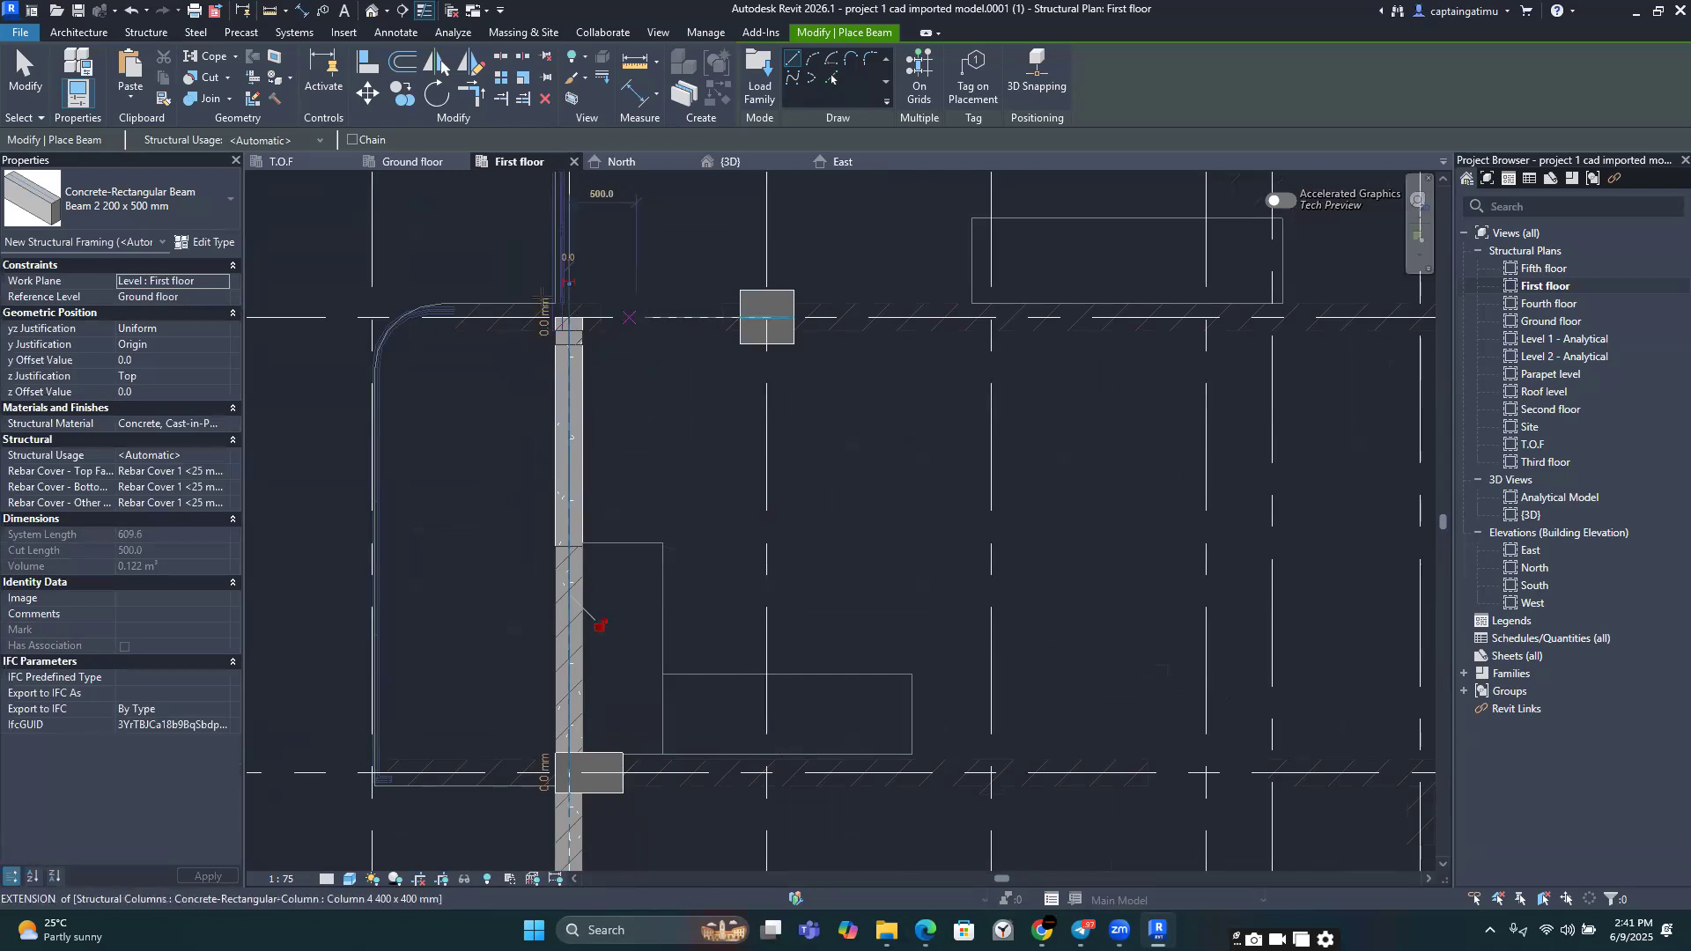
# Step: Place a Beam 3 200 x 600 mm beam along grid 9 from grid B to the column at grid C
pyautogui.click(133, 201)
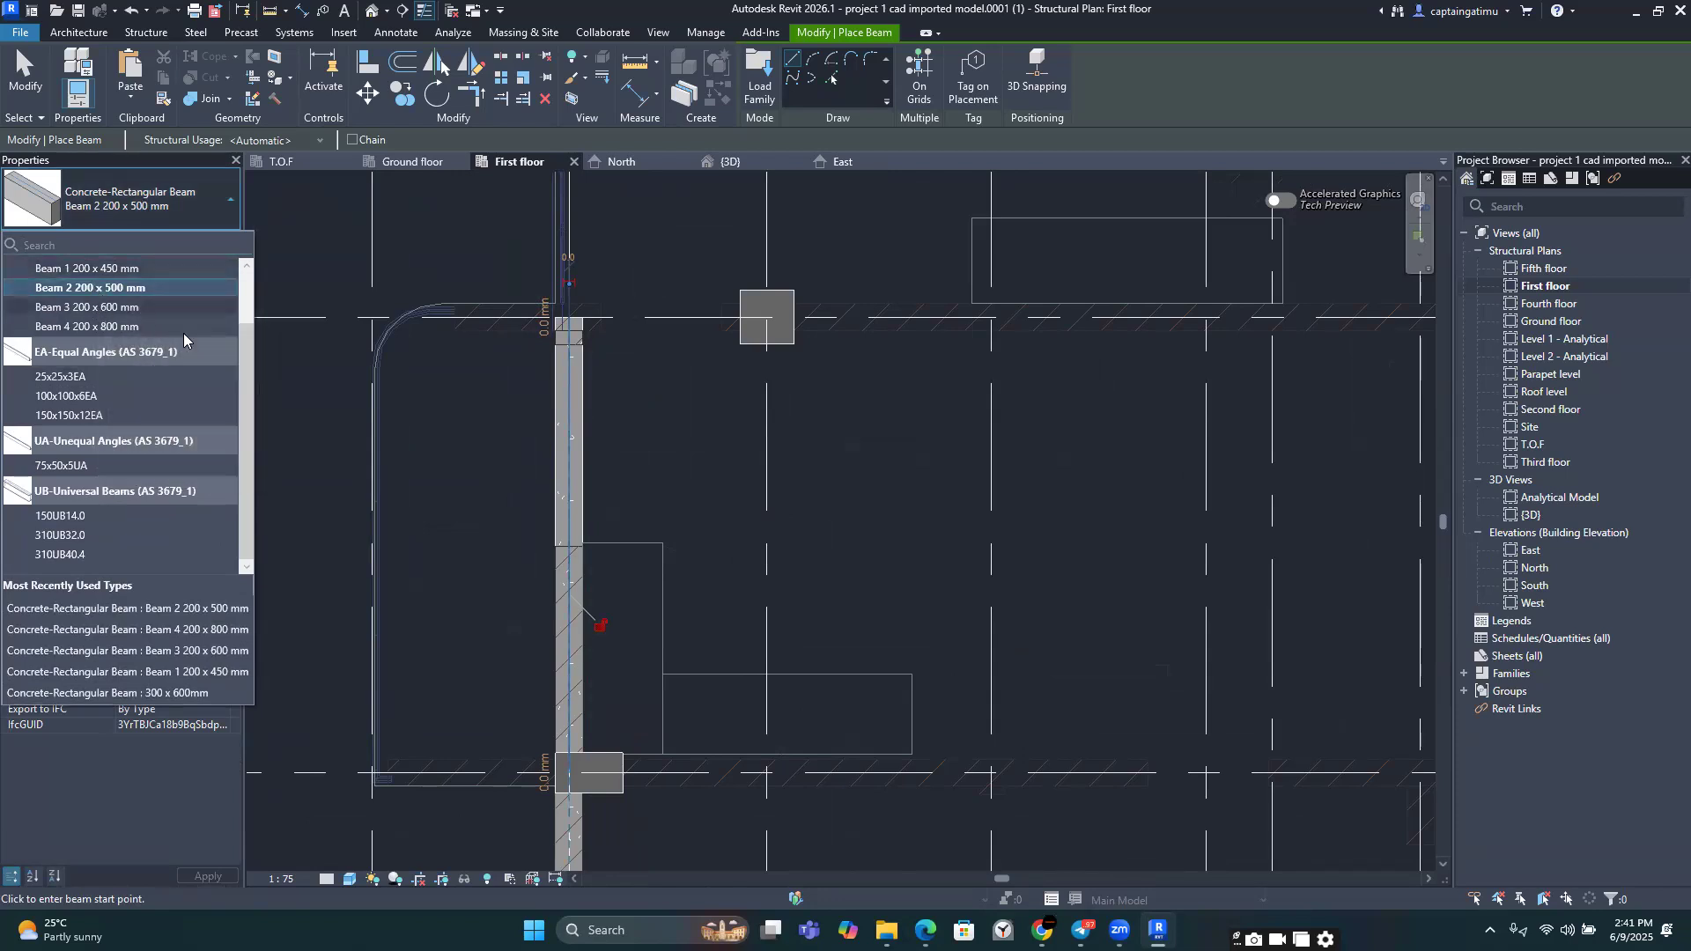
pyautogui.click(97, 307)
pyautogui.click(569, 318)
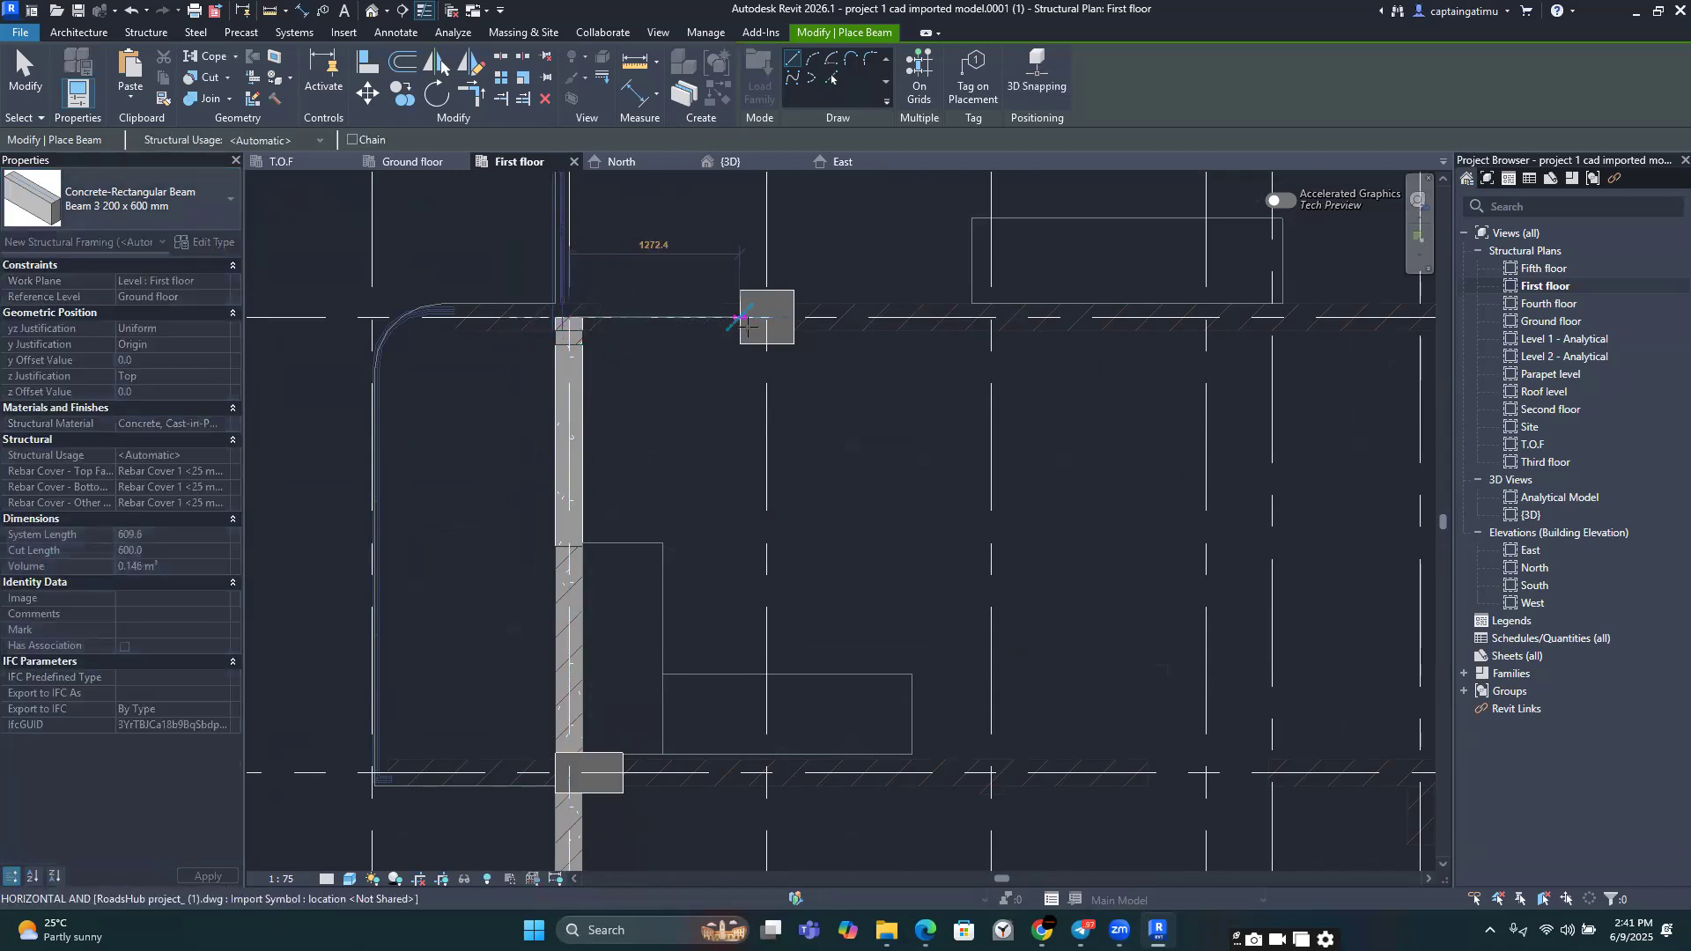
pyautogui.click(767, 318)
pyautogui.scroll(-3, 617, 343)
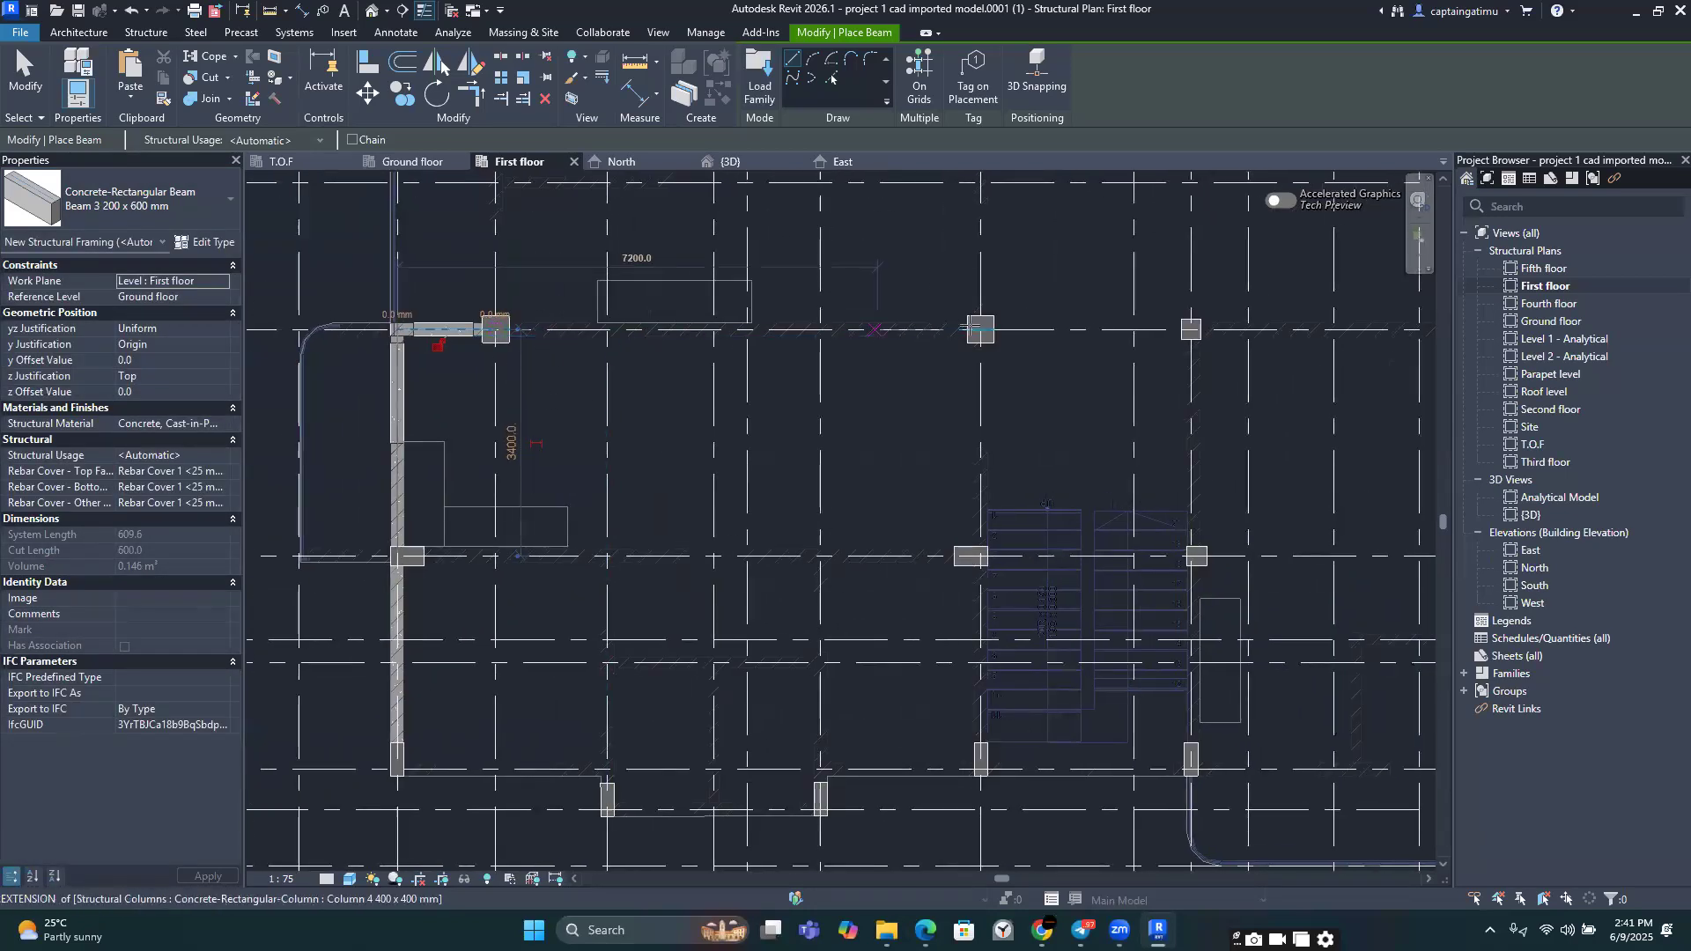
# Step: Place a Beam 4 200 x 800 mm beam along grid 9 from the column at grid C to the column at grid H
pyautogui.click(181, 206)
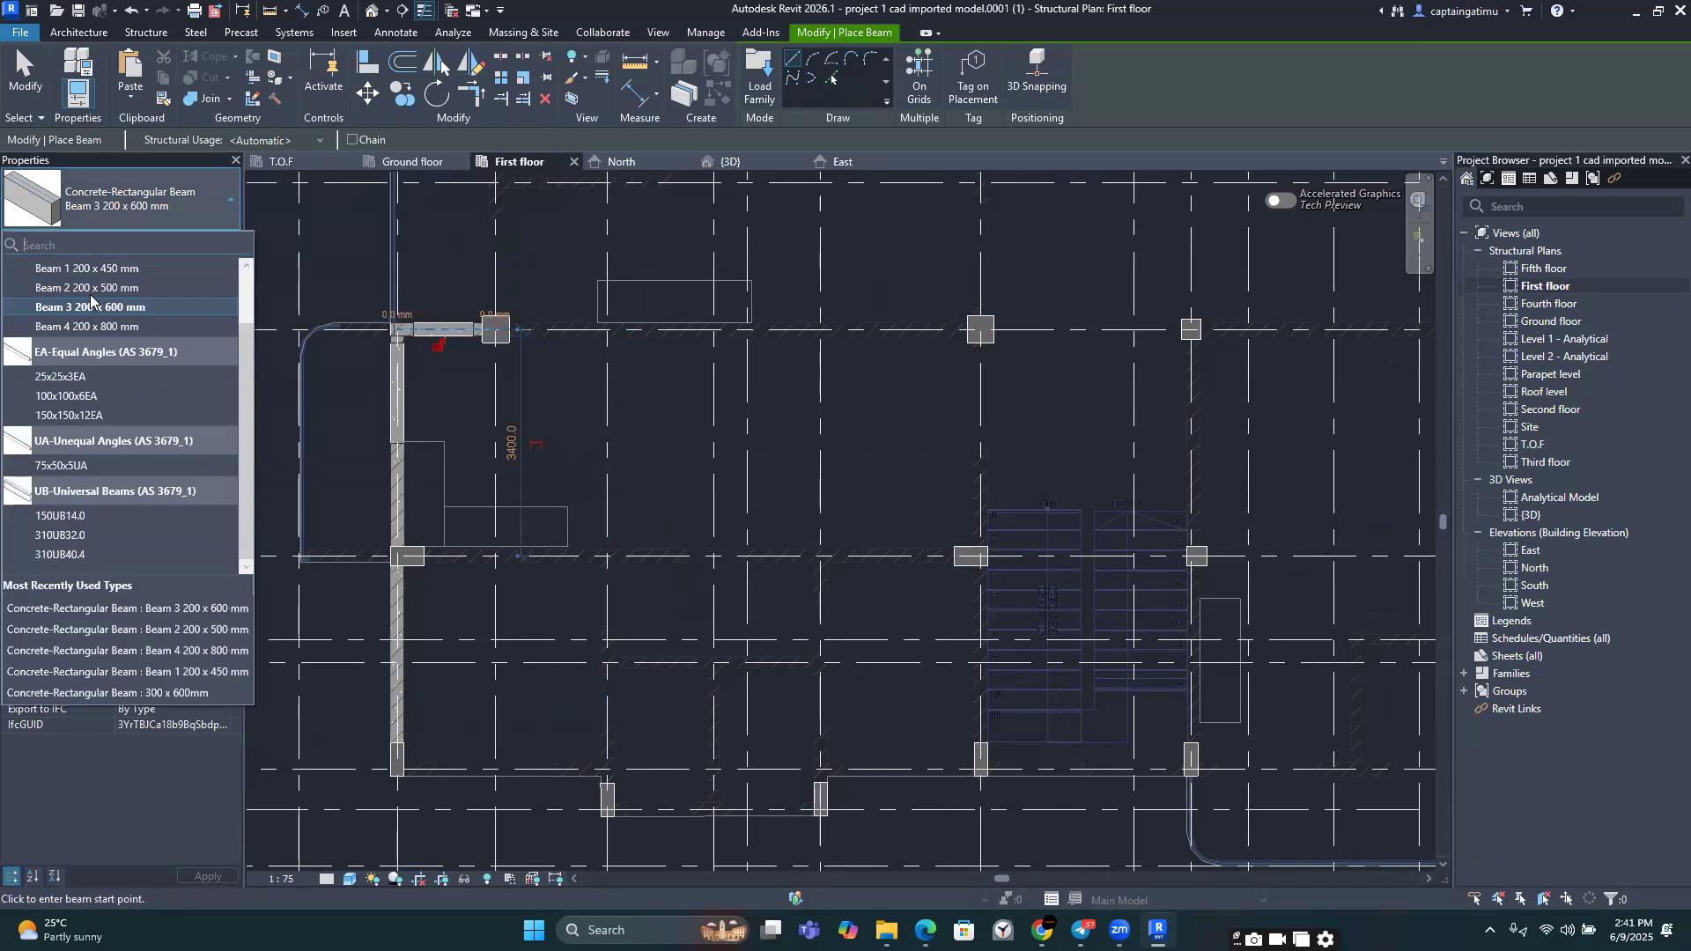
pyautogui.click(103, 327)
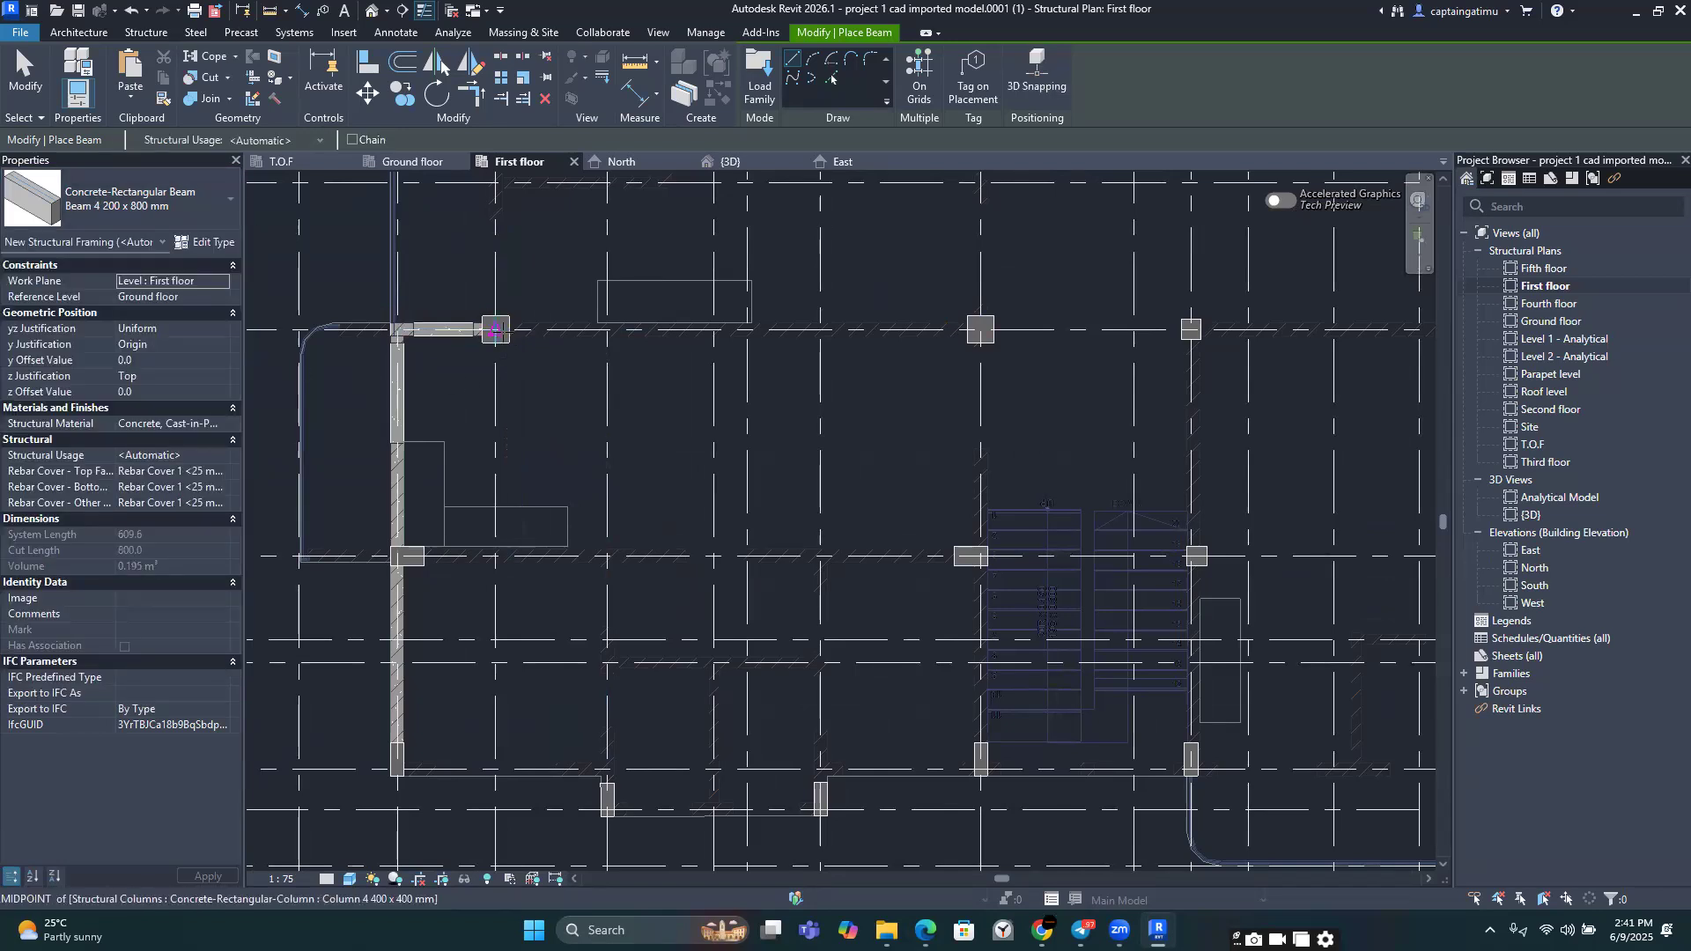
pyautogui.click(496, 329)
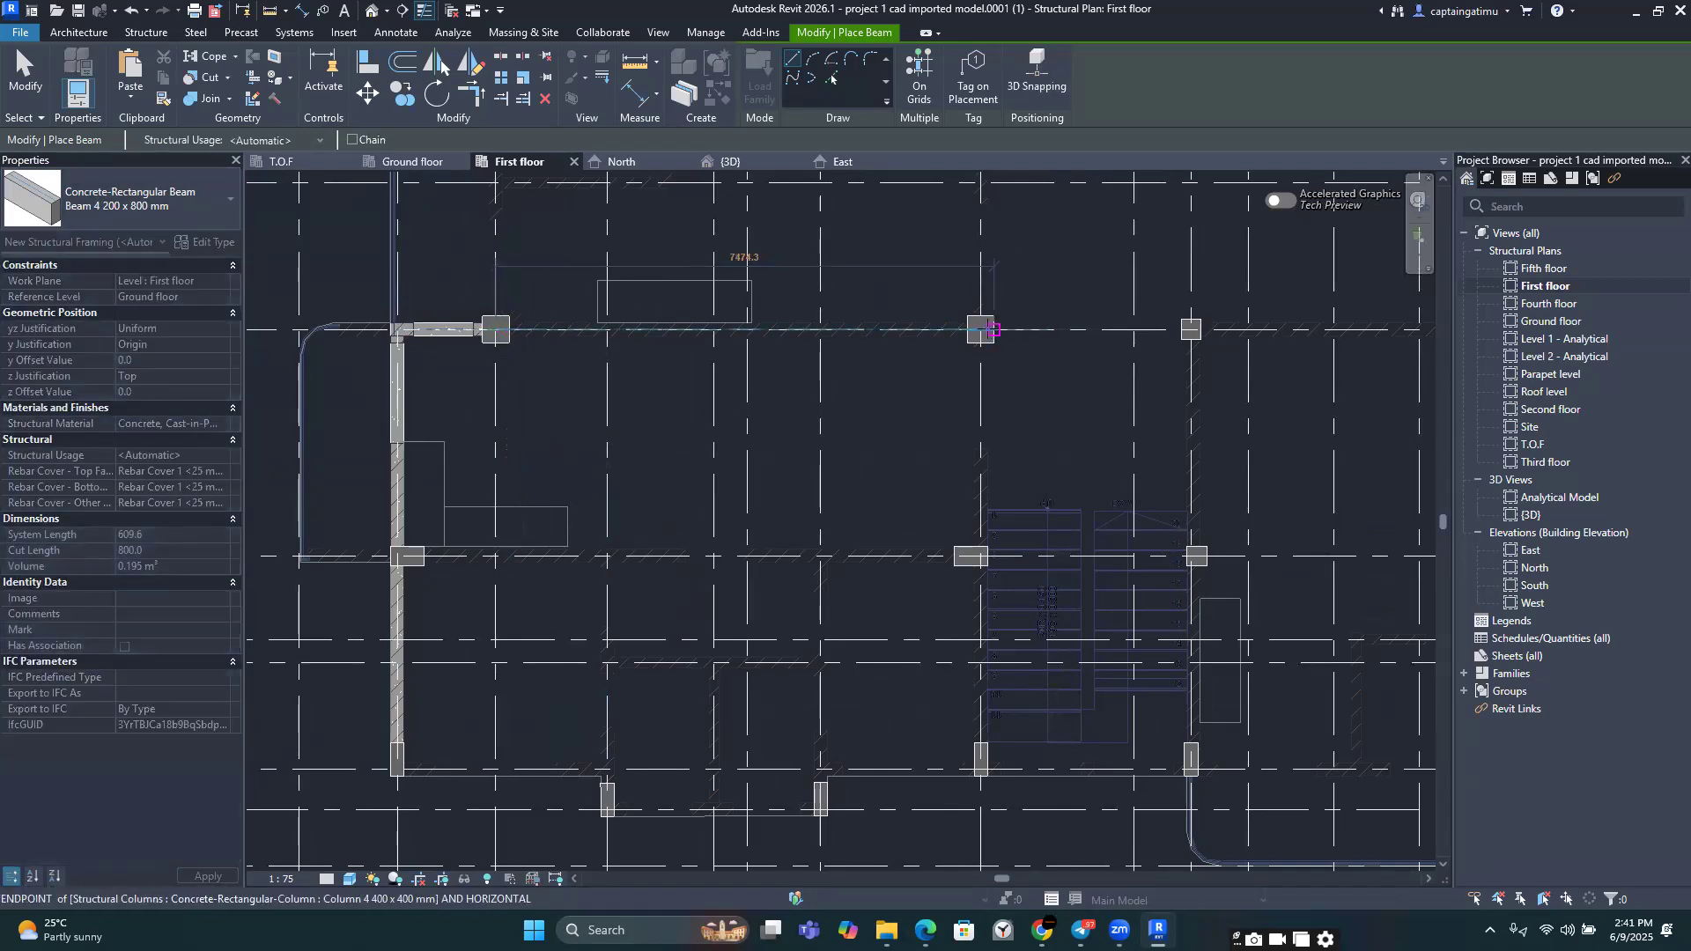
pyautogui.click(981, 330)
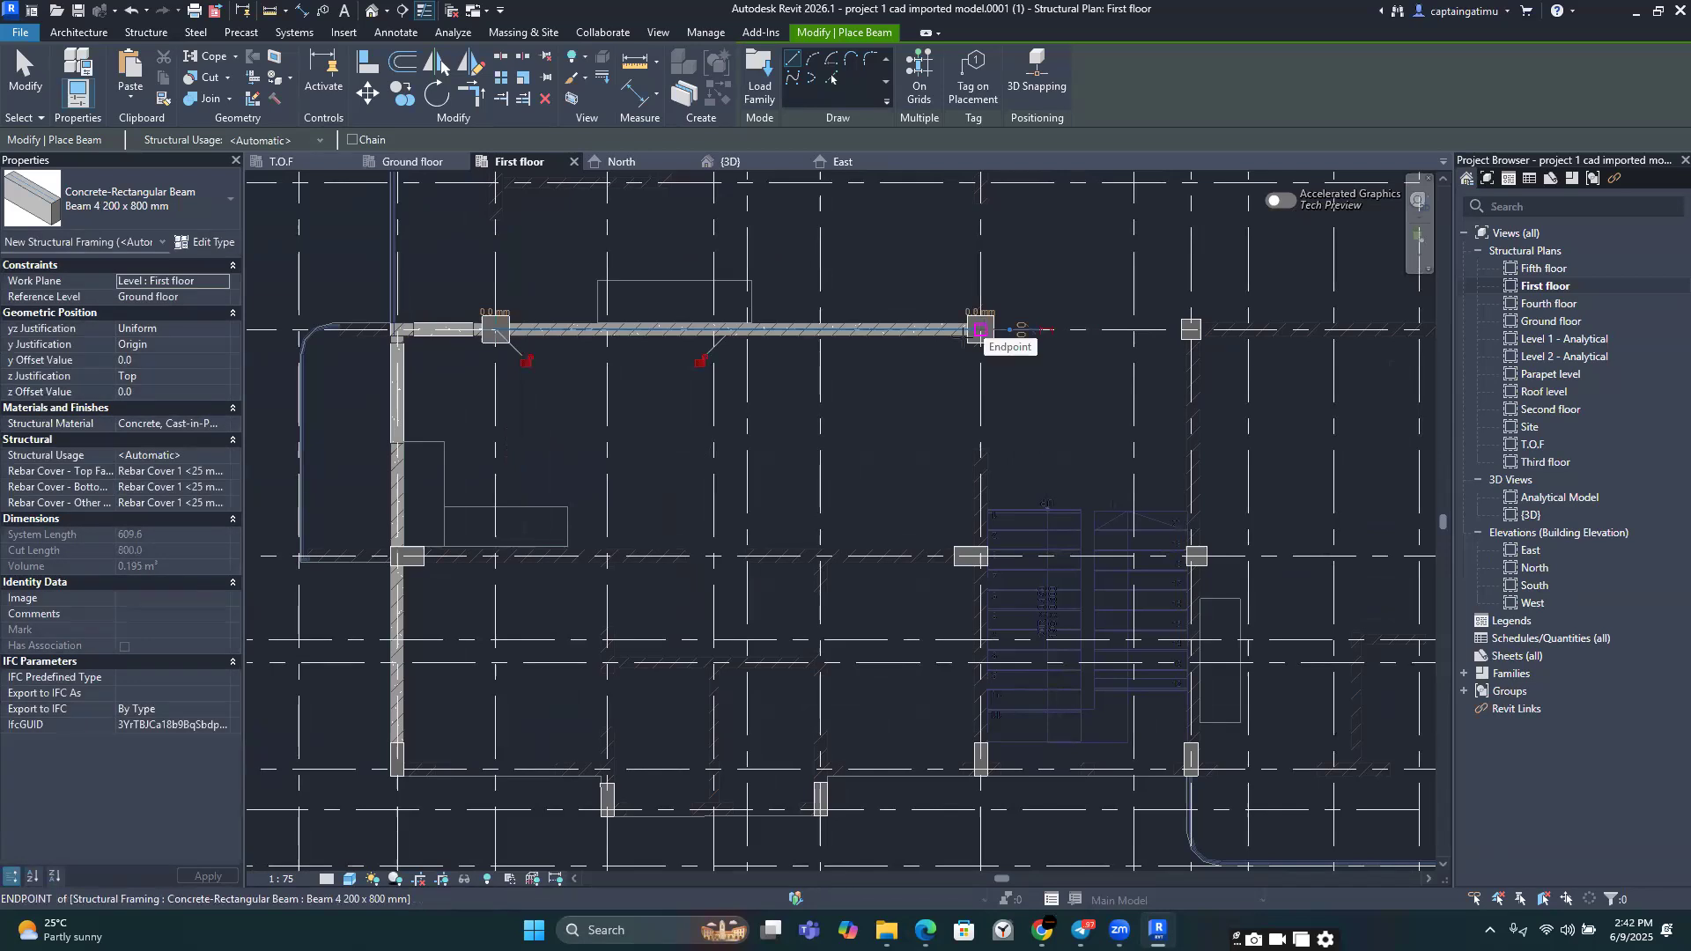
# Step: Place a Beam 4 200 x 800 mm beam along grid 10 from the column at grid B to the column at grid H
pyautogui.scroll(2, 431, 561)
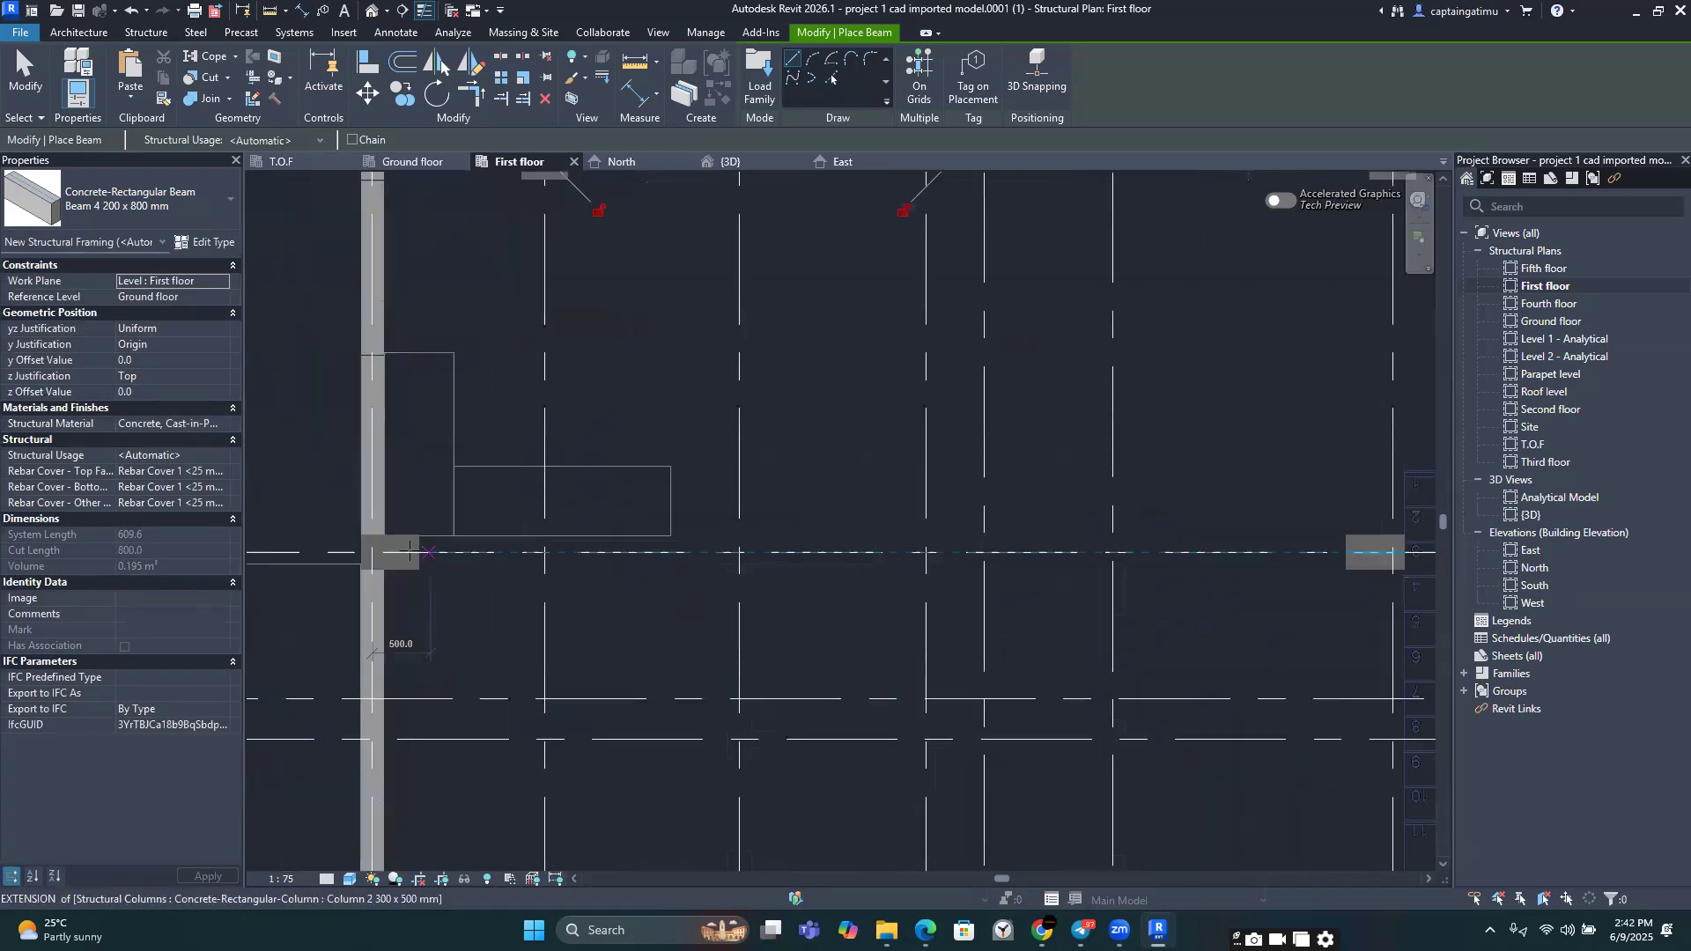
pyautogui.click(404, 553)
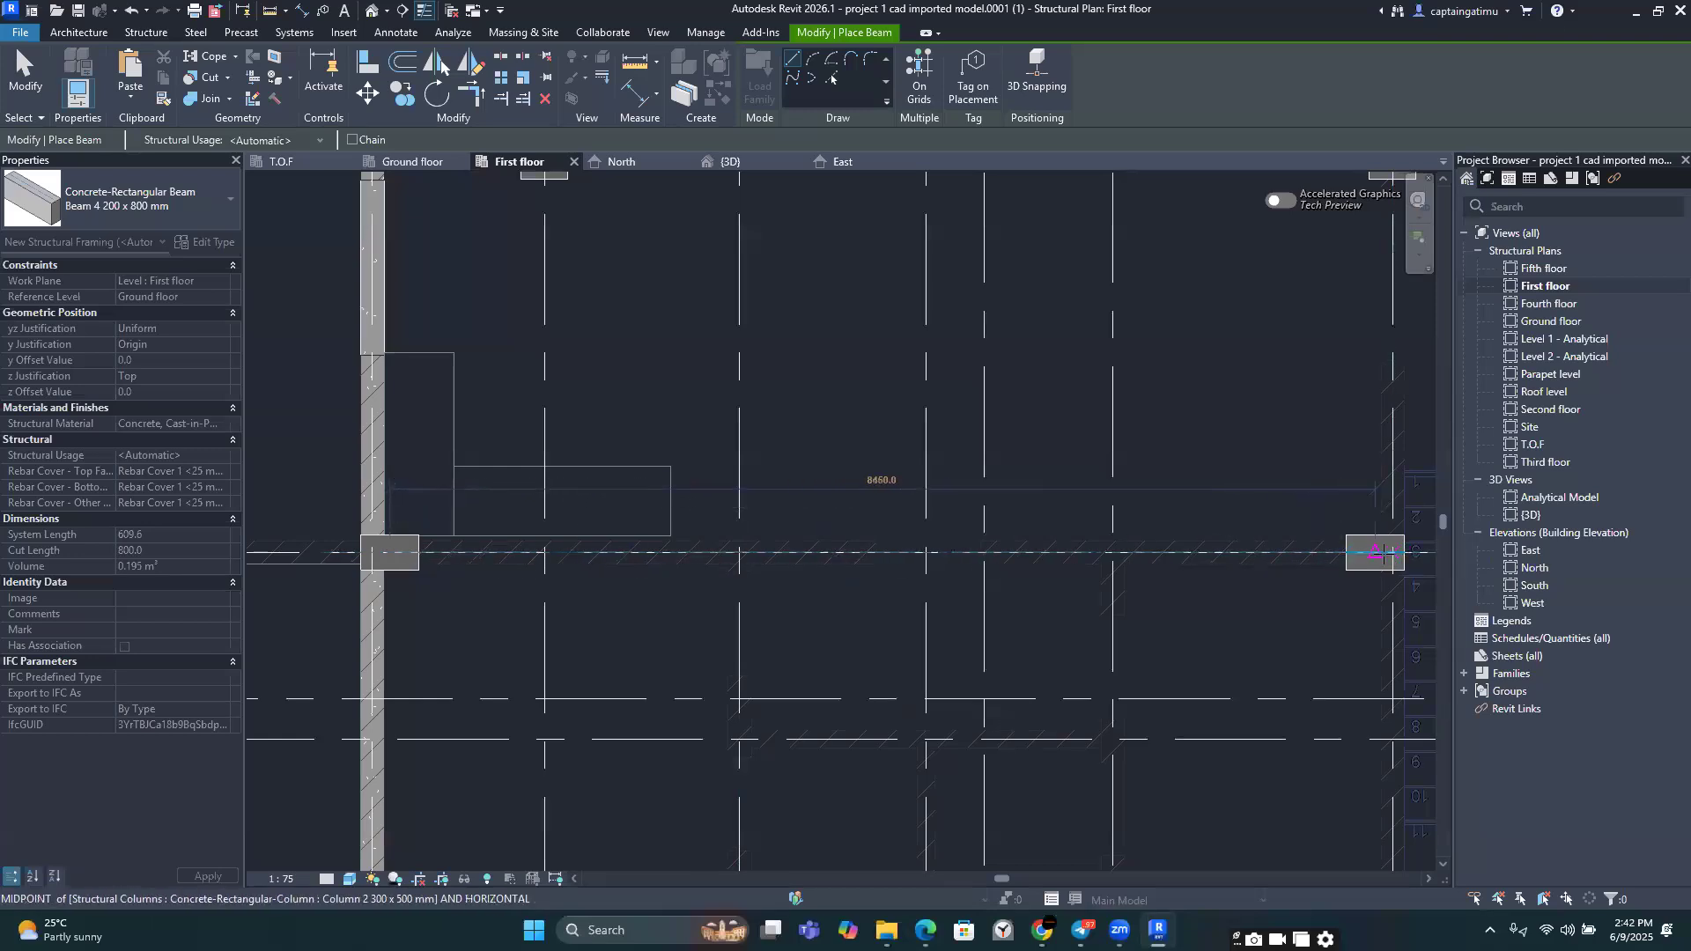
pyautogui.click(1403, 553)
pyautogui.scroll(-3, 1397, 553)
pyautogui.moveTo(1288, 496); pyautogui.dragTo(1157, 397, button='middle')
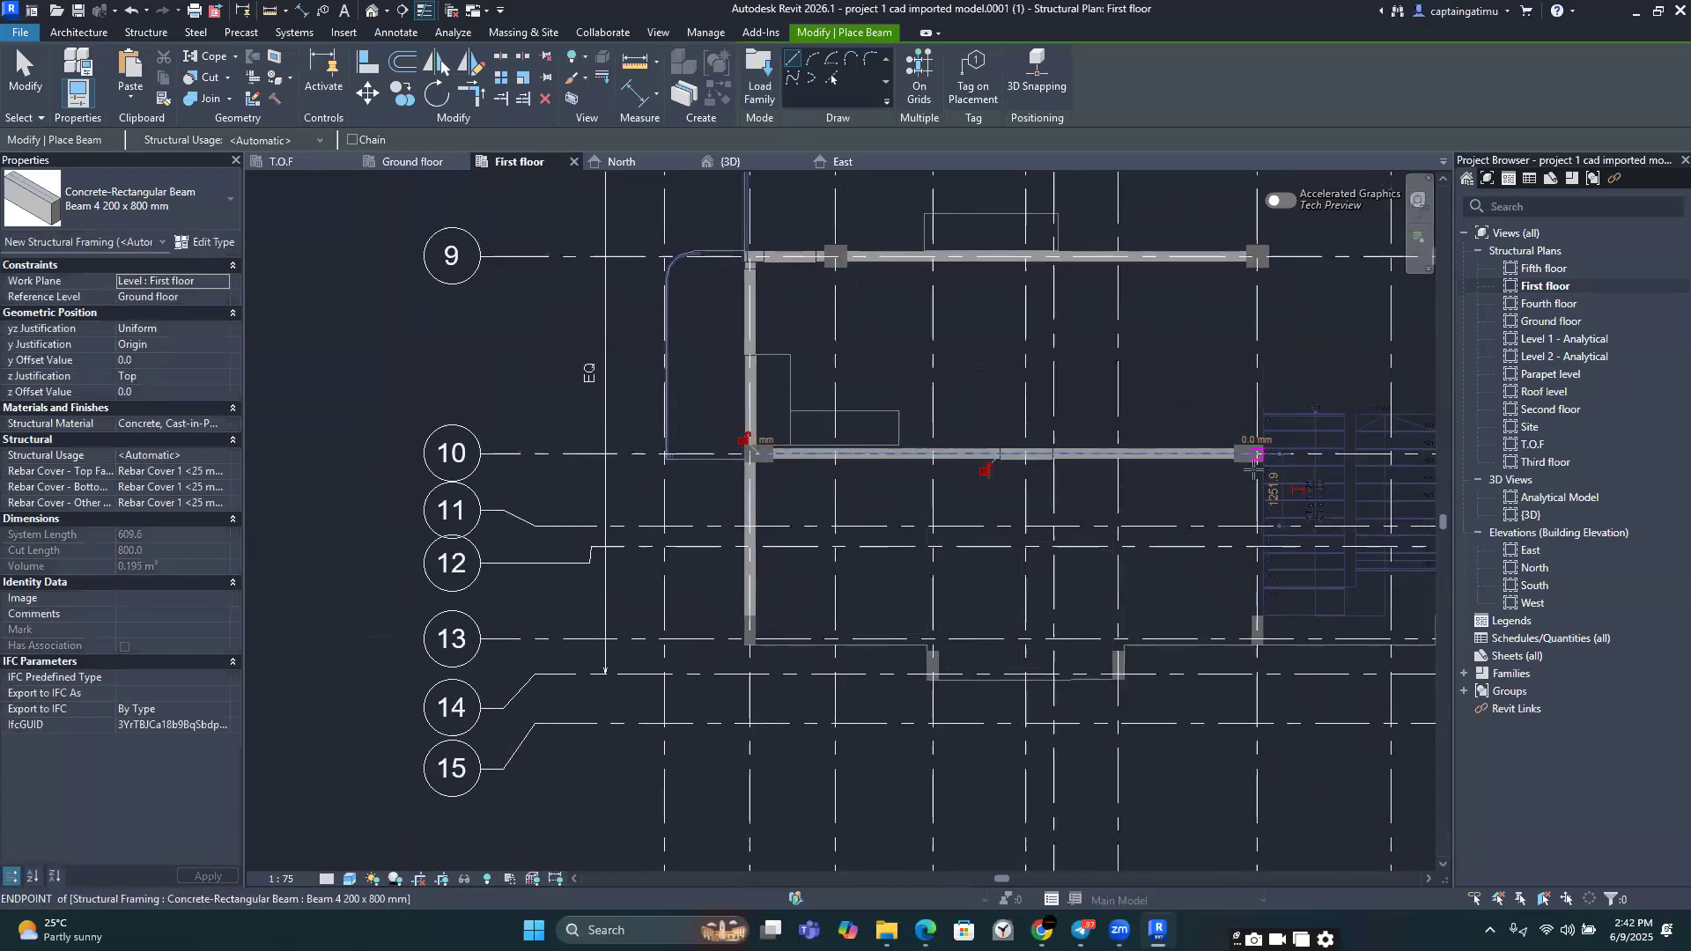
# Step: Place a Beam 2 200 x 500 mm beam along grid D from the column at grid 14 to the beam on grid 10
pyautogui.scroll(3, 934, 599)
pyautogui.scroll(2, 924, 665)
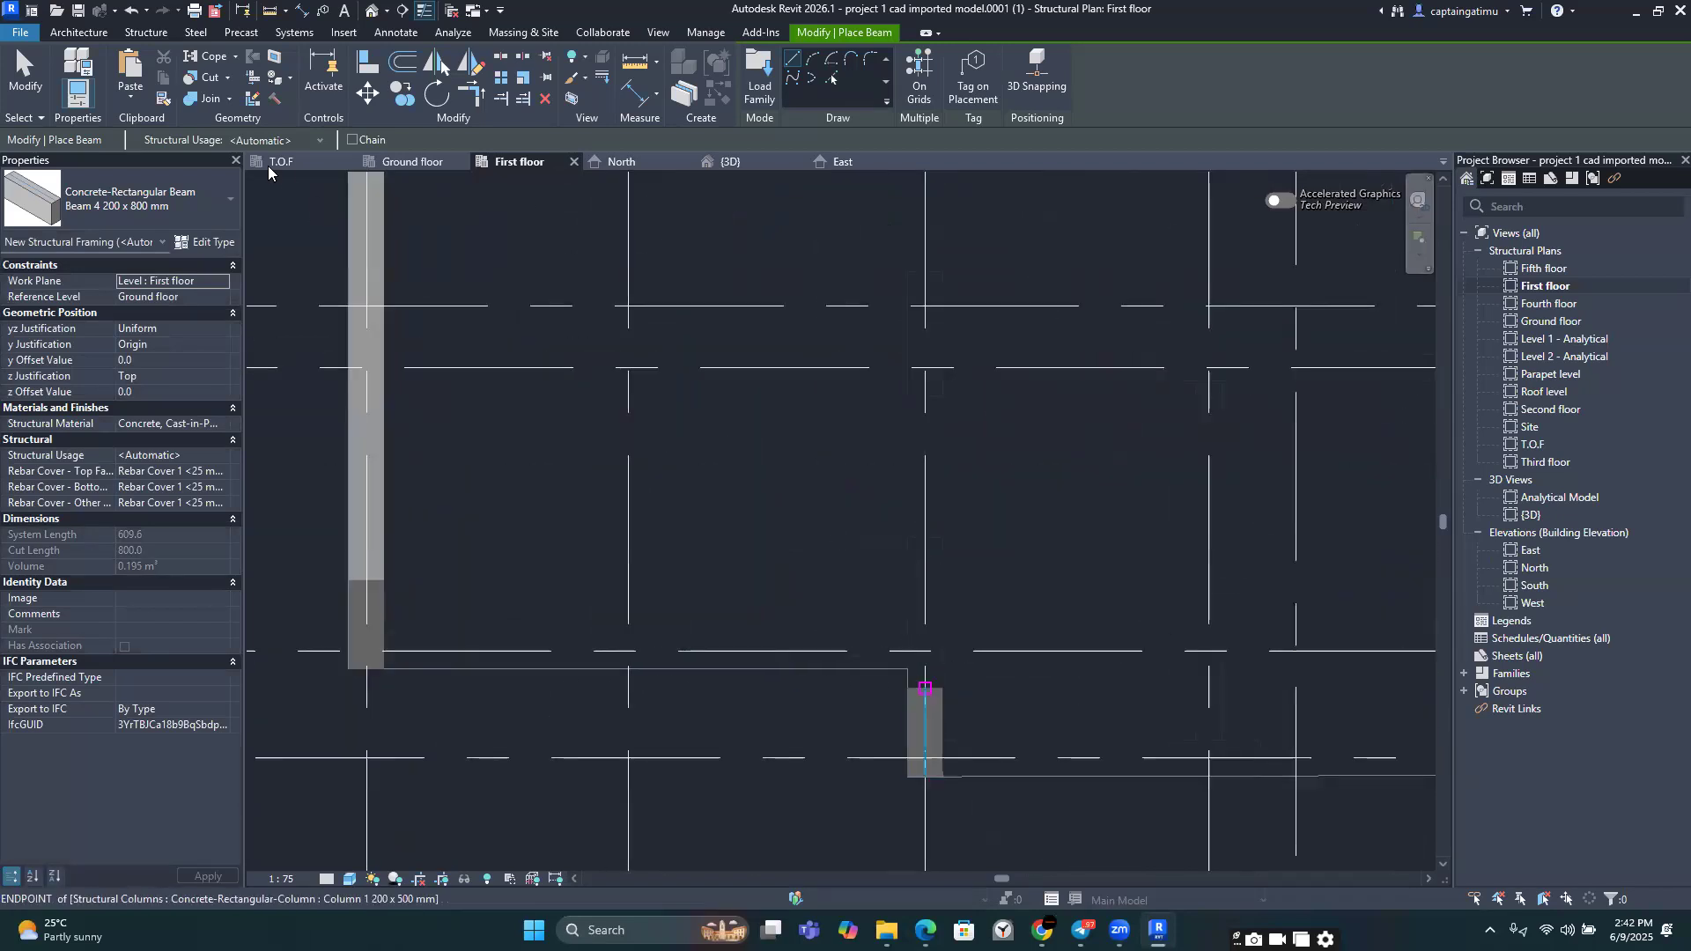
pyautogui.click(141, 200)
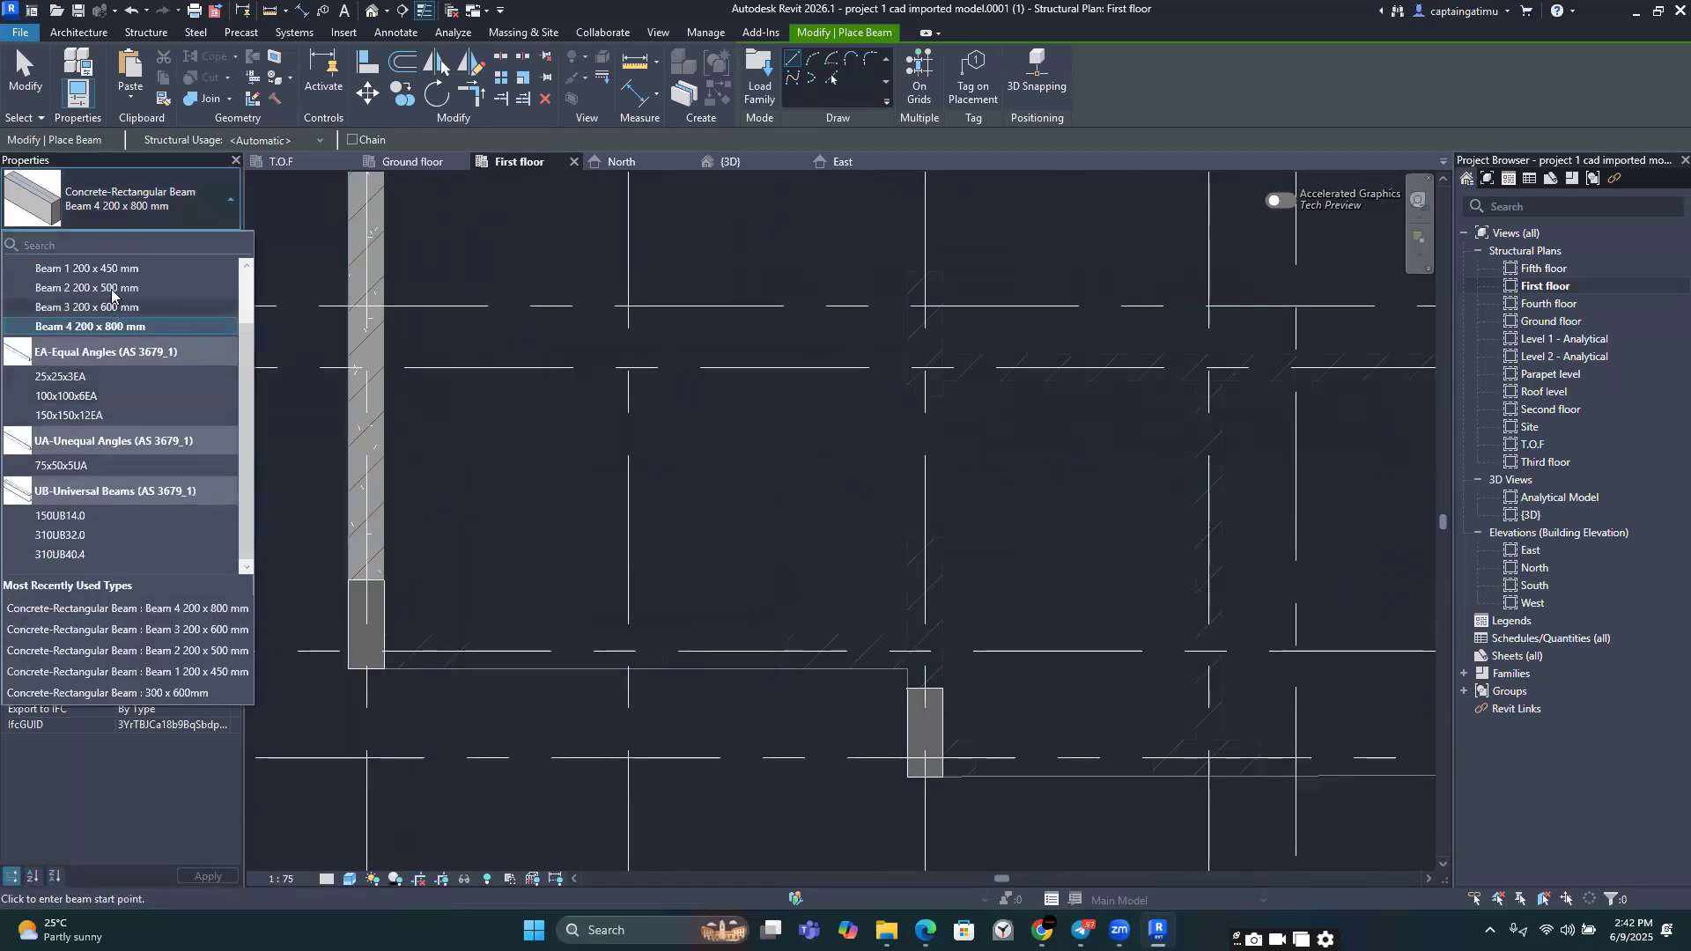
pyautogui.click(115, 288)
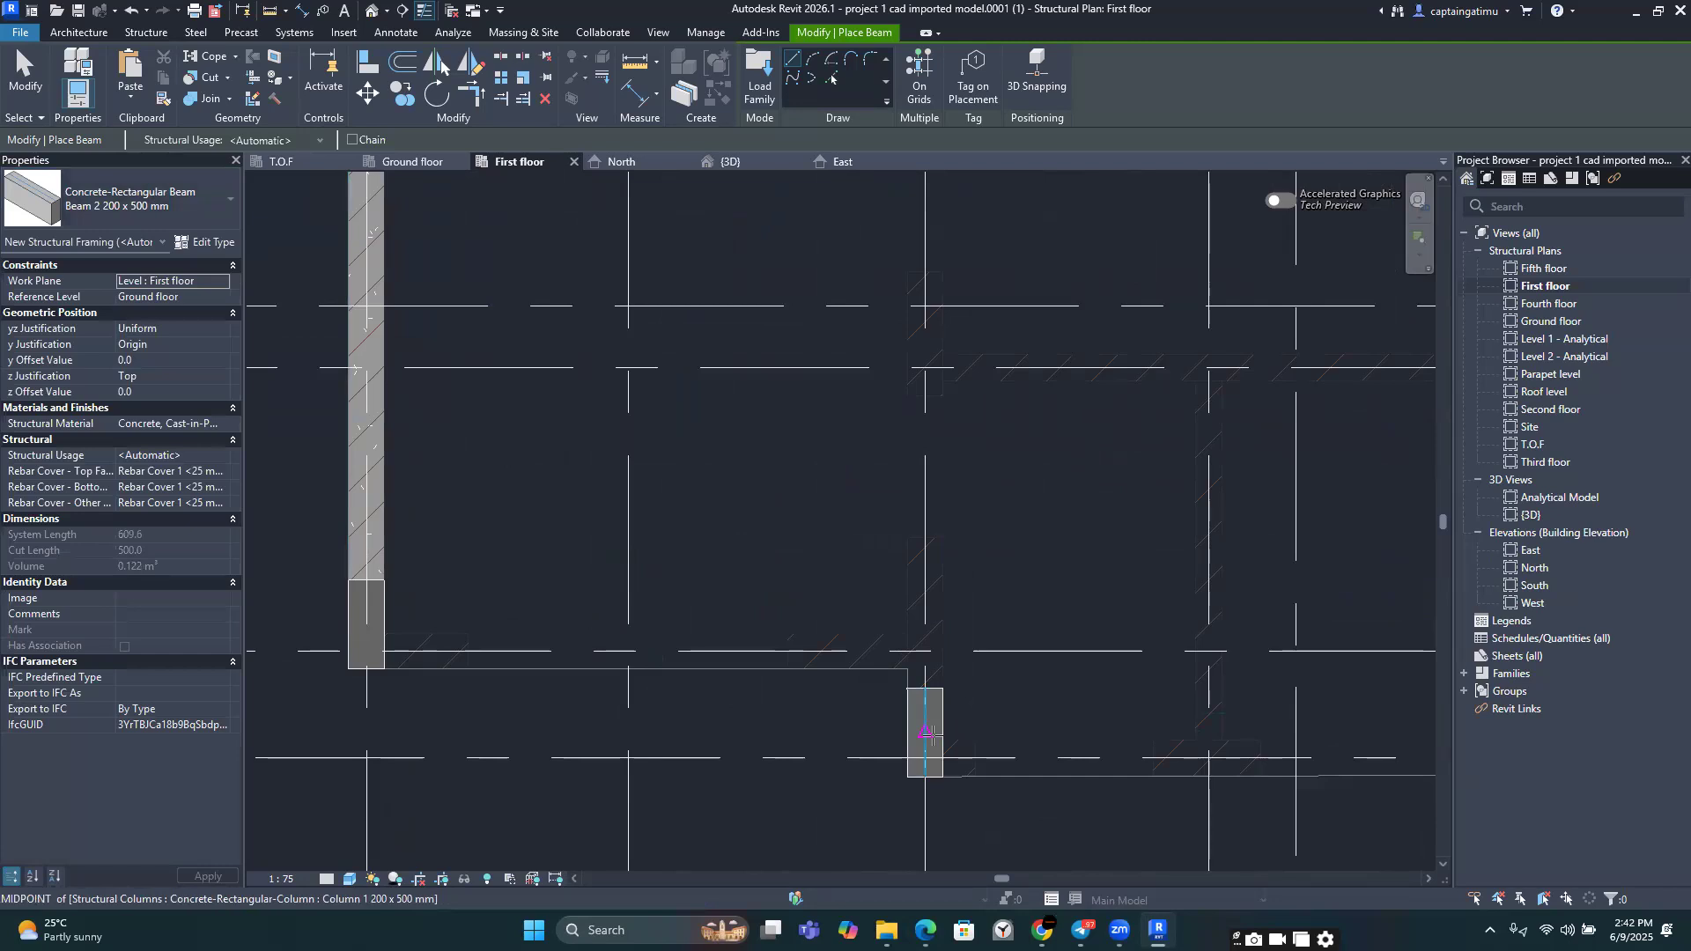
pyautogui.click(928, 734)
pyautogui.scroll(-3, 1119, 529)
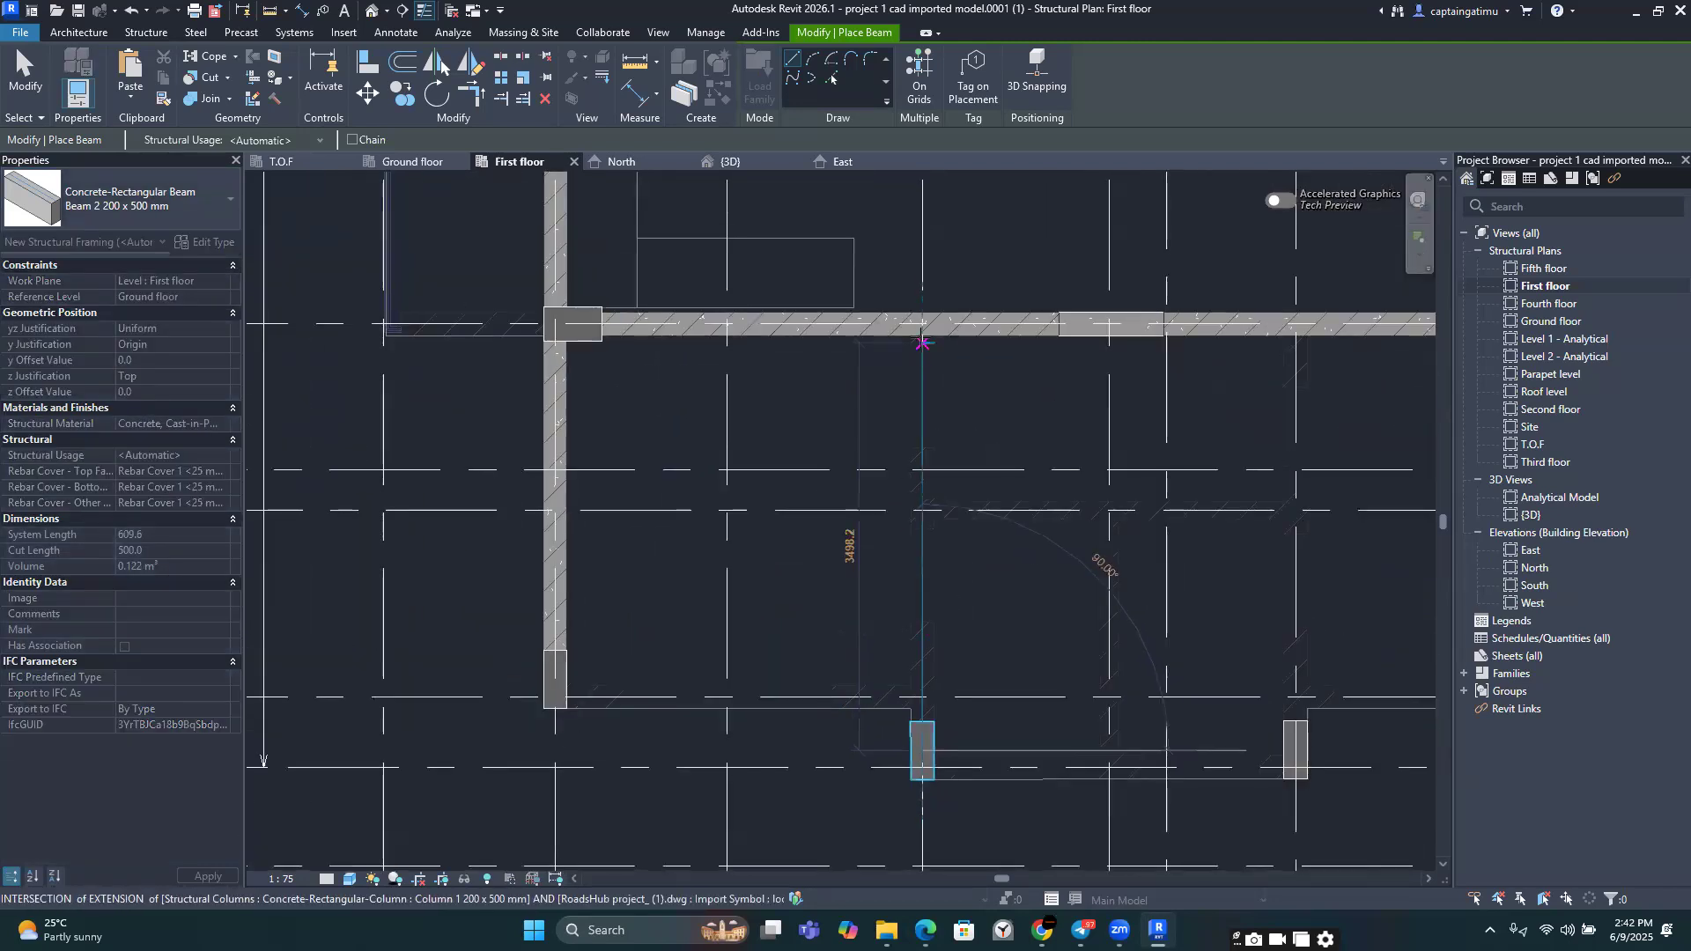
pyautogui.click(922, 328)
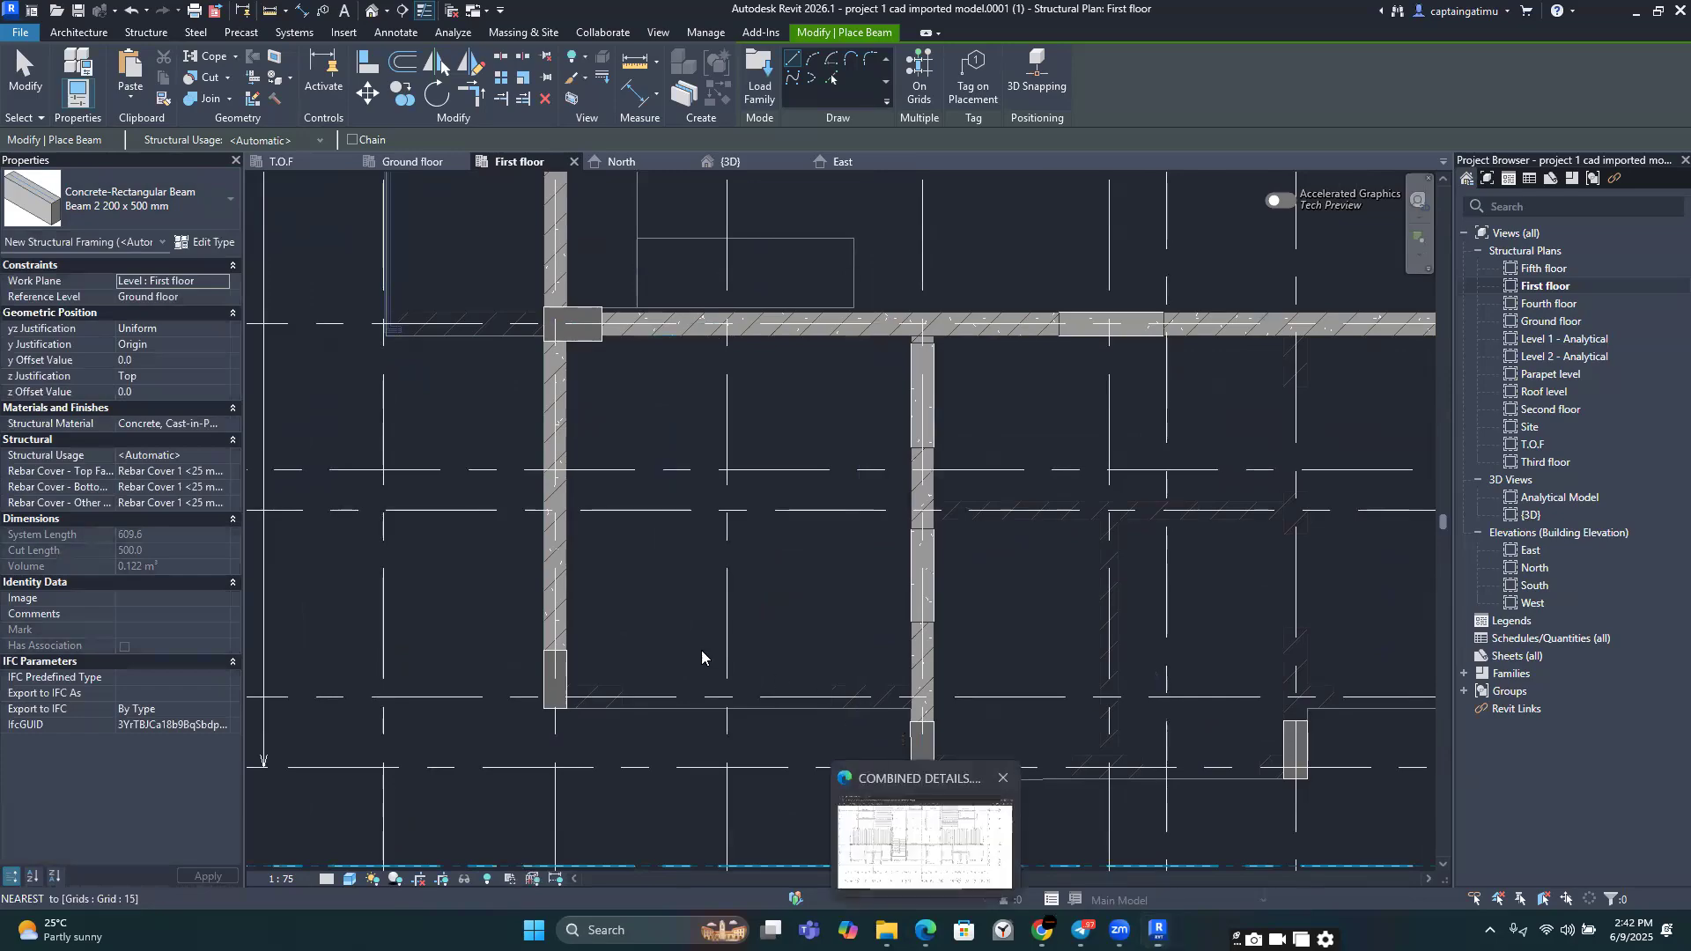
# Step: Check COMBINED DETAILS.pdf in Edge and, back in Revit, place a Beam 2 beam along grid G from the grid 14 column to the grid 10 beam
pyautogui.click(925, 930)
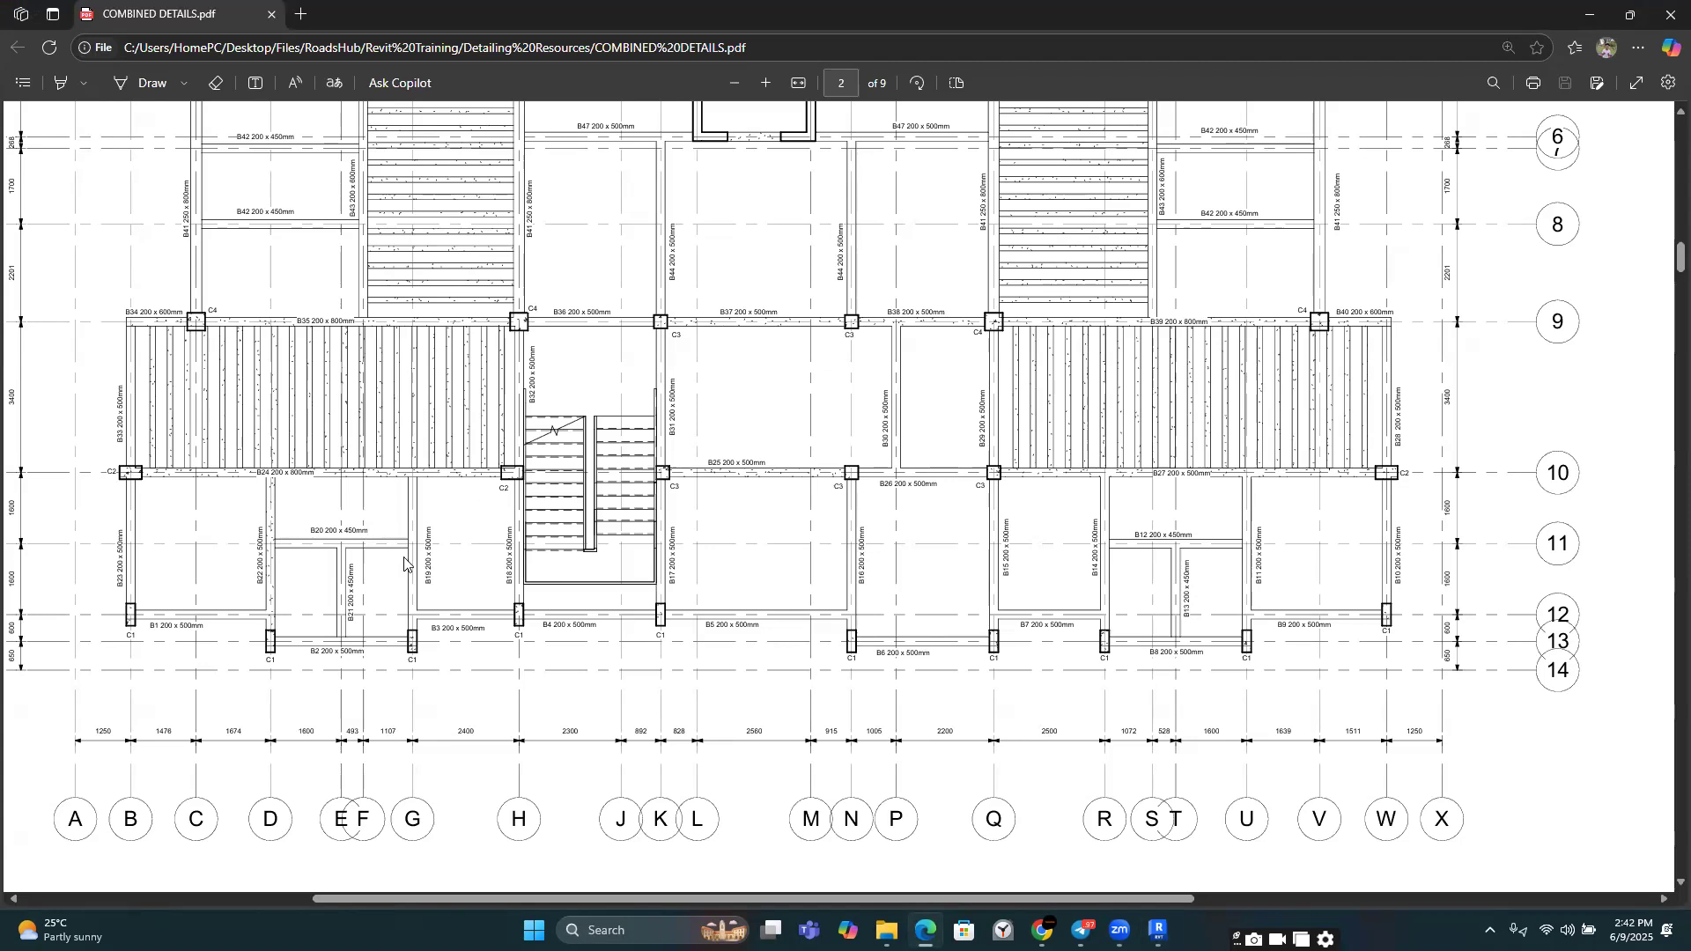
pyautogui.click(1159, 930)
pyautogui.scroll(5, 1040, 600)
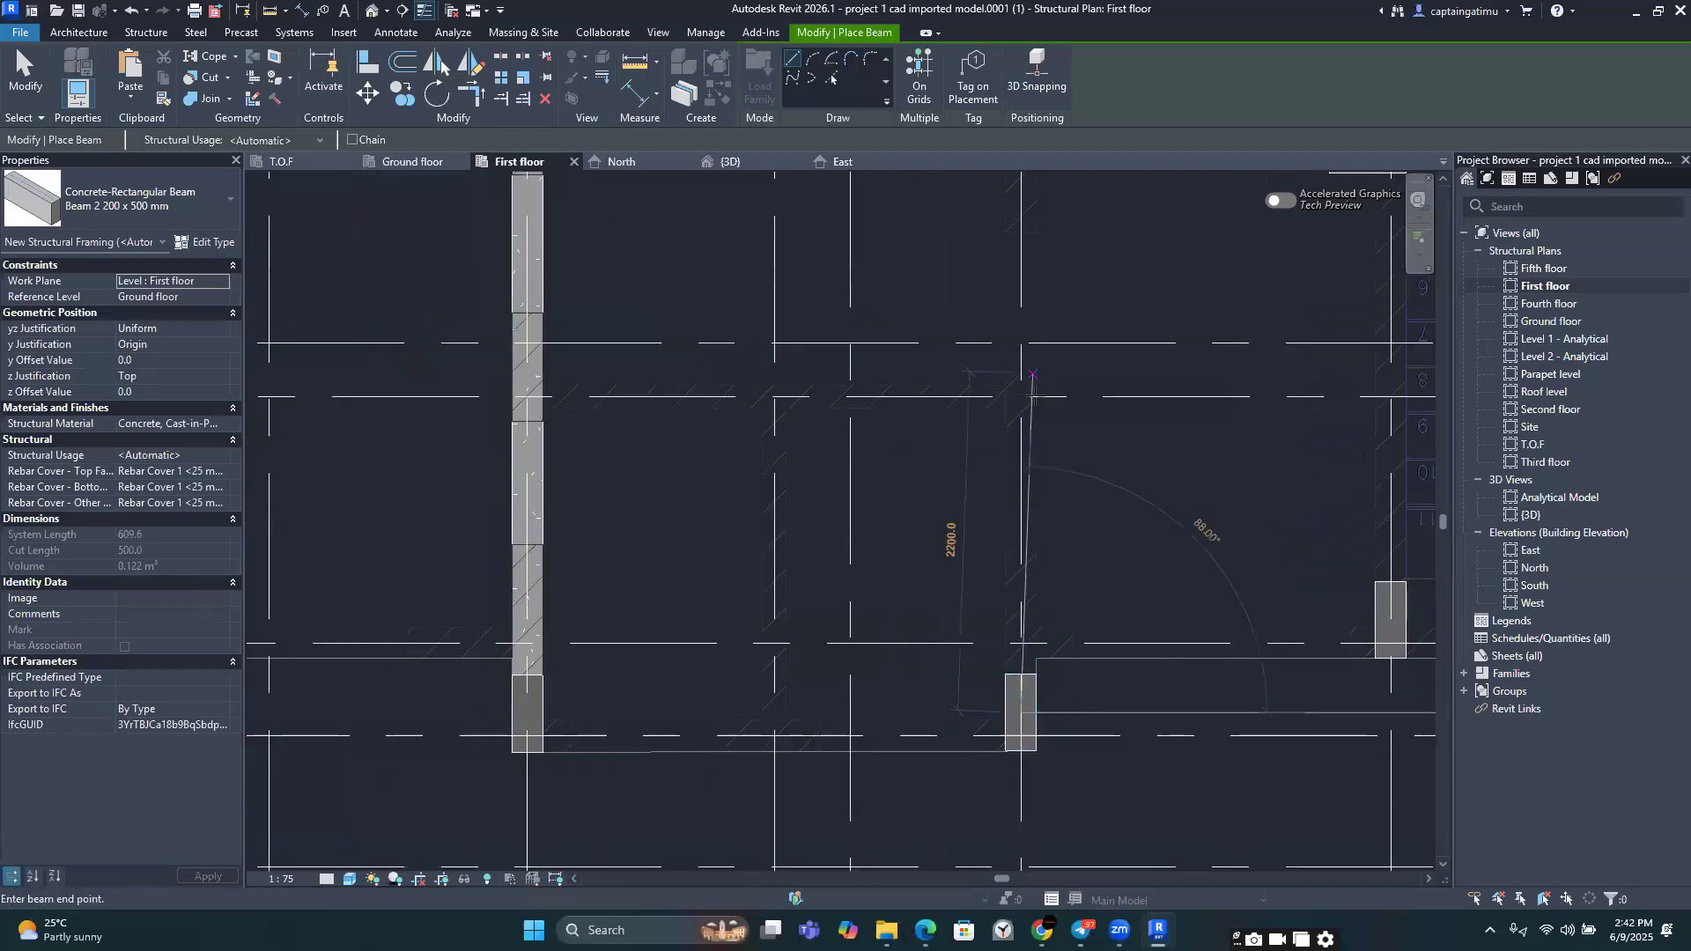
pyautogui.scroll(-2, 1028, 377)
pyautogui.moveTo(1027, 377); pyautogui.dragTo(996, 498, button='middle')
pyautogui.scroll(2, 996, 433)
pyautogui.click(989, 308)
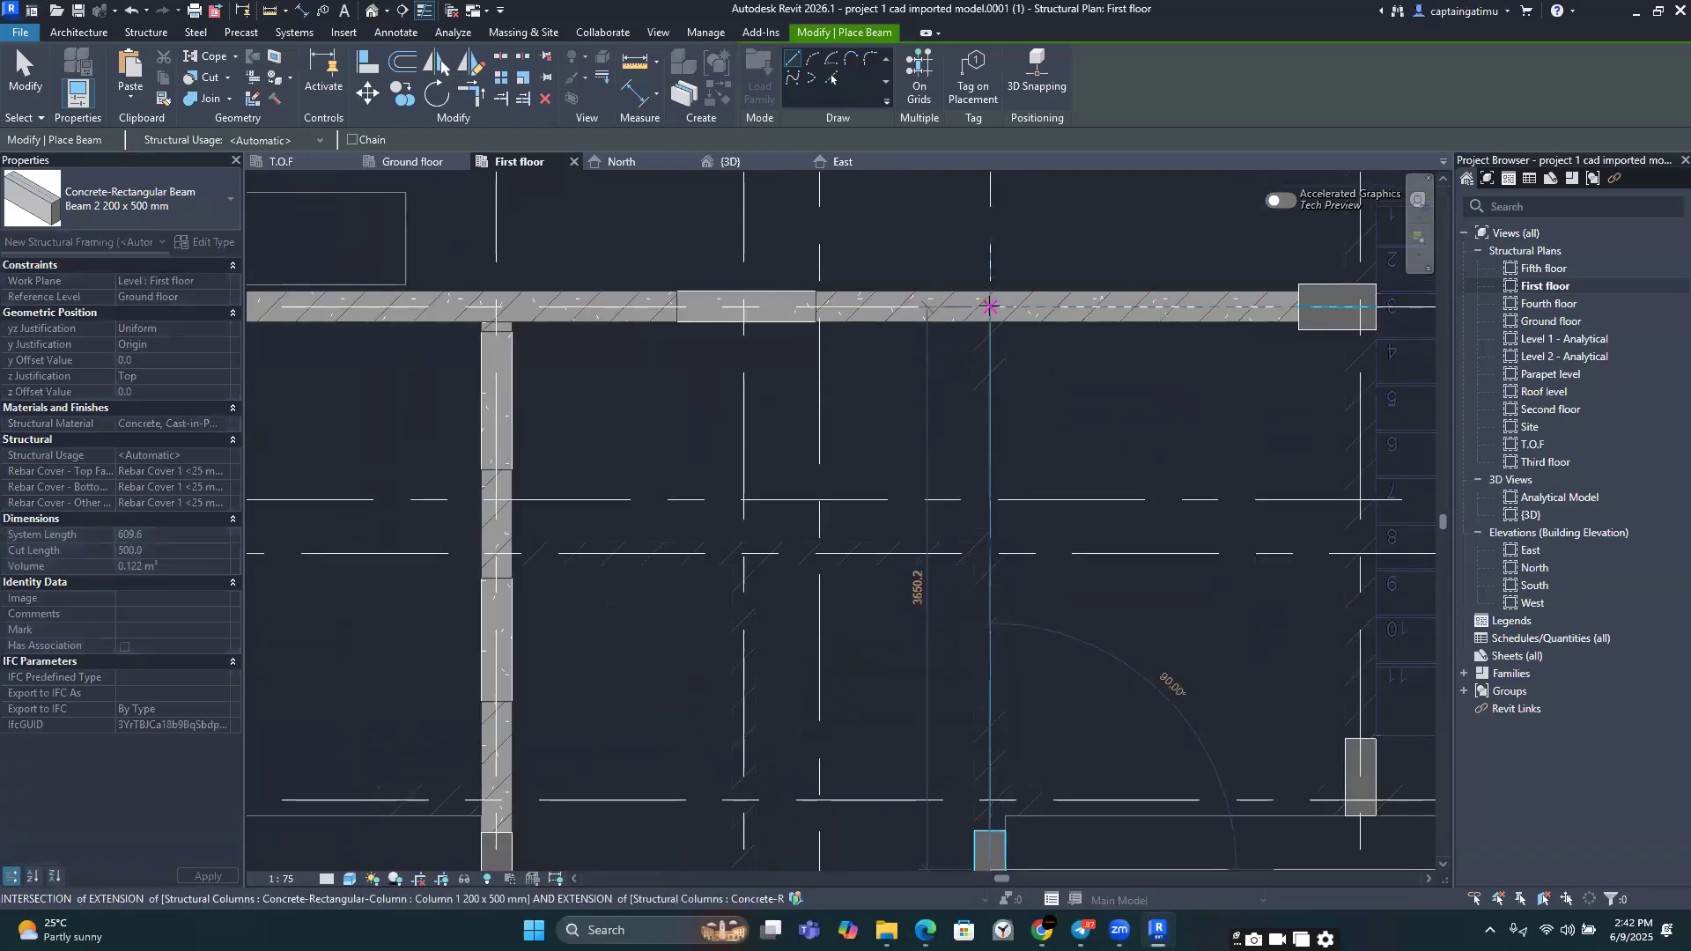
# Step: Place a Beam 2 200 x 500 mm beam along grid 13 from the column at grid B to the beam on grid D
pyautogui.scroll(-2, 990, 307)
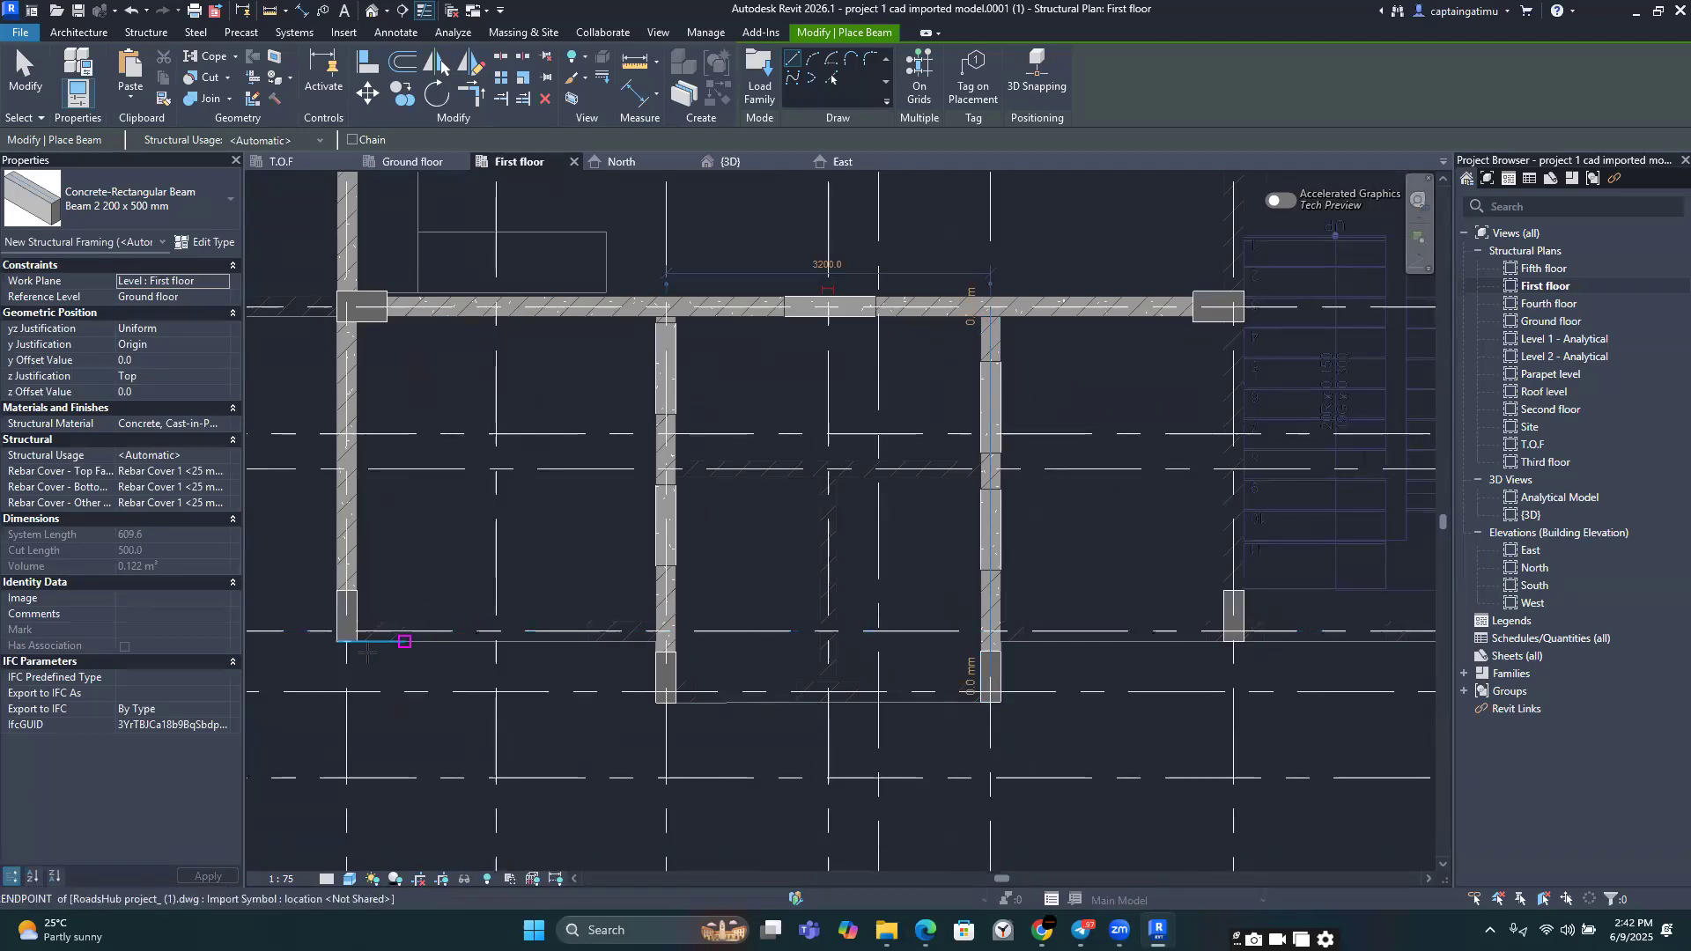
pyautogui.scroll(3, 339, 631)
pyautogui.scroll(2, 344, 624)
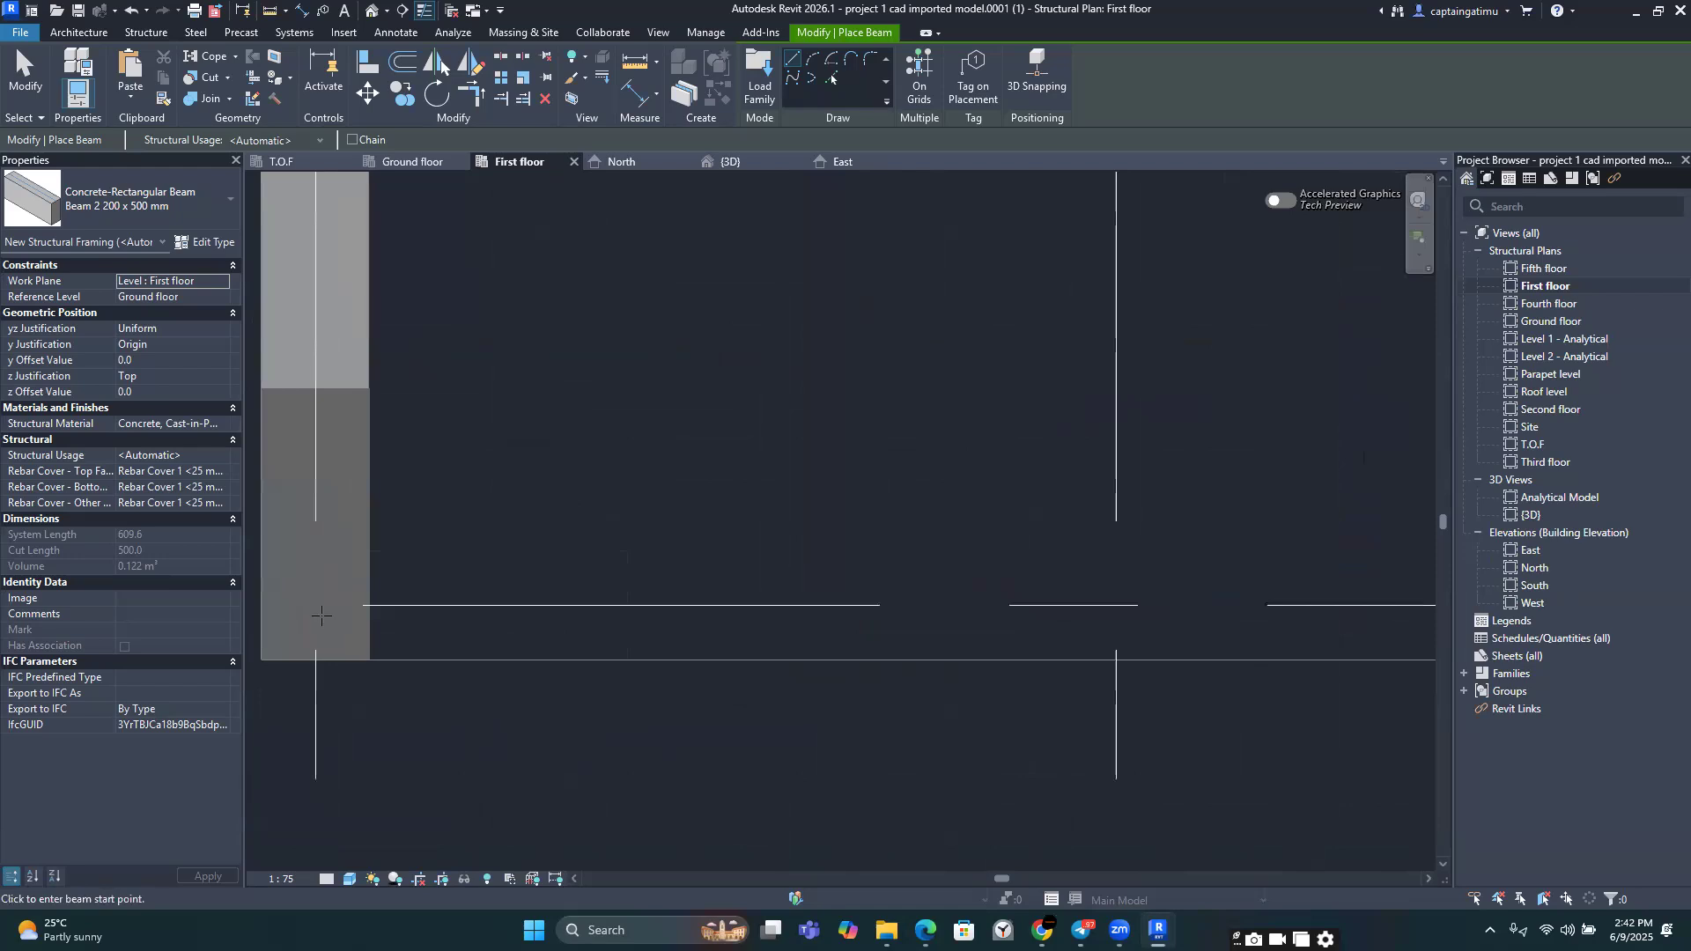
pyautogui.click(352, 620)
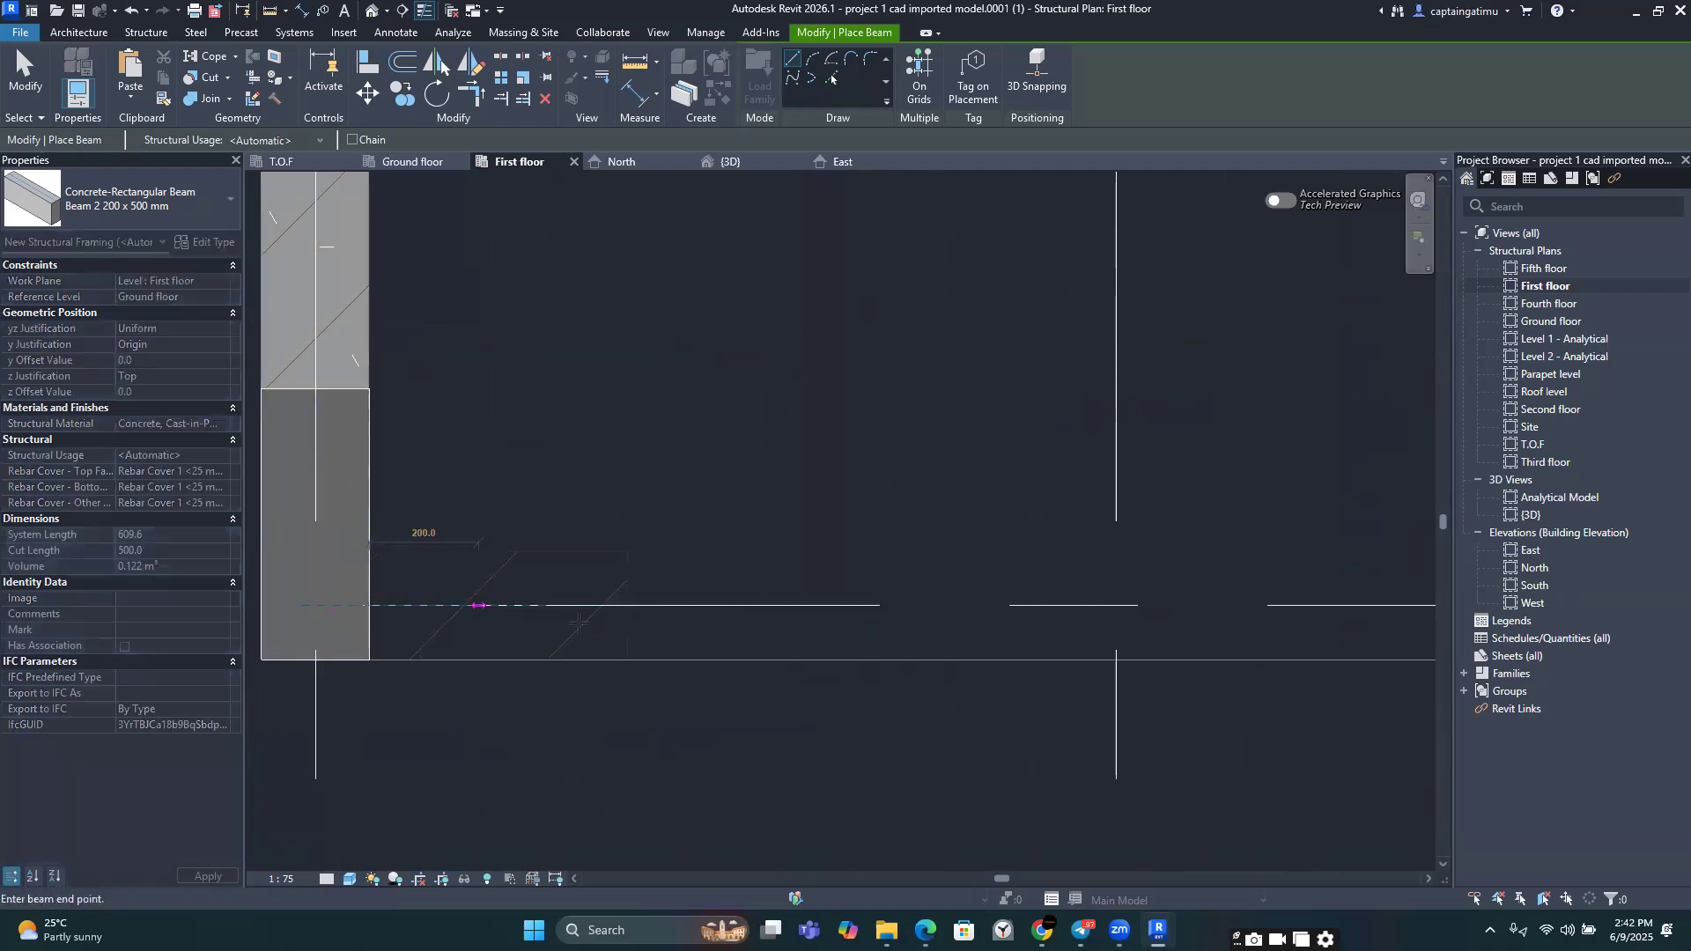
pyautogui.scroll(-2, 503, 606)
pyautogui.moveTo(1181, 649); pyautogui.dragTo(745, 603, button='middle')
pyautogui.scroll(1, 745, 602)
pyautogui.scroll(1, 933, 544)
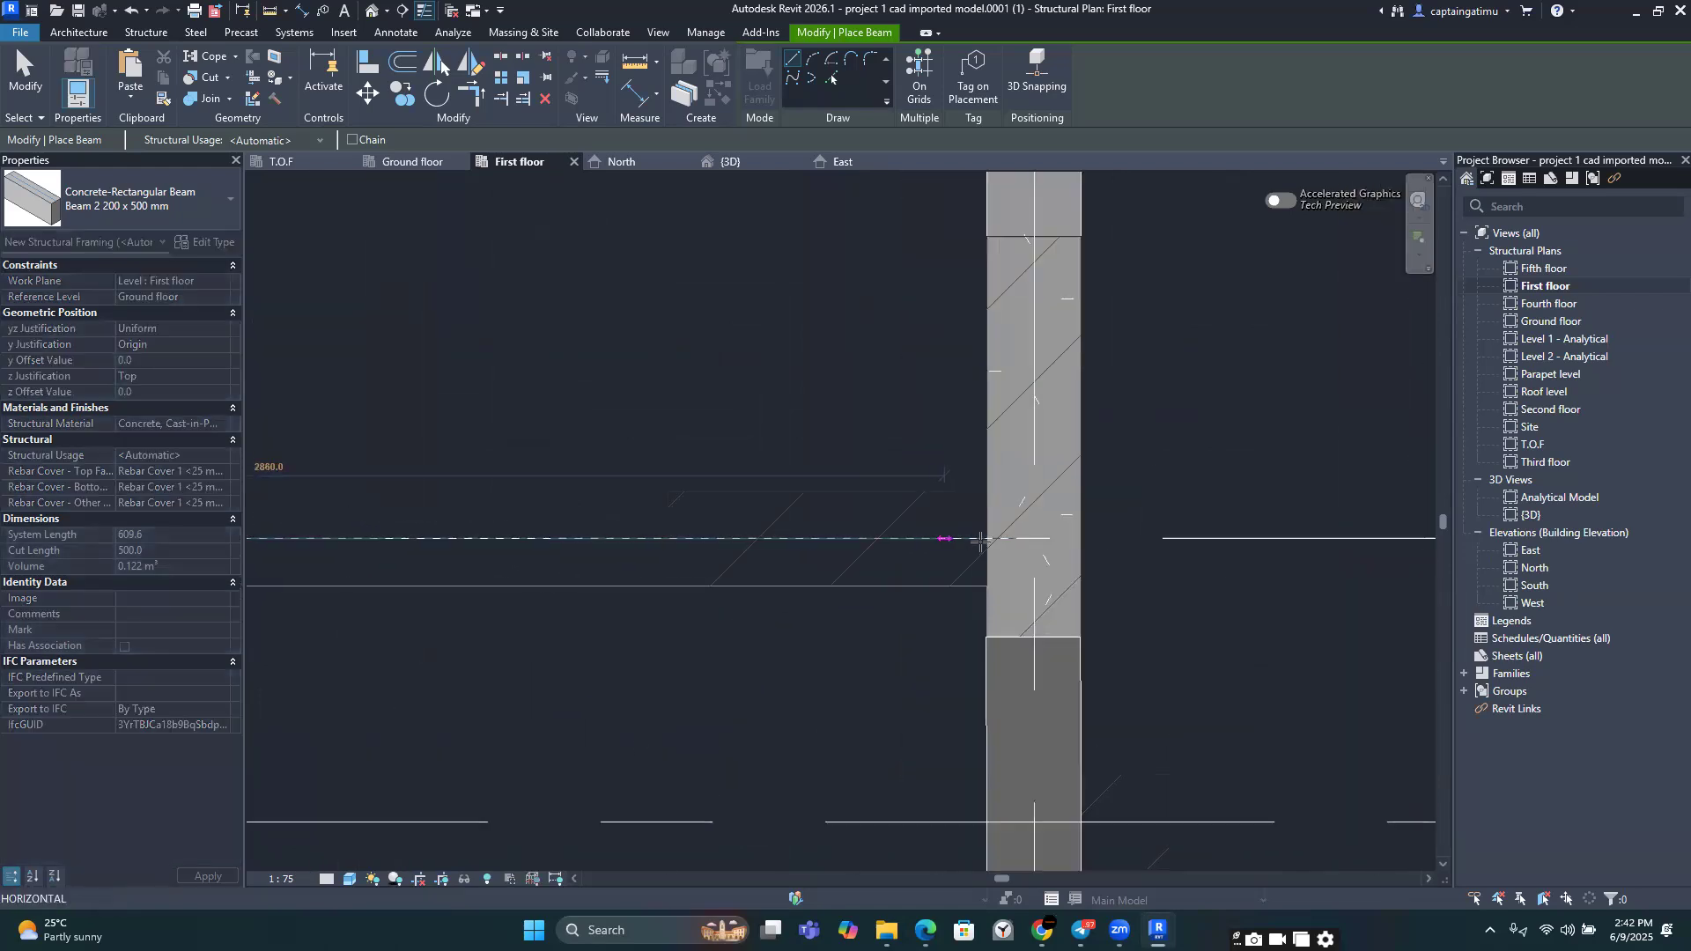
pyautogui.scroll(1, 991, 541)
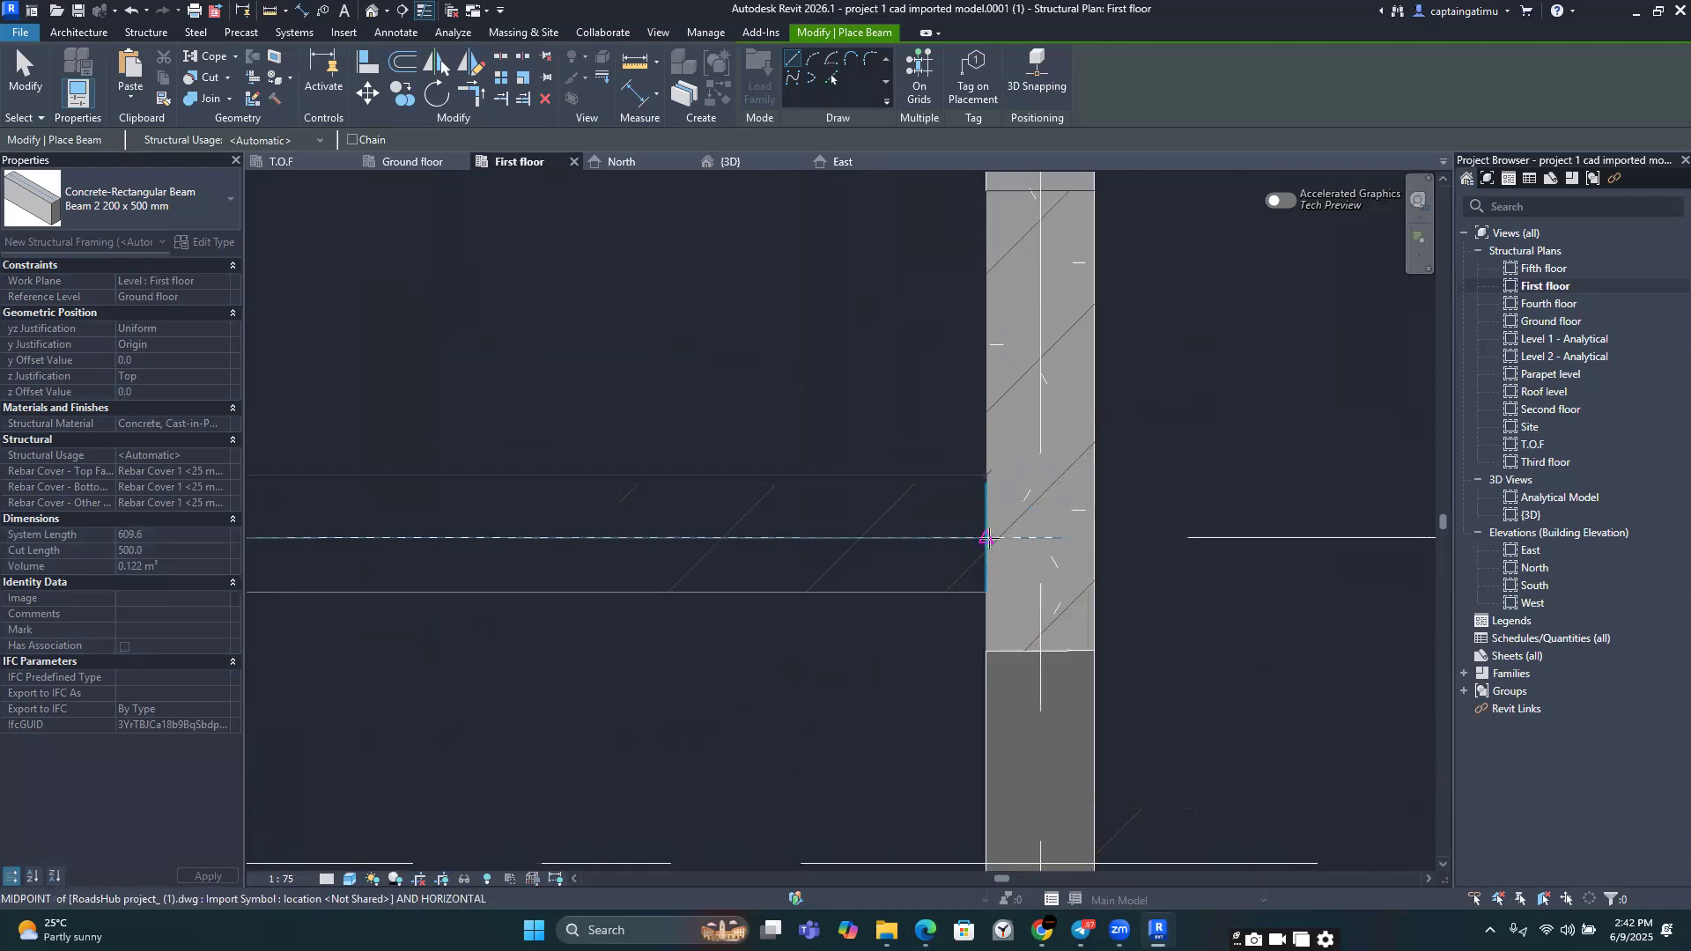
pyautogui.click(989, 539)
# Step: Place a Beam 2 200 x 500 mm beam along grid 14 between the columns at grids D and G
pyautogui.scroll(-5, 990, 538)
pyautogui.moveTo(921, 650); pyautogui.dragTo(616, 585, button='middle')
pyautogui.scroll(1, 777, 582)
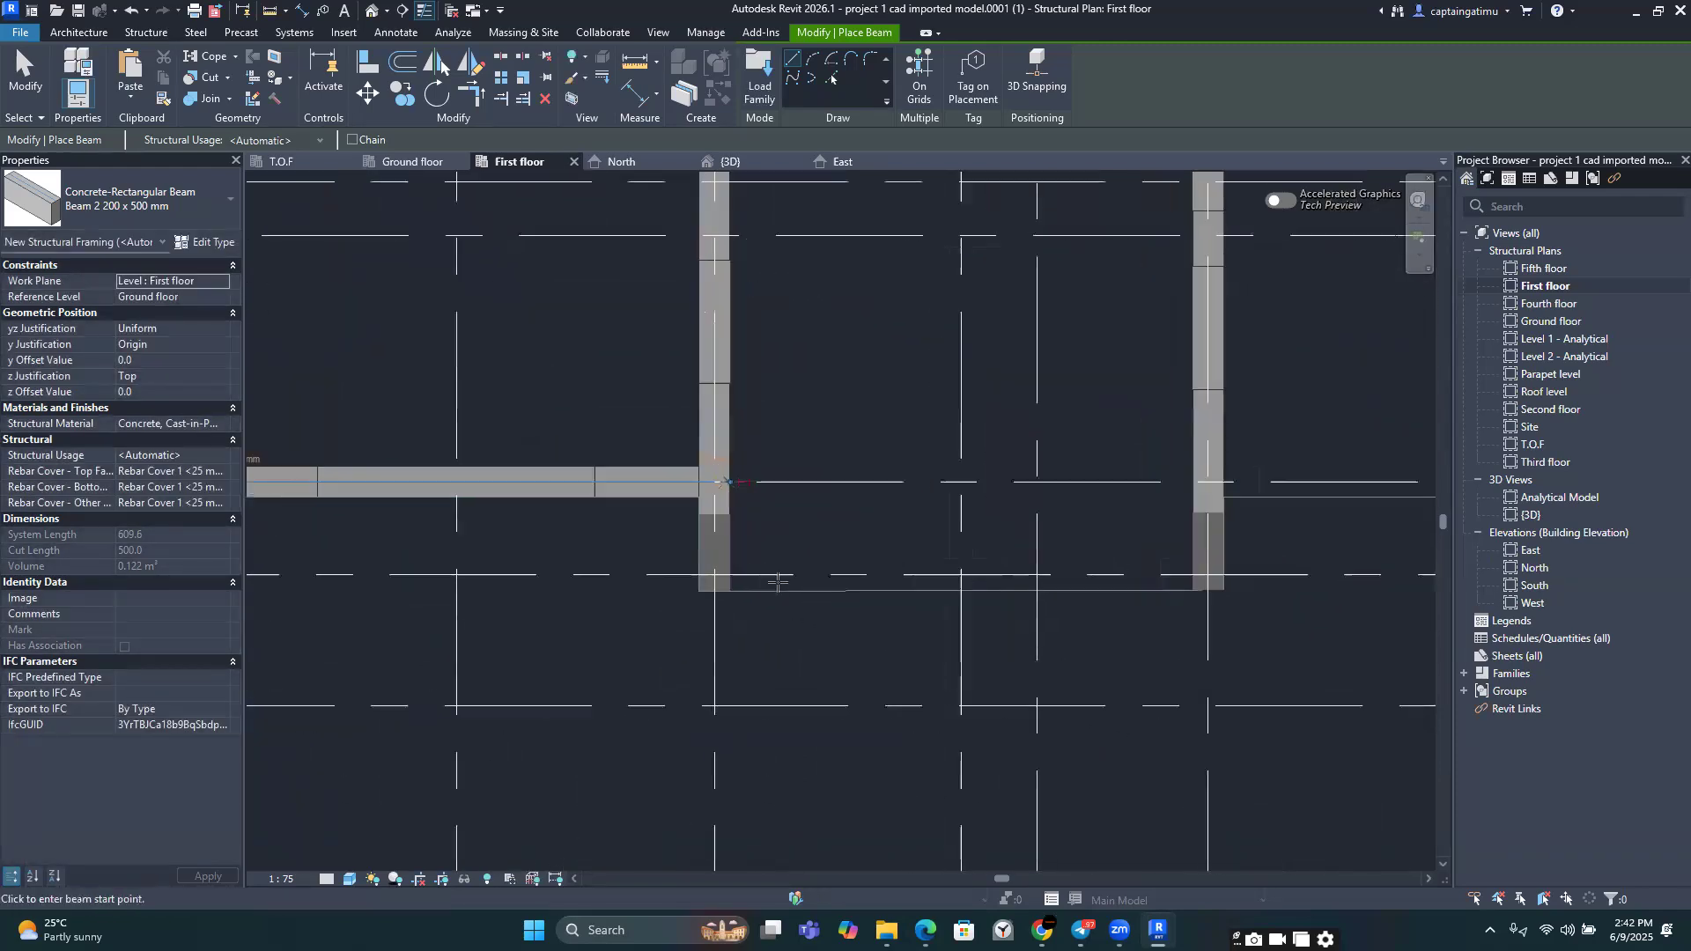
pyautogui.scroll(2, 799, 598)
pyautogui.click(661, 553)
pyautogui.moveTo(963, 555); pyautogui.dragTo(382, 516, button='middle')
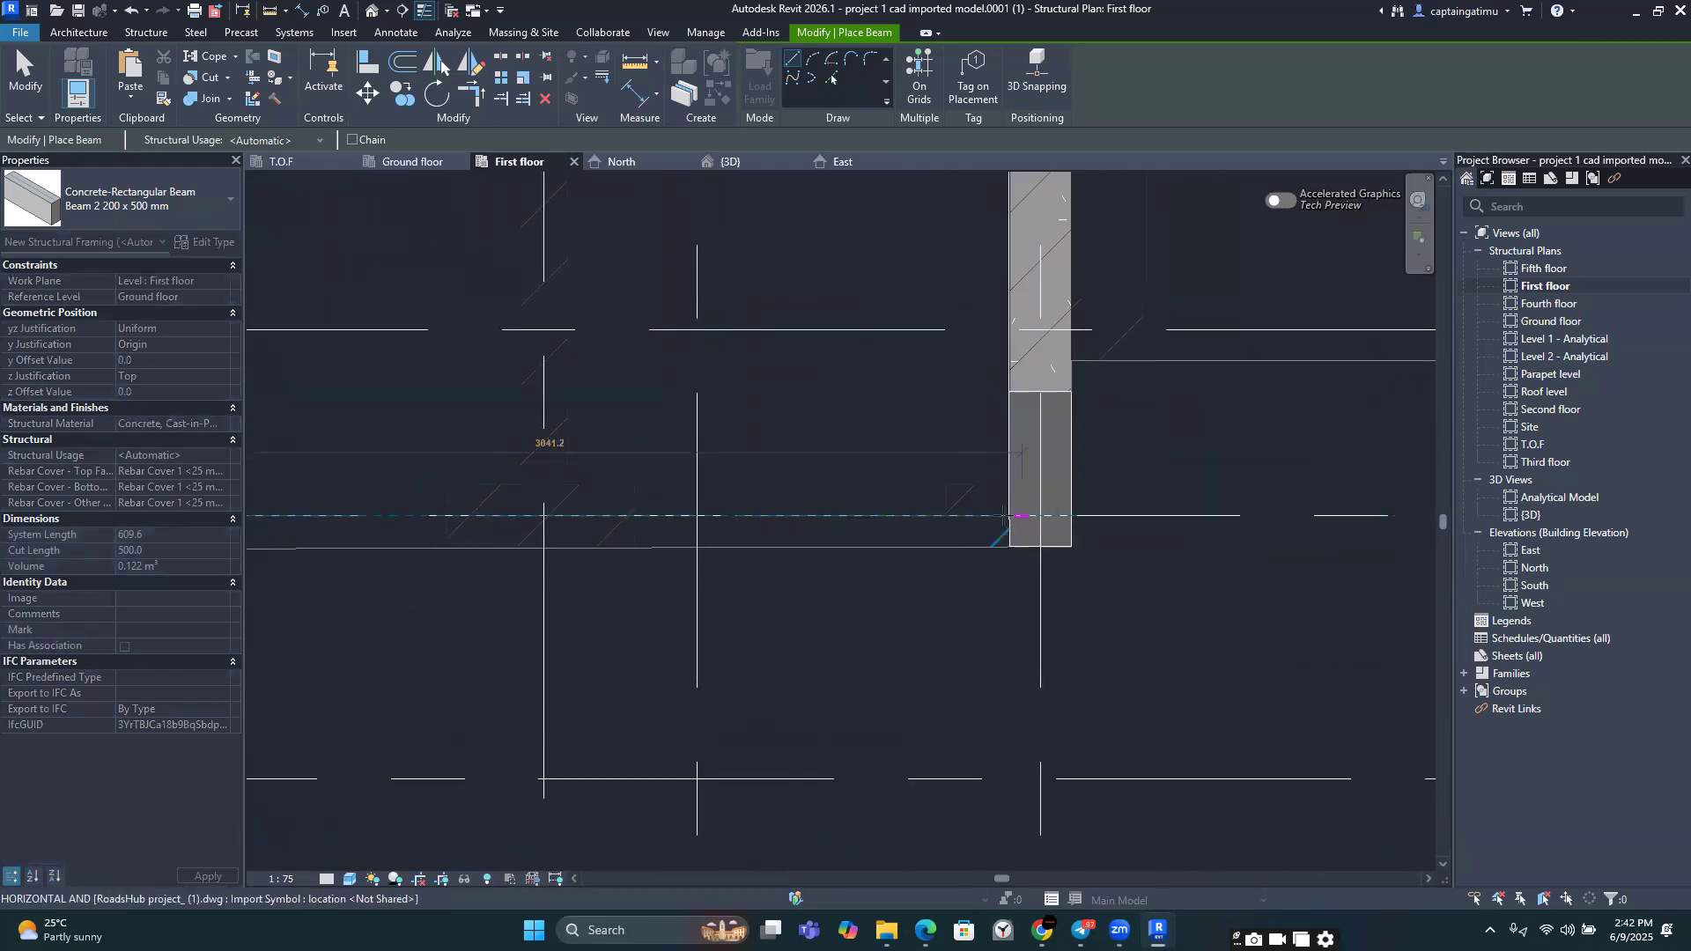
pyautogui.click(1010, 515)
# Step: Place a Beam 2 200 x 500 mm beam along grid 13 from the beam on grid G to the column at grid H
pyautogui.scroll(-6, 1013, 506)
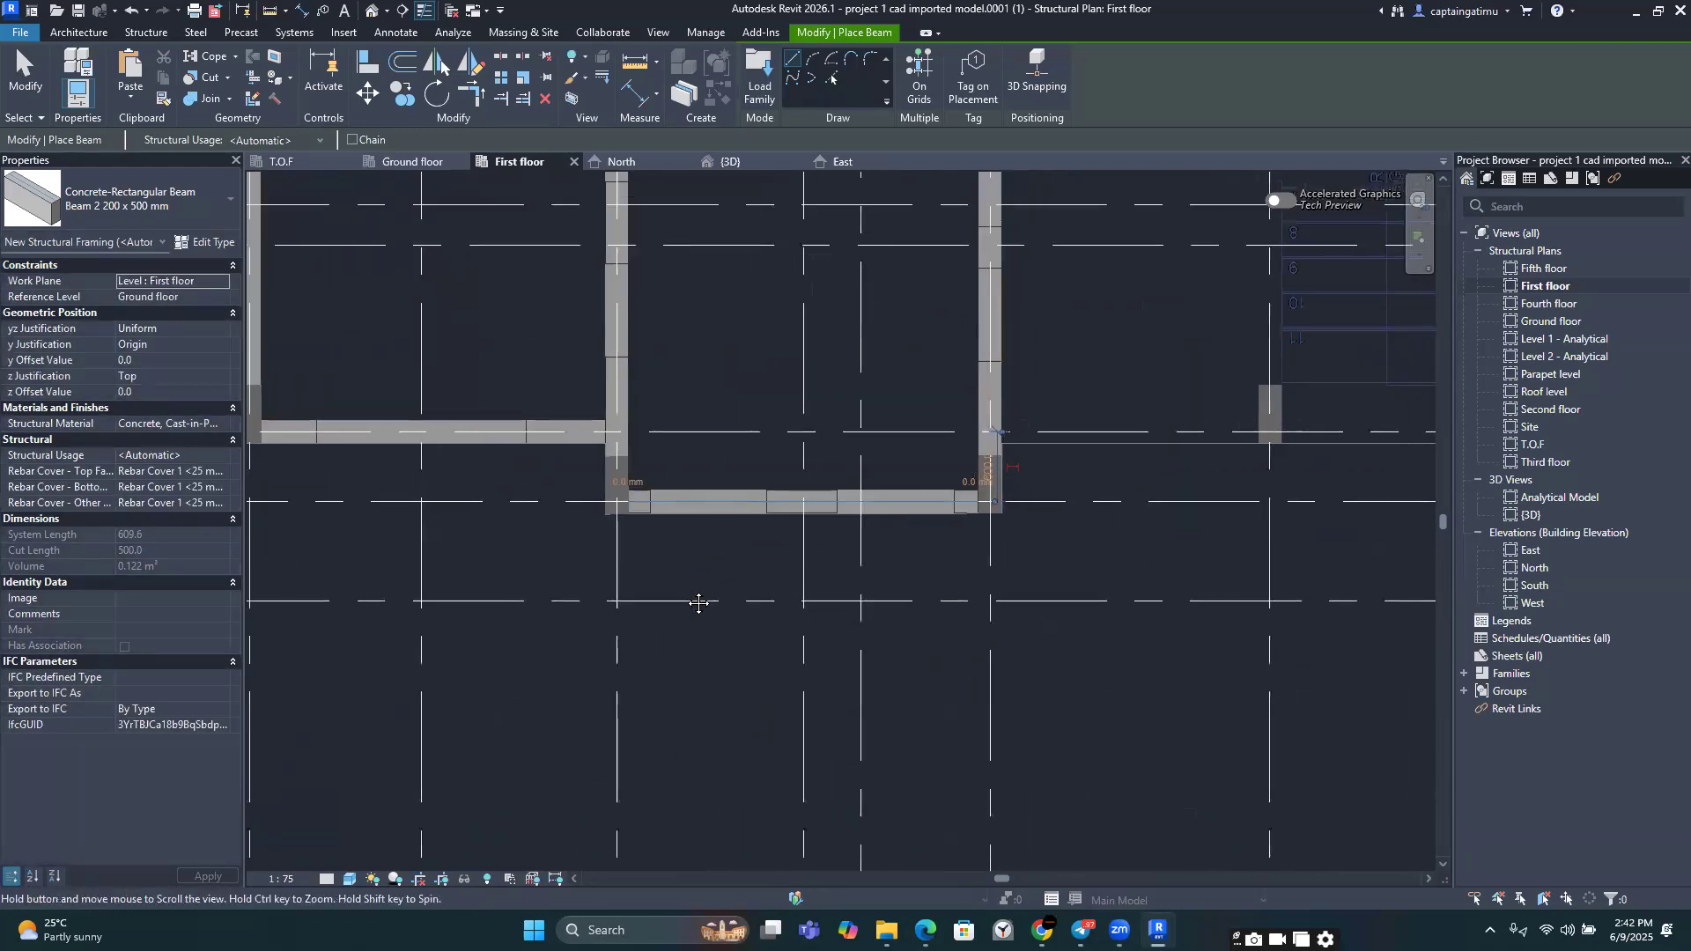
pyautogui.scroll(6, 694, 613)
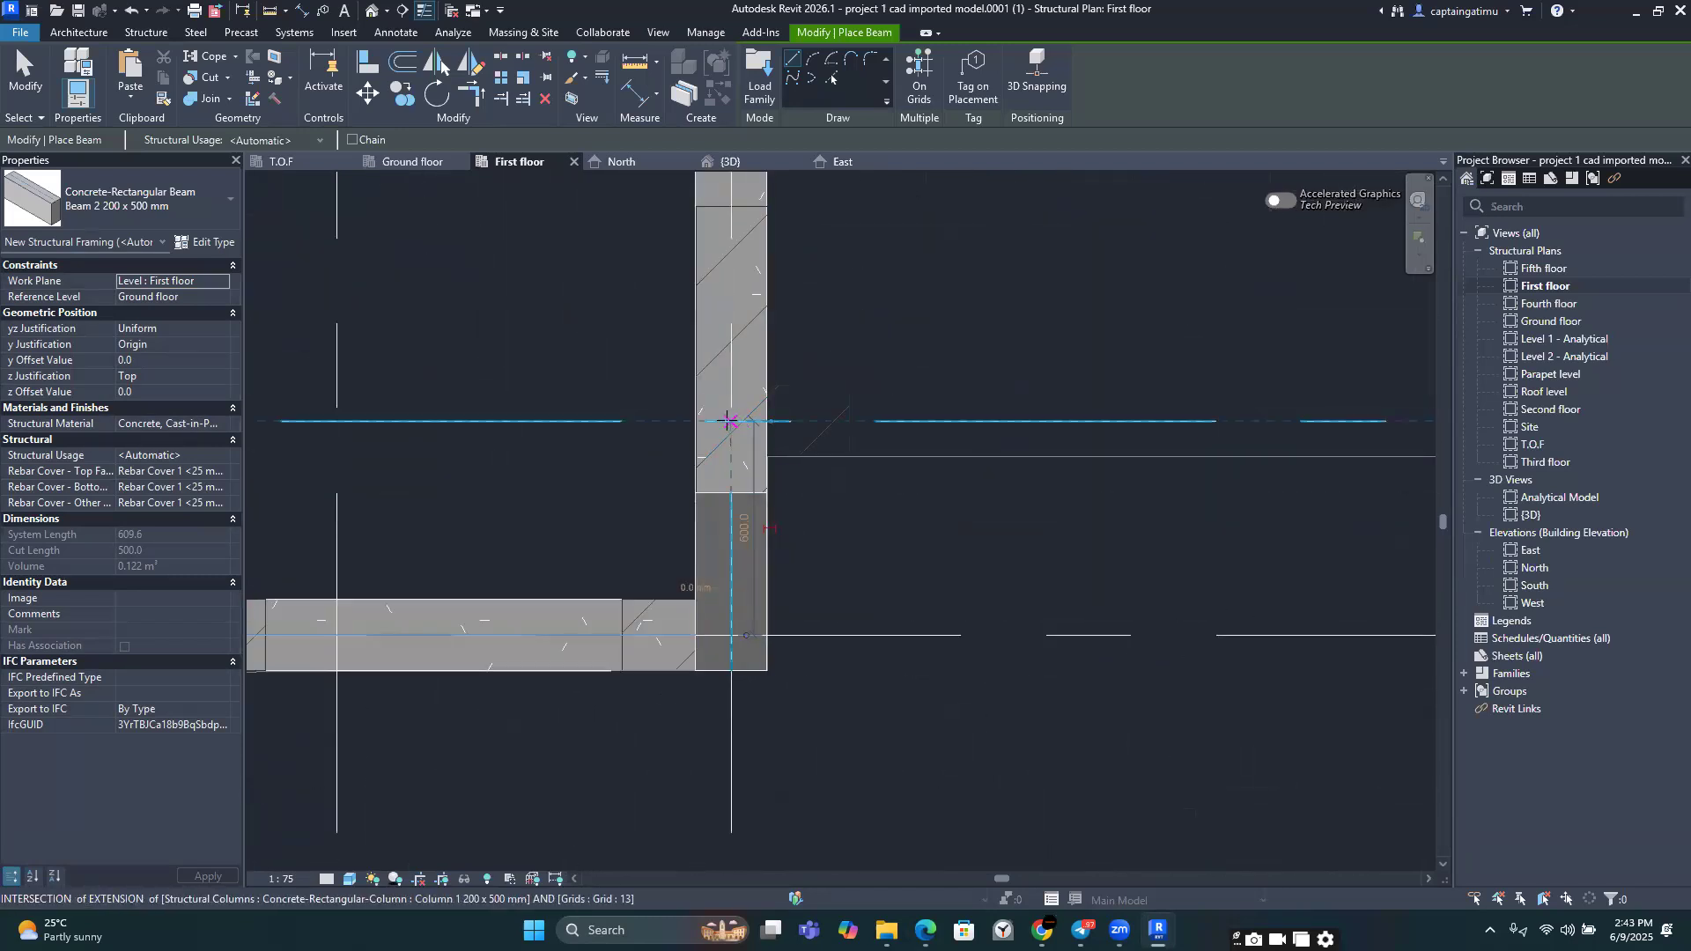
pyautogui.click(730, 421)
pyautogui.moveTo(991, 426); pyautogui.dragTo(486, 423, button='middle')
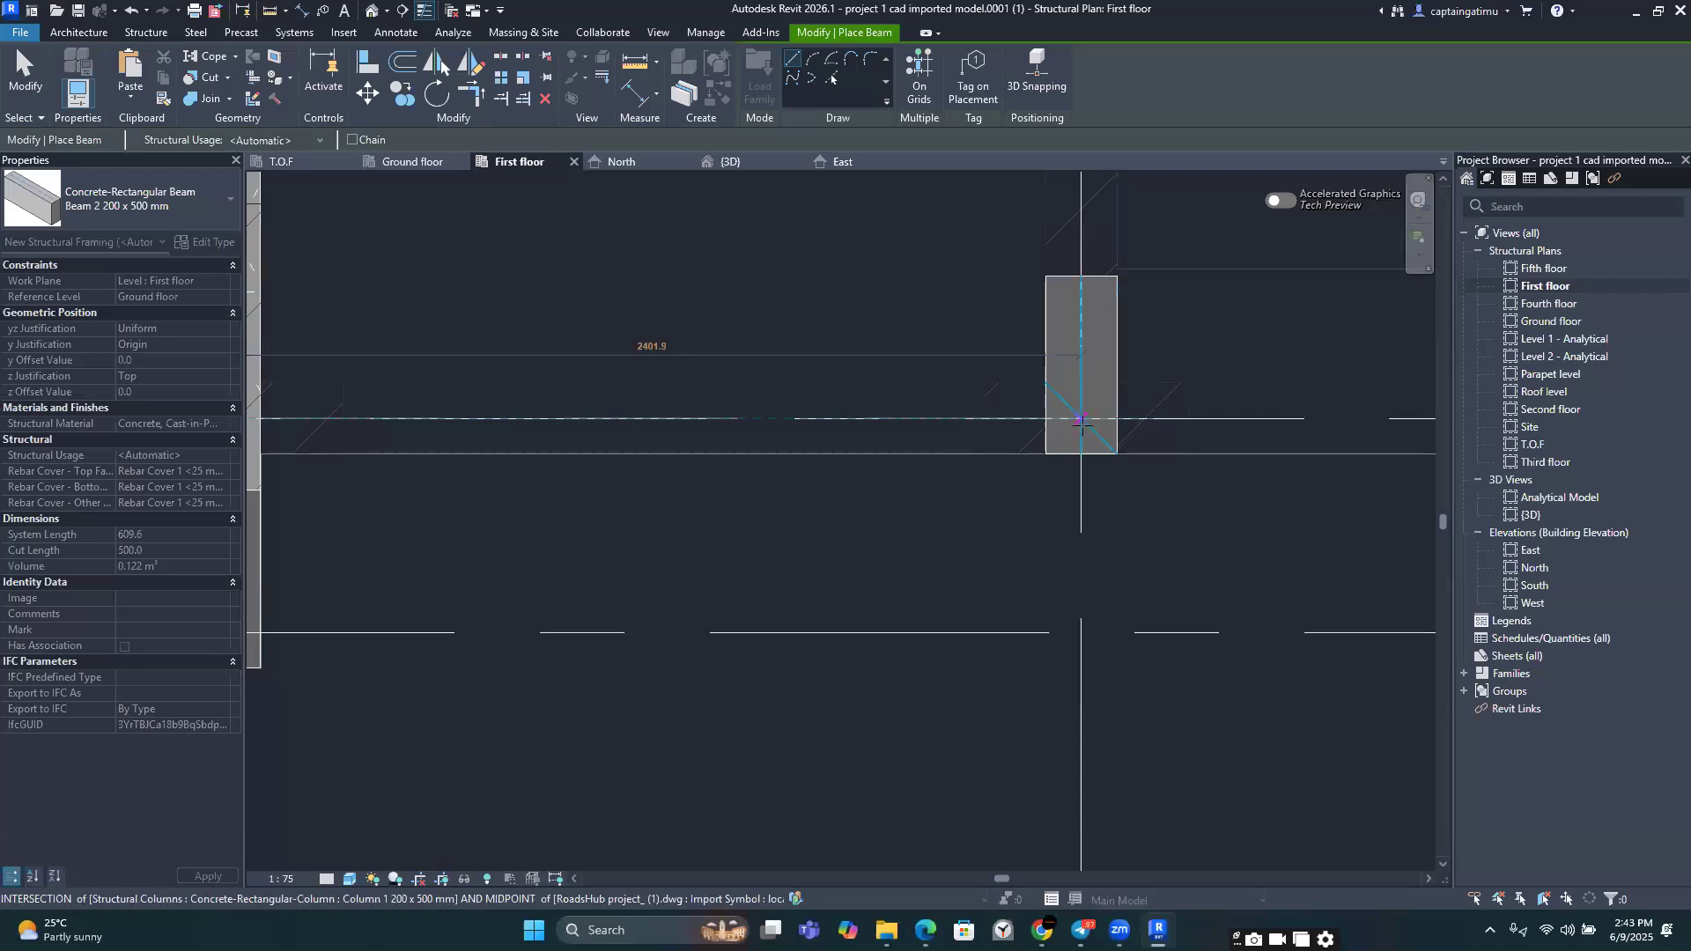
pyautogui.click(1082, 424)
# Step: Place a Beam 2 200 x 500 mm beam along grid H from the column at grid 10 to the column at grid 13
pyautogui.scroll(-3, 1008, 415)
pyautogui.moveTo(1008, 416); pyautogui.dragTo(1009, 815, button='middle')
pyautogui.click(1030, 456)
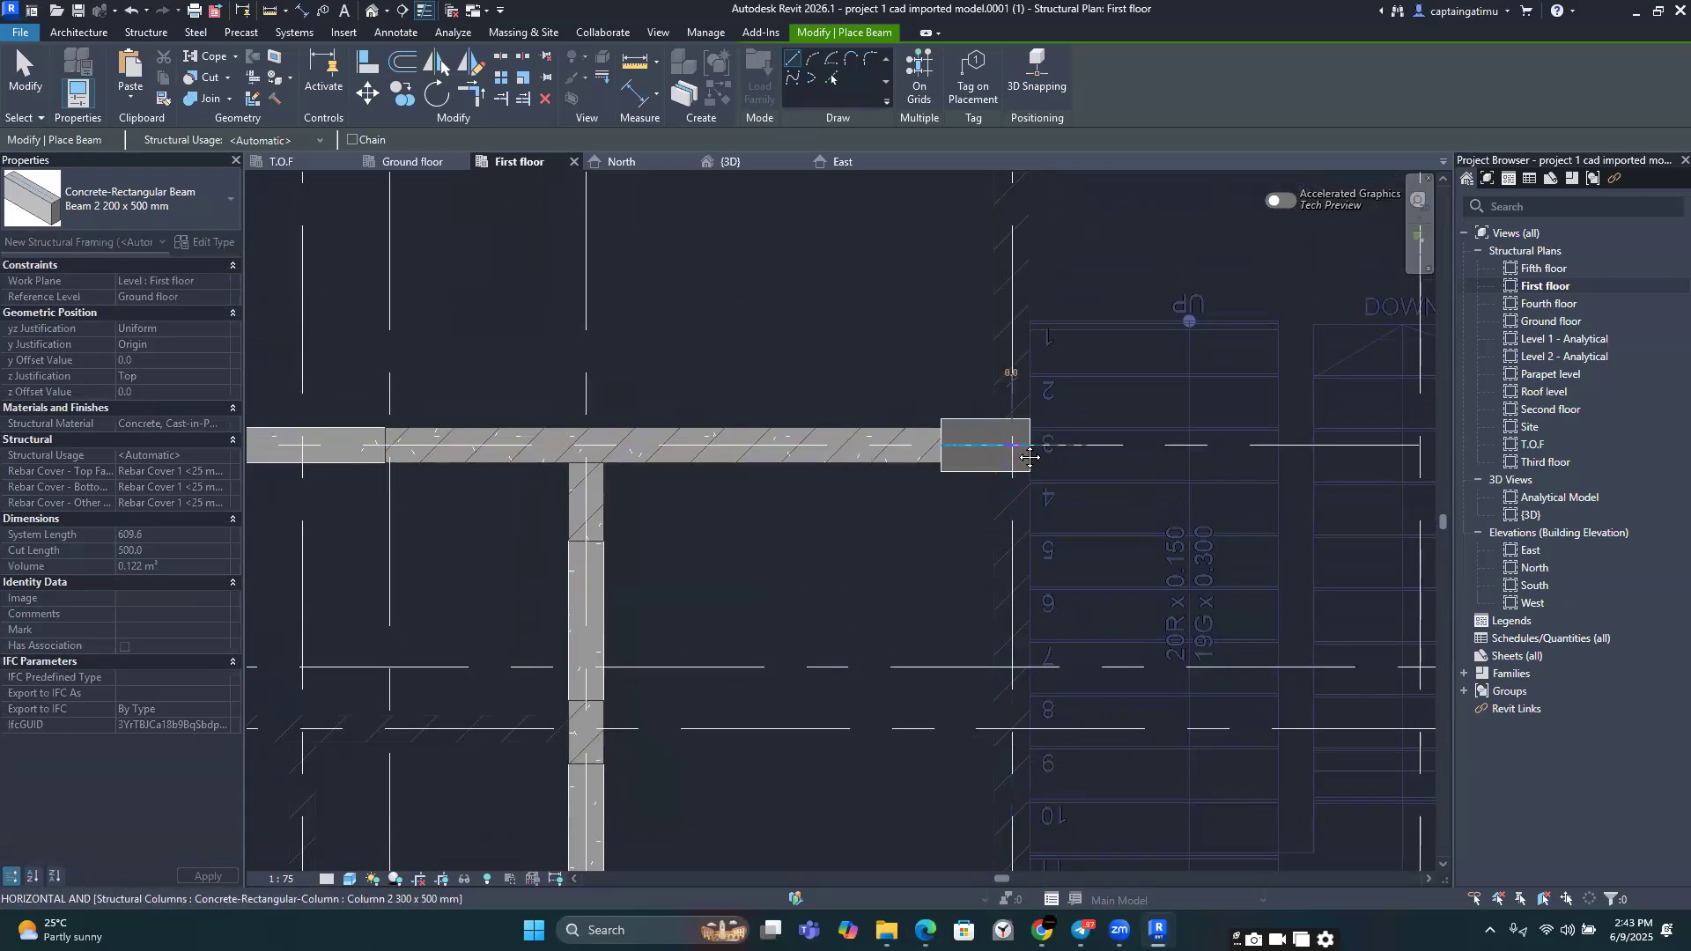
pyautogui.scroll(-3, 1031, 456)
pyautogui.scroll(3, 1013, 680)
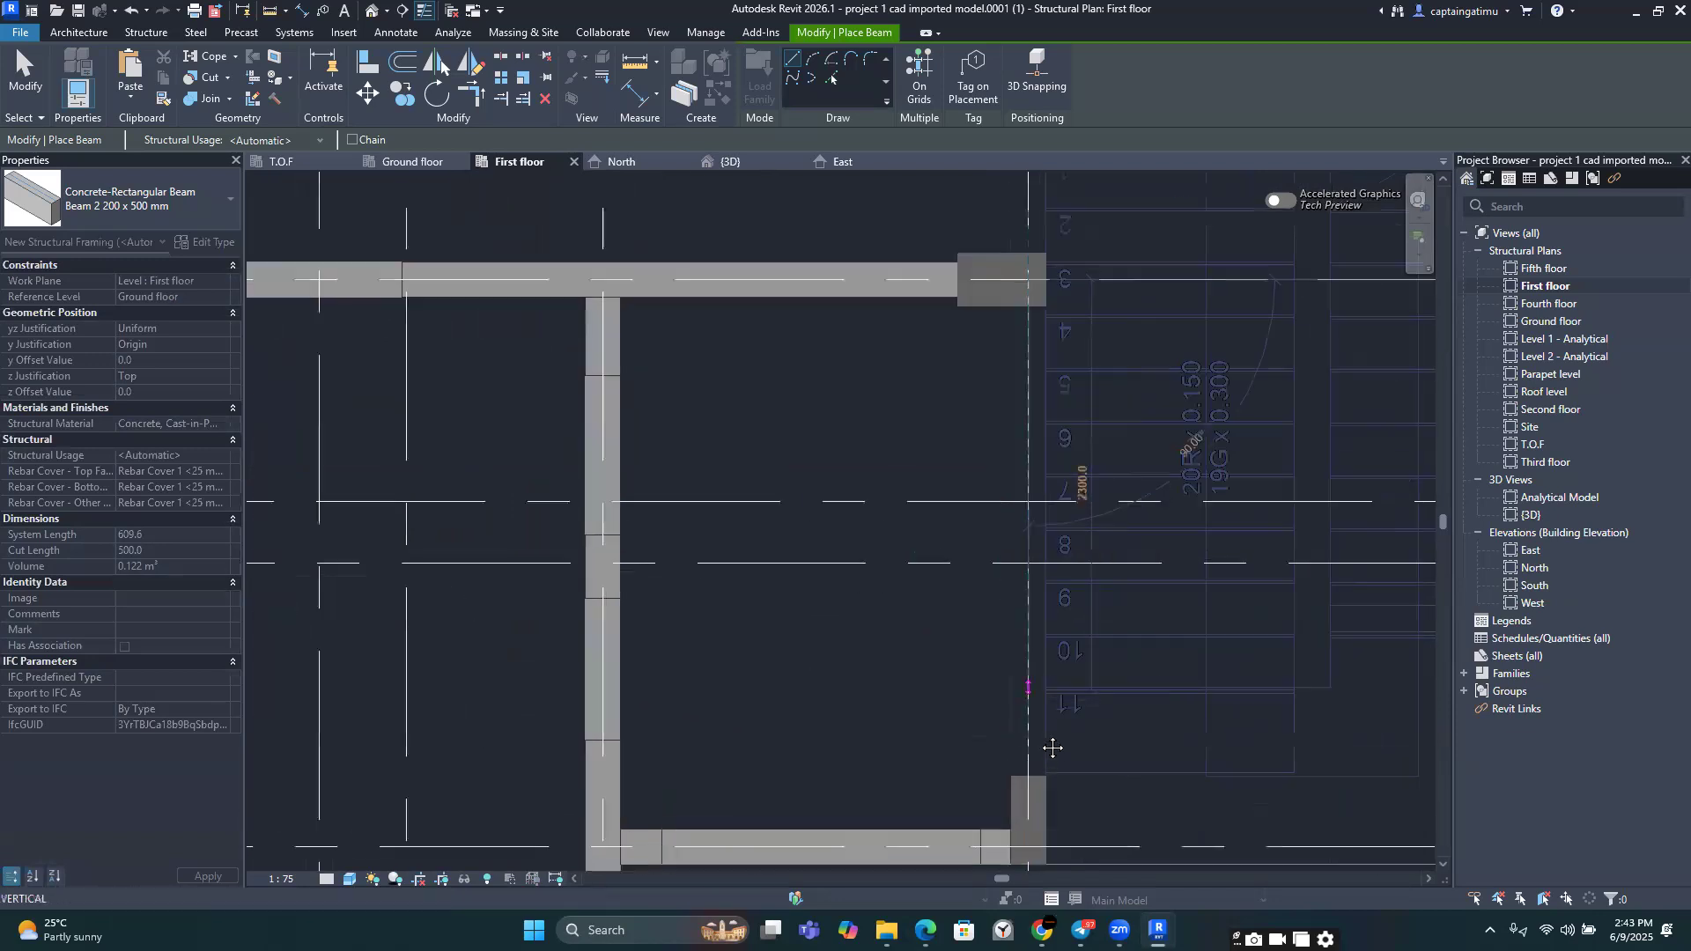
pyautogui.click(1043, 832)
pyautogui.scroll(-3, 1043, 793)
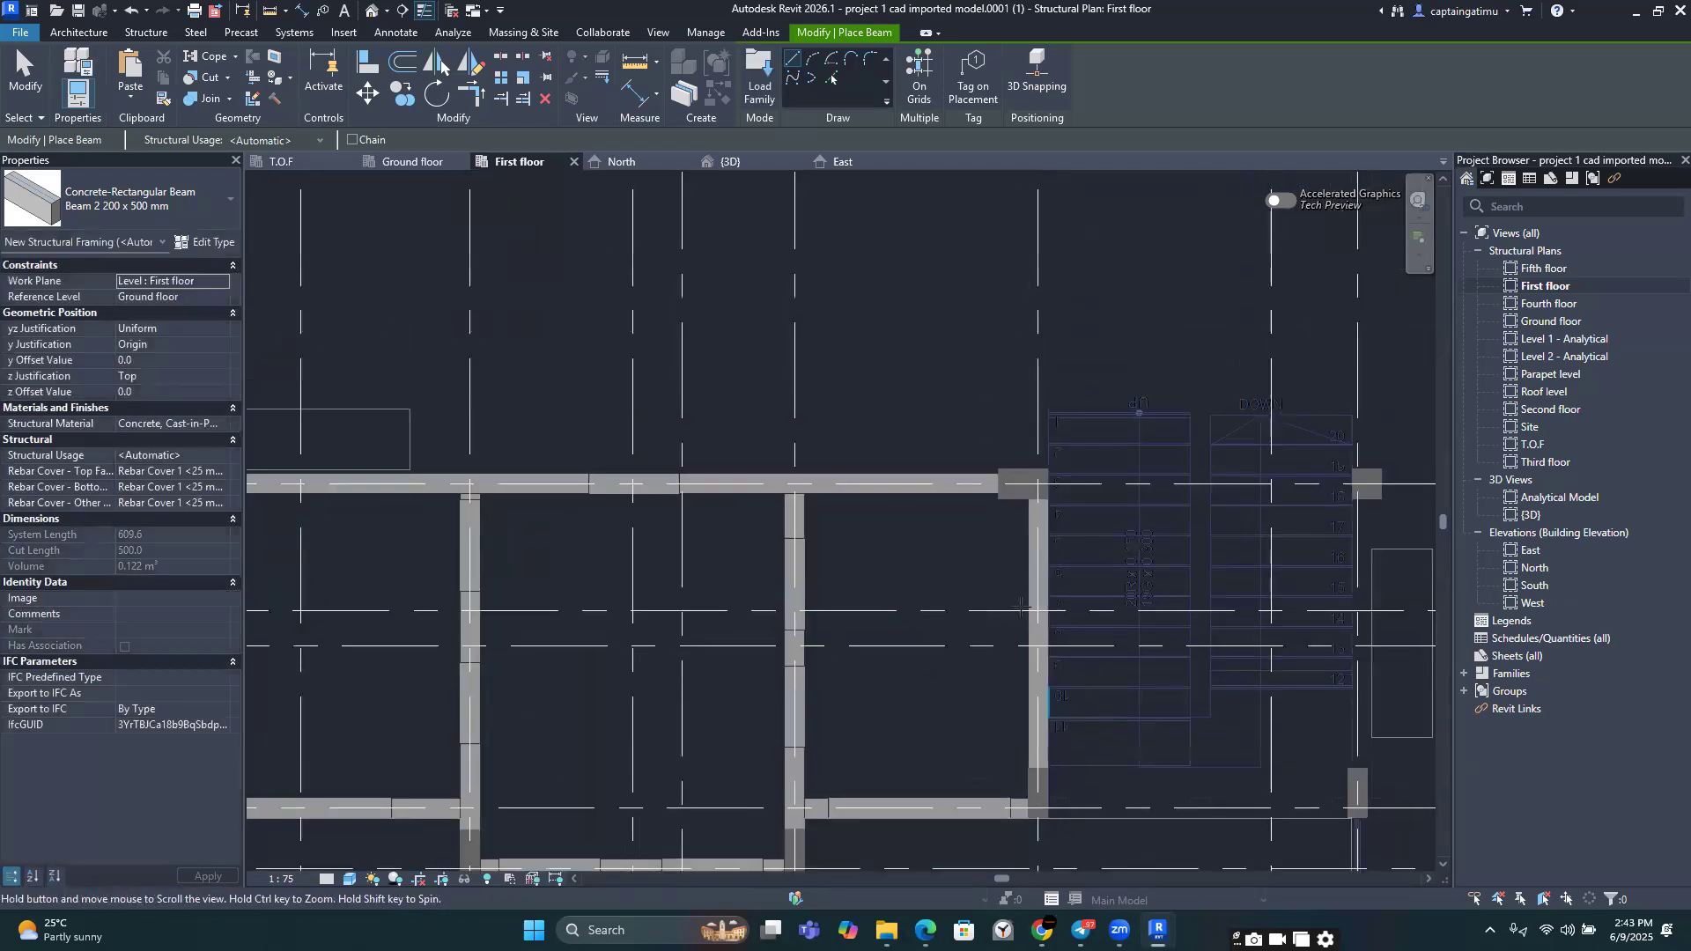
# Step: Place a Beam 2 200 x 500 mm beam along grid G from the column at grid 10 to the column at grid 9
pyautogui.scroll(3, 1020, 626)
pyautogui.click(1020, 619)
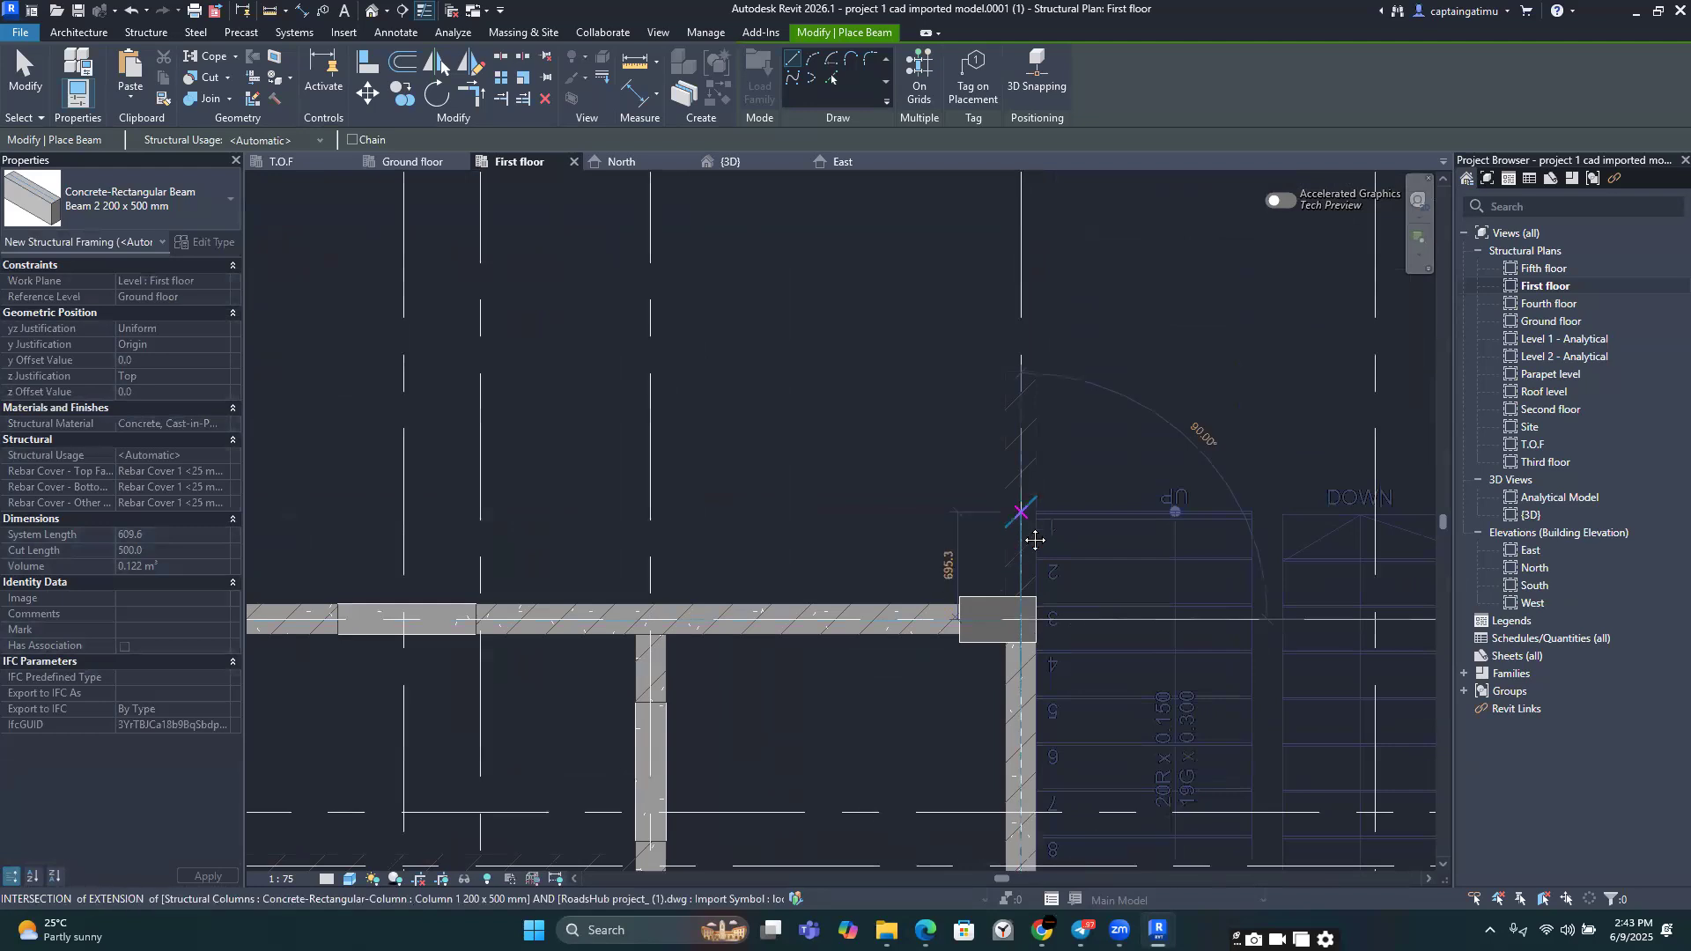
pyautogui.scroll(-2, 1018, 528)
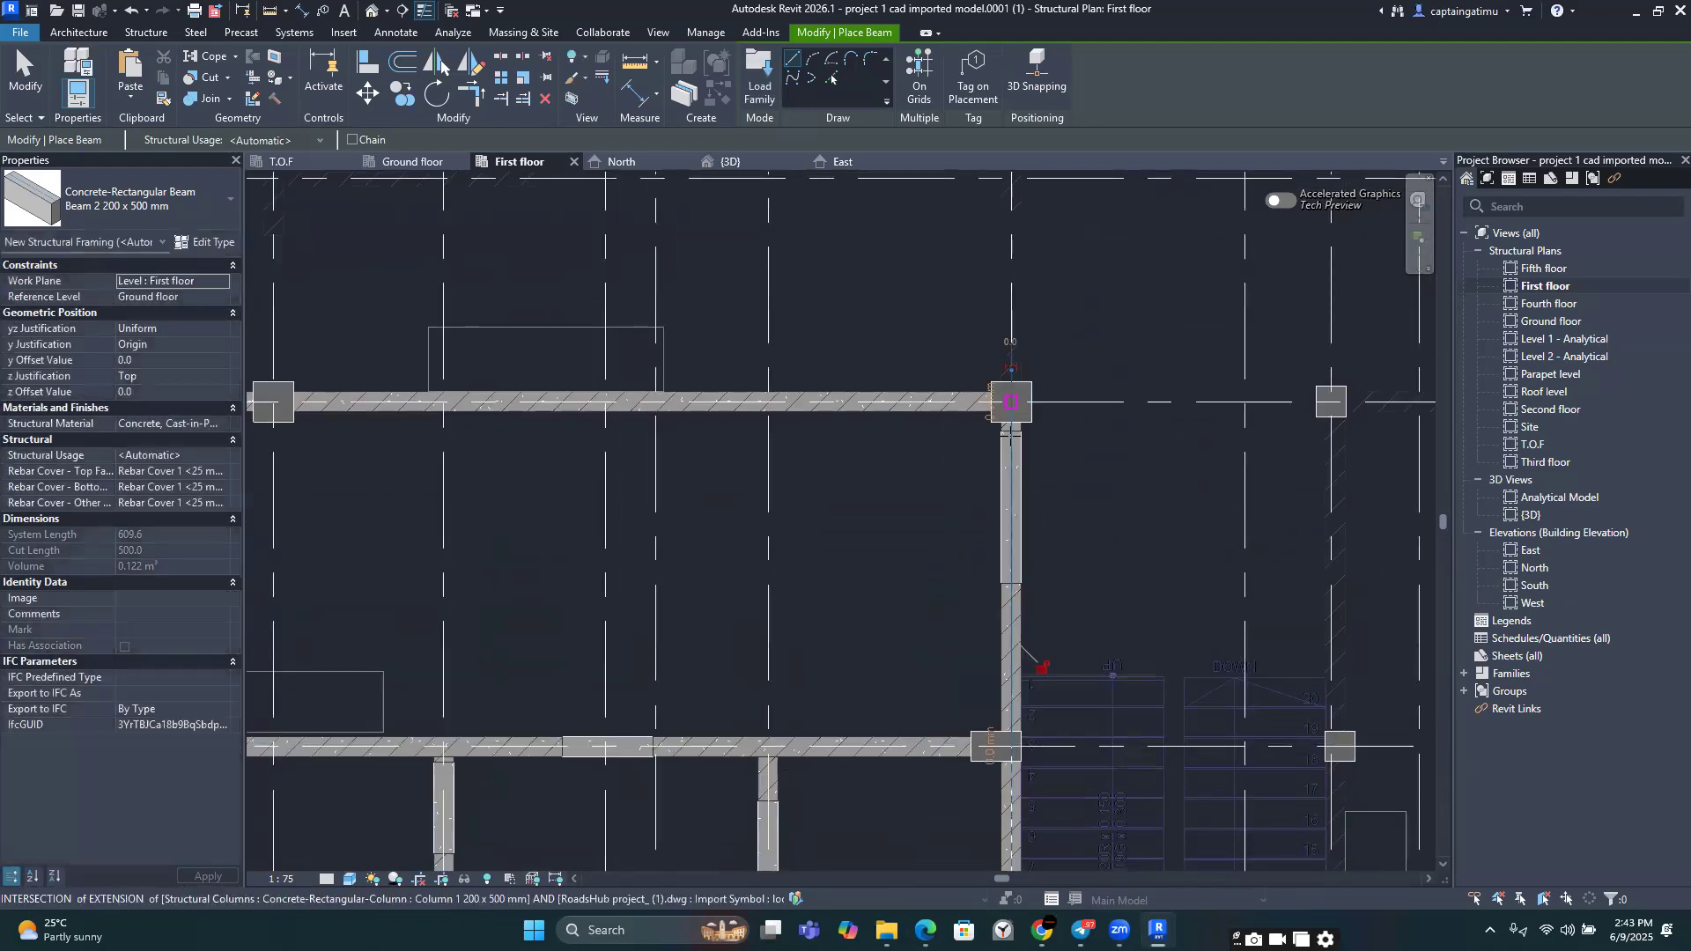
pyautogui.scroll(-4, 1013, 404)
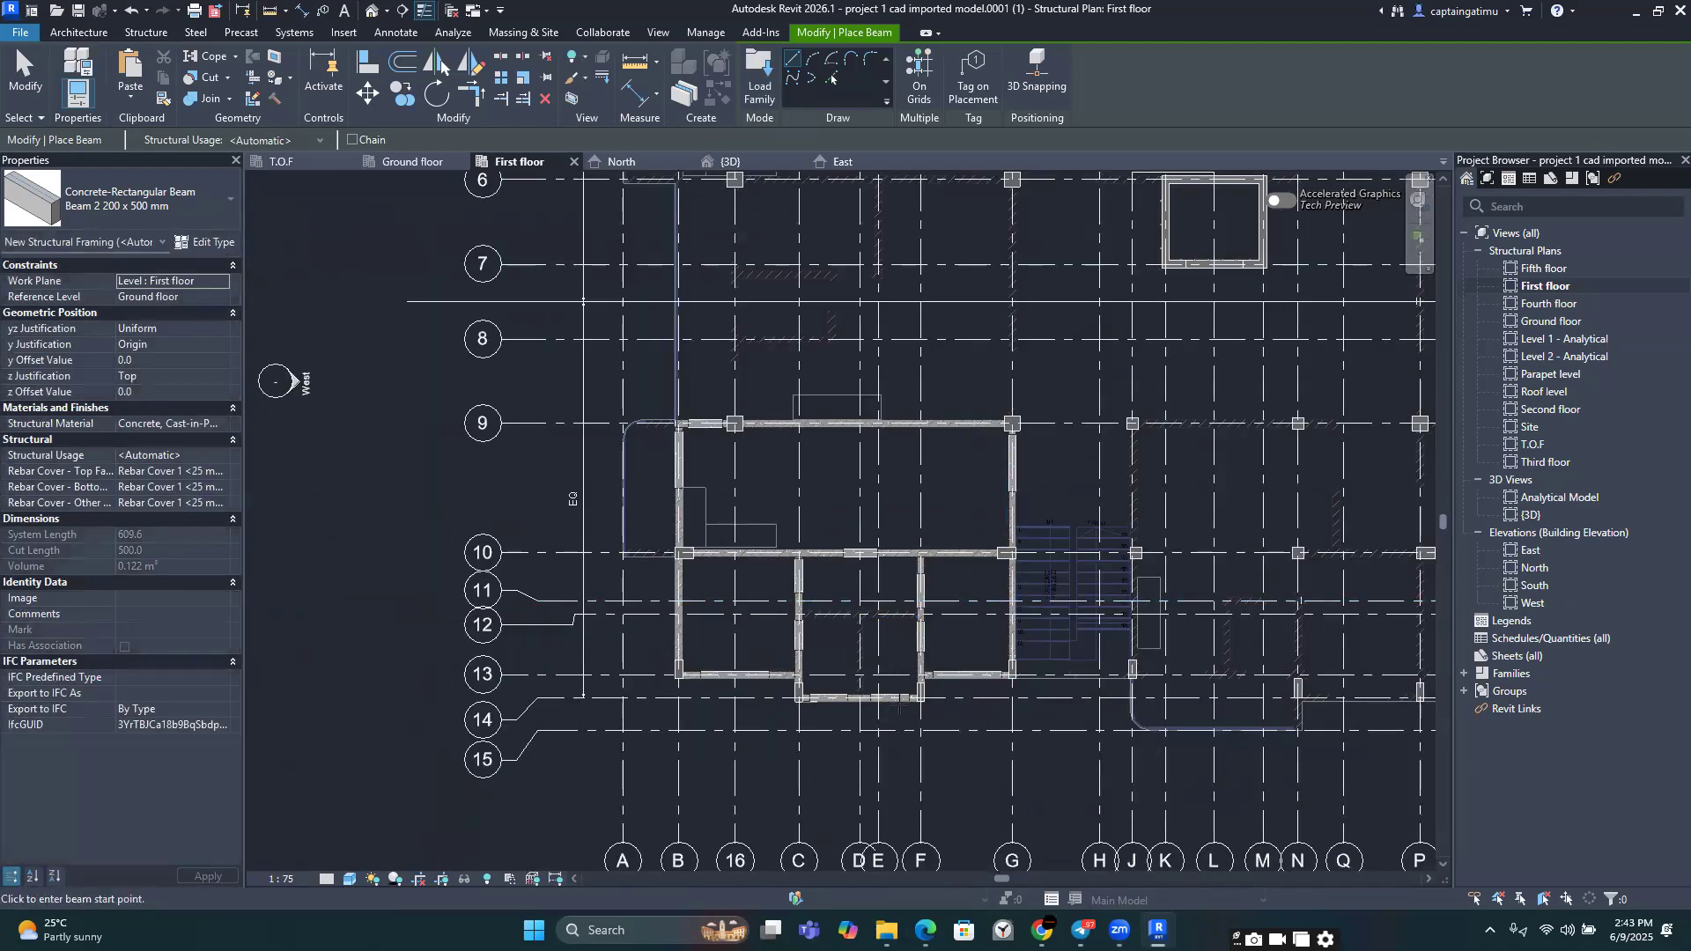
pyautogui.moveTo(858, 623); pyautogui.dragTo(707, 593, button='middle')
pyautogui.press('Escape')
pyautogui.press('Escape')
# Step: Place a Beam 2 200 x 500 mm beam along grid 9 from the column at grid G to the column at grid J, and enable chained placement
pyautogui.scroll(-3, 763, 348)
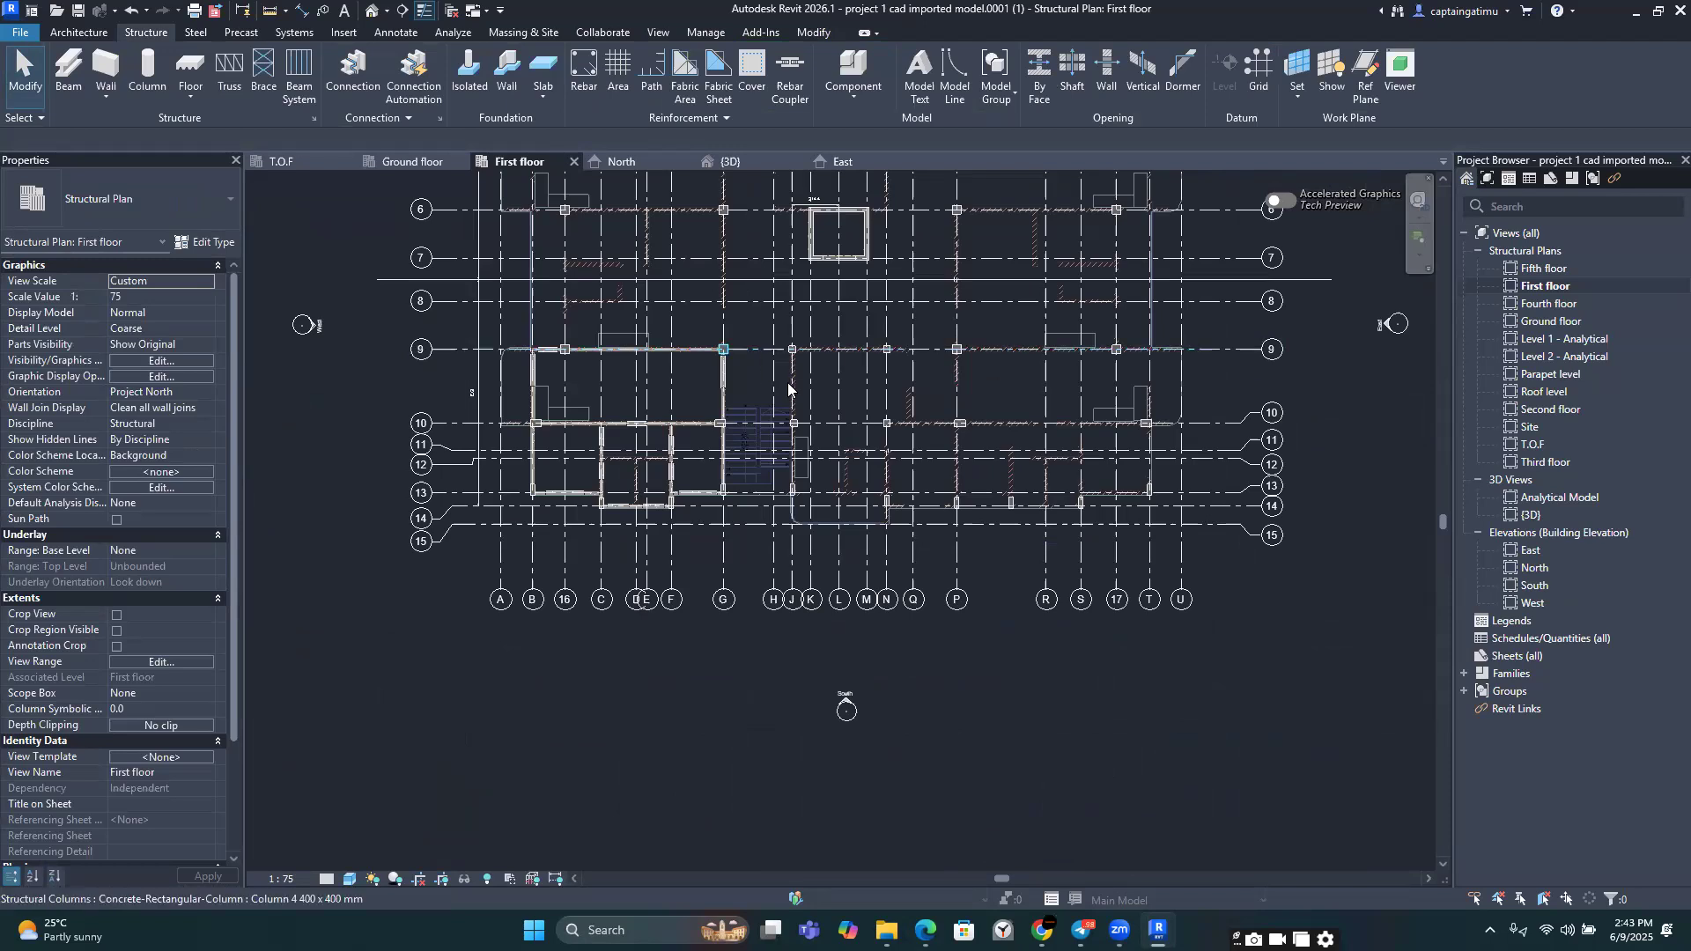
pyautogui.scroll(6, 764, 346)
pyautogui.moveTo(365, 138); pyautogui.dragTo(385, 154, button='middle')
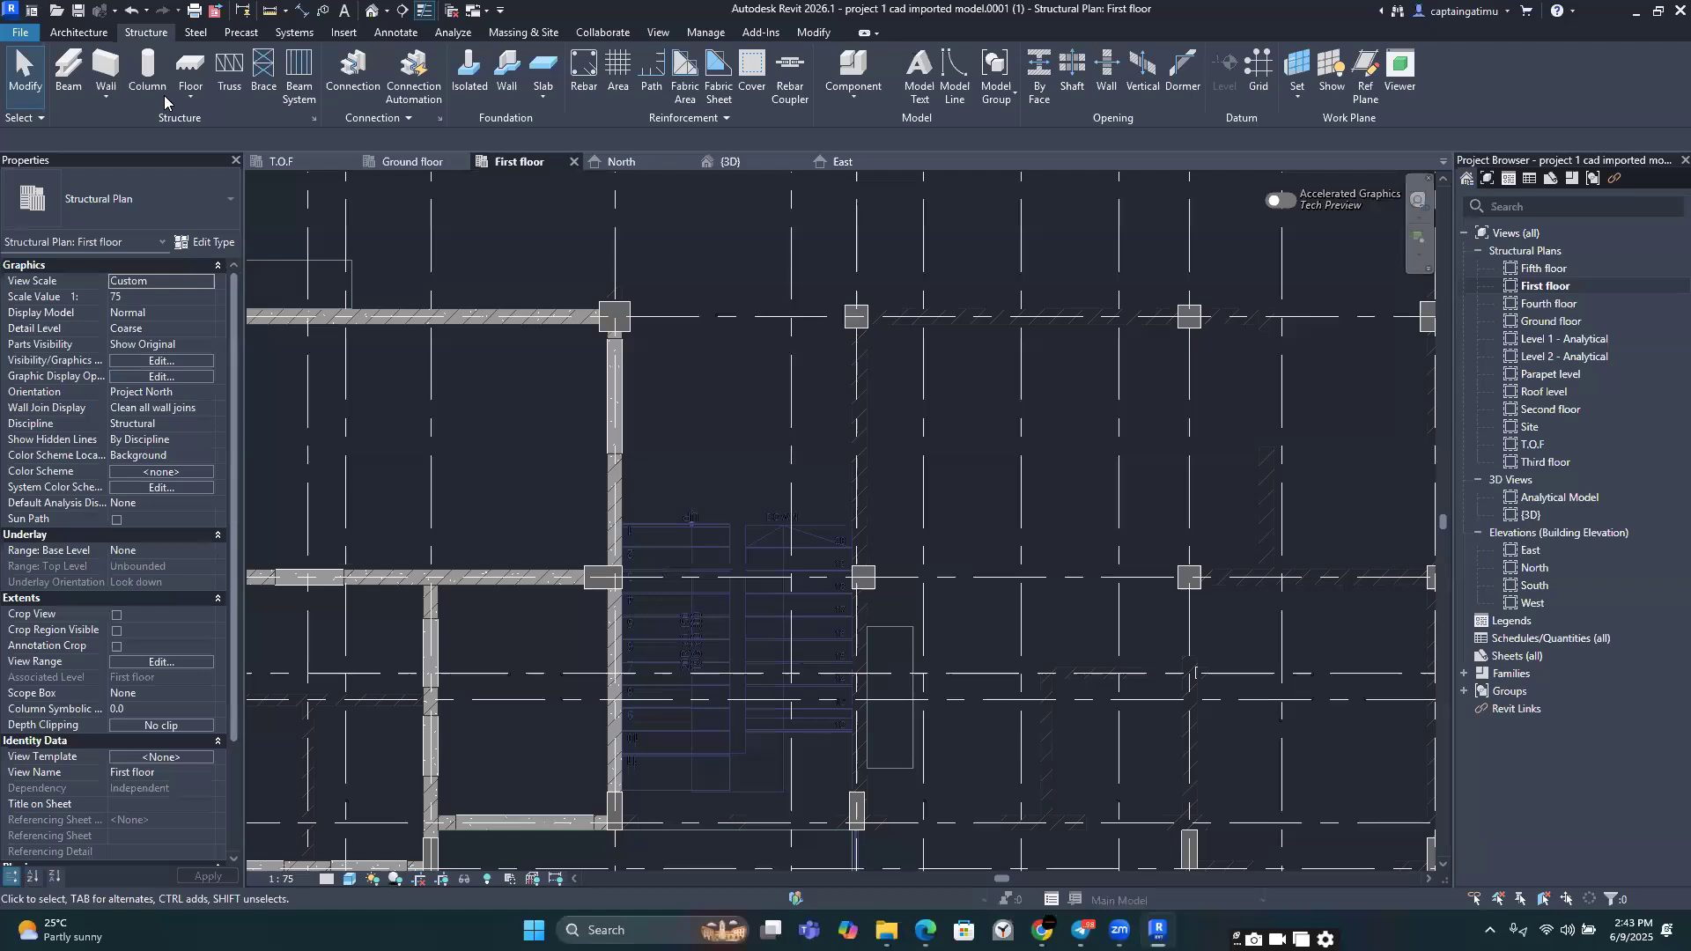
pyautogui.click(75, 78)
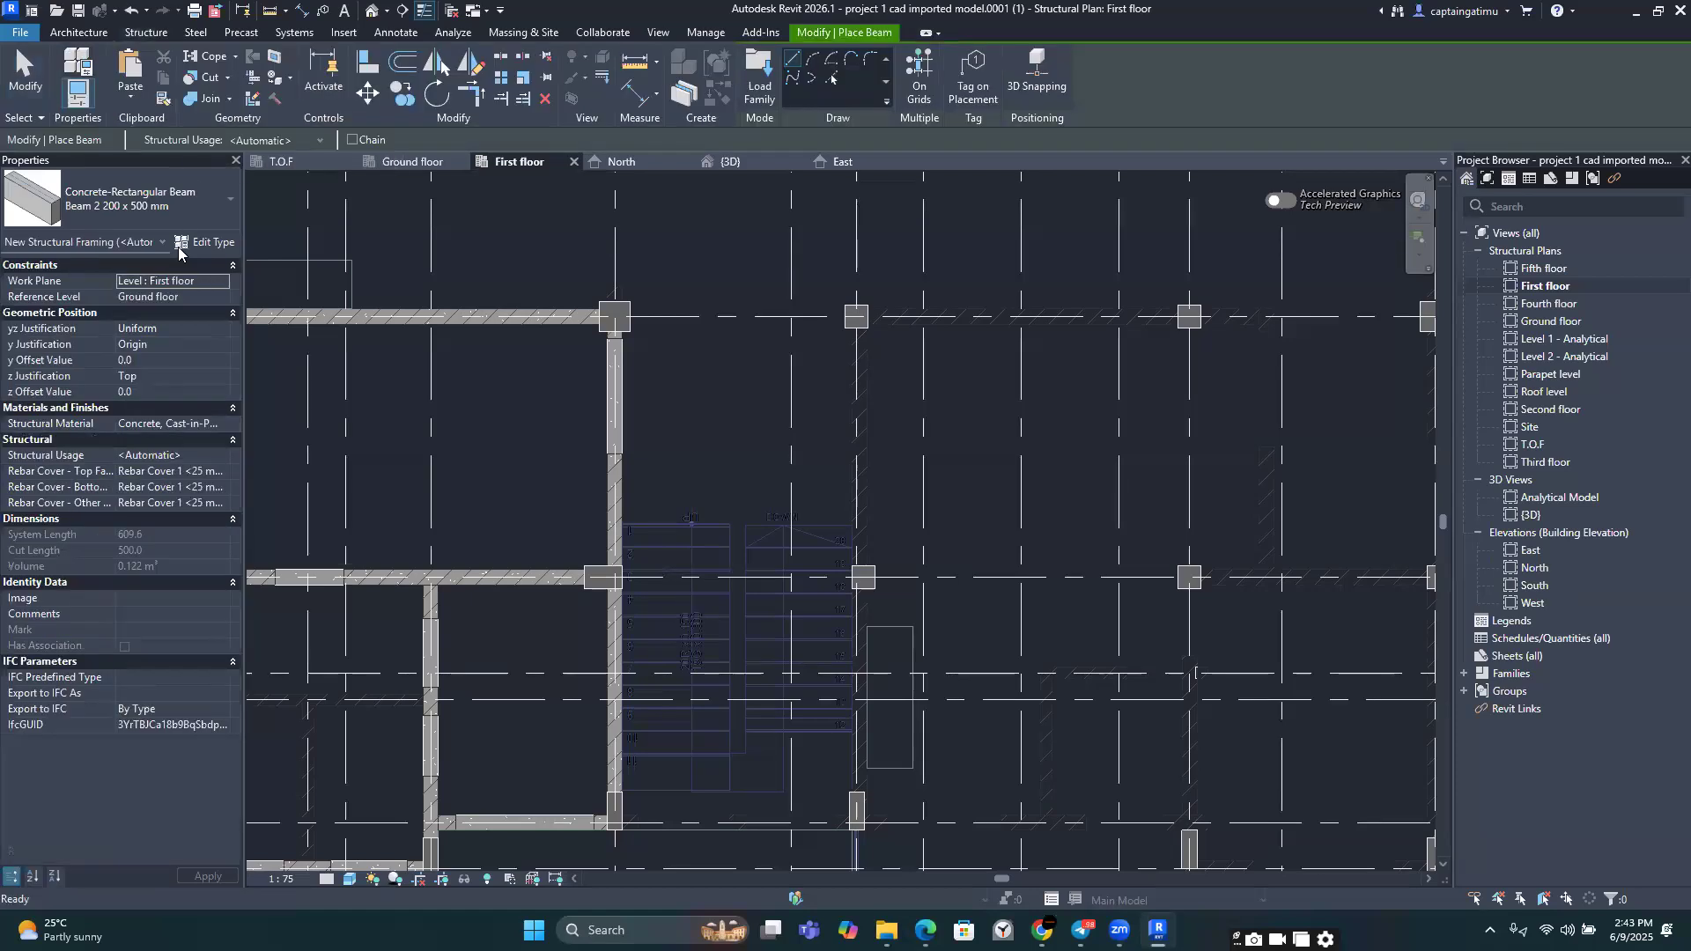
pyautogui.click(194, 213)
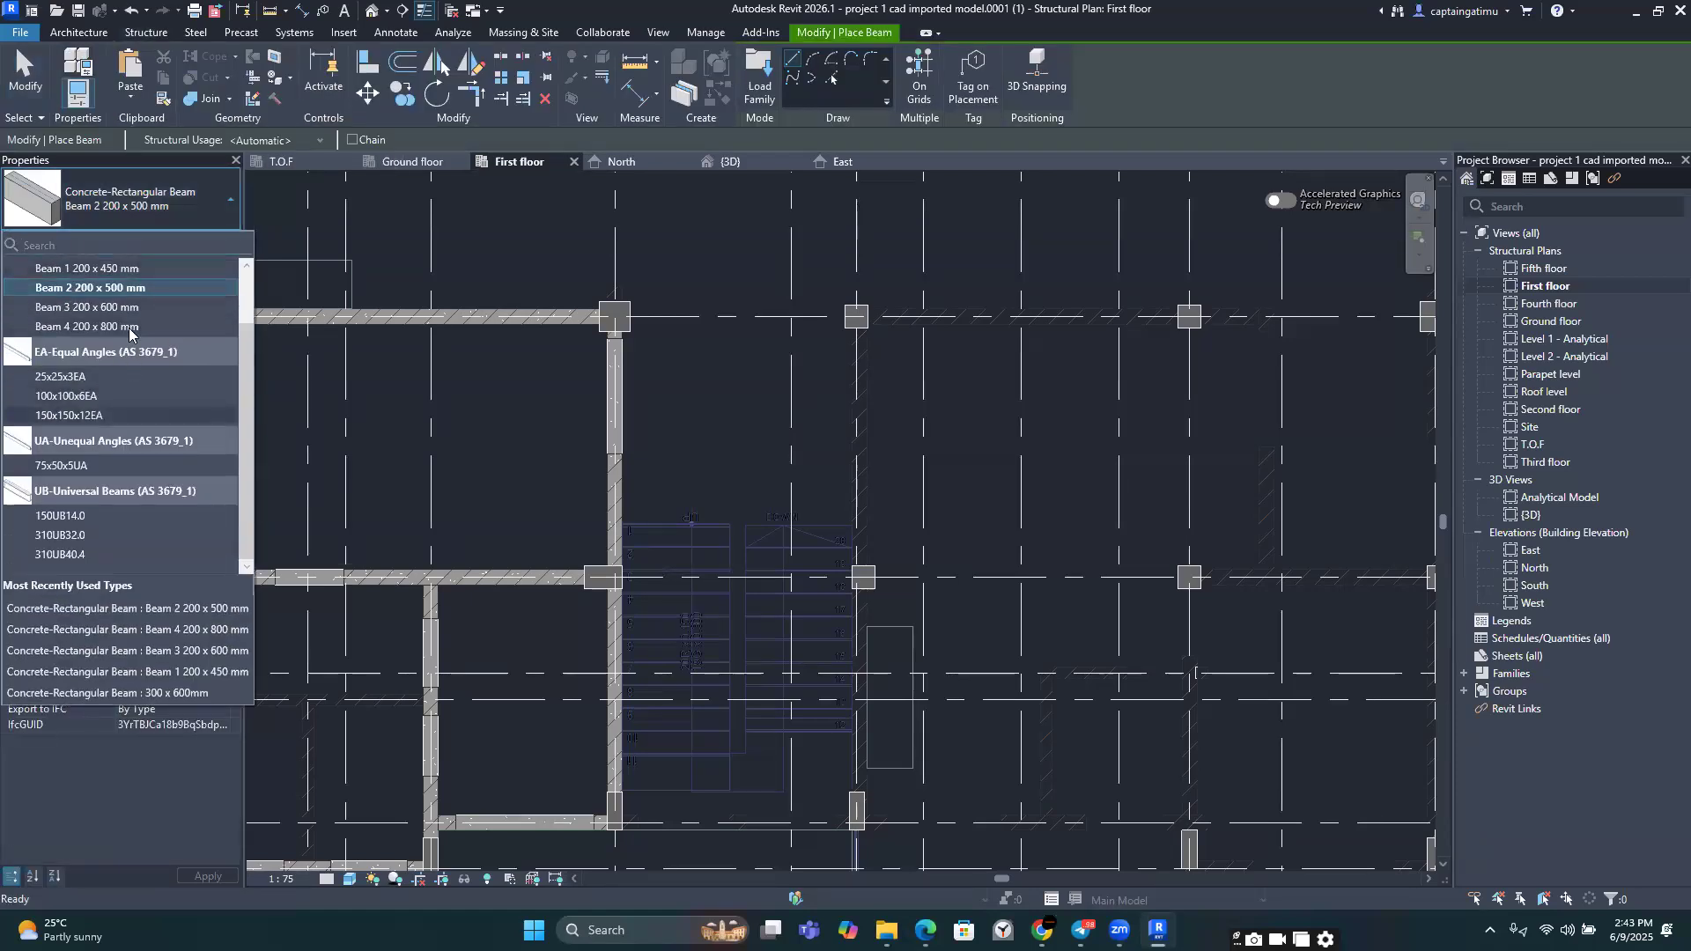
pyautogui.click(122, 289)
pyautogui.scroll(2, 640, 317)
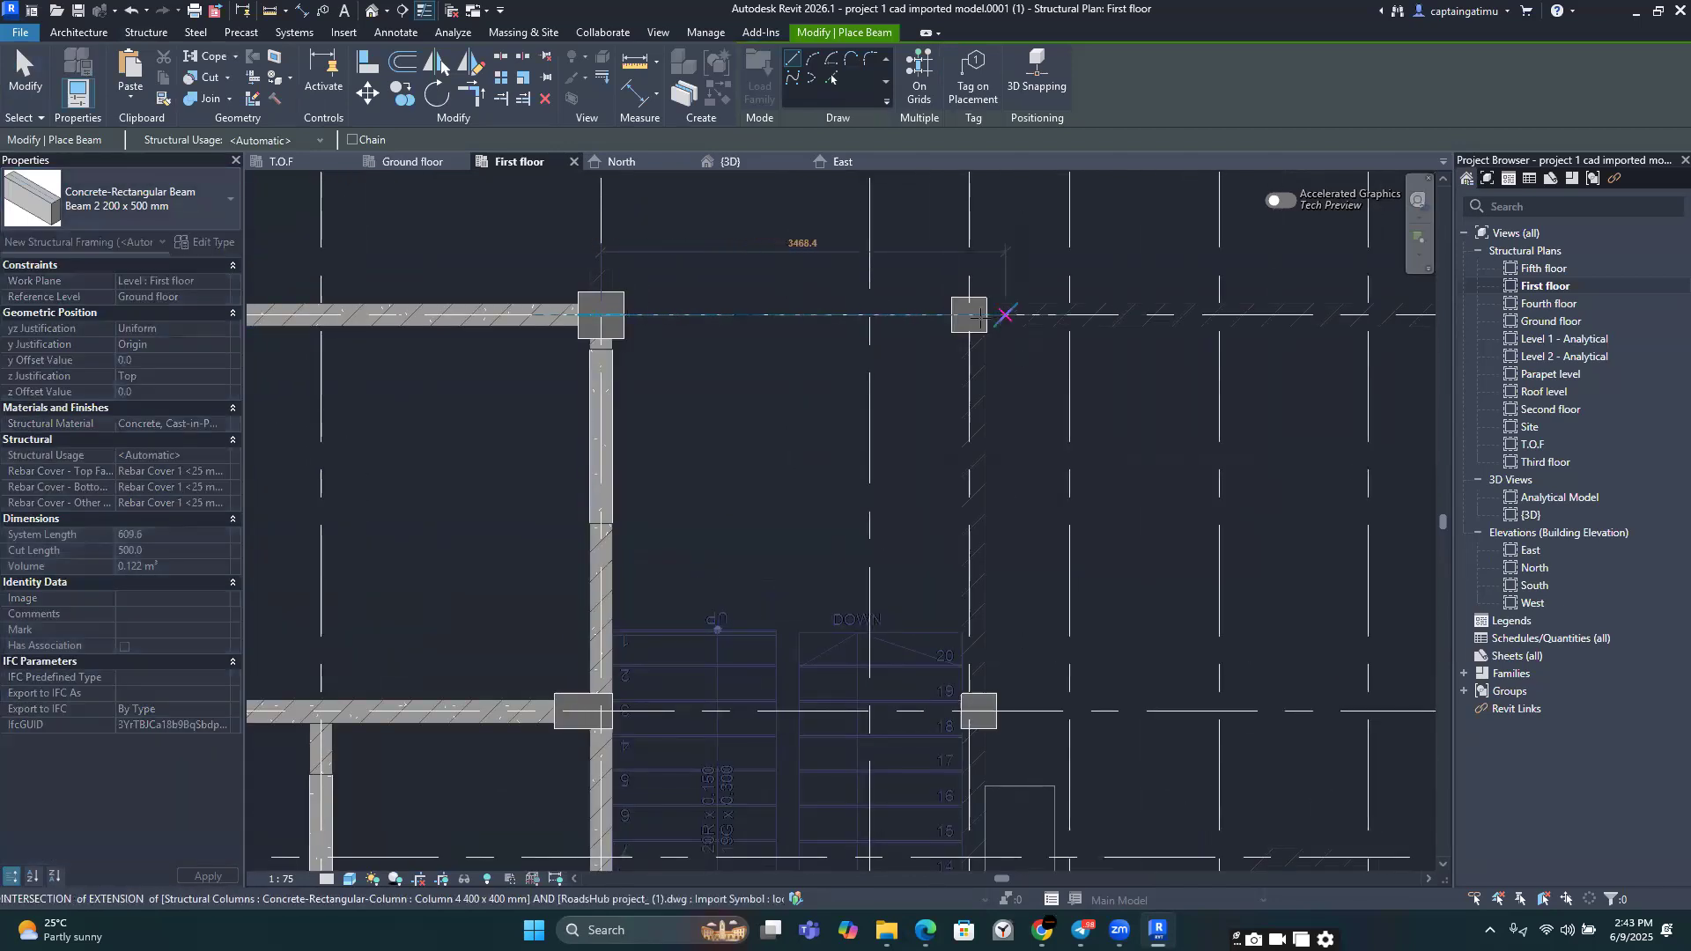
pyautogui.click(970, 316)
pyautogui.scroll(-1, 895, 401)
pyautogui.moveTo(895, 401); pyautogui.dragTo(696, 477, button='middle')
pyautogui.scroll(-2, 731, 422)
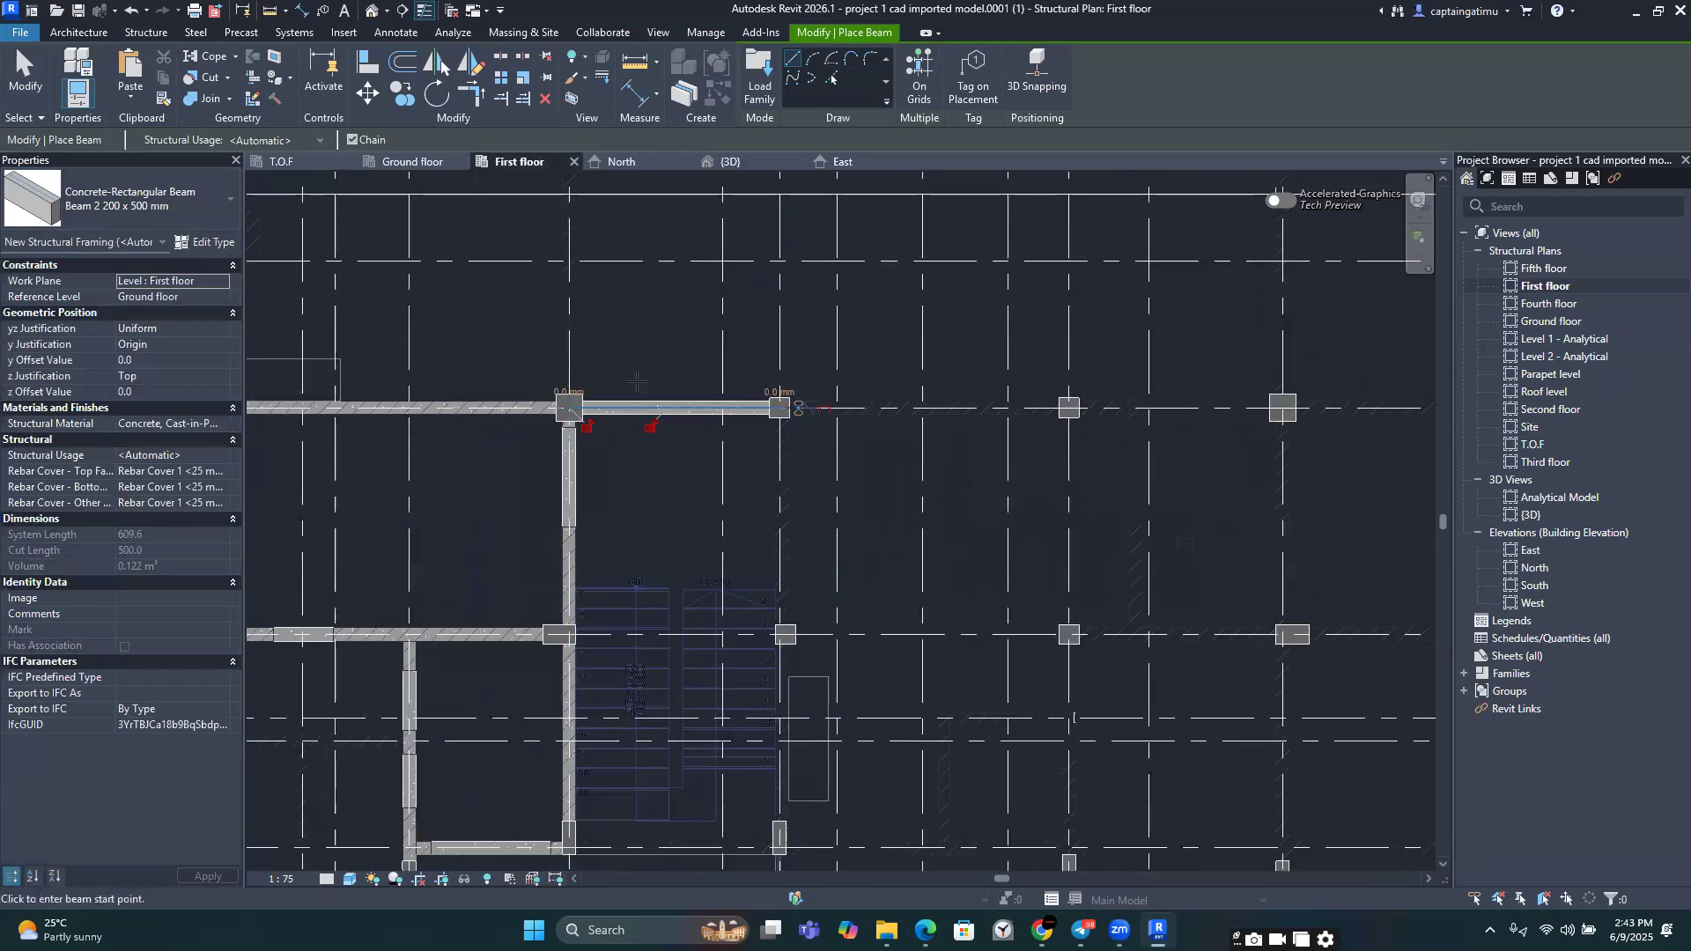
# Step: Place chained Beam 2 200 x 500 mm beams along grid 9 from the column at grid J through grid N to grid P
pyautogui.scroll(5, 780, 407)
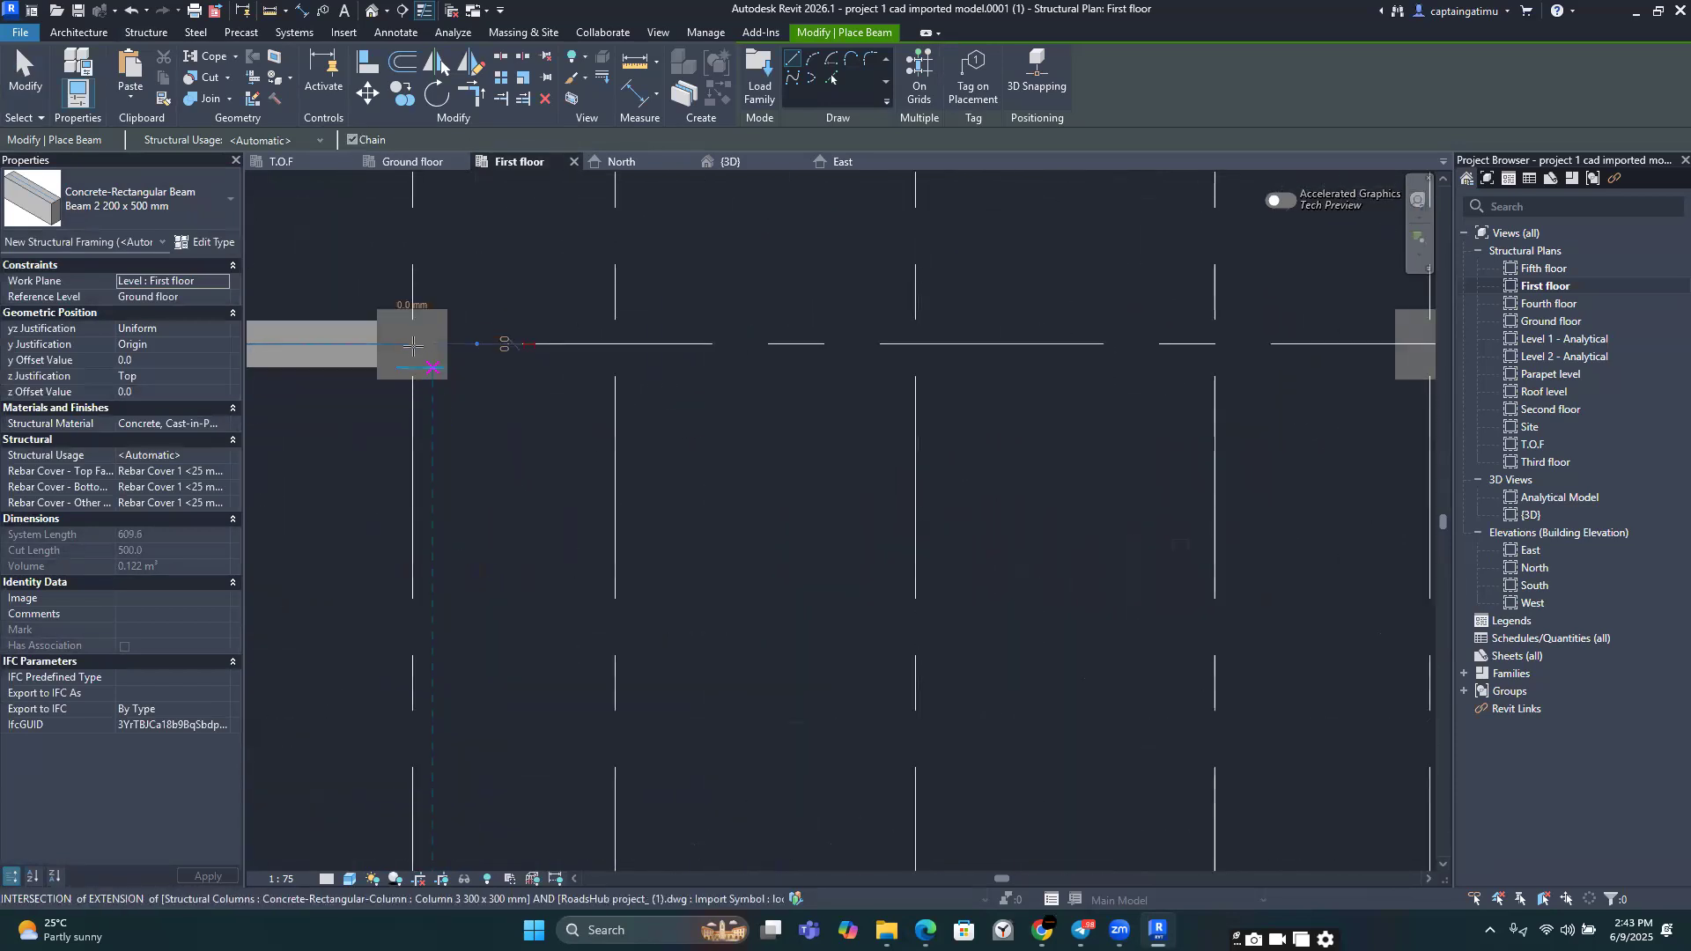
pyautogui.click(414, 343)
pyautogui.moveTo(634, 403); pyautogui.dragTo(1252, 463, button='middle')
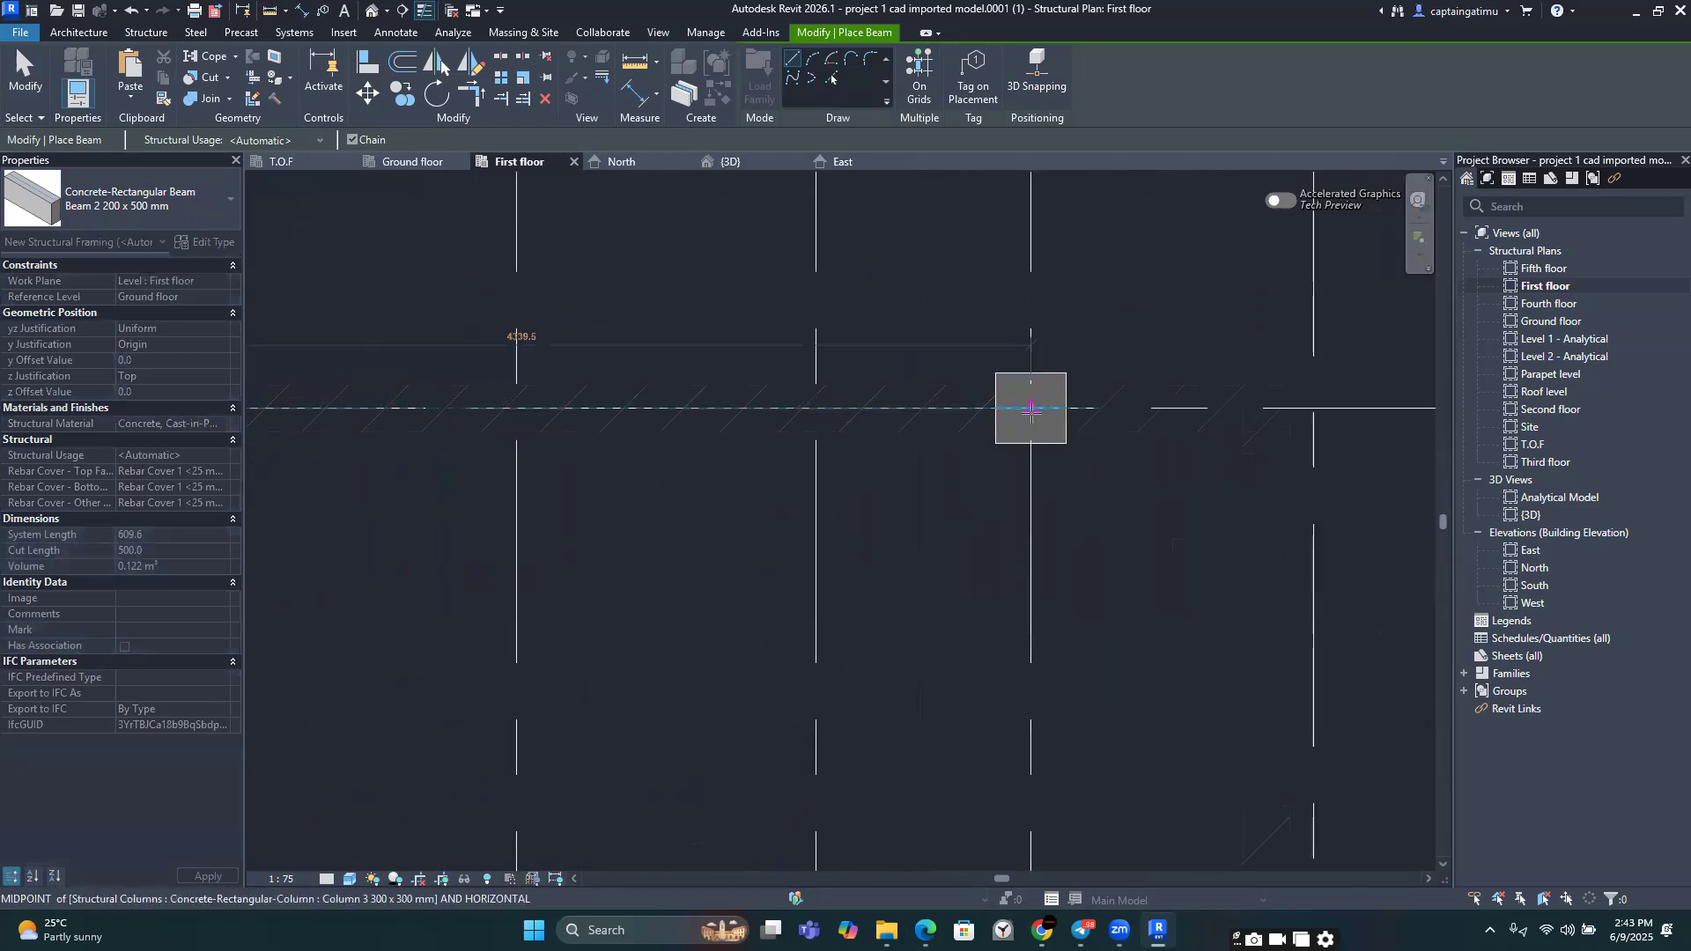
pyautogui.scroll(-6, 1033, 412)
pyautogui.moveTo(1138, 430); pyautogui.dragTo(800, 426, button='middle')
pyautogui.scroll(2, 797, 421)
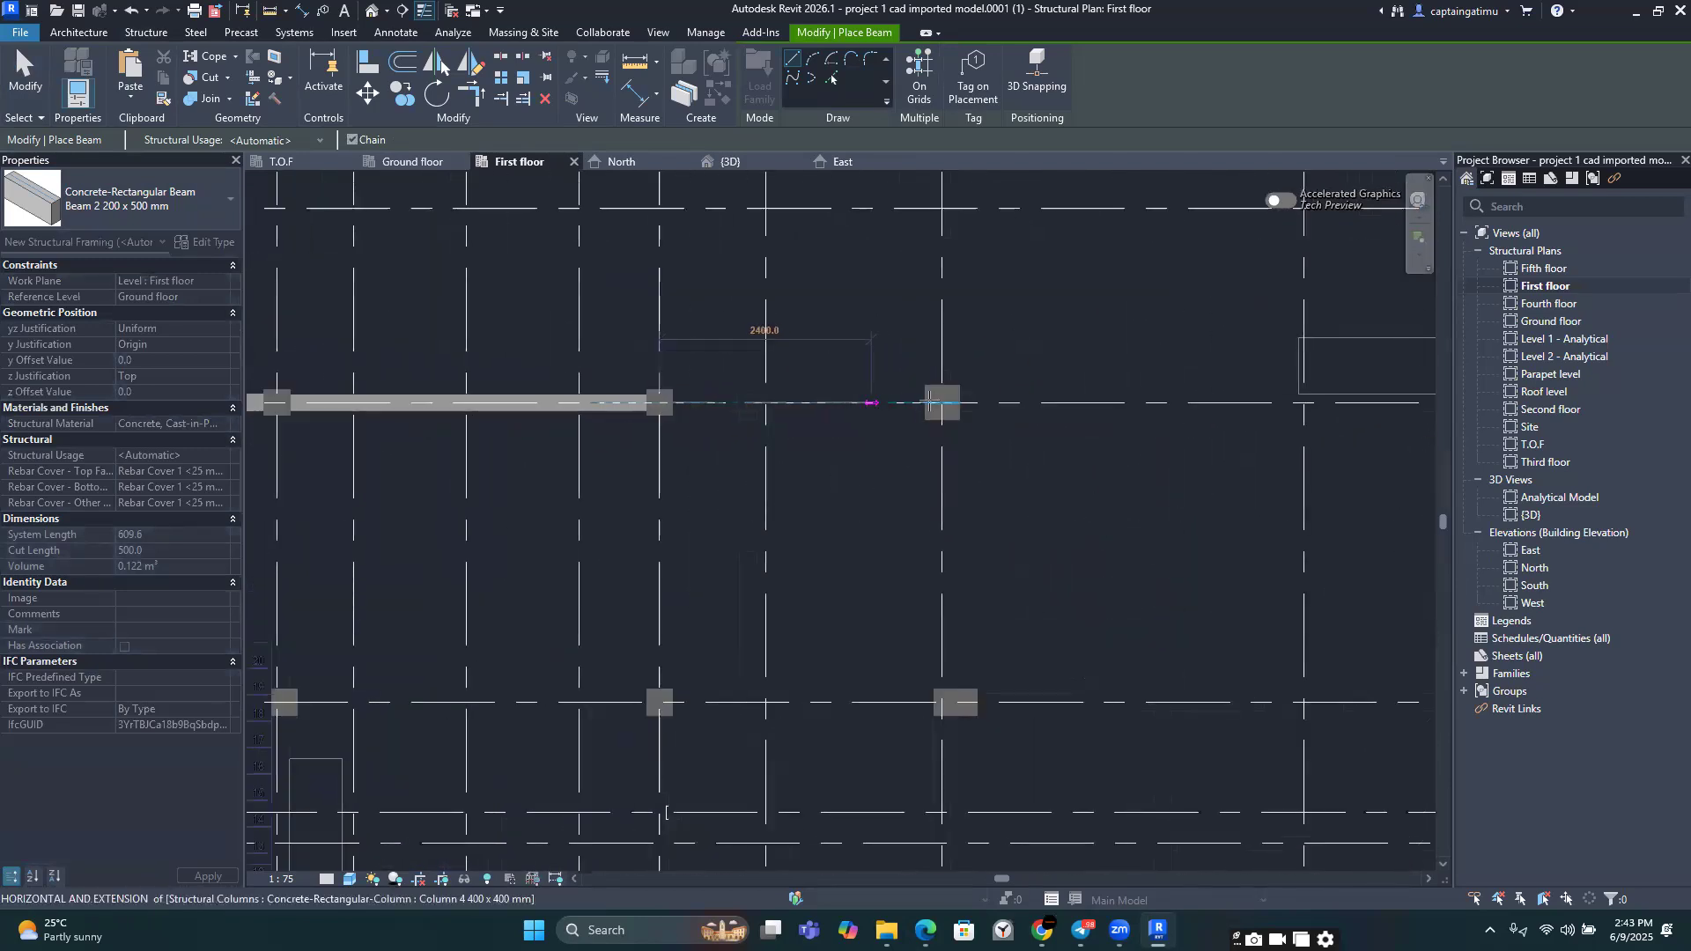
pyautogui.click(942, 403)
# Step: Continue the chained Beam 2 200 x 500 mm beams along grid 9 from grid P through the column at grid 17 to grid T
pyautogui.scroll(-4, 853, 479)
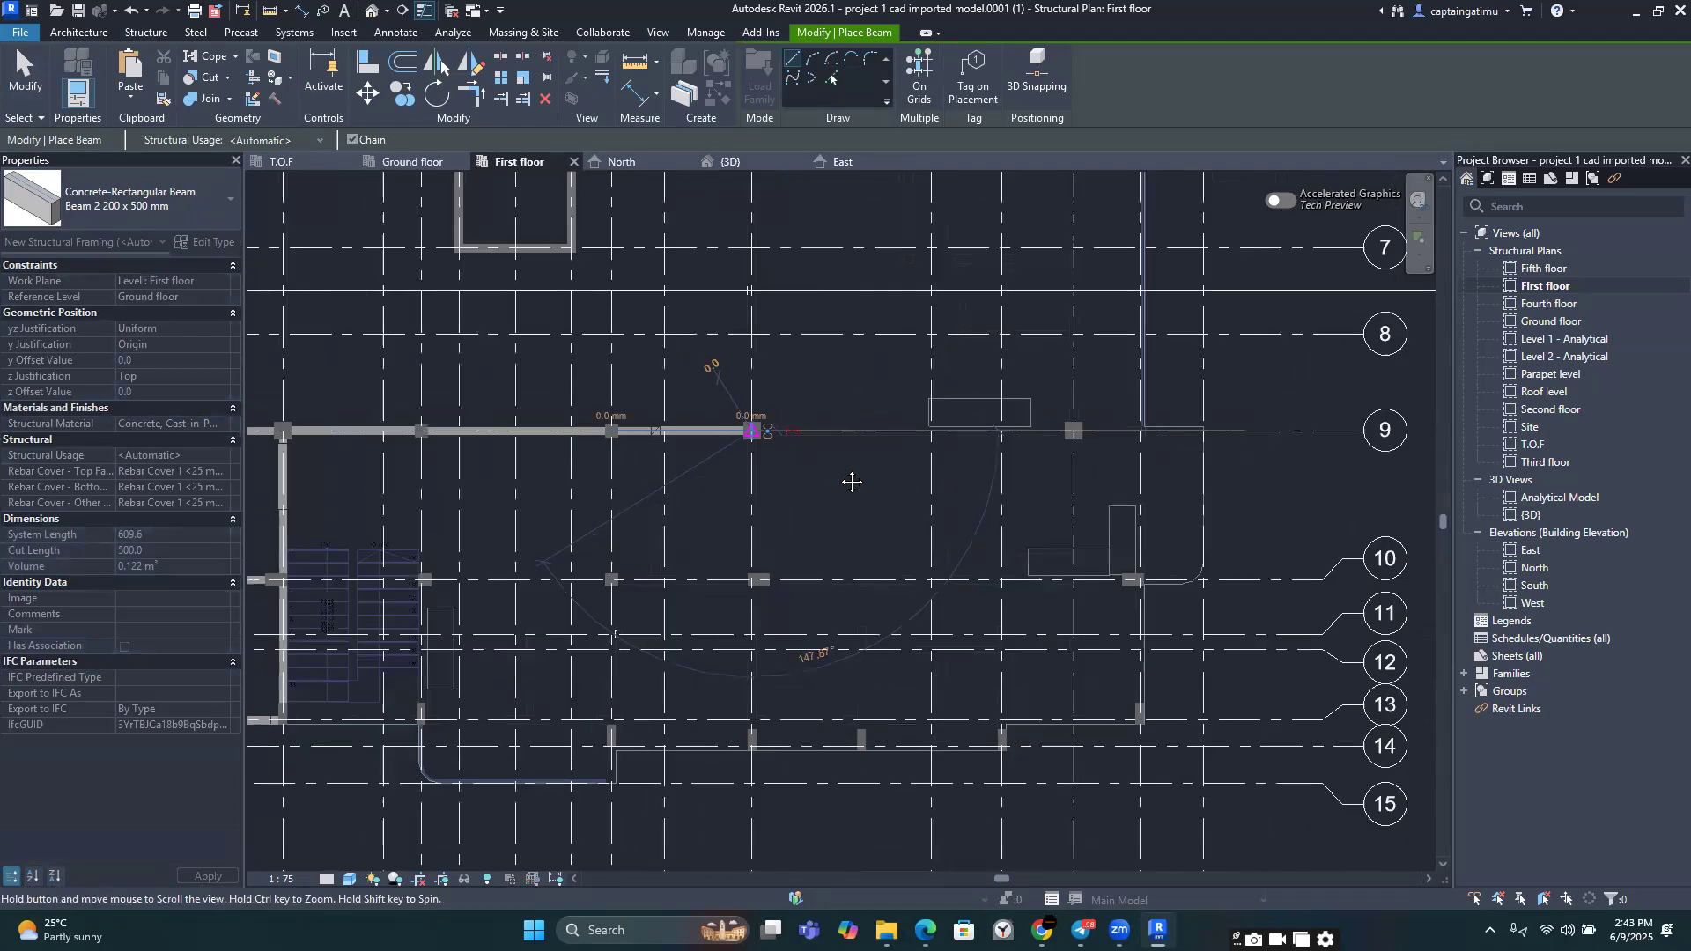
pyautogui.scroll(2, 870, 480)
pyautogui.click(955, 445)
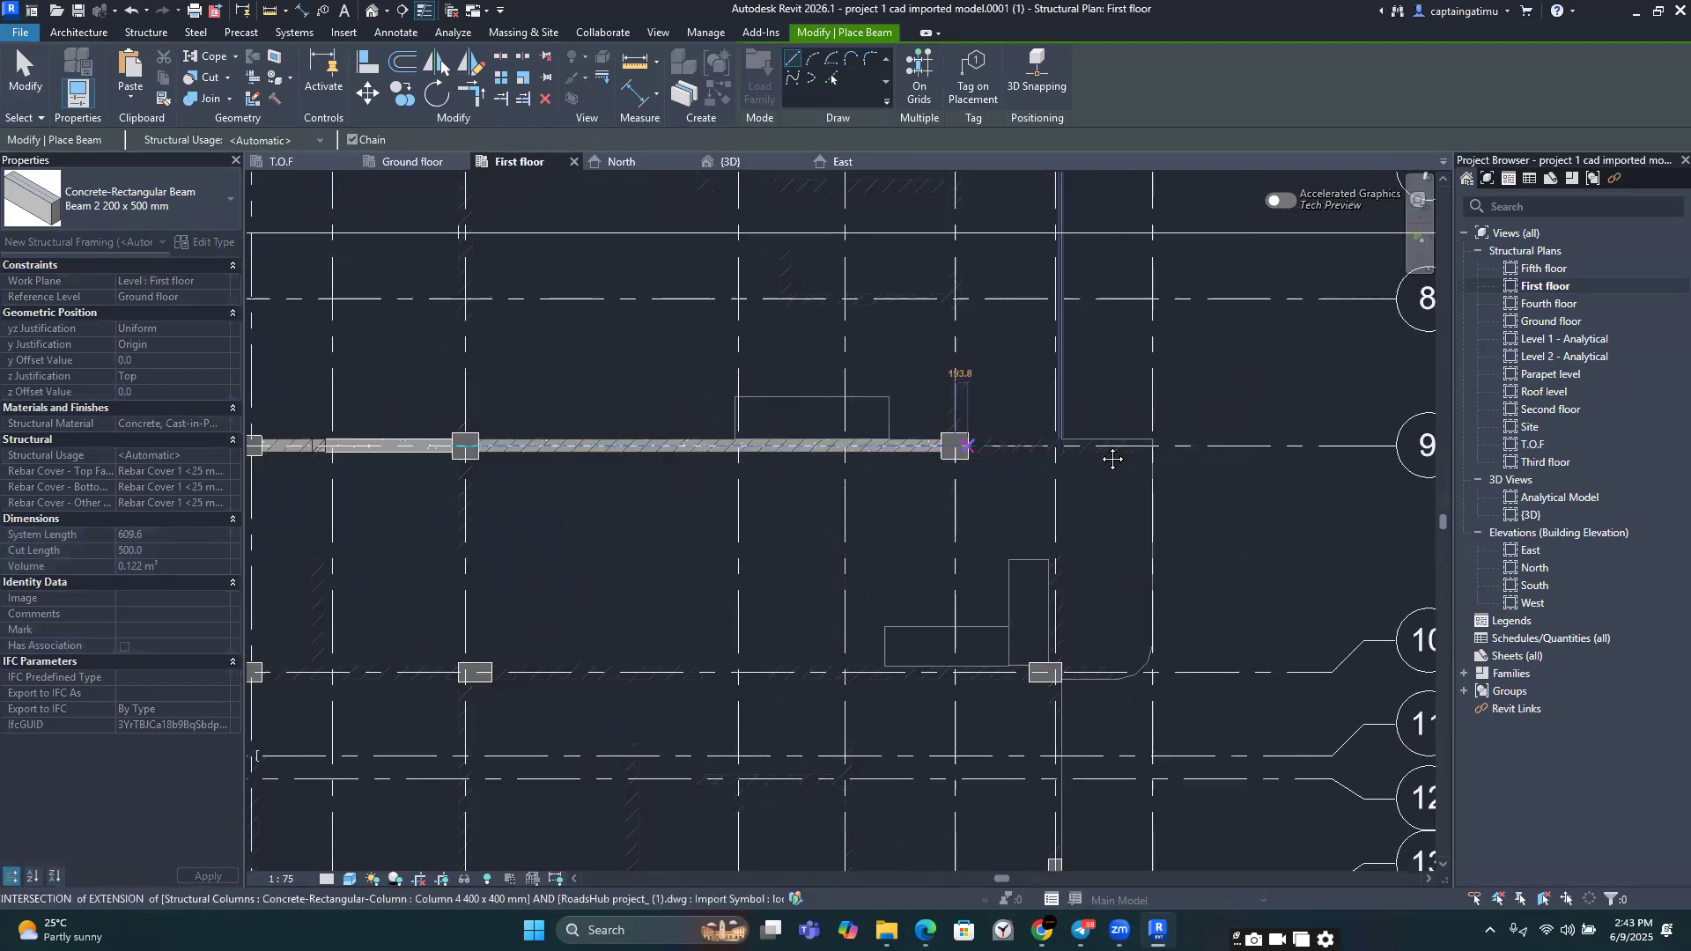
pyautogui.scroll(2, 1114, 455)
pyautogui.scroll(2, 1113, 455)
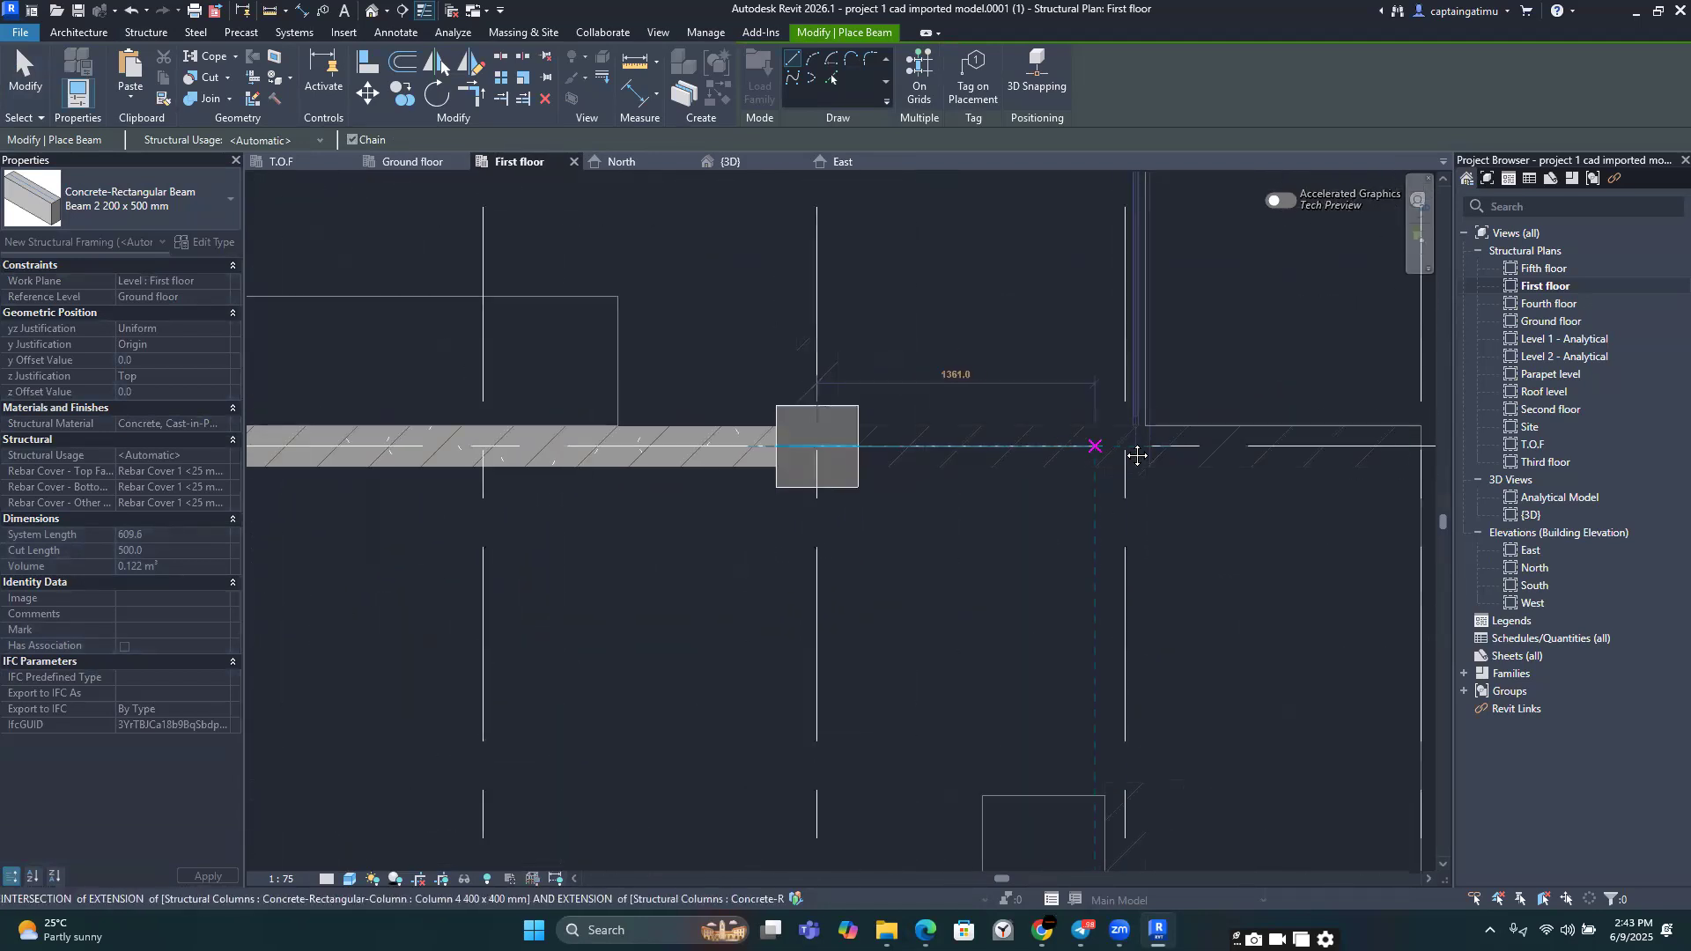
pyautogui.click(1137, 452)
pyautogui.scroll(-5, 1134, 449)
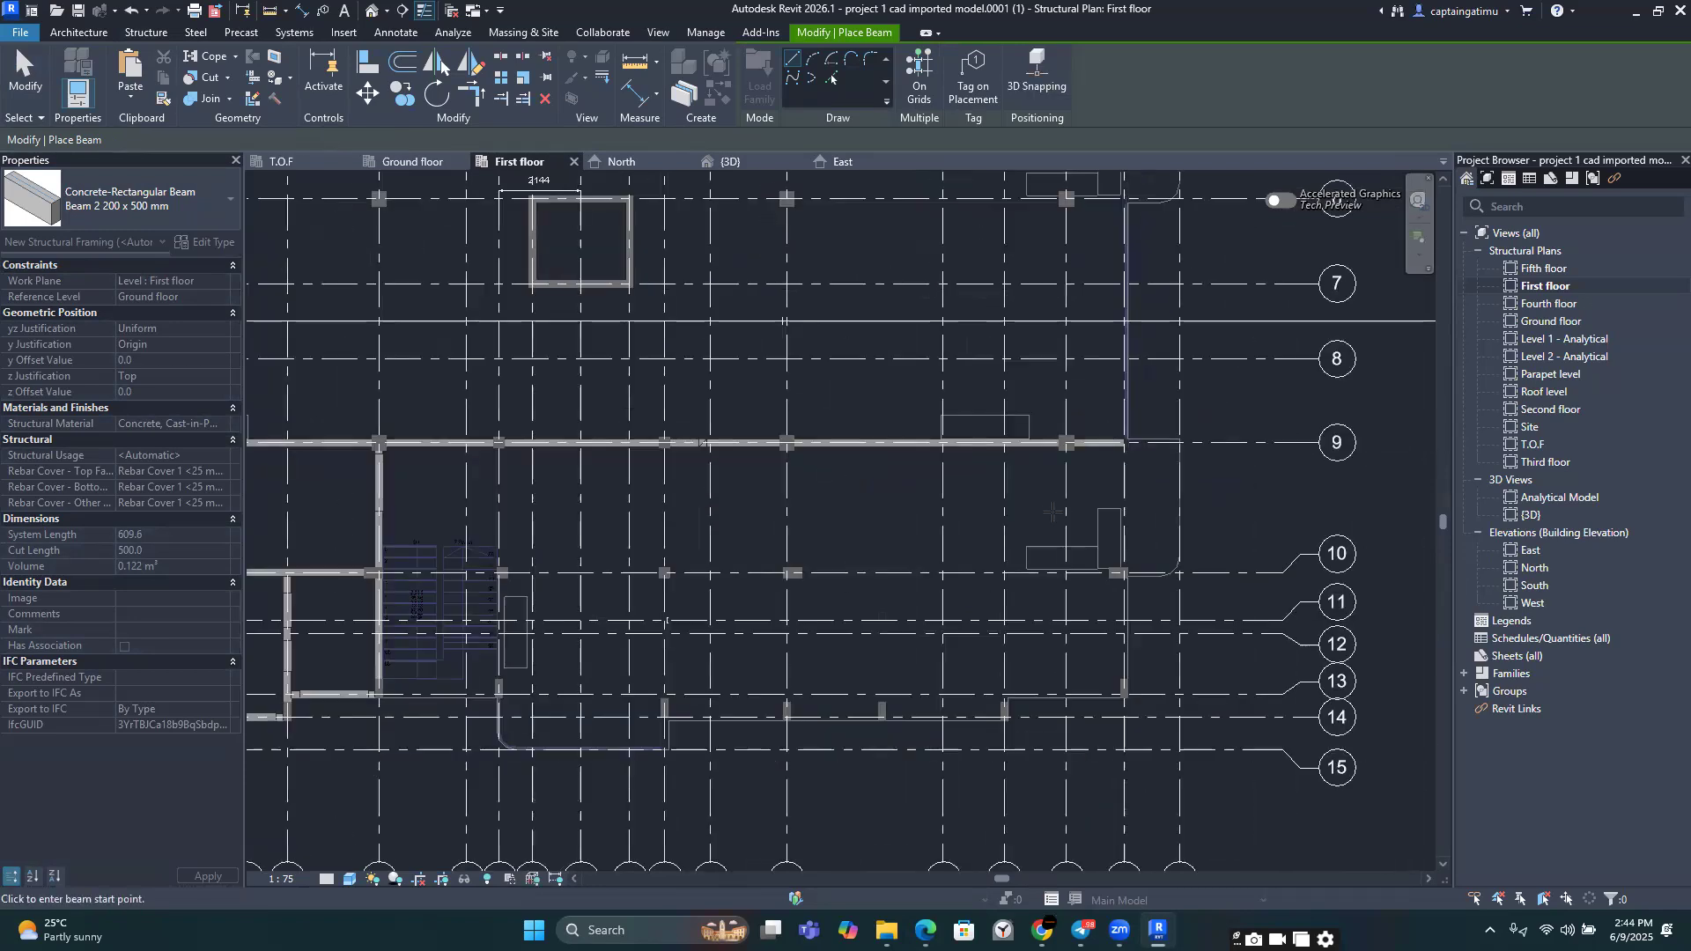
pyautogui.press('Escape')
# Step: Place chained Beam 2 200 x 500 mm beams along grid 10 from the column at grid J through grid N to grid P
pyautogui.scroll(5, 747, 577)
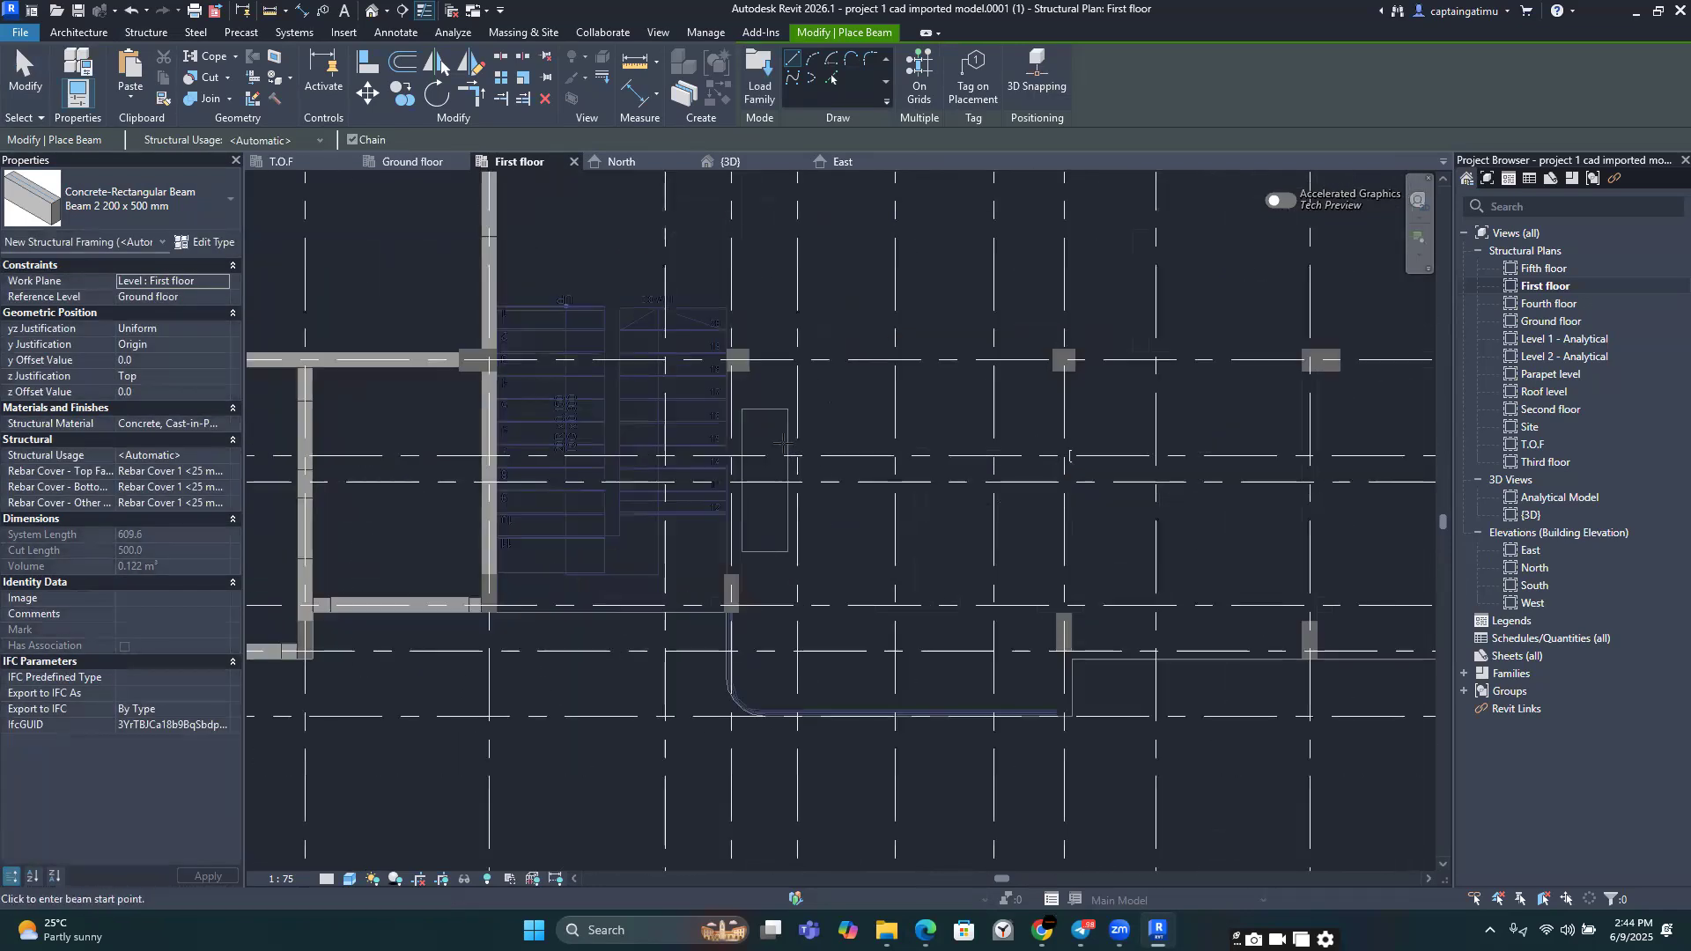
pyautogui.click(738, 359)
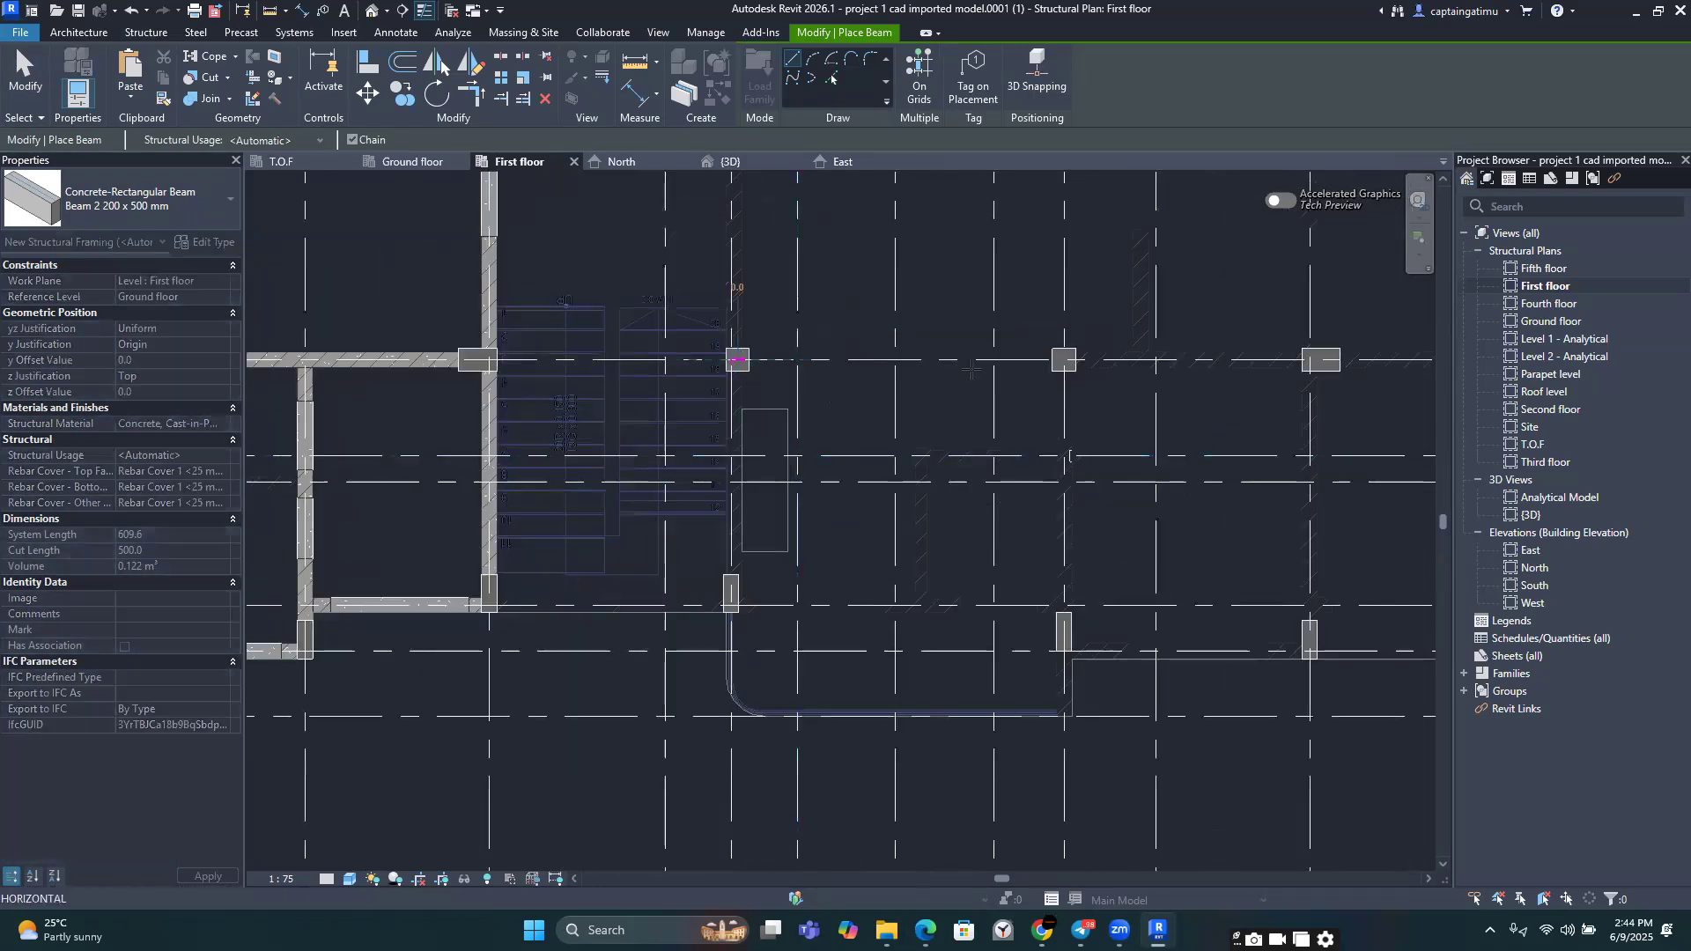
pyautogui.click(1064, 360)
pyautogui.moveTo(930, 372); pyautogui.dragTo(473, 458, button='middle')
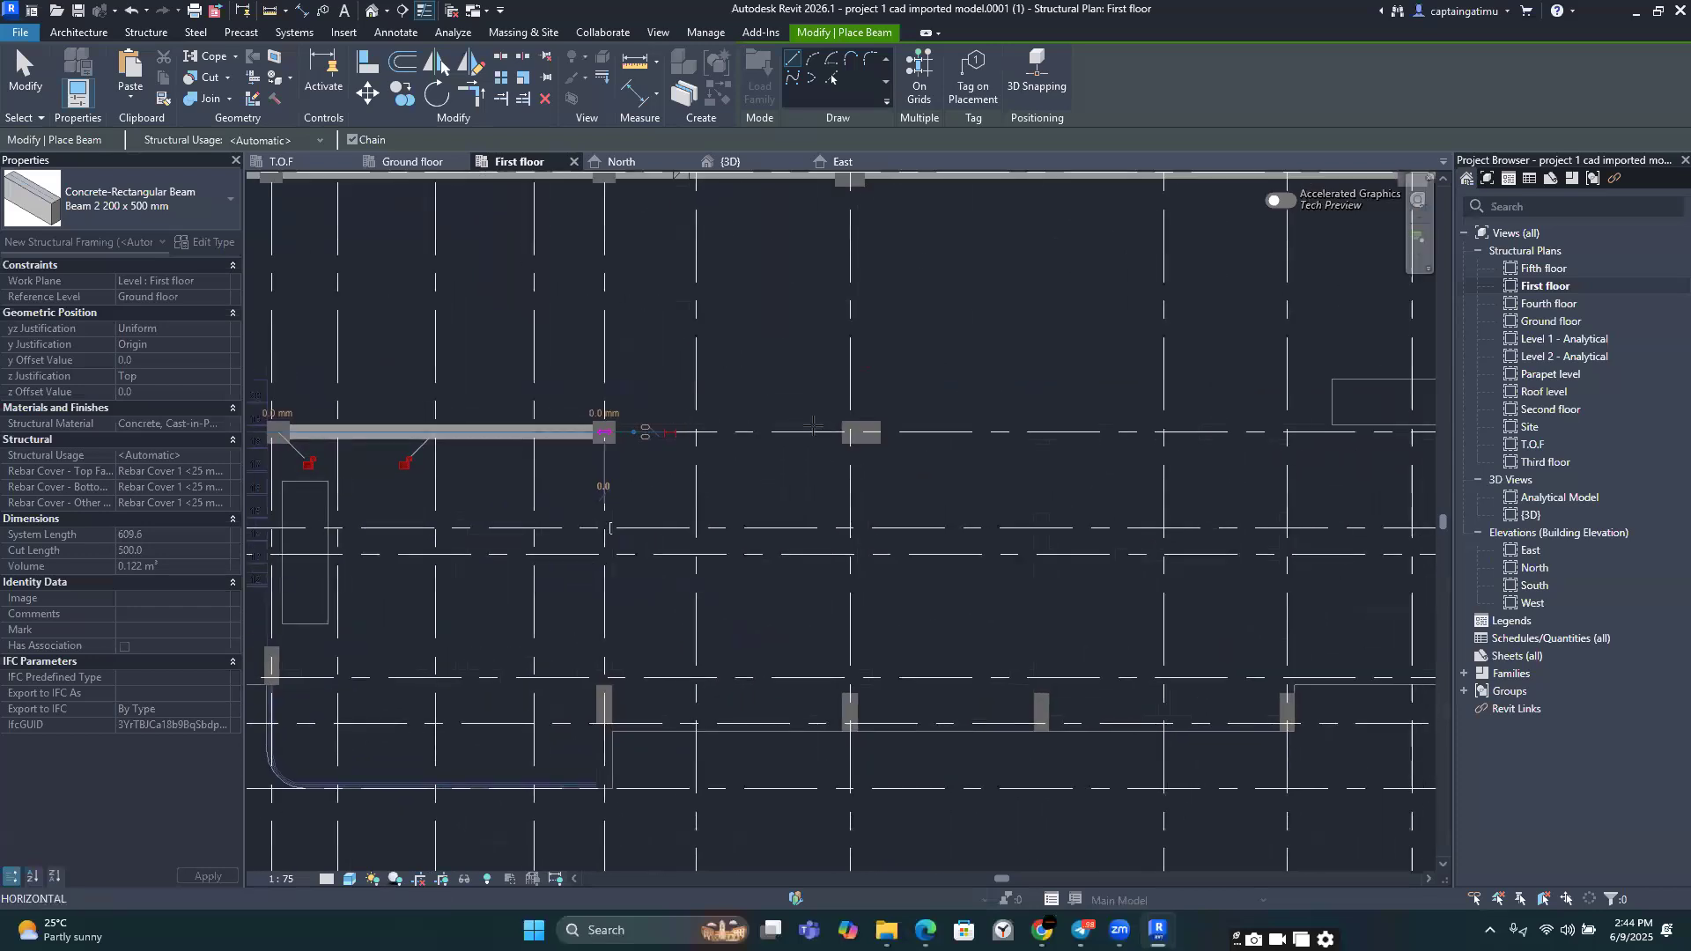
pyautogui.scroll(2, 861, 432)
pyautogui.scroll(3, 859, 432)
pyautogui.click(860, 432)
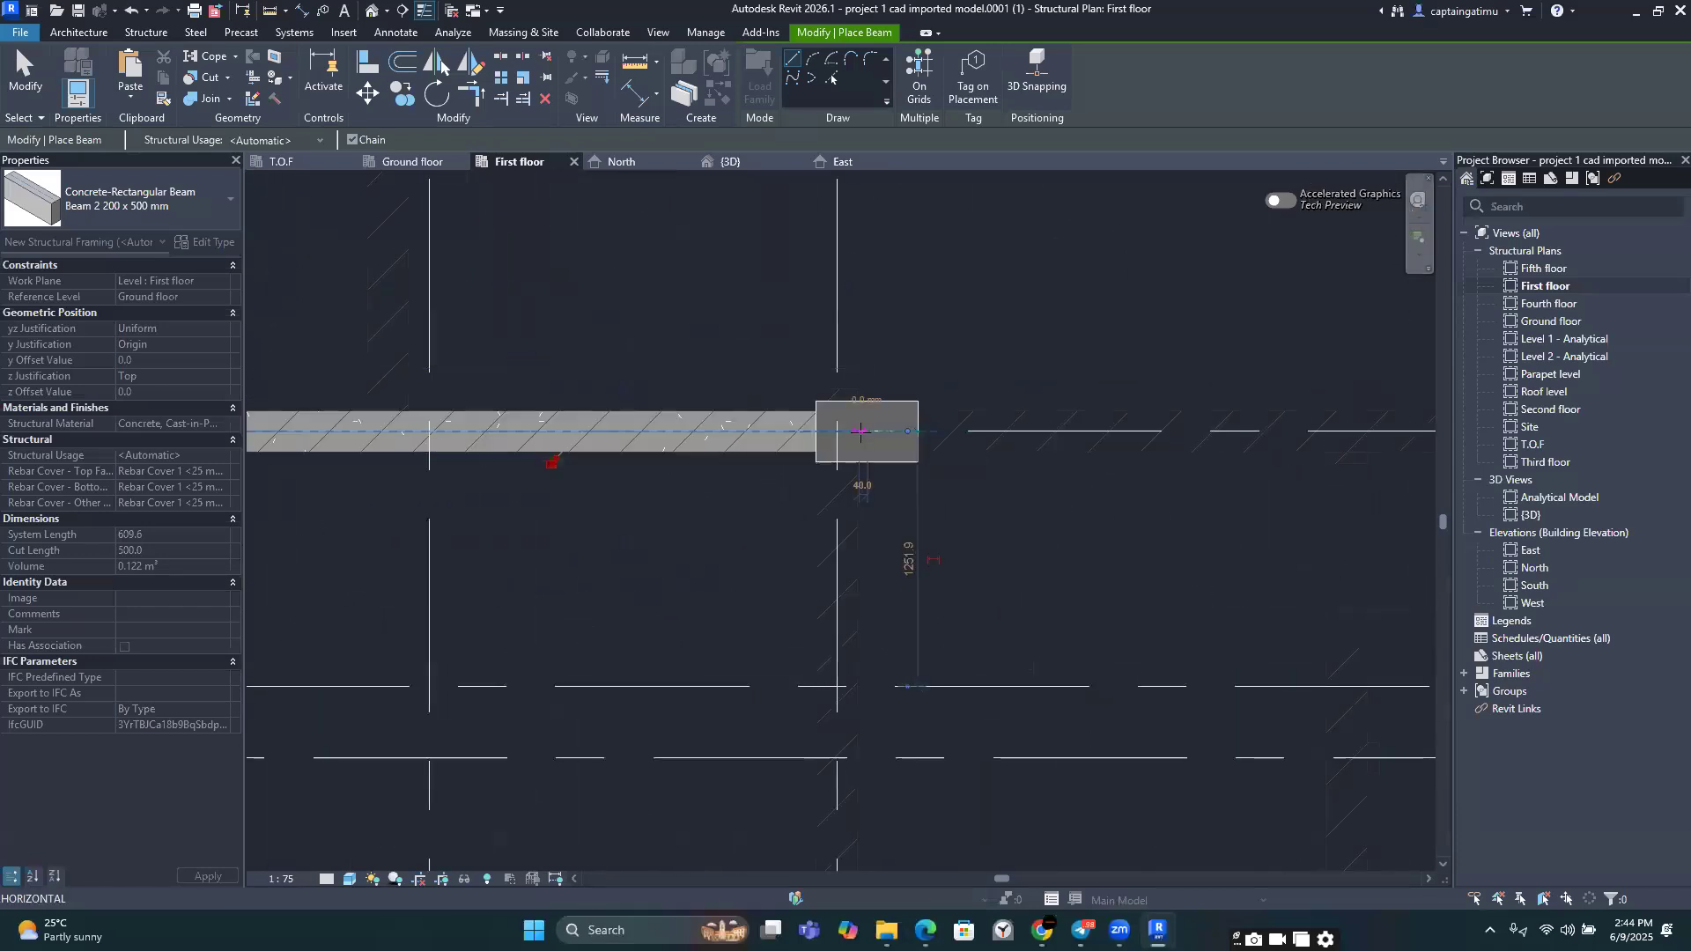
# Step: Continue the Beam 2 200 x 500 mm beam run along grid 10 from the column at grid P to the column at grid T
pyautogui.scroll(-5, 859, 431)
pyautogui.moveTo(859, 433); pyautogui.dragTo(382, 484, button='middle')
pyautogui.click(1251, 483)
pyautogui.scroll(-5, 1246, 504)
pyautogui.press('Escape')
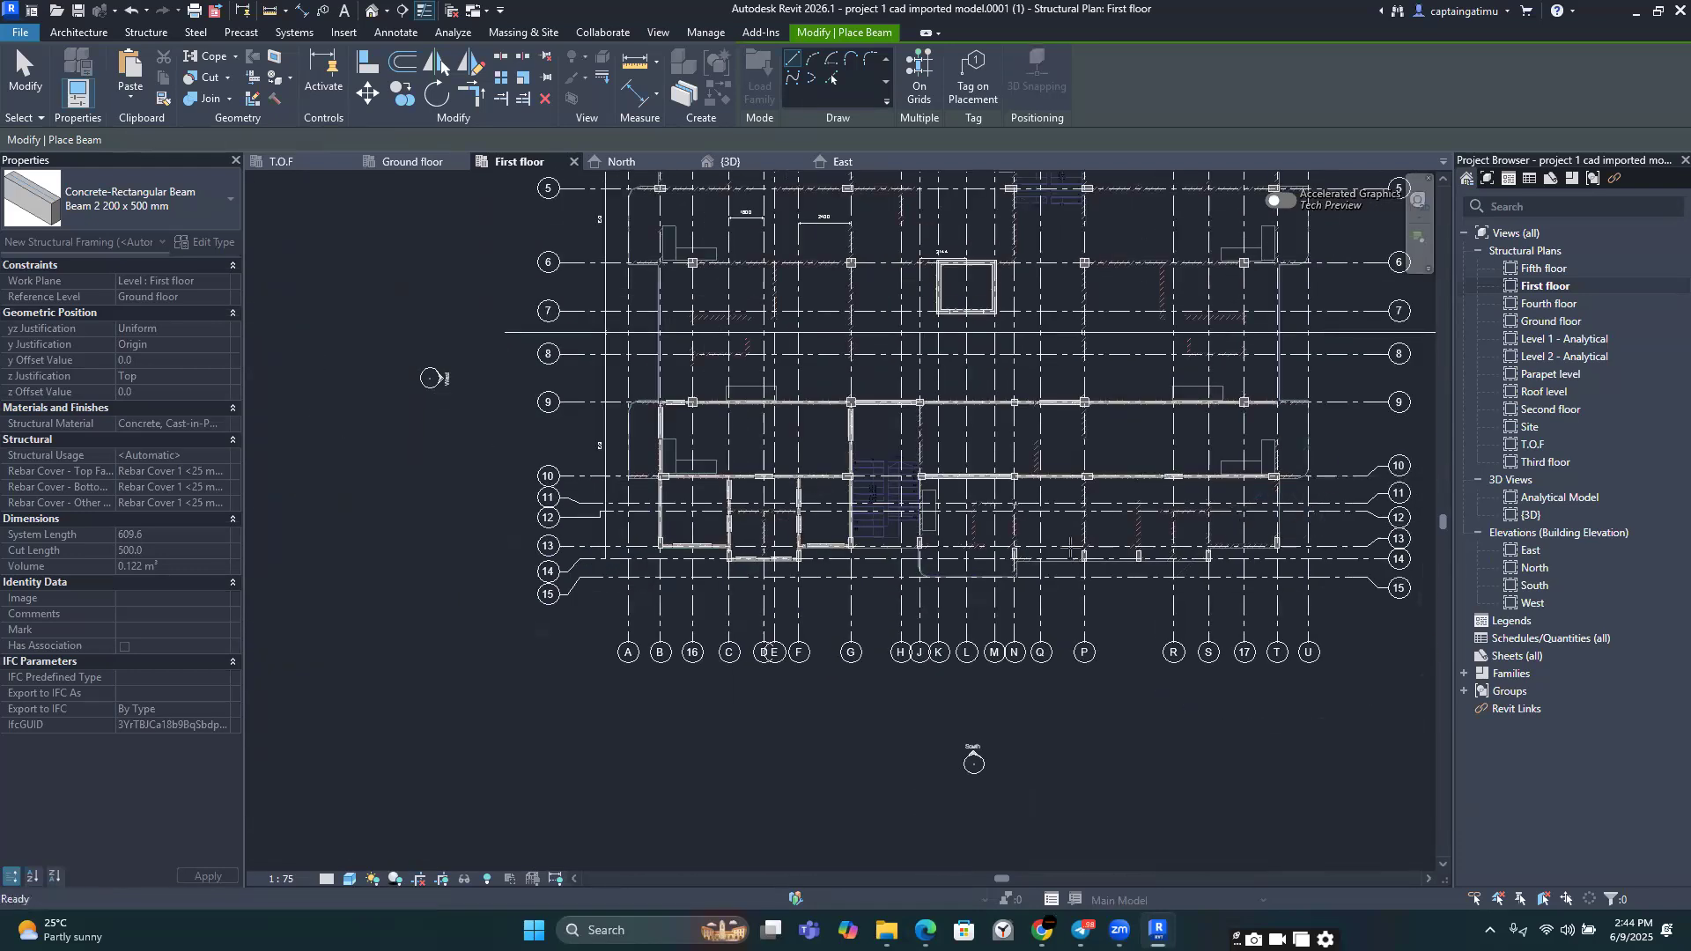
# Step: Place a Beam 2 200 x 500 mm beam along grid N from the column at grid 14 to the column at grid 10
pyautogui.scroll(5, 995, 544)
pyautogui.scroll(3, 779, 577)
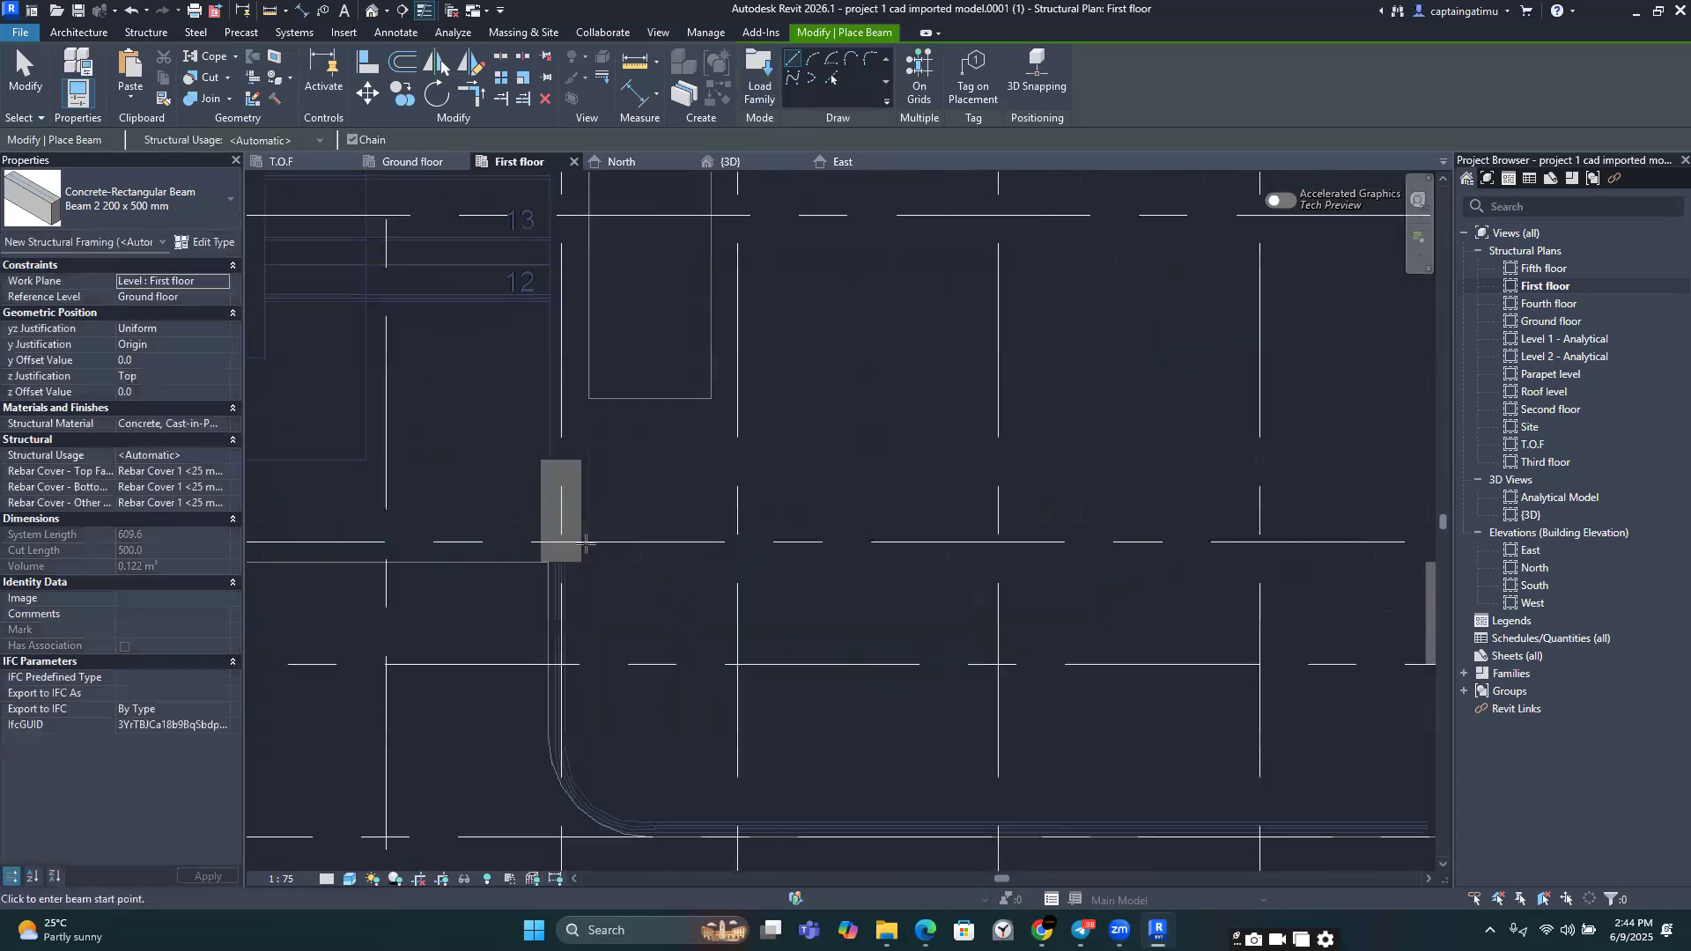
pyautogui.scroll(-3, 648, 533)
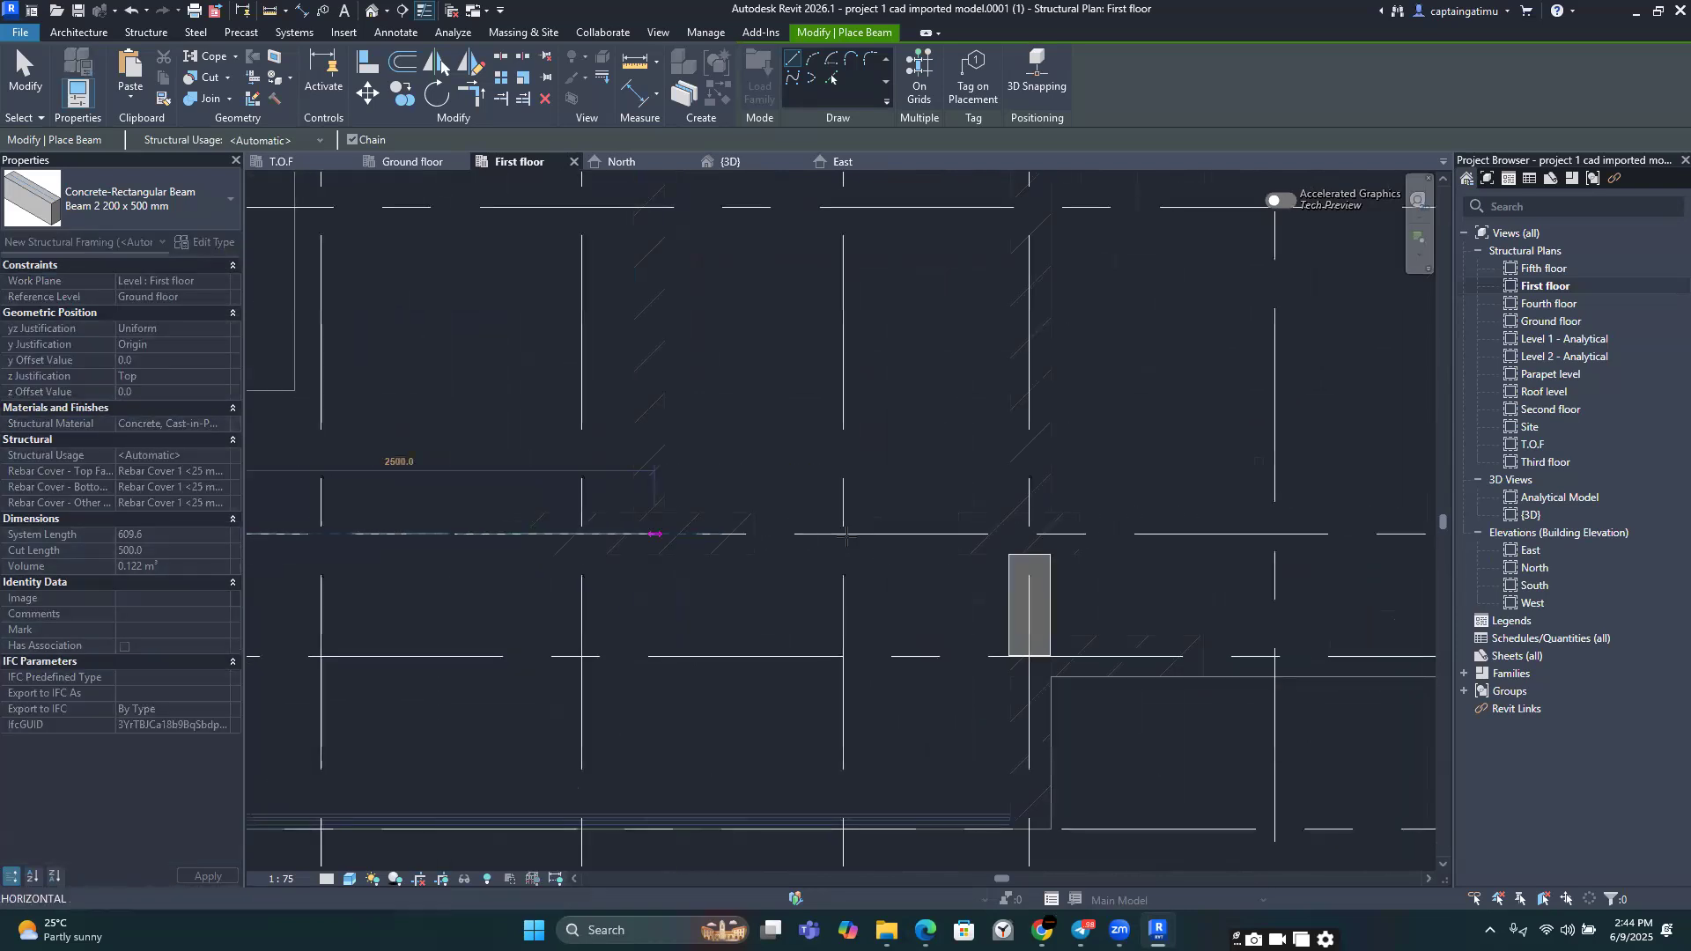
pyautogui.scroll(2, 1022, 516)
pyautogui.scroll(-3, 1022, 516)
pyautogui.scroll(3, 948, 684)
pyautogui.click(950, 722)
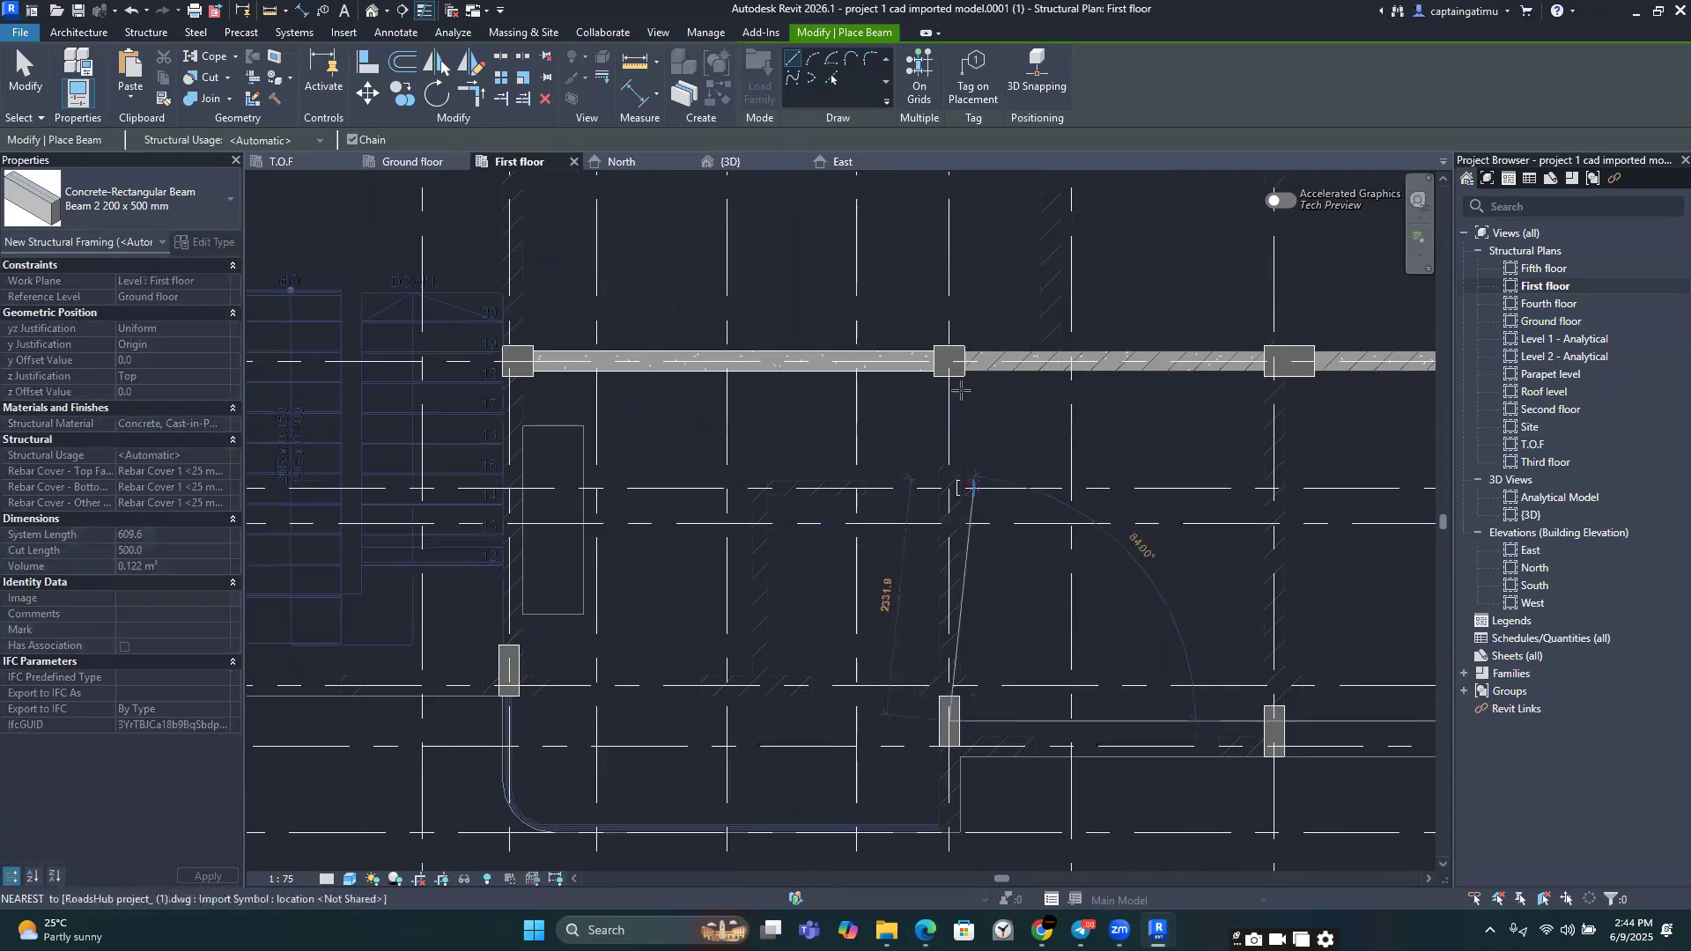
pyautogui.click(951, 363)
pyautogui.scroll(-3, 951, 363)
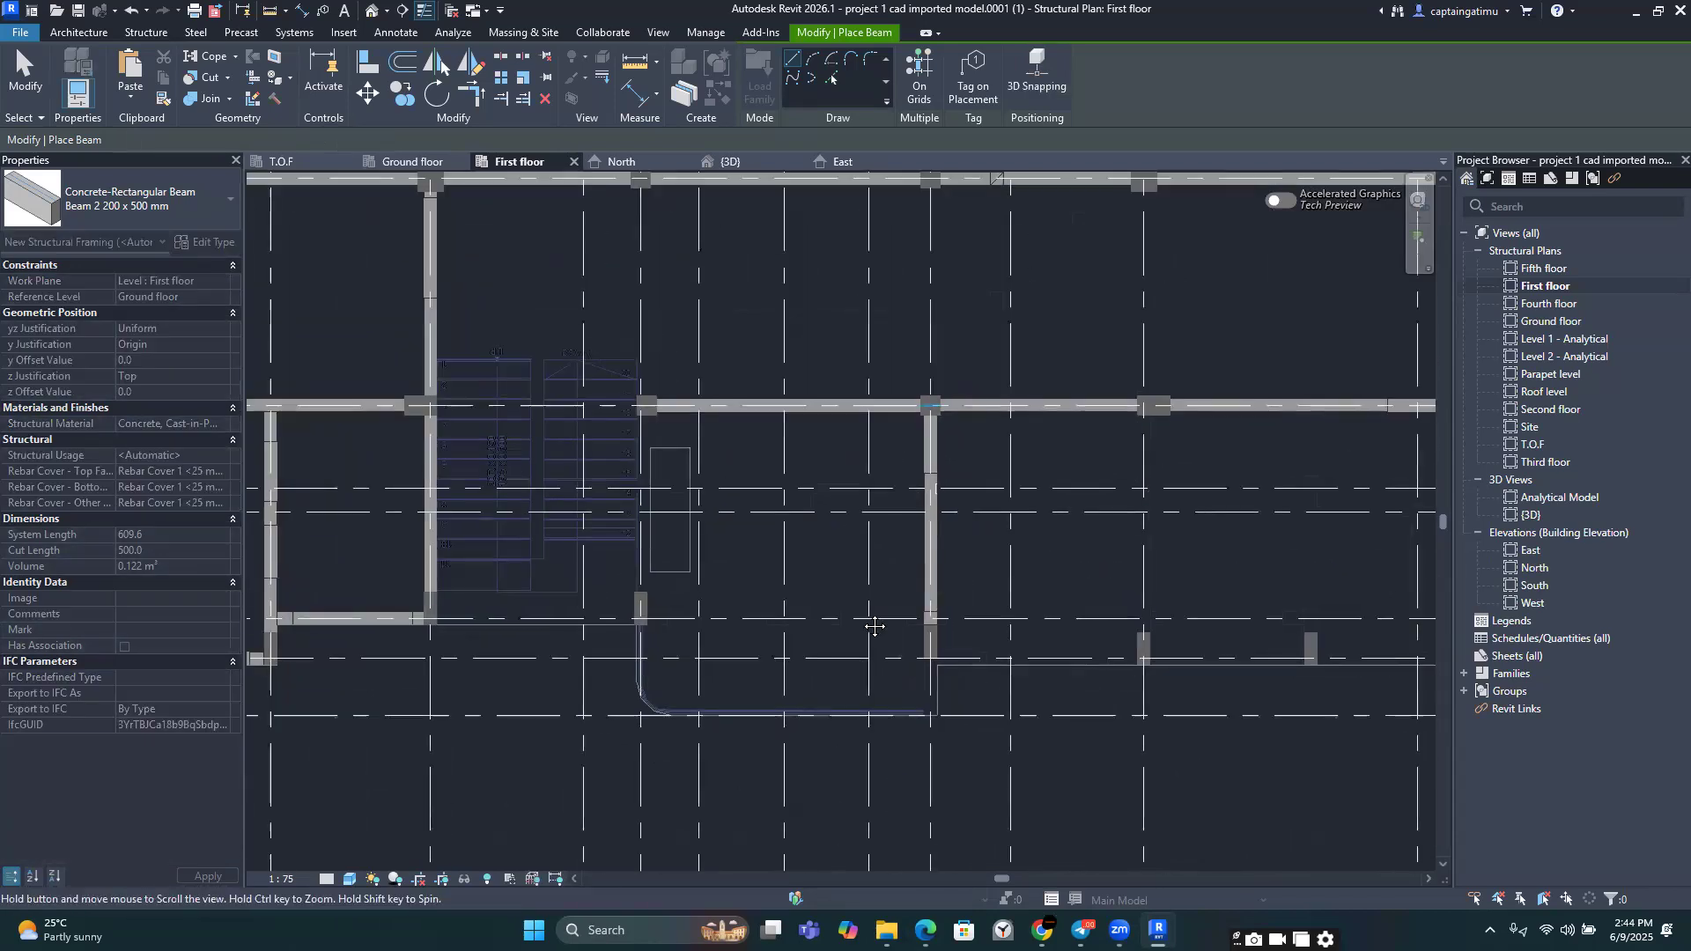
# Step: Place a Beam 2 200 x 500 mm beam between grids N and Q, close to grid Q, from the grid 10 beam to the grid 9 beam
pyautogui.scroll(6, 898, 572)
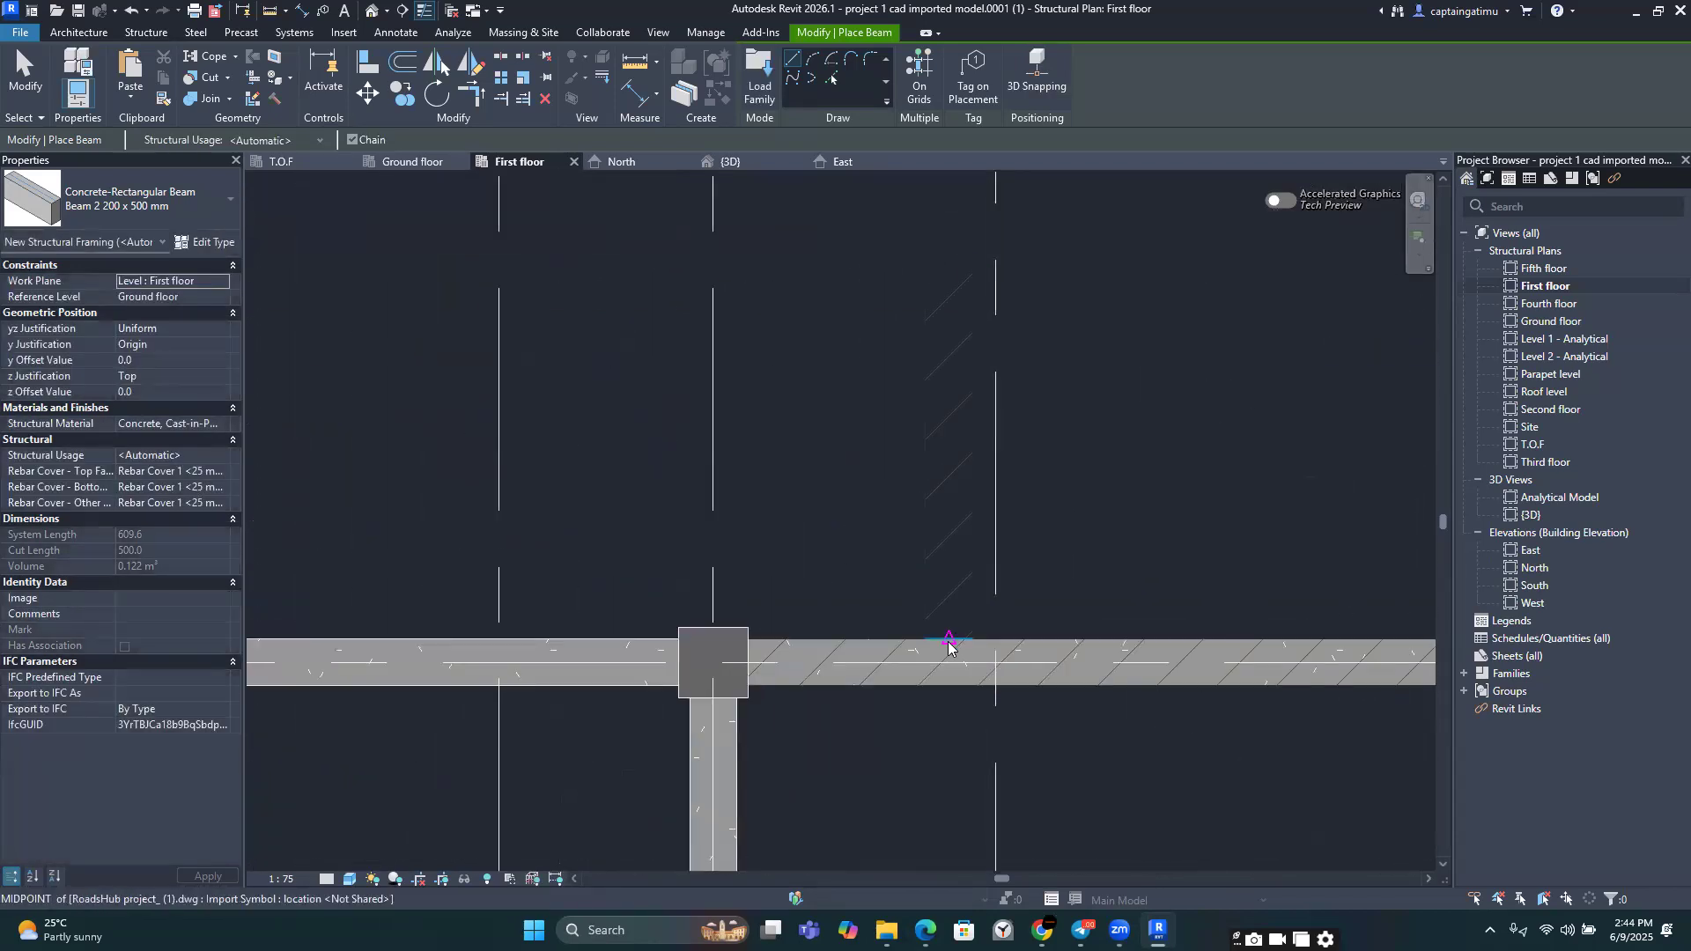
pyautogui.click(952, 641)
pyautogui.scroll(-2, 943, 432)
pyautogui.moveTo(934, 353); pyautogui.dragTo(925, 564, button='middle')
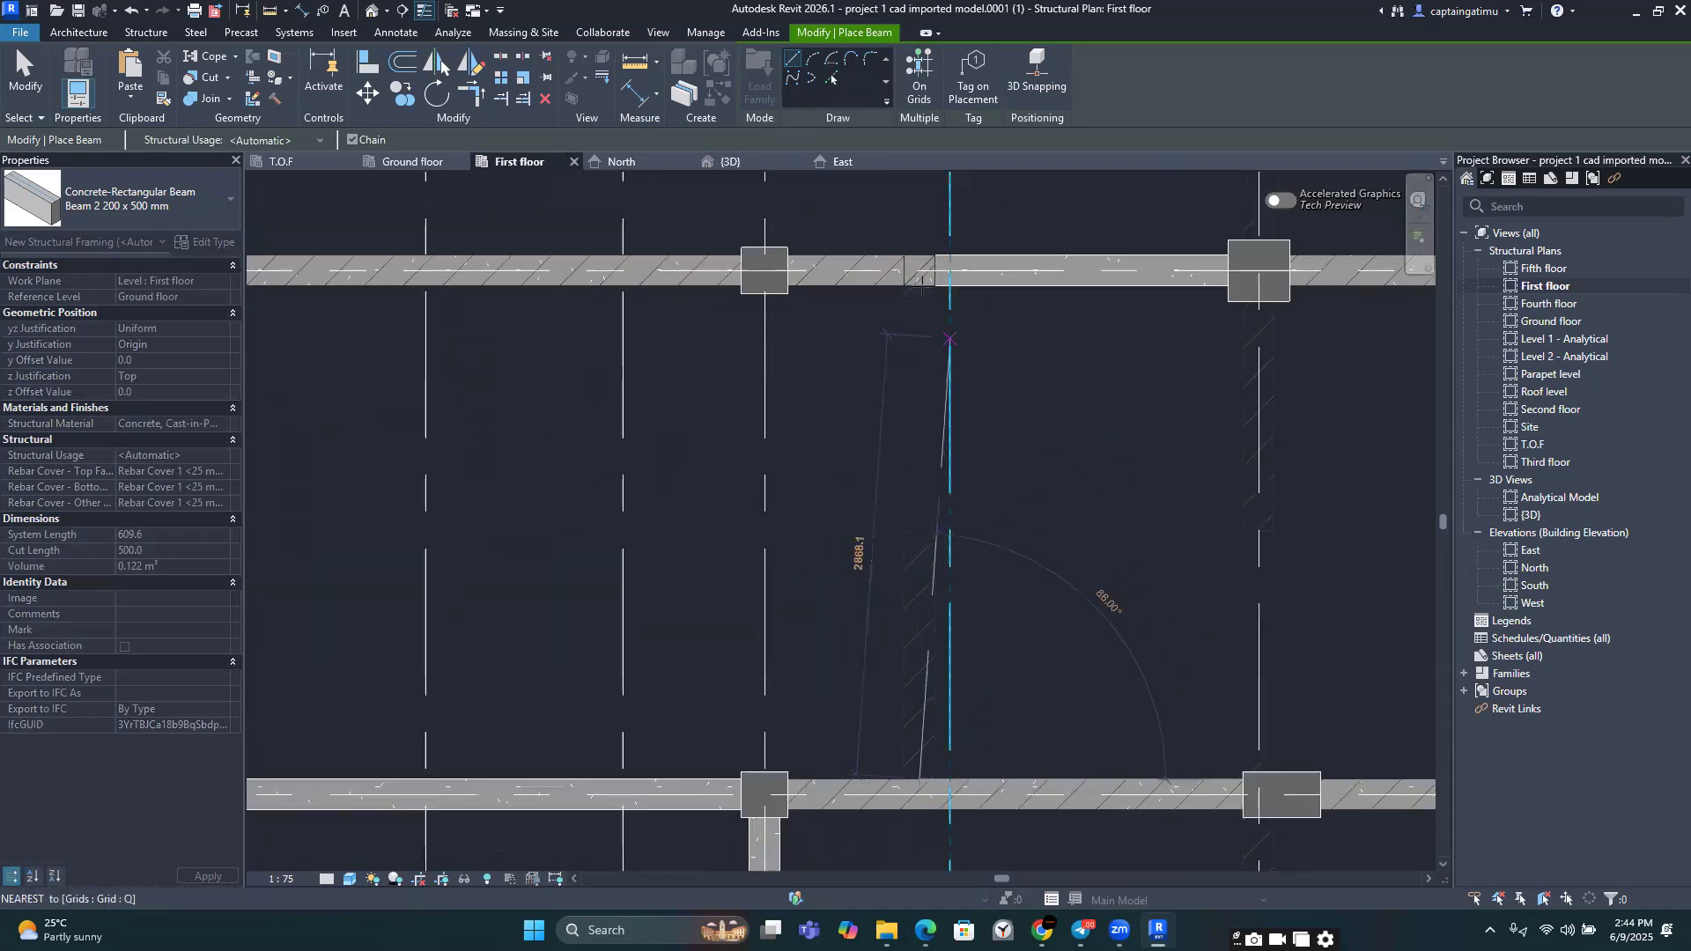
pyautogui.click(920, 273)
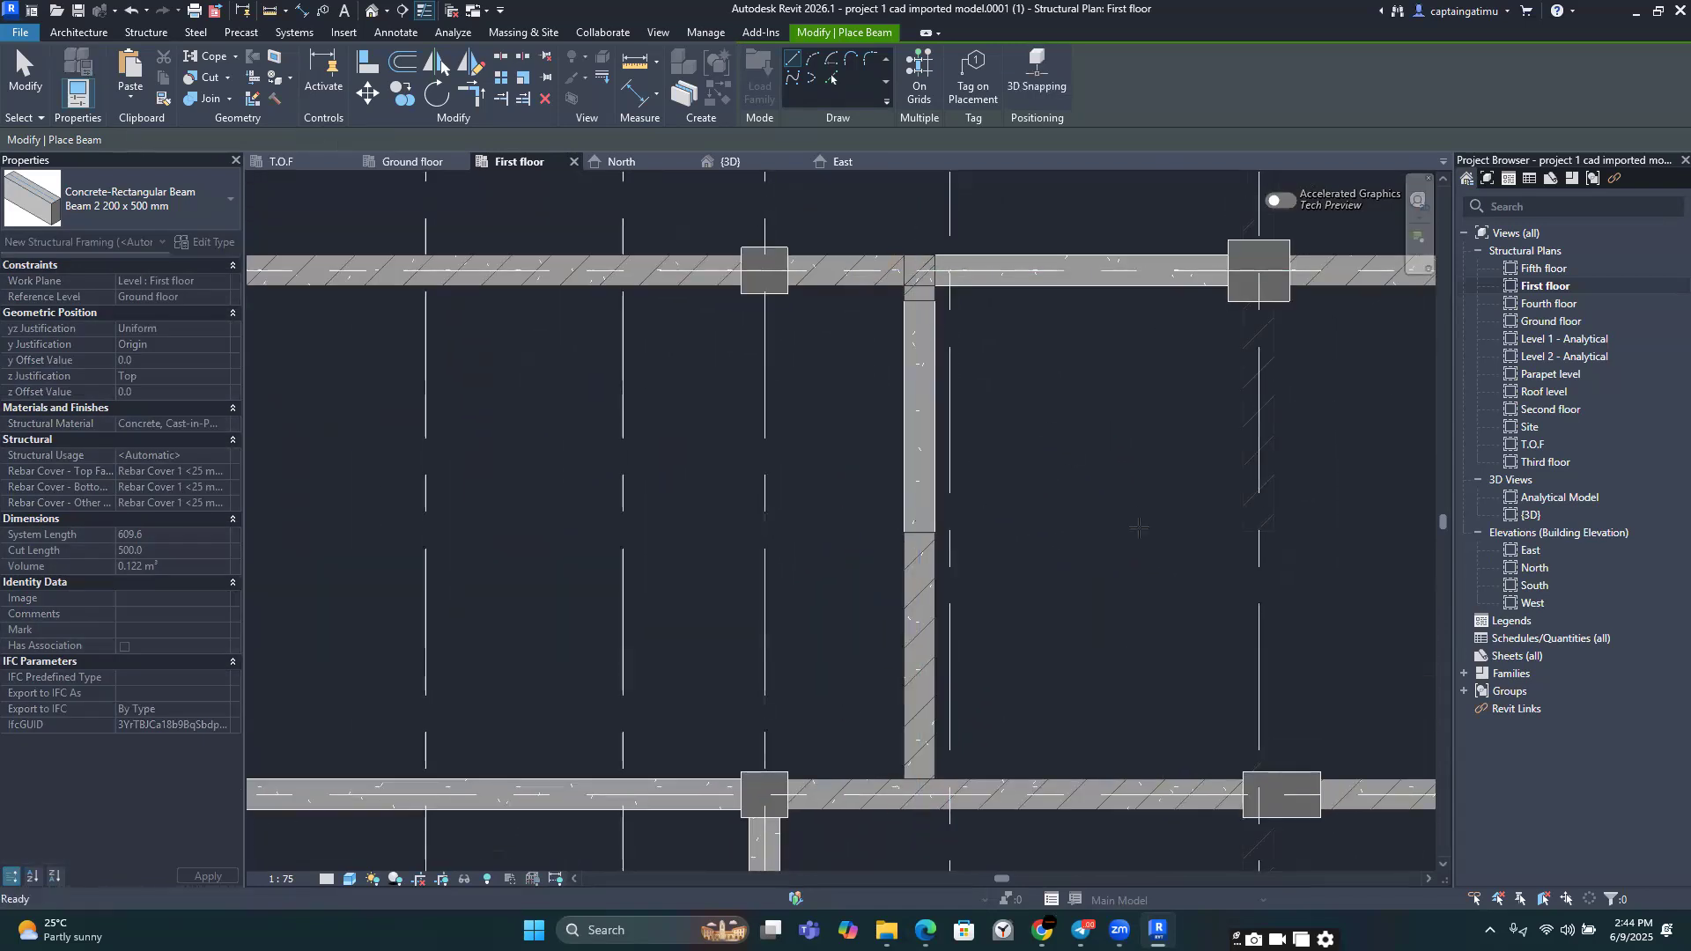
pyautogui.scroll(-2, 920, 291)
# Step: Place a Beam 2 200 x 500 mm beam along grid P from the column at grid 10 to the column at grid 9
pyautogui.click(1106, 579)
pyautogui.scroll(3, 1105, 578)
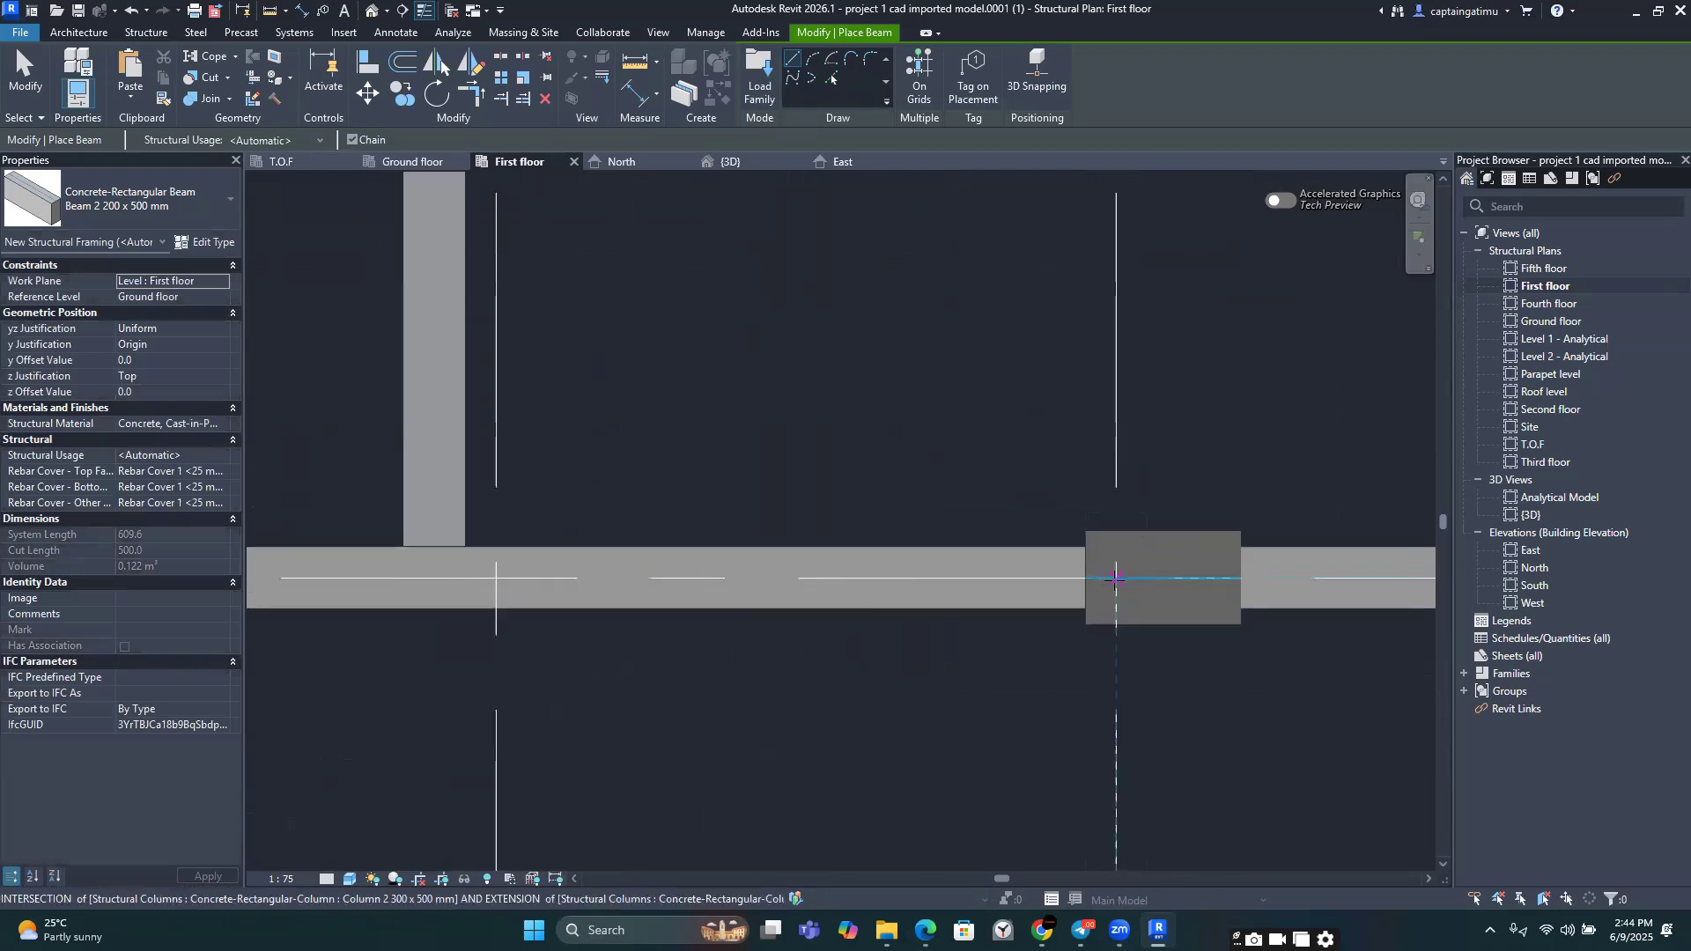
pyautogui.moveTo(1139, 437); pyautogui.dragTo(1116, 778, button='middle')
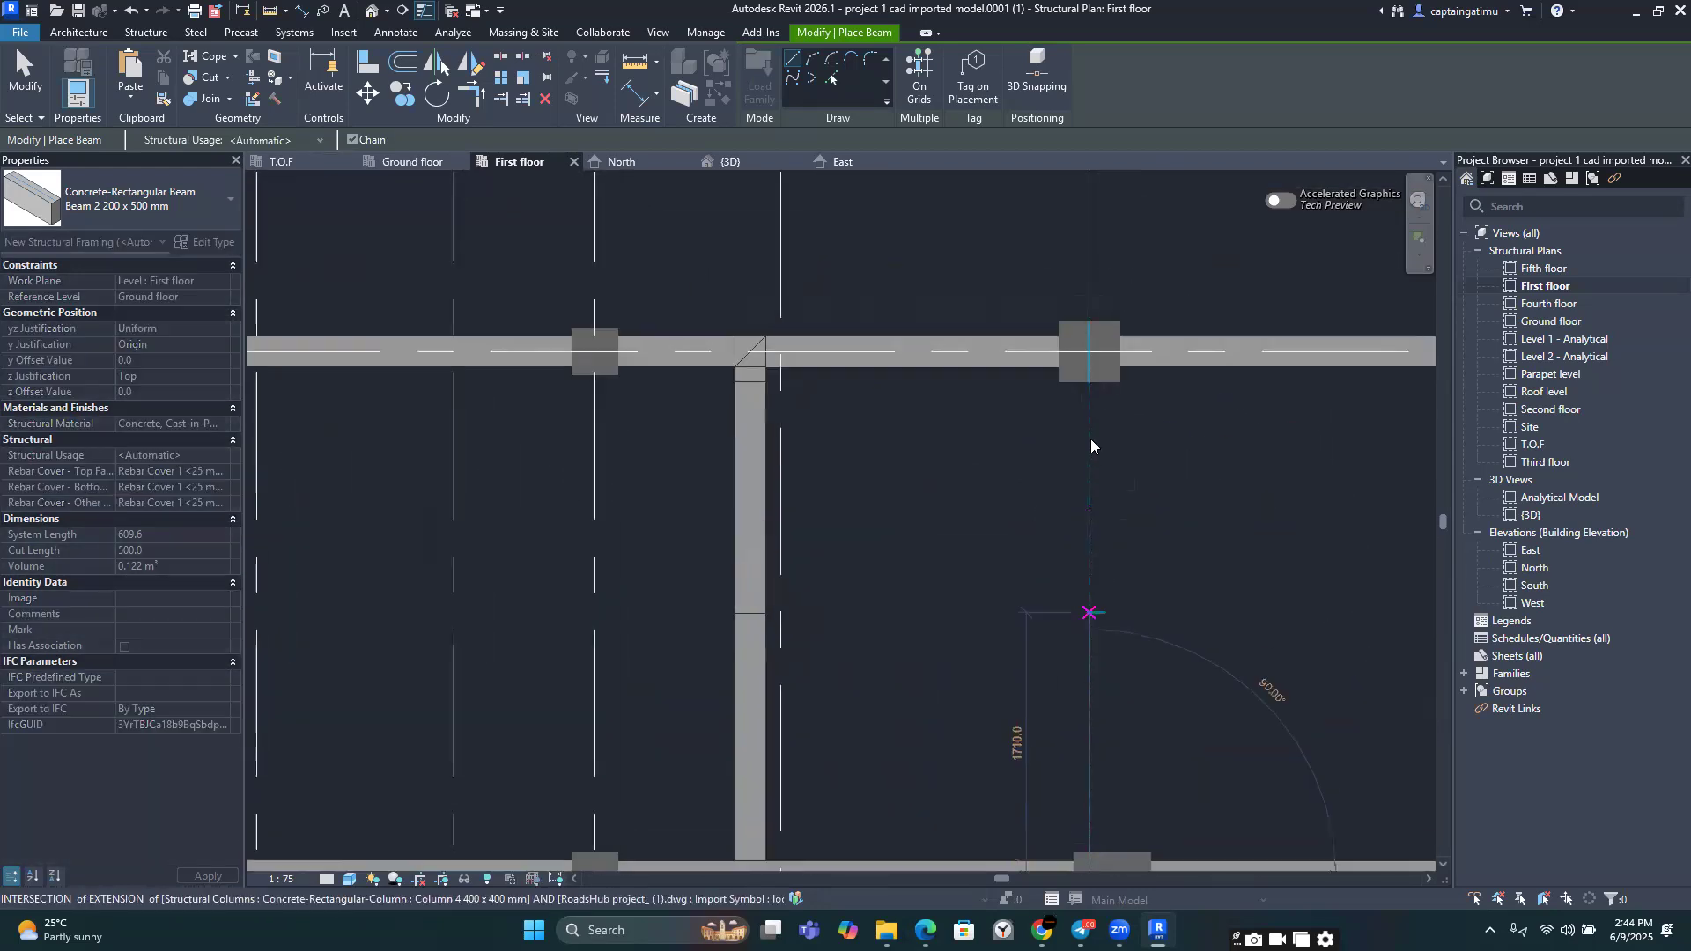
pyautogui.click(1089, 366)
pyautogui.scroll(-4, 1090, 370)
pyautogui.press('Escape')
pyautogui.moveTo(1087, 631); pyautogui.dragTo(867, 646, button='middle')
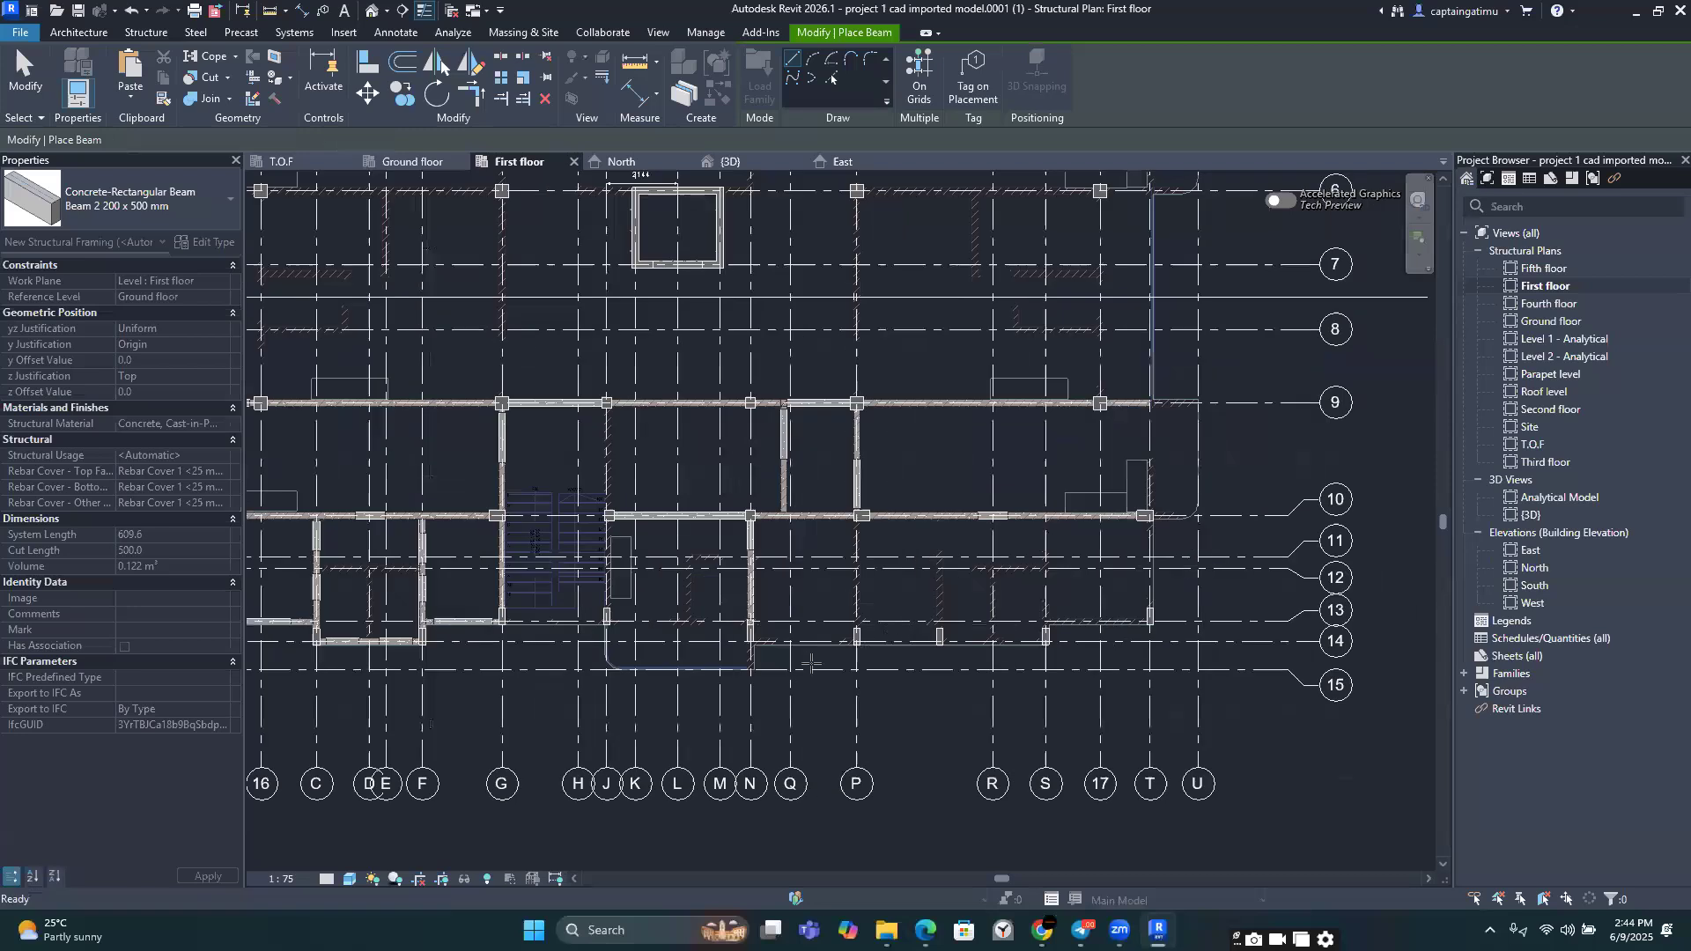
# Step: Place a Beam 2 200 x 500 mm beam along grid P from the column at grid 14 to the column at grid 10
pyautogui.scroll(4, 881, 626)
pyautogui.click(772, 672)
pyautogui.moveTo(781, 285); pyautogui.dragTo(760, 695, button='middle')
pyautogui.click(753, 455)
pyautogui.scroll(-3, 753, 456)
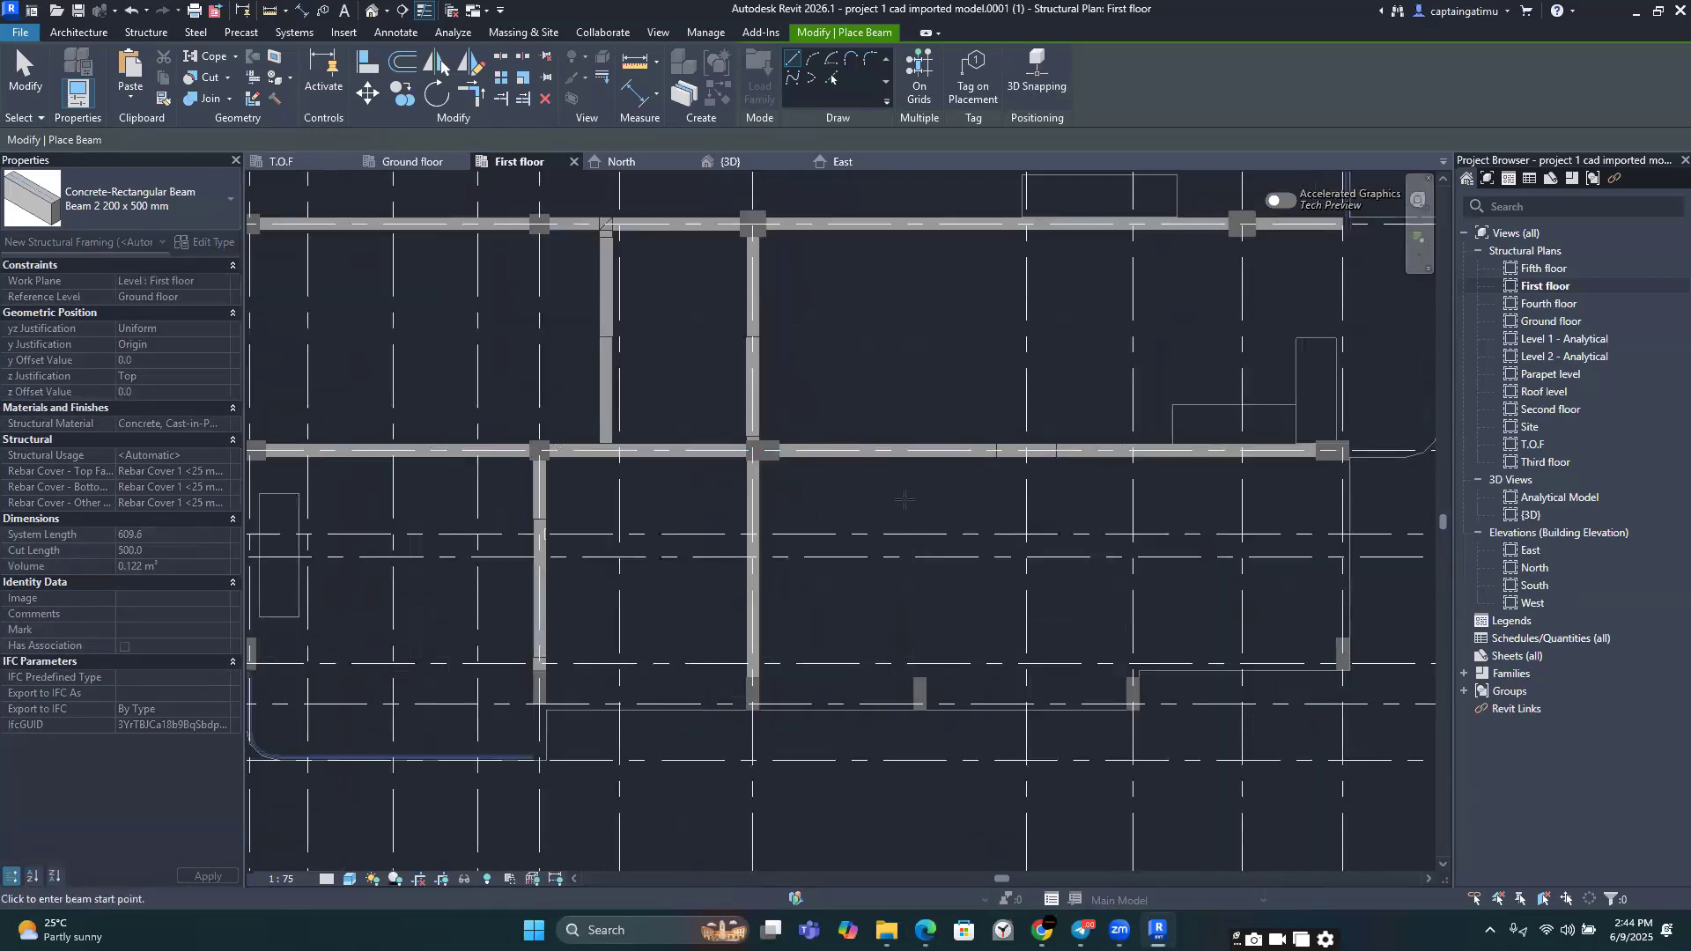
pyautogui.press('Escape')
# Step: Place a Beam 2 200 x 500 mm beam from the grid 14 column between grids P and R to the beam on grid 10
pyautogui.scroll(3, 922, 662)
pyautogui.click(927, 770)
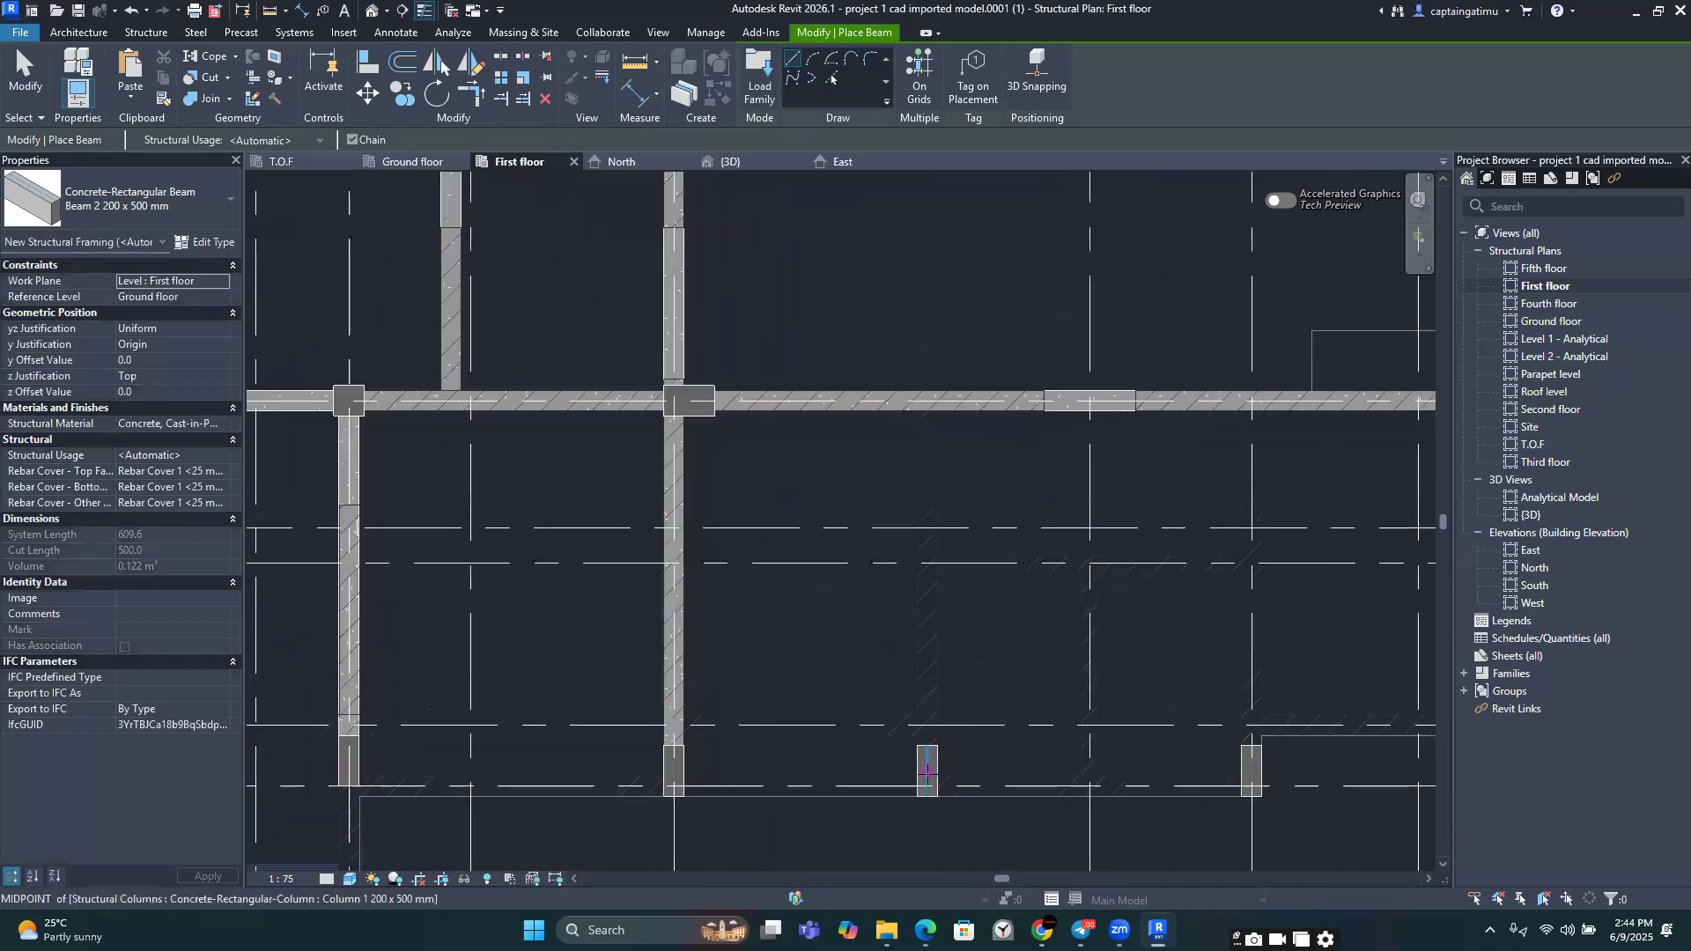
pyautogui.click(927, 401)
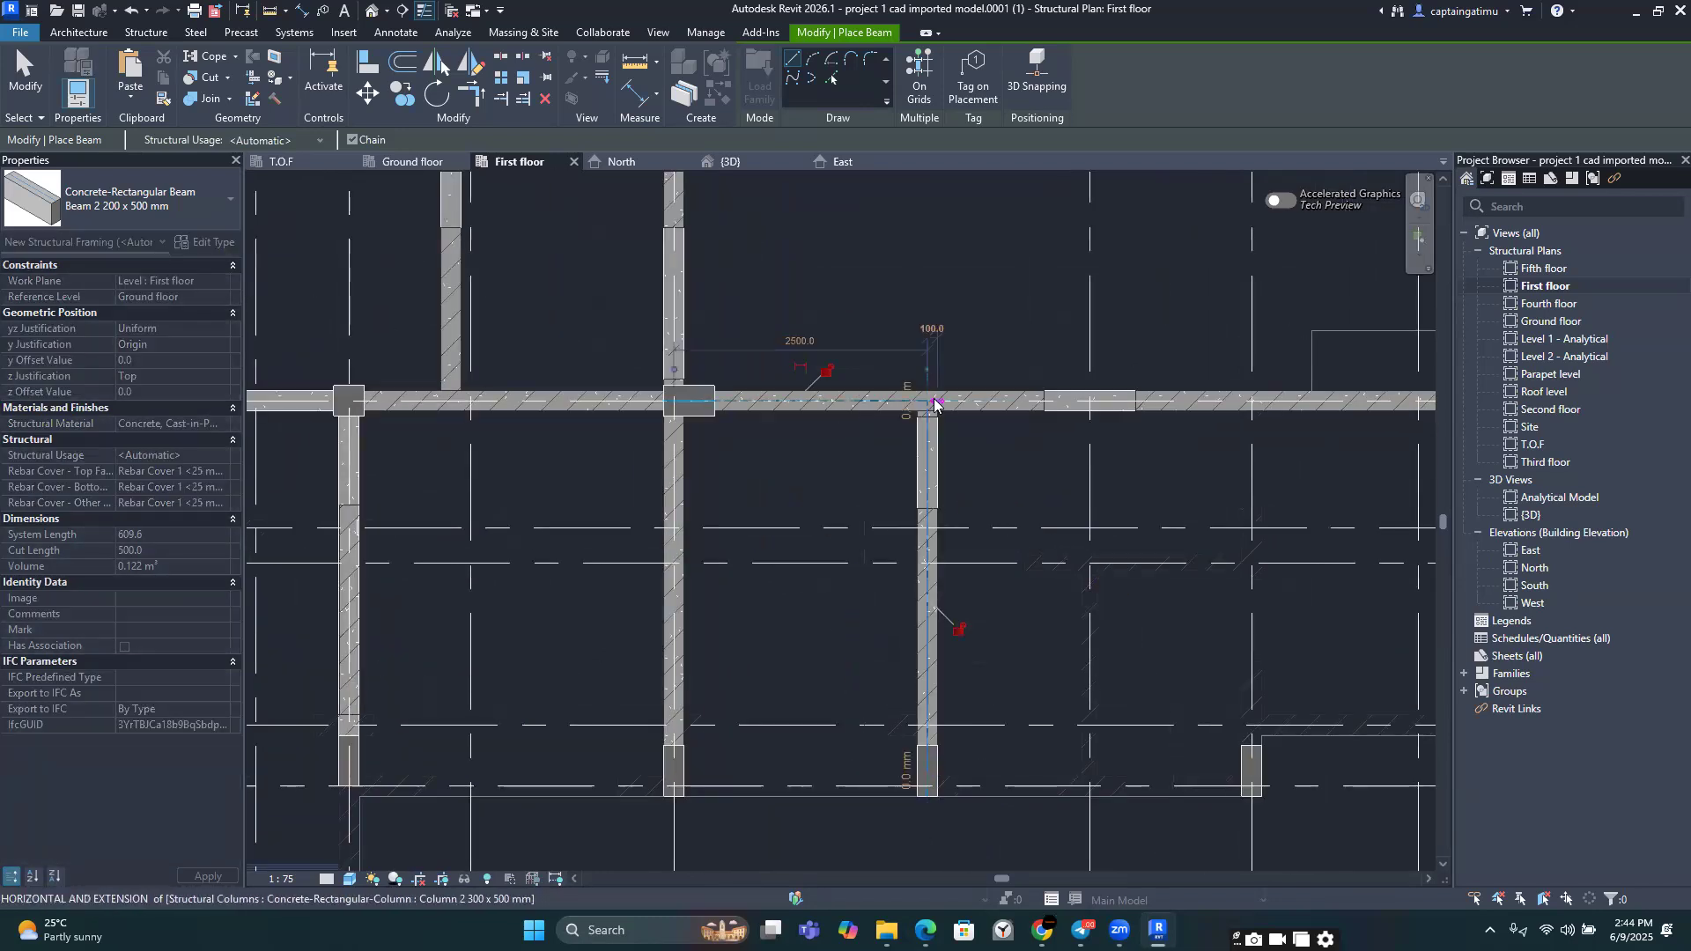
pyautogui.press('Escape')
pyautogui.scroll(-3, 1022, 538)
pyautogui.scroll(3, 1180, 701)
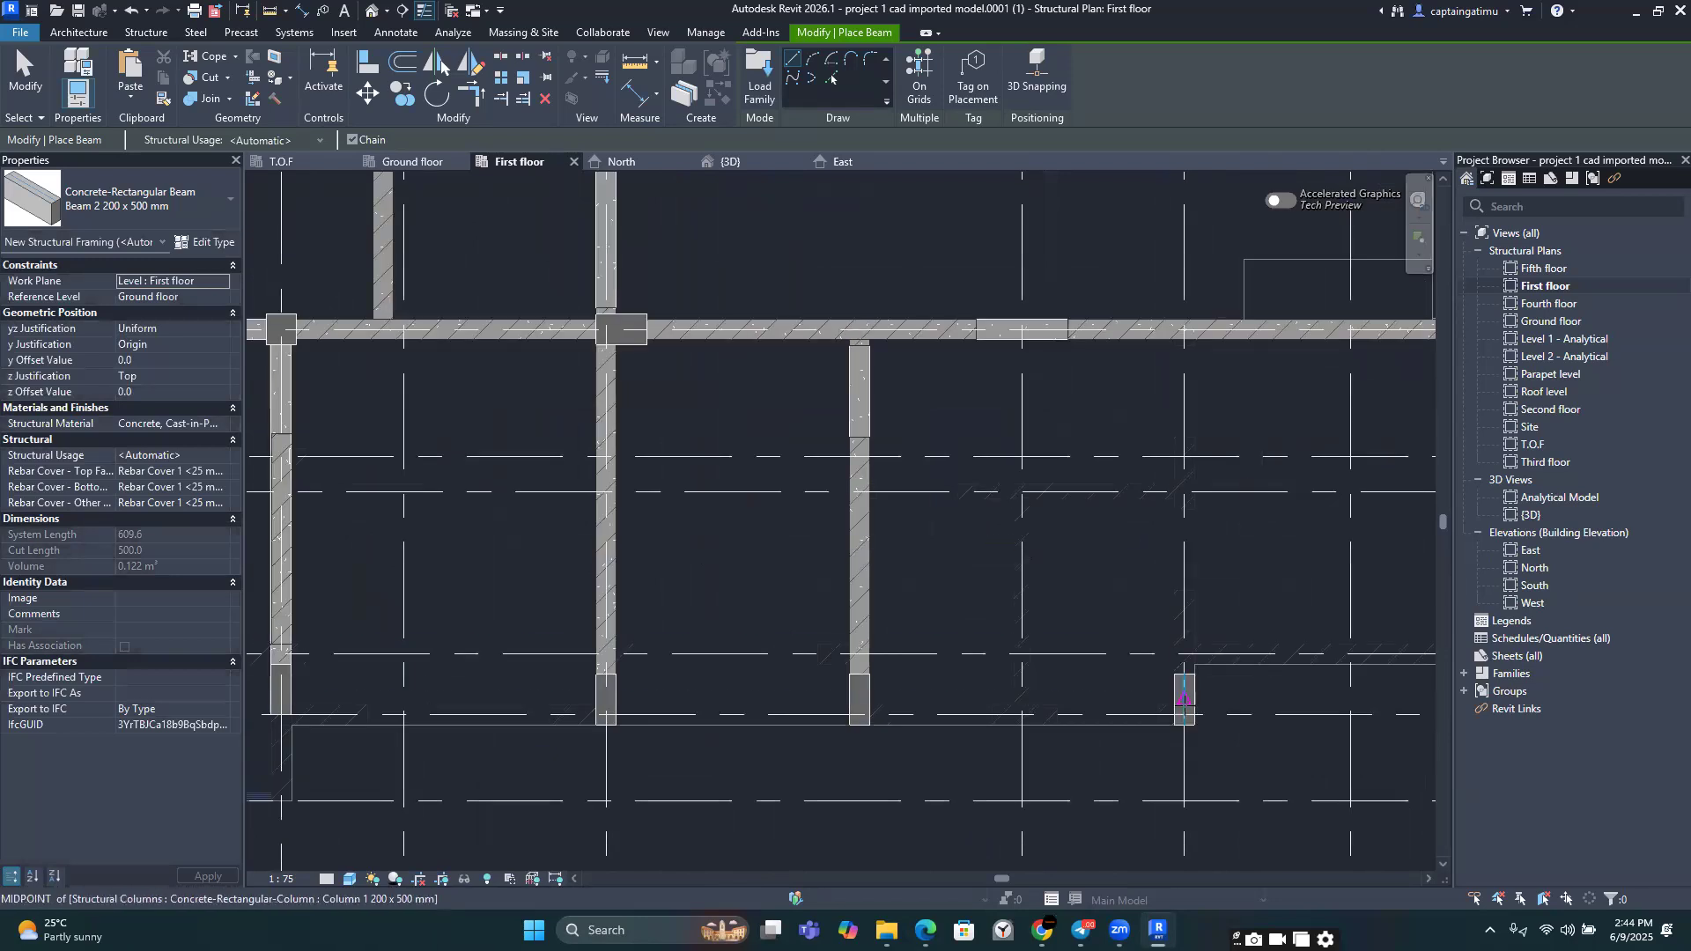
# Step: Place a Beam 2 200 x 500 mm beam along grid S from the column at grid 14 to the beam on grid 10
pyautogui.click(1181, 700)
pyautogui.click(1184, 329)
pyautogui.scroll(-3, 1212, 537)
pyautogui.scroll(3, 1216, 519)
# Step: Place a Beam 2 200 x 500 mm beam along grid 13 from the column at grid T to the beam on grid S
pyautogui.click(1220, 527)
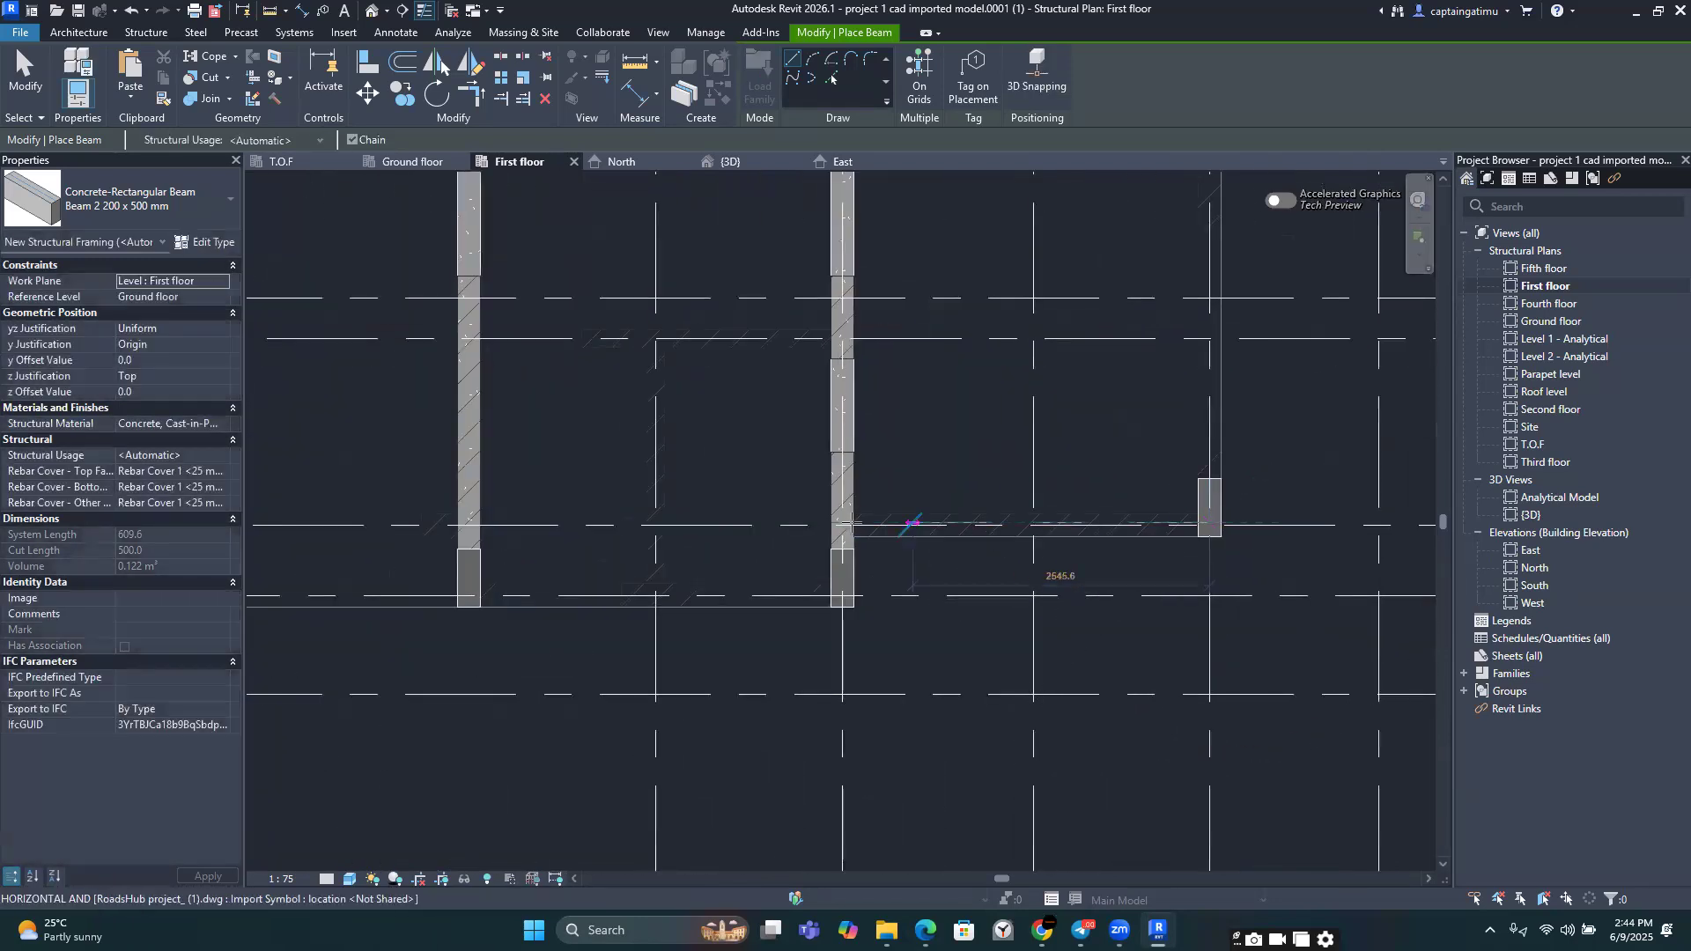
pyautogui.scroll(5, 850, 522)
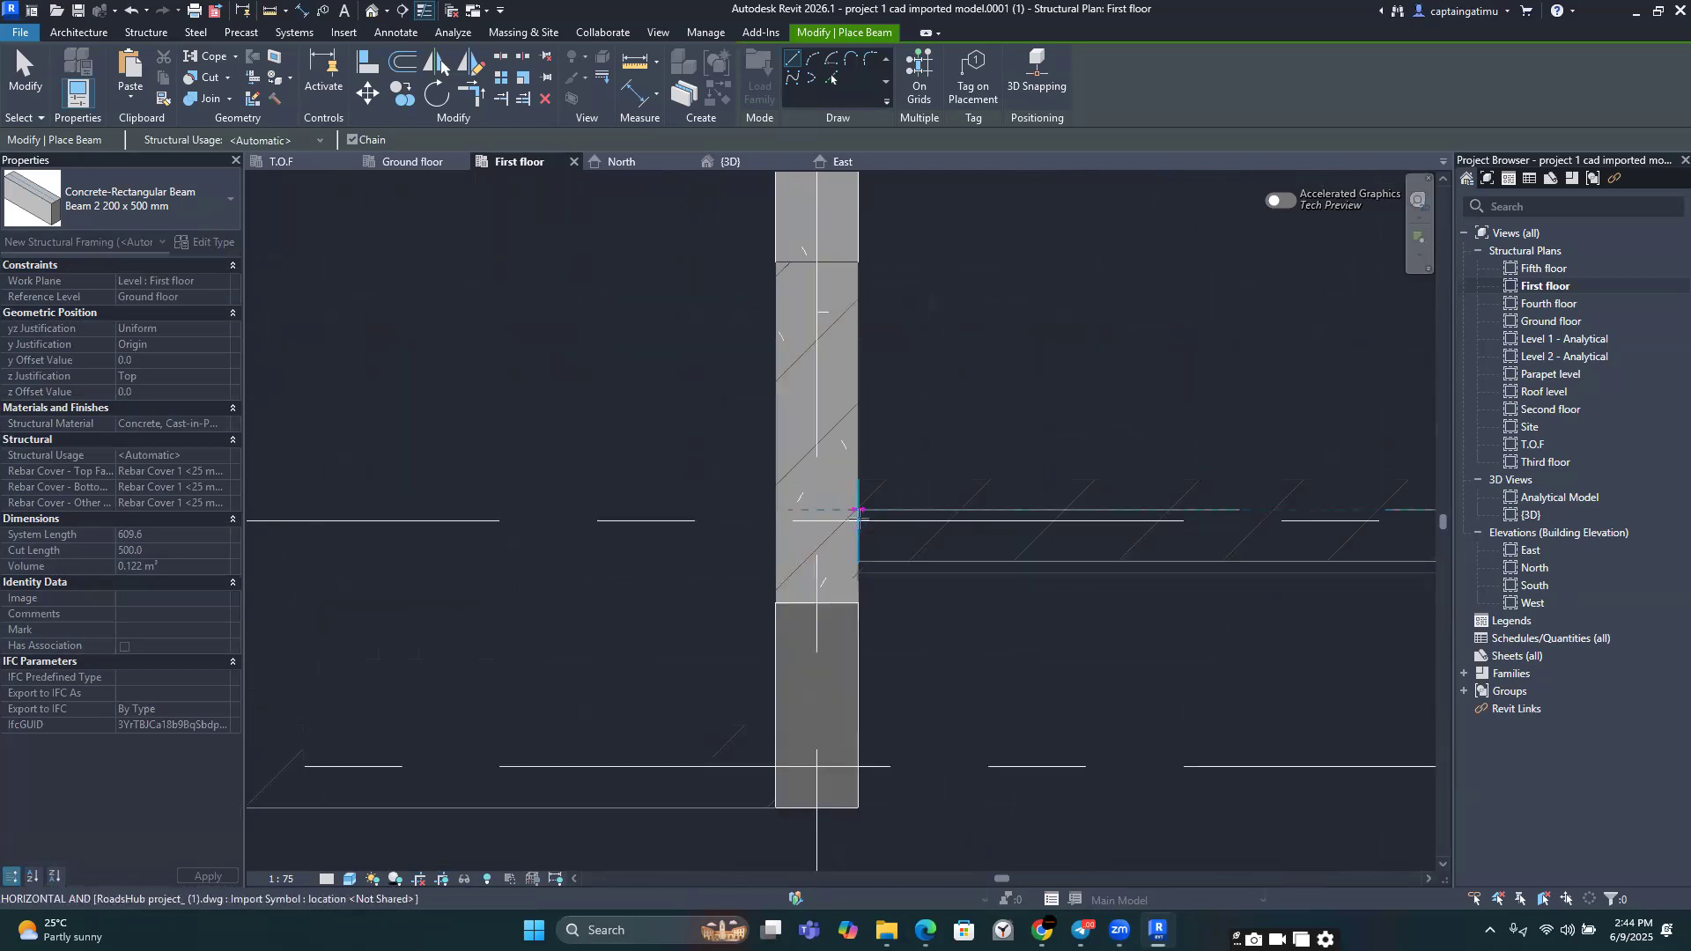
pyautogui.scroll(3, 859, 520)
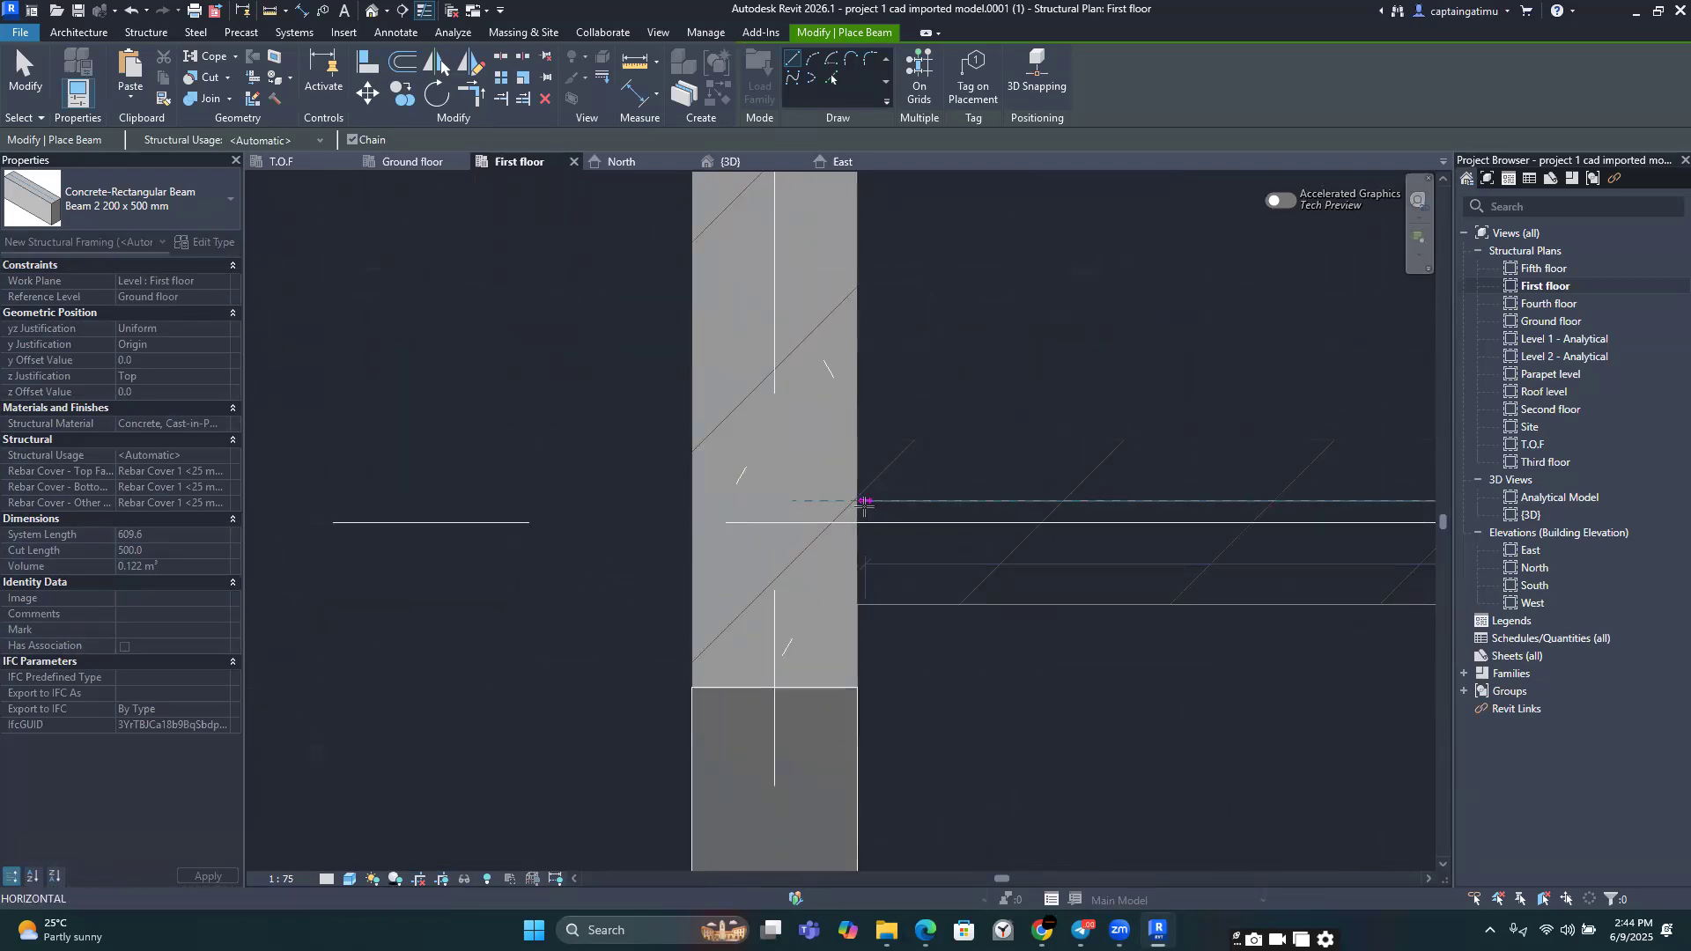
pyautogui.scroll(-6, 782, 496)
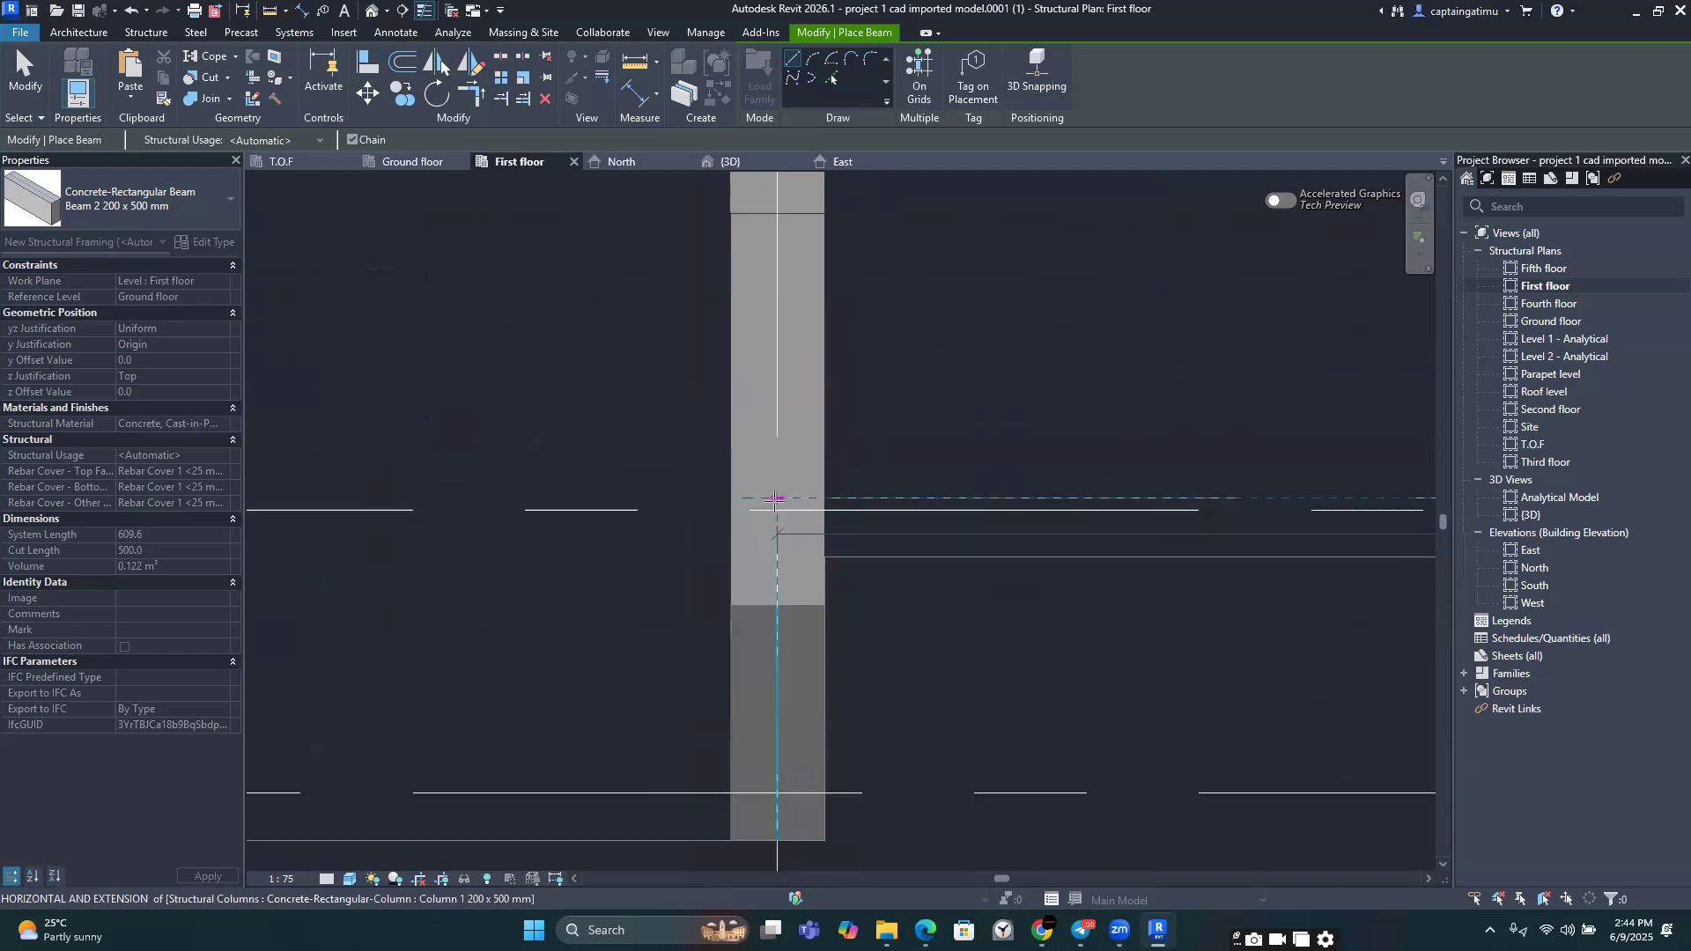
pyautogui.scroll(3, 840, 521)
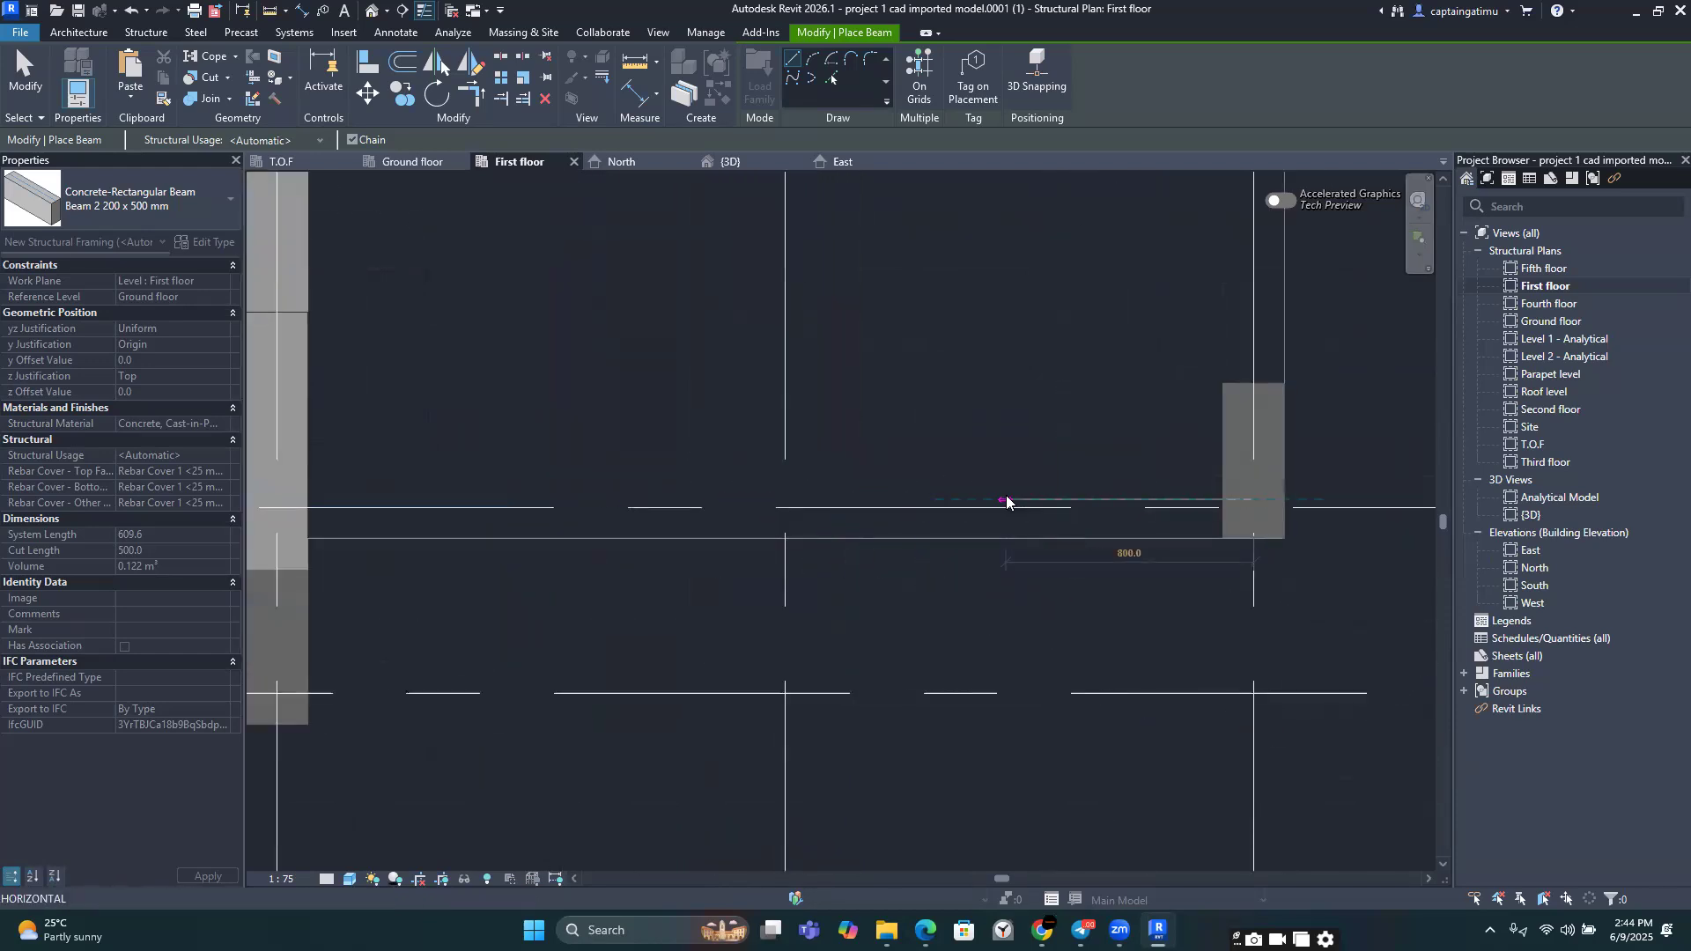
pyautogui.scroll(2, 1160, 504)
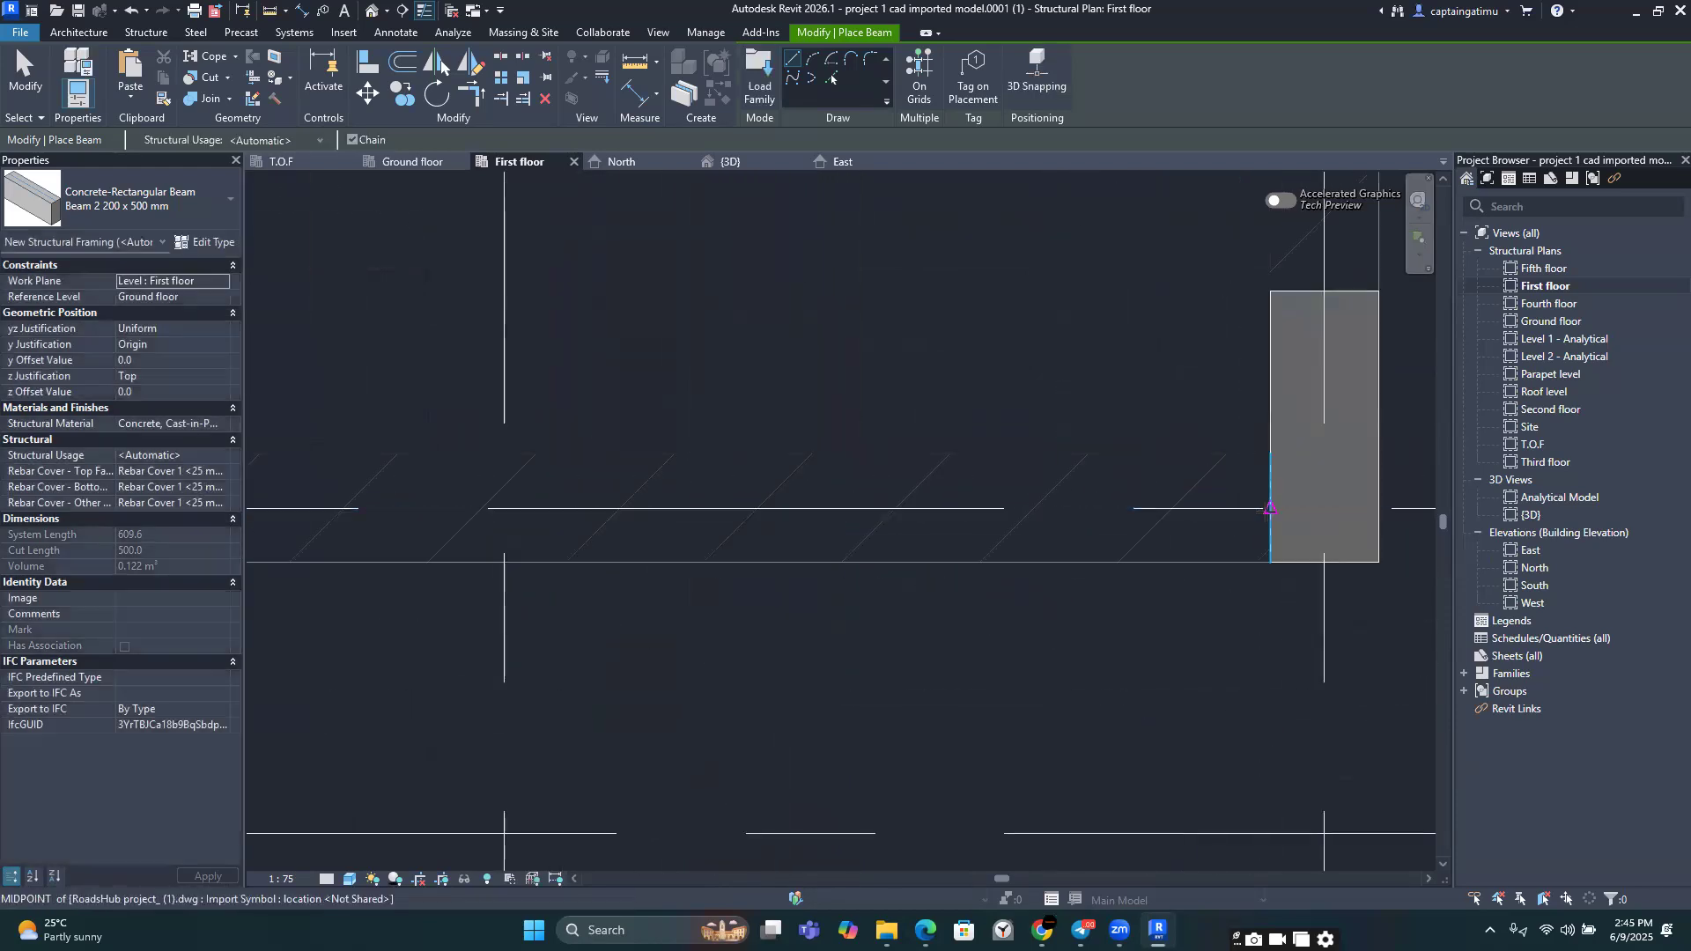
pyautogui.scroll(-4, 1009, 496)
pyautogui.scroll(4, 733, 511)
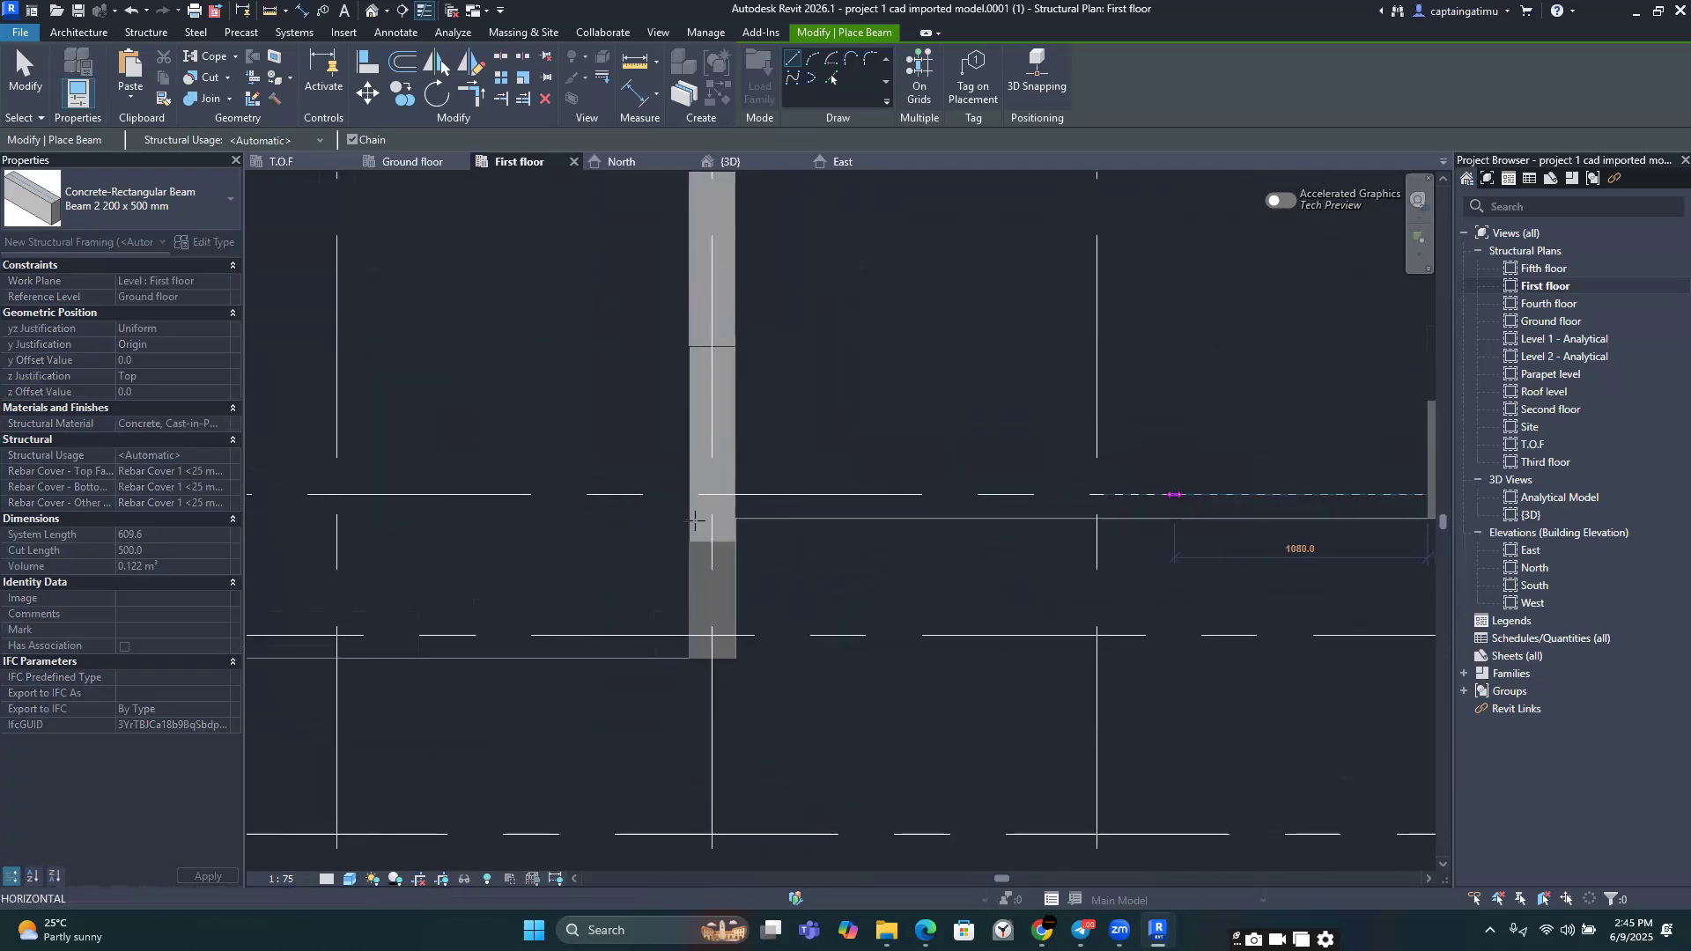
pyautogui.click(736, 477)
pyautogui.scroll(-5, 736, 476)
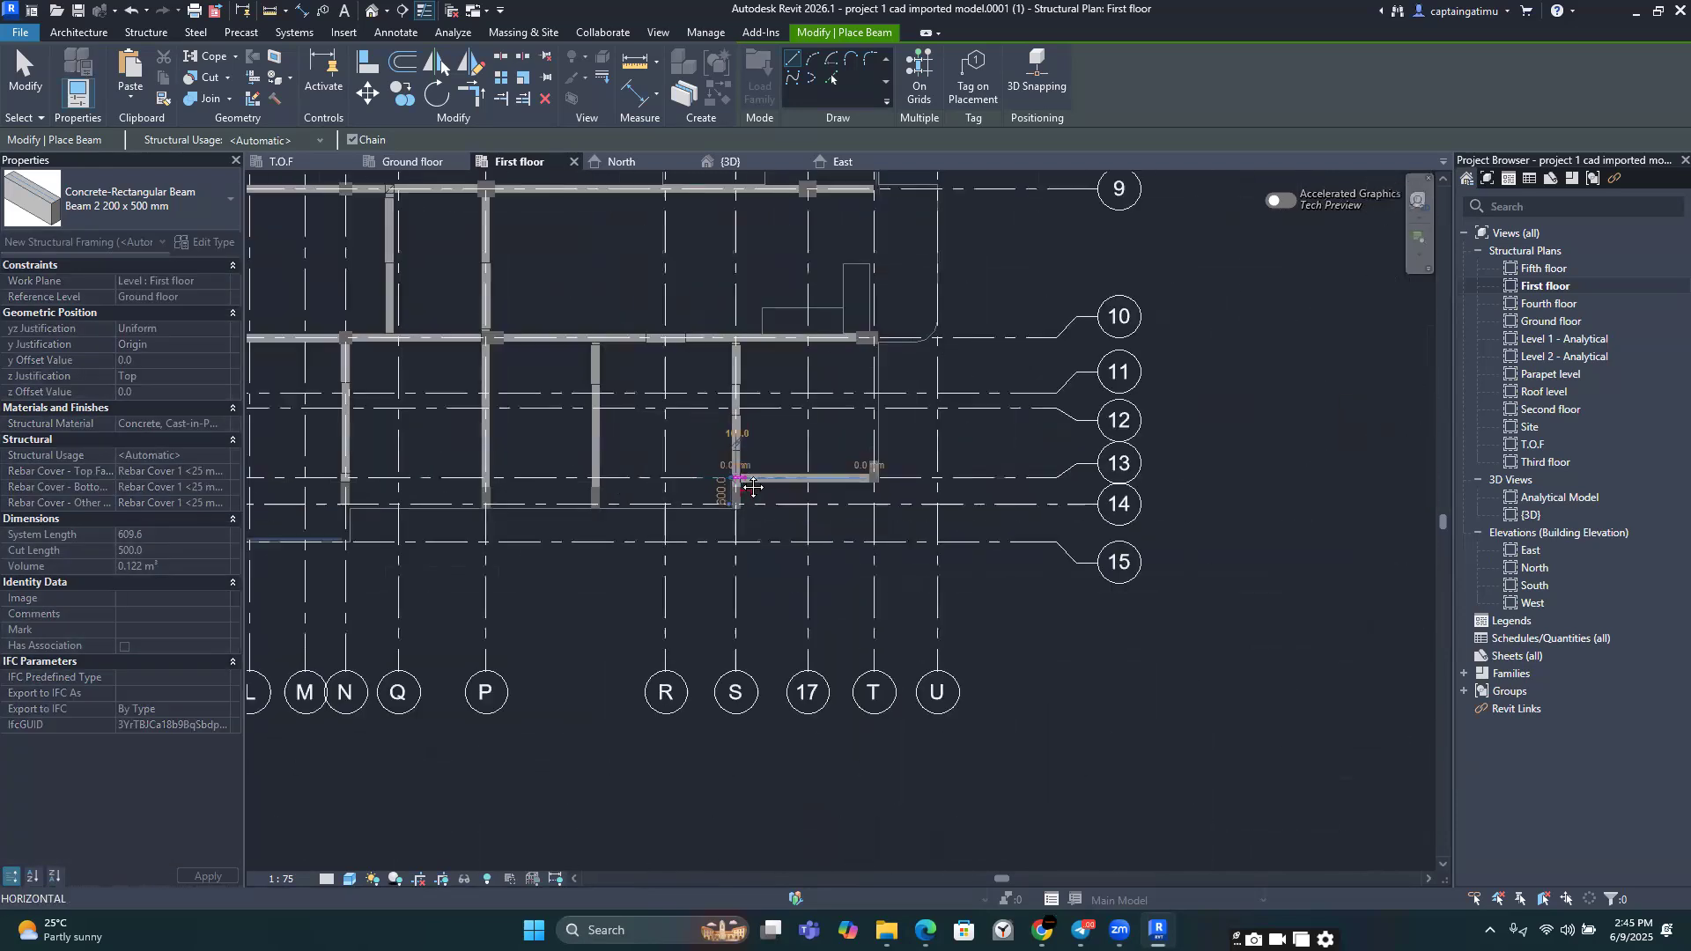
pyautogui.scroll(5, 845, 495)
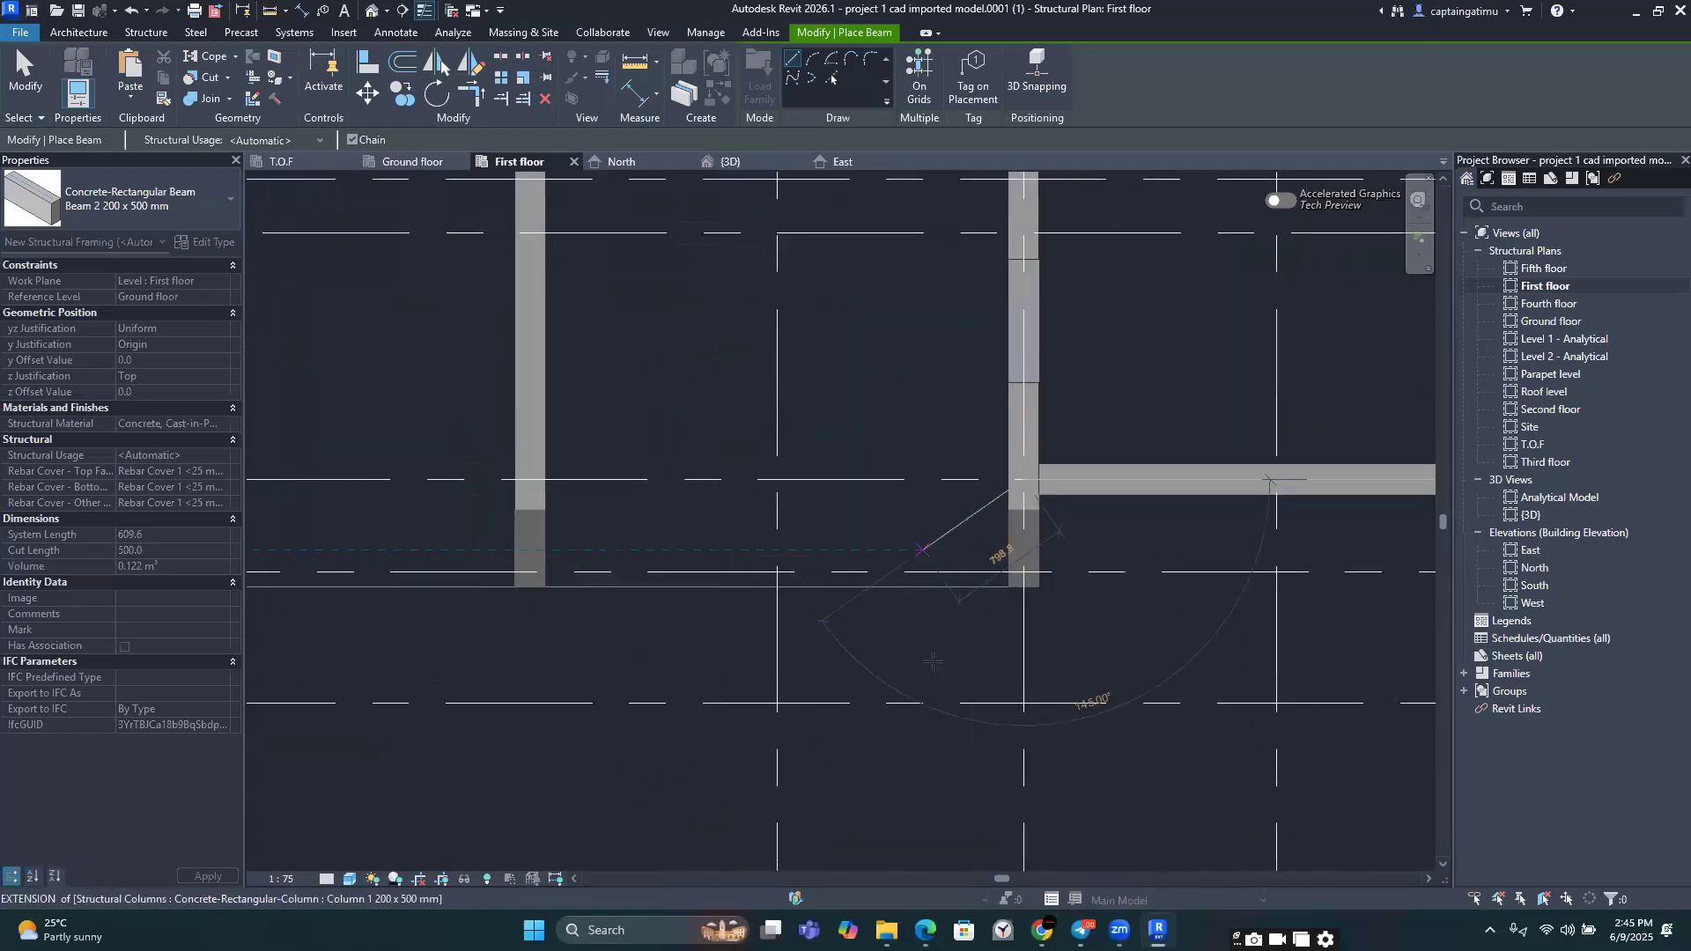
pyautogui.press('Escape')
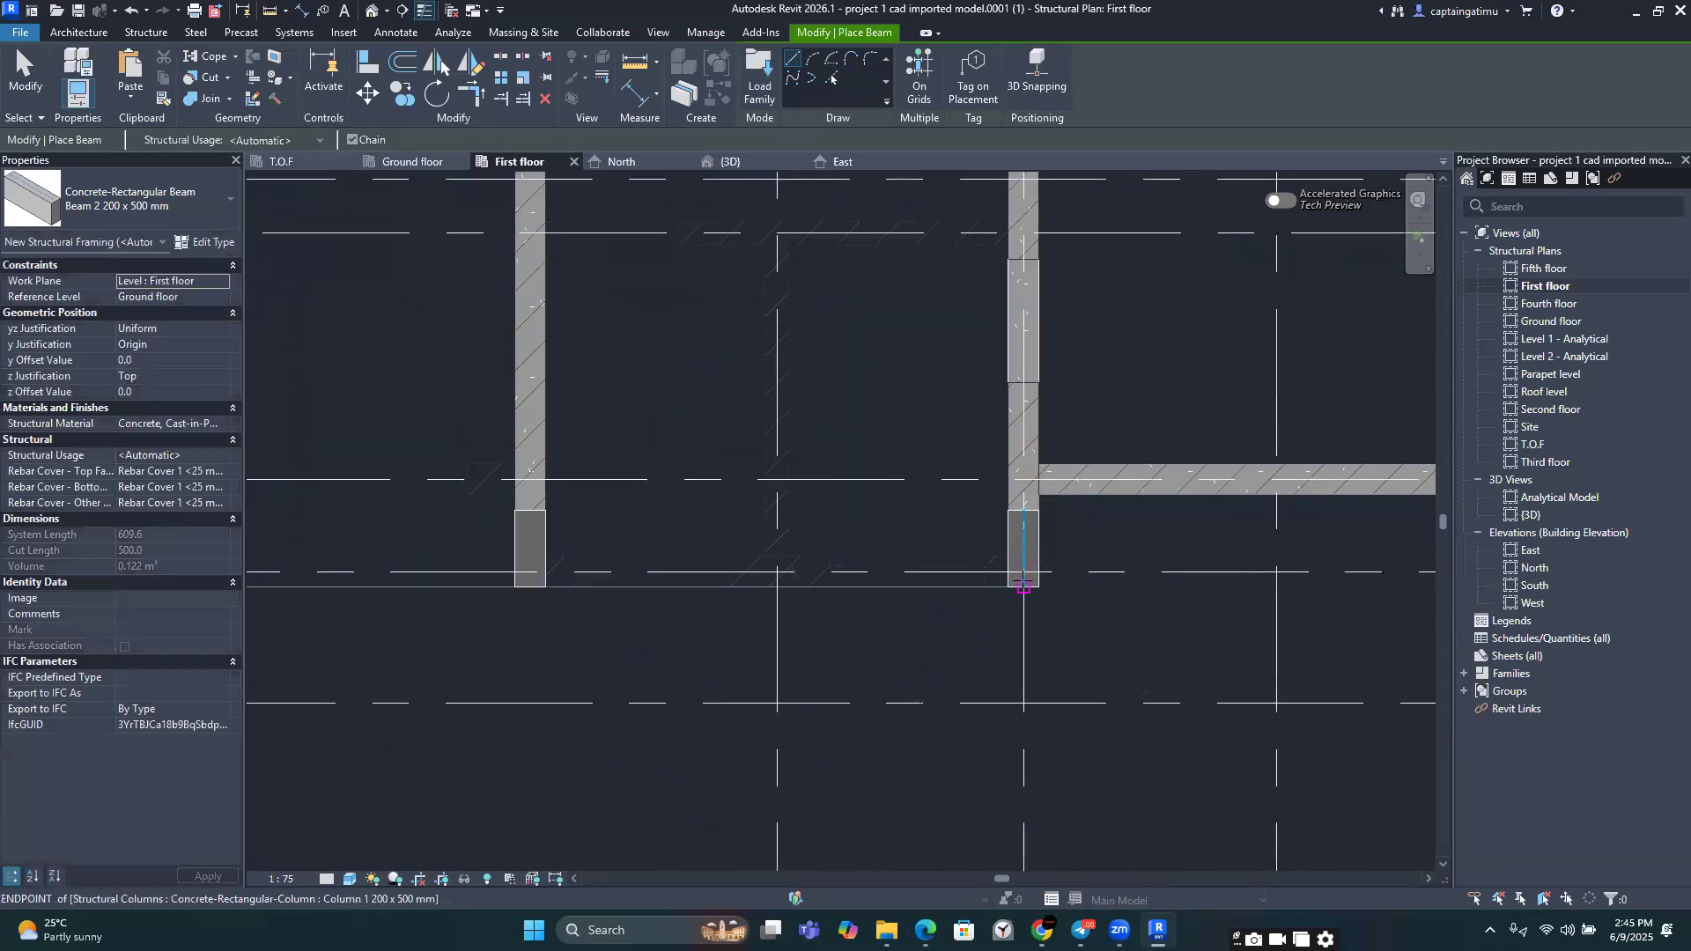
# Step: Place a Beam 2 200 x 500 mm beam along grid 14 from the column at grid S to the column between grids P and R
pyautogui.scroll(3, 1024, 583)
pyautogui.scroll(2, 1024, 566)
pyautogui.click(1024, 560)
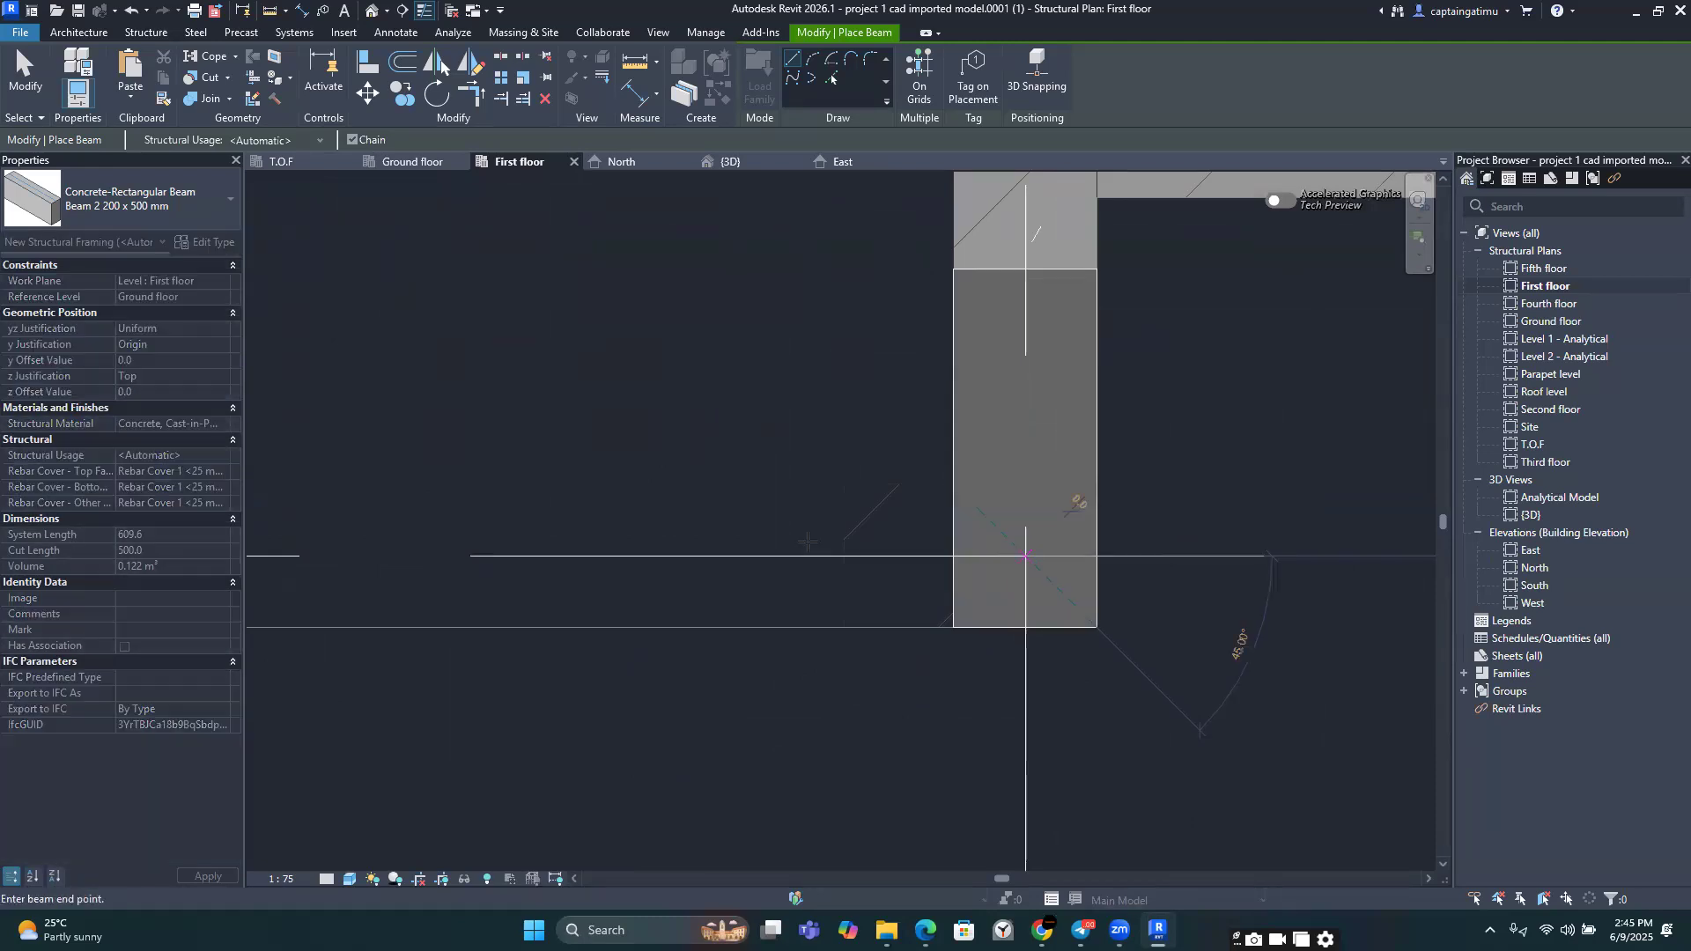
pyautogui.scroll(-2, 807, 546)
pyautogui.moveTo(439, 538); pyautogui.dragTo(940, 542, button='middle')
pyautogui.scroll(-2, 940, 542)
pyautogui.scroll(2, 623, 551)
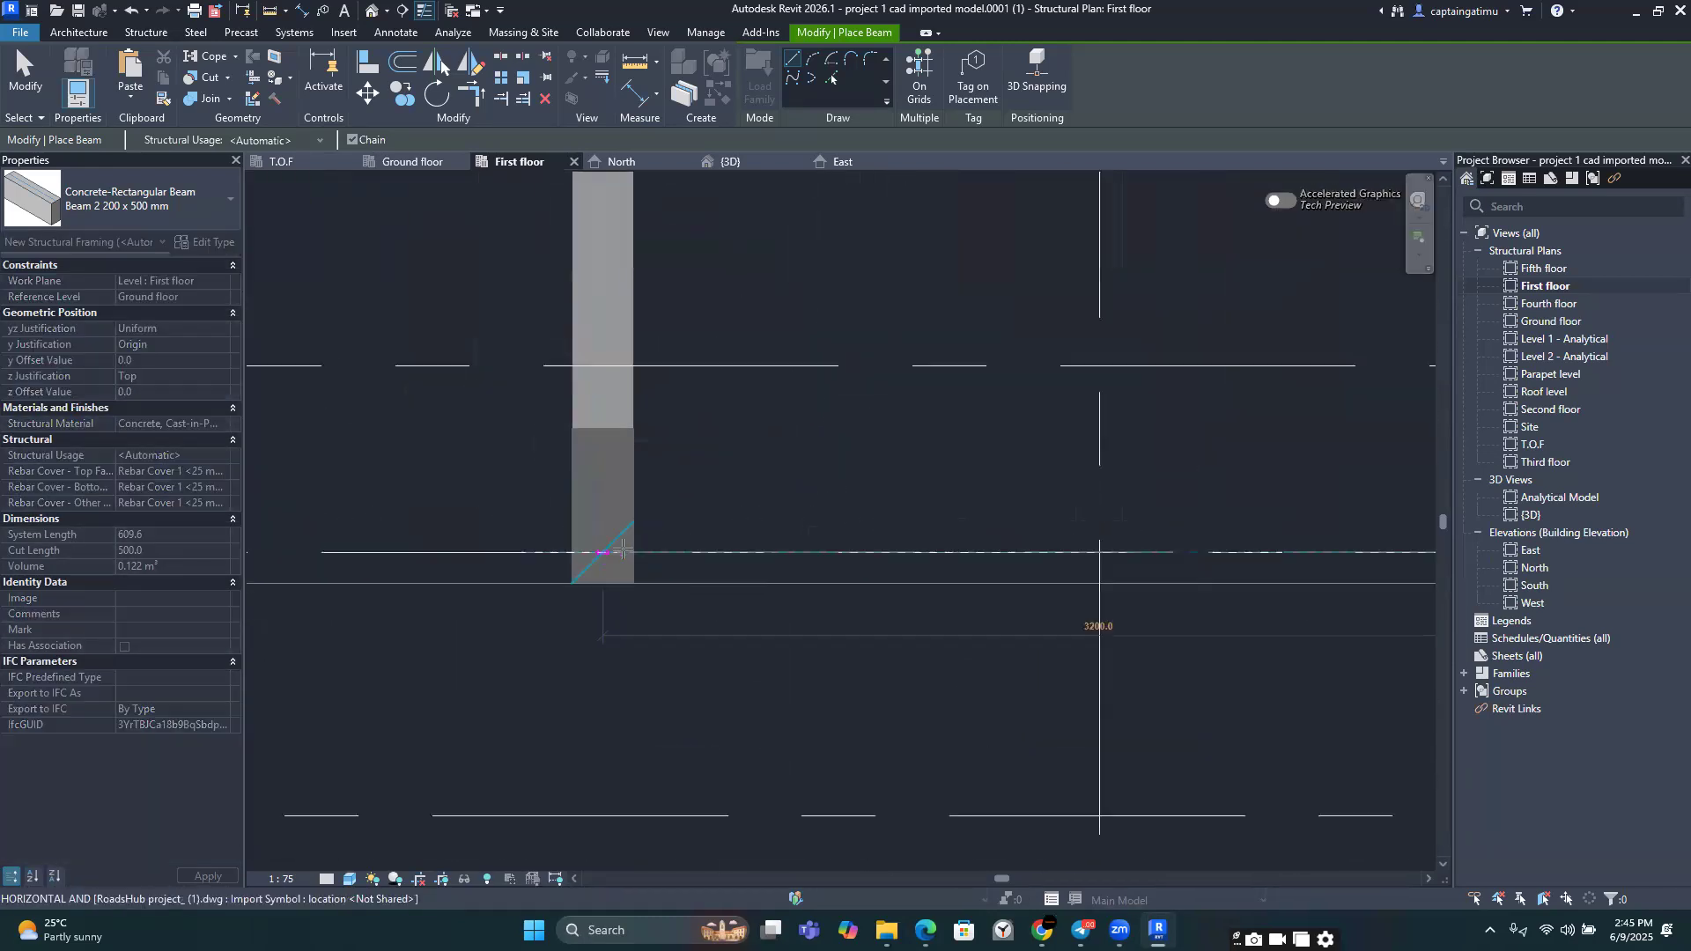
pyautogui.scroll(3, 636, 554)
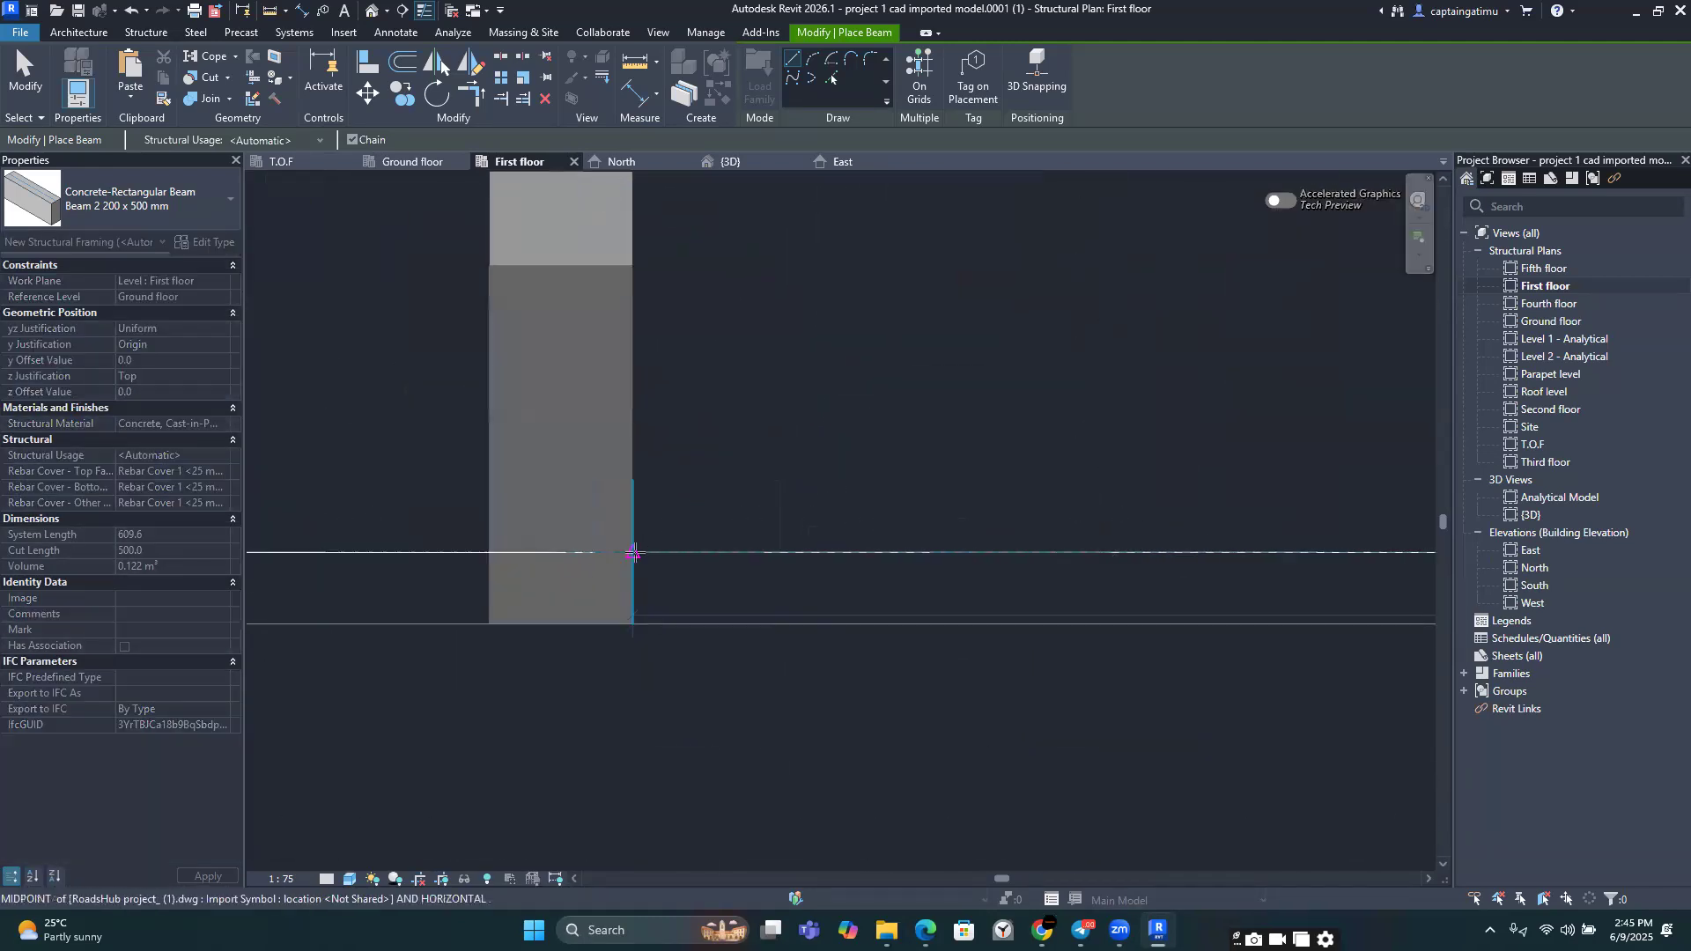
pyautogui.click(634, 554)
pyautogui.scroll(-3, 635, 553)
pyautogui.moveTo(802, 574); pyautogui.dragTo(896, 568, button='middle')
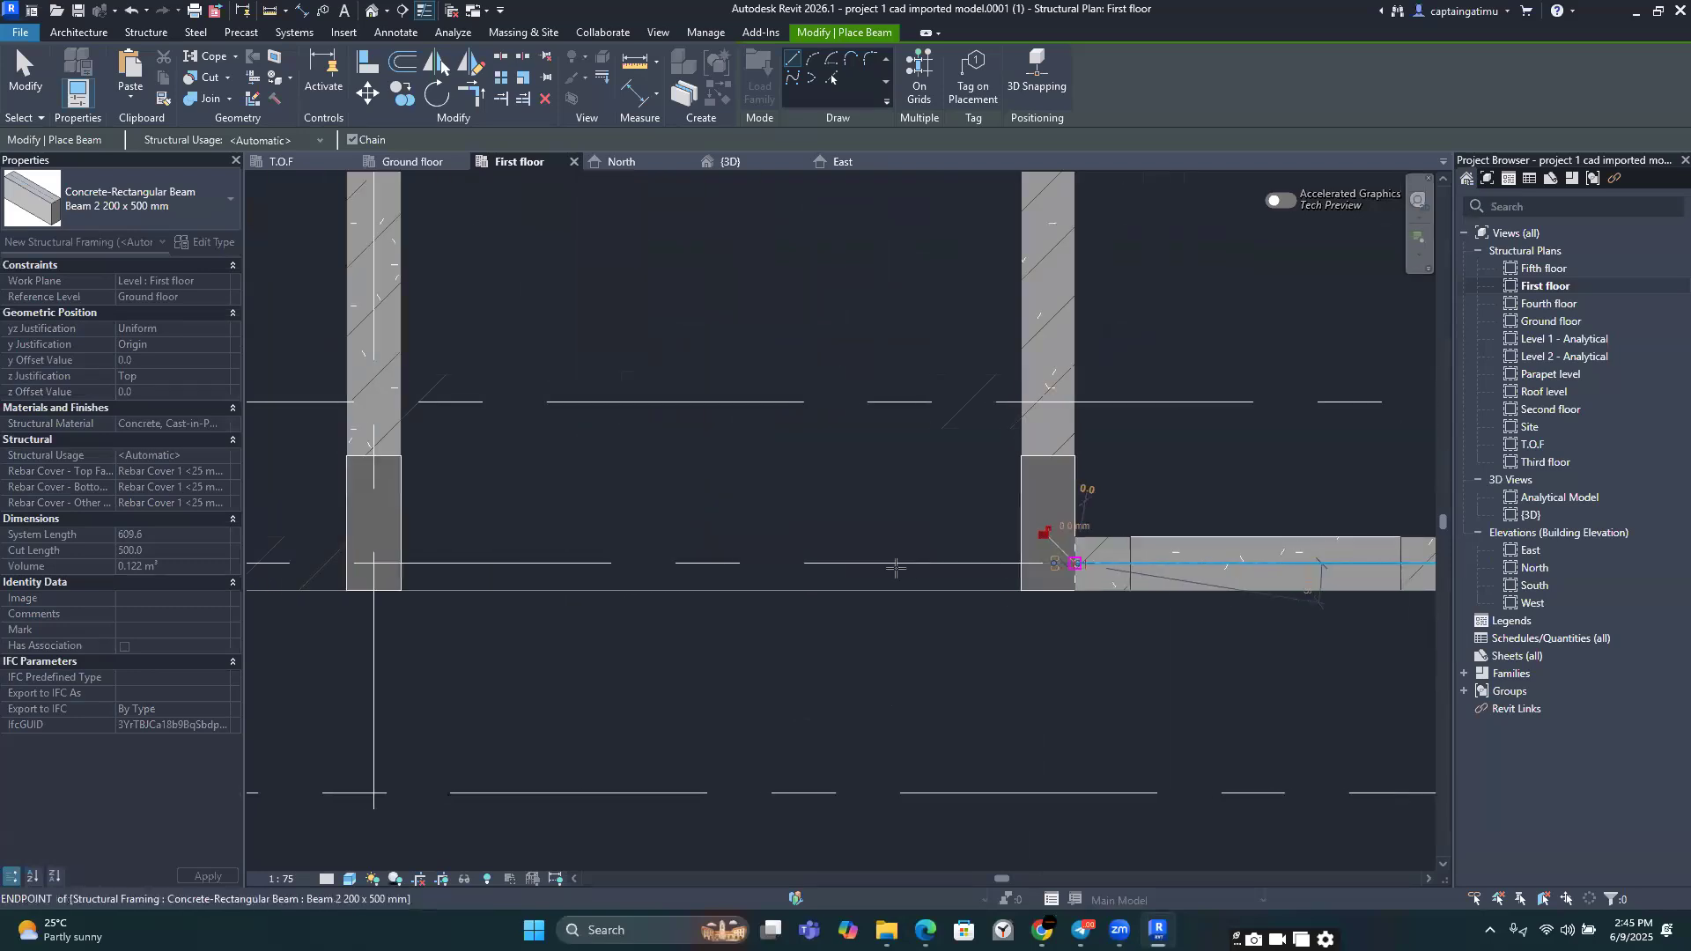
# Step: Continue the Beam 2 200 x 500 mm run along grid 14 from the column between grids P and R to the column at grid P
pyautogui.click(380, 563)
pyautogui.scroll(-3, 382, 563)
pyautogui.moveTo(491, 578); pyautogui.dragTo(1207, 582, button='middle')
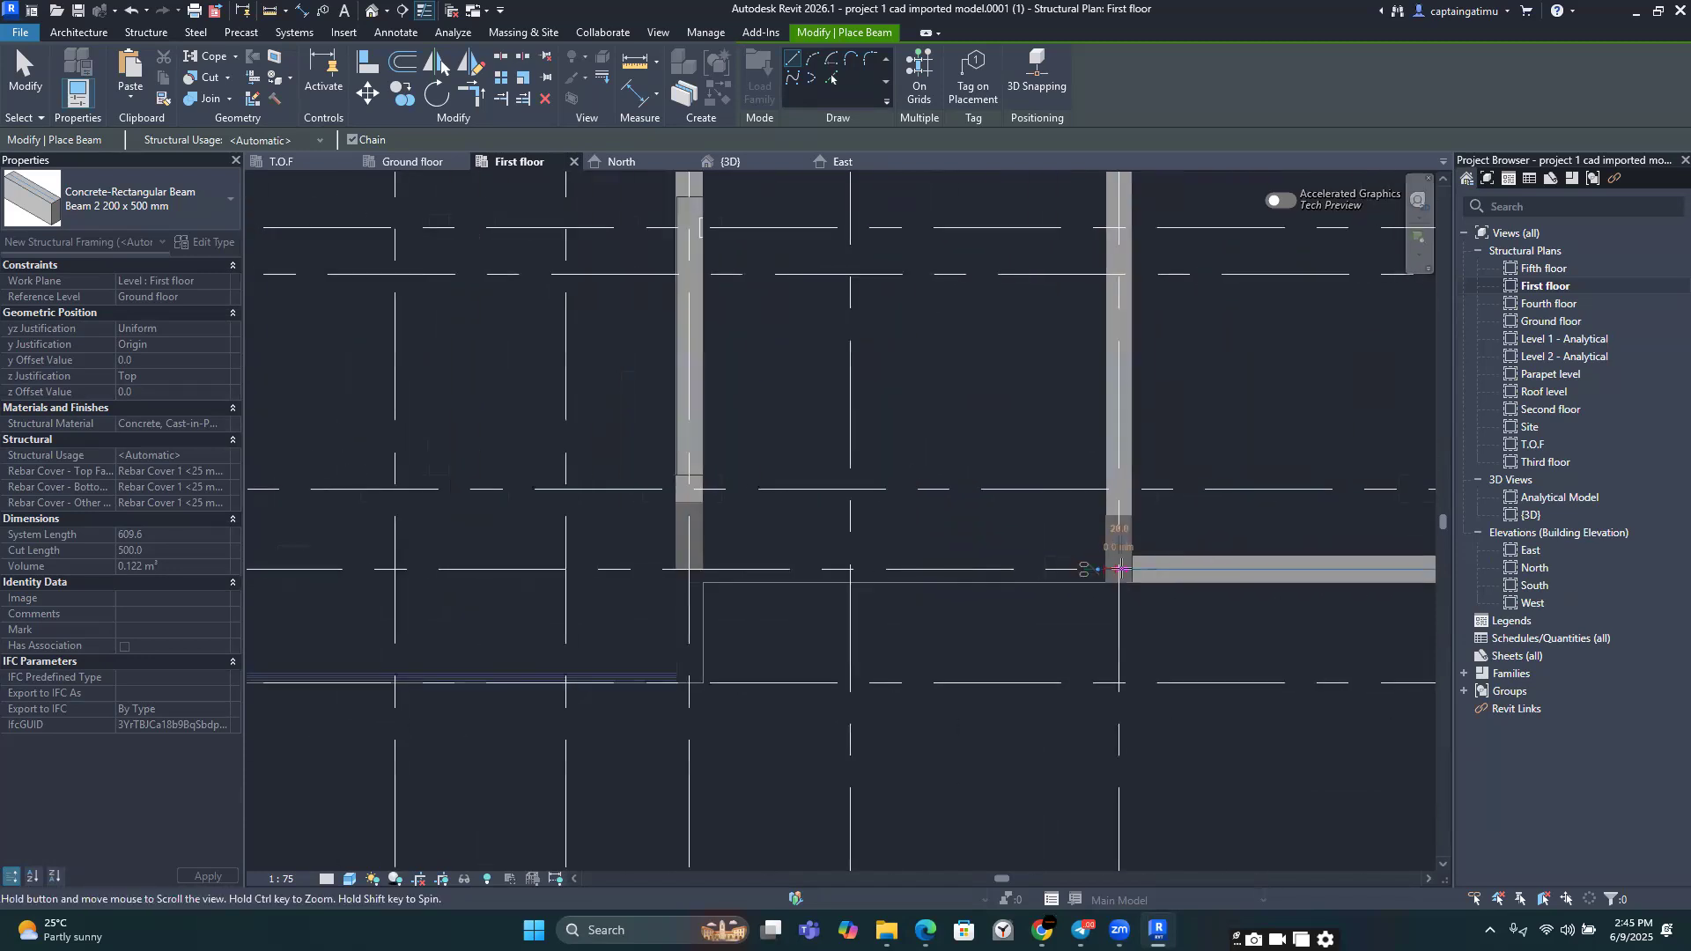
# Step: Try to place a Beam 2 200 x 500 mm beam along grid 14 from the column at grid P to the column at grid N
pyautogui.scroll(4, 713, 552)
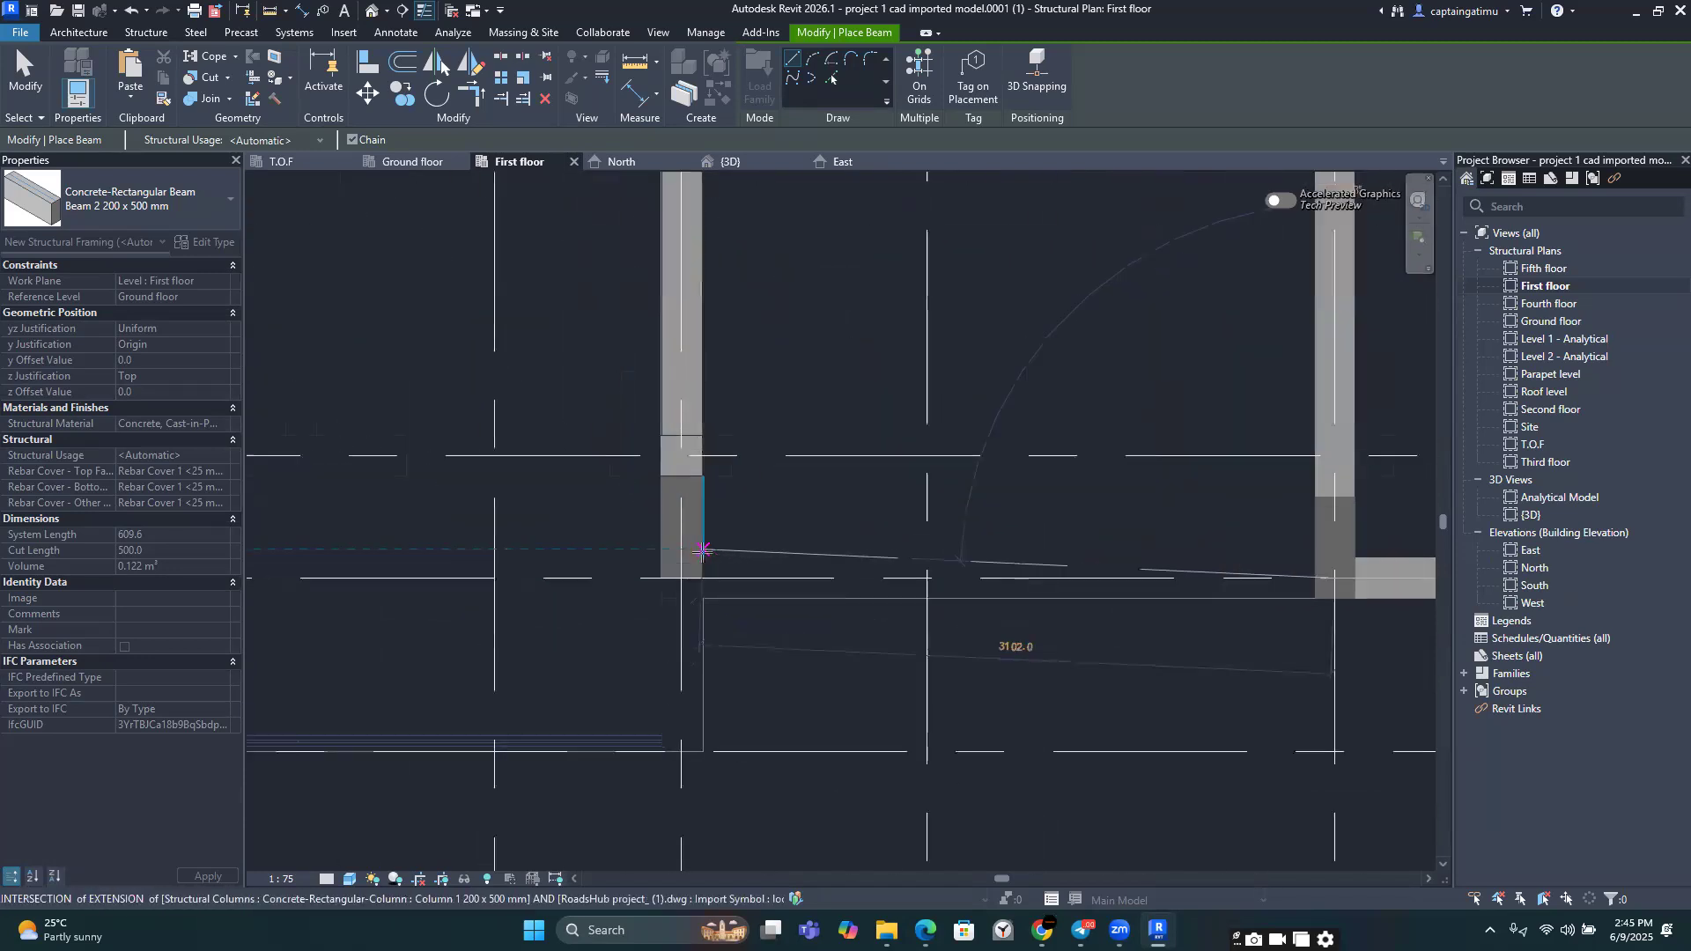
pyautogui.click(664, 589)
pyautogui.scroll(-3, 665, 590)
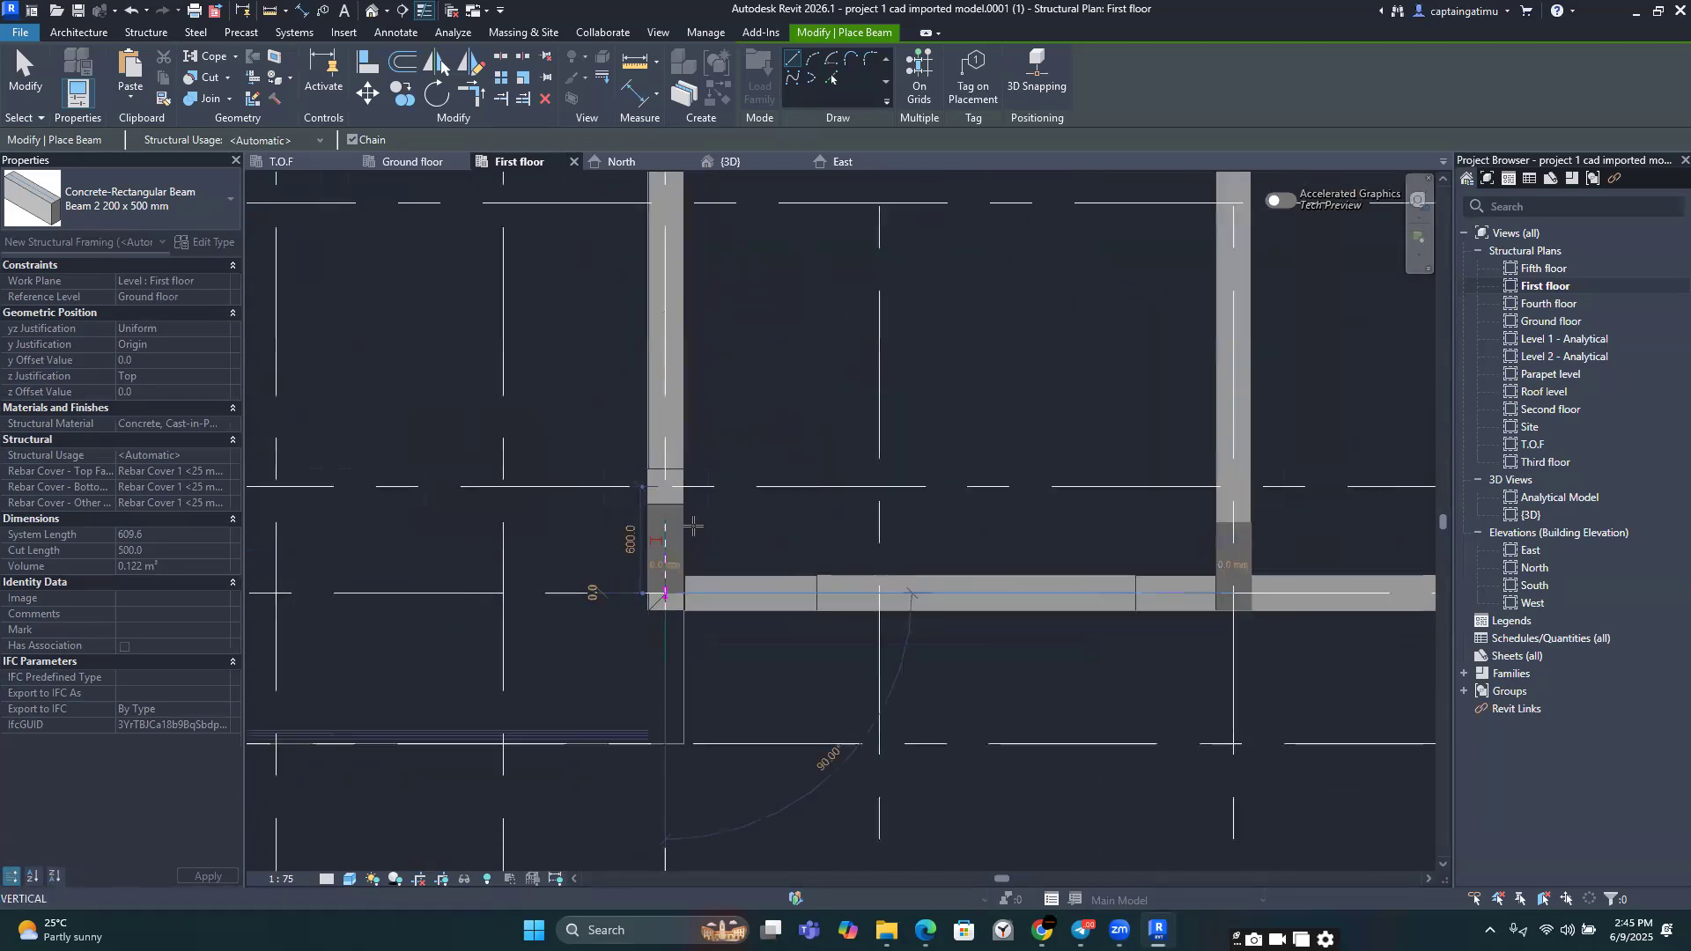
pyautogui.press('Escape')
pyautogui.press('Escape')
# Step: Delete the grid 14 beam between grids N and P
pyautogui.scroll(2, 706, 566)
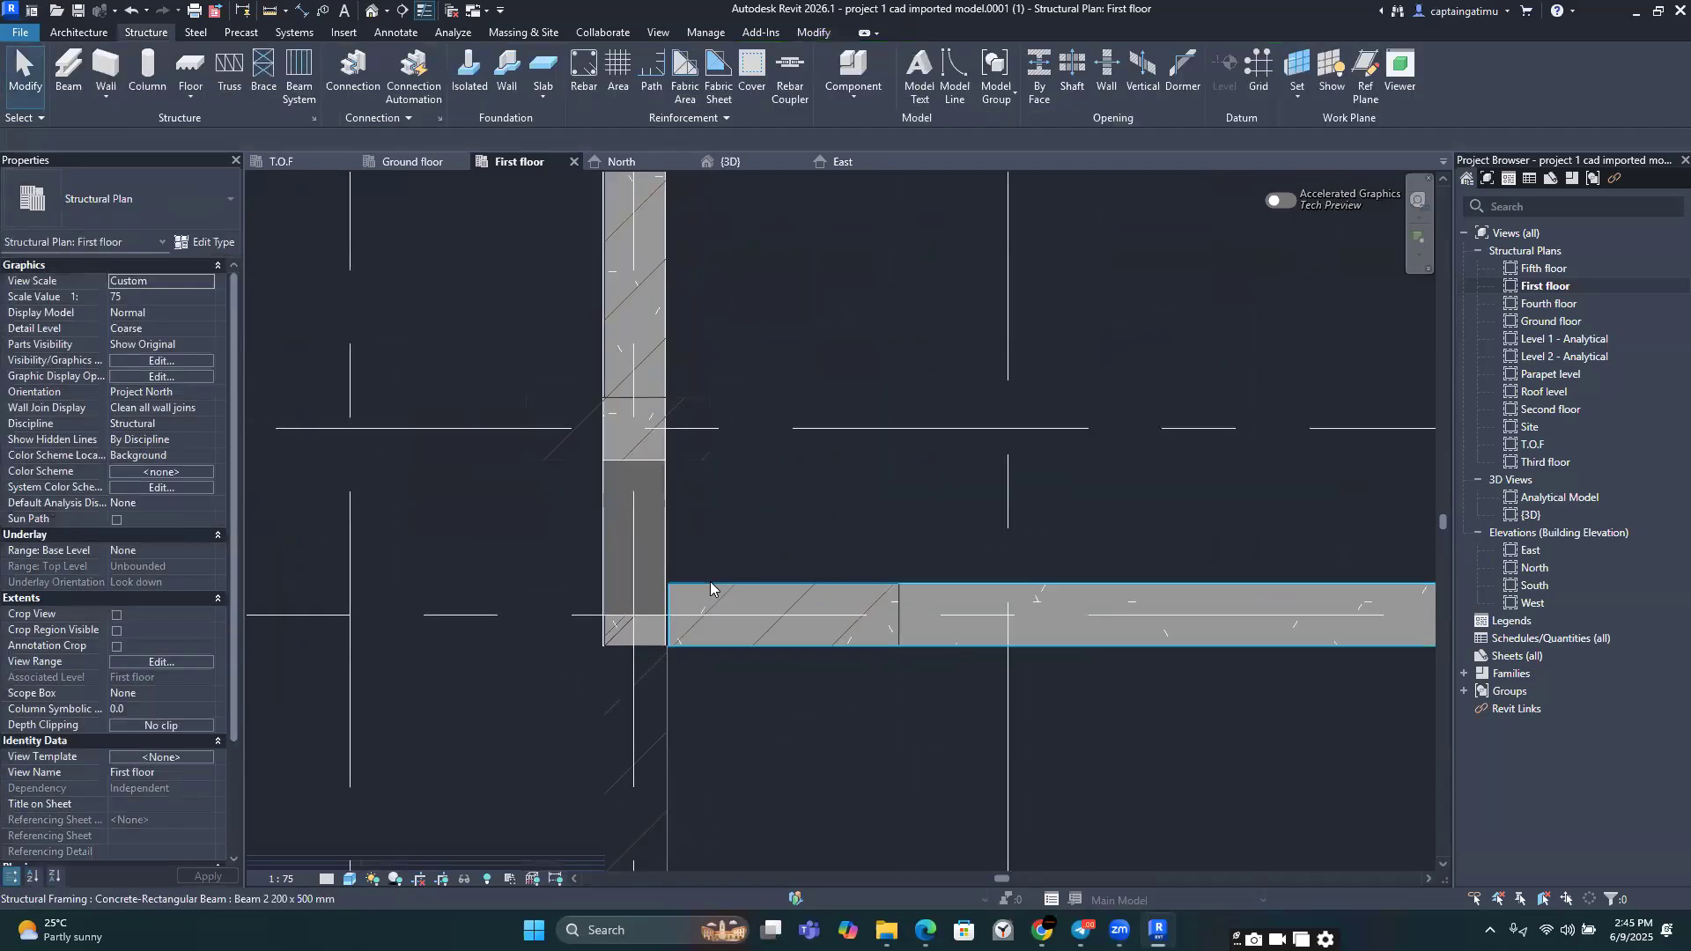
pyautogui.click(703, 649)
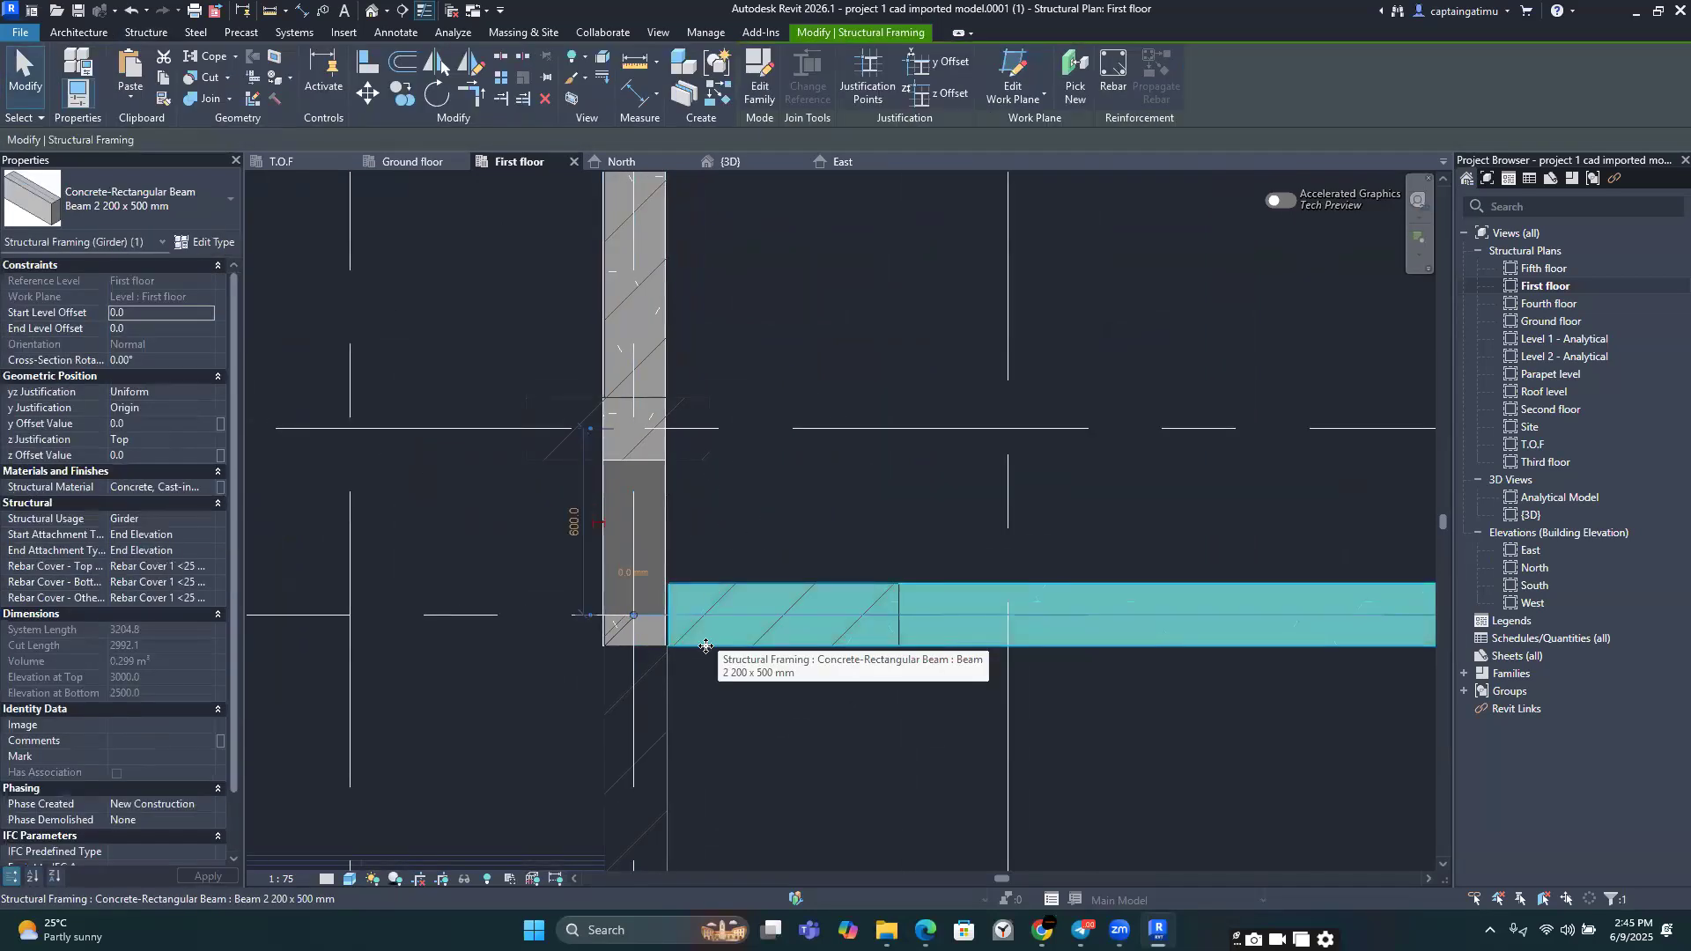
pyautogui.press('Delete')
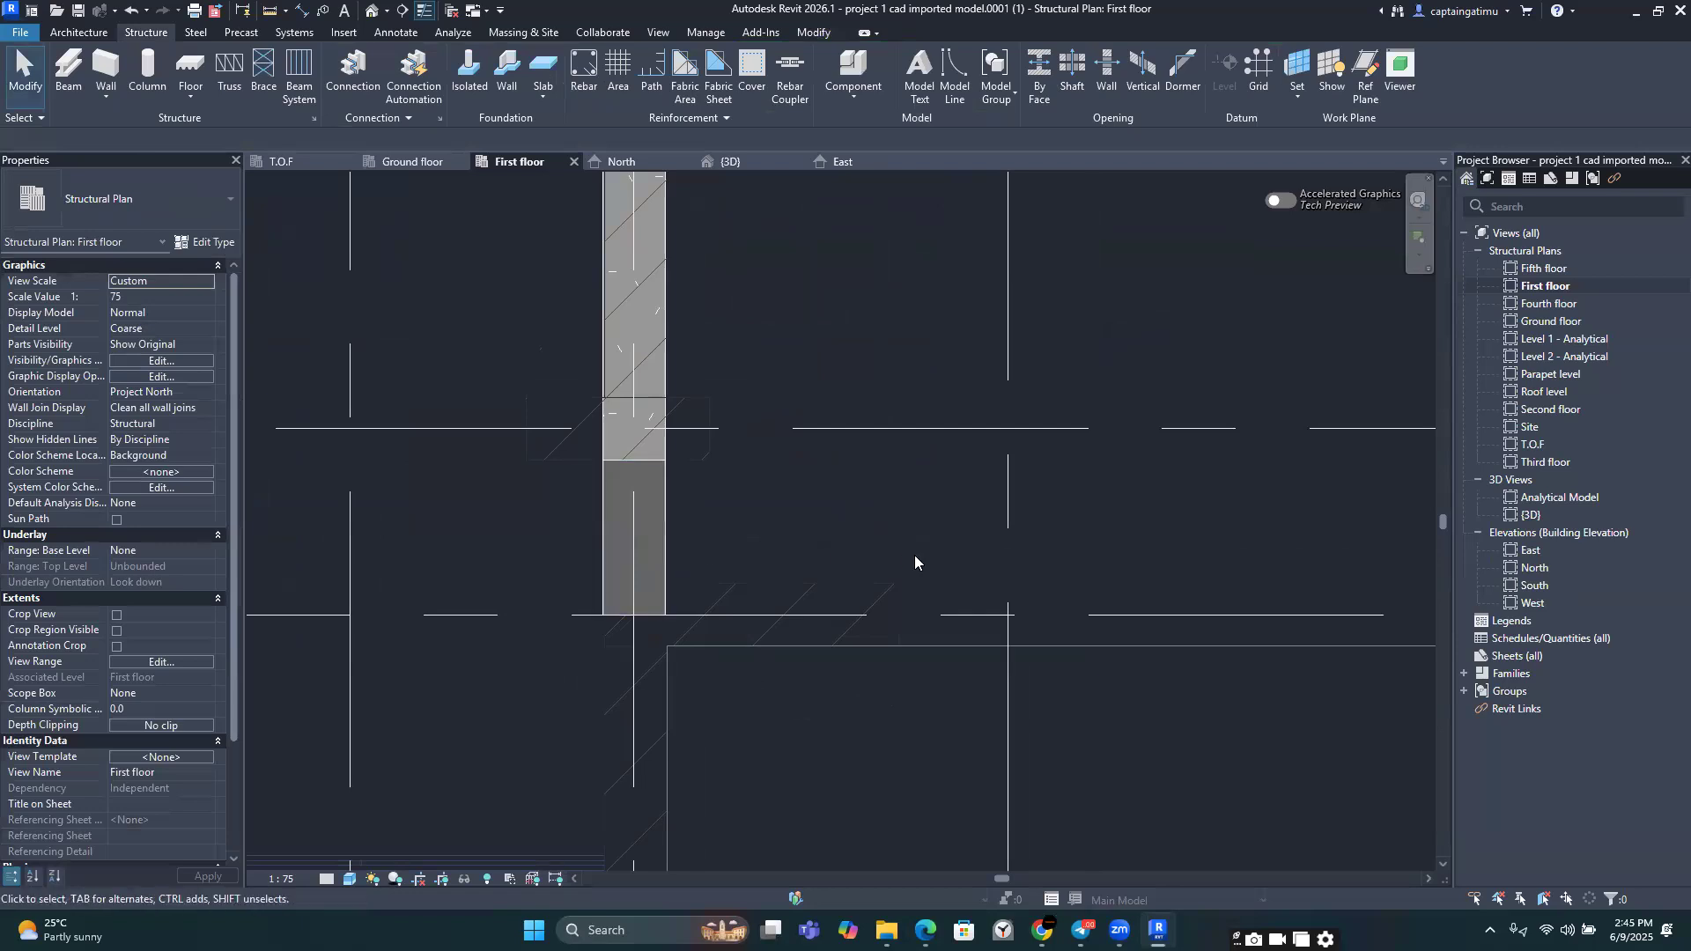
# Step: Align the outer end face of the column at grids N and 14 with the beam edge line in the CAD underlay
pyautogui.press('a')
pyautogui.press('l')
pyautogui.scroll(5, 626, 588)
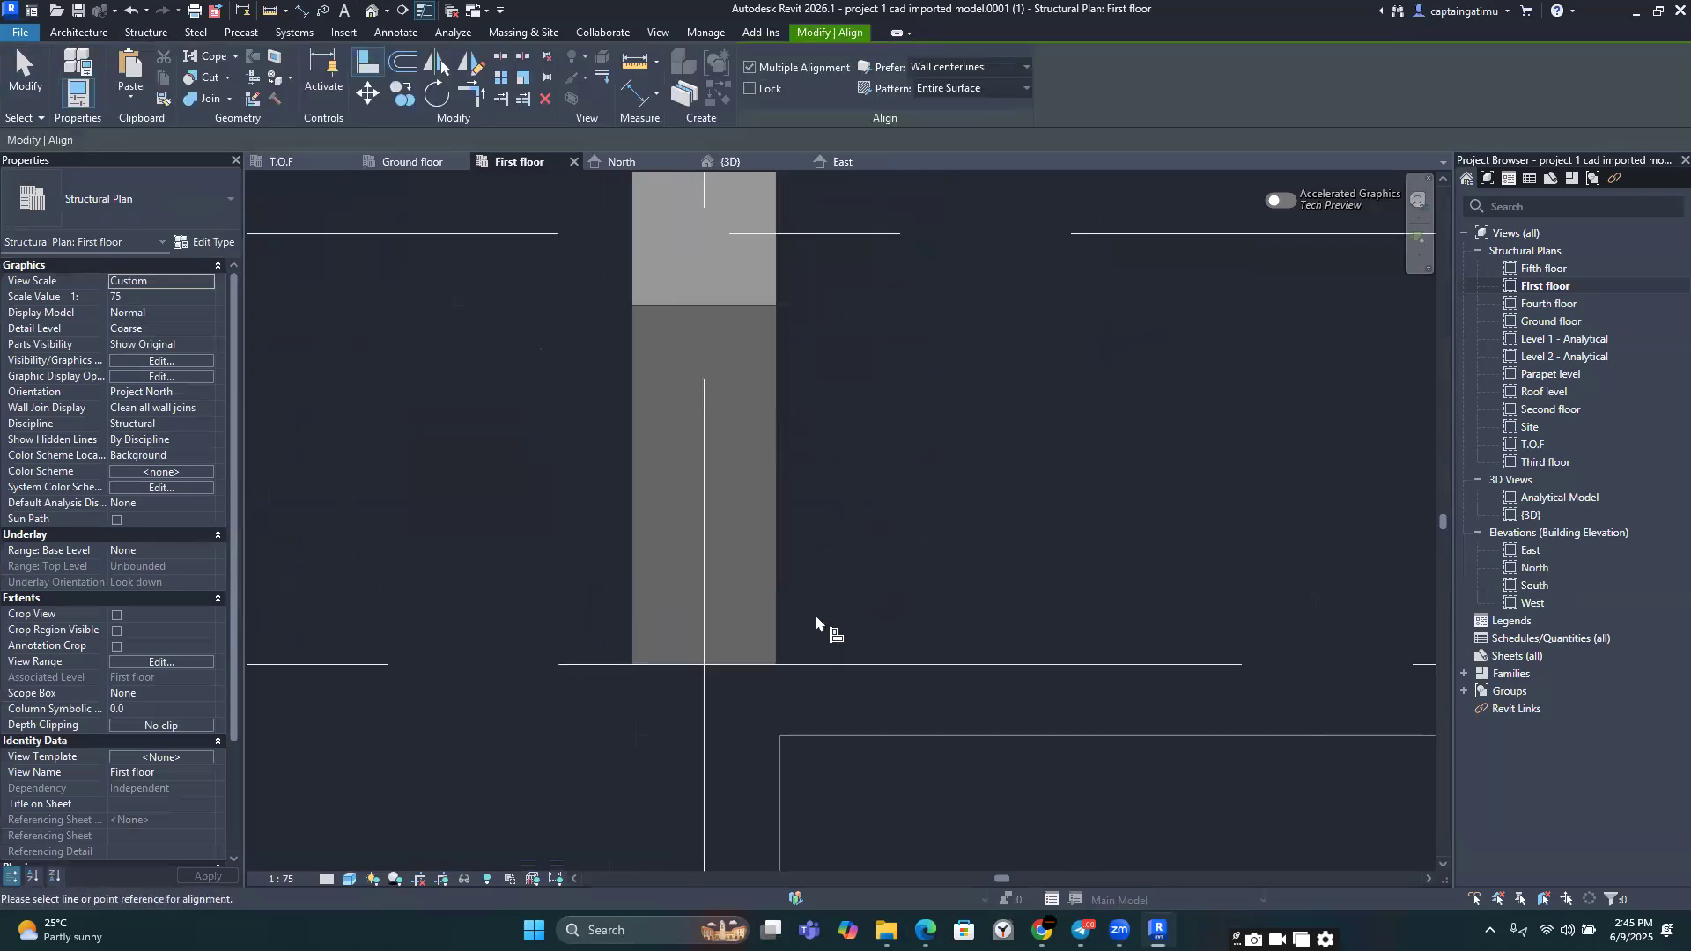
pyautogui.click(791, 788)
pyautogui.click(719, 692)
pyautogui.scroll(-4, 895, 461)
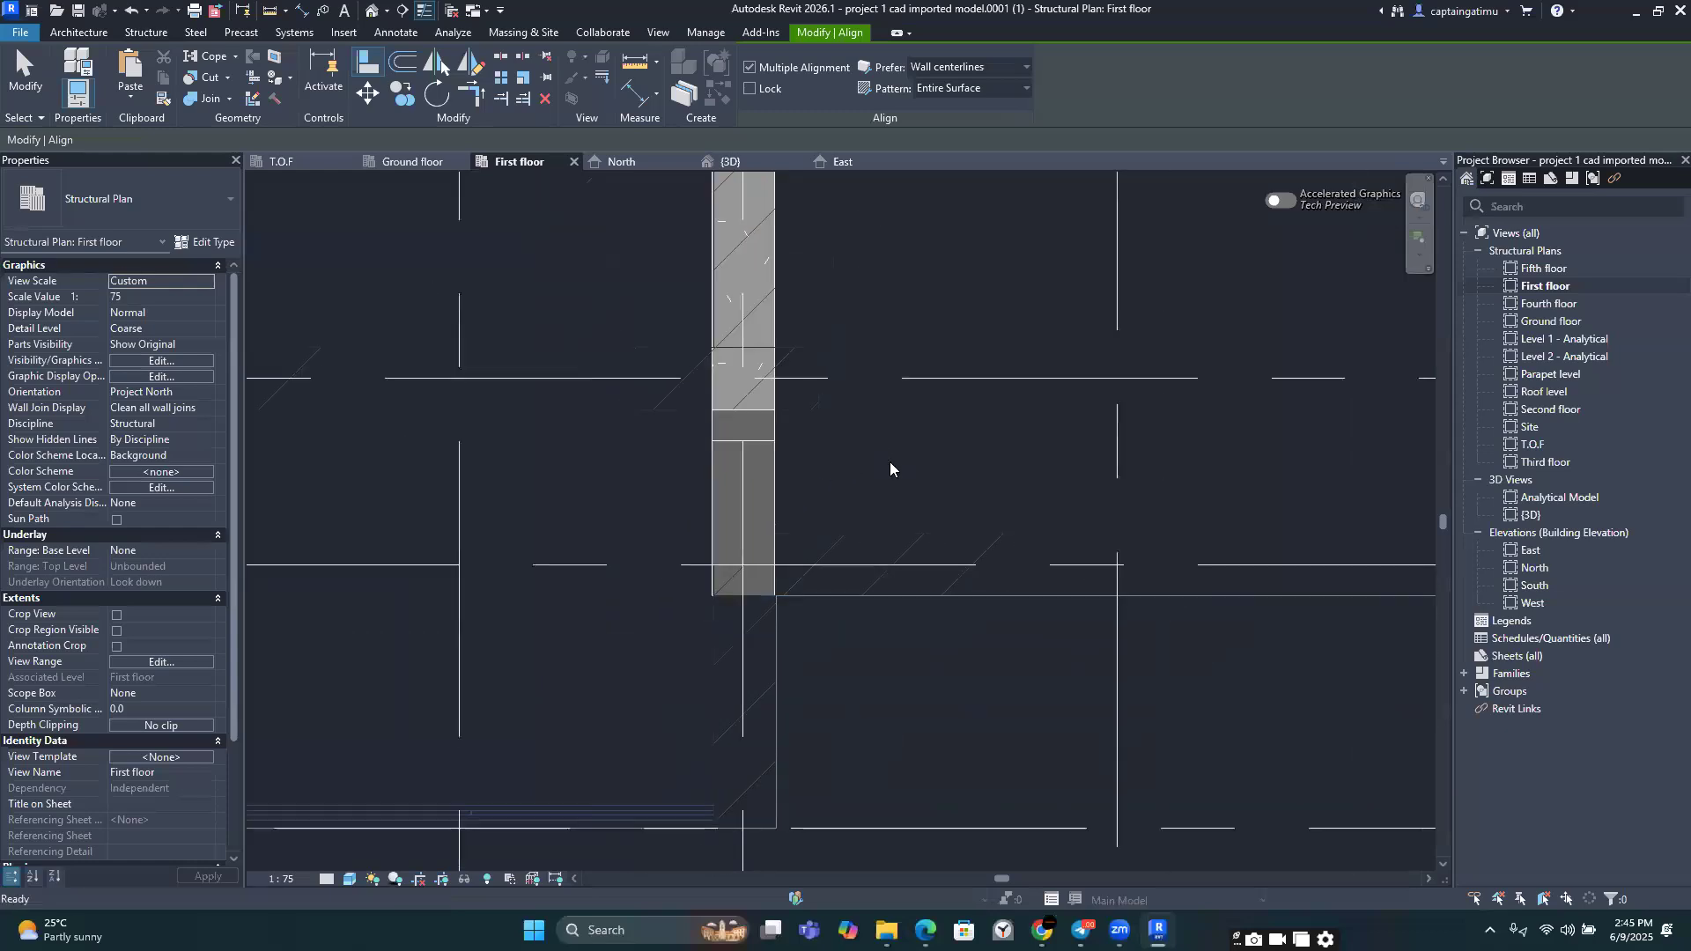
pyautogui.press('Escape')
pyautogui.scroll(-4, 890, 469)
pyautogui.scroll(3, 431, 238)
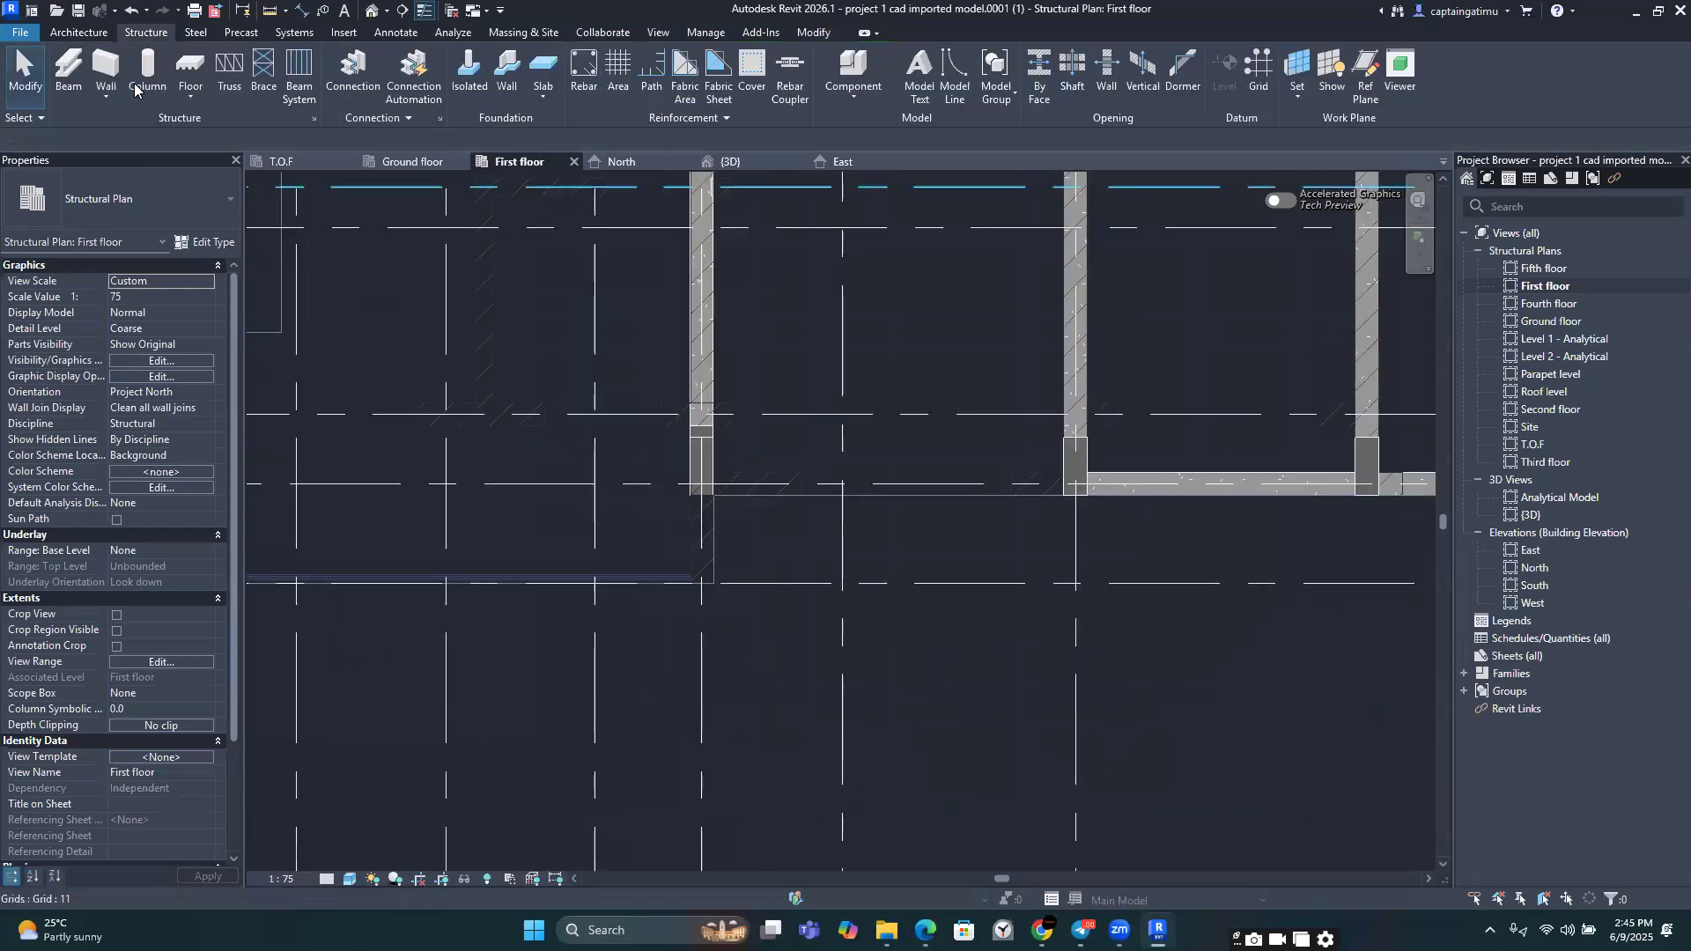
# Step: Place a Beam 2 200 x 500 mm beam along grid 14 from the column at grid P to the realigned column at grid N
pyautogui.click(69, 71)
pyautogui.scroll(4, 960, 465)
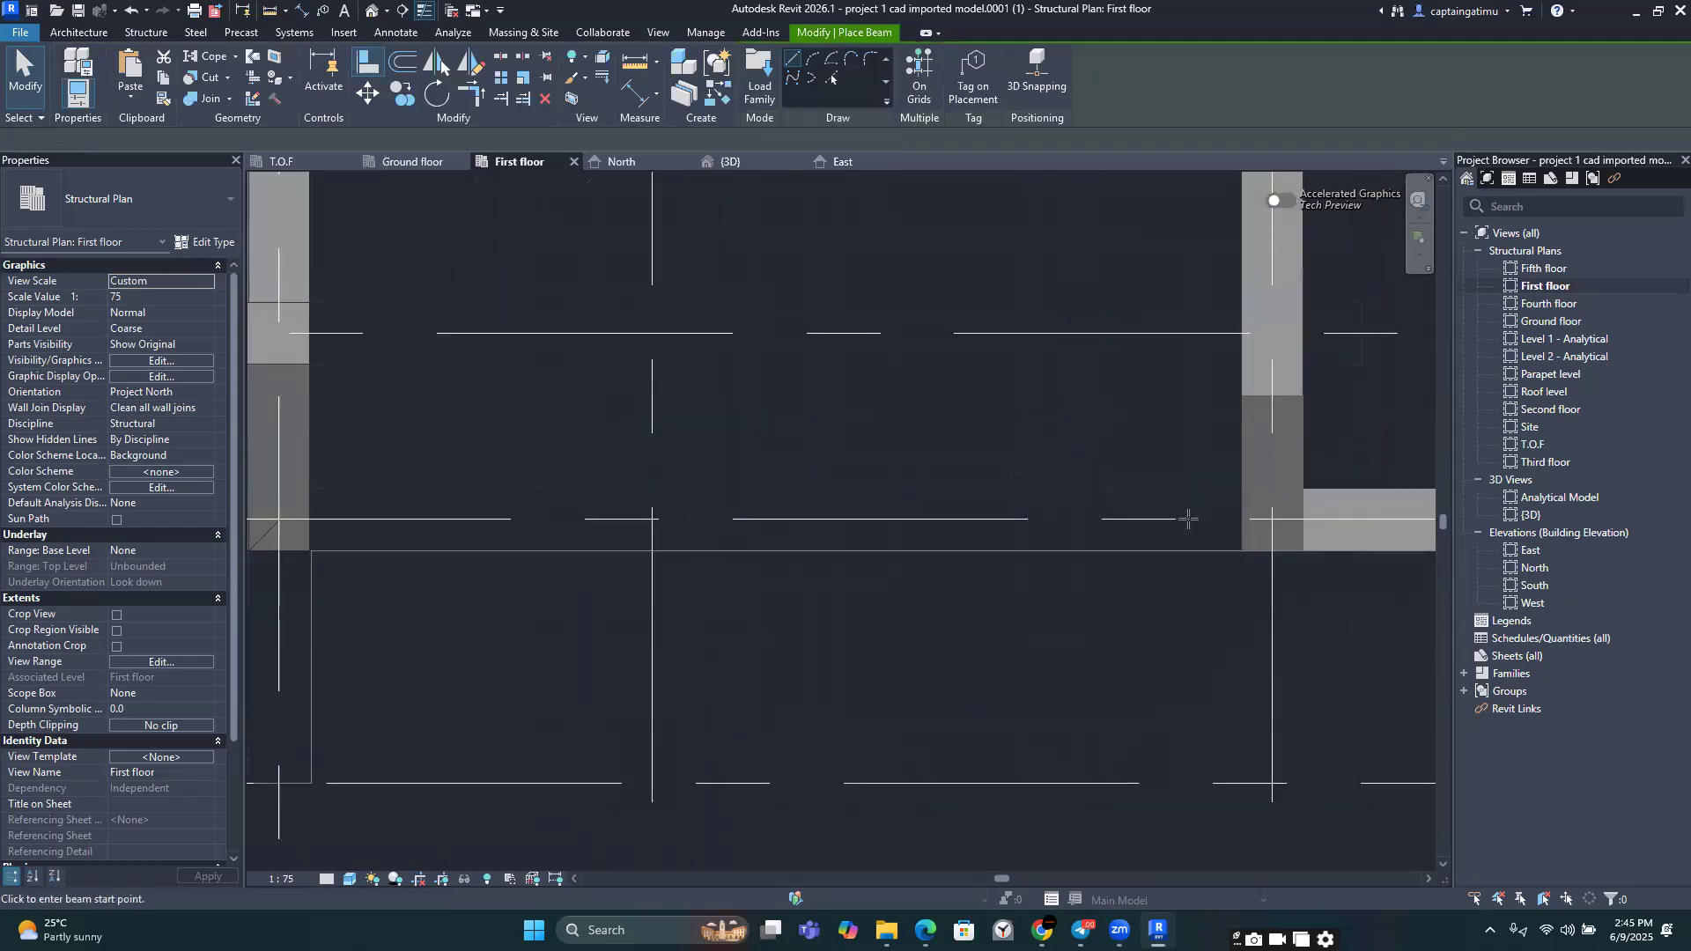
pyautogui.click(1272, 518)
pyautogui.scroll(-3, 1072, 498)
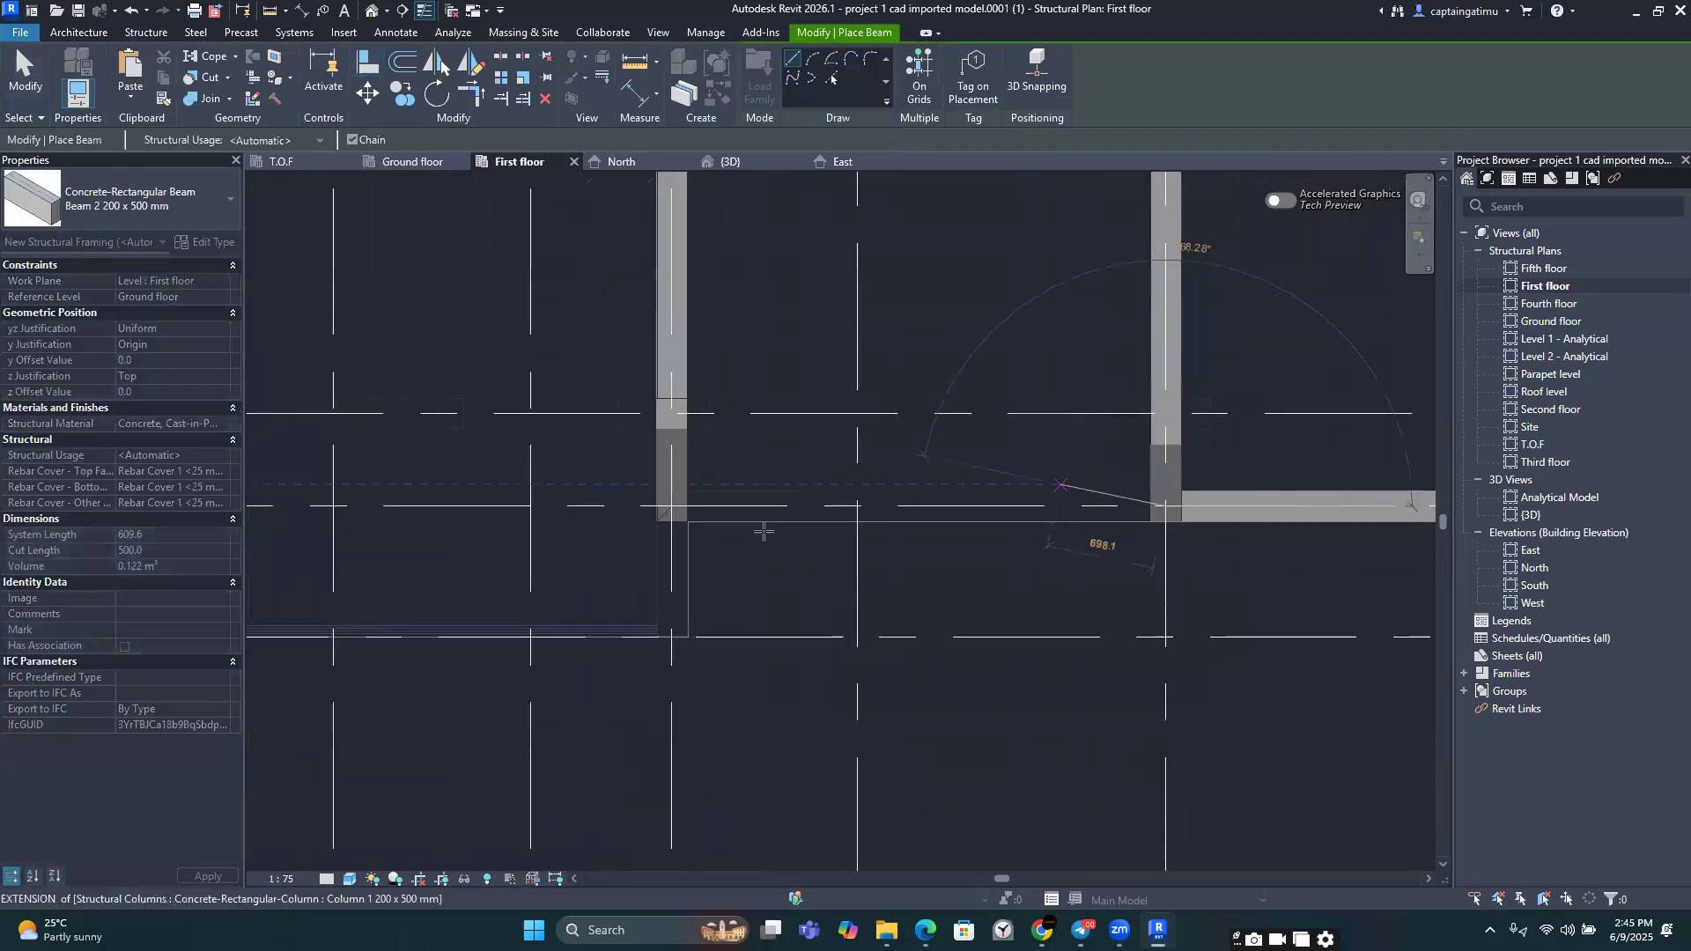
pyautogui.scroll(5, 672, 506)
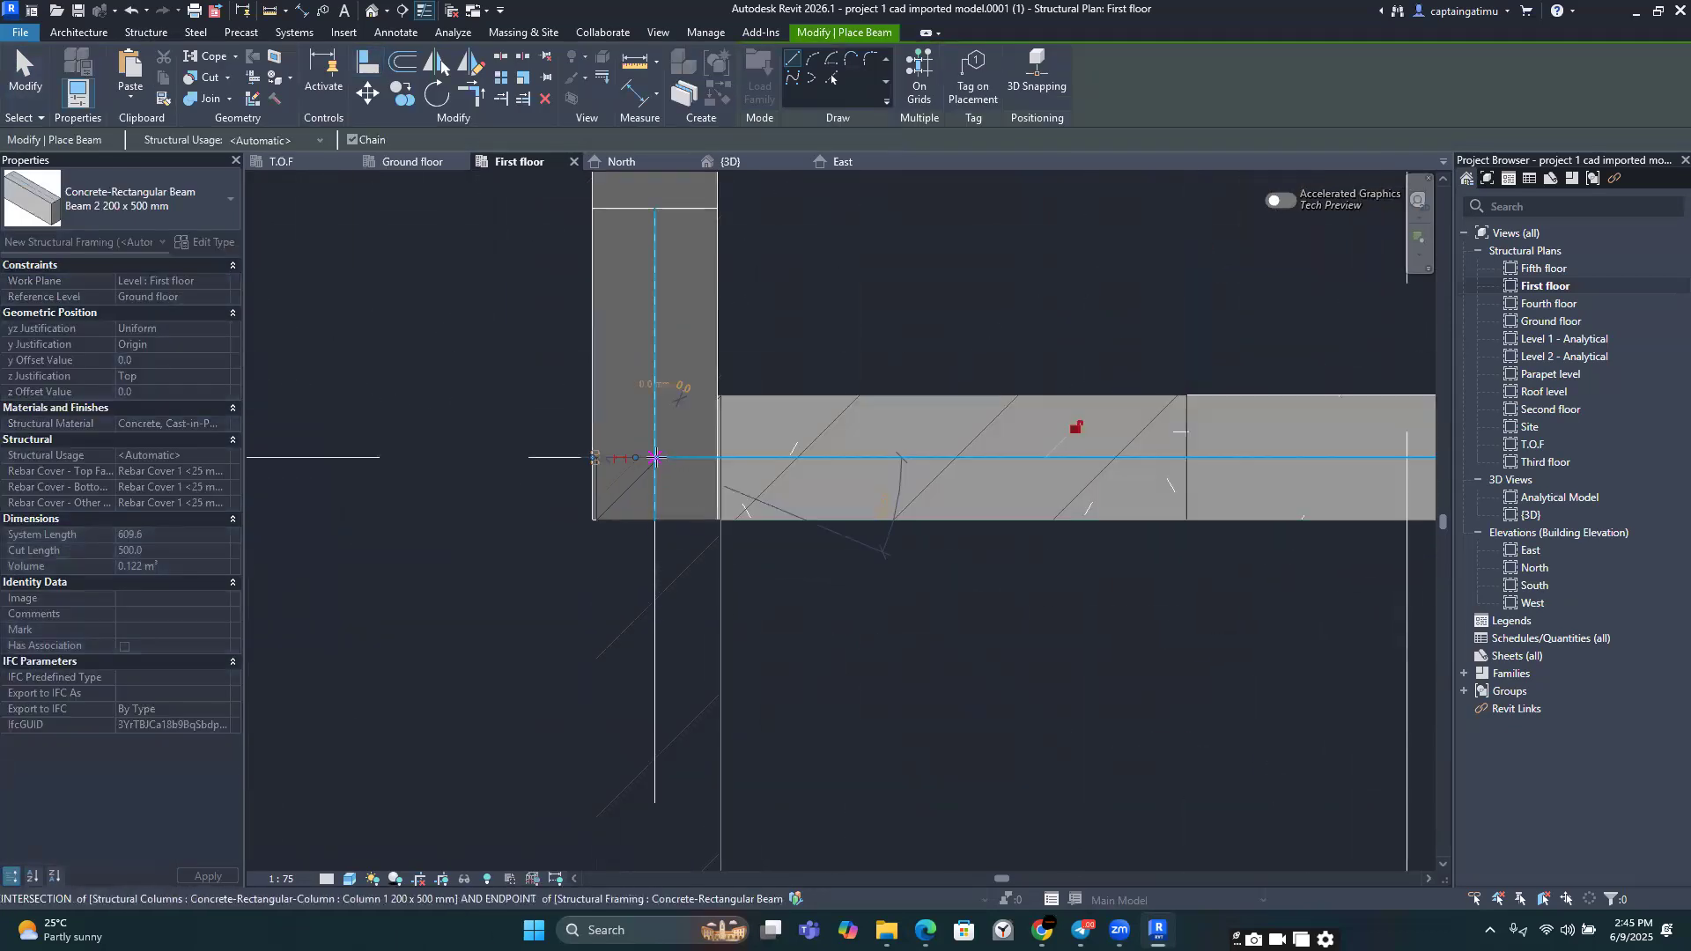
pyautogui.click(654, 457)
# Step: Place a short Beam 2 200 x 500 mm beam along grid N from the column at grid 14 to grid 15
pyautogui.scroll(-6, 654, 457)
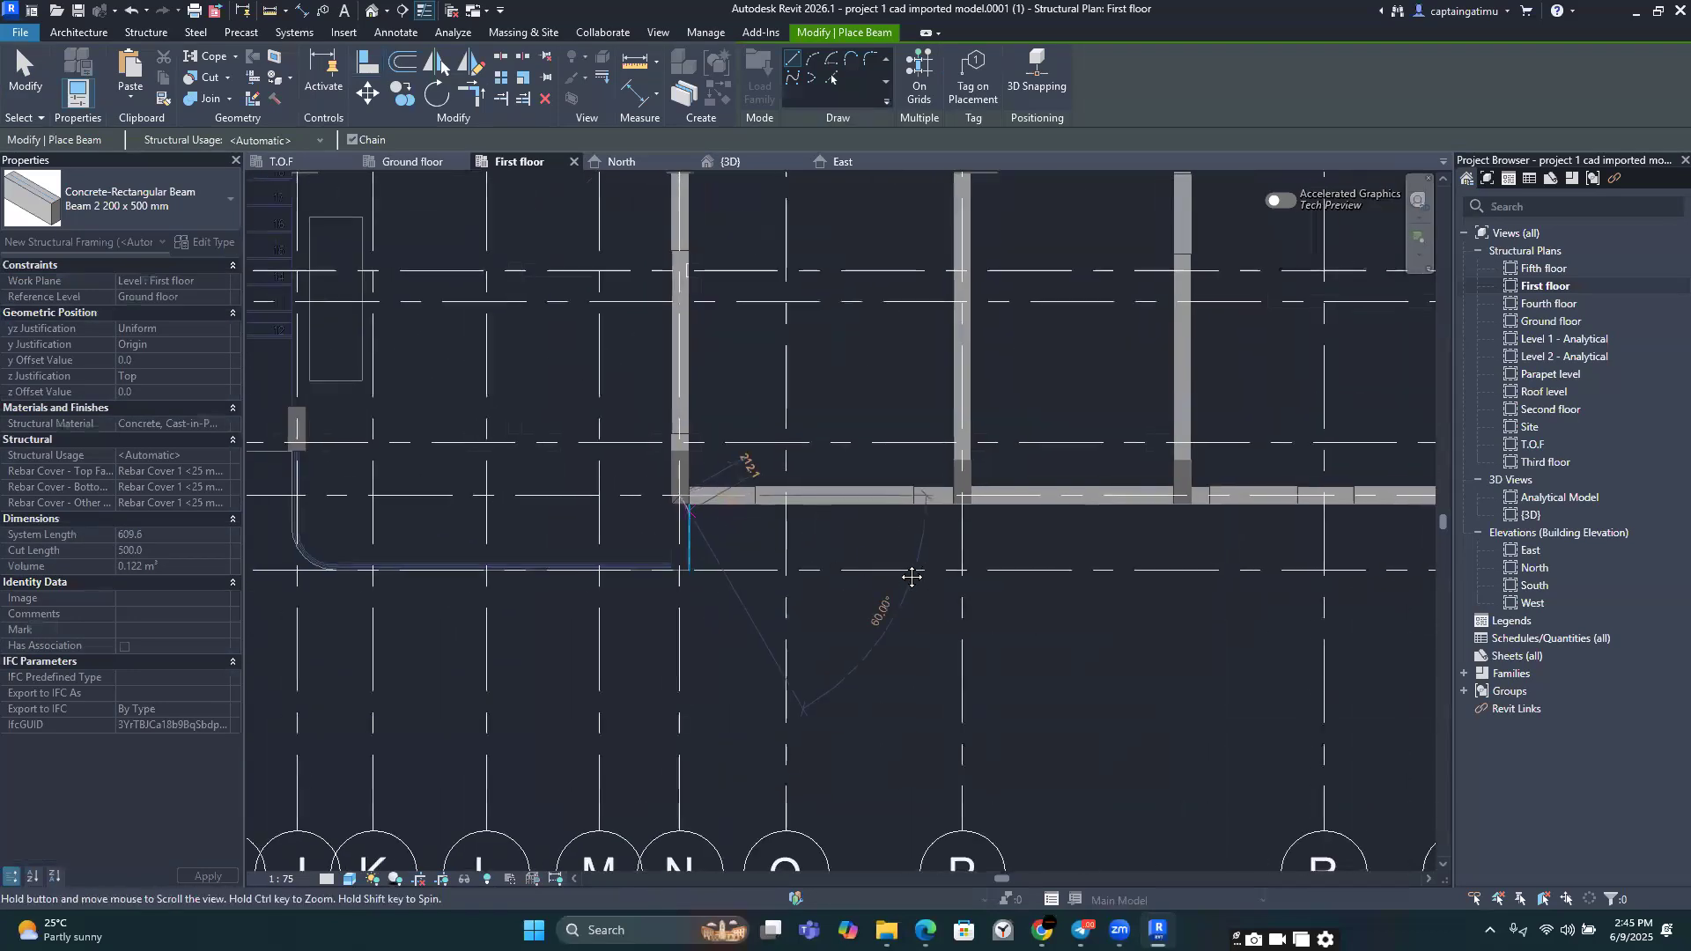
pyautogui.scroll(4, 896, 588)
pyautogui.scroll(1, 896, 586)
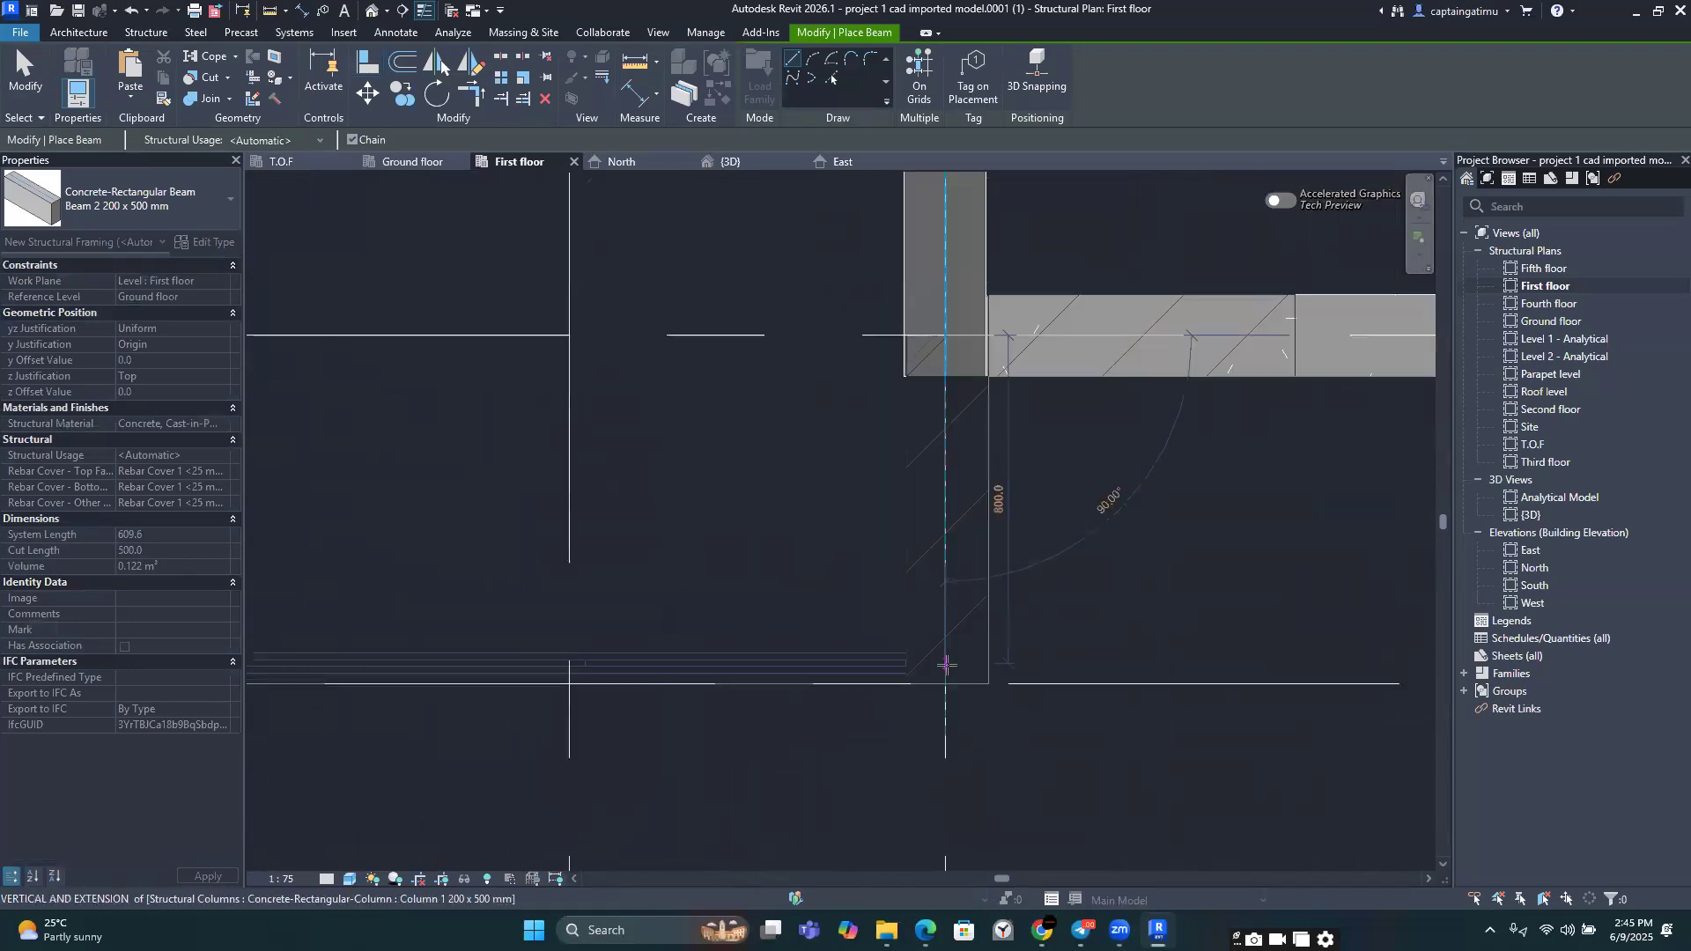
pyautogui.scroll(-7, 948, 659)
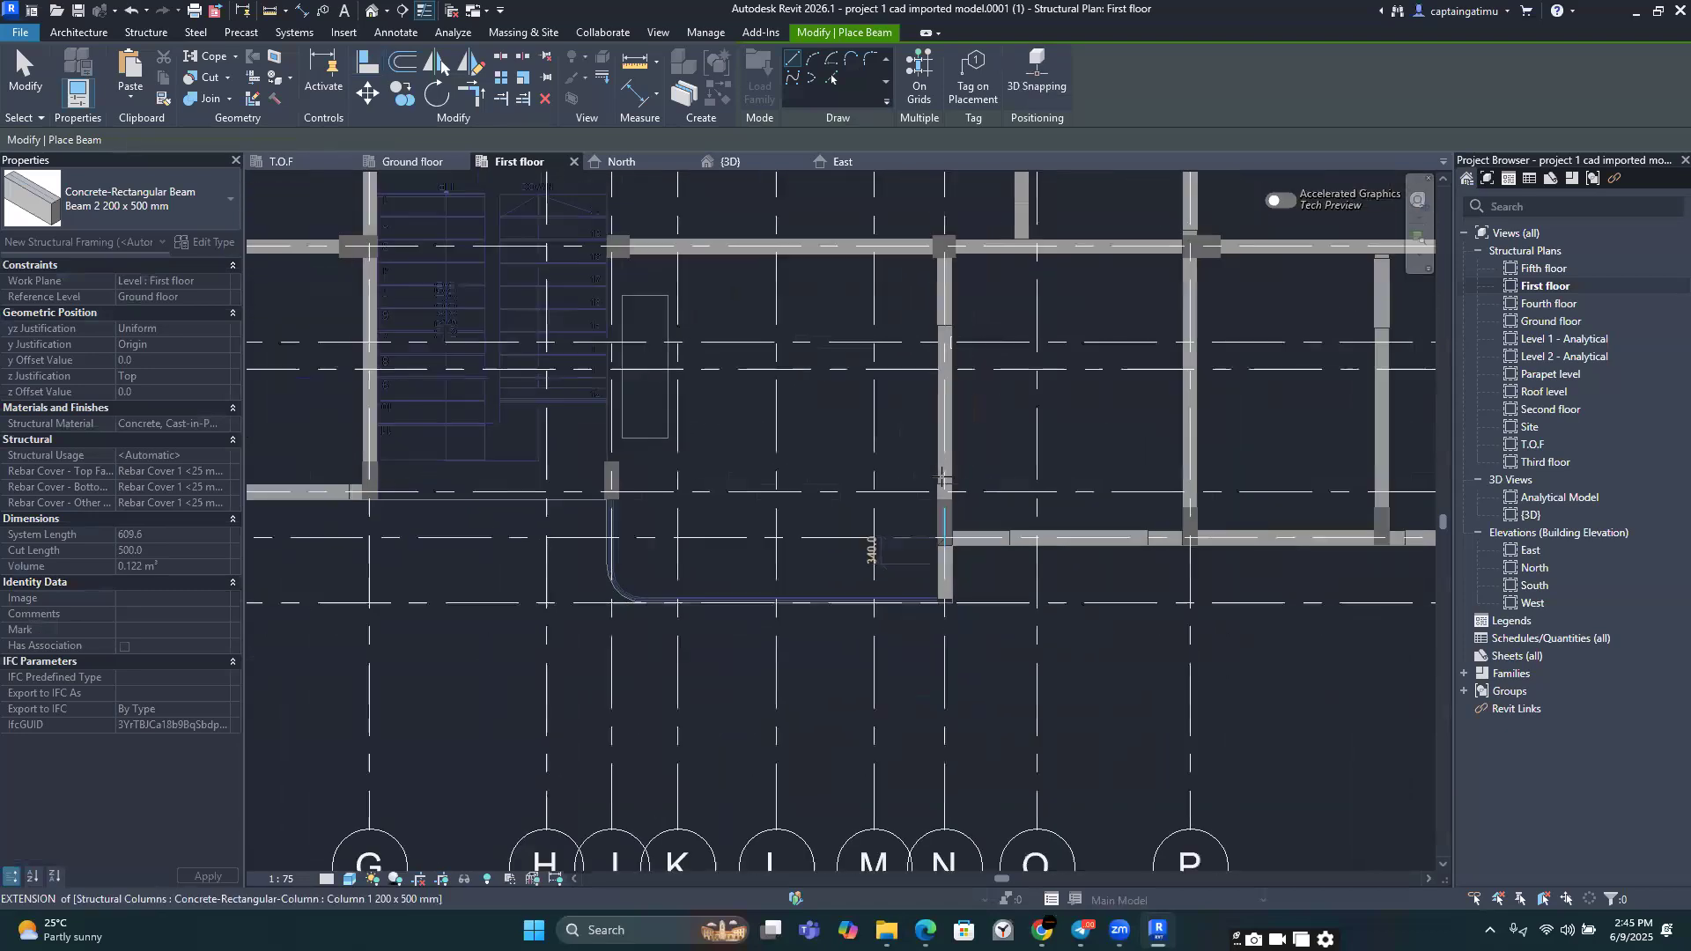
pyautogui.press('Escape')
# Step: Place a Beam 2 200 x 500 mm beam along grid T from the column at grid 13 to the column at grid 10
pyautogui.moveTo(914, 502); pyautogui.dragTo(831, 535, button='middle')
pyautogui.scroll(-3, 831, 535)
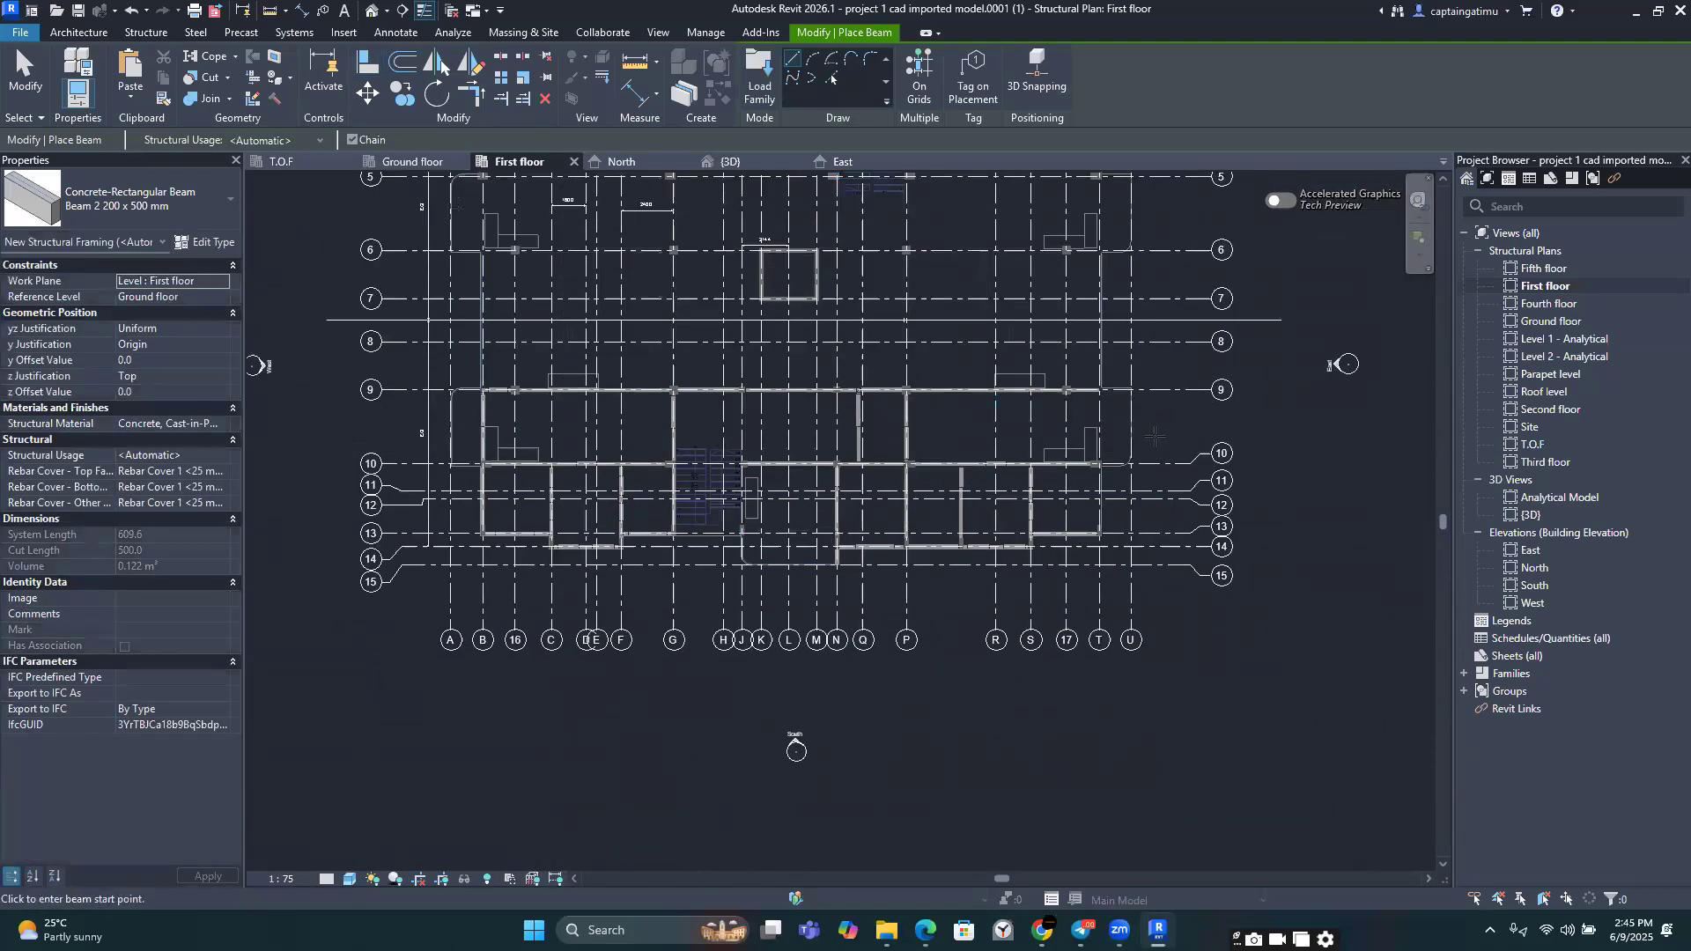
pyautogui.scroll(6, 969, 467)
pyautogui.scroll(2, 894, 599)
pyautogui.scroll(-2, 893, 518)
pyautogui.moveTo(881, 518); pyautogui.dragTo(925, 347, button='middle')
pyautogui.scroll(1, 852, 721)
pyautogui.click(844, 766)
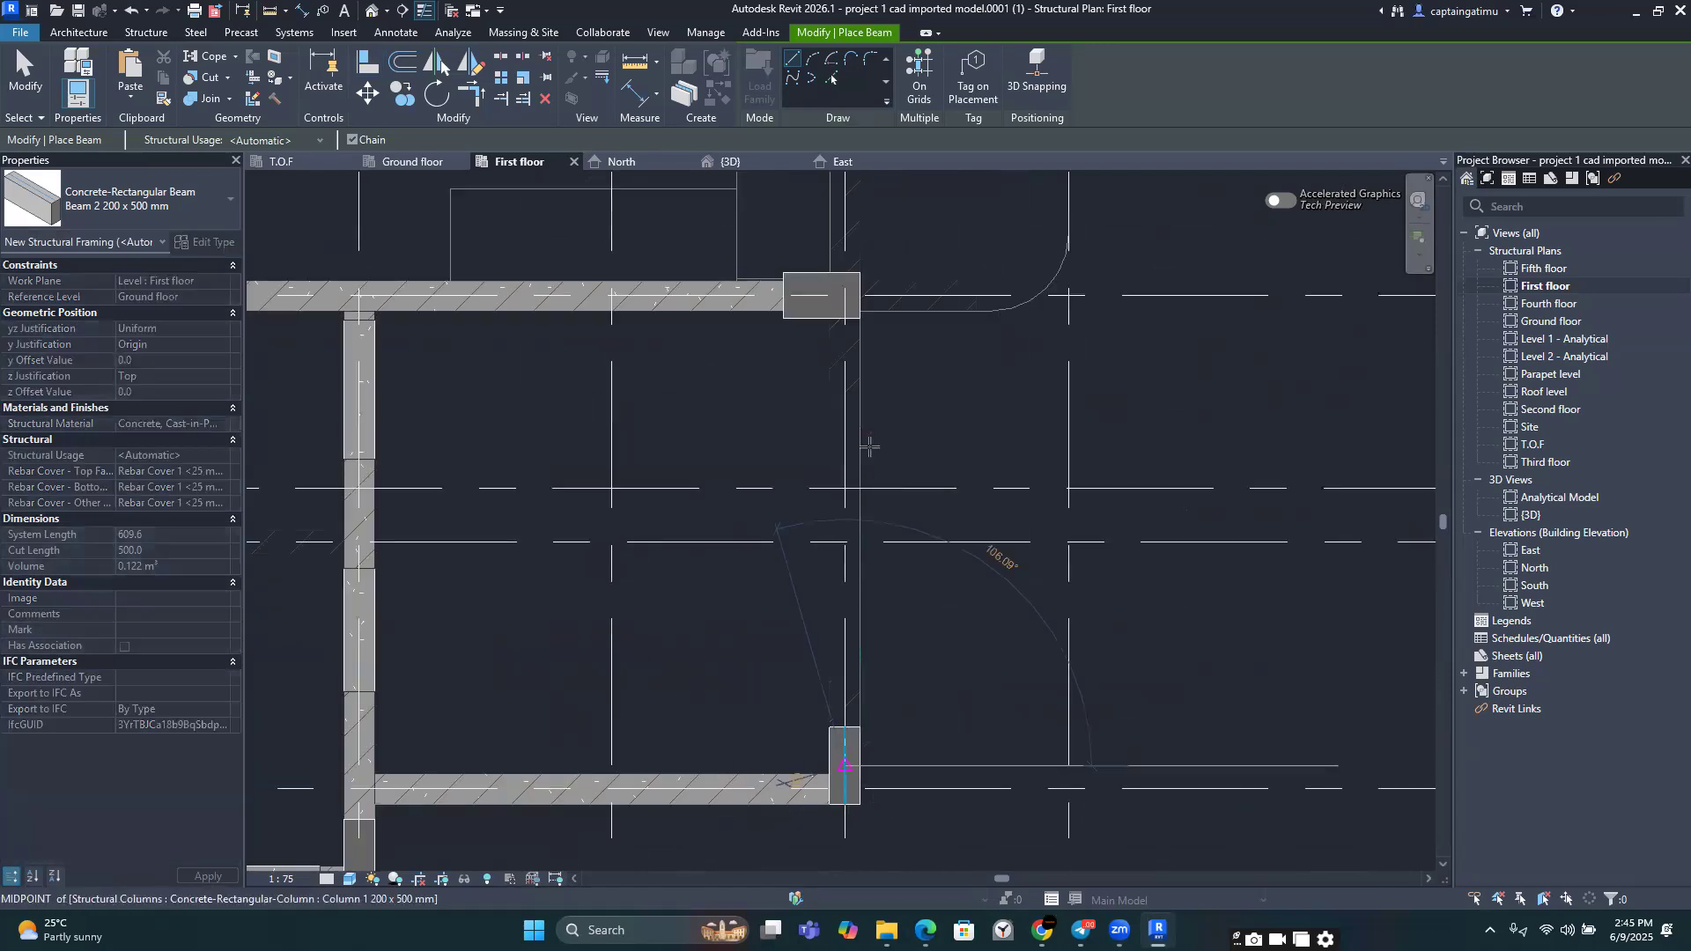
pyautogui.click(846, 296)
# Step: Place a Beam 2 200 x 500 mm beam along grid T from the column at grid 10 to the end of the grid 9 beam
pyautogui.moveTo(860, 310); pyautogui.dragTo(922, 634, button='middle')
pyautogui.scroll(-2, 891, 513)
pyautogui.scroll(2, 892, 372)
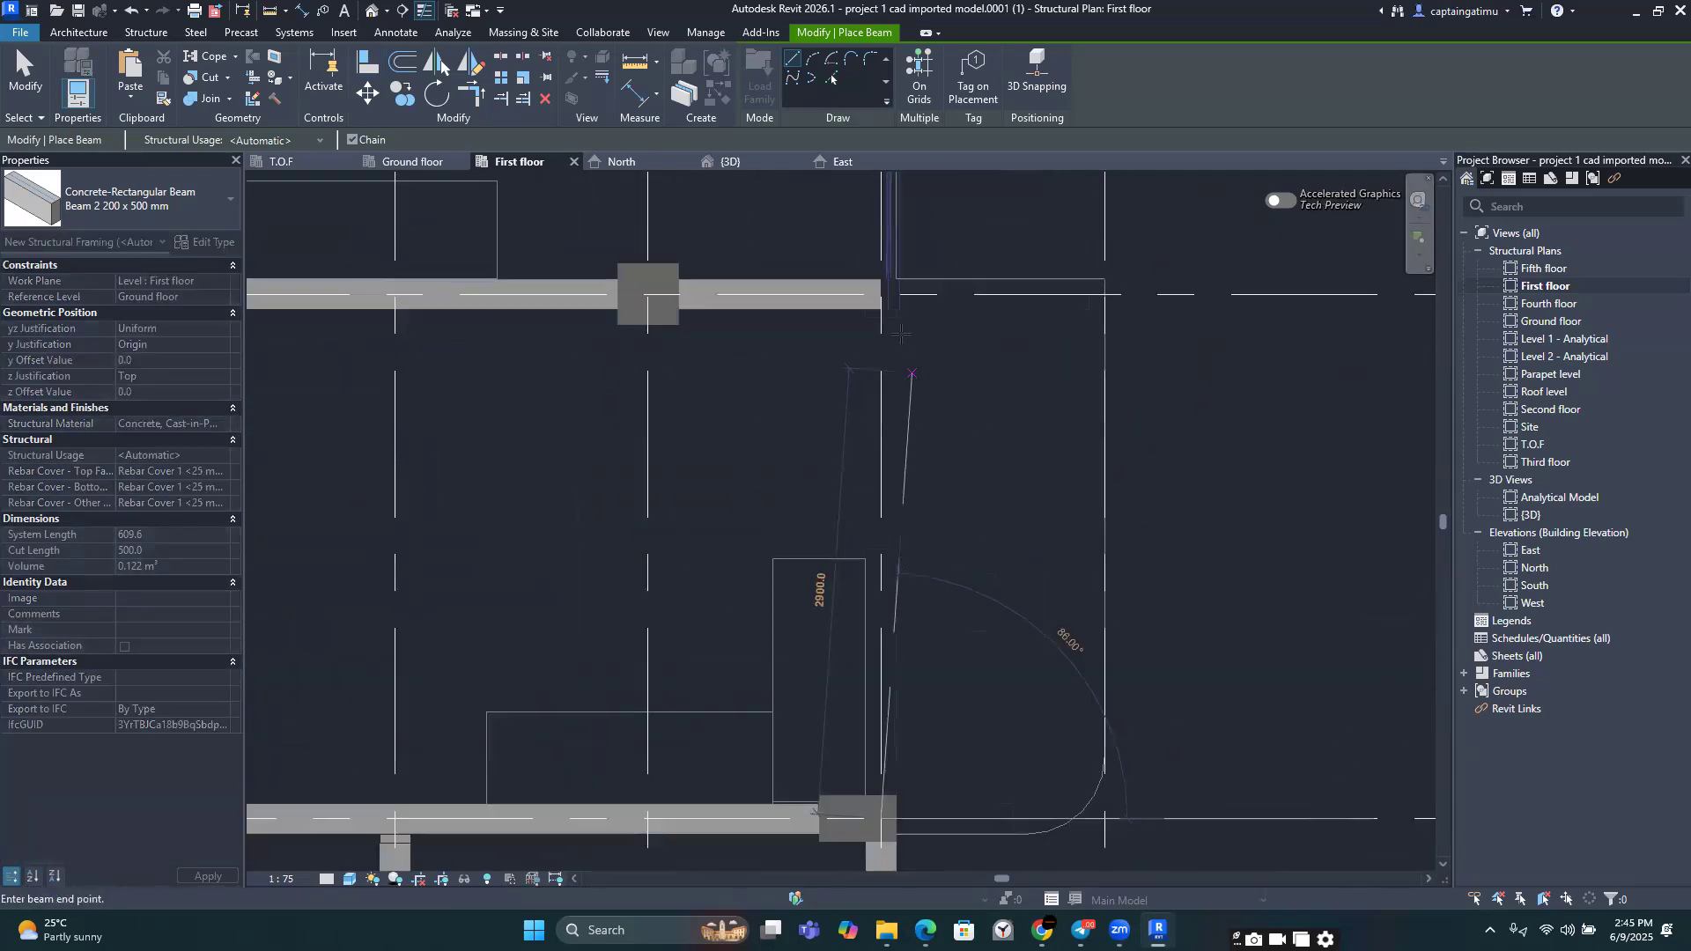
pyautogui.click(881, 293)
pyautogui.scroll(2, 899, 300)
pyautogui.press('Escape')
pyautogui.press('Escape')
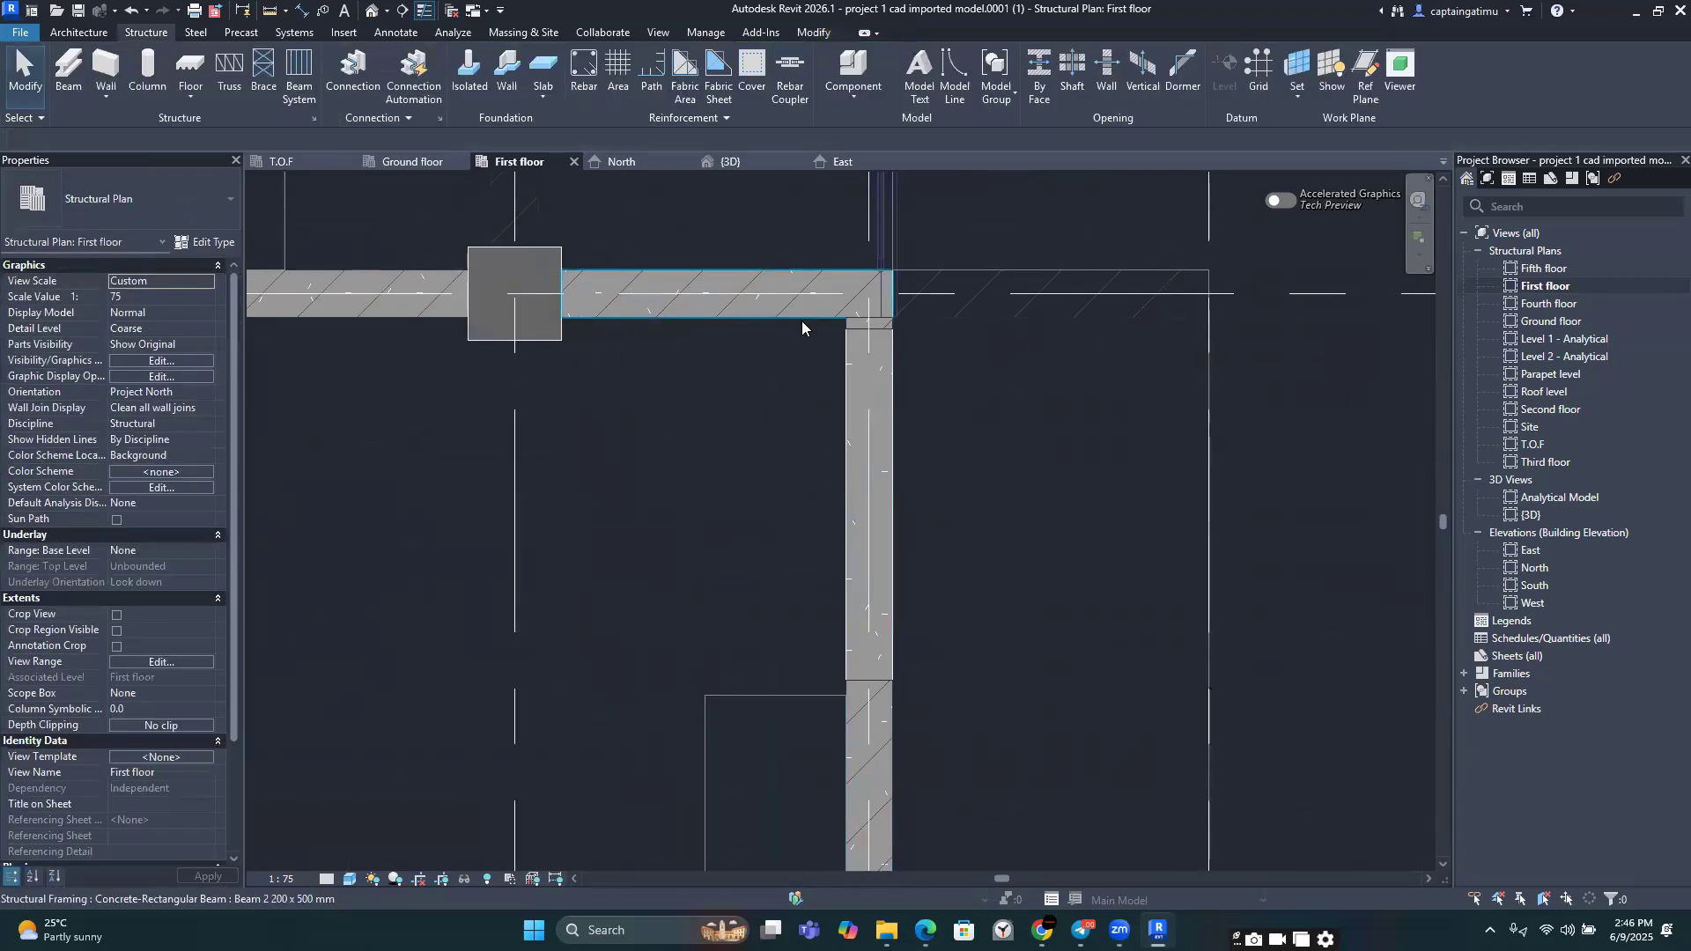
# Step: Stretch the grid 9 beam starting at grid 17 past grid T to near grid U, about 2860 mm long
pyautogui.click(801, 327)
pyautogui.moveTo(881, 294); pyautogui.dragTo(1159, 294)
pyautogui.scroll(-2, 1171, 332)
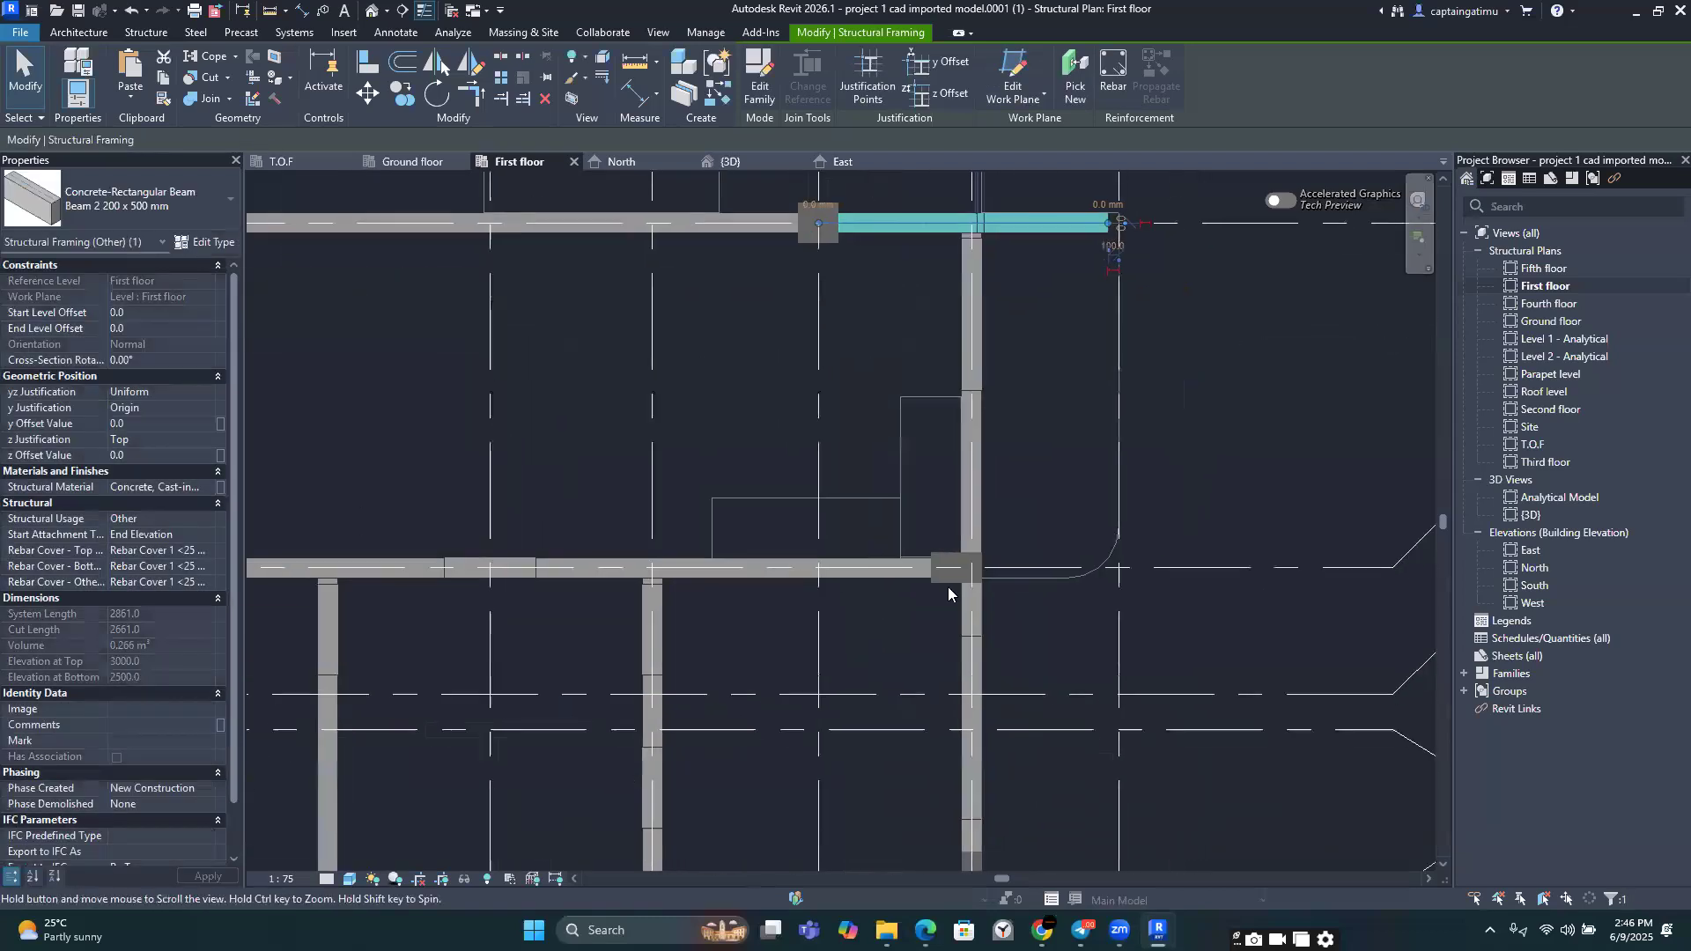
pyautogui.press('Escape')
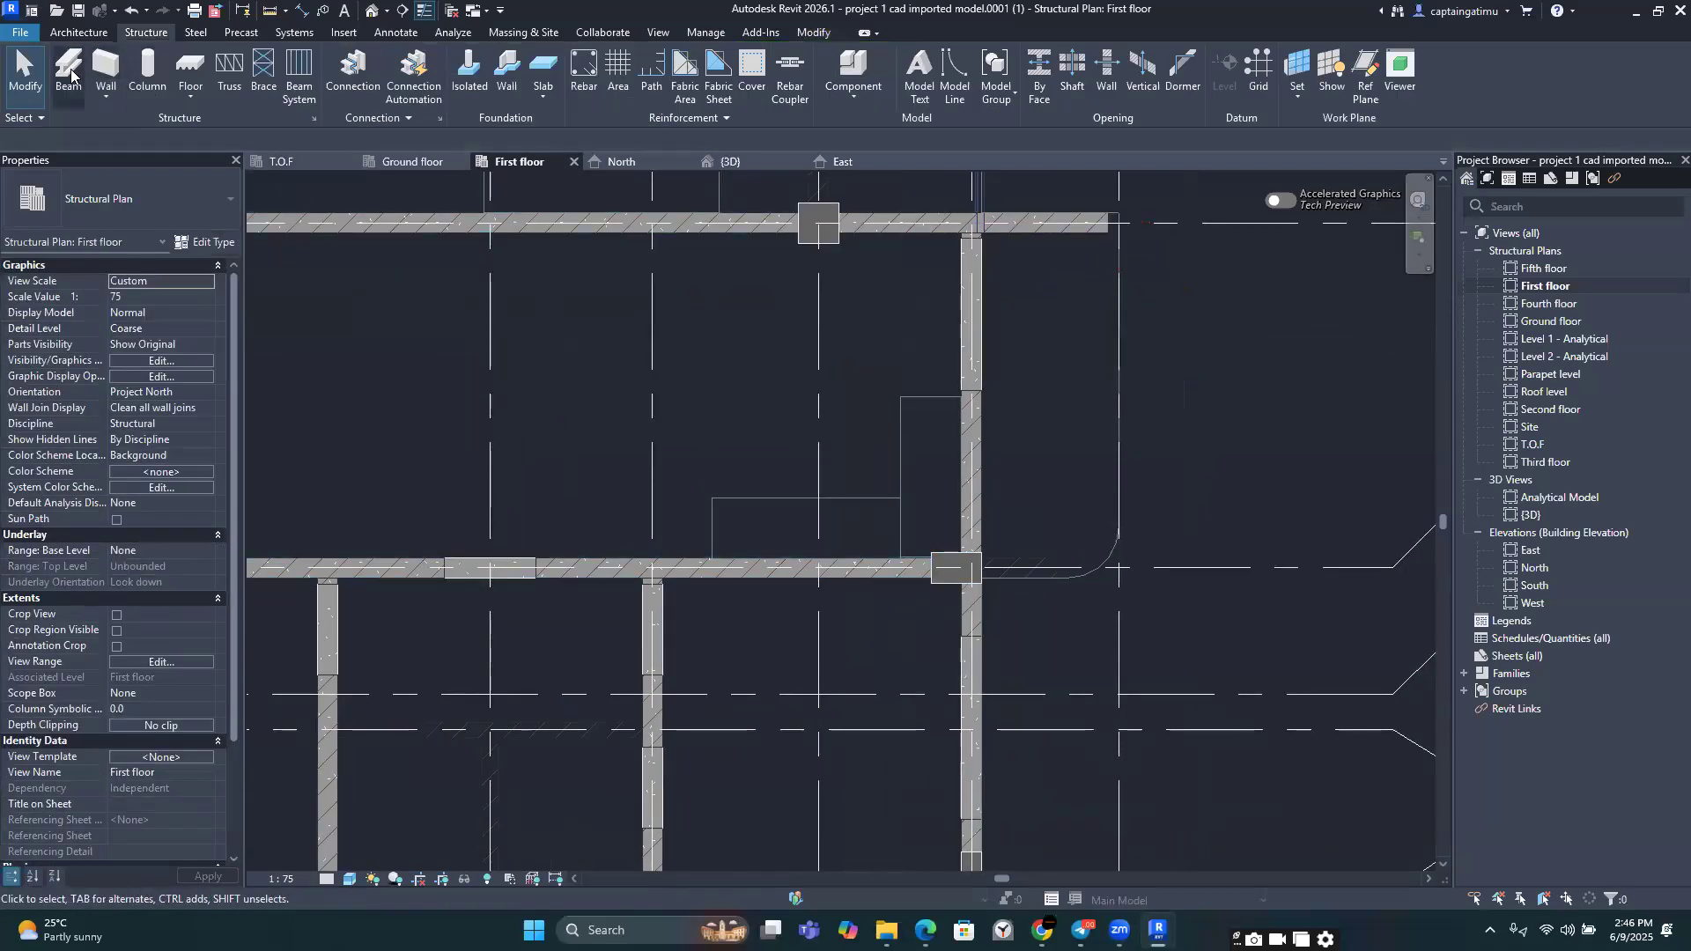
# Step: Place a short Beam 2 200 x 500 mm beam along grid 10 from the column at grid T towards grid U
pyautogui.press('b')
pyautogui.press('m')
pyautogui.scroll(2, 992, 584)
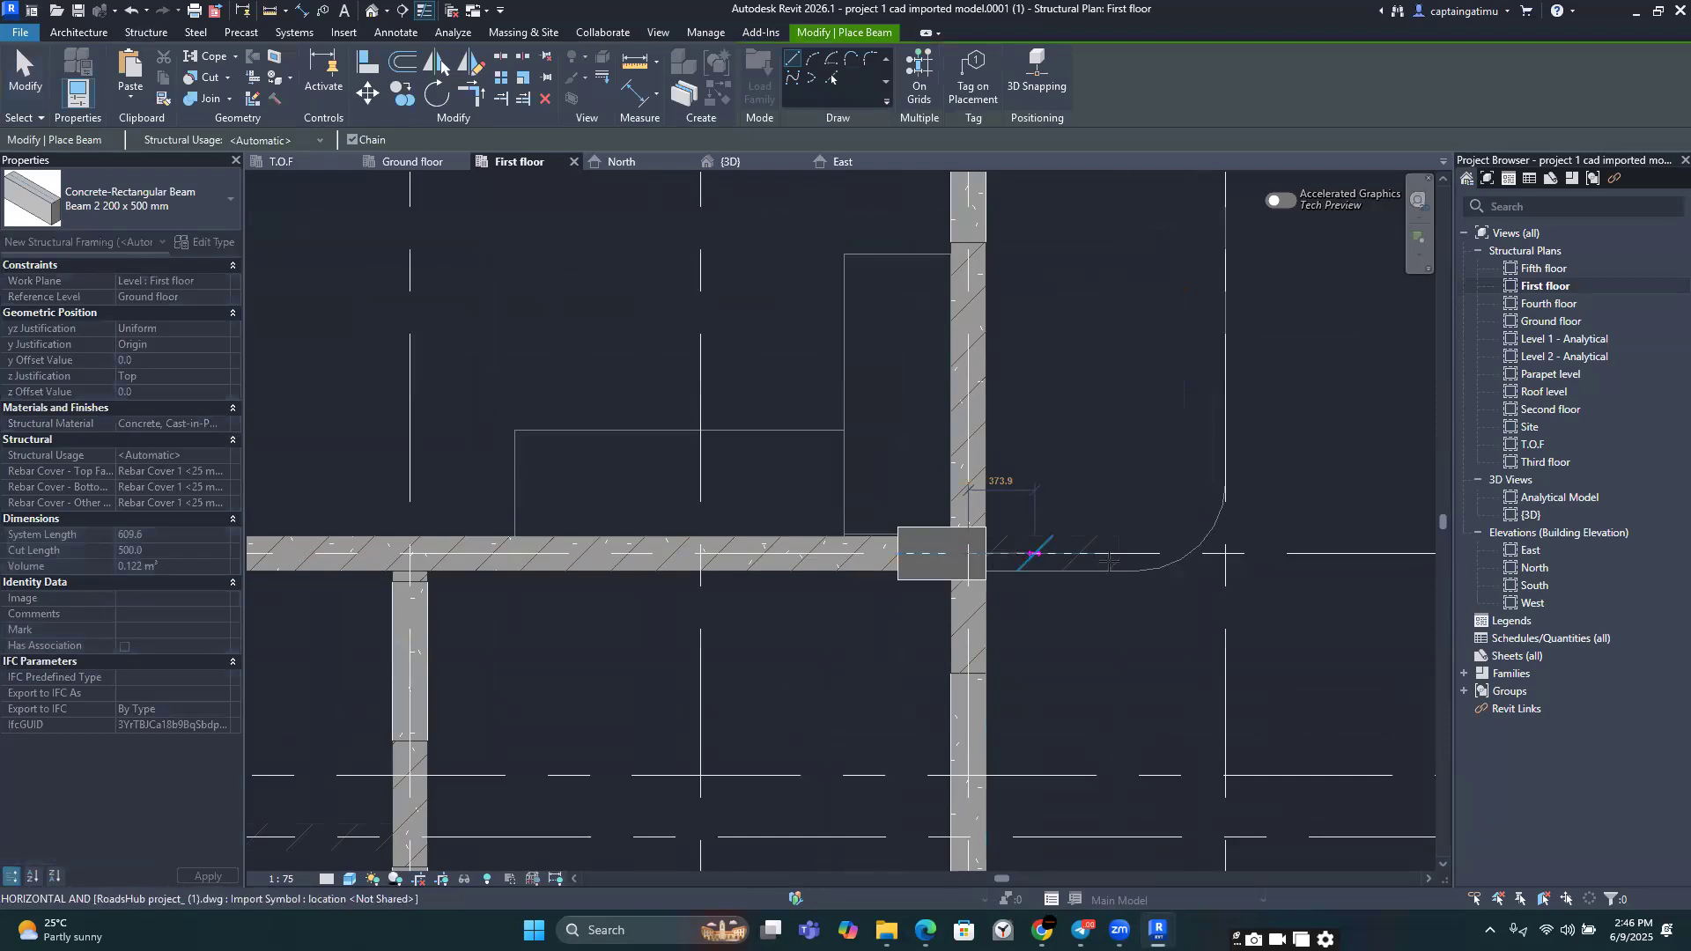
pyautogui.scroll(-5, 1115, 554)
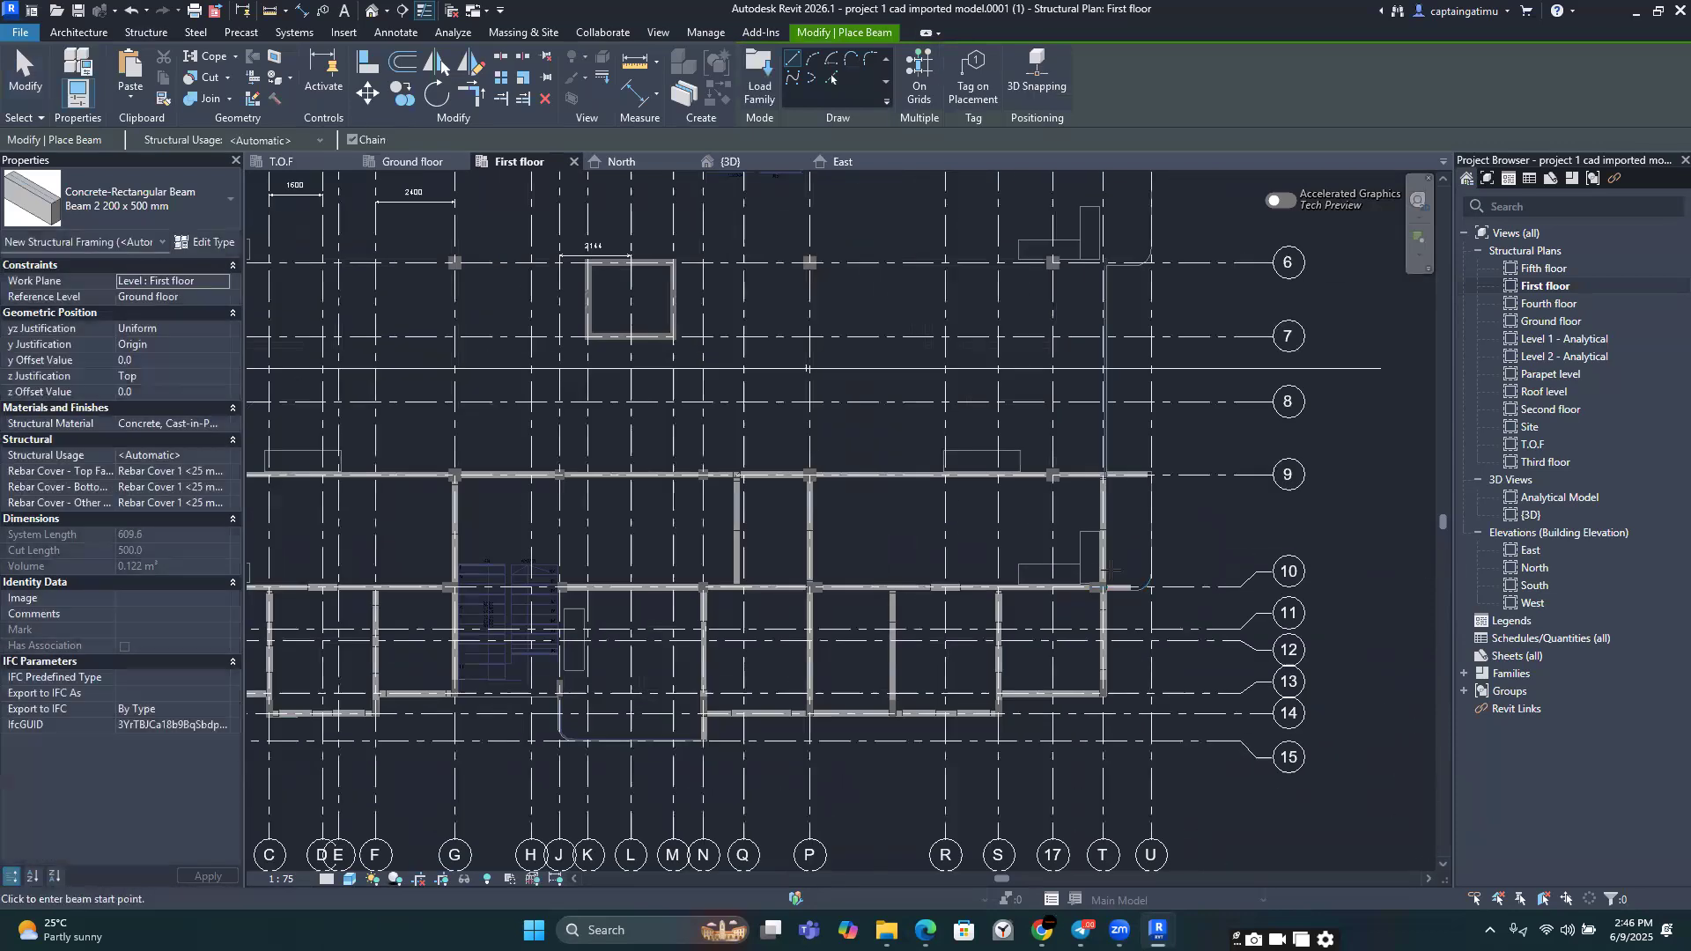
# Step: Place a Beam 2 200 x 500 mm beam along grid J from the column at grid 9 to the column at grid 10
pyautogui.scroll(2, 790, 583)
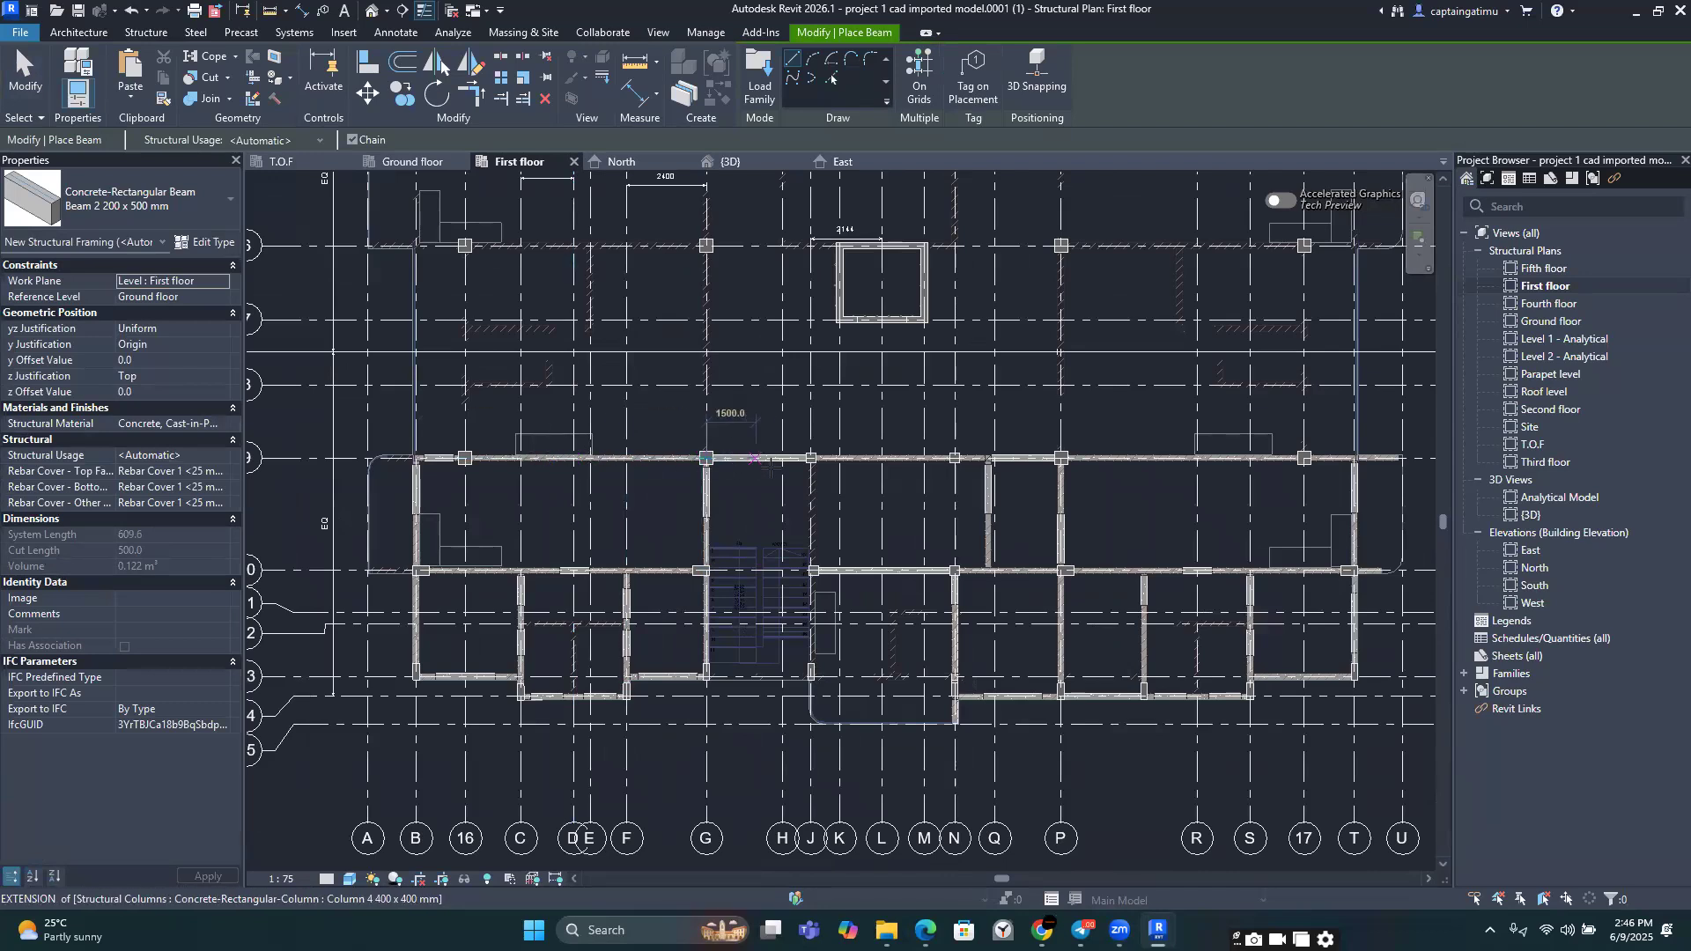
pyautogui.scroll(3, 819, 608)
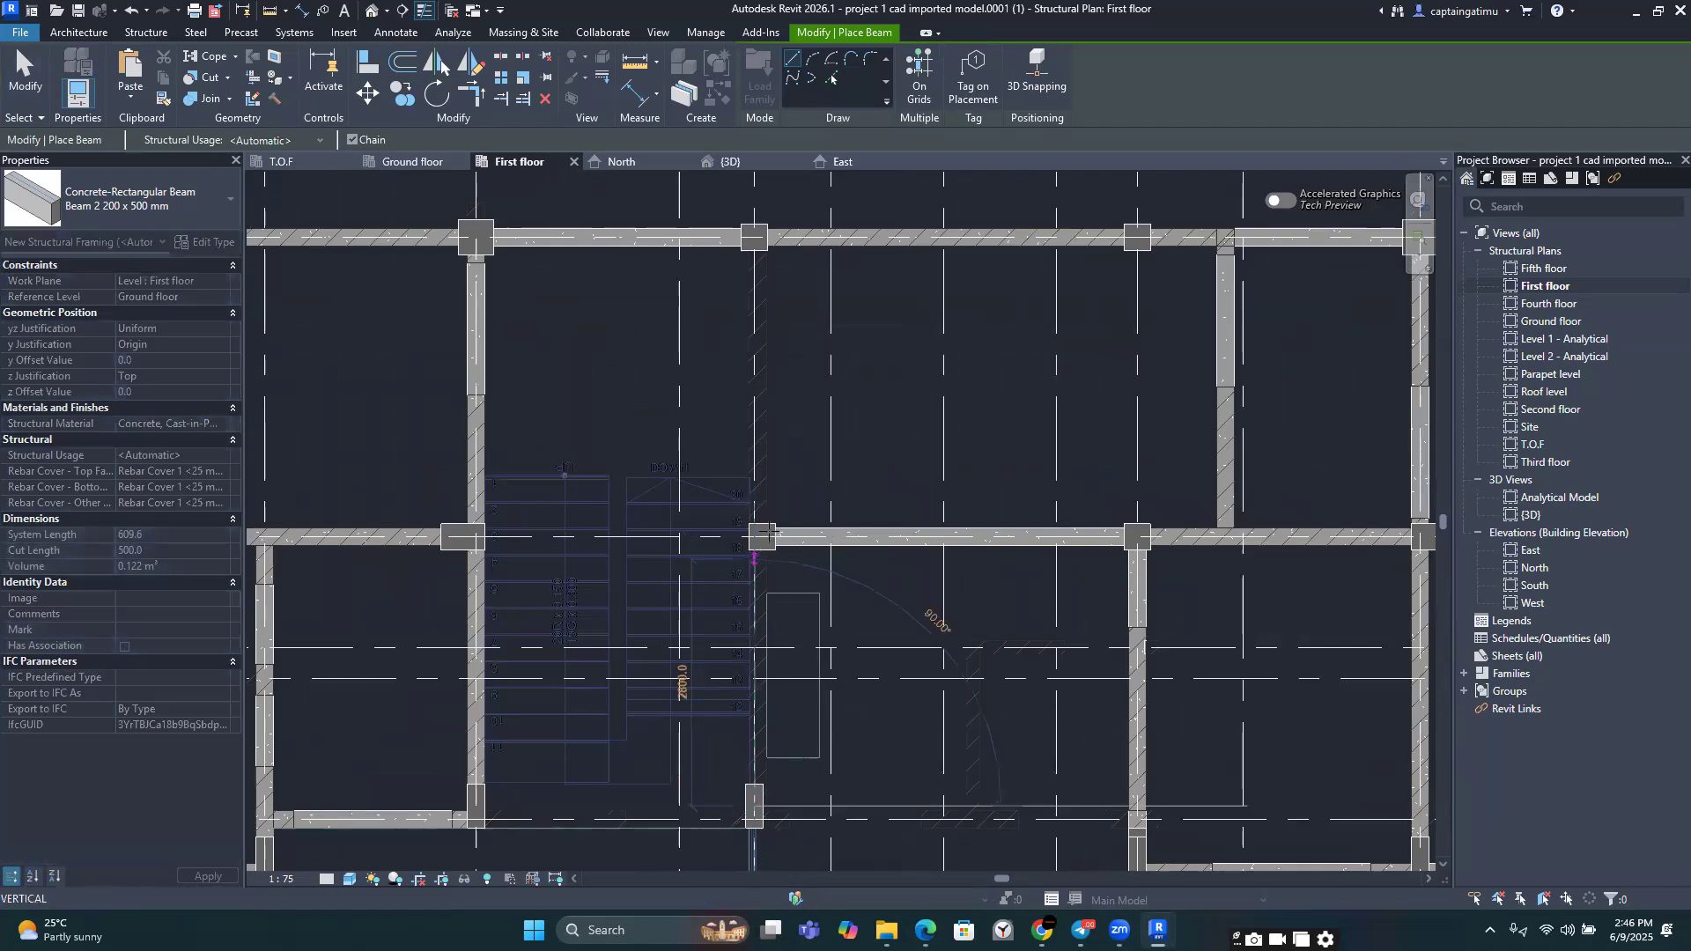
pyautogui.scroll(3, 772, 531)
pyautogui.press('Escape')
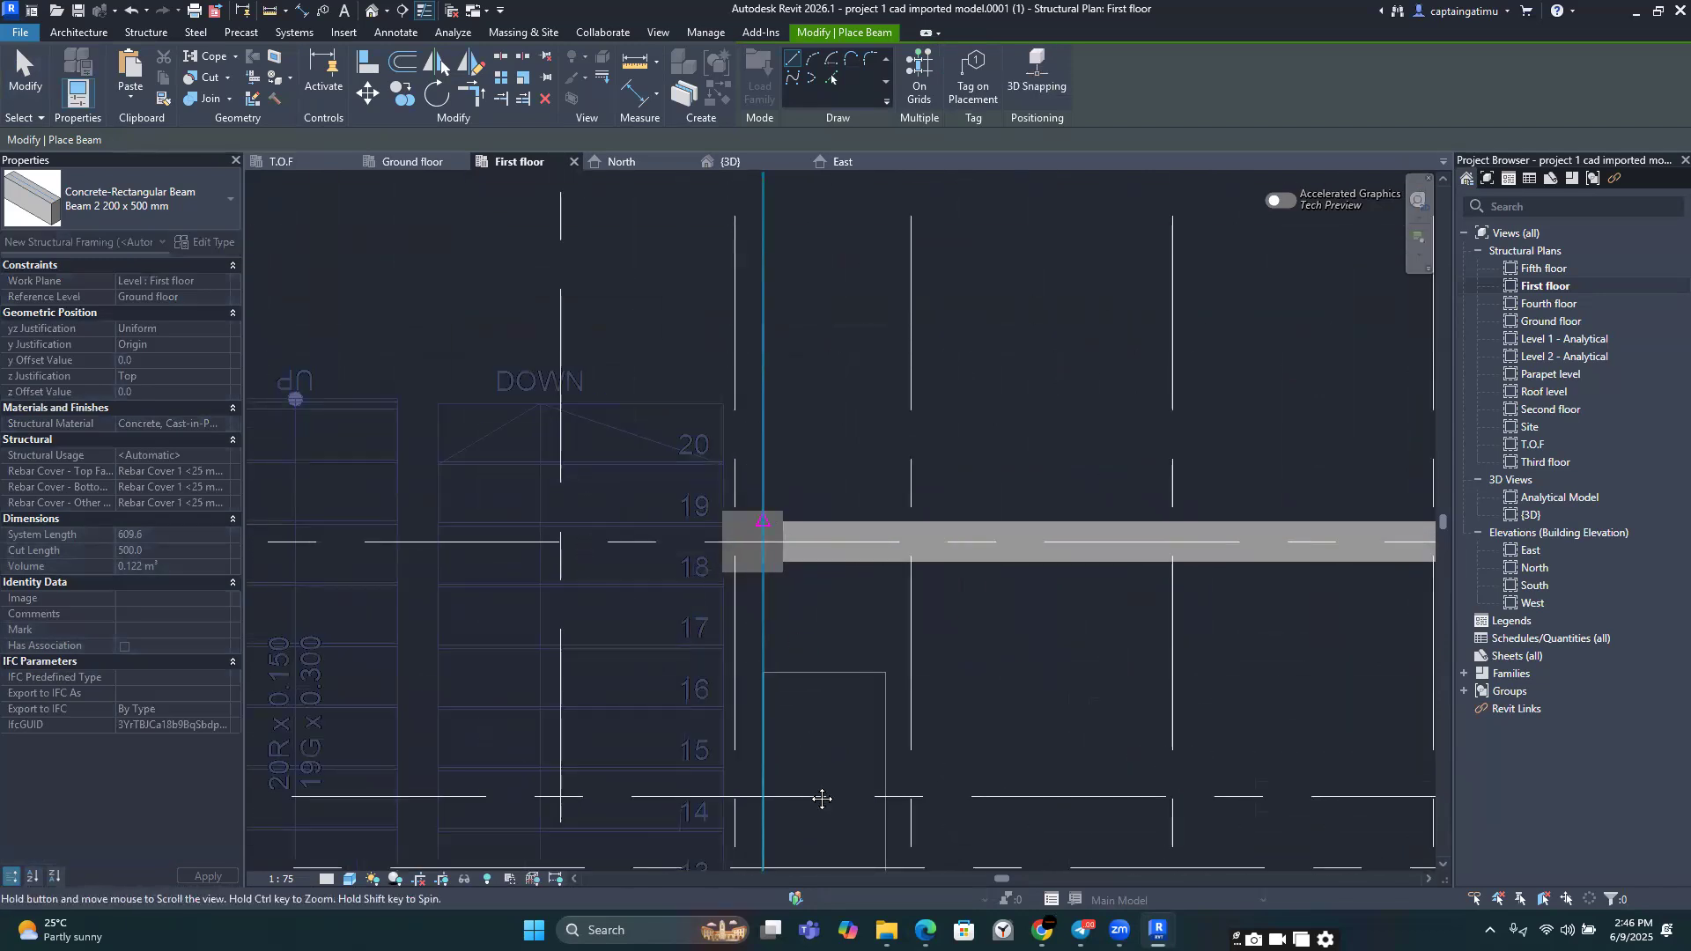
pyautogui.scroll(-2, 819, 796)
pyautogui.scroll(-1, 803, 480)
pyautogui.scroll(3, 784, 273)
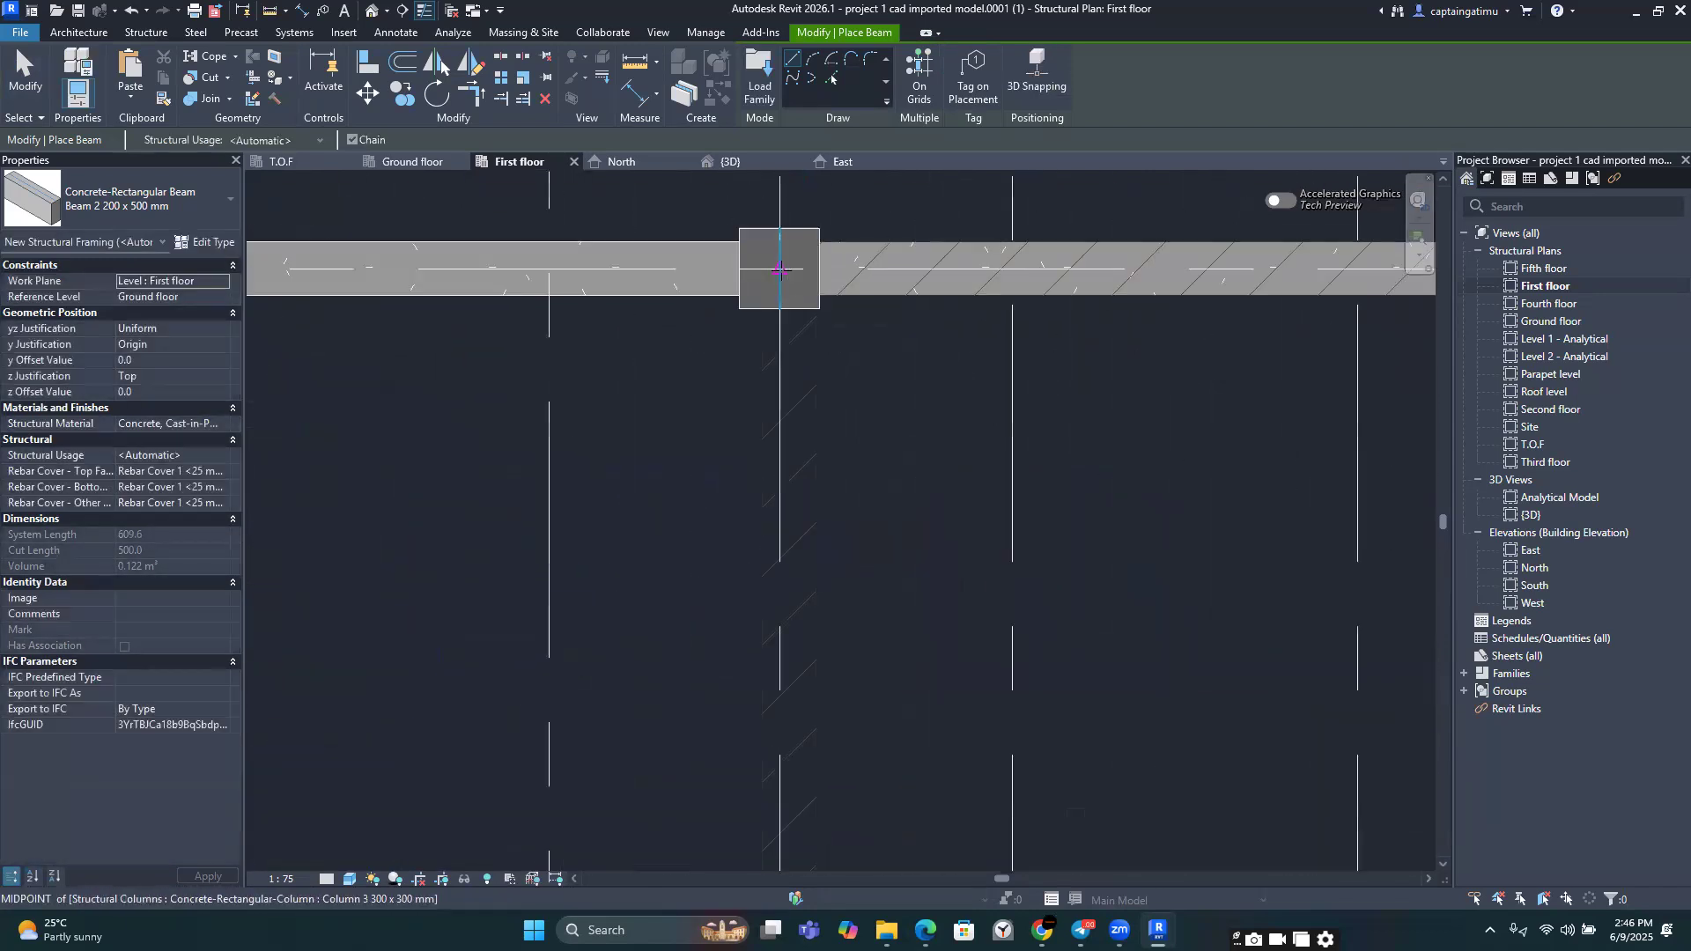
pyautogui.click(780, 269)
pyautogui.moveTo(807, 436); pyautogui.dragTo(837, 182, button='middle')
pyautogui.moveTo(832, 747); pyautogui.dragTo(846, 305, button='middle')
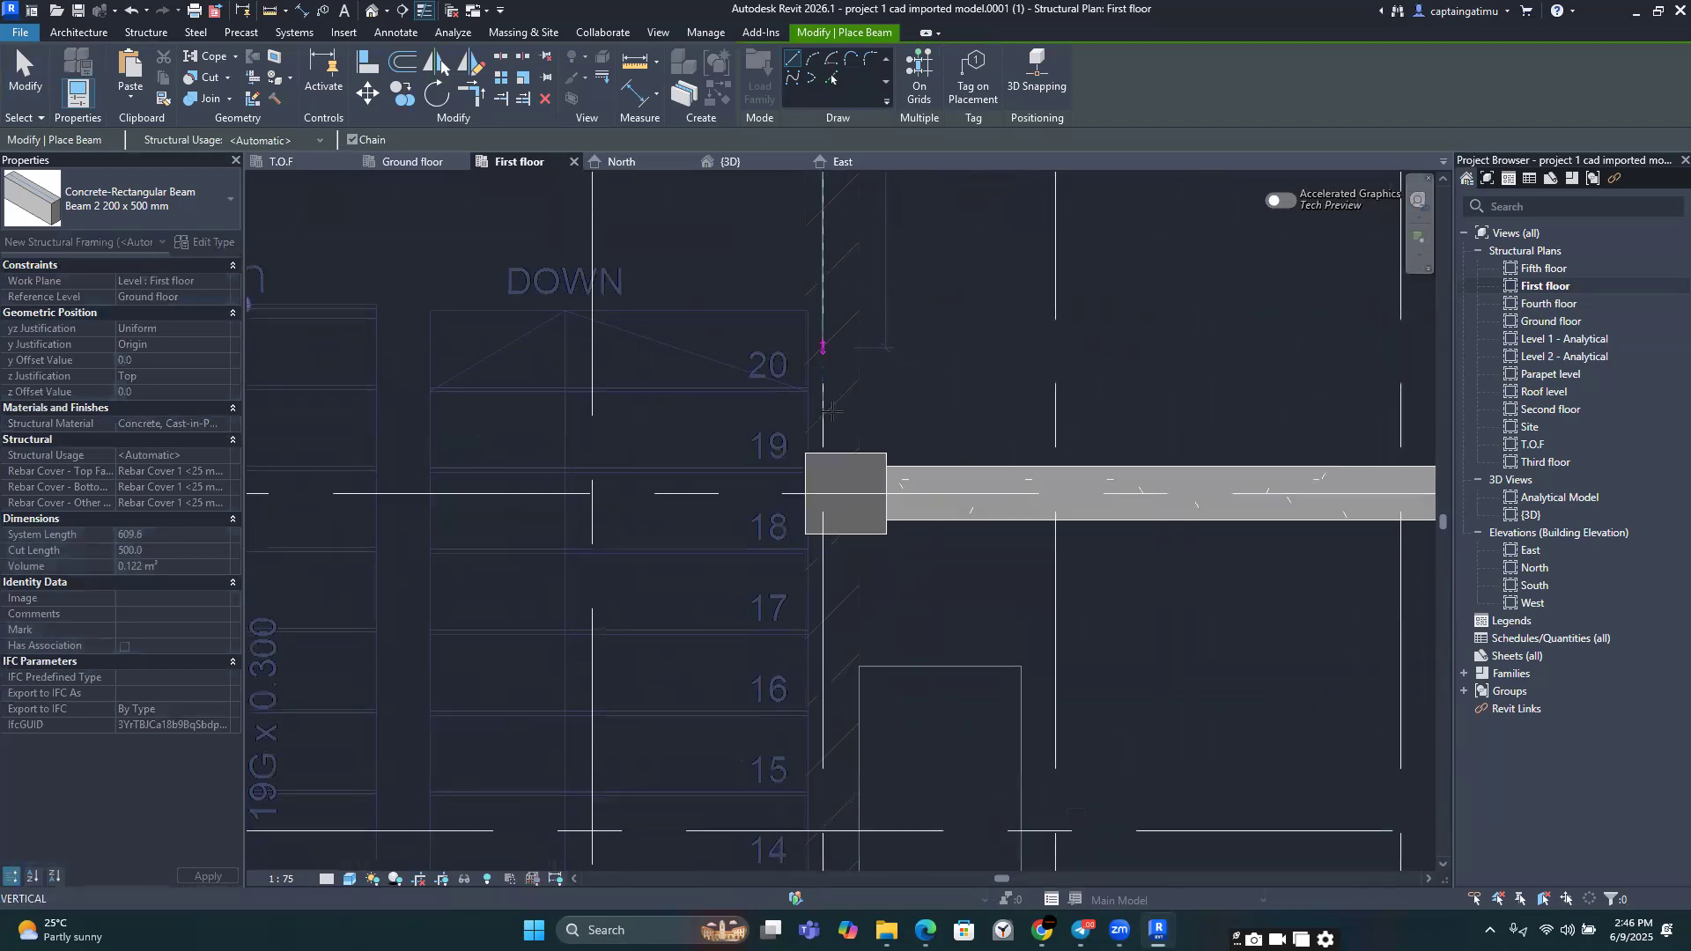
pyautogui.scroll(2, 832, 403)
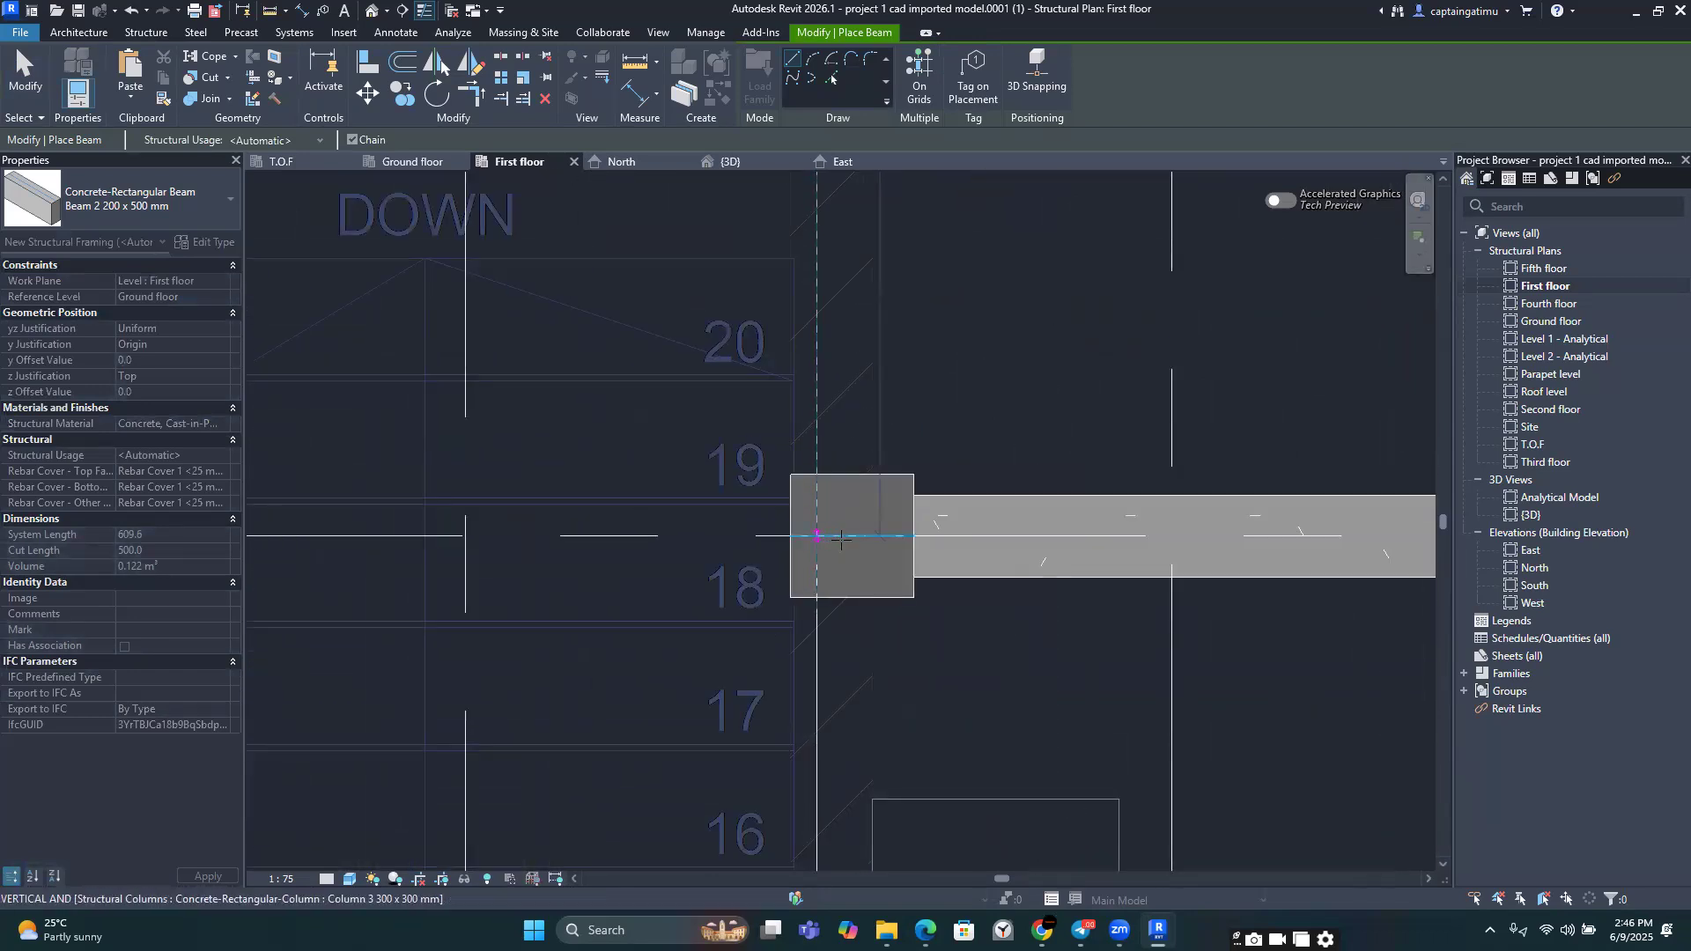
pyautogui.click(830, 536)
pyautogui.scroll(-5, 833, 529)
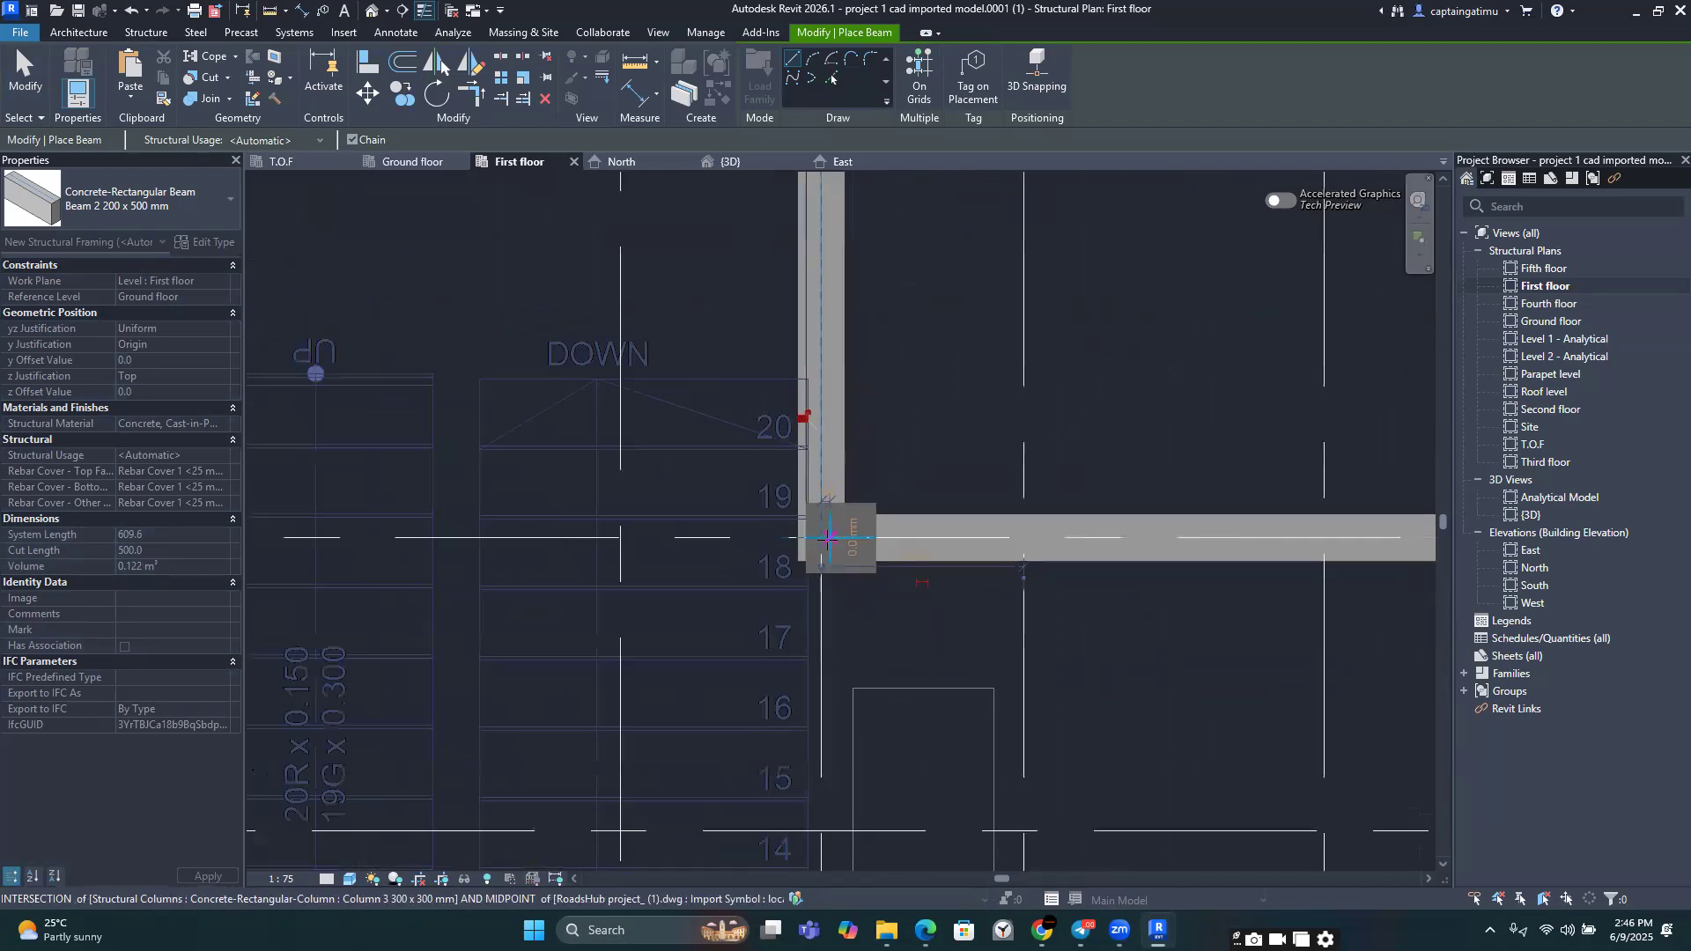
pyautogui.press('Escape')
pyautogui.press('Escape')
# Step: Delete the beam on grid J between grids 9 and 10
pyautogui.click(835, 420)
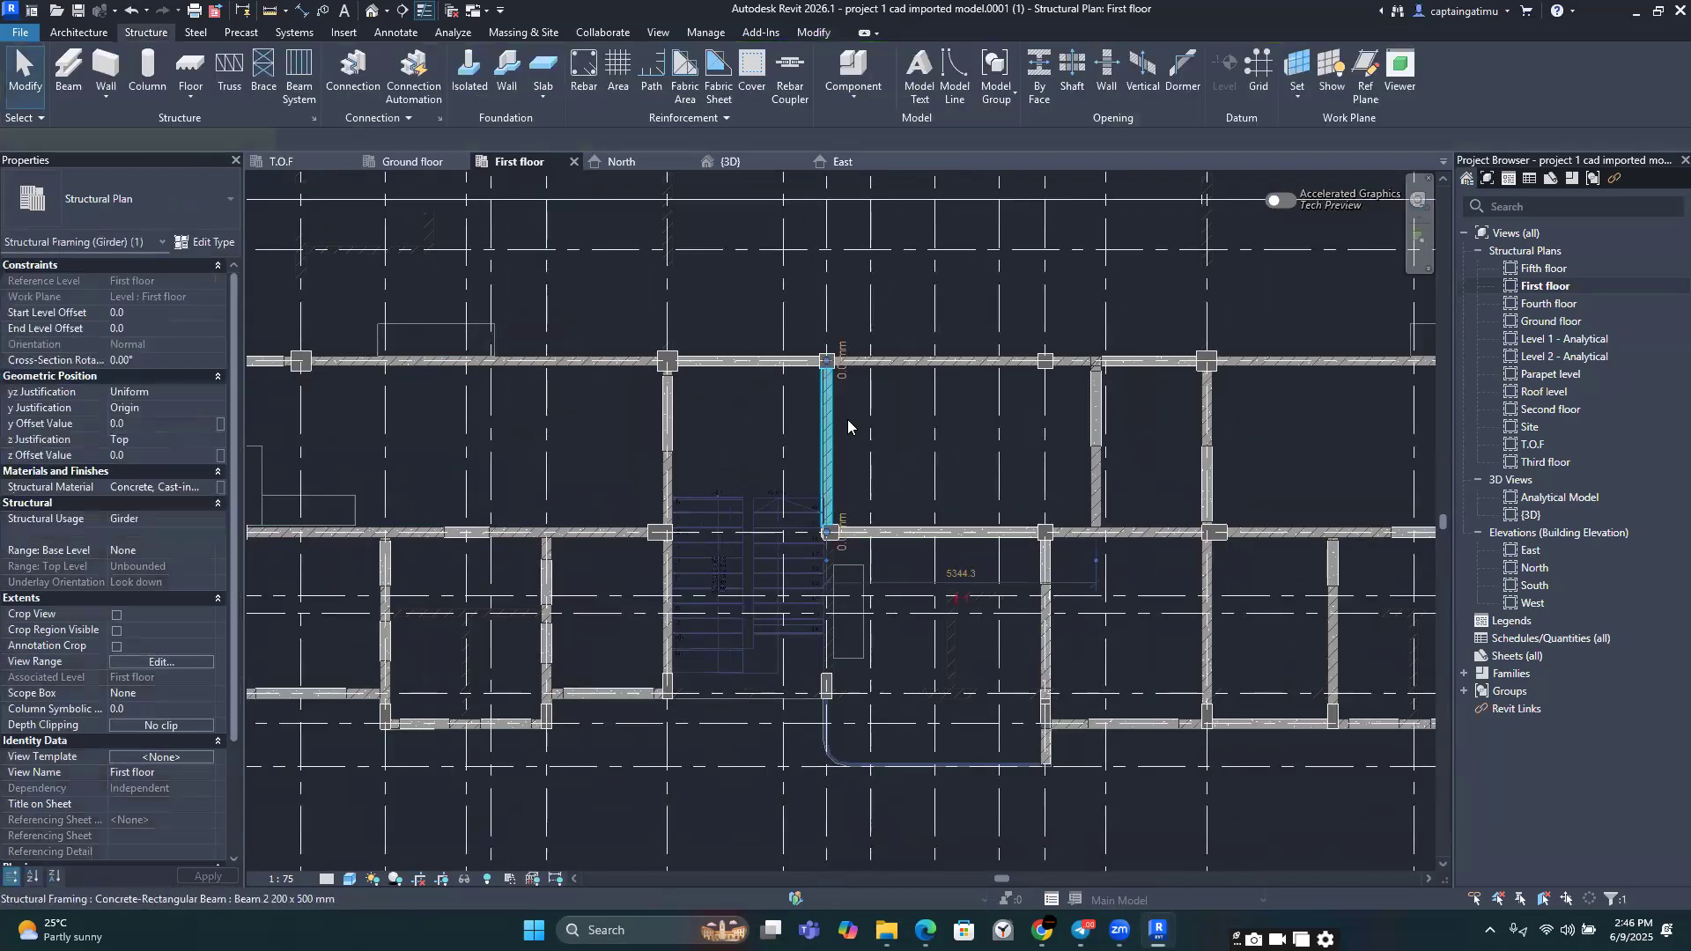
pyautogui.press('Delete')
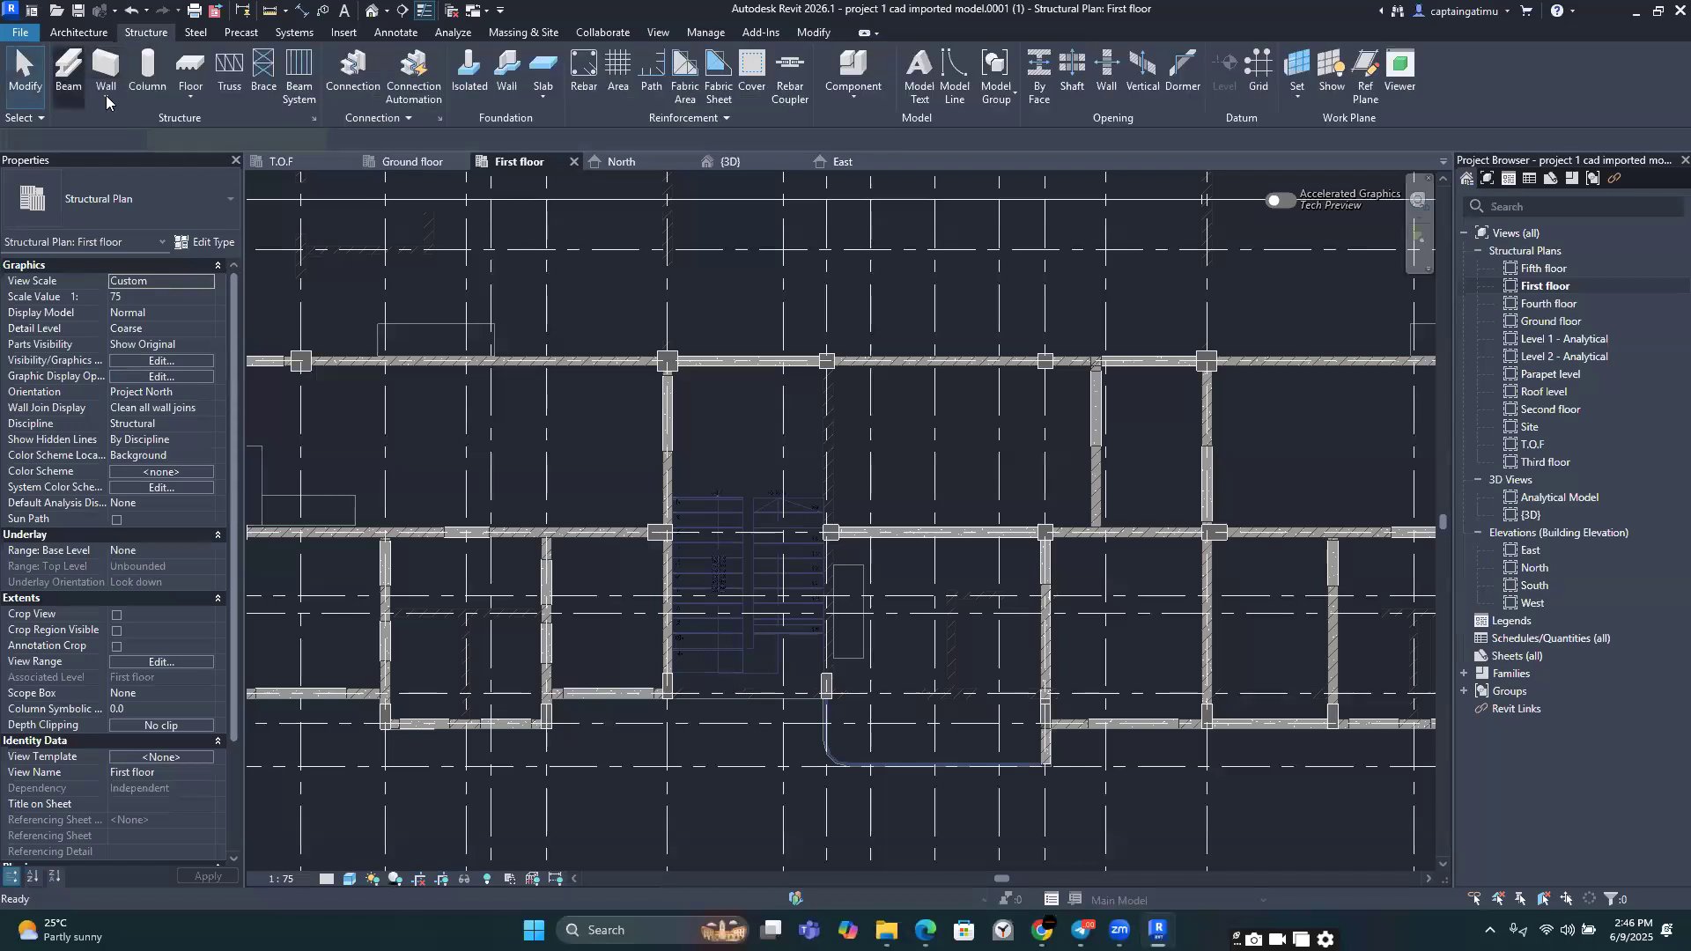
# Step: Place a Beam 2 200 x 500 mm beam along grid J from the column at grid 13 to the column at grid 10
pyautogui.scroll(6, 828, 683)
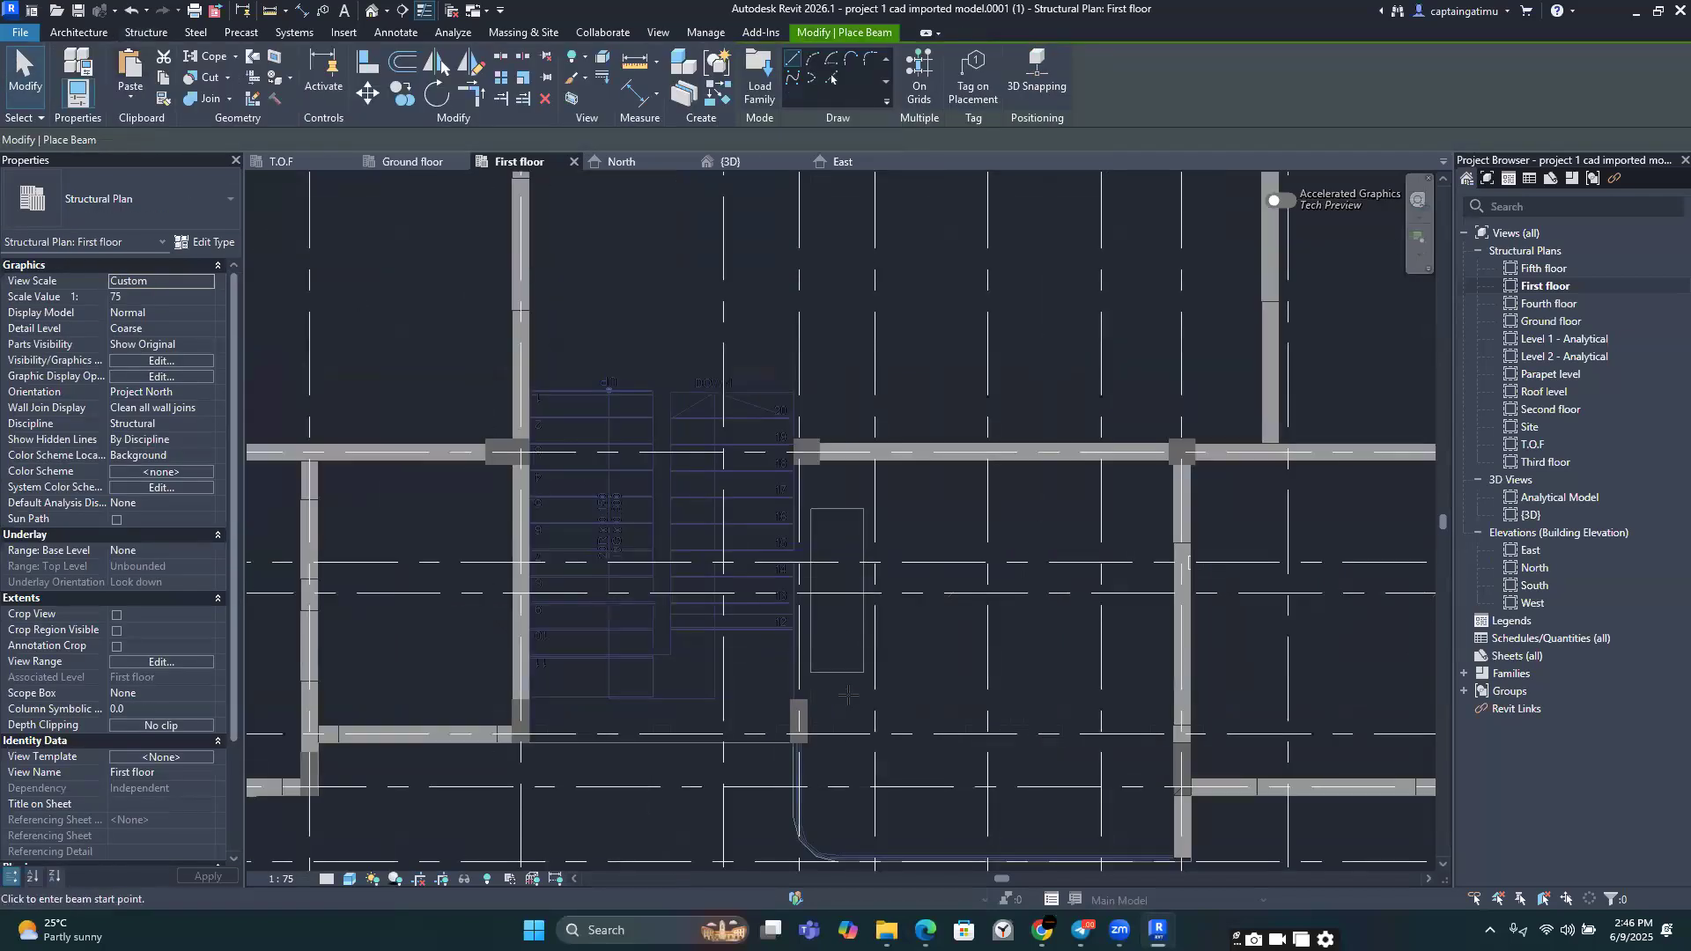
pyautogui.scroll(3, 762, 725)
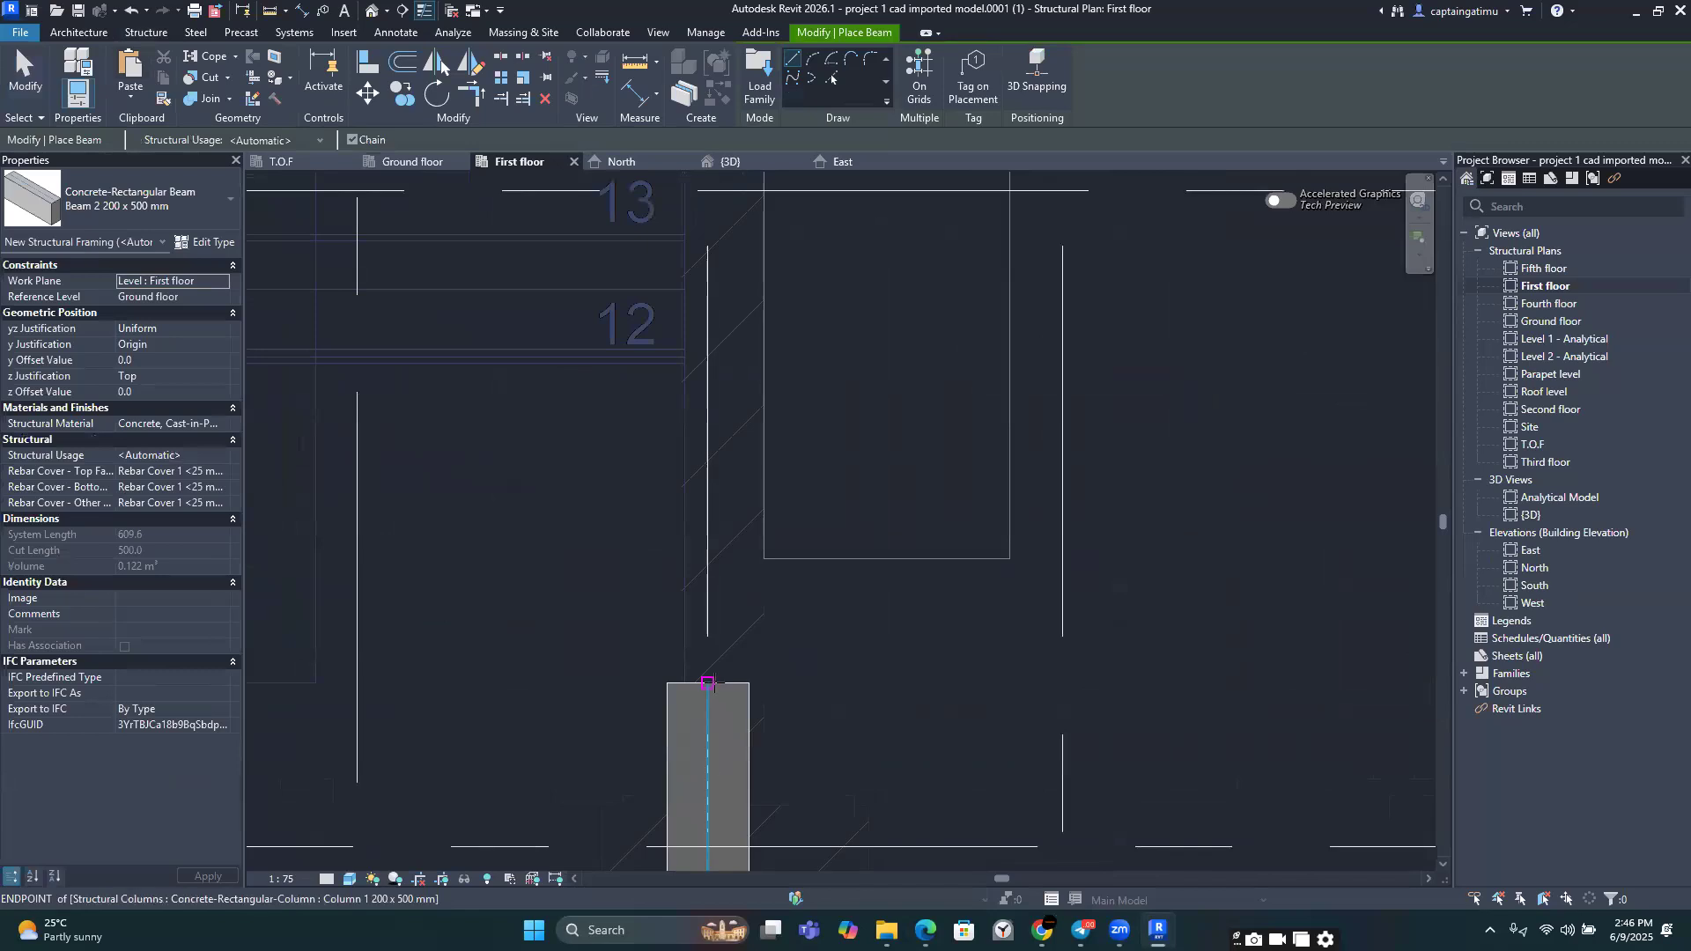
pyautogui.click(714, 687)
pyautogui.scroll(-2, 749, 612)
pyautogui.moveTo(733, 601); pyautogui.dragTo(754, 944, button='middle')
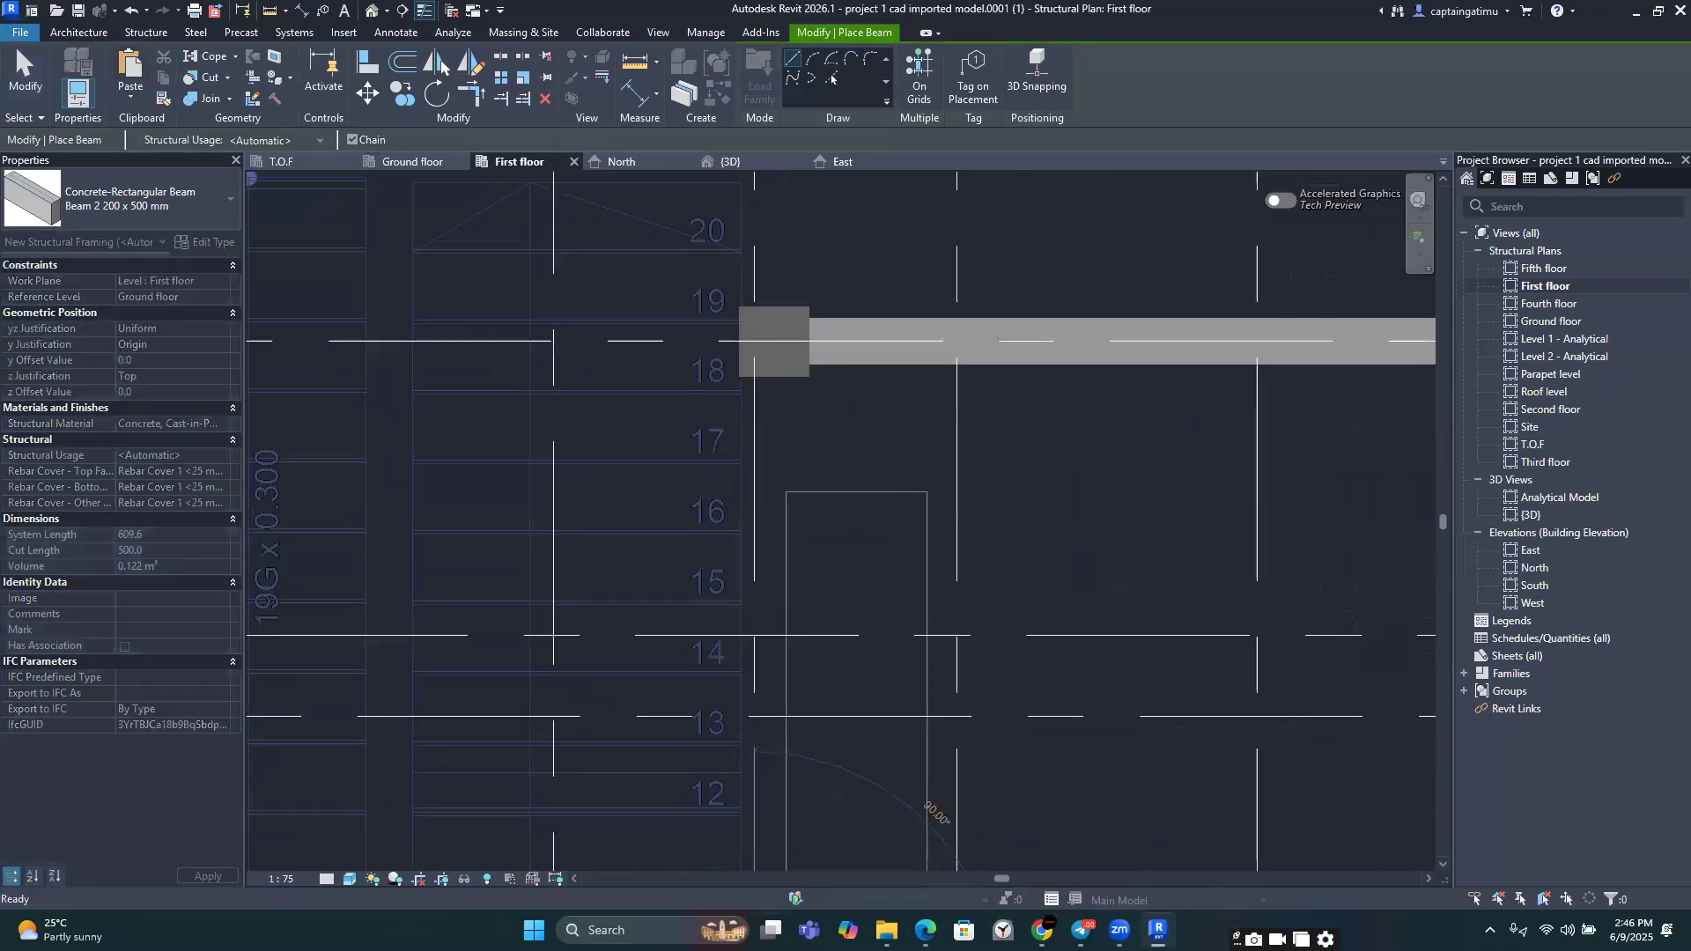
pyautogui.click(761, 378)
# Step: Continue the Beam 2 200 x 500 mm run along grid J from grid 10 to the column at grid 9
pyautogui.moveTo(767, 435); pyautogui.dragTo(754, 925, button='middle')
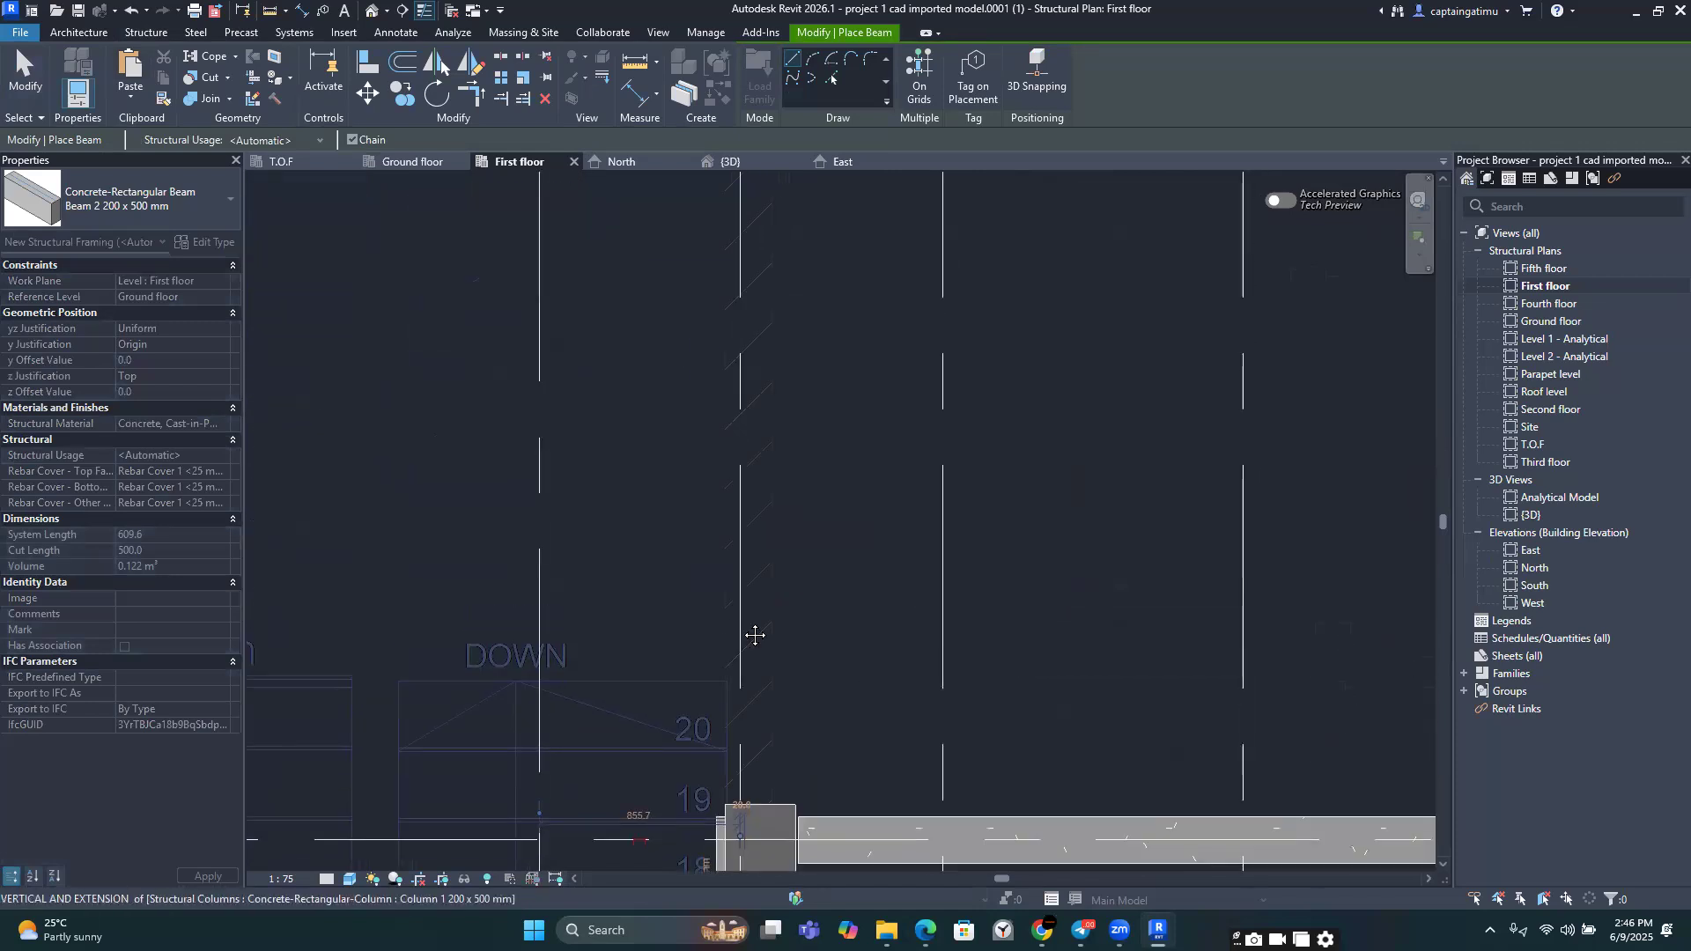
pyautogui.scroll(-2, 748, 601)
pyautogui.moveTo(746, 597); pyautogui.dragTo(748, 680, button='middle')
pyautogui.click(748, 385)
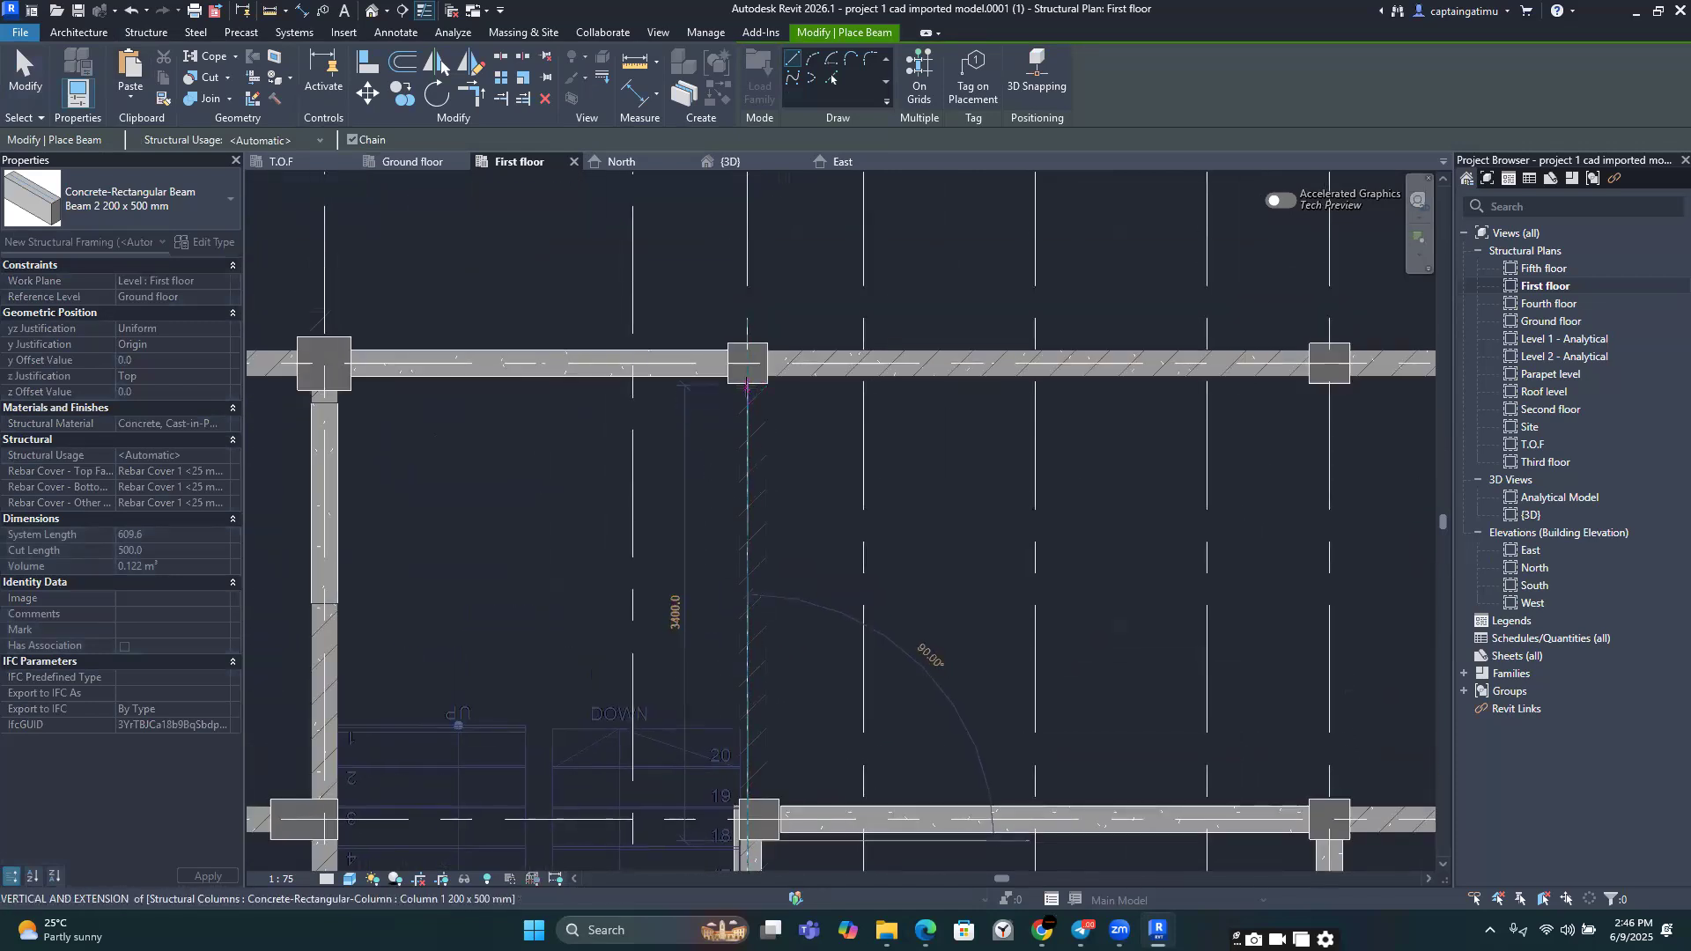
pyautogui.press('Escape')
pyautogui.press('Escape')
pyautogui.scroll(-8, 876, 457)
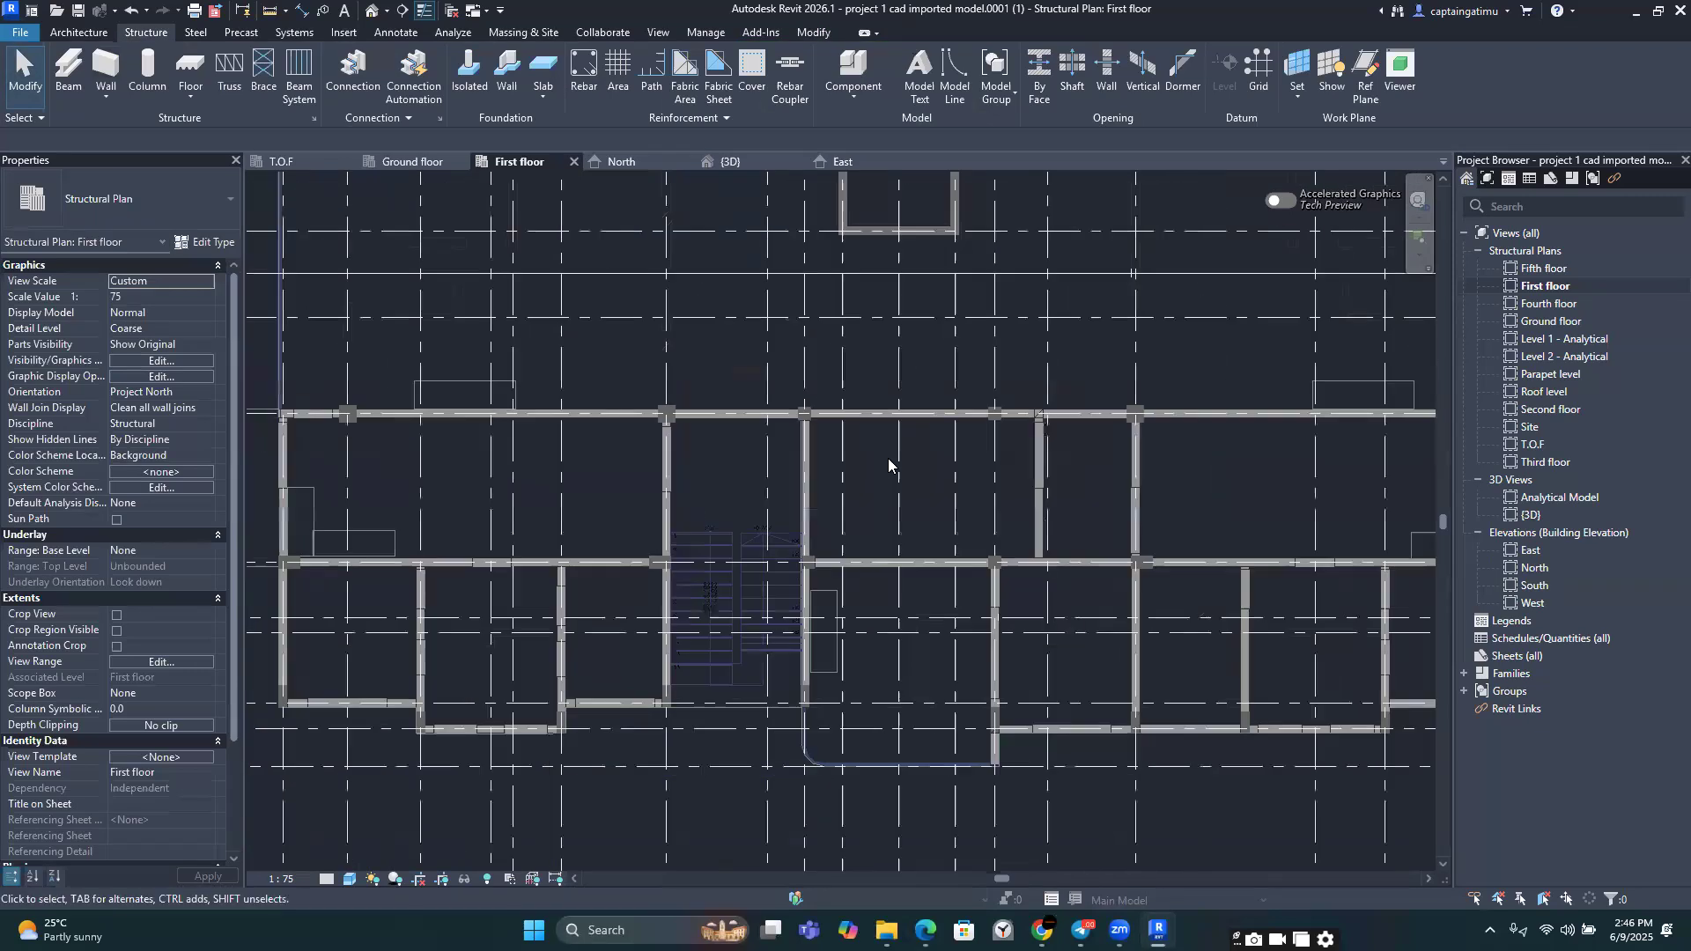
# Step: Change the grid 9 beam between the columns at grids P and 17 to type Beam 4 200 x 800 mm
pyautogui.moveTo(888, 458); pyautogui.dragTo(834, 455, button='middle')
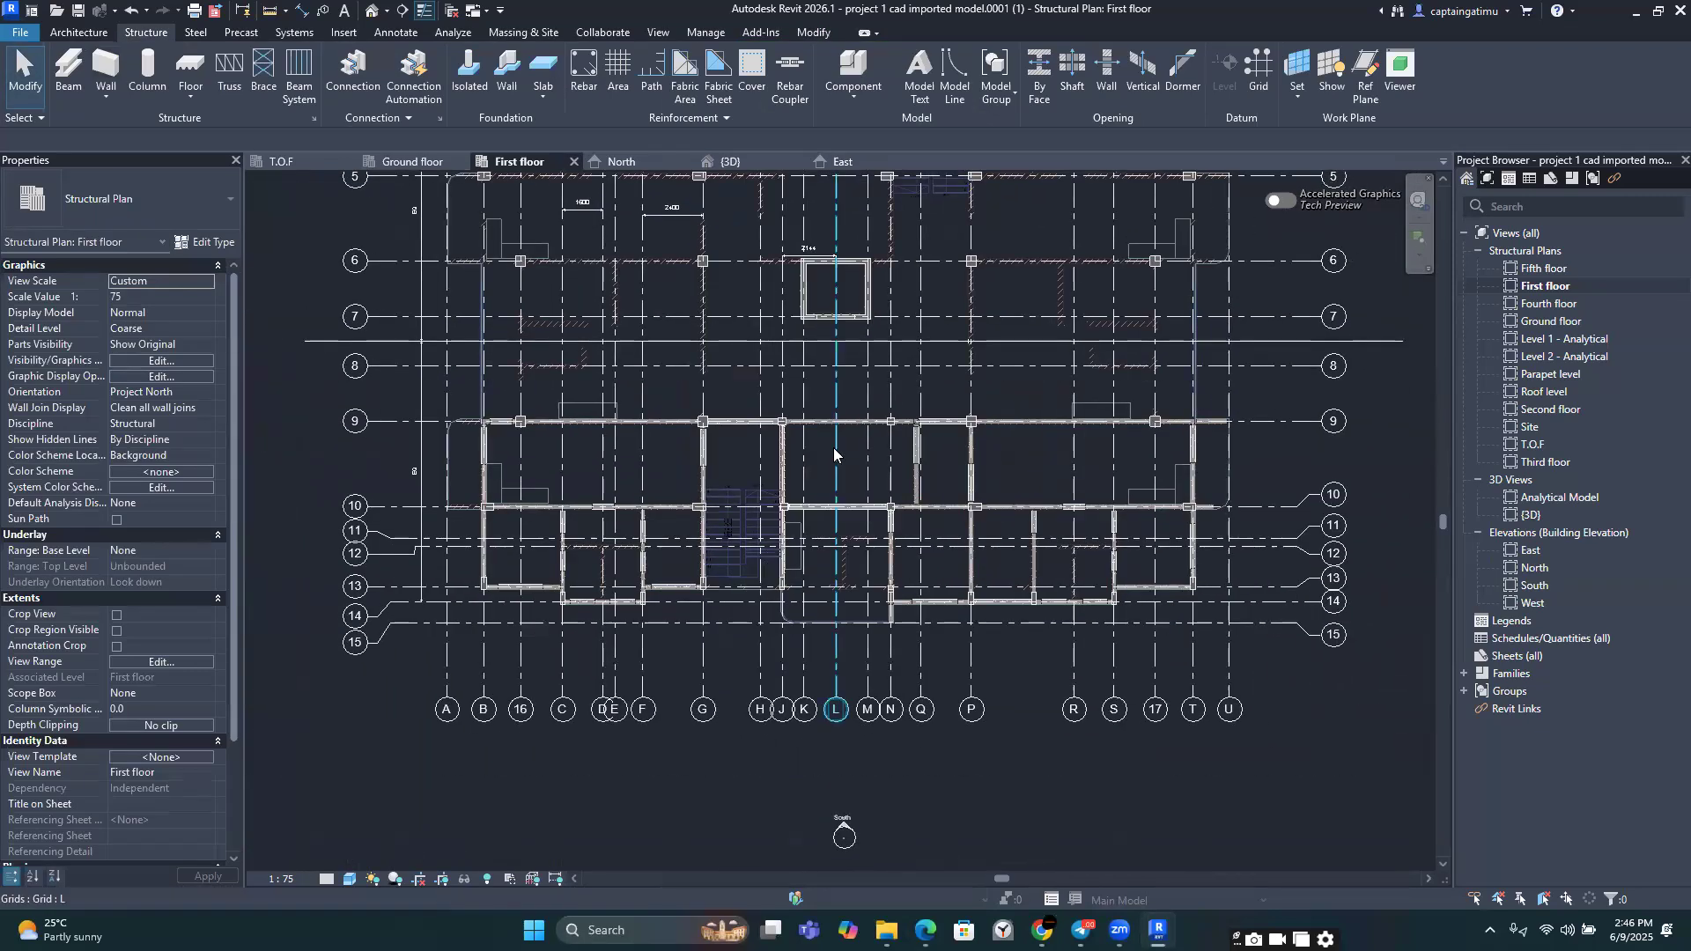
pyautogui.scroll(6, 797, 434)
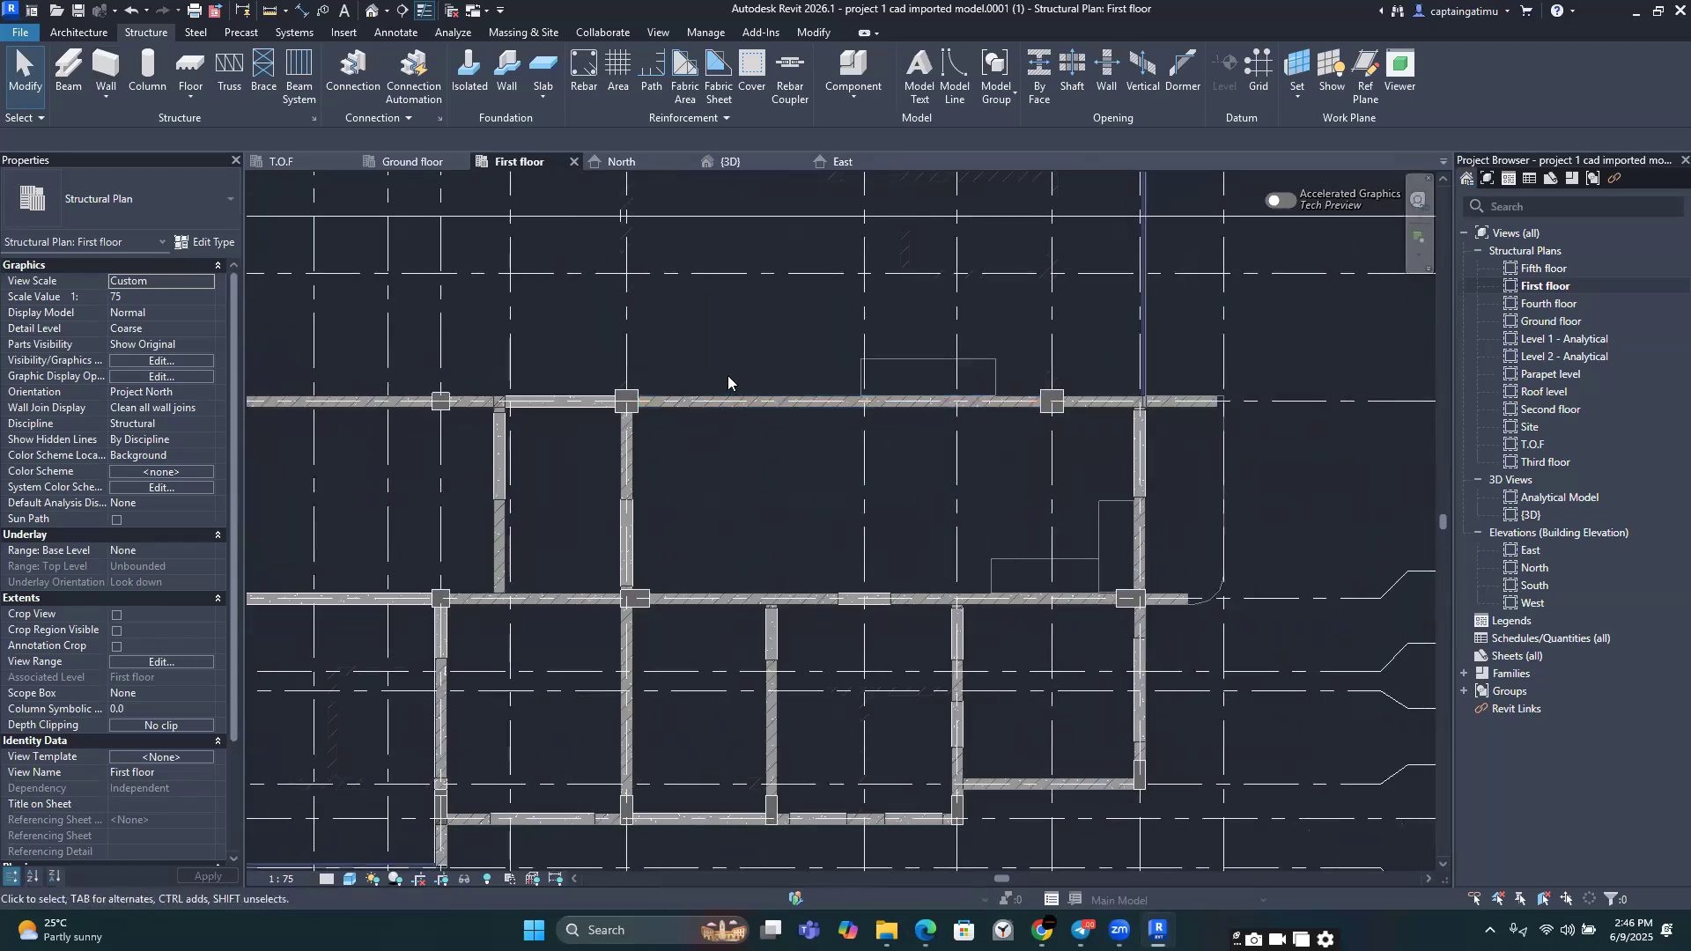
pyautogui.click(789, 404)
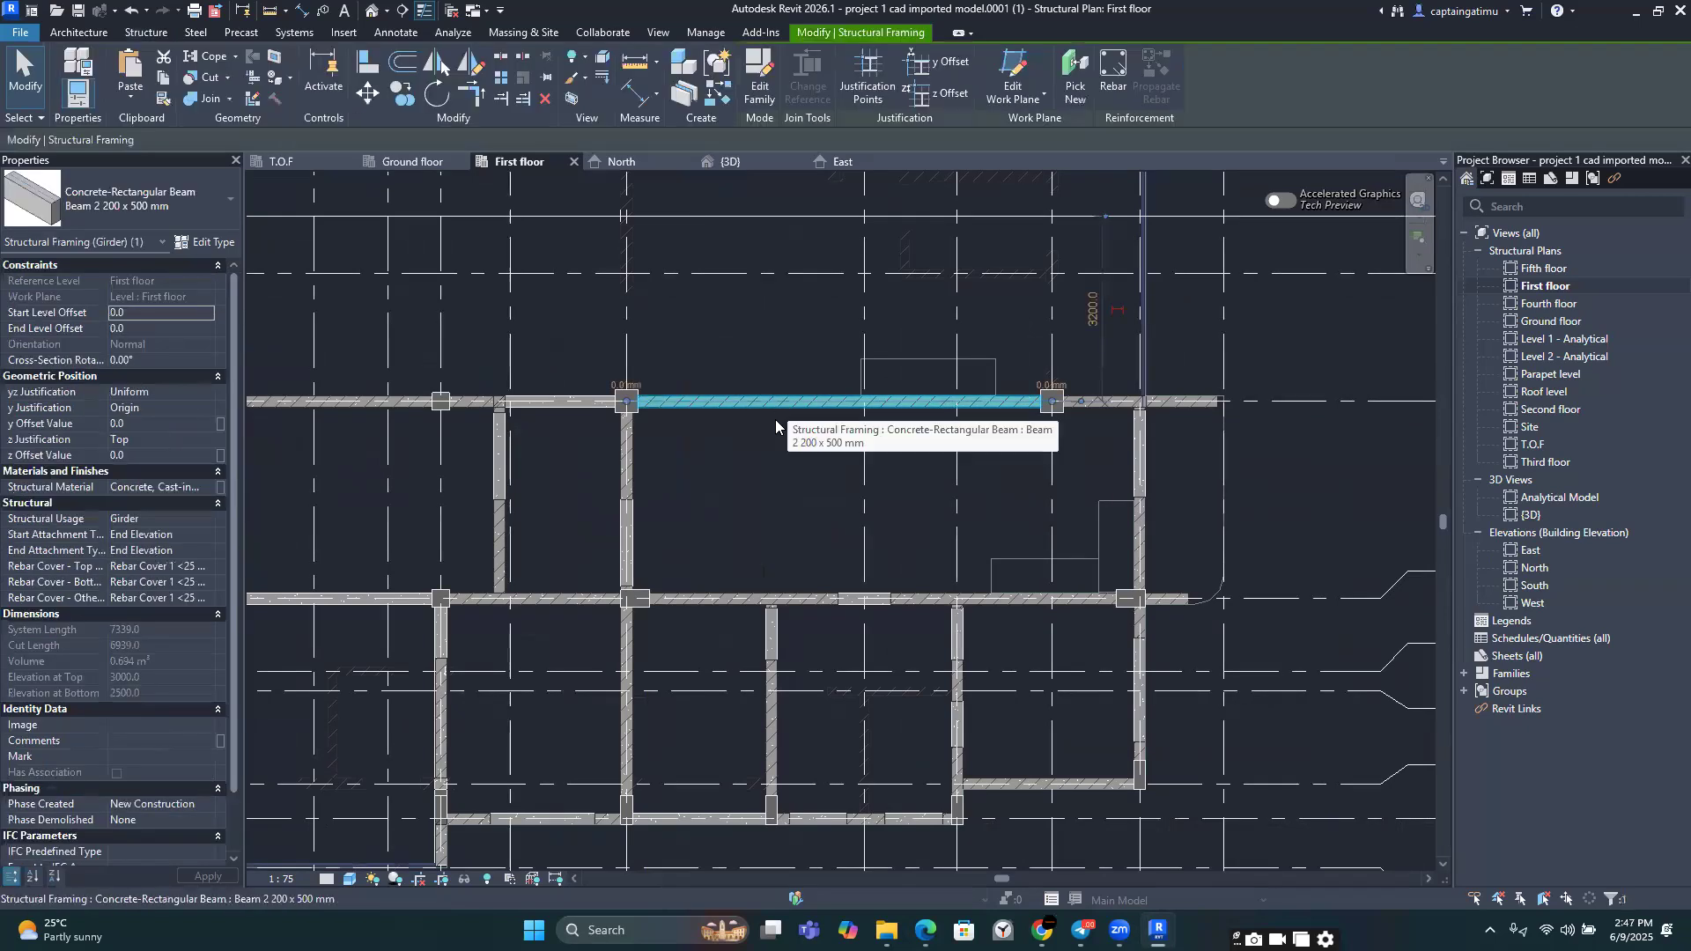
pyautogui.click(193, 206)
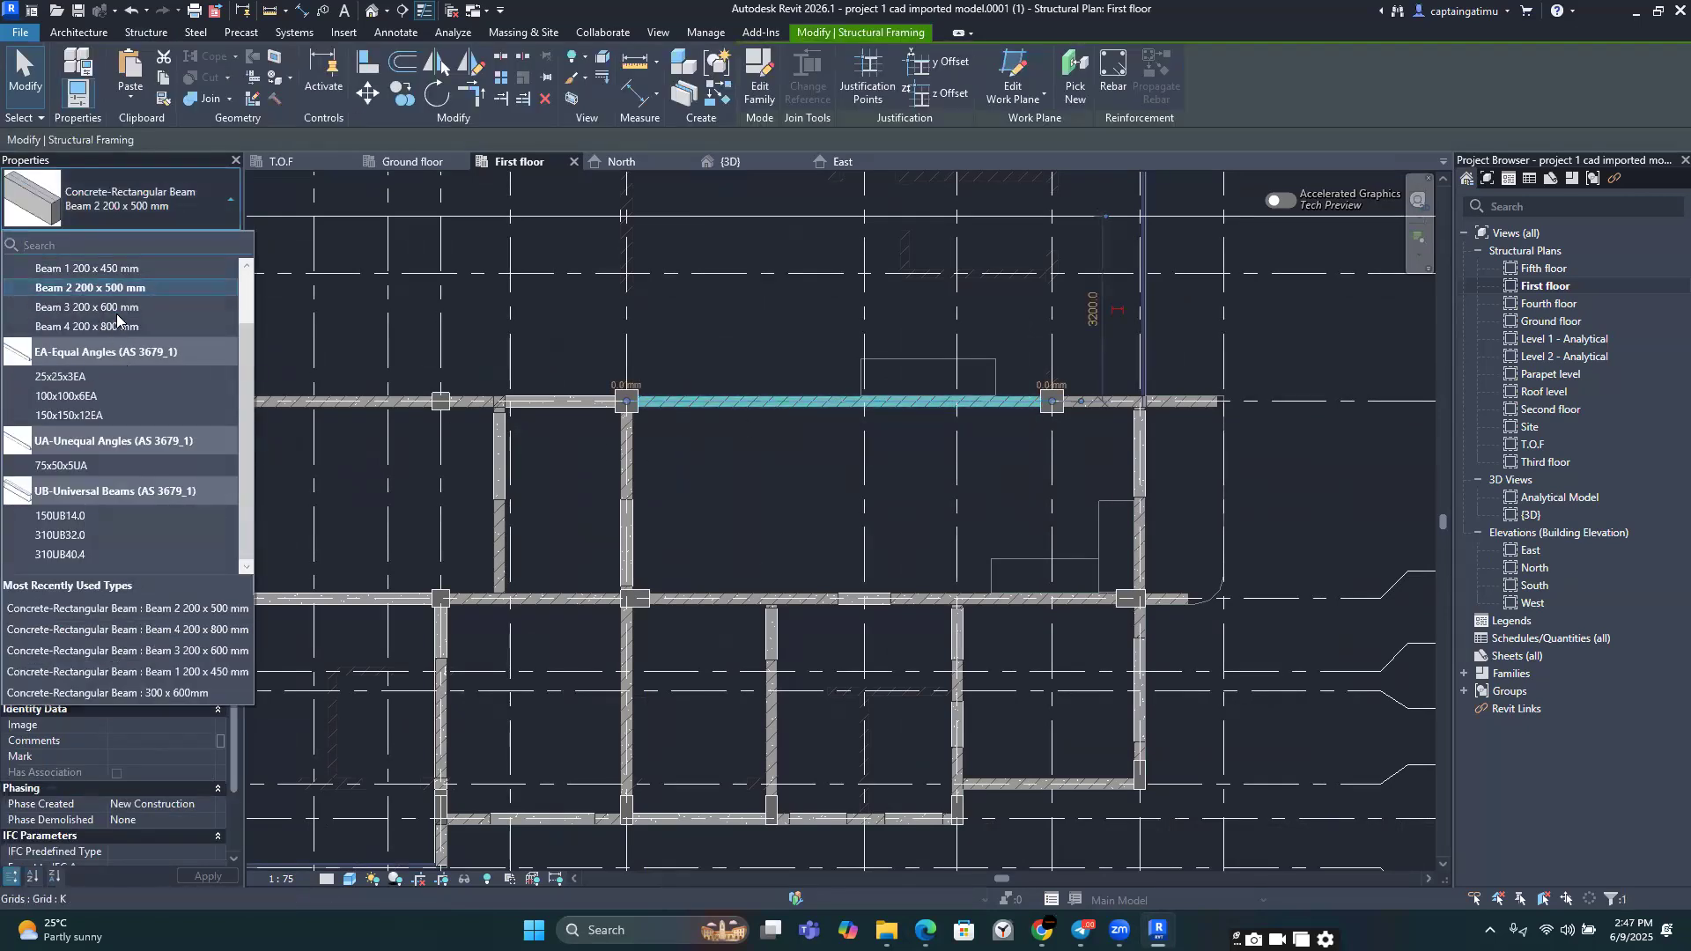
pyautogui.click(118, 326)
pyautogui.scroll(-2, 117, 317)
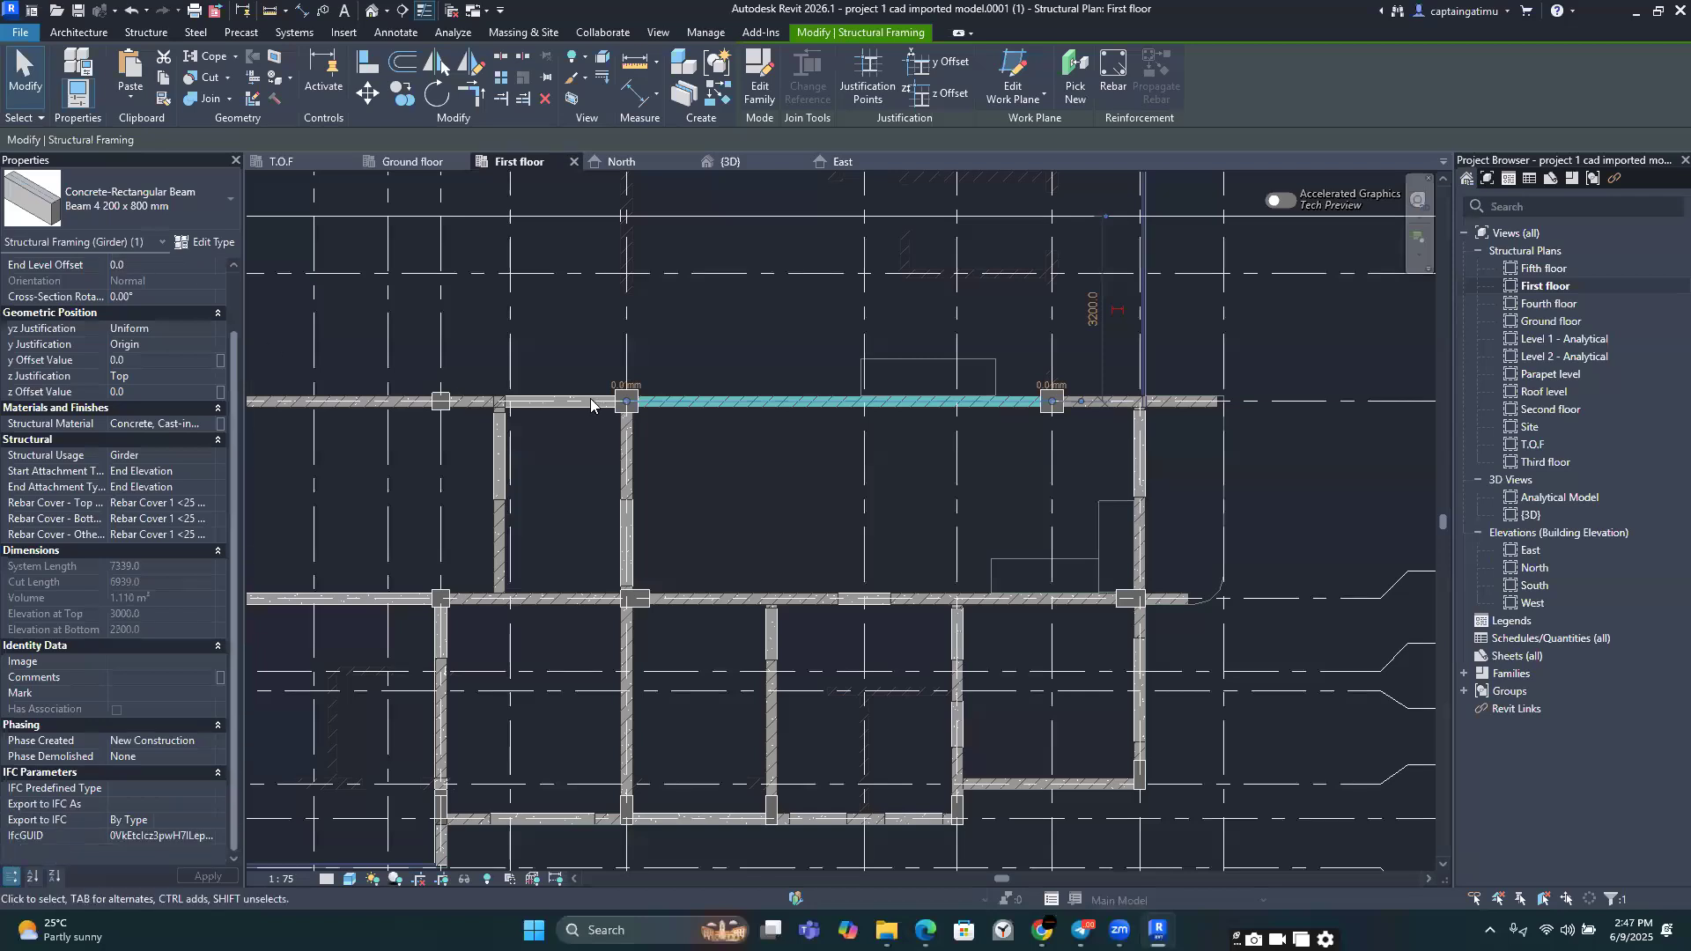
pyautogui.click(916, 481)
# Step: Check the beam layout in COMBINED DETAILS.pdf and, back in Revit, change the grid 10 beam between grids P and T to Beam 4 200 x 800 mm
pyautogui.scroll(-4, 914, 481)
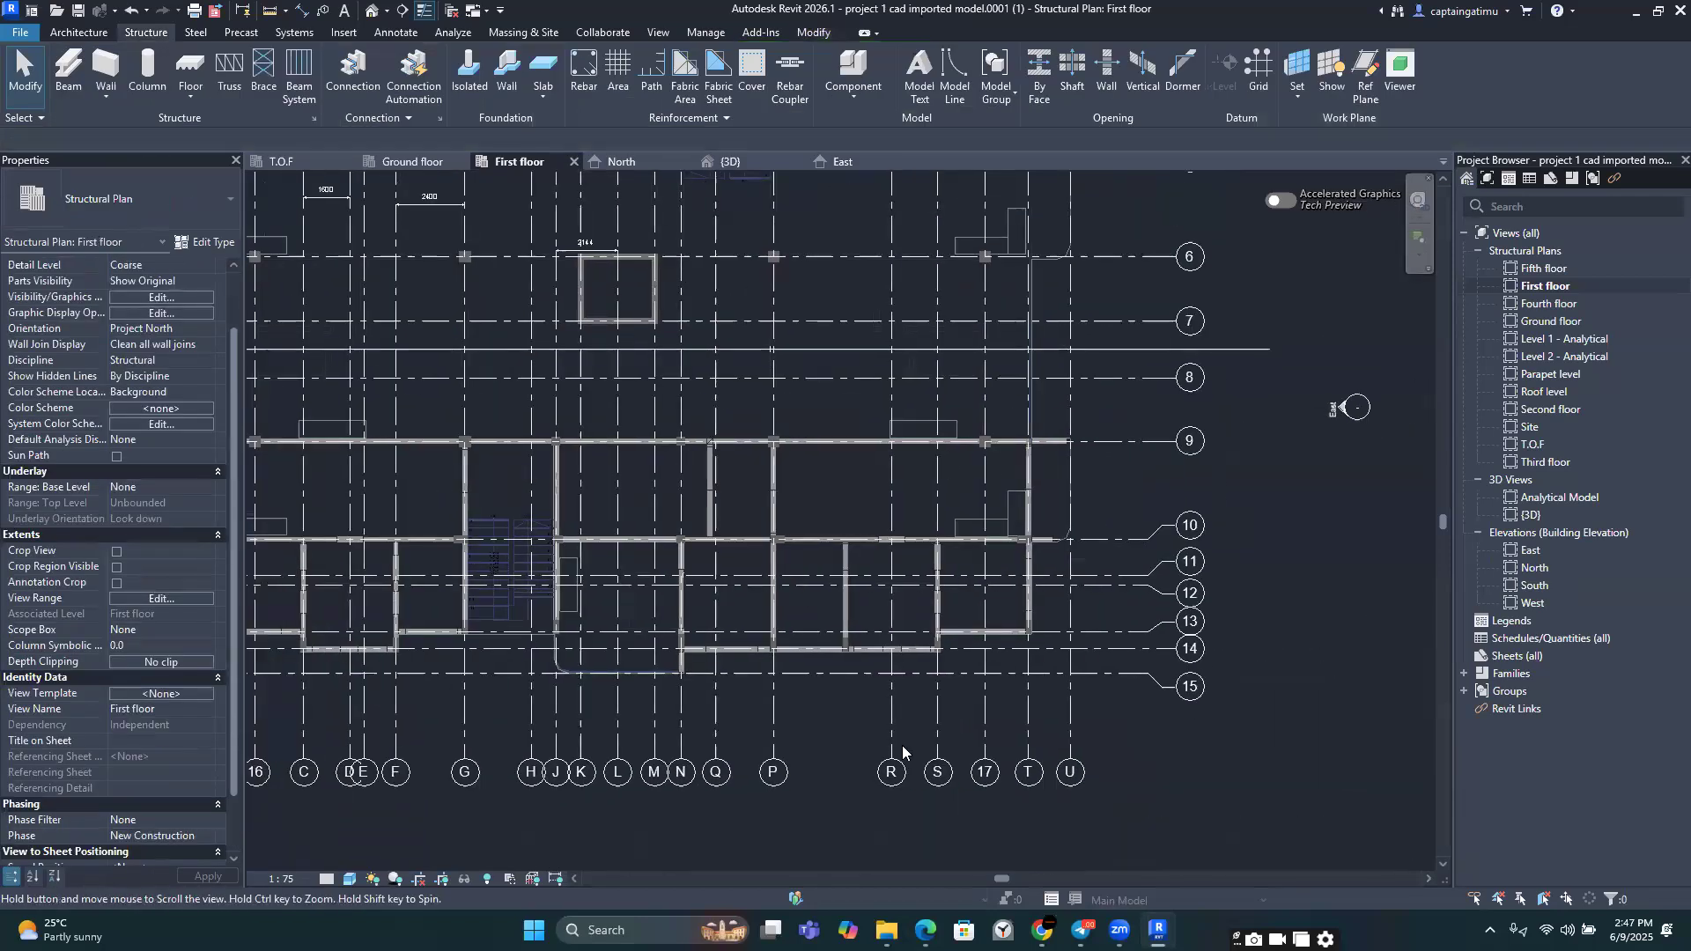
pyautogui.click(925, 930)
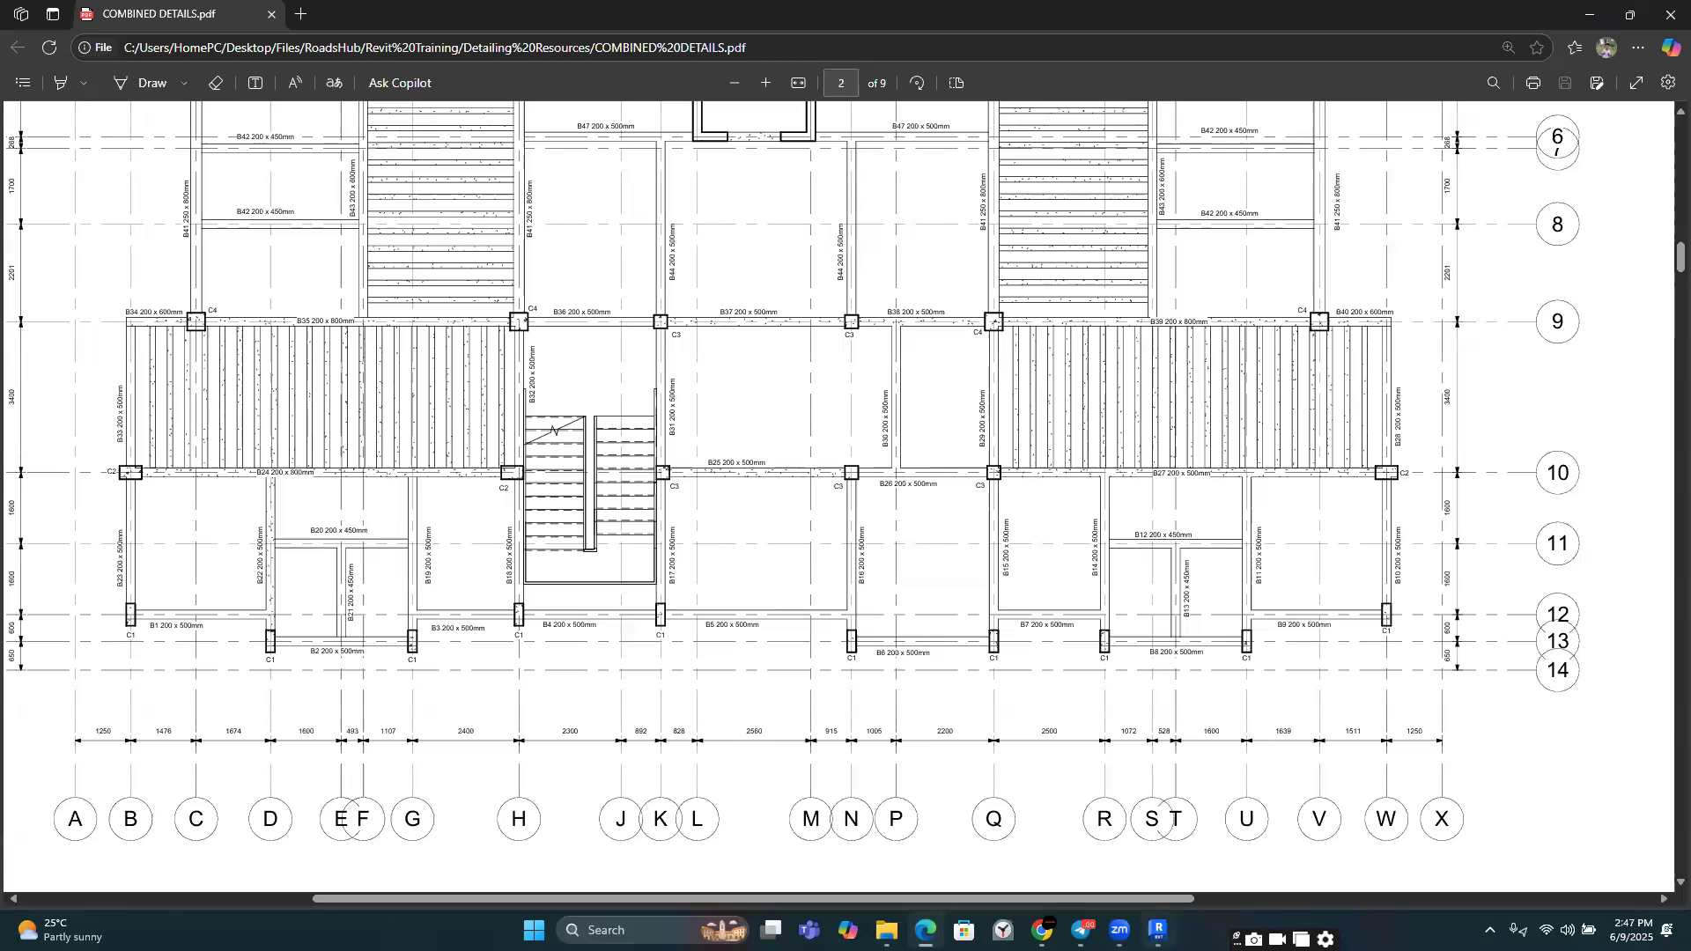
pyautogui.click(1158, 930)
pyautogui.scroll(2, 848, 452)
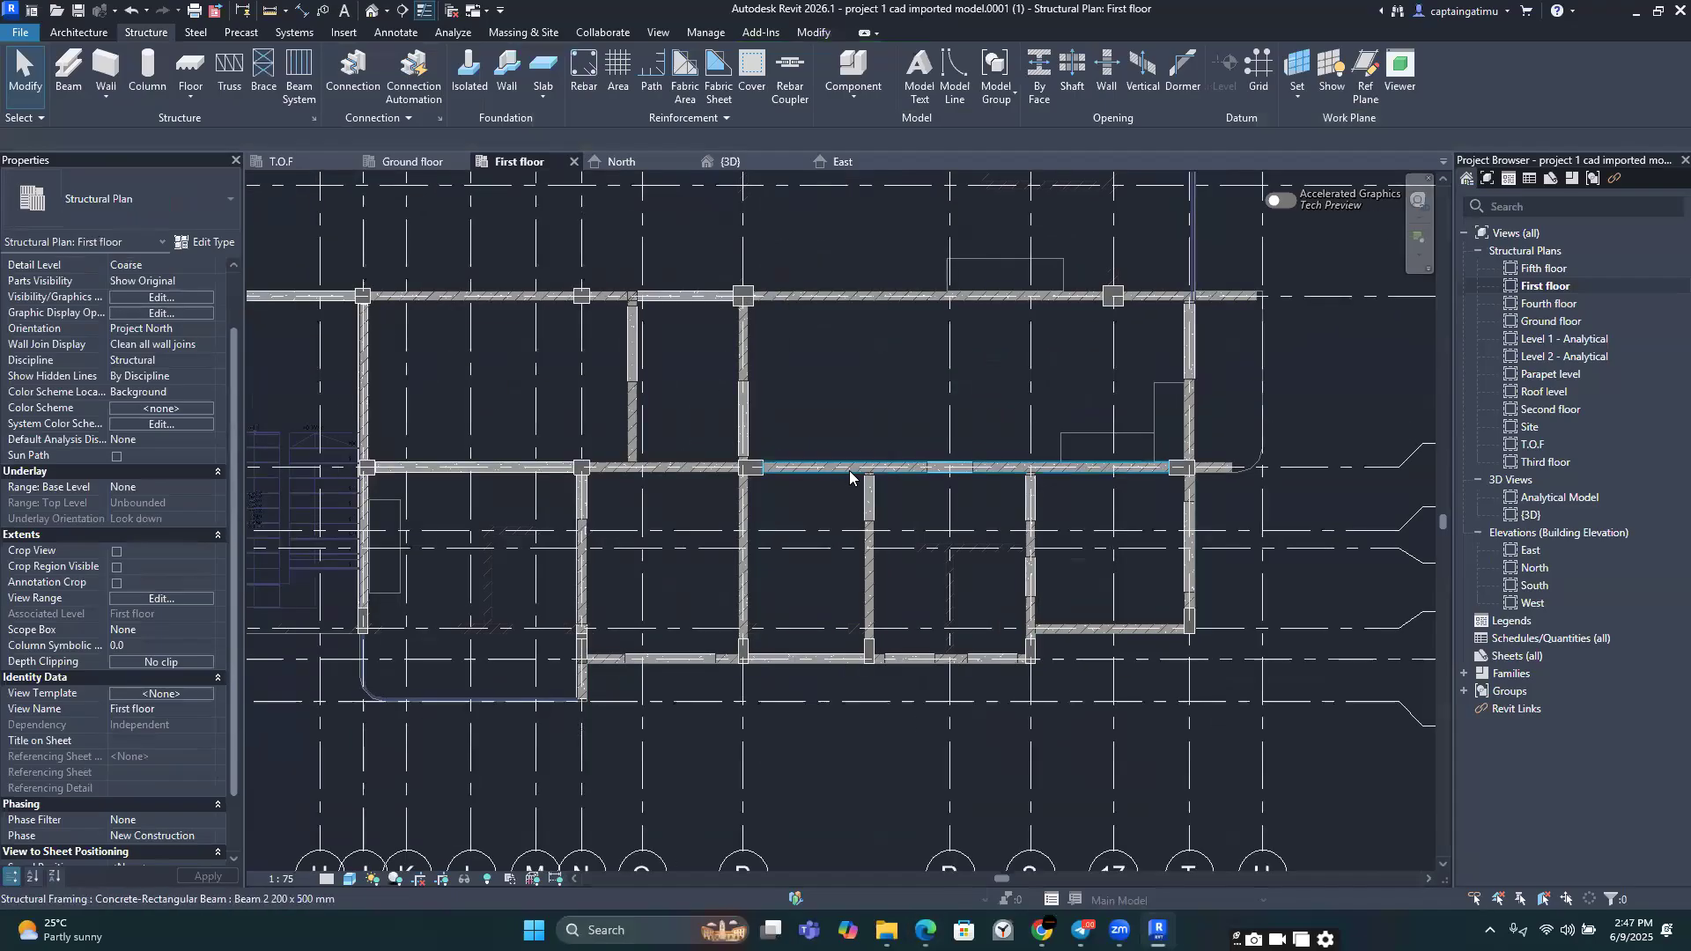
pyautogui.click(851, 470)
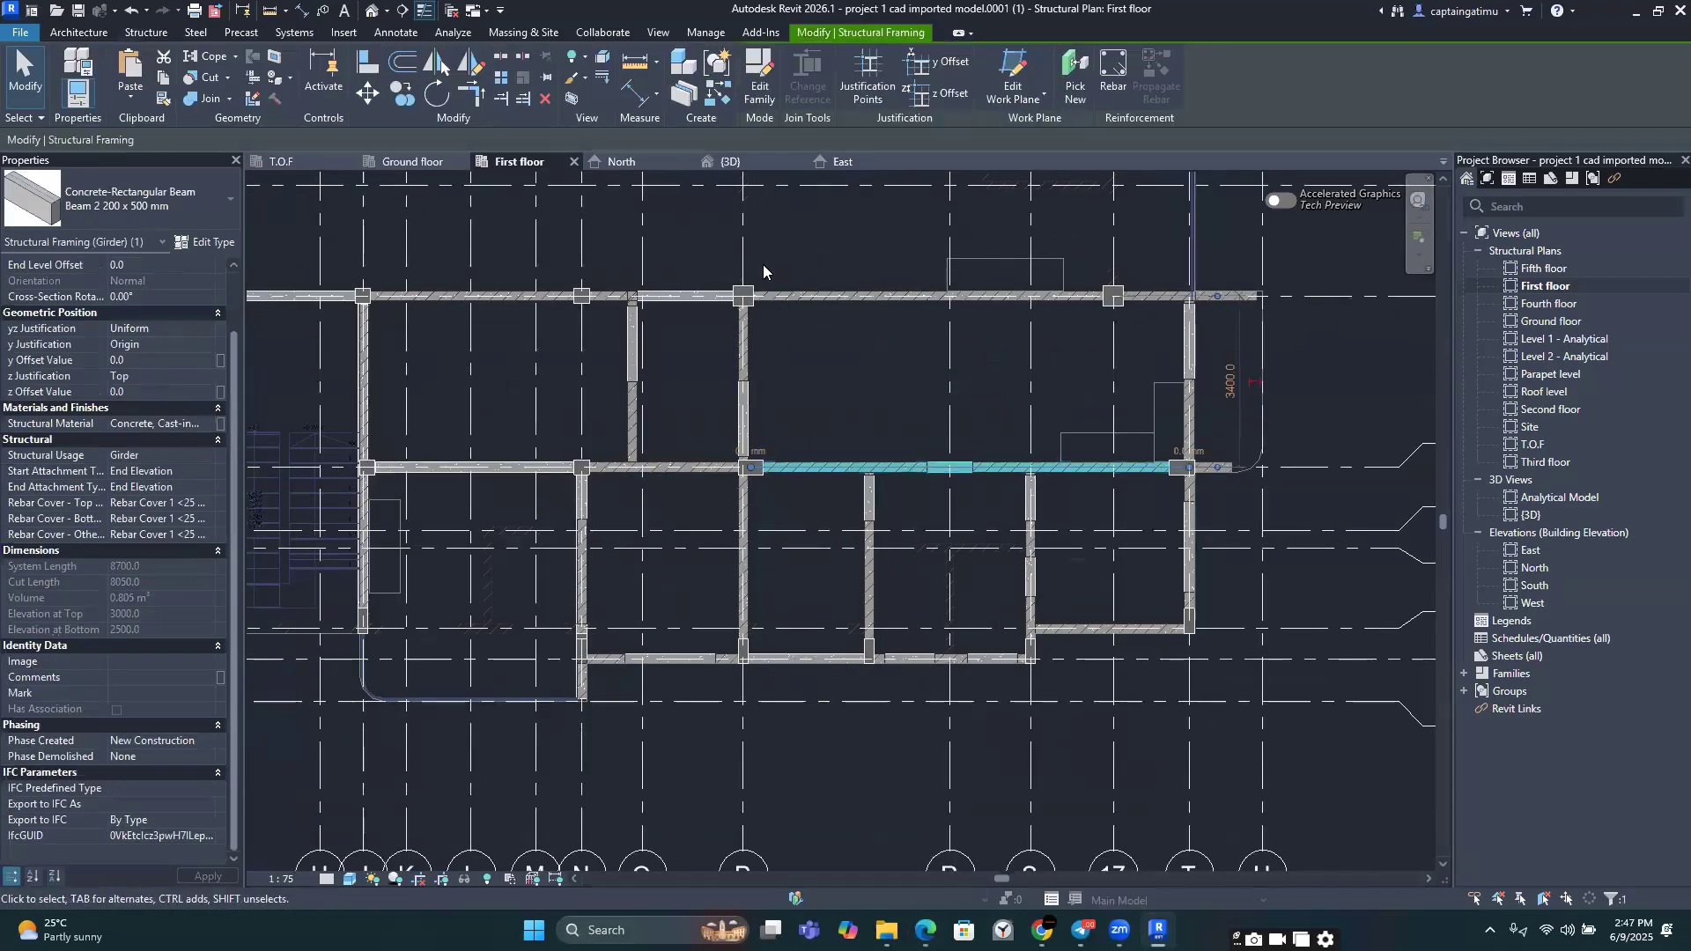
pyautogui.click(212, 192)
pyautogui.click(125, 332)
pyautogui.scroll(-3, 885, 429)
pyautogui.moveTo(1227, 433); pyautogui.dragTo(1176, 468, button='middle')
pyautogui.click(1088, 446)
pyautogui.scroll(5, 1049, 438)
pyautogui.click(995, 274)
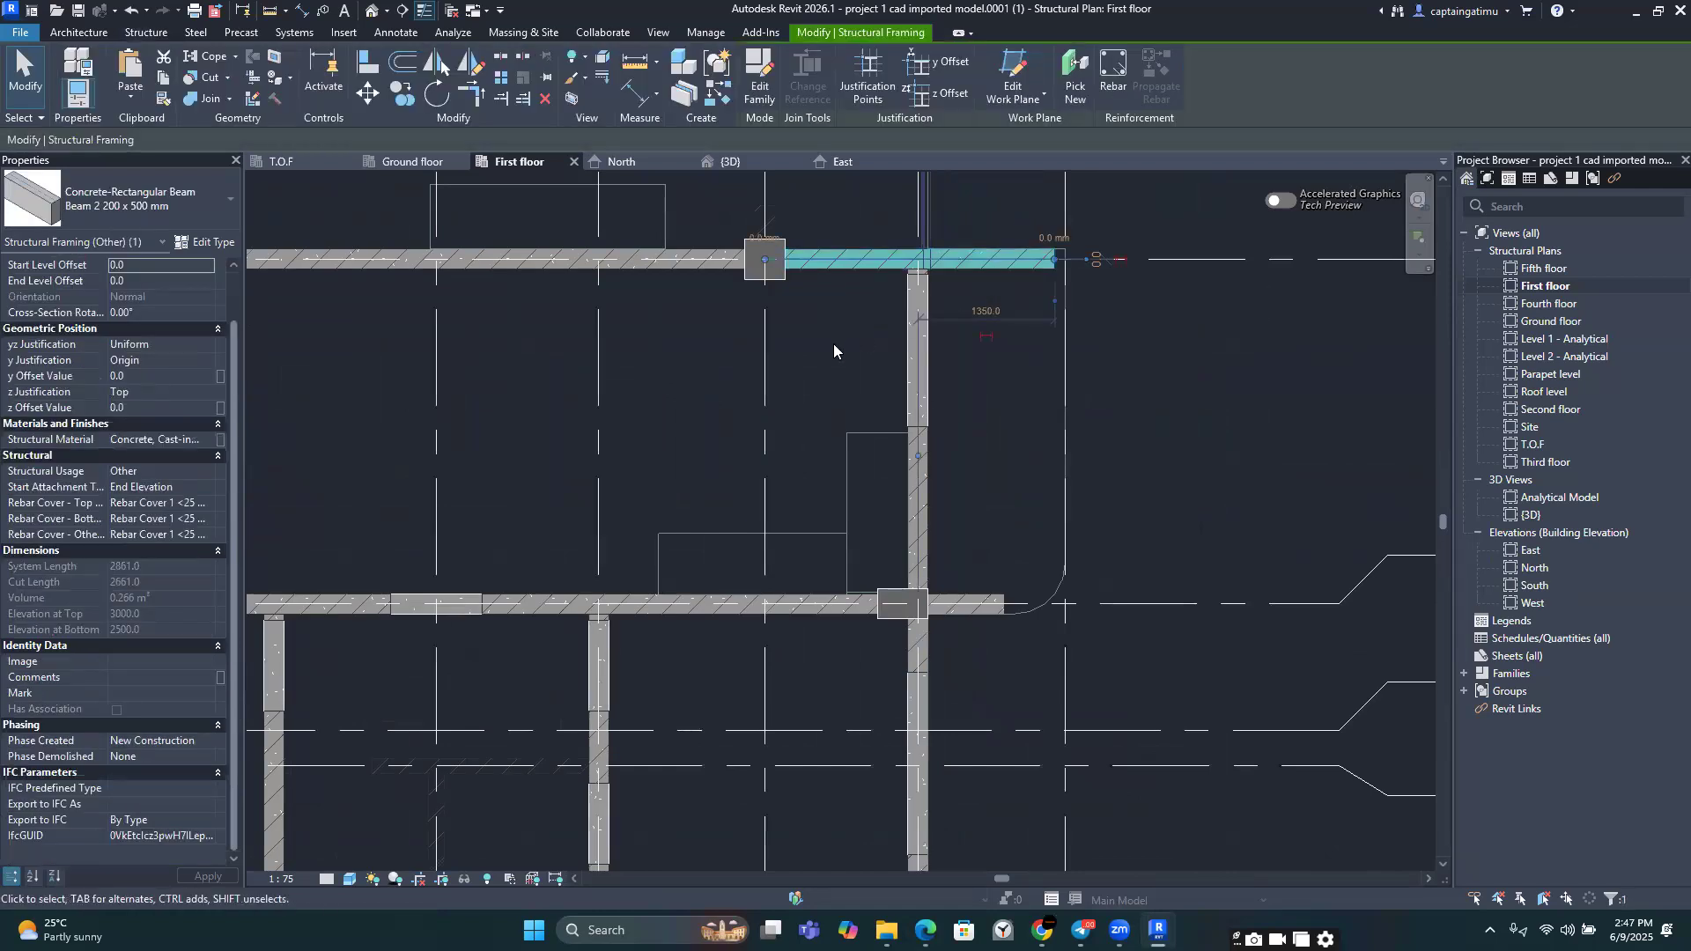
pyautogui.scroll(-2, 825, 347)
pyautogui.scroll(-1, 828, 345)
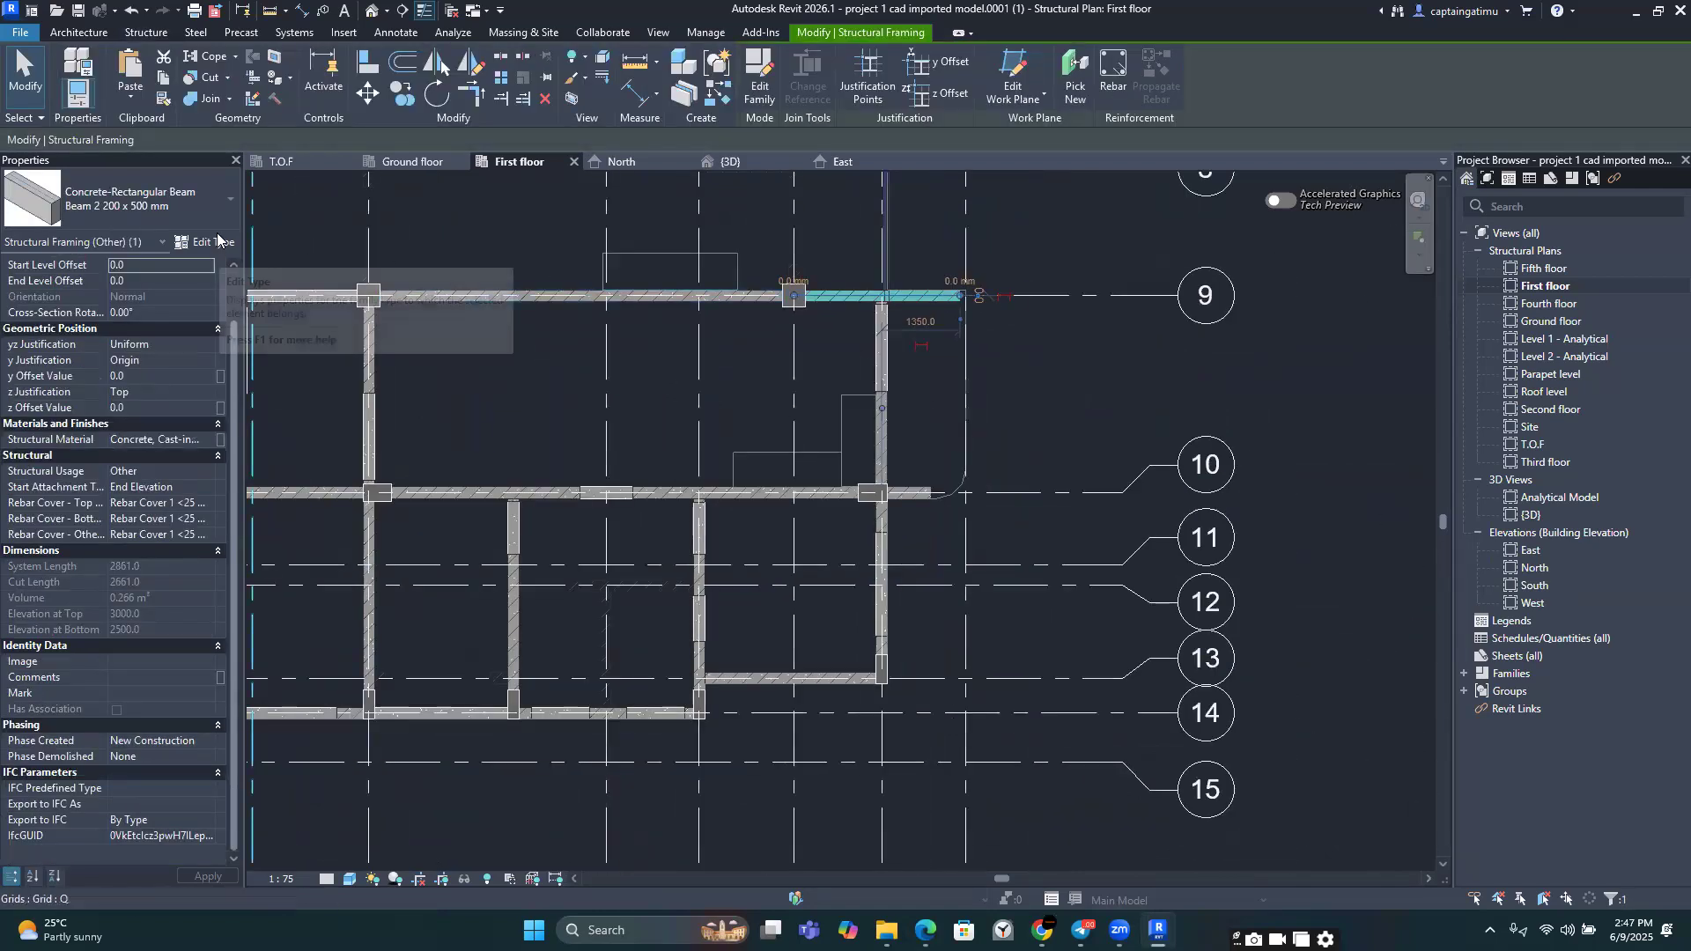
pyautogui.scroll(-5, 687, 460)
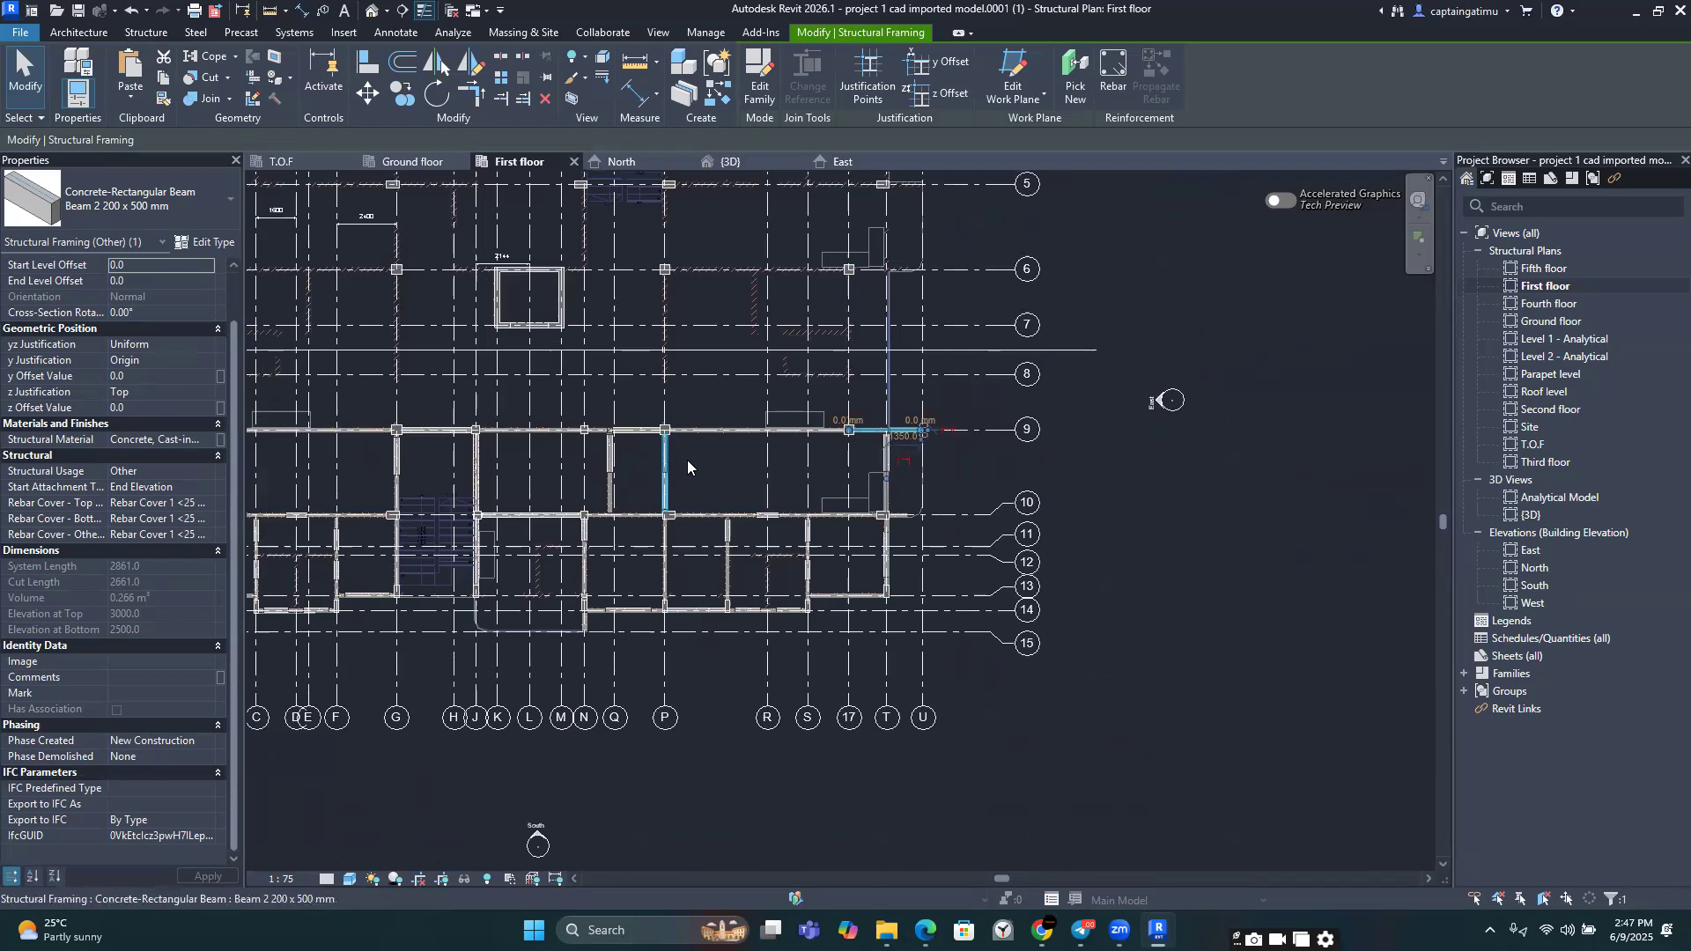
pyautogui.moveTo(762, 483); pyautogui.dragTo(834, 502, button='middle')
pyautogui.click(658, 423)
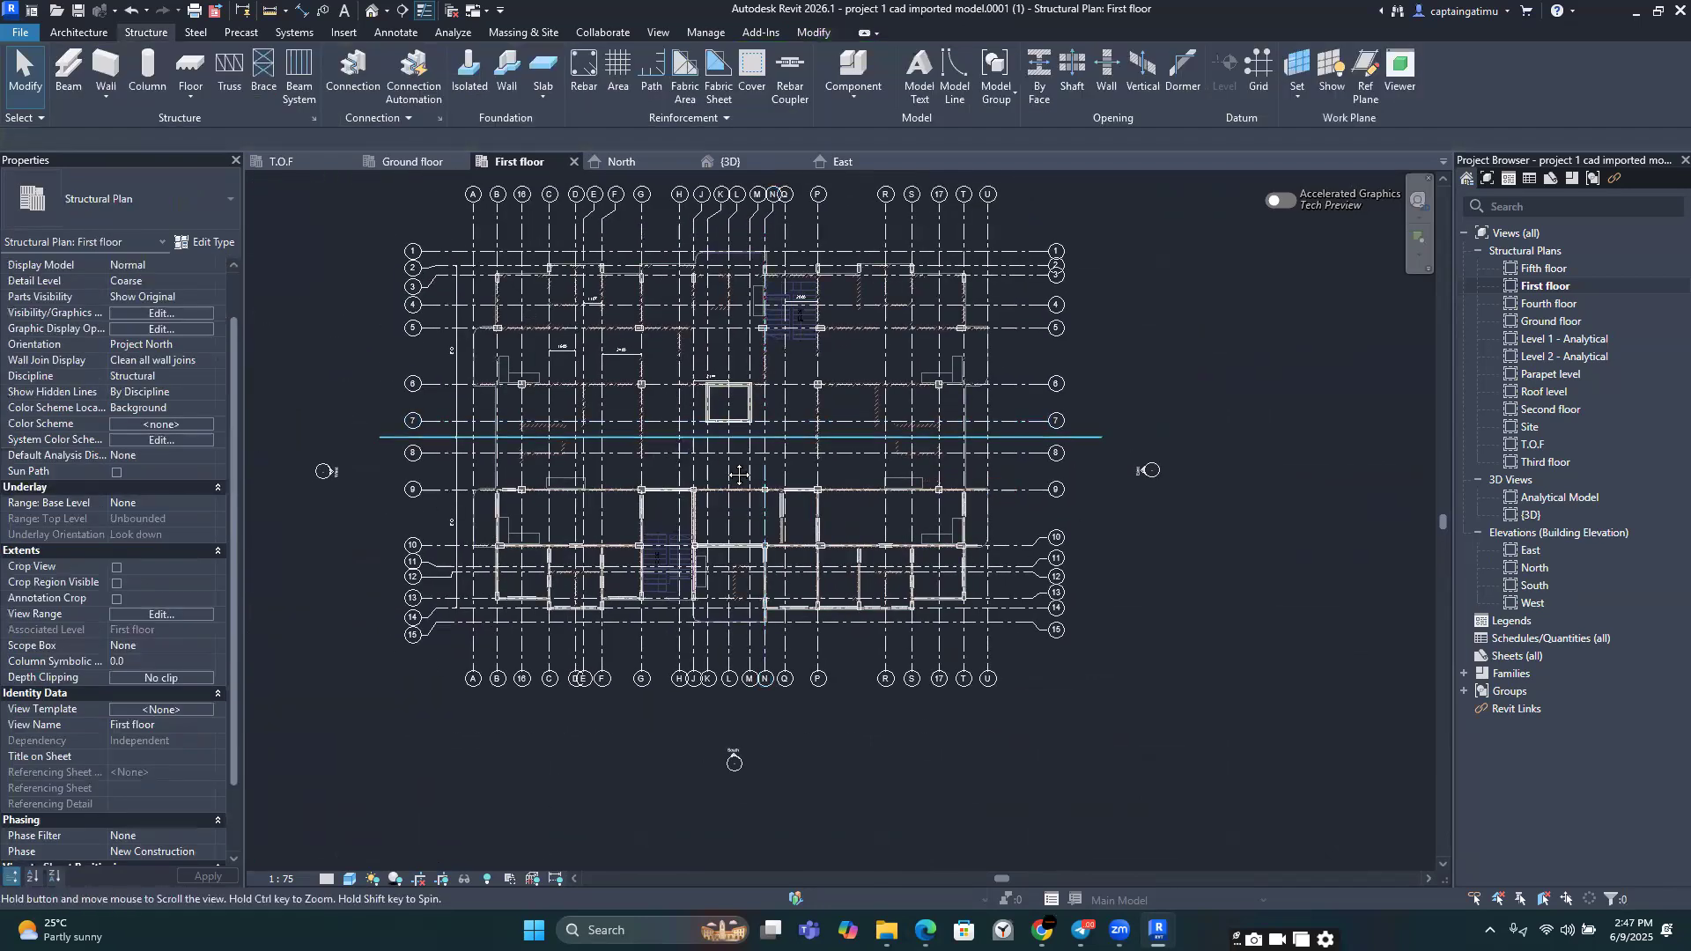
# Step: Place a Beam 2 200 x 500 mm beam along grid 16 from the column at grid 9 to the column at grid 6
pyautogui.moveTo(669, 436); pyautogui.dragTo(794, 491, button='middle')
pyautogui.scroll(2, 794, 492)
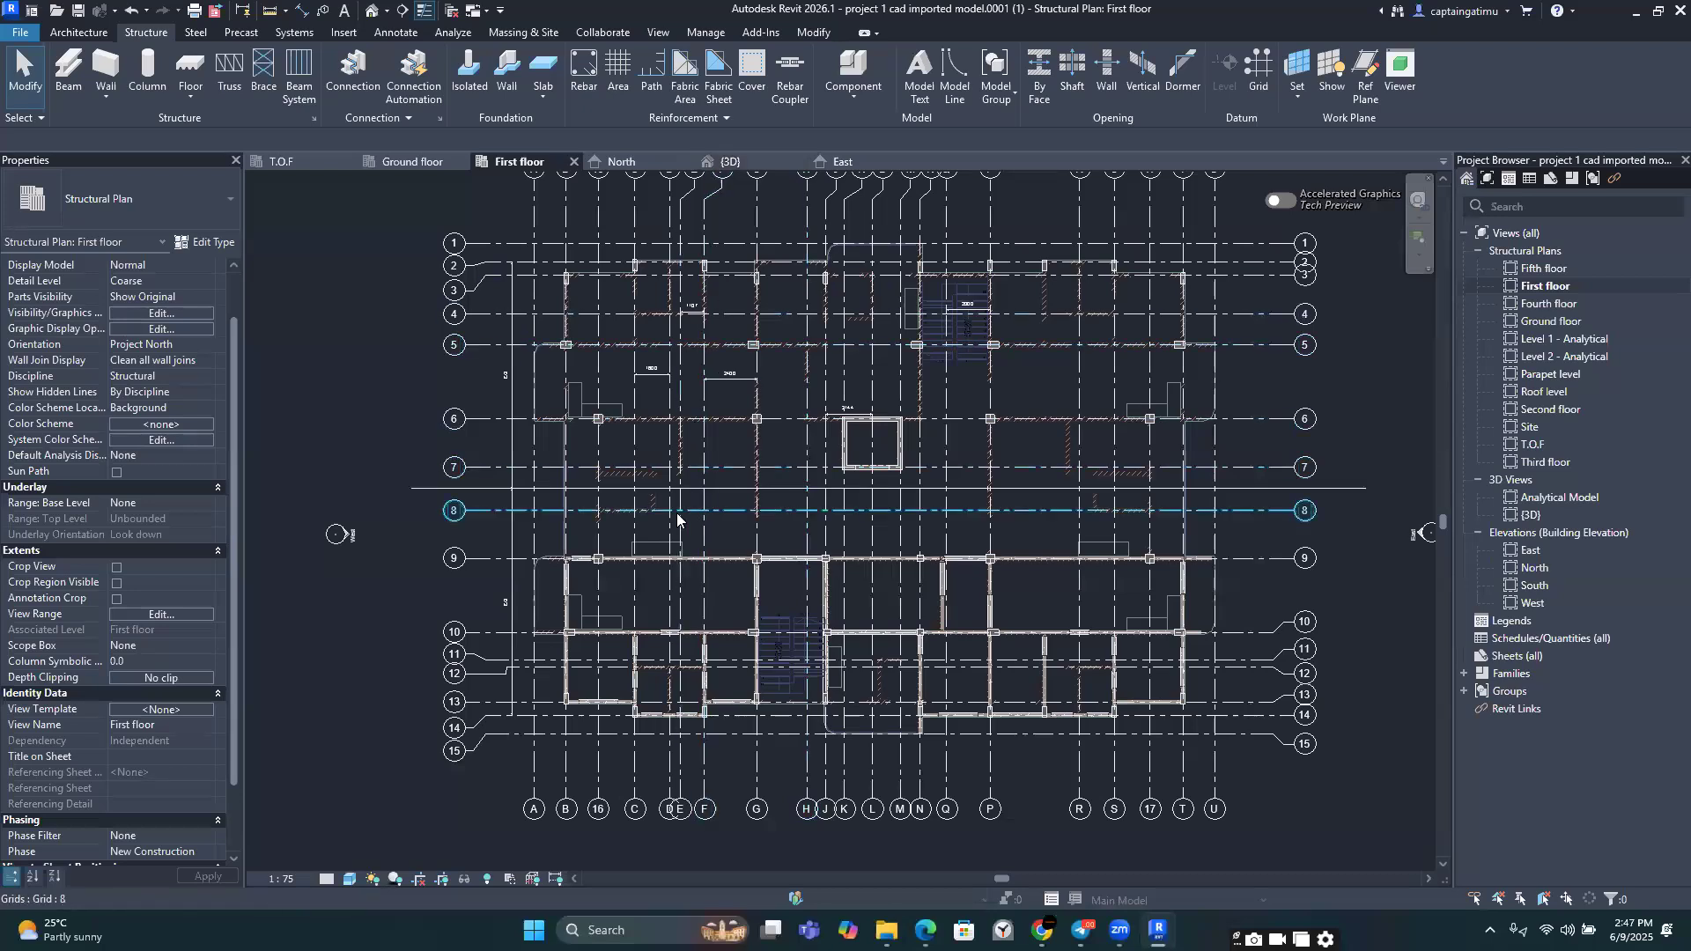
pyautogui.scroll(3, 676, 520)
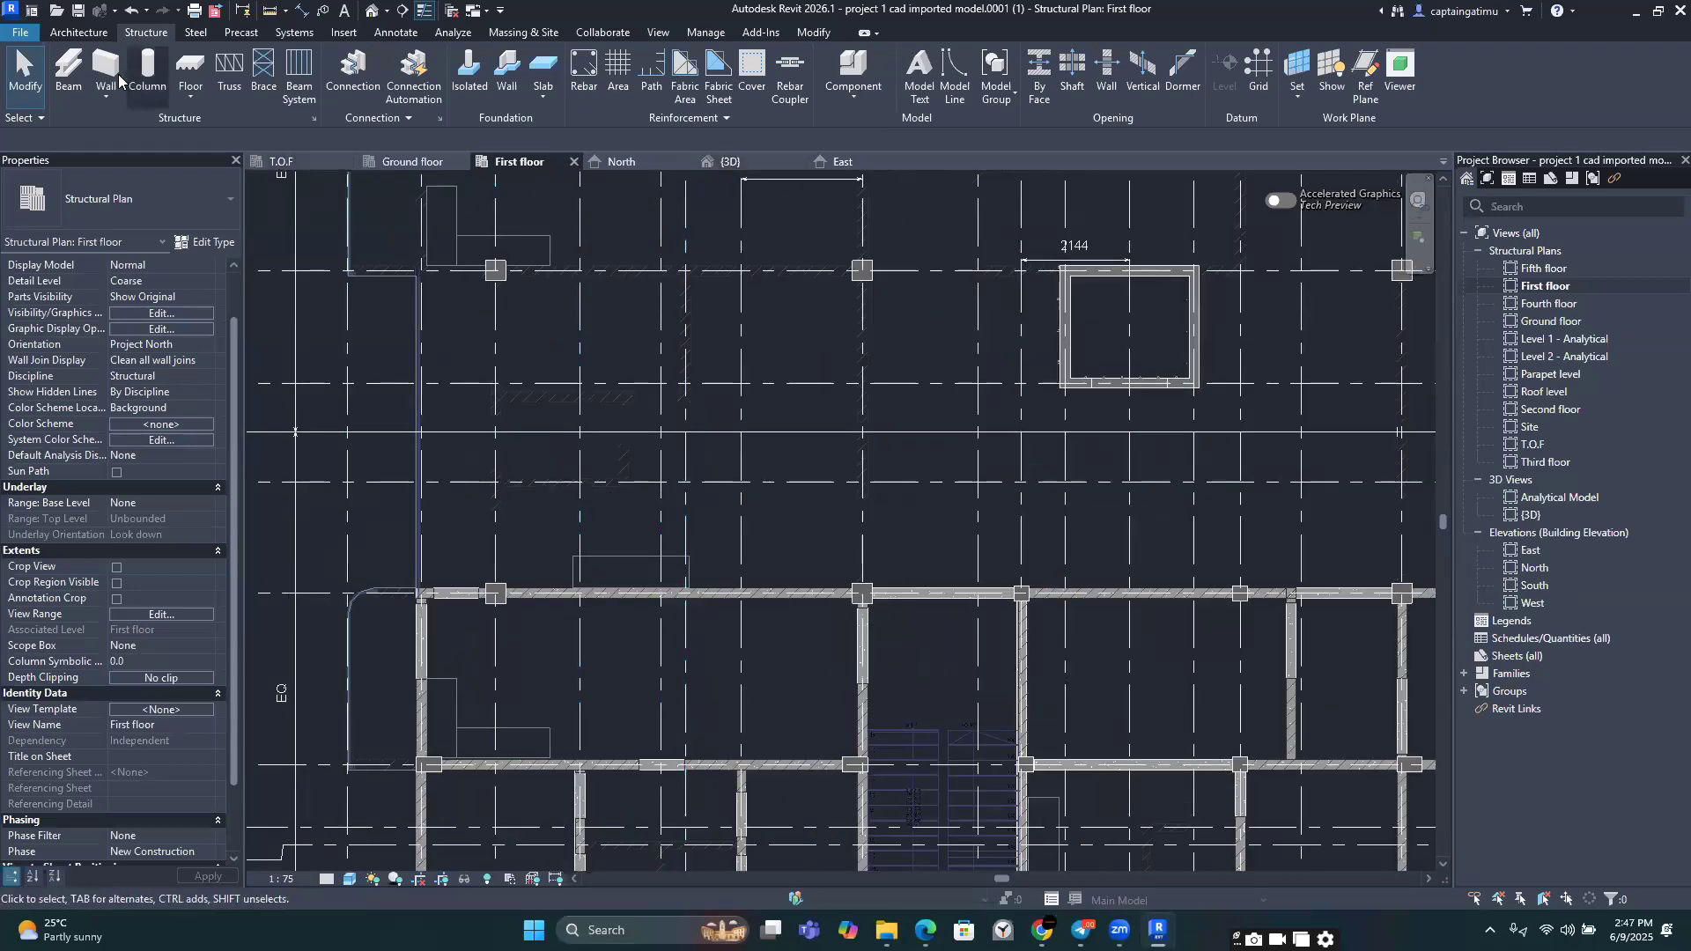
pyautogui.click(69, 71)
pyautogui.scroll(2, 478, 564)
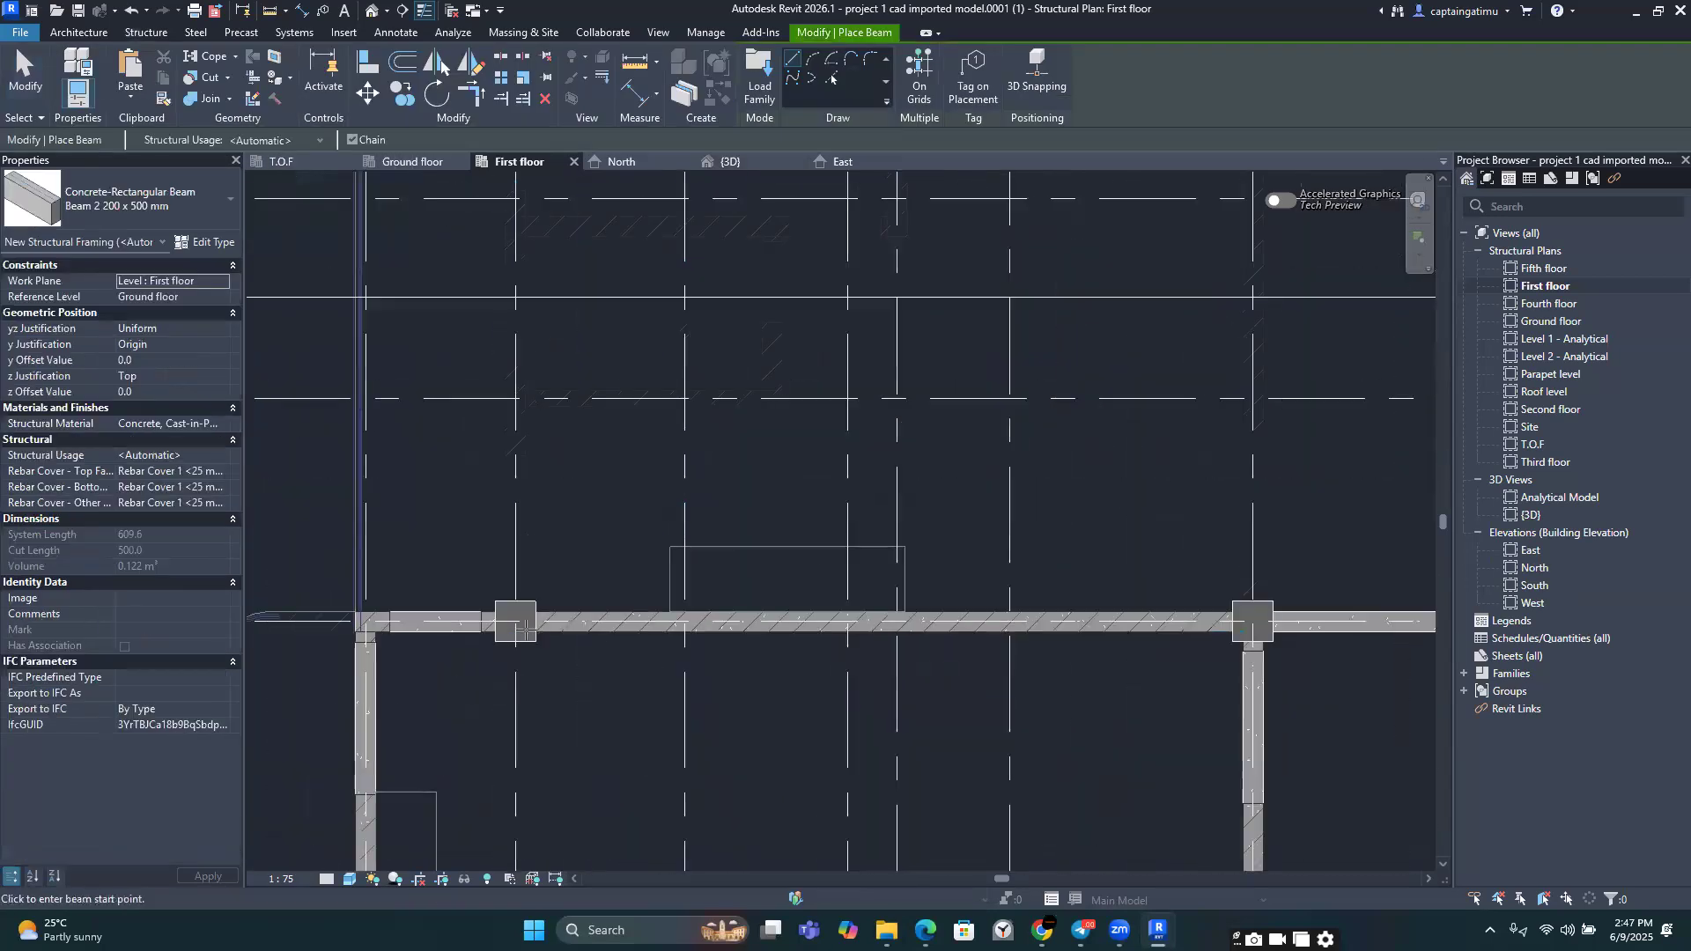
pyautogui.click(515, 623)
pyautogui.moveTo(528, 220); pyautogui.dragTo(518, 696, button='middle')
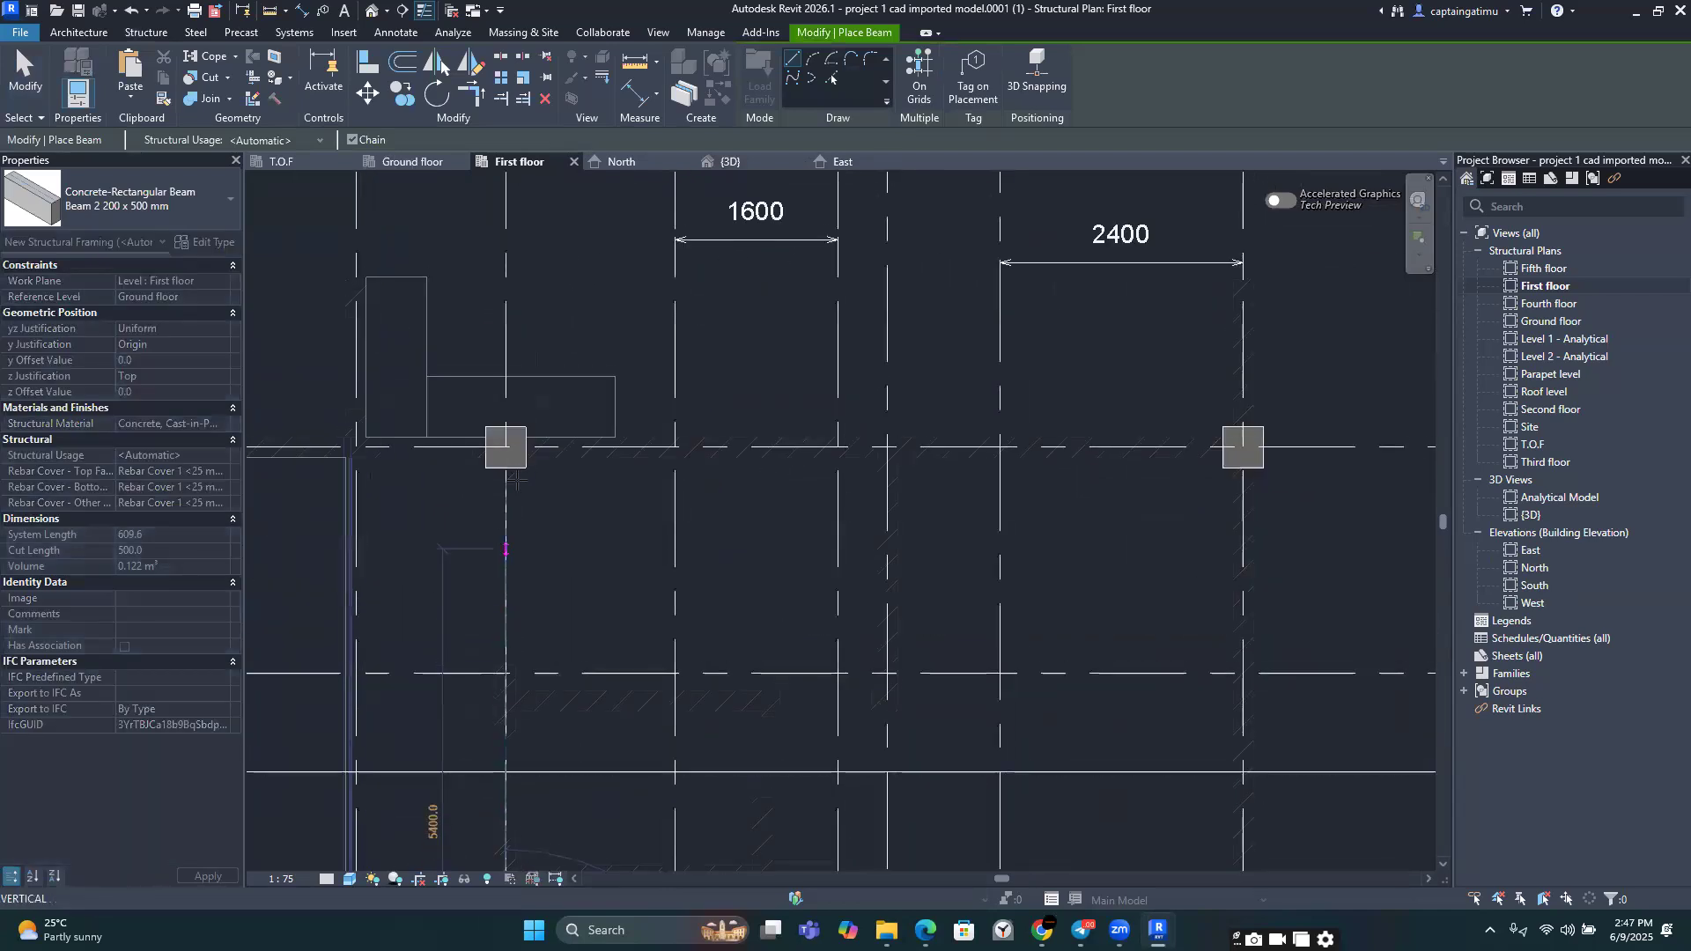
pyautogui.click(503, 446)
pyautogui.scroll(-4, 510, 529)
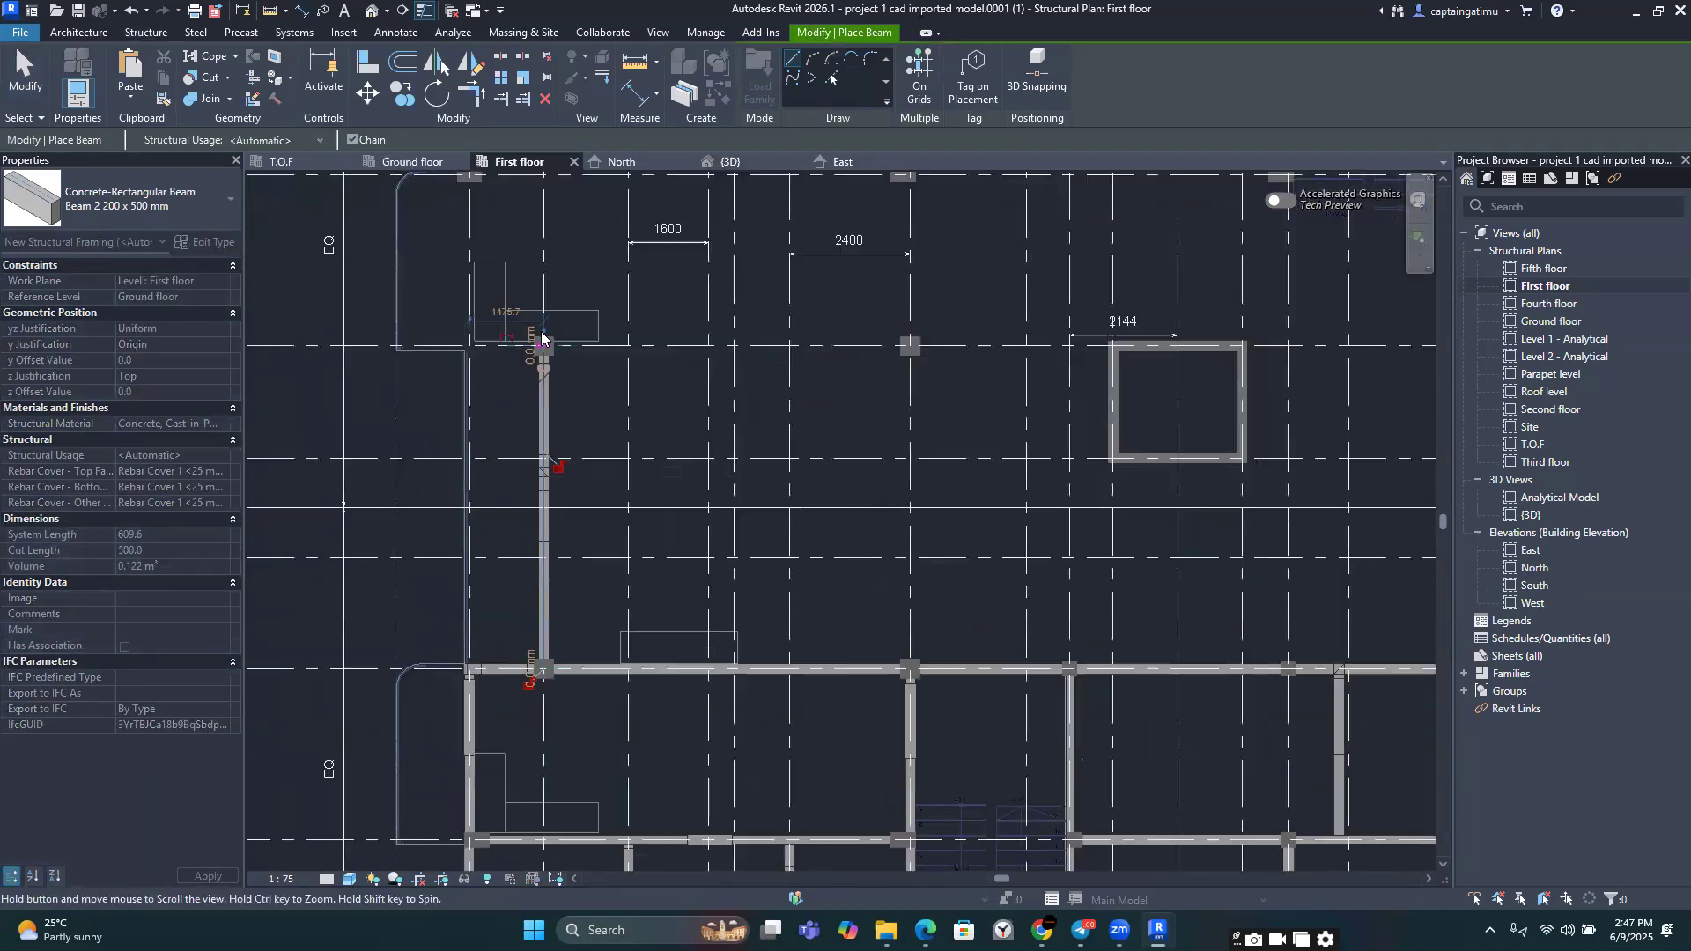
# Step: Place a Beam 2 200 x 500 mm beam along grid G from the column at grid 9 to the column at grid 6
pyautogui.scroll(1, 921, 653)
pyautogui.click(915, 653)
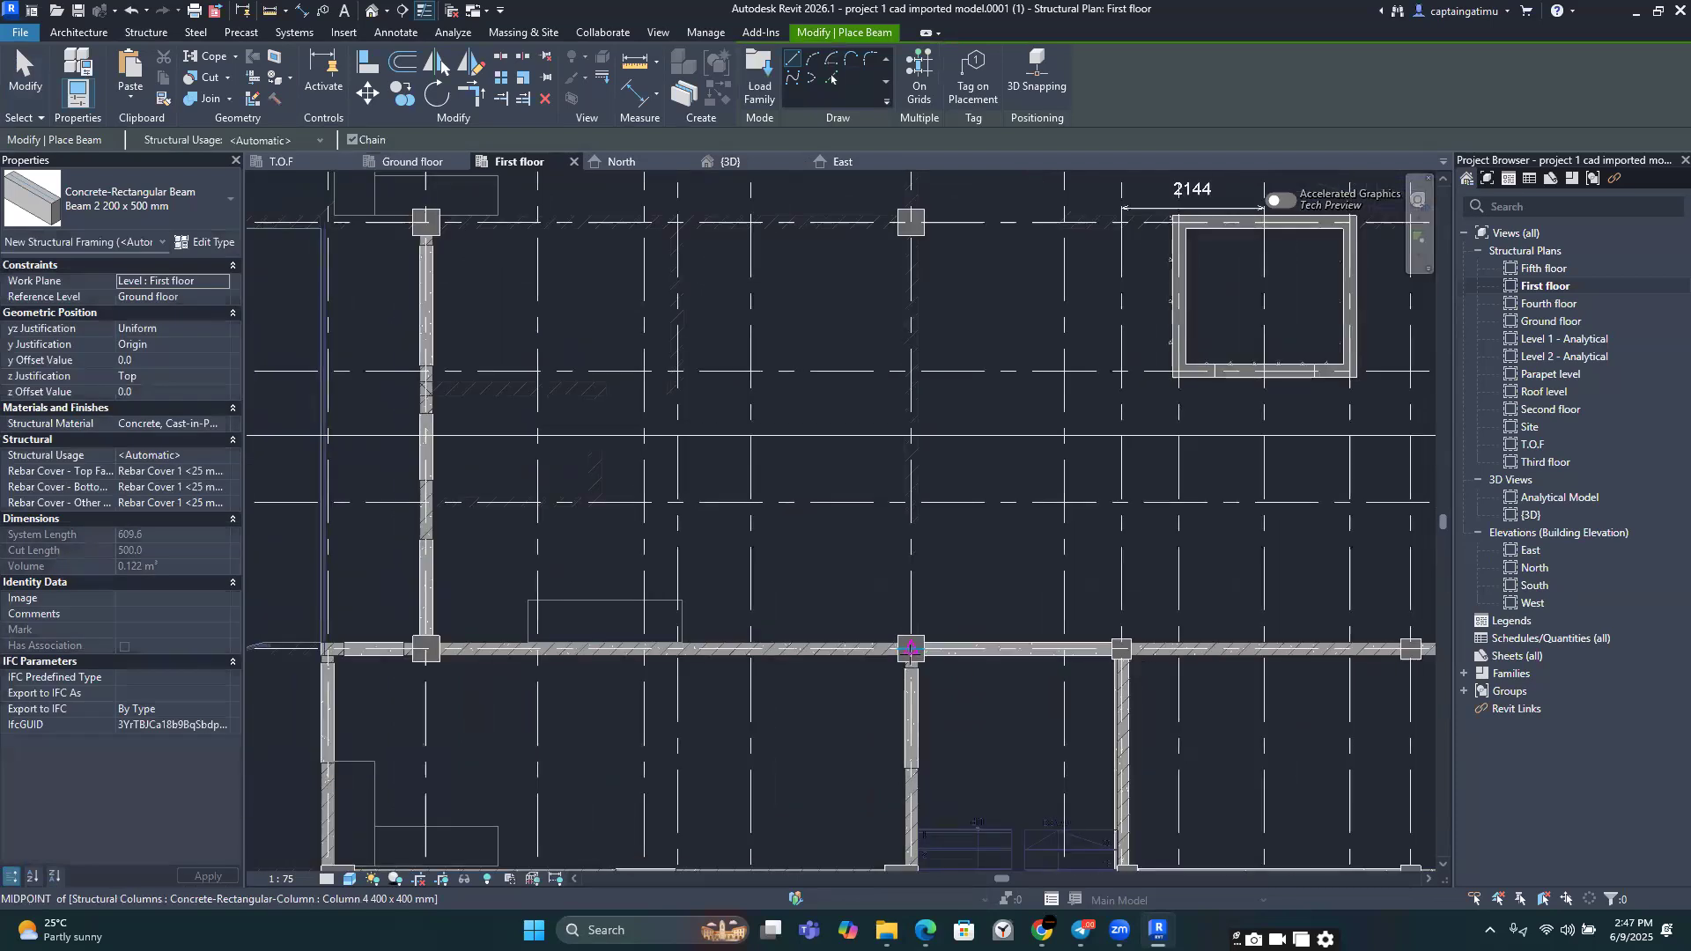
pyautogui.click(914, 222)
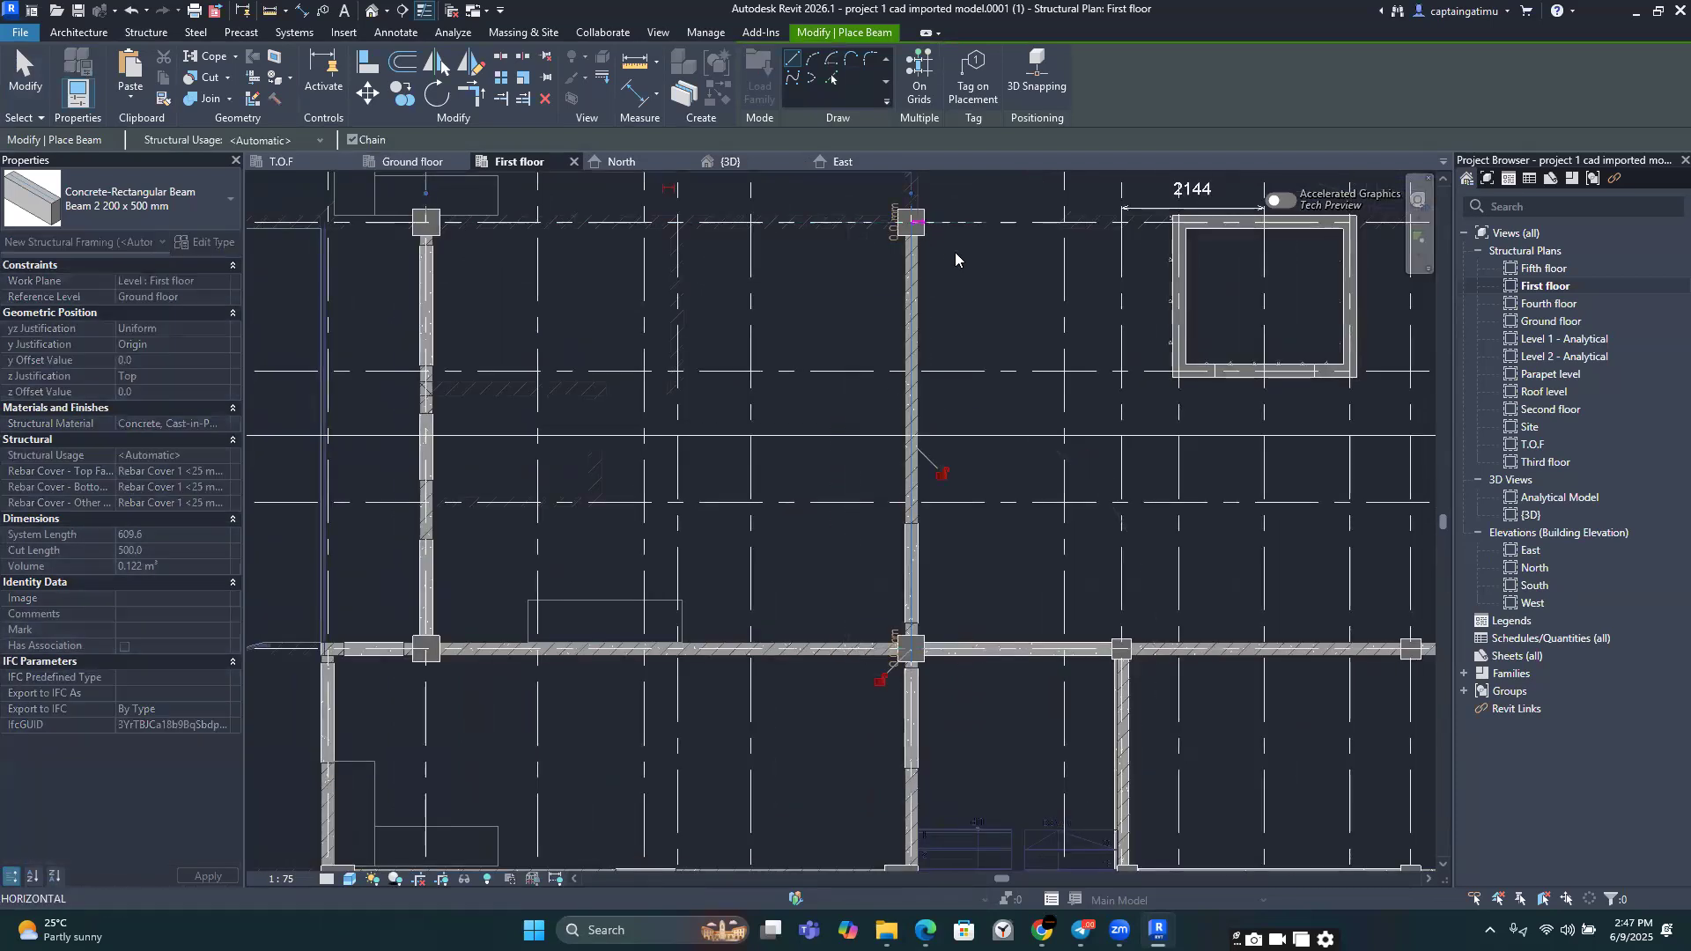
# Step: Place Beam 2 200 x 500 mm beams along grids P and 17, each from the column at grid 9 to the column at grid 6
pyautogui.scroll(-2, 955, 252)
pyautogui.moveTo(981, 290); pyautogui.dragTo(819, 357, button='middle')
pyautogui.moveTo(1013, 388); pyautogui.dragTo(731, 392, button='middle')
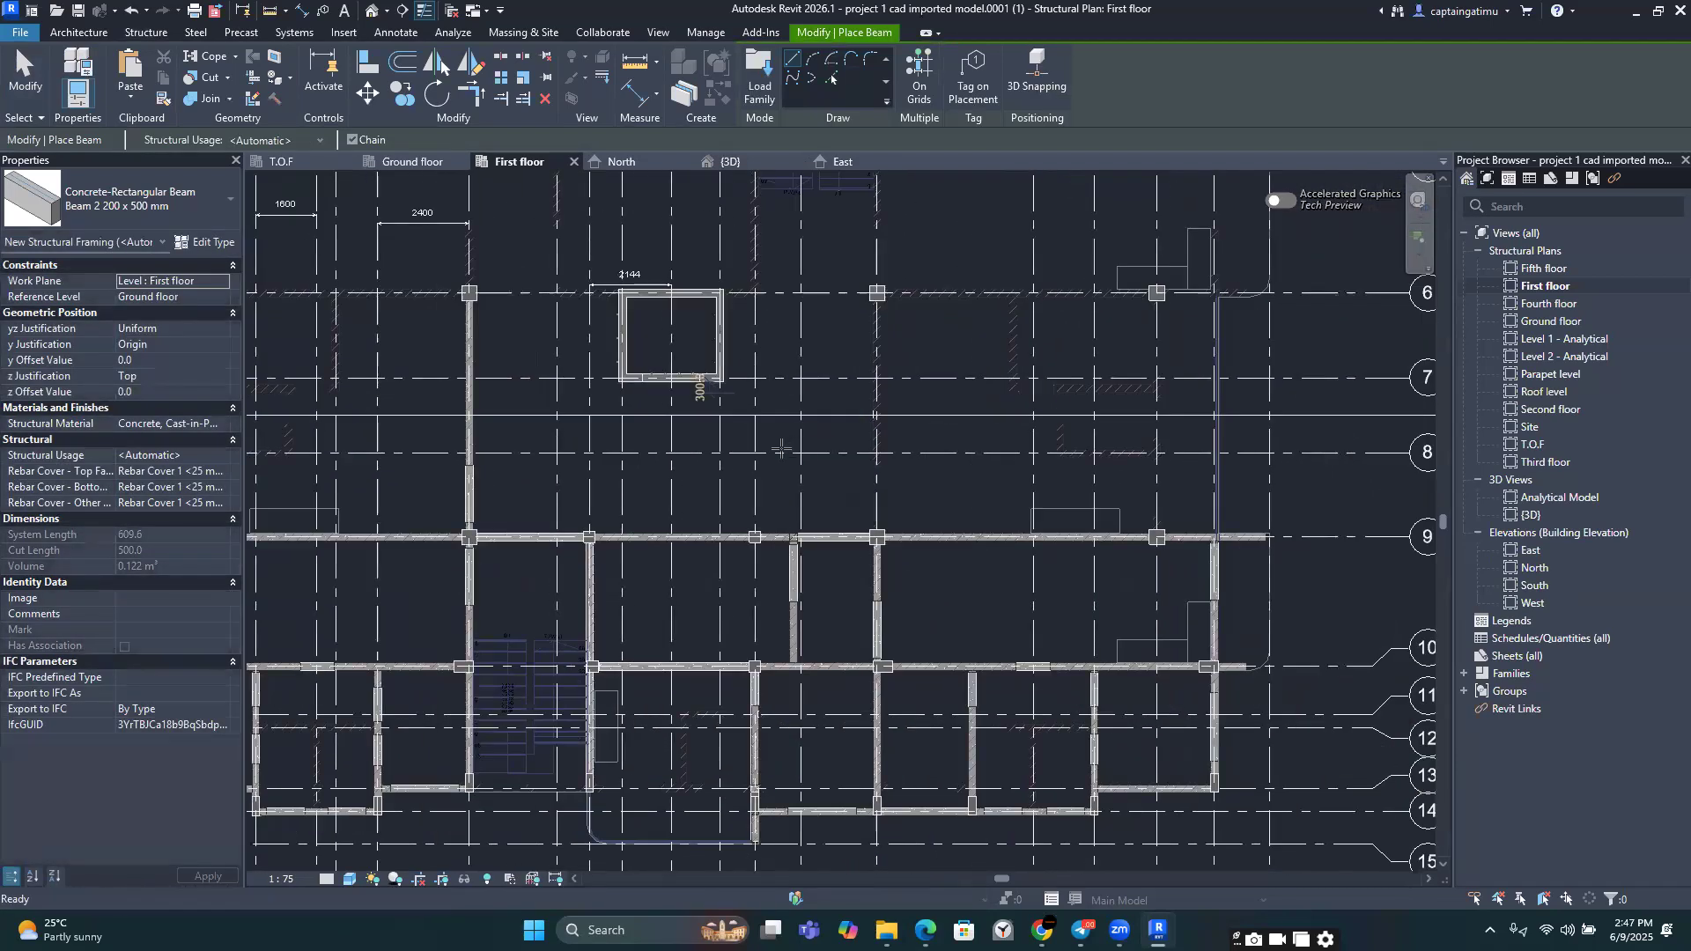
pyautogui.scroll(1, 894, 533)
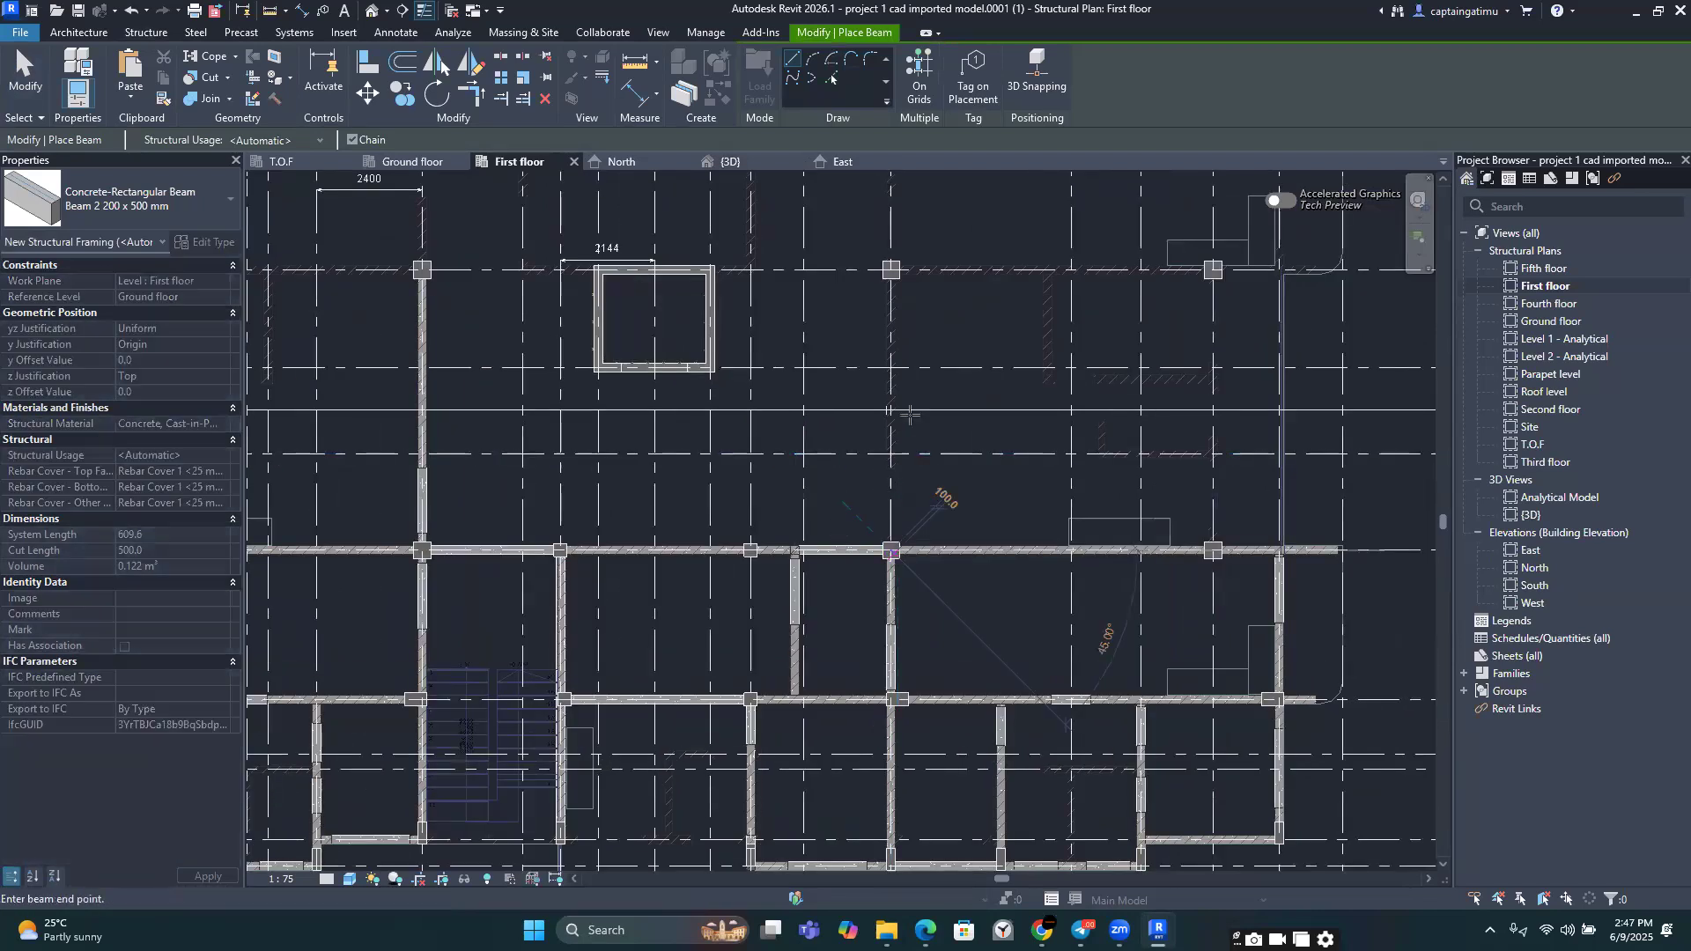
pyautogui.click(892, 551)
pyautogui.press('Escape')
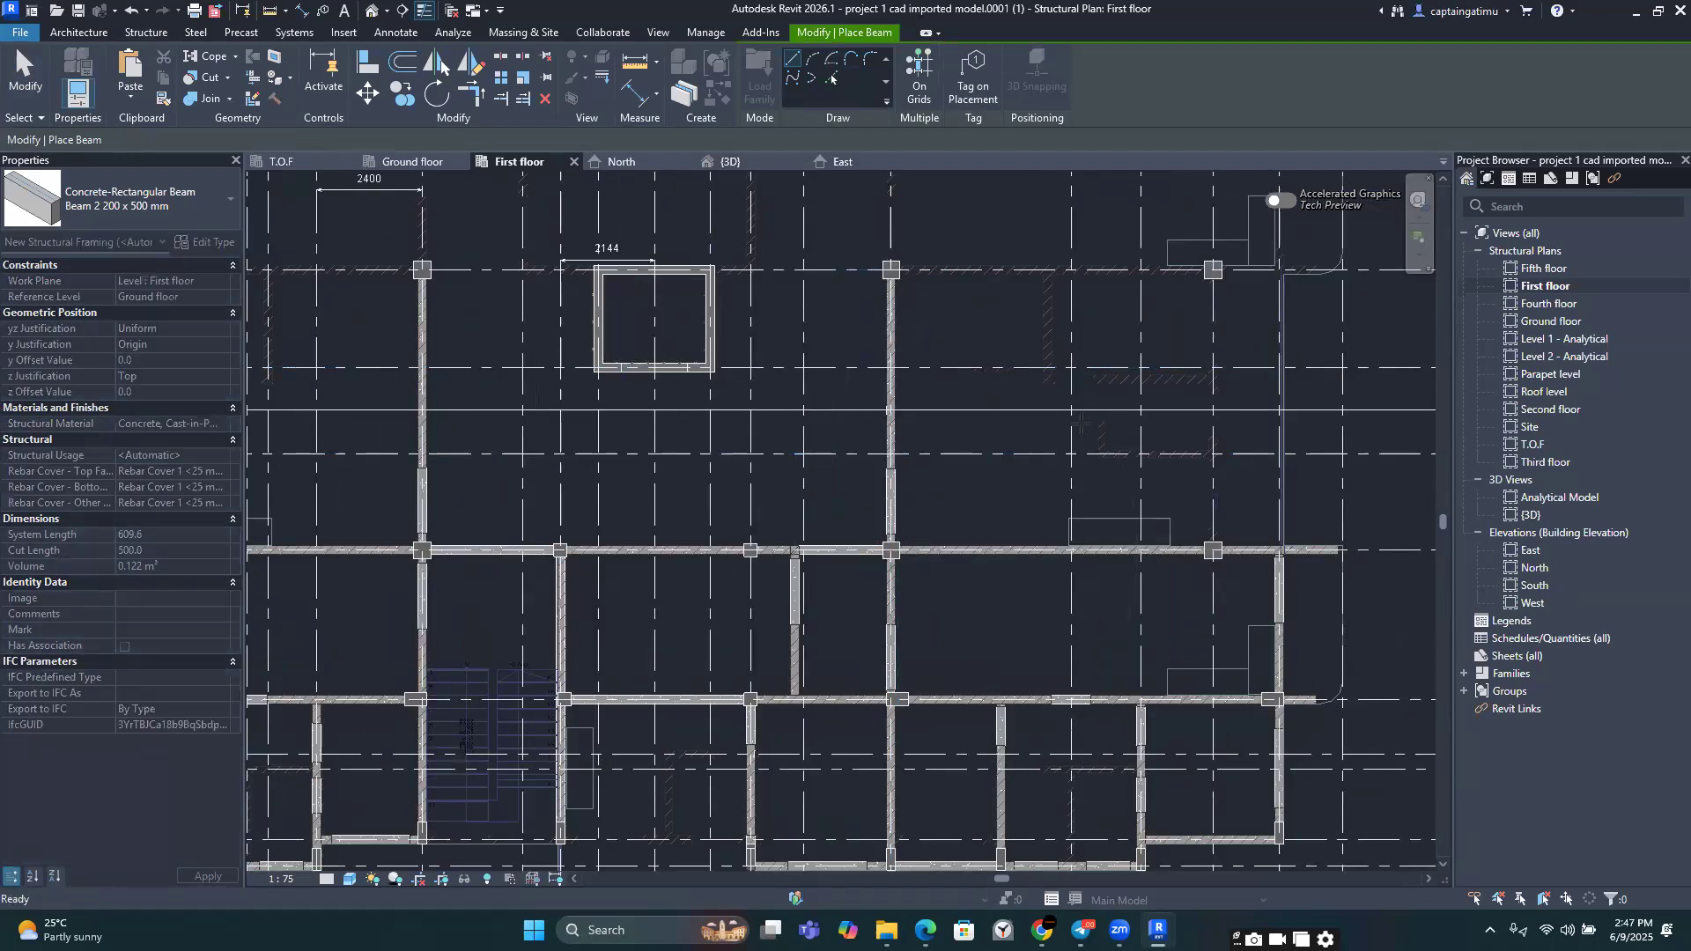
pyautogui.click(1213, 550)
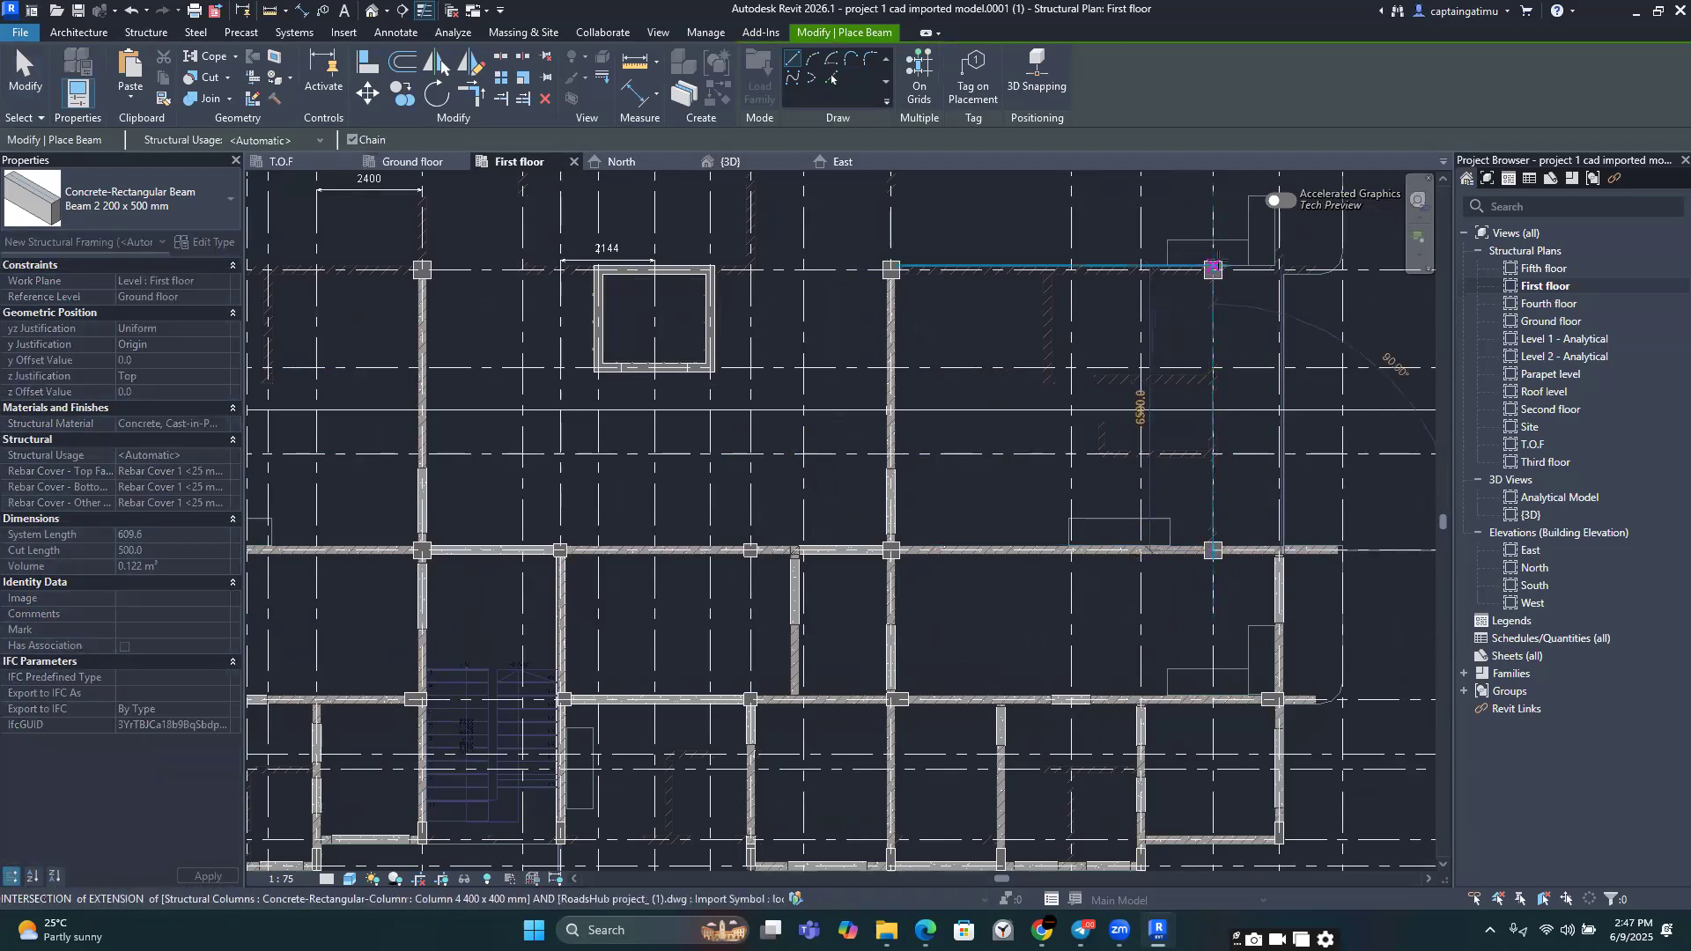
pyautogui.click(1214, 267)
# Step: Place a short Beam 2 200 x 500 mm beam along grid 6 from the column at grid 16 out to grid B
pyautogui.scroll(-5, 1222, 484)
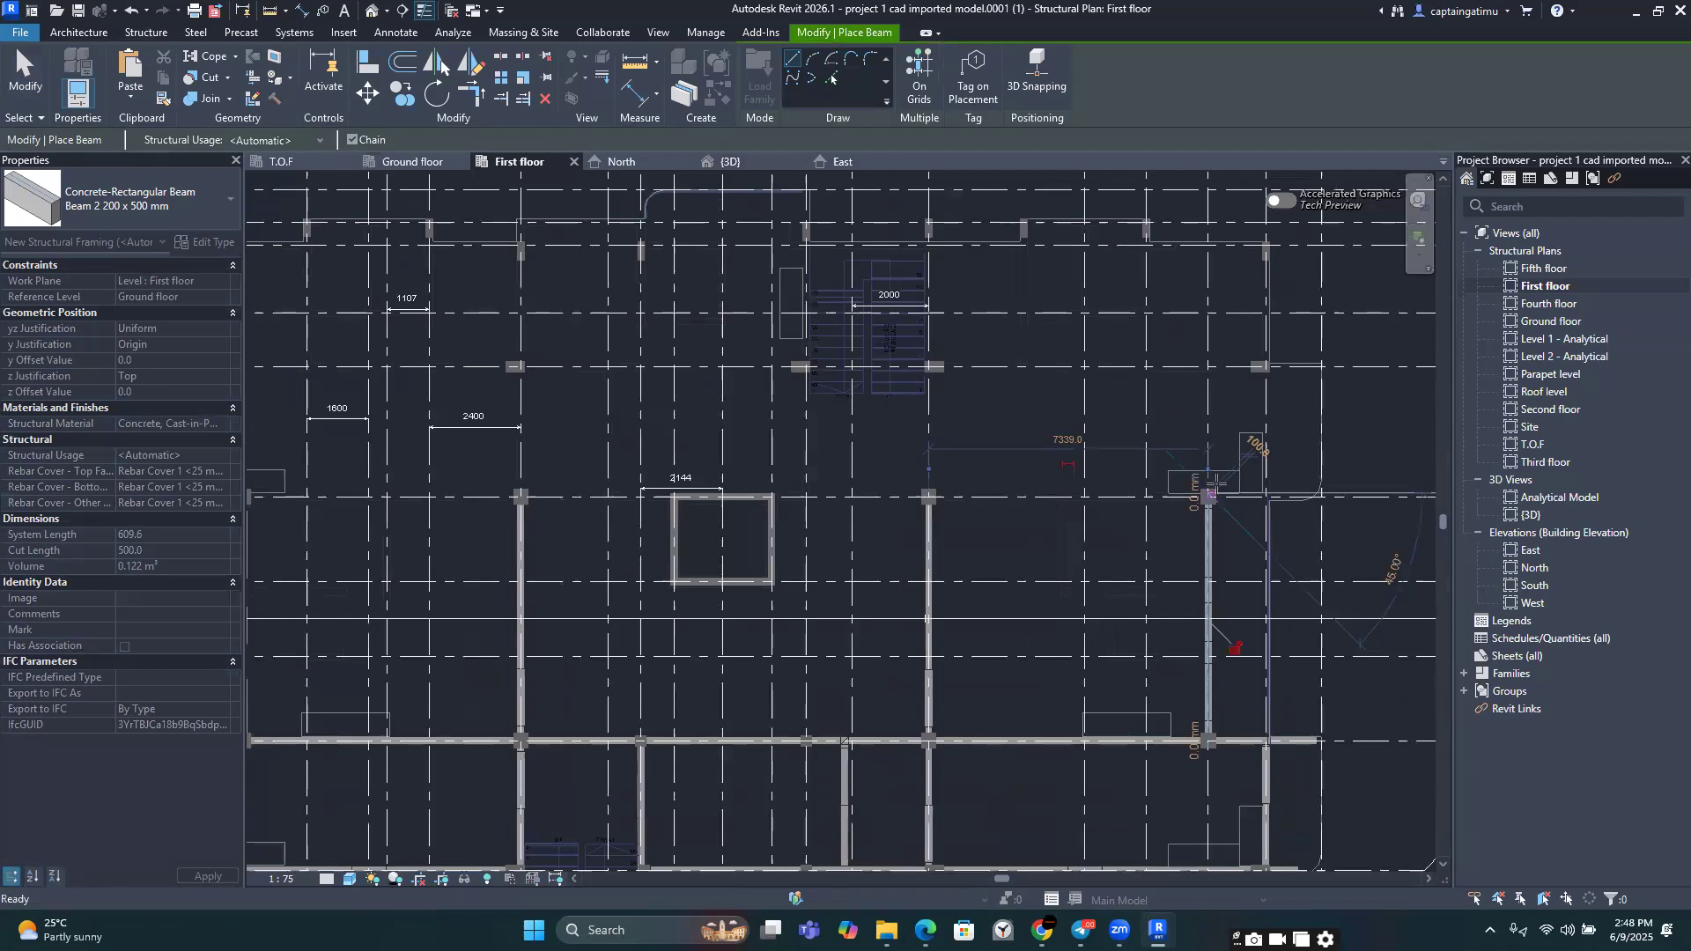
pyautogui.scroll(3, 705, 489)
pyautogui.scroll(2, 704, 489)
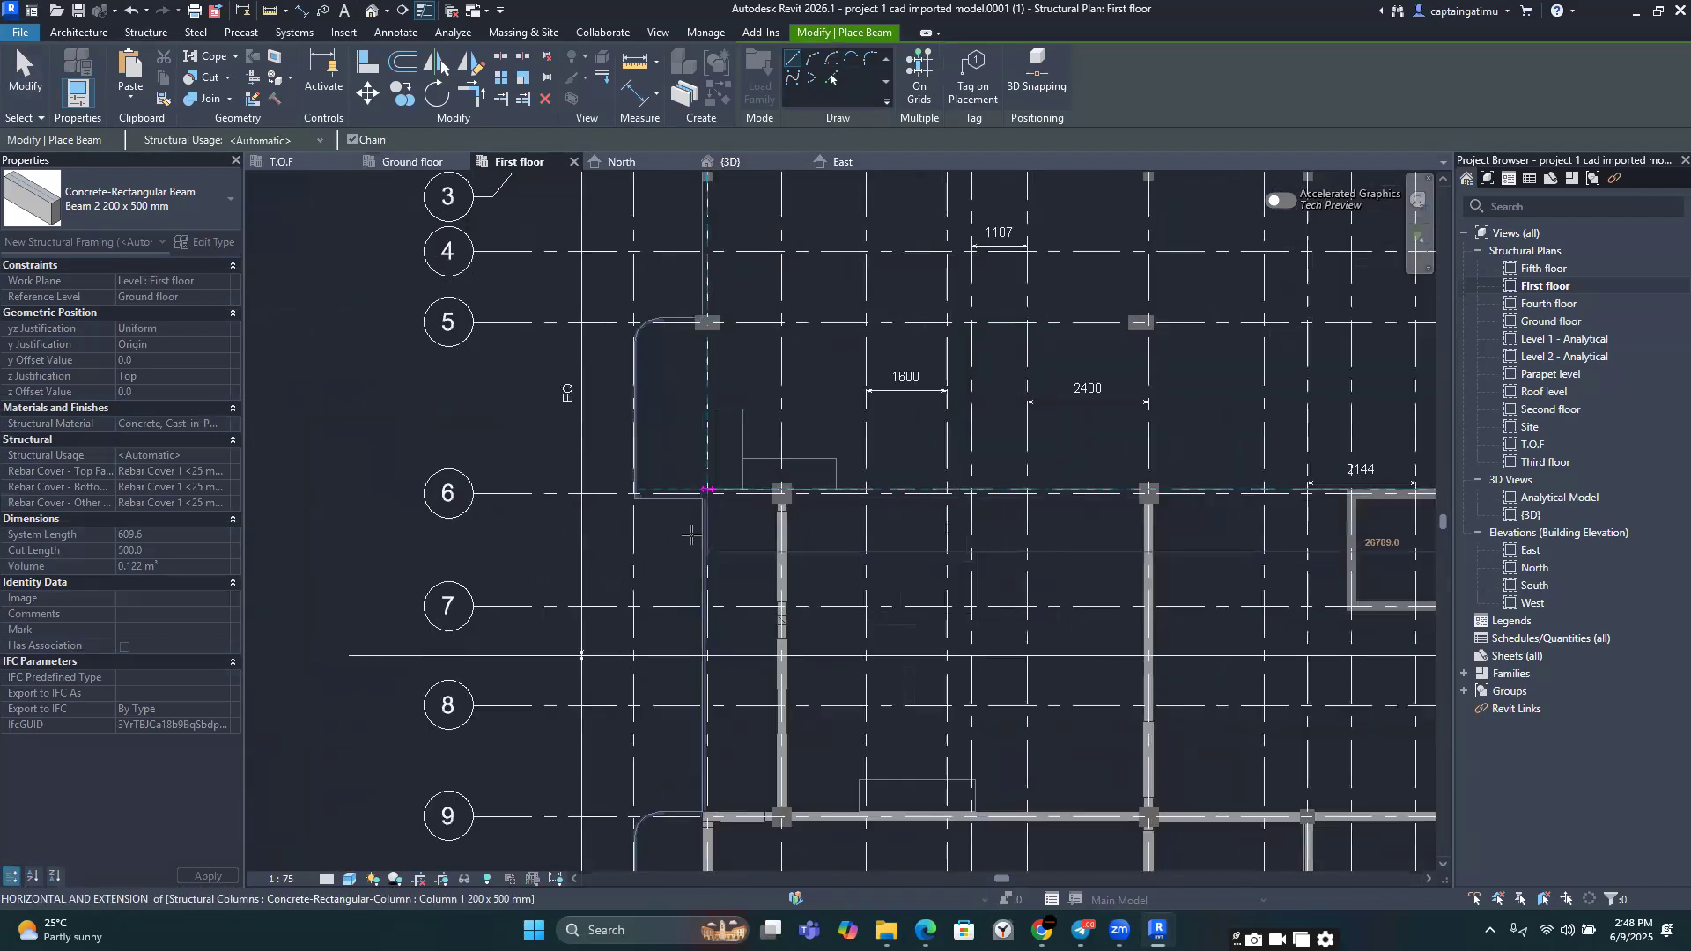
pyautogui.scroll(2, 696, 494)
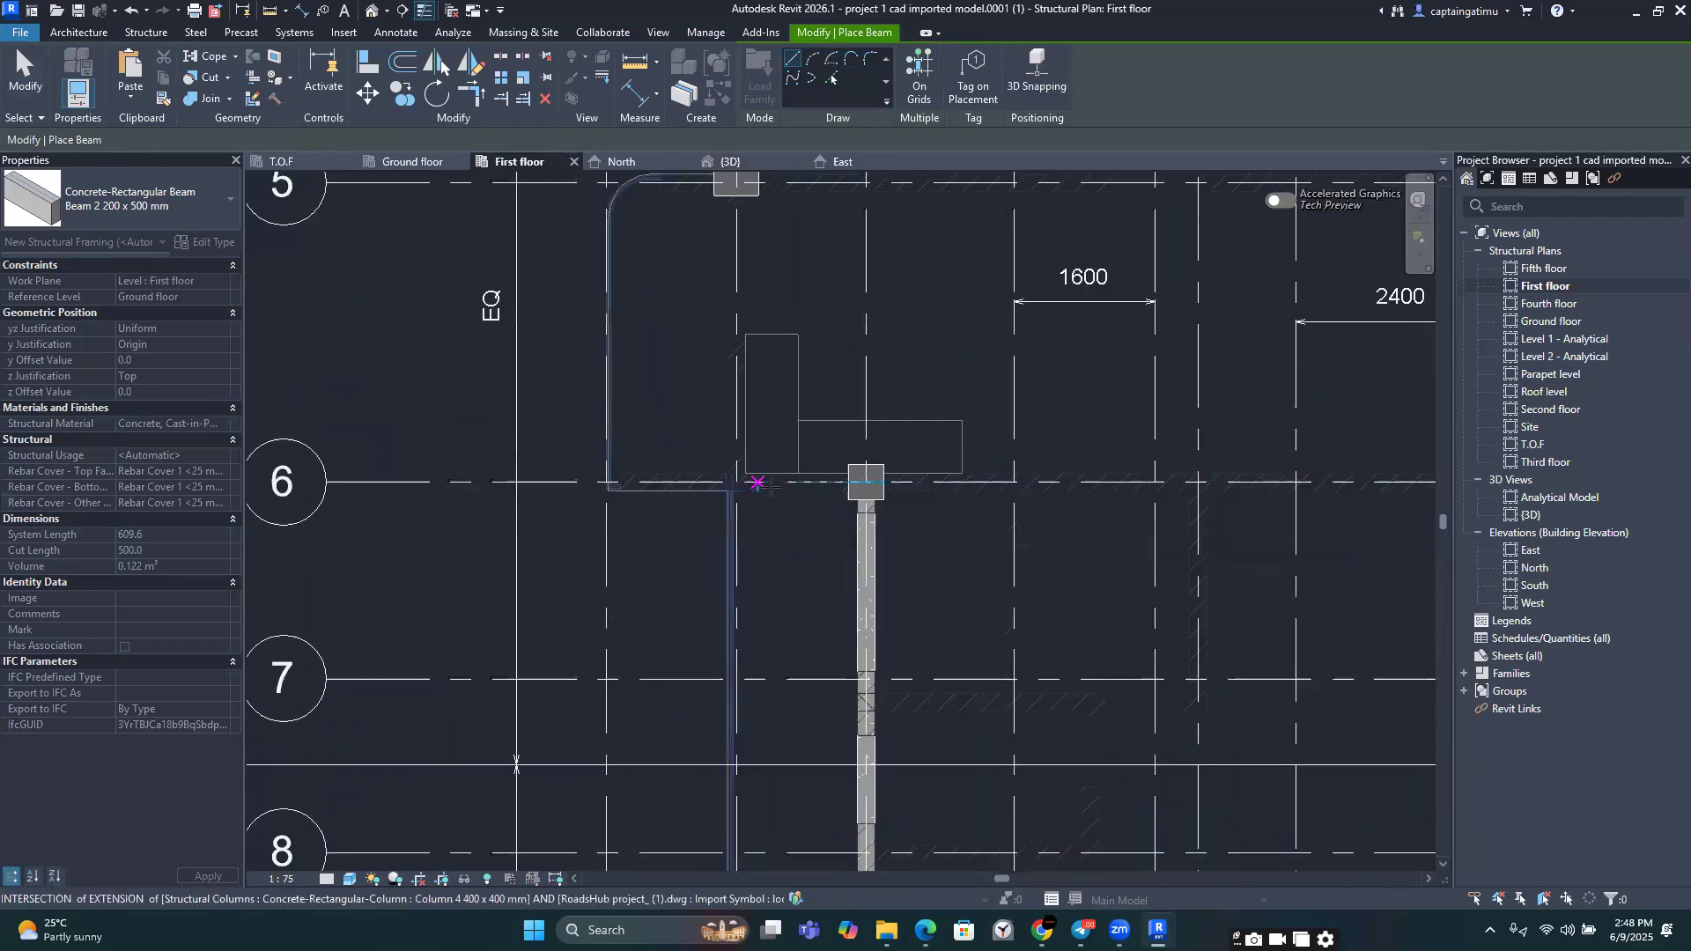
pyautogui.scroll(-4, 767, 493)
pyautogui.scroll(4, 857, 487)
pyautogui.scroll(1, 856, 487)
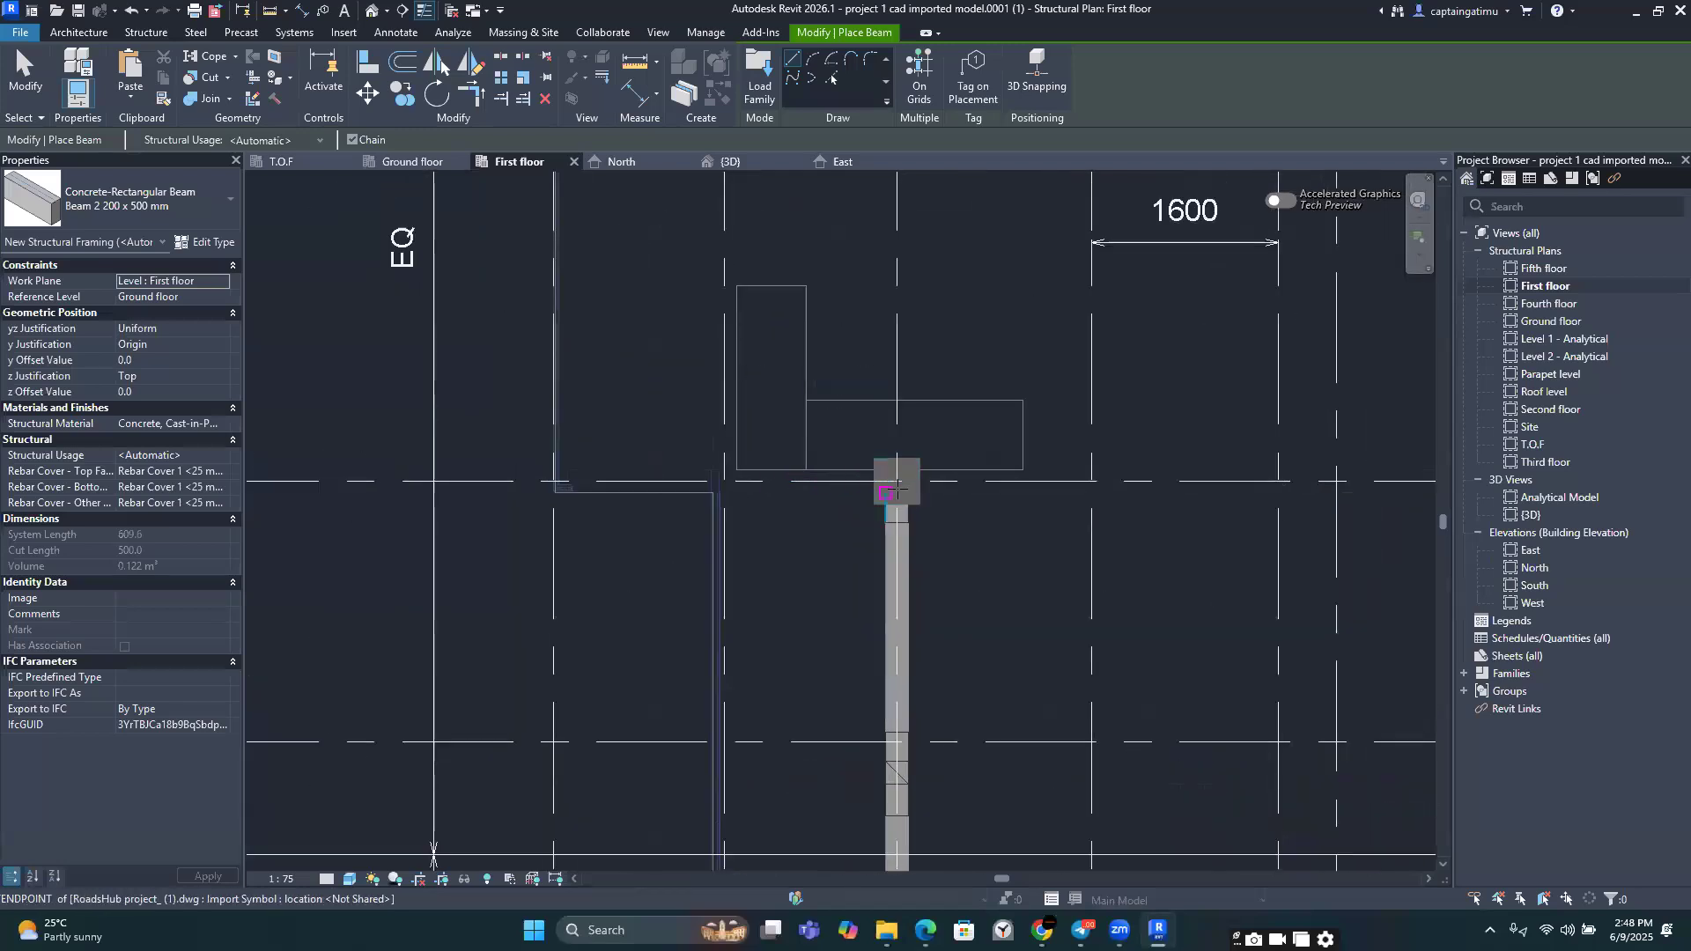
pyautogui.click(899, 481)
pyautogui.click(724, 482)
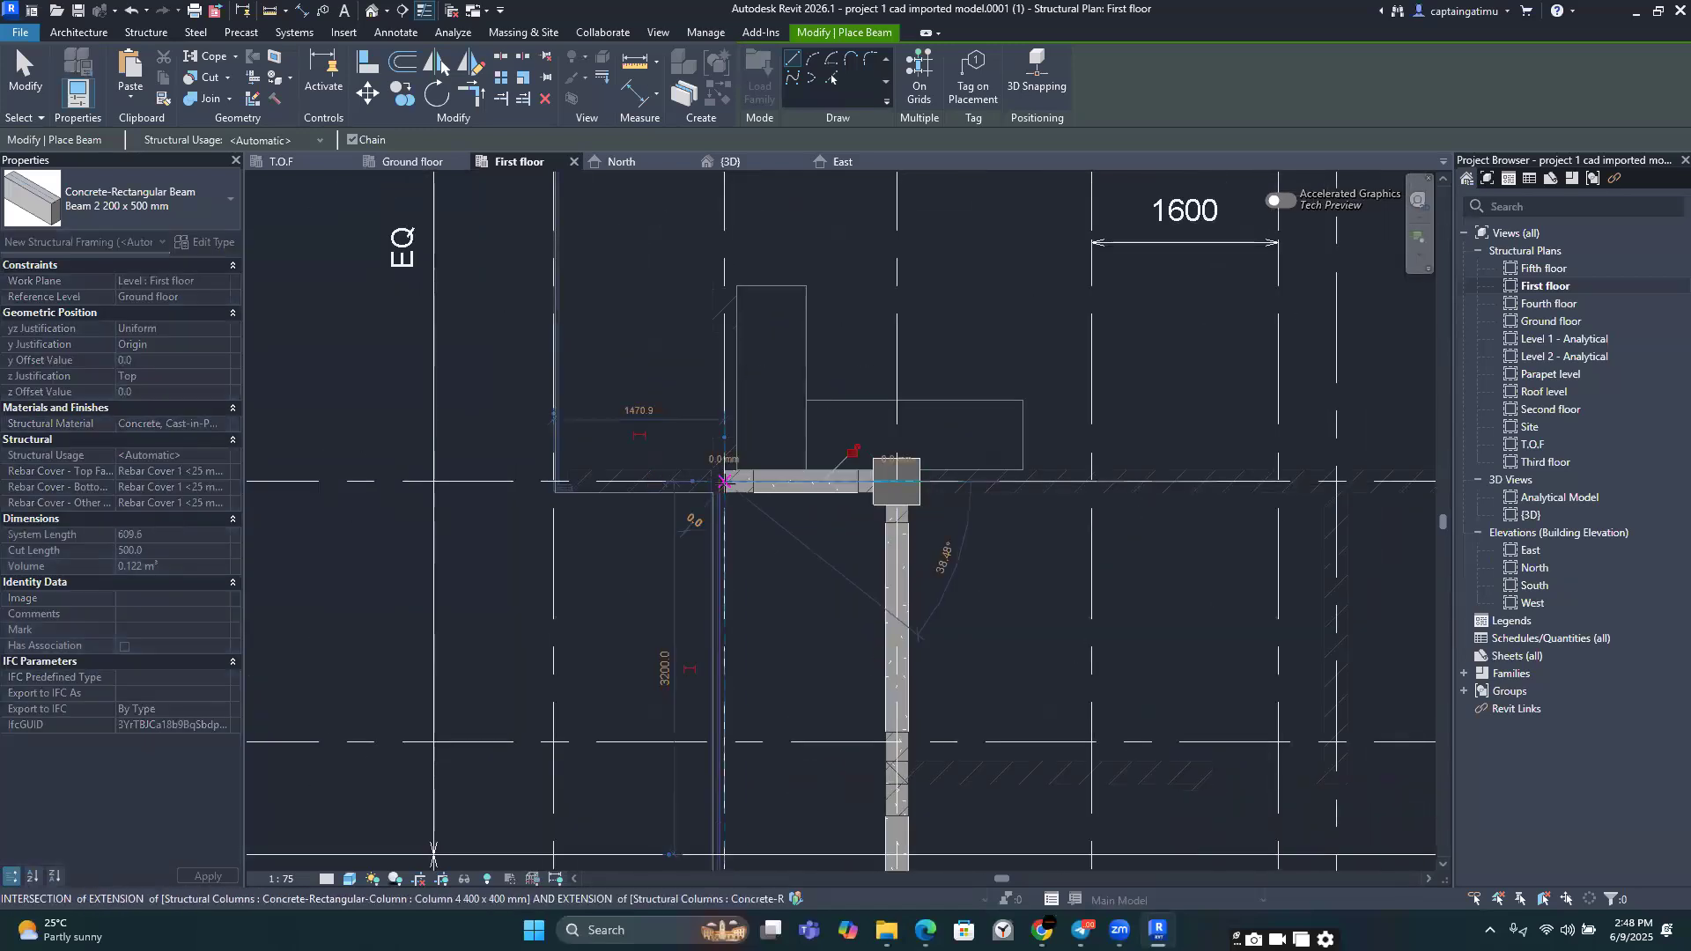
# Step: Dismiss the save reminder and place a Beam 2 200 x 500 mm beam along grid 6 between the columns at grids 16 and G
pyautogui.scroll(-2, 724, 482)
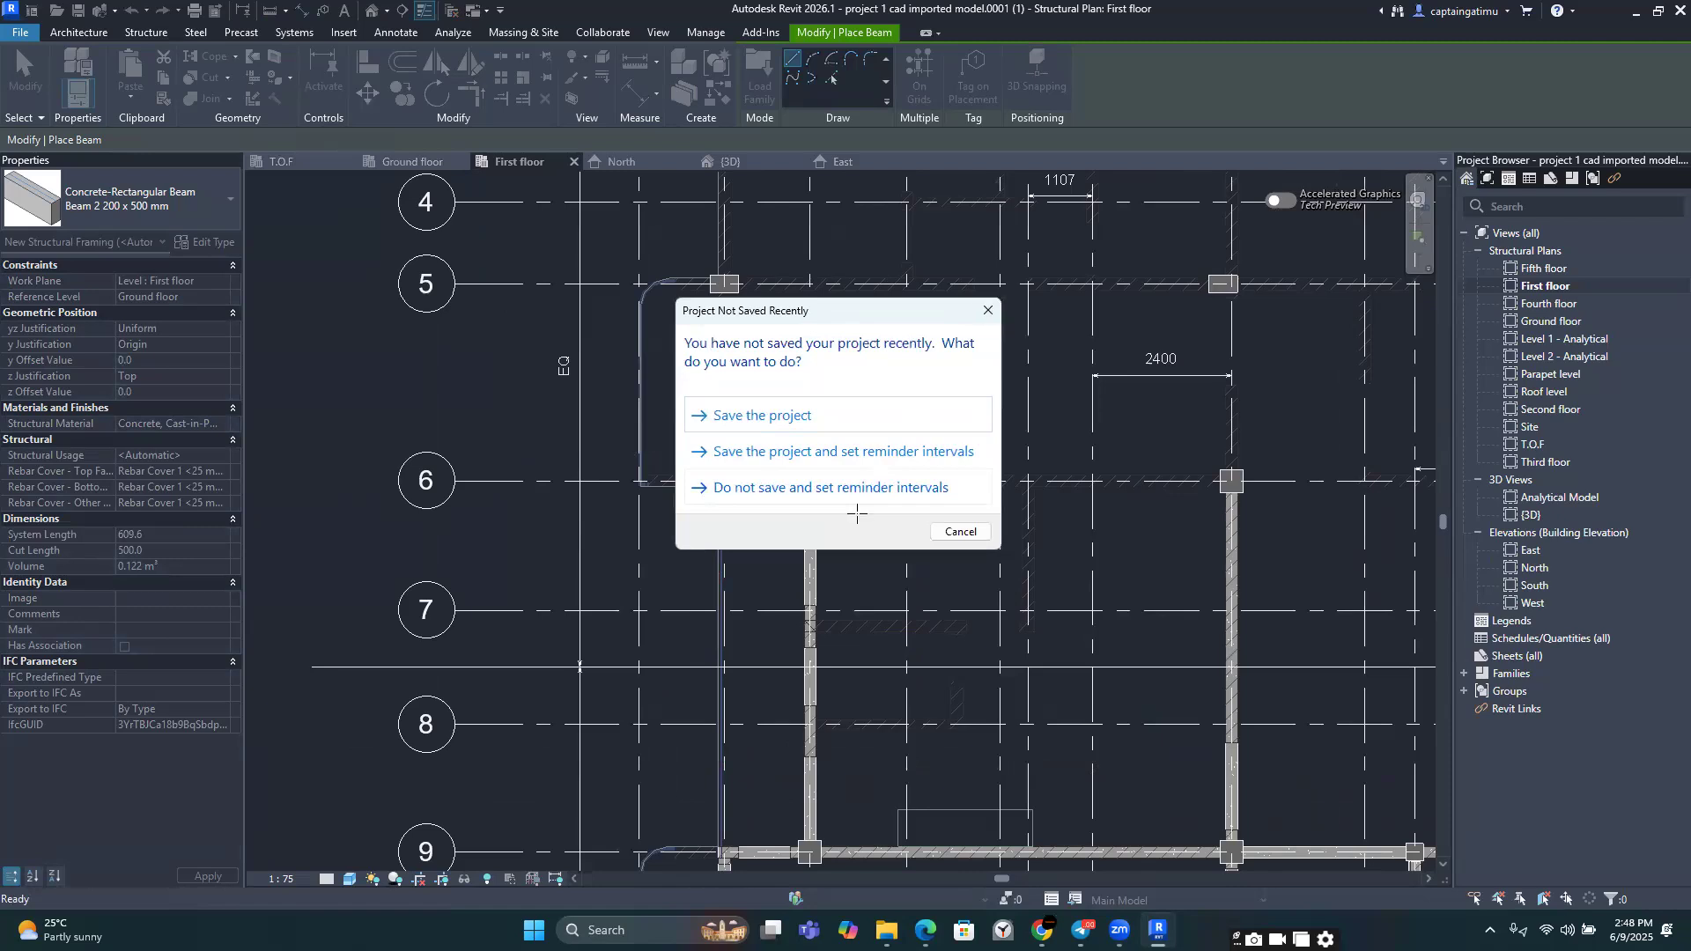
pyautogui.click(824, 489)
pyautogui.click(1231, 482)
# Step: Continue the grid 6 Beam 2 run from the column at grid G to the lift core wall corner at grid K and end the chain
pyautogui.moveTo(893, 468); pyautogui.dragTo(336, 441, button='middle')
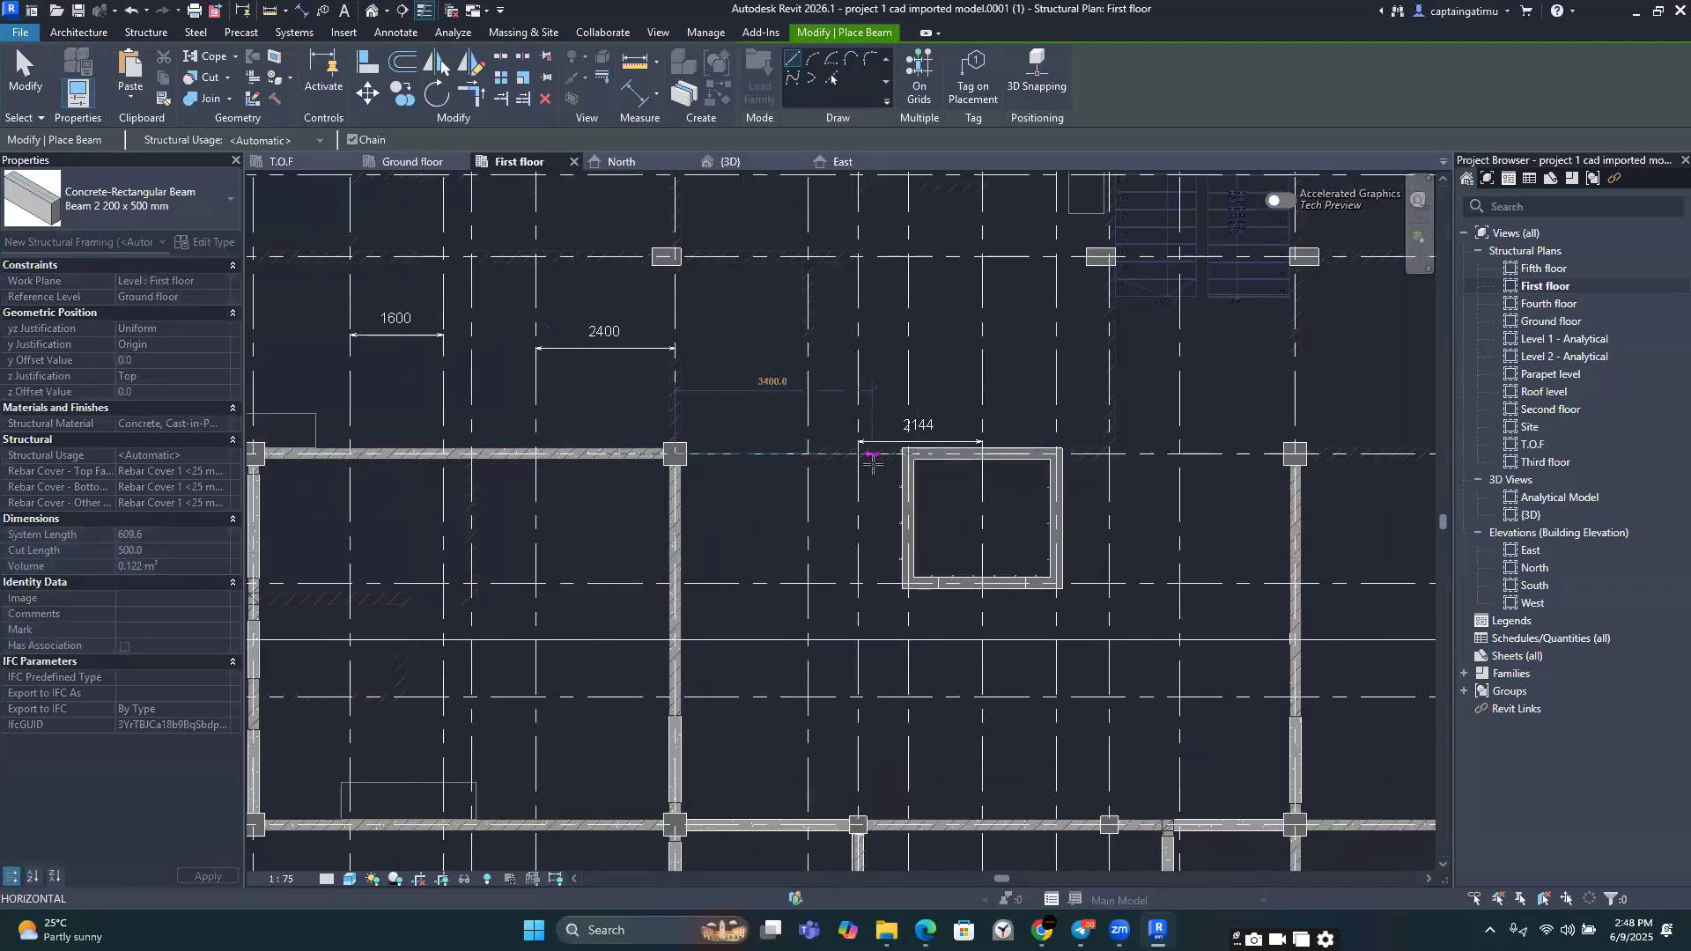
pyautogui.scroll(3, 873, 463)
pyautogui.scroll(2, 873, 463)
pyautogui.moveTo(1271, 472); pyautogui.dragTo(1118, 460, button='middle')
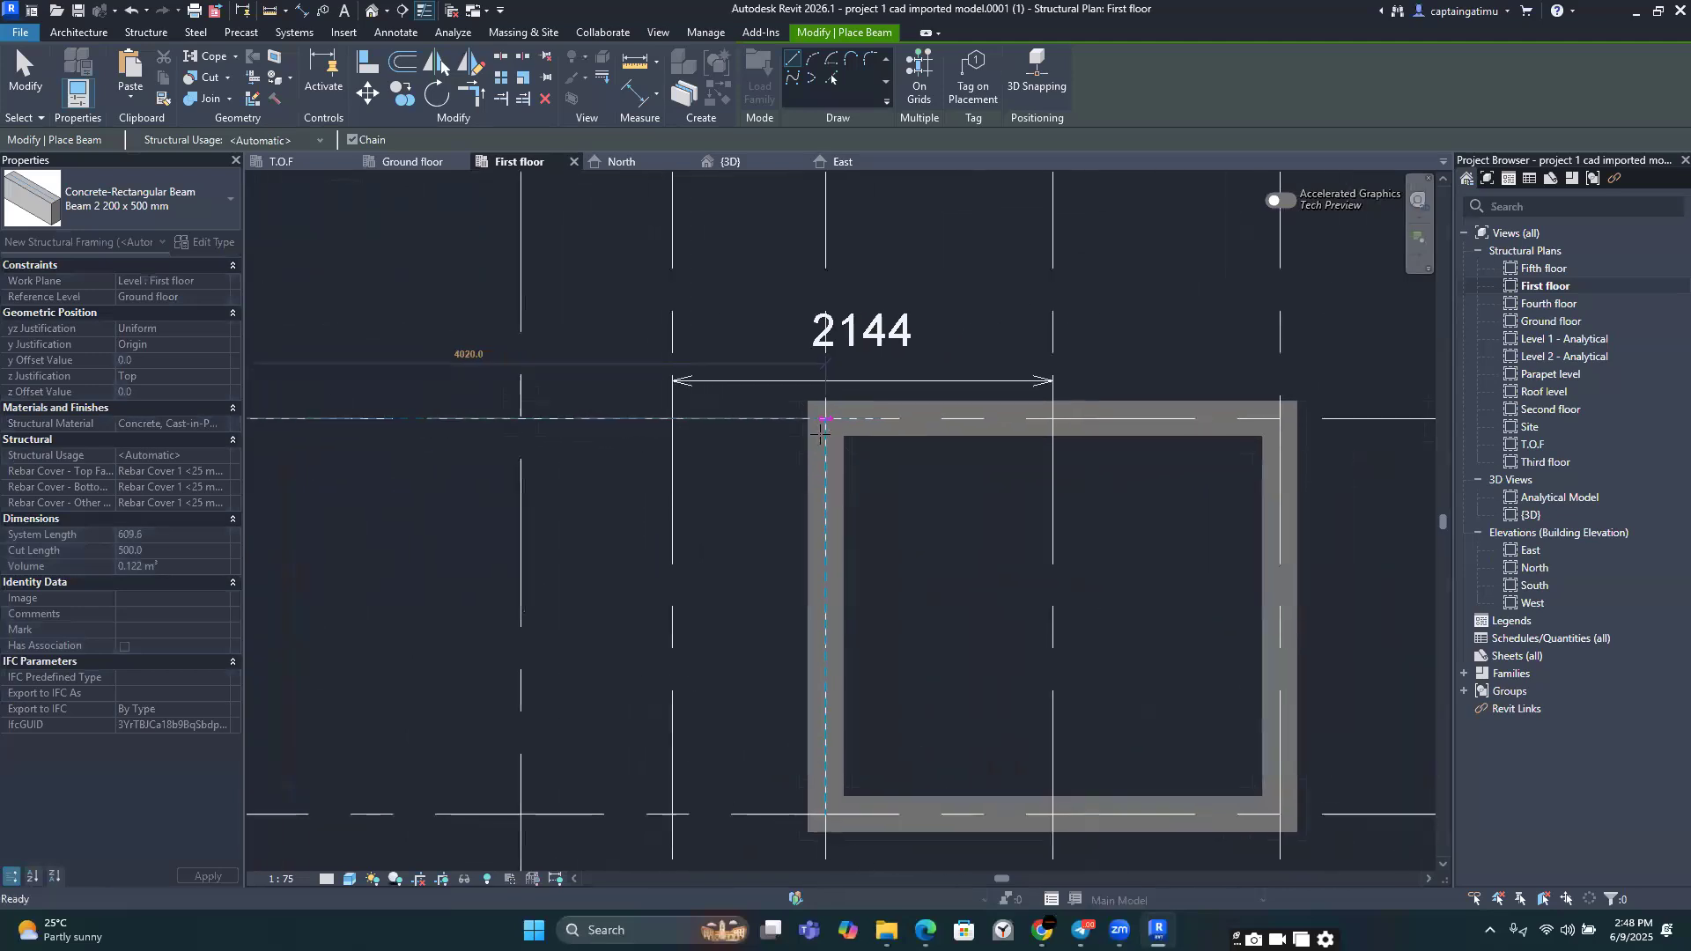
pyautogui.scroll(1, 828, 425)
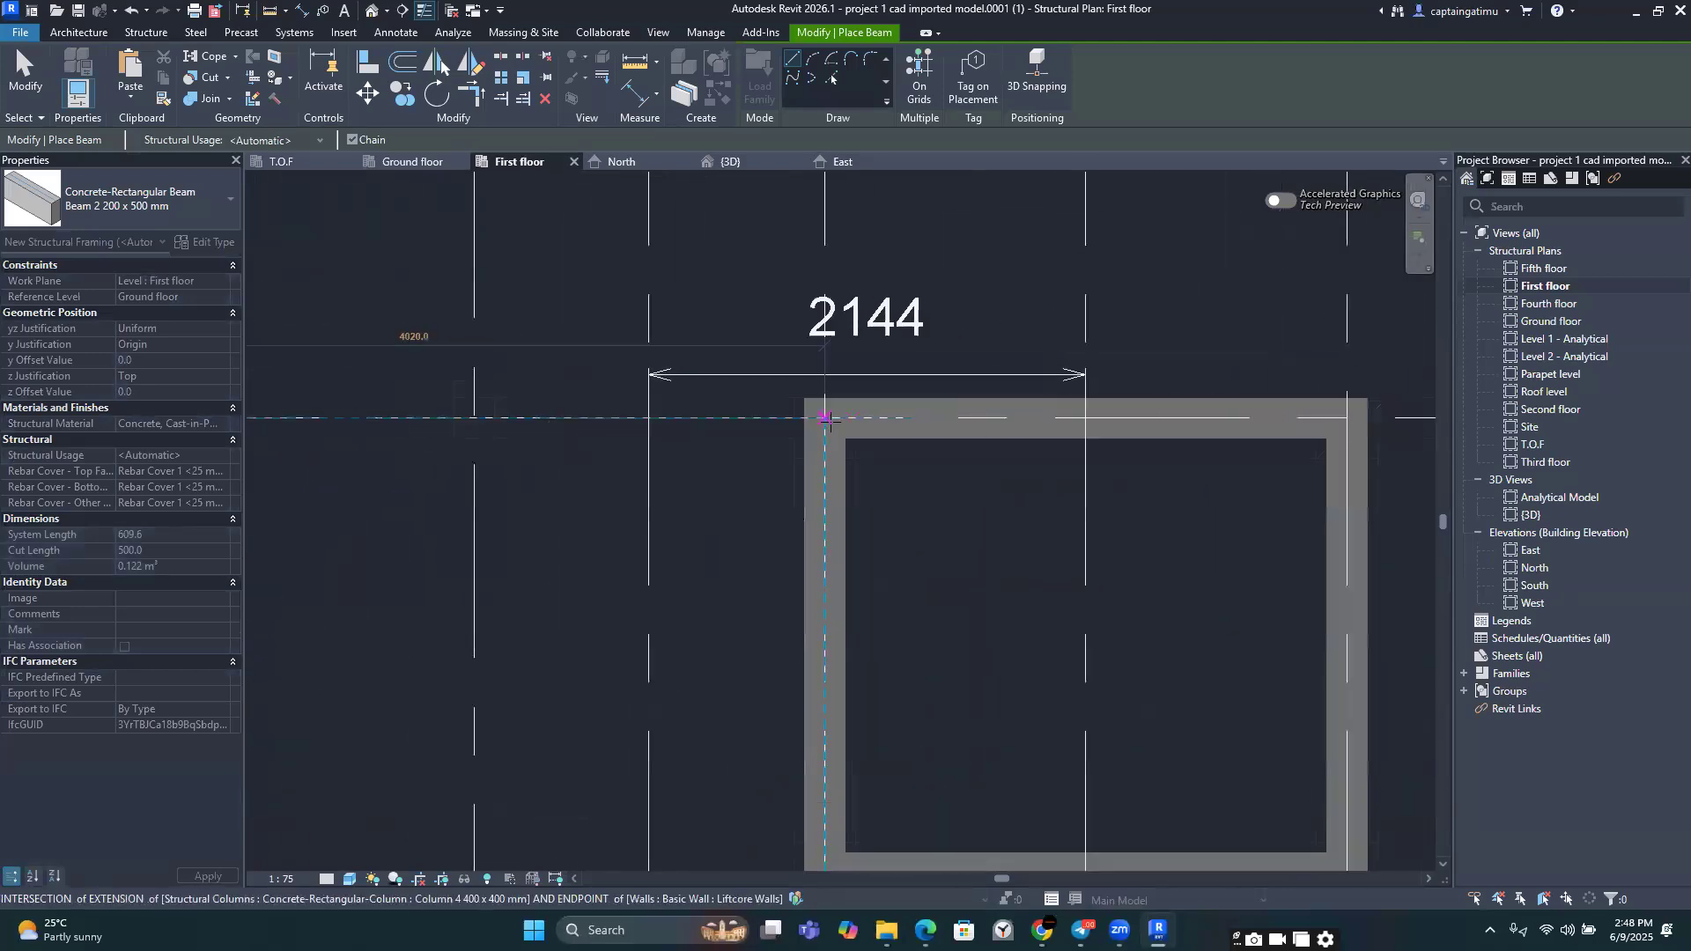
pyautogui.scroll(-3, 832, 422)
pyautogui.press('Escape')
# Step: Place a Beam 2 200 x 500 mm beam along grid 6 from the lift core wall corner at grid M to the column at grid P
pyautogui.moveTo(1110, 442); pyautogui.dragTo(930, 441, button='middle')
pyautogui.scroll(3, 930, 438)
pyautogui.scroll(3, 954, 405)
pyautogui.click(955, 402)
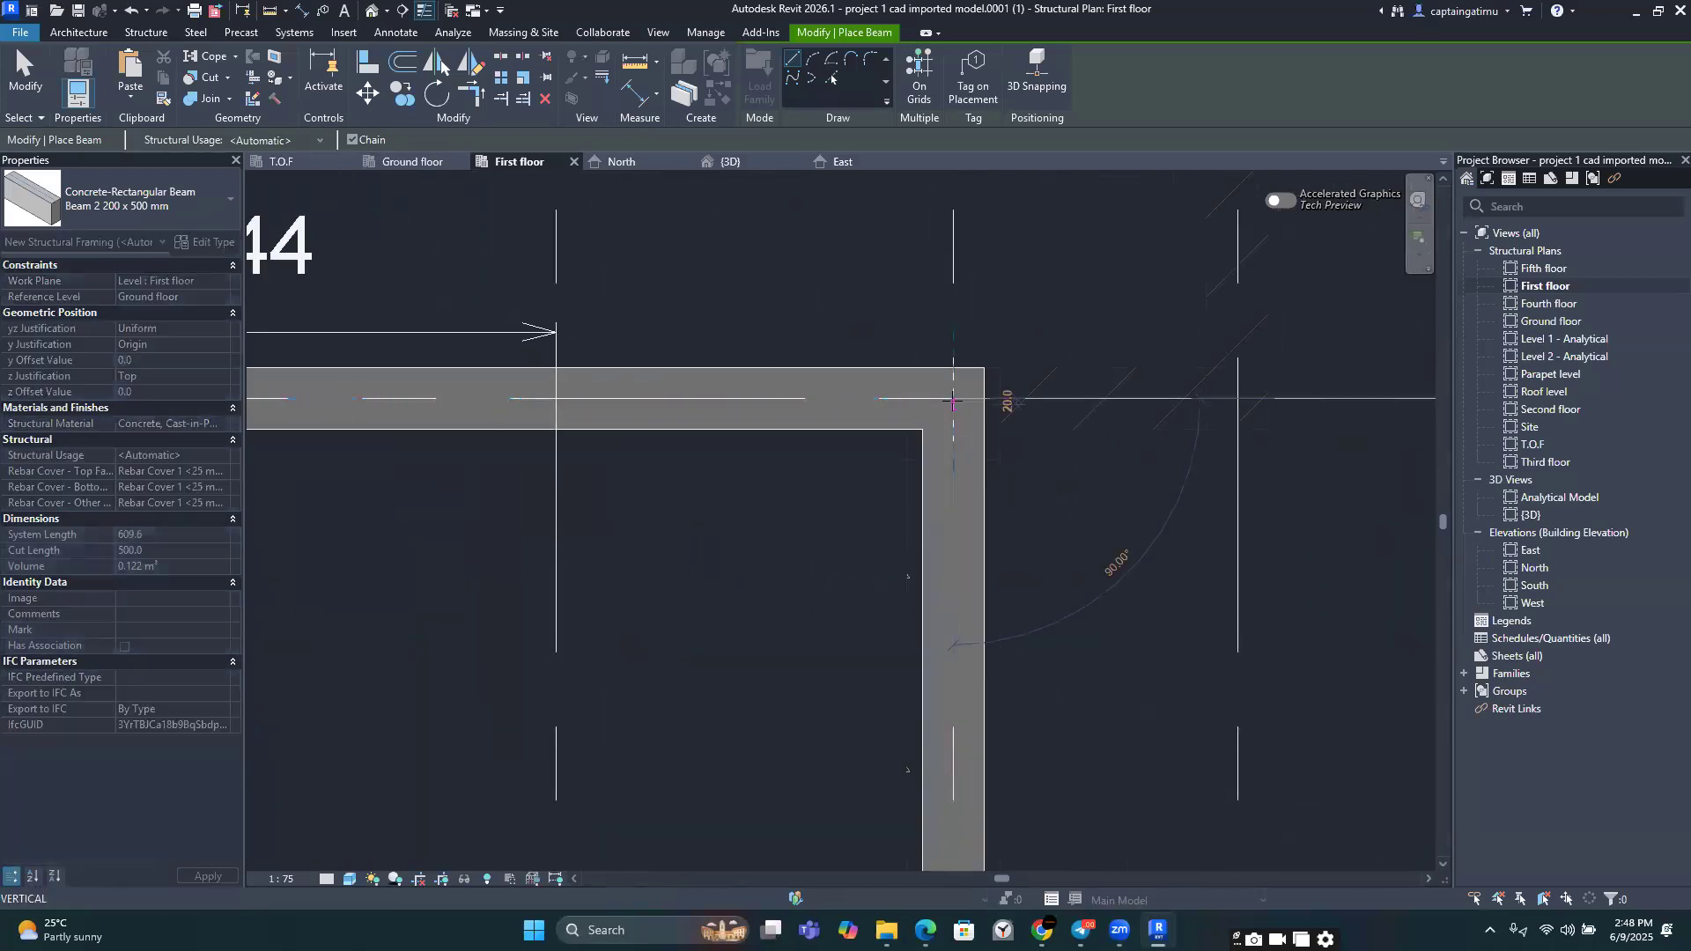
pyautogui.scroll(-4, 1012, 406)
pyautogui.moveTo(1311, 414); pyautogui.dragTo(815, 417, button='middle')
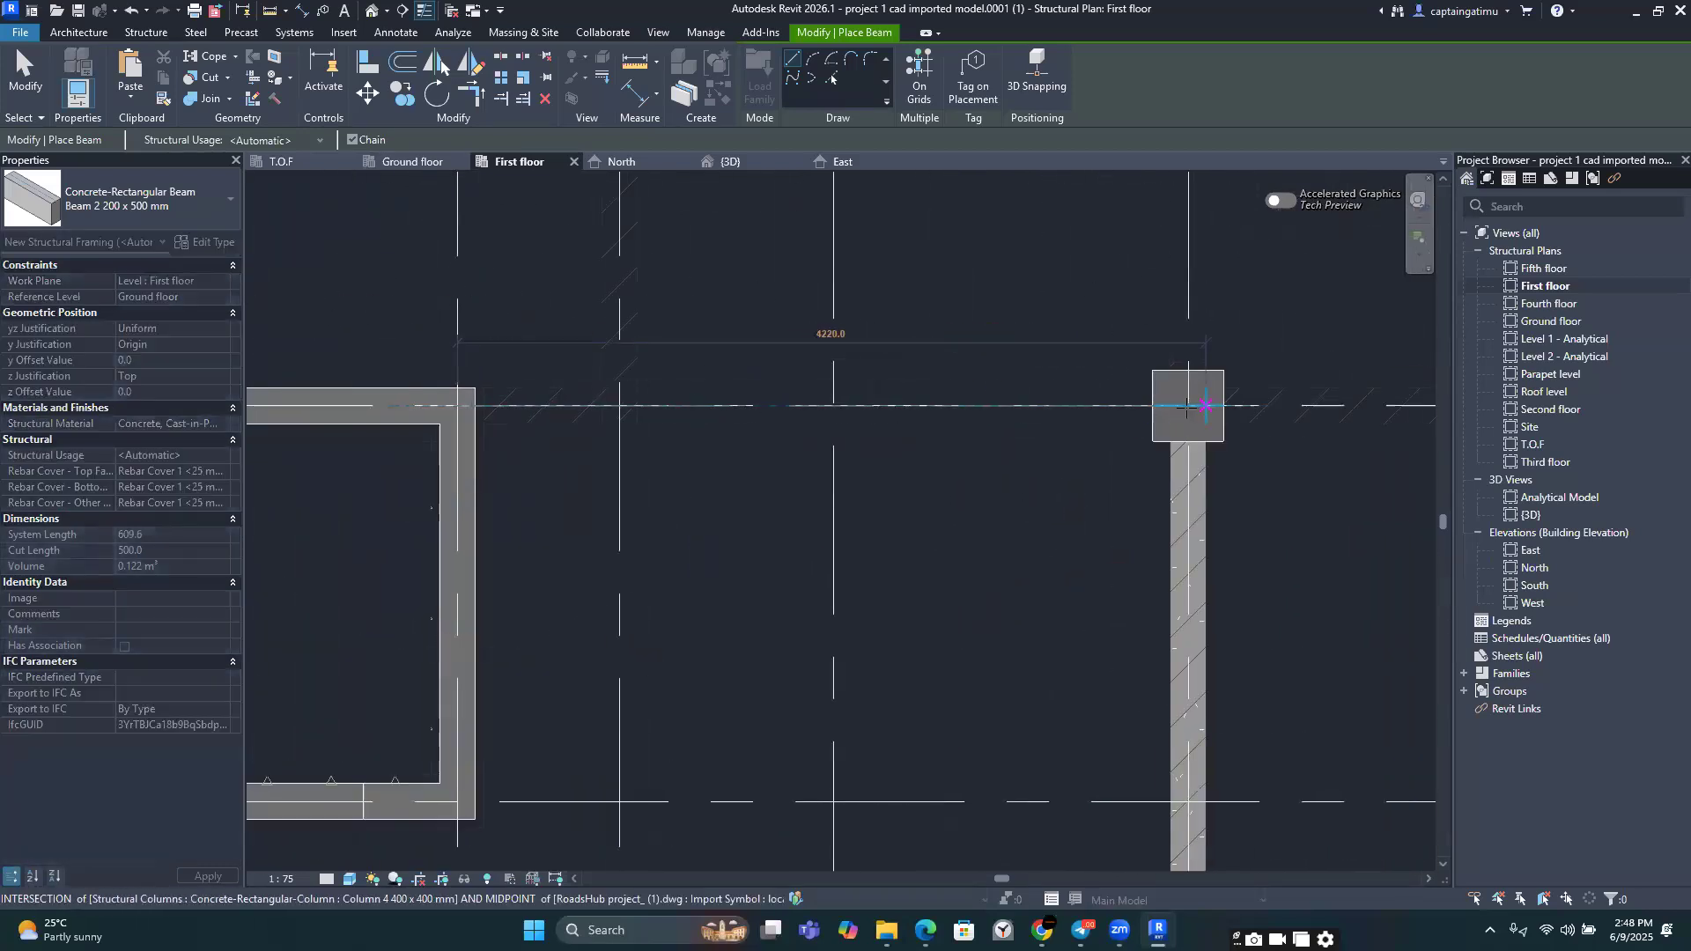
pyautogui.click(1187, 406)
# Step: Continue the grid 6 Beam 2 run from the column at grid P through the grid 17 column to grid T
pyautogui.scroll(-3, 851, 497)
pyautogui.moveTo(1409, 449); pyautogui.dragTo(343, 459, button='middle')
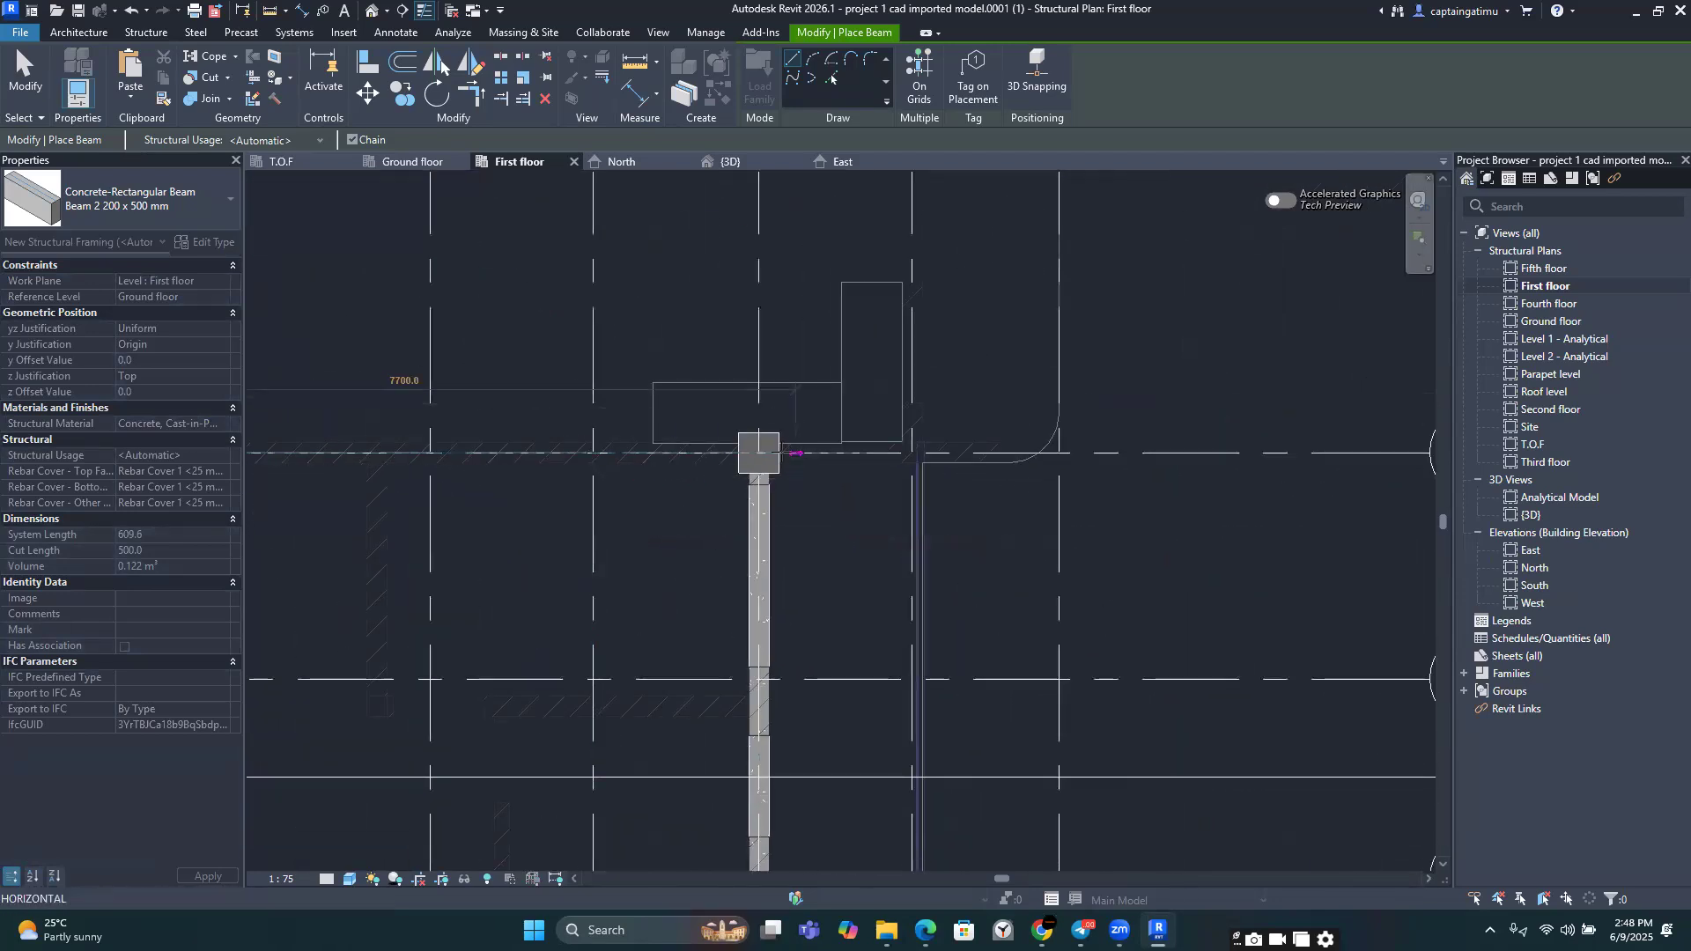
pyautogui.click(767, 454)
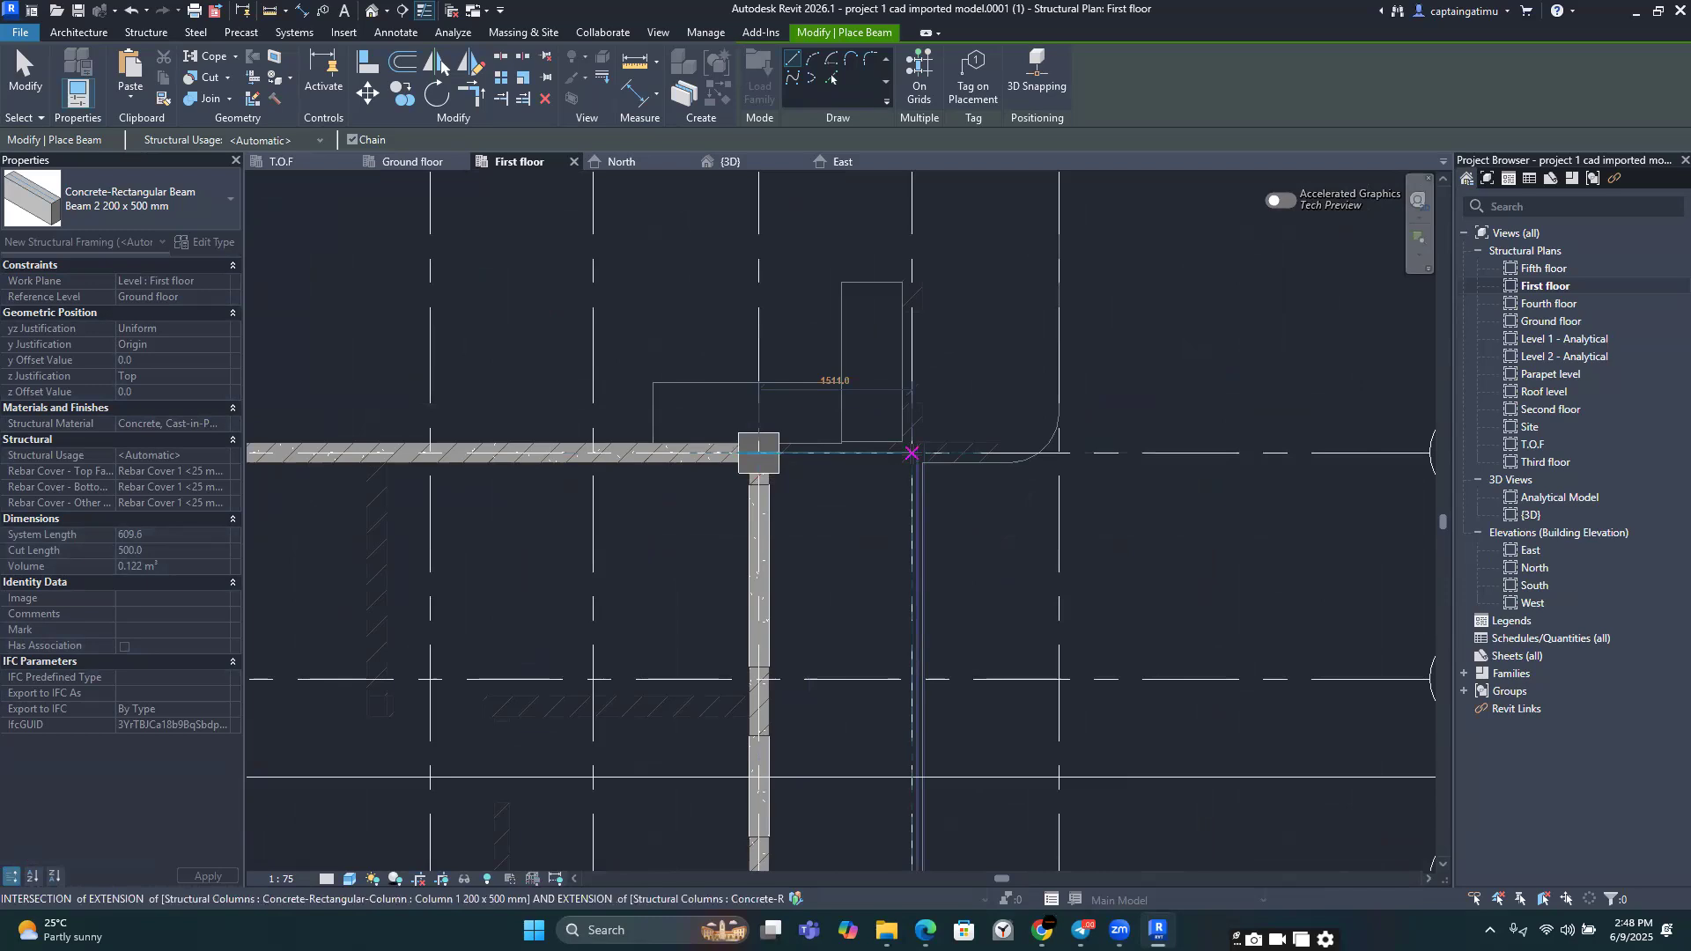
pyautogui.scroll(-6, 1095, 529)
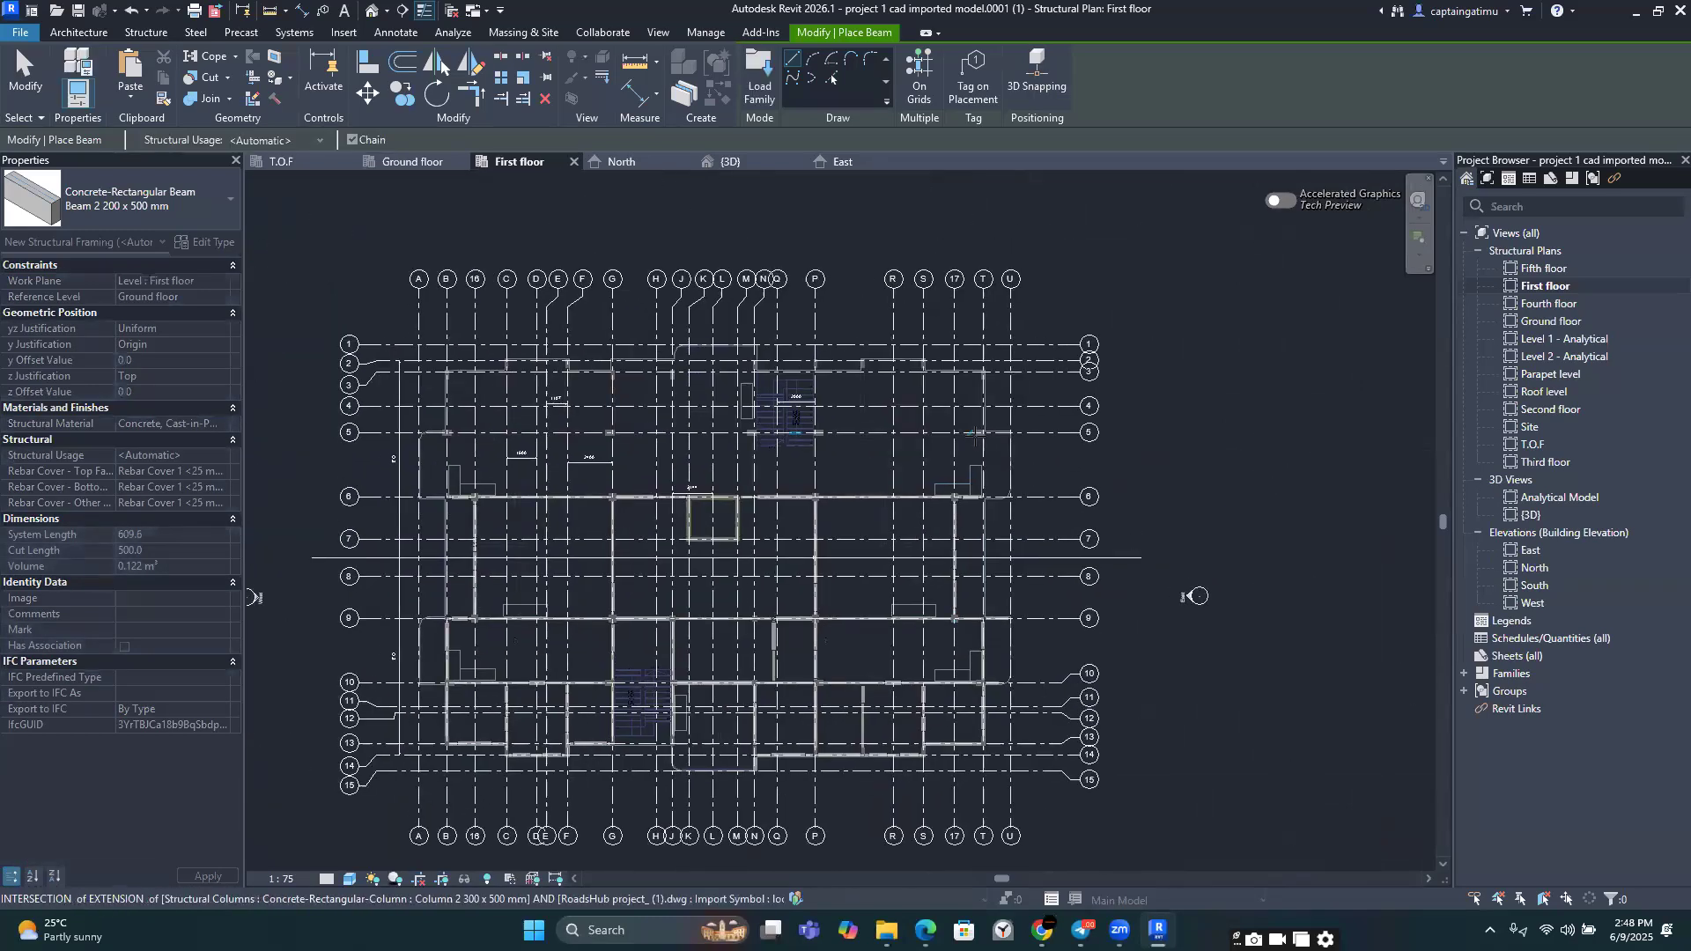
# Step: Place a Beam 2 200 x 500 mm beam along grid 5 from the column at grid T to the column at grid P
pyautogui.scroll(6, 1018, 432)
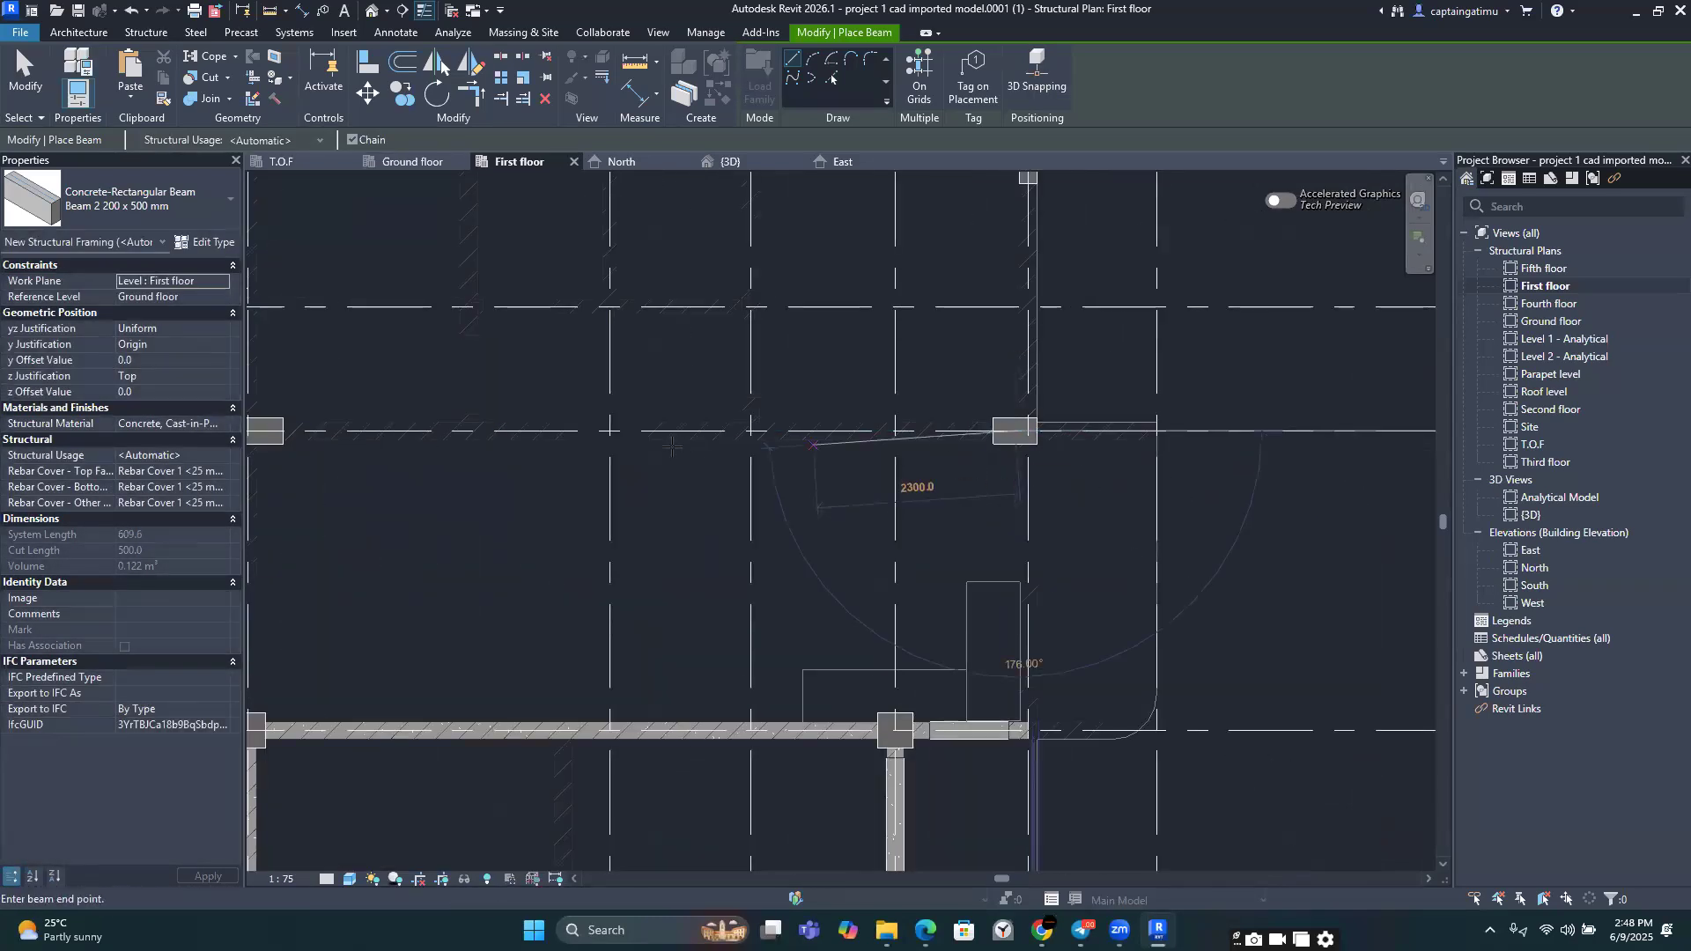
pyautogui.moveTo(672, 448); pyautogui.dragTo(1207, 481, button='middle')
pyautogui.click(796, 464)
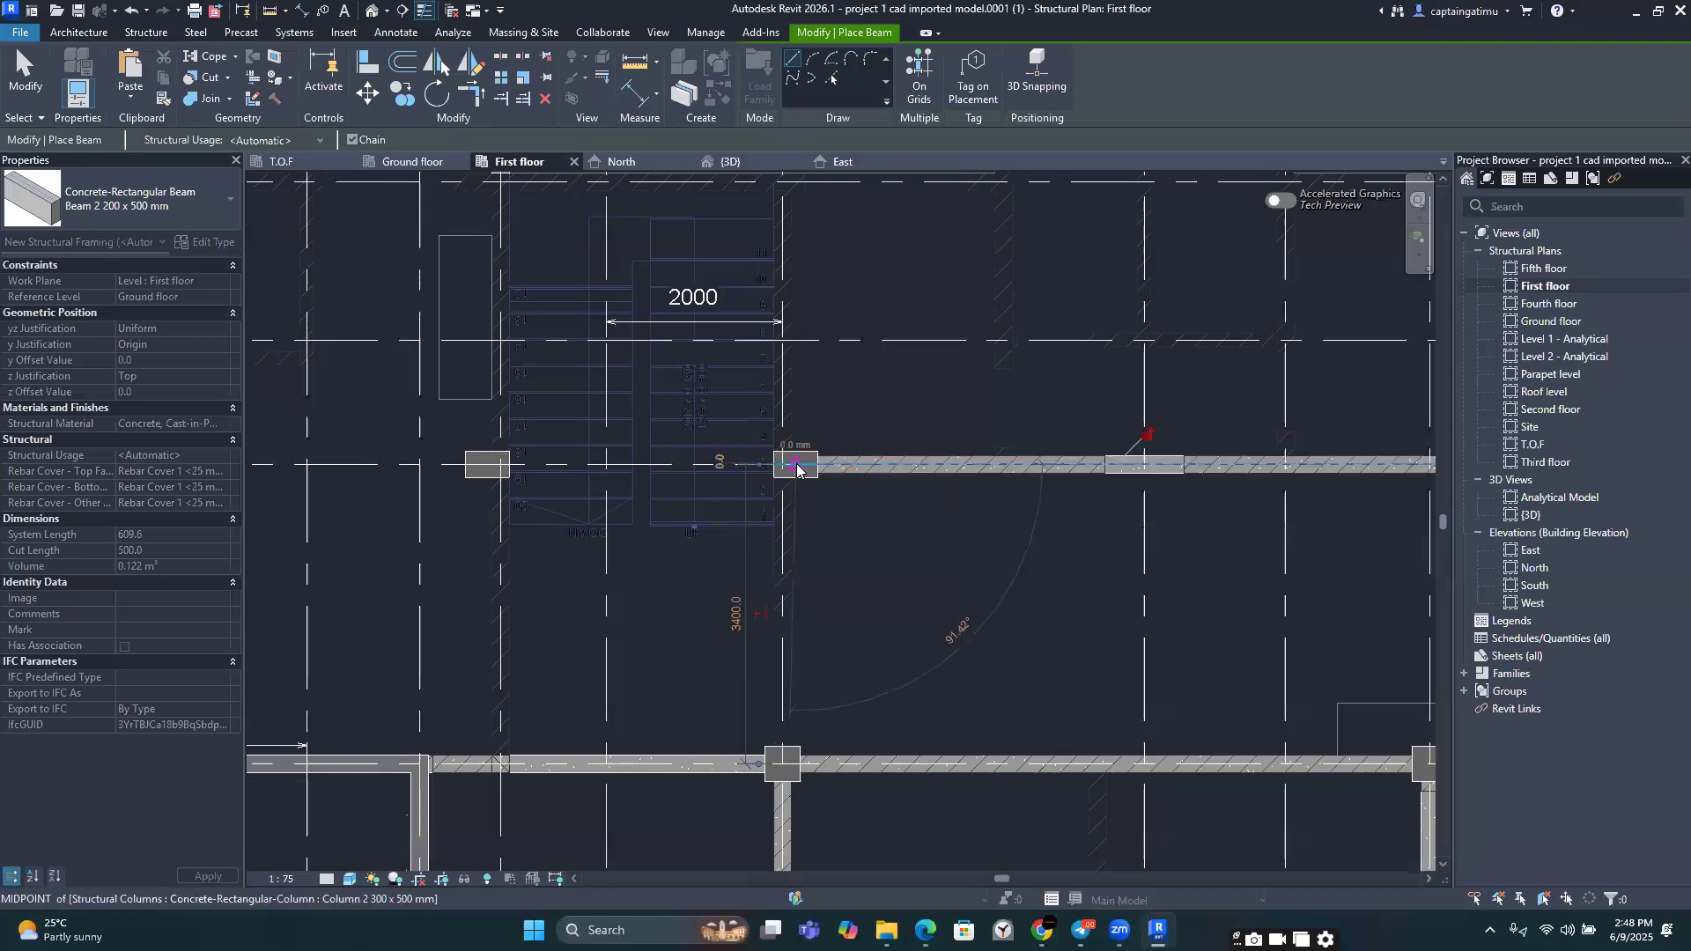
# Step: Run Beam 2 200 x 500 mm beams along grid 5 from the column at grid N through the grid G column to grid B
pyautogui.scroll(-1, 475, 468)
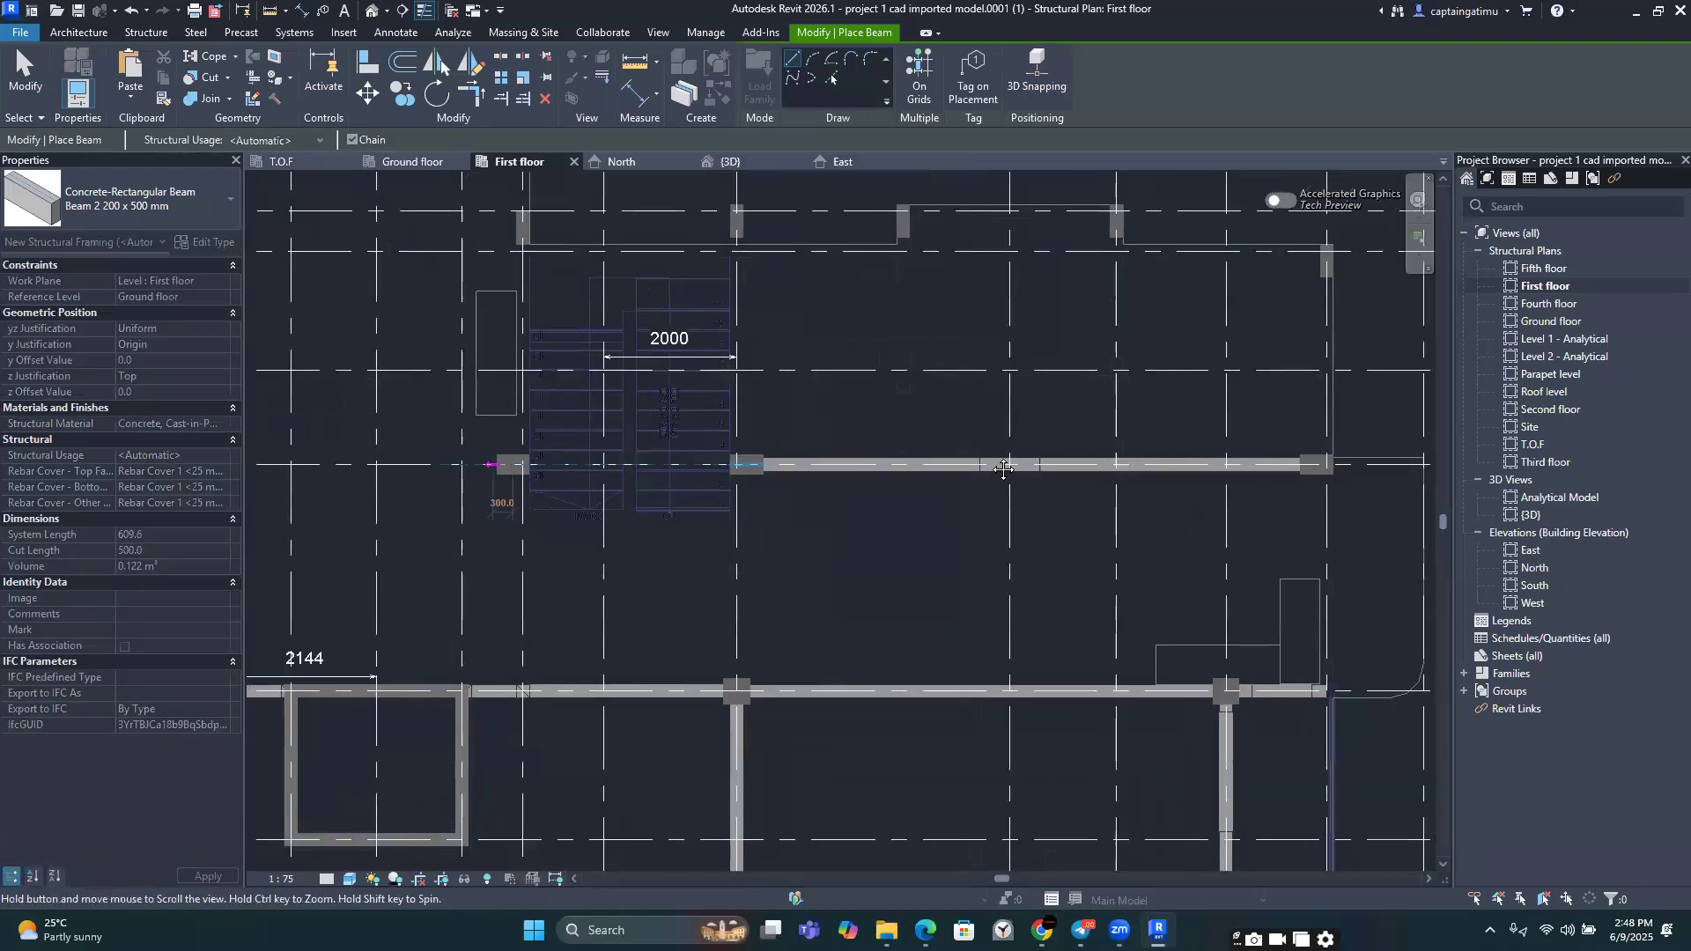
pyautogui.moveTo(487, 467); pyautogui.dragTo(1114, 467, button='middle')
pyautogui.click(643, 465)
pyautogui.moveTo(644, 464); pyautogui.dragTo(1250, 465, button='middle')
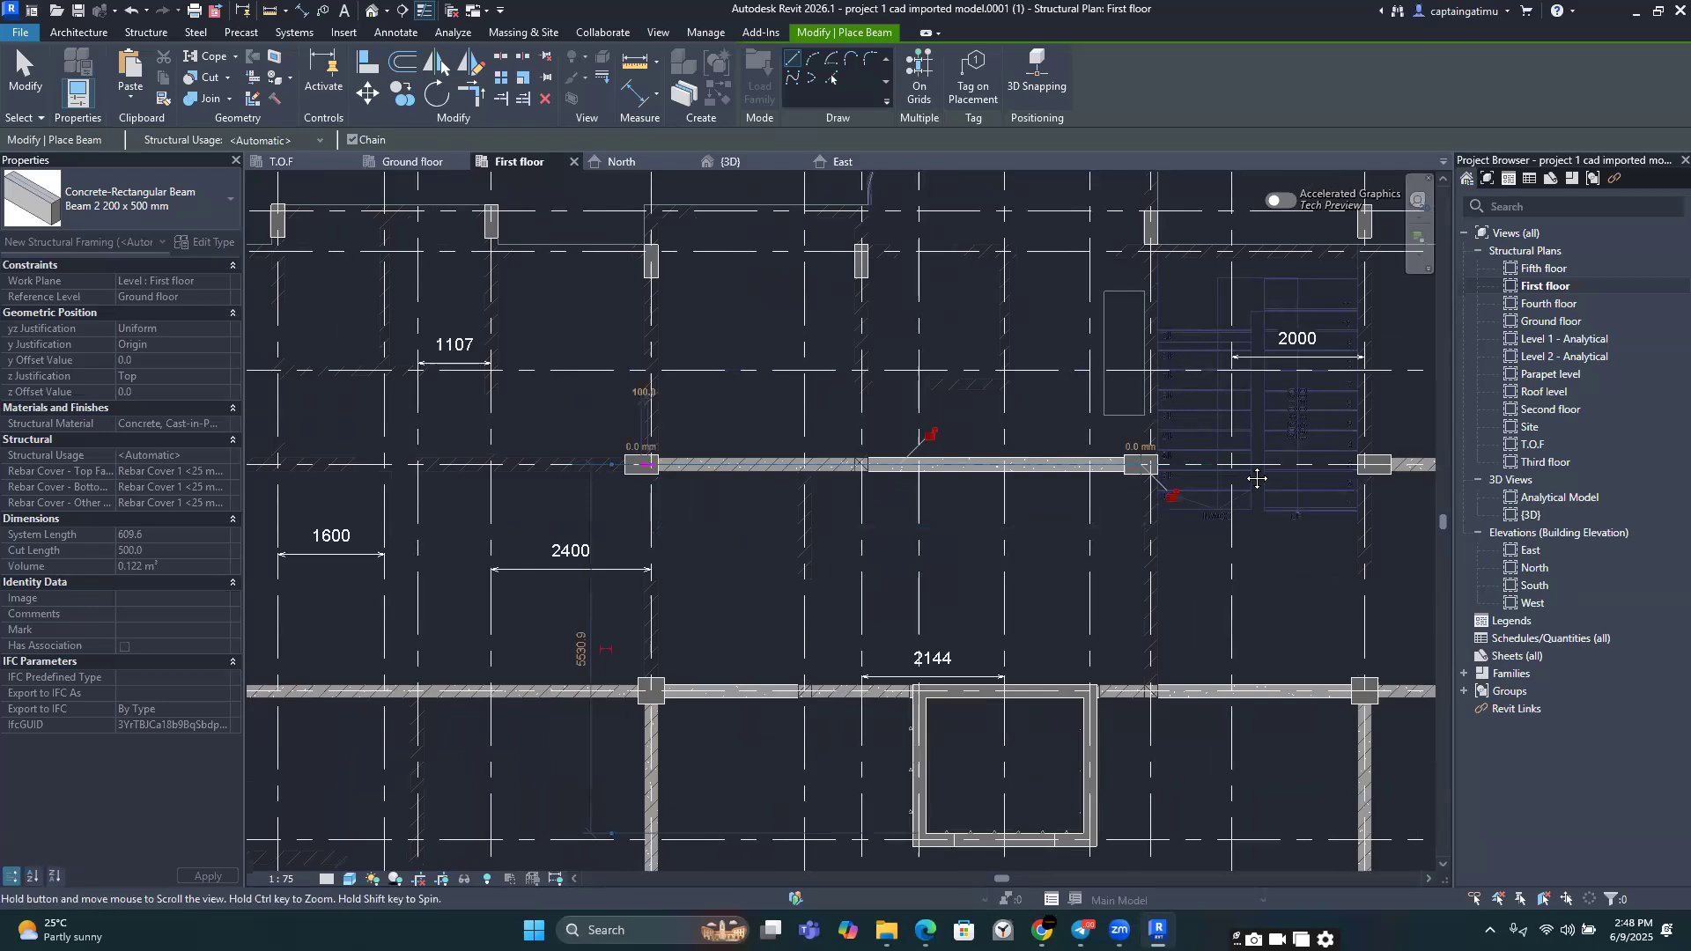
pyautogui.click(673, 465)
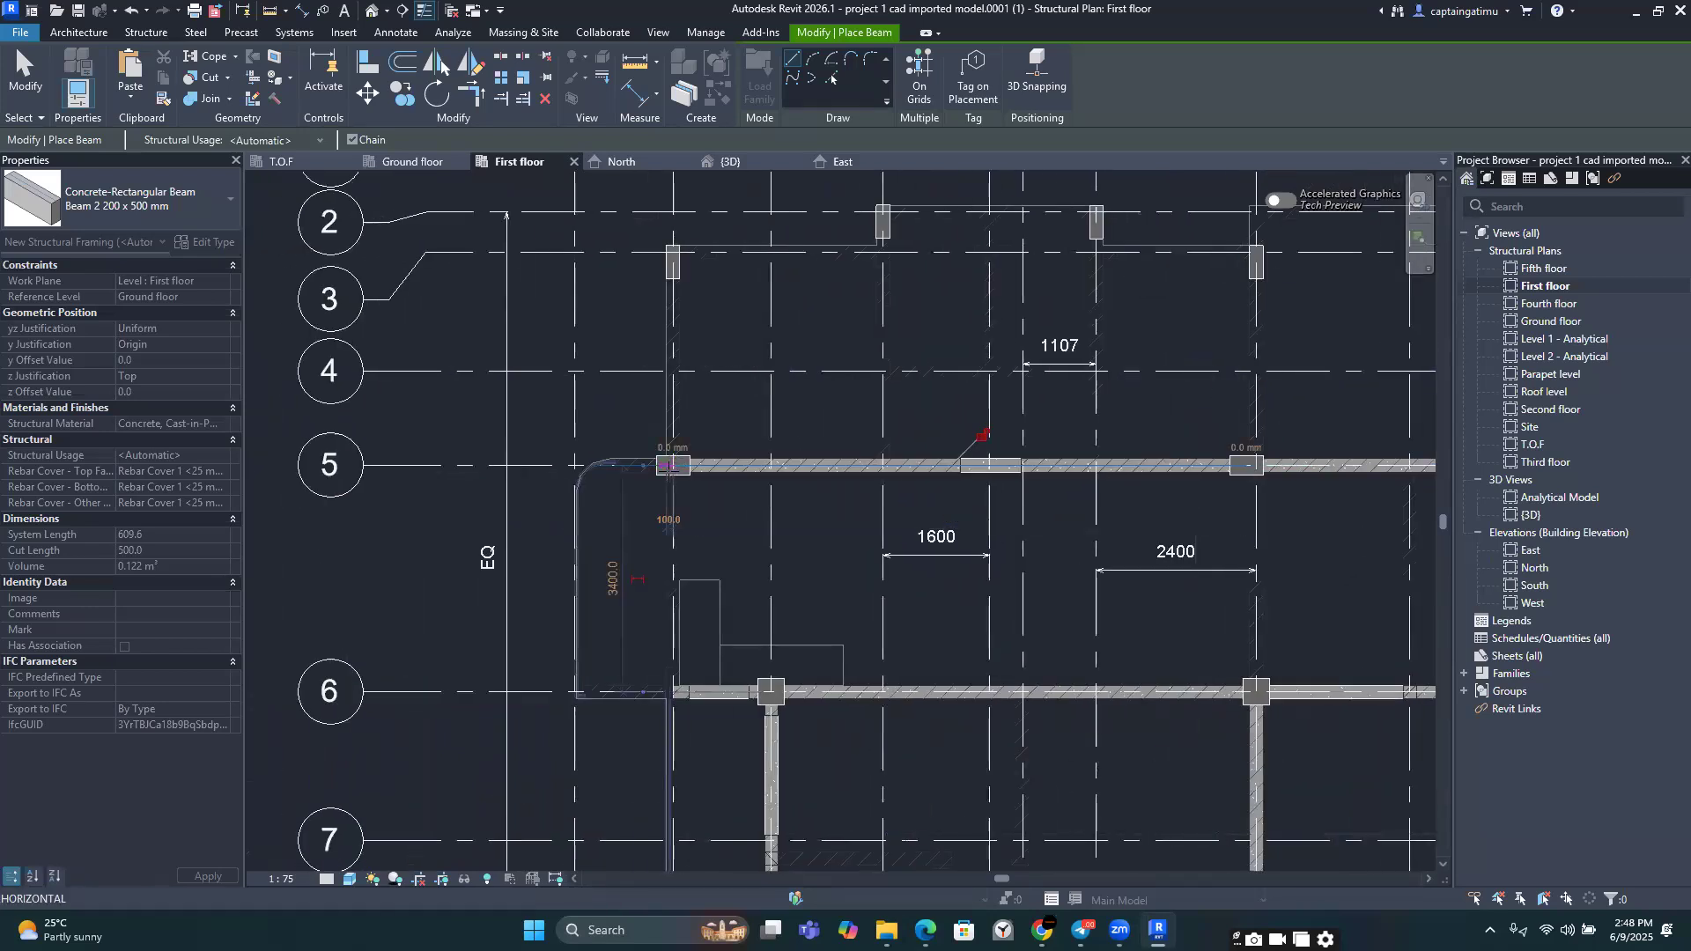
# Step: Place a Beam 2 200 x 500 mm beam along grid B from the column at grid 5 to the beam end at grid 6
pyautogui.scroll(-3, 673, 466)
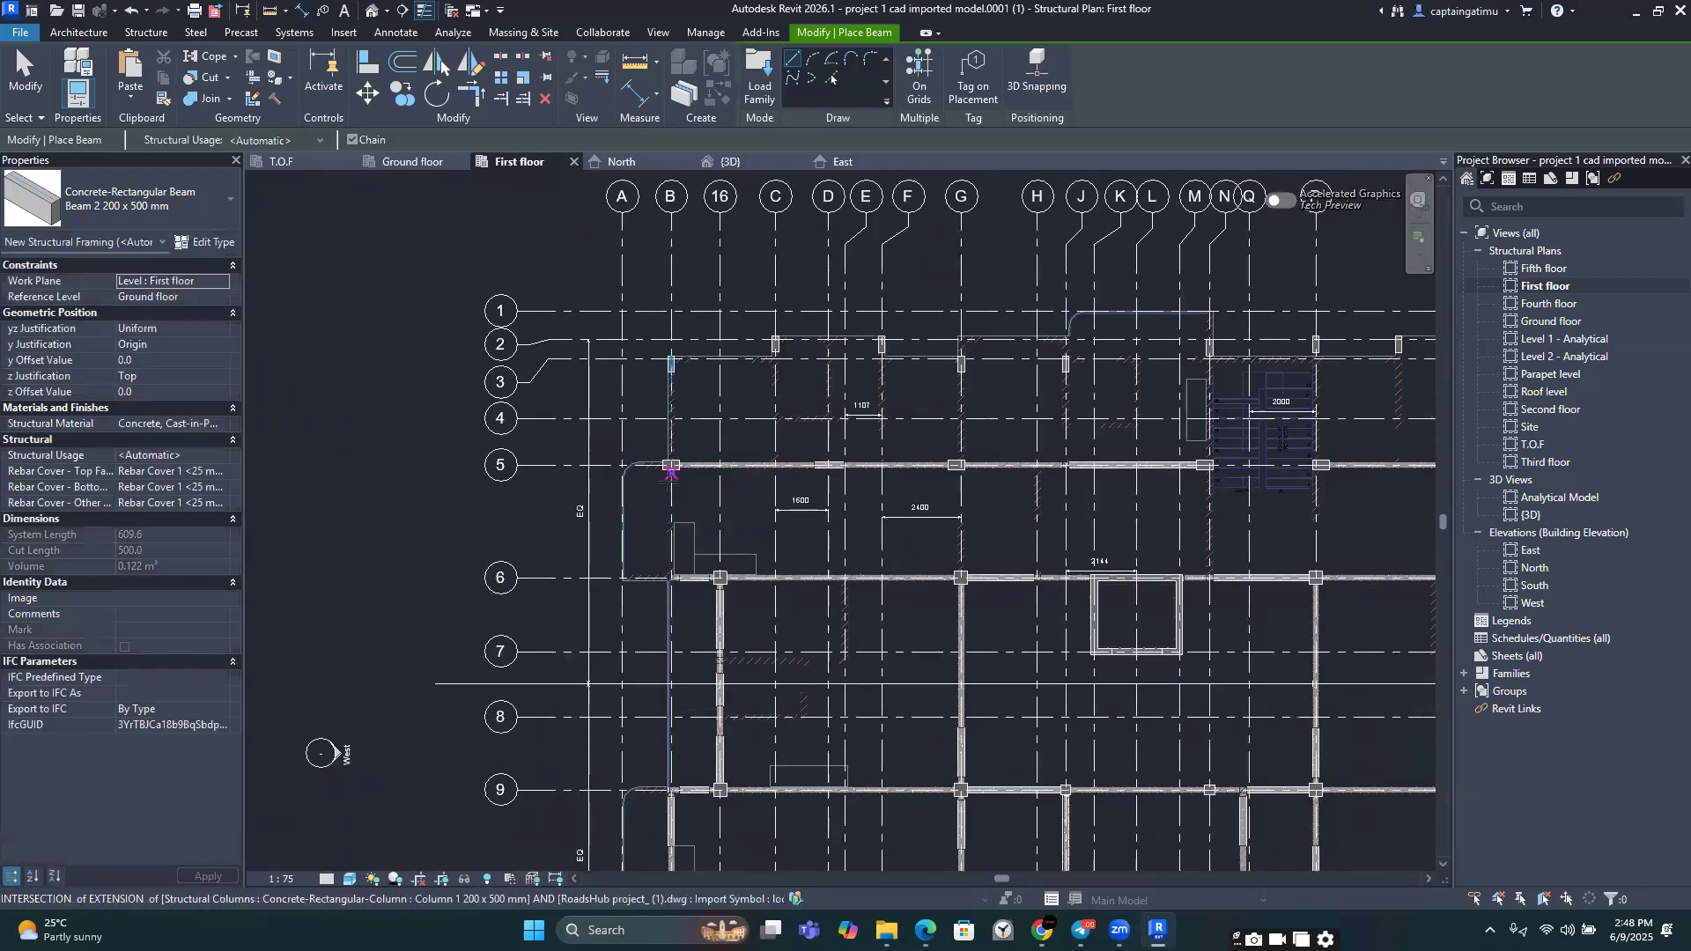
pyautogui.scroll(4, 671, 470)
pyautogui.click(672, 424)
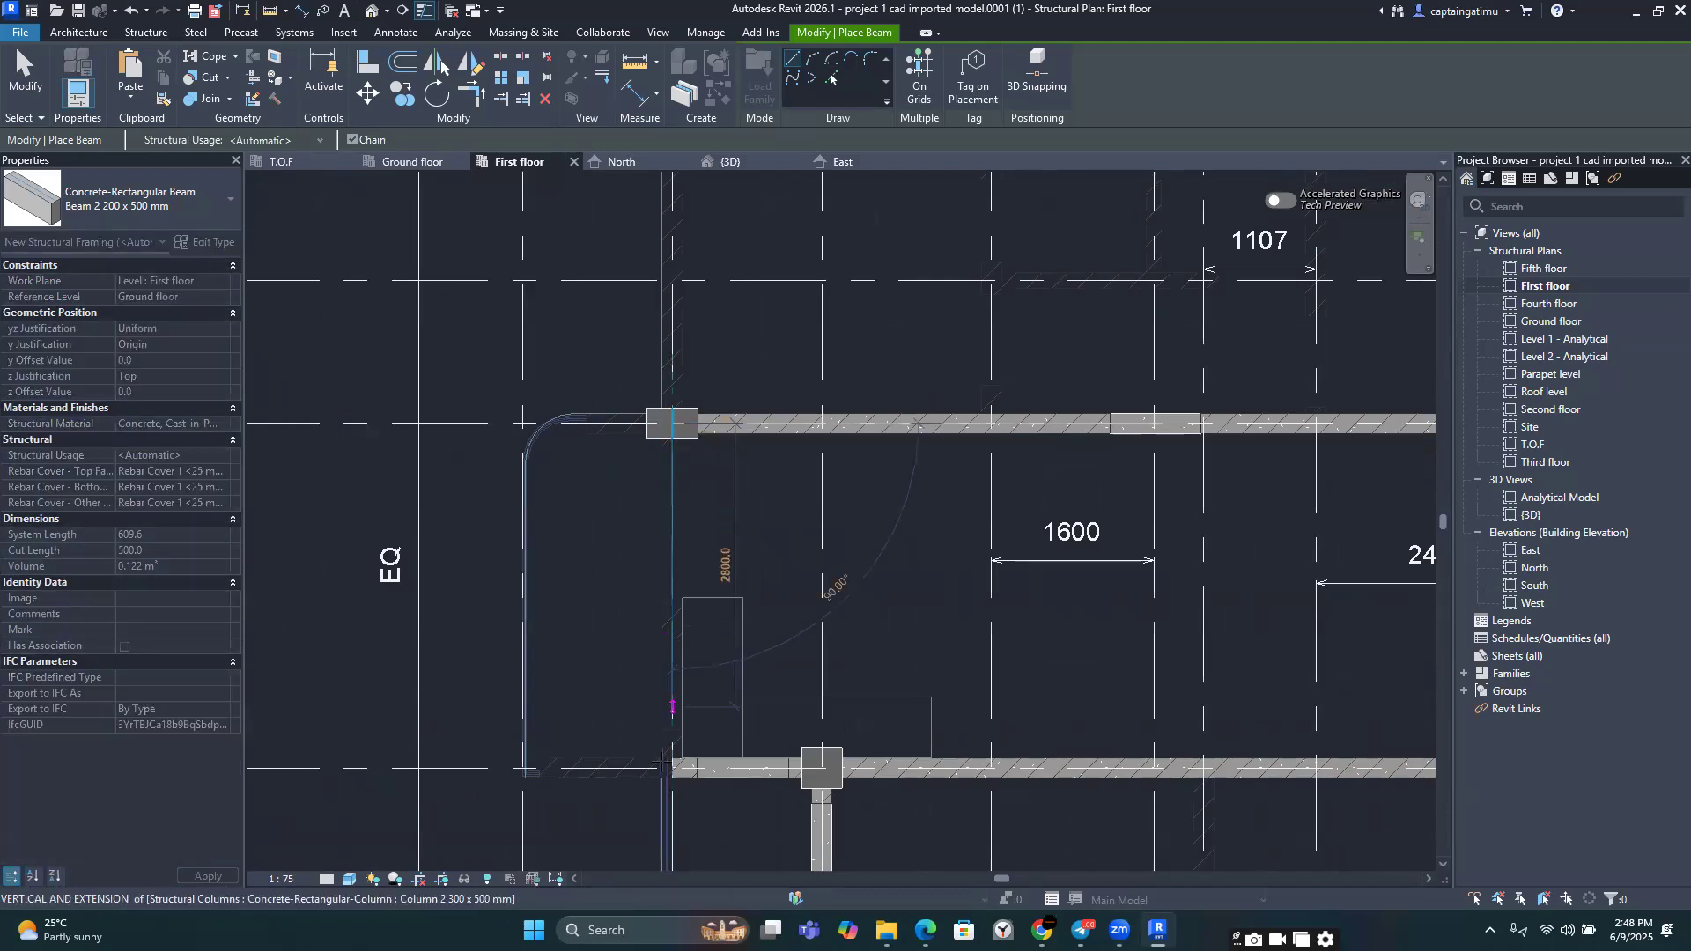
pyautogui.click(672, 768)
pyautogui.press('Escape')
# Step: Place a Beam 2 200 x 500 mm beam along grid G from the column at grid 6 to the column at grid 5
pyautogui.scroll(-3, 923, 660)
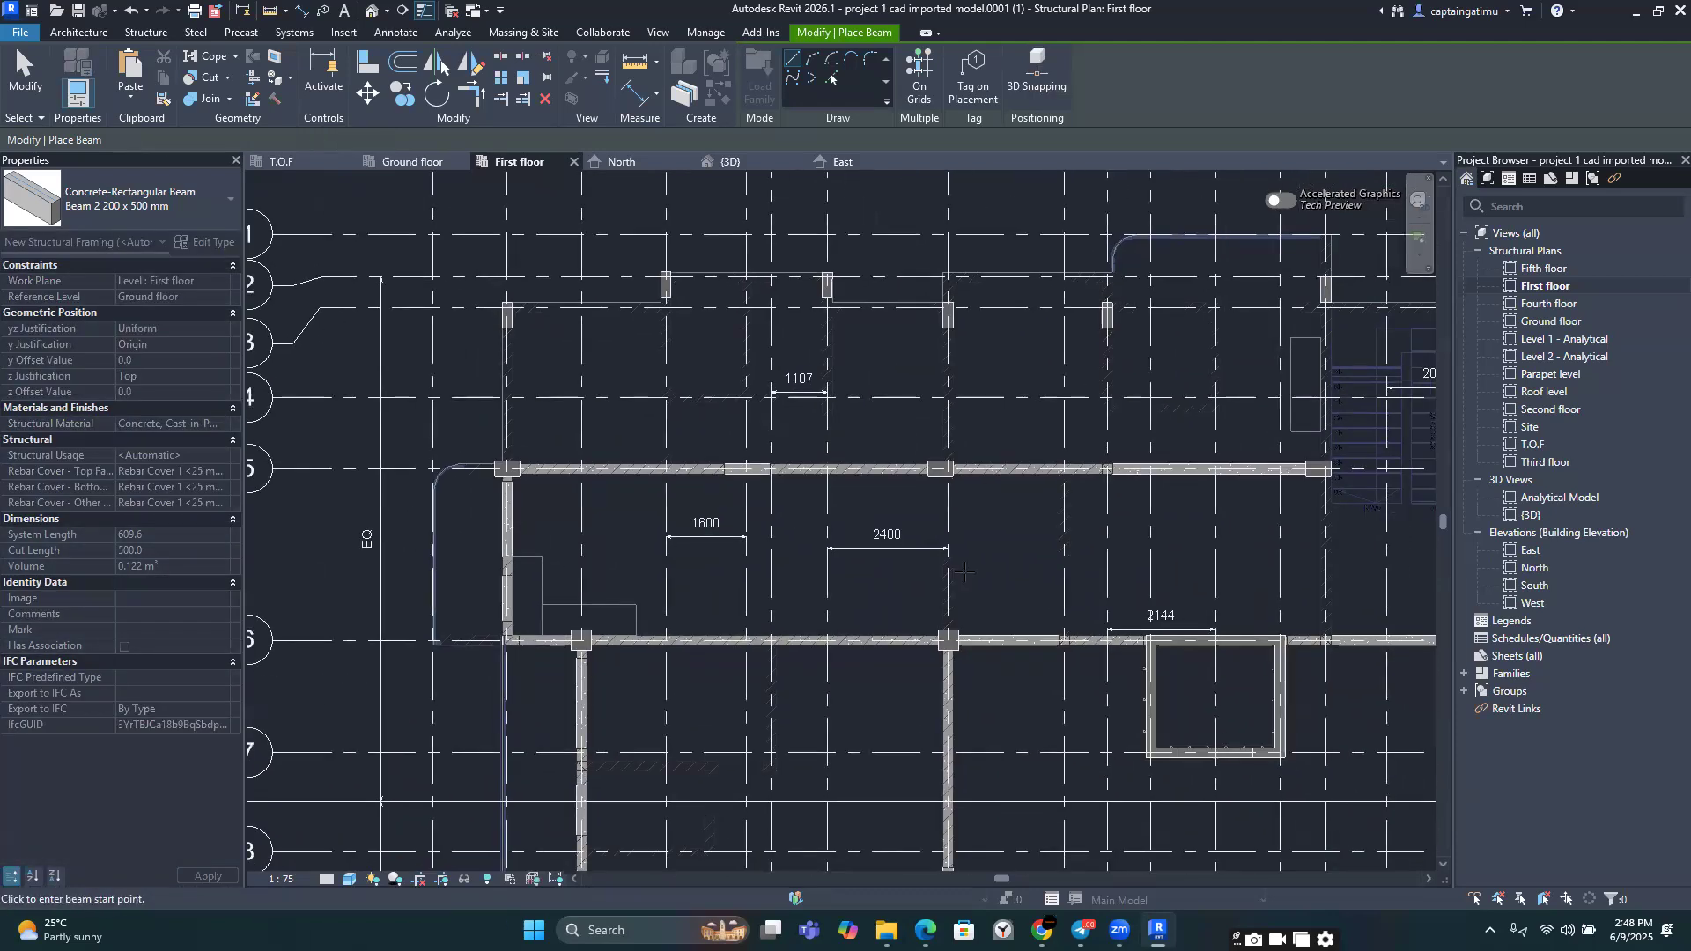
pyautogui.scroll(2, 923, 660)
pyautogui.click(944, 660)
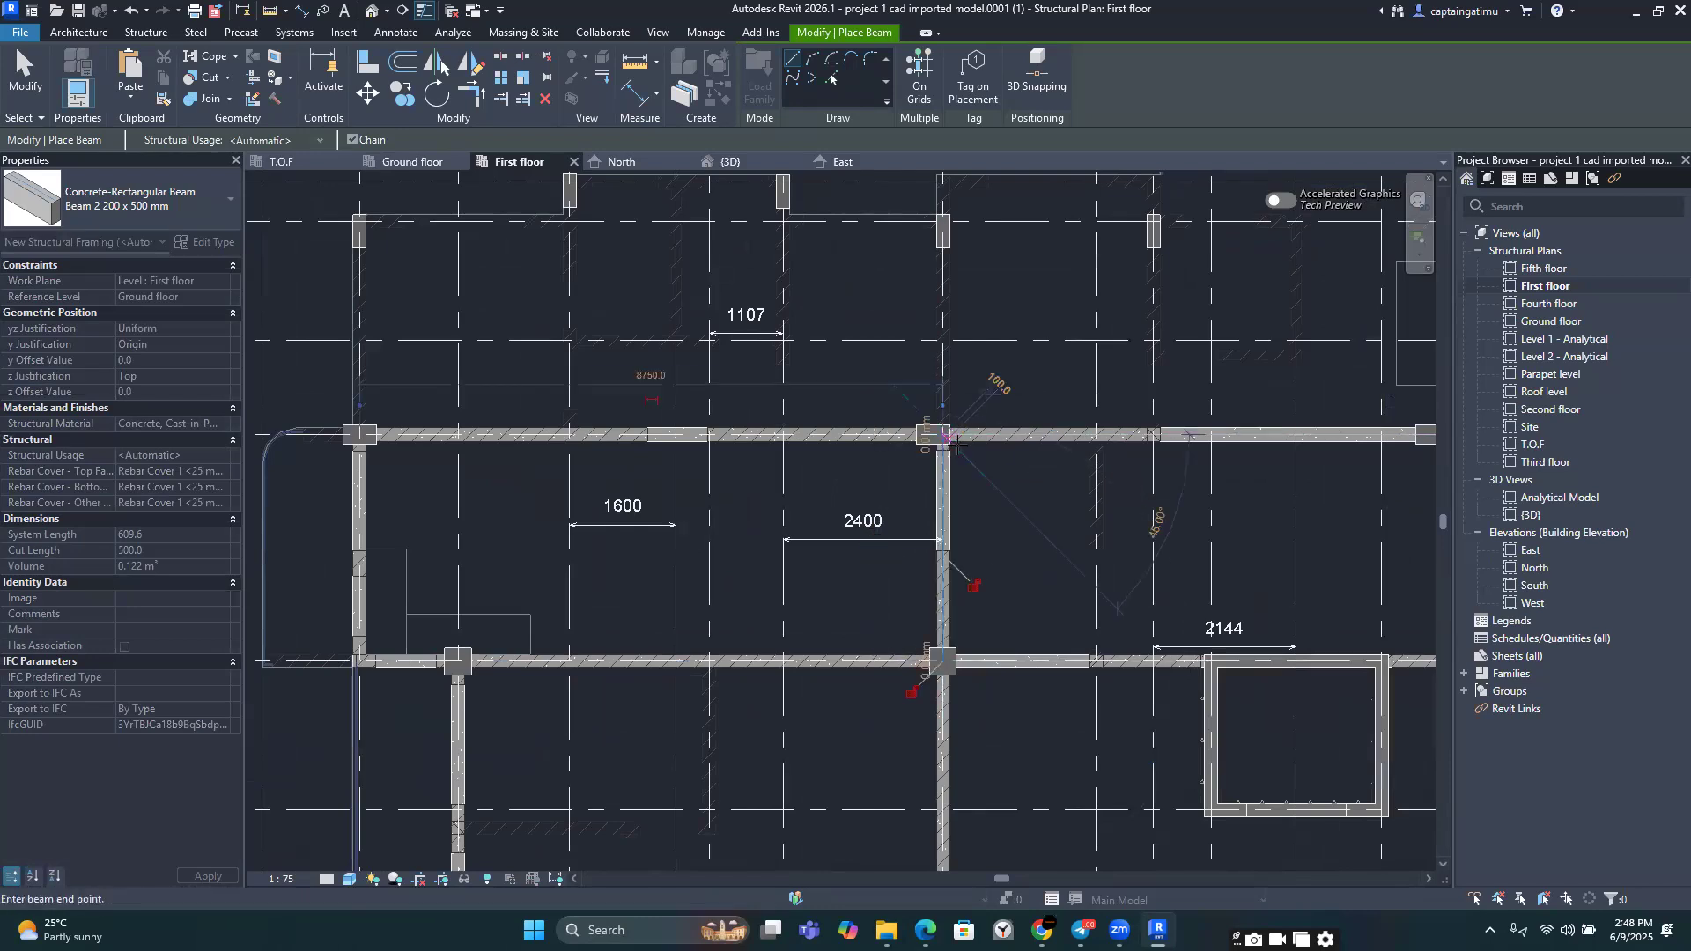
# Step: Place a Beam 2 200 x 500 mm beam along grid N from the grid 6 beam to the column at grid 5
pyautogui.scroll(-4, 963, 585)
pyautogui.scroll(4, 1000, 514)
pyautogui.scroll(2, 1000, 514)
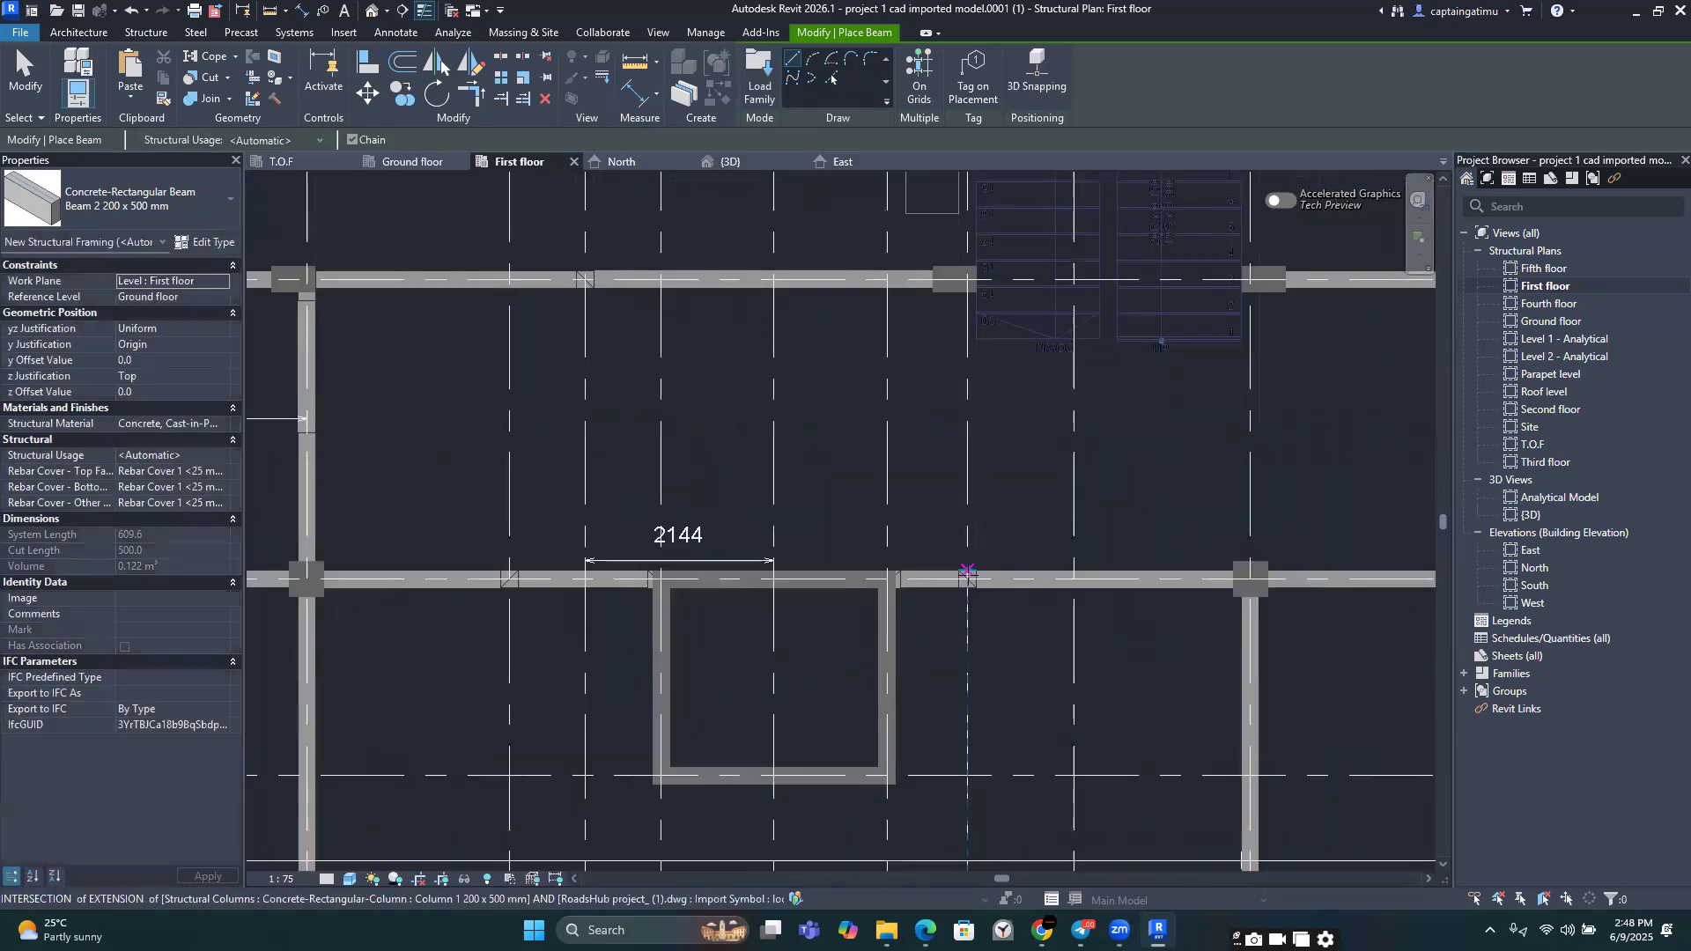
pyautogui.click(967, 580)
pyautogui.click(966, 280)
pyautogui.press('Escape')
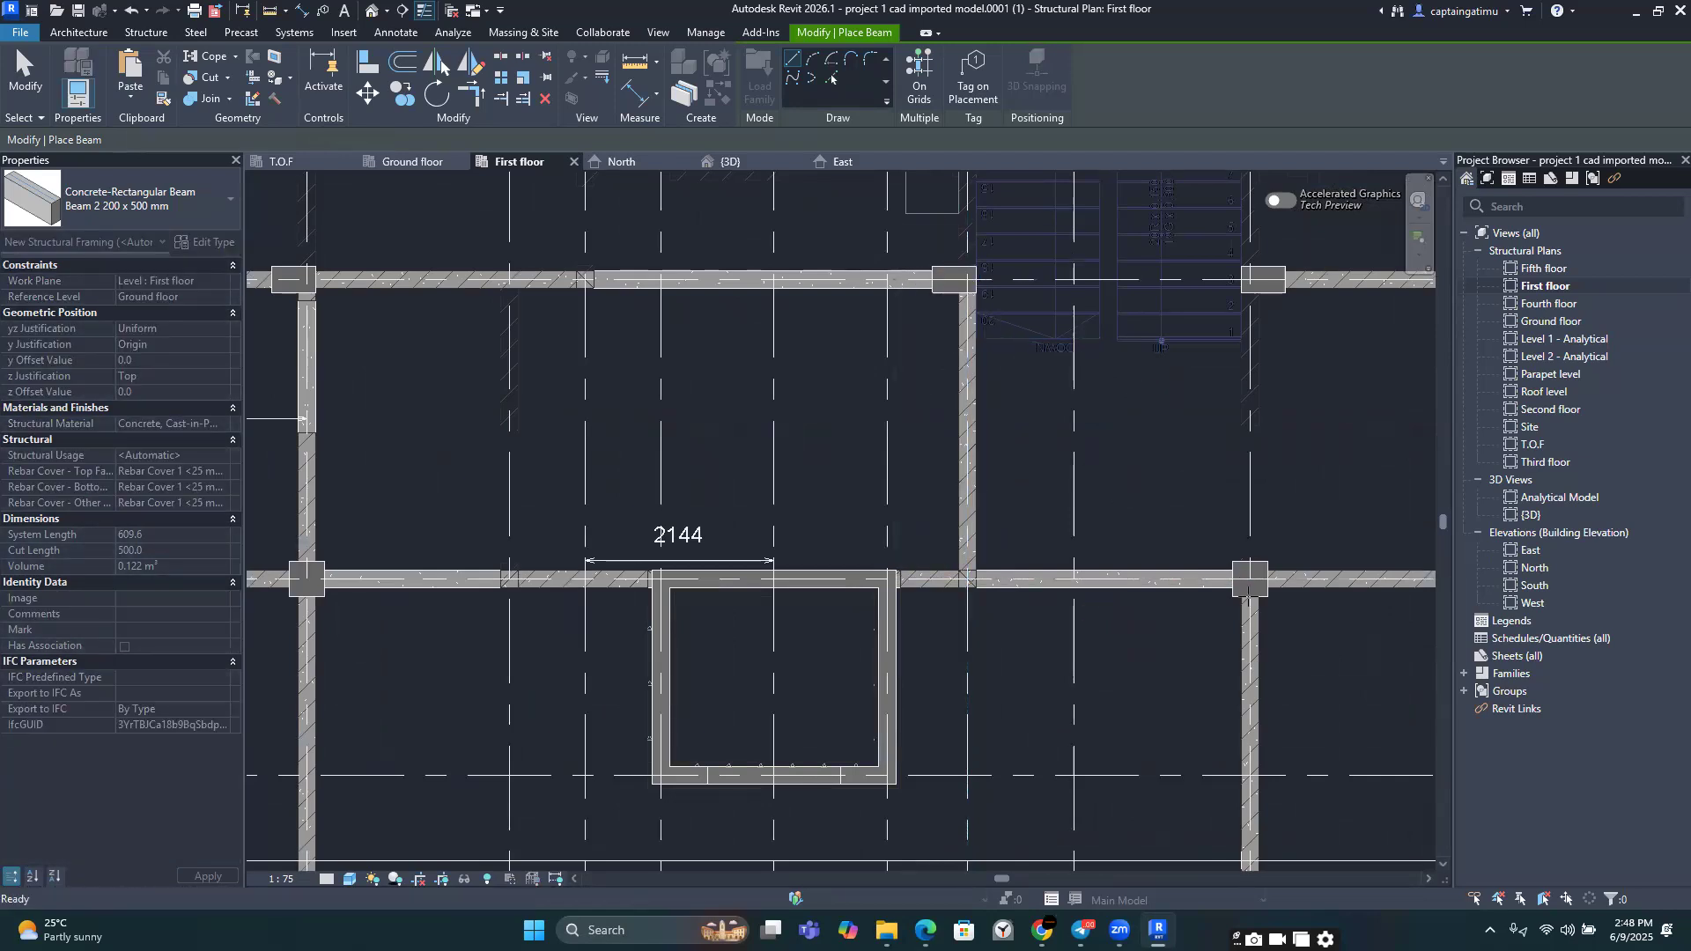
# Step: Place a Beam 2 200 x 500 mm beam along grid P from the column at grid 6 to the column at grid 5
pyautogui.click(1250, 578)
pyautogui.click(1251, 280)
pyautogui.moveTo(1264, 302); pyautogui.dragTo(725, 420, button='middle')
pyautogui.press('Escape')
# Step: Place a Beam 2 200 x 500 mm beam along grid T from the beam end at grid 6 to the grid 5 column and end the chain
pyautogui.scroll(-1, 850, 421)
pyautogui.moveTo(846, 420); pyautogui.dragTo(551, 381, button='middle')
pyautogui.scroll(3, 1059, 610)
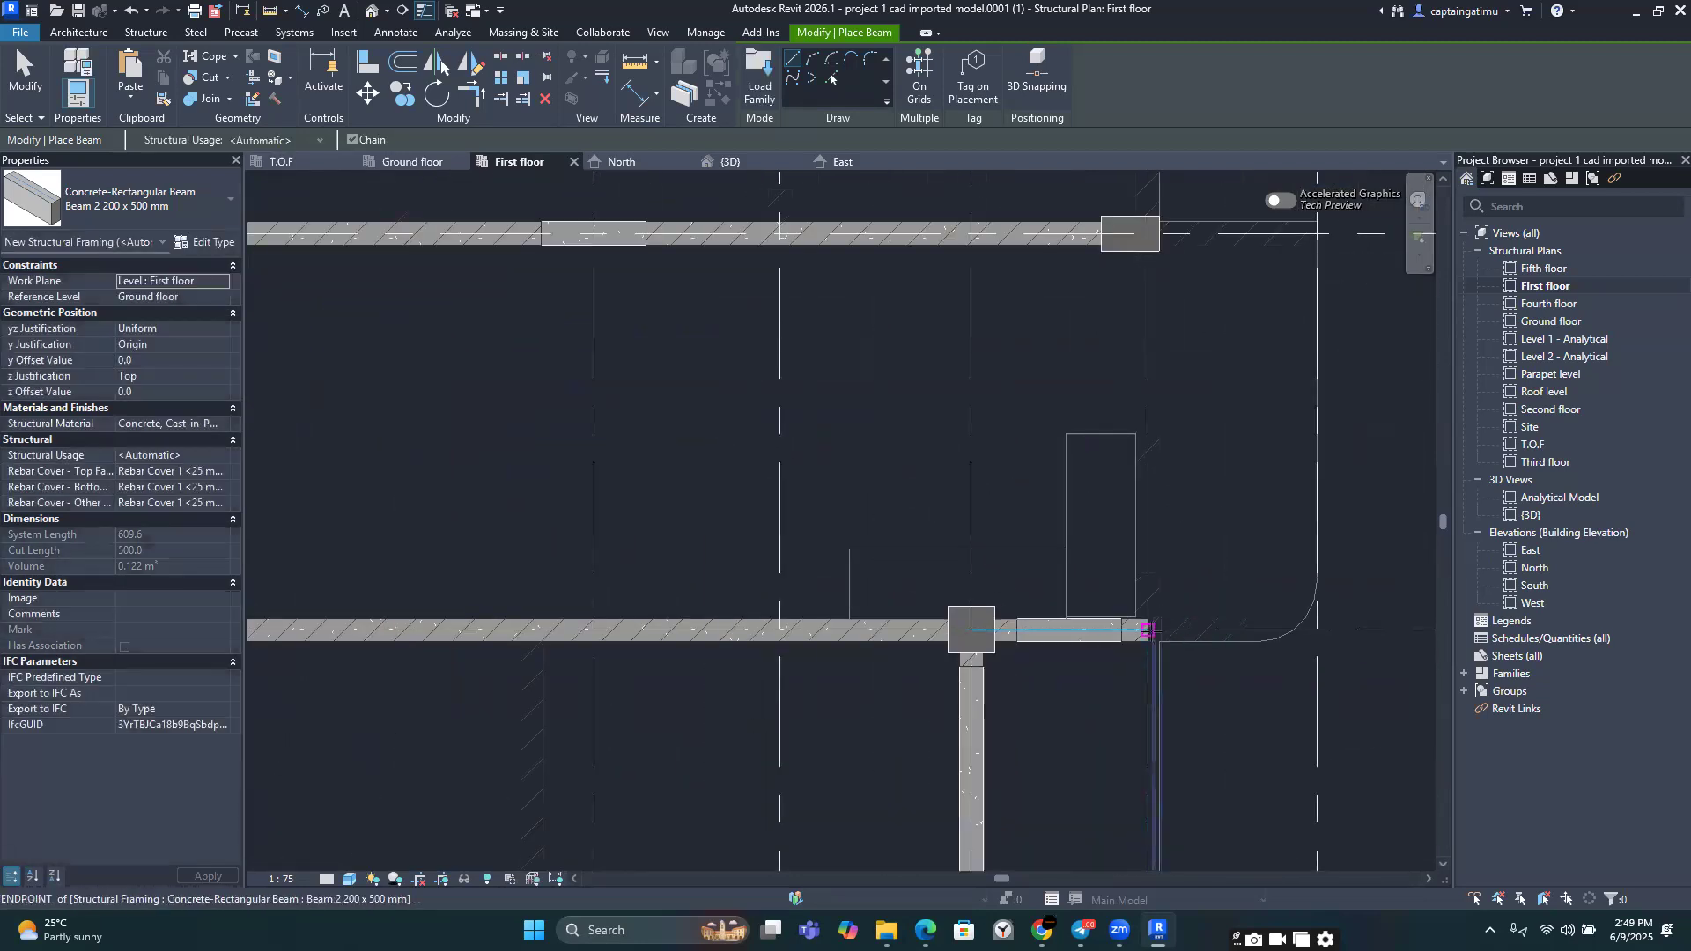
pyautogui.click(1149, 630)
pyautogui.scroll(-6, 1127, 440)
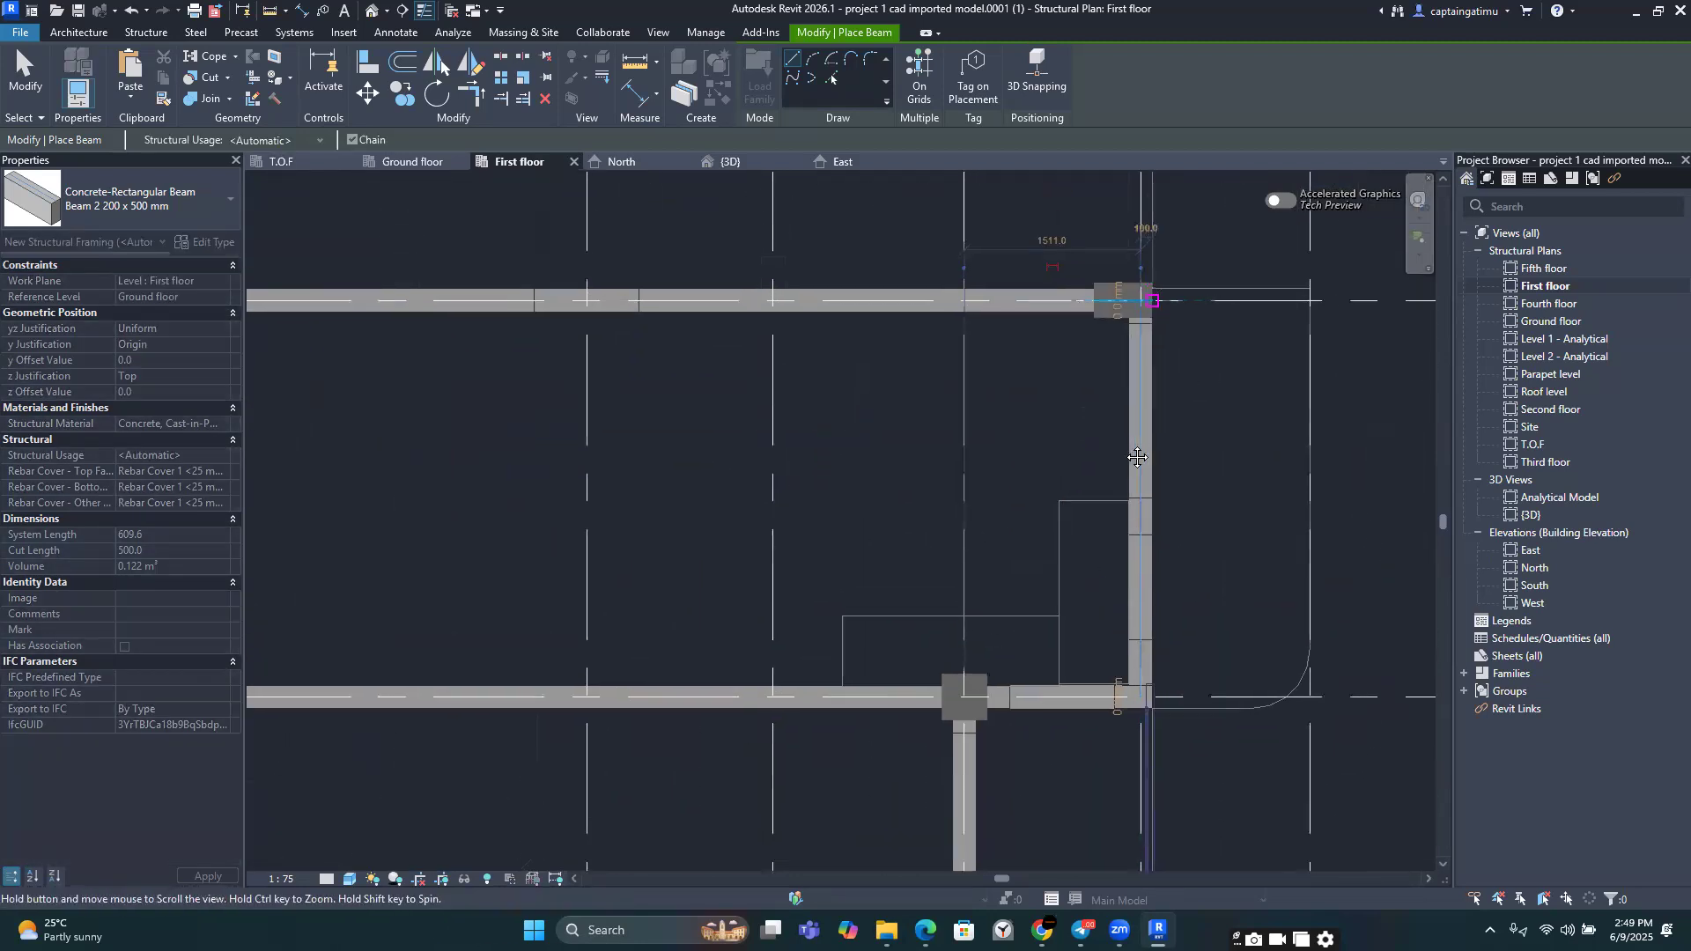
pyautogui.moveTo(1095, 390); pyautogui.dragTo(1055, 173, button='middle')
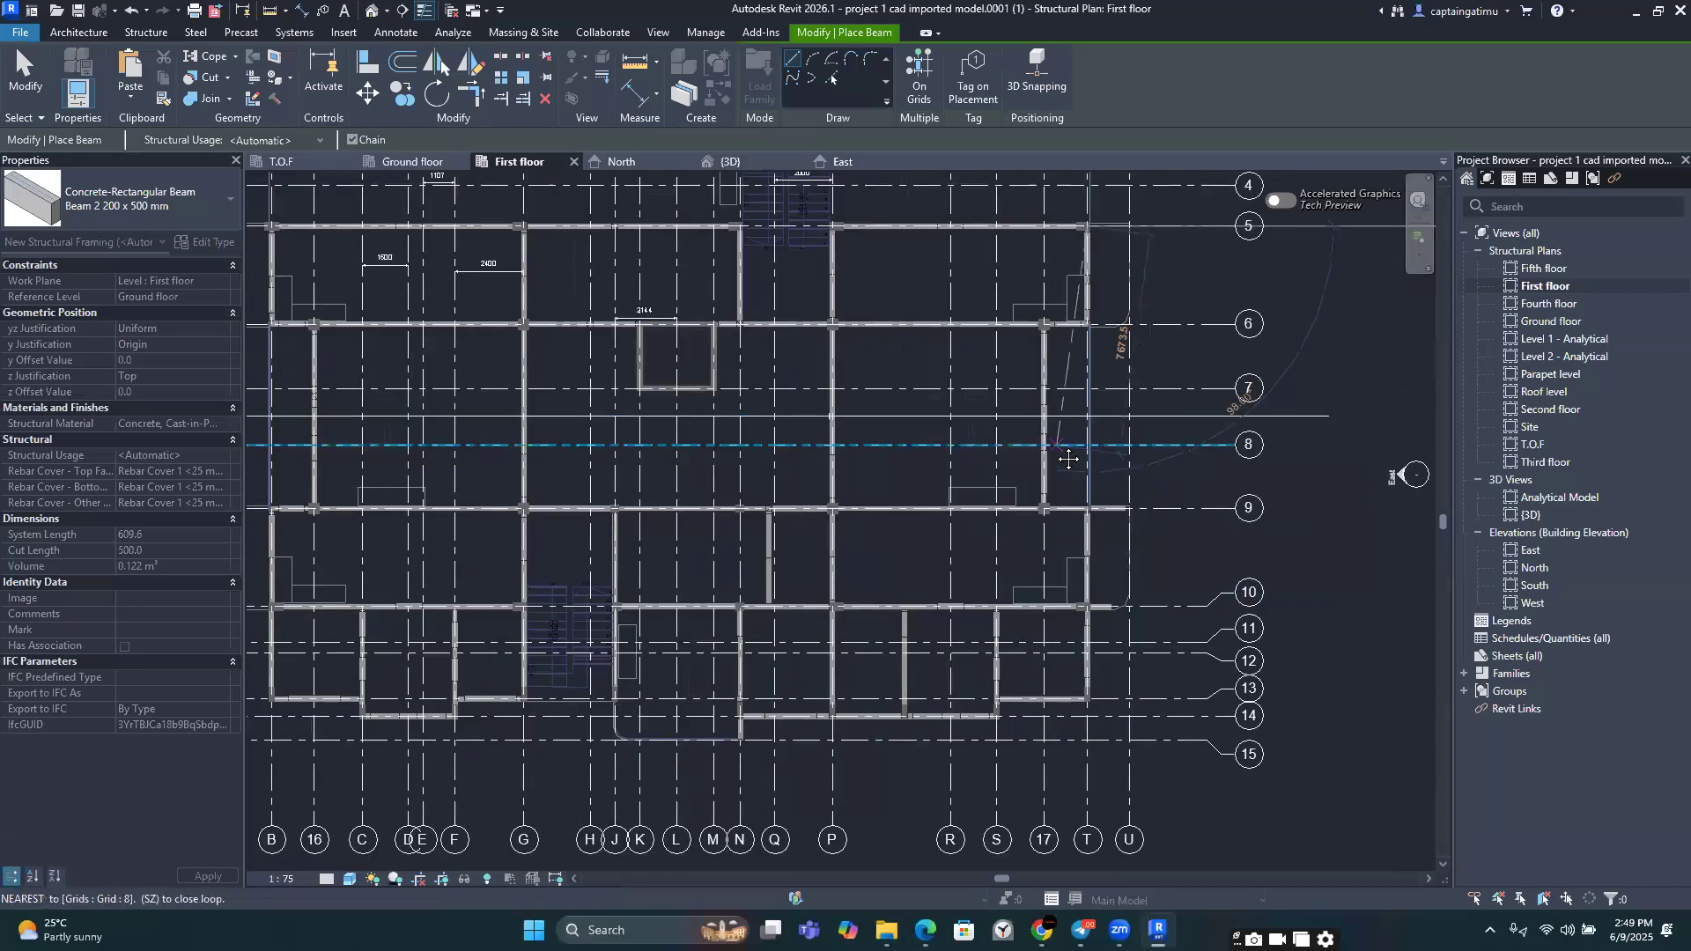
pyautogui.scroll(-3, 1069, 457)
pyautogui.scroll(3, 793, 440)
pyautogui.moveTo(795, 447); pyautogui.dragTo(899, 466, button='middle')
pyautogui.press('Escape')
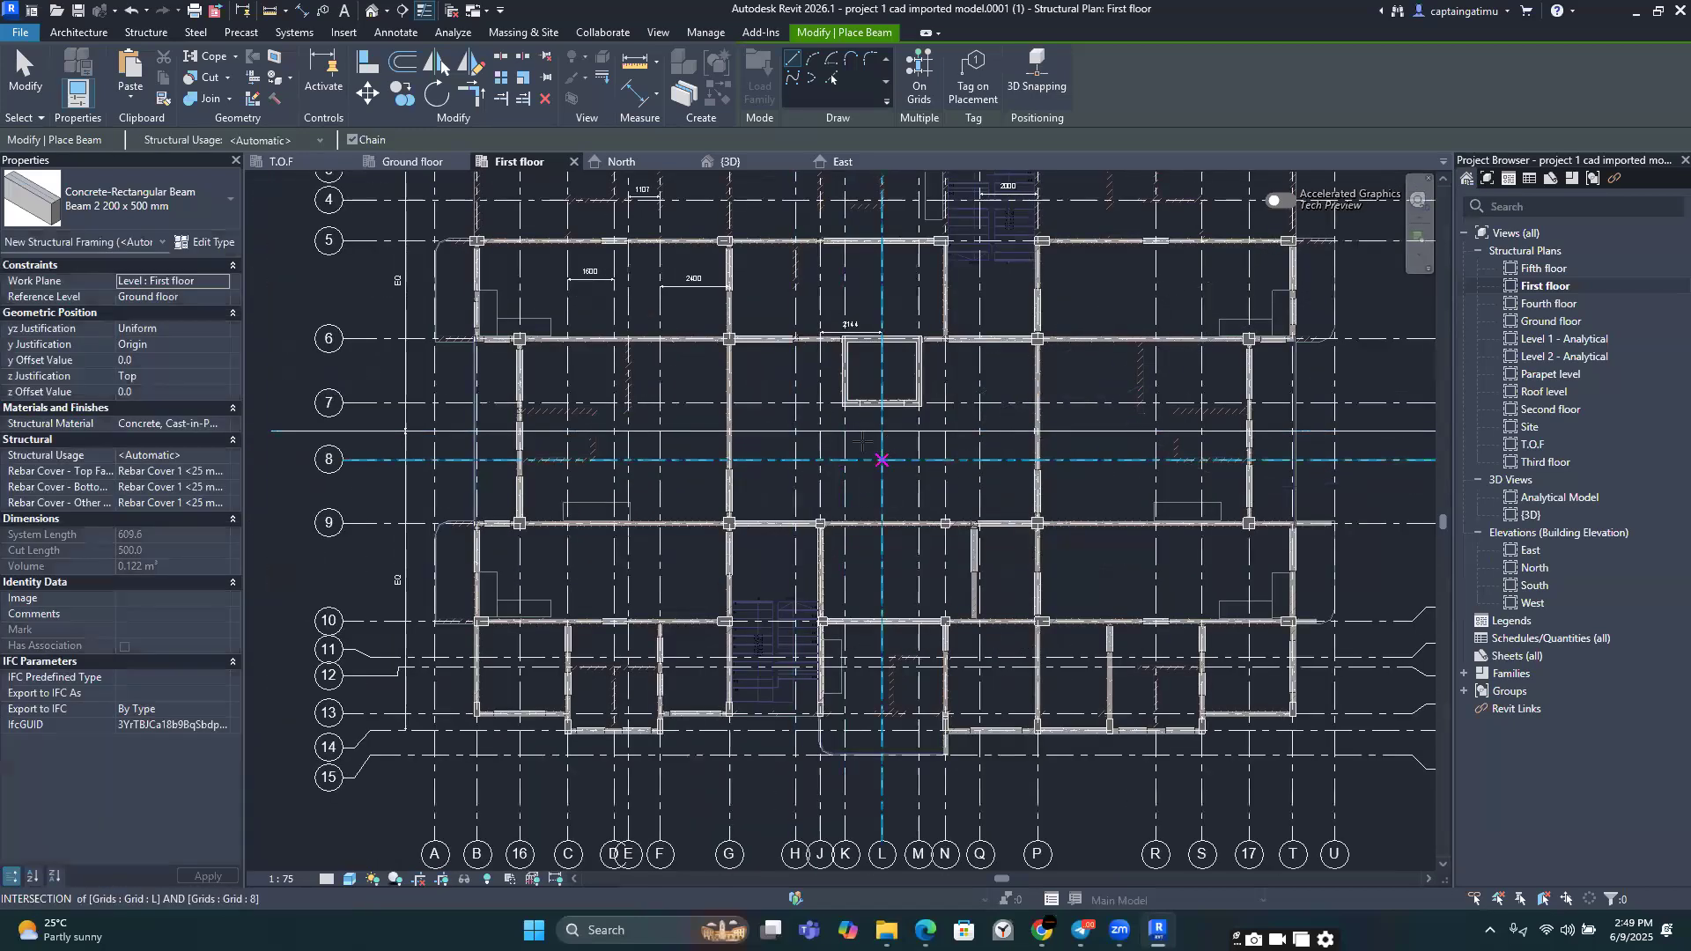
# Step: Place a Beam 2 200 x 500 mm beam along grid K from the lift core's corner at grid 7 to the grid 9 beam
pyautogui.scroll(3, 845, 426)
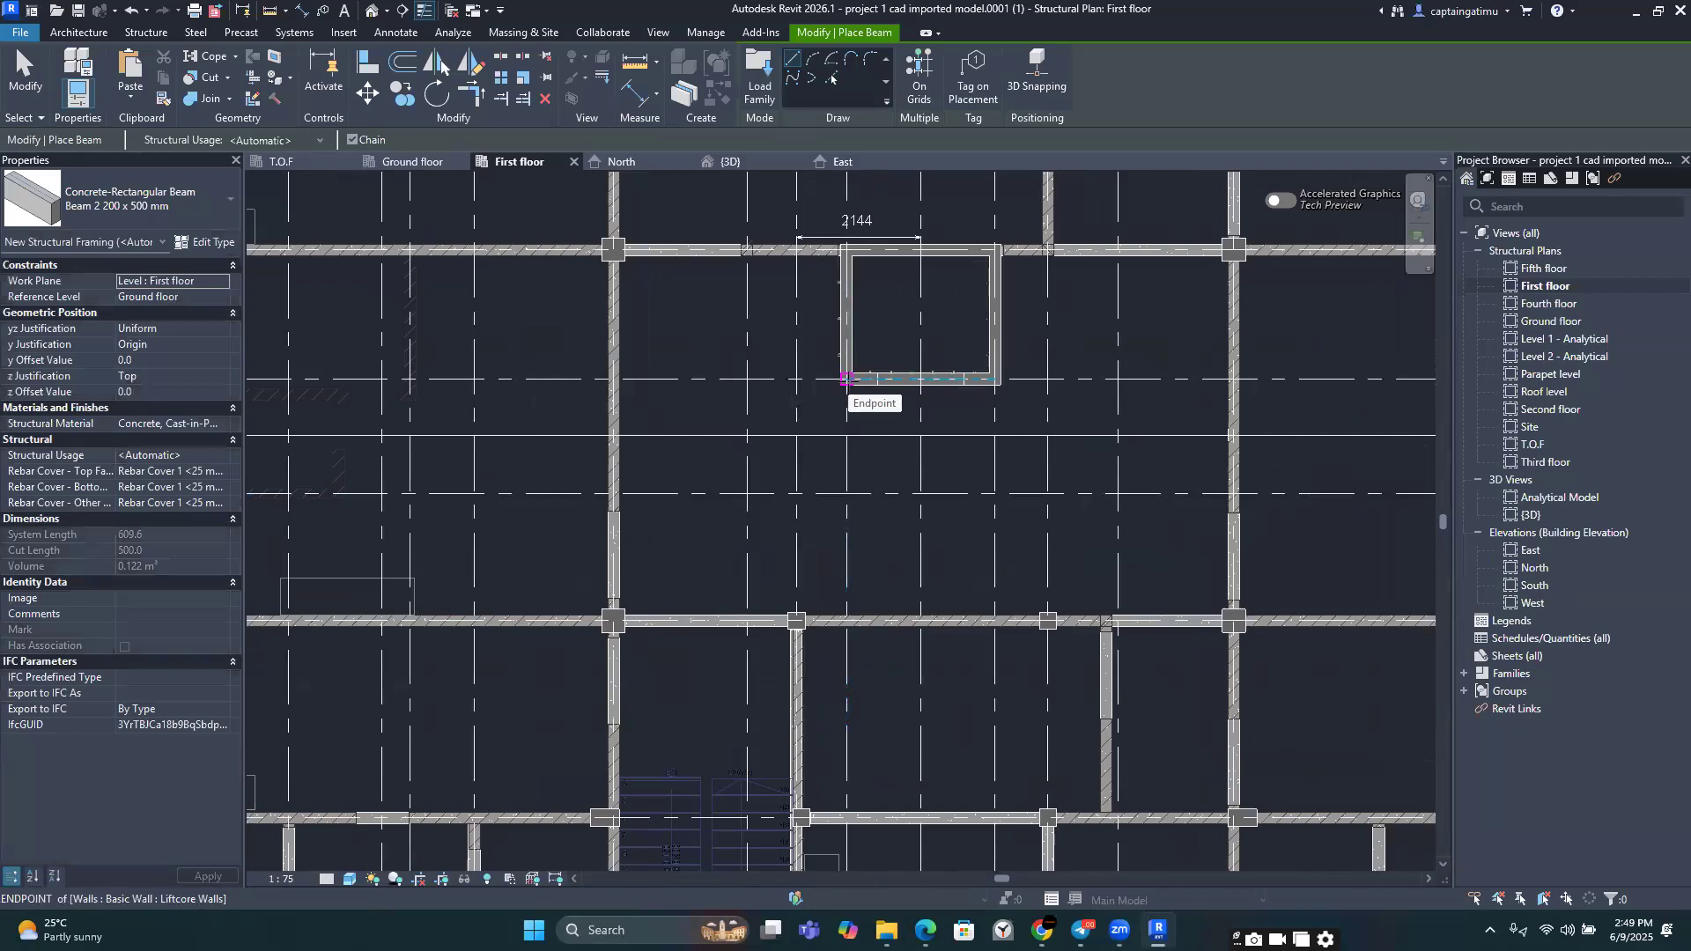
pyautogui.click(846, 379)
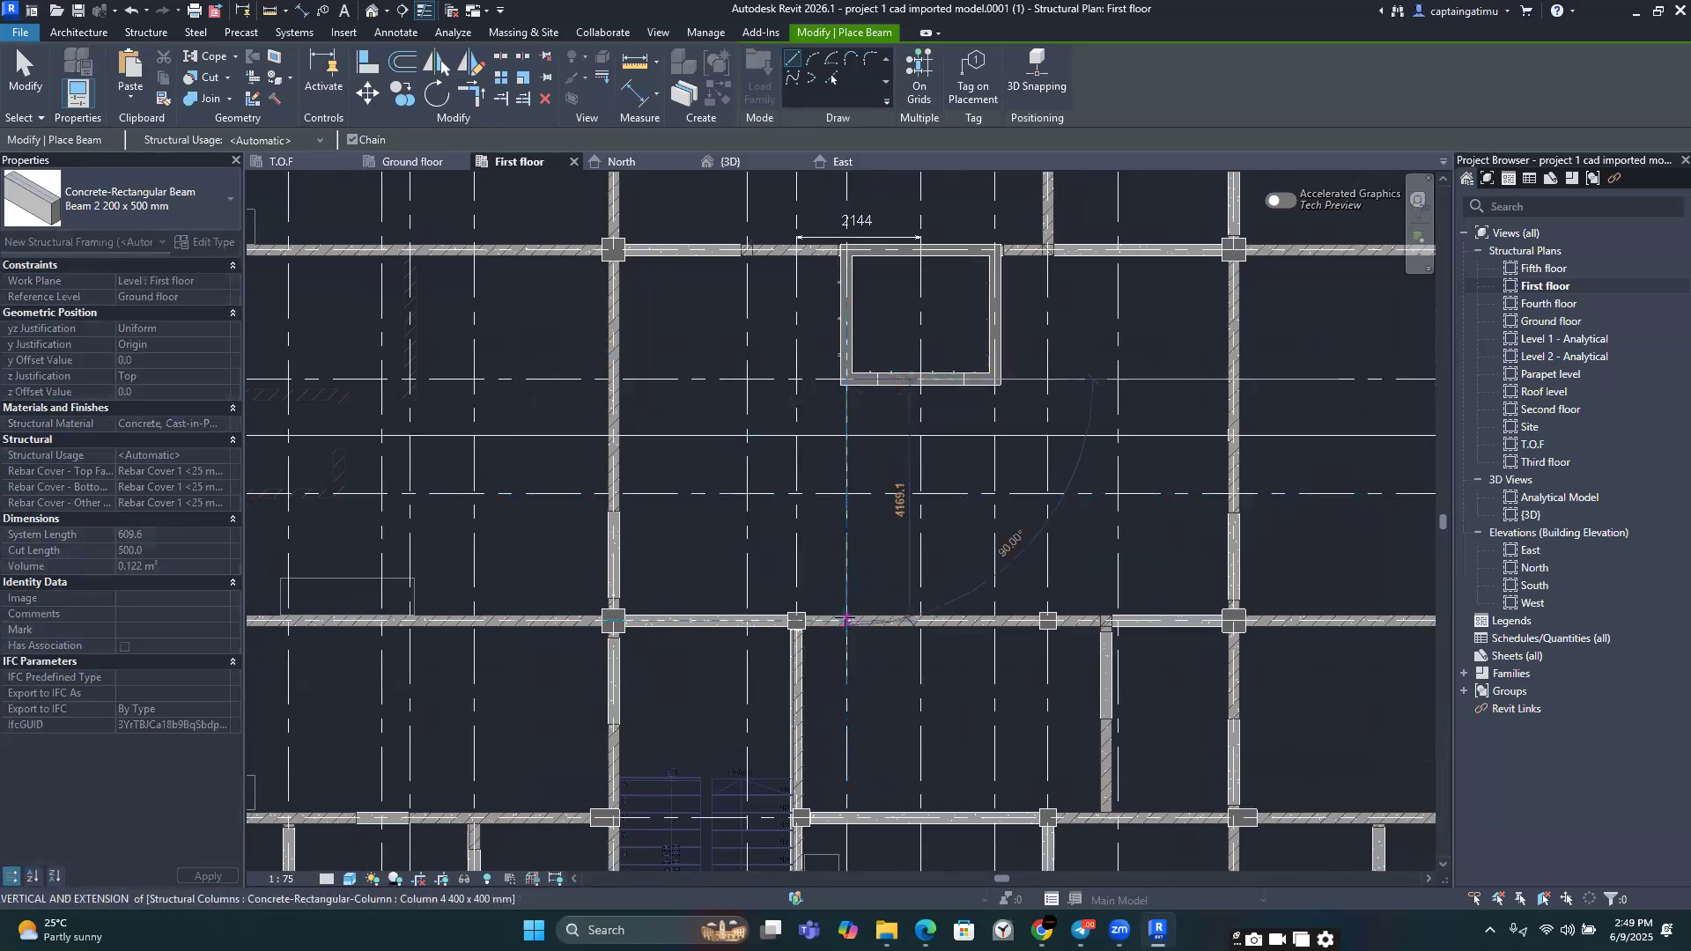
pyautogui.click(848, 621)
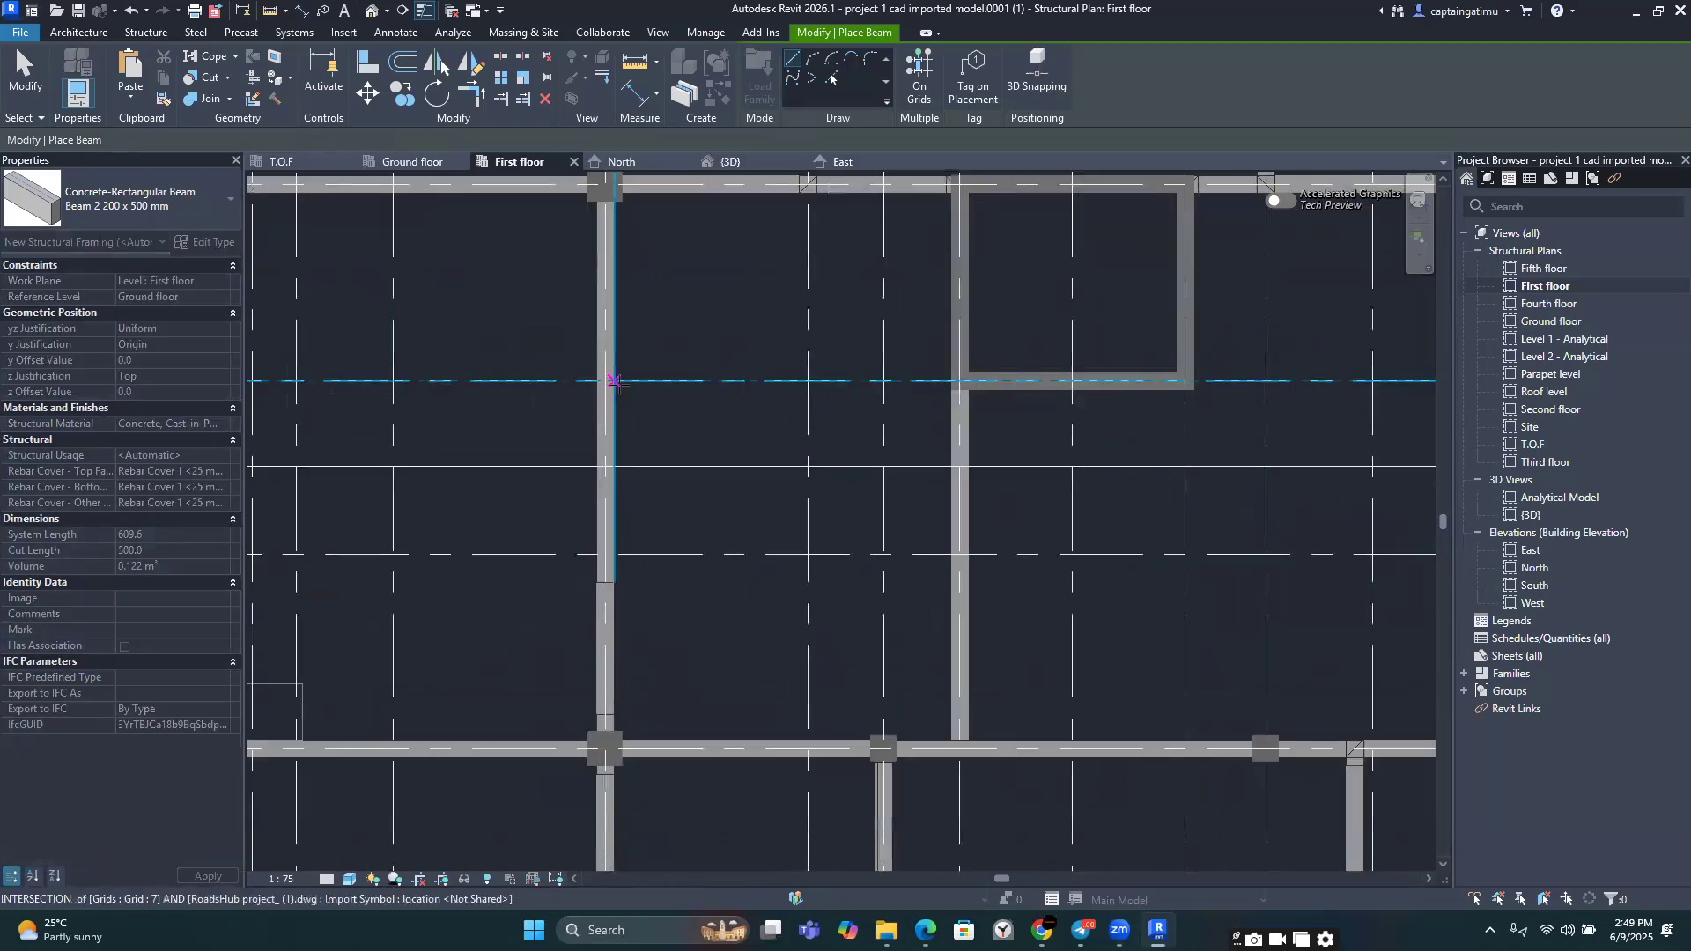
pyautogui.scroll(2, 606, 380)
pyautogui.press('Escape')
# Step: Place Beam 2 200 x 500 mm beams along grid 7, from the grid G beam to the lift core and from the core to grid P
pyautogui.click(606, 381)
pyautogui.click(962, 384)
pyautogui.press('Escape')
pyautogui.moveTo(1041, 400); pyautogui.dragTo(690, 440, button='middle')
pyautogui.click(835, 423)
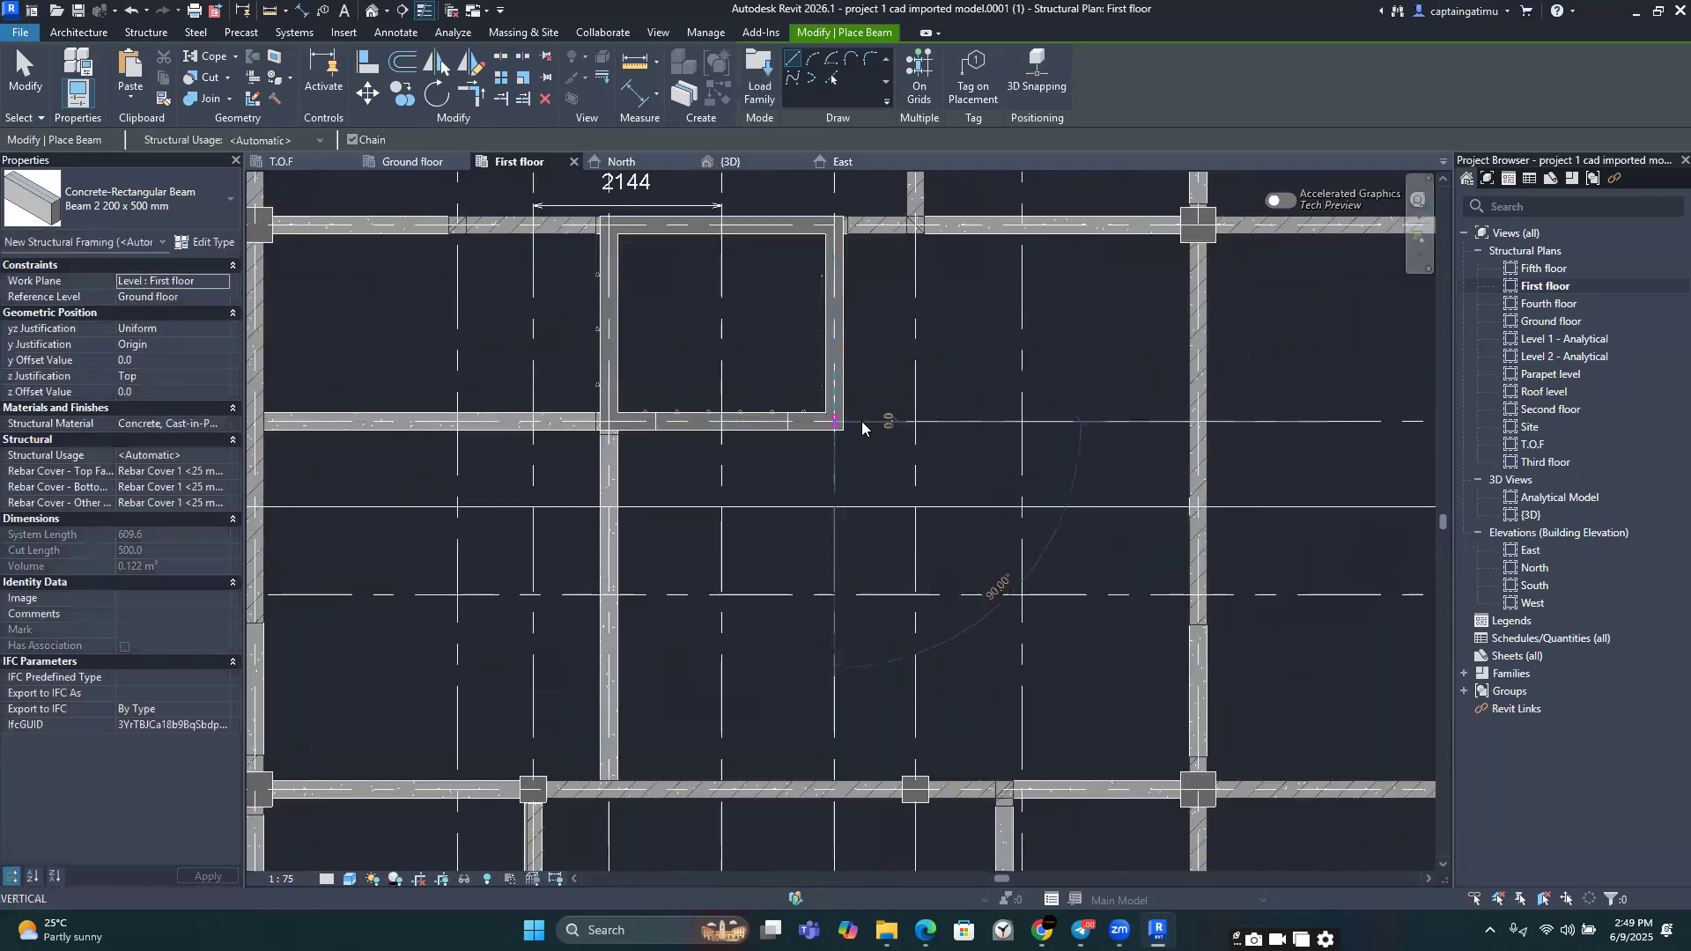
pyautogui.click(1198, 423)
pyautogui.press('Escape')
# Step: Place a Beam 2 200 x 500 mm beam along grid N from the column at grid 9 to the grid 7 beam and end beam placement
pyautogui.click(916, 790)
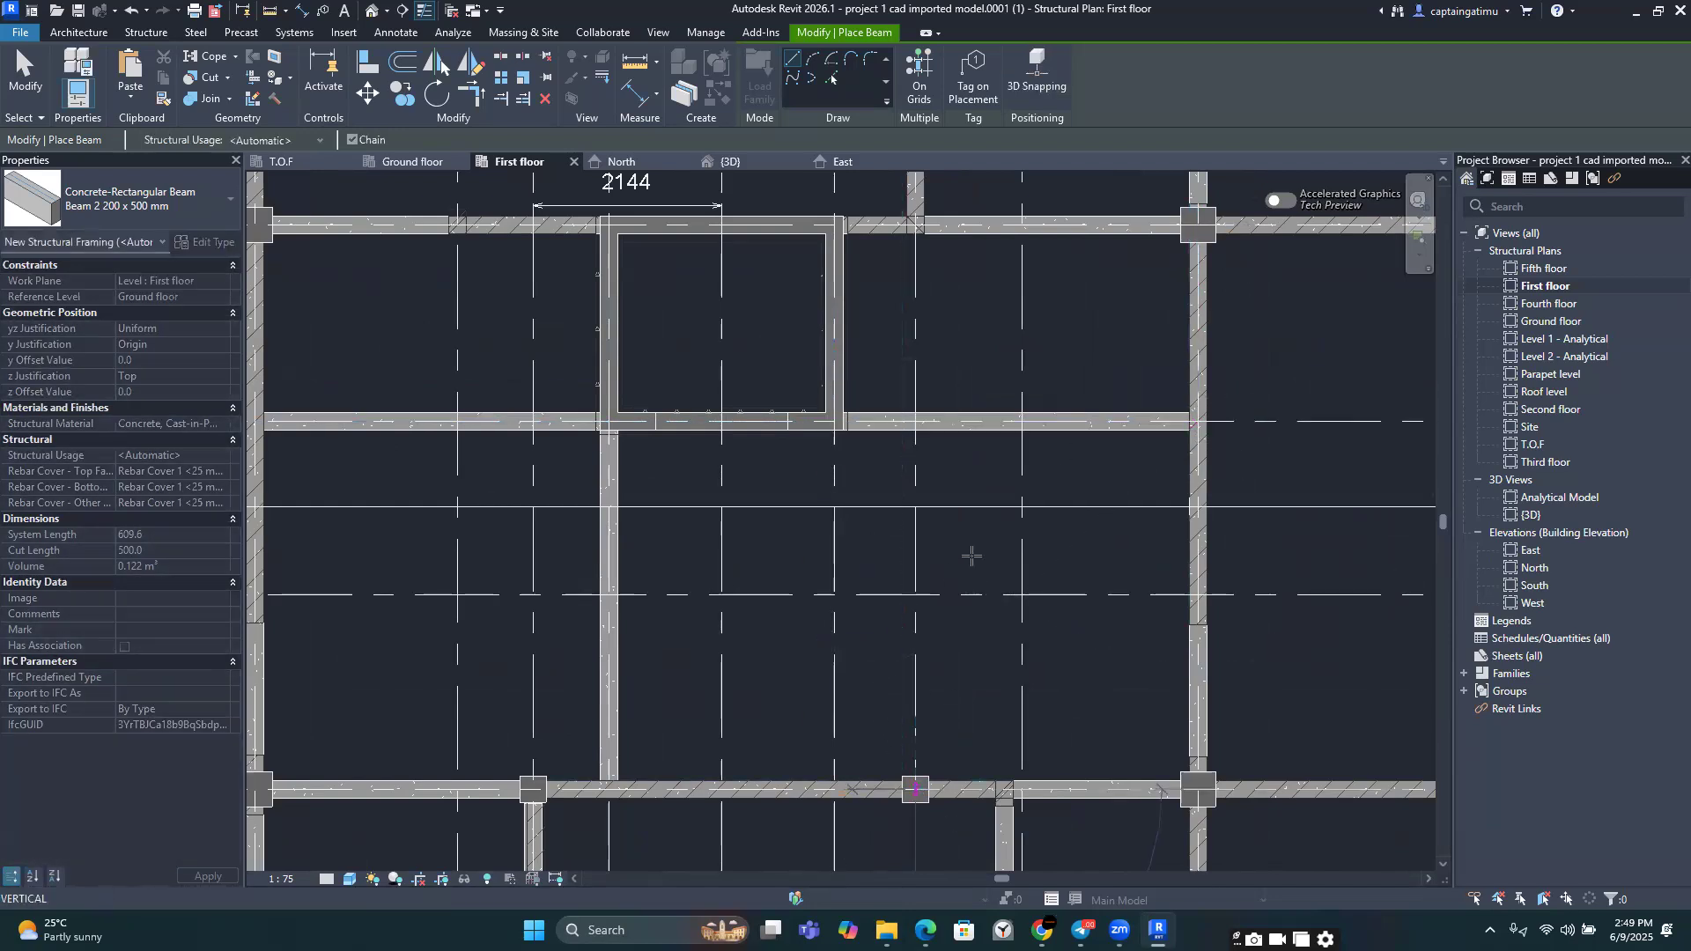
pyautogui.click(917, 423)
pyautogui.scroll(-10, 1007, 574)
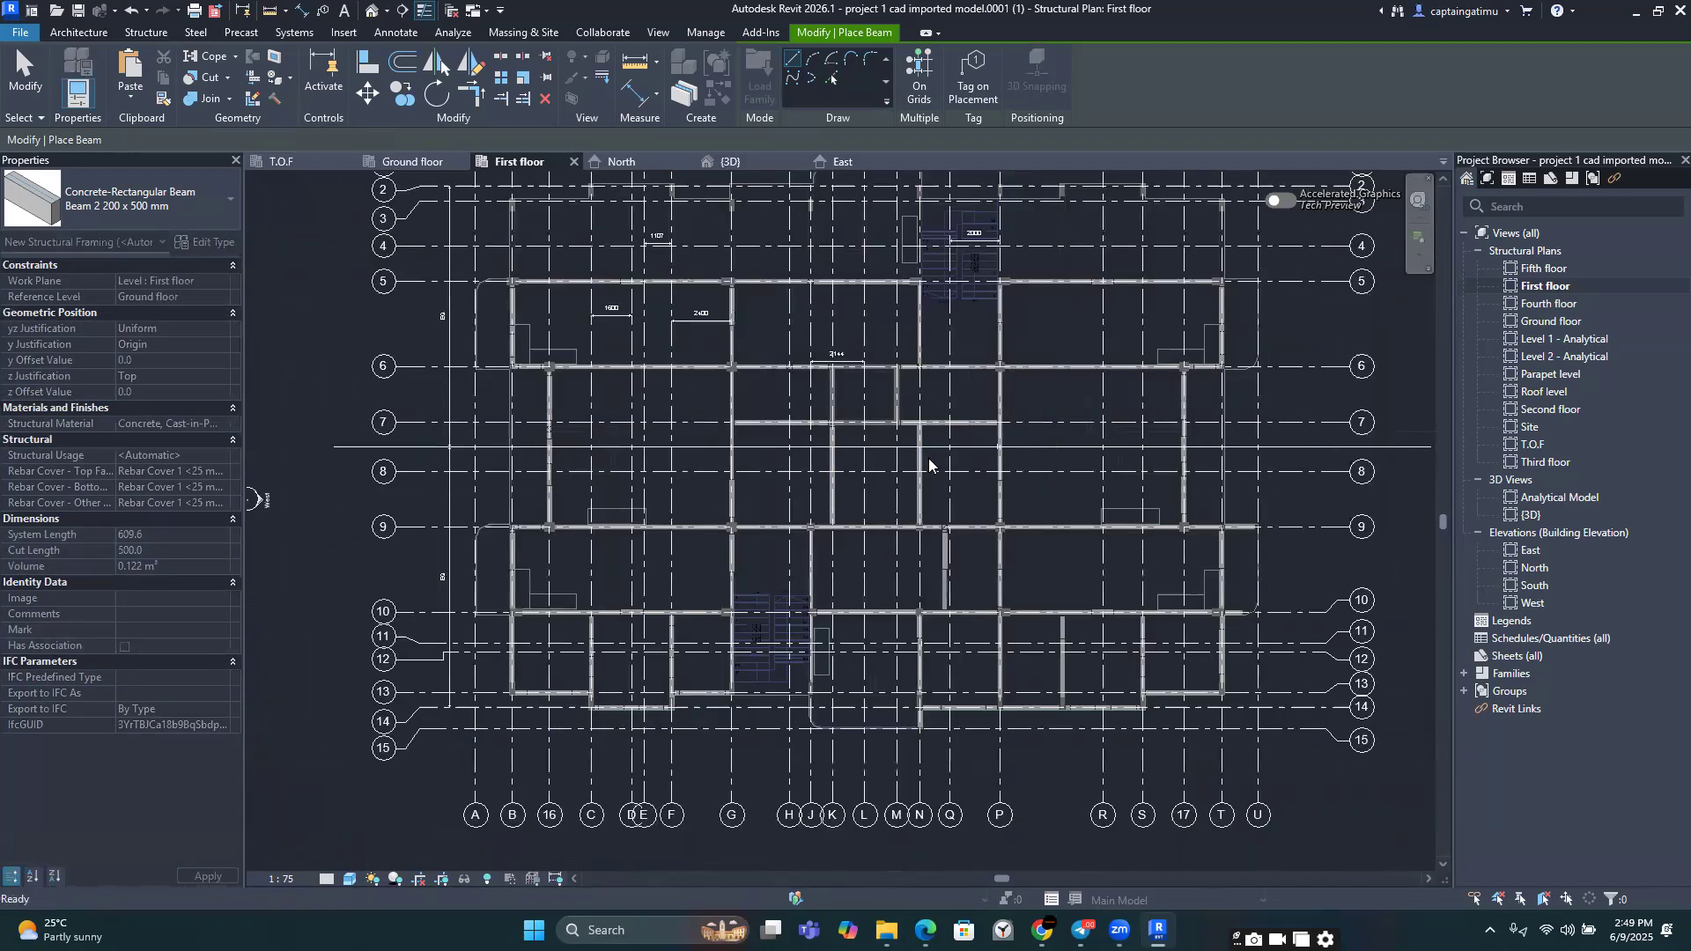
pyautogui.press('Escape')
pyautogui.press('Escape')
pyautogui.scroll(4, 1007, 575)
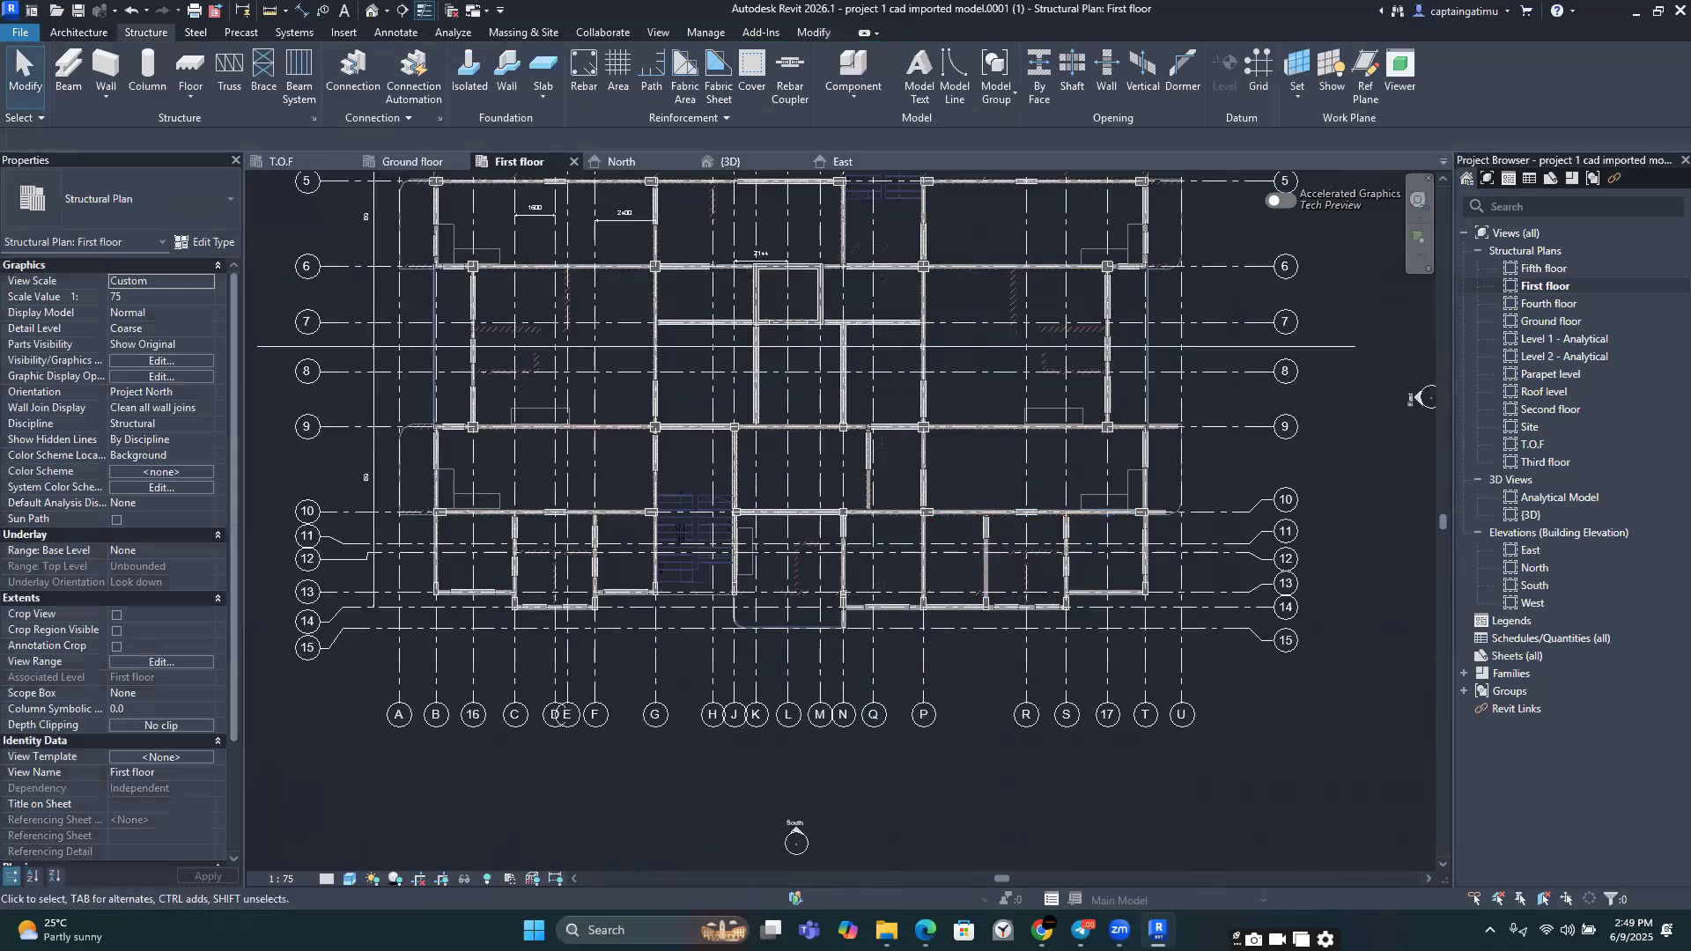
# Step: Check the beam sizes and layout around the lift core on page 2 of COMBINED DETAILS.pdf and return to Revit
pyautogui.click(925, 930)
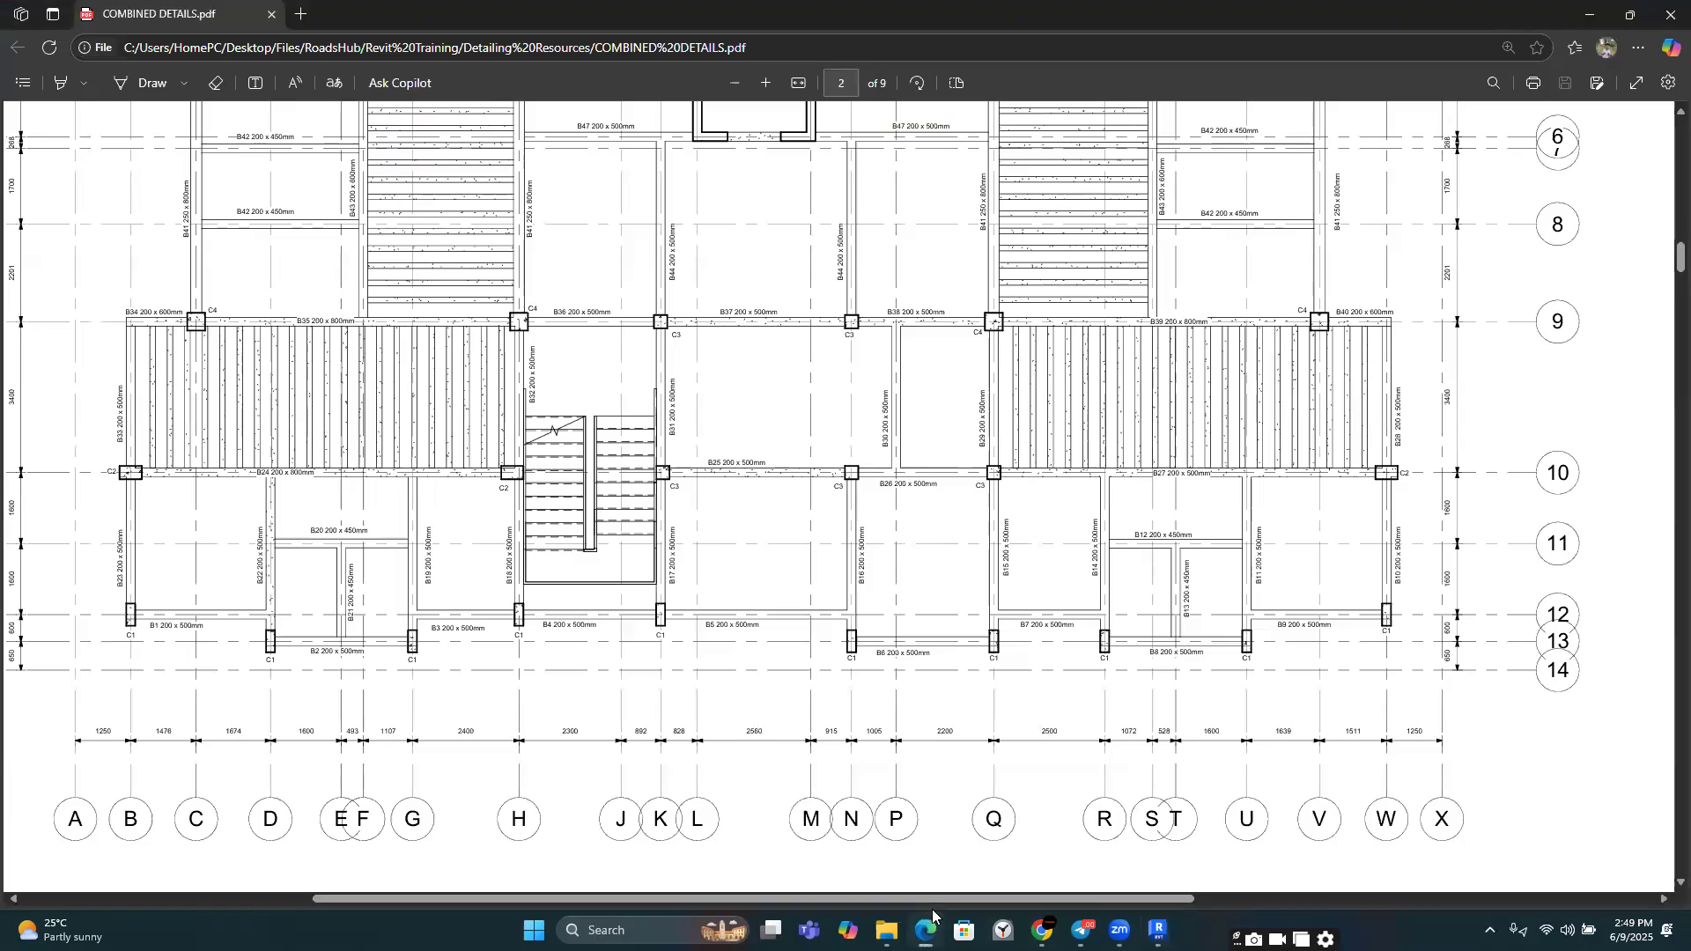
pyautogui.scroll(2, 1001, 401)
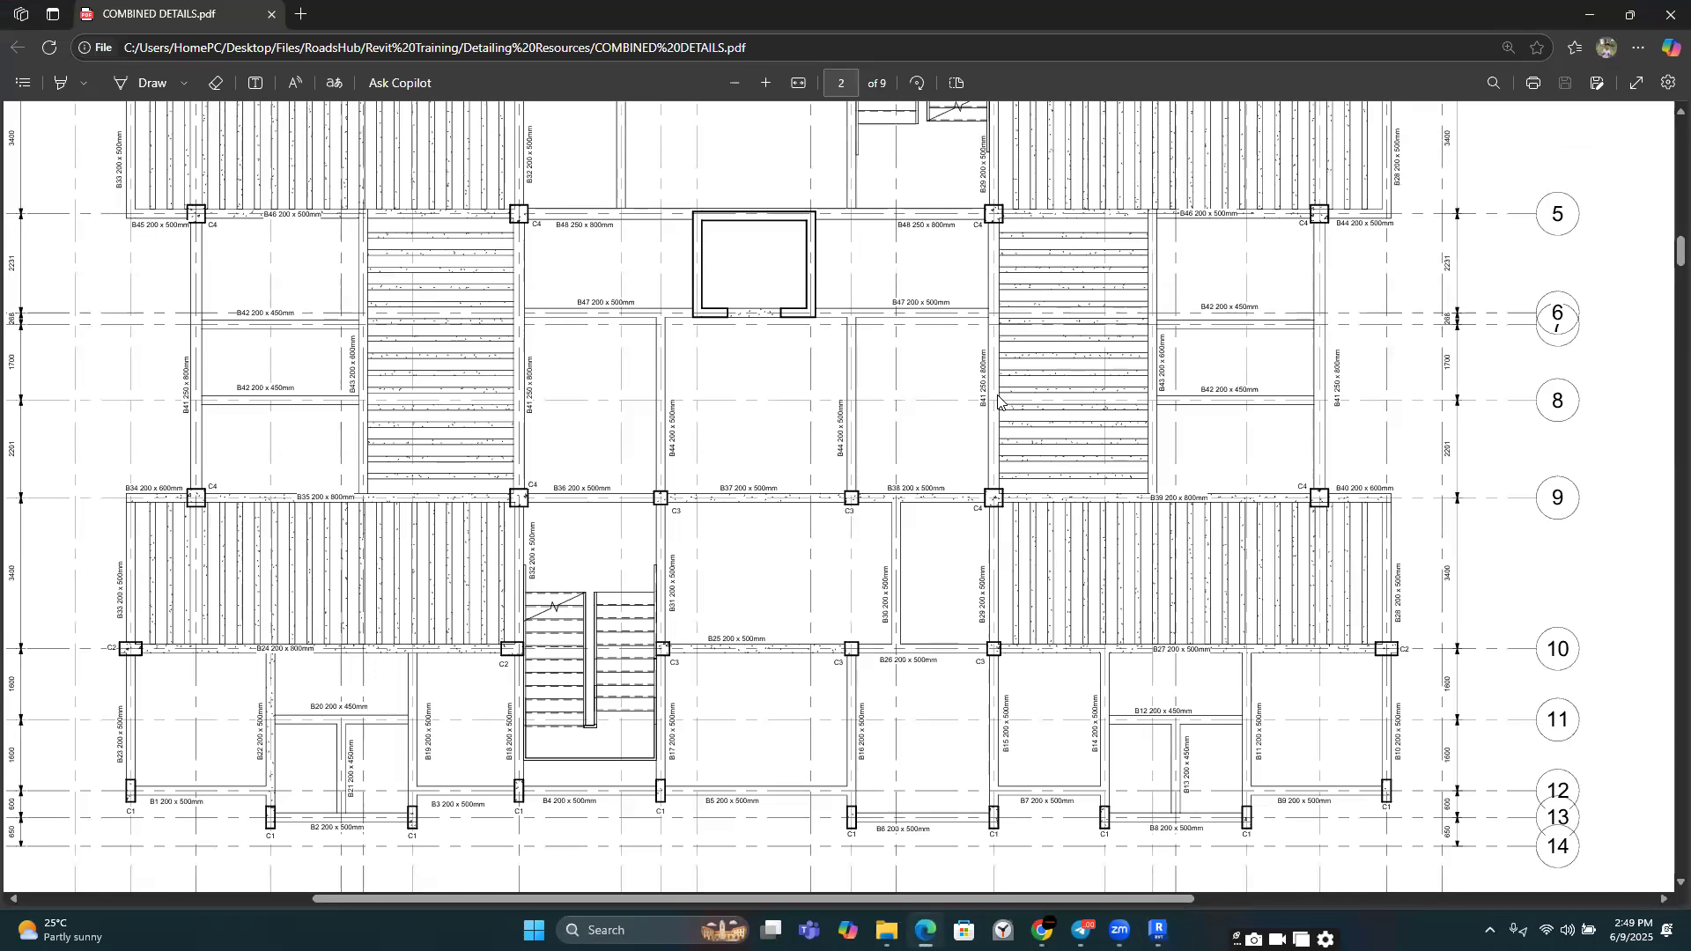
pyautogui.scroll(2, 998, 402)
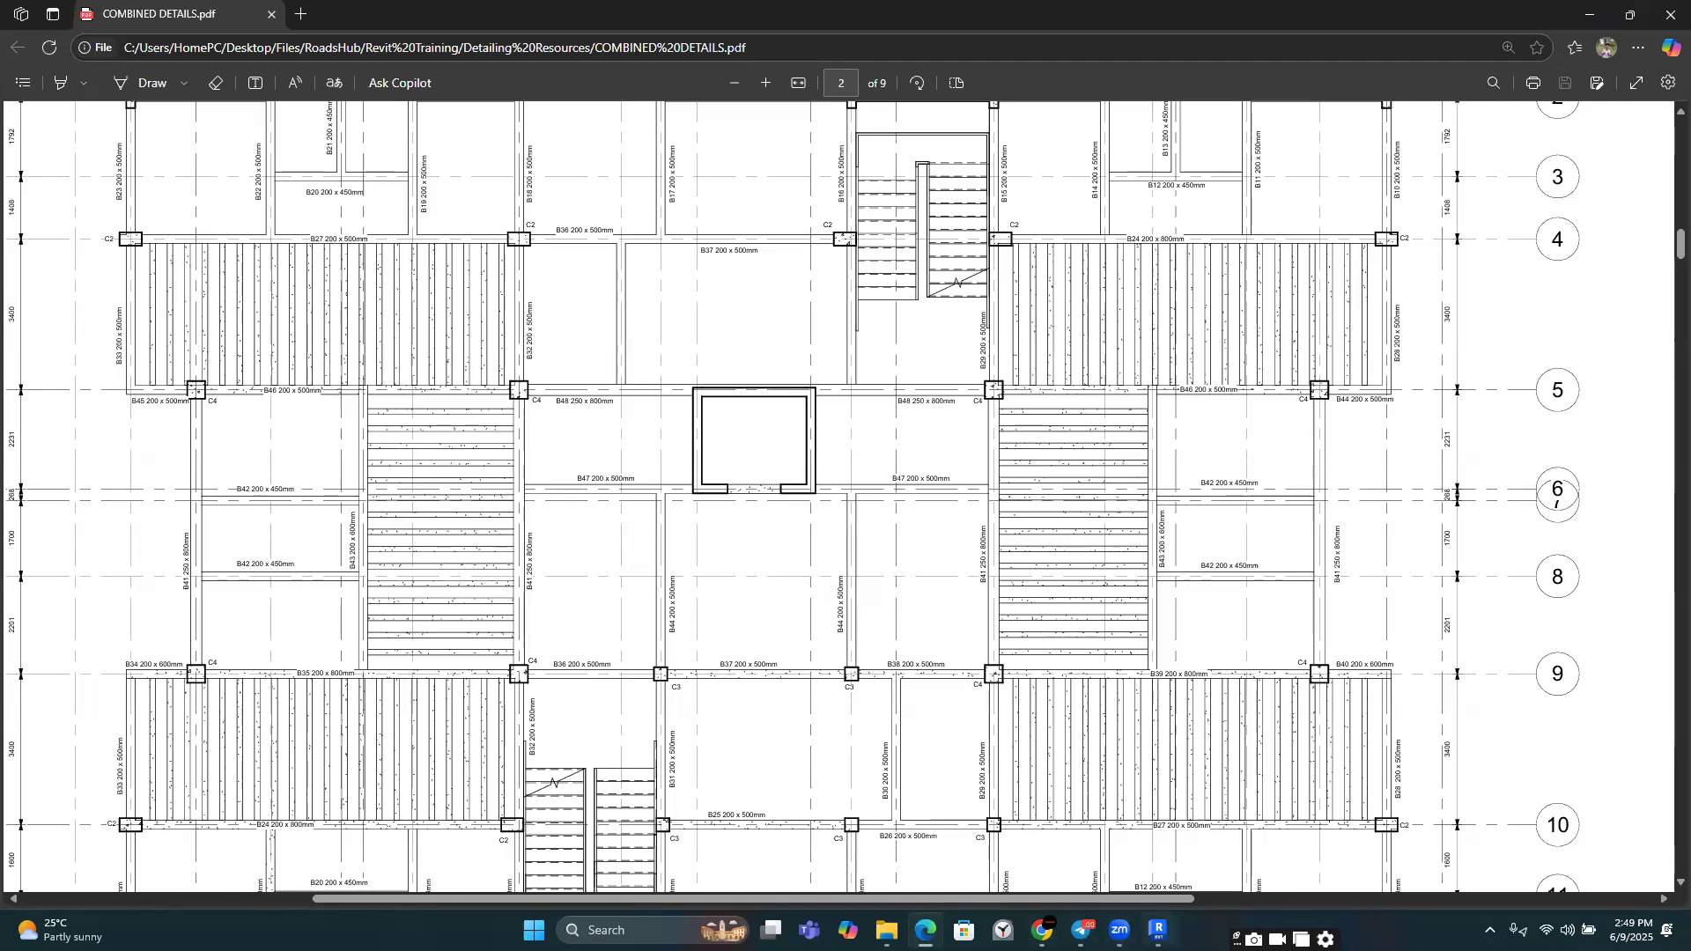
pyautogui.click(1159, 932)
# Step: Try to change the type of six girders: grid 5 from B to T, grid 6 between 16–G and P–17, and grid 9 between P–17
pyautogui.scroll(2, 881, 414)
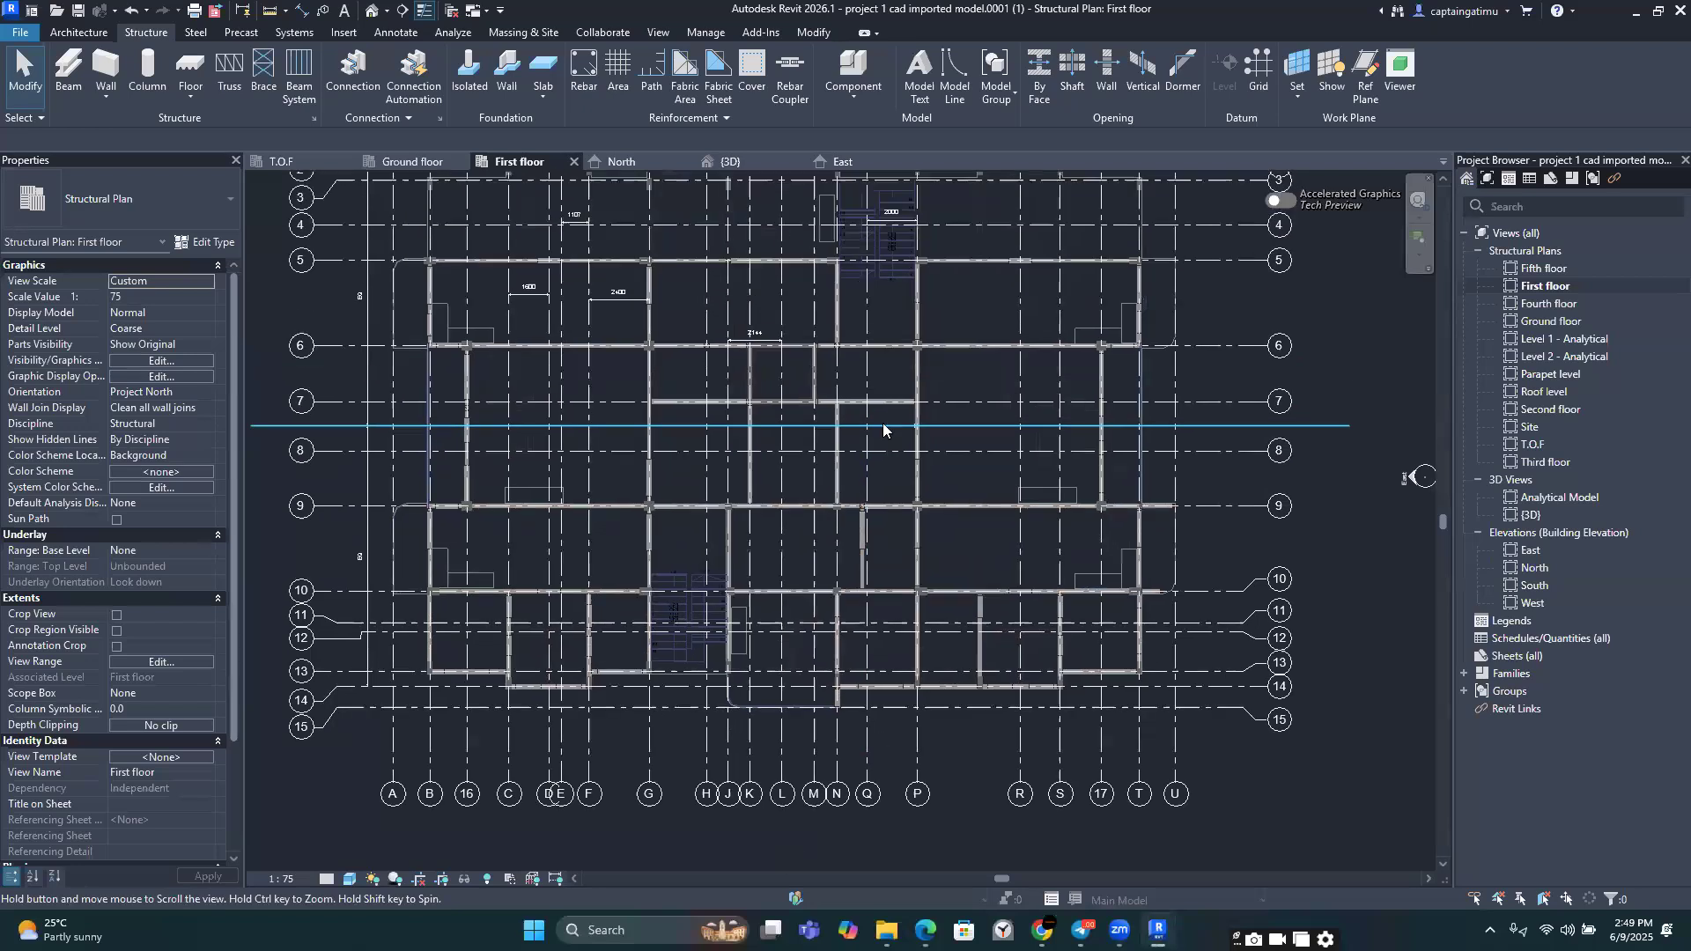
pyautogui.scroll(2, 932, 378)
pyautogui.scroll(-1, 932, 378)
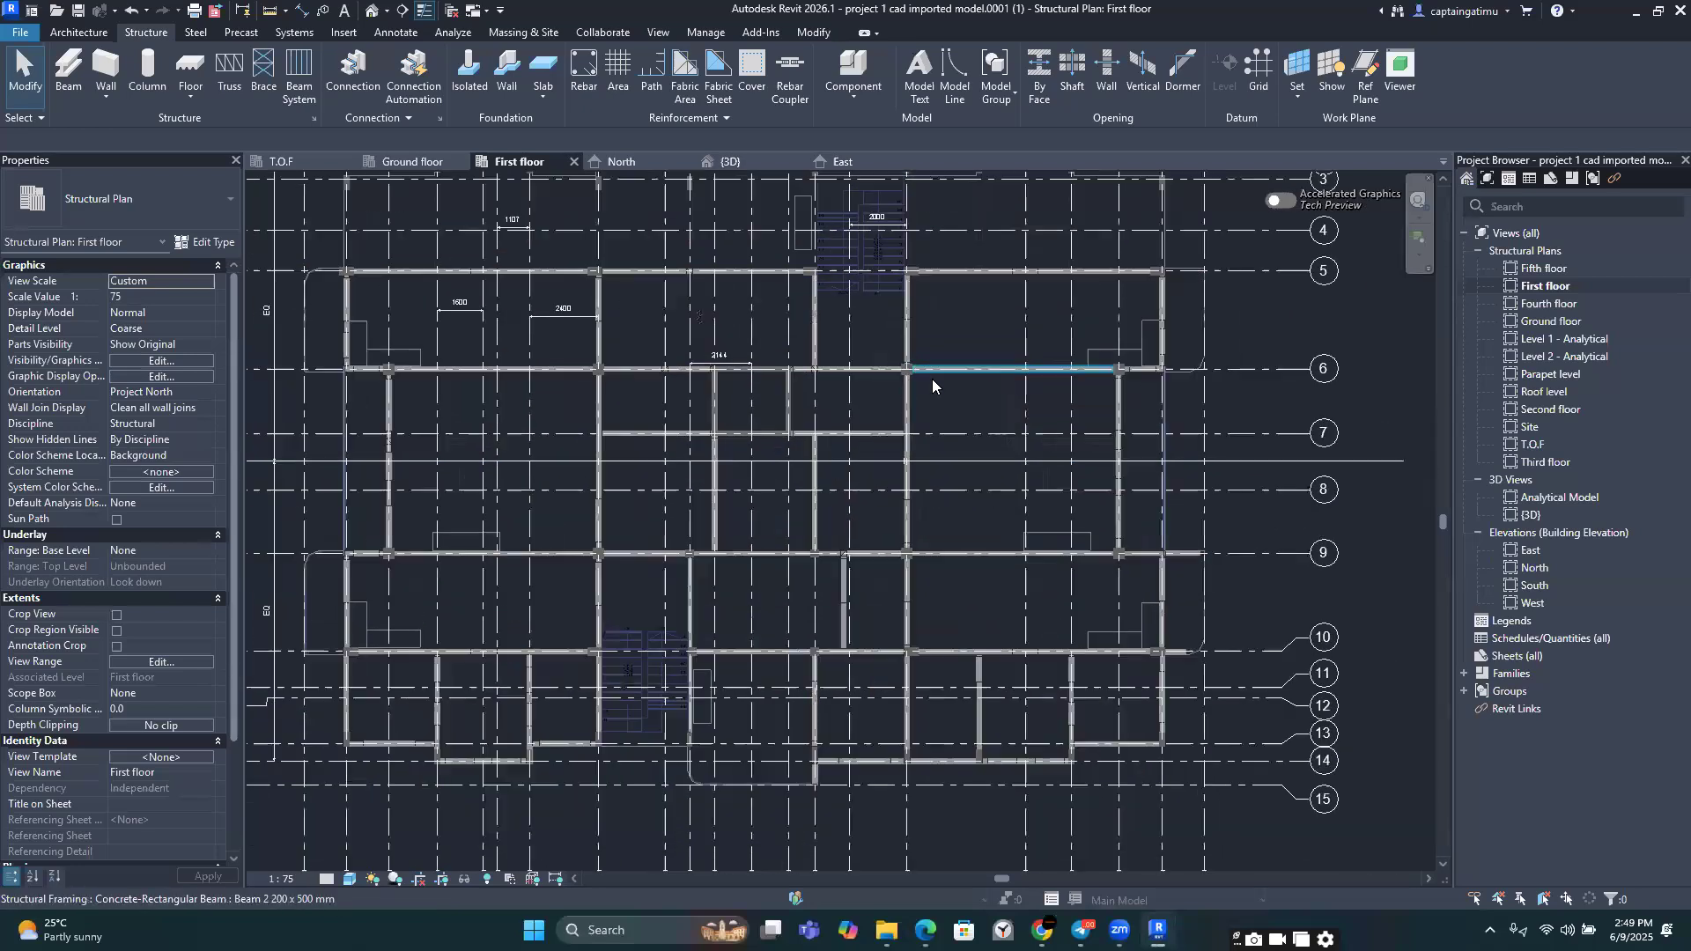
pyautogui.moveTo(932, 379); pyautogui.dragTo(964, 458, button='middle')
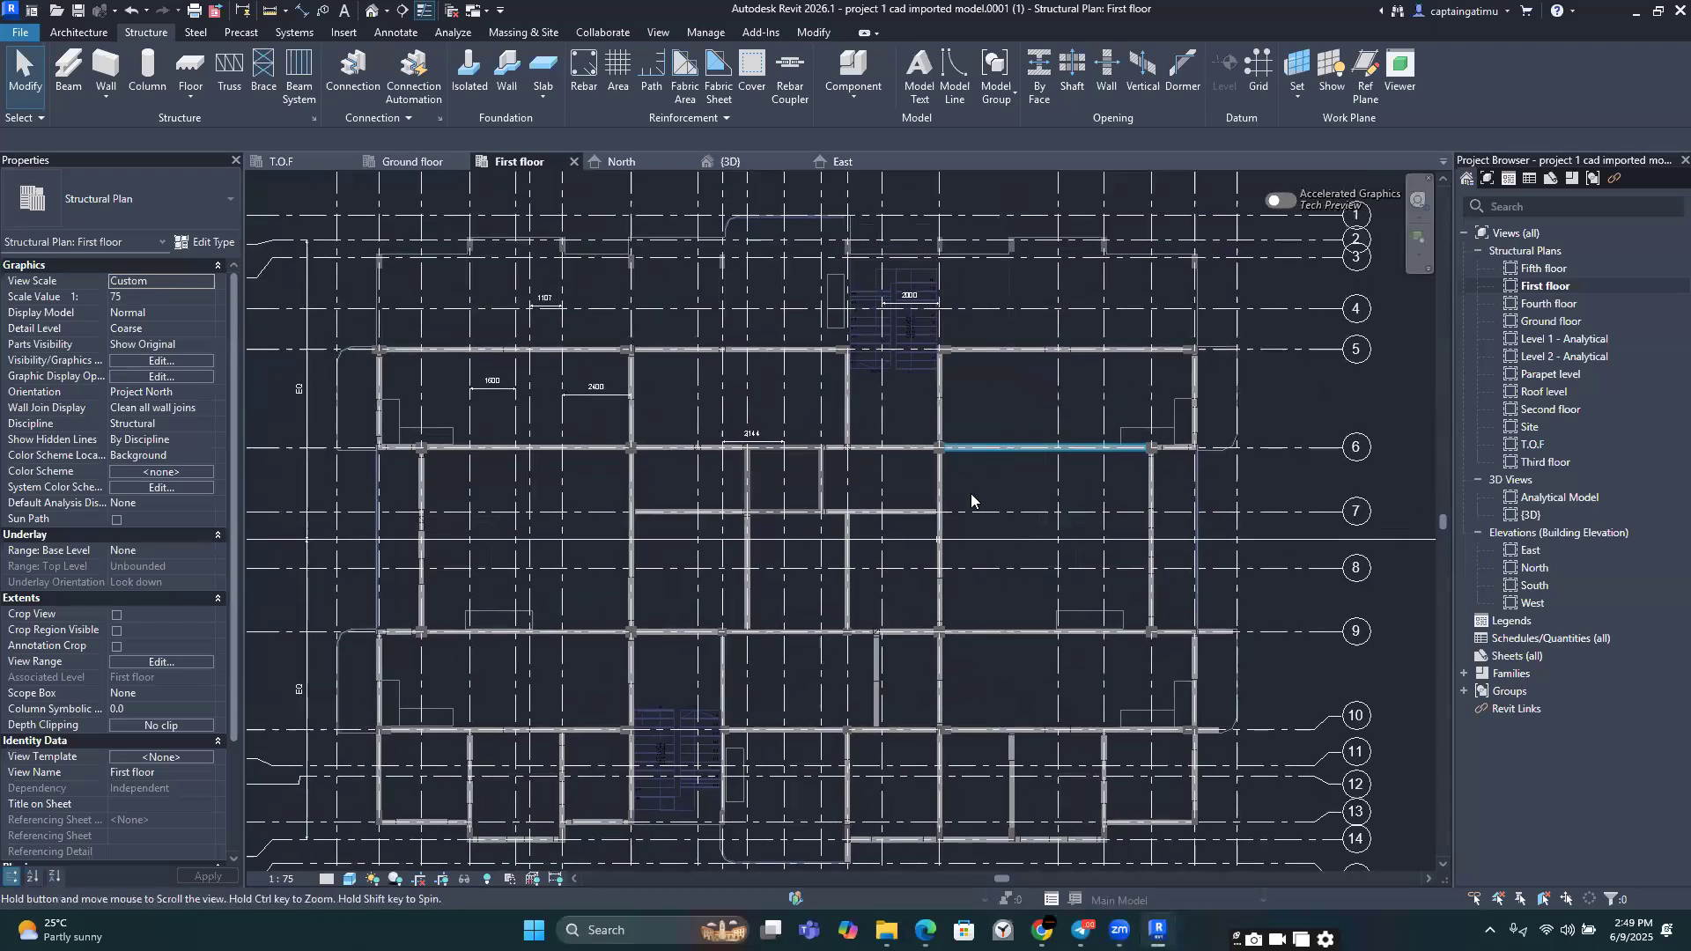
pyautogui.click(1016, 639)
pyautogui.keyDown('ctrl'); pyautogui.click(1008, 450); pyautogui.keyUp('ctrl')
pyautogui.keyDown('ctrl'); pyautogui.click(590, 444); pyautogui.keyUp('ctrl')
pyautogui.keyDown('ctrl'); pyautogui.click(546, 351); pyautogui.keyUp('ctrl')
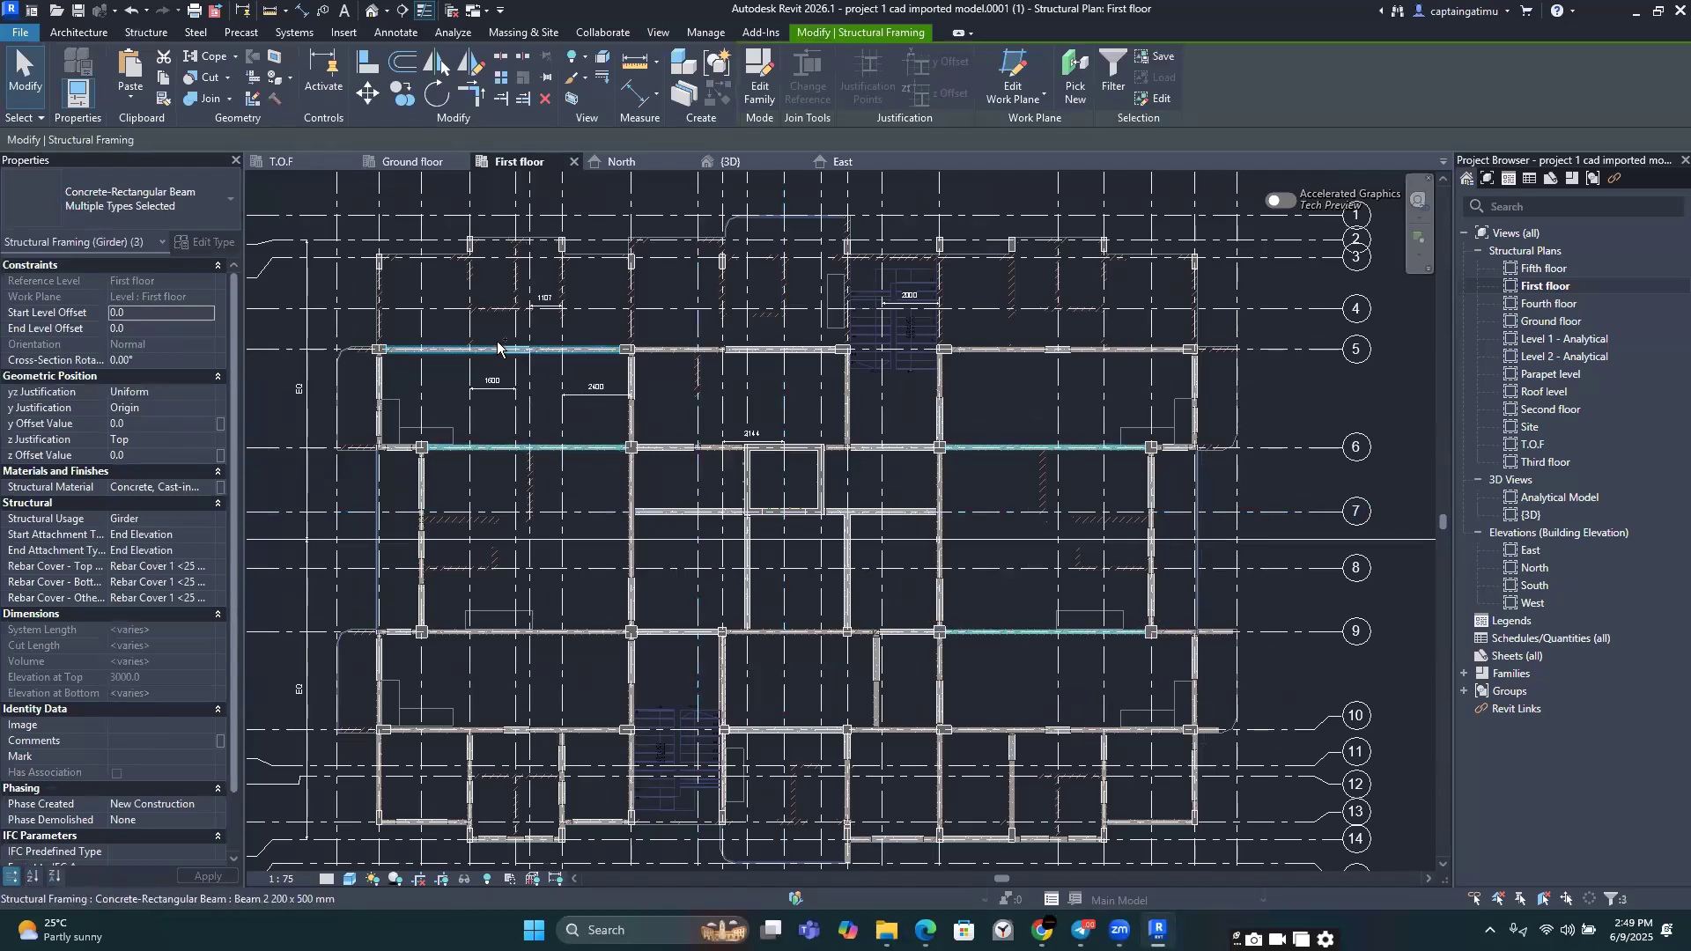
pyautogui.keyDown('ctrl'); pyautogui.click(1115, 353); pyautogui.keyUp('ctrl')
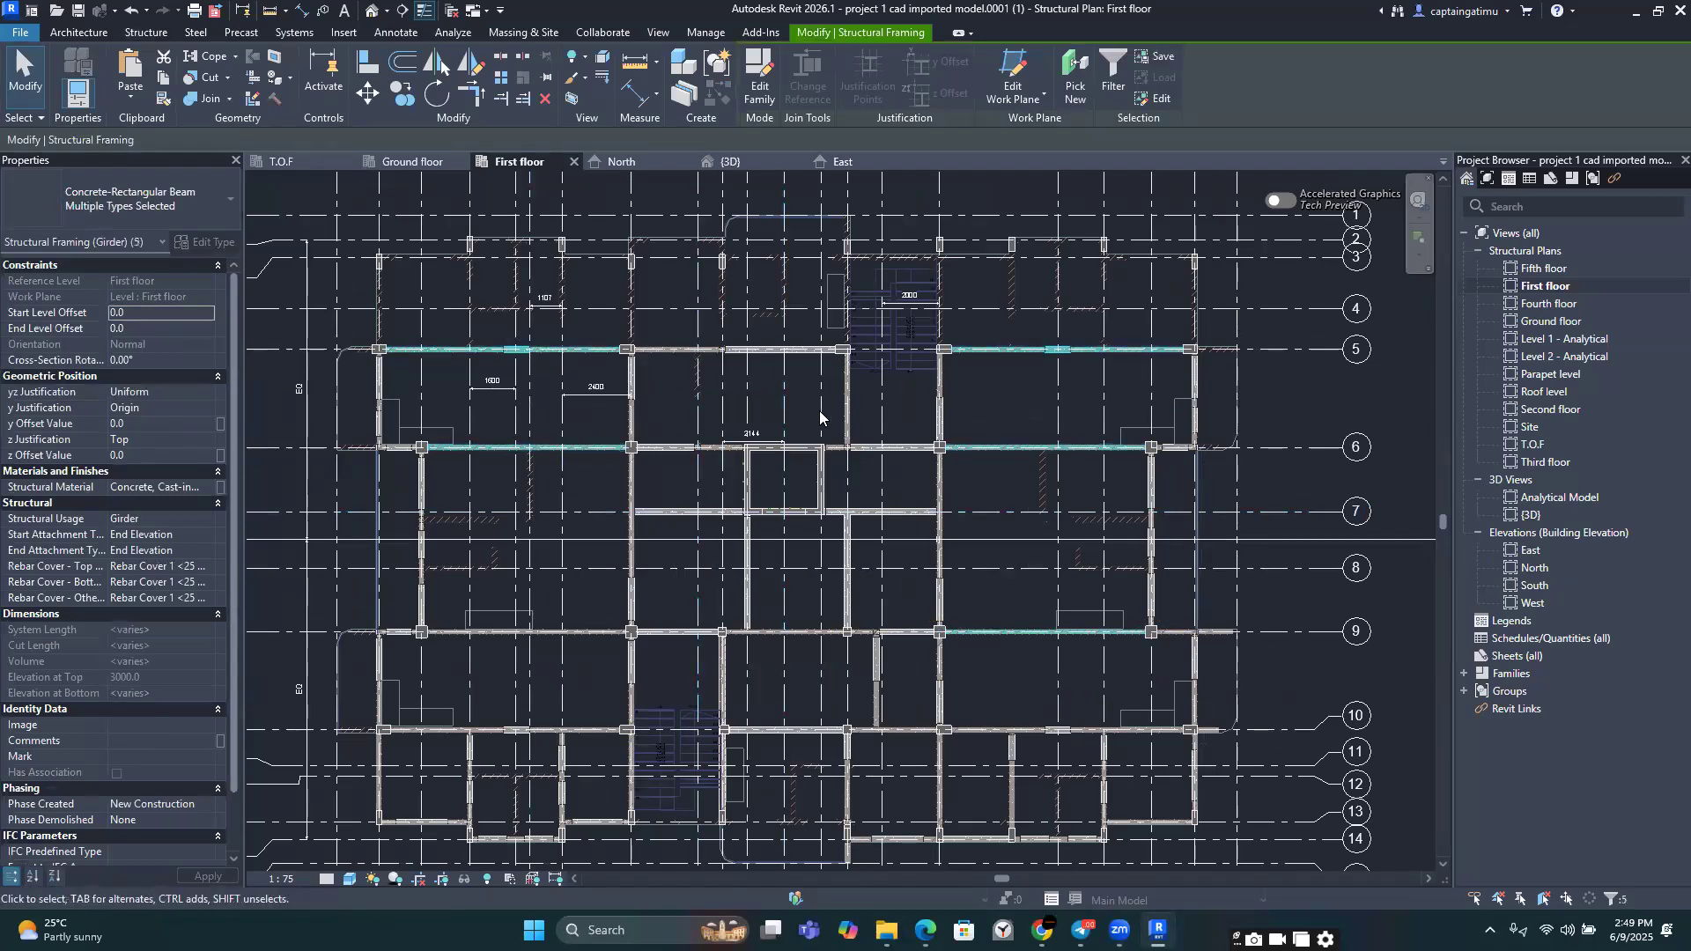
pyautogui.keyDown('ctrl'); pyautogui.click(701, 355); pyautogui.keyUp('ctrl')
pyautogui.click(171, 212)
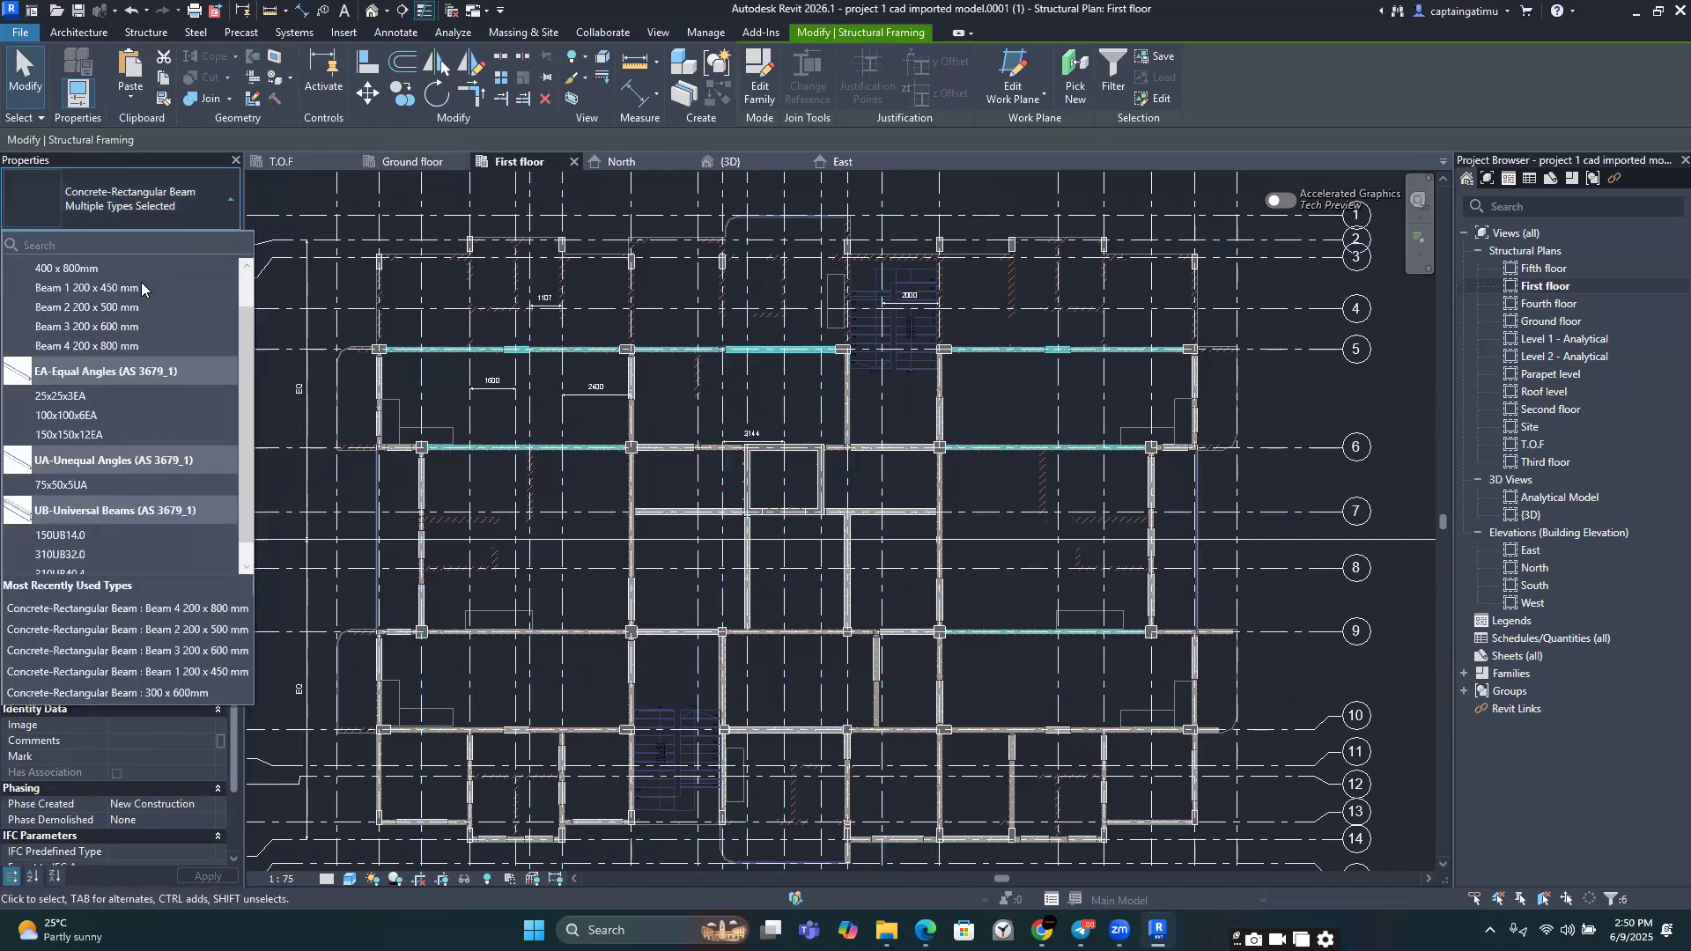
pyautogui.click(117, 336)
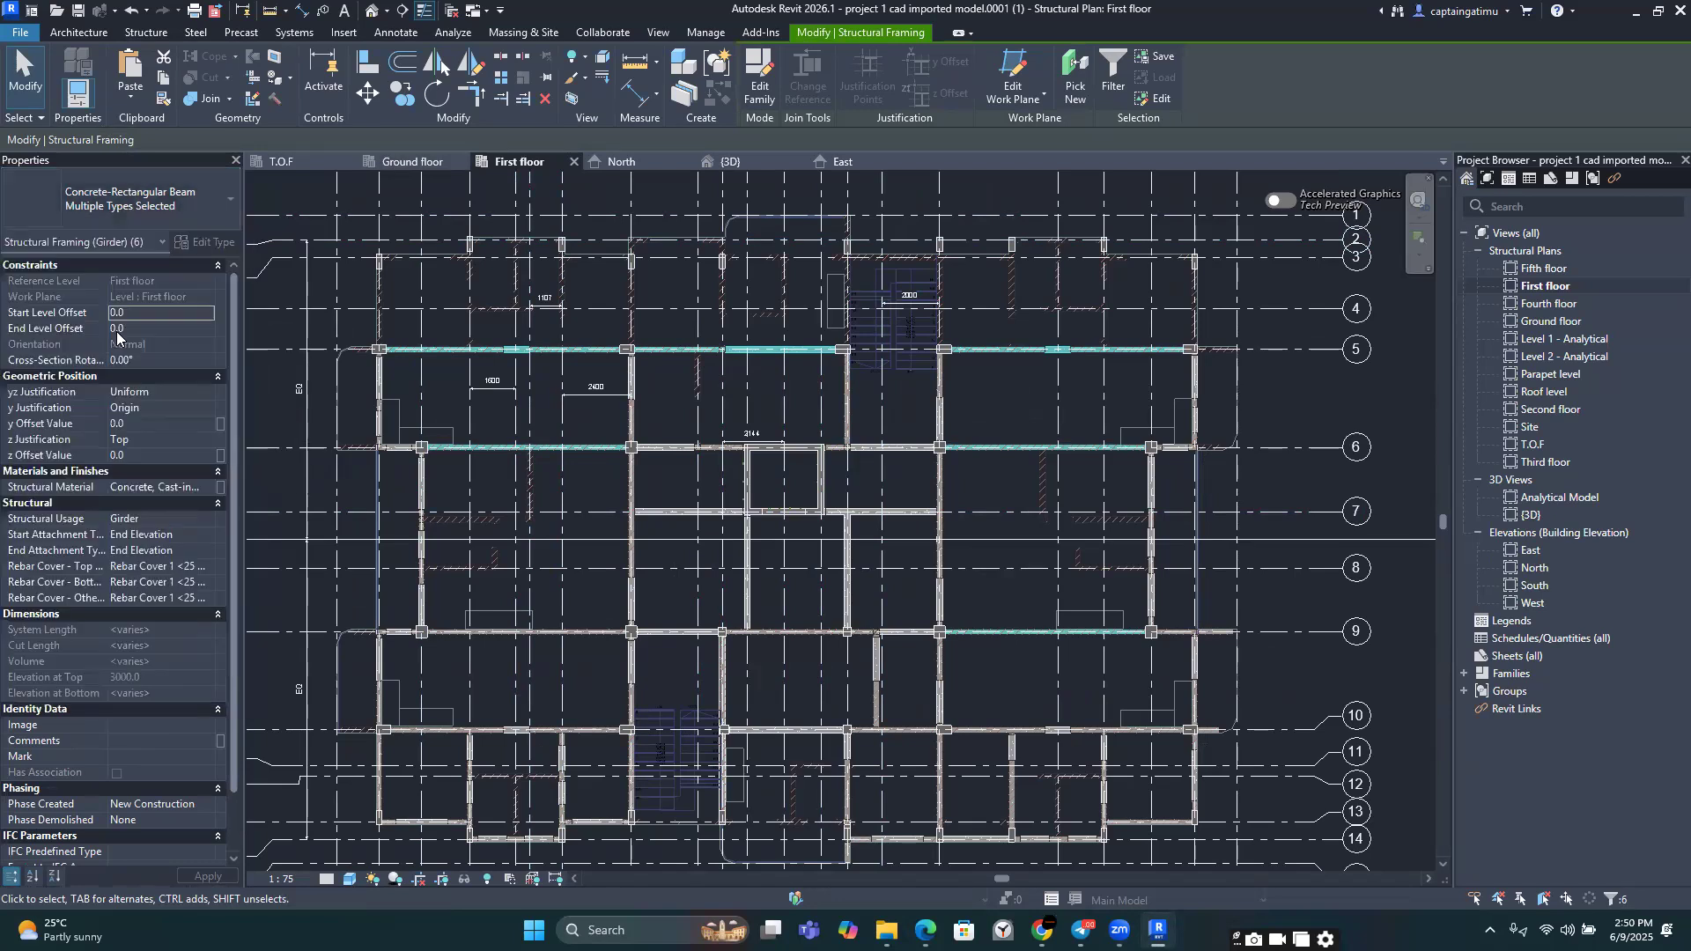
pyautogui.click(1373, 391)
# Step: Select the whole First floor plan and filter the selection to the Girder, Joist and Other structural framing categories
pyautogui.scroll(-3, 828, 401)
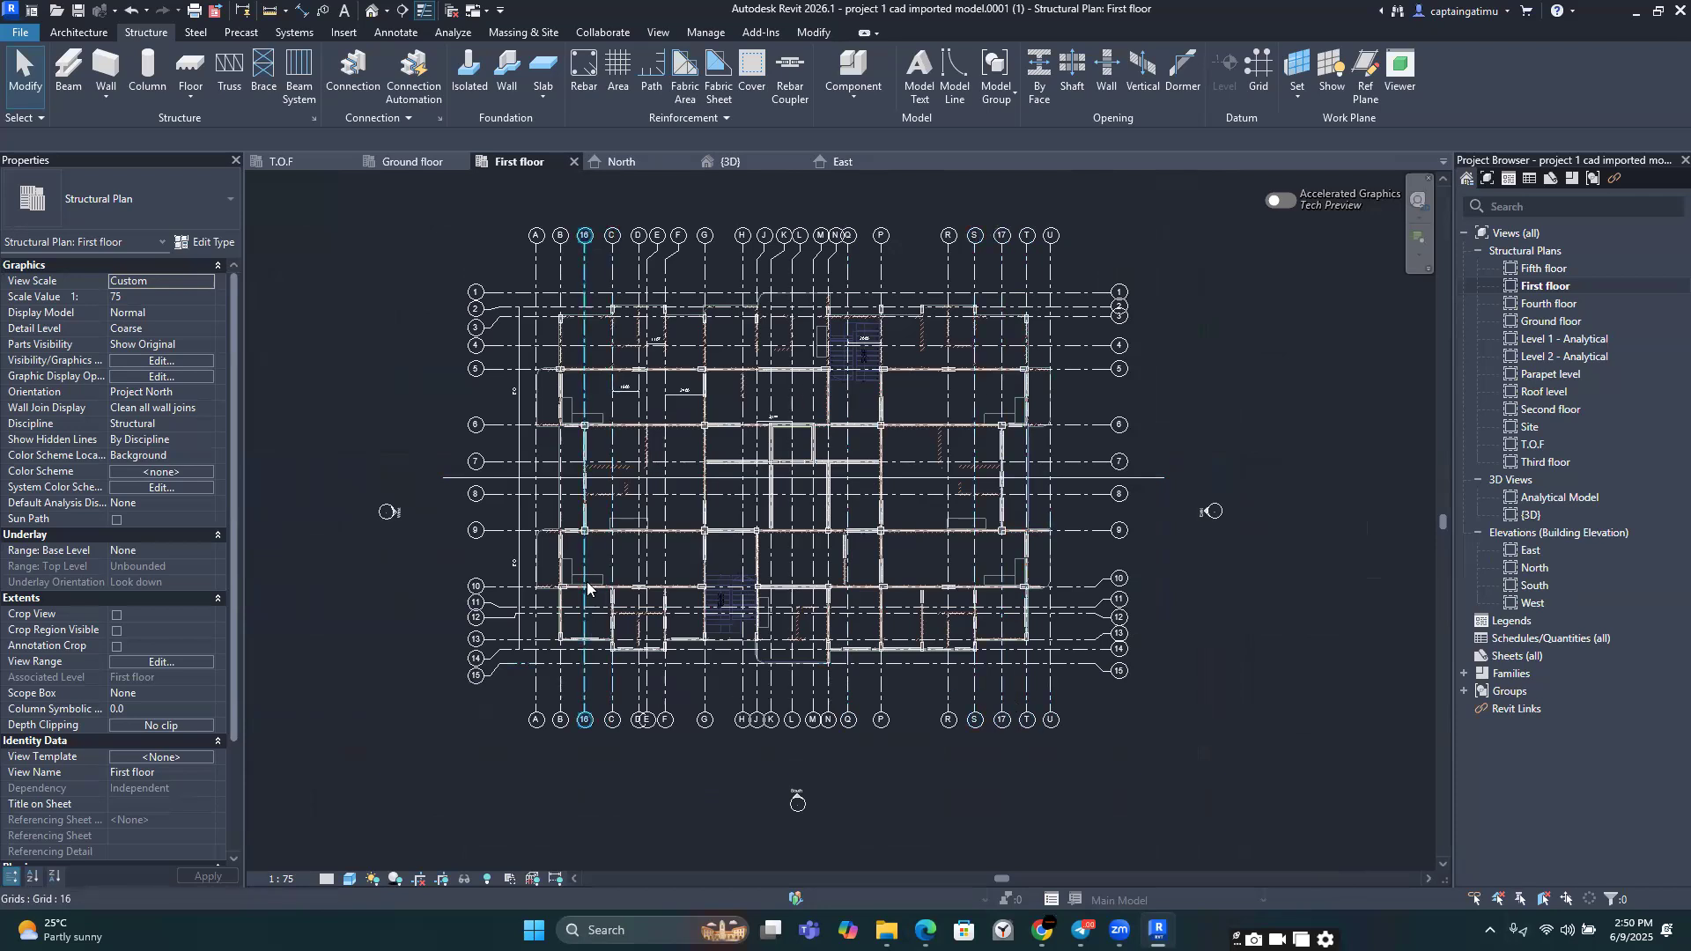
pyautogui.moveTo(495, 242); pyautogui.dragTo(1085, 701)
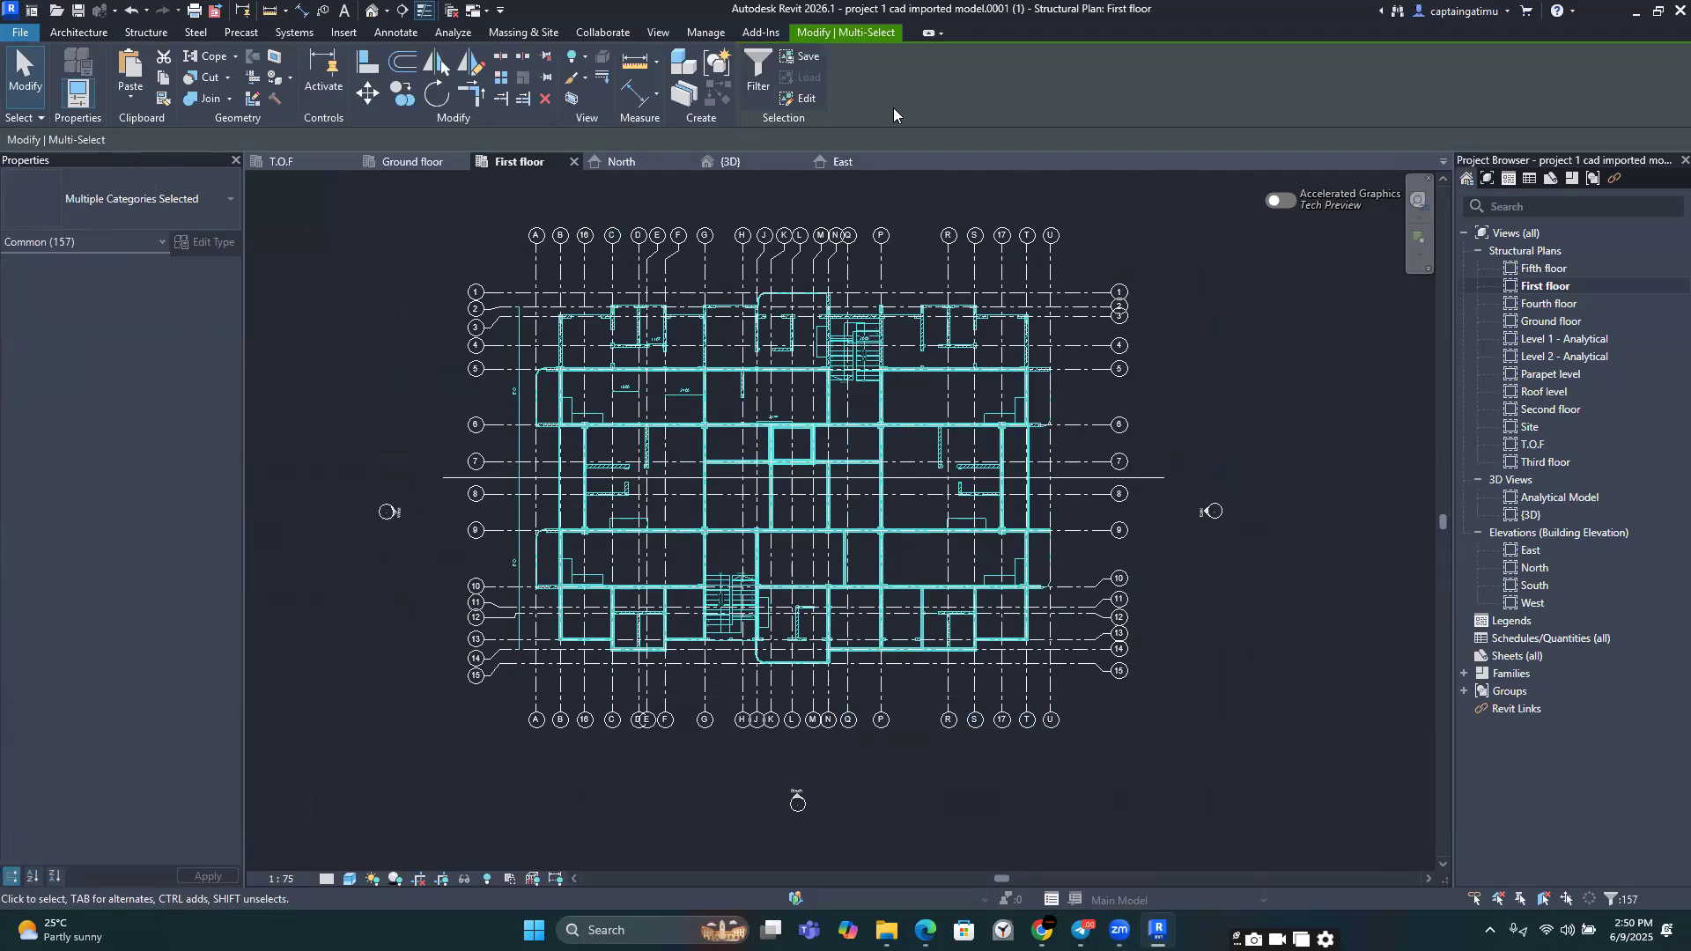
pyautogui.click(763, 70)
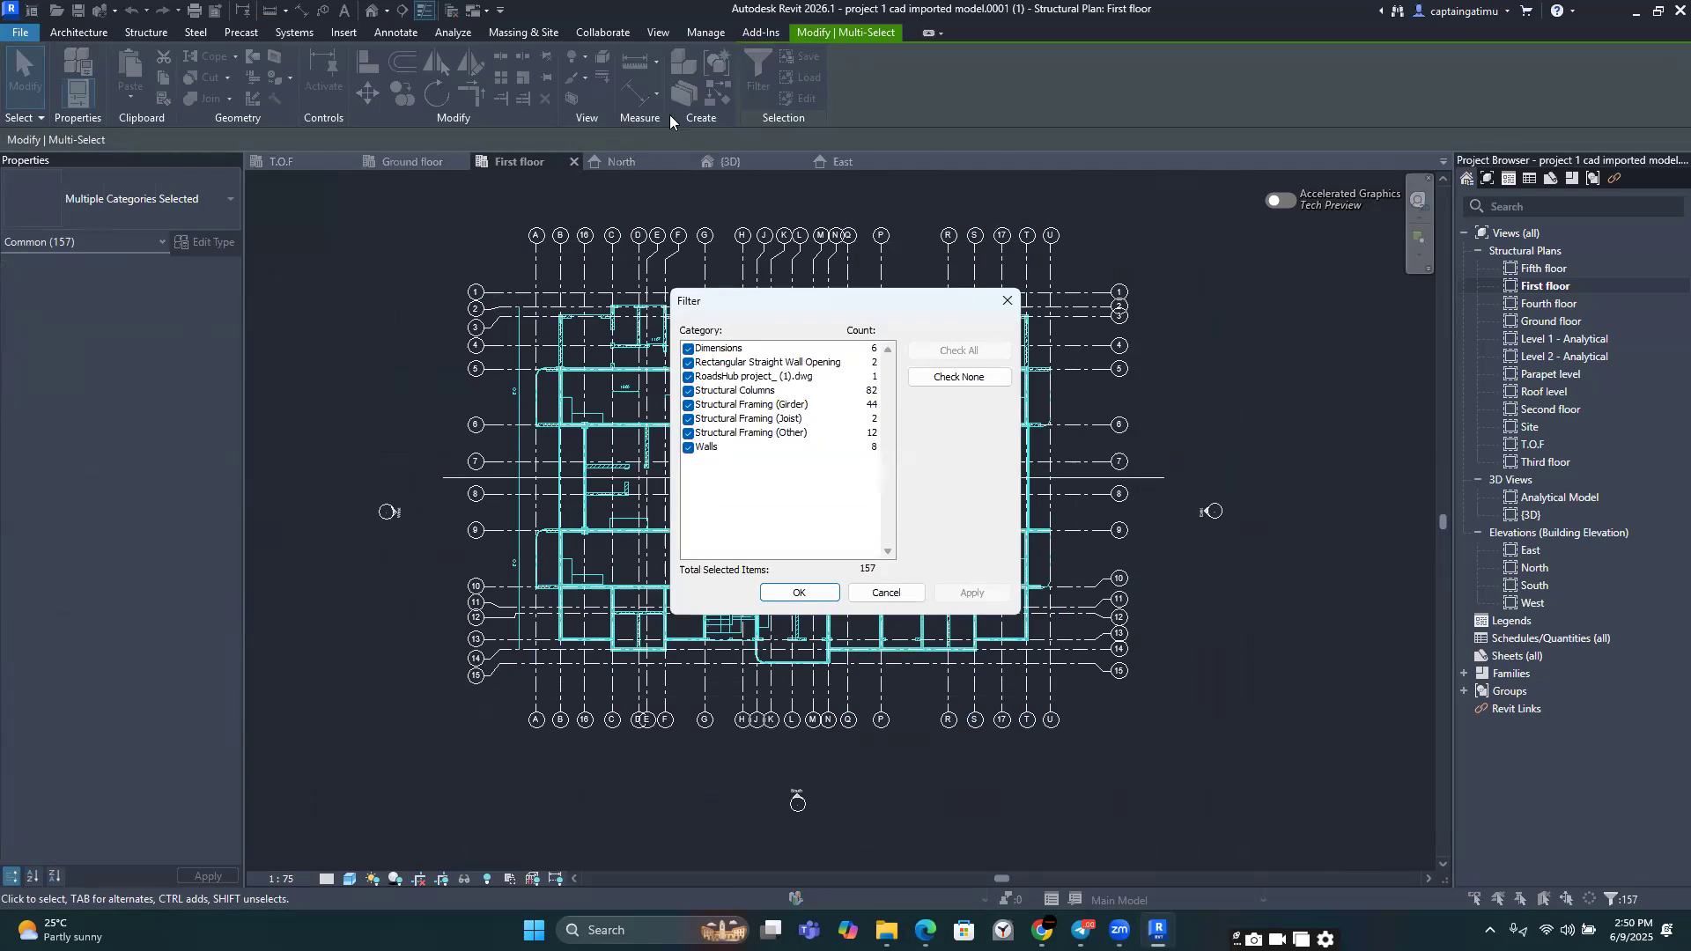
pyautogui.click(968, 378)
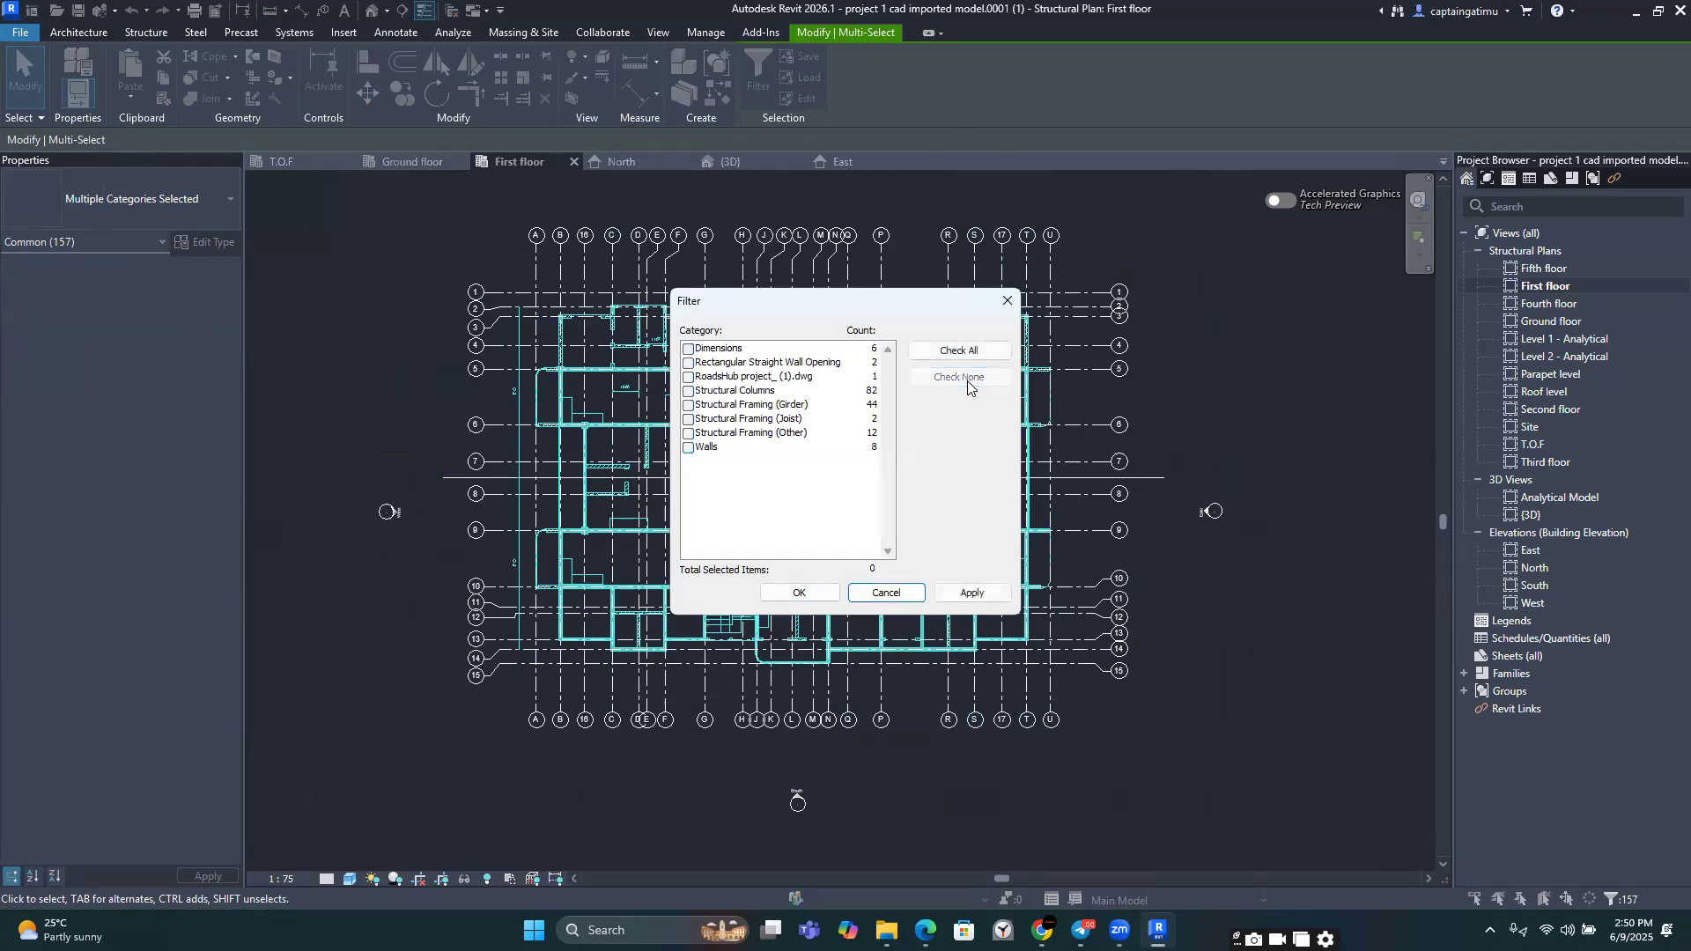
pyautogui.click(689, 407)
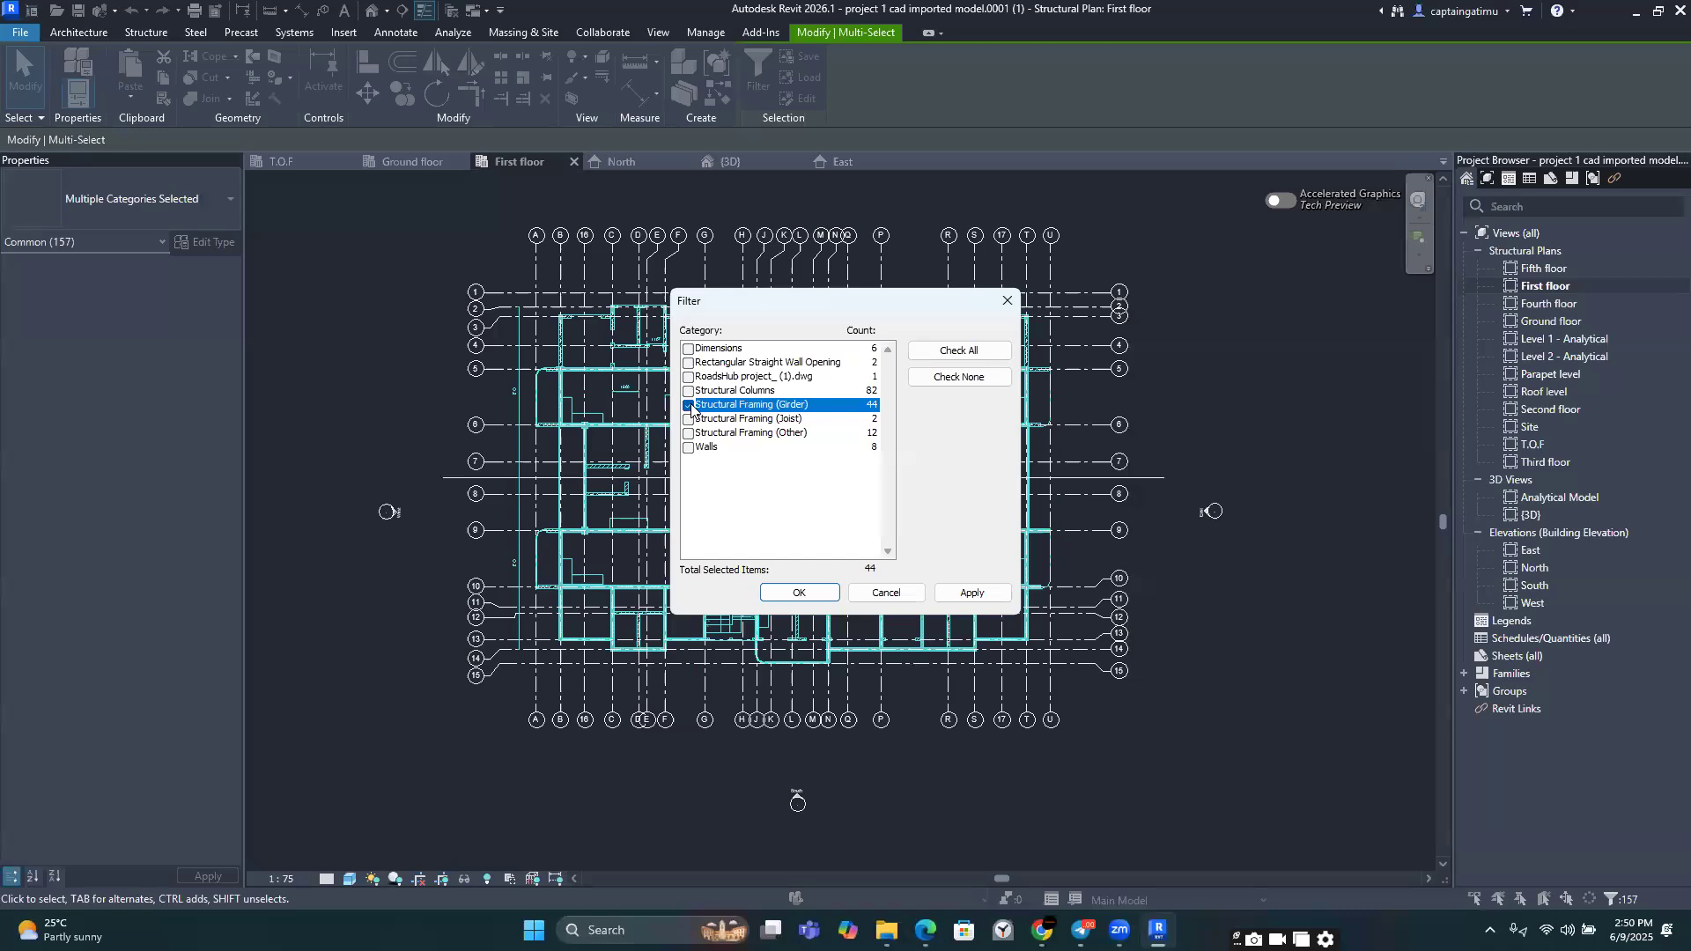
pyautogui.click(693, 421)
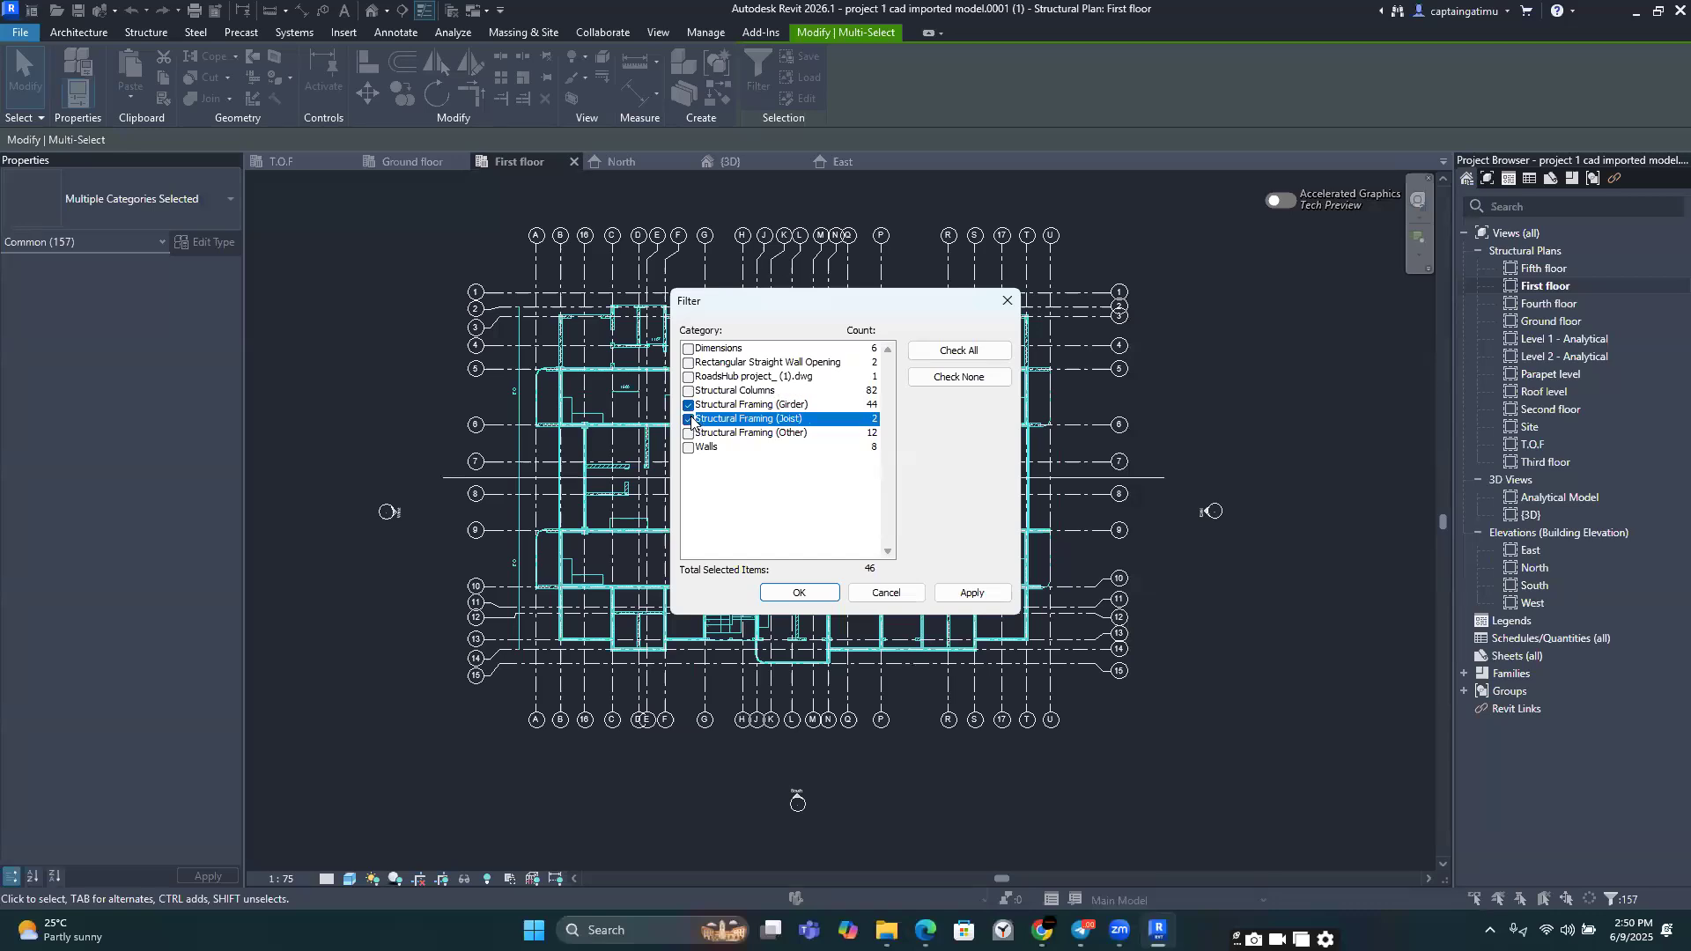
pyautogui.click(690, 434)
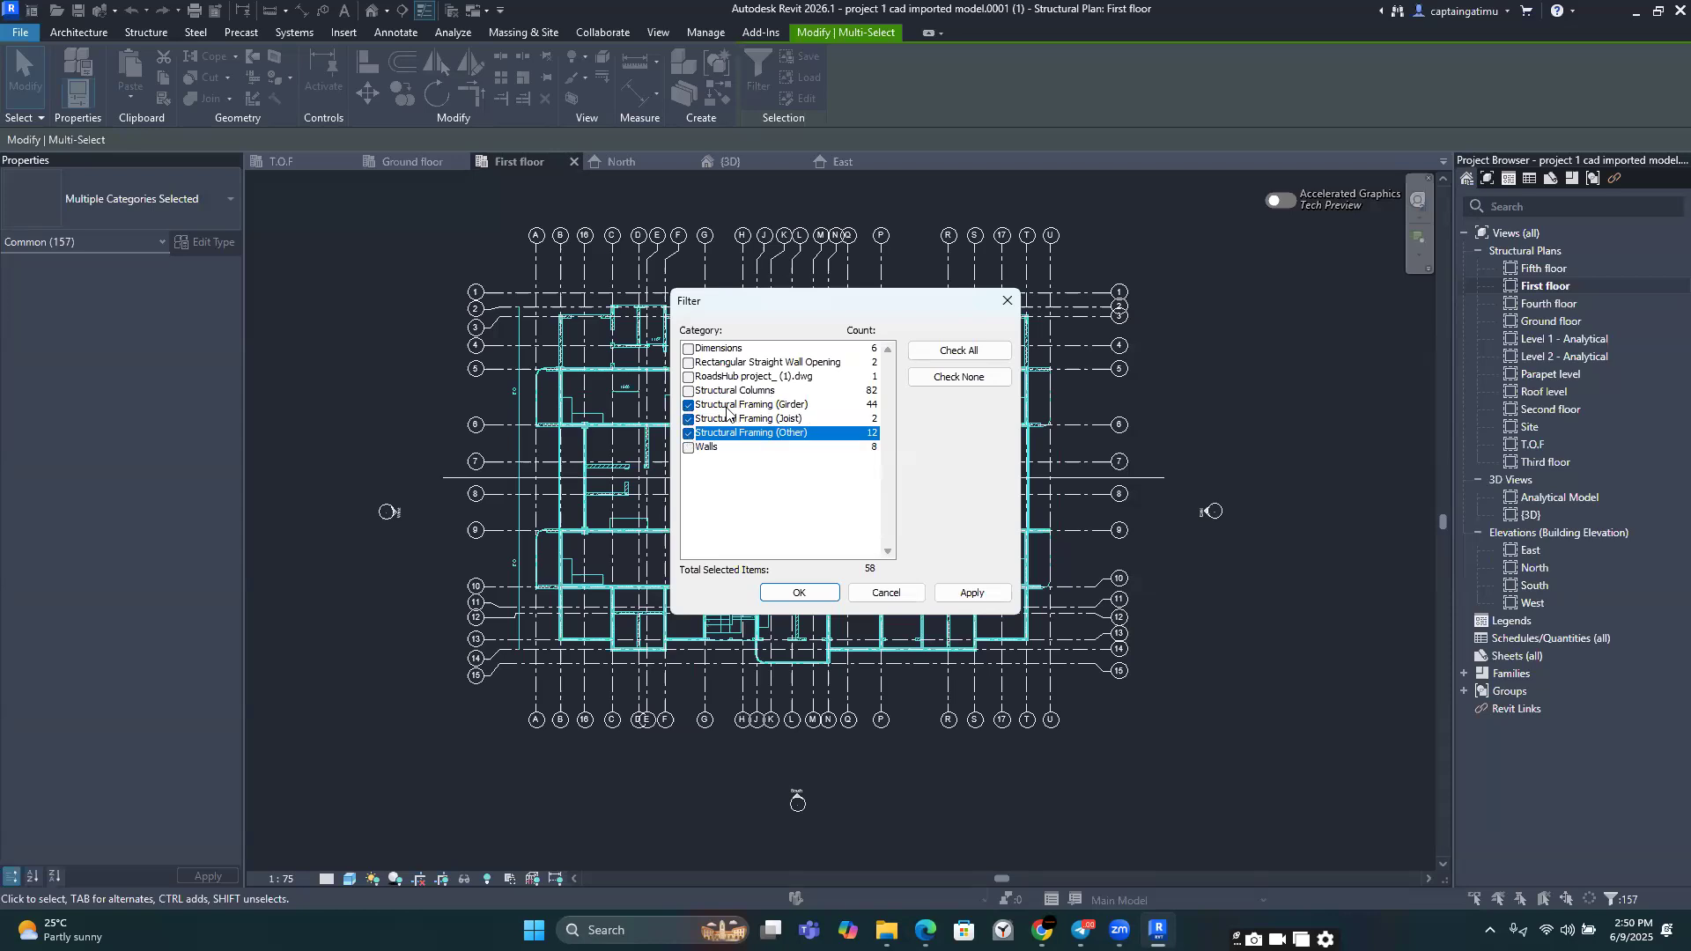
pyautogui.click(969, 593)
pyautogui.click(812, 591)
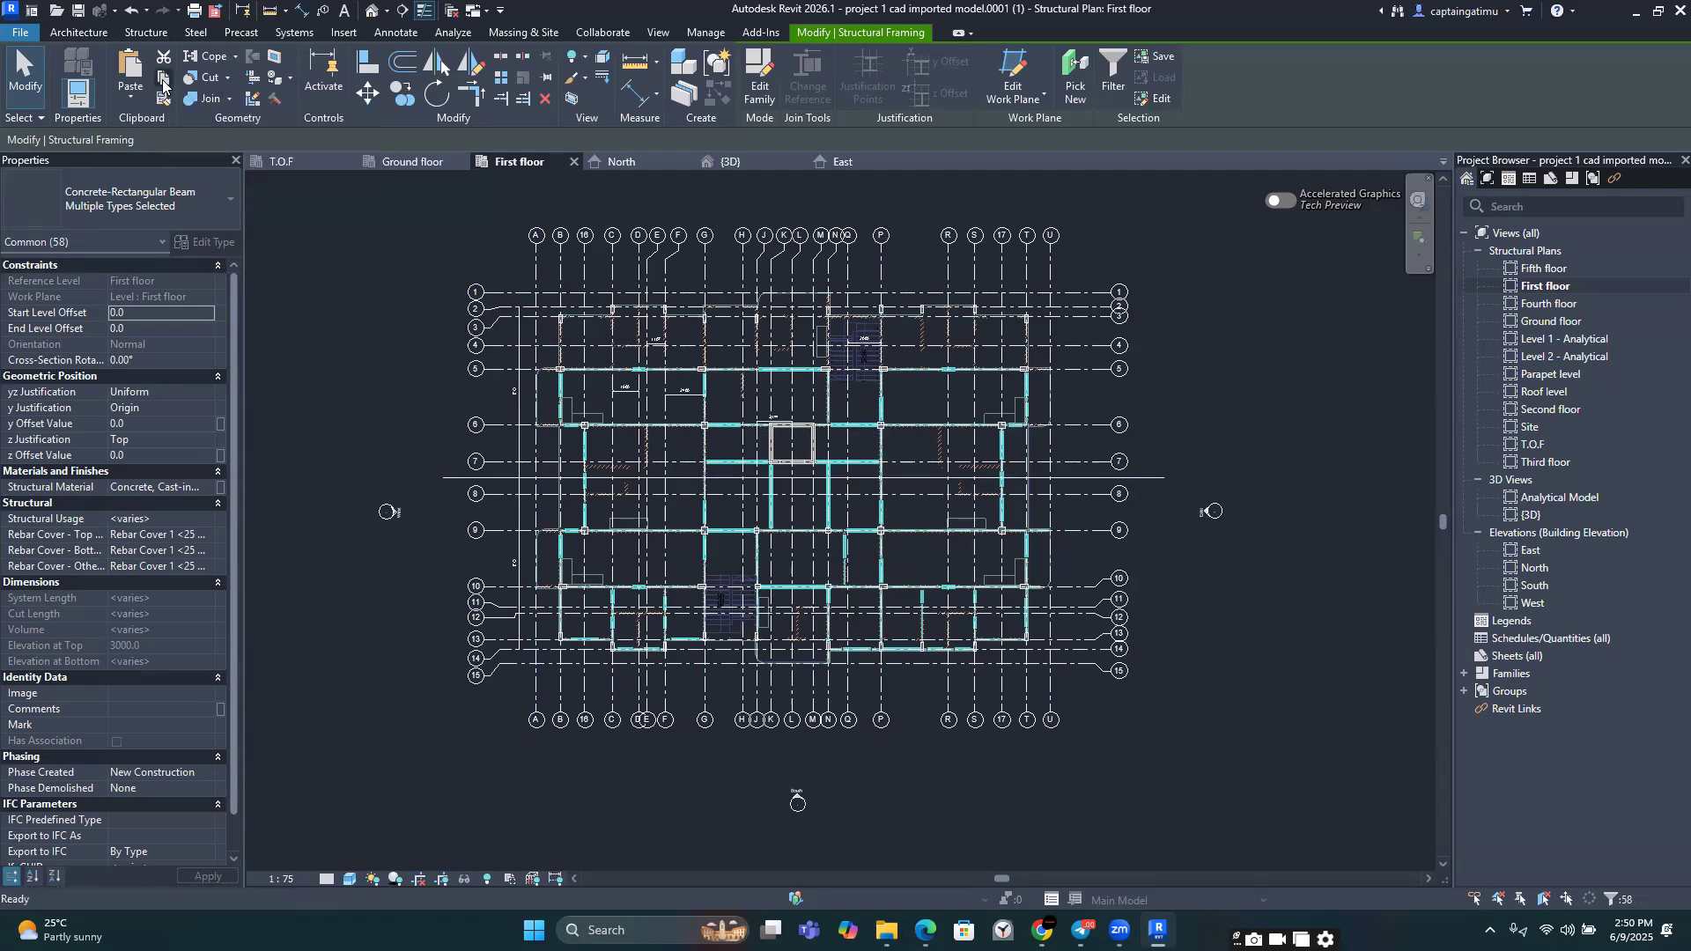
# Step: Copy the selected beams and paste them aligned to the Second, Third, Fourth and Fifth floors and the Roof level
pyautogui.click(136, 92)
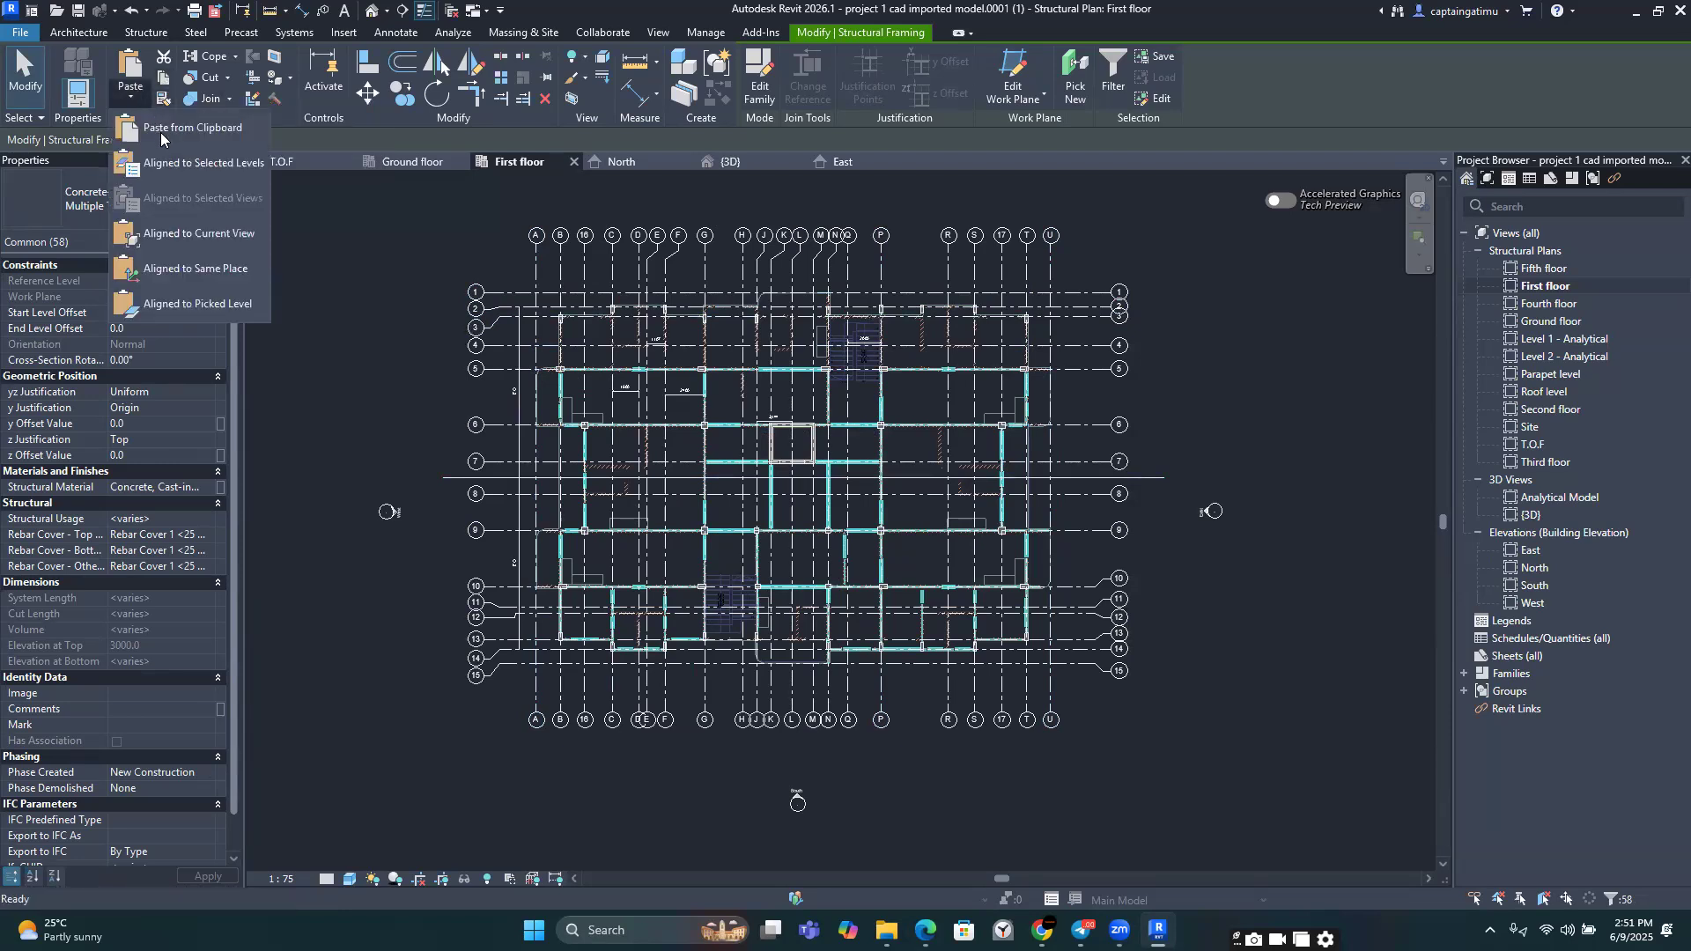
pyautogui.click(172, 160)
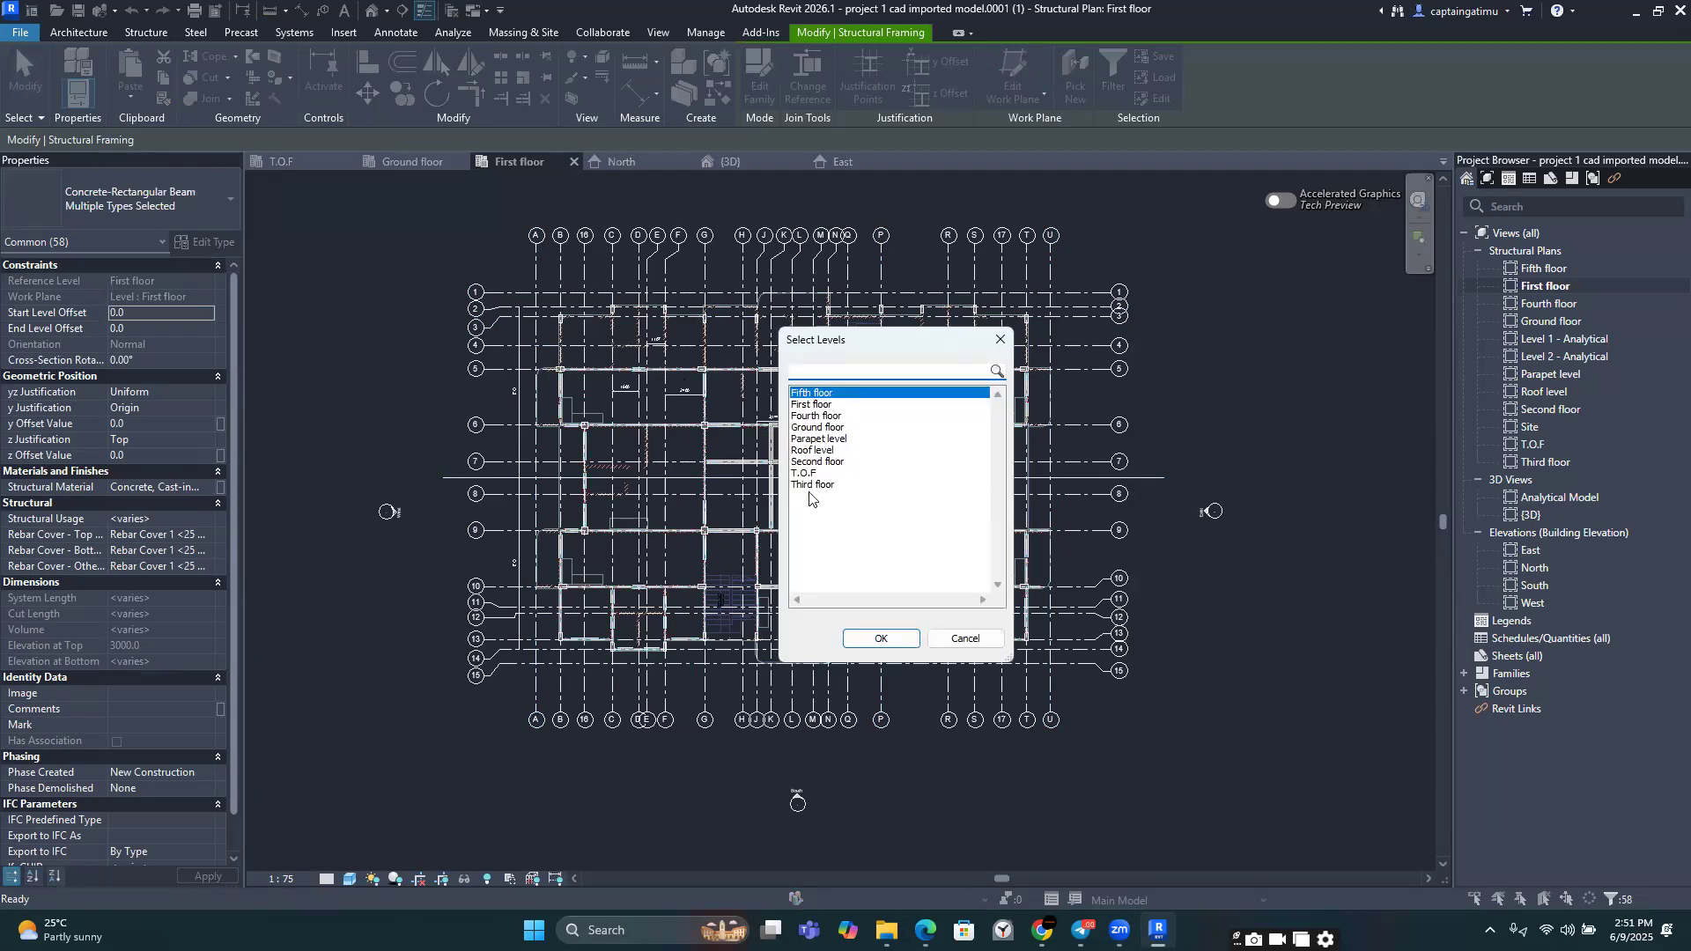
pyautogui.click(816, 463)
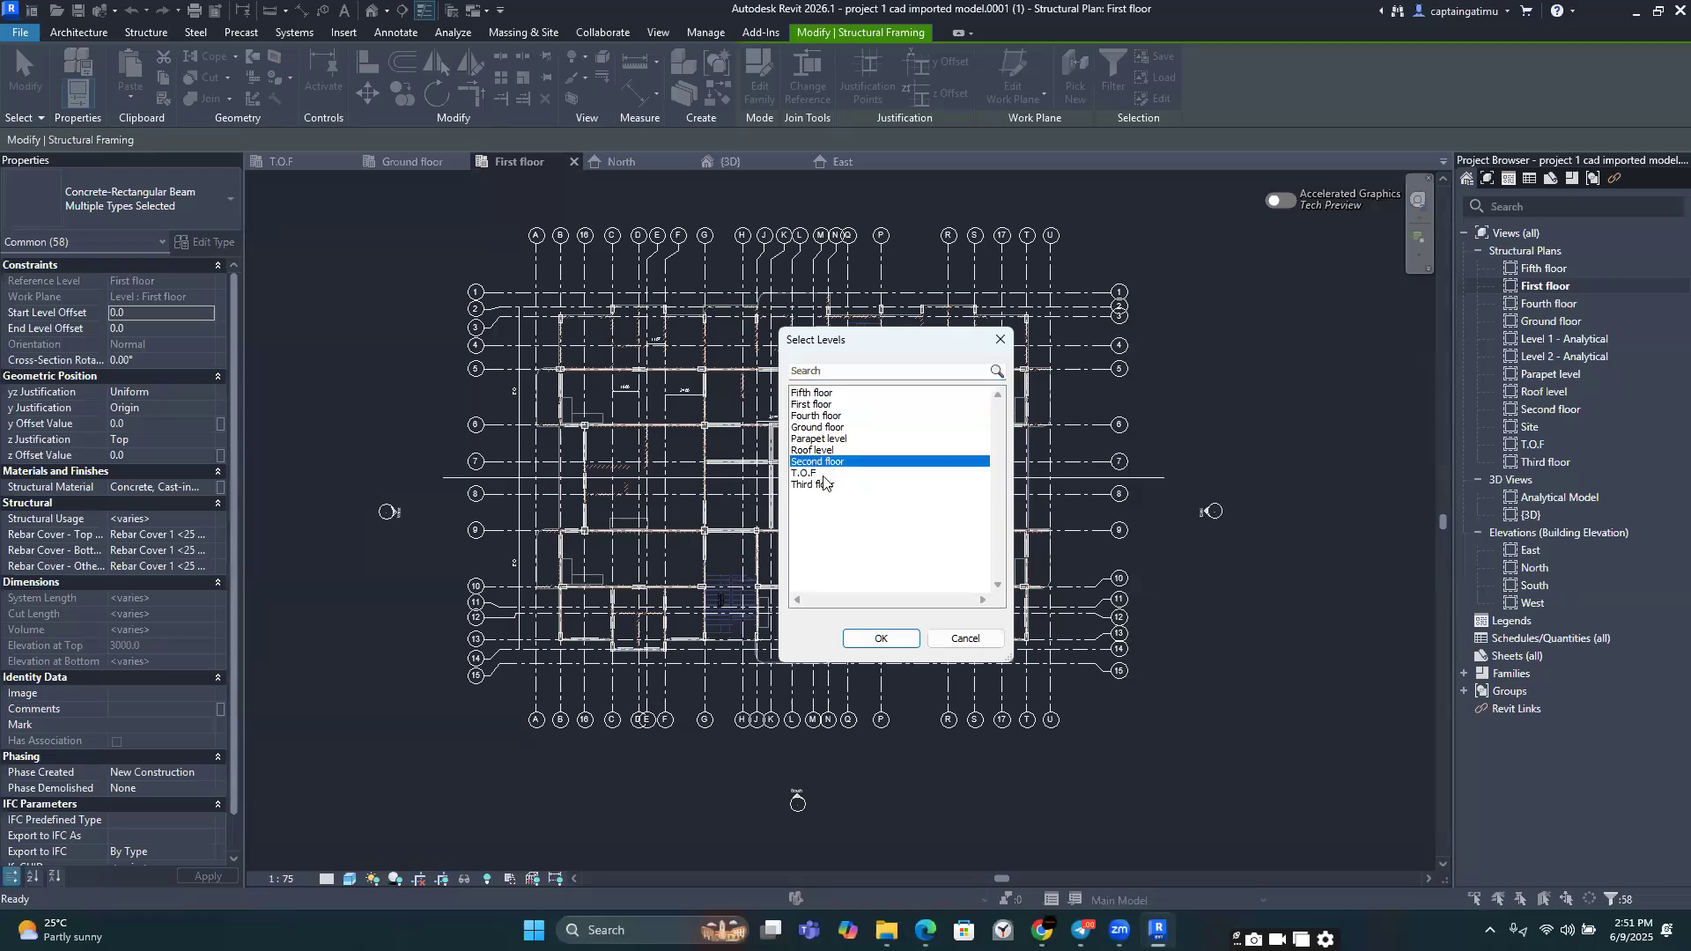
pyautogui.keyDown('ctrl'); pyautogui.click(822, 483); pyautogui.keyUp('ctrl')
pyautogui.keyDown('ctrl'); pyautogui.click(821, 416); pyautogui.keyUp('ctrl')
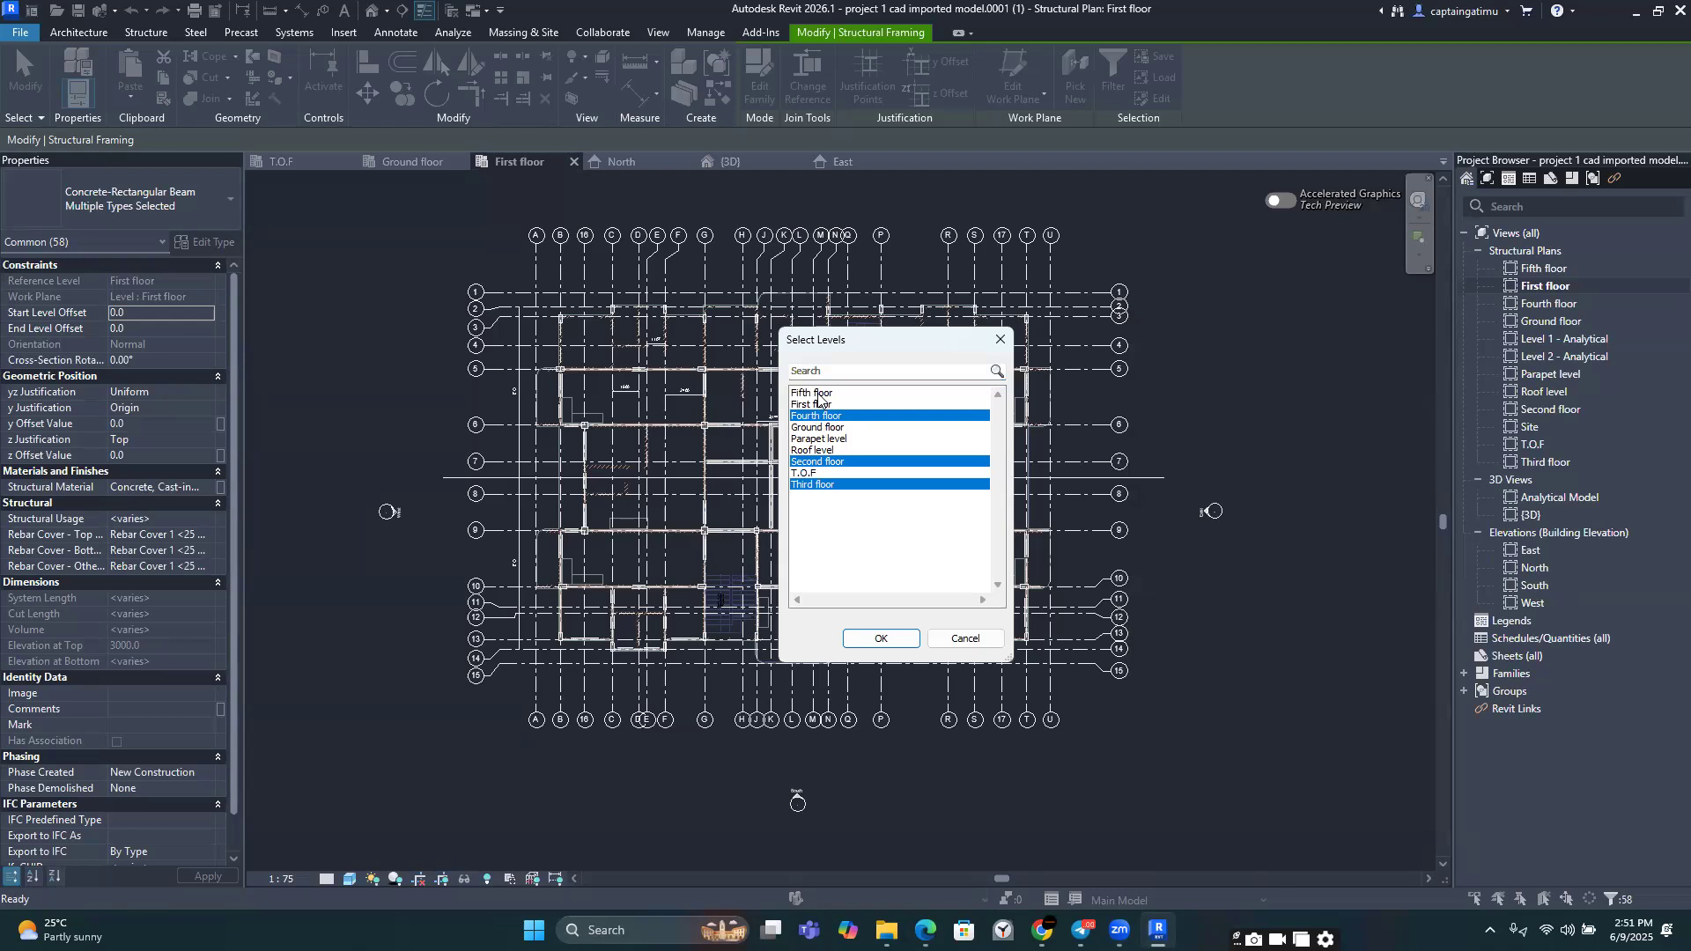
pyautogui.keyDown('ctrl'); pyautogui.click(817, 394); pyautogui.keyUp('ctrl')
pyautogui.keyDown('ctrl'); pyautogui.click(828, 450); pyautogui.keyUp('ctrl')
pyautogui.click(880, 638)
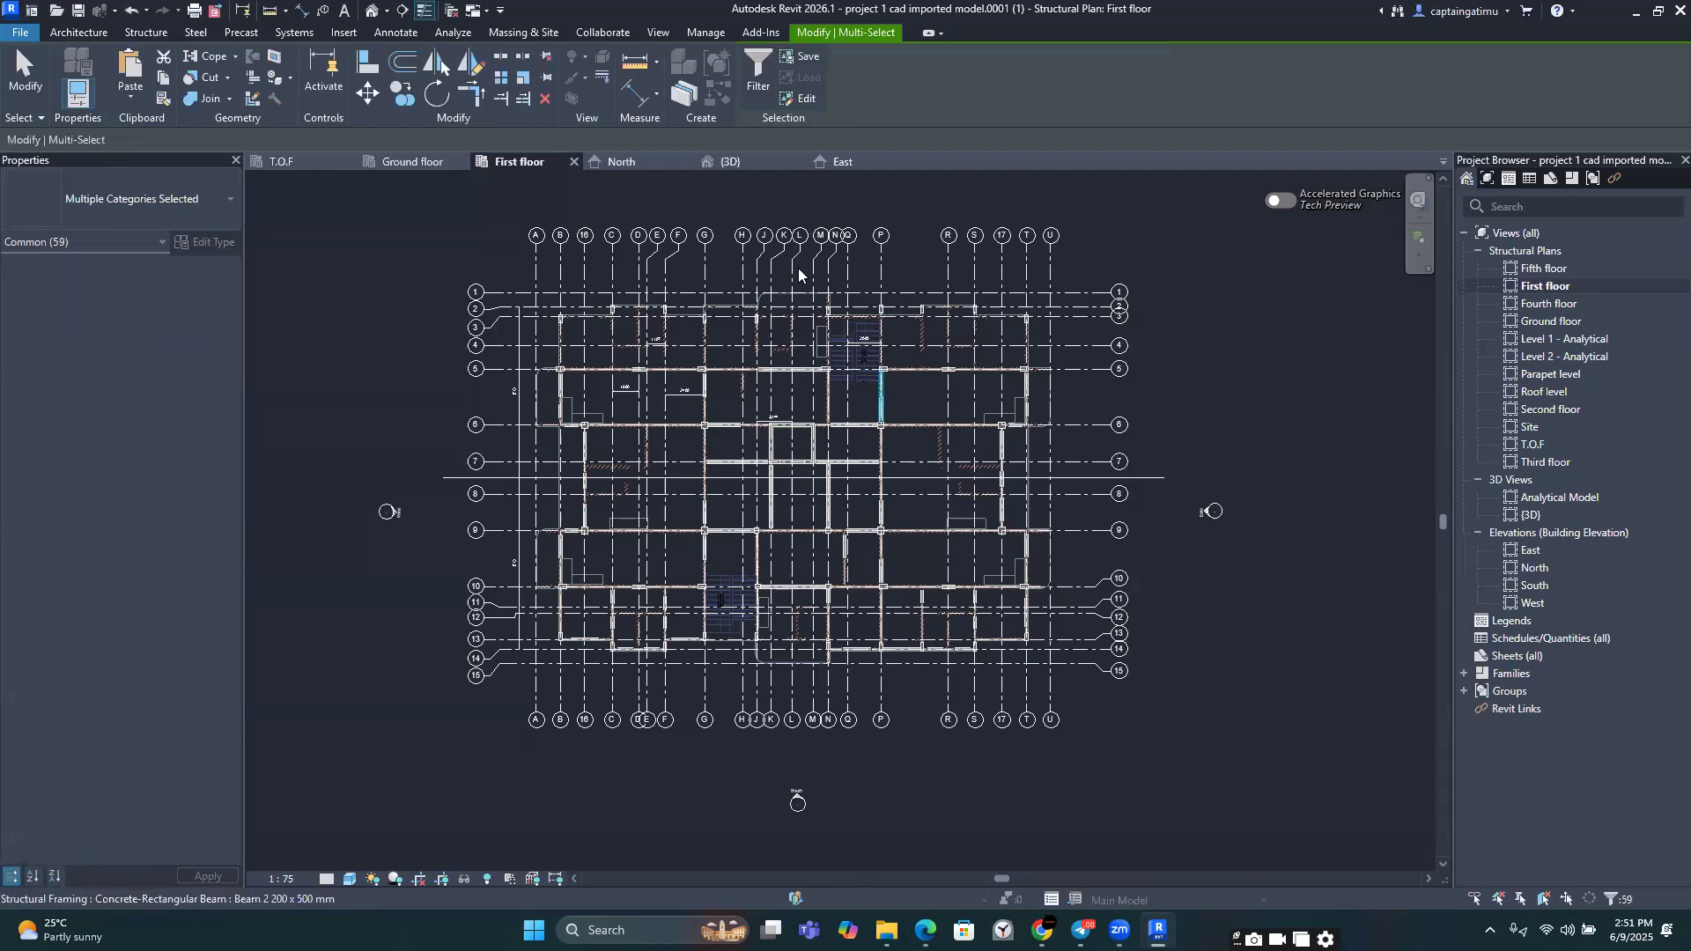
# Step: Inspect the copied beams on all levels in the 3D view from the front-right corner and clear the selection
pyautogui.click(773, 160)
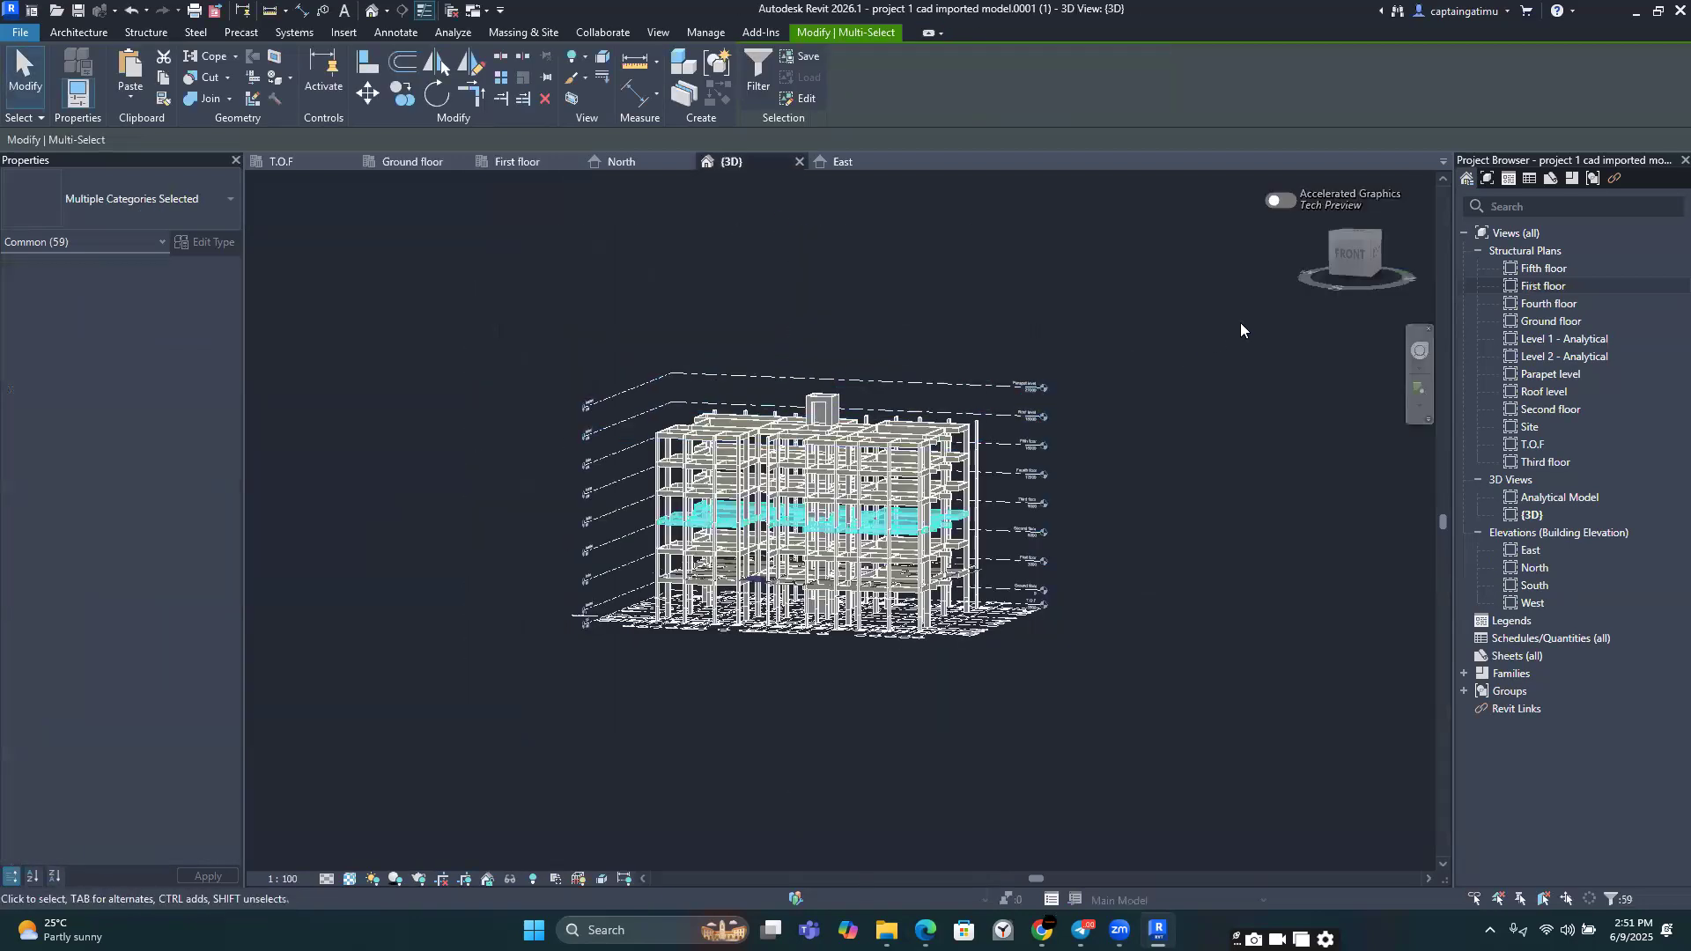
pyautogui.moveTo(1375, 245)
pyautogui.mouseDown()
pyautogui.moveTo(1181, 312)
pyautogui.moveTo(921, 342)
pyautogui.moveTo(745, 269)
pyautogui.moveTo(888, 287)
pyautogui.moveTo(1179, 282)
pyautogui.moveTo(1432, 253)
pyautogui.moveTo(1389, 238)
pyautogui.mouseUp()
pyautogui.press('Escape')
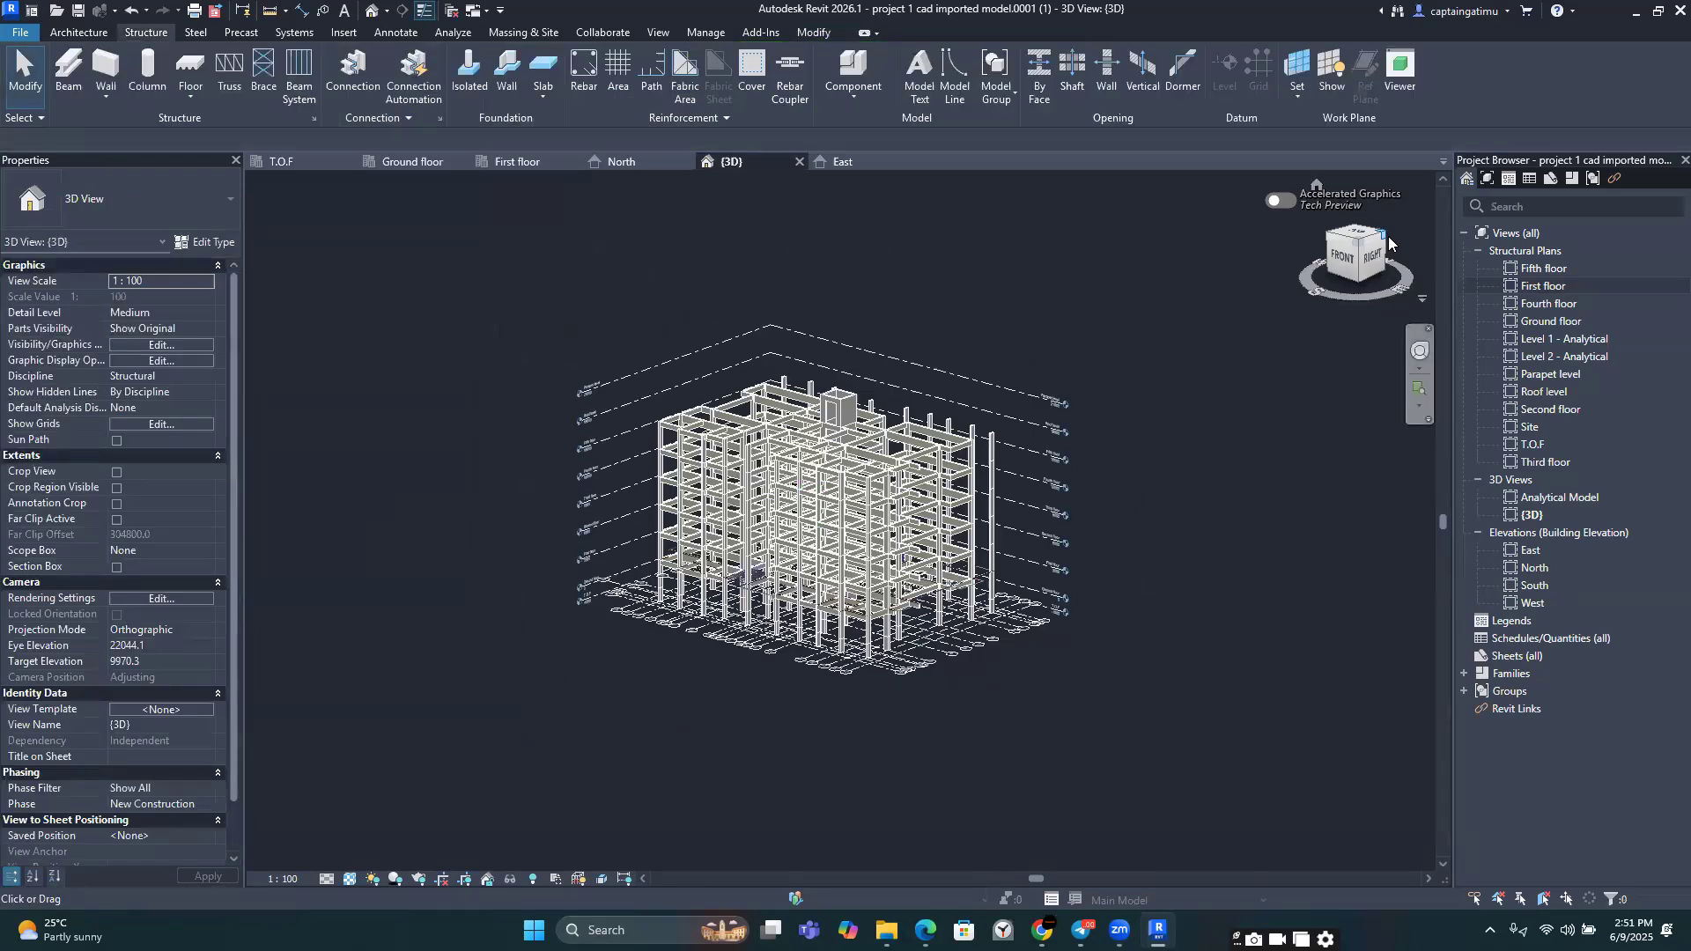
pyautogui.scroll(1, 897, 525)
pyautogui.scroll(3, 896, 525)
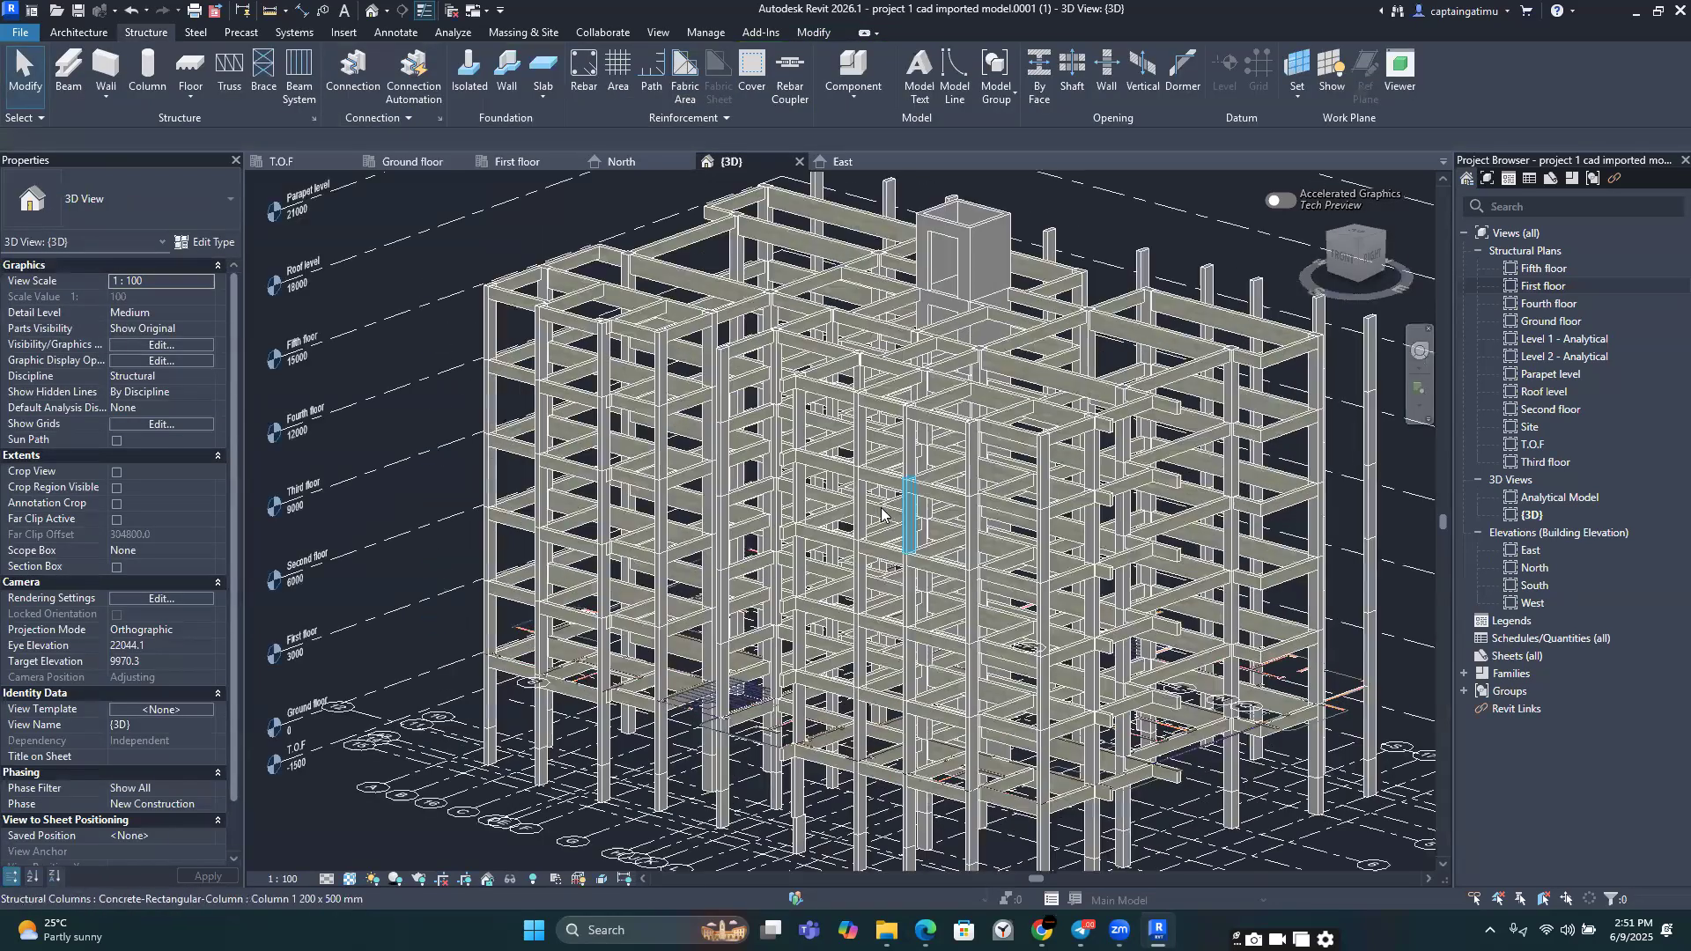
pyautogui.scroll(-4, 877, 533)
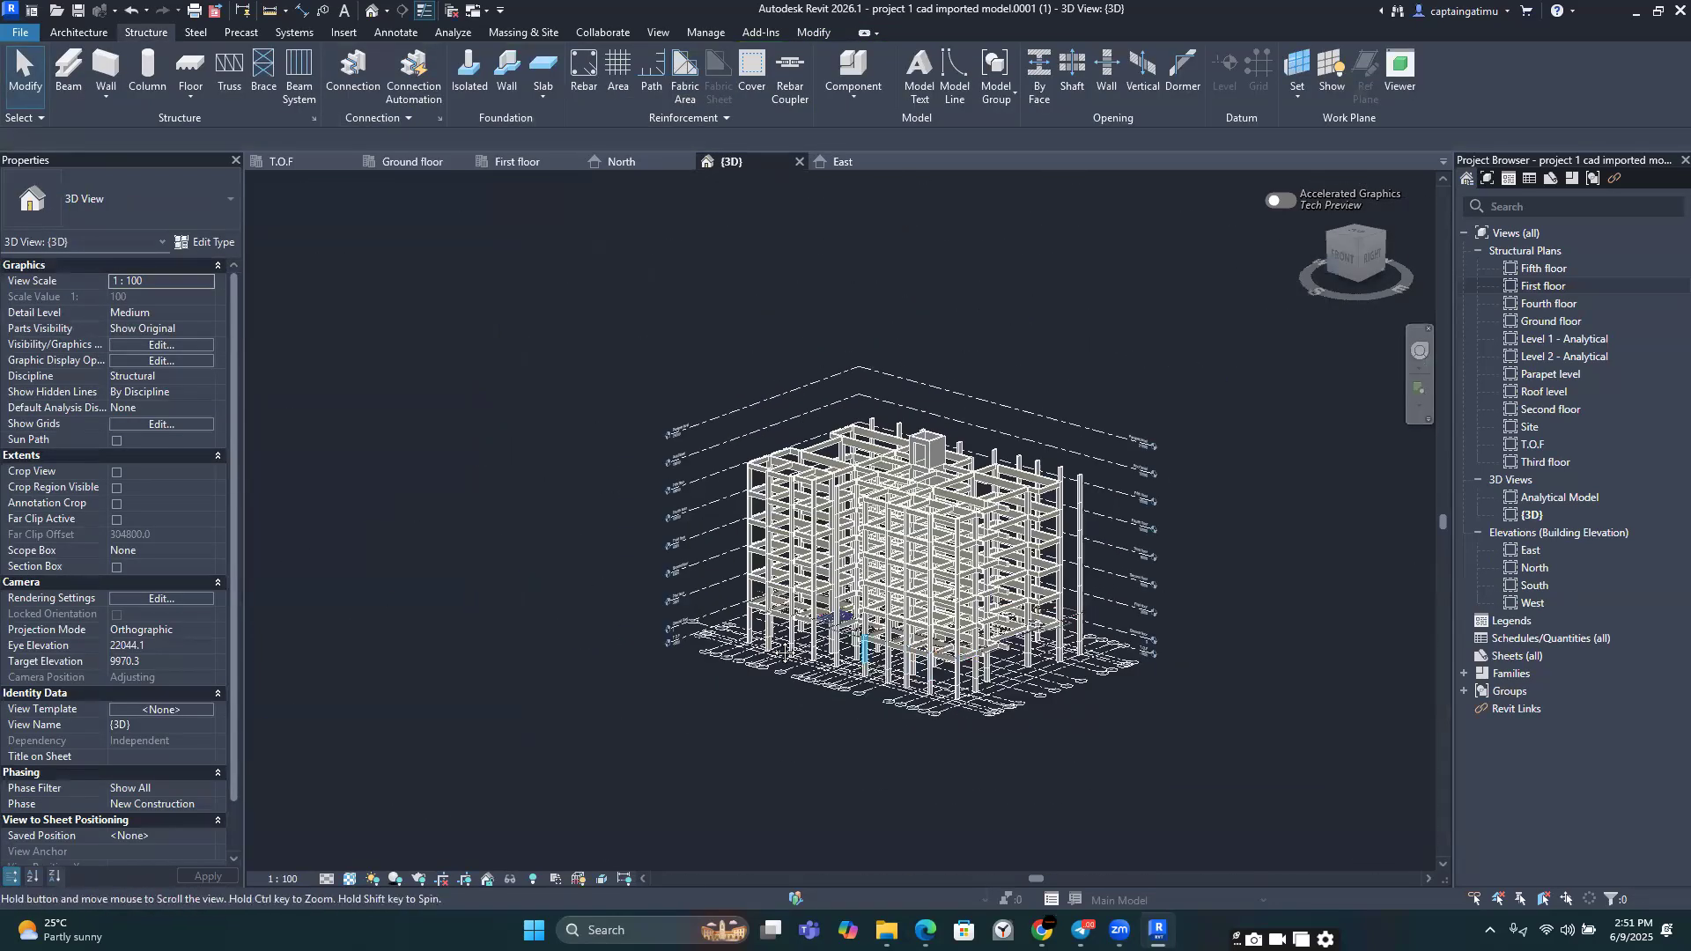